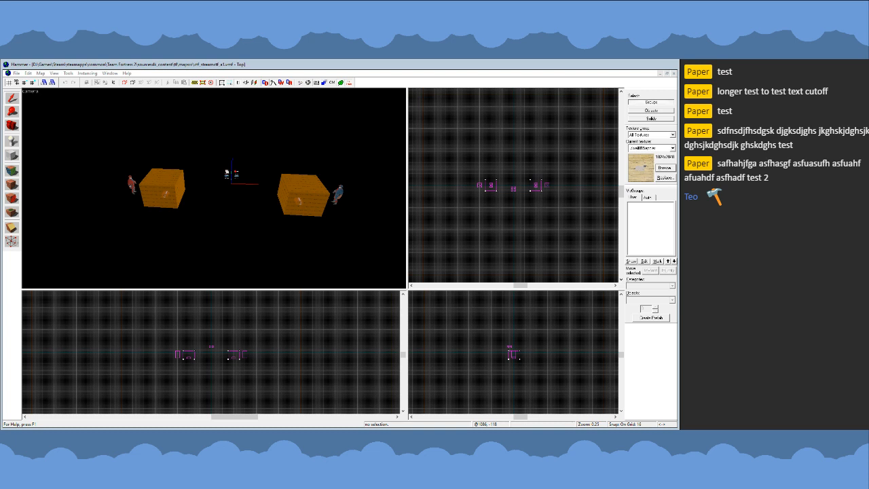
pyautogui.doubleClick(318, 286)
pyautogui.press('z')
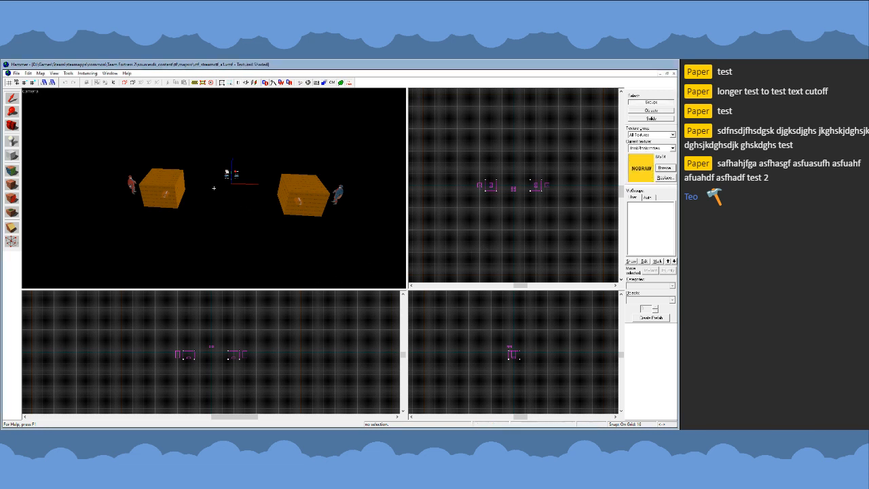
pyautogui.press('w')
pyautogui.press('s')
pyautogui.press('z')
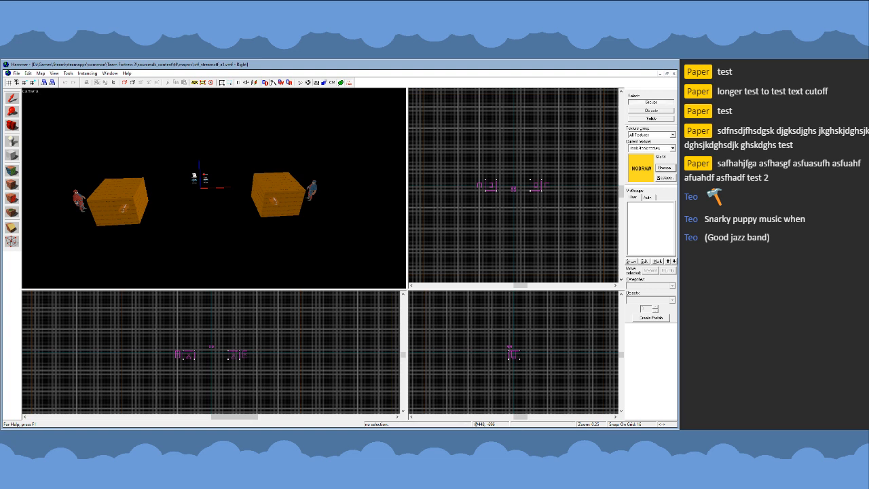
pyautogui.scroll(3, 200, 206)
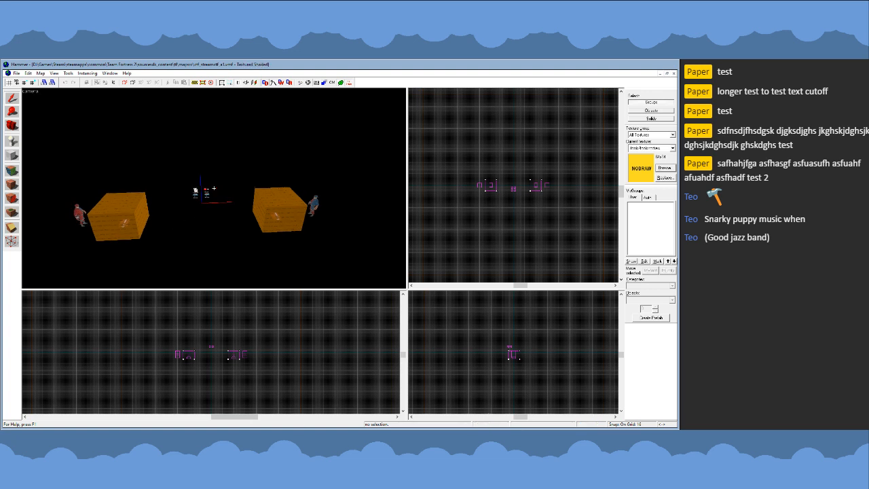
pyautogui.scroll(-4, 214, 188)
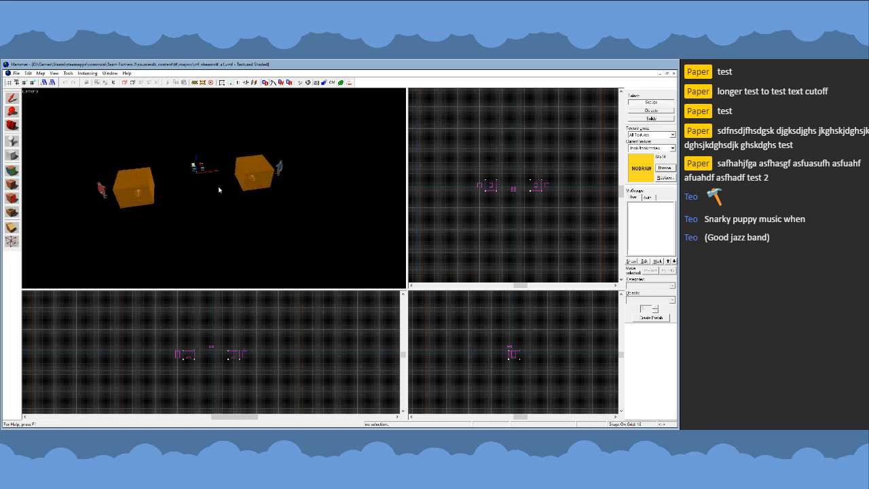
pyautogui.scroll(2, 214, 188)
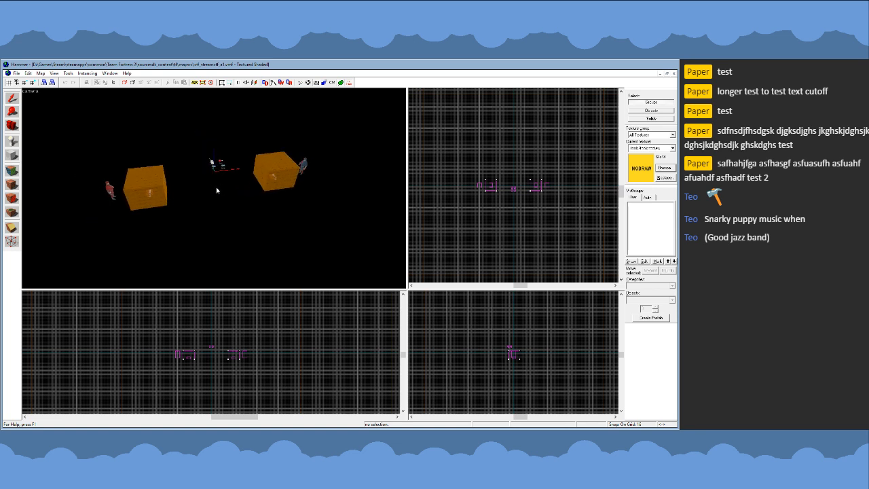
pyautogui.scroll(-3, 528, 216)
pyautogui.scroll(9, 528, 203)
pyautogui.scroll(-3, 514, 184)
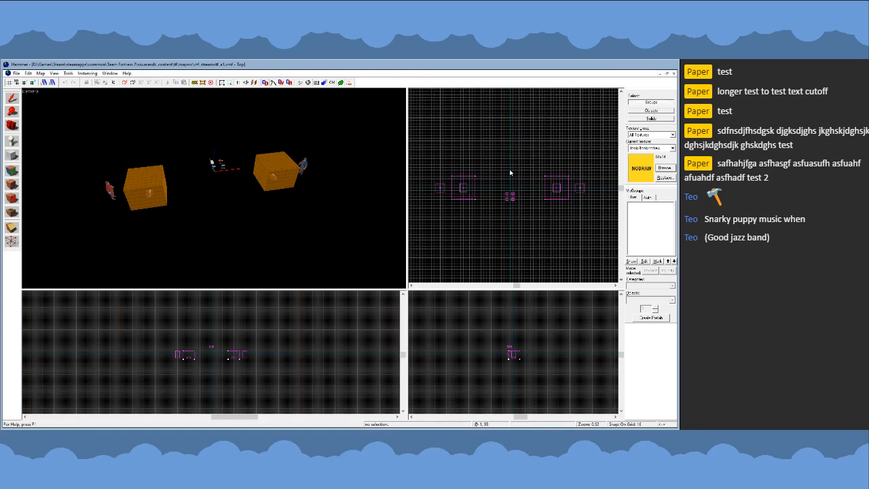
pyautogui.scroll(-2, 496, 199)
pyautogui.scroll(2, 491, 201)
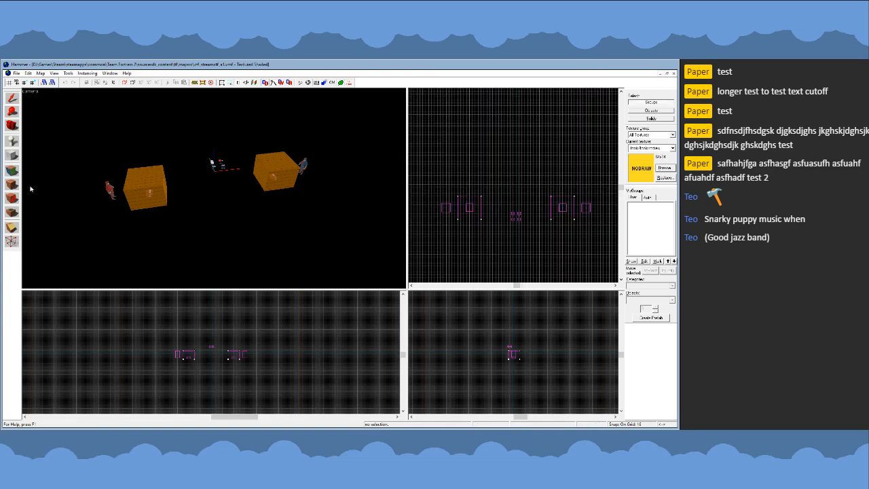
# - Outline a square block about 768 by 768 units around the two boxes in the top view
pyautogui.click(15, 155)
pyautogui.scroll(-2, 553, 213)
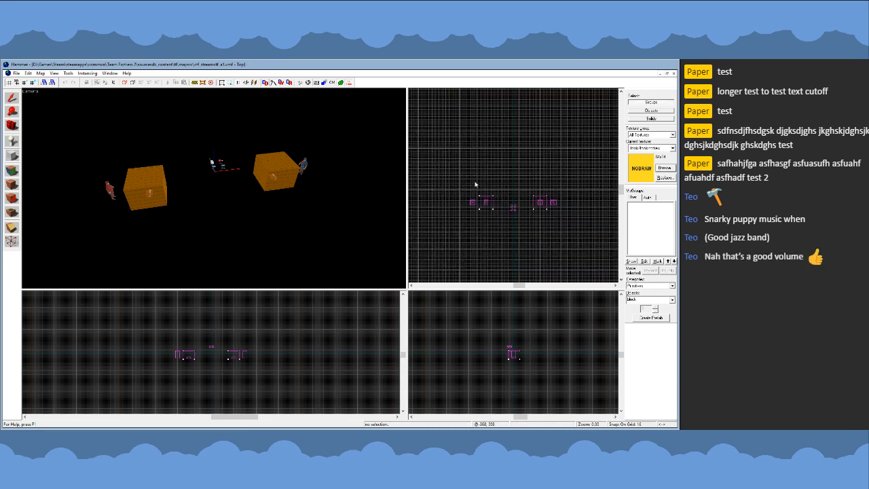
pyautogui.click(12, 98)
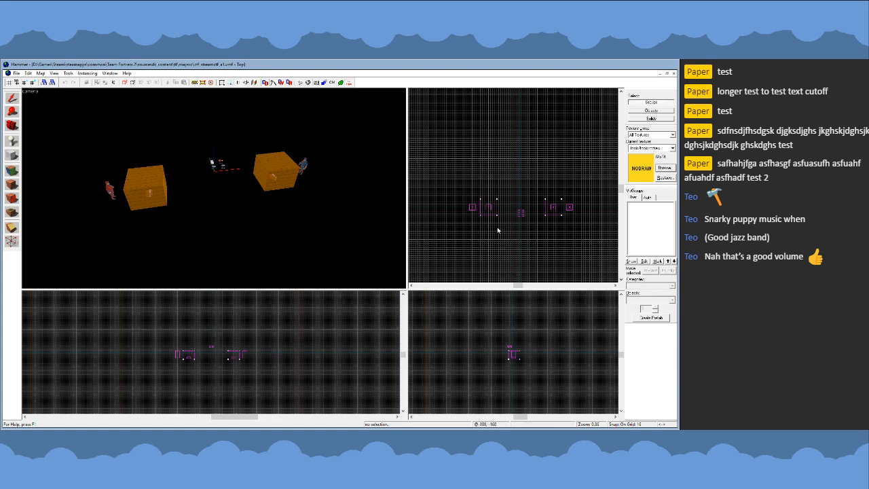
pyautogui.click(13, 156)
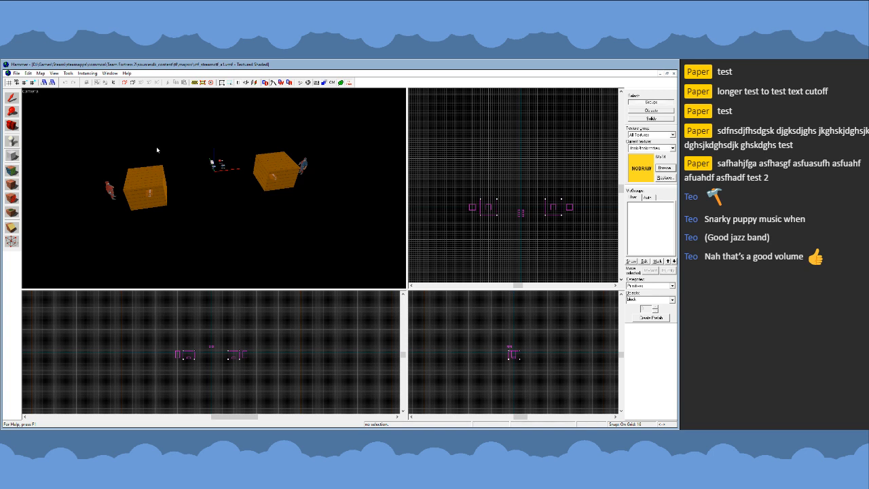
pyautogui.scroll(1, 486, 203)
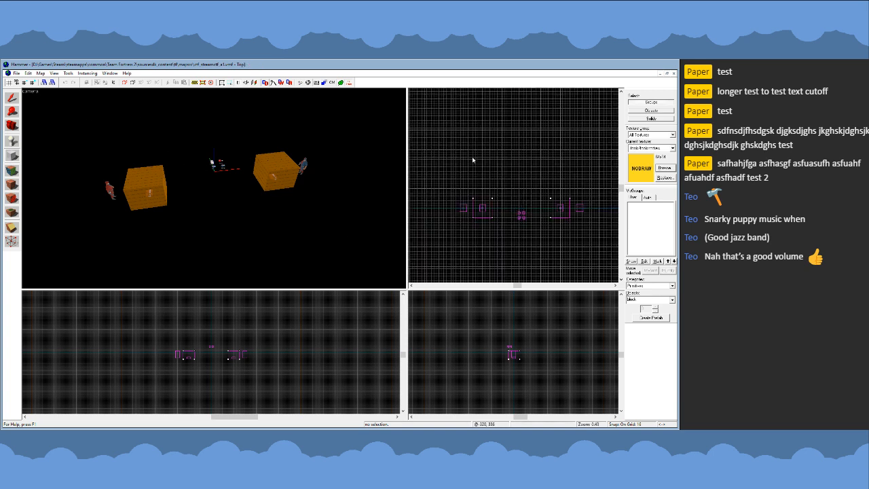
pyautogui.moveTo(463, 150); pyautogui.dragTo(582, 268)
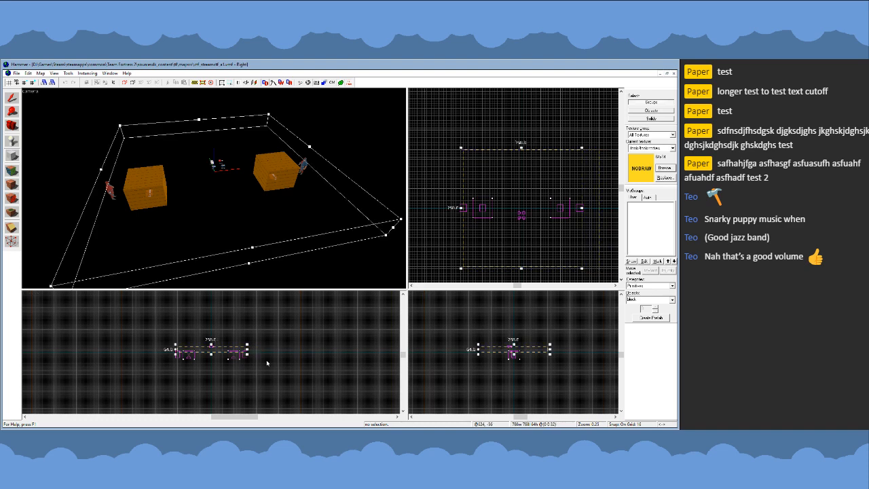
# - Move the block's height extents below the boxes, make it 32 units thick, create it as a nodraw floor, and deselect it
pyautogui.scroll(4, 221, 360)
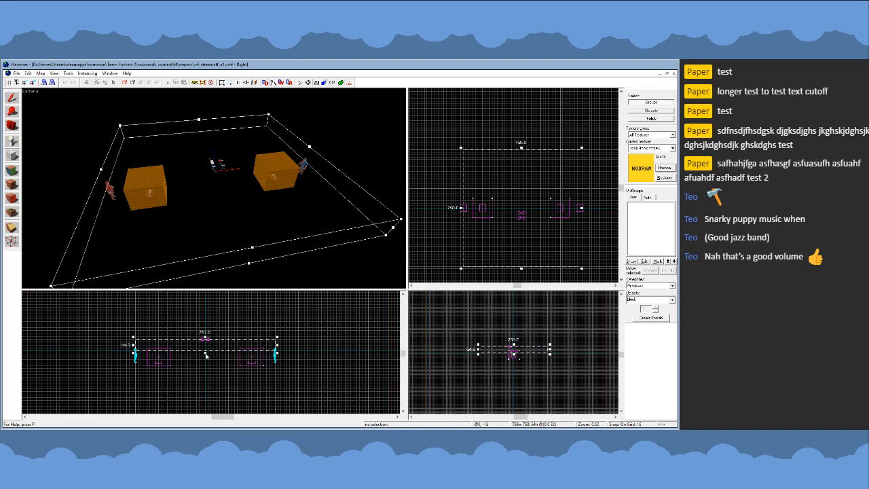
pyautogui.moveTo(205, 354); pyautogui.dragTo(206, 399)
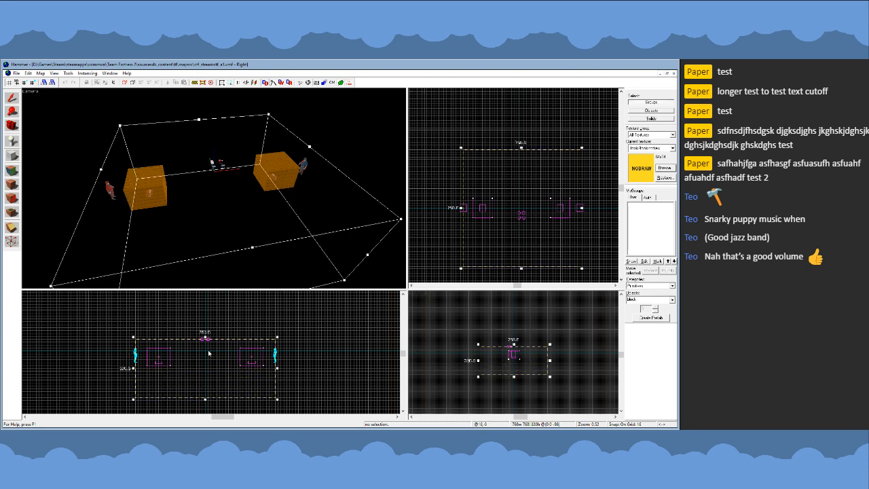
pyautogui.moveTo(206, 338); pyautogui.dragTo(206, 386)
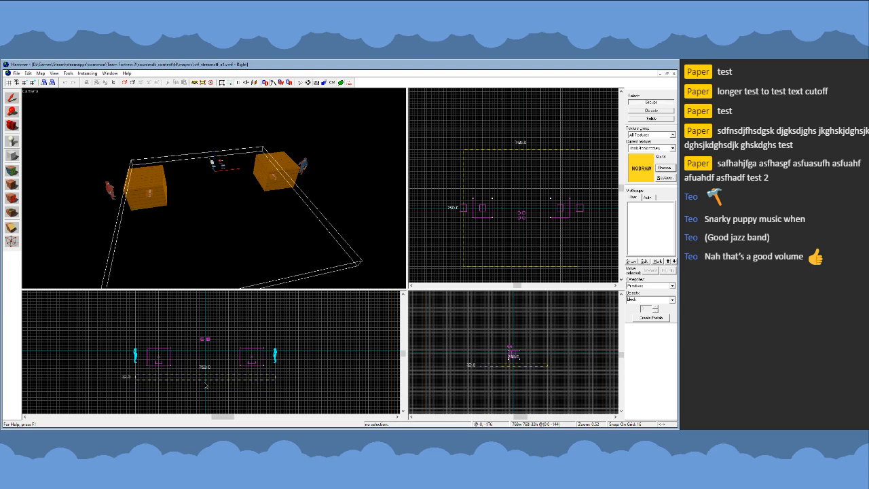
pyautogui.press('Return')
pyautogui.click(11, 98)
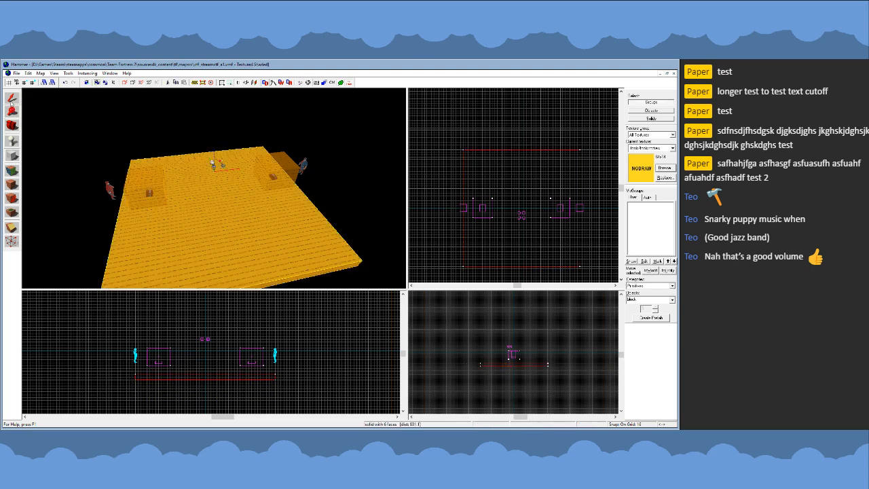
pyautogui.scroll(-10, 214, 188)
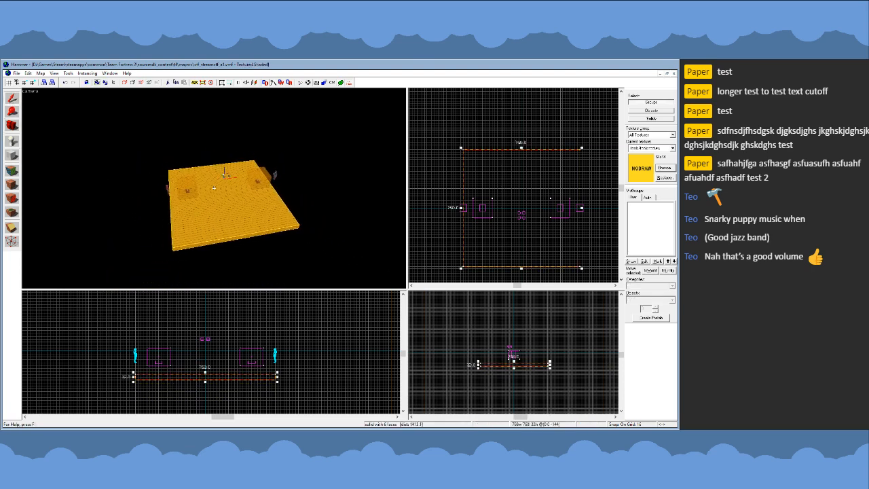
pyautogui.scroll(10, 214, 188)
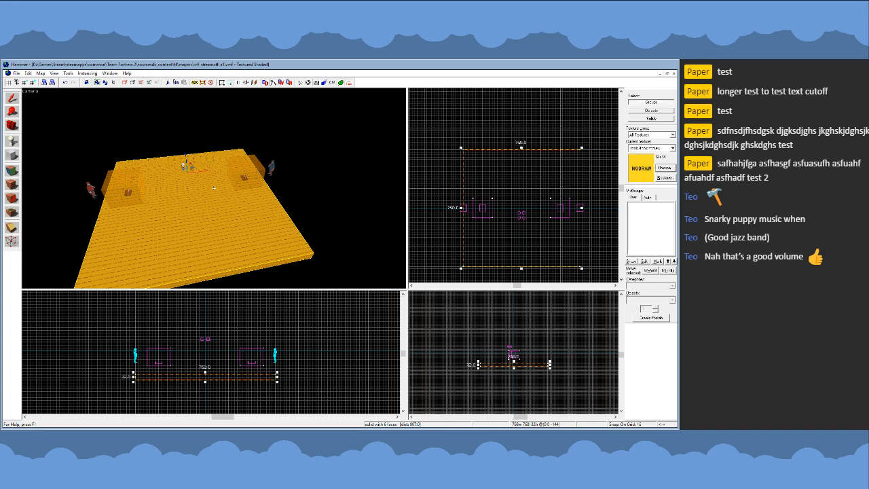
pyautogui.press('z')
pyautogui.press('Escape')
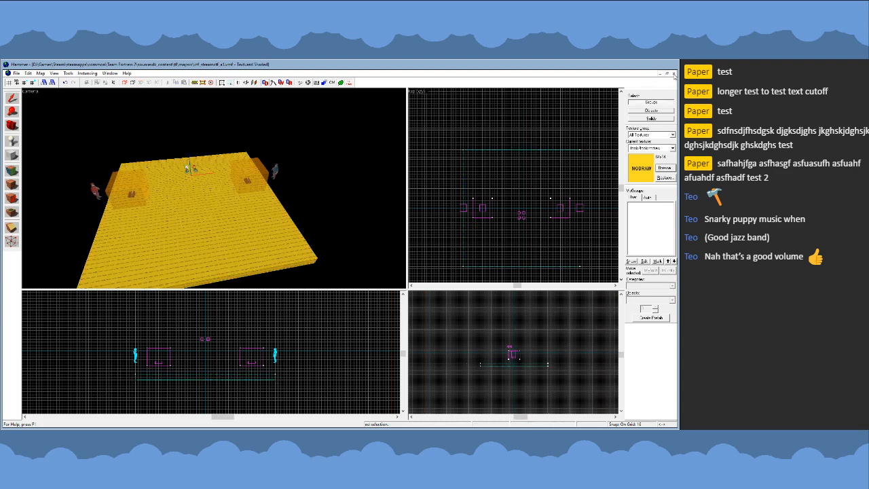
# - Close the current map and open ctf_paperunnamed_a1.vmf
pyautogui.click(662, 73)
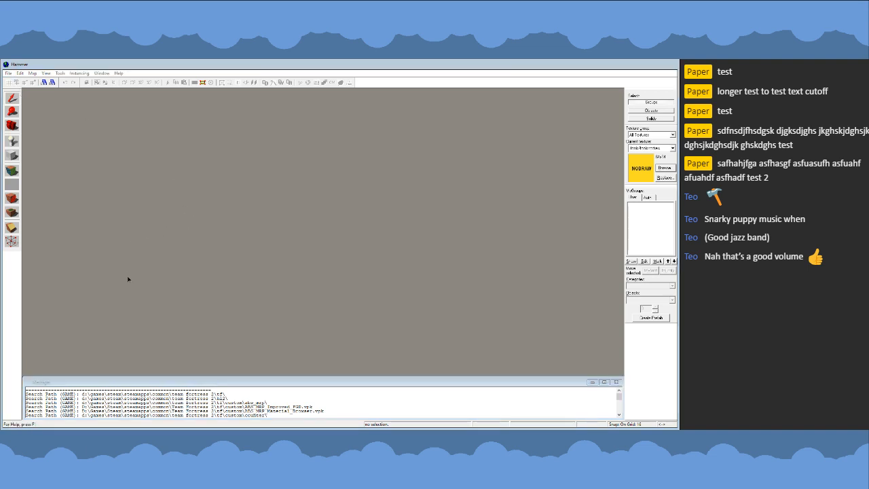
pyautogui.hotkey('ctrl', 'n')
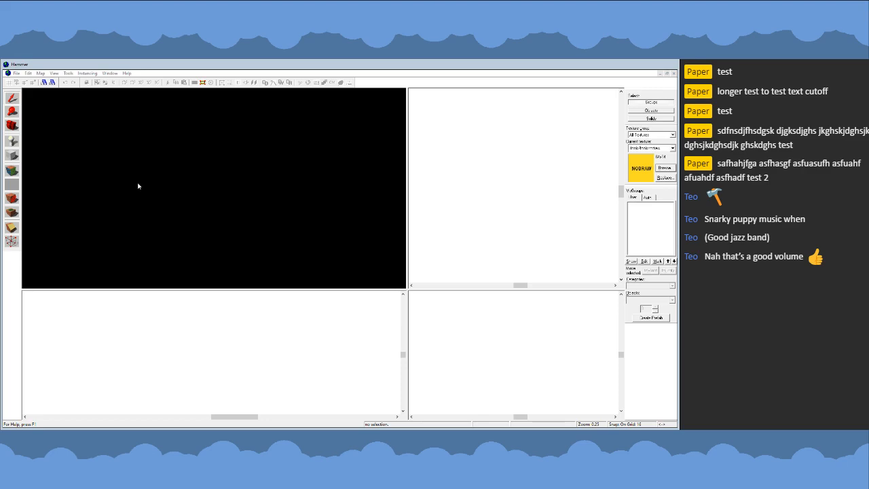
# - Examine the opened map's outdoor area from above, including the two rail bridges, the desert ground and the base facade
pyautogui.press('z')
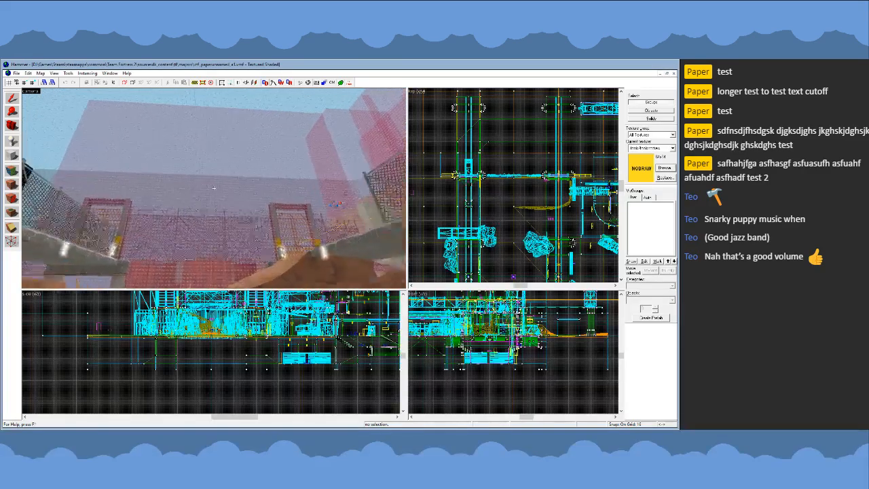
pyautogui.press('s')
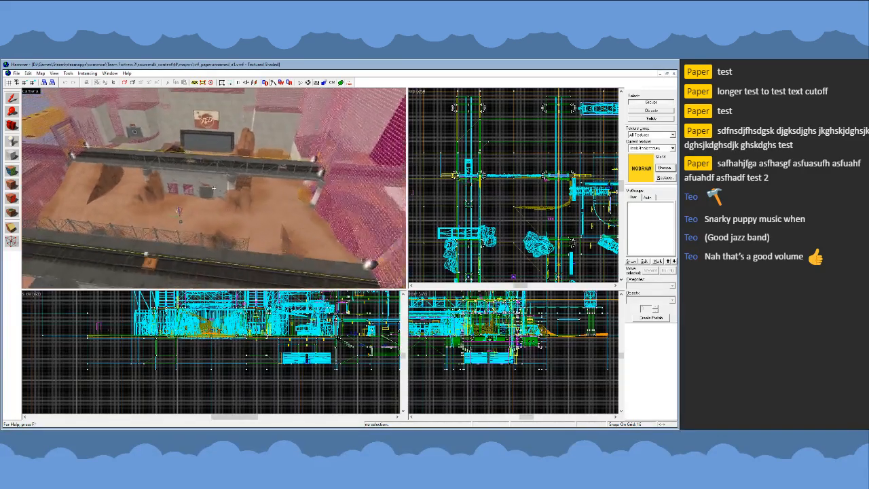
pyautogui.press('d')
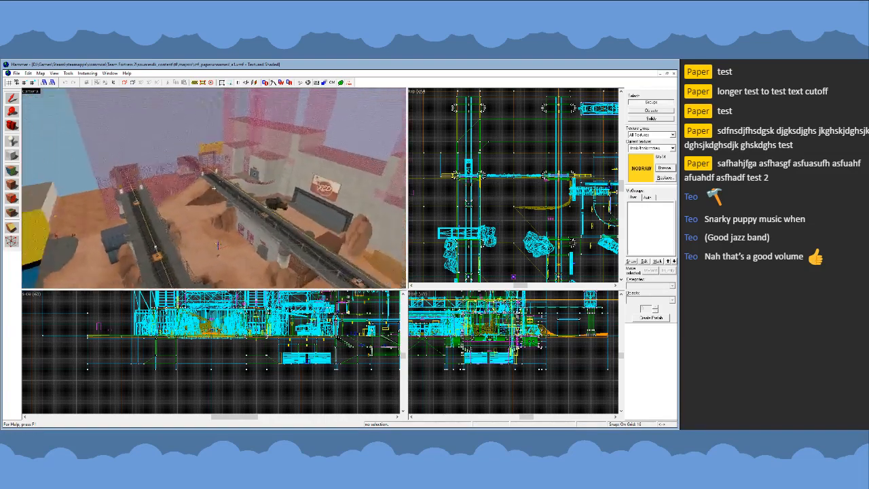
pyautogui.press('a')
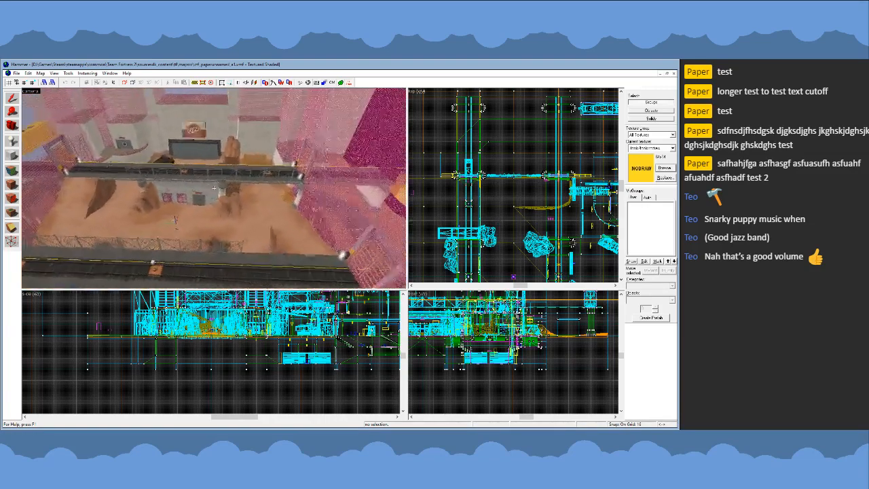
pyautogui.press('a')
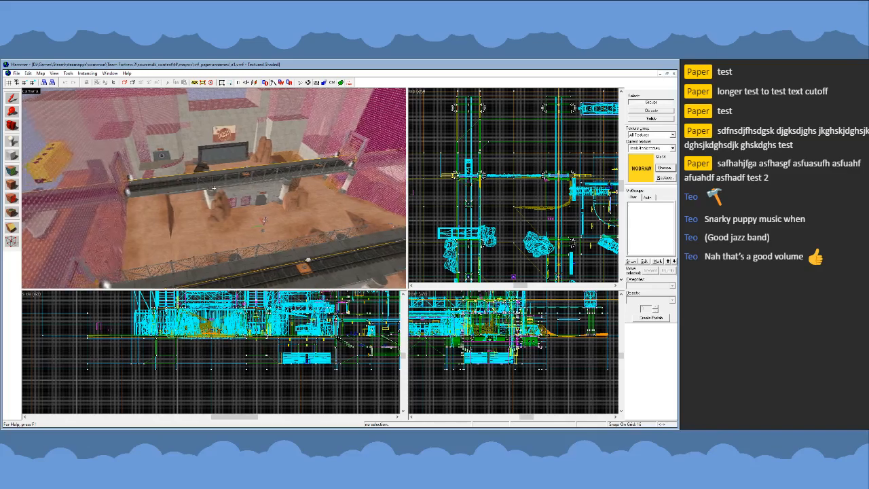
pyautogui.press('a')
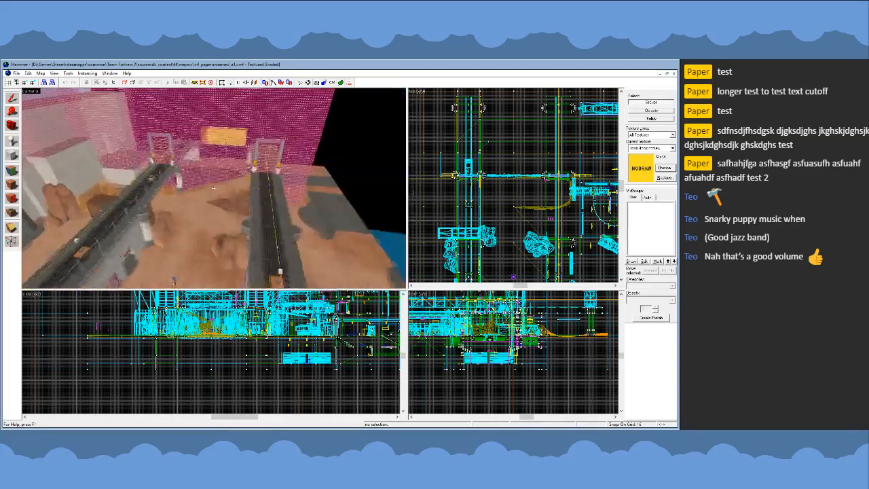
pyautogui.press('d')
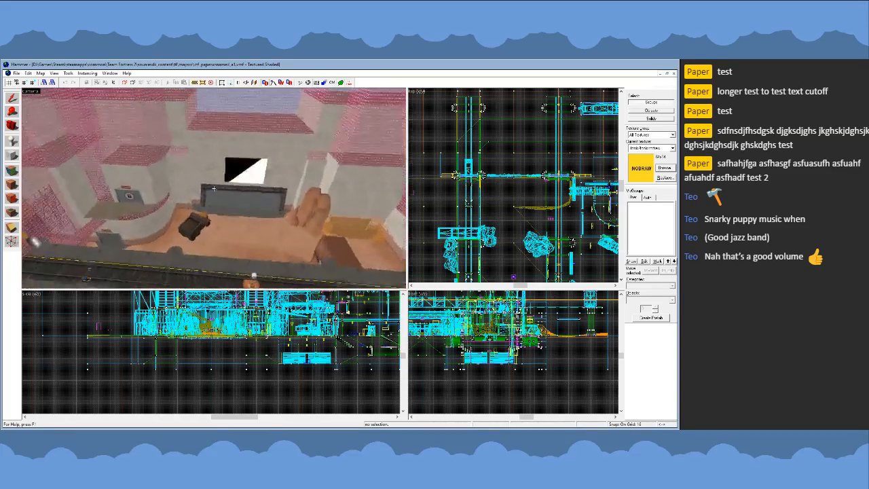
# - Fly through the concrete fan room and the red spawn room, and examine the yard with containers and player clip walls
pyautogui.press('w')
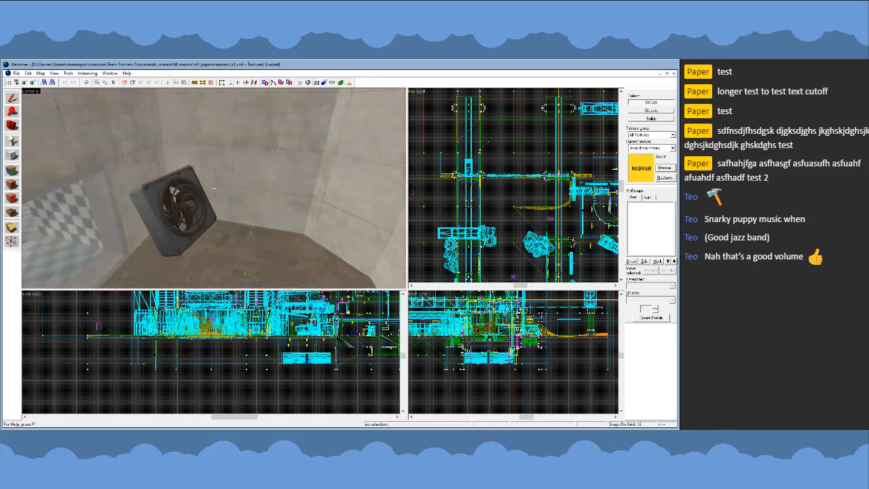
pyautogui.press('w')
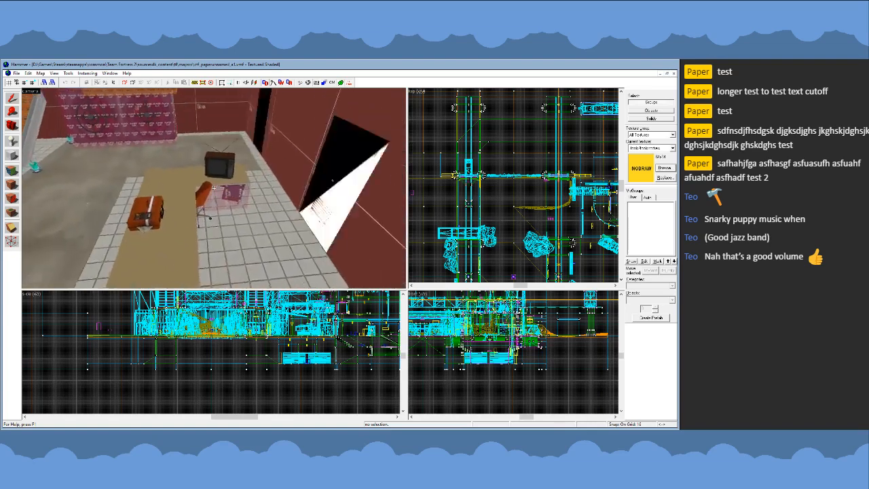
pyautogui.press('a')
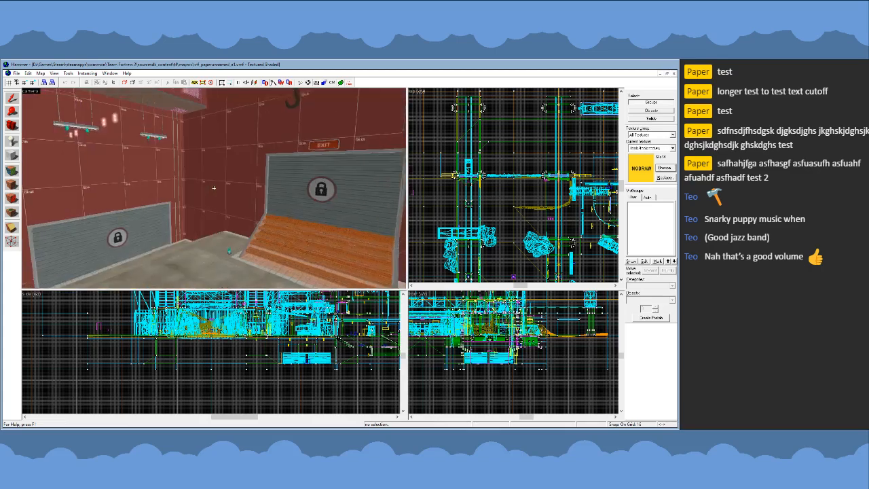
pyautogui.press('w')
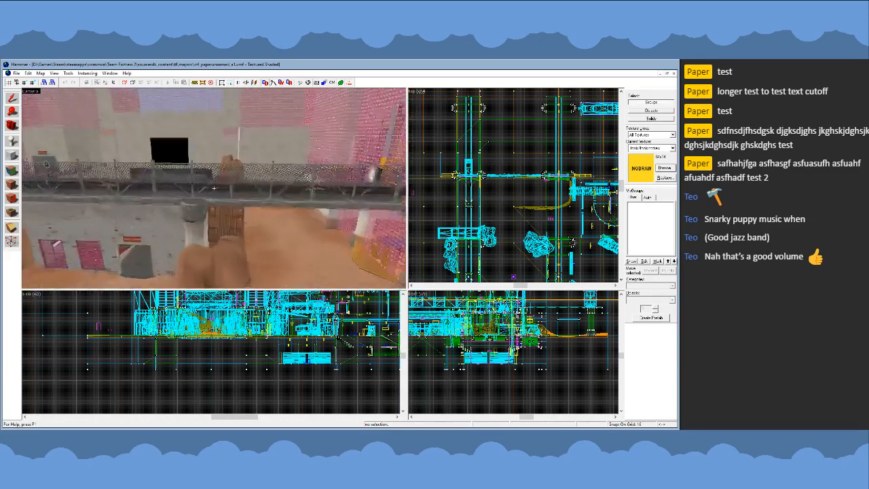
pyautogui.press('w')
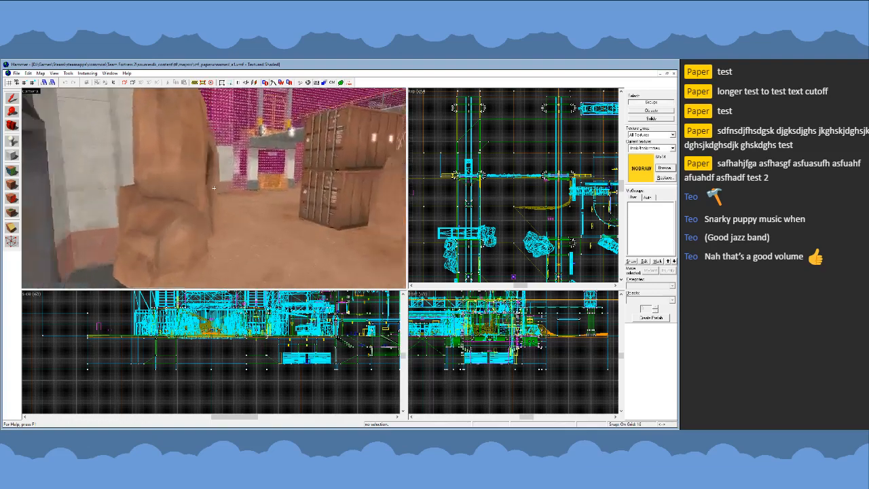
pyautogui.press('w')
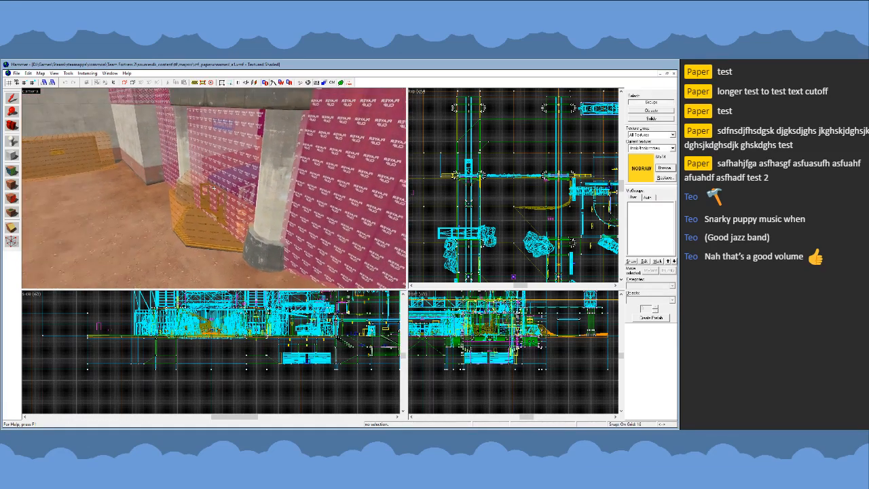
pyautogui.press('s')
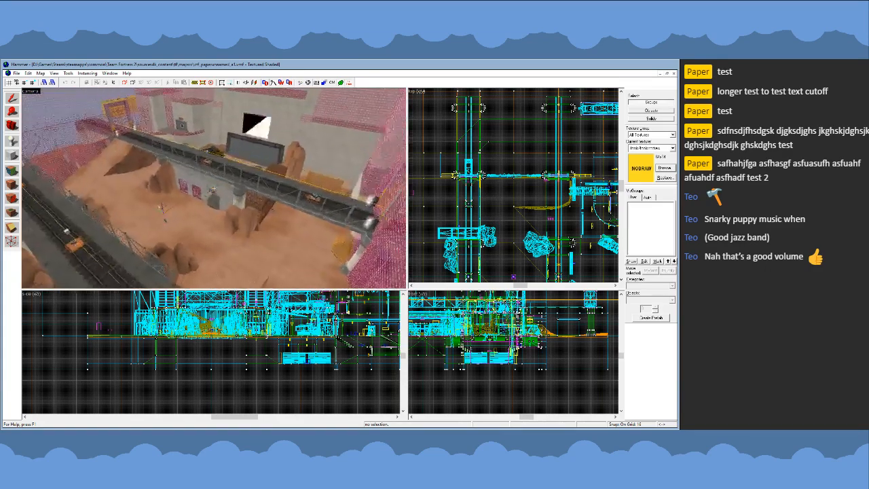
# - Examine the outdoor area from above, covering both rail bridges, the desert ground between them, the rocks and the base entrances
pyautogui.press('d')
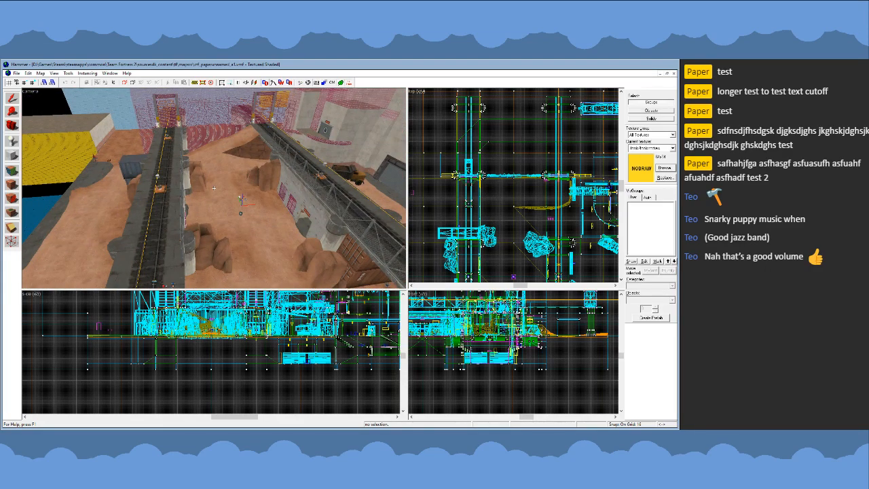
pyautogui.press('a')
pyautogui.press('d')
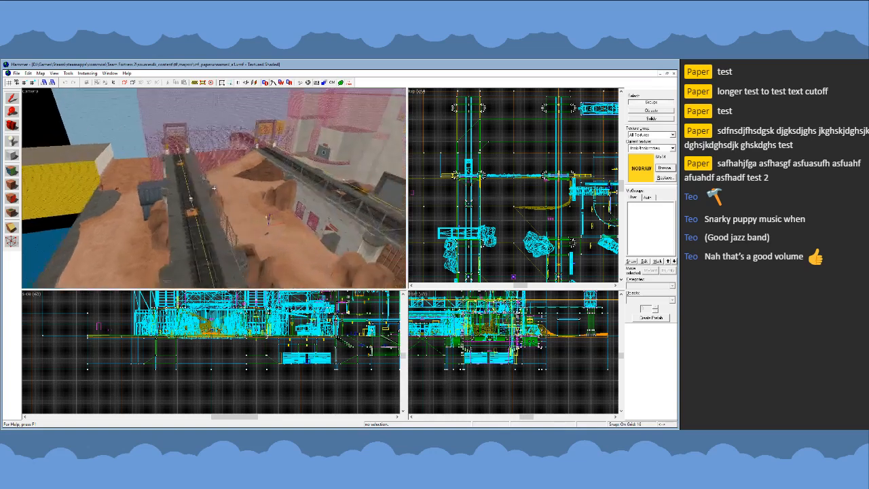
pyautogui.press('d')
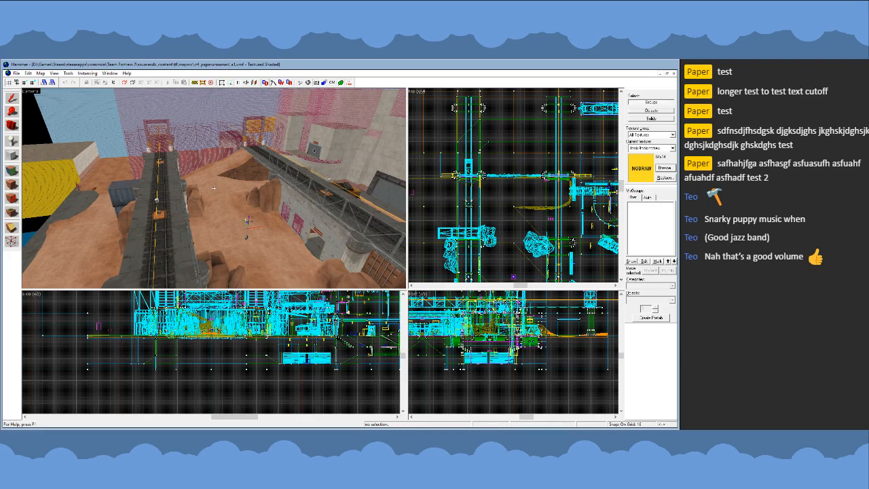
pyautogui.press('a')
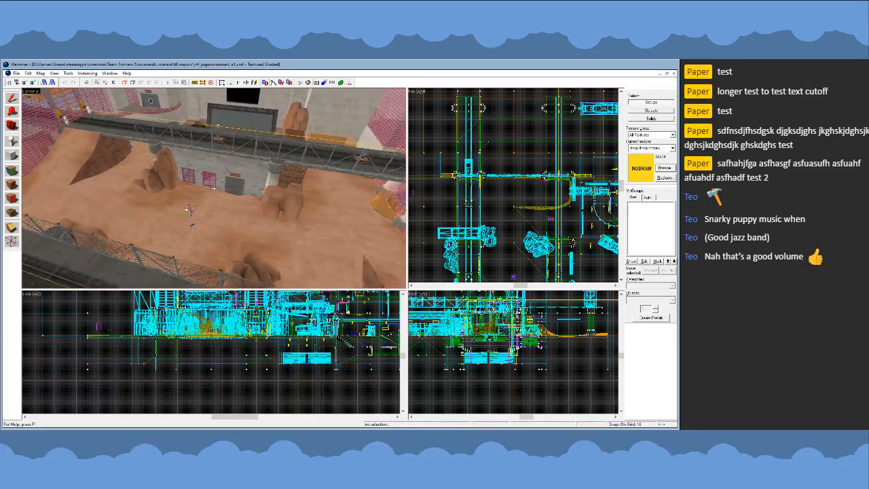
pyautogui.press('w')
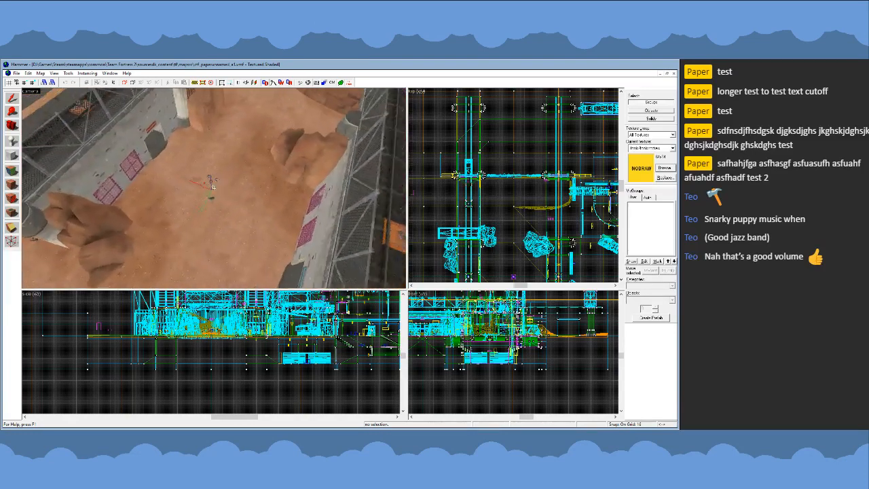
pyautogui.press('s')
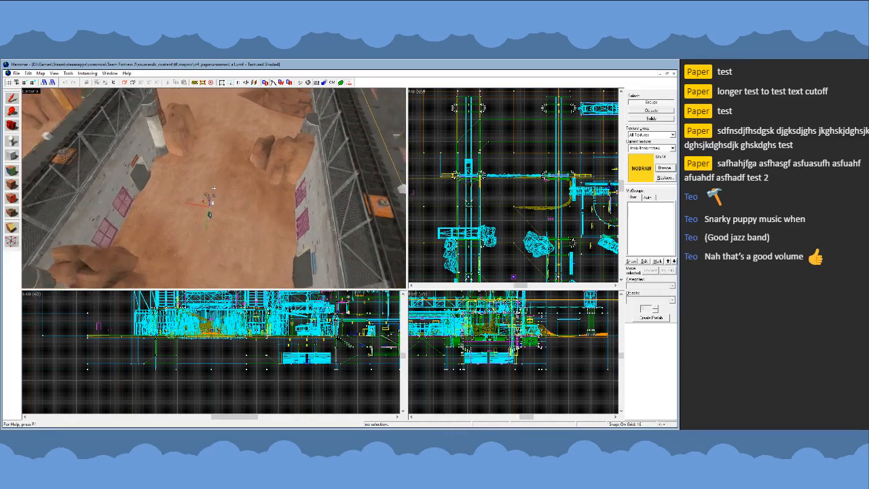
pyautogui.press('s')
pyautogui.press('w')
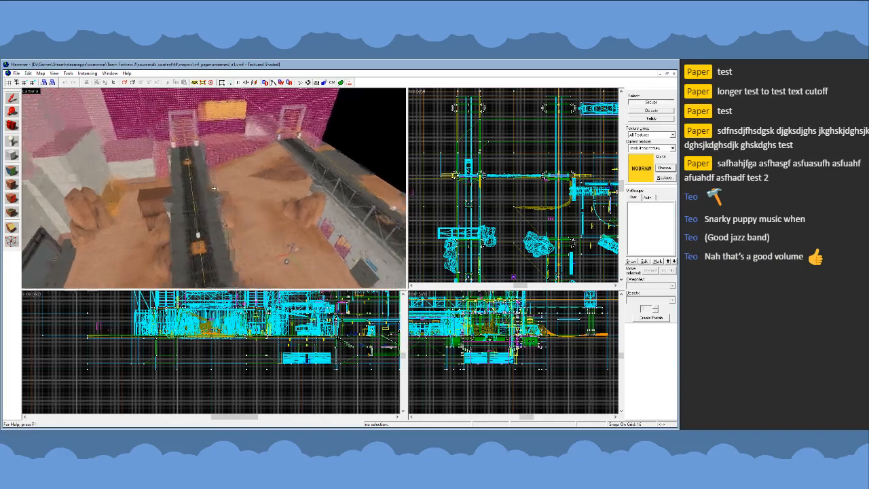
pyautogui.press('w')
pyautogui.press('s')
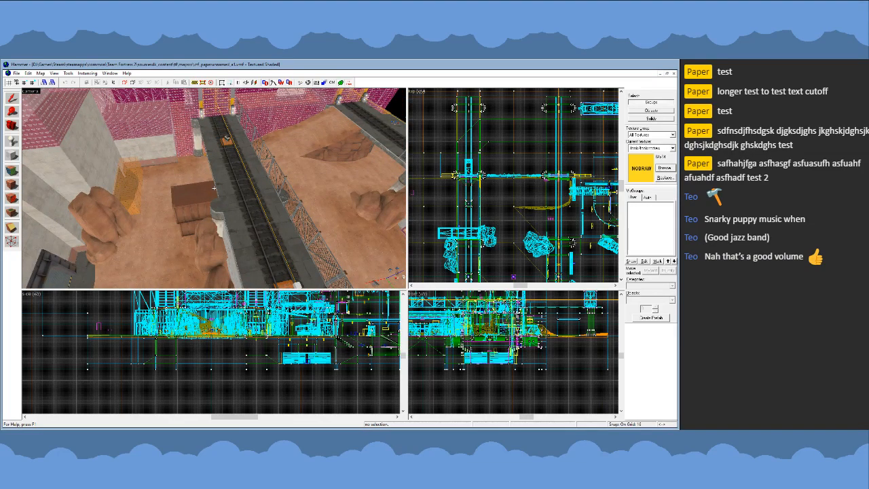
pyautogui.press('w')
pyautogui.press('s')
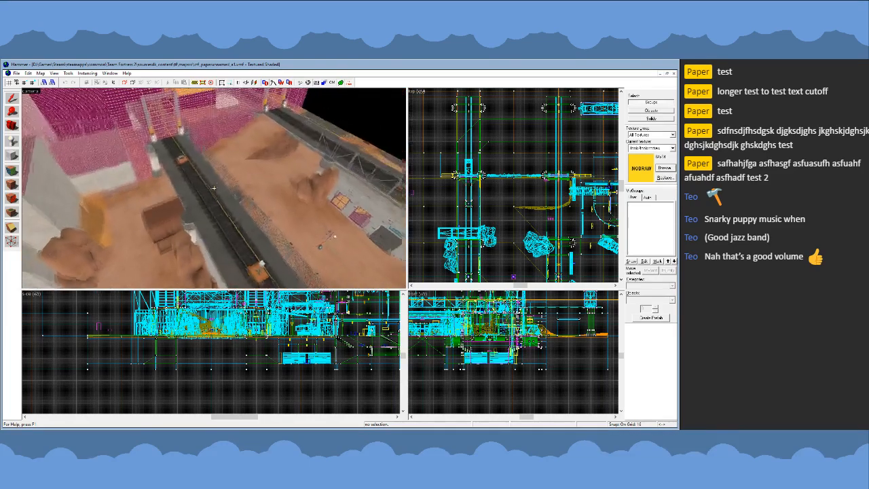
pyautogui.press('w')
pyautogui.press('z')
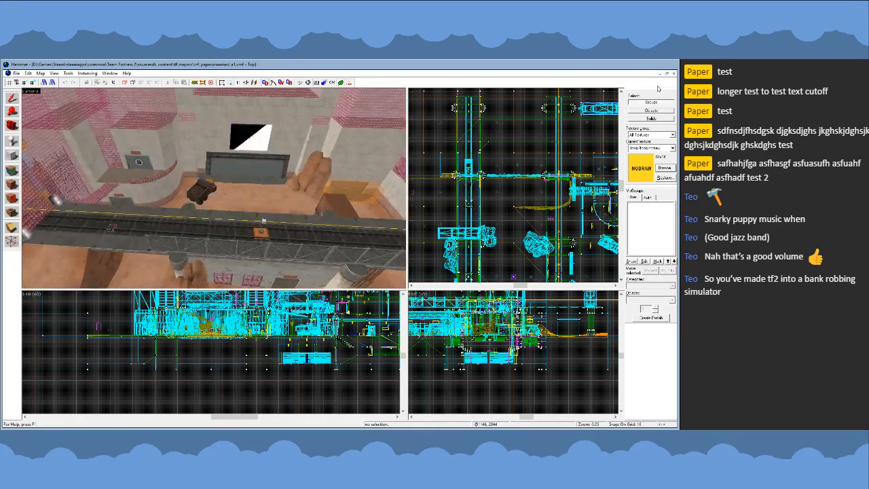
# - Close the current map and reopen ctf_streamctf_a1.vmf
pyautogui.click(675, 74)
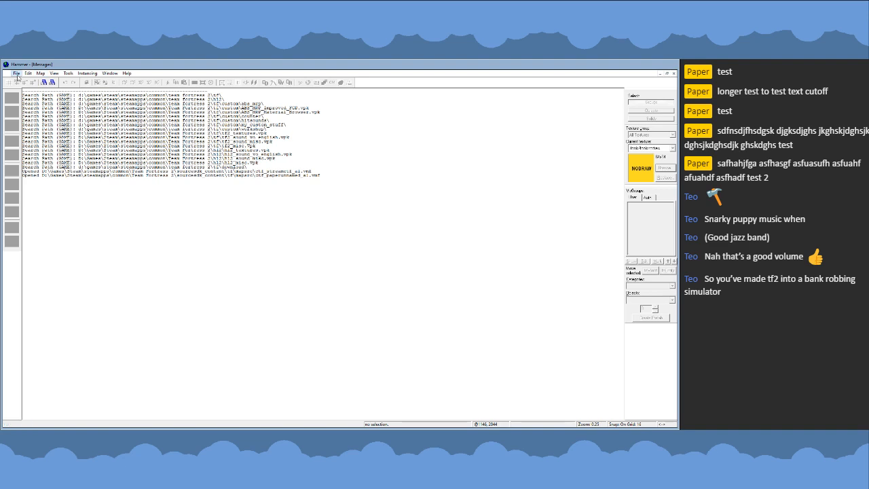
pyautogui.click(76, 188)
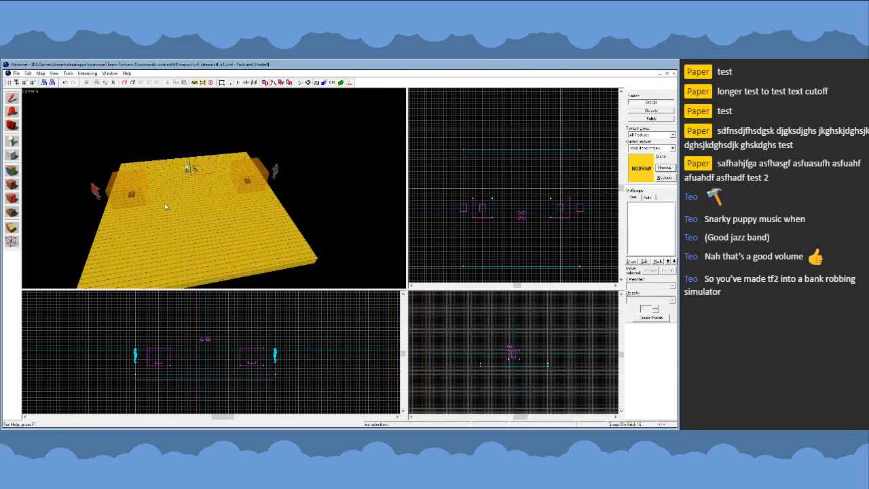
# - Examine the nodraw floor, the two team boxes and the player spawns from several angles, selecting the floor to check its extents
pyautogui.press('z')
pyautogui.press('s')
pyautogui.press('a')
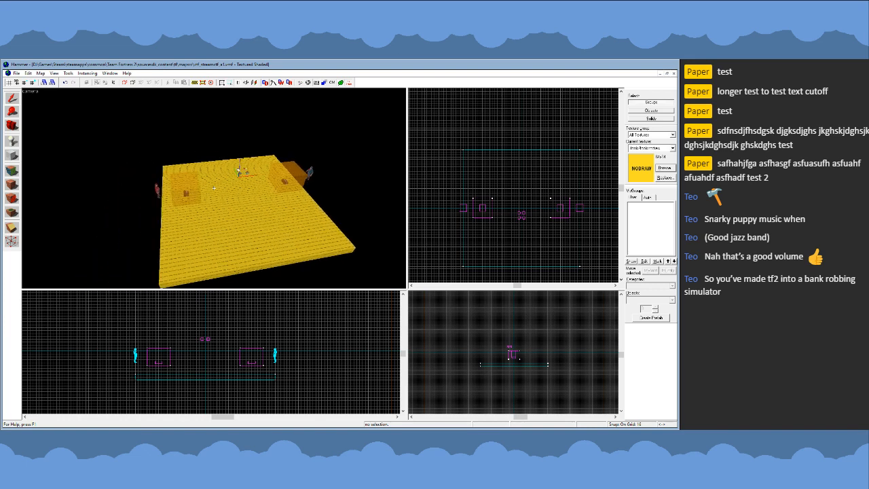
pyautogui.press('w')
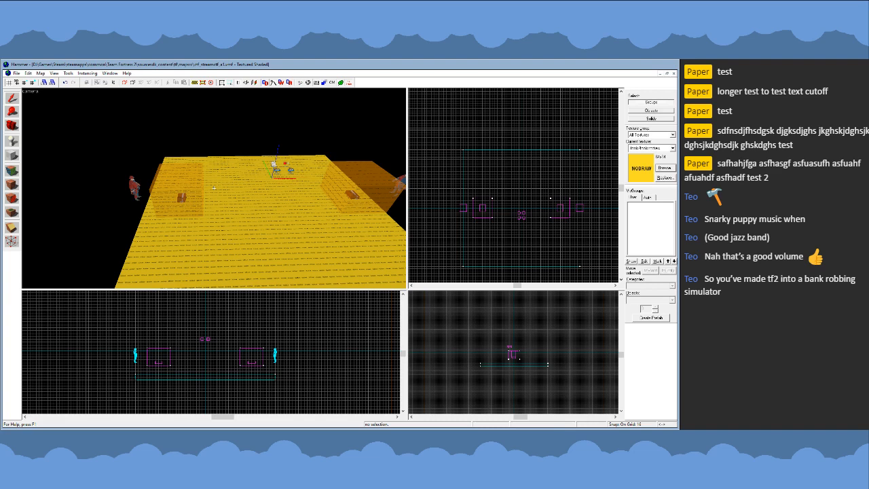
pyautogui.press('s')
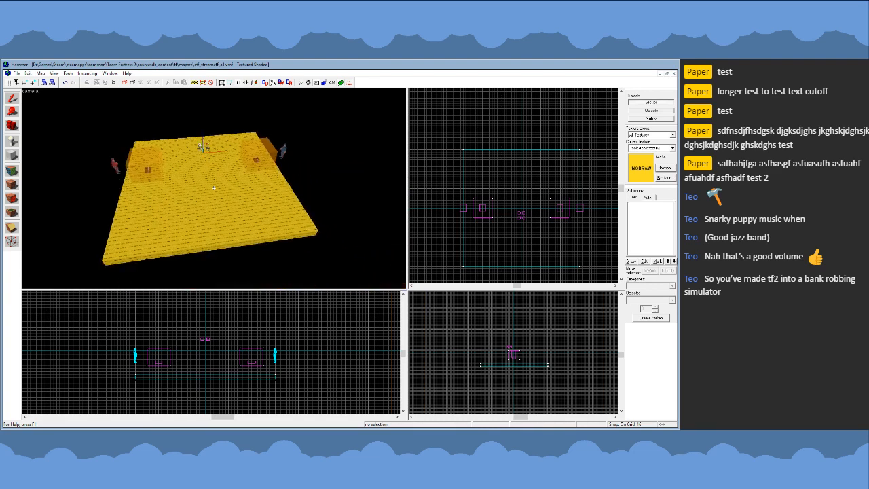
pyautogui.press('z')
pyautogui.click(200, 203)
pyautogui.scroll(-3, 482, 201)
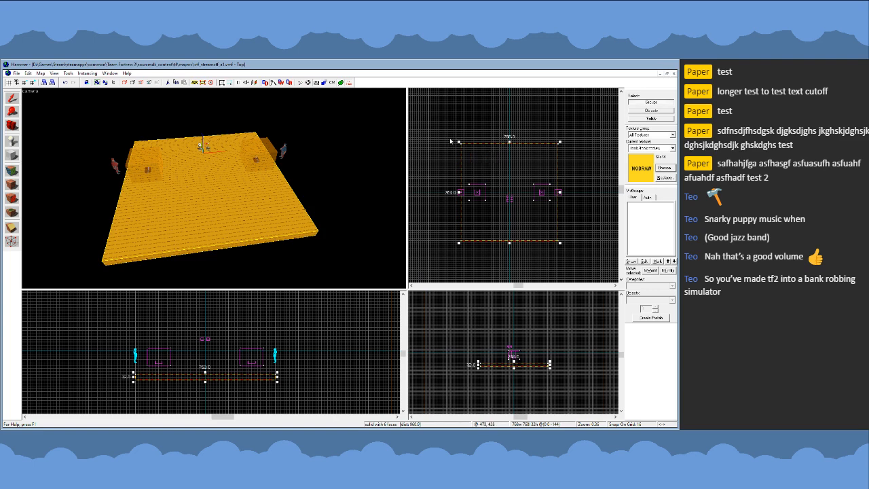
pyautogui.press('z')
pyautogui.press('s')
pyautogui.press('a')
pyautogui.press('z')
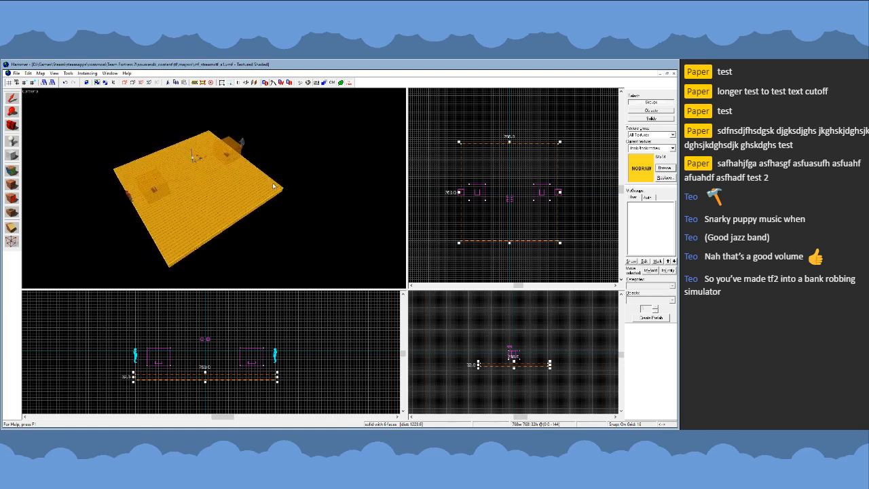
pyautogui.click(432, 223)
pyautogui.press('z')
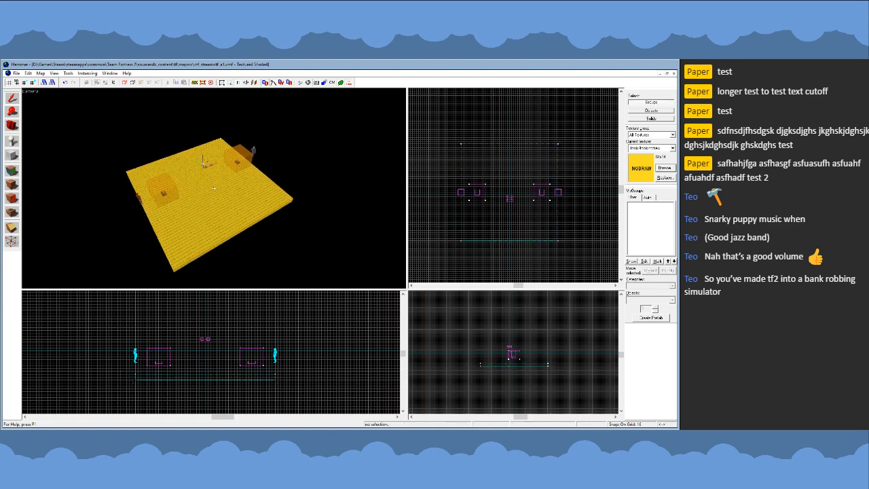
# - Inspect the floor's dimensions around the team boxes in the top view while it is selected, and clear the selection
pyautogui.press('w')
pyautogui.press('d')
pyautogui.press('z')
pyautogui.click(214, 189)
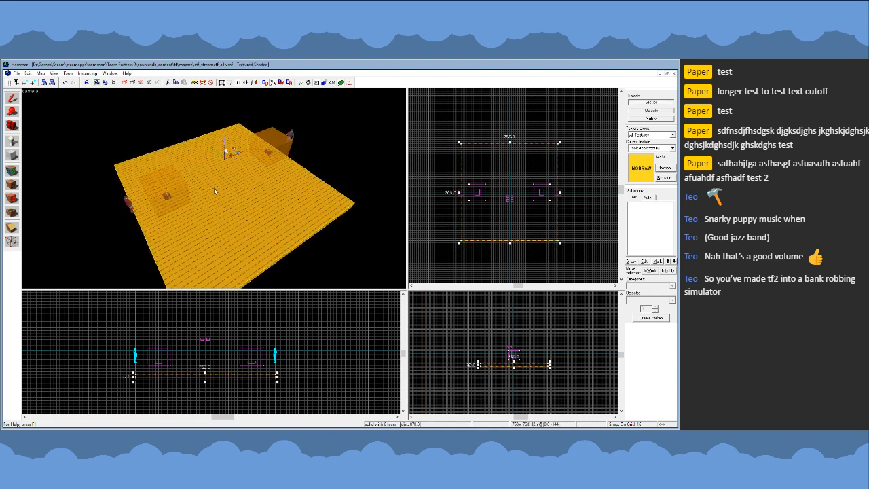
pyautogui.scroll(-4, 468, 203)
pyautogui.scroll(1, 438, 153)
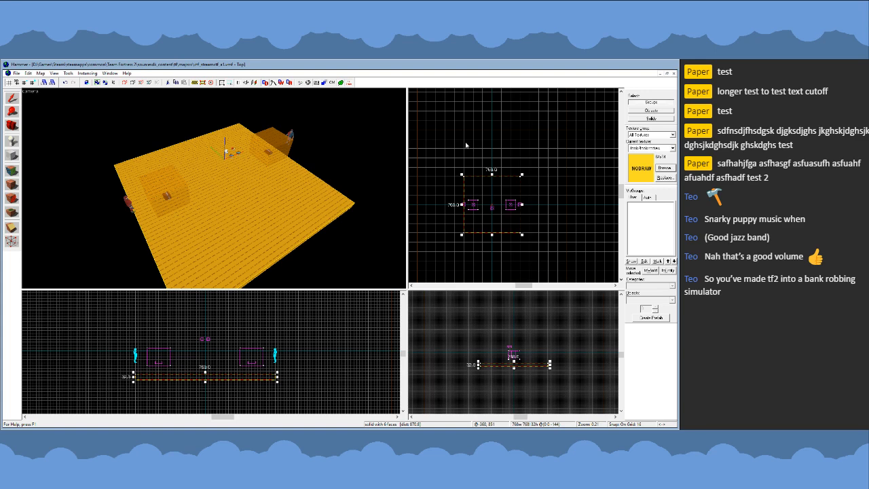
pyautogui.scroll(1, 510, 134)
pyautogui.scroll(-2, 559, 130)
pyautogui.scroll(2, 493, 174)
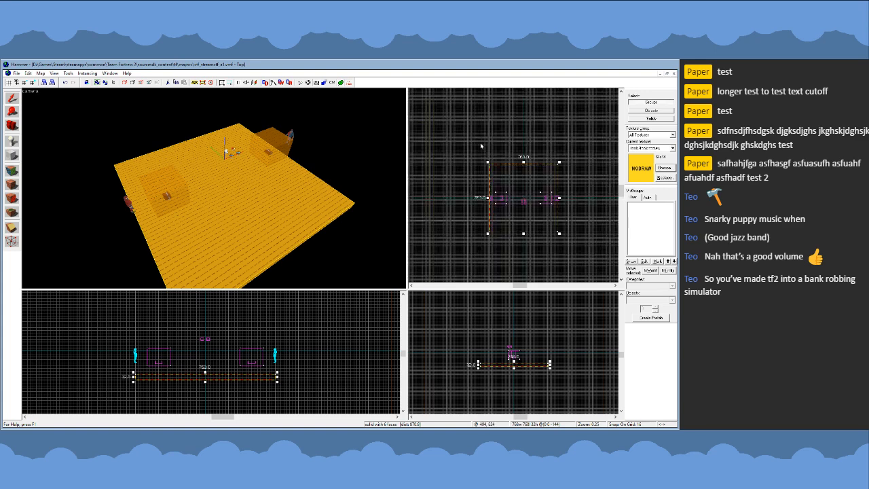
pyautogui.click(459, 134)
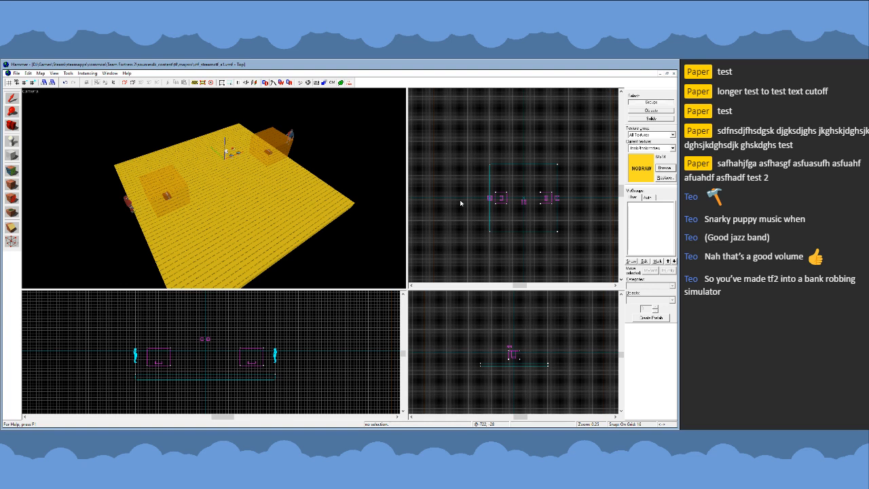
pyautogui.click(270, 210)
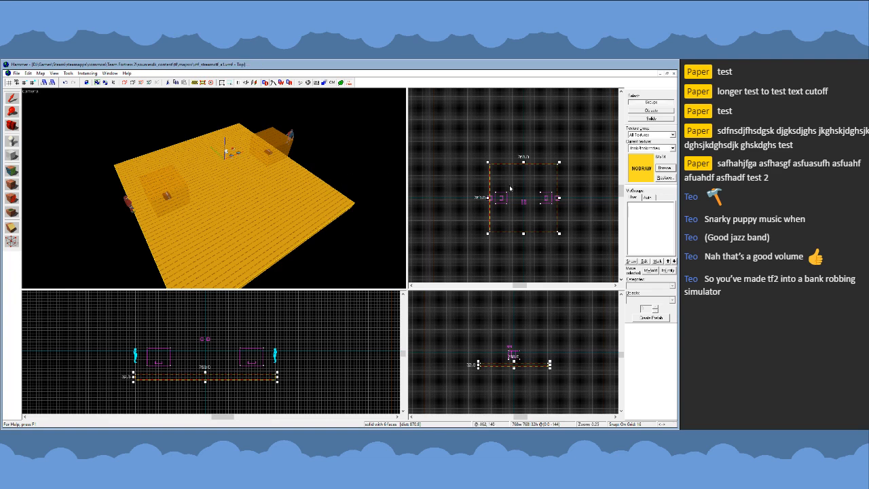
pyautogui.scroll(3, 510, 189)
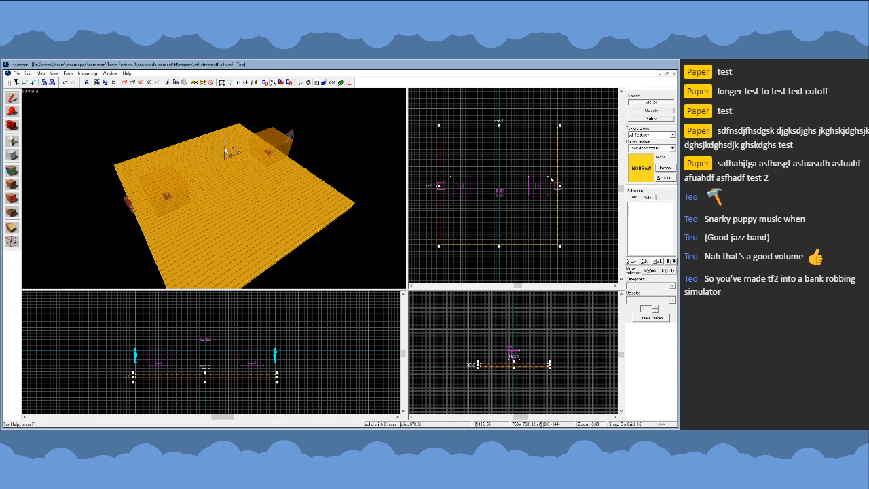
pyautogui.scroll(-1, 551, 179)
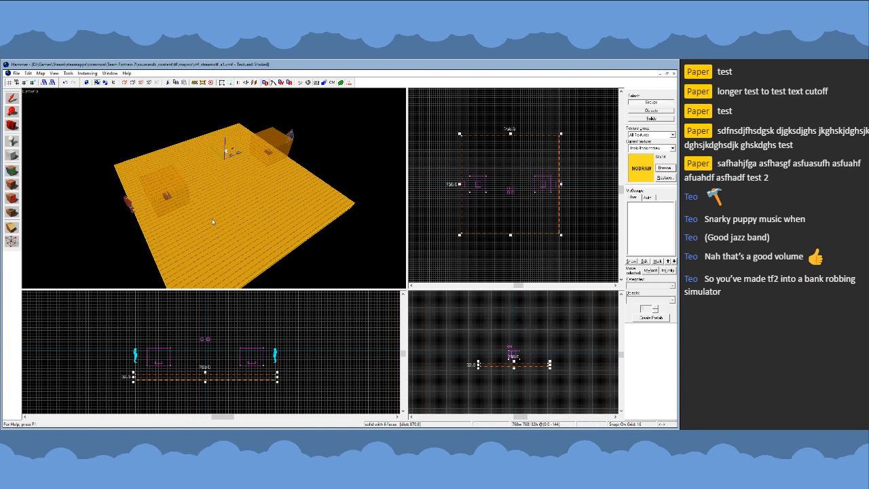
pyautogui.scroll(1, 485, 191)
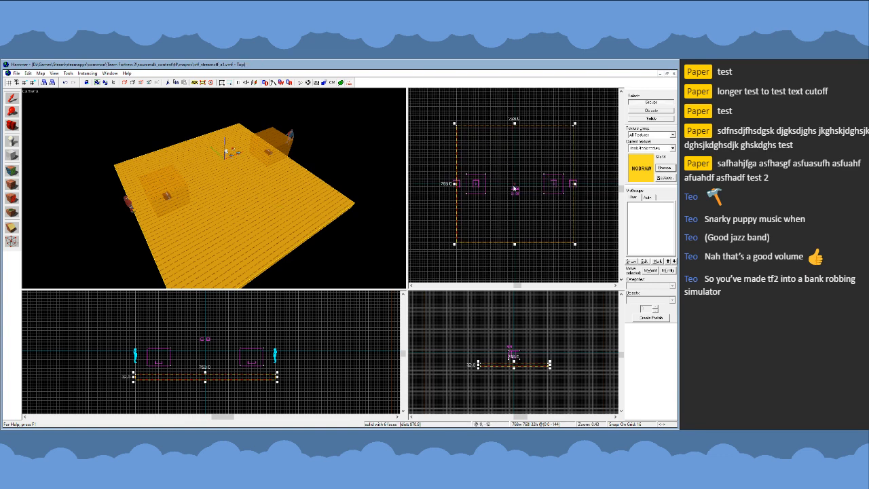
pyautogui.click(73, 210)
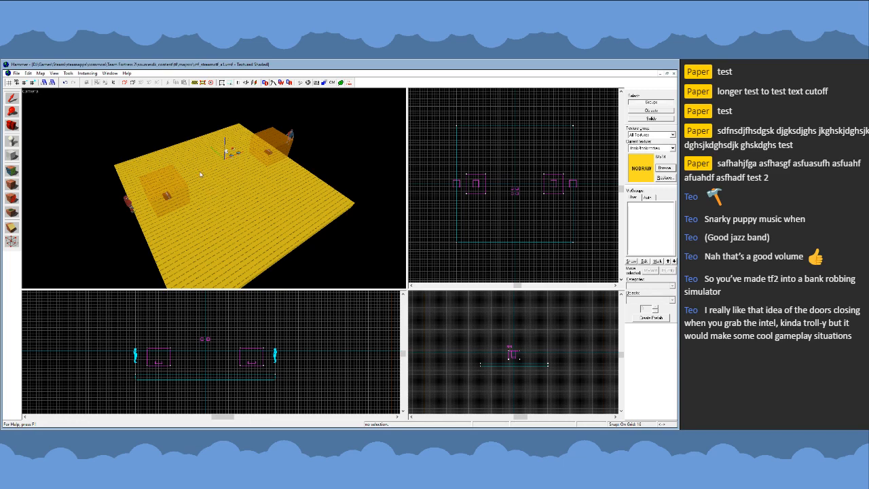
# - Select the nodraw floor and fly around it to examine the layout of both team boxes and the space in front of them
pyautogui.press('z')
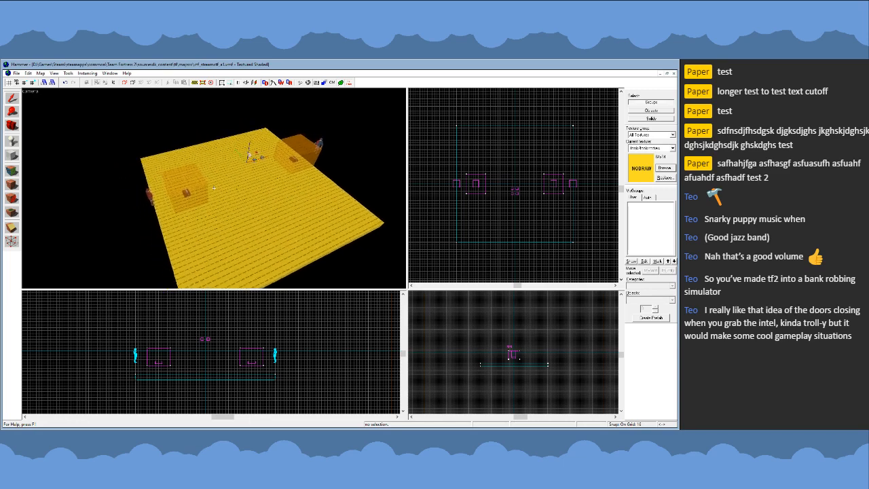
pyautogui.press('a')
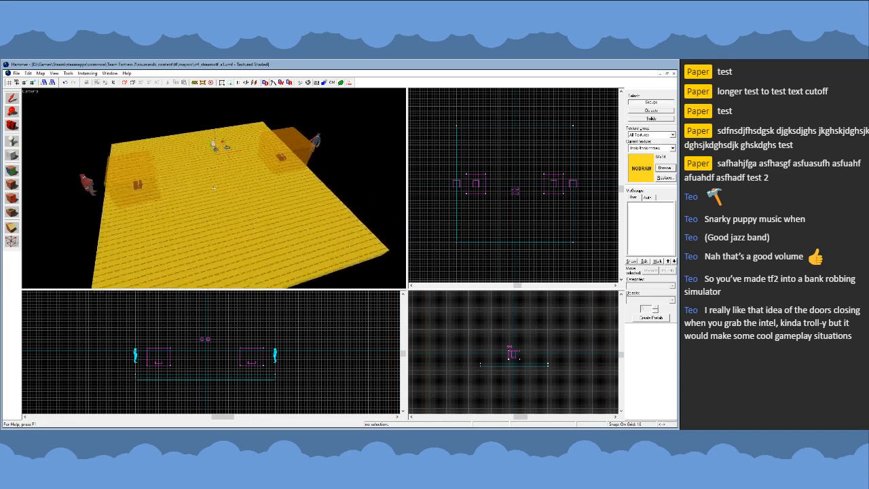
pyautogui.press('z')
pyautogui.click(262, 206)
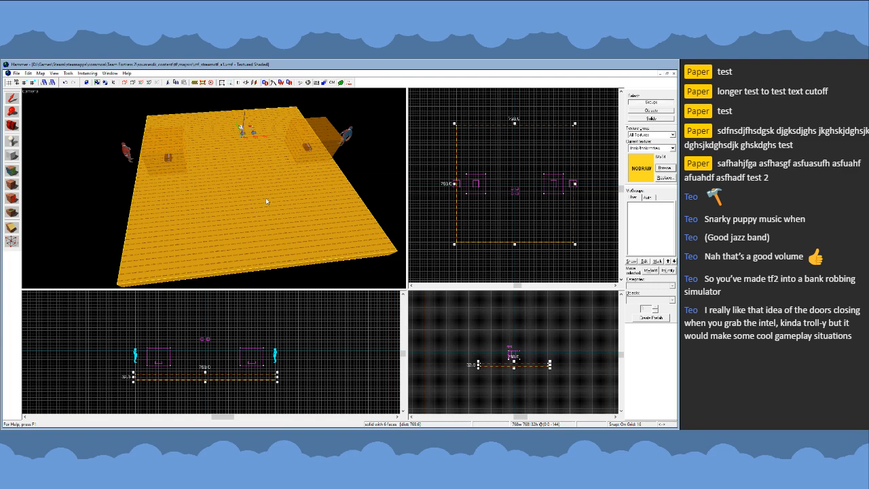
pyautogui.press('z')
pyautogui.press('s')
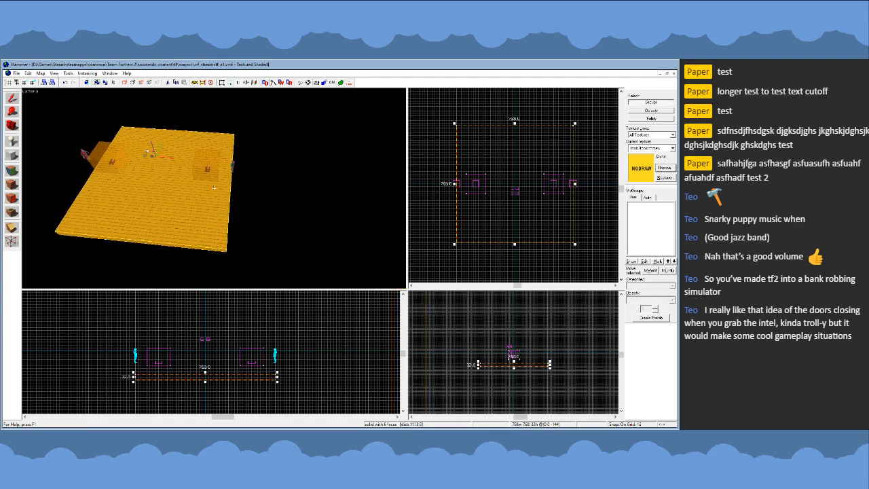
pyautogui.press('w')
pyautogui.press('a')
pyautogui.press('d')
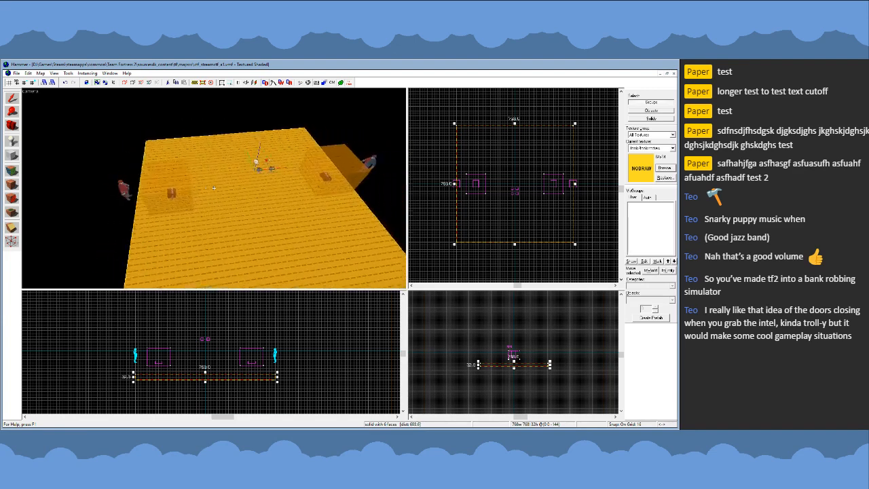
pyautogui.press('s')
pyautogui.press('d')
pyautogui.press('a')
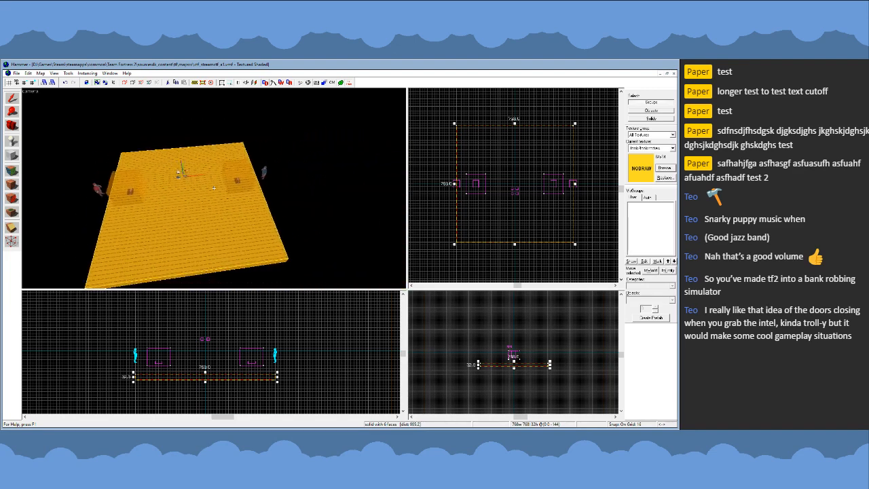
pyautogui.press('d')
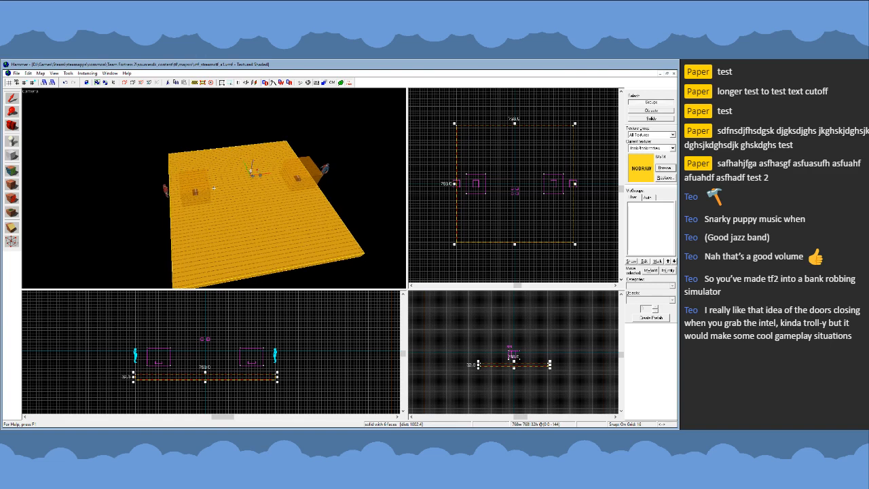
pyautogui.press('d')
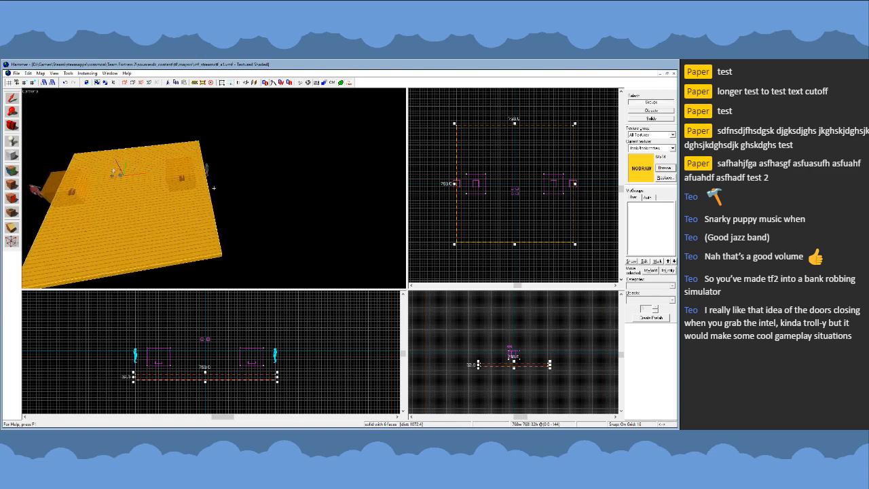
# - Examine the selected square floor in front of the team boxes from several angles and in the top view, and clear the selection
pyautogui.press('w')
pyautogui.press('s')
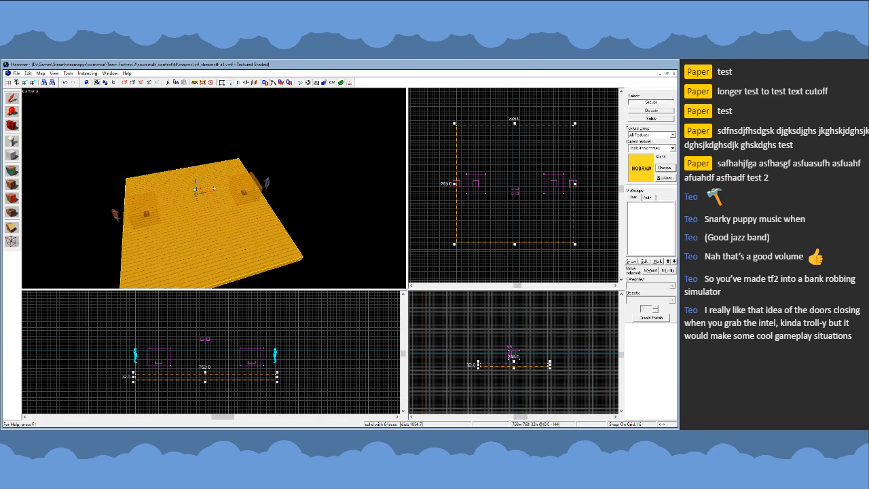
pyautogui.press('w')
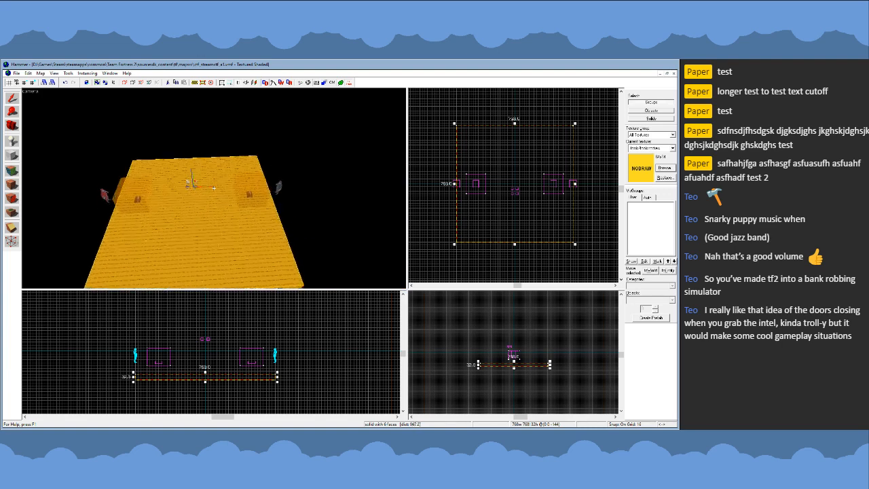
pyautogui.press('s')
pyautogui.press('d')
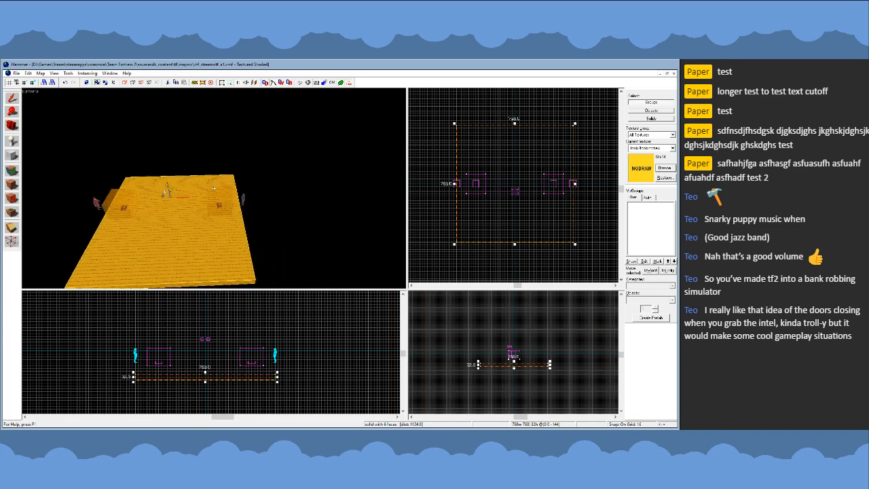
pyautogui.press('w')
pyautogui.press('z')
pyautogui.scroll(-3, 482, 219)
pyautogui.scroll(2, 488, 219)
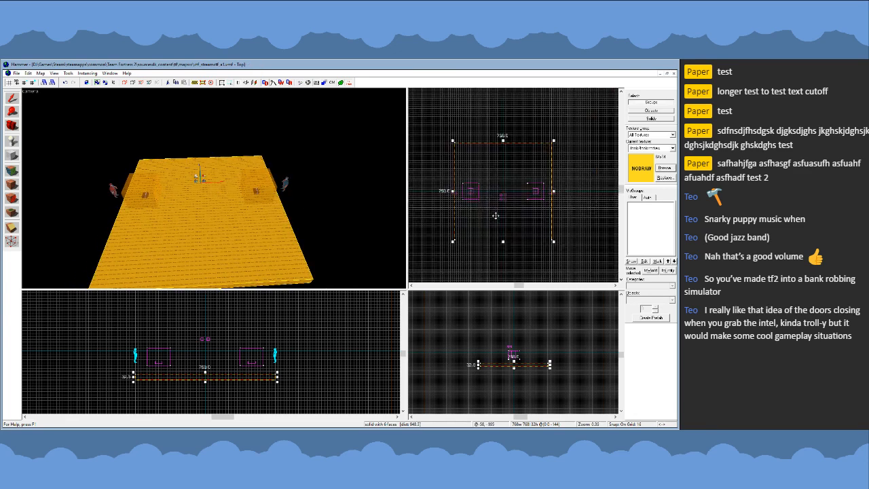
pyautogui.scroll(-2, 514, 191)
pyautogui.click(501, 235)
pyautogui.click(207, 256)
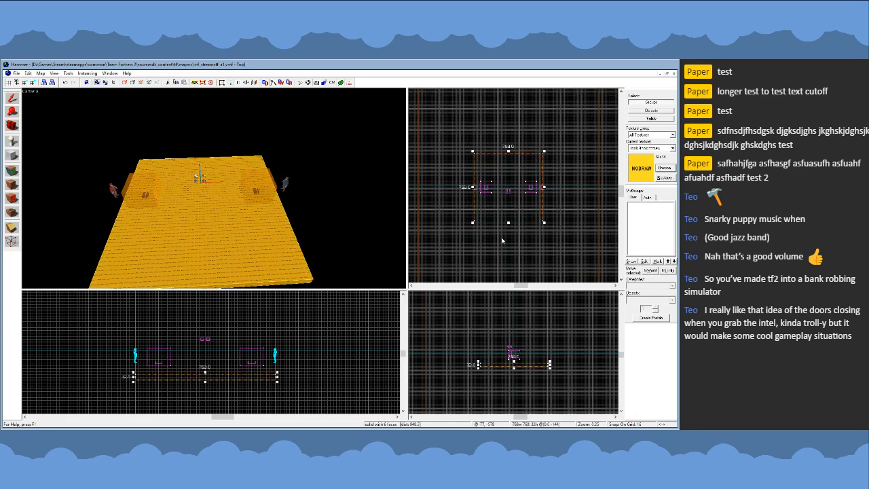
pyautogui.click(505, 241)
pyautogui.scroll(2, 513, 193)
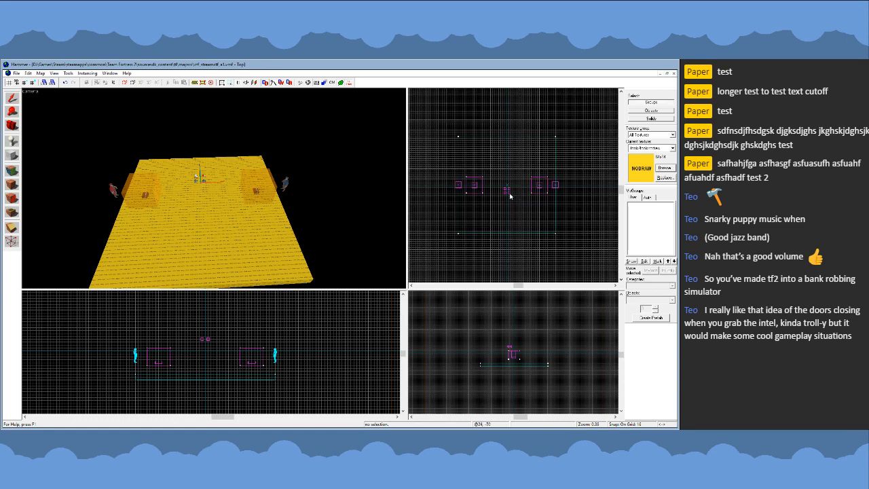
# - Inspect the square floor's extents relative to the team boxes in the top view and from a diagonal 3D angle, with the floor selected
pyautogui.click(220, 238)
pyautogui.click(458, 254)
pyautogui.scroll(2, 466, 155)
pyautogui.scroll(-2, 478, 143)
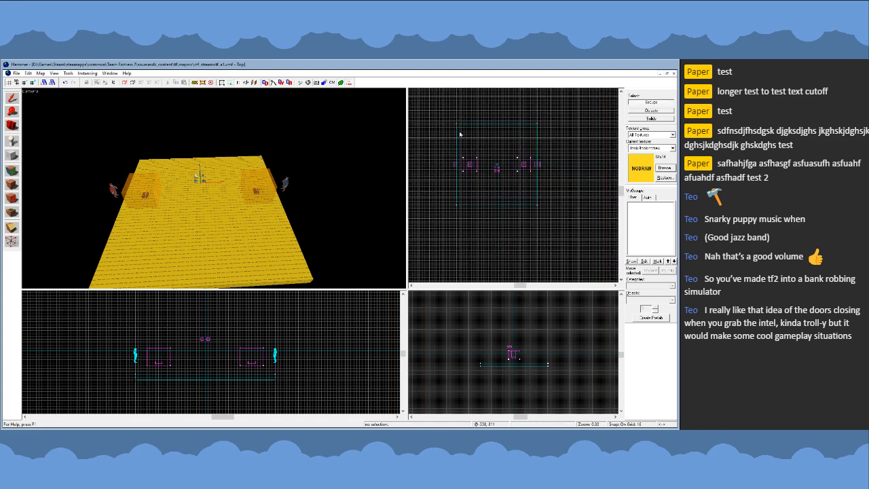
pyautogui.scroll(2, 474, 129)
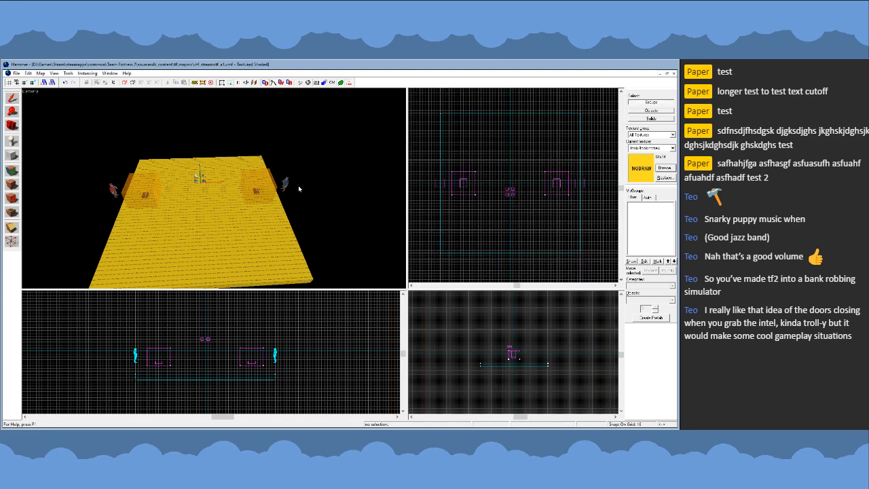
pyautogui.moveTo(297, 188); pyautogui.dragTo(214, 189)
pyautogui.press('a')
pyautogui.press('z')
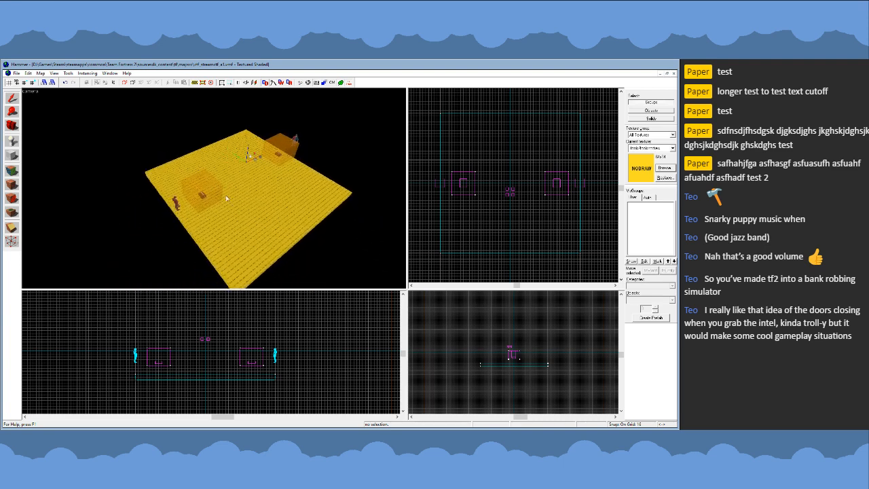
pyautogui.click(242, 210)
pyautogui.press('Escape')
pyautogui.press('z')
pyautogui.press('d')
pyautogui.press('w')
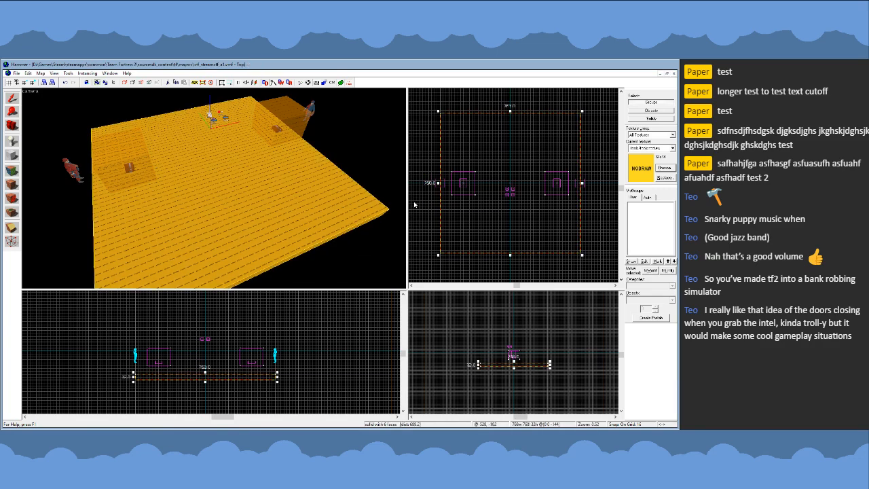
# - Select the square nodraw floor beneath the team boxes and delete it
pyautogui.scroll(-3, 500, 203)
pyautogui.press('z')
pyautogui.press('a')
pyautogui.press('s')
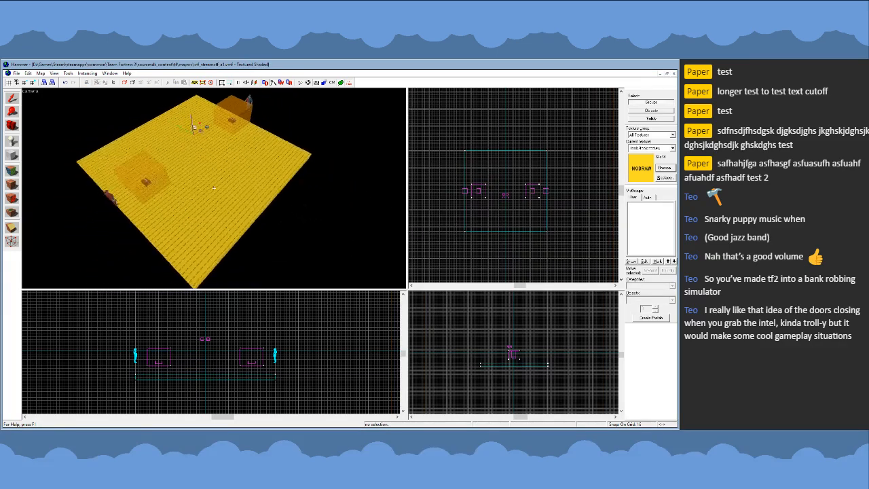
pyautogui.press('z')
pyautogui.click(233, 186)
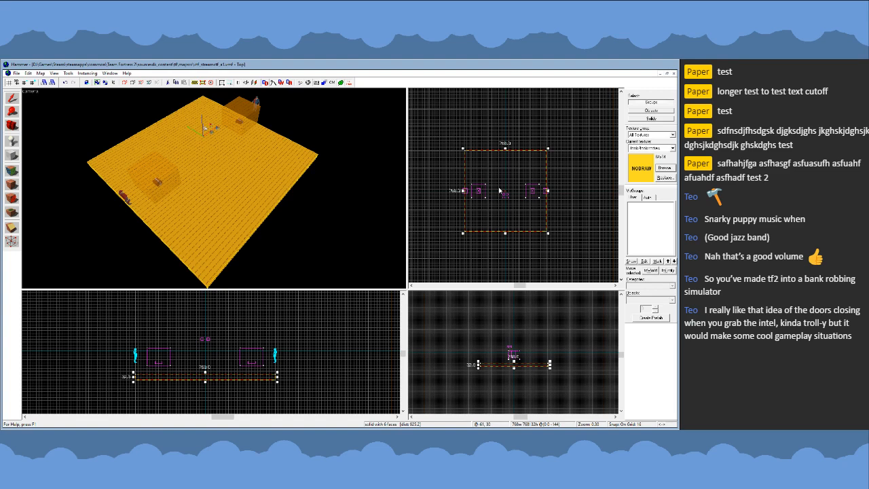
pyautogui.scroll(-4, 238, 348)
pyautogui.scroll(3, 225, 371)
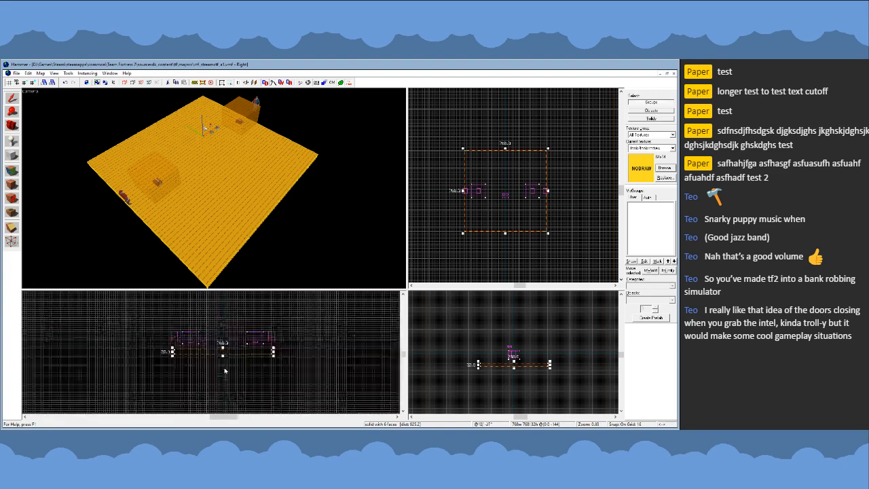
pyautogui.scroll(3, 513, 364)
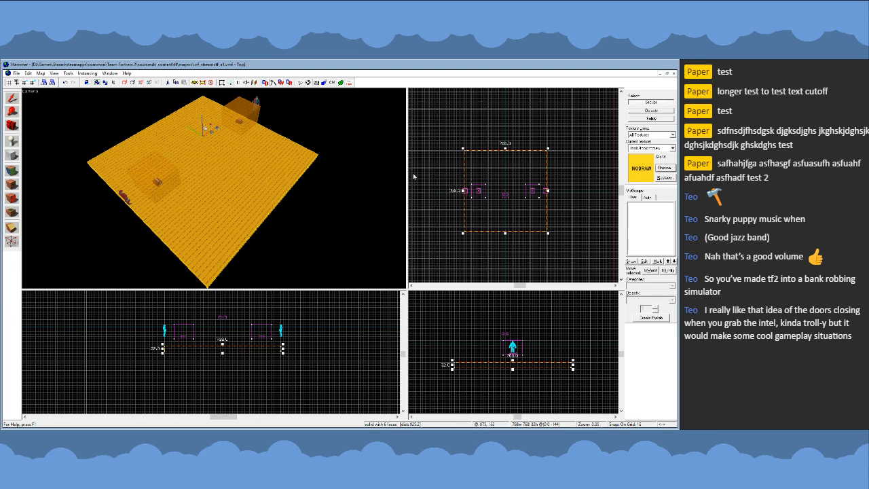
pyautogui.press('Delete')
# - Set the primitive for new blocks to a cylinder with 24 sides
pyautogui.hotkey('shift', 'b')
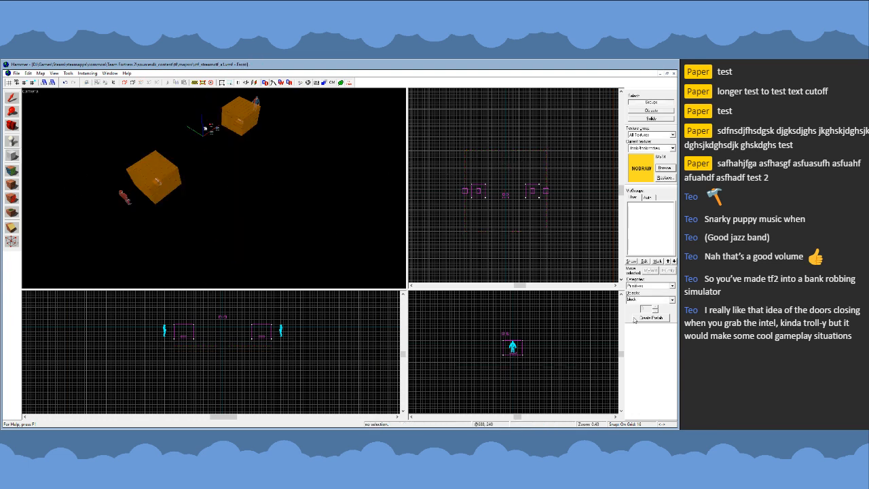
pyautogui.click(673, 301)
pyautogui.click(654, 320)
pyautogui.doubleClick(650, 312)
pyautogui.write('224')
pyautogui.press('Left')
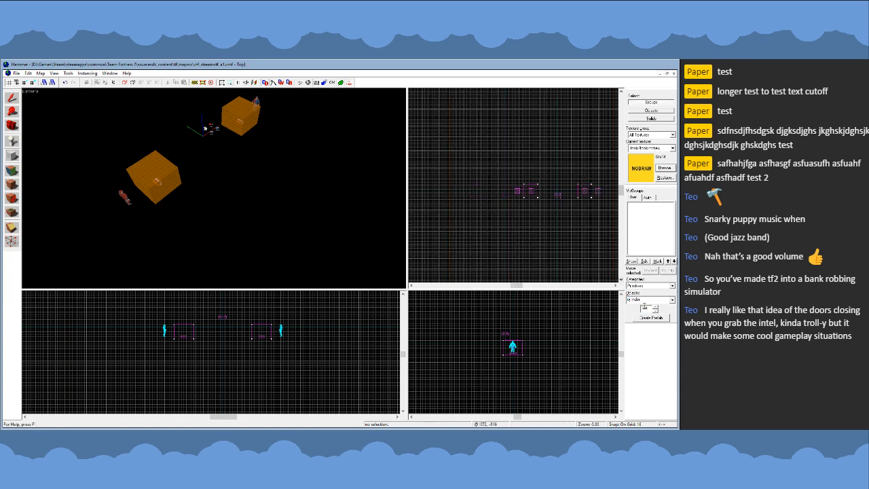
# - Create a round nodraw floor 1024 by 1024 units and 32 units thick around both team boxes
pyautogui.scroll(5, 587, 201)
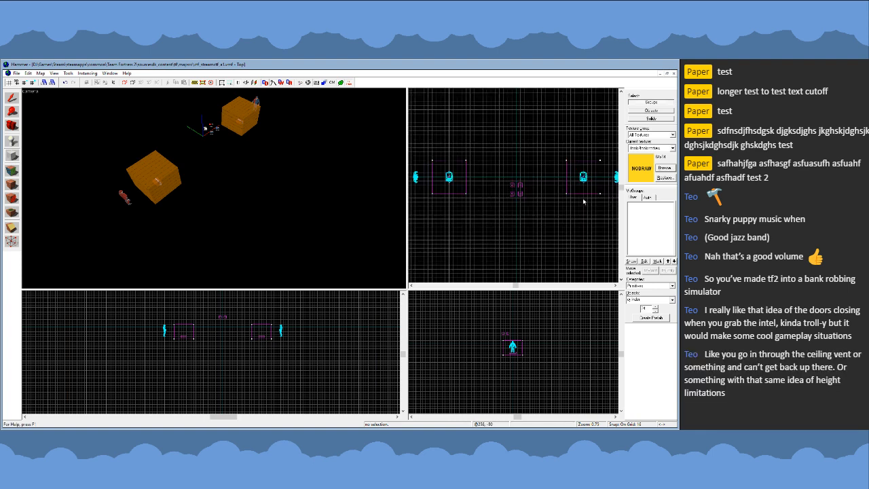
pyautogui.scroll(-5, 545, 209)
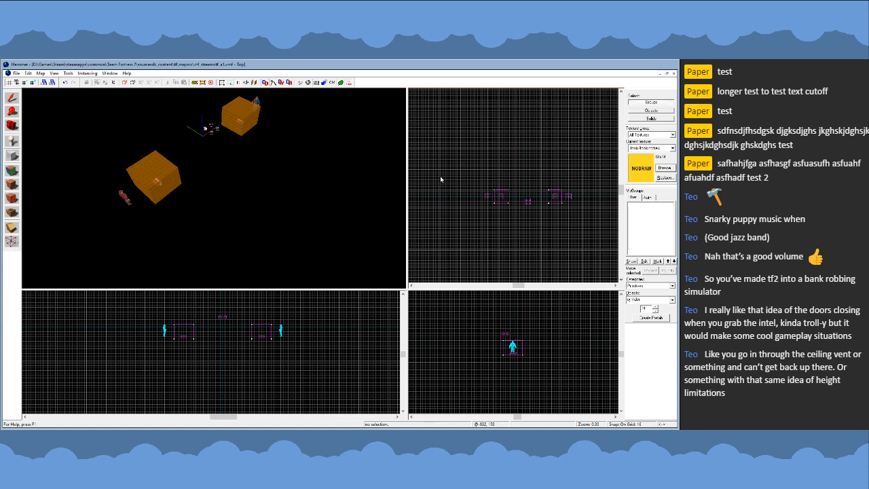
pyautogui.scroll(2, 441, 179)
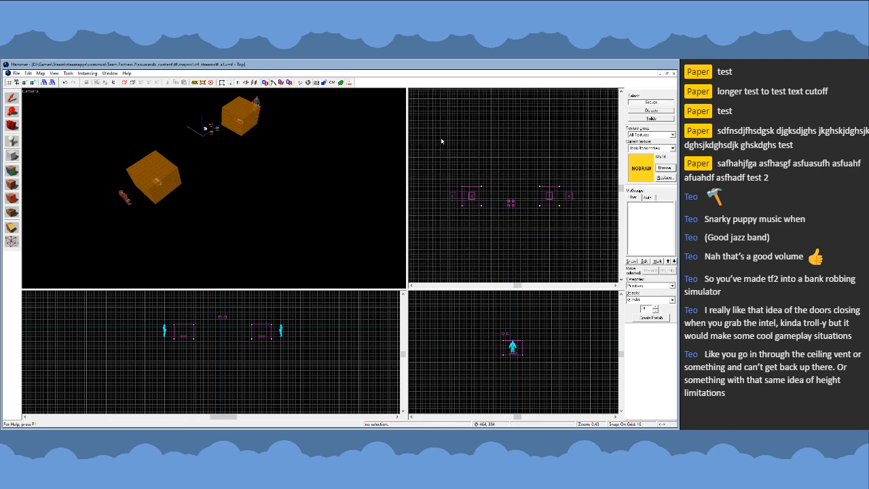
pyautogui.moveTo(430, 116); pyautogui.dragTo(590, 276)
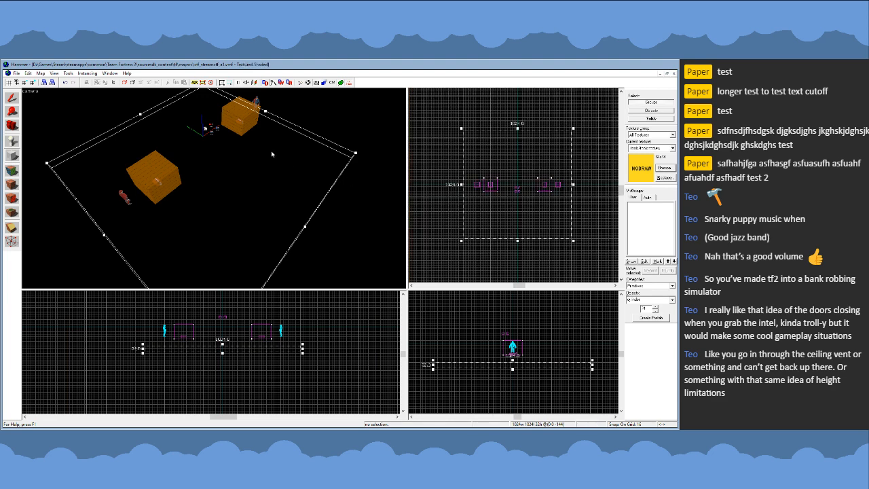
pyautogui.press('Return')
pyautogui.click(17, 100)
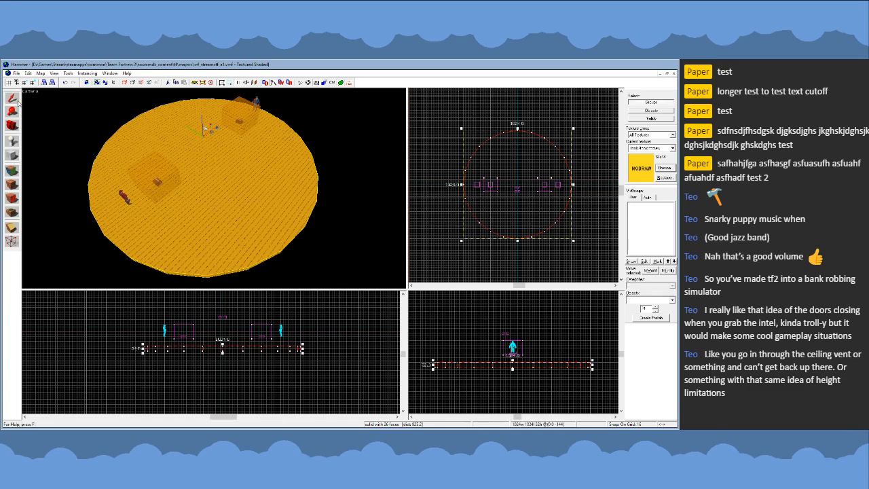
# - Examine the 24-sided round floor around the team boxes in the 3D and top views, and clear the selection
pyautogui.press('z')
pyautogui.press('s')
pyautogui.press('z')
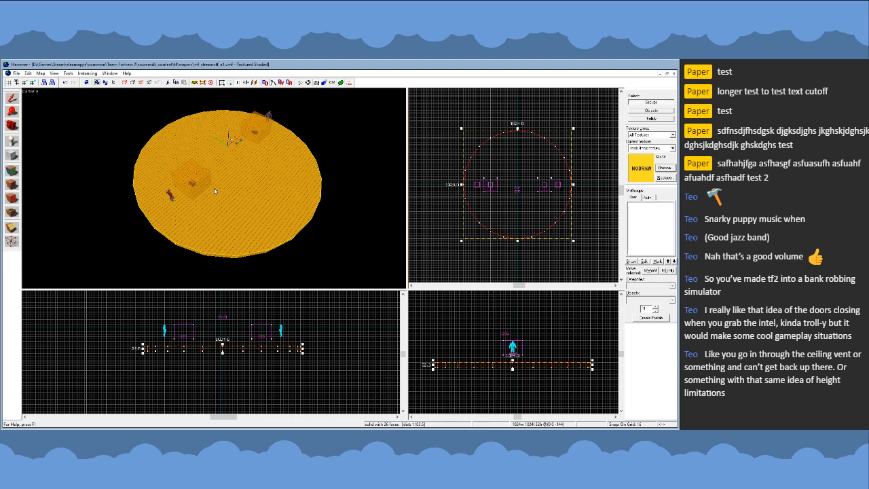
pyautogui.press('z')
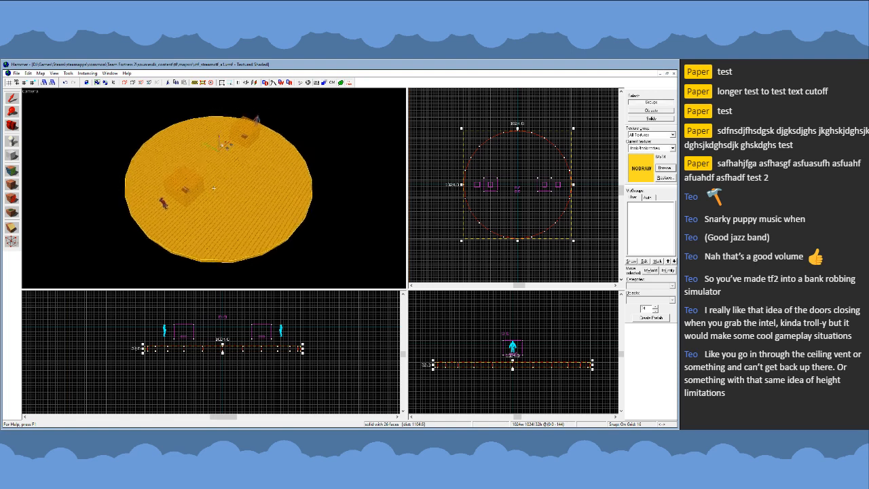
pyautogui.press('s')
pyautogui.press('z')
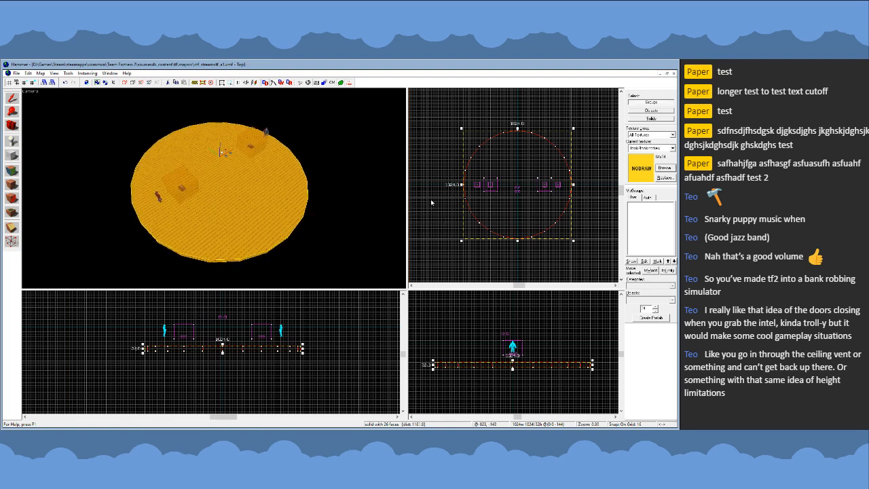
pyautogui.scroll(2, 546, 192)
pyautogui.scroll(-2, 546, 193)
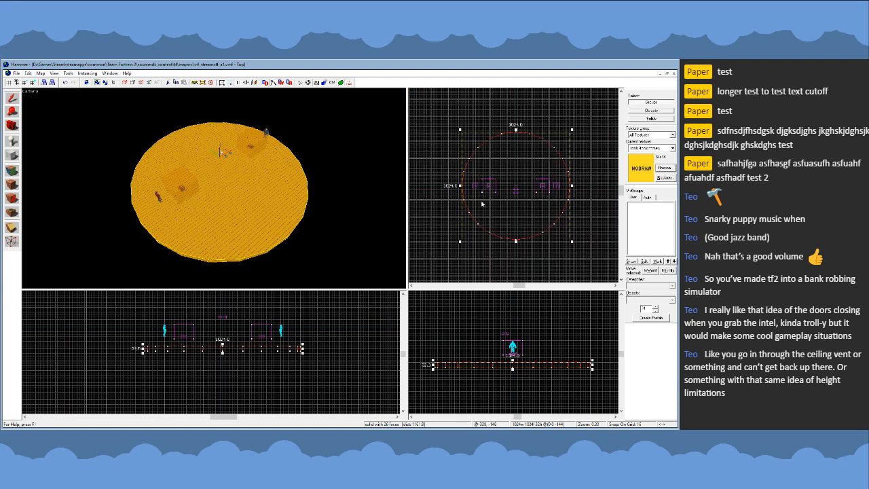
pyautogui.click(434, 199)
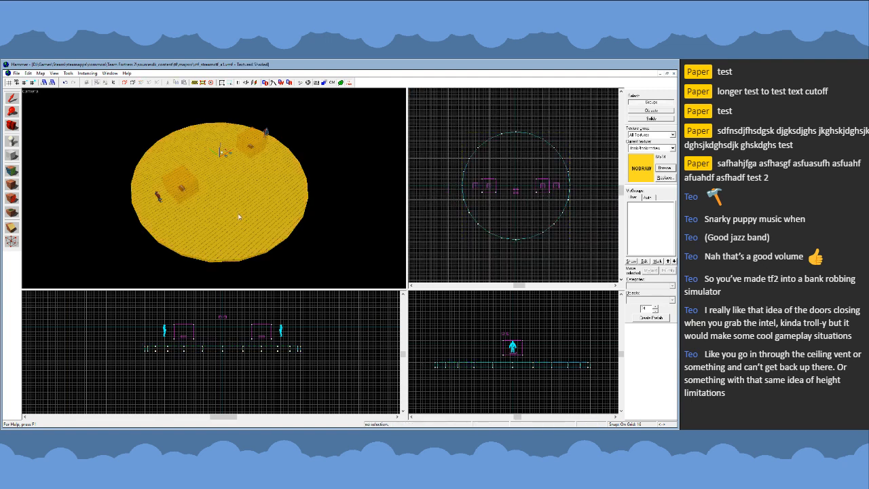
# - Select the 24-sided round floor and delete it
pyautogui.click(292, 202)
pyautogui.click(440, 219)
pyautogui.click(229, 202)
pyautogui.press('Delete')
# - Create a 12-sided nodraw cylinder floor, 1024 by 1024 units and 32 units thick, centred around both team boxes
pyautogui.click(12, 156)
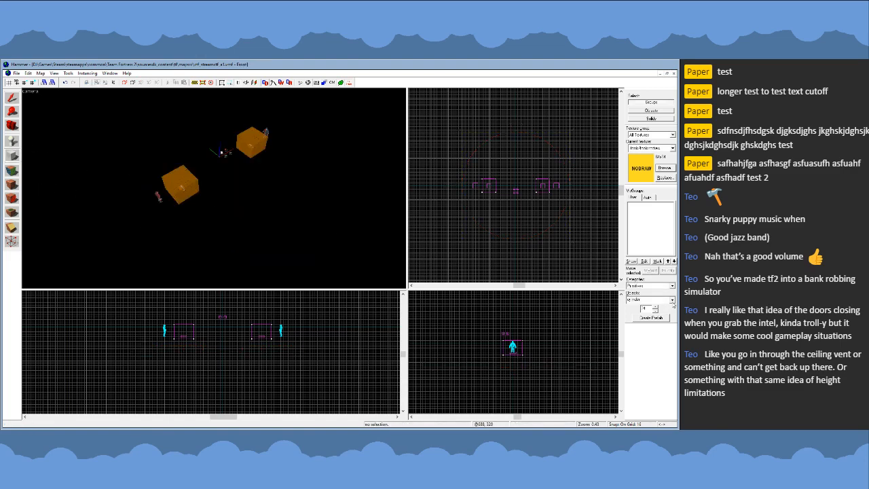
pyautogui.click(655, 311)
pyautogui.scroll(-9, 510, 234)
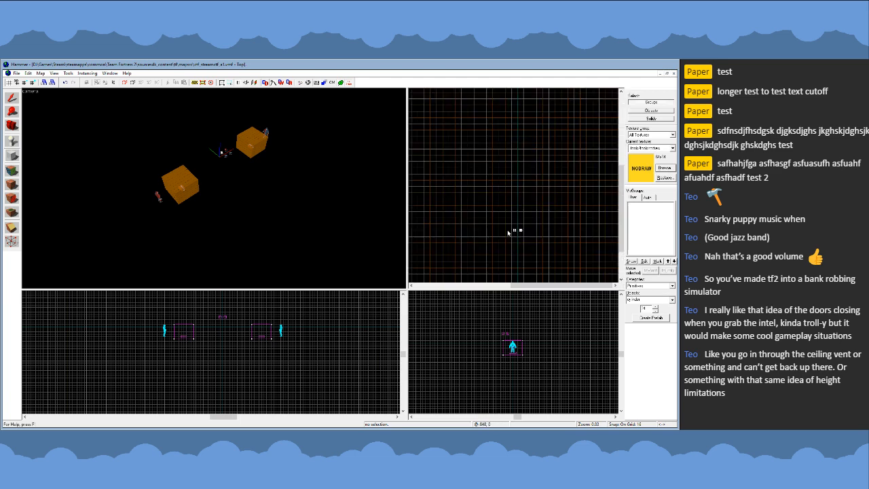
pyautogui.scroll(11, 527, 244)
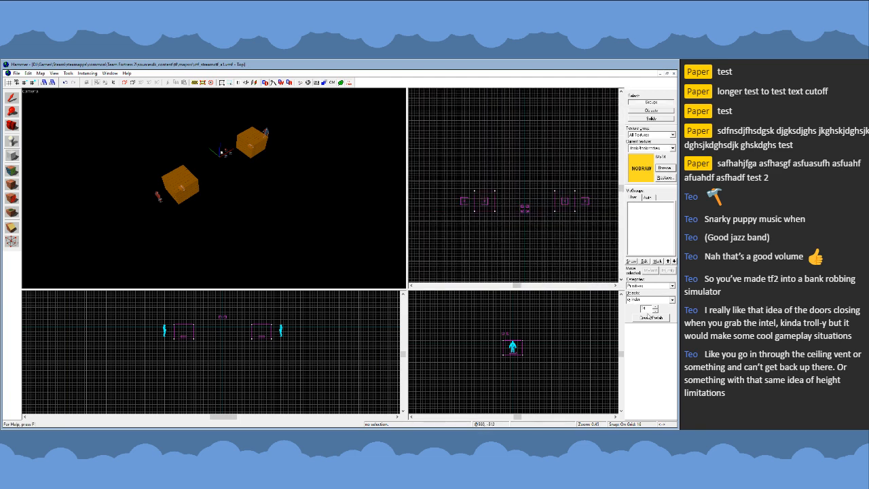
pyautogui.doubleClick(645, 310)
pyautogui.write('12')
pyautogui.scroll(-1, 459, 119)
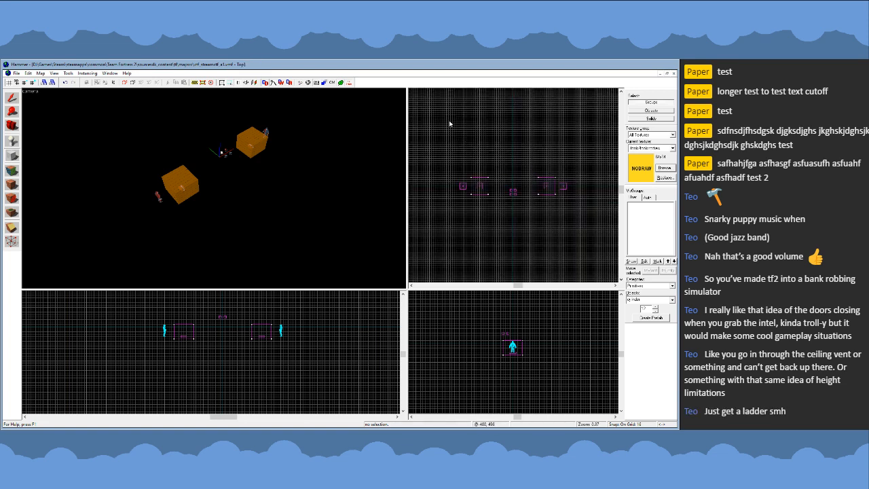
pyautogui.moveTo(449, 124); pyautogui.dragTo(583, 251)
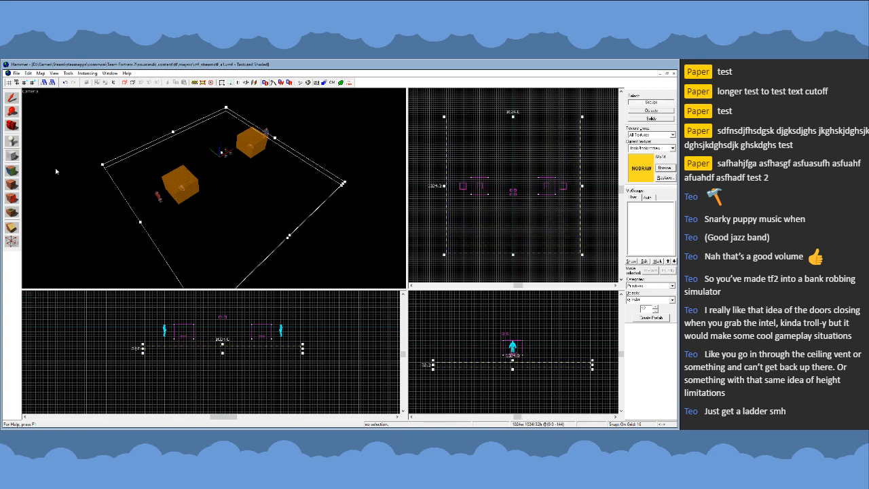
pyautogui.press('Return')
pyautogui.click(11, 99)
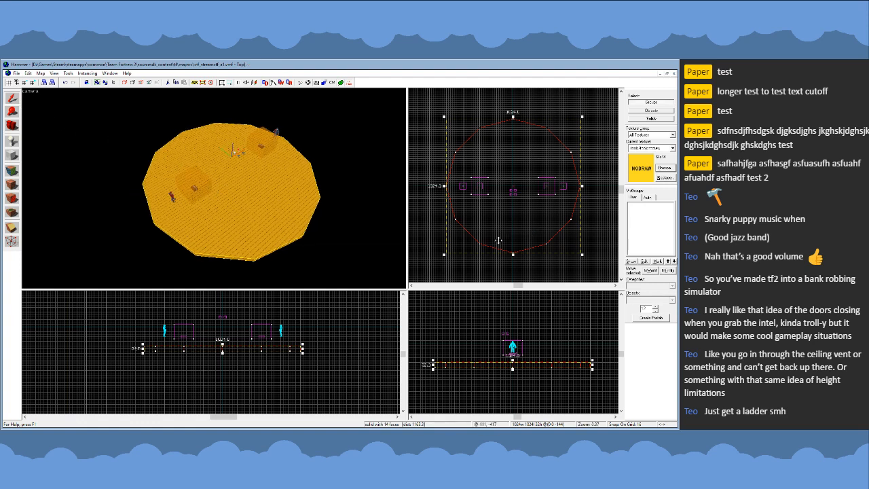
# - Examine the 12-sided floor's corner vertices against the grid with the Vertex tool, including with all of them selected
pyautogui.scroll(5, 481, 247)
pyautogui.hotkey('shift', 'v')
pyautogui.scroll(-4, 475, 240)
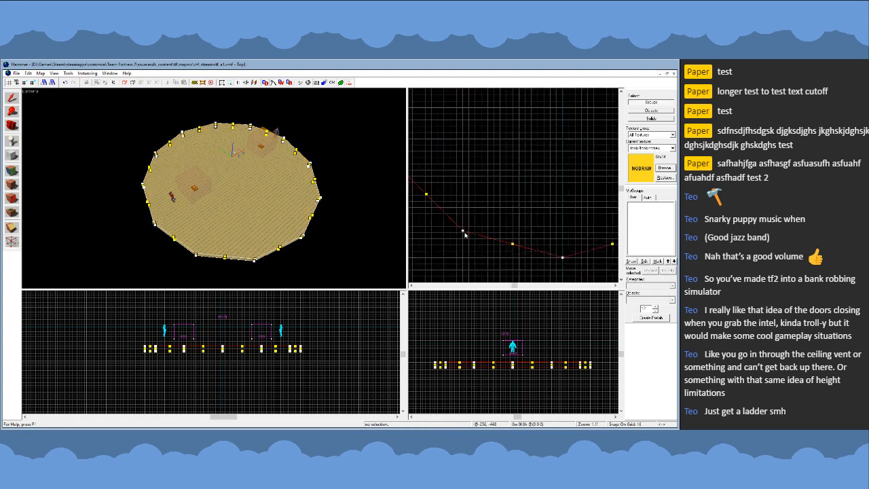
pyautogui.click(461, 229)
pyautogui.scroll(4, 469, 210)
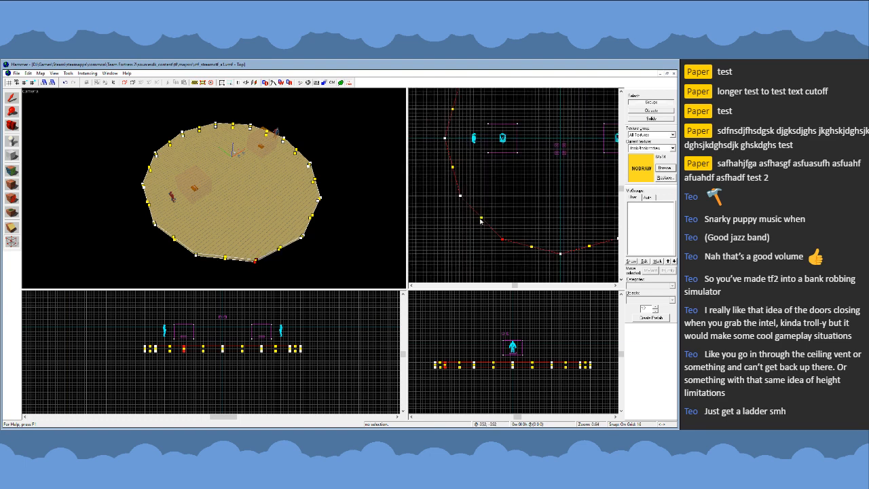
pyautogui.moveTo(461, 197); pyautogui.dragTo(459, 197)
pyautogui.scroll(-6, 461, 197)
pyautogui.scroll(5, 457, 133)
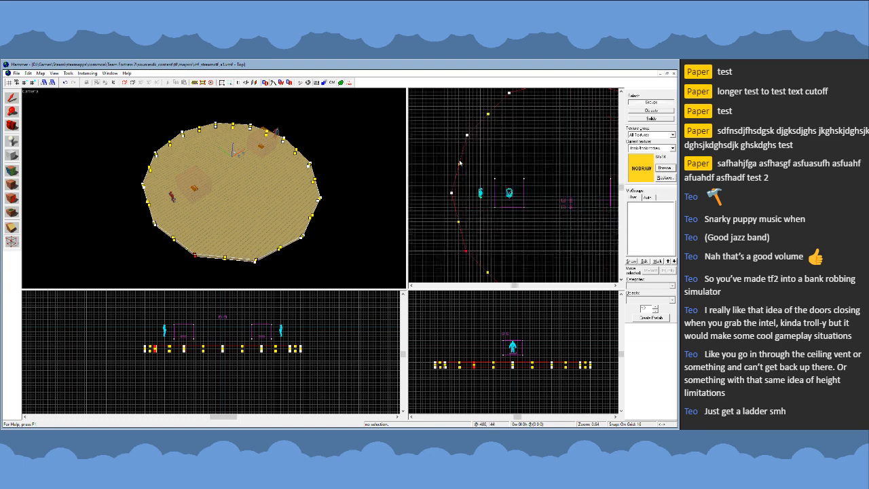
pyautogui.scroll(-7, 454, 148)
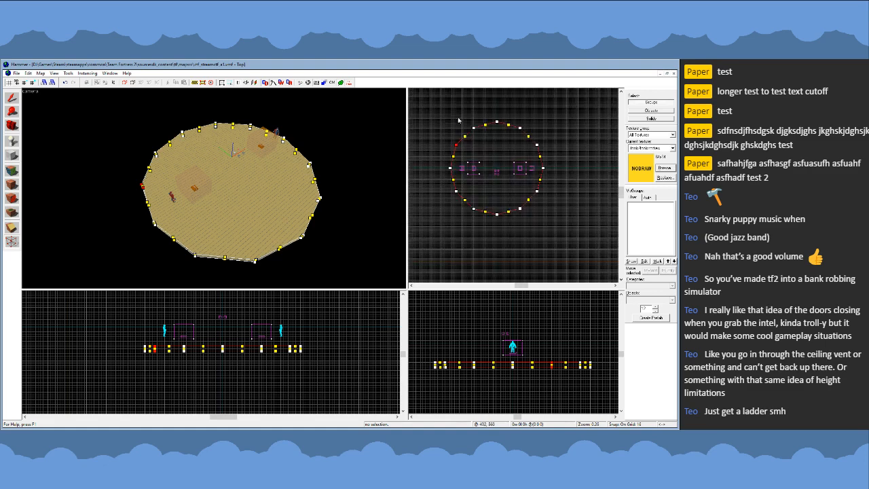
pyautogui.moveTo(434, 110); pyautogui.dragTo(558, 228)
pyautogui.press('Return')
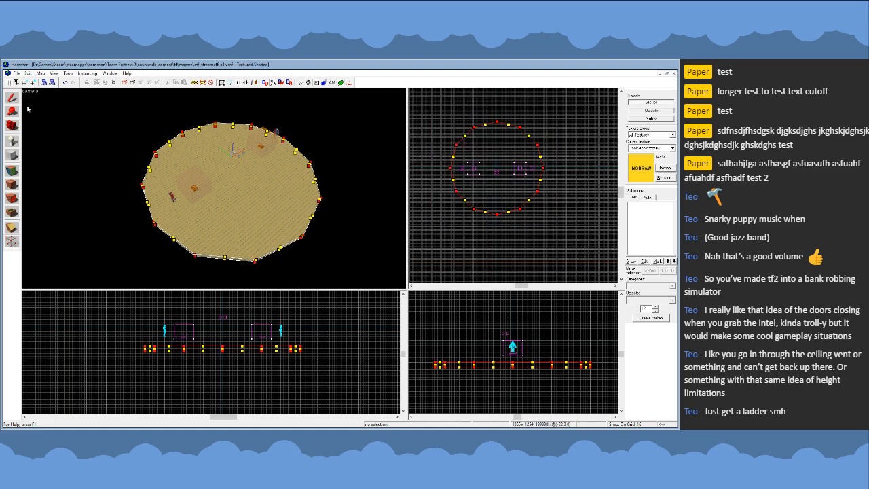
pyautogui.scroll(6, 508, 118)
pyautogui.scroll(-3, 508, 118)
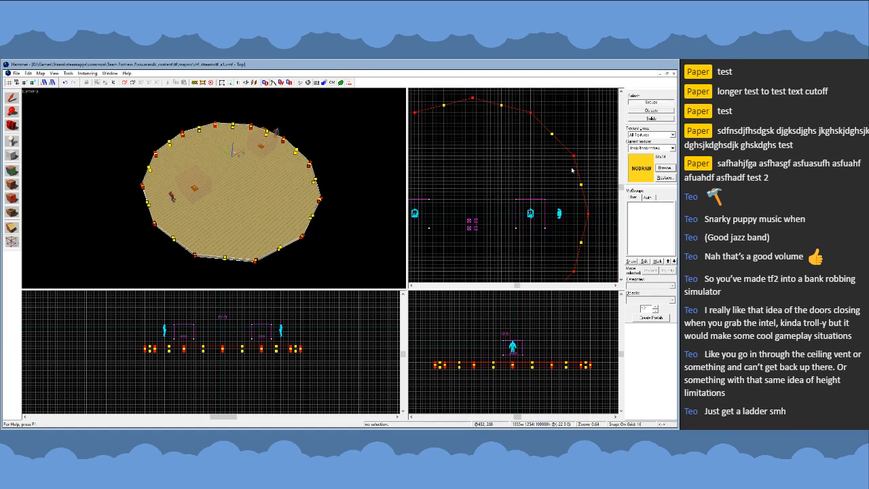
pyautogui.scroll(-3, 508, 117)
pyautogui.click(16, 98)
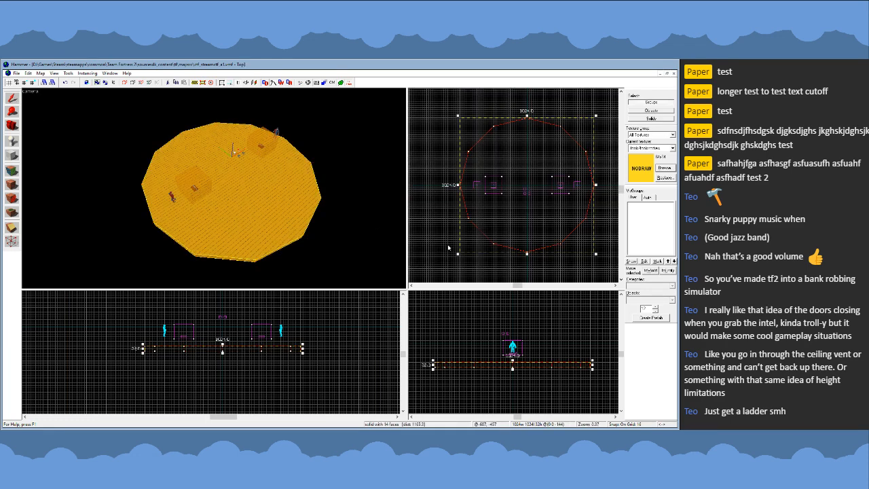
# - Select the 12-sided floor, change its texture from nodraw to the blue SKIP texture, and clear the selection
pyautogui.press('Escape')
pyautogui.press('z')
pyautogui.press('w')
pyautogui.press('a')
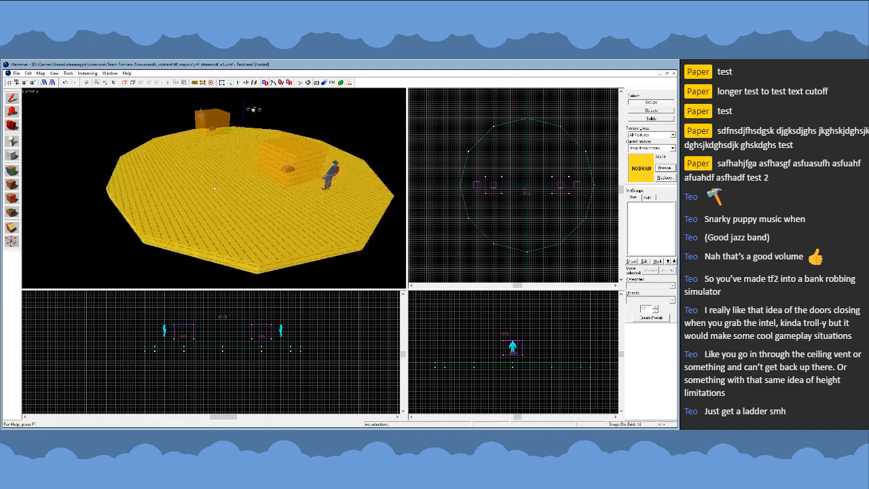
pyautogui.press('z')
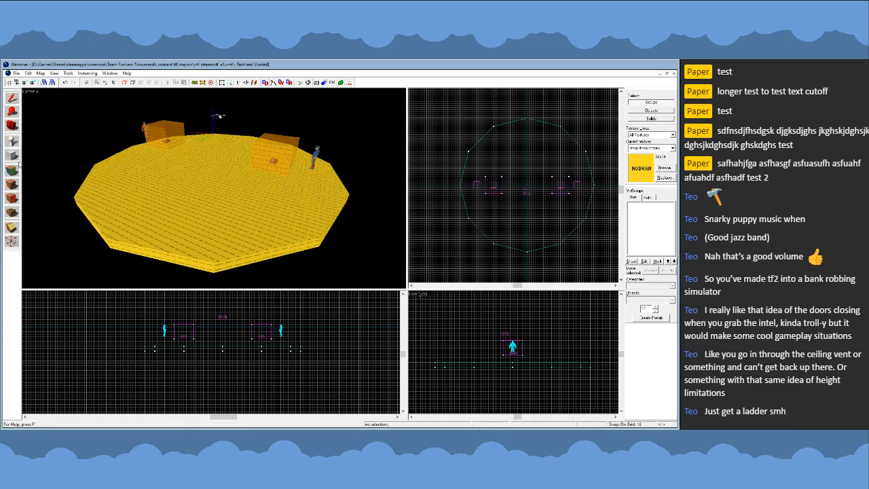
pyautogui.hotkey('shift', 'b')
pyautogui.hotkey('shift', 's')
pyautogui.click(170, 182)
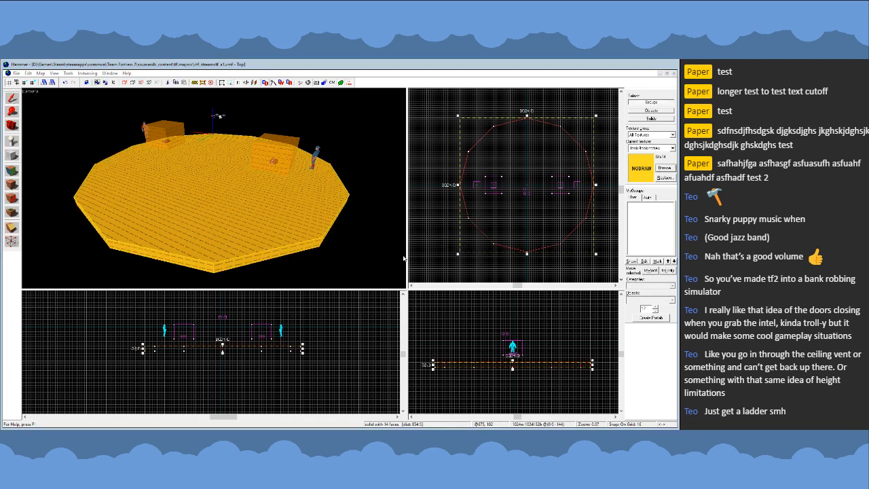
pyautogui.doubleClick(308, 286)
pyautogui.click(12, 185)
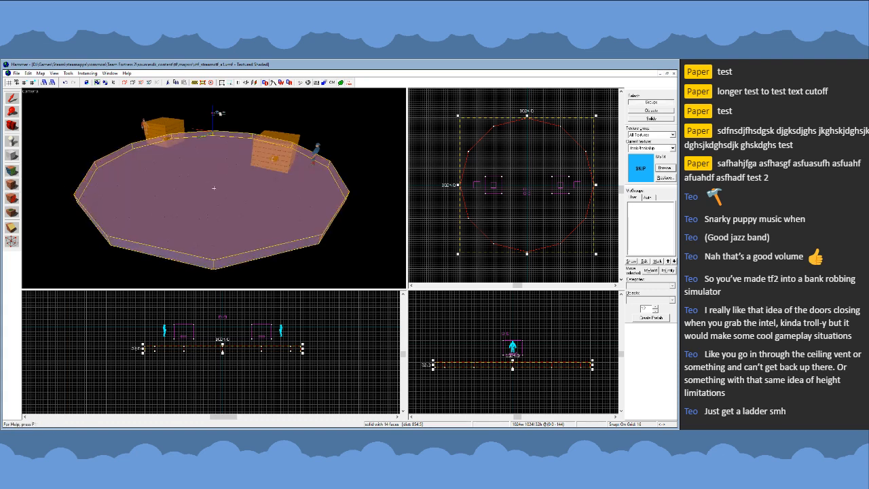
pyautogui.press('z')
pyautogui.press('s')
pyautogui.press('z')
pyautogui.press('Escape')
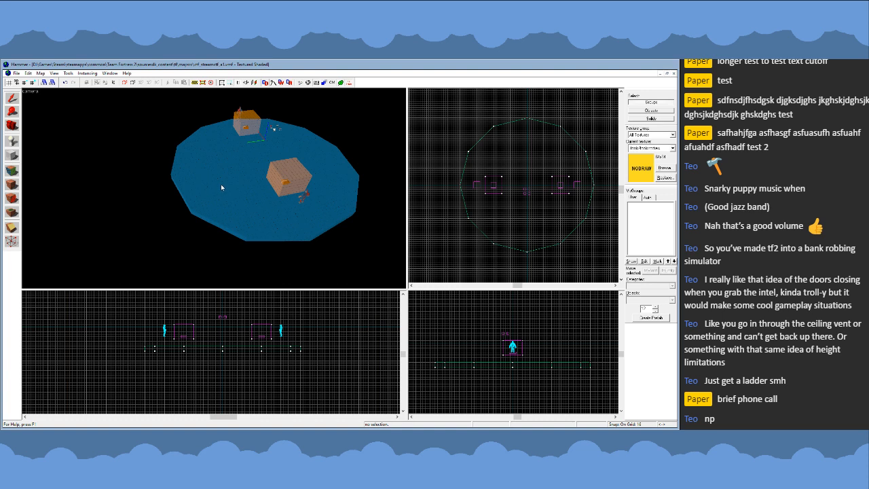
# - Pick up the SKIP texture from the round floor's top face as the current texture, and leave face editing
pyautogui.press('z')
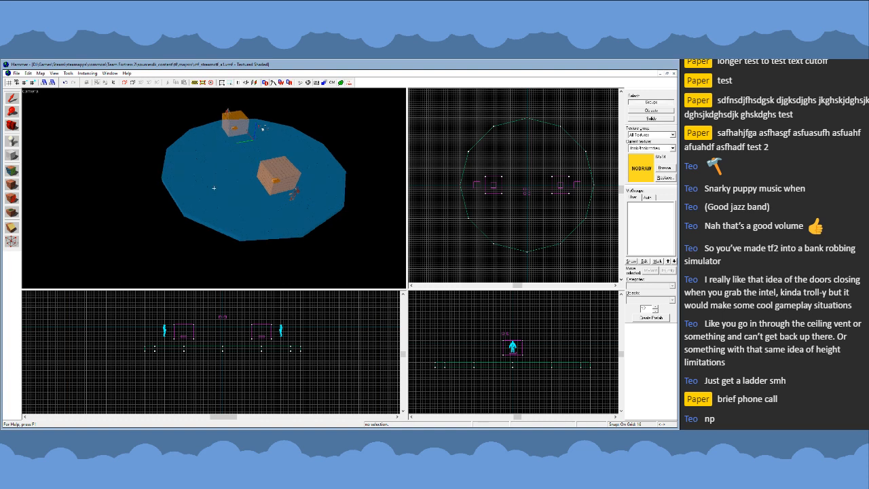
pyautogui.press('w')
pyautogui.press('s')
pyautogui.press('z')
pyautogui.click(16, 174)
pyautogui.click(176, 177)
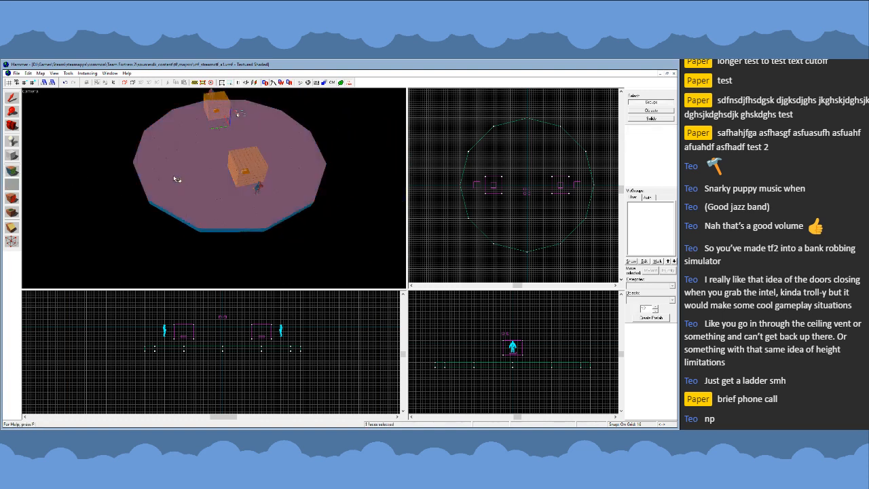
pyautogui.click(12, 99)
pyautogui.click(10, 158)
pyautogui.scroll(-2, 517, 178)
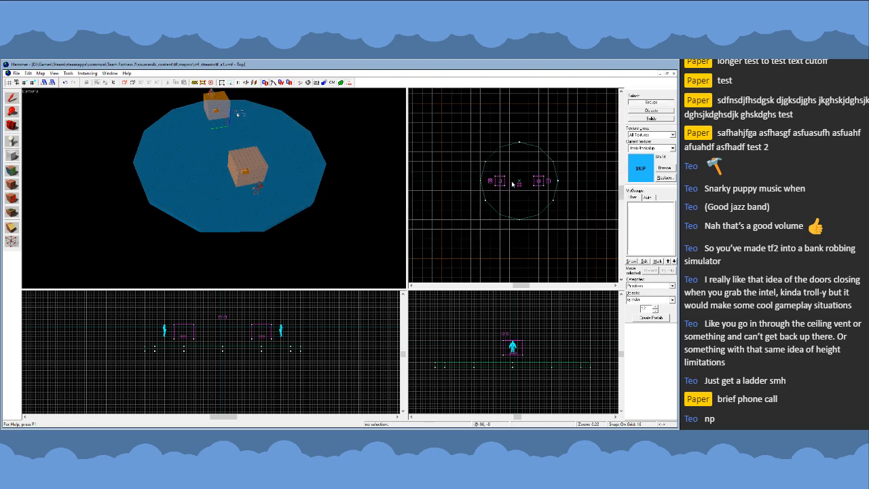
pyautogui.scroll(1, 513, 184)
pyautogui.scroll(3, 510, 245)
pyautogui.press('z')
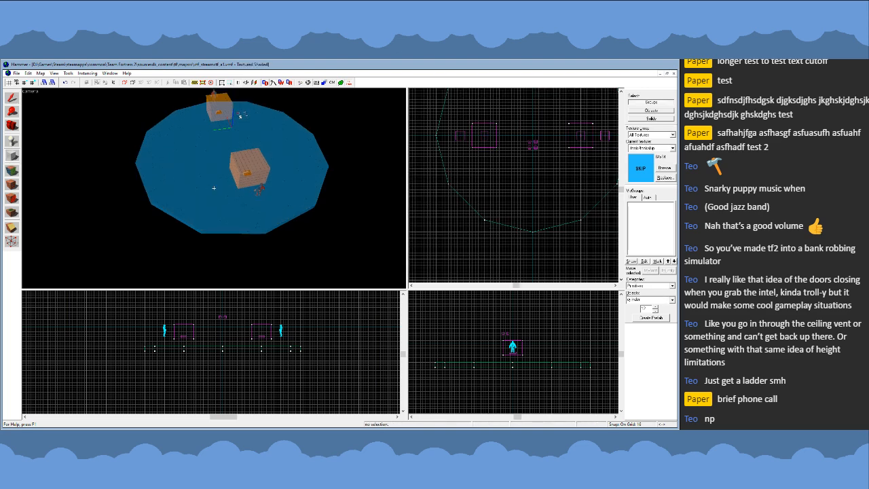
pyautogui.press('a')
pyautogui.press('w')
pyautogui.press('s')
pyautogui.press('z')
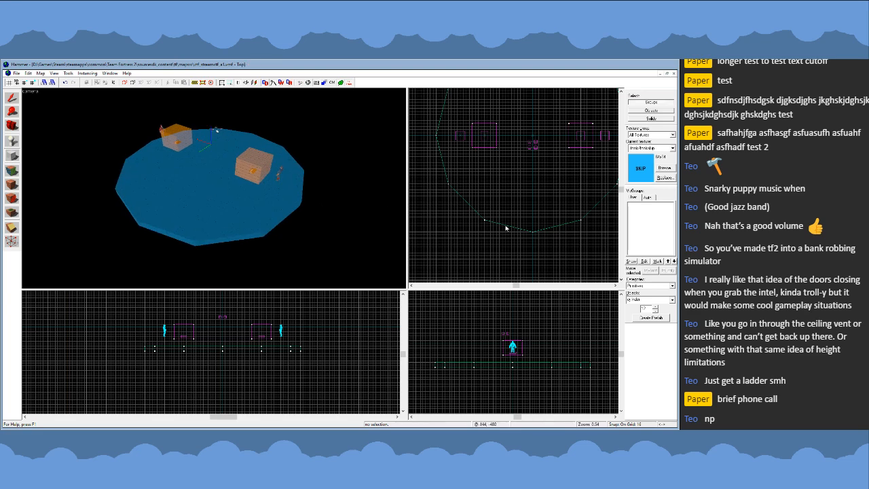
pyautogui.scroll(5, 537, 263)
pyautogui.scroll(-3, 536, 201)
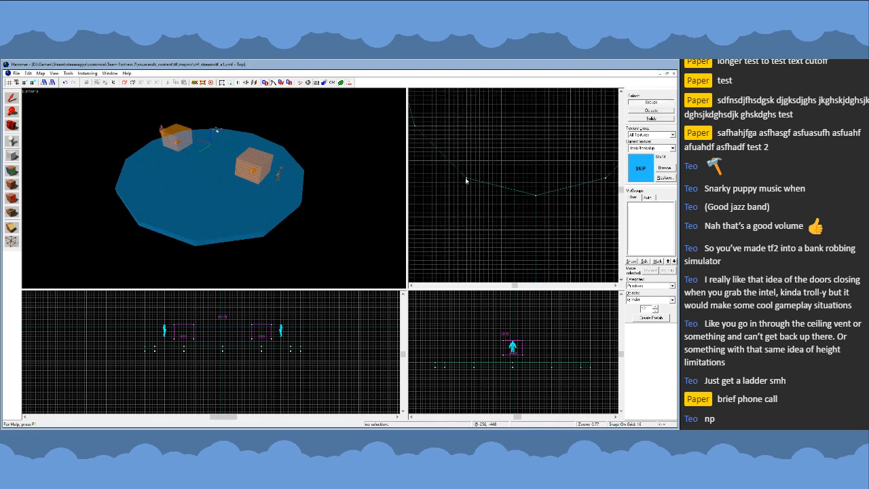
pyautogui.moveTo(465, 177); pyautogui.dragTo(538, 232)
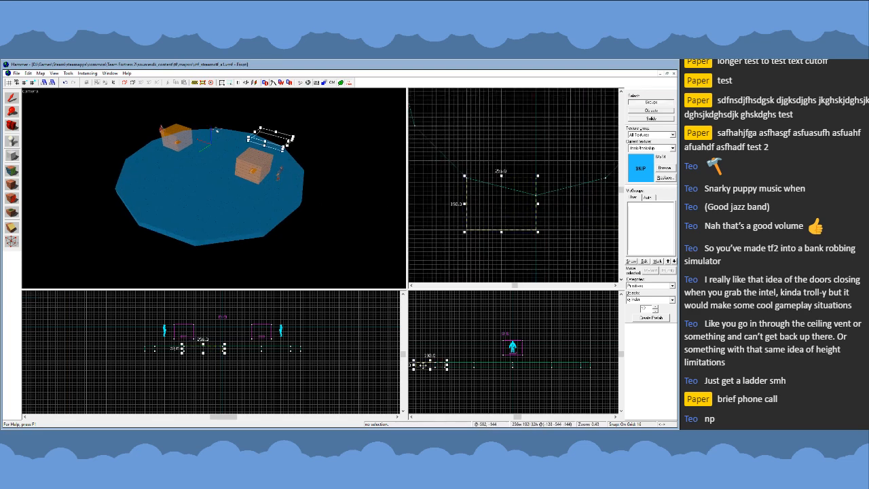
pyautogui.moveTo(423, 366); pyautogui.dragTo(432, 341)
pyautogui.press('Return')
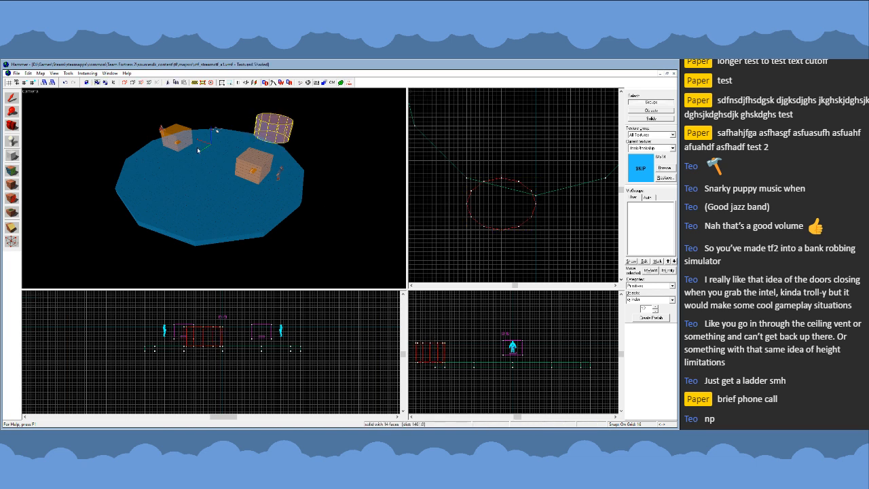
pyautogui.press('Delete')
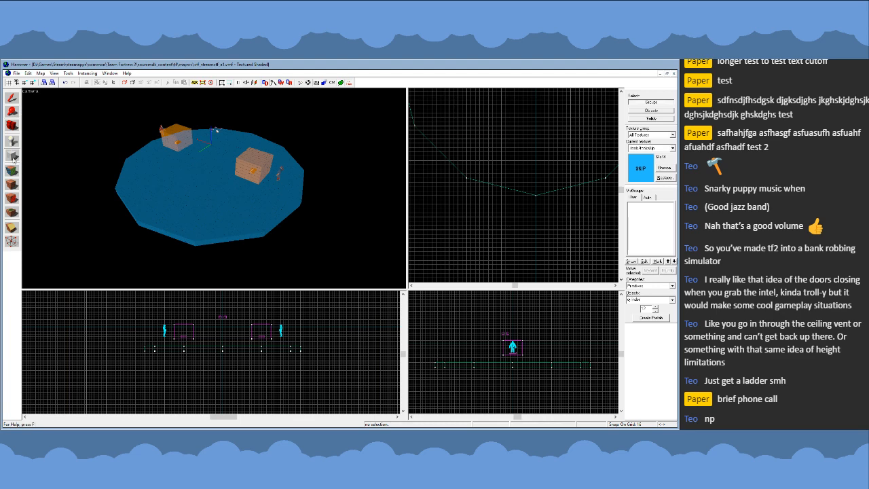
# - Create a SKIP block 256 by 192 units and 128 units tall beside the round floor's edge, using the block primitive
pyautogui.click(673, 302)
pyautogui.click(642, 312)
pyautogui.scroll(-3, 589, 215)
pyautogui.scroll(2, 549, 206)
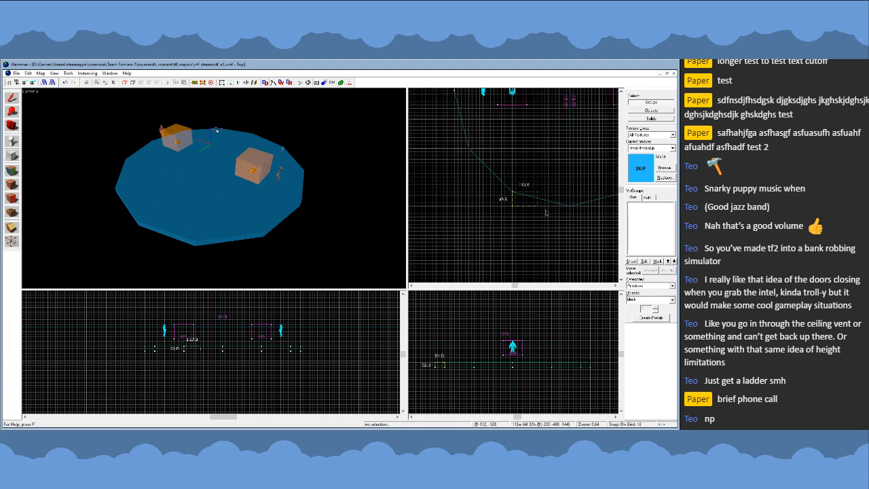
pyautogui.moveTo(510, 189); pyautogui.dragTo(571, 237)
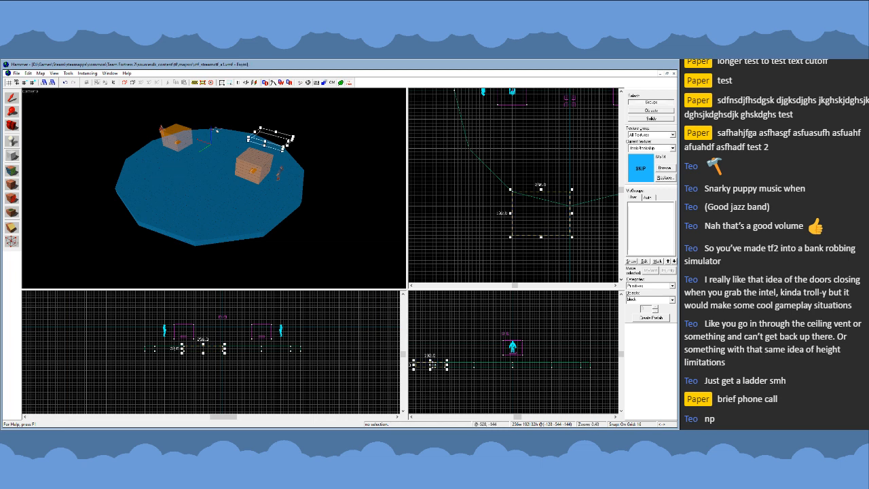
pyautogui.moveTo(431, 361); pyautogui.dragTo(431, 343)
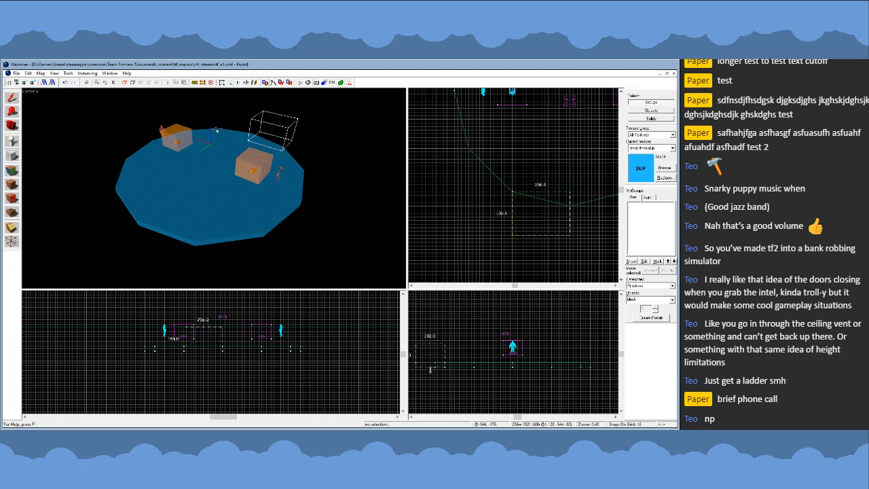
pyautogui.press('Return')
pyautogui.hotkey('shift', 's')
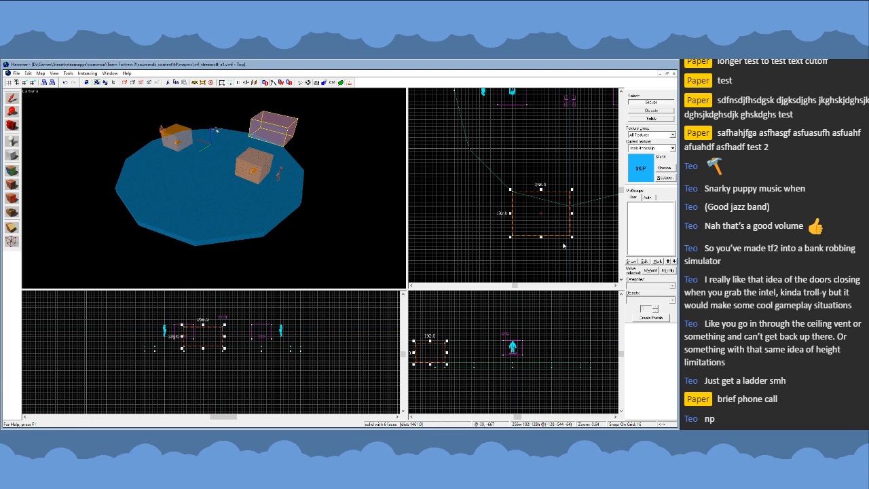
# - Move the block's inner corner vertices onto the floor corner at 0, -512 so its inner side follows the floor edge
pyautogui.hotkey('shift', 'v')
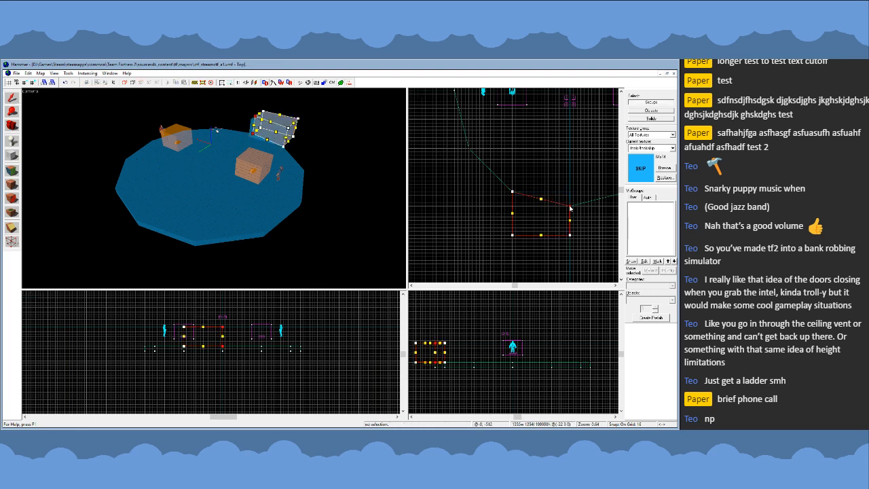
pyautogui.click(12, 98)
pyautogui.press('z')
pyautogui.press('w')
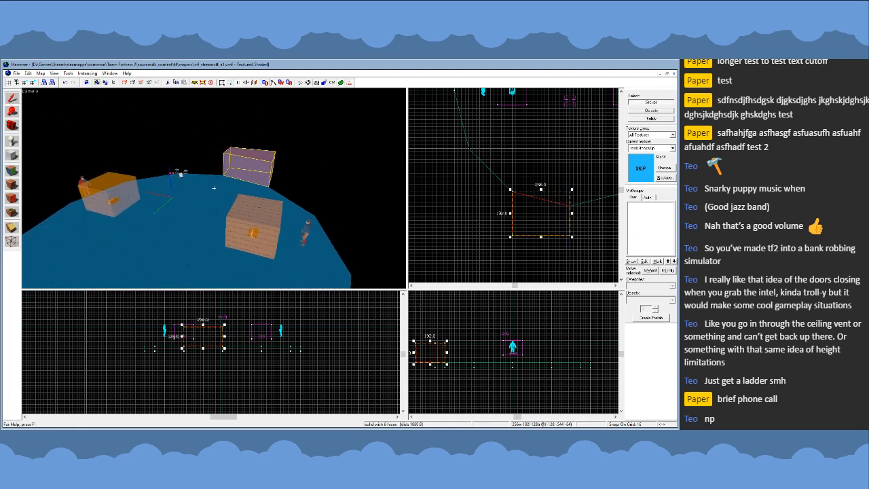
pyautogui.press('s')
pyautogui.press('z')
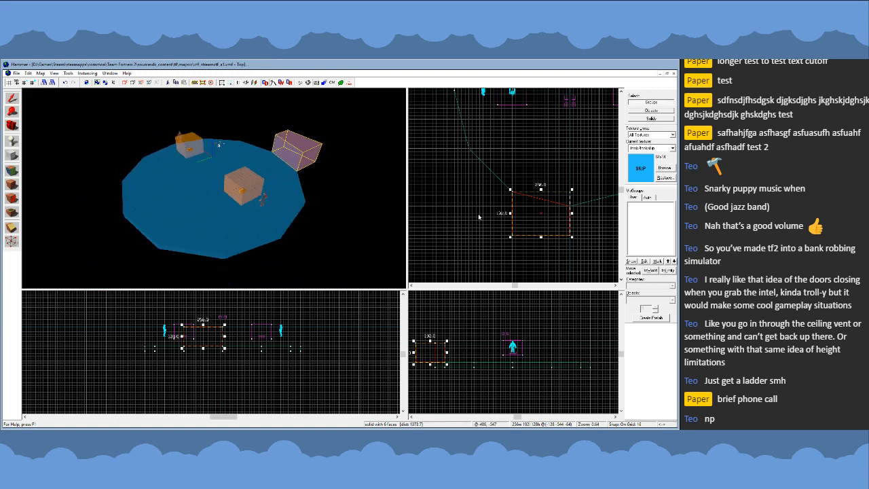
# - Place a copy of the wall block beside the adjacent diagonal edge of the round floor
pyautogui.scroll(-2, 554, 258)
pyautogui.scroll(2, 531, 216)
pyautogui.moveTo(536, 227)
pyautogui.mouseDown()
pyautogui.moveTo(478, 224)
pyautogui.moveTo(479, 167)
pyautogui.mouseUp()
# - Reshape the copied block's vertices to follow the diagonal floor edge and meet the first block, within 384 by 384 units
pyautogui.hotkey('shift', 'v')
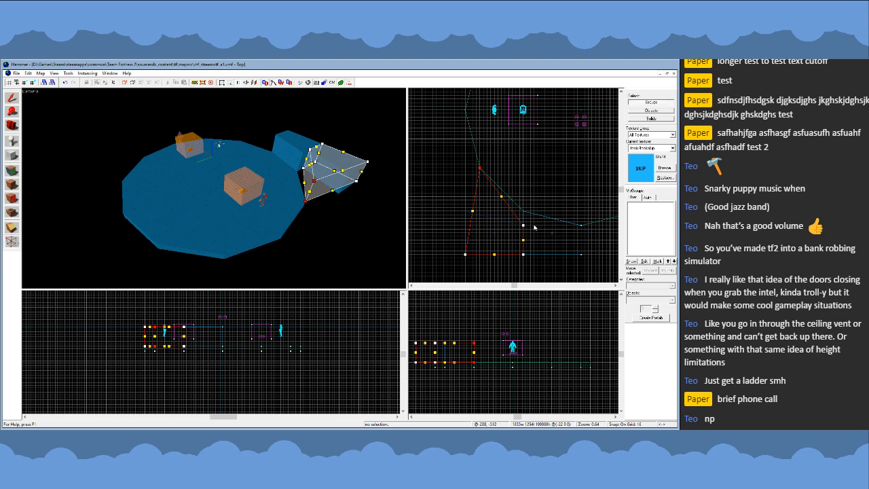
pyautogui.moveTo(523, 226); pyautogui.dragTo(524, 212)
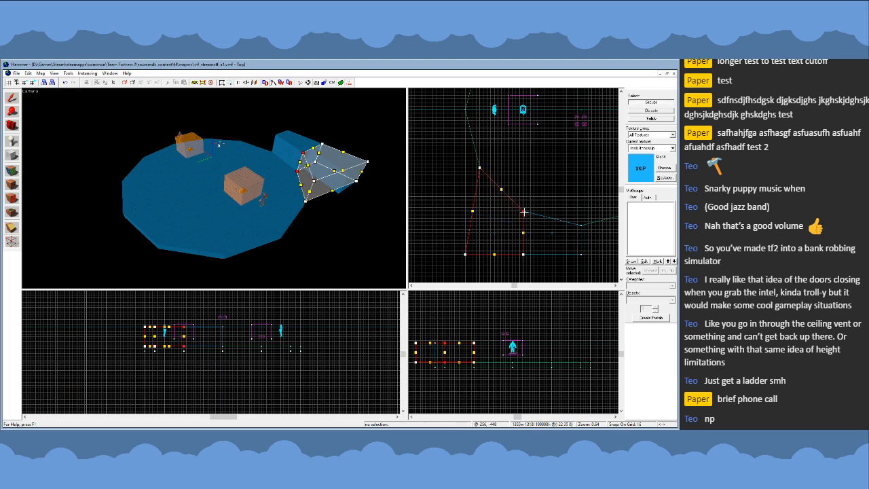
pyautogui.scroll(-3, 569, 245)
pyautogui.scroll(1, 528, 237)
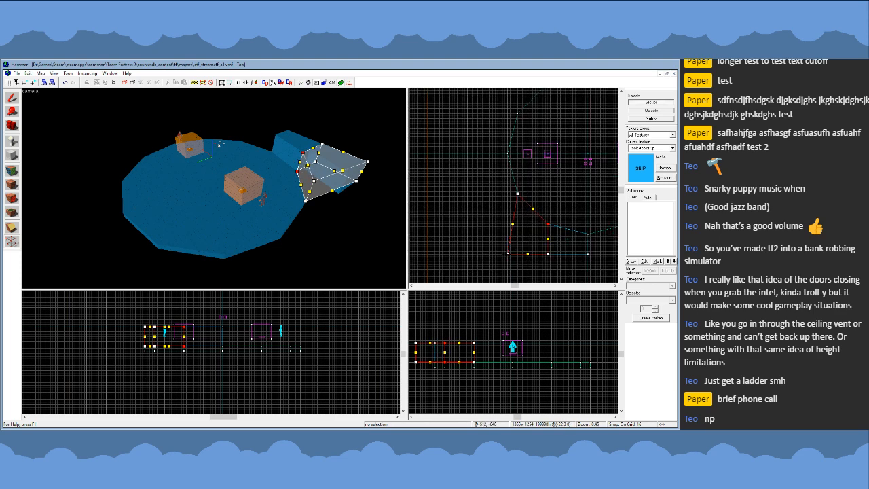
pyautogui.moveTo(508, 254)
pyautogui.mouseDown()
pyautogui.moveTo(494, 216)
pyautogui.moveTo(469, 197)
pyautogui.moveTo(488, 196)
pyautogui.mouseUp()
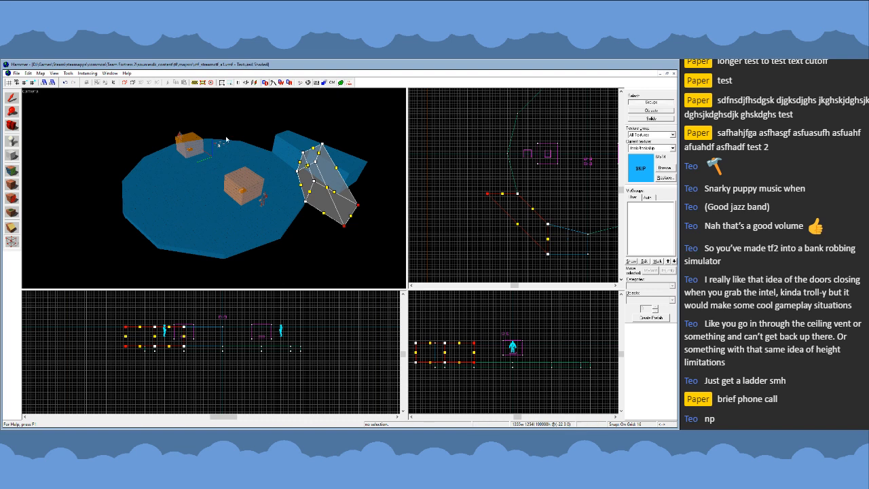
pyautogui.click(12, 99)
# - Copy the first wall block to the floor edge beyond the diagonal block and reorient it to follow that edge
pyautogui.press('z')
pyautogui.press('w')
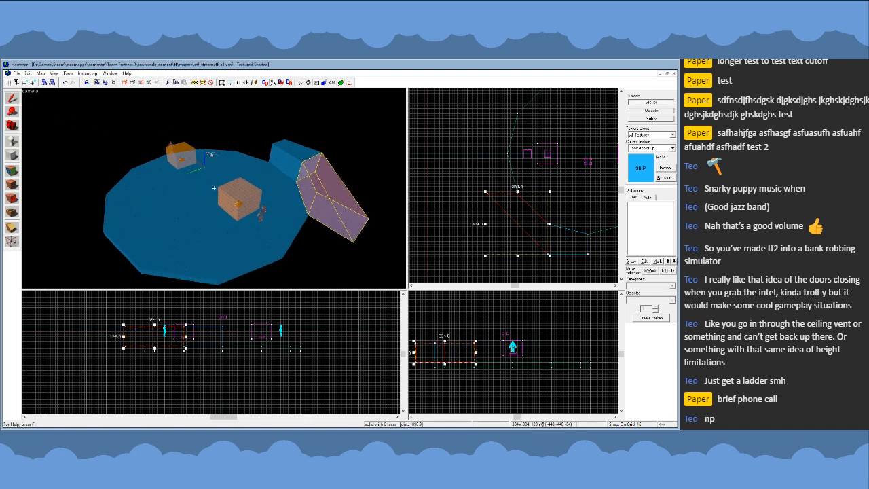
pyautogui.click(290, 160)
pyautogui.moveTo(571, 241)
pyautogui.keyDown('shift'); pyautogui.mouseDown()
pyautogui.moveTo(500, 189)
pyautogui.moveTo(511, 177)
pyautogui.moveTo(505, 189)
pyautogui.mouseUp(); pyautogui.keyUp('shift')
pyautogui.hotkey('ctrl', 'l')
pyautogui.press('Delete')
# - Select all three wall blocks around the floor's edge together
pyautogui.press('d')
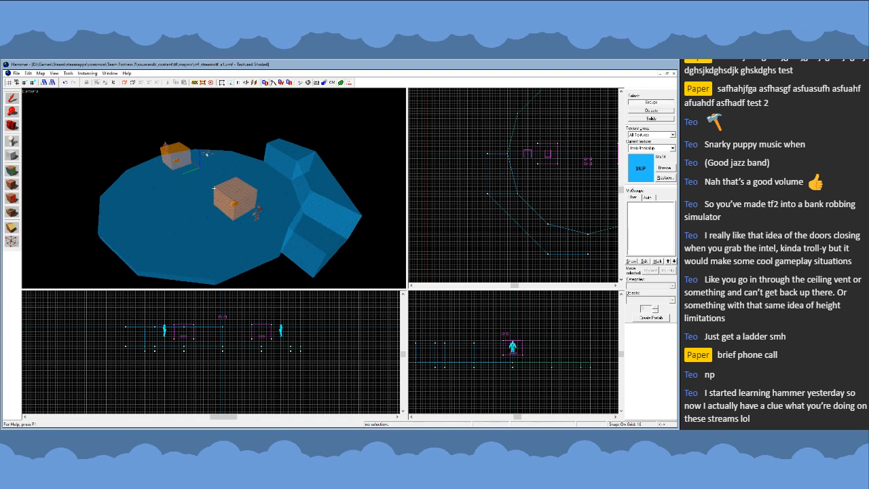
pyautogui.press('s')
pyautogui.click(280, 161)
pyautogui.keyDown('ctrl'); pyautogui.click(303, 185); pyautogui.keyUp('ctrl')
pyautogui.keyDown('ctrl'); pyautogui.click(299, 220); pyautogui.keyUp('ctrl')
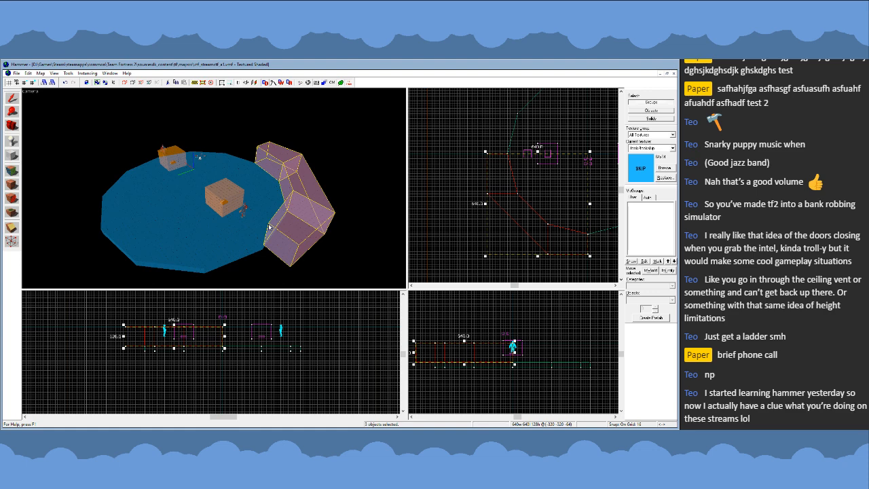
# - Copy the three-block wall section around the floor's edge, mirroring the copies until the walls form a complete ring
pyautogui.scroll(-3, 490, 228)
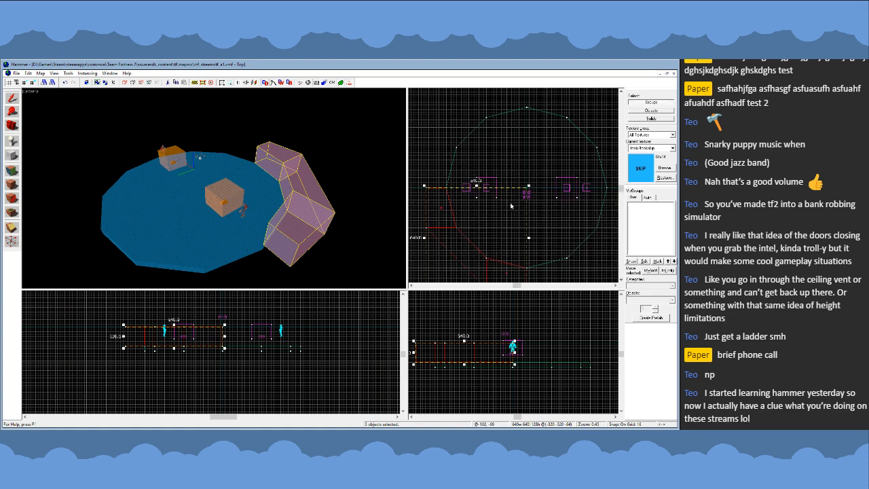
pyautogui.moveTo(486, 233); pyautogui.dragTo(474, 185)
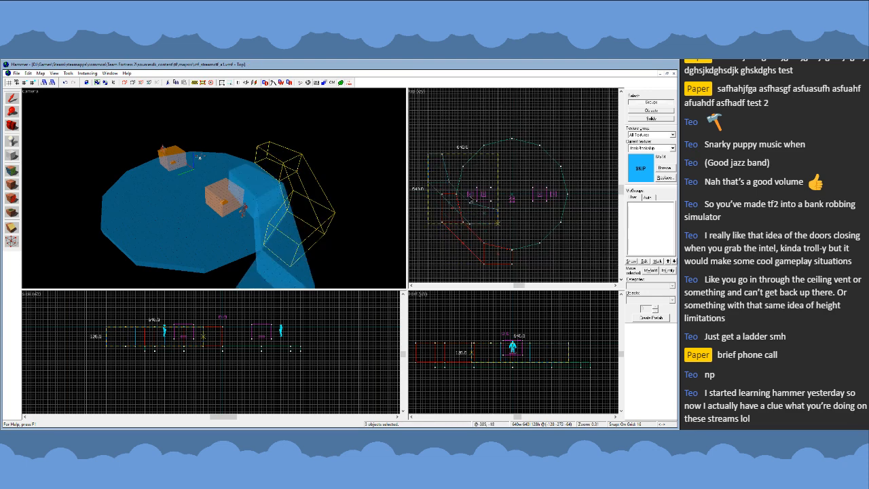
pyautogui.click(493, 153)
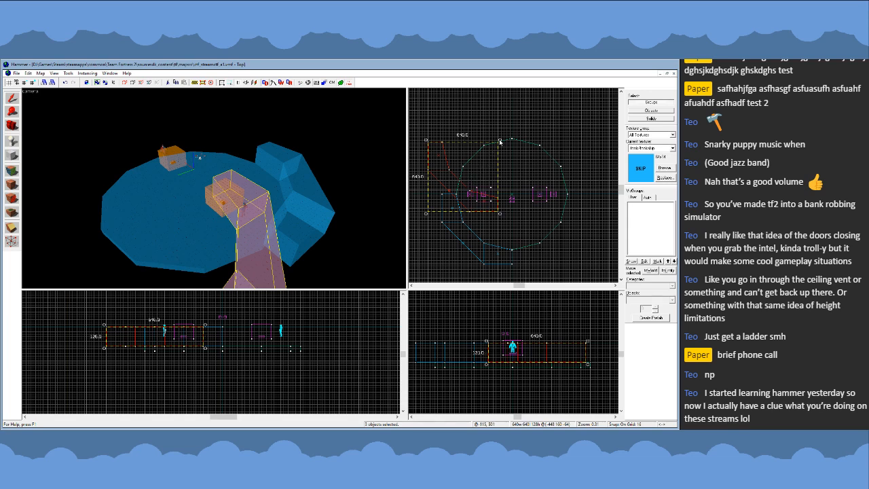
pyautogui.moveTo(500, 142)
pyautogui.mouseDown()
pyautogui.moveTo(505, 184)
pyautogui.moveTo(479, 210)
pyautogui.moveTo(493, 191)
pyautogui.moveTo(531, 187)
pyautogui.moveTo(545, 213)
pyautogui.moveTo(556, 212)
pyautogui.mouseUp()
pyautogui.press('z')
pyautogui.press('z')
pyautogui.keyDown('ctrl'); pyautogui.click(316, 200); pyautogui.keyUp('ctrl')
pyautogui.keyDown('ctrl'); pyautogui.click(314, 162); pyautogui.keyUp('ctrl')
pyautogui.keyDown('ctrl'); pyautogui.click(300, 141); pyautogui.keyUp('ctrl')
pyautogui.hotkey('ctrl', 'l')
pyautogui.press('Escape')
pyautogui.press('z')
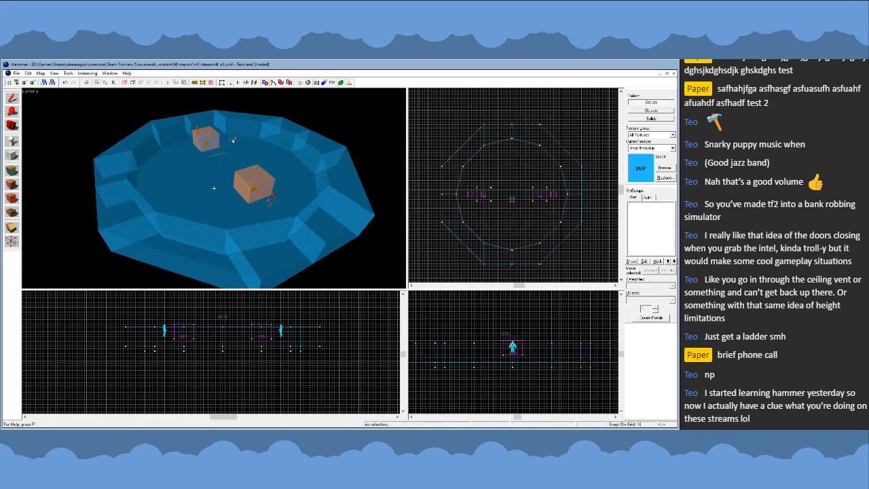
# - Examine the completed wall ring and the floor's size from several angles
pyautogui.press('w')
pyautogui.press('s')
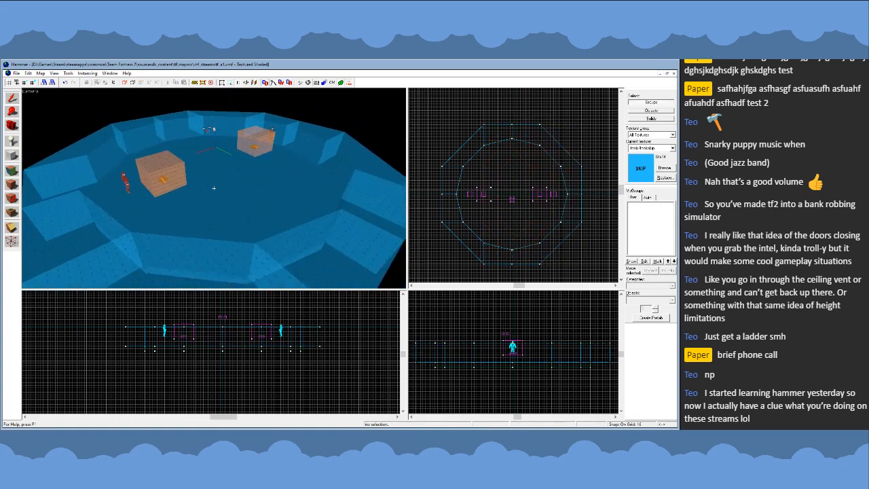
pyautogui.press('w')
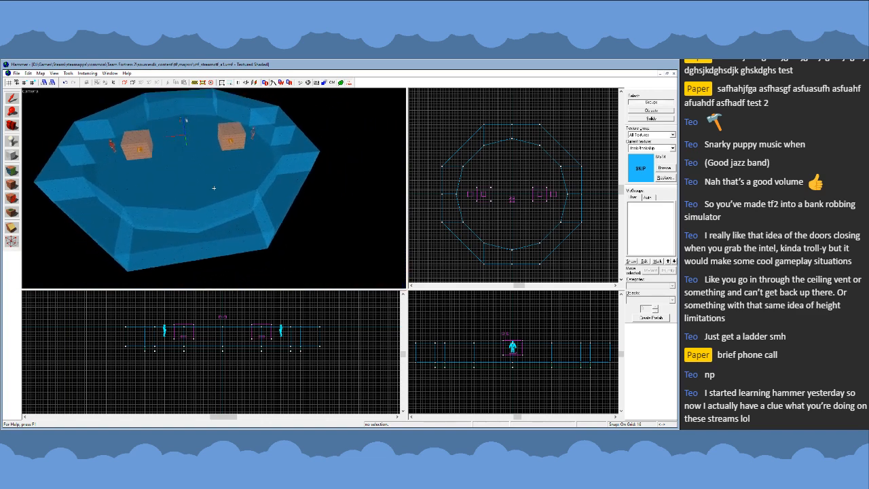
pyautogui.press('a')
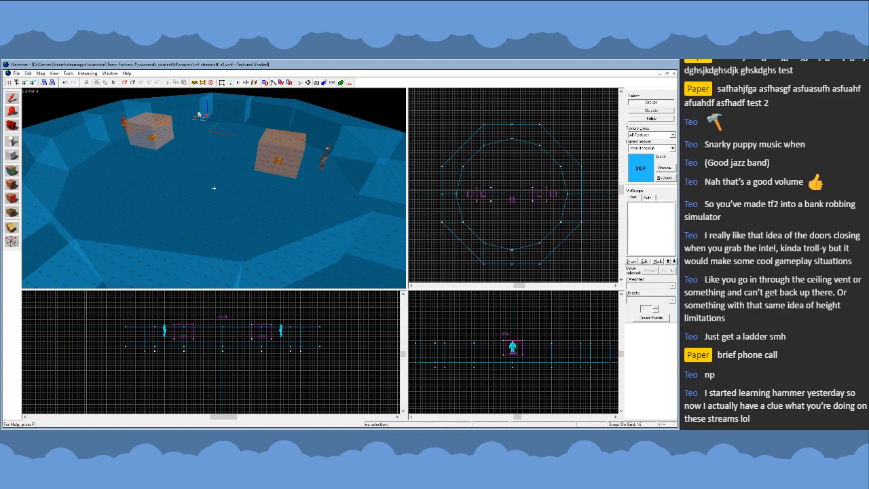
pyautogui.press('s')
pyautogui.press('w')
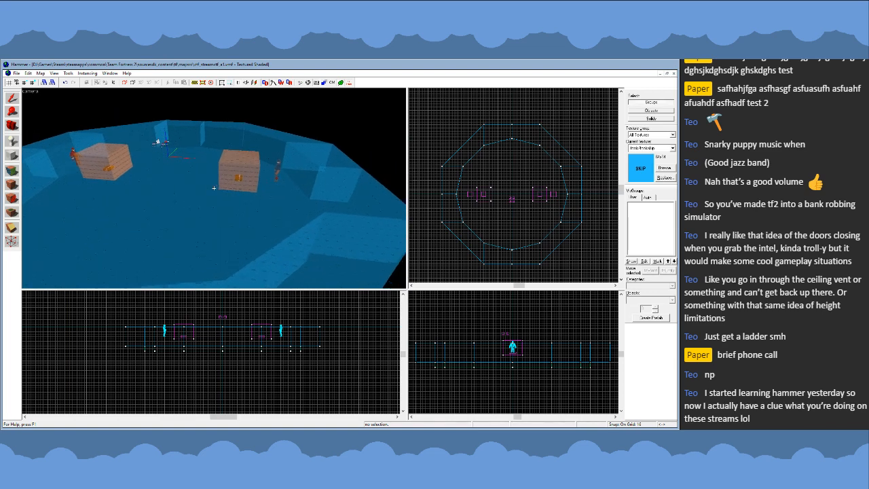
pyautogui.press('s')
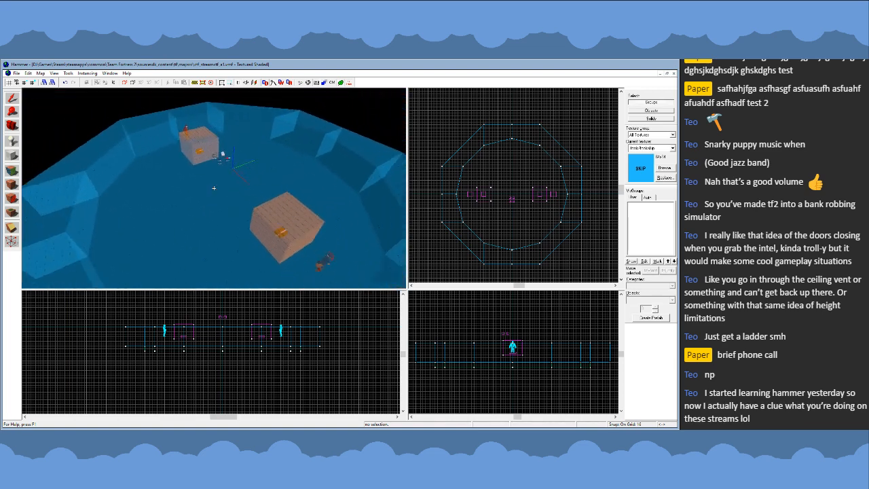
pyautogui.click(214, 188)
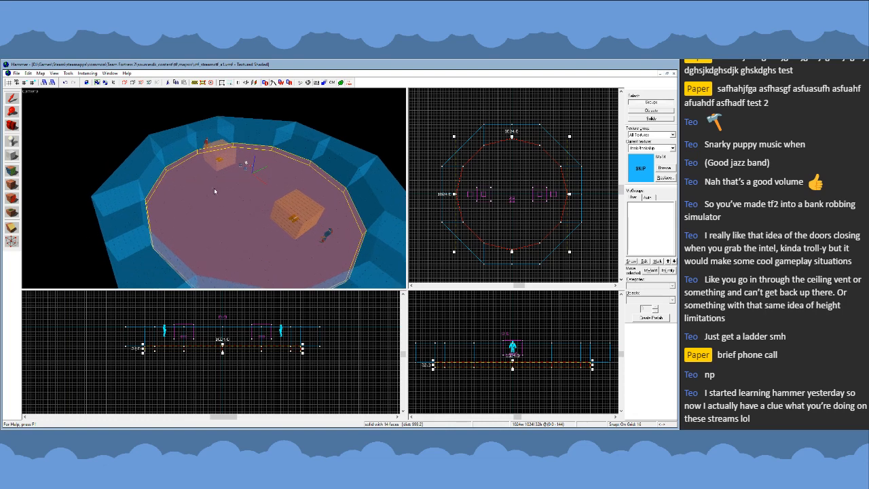
pyautogui.press('Escape')
pyautogui.press('z')
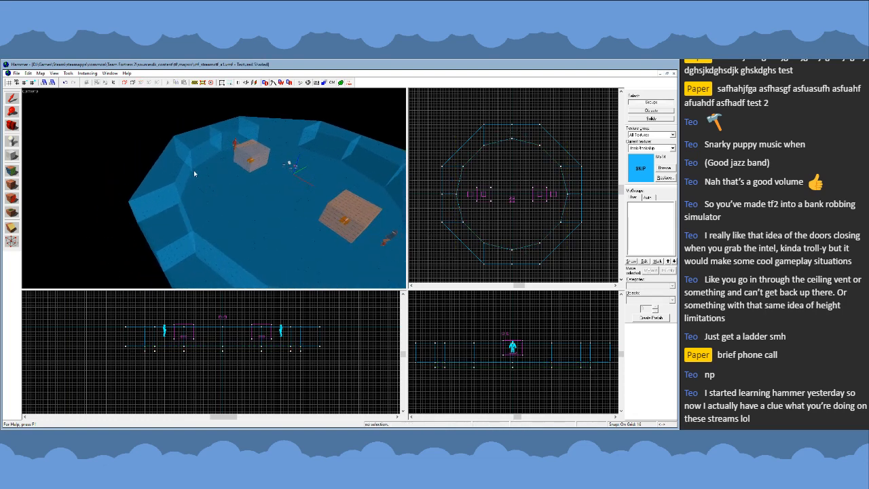
pyautogui.press('z')
pyautogui.press('s')
# - Scale the 12-sided floor down to 768 by 768 units around its centre
pyautogui.click(214, 188)
pyautogui.press('z')
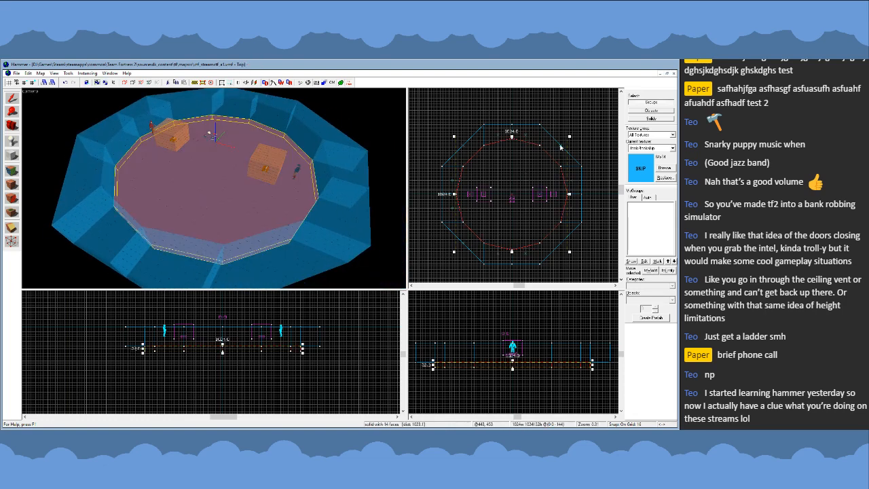
pyautogui.scroll(1, 570, 142)
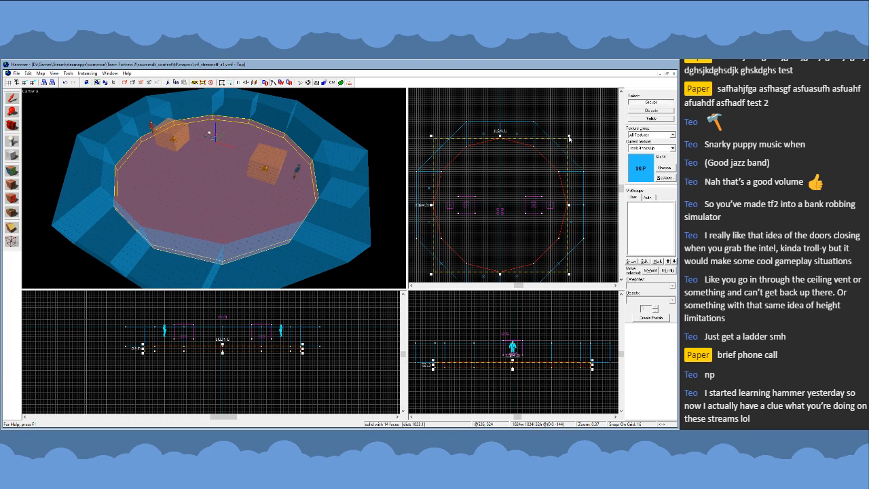
pyautogui.moveTo(569, 137)
pyautogui.mouseDown()
pyautogui.moveTo(519, 180)
pyautogui.moveTo(535, 164)
pyautogui.mouseUp()
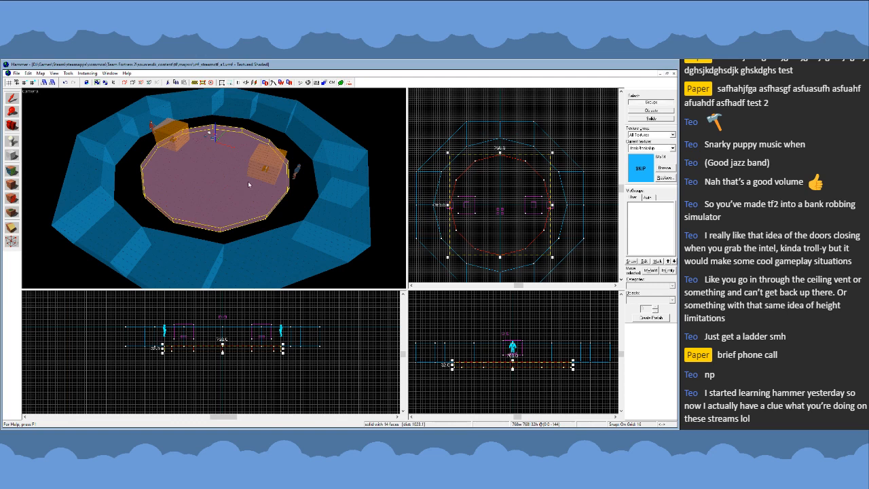
# - Select all twelve wall blocks of the ring together, leaving the floor out
pyautogui.scroll(1, 567, 187)
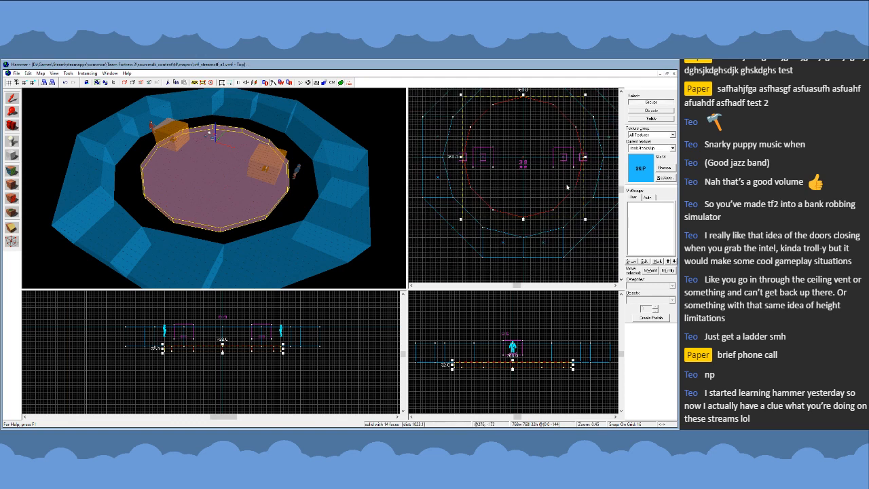
pyautogui.click(382, 232)
pyautogui.click(194, 244)
pyautogui.click(254, 254)
pyautogui.click(169, 250)
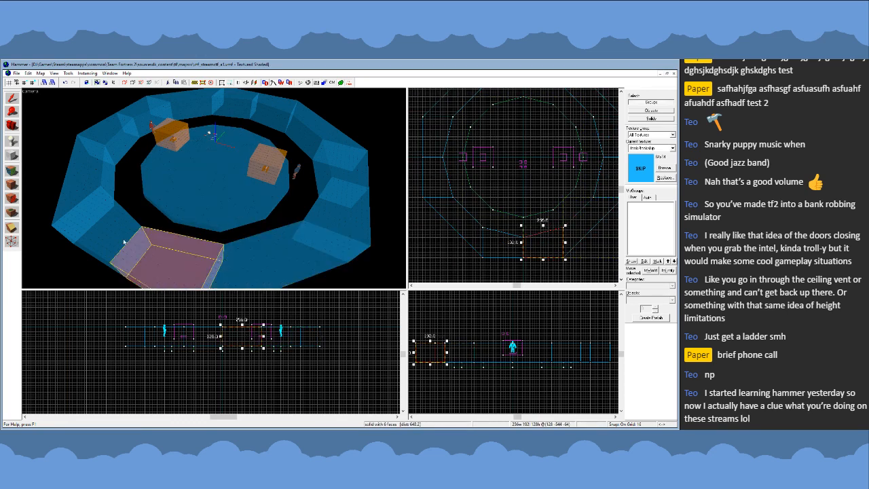
pyautogui.keyDown('ctrl'); pyautogui.click(109, 226); pyautogui.keyUp('ctrl')
pyautogui.keyDown('ctrl'); pyautogui.click(87, 174); pyautogui.keyUp('ctrl')
pyautogui.keyDown('ctrl'); pyautogui.click(107, 131); pyautogui.keyUp('ctrl')
pyautogui.keyDown('ctrl'); pyautogui.click(187, 105); pyautogui.keyUp('ctrl')
pyautogui.keyDown('ctrl'); pyautogui.click(234, 105); pyautogui.keyUp('ctrl')
pyautogui.keyDown('ctrl'); pyautogui.click(273, 113); pyautogui.keyUp('ctrl')
pyautogui.keyDown('ctrl'); pyautogui.click(280, 115); pyautogui.keyUp('ctrl')
pyautogui.keyDown('ctrl'); pyautogui.click(322, 143); pyautogui.keyUp('ctrl')
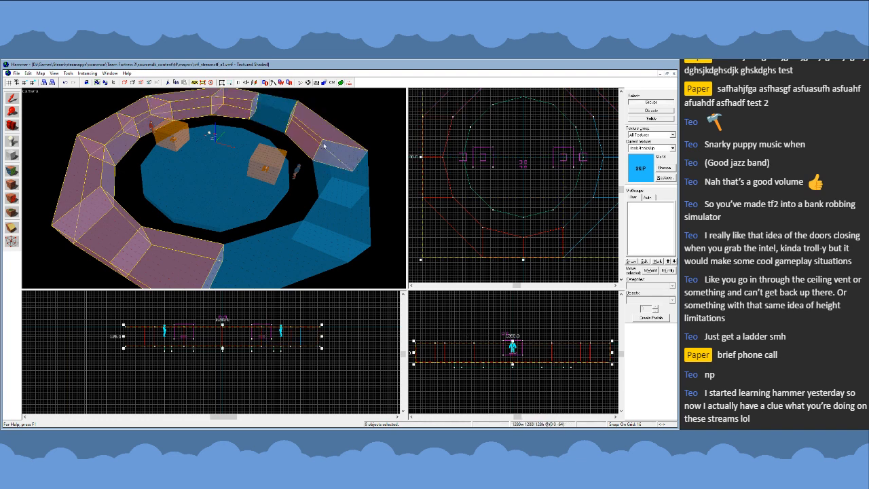
pyautogui.keyDown('ctrl'); pyautogui.click(275, 112); pyautogui.keyUp('ctrl')
pyautogui.keyDown('ctrl'); pyautogui.click(343, 173); pyautogui.keyUp('ctrl')
pyautogui.keyDown('ctrl'); pyautogui.click(332, 224); pyautogui.keyUp('ctrl')
pyautogui.keyDown('ctrl'); pyautogui.click(285, 257); pyautogui.keyUp('ctrl')
# - Scale the wall ring down to 1024 by 1024 units, centred around the smaller floor
pyautogui.scroll(-3, 475, 264)
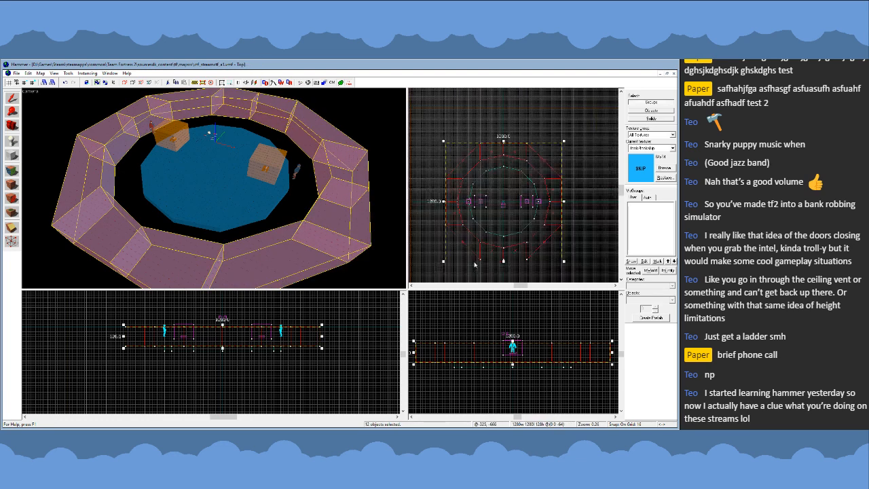
pyautogui.scroll(5, 574, 145)
pyautogui.moveTo(585, 142); pyautogui.dragTo(524, 201)
pyautogui.moveTo(493, 229); pyautogui.dragTo(522, 201)
pyautogui.scroll(-6, 502, 194)
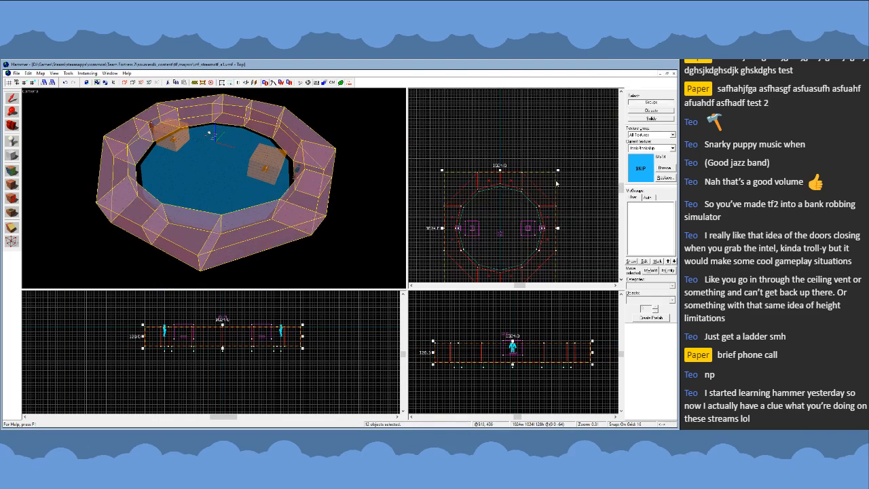
# - Move the inner wall vertices beside the floor's north edge onto the nearest floor corner and line up the outer vertices with them
pyautogui.scroll(7, 484, 184)
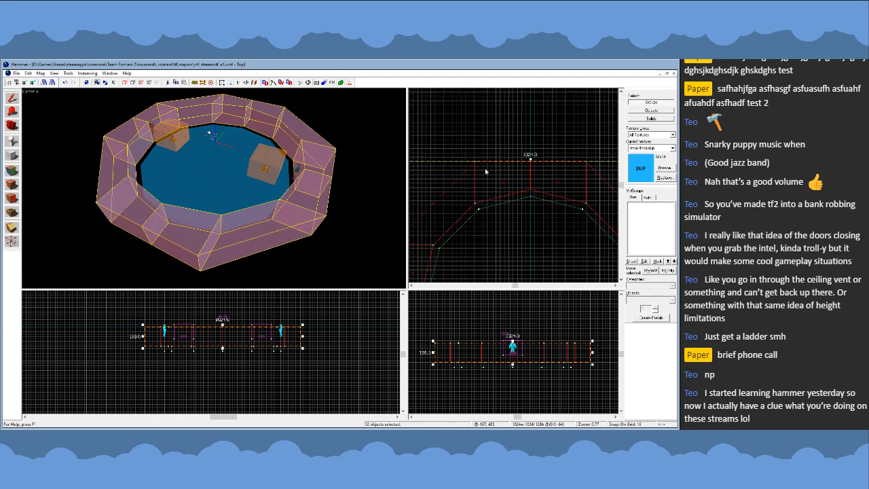
pyautogui.hotkey('shift', 'v')
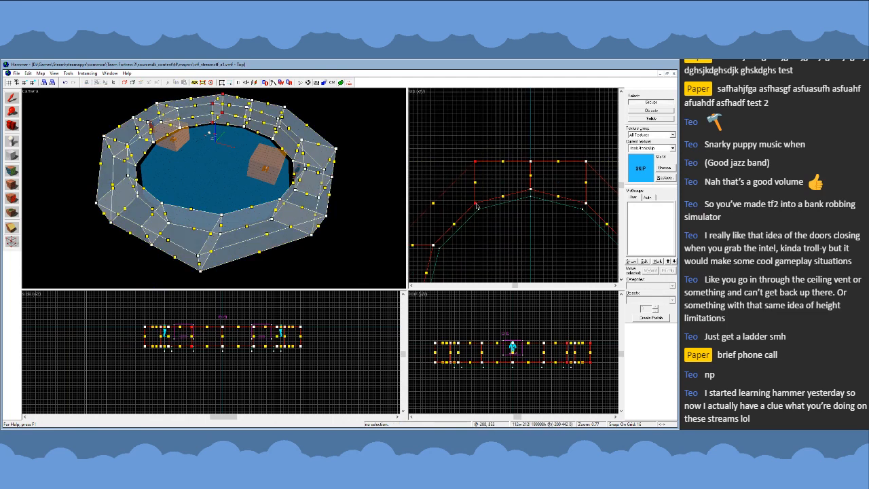
pyautogui.click(477, 205)
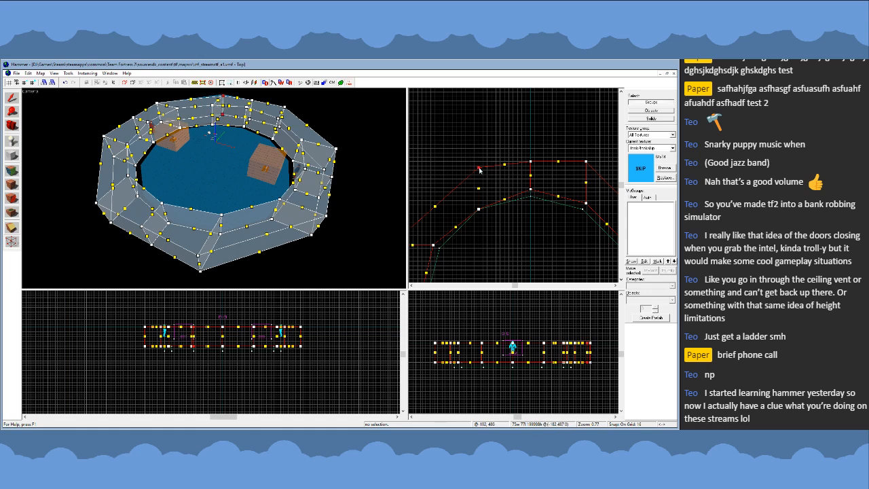
pyautogui.moveTo(479, 168); pyautogui.dragTo(479, 162)
pyautogui.hotkey('shift', 's')
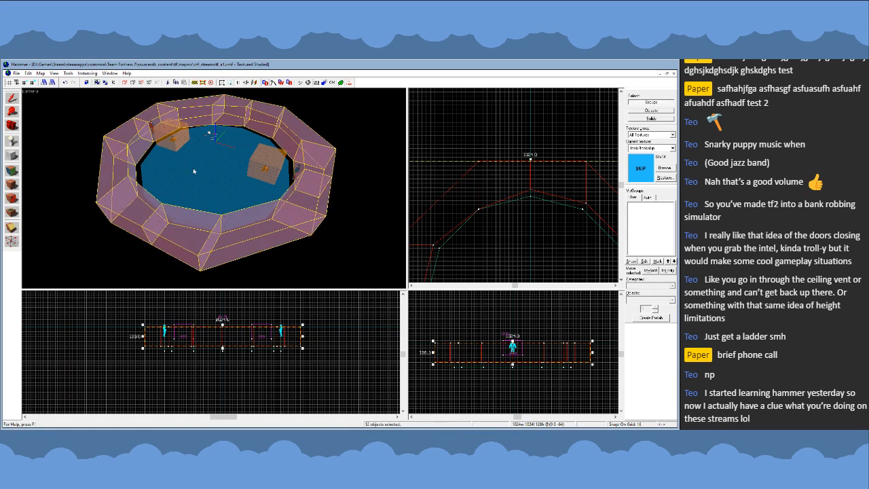
# - Delete ten wall blocks from the ring, keeping only the adjusted diagonal block and its neighbour on the west side
pyautogui.click(133, 139)
pyautogui.keyDown('ctrl'); pyautogui.click(126, 167); pyautogui.keyUp('ctrl')
pyautogui.keyDown('ctrl'); pyautogui.click(150, 197); pyautogui.keyUp('ctrl')
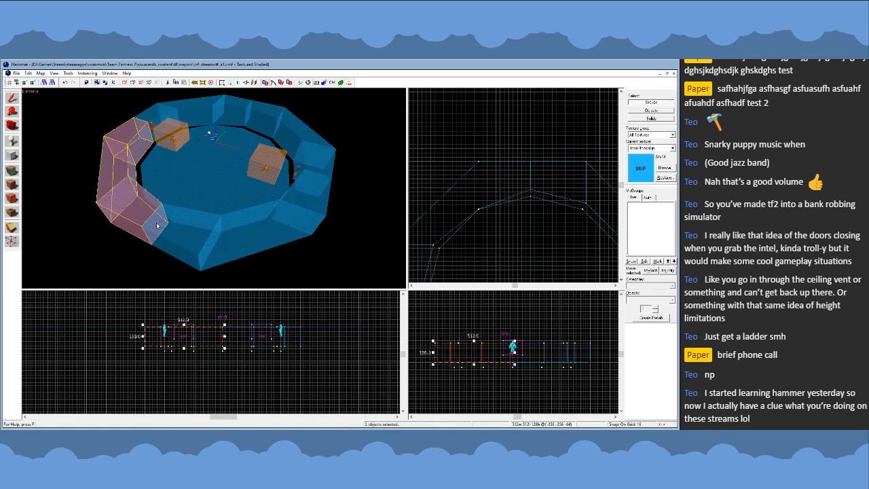
pyautogui.keyDown('ctrl'); pyautogui.click(188, 223); pyautogui.keyUp('ctrl')
pyautogui.keyDown('ctrl'); pyautogui.click(252, 220); pyautogui.keyUp('ctrl')
pyautogui.keyDown('ctrl'); pyautogui.click(296, 193); pyautogui.keyUp('ctrl')
pyautogui.keyDown('ctrl'); pyautogui.click(303, 147); pyautogui.keyUp('ctrl')
pyautogui.keyDown('ctrl'); pyautogui.click(298, 133); pyautogui.keyUp('ctrl')
pyautogui.keyDown('ctrl'); pyautogui.click(250, 116); pyautogui.keyUp('ctrl')
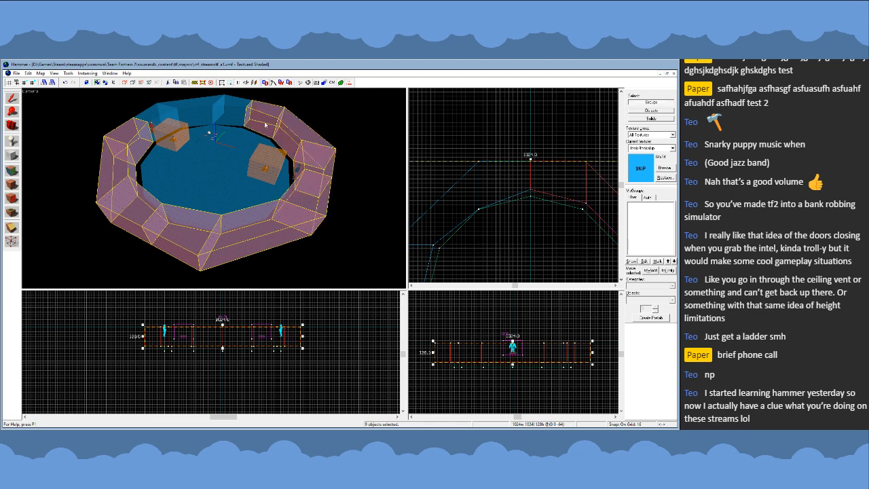
pyautogui.keyDown('ctrl'); pyautogui.click(233, 116); pyautogui.keyUp('ctrl')
pyautogui.press('Delete')
# - Move the diagonal block's lower inner vertices onto the floor corner and level its outer vertices with them
pyautogui.click(190, 118)
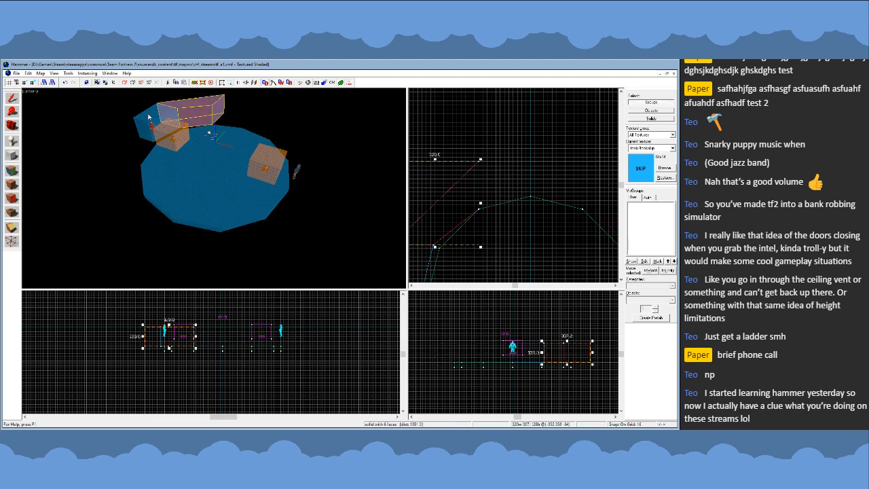
pyautogui.scroll(-3, 497, 145)
pyautogui.hotkey('shift', 'v')
pyautogui.scroll(1, 463, 203)
pyautogui.moveTo(459, 200); pyautogui.dragTo(464, 204)
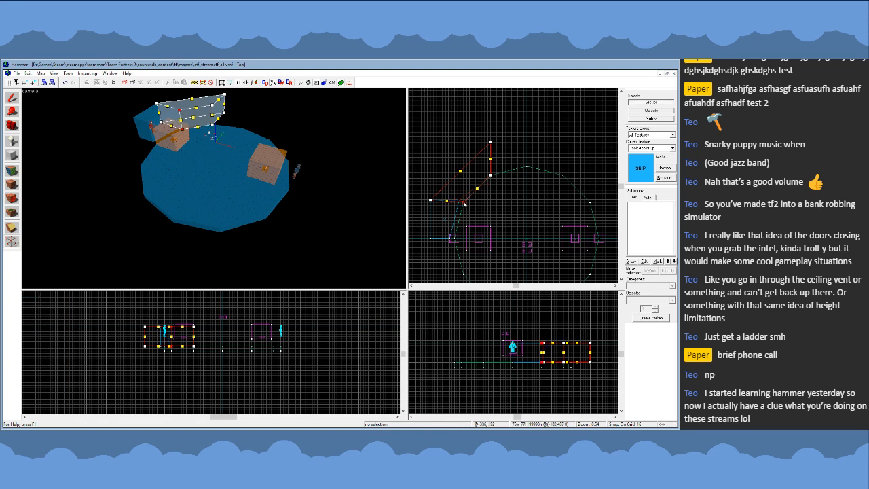
pyautogui.click(431, 201)
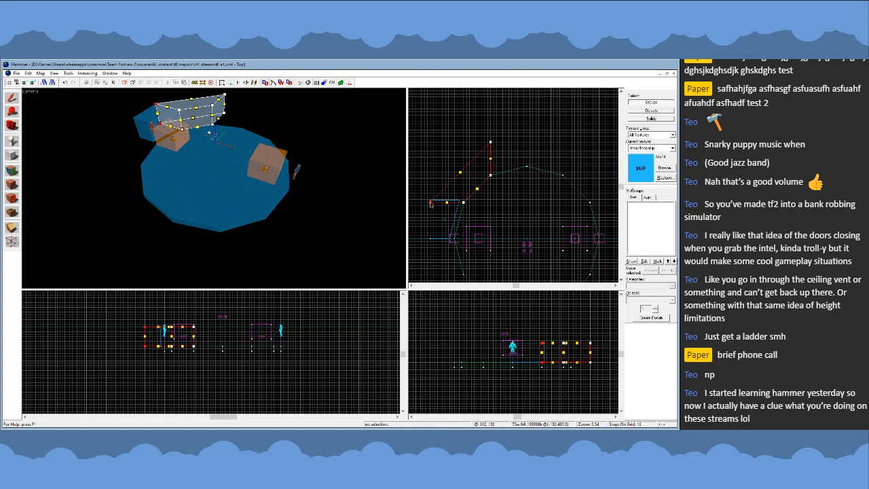
# - Adjust the neighbouring west block's vertices to meet the floor's corners and the end of the diagonal block
pyautogui.click(11, 97)
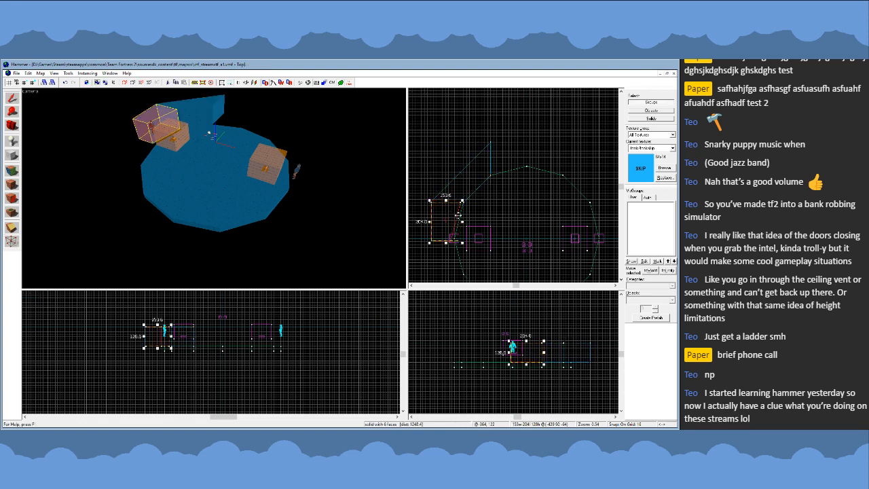
pyautogui.hotkey('shift', 'v')
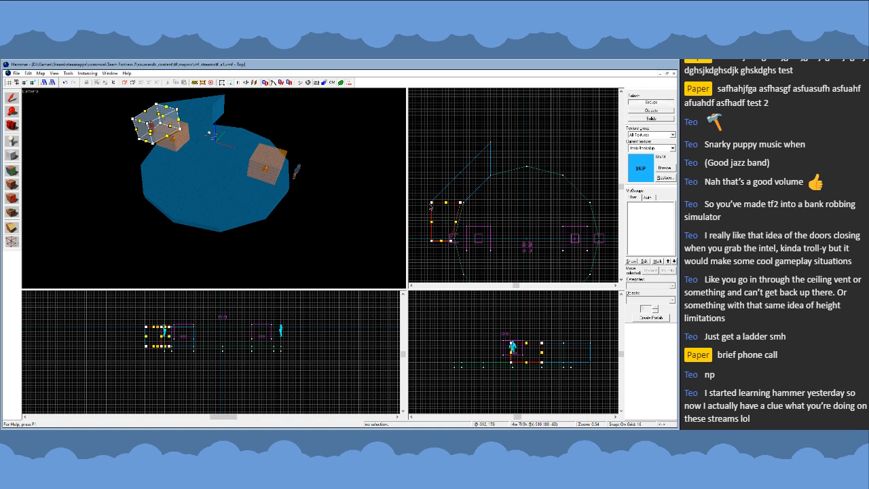
pyautogui.click(433, 206)
pyautogui.click(431, 203)
pyautogui.moveTo(431, 241); pyautogui.dragTo(453, 239)
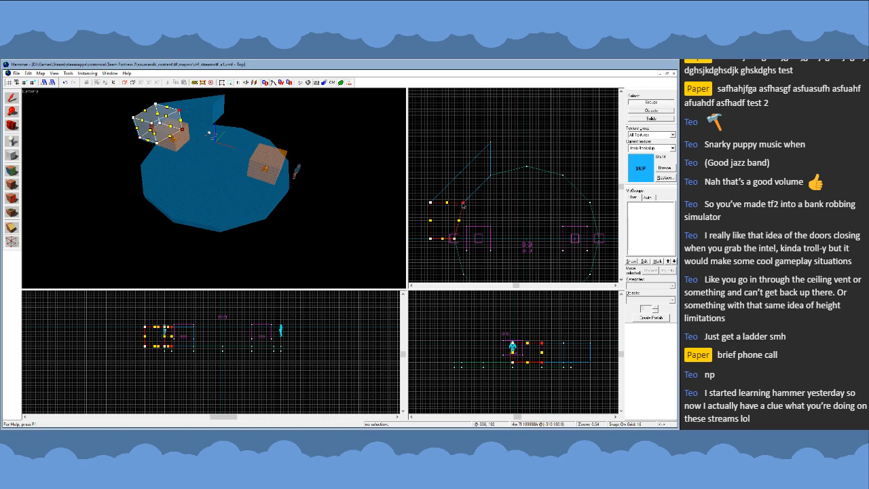
# - Copy the west block to the floor's north edge, turning and flipping it to meet the diagonal block's other end
pyautogui.hotkey('shift', 's')
pyautogui.moveTo(460, 218); pyautogui.dragTo(550, 158)
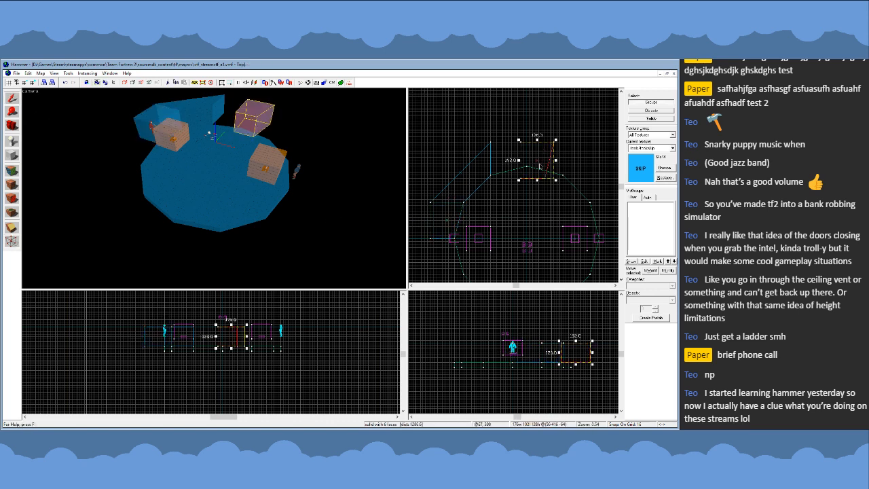
pyautogui.hotkey('ctrl', 'l')
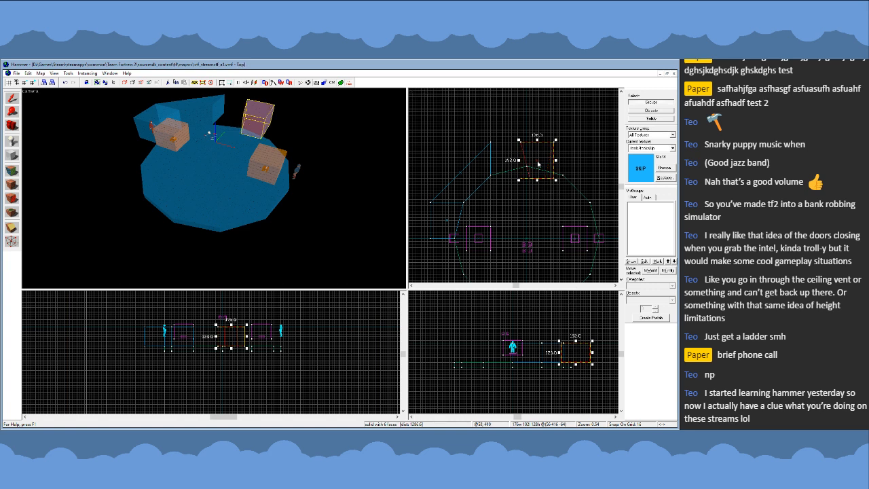
pyautogui.moveTo(554, 182); pyautogui.dragTo(511, 157)
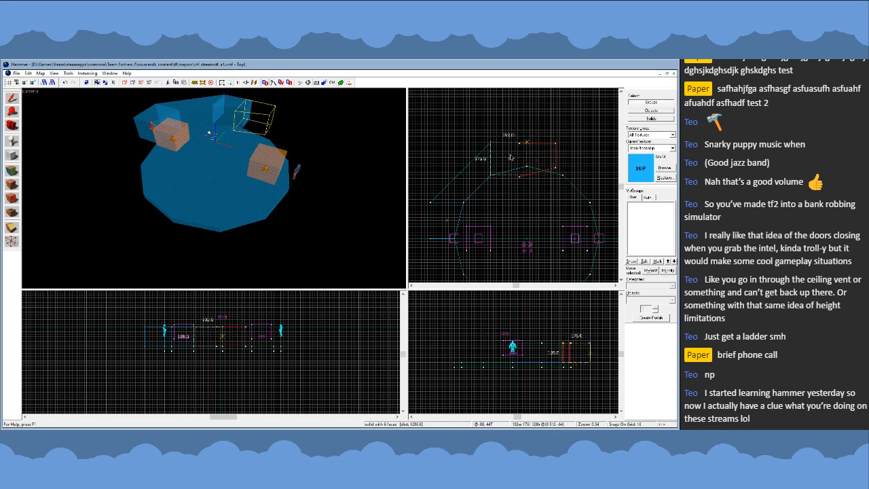
# - Copy the three northwest wall blocks to the floor's northeast side and mirror them horizontally
pyautogui.click(207, 114)
pyautogui.click(231, 112)
pyautogui.keyDown('ctrl'); pyautogui.click(204, 112); pyautogui.keyUp('ctrl')
pyautogui.keyDown('ctrl'); pyautogui.click(155, 114); pyautogui.keyUp('ctrl')
pyautogui.scroll(-2, 436, 151)
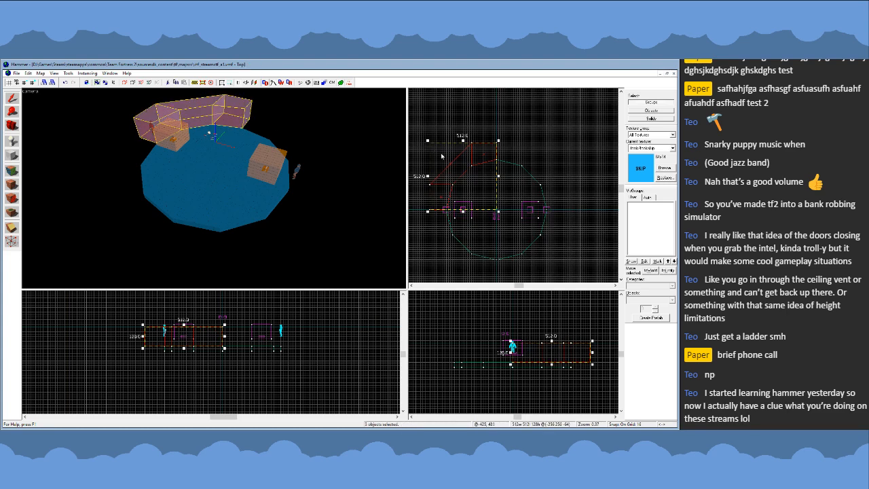
pyautogui.moveTo(441, 156); pyautogui.dragTo(489, 160)
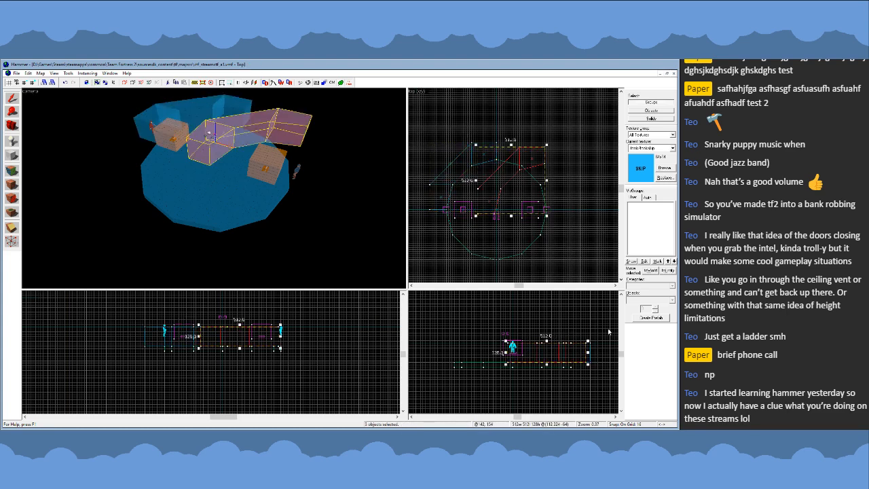
pyautogui.hotkey('ctrl', 'l')
# - Copy the six-block northern half ring to the floor's south side and flip it to close the ring
pyautogui.moveTo(524, 191)
pyautogui.mouseDown()
pyautogui.moveTo(544, 186)
pyautogui.moveTo(496, 236)
pyautogui.mouseUp()
pyautogui.keyDown('ctrl'); pyautogui.click(215, 114); pyautogui.keyUp('ctrl')
pyautogui.keyDown('ctrl'); pyautogui.click(197, 115); pyautogui.keyUp('ctrl')
pyautogui.keyDown('ctrl'); pyautogui.click(163, 115); pyautogui.keyUp('ctrl')
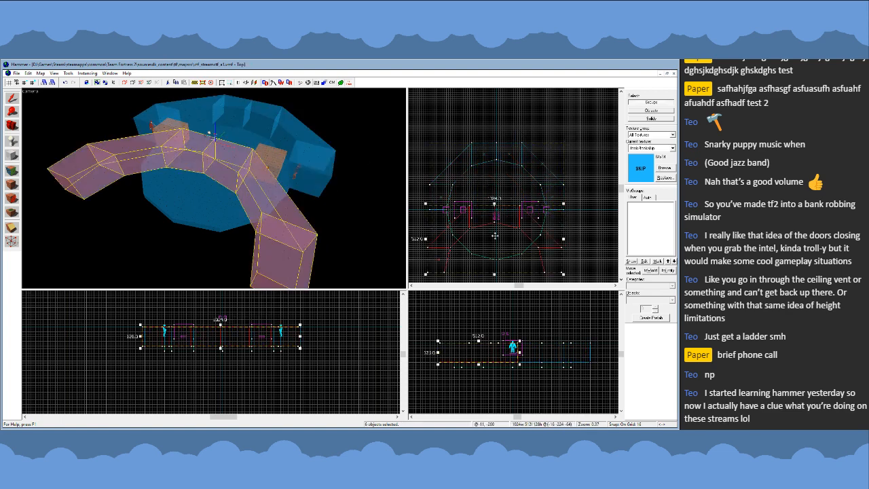
pyautogui.hotkey('ctrl', 'l')
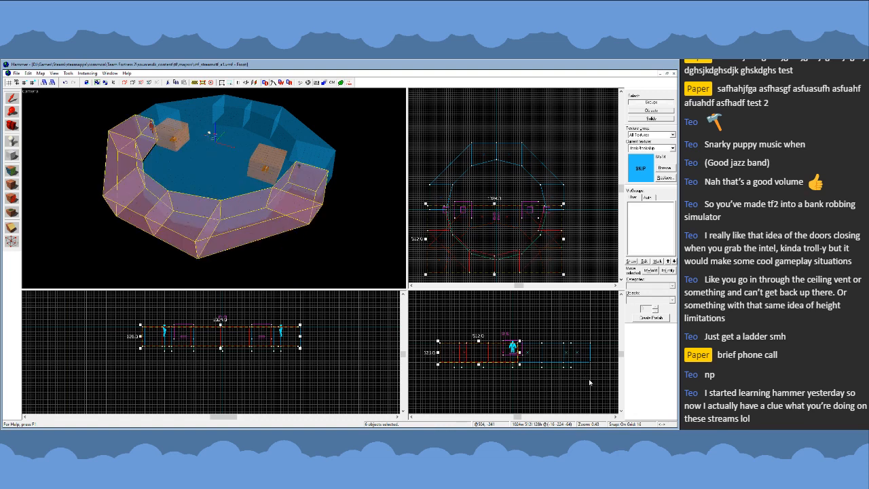
pyautogui.press('Escape')
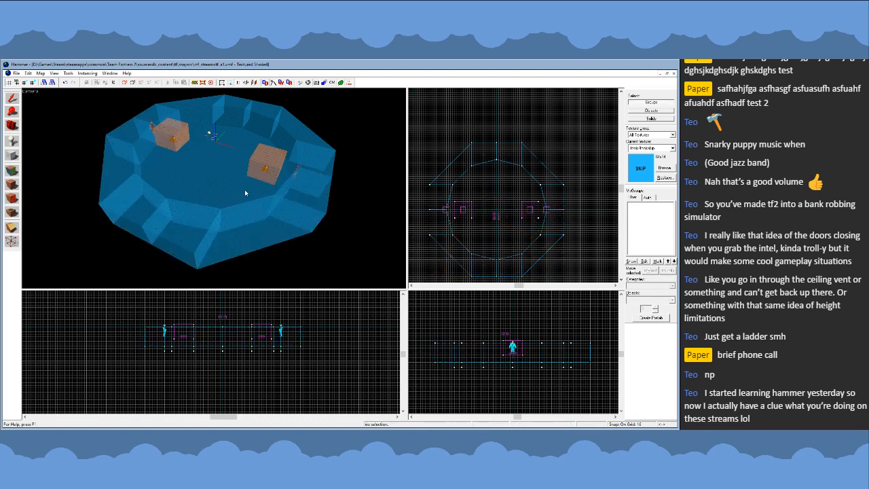
# - Examine the wall ring's shape from several angles and check how its inner corners meet the floor
pyautogui.press('z')
pyautogui.press('w')
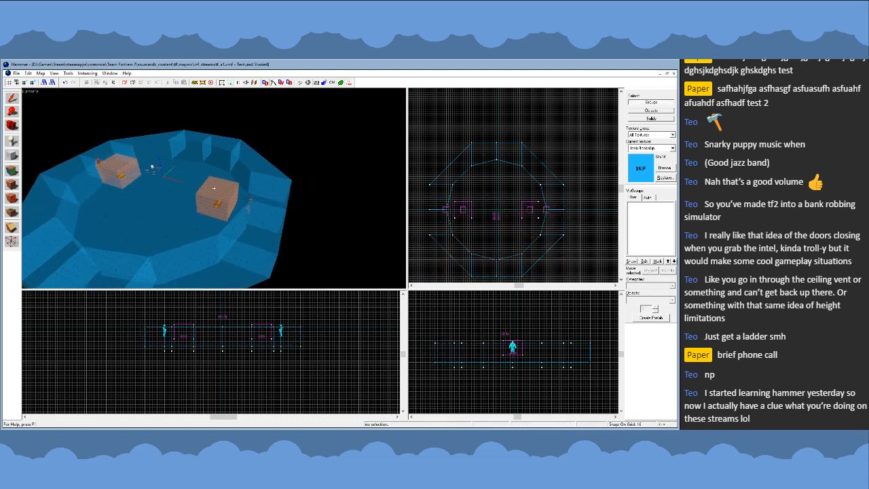
pyautogui.press('a')
pyautogui.press('s')
pyautogui.press('a')
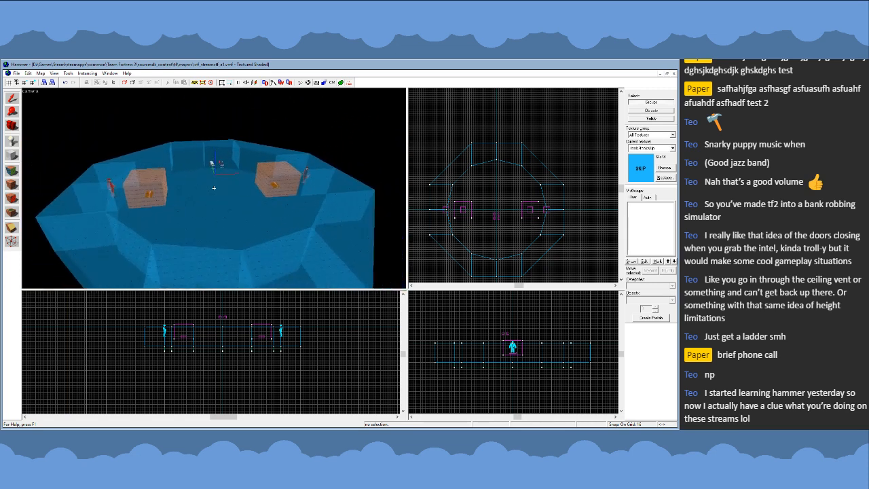
pyautogui.press('w')
pyautogui.press('s')
pyautogui.press('d')
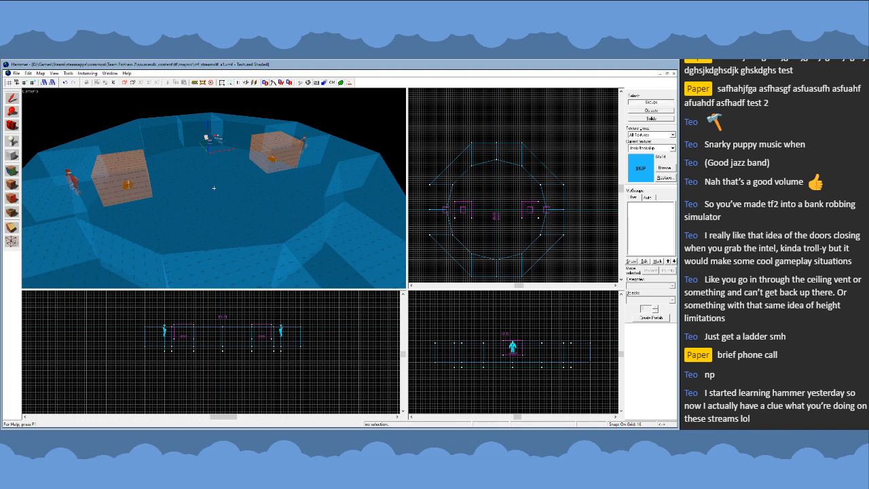
pyautogui.press('d')
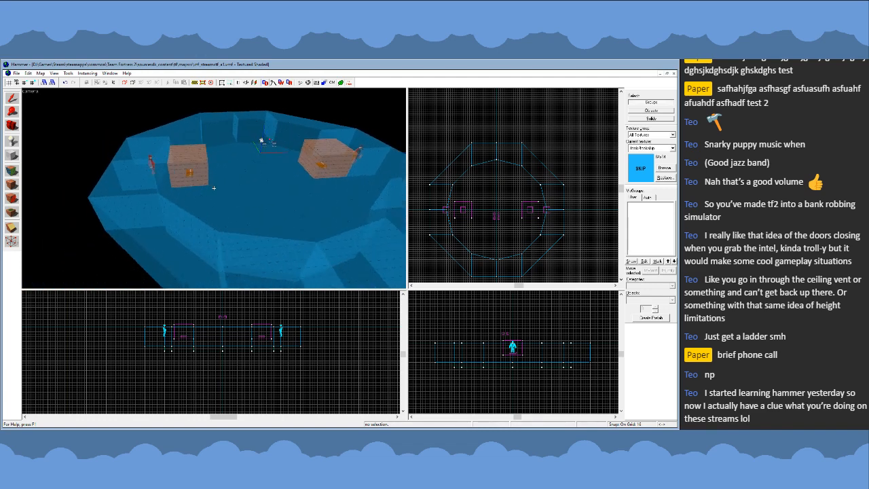
pyautogui.press('s')
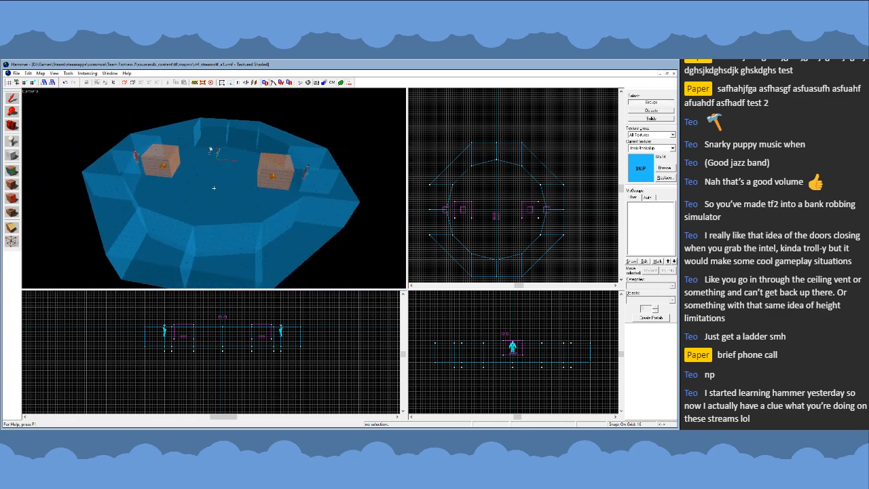
pyautogui.press('a')
pyautogui.press('z')
pyautogui.scroll(6, 463, 187)
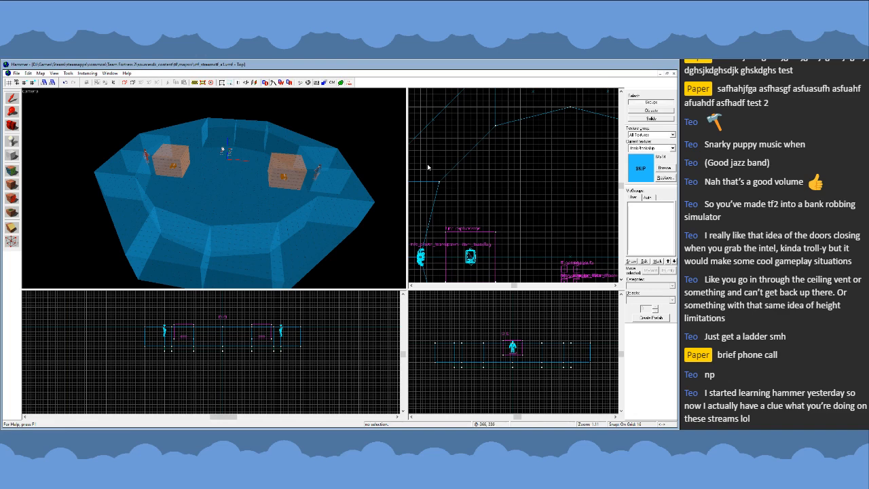
pyautogui.scroll(4, 428, 167)
pyautogui.scroll(-2, 457, 189)
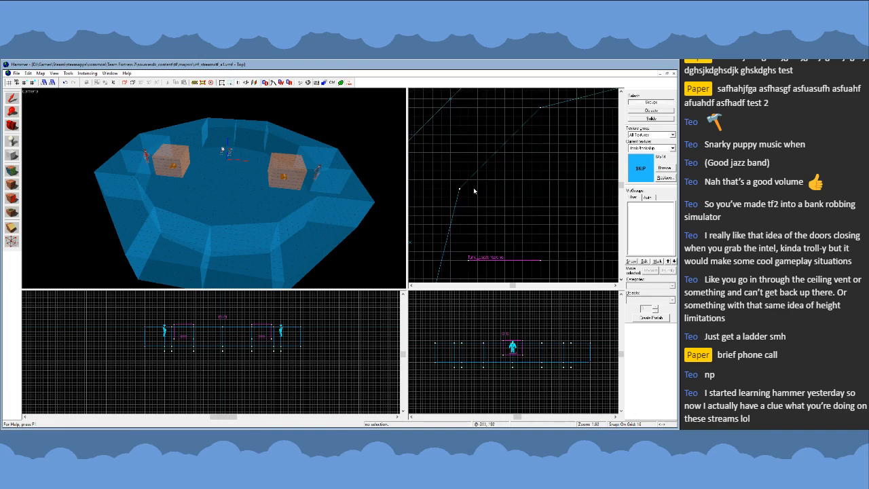
pyautogui.scroll(-5, 458, 192)
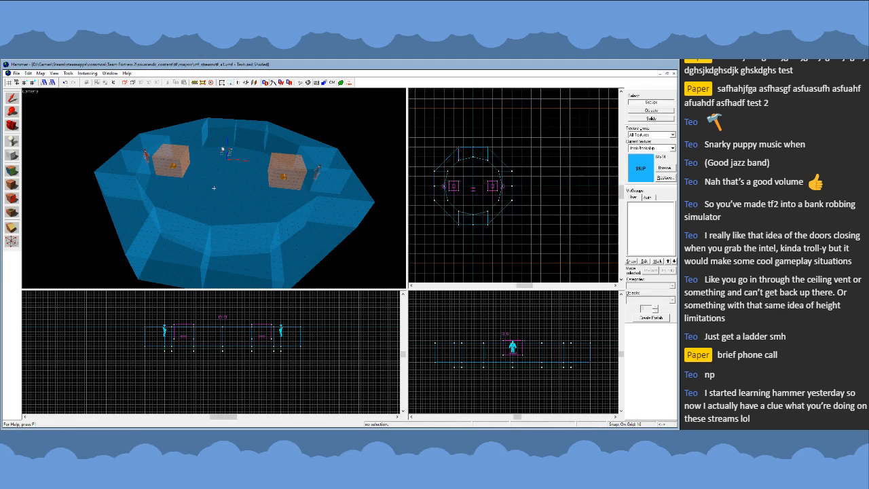
pyautogui.press('w')
pyautogui.scroll(5, 449, 184)
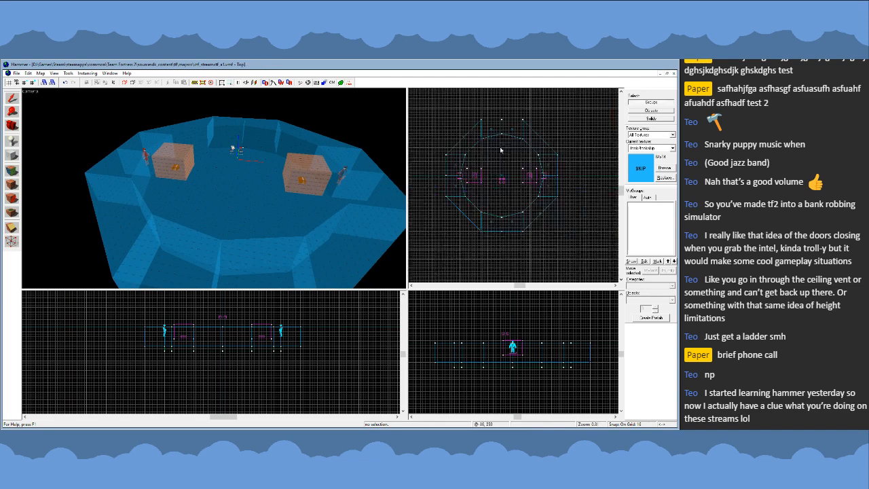
pyautogui.scroll(-2, 500, 151)
pyautogui.press('z')
pyautogui.press('d')
pyautogui.press('w')
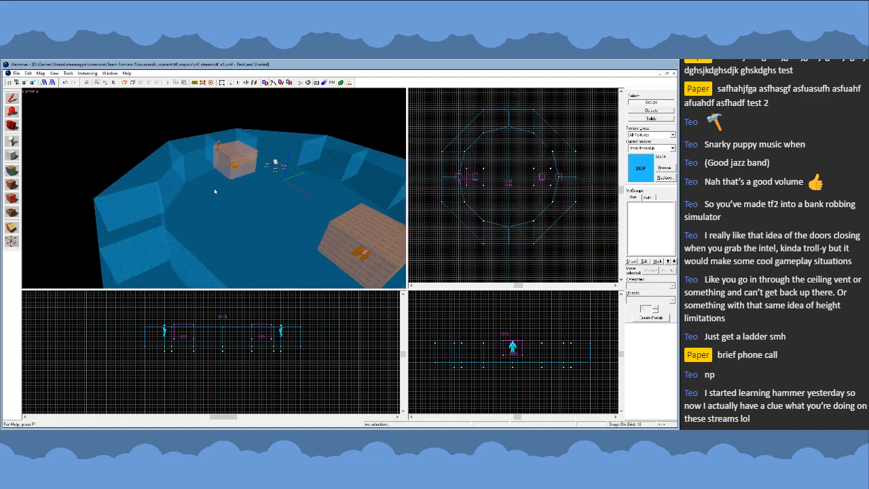
pyautogui.press('z')
# - Undo the block copies, vertex edits, deletions and ring resizing back to the 1280-unit twelve-block wall ring
pyautogui.hotkey('ctrl', 'z')
pyautogui.hotkey('ctrl', 'z')
pyautogui.hotkey('ctrl', 'z')
pyautogui.hotkey('ctrl', 'z')
pyautogui.hotkey('ctrl', 'z')
pyautogui.hotkey('ctrl', 'z')
pyautogui.hotkey('ctrl', 'z')
pyautogui.hotkey('ctrl', 'z')
pyautogui.hotkey('ctrl', 'z')
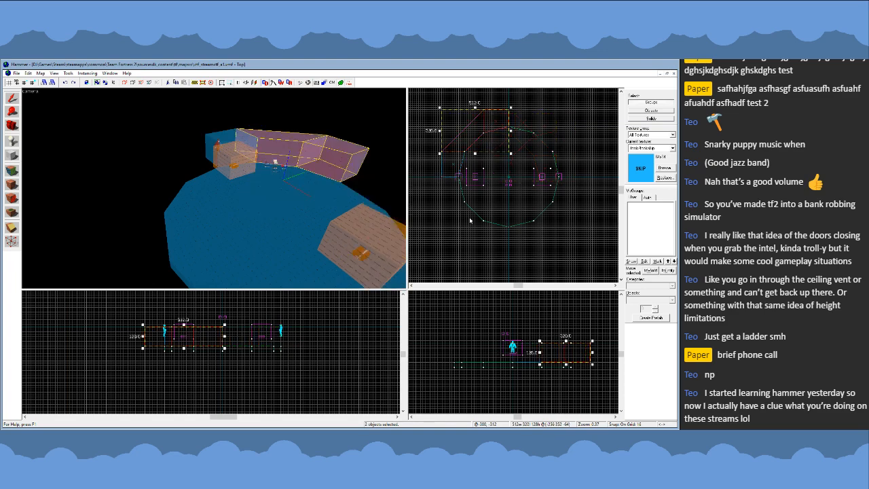
pyautogui.hotkey('ctrl', 'z')
pyautogui.hotkey('ctrl', 'z')
pyautogui.hotkey('ctrl', 'z')
pyautogui.hotkey('ctrl', 'z')
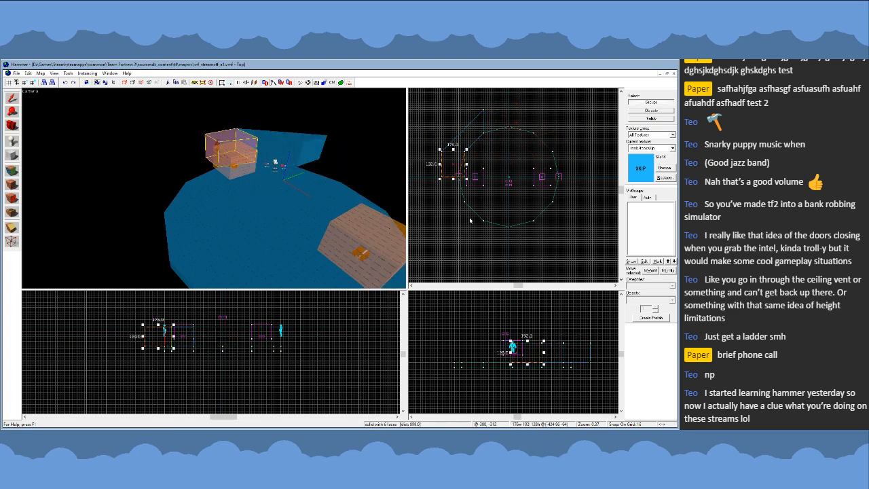
pyautogui.hotkey('ctrl', 'z')
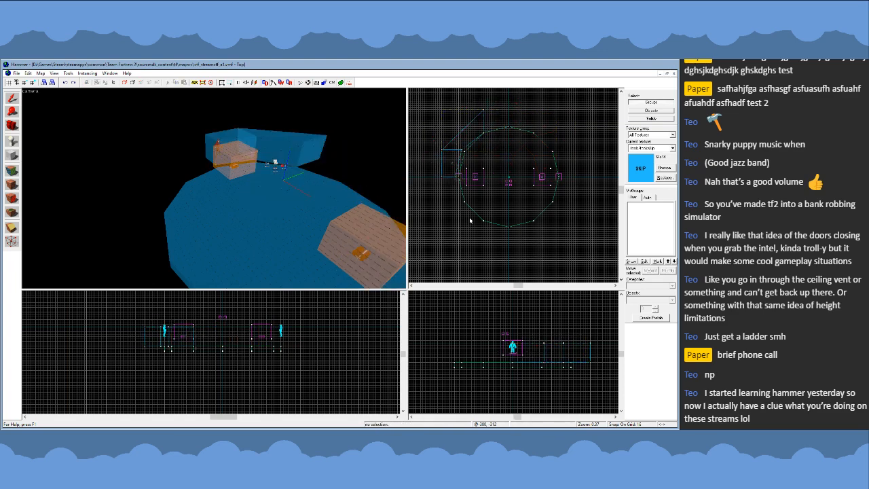
pyautogui.hotkey('ctrl', 'z')
pyautogui.hotkey('ctrl', 'z')
pyautogui.hotkey('ctrl', 'z')
pyautogui.hotkey('ctrl', 'z')
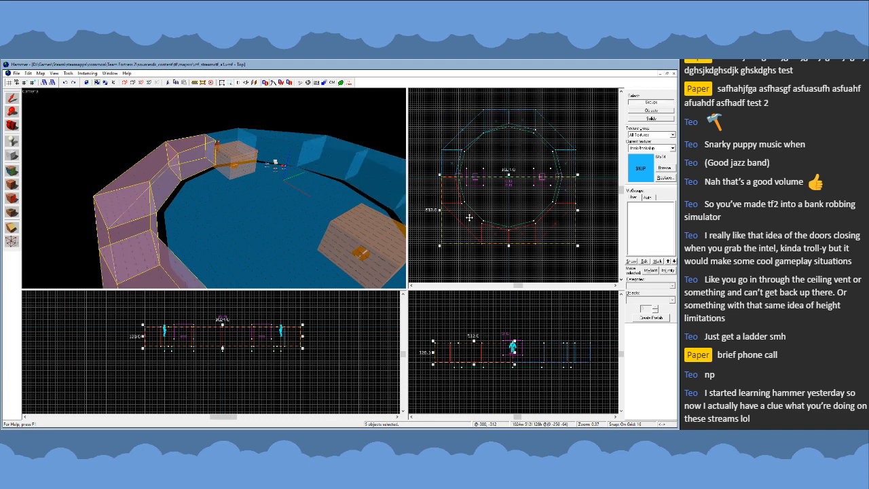
pyautogui.hotkey('ctrl', 'z')
pyautogui.hotkey('ctrl', 'z')
pyautogui.hotkey('ctrl', 'z')
pyautogui.hotkey('ctrl', 'z')
pyautogui.hotkey('ctrl', 'z')
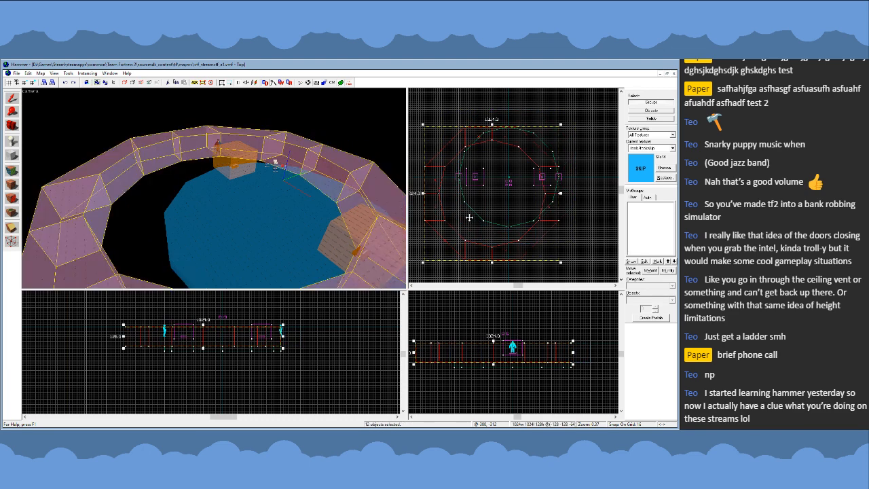
pyautogui.hotkey('ctrl', 'z')
pyautogui.hotkey('ctrl', 'z')
pyautogui.hotkey('ctrl', 'z')
pyautogui.hotkey('ctrl', 'z')
pyautogui.hotkey('ctrl', 'z')
pyautogui.hotkey('ctrl', 'z')
pyautogui.hotkey('ctrl', 'z')
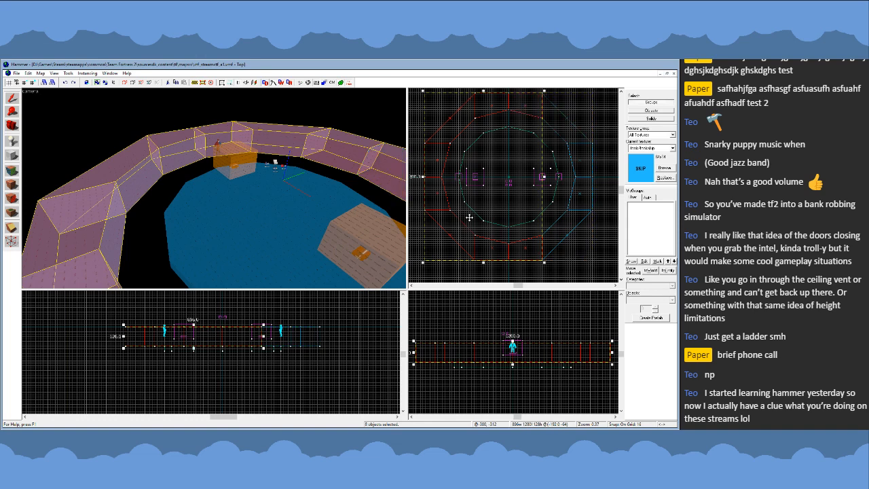
pyautogui.hotkey('ctrl', 'z')
pyautogui.hotkey('ctrl', 'z')
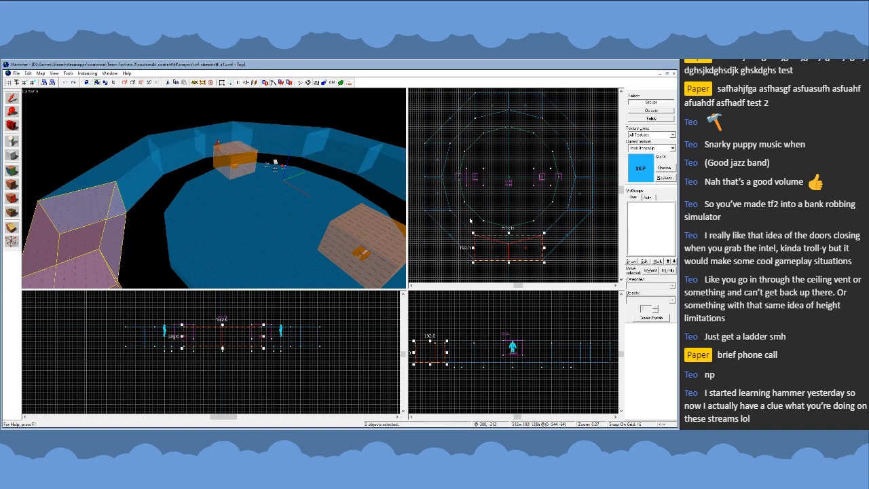
pyautogui.hotkey('ctrl', 'z')
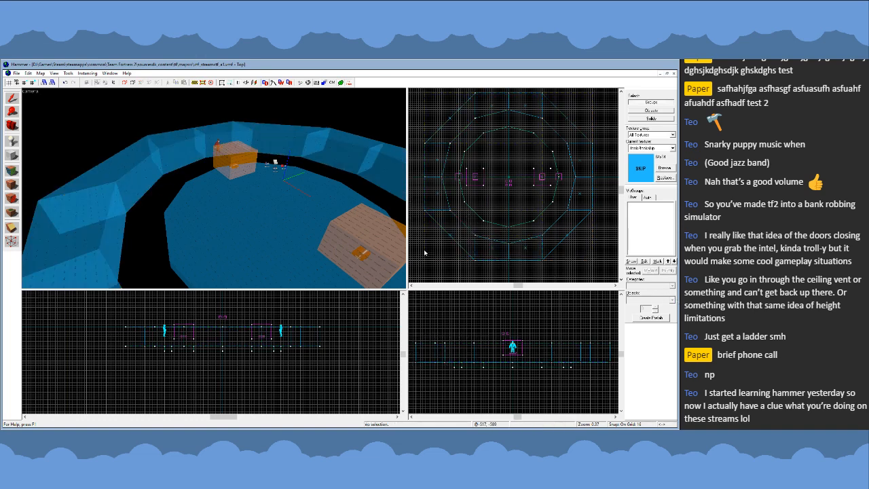
# - Enlarge the 12-sided floor to 1024 by 1024 units to meet the ring's inner edge, and select all its vertices
pyautogui.click(252, 227)
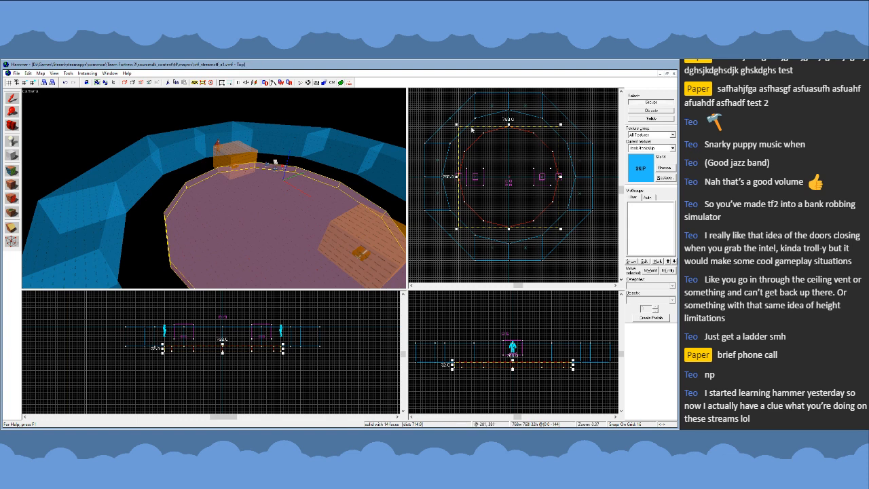
pyautogui.moveTo(457, 125); pyautogui.dragTo(441, 107)
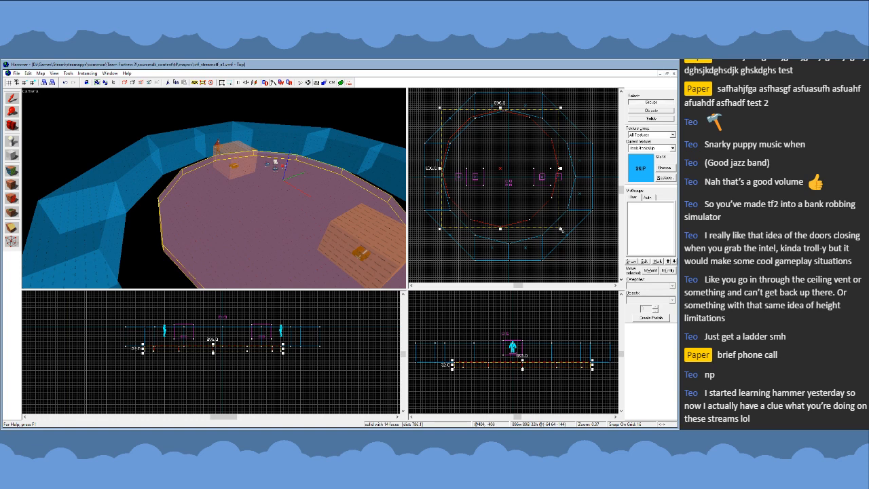
pyautogui.hotkey('shift', 'v')
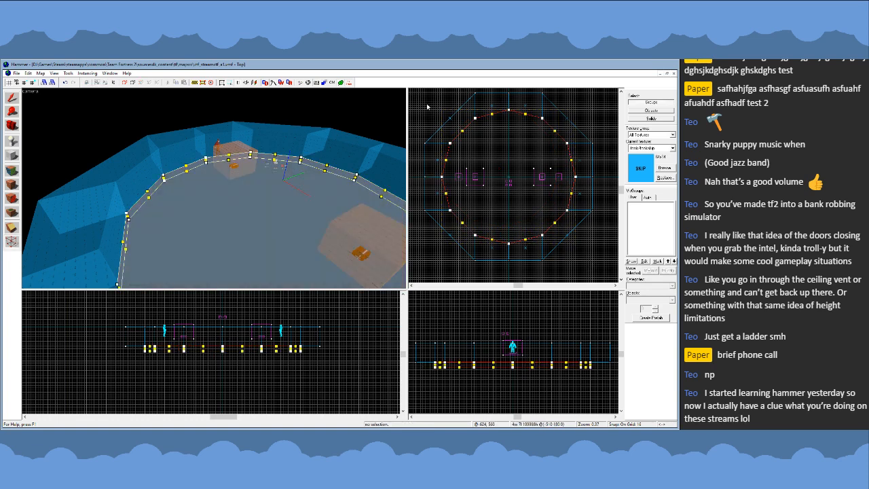
pyautogui.moveTo(590, 247); pyautogui.dragTo(582, 256)
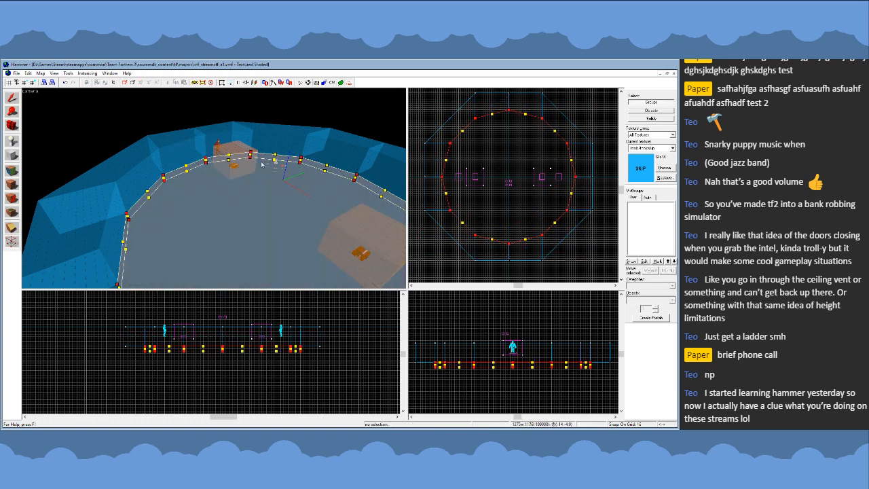
pyautogui.click(12, 98)
# - Select all twelve wall blocks of the ring together with the floor
pyautogui.press('z')
pyautogui.press('s')
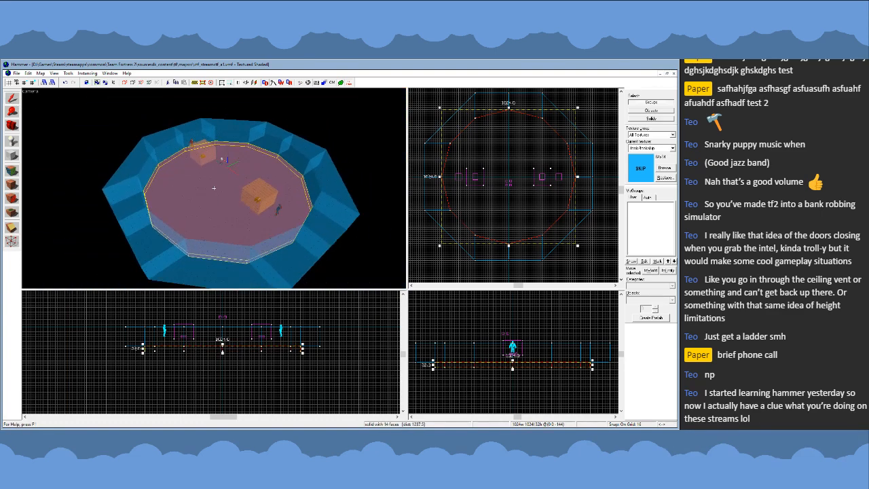
pyautogui.press('z')
pyautogui.click(179, 140)
pyautogui.keyDown('ctrl'); pyautogui.click(194, 134); pyautogui.keyUp('ctrl')
pyautogui.keyDown('ctrl'); pyautogui.click(234, 130); pyautogui.keyUp('ctrl')
pyautogui.keyDown('ctrl'); pyautogui.click(311, 156); pyautogui.keyUp('ctrl')
pyautogui.keyDown('ctrl'); pyautogui.click(328, 221); pyautogui.keyUp('ctrl')
pyautogui.keyDown('ctrl'); pyautogui.click(224, 261); pyautogui.keyUp('ctrl')
pyautogui.keyDown('ctrl'); pyautogui.click(152, 239); pyautogui.keyUp('ctrl')
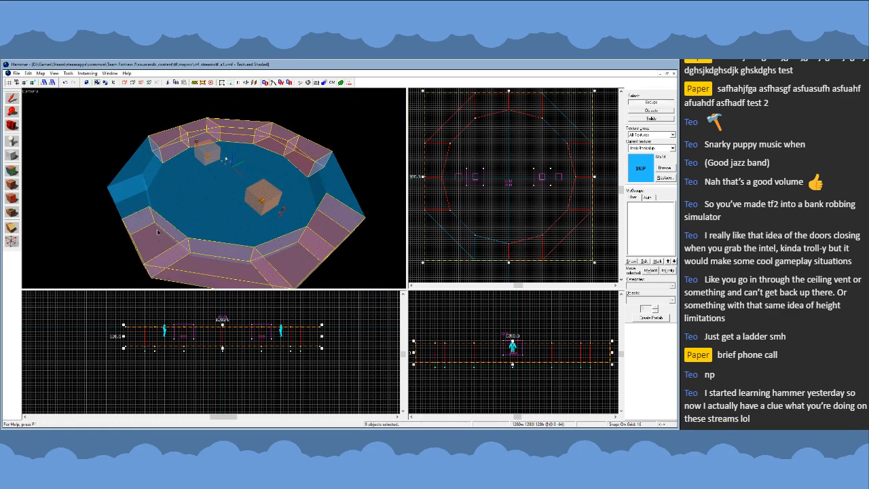
pyautogui.keyDown('ctrl'); pyautogui.click(138, 196); pyautogui.keyUp('ctrl')
pyautogui.keyDown('ctrl'); pyautogui.click(155, 165); pyautogui.keyUp('ctrl')
pyautogui.keyDown('ctrl'); pyautogui.click(155, 166); pyautogui.keyUp('ctrl')
pyautogui.keyDown('ctrl'); pyautogui.click(325, 207); pyautogui.keyUp('ctrl')
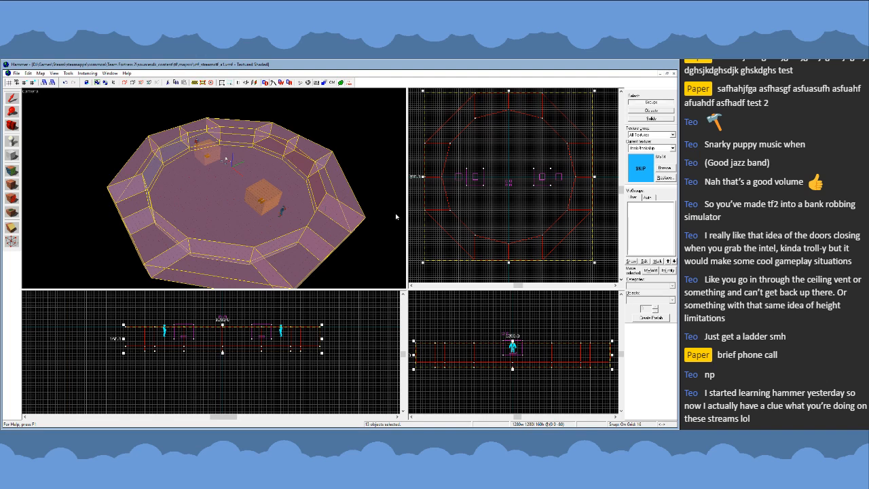
# - Select every vertex of the floor and wall blocks with the Vertex tool, and clear the selection
pyautogui.hotkey('shift', 'v')
pyautogui.scroll(-2, 446, 118)
pyautogui.moveTo(543, 236); pyautogui.dragTo(564, 252)
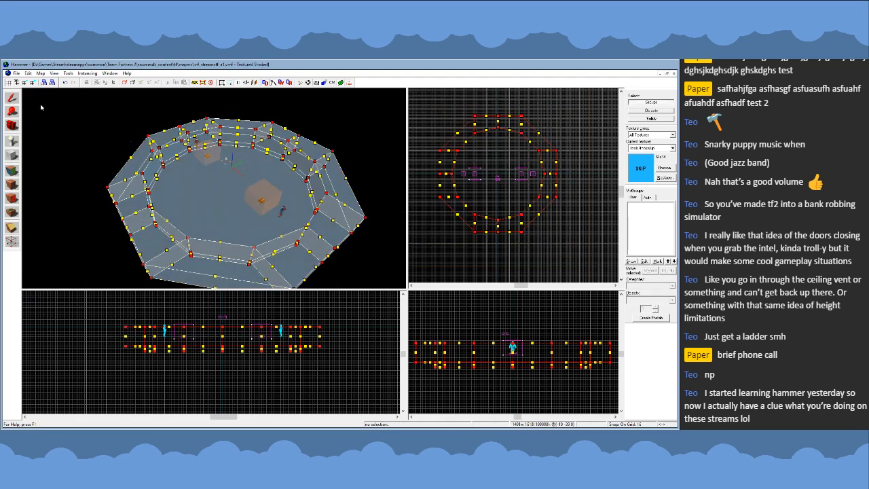
pyautogui.click(12, 99)
pyautogui.press('Escape')
# - Set the current texture to NODRAW and try face editing on a wall block at the ring's south side
pyautogui.click(665, 168)
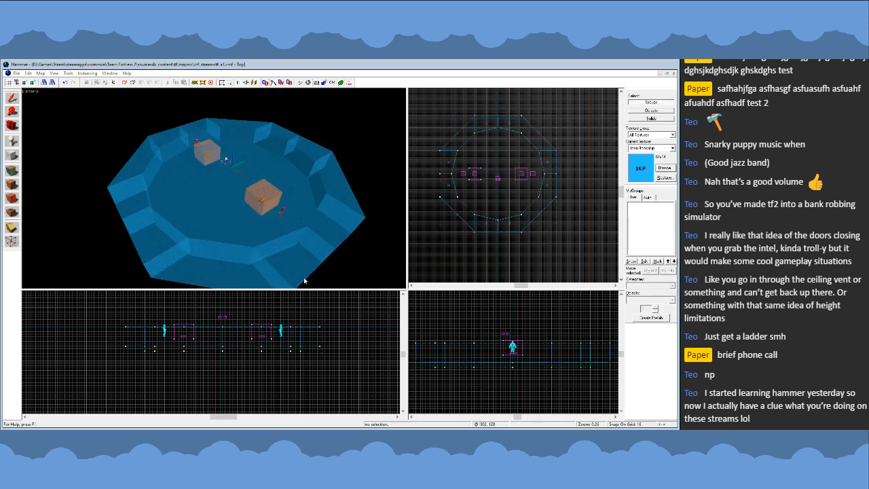
pyautogui.doubleClick(293, 267)
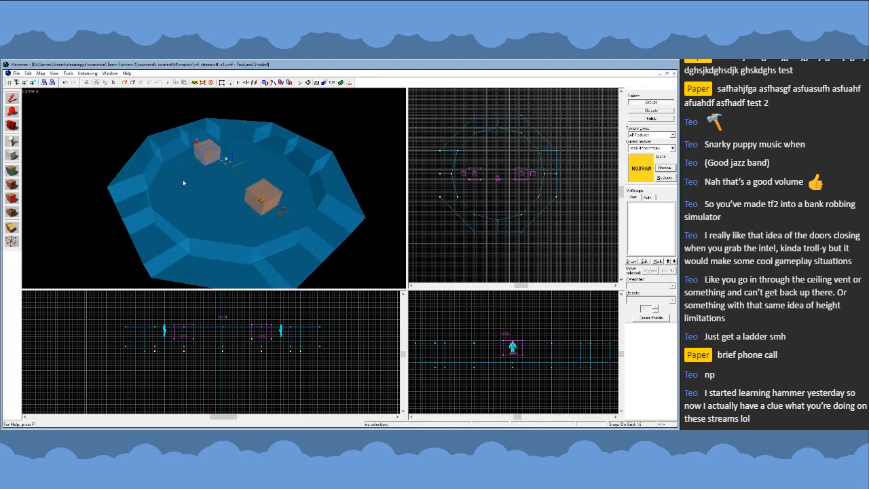
pyautogui.press('z')
pyautogui.press('w')
pyautogui.press('z')
pyautogui.click(12, 171)
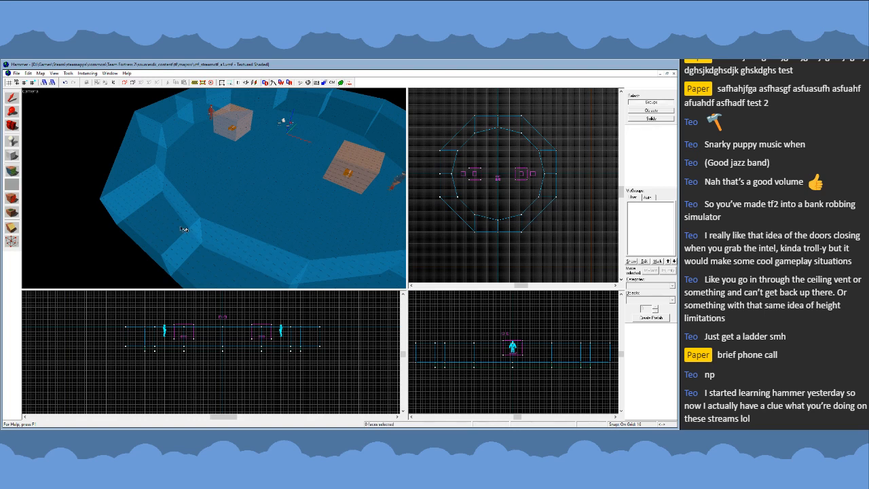
pyautogui.click(182, 229)
# - Delete nine of the twelve wall blocks, keeping only the three in the ring's southeast quarter
pyautogui.click(12, 99)
pyautogui.click(161, 221)
pyautogui.press('z')
pyautogui.press('a')
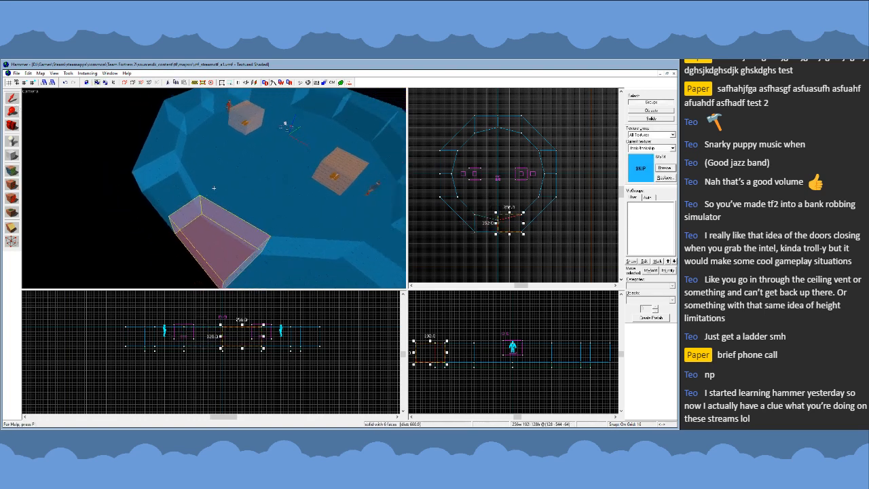
pyautogui.press('s')
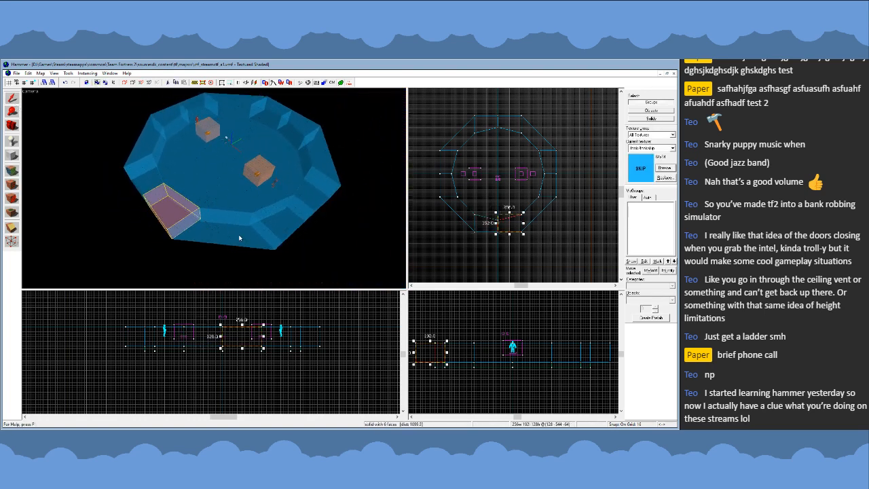
pyautogui.click(312, 196)
pyautogui.press('Delete')
pyautogui.click(316, 166)
pyautogui.press('Delete')
pyautogui.click(289, 120)
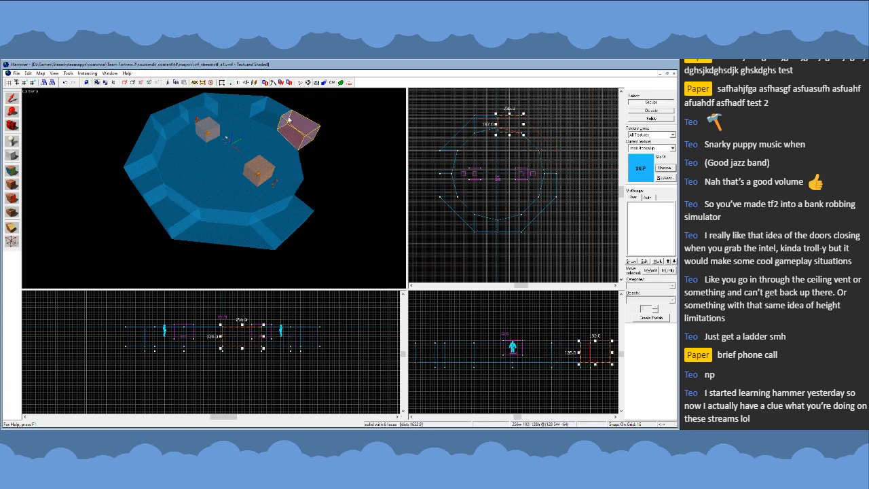
pyautogui.press('Delete')
pyautogui.click(266, 107)
pyautogui.press('Delete')
pyautogui.click(233, 105)
pyautogui.press('Delete')
pyautogui.click(199, 107)
pyautogui.press('Delete')
pyautogui.click(172, 120)
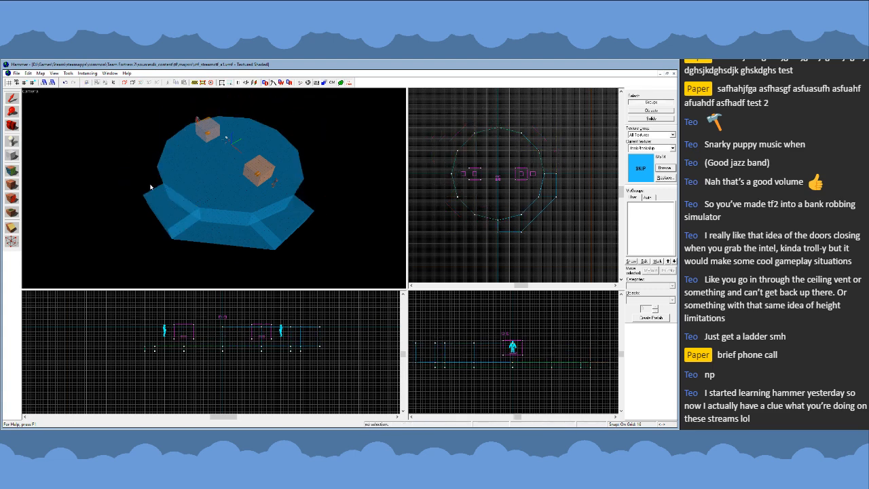
# - Select the south wall block and pull its outer southwest corner south to 768 units from the map centre with the Vertex tool
pyautogui.press('z')
pyautogui.press('w')
pyautogui.press('a')
pyautogui.click(214, 188)
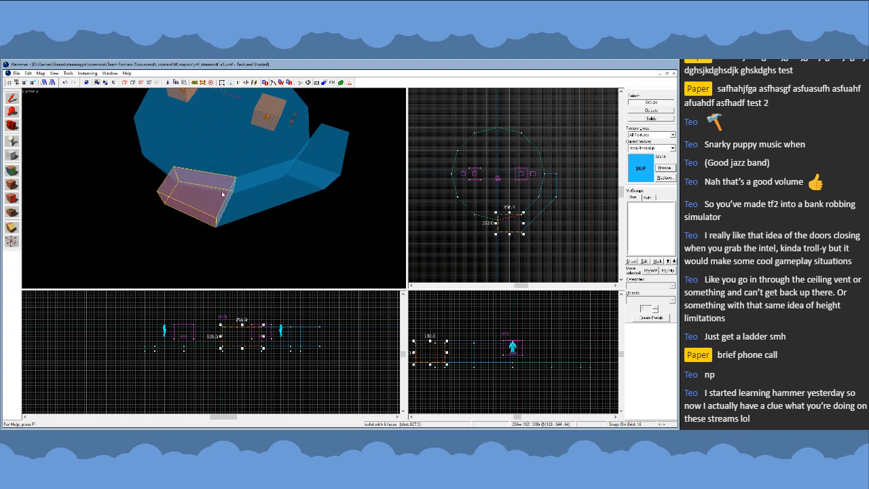
pyautogui.press('a')
pyautogui.press('w')
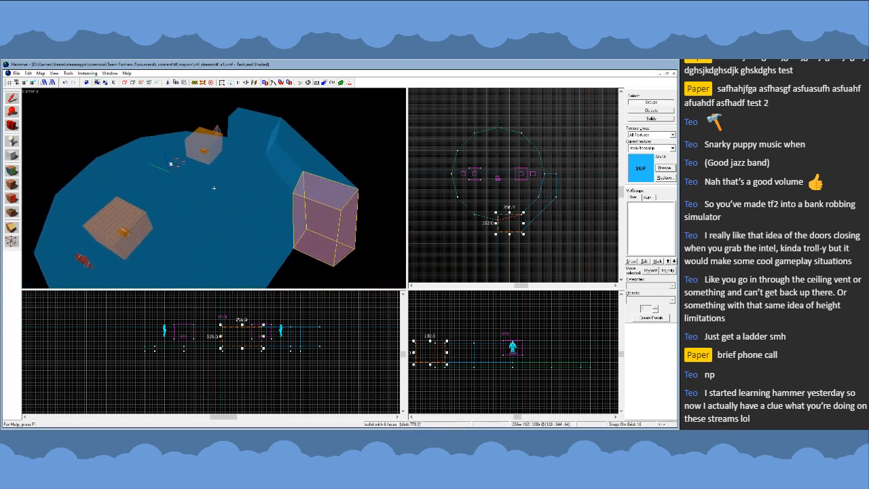
pyautogui.press('s')
pyautogui.press('s')
pyautogui.press('s')
pyautogui.press('s')
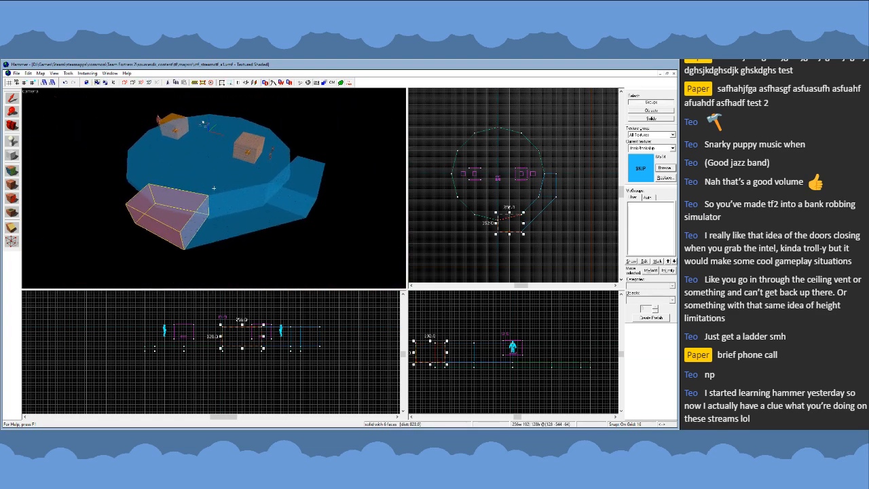
pyautogui.scroll(3, 533, 241)
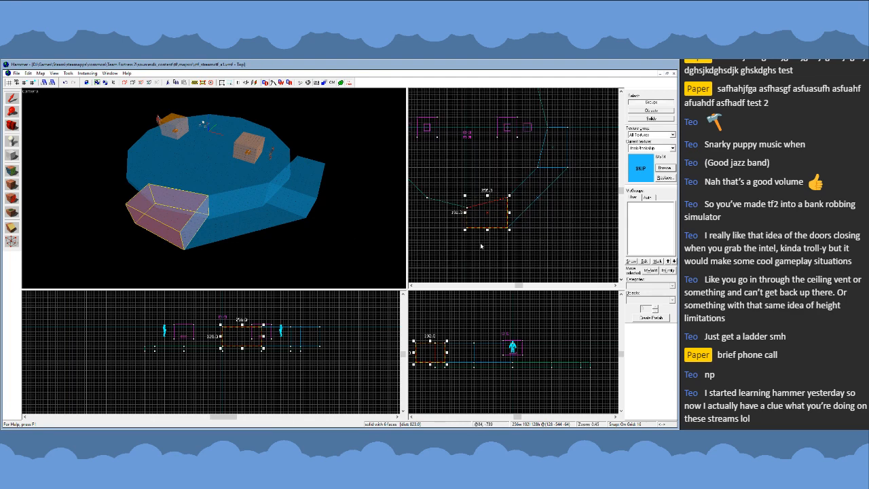
pyautogui.hotkey('shift', 'v')
pyautogui.scroll(1, 480, 235)
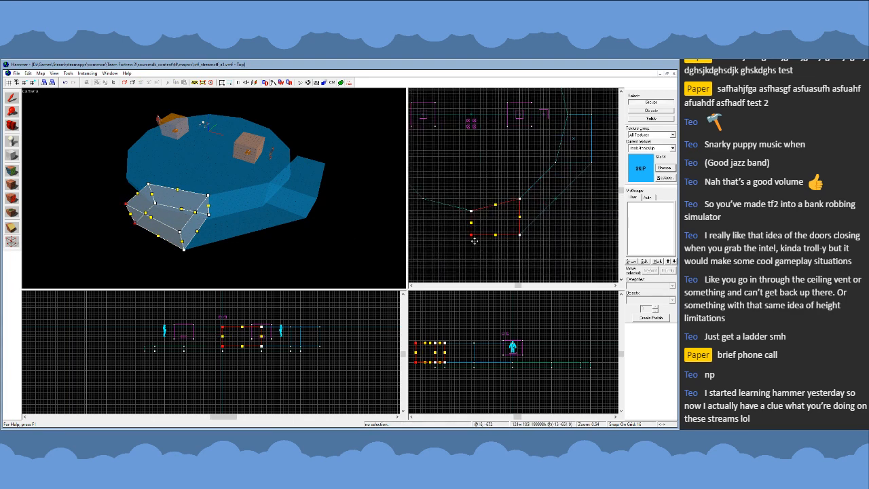
pyautogui.moveTo(471, 235); pyautogui.dragTo(471, 258)
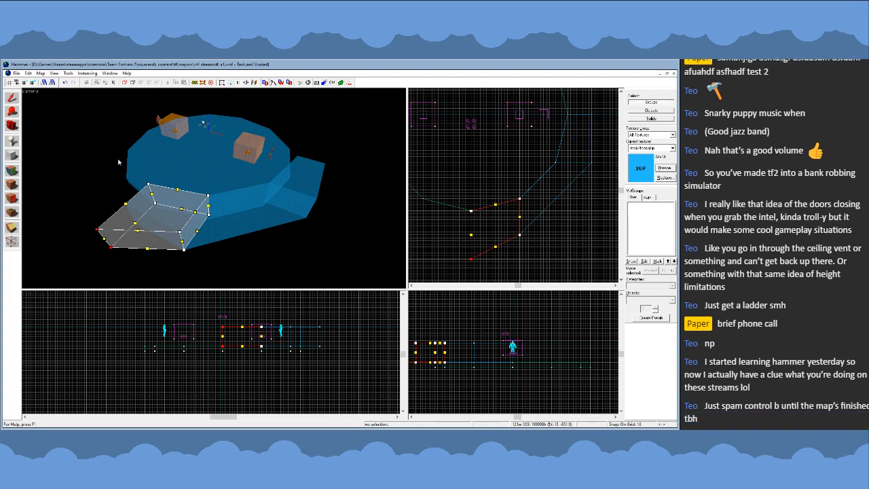
# - Select the east wall block and pull its outer northeast corner east to 768 units from the map centre
pyautogui.click(14, 99)
pyautogui.click(303, 189)
pyautogui.hotkey('shift', 'v')
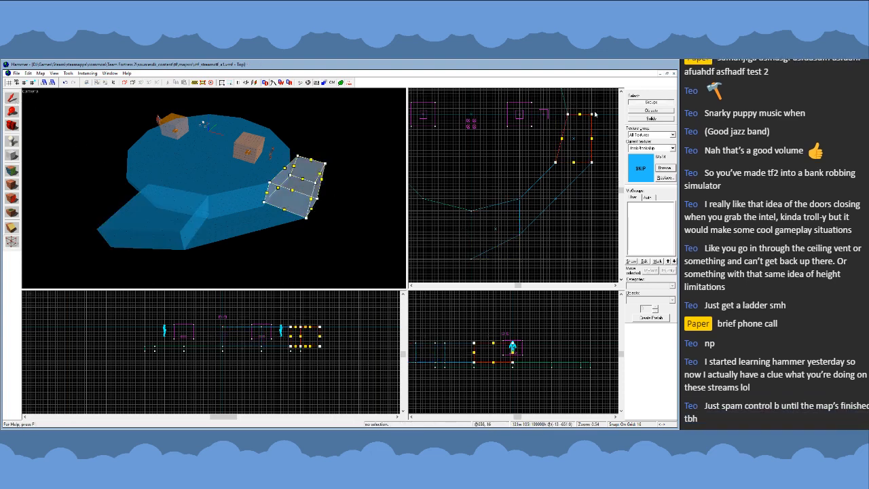
pyautogui.moveTo(592, 115); pyautogui.dragTo(614, 116)
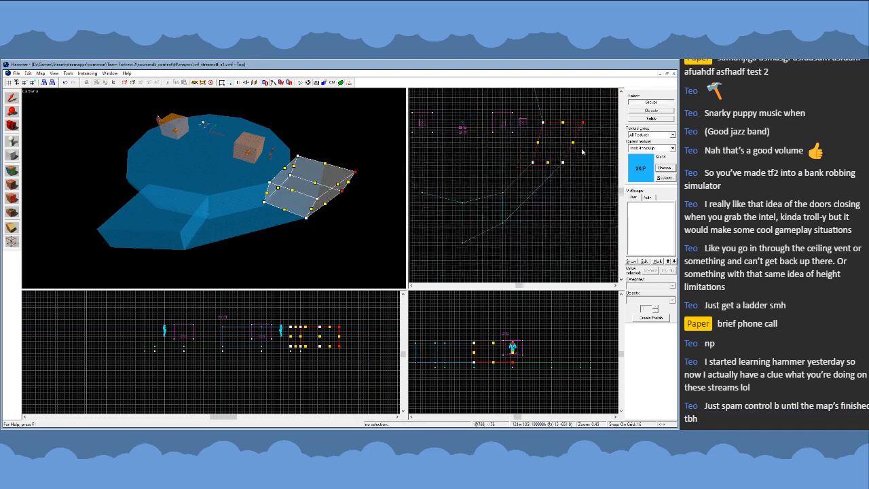
# - Vertex-edit all three wall blocks together, moving the middle block's southern outer corner east and its eastern outer corner south
pyautogui.click(14, 100)
pyautogui.click(217, 228)
pyautogui.keyDown('ctrl'); pyautogui.click(217, 228); pyautogui.keyUp('ctrl')
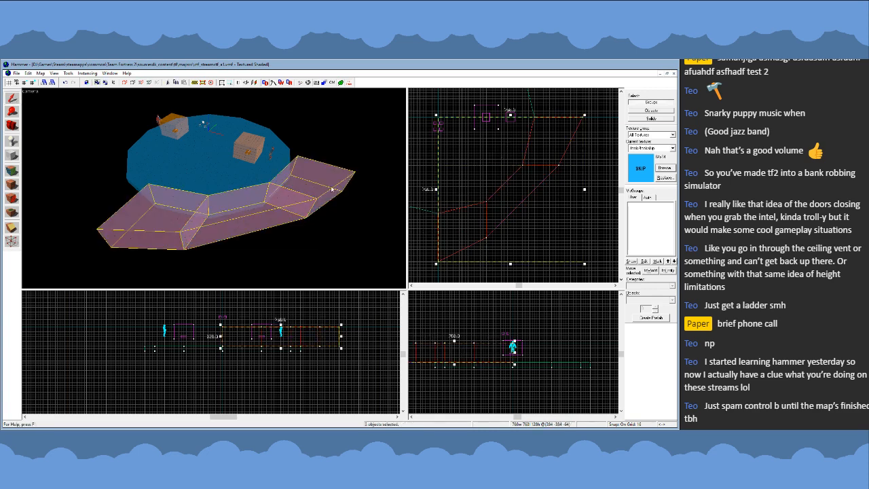
pyautogui.hotkey('shift', 'v')
pyautogui.moveTo(487, 237); pyautogui.dragTo(511, 238)
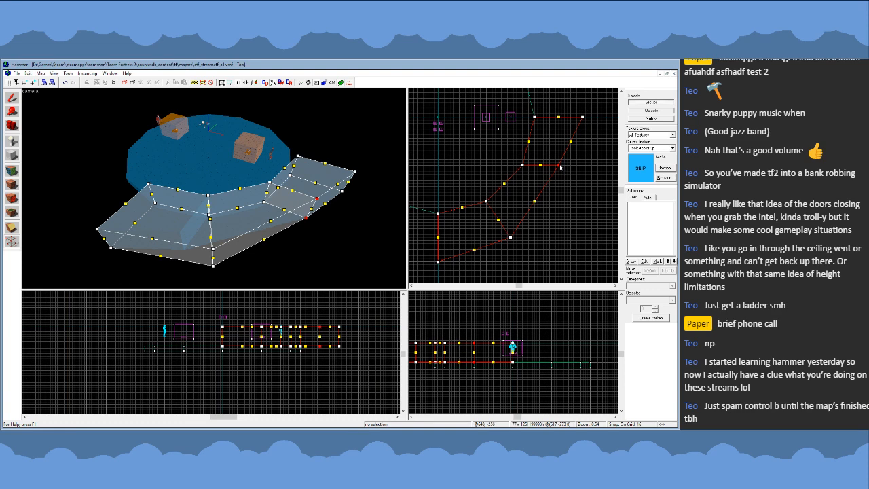
pyautogui.moveTo(561, 167); pyautogui.dragTo(563, 193)
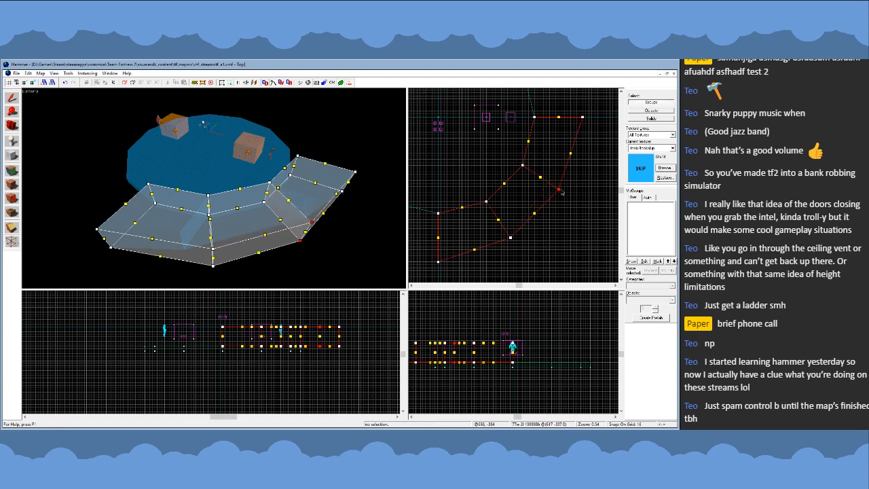
pyautogui.click(16, 99)
# - Reposition the middle block's two outer corners so its end edges fan outward, shifting the southern one southwest and the eastern one northeast
pyautogui.press('z')
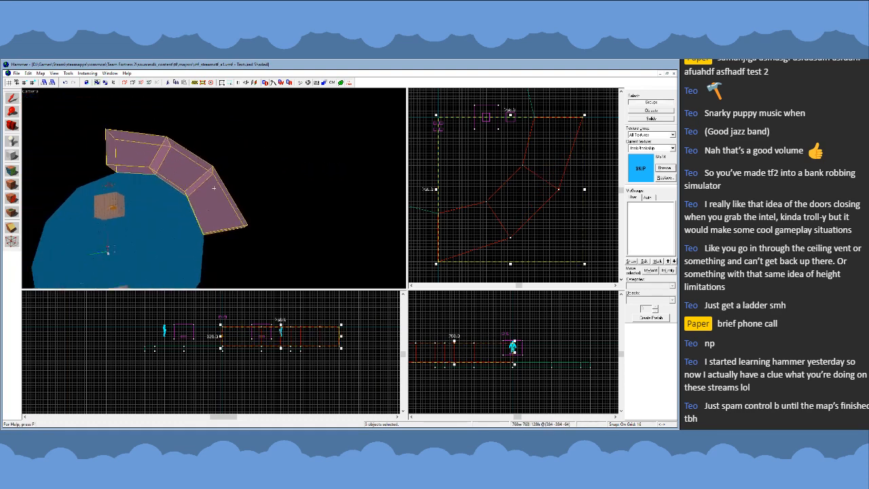
pyautogui.press('z')
pyautogui.hotkey('shift', 'v')
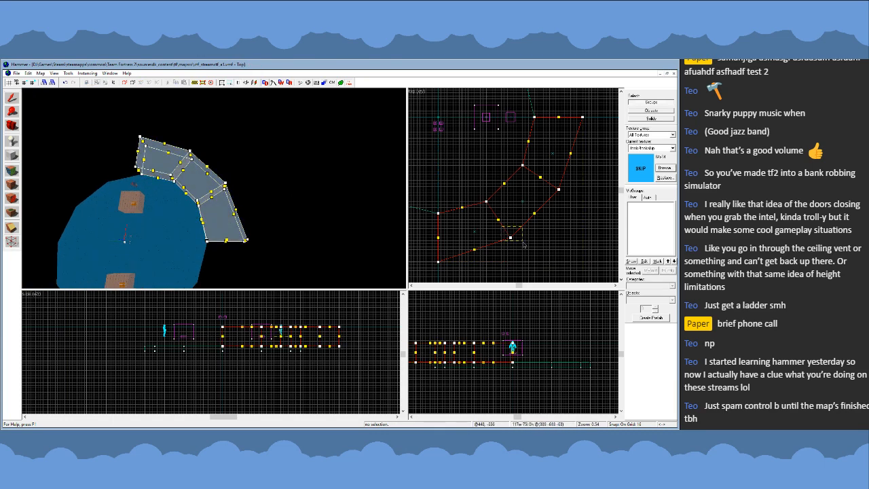
pyautogui.scroll(3, 514, 241)
pyautogui.moveTo(508, 235); pyautogui.dragTo(489, 257)
pyautogui.scroll(-3, 533, 216)
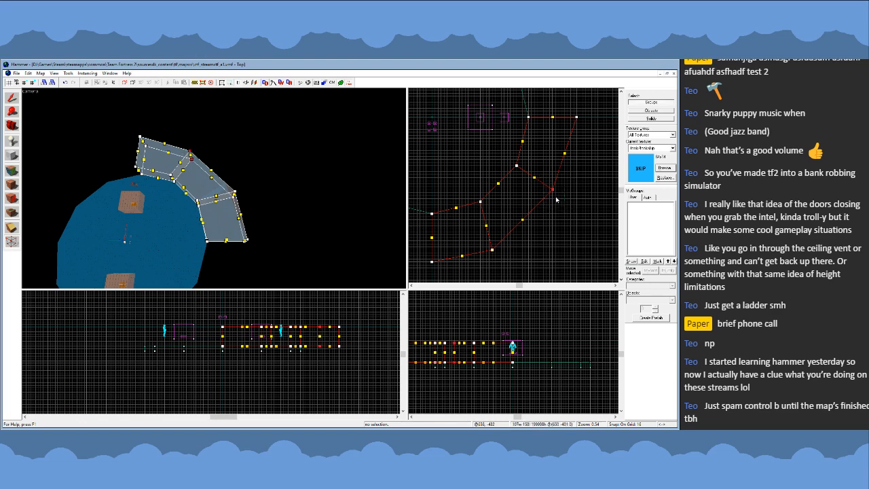
pyautogui.scroll(2, 556, 199)
pyautogui.moveTo(552, 189); pyautogui.dragTo(571, 175)
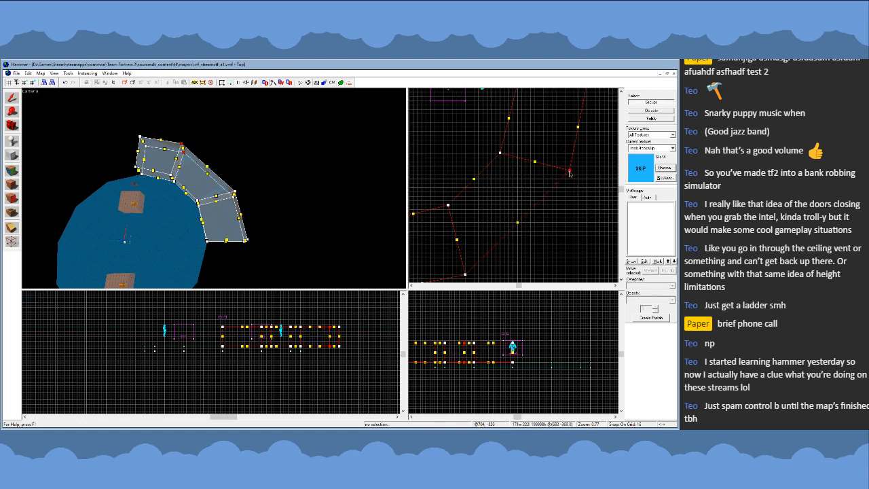
pyautogui.scroll(-3, 550, 189)
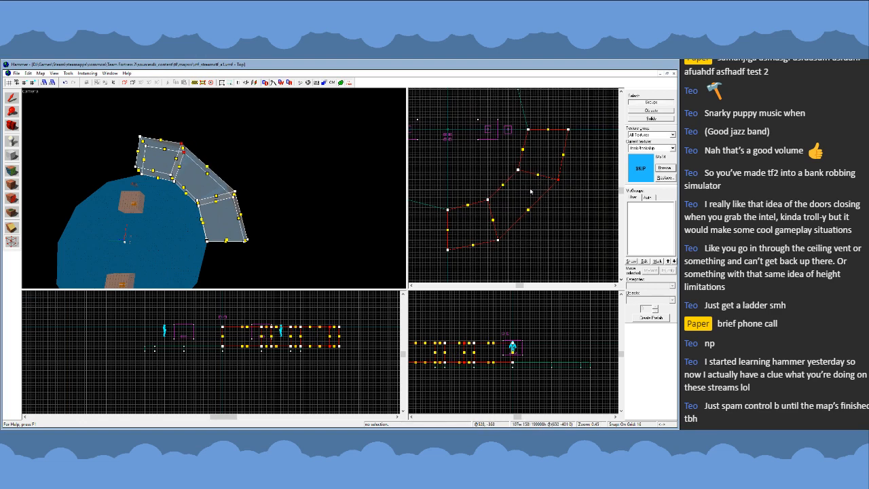
pyautogui.scroll(3, 514, 232)
pyautogui.scroll(-2, 486, 247)
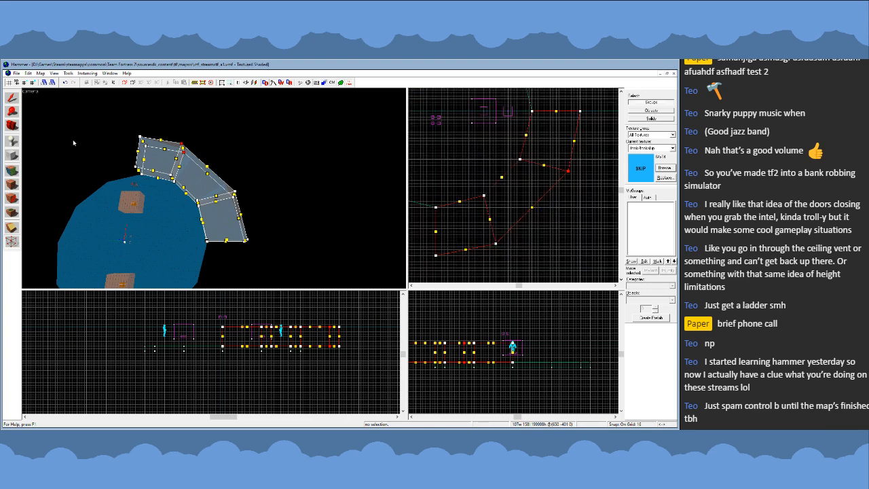
# - Clear the selection and create a 12-sided cylinder, 1536 by 1536 units and 128 high, centred on the floor as an outline guide
pyautogui.click(11, 99)
pyautogui.press('z')
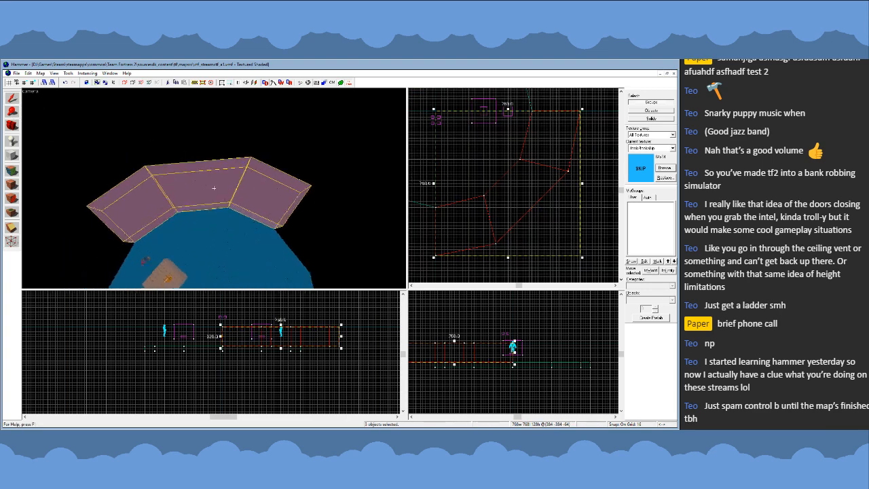
pyautogui.press('s')
pyautogui.press('z')
pyautogui.scroll(-5, 577, 208)
pyautogui.click(557, 242)
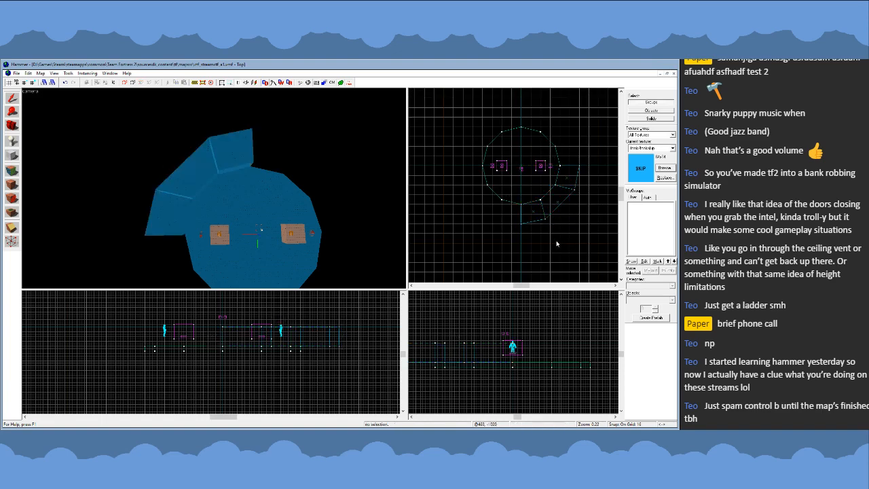
pyautogui.scroll(1, 554, 238)
pyautogui.hotkey('shift', 'b')
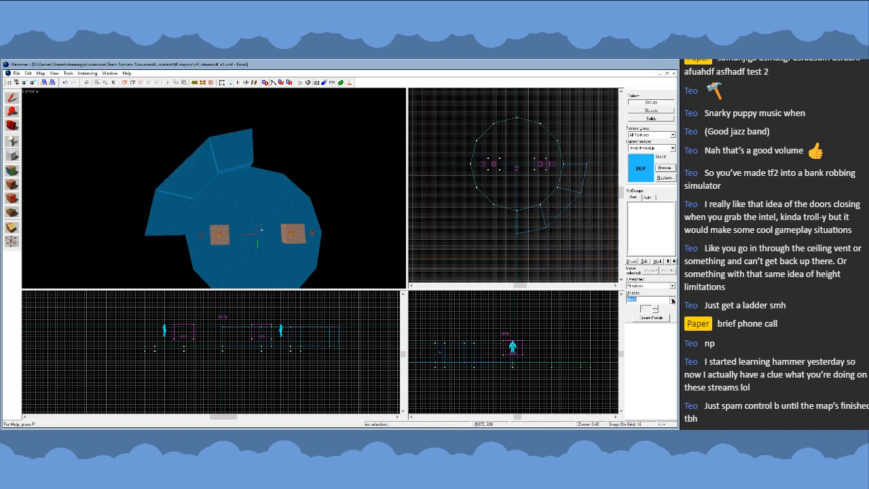
pyautogui.scroll(2, 514, 121)
pyautogui.scroll(-3, 545, 203)
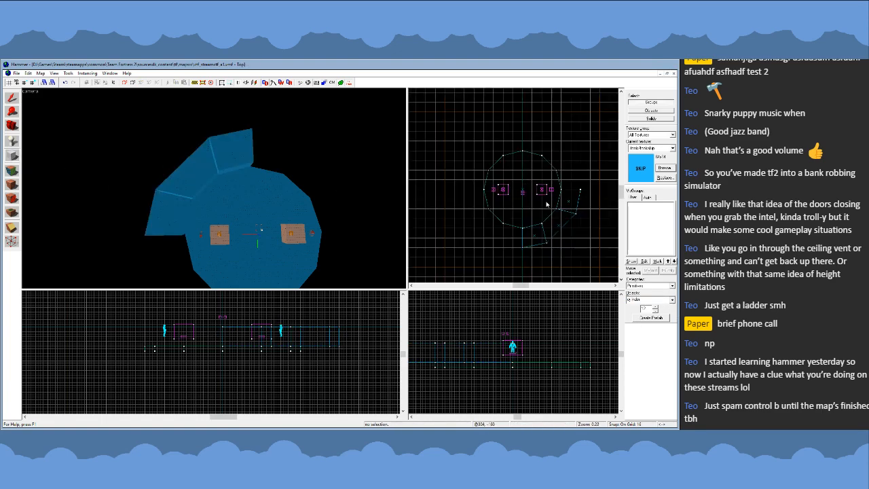
pyautogui.scroll(1, 571, 234)
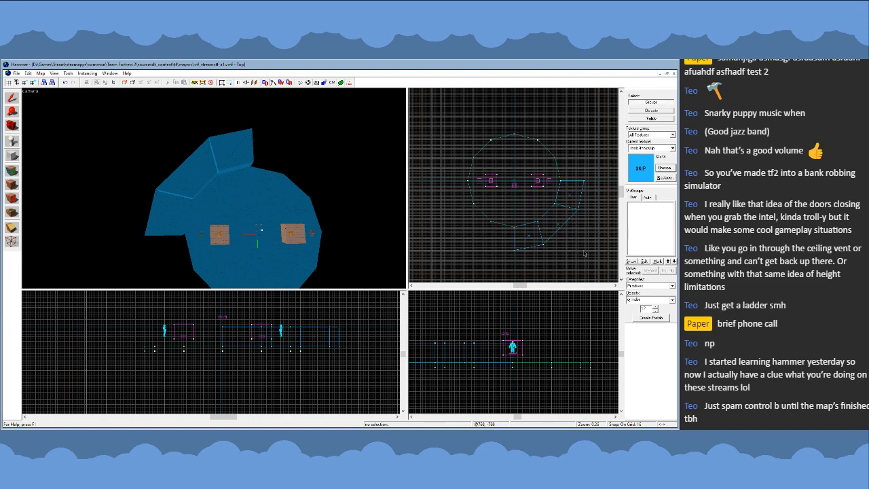
pyautogui.moveTo(584, 253); pyautogui.dragTo(475, 137)
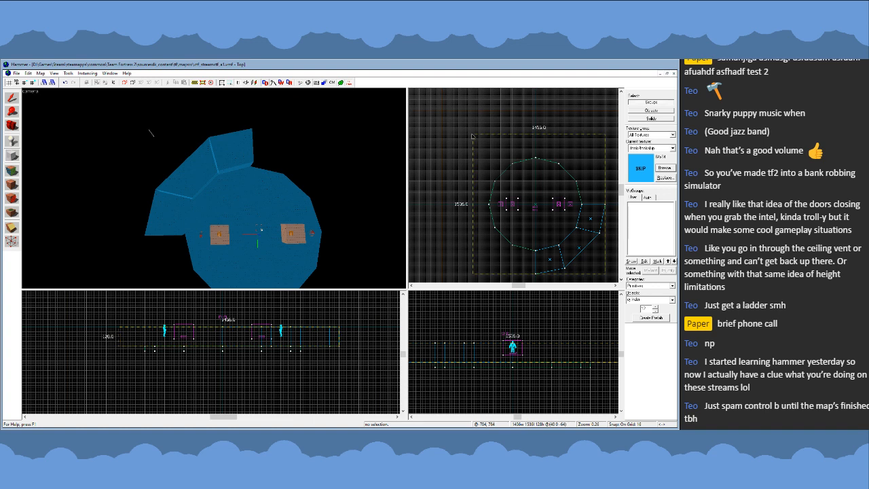
pyautogui.press('Return')
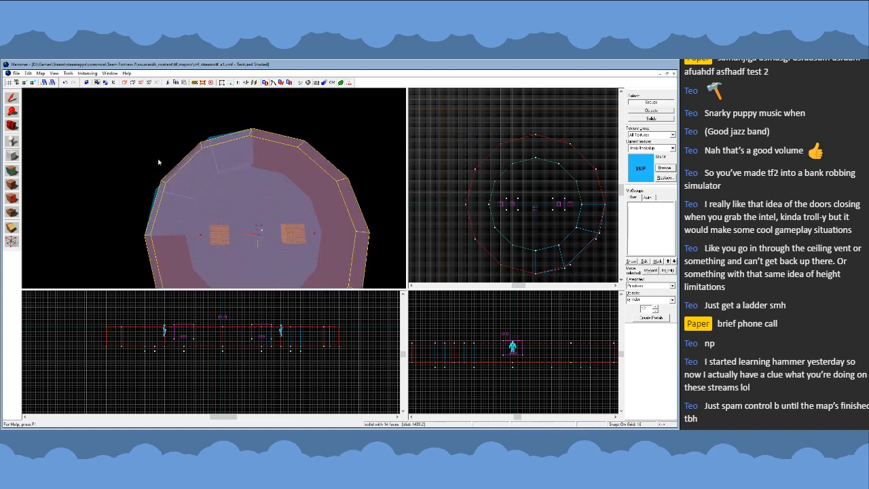
# - Vertex-edit the three wall blocks, aligning the outer corner shared by the middle and east blocks with the cylinder's corner
pyautogui.click(12, 97)
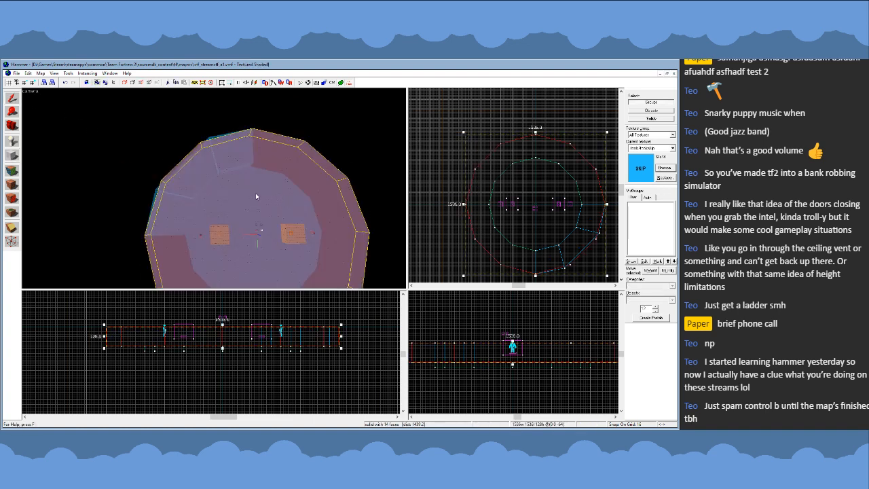
pyautogui.press('Delete')
pyautogui.click(225, 153)
pyautogui.keyDown('ctrl'); pyautogui.click(185, 171); pyautogui.keyUp('ctrl')
pyautogui.keyDown('ctrl'); pyautogui.click(173, 205); pyautogui.keyUp('ctrl')
pyautogui.press('u')
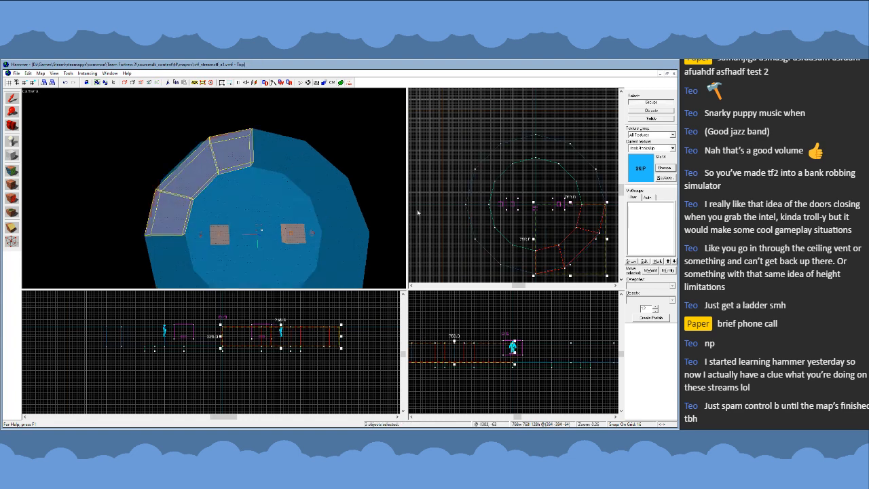
pyautogui.hotkey('shift', 'v')
pyautogui.scroll(5, 604, 232)
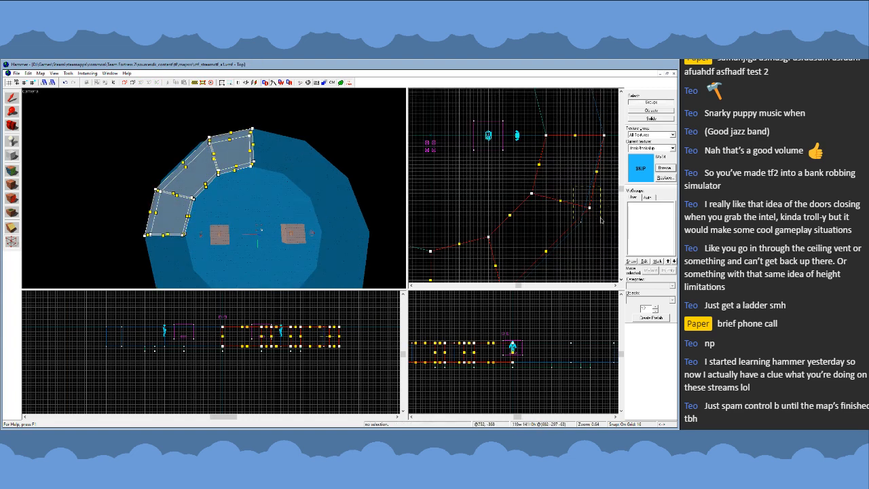
pyautogui.moveTo(591, 210); pyautogui.dragTo(584, 218)
pyautogui.scroll(7, 586, 221)
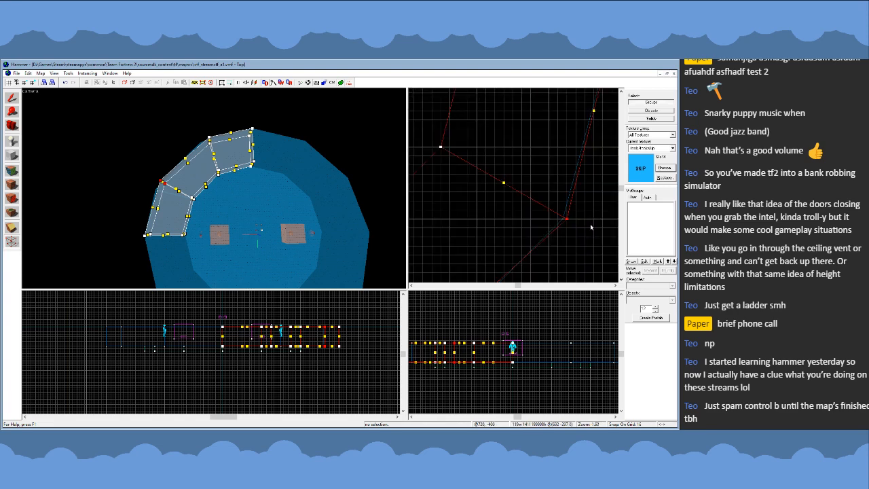
# - Align the outer corner shared by the south and middle wall blocks with the large cylinder's corner
pyautogui.scroll(-7, 580, 203)
pyautogui.scroll(4, 561, 210)
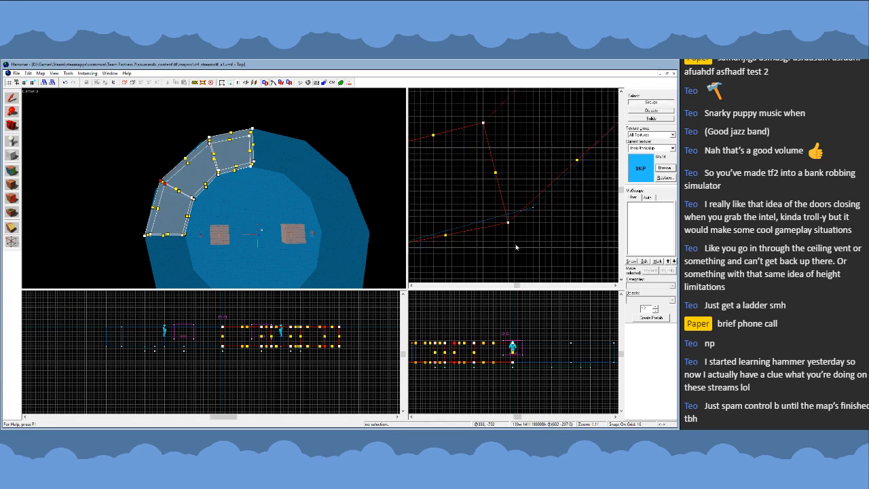
pyautogui.moveTo(508, 222); pyautogui.dragTo(533, 210)
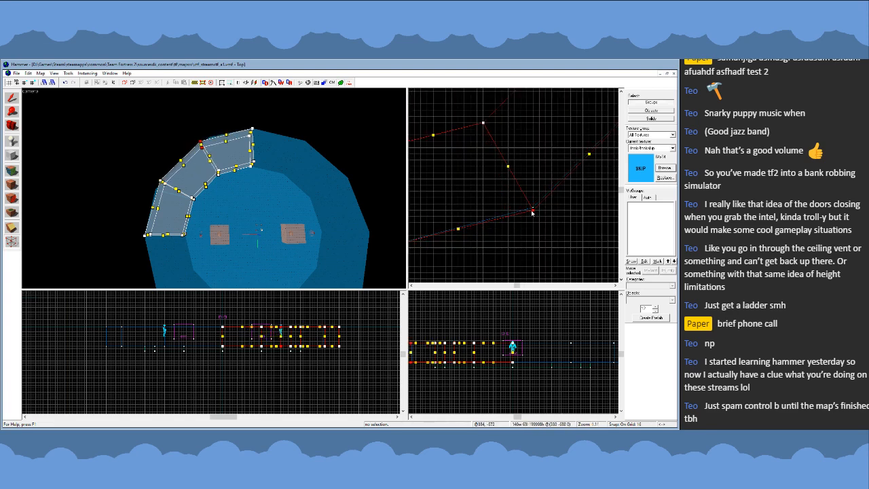
pyautogui.scroll(-6, 533, 215)
pyautogui.scroll(2, 542, 170)
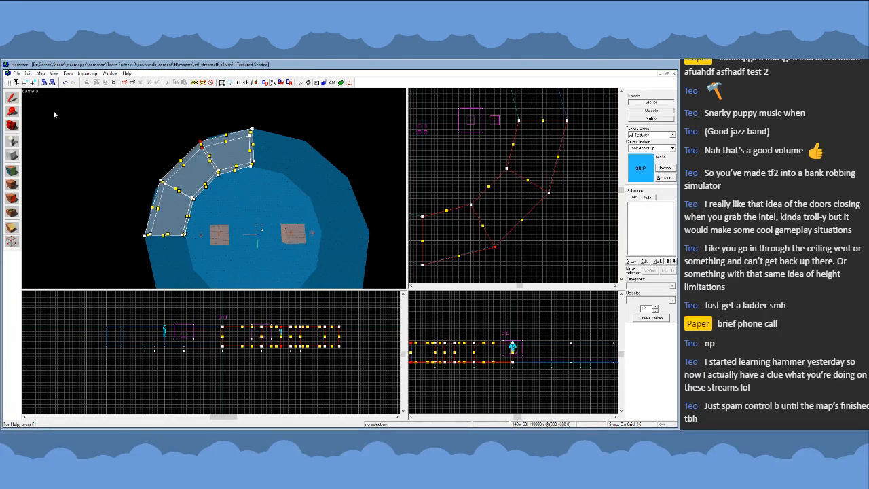
# - Delete the large 12-sided guide cylinder around the floor
pyautogui.click(11, 98)
pyautogui.click(304, 158)
pyautogui.press('Delete')
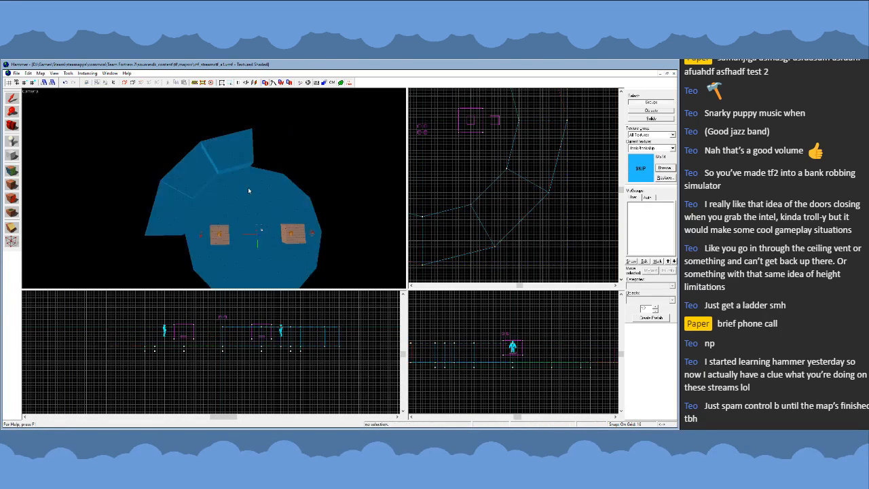
# - Select the three southeast wall blocks, duplicate them and rotate the copies into the southwest quarter to form a half ring
pyautogui.press('z')
pyautogui.press('w')
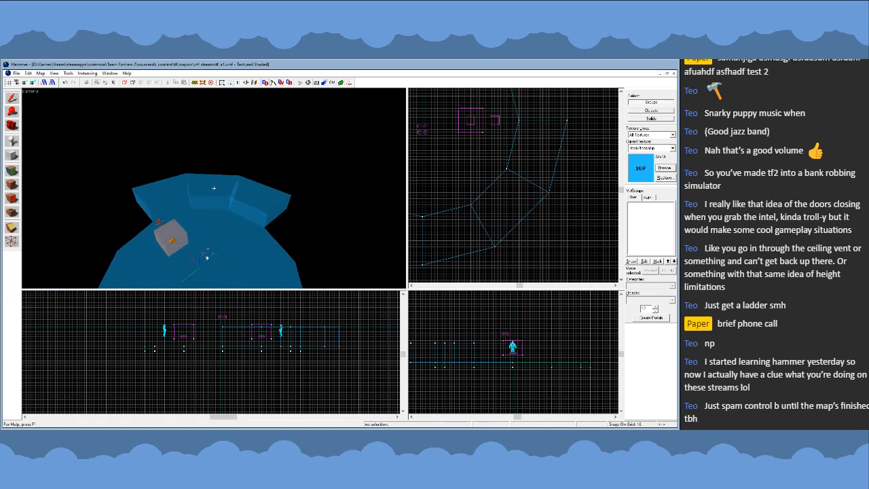
pyautogui.press('s')
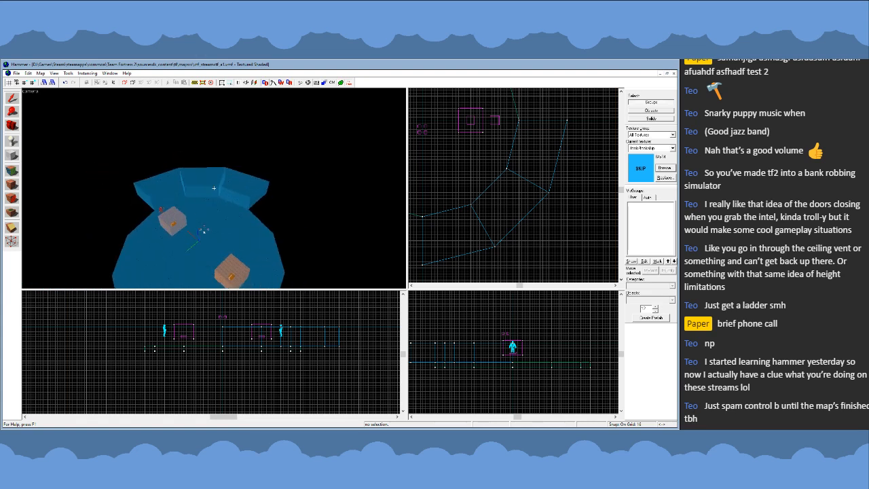
pyautogui.press('a')
pyautogui.press('z')
pyautogui.click(225, 160)
pyautogui.click(194, 165)
pyautogui.click(167, 186)
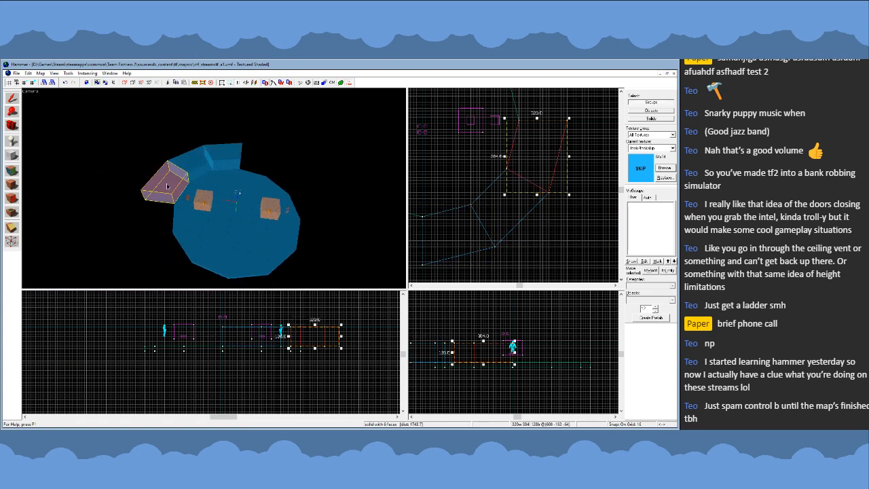
pyautogui.keyDown('ctrl'); pyautogui.click(193, 165); pyautogui.keyUp('ctrl')
pyautogui.keyDown('ctrl'); pyautogui.click(225, 160); pyautogui.keyUp('ctrl')
pyautogui.scroll(-3, 569, 226)
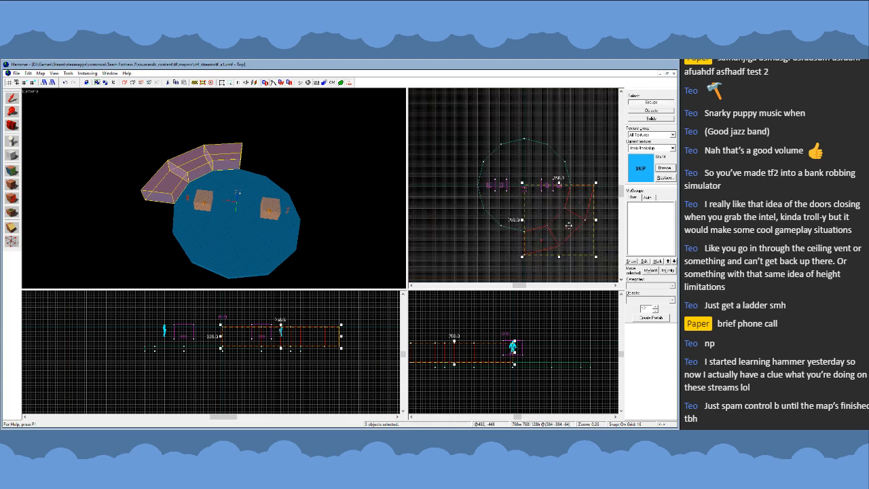
pyautogui.moveTo(569, 225); pyautogui.dragTo(493, 235)
pyautogui.moveTo(519, 203)
pyautogui.mouseDown()
pyautogui.moveTo(509, 259)
pyautogui.moveTo(536, 176)
pyautogui.mouseUp()
# - Duplicate the six-block half ring and rotate the copies 180 degrees to close the wall ring on the north side
pyautogui.keyDown('ctrl'); pyautogui.click(224, 157); pyautogui.keyUp('ctrl')
pyautogui.keyDown('ctrl'); pyautogui.click(188, 163); pyautogui.keyUp('ctrl')
pyautogui.keyDown('ctrl'); pyautogui.click(160, 180); pyautogui.keyUp('ctrl')
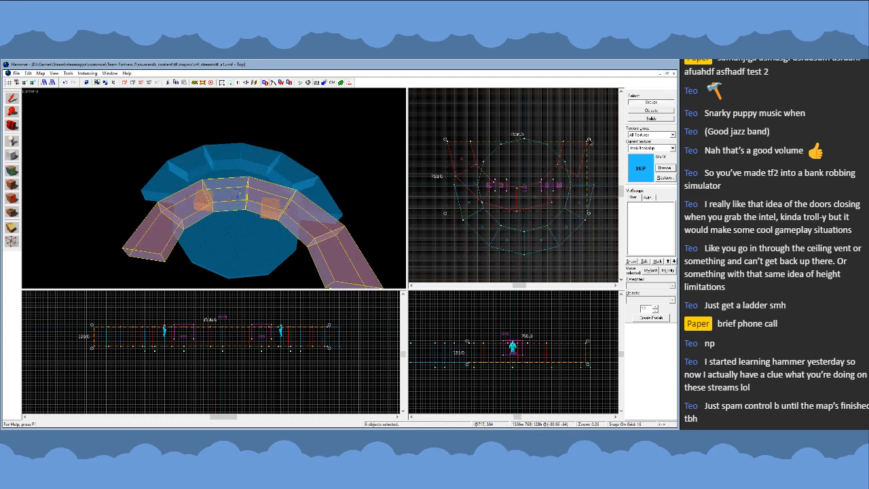
pyautogui.moveTo(590, 140); pyautogui.dragTo(487, 178)
pyautogui.press('Escape')
pyautogui.press('z')
pyautogui.press('w')
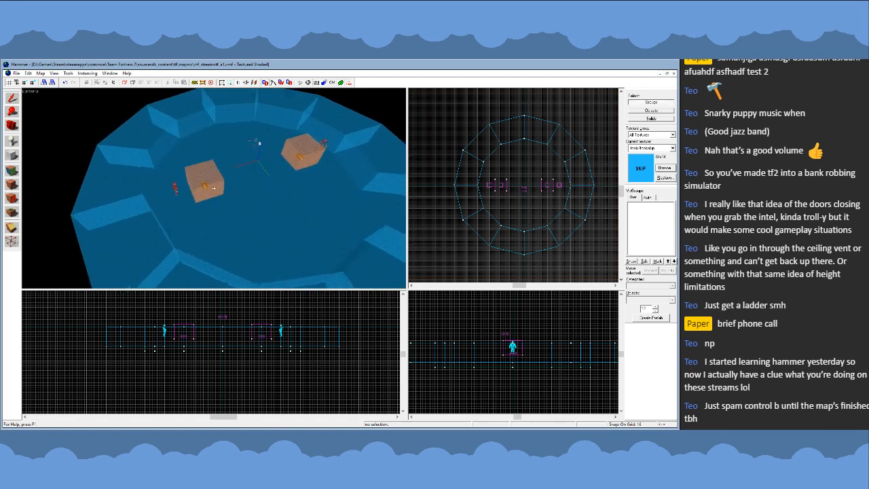
# - Select all twelve wall blocks and stretch their tops upward to make the ring 192 units high
pyautogui.press('w')
pyautogui.press('s')
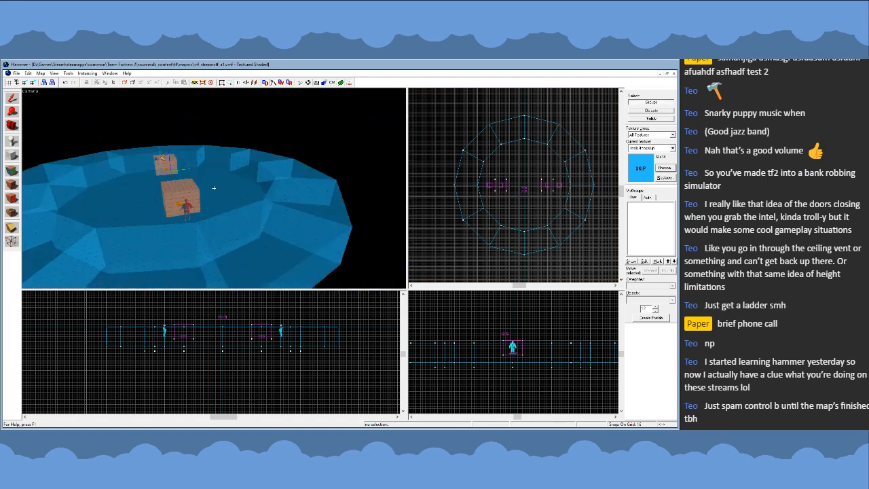
pyautogui.press('s')
pyautogui.press('z')
pyautogui.click(214, 189)
pyautogui.click(212, 203)
pyautogui.keyDown('ctrl'); pyautogui.click(163, 201); pyautogui.keyUp('ctrl')
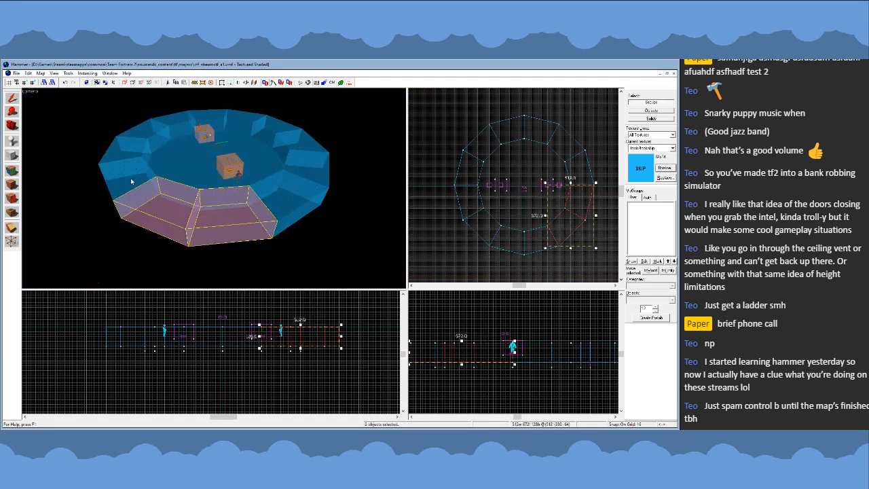
pyautogui.keyDown('ctrl'); pyautogui.click(125, 197); pyautogui.keyUp('ctrl')
pyautogui.keyDown('ctrl'); pyautogui.click(122, 158); pyautogui.keyUp('ctrl')
pyautogui.keyDown('ctrl'); pyautogui.click(139, 129); pyautogui.keyUp('ctrl')
pyautogui.keyDown('ctrl'); pyautogui.click(173, 121); pyautogui.keyUp('ctrl')
pyautogui.keyDown('ctrl'); pyautogui.click(214, 117); pyautogui.keyUp('ctrl')
pyautogui.keyDown('ctrl'); pyautogui.click(248, 121); pyautogui.keyUp('ctrl')
pyautogui.keyDown('ctrl'); pyautogui.click(285, 135); pyautogui.keyUp('ctrl')
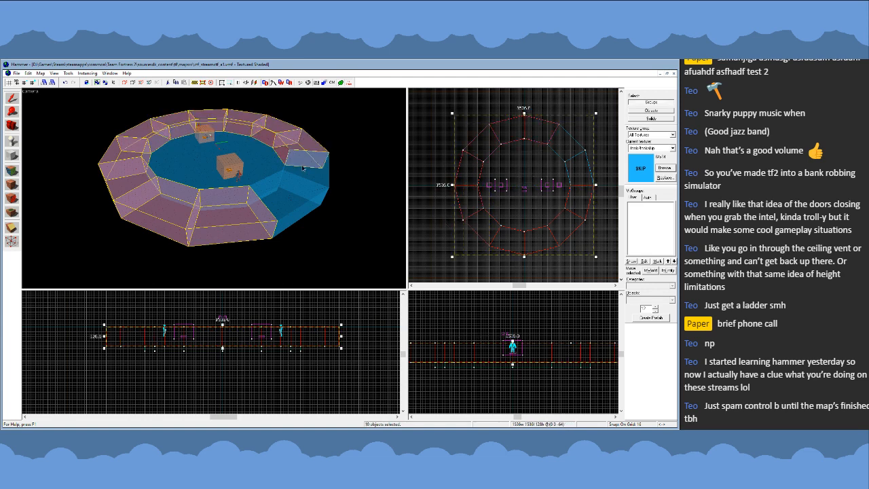
pyautogui.press('z')
pyautogui.press('w')
pyautogui.press('z')
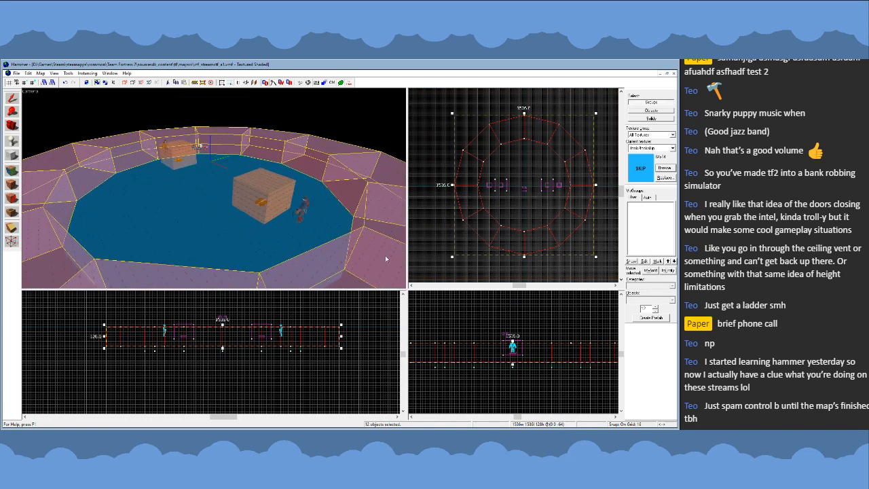
pyautogui.scroll(2, 515, 345)
pyautogui.moveTo(511, 341); pyautogui.dragTo(511, 326)
pyautogui.press('Escape')
# - Examine the raised wall ring from inside the arena and from above, comparing its height with the player models and trigger boxes
pyautogui.press('z')
pyautogui.press('w')
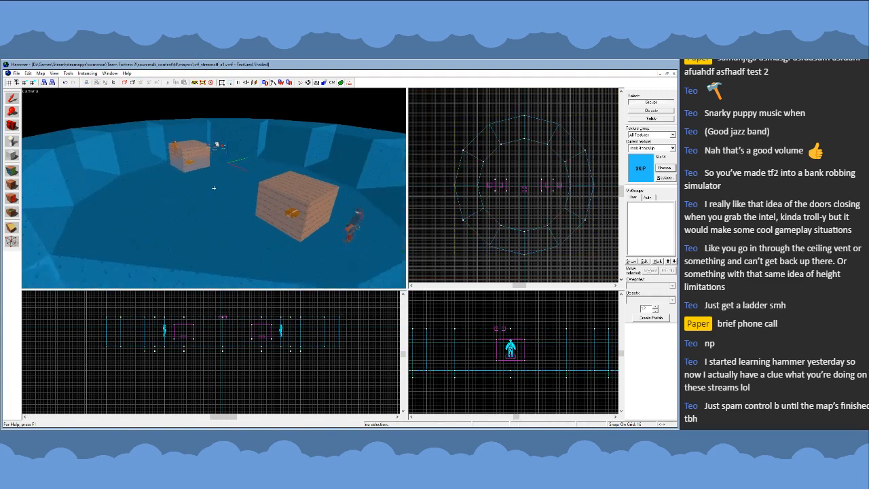
pyautogui.press('w')
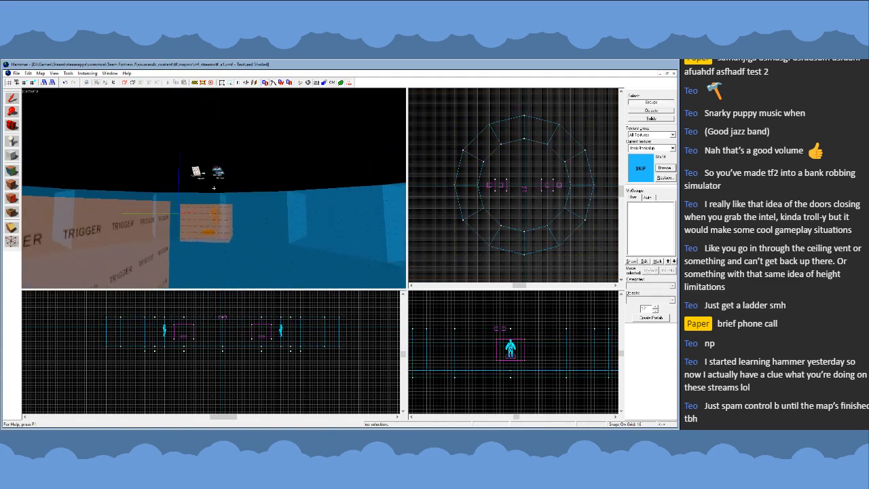
pyautogui.press('w')
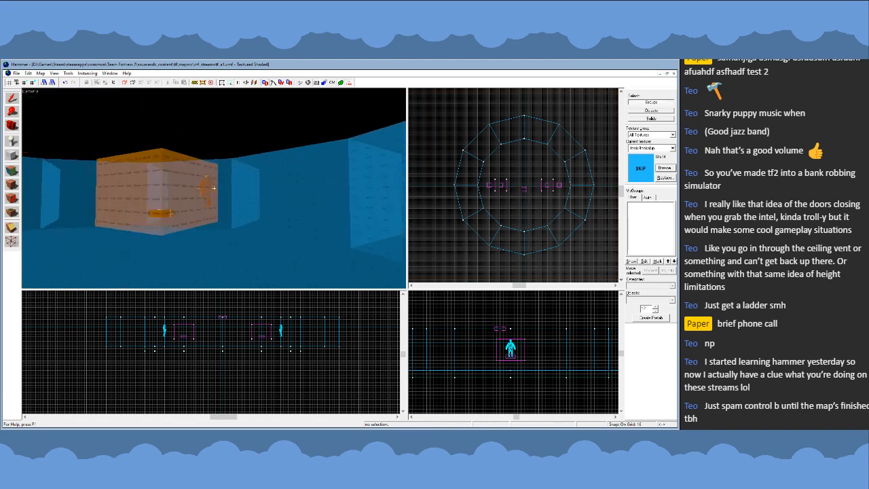
pyautogui.press('w')
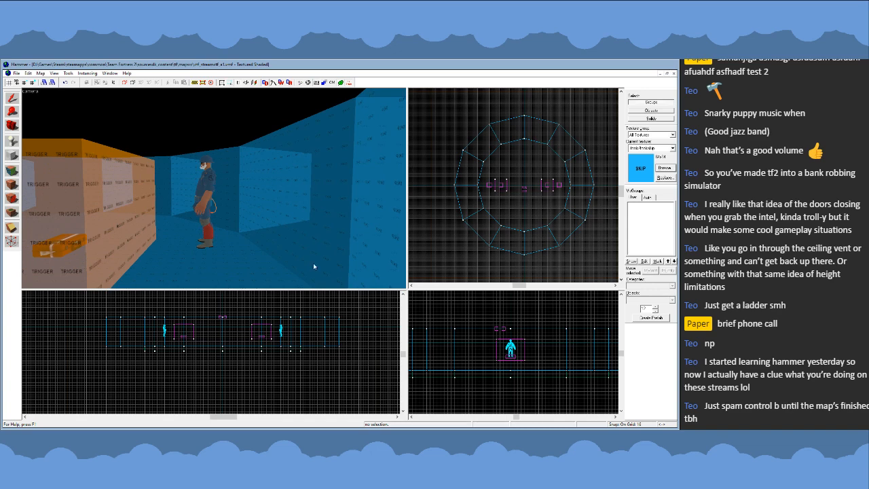
pyautogui.scroll(-3, 506, 374)
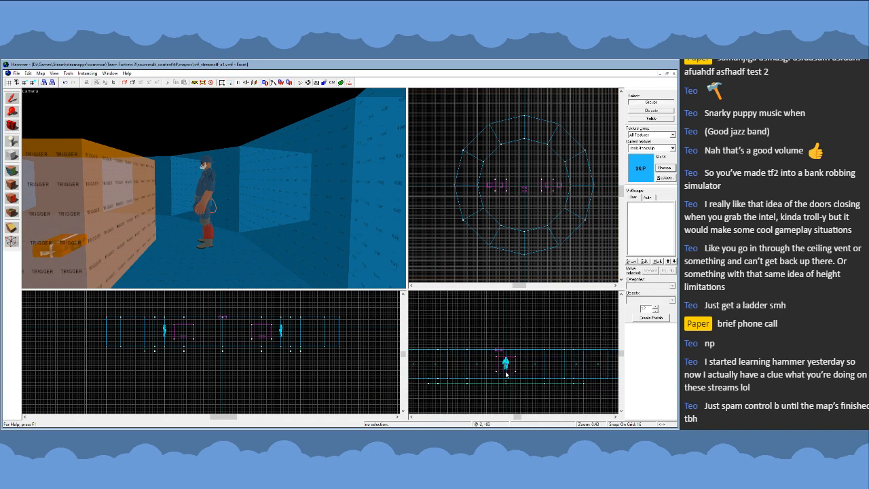
pyautogui.scroll(-3, 506, 374)
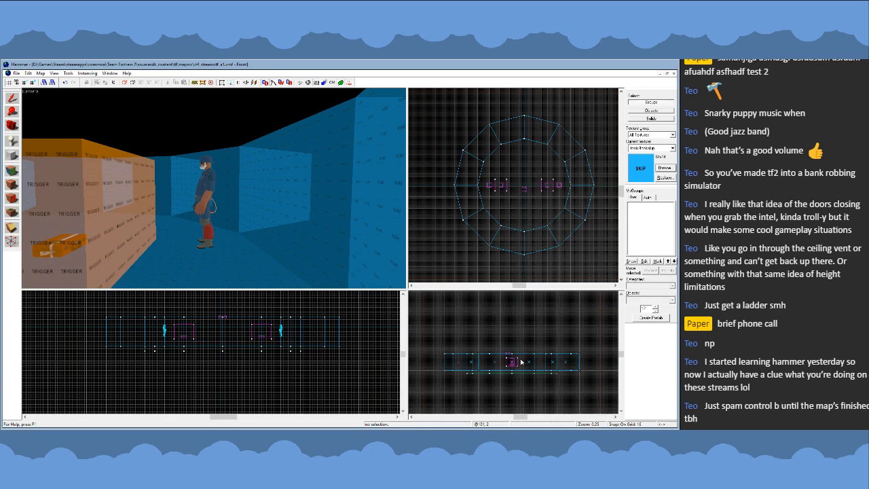
pyautogui.press('z')
pyautogui.press('s')
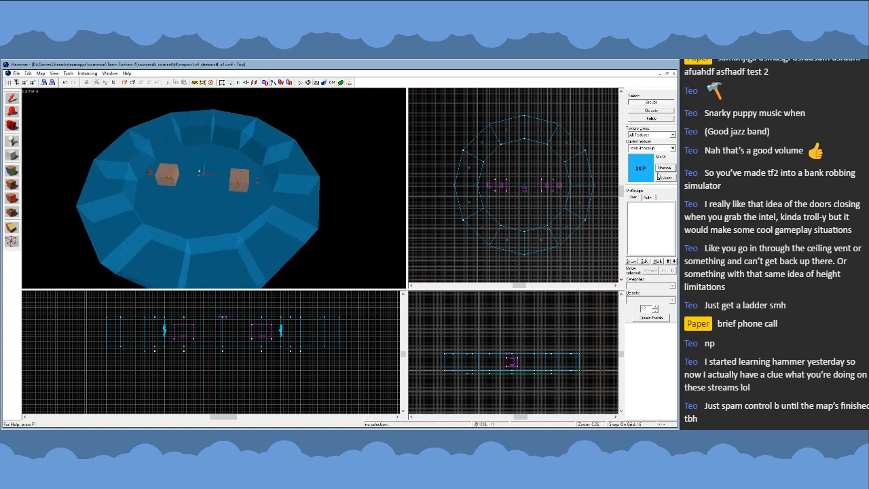
# - Apply the nodraw texture to all twelve wall blocks and clear the selection
pyautogui.press('z')
pyautogui.doubleClick(313, 286)
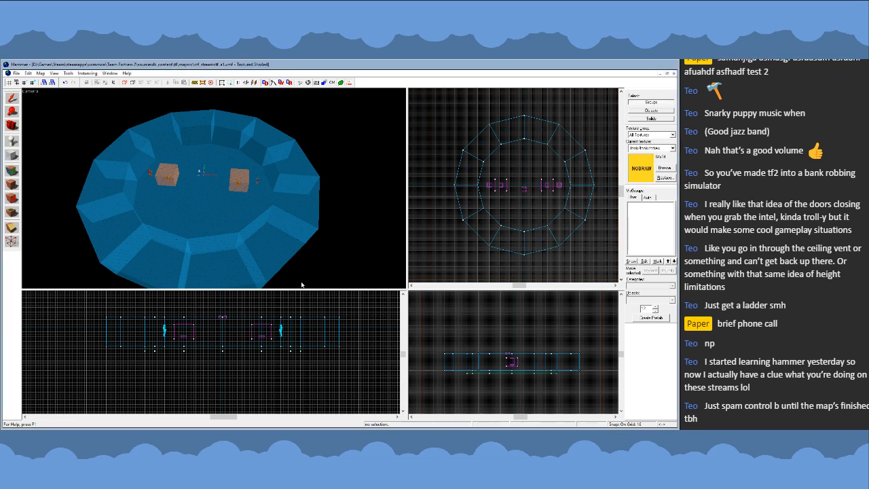
pyautogui.press('z')
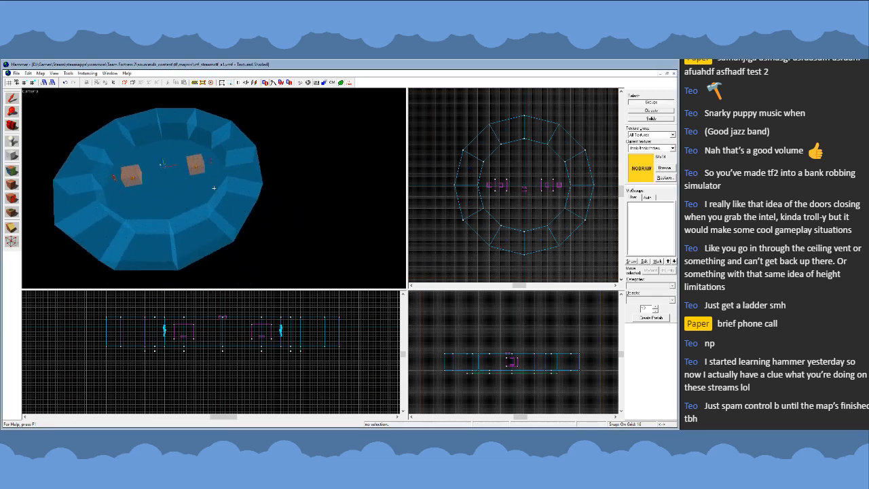
pyautogui.press('z')
pyautogui.click(181, 136)
pyautogui.keyDown('ctrl'); pyautogui.click(199, 139); pyautogui.keyUp('ctrl')
pyautogui.keyDown('ctrl'); pyautogui.click(228, 146); pyautogui.keyUp('ctrl')
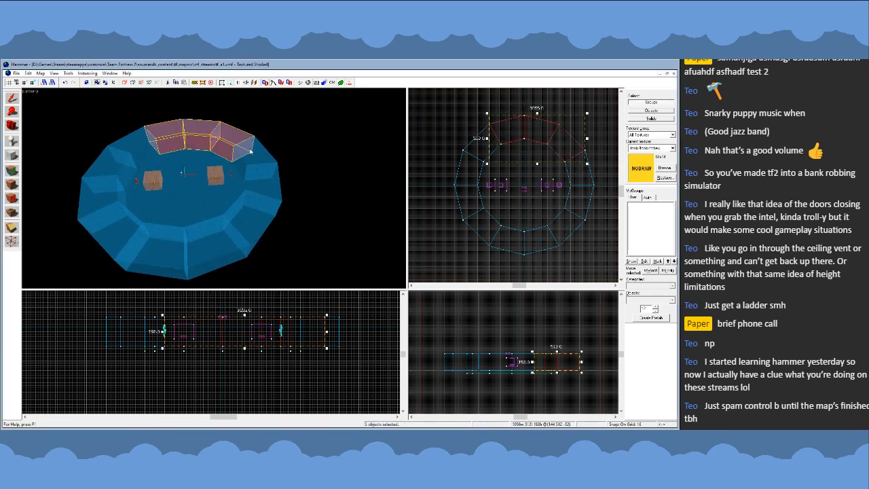
pyautogui.keyDown('ctrl'); pyautogui.click(258, 166); pyautogui.keyUp('ctrl')
pyautogui.keyDown('ctrl'); pyautogui.click(263, 196); pyautogui.keyUp('ctrl')
pyautogui.keyDown('ctrl'); pyautogui.click(255, 225); pyautogui.keyUp('ctrl')
pyautogui.keyDown('ctrl'); pyautogui.click(217, 251); pyautogui.keyUp('ctrl')
pyautogui.keyDown('ctrl'); pyautogui.click(184, 261); pyautogui.keyUp('ctrl')
pyautogui.keyDown('ctrl'); pyautogui.click(143, 252); pyautogui.keyUp('ctrl')
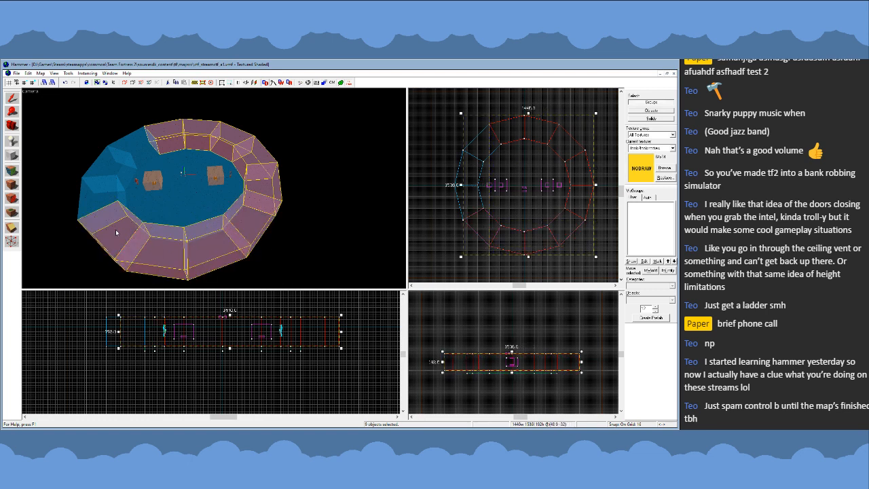
pyautogui.keyDown('ctrl'); pyautogui.click(102, 218); pyautogui.keyUp('ctrl')
pyautogui.keyDown('ctrl'); pyautogui.click(92, 180); pyautogui.keyUp('ctrl')
pyautogui.keyDown('ctrl'); pyautogui.click(116, 159); pyautogui.keyUp('ctrl')
pyautogui.press('z')
pyautogui.press('w')
pyautogui.press('z')
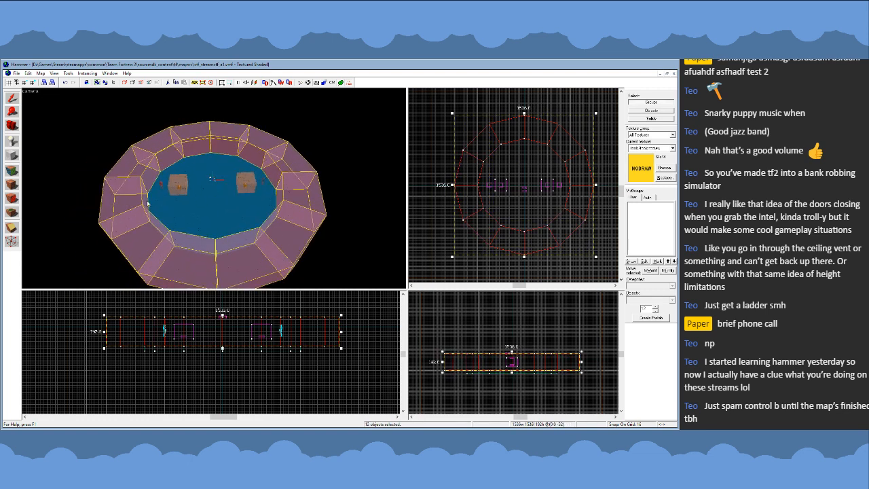
pyautogui.click(15, 184)
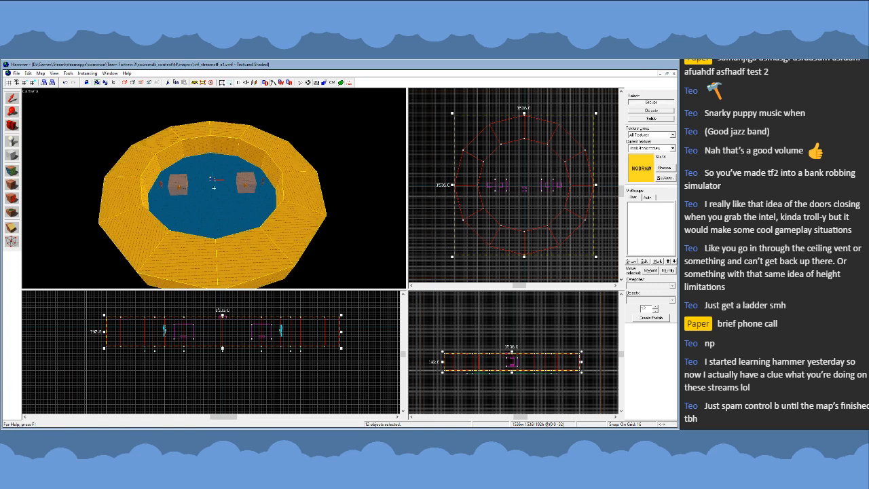
pyautogui.press('z')
pyautogui.press('d')
pyautogui.press('z')
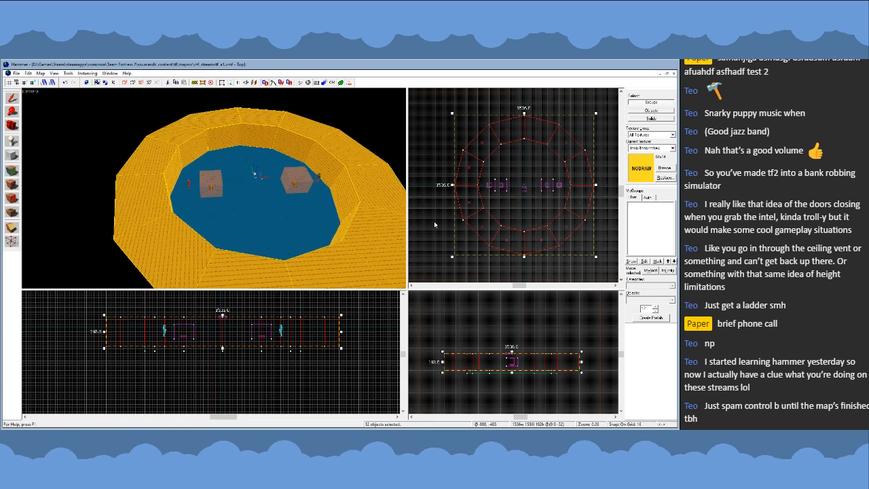
pyautogui.press('Escape')
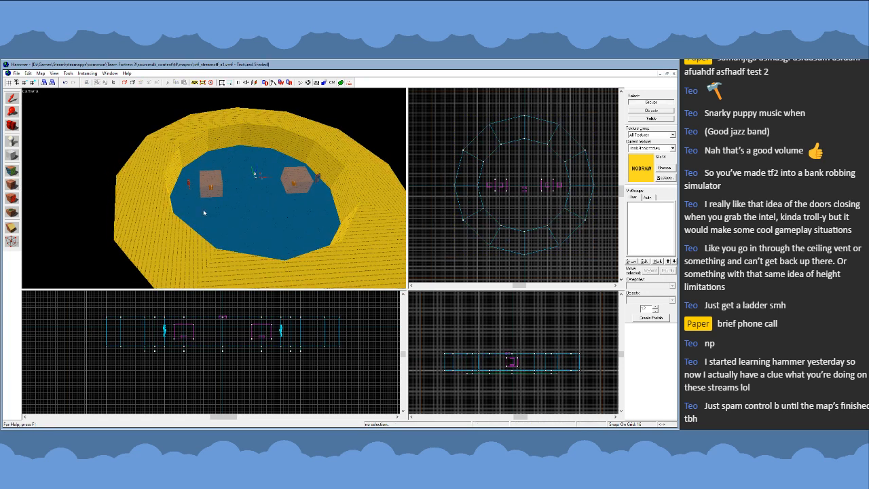
# - Select the 12-sided floor brush inside the wall ring
pyautogui.press('z')
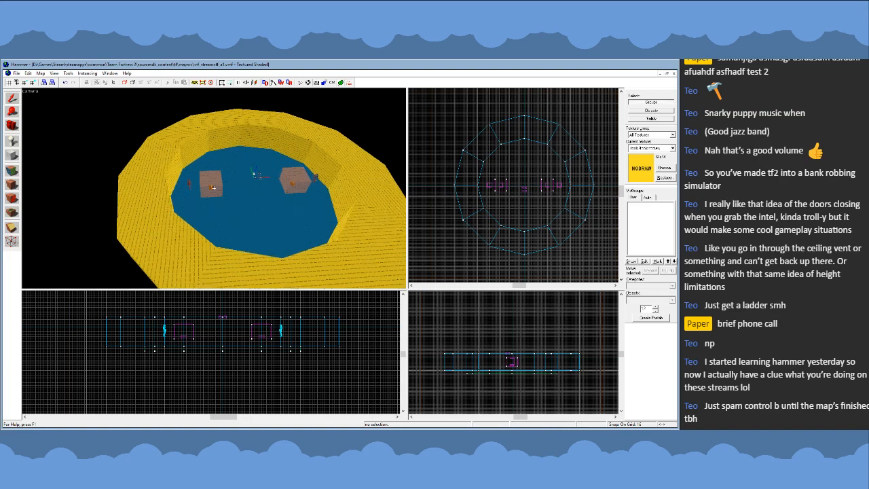
pyautogui.press('d')
pyautogui.press('a')
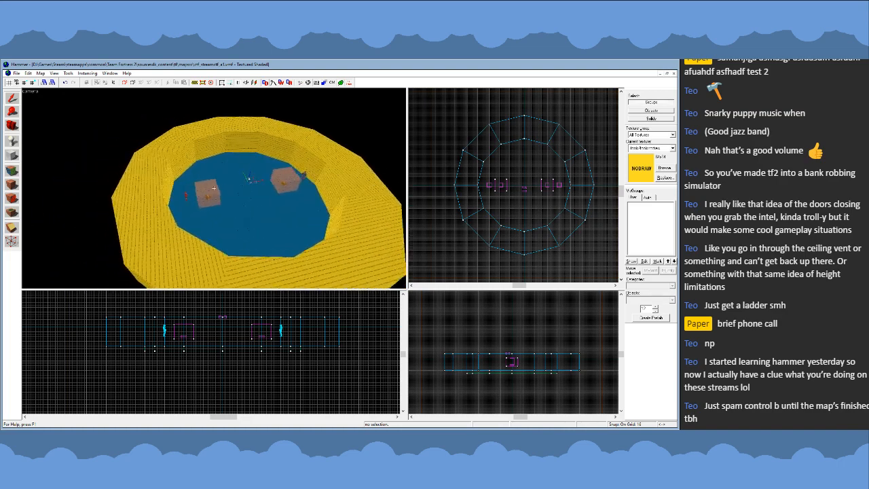
pyautogui.press('w')
pyautogui.press('z')
pyautogui.click(215, 204)
pyautogui.scroll(1, 543, 186)
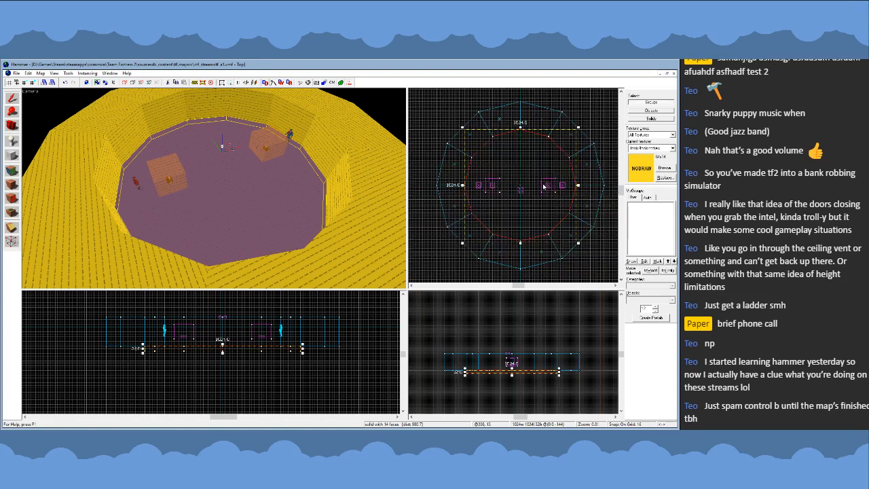
pyautogui.scroll(1, 516, 204)
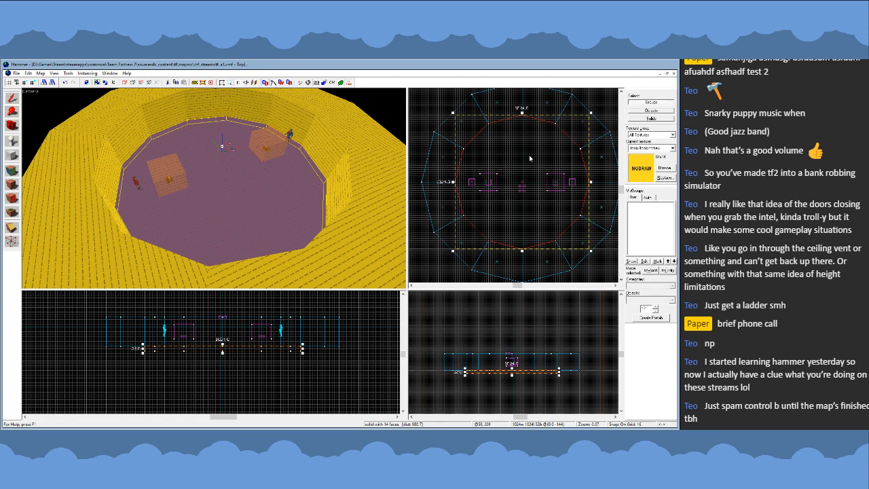
# - Clip the 12-sided floor brush along both centre lines, keeping only the north-west quarter
pyautogui.click(11, 184)
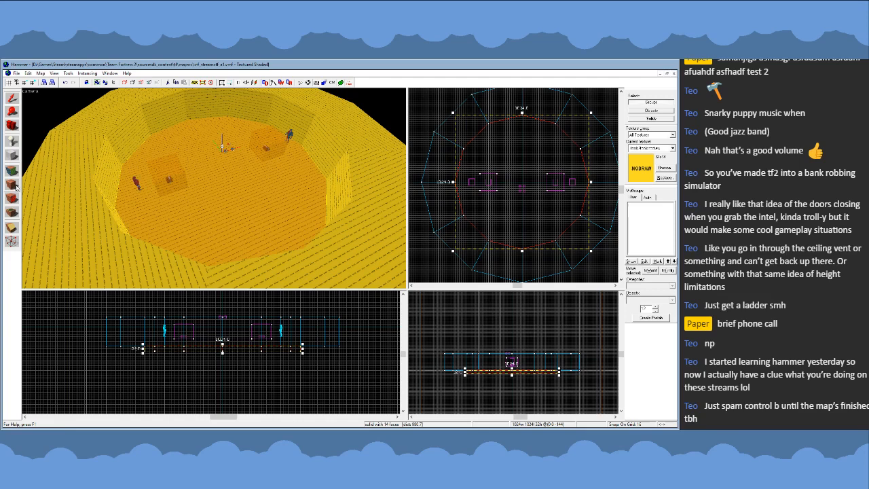
pyautogui.click(11, 228)
pyautogui.scroll(3, 455, 188)
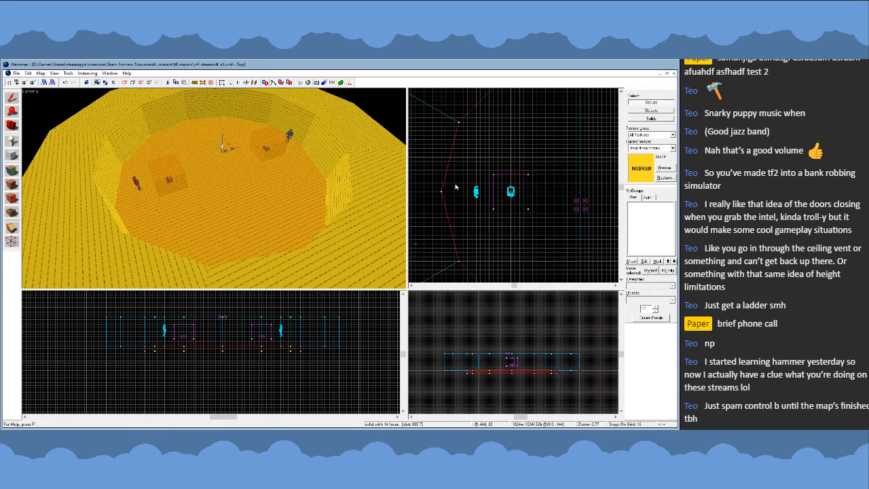
pyautogui.moveTo(451, 187); pyautogui.dragTo(459, 192)
pyautogui.scroll(-5, 443, 203)
pyautogui.hotkey('shift', 'x')
pyautogui.scroll(1, 538, 170)
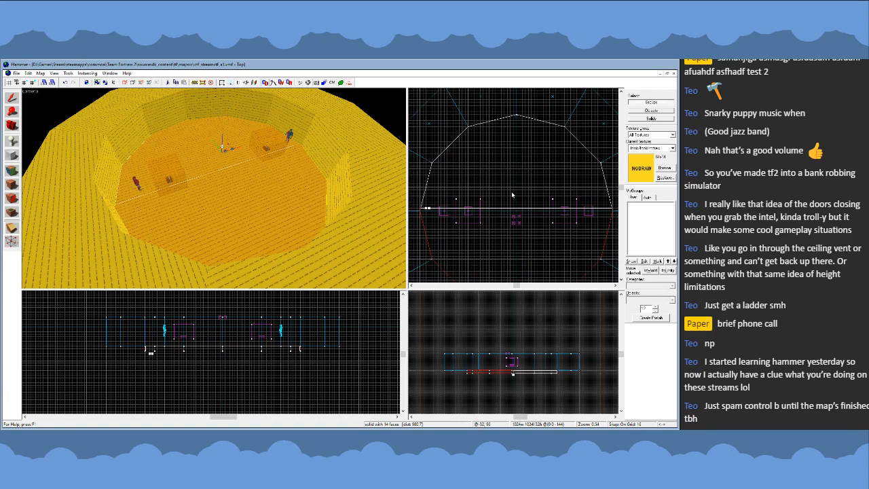
pyautogui.press('Return')
pyautogui.moveTo(513, 190); pyautogui.dragTo(514, 193)
pyautogui.press('Return')
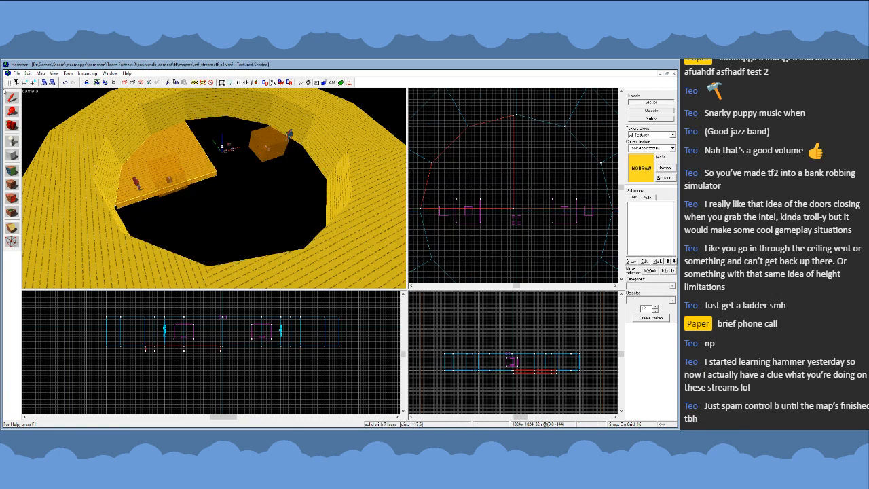
# - Move the floor quarter's cut vertices onto the map's centre axes so the piece spans 512 by 512 units
pyautogui.hotkey('shift', 's')
pyautogui.hotkey('shift', 'v')
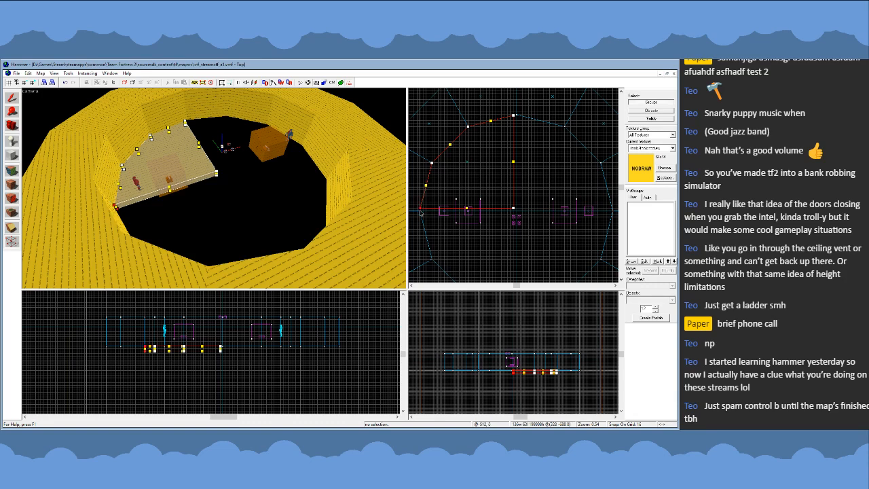
pyautogui.moveTo(515, 210); pyautogui.dragTo(517, 210)
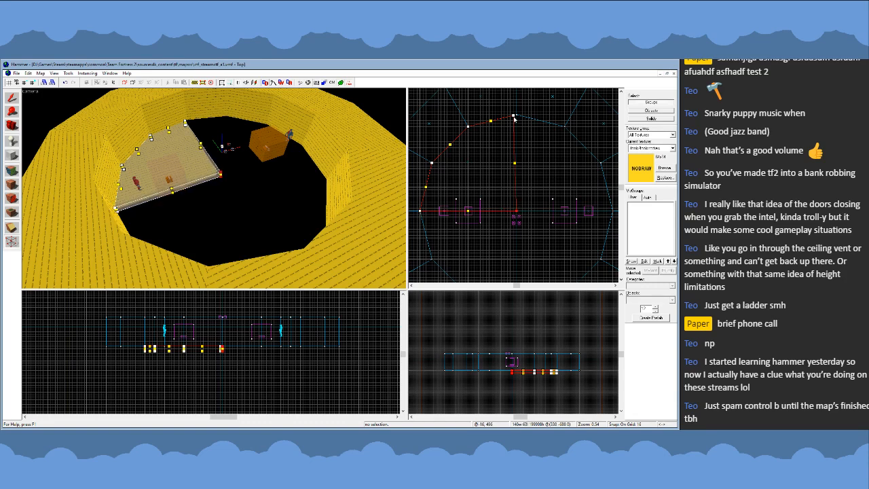
pyautogui.moveTo(514, 117); pyautogui.dragTo(516, 115)
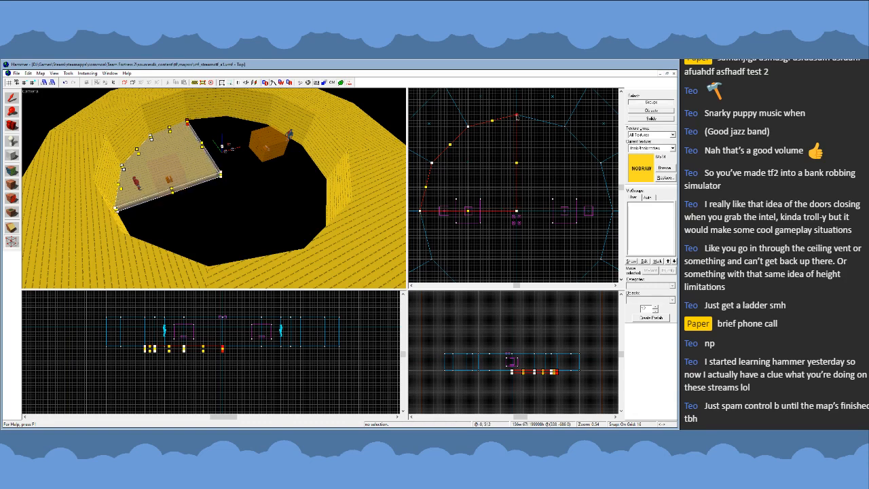
pyautogui.click(12, 99)
# - Clip the floor quarter along a 45-degree diagonal from the map centre, keeping the western wedge
pyautogui.press('z')
pyautogui.press('w')
pyautogui.press('z')
pyautogui.scroll(-1, 560, 210)
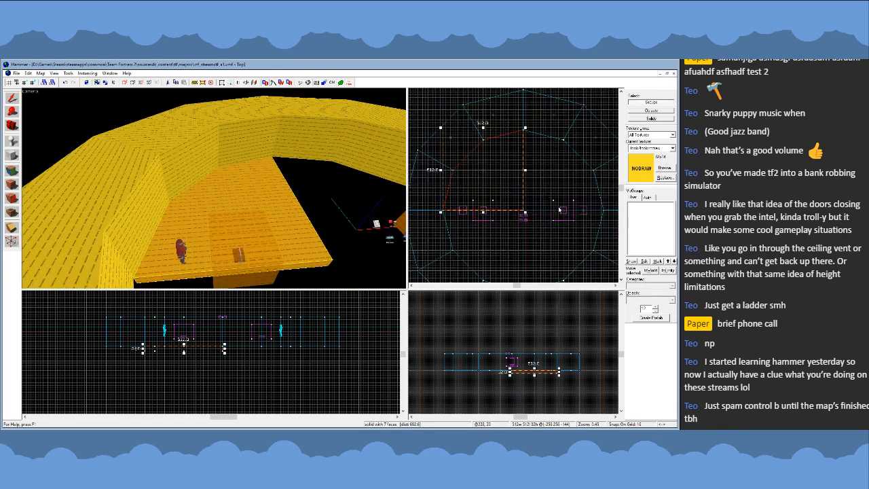
pyautogui.scroll(1, 559, 209)
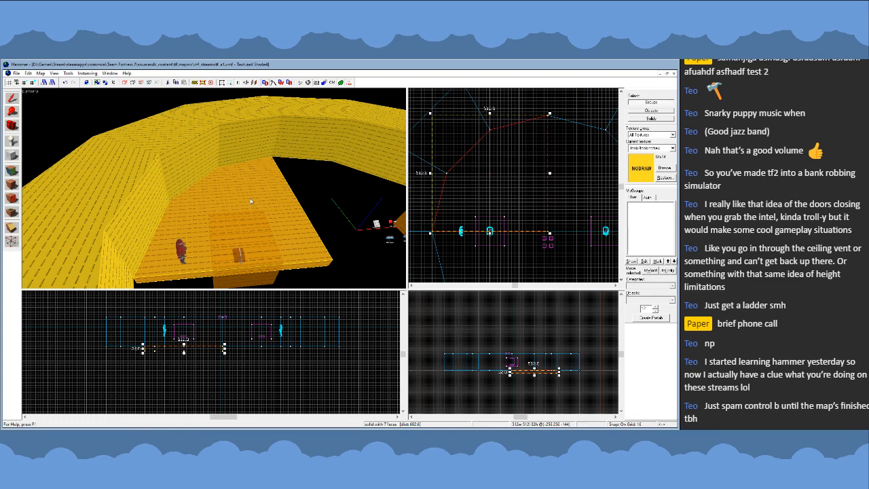
pyautogui.click(12, 227)
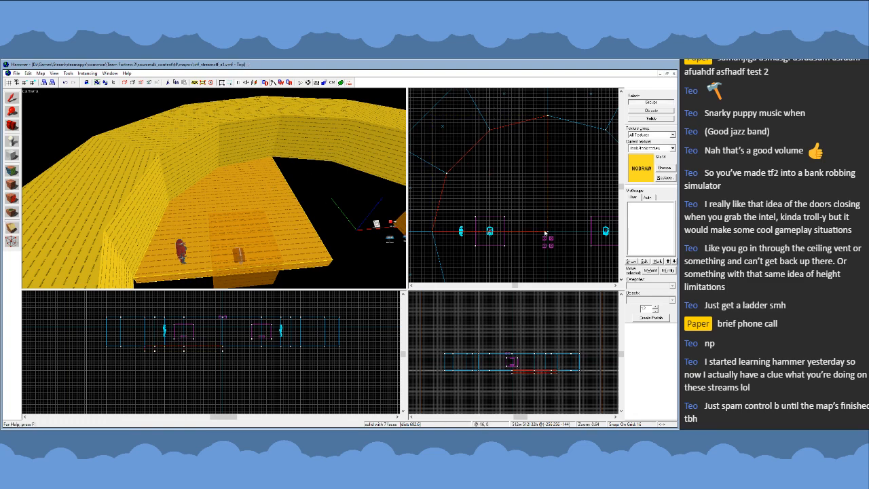
pyautogui.moveTo(545, 232); pyautogui.dragTo(542, 228)
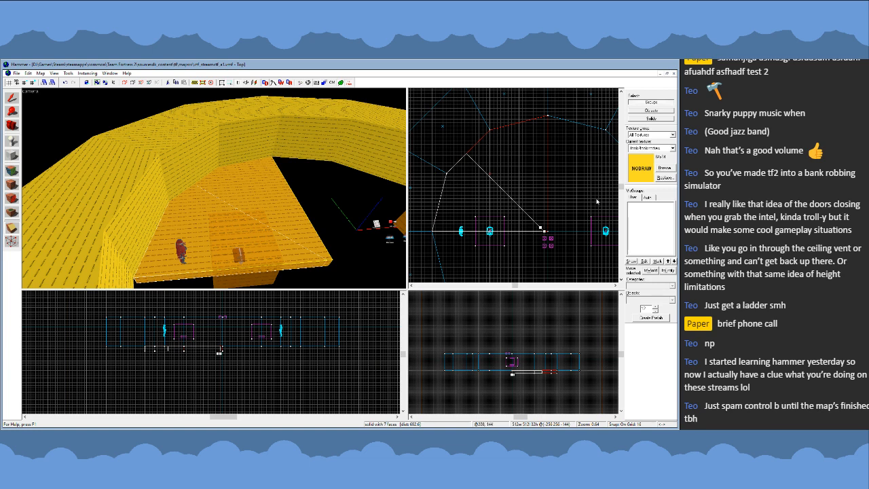
pyautogui.press('Return')
pyautogui.click(11, 98)
# - Move the wedge's inner vertex to the map origin and its diagonal outer vertex to about (-352, 352)
pyautogui.hotkey('shift', 'v')
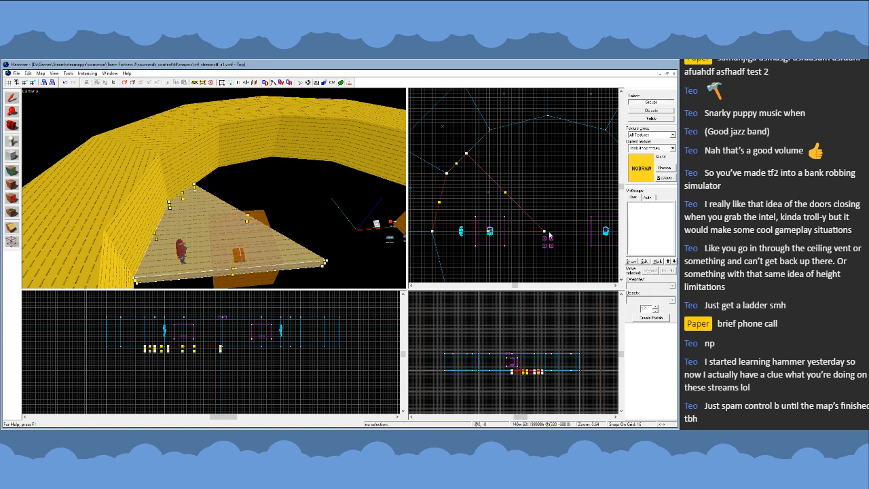
pyautogui.moveTo(545, 231); pyautogui.dragTo(548, 232)
pyautogui.scroll(3, 464, 148)
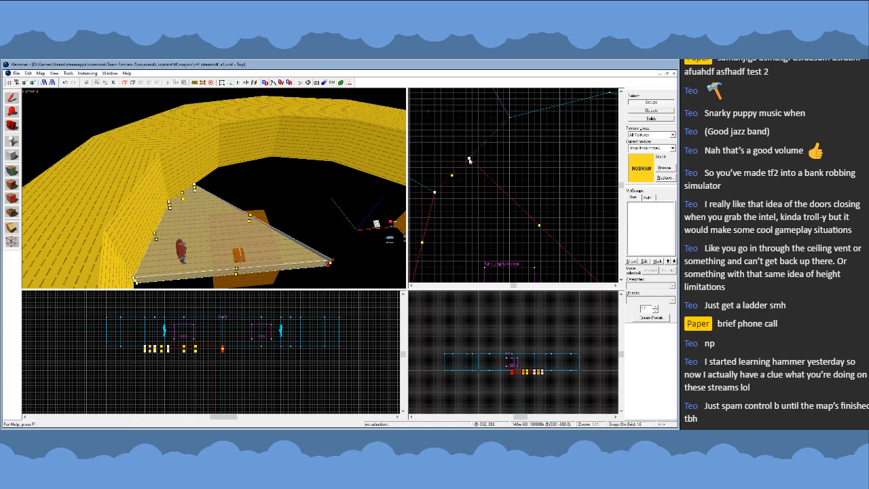
pyautogui.moveTo(469, 160); pyautogui.dragTo(470, 160)
pyautogui.scroll(-4, 469, 160)
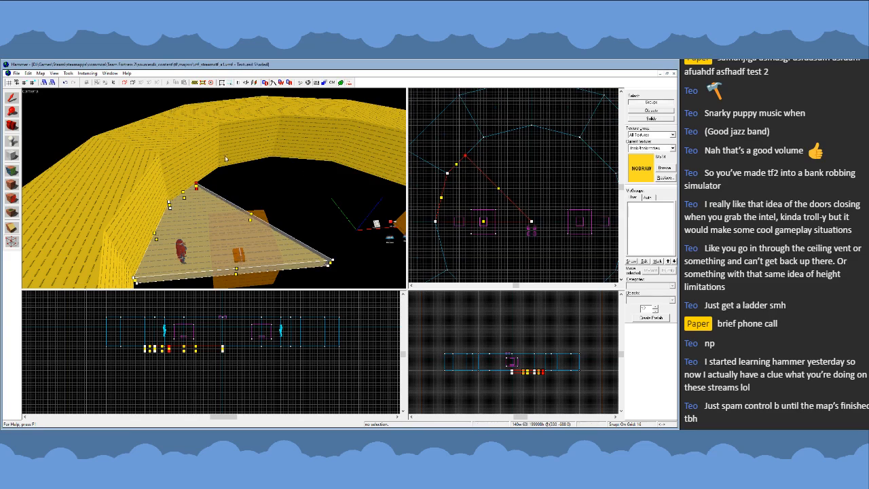
pyautogui.click(12, 99)
# - Examine the floor wedge from above and check how its edges line up with the surrounding wall ring
pyautogui.press('z')
pyautogui.press('d')
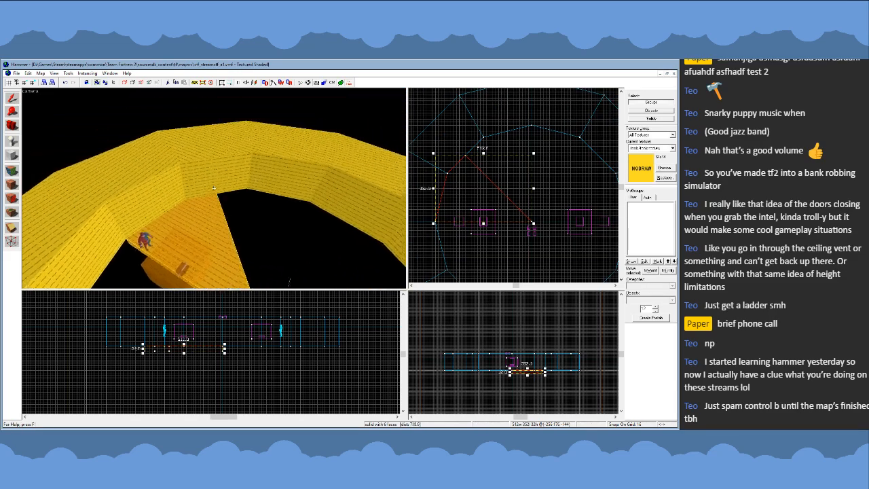
pyautogui.press('w')
pyautogui.press('s')
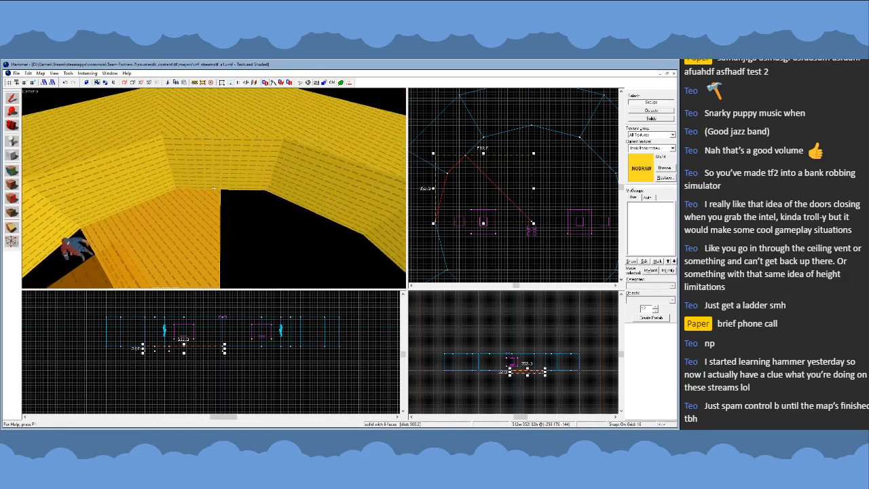
pyautogui.press('w')
pyautogui.press('s')
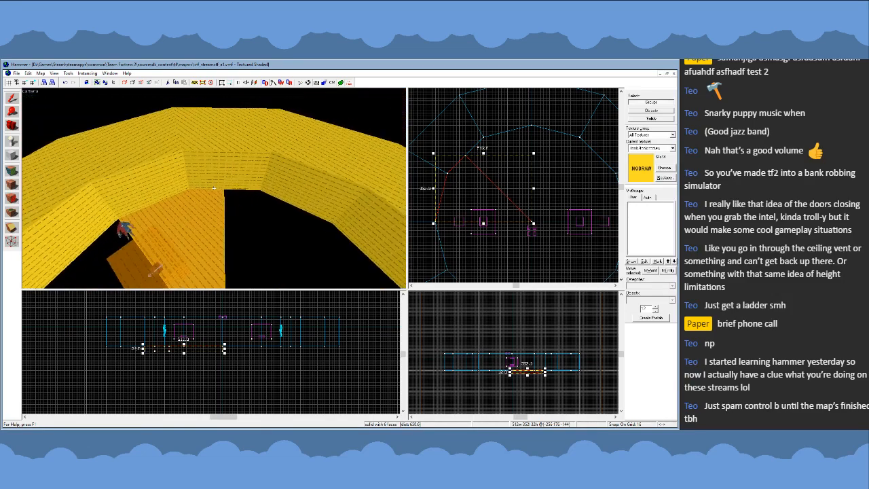
pyautogui.press('s')
pyautogui.press('z')
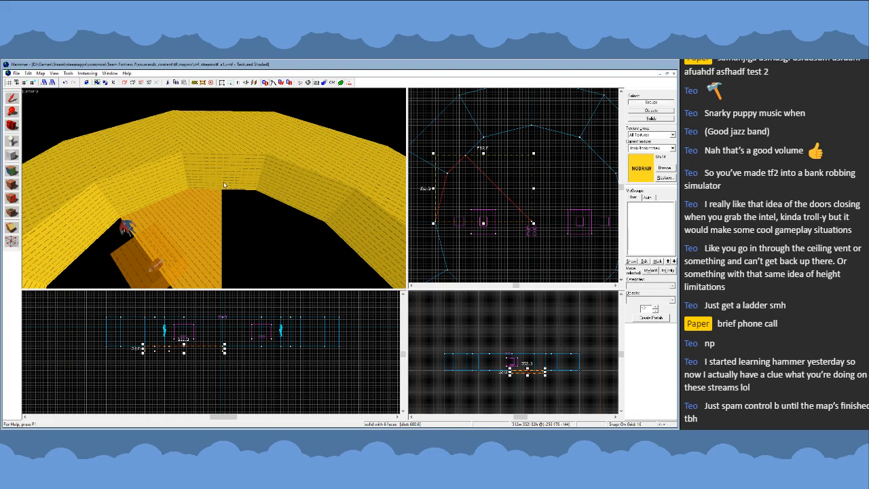
pyautogui.press('z')
pyautogui.press('a')
pyautogui.press('z')
pyautogui.scroll(-3, 469, 221)
pyautogui.scroll(3, 459, 199)
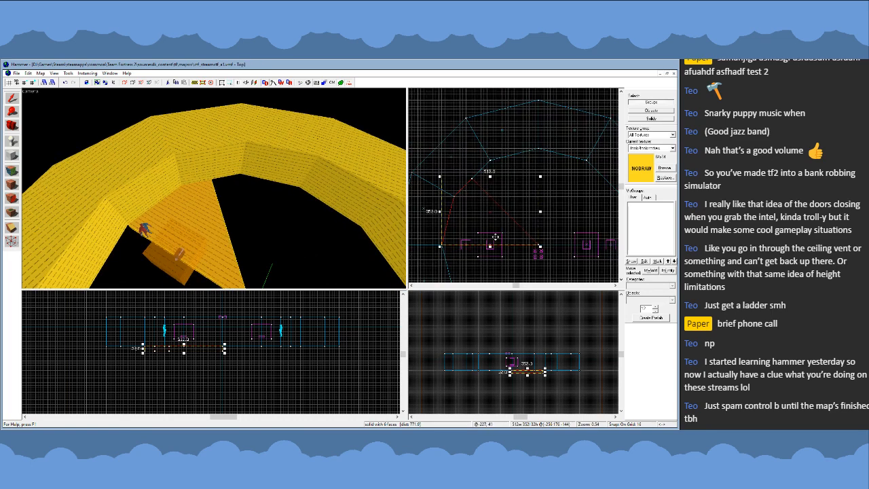
# - Try to fill the neighbouring floor section with a copy of the wedge, mirrored and rotated 90 degrees
pyautogui.moveTo(496, 231); pyautogui.dragTo(516, 204)
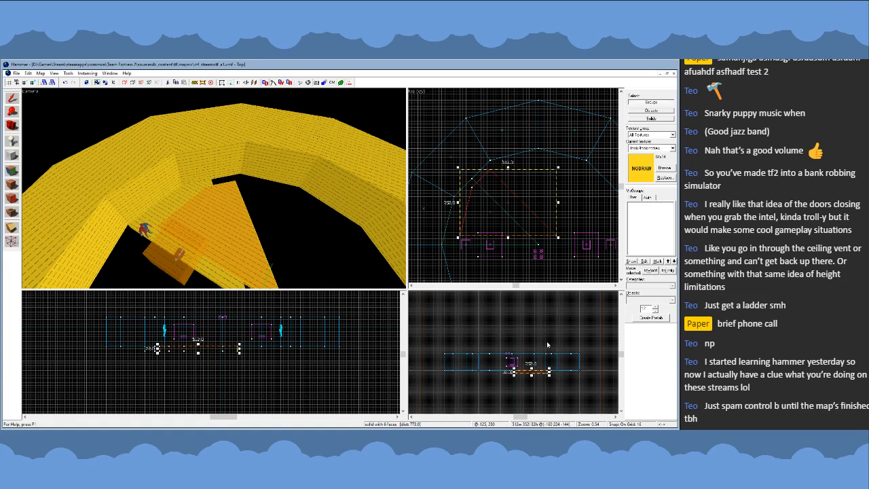
pyautogui.hotkey('ctrl', 'l')
pyautogui.click(515, 216)
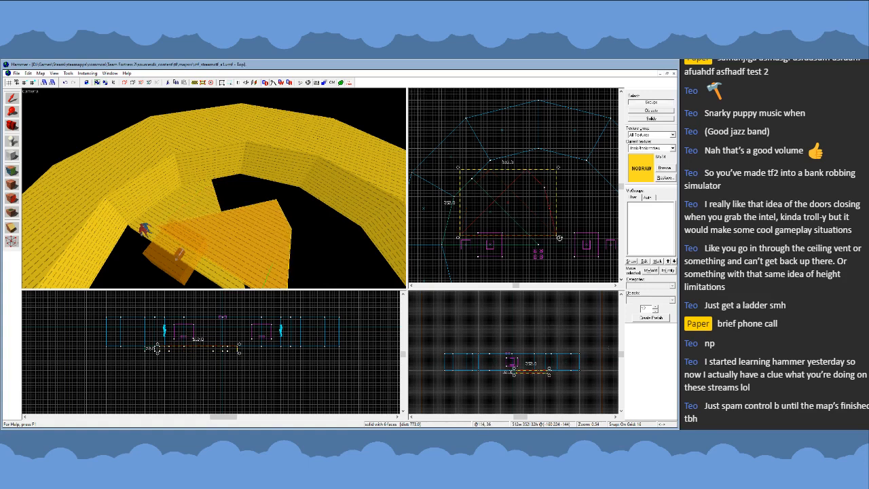
pyautogui.moveTo(559, 237)
pyautogui.mouseDown()
pyautogui.moveTo(536, 182)
pyautogui.moveTo(516, 174)
pyautogui.mouseUp()
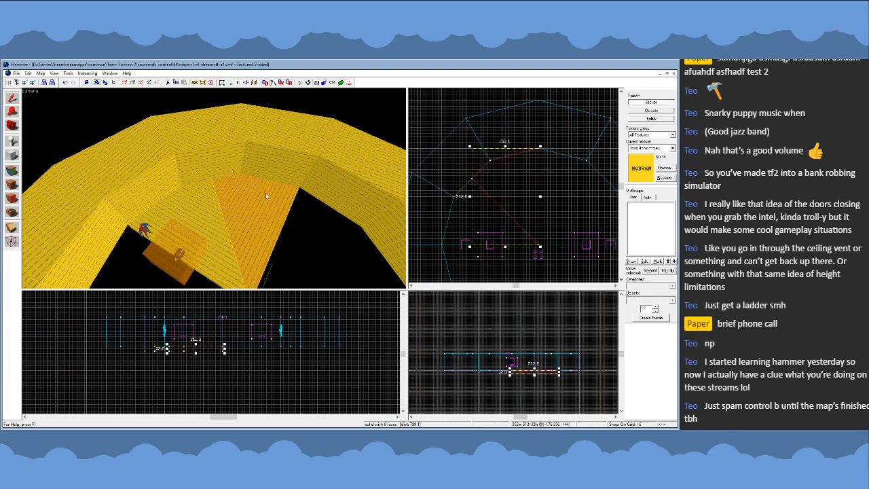
pyautogui.press('Delete')
# - Reshape the remaining wedge by moving its centre vertex west to about x -192 and its diagonal outer vertex to about (-64, 128)
pyautogui.click(200, 210)
pyautogui.hotkey('shift', 'v')
pyautogui.scroll(-3, 503, 150)
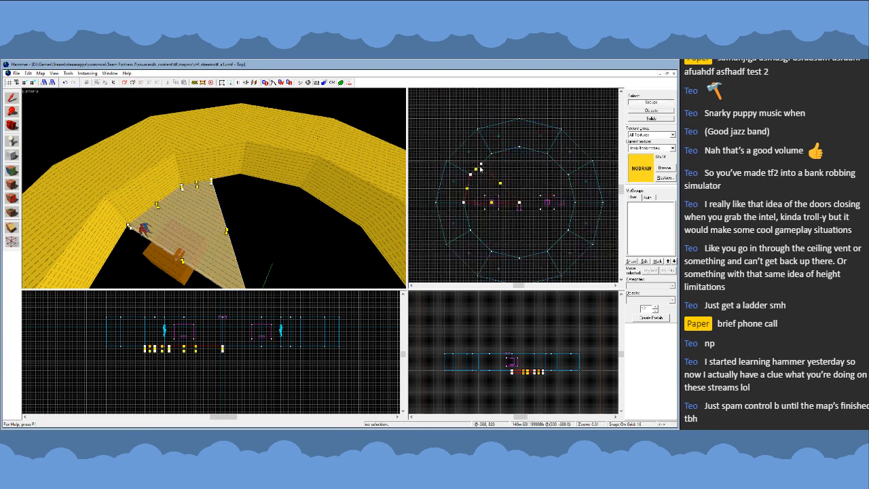
pyautogui.scroll(5, 496, 168)
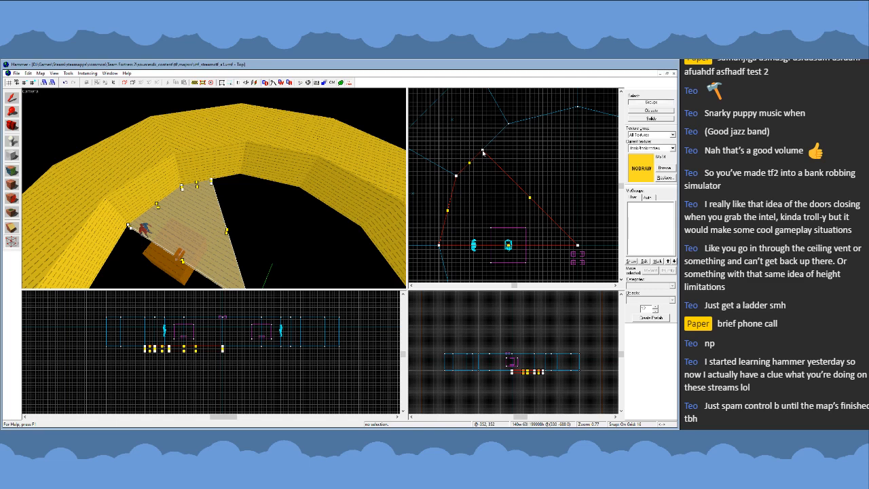
pyautogui.scroll(-3, 499, 161)
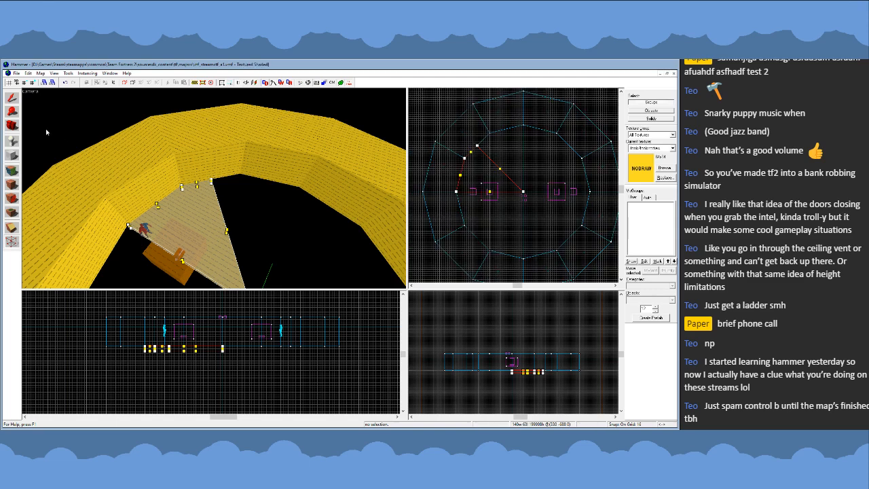
pyautogui.click(15, 101)
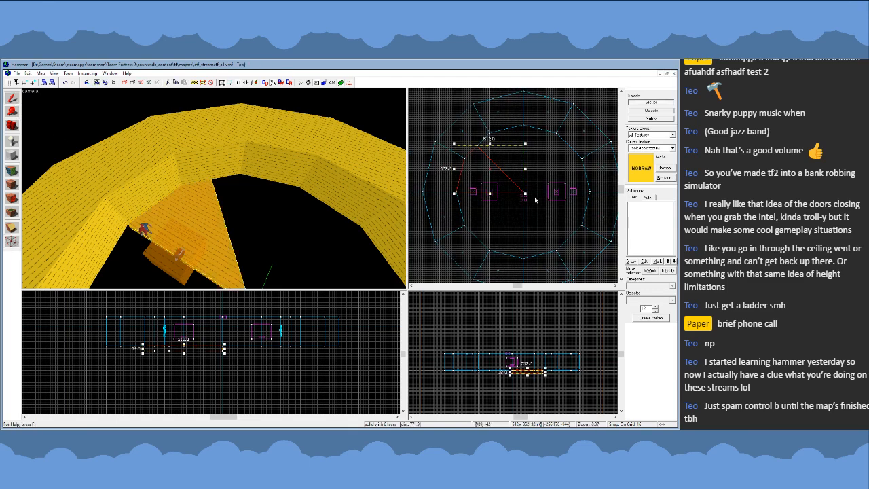
pyautogui.scroll(3, 496, 132)
pyautogui.hotkey('shift', 'v')
pyautogui.moveTo(543, 235)
pyautogui.mouseDown()
pyautogui.moveTo(485, 235)
pyautogui.moveTo(500, 235)
pyautogui.mouseUp()
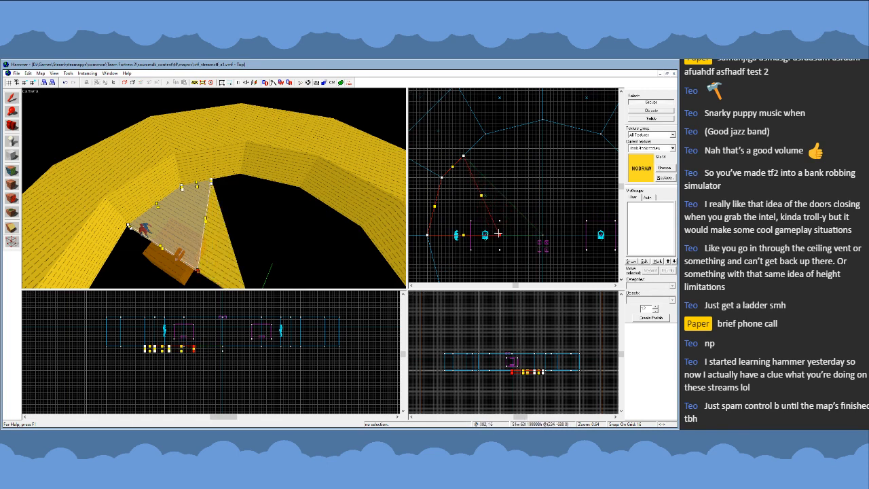
pyautogui.moveTo(465, 158); pyautogui.dragTo(530, 207)
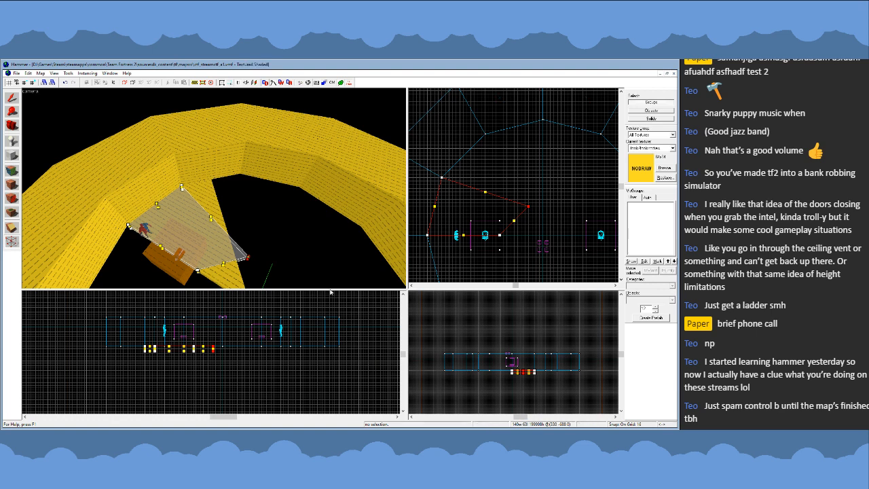
pyautogui.click(12, 98)
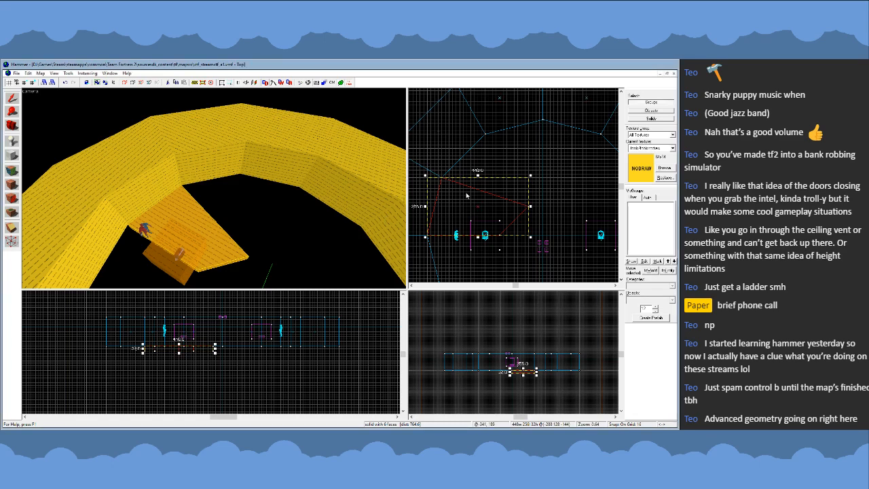
# - Move the floor wedge's diagonal inner vertex west to about (-128, 128)
pyautogui.press('z')
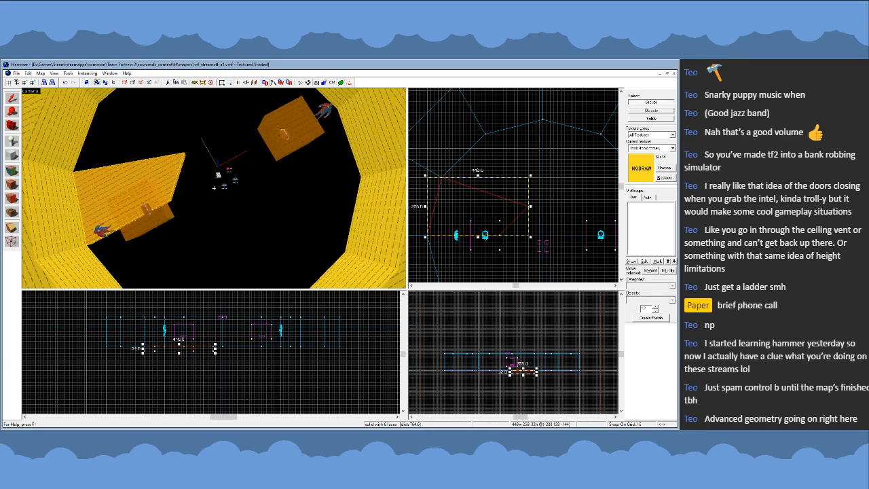
pyautogui.press('z')
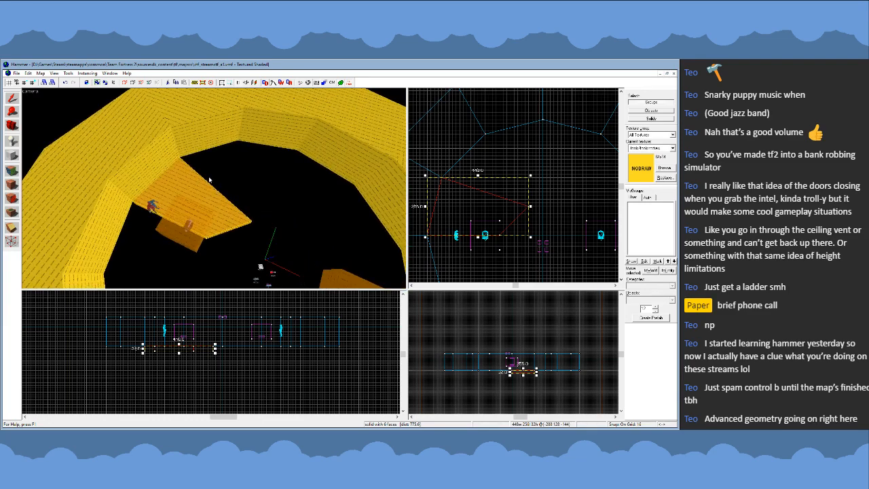
pyautogui.scroll(-2, 544, 178)
pyautogui.scroll(2, 500, 156)
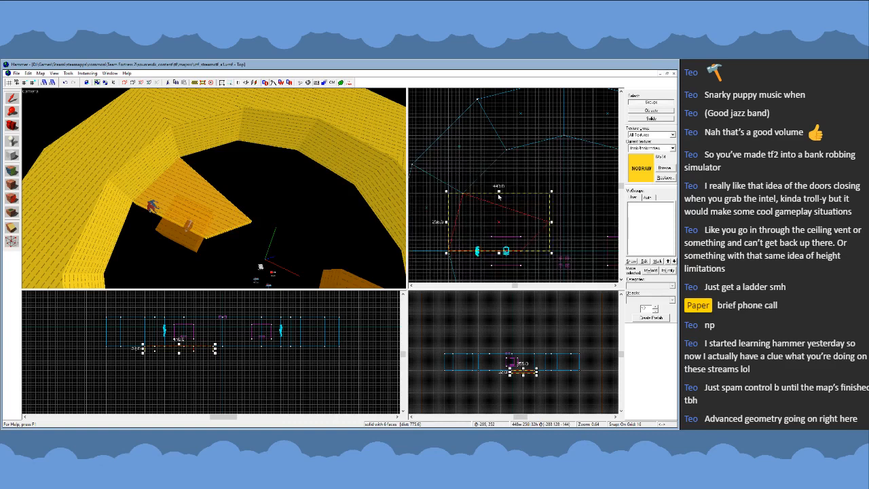
pyautogui.scroll(-1, 454, 138)
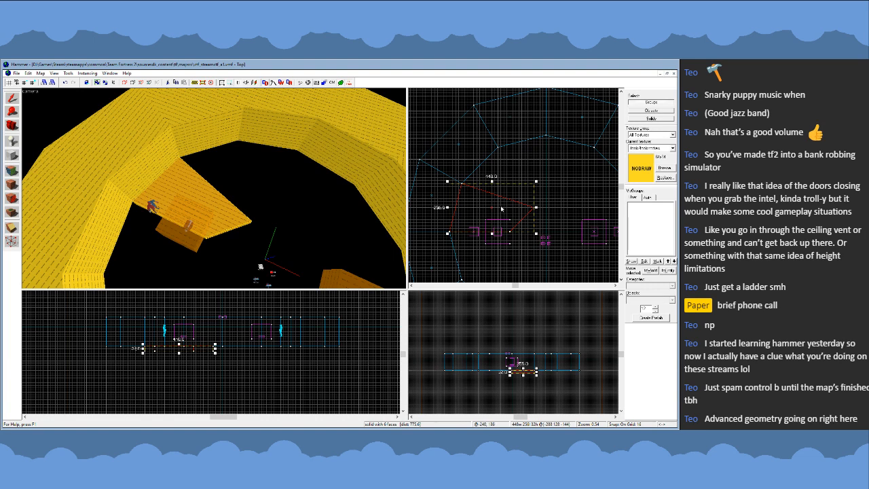
pyautogui.hotkey('shift', 'v')
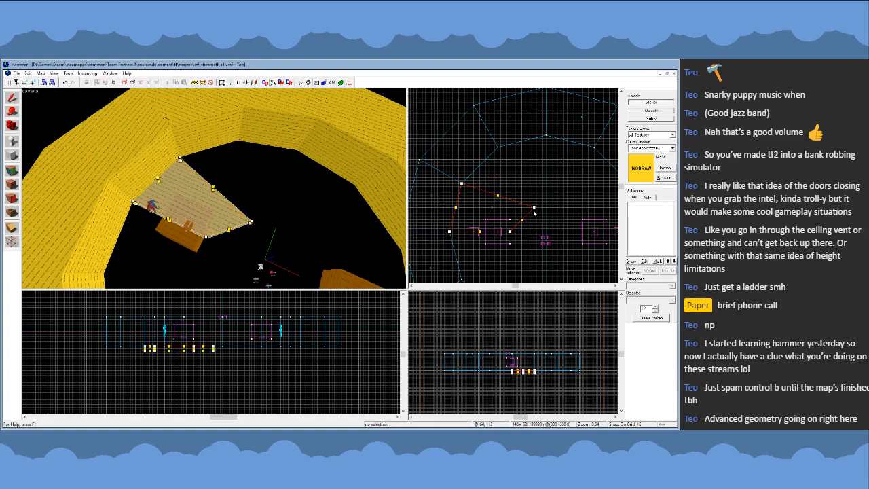
pyautogui.scroll(2, 536, 202)
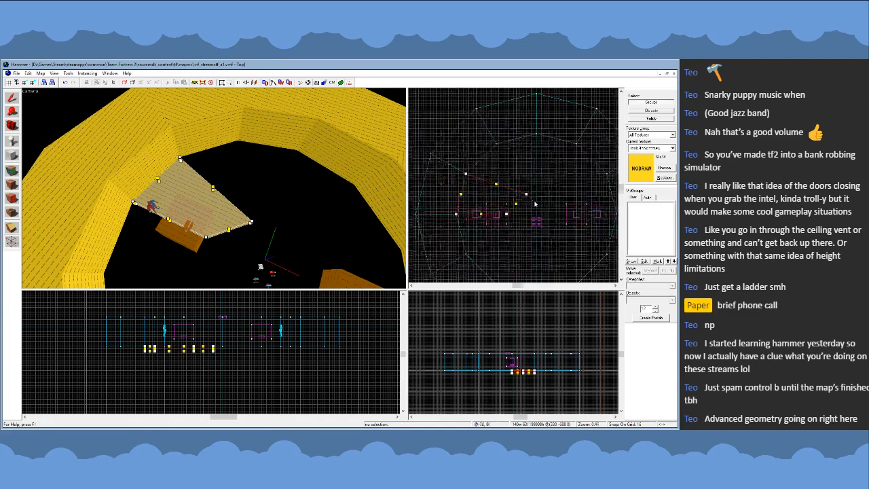
pyautogui.scroll(-1, 509, 158)
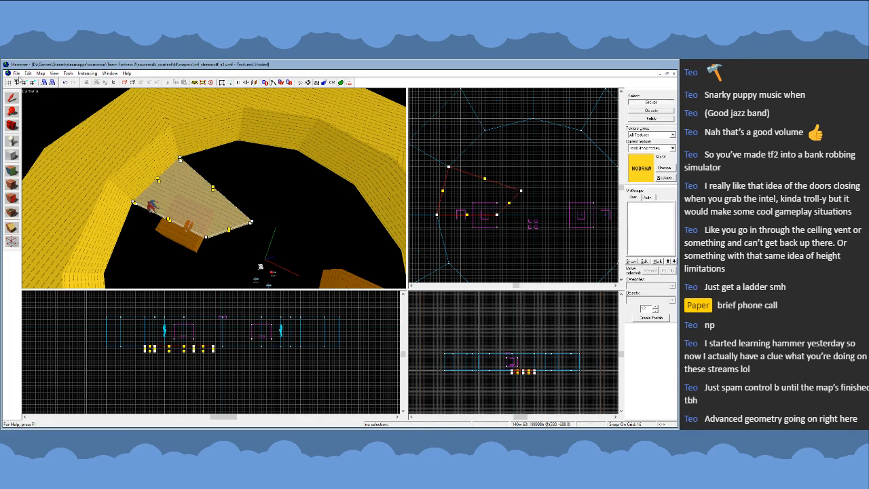
pyautogui.scroll(2, 543, 187)
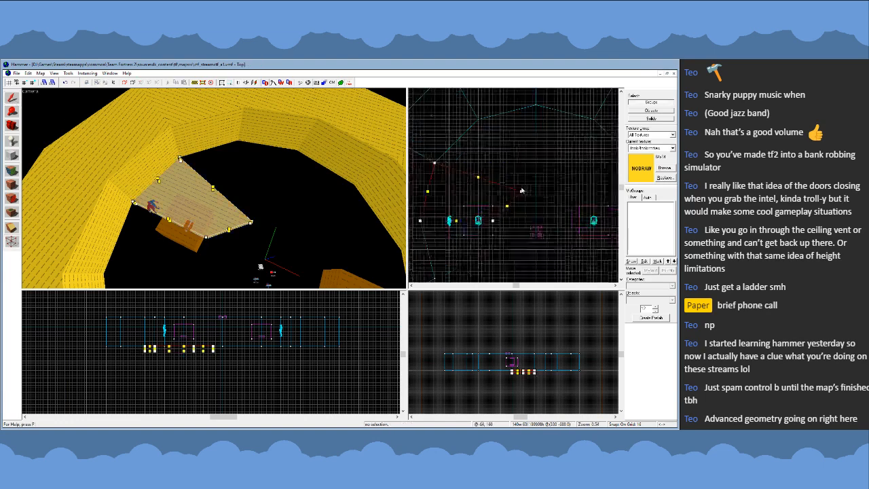
pyautogui.click(504, 195)
pyautogui.scroll(-2, 489, 200)
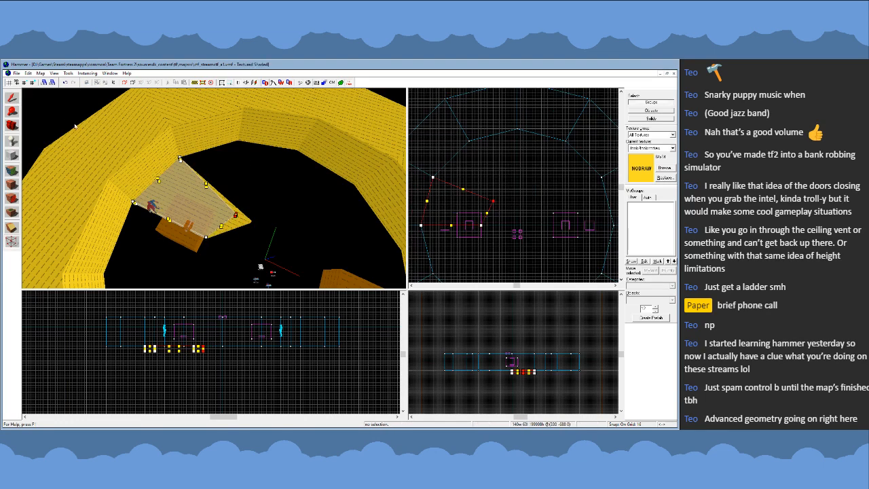
# - Copy the wedge, mirror the copy vertically, rotate it 90 degrees and place it against the north wall with its inner corner at (-128, 128)
pyautogui.hotkey('shift', 'v')
pyautogui.moveTo(471, 205); pyautogui.dragTo(500, 190)
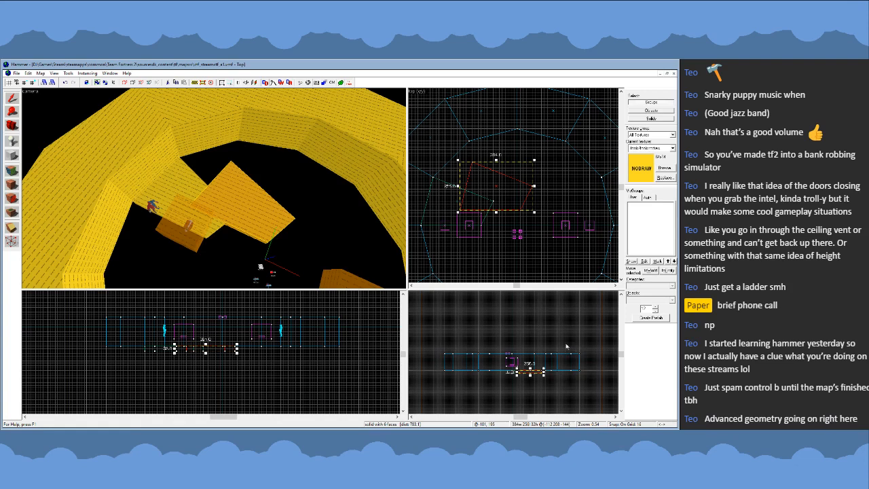
pyautogui.hotkey('ctrl', 'i')
pyautogui.click(519, 192)
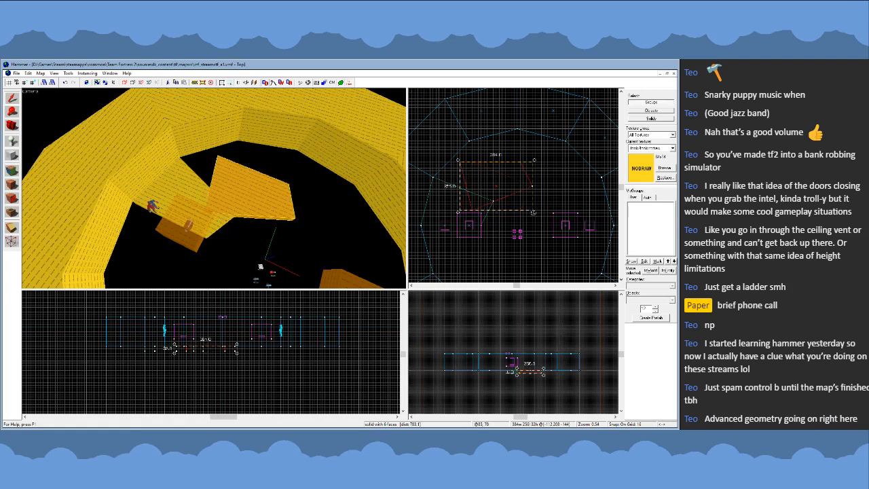
pyautogui.moveTo(534, 213)
pyautogui.mouseDown()
pyautogui.moveTo(516, 165)
pyautogui.moveTo(514, 198)
pyautogui.moveTo(510, 174)
pyautogui.mouseUp()
pyautogui.press('z')
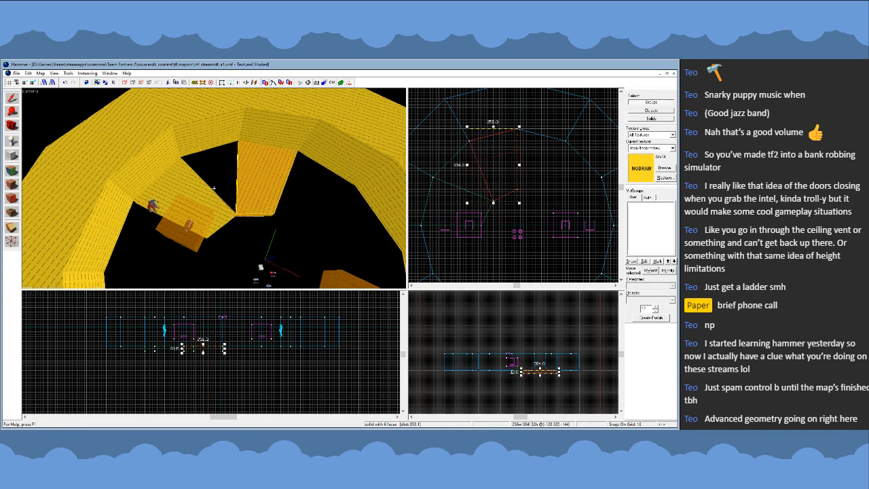
# - Move the west wedge's diagonal inner vertex to about (-160, 64), away from the corner it shares with the north wedge
pyautogui.press('w')
pyautogui.press('z')
pyautogui.click(224, 199)
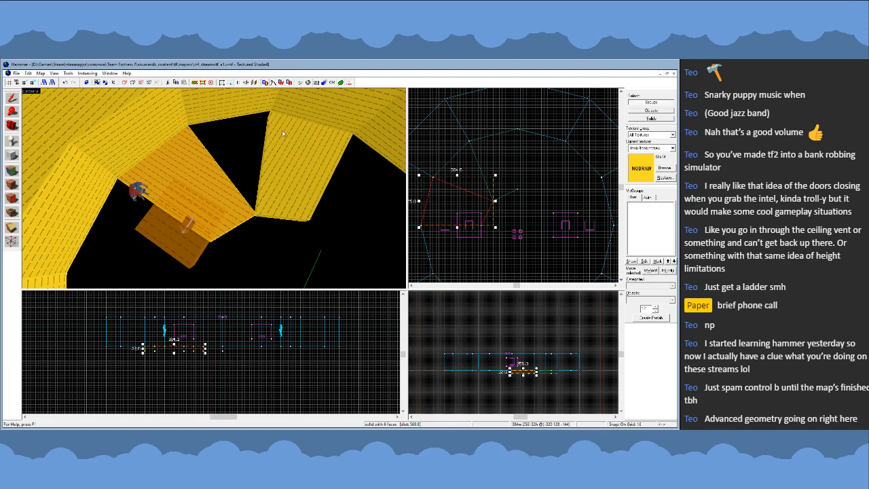
pyautogui.keyDown('ctrl'); pyautogui.click(284, 135); pyautogui.keyUp('ctrl')
pyautogui.scroll(-2, 556, 197)
pyautogui.scroll(2, 556, 197)
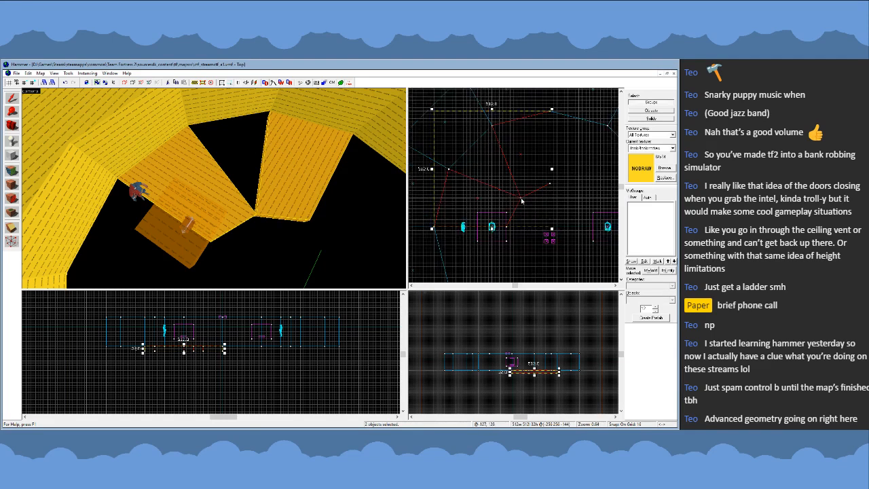
pyautogui.click(201, 180)
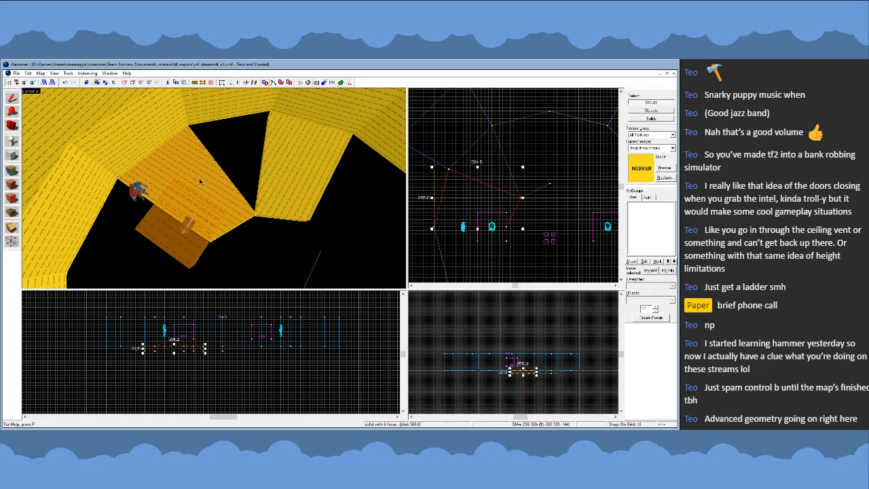
pyautogui.hotkey('shift', 'v')
pyautogui.scroll(1, 515, 190)
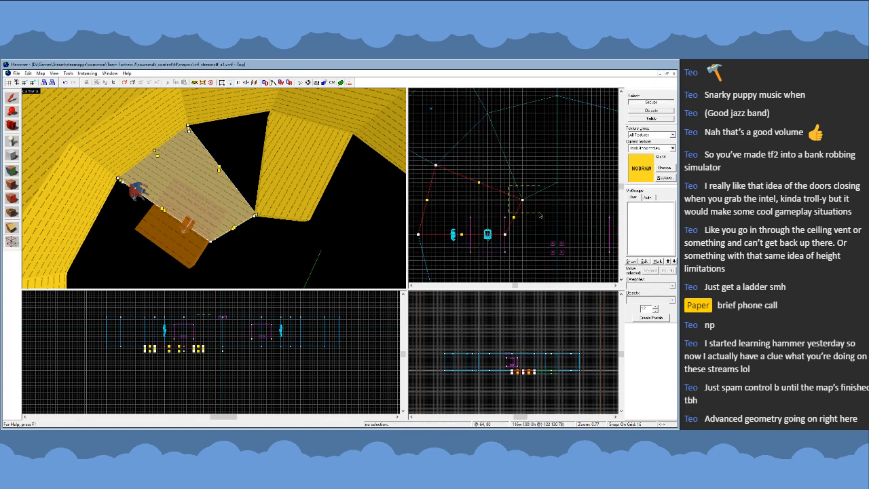
pyautogui.click(523, 200)
pyautogui.scroll(2, 522, 200)
pyautogui.moveTo(522, 201); pyautogui.dragTo(504, 235)
pyautogui.hotkey('shift', 'v')
# - Move the north wedge's diagonal inner vertex to about (-64, 160)
pyautogui.click(296, 167)
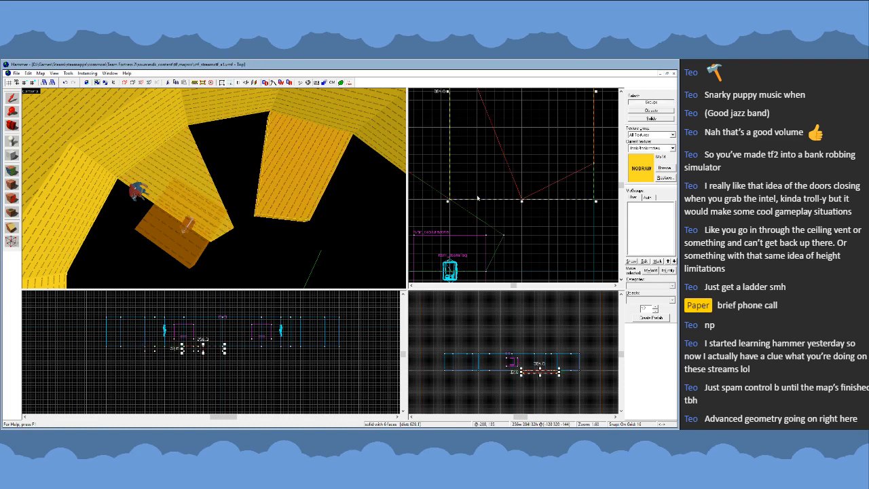
pyautogui.scroll(-3, 551, 222)
pyautogui.hotkey('shift', 'v')
pyautogui.moveTo(507, 197)
pyautogui.mouseDown()
pyautogui.moveTo(546, 219)
pyautogui.moveTo(555, 198)
pyautogui.mouseUp()
pyautogui.scroll(-2, 471, 200)
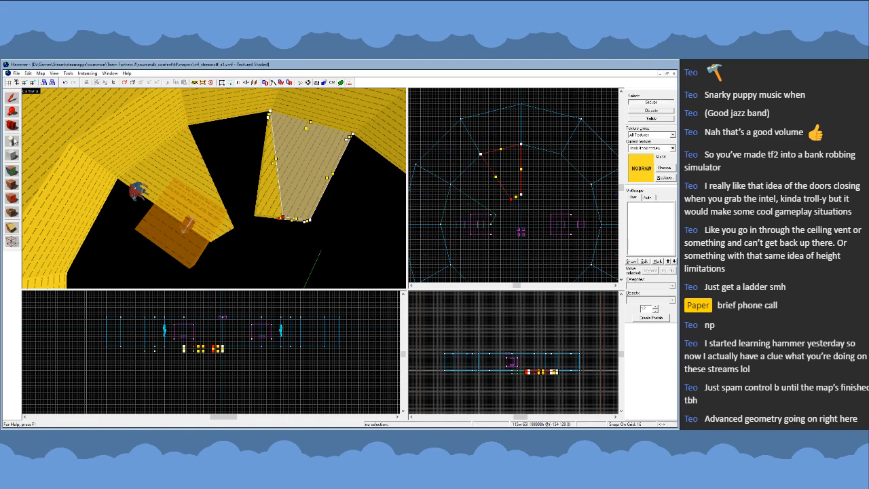
pyautogui.click(12, 99)
# - Lower the north wedge's diagonal inner vertex to about (-64, 128)
pyautogui.press('z')
pyautogui.press('s')
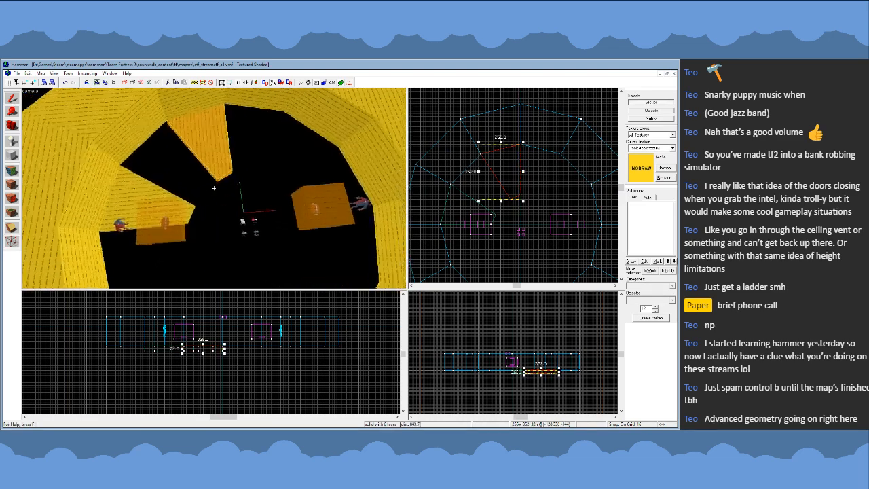
pyautogui.press('w')
pyautogui.scroll(2, 503, 220)
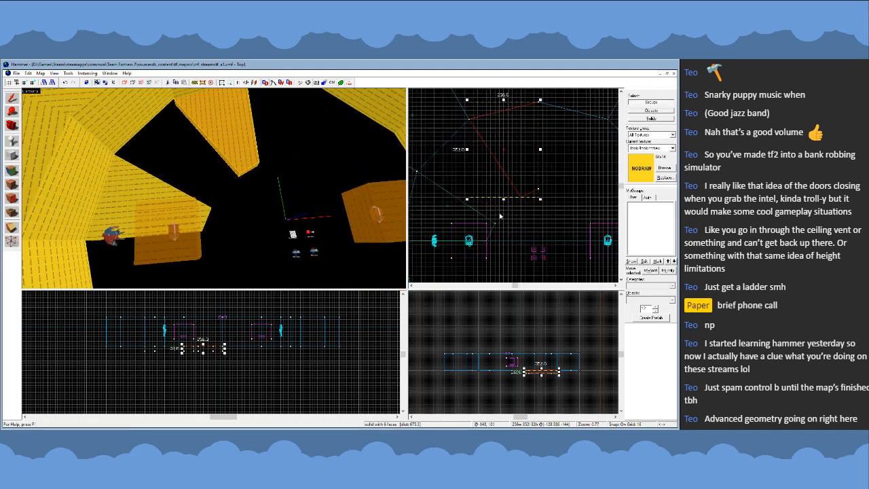
pyautogui.hotkey('shift', 'v')
pyautogui.moveTo(522, 199); pyautogui.dragTo(521, 205)
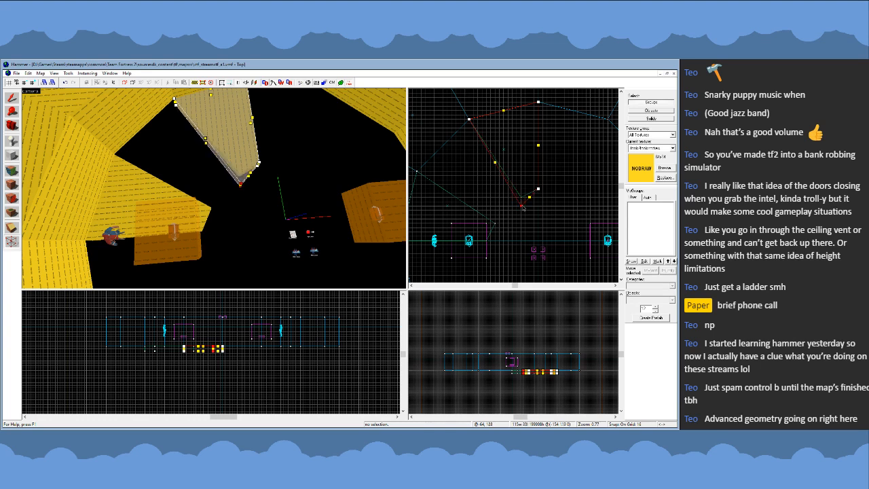
pyautogui.click(12, 98)
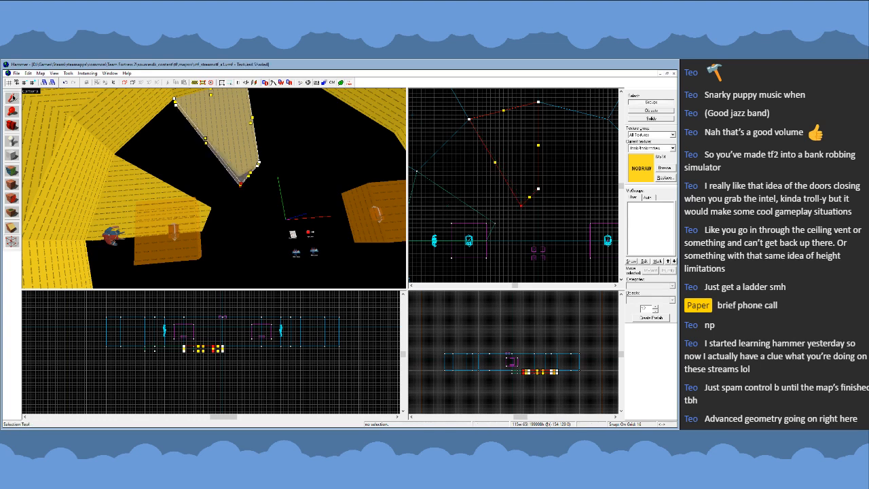
# - Shift the west wedge's diagonal inner vertex east to about (-128, 64)
pyautogui.click(151, 192)
pyautogui.hotkey('shift', 'v')
pyautogui.moveTo(495, 222); pyautogui.dragTo(503, 223)
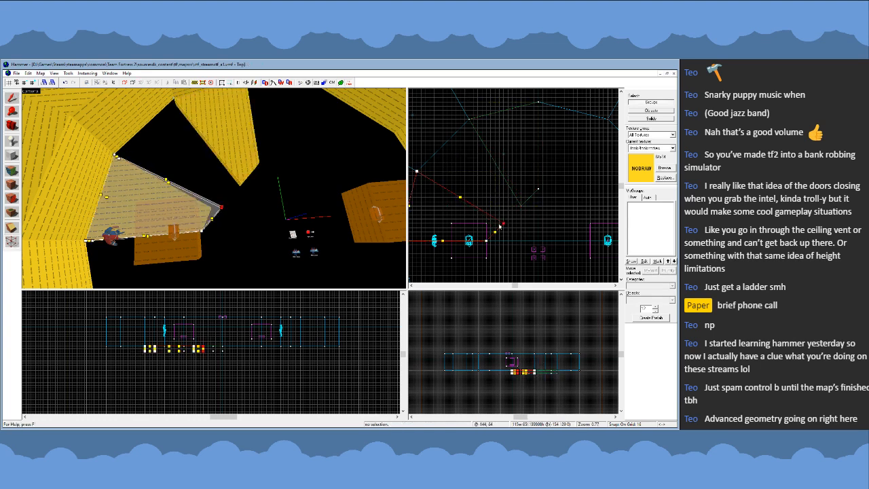
pyautogui.click(14, 99)
# - Move both inner vertices of the west wedge about 48 units west, to roughly (-176, 64) and (-240, 0)
pyautogui.press('z')
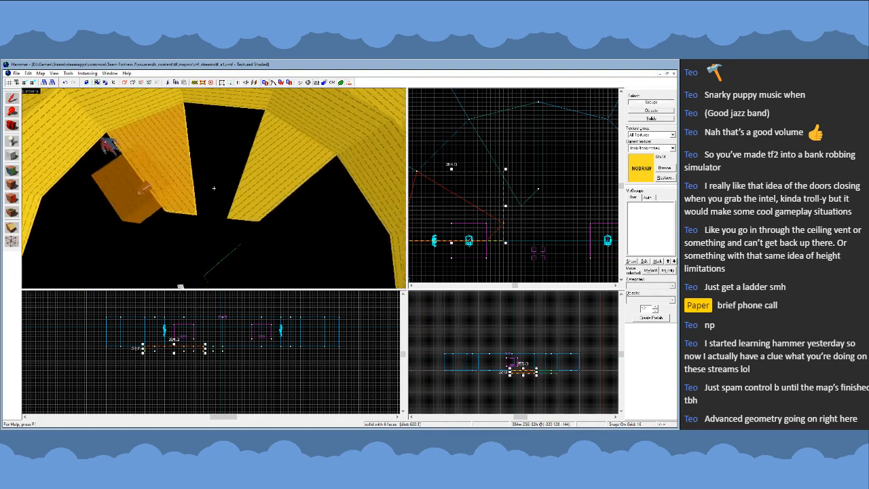
pyautogui.press('z')
pyautogui.scroll(-2, 549, 223)
pyautogui.hotkey('shift', 'v')
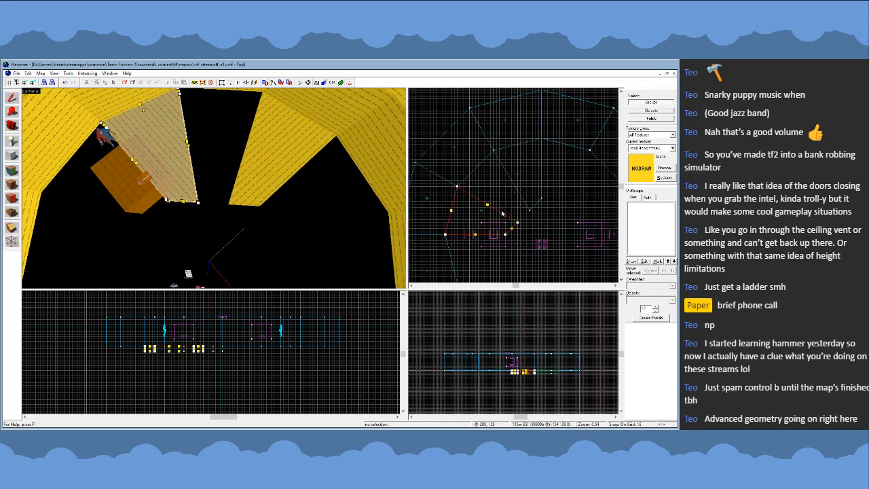
pyautogui.moveTo(493, 200); pyautogui.dragTo(533, 250)
pyautogui.press('Return')
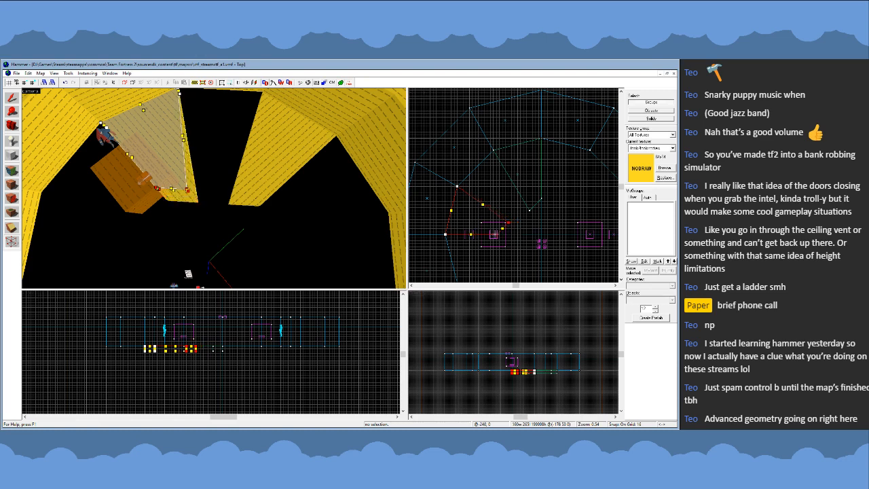
pyautogui.click(111, 119)
# - Move both inner vertices of the north wedge north to about (-64, 272) and (0, 336)
pyautogui.click(273, 148)
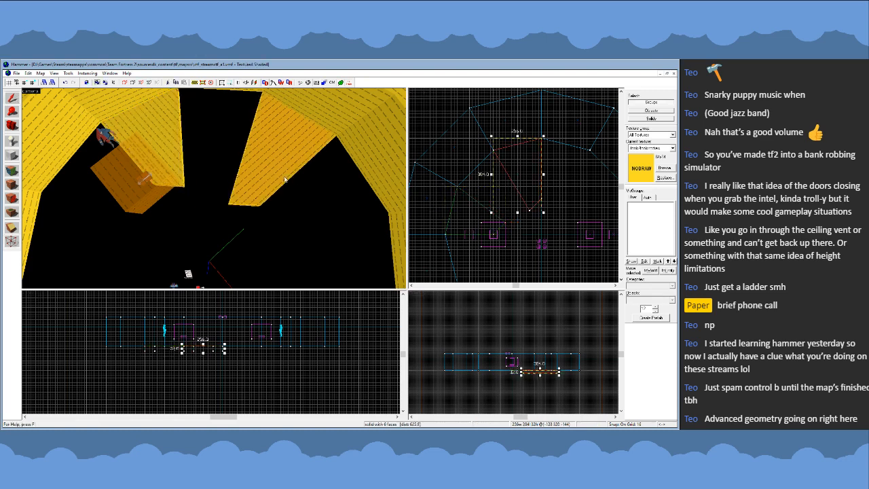
pyautogui.hotkey('shift', 'v')
pyautogui.moveTo(513, 193)
pyautogui.mouseDown()
pyautogui.moveTo(556, 217)
pyautogui.moveTo(542, 191)
pyautogui.mouseUp()
pyautogui.press('Return')
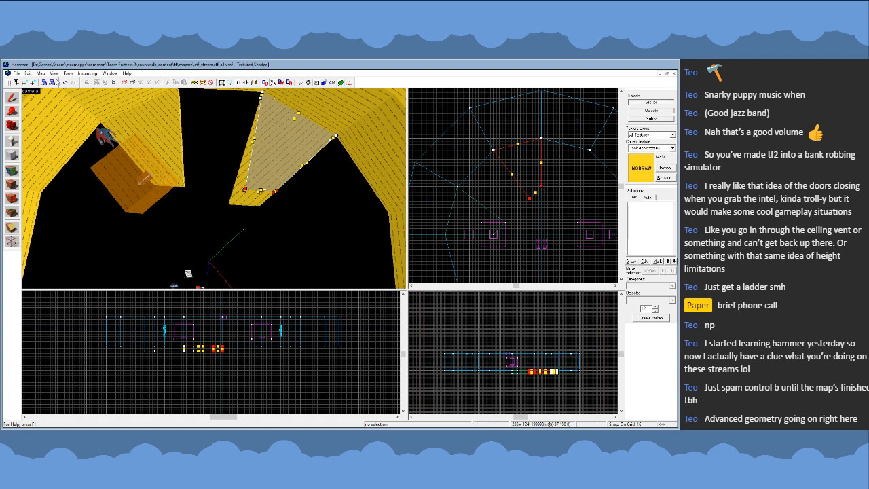
pyautogui.hotkey('shift', 's')
pyautogui.hotkey('shift', 'v')
pyautogui.moveTo(520, 174)
pyautogui.mouseDown()
pyautogui.moveTo(551, 207)
pyautogui.moveTo(542, 174)
pyautogui.mouseUp()
pyautogui.press('Return')
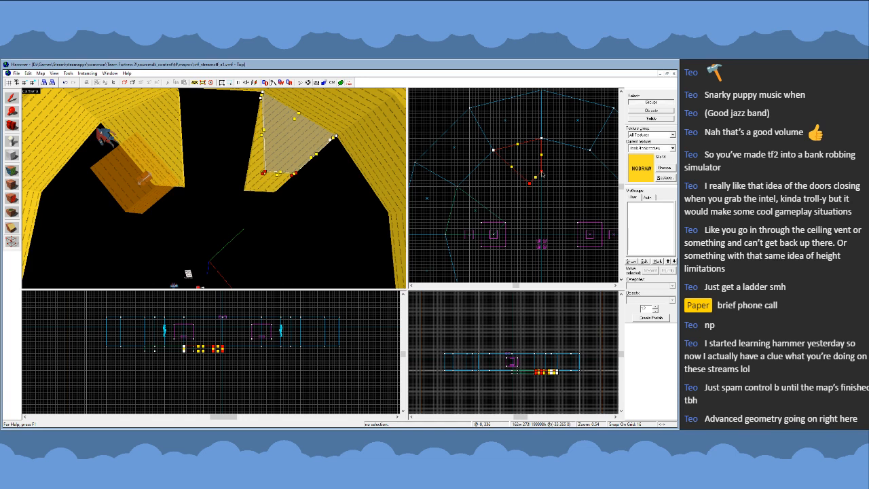
pyautogui.click(12, 98)
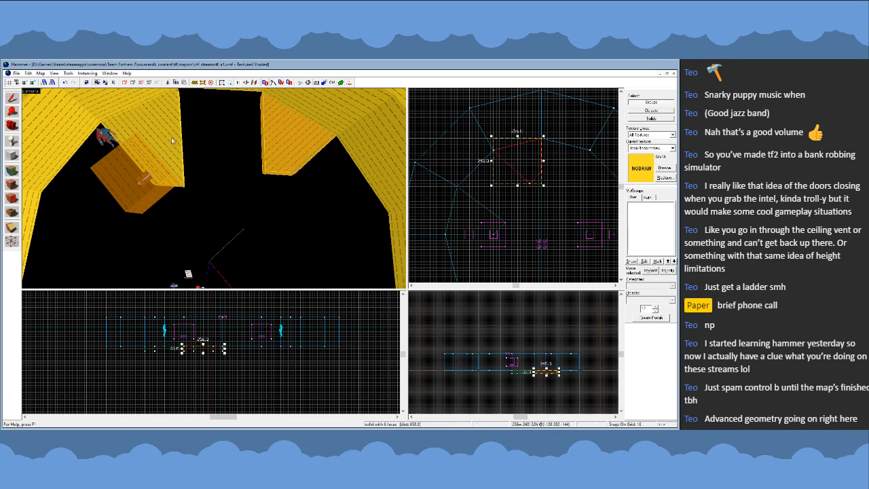
# - Move the west wedge's two inner vertices farther west to about (-256, 64) and (-320, 0)
pyautogui.click(145, 136)
pyautogui.hotkey('shift', 'v')
pyautogui.click(506, 223)
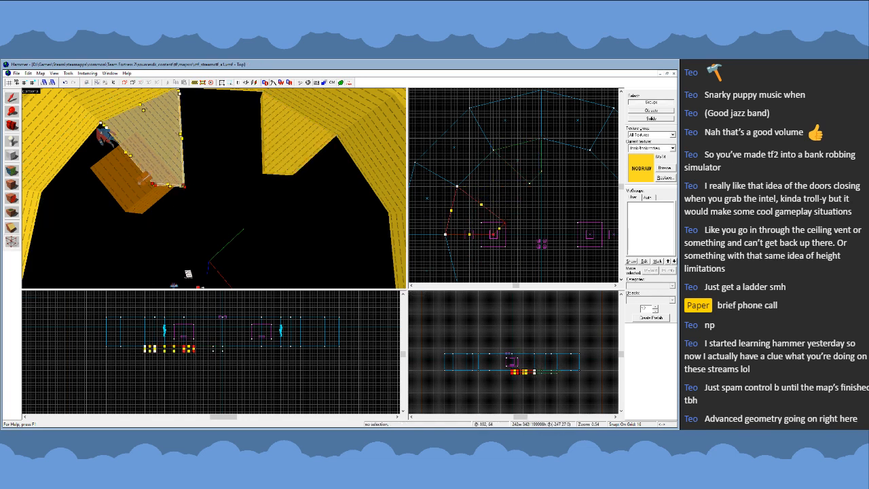
pyautogui.moveTo(504, 225); pyautogui.dragTo(493, 223)
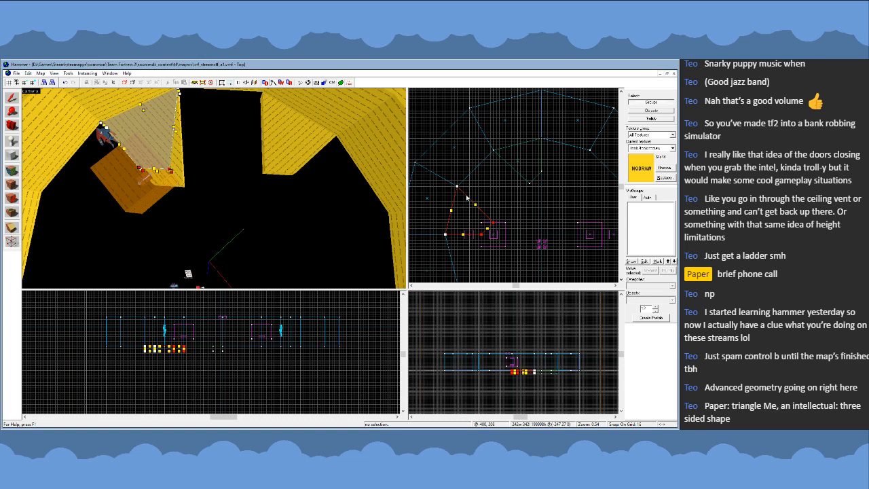
pyautogui.scroll(2, 468, 199)
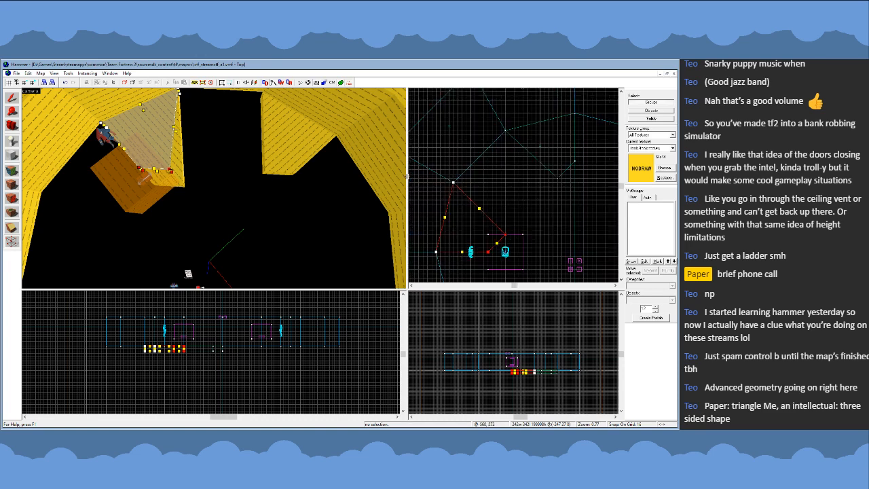
pyautogui.hotkey('shift', 's')
# - Move the north wedge's two inner vertices 16 units south to about (-64, 256) and (0, 320)
pyautogui.click(280, 165)
pyautogui.hotkey('shift', 'v')
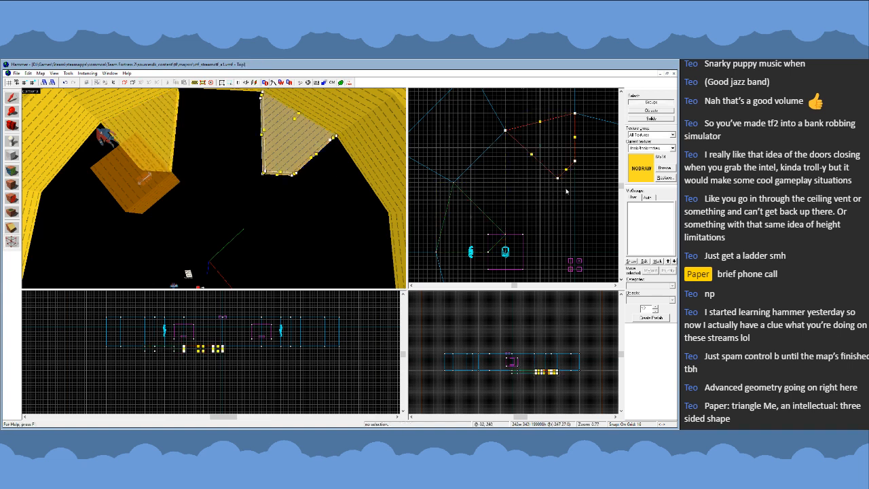
pyautogui.click(574, 162)
pyautogui.moveTo(574, 162); pyautogui.dragTo(575, 166)
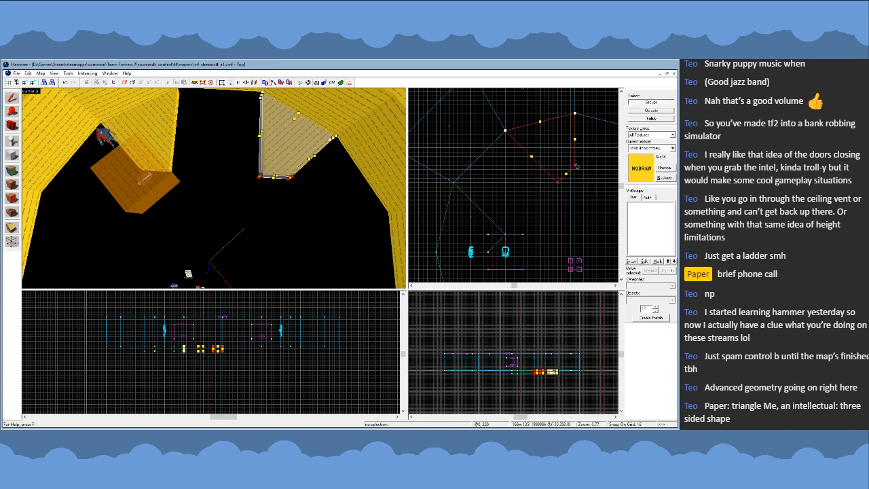
# - Leave vertex editing of the north wedge and clear the selection
pyautogui.click(13, 101)
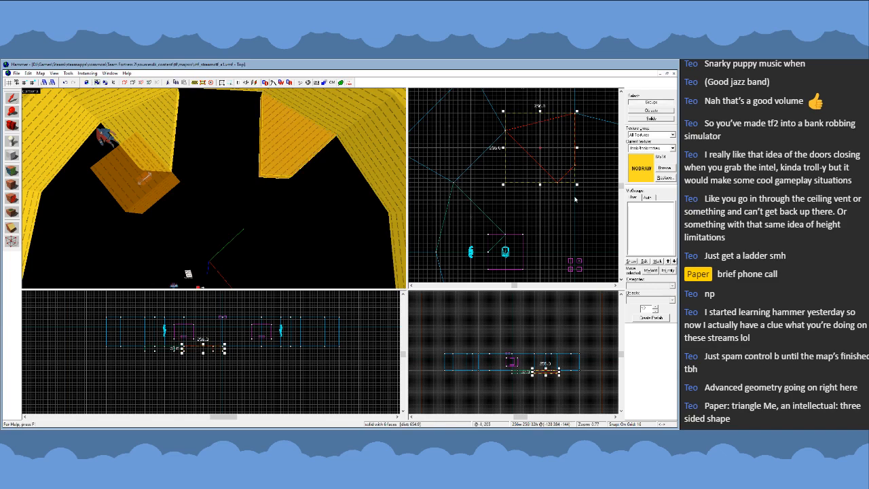
pyautogui.scroll(6, 564, 180)
pyautogui.scroll(-5, 587, 195)
pyautogui.press('z')
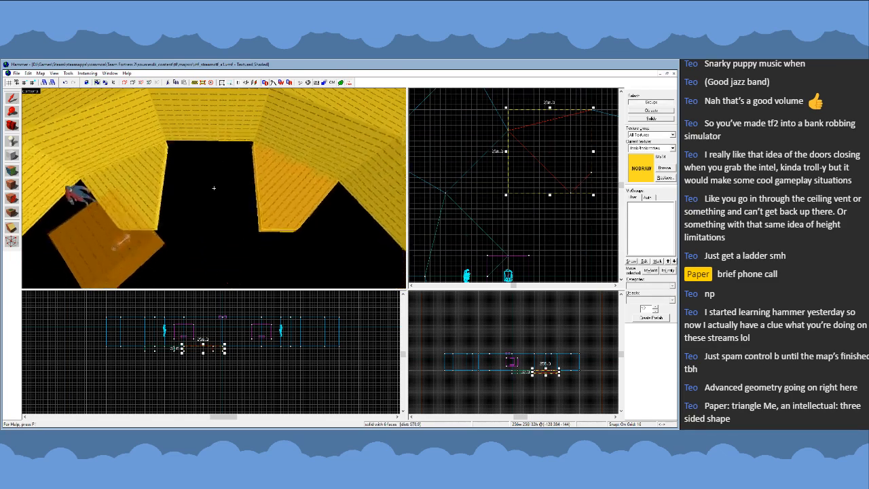
pyautogui.press('z')
pyautogui.press('Escape')
pyautogui.click(10, 155)
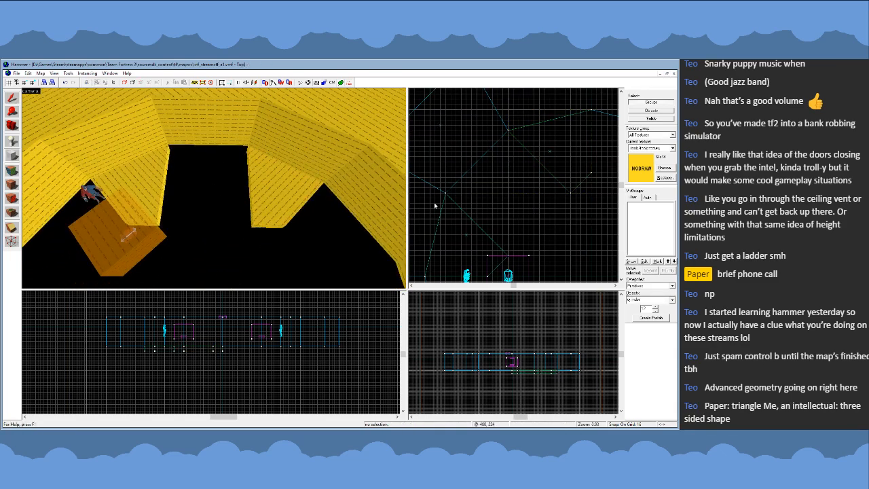
pyautogui.scroll(-2, 516, 204)
pyautogui.moveTo(450, 149); pyautogui.dragTo(543, 233)
pyautogui.press('Return')
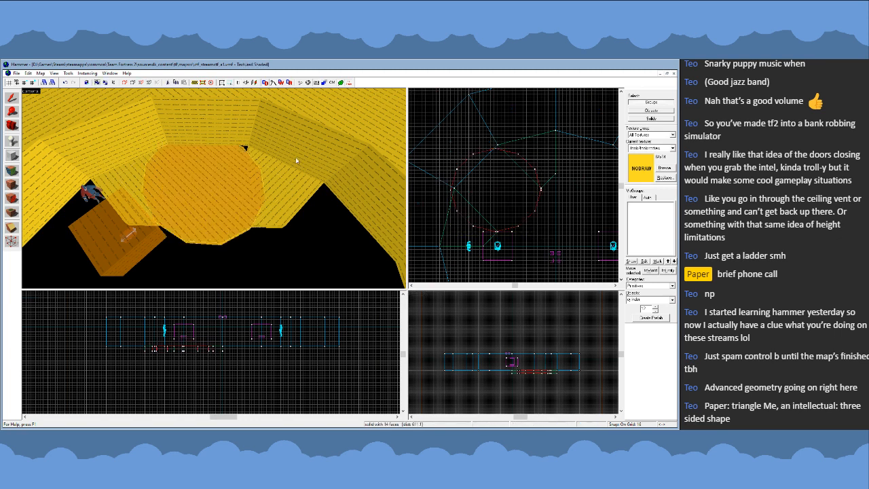
pyautogui.press('Delete')
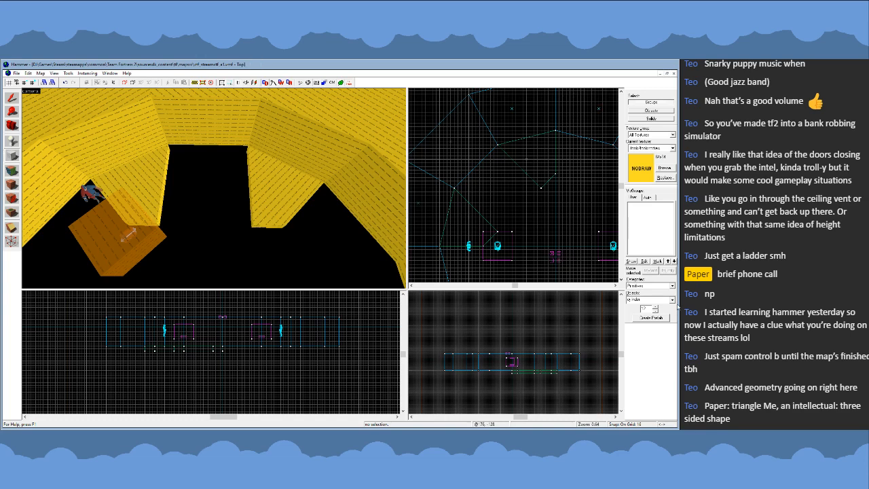
# - Switch the brush primitive to block and create a nodraw floor block over the gap between the north and west wedges
pyautogui.click(672, 300)
pyautogui.click(643, 308)
pyautogui.moveTo(448, 146)
pyautogui.mouseDown()
pyautogui.moveTo(503, 212)
pyautogui.moveTo(541, 231)
pyautogui.mouseUp()
pyautogui.press('Return')
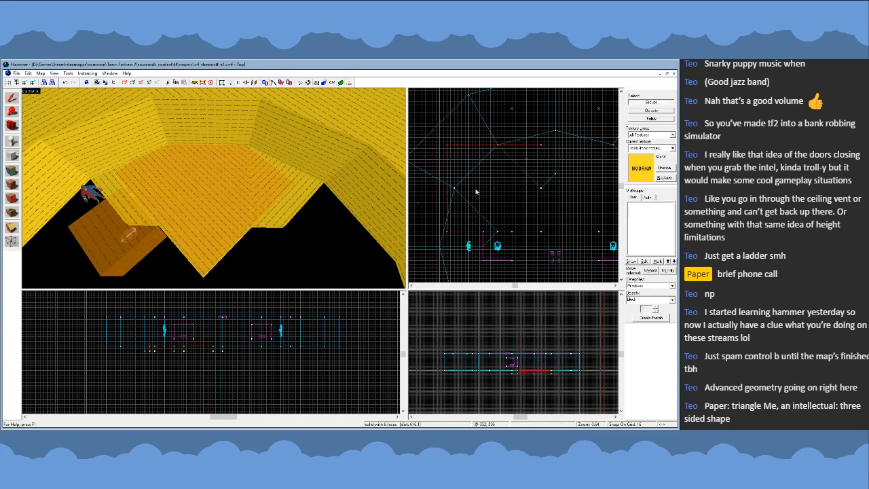
# - Reshape the new floor block's vertices into a 384 by 384 diamond joining the corners of the north and west wedges
pyautogui.hotkey('shift', 'v')
pyautogui.moveTo(448, 144); pyautogui.dragTo(543, 193)
pyautogui.moveTo(542, 231); pyautogui.dragTo(454, 188)
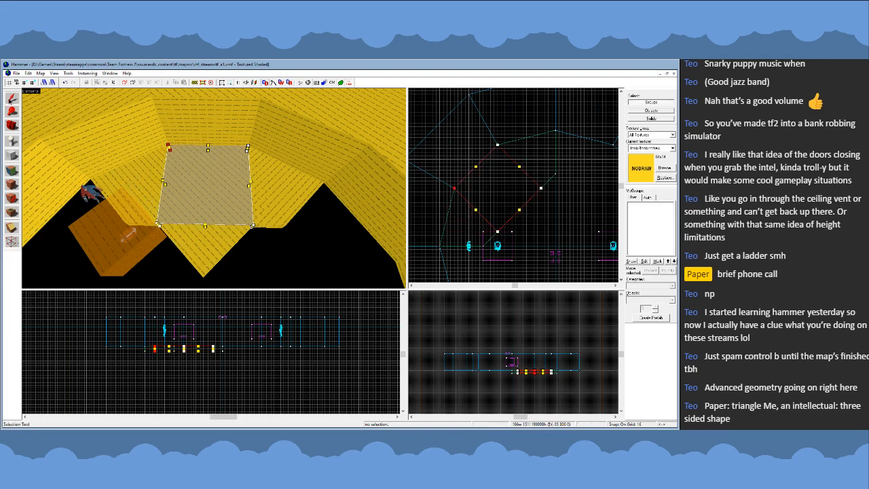
pyautogui.click(10, 100)
pyautogui.press('z')
pyautogui.press('s')
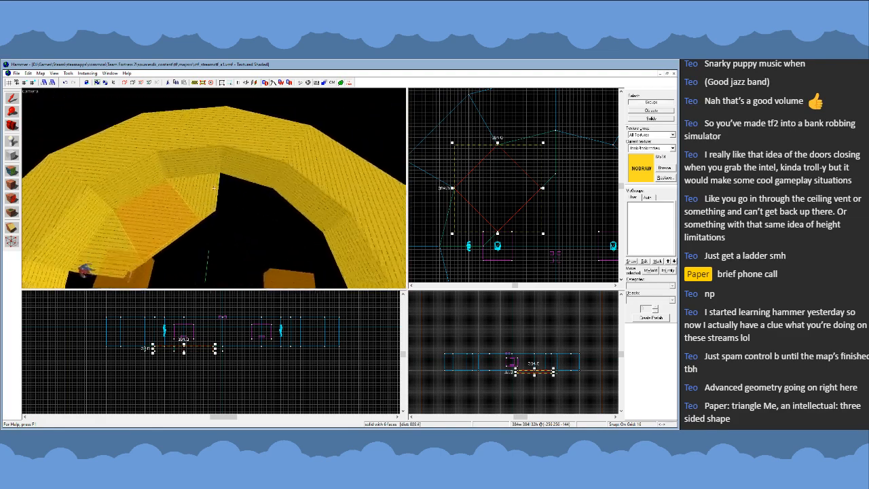
pyautogui.press('z')
# - Vertex-edit all three floor pieces together, moving the north wedge and diamond's shared inner vertex to about (-128, 192)
pyautogui.click(179, 179)
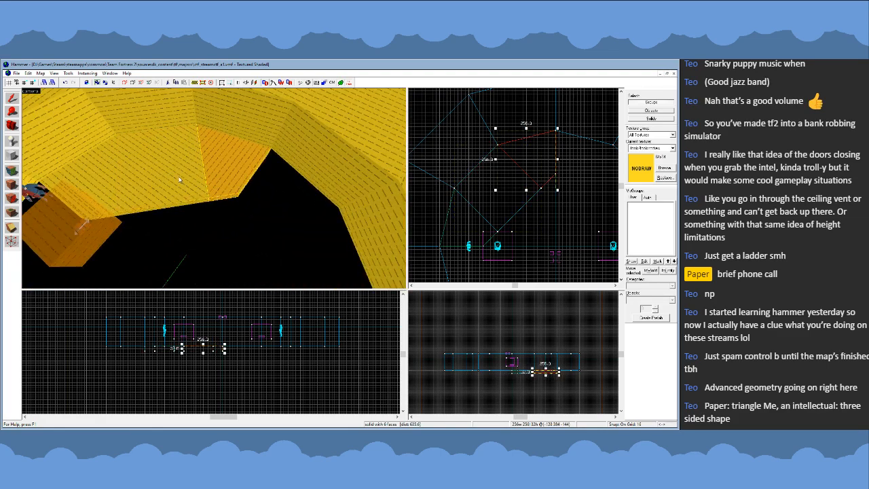
pyautogui.click(91, 173)
pyautogui.hotkey('shift', 'v')
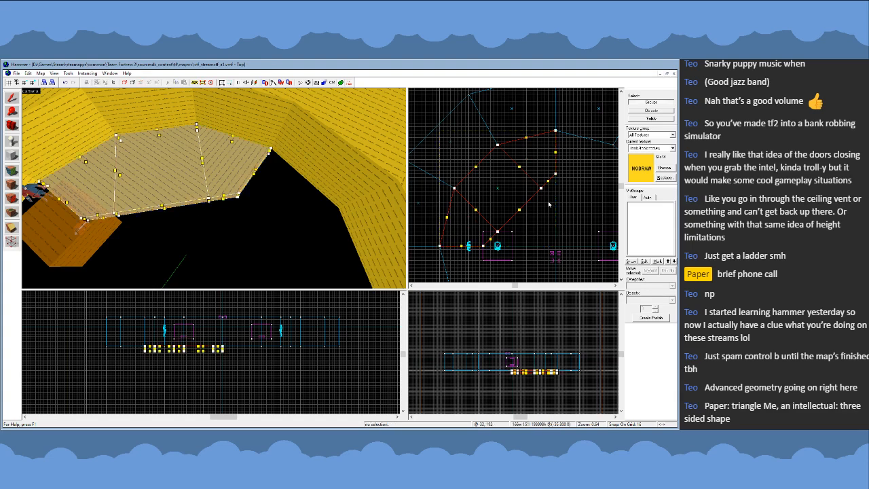
pyautogui.scroll(3, 549, 204)
pyautogui.click(546, 177)
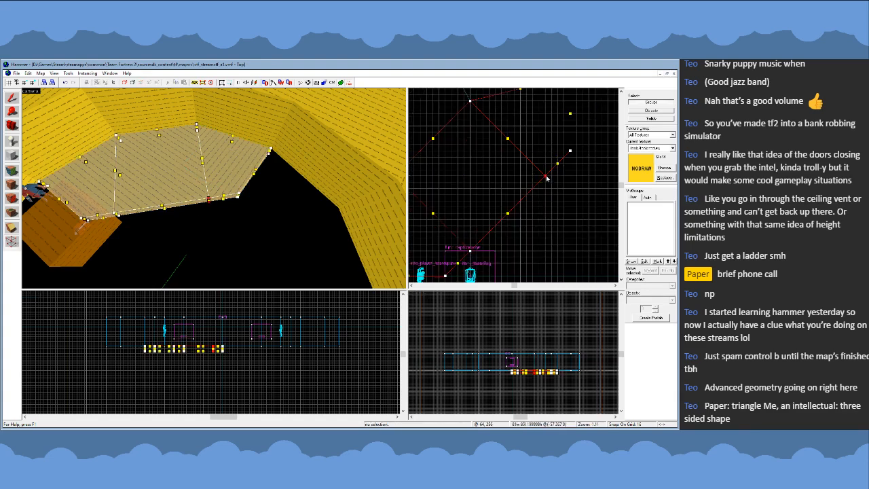
pyautogui.moveTo(547, 178); pyautogui.dragTo(521, 202)
pyautogui.scroll(-4, 539, 175)
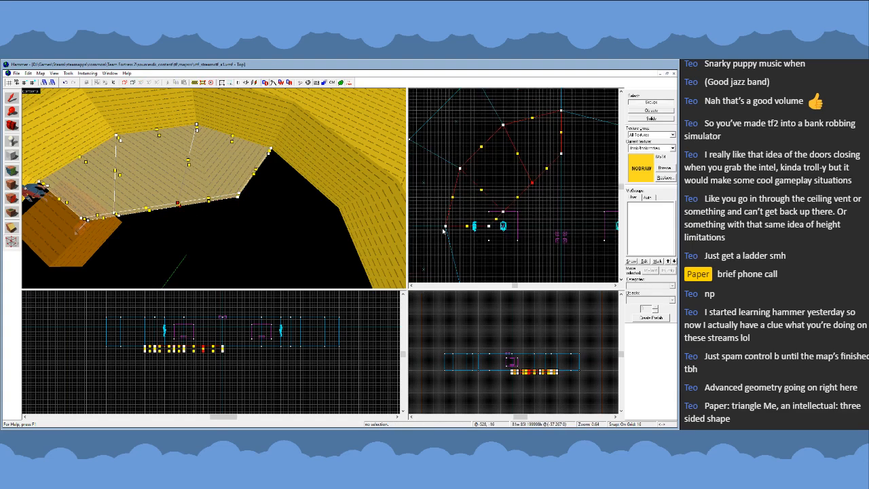
# - Move the west wedge and diamond's shared inner vertex to about (-224, 96) and the north one to about (-96, 224)
pyautogui.scroll(3, 480, 227)
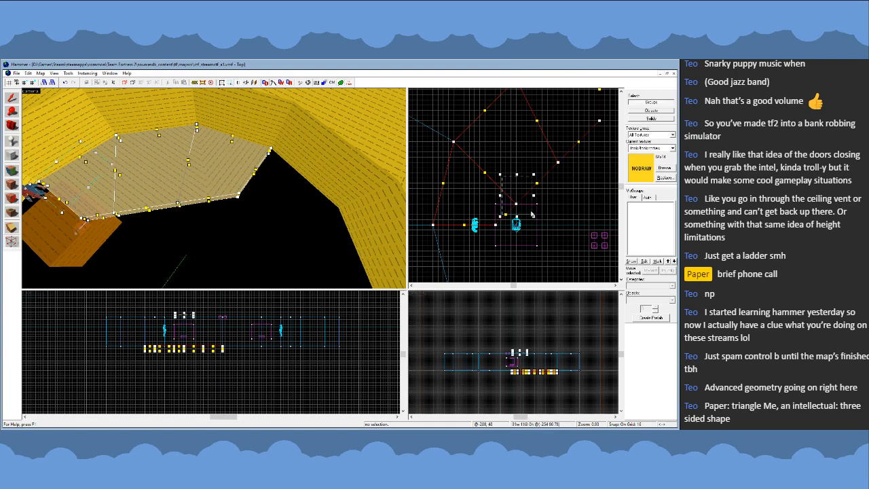
pyautogui.moveTo(518, 206); pyautogui.dragTo(524, 198)
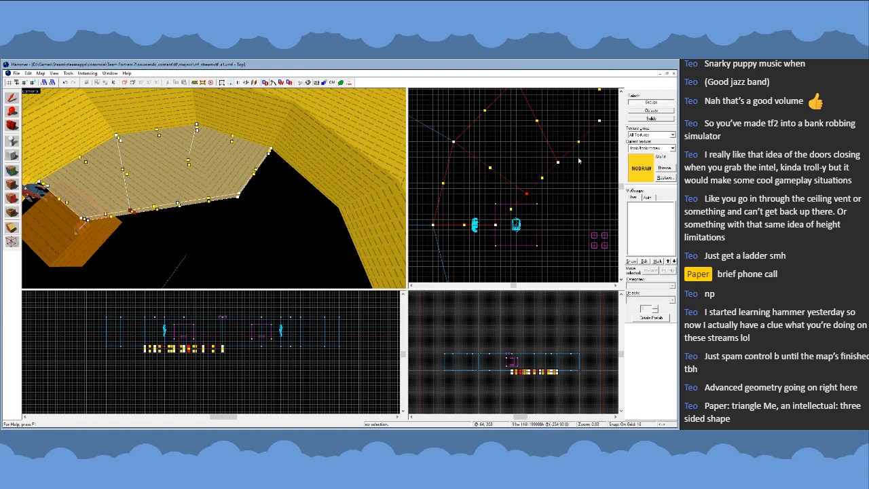
pyautogui.scroll(3, 530, 194)
pyautogui.moveTo(519, 152)
pyautogui.mouseDown()
pyautogui.moveTo(560, 185)
pyautogui.moveTo(538, 163)
pyautogui.mouseUp()
pyautogui.scroll(-4, 555, 190)
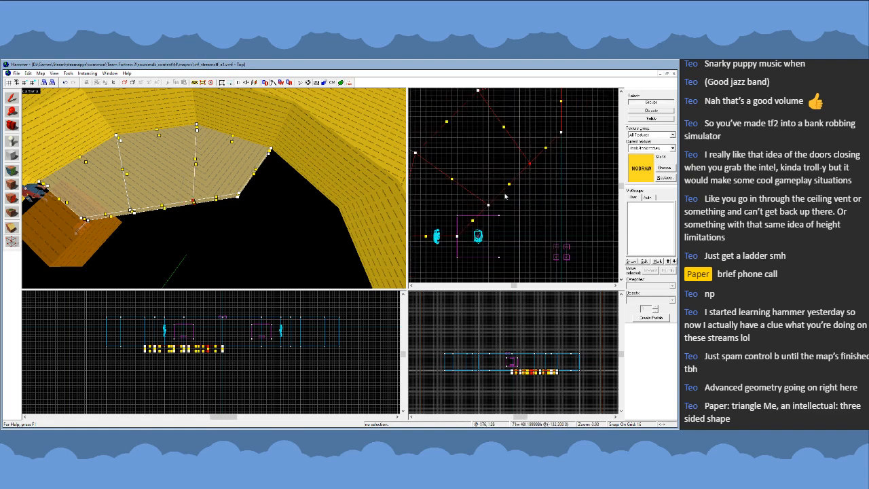
pyautogui.click(13, 98)
pyautogui.press('z')
pyautogui.press('s')
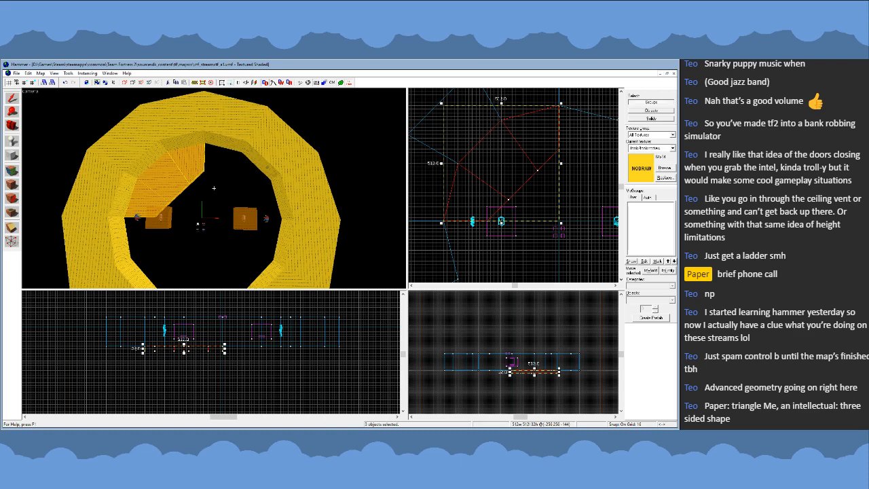
pyautogui.press('z')
pyautogui.press('w')
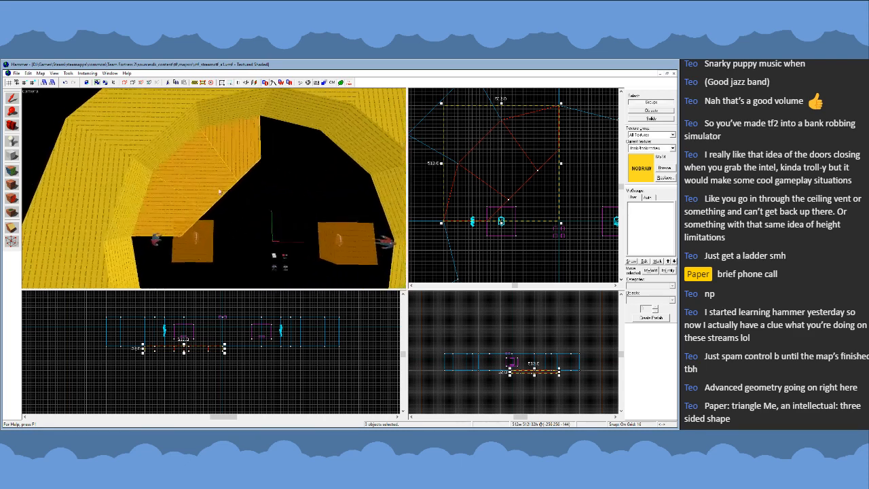
# - Create a 320 by 320 nodraw floor block northwest of the map centre, with one corner at the origin
pyautogui.click(578, 194)
pyautogui.scroll(1, 567, 153)
pyautogui.hotkey('shift', 'b')
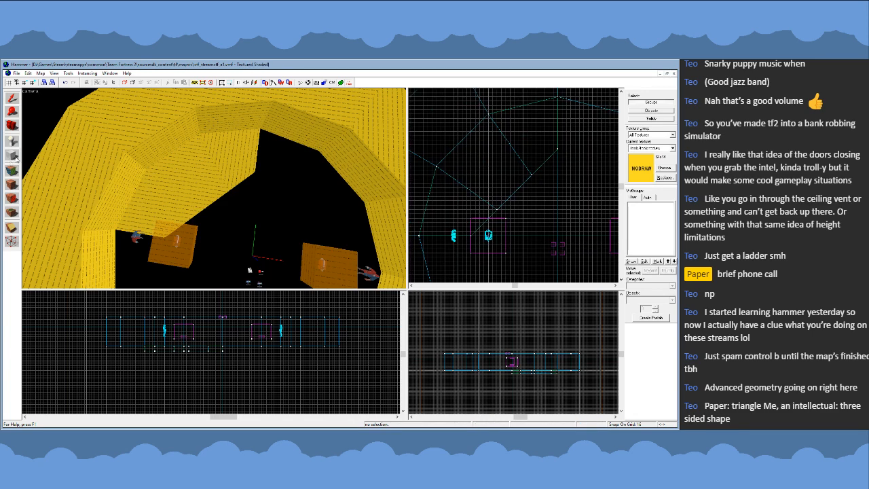
pyautogui.moveTo(560, 240); pyautogui.dragTo(471, 152)
pyautogui.press('Return')
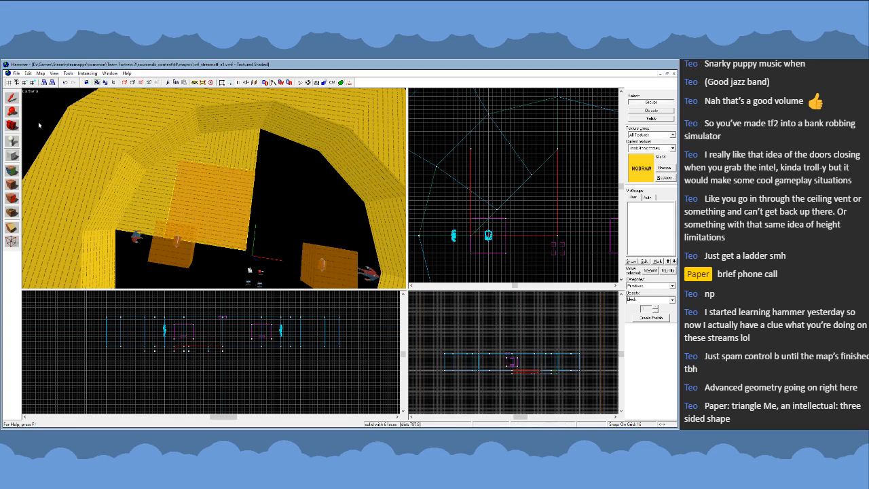
pyautogui.click(12, 97)
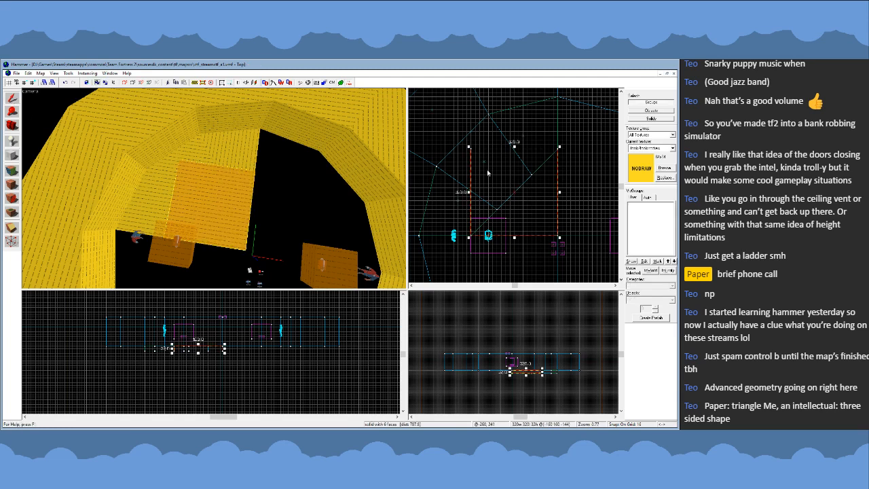
pyautogui.hotkey('shift', 'v')
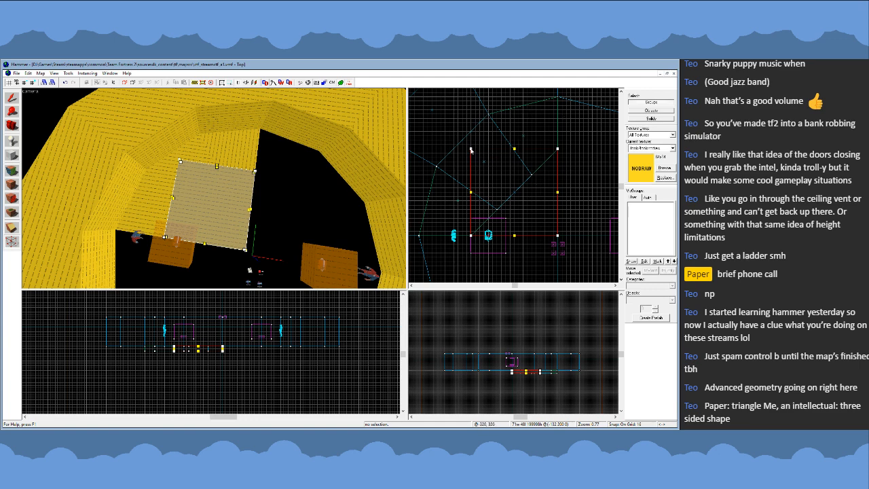
pyautogui.hotkey('shift', 's')
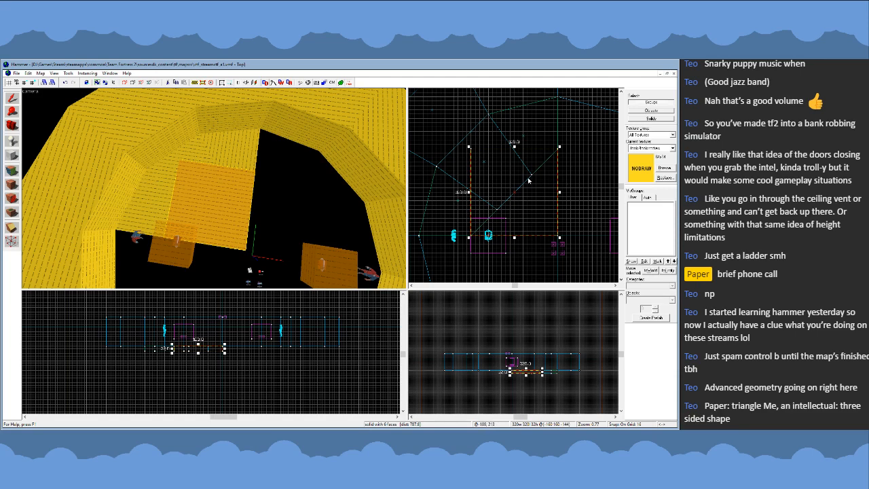
pyautogui.hotkey('shift', 'v')
pyautogui.press('z')
pyautogui.press('z')
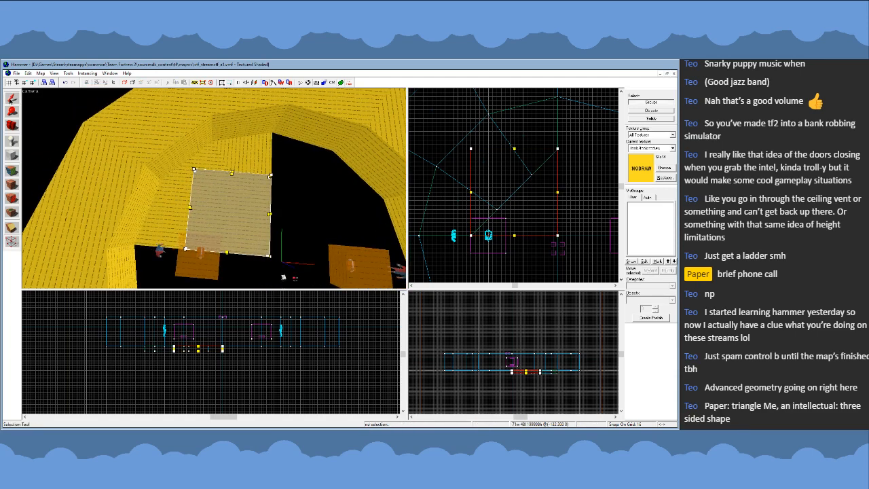
pyautogui.click(11, 99)
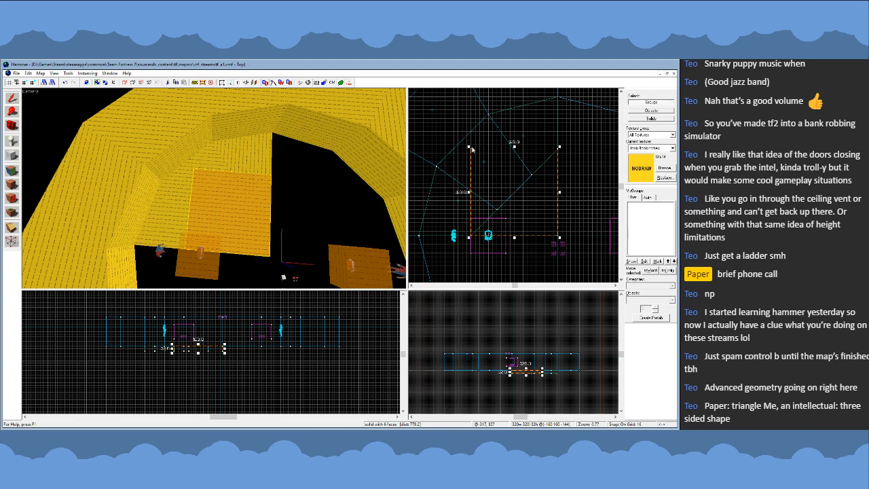
# - Shrink the central floor block to 160 by 160 from its northwest corner and compare it with the diamond piece
pyautogui.moveTo(469, 147); pyautogui.dragTo(526, 192)
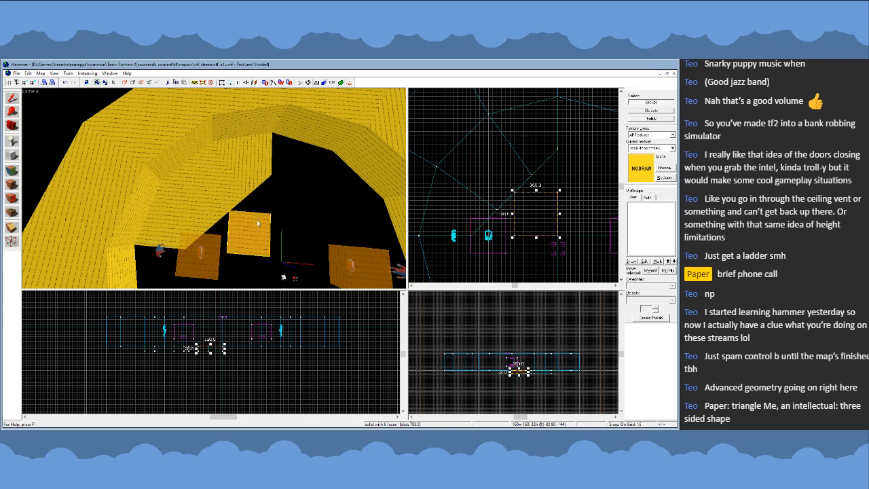
pyautogui.click(222, 190)
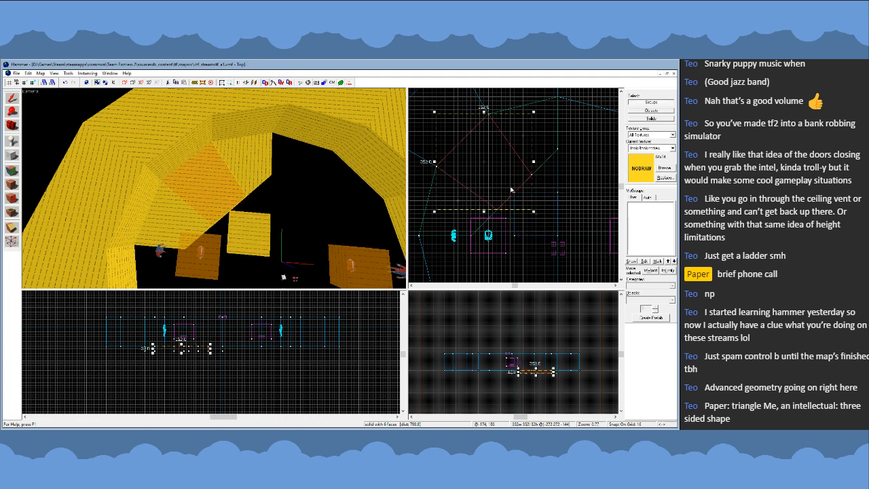
pyautogui.scroll(-2, 582, 189)
pyautogui.scroll(2, 517, 171)
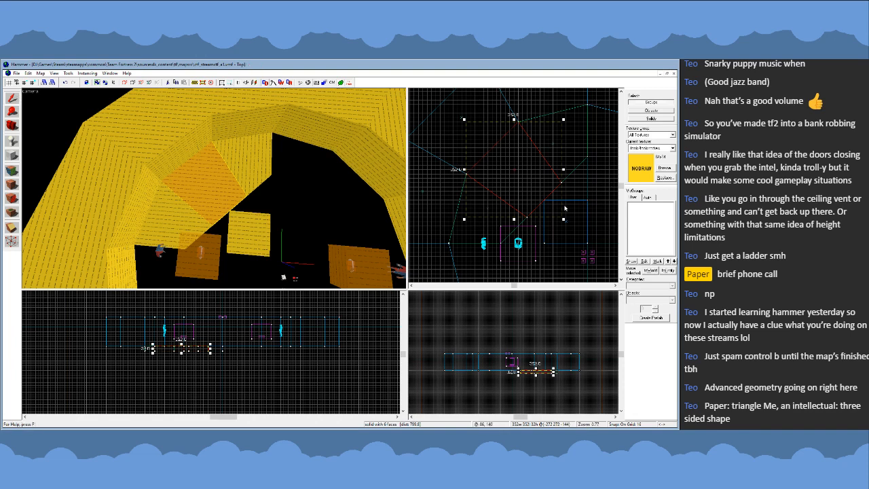
pyautogui.scroll(1, 582, 195)
pyautogui.scroll(1, 602, 198)
pyautogui.scroll(-1, 588, 183)
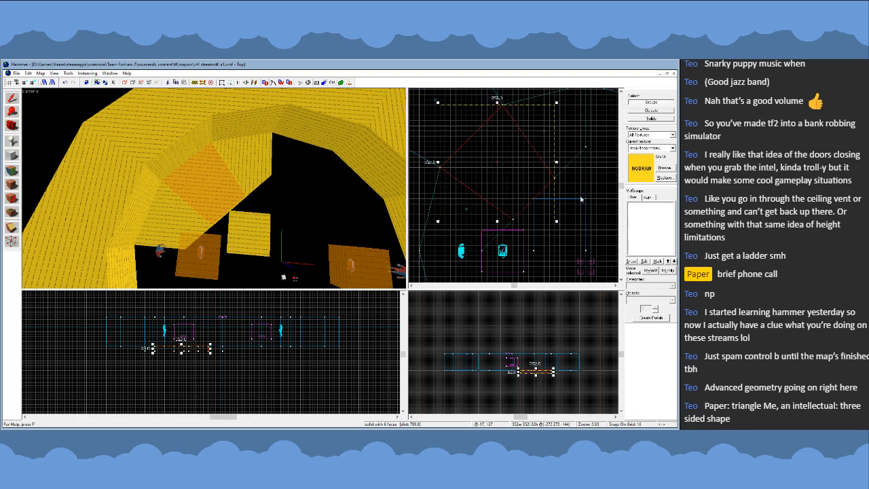
pyautogui.click(245, 229)
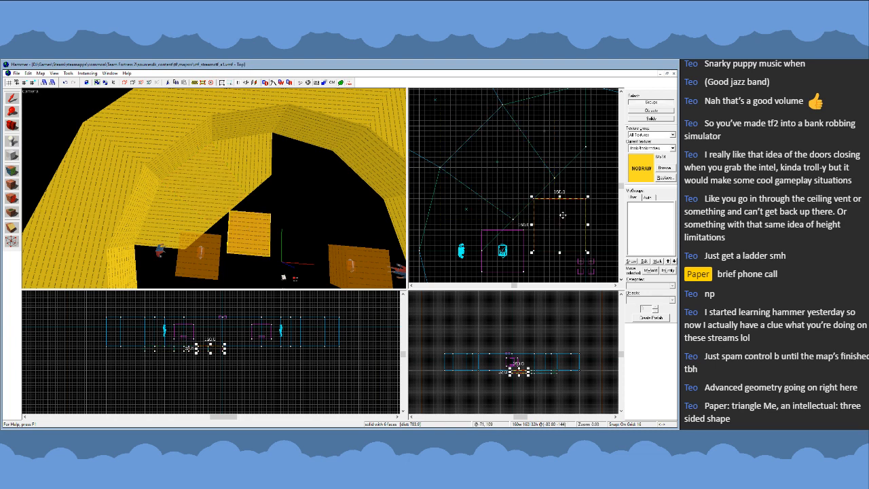
# - Delete the west wedge, the diamond piece and the north wedge of the floor
pyautogui.click(183, 194)
pyautogui.press('Delete')
pyautogui.click(223, 194)
pyautogui.press('Delete')
pyautogui.click(253, 171)
pyautogui.press('Delete')
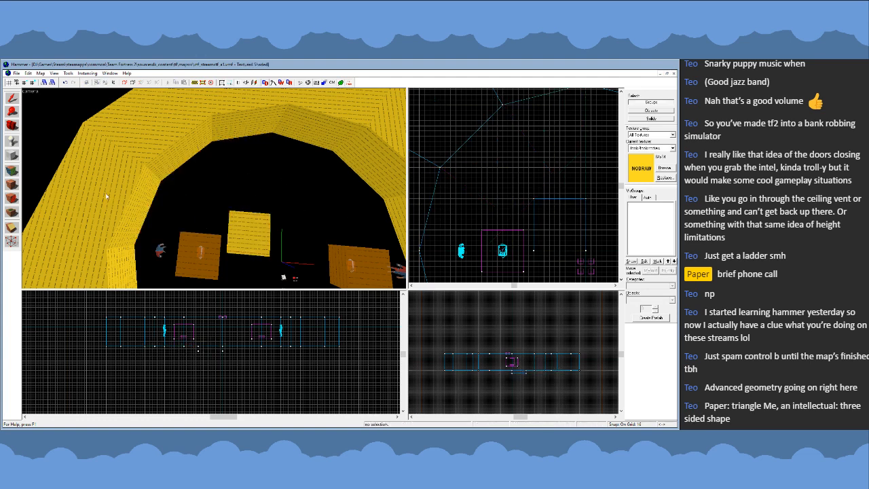
# - Enlarge the remaining central floor block to 192 by 192 by pulling its northwest corner outward
pyautogui.click(256, 230)
pyautogui.scroll(-2, 560, 191)
pyautogui.scroll(1, 560, 191)
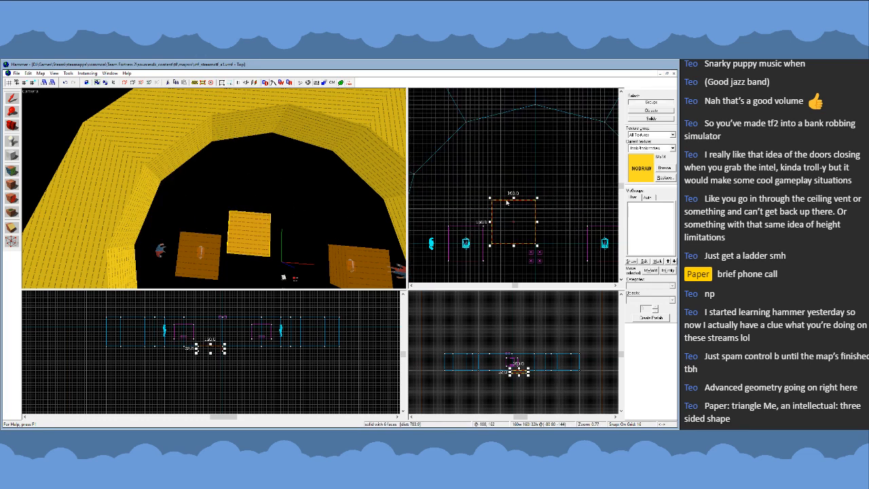
pyautogui.scroll(-2, 563, 180)
pyautogui.scroll(2, 487, 158)
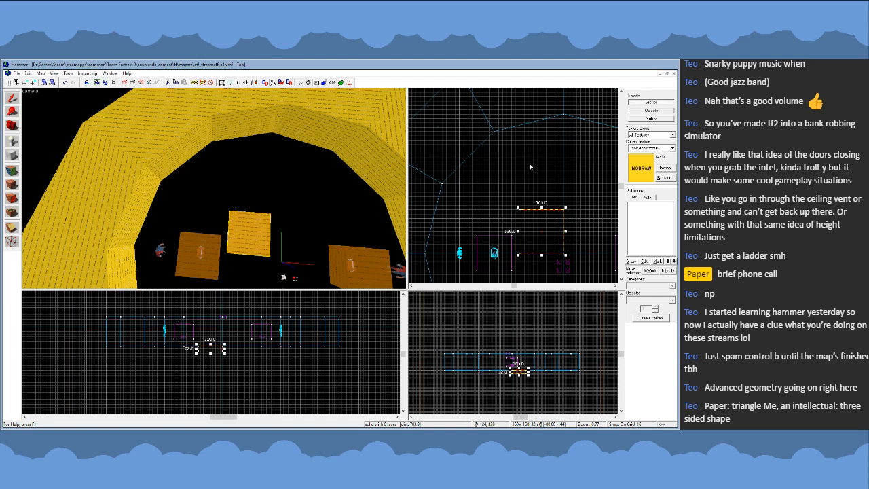
pyautogui.press('Escape')
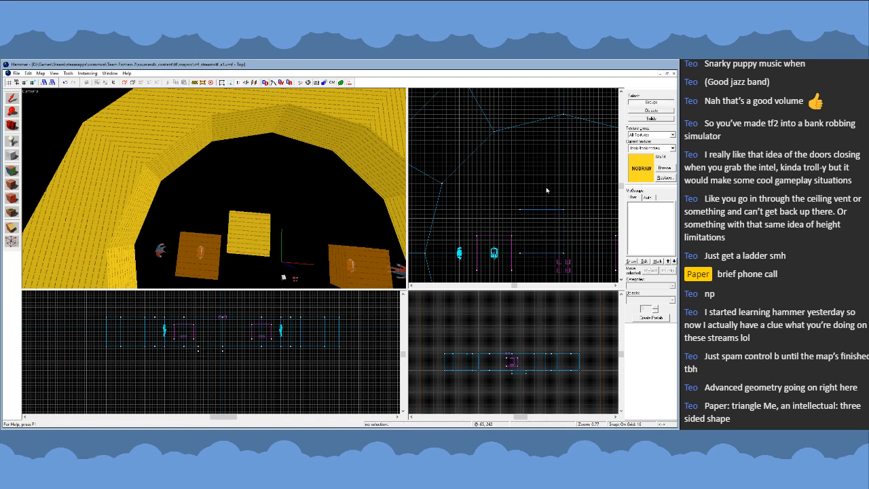
pyautogui.click(257, 240)
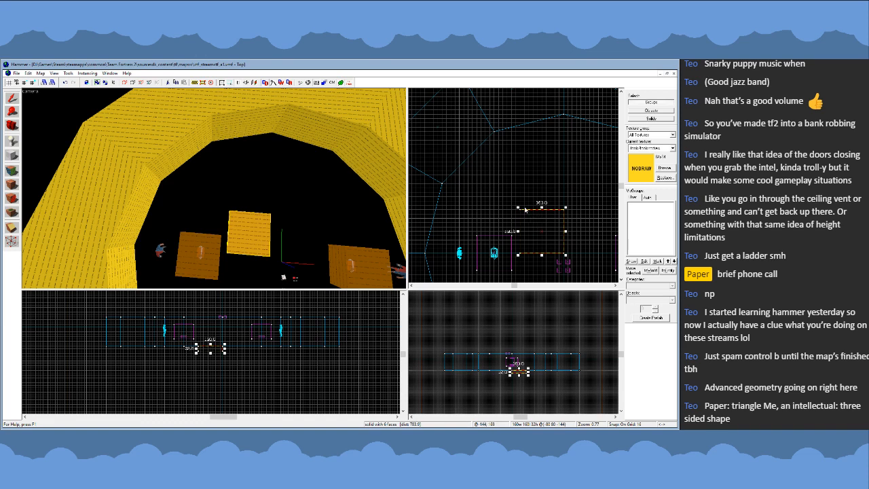
pyautogui.moveTo(520, 211)
pyautogui.mouseDown()
pyautogui.moveTo(463, 161)
pyautogui.moveTo(511, 200)
pyautogui.mouseUp()
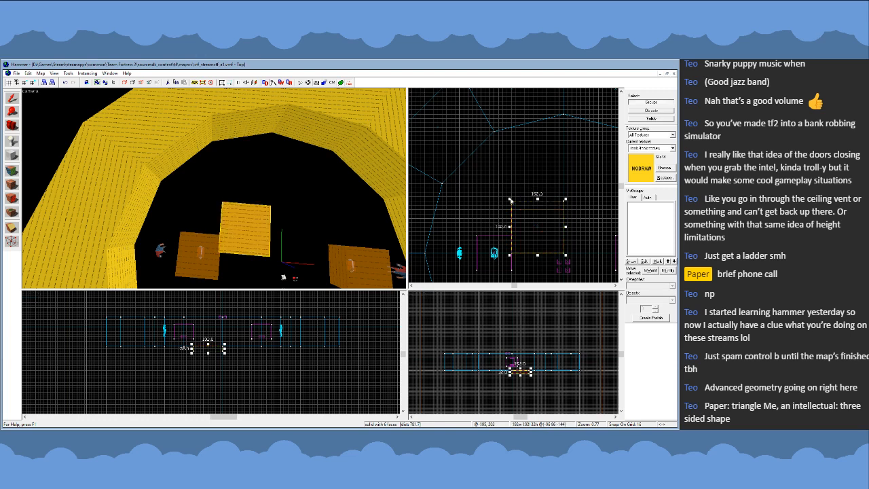
# - Delete the central floor block from inside the wall ring
pyautogui.press('z')
pyautogui.press('z')
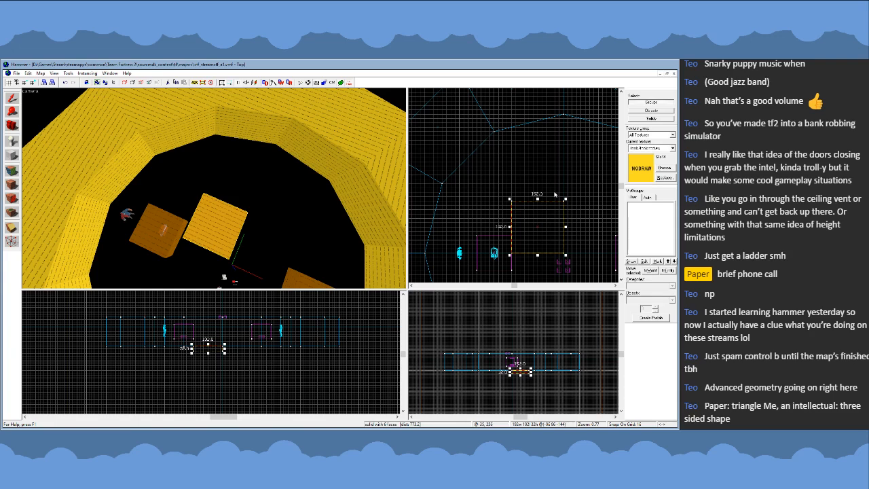
pyautogui.press('z')
pyautogui.press('z')
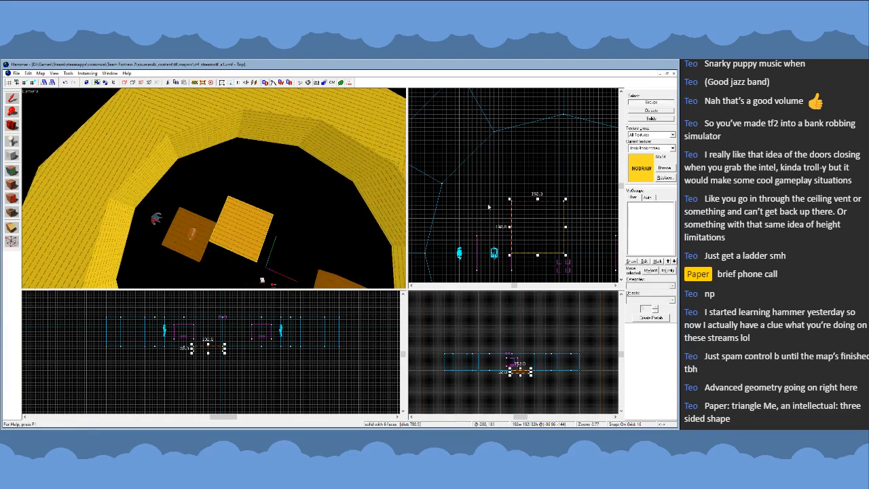
pyautogui.scroll(-4, 495, 185)
pyautogui.scroll(1, 499, 185)
pyautogui.scroll(-2, 519, 174)
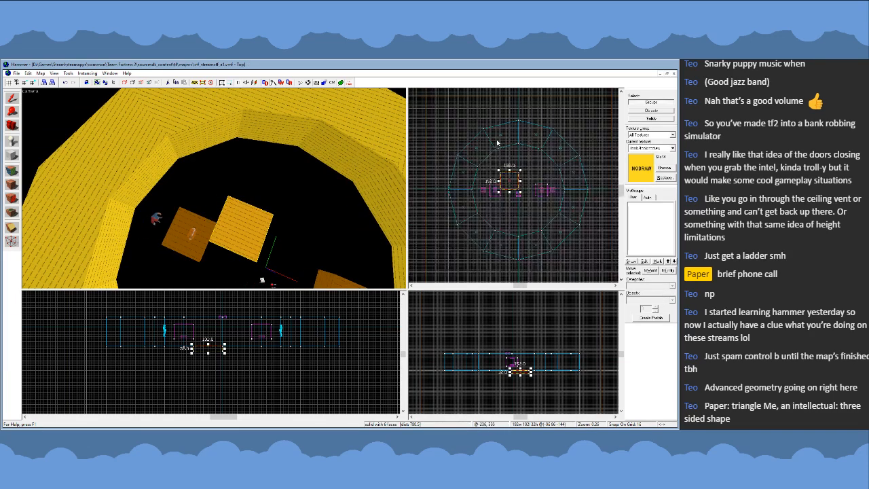
pyautogui.press('z')
pyautogui.press('s')
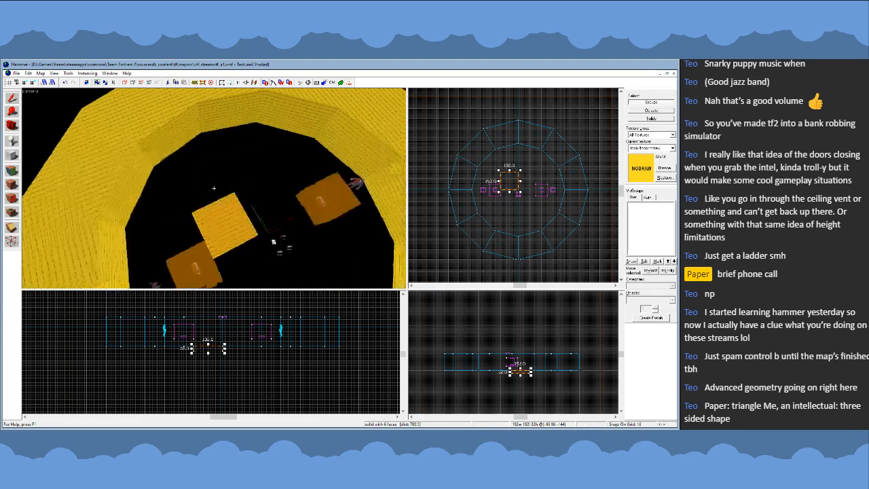
pyautogui.press('z')
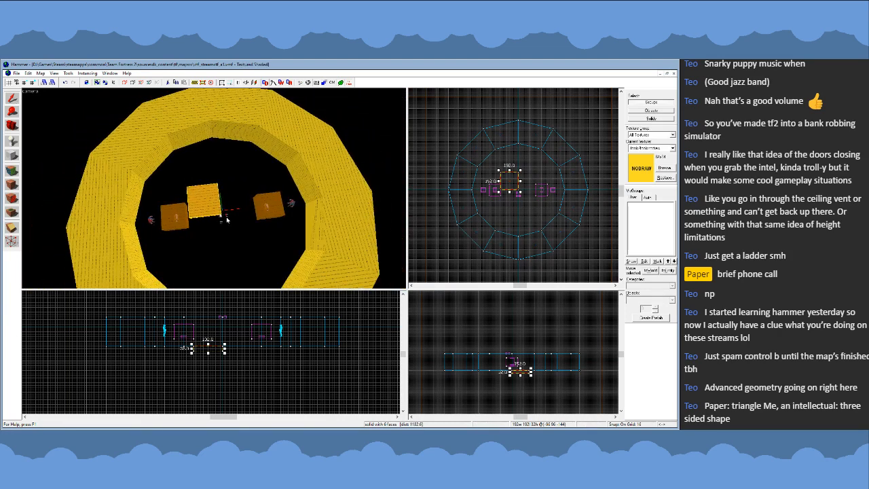
pyautogui.press('Delete')
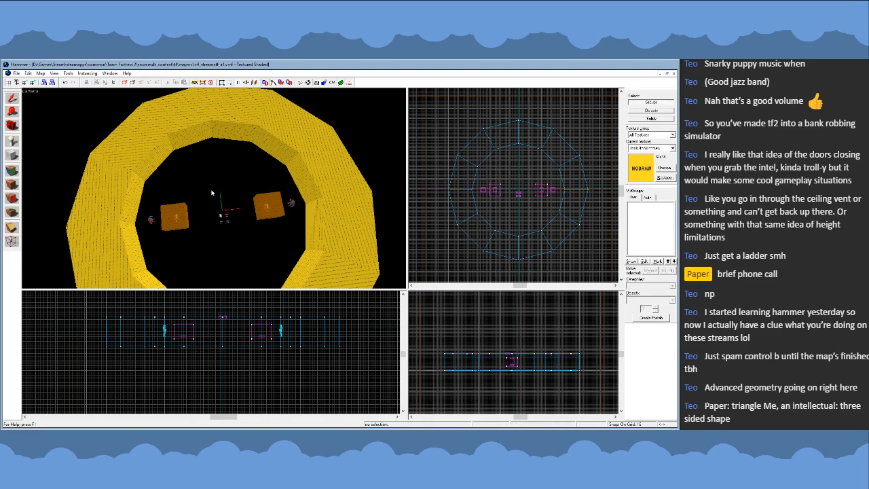
# - Look over the twelve-block wall ring from above in the 3D view
pyautogui.press('z')
pyautogui.press('w')
pyautogui.press('s')
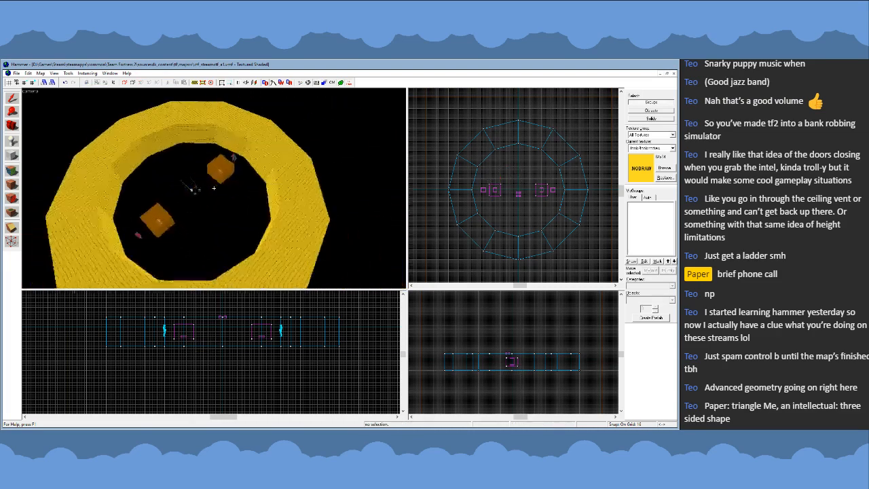
pyautogui.press('w')
pyautogui.press('s')
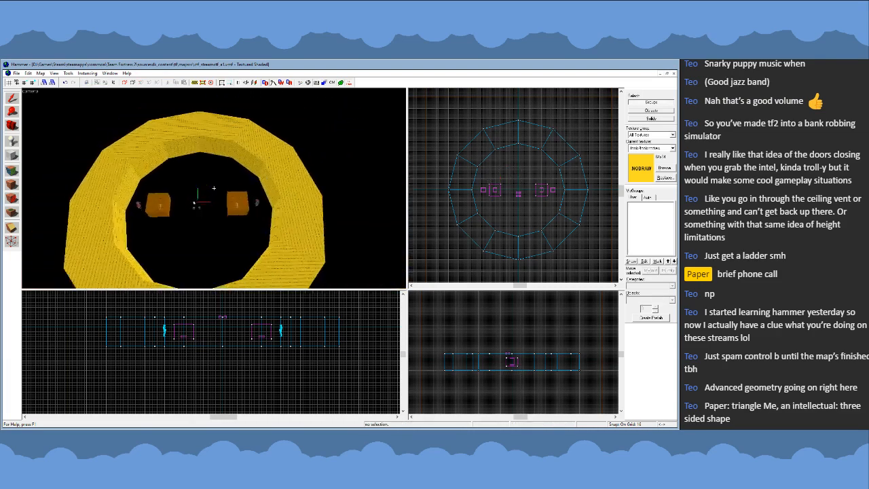
pyautogui.press('z')
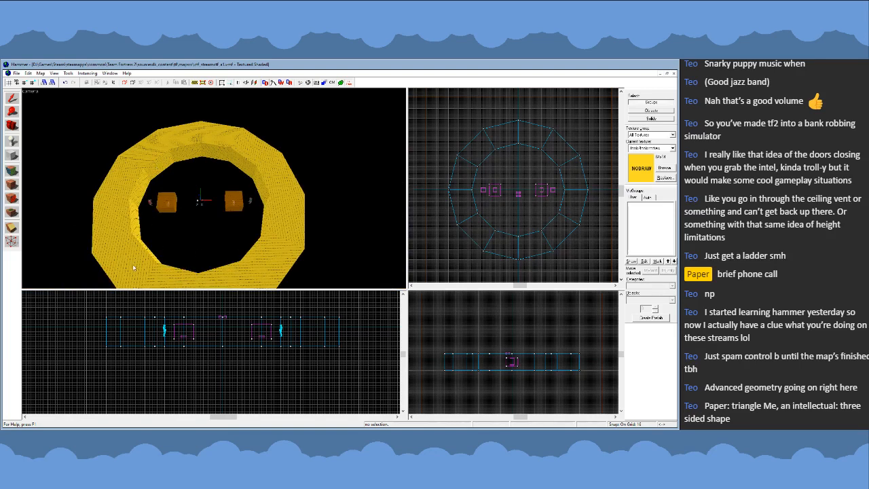
pyautogui.press('z')
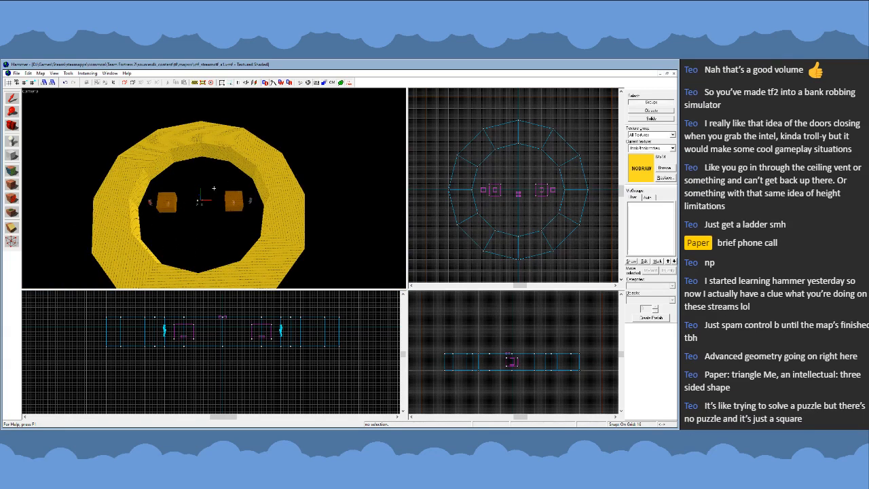
pyautogui.press('a')
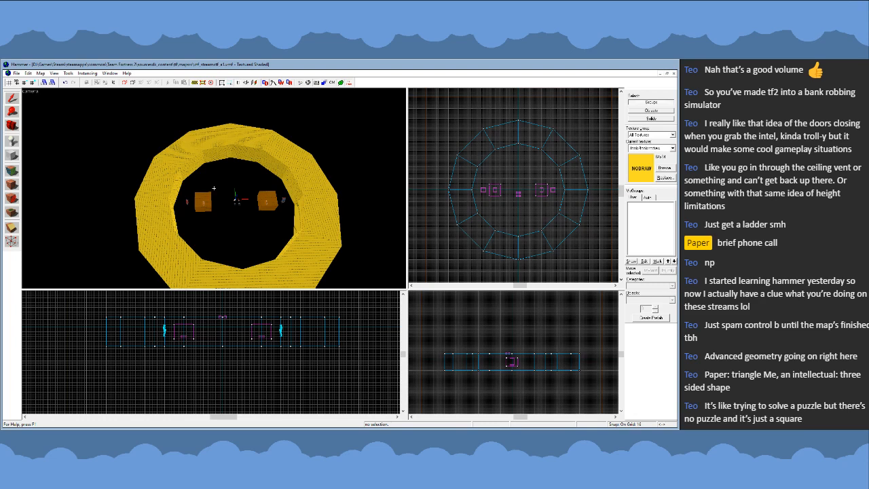
pyautogui.press('w')
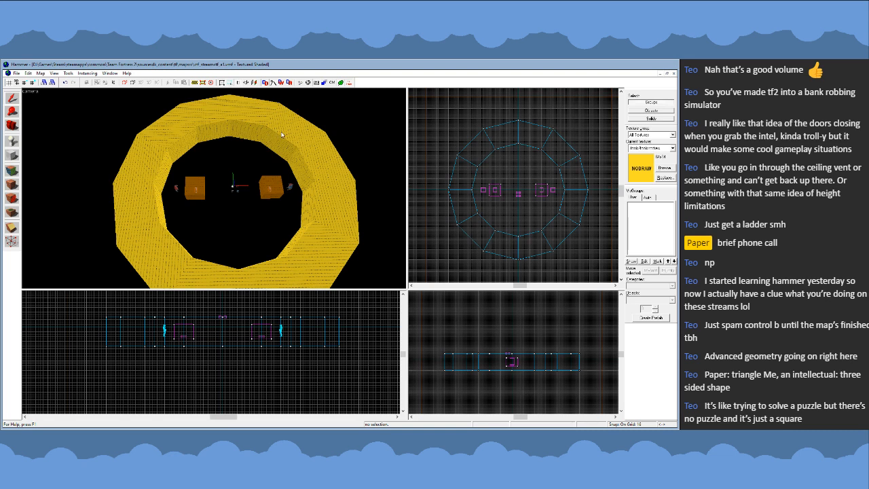
# - Select the northwest wall blocks one after another to check which pieces make up that quarter
pyautogui.click(157, 153)
pyautogui.click(182, 139)
pyautogui.click(208, 130)
pyautogui.click(164, 157)
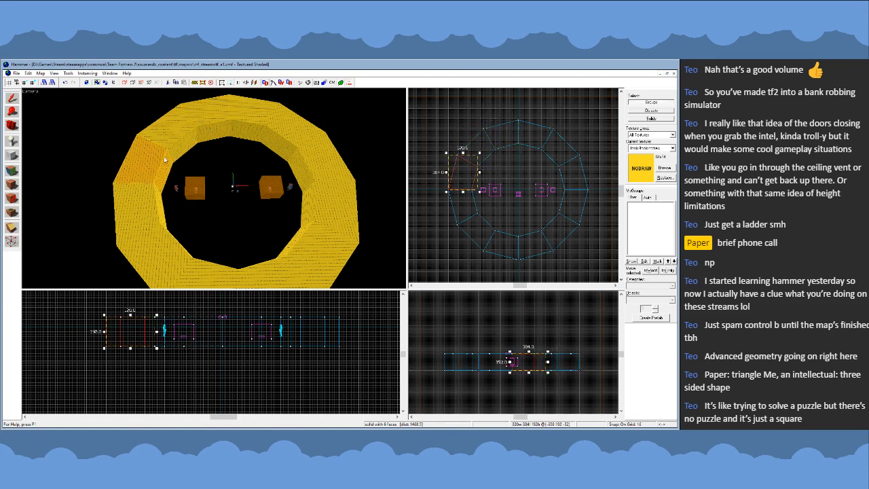
pyautogui.click(203, 137)
pyautogui.click(183, 146)
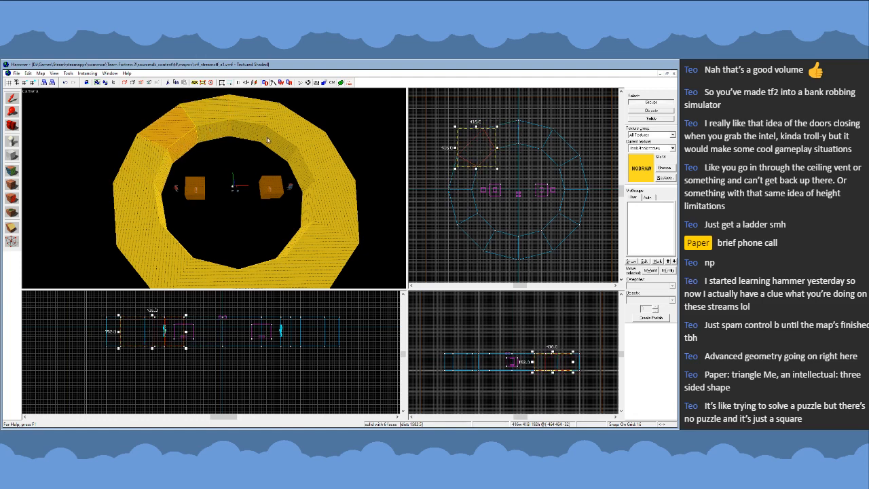
pyautogui.press('s')
pyautogui.press('z')
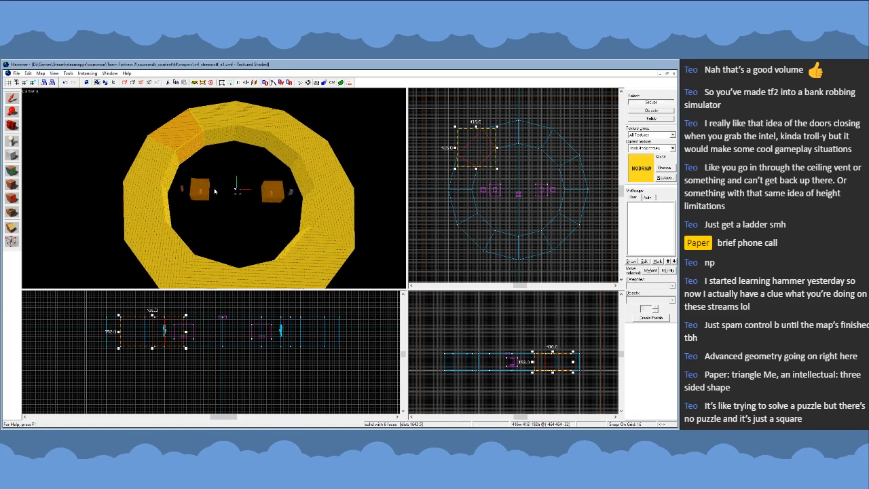
# - Delete every wall block of the ring except the three in the northwest quarter
pyautogui.click(147, 201)
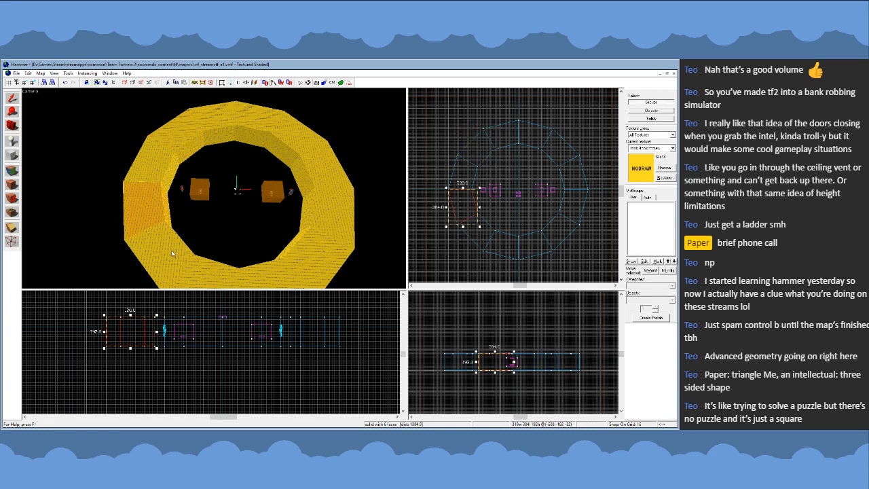
pyautogui.press('Delete')
pyautogui.click(172, 254)
pyautogui.press('Delete')
pyautogui.click(209, 272)
pyautogui.press('Delete')
pyautogui.click(262, 274)
pyautogui.press('Delete')
pyautogui.click(297, 262)
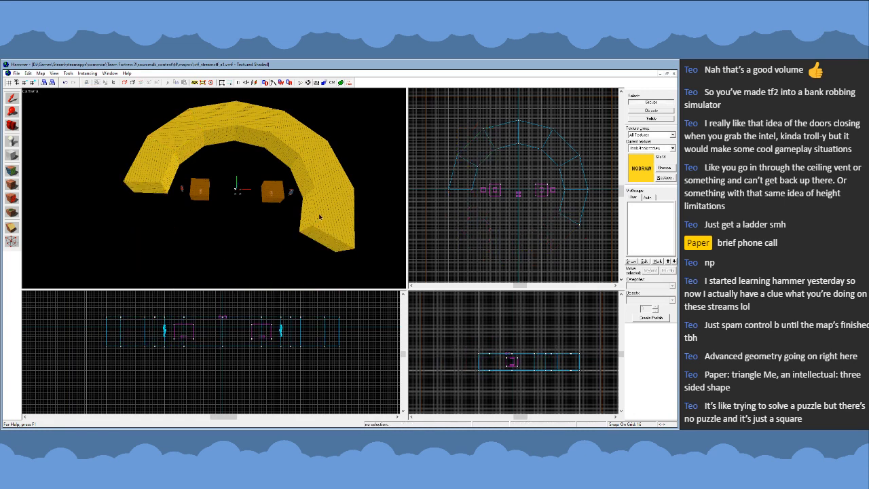
pyautogui.click(301, 153)
pyautogui.press('Delete')
pyautogui.click(261, 129)
pyautogui.press('Delete')
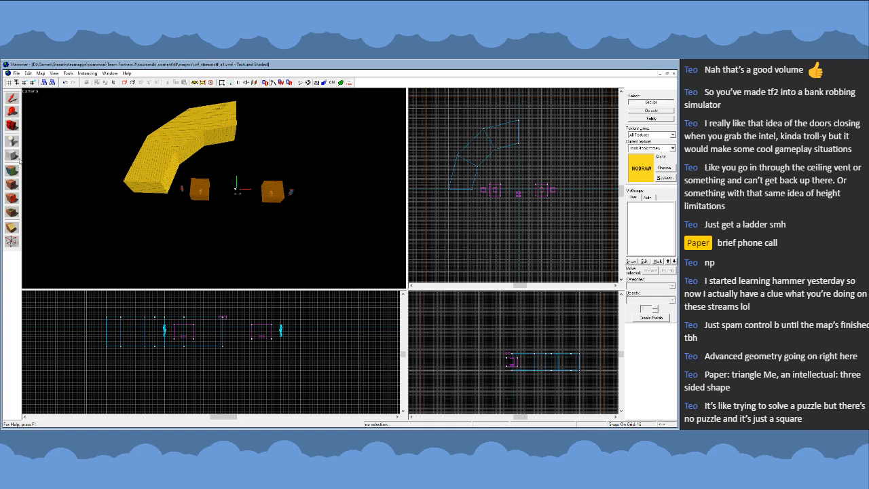
# - Set the new object shape to cylinder and draw a 1472 by 1152 outline from the ring's northwest corner
pyautogui.click(12, 156)
pyautogui.click(672, 300)
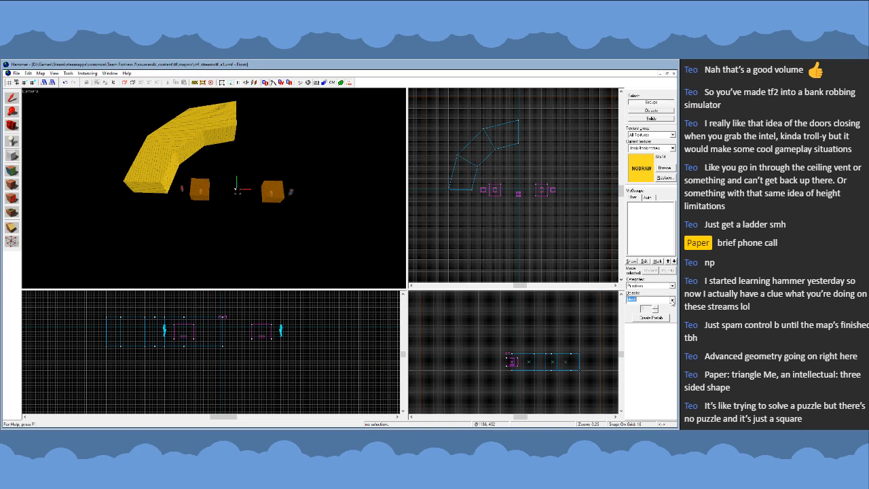
pyautogui.press('Down')
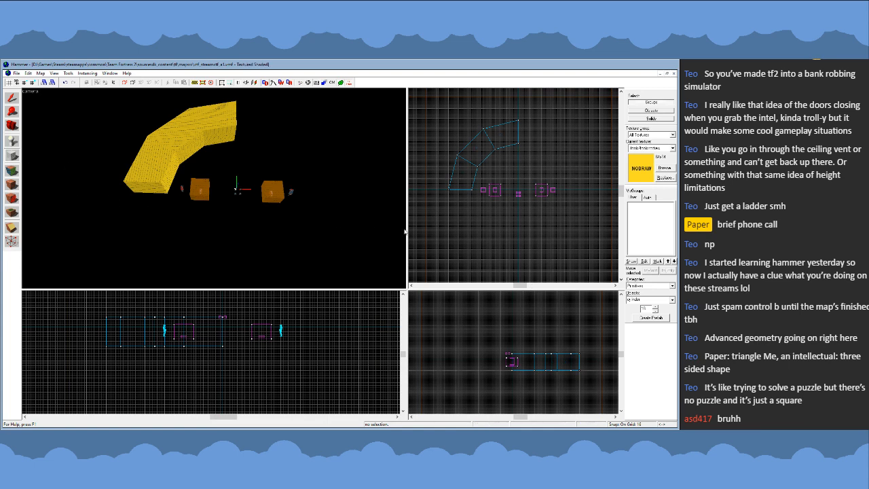
pyautogui.scroll(1, 477, 130)
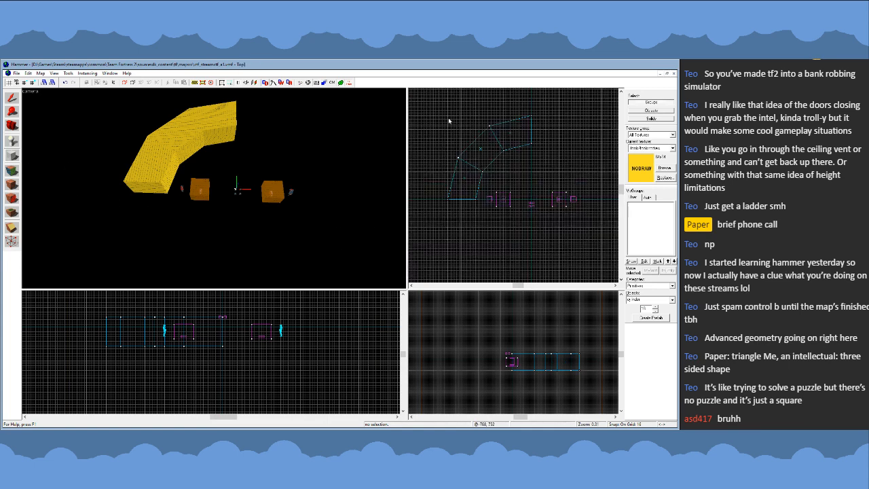
pyautogui.moveTo(449, 118); pyautogui.dragTo(610, 246)
pyautogui.scroll(-2, 605, 244)
pyautogui.scroll(2, 544, 221)
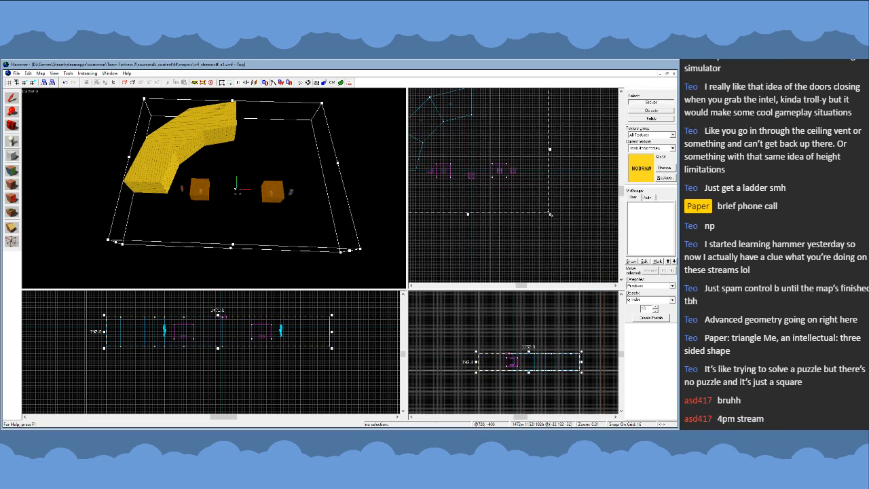
# - Enlarge the outline to 1536 by 1536, centred on the origin, and create the nodraw cylinder
pyautogui.moveTo(551, 215); pyautogui.dragTo(559, 214)
pyautogui.scroll(-1, 484, 220)
pyautogui.moveTo(474, 216); pyautogui.dragTo(475, 230)
pyautogui.scroll(-2, 481, 229)
pyautogui.scroll(2, 555, 215)
pyautogui.moveTo(559, 213); pyautogui.dragTo(563, 234)
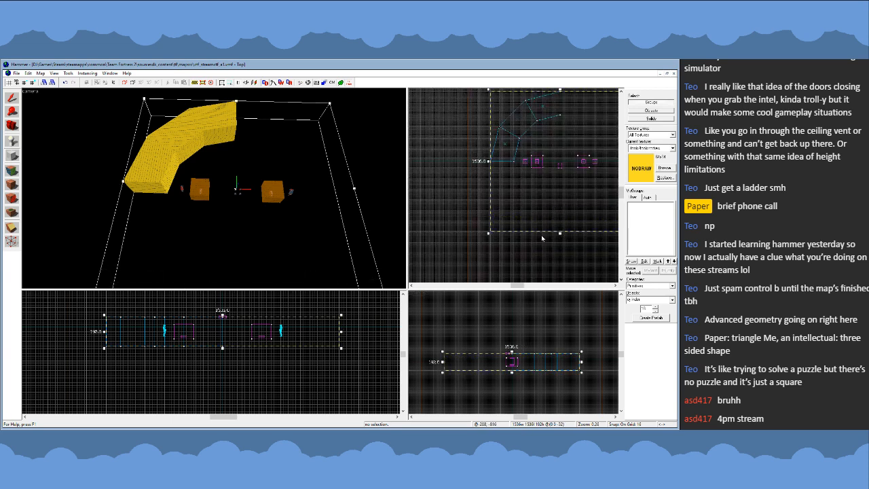
pyautogui.scroll(-2, 466, 248)
pyautogui.scroll(2, 521, 180)
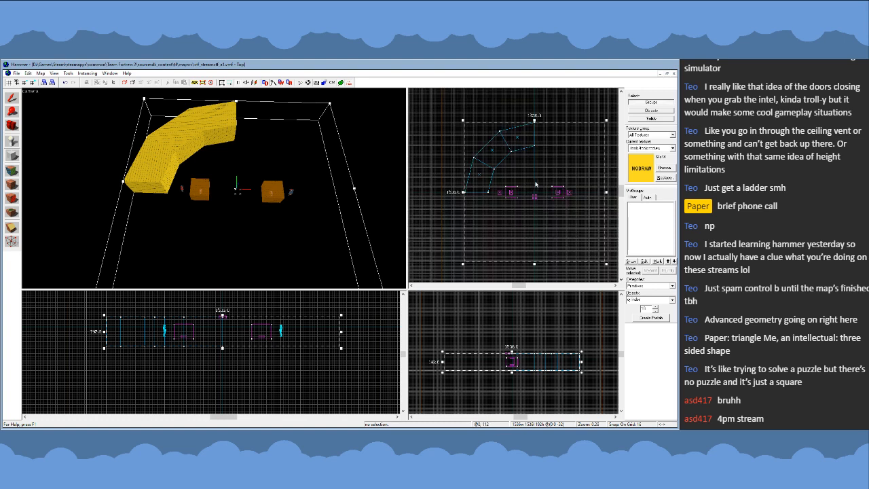
pyautogui.press('Return')
# - Reshape the cylinder into a 32-unit-thick floor slab directly beneath the walls
pyautogui.click(11, 99)
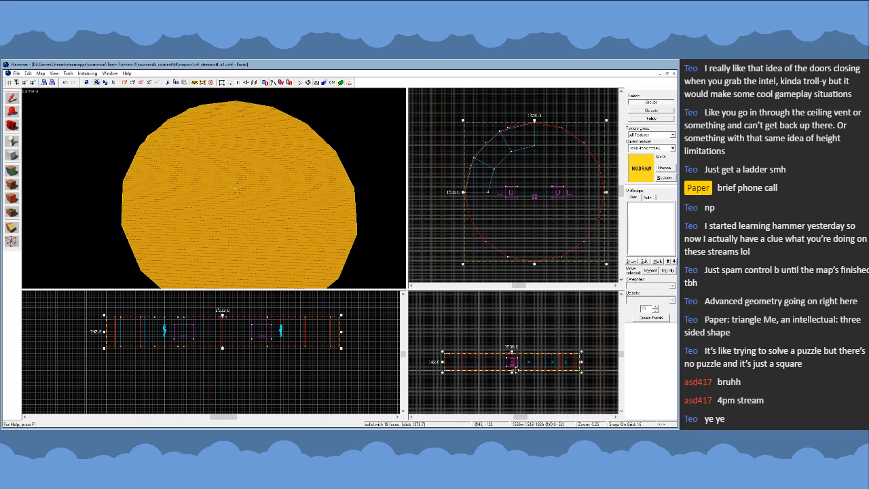
pyautogui.scroll(4, 517, 372)
pyautogui.moveTo(509, 371); pyautogui.dragTo(510, 376)
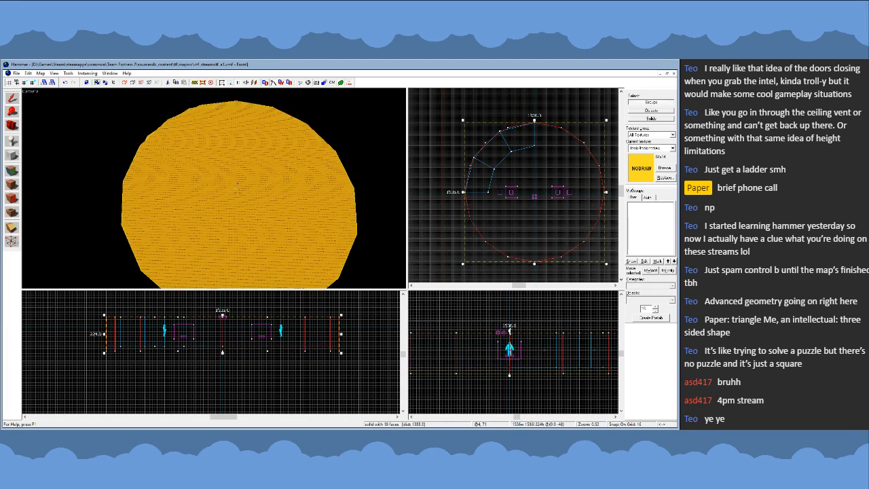
pyautogui.moveTo(510, 331); pyautogui.dragTo(510, 366)
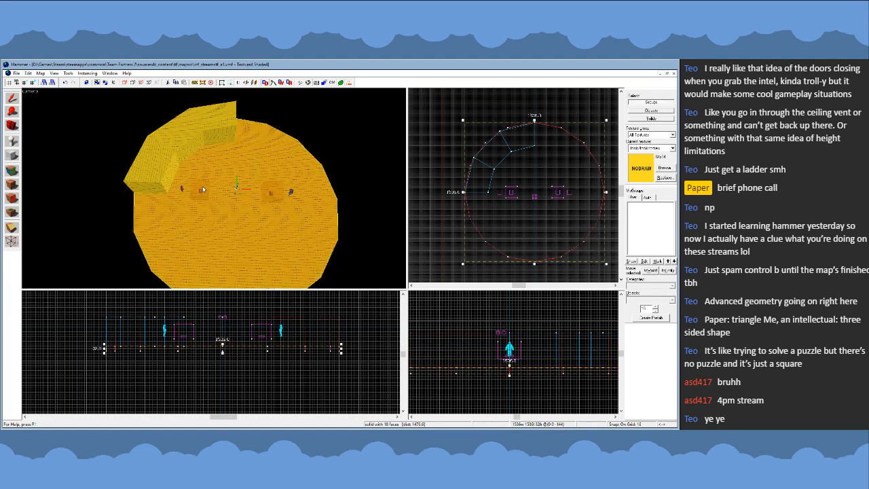
# - Select the floor cylinder again and duplicate it in place
pyautogui.scroll(4, 214, 188)
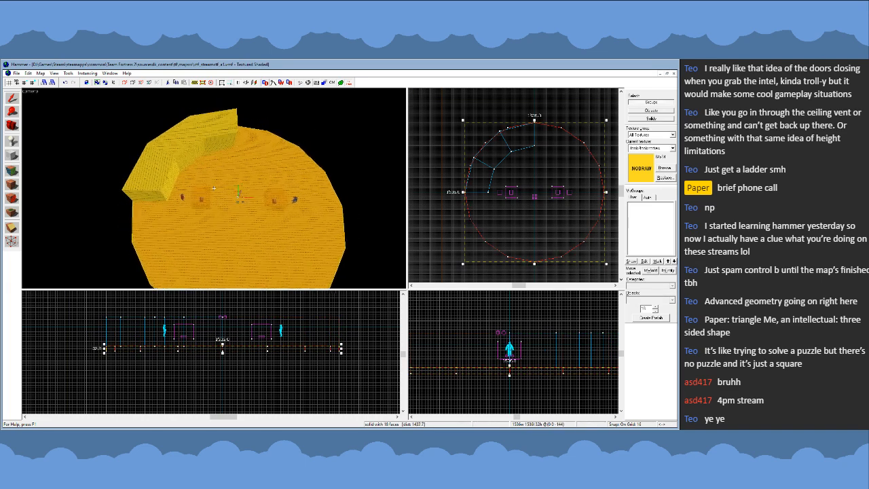
pyautogui.click(200, 151)
pyautogui.press('w')
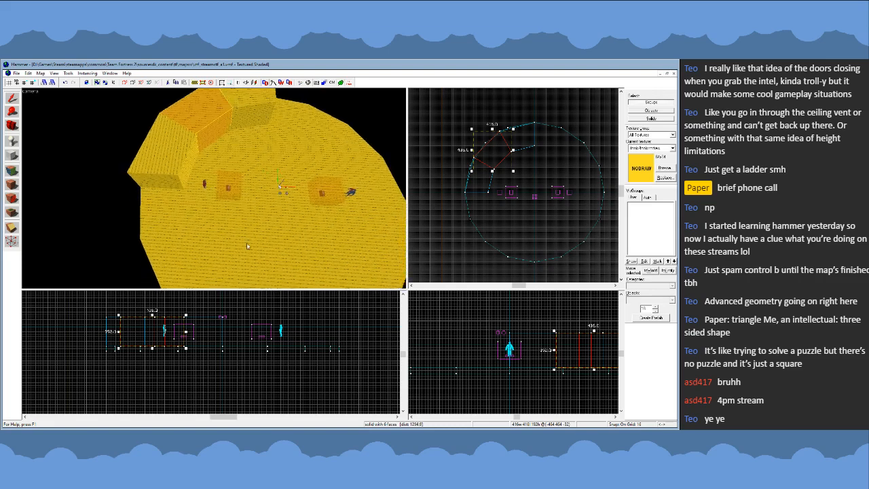
pyautogui.click(214, 188)
pyautogui.press('z')
pyautogui.scroll(2, 533, 123)
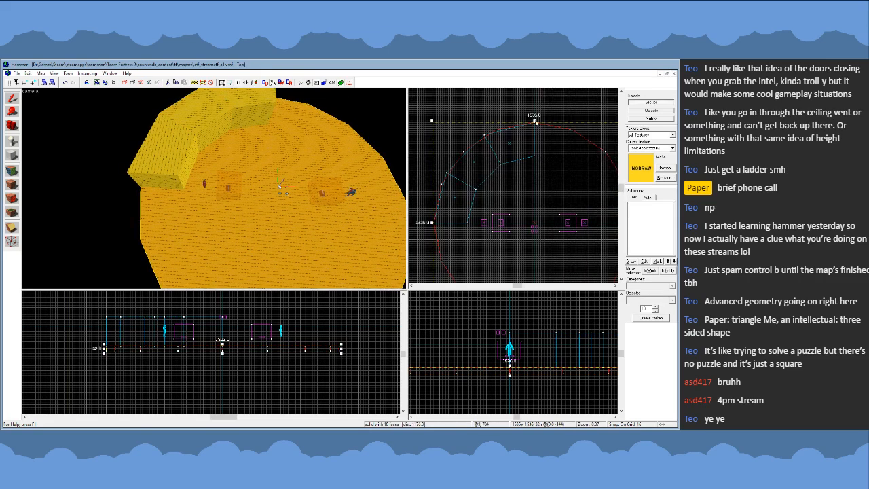
pyautogui.scroll(-2, 535, 121)
pyautogui.click(535, 149)
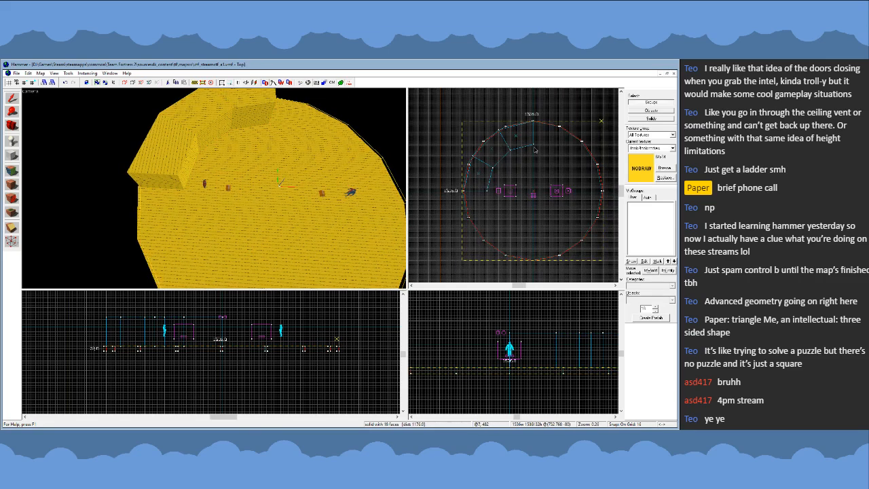
pyautogui.click(604, 121)
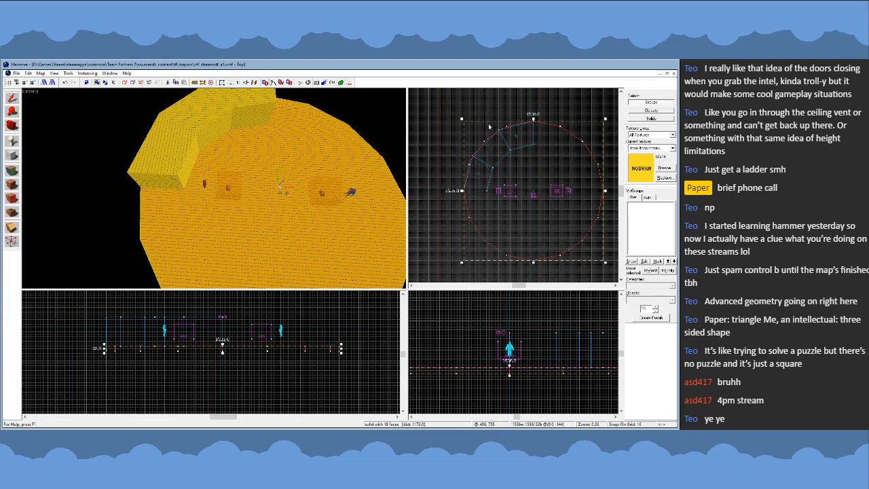
# - Shrink the duplicate floor cylinder to 1024 by 1024, centred on the origin
pyautogui.scroll(3, 534, 130)
pyautogui.moveTo(537, 117); pyautogui.dragTo(537, 169)
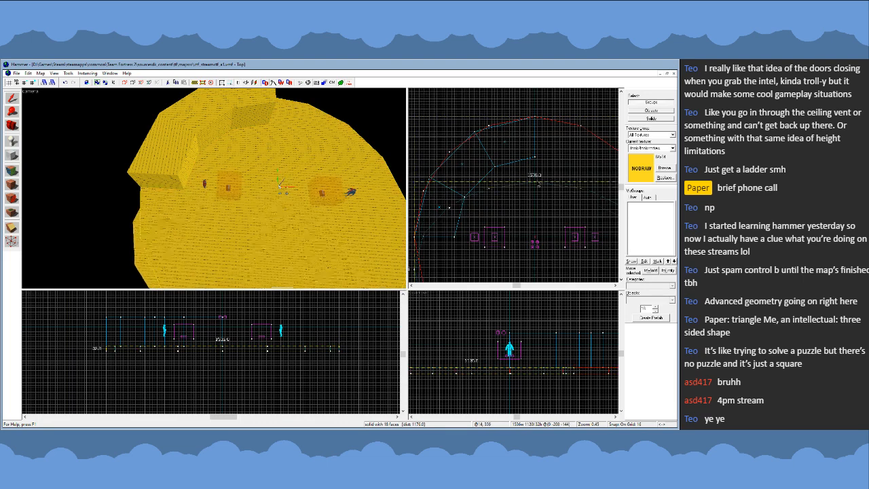
pyautogui.scroll(-2, 538, 168)
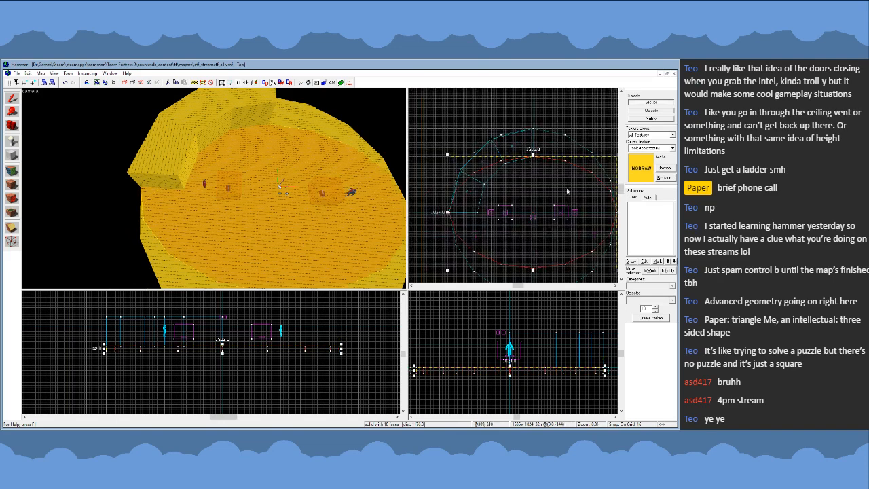
pyautogui.moveTo(589, 213); pyautogui.dragTo(543, 218)
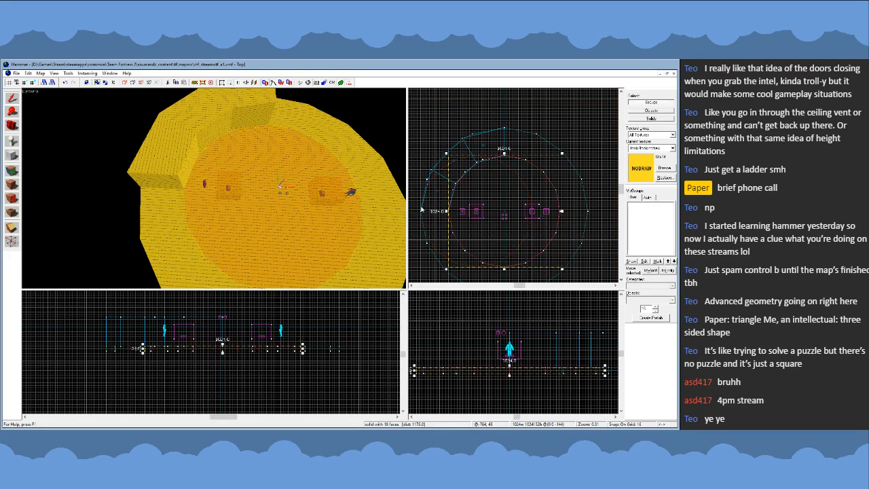
# - Select both floor cylinders and snap all of their outline vertices to the grid
pyautogui.keyDown('ctrl'); pyautogui.click(175, 241); pyautogui.keyUp('ctrl')
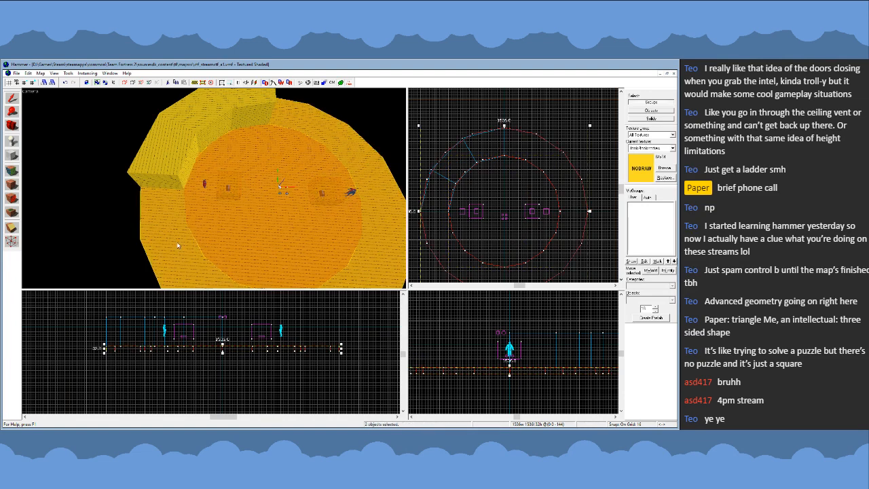
pyautogui.hotkey('shift', 'v')
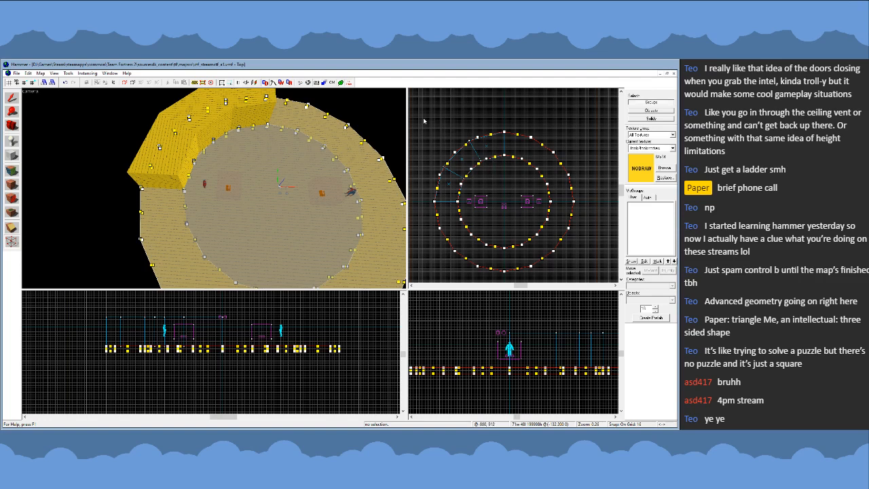
pyautogui.scroll(-2, 522, 199)
pyautogui.moveTo(446, 144); pyautogui.dragTo(574, 264)
pyautogui.press('Return')
pyautogui.scroll(4, 511, 226)
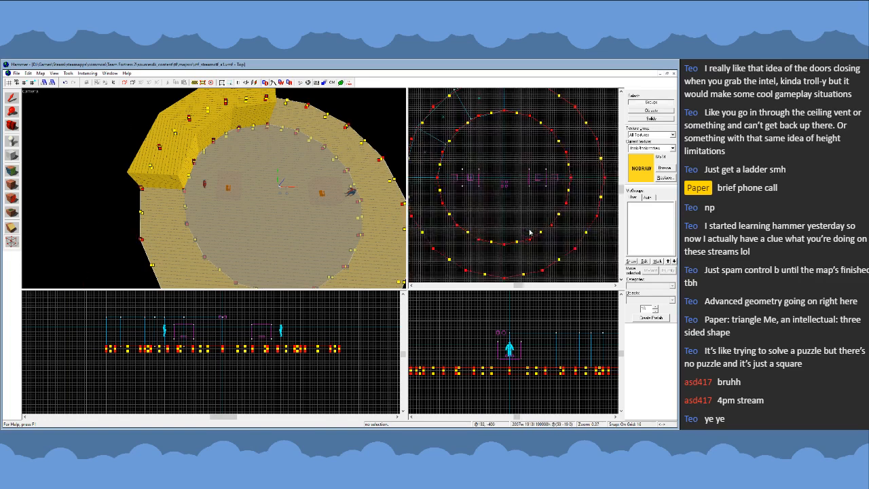
pyautogui.hotkey('ctrl', 'b')
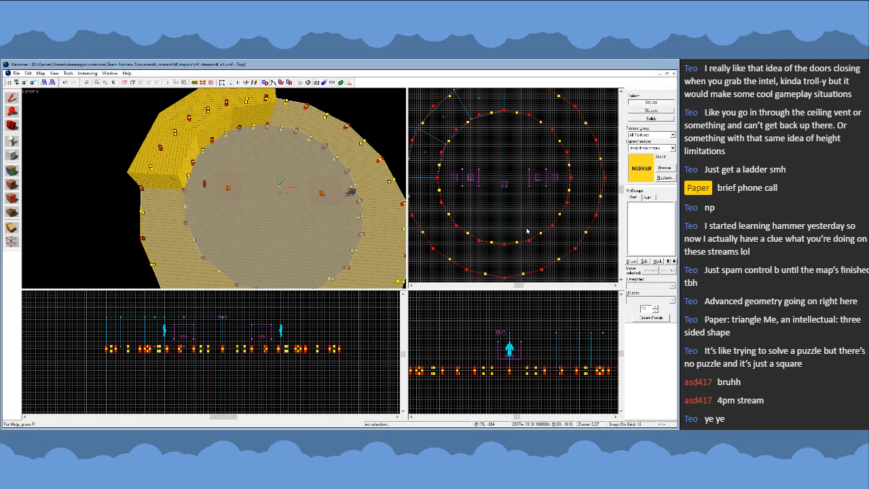
pyautogui.scroll(3, 537, 236)
pyautogui.scroll(-4, 561, 236)
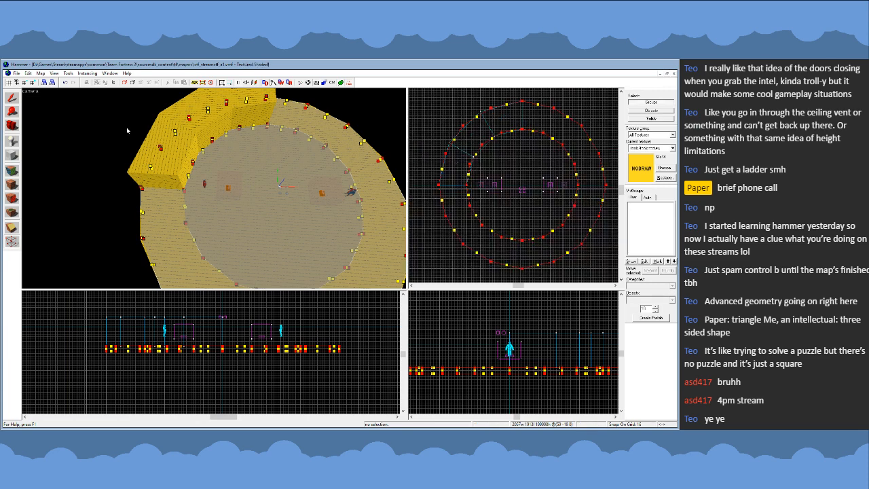
# - Delete the northernmost of the three remaining nodraw wall segments
pyautogui.click(12, 99)
pyautogui.press('z')
pyautogui.press('z')
pyautogui.click(211, 177)
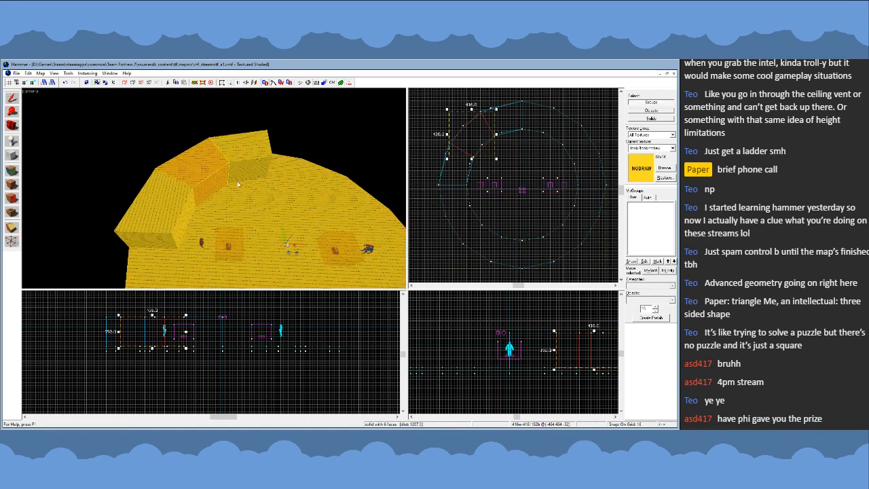
pyautogui.click(263, 169)
pyautogui.press('Delete')
# - Try to shorten the northern end of the north-west wall segment to the nearest outline vertices of the floor cylinders
pyautogui.click(210, 172)
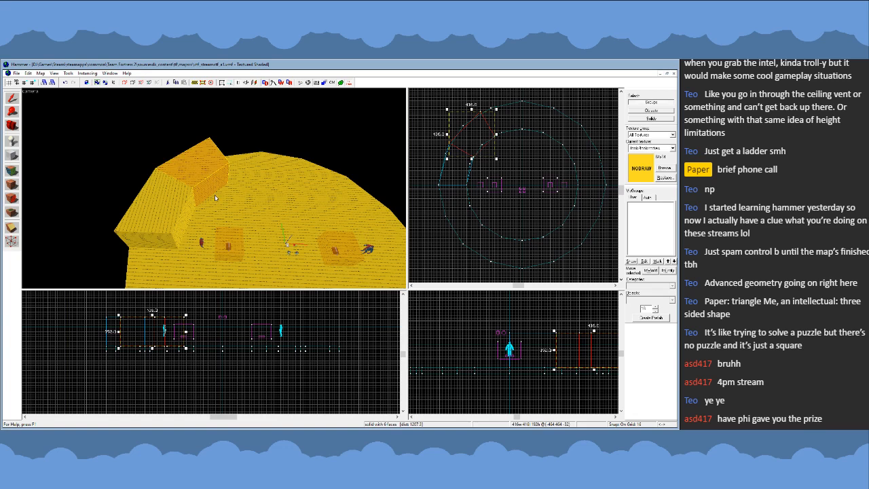
pyautogui.press('z')
pyautogui.press('w')
pyautogui.press('z')
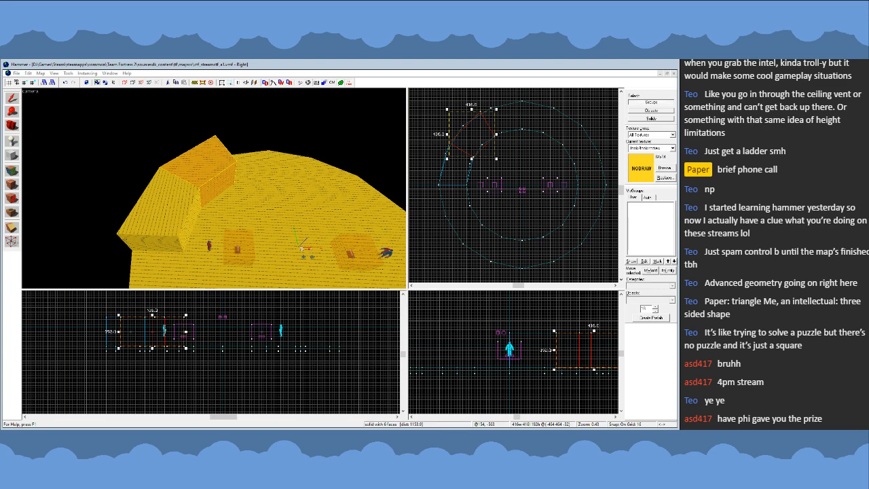
pyautogui.scroll(2, 502, 128)
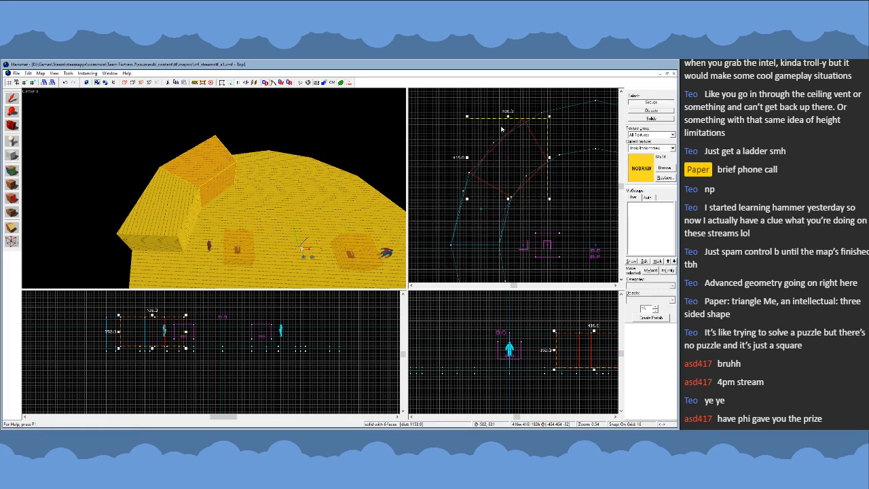
pyautogui.hotkey('shift', 'v')
pyautogui.scroll(4, 509, 126)
pyautogui.click(516, 123)
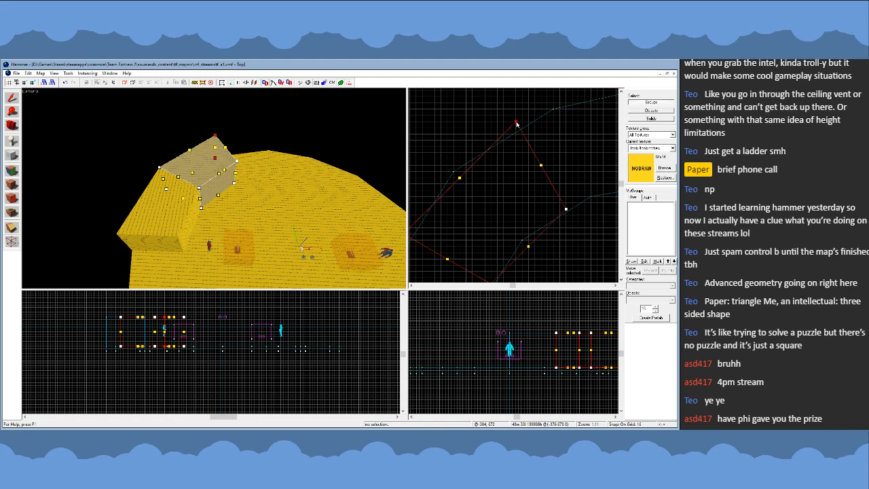
pyautogui.moveTo(516, 123)
pyautogui.mouseDown()
pyautogui.moveTo(468, 167)
pyautogui.moveTo(566, 207)
pyautogui.mouseUp()
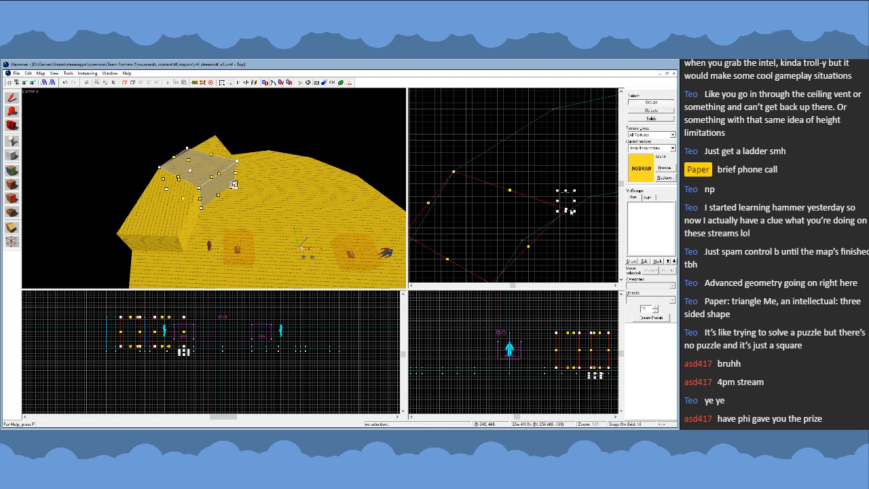
pyautogui.scroll(-4, 512, 146)
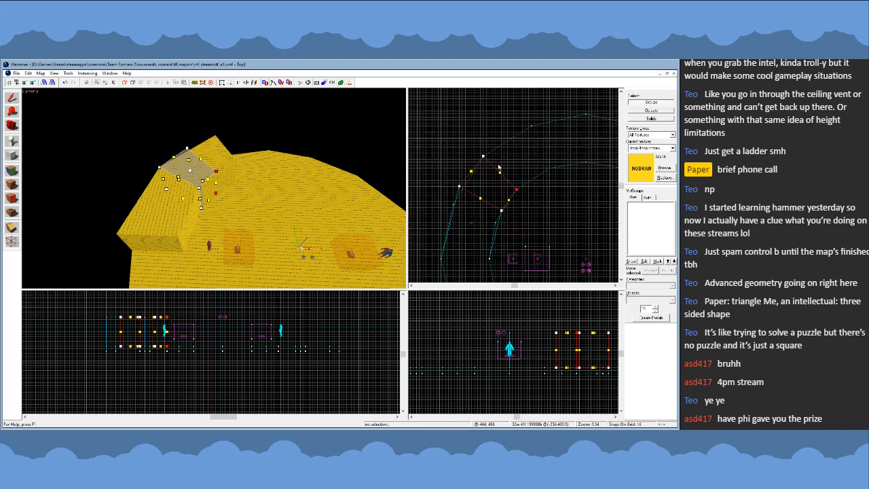
# - Try to fit the segment's southern end to the cylinders' outline vertices, and undo the reshaping of the segment
pyautogui.scroll(2, 458, 184)
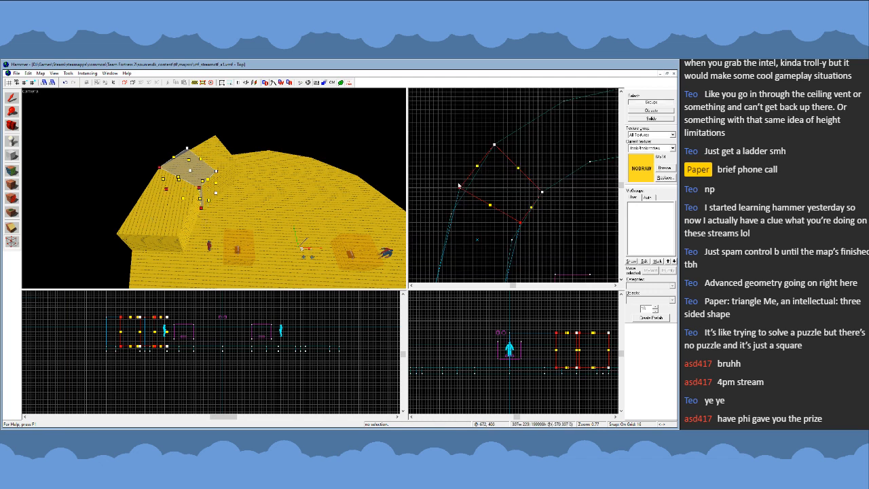
pyautogui.moveTo(459, 191)
pyautogui.mouseDown()
pyautogui.moveTo(451, 206)
pyautogui.moveTo(459, 217)
pyautogui.moveTo(451, 214)
pyautogui.mouseUp()
pyautogui.click(12, 99)
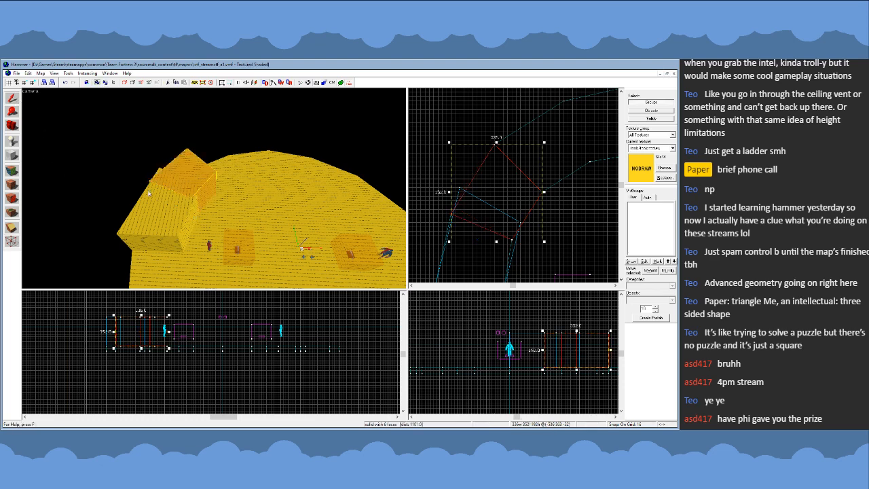
pyautogui.click(163, 209)
pyautogui.hotkey('ctrl', 'z')
pyautogui.hotkey('ctrl', 'z')
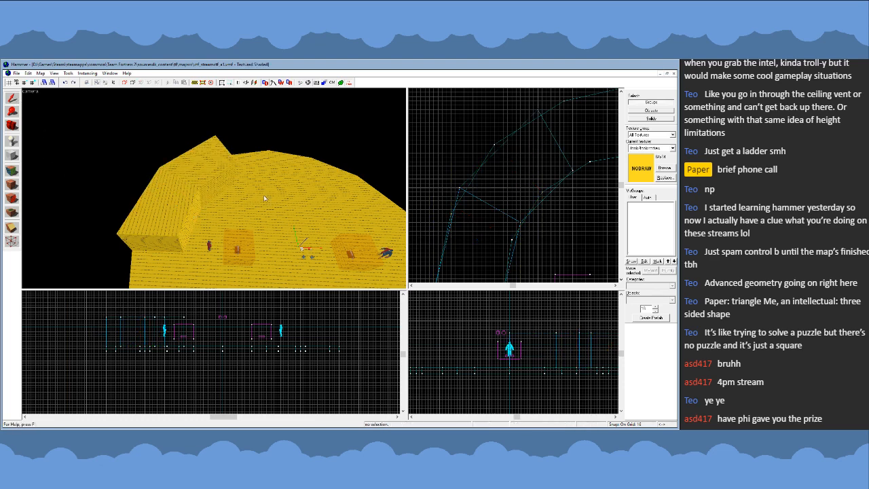
# - Move the northern-end vertices of the north-west wall segment onto the nearest inner and outer floor outline vertices
pyautogui.click(203, 177)
pyautogui.press('z')
pyautogui.press('w')
pyautogui.press('z')
pyautogui.click(203, 193)
pyautogui.scroll(-4, 473, 170)
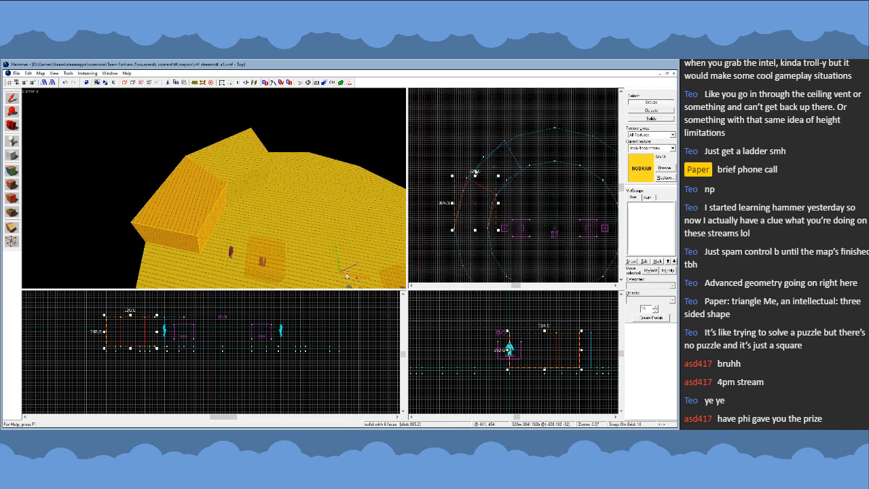
pyautogui.scroll(2, 473, 179)
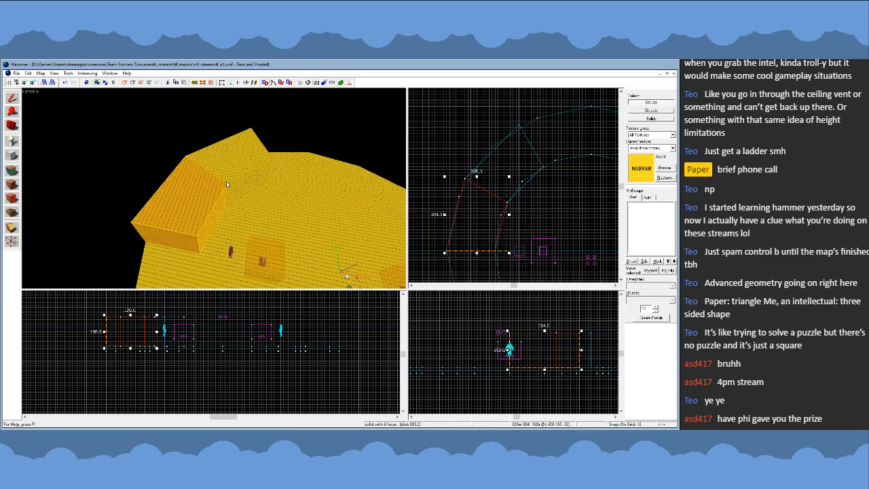
pyautogui.click(249, 166)
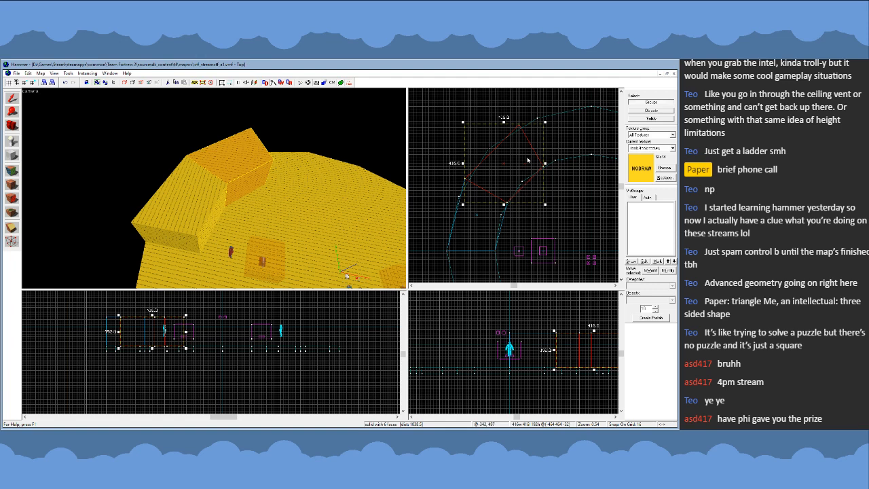
pyautogui.hotkey('shift', 'v')
pyautogui.scroll(3, 524, 134)
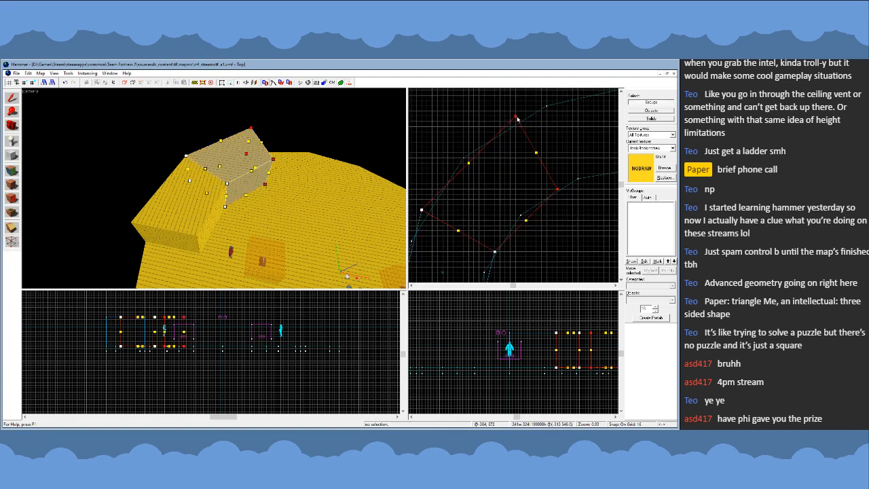
pyautogui.moveTo(518, 119); pyautogui.dragTo(464, 158)
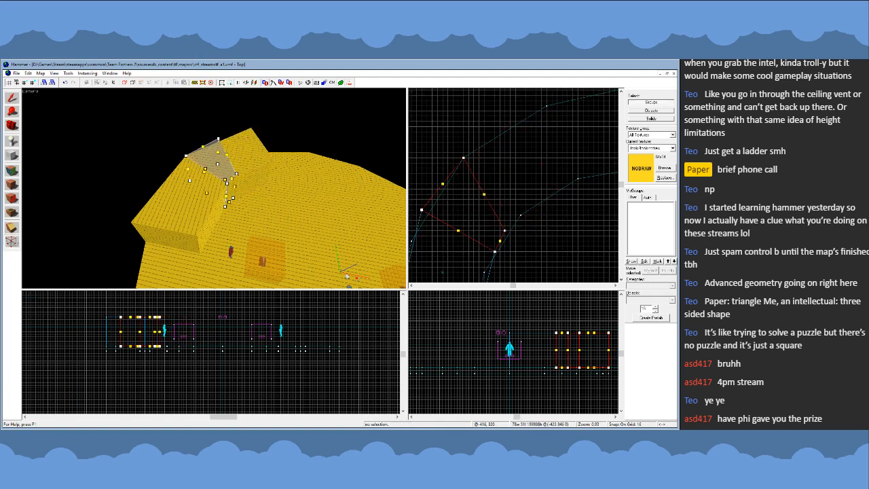
pyautogui.moveTo(504, 231); pyautogui.dragTo(519, 216)
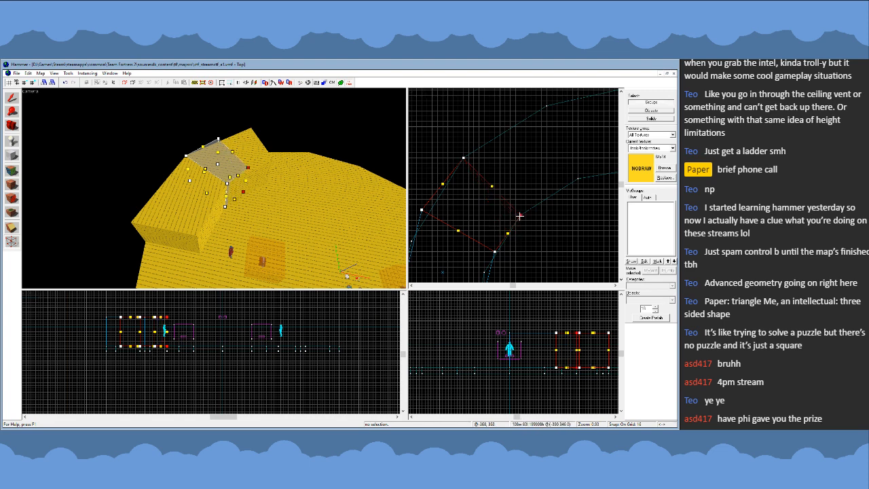
# - Move the same segment's southern-end vertices onto the adjacent inner and outer floor outline vertices
pyautogui.moveTo(520, 216); pyautogui.dragTo(583, 182, button='middle')
pyautogui.moveTo(456, 157); pyautogui.dragTo(558, 218)
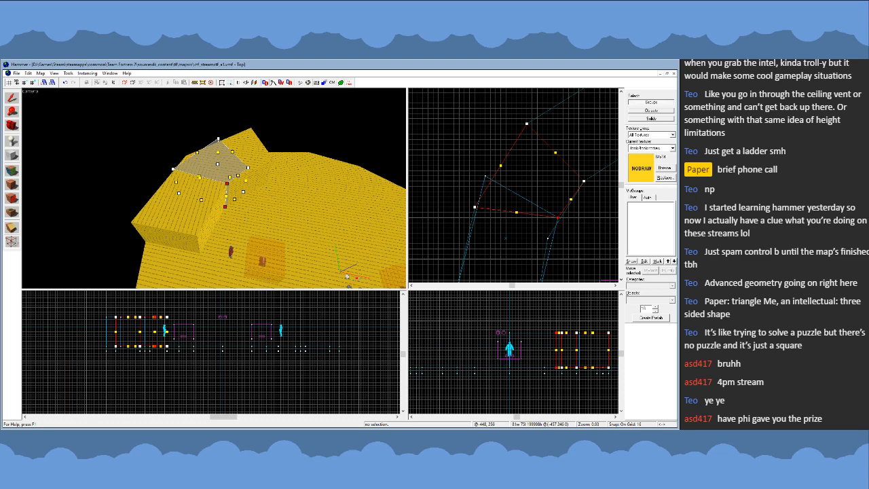
pyautogui.click(11, 98)
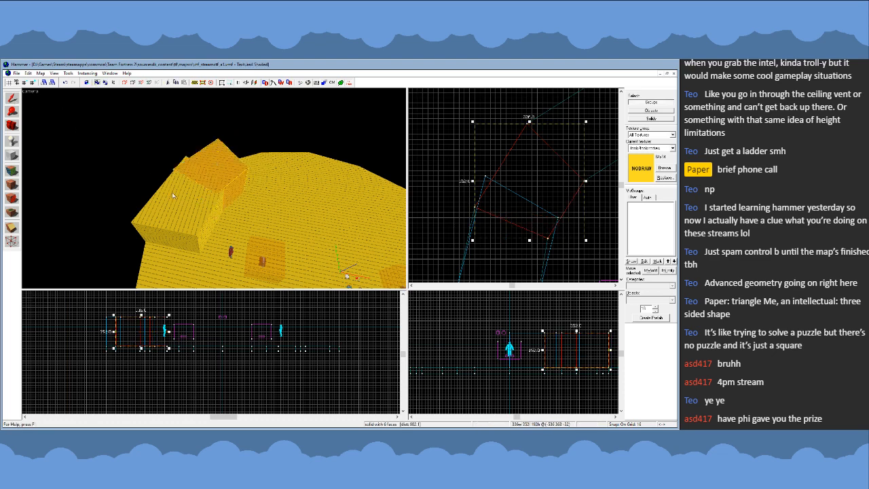
# - Shorten the western wall segment so its northern vertices meet the southern end of the neighbouring segment
pyautogui.click(208, 197)
pyautogui.scroll(-1, 527, 163)
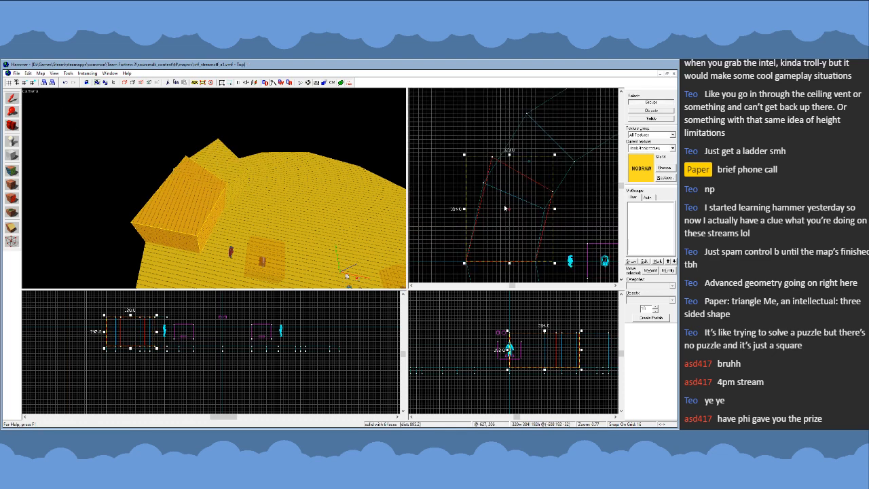
pyautogui.hotkey('shift', 'v')
pyautogui.moveTo(545, 204); pyautogui.dragTo(483, 183)
pyautogui.click(11, 98)
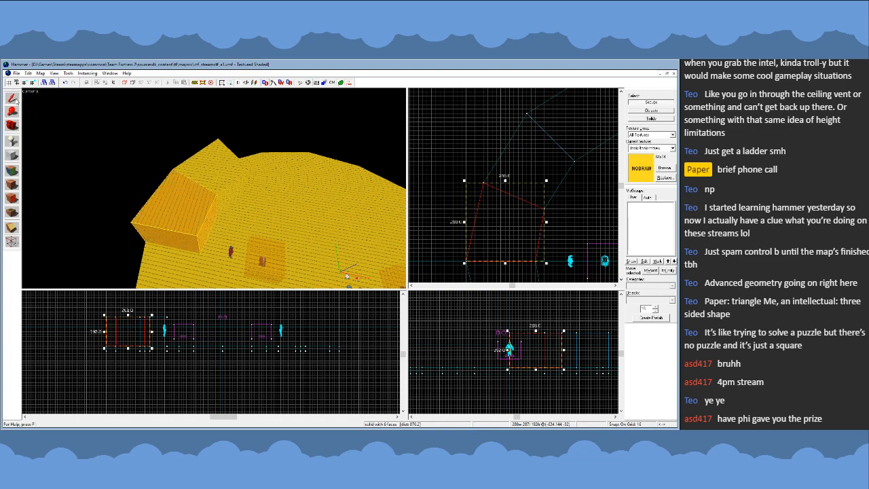
# - Delete the two floor cylinders that served as outline guides
pyautogui.press('z')
pyautogui.press('s')
pyautogui.press('z')
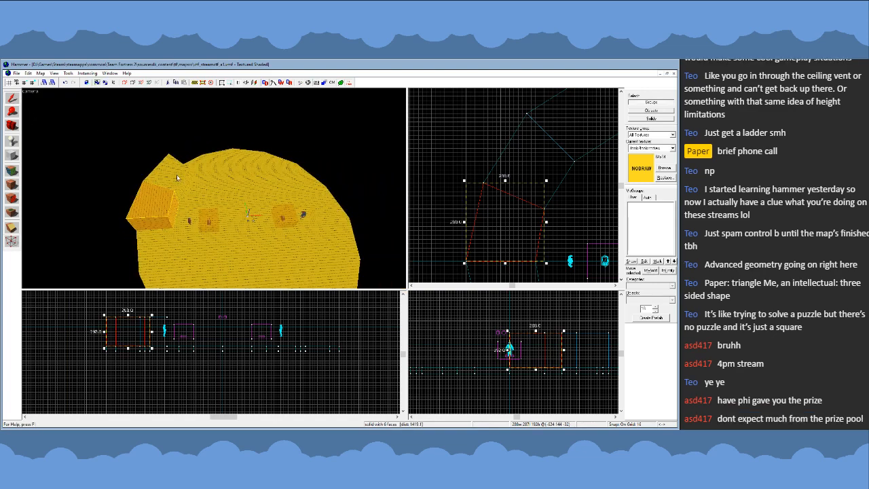
pyautogui.click(217, 195)
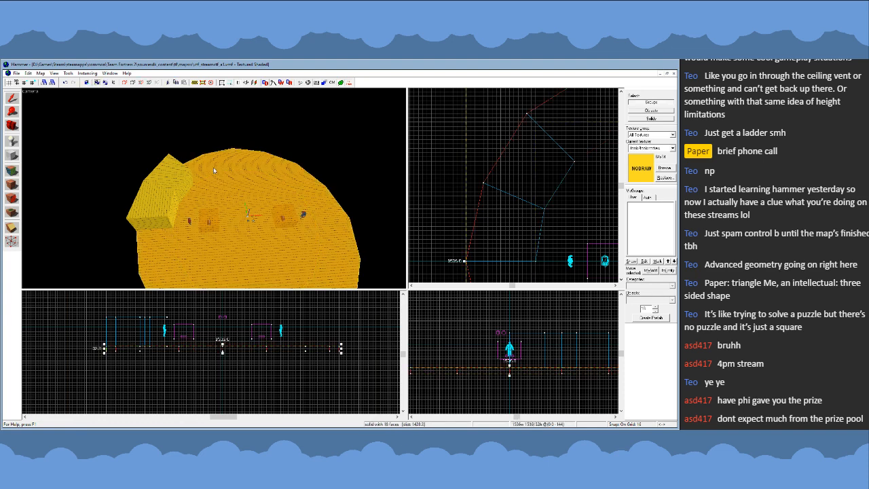
pyautogui.press('Delete')
# - Duplicate the two wall segments, mirrored and rotated 90 degrees, and join the copy to the northern end to form a quarter ring
pyautogui.click(543, 203)
pyautogui.scroll(-6, 543, 203)
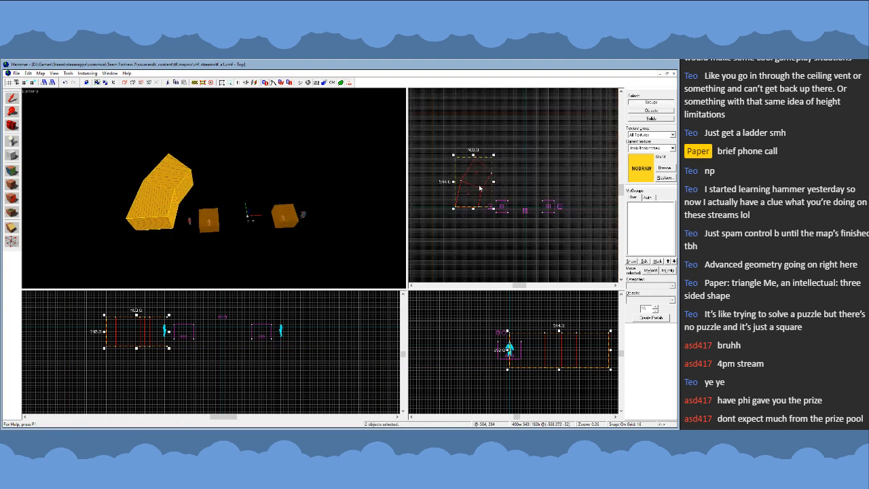
pyautogui.keyDown('shift'); pyautogui.moveTo(468, 191); pyautogui.dragTo(540, 155); pyautogui.keyUp('shift')
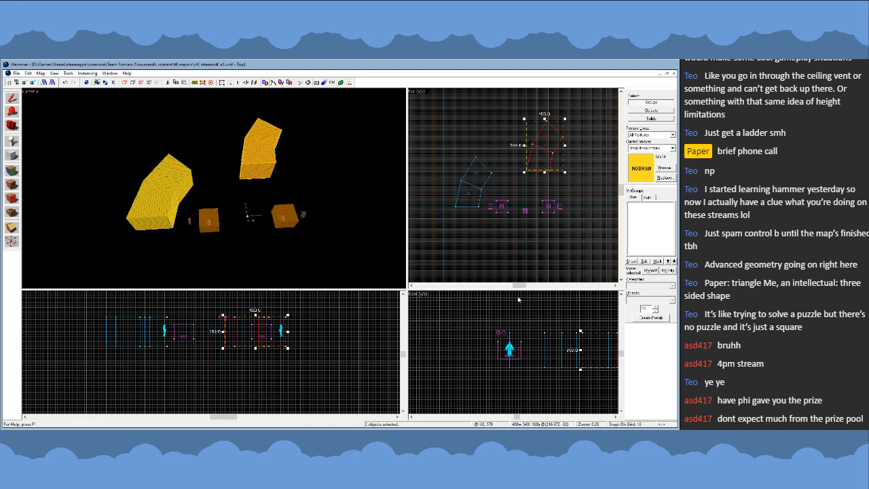
pyautogui.hotkey('ctrl', 'l')
pyautogui.moveTo(564, 172); pyautogui.dragTo(541, 142)
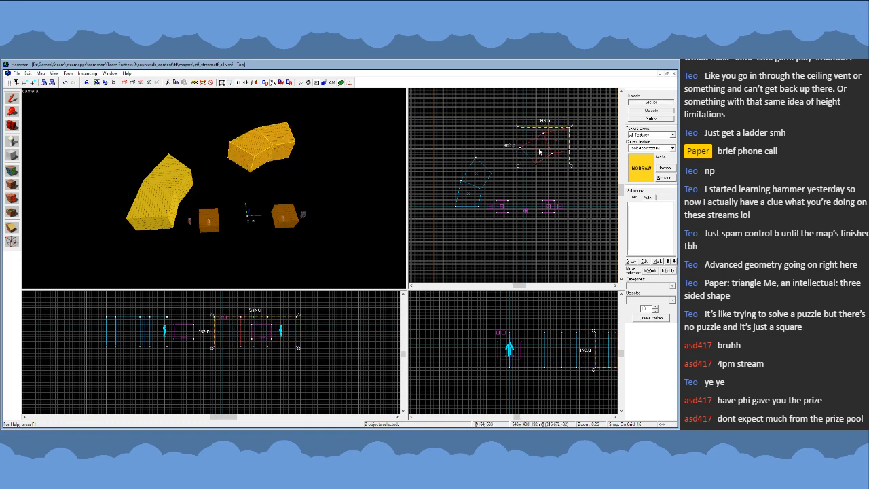
pyautogui.scroll(1, 540, 152)
pyautogui.moveTo(557, 155)
pyautogui.mouseDown()
pyautogui.moveTo(475, 188)
pyautogui.moveTo(533, 175)
pyautogui.mouseUp()
# - Duplicate the four-segment quarter ring, flip the copy horizontally, and join it at the top to form a half ring
pyautogui.click(233, 151)
pyautogui.keyDown('ctrl'); pyautogui.click(199, 163); pyautogui.keyUp('ctrl')
pyautogui.keyDown('ctrl'); pyautogui.click(170, 179); pyautogui.keyUp('ctrl')
pyautogui.keyDown('ctrl'); pyautogui.click(153, 204); pyautogui.keyUp('ctrl')
pyautogui.scroll(-2, 449, 155)
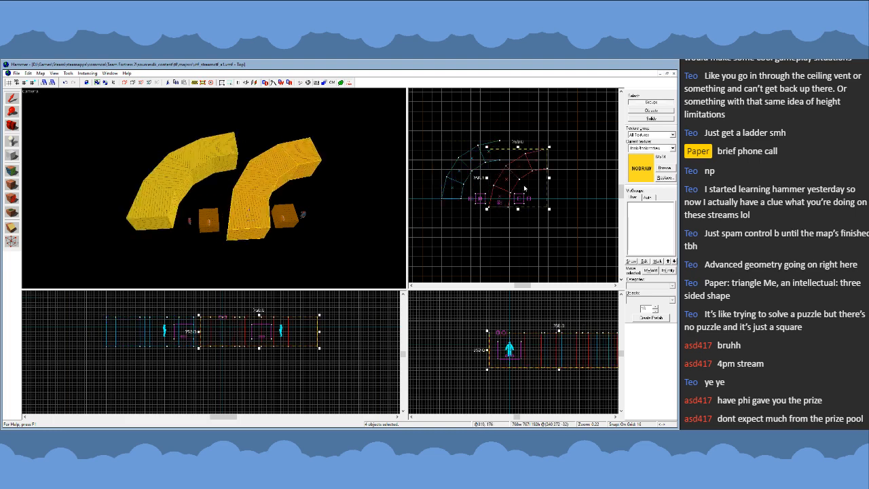
pyautogui.hotkey('ctrl', 'l')
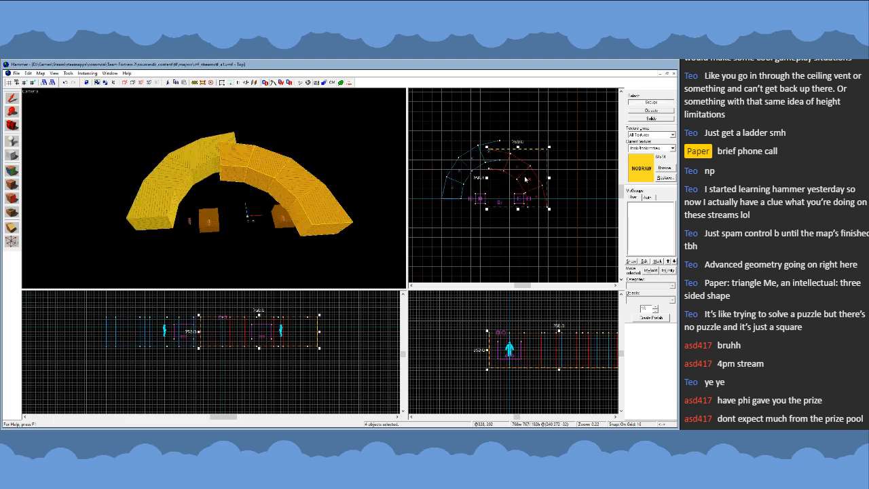
pyautogui.scroll(3, 489, 184)
pyautogui.moveTo(482, 192); pyautogui.dragTo(515, 167)
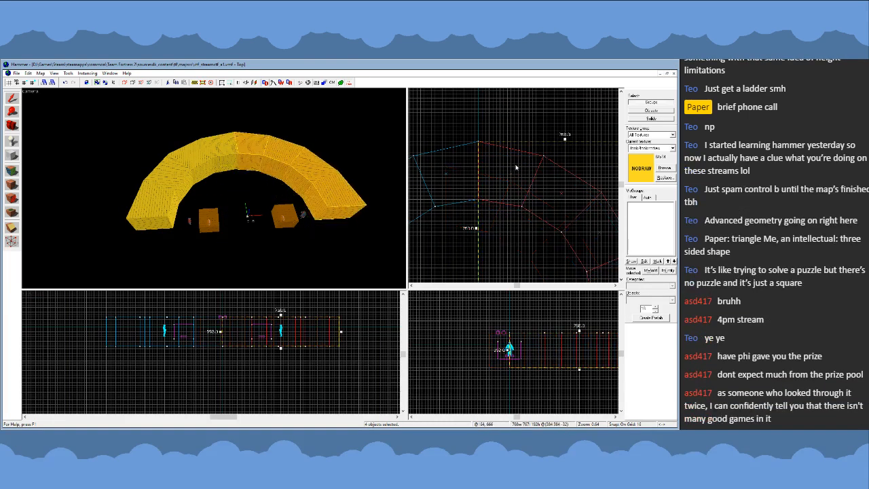
# - Duplicate the eight-segment half ring of nodraw wall to the south of the original
pyautogui.click(515, 167)
pyautogui.scroll(-5, 499, 122)
pyautogui.keyDown('ctrl'); pyautogui.click(223, 155); pyautogui.keyUp('ctrl')
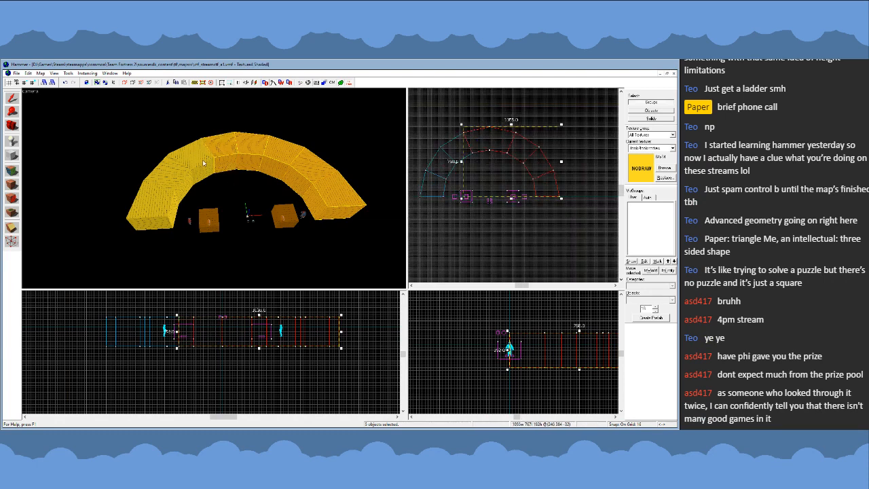
pyautogui.keyDown('ctrl'); pyautogui.click(197, 161); pyautogui.keyUp('ctrl')
pyautogui.keyDown('ctrl'); pyautogui.click(169, 178); pyautogui.keyUp('ctrl')
pyautogui.keyDown('ctrl'); pyautogui.click(154, 202); pyautogui.keyUp('ctrl')
pyautogui.scroll(-2, 521, 156)
pyautogui.keyDown('shift'); pyautogui.moveTo(496, 160); pyautogui.dragTo(499, 216); pyautogui.keyUp('shift')
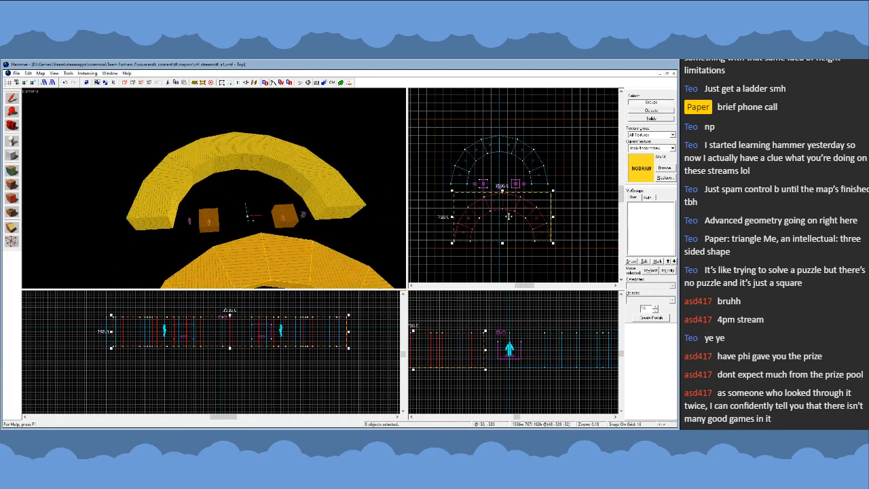
# - Flip the copied half ring vertically and join it to the original's southern ends to close the full ring
pyautogui.hotkey('ctrl', 'i')
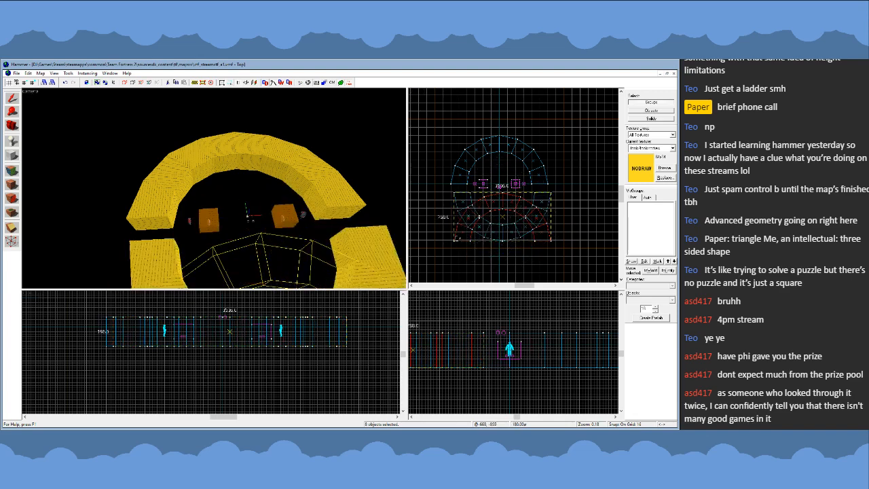
pyautogui.scroll(6, 486, 209)
pyautogui.moveTo(486, 208); pyautogui.dragTo(477, 181)
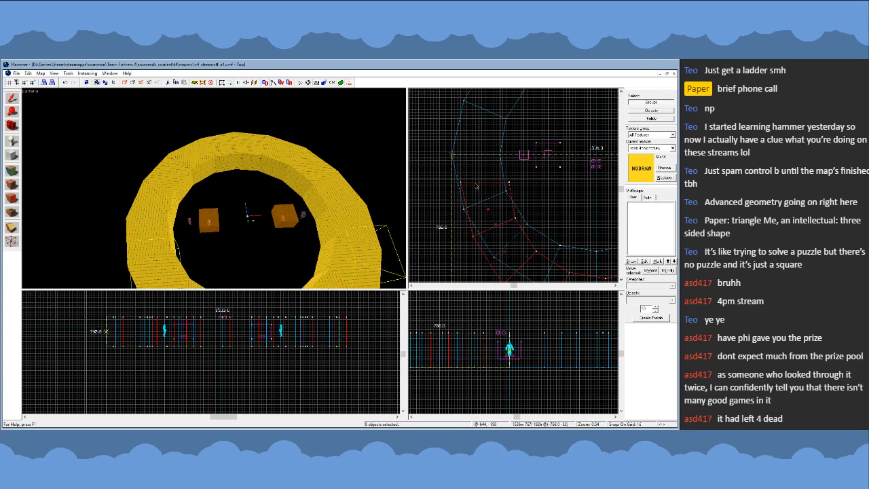
pyautogui.click(416, 185)
pyautogui.scroll(-3, 416, 185)
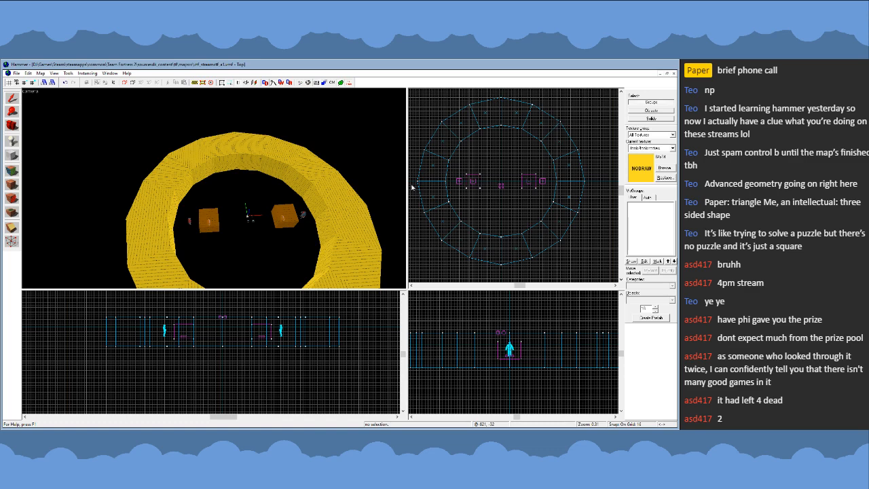
pyautogui.scroll(3, 440, 111)
pyautogui.scroll(-2, 437, 159)
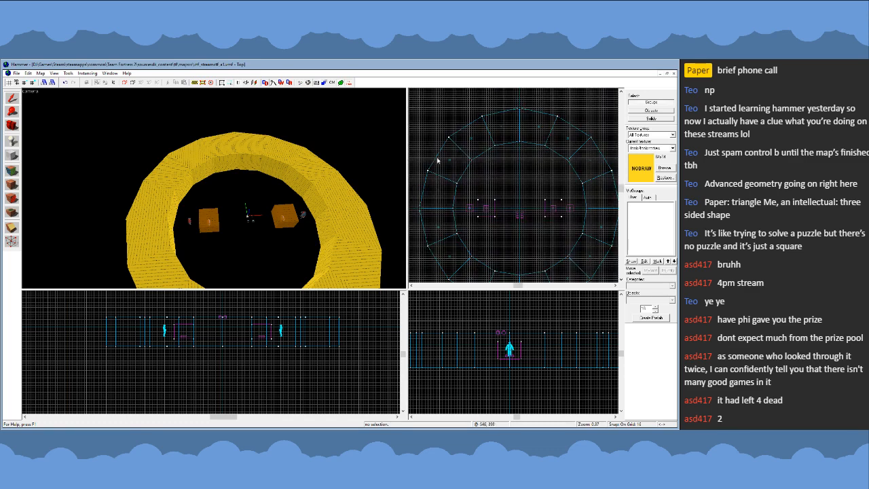
pyautogui.press('z')
pyautogui.press('w')
pyautogui.press('z')
pyautogui.click(157, 187)
pyautogui.click(178, 155)
pyautogui.click(209, 132)
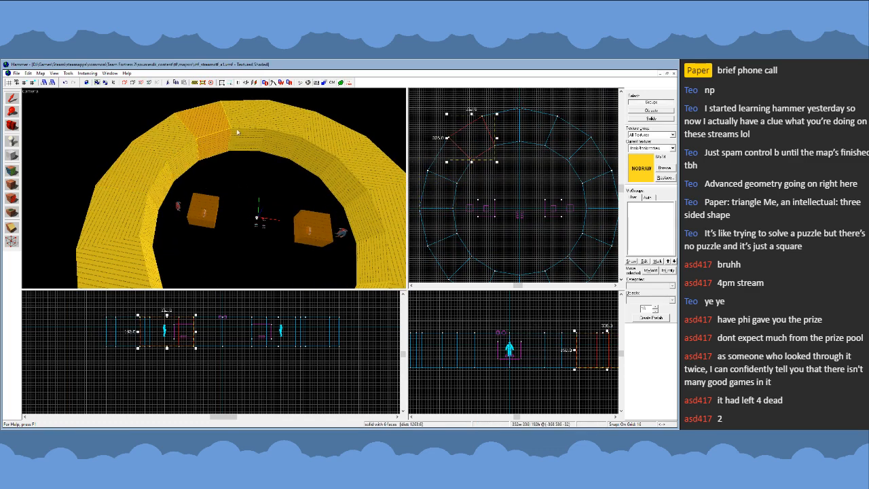
pyautogui.click(238, 127)
pyautogui.click(160, 177)
pyautogui.keyDown('ctrl'); pyautogui.click(168, 146); pyautogui.keyUp('ctrl')
pyautogui.keyDown('ctrl'); pyautogui.click(205, 131); pyautogui.keyUp('ctrl')
pyautogui.keyDown('ctrl'); pyautogui.click(245, 119); pyautogui.keyUp('ctrl')
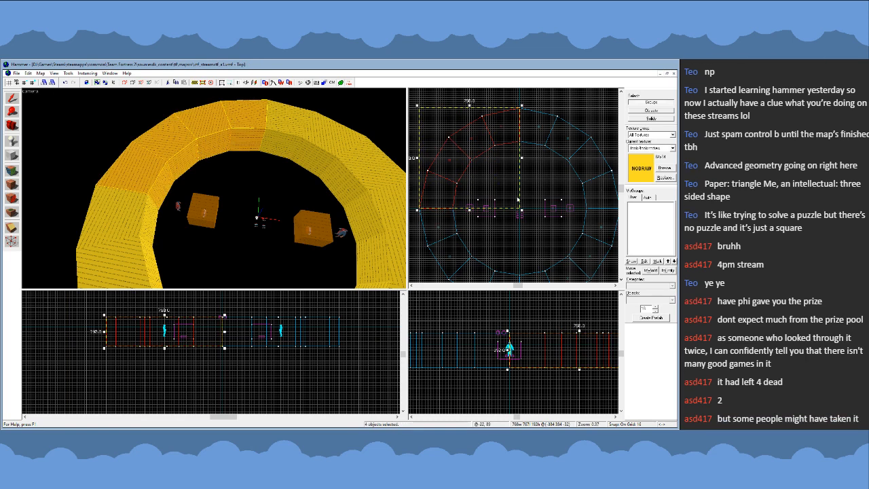
pyautogui.scroll(2, 549, 167)
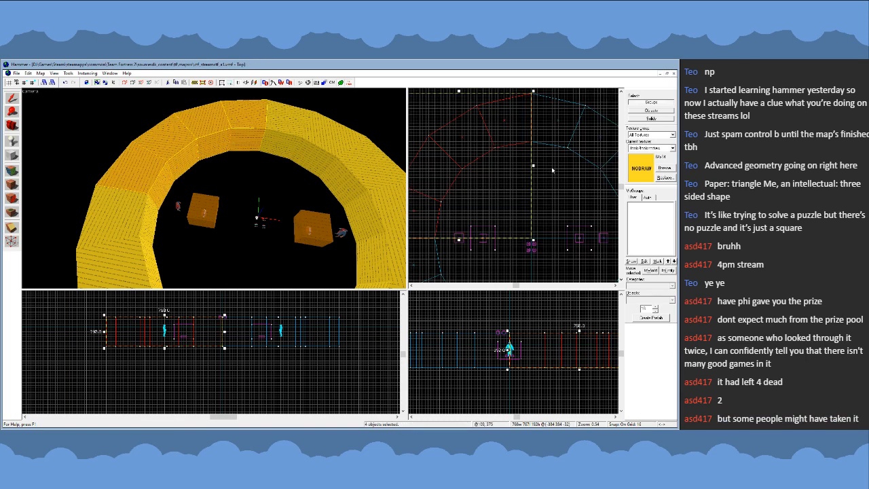
pyautogui.scroll(-1, 554, 170)
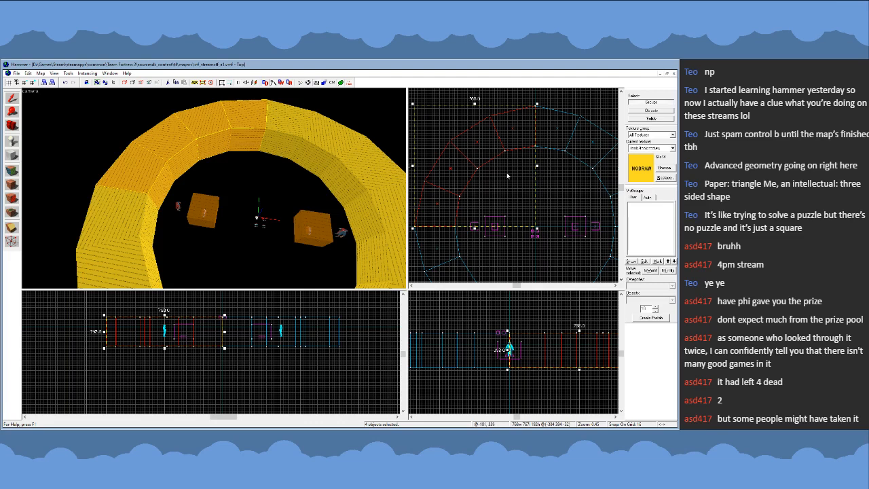
pyautogui.scroll(1, 513, 174)
pyautogui.click(311, 207)
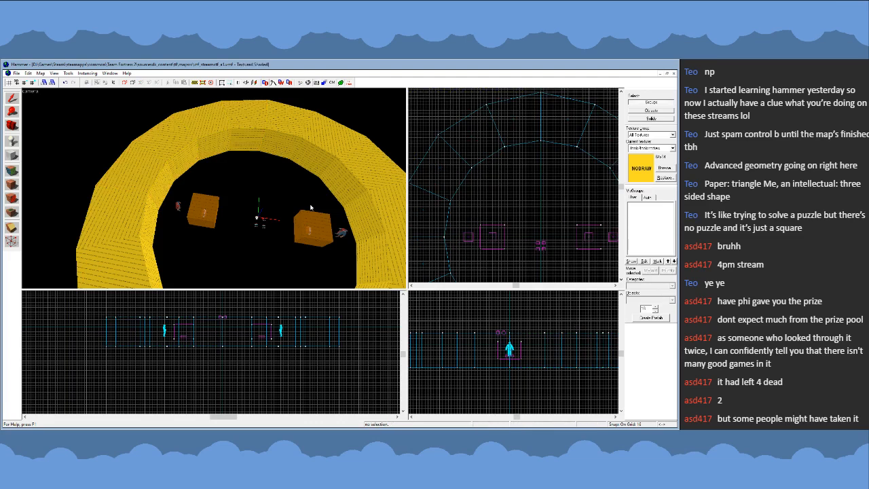
# - Create a 512 × 368 × 32 unit nodraw floor block beneath the ring's northwest interior, reaching from the inner wall to the centre
pyautogui.click(14, 156)
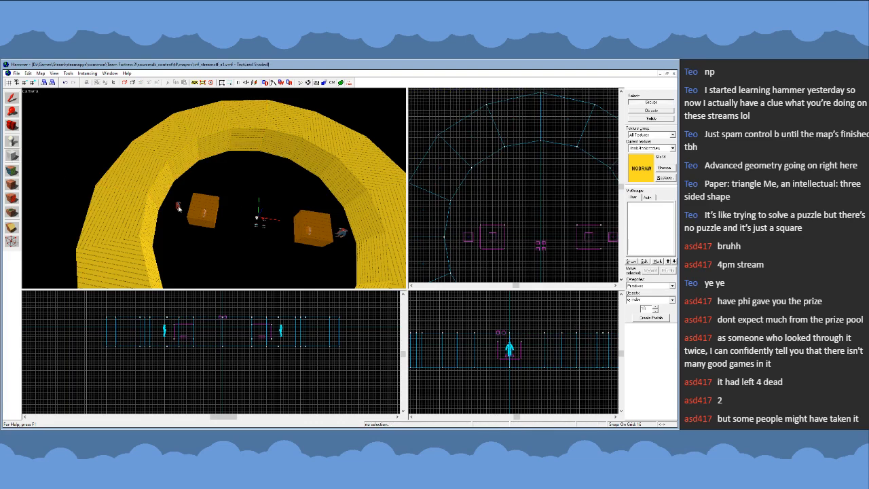
pyautogui.click(672, 299)
pyautogui.click(644, 306)
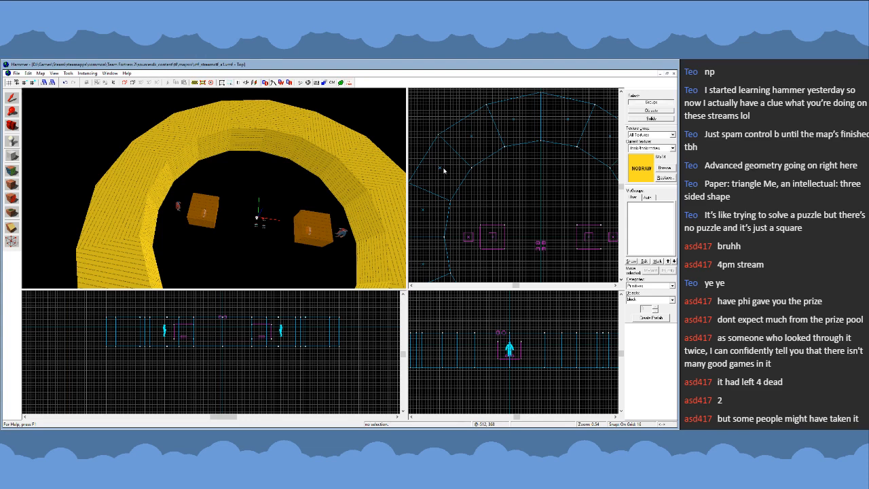
pyautogui.moveTo(444, 168); pyautogui.dragTo(543, 242)
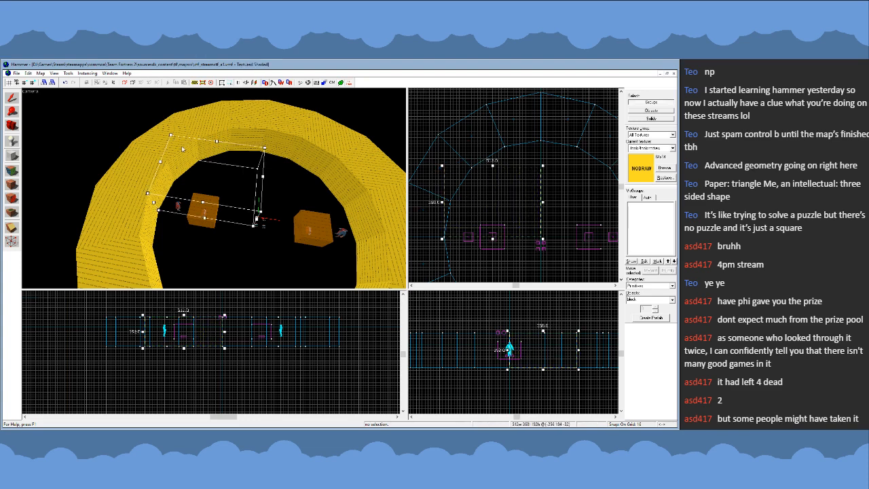
pyautogui.scroll(1, 199, 359)
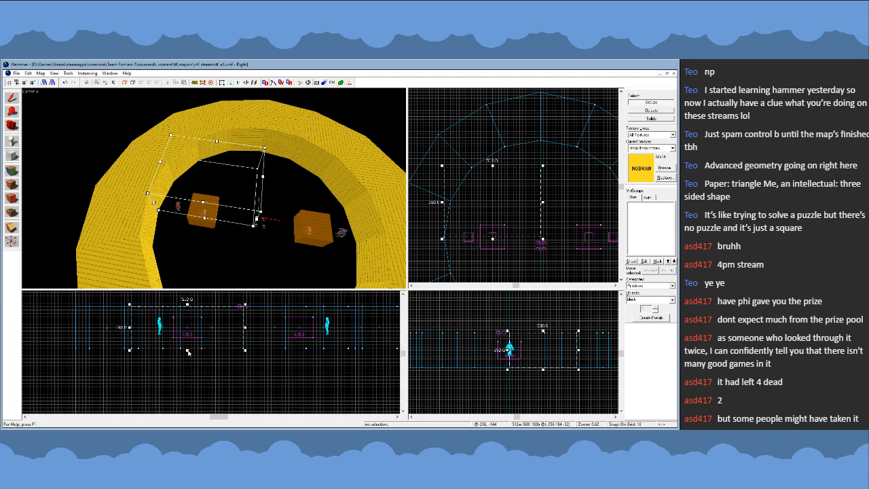
pyautogui.moveTo(189, 351); pyautogui.dragTo(188, 359)
pyautogui.moveTo(188, 307); pyautogui.dragTo(189, 348)
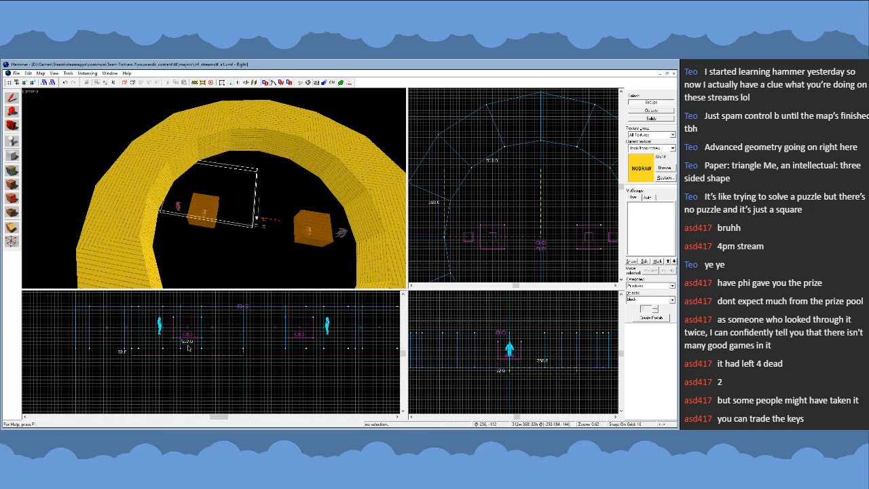
pyautogui.press('Return')
pyautogui.click(13, 98)
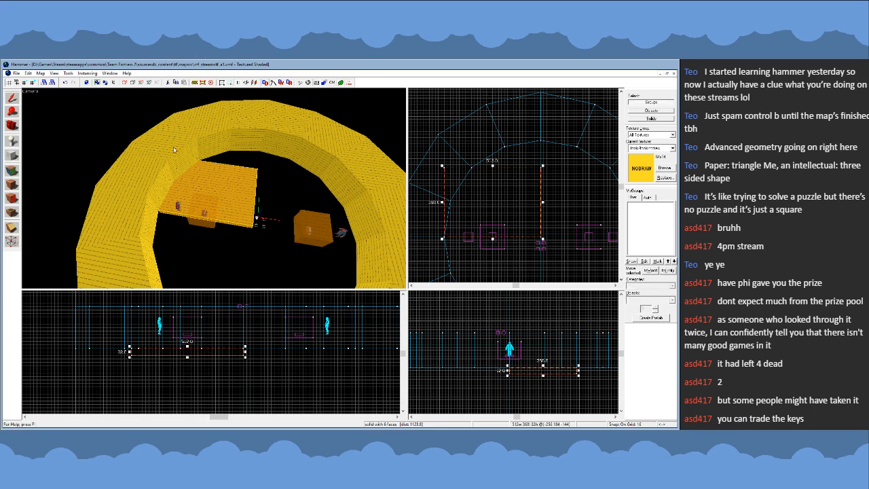
# - Reshape the floor block into a wedge by moving its northern vertices onto the two neighbouring inner corners of the northwest wall
pyautogui.hotkey('shift', 'v')
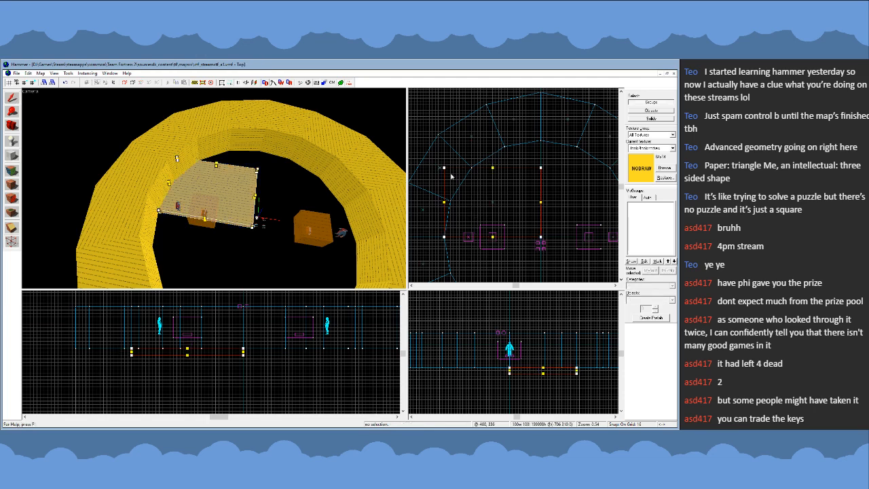
pyautogui.moveTo(444, 168); pyautogui.dragTo(450, 203)
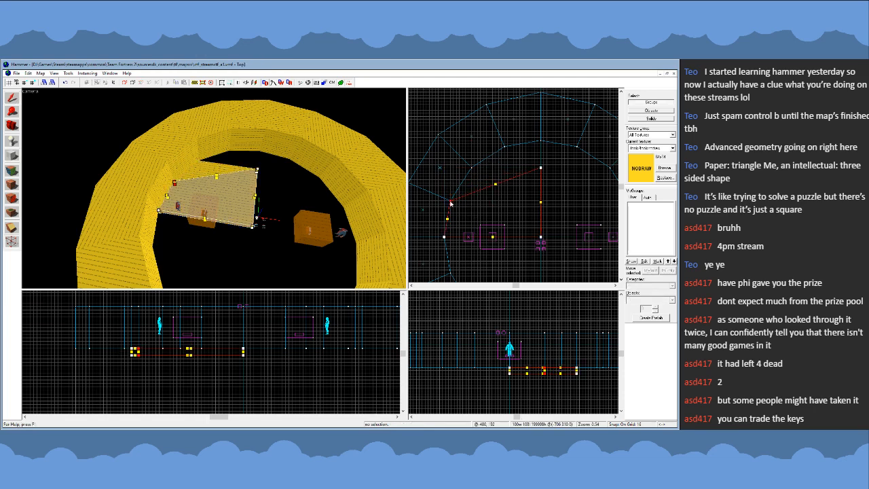
pyautogui.moveTo(540, 167); pyautogui.dragTo(471, 167)
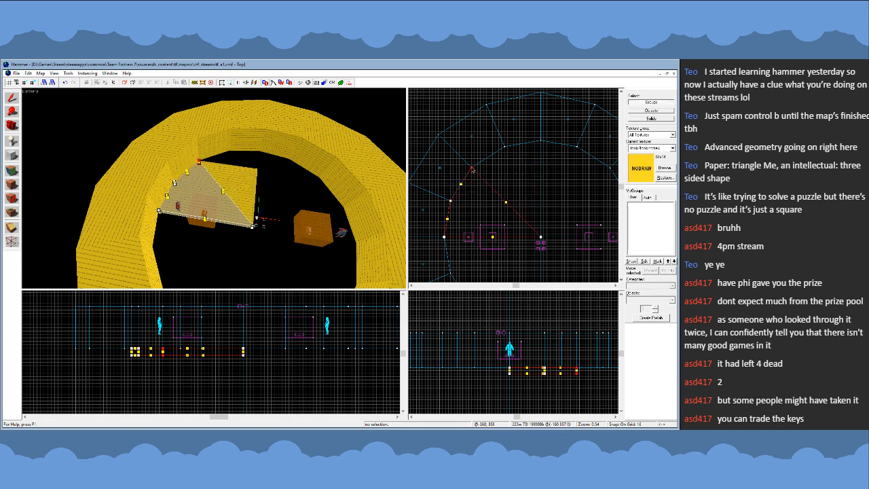
pyautogui.click(15, 98)
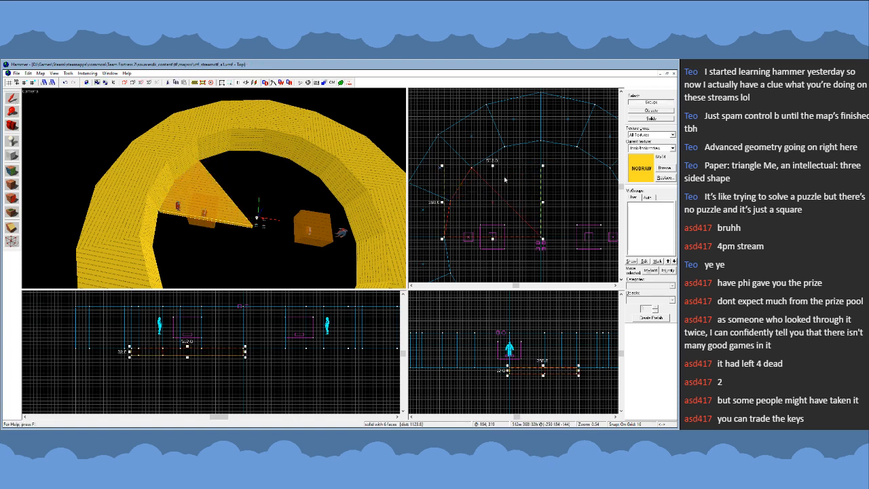
# - Duplicate the floor wedge, mirrored and rotated 90 degrees, and join the copy to it to fill the northwest quarter
pyautogui.scroll(-2, 439, 158)
pyautogui.keyDown('shift'); pyautogui.moveTo(469, 191); pyautogui.dragTo(499, 181); pyautogui.keyUp('shift')
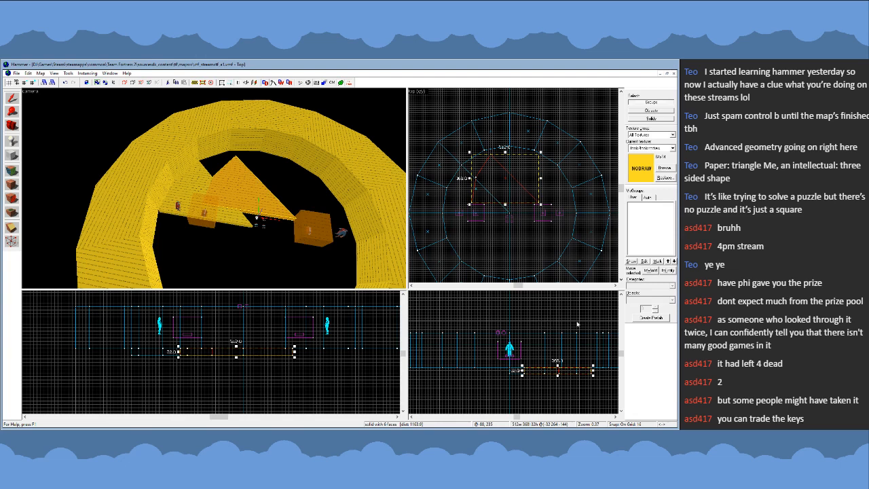
pyautogui.click(515, 187)
pyautogui.moveTo(542, 207)
pyautogui.mouseDown()
pyautogui.moveTo(538, 167)
pyautogui.moveTo(519, 155)
pyautogui.moveTo(493, 169)
pyautogui.moveTo(520, 191)
pyautogui.mouseUp()
# - Duplicate the two-wedge quarter floor, flip the copy horizontally, and place it in the northeast quarter
pyautogui.keyDown('ctrl'); pyautogui.click(225, 170); pyautogui.keyUp('ctrl')
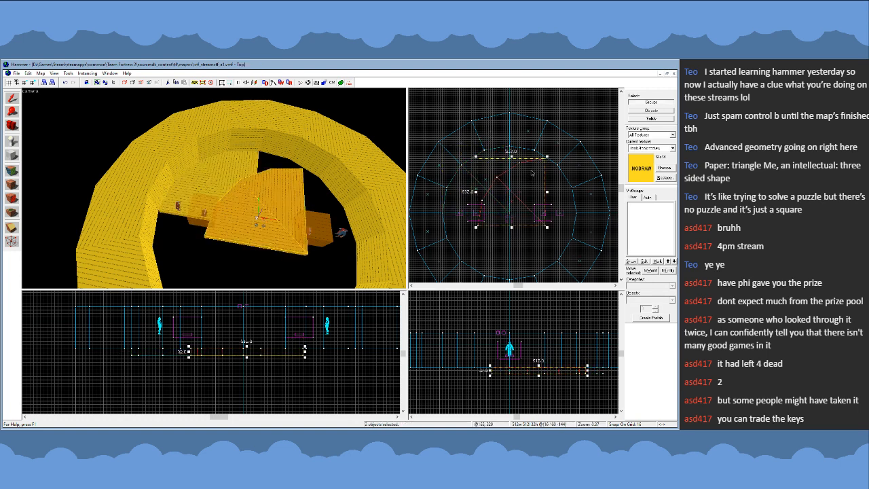
pyautogui.click(531, 172)
pyautogui.moveTo(549, 159)
pyautogui.mouseDown()
pyautogui.moveTo(557, 214)
pyautogui.moveTo(548, 225)
pyautogui.moveTo(531, 207)
pyautogui.moveTo(551, 198)
pyautogui.mouseUp()
# - Duplicate the four-wedge half floor, flip the copy vertically, and join it along the centre line to complete the arena floor
pyautogui.keyDown('ctrl'); pyautogui.click(239, 181); pyautogui.keyUp('ctrl')
pyautogui.keyDown('ctrl'); pyautogui.click(208, 187); pyautogui.keyUp('ctrl')
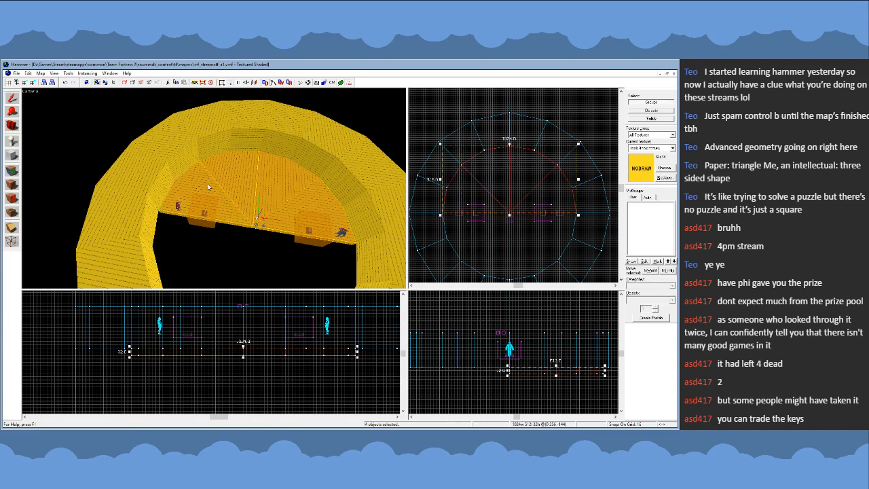
pyautogui.scroll(-2, 487, 122)
pyautogui.scroll(2, 492, 186)
pyautogui.keyDown('shift'); pyautogui.moveTo(506, 148); pyautogui.dragTo(508, 215); pyautogui.keyUp('shift')
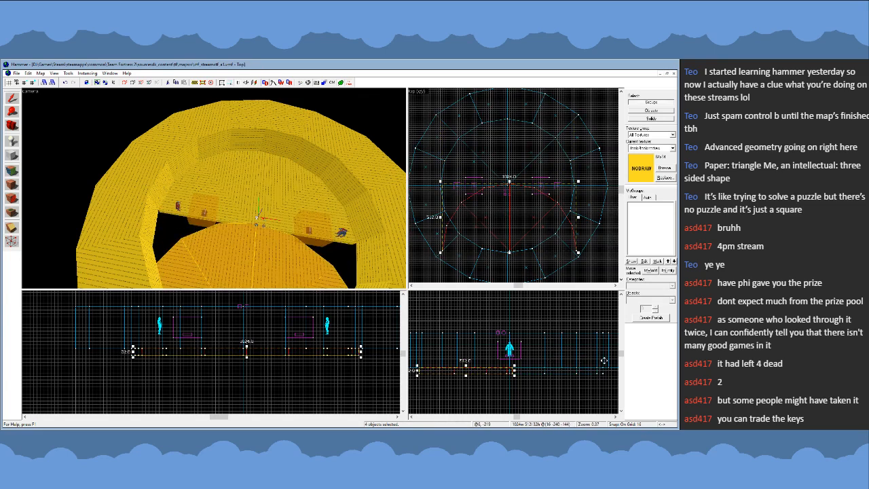
pyautogui.scroll(2, 504, 212)
pyautogui.moveTo(504, 212); pyautogui.dragTo(505, 213)
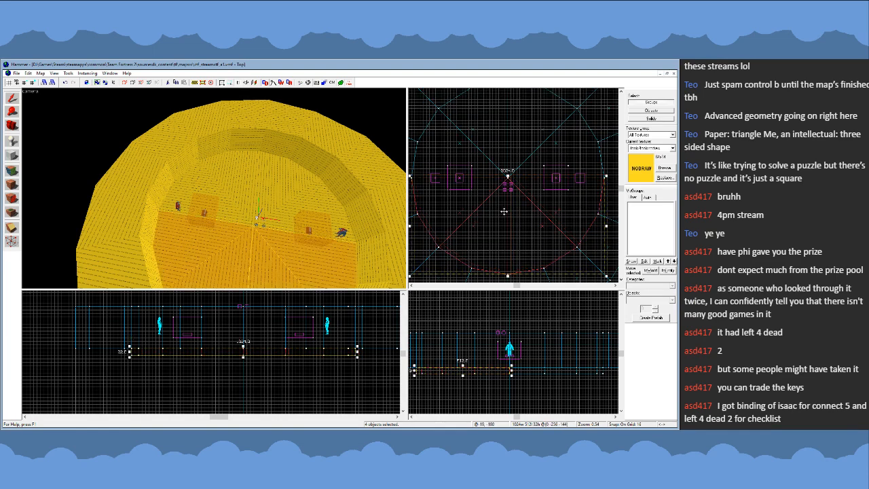
pyautogui.click(504, 212)
pyautogui.scroll(-2, 497, 181)
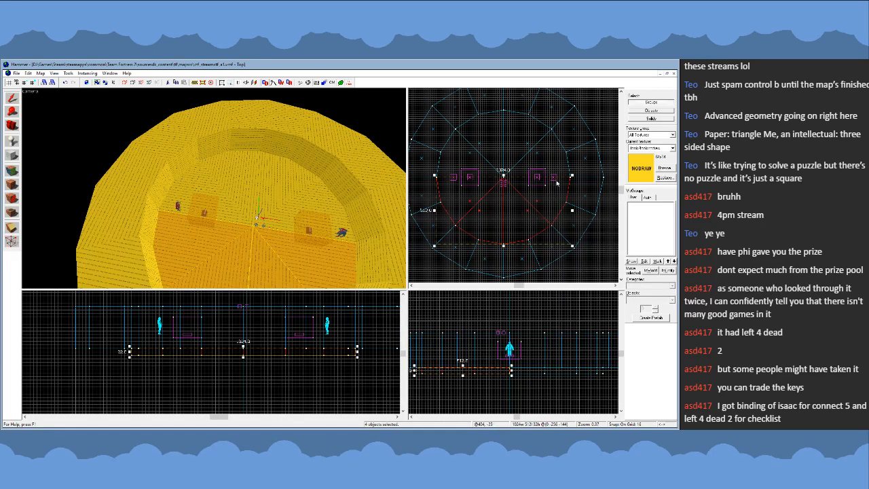
pyautogui.scroll(-1, 558, 182)
pyautogui.press('Escape')
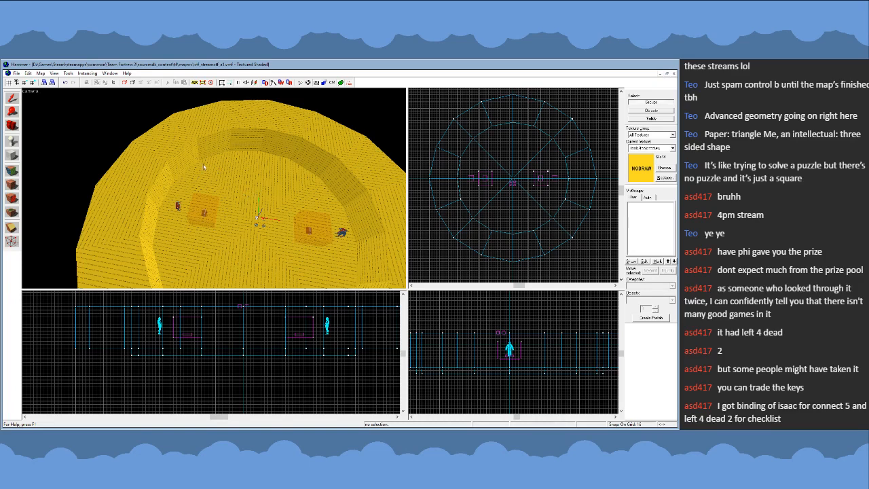
pyautogui.press('z')
pyautogui.press('w')
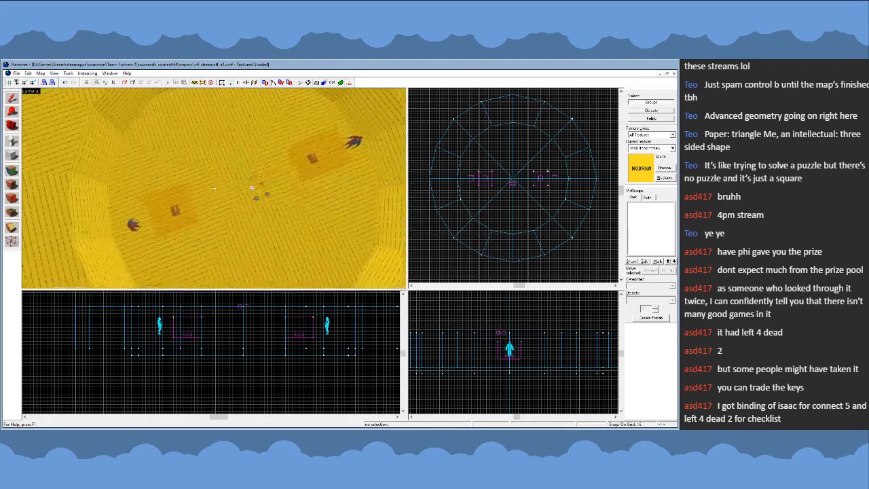
pyautogui.press('s')
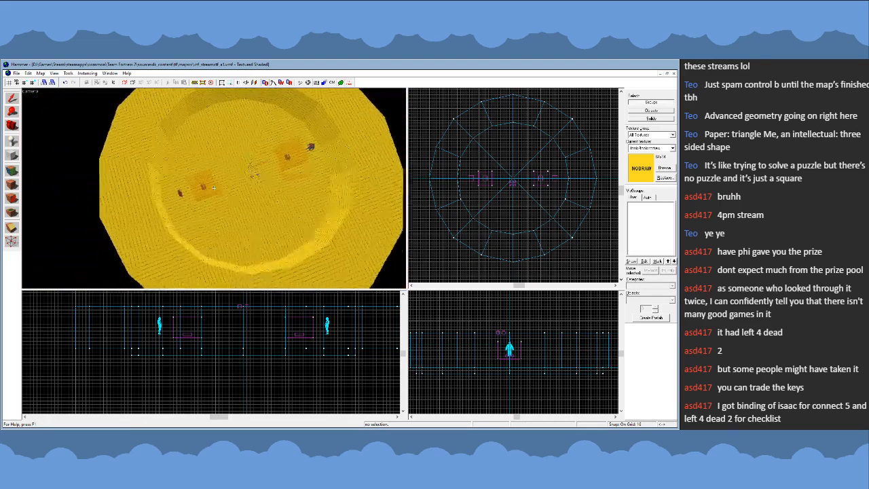
pyautogui.press('z')
pyautogui.click(12, 171)
pyautogui.click(203, 225)
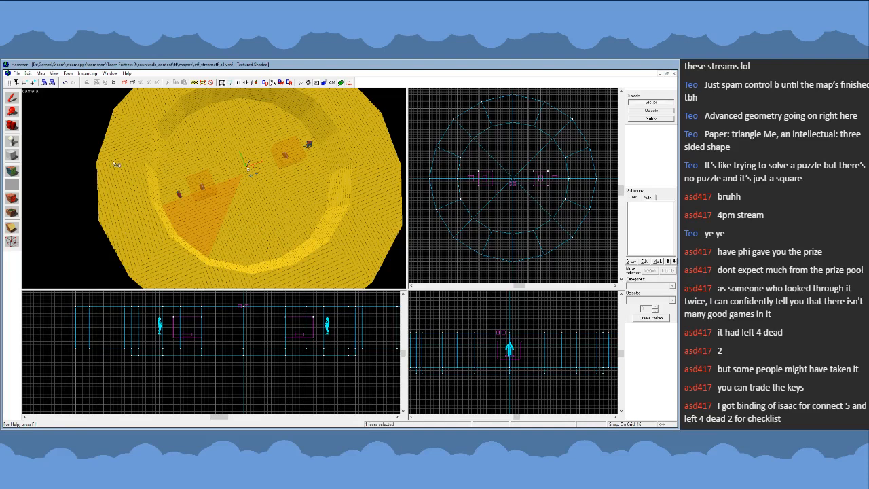
pyautogui.click(11, 112)
# - Create a 256 × 256 × 32 unit nodraw block centred in the arena, raised slightly above the floor
pyautogui.click(10, 161)
pyautogui.scroll(6, 506, 165)
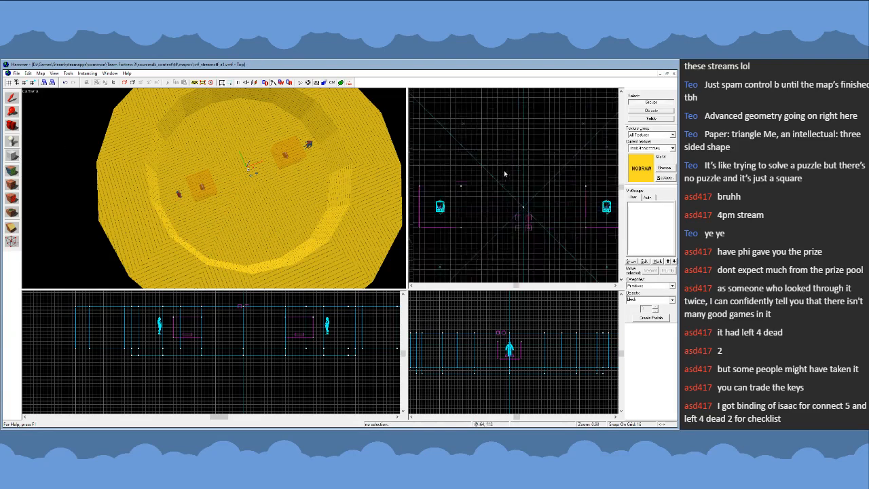
pyautogui.scroll(3, 505, 174)
pyautogui.moveTo(471, 165); pyautogui.dragTo(579, 265)
pyautogui.moveTo(472, 214); pyautogui.dragTo(478, 214)
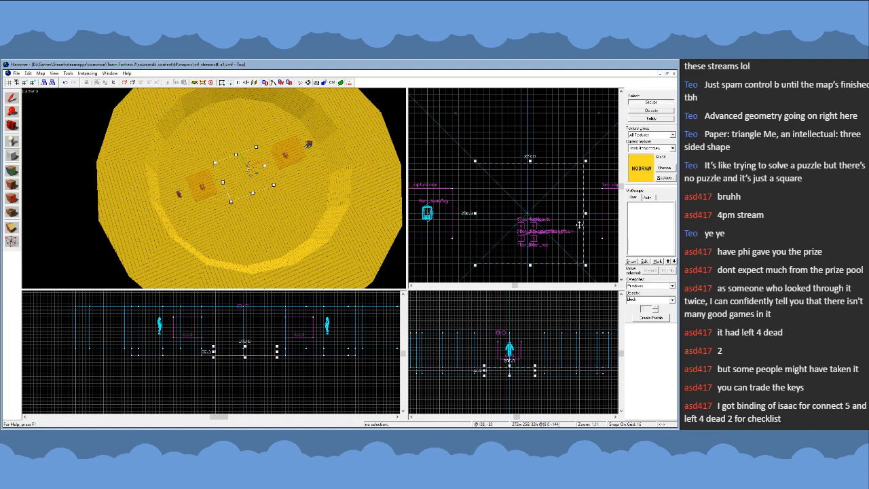
pyautogui.moveTo(586, 213); pyautogui.dragTo(580, 213)
pyautogui.scroll(4, 516, 368)
pyautogui.moveTo(517, 369); pyautogui.dragTo(518, 350)
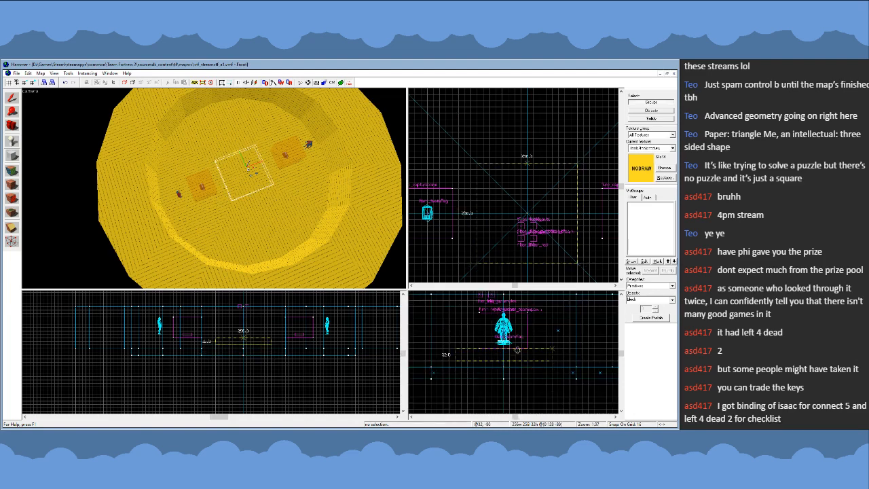
pyautogui.press('Return')
# - Close the arena map and open the Gravel Pit source file cp_gravelpit_d.vmf as a reference
pyautogui.hotkey('shift', 'a')
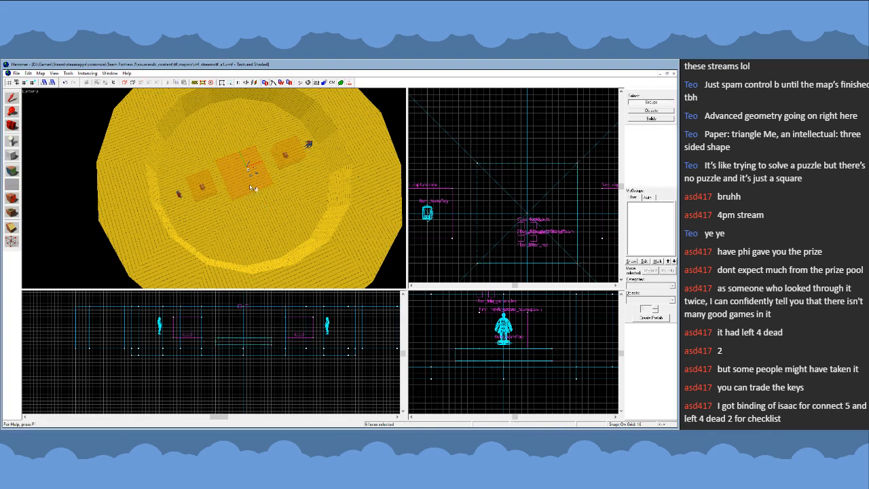
pyautogui.click(224, 139)
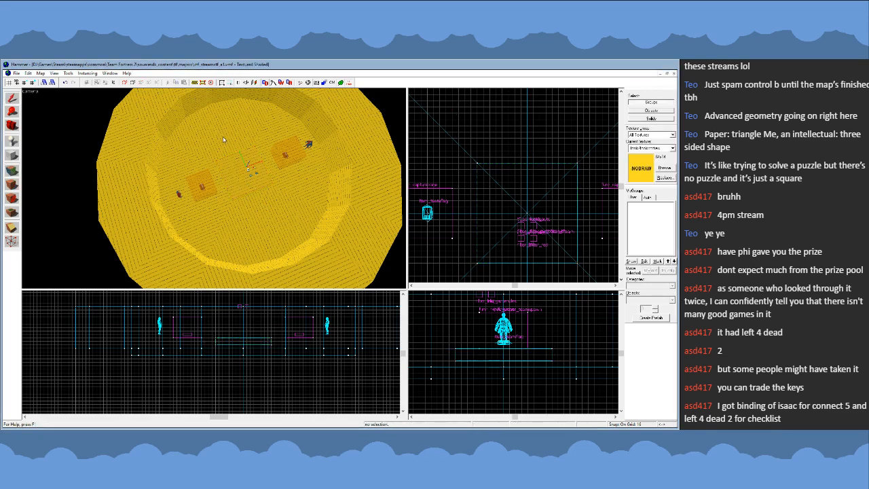
pyautogui.click(674, 73)
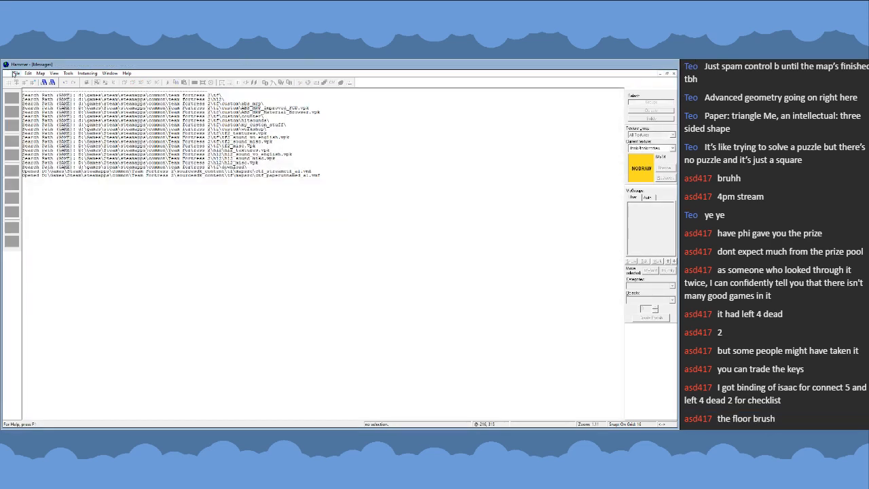
pyautogui.click(29, 88)
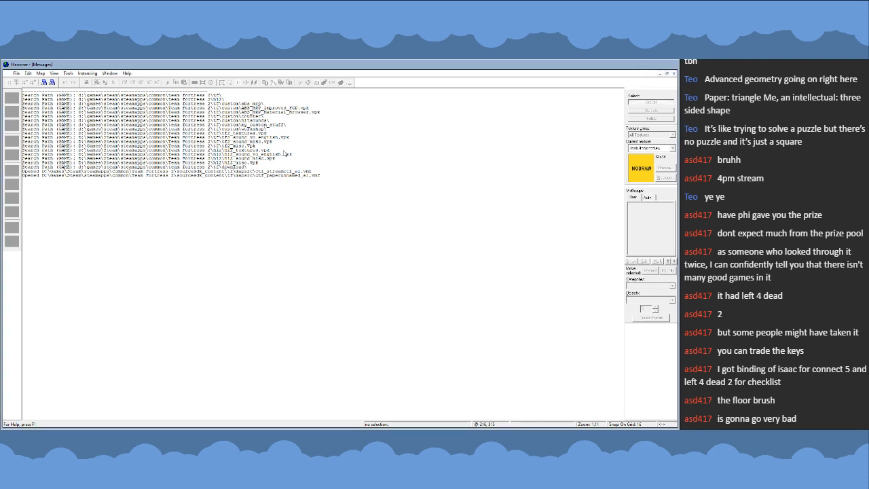
pyautogui.click(16, 73)
pyautogui.click(31, 94)
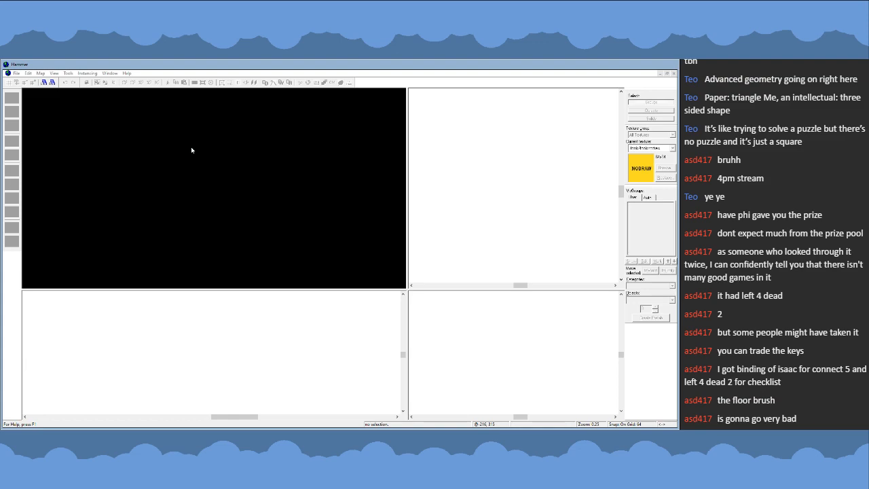
# - Examine how the ground beside the wooden ramp is built by selecting its displacement face and viewing the surrounding area
pyautogui.press('z')
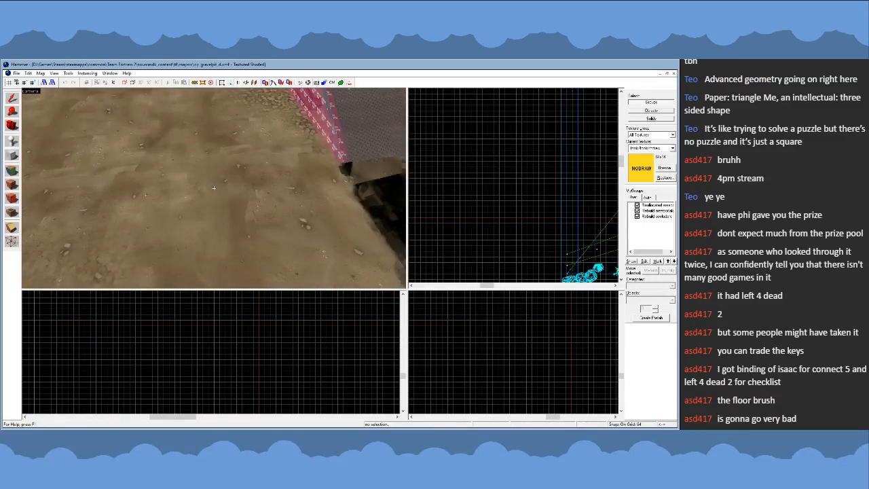
pyautogui.hotkey('shift', 'a')
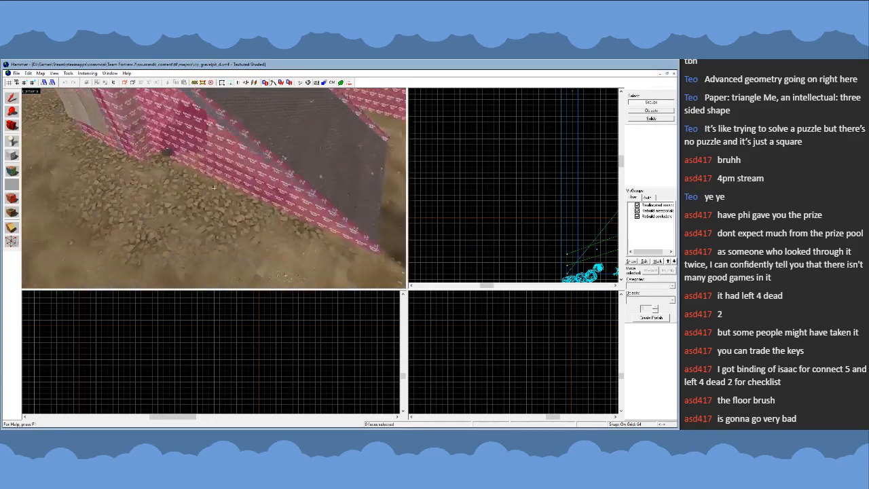
pyautogui.press('s')
pyautogui.press('z')
pyautogui.click(180, 198)
pyautogui.press('z')
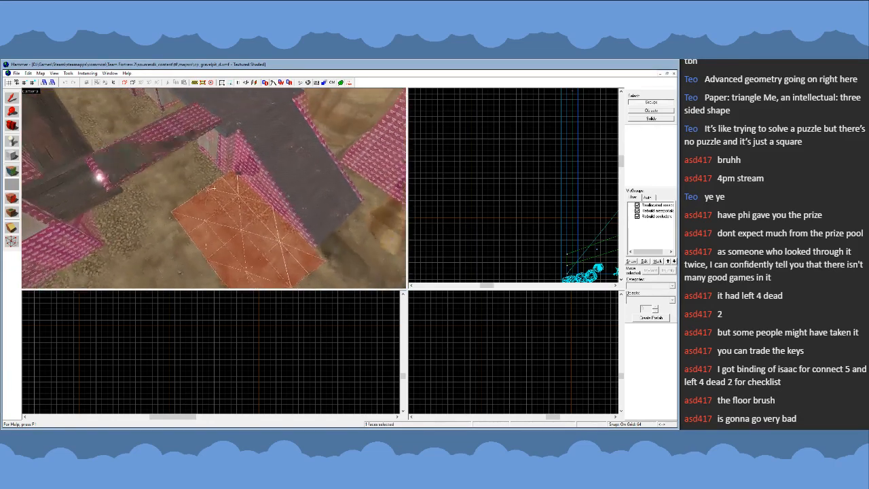
pyautogui.press('z')
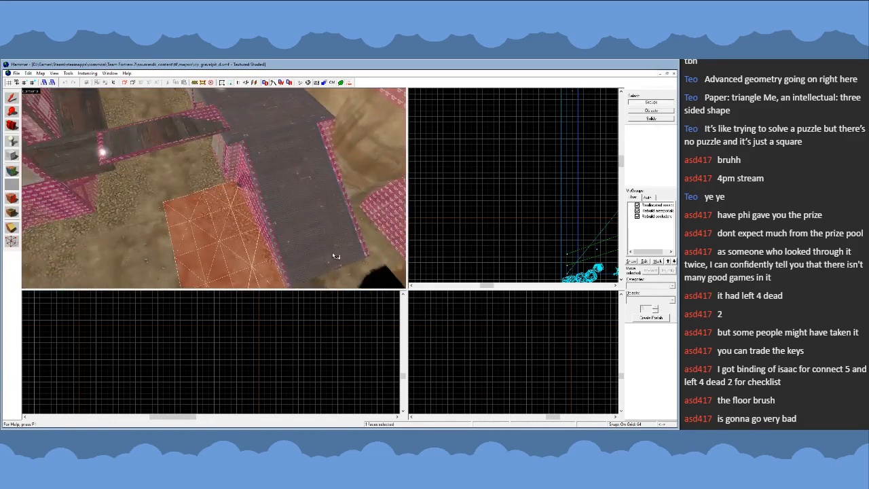
pyautogui.click(400, 185)
pyautogui.press('z')
pyautogui.press('z')
# - Close the Gravel Pit map and reopen the ctf_streamctf_a1 map
pyautogui.click(675, 74)
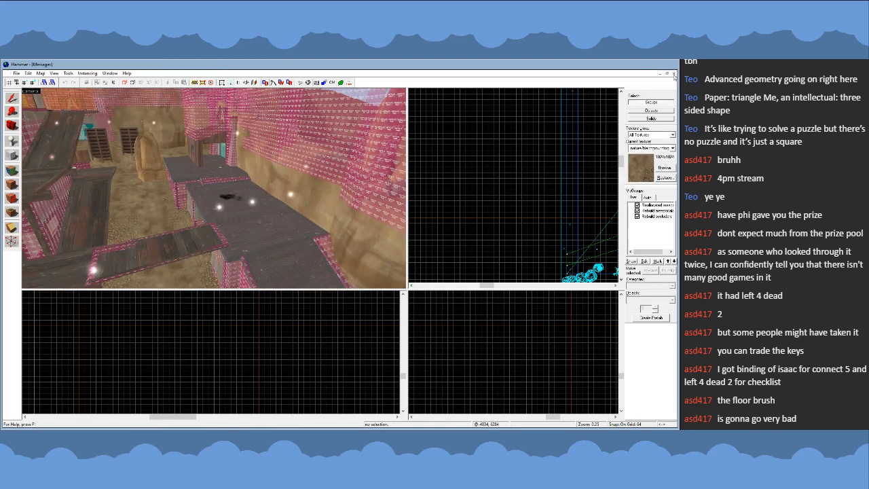
pyautogui.click(17, 73)
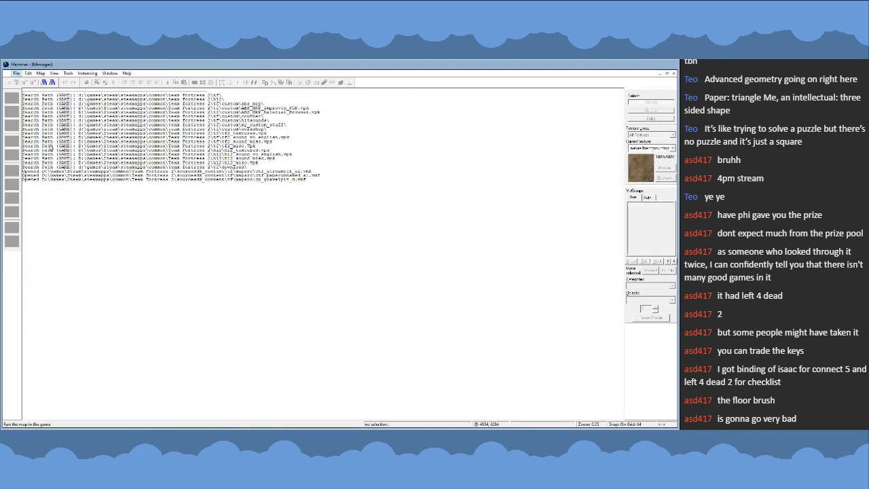
pyautogui.click(81, 197)
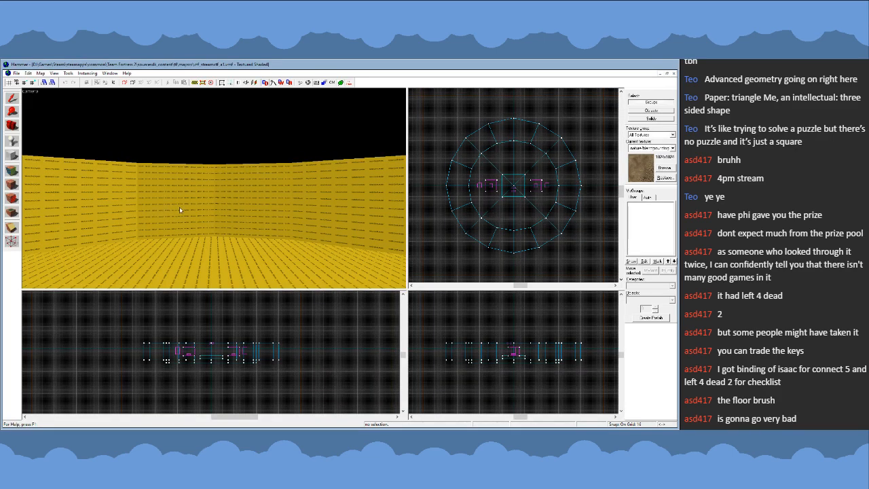
# - Convert the top face of the westernmost floor wedge in the northwest quarter into a displacement surface
pyautogui.press('z')
pyautogui.press('s')
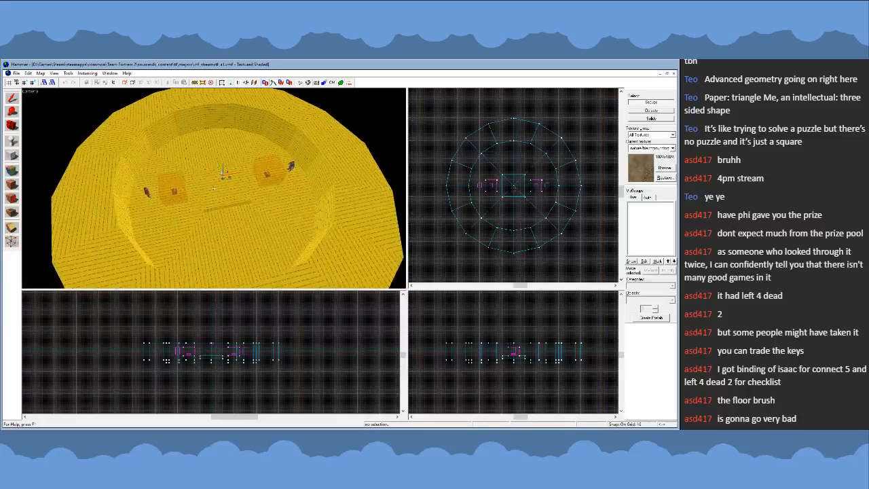
pyautogui.press('d')
pyautogui.click(214, 188)
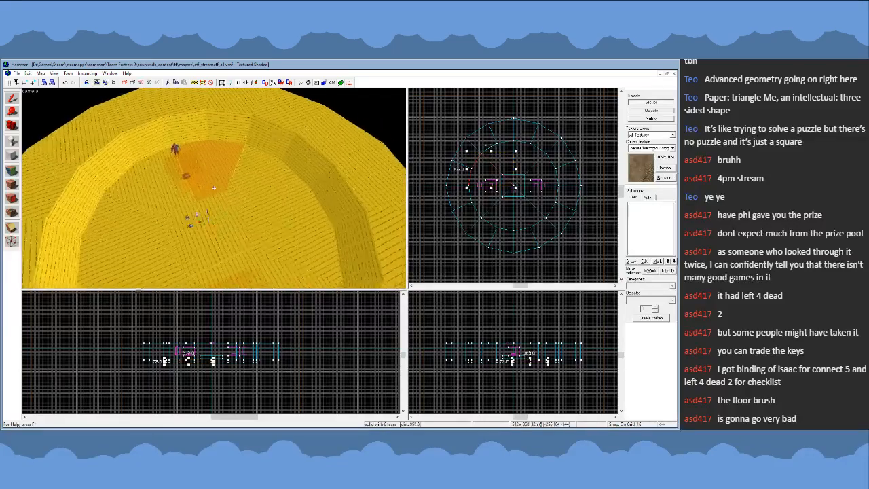
pyautogui.press('a')
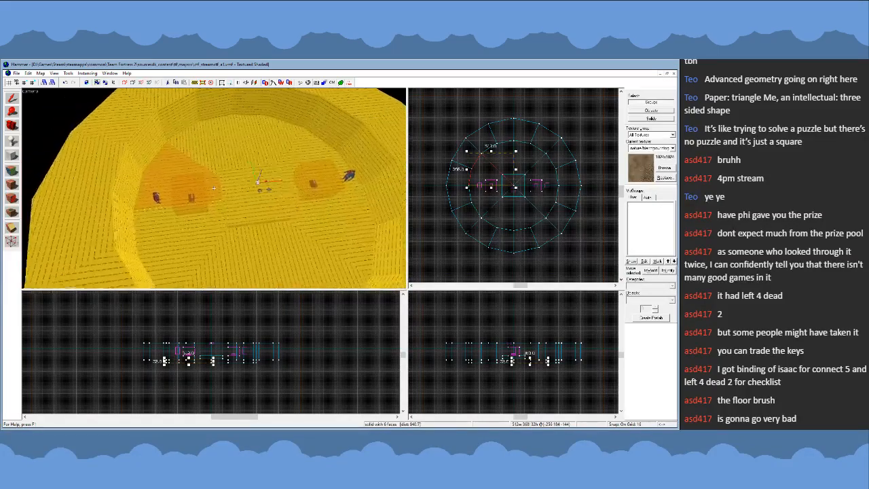
pyautogui.press('w')
pyautogui.press('z')
pyautogui.click(13, 173)
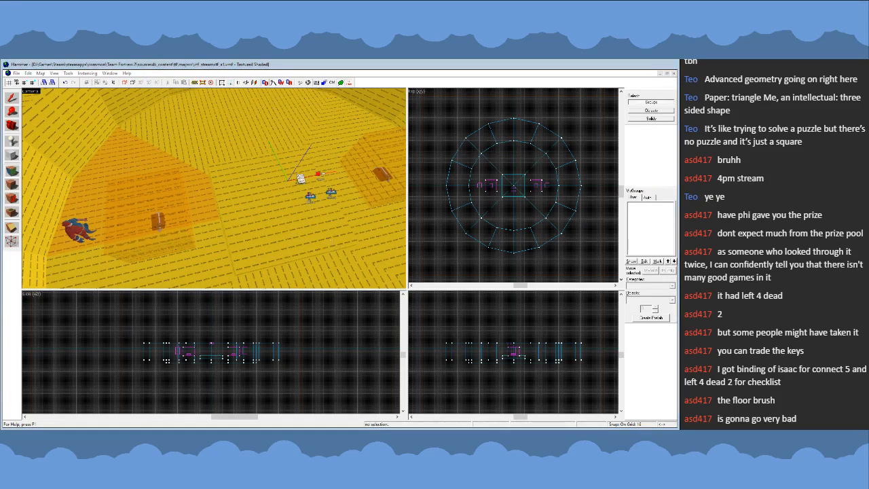
pyautogui.hotkey('ctrl', 'z')
pyautogui.press('z')
pyautogui.press('w')
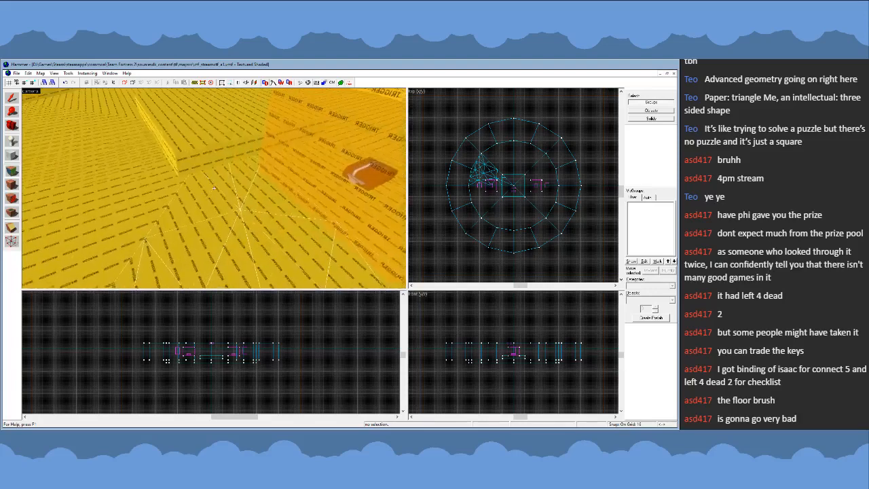
pyautogui.press('s')
pyautogui.press('z')
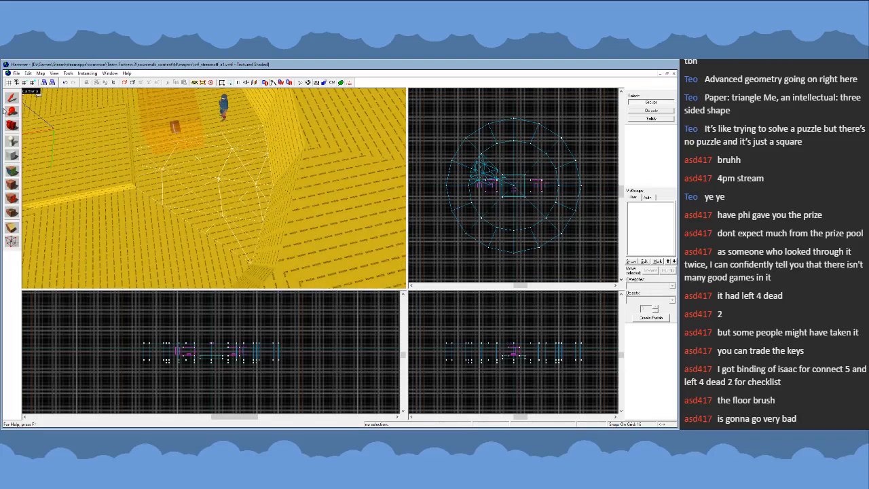
# - Delete the raised nodraw block in the centre of the arena
pyautogui.click(12, 99)
pyautogui.click(119, 180)
pyautogui.press('Delete')
# - Select the floor wedge carrying the displacement in the northwest quarter, inspect its surface, and delete the wedge
pyautogui.click(119, 180)
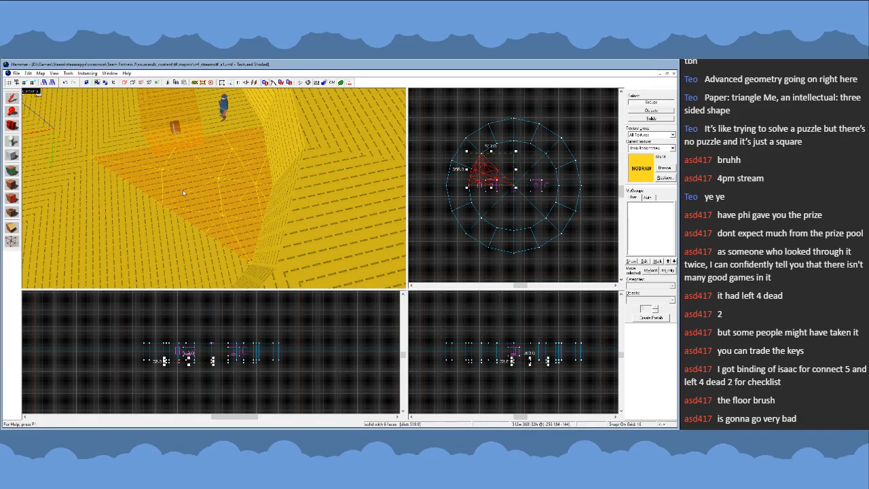
pyautogui.press('z')
pyautogui.press('w')
pyautogui.press('d')
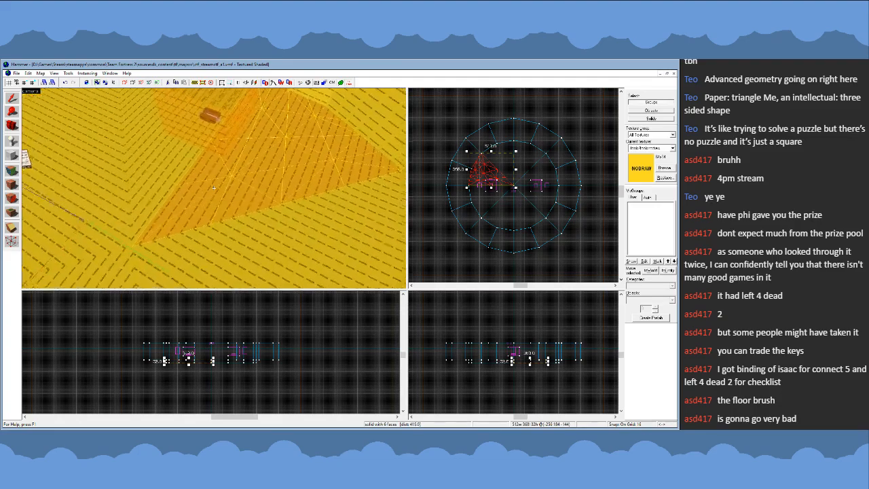
pyautogui.press('s')
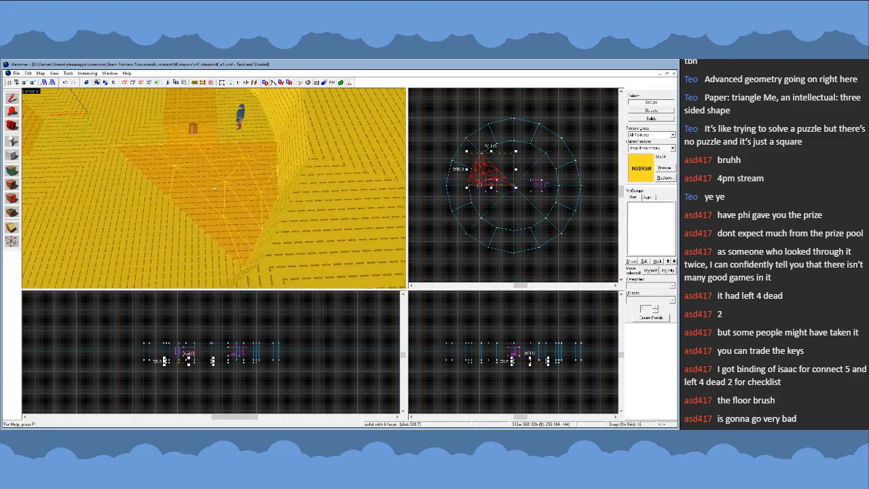
pyautogui.press('a')
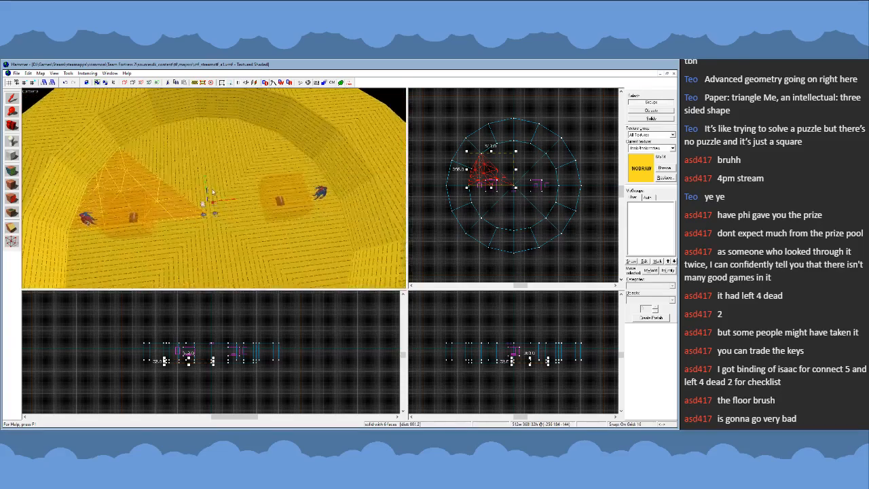
pyautogui.press('Delete')
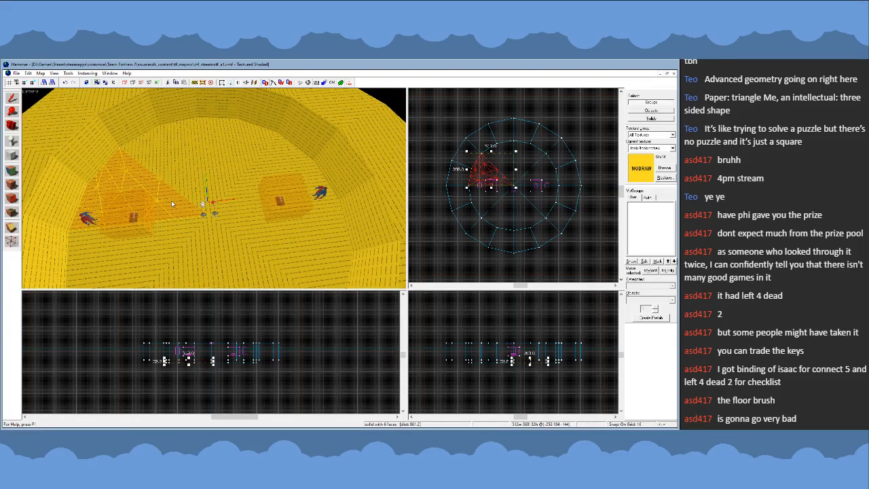
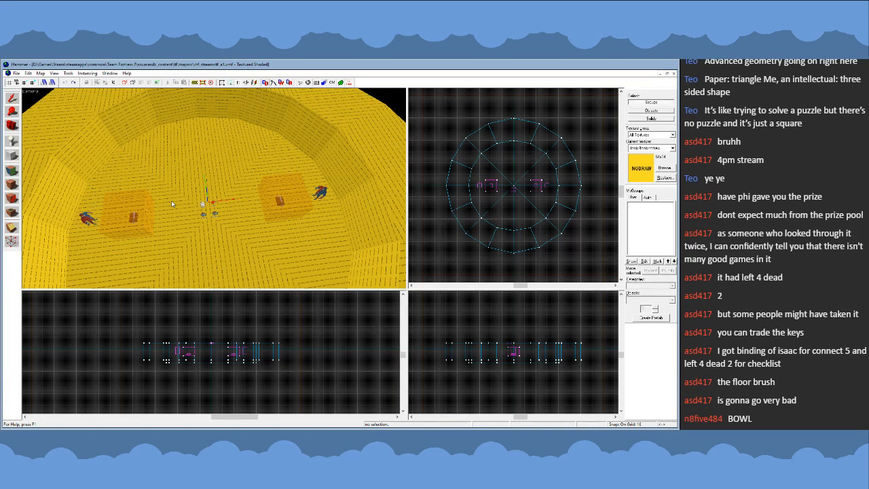
# - Undo the deletions of the displaced northwest floor wedge and the block in the centre of the arena
pyautogui.hotkey('ctrl', 'z')
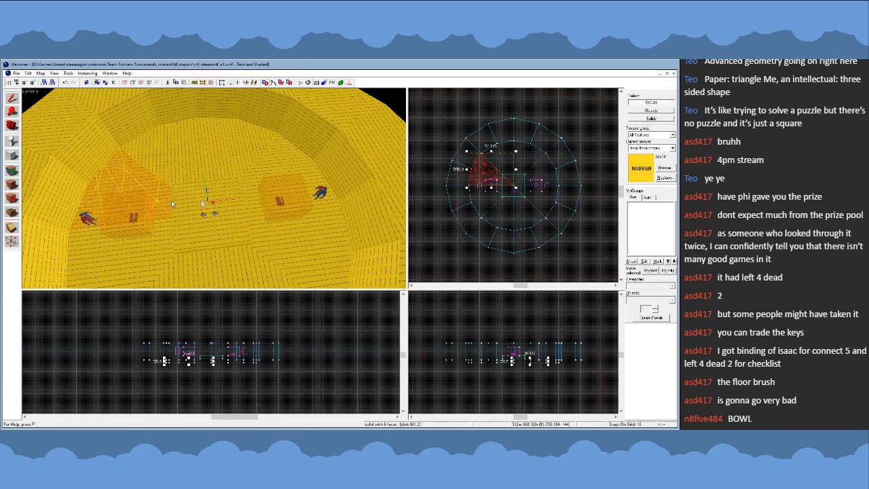
pyautogui.press('Delete')
pyautogui.click(137, 176)
pyautogui.press('Escape')
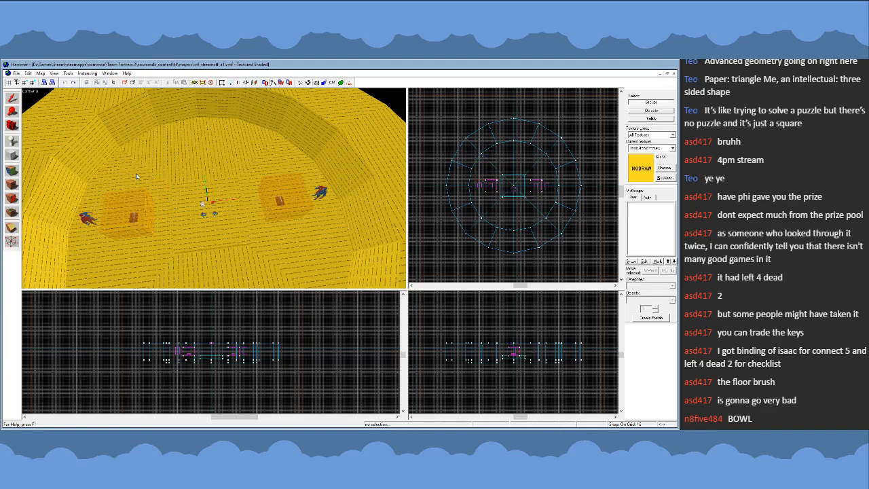
# - Remove the displacement from the westernmost floor wedge in the northwest quarter, leaving a plain nodraw brush
pyautogui.click(136, 177)
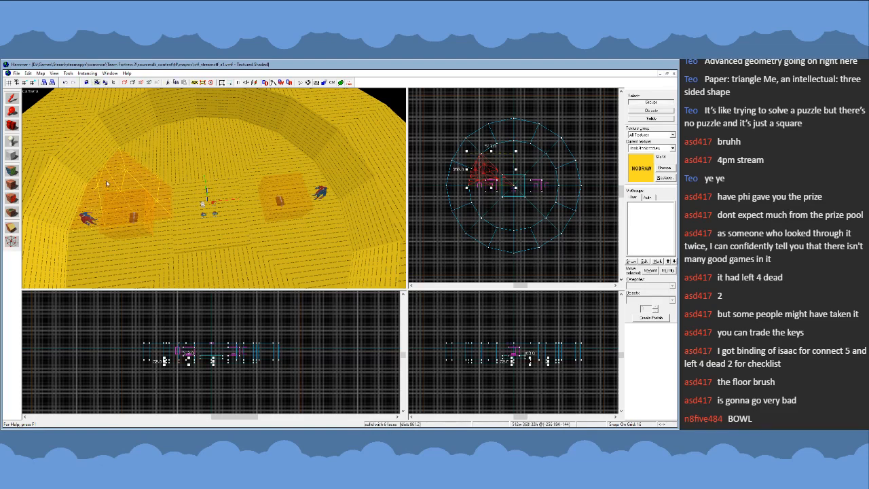
pyautogui.click(11, 171)
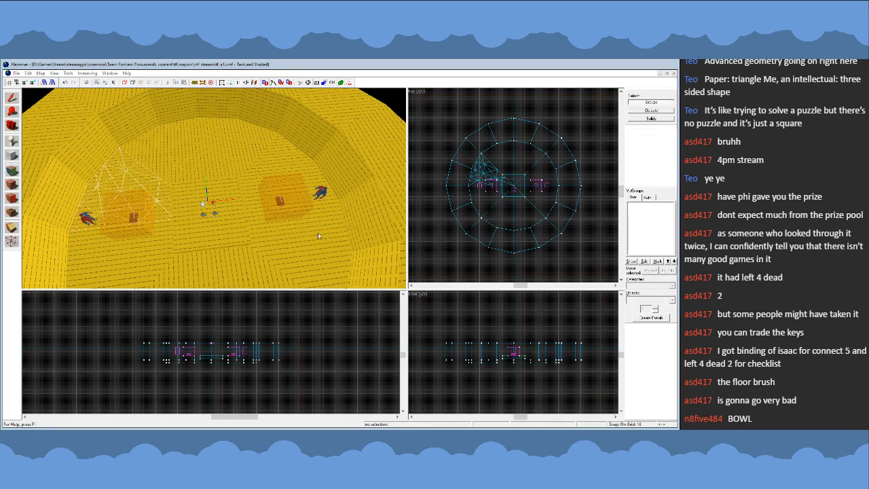
pyautogui.click(297, 198)
pyautogui.hotkey('shift', 's')
pyautogui.press('z')
pyautogui.click(214, 188)
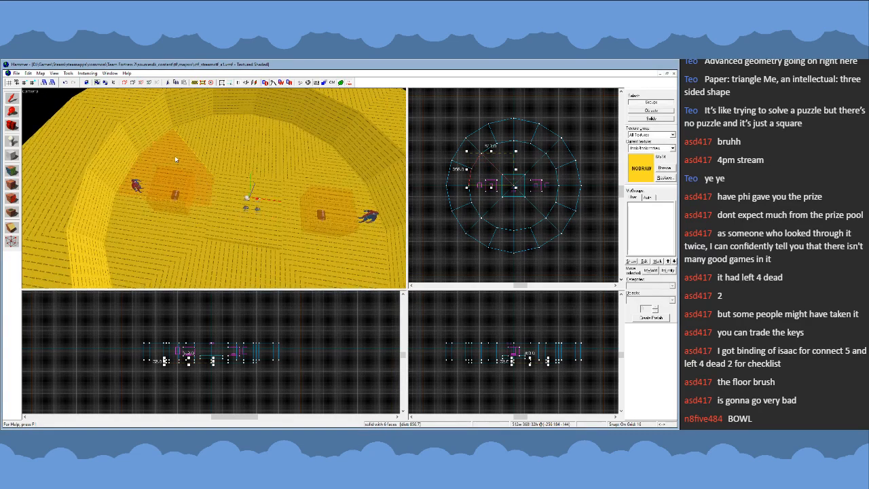
# - Give the centre block's top face a brown ground texture and delete the block from the arena
pyautogui.press('z')
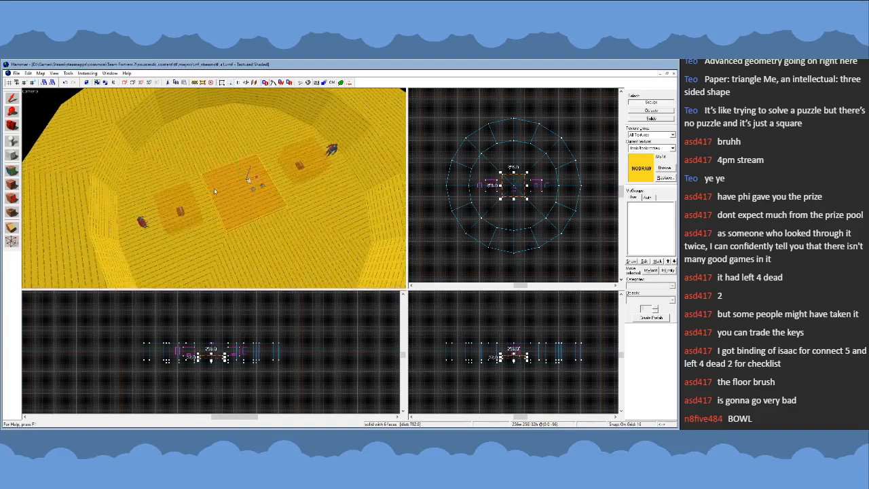
pyautogui.press('Escape')
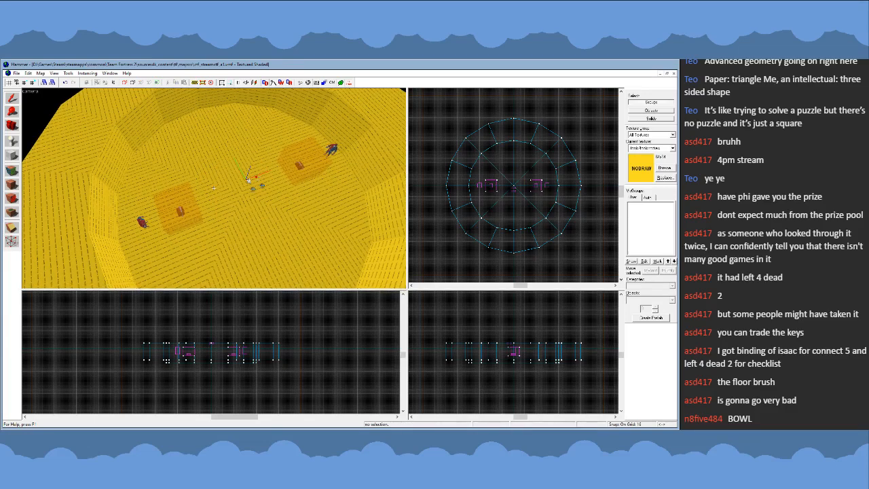
pyautogui.press('d')
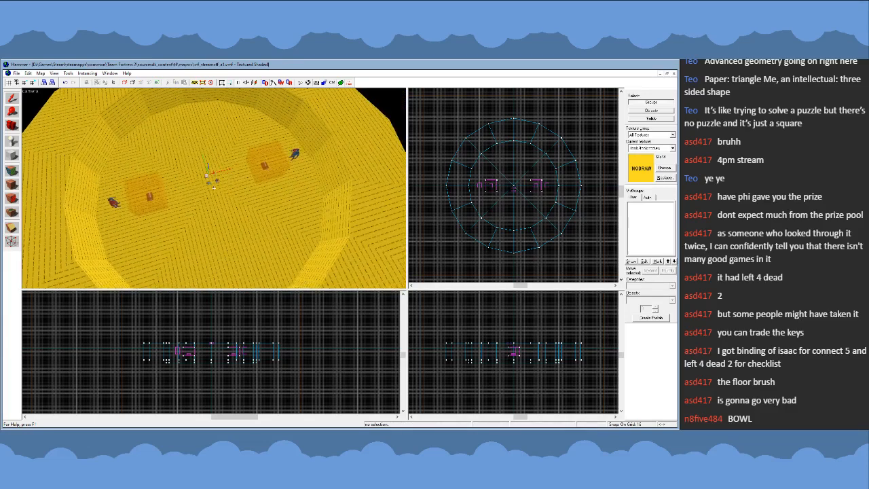
pyautogui.click(12, 184)
pyautogui.click(209, 181)
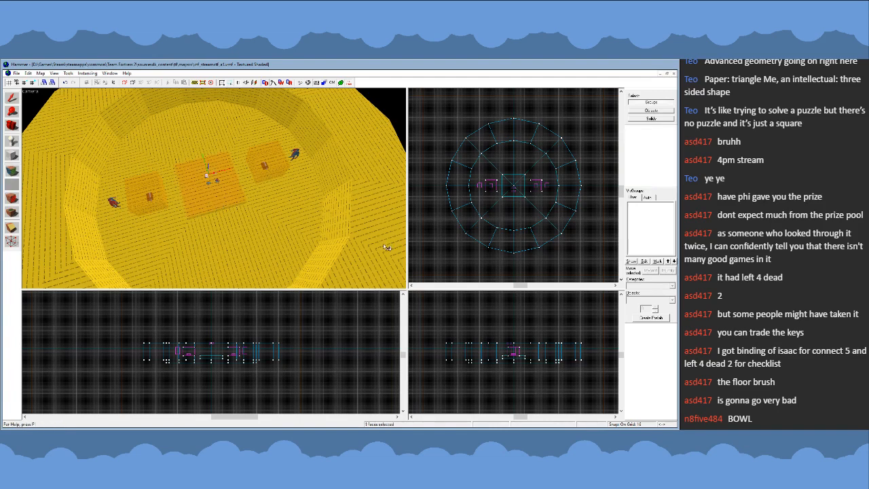
pyautogui.click(325, 297)
pyautogui.click(11, 98)
pyautogui.click(219, 197)
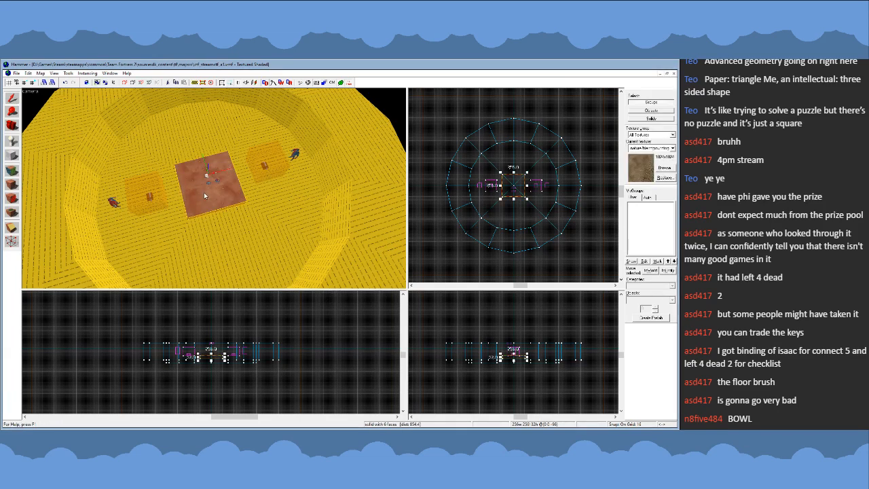
pyautogui.press('Delete')
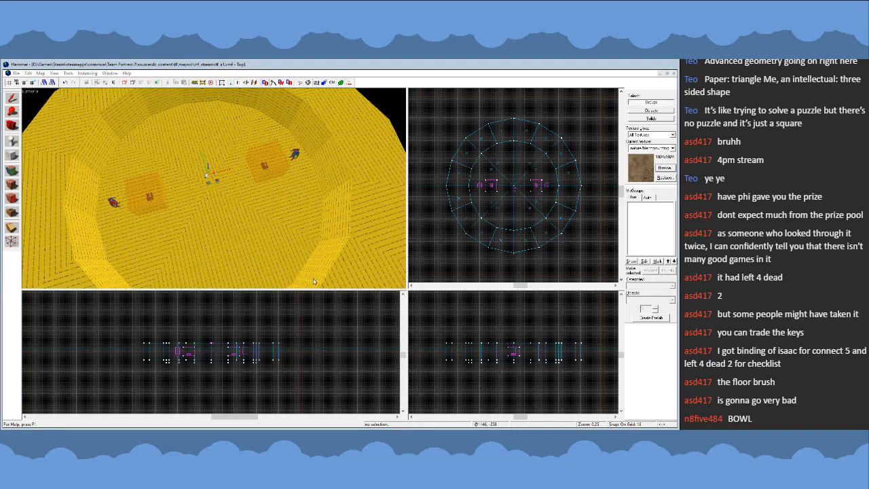
# - Examine the floor wedges in the arena's western half, selecting them one at a time and viewing their shapes
pyautogui.doubleClick(313, 282)
pyautogui.press('z')
pyautogui.click(196, 200)
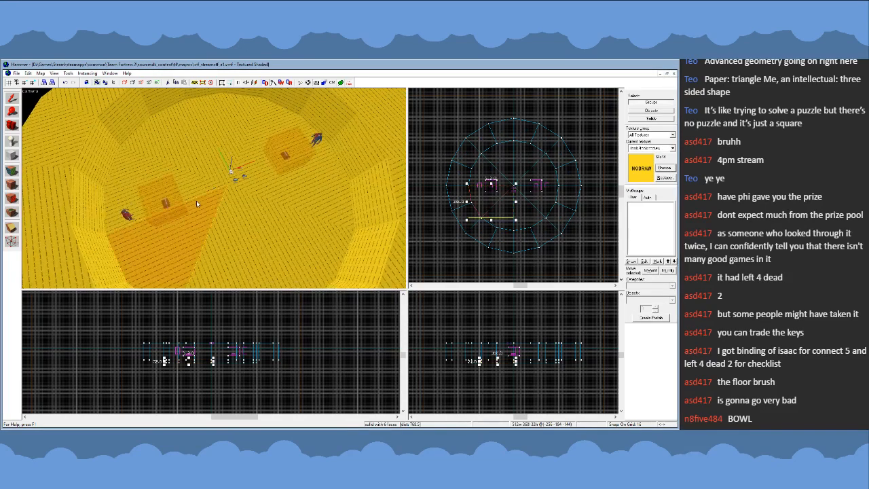
pyautogui.click(196, 185)
pyautogui.click(196, 201)
pyautogui.click(210, 165)
pyautogui.click(207, 185)
pyautogui.click(208, 174)
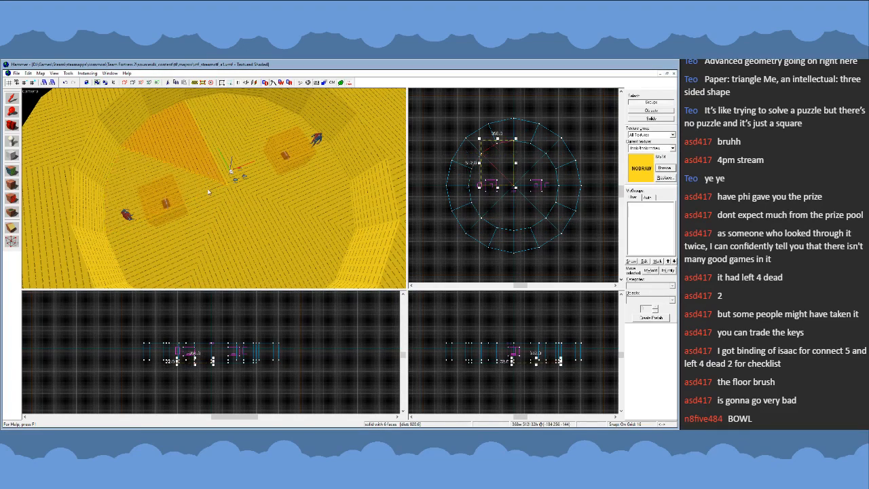
pyautogui.click(207, 185)
pyautogui.click(209, 174)
pyautogui.press('z')
pyautogui.press('w')
pyautogui.click(214, 188)
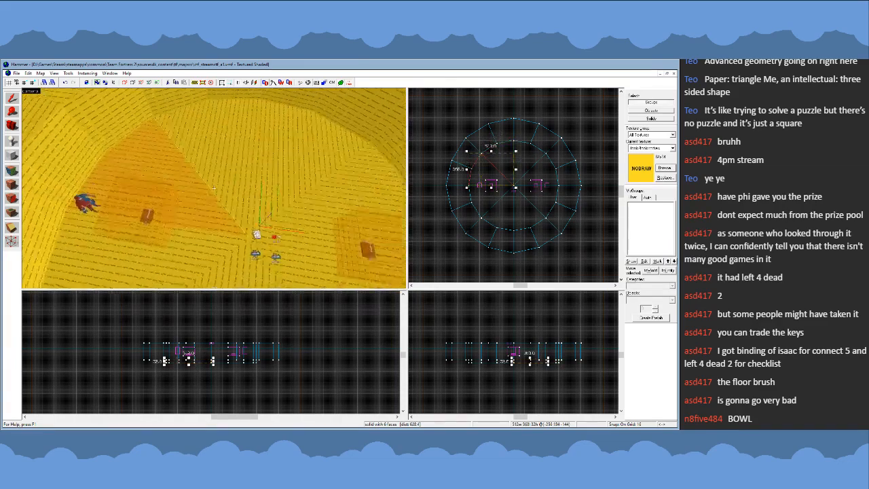
pyautogui.press('s')
pyautogui.press('d')
pyautogui.press('w')
pyautogui.press('a')
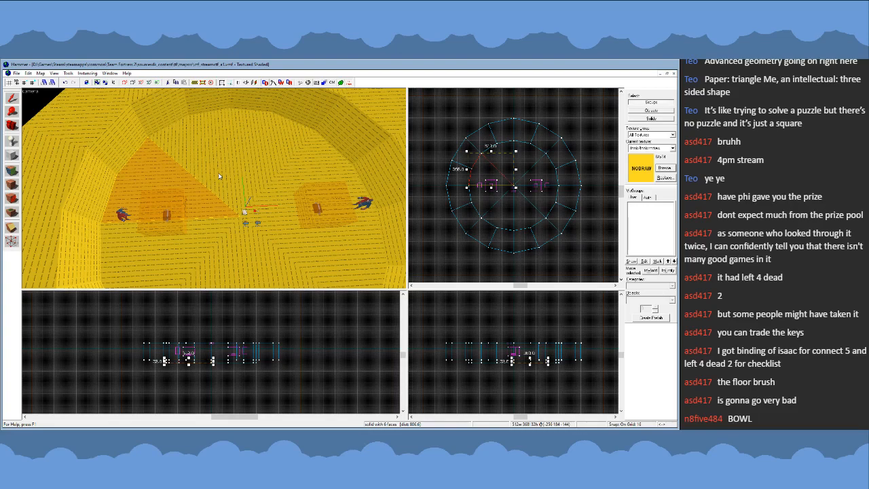
pyautogui.press('s')
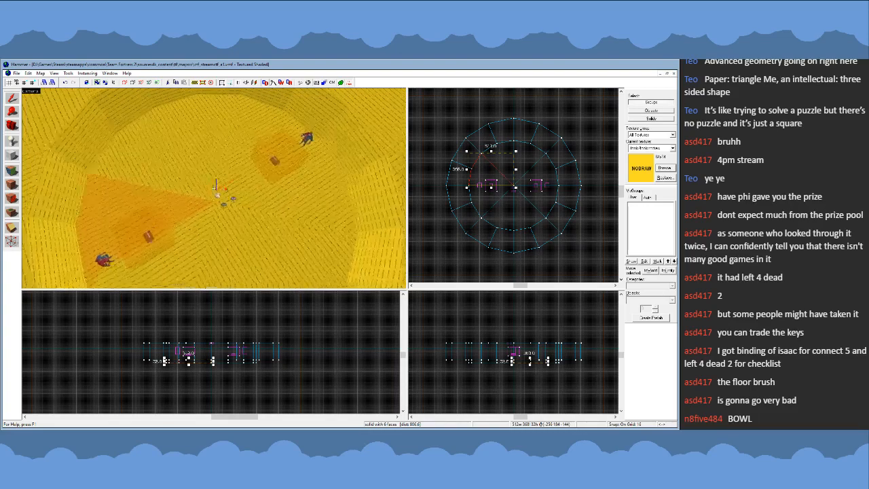
# - Select the floor wedges around the whole arena together to inspect the full circle they form
pyautogui.click(225, 149)
pyautogui.click(227, 150)
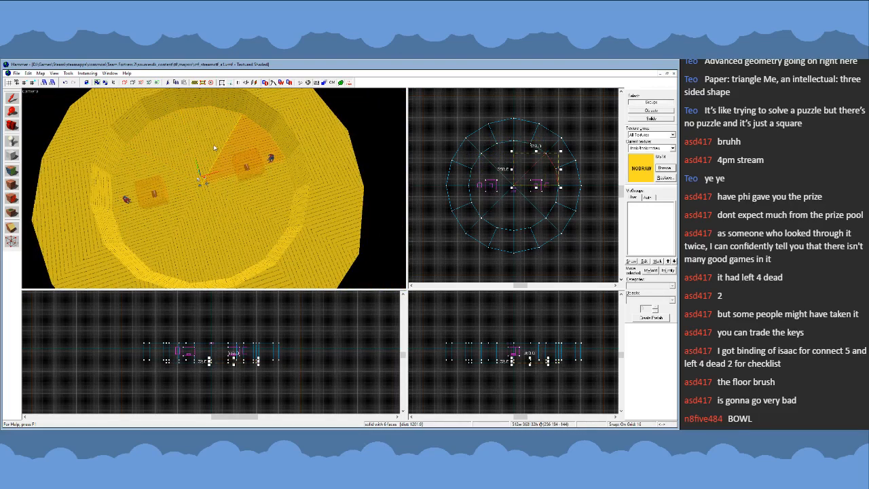
pyautogui.keyDown('ctrl'); pyautogui.click(213, 143); pyautogui.keyUp('ctrl')
pyautogui.keyDown('ctrl'); pyautogui.click(178, 151); pyautogui.keyUp('ctrl')
pyautogui.keyDown('ctrl'); pyautogui.click(163, 170); pyautogui.keyUp('ctrl')
pyautogui.keyDown('ctrl'); pyautogui.click(191, 213); pyautogui.keyUp('ctrl')
pyautogui.keyDown('ctrl'); pyautogui.click(179, 212); pyautogui.keyUp('ctrl')
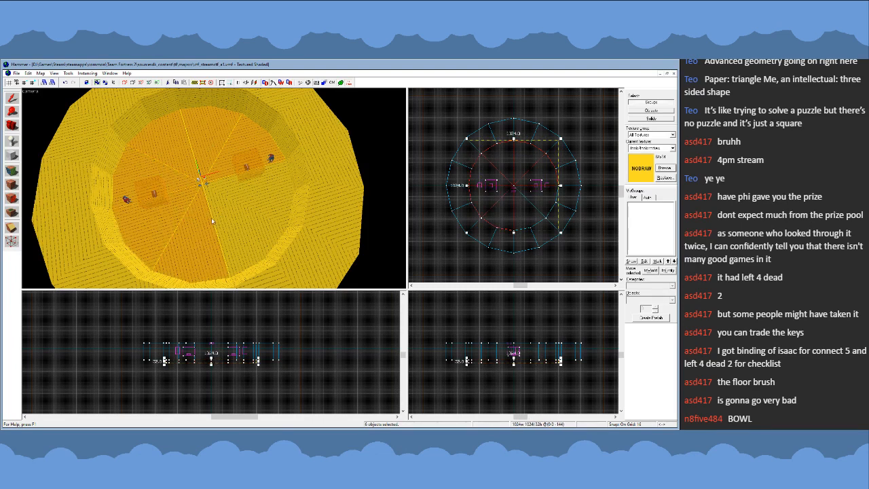
# - Delete all the floor wedges outside the northwest quarter of the arena
pyautogui.click(187, 223)
pyautogui.press('Delete')
pyautogui.click(163, 215)
pyautogui.press('Delete')
pyautogui.click(207, 146)
pyautogui.press('Delete')
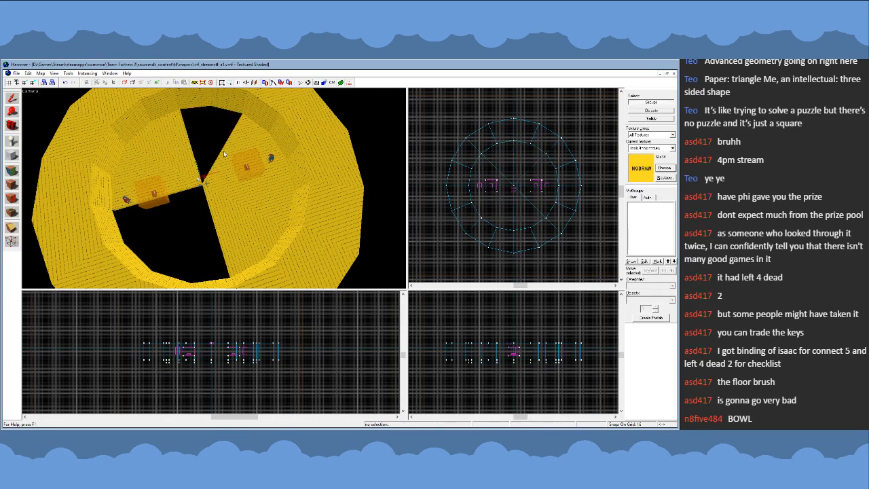
pyautogui.click(225, 155)
pyautogui.press('Delete')
pyautogui.click(240, 191)
pyautogui.press('Delete')
pyautogui.click(229, 214)
pyautogui.press('Delete')
# - Select the two remaining northwest floor wedges together and inspect the quarter circle they cover
pyautogui.press('z')
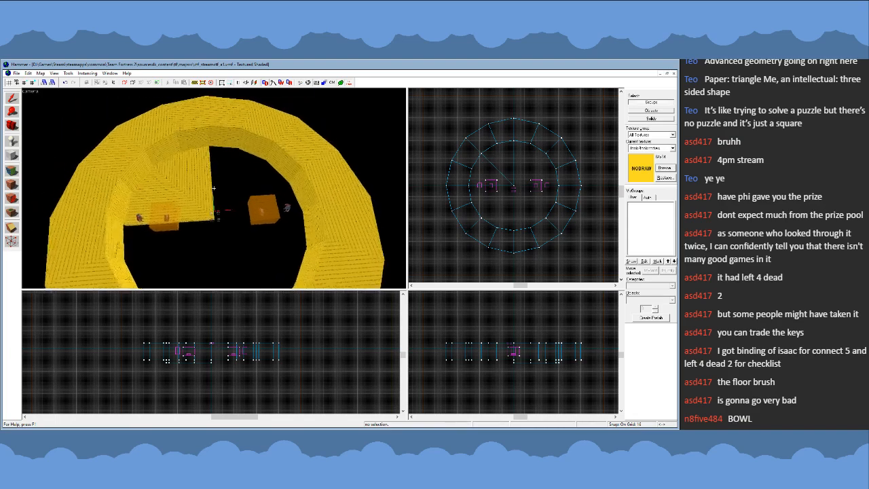
pyautogui.press('s')
pyautogui.press('w')
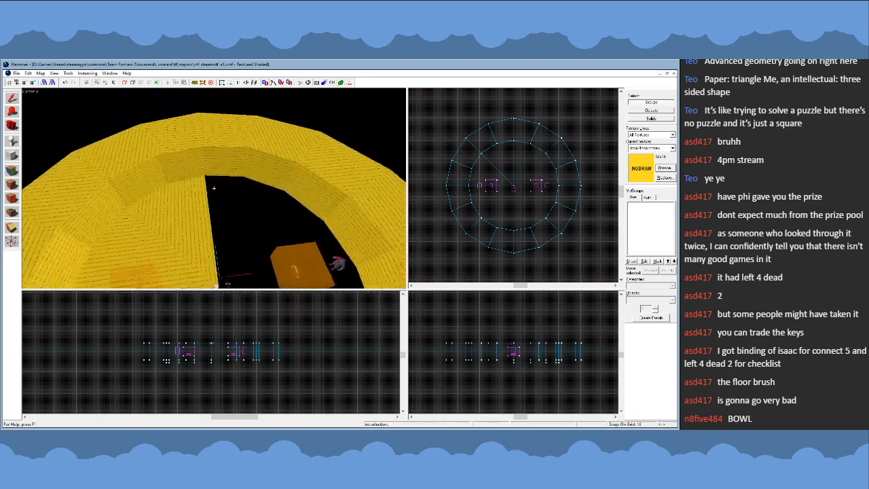
pyautogui.press('d')
pyautogui.press('s')
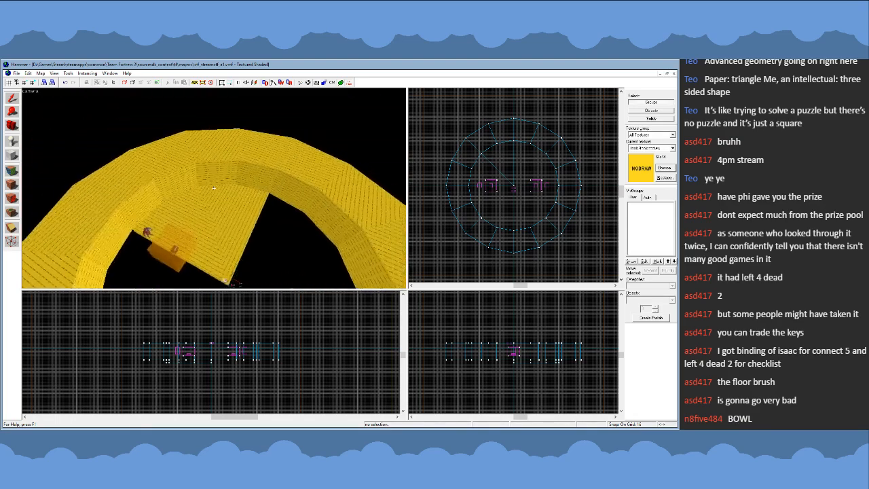
pyautogui.press('w')
pyautogui.press('z')
pyautogui.click(207, 188)
pyautogui.click(237, 193)
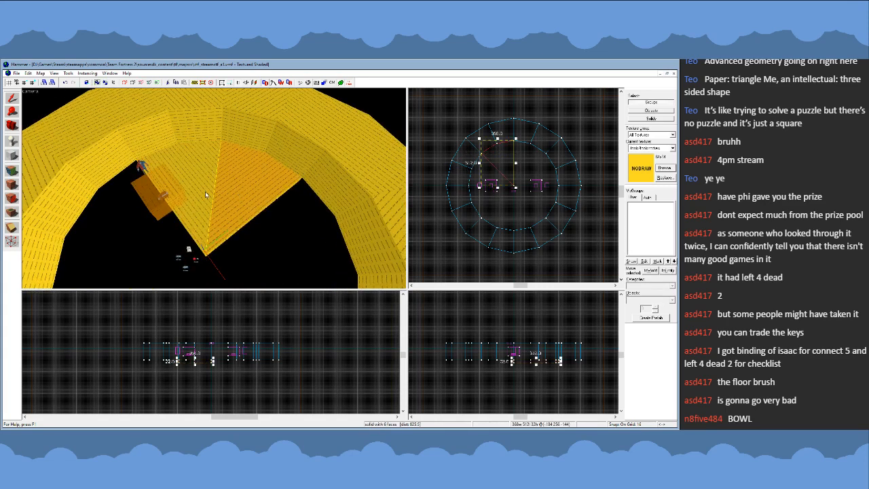
pyautogui.keyDown('ctrl'); pyautogui.click(205, 195); pyautogui.keyUp('ctrl')
pyautogui.press('w')
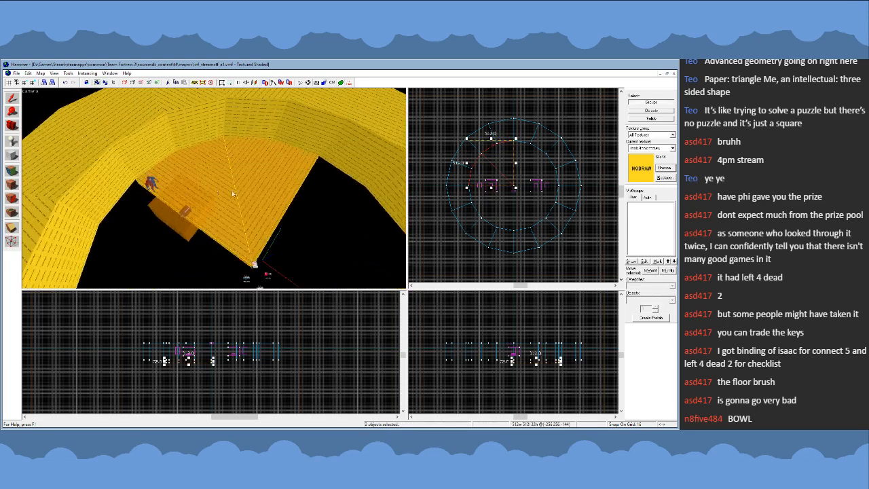
pyautogui.click(444, 241)
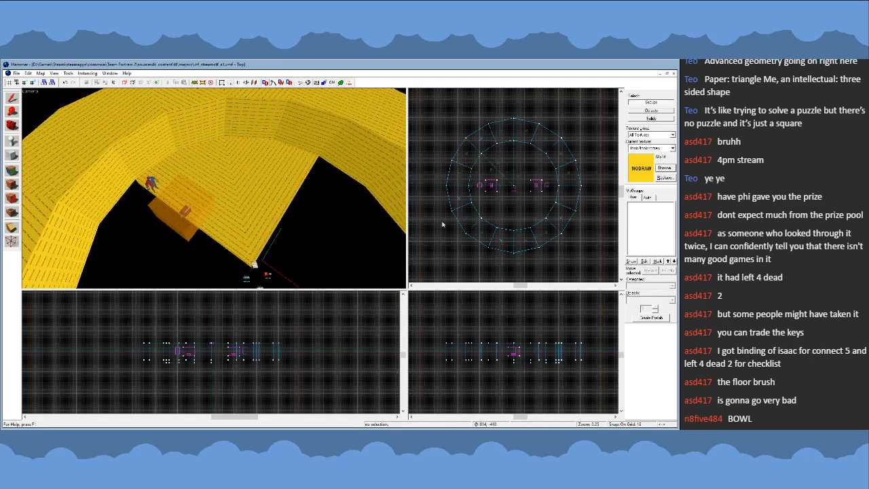
# - Compare the two northwest floor wedges by selecting each one separately and then both together
pyautogui.click(237, 191)
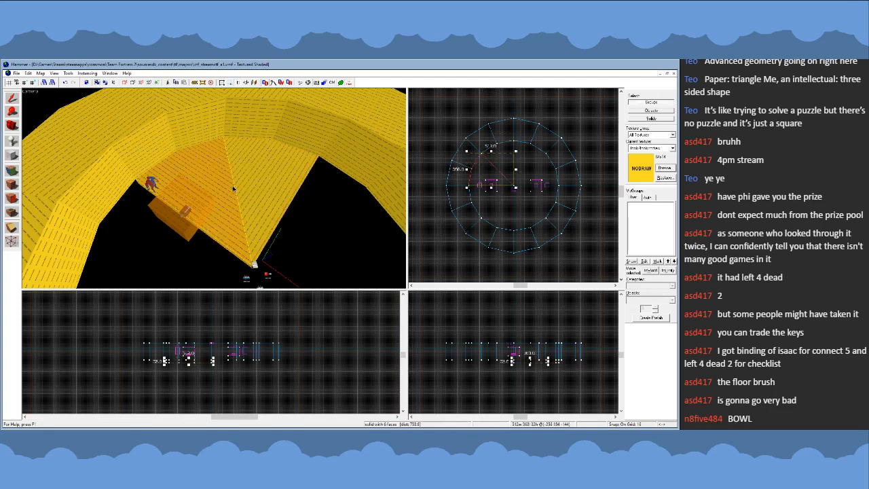
pyautogui.click(234, 187)
pyautogui.click(233, 186)
pyautogui.click(234, 186)
pyautogui.click(233, 186)
pyautogui.click(245, 187)
pyautogui.press('z')
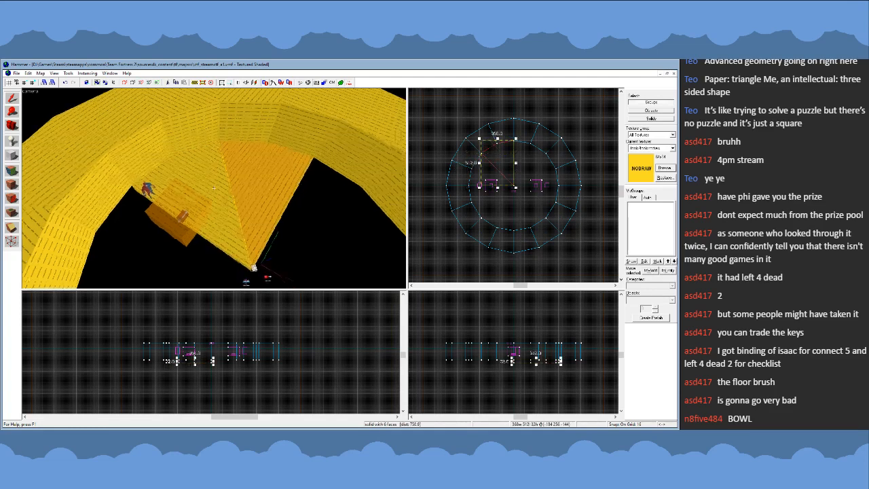
pyautogui.press('s')
pyautogui.press('z')
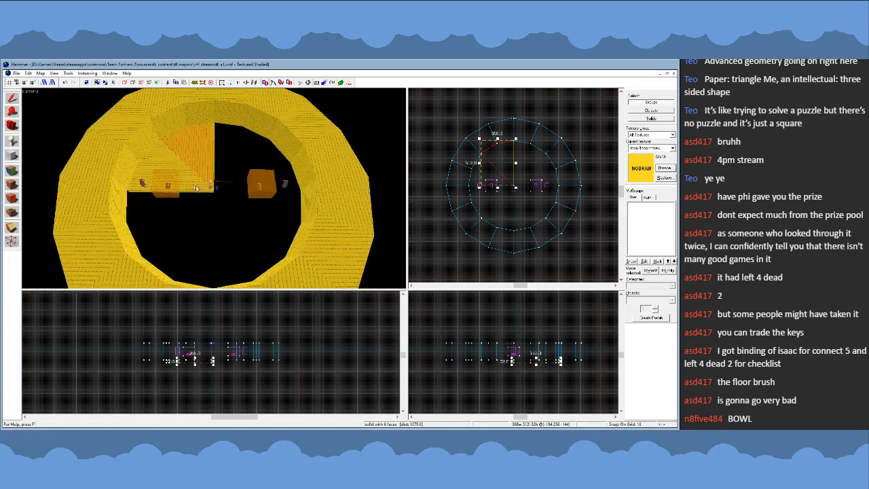
pyautogui.click(196, 187)
pyautogui.click(205, 163)
pyautogui.keyDown('ctrl'); pyautogui.click(191, 179); pyautogui.keyUp('ctrl')
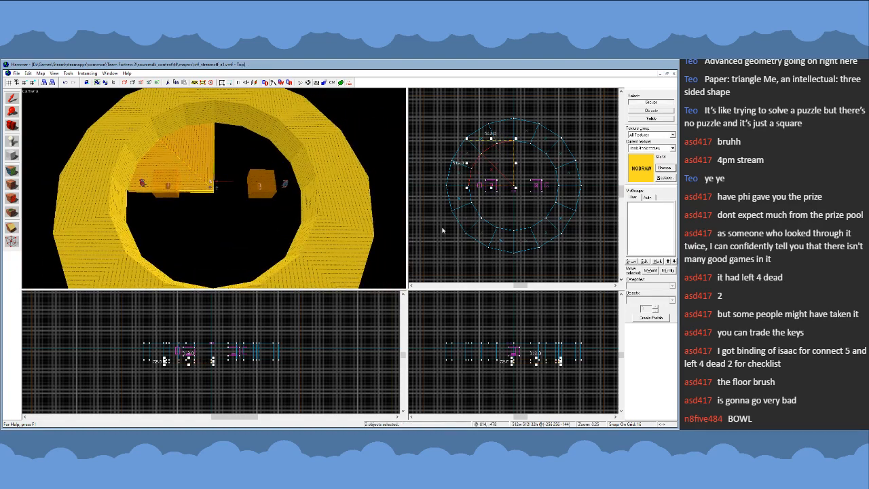
# - Delete the two remaining floor wedges in the northwest quarter after viewing them closely
pyautogui.press('Escape')
pyautogui.scroll(5, 500, 163)
pyautogui.press('z')
pyautogui.press('w')
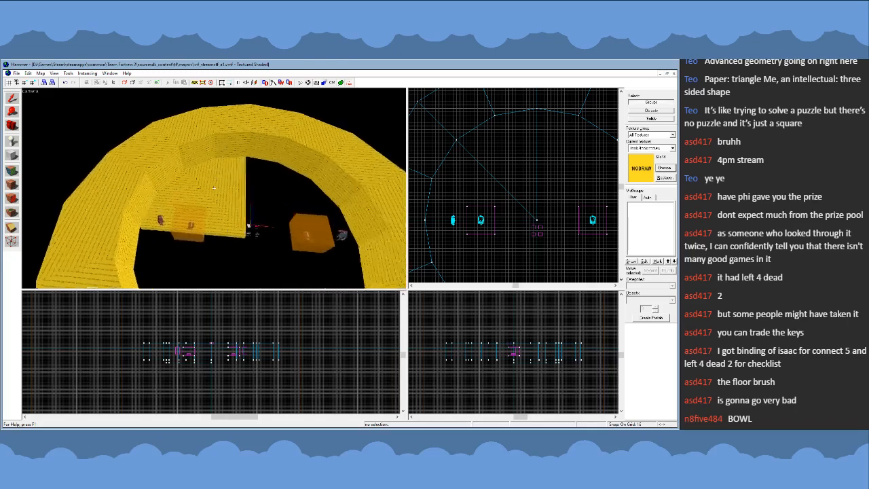
pyautogui.click(214, 188)
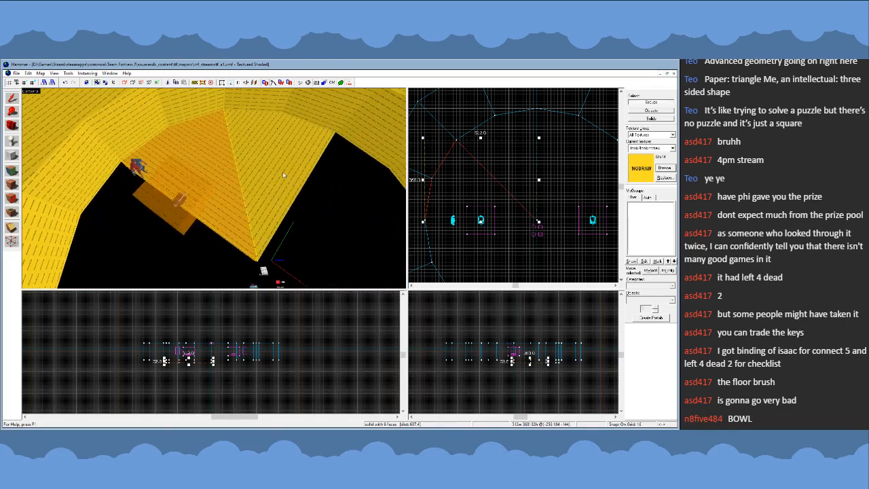
pyautogui.press('s')
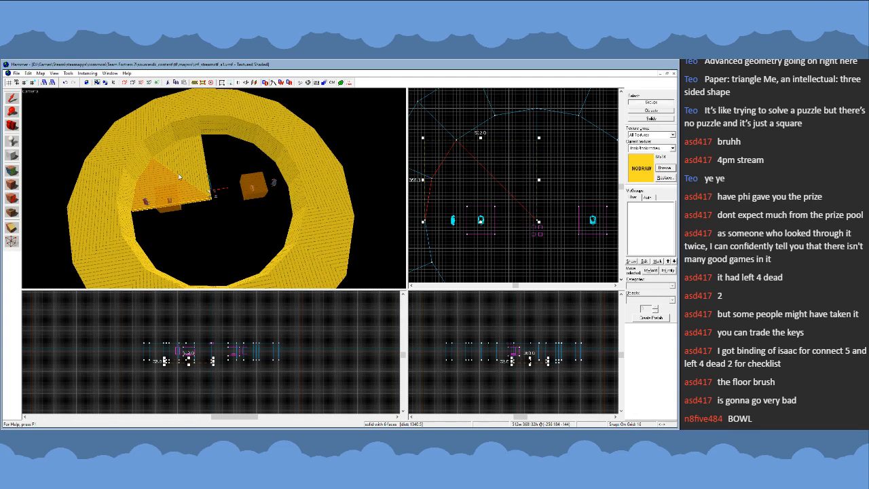
pyautogui.press('Delete')
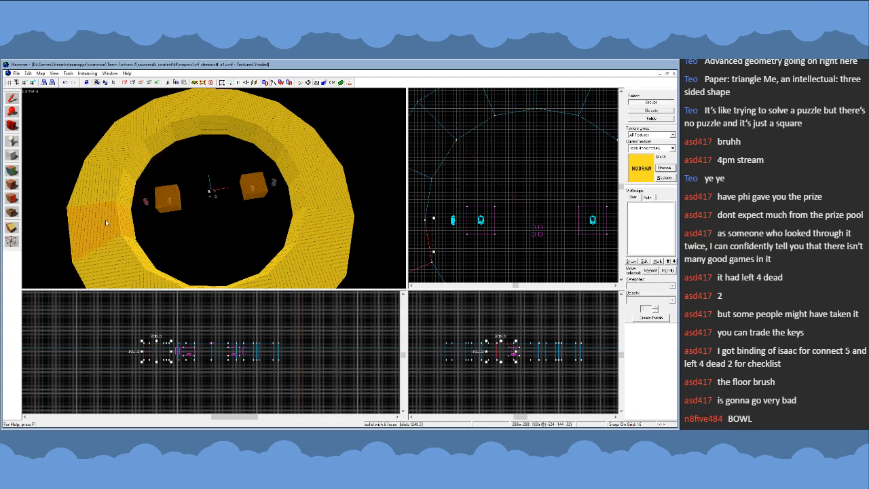
# - Delete the nodraw wall segments in the arena's southwest quarter and the southernmost segment of its southeast quarter
pyautogui.click(153, 282)
pyautogui.press('Delete')
pyautogui.click(214, 287)
pyautogui.press('Delete')
pyautogui.click(256, 285)
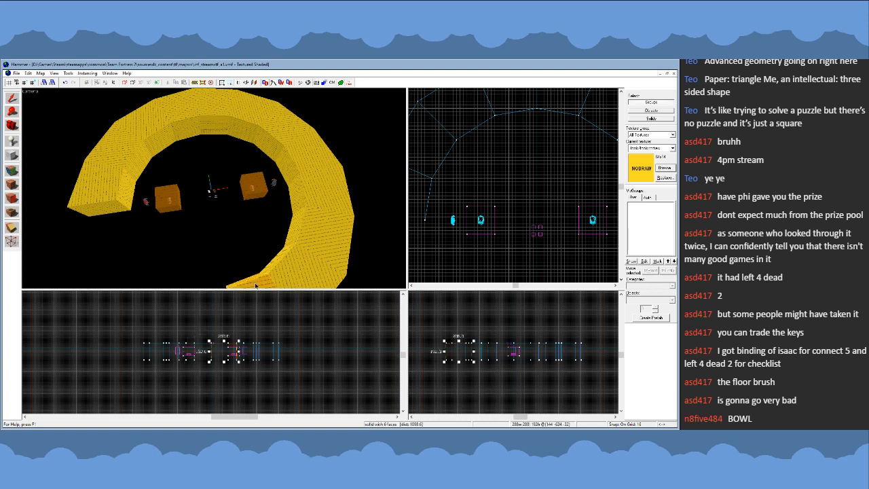
pyautogui.press('Delete')
# - Delete the remaining wall segments along the arena's eastern half, keeping only the northwest quarter
pyautogui.click(291, 271)
pyautogui.press('Delete')
pyautogui.click(315, 241)
pyautogui.press('Delete')
pyautogui.click(253, 120)
pyautogui.press('Delete')
pyautogui.click(219, 112)
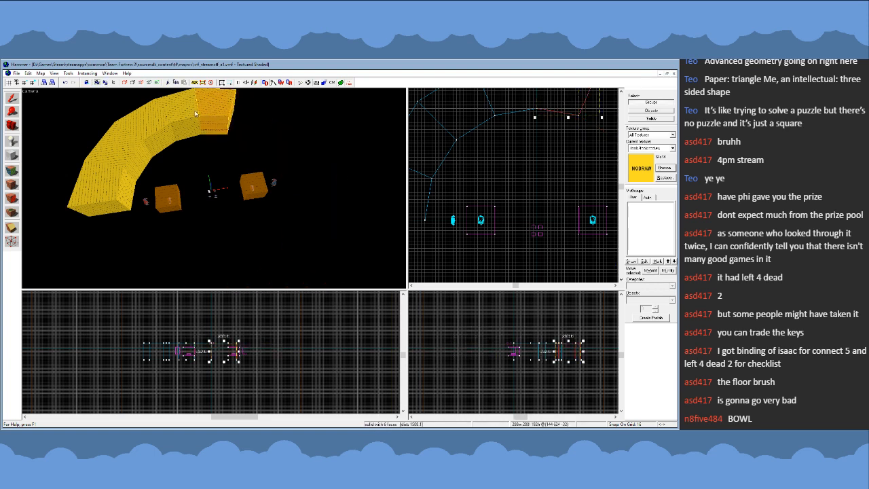
pyautogui.press('Delete')
pyautogui.click(184, 113)
pyautogui.press('Delete')
pyautogui.click(153, 130)
pyautogui.press('Delete')
pyautogui.click(131, 153)
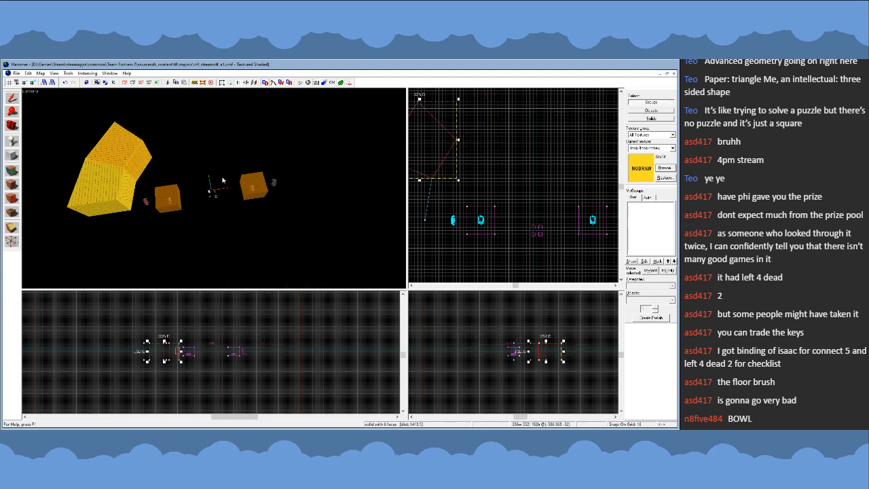
pyautogui.scroll(3, 470, 149)
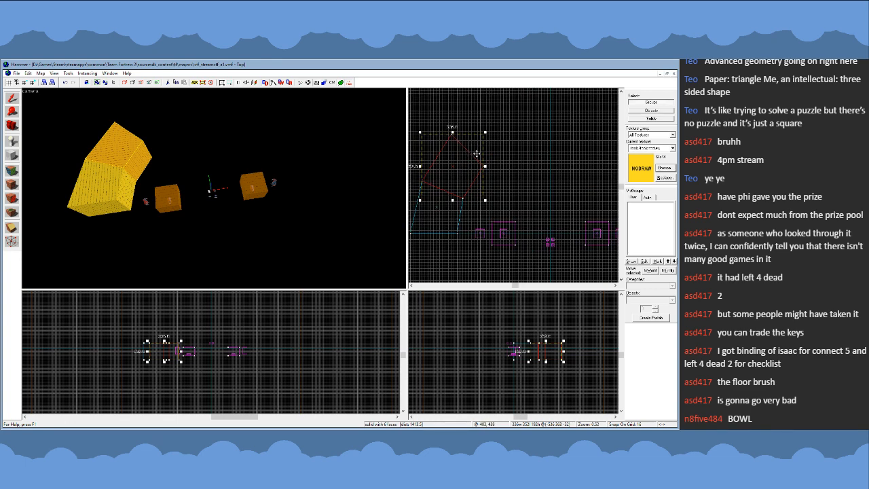
pyautogui.press('Delete')
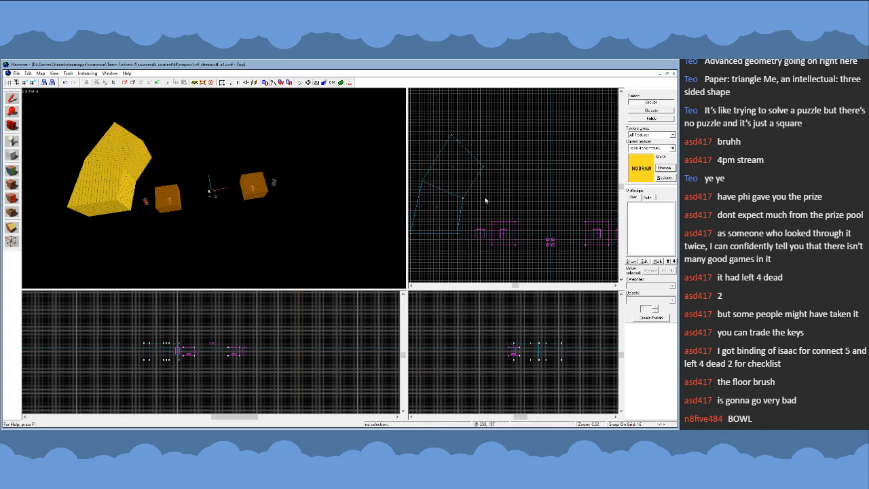
pyautogui.hotkey('ctrl', 'z')
pyautogui.hotkey('ctrl', 'z')
pyautogui.hotkey('ctrl', 'z')
pyautogui.scroll(-2, 539, 198)
pyautogui.scroll(2, 535, 179)
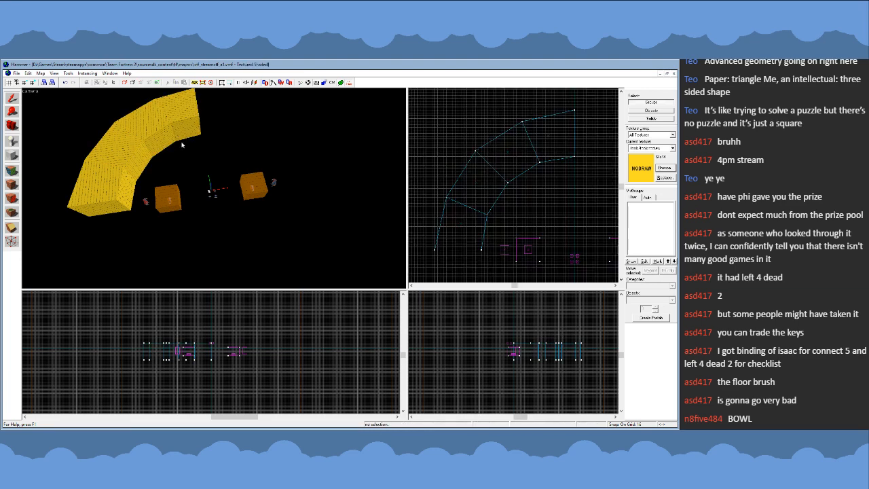
# - Outline a new cylinder brush from the arena's northwest corner, about 1504 by 1136 units
pyautogui.click(182, 133)
pyautogui.press('z')
pyautogui.press('z')
pyautogui.press('Delete')
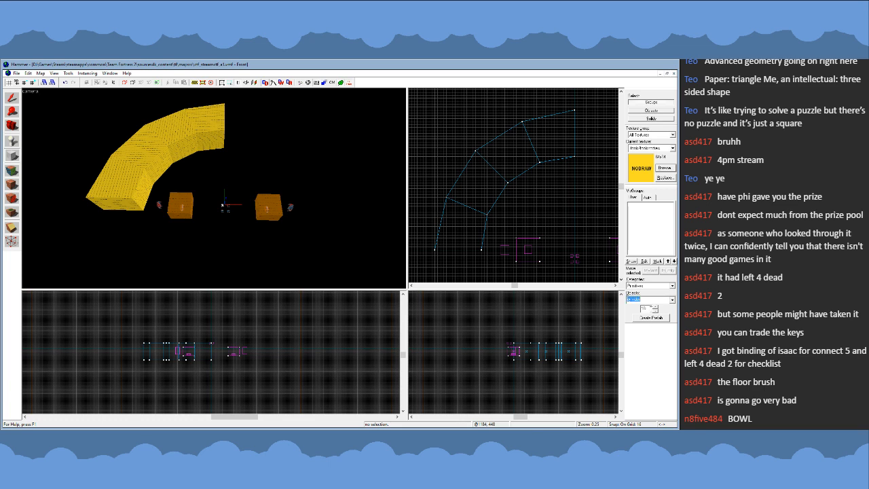
pyautogui.scroll(-3, 524, 164)
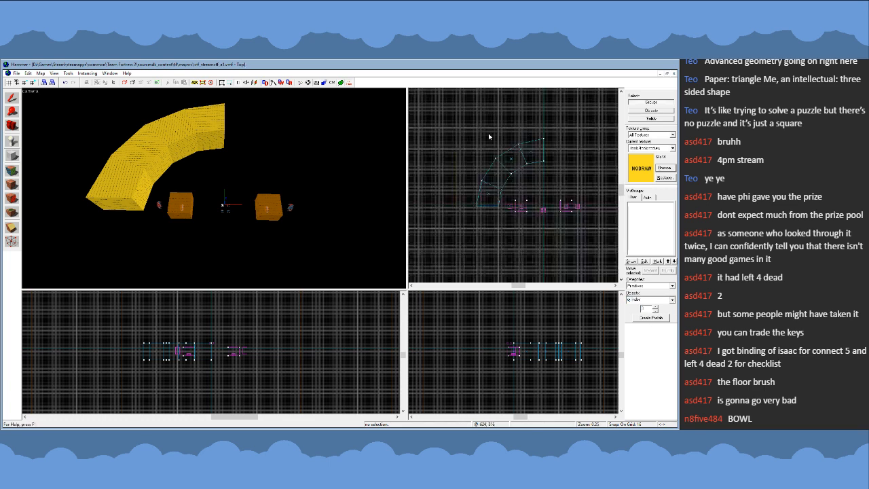
pyautogui.scroll(-1, 517, 178)
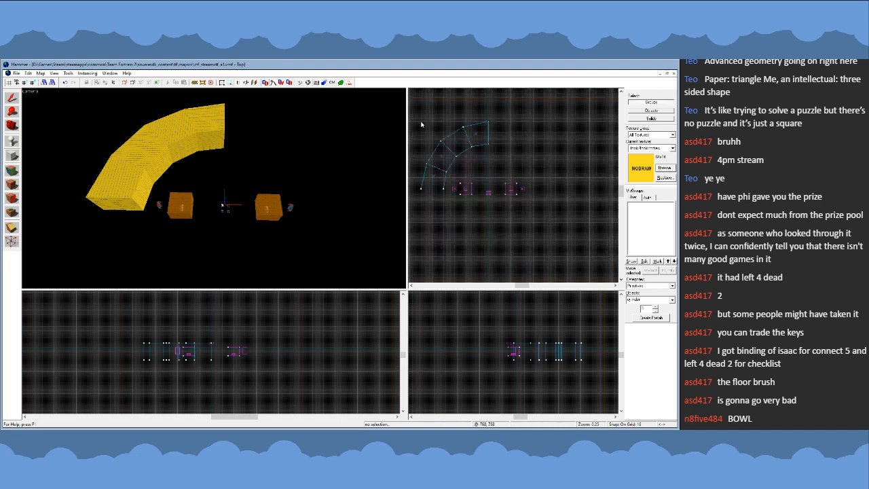
pyautogui.moveTo(421, 124); pyautogui.dragTo(555, 225)
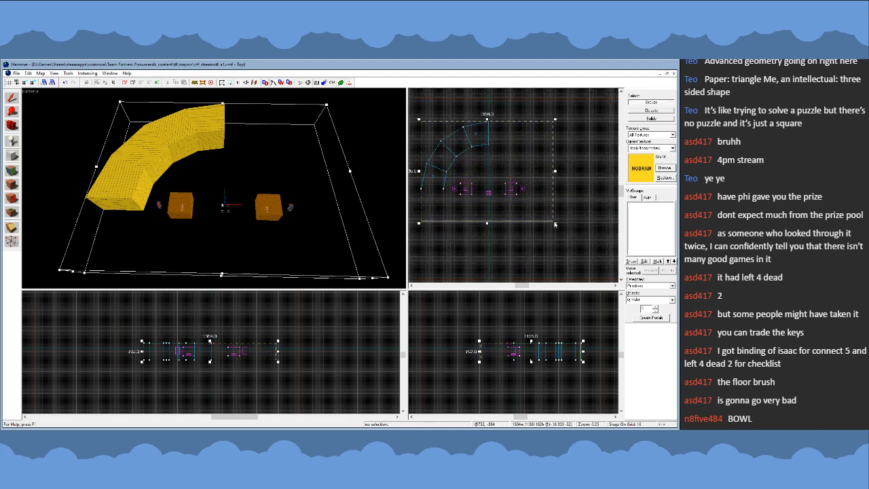
# - Resize the outline to 1536 by 1536 units, centre it on the arena, and create the eight-sided nodraw cylinder
pyautogui.scroll(6, 500, 229)
pyautogui.moveTo(485, 213); pyautogui.dragTo(484, 217)
pyautogui.scroll(-4, 466, 237)
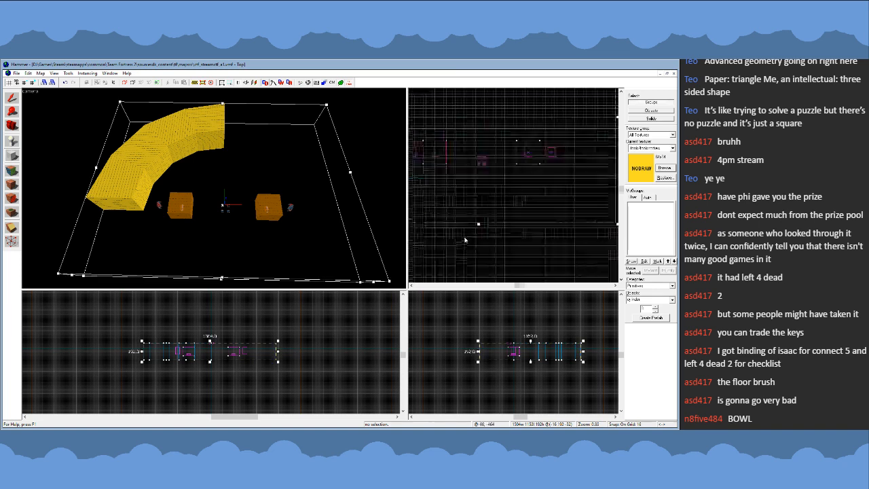
pyautogui.moveTo(573, 229); pyautogui.dragTo(577, 229)
pyautogui.scroll(-1, 502, 238)
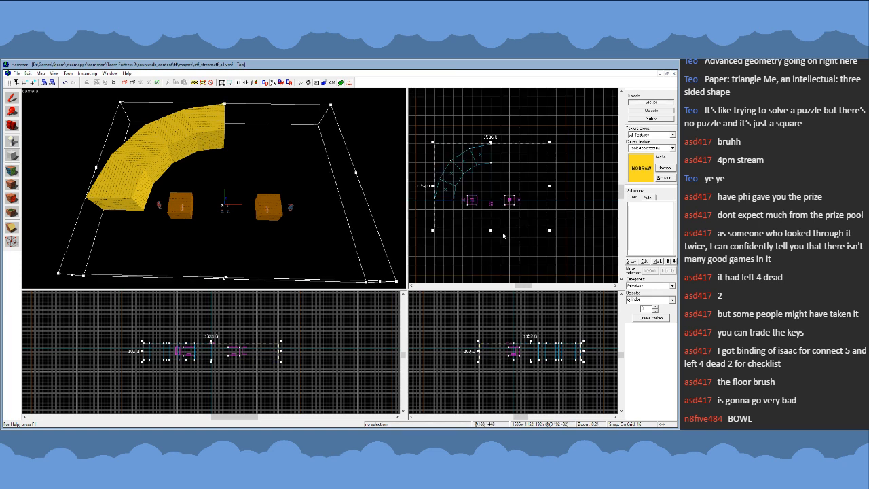
pyautogui.moveTo(496, 231); pyautogui.dragTo(501, 270)
pyautogui.press('Return')
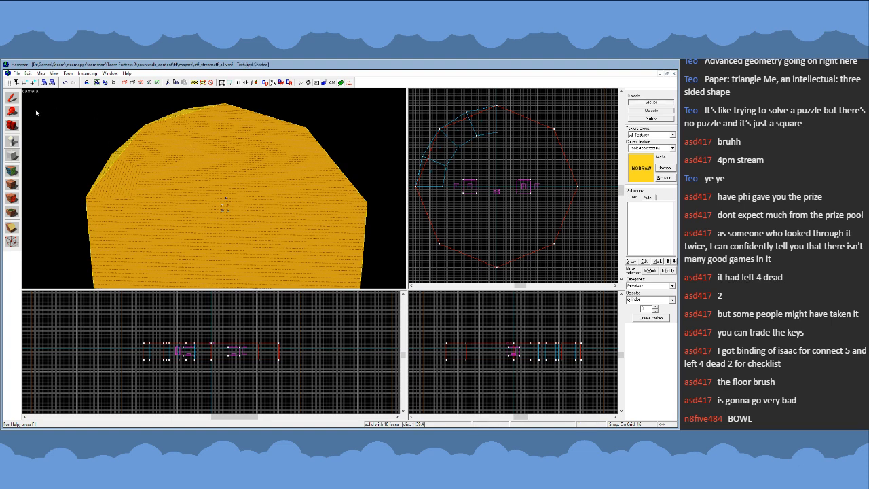
pyautogui.click(13, 100)
pyautogui.click(425, 105)
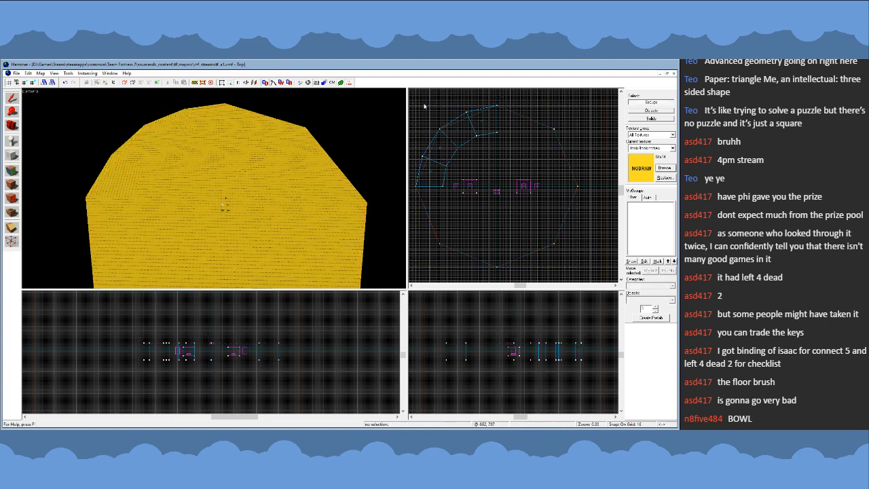
# - Create a second eight-sided cylinder, 1024 by 1024 units, centred inside the first along the wall's inner edge
pyautogui.click(11, 143)
pyautogui.scroll(3, 463, 195)
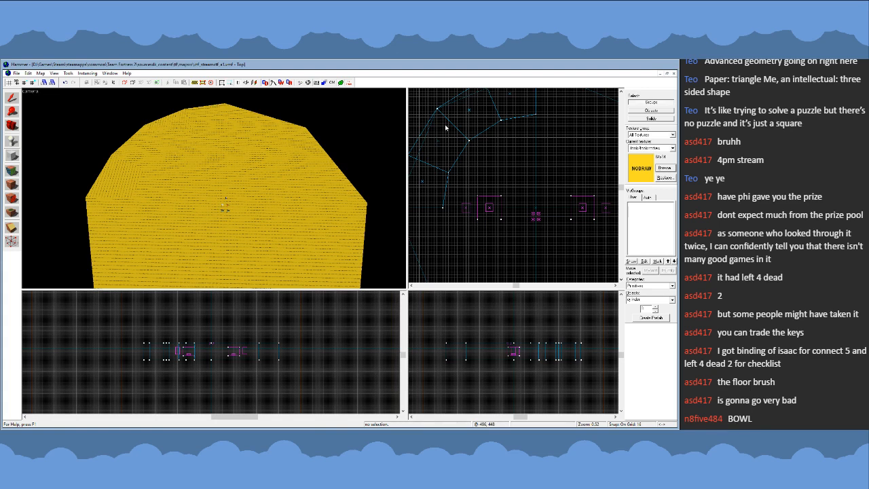
pyautogui.scroll(-2, 445, 118)
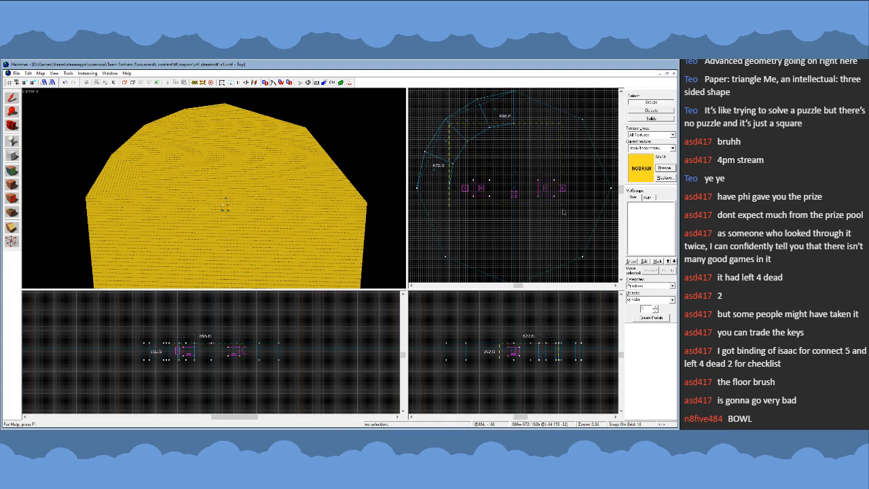
pyautogui.moveTo(449, 122); pyautogui.dragTo(580, 253)
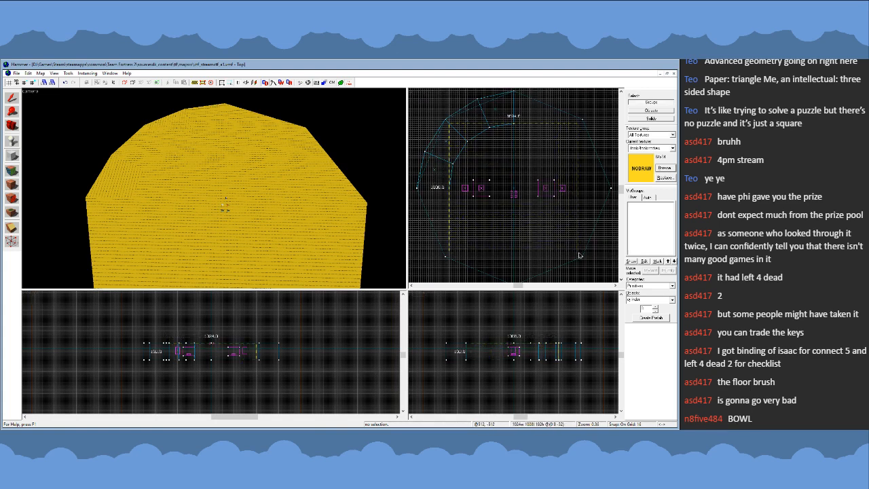
pyautogui.press('Return')
pyautogui.click(14, 102)
# - Select both octagonal cylinders together, temporarily hiding the outer one to reach the inner one
pyautogui.press('z')
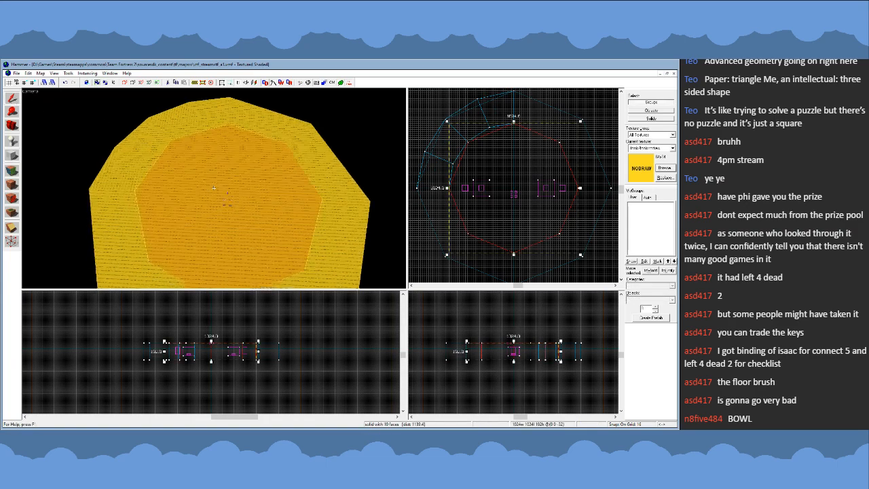
pyautogui.press('w')
pyautogui.press('s')
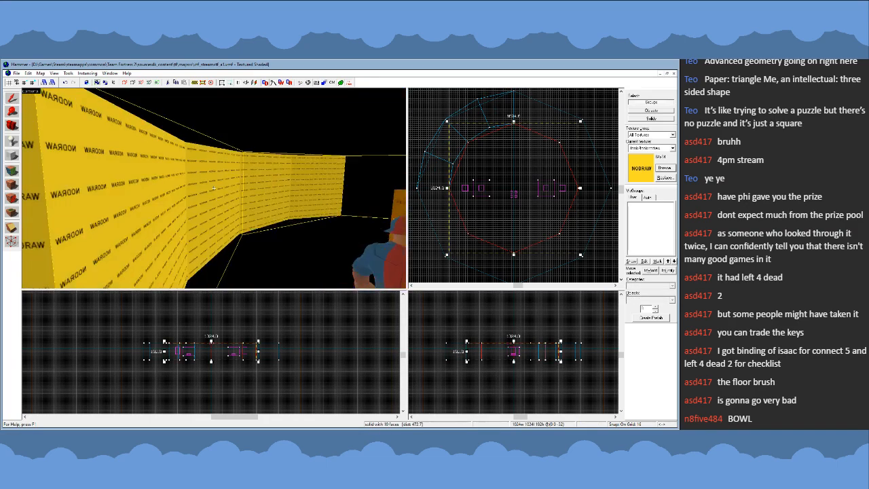
pyautogui.press('z')
pyautogui.click(186, 232)
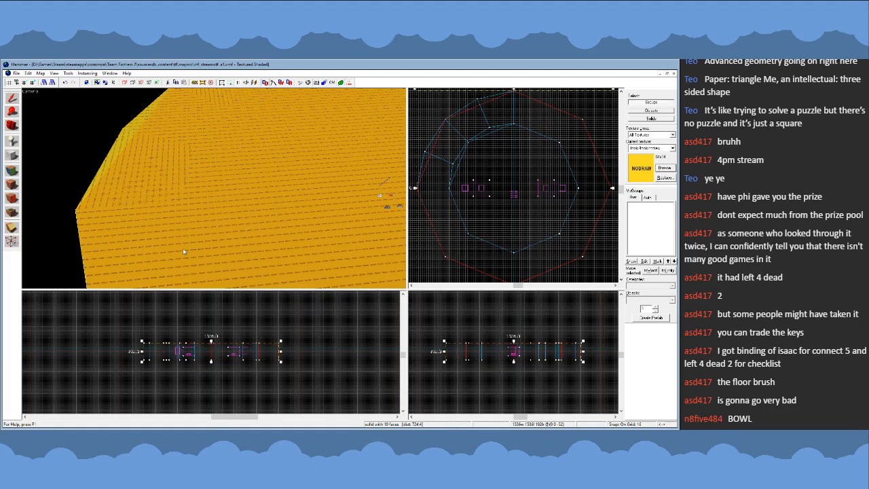
pyautogui.press('h')
pyautogui.click(240, 241)
pyautogui.press('u')
pyautogui.keyDown('ctrl'); pyautogui.click(168, 253); pyautogui.keyUp('ctrl')
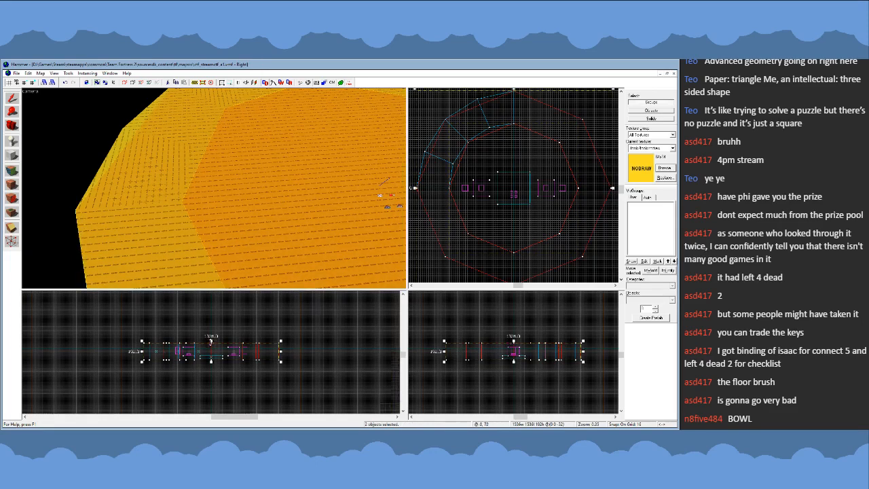
# - Flatten both octagonal cylinders to 32 units high and lower them beneath the wall segments
pyautogui.scroll(3, 211, 341)
pyautogui.moveTo(211, 339); pyautogui.dragTo(213, 365)
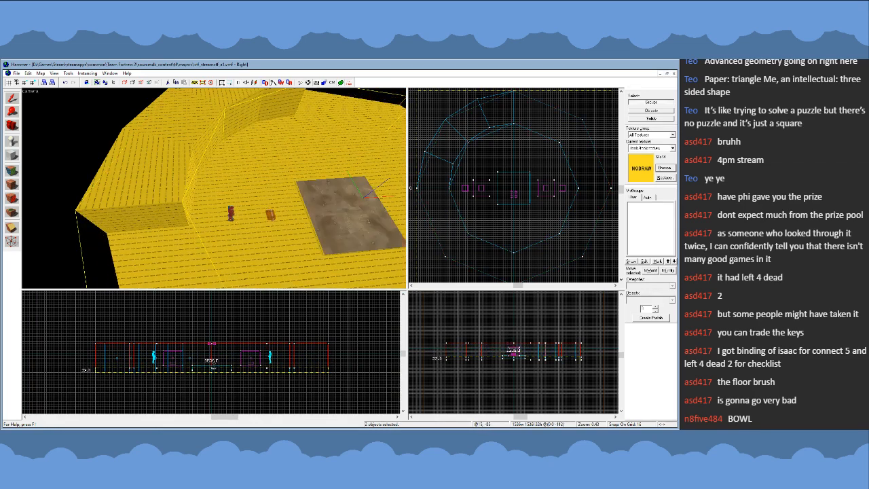
pyautogui.scroll(2, 102, 371)
pyautogui.moveTo(110, 368); pyautogui.dragTo(111, 376)
pyautogui.press('z')
pyautogui.press('s')
pyautogui.press('z')
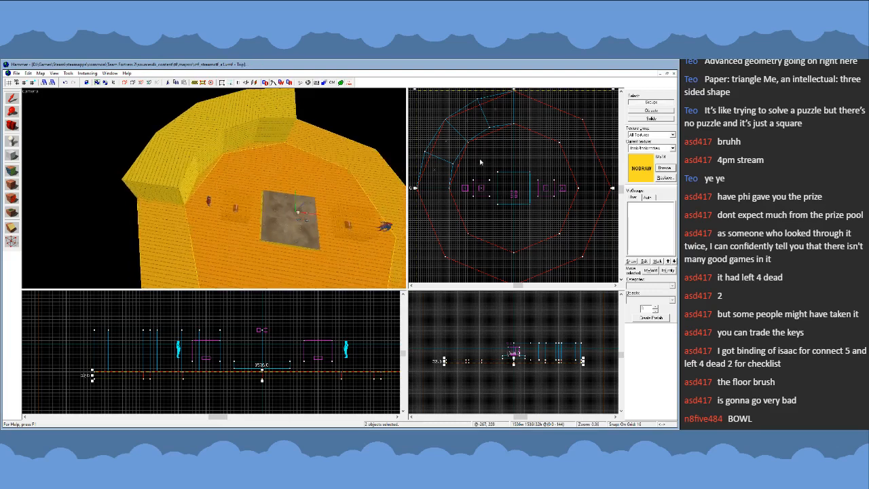
# - Inspect the vertices of both flattened octagons against the quarter wall in the top view
pyautogui.scroll(11, 467, 143)
pyautogui.scroll(-10, 459, 134)
pyautogui.hotkey('shift', 'v')
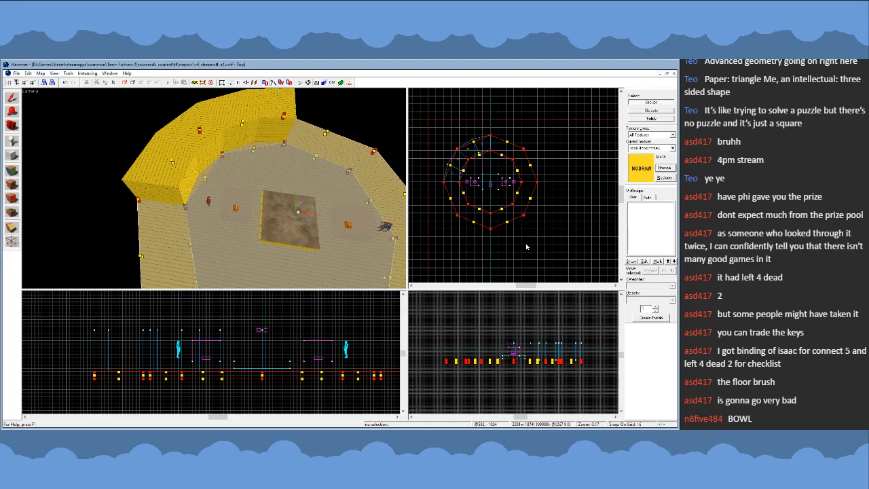
pyautogui.scroll(2, 454, 157)
pyautogui.click(12, 98)
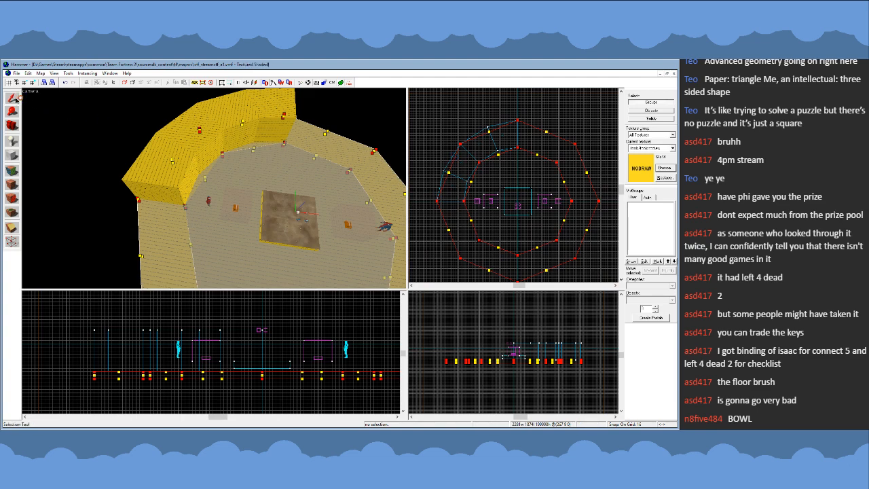
# - Delete the two middle wall segments and move the north segment's western vertices to the outer and inner octagon corners
pyautogui.click(243, 123)
pyautogui.press('Delete')
pyautogui.click(268, 110)
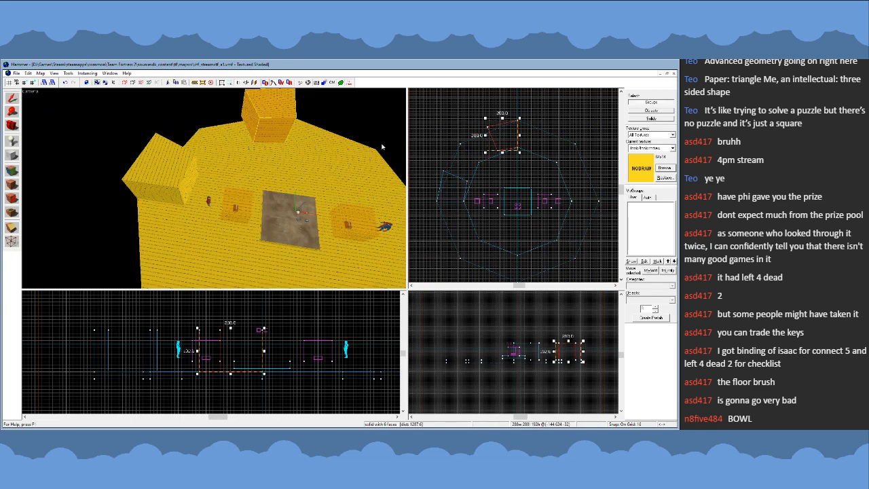
pyautogui.scroll(3, 517, 169)
pyautogui.hotkey('shift', 'v')
pyautogui.press('Return')
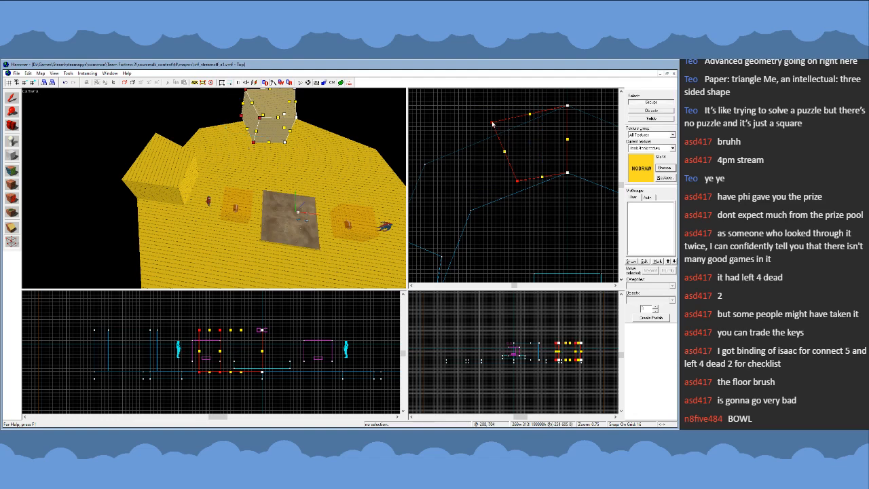
pyautogui.moveTo(493, 123); pyautogui.dragTo(426, 165)
pyautogui.click(450, 222)
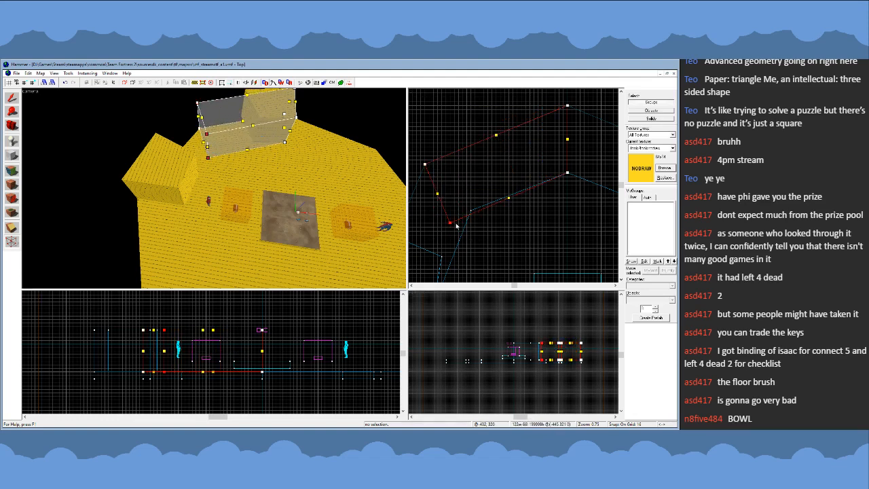
pyautogui.moveTo(450, 222); pyautogui.dragTo(509, 217)
# - Stretch the west wall segment's northern vertices to the same northwest octagon corners so it meets the north segment
pyautogui.scroll(-3, 537, 165)
pyautogui.click(193, 170)
pyautogui.moveTo(462, 194); pyautogui.dragTo(507, 195)
pyautogui.scroll(2, 504, 167)
pyautogui.click(516, 179)
pyautogui.click(11, 98)
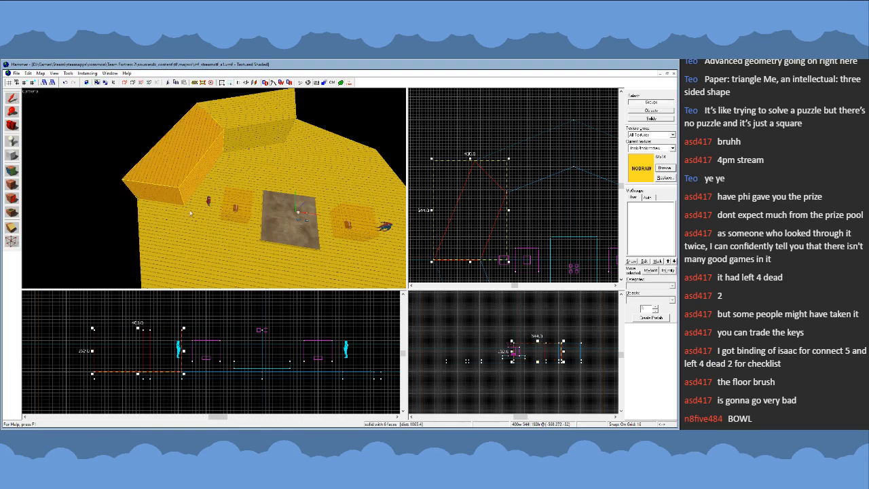
# - Delete the inner and outer octagonal guide cylinders beneath the walls
pyautogui.click(205, 235)
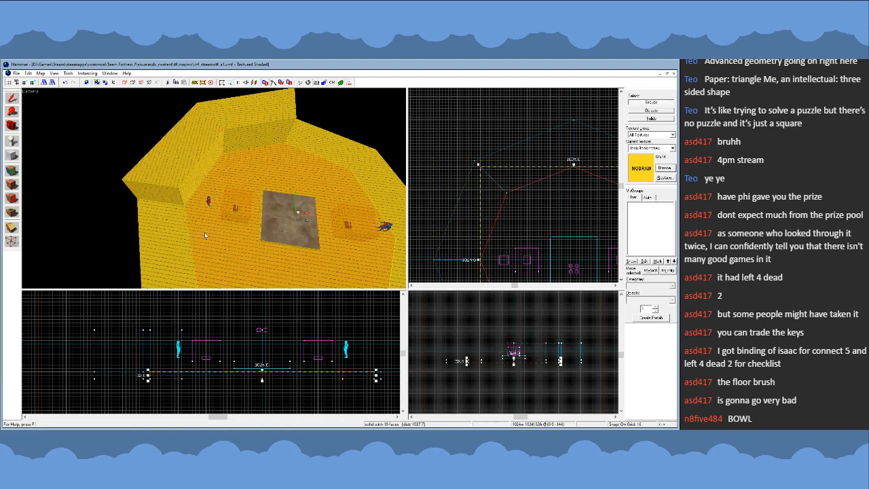
pyautogui.press('Delete')
pyautogui.click(168, 244)
pyautogui.press('Delete')
# - Duplicate the two northwest wall segments and mirror the copy horizontally to form the arena's northern half
pyautogui.click(242, 132)
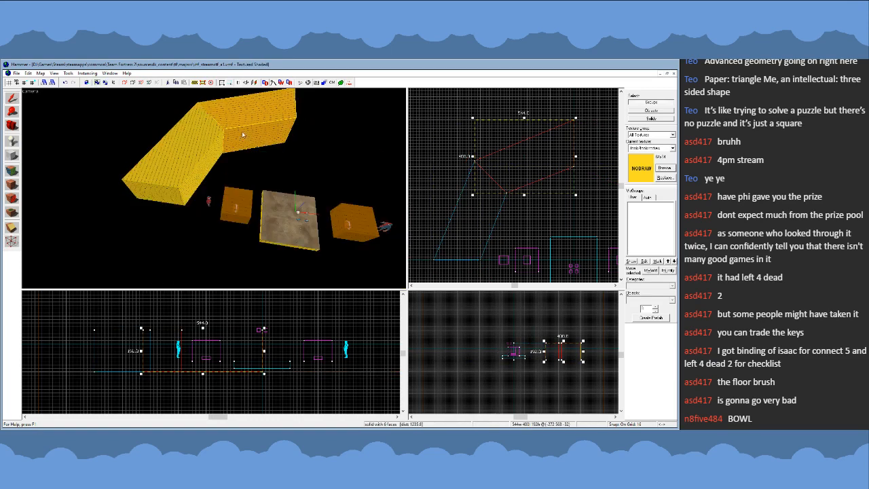
pyautogui.keyDown('ctrl'); pyautogui.click(198, 144); pyautogui.keyUp('ctrl')
pyautogui.scroll(-3, 460, 163)
pyautogui.scroll(2, 451, 162)
pyautogui.scroll(-2, 451, 162)
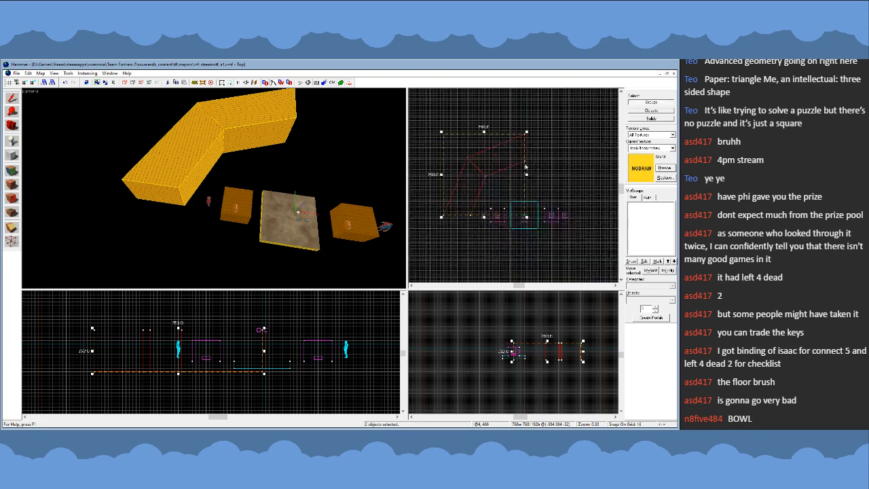
pyautogui.scroll(5, 468, 148)
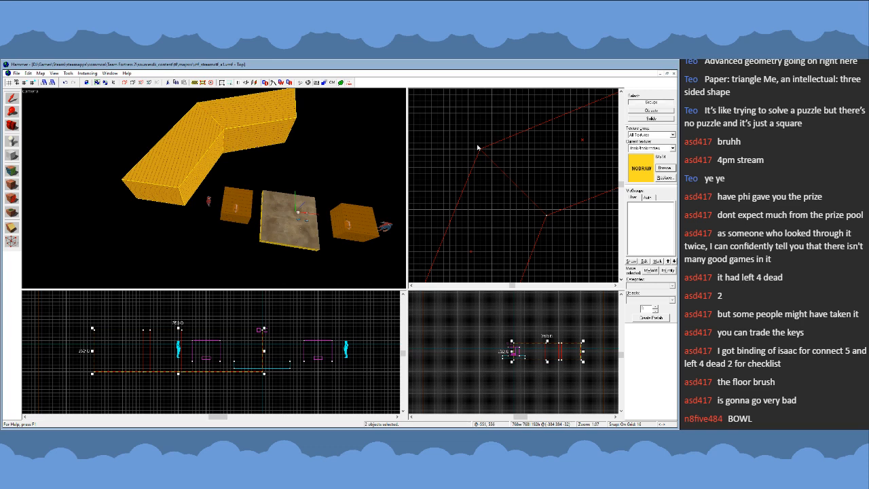
pyautogui.scroll(-6, 477, 147)
pyautogui.moveTo(489, 161)
pyautogui.keyDown('shift'); pyautogui.mouseDown()
pyautogui.moveTo(561, 203)
pyautogui.moveTo(523, 171)
pyautogui.moveTo(515, 219)
pyautogui.mouseUp(); pyautogui.keyUp('shift')
pyautogui.hotkey('ctrl', 'l')
# - Duplicate all four northern wall segments, flip the copy vertically, and place it to close the octagonal ring
pyautogui.keyDown('ctrl'); pyautogui.click(264, 119); pyautogui.keyUp('ctrl')
pyautogui.keyDown('ctrl'); pyautogui.click(194, 146); pyautogui.keyUp('ctrl')
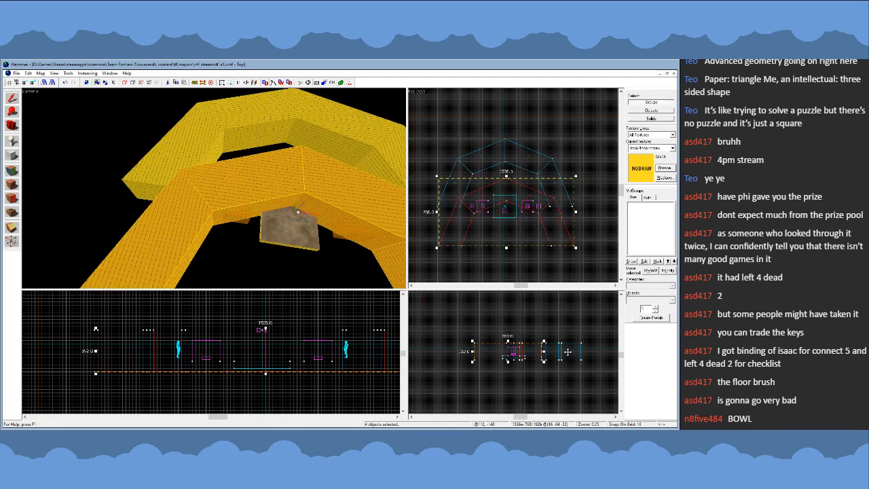
pyautogui.hotkey('ctrl', 'i')
pyautogui.moveTo(456, 206); pyautogui.dragTo(455, 233)
pyautogui.scroll(2, 460, 187)
pyautogui.click(445, 132)
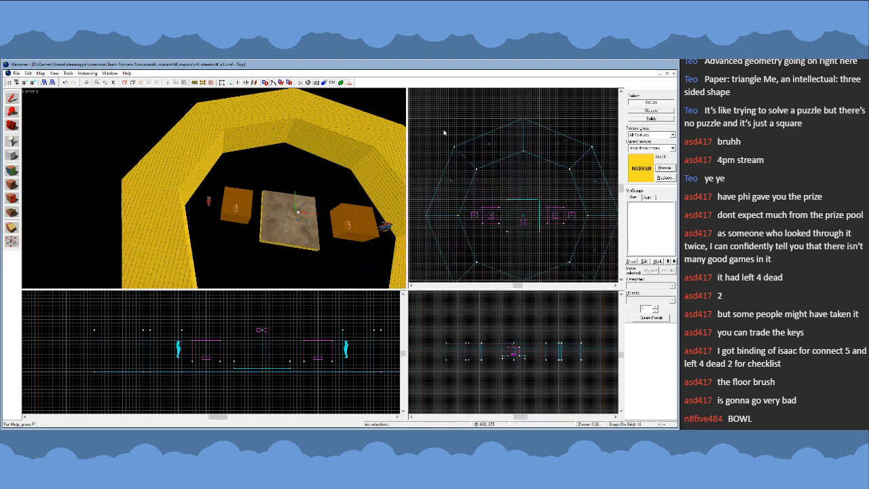
# - Create a 512 × 512 × 32 nodraw floor block beneath the walls in the arena's northwest quarter
pyautogui.click(12, 155)
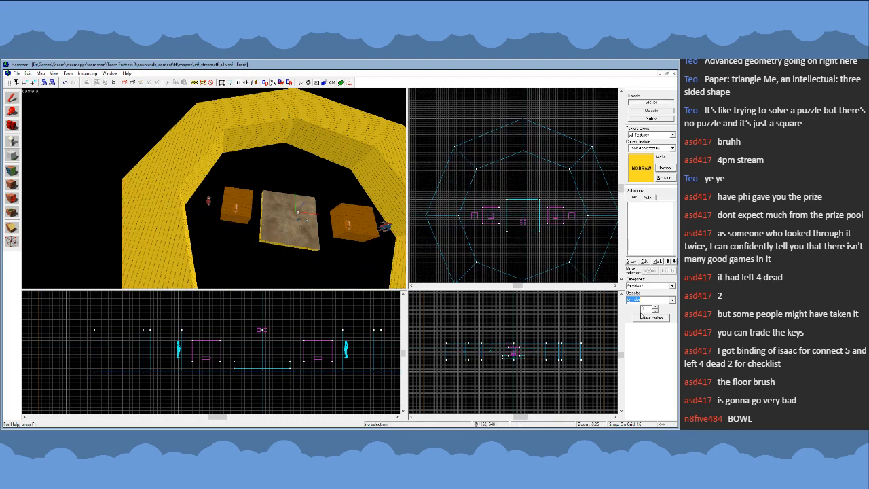
pyautogui.scroll(1, 477, 161)
pyautogui.moveTo(451, 149); pyautogui.dragTo(533, 231)
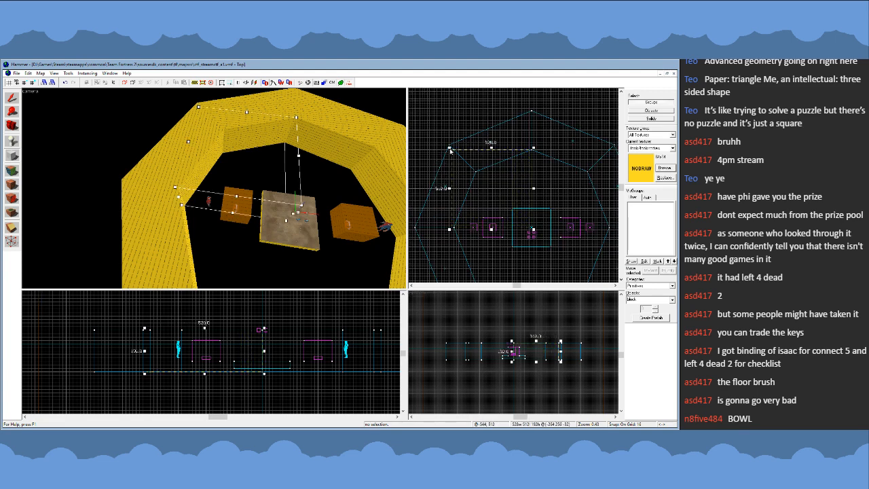
pyautogui.moveTo(451, 151); pyautogui.dragTo(453, 153)
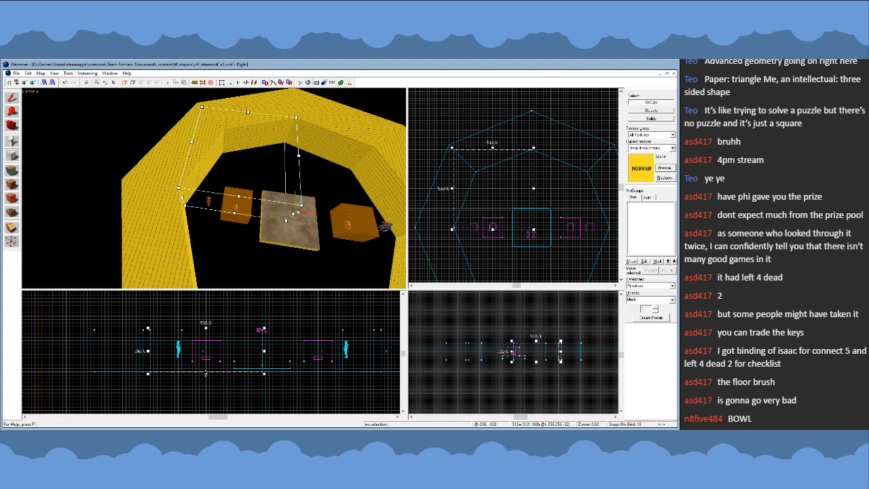
pyautogui.moveTo(206, 373); pyautogui.dragTo(206, 381)
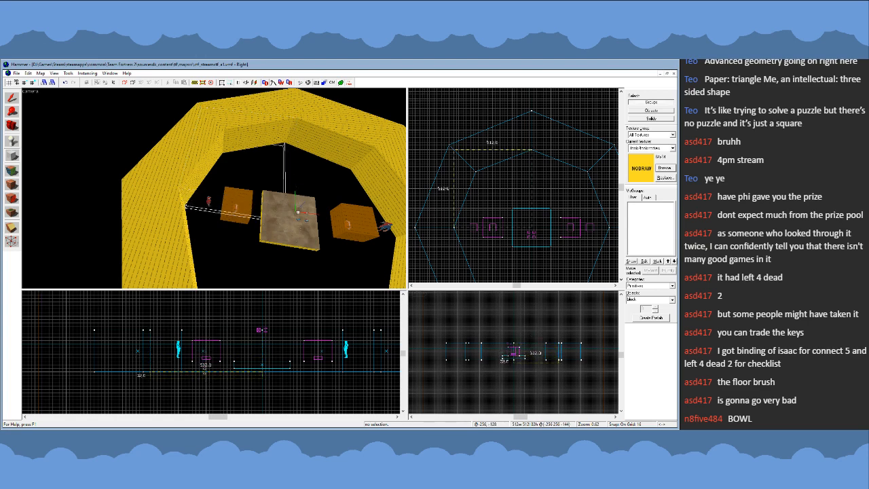
pyautogui.press('Return')
# - Move the floor block's northwest corner vertices inward to the northwest corner of the inner octagon
pyautogui.scroll(2, 440, 177)
pyautogui.press('Return')
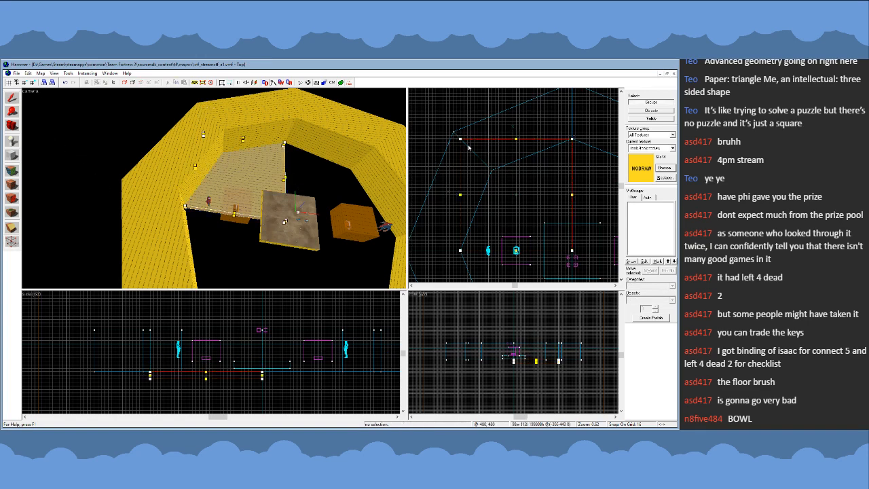
pyautogui.moveTo(460, 141); pyautogui.dragTo(492, 170)
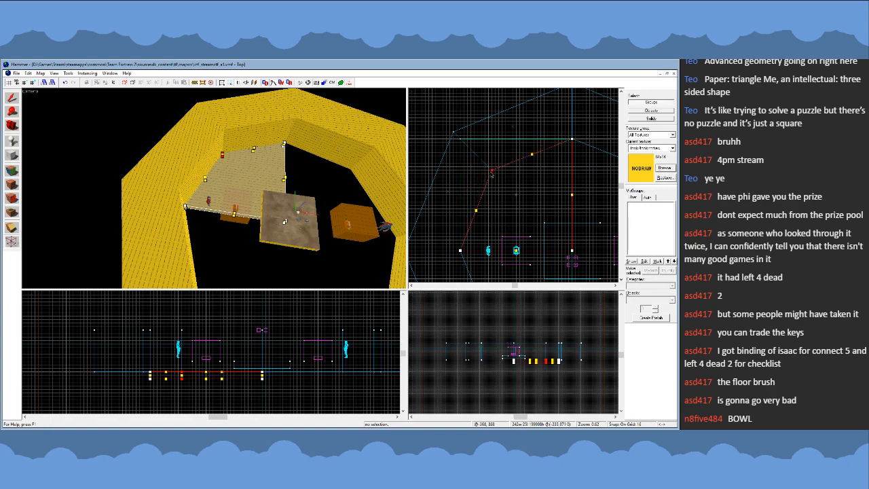
pyautogui.click(14, 102)
# - Duplicate the northwest floor piece, mirror the copy horizontally and place it in the northeast quarter
pyautogui.press('z')
pyautogui.press('s')
pyautogui.press('z')
pyautogui.scroll(-3, 435, 156)
pyautogui.scroll(2, 510, 193)
pyautogui.keyDown('shift'); pyautogui.moveTo(492, 169); pyautogui.dragTo(560, 176); pyautogui.keyUp('shift')
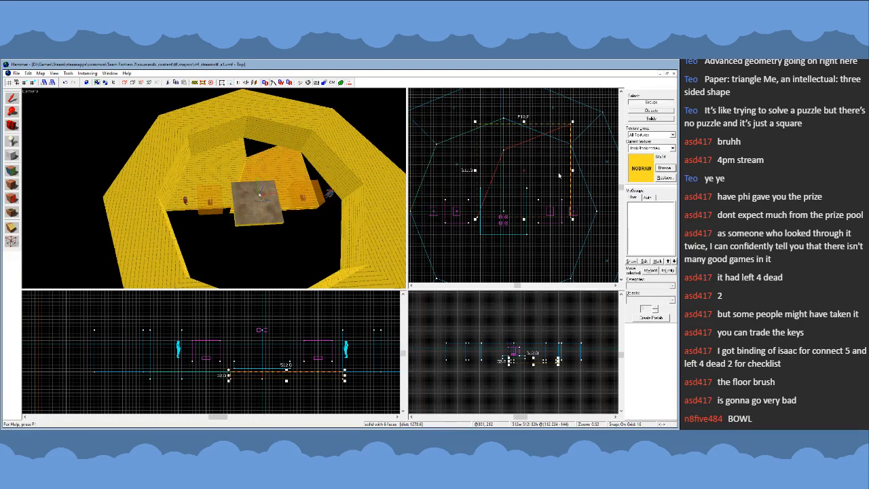
pyautogui.moveTo(572, 125)
pyautogui.mouseDown()
pyautogui.moveTo(582, 138)
pyautogui.moveTo(572, 216)
pyautogui.moveTo(558, 197)
pyautogui.moveTo(585, 196)
pyautogui.mouseUp()
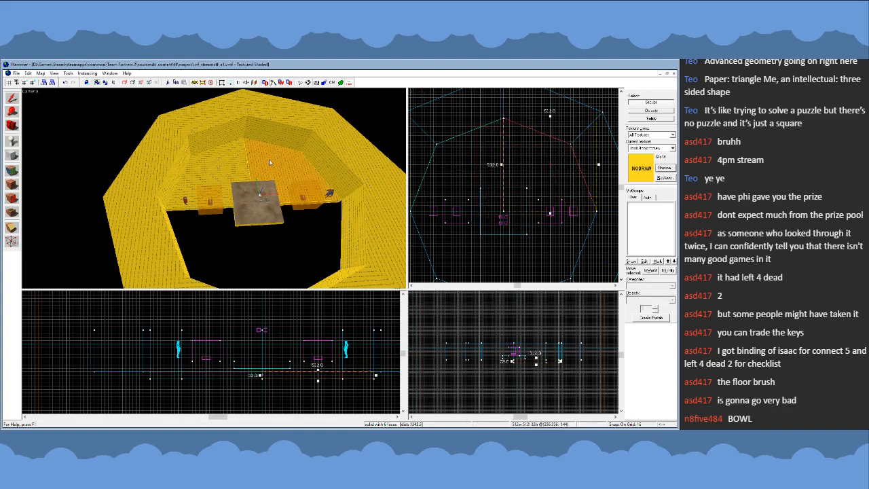
# - Duplicate both northern floor pieces, flip the copy vertically and place it to complete the octagonal floor
pyautogui.keyDown('ctrl'); pyautogui.click(232, 163); pyautogui.keyUp('ctrl')
pyautogui.scroll(-2, 520, 133)
pyautogui.keyDown('shift'); pyautogui.moveTo(516, 154); pyautogui.dragTo(505, 224); pyautogui.keyUp('shift')
pyautogui.hotkey('ctrl', 'i')
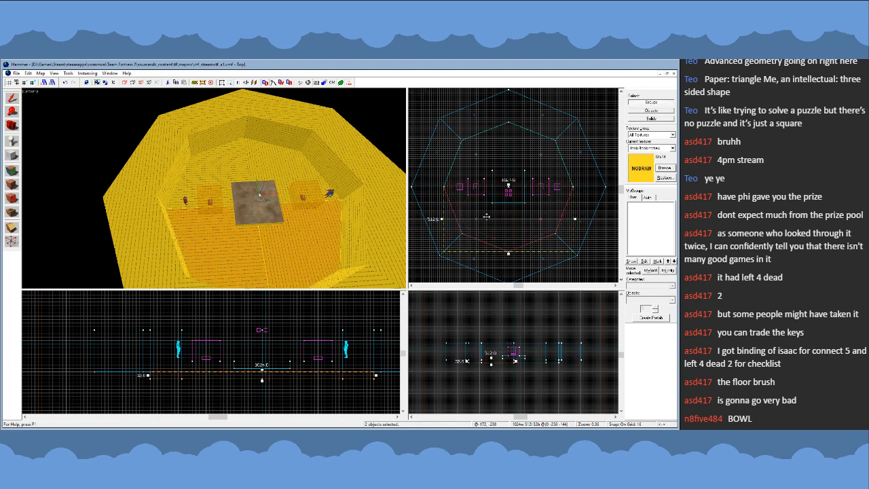
pyautogui.moveTo(486, 158); pyautogui.dragTo(500, 161, button='middle')
pyautogui.press('Escape')
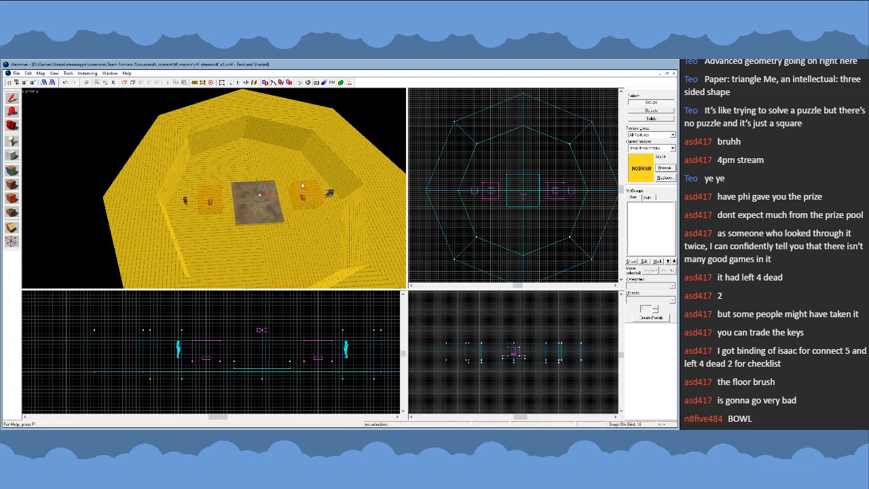
# - Sample the brown dirt texture from the central platform and apply it to the top faces of the four floor pieces
pyautogui.click(12, 170)
pyautogui.click(243, 218)
pyautogui.press('z')
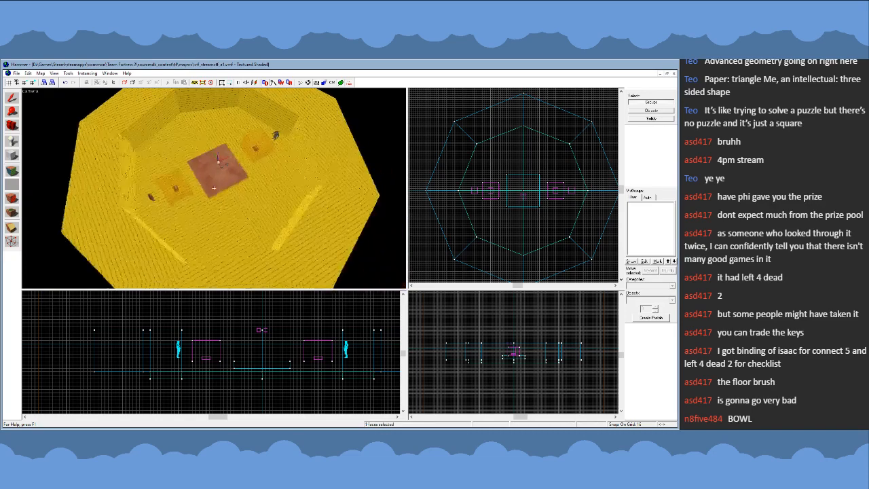
pyautogui.press('z')
pyautogui.rightClick(197, 216)
pyautogui.rightClick(161, 152)
pyautogui.rightClick(203, 125)
pyautogui.rightClick(277, 205)
pyautogui.press('z')
pyautogui.press('s')
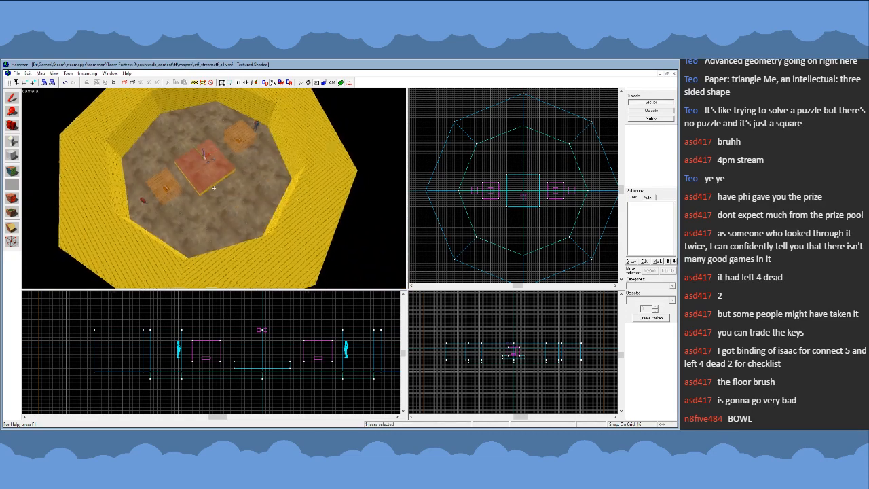
# - Apply the same dirt texture to the top faces of all eight wall segments
pyautogui.press('z')
pyautogui.rightClick(209, 268)
pyautogui.rightClick(157, 266)
pyautogui.rightClick(81, 208)
pyautogui.rightClick(112, 144)
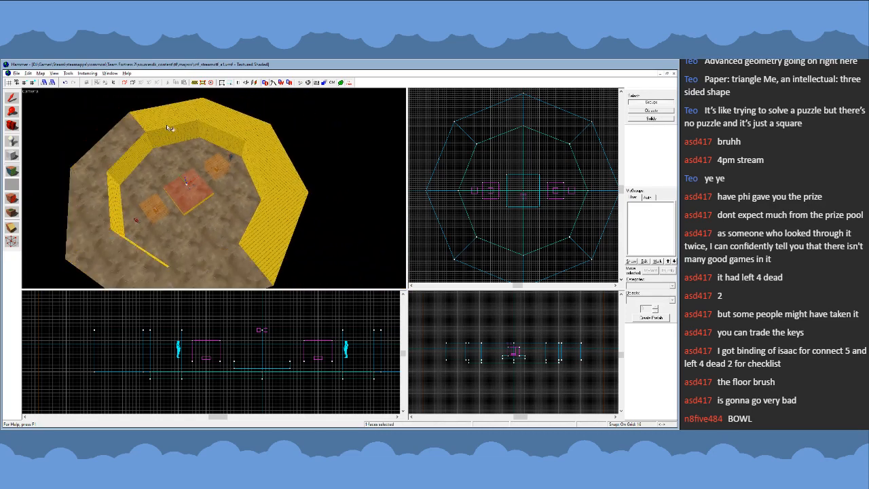
pyautogui.rightClick(168, 122)
pyautogui.rightClick(223, 119)
pyautogui.rightClick(269, 144)
pyautogui.rightClick(270, 235)
# - Delete the square platform at the center of the arena
pyautogui.hotkey('shift', 's')
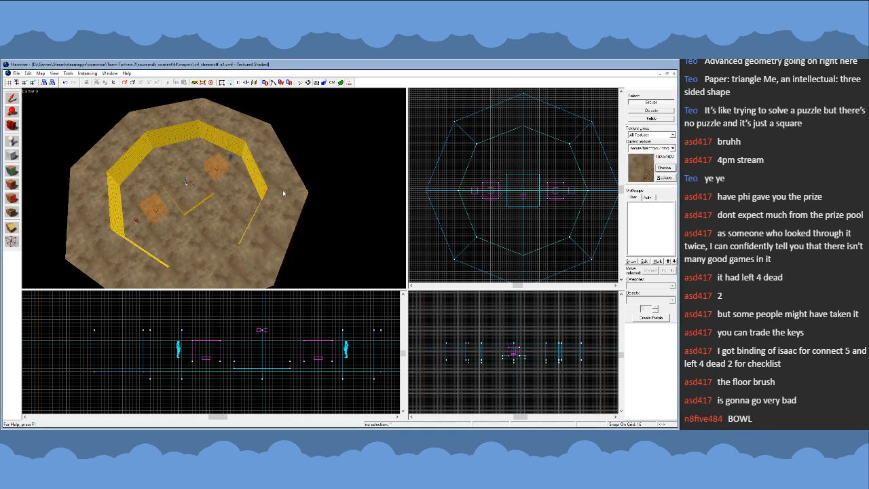
pyautogui.click(196, 199)
pyautogui.press('Delete')
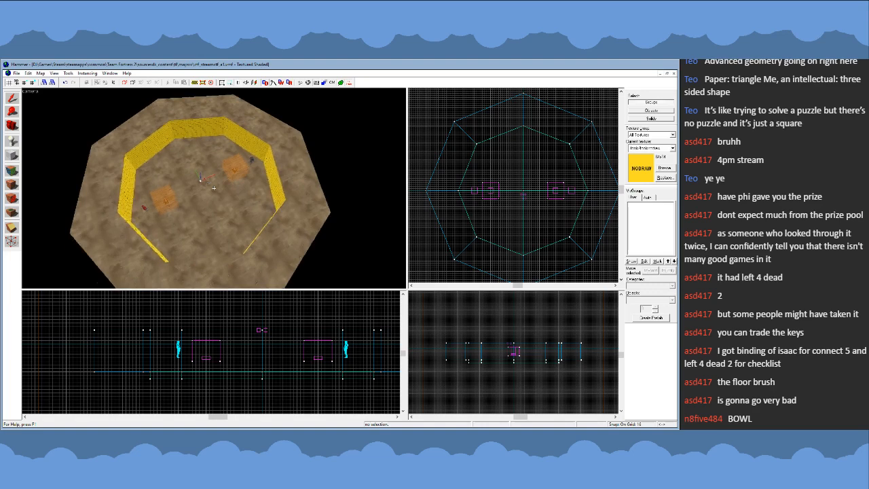
# - Examine the dirt floor and octagonal nodraw walls from several angles inside and above the arena
pyautogui.press('w')
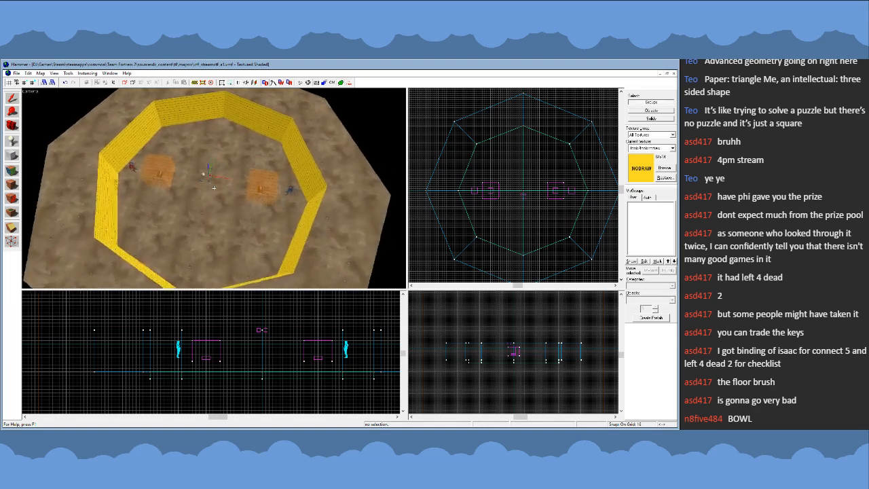
pyautogui.press('z')
pyautogui.scroll(-2, 460, 197)
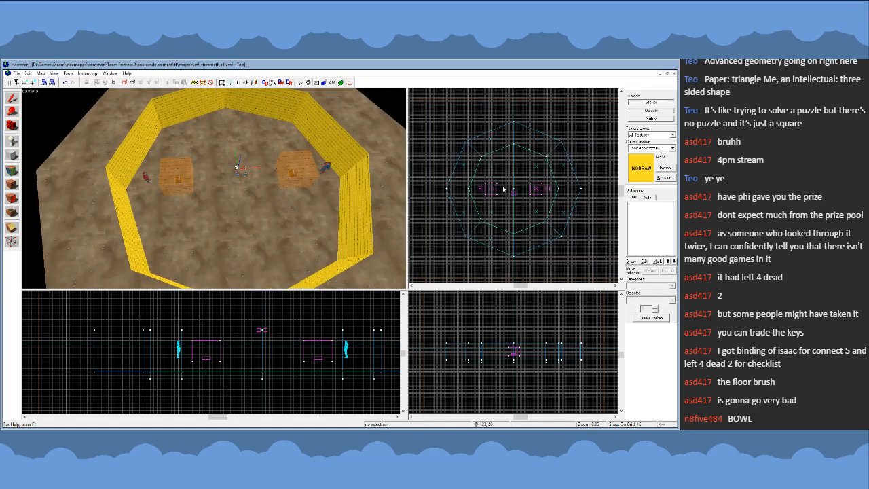
pyautogui.press('z')
pyautogui.press('w')
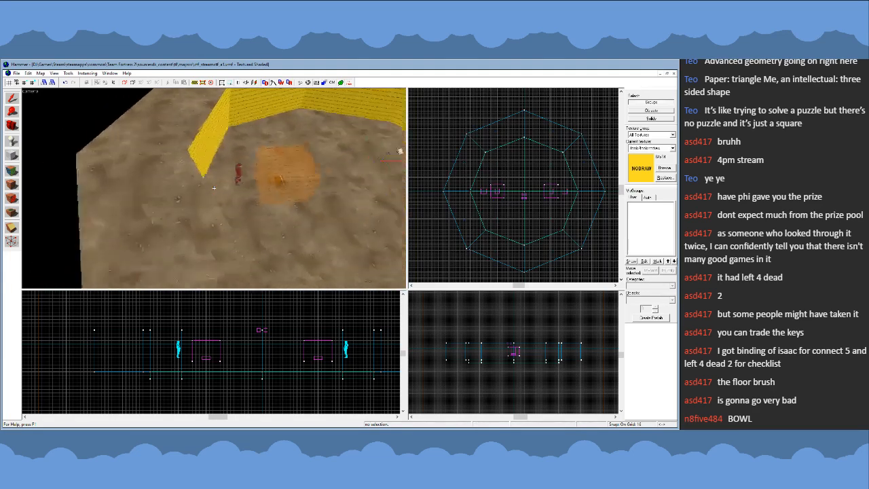
pyautogui.press('w')
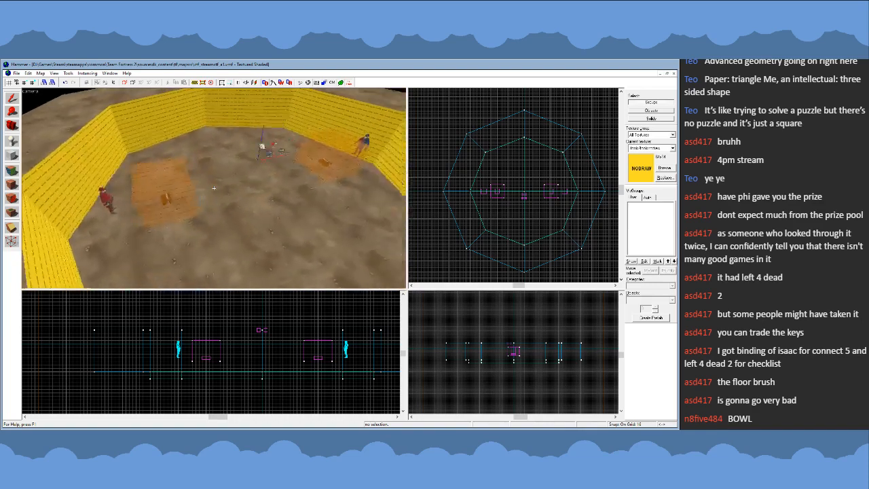
pyautogui.press('s')
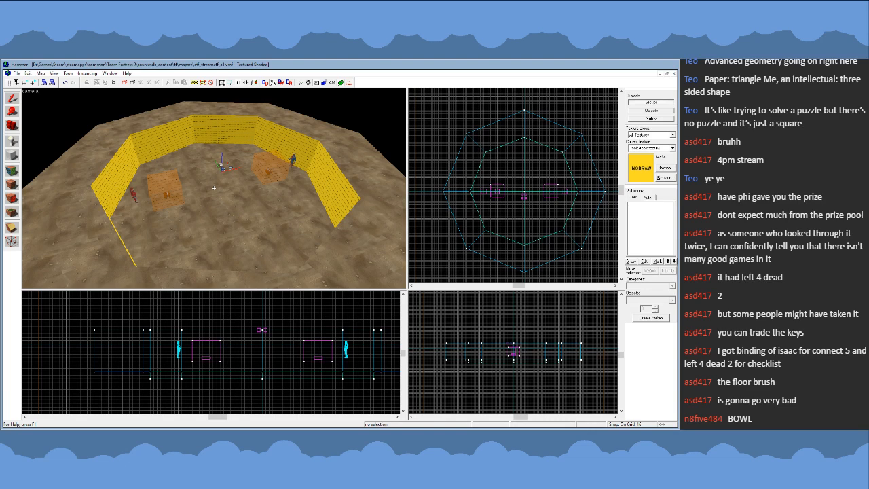
pyautogui.press('w')
pyautogui.press('s')
pyautogui.press('z')
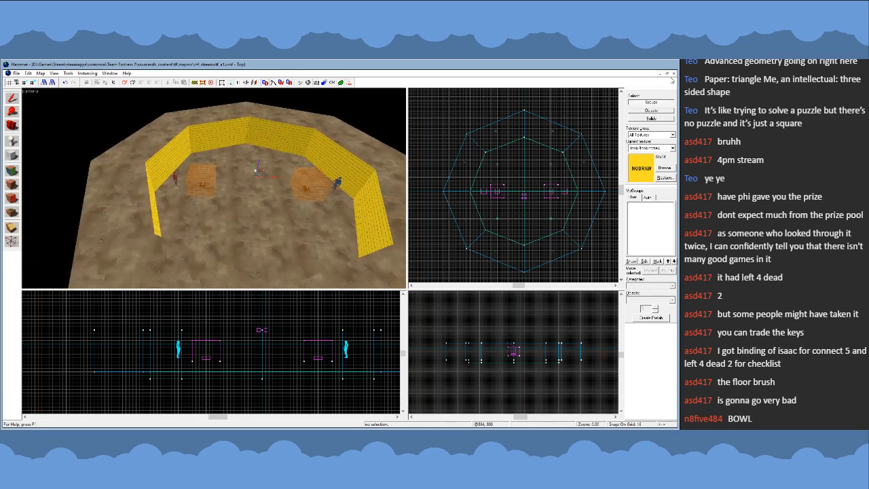
# - Close the CTF map and open cp_gravelpit_d.vmf as a texture reference
pyautogui.click(673, 74)
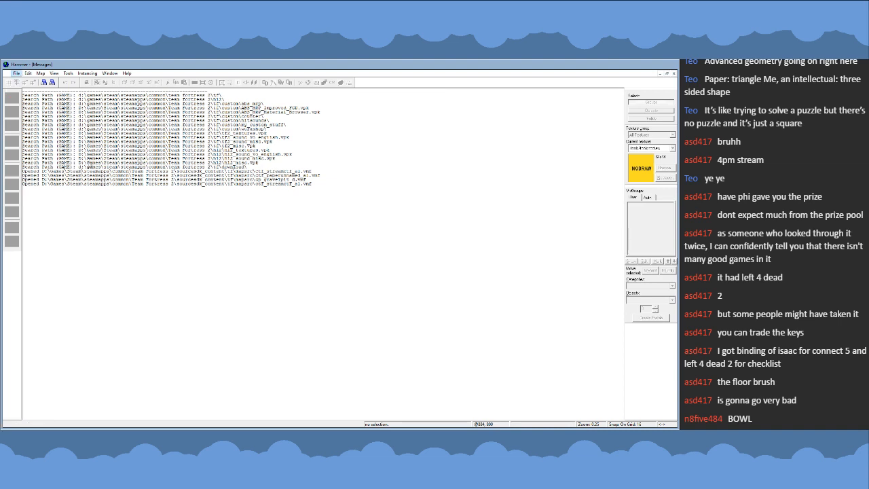
pyautogui.click(77, 184)
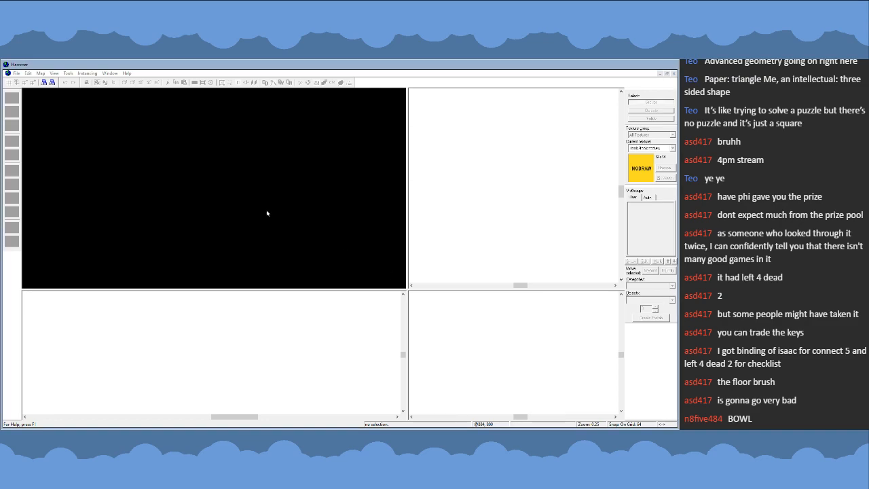
pyautogui.press('z')
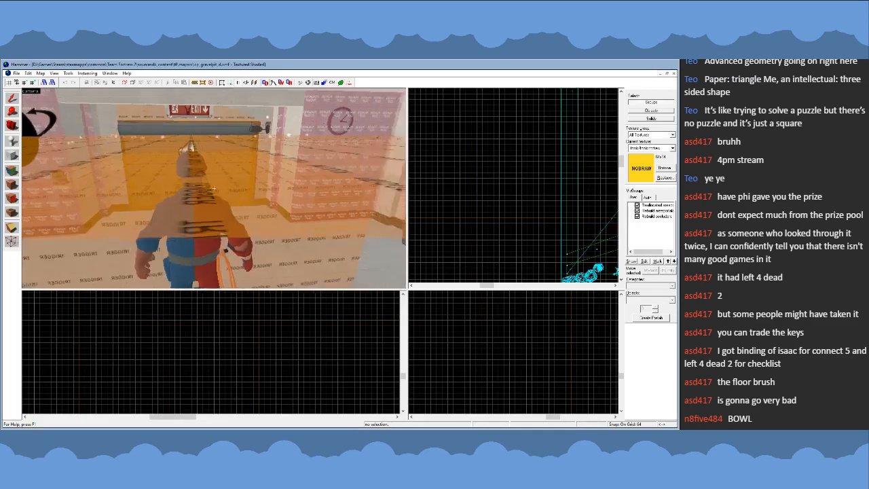
# - Sample the brown rock texture from a cliff face outside the Gravelpit spawn area
pyautogui.press('w')
pyautogui.press('z')
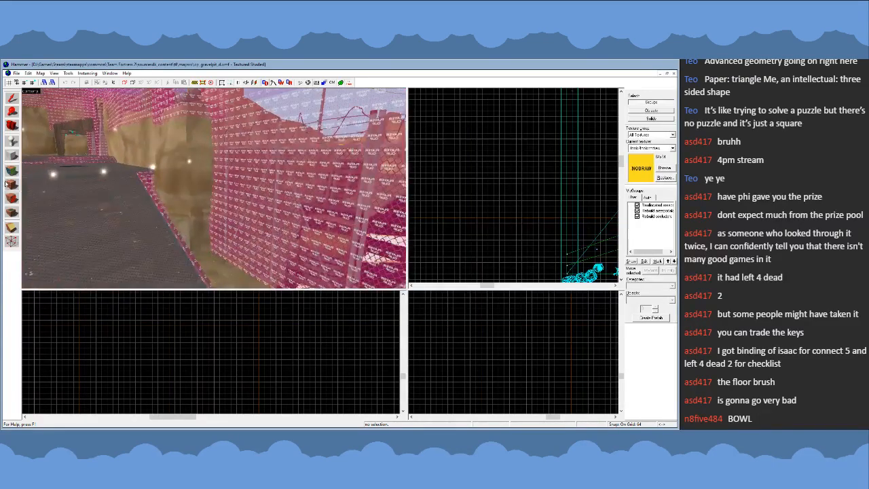
pyautogui.hotkey('shift', 'a')
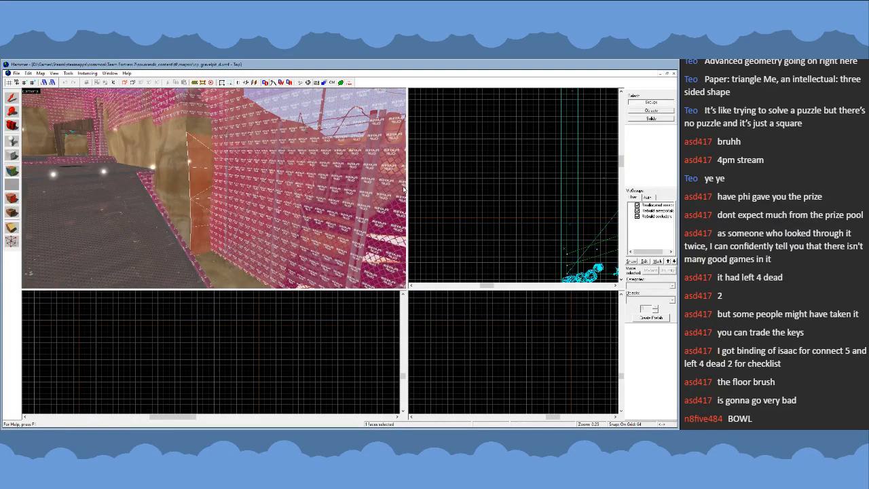
pyautogui.click(404, 189)
# - Close the Gravelpit map and reopen ctf_streamctf_a1.vmf with the arena in view
pyautogui.click(674, 73)
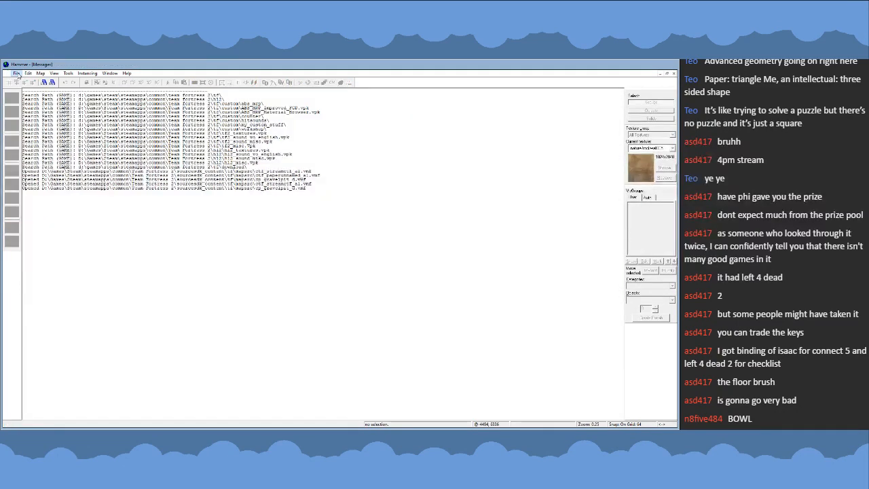
pyautogui.press('z')
pyautogui.press('w')
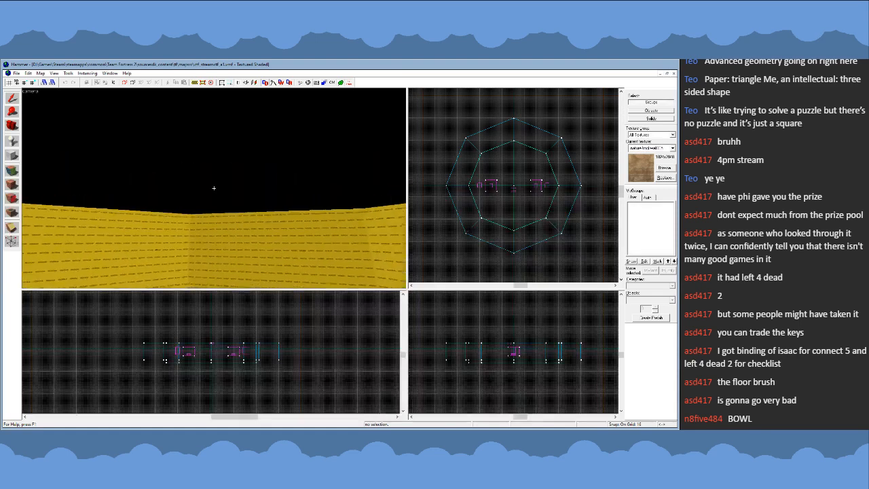
pyautogui.press('z')
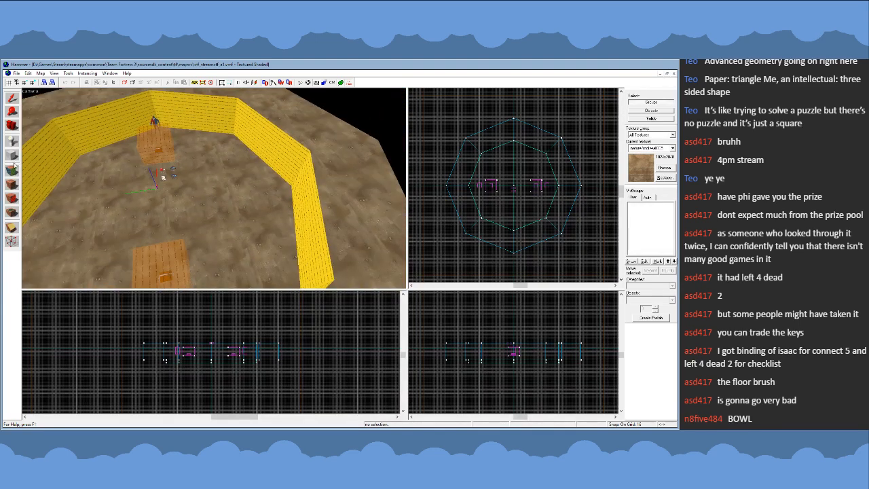
# - Apply the sampled rock texture to one inner wall face of the arena
pyautogui.click(12, 183)
pyautogui.click(107, 134)
pyautogui.click(372, 260)
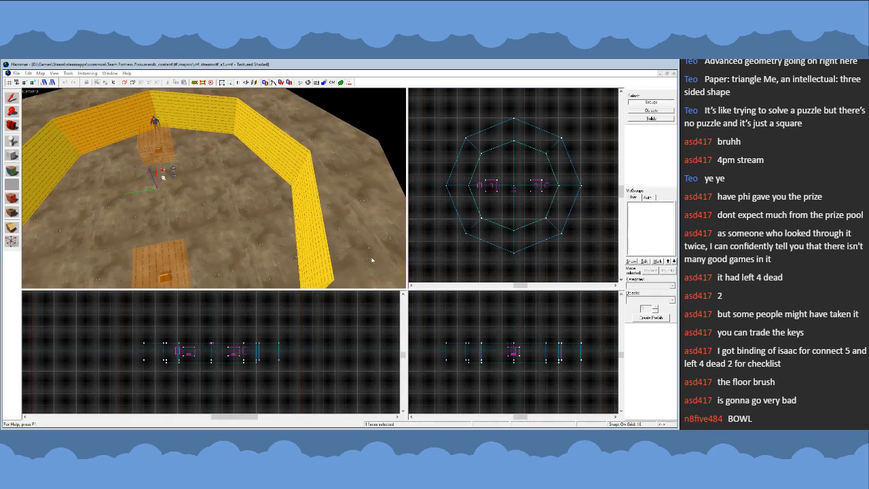
pyautogui.click(321, 300)
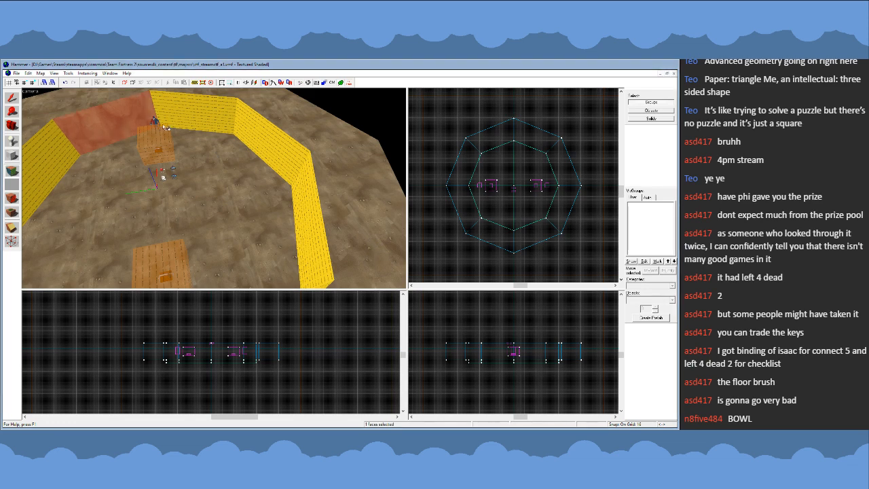
# - Apply the same rock texture to the remaining inner wall faces around the octagon
pyautogui.rightClick(193, 113)
pyautogui.rightClick(263, 140)
pyautogui.rightClick(310, 176)
pyautogui.press('z')
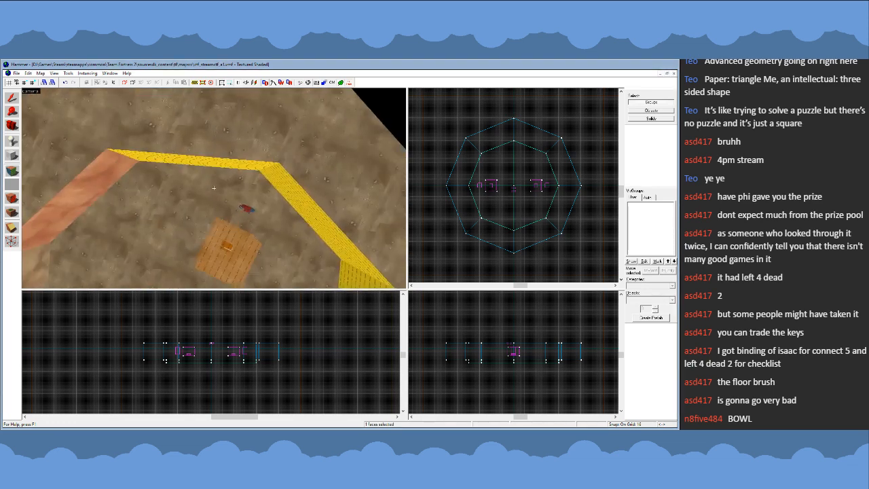
pyautogui.press('z')
pyautogui.rightClick(224, 179)
pyautogui.rightClick(314, 171)
pyautogui.press('z')
pyautogui.press('z')
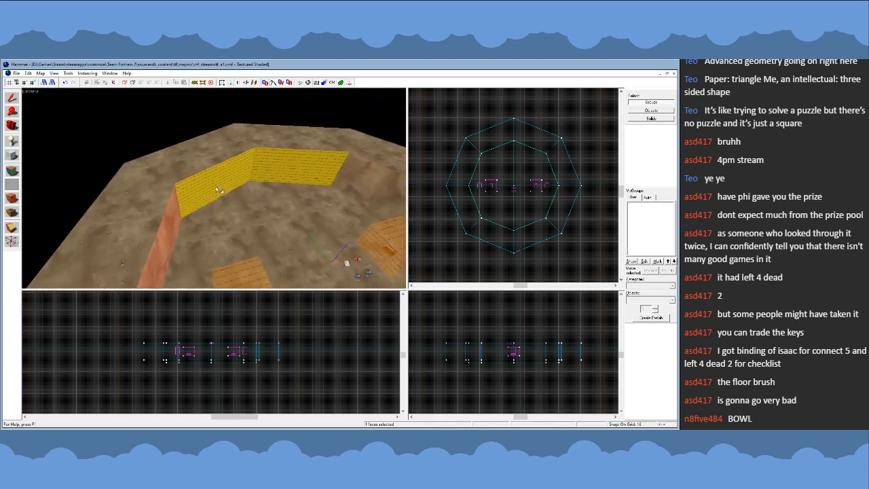
pyautogui.rightClick(225, 184)
pyautogui.rightClick(284, 165)
pyautogui.press('z')
pyautogui.press('z')
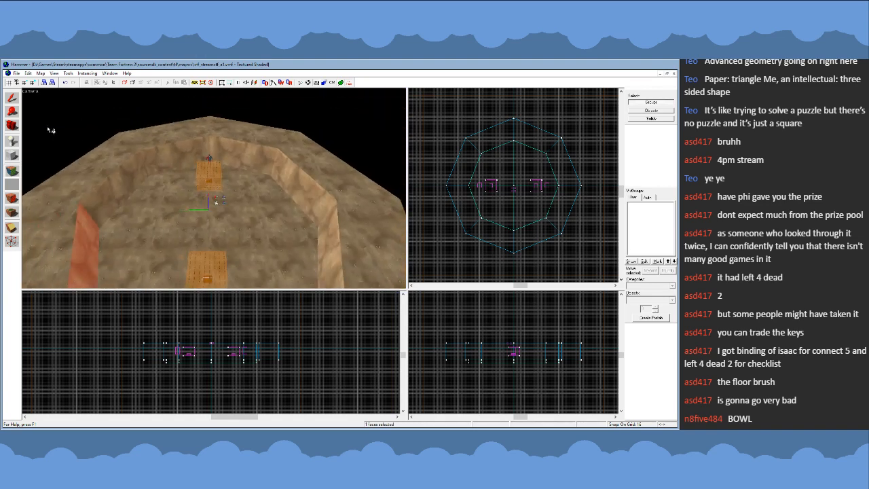
pyautogui.click(11, 101)
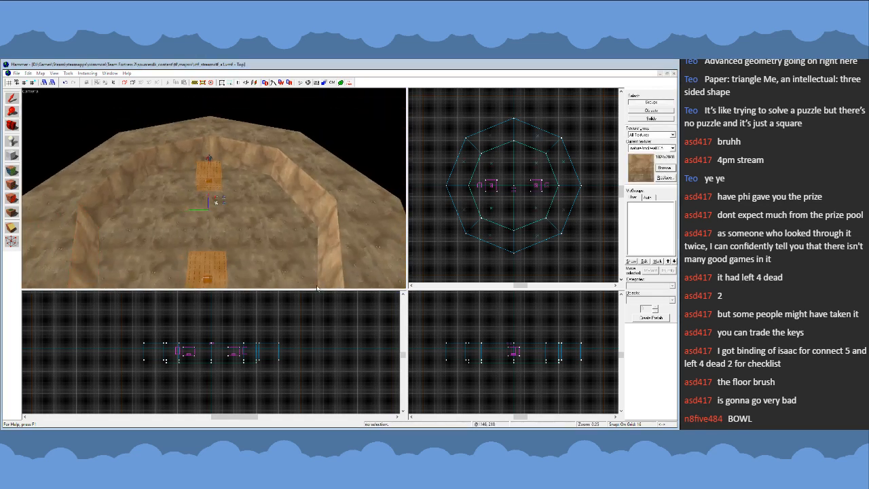
# - Inspect the arena's rock walls and dirt floor from above and from inside the bowl
pyautogui.press('z')
pyautogui.press('s')
pyautogui.press('z')
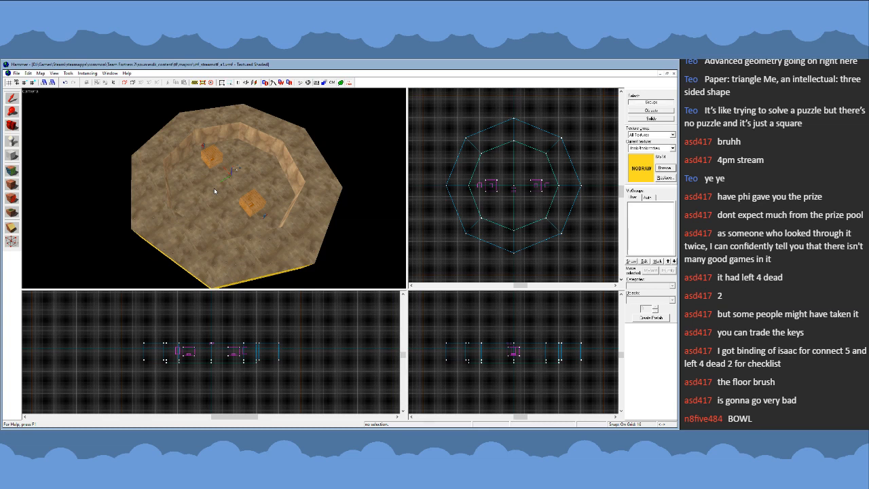
pyautogui.press('z')
pyautogui.press('w')
pyautogui.press('a')
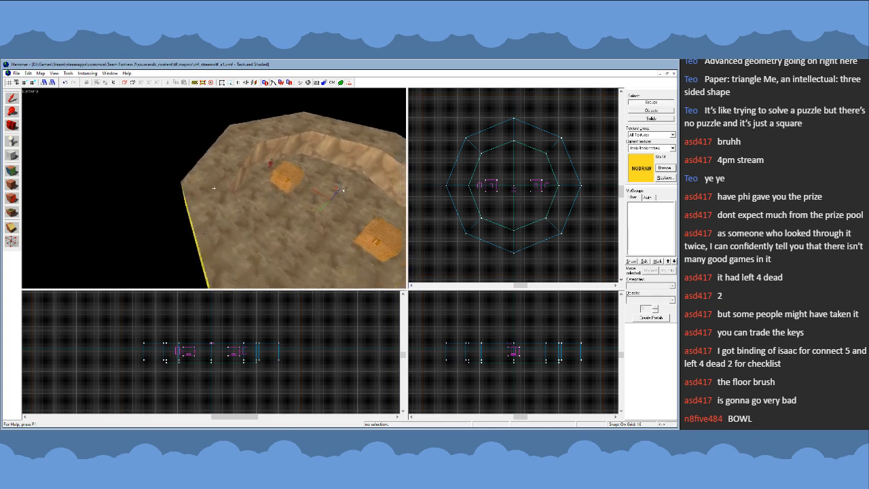
pyautogui.press('s')
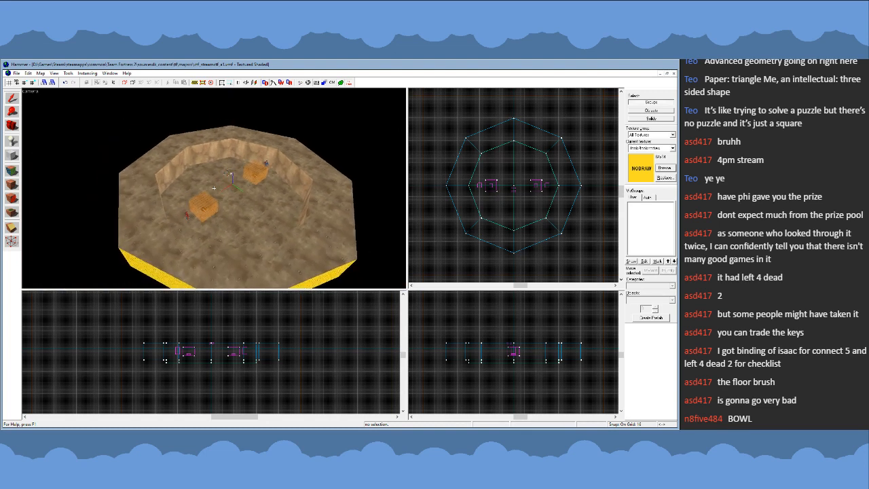
pyautogui.press('w')
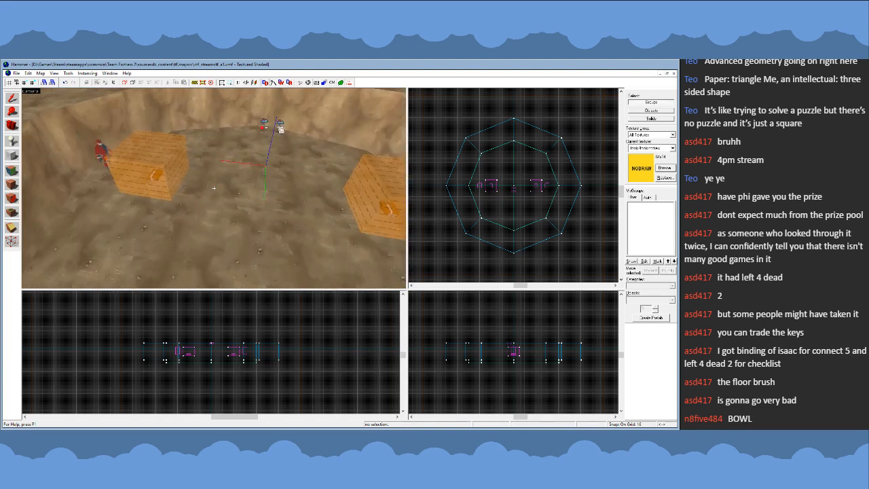
pyautogui.press('s')
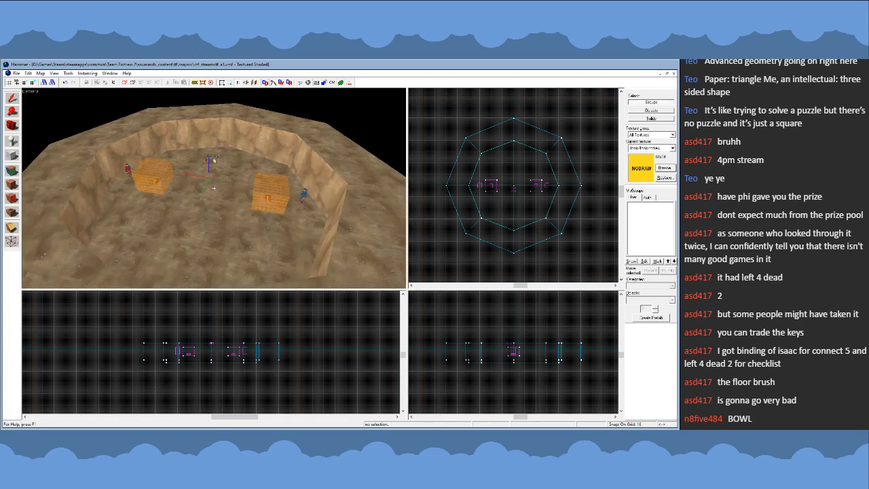
pyautogui.press('w')
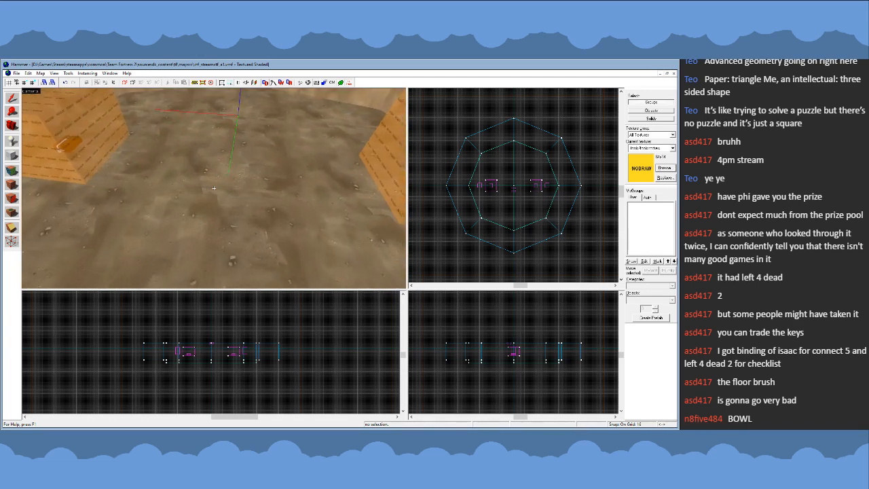
pyautogui.press('s')
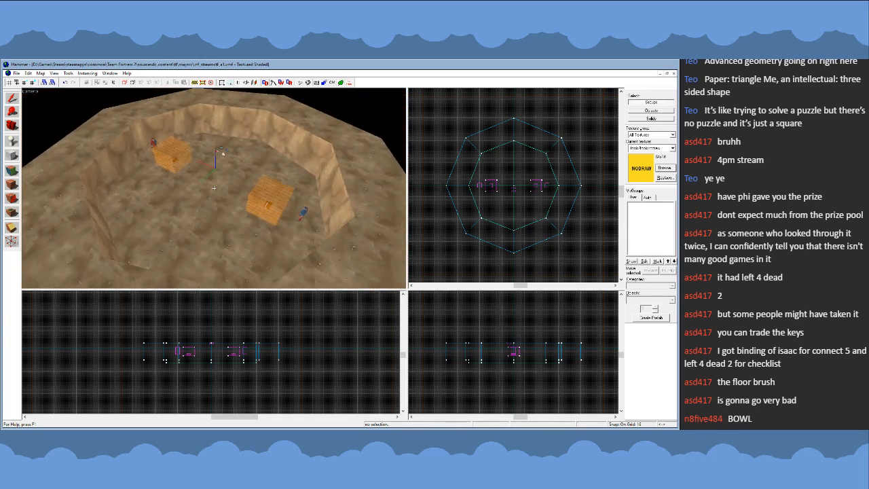
pyautogui.press('w')
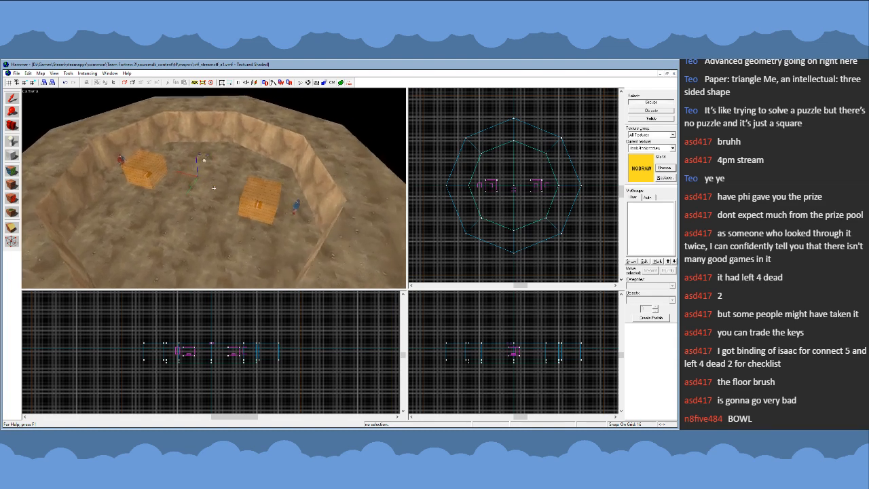
pyautogui.press('s')
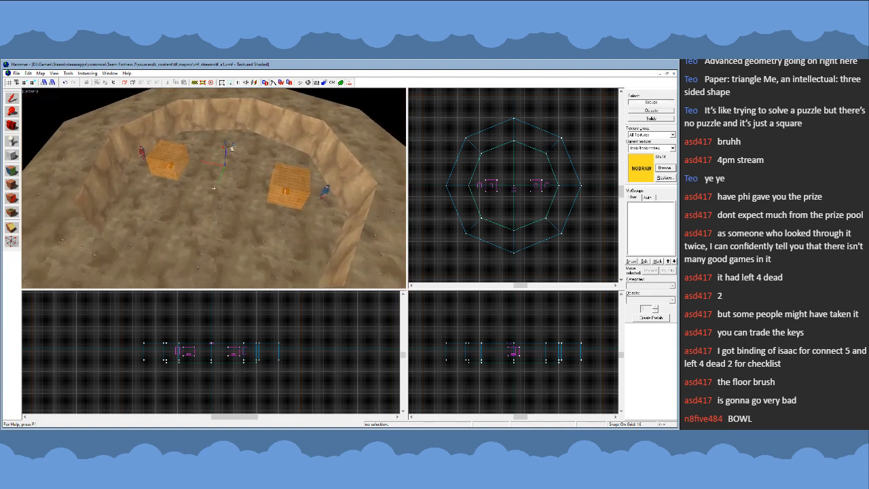
pyautogui.press('a')
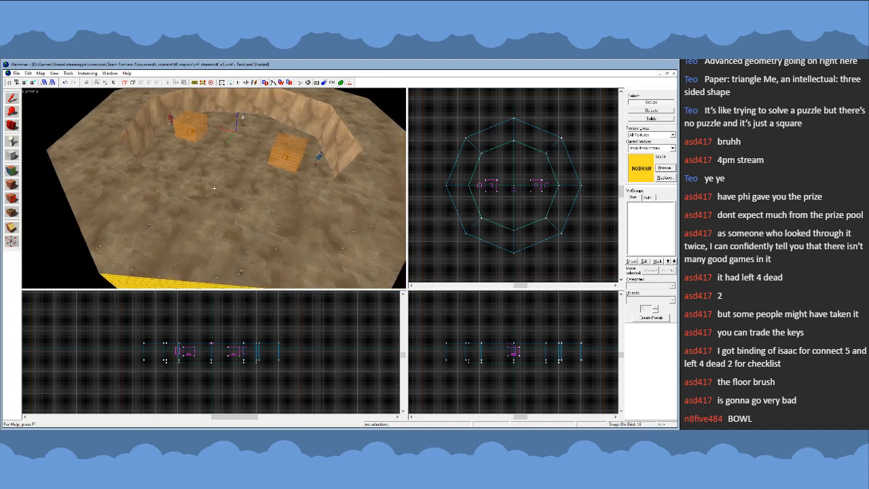
pyautogui.press('w')
pyautogui.press('s')
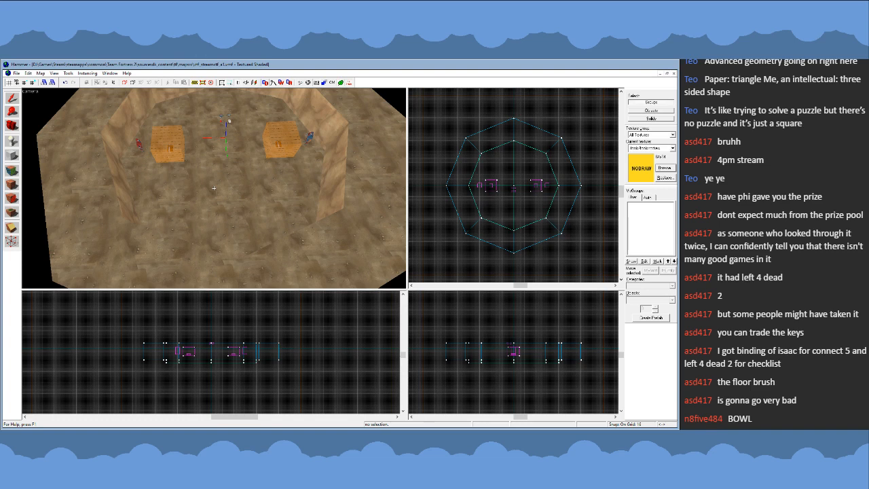
pyautogui.press('z')
pyautogui.press('a')
pyautogui.press('w')
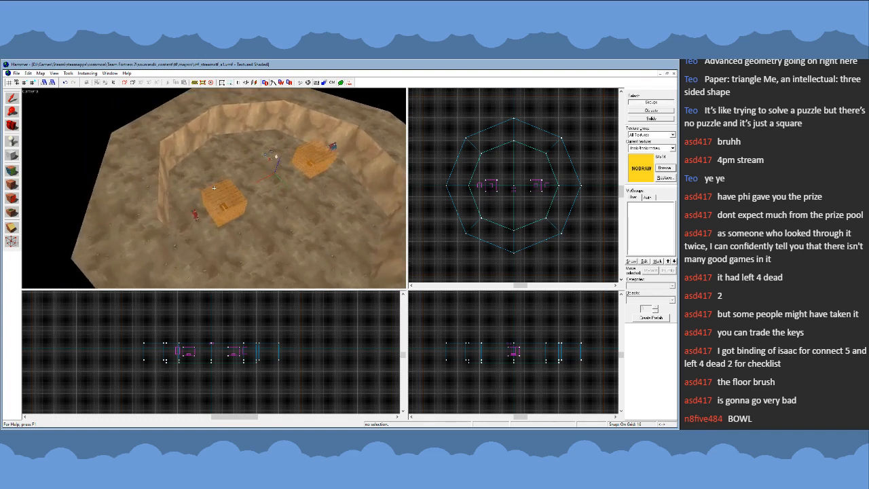
pyautogui.press('s')
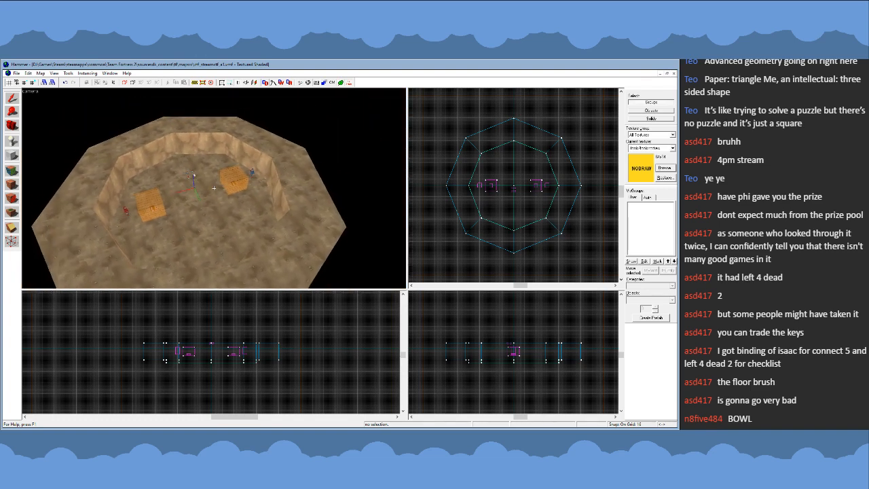
pyautogui.press('s')
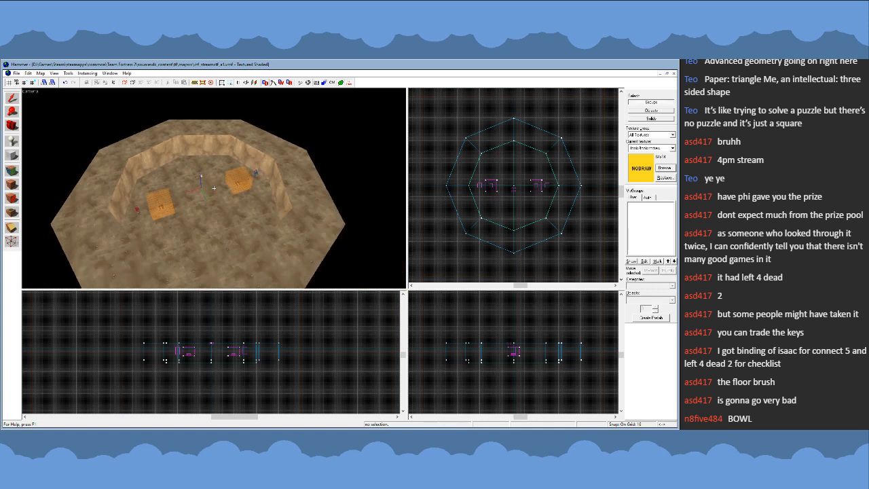
pyautogui.press('w')
pyautogui.press('s')
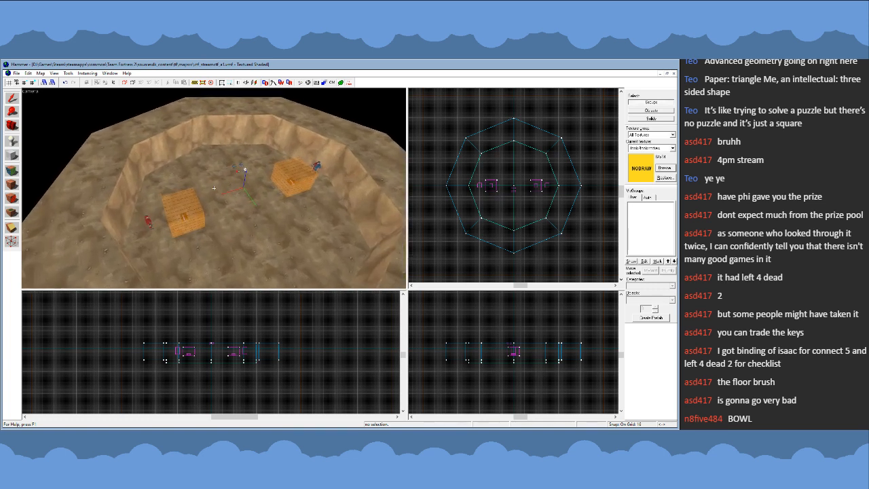
pyautogui.press('w')
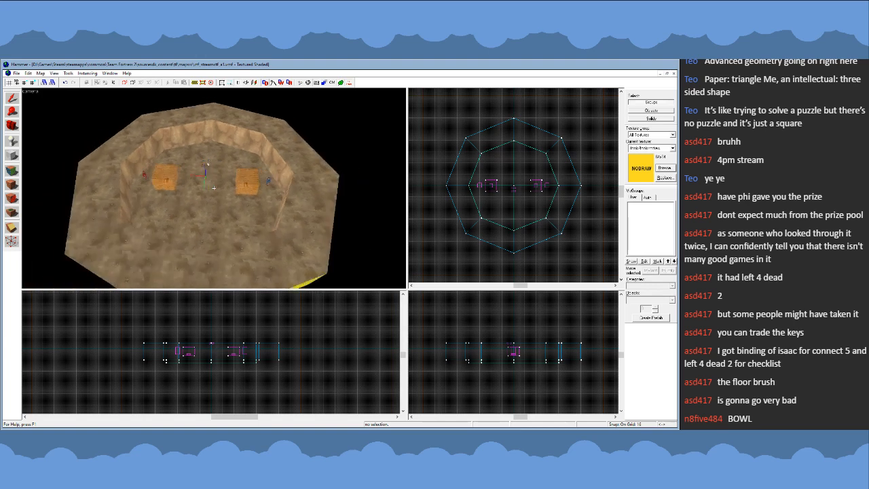
pyautogui.press('a')
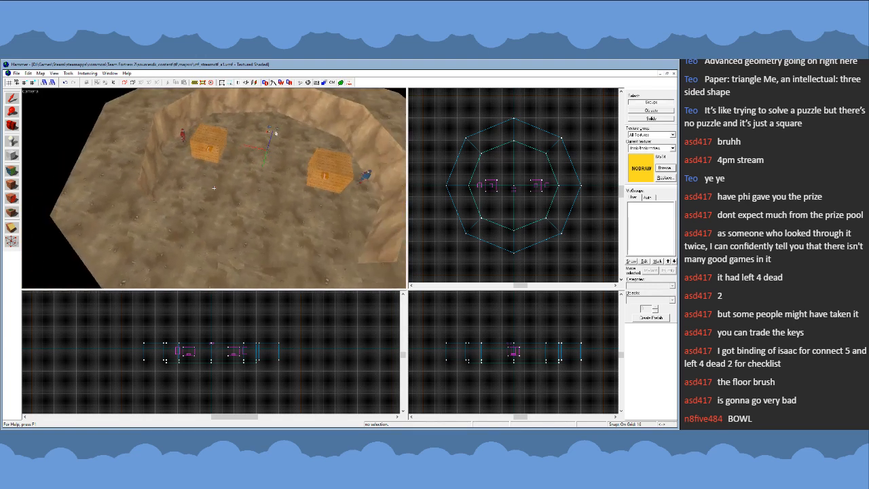
pyautogui.press('d')
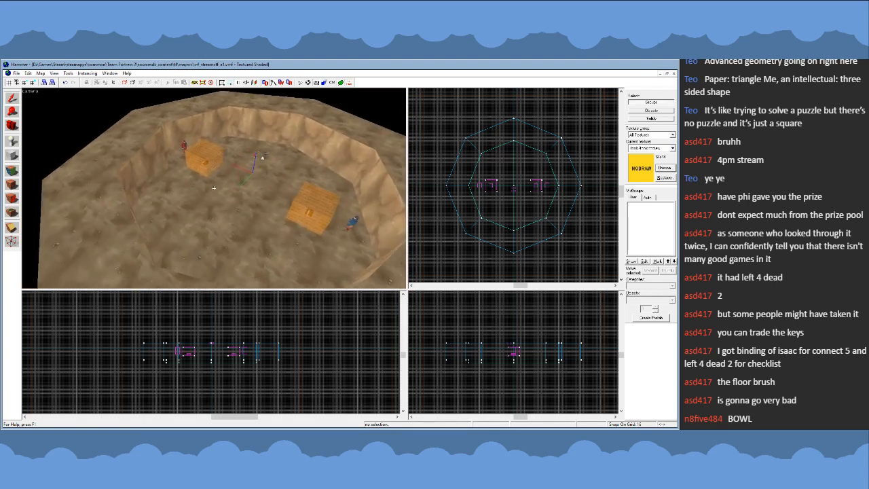
# - Check the outline of one floor quarter by selecting it, and clear the selection
pyautogui.press('z')
pyautogui.click(229, 201)
pyautogui.press('s')
pyautogui.press('d')
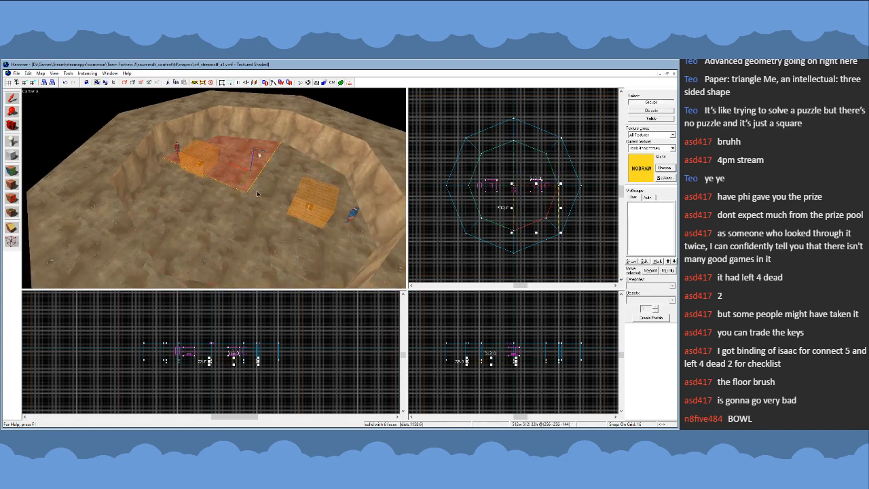
pyautogui.click(413, 219)
pyautogui.press('z')
pyautogui.press('w')
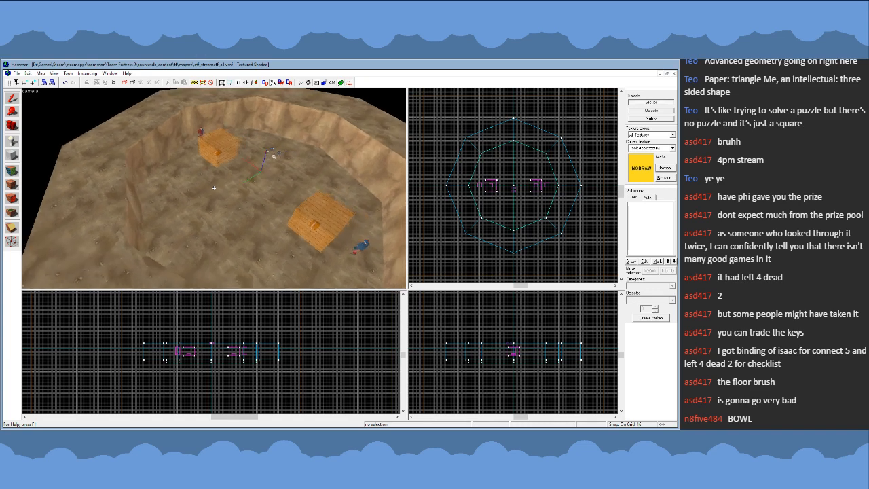
# - Examine the spacing of the inner and outer octagon corners in the top view and the 3D view
pyautogui.press('d')
pyautogui.press('a')
pyautogui.press('z')
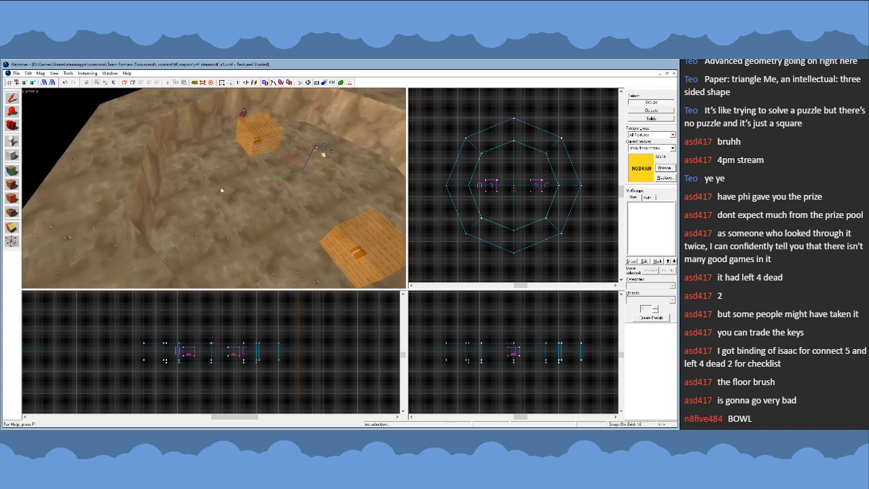
pyautogui.scroll(1, 491, 197)
pyautogui.scroll(-4, 497, 192)
pyautogui.scroll(3, 492, 192)
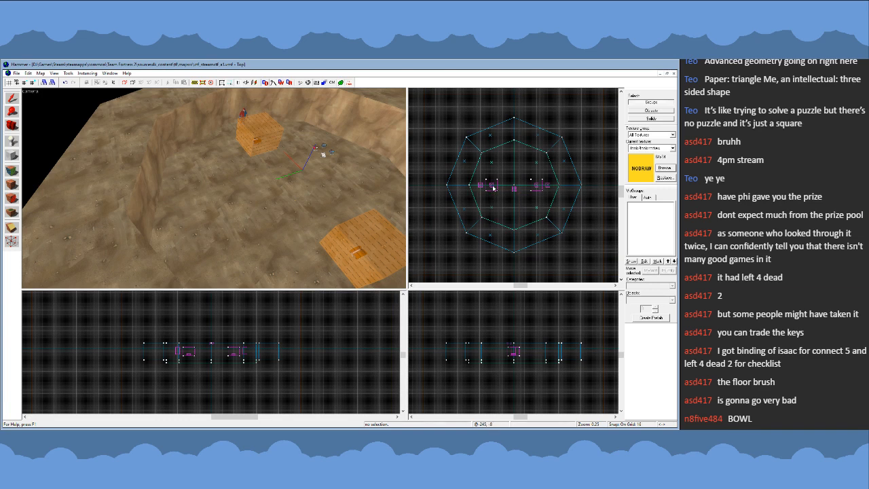
pyautogui.press('z')
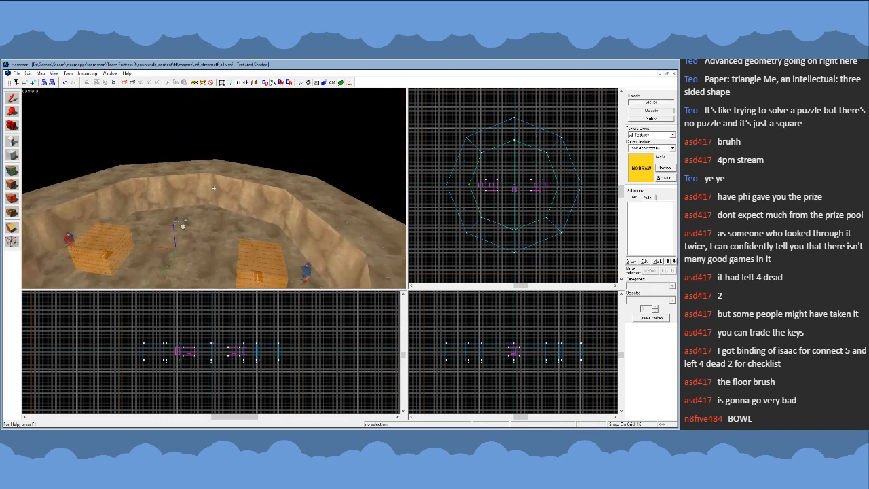
pyautogui.press('s')
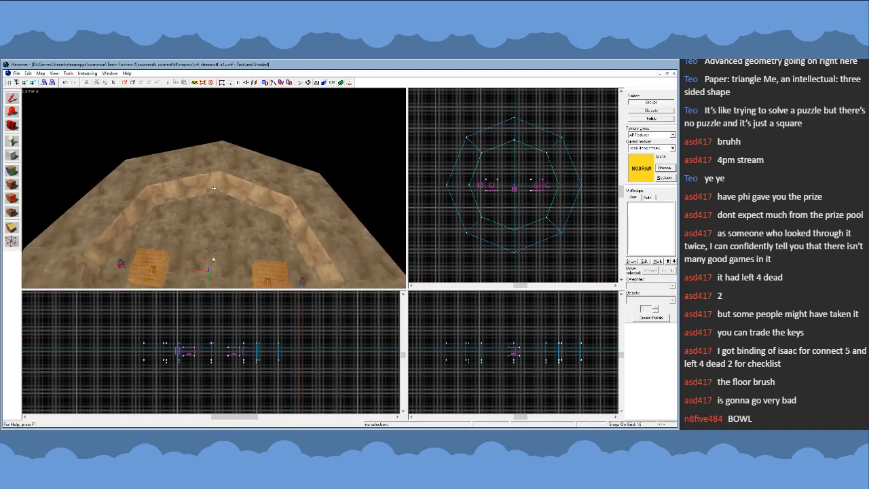
pyautogui.press('z')
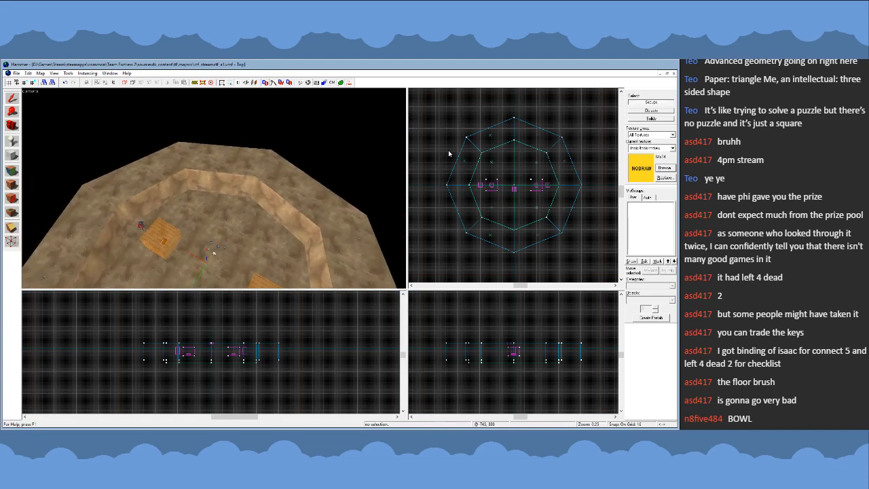
pyautogui.scroll(10, 522, 147)
pyautogui.scroll(-10, 524, 165)
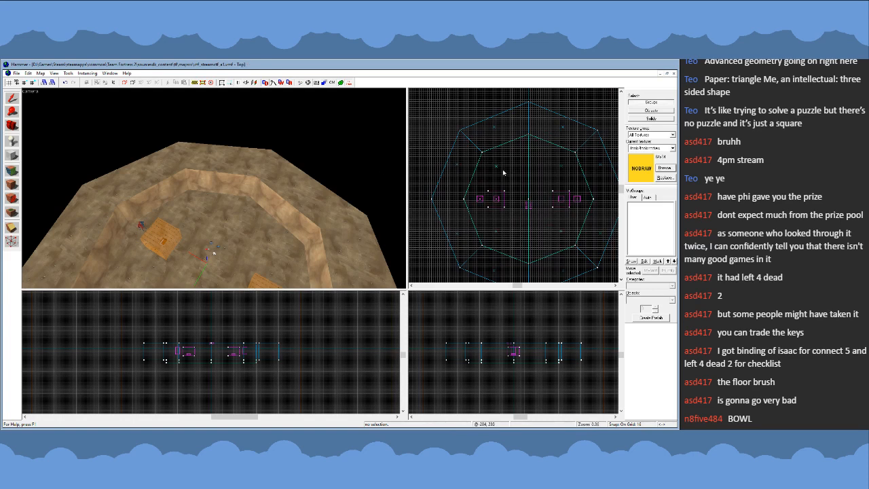
pyautogui.scroll(8, 503, 173)
pyautogui.scroll(-7, 474, 129)
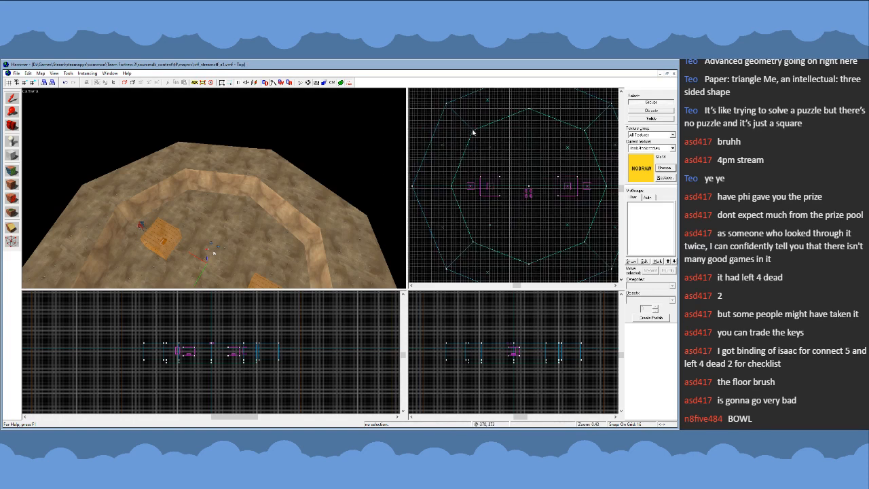
pyautogui.press('z')
pyautogui.press('s')
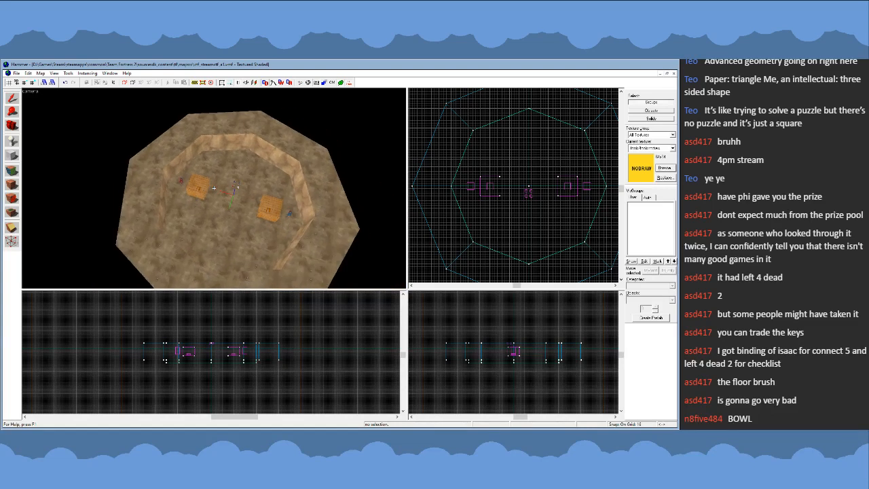
# - Select the four floor quarters together with all wall segments of the surrounding ring
pyautogui.press('z')
pyautogui.click(216, 182)
pyautogui.click(254, 178)
pyautogui.keyDown('ctrl'); pyautogui.click(229, 175); pyautogui.keyUp('ctrl')
pyautogui.keyDown('ctrl'); pyautogui.click(206, 214); pyautogui.keyUp('ctrl')
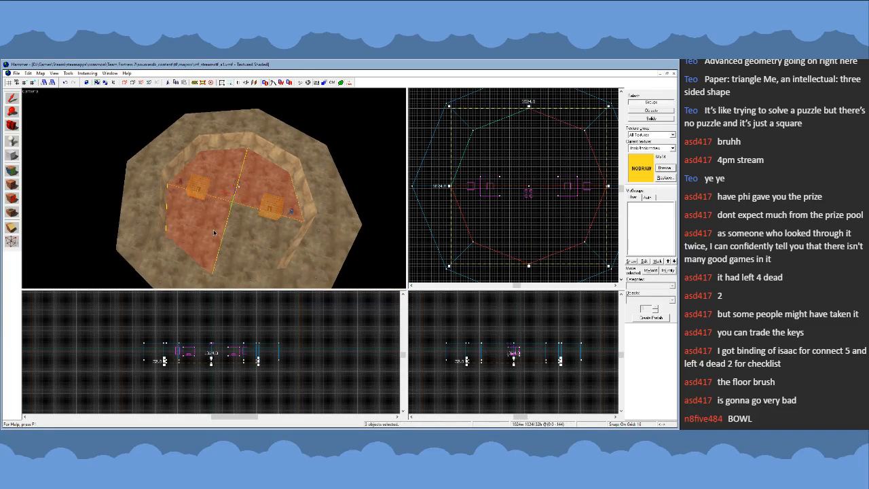
pyautogui.keyDown('ctrl'); pyautogui.click(231, 228); pyautogui.keyUp('ctrl')
pyautogui.keyDown('ctrl'); pyautogui.click(154, 215); pyautogui.keyUp('ctrl')
pyautogui.keyDown('ctrl'); pyautogui.click(225, 131); pyautogui.keyUp('ctrl')
pyautogui.keyDown('ctrl'); pyautogui.click(282, 142); pyautogui.keyUp('ctrl')
pyautogui.keyDown('ctrl'); pyautogui.click(318, 185); pyautogui.keyUp('ctrl')
pyautogui.keyDown('ctrl'); pyautogui.click(305, 255); pyautogui.keyUp('ctrl')
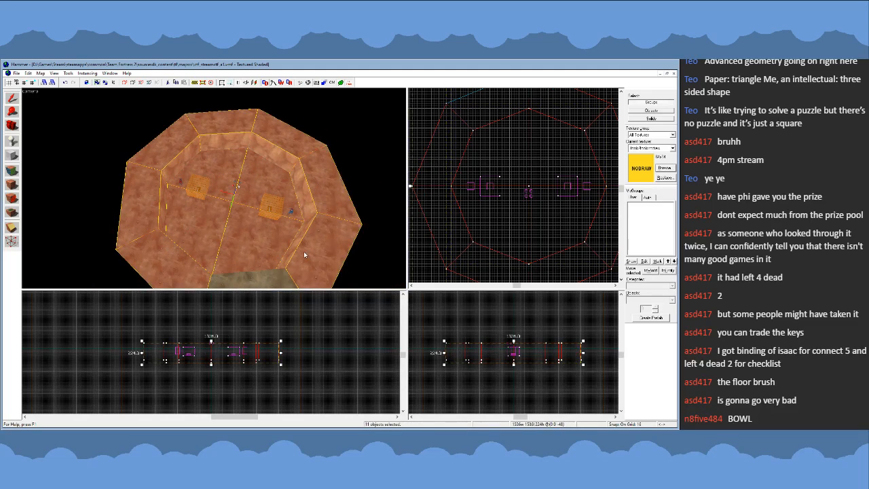
# - Start vertex editing on the selected brushes and move the inner octagon's upper-left corner, in top view, slightly outward
pyautogui.scroll(1, 504, 222)
pyautogui.scroll(2, 459, 118)
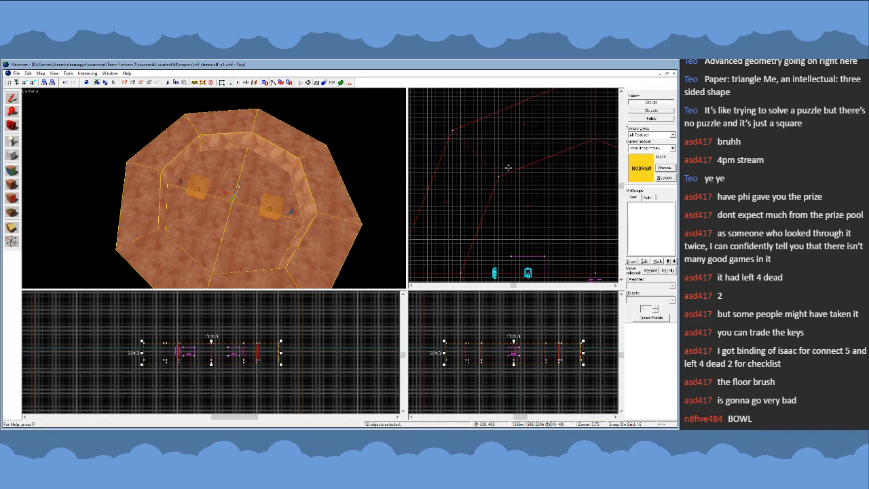
pyautogui.scroll(2, 508, 167)
pyautogui.hotkey('shift', 'v')
pyautogui.press('Return')
pyautogui.moveTo(496, 181); pyautogui.dragTo(491, 174)
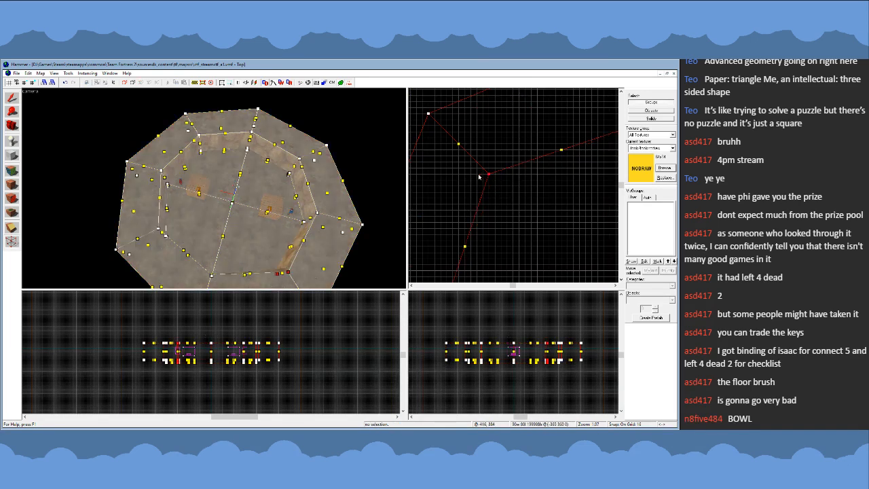
# - Move the inner octagon's upper-right corner vertices, in top view, slightly outward to match
pyautogui.scroll(-5, 454, 163)
pyautogui.scroll(2, 563, 163)
pyautogui.moveTo(550, 165)
pyautogui.mouseDown()
pyautogui.moveTo(569, 182)
pyautogui.moveTo(565, 167)
pyautogui.mouseUp()
pyautogui.press('Return')
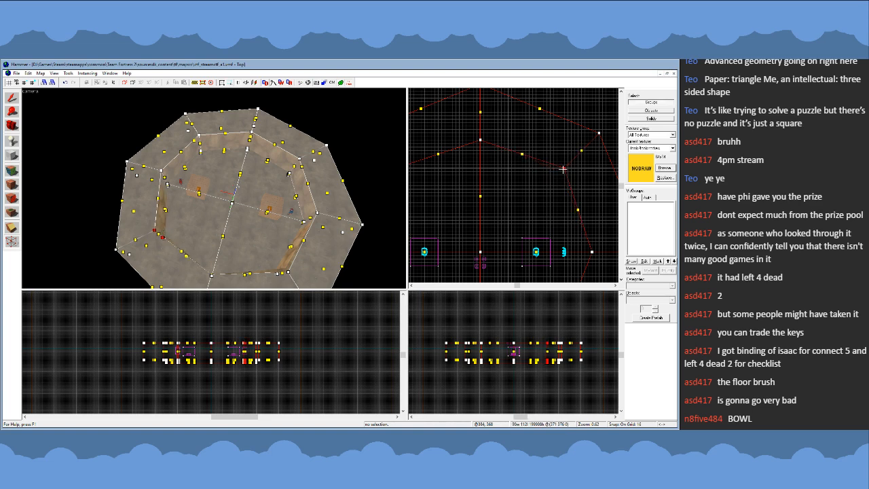
# - Move the inner octagon's lower-right and lower-left corner vertices, in top view, slightly outward
pyautogui.scroll(-5, 548, 151)
pyautogui.scroll(4, 559, 222)
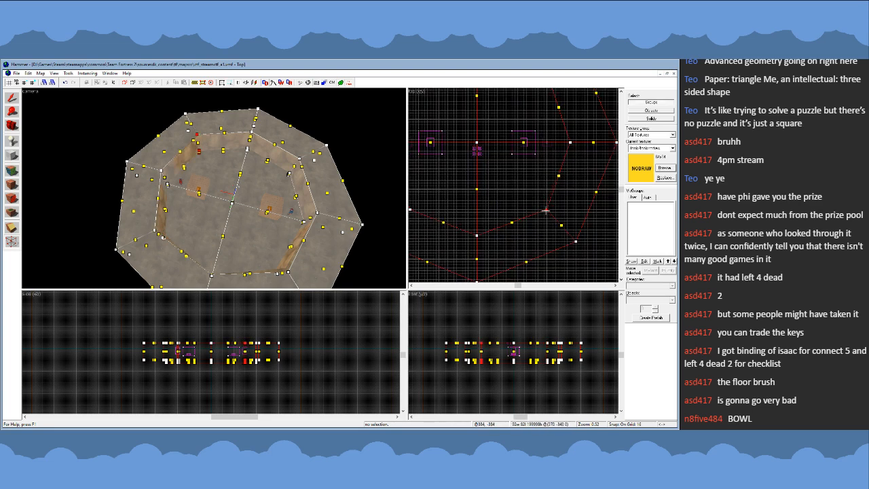
pyautogui.scroll(2, 547, 211)
pyautogui.moveTo(456, 191); pyautogui.dragTo(440, 204)
pyautogui.scroll(-4, 443, 204)
pyautogui.scroll(4, 428, 224)
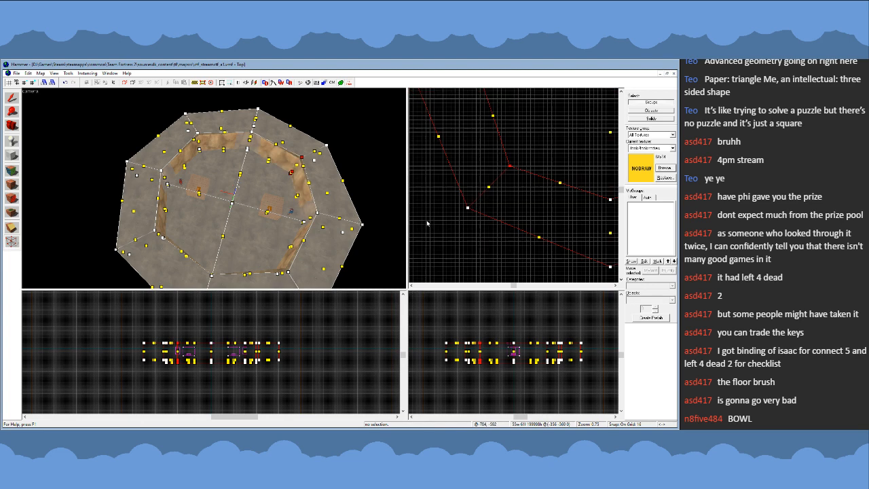
# - Move the outer octagon's lower-left and upper-left corner vertices, in top view, diagonally outward to 576 units from centre on both axes
pyautogui.moveTo(468, 207); pyautogui.dragTo(466, 210)
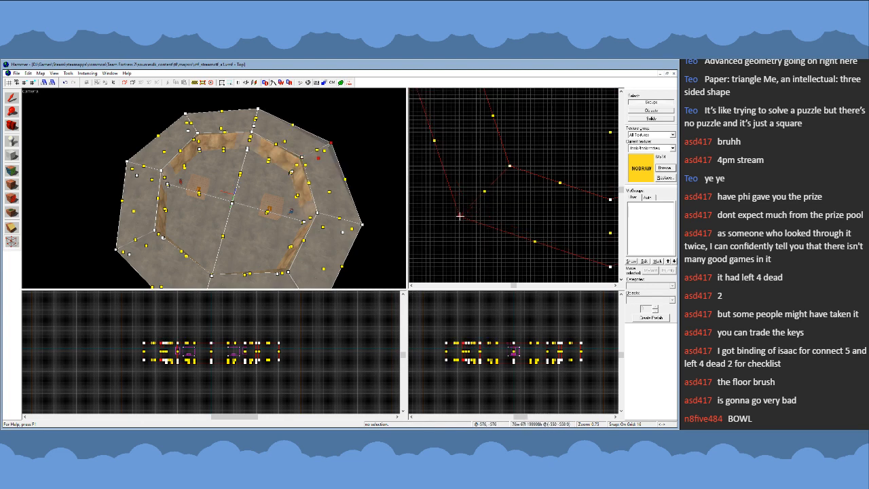
pyautogui.scroll(-6, 462, 239)
pyautogui.scroll(6, 460, 138)
pyautogui.moveTo(464, 130)
pyautogui.mouseDown()
pyautogui.moveTo(487, 156)
pyautogui.moveTo(474, 140)
pyautogui.mouseUp()
pyautogui.scroll(-6, 466, 162)
pyautogui.scroll(6, 574, 154)
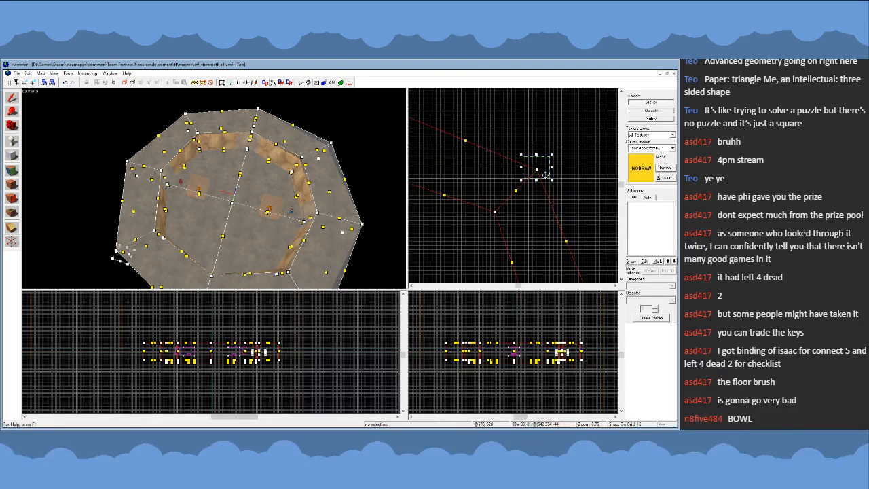
# - Move the outer octagon's upper-right and lower-right corner vertices outward to match at 576 units, then finish vertex editing and deselect
pyautogui.moveTo(536, 170); pyautogui.dragTo(545, 162)
pyautogui.scroll(-6, 539, 141)
pyautogui.scroll(6, 534, 246)
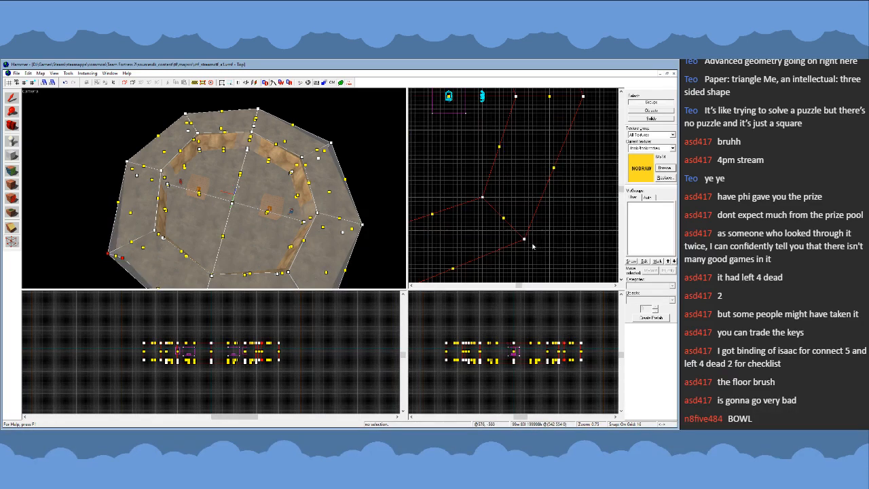
pyautogui.moveTo(526, 240); pyautogui.dragTo(531, 246)
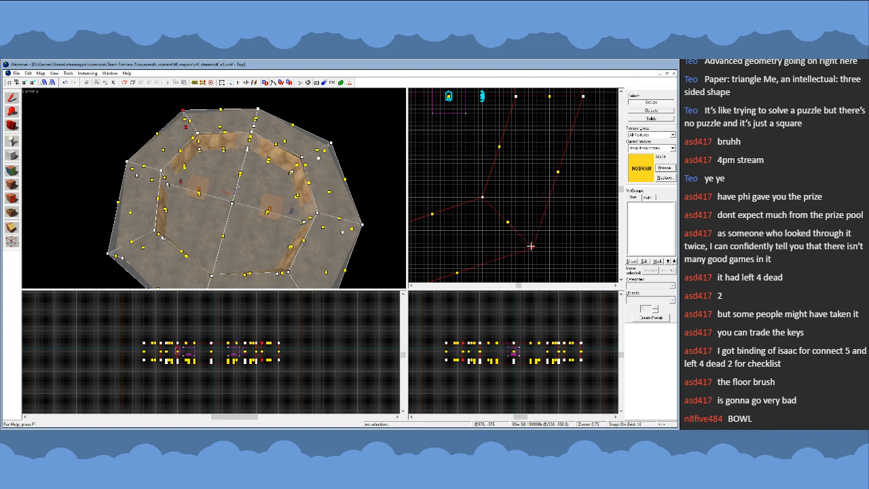
pyautogui.click(10, 99)
pyautogui.scroll(-6, 543, 172)
pyautogui.click(578, 252)
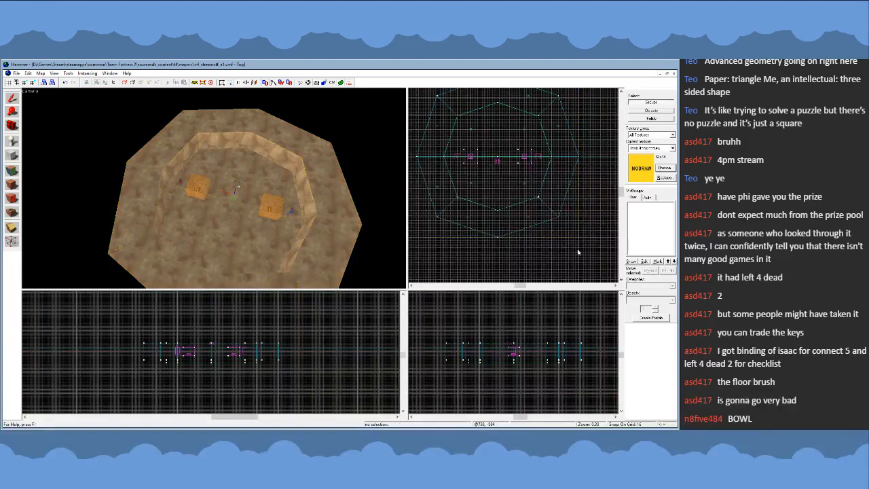
# - Examine the reshaped arena's ring and floor from above and around in the 3D view
pyautogui.scroll(-2, 578, 253)
pyautogui.scroll(2, 493, 158)
pyautogui.scroll(1, 583, 237)
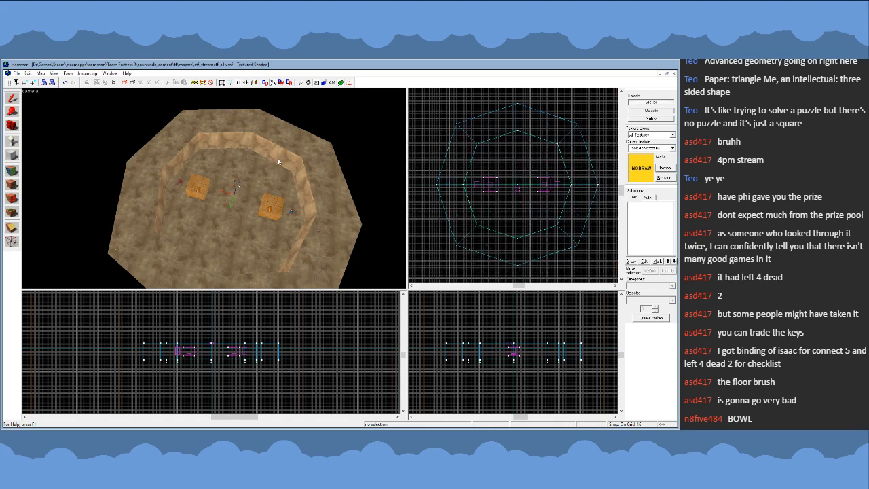
pyautogui.press('z')
pyautogui.press('w')
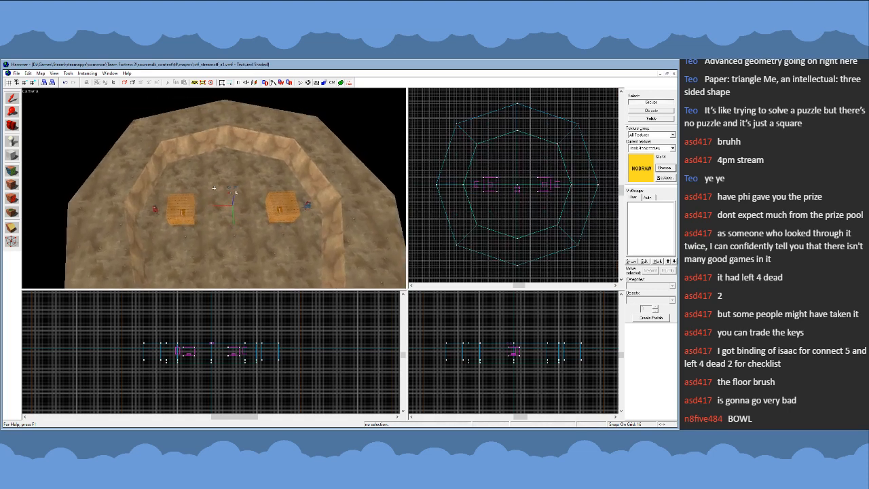
pyautogui.press('w')
pyautogui.press('d')
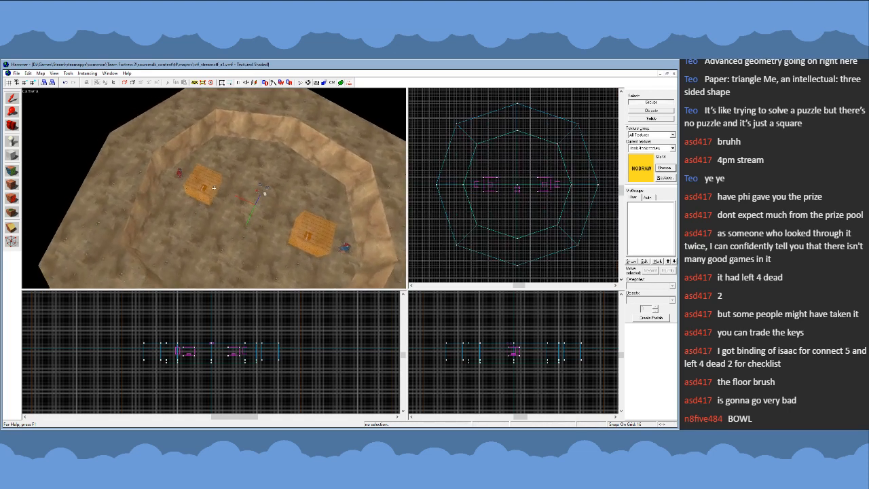
pyautogui.press('a')
pyautogui.press('s')
pyautogui.press('a')
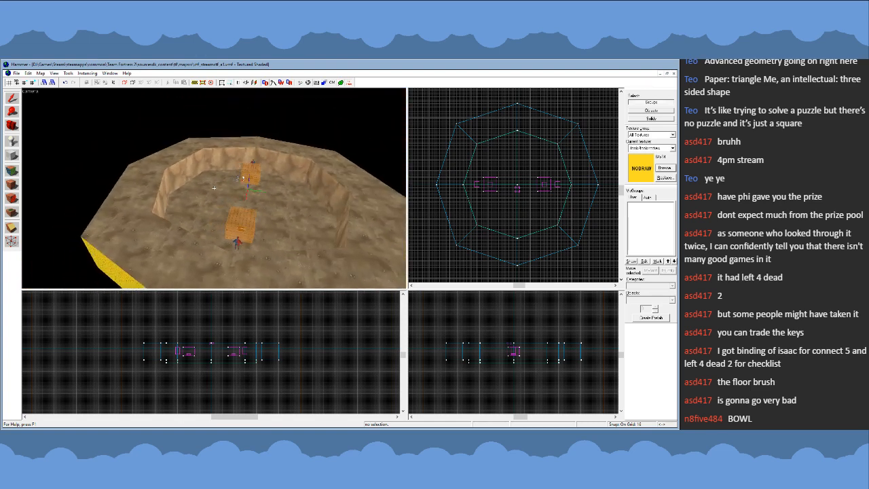
pyautogui.press('w')
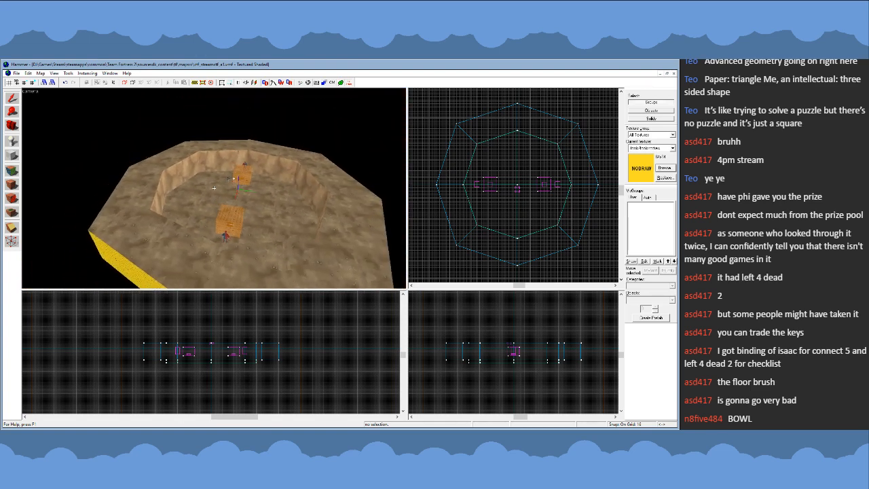
pyautogui.press('s')
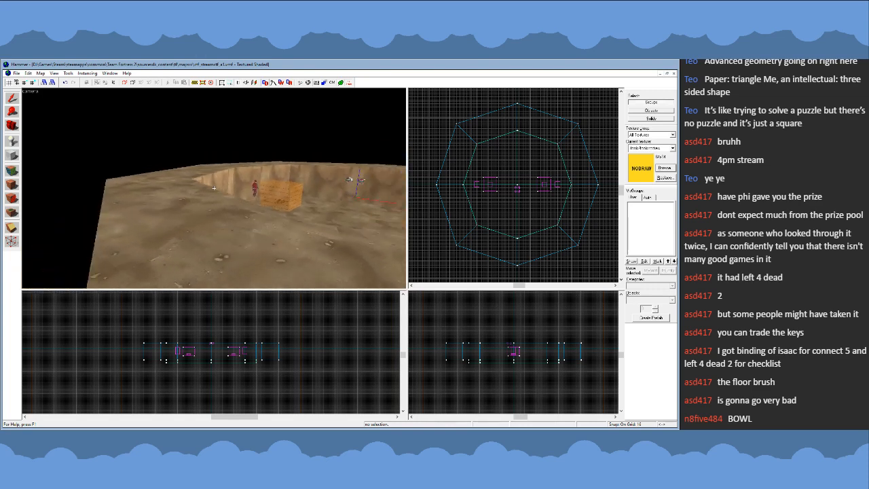
pyautogui.press('a')
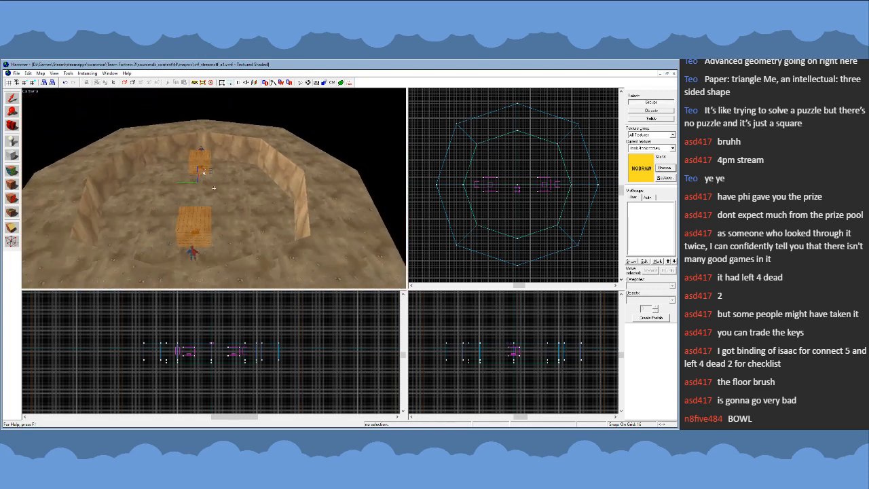
pyautogui.press('a')
pyautogui.press('w')
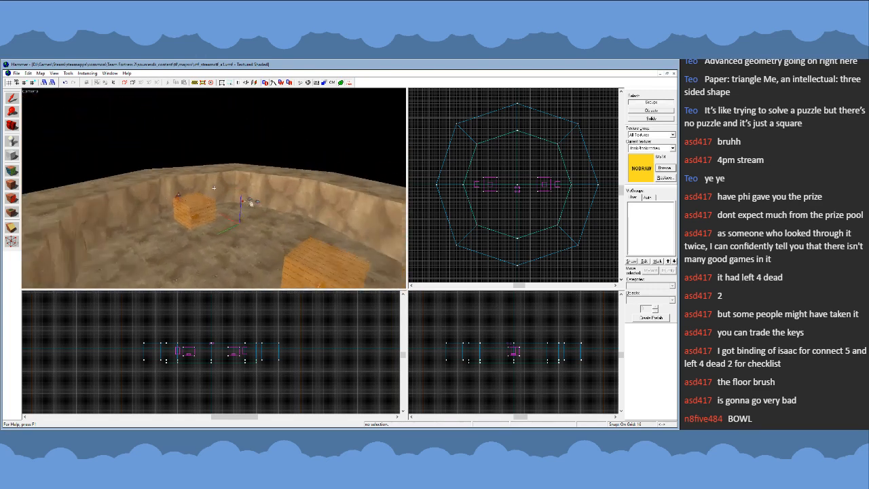
pyautogui.press('s')
pyautogui.press('w')
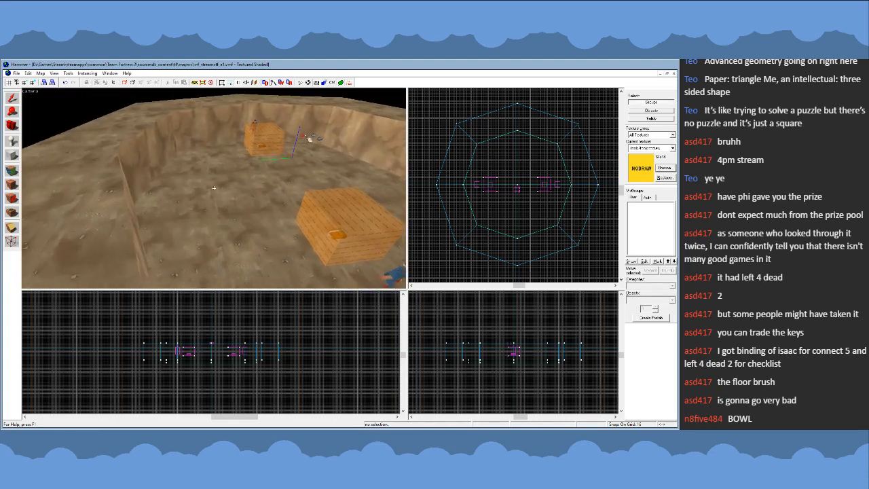
pyautogui.press('s')
pyautogui.press('s')
pyautogui.press('w')
pyautogui.press('s')
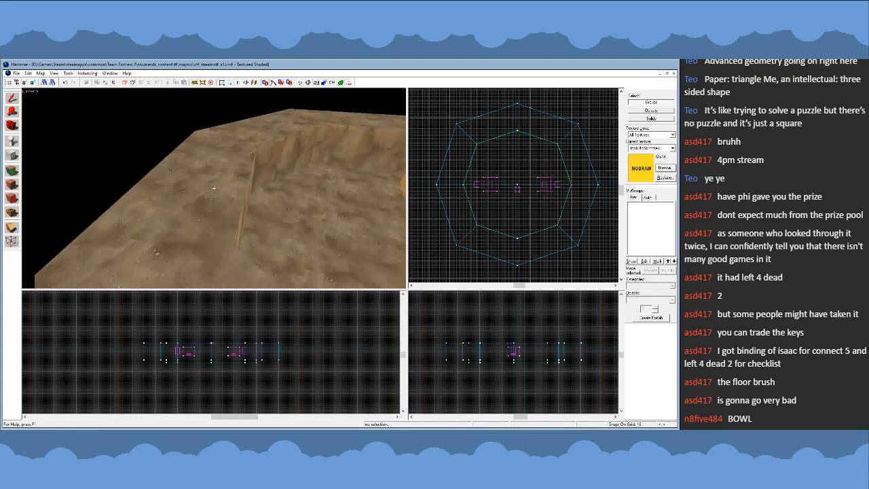
pyautogui.press('w')
pyautogui.press('s')
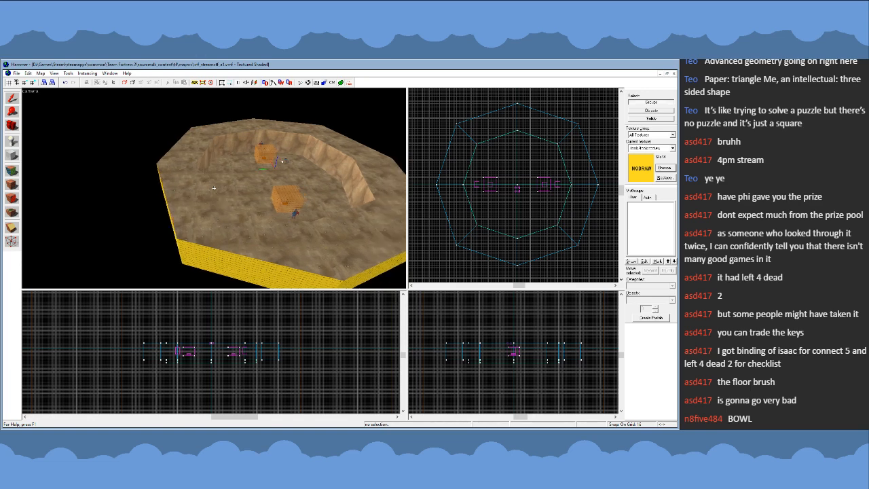
pyautogui.press('w')
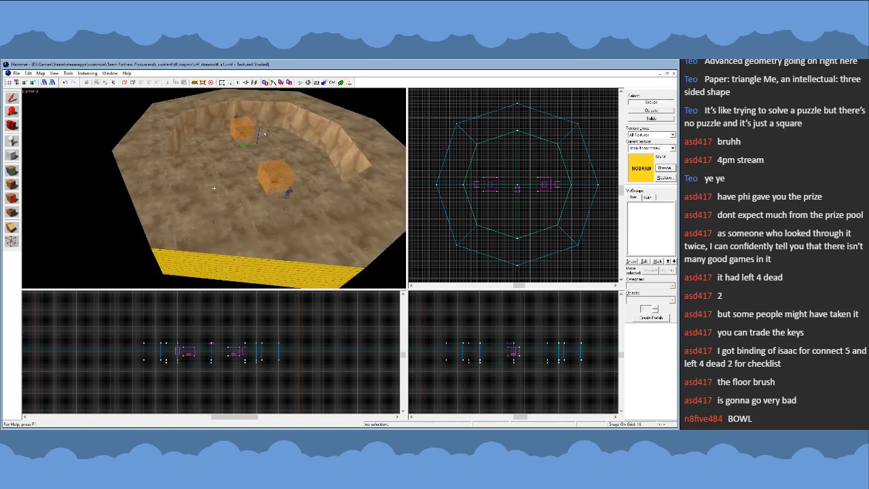
# - Select all eight wall segments of the ring surrounding the arena floor
pyautogui.click(218, 212)
pyautogui.press('s')
pyautogui.press('z')
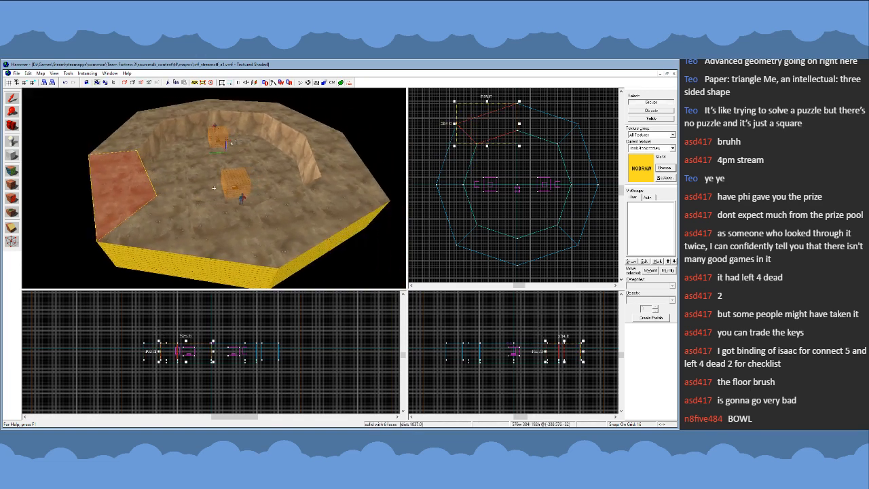
pyautogui.click(162, 224)
pyautogui.click(117, 195)
pyautogui.keyDown('ctrl'); pyautogui.click(153, 224); pyautogui.keyUp('ctrl')
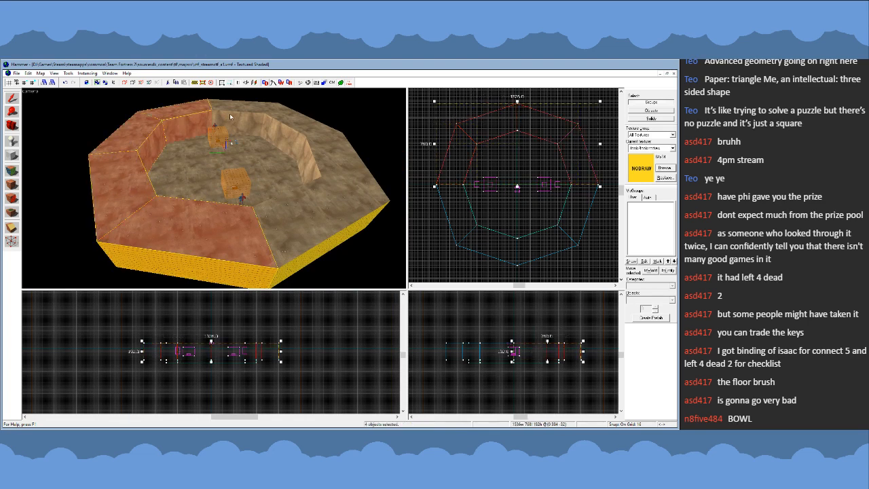
pyautogui.keyDown('ctrl'); pyautogui.click(333, 167); pyautogui.keyUp('ctrl')
pyautogui.keyDown('ctrl'); pyautogui.click(324, 203); pyautogui.keyUp('ctrl')
# - Duplicate the selected wall ring in place and apply the nodraw texture to the copy
pyautogui.scroll(-1, 518, 202)
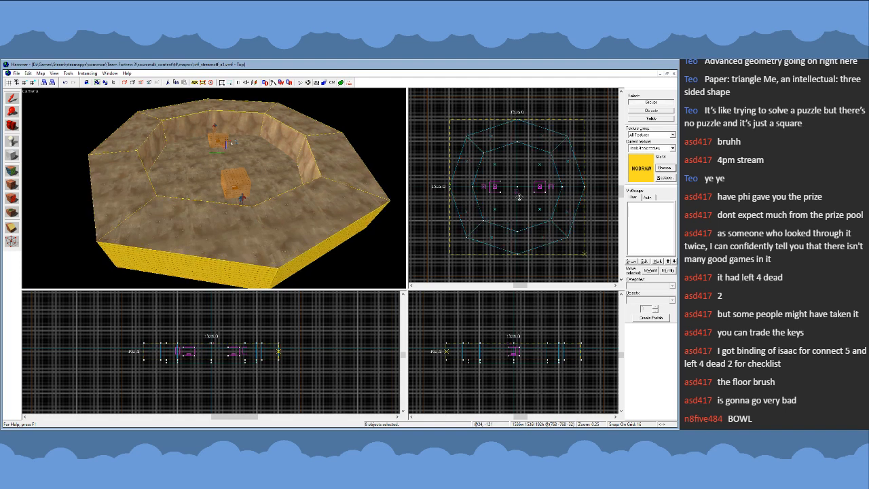
pyautogui.click(13, 185)
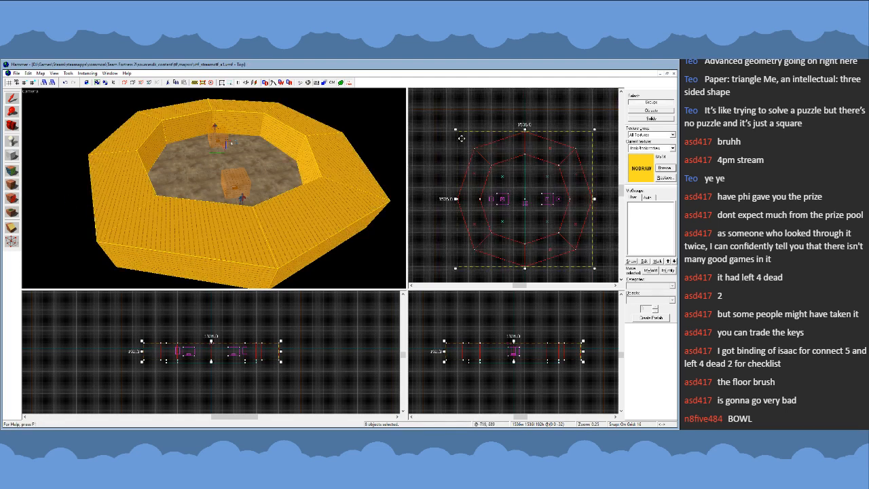
# - Enlarge the nodraw ring copy to 2048 by 2048 units in top view and centre it around the original ring
pyautogui.scroll(1, 481, 158)
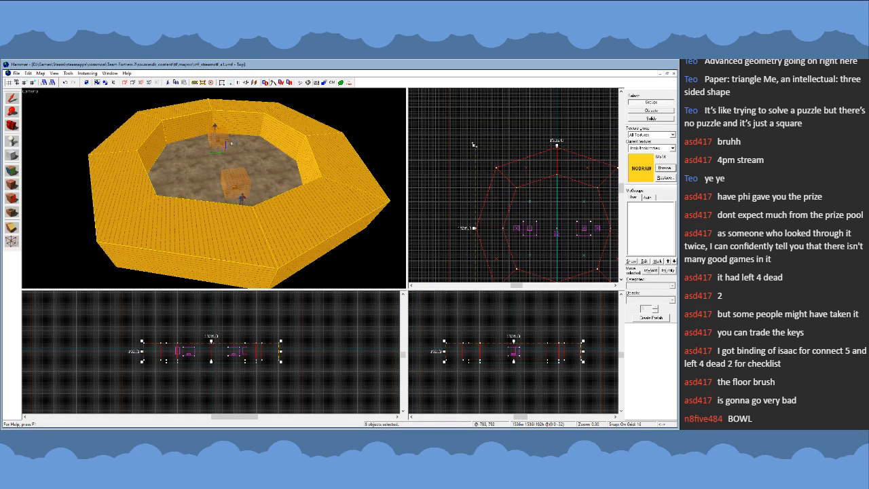
pyautogui.moveTo(474, 145); pyautogui.dragTo(420, 91)
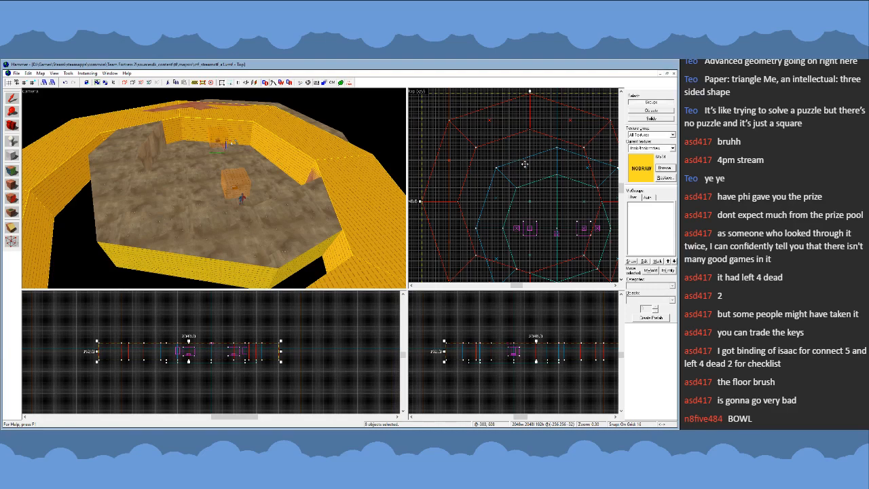
pyautogui.moveTo(525, 165); pyautogui.dragTo(552, 192)
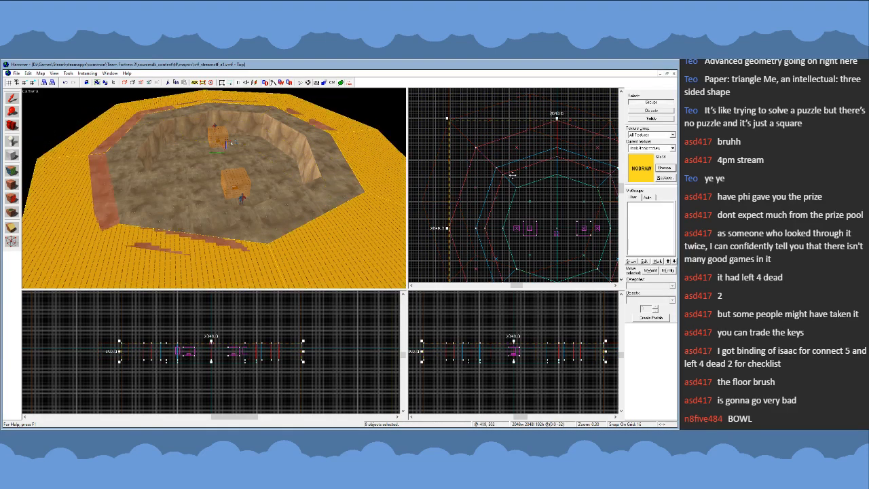
pyautogui.scroll(-4, 513, 175)
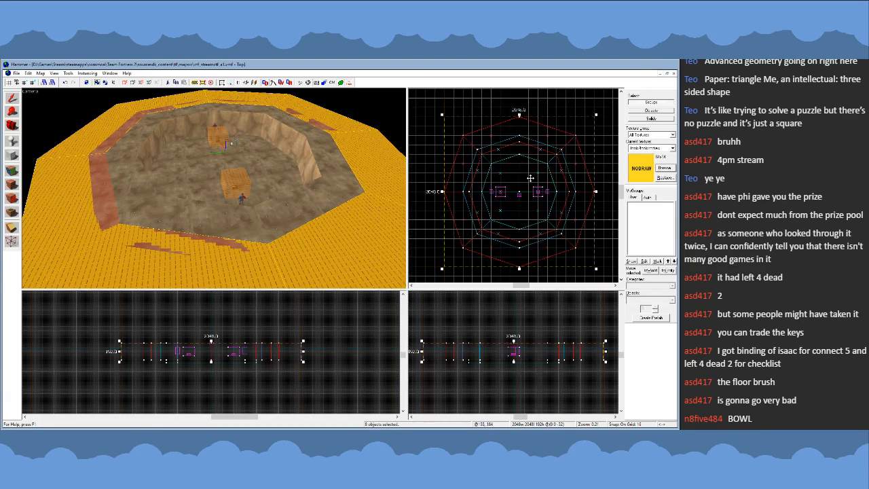
pyautogui.scroll(1, 530, 248)
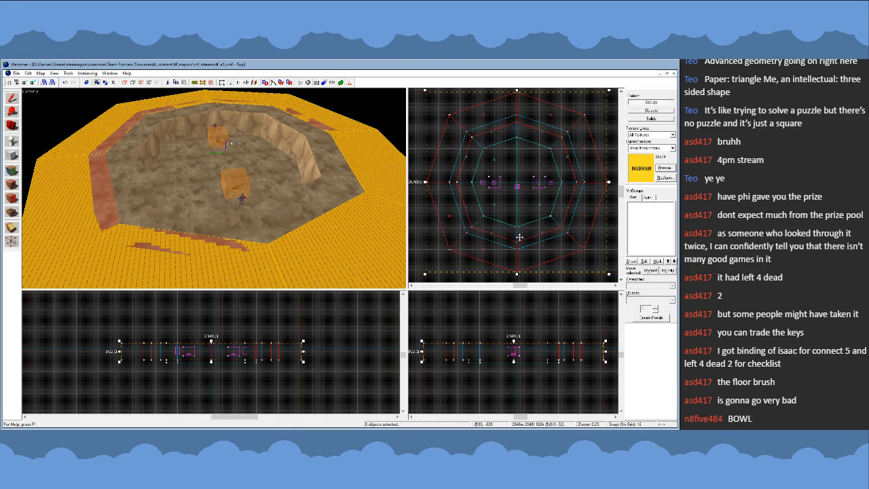
# - Start vertex editing on the nodraw ring and move its inner lower-left and left corners onto the original ring's outer corners
pyautogui.scroll(1, 464, 243)
pyautogui.scroll(4, 448, 259)
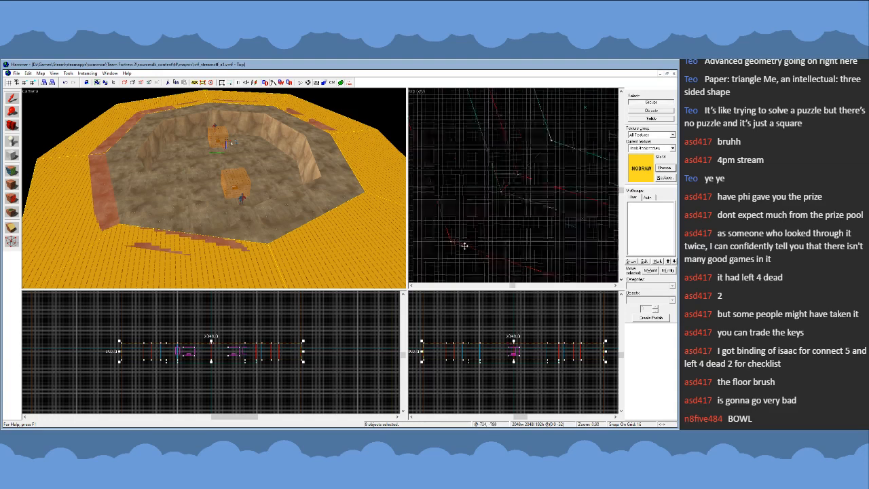
pyautogui.scroll(-6, 465, 153)
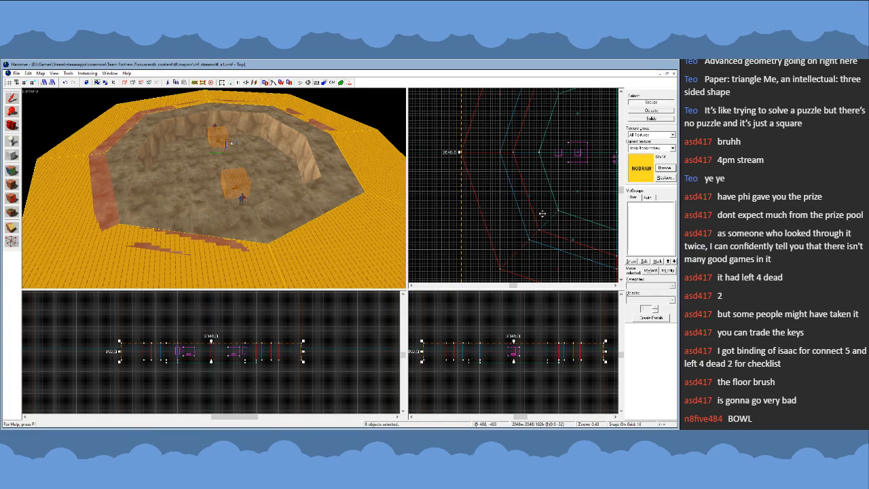
pyautogui.hotkey('shift', 'v')
pyautogui.scroll(2, 544, 225)
pyautogui.moveTo(537, 237); pyautogui.dragTo(523, 249)
pyautogui.scroll(-4, 523, 248)
pyautogui.scroll(5, 518, 179)
pyautogui.moveTo(497, 181); pyautogui.dragTo(480, 206)
# - Move the nodraw ring's inner upper-left and top corners, in top view, onto the original ring's outer corners
pyautogui.scroll(-5, 480, 205)
pyautogui.scroll(5, 508, 156)
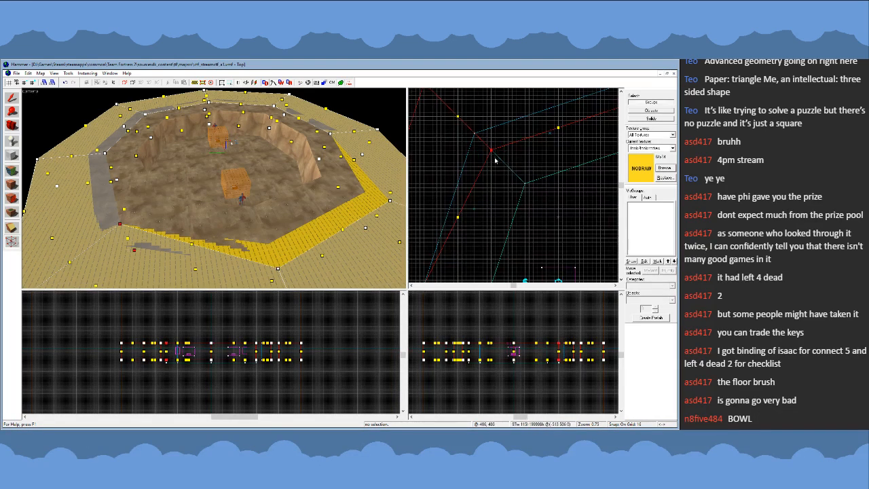
pyautogui.moveTo(491, 151); pyautogui.dragTo(474, 135)
pyautogui.scroll(-3, 475, 134)
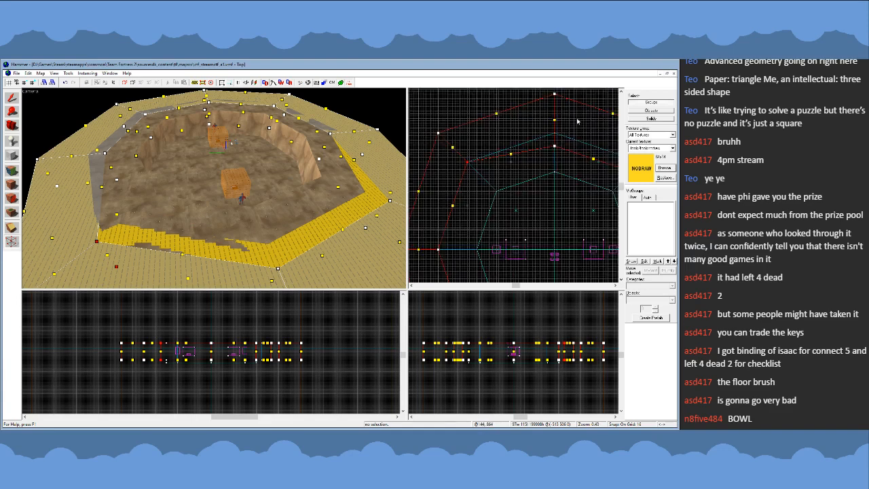
pyautogui.scroll(4, 578, 121)
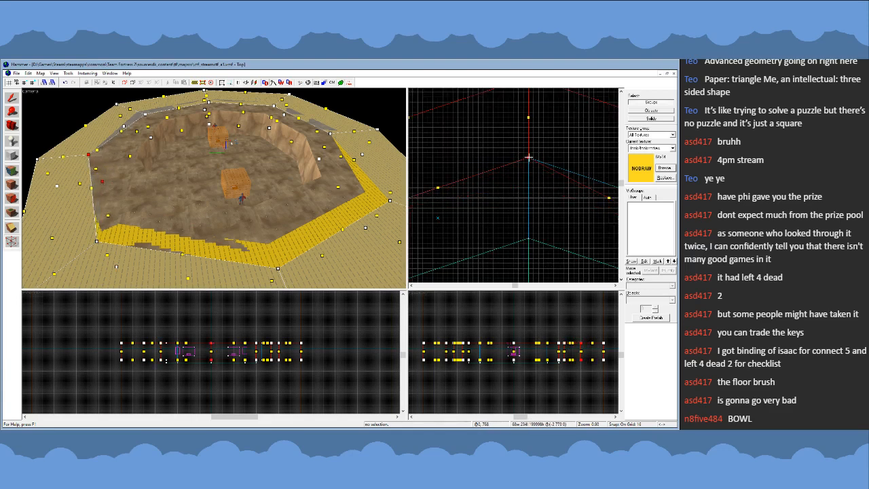
# - Move the nodraw ring's inner upper-right corner, in top view, onto the original ring's outer corner
pyautogui.scroll(5, 545, 216)
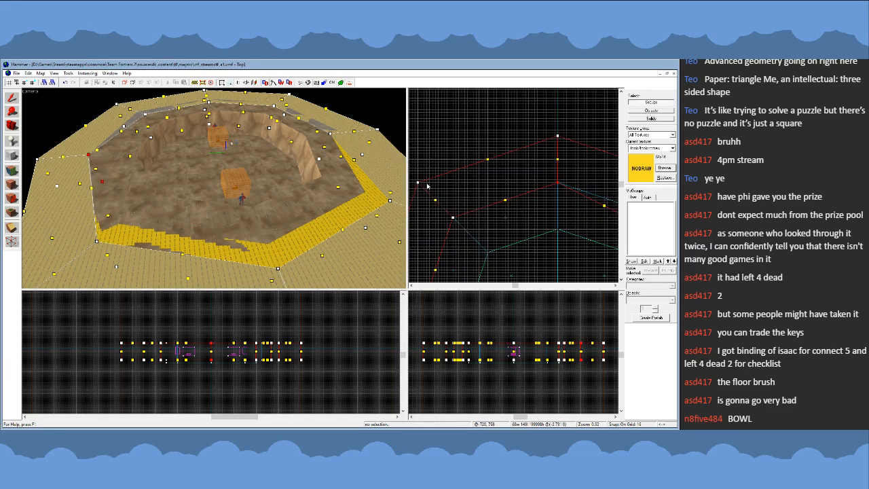
pyautogui.scroll(-7, 427, 186)
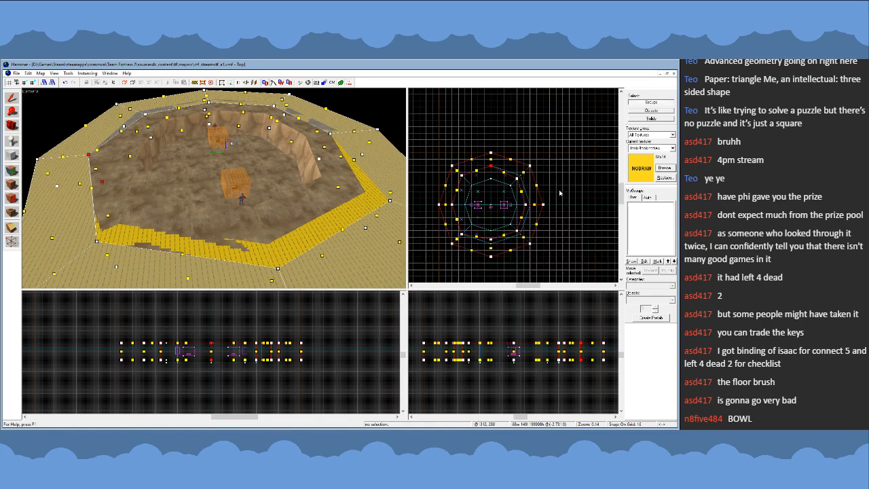
pyautogui.scroll(5, 466, 179)
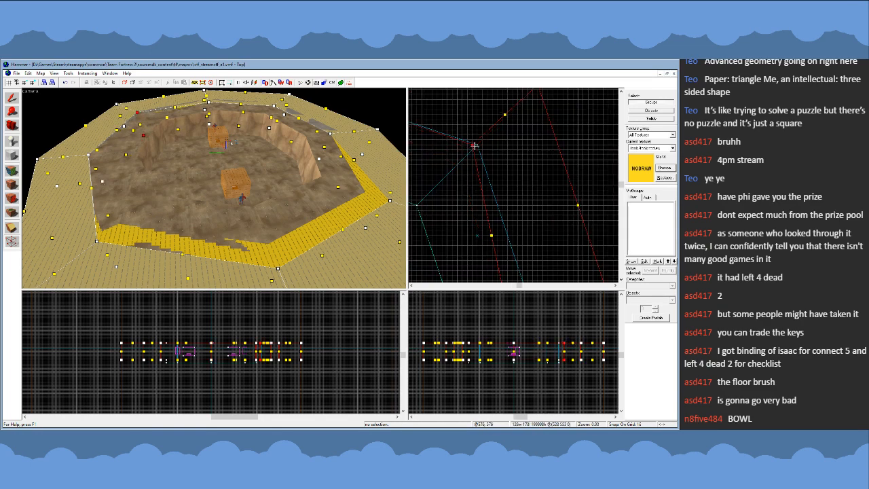
pyautogui.scroll(-3, 503, 170)
# - Move the nodraw ring's inner right, lower-right and bottom corners onto the original ring's outer corners and finish vertex editing
pyautogui.click(496, 170)
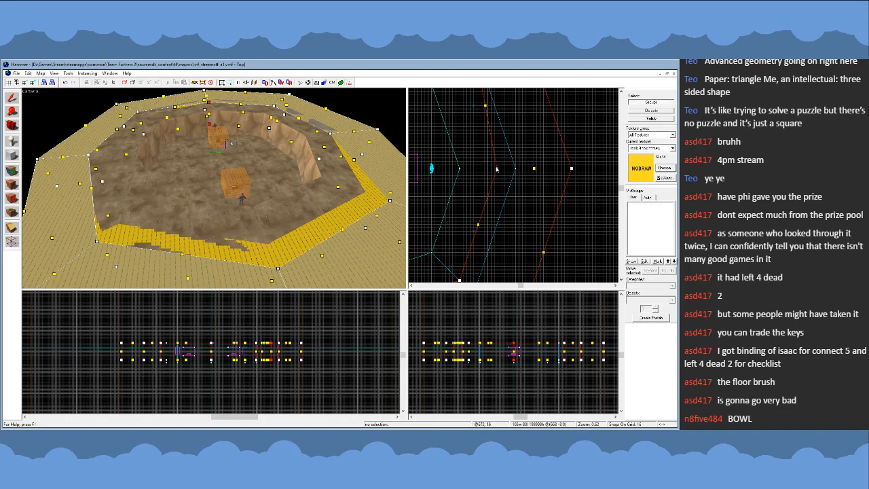
pyautogui.moveTo(499, 168); pyautogui.dragTo(539, 230)
pyautogui.scroll(-5, 516, 168)
pyautogui.scroll(5, 530, 200)
pyautogui.scroll(-7, 551, 223)
pyautogui.scroll(6, 503, 231)
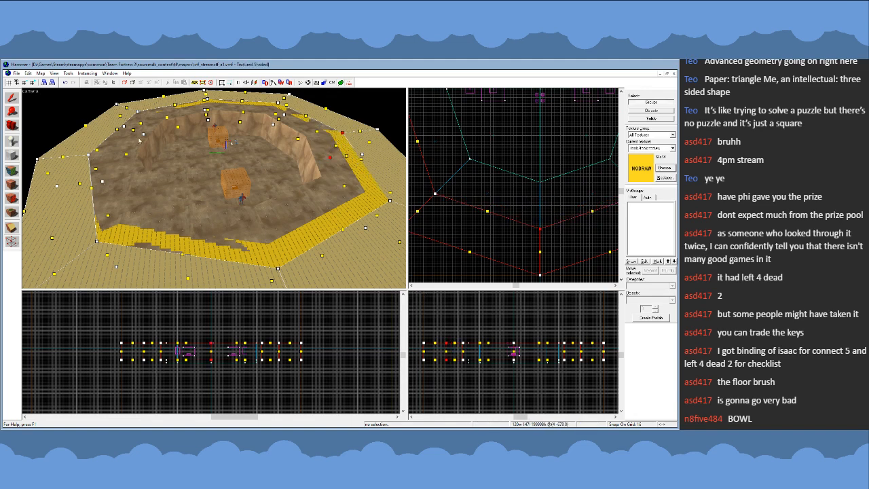
pyautogui.click(12, 97)
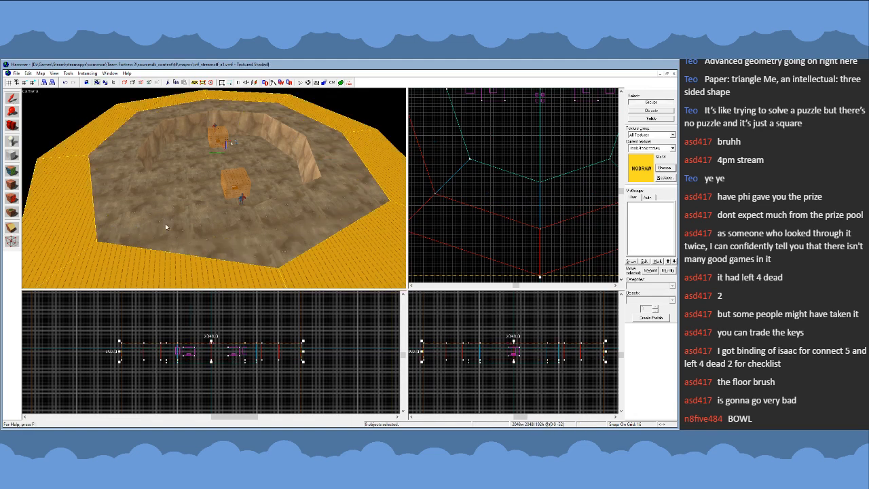
# - Raise the nodraw ring so it rests on top of the original ring's height and stretch it to 320 units tall
pyautogui.press('z')
pyautogui.press('a')
pyautogui.press('z')
pyautogui.scroll(6, 215, 346)
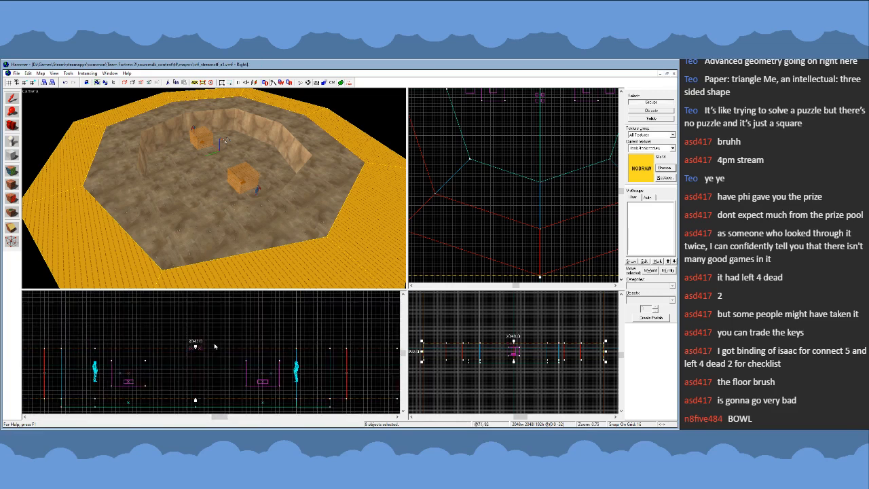
pyautogui.moveTo(203, 365); pyautogui.dragTo(204, 316)
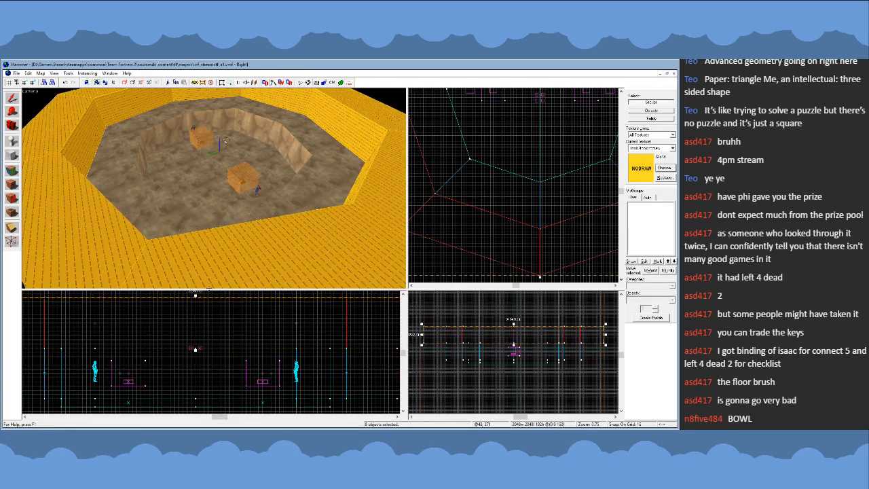
pyautogui.scroll(-5, 205, 388)
pyautogui.scroll(2, 202, 356)
pyautogui.moveTo(200, 356); pyautogui.dragTo(203, 337)
# - Deselect the raised nodraw ring and examine its walls from inside and above in the 3D view
pyautogui.press('z')
pyautogui.press('w')
pyautogui.press('s')
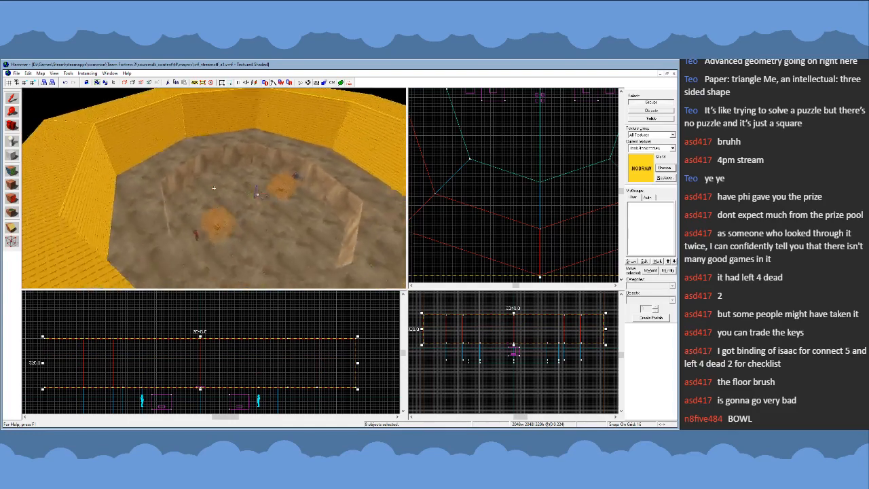
pyautogui.press('z')
pyautogui.scroll(-8, 507, 171)
pyautogui.scroll(3, 480, 182)
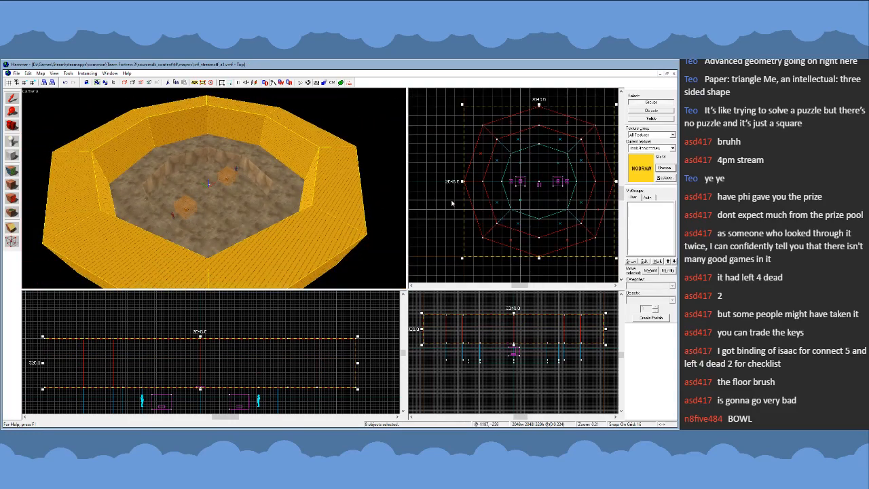
pyautogui.click(453, 203)
pyautogui.press('z')
pyautogui.press('w')
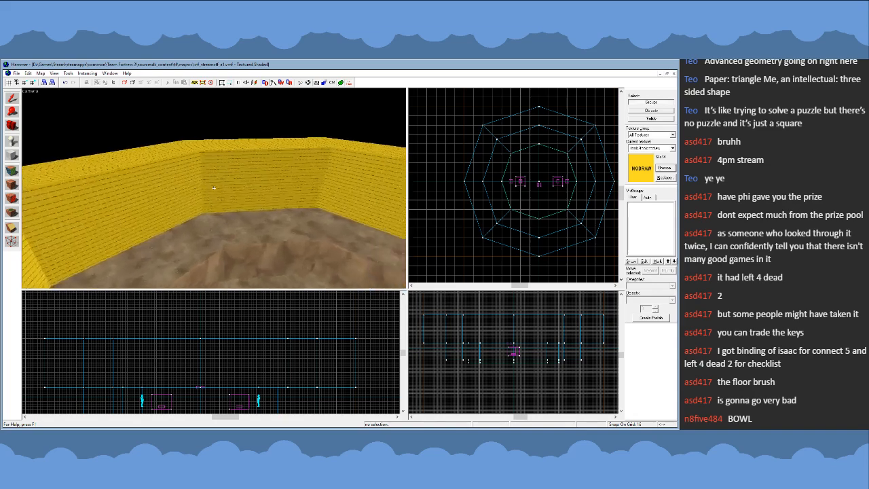
pyautogui.press('s')
pyautogui.press('s')
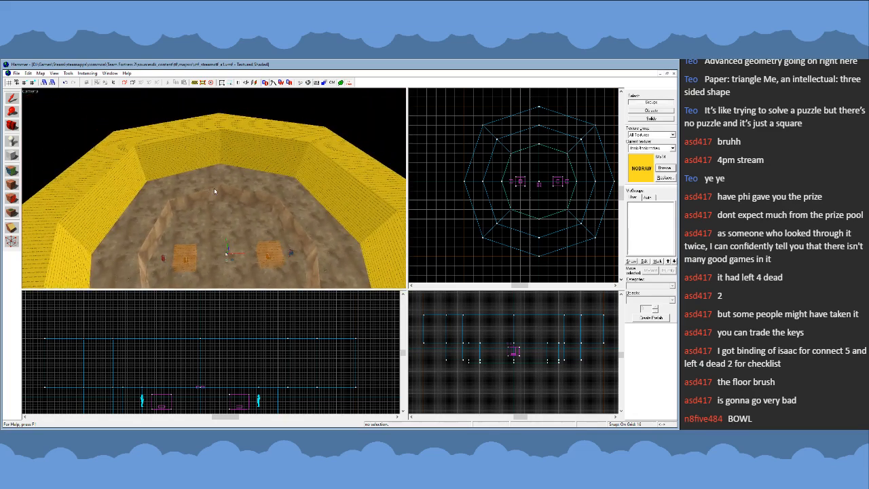
pyautogui.press('w')
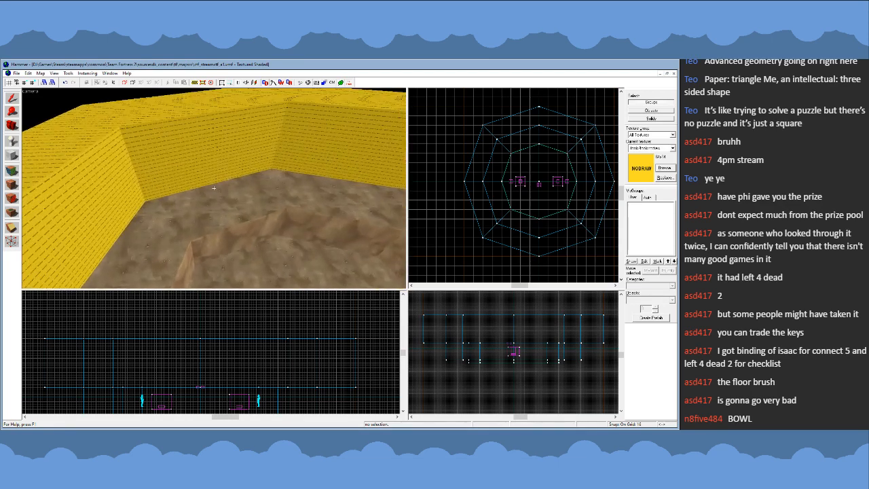
# - Try to shorten the ring's upper-left nodraw segment by moving its end vertices at the top corner to the segment's midpoint
pyautogui.scroll(5, 523, 137)
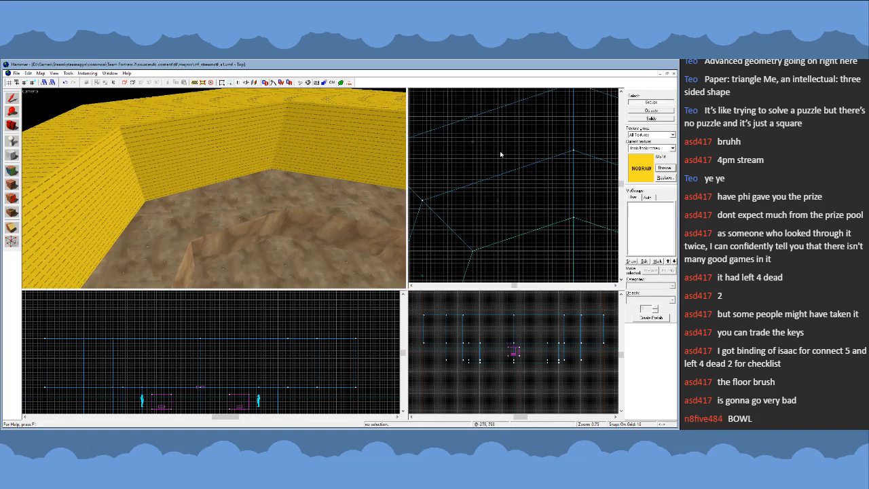
pyautogui.click(192, 221)
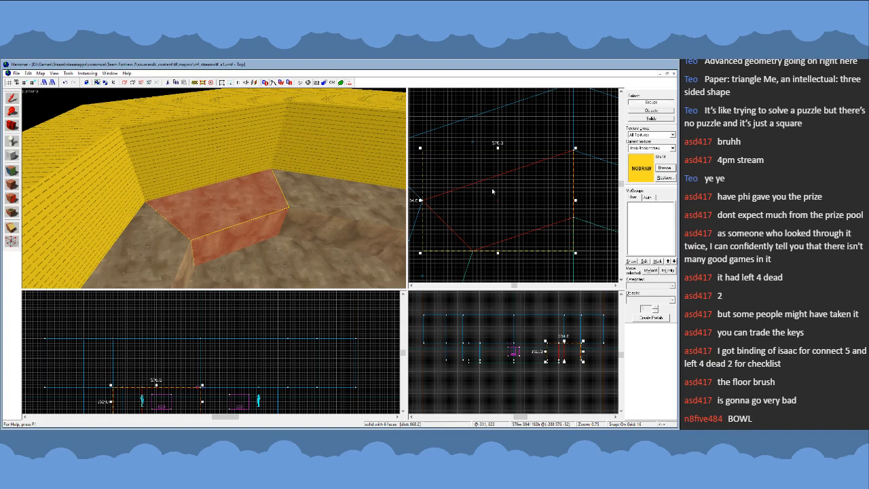
pyautogui.hotkey('shift', 'v')
pyautogui.scroll(2, 497, 180)
pyautogui.scroll(-5, 499, 174)
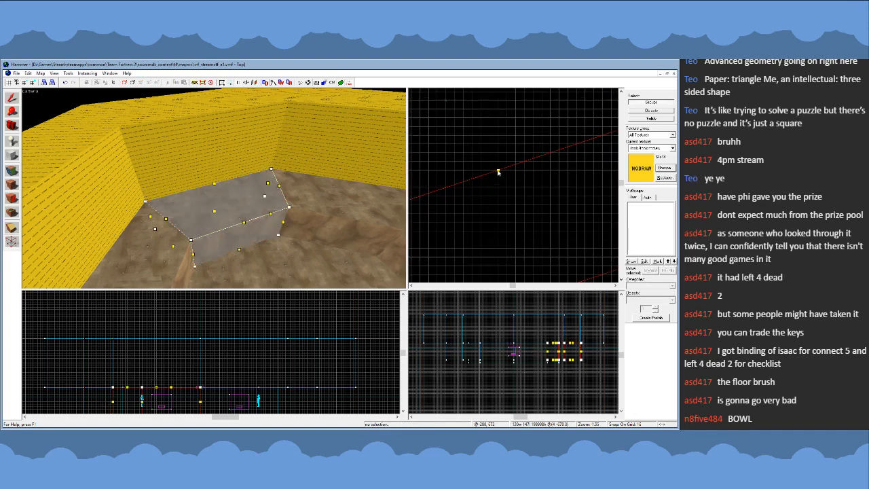
pyautogui.click(13, 102)
pyautogui.hotkey('shift', 'v')
pyautogui.scroll(5, 498, 172)
pyautogui.scroll(-4, 508, 188)
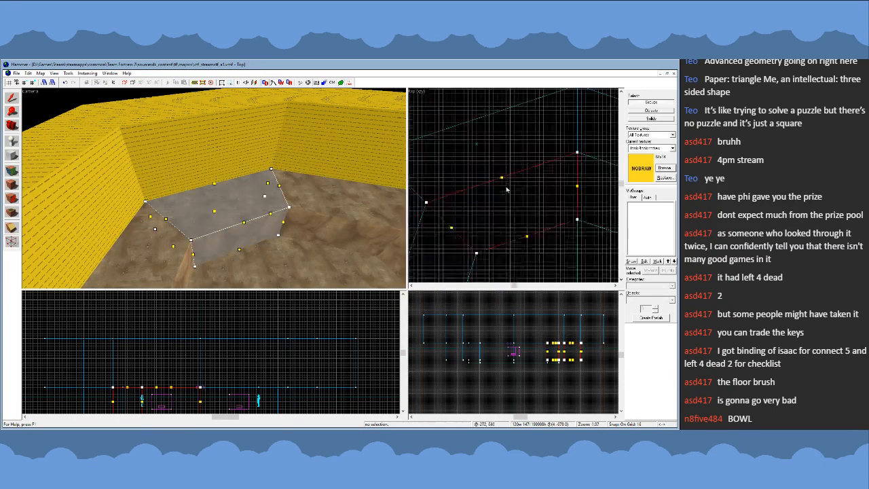
pyautogui.click(525, 142)
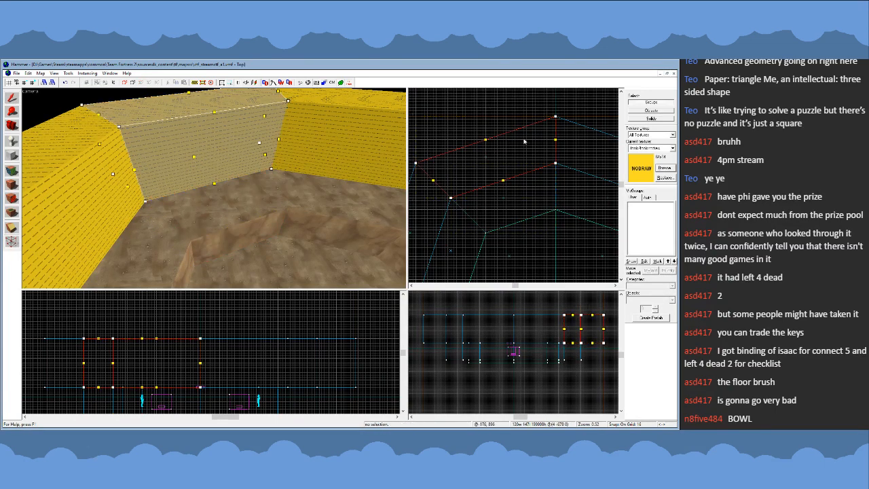
pyautogui.scroll(2, 524, 162)
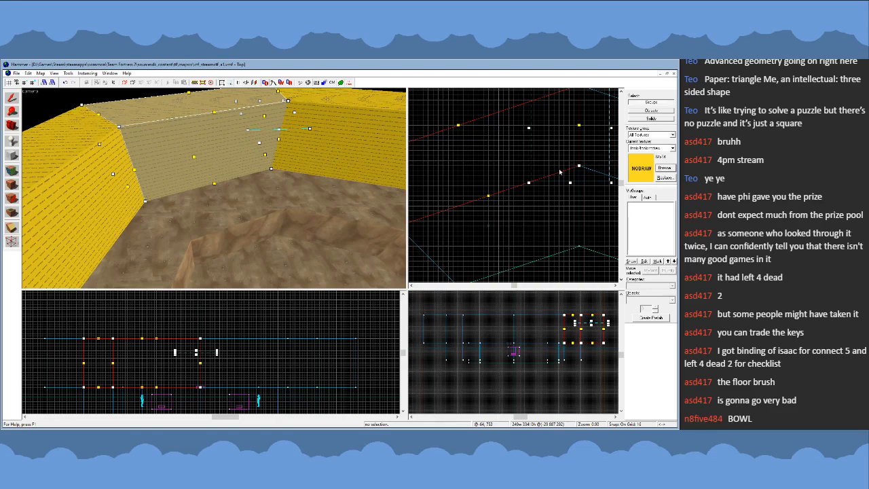
pyautogui.moveTo(579, 167); pyautogui.dragTo(488, 196)
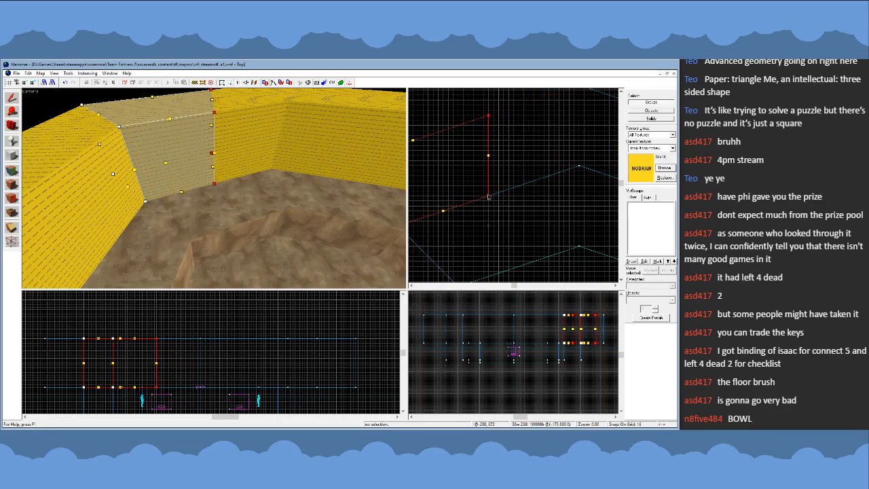
pyautogui.scroll(-4, 477, 177)
pyautogui.click(12, 98)
# - Delete the ring's upper-right nodraw segment beside the shortened one
pyautogui.press('z')
pyautogui.press('s')
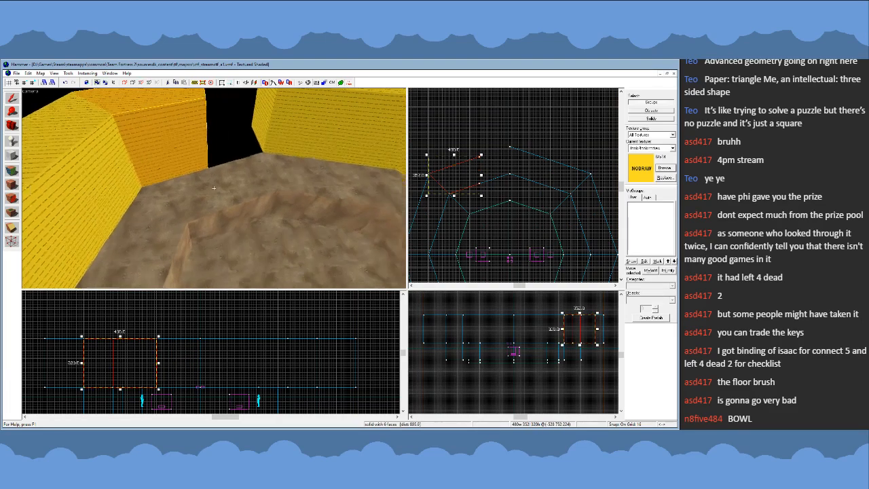
pyautogui.press('z')
pyautogui.click(235, 150)
pyautogui.press('Delete')
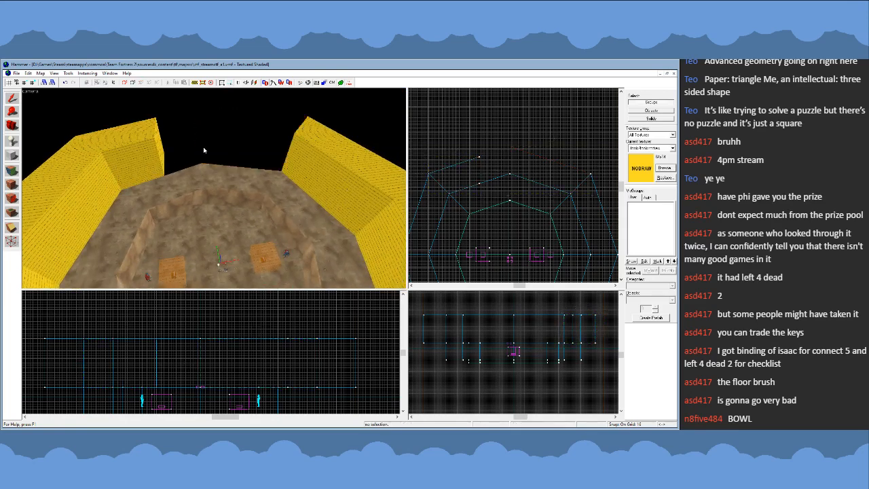
# - Undo the deletion of the upper-right segment and the shortening of the upper-left segment
pyautogui.click(149, 142)
pyautogui.hotkey('ctrl', 'z')
pyautogui.hotkey('ctrl', 'z')
pyautogui.hotkey('ctrl', 'z')
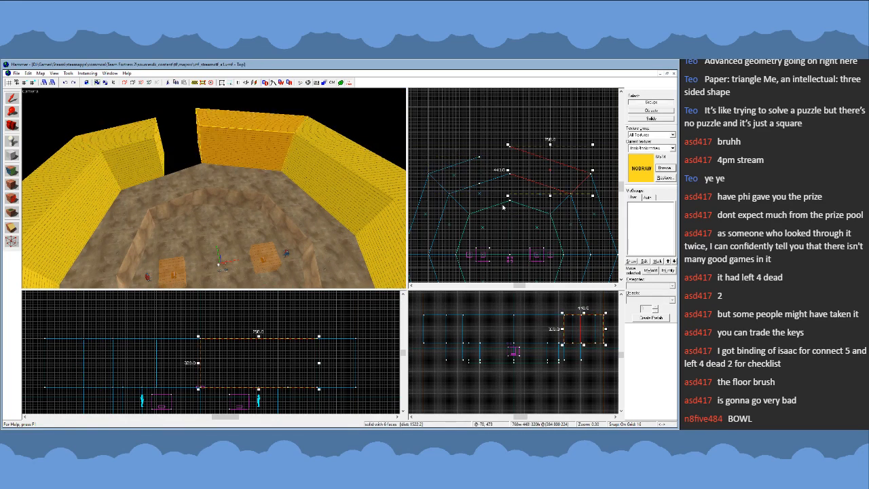
pyautogui.hotkey('ctrl', 'z')
# - Clip the ring's upper-left nodraw segment vertically at its inner edge's midpoint, keeping the half away from the top corner
pyautogui.click(157, 164)
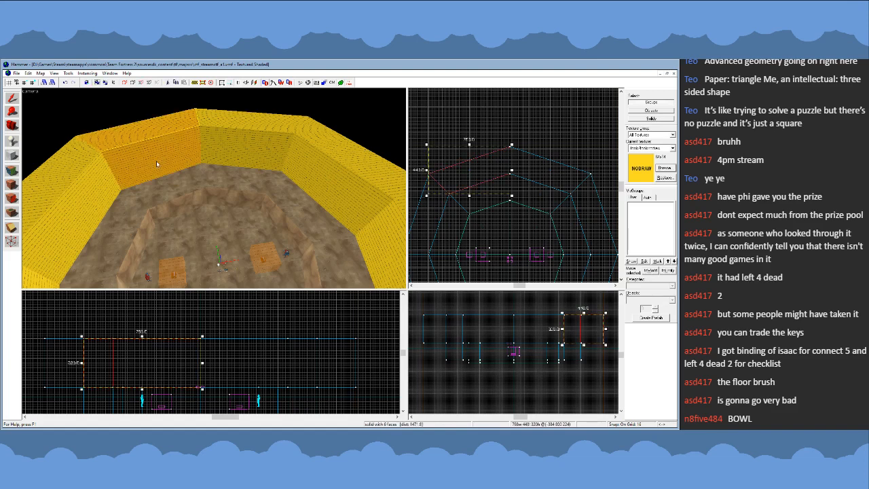
pyautogui.scroll(3, 474, 184)
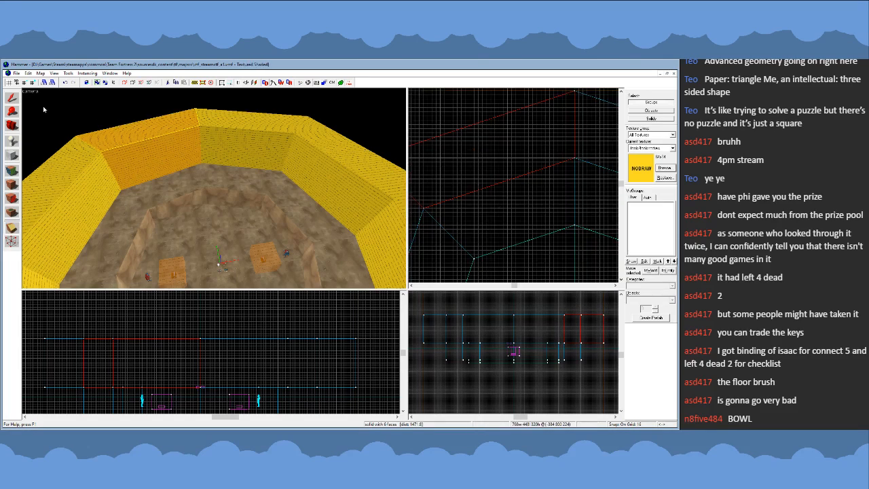
pyautogui.hotkey('shift', 'v')
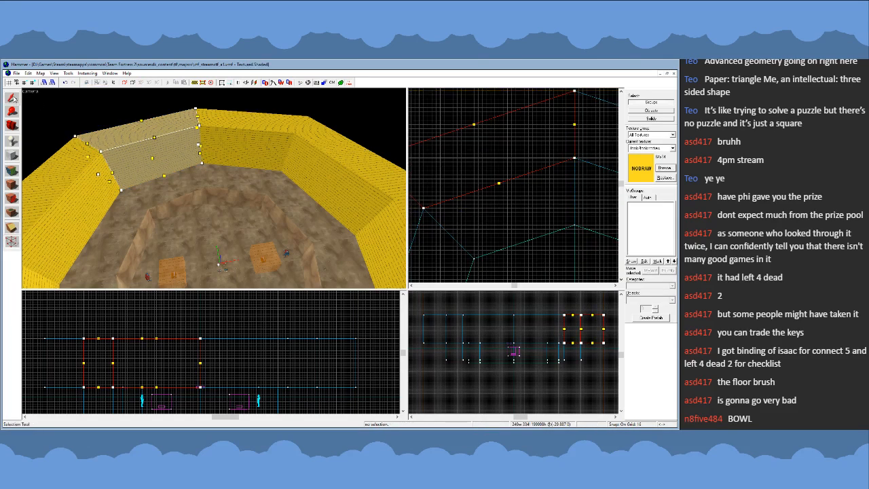
pyautogui.click(13, 98)
pyautogui.click(525, 198)
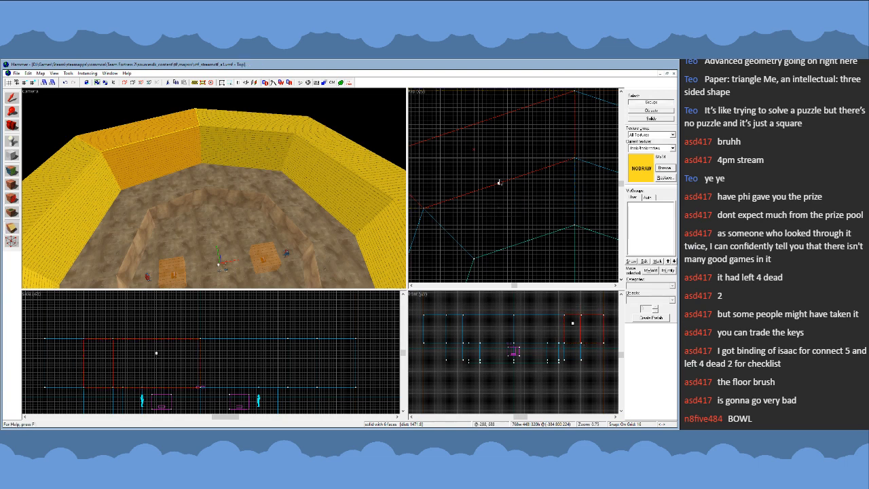
pyautogui.moveTo(499, 182); pyautogui.dragTo(499, 175)
pyautogui.scroll(-3, 525, 181)
pyautogui.hotkey('shift', 'x')
pyautogui.press('Return')
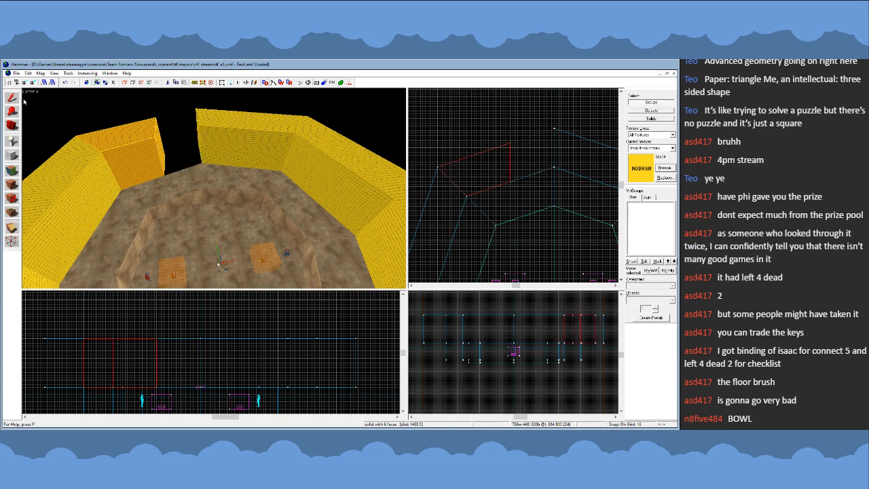
pyautogui.click(12, 98)
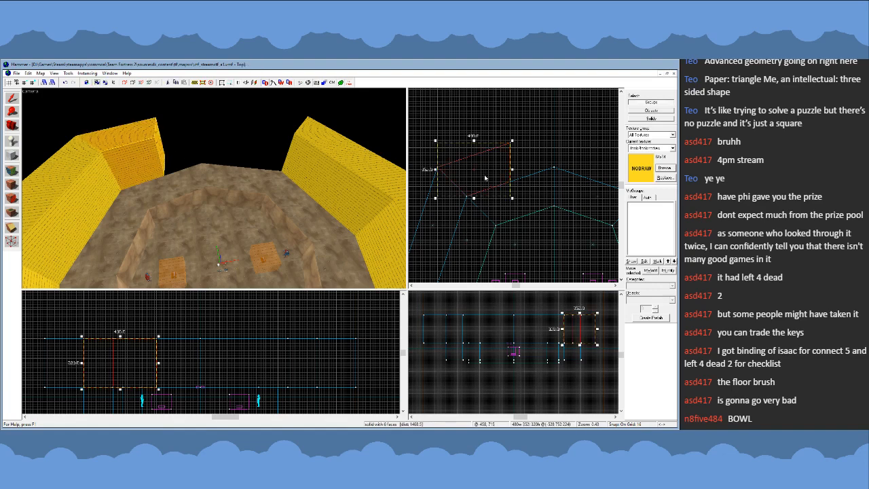
# - Replace the ring's upper-right segment with a horizontally mirrored copy of the clipped half, aligned with the outer corner
pyautogui.scroll(-2, 485, 178)
pyautogui.moveTo(464, 169)
pyautogui.mouseDown()
pyautogui.moveTo(528, 165)
pyautogui.moveTo(562, 179)
pyautogui.mouseUp()
pyautogui.hotkey('ctrl', 'l')
pyautogui.scroll(3, 560, 176)
pyautogui.press('Escape')
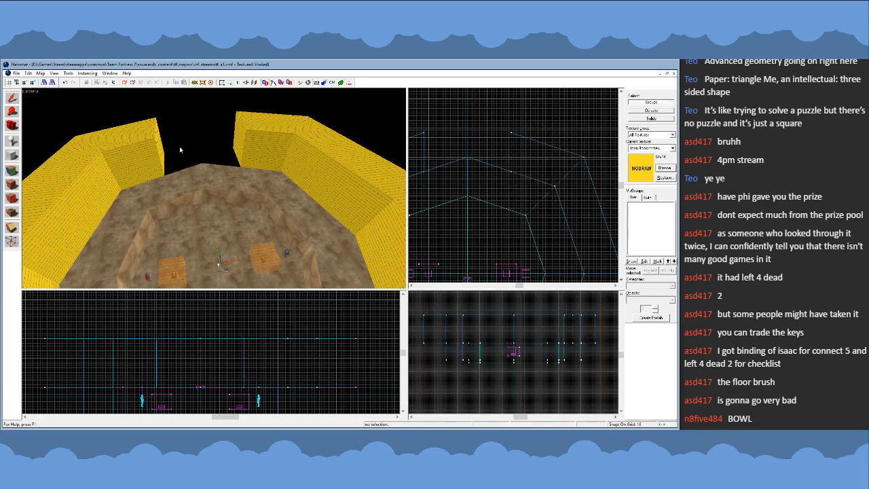
# - Delete the two full-length nodraw segments that meet at the ring's bottom corner
pyautogui.press('z')
pyautogui.press('a')
pyautogui.press('z')
pyautogui.click(266, 162)
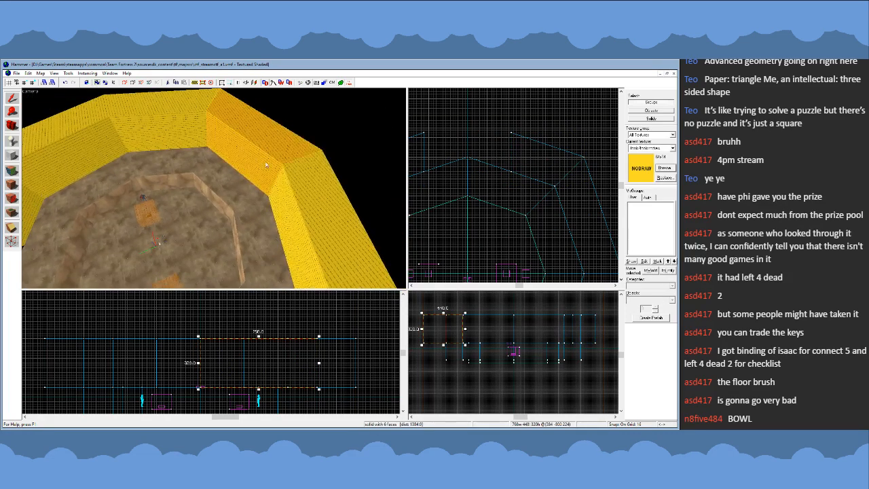
pyautogui.press('Delete')
pyautogui.click(304, 182)
pyautogui.press('Delete')
# - Copy both clipped upper segments to the ring's lower side, mirror them vertically and align them with the lower corners
pyautogui.press('z')
pyautogui.press('z')
pyautogui.click(253, 157)
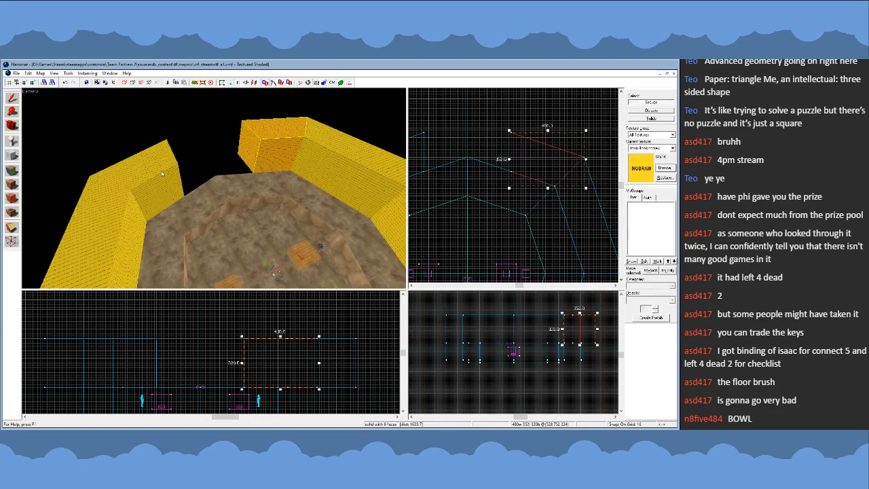
pyautogui.keyDown('ctrl'); pyautogui.click(167, 168); pyautogui.keyUp('ctrl')
pyautogui.scroll(-6, 487, 155)
pyautogui.keyDown('shift'); pyautogui.moveTo(478, 161); pyautogui.dragTo(483, 236); pyautogui.keyUp('shift')
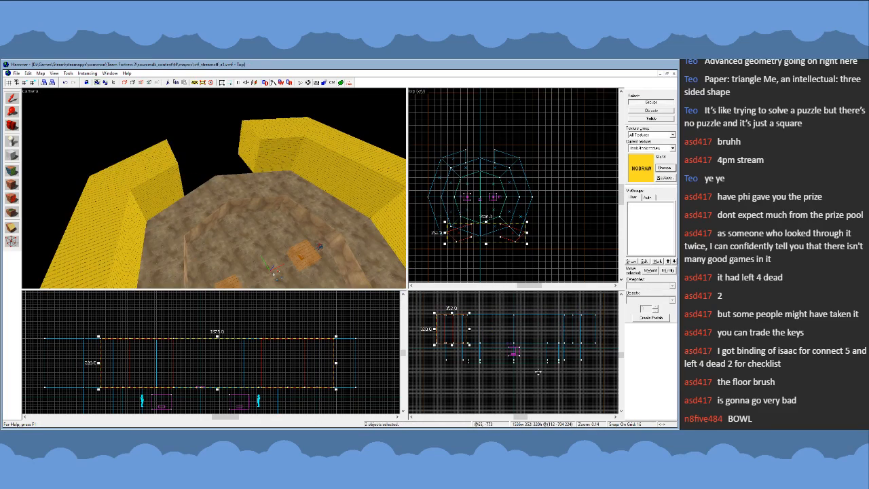
pyautogui.scroll(8, 518, 260)
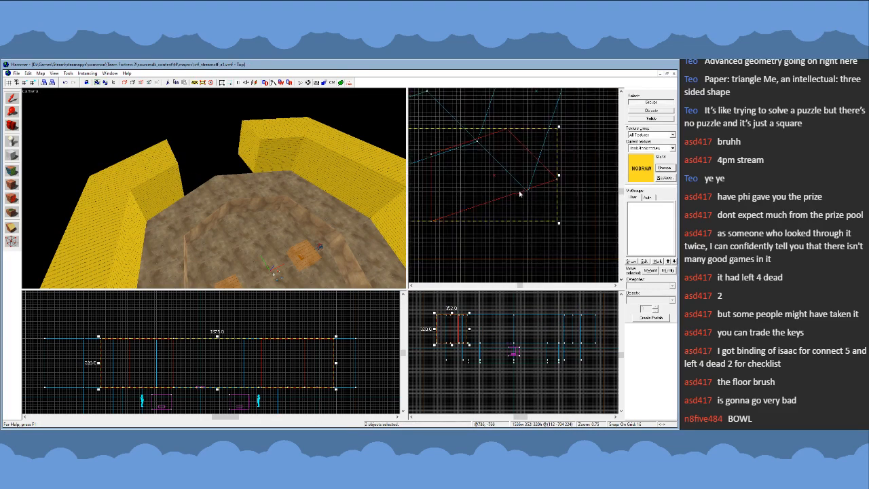
pyautogui.moveTo(519, 190); pyautogui.dragTo(482, 203)
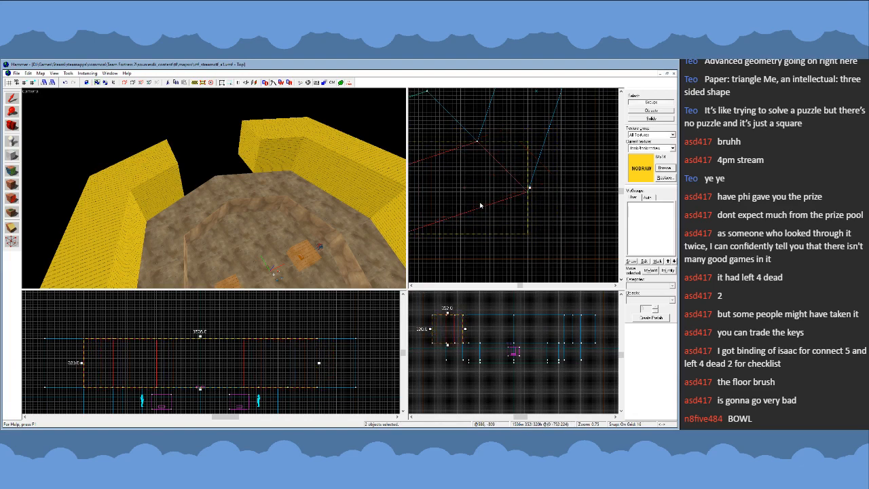
# - Create a nodraw block about 288 × 256 × 192 units filling the left half of the ring's lower opening
pyautogui.scroll(-6, 616, 210)
pyautogui.scroll(2, 499, 202)
pyautogui.press('Escape')
pyautogui.press('z')
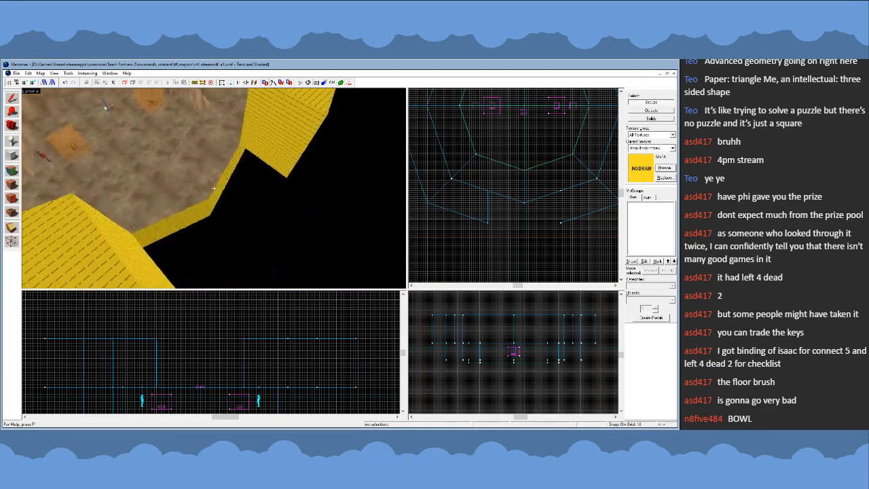
pyautogui.click(214, 188)
pyautogui.press('z')
pyautogui.scroll(1, 560, 239)
pyautogui.press('Escape')
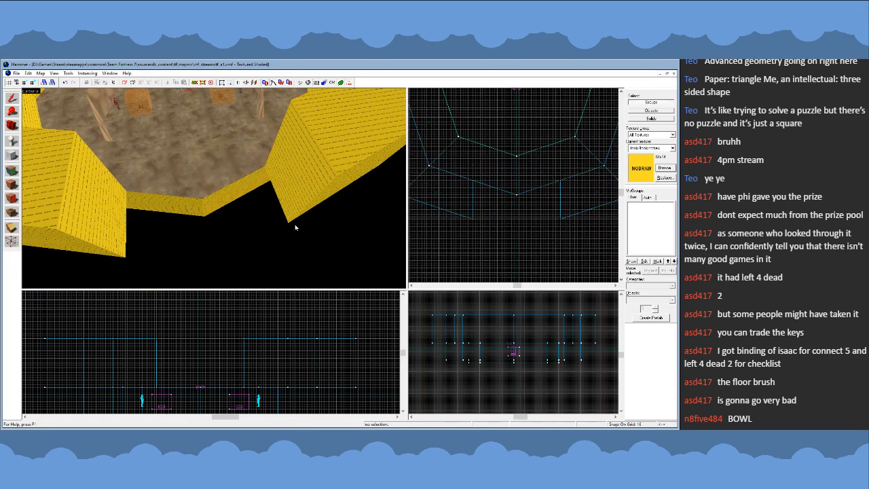
pyautogui.scroll(1, 451, 208)
pyautogui.click(12, 155)
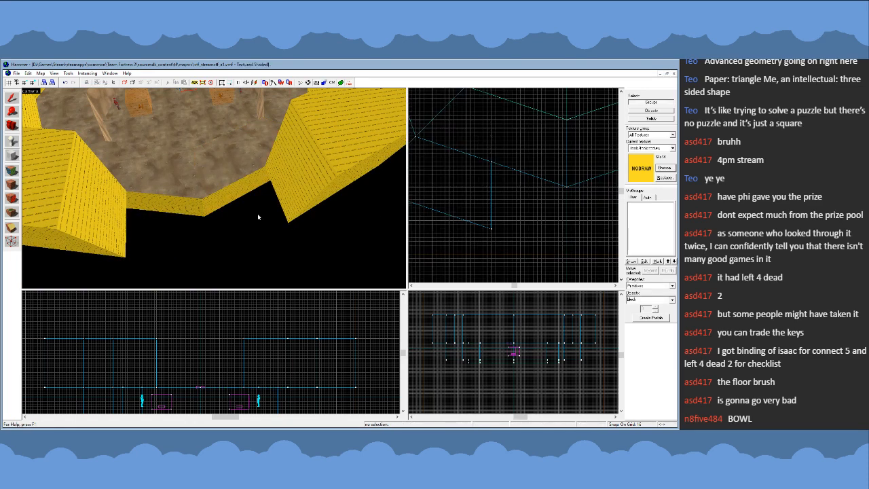
pyautogui.moveTo(490, 161); pyautogui.dragTo(569, 232)
pyautogui.press('Return')
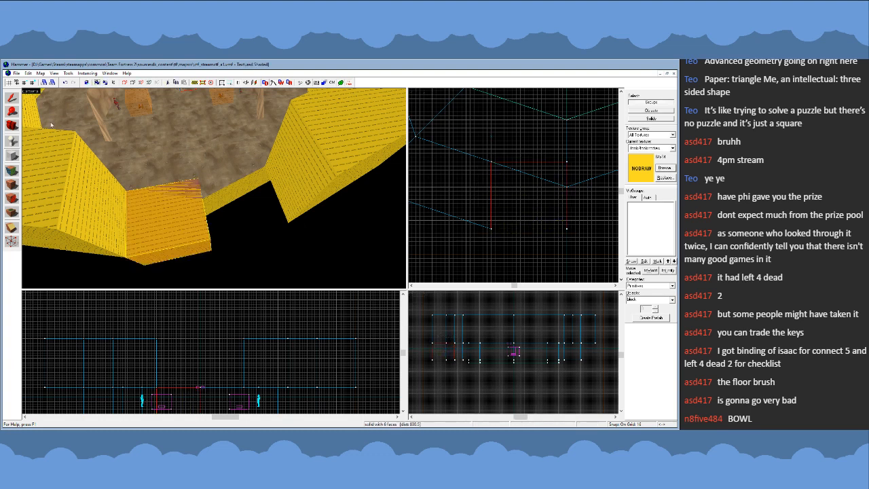
# - Move the new block's inner right vertices down to meet the arena floor's bottom corner
pyautogui.moveTo(567, 163); pyautogui.dragTo(567, 187)
pyautogui.scroll(-4, 458, 197)
pyautogui.scroll(3, 546, 182)
# - Copy the reshaped block into the other half of the lower opening, mirrored horizontally and flush with the first block
pyautogui.click(12, 97)
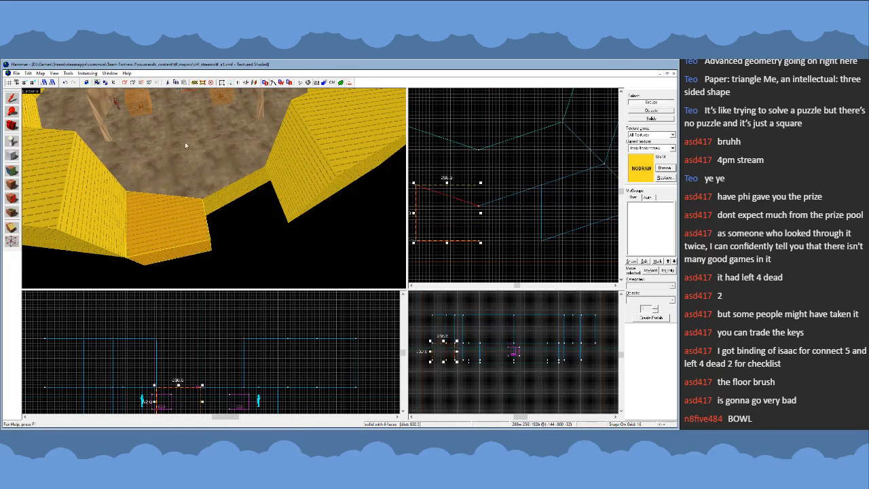
pyautogui.moveTo(463, 209); pyautogui.dragTo(514, 225)
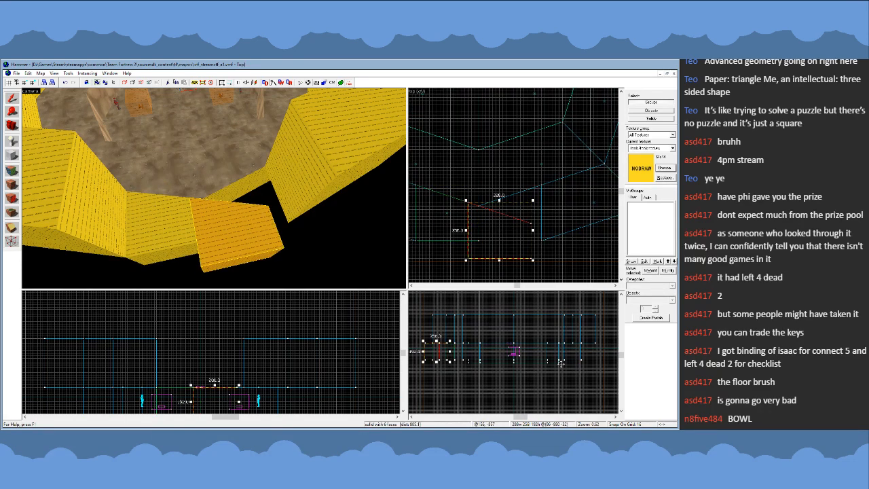
pyautogui.hotkey('ctrl', 'z')
pyautogui.hotkey('ctrl', 'z')
pyautogui.hotkey('ctrl', 'z')
pyautogui.hotkey('ctrl', 'z')
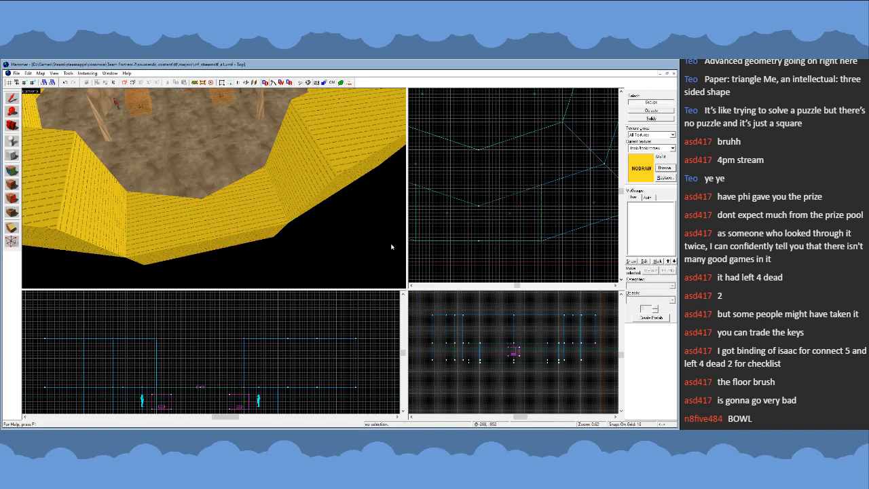
# - Sample the arena ground's dirt texture and apply it to the top faces of both blocks in the lower opening
pyautogui.click(11, 182)
pyautogui.click(156, 178)
pyautogui.rightClick(182, 213)
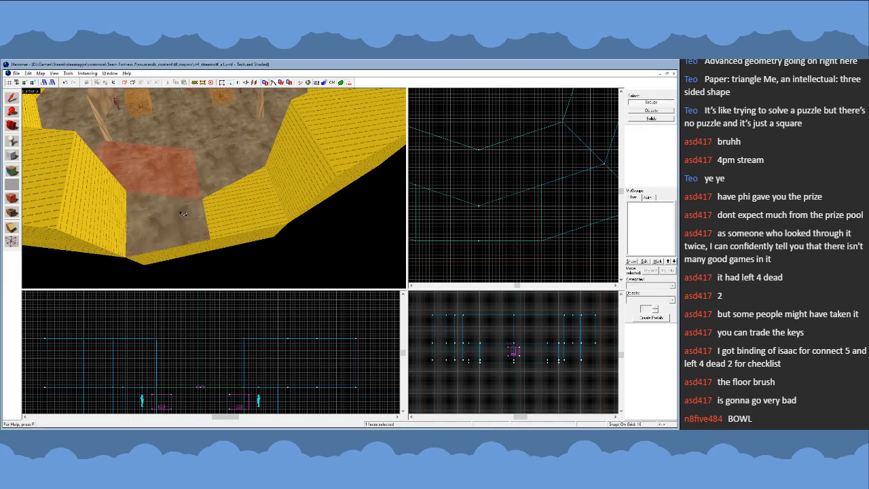
pyautogui.rightClick(226, 191)
pyautogui.press('z')
pyautogui.press('s')
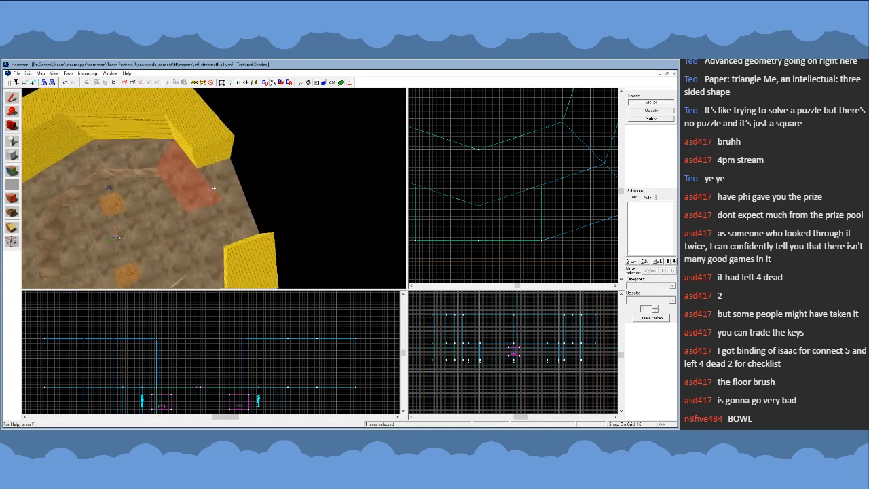
pyautogui.press('z')
# - Copy both lower floor blocks to the ring's upper opening, mirror them vertically and align them with the arena edge
pyautogui.click(12, 100)
pyautogui.click(292, 221)
pyautogui.keyDown('ctrl'); pyautogui.click(289, 261); pyautogui.keyUp('ctrl')
pyautogui.scroll(-6, 502, 244)
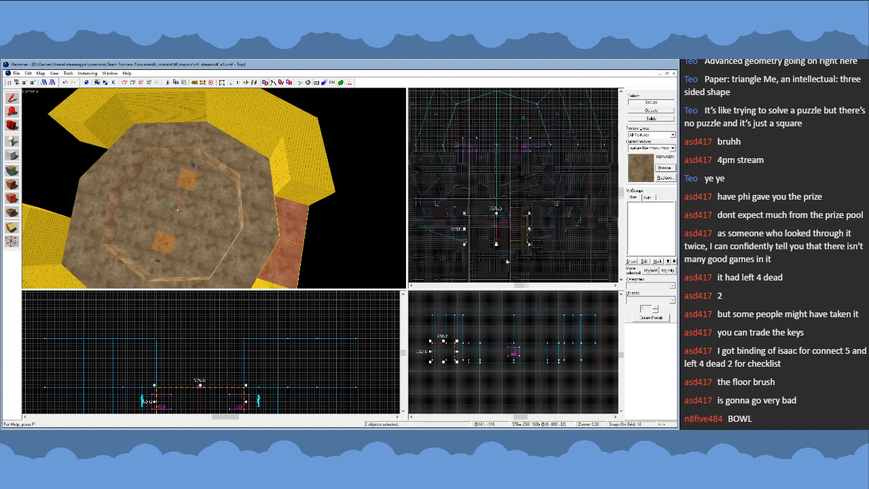
pyautogui.moveTo(498, 239)
pyautogui.mouseDown()
pyautogui.moveTo(506, 205)
pyautogui.moveTo(499, 114)
pyautogui.moveTo(482, 146)
pyautogui.mouseUp()
pyautogui.scroll(5, 496, 109)
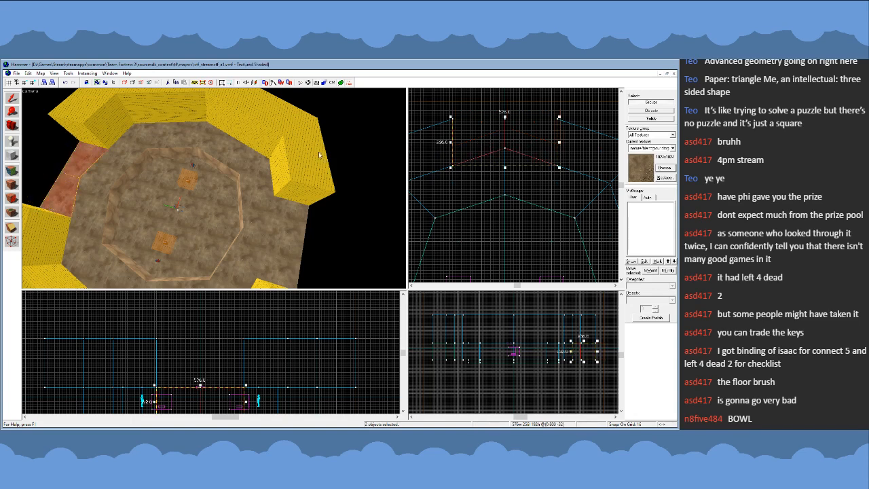
# - Reapply the adjoining arena ground's dirt texture to the copied floor blocks in the upper opening
pyautogui.click(11, 171)
pyautogui.click(101, 175)
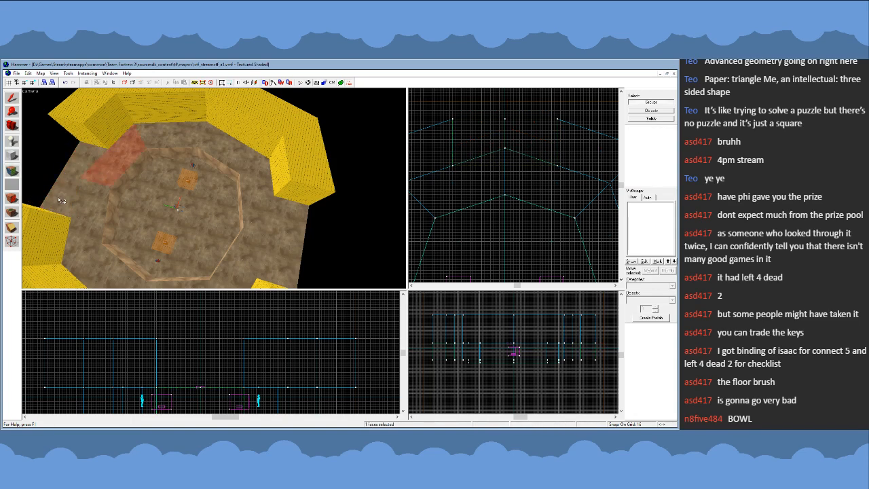
pyautogui.click(12, 97)
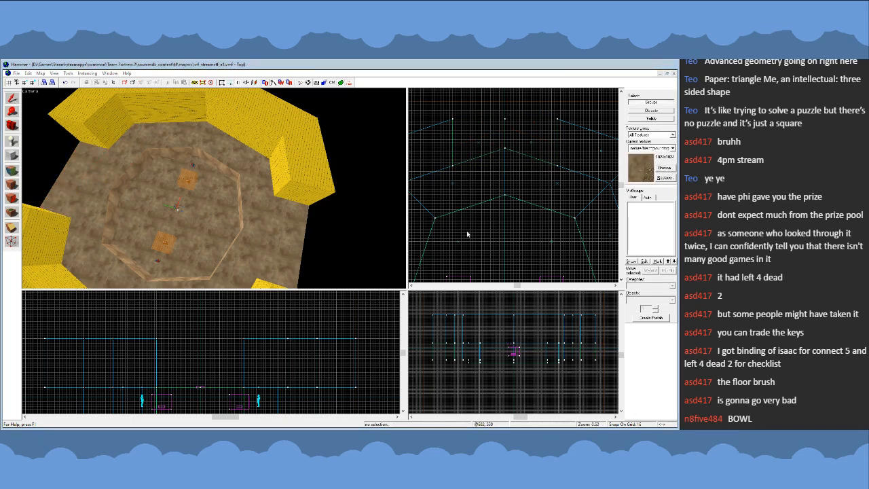
# - Delete the two full-length nodraw segments on the ring's right side
pyautogui.scroll(-4, 539, 105)
pyautogui.scroll(2, 528, 198)
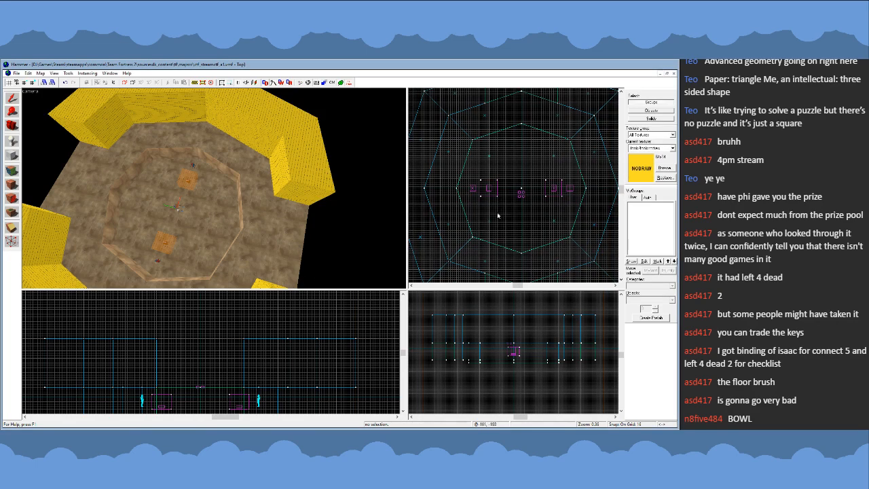
pyautogui.press('z')
pyautogui.press('w')
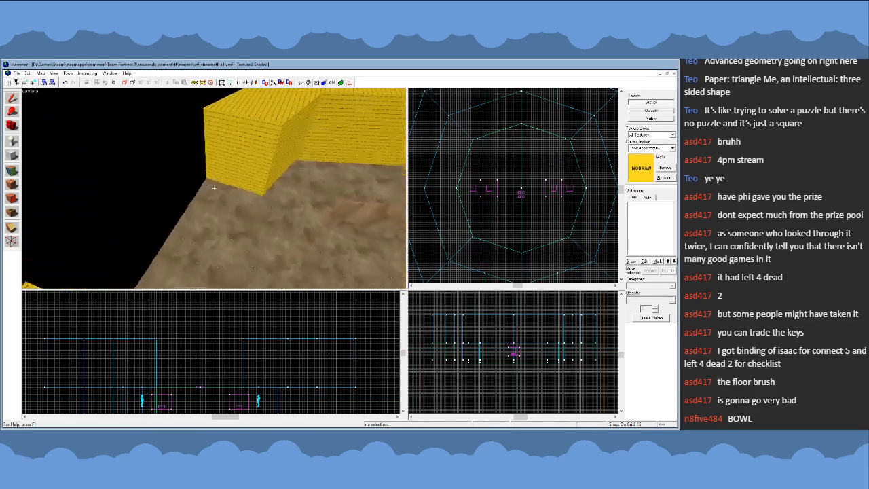
pyautogui.press('s')
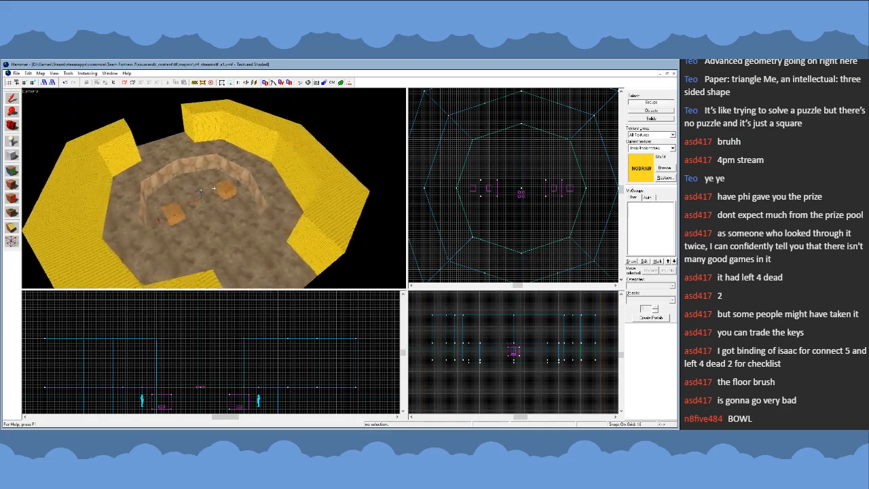
pyautogui.press('w')
pyautogui.press('s')
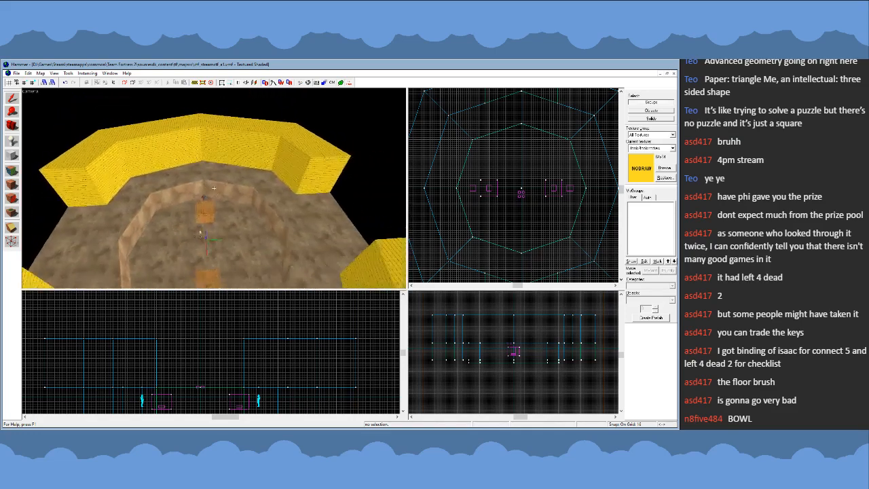
pyautogui.press('z')
pyautogui.click(193, 264)
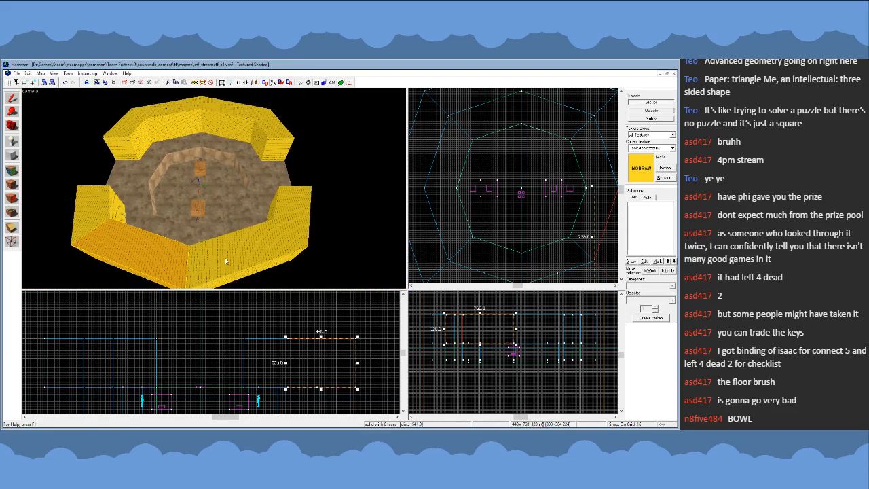
pyautogui.press('Delete')
pyautogui.click(225, 254)
pyautogui.press('Delete')
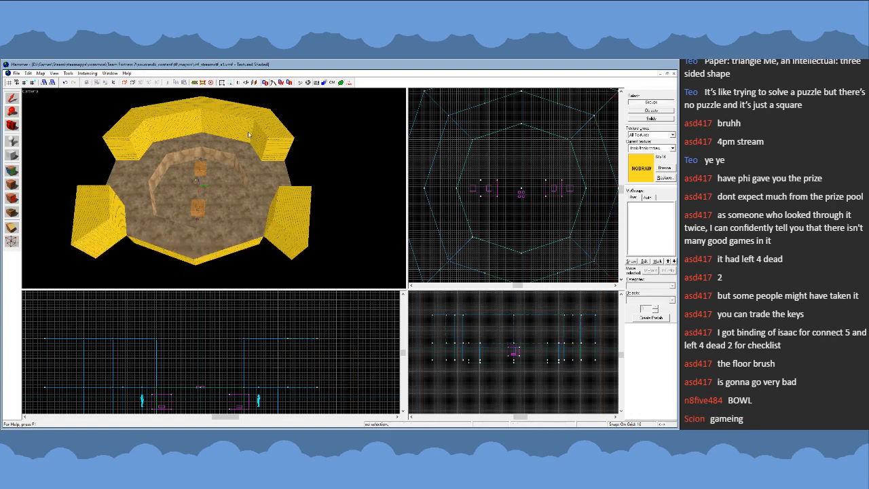
# - Delete the two full-length nodraw segments on the ring's left side
pyautogui.click(225, 120)
pyautogui.press('Delete')
pyautogui.click(177, 121)
pyautogui.press('Delete')
# - Copy the four remaining clipped ring segments and rotate the copies 90 degrees to form openings on the left and right sides
pyautogui.click(138, 134)
pyautogui.keyDown('ctrl'); pyautogui.click(272, 141); pyautogui.keyUp('ctrl')
pyautogui.keyDown('ctrl'); pyautogui.click(285, 216); pyautogui.keyUp('ctrl')
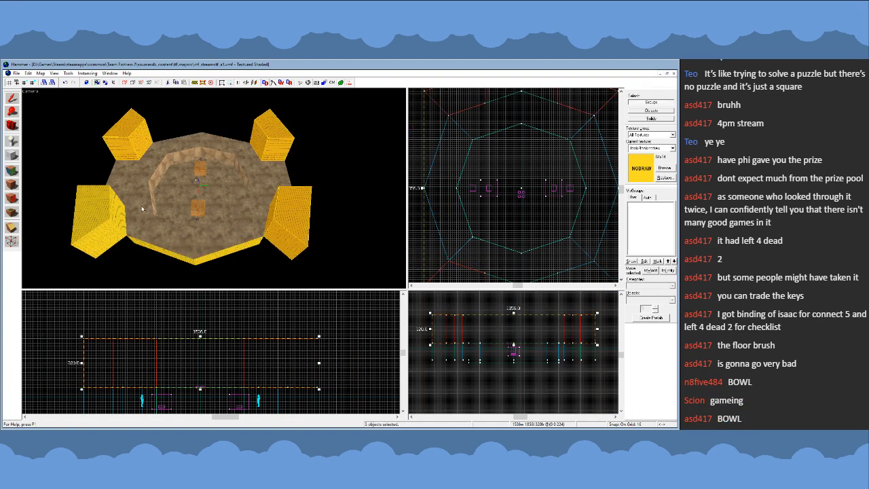
pyautogui.keyDown('ctrl'); pyautogui.click(115, 215); pyautogui.keyUp('ctrl')
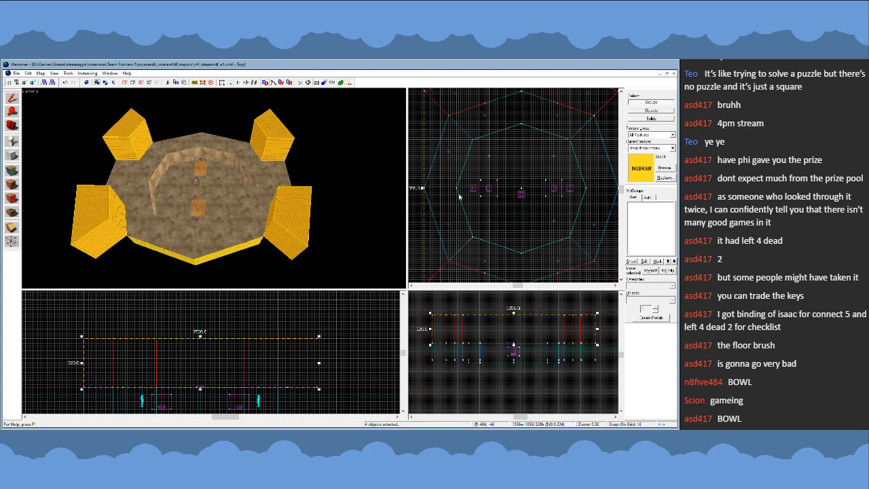
pyautogui.scroll(-2, 473, 174)
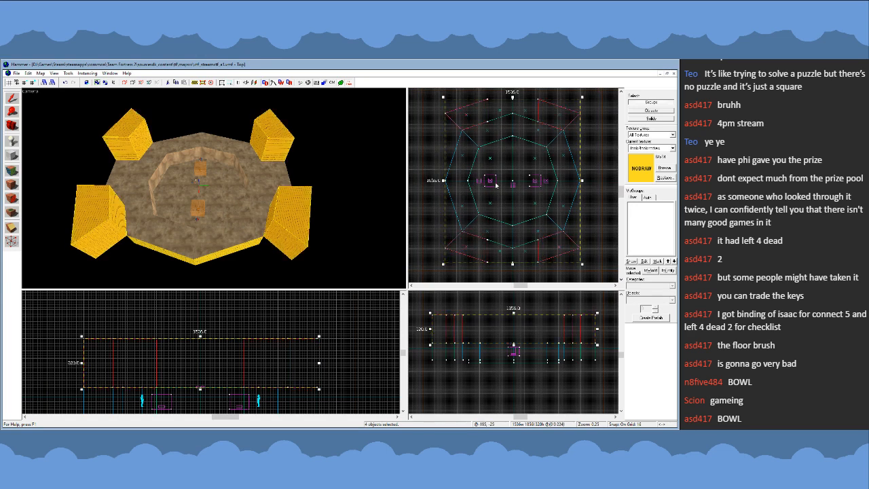
pyautogui.moveTo(583, 99)
pyautogui.mouseDown()
pyautogui.moveTo(595, 150)
pyautogui.moveTo(580, 192)
pyautogui.moveTo(552, 205)
pyautogui.mouseUp()
pyautogui.scroll(-2, 532, 136)
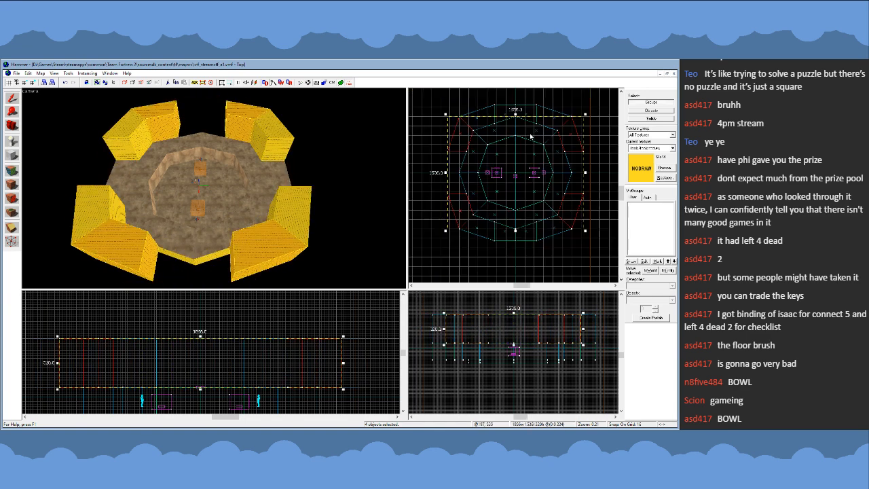
pyautogui.click(528, 226)
# - Copy the four floor blocks in the upper and lower openings and rotate the copies 90 degrees into the side openings
pyautogui.scroll(3, 475, 163)
pyautogui.press('z')
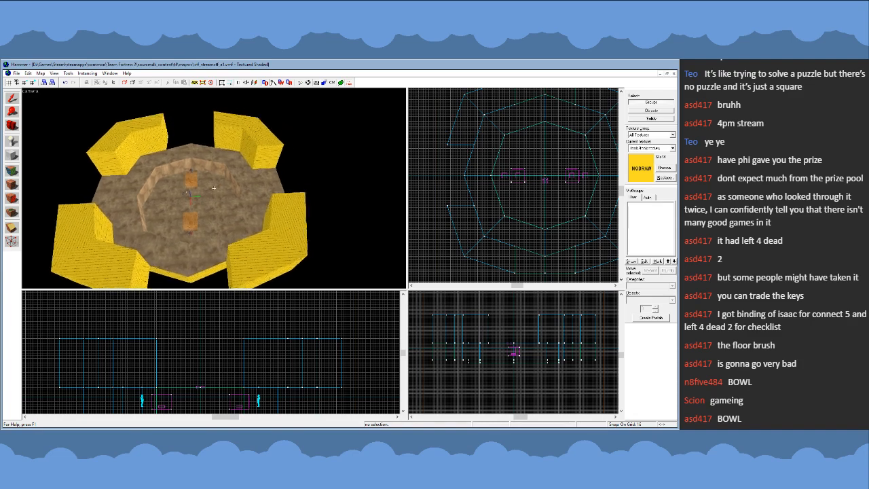
pyautogui.press('w')
pyautogui.press('s')
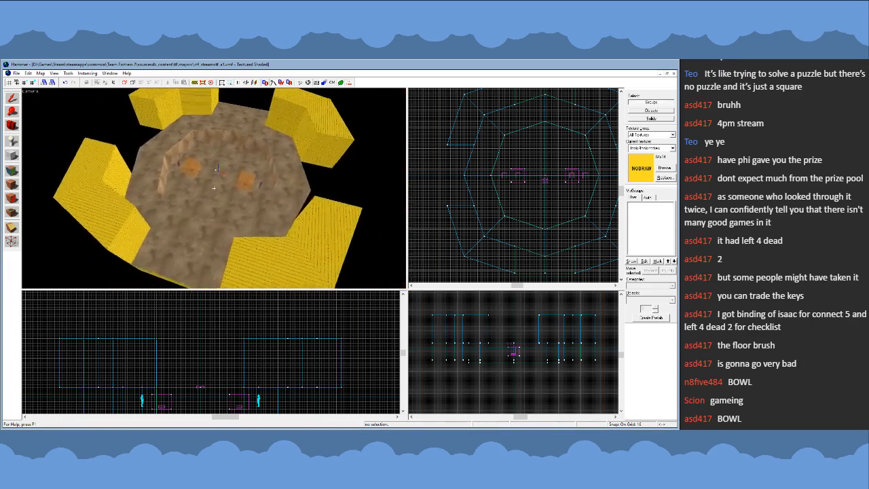
pyautogui.press('z')
pyautogui.click(235, 227)
pyautogui.press('z')
pyautogui.press('z')
pyautogui.click(218, 140)
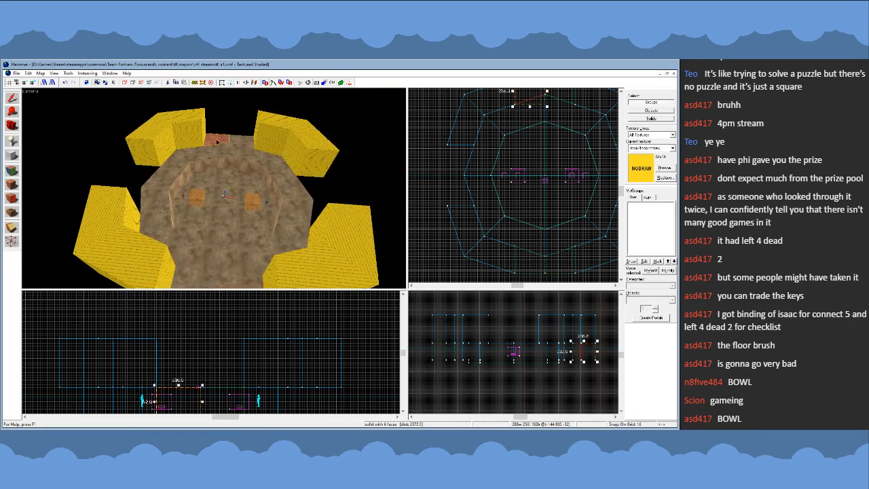
pyautogui.keyDown('ctrl'); pyautogui.click(241, 141); pyautogui.keyUp('ctrl')
pyautogui.press('z')
pyautogui.press('z')
pyautogui.keyDown('ctrl'); pyautogui.click(202, 257); pyautogui.keyUp('ctrl')
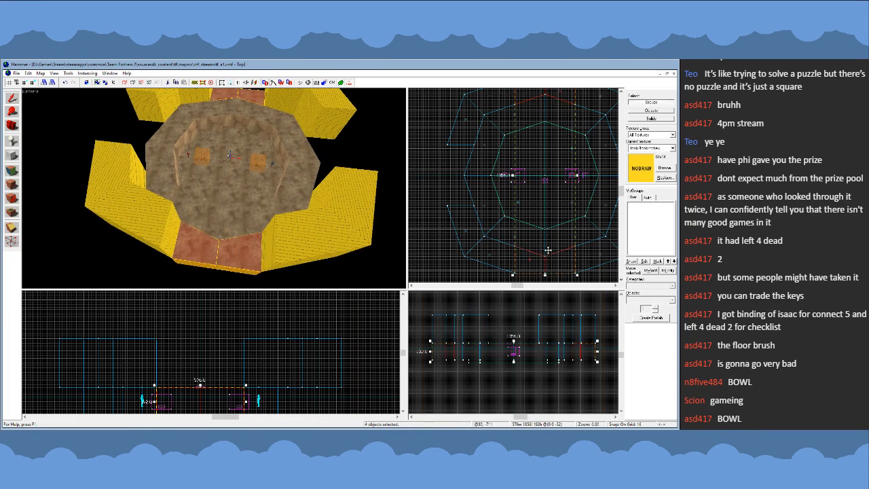
pyautogui.scroll(4, 536, 264)
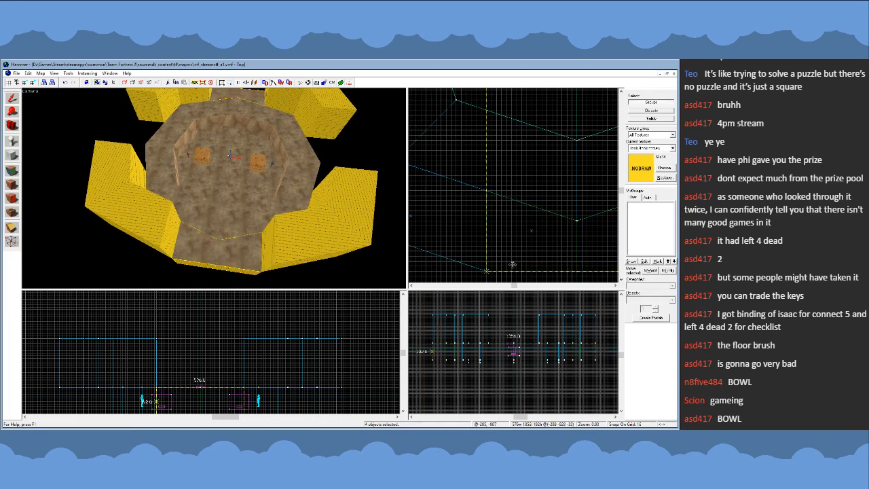
pyautogui.scroll(-4, 506, 266)
pyautogui.keyDown('shift'); pyautogui.moveTo(501, 269); pyautogui.dragTo(457, 180); pyautogui.keyUp('shift')
pyautogui.click(431, 204)
# - Apply the adjoining arena ground's dirt texture to the new floor in the right-hand opening
pyautogui.click(11, 170)
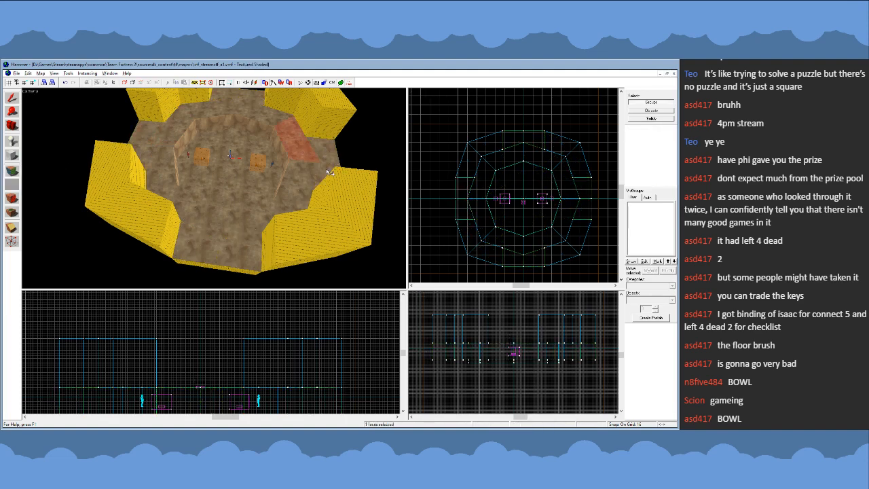
pyautogui.hotkey('shift', 'a')
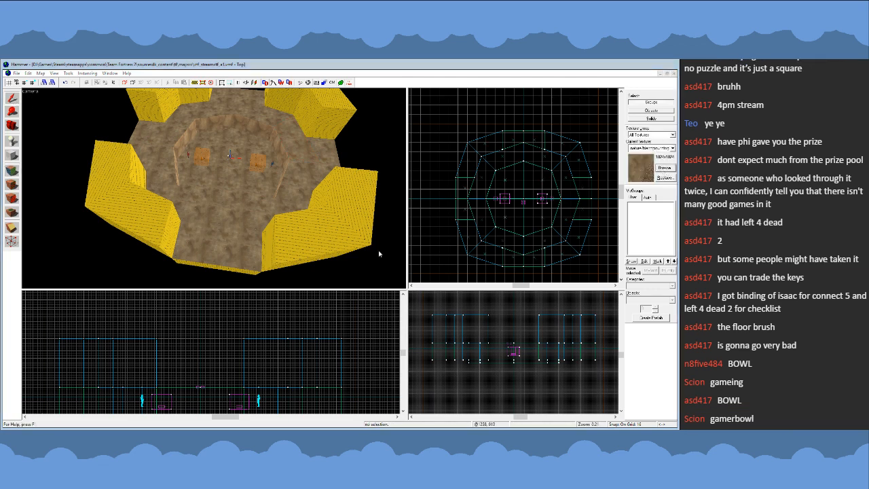
# - Examine the arena floor and the ring's four openings in the top view and from several 3D angles
pyautogui.scroll(3, 506, 233)
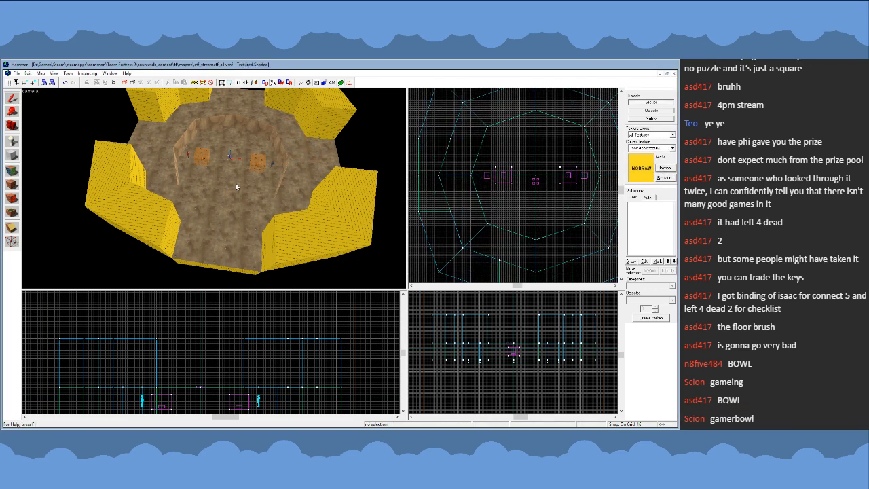
pyautogui.press('z')
pyautogui.press('z')
pyautogui.click(189, 257)
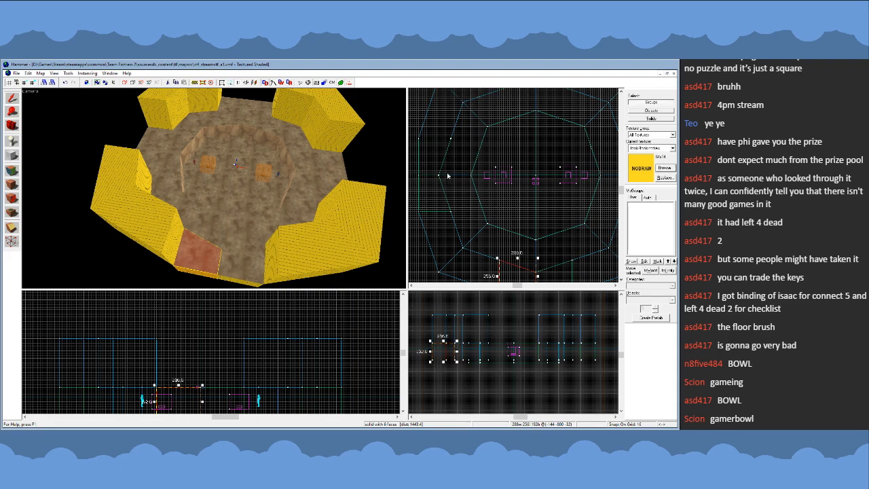
pyautogui.press('Escape')
pyautogui.scroll(-3, 458, 181)
pyautogui.scroll(1, 457, 181)
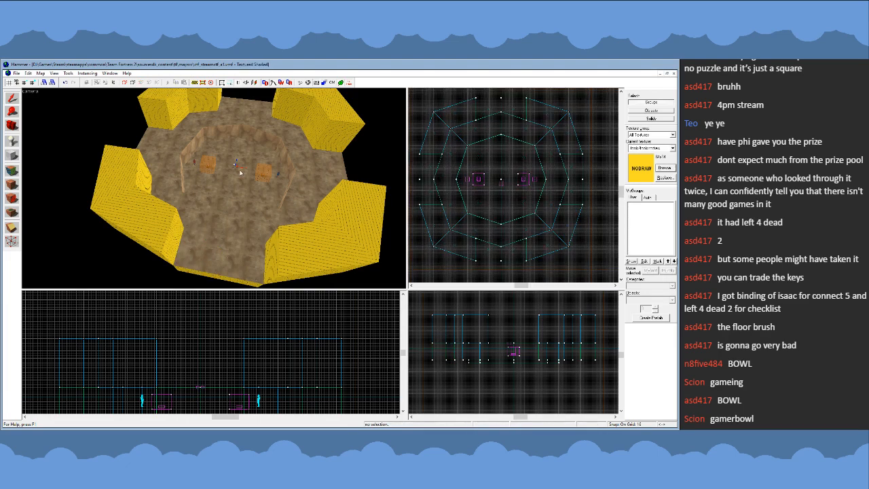
pyautogui.press('z')
pyautogui.press('w')
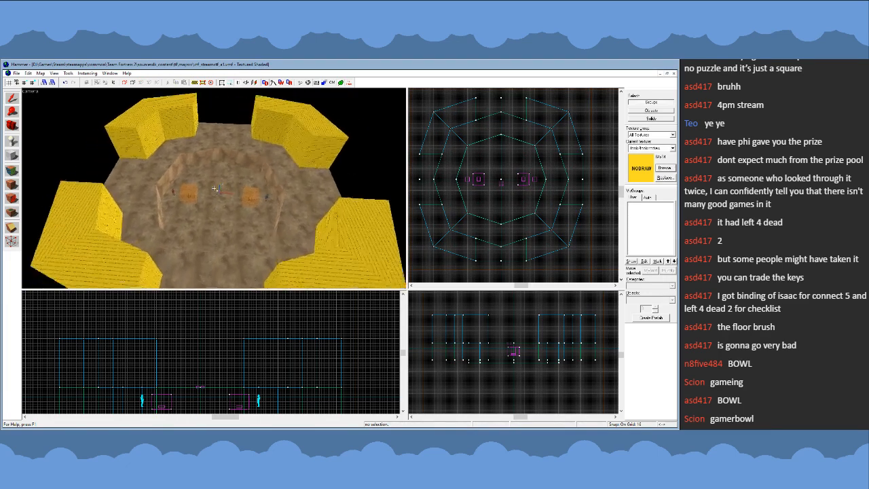
pyautogui.press('s')
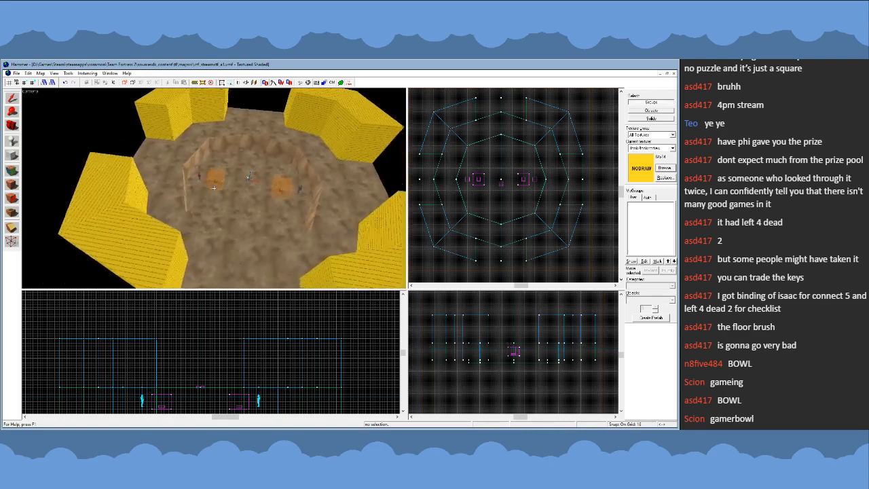
# - Apply the arena ground's dirt texture to the top faces of the nodraw ring segments
pyautogui.press('w')
pyautogui.press('z')
pyautogui.hotkey('shift', 'a')
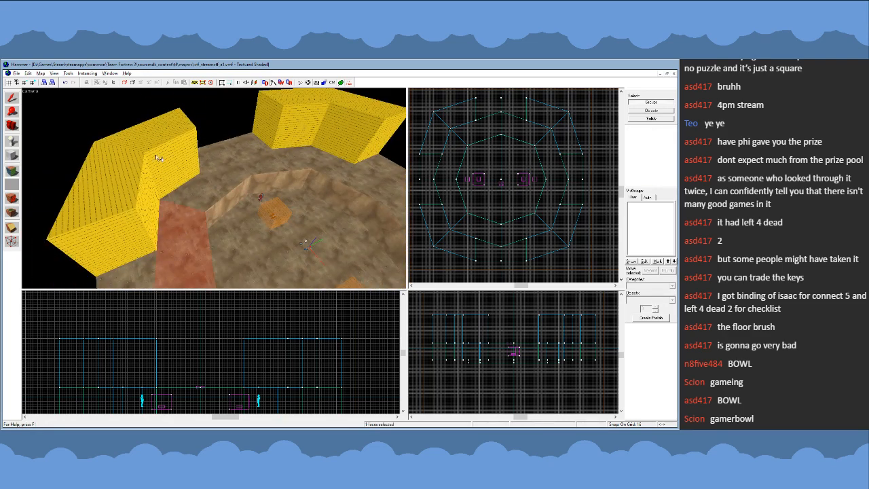
pyautogui.rightClick(145, 135)
pyautogui.rightClick(125, 178)
pyautogui.press('z')
pyautogui.press('z')
pyautogui.rightClick(208, 157)
pyautogui.rightClick(233, 159)
pyautogui.press('z')
pyautogui.press('z')
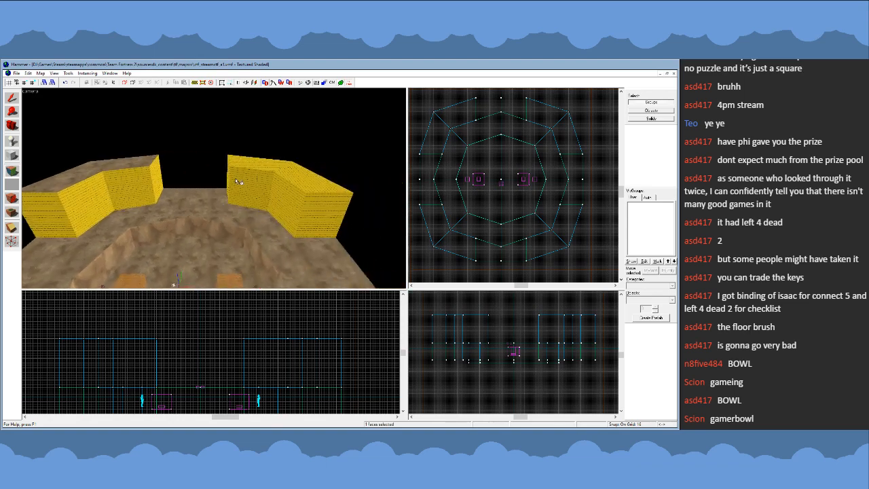
pyautogui.press('z')
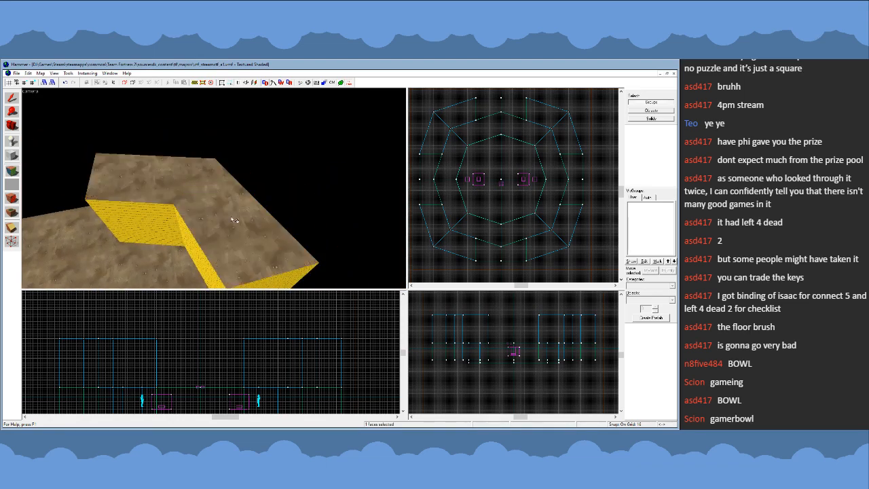
pyautogui.press('w')
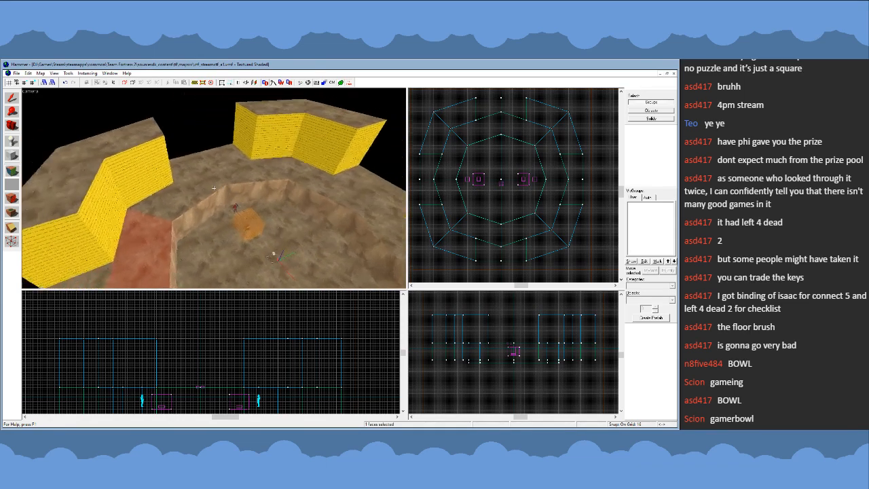
# - Carry the rock wall texture from face to face around the arena's low inner rim
pyautogui.press('s')
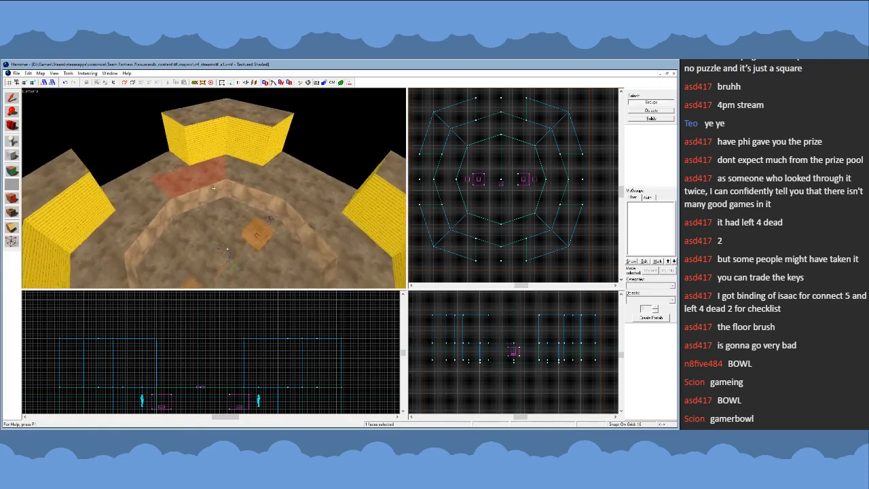
pyautogui.press('w')
pyautogui.press('z')
pyautogui.click(208, 194)
pyautogui.press('z')
pyautogui.press('z')
pyautogui.click(261, 193)
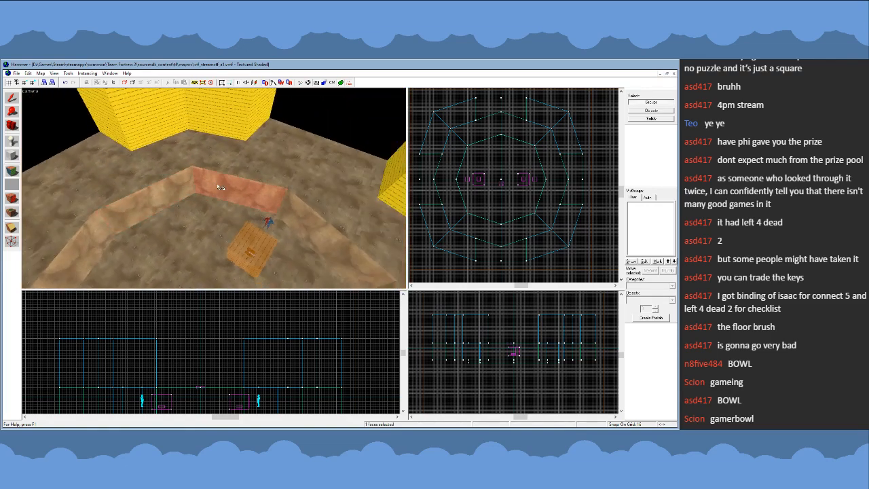
pyautogui.press('z')
pyautogui.press('z')
pyautogui.press('z')
pyautogui.press('z')
pyautogui.press('a')
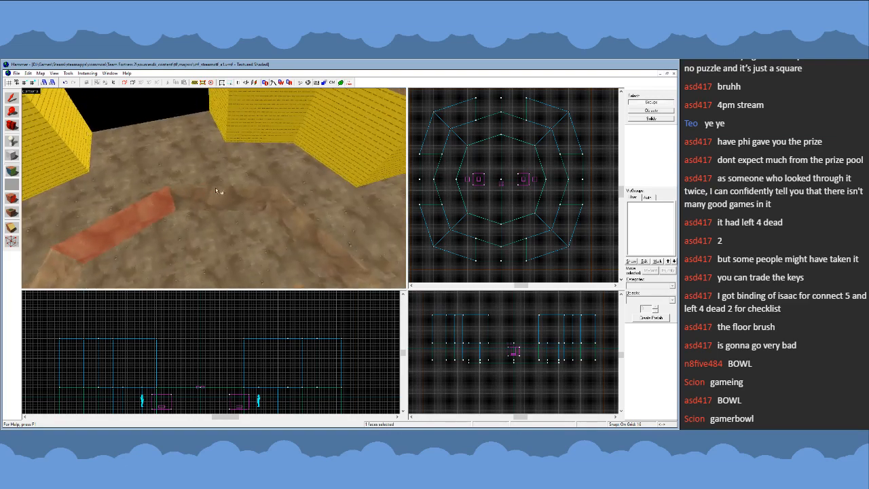
pyautogui.keyDown('alt'); pyautogui.rightClick(214, 188); pyautogui.keyUp('alt')
pyautogui.click(214, 188)
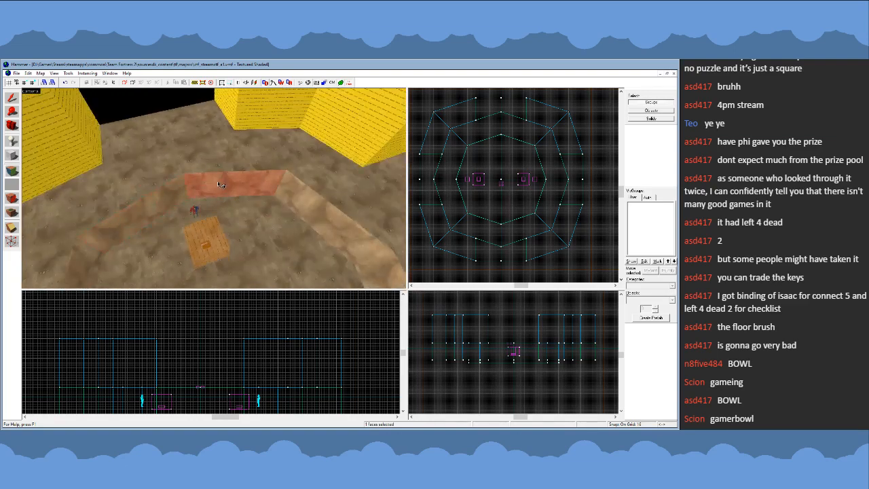
pyautogui.press('a')
pyautogui.keyDown('alt'); pyautogui.rightClick(214, 189); pyautogui.keyUp('alt')
pyautogui.press('a')
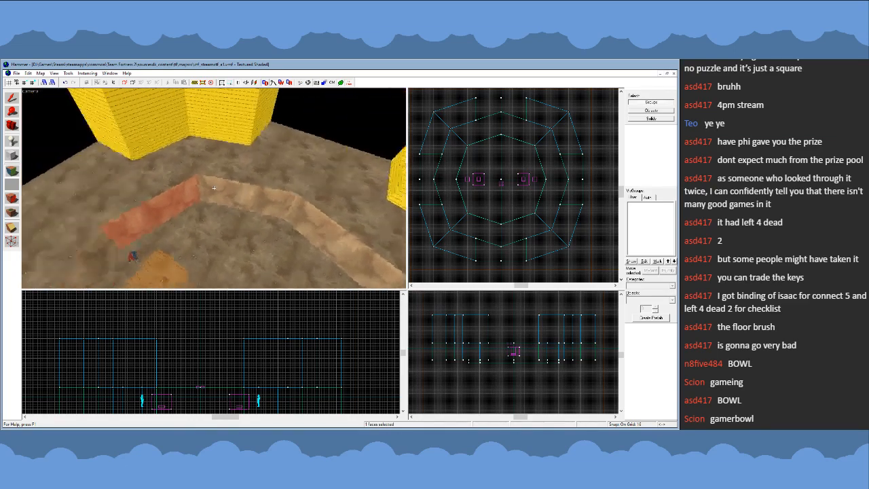
# - Apply the inner rim's rock texture to the inward and end faces of a first ring corner block and align it
pyautogui.press('z')
pyautogui.rightClick(227, 130)
pyautogui.click(228, 129)
pyautogui.keyDown('alt'); pyautogui.rightClick(290, 132); pyautogui.keyUp('alt')
pyautogui.keyDown('alt'); pyautogui.rightClick(185, 125); pyautogui.keyUp('alt')
pyautogui.press('z')
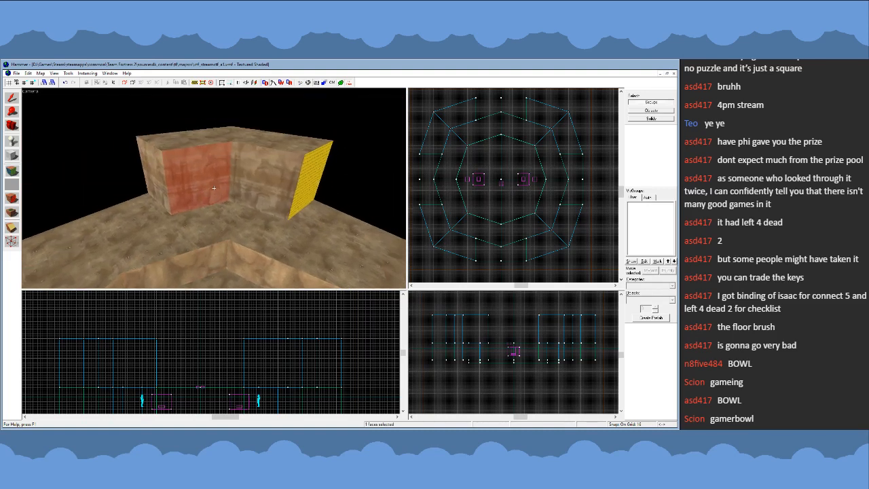
pyautogui.press('z')
pyautogui.click(366, 235)
pyautogui.press('z')
pyautogui.press('w')
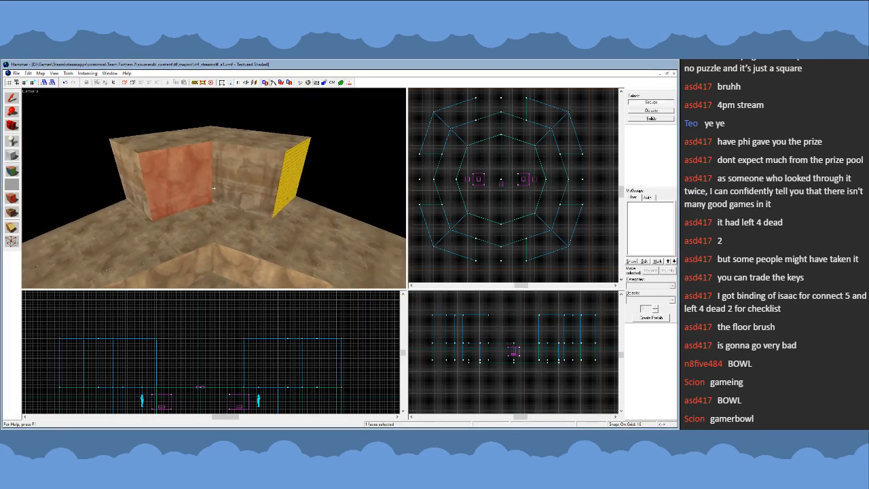
pyautogui.press('z')
pyautogui.keyDown('alt'); pyautogui.rightClick(144, 189); pyautogui.keyUp('alt')
pyautogui.keyDown('alt'); pyautogui.rightClick(236, 180); pyautogui.keyUp('alt')
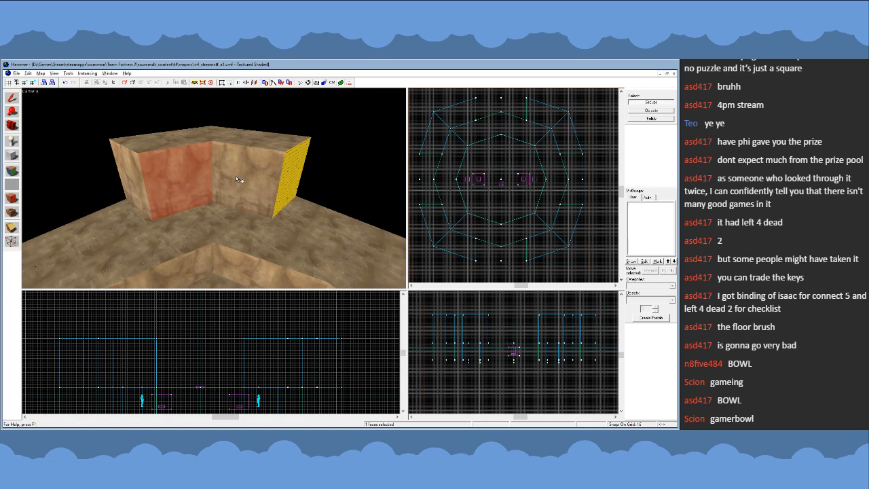
pyautogui.keyDown('alt'); pyautogui.rightClick(289, 167); pyautogui.keyUp('alt')
# - Texture the second ring corner block's inward and end faces with the rim's rock texture and align it
pyautogui.press('z')
pyautogui.press('z')
pyautogui.click(184, 226)
pyautogui.keyDown('alt'); pyautogui.rightClick(164, 141); pyautogui.keyUp('alt')
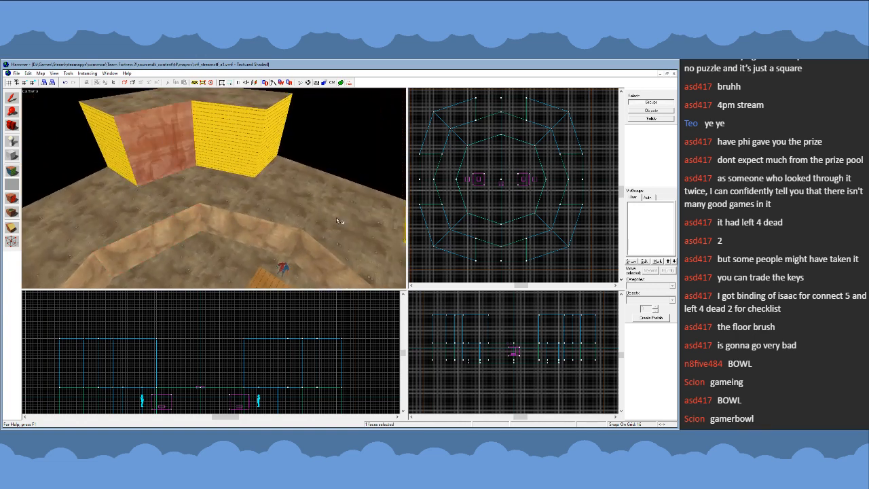
pyautogui.click(373, 238)
pyautogui.keyDown('alt'); pyautogui.rightClick(216, 139); pyautogui.keyUp('alt')
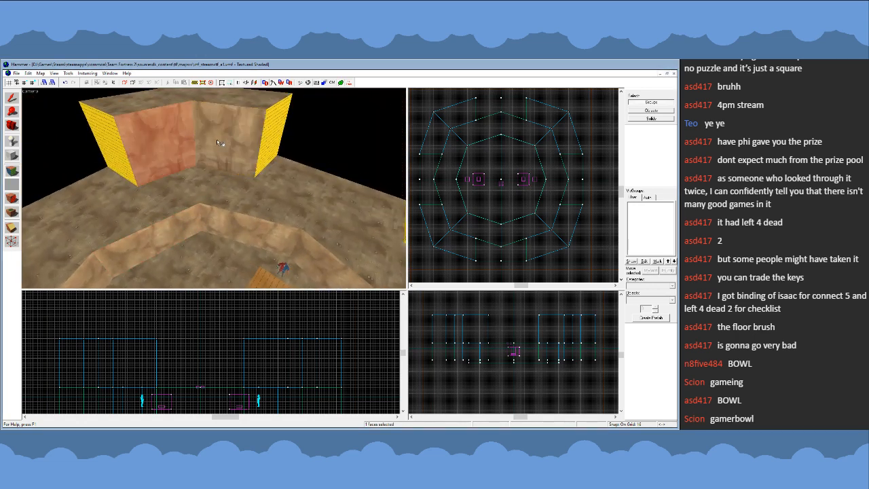
pyautogui.keyDown('alt'); pyautogui.rightClick(112, 139); pyautogui.keyUp('alt')
pyautogui.click(257, 135)
pyautogui.keyDown('alt'); pyautogui.rightClick(271, 136); pyautogui.keyUp('alt')
# - Texture the third ring corner block's inward and end faces with the rim's rock texture and align it
pyautogui.press('z')
pyautogui.press('z')
pyautogui.click(174, 222)
pyautogui.keyDown('alt'); pyautogui.rightClick(174, 153); pyautogui.keyUp('alt')
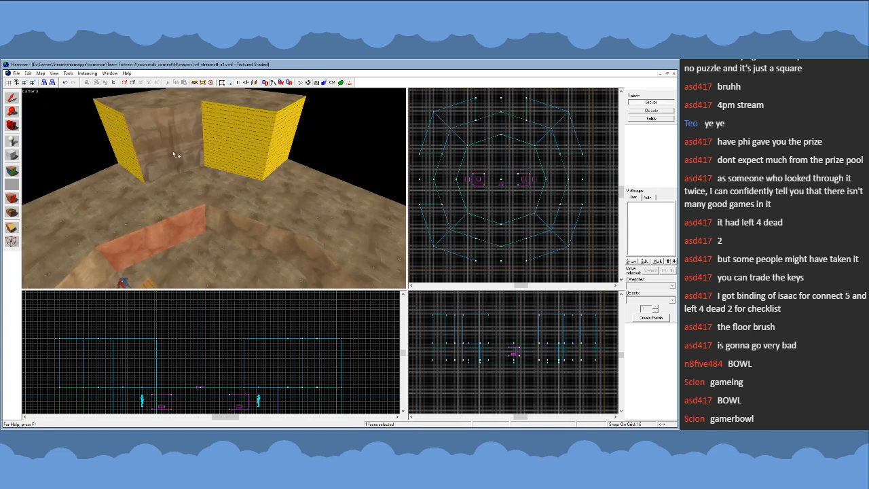
pyautogui.click(370, 240)
pyautogui.keyDown('alt'); pyautogui.rightClick(126, 152); pyautogui.keyUp('alt')
pyautogui.keyDown('alt'); pyautogui.rightClick(226, 151); pyautogui.keyUp('alt')
pyautogui.click(236, 149)
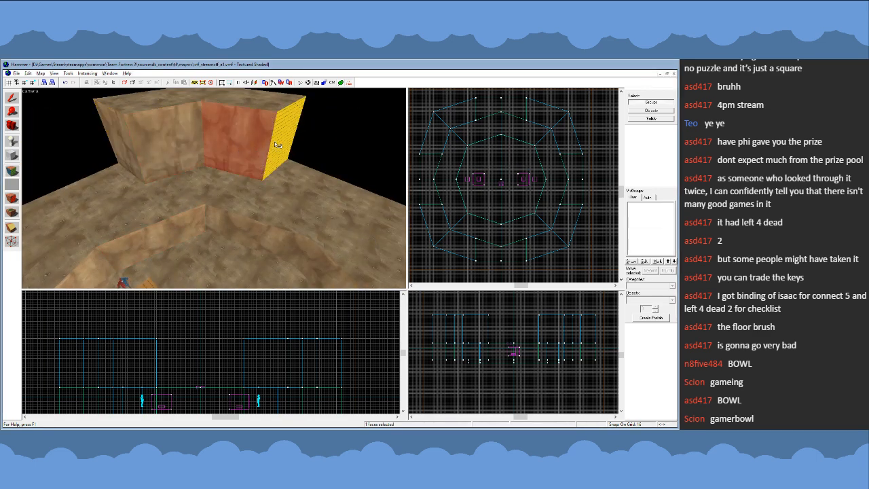
pyautogui.keyDown('alt'); pyautogui.rightClick(277, 143); pyautogui.keyUp('alt')
# - Texture the remaining nodraw faces of the fourth ring corner block with the aligned rock texture
pyautogui.press('z')
pyautogui.press('z')
pyautogui.keyDown('alt'); pyautogui.rightClick(174, 163); pyautogui.keyUp('alt')
pyautogui.click(174, 163)
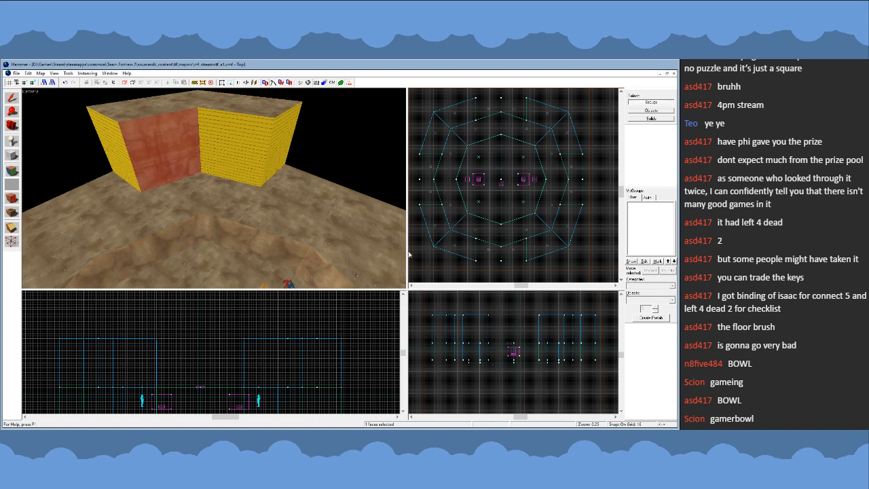
pyautogui.click(371, 240)
pyautogui.keyDown('alt'); pyautogui.rightClick(125, 153); pyautogui.keyUp('alt')
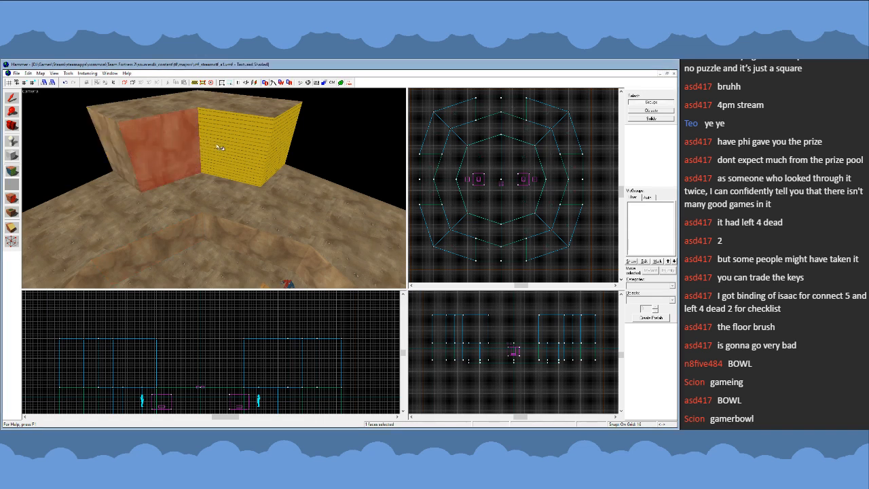
pyautogui.keyDown('alt'); pyautogui.rightClick(236, 150); pyautogui.keyUp('alt')
pyautogui.keyDown('alt'); pyautogui.rightClick(285, 146); pyautogui.keyUp('alt')
# - Select all sixteen inward and end faces of the four ring corner blocks together and adjust their rock texture's placement
pyautogui.press('z')
pyautogui.press('s')
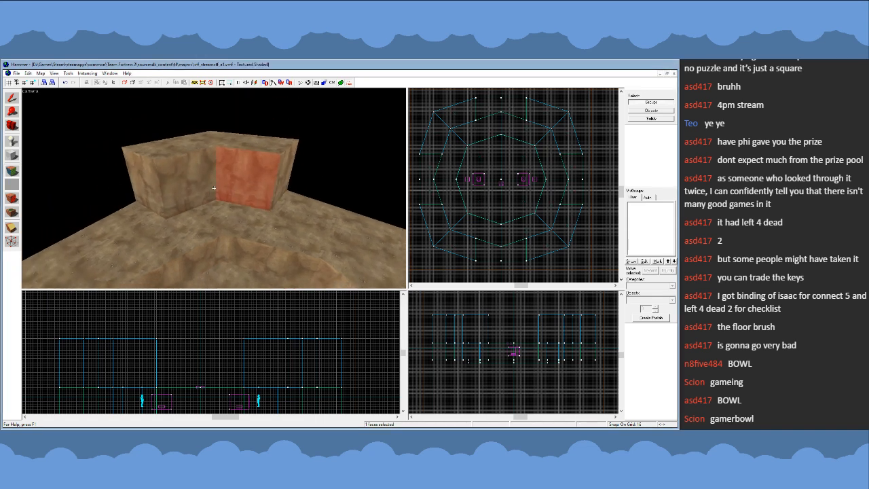
pyautogui.press('w')
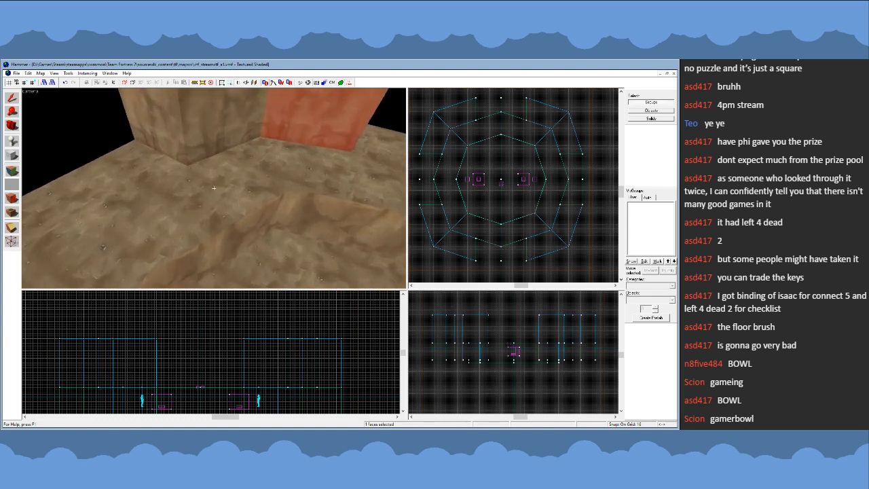
pyautogui.press('s')
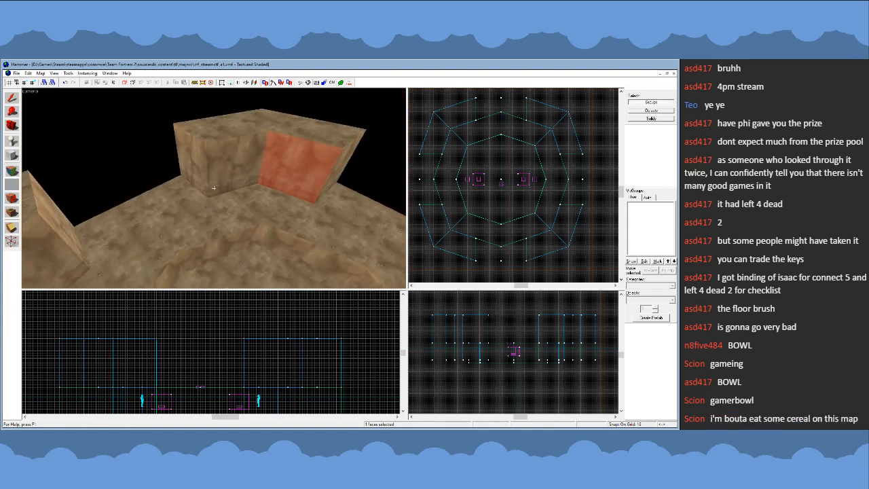
pyautogui.press('s')
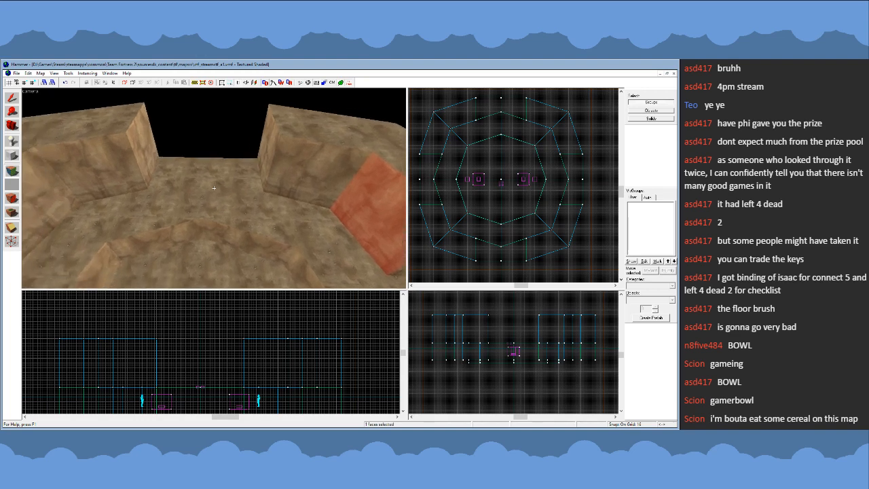
pyautogui.press('z')
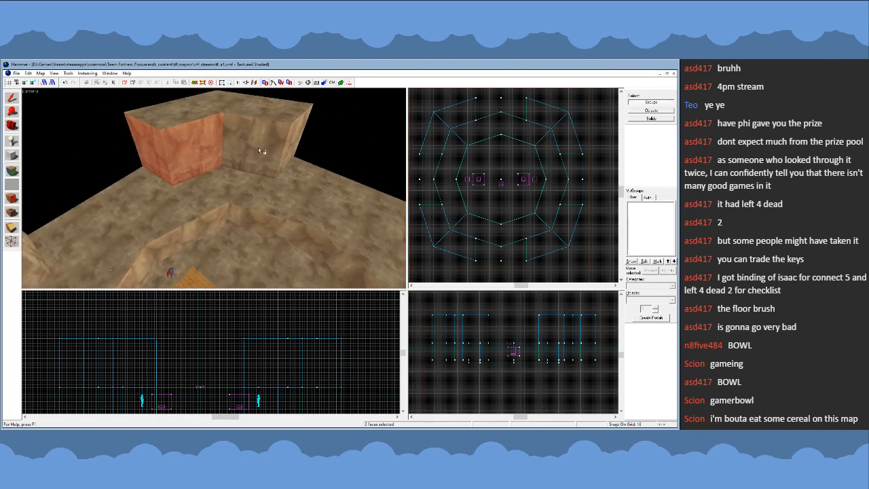
pyautogui.press('z')
pyautogui.press('z')
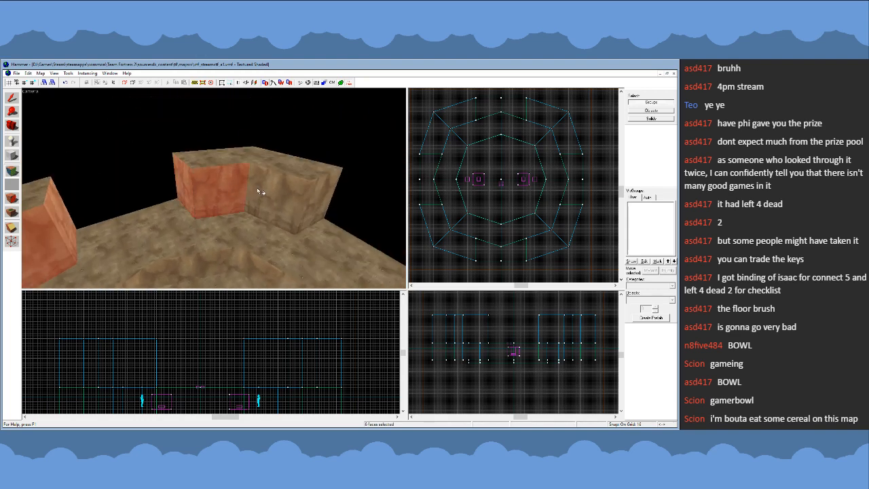
pyautogui.keyDown('ctrl'); pyautogui.click(257, 189); pyautogui.keyUp('ctrl')
pyautogui.press('z')
pyautogui.press('z')
pyautogui.keyDown('ctrl'); pyautogui.click(254, 191); pyautogui.keyUp('ctrl')
pyautogui.press('z')
pyautogui.press('z')
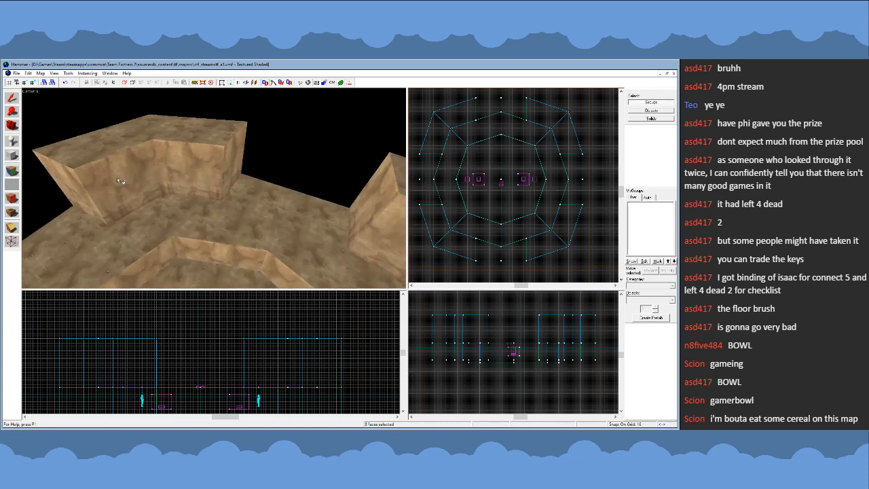
pyautogui.keyDown('ctrl'); pyautogui.click(234, 159); pyautogui.keyUp('ctrl')
pyautogui.press('z')
pyautogui.press('z')
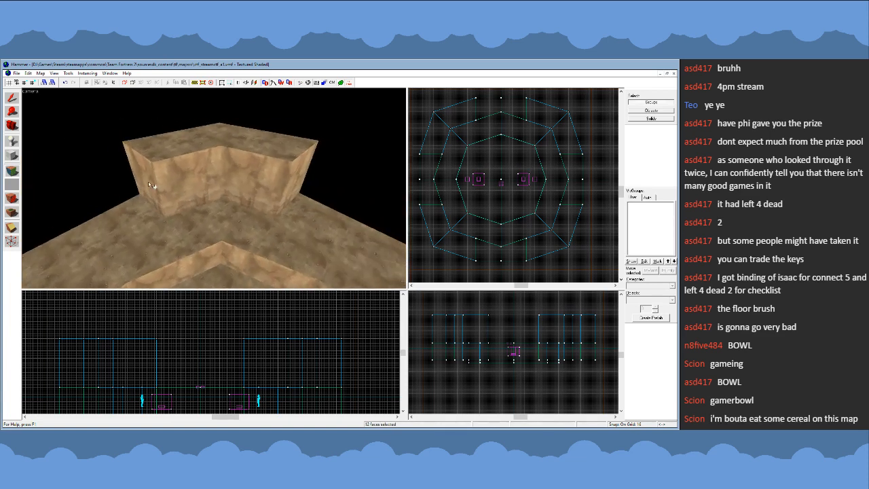
pyautogui.keyDown('ctrl'); pyautogui.click(148, 182); pyautogui.keyUp('ctrl')
pyautogui.keyDown('ctrl'); pyautogui.click(184, 179); pyautogui.keyUp('ctrl')
pyautogui.keyDown('ctrl'); pyautogui.click(265, 176); pyautogui.keyUp('ctrl')
pyautogui.press('z')
pyautogui.press('z')
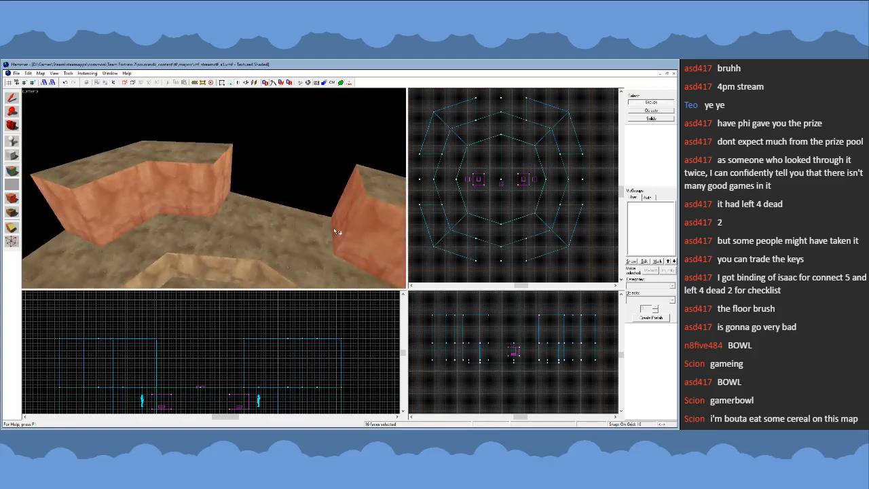
# - Select all eight wall faces of the arena's inner rim, adjust their rock texture's placement and finish the face editing
pyautogui.press('z')
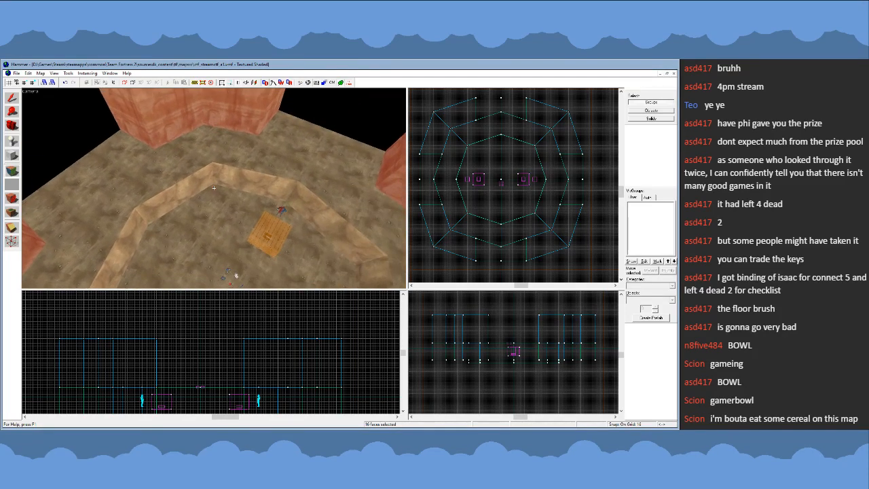
pyautogui.press('z')
pyautogui.click(208, 179)
pyautogui.press('z')
pyautogui.press('z')
pyautogui.click(218, 216)
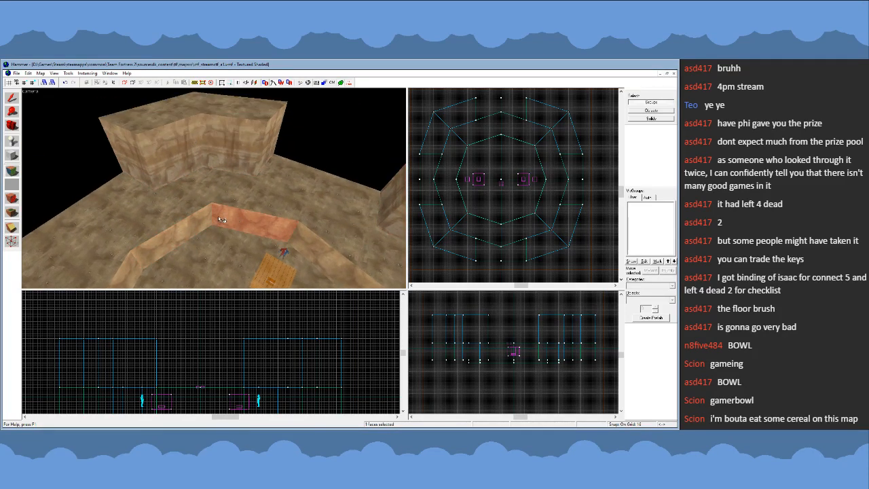
pyautogui.click(205, 218)
pyautogui.keyDown('ctrl'); pyautogui.click(229, 217); pyautogui.keyUp('ctrl')
pyautogui.press('z')
pyautogui.press('z')
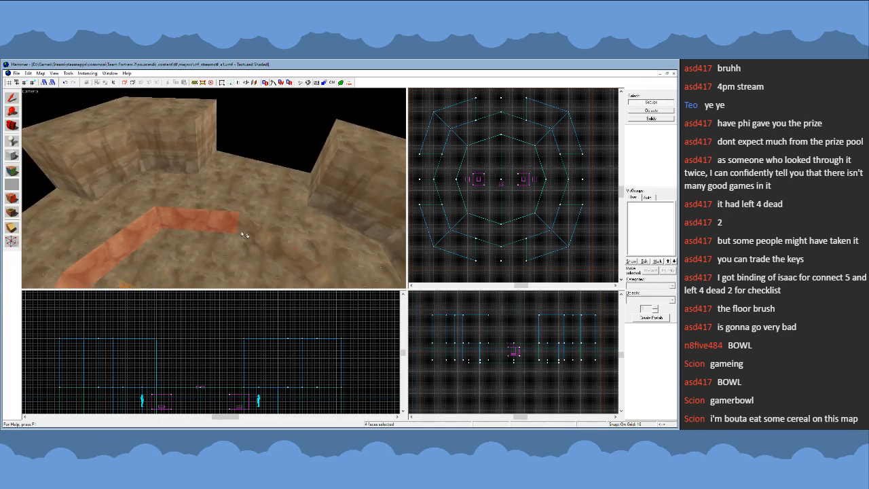
pyautogui.keyDown('ctrl'); pyautogui.click(243, 233); pyautogui.keyUp('ctrl')
pyautogui.press('z')
pyautogui.press('z')
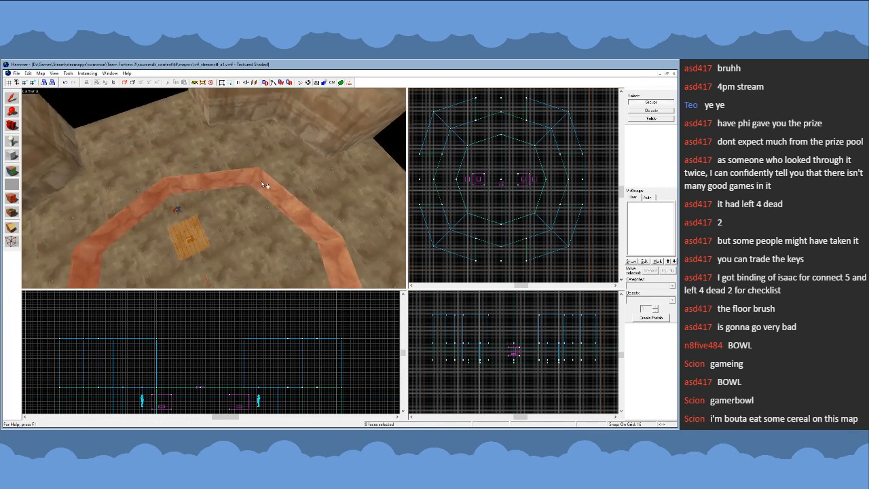
pyautogui.press('z')
pyautogui.click(380, 224)
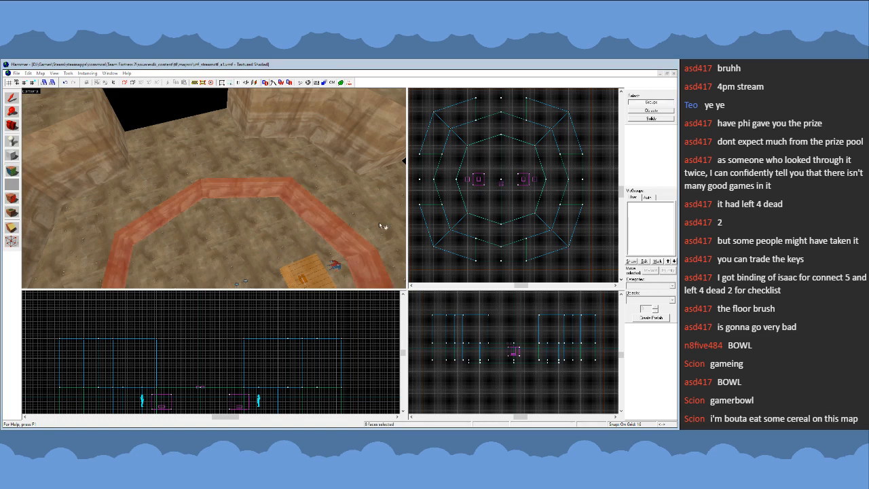
pyautogui.click(404, 189)
pyautogui.press('z')
pyautogui.press('w')
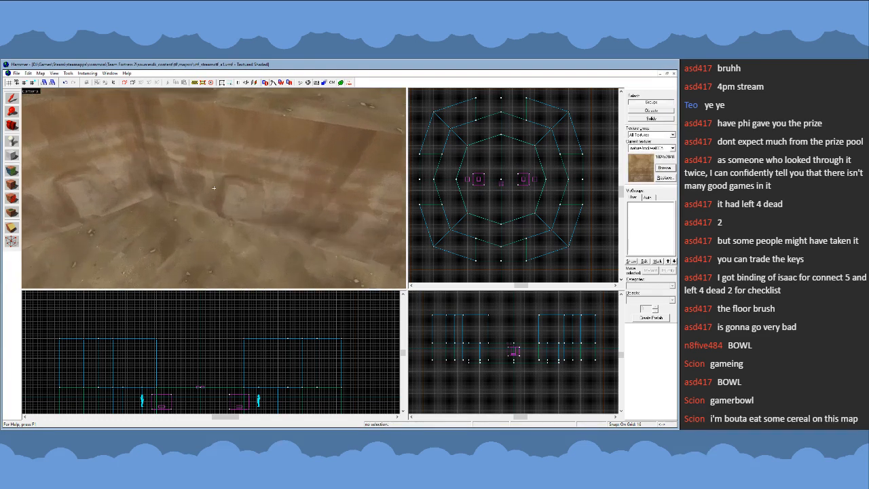
pyautogui.press('s')
pyautogui.press('z')
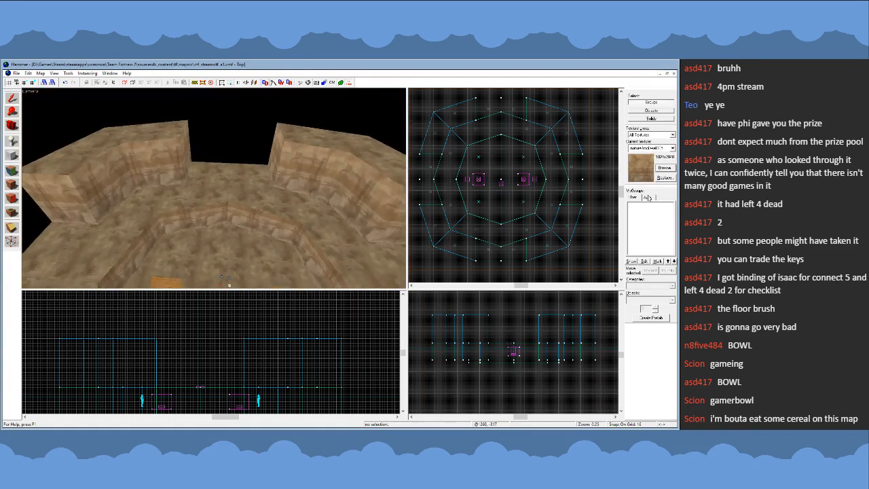
# - Choose the nodraw texture as the current texture for new brushes
pyautogui.click(659, 172)
pyautogui.doubleClick(313, 275)
pyautogui.scroll(-1, 521, 183)
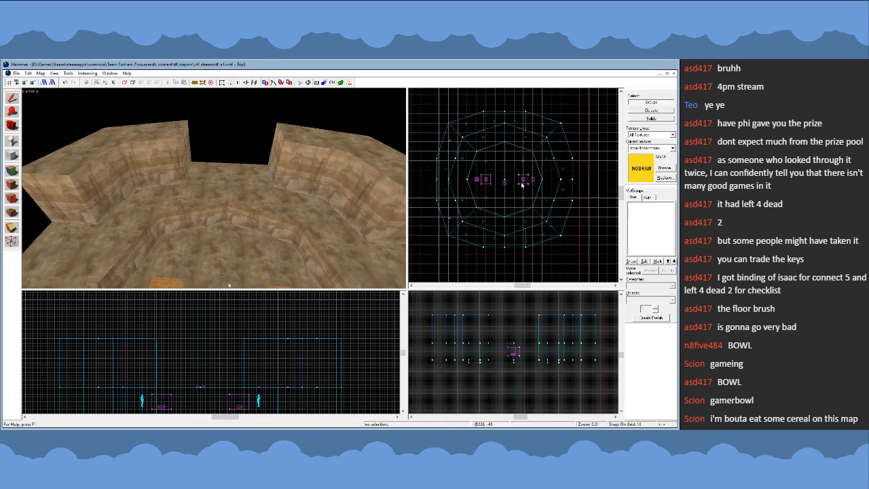
# - Examine the arena's interior and its floor brushes from above, checking one floor section's extent and clearing the selection
pyautogui.scroll(1, 493, 205)
pyautogui.press('z')
pyautogui.press('w')
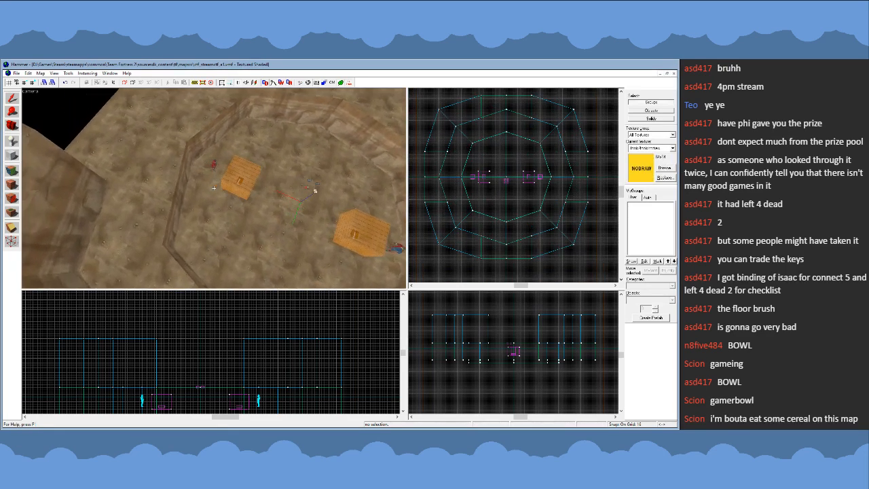
pyautogui.press('s')
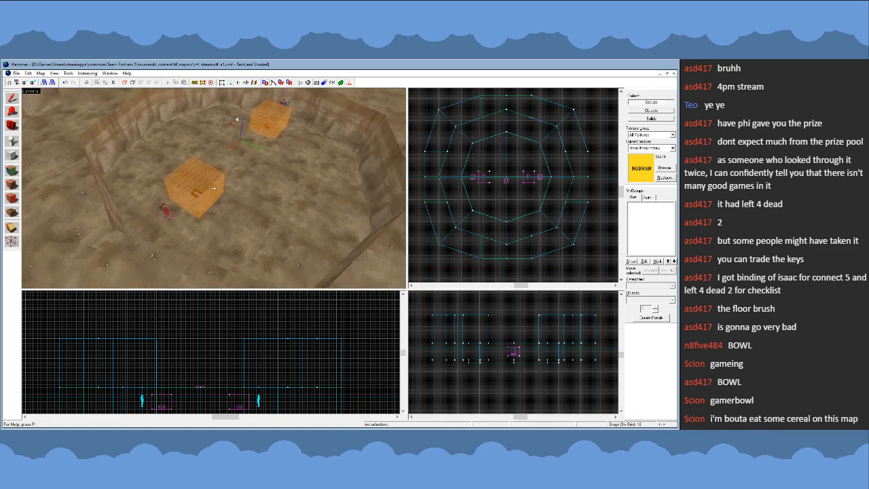
pyautogui.press('d')
pyautogui.press('z')
pyautogui.click(217, 221)
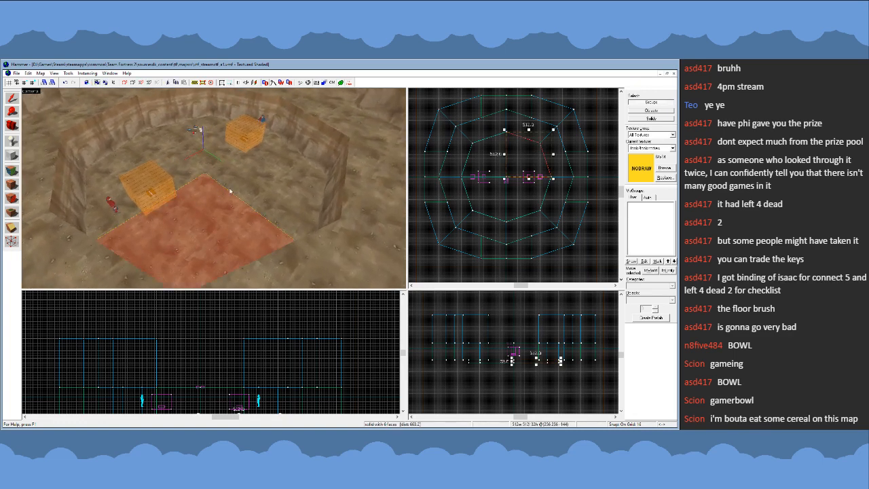
pyautogui.click(303, 192)
pyautogui.press('Escape')
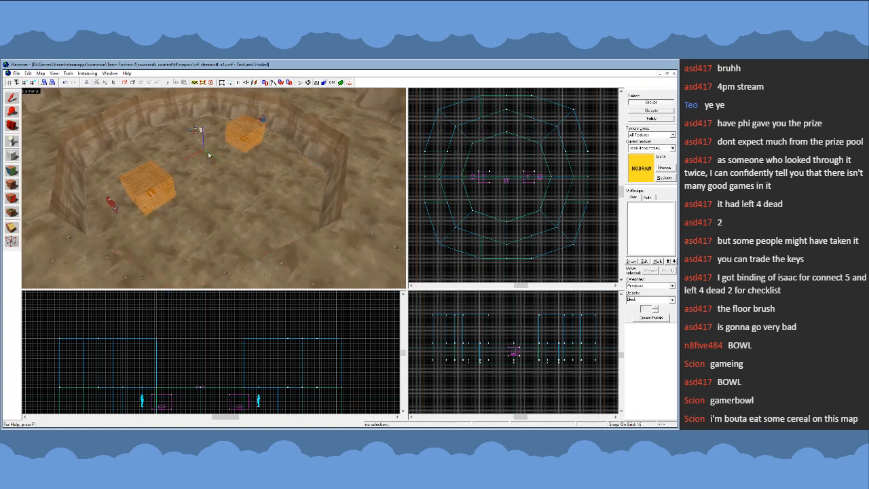
# - Create a nodraw block 1024 by 1024 units and 48 units high, centred over the arena floor
pyautogui.scroll(4, 476, 147)
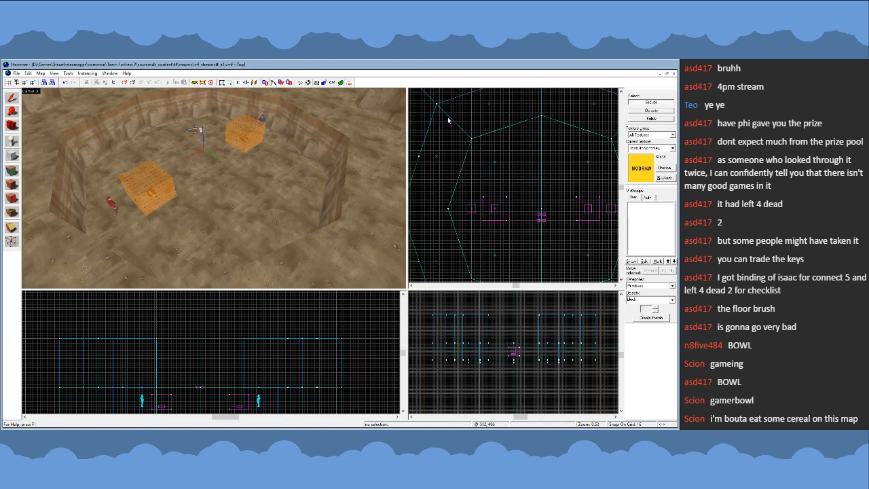
pyautogui.scroll(-2, 448, 120)
pyautogui.moveTo(449, 121); pyautogui.dragTo(579, 250)
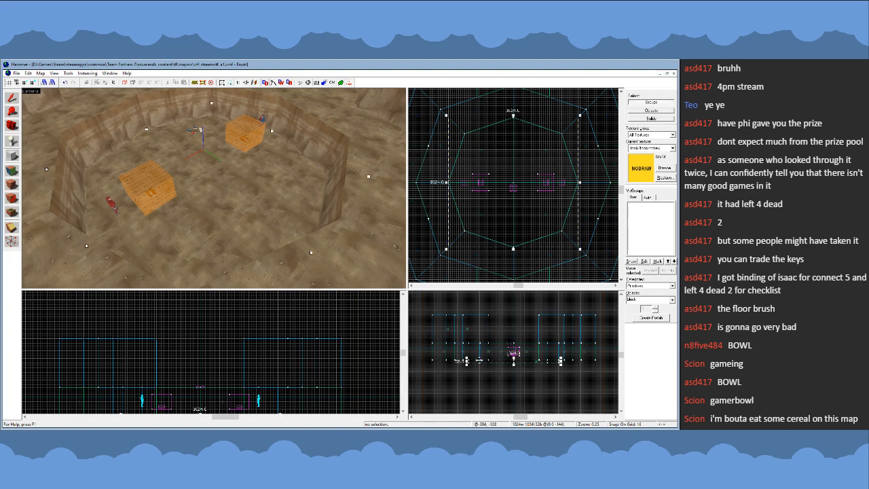
pyautogui.scroll(5, 478, 360)
pyautogui.click(516, 368)
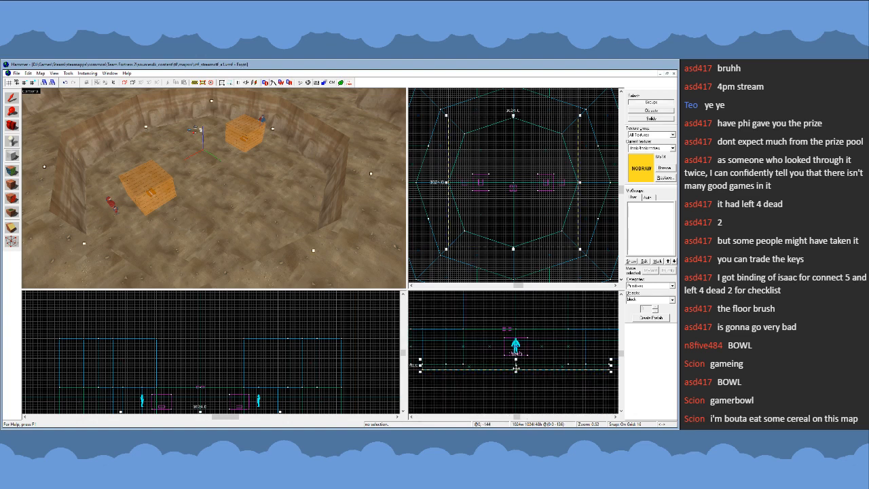
pyautogui.click(121, 182)
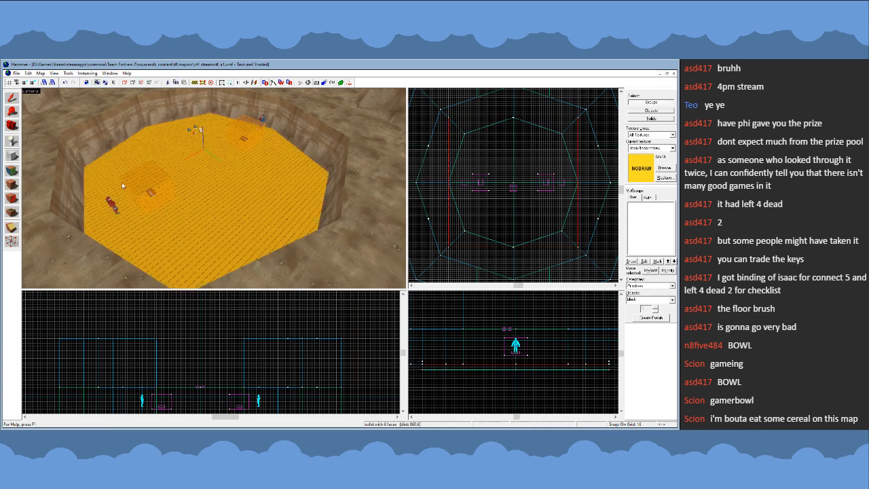
# - Start face editing on the new nodraw block covering the arena floor
pyautogui.click(11, 184)
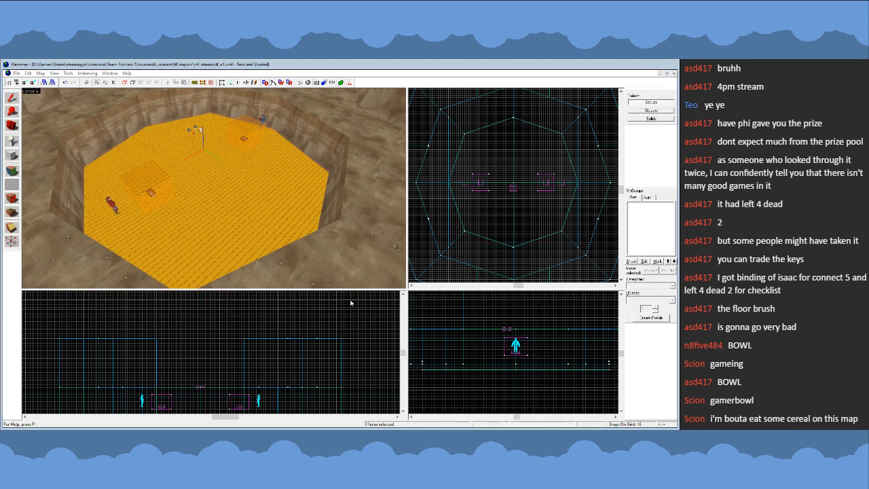
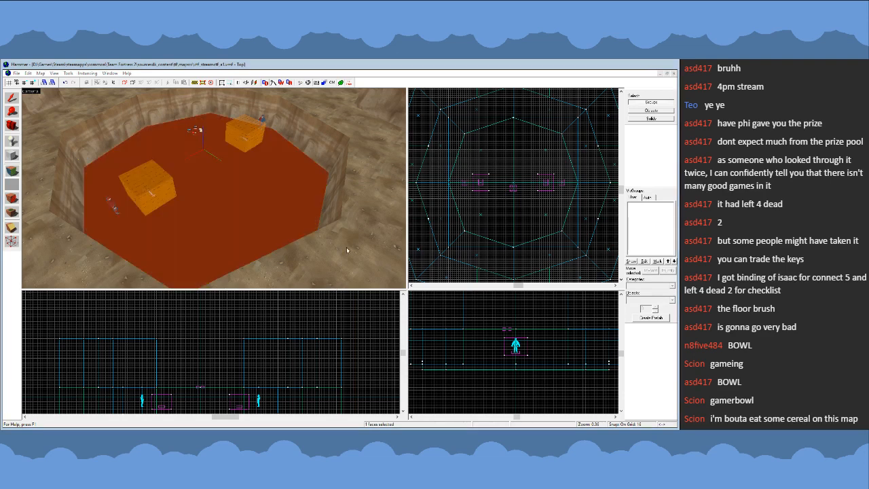
# - Finish face editing with the water texture on the arena floor block's top face, and make nodraw the current texture again
pyautogui.click(400, 190)
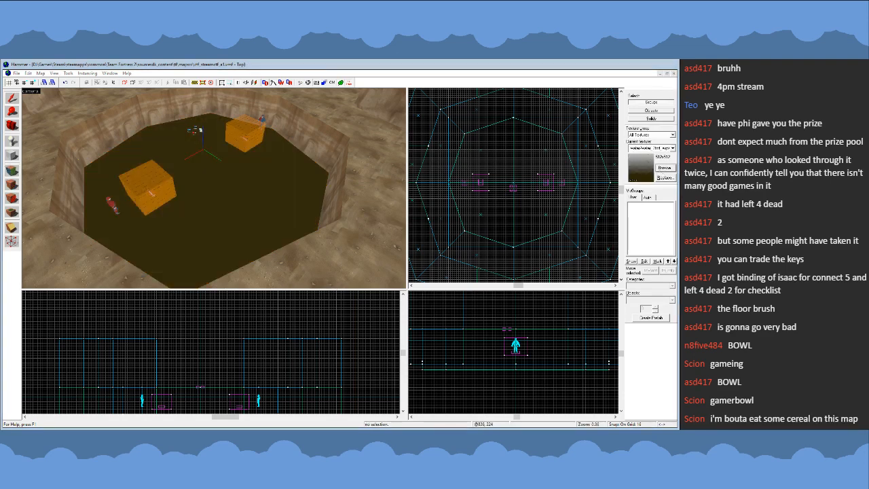
pyautogui.doubleClick(297, 283)
pyautogui.scroll(-3, 542, 213)
pyautogui.scroll(1, 530, 235)
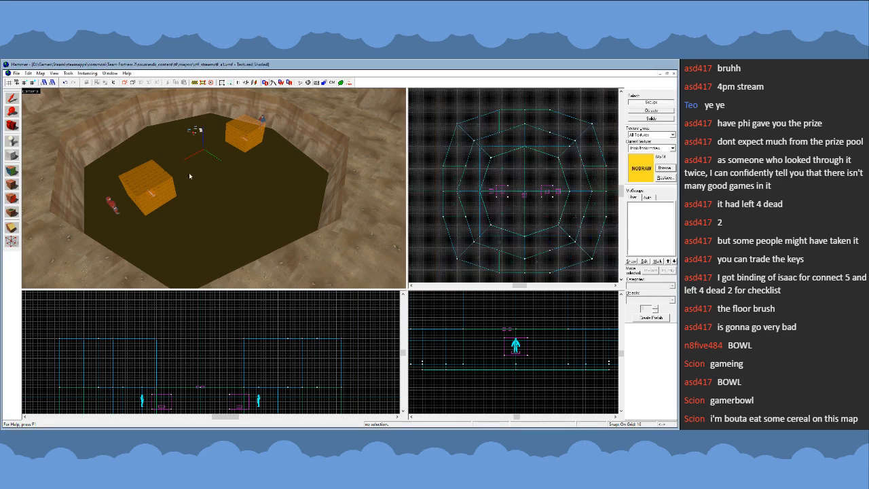
# - Lower the water block's top surface by one 8-unit grid step, clear the selection and restore the 16-unit grid
pyautogui.click(214, 197)
pyautogui.press('z')
pyautogui.press('w')
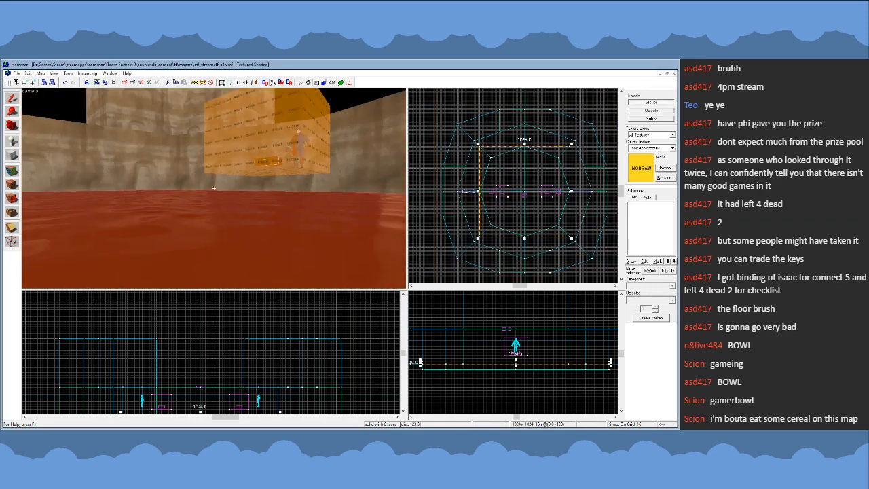
pyautogui.press('s')
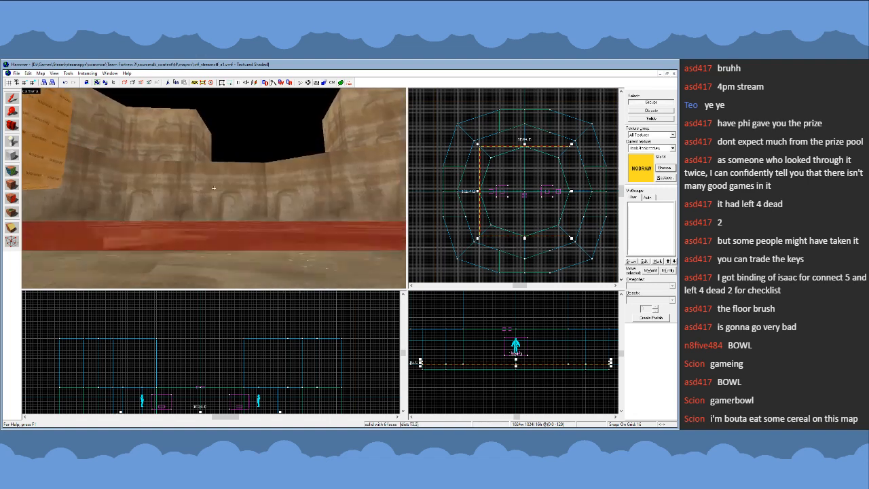
pyautogui.press('z')
pyautogui.scroll(8, 535, 361)
pyautogui.press('[')
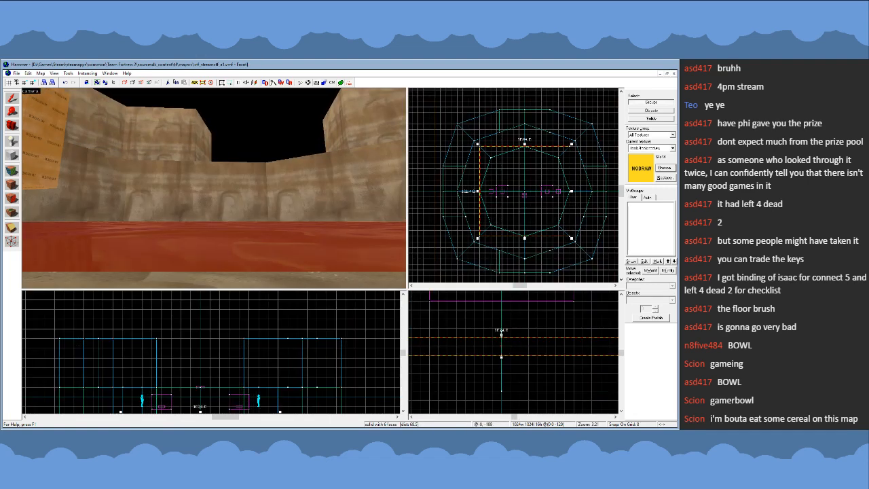
pyautogui.moveTo(501, 335); pyautogui.dragTo(502, 343)
pyautogui.press('Escape')
pyautogui.press(']')
# - Examine the lowered water surface up close and the whole arena bowl from above and from several sides
pyautogui.press('z')
pyautogui.press('w')
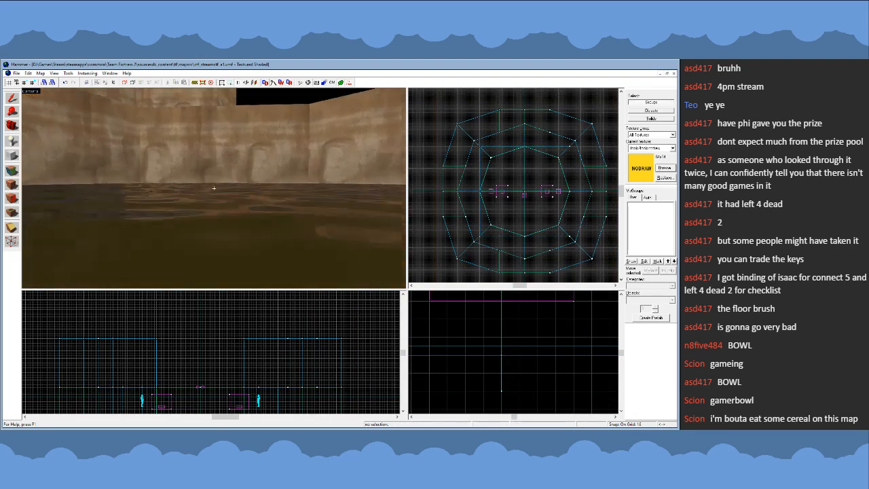
pyautogui.press('s')
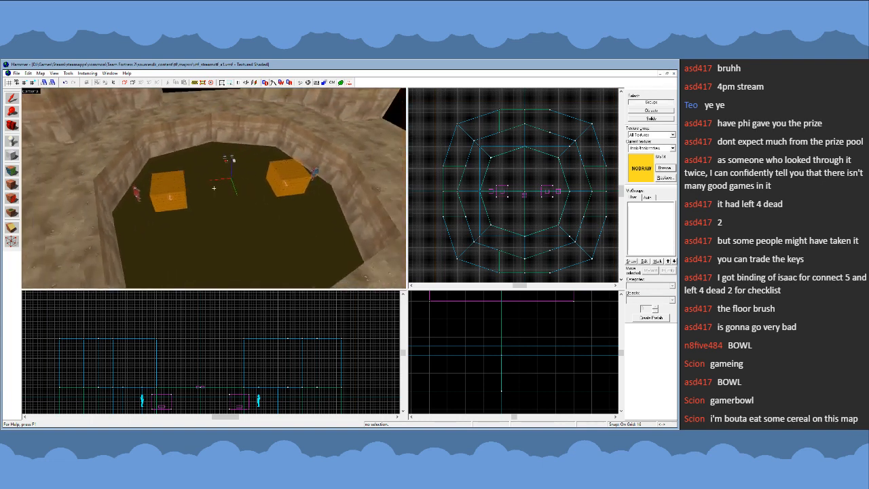
pyautogui.press('s')
pyautogui.press('z')
pyautogui.press('z')
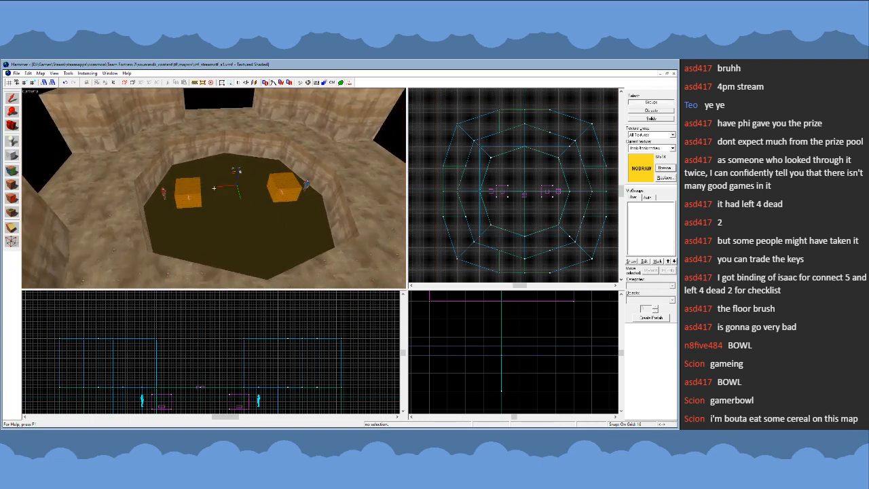
pyautogui.press('s')
pyautogui.press('z')
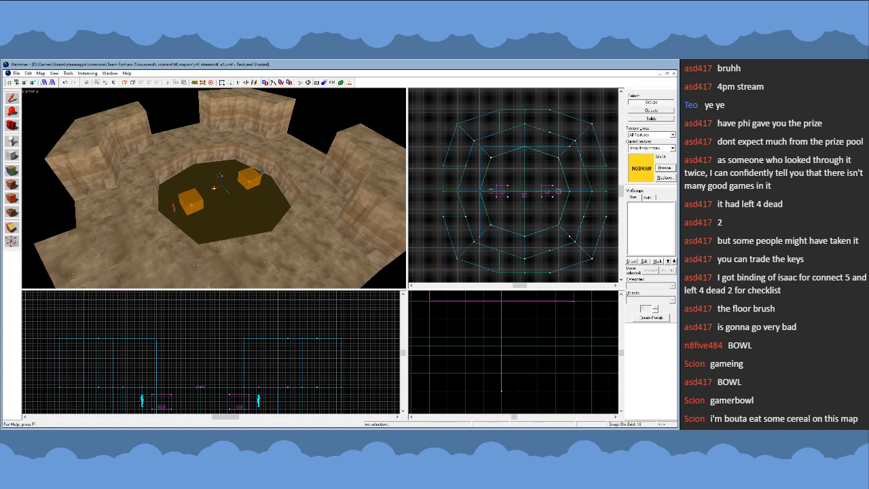
pyautogui.press('d')
pyautogui.press('s')
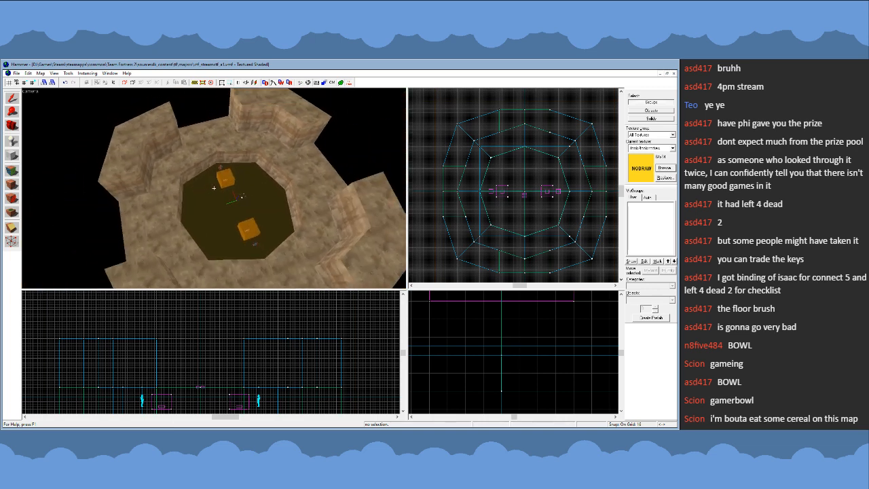
pyautogui.press('w')
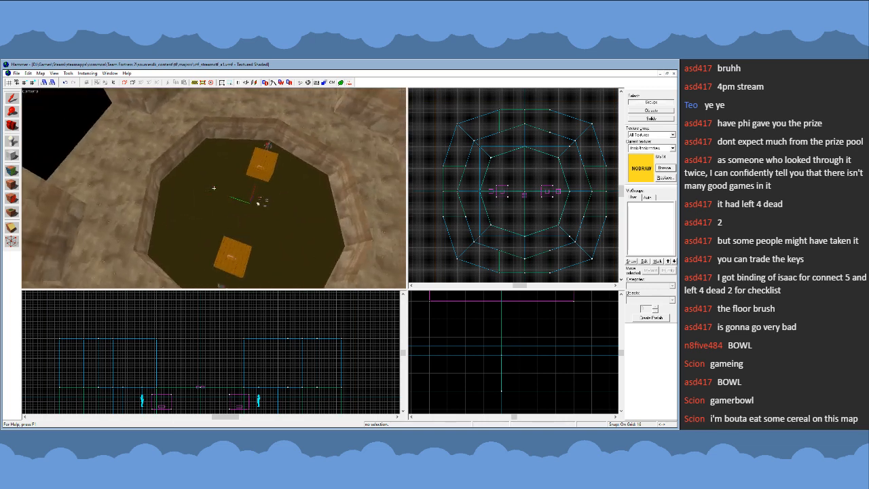
pyautogui.press('a')
pyautogui.press('d')
pyautogui.press('s')
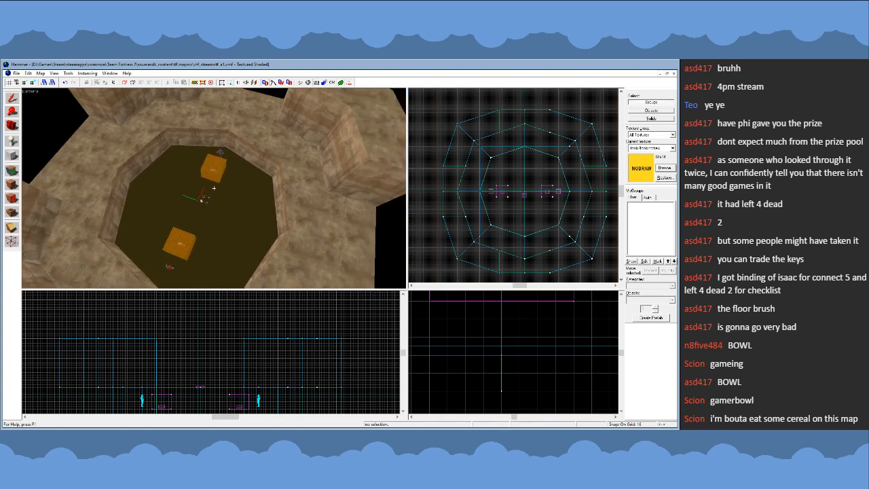
pyautogui.press('a')
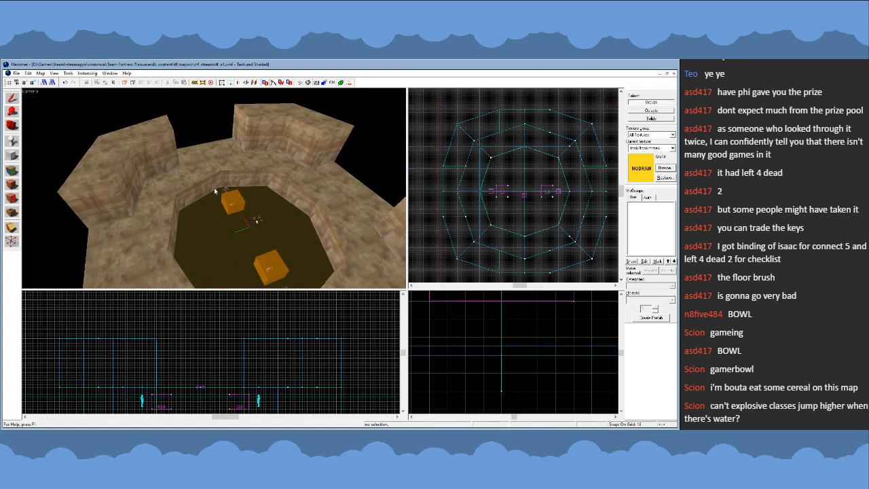
pyautogui.press('w')
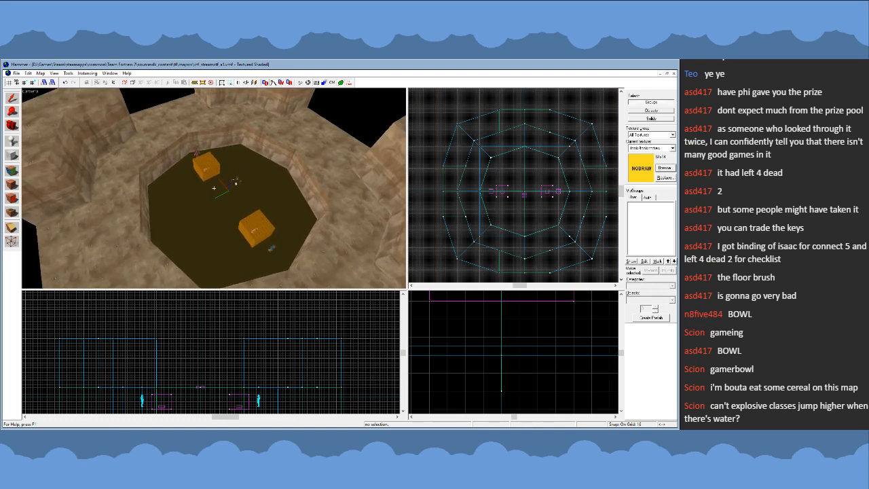
pyautogui.press('a')
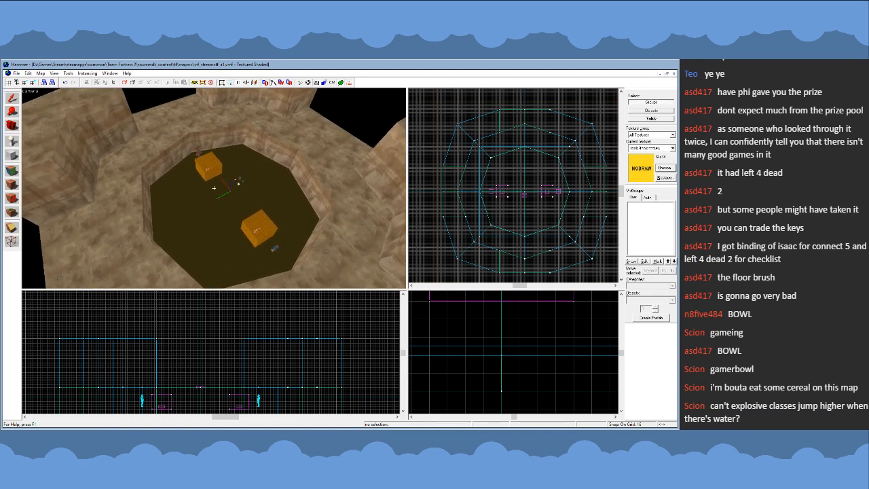
pyautogui.press('s')
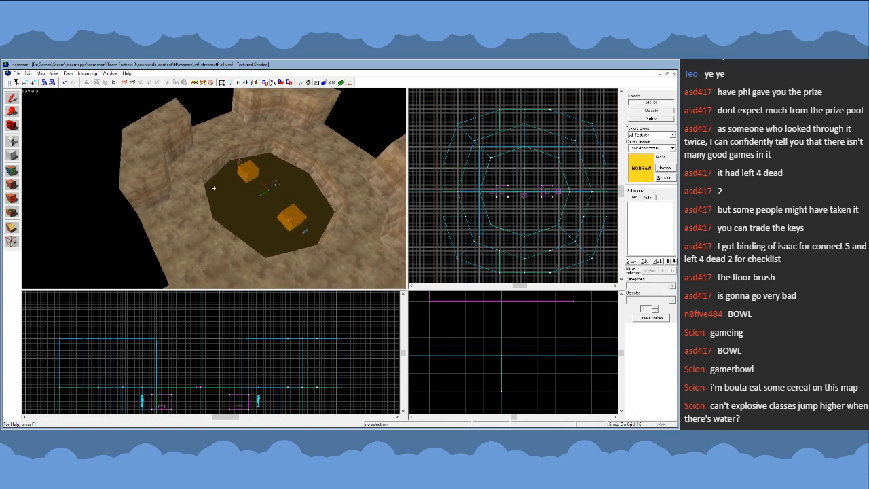
pyautogui.press('z')
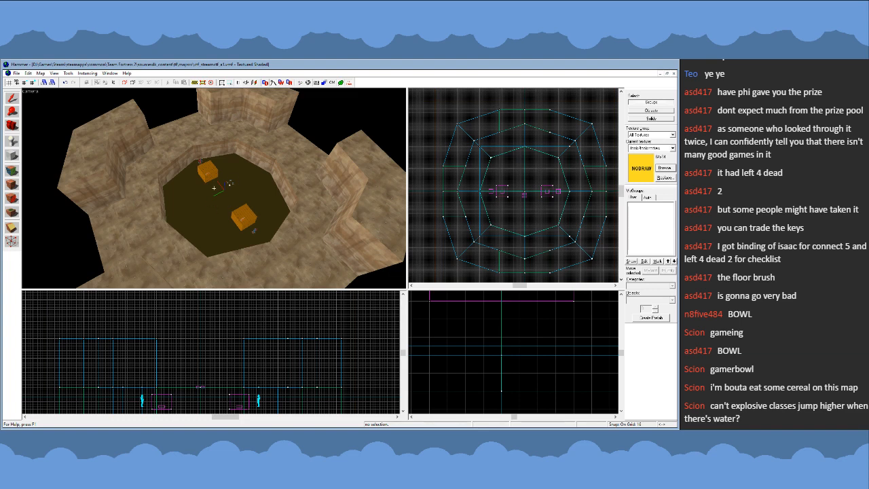
pyautogui.press('w')
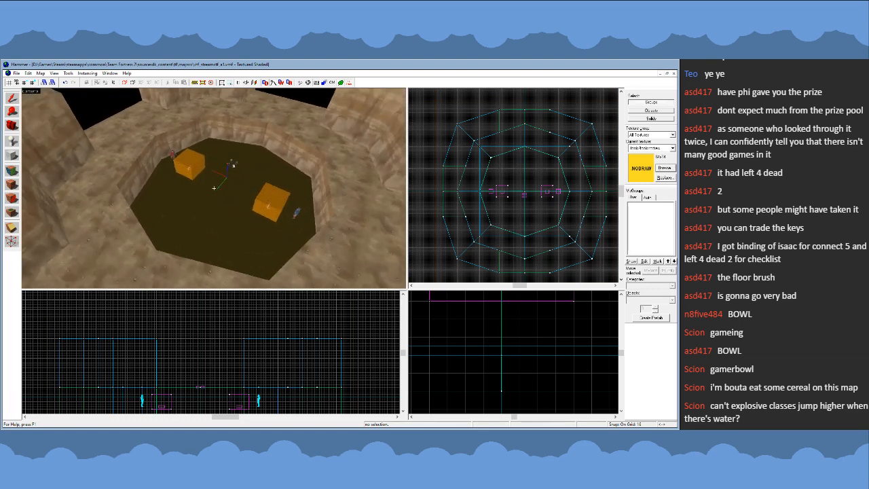
pyautogui.press('s')
pyautogui.press('w')
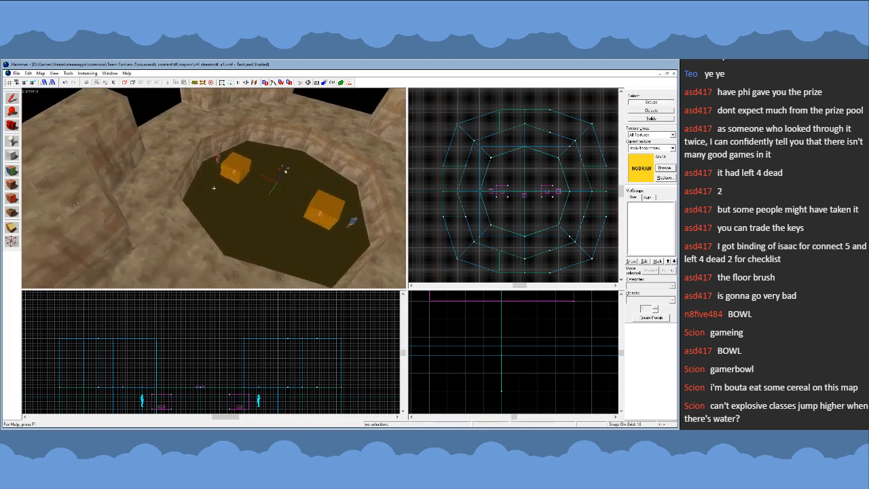
# - Examine the arena's raised rim, the outer rock walls and the open gaps between them
pyautogui.press('w')
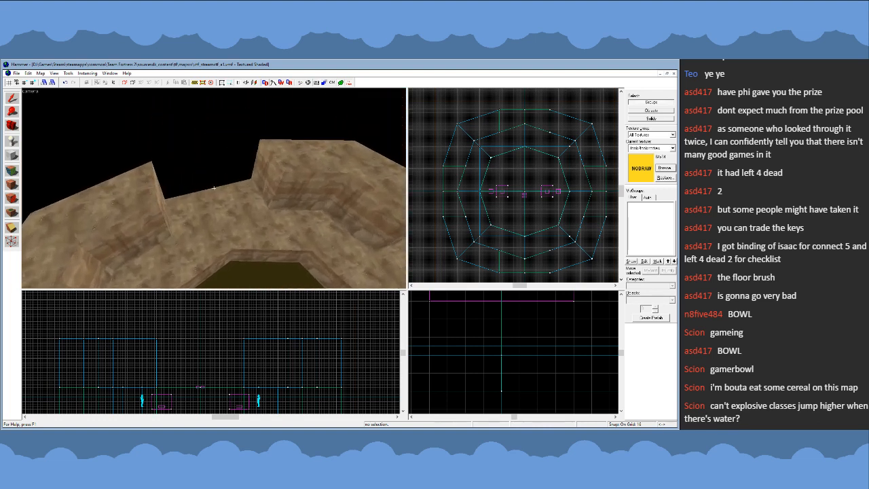
pyautogui.press('w')
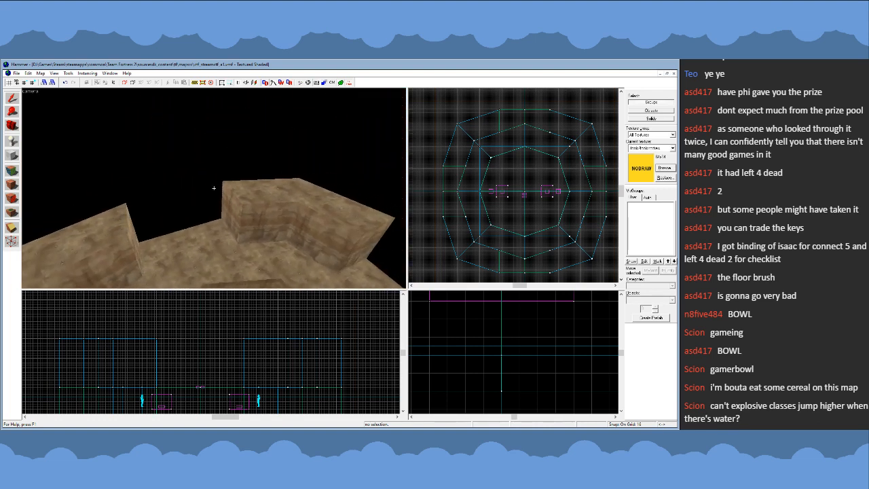
pyautogui.press('w')
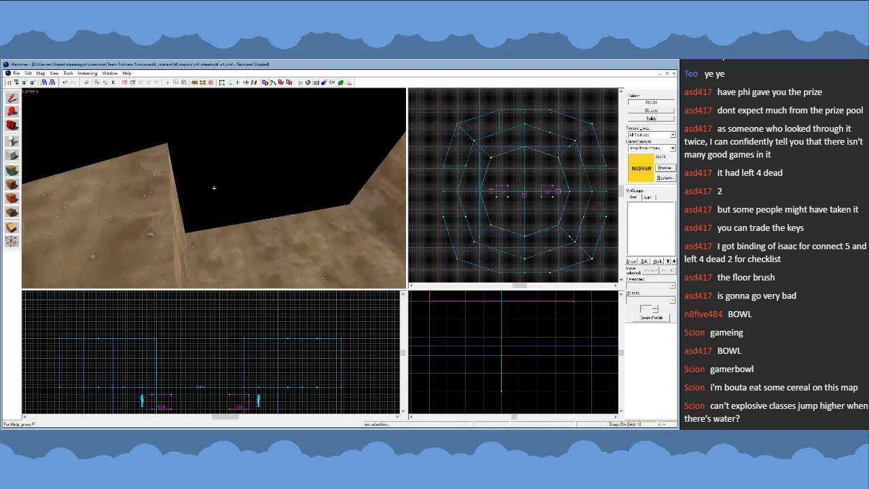
pyautogui.press('s')
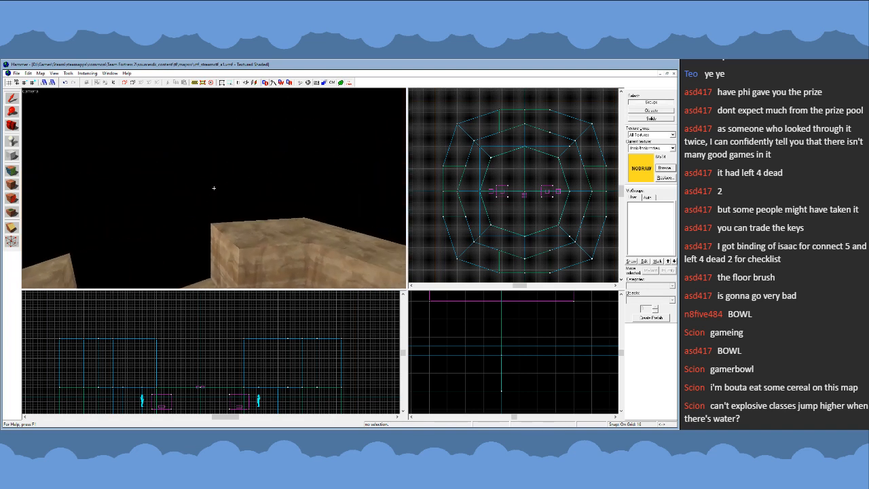
pyautogui.press('s')
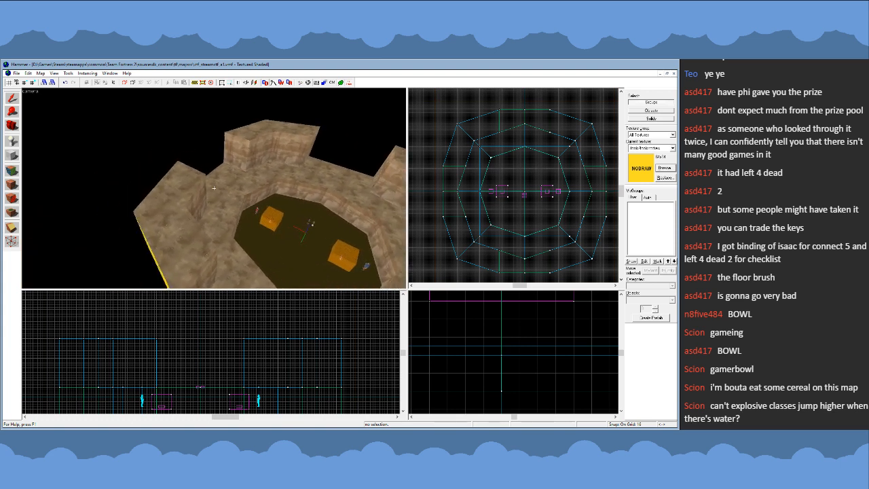
pyautogui.press('d')
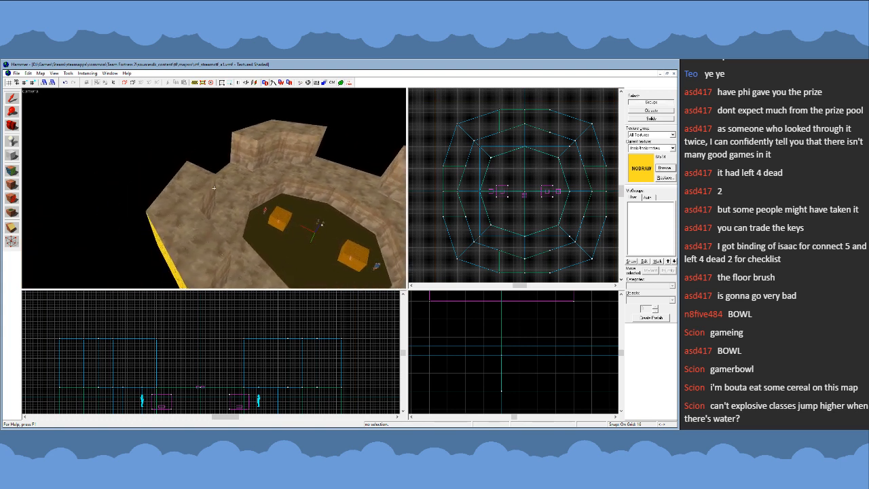
pyautogui.press('d')
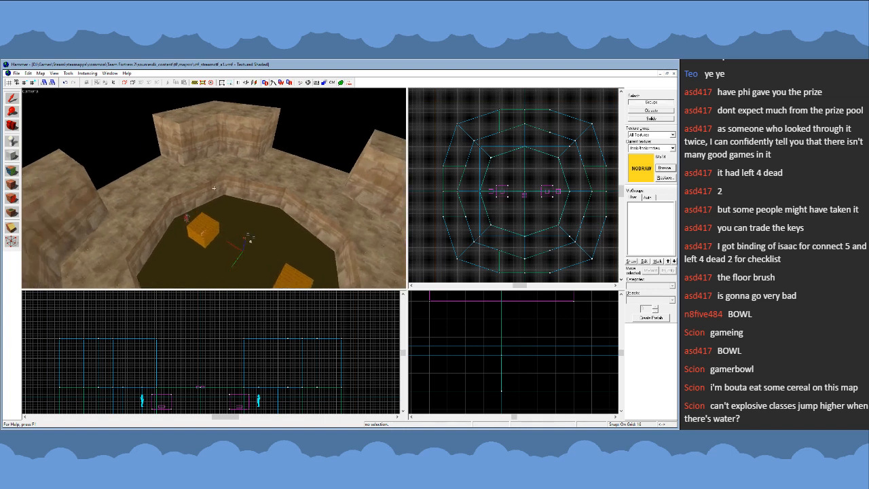
pyautogui.press('w')
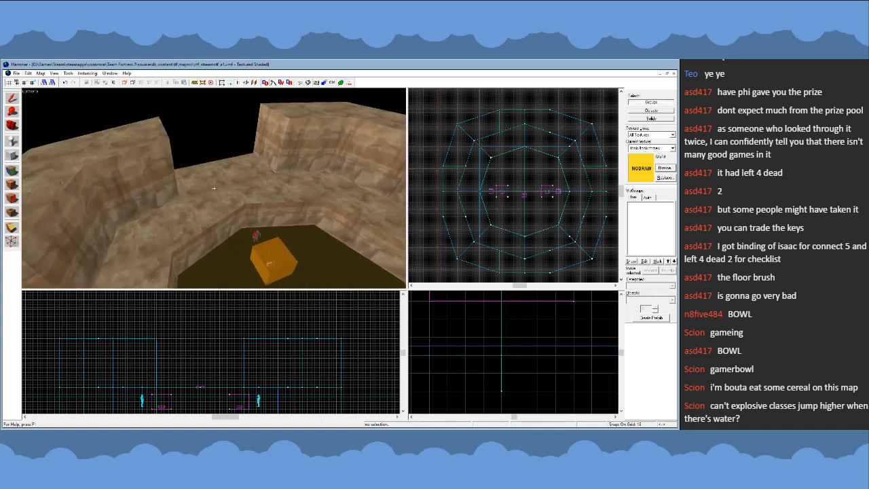
pyautogui.press('a')
pyautogui.press('d')
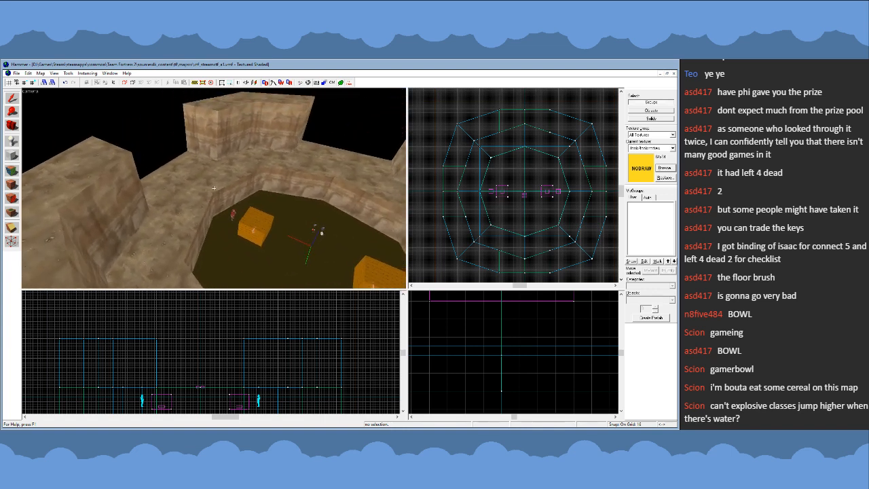
pyautogui.press('a')
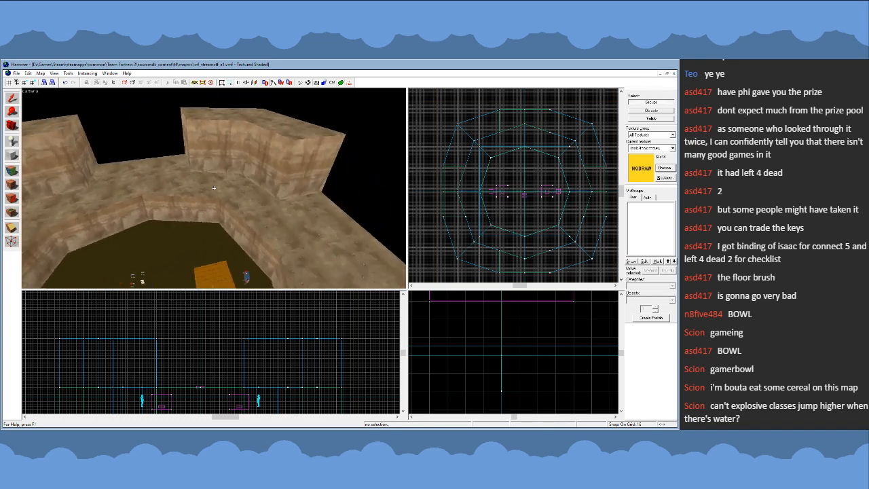
# - Examine the central water pit around the two orange blocks and player spawns, in perspective and in the top view
pyautogui.press('s')
pyautogui.press('w')
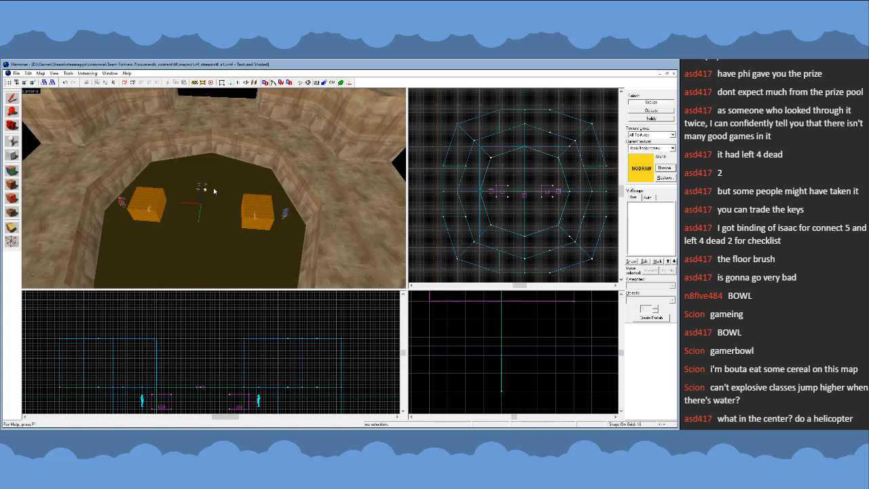
pyautogui.press('z')
pyautogui.press('d')
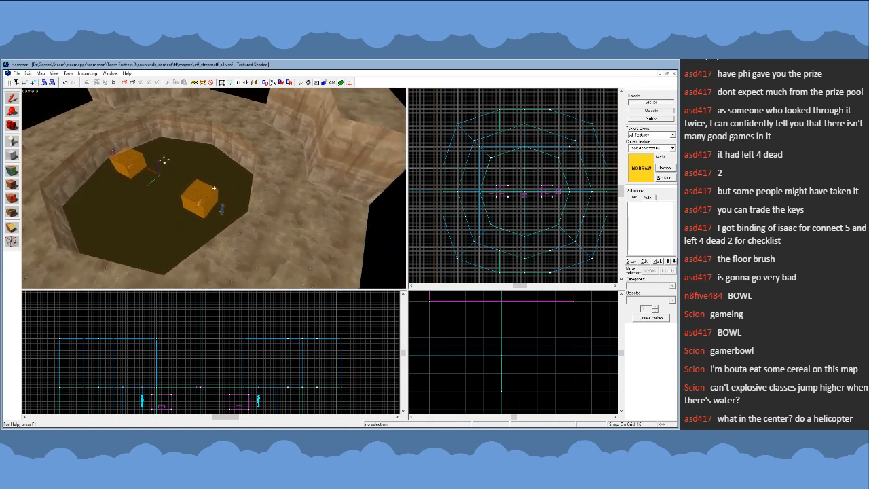
pyautogui.press('s')
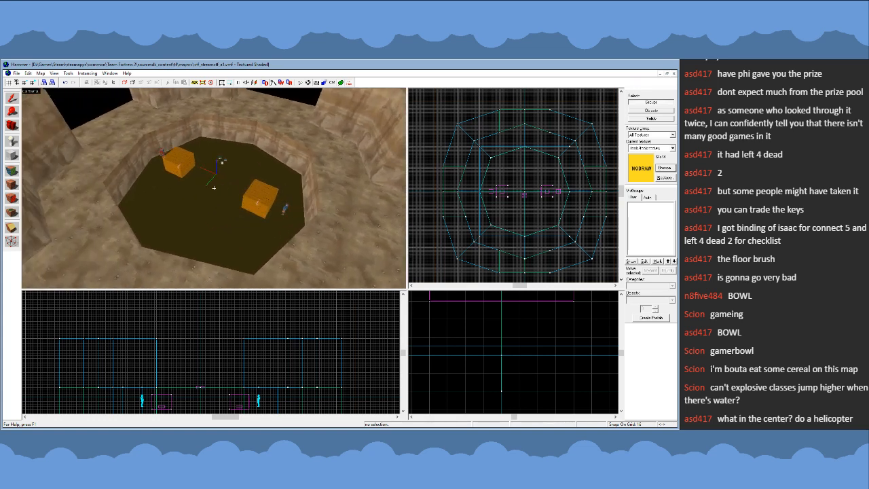
pyautogui.press('a')
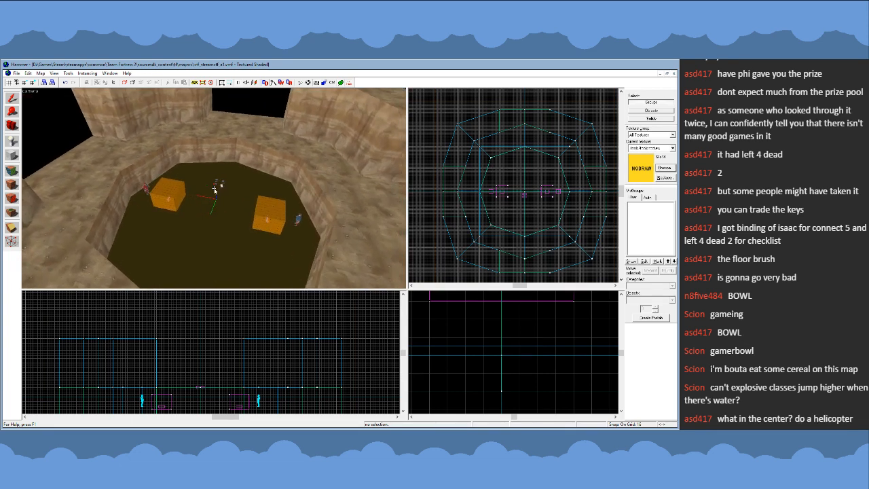
pyautogui.press('z')
pyautogui.scroll(2, 521, 199)
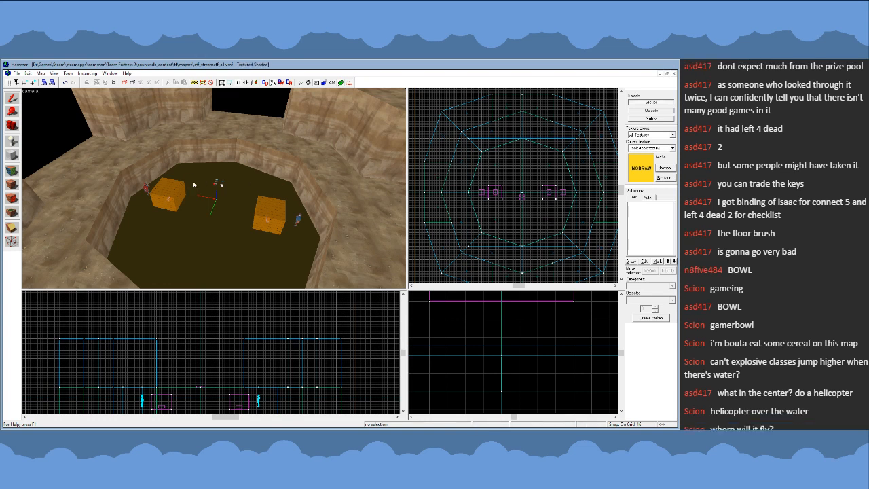
pyautogui.press('z')
pyautogui.press('s')
pyautogui.press('w')
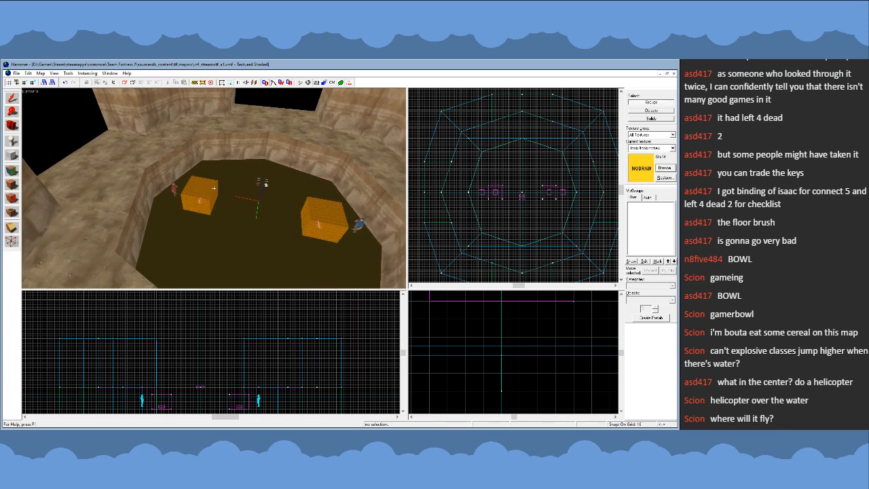
# - Examine the arena bowl and its central pit from farther back, from directly above and from just over the rim
pyautogui.press('s')
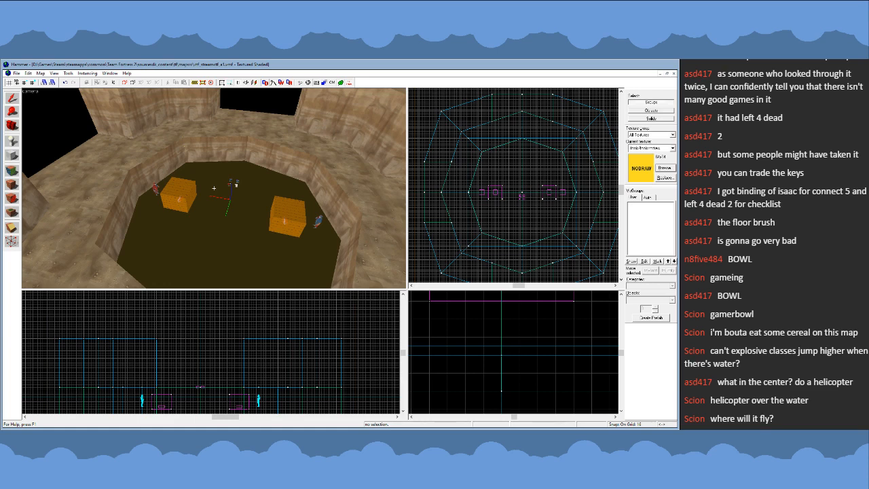
pyautogui.press('s')
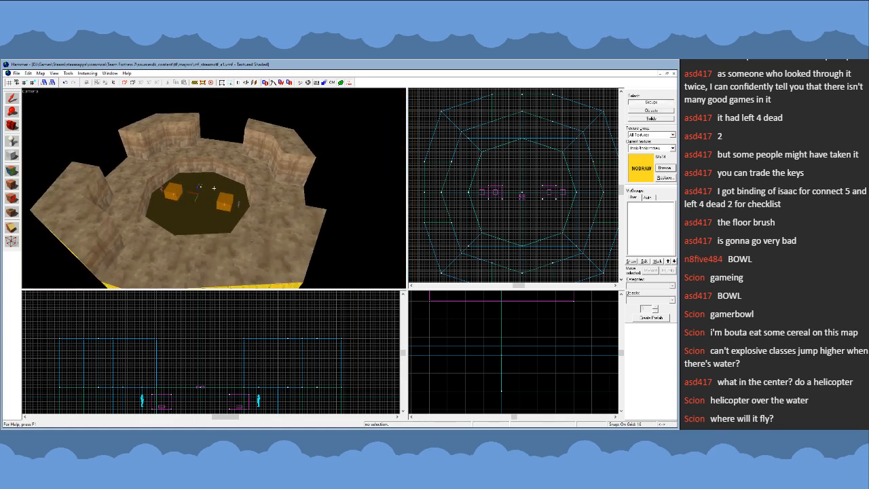
pyautogui.press('w')
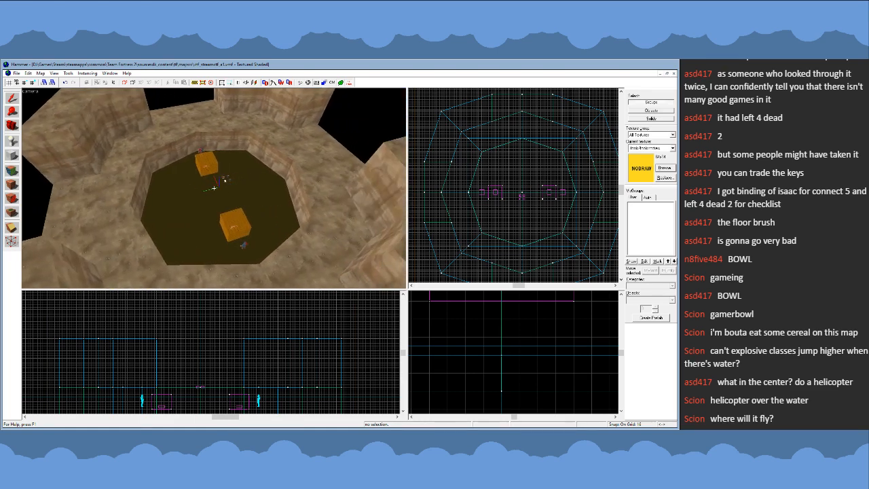
pyautogui.press('a')
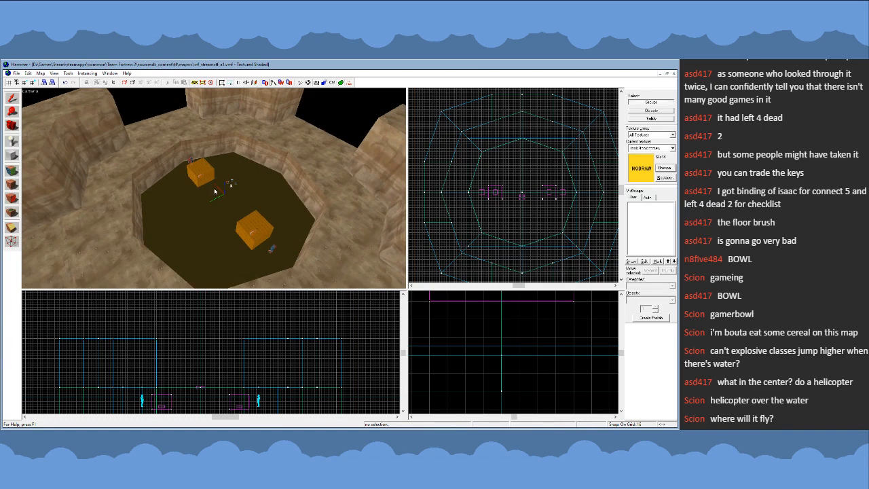
pyautogui.press('z')
pyautogui.press('a')
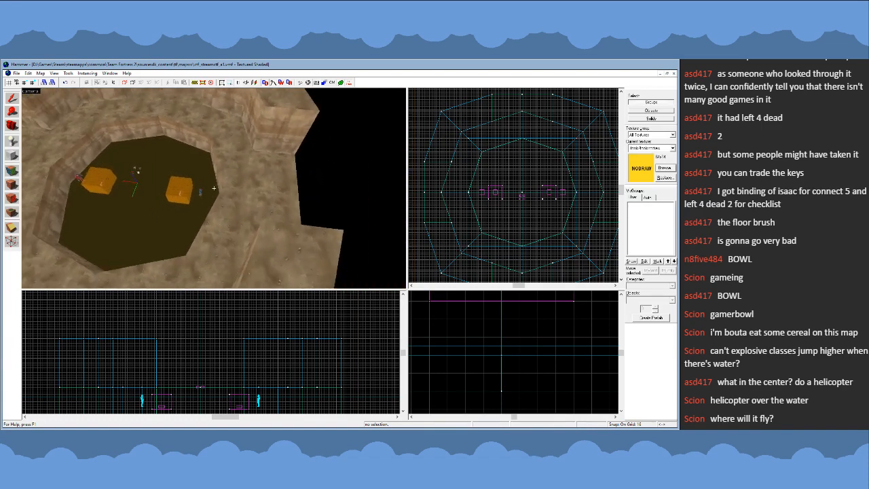
pyautogui.press('s')
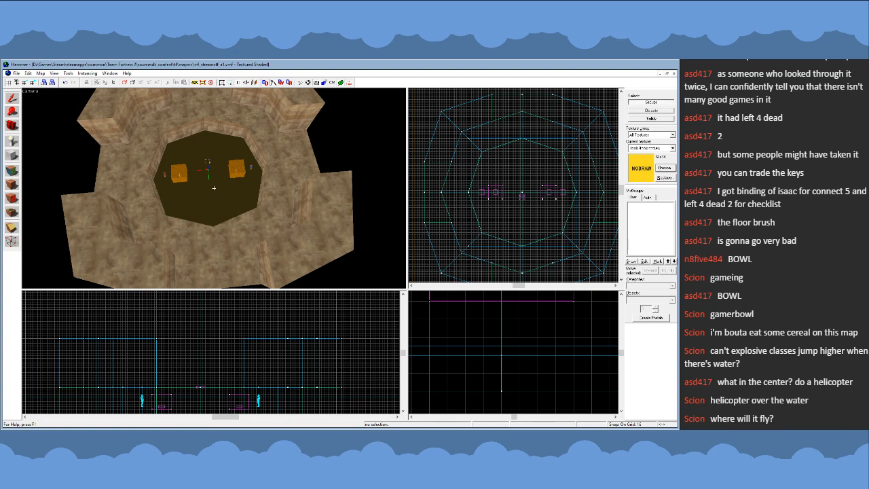
pyautogui.press('w')
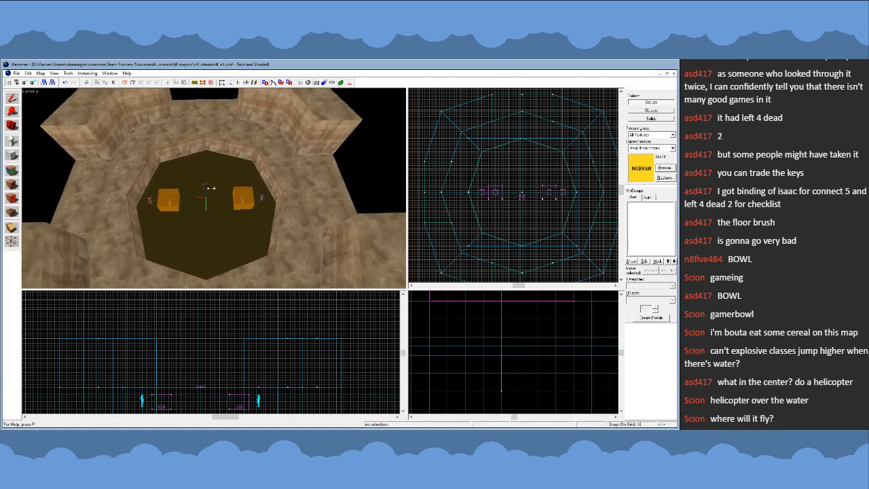
pyautogui.press('a')
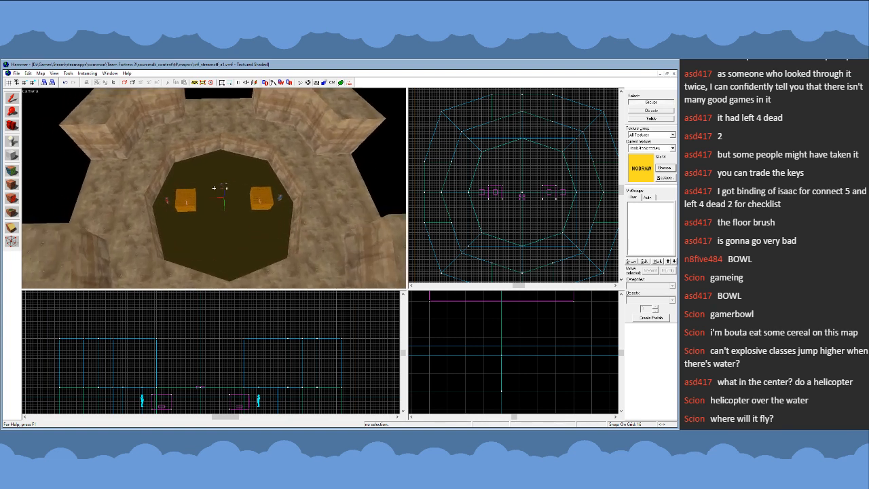
pyautogui.press('w')
pyautogui.press('d')
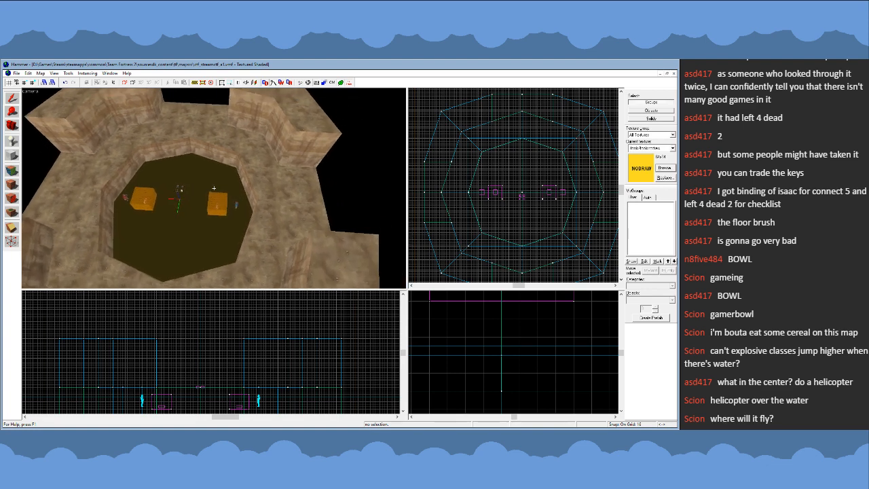
pyautogui.press('s')
pyautogui.press('w')
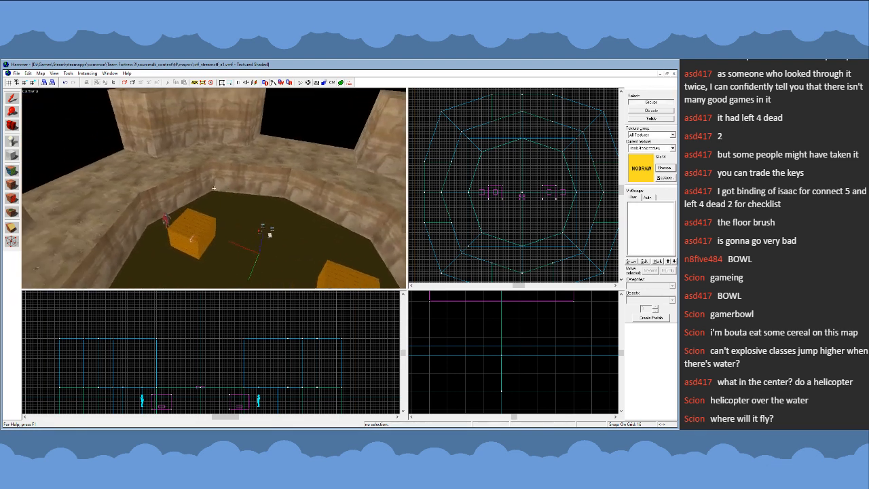
pyautogui.press('s')
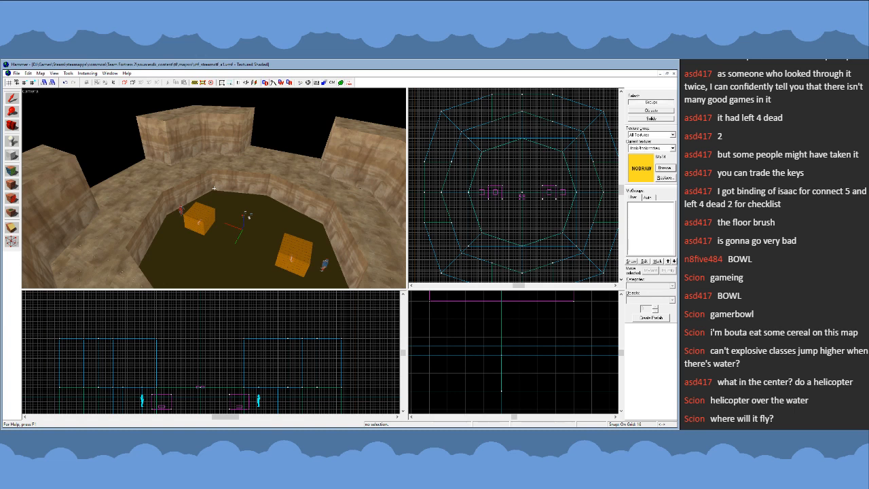
pyautogui.press('w')
pyautogui.press('z')
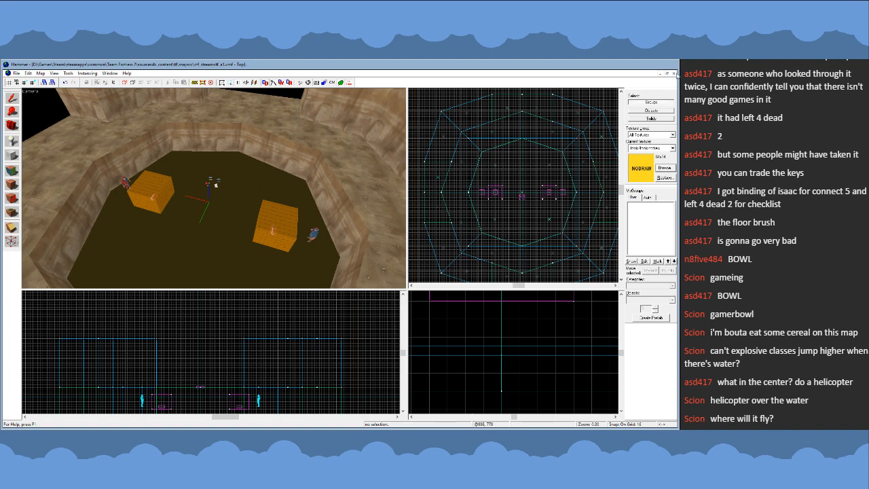
# - Close the arena map and open cp_steel_d.vmf as a reference map
pyautogui.click(675, 73)
pyautogui.click(17, 75)
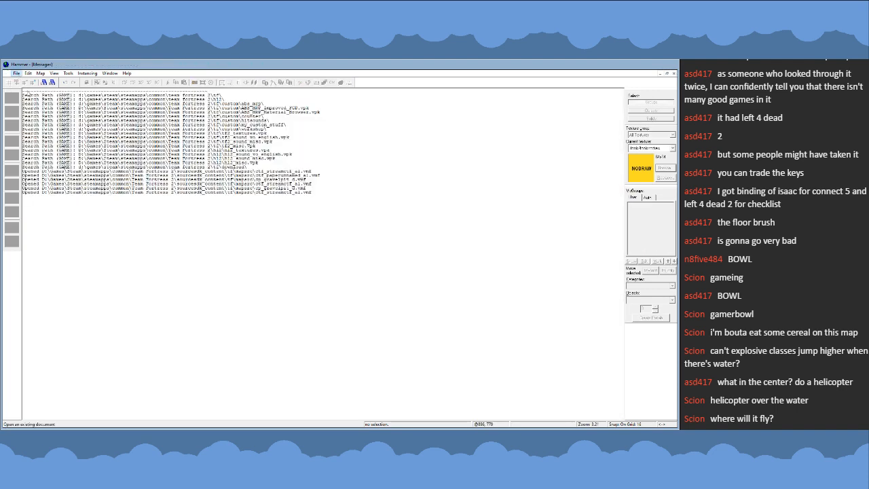
pyautogui.click(28, 94)
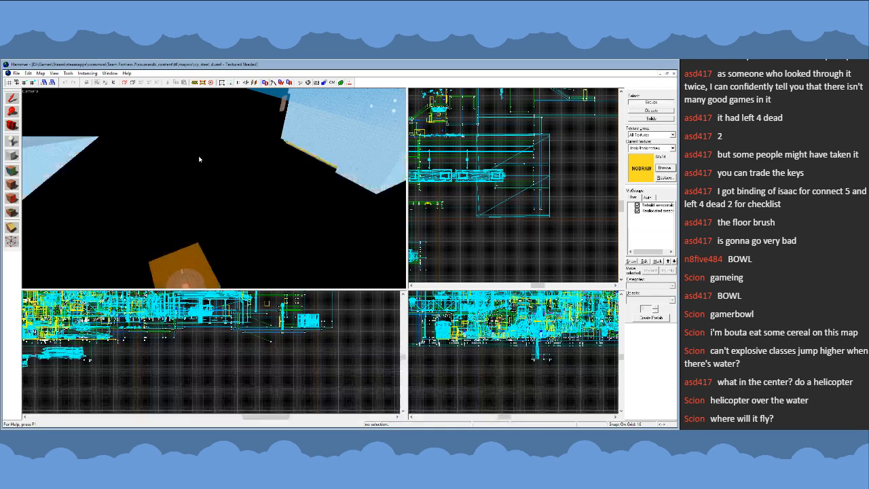
# - Hide the Tool Brushes auto visgroup to clear the view of the reference map's central rocket area
pyautogui.press('w')
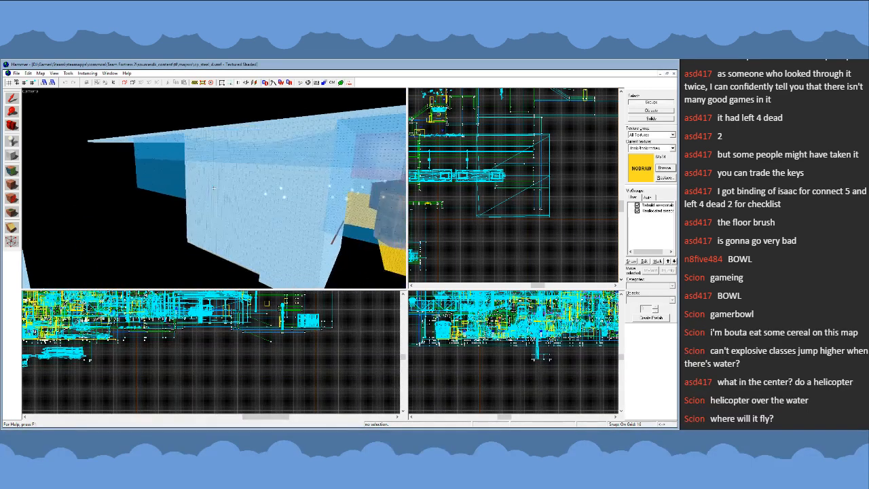
pyautogui.press('w')
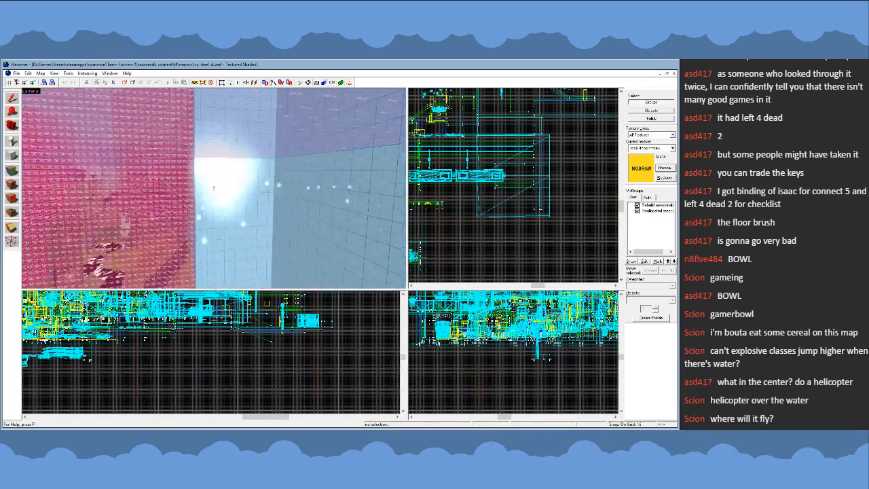
pyautogui.press('w')
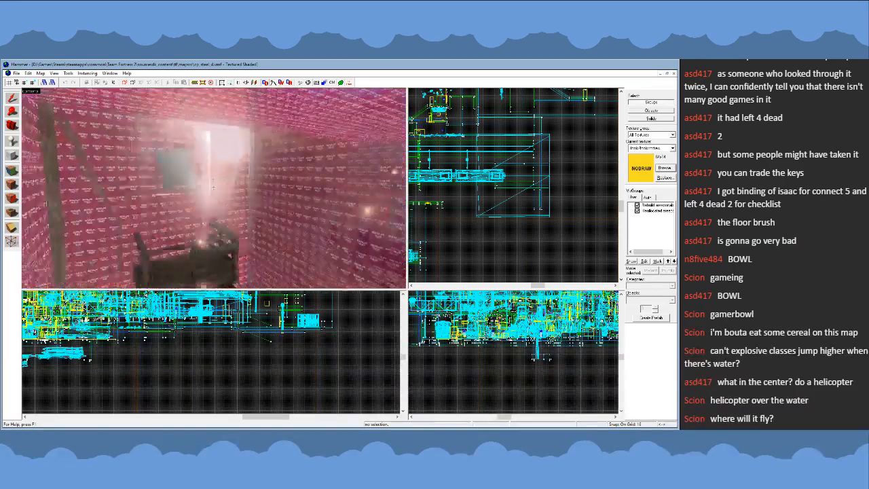
pyautogui.press('w')
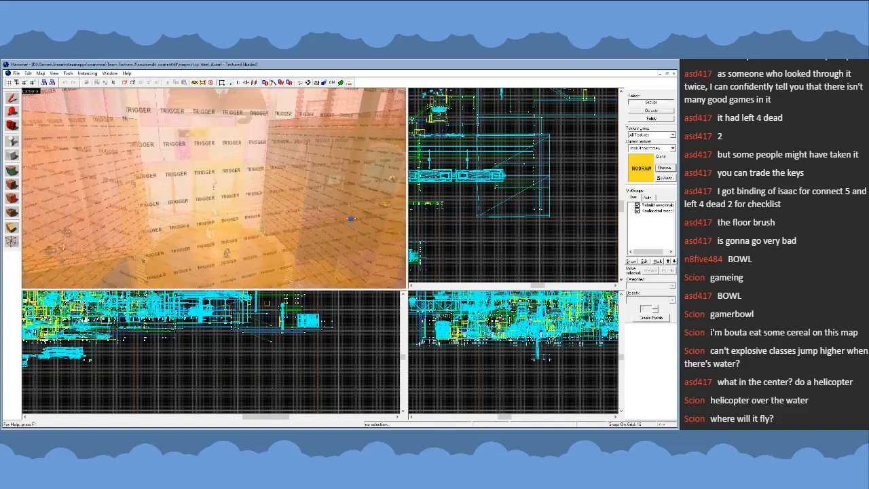
pyautogui.press('w')
pyautogui.press('z')
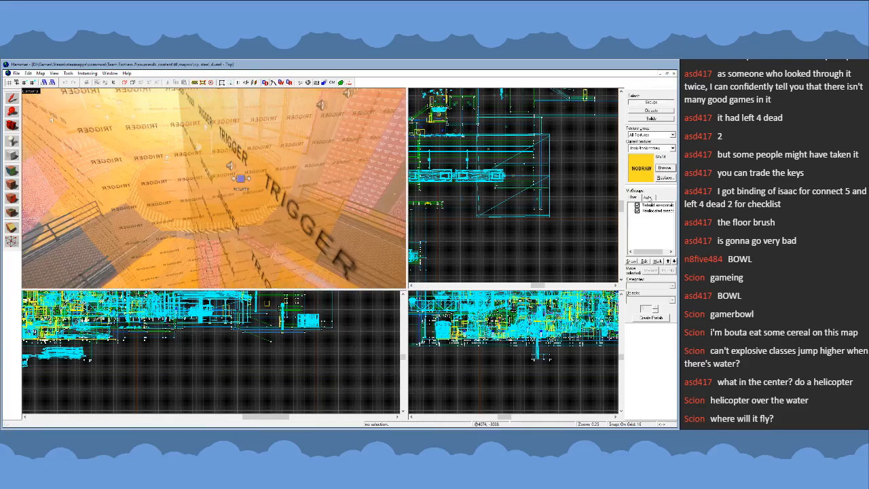
pyautogui.click(648, 197)
pyautogui.scroll(-3, 654, 230)
pyautogui.click(644, 216)
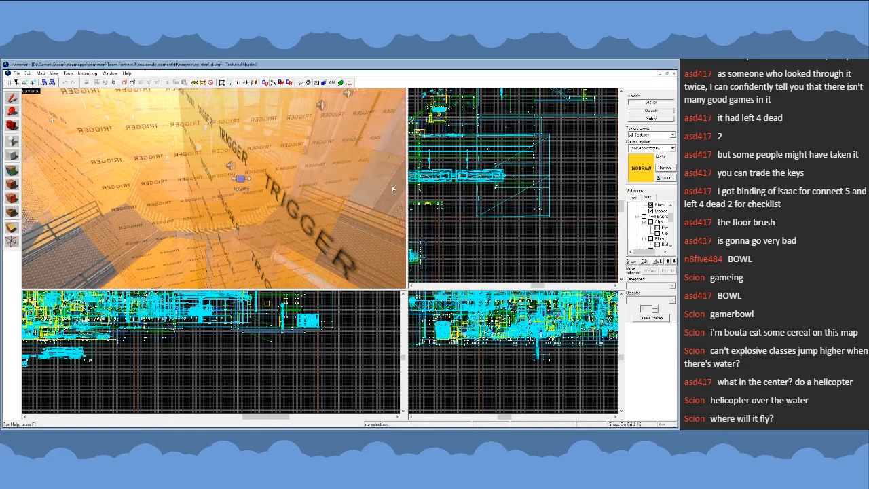
# - Hide the brush entities and triggers in the auto visgroups, keeping point entities and lights shown
pyautogui.click(277, 246)
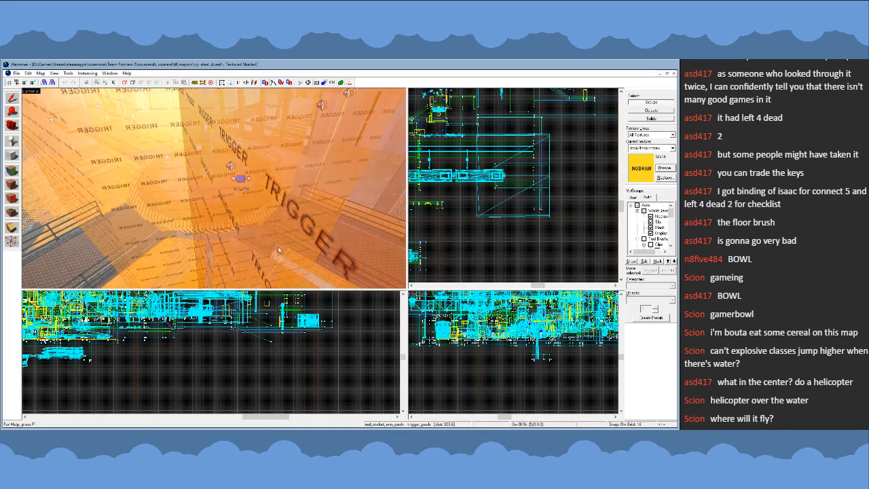
pyautogui.press('z')
pyautogui.press('s')
pyautogui.press('z')
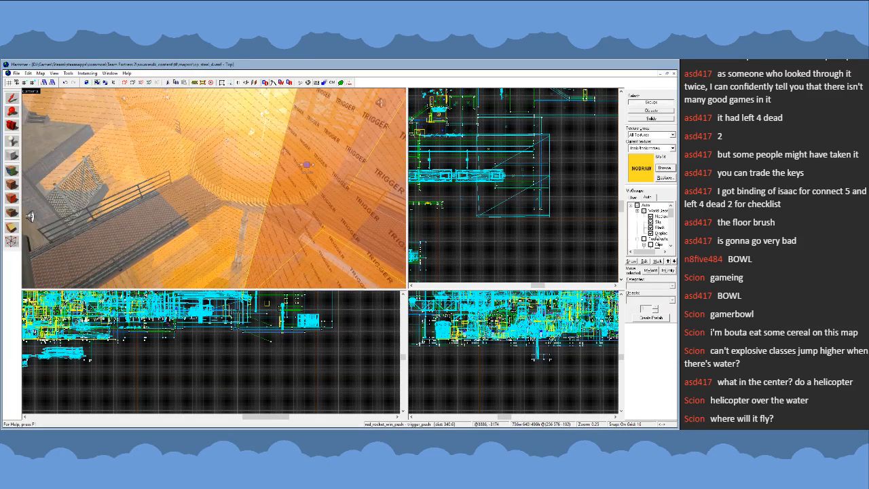
pyautogui.scroll(-5, 649, 225)
pyautogui.click(644, 222)
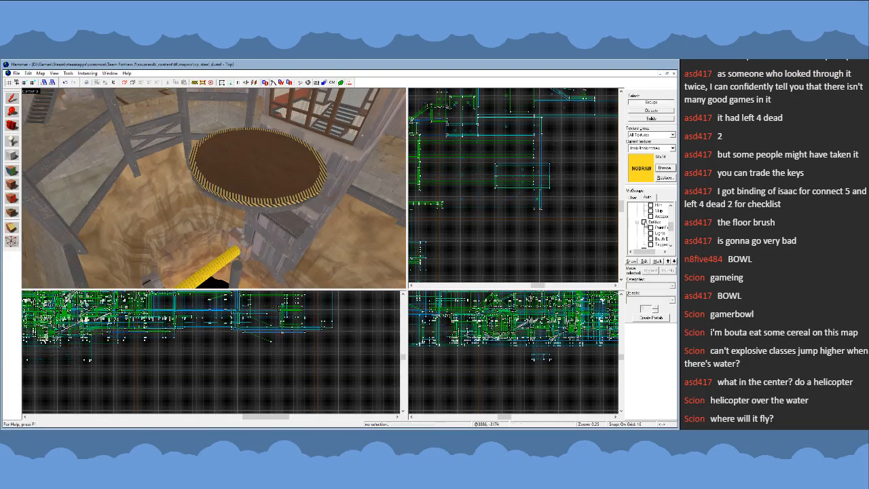
pyautogui.click(643, 222)
pyautogui.scroll(-1, 649, 224)
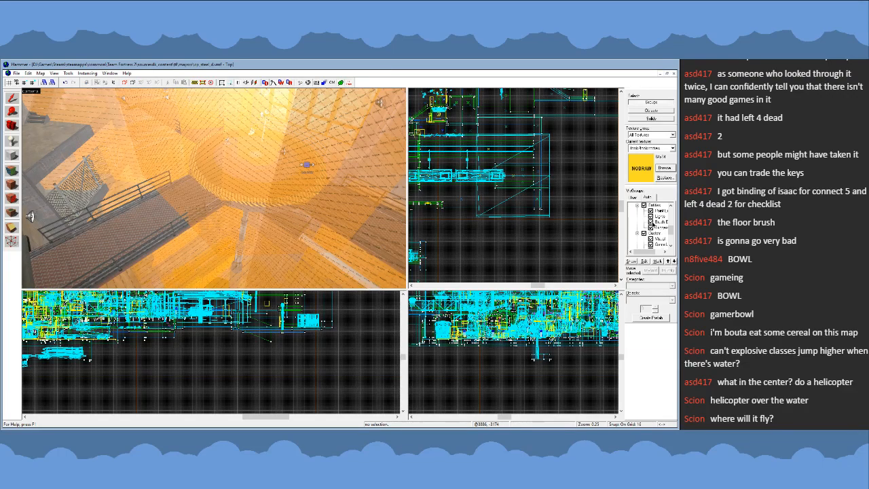
pyautogui.click(652, 223)
pyautogui.press('z')
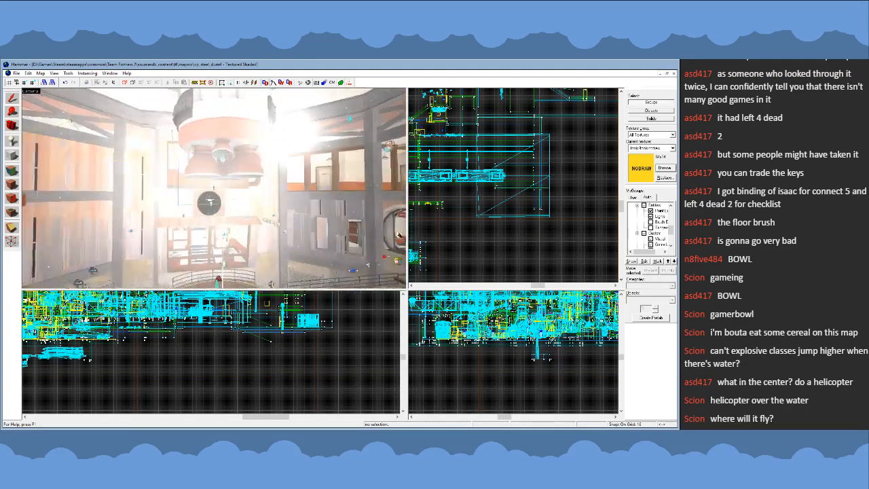
# - Select a pipe prop in the column under the round central platform and examine the column from pit to platform
pyautogui.press('w')
pyautogui.press('z')
pyautogui.doubleClick(193, 183)
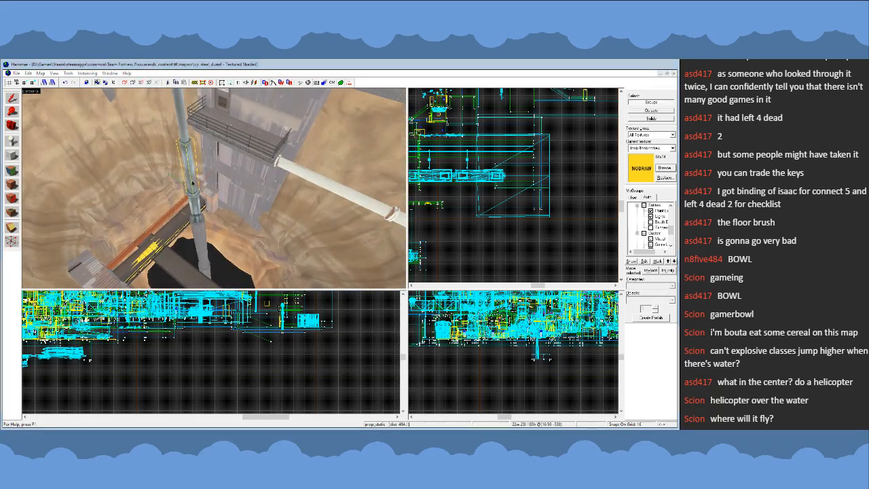
pyautogui.press('z')
pyautogui.press('s')
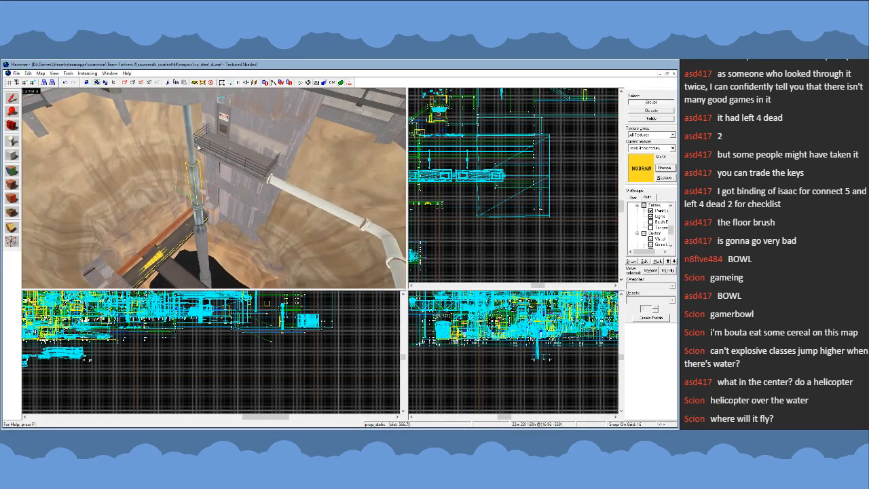
pyautogui.press('w')
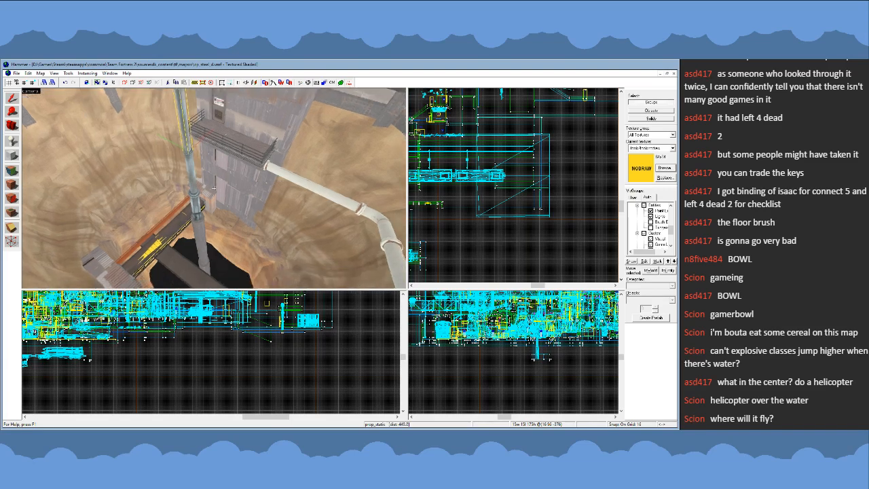
pyautogui.press('w')
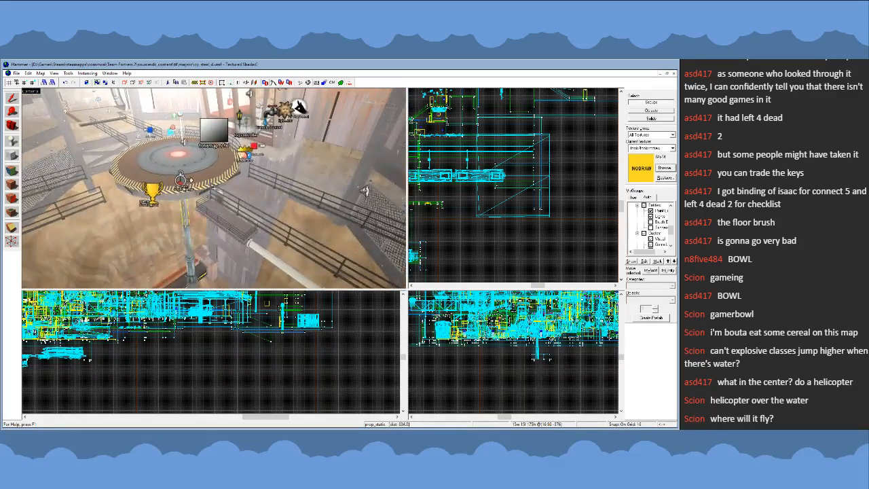
pyautogui.press('w')
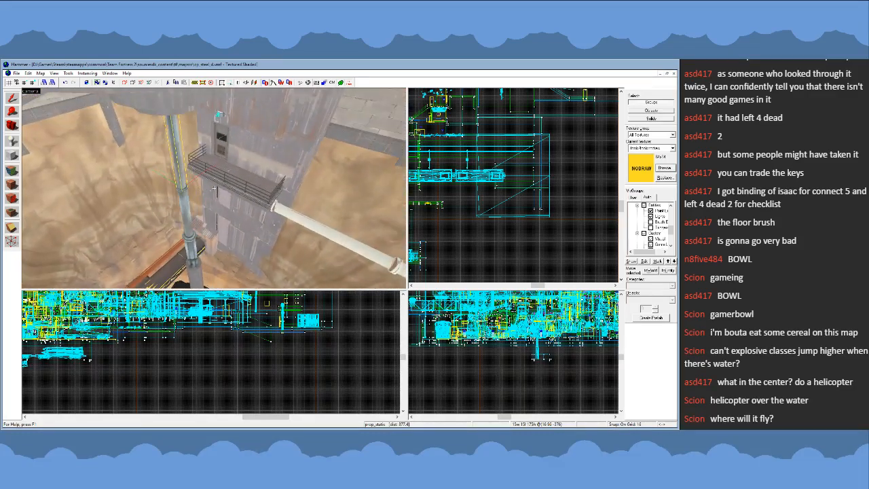
# - Select the tall upper pipe prop of the platform's support column together with the jointed pipe prop below it
pyautogui.click(181, 175)
pyautogui.press('z')
pyautogui.press('w')
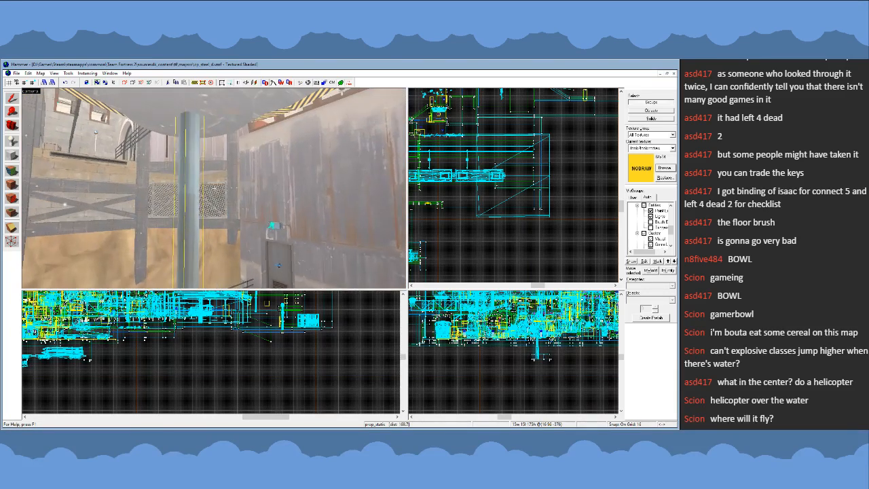
pyautogui.press('s')
pyautogui.press('z')
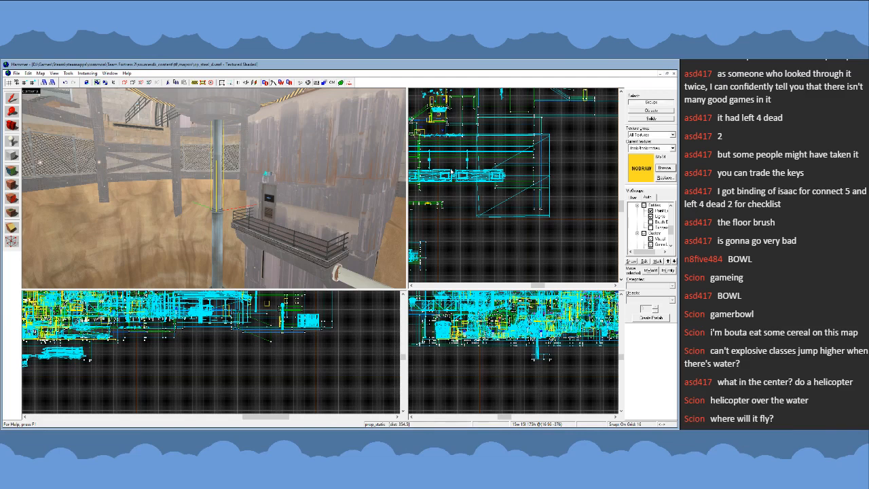
pyautogui.scroll(-3, 656, 228)
pyautogui.press('z')
pyautogui.press('w')
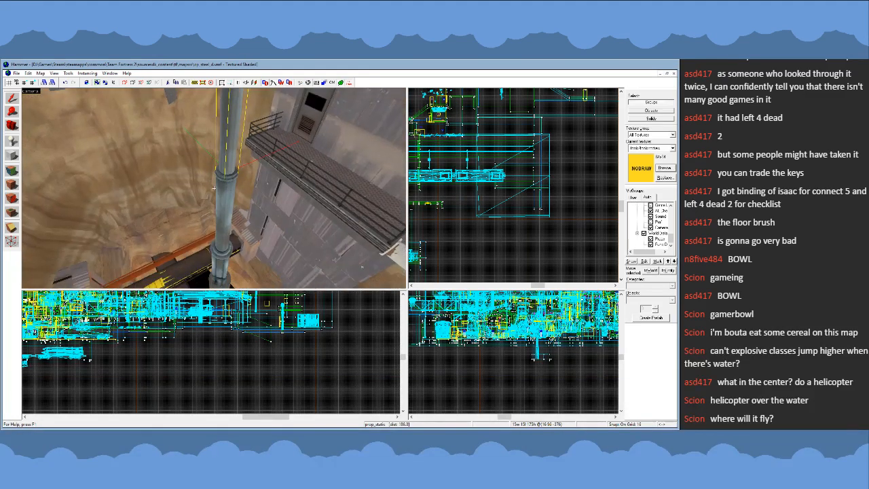
pyautogui.click(219, 190)
pyautogui.press('z')
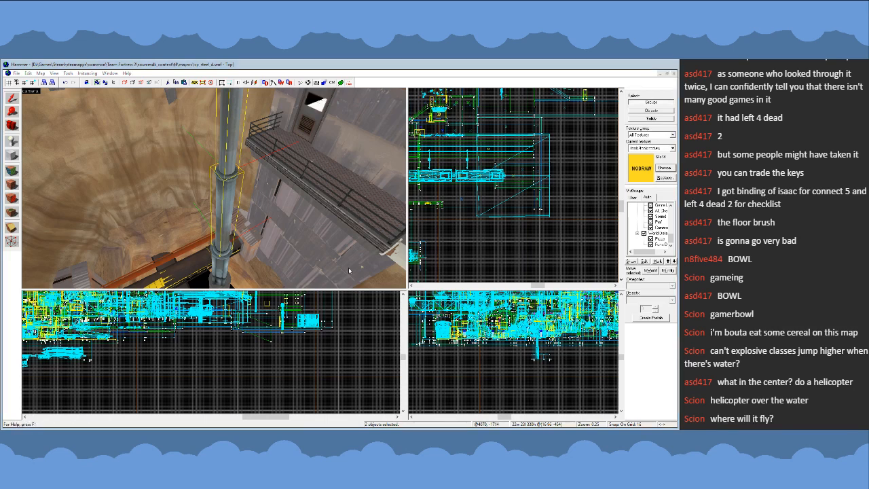
# - Switch to the capture-the-flag arena map and paste the two copied pipe props into it
pyautogui.hotkey('ctrl', 'Tab')
pyautogui.click(18, 74)
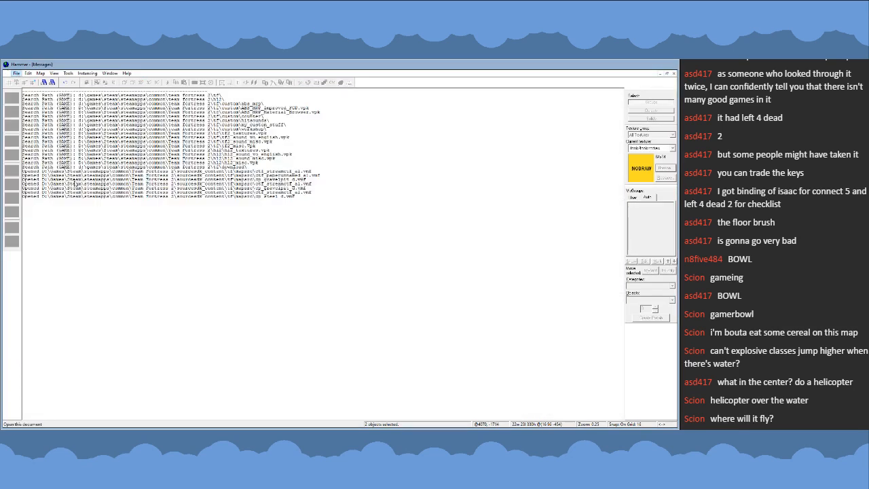
pyautogui.click(78, 190)
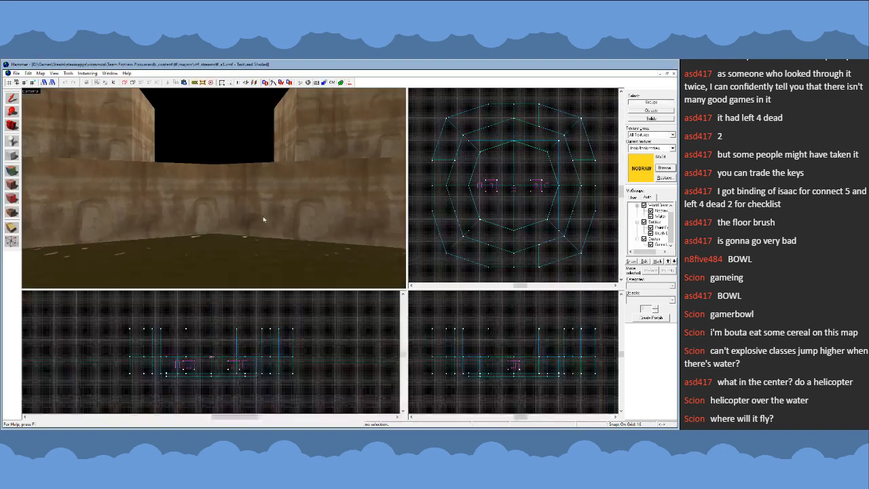
pyautogui.press('z')
pyautogui.press('s')
pyautogui.hotkey('ctrl', 'v')
pyautogui.press('s')
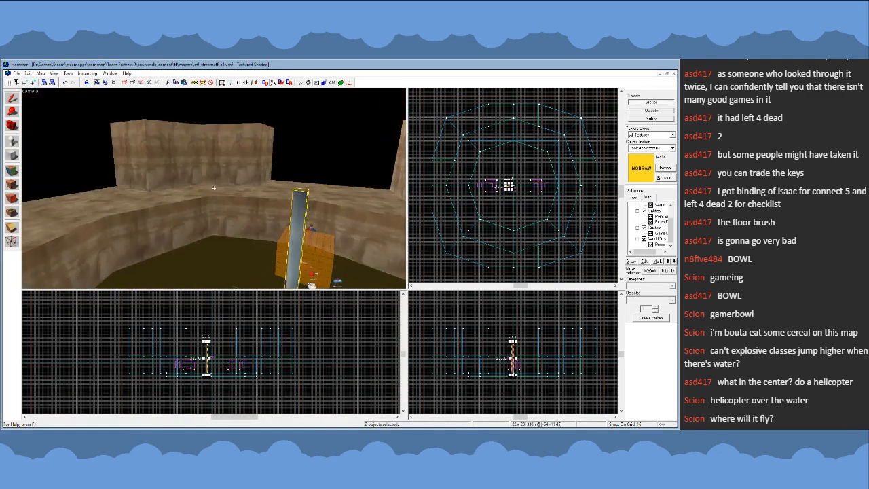
# - Move the pasted pipe pair to the middle of the arena, midway between the two orange blocks
pyautogui.press('z')
pyautogui.scroll(3, 243, 313)
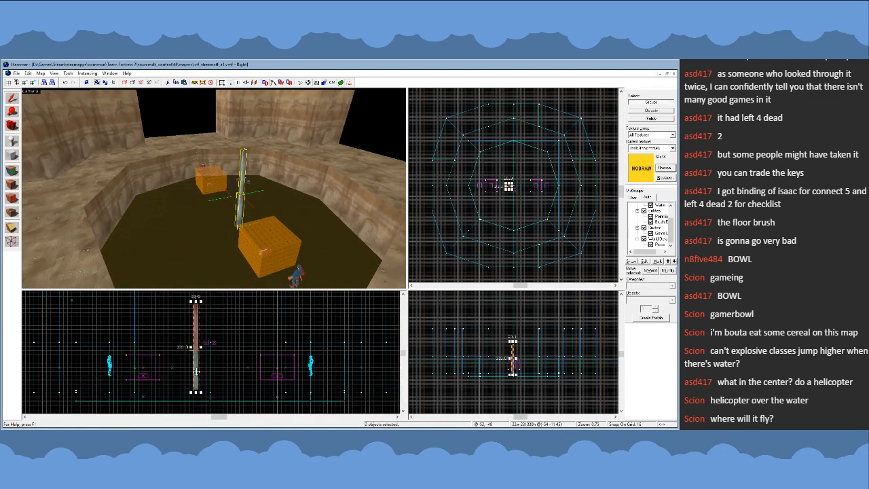
pyautogui.moveTo(196, 371); pyautogui.dragTo(210, 377)
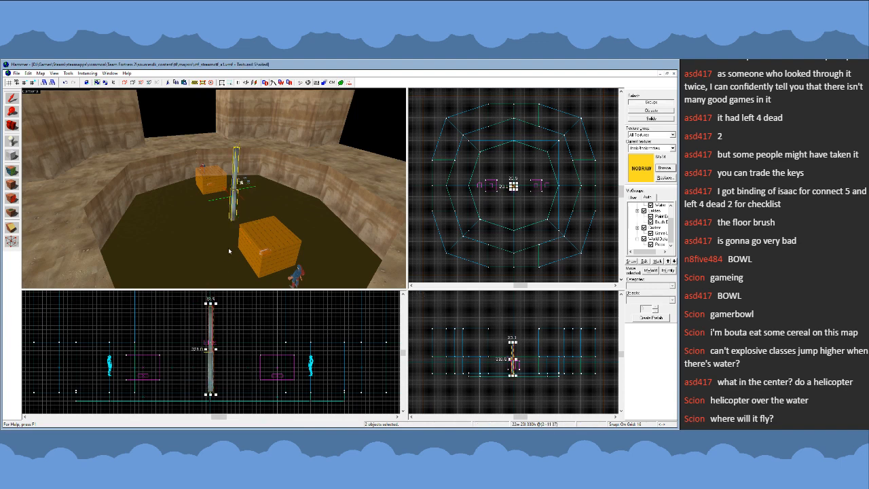
pyautogui.press('z')
pyautogui.press('a')
pyautogui.press('w')
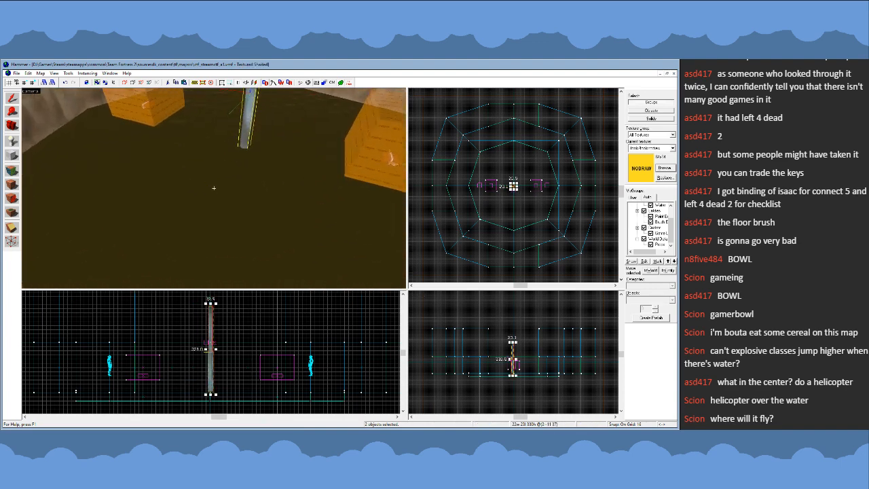
pyautogui.press('s')
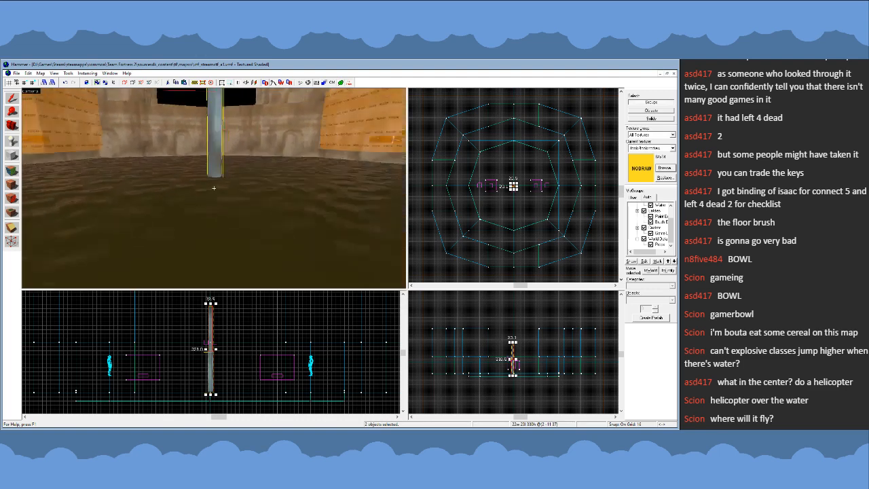
# - Select only the upper pipe prop and examine its joint with the lower pipe from several sides
pyautogui.press('w')
pyautogui.press('z')
pyautogui.click(220, 129)
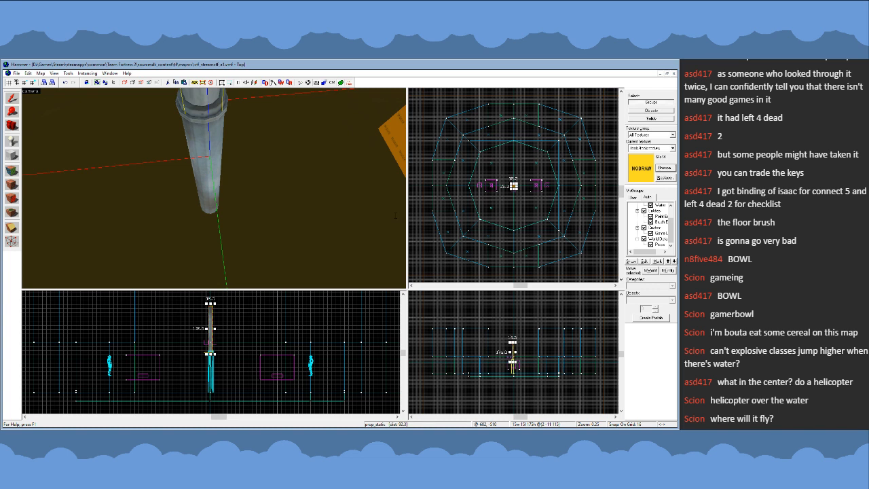
pyautogui.press('z')
pyautogui.press('s')
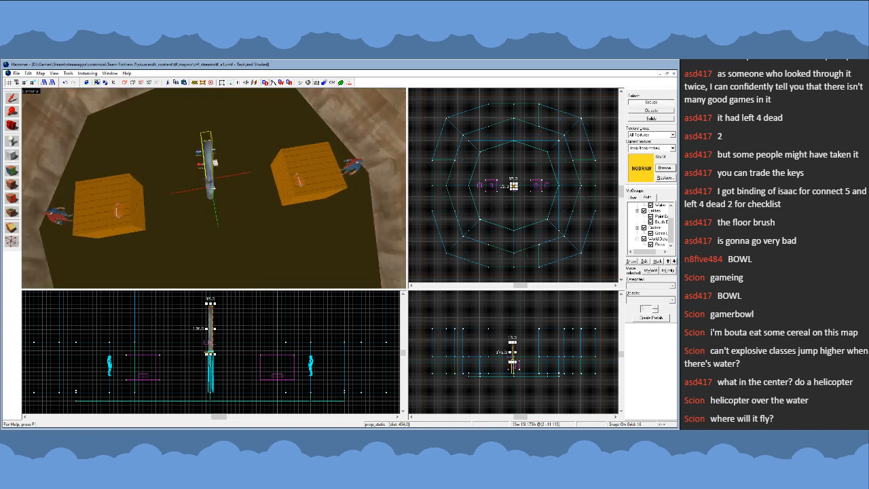
pyautogui.press('w')
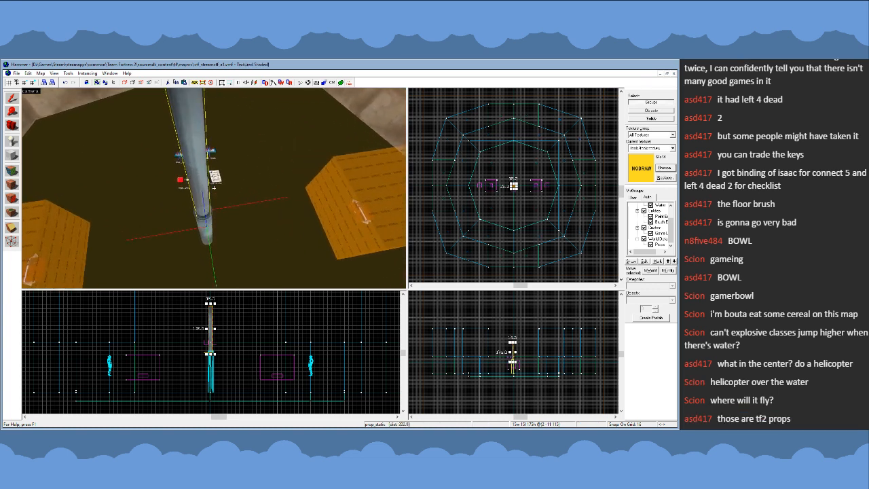
pyautogui.press('d')
pyautogui.press('w')
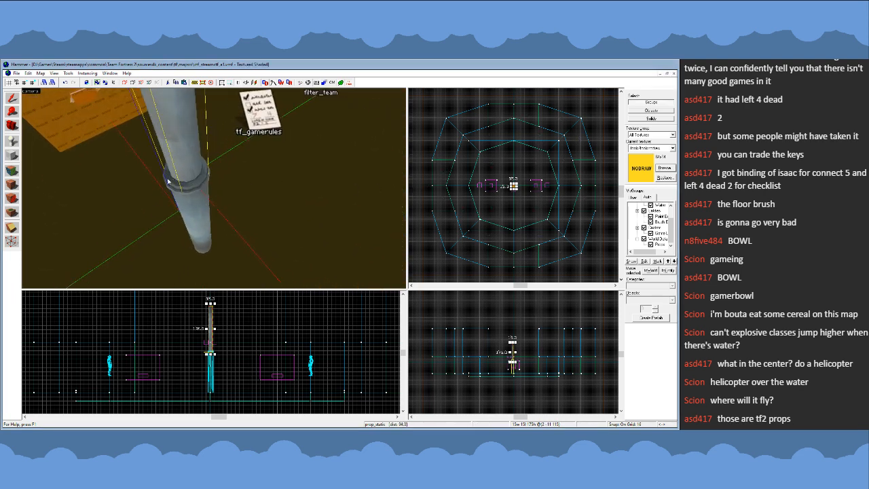
# - Select both pipe props and align them with the map's centre lines in plan, using a 2-unit grid
pyautogui.click(448, 170)
pyautogui.scroll(3, 551, 173)
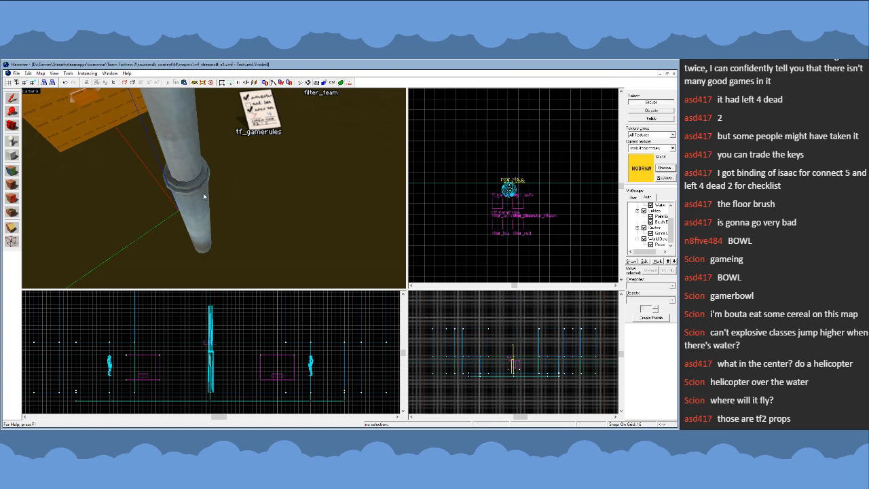
pyautogui.click(509, 189)
pyautogui.scroll(4, 508, 189)
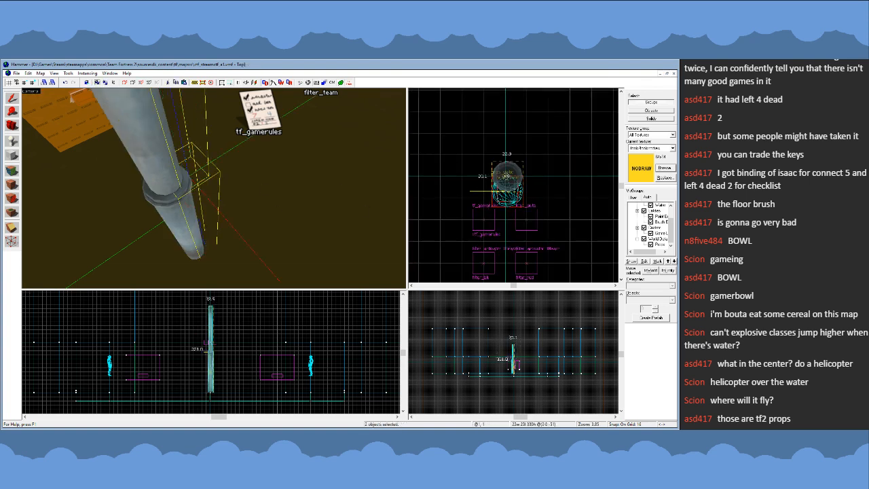
pyautogui.scroll(5, 509, 183)
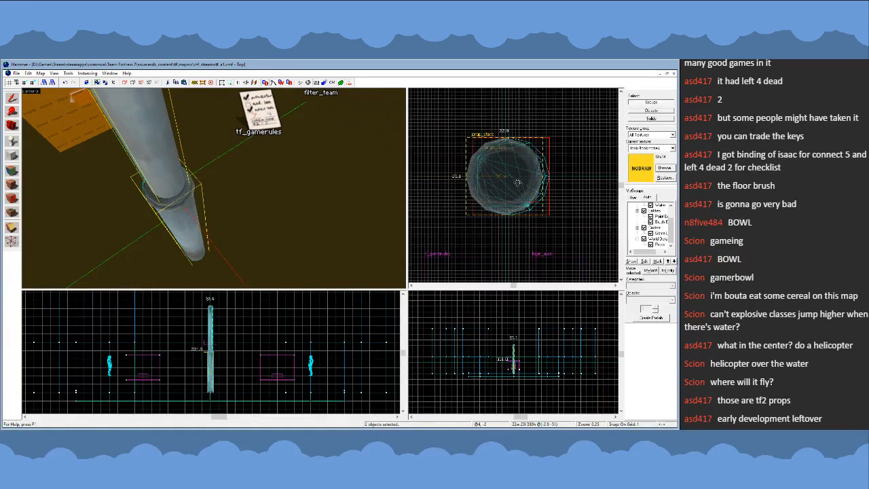
pyautogui.scroll(2, 516, 179)
pyautogui.scroll(-4, 517, 184)
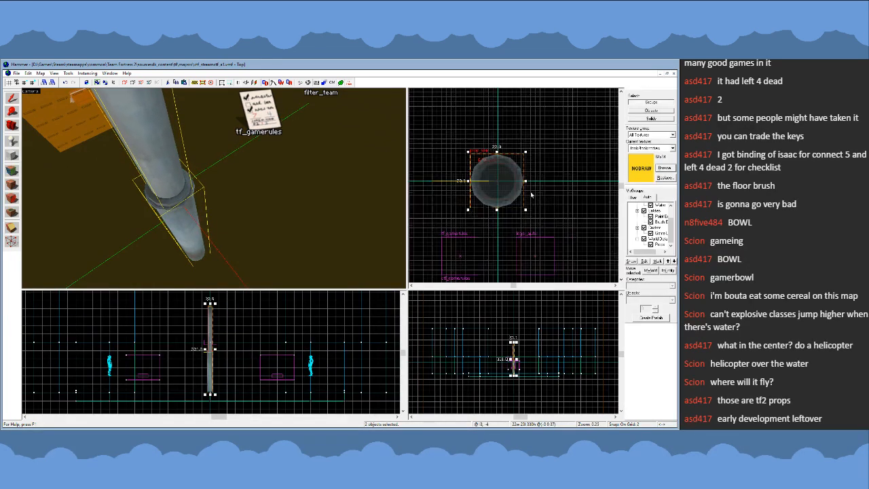
pyautogui.click(568, 203)
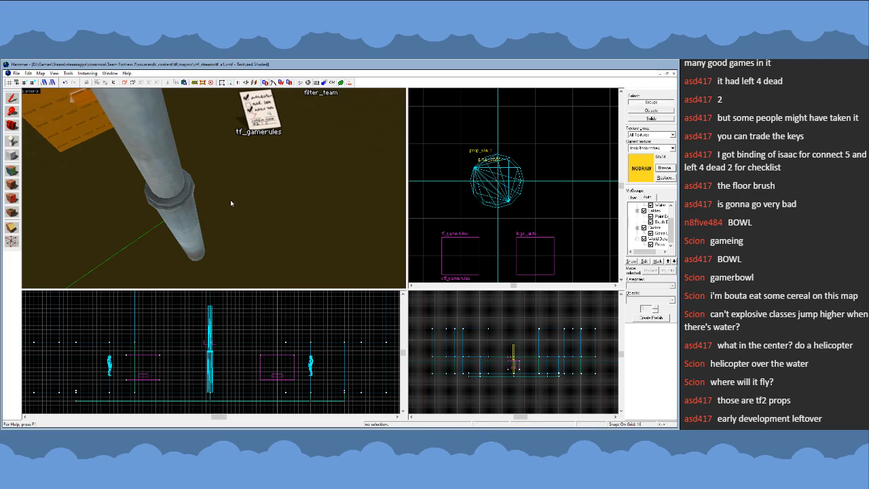
# - Lower the two pipe props together so that the column sinks deeper through the arena's water
pyautogui.press('z')
pyautogui.press('s')
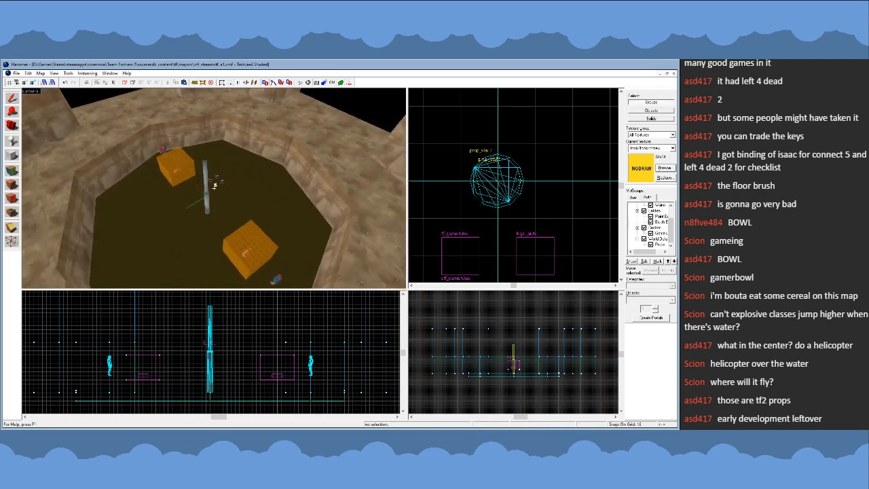
pyautogui.press('w')
pyautogui.press('s')
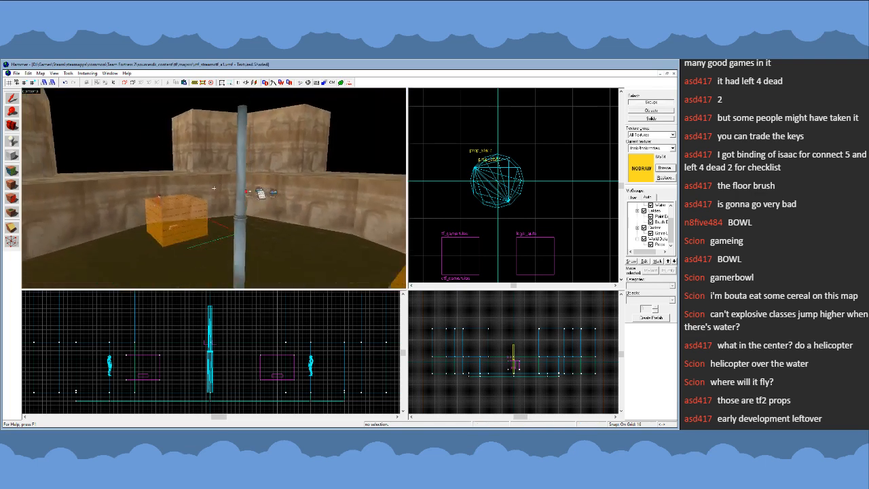
pyautogui.press('w')
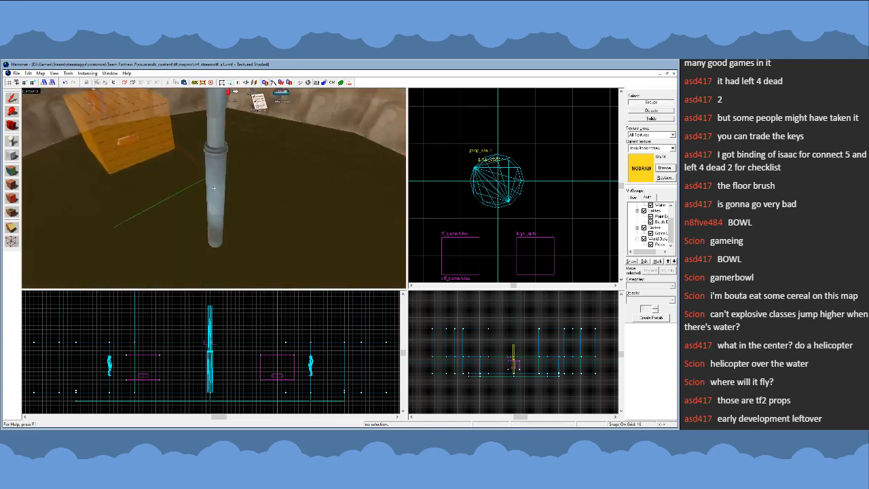
pyautogui.press('s')
pyautogui.press('z')
pyautogui.click(215, 191)
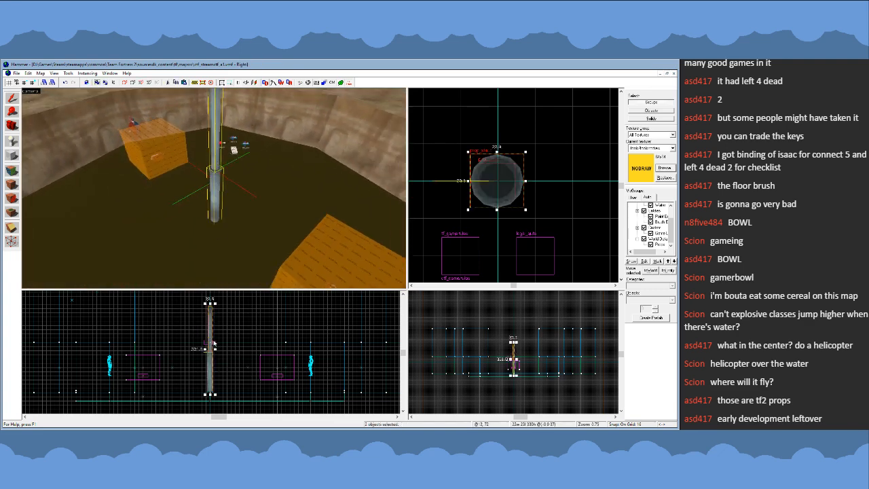
pyautogui.moveTo(211, 341); pyautogui.dragTo(211, 376)
# - Delete the collared pipe section at the arena floor, keeping the plain upper pipe
pyautogui.press('z')
pyautogui.press('w')
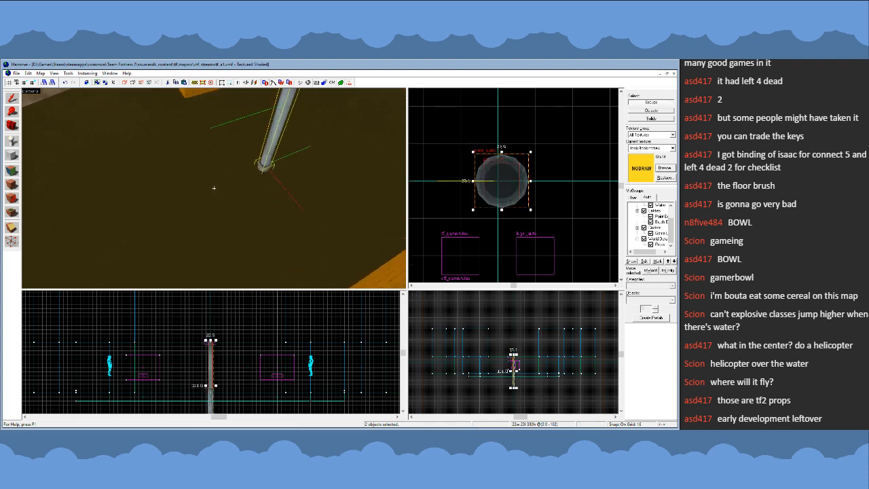
pyautogui.press('s')
pyautogui.press('w')
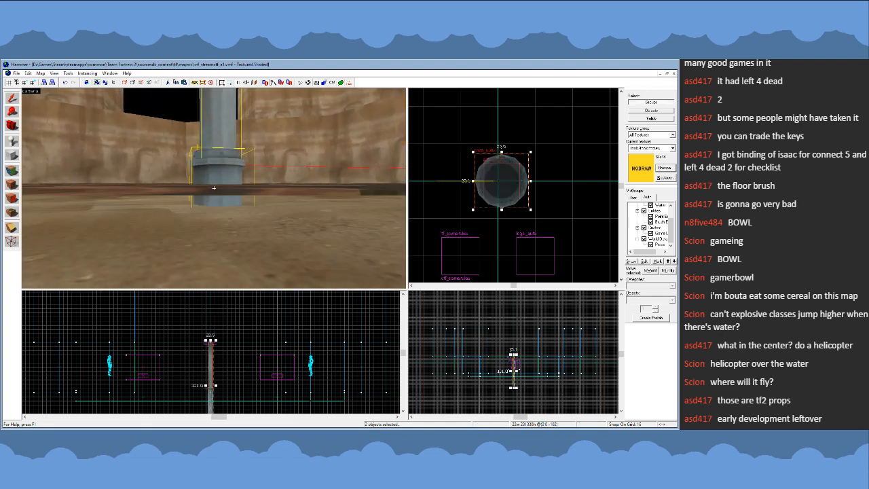
pyautogui.press('w')
pyautogui.press('z')
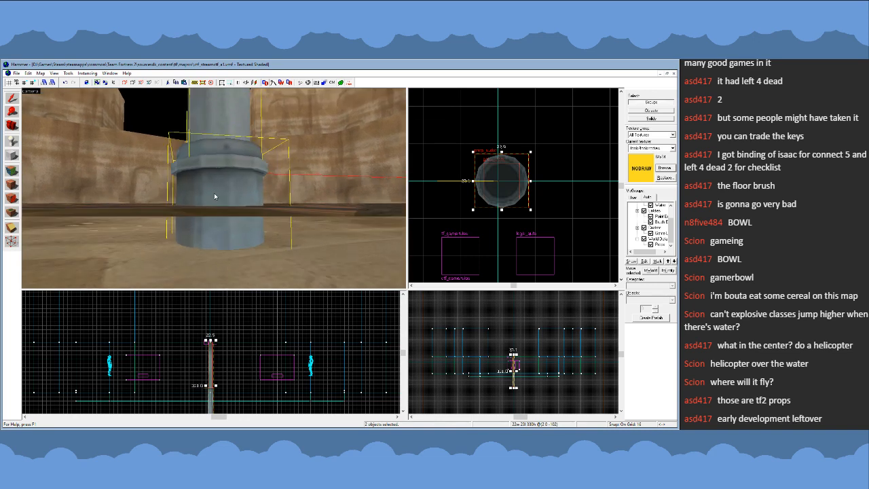
pyautogui.click(215, 195)
pyautogui.press('Delete')
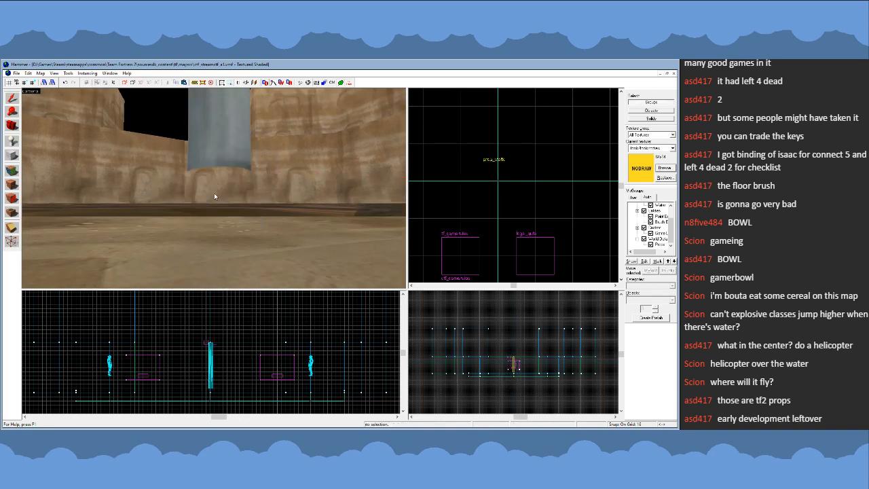
# - Examine the remaining pipe's position and height above and below the water surface
pyautogui.press('z')
pyautogui.press('w')
pyautogui.press('s')
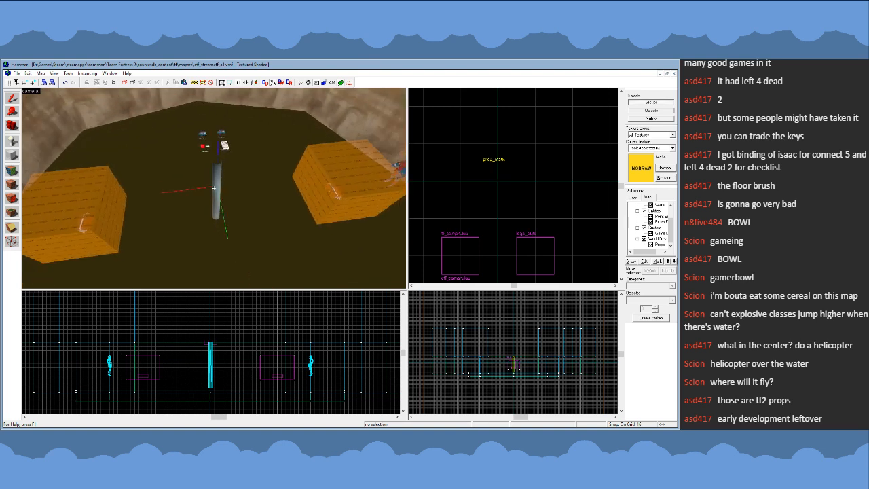
pyautogui.press('w')
pyautogui.press('d')
pyautogui.press('a')
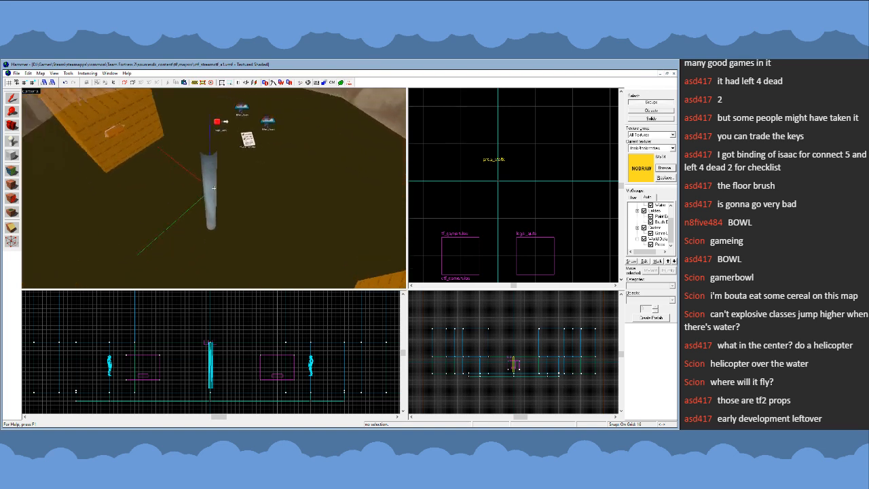
pyautogui.press('w')
pyautogui.press('d')
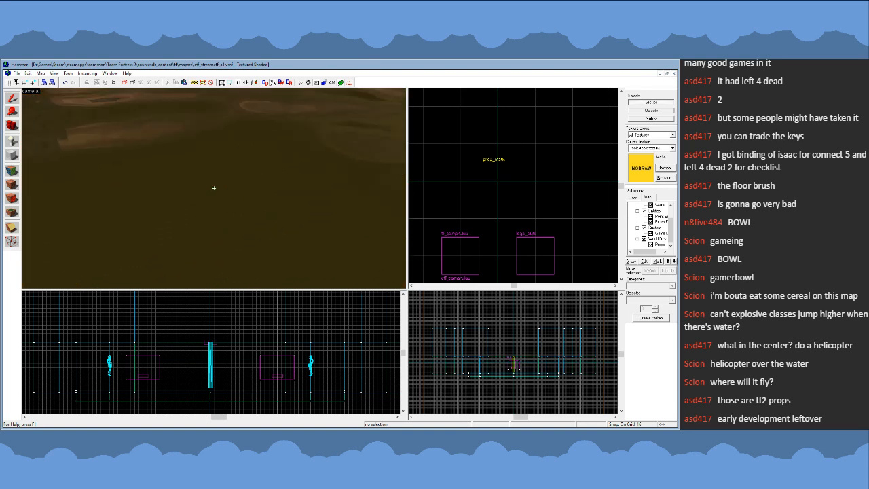
pyautogui.press('w')
pyautogui.press('z')
# - Nudge the remaining pipe prop sideways on a 1-unit grid to centre it on the map's origin in plan
pyautogui.click(219, 151)
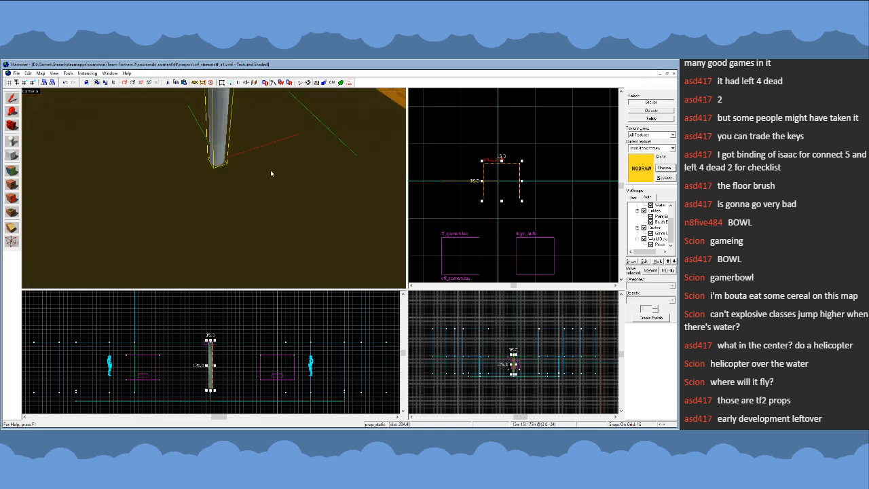
pyautogui.press('Escape')
pyautogui.click(211, 164)
pyautogui.scroll(2, 483, 181)
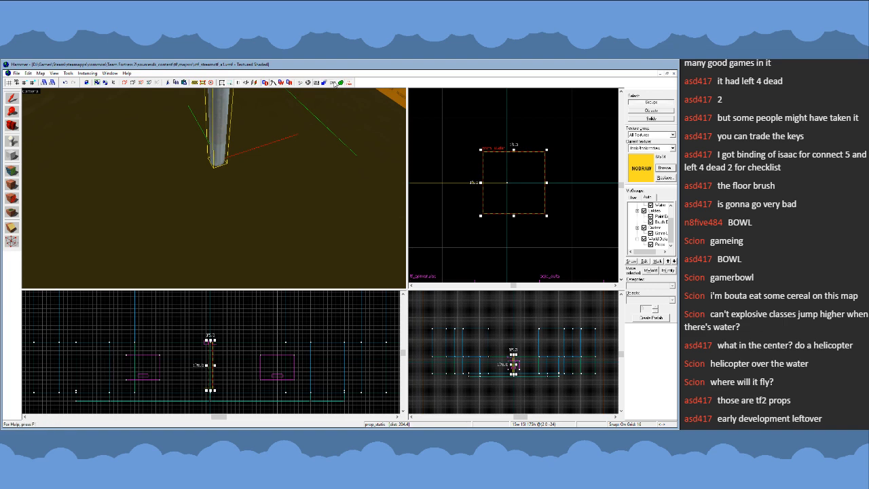
pyautogui.click(335, 83)
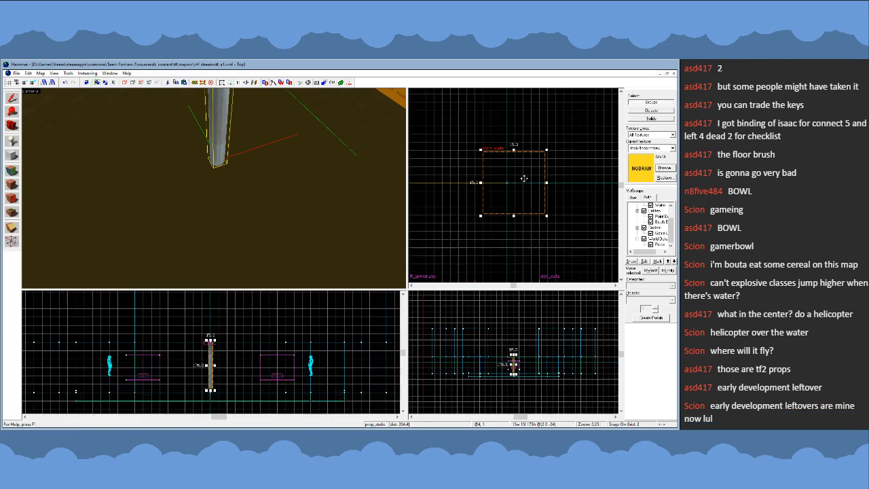
pyautogui.moveTo(524, 179); pyautogui.dragTo(521, 179)
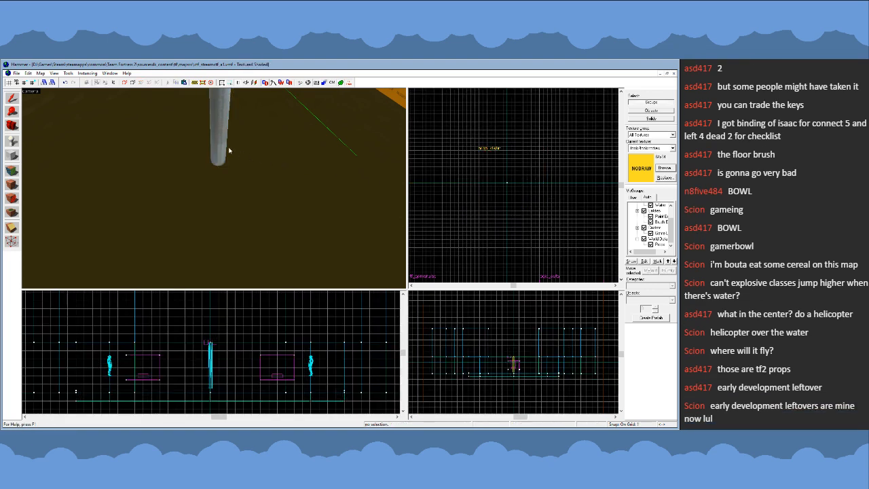
pyautogui.scroll(2, 513, 180)
pyautogui.click(515, 246)
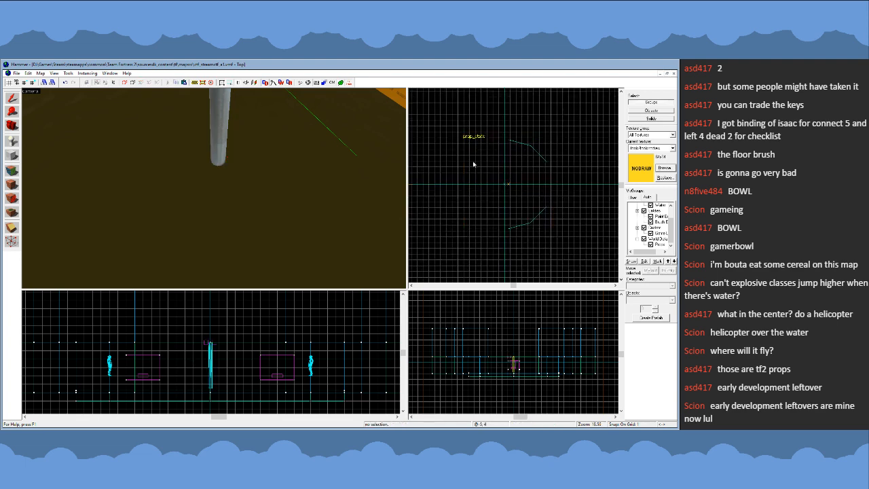
pyautogui.scroll(2, 514, 163)
pyautogui.scroll(-3, 509, 168)
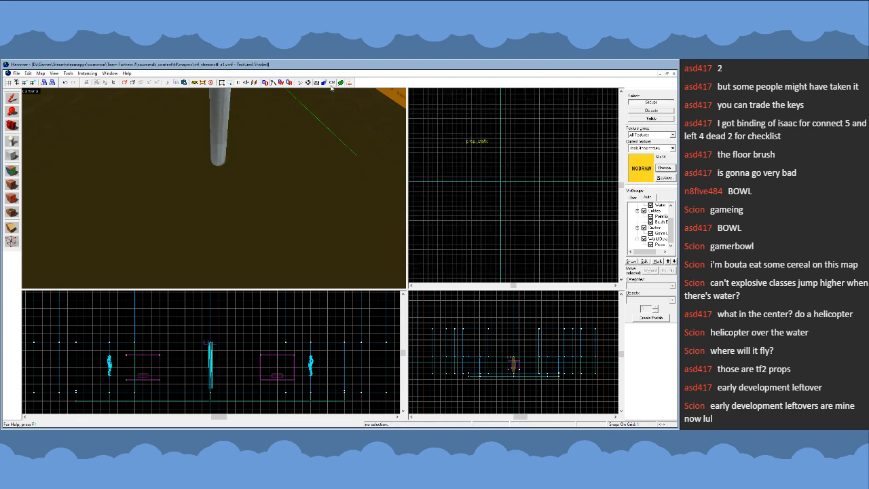
# - Outline a cylinder brush, 32 × 32 units in plan, centred on the map's origin around the pipe
pyautogui.scroll(-8, 213, 188)
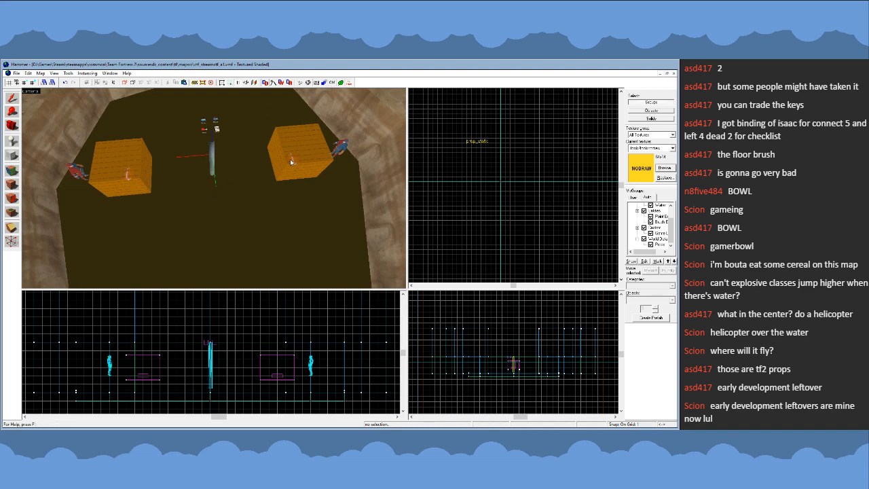
pyautogui.press('w')
pyautogui.press('a')
pyautogui.click(12, 155)
pyautogui.scroll(-2, 523, 200)
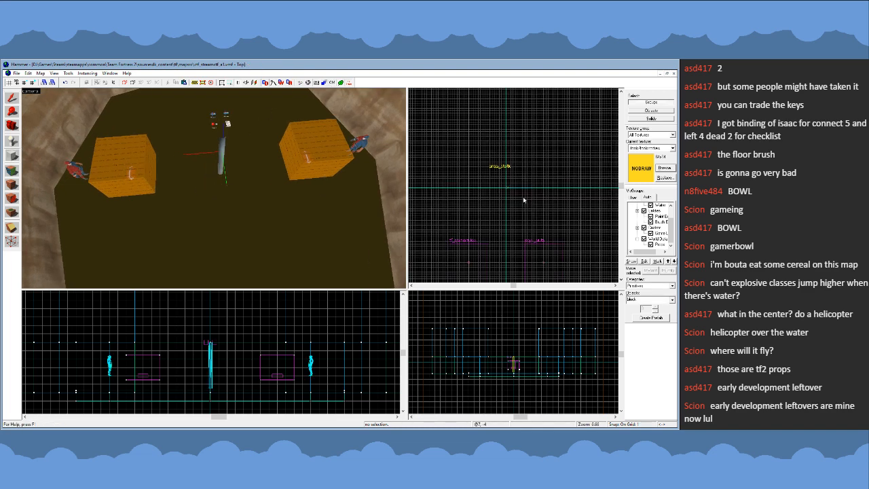
pyautogui.scroll(2, 524, 200)
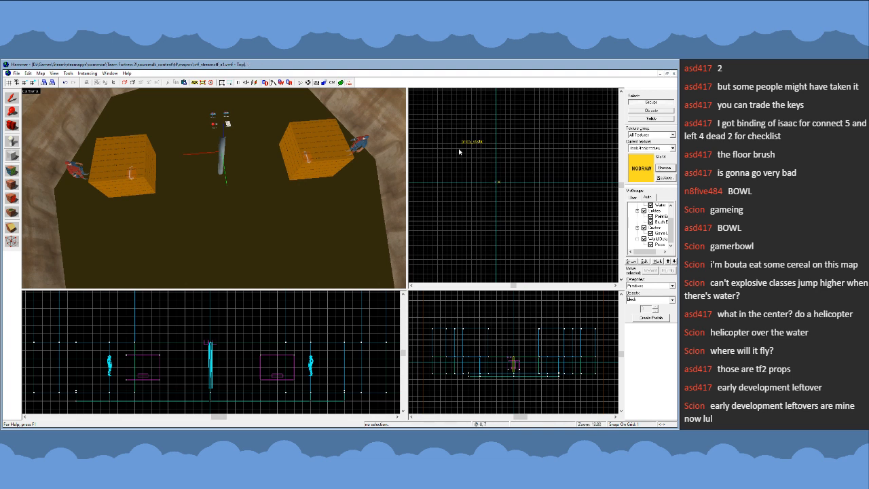
pyautogui.scroll(-3, 479, 158)
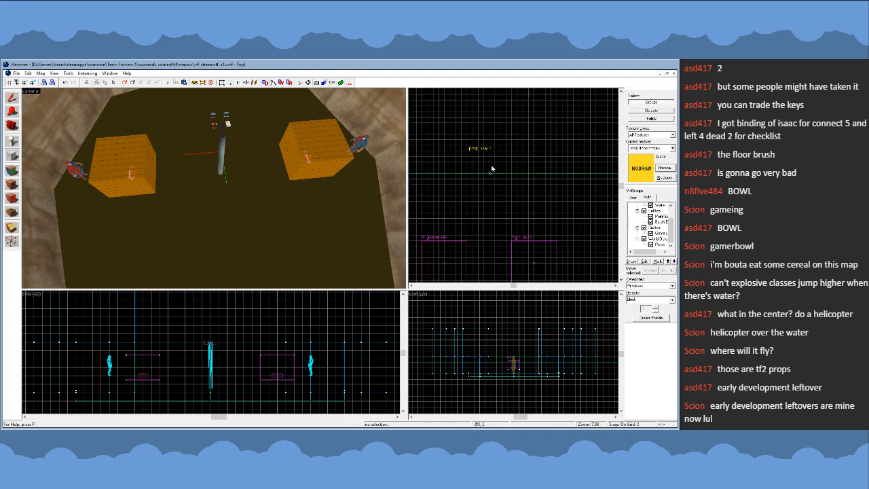
pyautogui.click(672, 299)
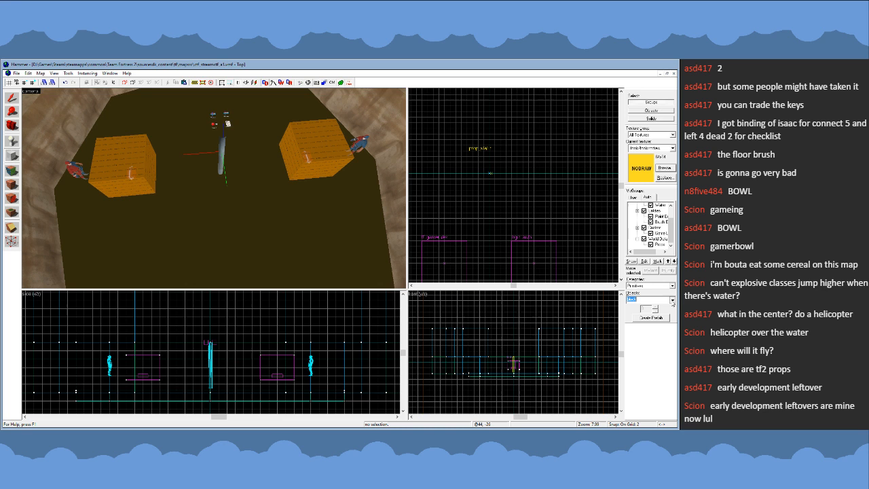
pyautogui.click(646, 318)
pyautogui.moveTo(442, 128); pyautogui.dragTo(537, 221)
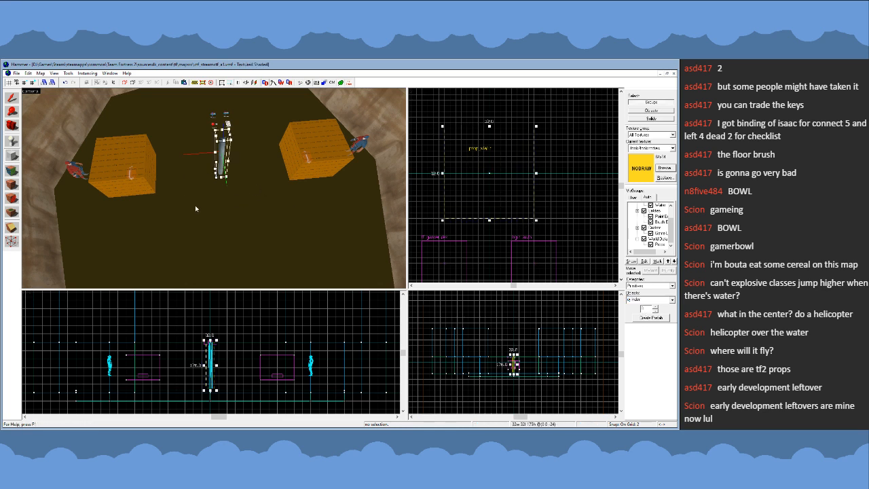
# - Set the cylinder's height to 16 units at the pipe's lower end and create it with eight sides
pyautogui.scroll(3, 206, 373)
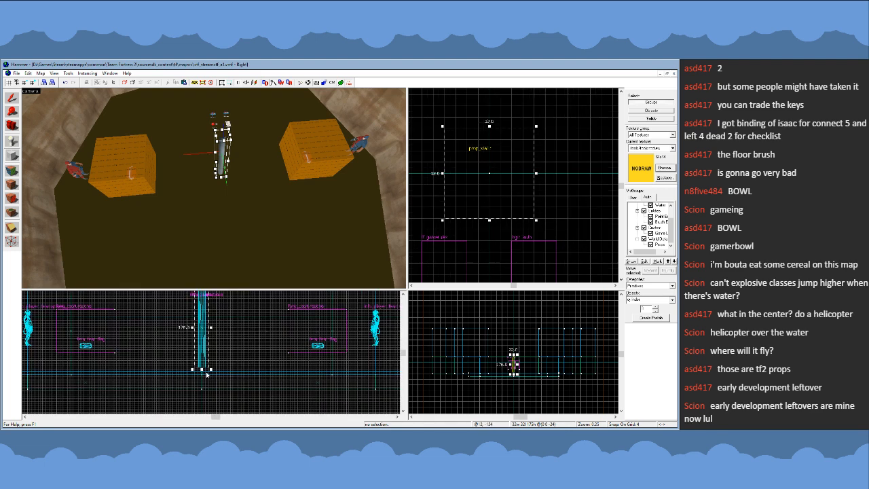
pyautogui.press(']')
pyautogui.scroll(3, 207, 375)
pyautogui.moveTo(200, 367); pyautogui.dragTo(202, 380)
pyautogui.scroll(-4, 234, 396)
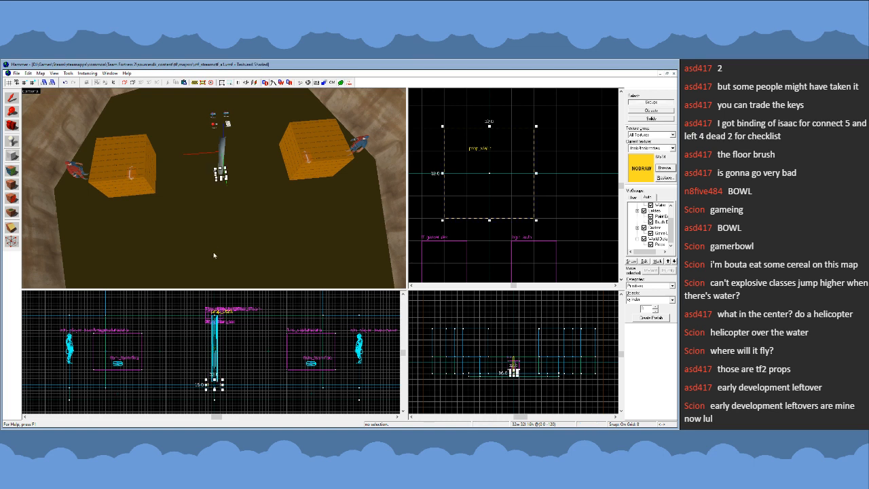
pyautogui.press('Return')
pyautogui.click(12, 97)
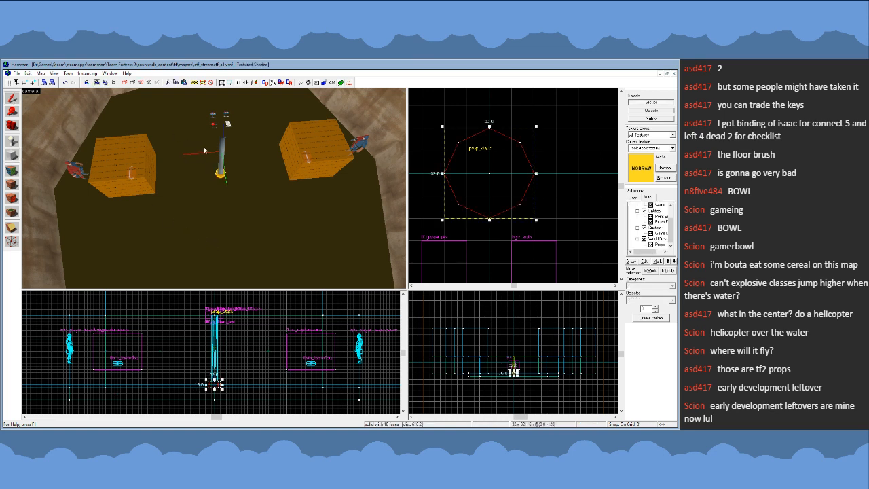
# - Try a 16-sided cylinder of the same size in place of the eight-sided one
pyautogui.press('Escape')
pyautogui.hotkey('shift', 'b')
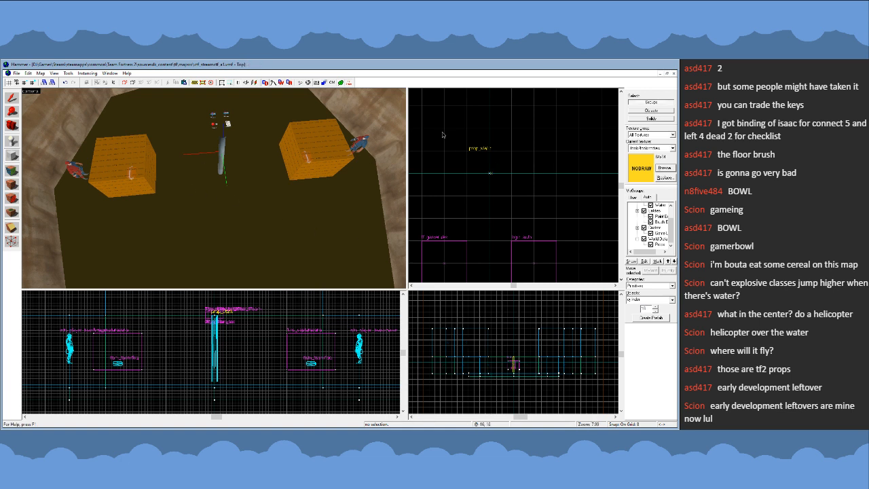
pyautogui.moveTo(442, 134); pyautogui.dragTo(537, 220)
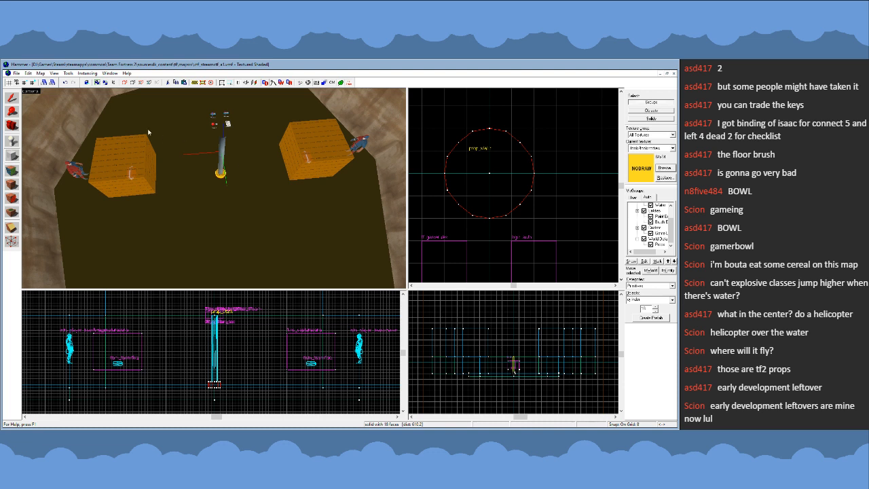
pyautogui.press('Escape')
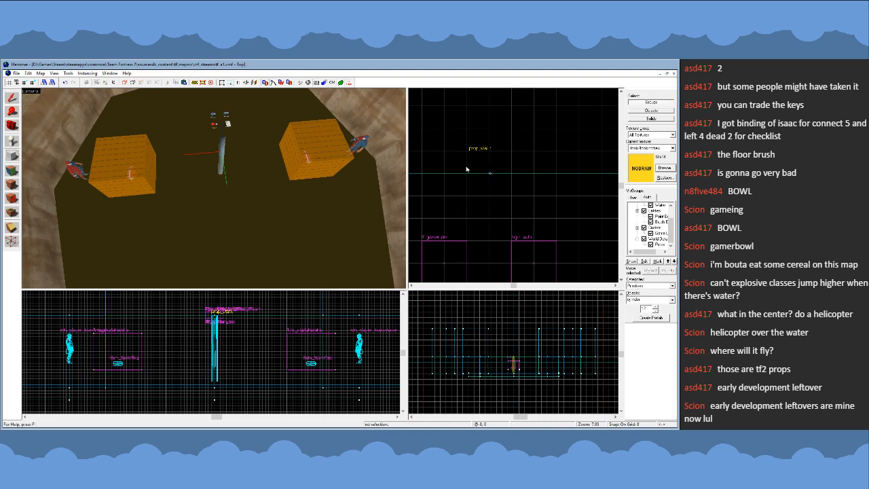
# - Create a 12-sided NODRAW cylinder, 32 × 32 × 16 units, around the pipe's lower end and select it
pyautogui.moveTo(445, 130); pyautogui.dragTo(537, 224)
pyautogui.press('Return')
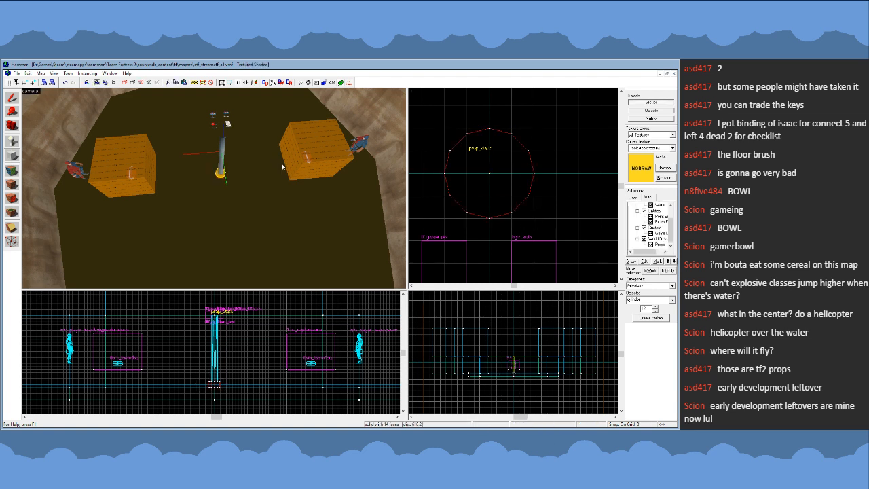
pyautogui.click(12, 97)
# - Examine from above, below and the side how the cylinder brush meets the pipe's lower end and the water
pyautogui.press('z')
pyautogui.press('w')
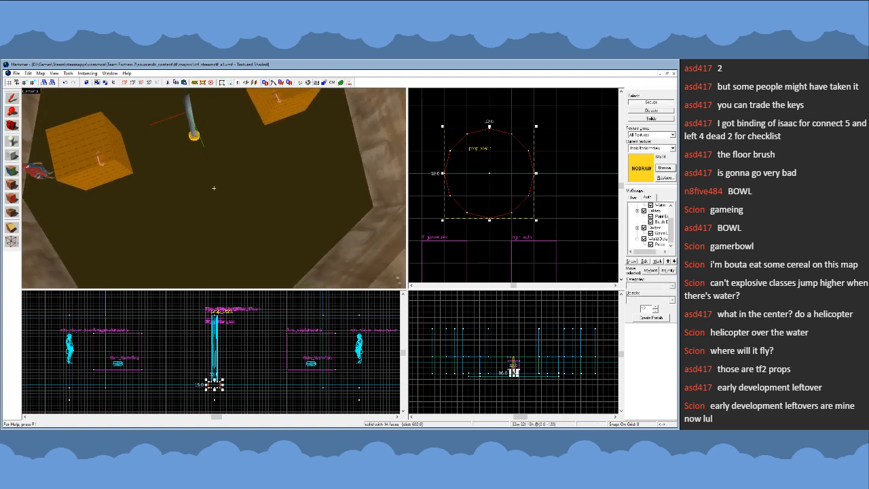
pyautogui.press('w')
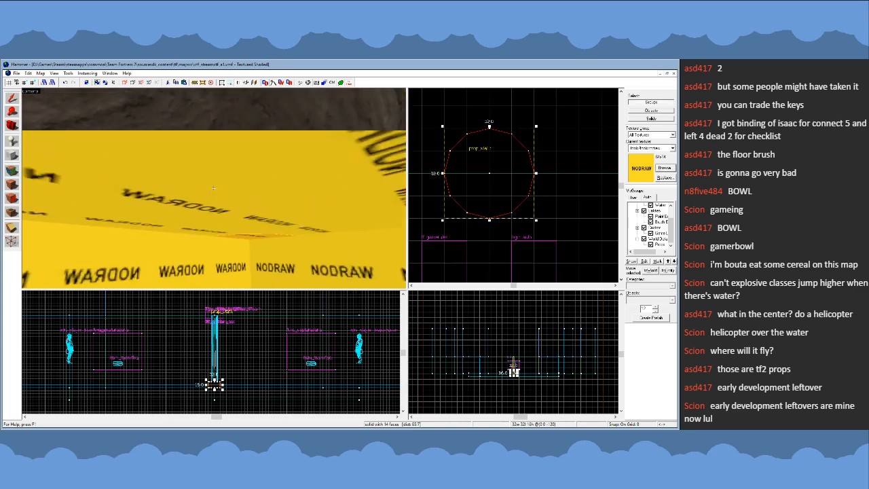
pyautogui.press('s')
pyautogui.press('w')
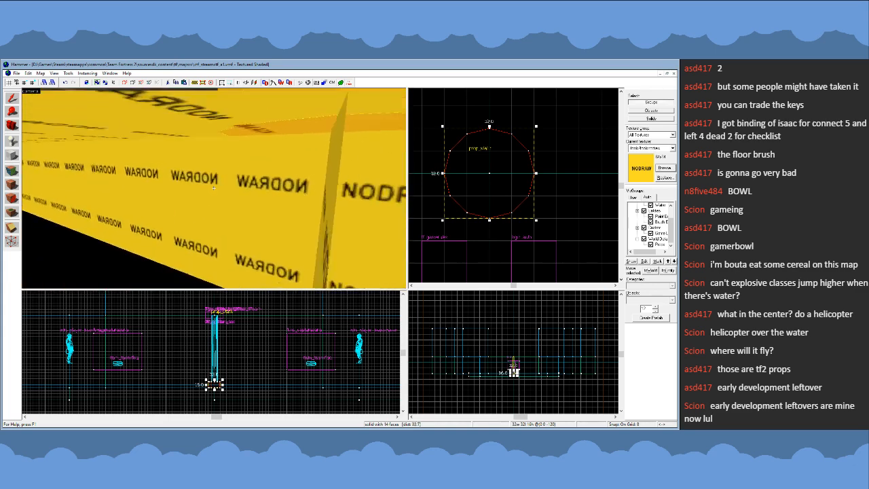
pyautogui.press('s')
pyautogui.press('w')
pyautogui.press('s')
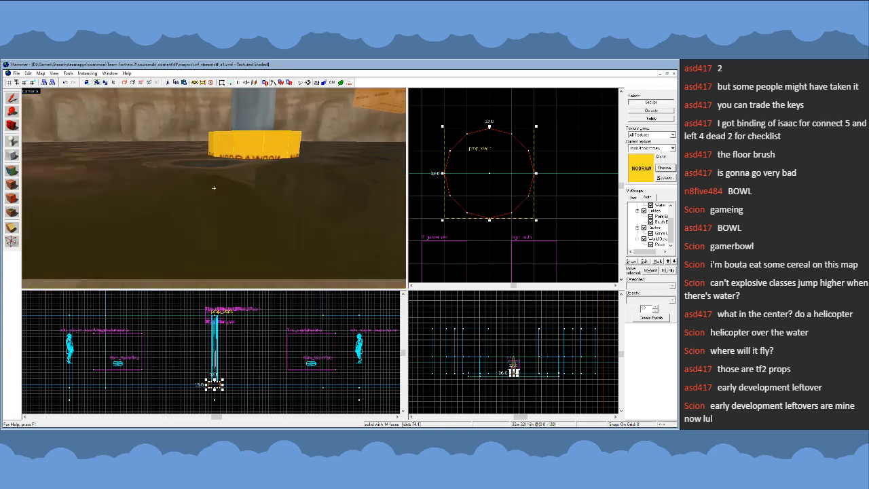
pyautogui.press('z')
pyautogui.scroll(5, 222, 388)
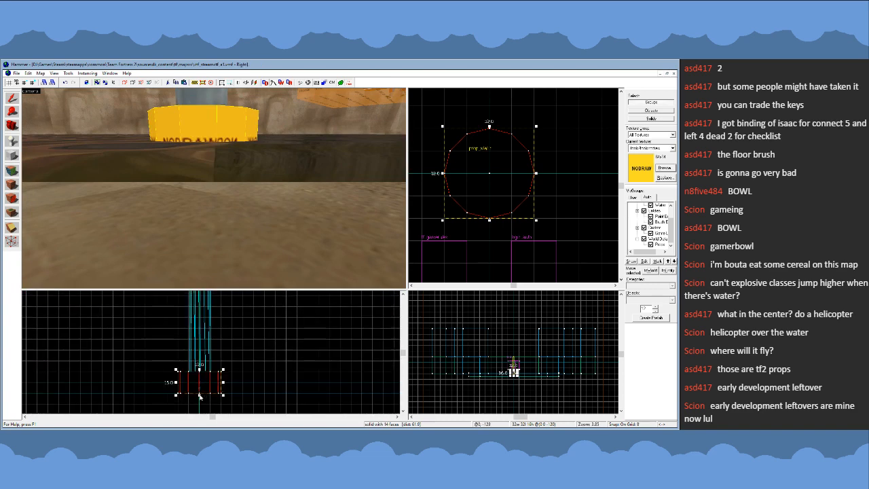
pyautogui.moveTo(200, 395)
pyautogui.mouseDown()
pyautogui.moveTo(200, 385)
pyautogui.moveTo(200, 396)
pyautogui.mouseUp()
pyautogui.press('z')
pyautogui.press('w')
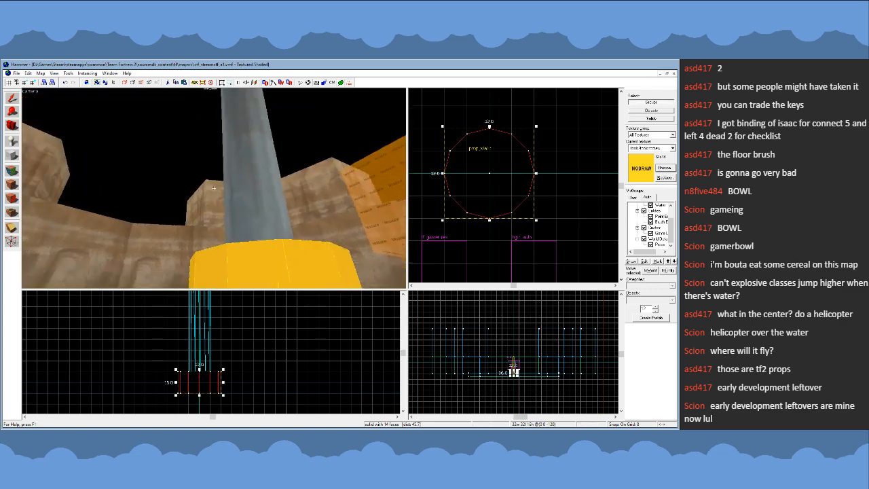
pyautogui.press('s')
pyautogui.press('z')
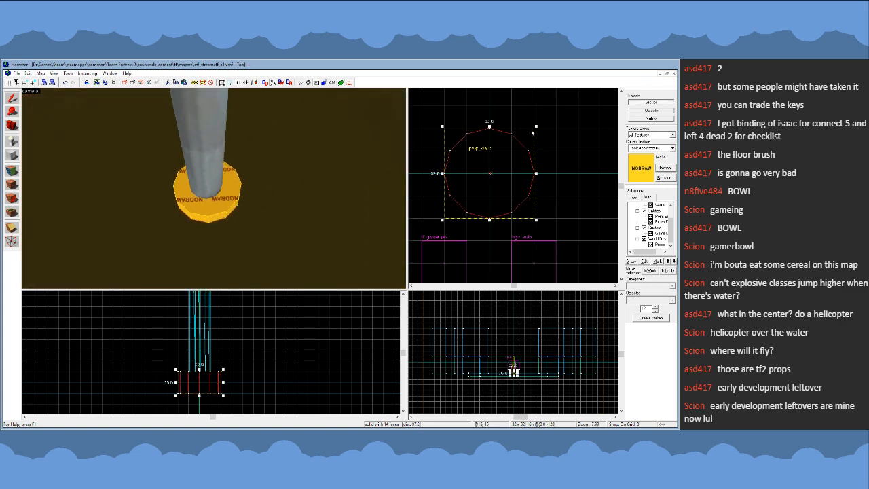
# - Scale the cylinder down to 24 × 24 units in plan, centred on the origin, and refine the grid
pyautogui.moveTo(537, 128); pyautogui.dragTo(501, 163)
pyautogui.scroll(2, 493, 169)
pyautogui.press('[')
pyautogui.press('[')
pyautogui.press('[')
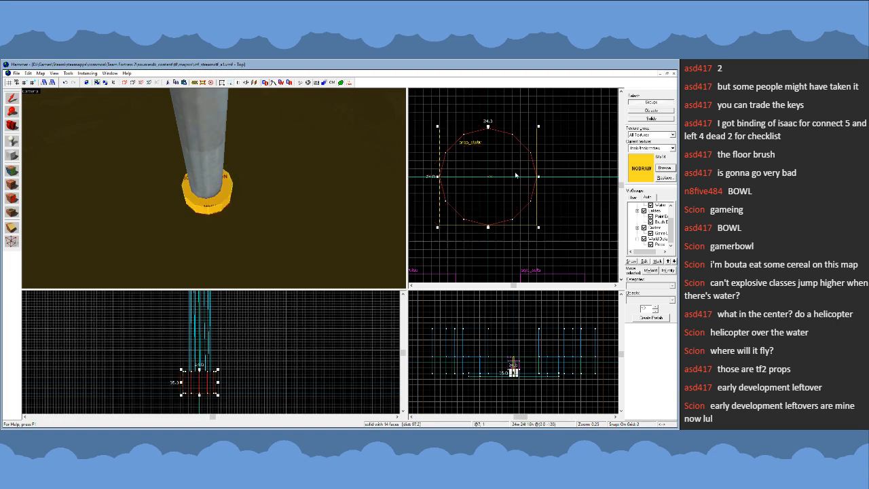
# - Try repositioning two of the cylinder's corner vertices in plan on a 1-unit grid, and return them to their starting positions
pyautogui.hotkey('shift', 'v')
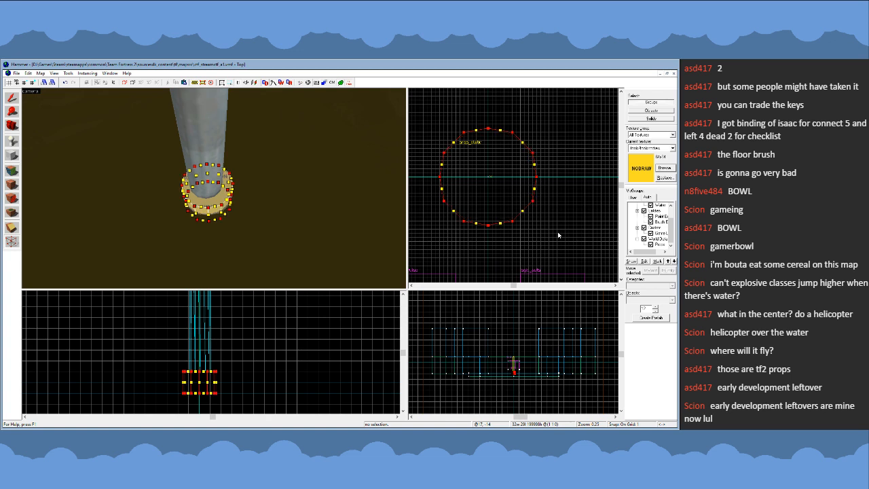
pyautogui.click(12, 100)
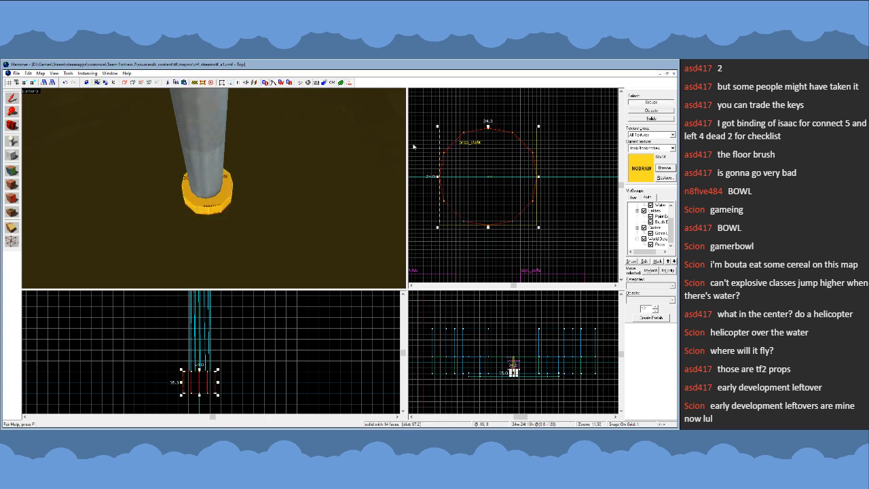
pyautogui.hotkey('shift', 'v')
pyautogui.scroll(4, 514, 131)
pyautogui.moveTo(512, 136); pyautogui.dragTo(513, 144)
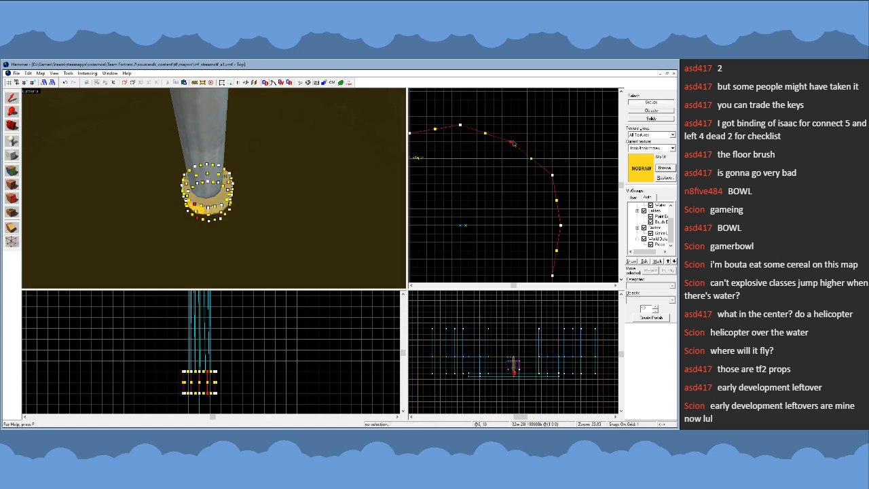
pyautogui.moveTo(553, 177); pyautogui.dragTo(546, 185)
pyautogui.moveTo(545, 185); pyautogui.dragTo(553, 177)
pyautogui.moveTo(510, 144); pyautogui.dragTo(511, 135)
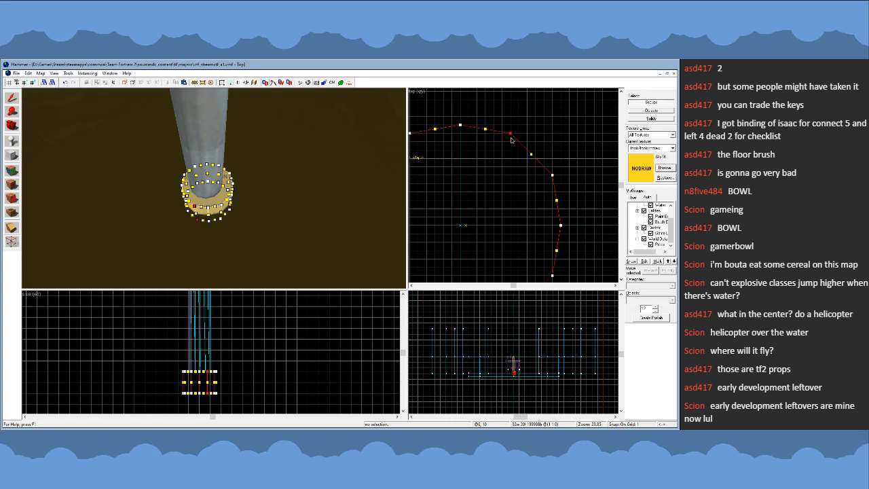
pyautogui.click(13, 100)
# - Reduce the cylinder to 22 × 22 units in plan, check its vertices and re-centre it on the origin
pyautogui.scroll(-4, 606, 136)
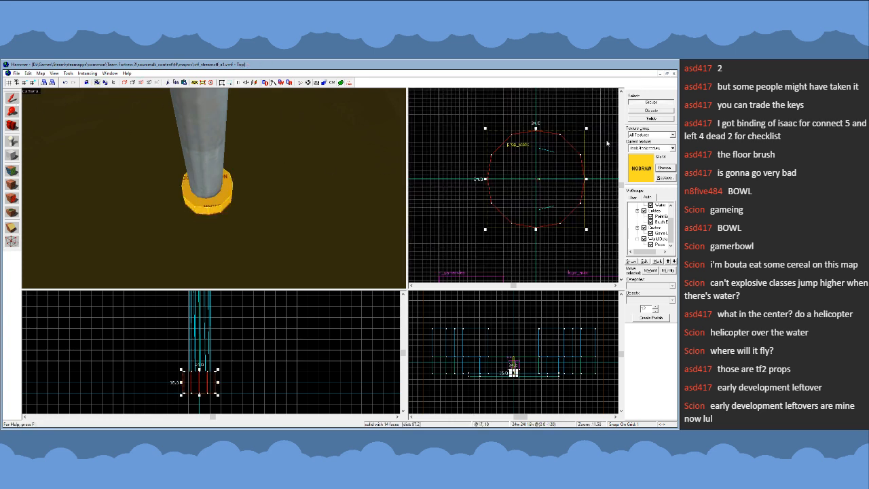
pyautogui.scroll(3, 588, 139)
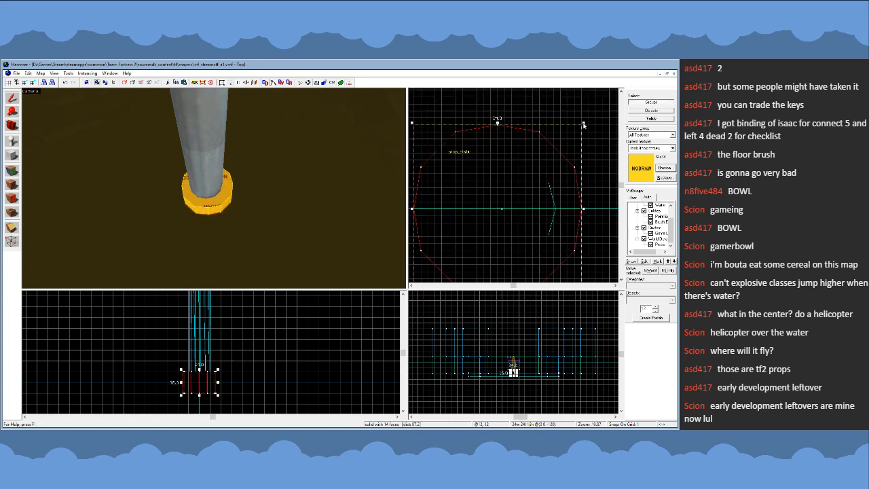
pyautogui.hotkey('shift', 'v')
pyautogui.scroll(-3, 491, 130)
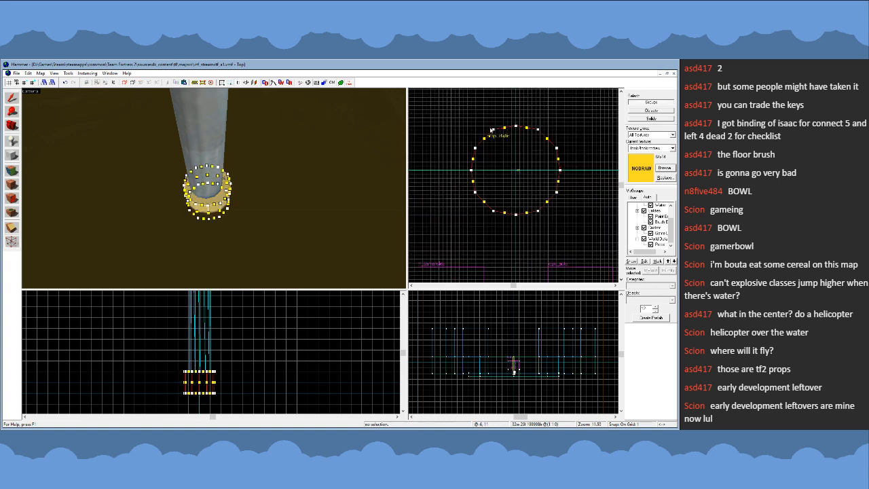
pyautogui.moveTo(464, 124); pyautogui.dragTo(582, 222)
pyautogui.click(12, 97)
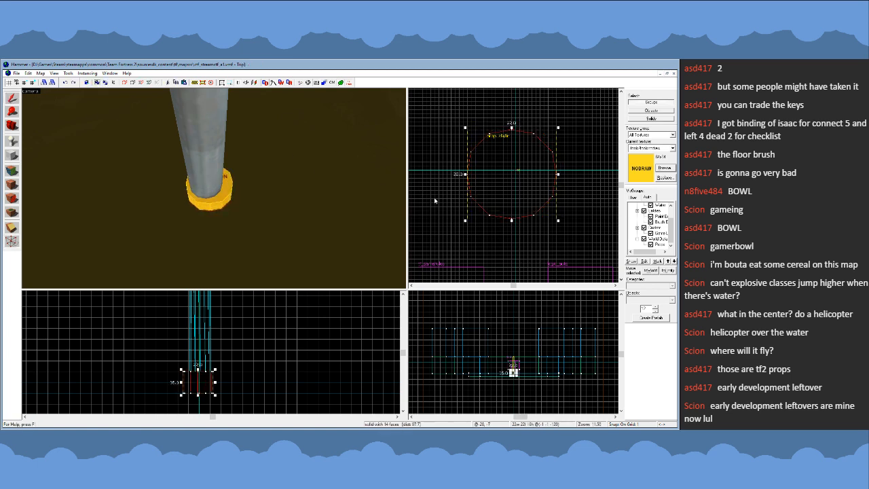
pyautogui.moveTo(517, 192); pyautogui.dragTo(521, 187)
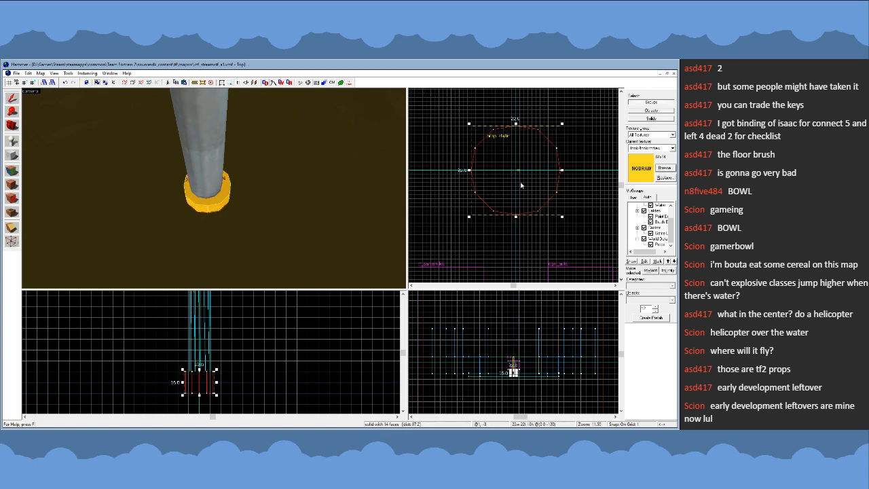
# - Resize the cylinder to 16 × 16 units in plan on a 4-unit grid, centred on the origin under the pipe
pyautogui.scroll(1, 520, 184)
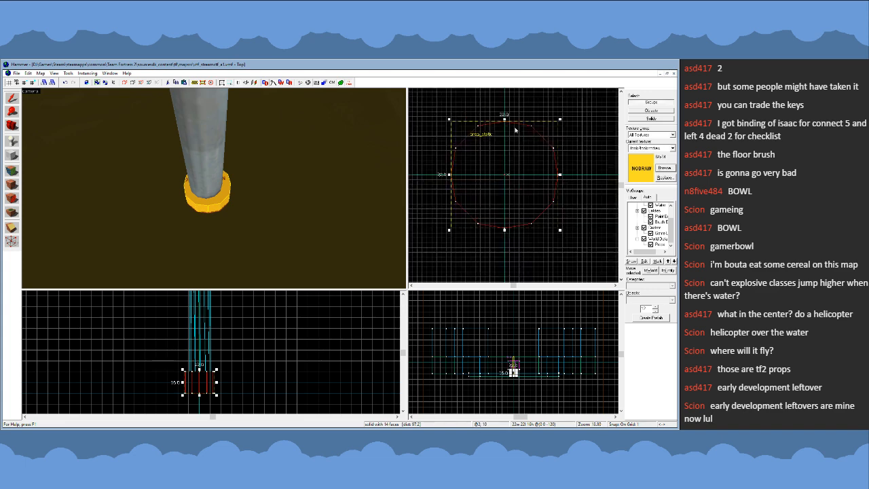
pyautogui.press(']')
pyautogui.press(']')
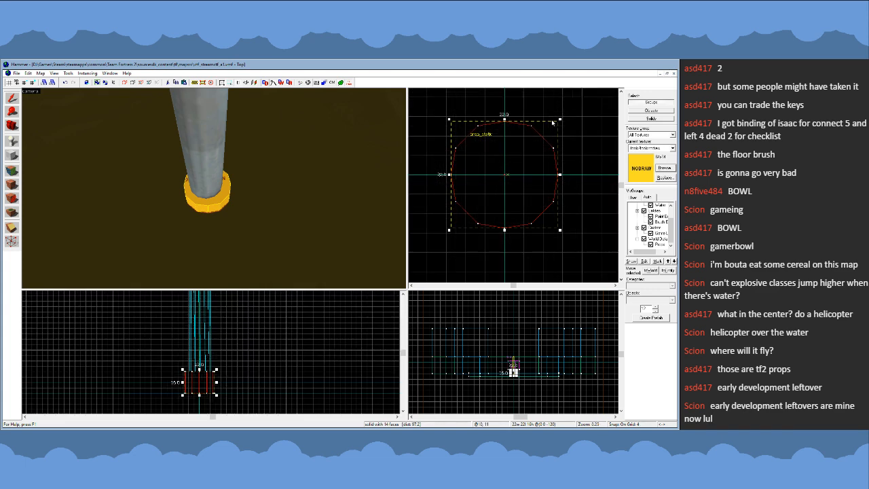
pyautogui.moveTo(449, 120); pyautogui.dragTo(444, 114)
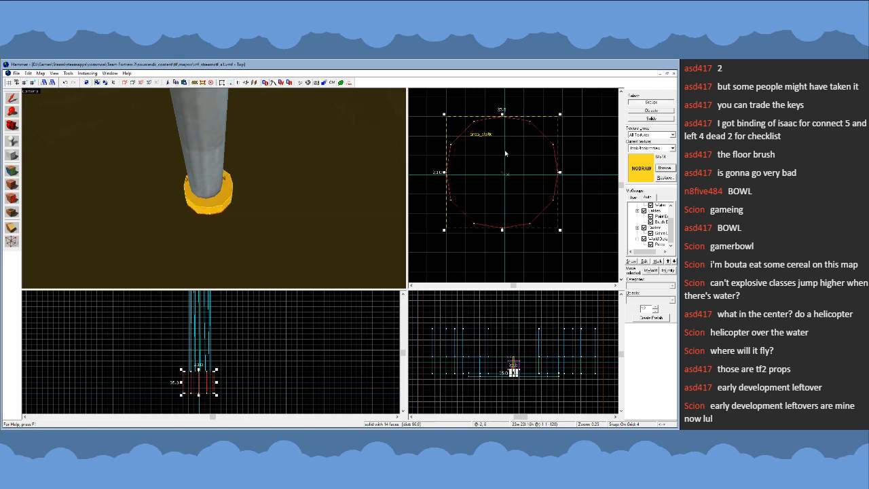
pyautogui.moveTo(561, 230); pyautogui.dragTo(565, 234)
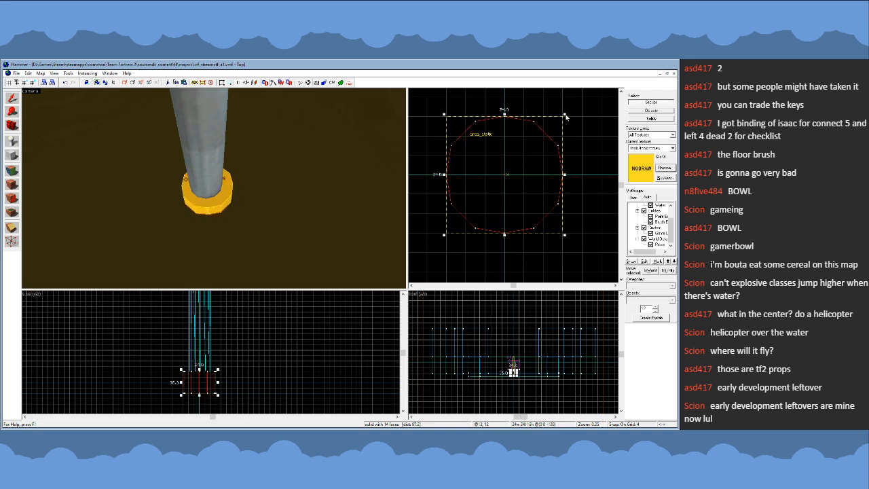
pyautogui.moveTo(566, 116); pyautogui.dragTo(514, 166)
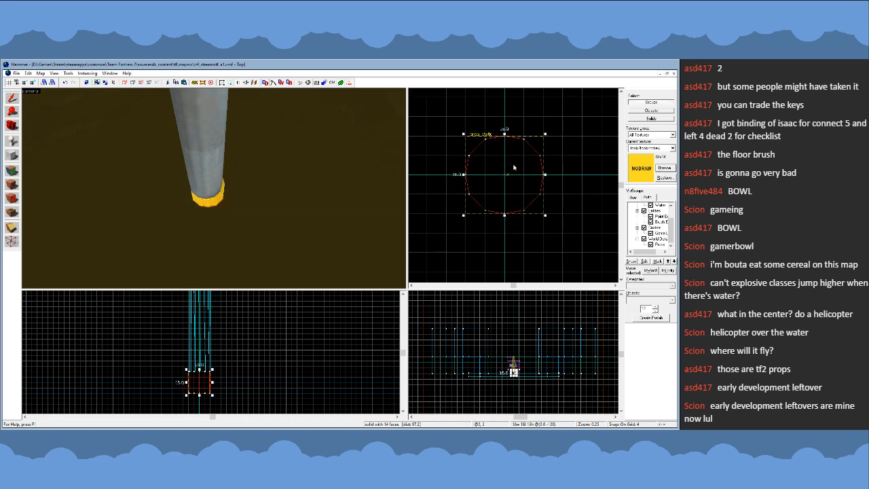
# - Enlarge the cylinder to 24 × 24 units in plan, centred on the origin, and open it for vertex editing
pyautogui.moveTo(465, 136); pyautogui.dragTo(445, 116)
pyautogui.moveTo(545, 216); pyautogui.dragTo(565, 232)
pyautogui.hotkey('shift', 'v')
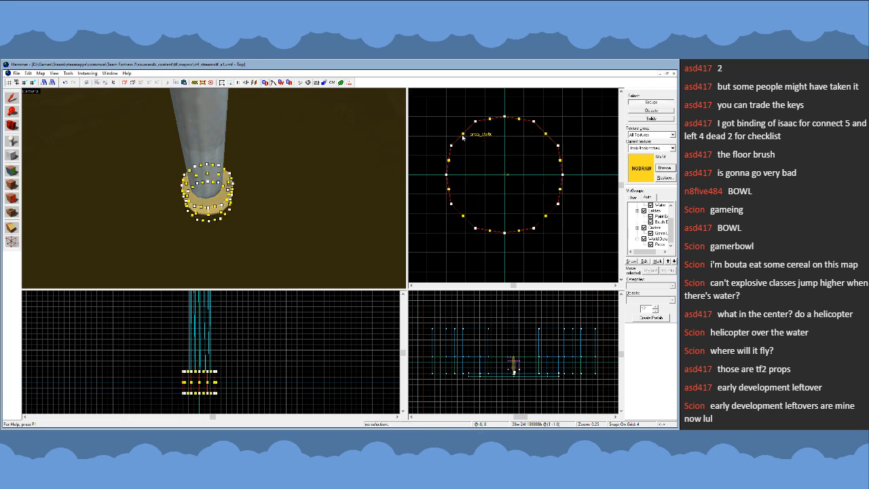
# - Try reshaping the cylinder by nudging its corner vertices in plan on a 1-unit grid
pyautogui.press('[')
pyautogui.press('[')
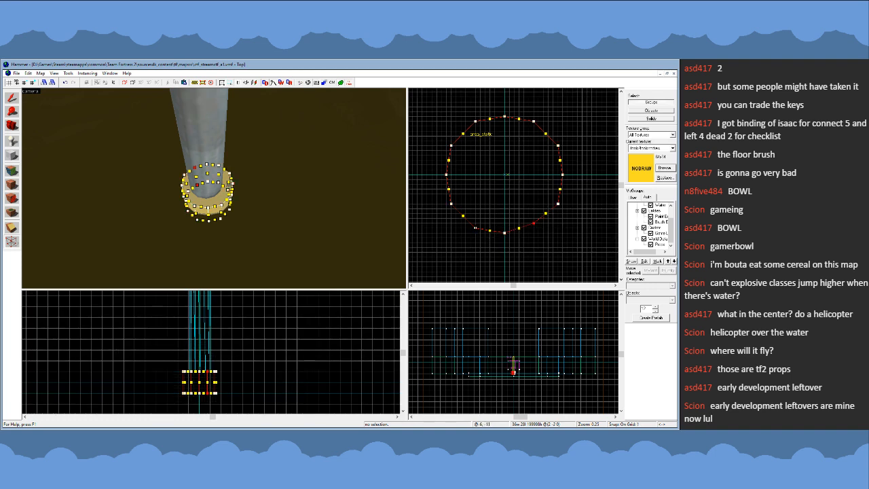
pyautogui.click(475, 224)
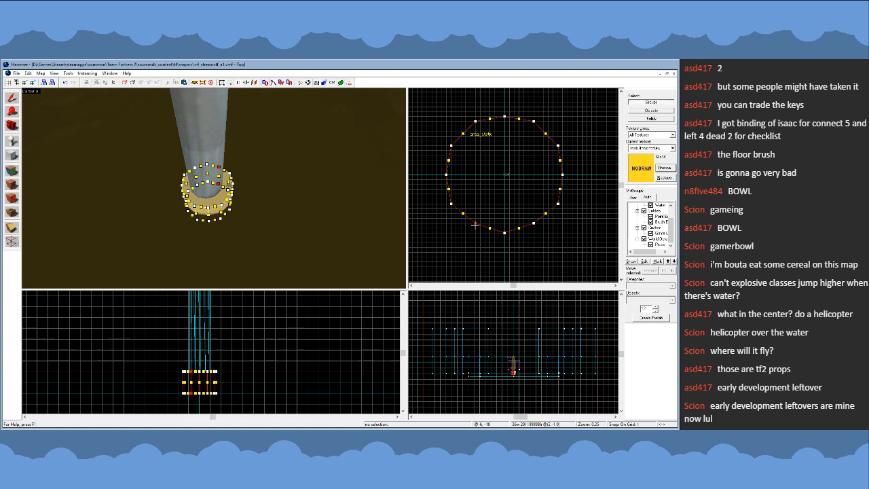
pyautogui.click(475, 125)
pyautogui.click(534, 125)
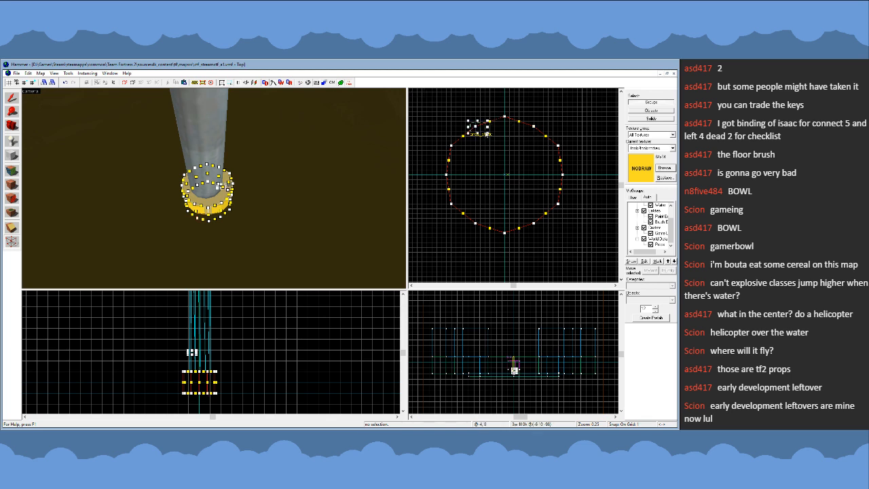
pyautogui.moveTo(475, 127); pyautogui.dragTo(471, 123)
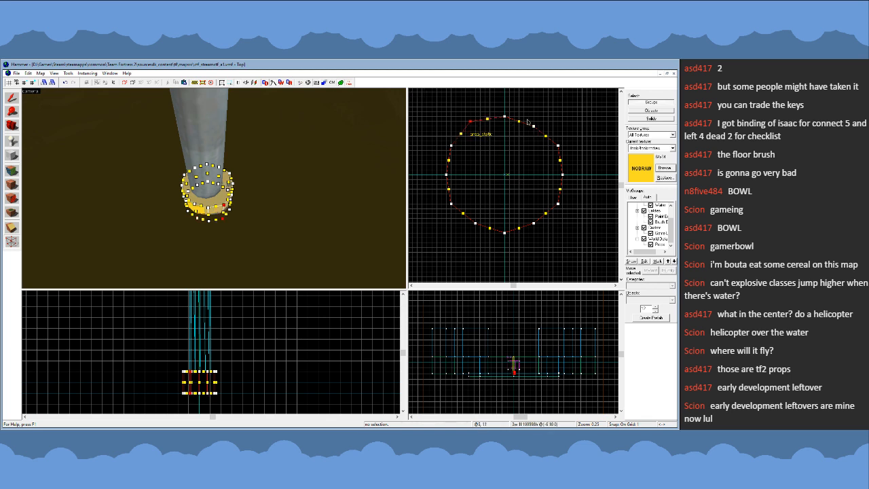
pyautogui.moveTo(534, 125); pyautogui.dragTo(539, 123)
# - Replace the distorted cylinder with a new 32 × 32 × 16 unit cylinder centred on the origin beneath the pipe
pyautogui.click(12, 98)
pyautogui.press('Delete')
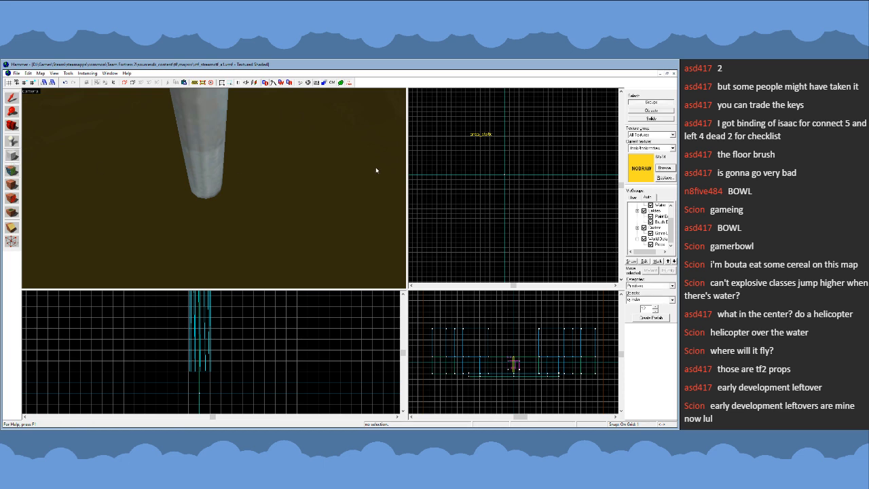
pyautogui.scroll(-2, 498, 157)
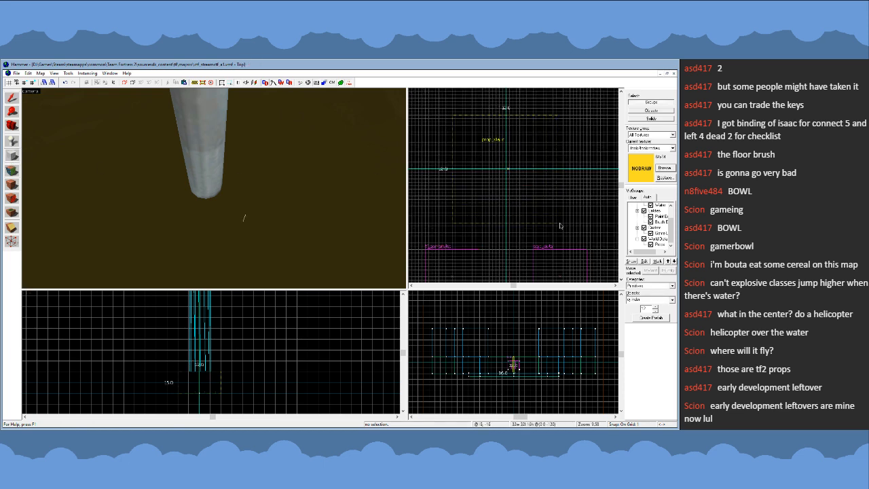
pyautogui.hotkey('ctrl', 'z')
pyautogui.click(16, 101)
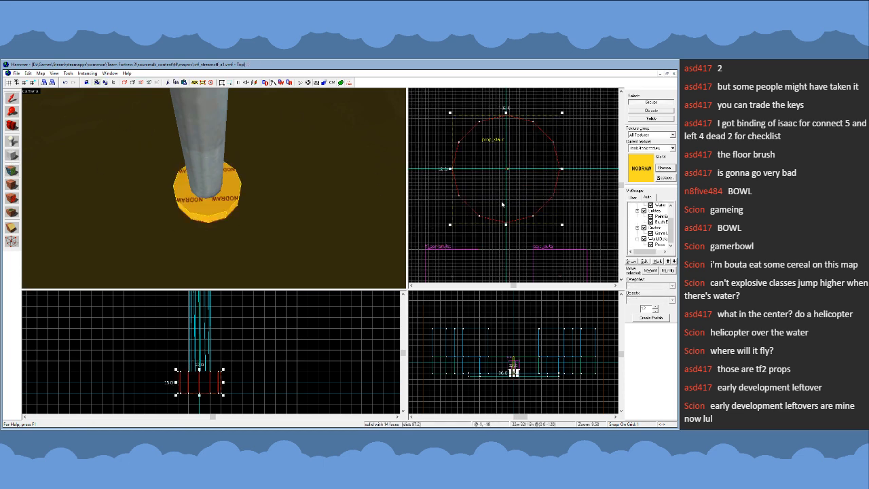
# - Shift the pipe prop 1 unit in plan so its origin sits on the map's centre axis above the cylinder
pyautogui.scroll(3, 468, 165)
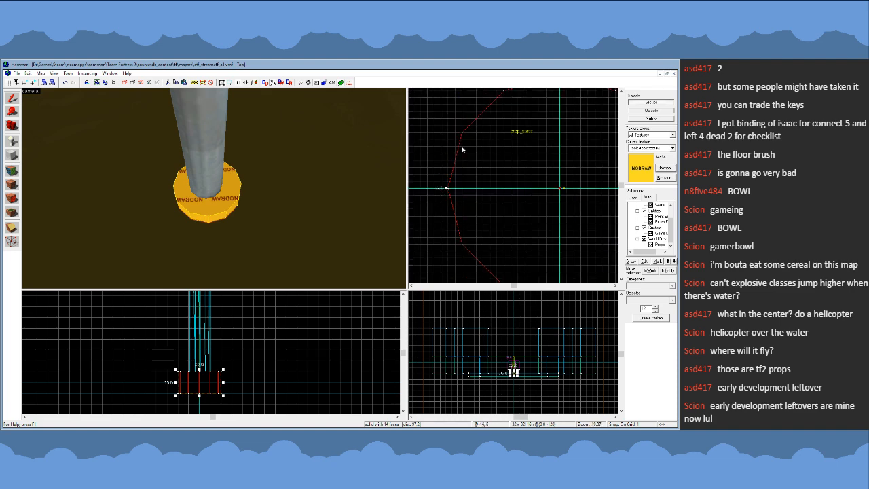
pyautogui.scroll(-3, 443, 146)
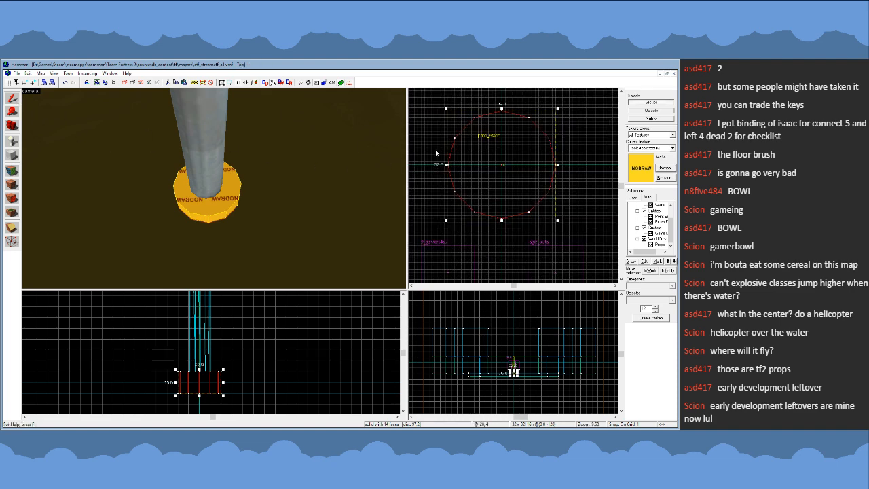
pyautogui.scroll(1, 488, 119)
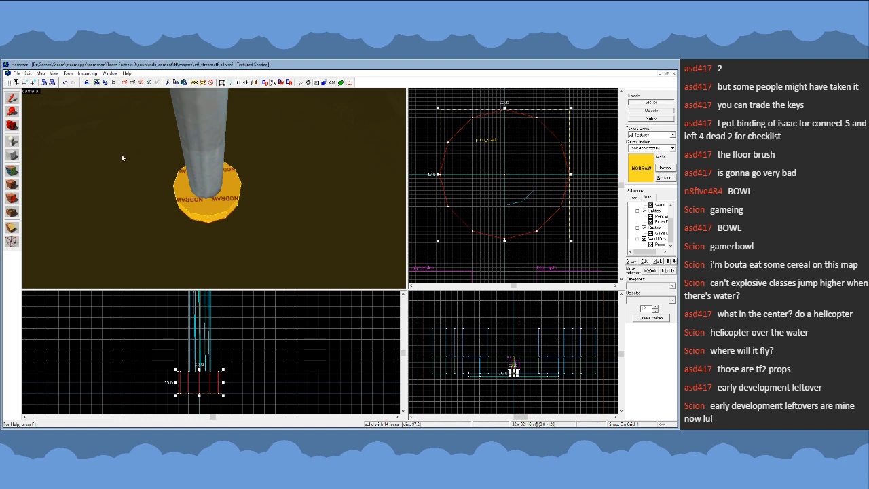
pyautogui.scroll(-1, 529, 172)
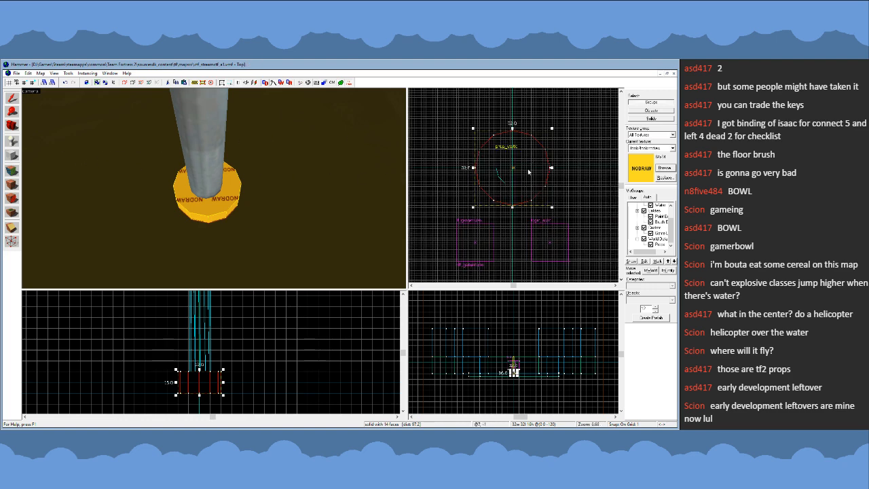
pyautogui.click(504, 173)
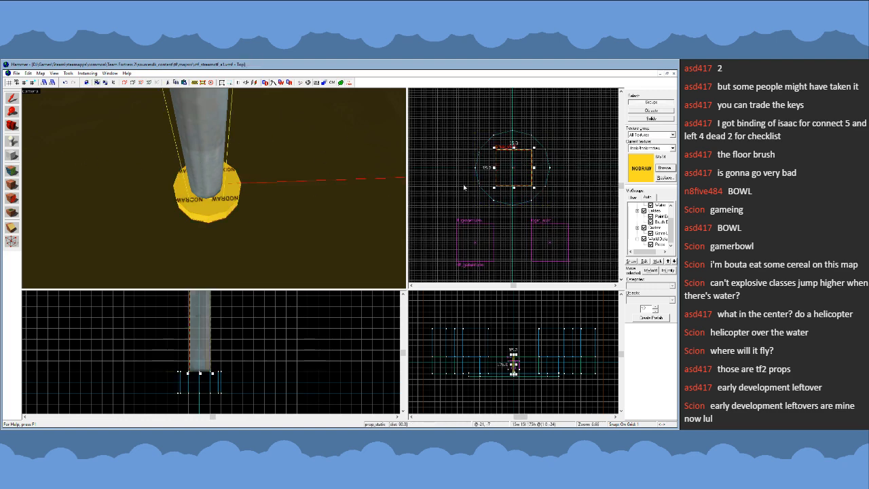
pyautogui.scroll(2, 502, 175)
pyautogui.press('z')
pyautogui.press('w')
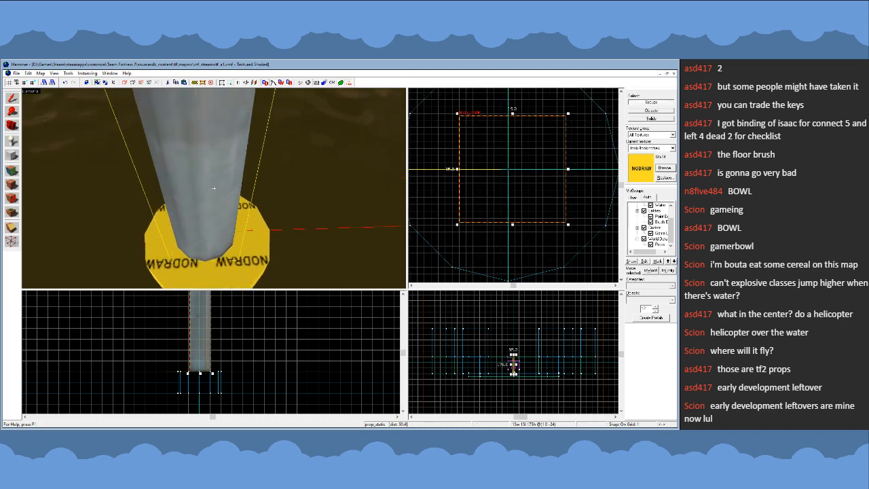
pyautogui.press('s')
pyautogui.press('z')
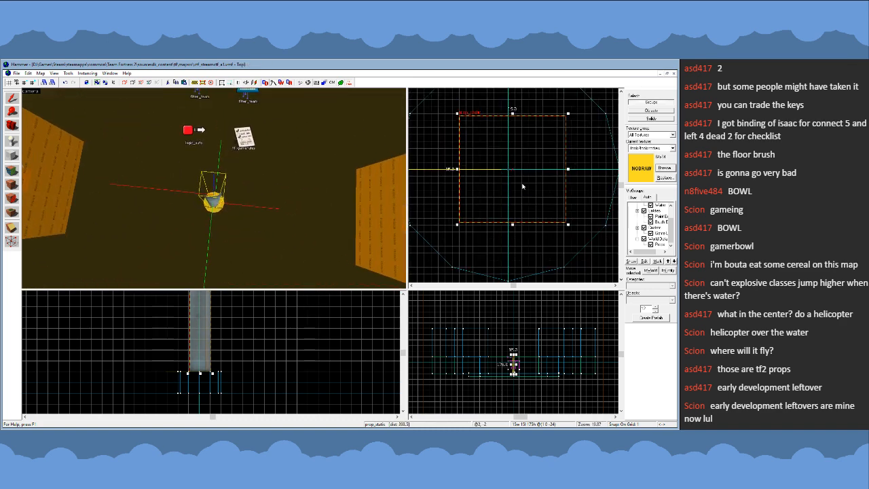
pyautogui.scroll(1, 513, 170)
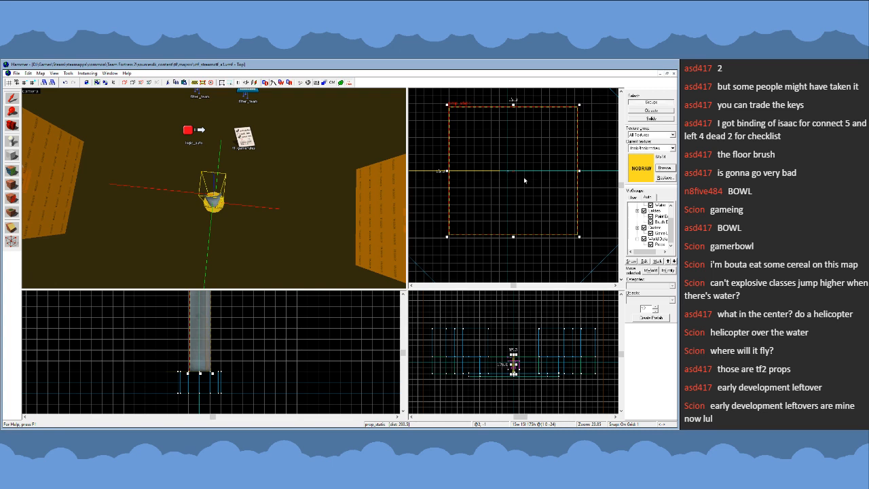
pyautogui.moveTo(522, 178); pyautogui.dragTo(518, 180)
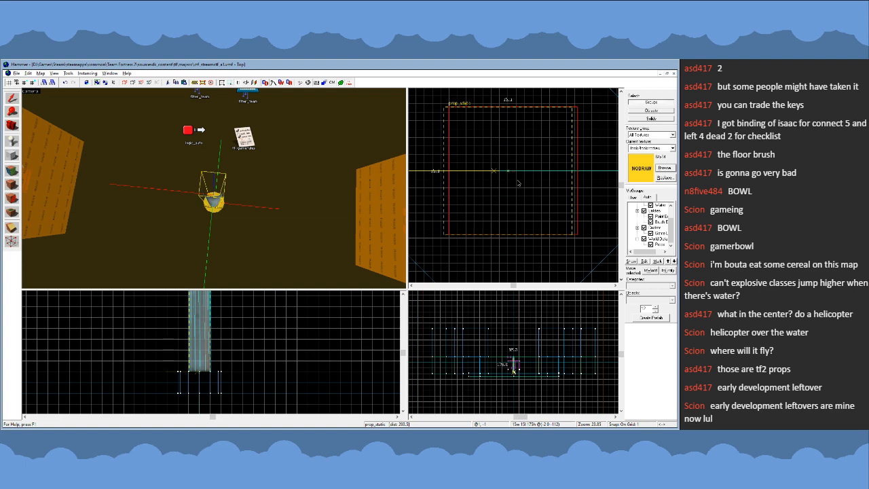
pyautogui.moveTo(518, 182); pyautogui.dragTo(520, 182)
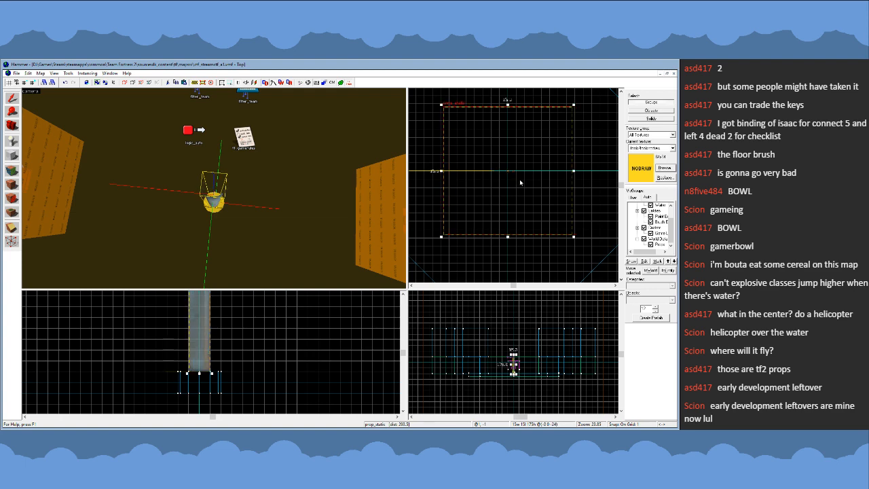
# - Deselect the pipe, set the grid spacing to 16 units and discard the stray selection box
pyautogui.click(581, 180)
pyautogui.scroll(-10, 554, 203)
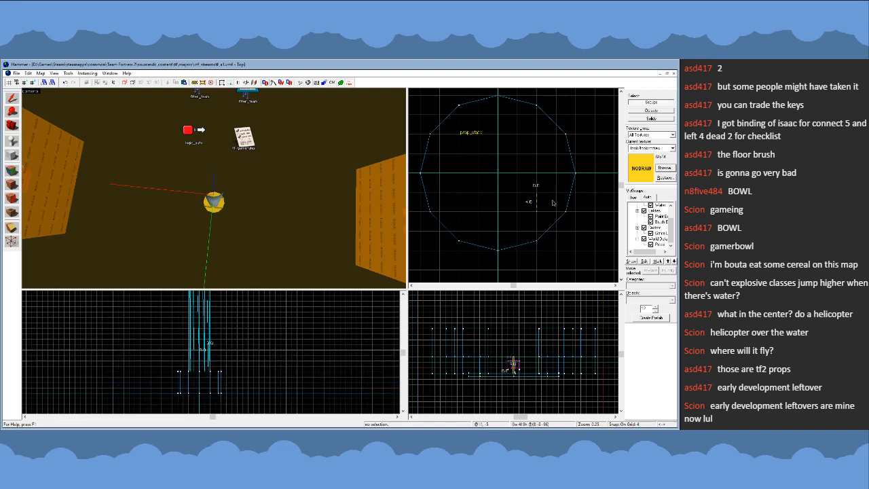
pyautogui.scroll(-5, 544, 201)
pyautogui.moveTo(553, 203); pyautogui.dragTo(563, 216)
pyautogui.press(']')
pyautogui.press(']')
pyautogui.scroll(-3, 582, 209)
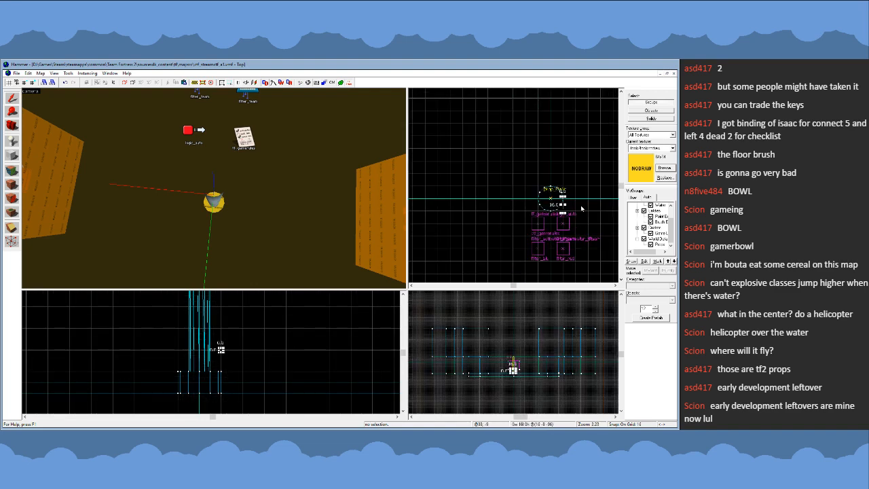
pyautogui.scroll(-1, 582, 209)
pyautogui.press('Escape')
# - Examine the pipe column and its cylindrical base within the arena from several angles and in the side view
pyautogui.press('z')
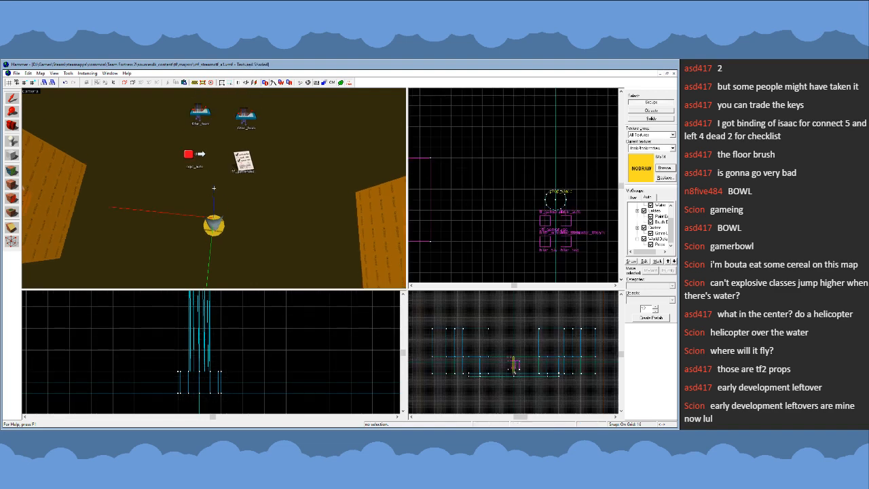
pyautogui.press('s')
pyautogui.press('w')
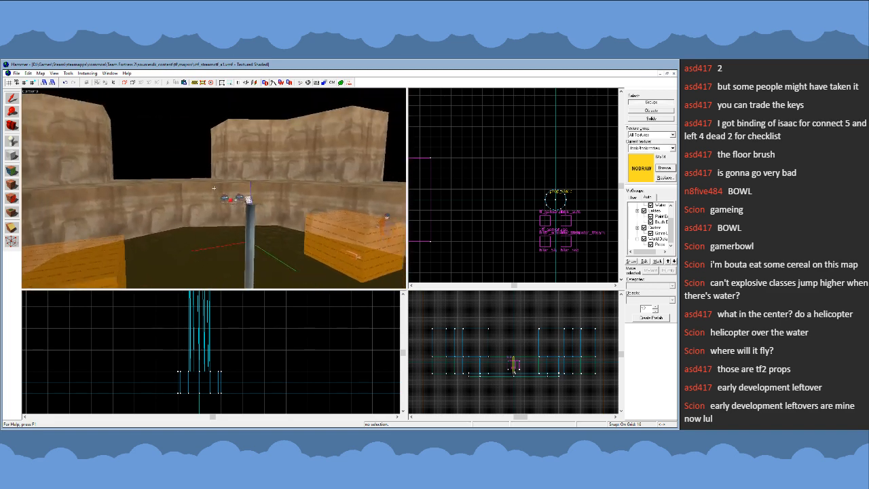
pyautogui.press('s')
pyautogui.press('w')
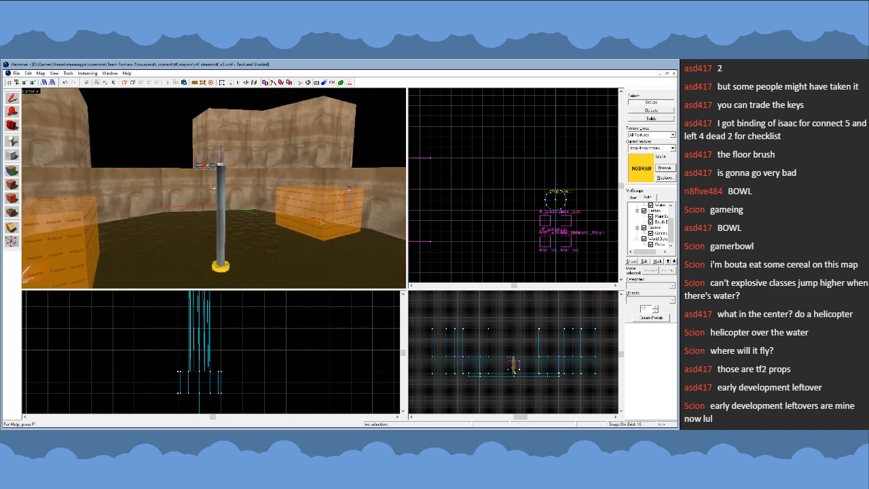
pyautogui.press('w')
pyautogui.press('z')
pyautogui.scroll(-7, 233, 323)
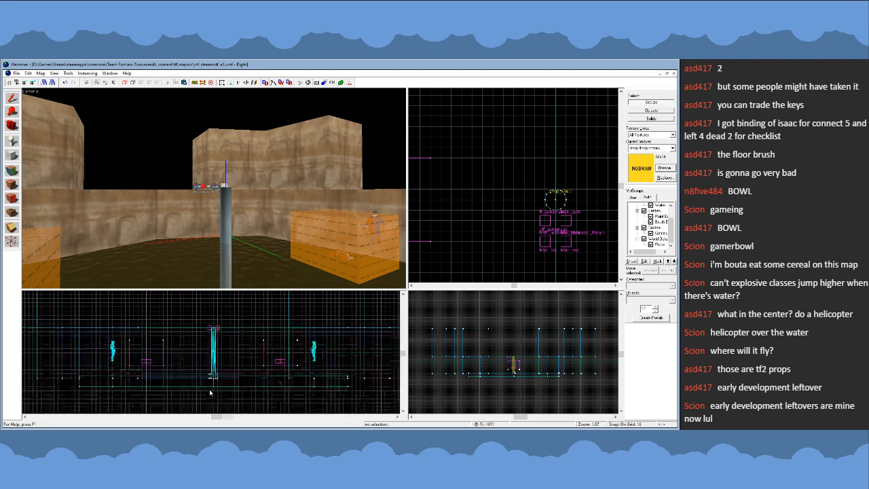
pyautogui.scroll(8, 213, 345)
pyautogui.scroll(-12, 213, 345)
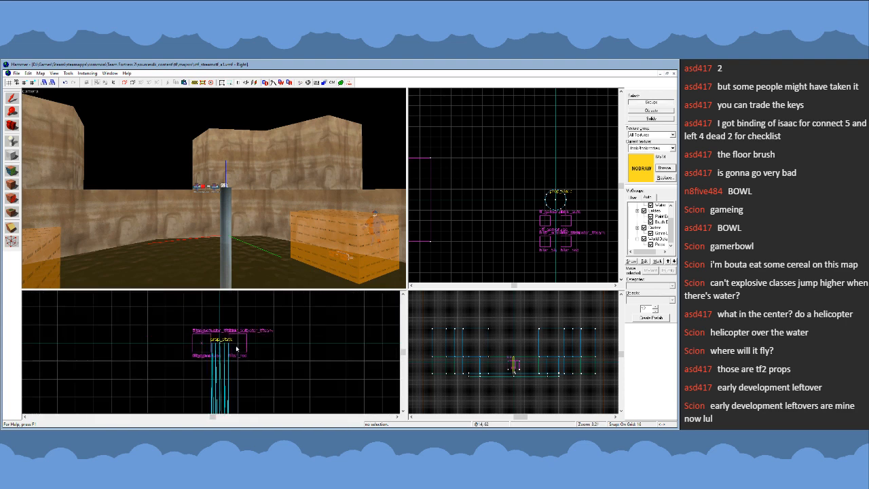
pyautogui.press('z')
pyautogui.press('w')
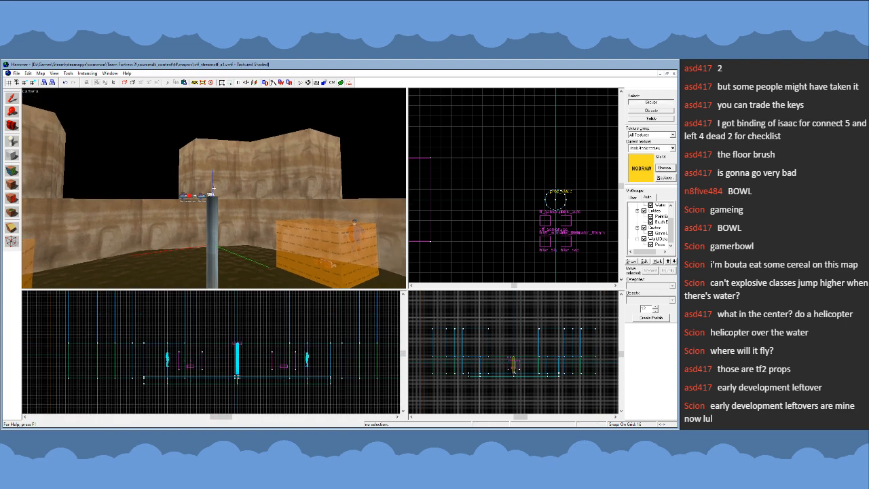
pyautogui.press('z')
pyautogui.click(222, 176)
pyautogui.press('z')
pyautogui.press('s')
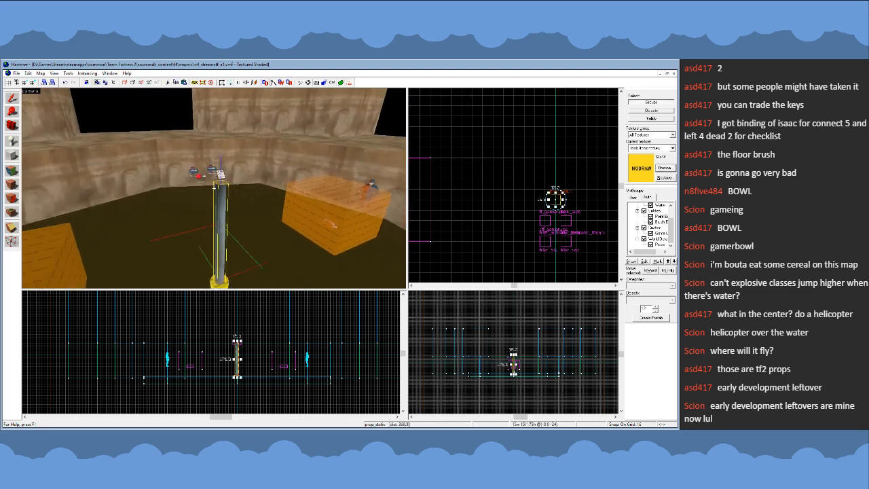
pyautogui.press('w')
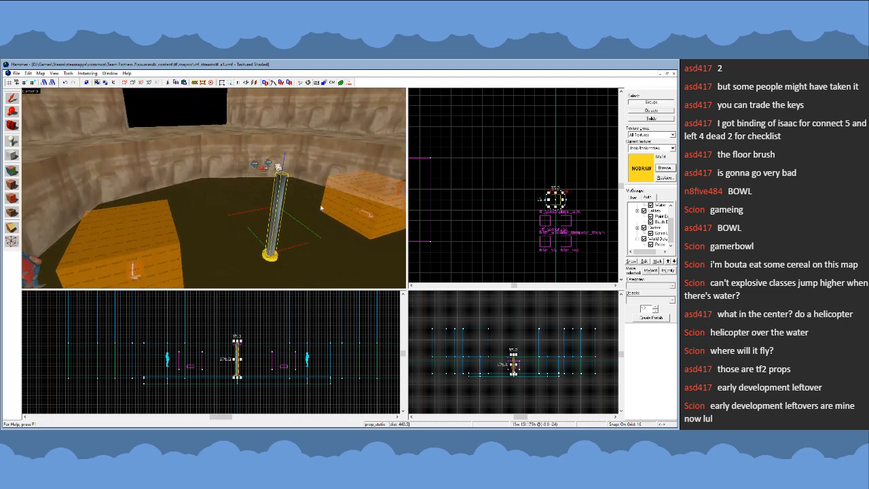
pyautogui.press('Escape')
pyautogui.press('d')
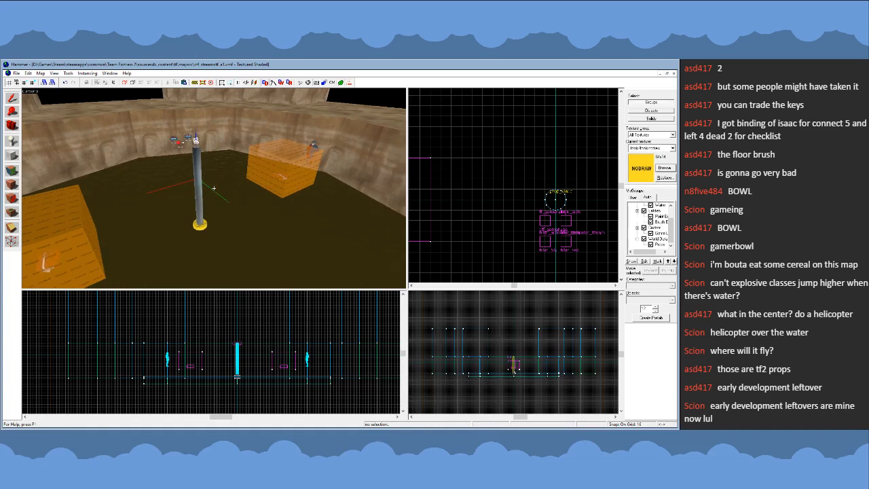
pyautogui.press('w')
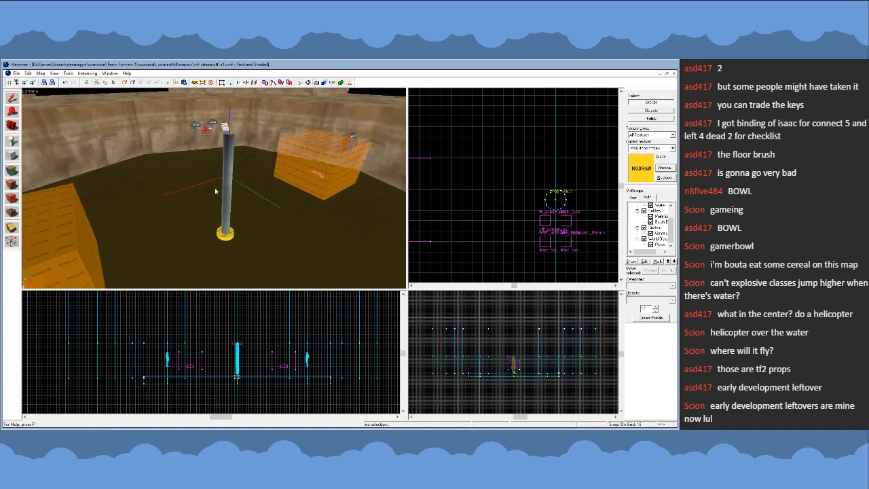
# - Select the pipe prop together with its cylinder base and lower both by 64 units
pyautogui.press('z')
pyautogui.click(231, 197)
pyautogui.click(224, 238)
pyautogui.keyDown('ctrl'); pyautogui.click(225, 220); pyautogui.keyUp('ctrl')
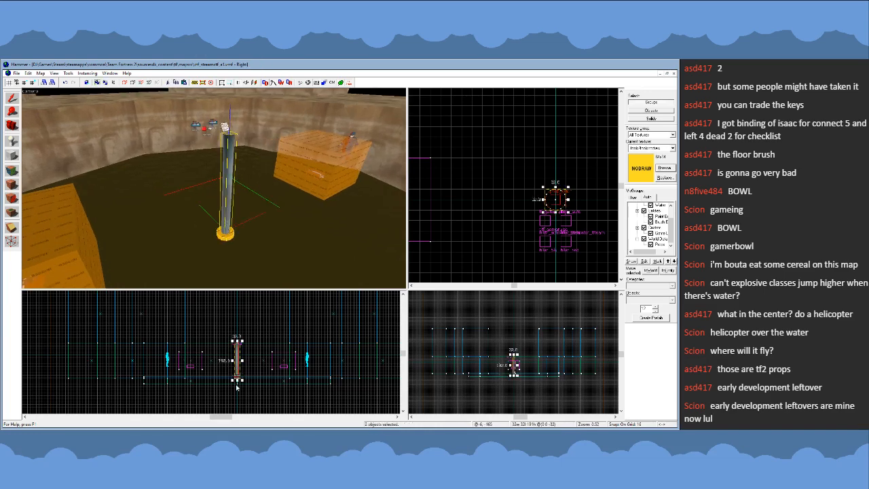
pyautogui.scroll(10, 239, 377)
pyautogui.scroll(-2, 219, 357)
pyautogui.moveTo(219, 358); pyautogui.dragTo(220, 409)
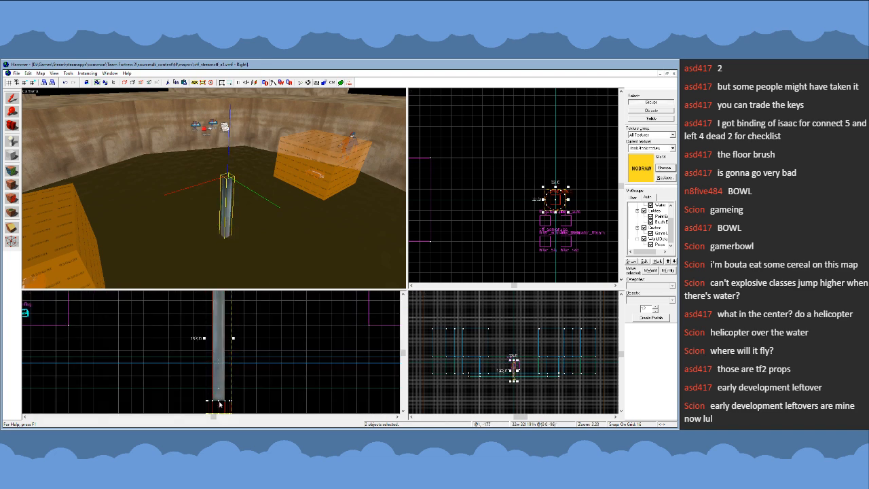
# - Raise only the cylinder base 64 units so it rests at the arena floor around the lowered pipe
pyautogui.press('z')
pyautogui.press('w')
pyautogui.press('s')
pyautogui.press('z')
pyautogui.click(220, 227)
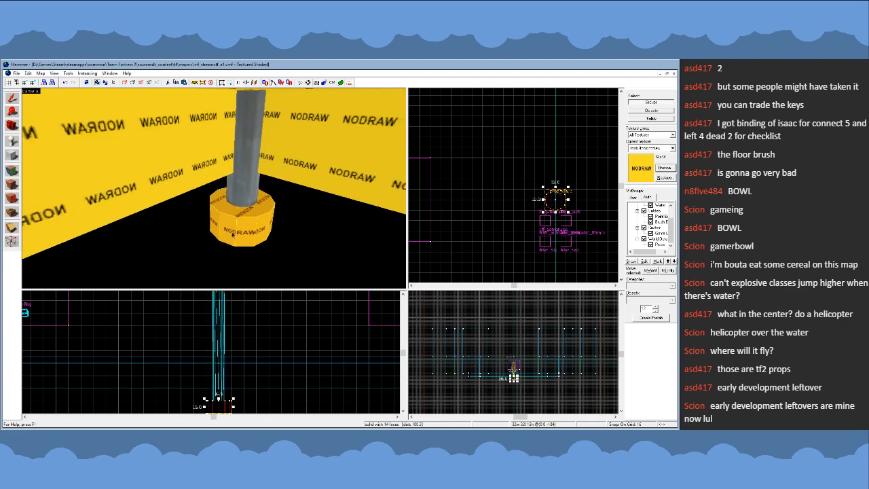
pyautogui.moveTo(217, 405); pyautogui.dragTo(218, 359)
pyautogui.press('z')
pyautogui.press('s')
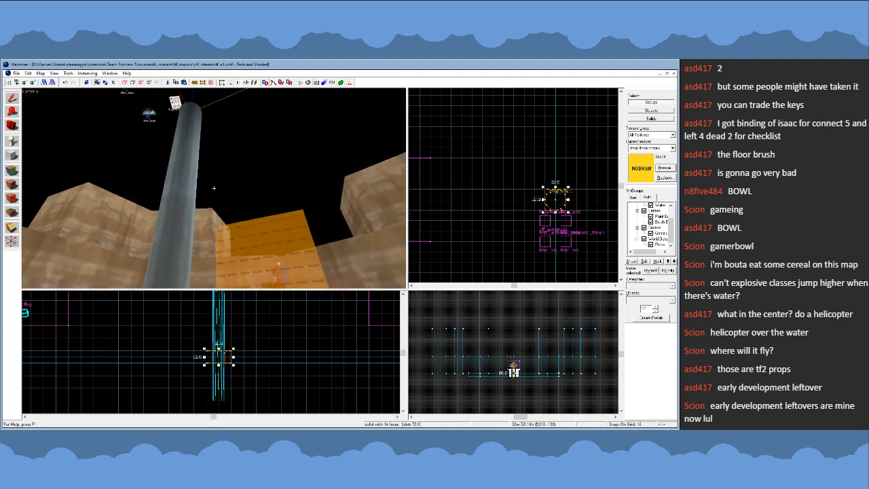
pyautogui.press('w')
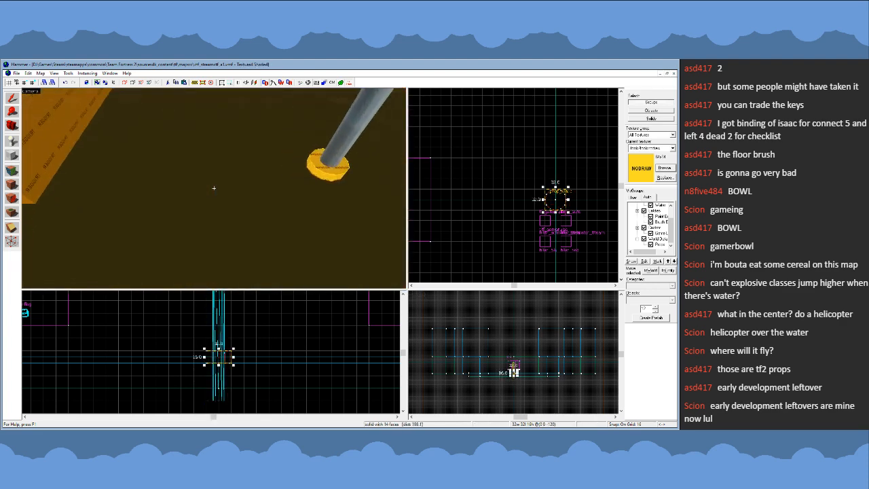
# - Examine the cylinder base around the pipe up close and from across the arena, and clear the selection
pyautogui.press('s')
pyautogui.press('w')
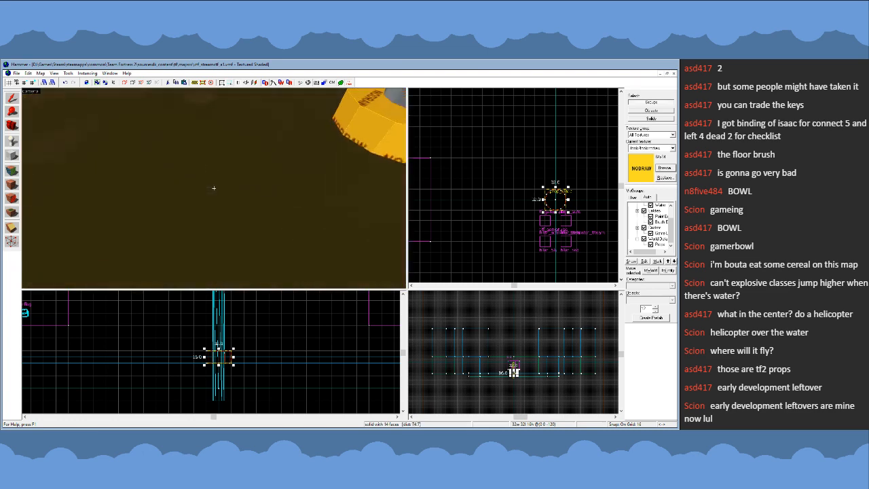
pyautogui.press('s')
pyautogui.press('w')
pyautogui.press('z')
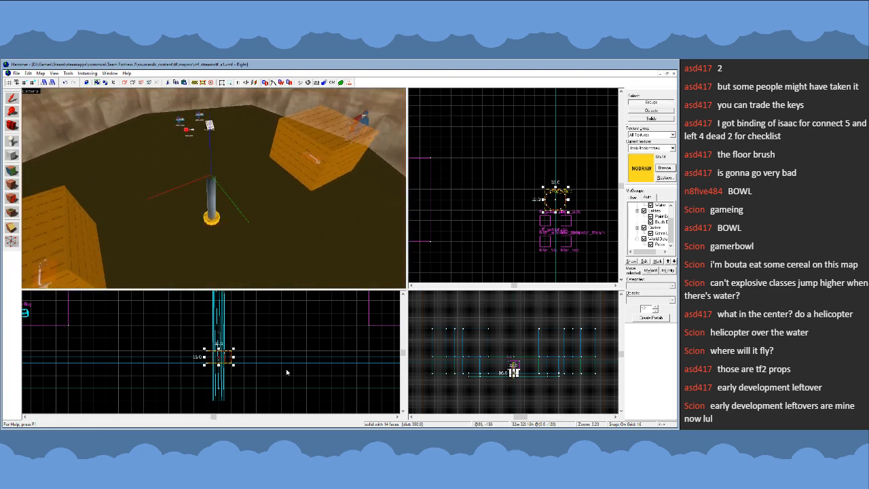
pyautogui.scroll(-1, 364, 303)
pyautogui.press('Escape')
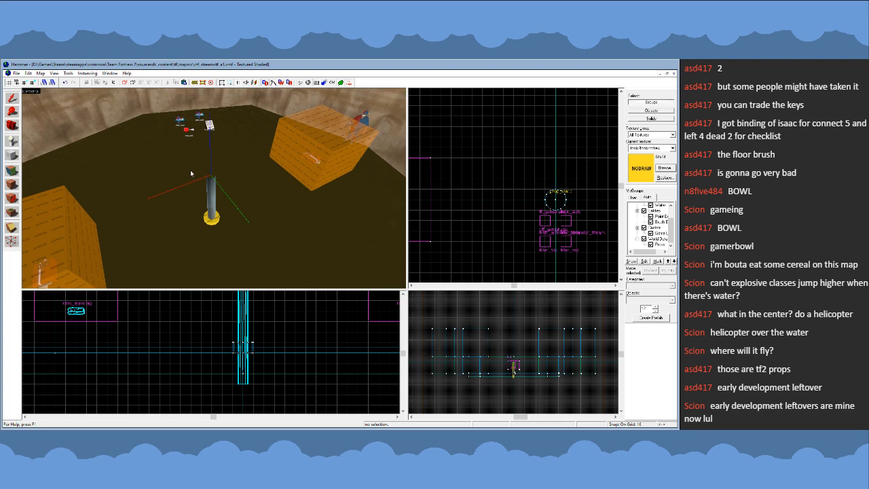
pyautogui.press('z')
pyautogui.press('z')
pyautogui.click(179, 135)
pyautogui.press('Escape')
# - Create a flat cylinder brush 384 by 384 units and 16 units high, centred above the pipe column
pyautogui.scroll(-5, 481, 184)
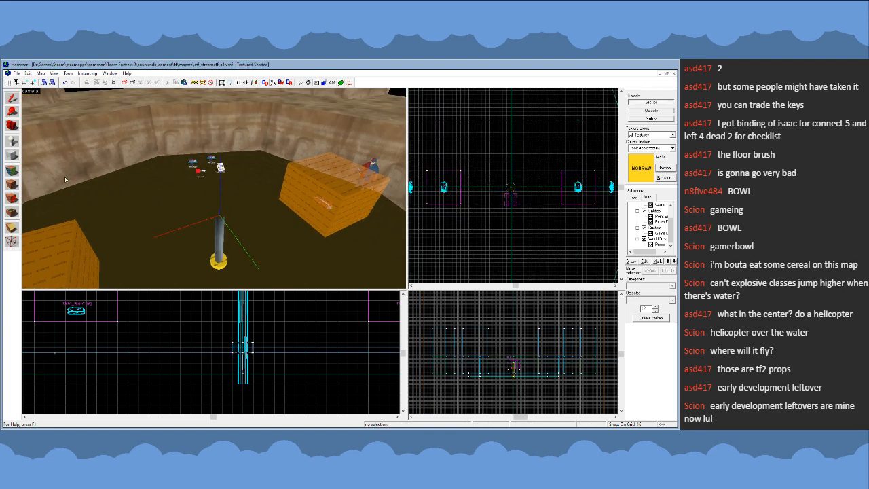
pyautogui.scroll(-2, 498, 179)
pyautogui.scroll(2, 497, 179)
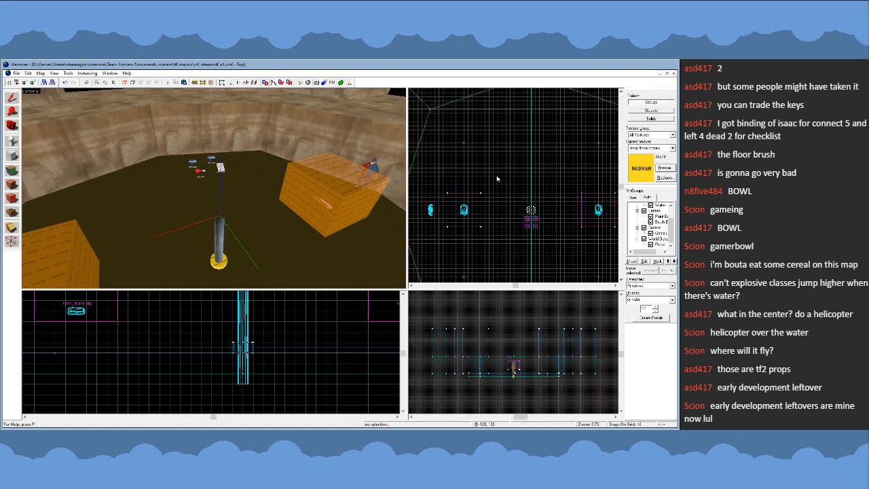
pyautogui.moveTo(481, 163); pyautogui.dragTo(584, 262)
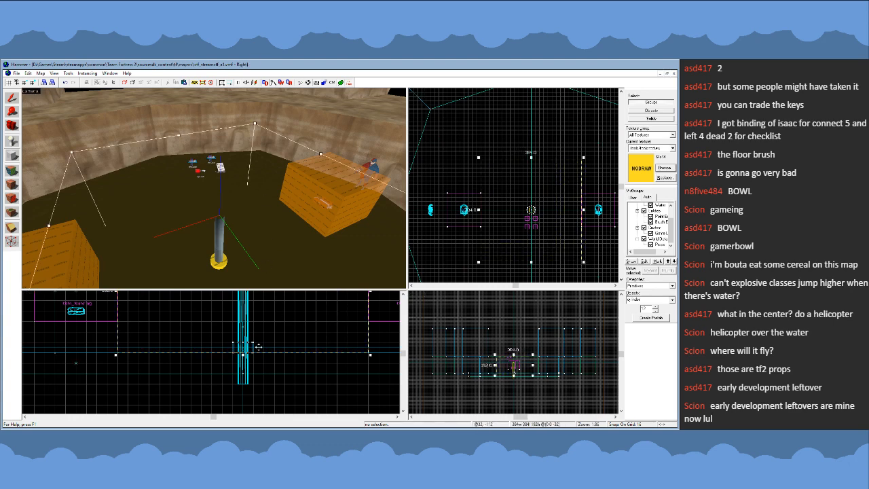
pyautogui.scroll(-1, 238, 373)
pyautogui.moveTo(239, 370); pyautogui.dragTo(238, 321)
pyautogui.press('Return')
pyautogui.click(11, 99)
pyautogui.press('z')
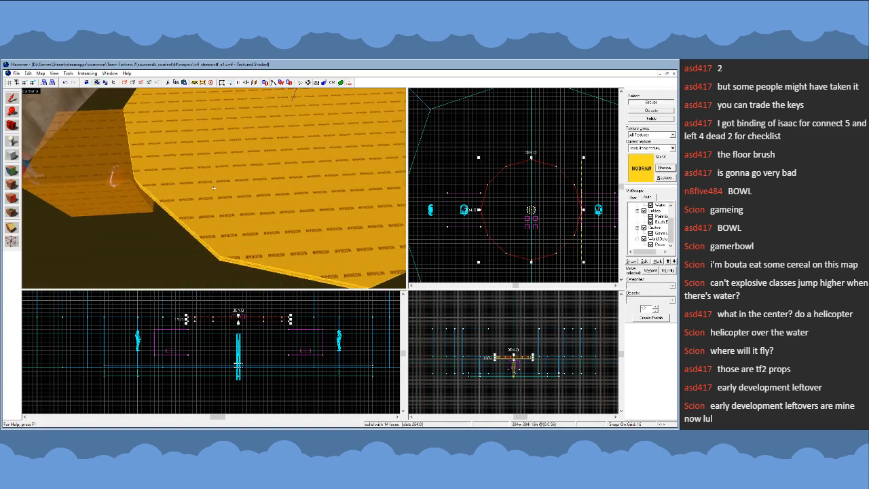
pyautogui.press('s')
pyautogui.press('z')
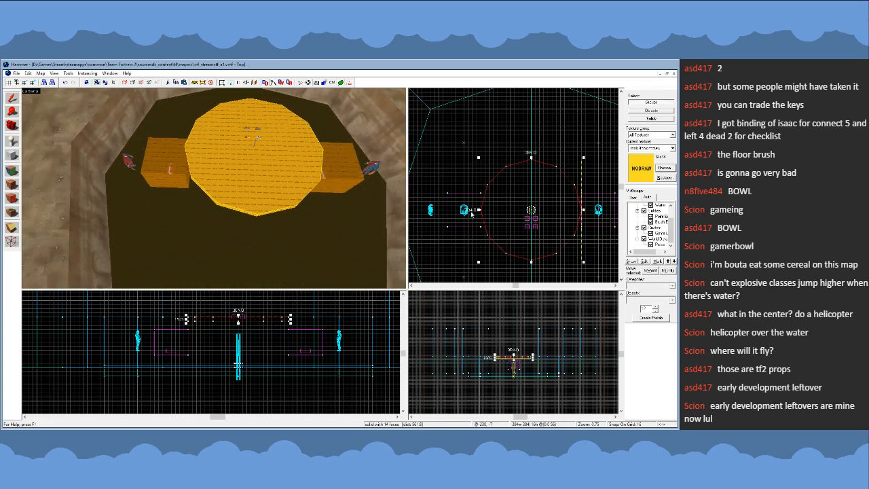
# - Set the grid spacing to 8 units and select all vertices of the large disc for vertex editing
pyautogui.scroll(10, 484, 190)
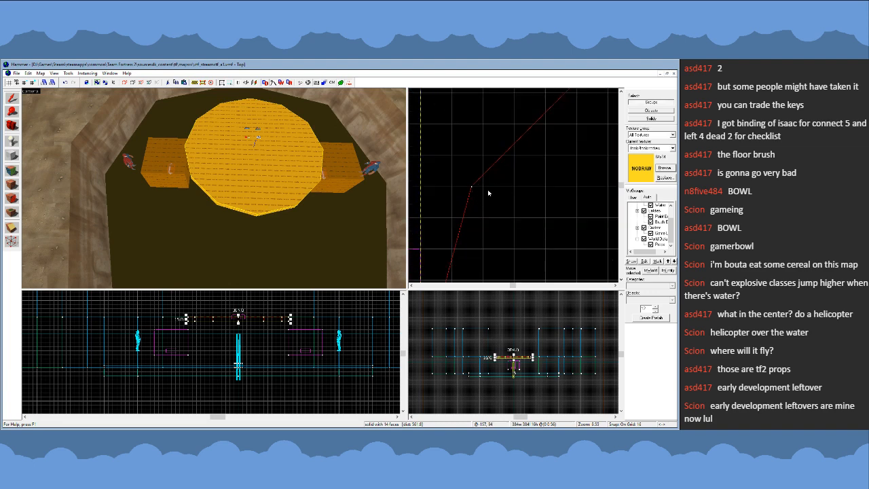
pyautogui.press('[')
pyautogui.scroll(-10, 487, 194)
pyautogui.hotkey('shift', 'v')
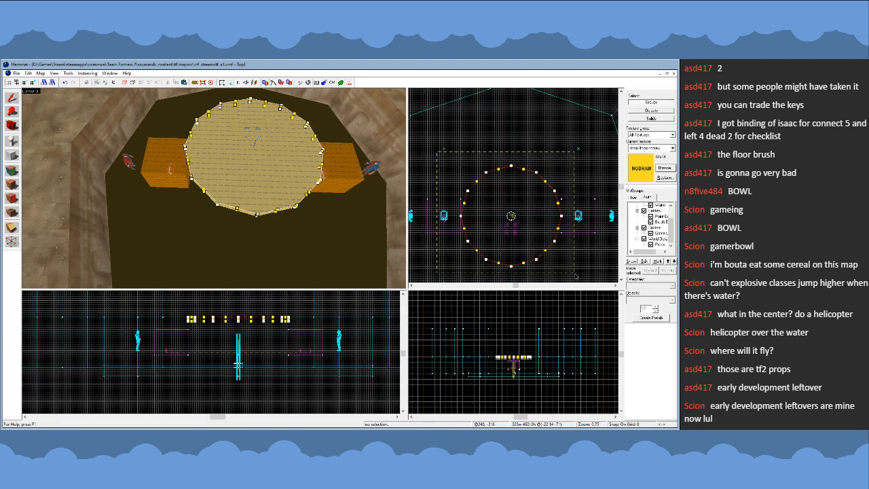
pyautogui.moveTo(576, 275); pyautogui.dragTo(577, 277)
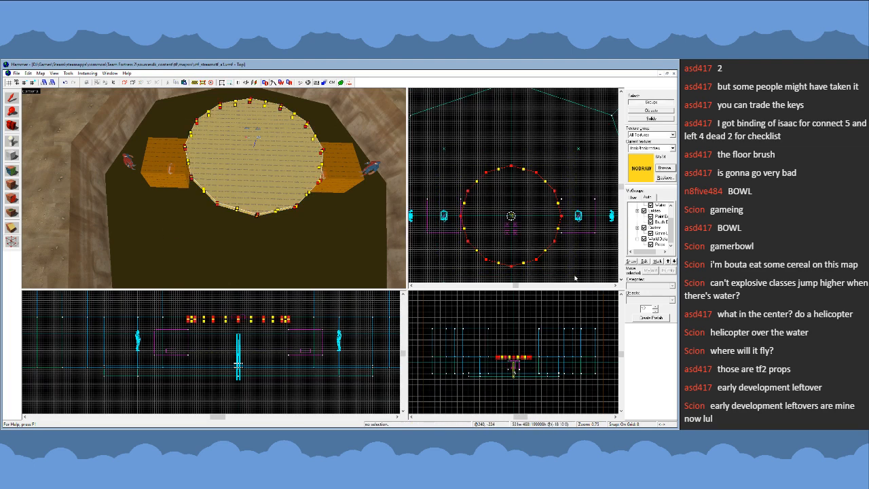
# - Leave vertex editing of the disc and restore the grid spacing to 16 units with nothing selected
pyautogui.click(6, 104)
pyautogui.scroll(-2, 512, 182)
pyautogui.press(']')
pyautogui.scroll(6, 475, 245)
pyautogui.press('Escape')
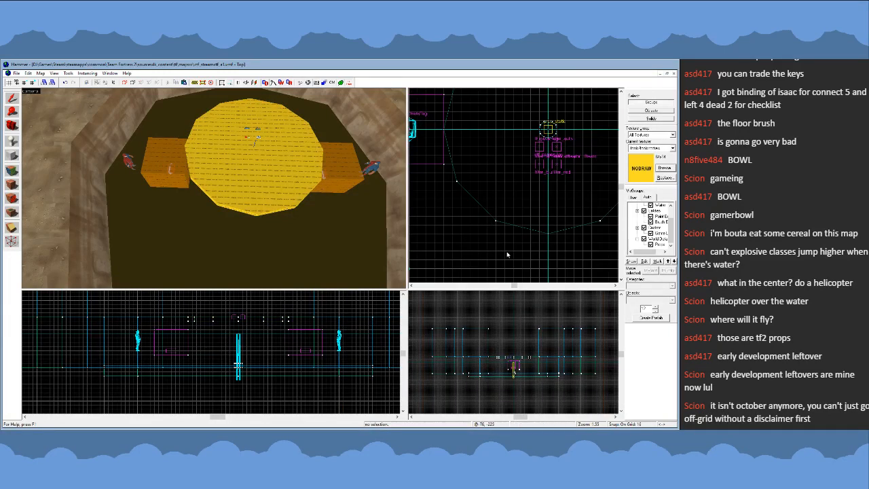
# - Examine the large disc above the pipe column from above, from below and in the top view
pyautogui.press('z')
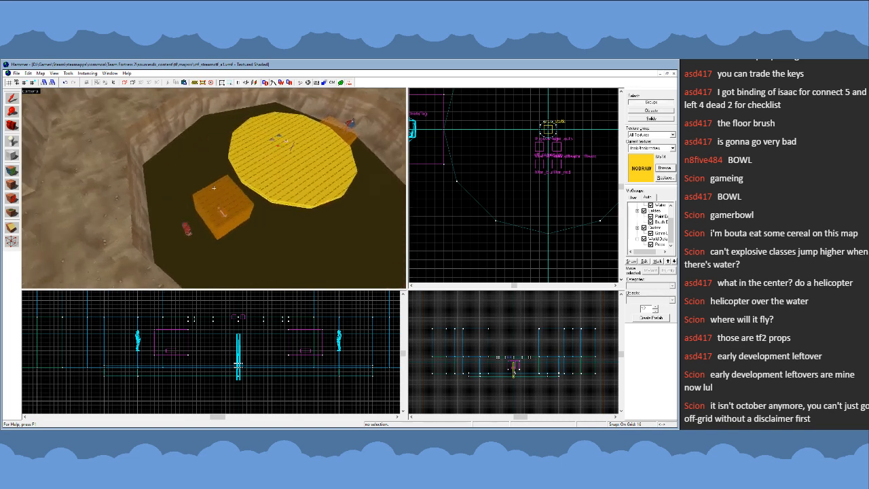
pyautogui.press('w')
pyautogui.press('s')
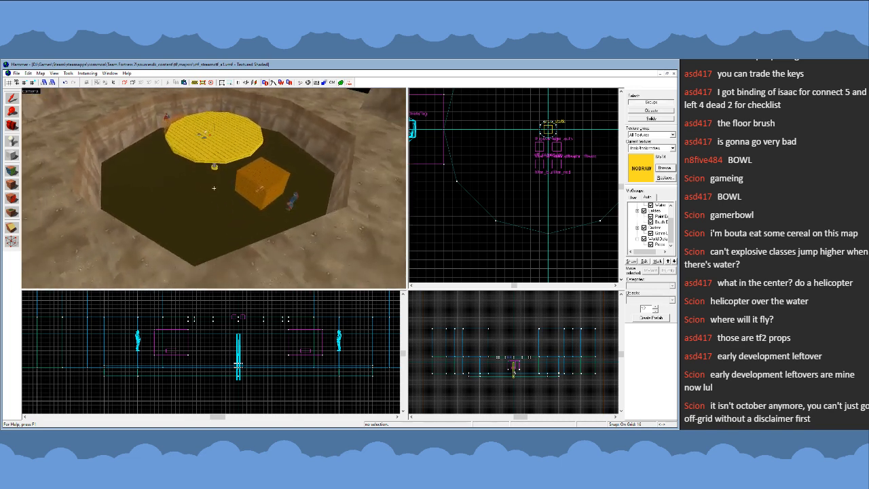
pyautogui.press('w')
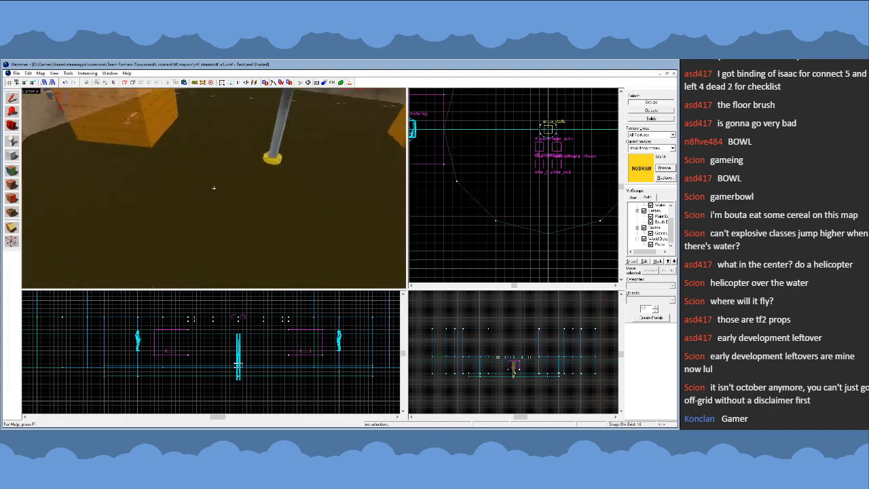
pyautogui.press('s')
pyautogui.press('z')
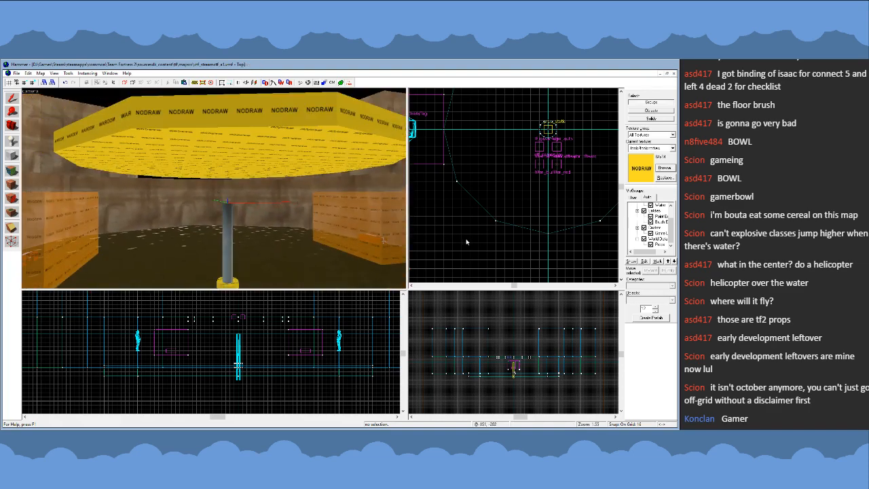
pyautogui.scroll(-3, 440, 249)
pyautogui.scroll(2, 504, 193)
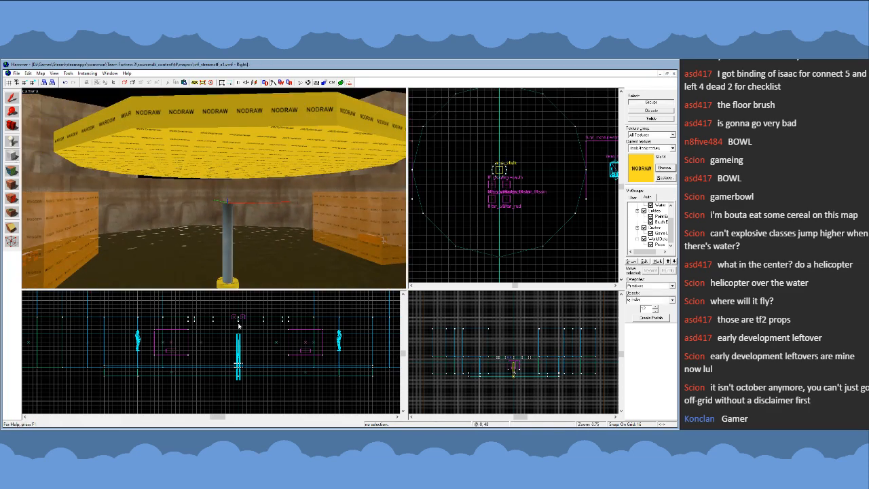
# - Create a small cylinder brush 64 by 64 units and 32 units high directly under the disc's centre, above the pipe
pyautogui.scroll(3, 238, 326)
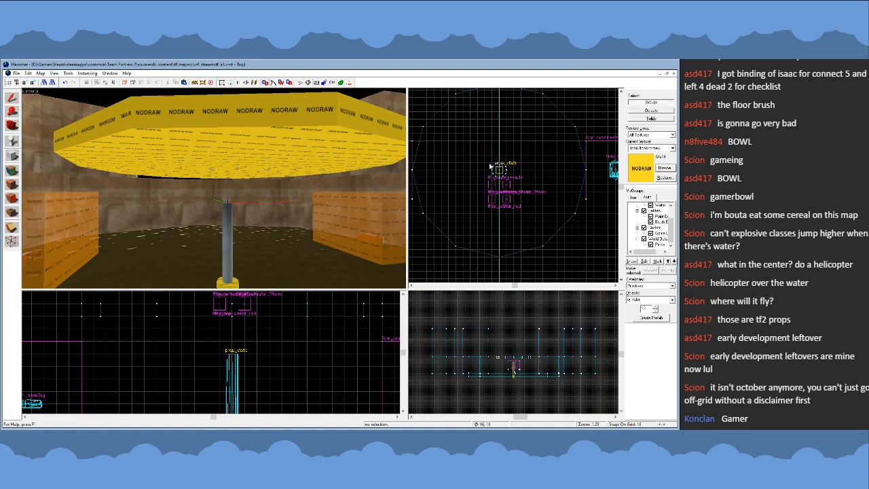
pyautogui.scroll(3, 495, 172)
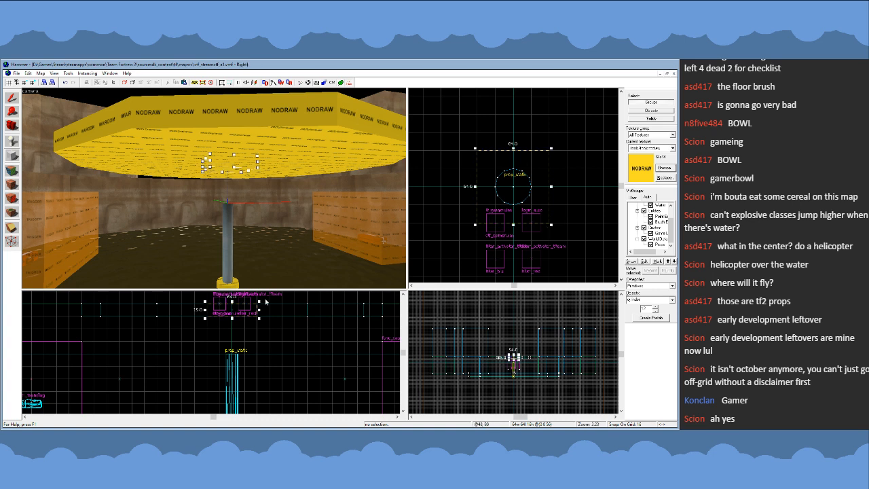
pyautogui.moveTo(235, 319); pyautogui.dragTo(231, 342)
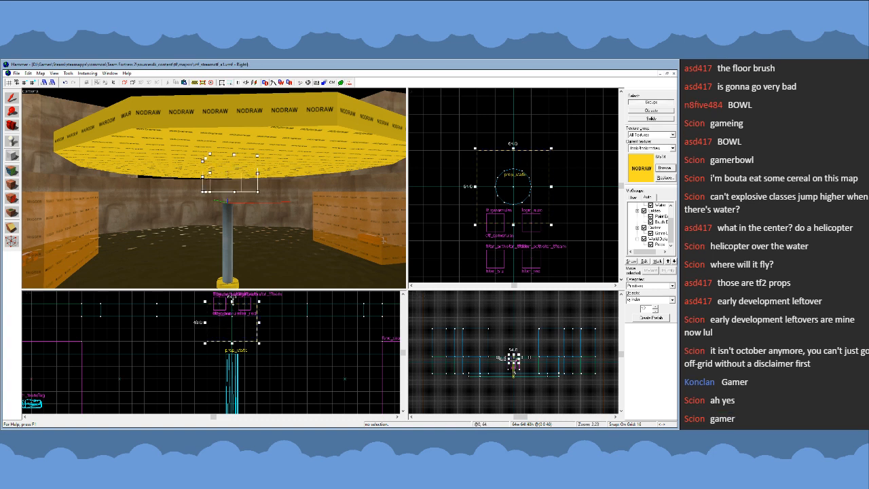
pyautogui.press('Return')
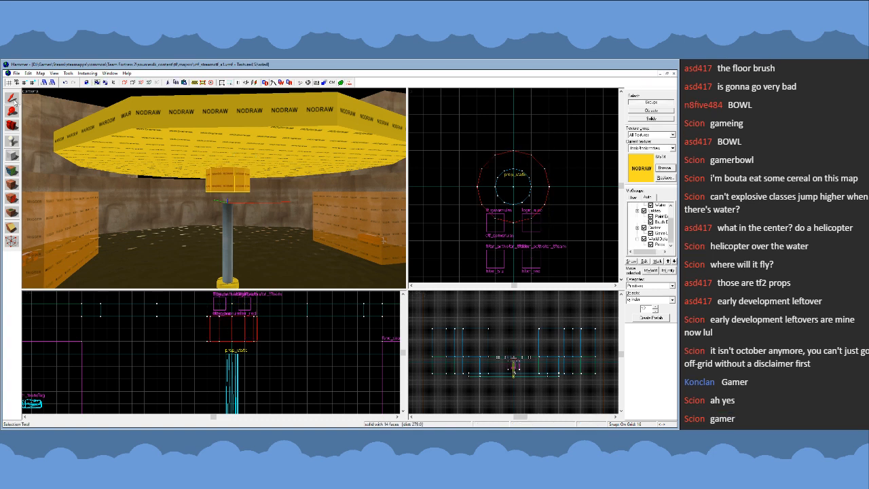
pyautogui.click(15, 101)
# - Examine how the small cylinder sits between the disc and the pipe from below, from afar and from above
pyautogui.press('z')
pyautogui.press('w')
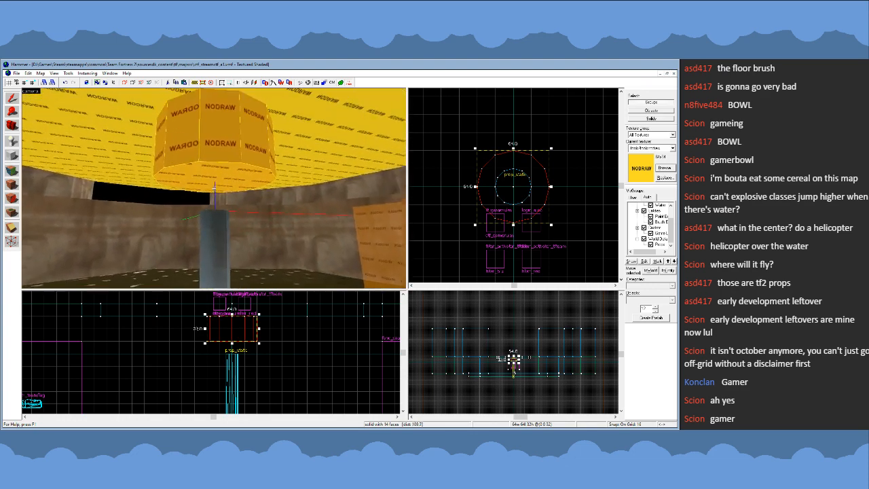
pyautogui.press('s')
pyautogui.press('z')
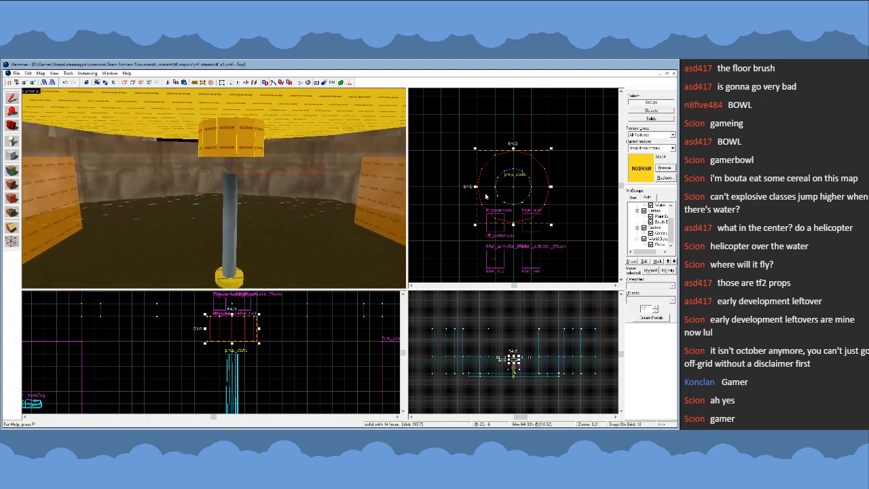
pyautogui.press('z')
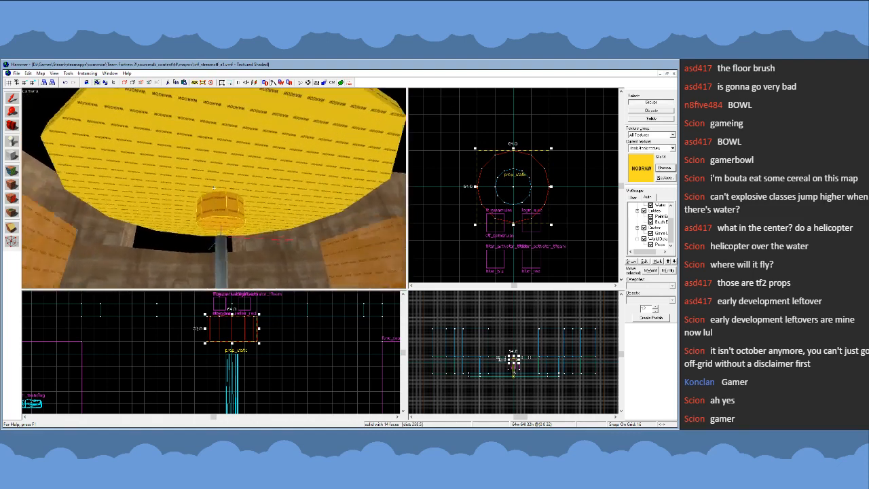
pyautogui.press('s')
pyautogui.press('w')
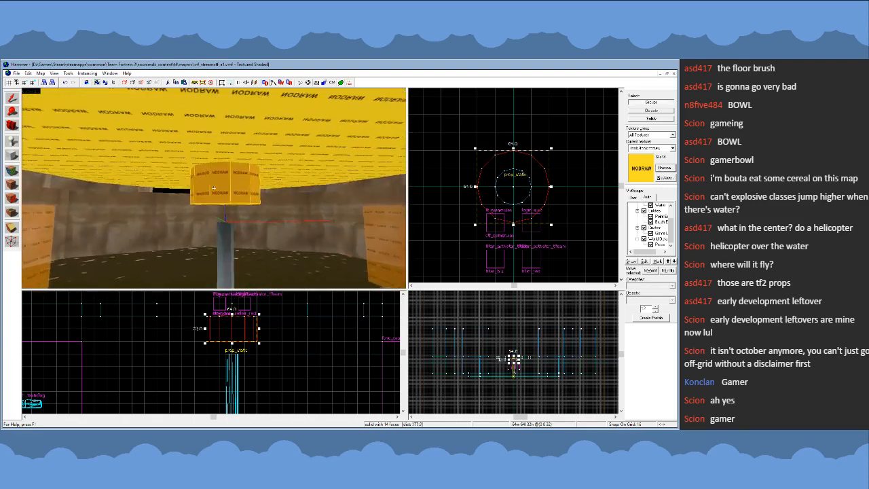
pyautogui.press('s')
pyautogui.press('w')
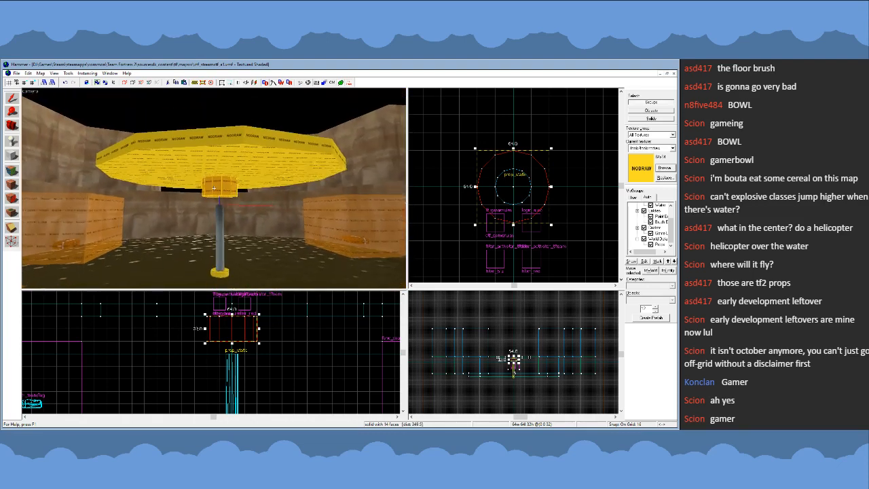
pyautogui.press('z')
pyautogui.press('w')
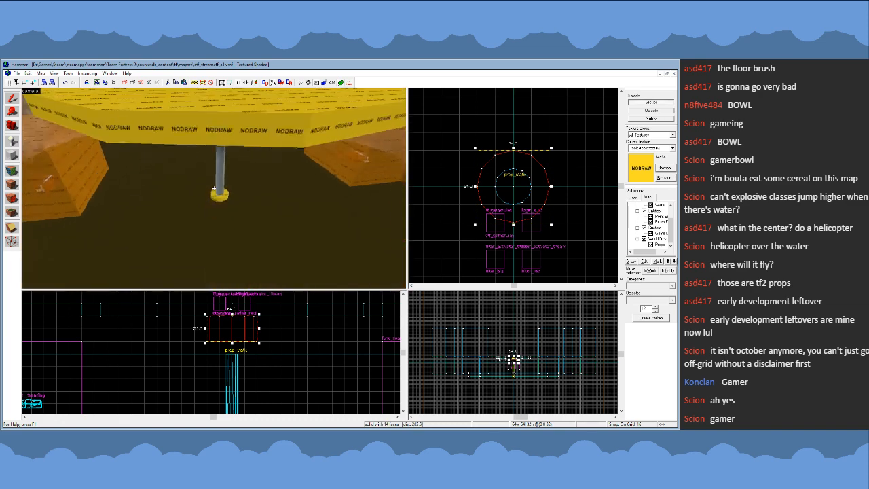
pyautogui.press('s')
pyautogui.press('w')
pyautogui.press('s')
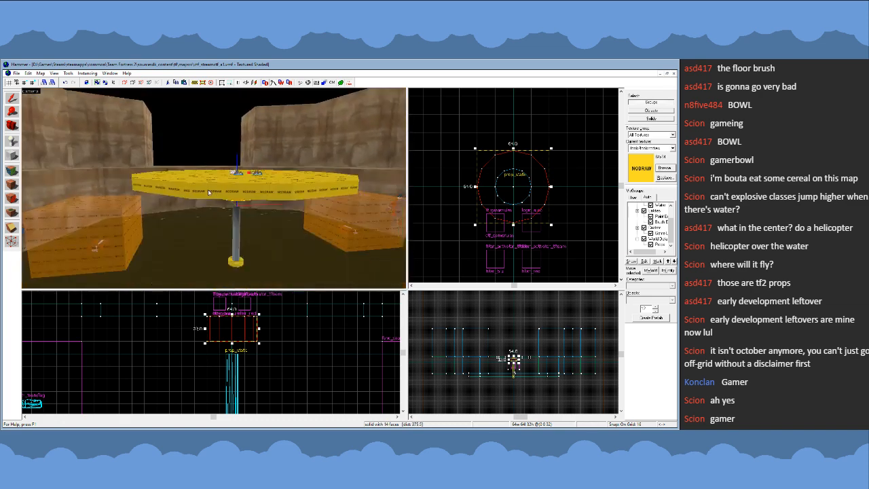
pyautogui.click(208, 192)
pyautogui.press('[')
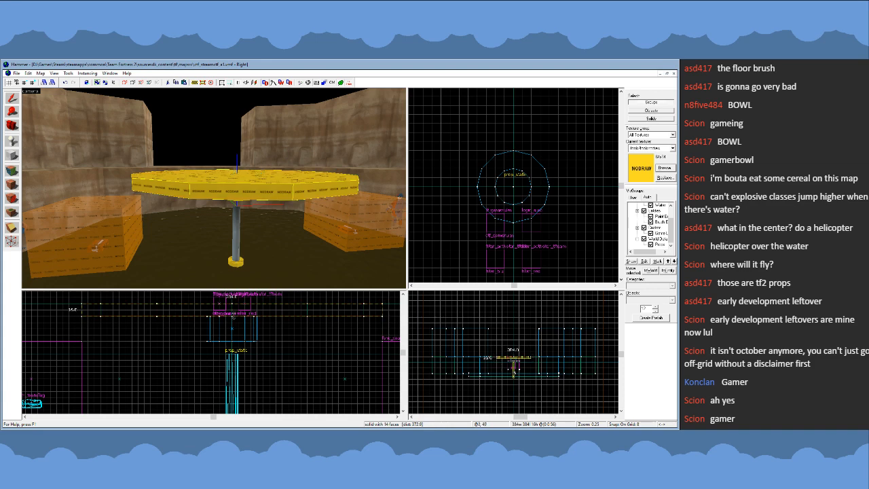
pyautogui.press(']')
# - Extend the small cylinder 8 units up into the disc and raise its underside 16 units on an 8-unit grid, then restore 16-unit spacing
pyautogui.click(233, 198)
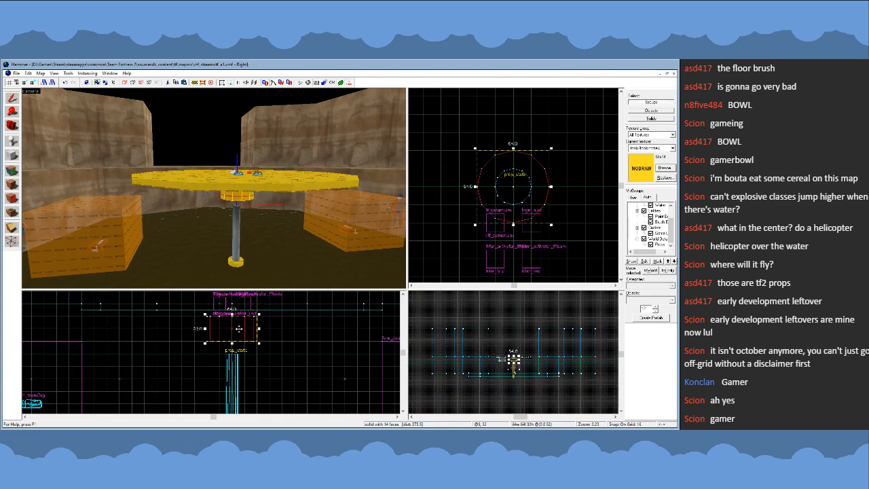
pyautogui.press('[')
pyautogui.moveTo(514, 355); pyautogui.dragTo(514, 353)
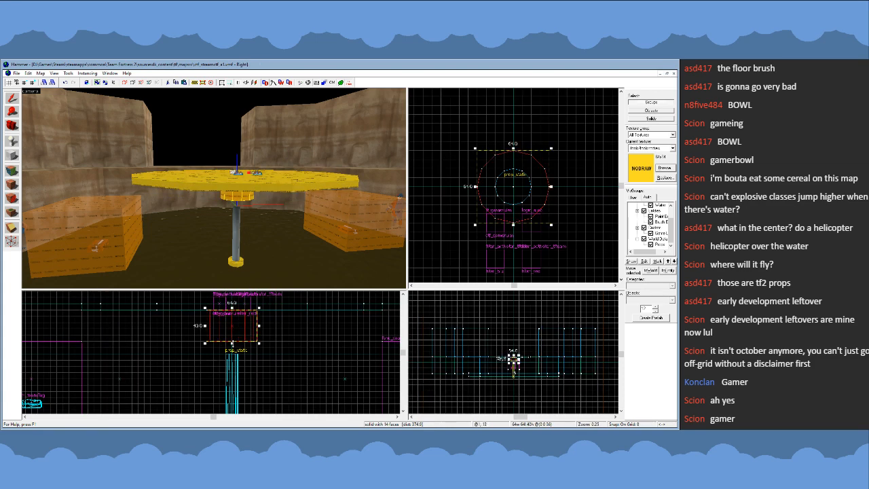
pyautogui.moveTo(232, 344); pyautogui.dragTo(228, 332)
pyautogui.scroll(1, 255, 330)
pyautogui.press(']')
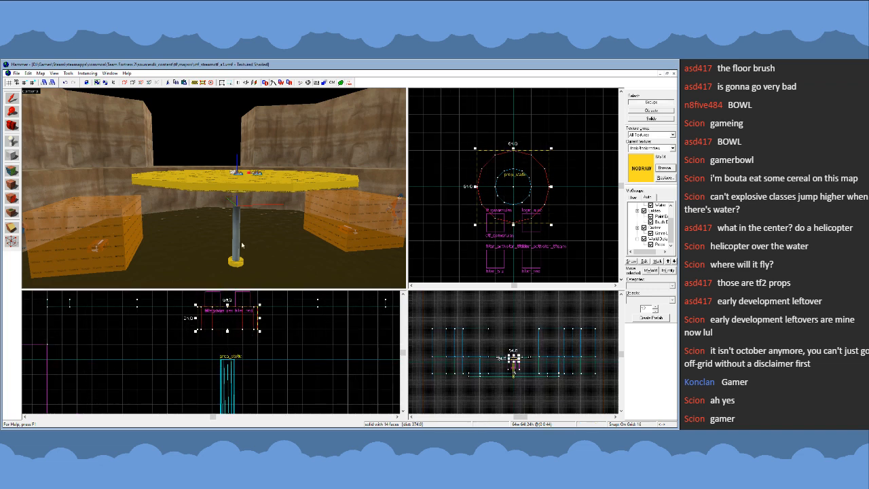
# - Inspect the shortened cylinder and its gap to the pipe from underneath the disc
pyautogui.press('z')
pyautogui.press('w')
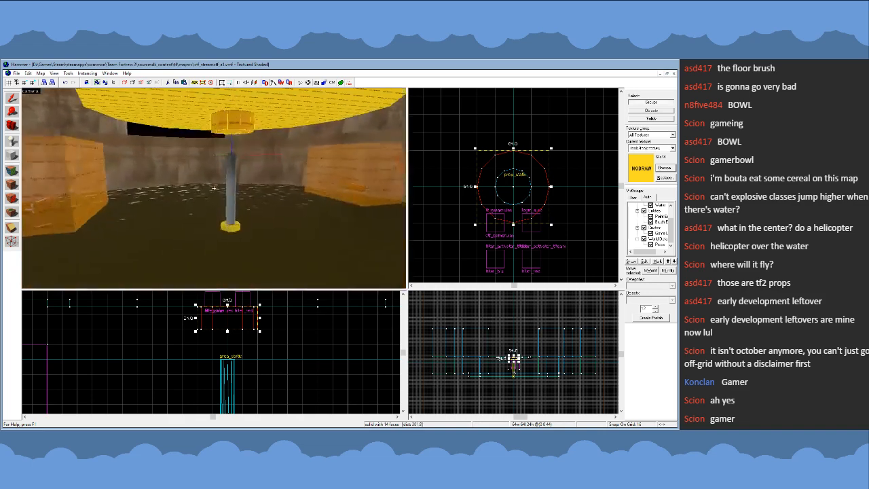
pyautogui.press('s')
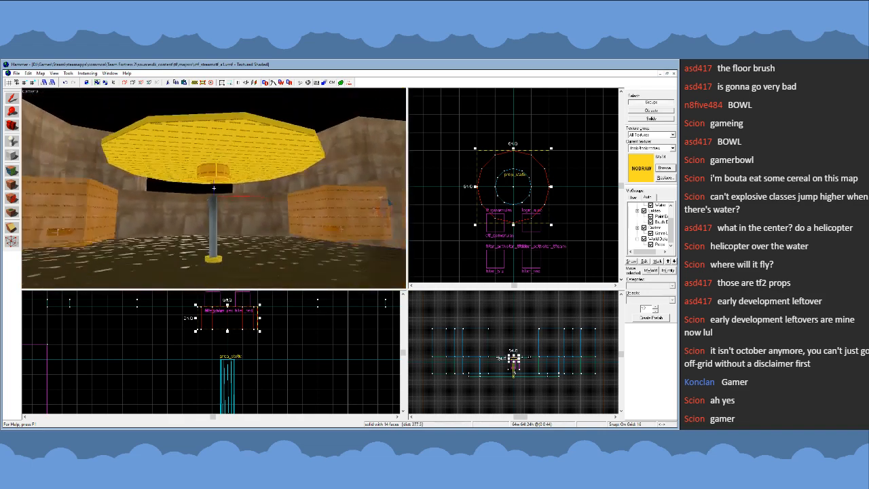
pyautogui.press('w')
pyautogui.press('s')
pyautogui.press('z')
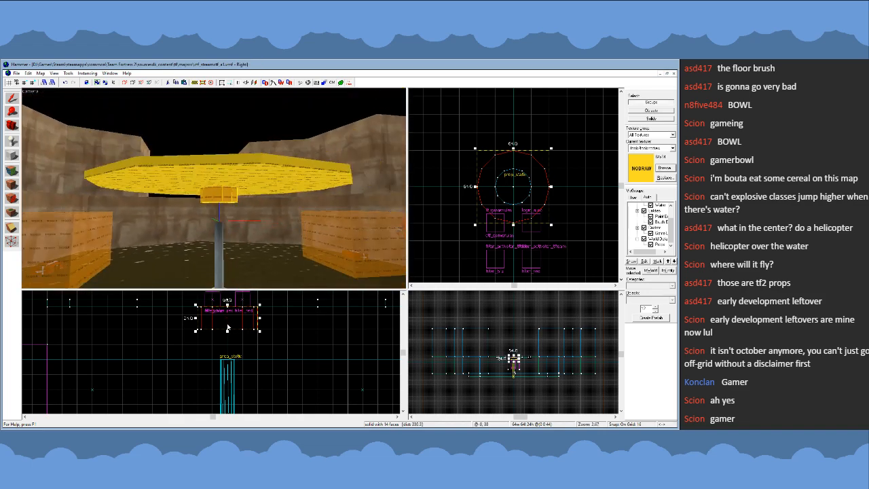
# - Copy the 32 by 32 by 16 unit cylinder from the pipe's base to the pipe's top, directly under the disc's mounting cylinder
pyautogui.press('z')
pyautogui.press('z')
pyautogui.click(216, 179)
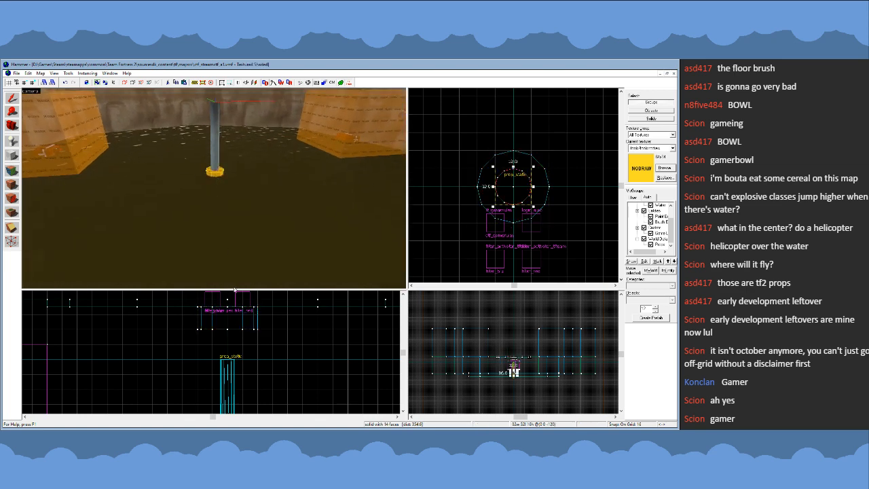
pyautogui.scroll(-2, 221, 187)
pyautogui.scroll(-1, 260, 294)
pyautogui.scroll(-3, 245, 328)
pyautogui.click(238, 309)
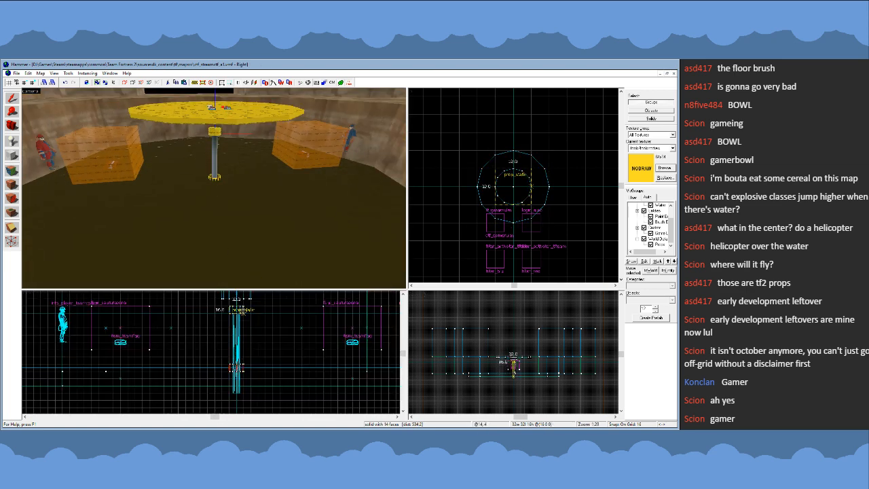
pyautogui.press('Escape')
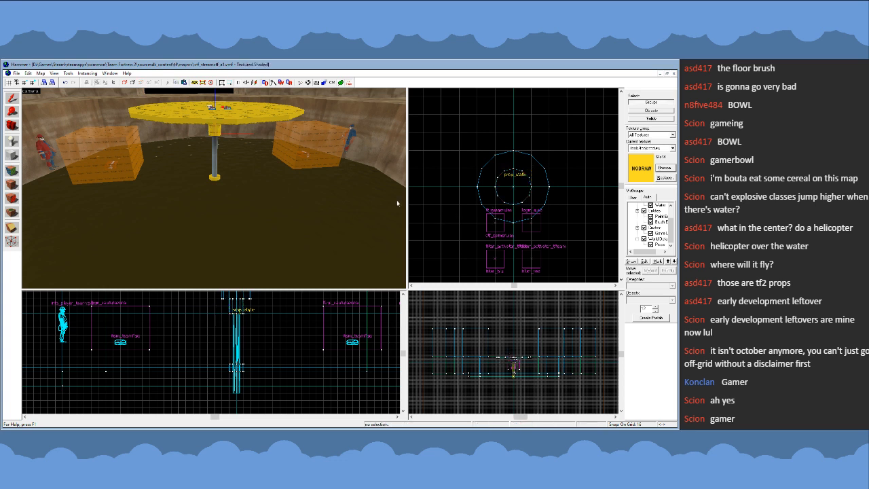
# - Activate the Block tool and set the new brush shape to the block primitive
pyautogui.press('z')
pyautogui.press('w')
pyautogui.press('z')
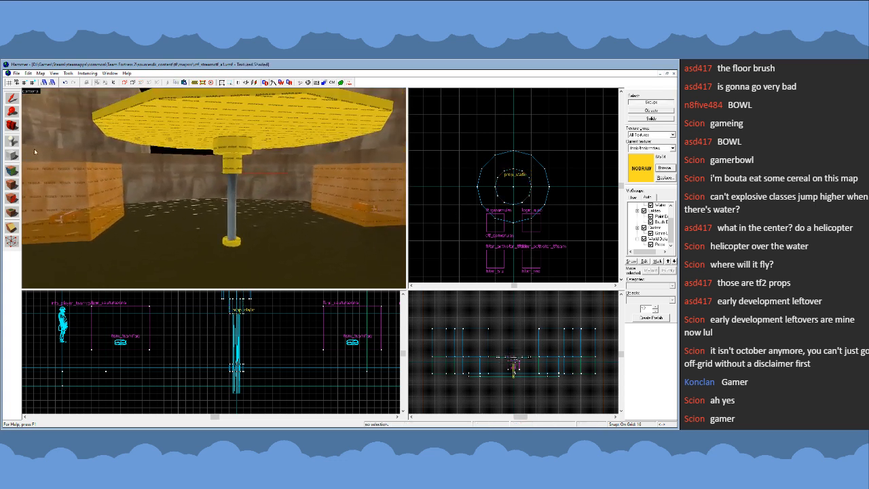
pyautogui.click(14, 156)
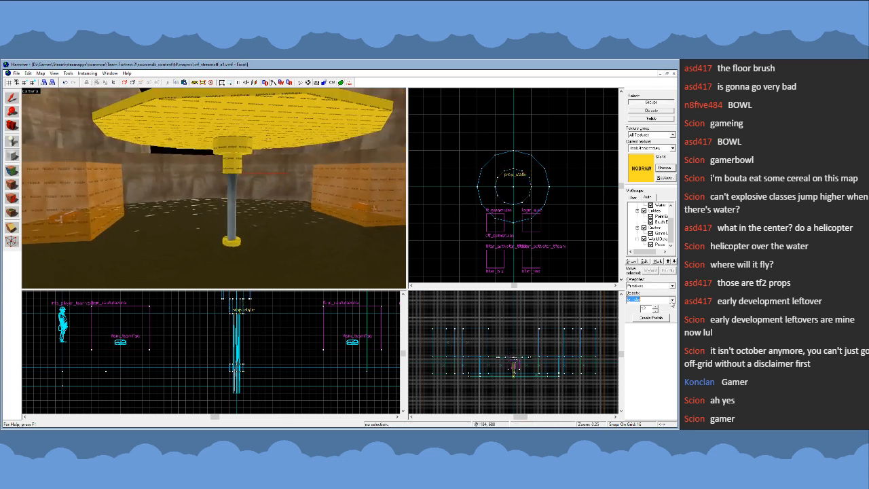
pyautogui.scroll(-3, 527, 209)
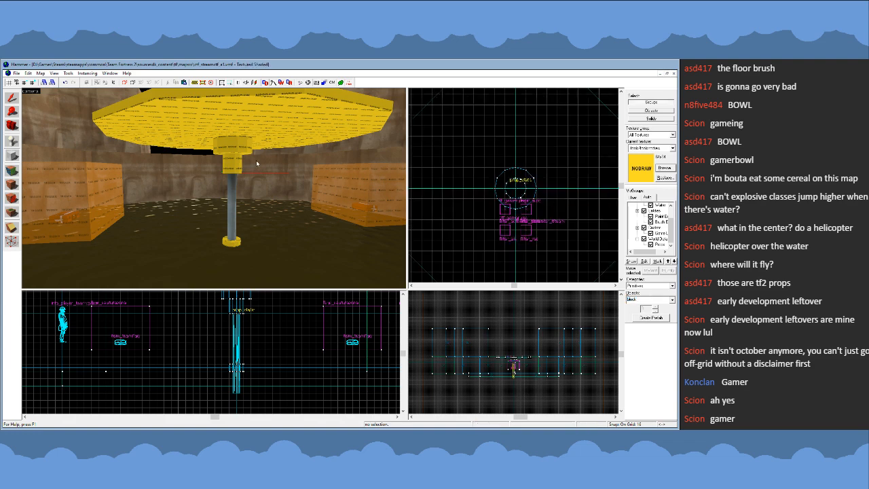
# - Examine the stacked cylinders between the pipe and the disc from underneath and from afar
pyautogui.press('z')
pyautogui.press('w')
pyautogui.press('s')
pyautogui.press('w')
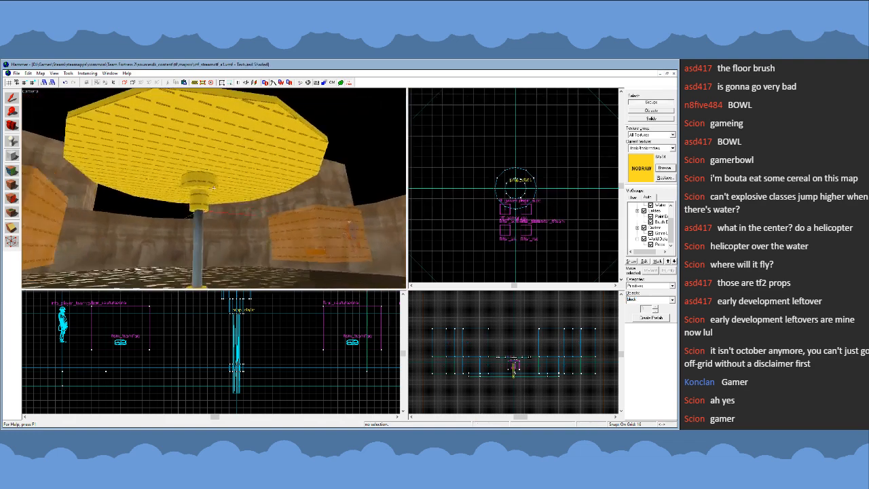
pyautogui.press('w')
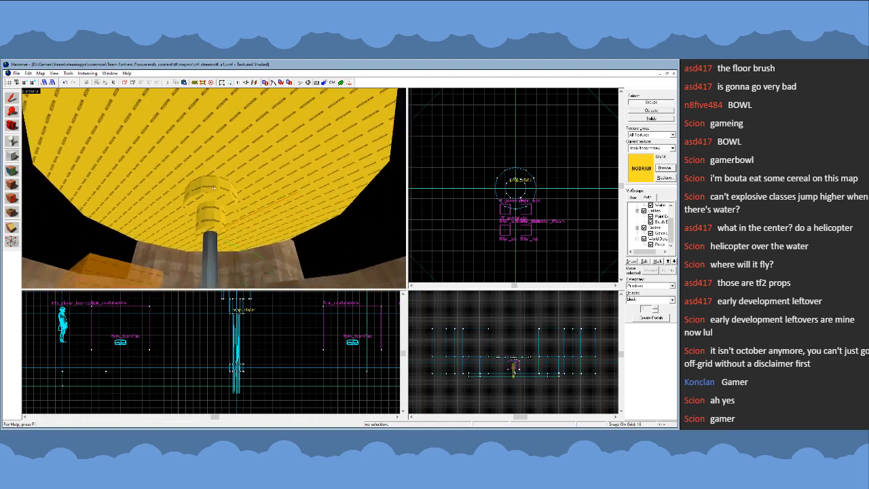
pyautogui.press('s')
pyautogui.press('w')
pyautogui.press('s')
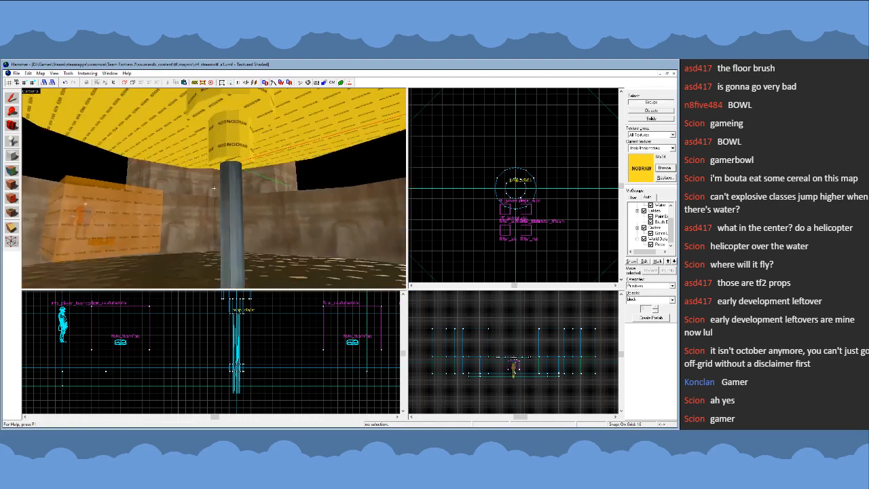
pyautogui.press('w')
pyautogui.press('s')
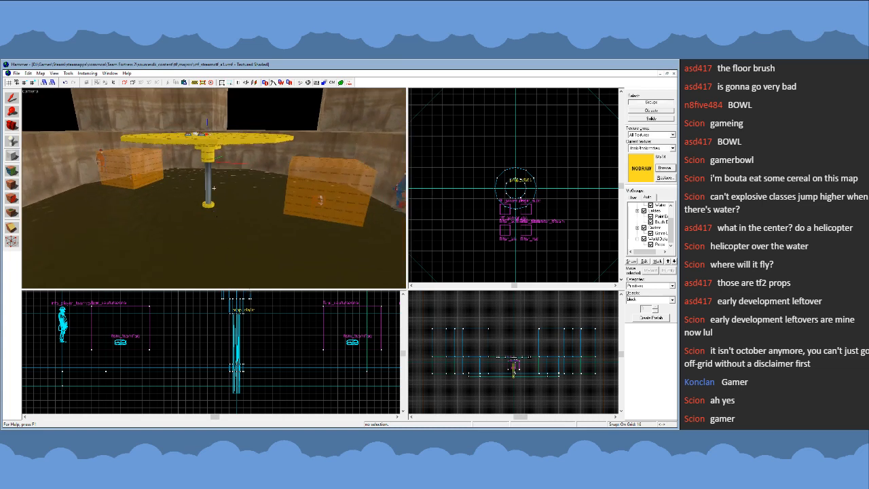
# - Copy the pipe's base cylinder and stretch the copy to 112 units high so it encloses the pipe up to the upper collar
pyautogui.press('w')
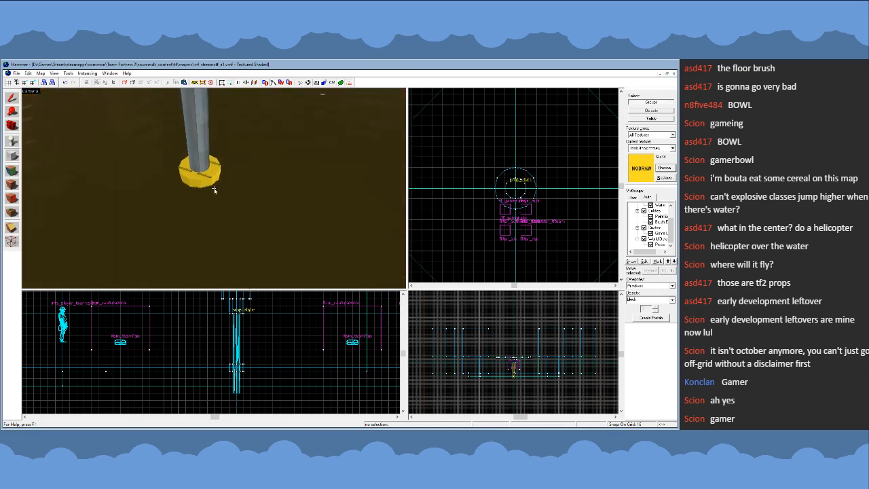
pyautogui.click(214, 190)
pyautogui.press('s')
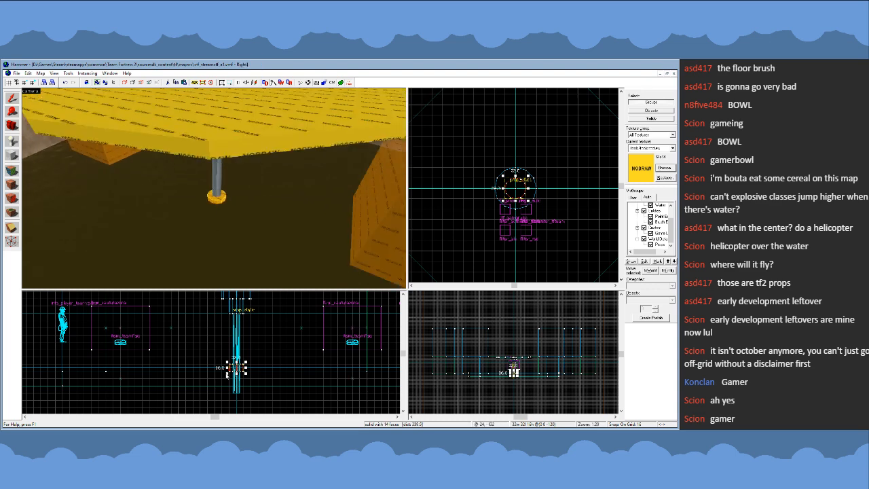
pyautogui.scroll(3, 236, 366)
pyautogui.keyDown('shift'); pyautogui.moveTo(238, 367); pyautogui.dragTo(241, 317); pyautogui.keyUp('shift')
pyautogui.scroll(-3, 233, 371)
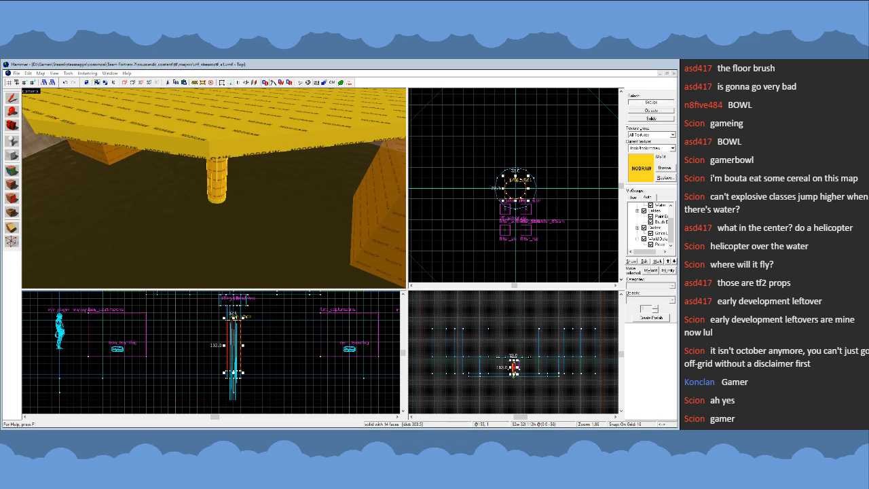
# - Apply the player clip texture to the 112-unit cylinder around the pipe and restore nodraw as the current texture
pyautogui.doubleClick(296, 283)
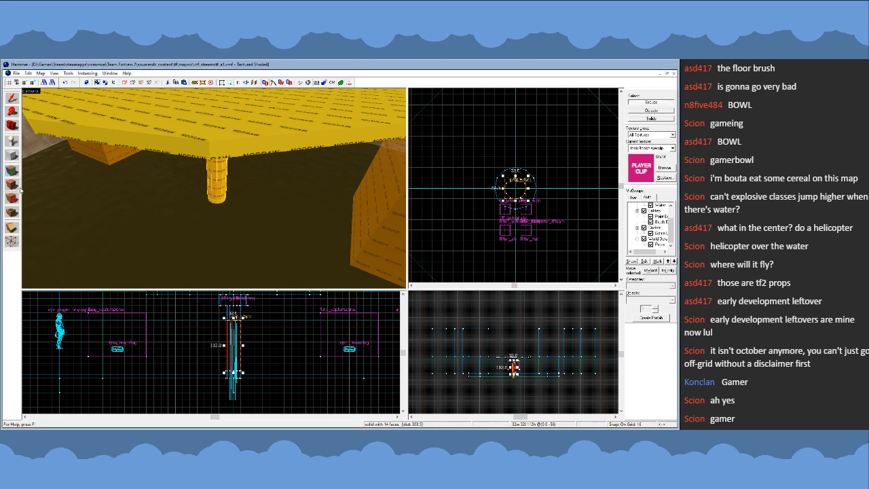
pyautogui.click(13, 184)
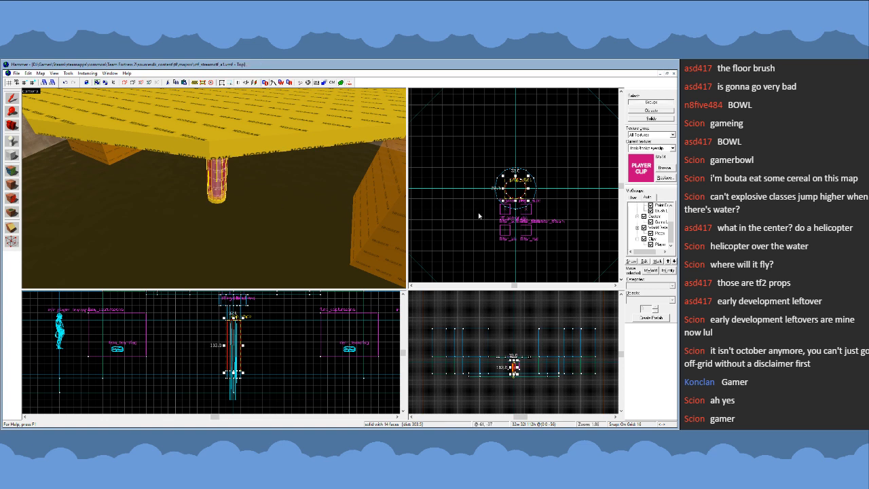
pyautogui.click(501, 147)
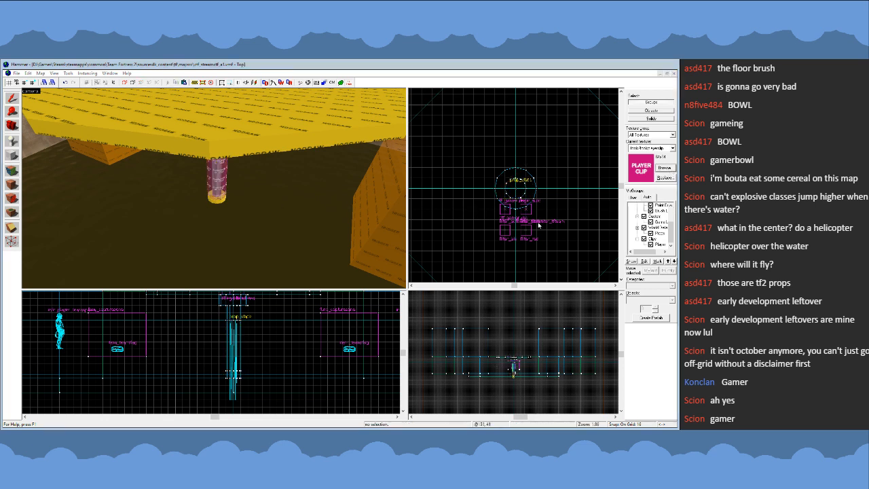
pyautogui.doubleClick(312, 282)
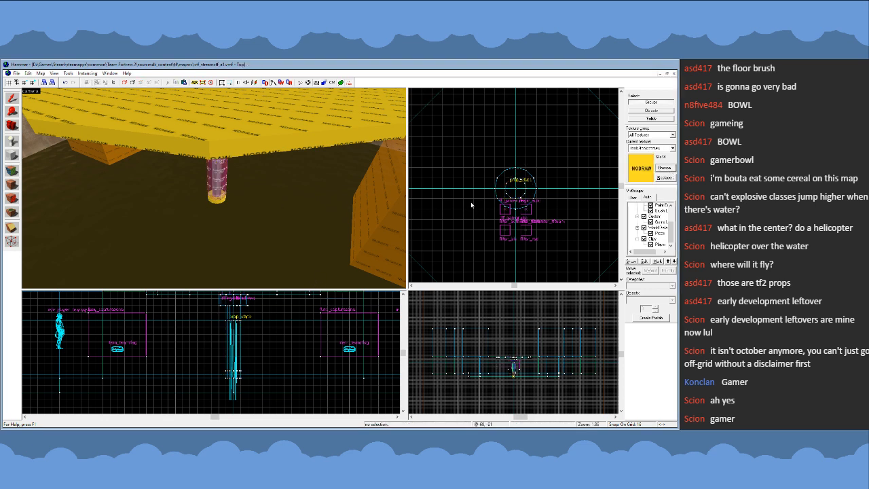
# - Inspect the player clip cylinder, pipe and base from close up, toggling the model display in the 2D views off and on
pyautogui.press('z')
pyautogui.press('w')
pyautogui.press('z')
pyautogui.click(218, 189)
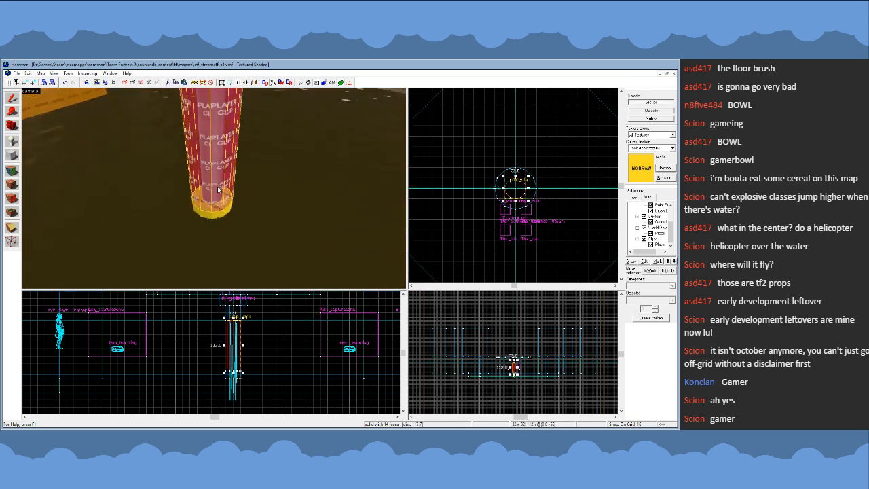
pyautogui.click(218, 188)
pyautogui.click(331, 87)
pyautogui.click(435, 145)
pyautogui.press('z')
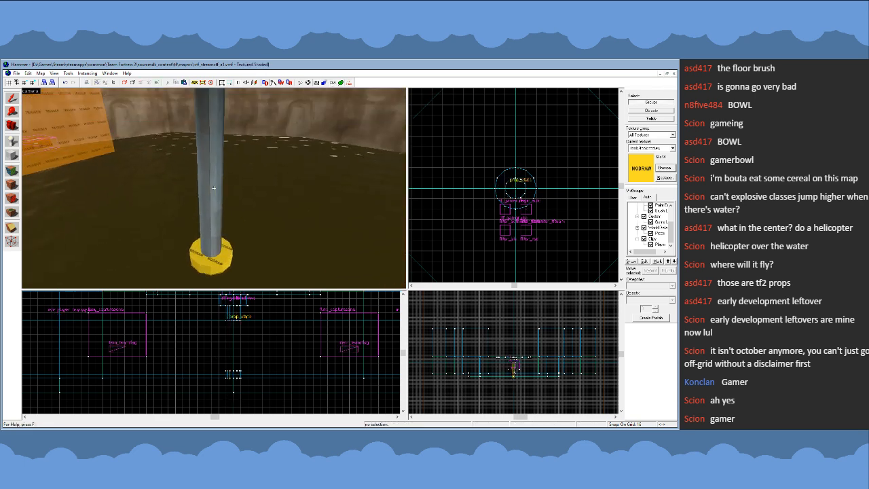
pyautogui.press('w')
pyautogui.press('w')
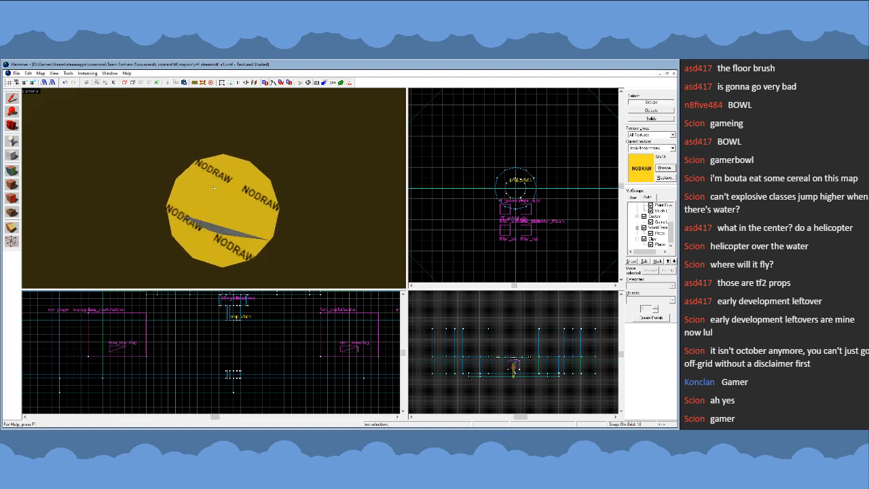
pyautogui.click(332, 83)
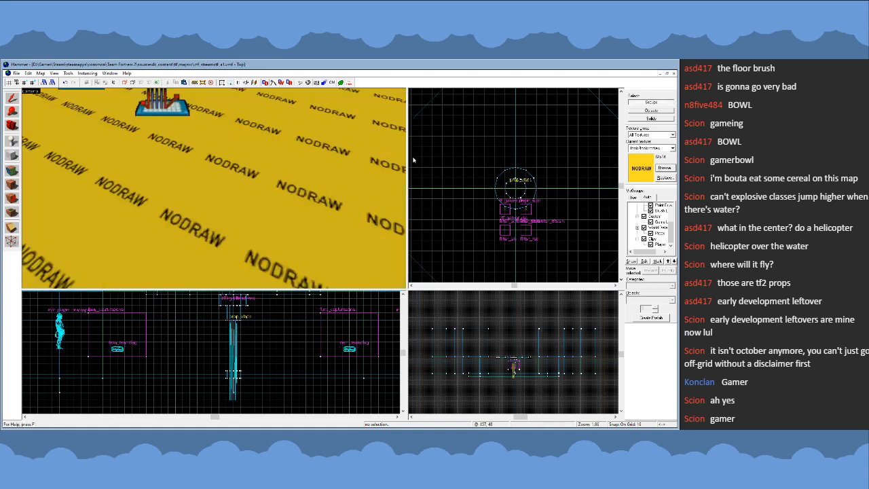
pyautogui.press('w')
pyautogui.press('z')
pyautogui.click(217, 186)
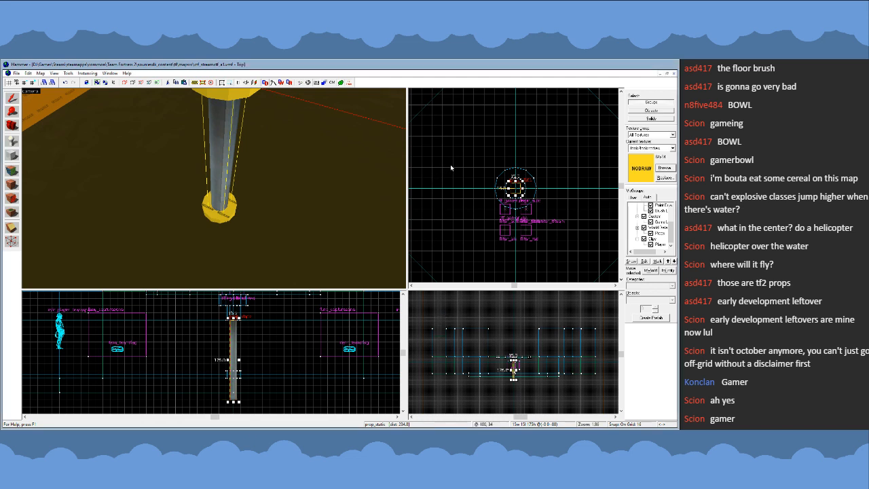
# - Copy the player clip cylinder on an 8-unit grid and shrink the copy to 16 by 16 units, centred on the pipe
pyautogui.click(241, 179)
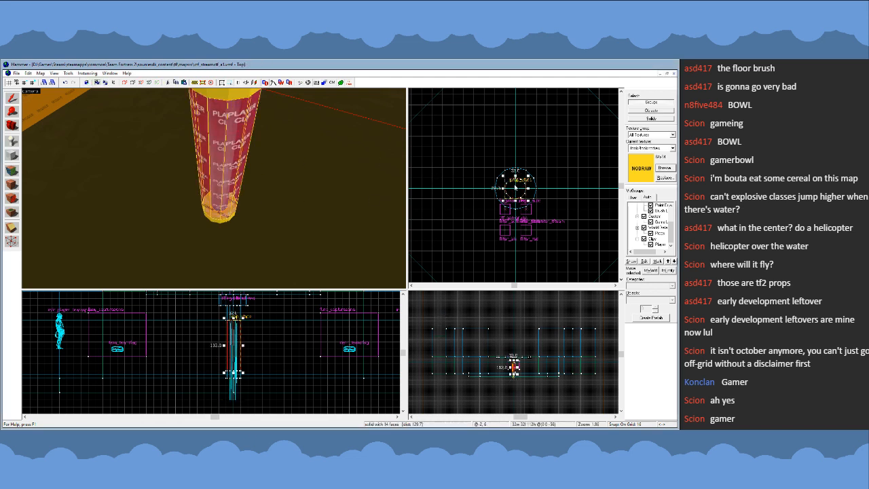
pyautogui.scroll(5, 516, 187)
pyautogui.press('[')
pyautogui.scroll(1, 522, 181)
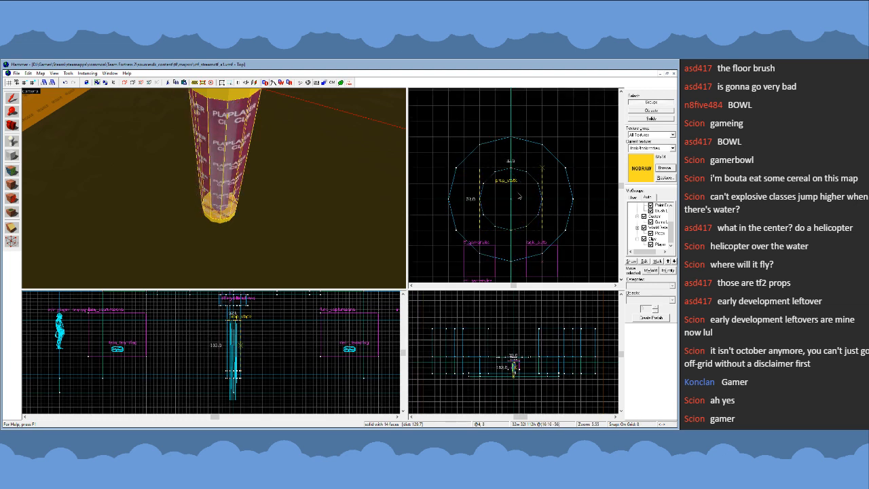
pyautogui.moveTo(545, 170); pyautogui.dragTo(506, 197)
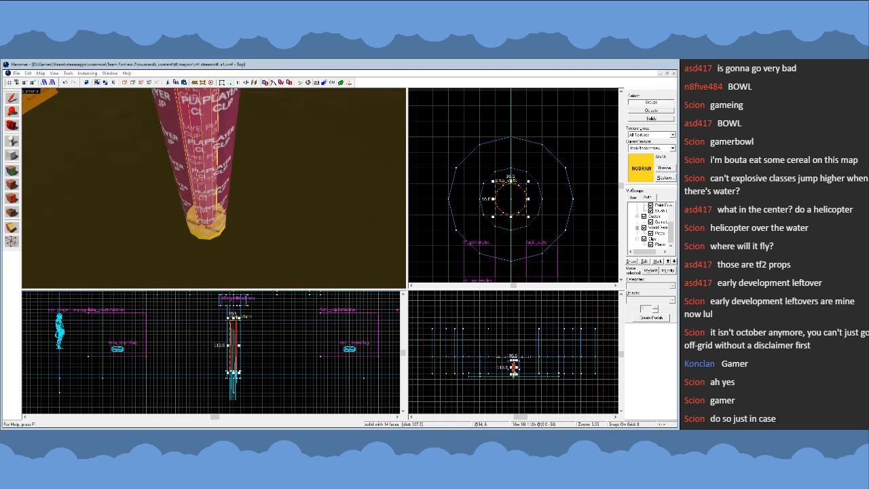
# - Apply the block bullets texture to the inner 16-unit cylinder and restore nodraw as the current texture
pyautogui.doubleClick(58, 214)
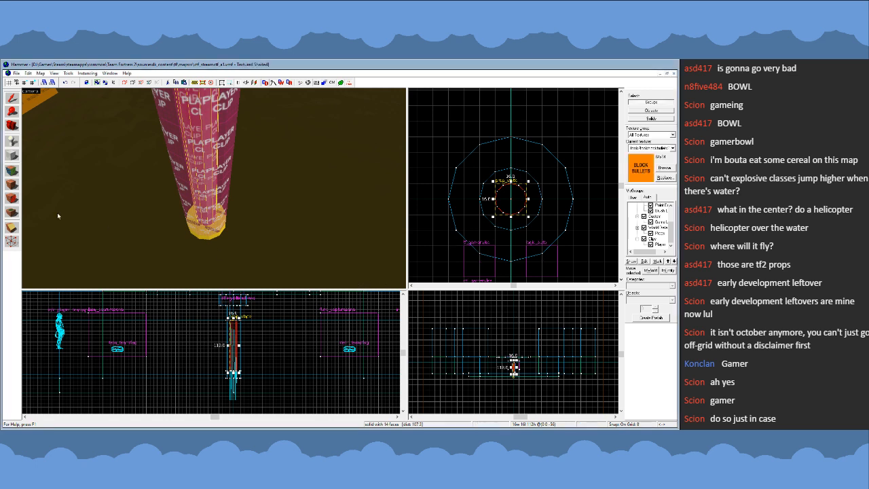
pyautogui.click(10, 184)
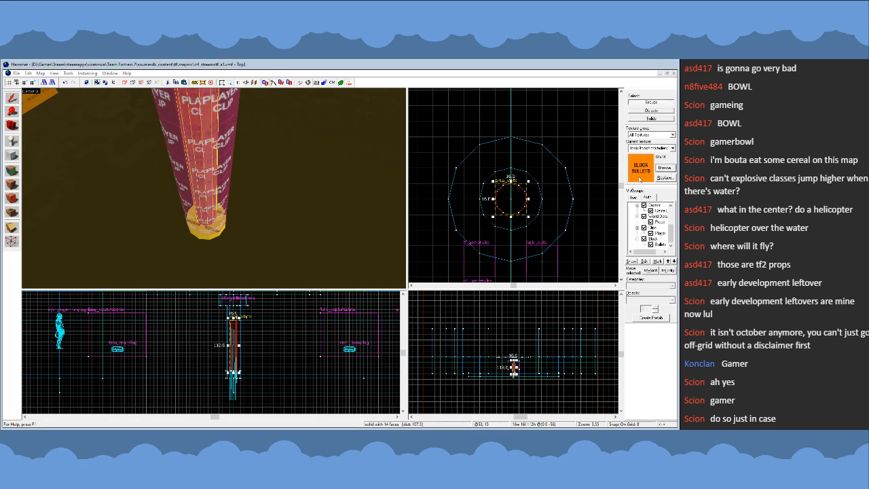
pyautogui.doubleClick(321, 278)
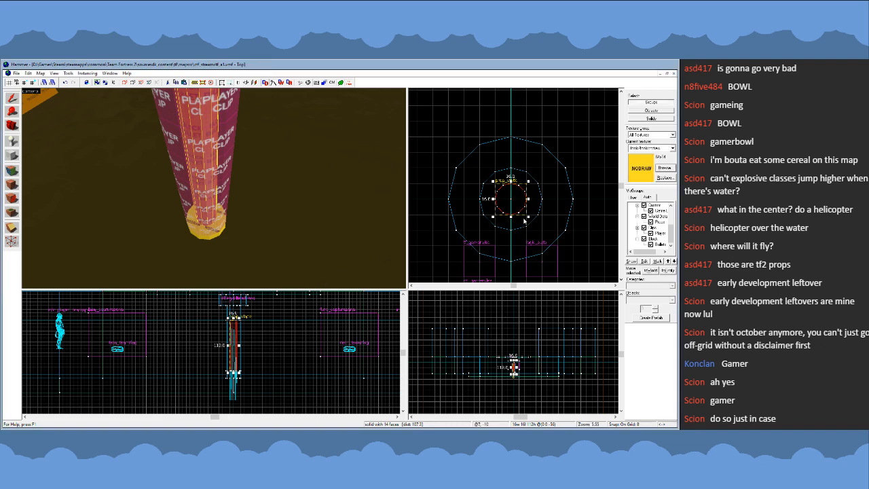
# - Select all vertices of the inner block bullets cylinder with the Vertex tool on a 1-unit grid, then leave vertex editing
pyautogui.scroll(4, 509, 203)
pyautogui.hotkey('shift', 'v')
pyautogui.press('[')
pyautogui.press(']')
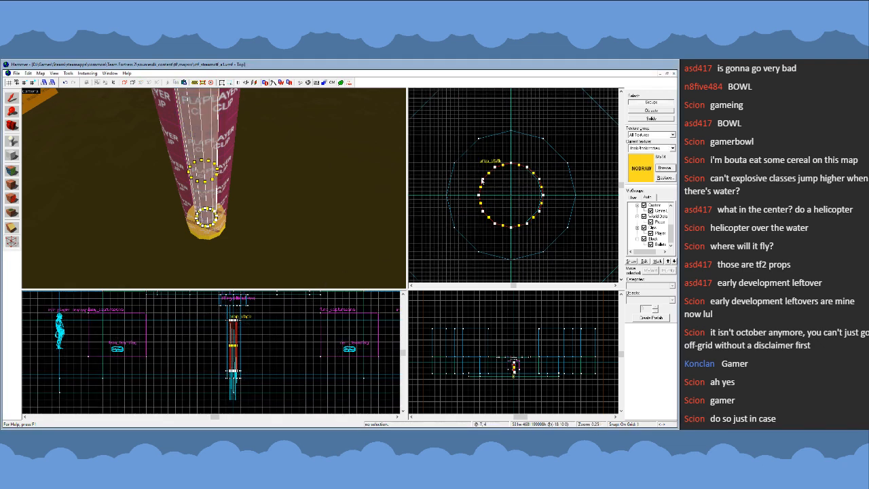
pyautogui.moveTo(473, 165); pyautogui.dragTo(562, 241)
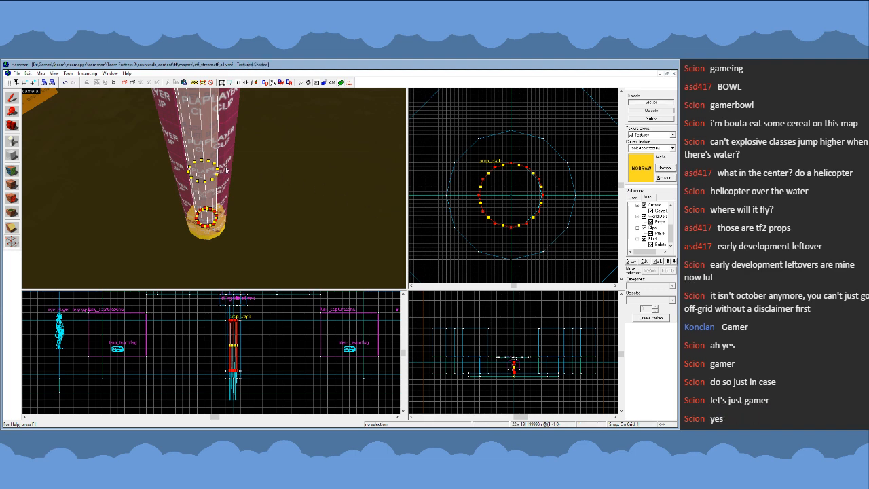
pyautogui.click(12, 98)
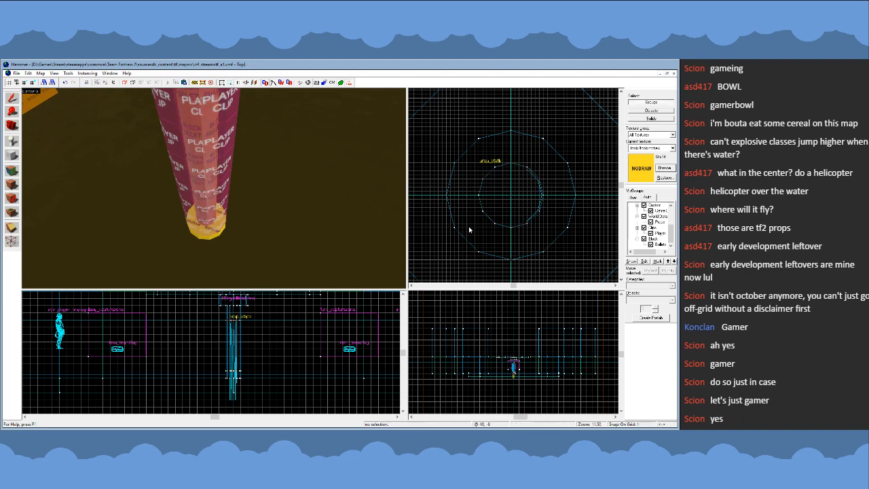
# - Restore the grid spacing to 16 units and clear the selection
pyautogui.scroll(-1, 503, 218)
pyautogui.press(']')
pyautogui.press(']')
pyautogui.moveTo(572, 161); pyautogui.dragTo(586, 175)
pyautogui.press(']')
pyautogui.click(580, 174)
pyautogui.press(']')
pyautogui.press('Escape')
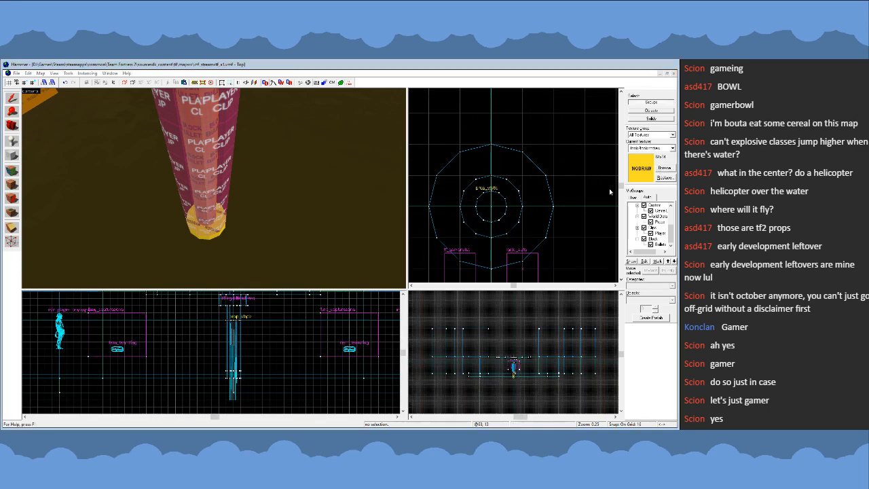
# - Select the nodraw disc together with the two nodraw collar cylinders directly beneath it
pyautogui.click(17, 158)
pyautogui.scroll(-6, 388, 167)
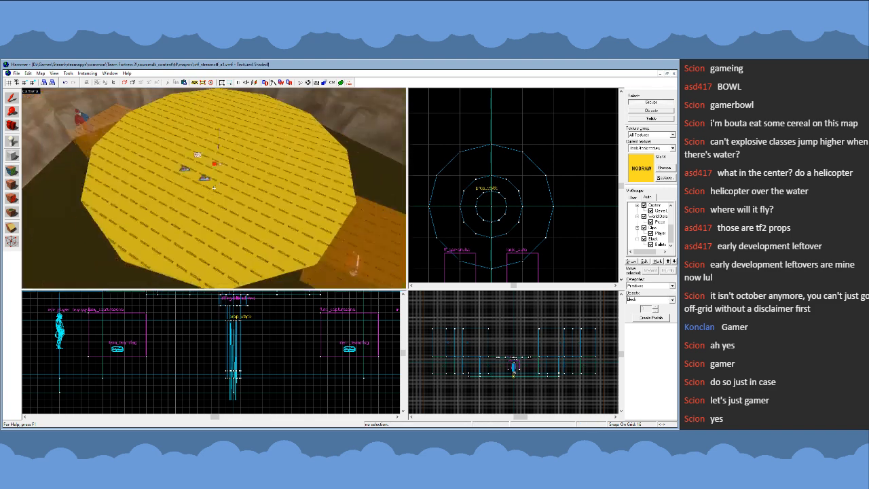
pyautogui.scroll(-3, 537, 180)
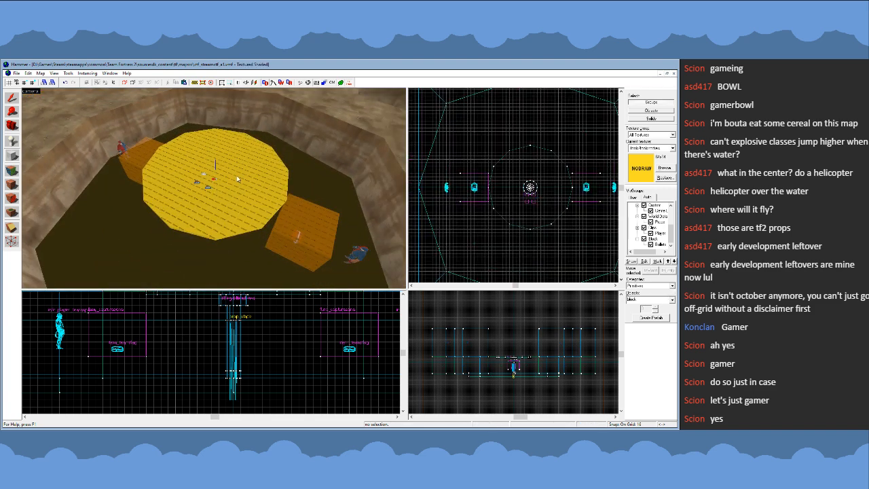
pyautogui.press('z')
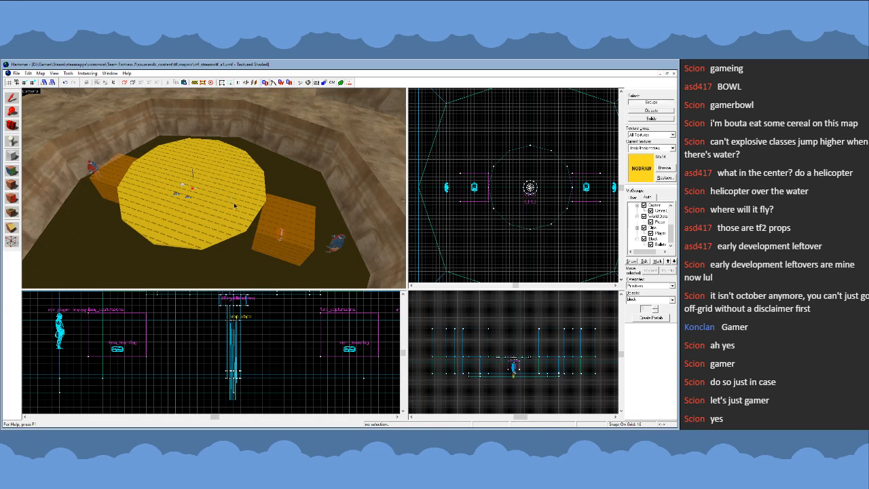
pyautogui.press('z')
pyautogui.press('d')
pyautogui.press('z')
pyautogui.click(12, 99)
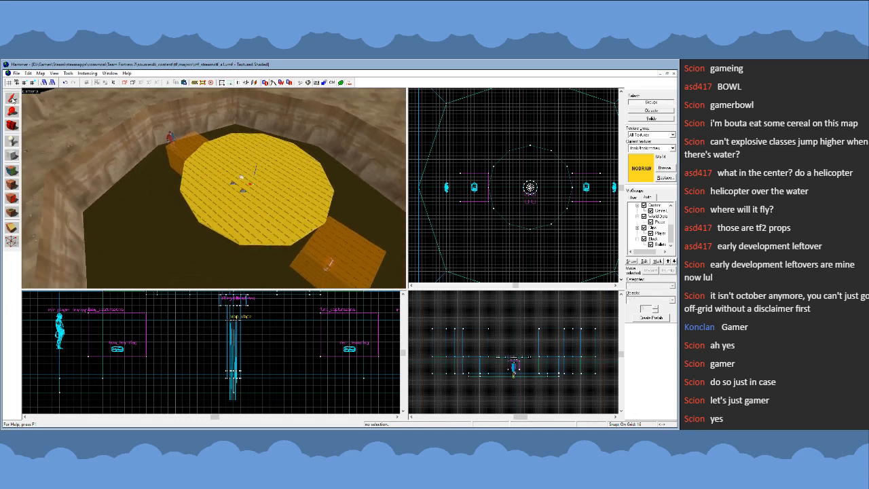
pyautogui.click(267, 227)
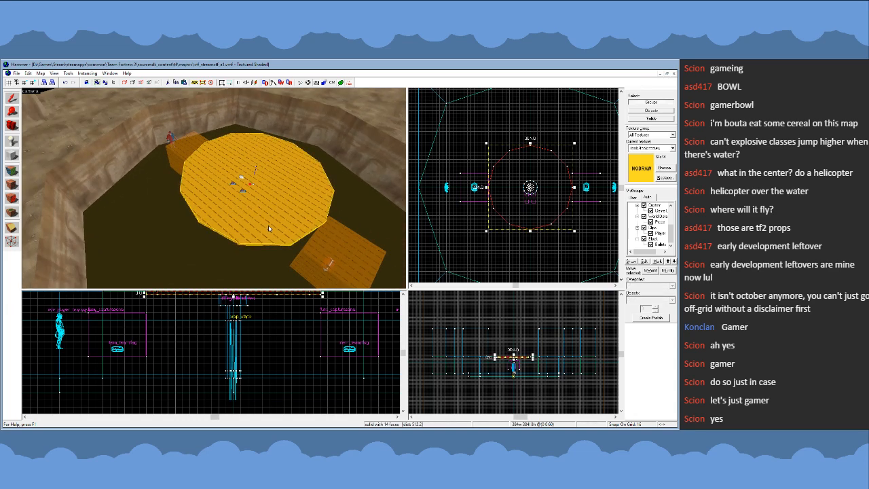
pyautogui.press('z')
pyautogui.press('w')
pyautogui.press('z')
pyautogui.keyDown('ctrl'); pyautogui.click(215, 194); pyautogui.keyUp('ctrl')
pyautogui.keyDown('ctrl'); pyautogui.click(215, 223); pyautogui.keyUp('ctrl')
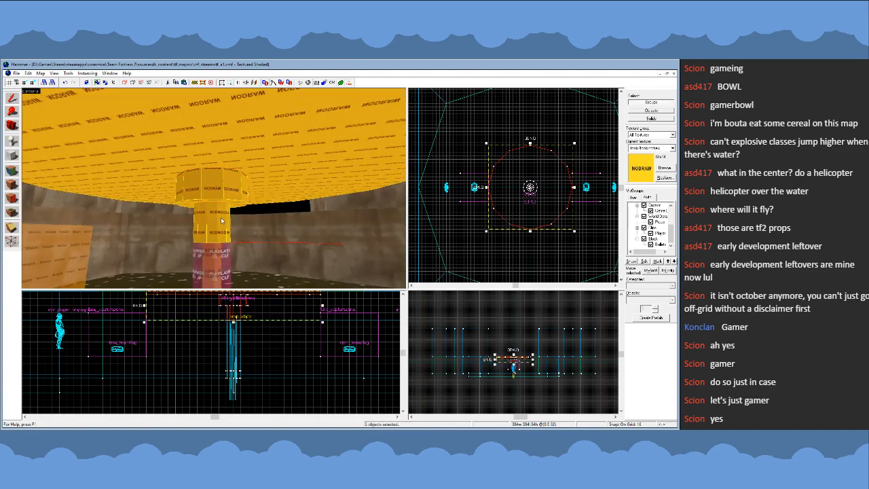
# - Add the nodraw base cylinder at the foot of the pipe to the disc and collar selection
pyautogui.press('z')
pyautogui.press('s')
pyautogui.press('w')
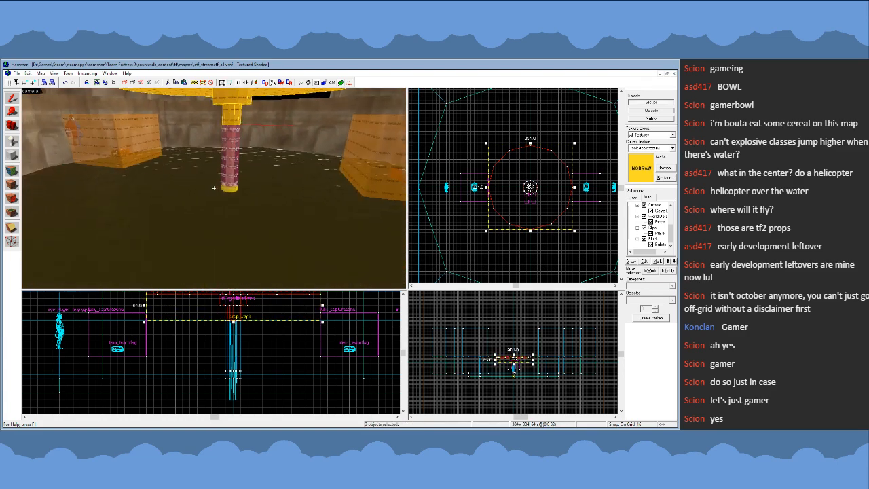
pyautogui.press('s')
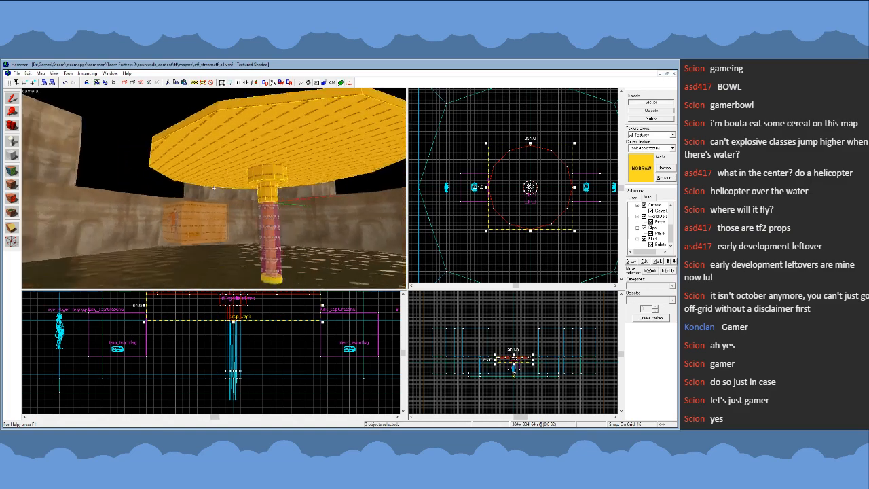
pyautogui.press('w')
pyautogui.press('w')
pyautogui.press('z')
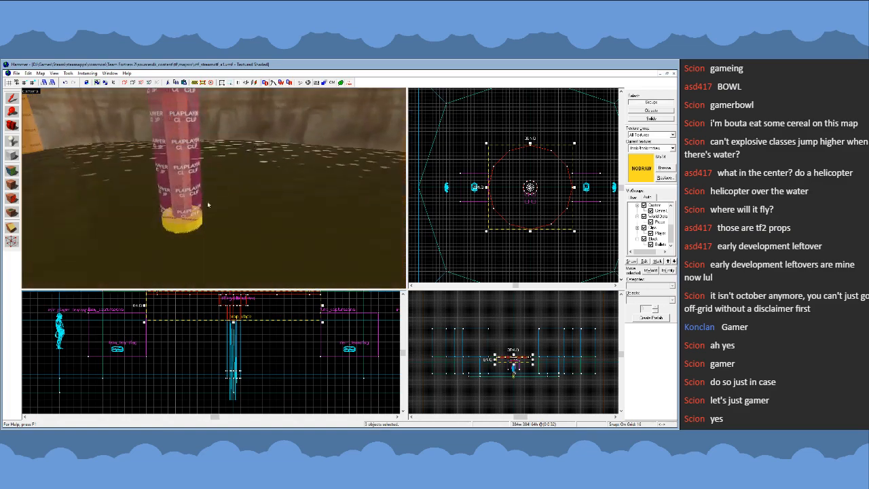
pyautogui.keyDown('ctrl'); pyautogui.click(193, 225); pyautogui.keyUp('ctrl')
pyautogui.press('z')
pyautogui.press('s')
pyautogui.press('s')
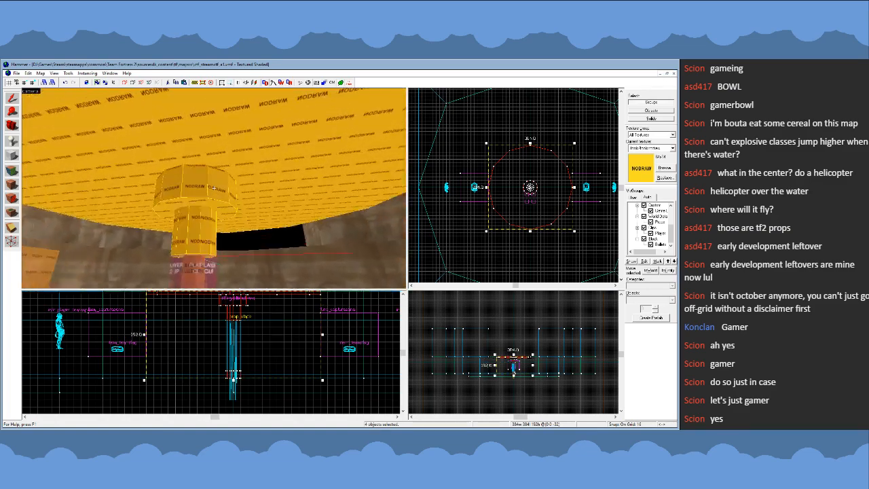
pyautogui.press('w')
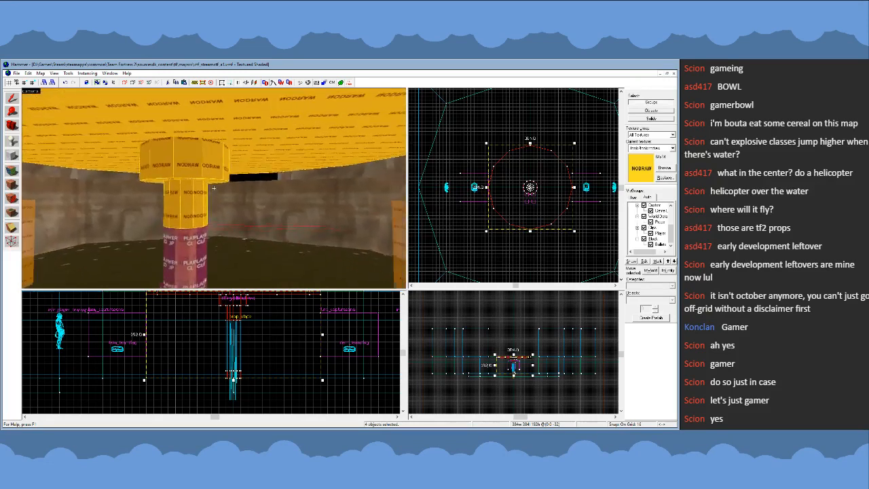
pyautogui.press('s')
pyautogui.press('w')
pyautogui.press('s')
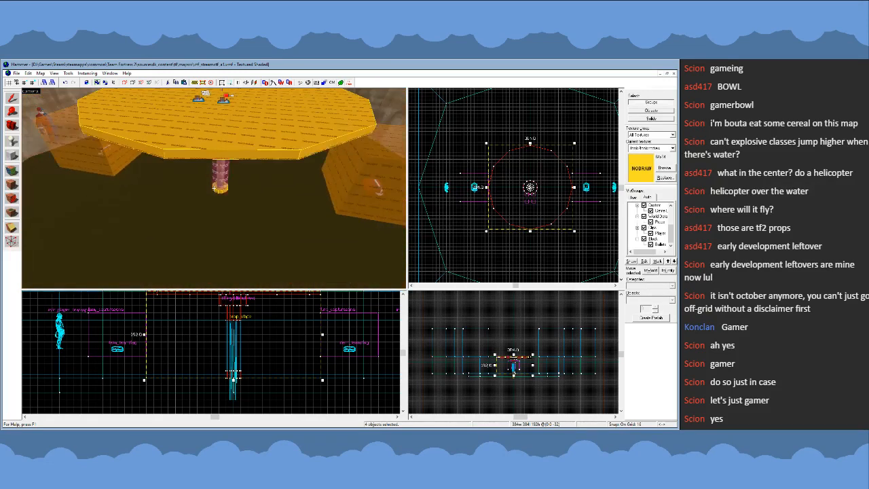
# - Hide the player clip cylinder around the pipe to expose the nodraw base beneath it
pyautogui.click(225, 199)
pyautogui.press('w')
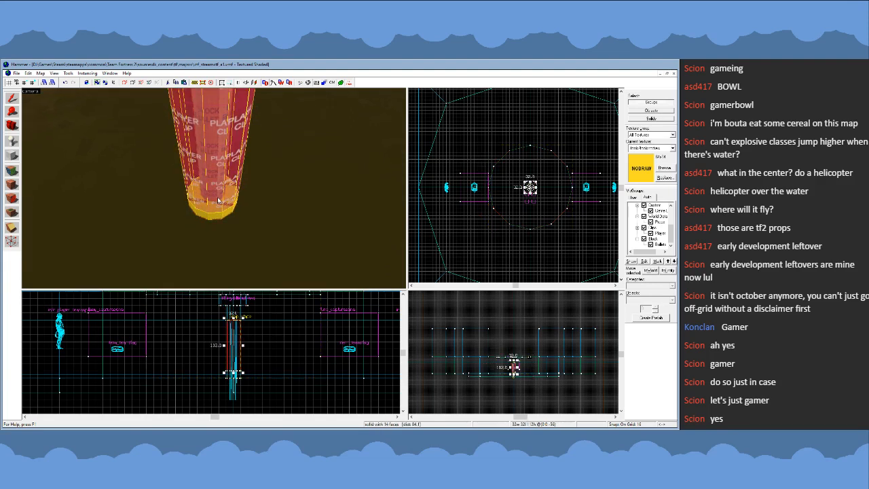
pyautogui.press('Delete')
pyautogui.click(217, 194)
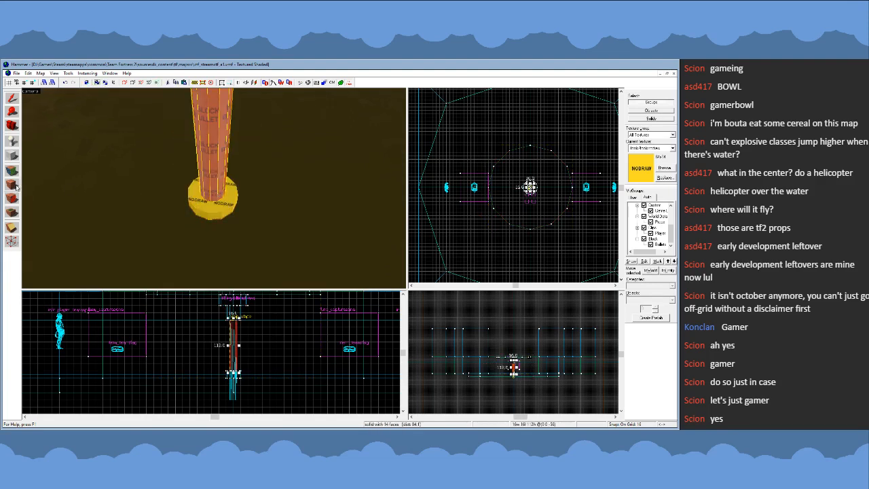
# - Tie the nodraw disc, both collar cylinders and the base cylinder to a func_detail entity, and unhide the player clip
pyautogui.press('z')
pyautogui.press('s')
pyautogui.press('w')
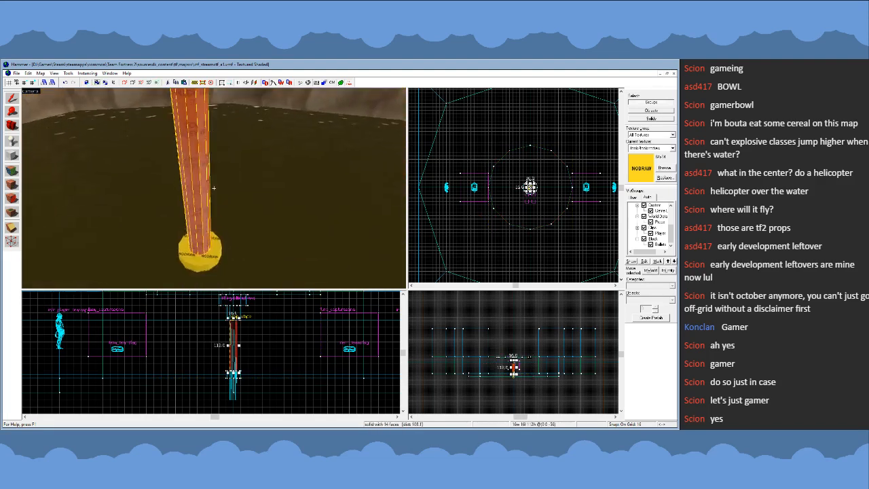
pyautogui.press('s')
pyautogui.press('w')
pyautogui.press('s')
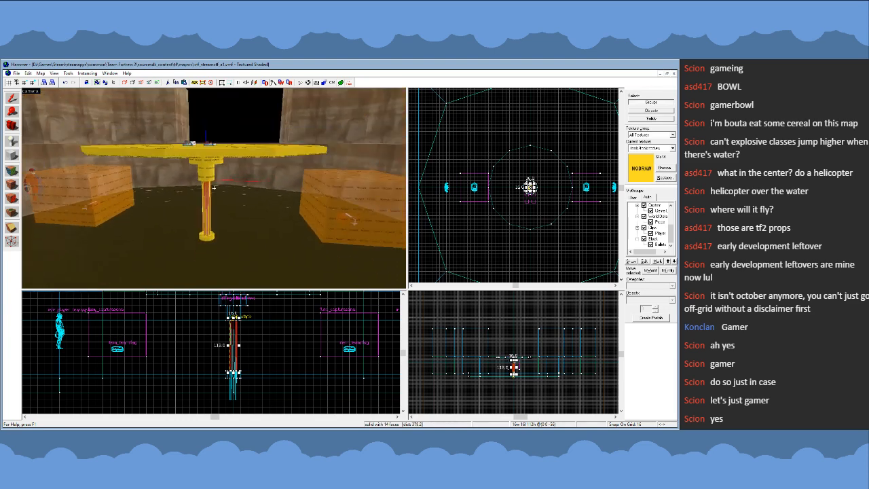
pyautogui.click(208, 177)
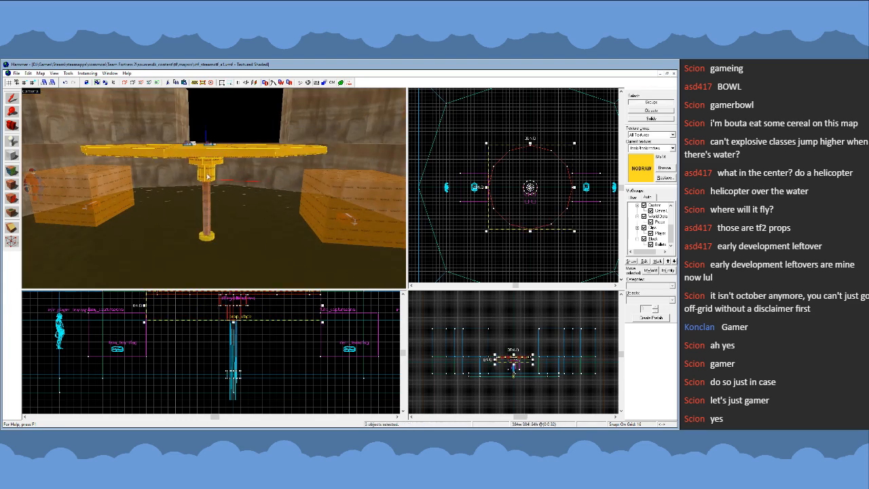
pyautogui.click(235, 249)
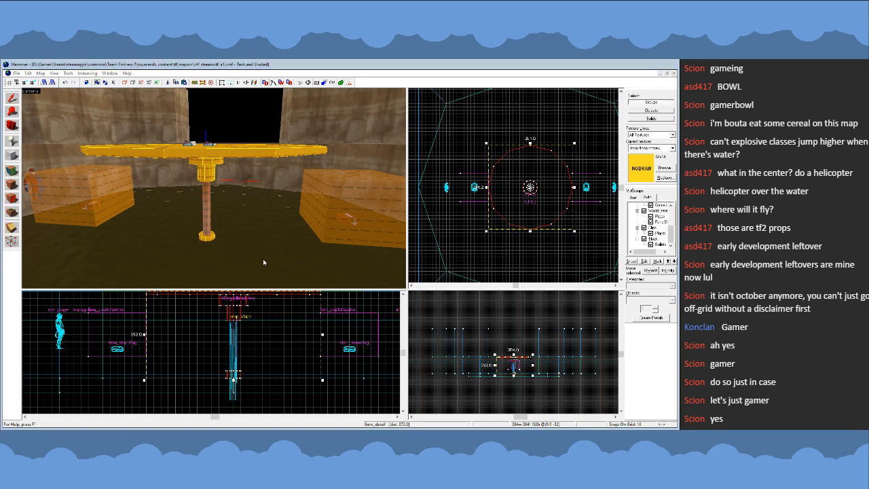
pyautogui.click(454, 172)
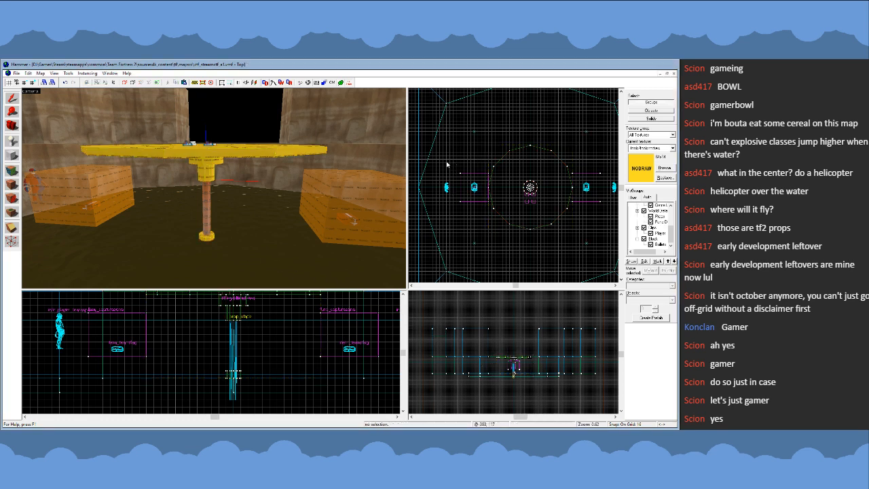
pyautogui.press('u')
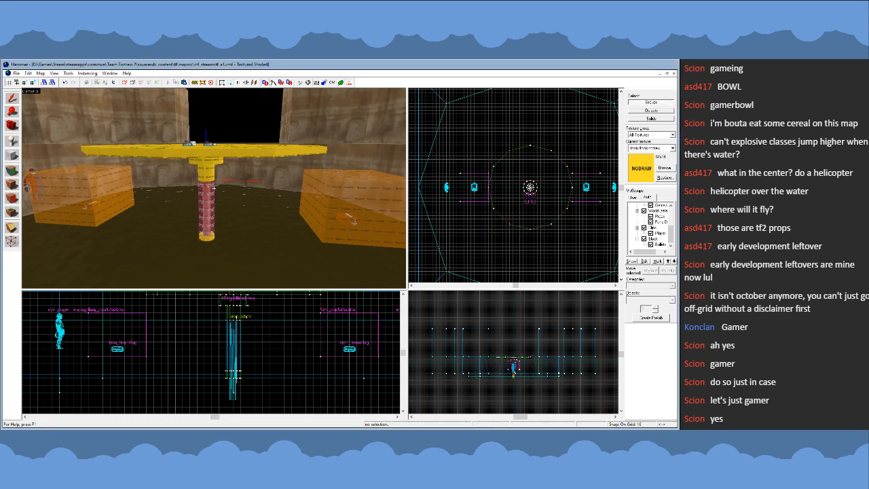
# - Examine the arena, its rock walls, the two capture zones and the central disc from several angles
pyautogui.press('s')
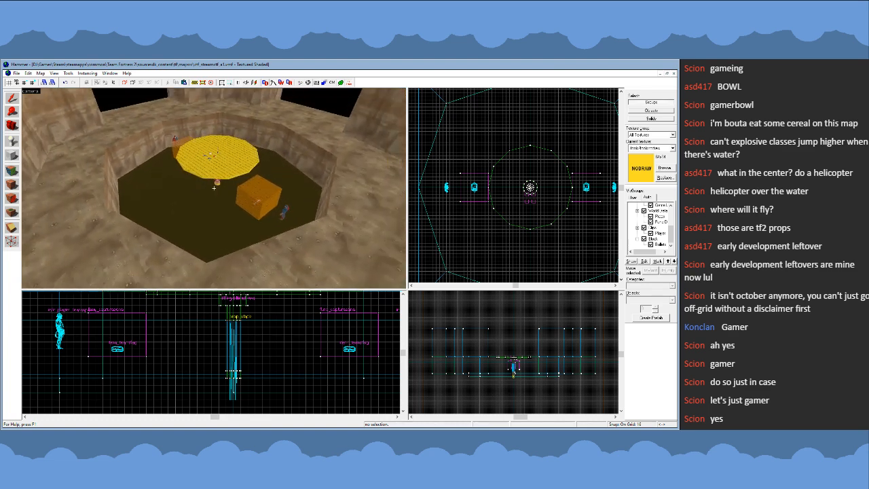
pyautogui.press('w')
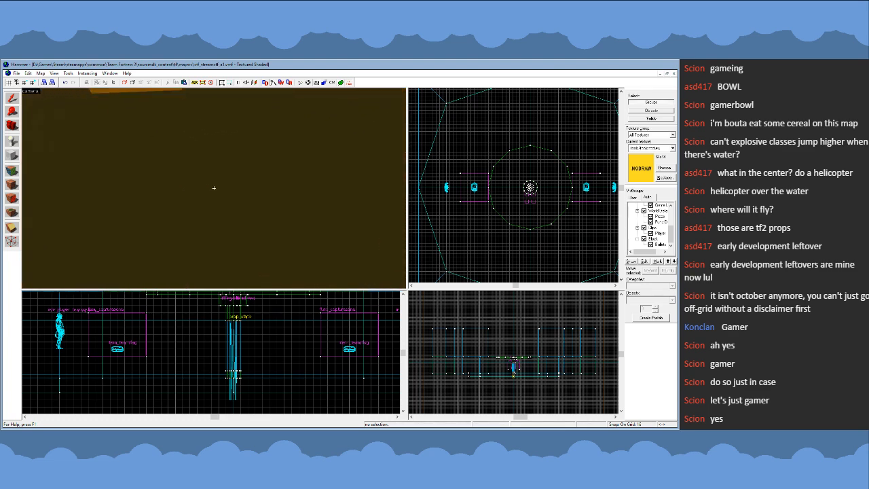
pyautogui.press('s')
pyautogui.press('w')
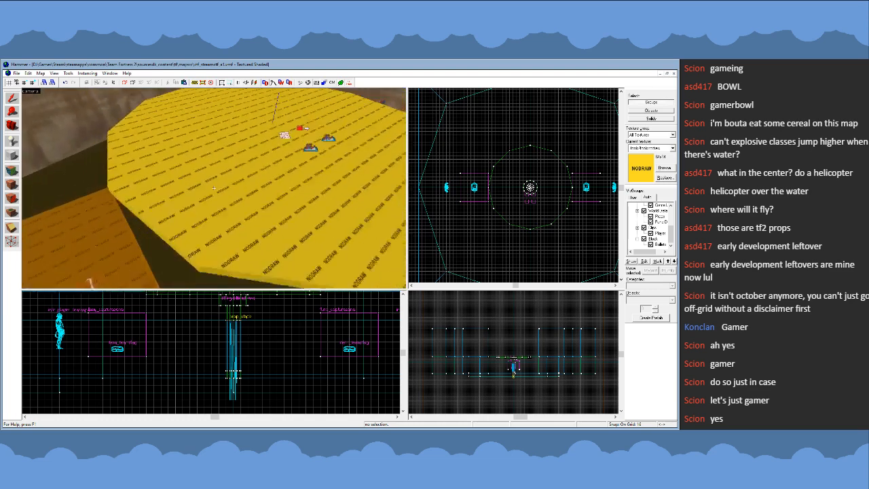
pyautogui.press('s')
pyautogui.press('w')
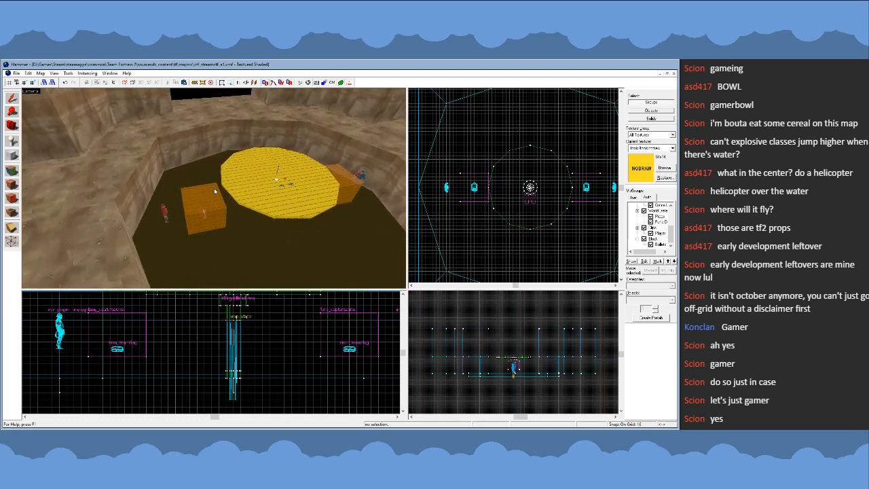
pyautogui.press('w')
pyautogui.press('z')
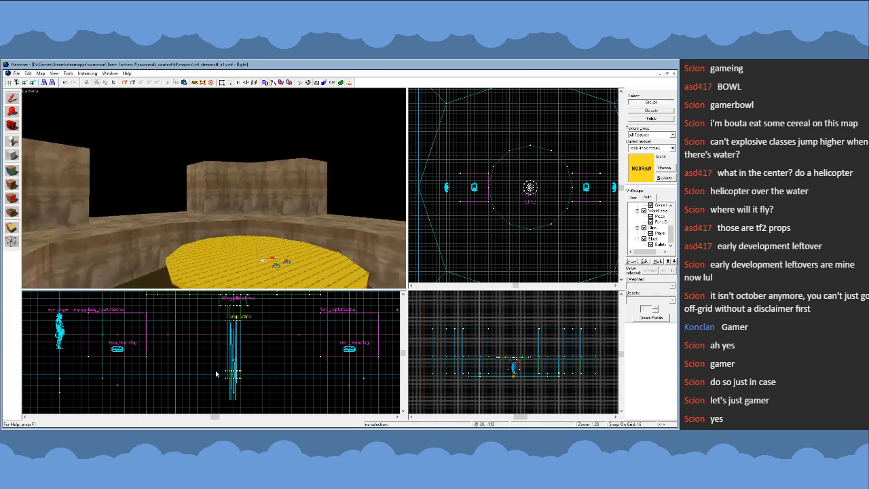
pyautogui.scroll(-3, 258, 382)
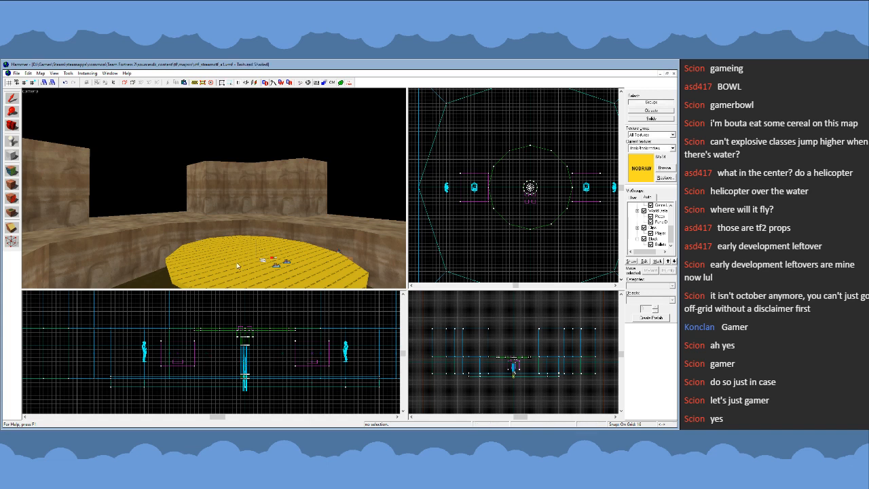
pyautogui.press('z')
pyautogui.press('s')
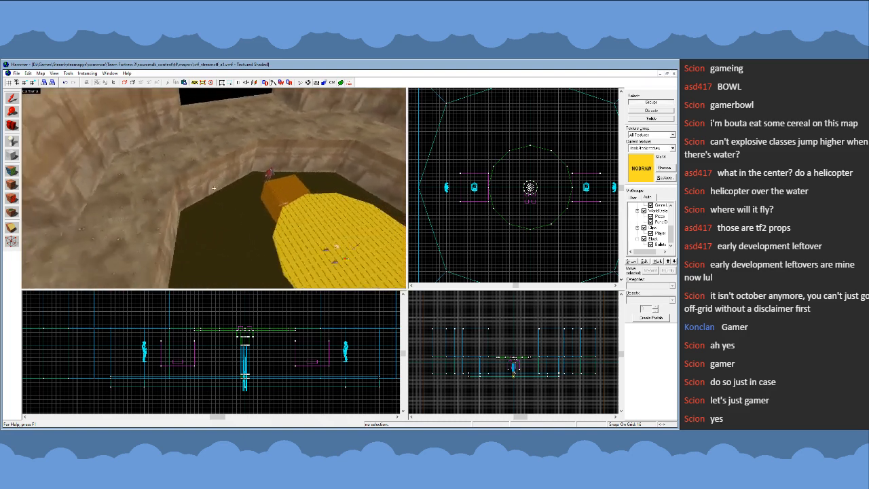
pyautogui.press('s')
pyautogui.press('a')
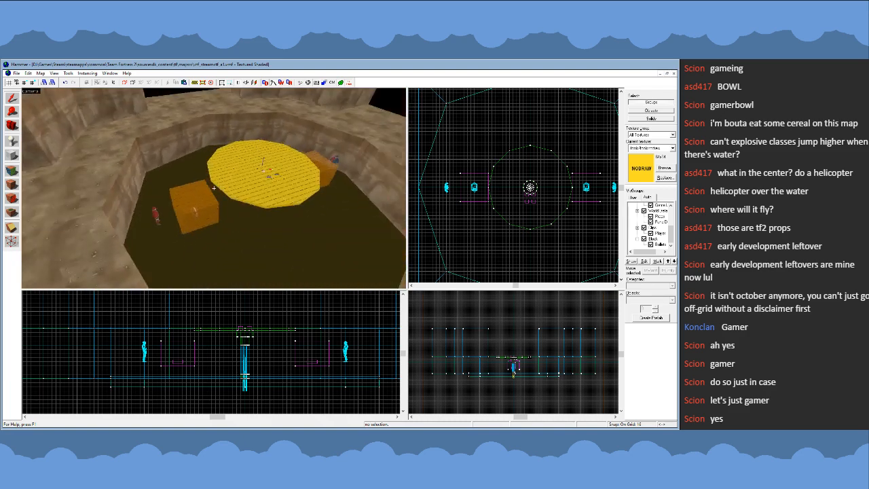
pyautogui.press('a')
pyautogui.press('d')
pyautogui.press('d')
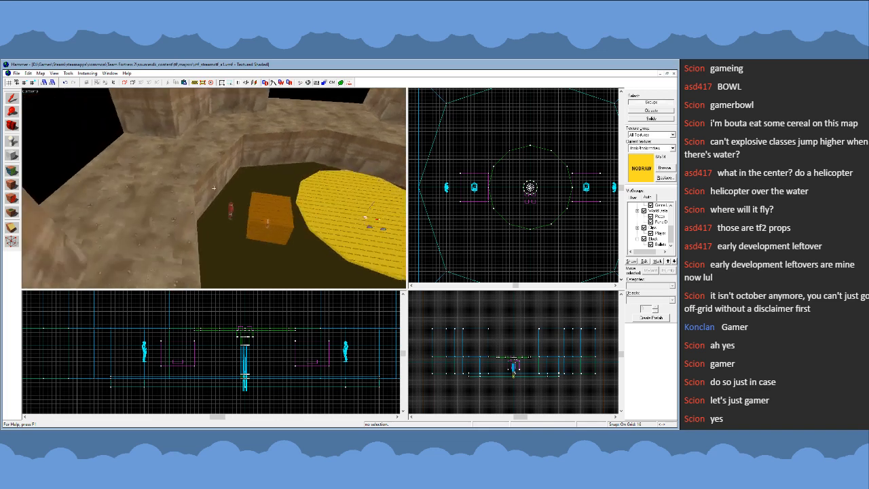
pyautogui.press('s')
pyautogui.press('w')
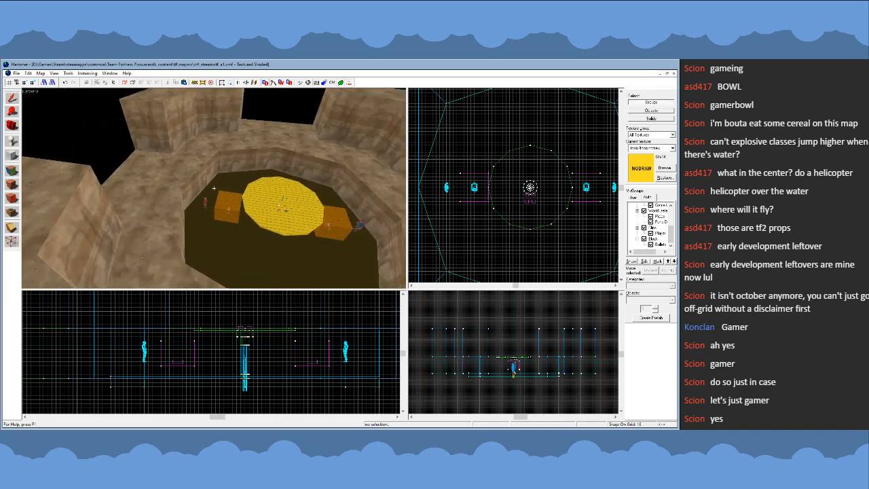
# - Place an info_player_teamspawn entity on the central disc and delete it again
pyautogui.press('z')
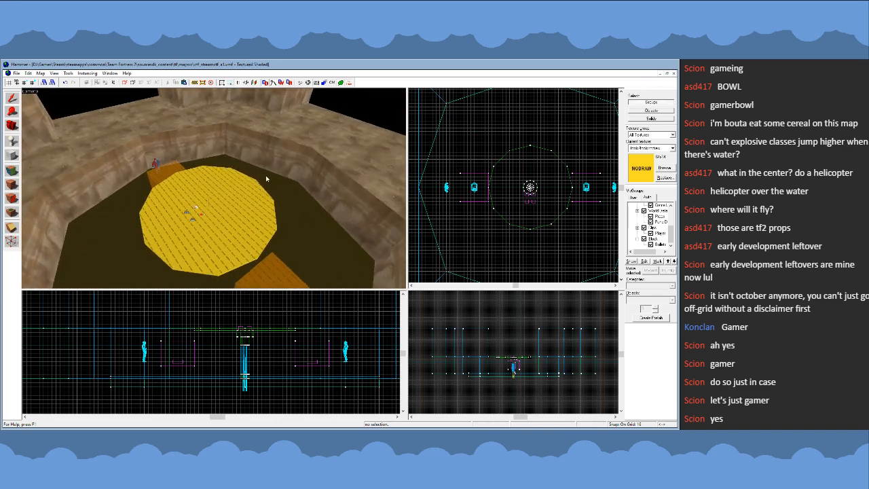
pyautogui.press('w')
pyautogui.press('z')
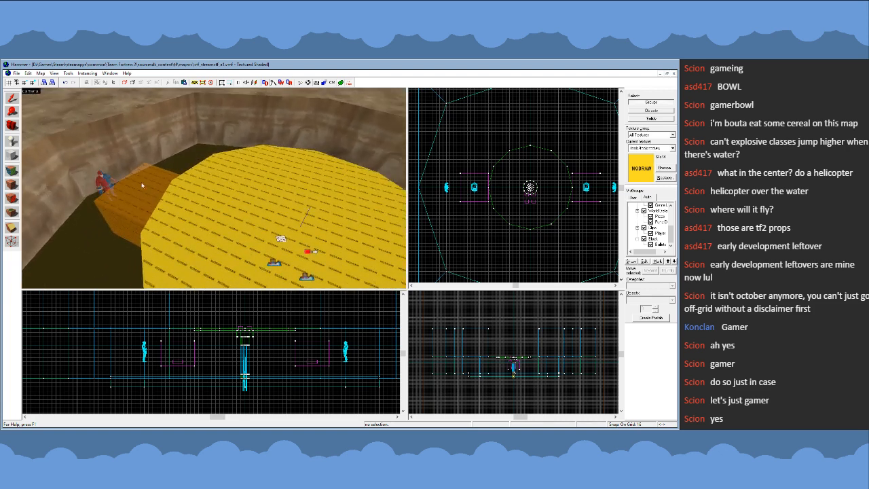
pyautogui.click(12, 141)
pyautogui.click(210, 212)
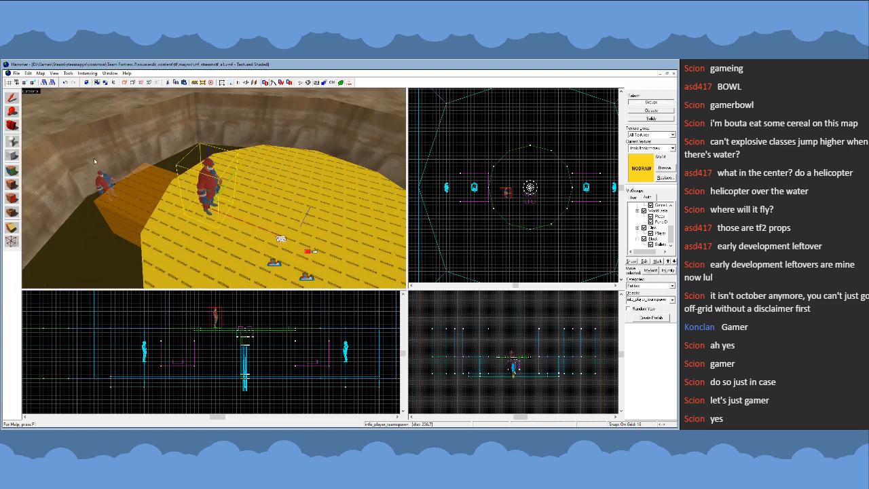
pyautogui.click(13, 99)
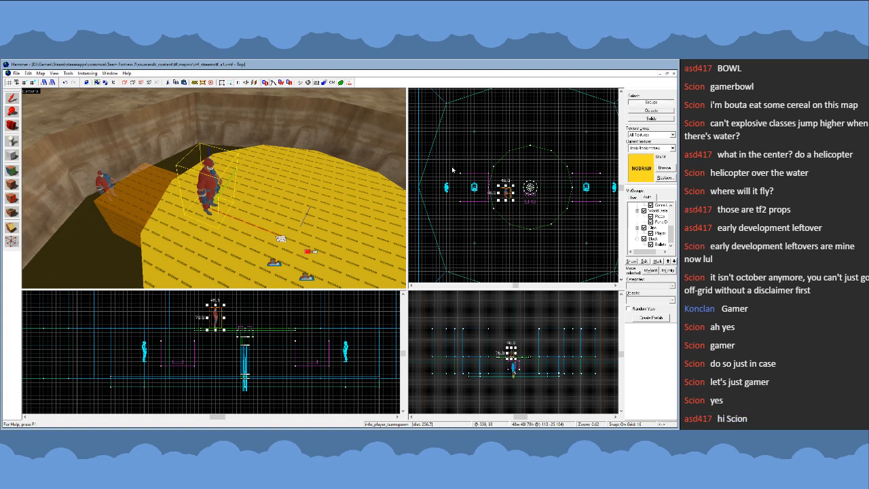
pyautogui.press('Delete')
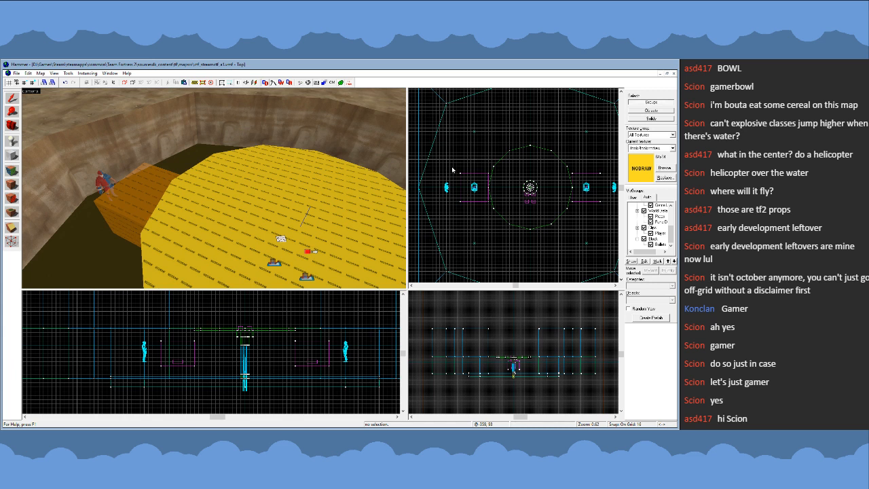
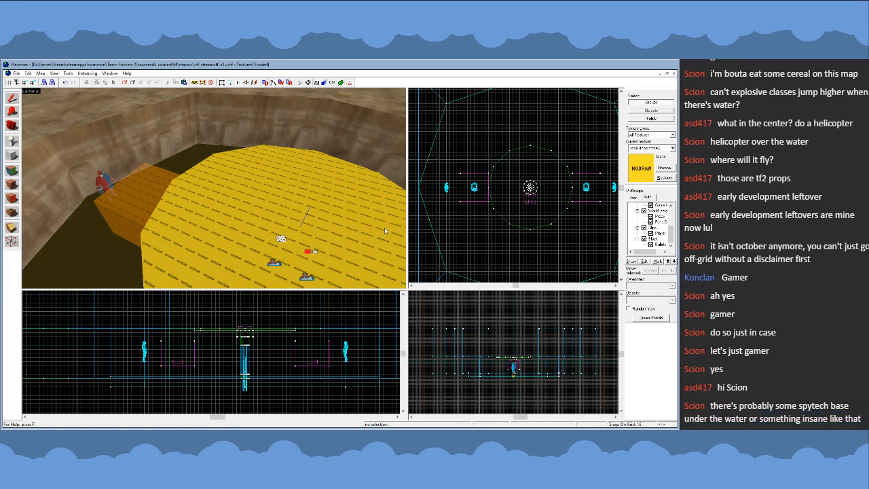
# - Examine the round central platform and the two orange blocks in the pit from several angles
pyautogui.press('z')
pyautogui.press('s')
pyautogui.press('a')
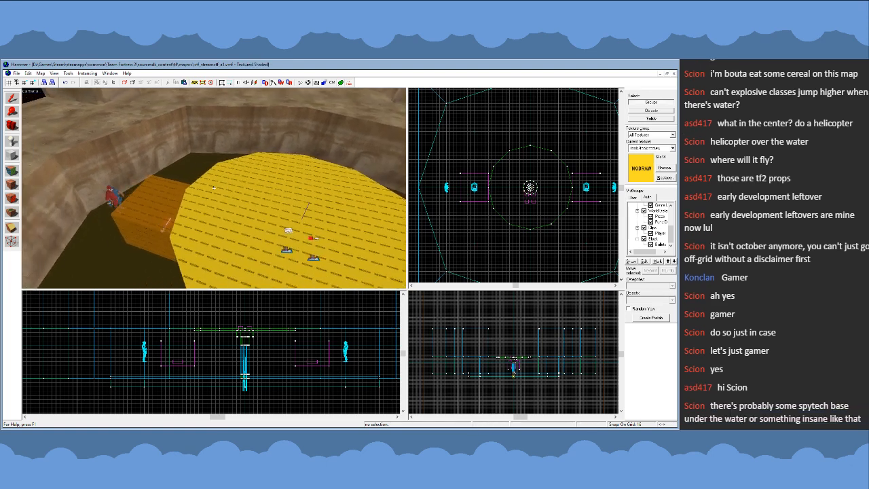
pyautogui.press('s')
pyautogui.press('d')
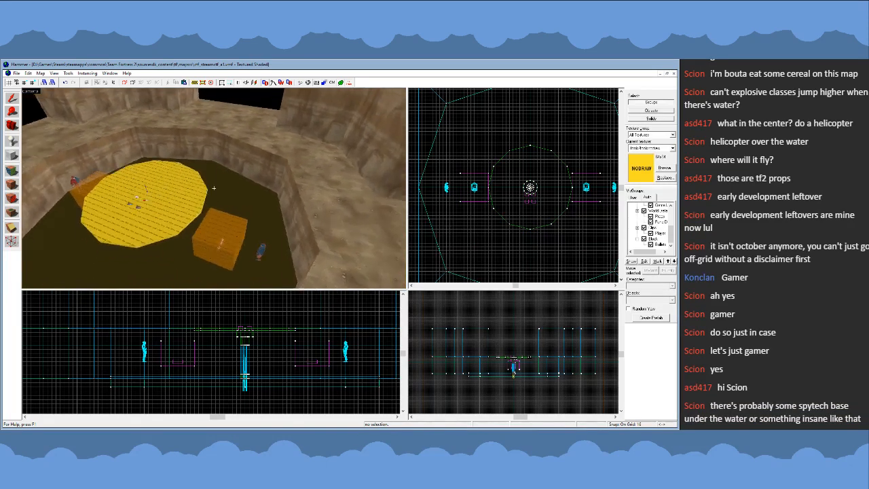
pyautogui.press('a')
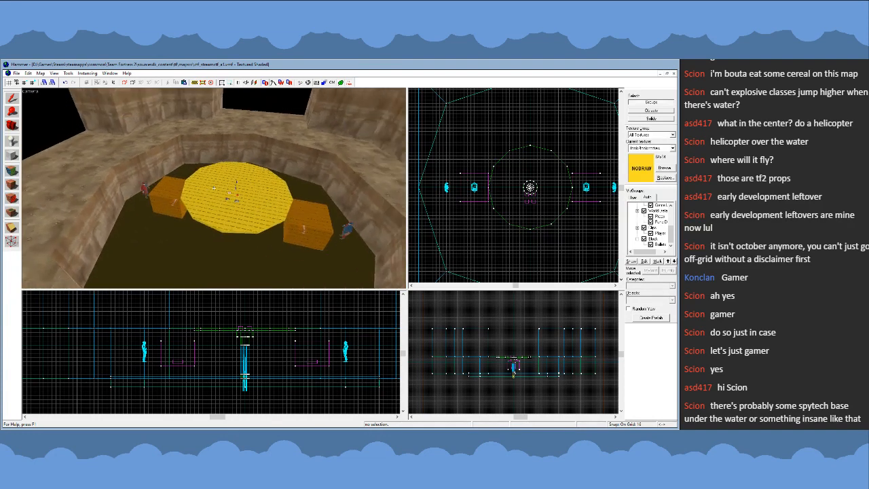
pyautogui.press('a')
pyautogui.press('a')
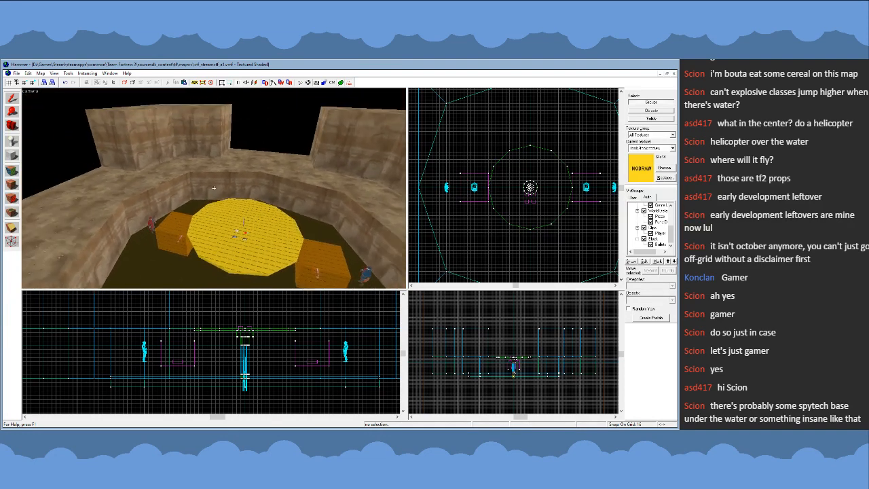
pyautogui.press('w')
pyautogui.press('s')
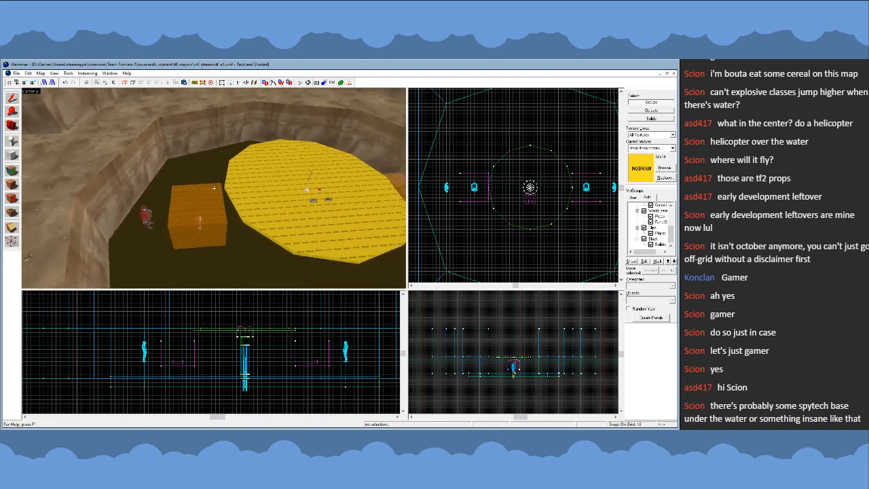
# - Raise the round central platform together with its surrounding clip and block-bullets cylinders and inner pole by 16 units
pyautogui.click(214, 188)
pyautogui.press('w')
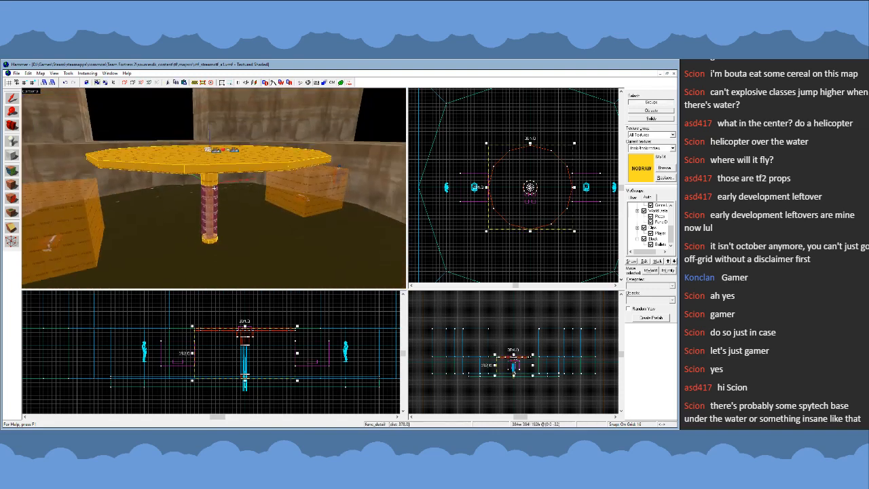
pyautogui.press('z')
pyautogui.press('w')
pyautogui.keyDown('ctrl'); pyautogui.click(214, 188); pyautogui.keyUp('ctrl')
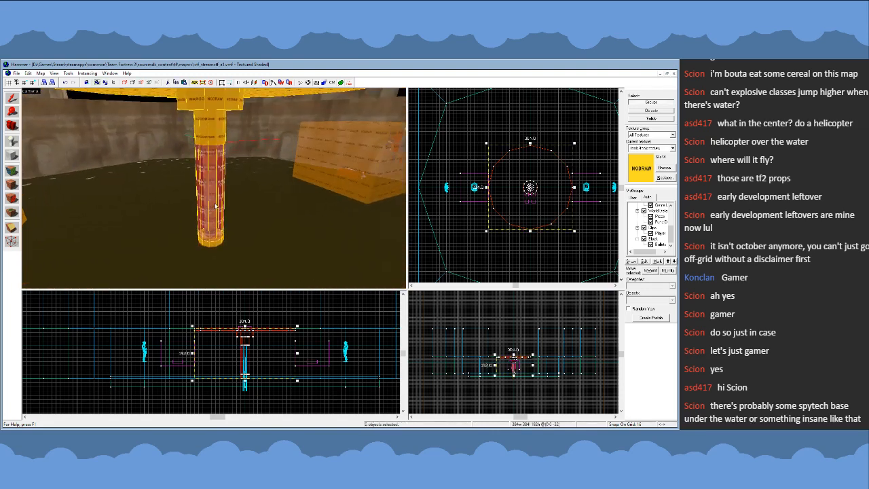
pyautogui.press('w')
pyautogui.press('w')
pyautogui.keyDown('ctrl'); pyautogui.click(214, 188); pyautogui.keyUp('ctrl')
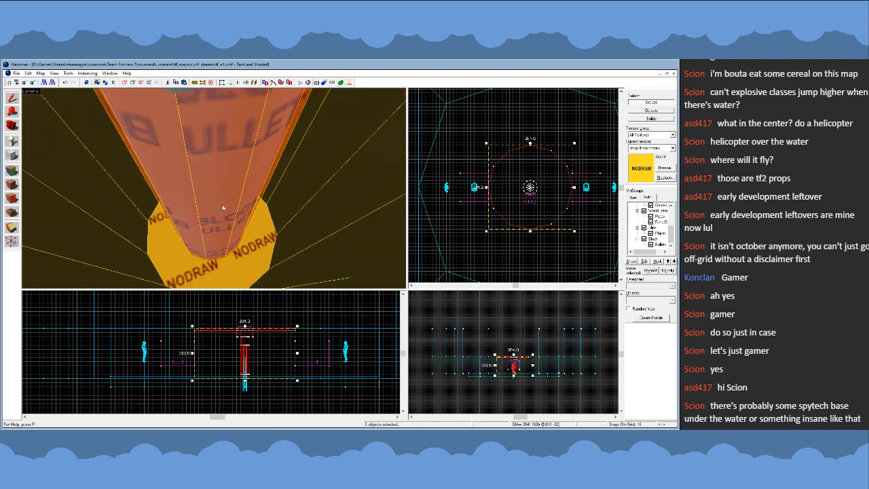
pyautogui.press('w')
pyautogui.press('w')
pyautogui.keyDown('ctrl'); pyautogui.click(214, 188); pyautogui.keyUp('ctrl')
pyautogui.press('z')
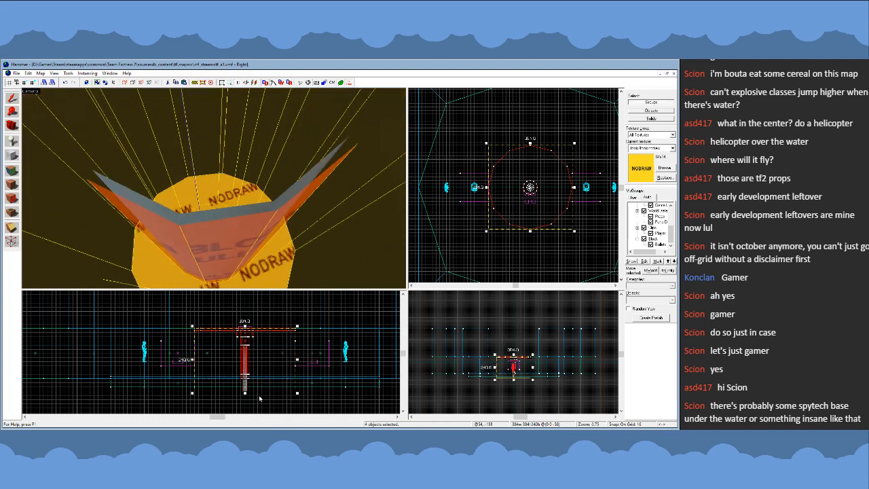
pyautogui.scroll(4, 249, 392)
pyautogui.moveTo(246, 392); pyautogui.dragTo(257, 374)
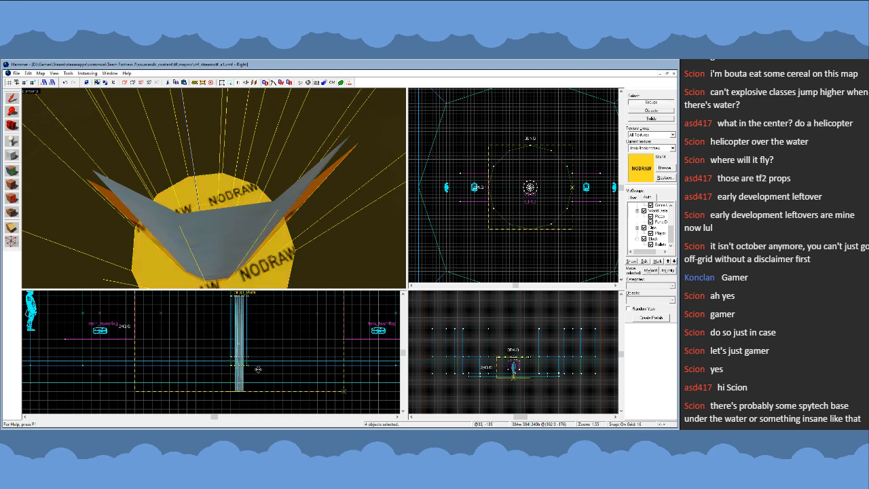
# - Select the nodraw base at the foot of the central pole as an individual solid and lower it by 16 units
pyautogui.press('z')
pyautogui.press('w')
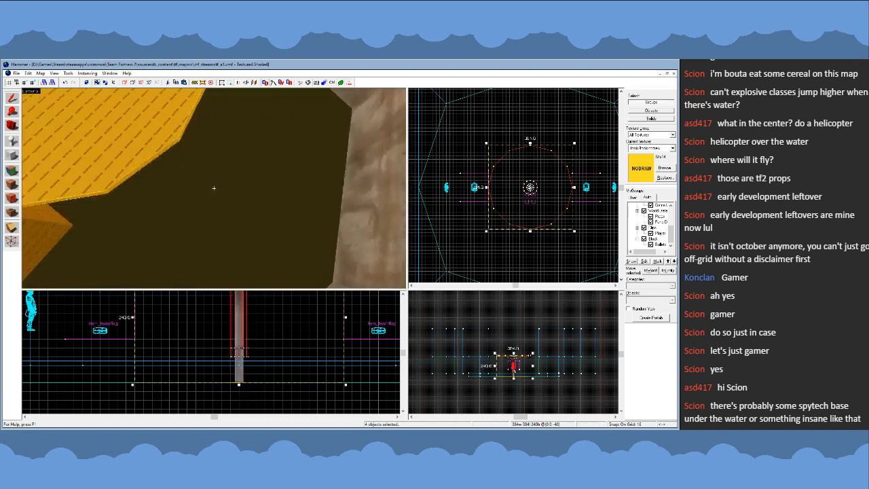
pyautogui.press('s')
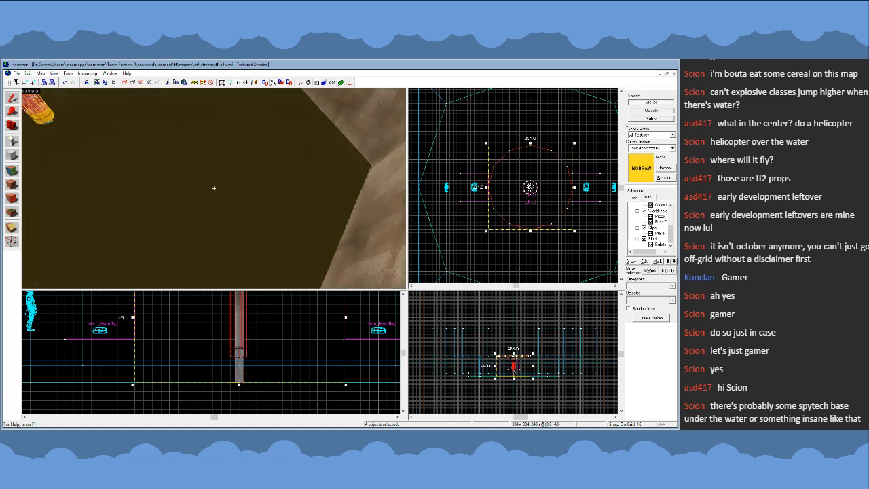
pyautogui.press('w')
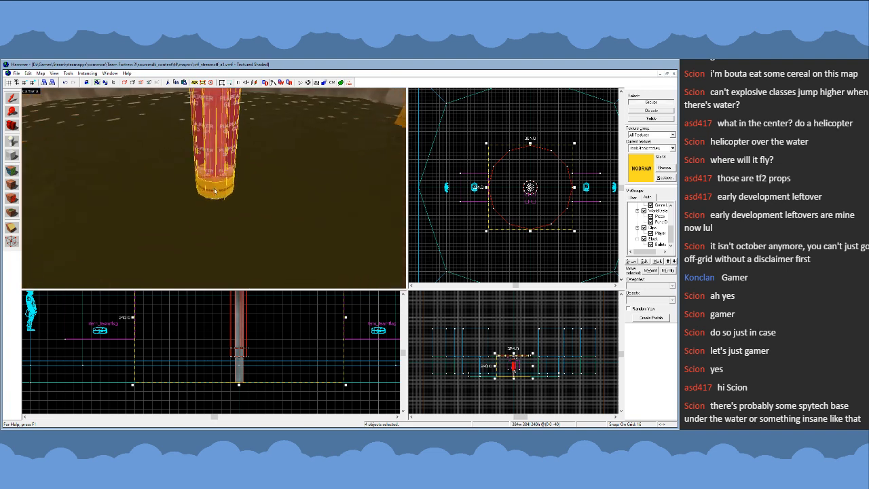
pyautogui.click(214, 188)
pyautogui.press('z')
pyautogui.click(246, 350)
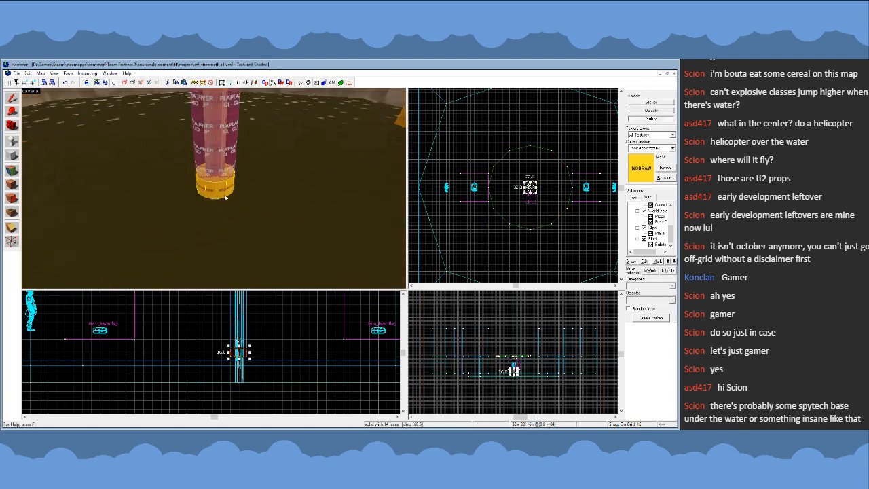
pyautogui.moveTo(242, 351); pyautogui.dragTo(240, 361)
# - Stretch the two invisible collision cylinders around the pole down to the lowered base, making them 128 units high
pyautogui.click(229, 170)
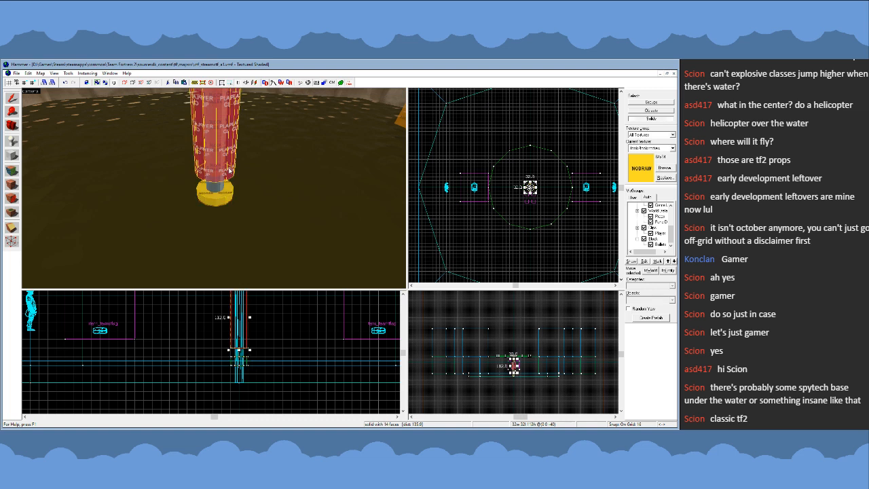
pyautogui.press('Delete')
pyautogui.click(218, 160)
pyautogui.press('u')
pyautogui.keyDown('ctrl'); pyautogui.click(222, 161); pyautogui.keyUp('ctrl')
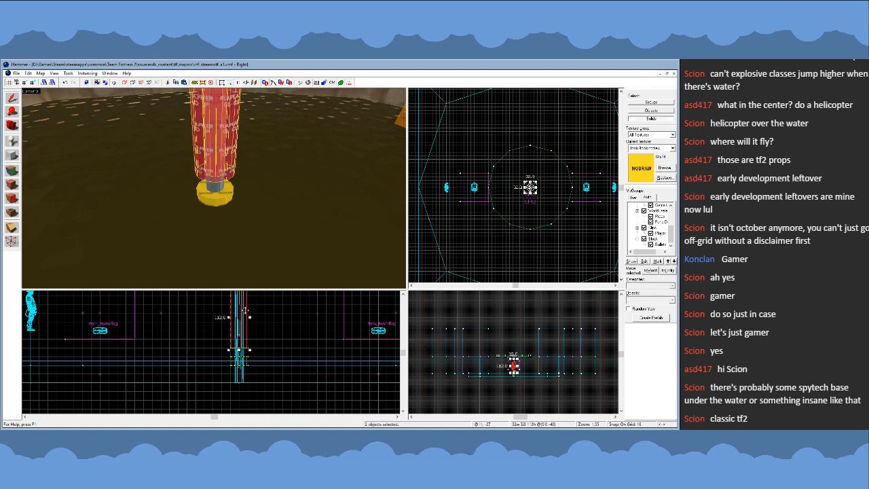
pyautogui.moveTo(240, 351); pyautogui.dragTo(239, 359)
# - Set the grid size to 32 and switch the selection mode back to whole groups
pyautogui.press(']')
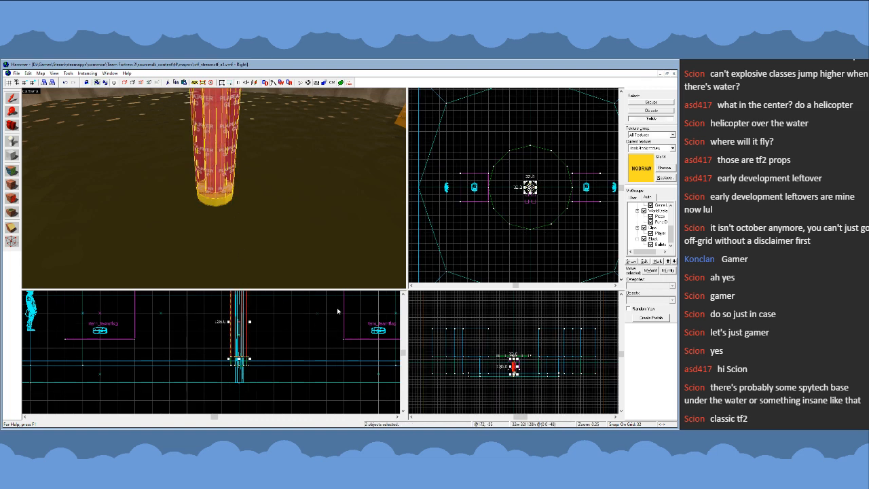
pyautogui.click(656, 102)
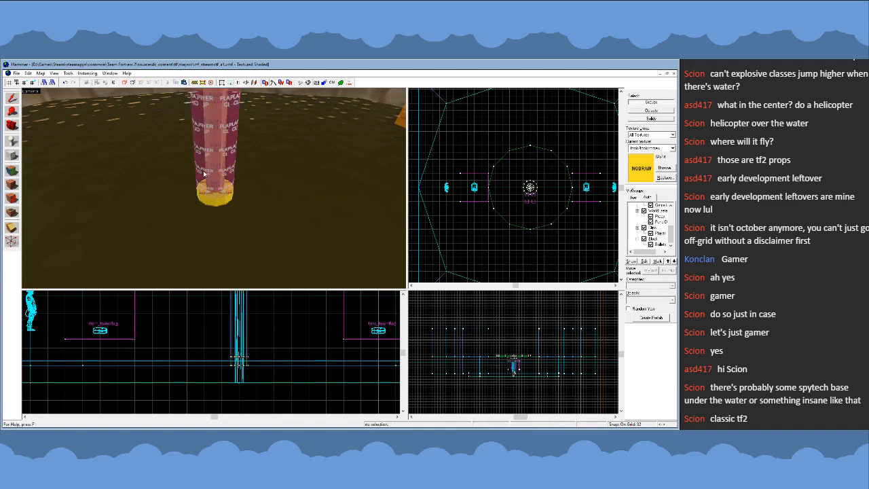
# - Examine the adjusted central platform and the layout of the surrounding pit and cliffs from various heights and sides
pyautogui.press('z')
pyautogui.press('s')
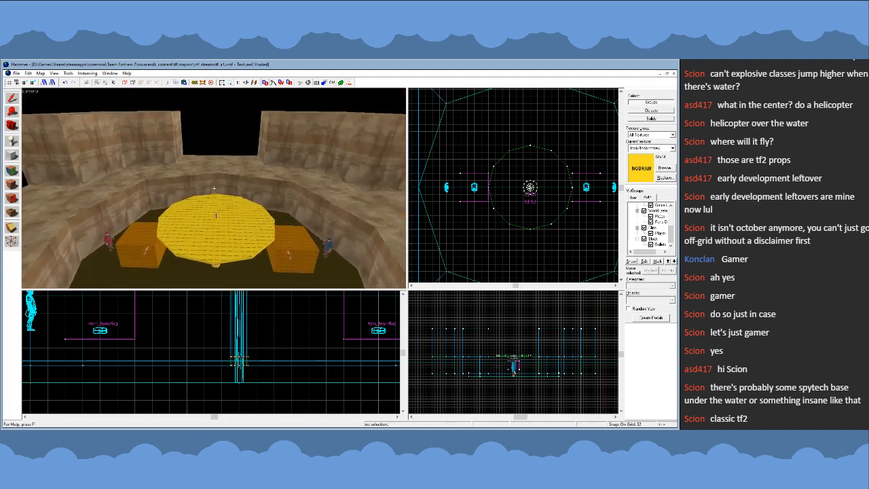
pyautogui.press('w')
pyautogui.press('s')
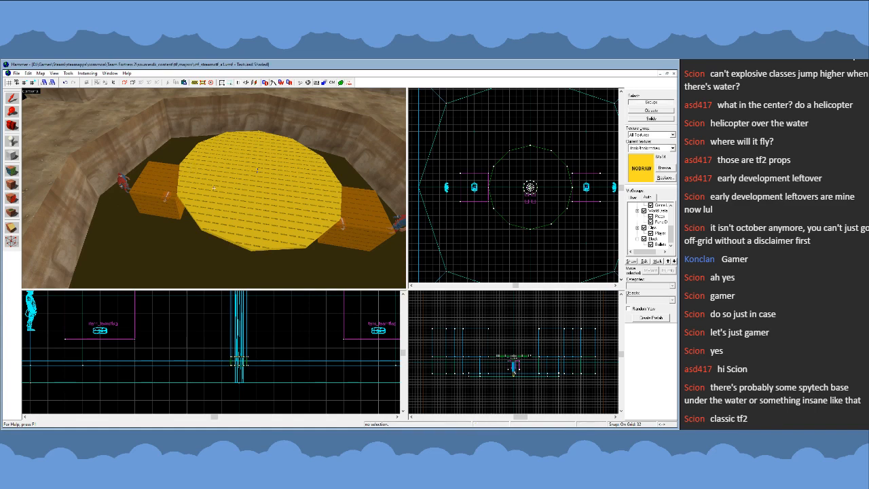
pyautogui.press('w')
pyautogui.press('s')
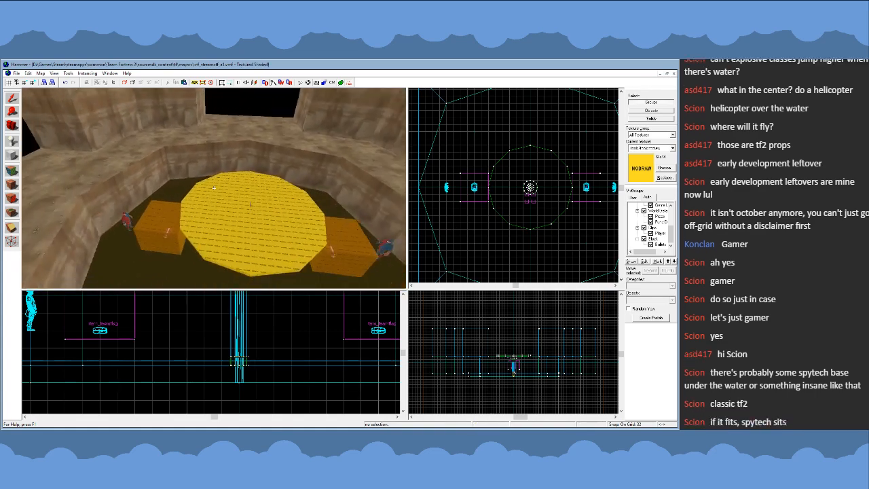
pyautogui.press('w')
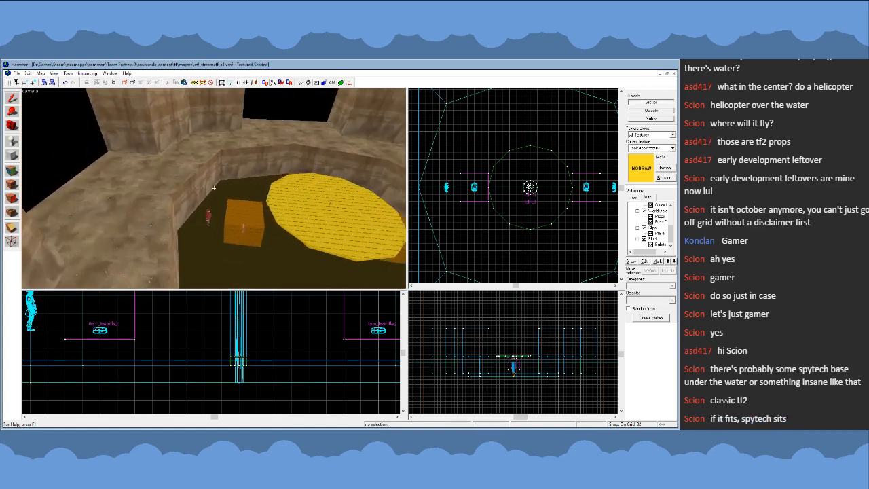
pyautogui.press('s')
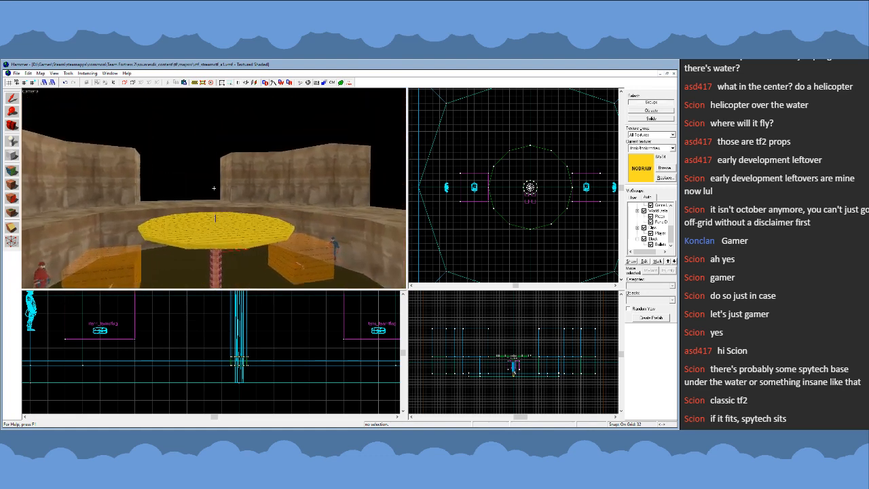
pyautogui.press('w')
pyautogui.press('s')
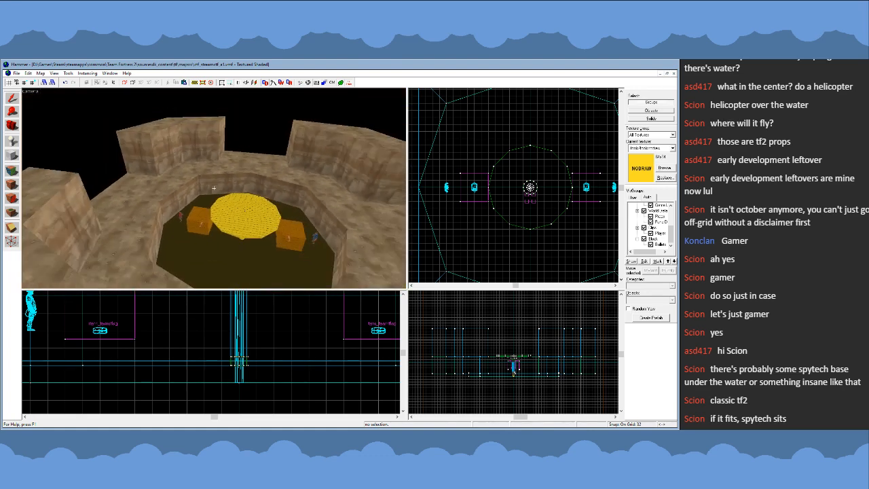
pyautogui.press('s')
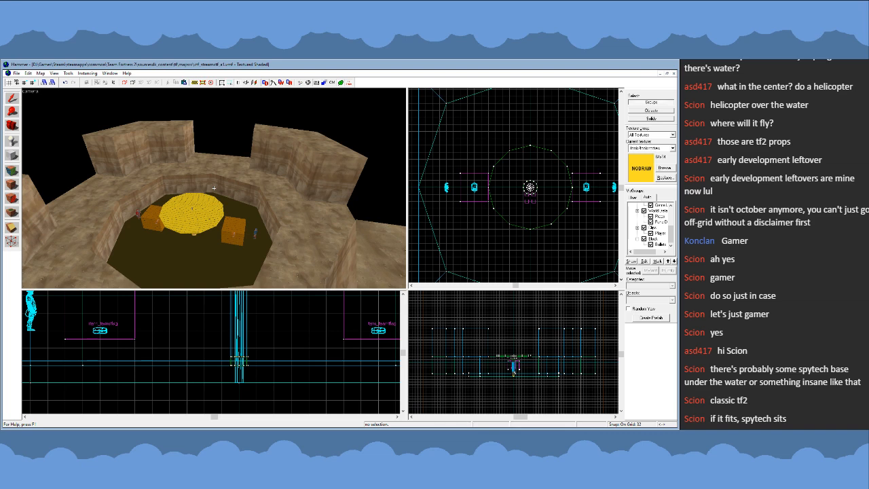
pyautogui.press('w')
pyautogui.press('a')
pyautogui.press('w')
pyautogui.press('a')
pyautogui.press('s')
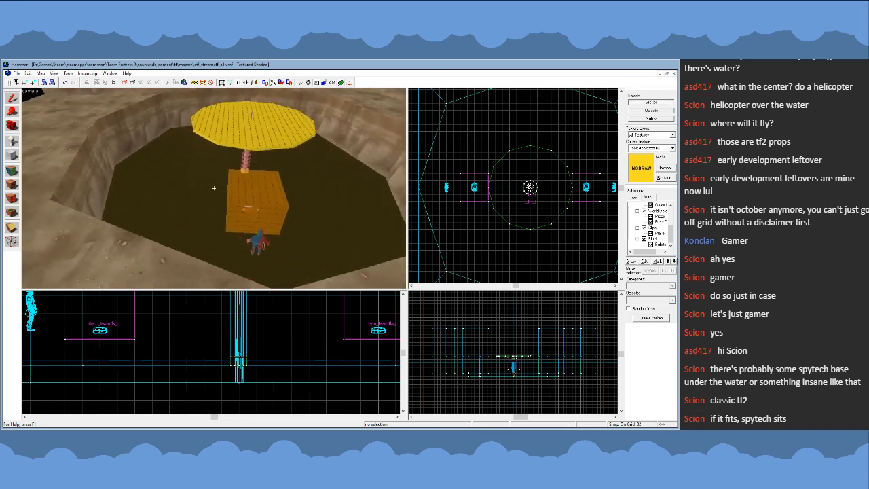
pyautogui.press('w')
pyautogui.press('w')
pyautogui.press('s')
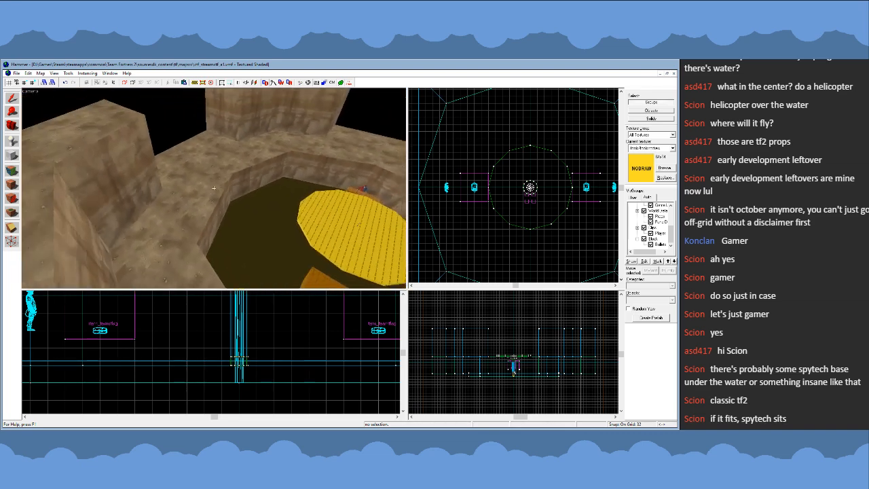
pyautogui.press('w')
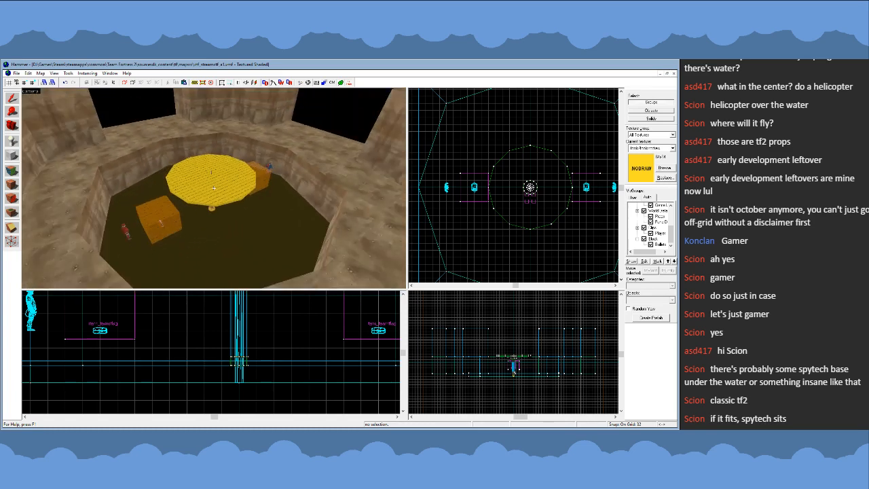
pyautogui.press('a')
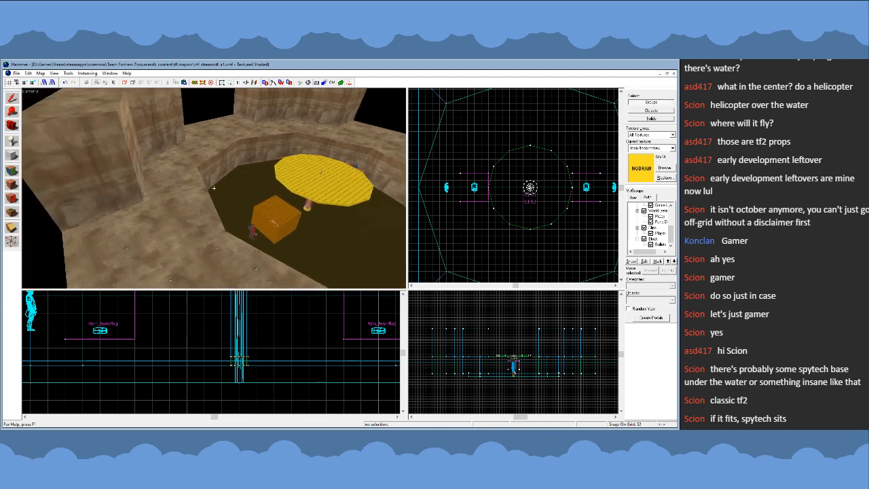
pyautogui.press('d')
pyautogui.press('a')
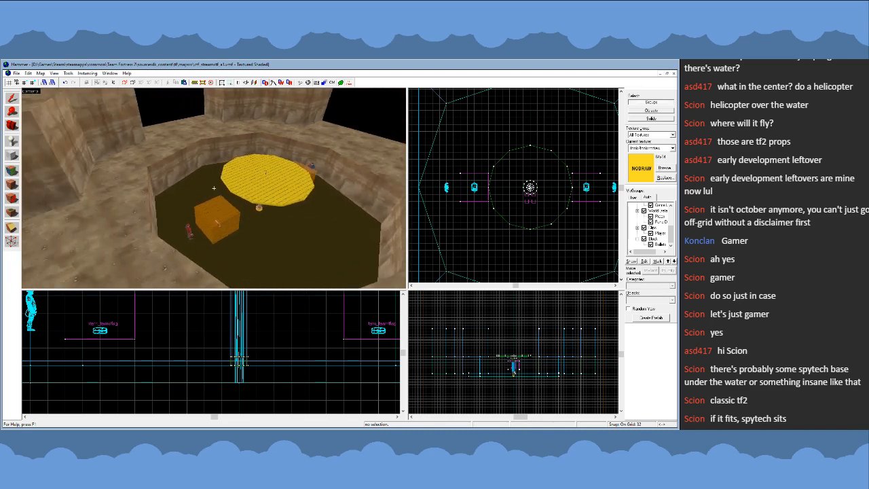
pyautogui.press('d')
pyautogui.press('w')
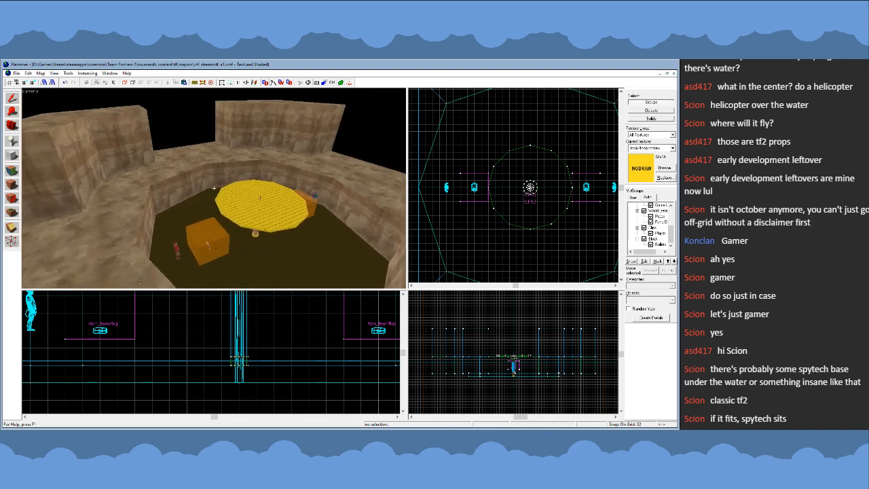
pyautogui.press('s')
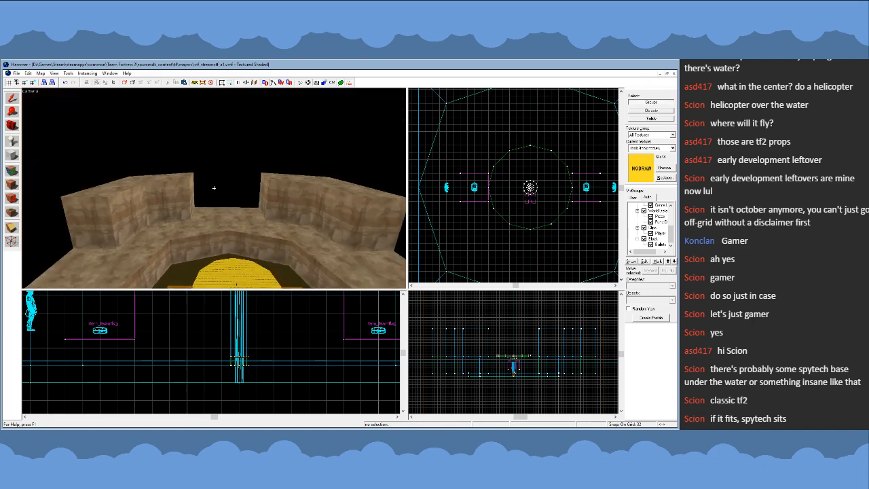
pyautogui.press('w')
pyautogui.press('s')
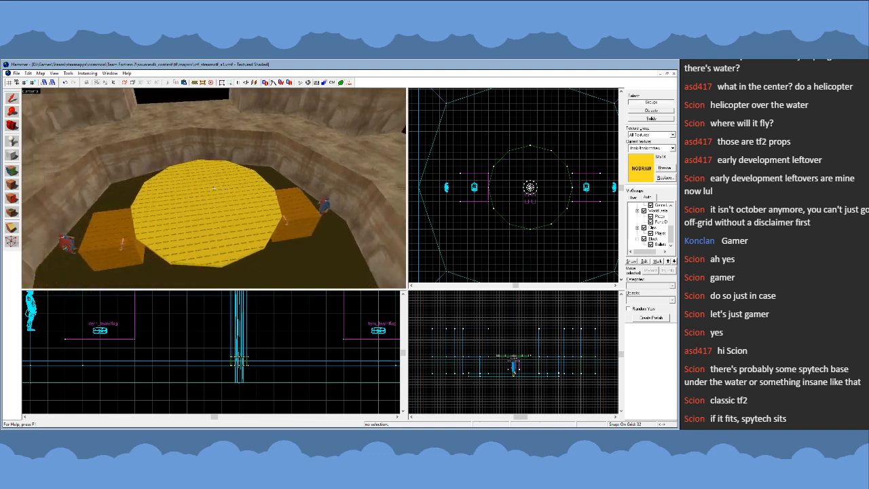
pyautogui.press('s')
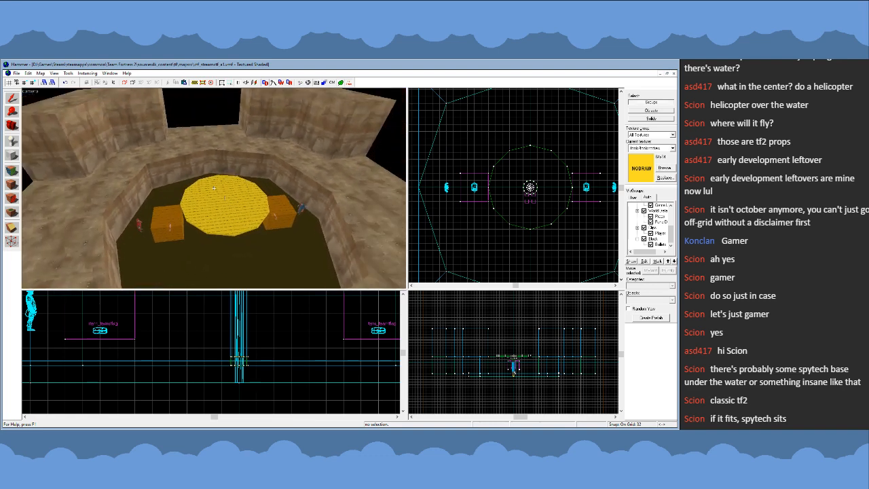
pyautogui.press('w')
pyautogui.press('s')
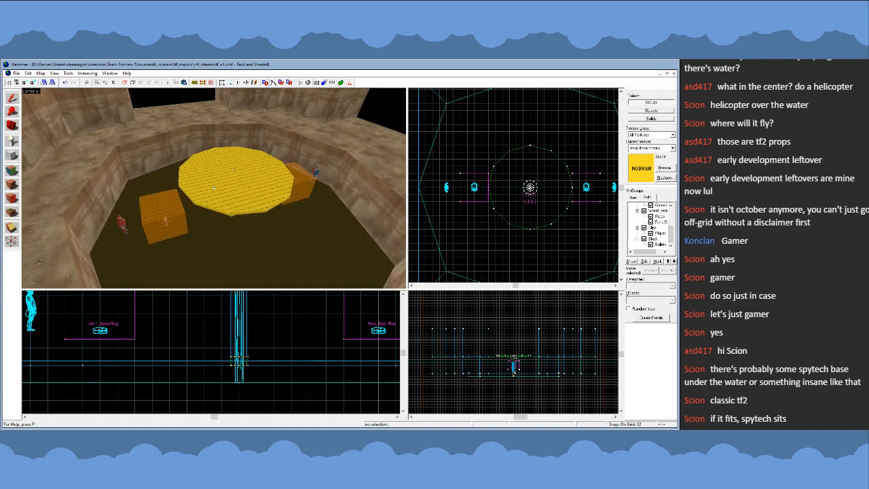
pyautogui.press('w')
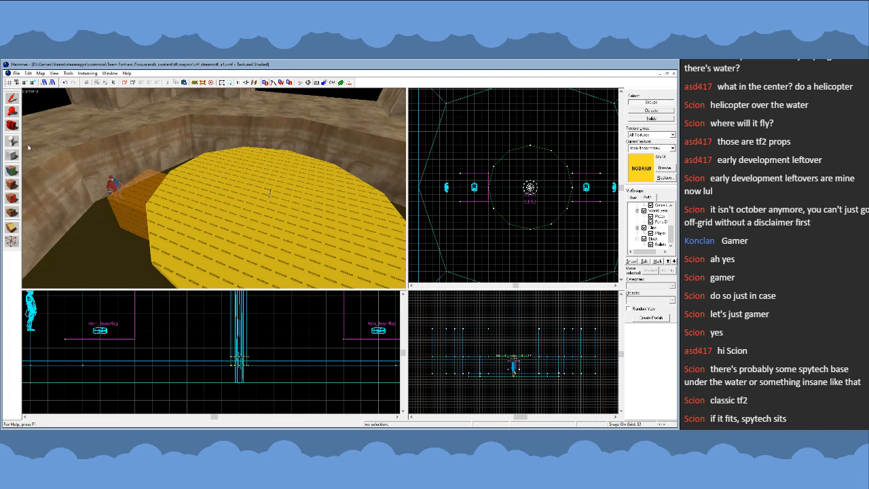
pyautogui.hotkey('shift', 'e')
pyautogui.click(215, 216)
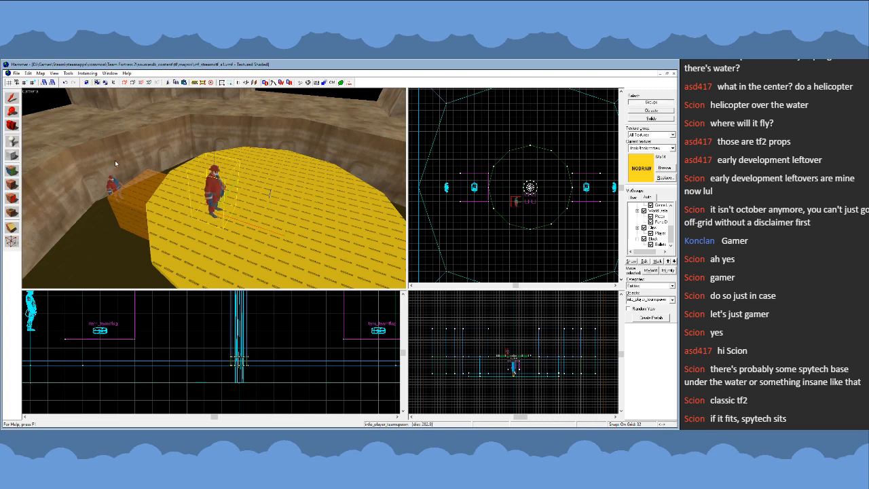
pyautogui.press('Delete')
pyautogui.click(70, 74)
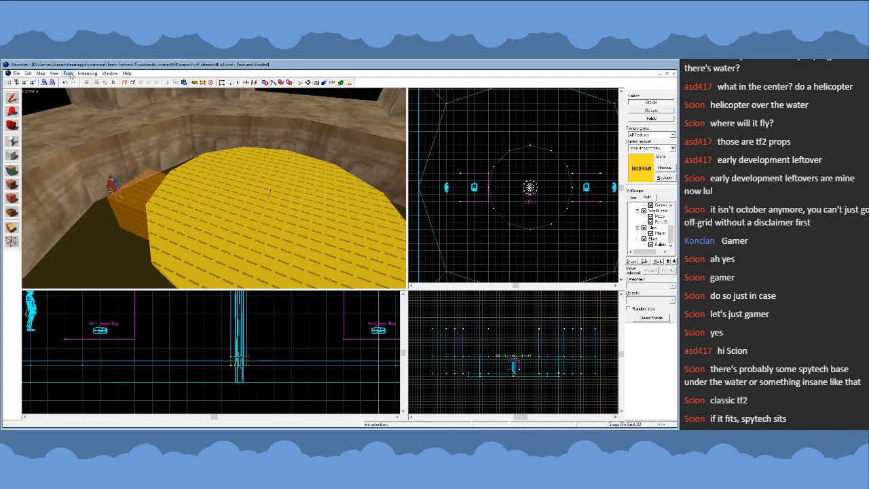
pyautogui.click(96, 206)
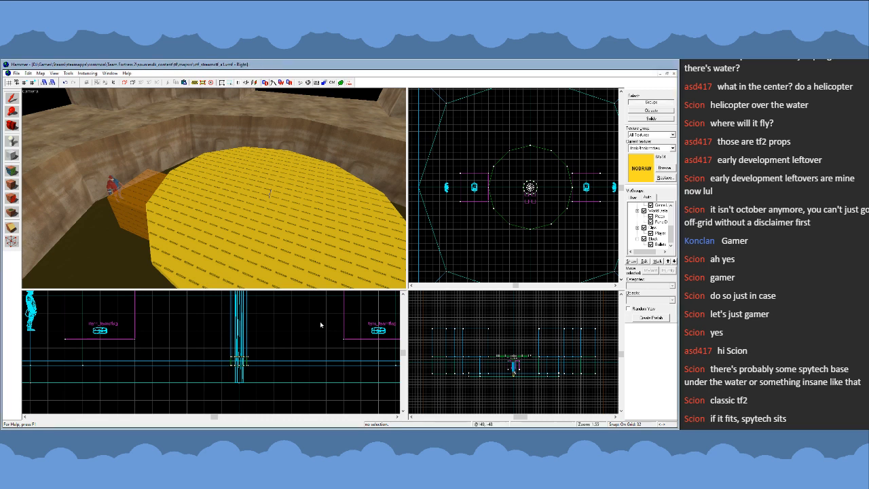
pyautogui.click(12, 141)
pyautogui.click(202, 217)
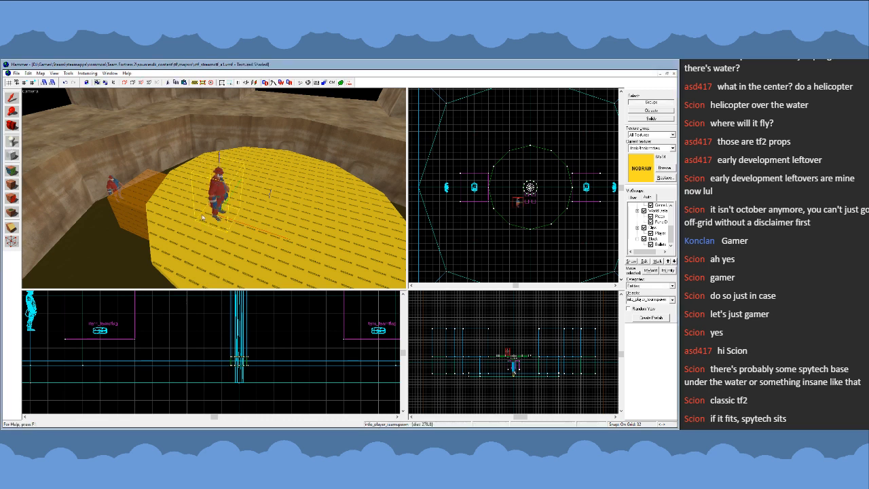
pyautogui.press('Delete')
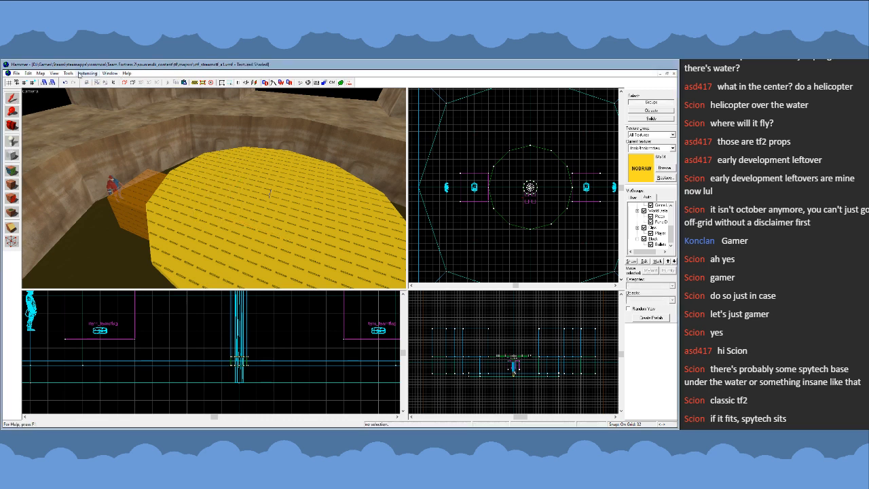
# - Make prop_static the default point entity, then restart the editor with the ctf_streamctf_a1 map
pyautogui.click(69, 74)
pyautogui.click(87, 224)
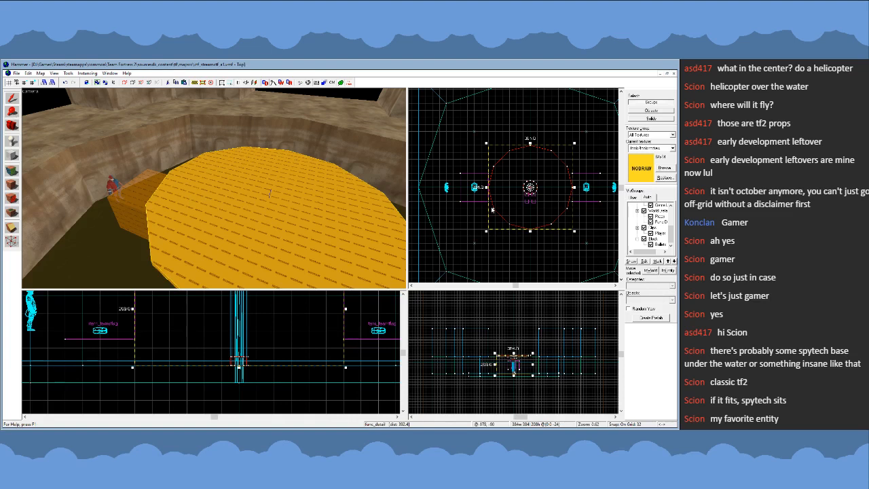
pyautogui.click(14, 143)
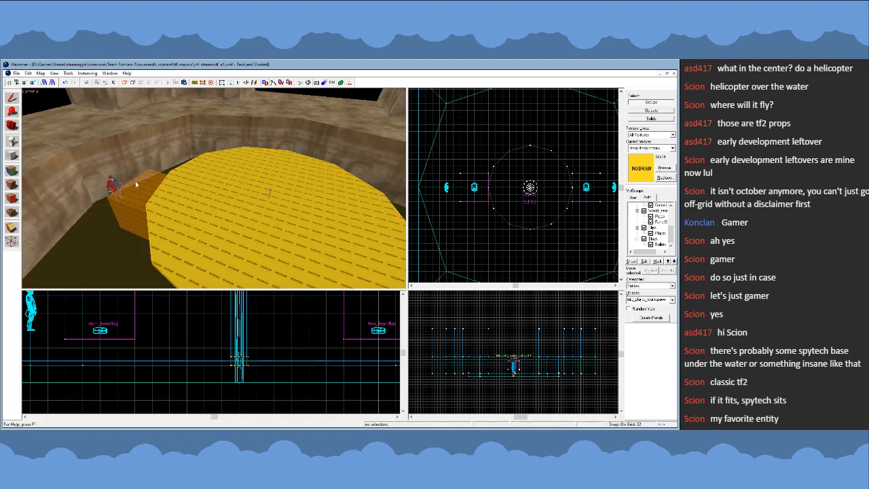
pyautogui.click(208, 222)
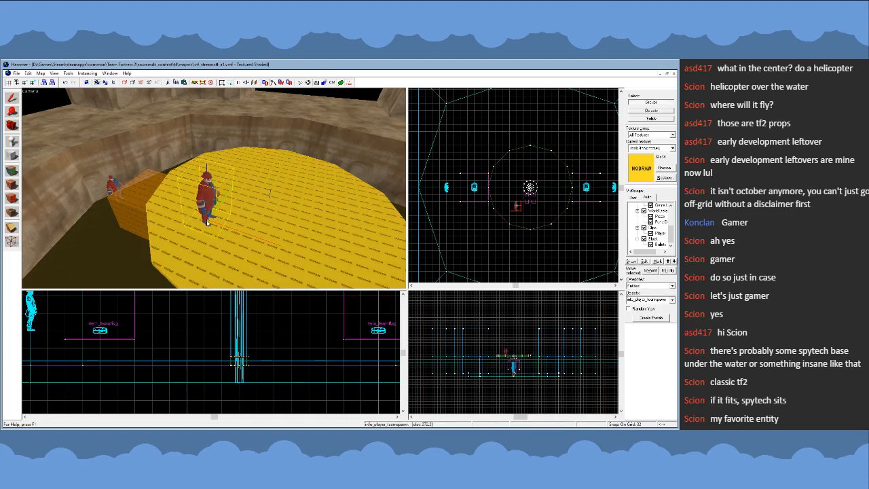
pyautogui.click(13, 100)
pyautogui.press('Delete')
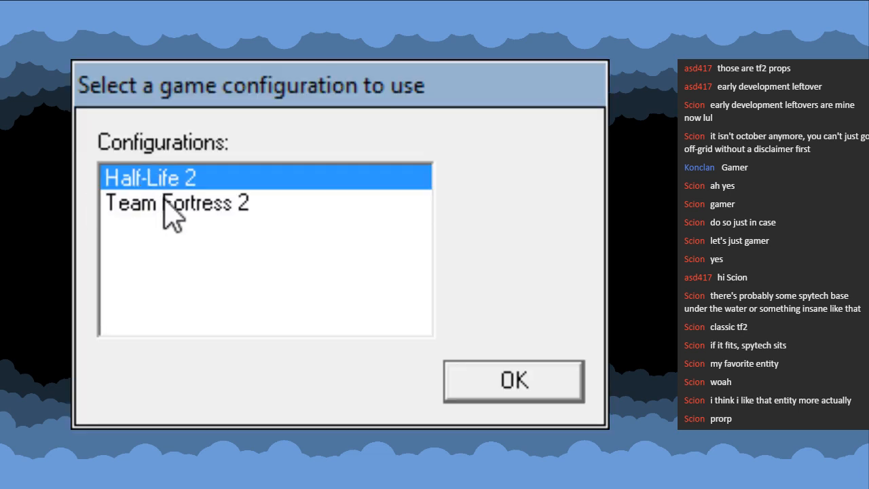
pyautogui.click(165, 203)
pyautogui.click(500, 381)
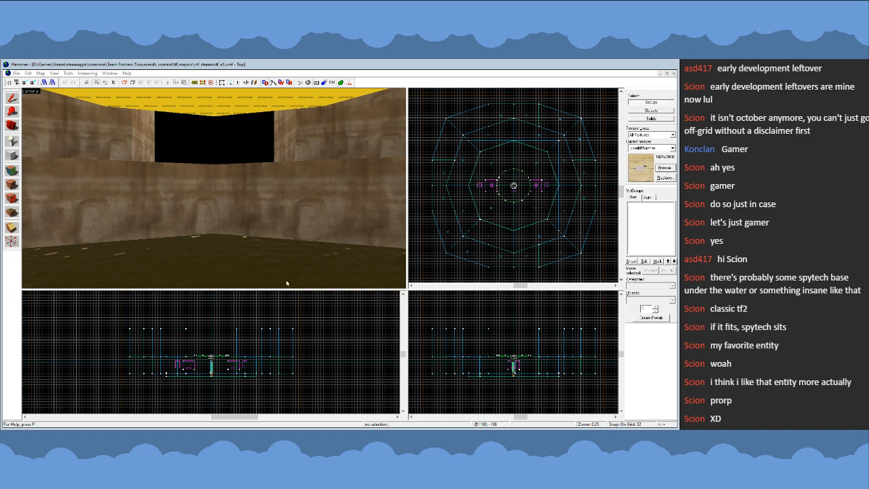
pyautogui.press('z')
pyautogui.press('s')
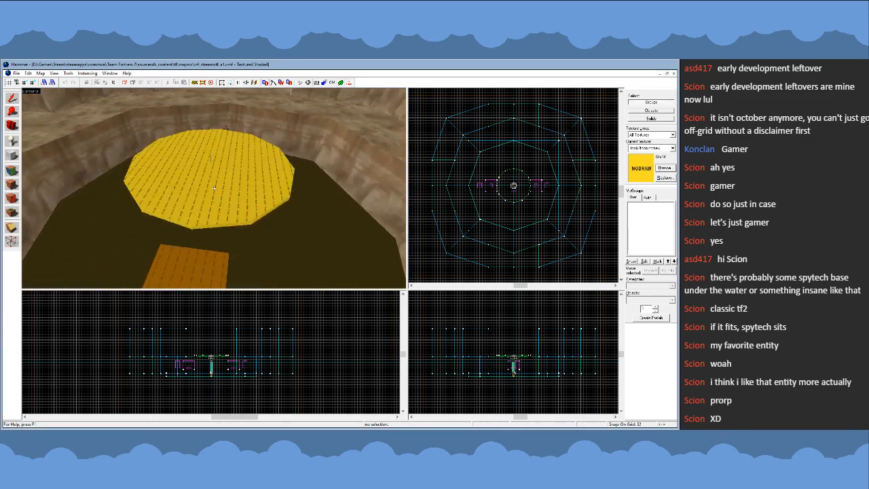
pyautogui.press('w')
pyautogui.press('z')
pyautogui.click(12, 140)
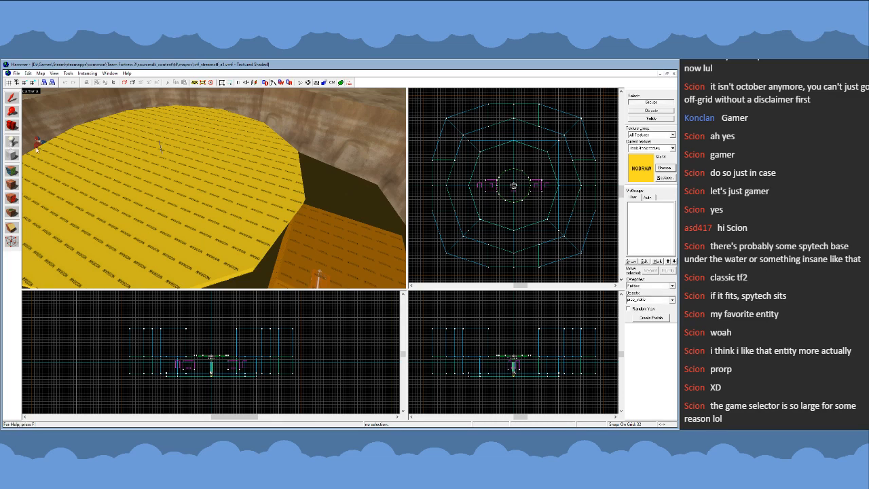
pyautogui.click(96, 157)
pyautogui.click(12, 98)
pyautogui.press('Delete')
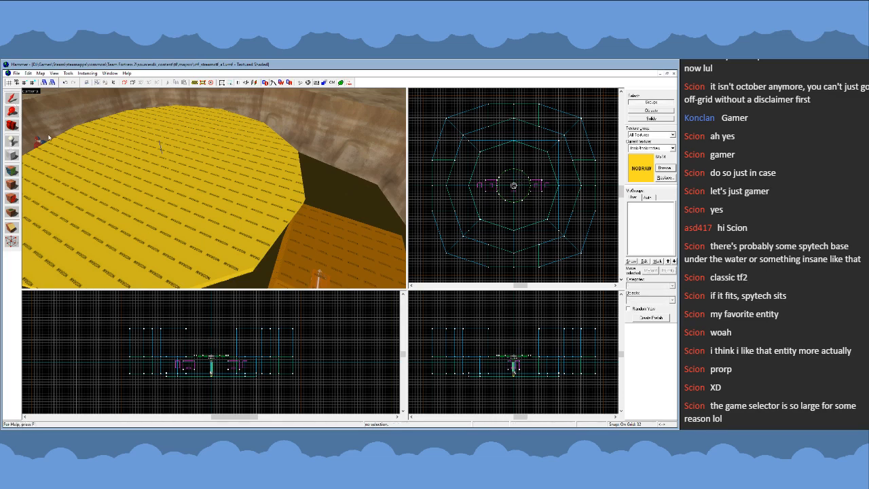
pyautogui.press('z')
pyautogui.press('s')
pyautogui.press('w')
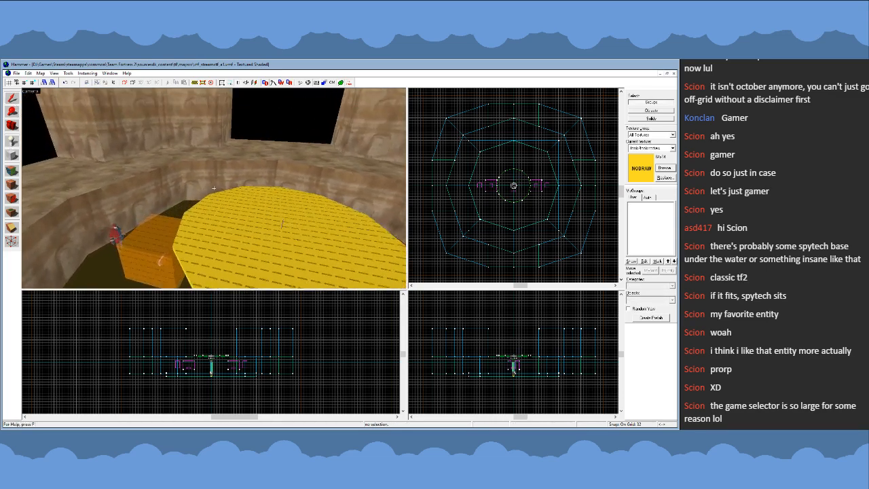
pyautogui.press('s')
pyautogui.press('w')
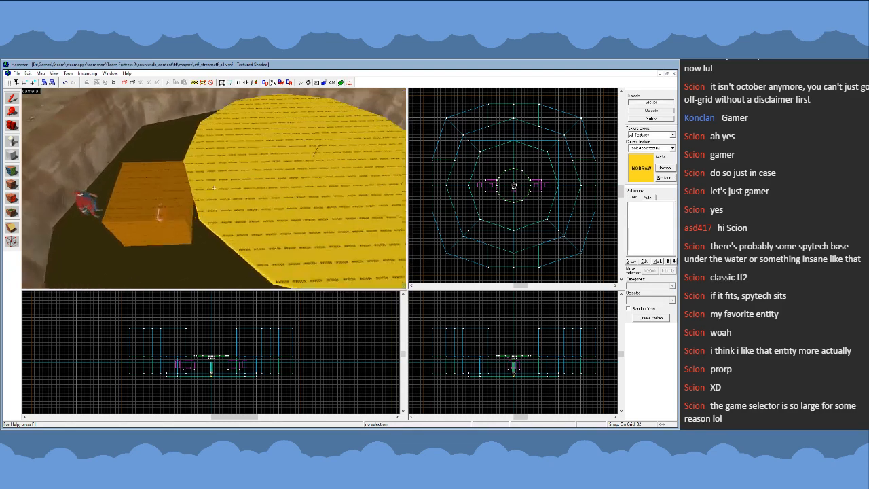
pyautogui.press('w')
pyautogui.press('s')
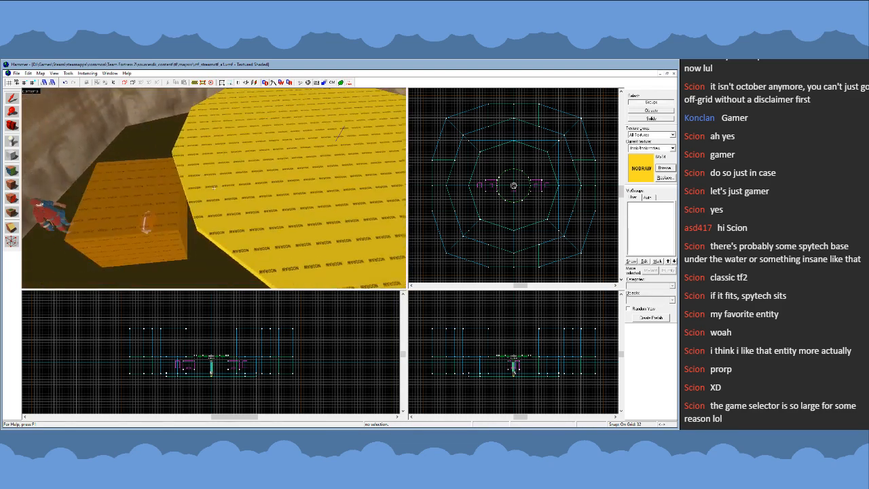
pyautogui.click(14, 156)
pyautogui.click(12, 98)
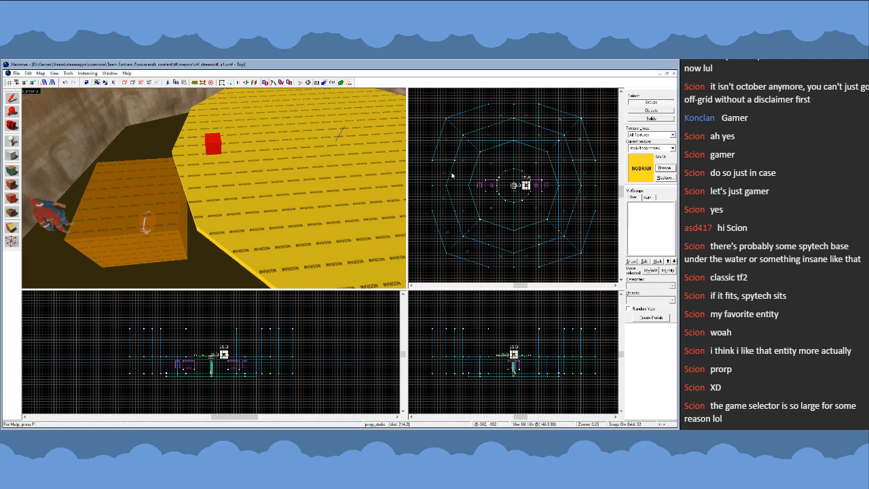
pyautogui.click(427, 178)
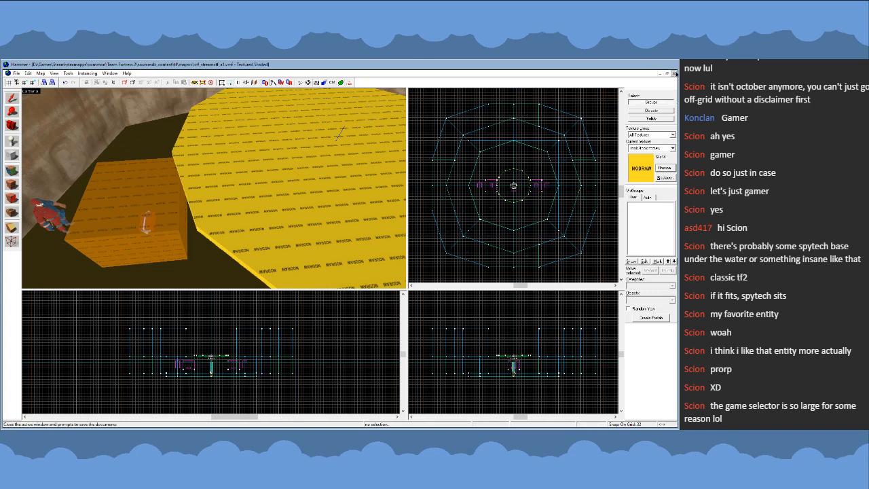
# - Close the CTF map and open the cp_steel_d map
pyautogui.click(675, 73)
pyautogui.click(16, 74)
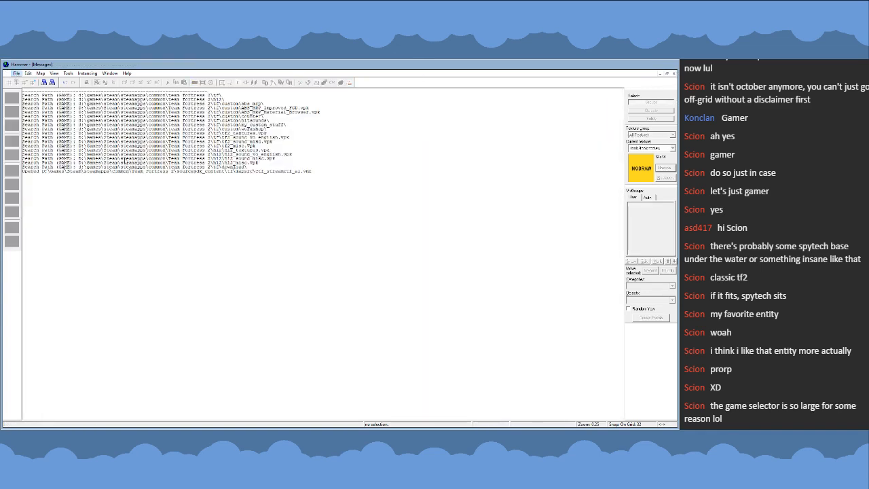
pyautogui.click(89, 189)
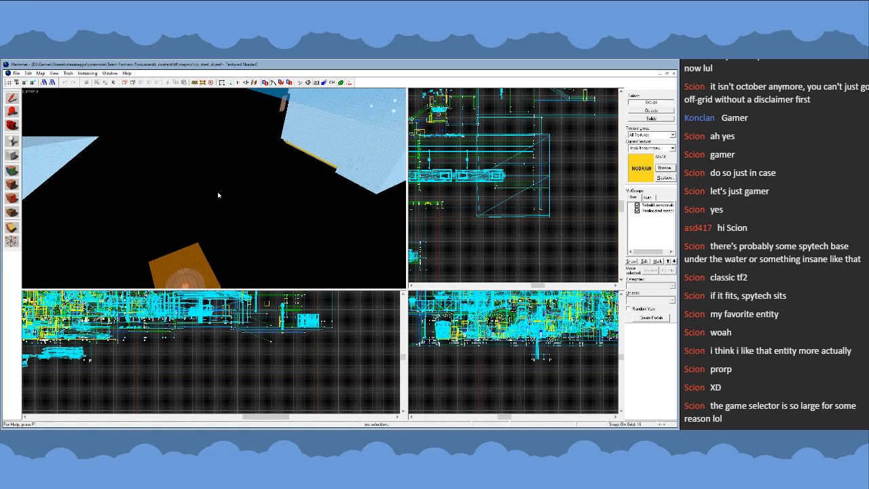
# - Hide the tool brushes and the triggers in the cp_steel_d map using the automatic visgroups
pyautogui.press('z')
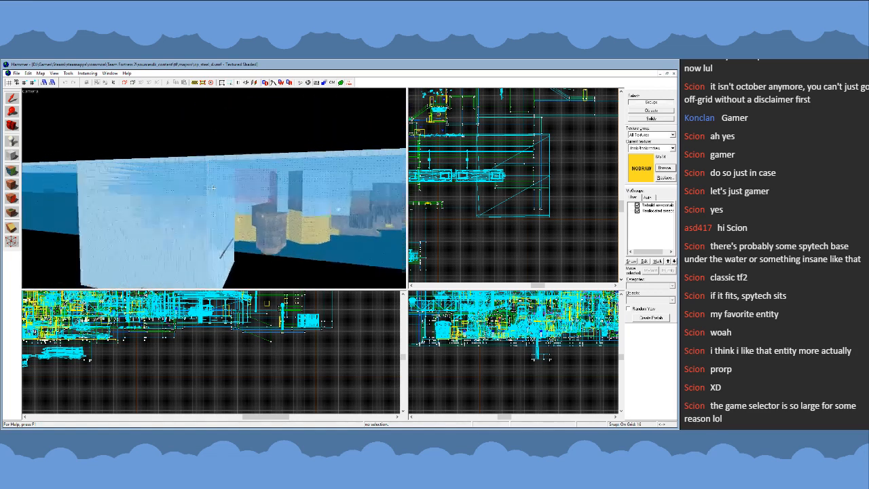
pyautogui.press('w')
pyautogui.press('z')
pyautogui.click(648, 197)
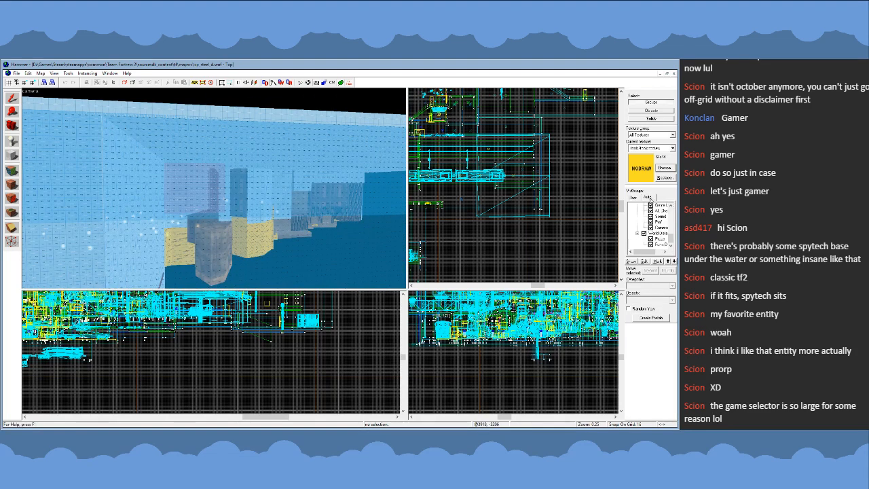
pyautogui.scroll(-4, 647, 228)
pyautogui.scroll(-1, 641, 239)
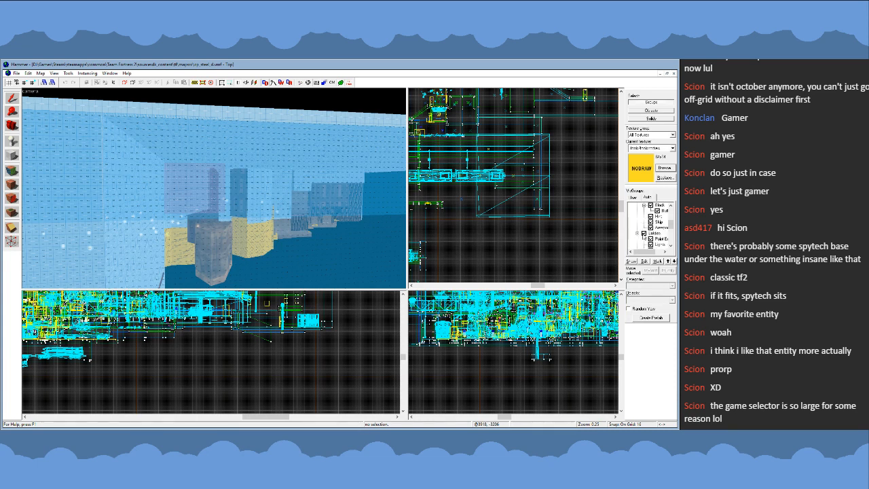
pyautogui.scroll(2, 648, 230)
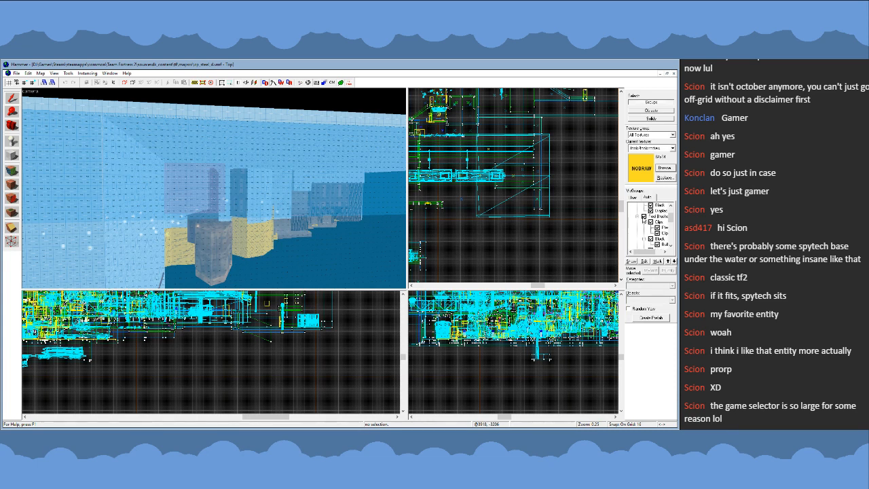
pyautogui.click(644, 217)
pyautogui.scroll(-2, 642, 229)
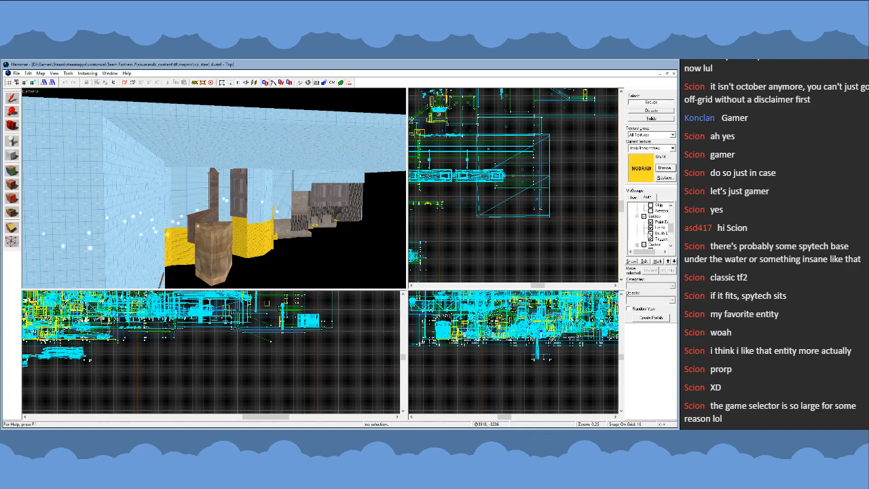
pyautogui.click(652, 238)
# - Select and copy the curved railing prop along the edge of the round central capture point platform
pyautogui.press('z')
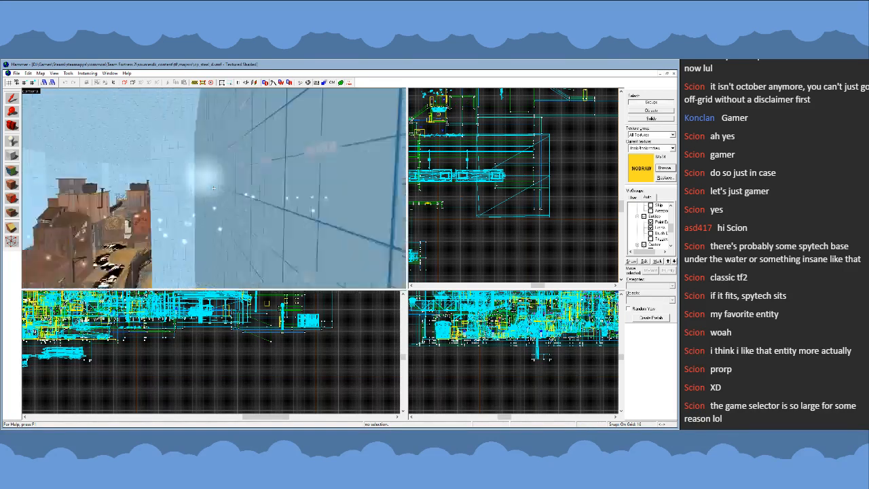
pyautogui.press('w')
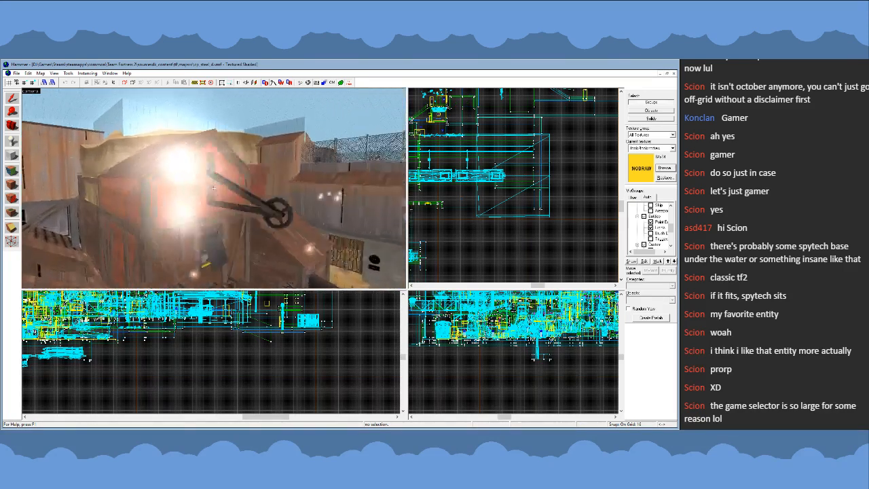
pyautogui.press('w')
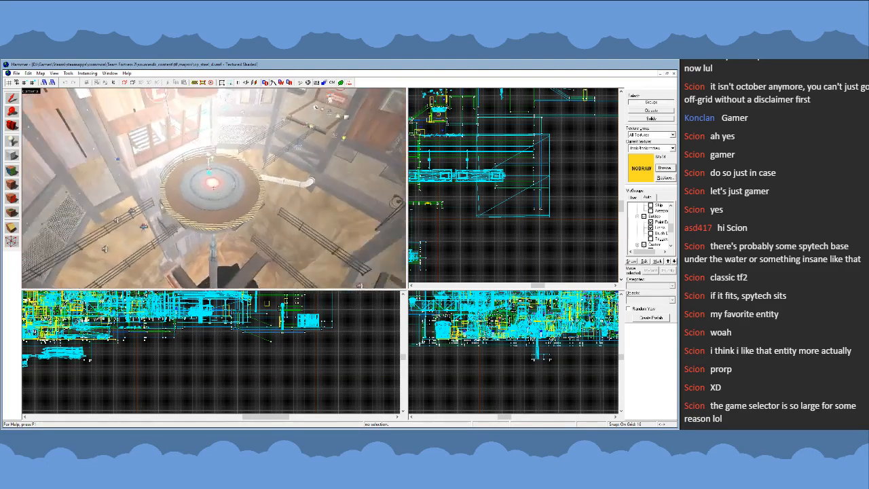
pyautogui.press('z')
pyautogui.click(205, 173)
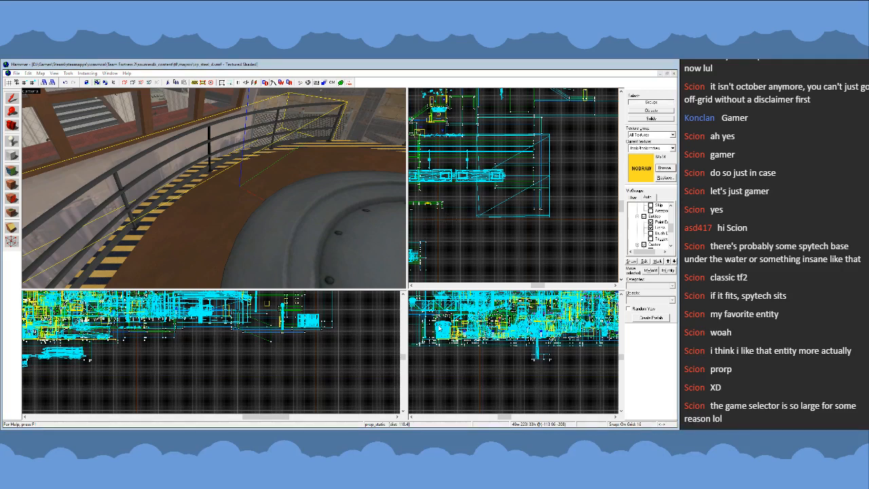
pyautogui.scroll(-3, 440, 209)
pyautogui.press('Escape')
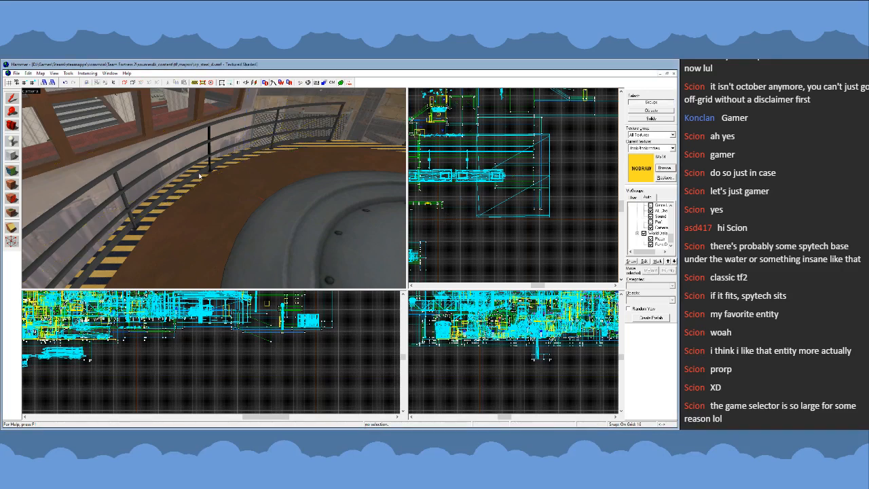
pyautogui.click(200, 176)
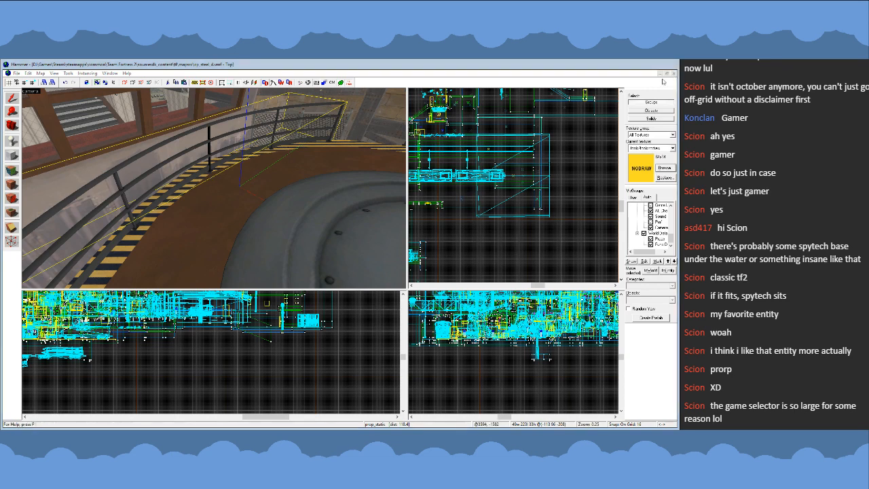
# - Close cp_steel_d, reopen the ctf_streamctf_a1 map and paste the copied curved railing onto the central platform
pyautogui.click(357, 257)
pyautogui.click(19, 73)
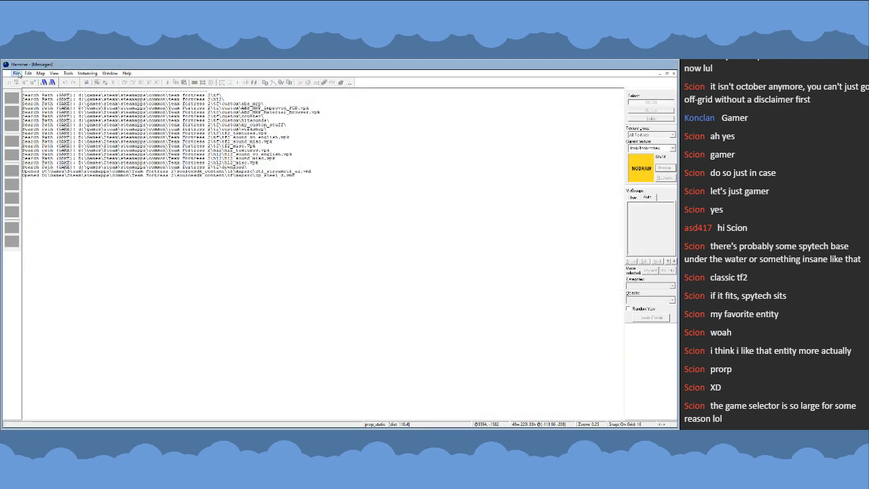
pyautogui.click(83, 189)
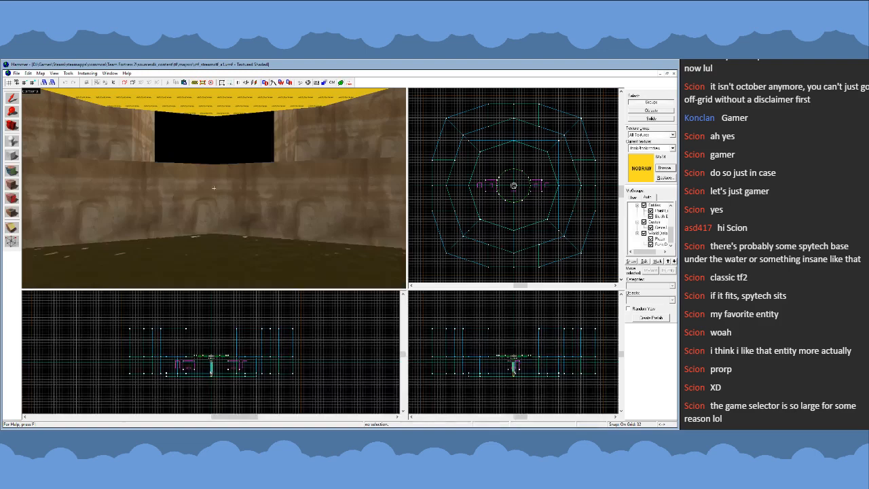
pyautogui.press('s')
pyautogui.hotkey('ctrl', 'v')
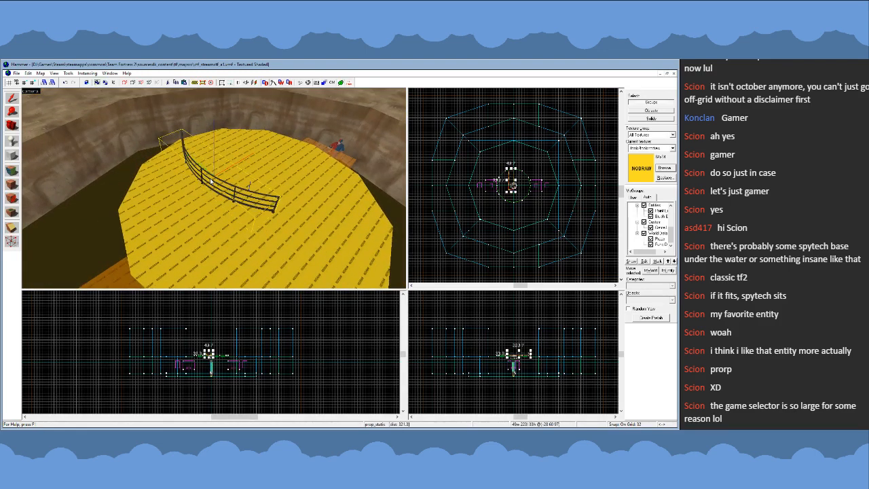
# - Move the pasted curved railing onto the outer edge of the central platform, beside one of the orange blocks, and check its fit
pyautogui.press('s')
pyautogui.press('a')
pyautogui.press('z')
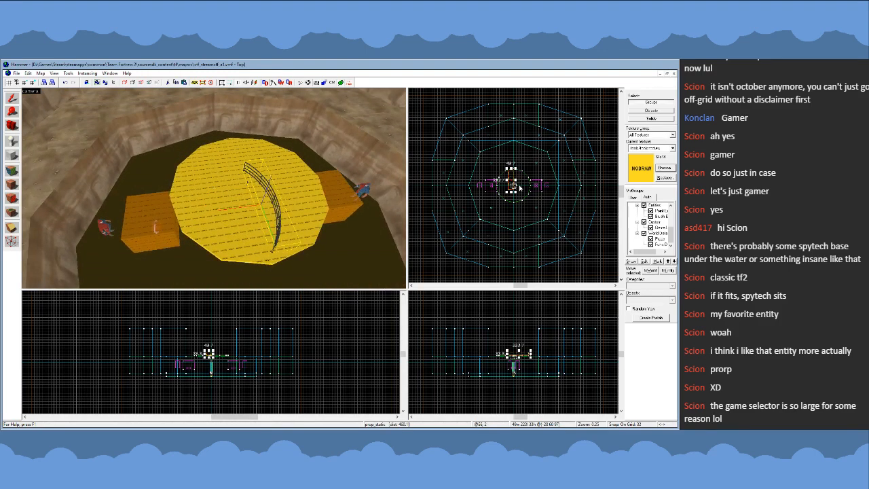
pyautogui.scroll(9, 520, 189)
pyautogui.moveTo(521, 178); pyautogui.dragTo(458, 204)
pyautogui.press('z')
pyautogui.press('a')
pyautogui.press('w')
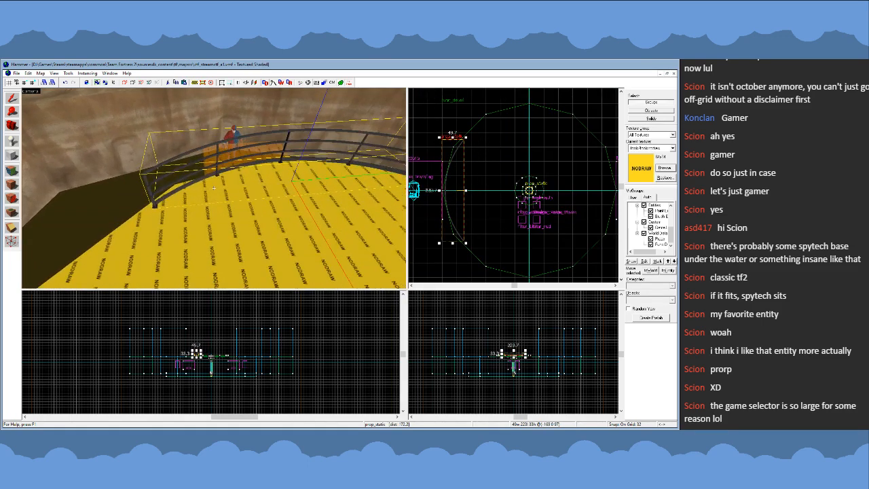
pyautogui.press('d')
pyautogui.press('a')
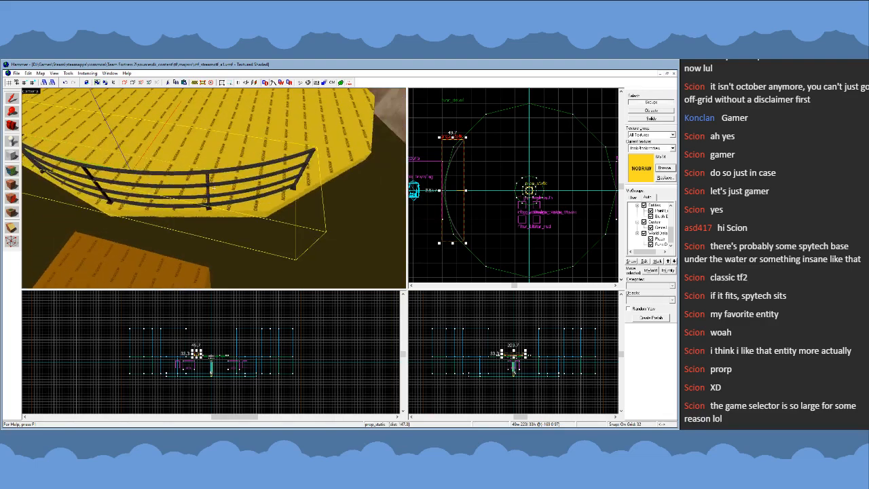
pyautogui.press('w')
pyautogui.press('s')
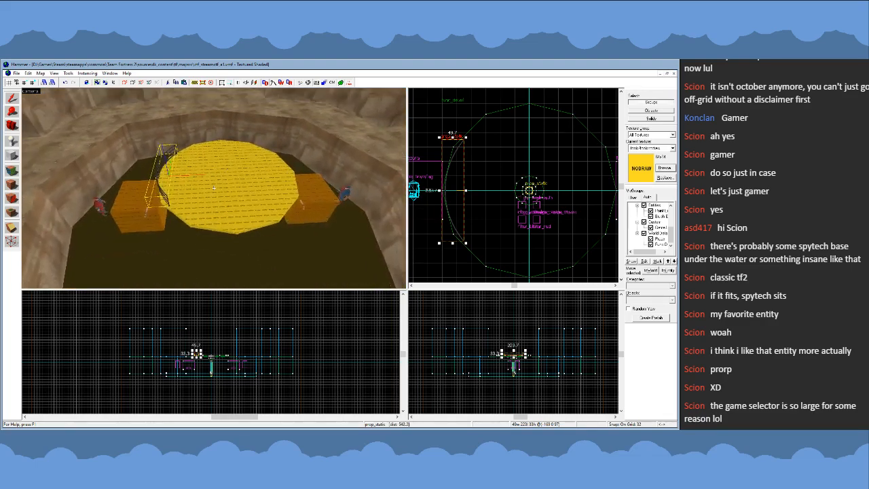
# - Select only the flat 12-sided top disc of the central platform as an individual solid and delete it
pyautogui.press('w')
pyautogui.press('a')
pyautogui.click(214, 188)
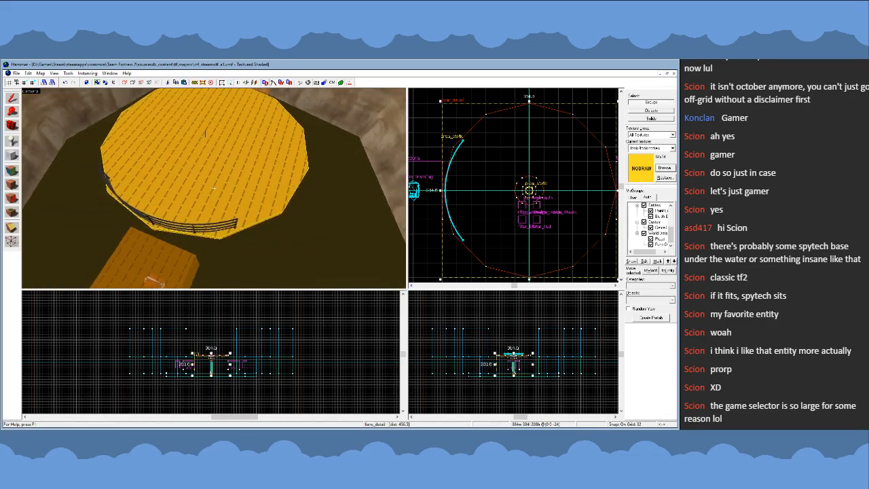
pyautogui.press('s')
pyautogui.press('z')
pyautogui.click(643, 119)
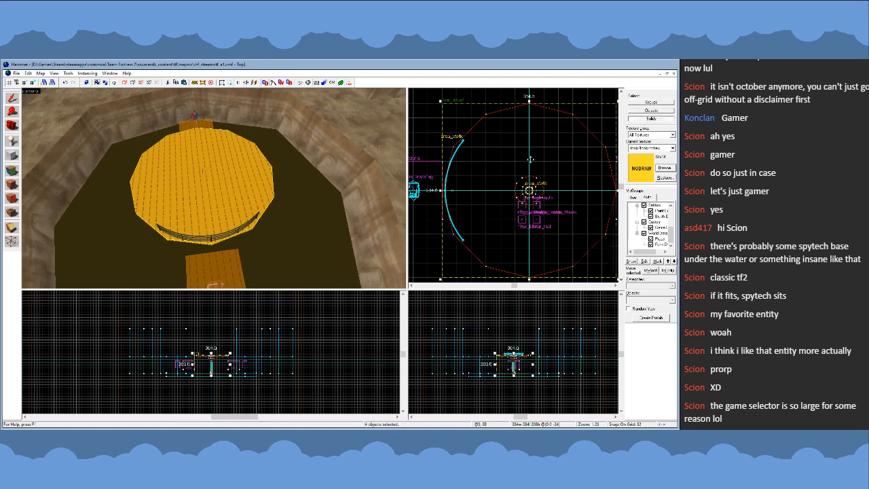
pyautogui.scroll(-2, 524, 163)
pyautogui.click(256, 179)
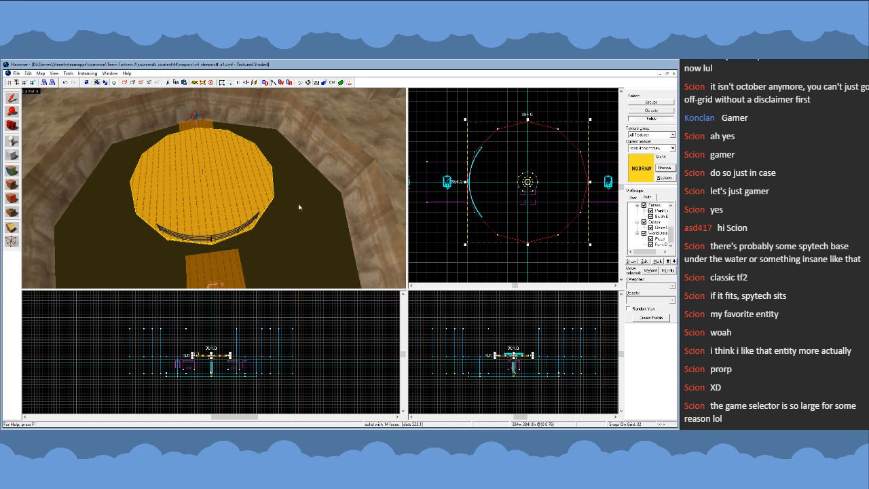
pyautogui.press('Delete')
# - Create a 24-sided nodraw cylinder, 384 by 384 units and 8 units high, as the new platform top
pyautogui.hotkey('shift', 'b')
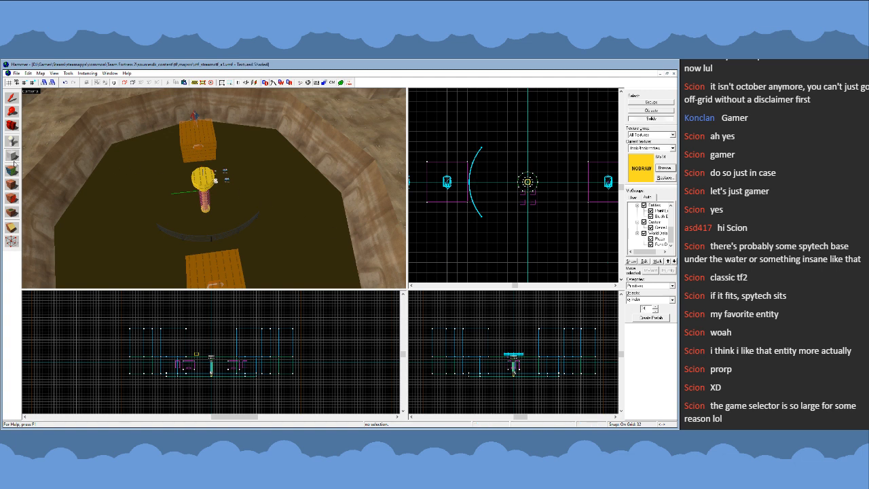
pyautogui.moveTo(471, 131); pyautogui.dragTo(592, 246)
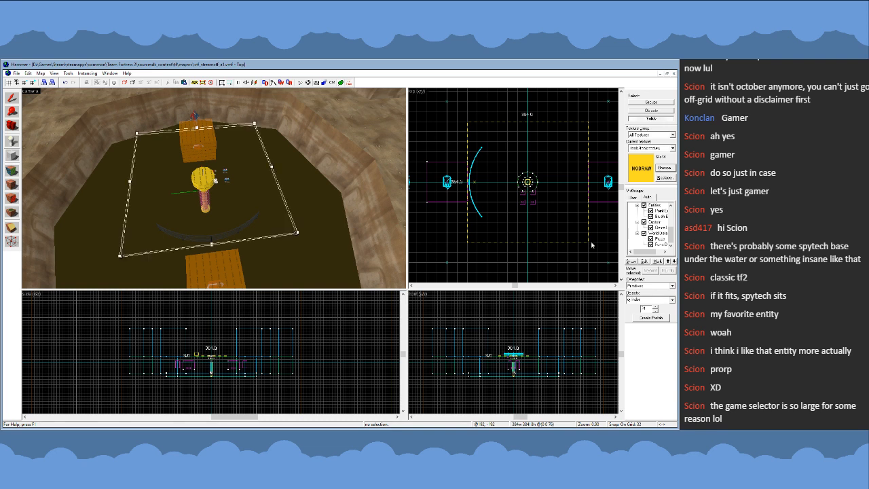
pyautogui.press('Return')
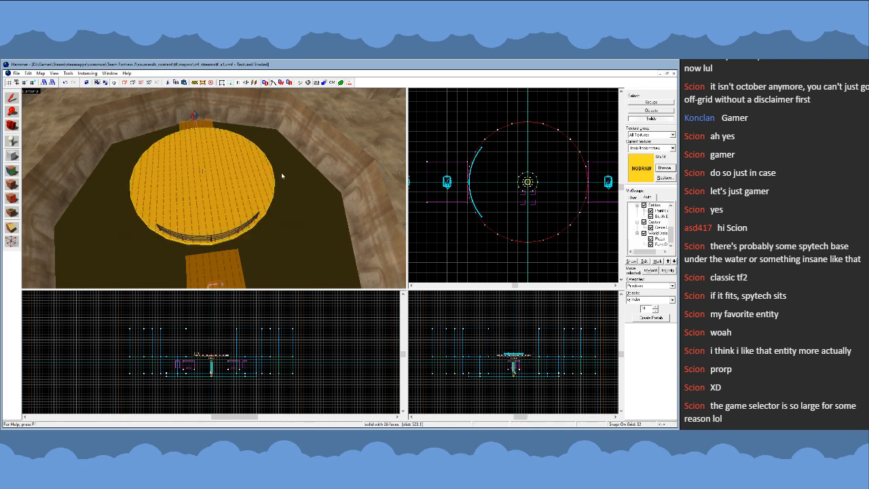
# - Select all vertices of the new platform cylinder with the Vertex tool, finishing the vertex edit
pyautogui.click(11, 97)
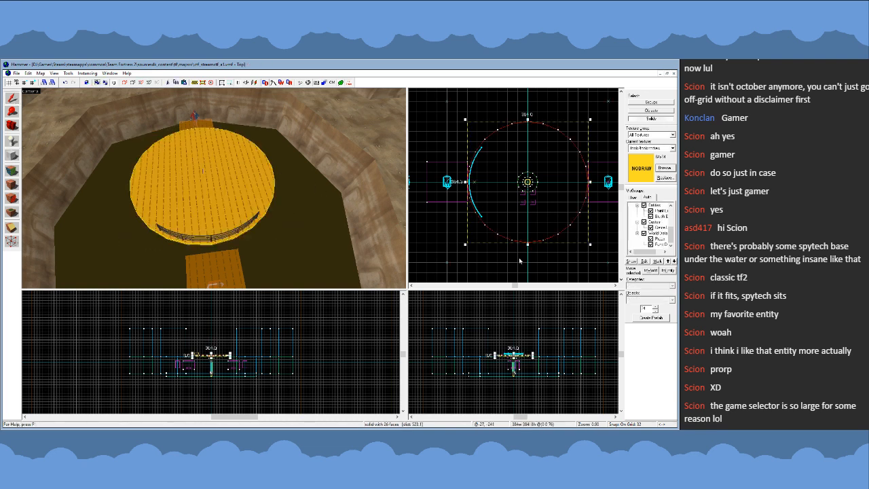
pyautogui.hotkey('shift', 'v')
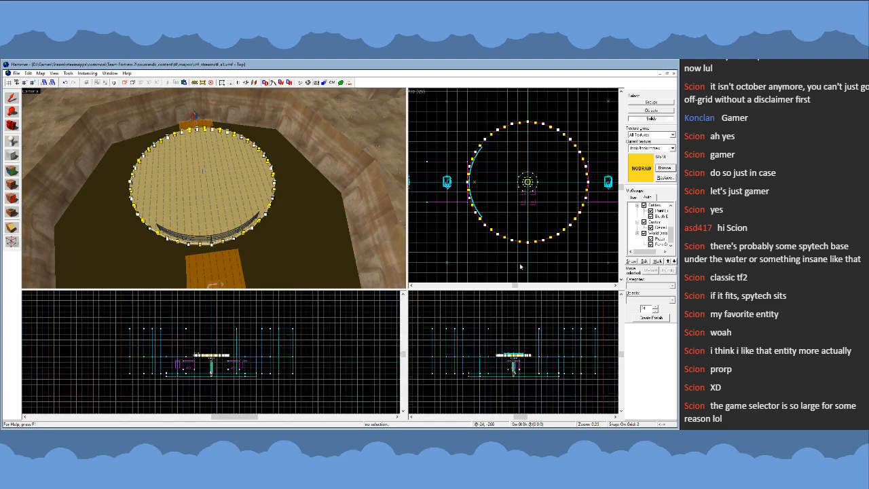
pyautogui.moveTo(451, 108); pyautogui.dragTo(606, 259)
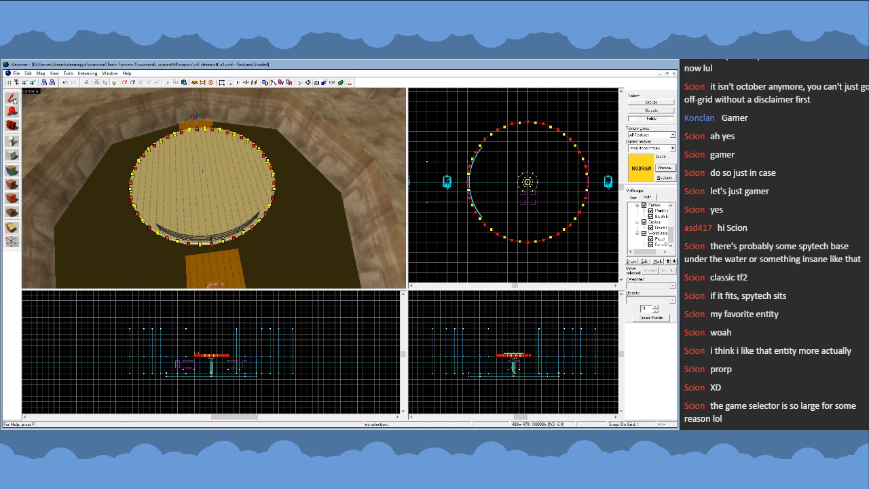
pyautogui.click(12, 98)
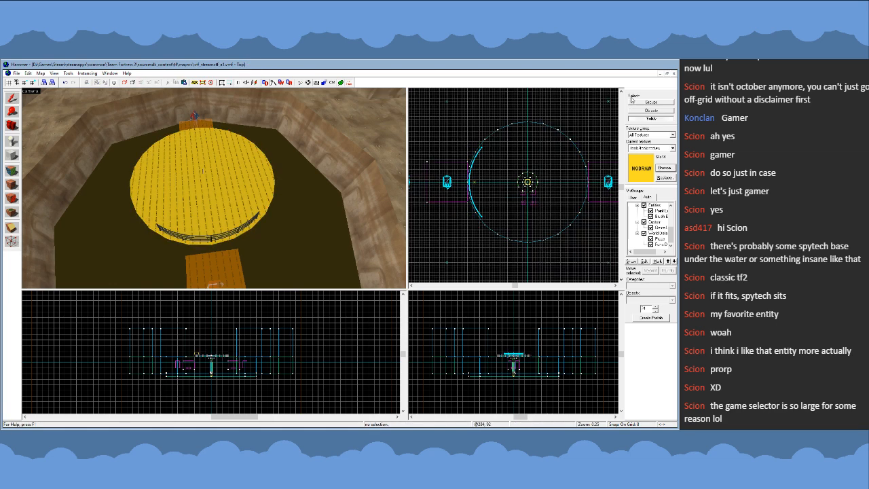
# - Set the grid to 16 and add the new round platform top to the central pillar's func_detail entity
pyautogui.scroll(2, 530, 165)
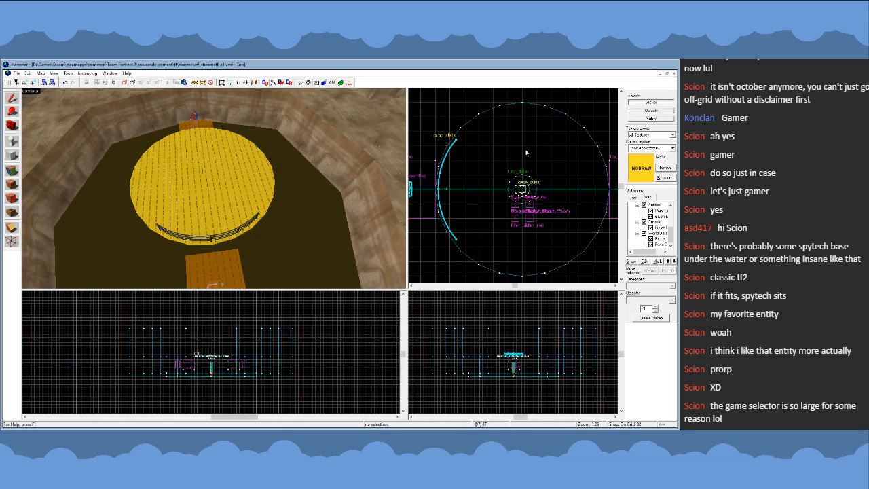
pyautogui.press('[')
pyautogui.press('z')
pyautogui.press('w')
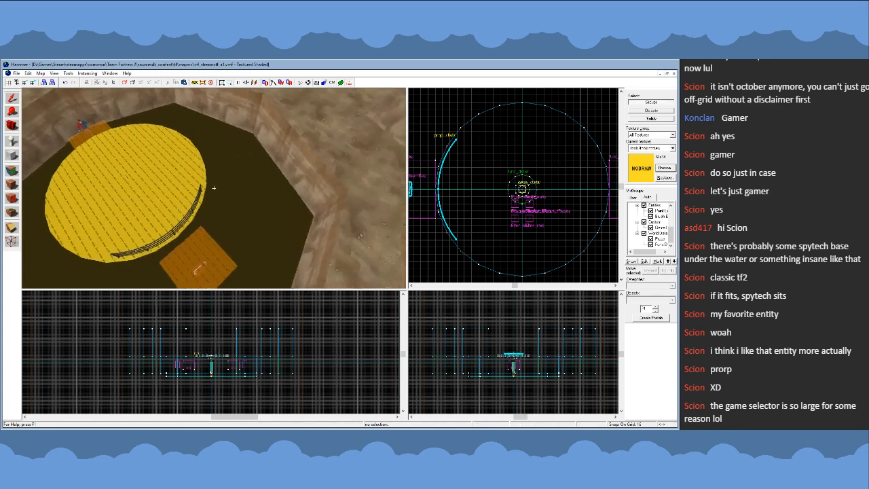
pyautogui.press('z')
pyautogui.click(236, 182)
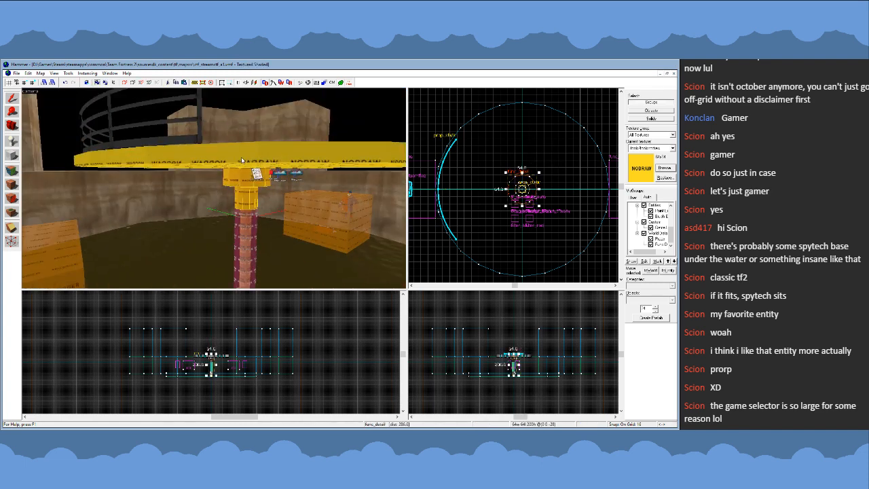
pyautogui.keyDown('ctrl'); pyautogui.click(241, 157); pyautogui.keyUp('ctrl')
pyautogui.scroll(-2, 495, 197)
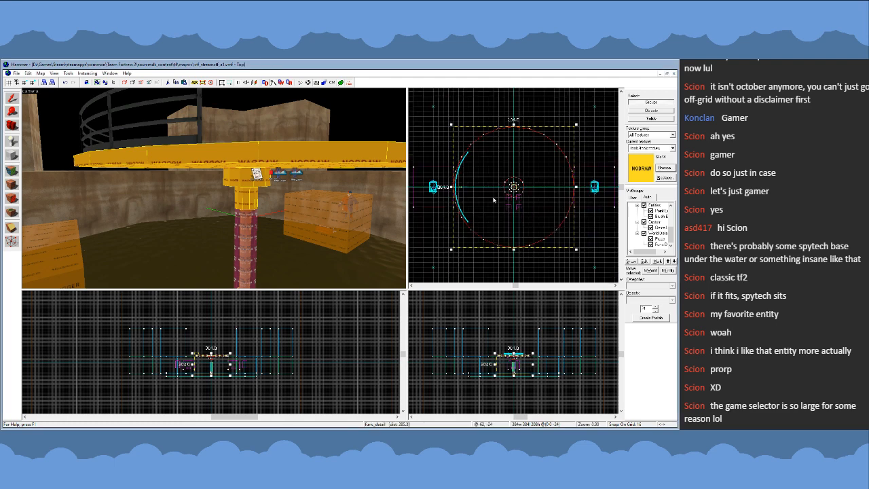
pyautogui.press('Escape')
# - Examine the rounder platform top and its railing up close and from high above the pit
pyautogui.press('z')
pyautogui.press('w')
pyautogui.press('s')
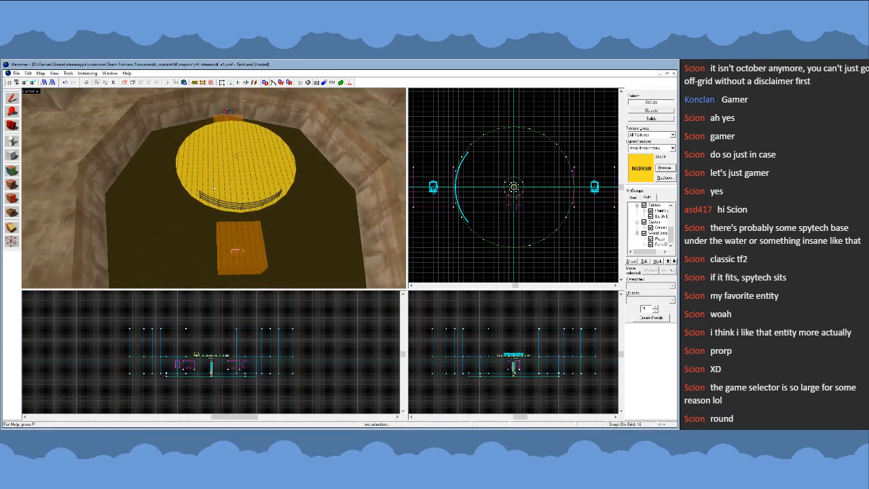
pyautogui.press('w')
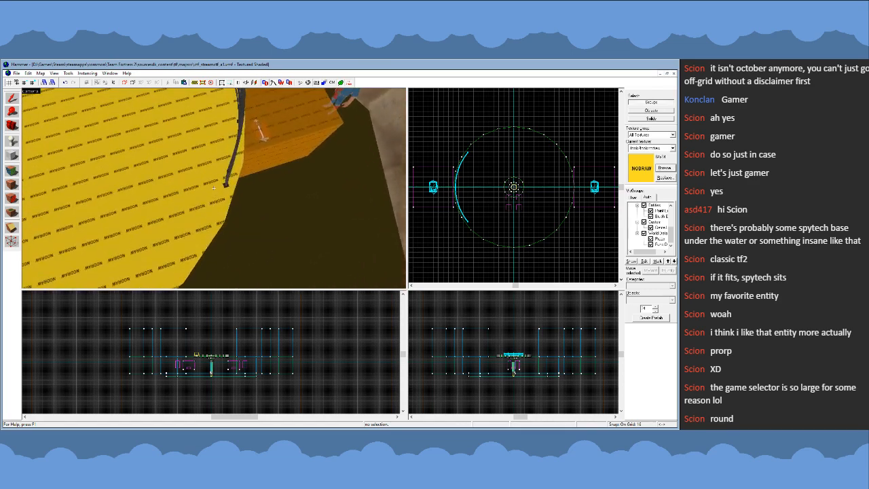
pyautogui.press('s')
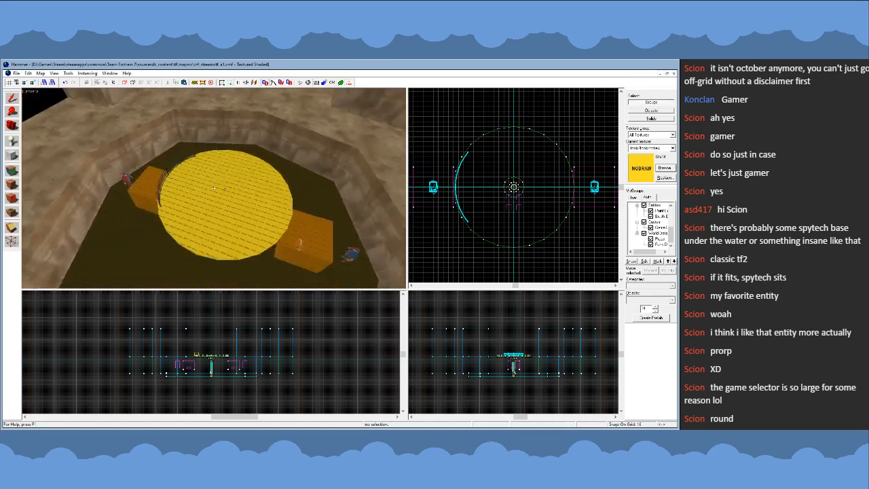
pyautogui.press('s')
pyautogui.scroll(-5, 501, 212)
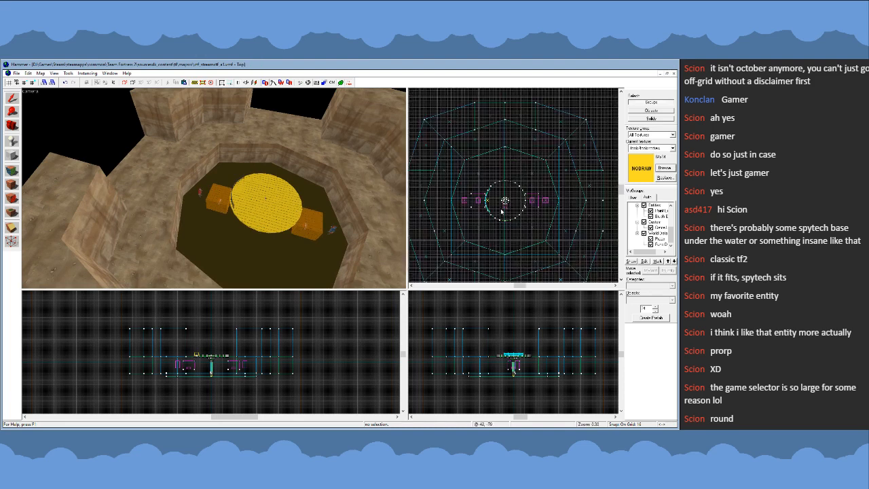
pyautogui.scroll(2, 501, 212)
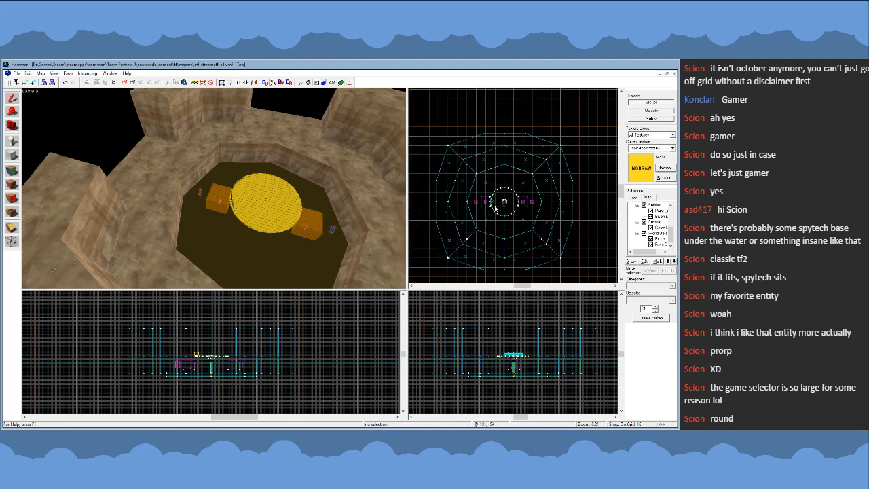
# - Duplicate the curved railing, flip the copy and place it along the opposite edge of the round platform
pyautogui.click(233, 205)
pyautogui.scroll(3, 570, 193)
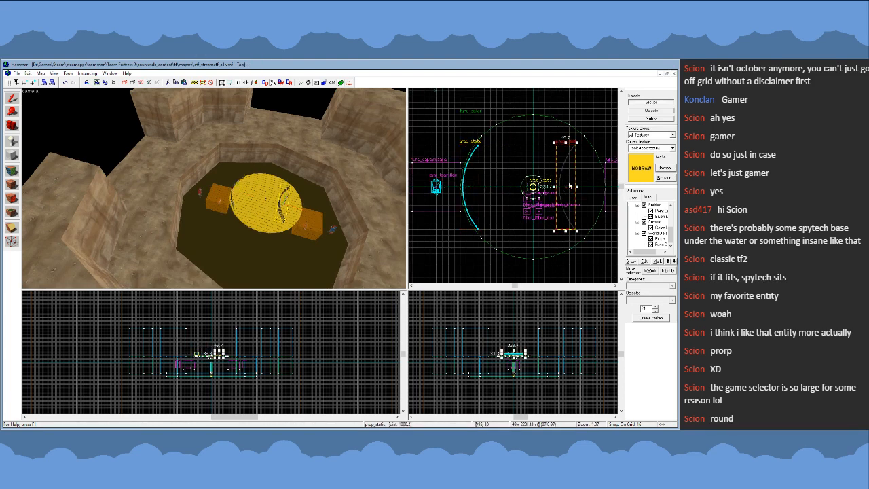
pyautogui.click(570, 185)
pyautogui.moveTo(579, 146); pyautogui.dragTo(593, 209)
pyautogui.press('z')
pyautogui.press('w')
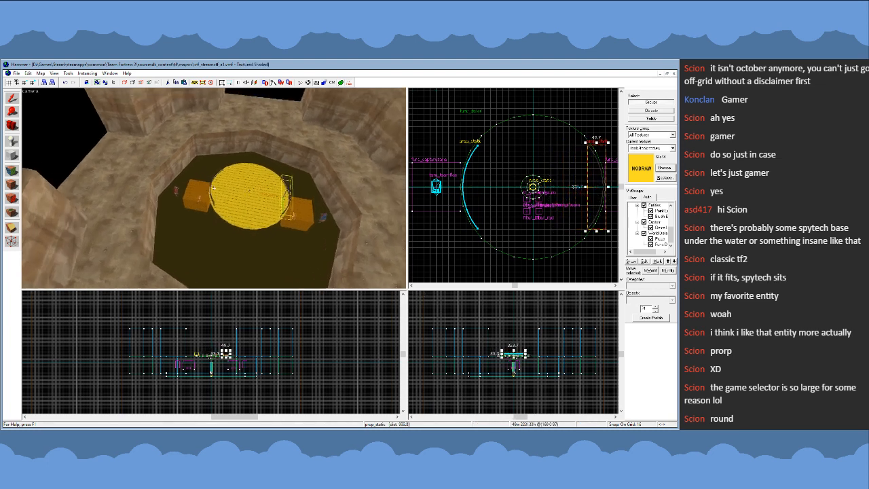
# - Select both railings and rotate them together by 90 degrees around the centre of the platform
pyautogui.keyDown('ctrl'); pyautogui.click(211, 200); pyautogui.keyUp('ctrl')
pyautogui.hotkey('ctrl', 'e')
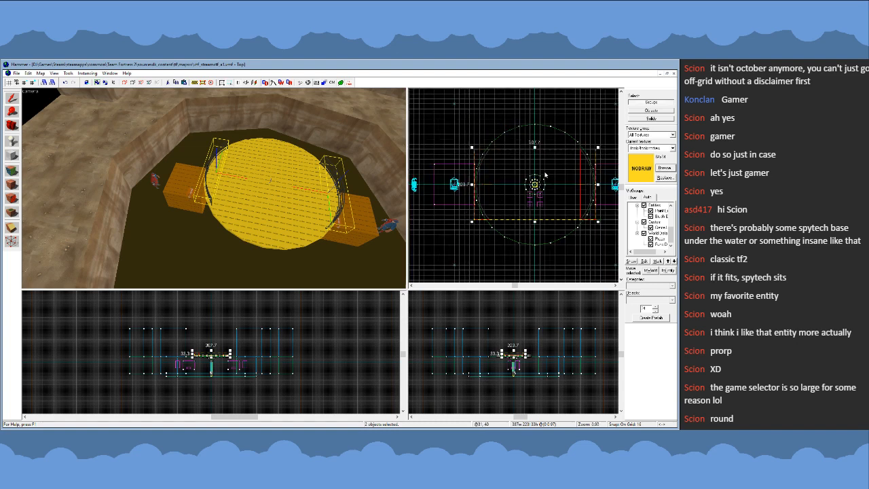
pyautogui.moveTo(599, 149); pyautogui.dragTo(553, 210)
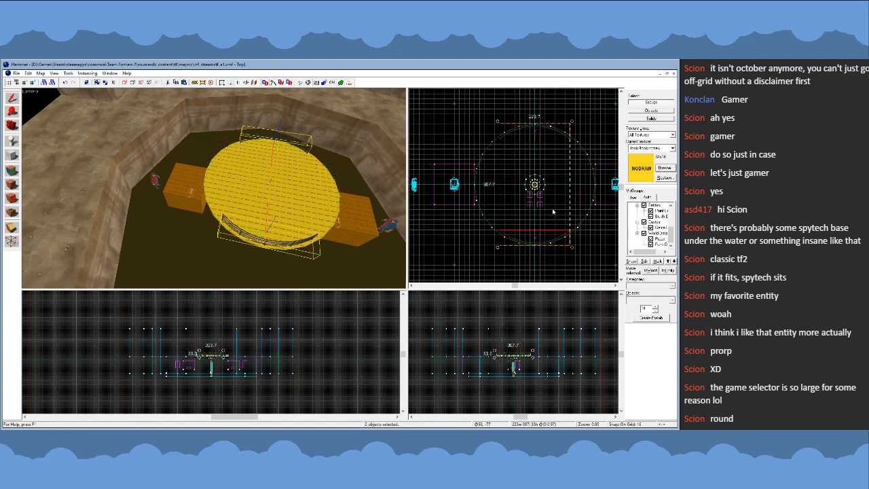
pyautogui.scroll(-5, 477, 210)
pyautogui.press('Escape')
pyautogui.scroll(3, 490, 231)
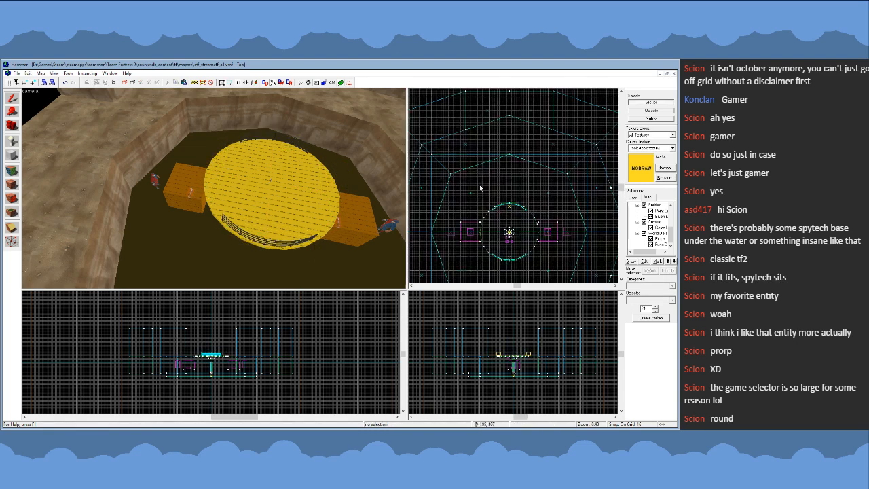
# - Examine the platform with both railings from above the pit and from ground level between the surrounding cliff walls
pyautogui.press('z')
pyautogui.press('s')
pyautogui.press('d')
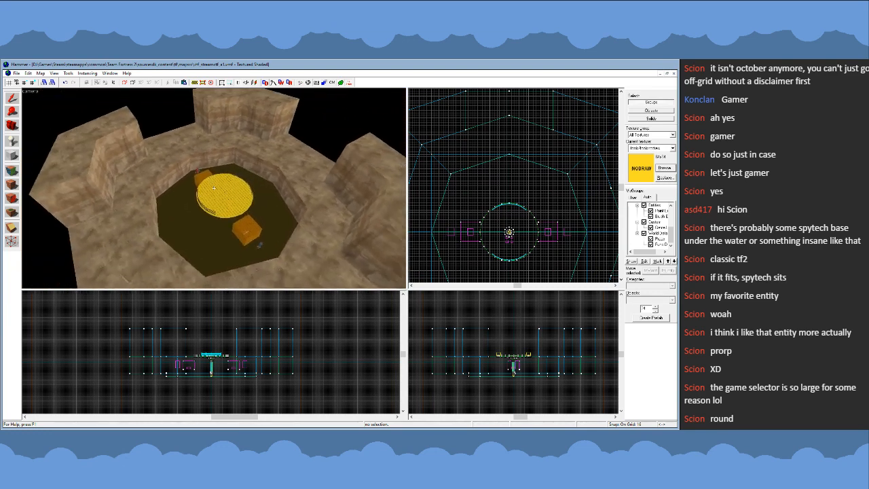
pyautogui.press('w')
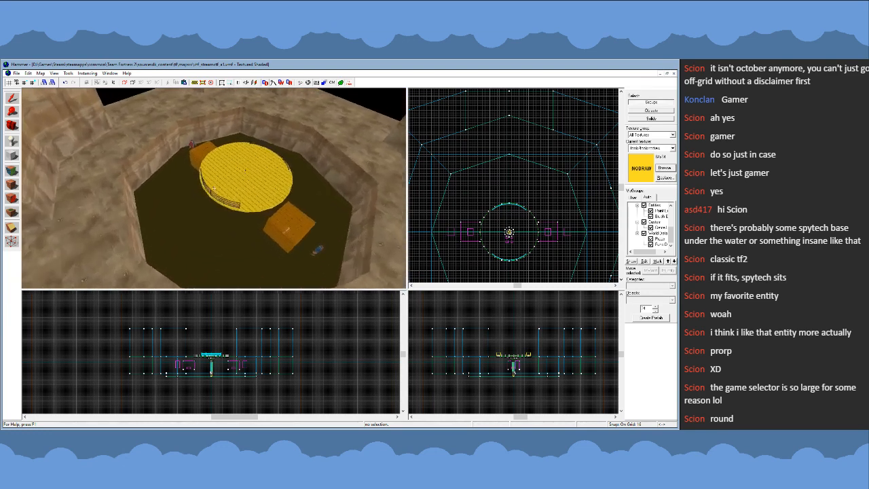
pyautogui.press('s')
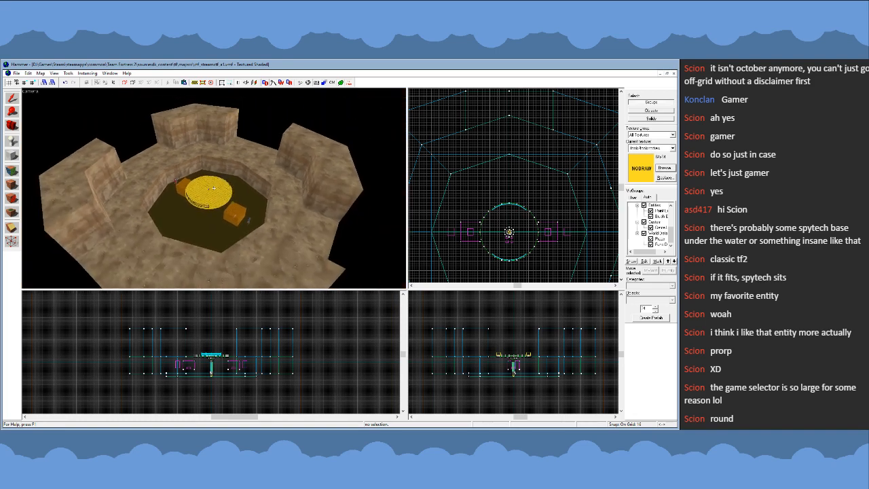
pyautogui.press('w')
pyautogui.press('a')
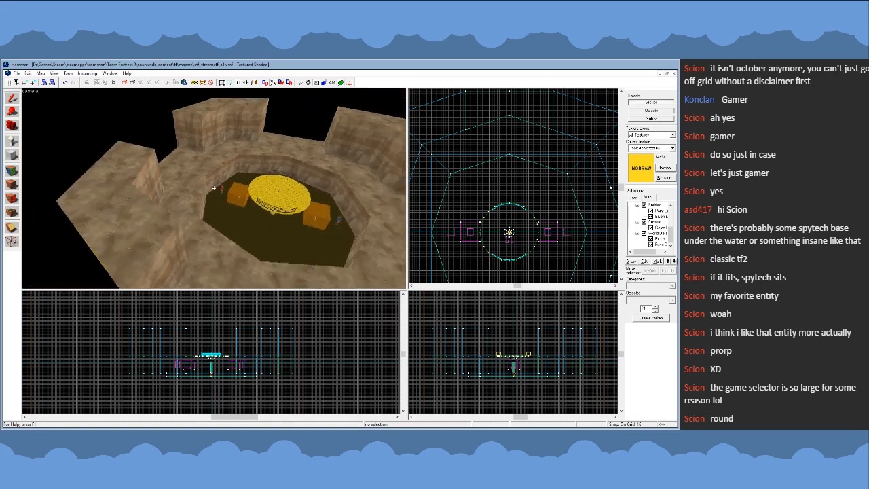
pyautogui.press('w')
pyautogui.press('s')
pyautogui.press('s')
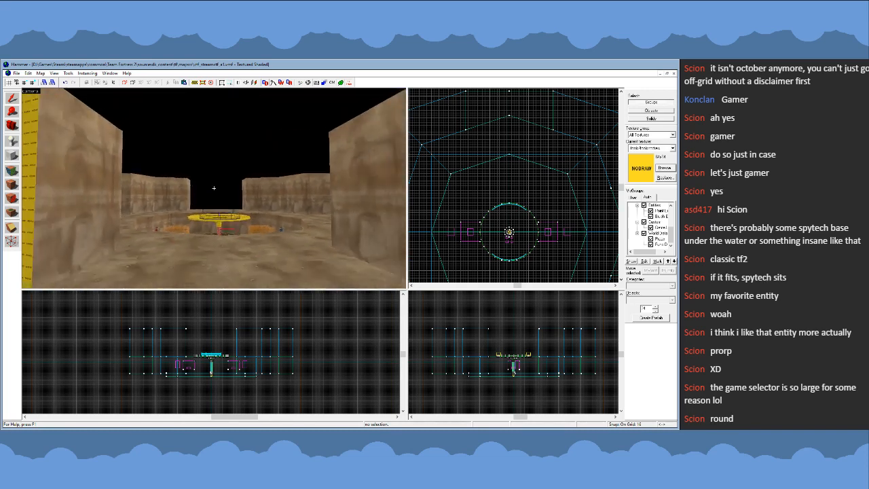
pyautogui.press('w')
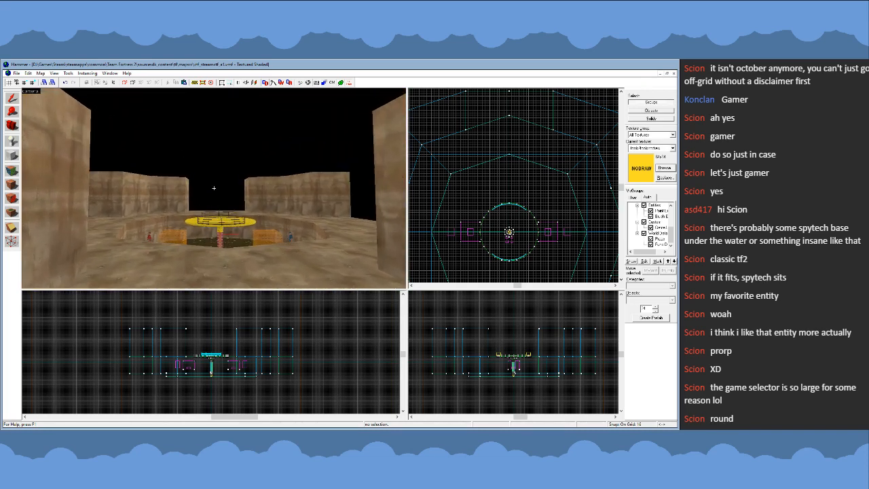
pyautogui.press('s')
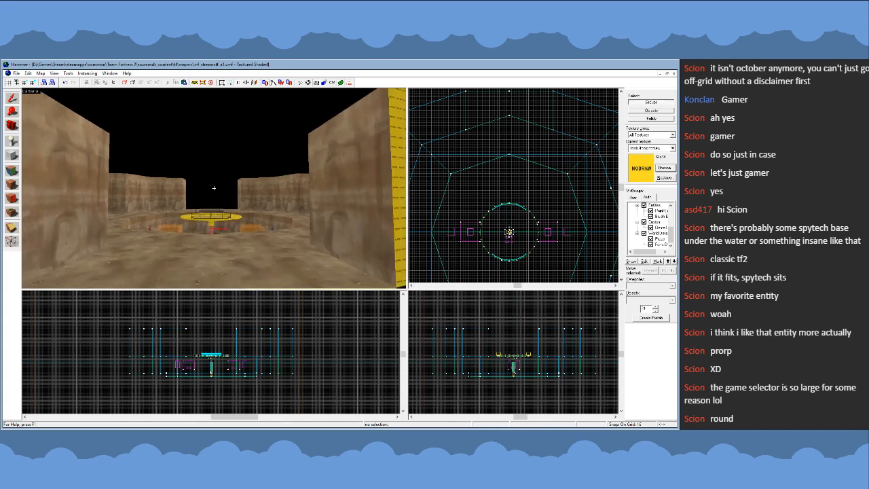
# - Examine the round platform and its two railings while moving from the cliff passage to a viewpoint above the pit
pyautogui.press('w')
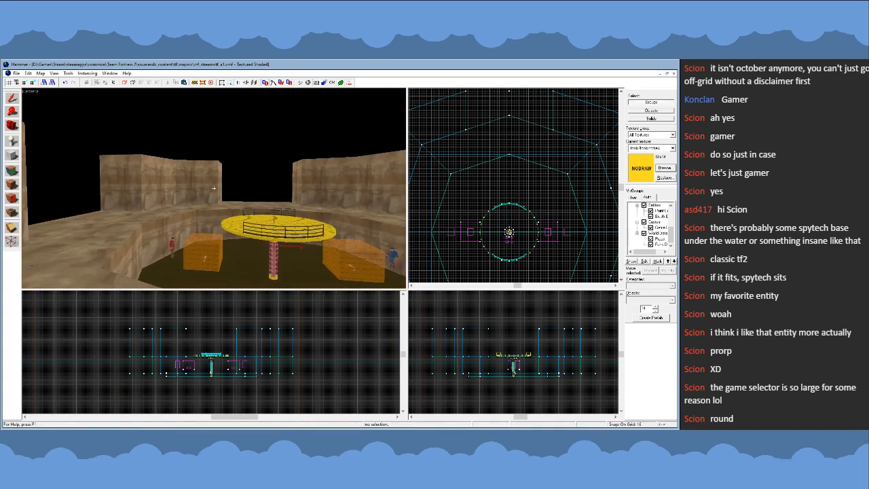
pyautogui.press('w')
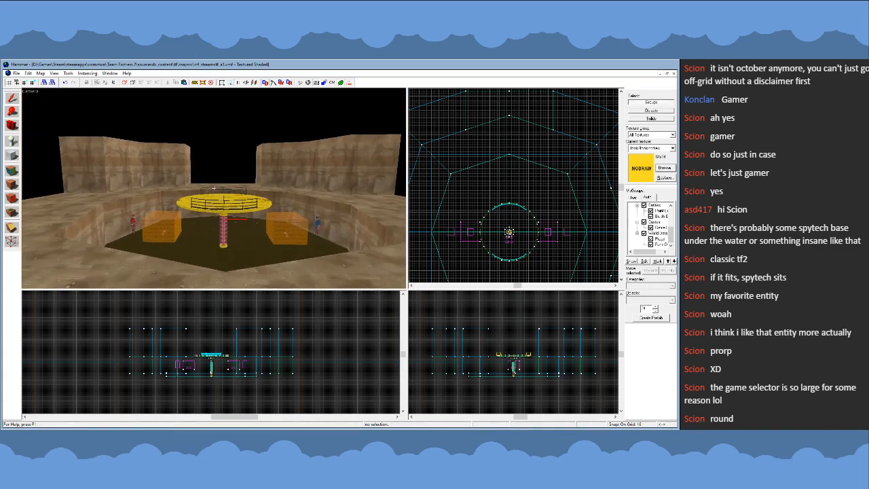
pyautogui.press('w')
pyautogui.press('s')
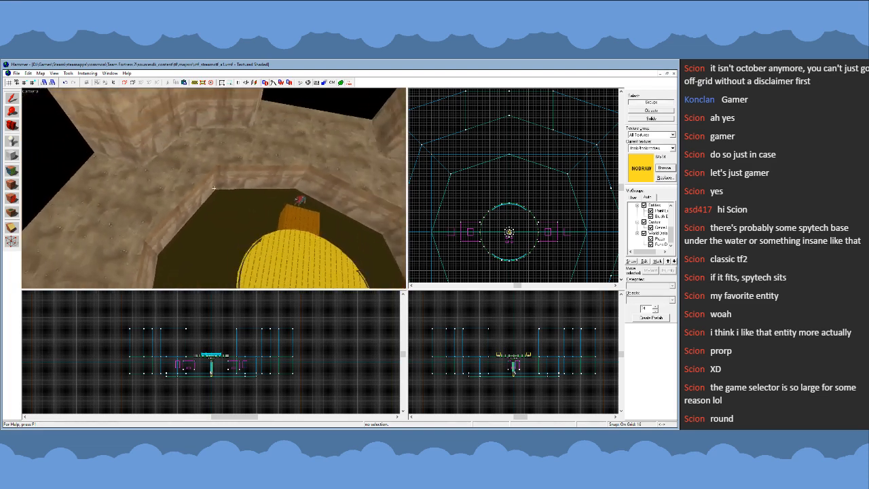
pyautogui.press('w')
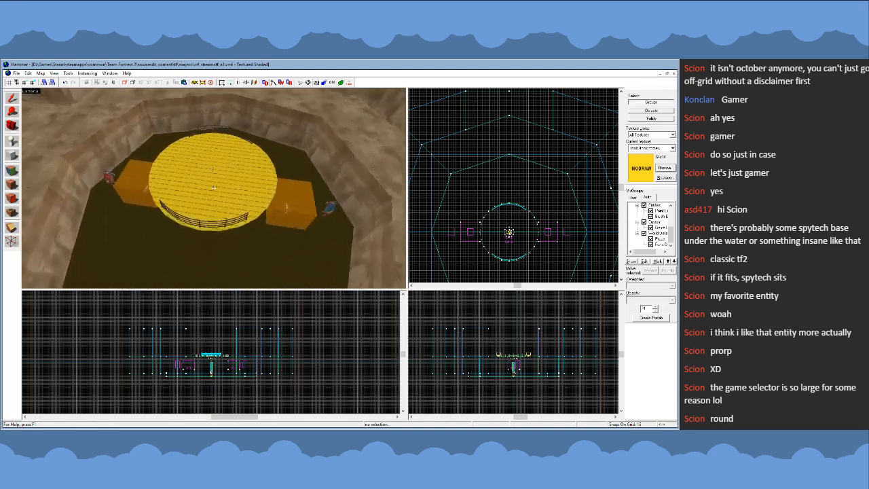
# - Try adding a concentric copy of the platform's top disc scaled to 352 by 352 units and editing its vertices
pyautogui.click(214, 187)
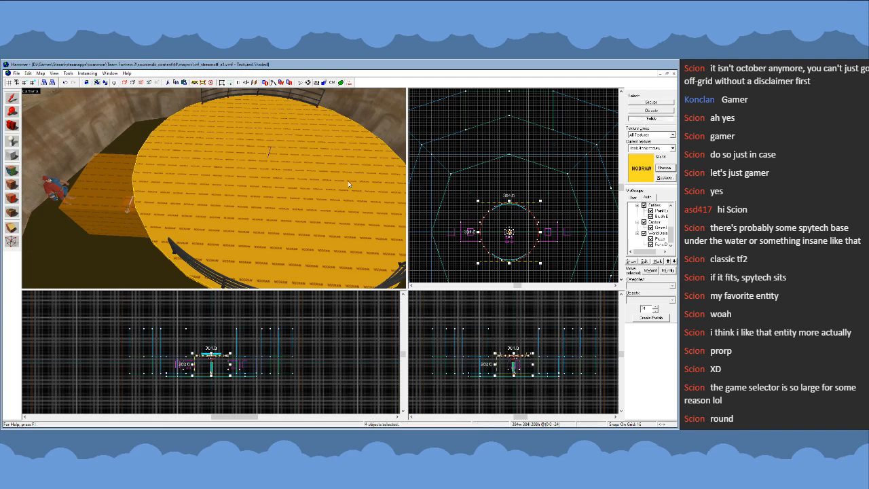
pyautogui.scroll(-2, 498, 204)
pyautogui.scroll(5, 499, 208)
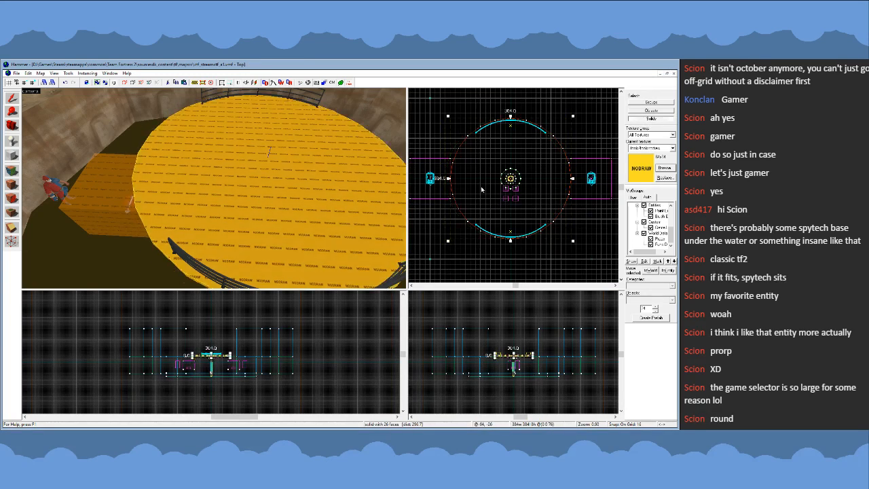
pyautogui.moveTo(448, 117)
pyautogui.keyDown('ctrl'); pyautogui.keyDown('shift'); pyautogui.mouseDown()
pyautogui.moveTo(460, 127)
pyautogui.moveTo(453, 122)
pyautogui.mouseUp(); pyautogui.keyUp('shift'); pyautogui.keyUp('ctrl')
pyautogui.press('z')
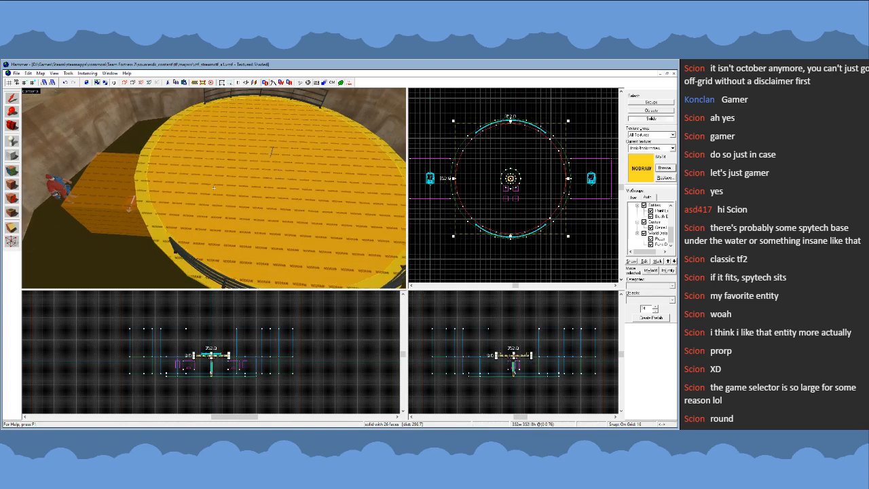
pyautogui.press('w')
pyautogui.press('w')
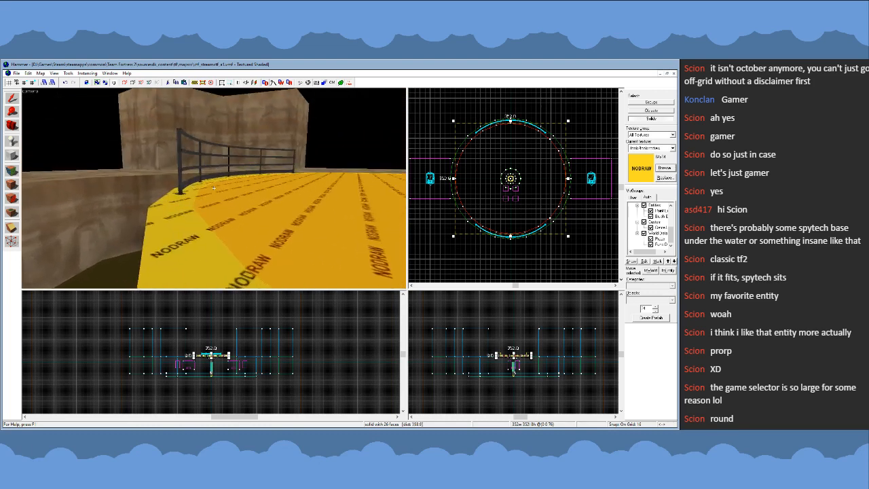
pyautogui.press('s')
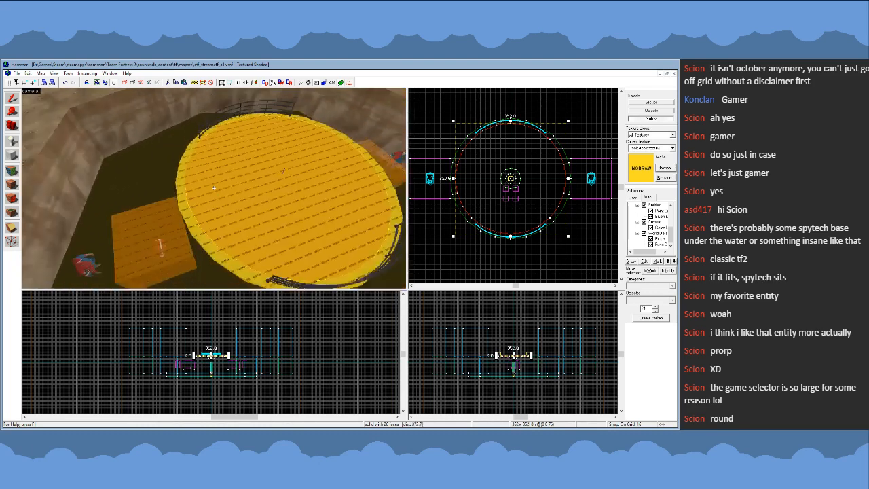
pyautogui.press('z')
pyautogui.click(456, 216)
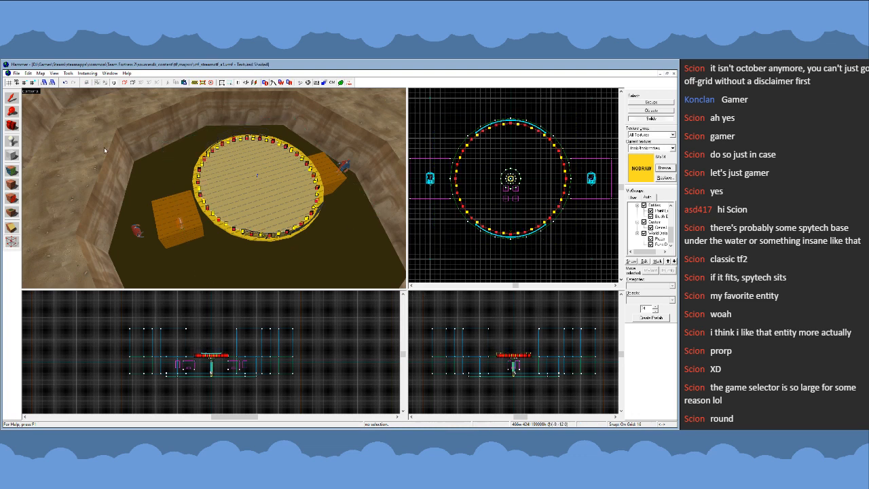
pyautogui.click(195, 164)
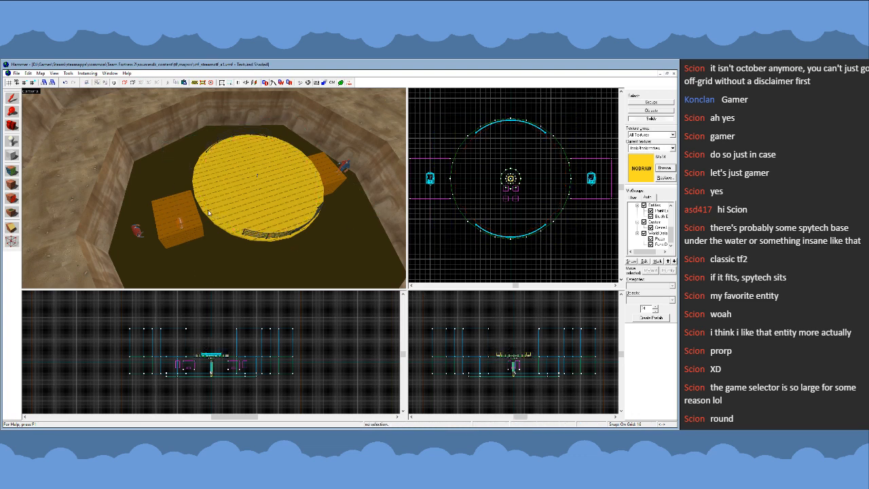
# - Shrink the platform's top disc to 352 by 352 units and snap all its vertices to a 1-unit grid
pyautogui.click(534, 162)
pyautogui.moveTo(573, 116); pyautogui.dragTo(551, 138)
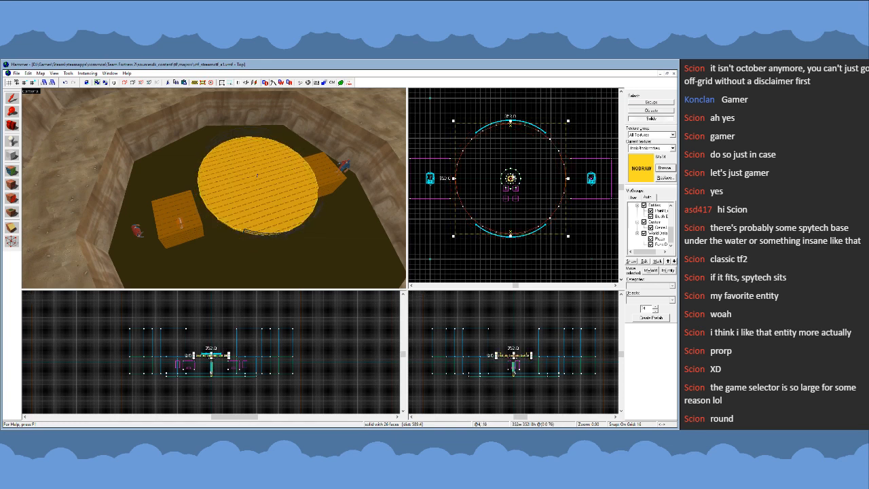
pyautogui.hotkey('shift', 'v')
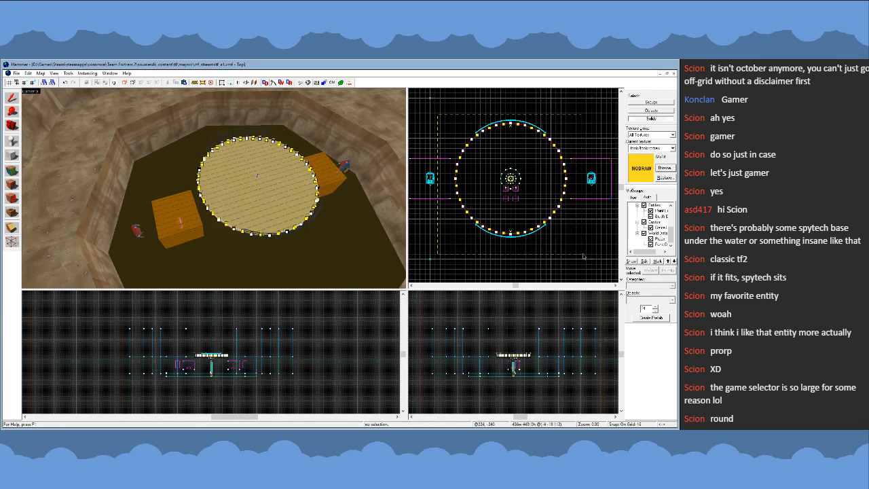
pyautogui.moveTo(584, 256); pyautogui.dragTo(584, 256)
pyautogui.press('[')
pyautogui.press('[')
pyautogui.press('[')
pyautogui.press('[')
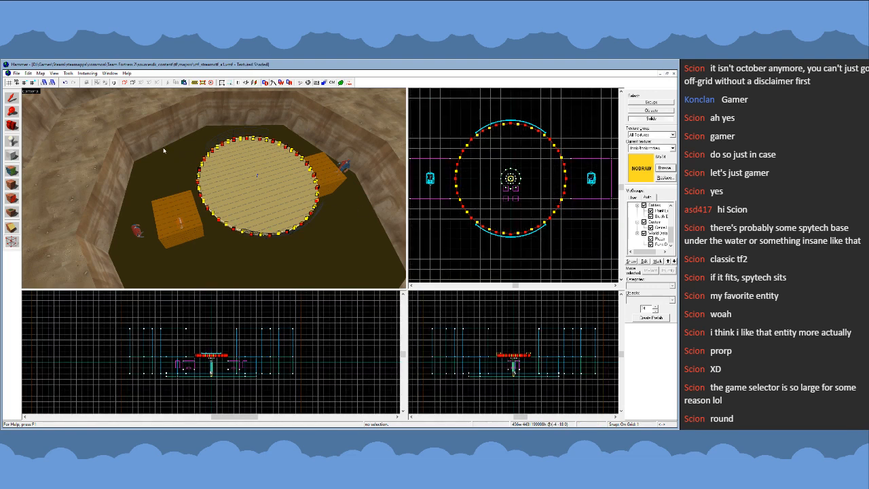
pyautogui.click(12, 97)
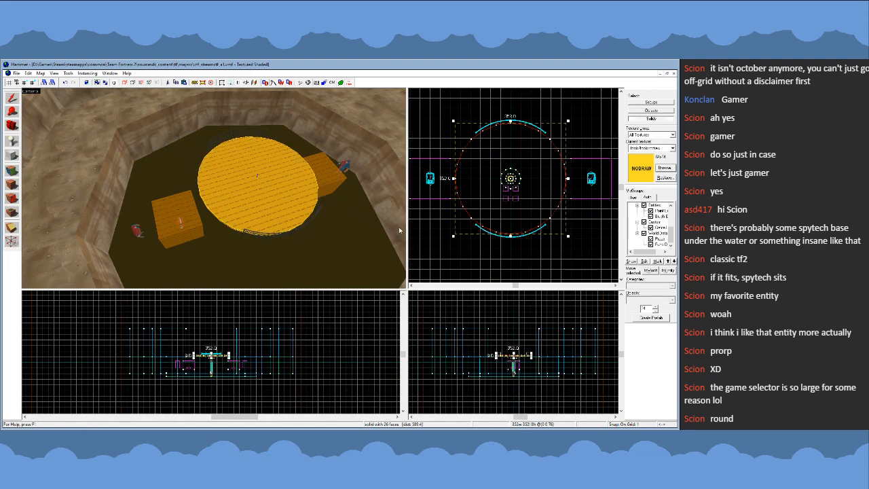
# - Make a concentric copy of the 352-unit disc enlarged to 384 by 384 units, using a 16-unit grid
pyautogui.click(501, 253)
pyautogui.scroll(4, 516, 241)
pyautogui.scroll(-4, 537, 236)
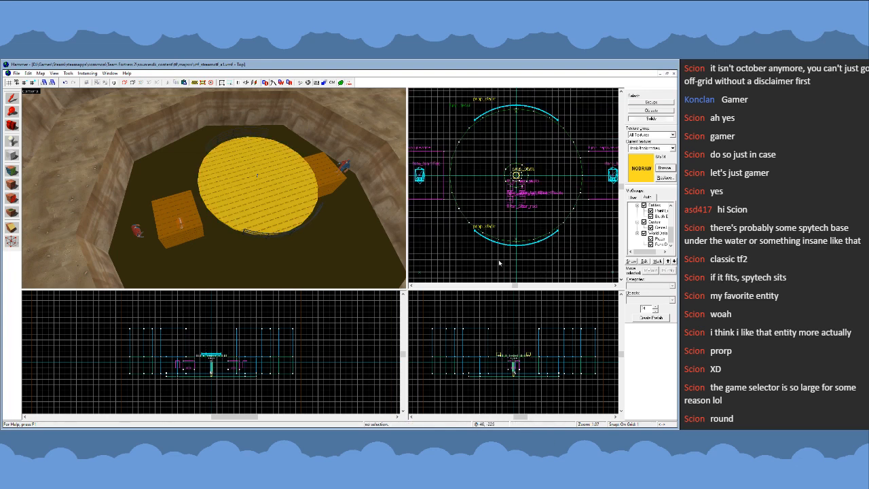
pyautogui.click(211, 204)
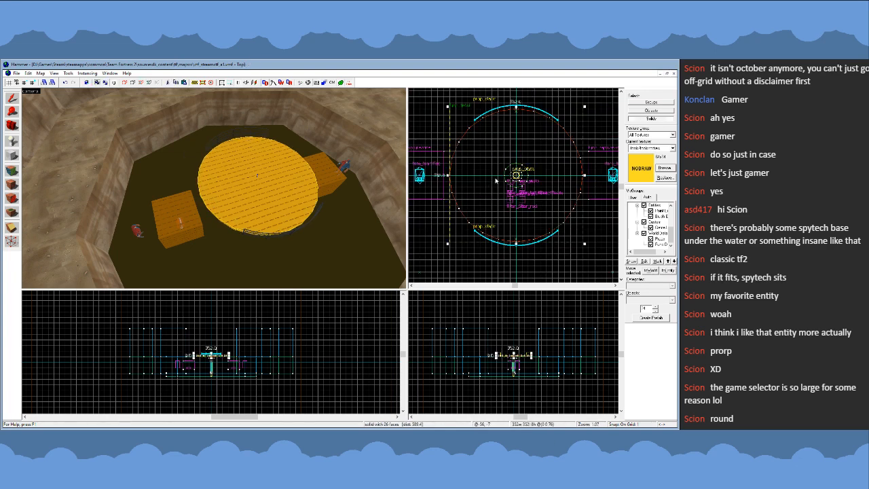
pyautogui.scroll(5, 469, 121)
pyautogui.scroll(-2, 476, 156)
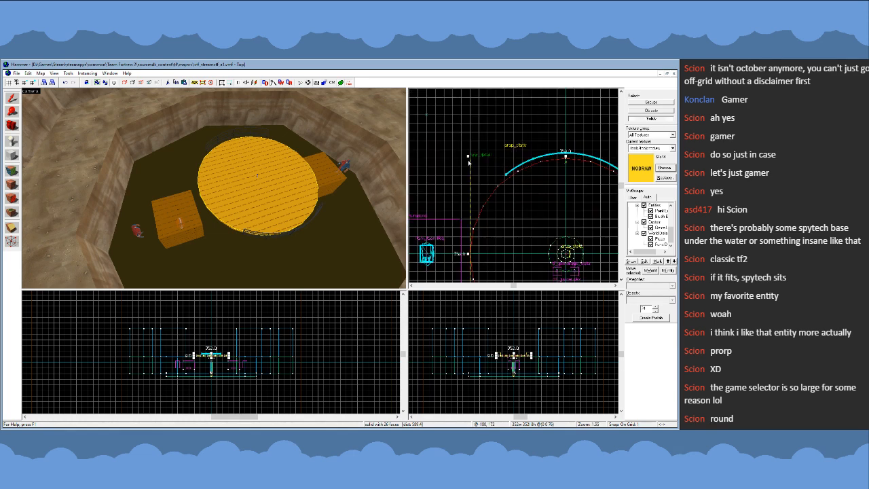
pyautogui.press(']')
pyautogui.press(']')
pyautogui.scroll(-3, 479, 163)
pyautogui.keyDown('shift'); pyautogui.moveTo(565, 247); pyautogui.dragTo(560, 242); pyautogui.keyUp('shift')
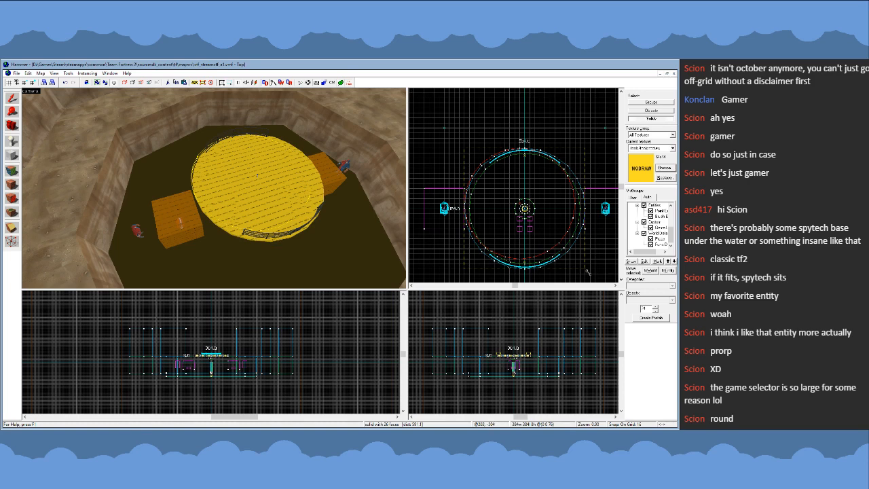
pyautogui.click(309, 227)
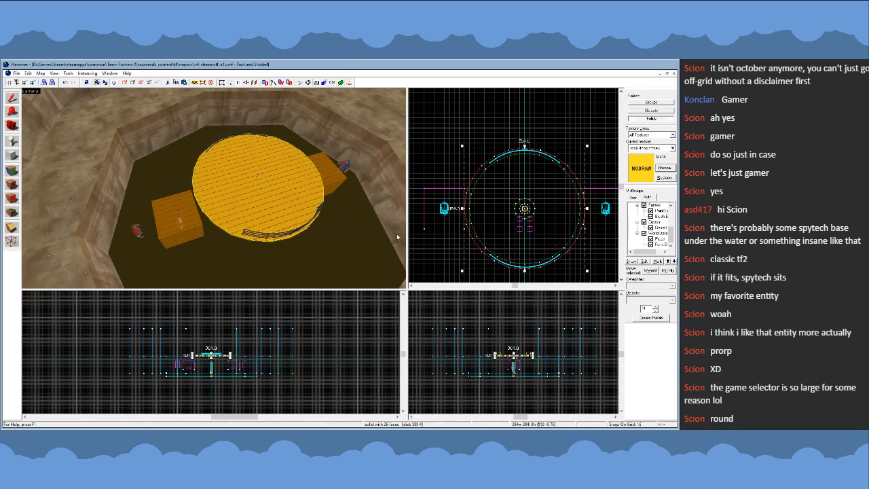
# - Select all vertices of the enlarged disc copy and snap them to a 1-unit grid
pyautogui.hotkey('shift', 'v')
pyautogui.moveTo(445, 133); pyautogui.dragTo(610, 280)
pyautogui.press('Return')
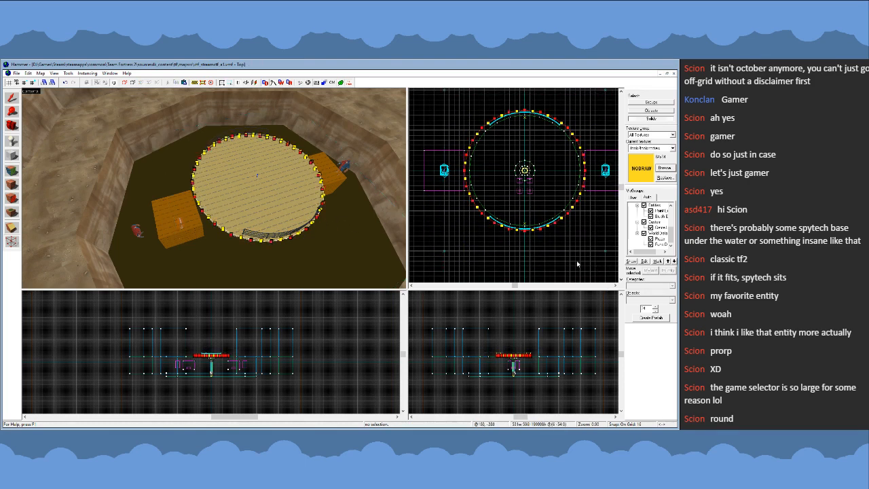
pyautogui.press('[')
pyautogui.press('[')
pyautogui.press('[')
pyautogui.press('[')
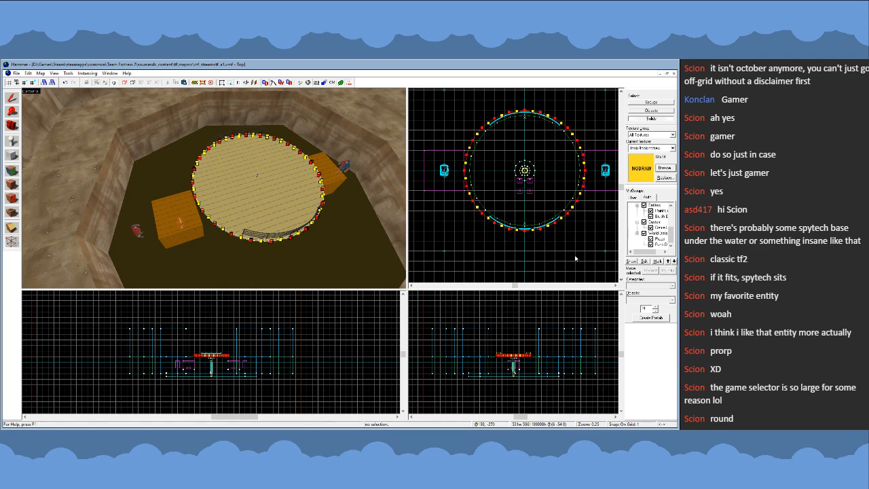
pyautogui.click(12, 100)
# - Check the two overlapping discs by hiding the larger one, selecting the platform group beneath, and unhiding the larger disc
pyautogui.press('z')
pyautogui.press('w')
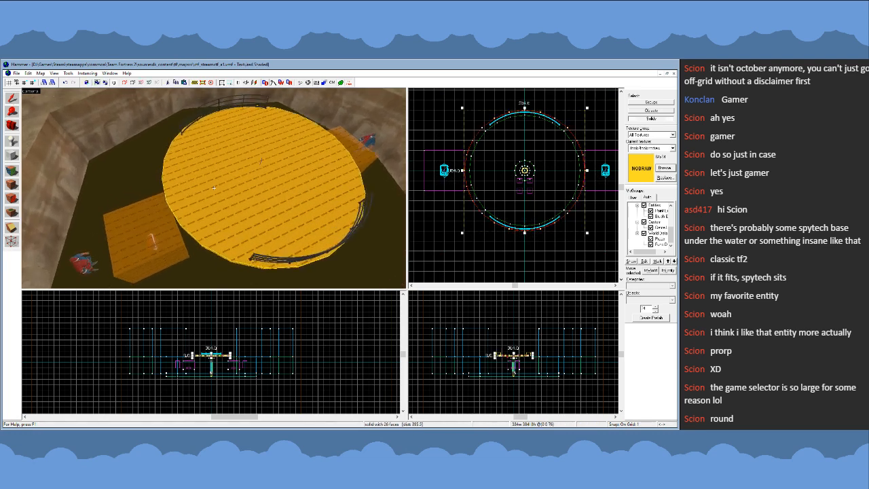
pyautogui.press('z')
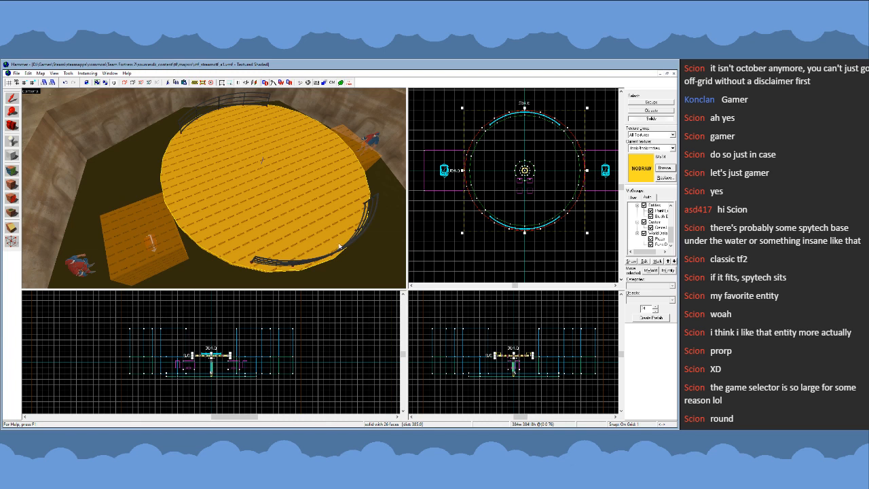
pyautogui.press('Escape')
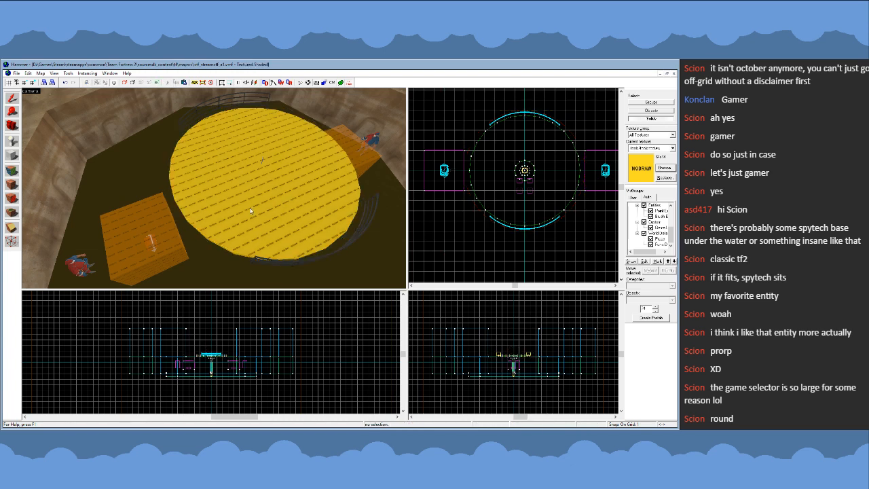
pyautogui.click(639, 103)
pyautogui.click(299, 193)
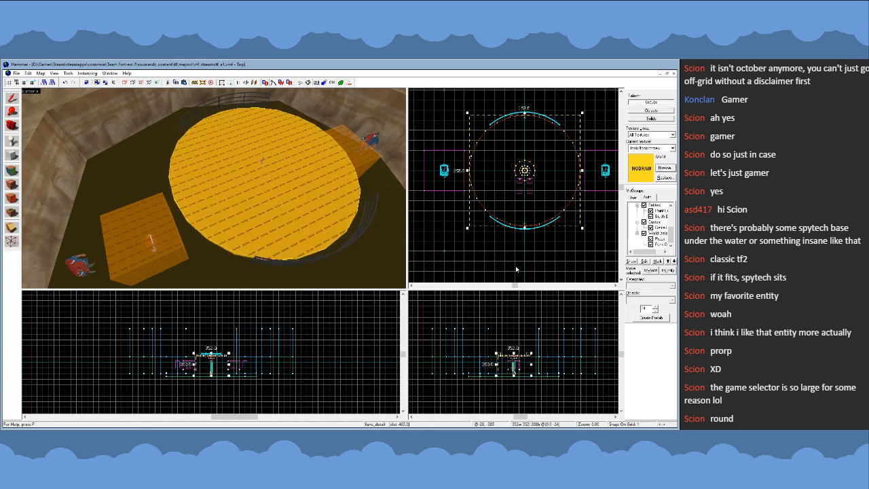
pyautogui.press('Escape')
pyautogui.press('u')
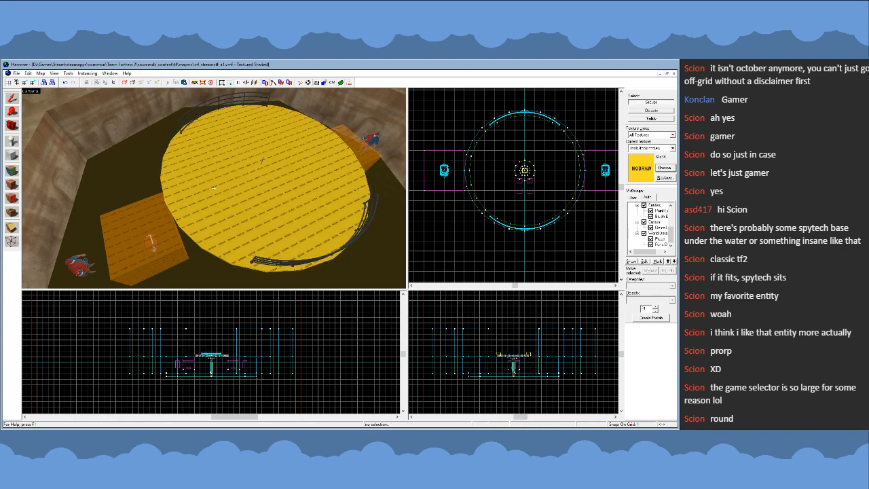
pyautogui.press('s')
pyautogui.press('d')
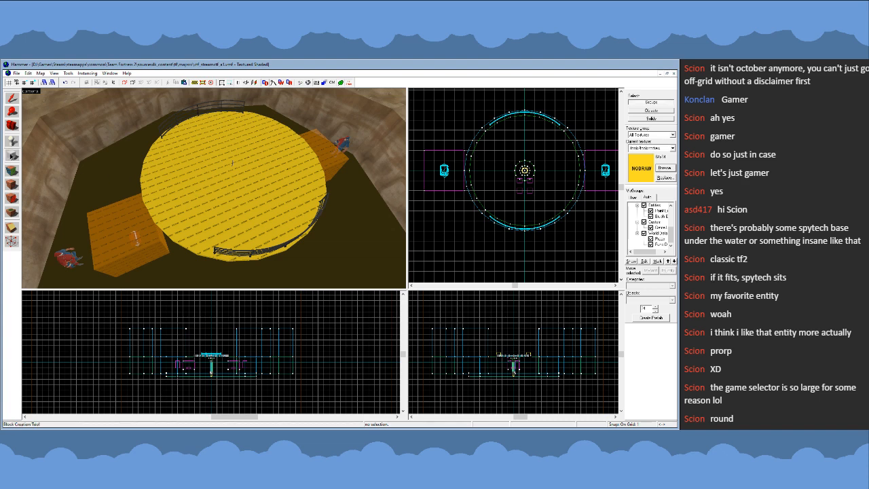
pyautogui.scroll(8, 539, 119)
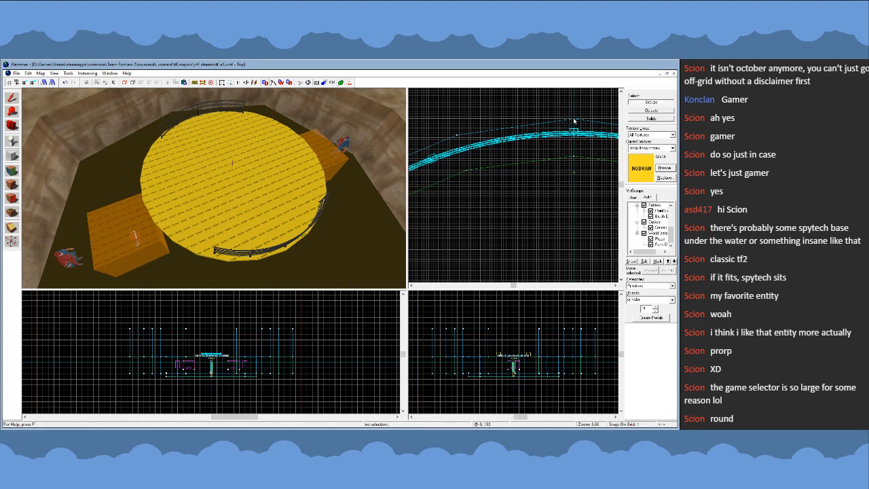
pyautogui.click(188, 123)
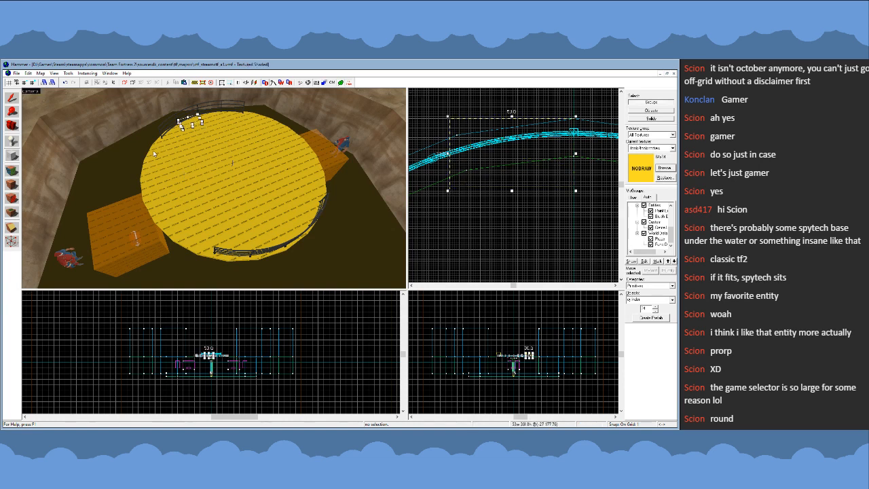
pyautogui.click(54, 126)
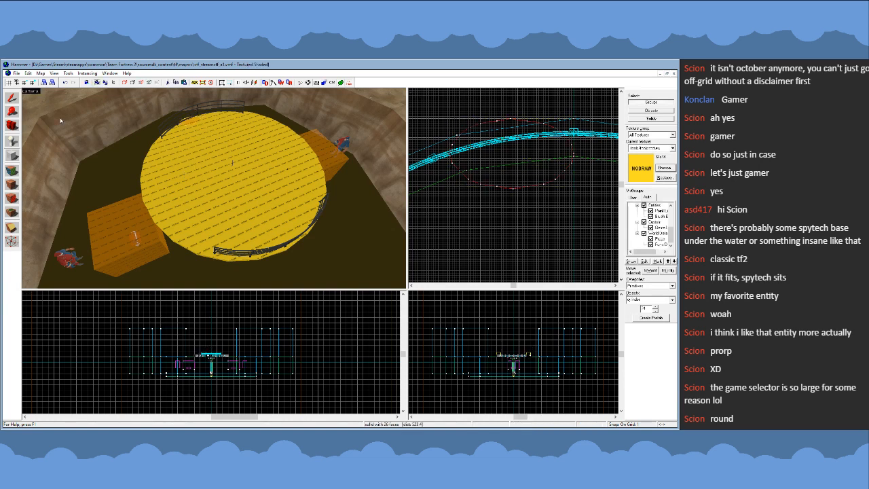
pyautogui.press('Escape')
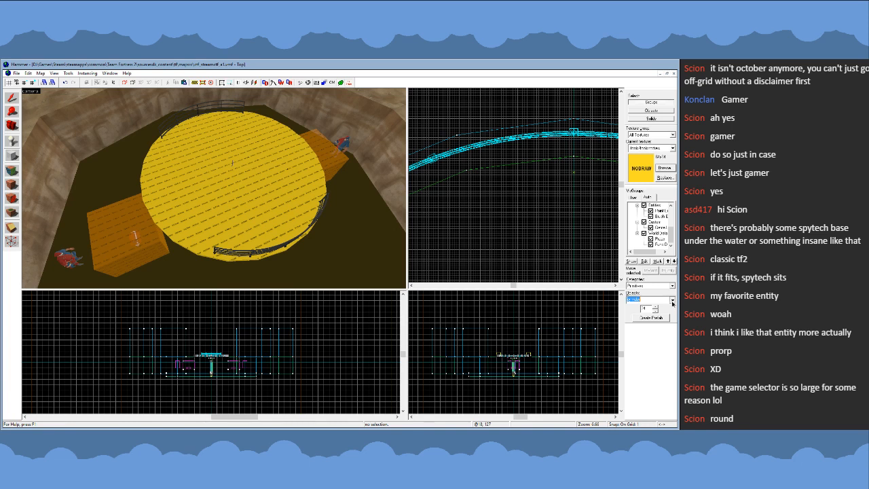
# - Create a block primitive about 53 by 38 units across the platform's edge beneath the middle of one railing
pyautogui.click(646, 313)
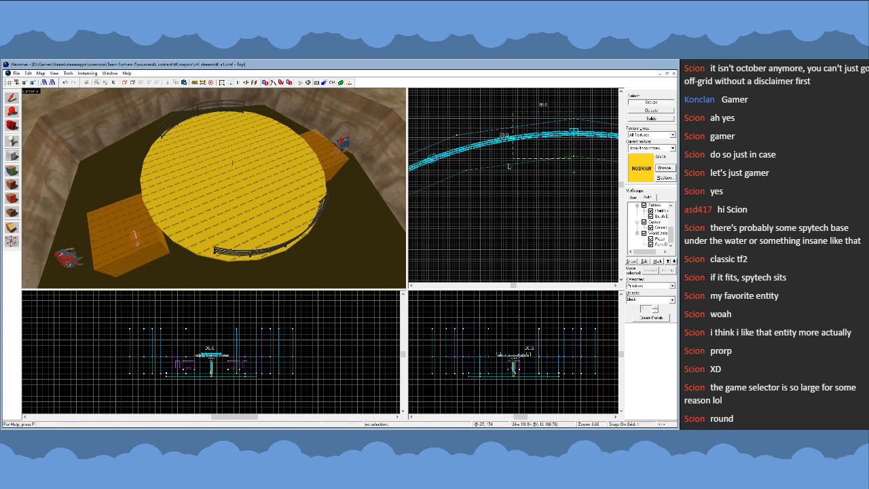
pyautogui.click(201, 165)
pyautogui.click(11, 98)
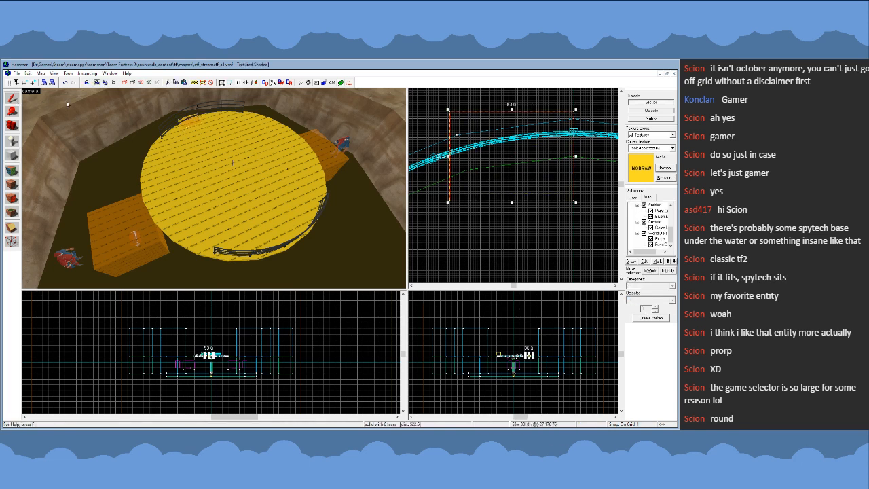
pyautogui.scroll(1, 526, 113)
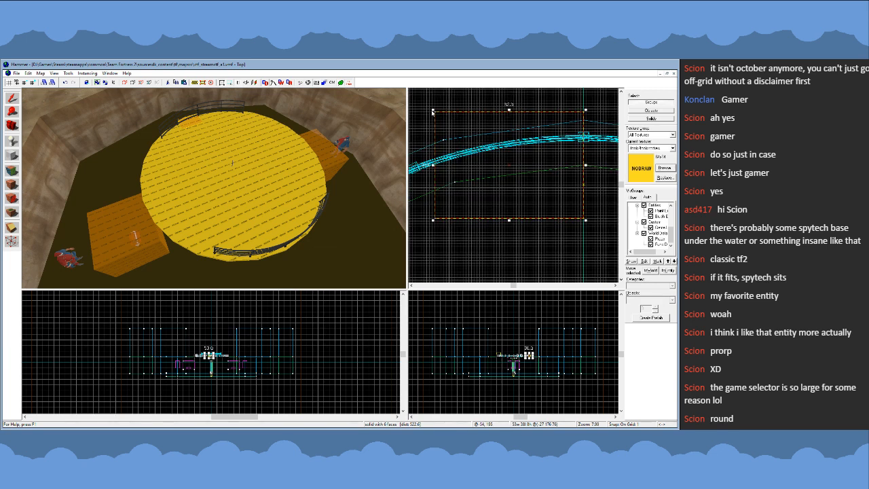
# - Reshape the block's corners to fit one rim segment between the edges of the 352-unit and 384-unit discs
pyautogui.moveTo(433, 113); pyautogui.dragTo(444, 140)
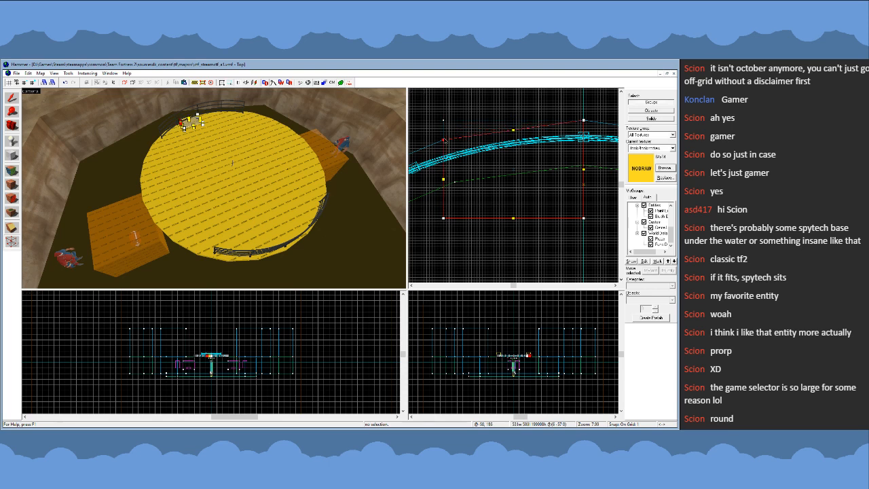
pyautogui.moveTo(443, 218); pyautogui.dragTo(584, 168)
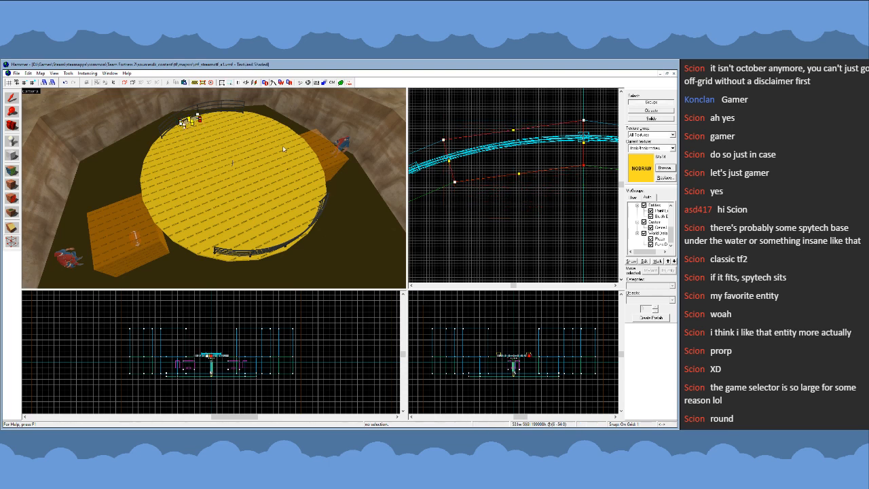
pyautogui.click(13, 100)
pyautogui.press('z')
pyautogui.press('w')
pyautogui.press('z')
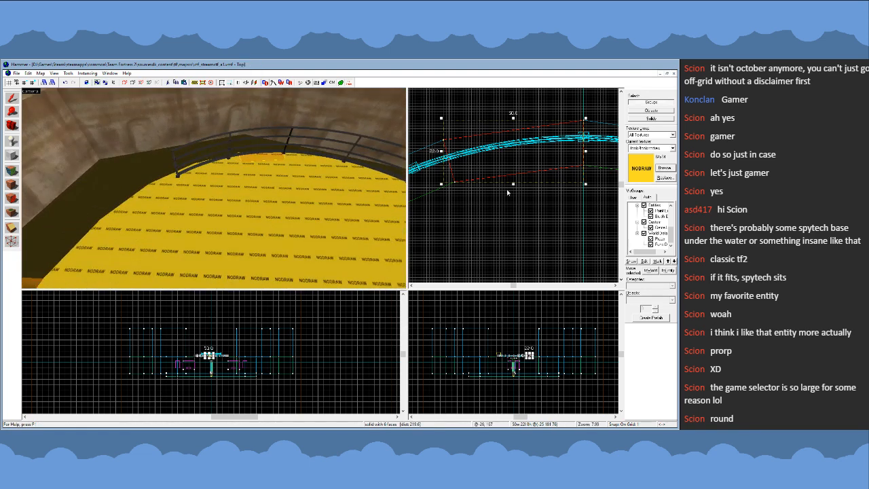
# - Copy the rim segment to the adjoining facet and move its vertices onto the inner and outer disc edges
pyautogui.scroll(-5, 579, 156)
pyautogui.scroll(3, 521, 167)
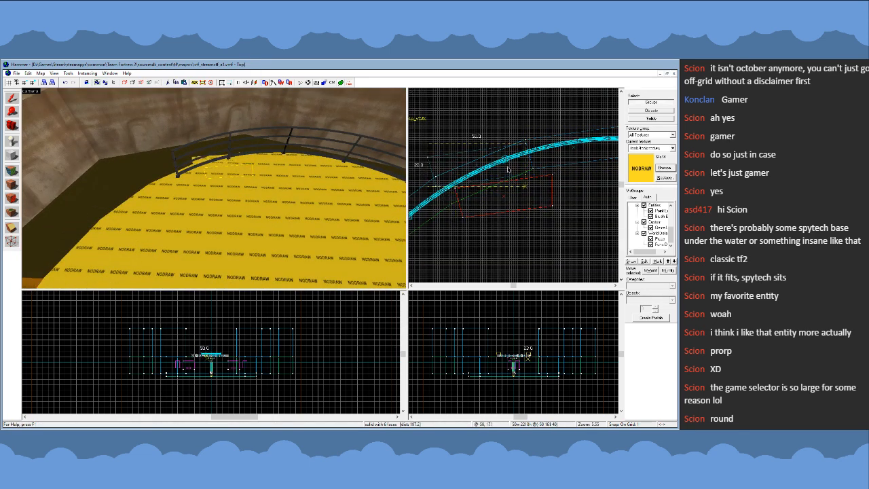
pyautogui.hotkey('shift', 'v')
pyautogui.click(534, 171)
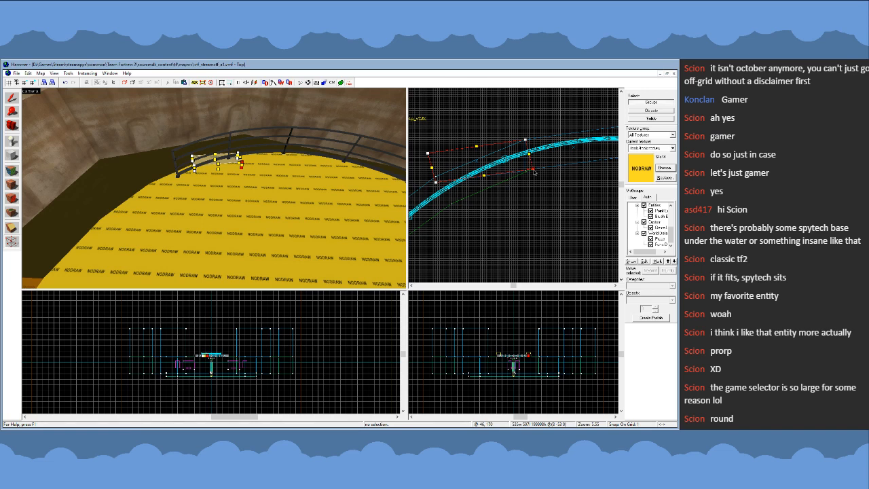
pyautogui.scroll(1, 576, 159)
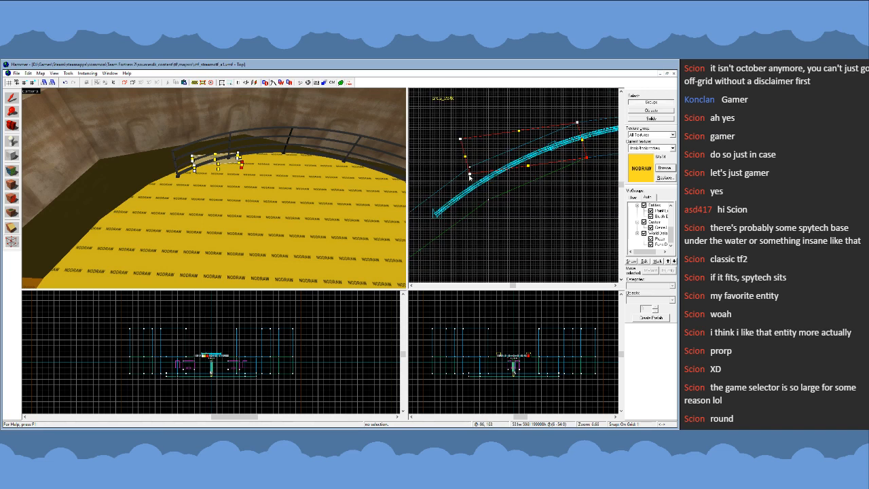
pyautogui.moveTo(470, 178); pyautogui.dragTo(489, 201)
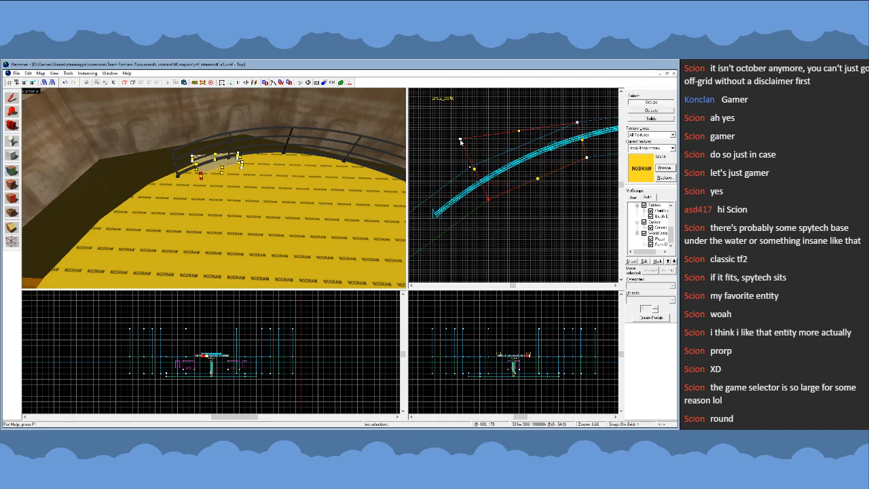
pyautogui.moveTo(461, 140); pyautogui.dragTo(469, 167)
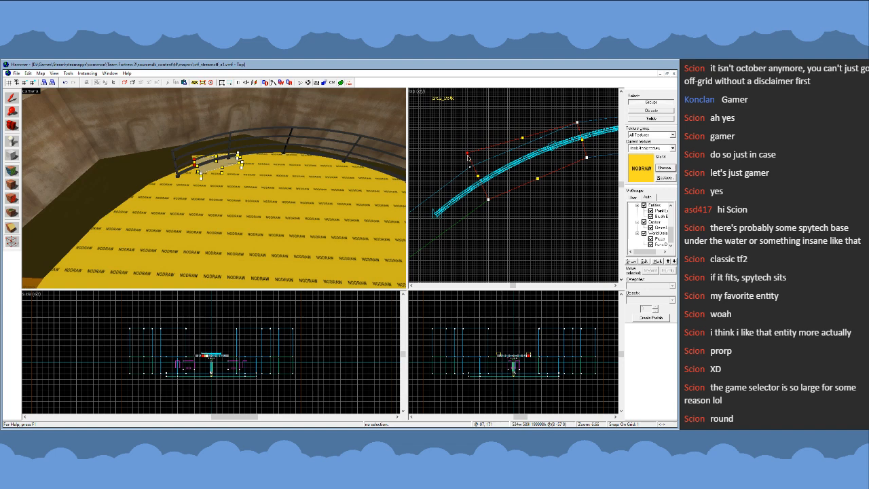
pyautogui.click(13, 99)
# - Copy the second rim segment past the railing's end and fit its vertices to the third facet of the discs
pyautogui.scroll(-4, 600, 118)
pyautogui.scroll(2, 534, 157)
pyautogui.hotkey('ctrl', 'c')
pyautogui.hotkey('ctrl', 'v')
pyautogui.scroll(2, 531, 160)
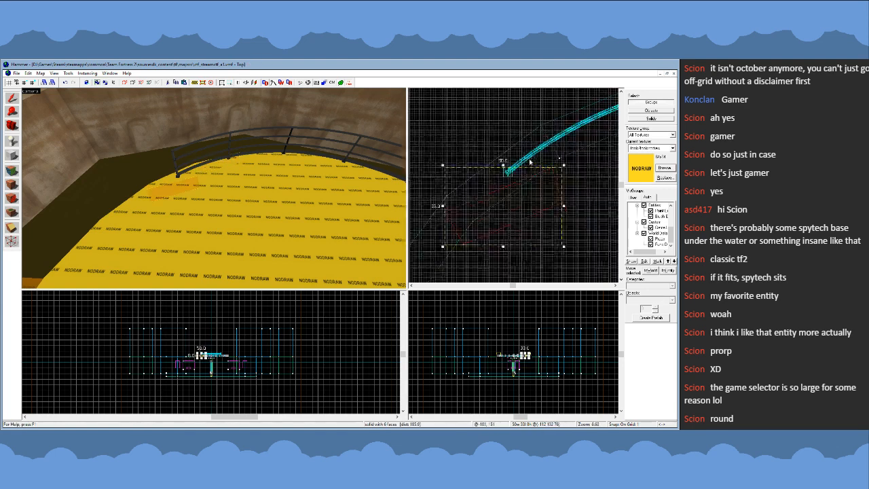
pyautogui.scroll(1, 530, 162)
pyautogui.moveTo(538, 195); pyautogui.dragTo(567, 162)
pyautogui.hotkey('shift', 'v')
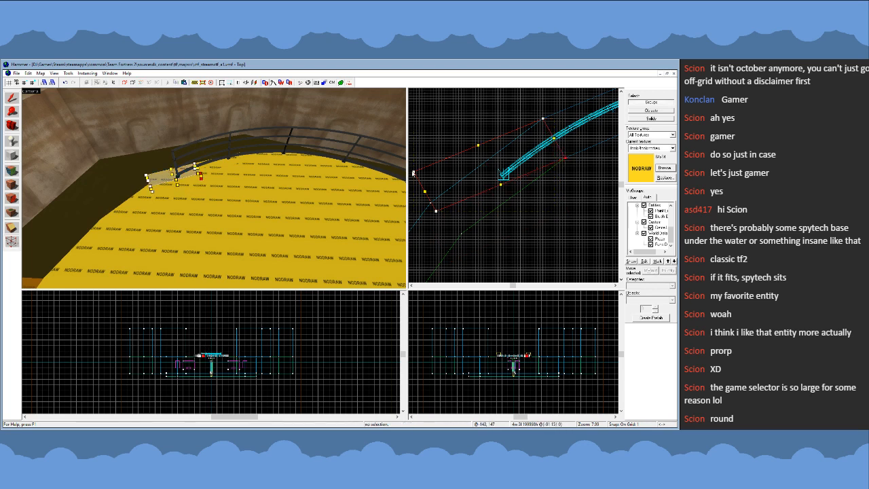
pyautogui.moveTo(414, 172); pyautogui.dragTo(461, 233)
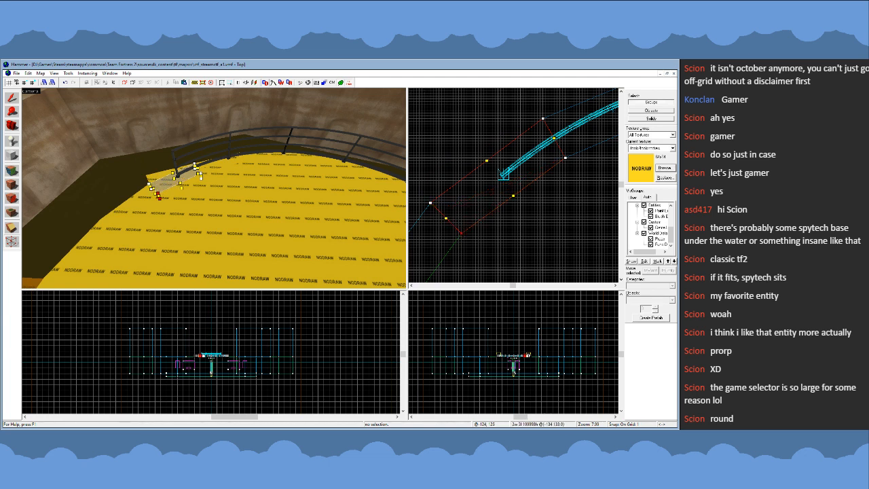
pyautogui.click(19, 100)
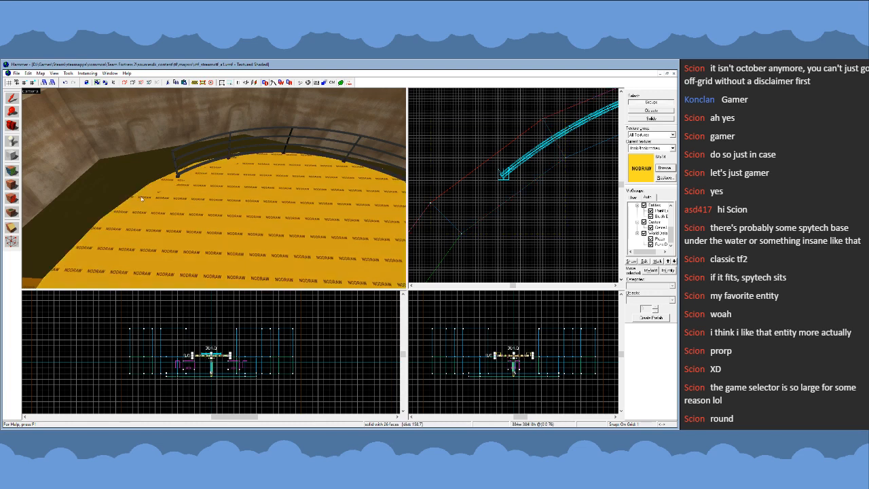
# - Clear away the enlarged 384-unit disc and select the three finished rim segments together
pyautogui.click(161, 188)
pyautogui.press('z')
pyautogui.press('z')
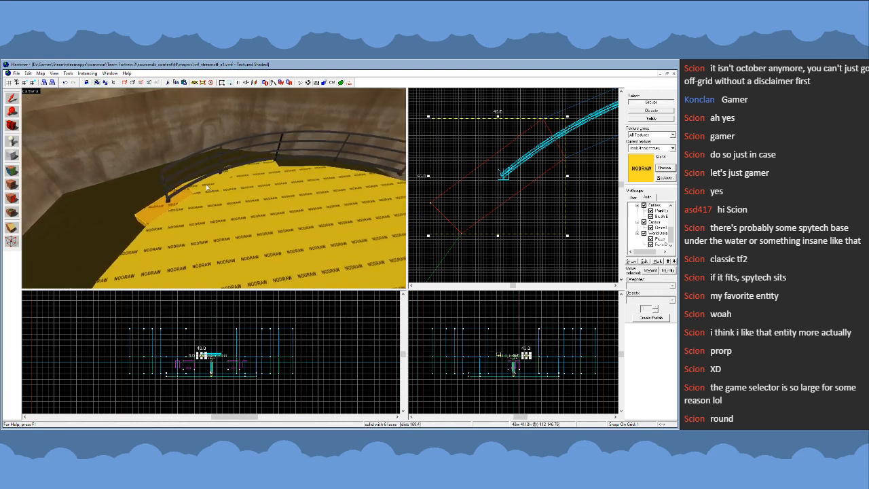
pyautogui.click(196, 189)
pyautogui.click(227, 174)
pyautogui.keyDown('ctrl'); pyautogui.click(204, 187); pyautogui.keyUp('ctrl')
pyautogui.keyDown('ctrl'); pyautogui.click(159, 209); pyautogui.keyUp('ctrl')
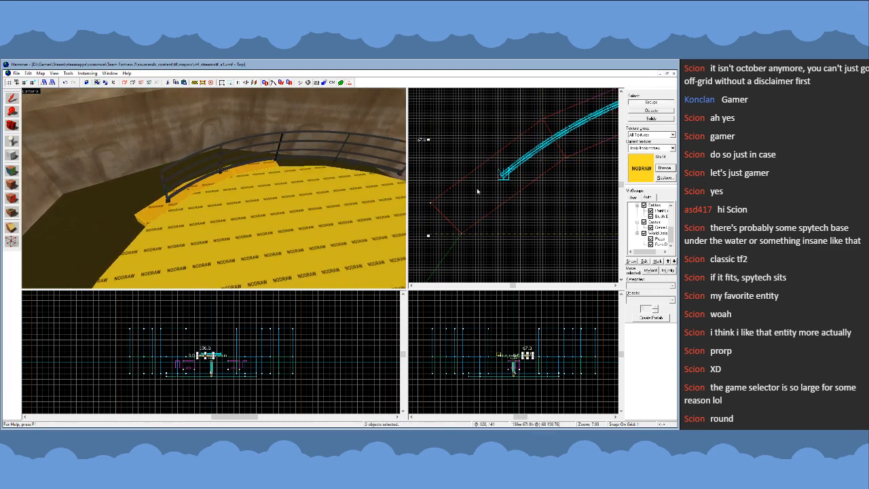
# - Copy the three rim segments, mirror and rotate the copy 90 degrees, and place it to complete the quarter rim
pyautogui.scroll(-12, 475, 168)
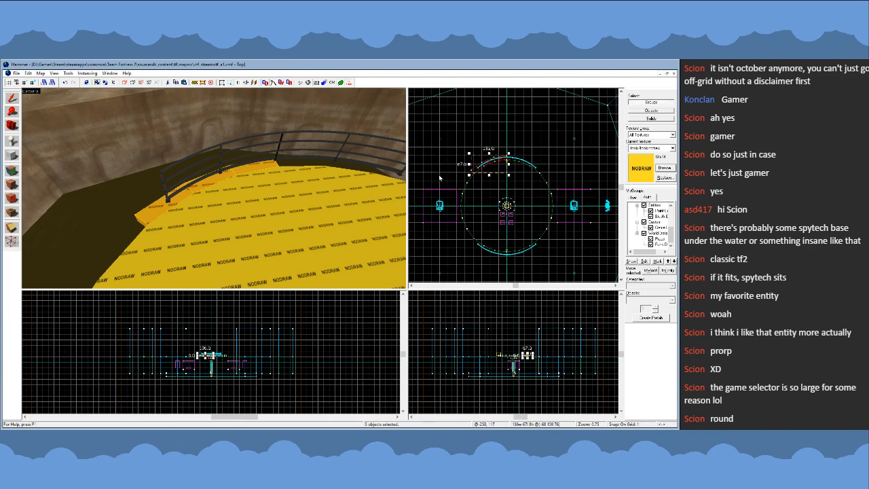
pyautogui.moveTo(487, 171); pyautogui.dragTo(464, 199)
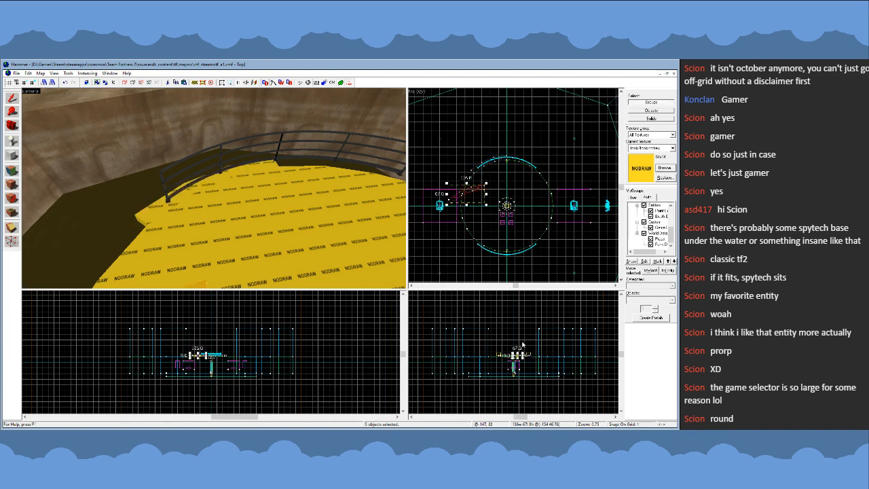
pyautogui.hotkey('ctrl', 'l')
pyautogui.hotkey('ctrl', 'i')
pyautogui.scroll(3, 448, 195)
pyautogui.click(478, 194)
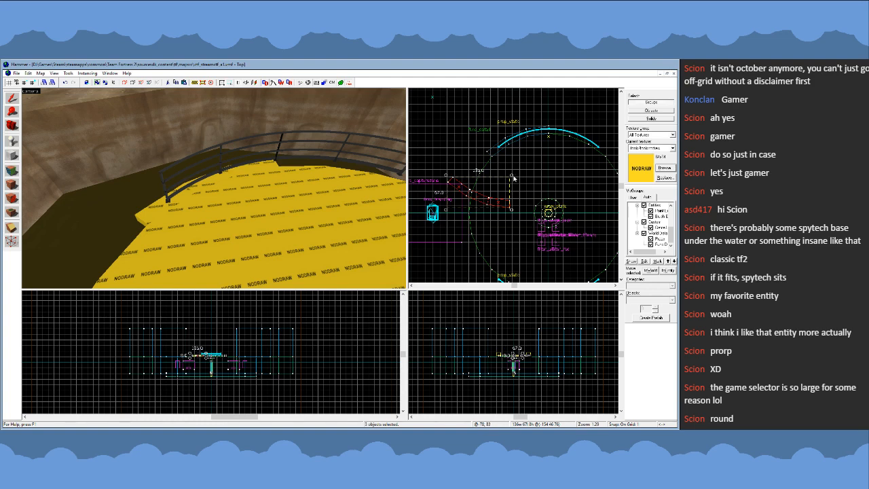
pyautogui.moveTo(514, 175); pyautogui.dragTo(488, 151)
pyautogui.scroll(5, 492, 169)
# - Select all six segments of the quarter rim and tie them together as a func_detail
pyautogui.press('z')
pyautogui.press('z')
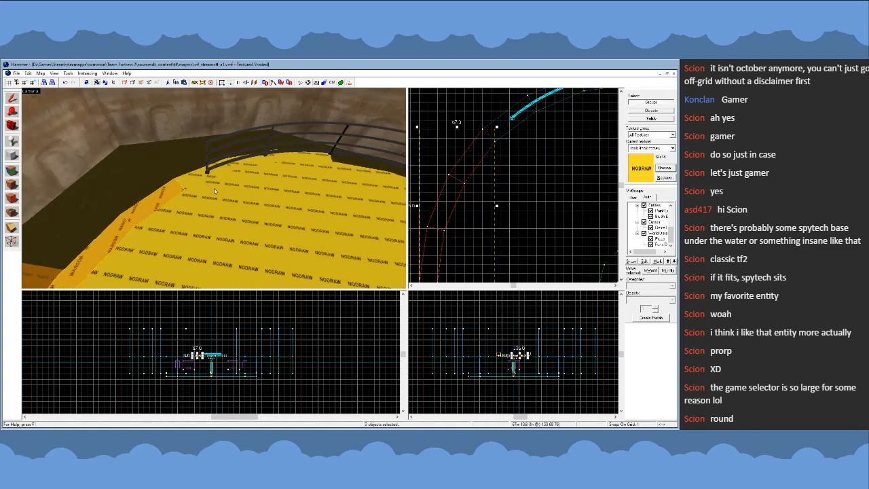
pyautogui.keyDown('ctrl'); pyautogui.click(231, 169); pyautogui.keyUp('ctrl')
pyautogui.keyDown('ctrl'); pyautogui.click(254, 162); pyautogui.keyUp('ctrl')
pyautogui.keyDown('ctrl'); pyautogui.click(293, 158); pyautogui.keyUp('ctrl')
pyautogui.press('z')
pyautogui.press('s')
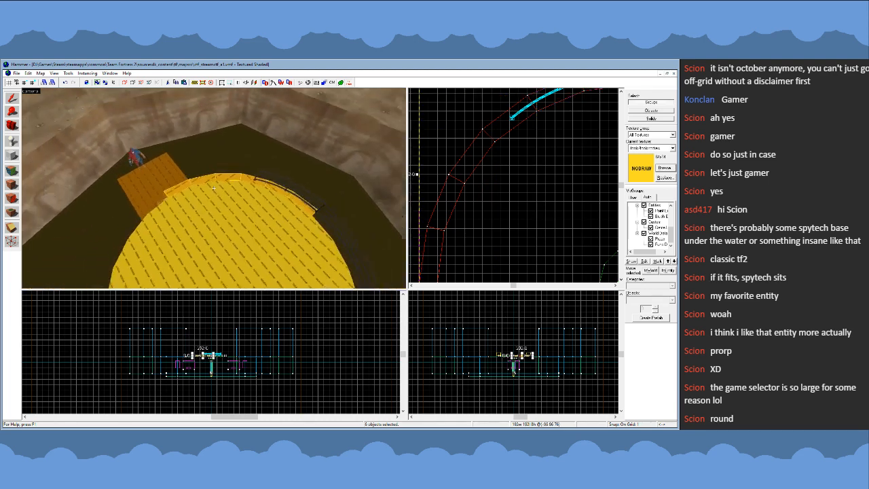
pyautogui.press('z')
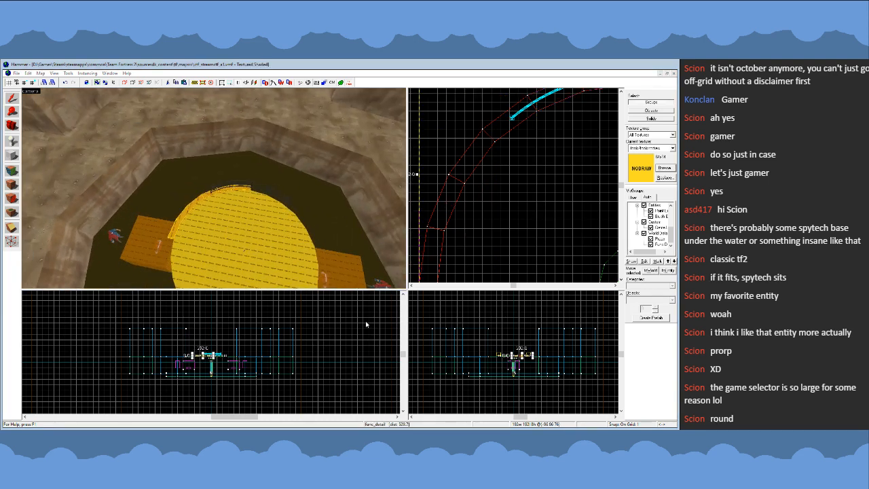
# - Complete the platform's rim on a 16-unit grid by copying the quarter rim and mirroring it horizontally and vertically
pyautogui.scroll(-5, 453, 176)
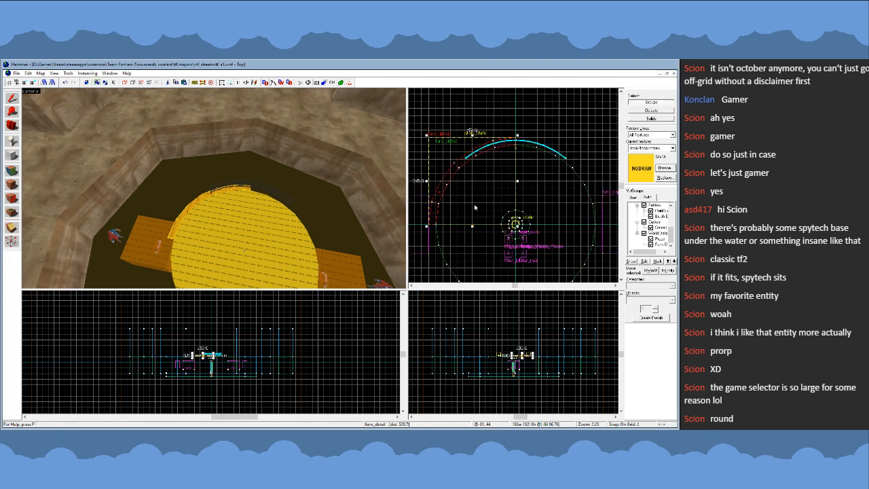
pyautogui.press(']')
pyautogui.press(']')
pyautogui.press(']')
pyautogui.press(']')
pyautogui.scroll(-3, 467, 179)
pyautogui.moveTo(467, 181)
pyautogui.mouseDown()
pyautogui.moveTo(519, 181)
pyautogui.moveTo(502, 184)
pyautogui.moveTo(495, 246)
pyautogui.mouseUp()
pyautogui.hotkey('ctrl', 'l')
pyautogui.keyDown('ctrl'); pyautogui.click(200, 205); pyautogui.keyUp('ctrl')
pyautogui.hotkey('ctrl', 'i')
# - Select the four rim quarters together with the platform and tie them into one entity
pyautogui.keyDown('ctrl'); pyautogui.click(188, 209); pyautogui.keyUp('ctrl')
pyautogui.keyDown('ctrl'); pyautogui.click(311, 231); pyautogui.keyUp('ctrl')
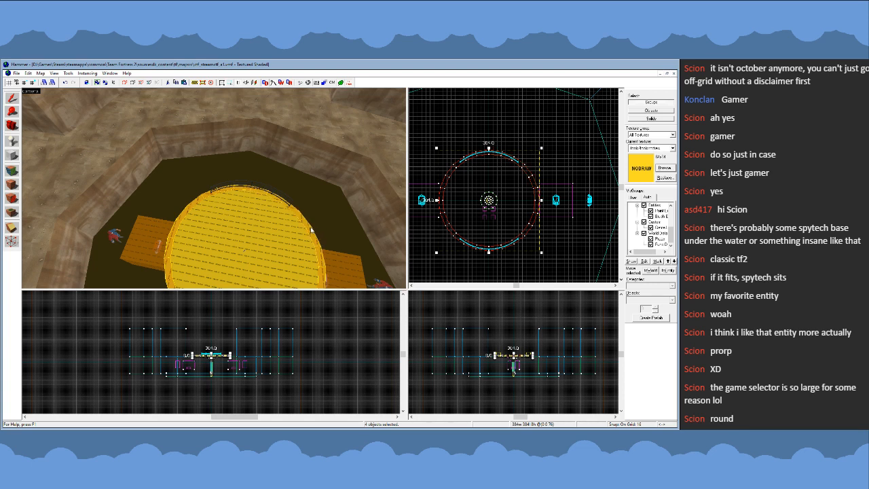
pyautogui.keyDown('ctrl'); pyautogui.click(271, 231); pyautogui.keyUp('ctrl')
pyautogui.hotkey('ctrl', 't')
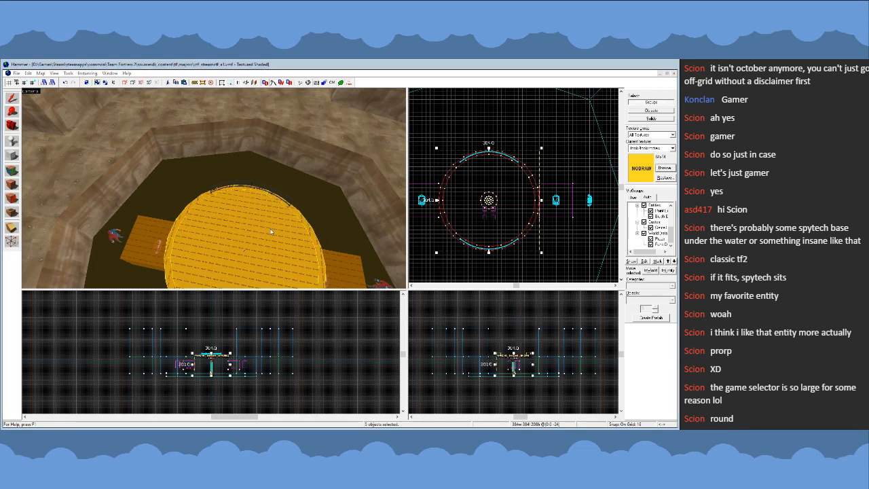
pyautogui.click(343, 268)
pyautogui.click(453, 154)
pyautogui.press('Escape')
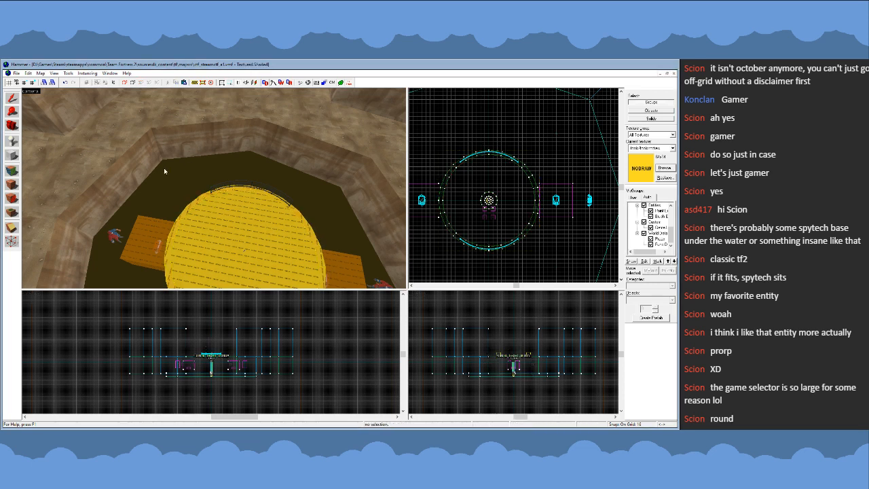
# - Apply a diagonal hazard-stripe texture to the platform's top face and enlarge the stripes
pyautogui.press('z')
pyautogui.press('a')
pyautogui.press('w')
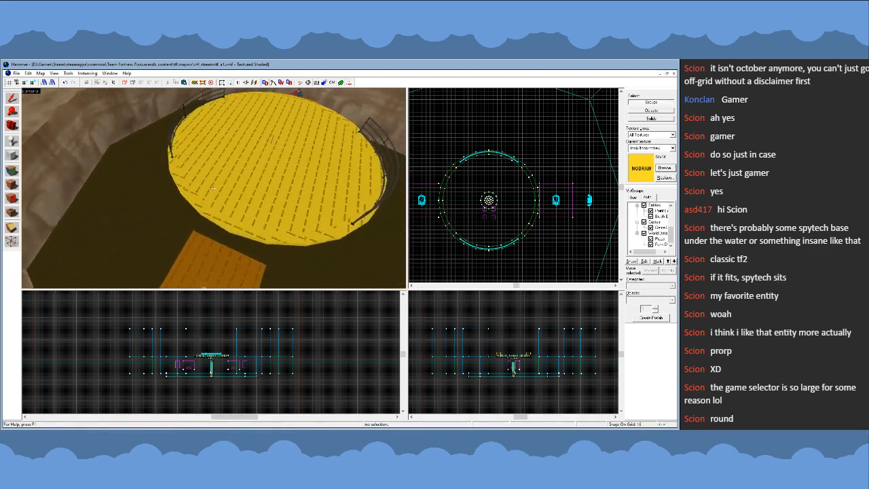
pyautogui.press('s')
pyautogui.press('z')
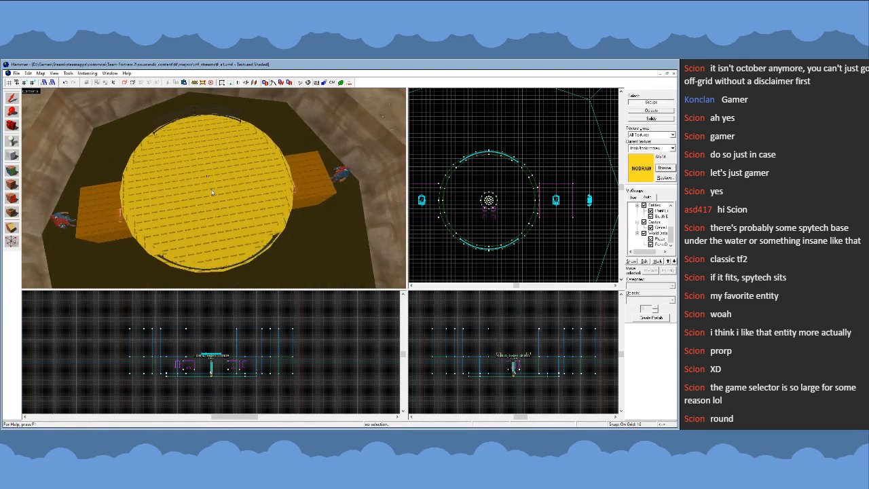
pyautogui.click(13, 174)
pyautogui.click(263, 243)
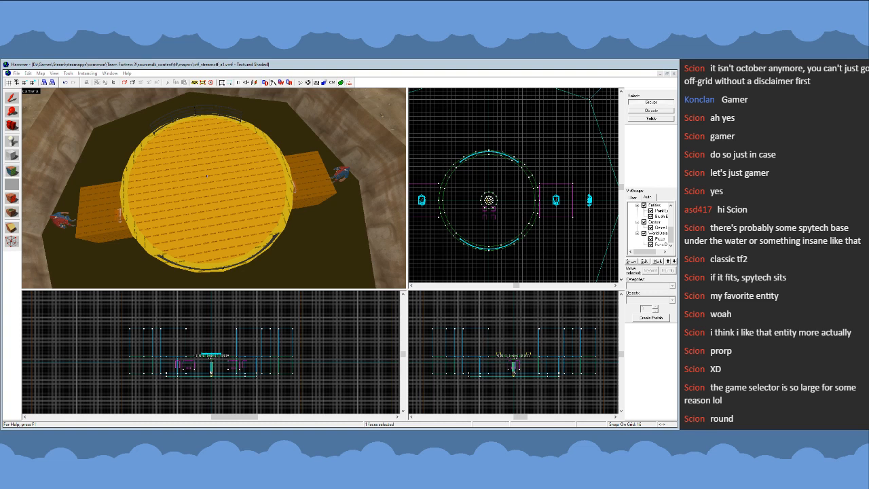
pyautogui.doubleClick(352, 279)
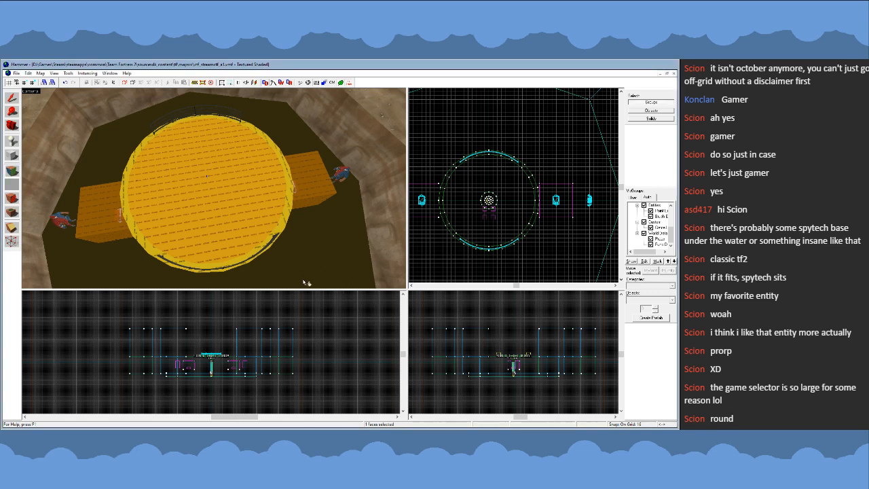
pyautogui.click(319, 299)
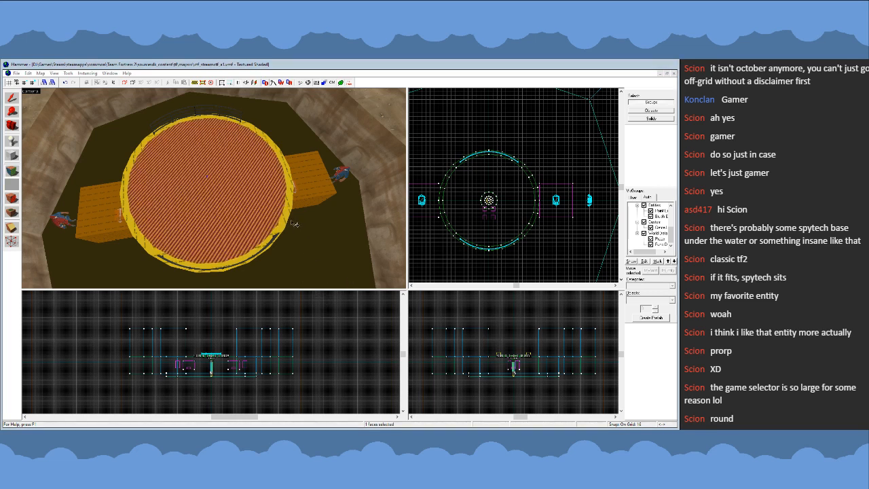
pyautogui.click(351, 247)
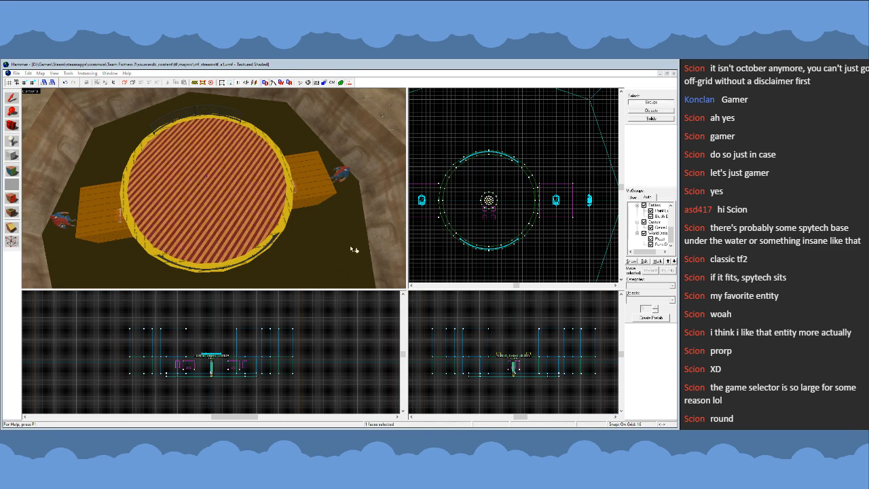
# - Apply the hazard stripes to a rim segment between the ramp and the near railing, and restore the platform top's nodraw texture
pyautogui.press('z')
pyautogui.press('w')
pyautogui.press('z')
pyautogui.rightClick(195, 208)
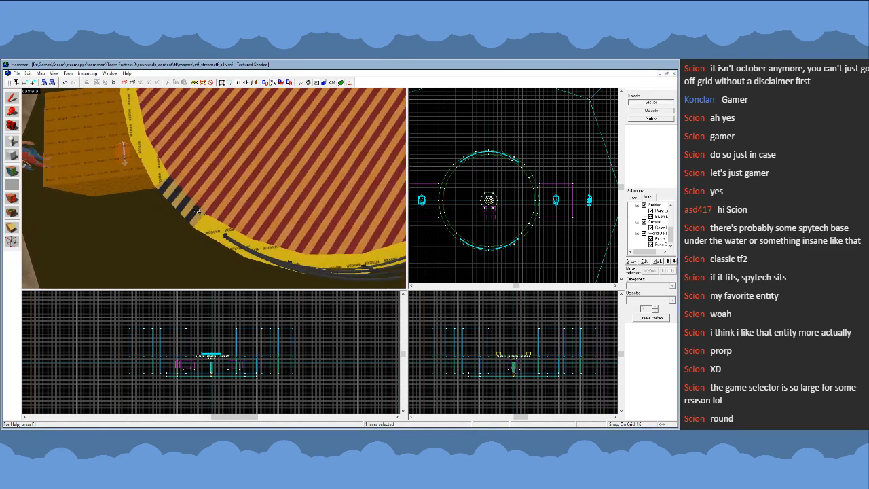
pyautogui.press('z')
pyautogui.press('s')
pyautogui.press('z')
pyautogui.click(133, 199)
pyautogui.rightClick(169, 209)
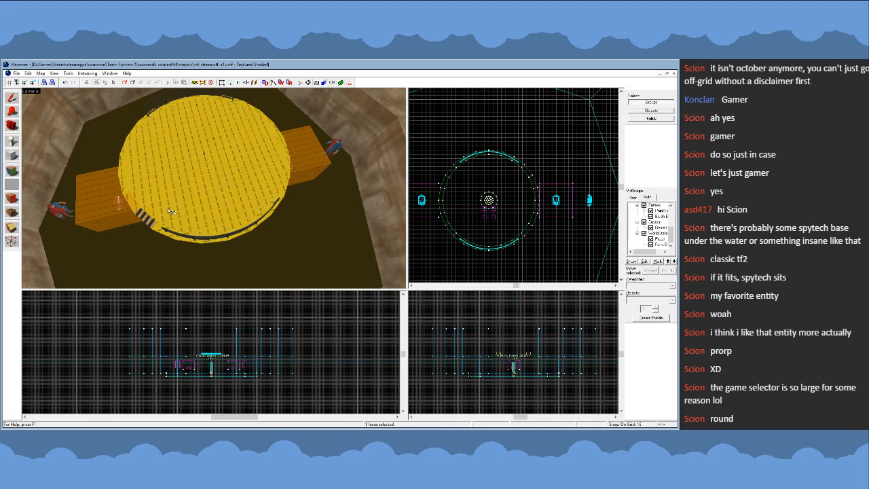
# - Apply the hazard-stripe texture to the rim segments from the near railing past the ramp to the far railing
pyautogui.click(150, 222)
pyautogui.rightClick(160, 229)
pyautogui.rightClick(133, 204)
pyautogui.rightClick(124, 184)
pyautogui.rightClick(123, 165)
pyautogui.rightClick(128, 146)
pyautogui.rightClick(137, 129)
pyautogui.rightClick(148, 119)
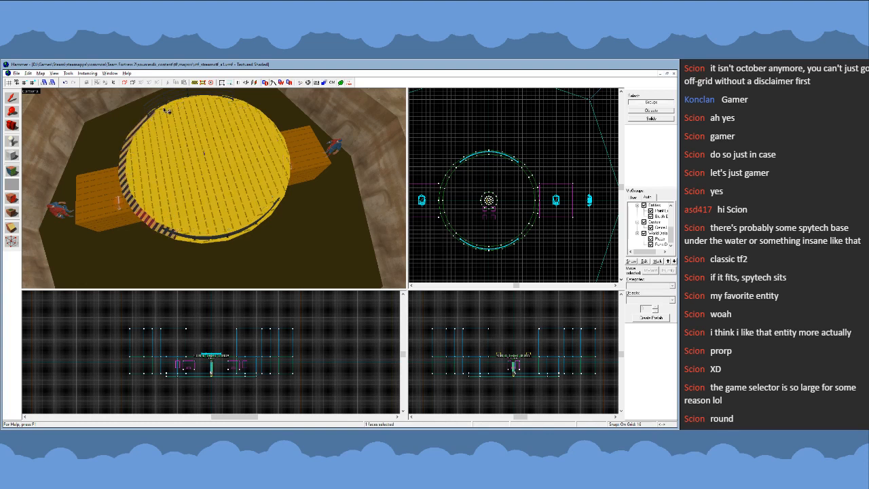
pyautogui.rightClick(163, 110)
# - Apply the hazard-stripe texture to the far-side rim segments, undoing any stripes placed on the platform's top face
pyautogui.rightClick(202, 101)
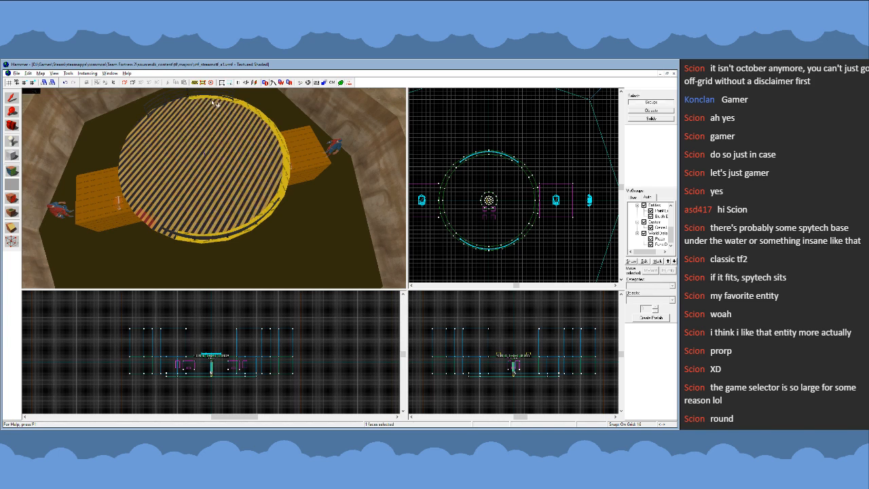
pyautogui.hotkey('ctrl', 'z')
pyautogui.rightClick(227, 102)
pyautogui.hotkey('ctrl', 'z')
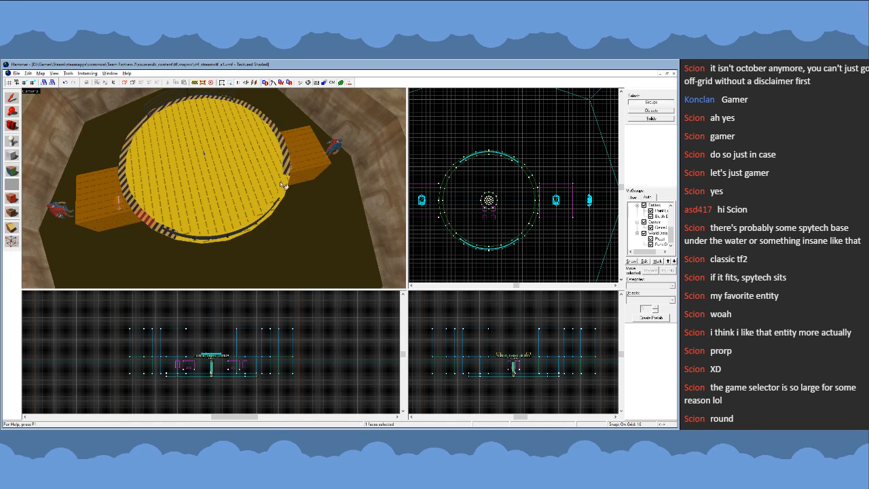
pyautogui.press('z')
# - Examine the hazard-striped rim from above and up close for gaps and stripe alignment
pyautogui.press('z')
# - Apply the hazard-stripe texture to the remaining nodraw rim segments between the ramp and the near railing
pyautogui.keyDown('alt'); pyautogui.rightClick(240, 197); pyautogui.keyUp('alt')
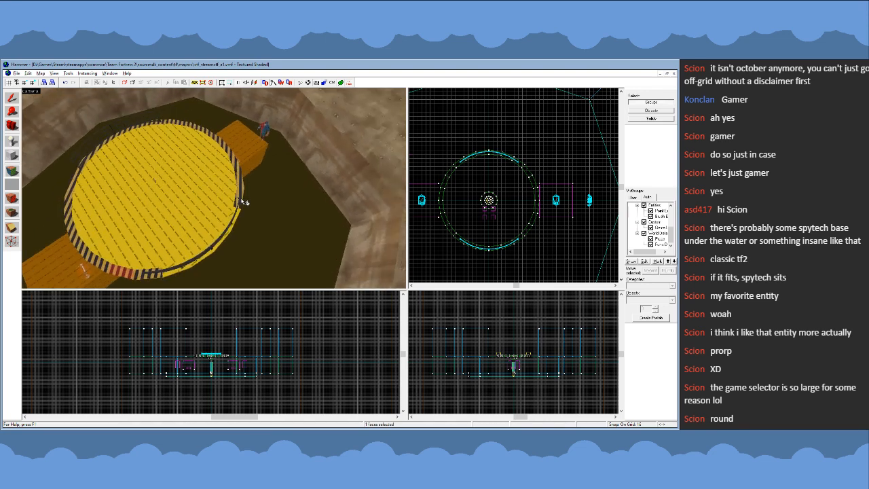
pyautogui.keyDown('alt'); pyautogui.rightClick(235, 216); pyautogui.keyUp('alt')
pyautogui.keyDown('alt'); pyautogui.rightClick(225, 234); pyautogui.keyUp('alt')
pyautogui.keyDown('alt'); pyautogui.rightClick(205, 260); pyautogui.keyUp('alt')
pyautogui.keyDown('alt'); pyautogui.rightClick(188, 269); pyautogui.keyUp('alt')
pyautogui.press('z')
pyautogui.press('d')
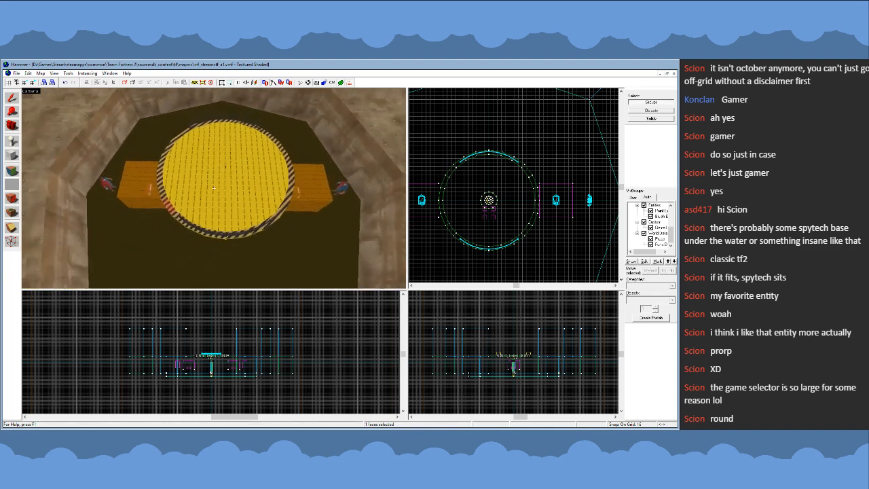
pyautogui.press('w')
pyautogui.press('z')
pyautogui.click(12, 98)
pyautogui.press('z')
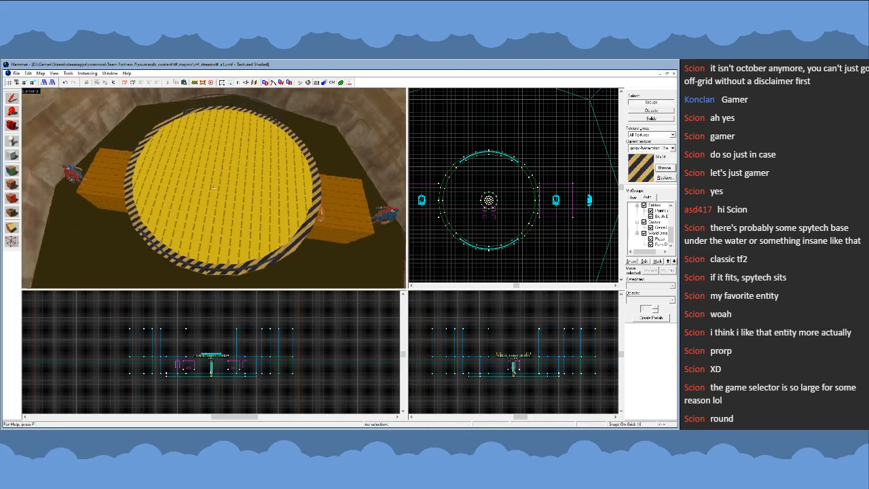
pyautogui.press('w')
pyautogui.press('w')
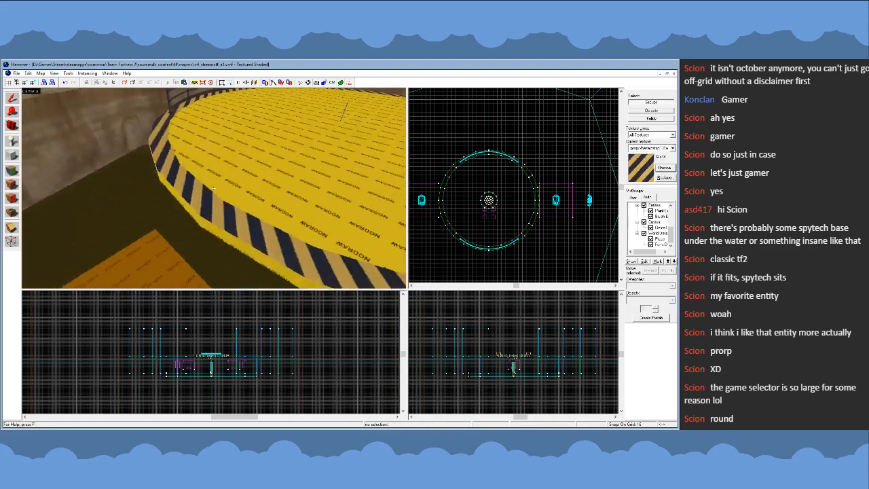
pyautogui.press('s')
pyautogui.press('z')
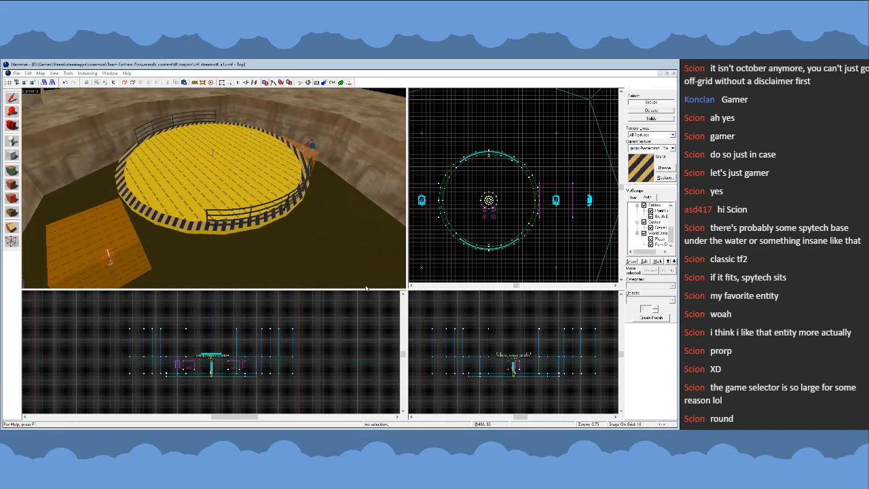
# - Make nodraw the current texture, and cover the platform's top face with a grey metal floor texture
pyautogui.doubleClick(311, 277)
pyautogui.scroll(-2, 565, 204)
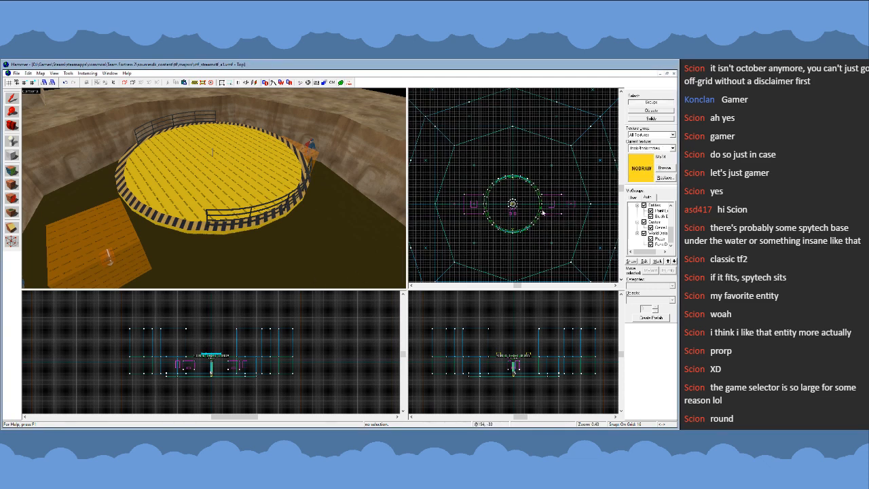
pyautogui.scroll(1, 501, 204)
pyautogui.press('z')
pyautogui.press('w')
pyautogui.press('s')
pyautogui.press('z')
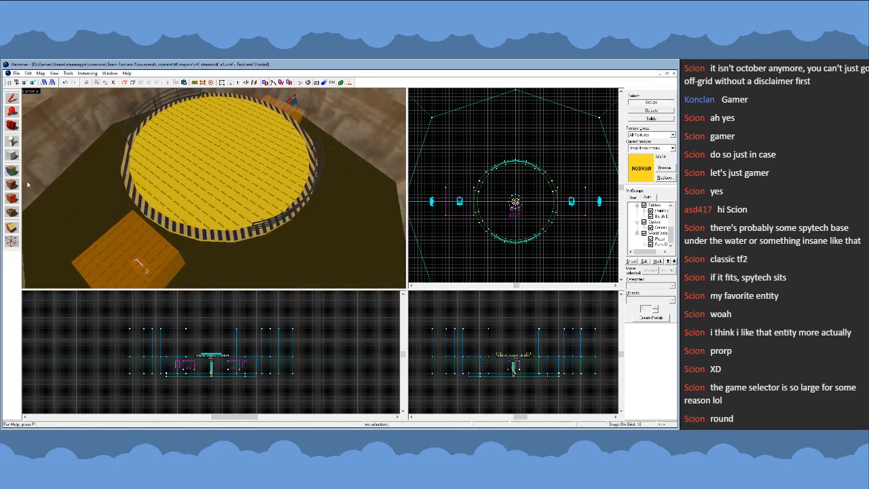
pyautogui.click(12, 173)
pyautogui.click(191, 170)
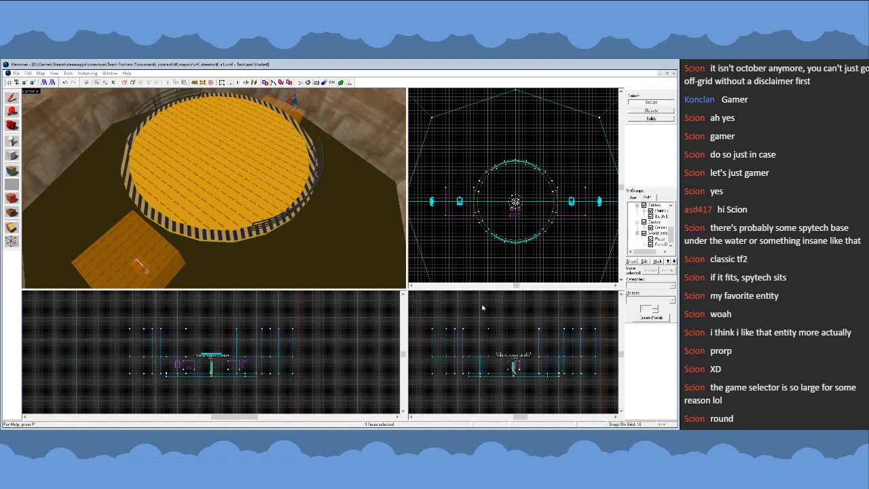
pyautogui.click(356, 257)
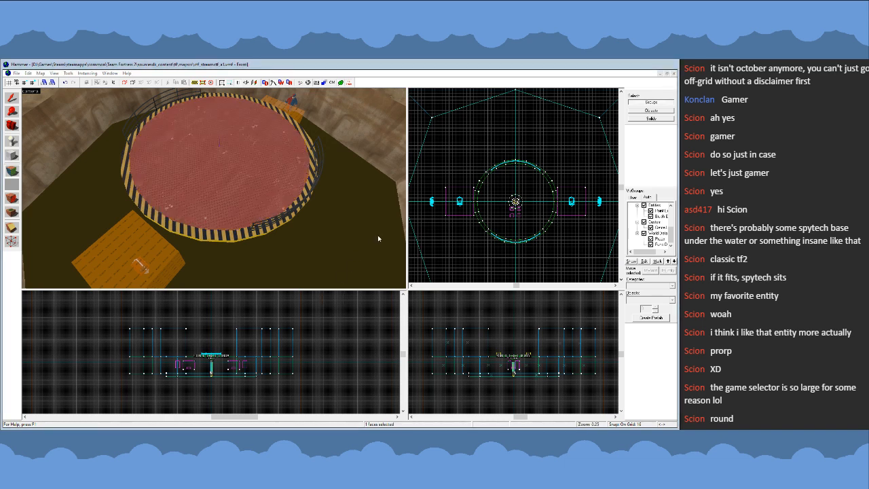
# - Apply the grey metal floor texture to the underside of the round platform
pyautogui.press('w')
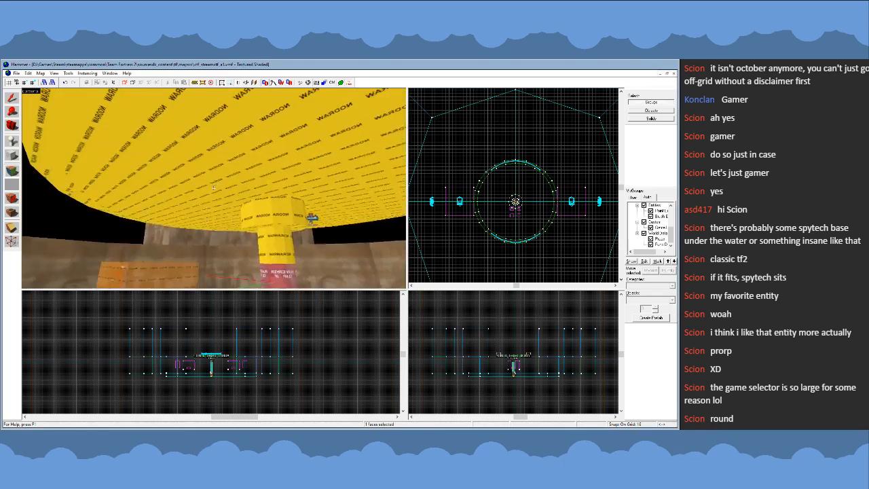
pyautogui.press('s')
pyautogui.press('w')
pyautogui.press('s')
pyautogui.press('z')
pyautogui.rightClick(208, 234)
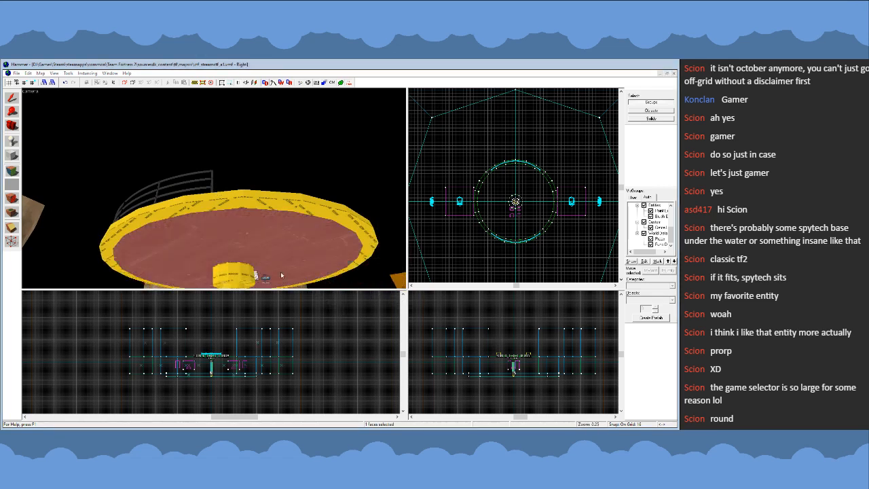
pyautogui.rightClick(207, 219)
pyautogui.press('z')
pyautogui.press('w')
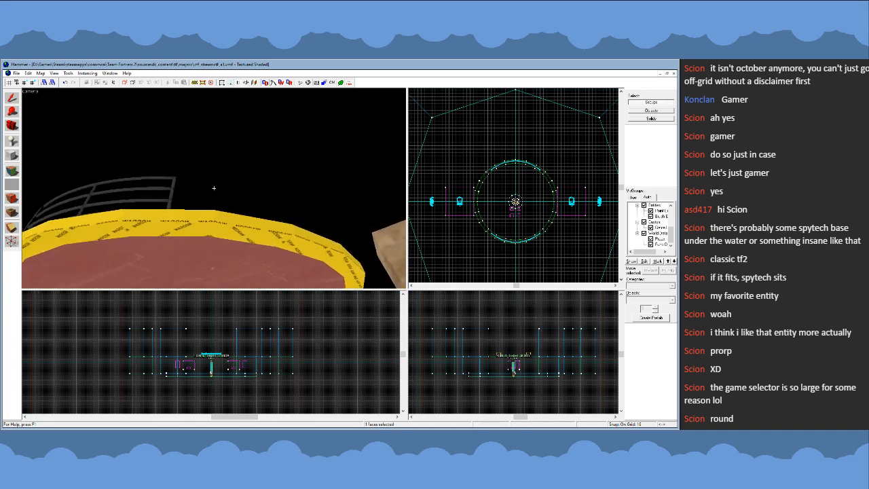
# - Try the hazard stripes and the platform's metal texture on the outer face of a rim segment facing the ramp
pyautogui.press('w')
pyautogui.press('d')
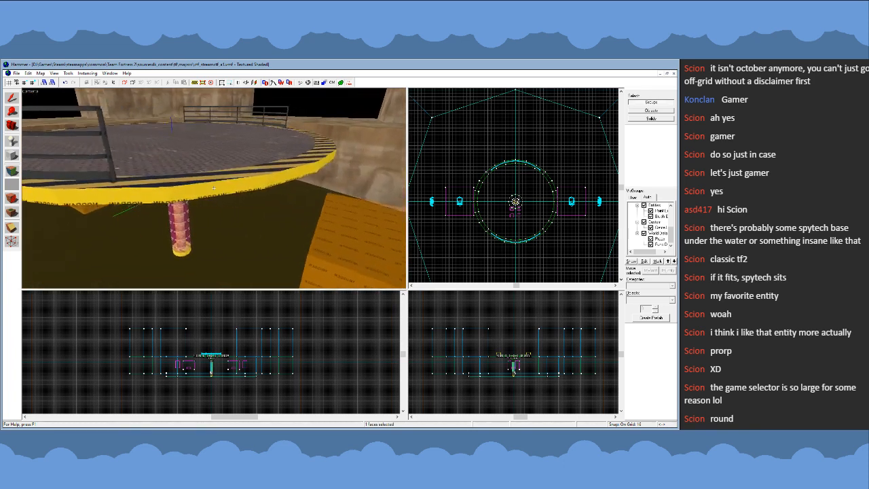
pyautogui.press('w')
pyautogui.press('s')
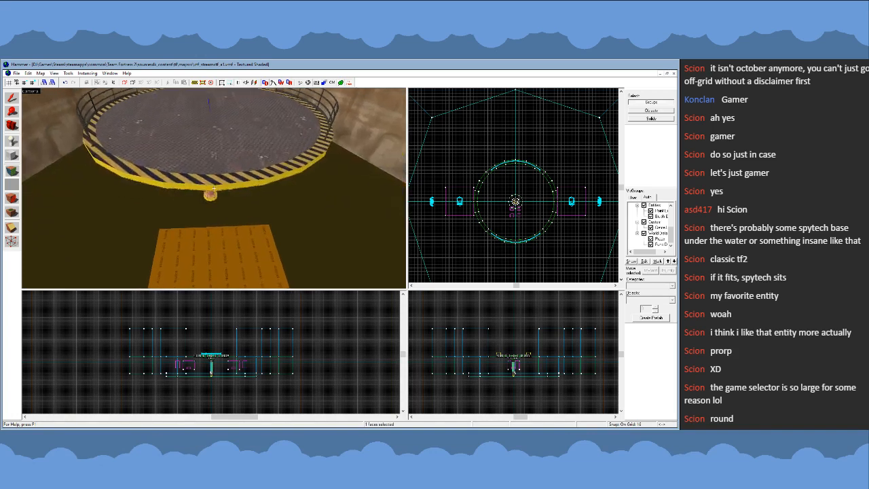
pyautogui.press('w')
pyautogui.press('z')
pyautogui.click(219, 171)
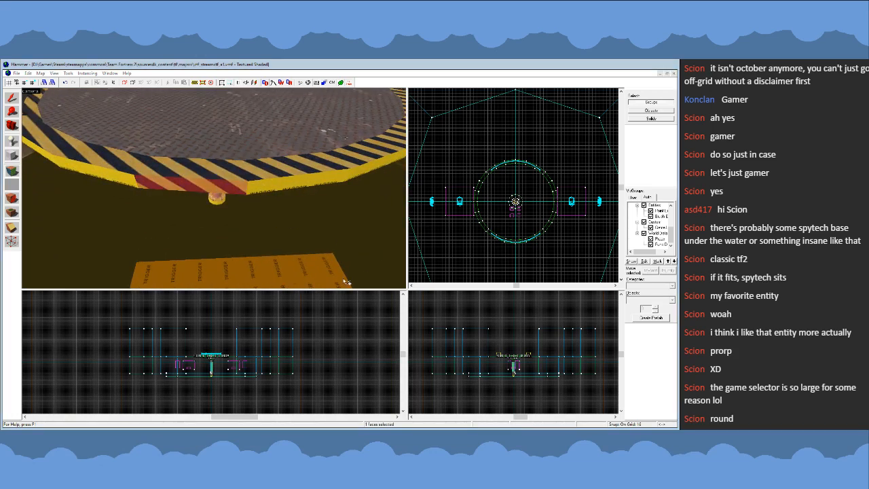
pyautogui.click(216, 143)
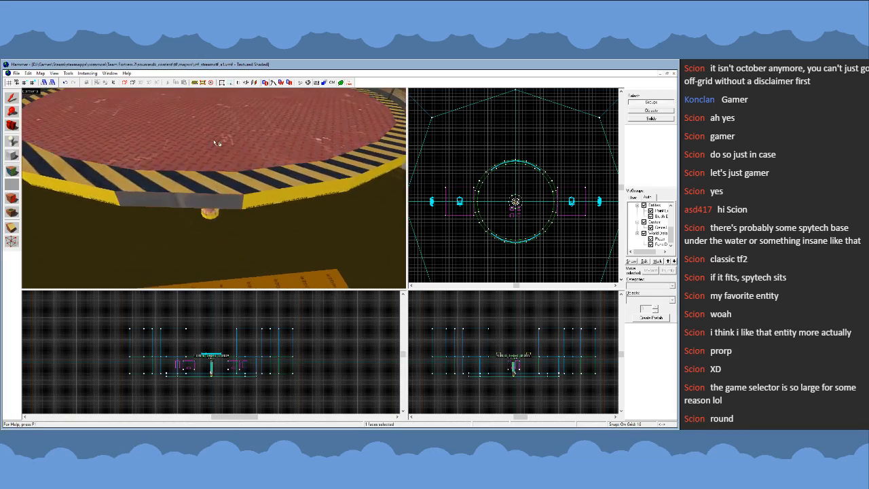
# - Try the platform's metal texture on the outer and bottom faces of the rim segment below a railing
pyautogui.press('z')
pyautogui.press('w')
pyautogui.press('z')
pyautogui.click(215, 189)
pyautogui.press('z')
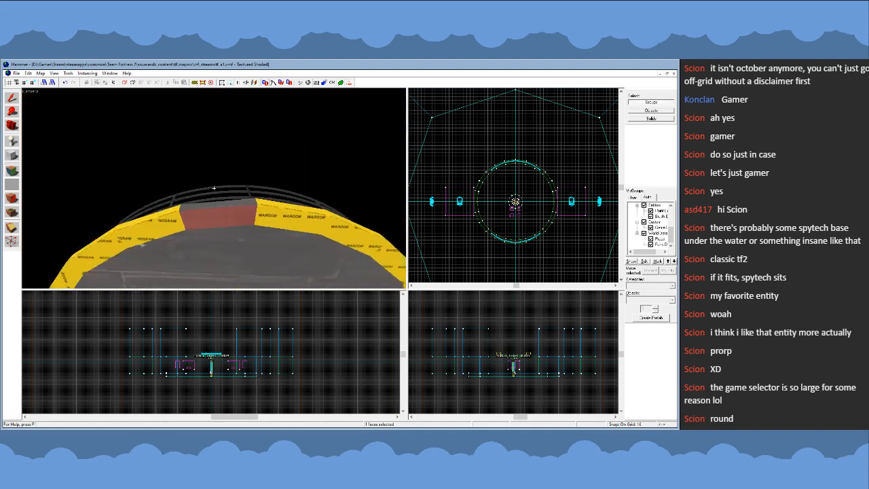
pyautogui.press('w')
pyautogui.press('s')
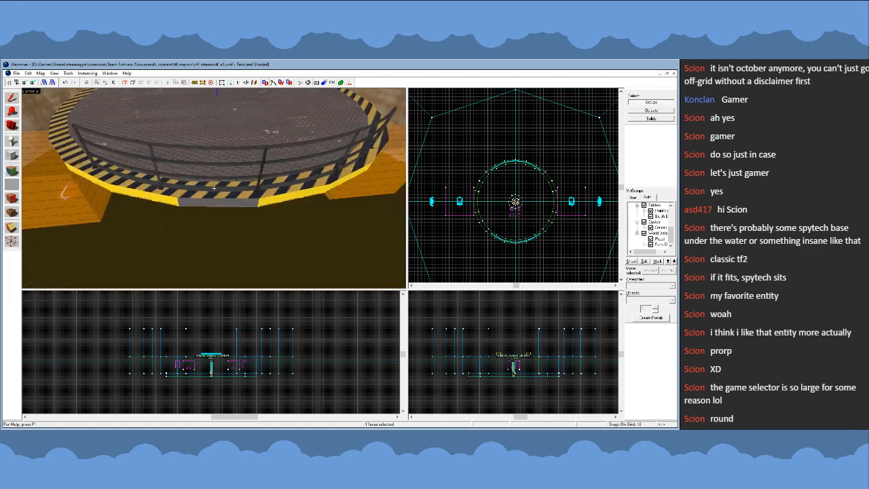
pyautogui.press('w')
pyautogui.press('s')
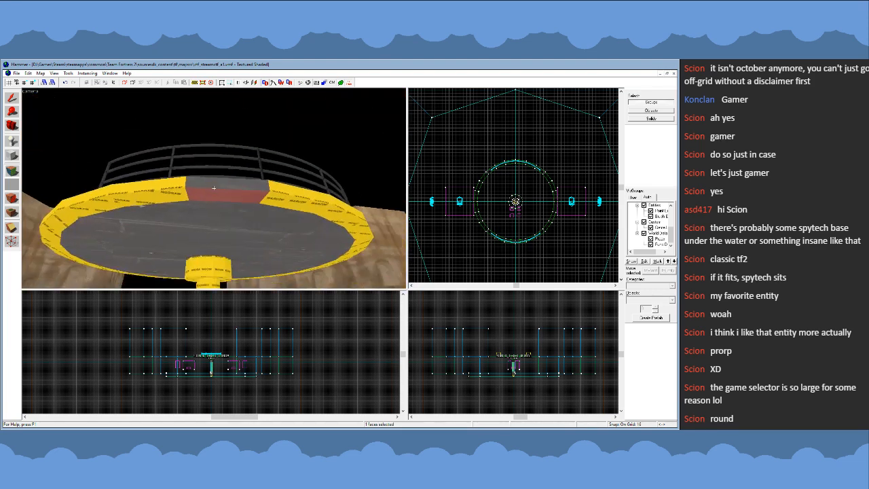
# - Restore the nodraw texture on the outer and bottom faces of the rim segment below the railing
pyautogui.rightClick(213, 185)
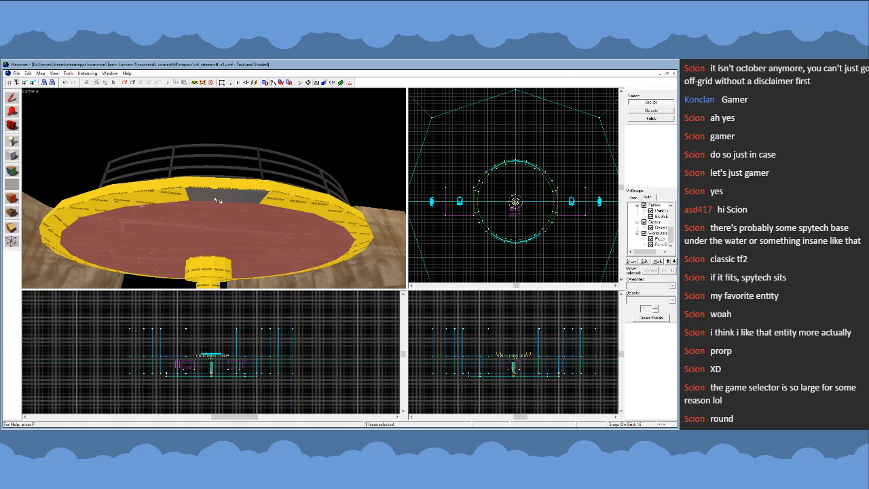
pyautogui.click(179, 196)
pyautogui.rightClick(204, 196)
pyautogui.press('z')
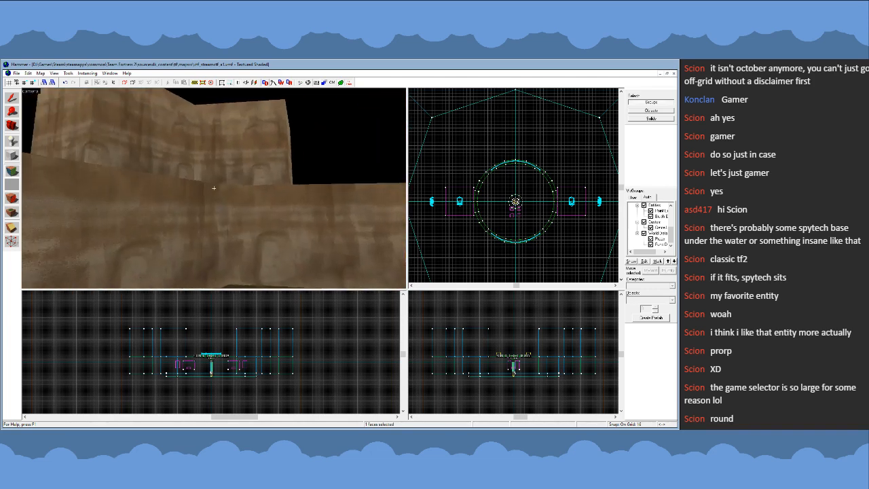
pyautogui.click(214, 188)
pyautogui.press('z')
# - Texture the outer face of the rim segment below the railing with metal trim and adjust how the texture fits the face
pyautogui.rightClick(211, 164)
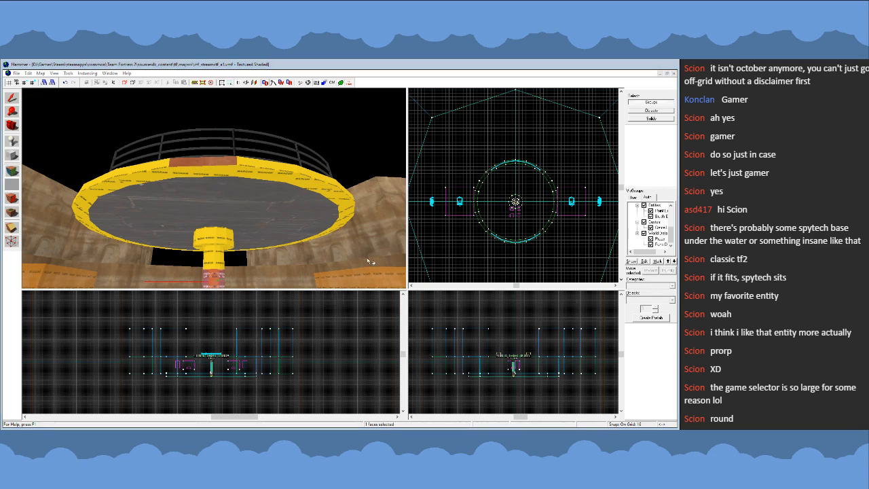
pyautogui.press('z')
pyautogui.press('w')
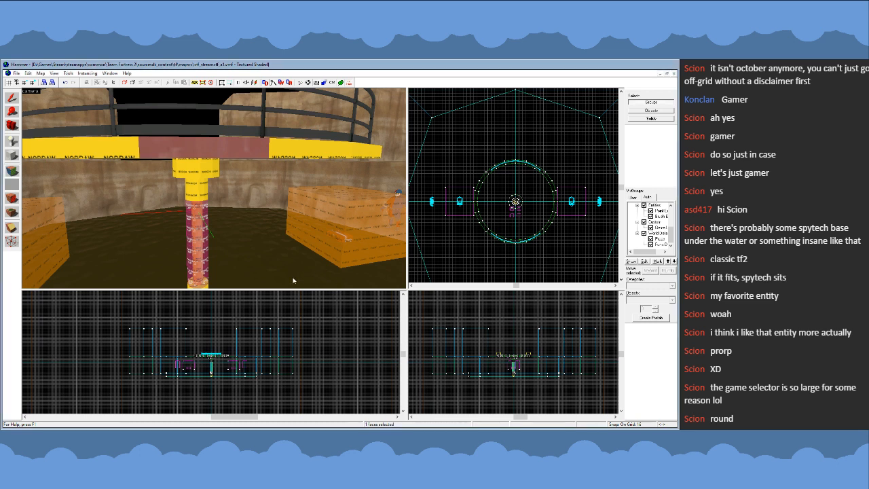
pyautogui.click(318, 294)
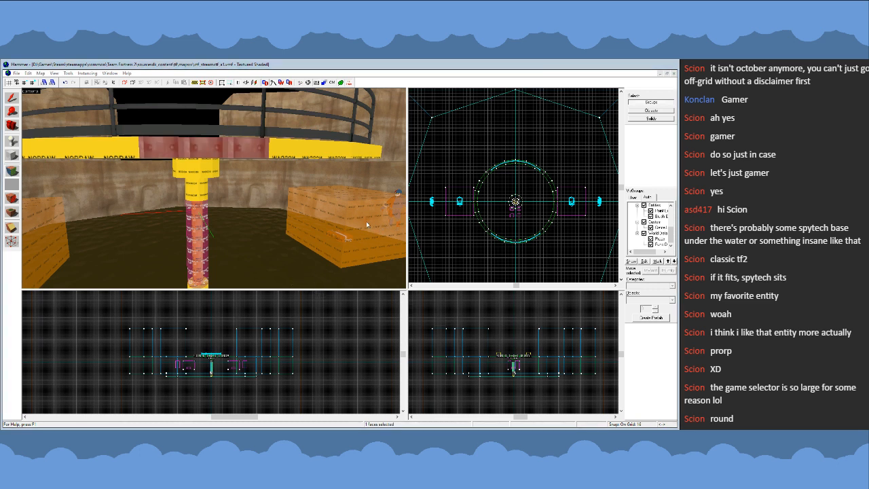
pyautogui.click(330, 292)
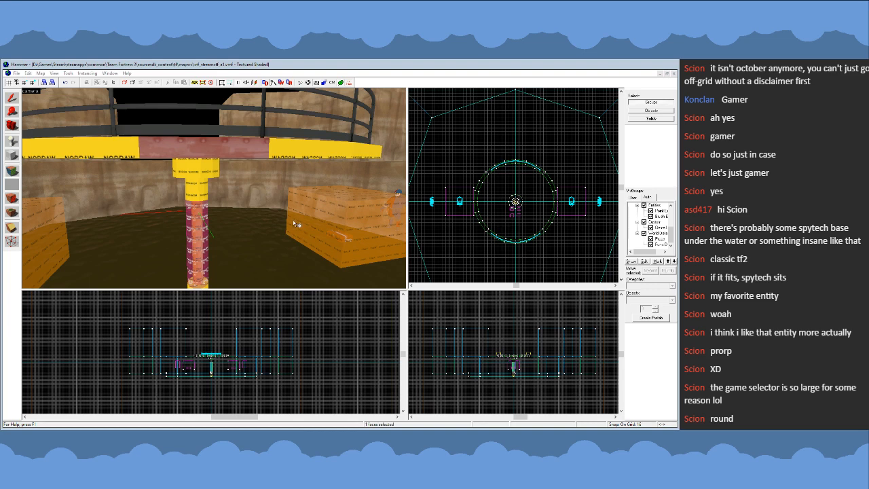
pyautogui.click(321, 299)
pyautogui.click(383, 236)
# - Continue the metal trim texture along the outer rim faces from below the railing to the ramp
pyautogui.press('z')
pyautogui.press('w')
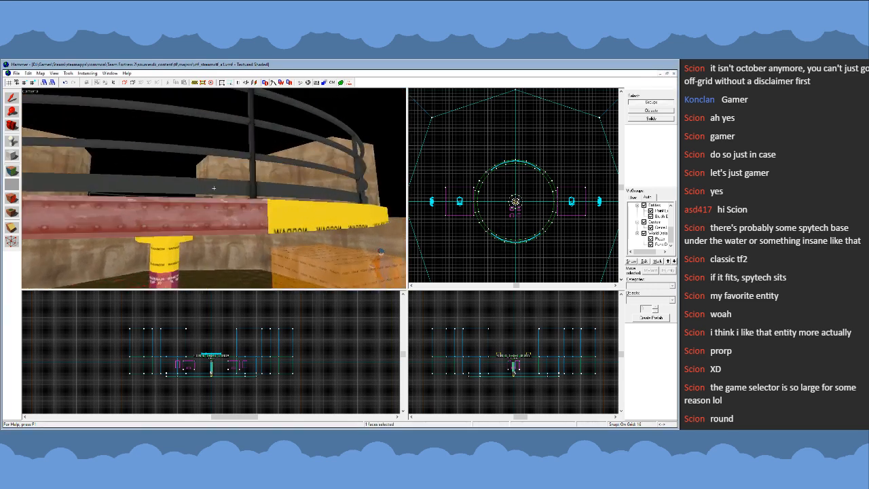
pyautogui.press('s')
pyautogui.press('z')
pyautogui.keyDown('alt'); pyautogui.rightClick(193, 177); pyautogui.keyUp('alt')
pyautogui.keyDown('alt'); pyautogui.rightClick(255, 176); pyautogui.keyUp('alt')
pyautogui.press('z')
pyautogui.press('d')
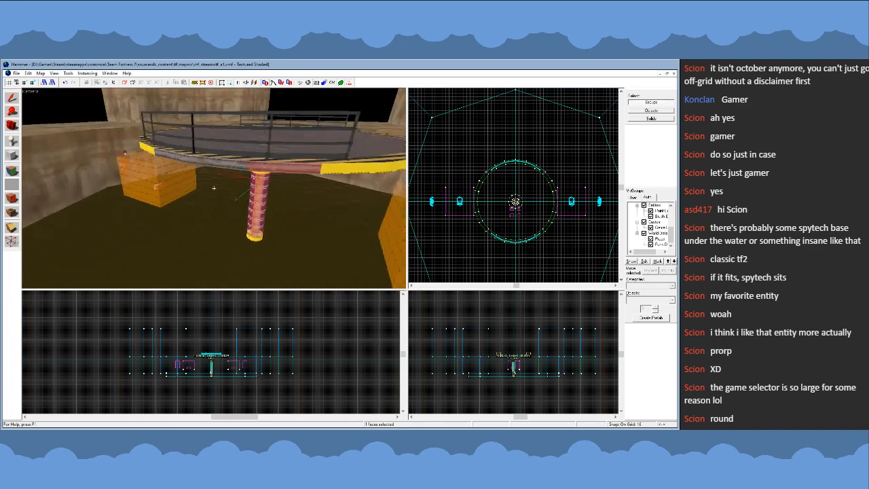
pyautogui.press('z')
pyautogui.keyDown('alt'); pyautogui.rightClick(194, 173); pyautogui.keyUp('alt')
pyautogui.keyDown('alt'); pyautogui.rightClick(249, 169); pyautogui.keyUp('alt')
pyautogui.keyDown('alt'); pyautogui.rightClick(294, 162); pyautogui.keyUp('alt')
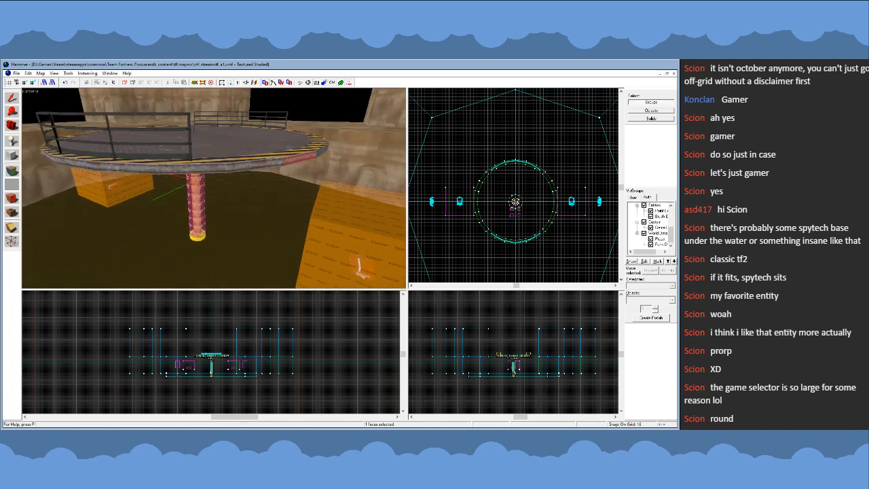
# - Apply the metal trim texture to the outer rim faces past the ramp as far as the opposite railing
pyautogui.press('z')
pyautogui.press('d')
pyautogui.press('z')
pyautogui.keyDown('alt'); pyautogui.rightClick(179, 161); pyautogui.keyUp('alt')
pyautogui.keyDown('alt'); pyautogui.rightClick(247, 151); pyautogui.keyUp('alt')
pyautogui.press('z')
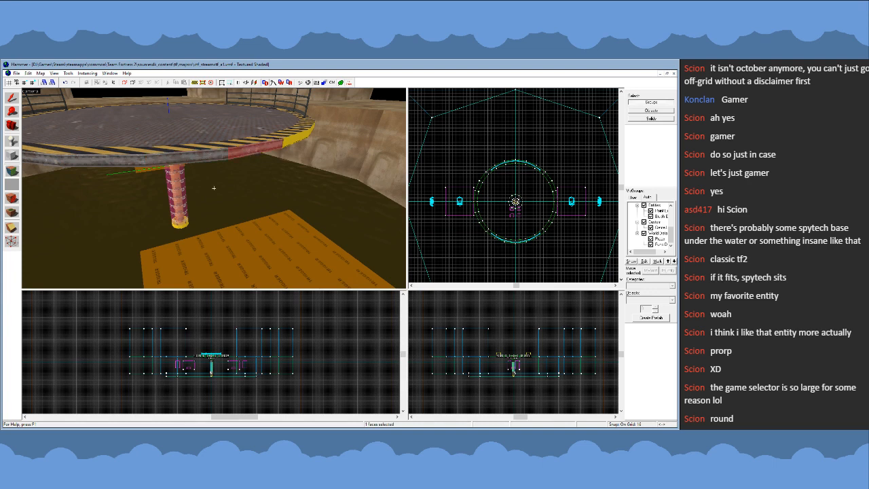
pyautogui.press('d')
pyautogui.press('z')
pyautogui.keyDown('alt'); pyautogui.rightClick(180, 171); pyautogui.keyUp('alt')
pyautogui.keyDown('alt'); pyautogui.rightClick(250, 167); pyautogui.keyUp('alt')
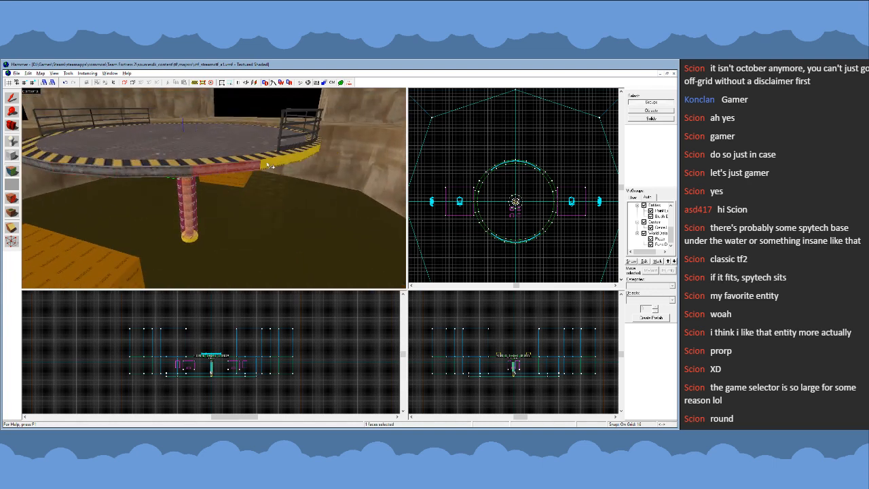
pyautogui.keyDown('alt'); pyautogui.rightClick(269, 165); pyautogui.keyUp('alt')
# - Apply the metal trim texture to the outer rim faces below the opposite railing
pyautogui.press('z')
pyautogui.press('d')
pyautogui.press('z')
pyautogui.keyDown('alt'); pyautogui.rightClick(201, 182); pyautogui.keyUp('alt')
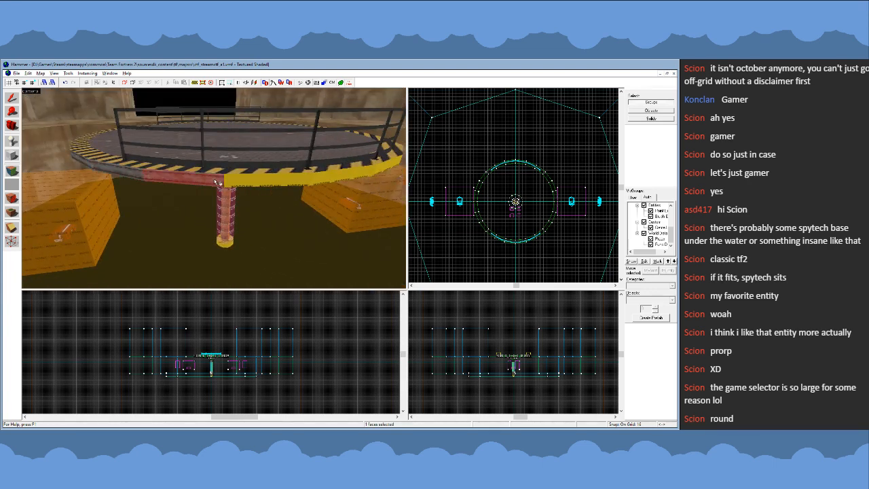
pyautogui.keyDown('alt'); pyautogui.rightClick(281, 179); pyautogui.keyUp('alt')
pyautogui.keyDown('alt'); pyautogui.rightClick(344, 176); pyautogui.keyUp('alt')
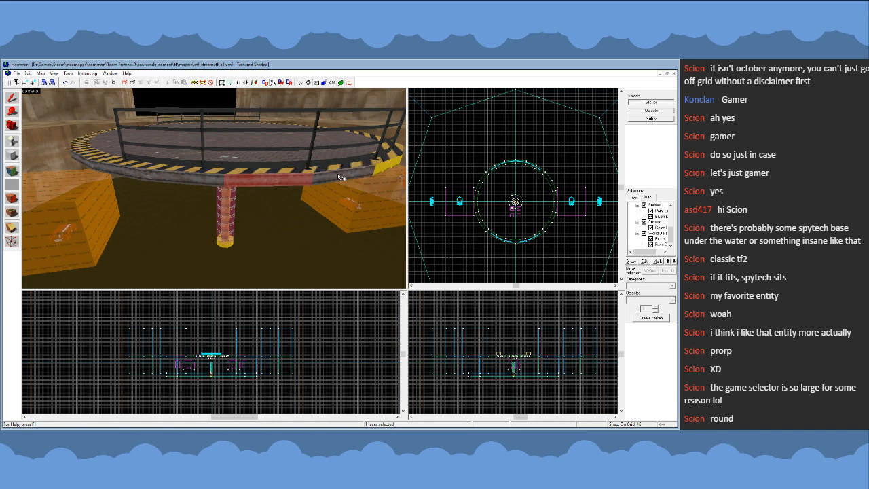
pyautogui.click(109, 173)
pyautogui.click(267, 182)
pyautogui.keyDown('alt'); pyautogui.rightClick(330, 176); pyautogui.keyUp('alt')
# - Continue the metal trim texture along the outer rim faces past the opposite railing, toward the trigger box
pyautogui.press('z')
pyautogui.press('d')
pyautogui.press('z')
pyautogui.keyDown('alt'); pyautogui.rightClick(140, 168); pyautogui.keyUp('alt')
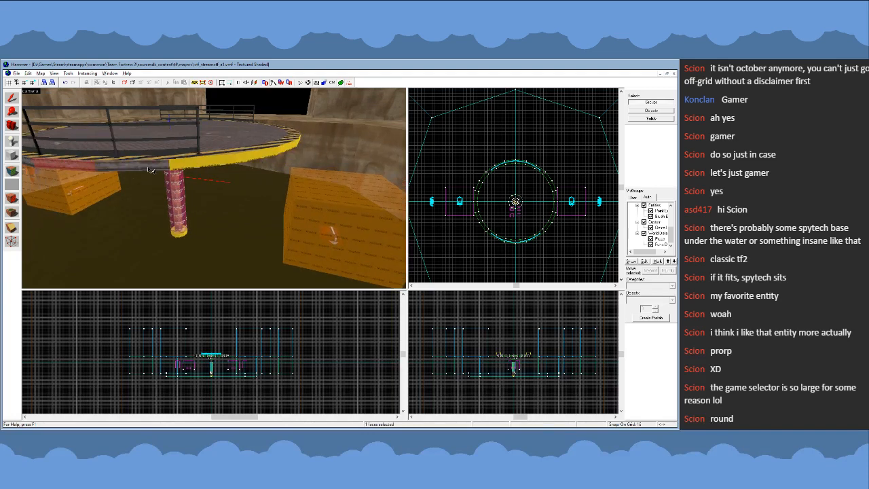
pyautogui.keyDown('alt'); pyautogui.rightClick(193, 165); pyautogui.keyUp('alt')
pyautogui.keyDown('alt'); pyautogui.rightClick(249, 160); pyautogui.keyUp('alt')
pyautogui.press('z')
pyautogui.press('d')
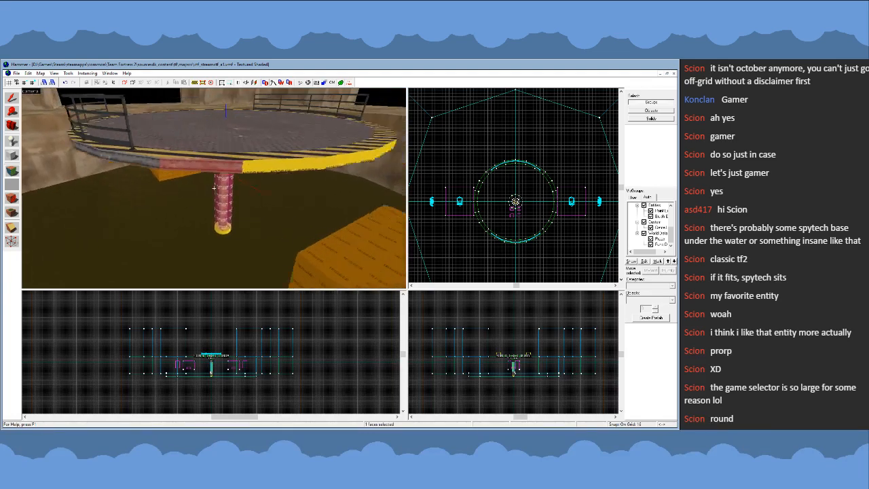
pyautogui.press('z')
pyautogui.keyDown('alt'); pyautogui.rightClick(102, 163); pyautogui.keyUp('alt')
pyautogui.keyDown('alt'); pyautogui.rightClick(153, 166); pyautogui.keyUp('alt')
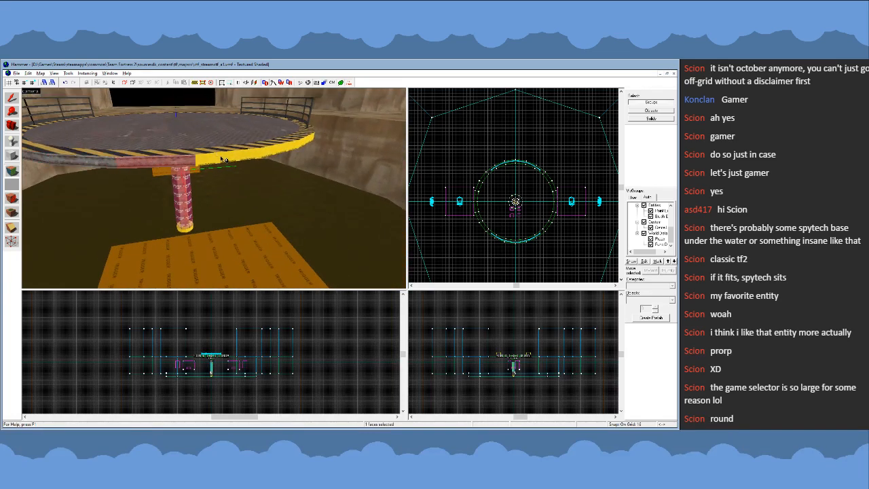
# - Cover the last nodraw outer rim faces with metal trim, closing the ring at the first railing
pyautogui.press('z')
pyautogui.press('d')
pyautogui.press('z')
pyautogui.keyDown('alt'); pyautogui.rightClick(257, 194); pyautogui.keyUp('alt')
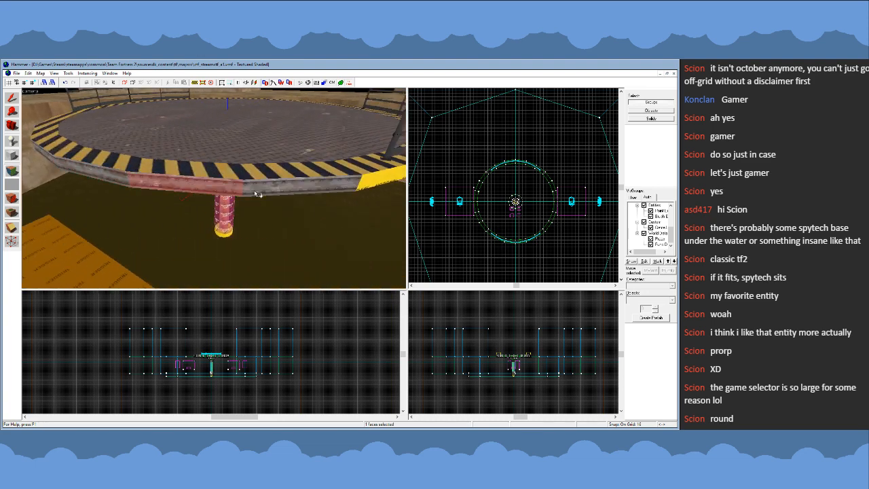
pyautogui.press('z')
pyautogui.press('d')
pyautogui.press('z')
pyautogui.keyDown('alt'); pyautogui.rightClick(190, 180); pyautogui.keyUp('alt')
pyautogui.keyDown('alt'); pyautogui.rightClick(235, 173); pyautogui.keyUp('alt')
pyautogui.press('z')
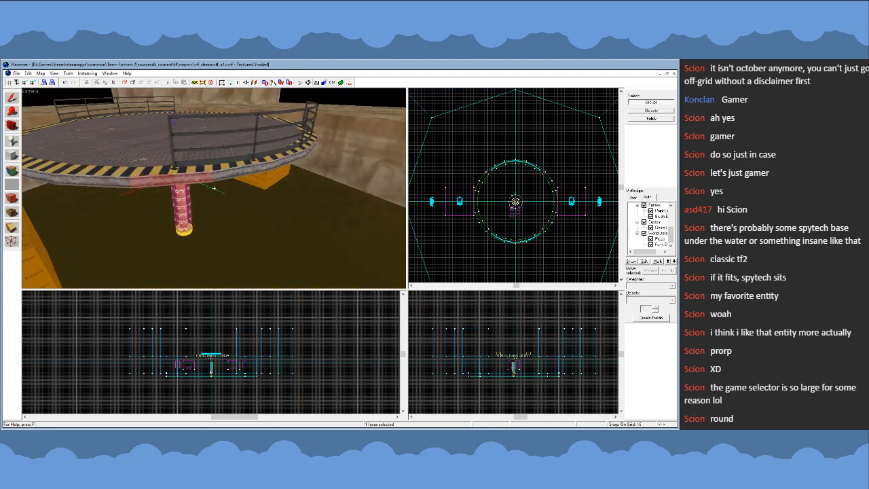
# - Pick up the metal texture from the underside of the platform floor as the current texture
pyautogui.press('w')
pyautogui.press('s')
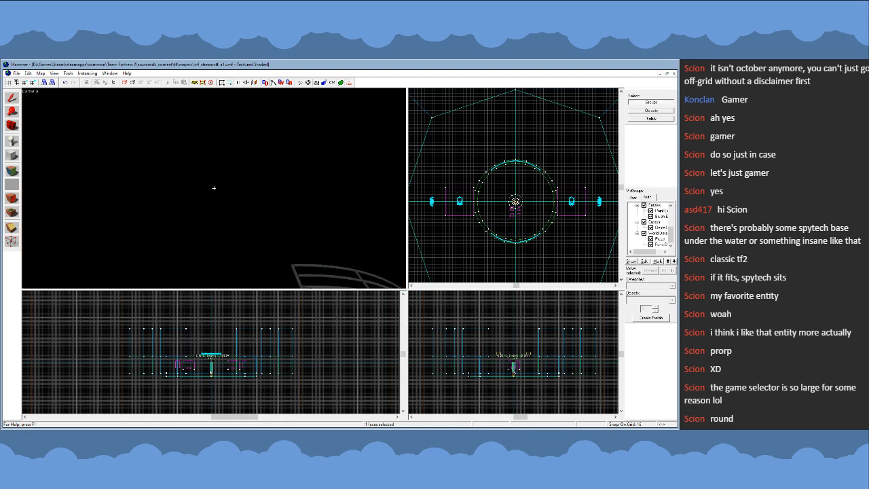
pyautogui.press('s')
pyautogui.press('w')
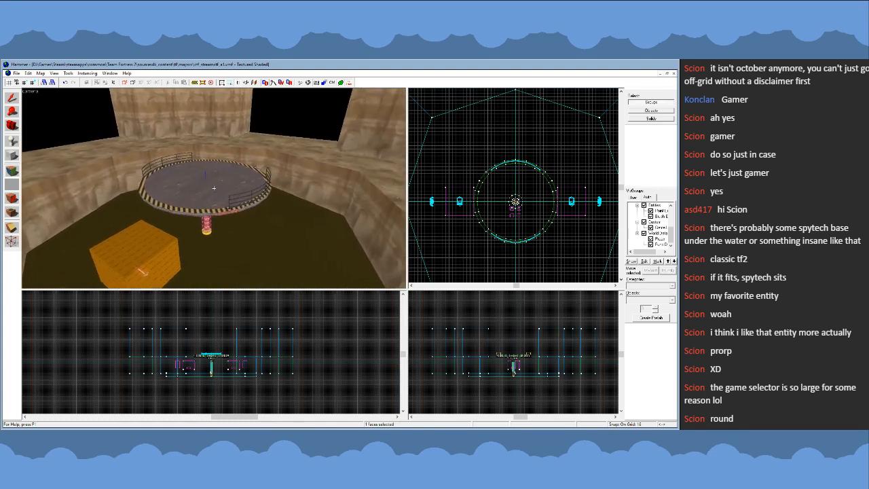
pyautogui.press('w')
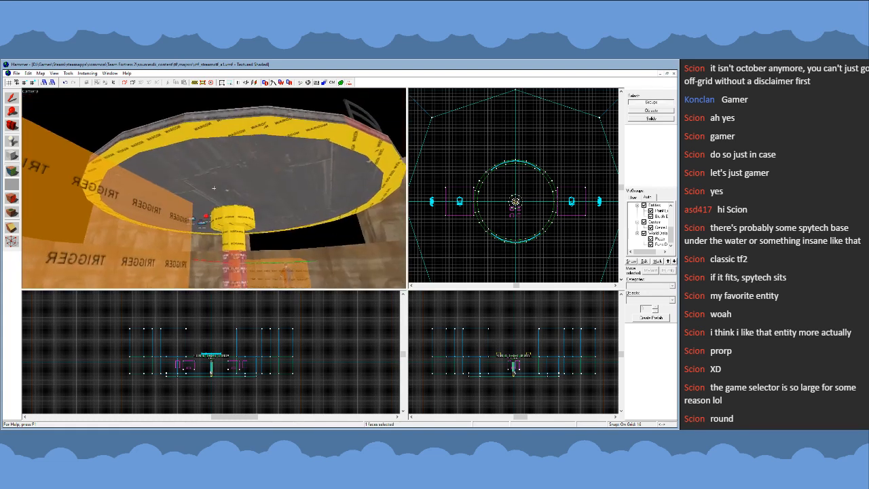
pyautogui.press('s')
pyautogui.press('w')
pyautogui.click(214, 188)
pyautogui.press('s')
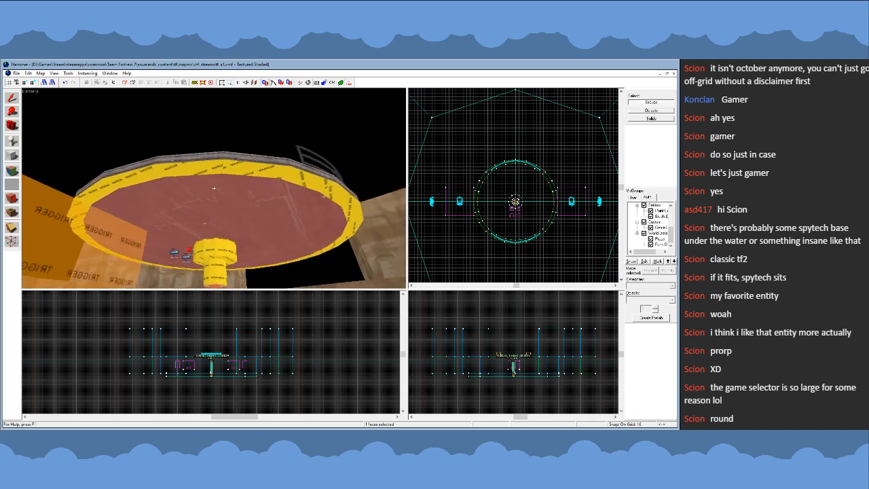
pyautogui.press('w')
pyautogui.press('z')
# - Select the nodraw solids of the support column, including its collar and base, and apply the current metal texture to them
pyautogui.click(13, 98)
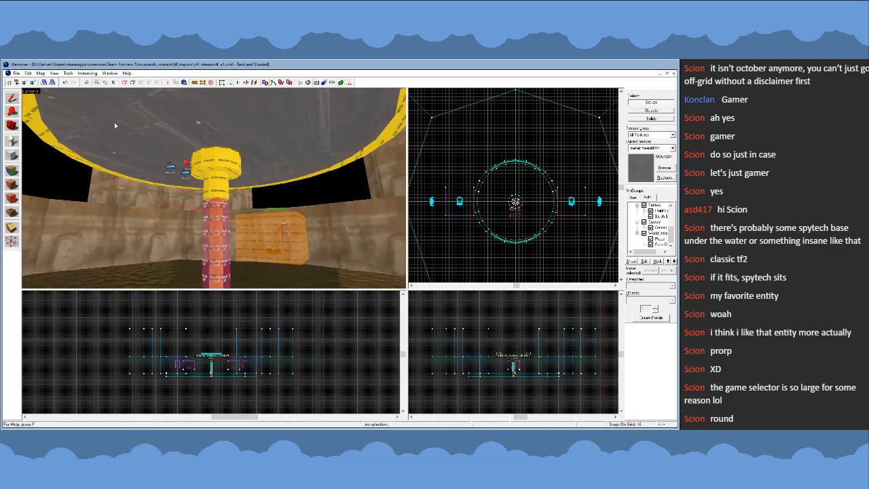
pyautogui.click(652, 119)
pyautogui.click(219, 163)
pyautogui.press('z')
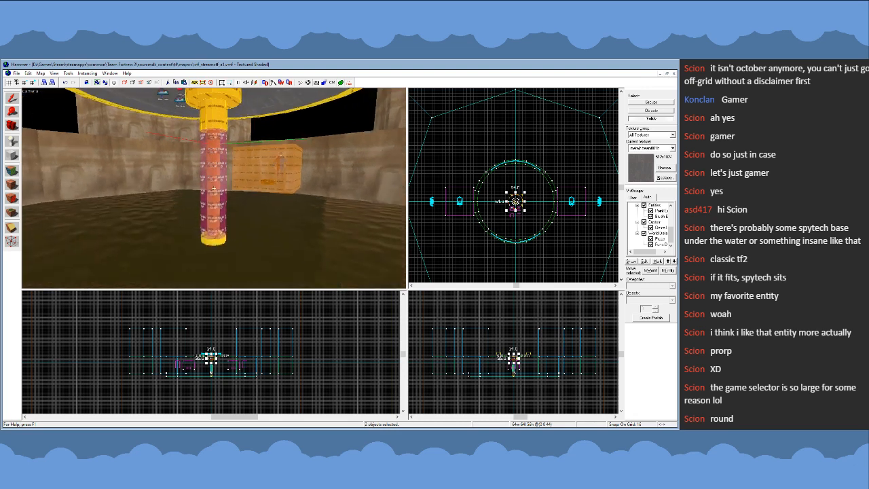
pyautogui.keyDown('ctrl'); pyautogui.click(218, 246); pyautogui.keyUp('ctrl')
pyautogui.click(13, 185)
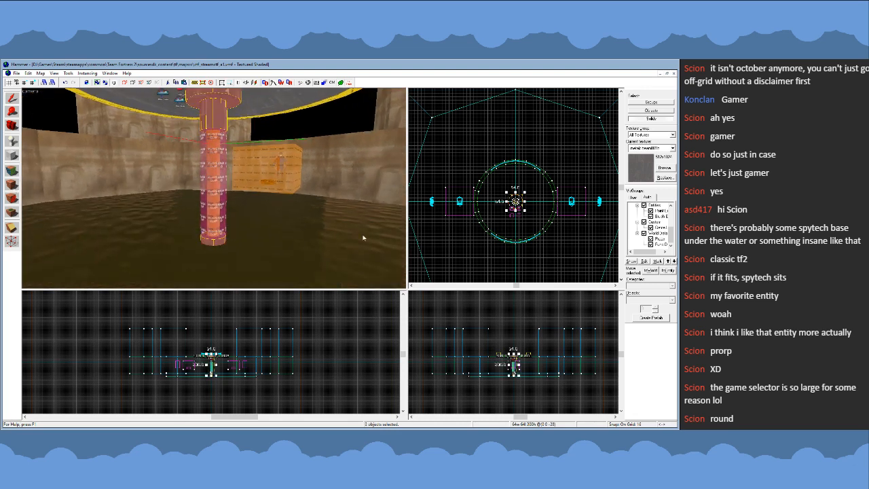
pyautogui.click(496, 226)
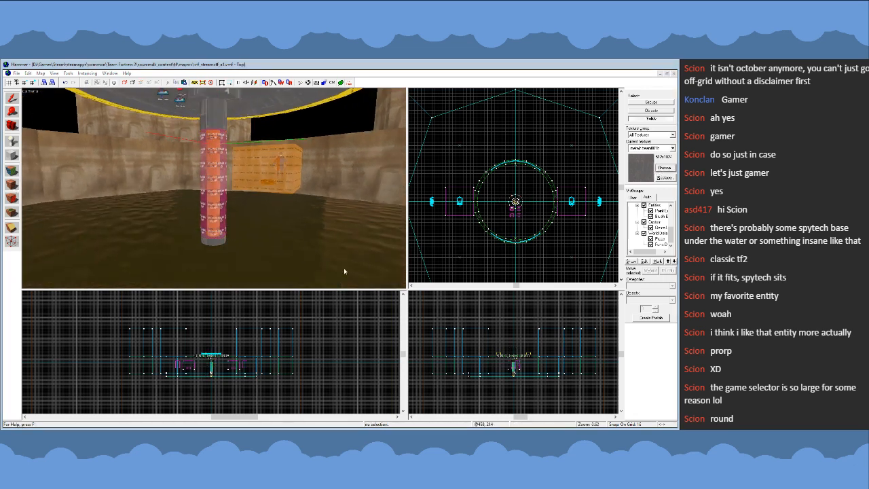
# - Make nodraw the current texture and switch selection back to whole groups
pyautogui.doubleClick(304, 269)
pyautogui.press('z')
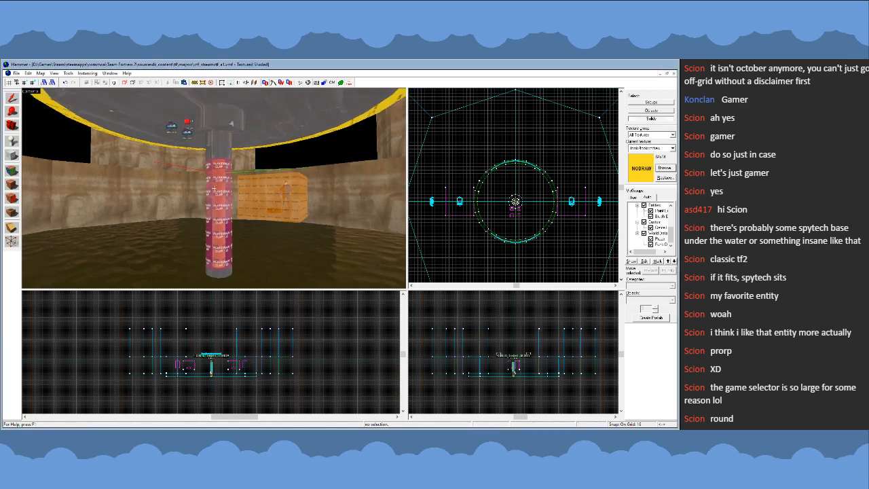
pyautogui.press('s')
pyautogui.press('z')
pyautogui.click(645, 104)
# - Sample the metal texture from the floor's underside and apply it to the first bottom faces of the rim
pyautogui.press('z')
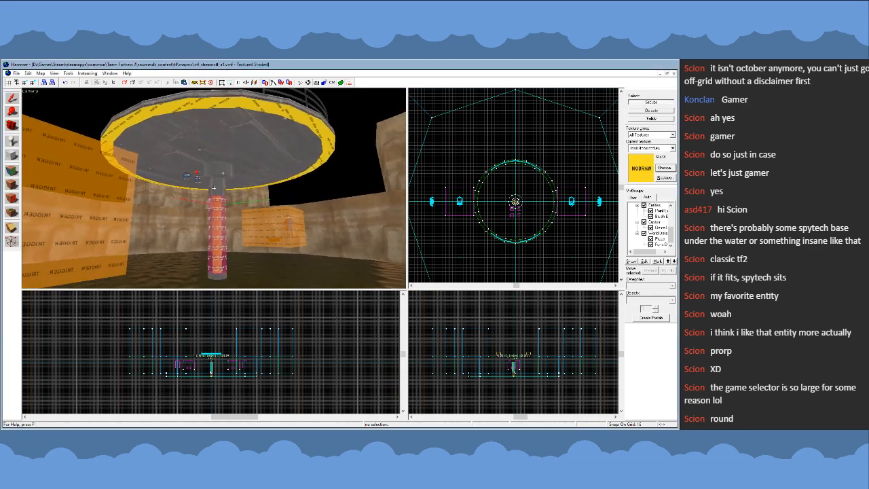
pyautogui.press('w')
pyautogui.press('w')
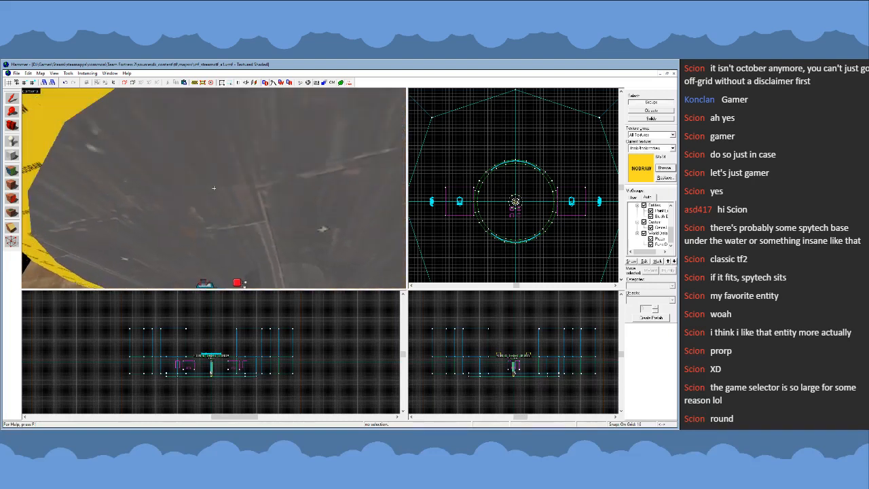
pyautogui.press('s')
pyautogui.click(14, 184)
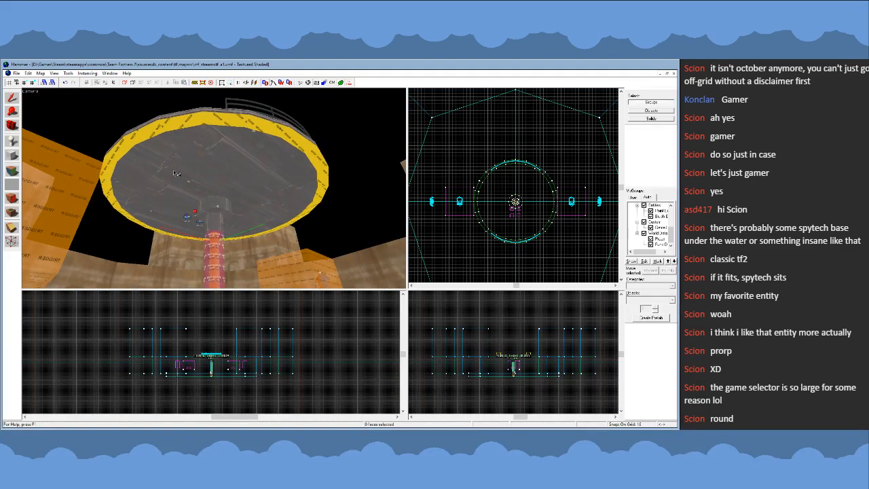
pyautogui.click(163, 143)
pyautogui.rightClick(286, 141)
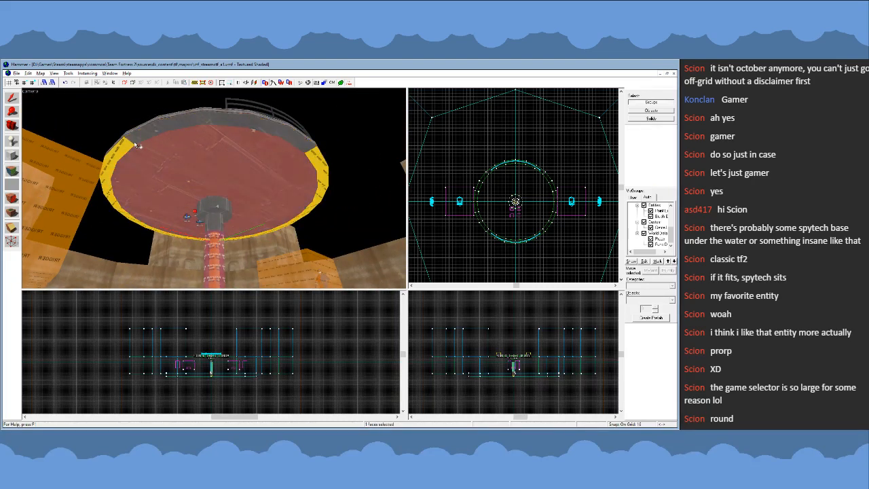
pyautogui.rightClick(119, 148)
pyautogui.rightClick(110, 167)
pyautogui.rightClick(107, 185)
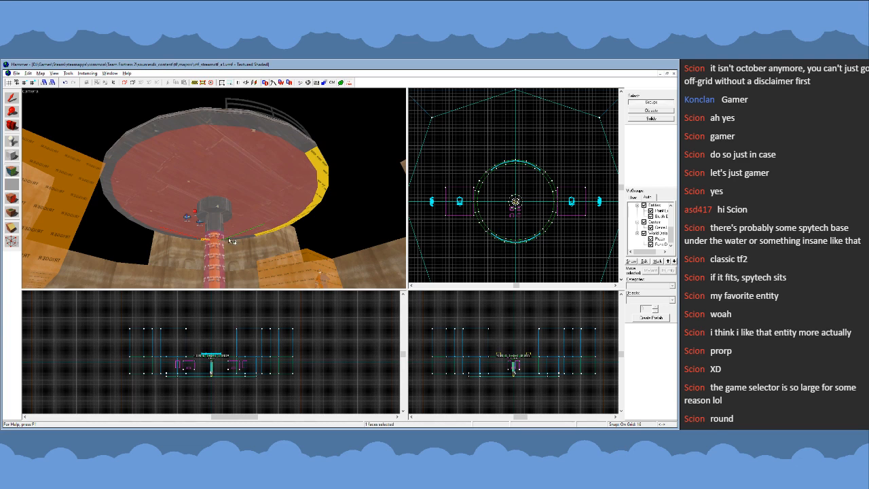
# - Apply the sampled metal texture to the remaining nodraw bottom faces of the rim and leave face editing
pyautogui.press('z')
pyautogui.press('w')
pyautogui.press('z')
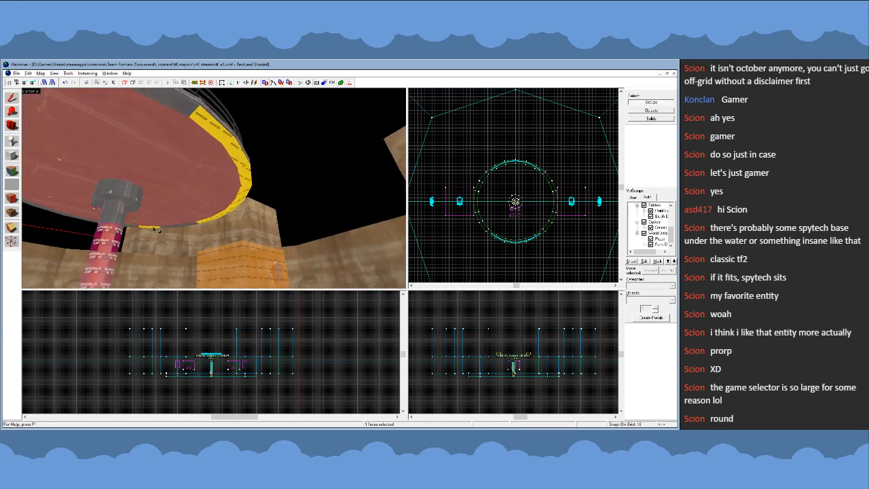
pyautogui.rightClick(235, 205)
pyautogui.rightClick(245, 192)
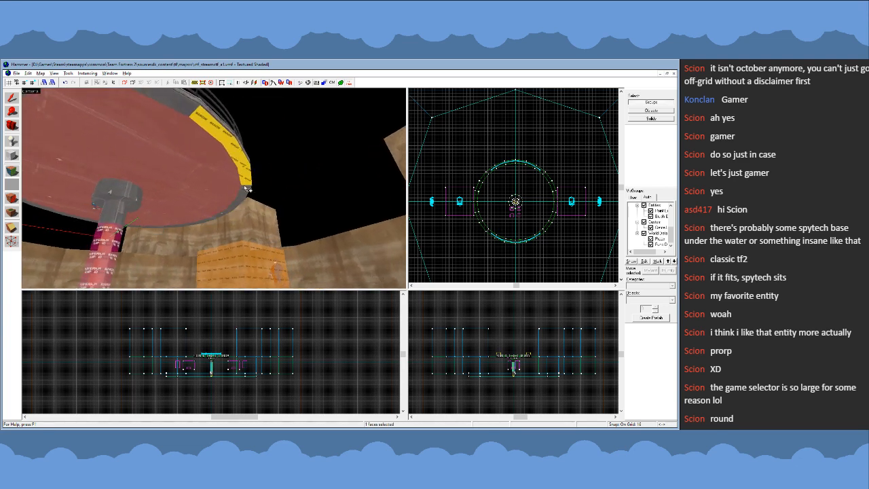
pyautogui.rightClick(246, 176)
pyautogui.rightClick(239, 152)
pyautogui.rightClick(216, 129)
pyautogui.press('z')
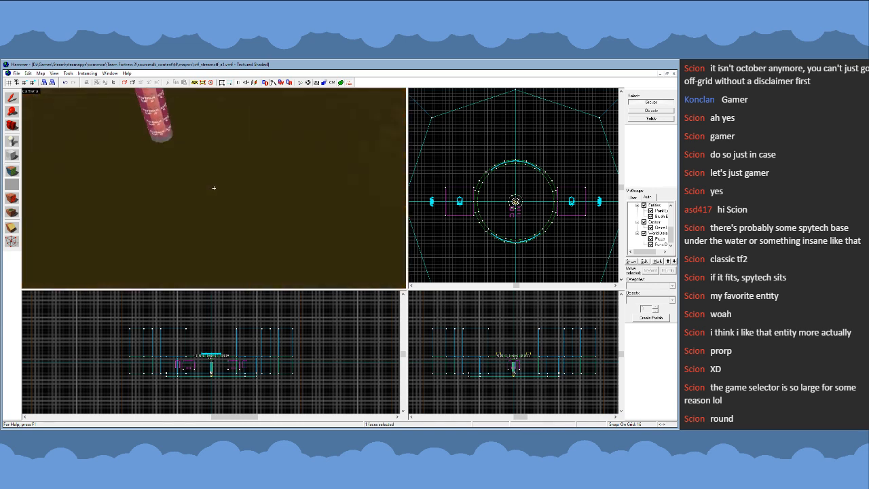
pyautogui.press('s')
pyautogui.press('z')
pyautogui.click(13, 100)
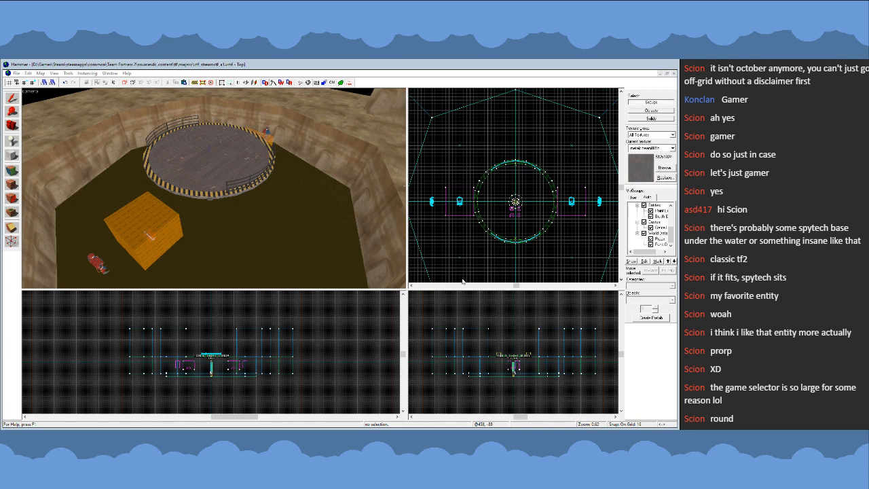
# - Place a white helipad H overlay on the platform floor
pyautogui.press('z')
pyautogui.press('w')
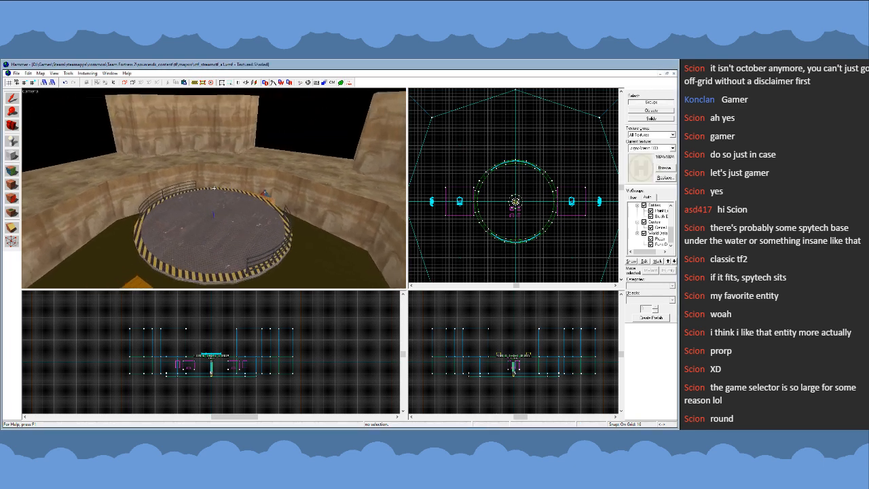
pyautogui.press('z')
pyautogui.click(12, 212)
pyautogui.click(195, 142)
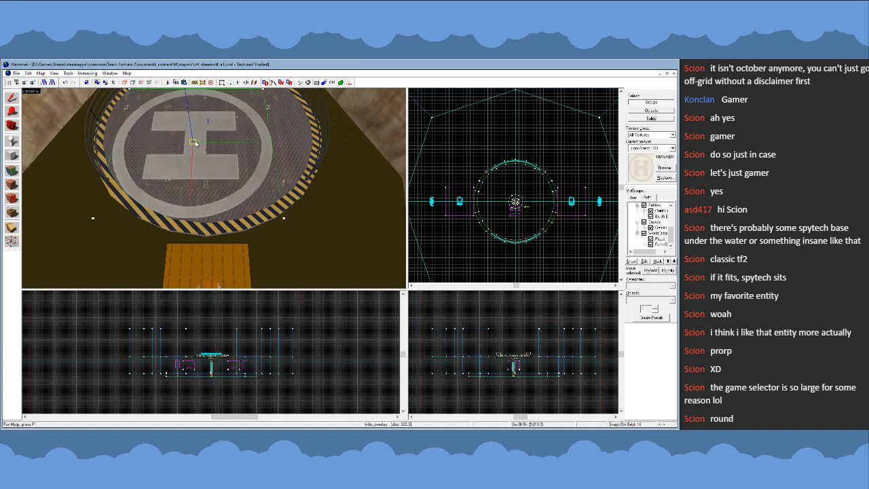
# - Delete the white helipad overlay from the platform floor
pyautogui.press('z')
pyautogui.press('s')
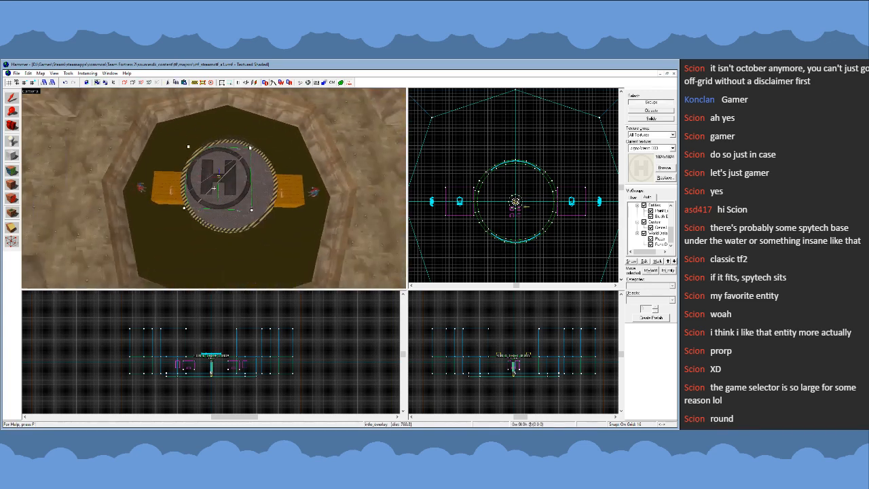
pyautogui.press('w')
pyautogui.press('z')
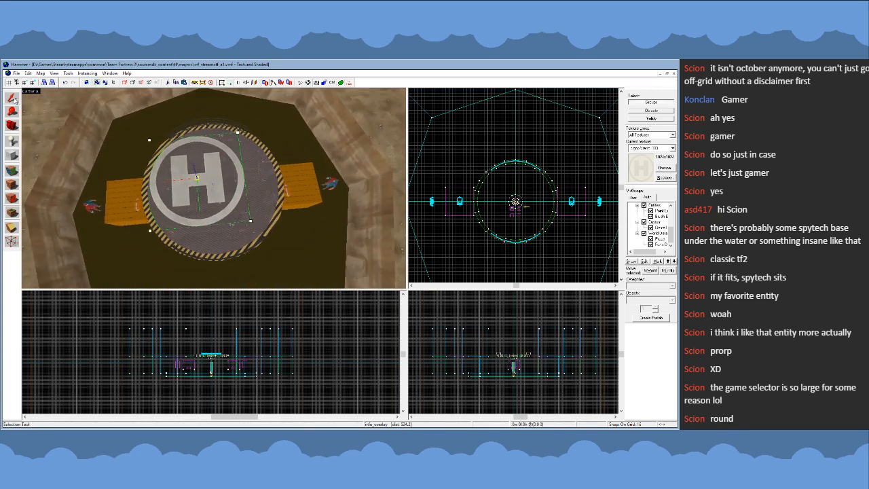
pyautogui.press('Delete')
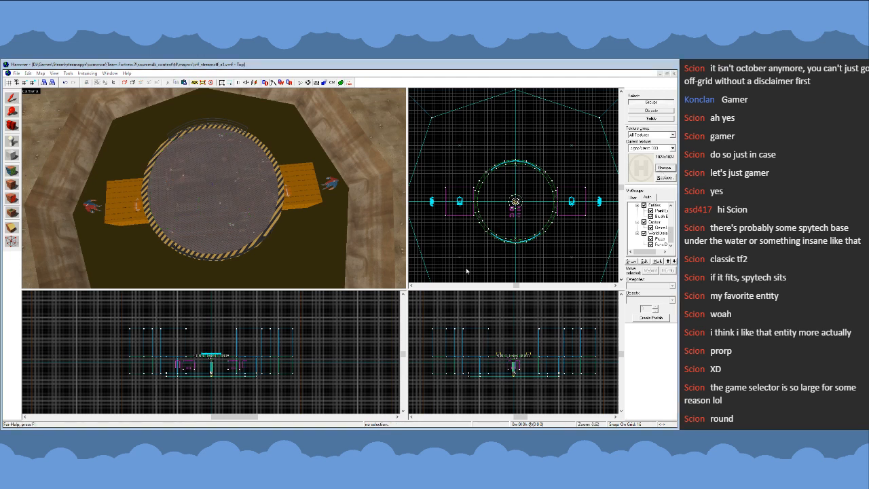
# - Choose the yellow helipad H texture and place it as an overlay on the platform floor
pyautogui.doubleClick(530, 286)
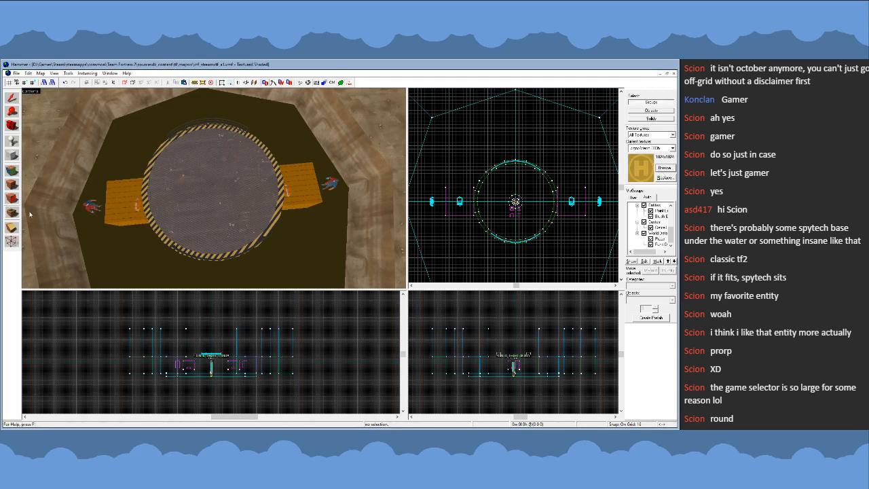
pyautogui.click(209, 186)
pyautogui.scroll(-3, 213, 188)
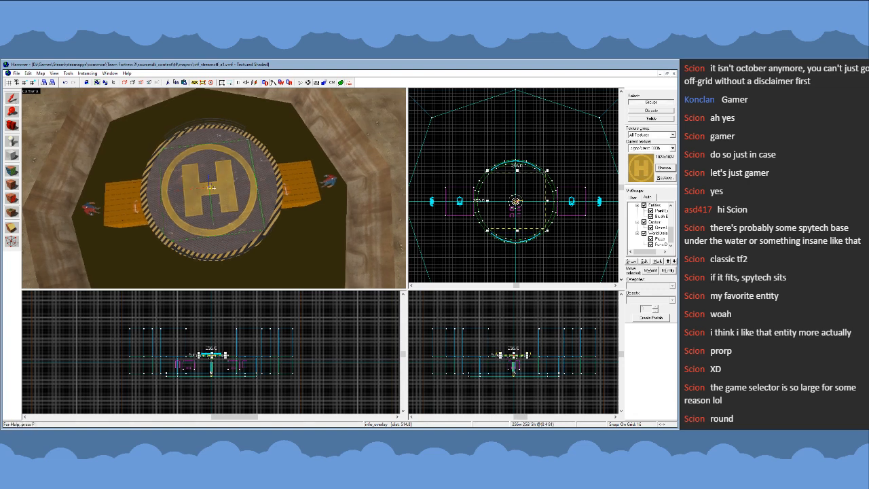
pyautogui.press('s')
pyautogui.press('w')
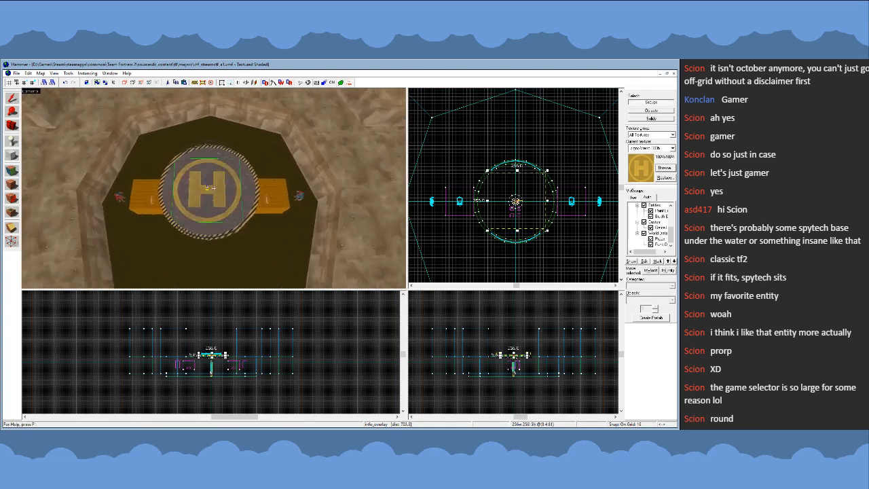
# - Move the yellow helipad overlay to the exact centre of the round platform
pyautogui.press('z')
pyautogui.scroll(4, 515, 208)
pyautogui.moveTo(531, 210); pyautogui.dragTo(528, 213)
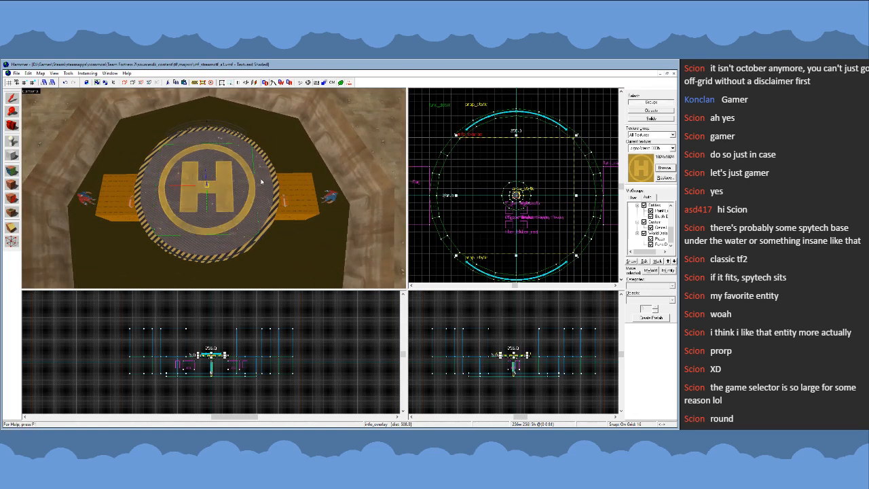
# - Deselect the yellow helipad overlay and examine its orientation on the round platform from several angles and distances
pyautogui.press('z')
pyautogui.press('a')
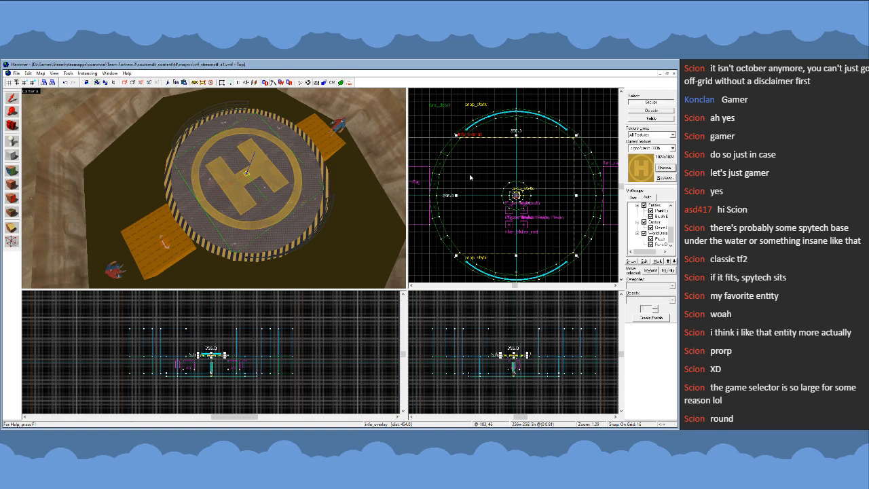
pyautogui.click(442, 131)
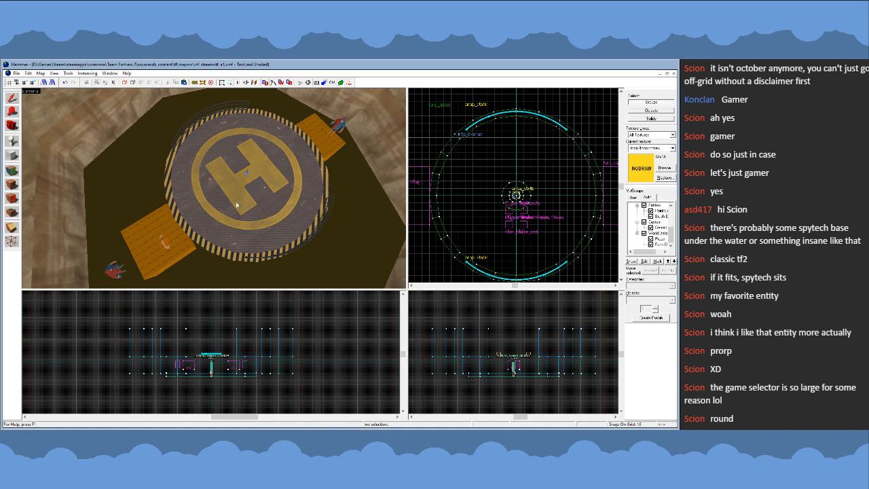
pyautogui.press('z')
pyautogui.press('s')
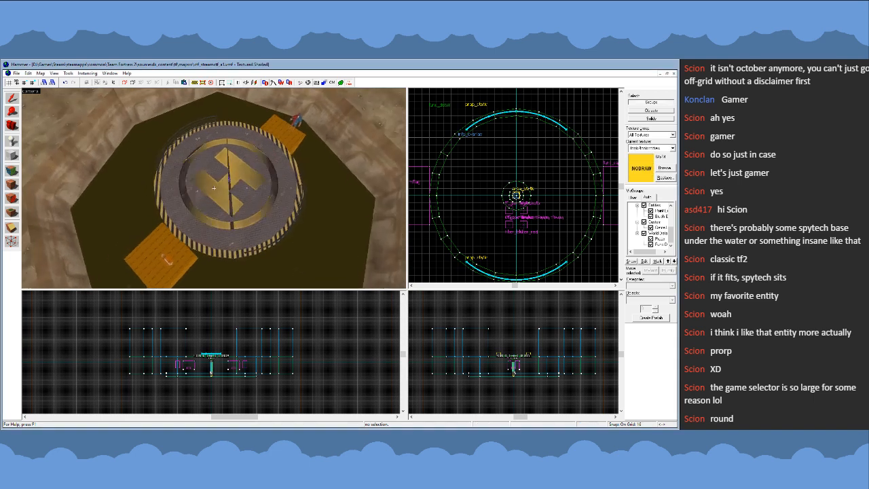
pyautogui.press('d')
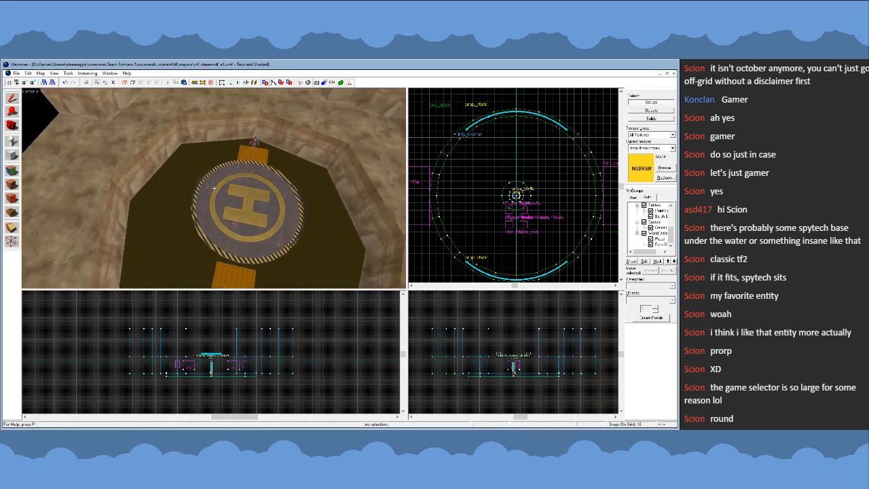
pyautogui.press('w')
pyautogui.press('s')
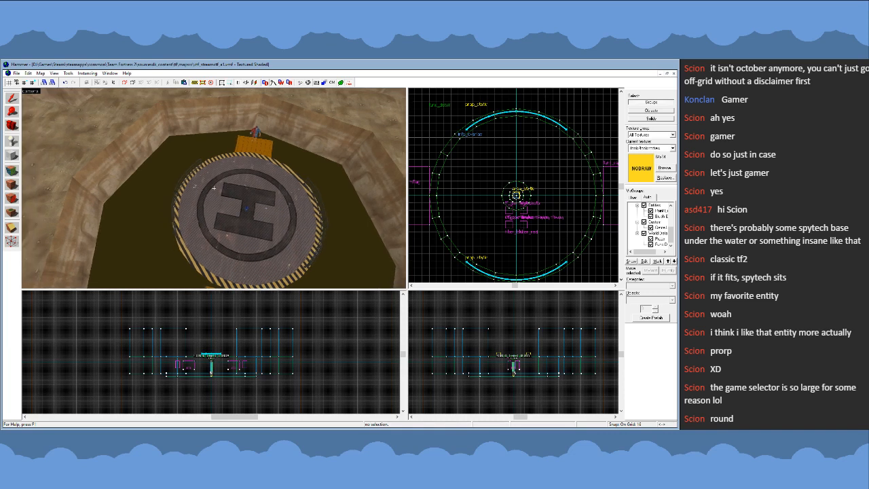
pyautogui.press('w')
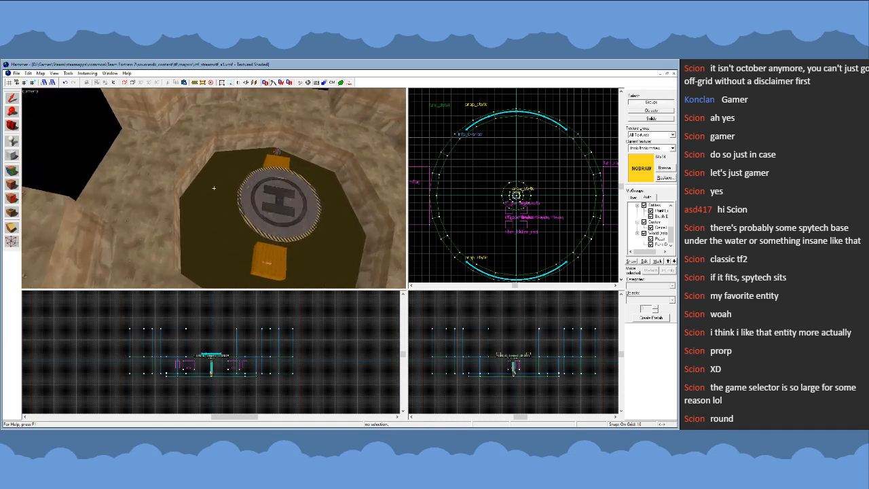
pyautogui.press('s')
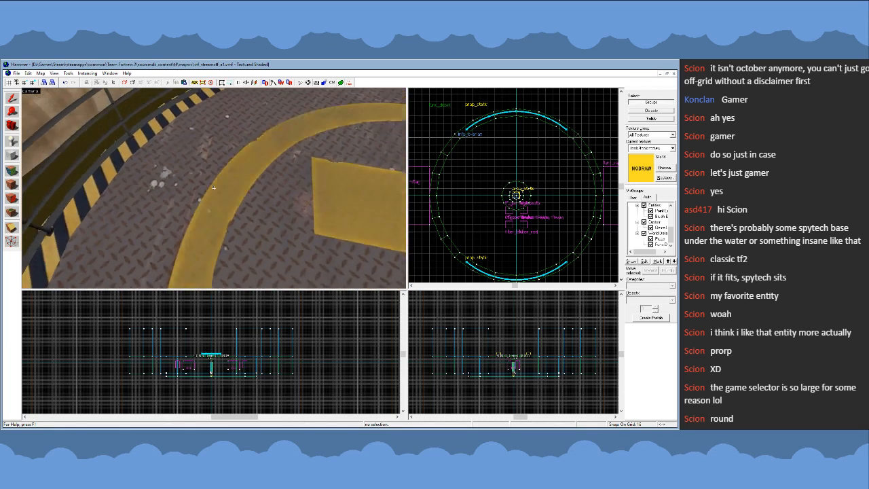
pyautogui.press('z')
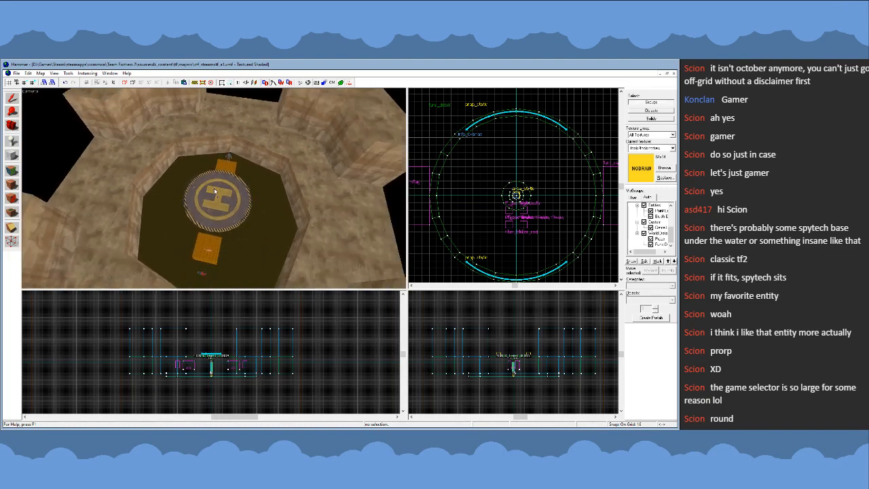
pyautogui.scroll(-8, 521, 195)
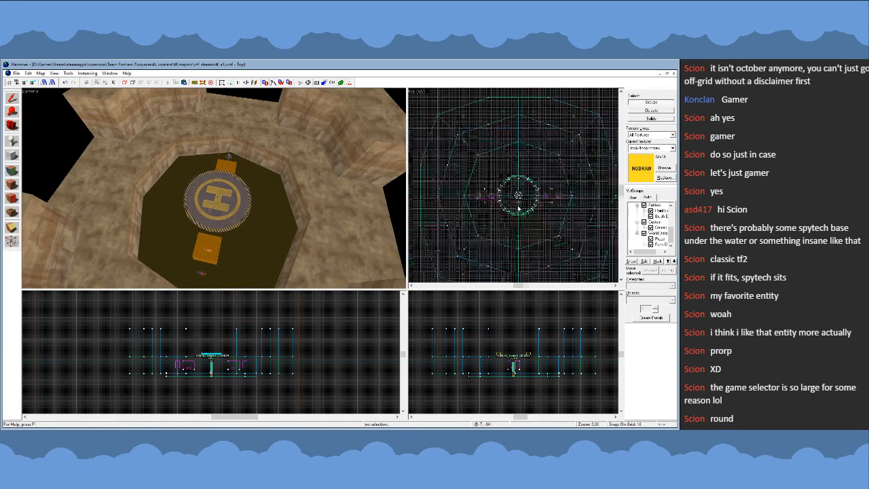
pyautogui.scroll(3, 521, 197)
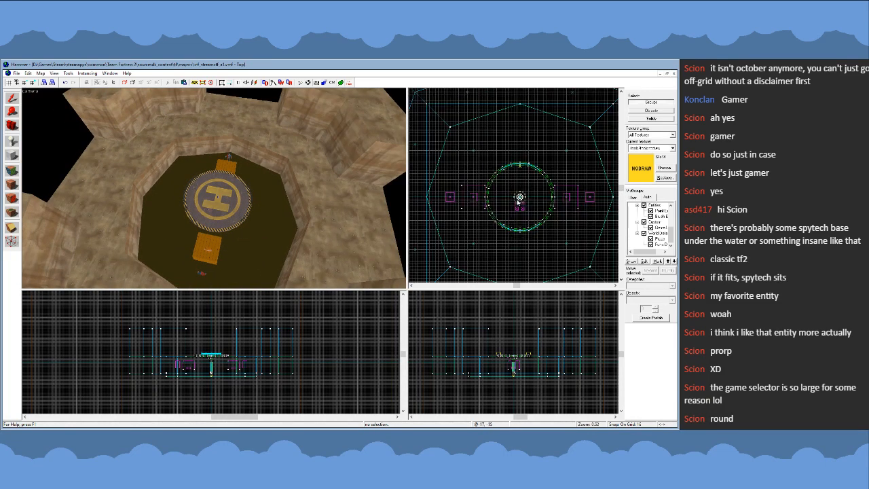
pyautogui.click(230, 158)
pyautogui.scroll(-2, 481, 215)
pyautogui.press('Escape')
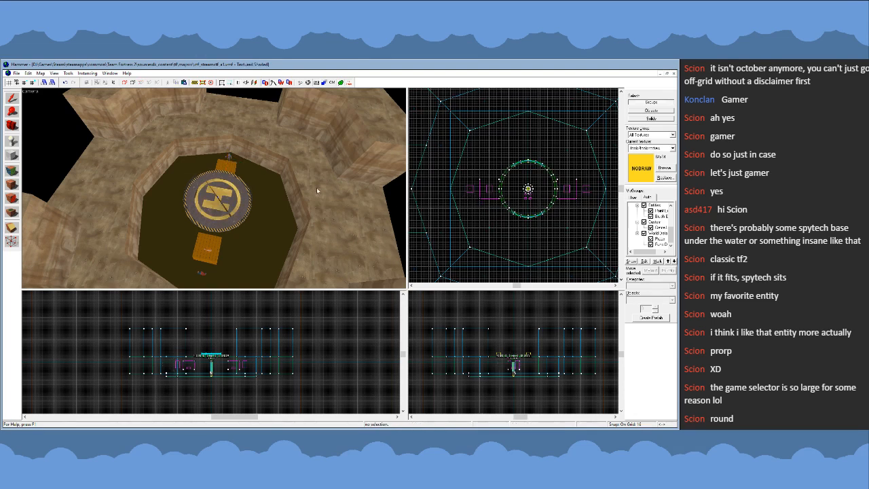
# - Rotate the yellow helipad H overlay 90 degrees about the centre of the round platform
pyautogui.click(211, 188)
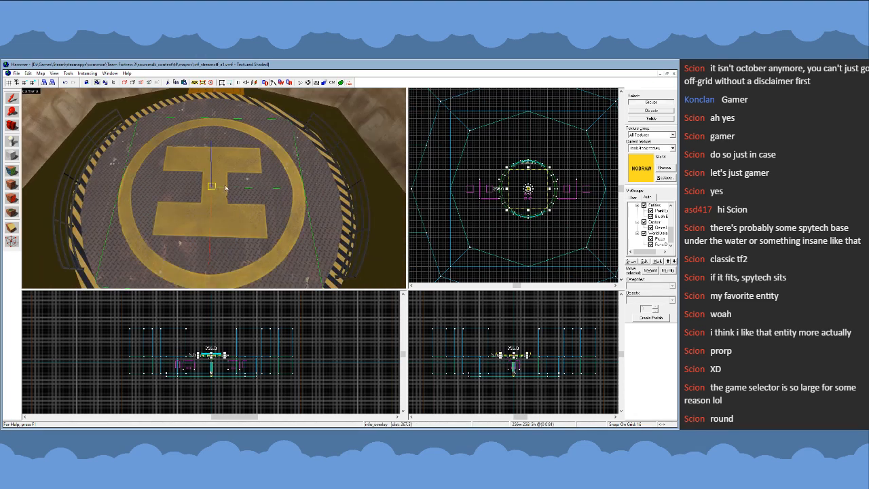
pyautogui.scroll(4, 537, 192)
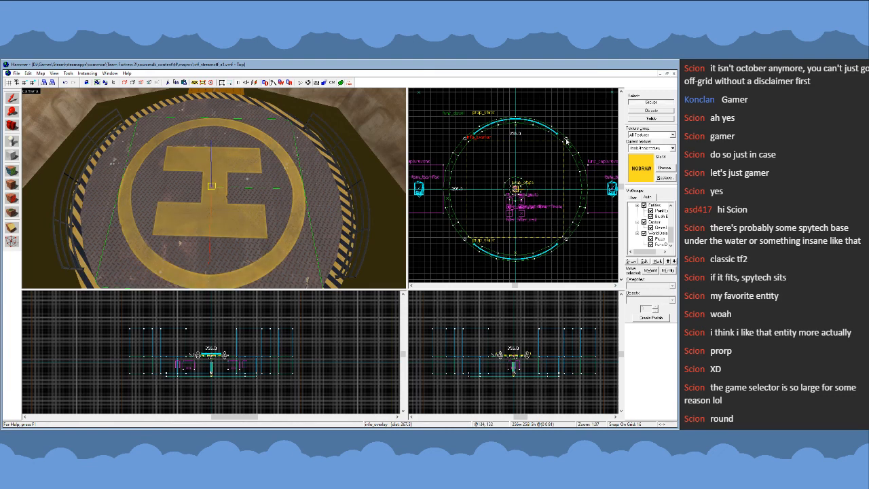
pyautogui.moveTo(567, 140); pyautogui.dragTo(564, 233)
pyautogui.press('Escape')
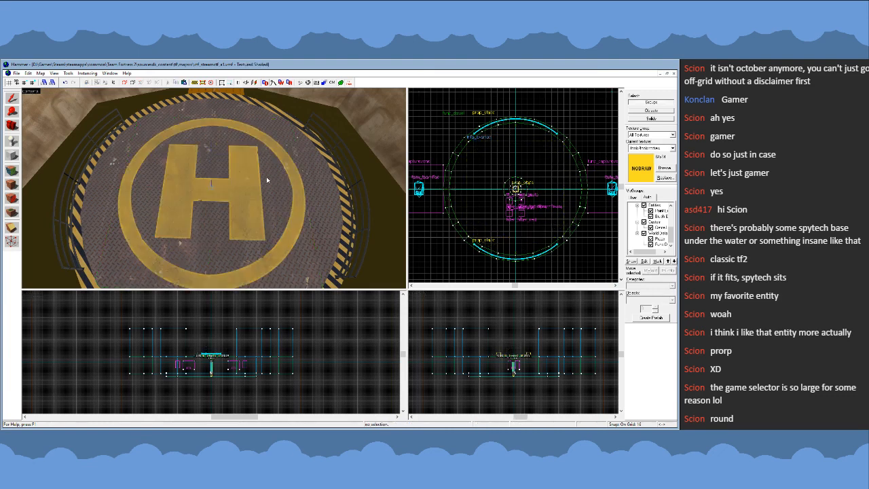
# - Examine the rotated helipad marking on the platform from around the pit, both close up and from afar
pyautogui.press('z')
pyautogui.press('s')
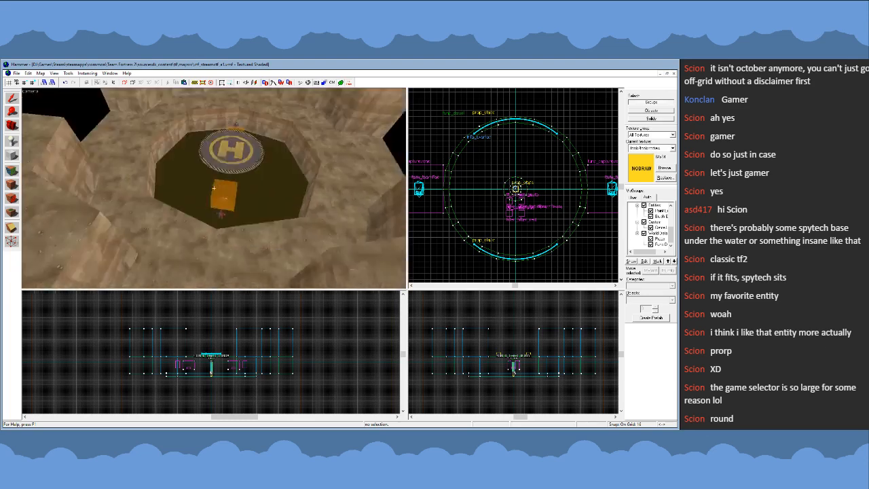
pyautogui.press('w')
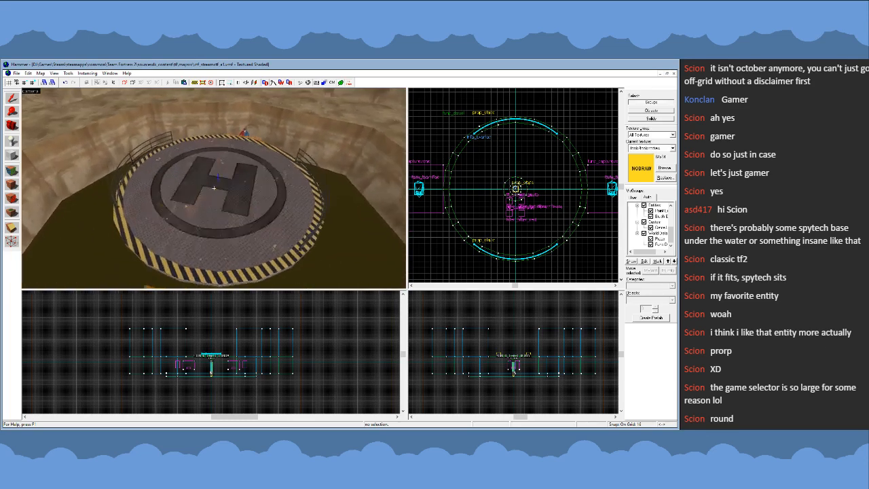
pyautogui.press('s')
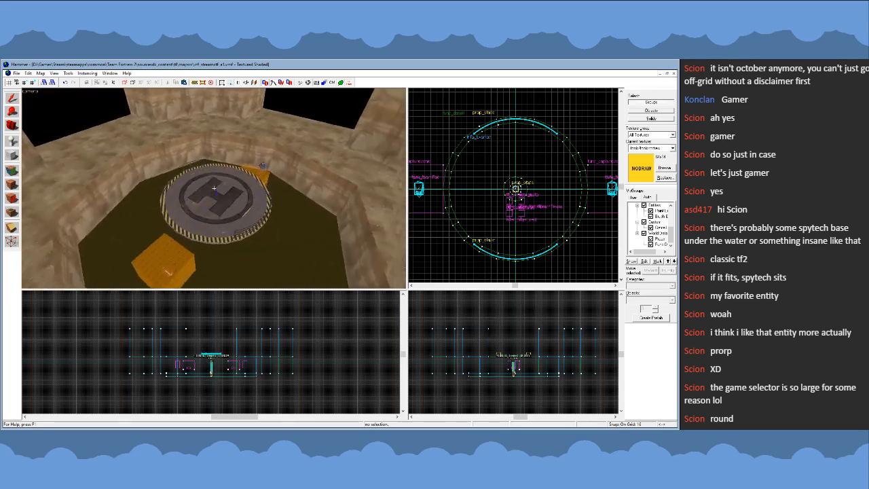
pyautogui.press('w')
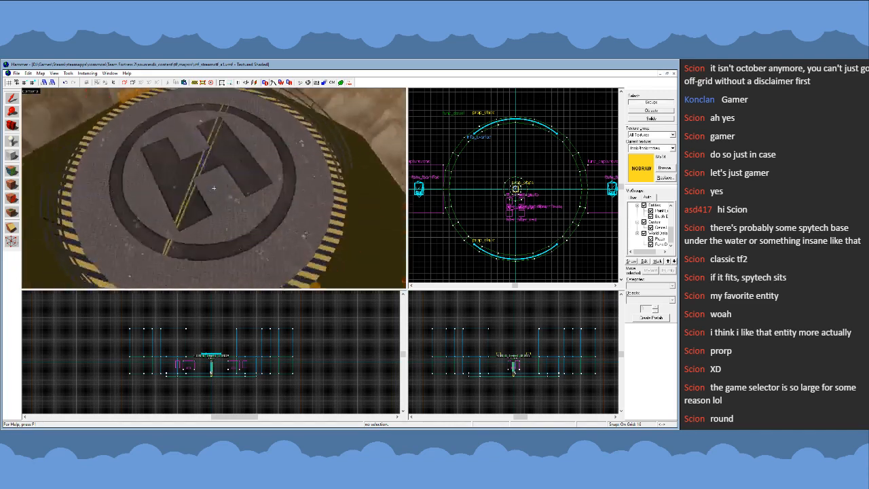
pyautogui.press('s')
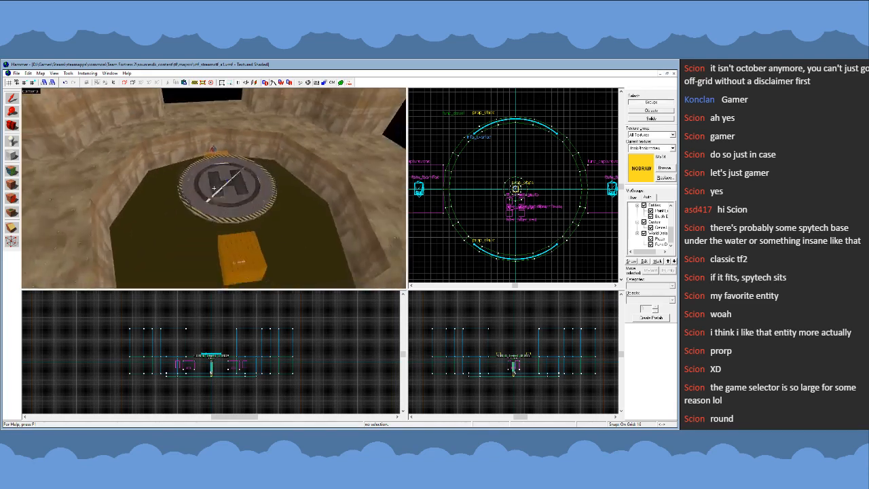
pyautogui.press('w')
pyautogui.press('d')
pyautogui.press('s')
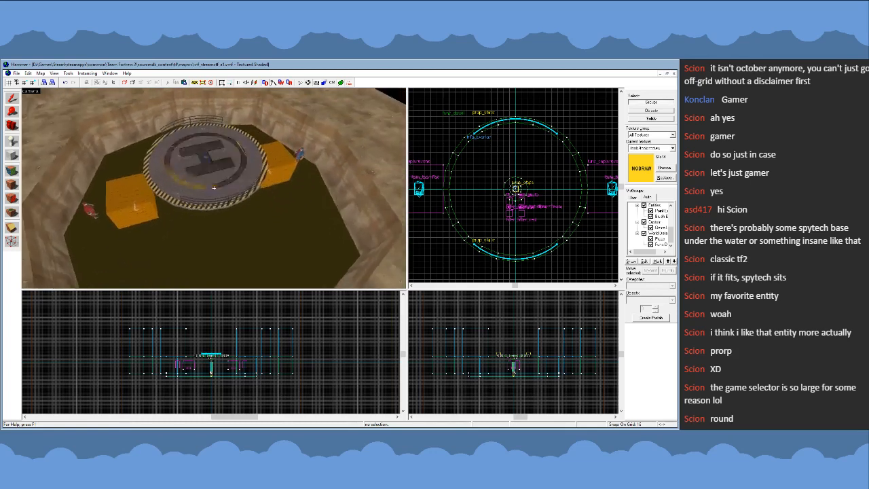
pyautogui.press('w')
pyautogui.press('z')
# - Inspect the two orange capture zone brushes on opposite sides of the platform, selecting each in turn
pyautogui.click(177, 187)
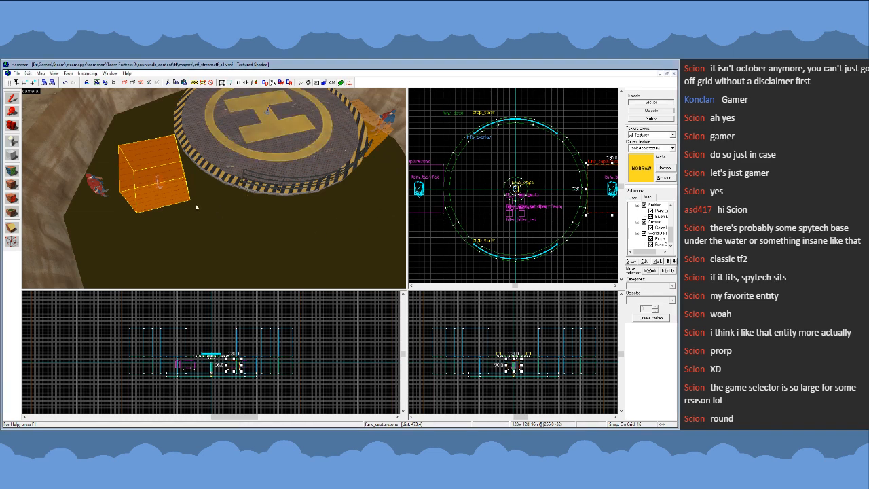
pyautogui.press('z')
pyautogui.press('s')
pyautogui.press('z')
pyautogui.click(274, 143)
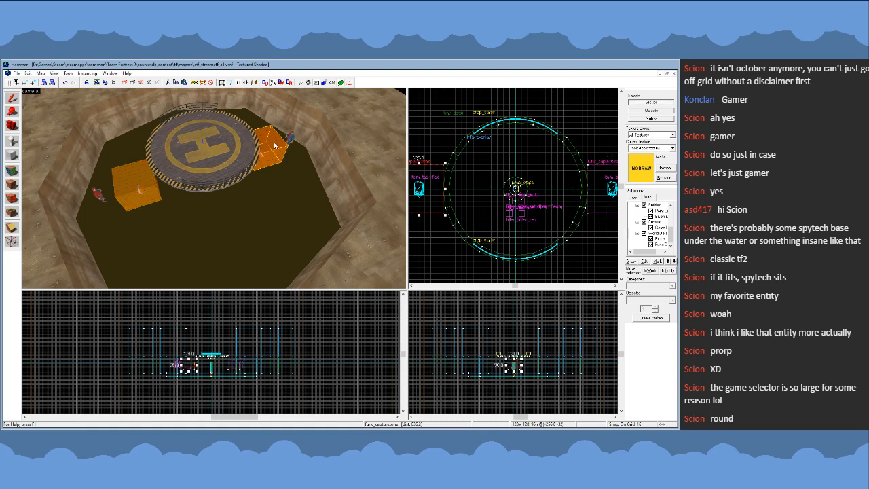
pyautogui.press('Escape')
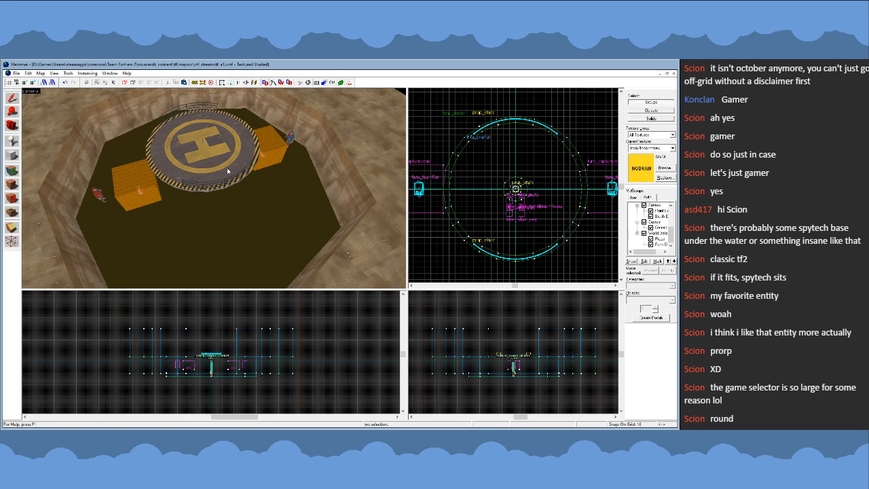
pyautogui.press('z')
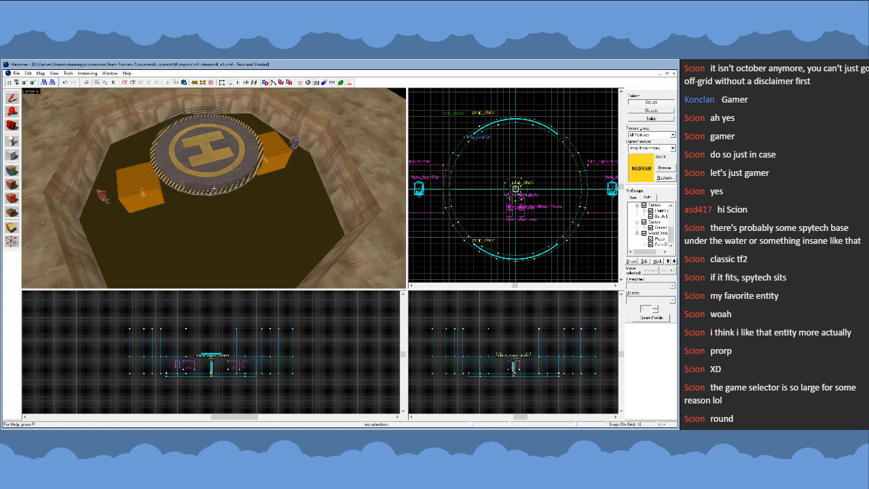
pyautogui.press('w')
pyautogui.press('z')
pyautogui.click(213, 210)
pyautogui.press('z')
pyautogui.press('s')
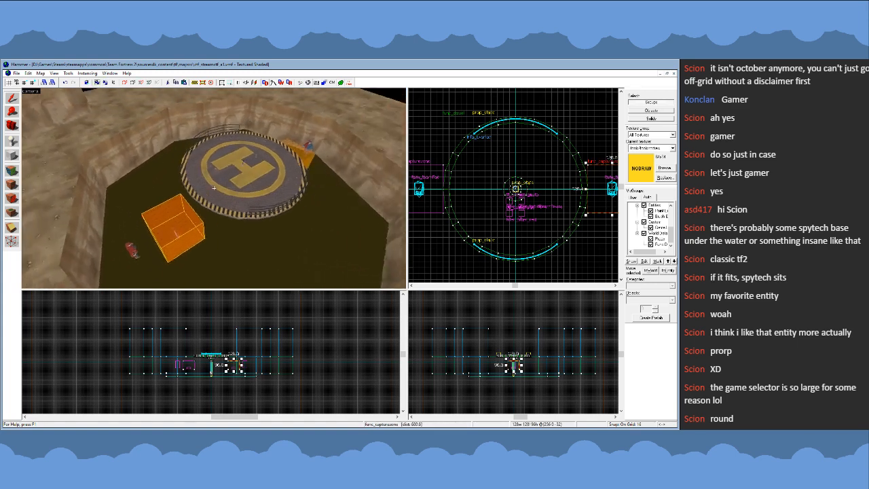
pyautogui.press('d')
pyautogui.press('a')
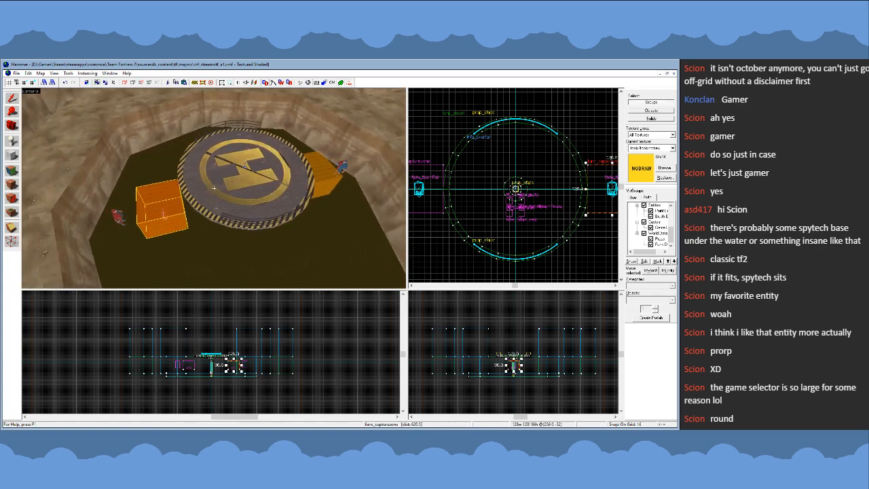
pyautogui.press('z')
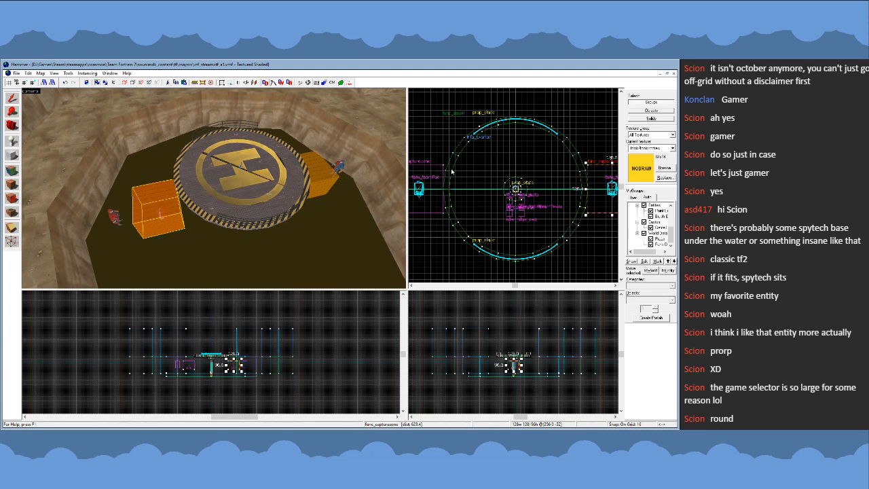
pyautogui.click(316, 159)
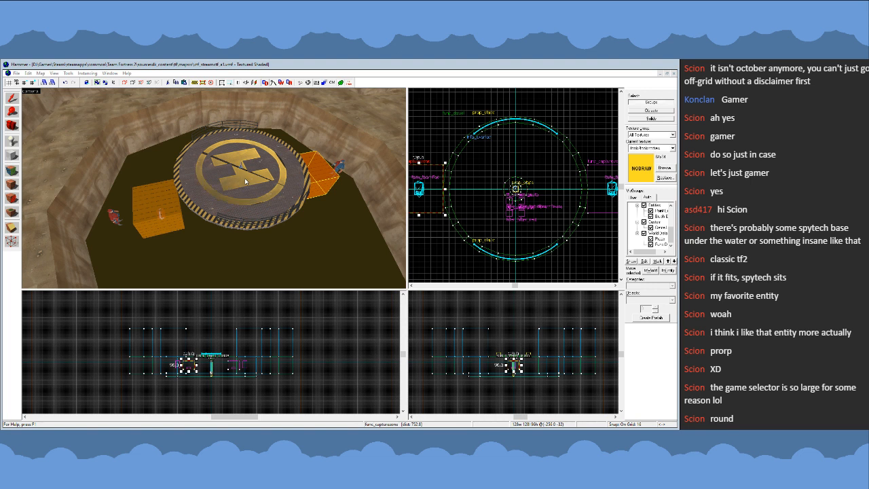
# - Clear the capture zone selection and close the CTF map
pyautogui.press('Escape')
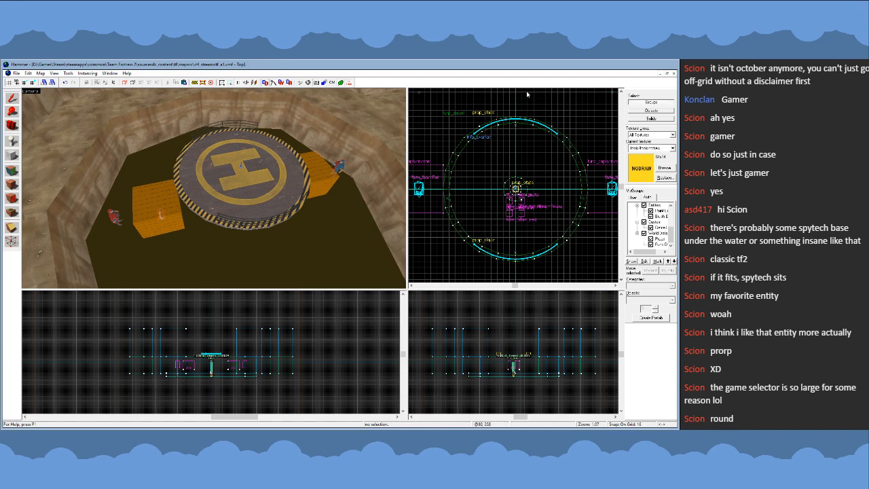
pyautogui.click(674, 73)
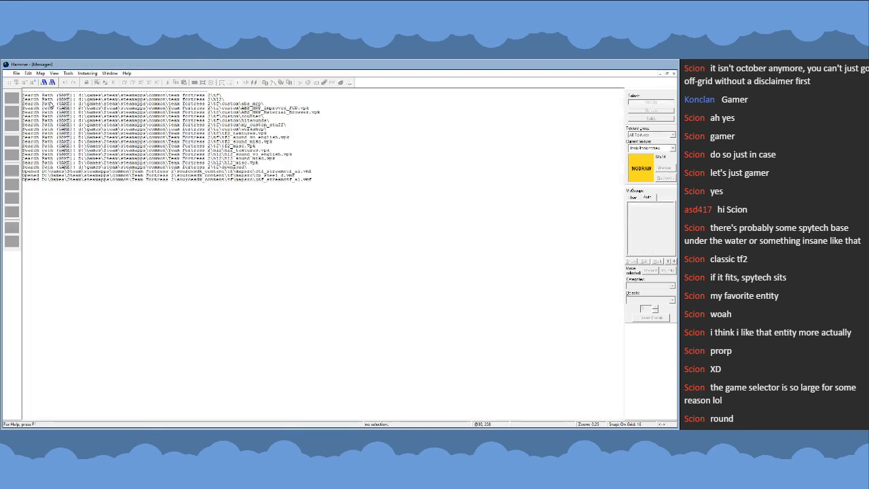
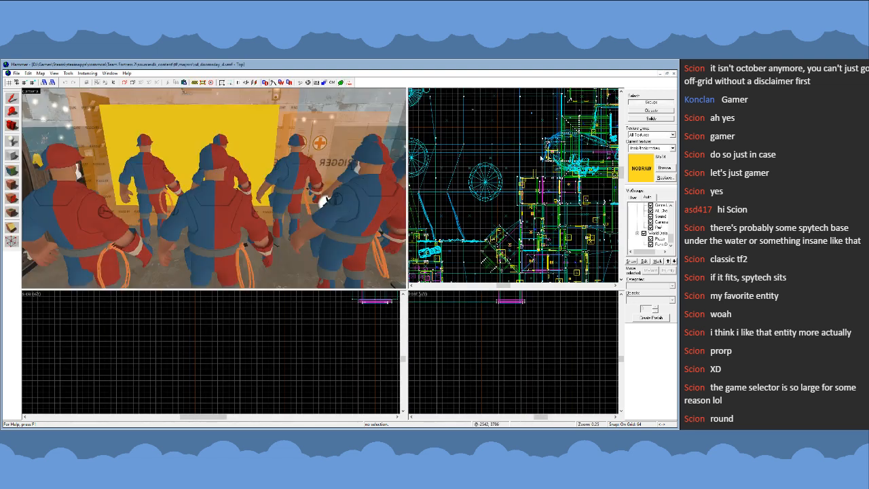
# - Hide the clip brushes in the sd_doomsday map
pyautogui.press('z')
pyautogui.press('w')
pyautogui.press('z')
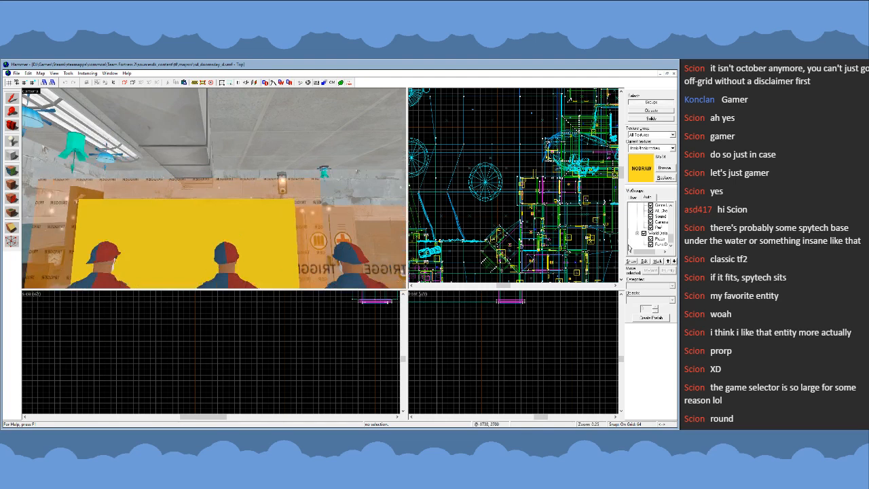
pyautogui.scroll(1, 641, 240)
pyautogui.scroll(3, 642, 241)
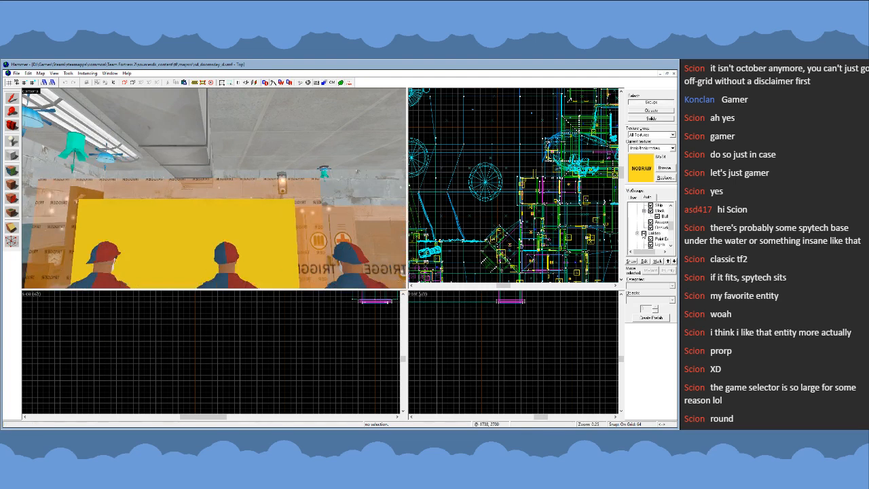
pyautogui.scroll(3, 645, 235)
pyautogui.click(645, 228)
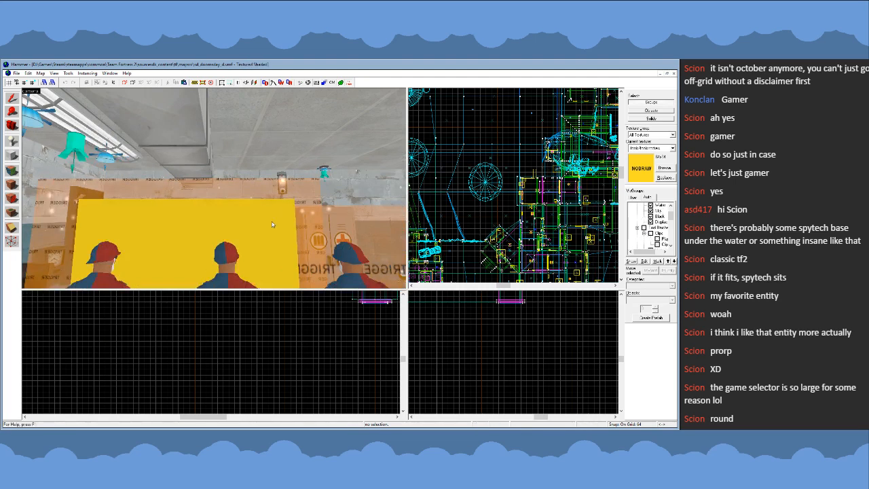
# - Examine the outdoor area around the rocket, approaching from the building interior until the launch pad is viewed from above
pyautogui.press('z')
pyautogui.press('w')
pyautogui.press('w')
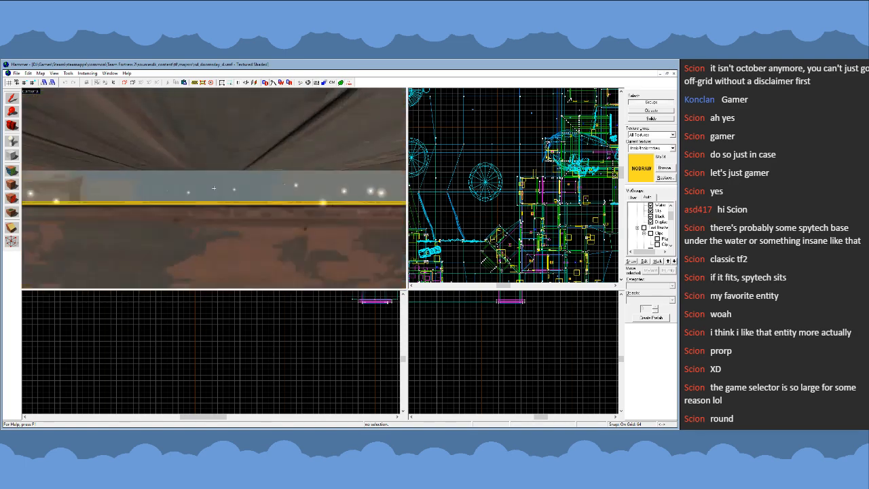
pyautogui.press('w')
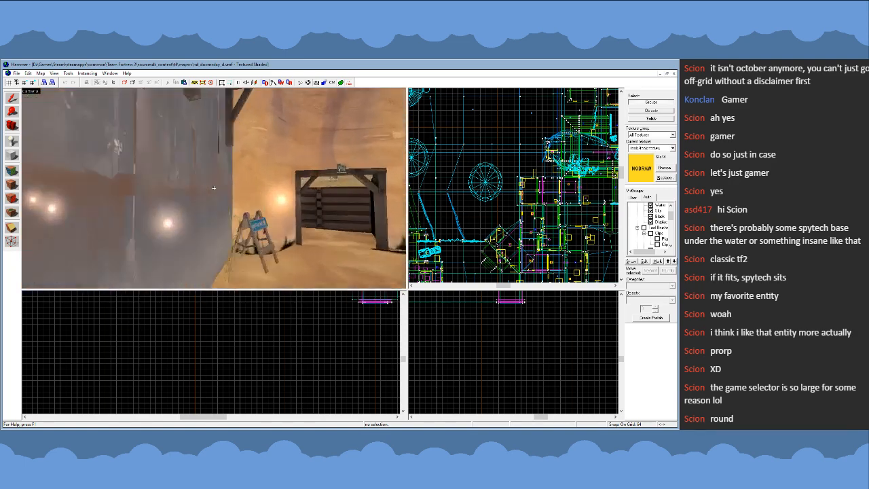
pyautogui.press('w')
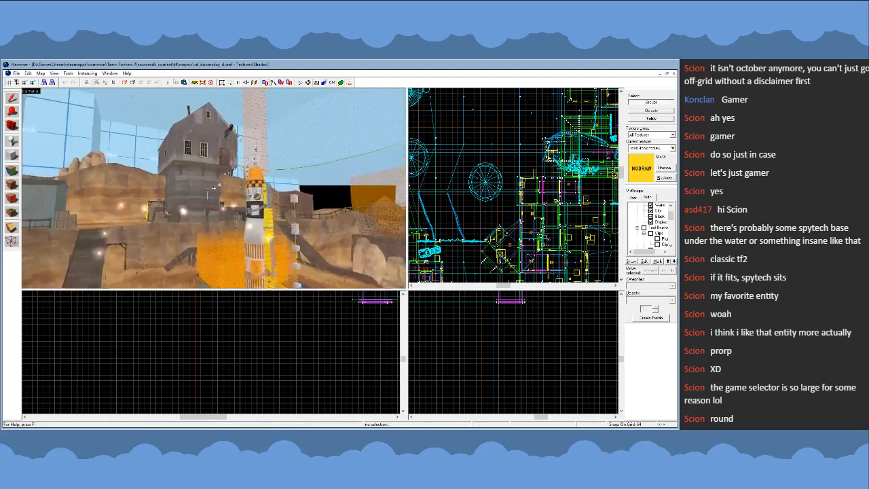
pyautogui.press('w')
pyautogui.press('s')
pyautogui.press('z')
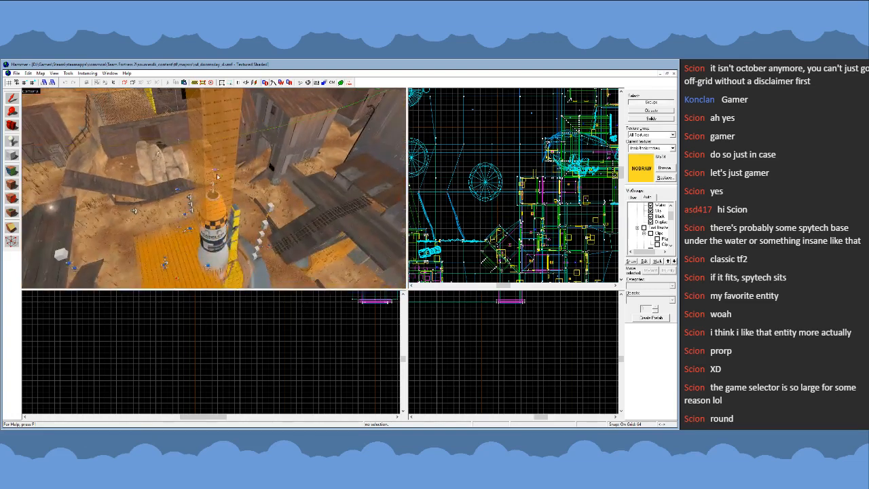
# - Inspect the push trigger above the rocket, the no-build volume and the achievement volume at the launch pad, selecting each in turn
pyautogui.click(216, 144)
pyautogui.press('z')
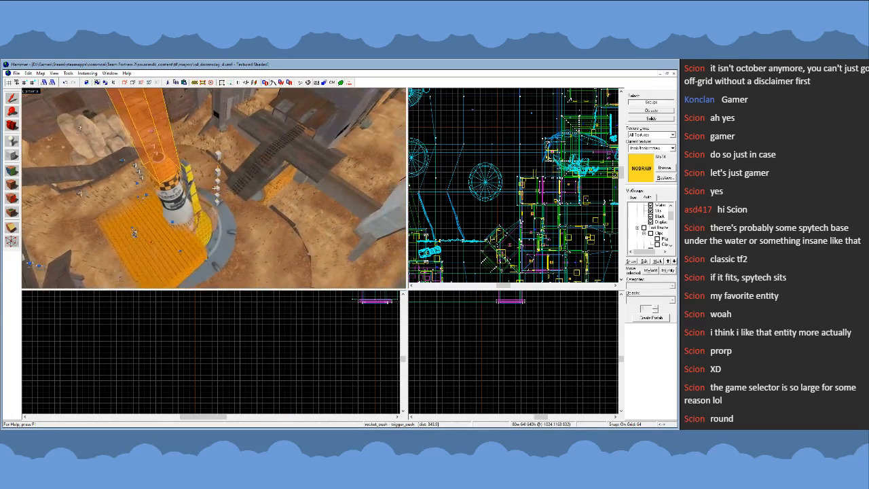
pyautogui.press('w')
pyautogui.press('z')
pyautogui.click(201, 192)
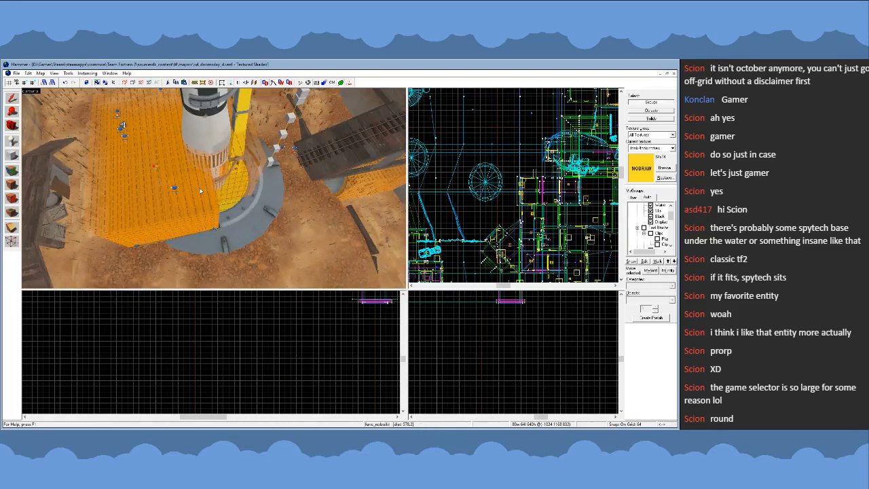
pyautogui.press('z')
pyautogui.press('d')
pyautogui.press('z')
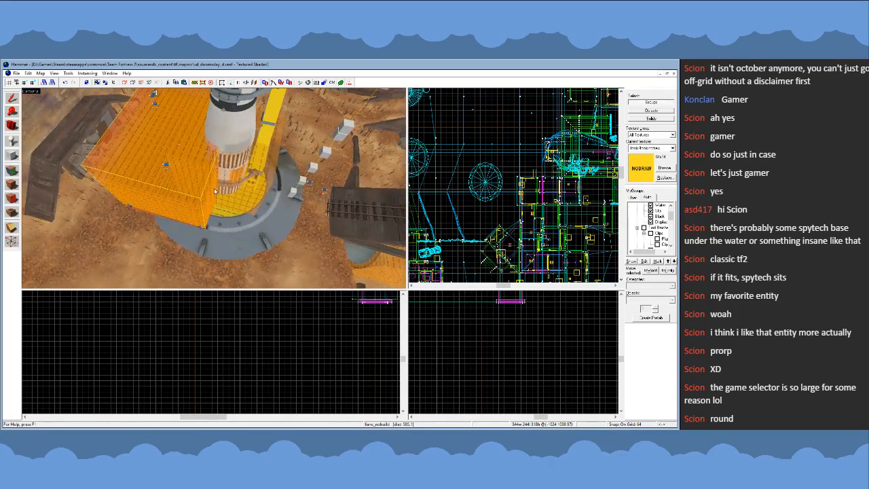
pyautogui.click(202, 187)
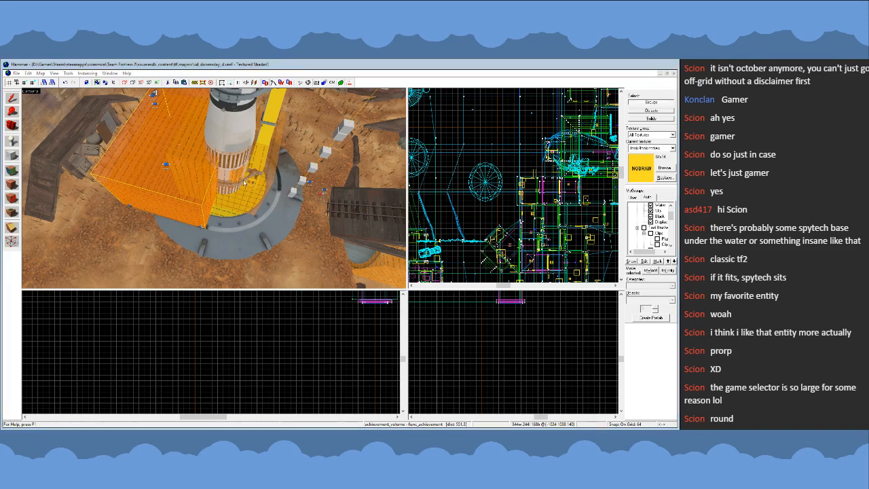
# - Inspect the flag detection zone and the red elevator dispenser trigger beside the rocket, selecting each in turn
pyautogui.press('Escape')
pyautogui.click(180, 198)
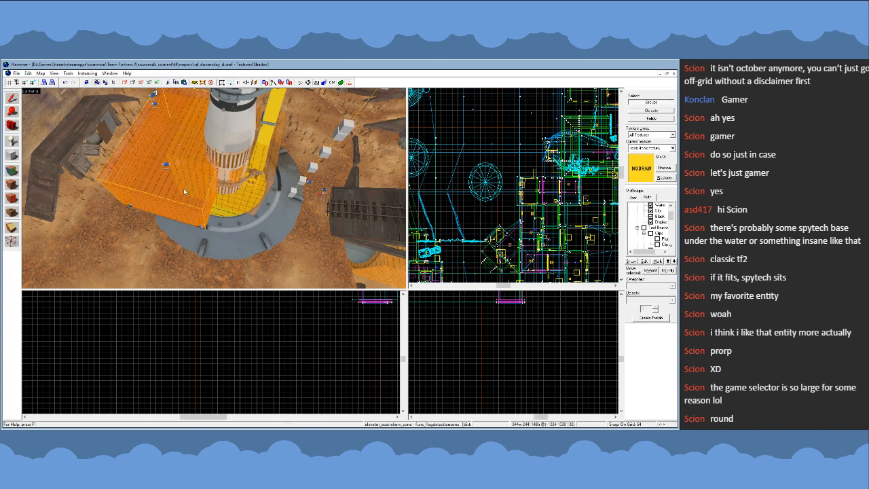
pyautogui.scroll(5, 197, 194)
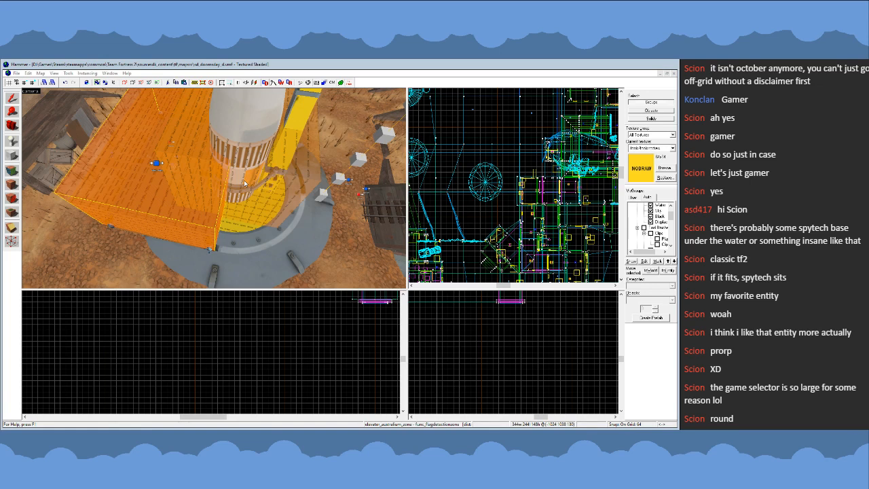
pyautogui.press('Escape')
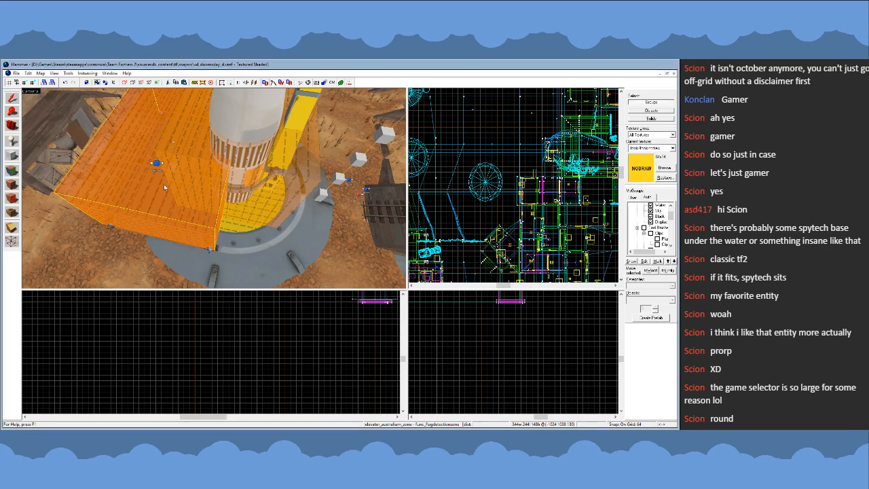
pyautogui.click(183, 195)
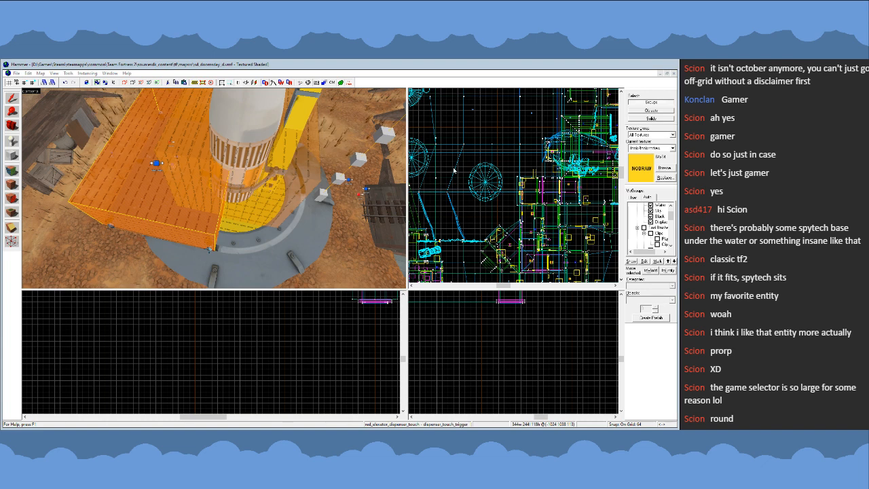
pyautogui.scroll(10, 188, 200)
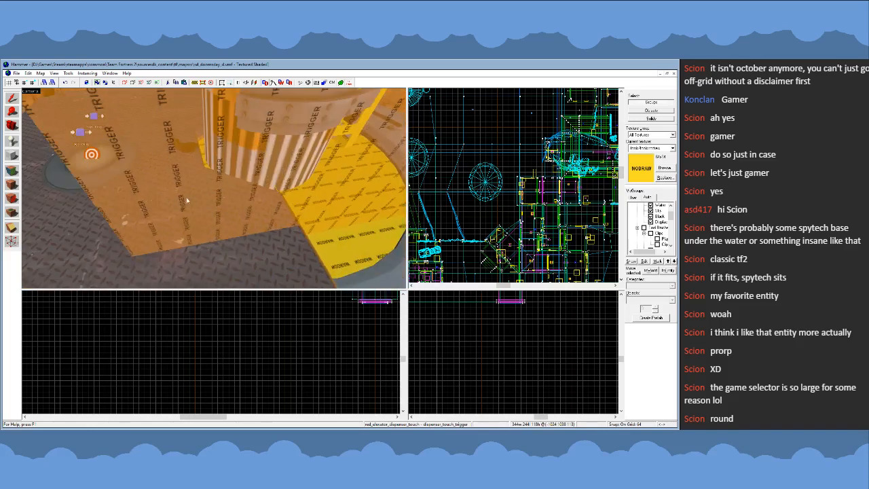
# - Inspect the vent hurt trigger and the blue elevator dispenser trigger at the launch pad, viewing the latter up close
pyautogui.press('z')
pyautogui.click(214, 188)
pyautogui.press('s')
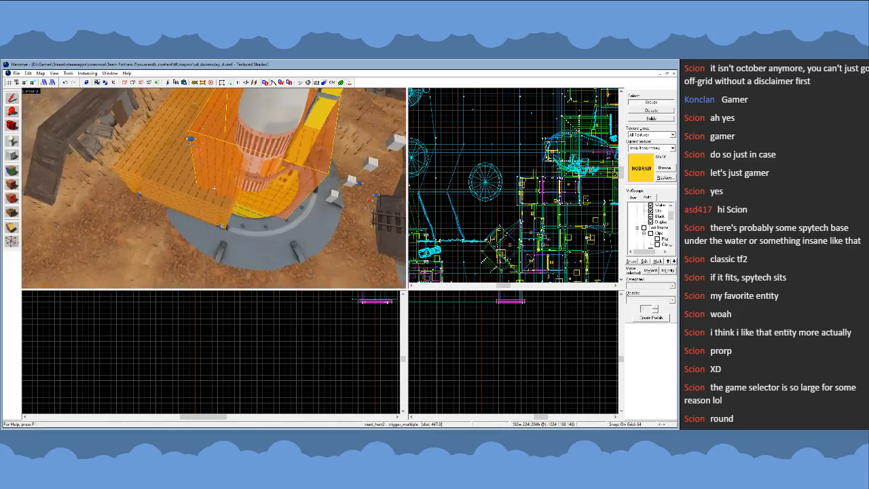
pyautogui.click(201, 196)
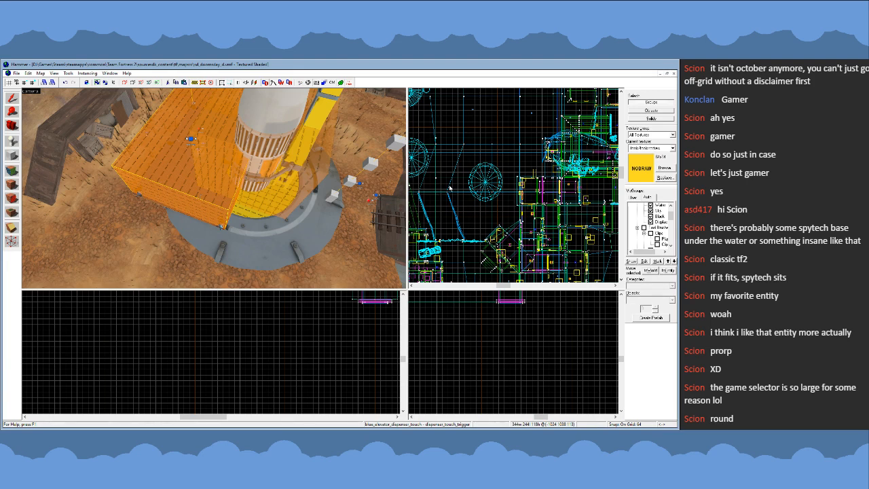
pyautogui.scroll(-6, 450, 171)
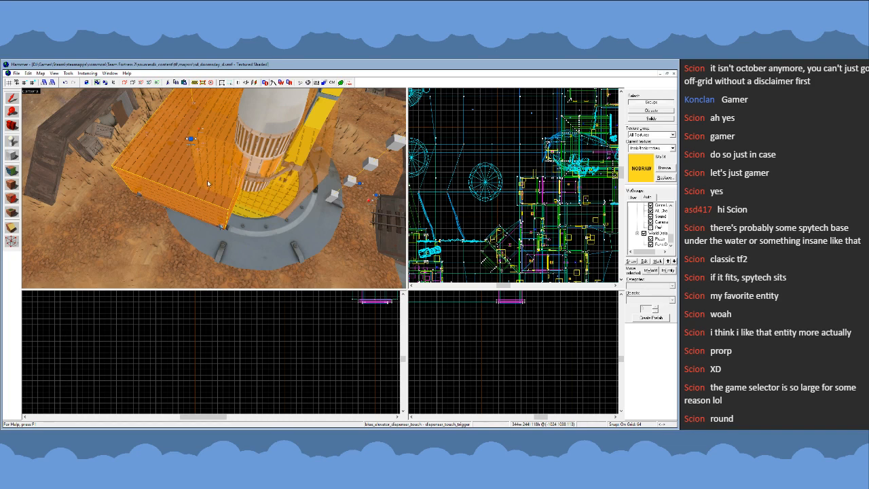
pyautogui.press('z')
pyautogui.press('w')
pyautogui.press('w')
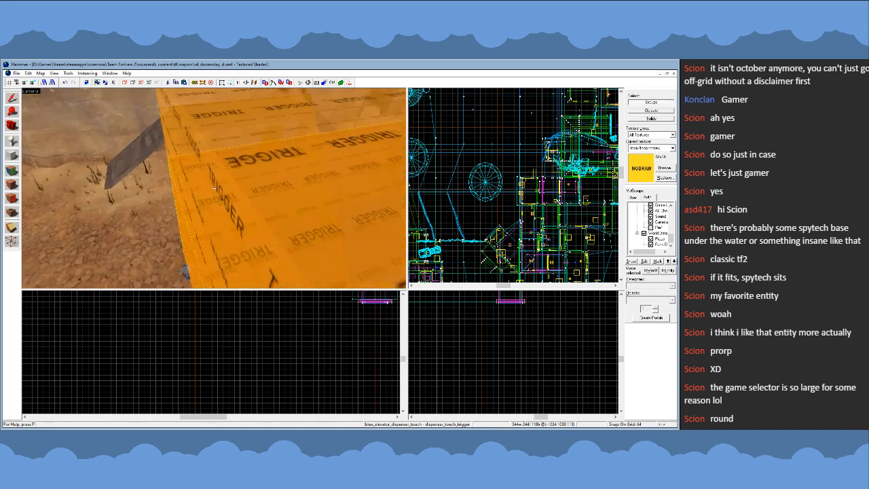
pyautogui.press('z')
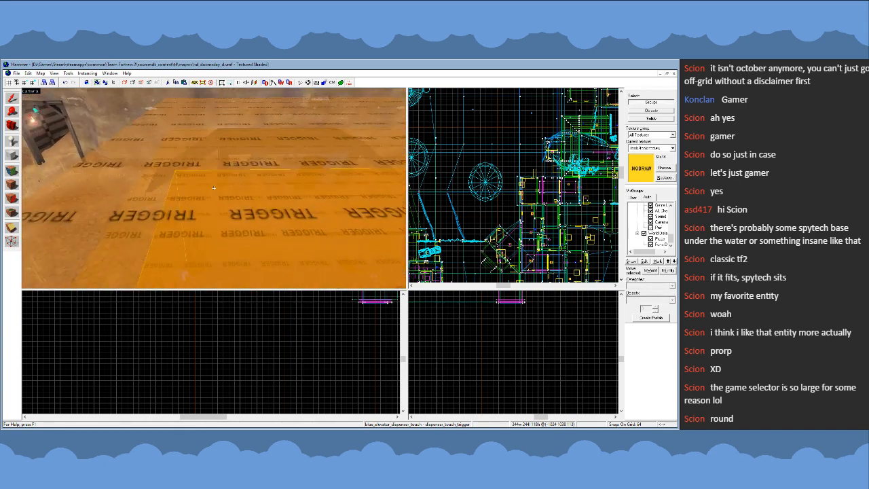
# - Clear the trigger selection, close the sd_doomsday map and reopen the ctf_streamctf_a1 map
pyautogui.press('Escape')
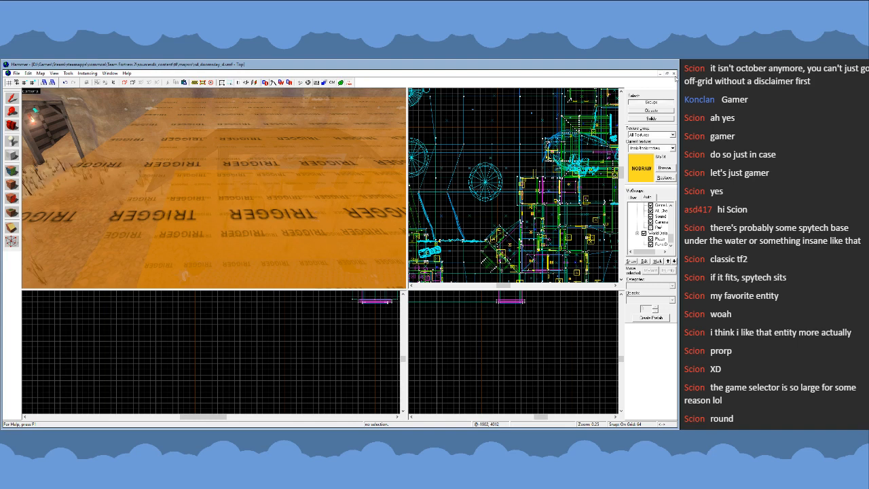
pyautogui.click(343, 272)
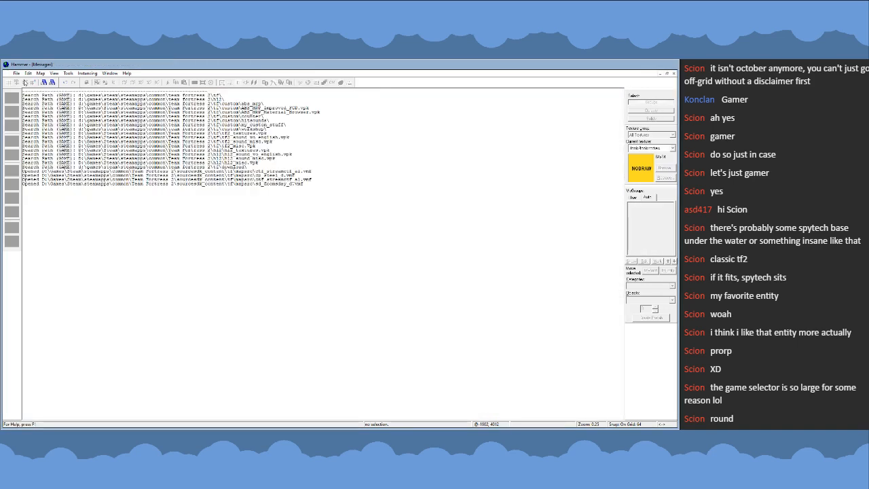
pyautogui.click(17, 73)
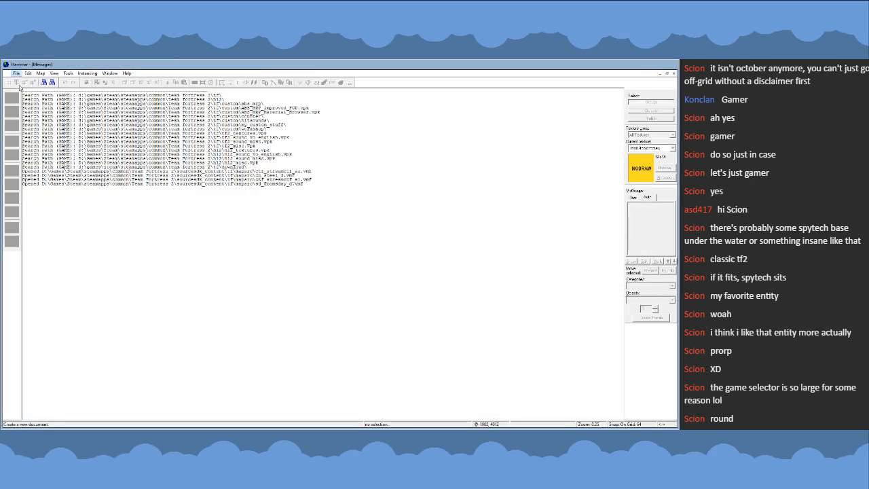
pyautogui.click(85, 189)
pyautogui.press('z')
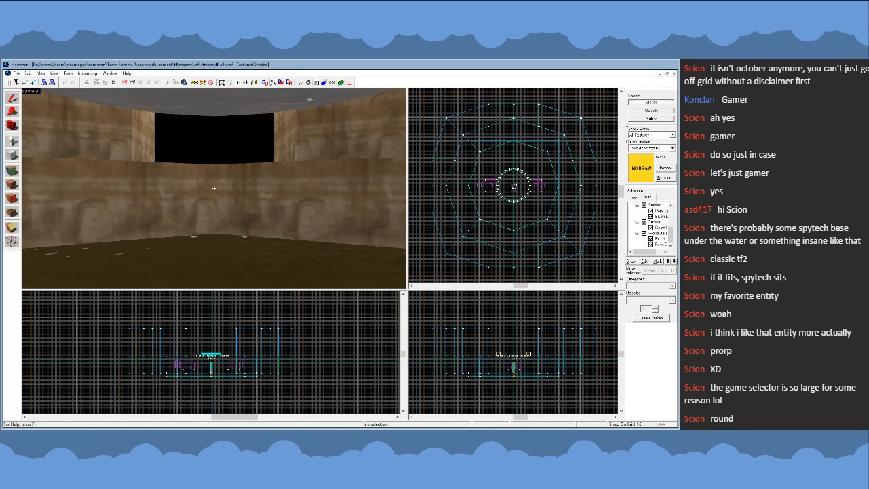
# - Examine the helipad platform, its support pillar and the surrounding pit from above, close up and below
pyautogui.press('s')
pyautogui.press('s')
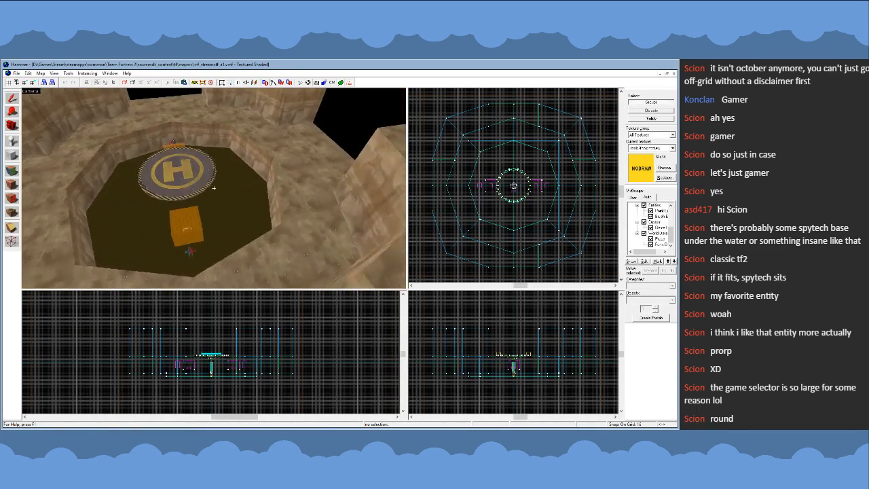
pyautogui.press('w')
pyautogui.press('w')
pyautogui.press('s')
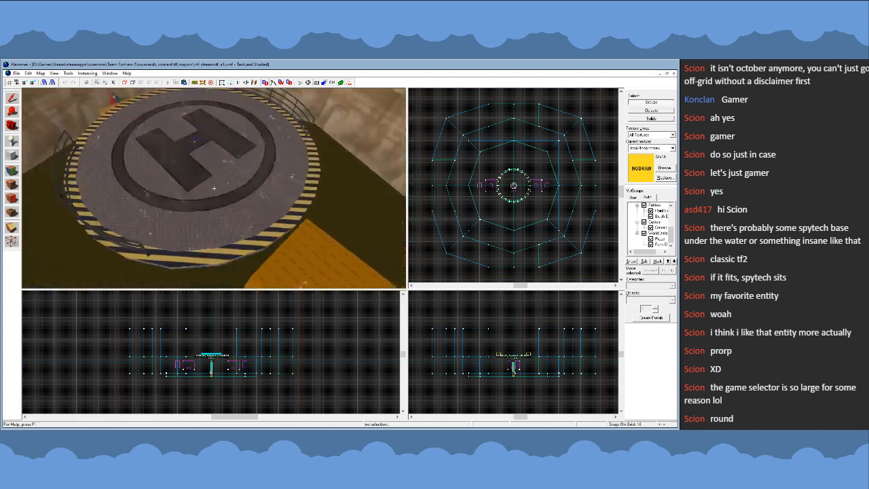
pyautogui.press('w')
pyautogui.press('w')
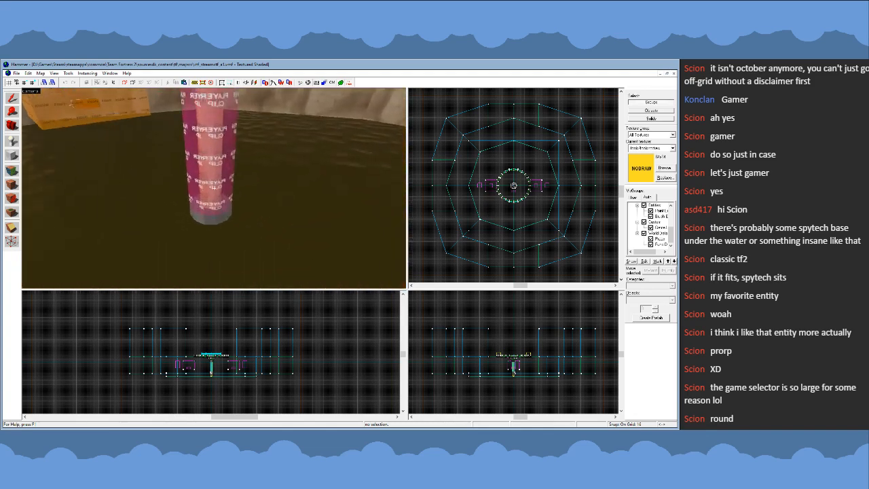
pyautogui.press('s')
pyautogui.press('s')
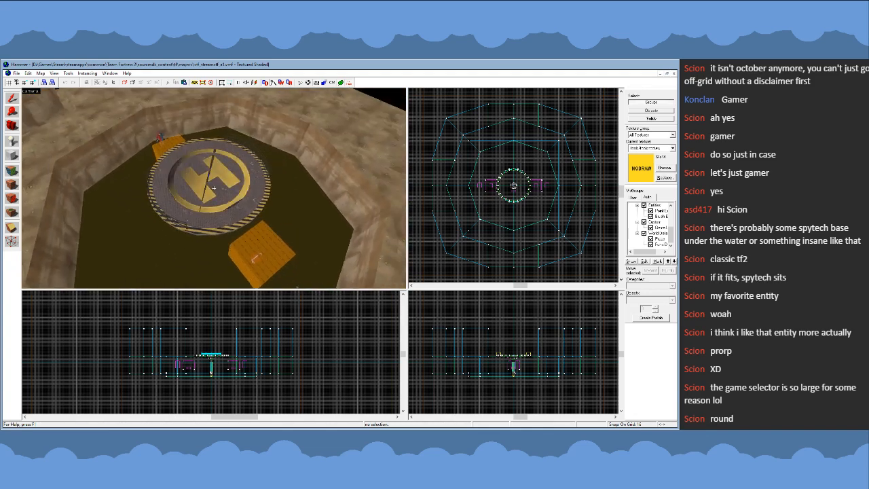
# - Select the capture zone on the blue side of the platform and examine it and the opposite zone from several angles
pyautogui.press('z')
pyautogui.click(267, 246)
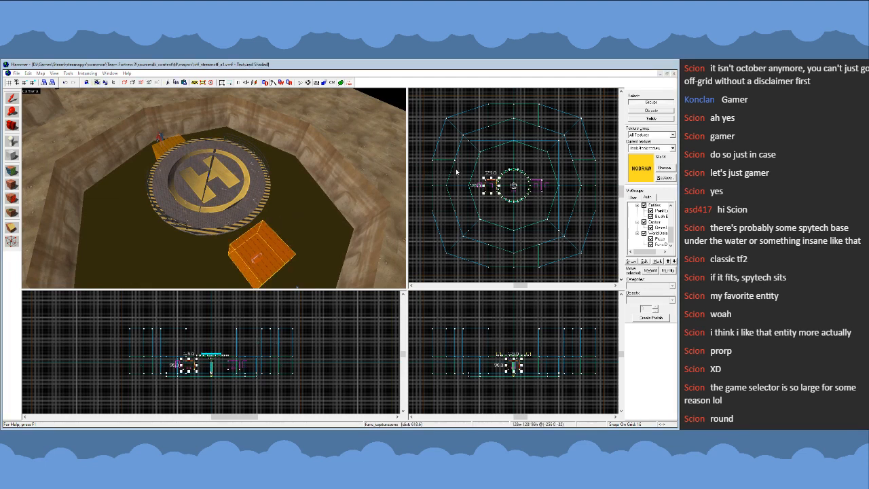
pyautogui.click(510, 367)
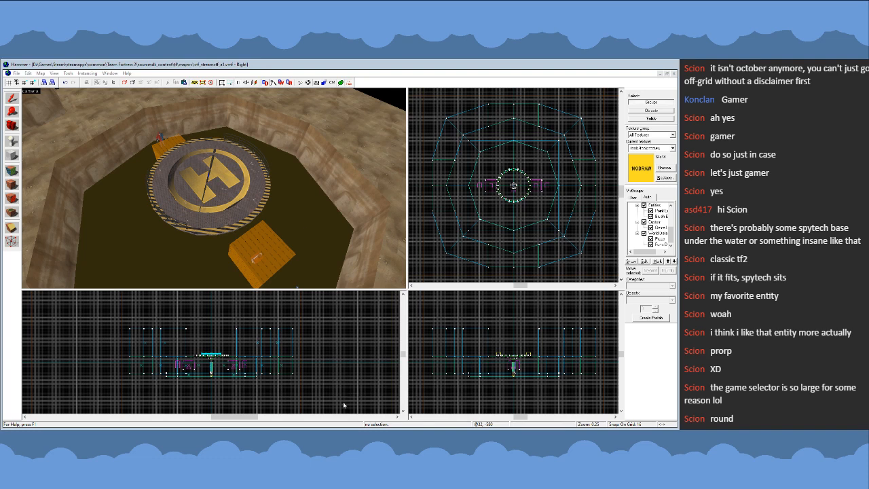
pyautogui.click(265, 203)
pyautogui.click(273, 246)
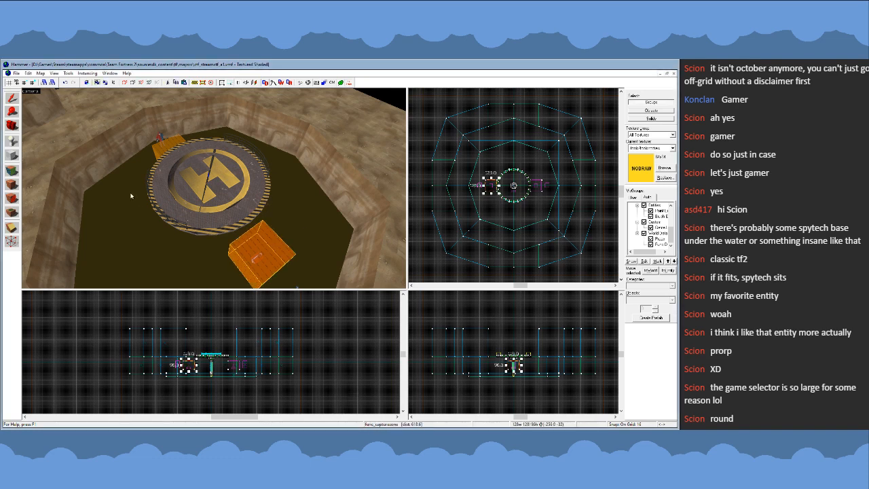
pyautogui.press('z')
pyautogui.press('z')
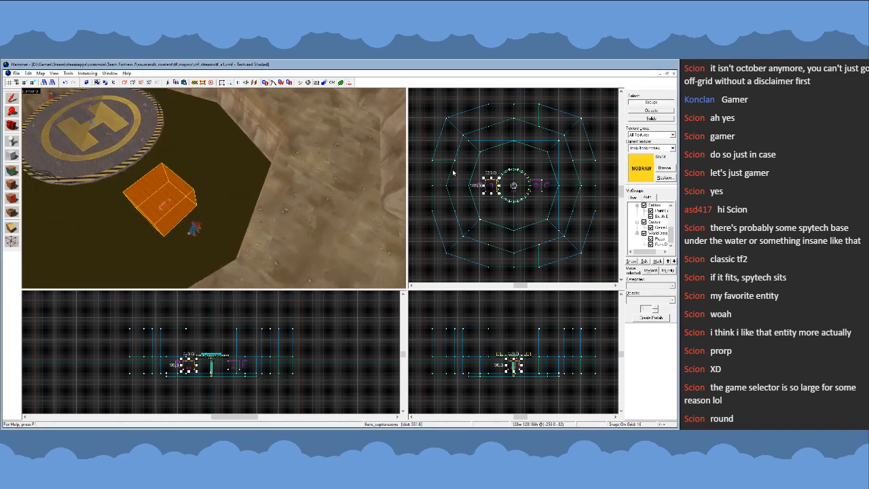
pyautogui.press('z')
pyautogui.press('w')
pyautogui.press('a')
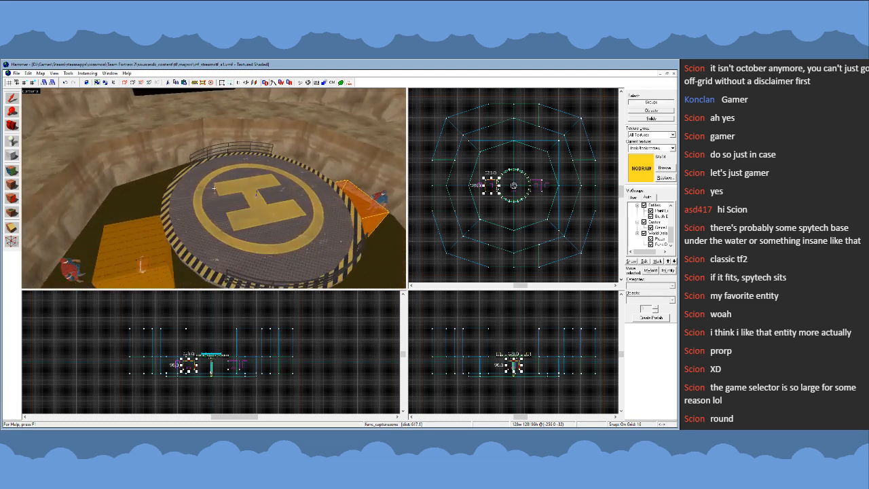
pyautogui.press('z')
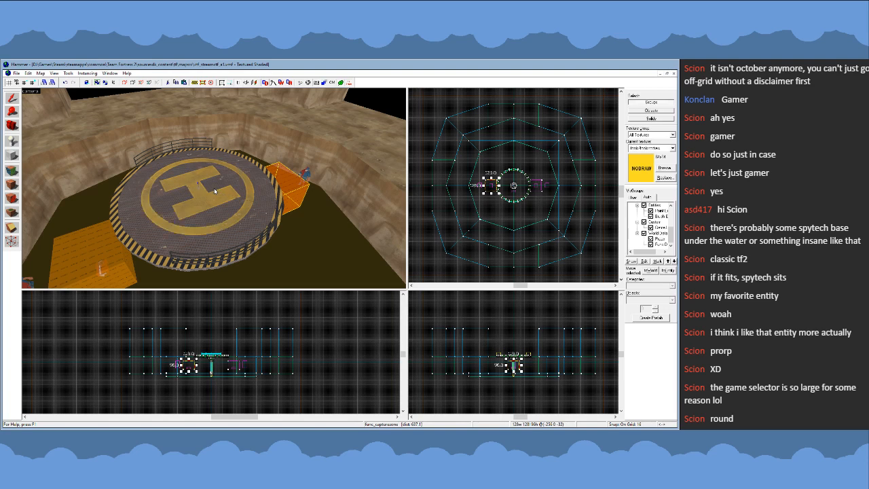
# - Duplicate the helipad's round top brush and place the copy just above the platform surface
pyautogui.click(430, 222)
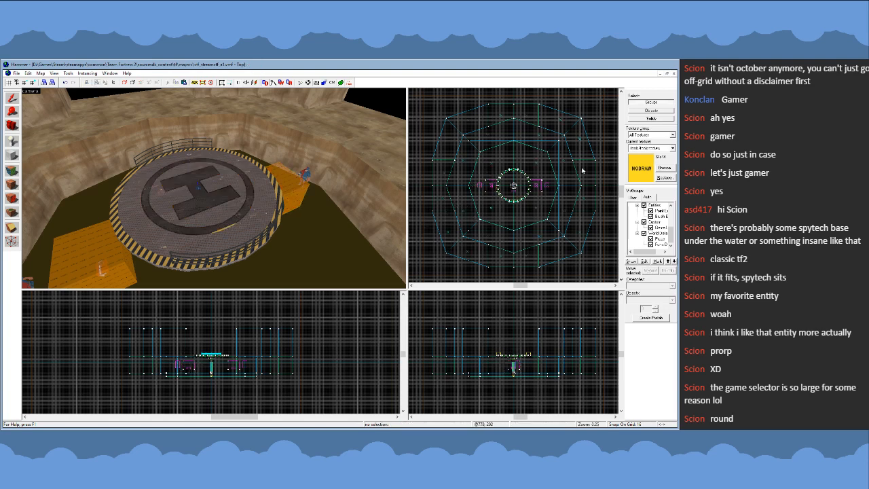
pyautogui.click(643, 119)
pyautogui.click(275, 220)
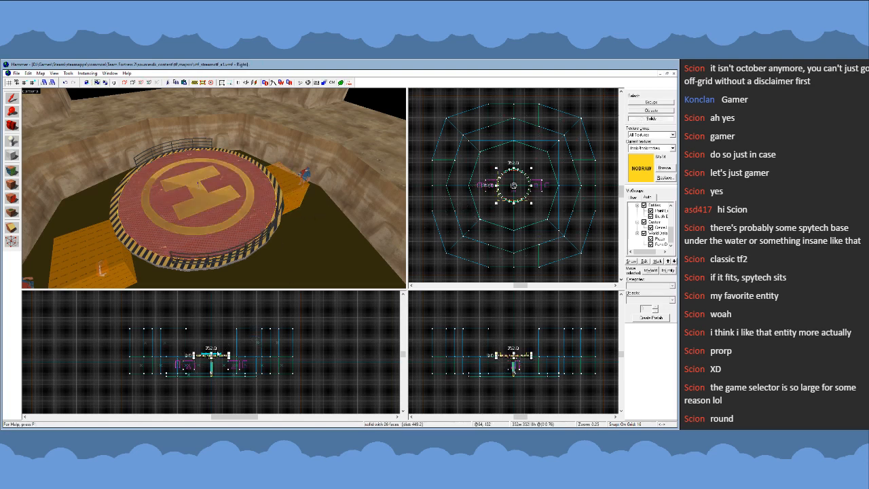
pyautogui.scroll(4, 170, 334)
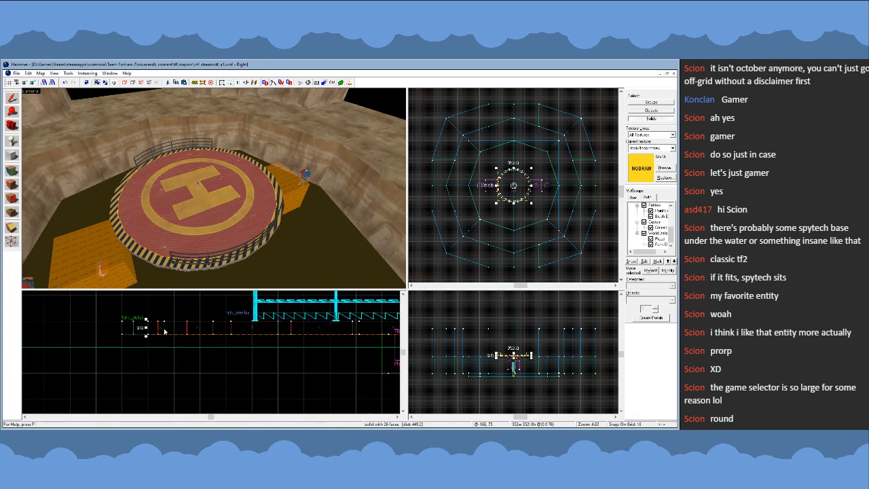
pyautogui.moveTo(164, 331); pyautogui.dragTo(168, 314)
pyautogui.scroll(-3, 163, 339)
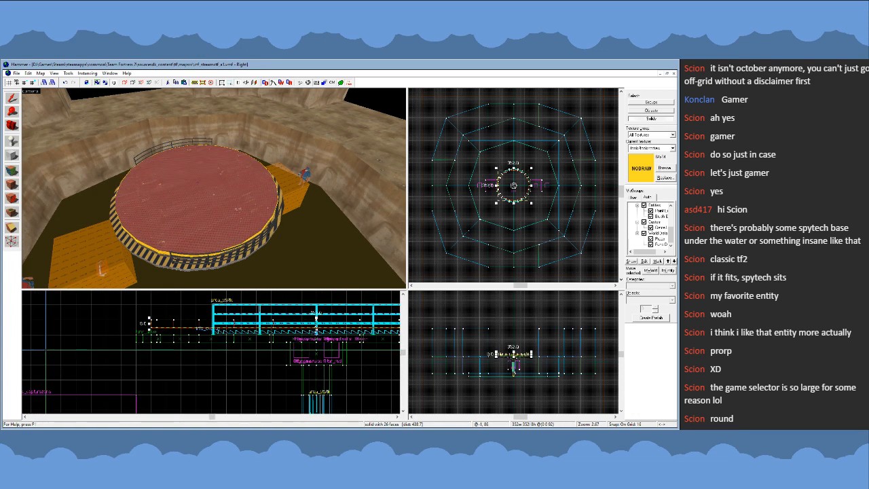
pyautogui.scroll(-3, 239, 335)
pyautogui.scroll(-2, 213, 382)
pyautogui.scroll(2, 259, 335)
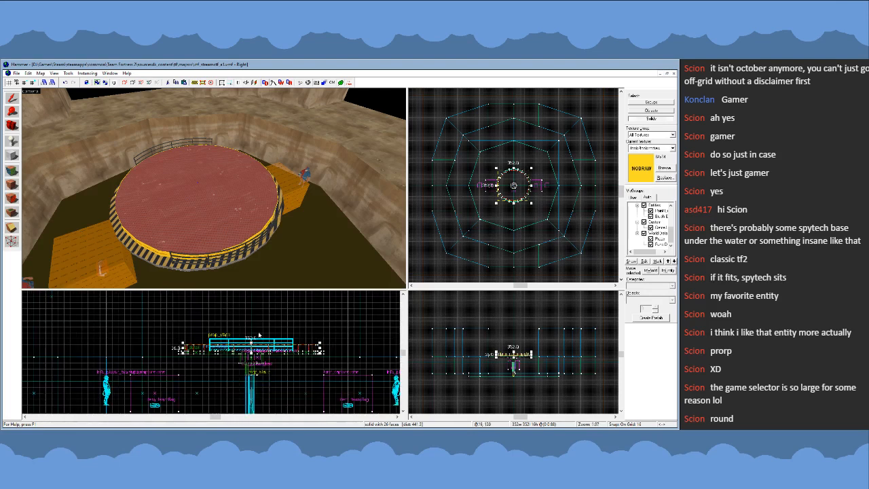
# - Stretch the copied disc upward to 128 units high and cover it with the trigger texture
pyautogui.moveTo(251, 344); pyautogui.dragTo(254, 301)
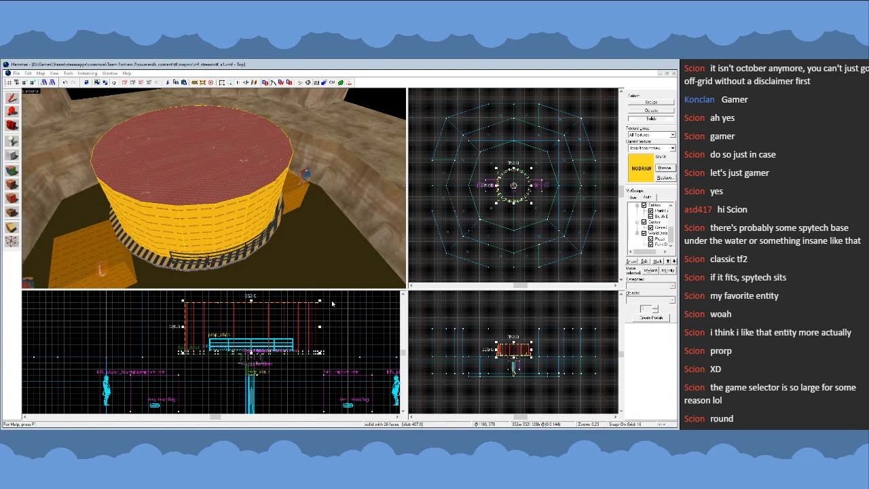
pyautogui.middleClick(62, 225)
pyautogui.click(13, 185)
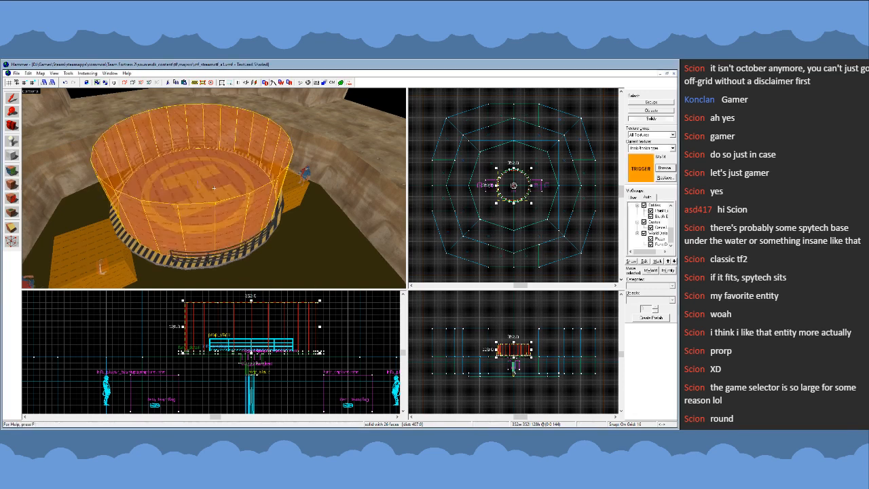
# - Move the trigger cylinder off the helipad and duplicate it, placing the two cylinders apart on the same side of the platform
pyautogui.press('s')
pyautogui.press('z')
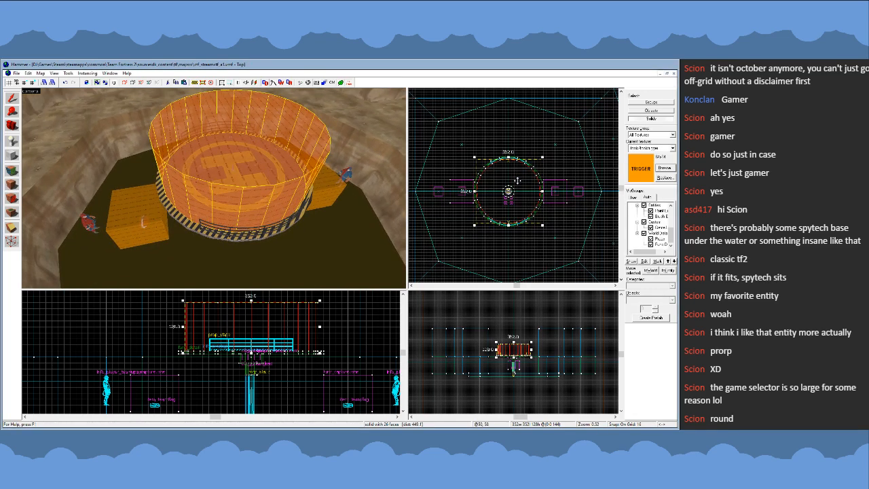
pyautogui.scroll(3, 478, 173)
pyautogui.moveTo(509, 197); pyautogui.dragTo(543, 123)
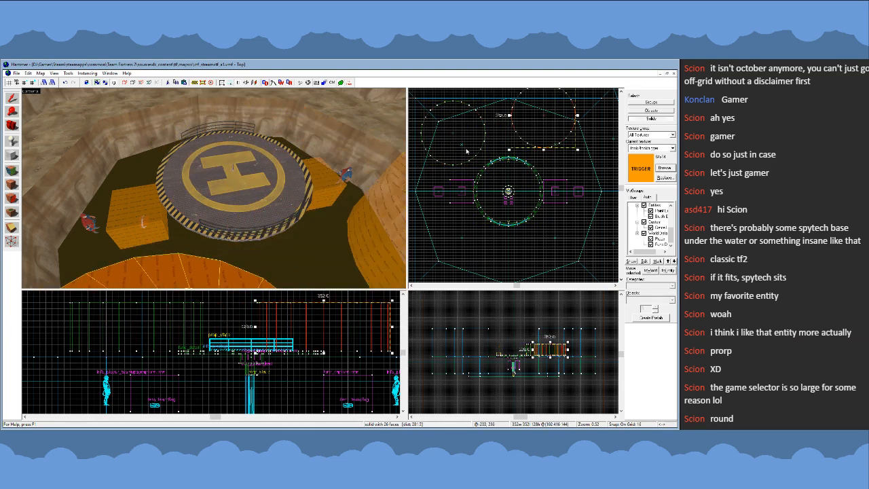
pyautogui.press('z')
pyautogui.press('s')
pyautogui.press('z')
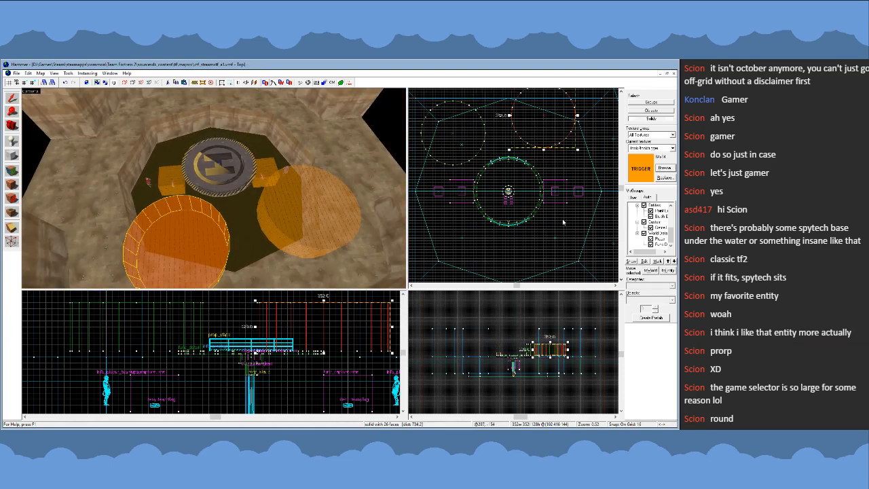
# - Merge each trigger cylinder into the func_capturezone entity of the nearest box zone, one for each team
pyautogui.press('Escape')
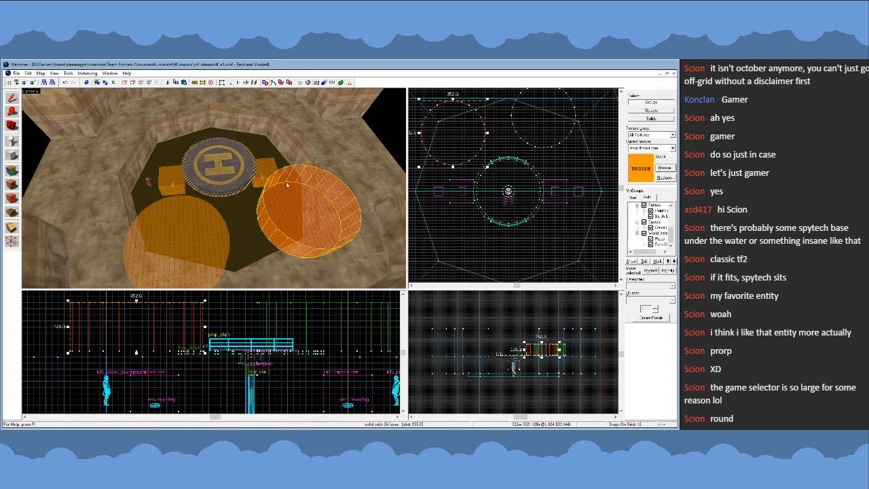
pyautogui.click(289, 188)
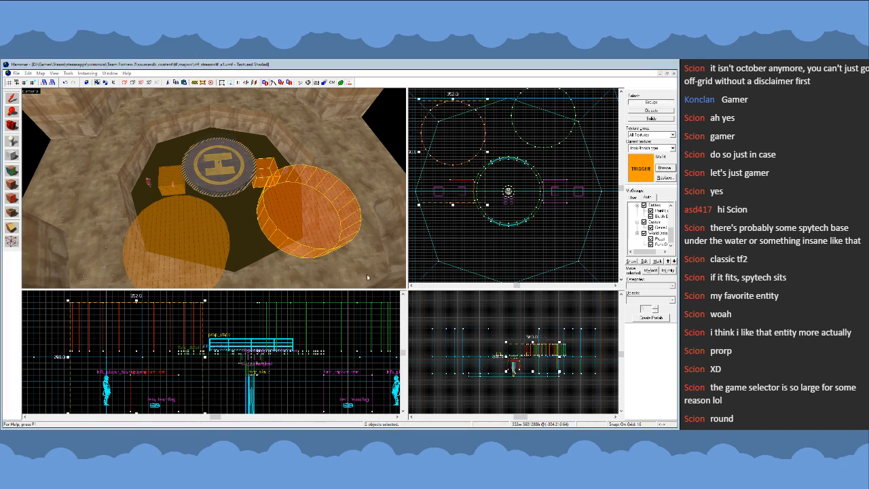
pyautogui.click(191, 220)
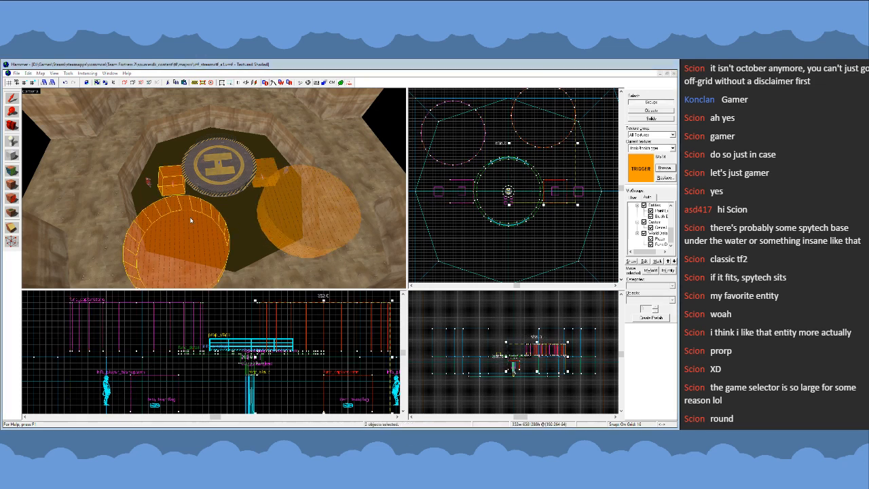
pyautogui.press('Escape')
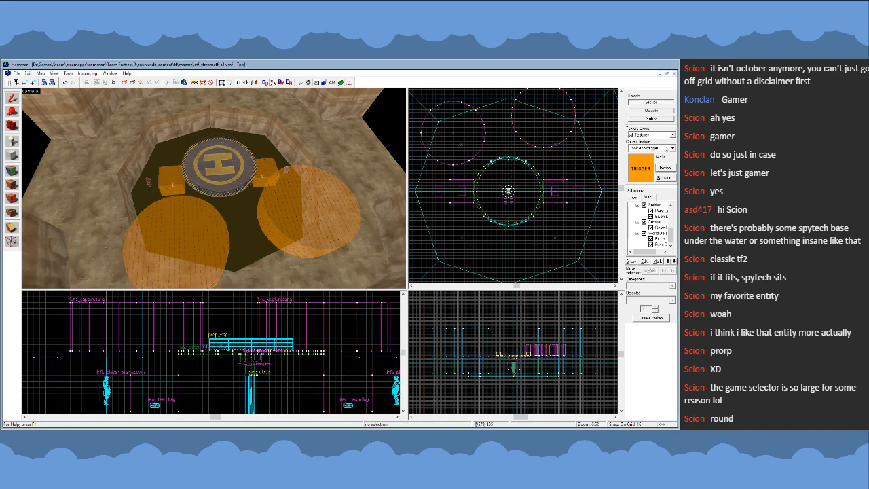
# - Delete the two old box-shaped capture zone brushes on either side of the helipad and return to group selection
pyautogui.click(267, 169)
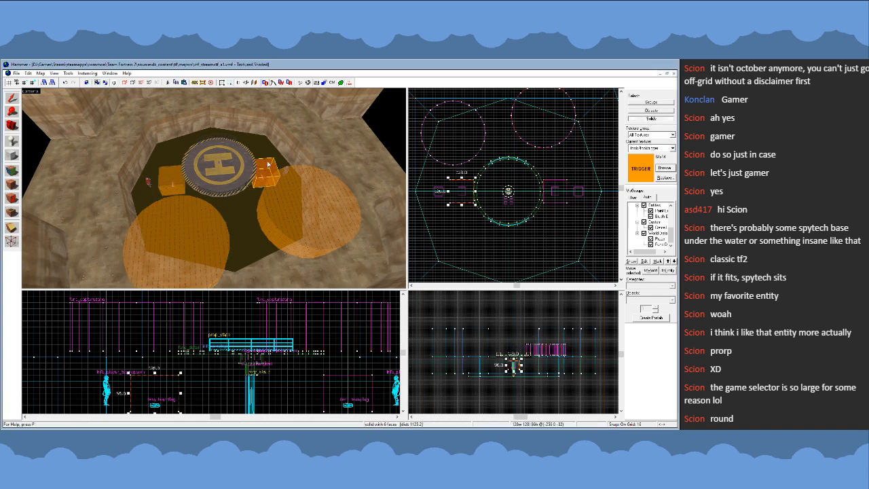
pyautogui.press('Delete')
pyautogui.click(174, 183)
pyautogui.press('Delete')
pyautogui.click(651, 103)
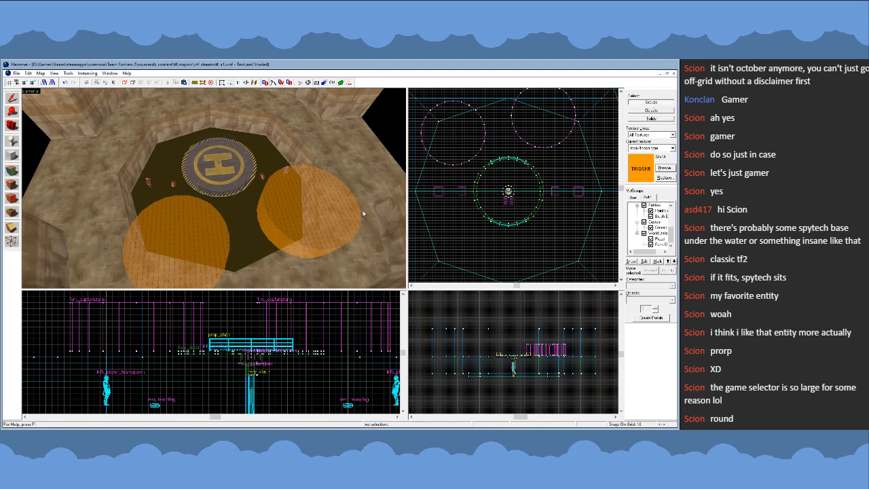
# - Move both cylindrical capture zones back onto the helipad so they overlap exactly above its surface
pyautogui.click(347, 212)
pyautogui.scroll(1, 489, 130)
pyautogui.moveTo(459, 153); pyautogui.dragTo(525, 222)
pyautogui.click(205, 238)
pyautogui.moveTo(552, 117); pyautogui.dragTo(503, 231)
pyautogui.press('Escape')
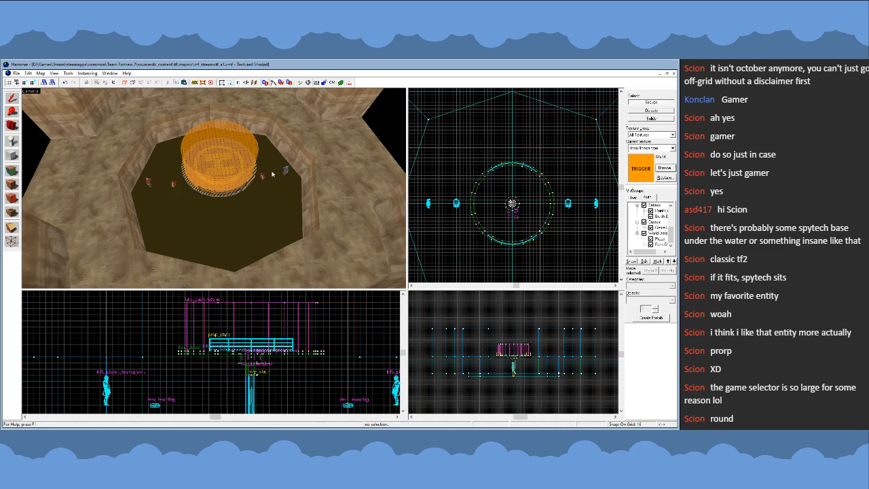
# - Outline a new block about 48 by 256 units at the pit wall behind the blue player spawn
pyautogui.press('z')
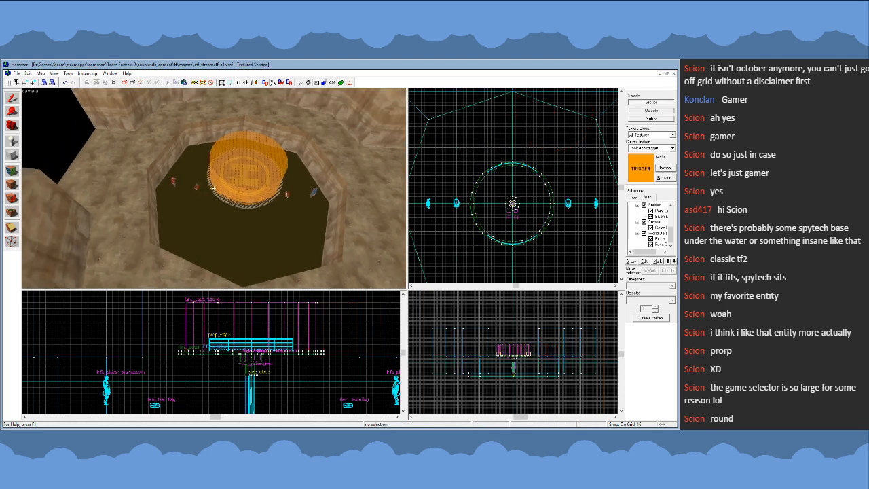
pyautogui.press('w')
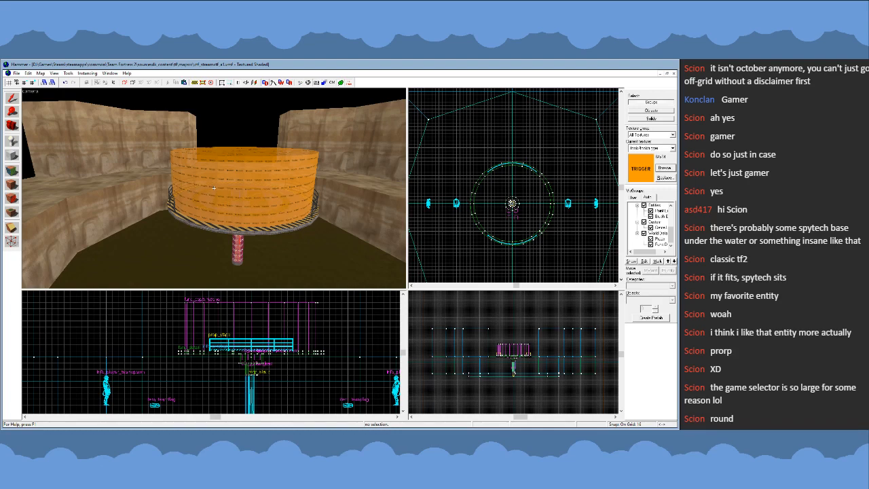
pyautogui.press('w')
pyautogui.press('s')
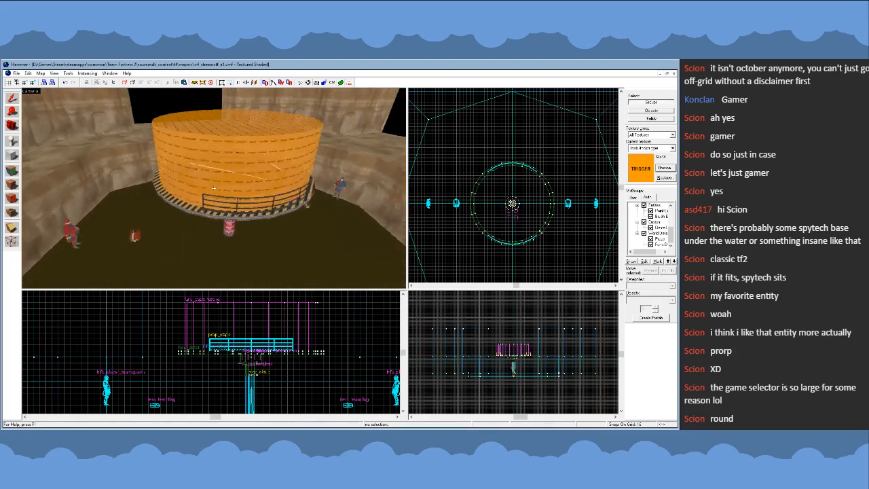
pyautogui.press('w')
pyautogui.press('z')
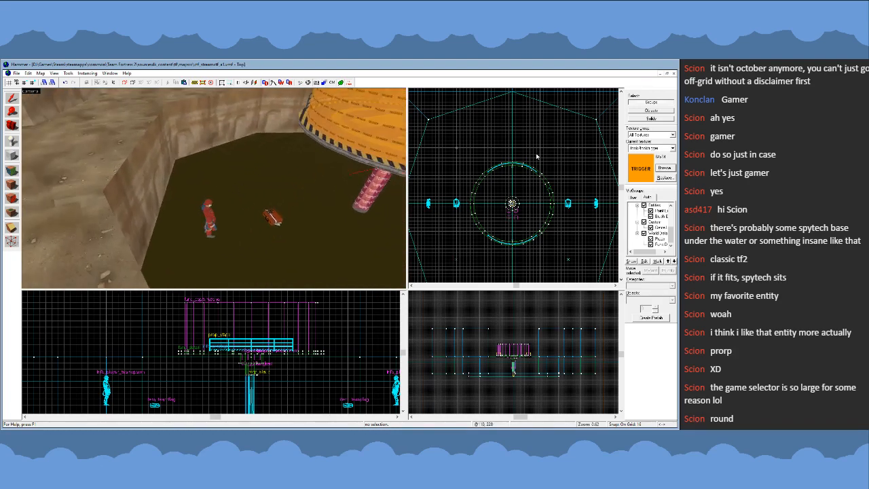
pyautogui.scroll(-3, 543, 163)
pyautogui.scroll(4, 466, 187)
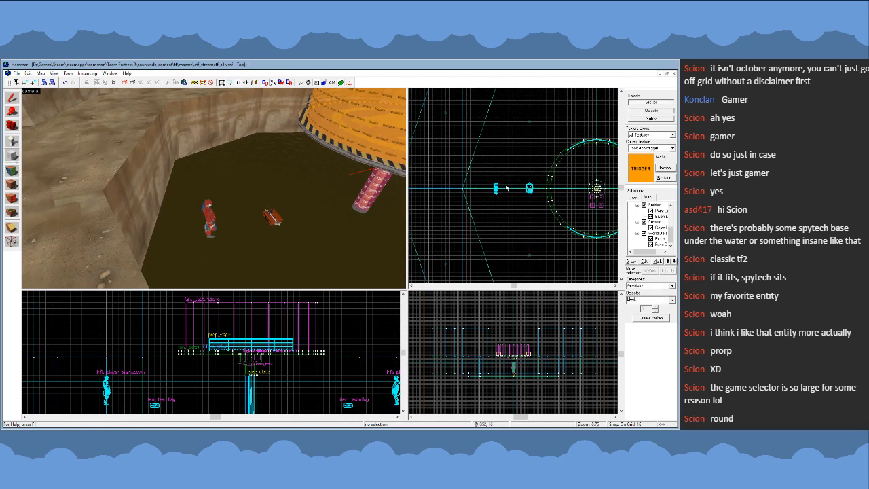
pyautogui.scroll(2, 443, 168)
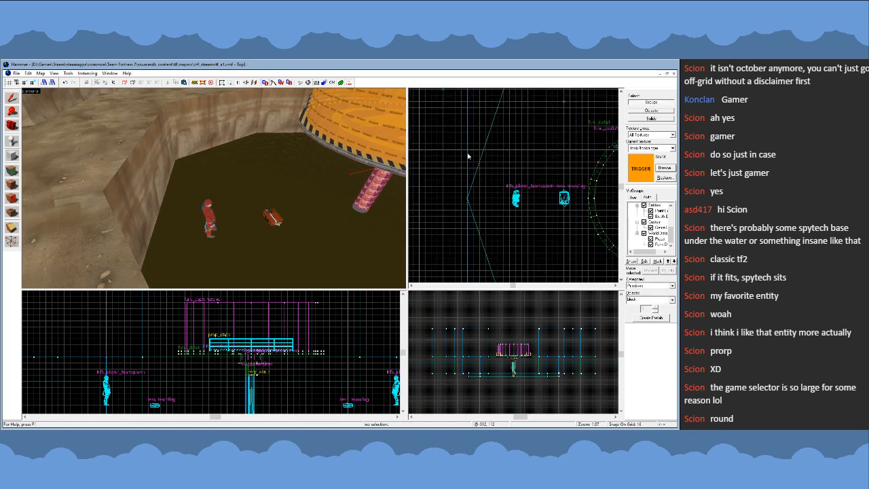
pyautogui.moveTo(467, 156); pyautogui.dragTo(481, 249)
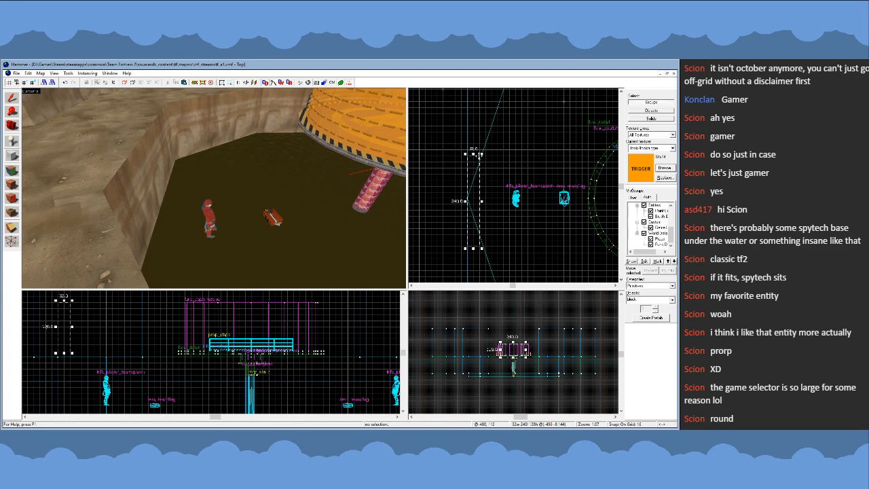
pyautogui.moveTo(483, 153); pyautogui.dragTo(487, 150)
# - Extend the block down to the pit floor, lower its top for a 224-unit height, and create the brush
pyautogui.press('z')
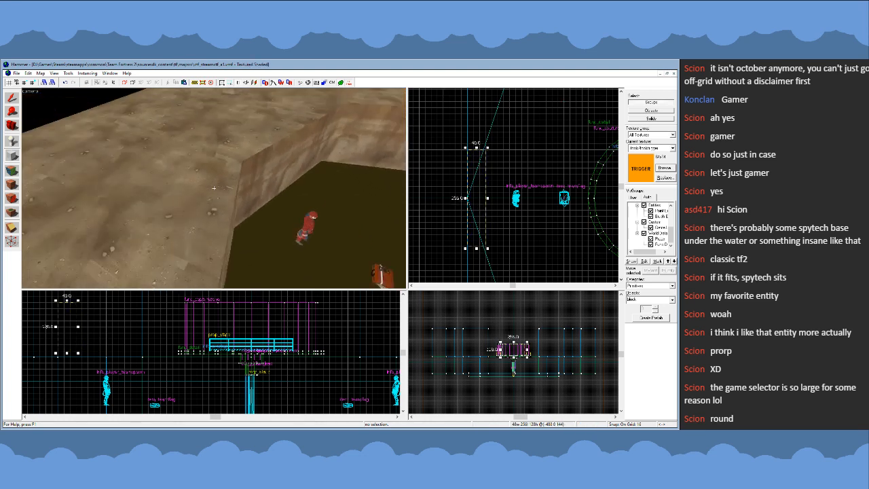
pyautogui.press('z')
pyautogui.scroll(-4, 237, 306)
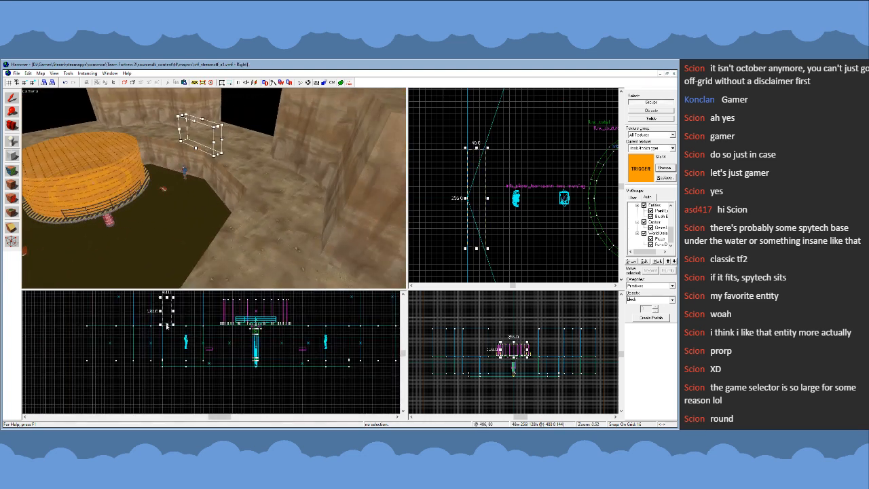
pyautogui.moveTo(166, 326); pyautogui.dragTo(171, 363)
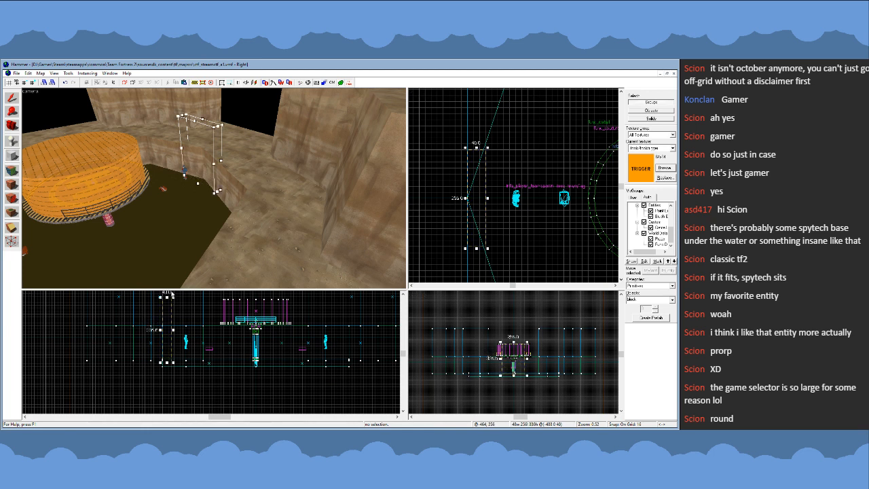
pyautogui.moveTo(166, 299); pyautogui.dragTo(166, 317)
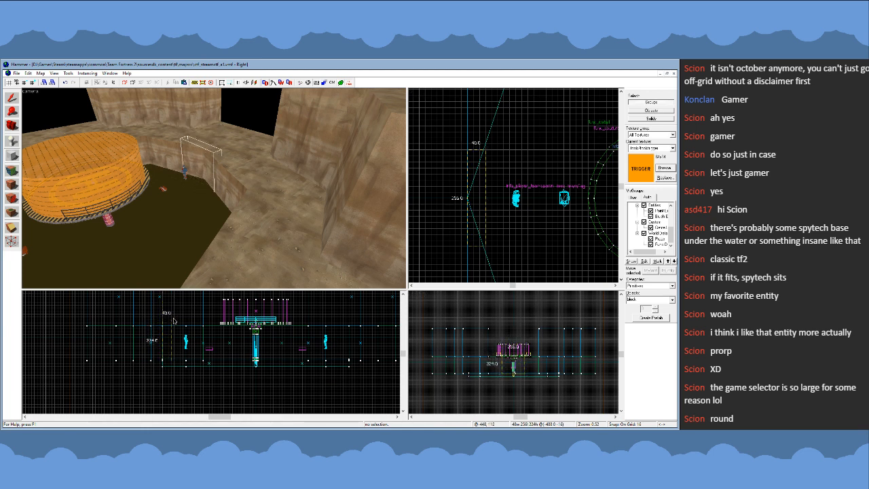
pyautogui.press('Return')
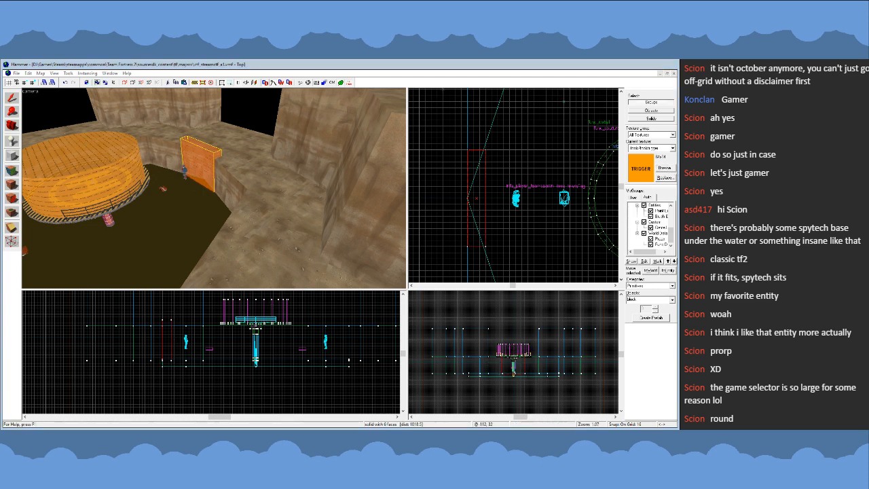
# - Apply the nodraw texture to the new block at the blue side's pit wall
pyautogui.doubleClick(300, 290)
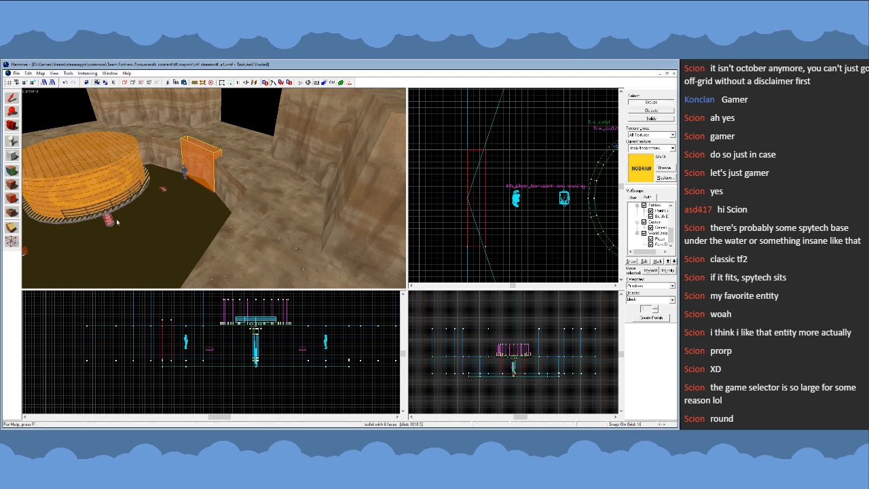
pyautogui.click(15, 187)
pyautogui.press('z')
pyautogui.press('w')
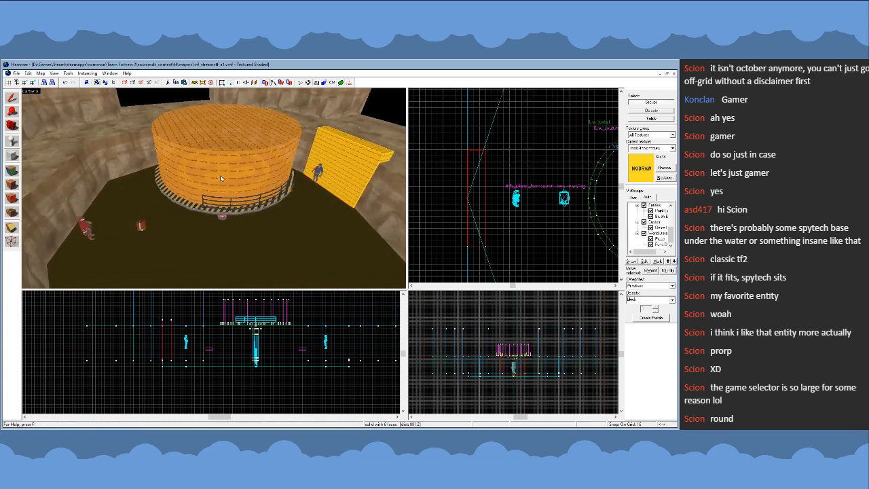
# - Select both capture zones together with the helipad pieces and the railings along its edge
pyautogui.hotkey('shift', 's')
pyautogui.click(214, 188)
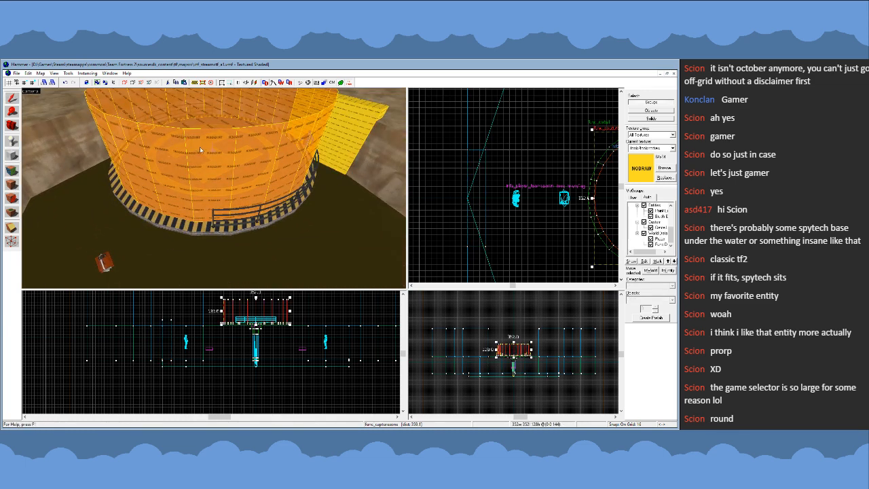
pyautogui.press('Escape')
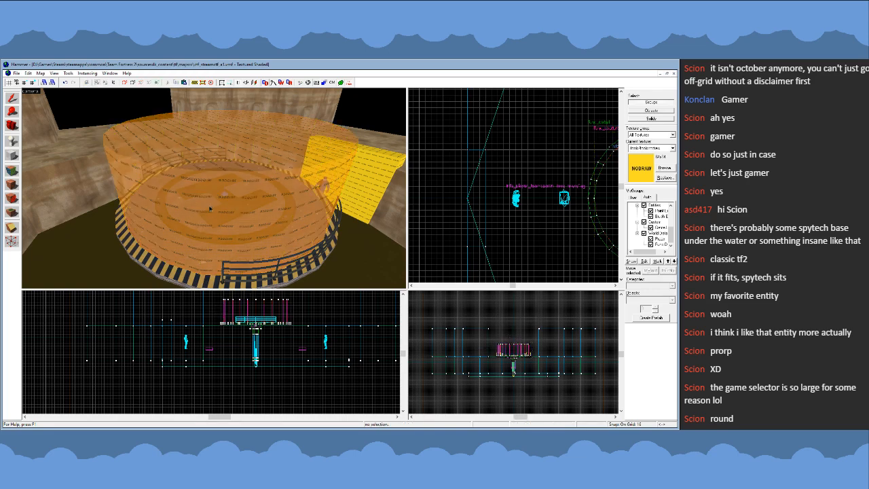
pyautogui.click(204, 167)
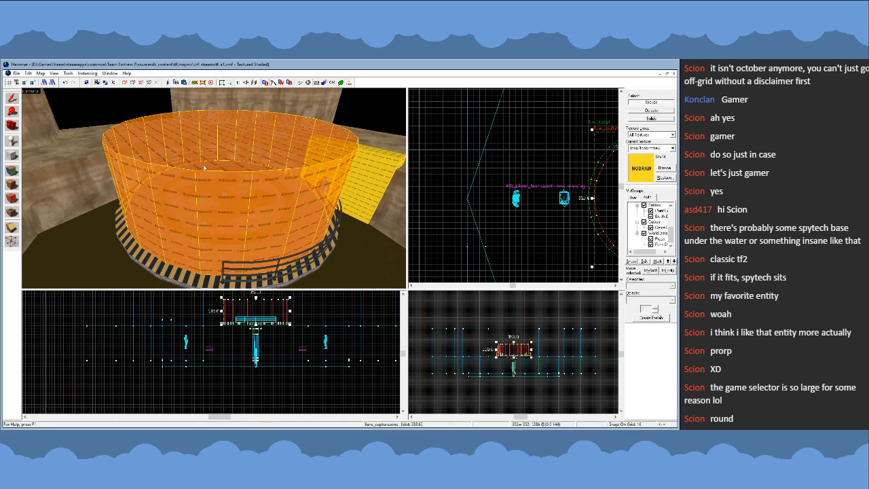
pyautogui.press('z')
pyautogui.press('w')
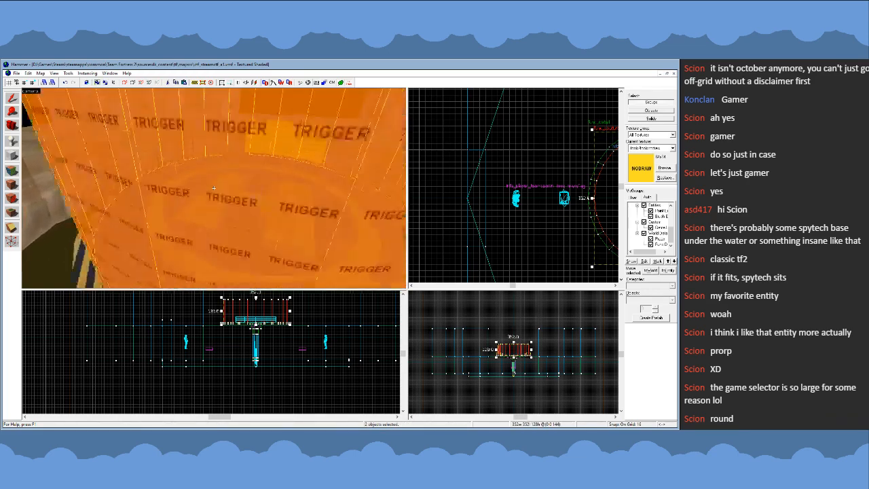
pyautogui.press('z')
pyautogui.keyDown('ctrl'); pyautogui.click(115, 207); pyautogui.keyUp('ctrl')
pyautogui.press('z')
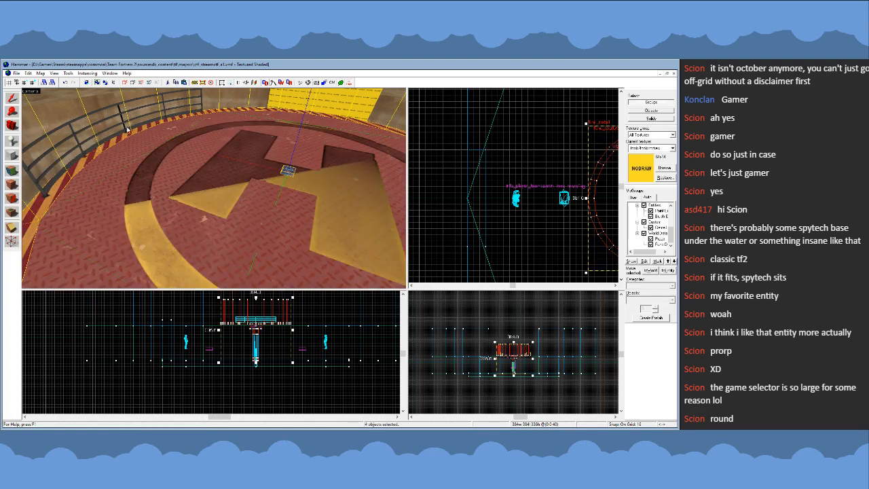
pyautogui.press('z')
pyautogui.keyDown('ctrl'); pyautogui.click(187, 197); pyautogui.keyUp('ctrl')
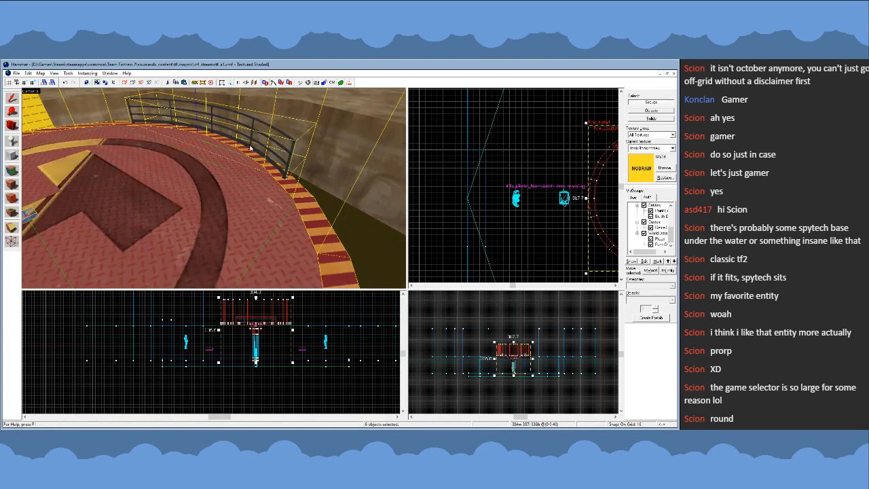
# - Add the support pillar and its clip and block-bullets brushes to the selection, and raise the whole platform assembly 16 units
pyautogui.press('z')
pyautogui.press('w')
pyautogui.press('z')
pyautogui.keyDown('ctrl'); pyautogui.click(197, 197); pyautogui.keyUp('ctrl')
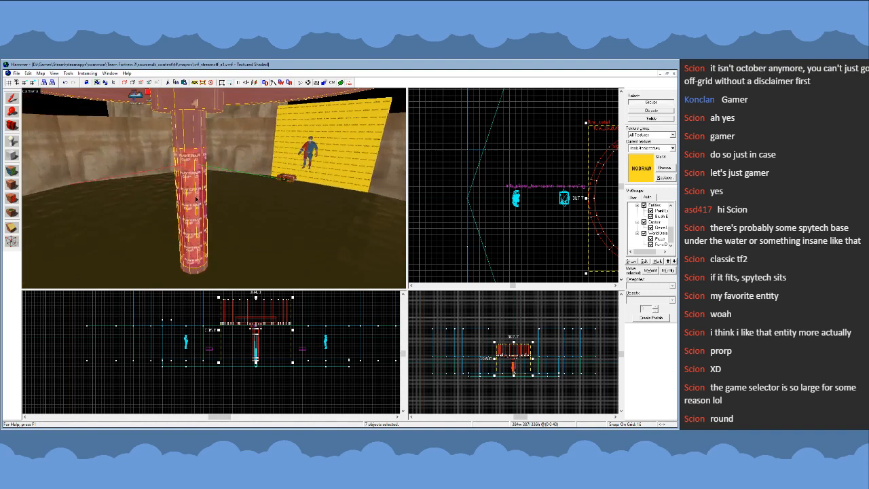
pyautogui.press('z')
pyautogui.press('w')
pyautogui.press('z')
pyautogui.keyDown('ctrl'); pyautogui.click(214, 190); pyautogui.keyUp('ctrl')
pyautogui.press('z')
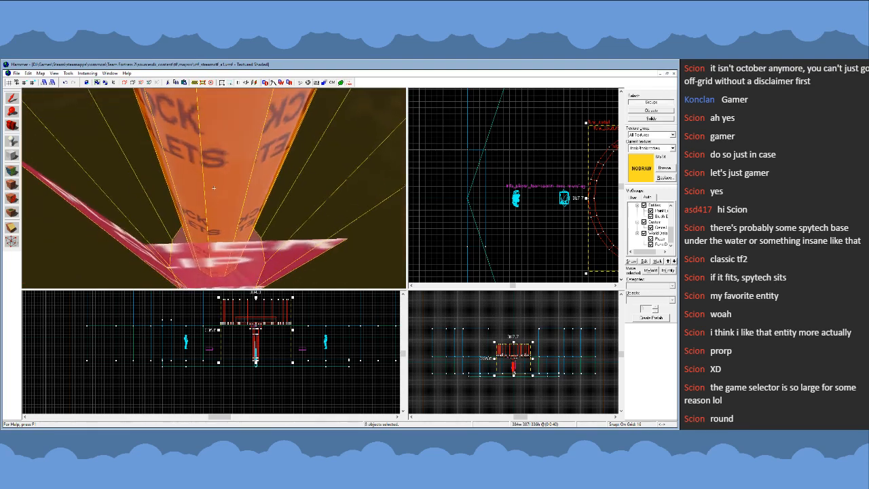
pyautogui.press('w')
pyautogui.keyDown('ctrl'); pyautogui.click(193, 254); pyautogui.keyUp('ctrl')
pyautogui.press('z')
pyautogui.press('s')
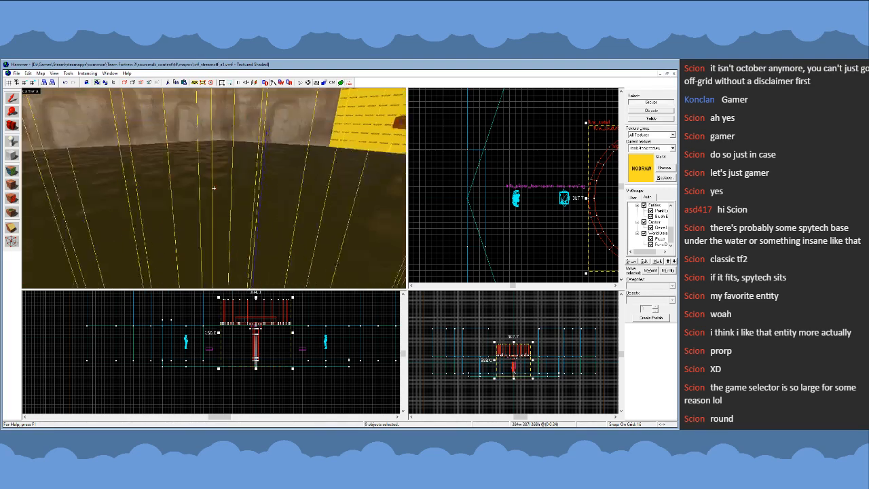
pyautogui.scroll(7, 255, 356)
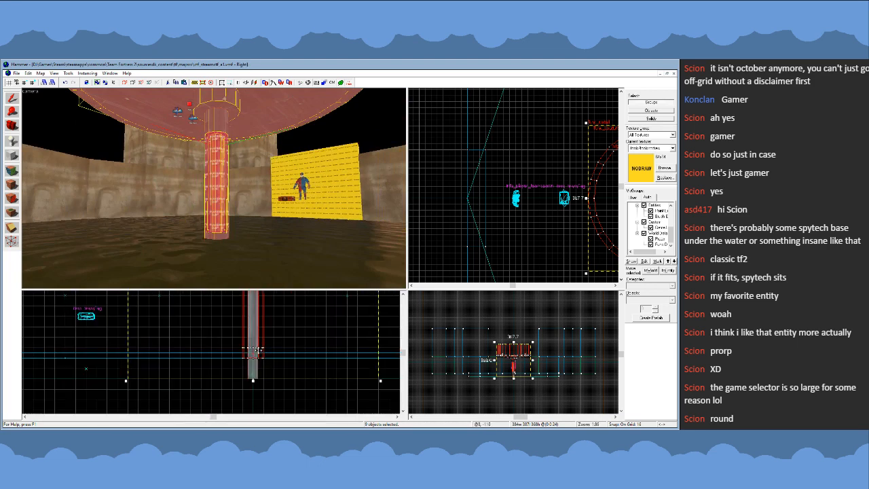
pyautogui.scroll(1, 259, 351)
pyautogui.moveTo(258, 351); pyautogui.dragTo(257, 339)
pyautogui.scroll(-6, 491, 160)
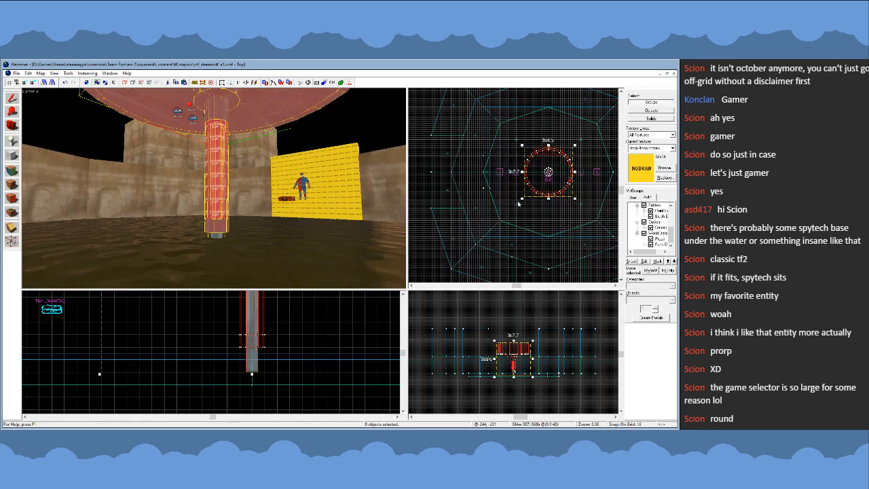
# - Move the pillar's wide base collar back down to the water surface
pyautogui.click(518, 203)
pyautogui.press('z')
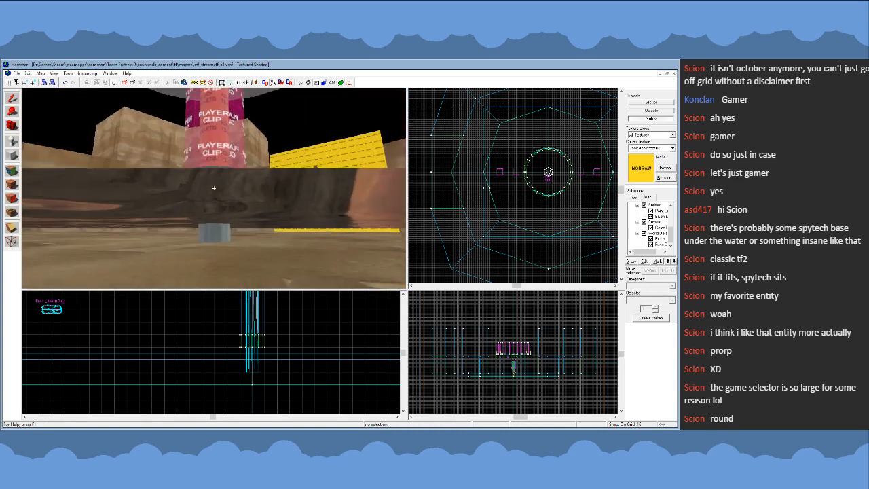
pyautogui.press('w')
pyautogui.click(214, 188)
pyautogui.press('z')
pyautogui.scroll(1, 255, 345)
pyautogui.moveTo(252, 342); pyautogui.dragTo(252, 352)
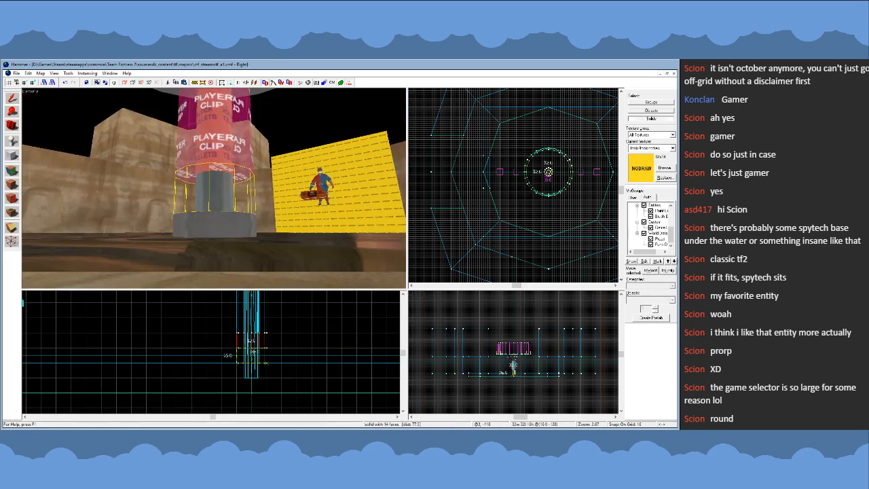
# - Extend the pillar's player clip and block-bullets brushes down to the base collar for a height of 144 units
pyautogui.press('w')
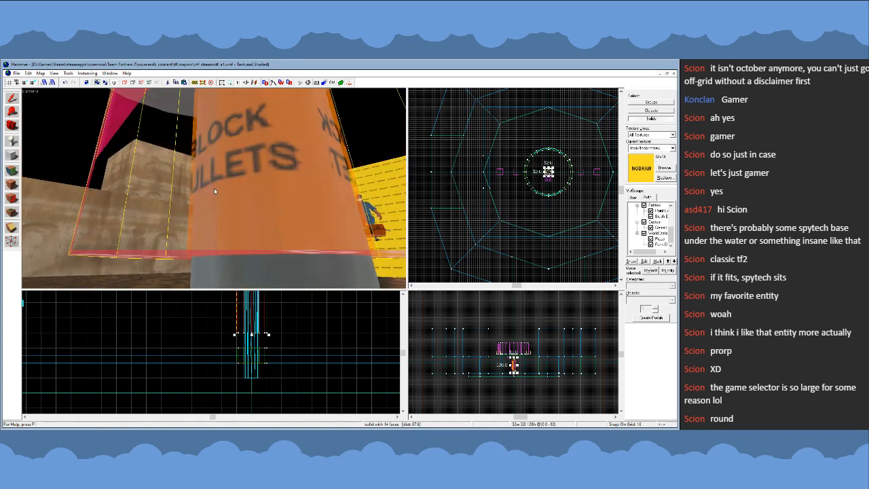
pyautogui.keyDown('ctrl'); pyautogui.click(214, 190); pyautogui.keyUp('ctrl')
pyautogui.moveTo(252, 333); pyautogui.dragTo(252, 349)
pyautogui.press('z')
pyautogui.press('w')
pyautogui.press('s')
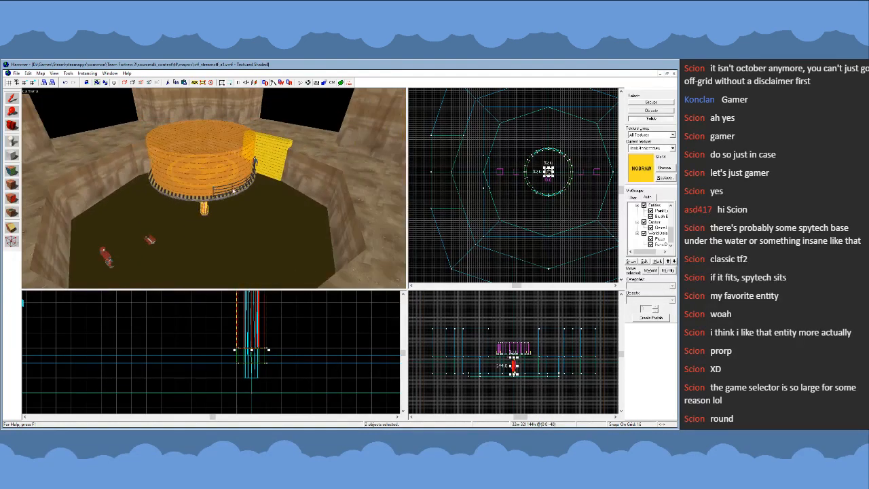
pyautogui.press('z')
pyautogui.press('Escape')
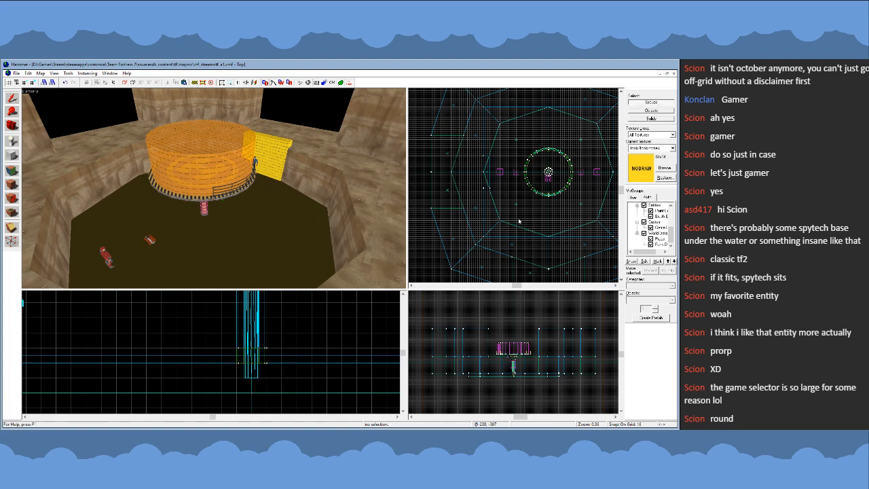
pyautogui.scroll(6, 561, 214)
pyautogui.scroll(1, 571, 201)
pyautogui.moveTo(572, 193); pyautogui.dragTo(580, 207)
pyautogui.scroll(-5, 534, 226)
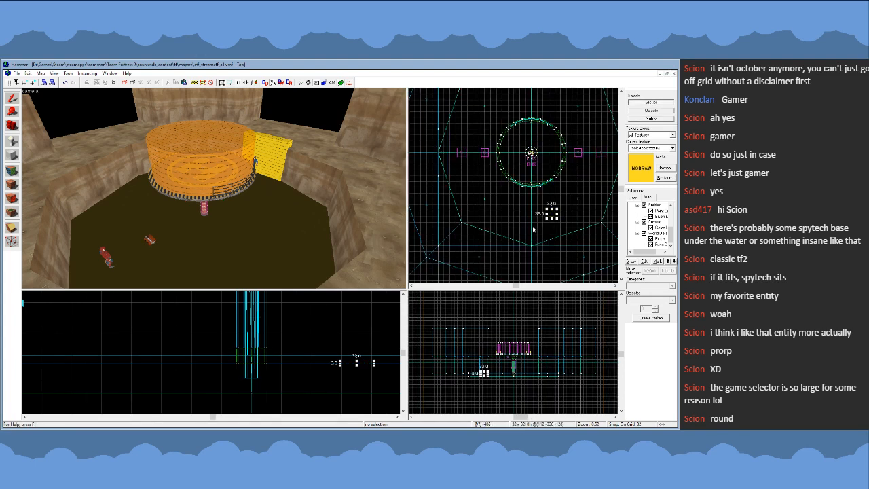
pyautogui.press('[')
pyautogui.scroll(5, 541, 220)
pyautogui.press('Escape')
pyautogui.scroll(-6, 538, 211)
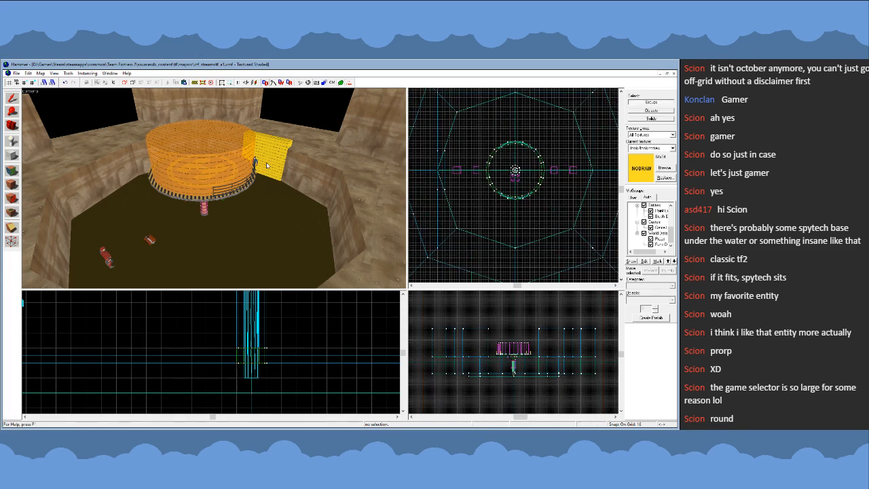
# - Examine the nodraw block against the pit rim, surrounding ground and blue spawn
pyautogui.press('z')
pyautogui.press('d')
pyautogui.press('d')
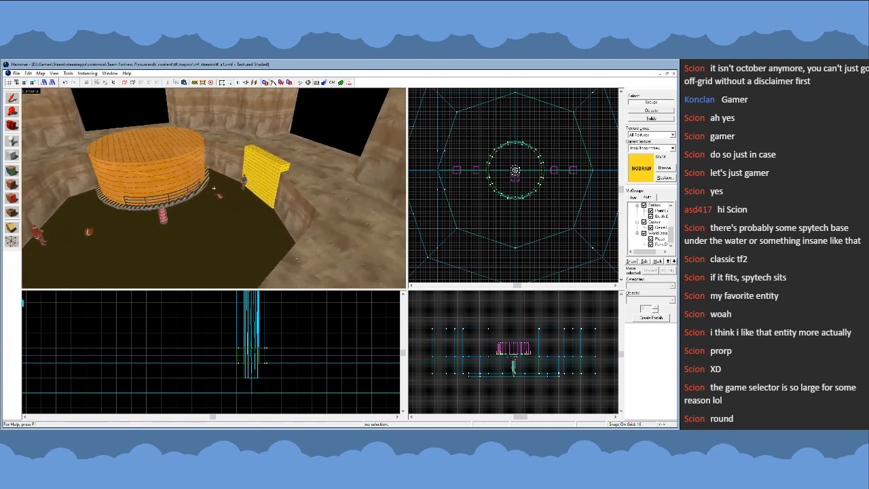
pyautogui.press('w')
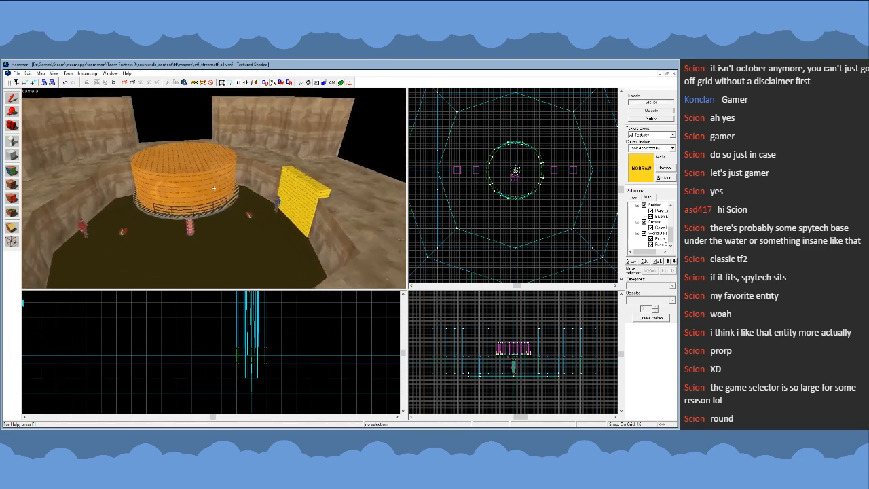
pyautogui.press('s')
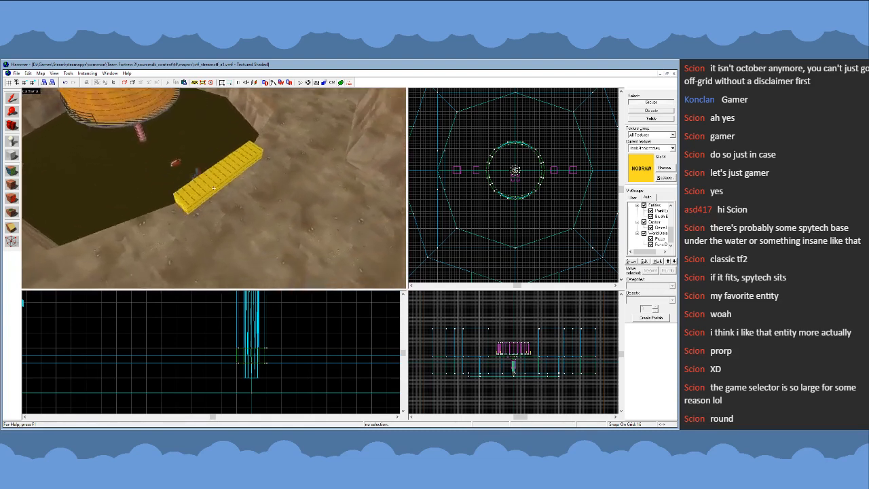
pyautogui.click(214, 189)
pyautogui.press('s')
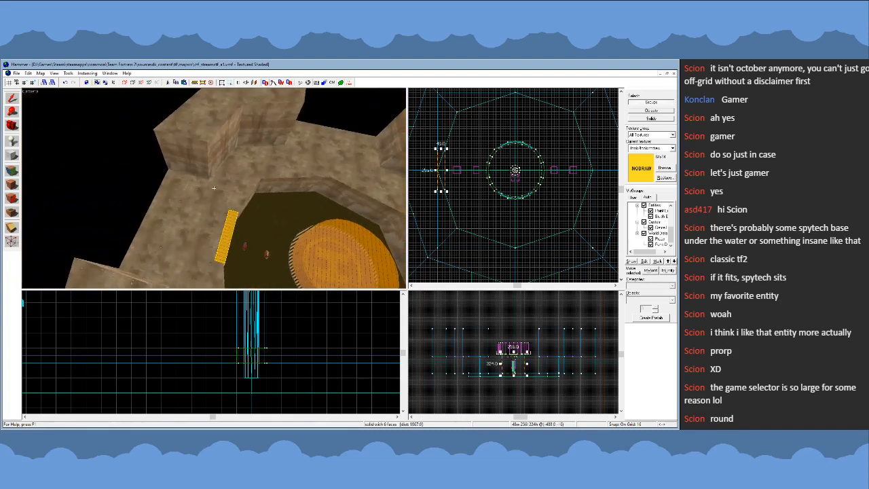
pyautogui.press('w')
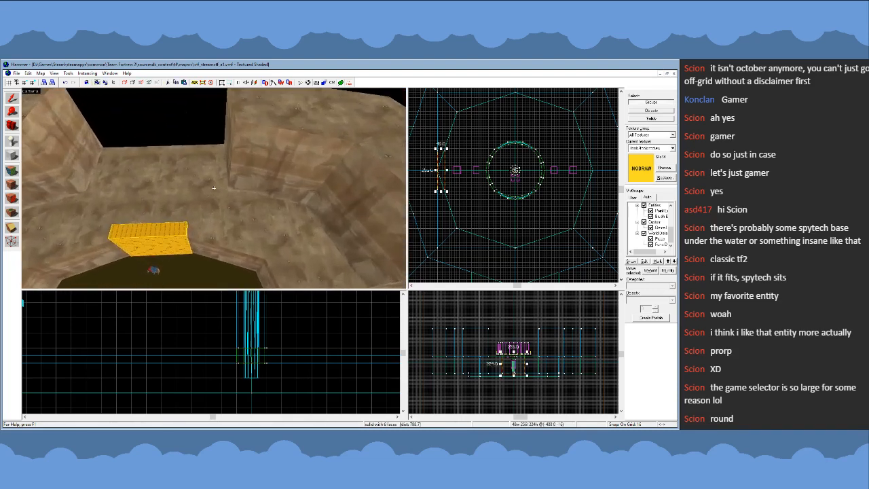
pyautogui.scroll(7, 425, 186)
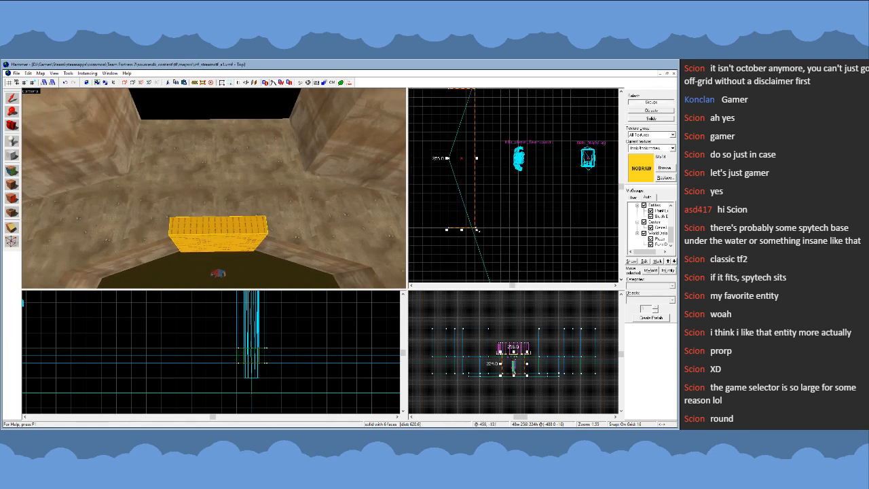
pyautogui.scroll(-2, 480, 233)
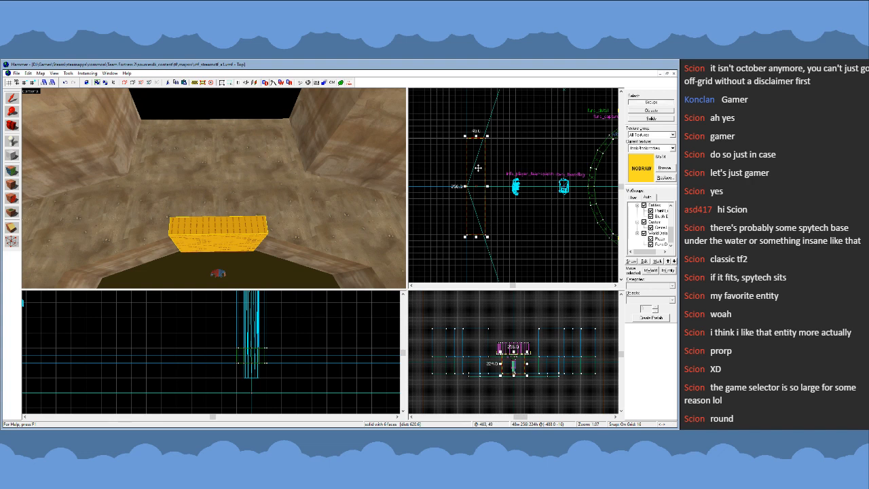
pyautogui.click(502, 218)
# - Place a static prop on the nodraw block's pit-facing side and give it a horizontal beam model 192 units long
pyautogui.press('z')
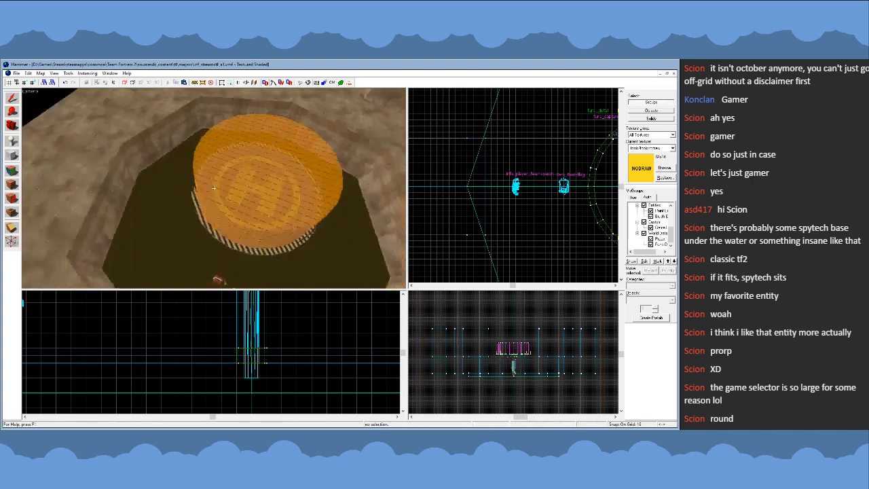
pyautogui.press('w')
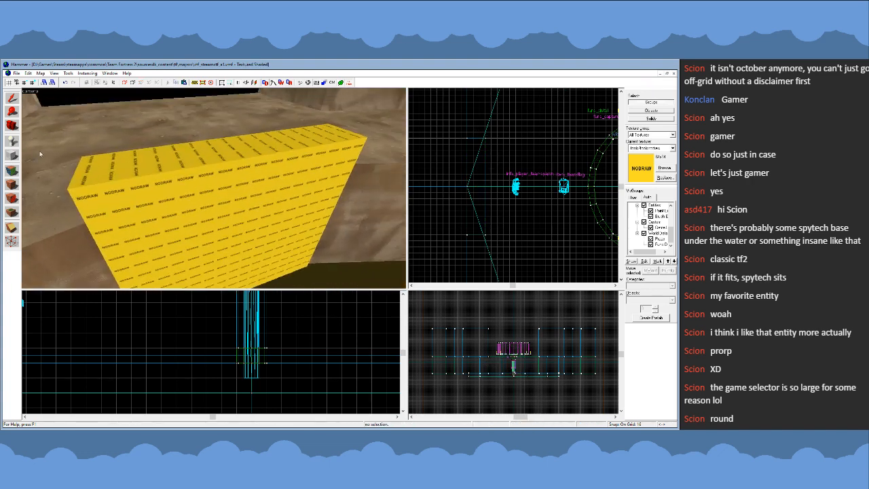
pyautogui.hotkey('shift', 'e')
pyautogui.click(207, 196)
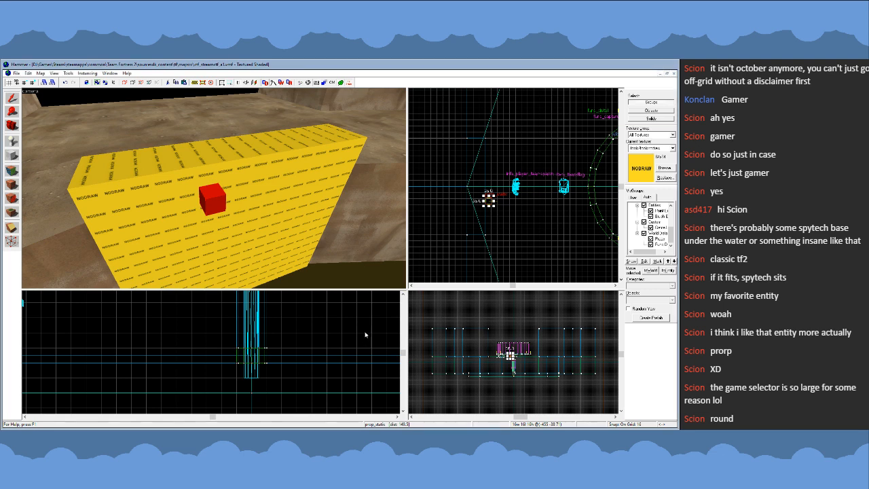
pyautogui.click(439, 329)
pyautogui.scroll(-3, 390, 196)
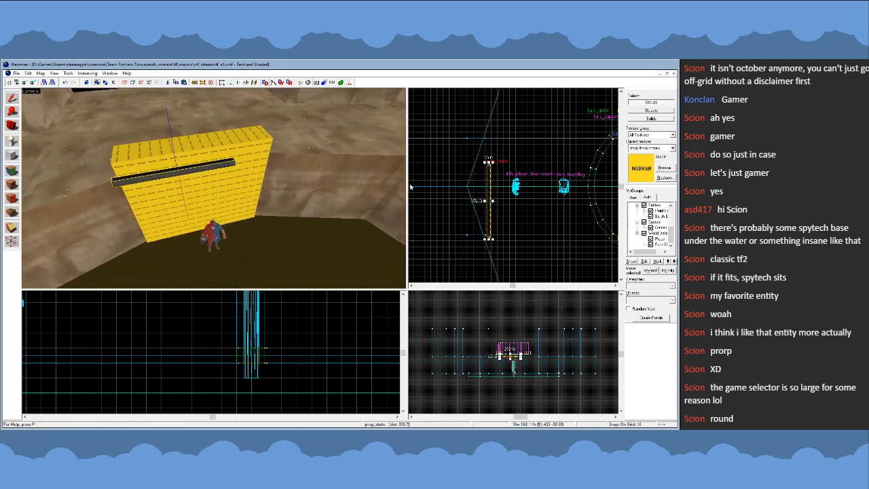
# - Rotate the beam prop 90 degrees about its long axis
pyautogui.scroll(-2, 473, 181)
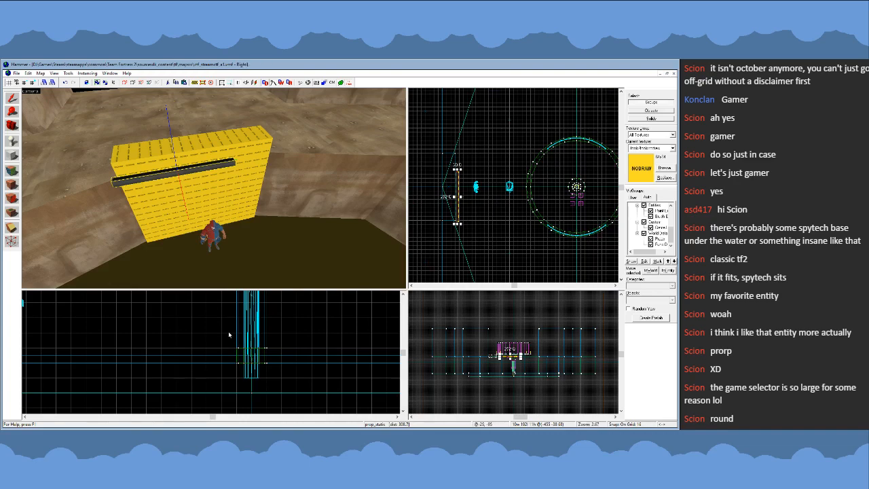
pyautogui.scroll(-12, 234, 333)
pyautogui.scroll(13, 206, 321)
pyautogui.press('z')
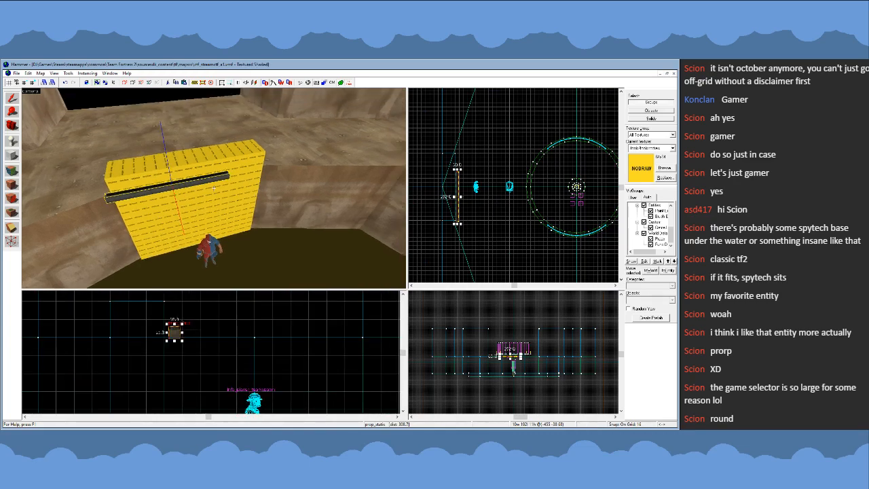
pyautogui.press('w')
pyautogui.press('s')
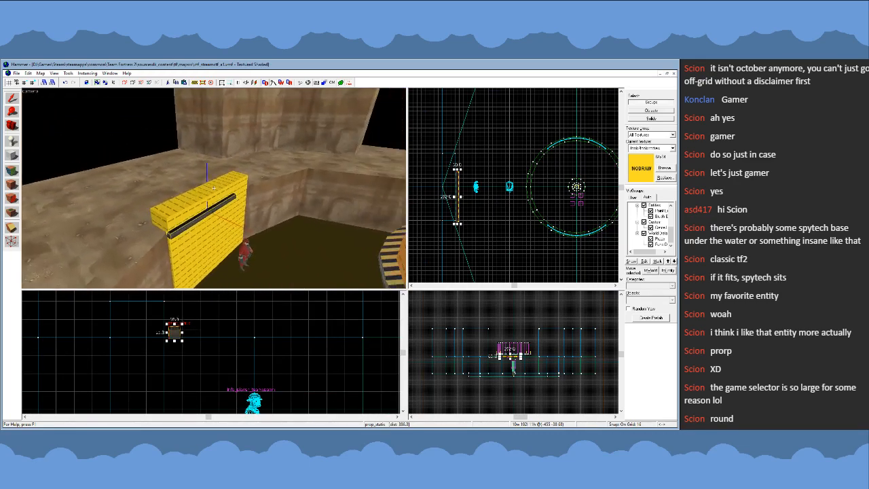
pyautogui.press('z')
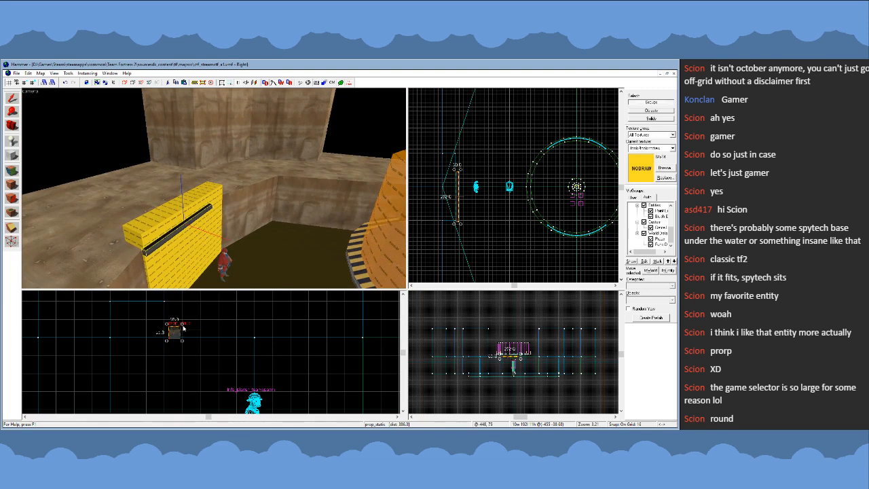
pyautogui.moveTo(182, 328); pyautogui.dragTo(158, 314)
# - Reduce the grid to 8 units and move the beam prop up near the nodraw block's upper edge, centred along its width
pyautogui.scroll(3, 173, 311)
pyautogui.press('[')
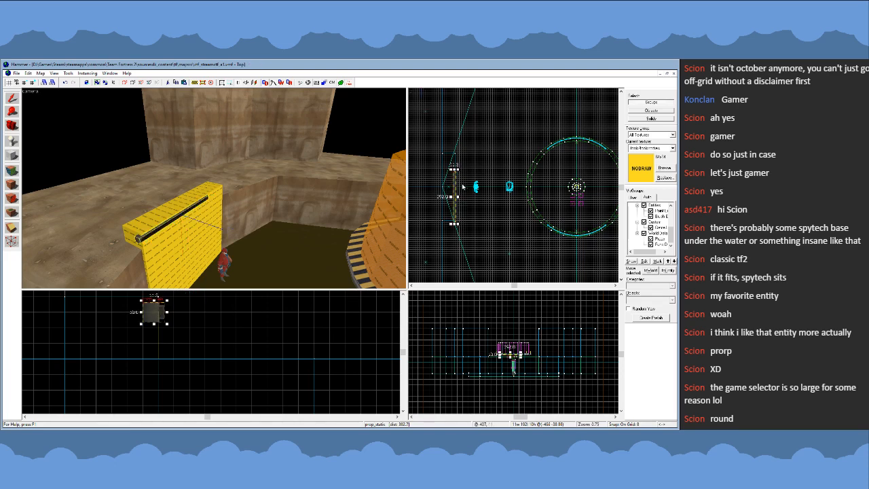
pyautogui.scroll(5, 462, 187)
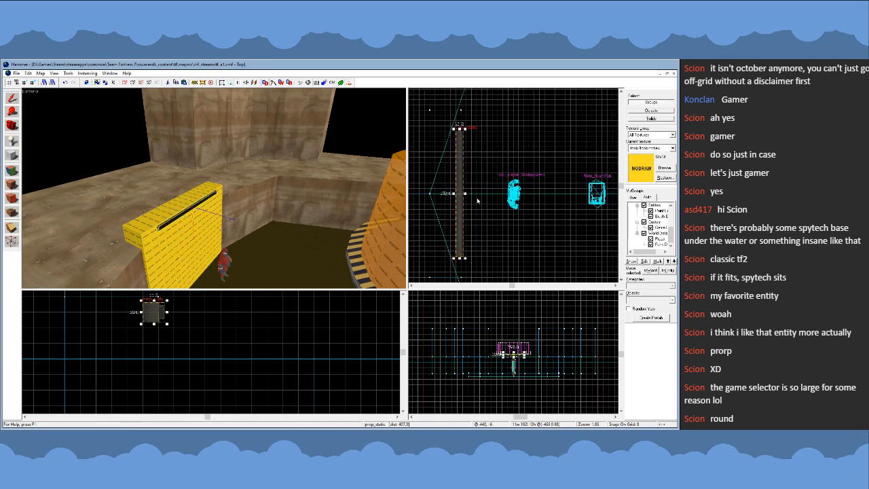
# - Restore the grid to 16 units and inspect the deselected beam prop's fit along the nodraw block's pit-facing side
pyautogui.click(478, 201)
pyautogui.press(']')
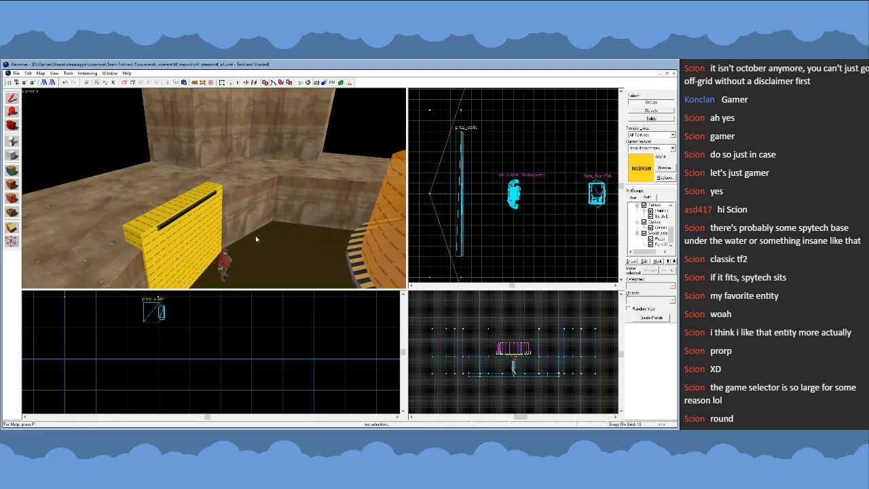
pyautogui.press('z')
pyautogui.press('w')
pyautogui.press('s')
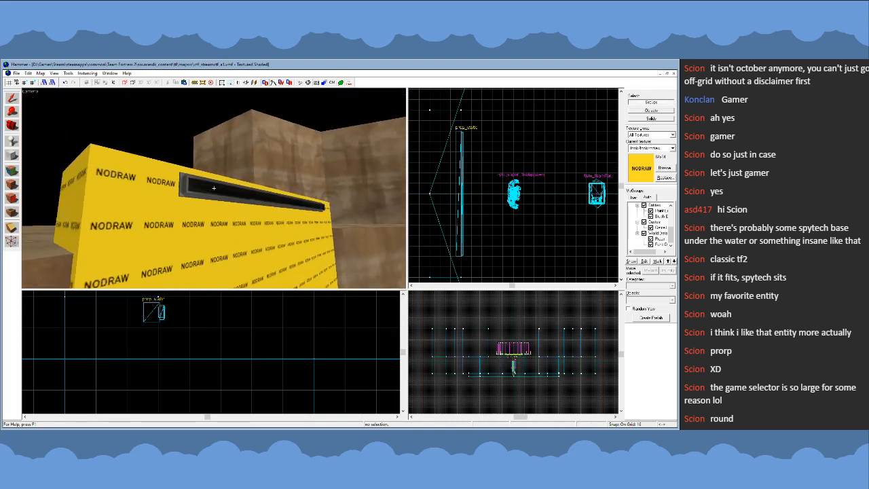
pyautogui.press('s')
pyautogui.press('z')
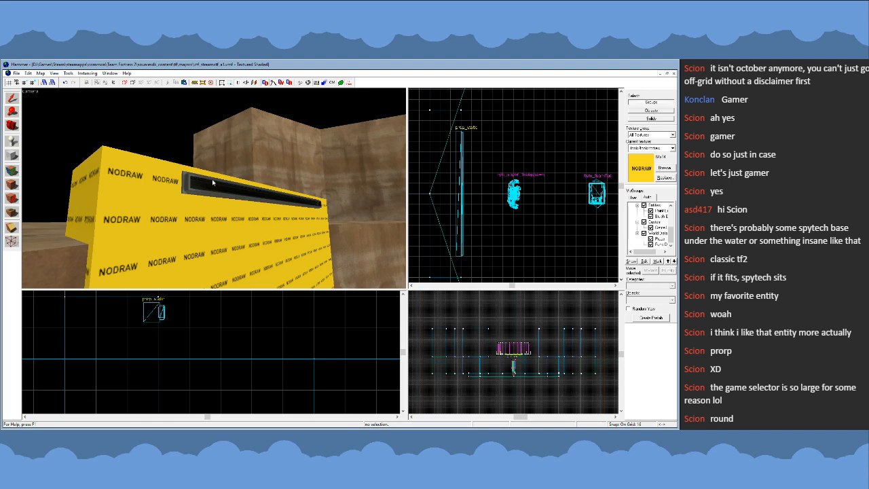
pyautogui.press('z')
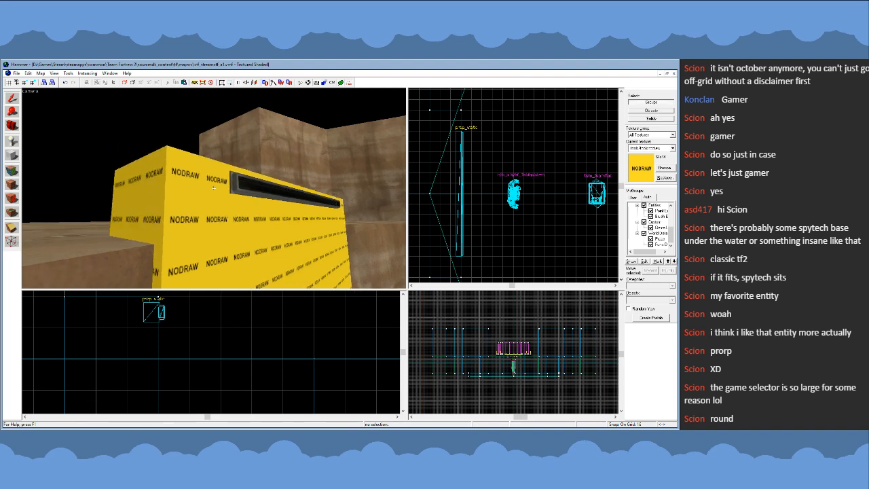
pyautogui.press('w')
pyautogui.press('d')
pyautogui.press('s')
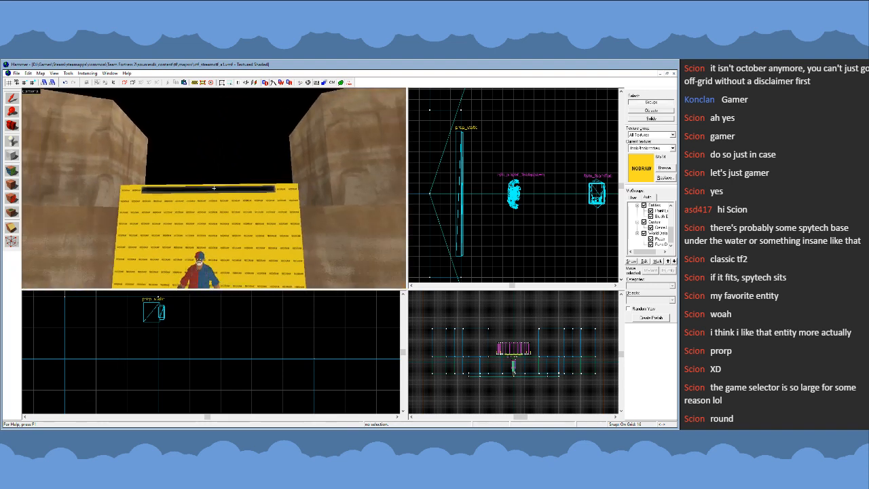
# - Narrow the nodraw block to 192 units so that it matches the beam prop's length
pyautogui.press('z')
pyautogui.click(189, 182)
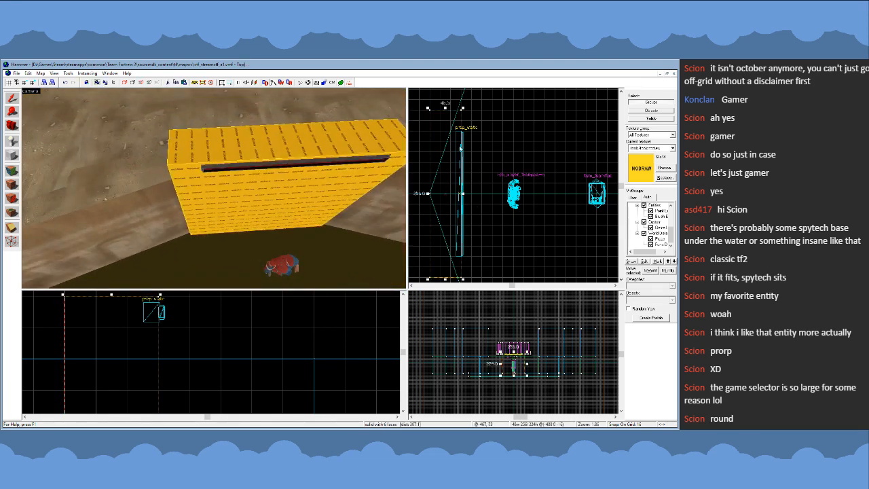
pyautogui.moveTo(445, 108); pyautogui.dragTo(445, 154)
pyautogui.press('z')
pyautogui.press('w')
pyautogui.press('a')
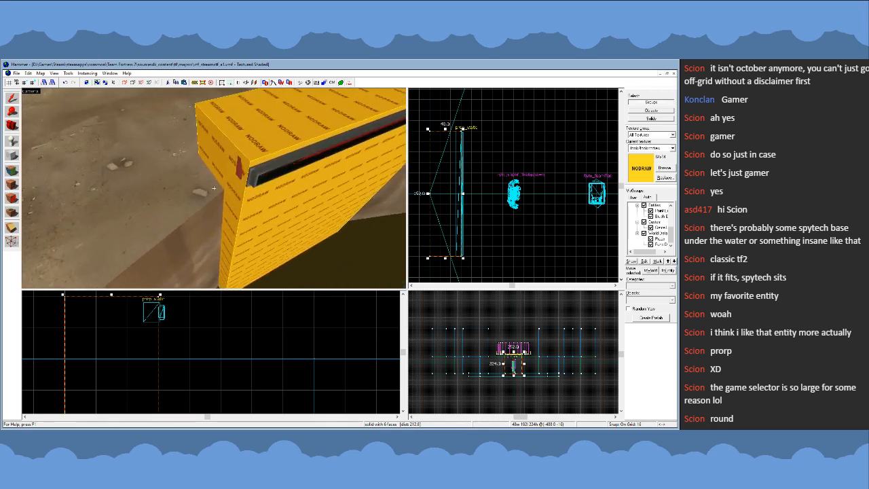
pyautogui.press('Escape')
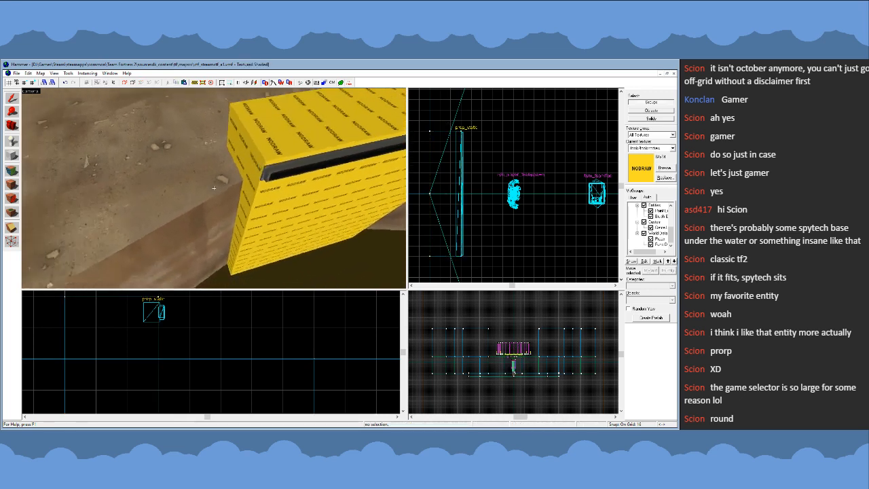
# - Examine the narrowed nodraw block and its beam from both ends, from behind and from above the helipad platform
pyautogui.press('s')
pyautogui.press('d')
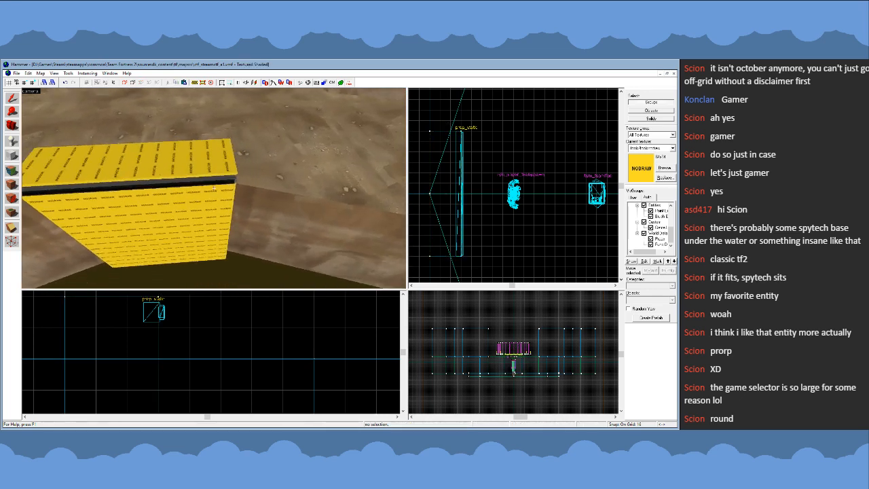
pyautogui.press('w')
pyautogui.press('z')
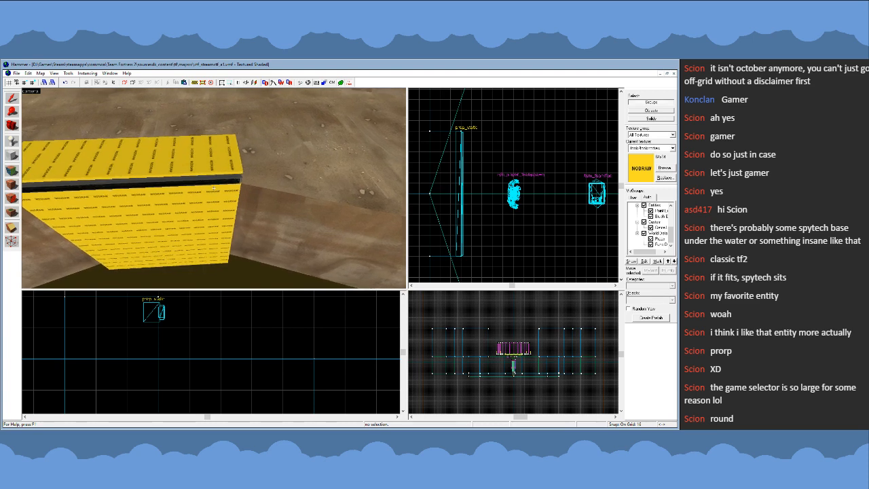
pyautogui.press('d')
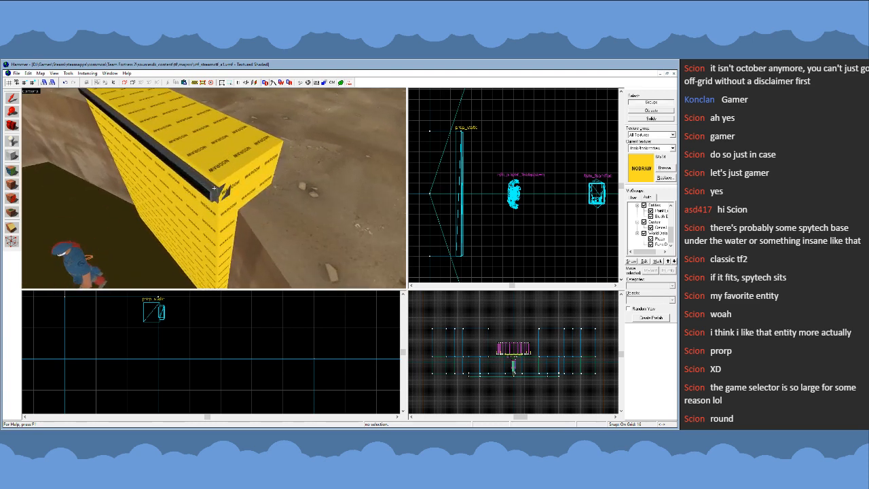
pyautogui.press('a')
pyautogui.press('s')
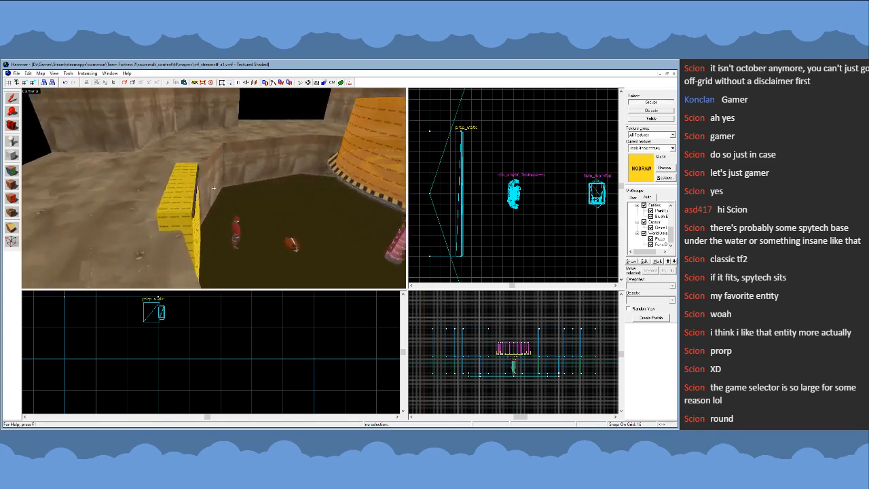
pyautogui.press('d')
pyautogui.press('s')
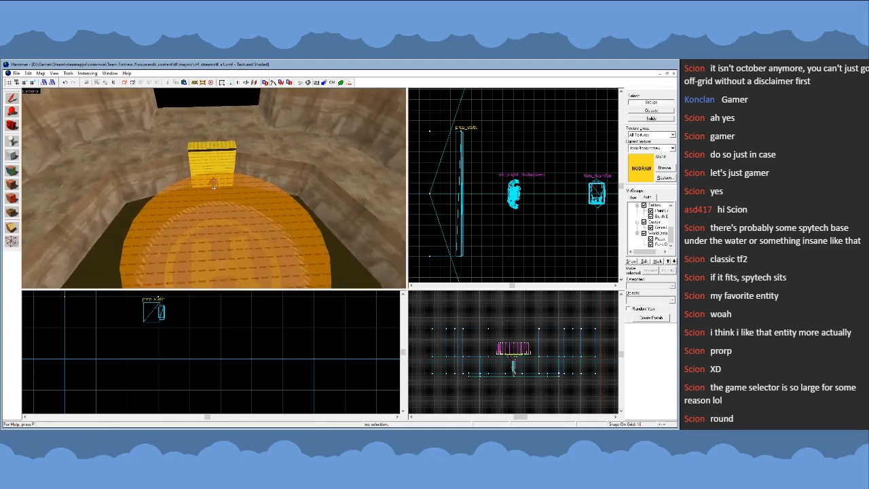
pyautogui.click(214, 186)
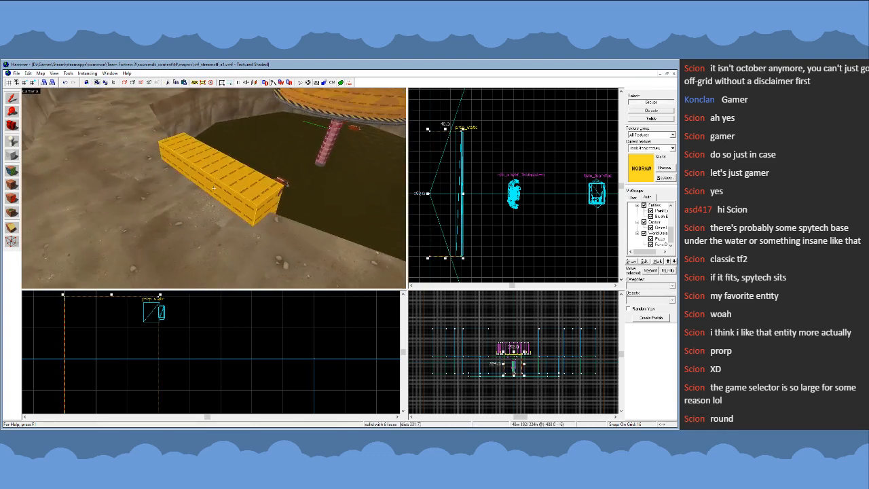
pyautogui.press('d')
pyautogui.press('s')
pyautogui.press('a')
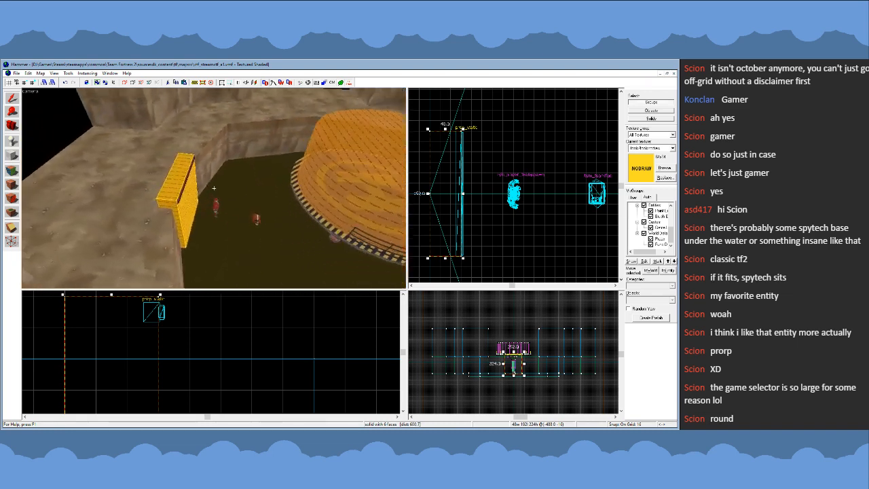
pyautogui.press('w')
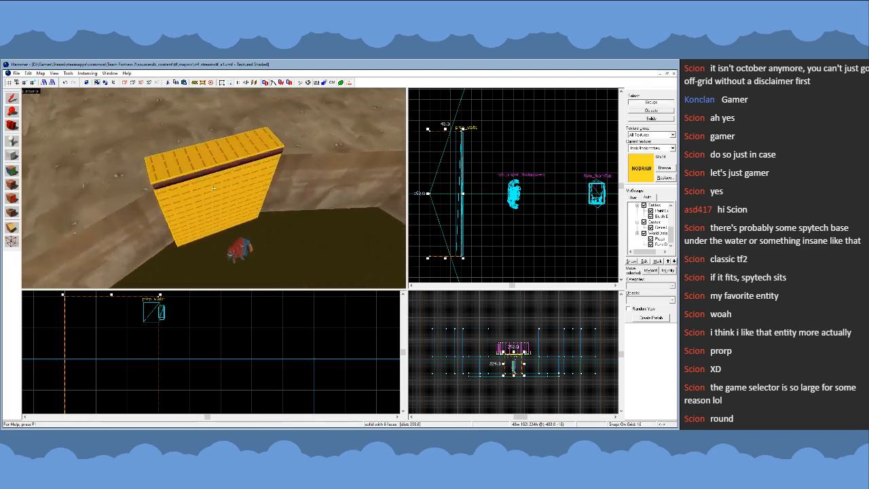
# - Swap the beam prop's model for a shorter version about 127 units long
pyautogui.press('w')
pyautogui.press('z')
pyautogui.click(198, 166)
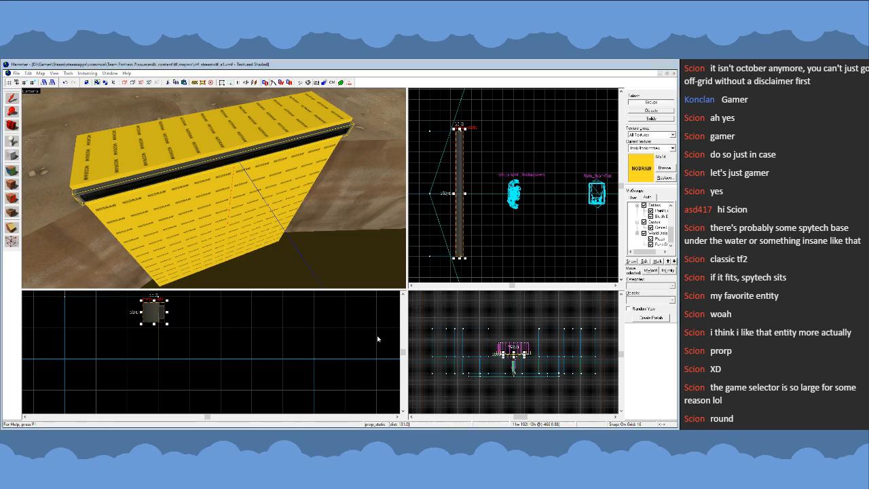
pyautogui.click(440, 332)
# - Narrow the nodraw block to 144 units and shift it 8 units so it is centred on the shorter beam
pyautogui.click(450, 175)
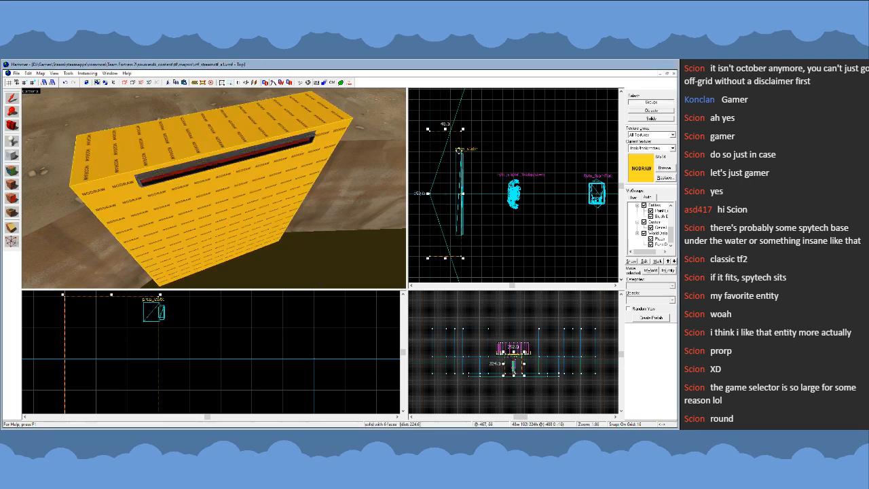
pyautogui.moveTo(445, 128); pyautogui.dragTo(444, 163)
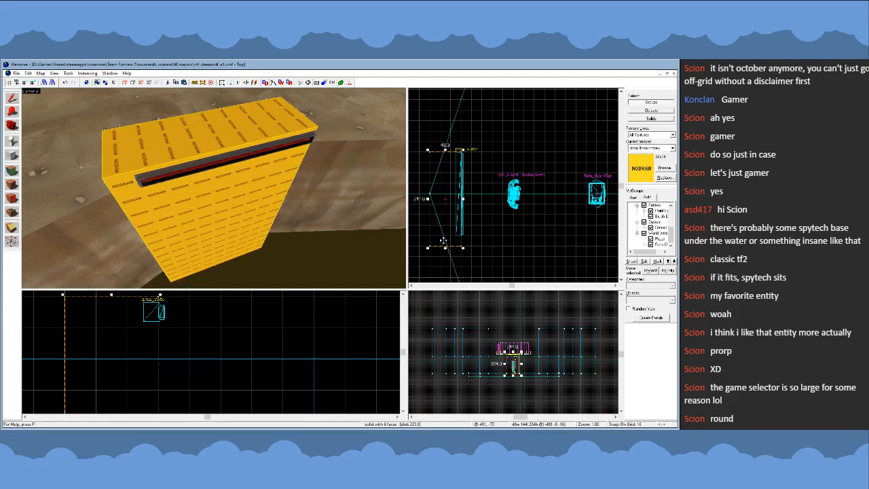
pyautogui.scroll(3, 441, 234)
pyautogui.press('[')
pyautogui.press('Up')
pyautogui.press(']')
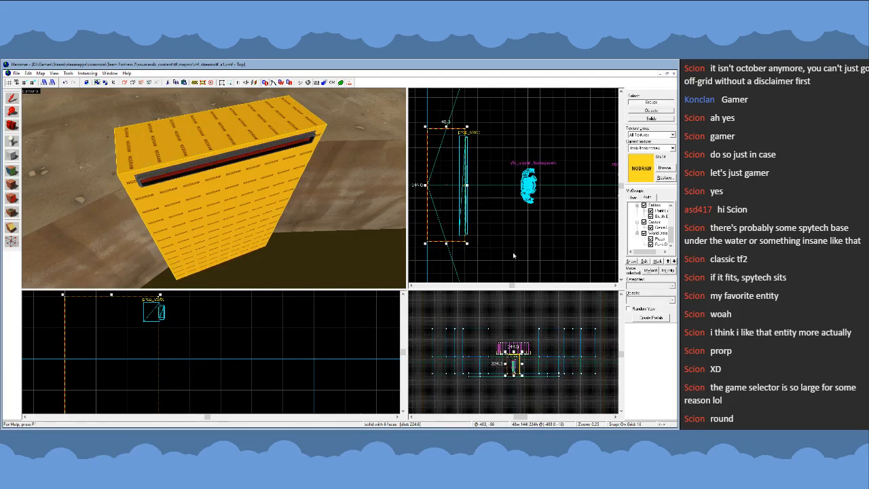
pyautogui.scroll(-1, 514, 256)
pyautogui.click(480, 245)
# - Examine the narrowed nodraw block and beam against the pit edge from the front, the side and above
pyautogui.press('z')
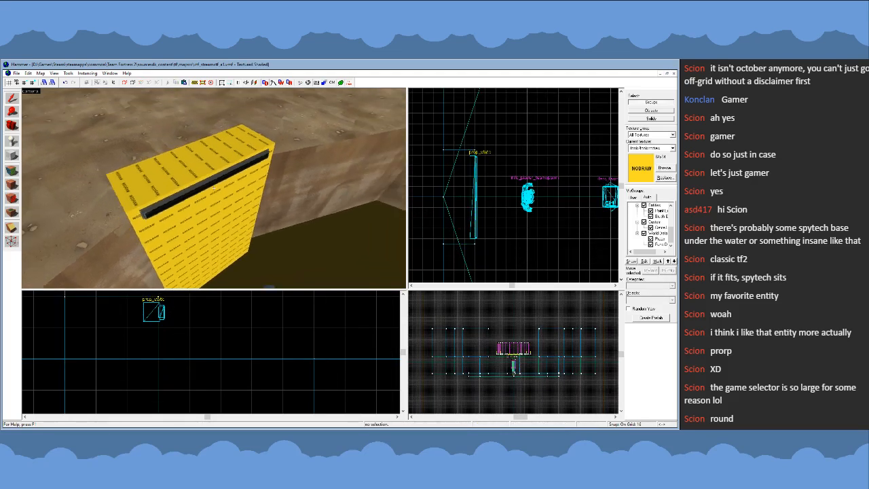
pyautogui.press('a')
pyautogui.press('d')
pyautogui.press('a')
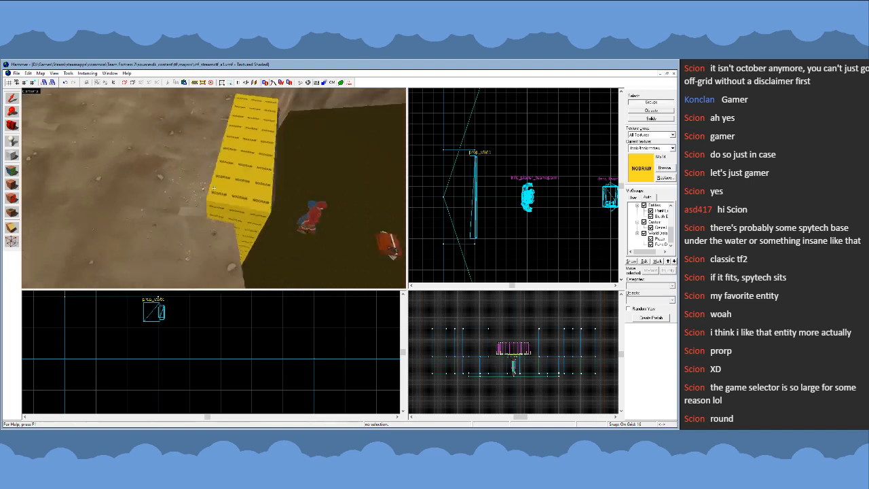
pyautogui.press('z')
pyautogui.click(213, 188)
pyautogui.scroll(-4, 554, 226)
pyautogui.scroll(3, 489, 227)
pyautogui.click(555, 198)
pyautogui.scroll(-1, 552, 198)
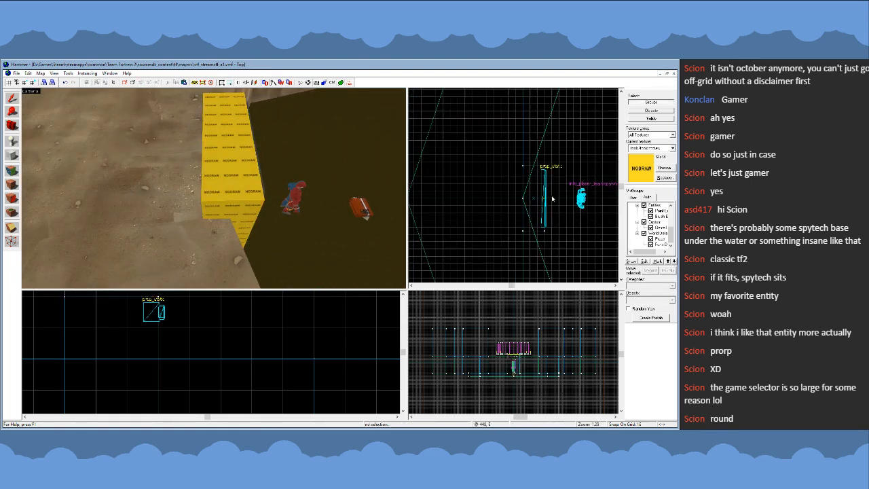
# - Extend the nodraw block's rear side away from the pit to make the block 144 units deep
pyautogui.click(12, 155)
pyautogui.click(12, 98)
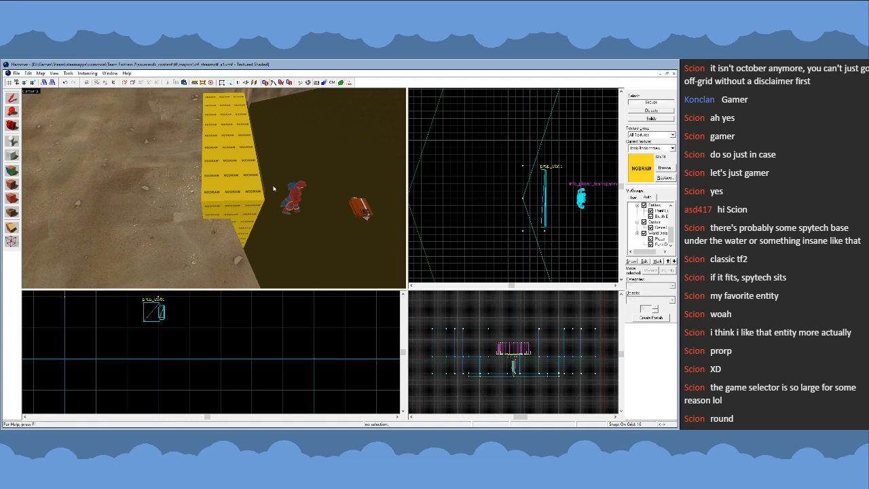
pyautogui.click(253, 185)
pyautogui.scroll(2, 521, 198)
pyautogui.moveTo(525, 199); pyautogui.dragTo(459, 200)
pyautogui.press('z')
pyautogui.press('d')
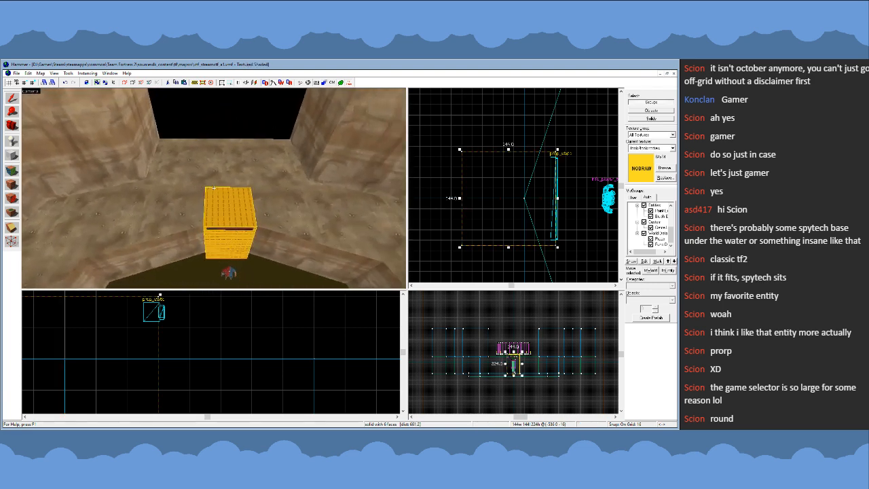
pyautogui.press('a')
pyautogui.press('z')
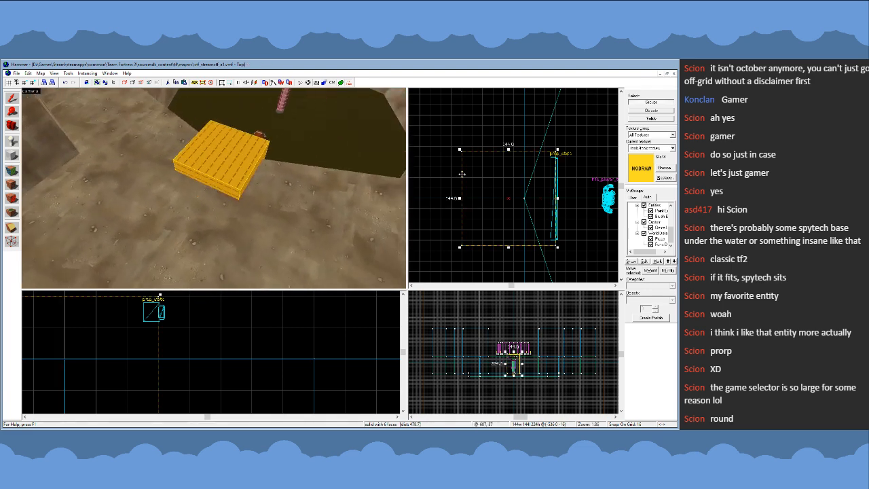
# - Reduce the nodraw block's depth to 80 units by pulling in both its rear and pit-facing sides
pyautogui.scroll(-3, 583, 158)
pyautogui.press('z')
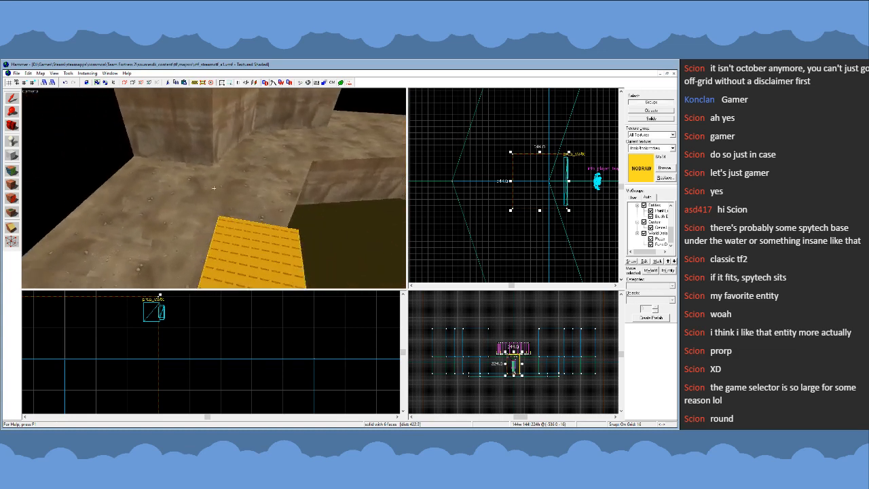
pyautogui.press('z')
pyautogui.scroll(2, 503, 184)
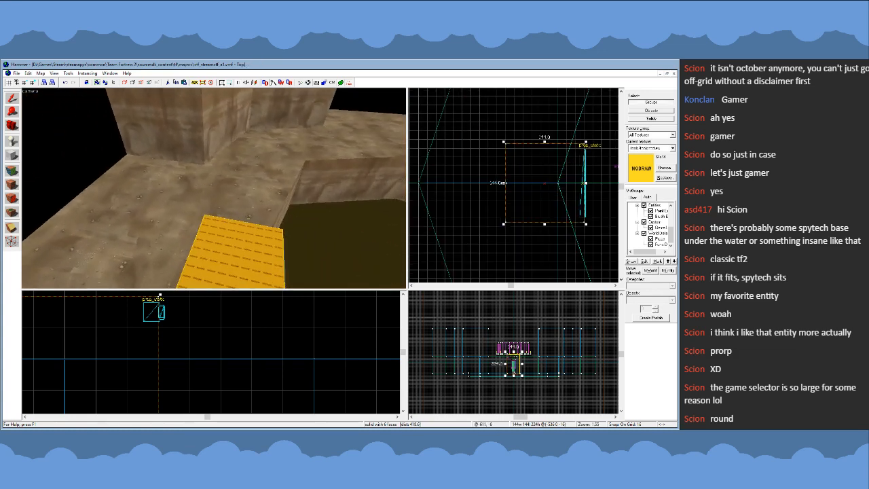
pyautogui.moveTo(504, 183)
pyautogui.mouseDown()
pyautogui.moveTo(539, 183)
pyautogui.moveTo(529, 184)
pyautogui.mouseUp()
pyautogui.moveTo(588, 185); pyautogui.dragTo(579, 184)
pyautogui.scroll(3, 590, 177)
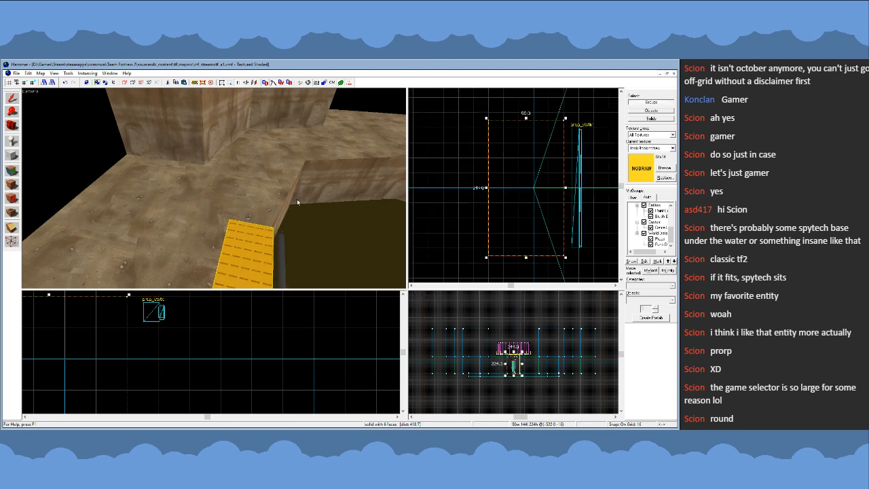
# - Using an 8-unit grid, pull the pit-facing side back to a 72-unit block depth at the pit rim, and restore the 16-unit grid
pyautogui.scroll(-2, 521, 194)
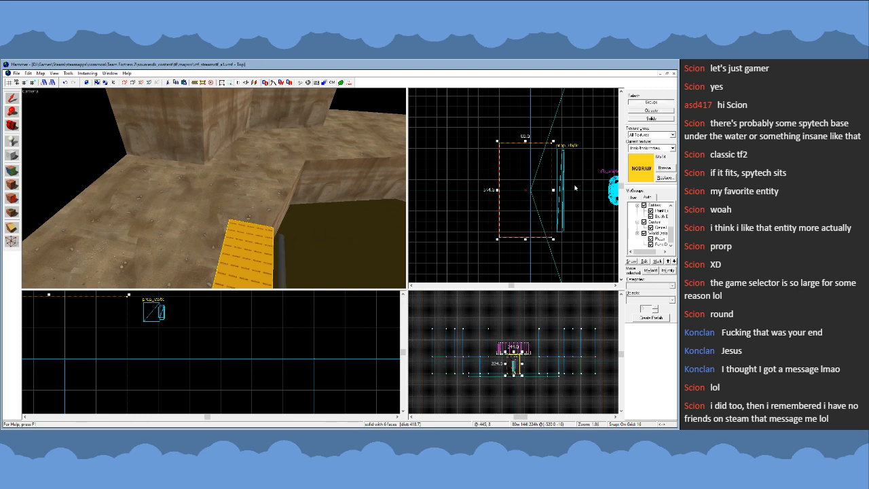
pyautogui.scroll(1, 573, 188)
pyautogui.scroll(3, 557, 170)
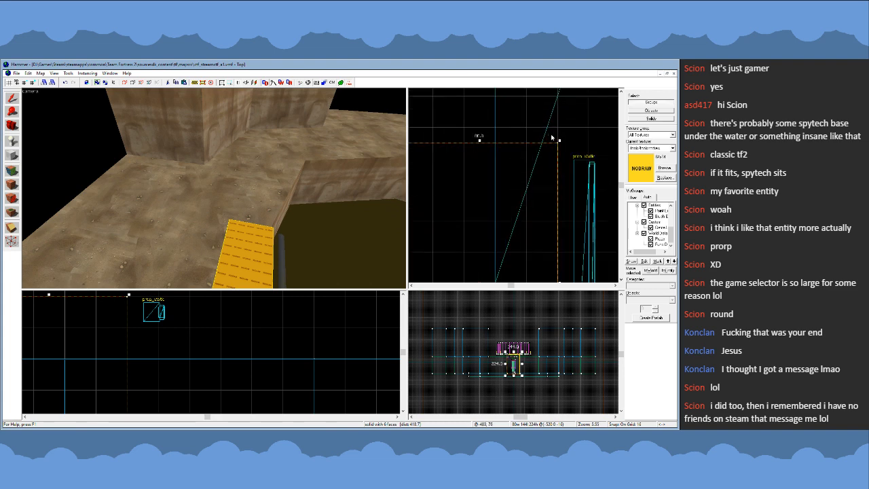
pyautogui.press('[')
pyautogui.scroll(2, 554, 139)
pyautogui.scroll(1, 553, 137)
pyautogui.scroll(-1, 554, 139)
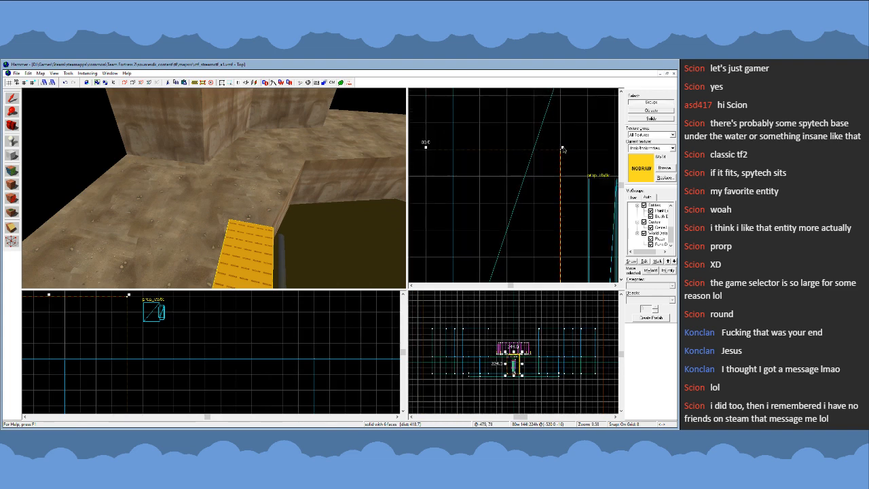
pyautogui.moveTo(562, 147); pyautogui.dragTo(545, 150)
pyautogui.scroll(-8, 545, 150)
pyautogui.press(']')
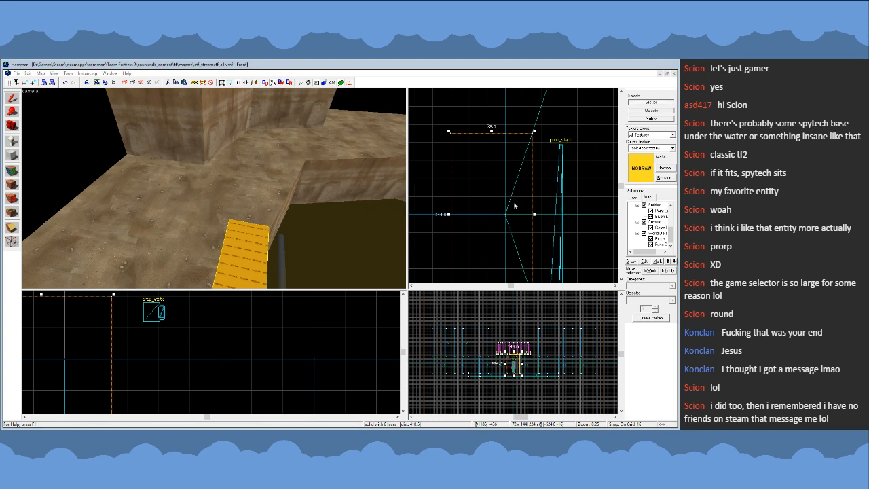
# - Move the beam prop back against the nodraw block's new pit-facing side, keeping the grid at 16 units
pyautogui.scroll(-4, 514, 204)
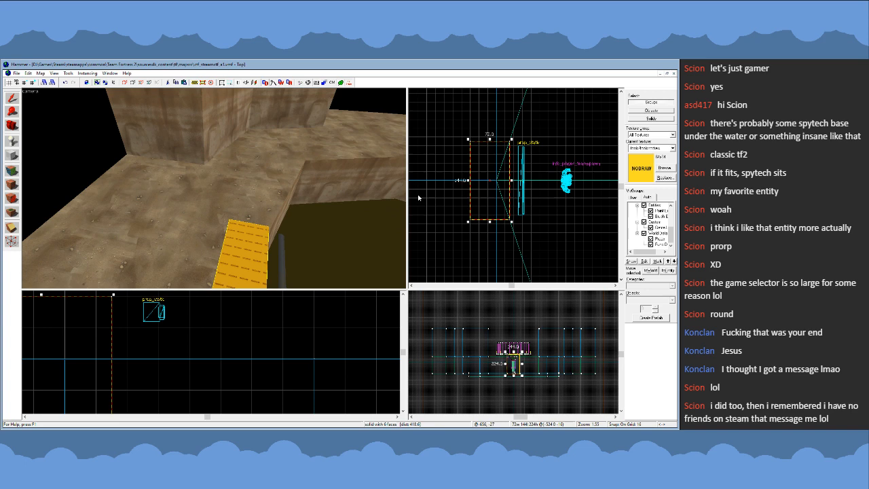
pyautogui.click(283, 257)
pyautogui.scroll(4, 514, 180)
pyautogui.moveTo(527, 189); pyautogui.dragTo(501, 193)
pyautogui.press('[')
pyautogui.press(']')
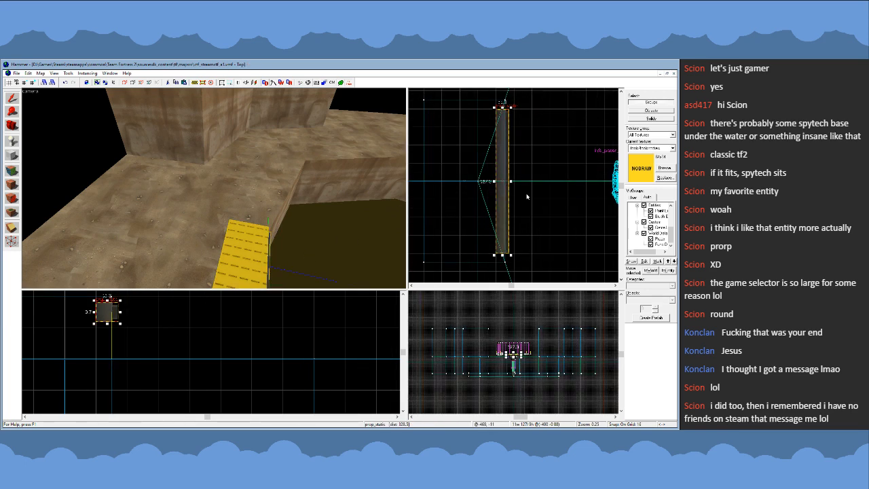
# - Duplicate the nodraw block behind itself, away from the pit, and narrow the copy to an 8-unit-wide strip on an 8-unit grid
pyautogui.click(527, 195)
pyautogui.press('z')
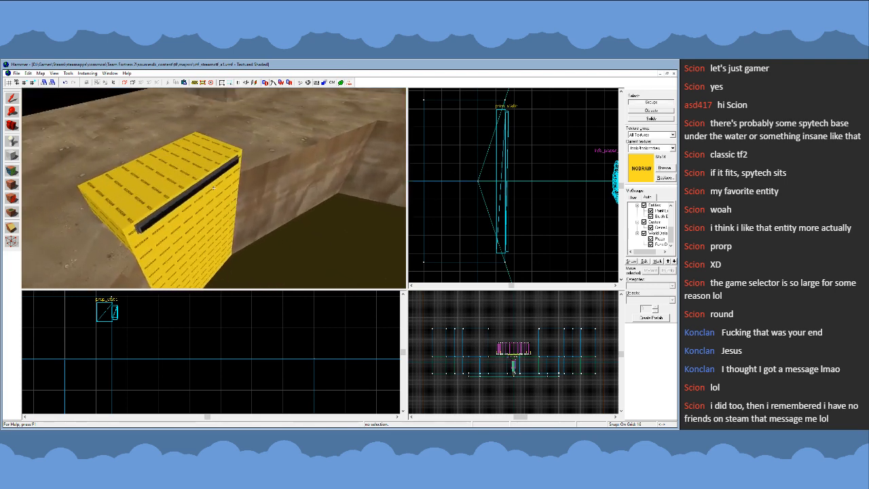
pyautogui.press('w')
pyautogui.press('a')
pyautogui.click(214, 189)
pyautogui.press('z')
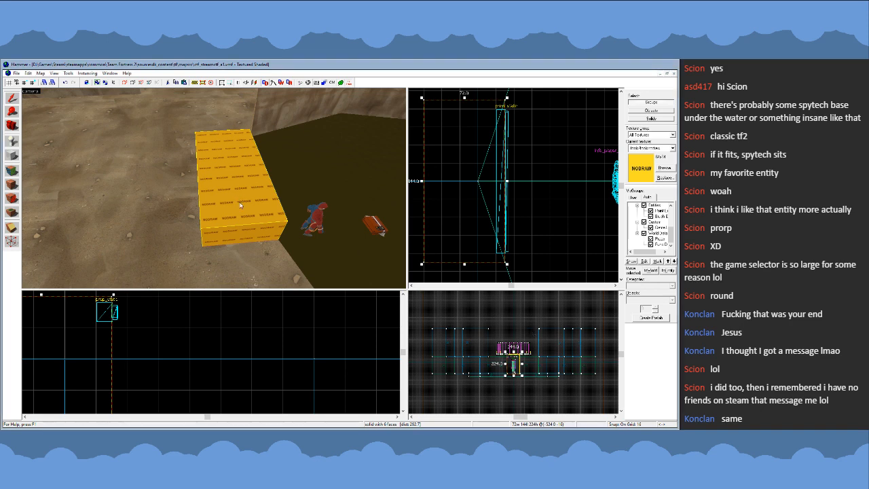
pyautogui.scroll(-3, 479, 175)
pyautogui.scroll(3, 479, 175)
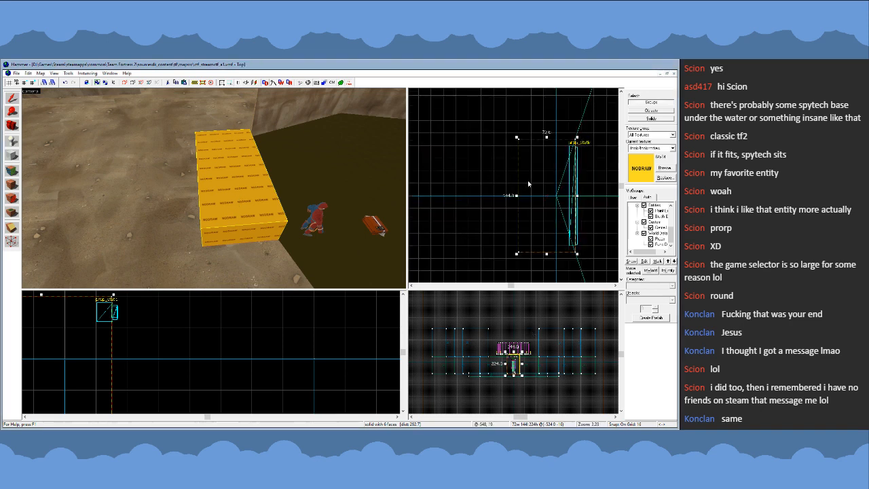
pyautogui.moveTo(532, 182); pyautogui.dragTo(480, 196)
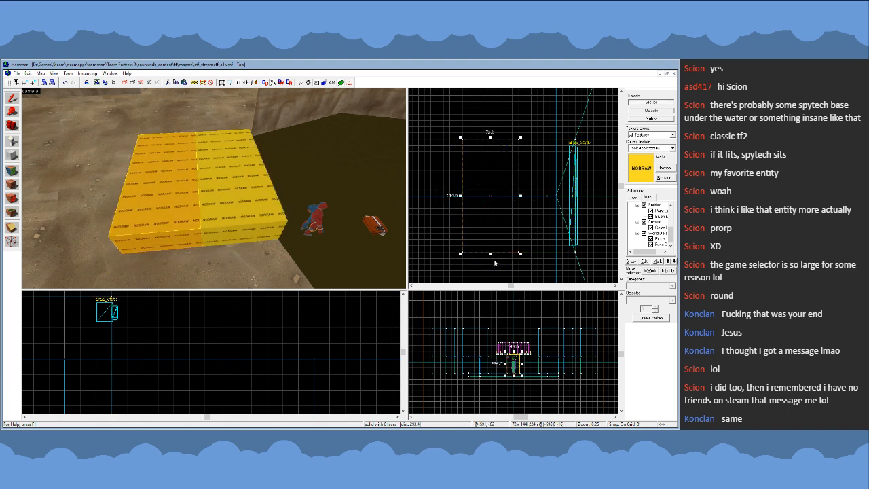
pyautogui.moveTo(491, 255); pyautogui.dragTo(494, 149)
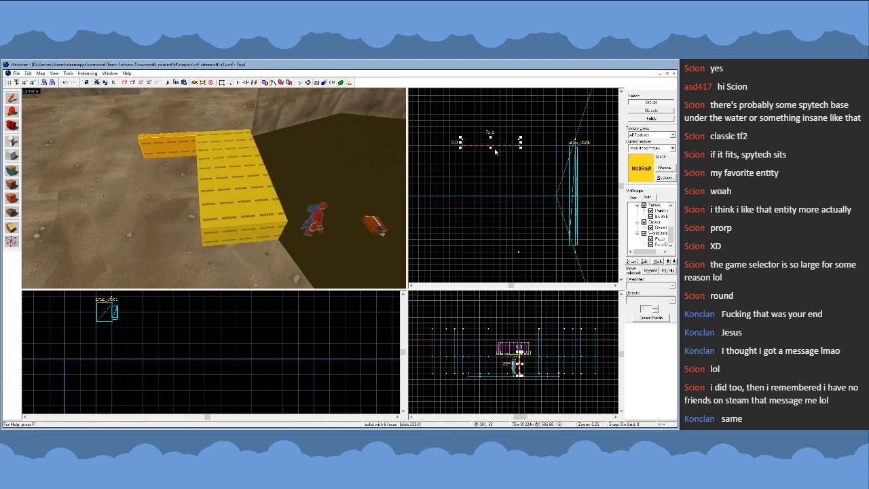
# - Lower the thin strip's top corners farthest from the pit by 48 units so that its top slopes down
pyautogui.scroll(6, 519, 361)
pyautogui.scroll(-9, 258, 317)
pyautogui.scroll(3, 222, 338)
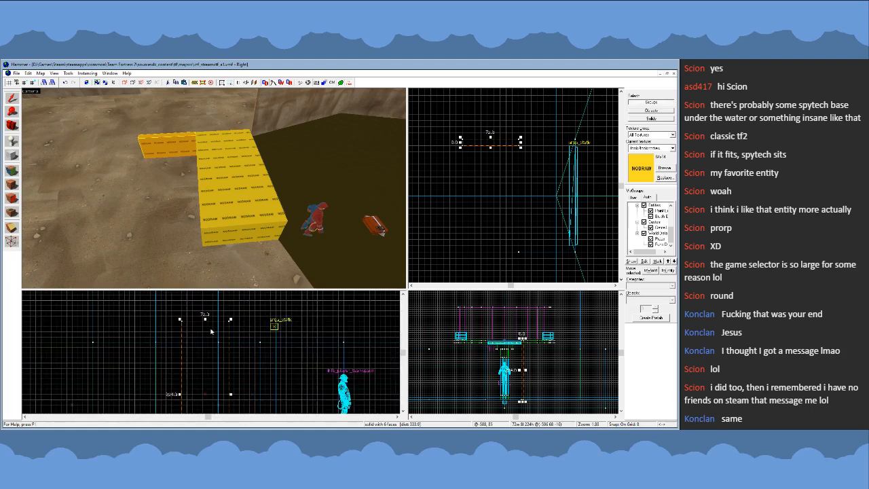
pyautogui.hotkey('shift', 'v')
pyautogui.scroll(2, 206, 328)
pyautogui.moveTo(172, 320); pyautogui.dragTo(207, 341)
pyautogui.scroll(3, 191, 332)
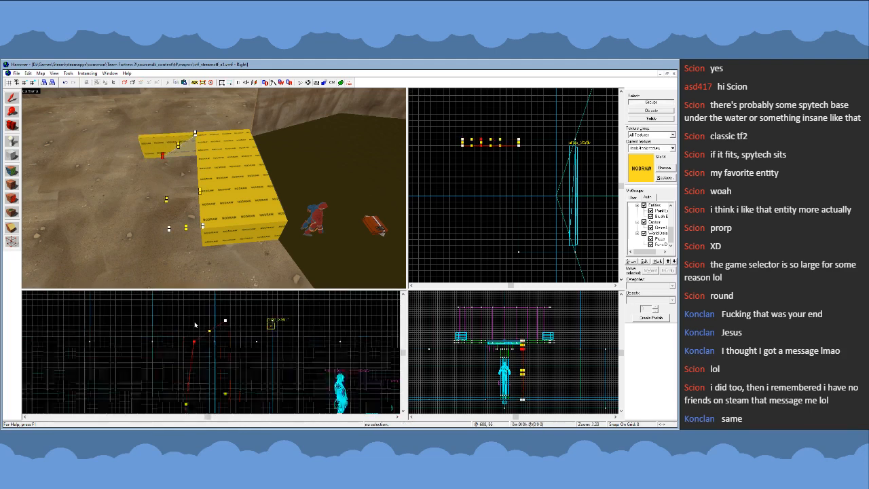
pyautogui.scroll(2, 190, 332)
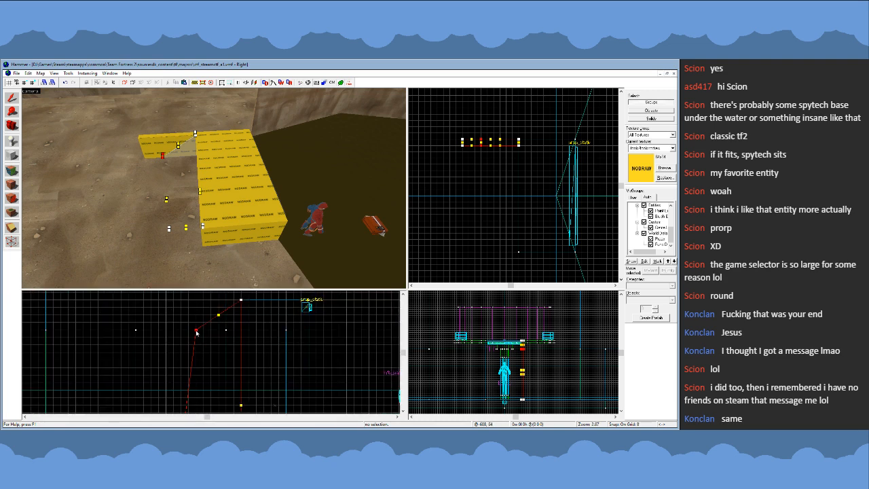
pyautogui.moveTo(196, 331); pyautogui.dragTo(172, 347)
pyautogui.scroll(-3, 182, 326)
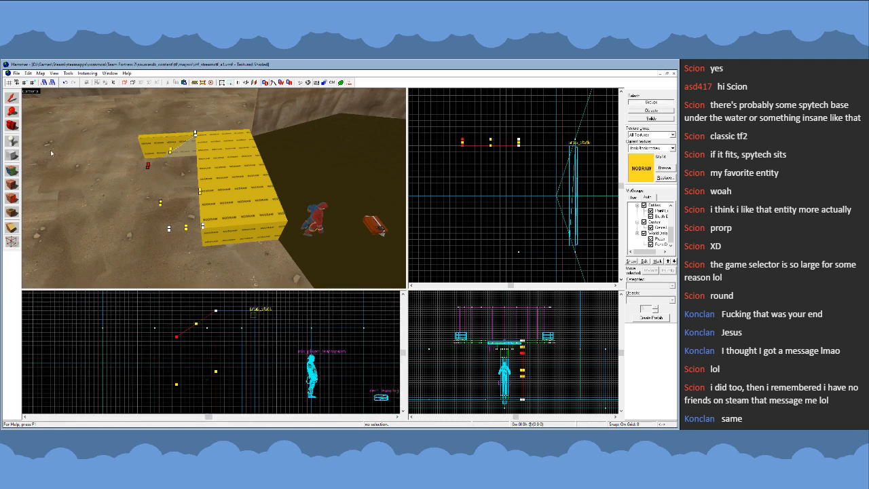
# - Copy the sloped strip to the opposite end of the nodraw block's rear side
pyautogui.click(12, 98)
pyautogui.keyDown('shift'); pyautogui.moveTo(483, 146); pyautogui.dragTo(485, 252); pyautogui.keyUp('shift')
pyautogui.press('z')
pyautogui.press('a')
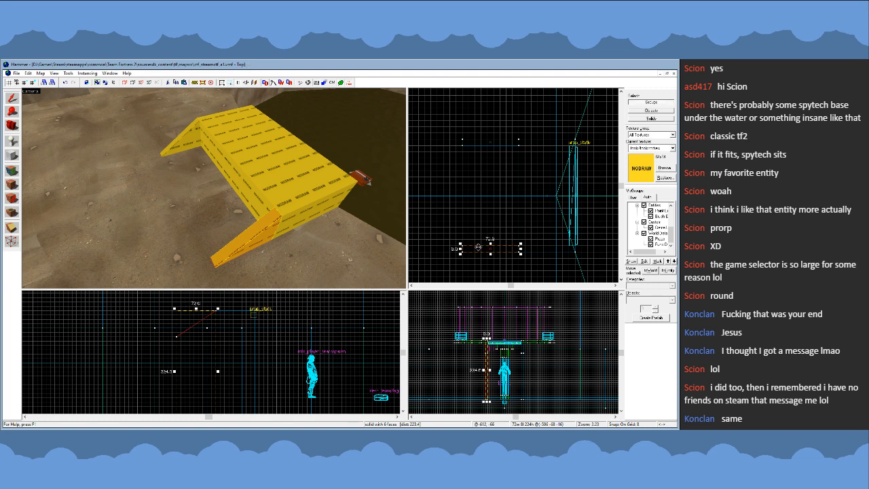
# - Make a middle ramp from a copy of the strip, lowering its top vertices 16 units and widening it between the two side strips
pyautogui.hotkey('shift', 'v')
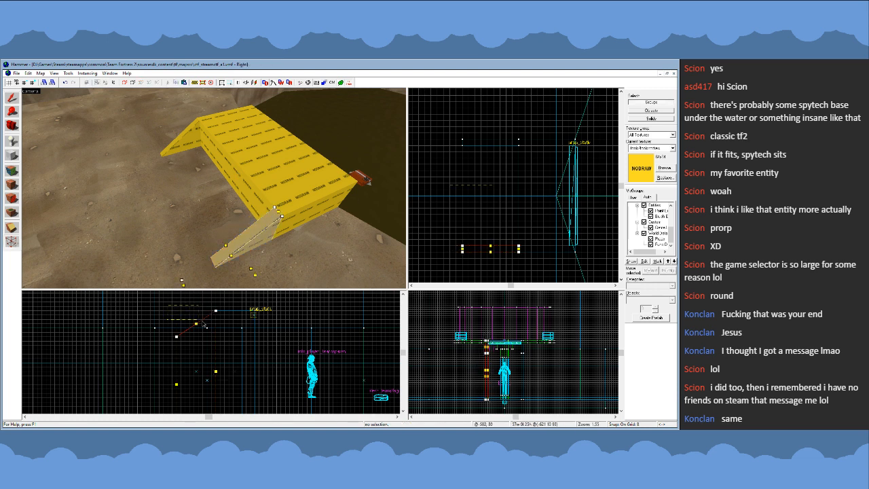
pyautogui.click(199, 324)
pyautogui.moveTo(217, 311); pyautogui.dragTo(216, 320)
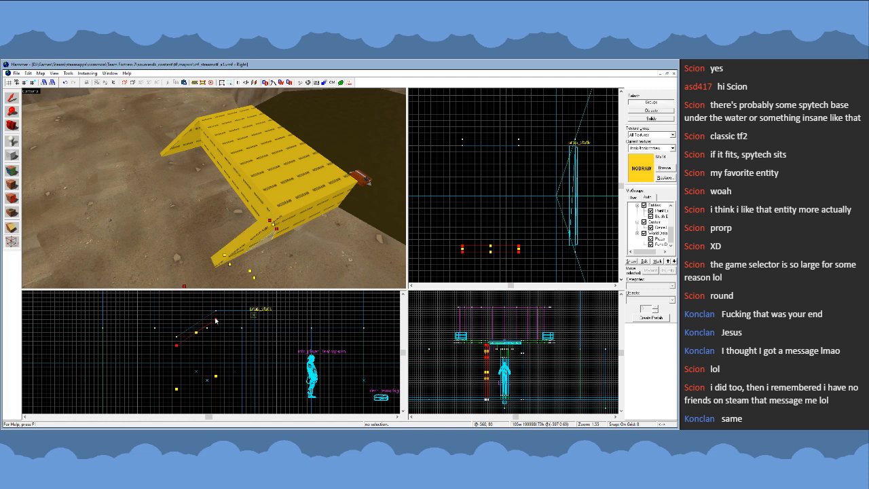
pyautogui.click(15, 99)
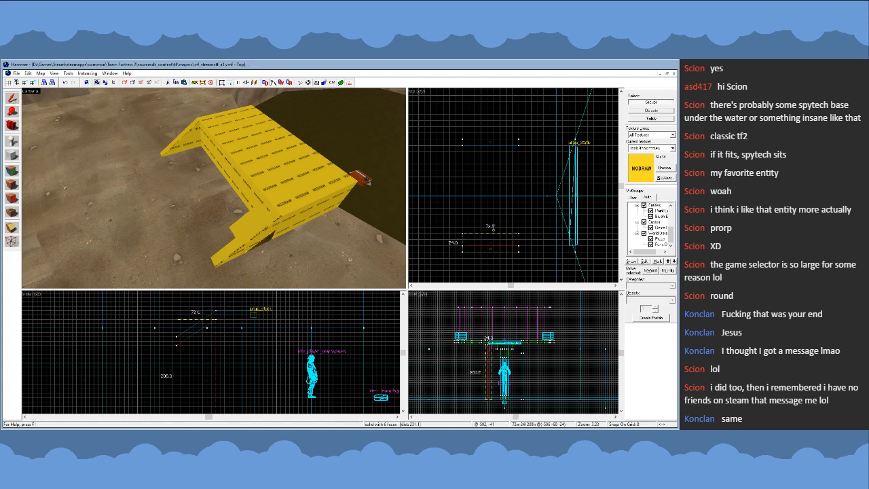
# - Select both sloped side strips and trim them from below to an overall height of 64 units
pyautogui.click(178, 151)
pyautogui.click(178, 149)
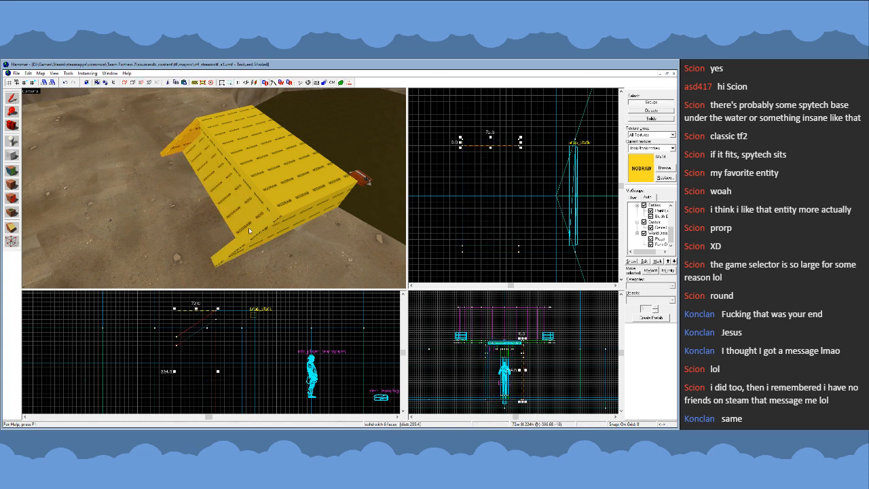
pyautogui.keyDown('ctrl'); pyautogui.click(248, 232); pyautogui.keyUp('ctrl')
pyautogui.hotkey('shift', 'v')
pyautogui.scroll(2, 180, 350)
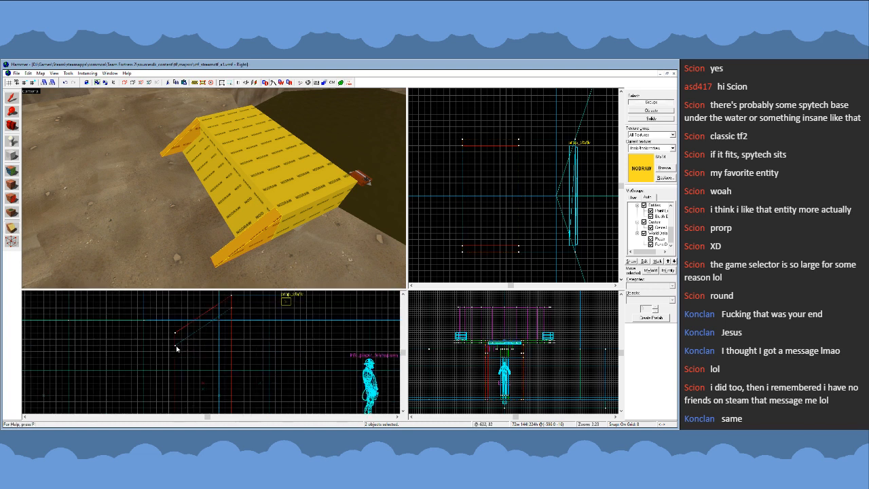
pyautogui.press('Return')
pyautogui.click(12, 98)
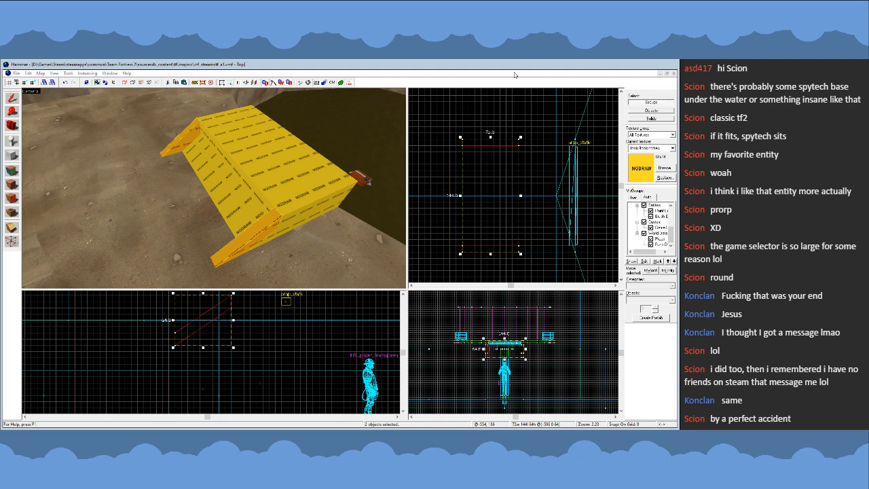
pyautogui.press('z')
pyautogui.press('w')
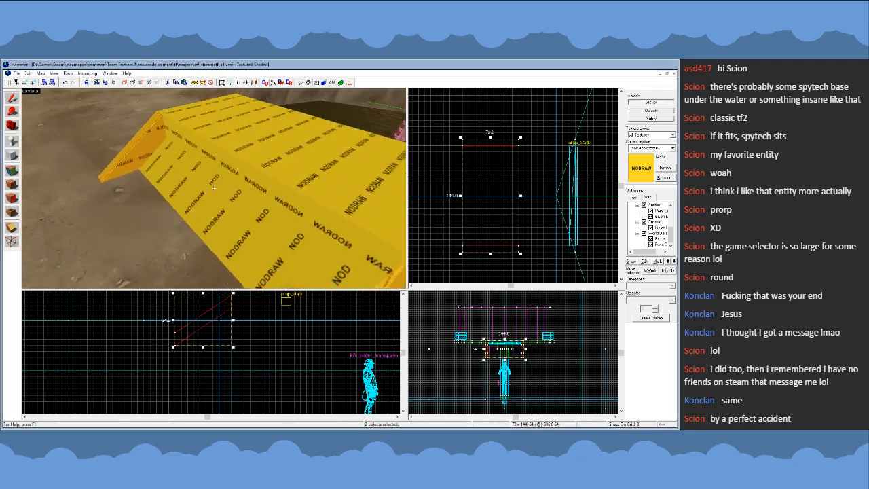
pyautogui.press('s')
pyautogui.press('z')
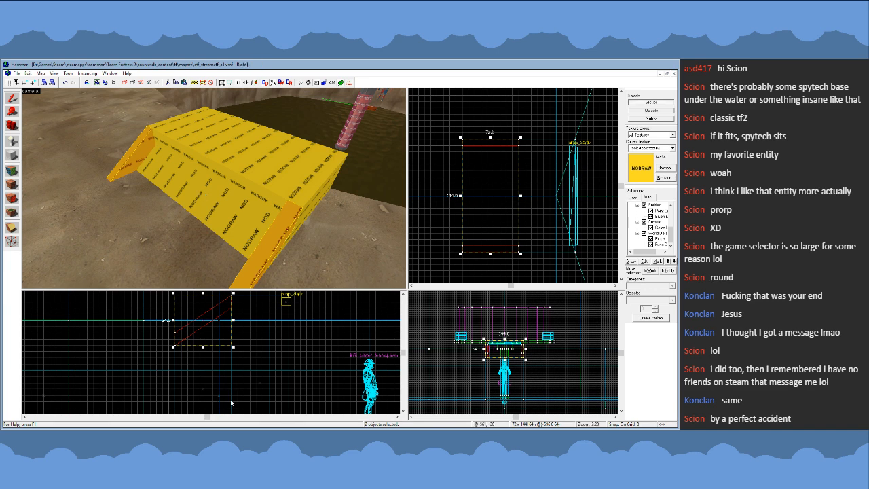
pyautogui.scroll(-3, 227, 394)
pyautogui.click(294, 243)
pyautogui.press('Escape')
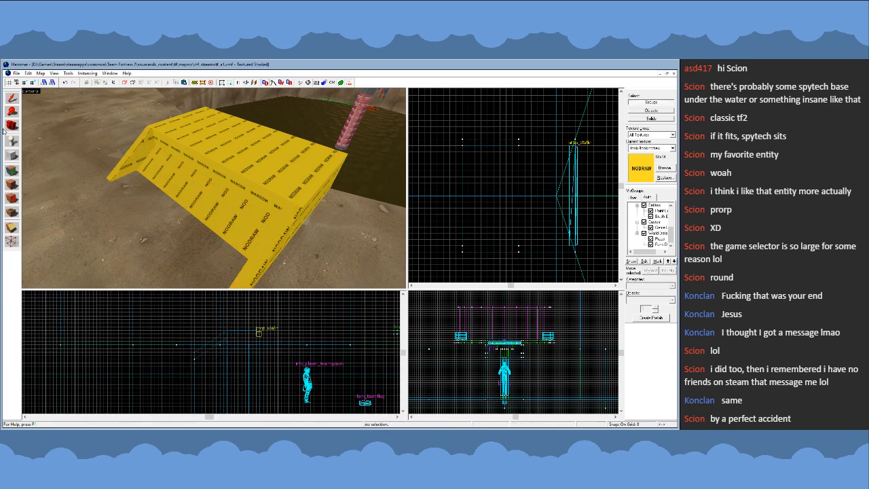
pyautogui.click(12, 156)
pyautogui.scroll(4, 222, 338)
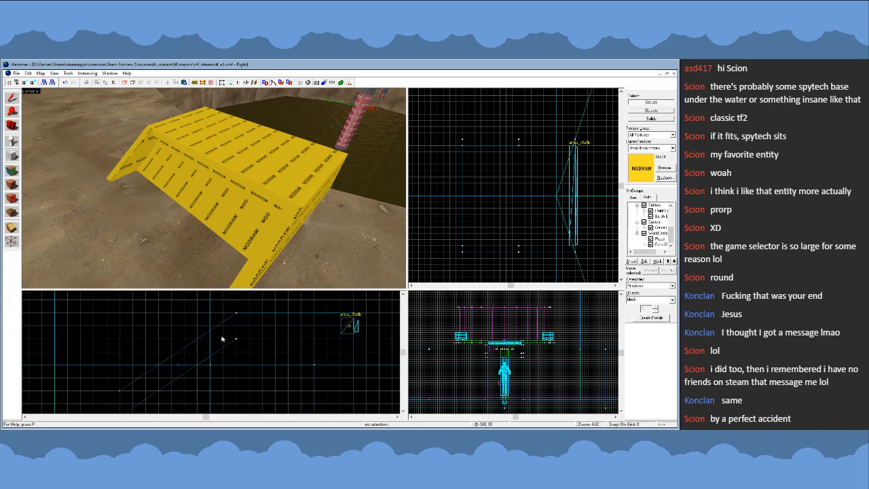
pyautogui.moveTo(198, 342); pyautogui.dragTo(236, 365)
pyautogui.press('z')
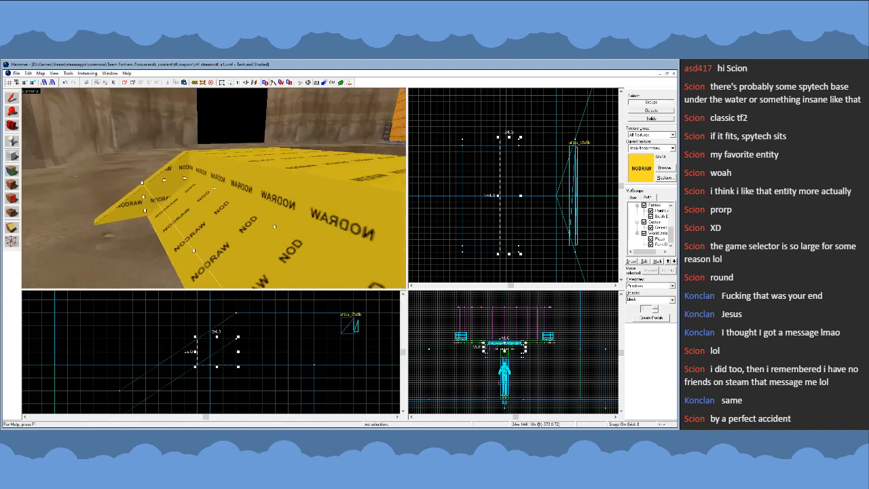
pyautogui.hotkey('shift', 's')
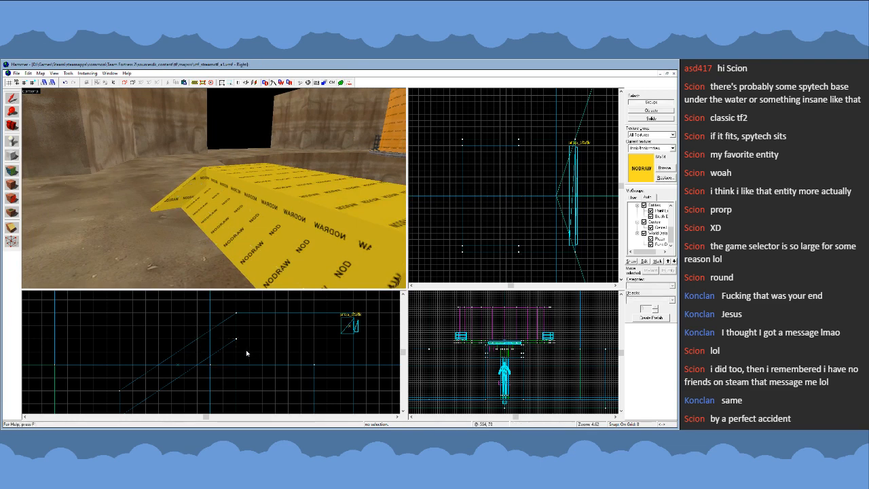
# - On a 4-unit grid, raise the middle ramp's top vertices together with the side strips' lower vertices by 8 units
pyautogui.press('[')
pyautogui.click(14, 156)
pyautogui.scroll(2, 235, 336)
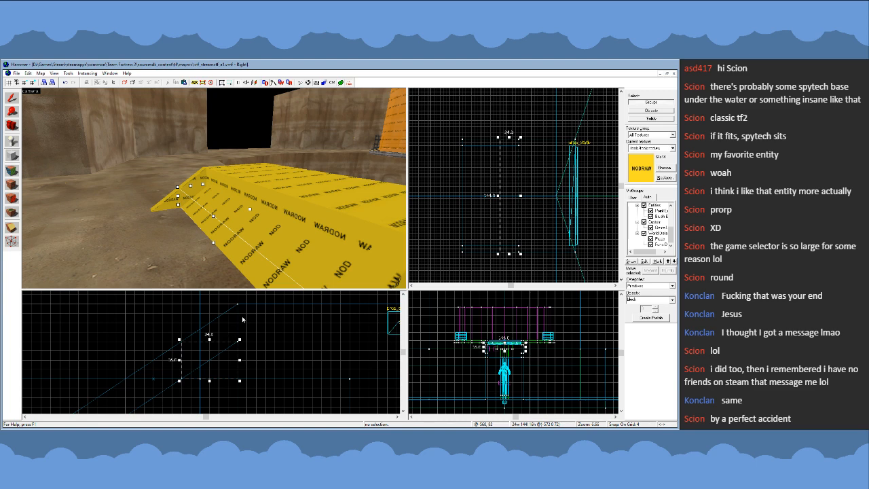
pyautogui.hotkey('shift', 's')
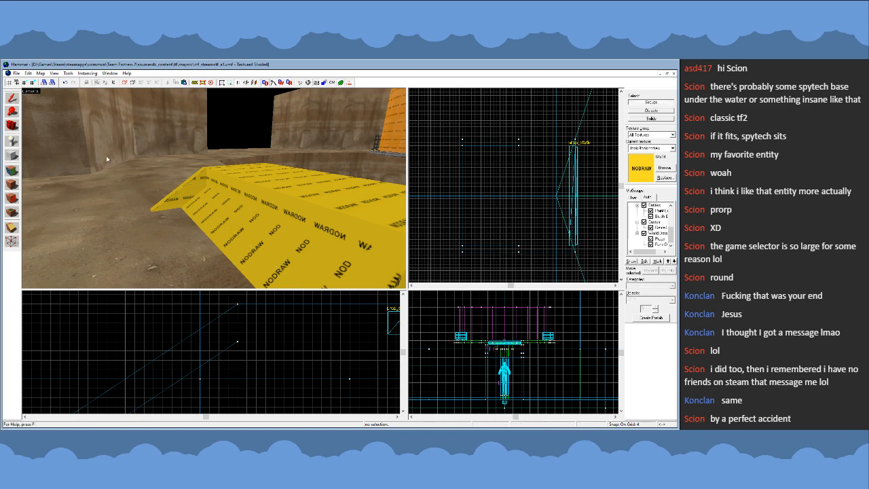
pyautogui.click(367, 270)
pyautogui.hotkey('shift', 'v')
pyautogui.scroll(-2, 275, 360)
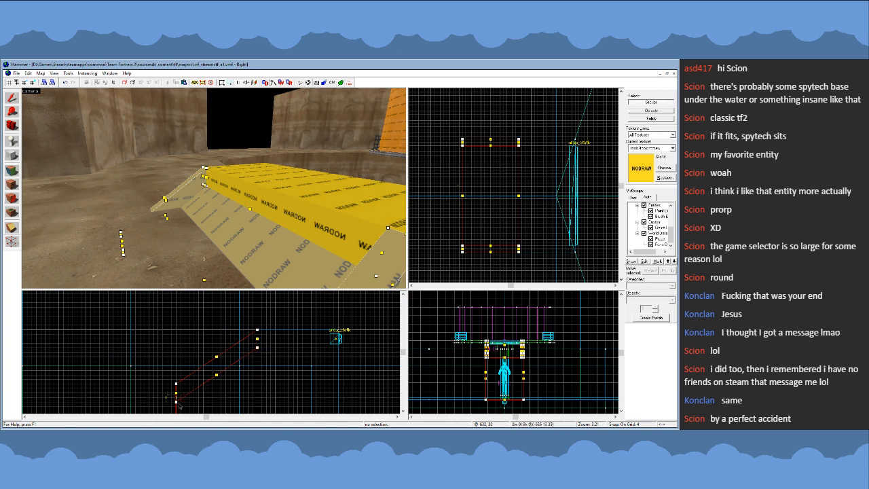
pyautogui.moveTo(167, 393); pyautogui.dragTo(189, 409)
pyautogui.press('Return')
pyautogui.keyDown('ctrl'); pyautogui.click(257, 348); pyautogui.keyUp('ctrl')
pyautogui.scroll(2, 265, 354)
pyautogui.press('Up')
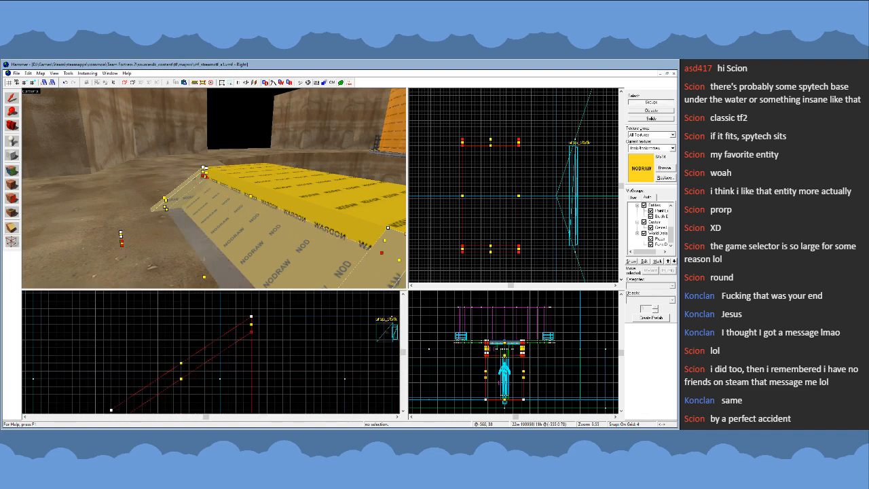
# - Create a nodraw block 16 units wide, 144 long and 12 high at the upper end of the ramp
pyautogui.hotkey('shift', 's')
pyautogui.click(444, 202)
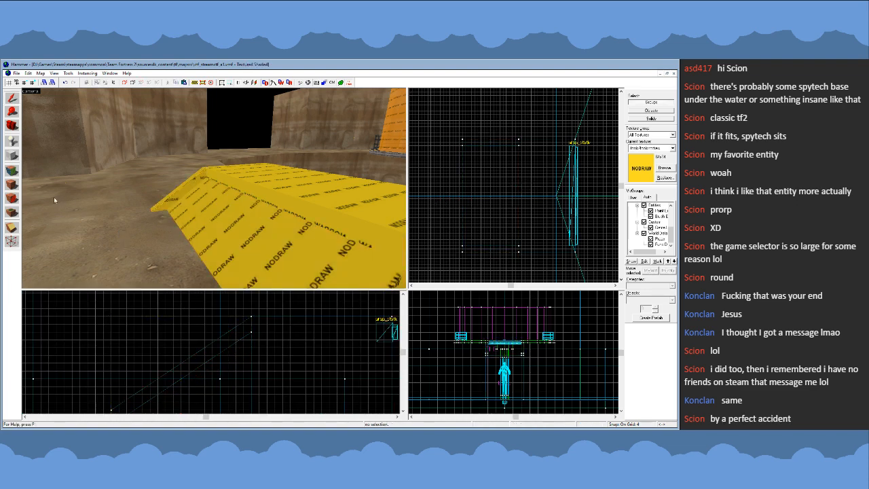
pyautogui.click(12, 155)
pyautogui.moveTo(229, 332); pyautogui.dragTo(259, 355)
pyautogui.press('Return')
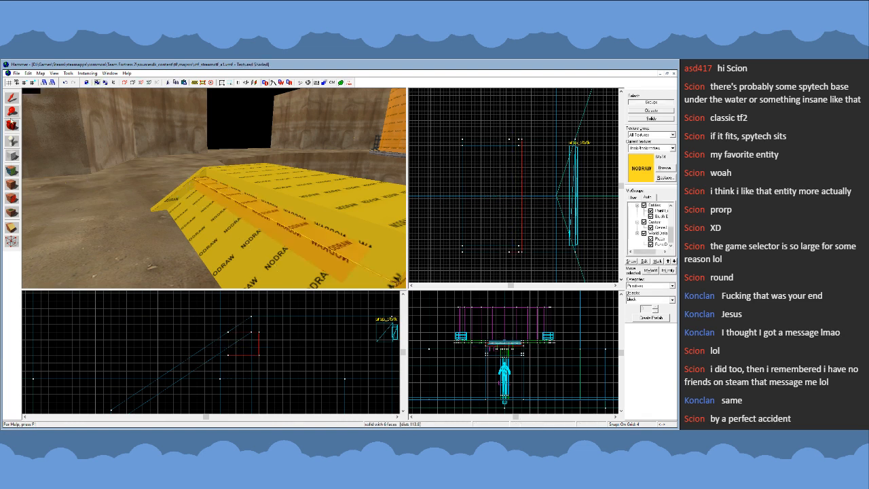
# - Clip the new block along the ramp's slope to leave a triangular step wedge 12 units wide and 8 high
pyautogui.click(12, 99)
pyautogui.click(11, 228)
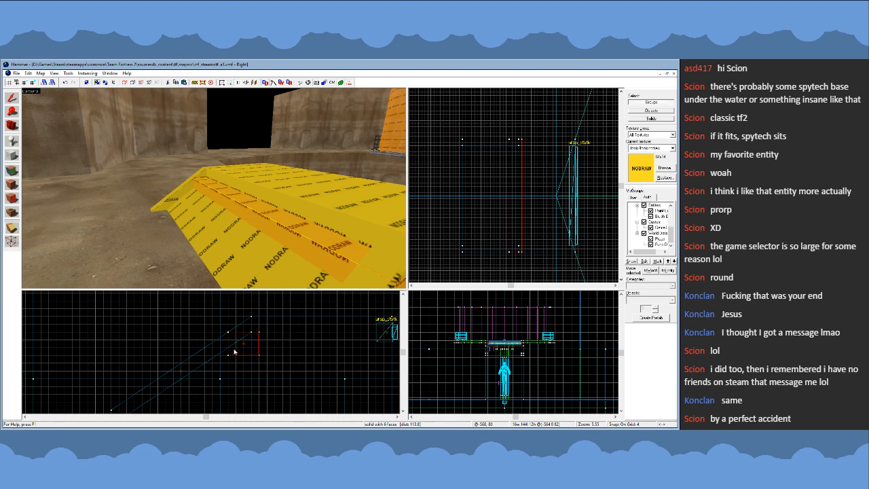
pyautogui.moveTo(229, 348); pyautogui.dragTo(251, 333)
pyautogui.press('Return')
pyautogui.hotkey('shift', 's')
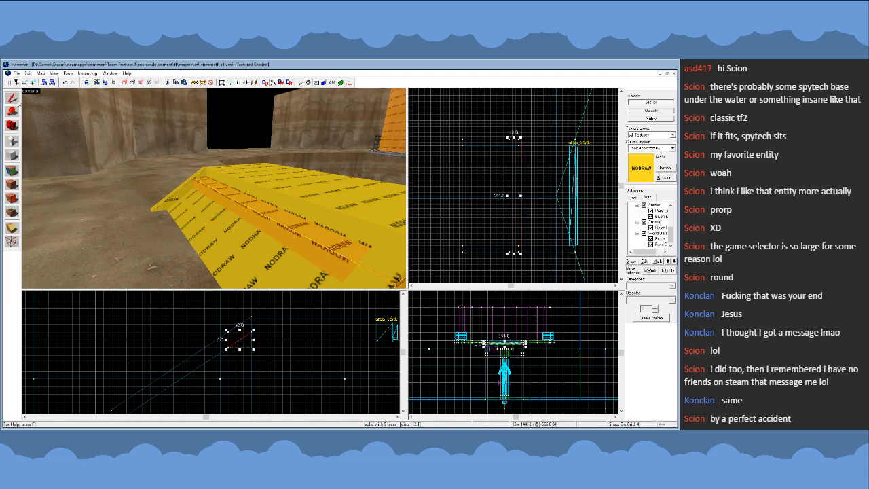
# - Fit the step wedge between the side strips at 128 units long and copy it down the ramp to form stairs
pyautogui.moveTo(514, 139); pyautogui.dragTo(505, 164)
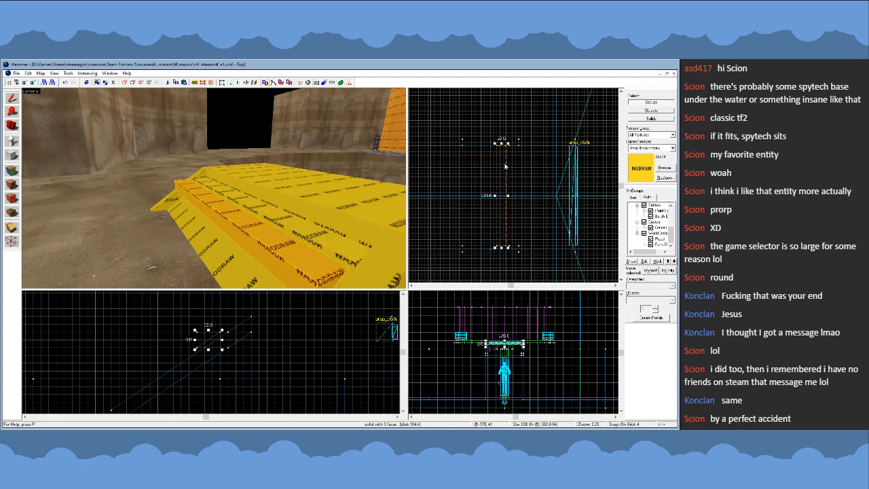
pyautogui.moveTo(212, 339)
pyautogui.mouseDown()
pyautogui.moveTo(212, 355)
pyautogui.moveTo(180, 381)
pyautogui.mouseUp()
pyautogui.keyDown('ctrl'); pyautogui.click(283, 245); pyautogui.keyUp('ctrl')
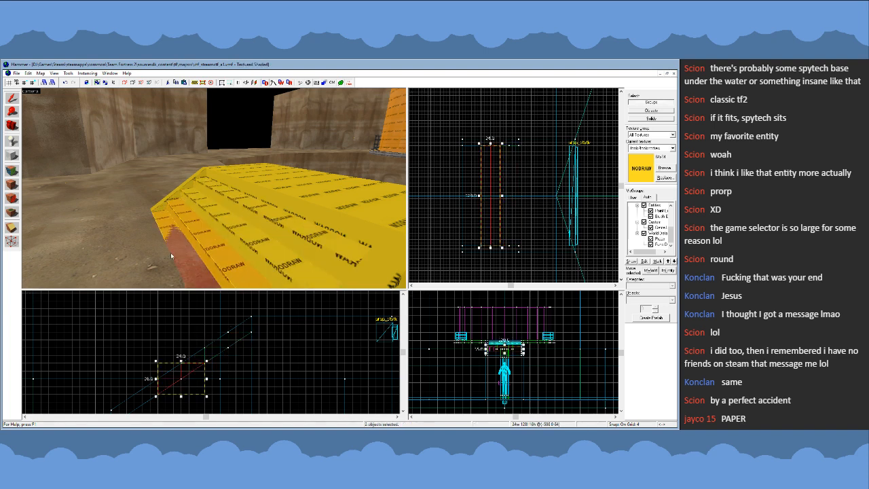
pyautogui.press('z')
pyautogui.press('w')
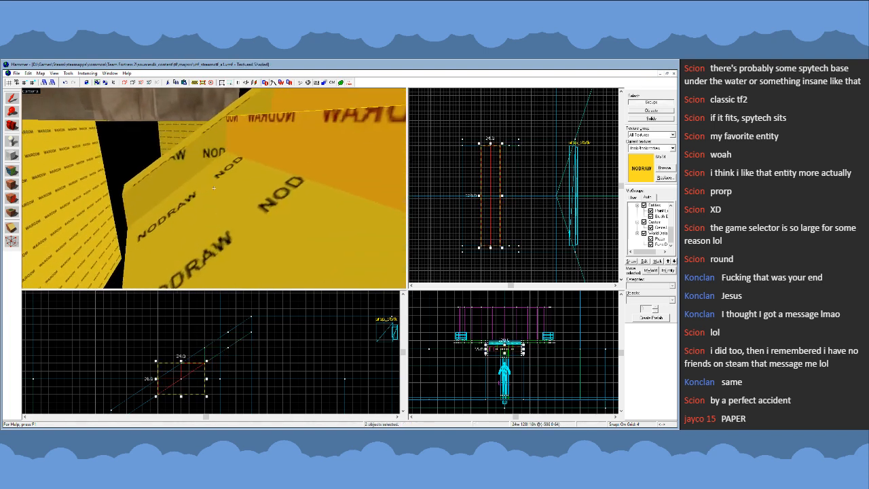
pyautogui.press('s')
pyautogui.press('w')
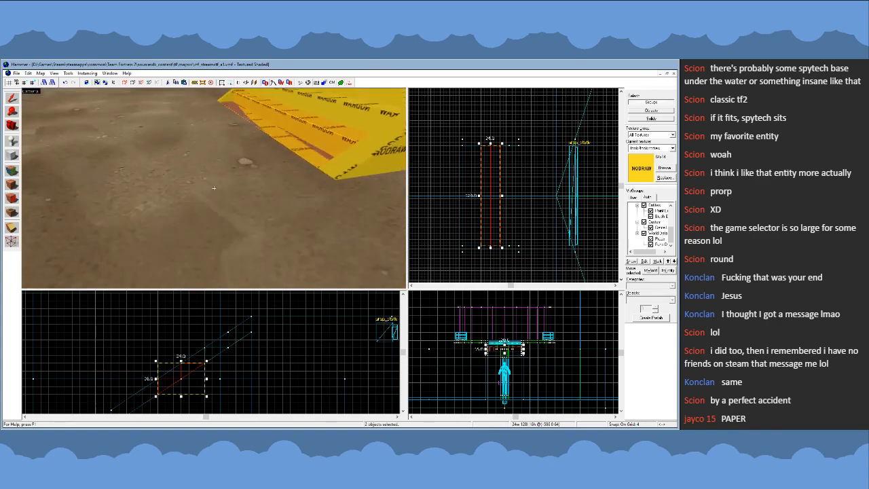
pyautogui.press('w')
pyautogui.press('s')
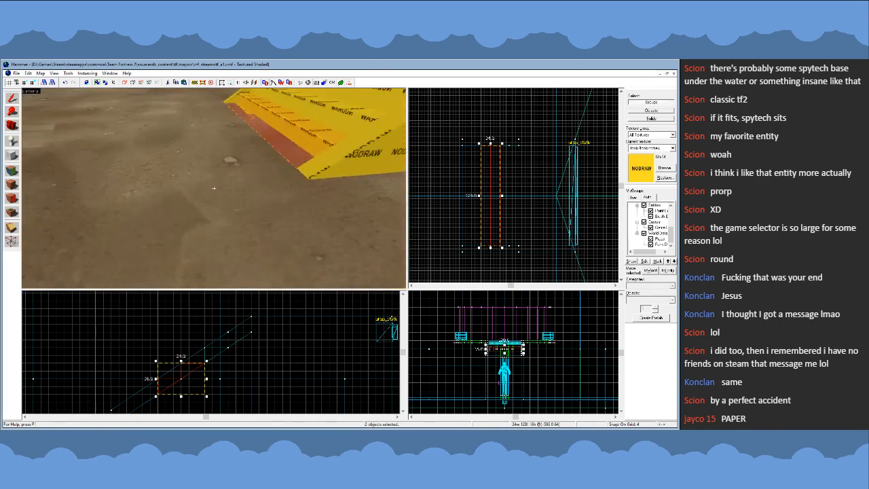
# - Clip the lower end off the middle ramp and both side strips together, leaving them 48 units wide
pyautogui.press('w')
pyautogui.press('s')
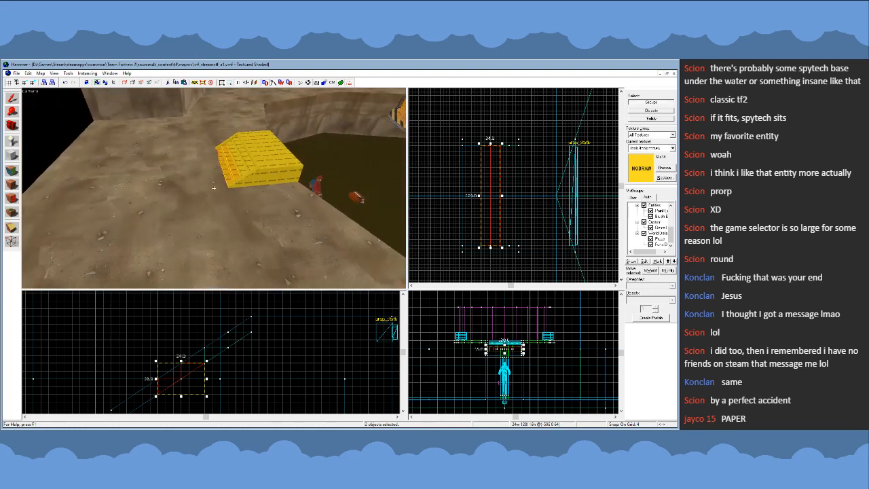
pyautogui.press('w')
pyautogui.press('w')
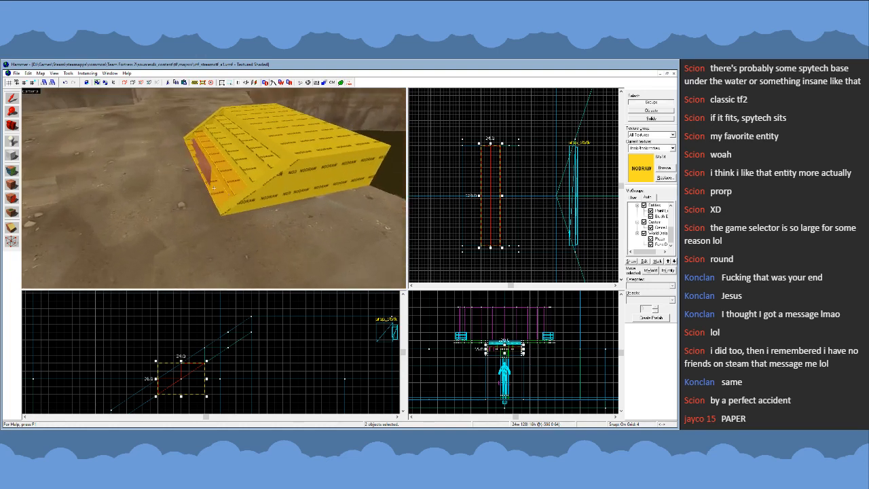
pyautogui.click(223, 193)
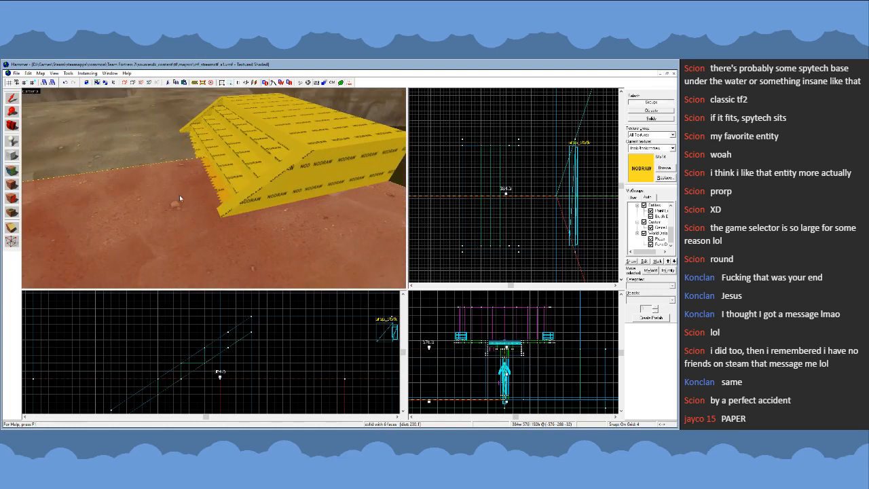
pyautogui.press('Delete')
pyautogui.click(209, 204)
pyautogui.press('Delete')
pyautogui.click(210, 205)
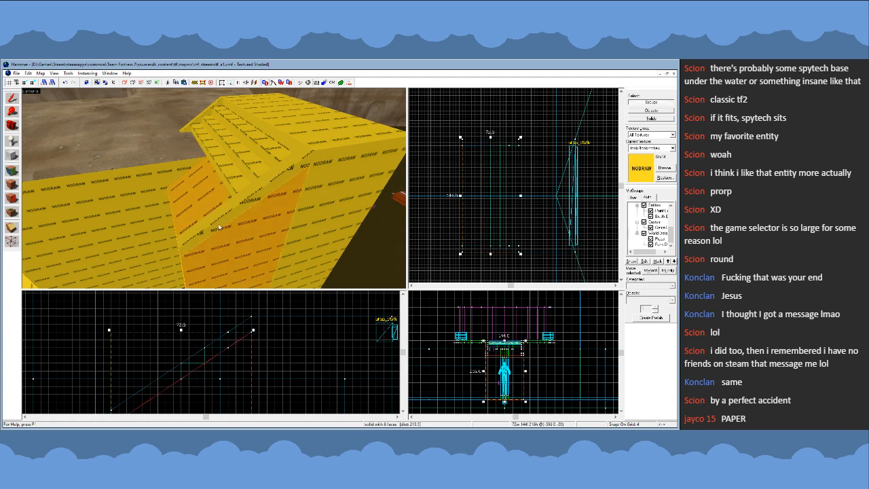
pyautogui.press('Delete')
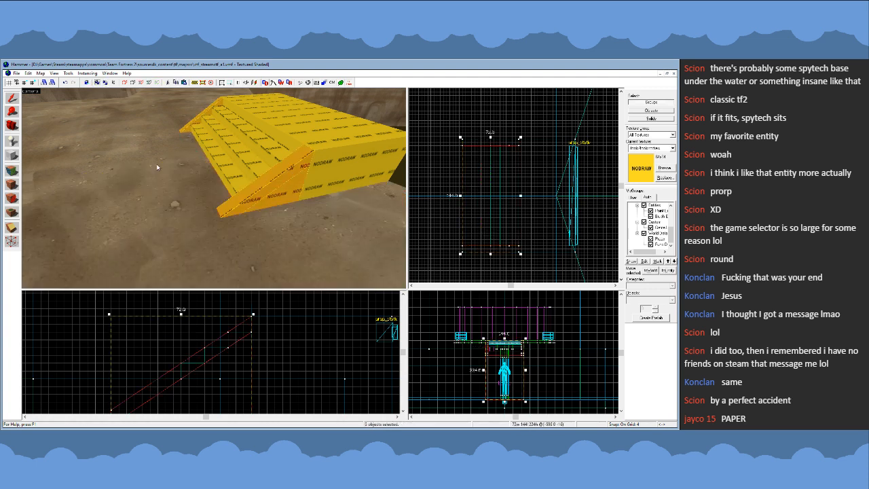
pyautogui.hotkey('shift', 's')
pyautogui.moveTo(481, 239); pyautogui.dragTo(482, 235)
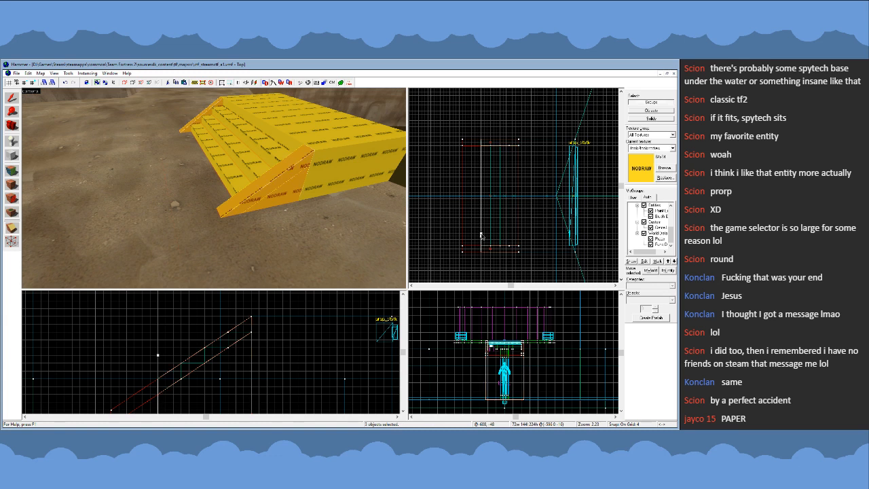
pyautogui.press('Return')
pyautogui.click(11, 98)
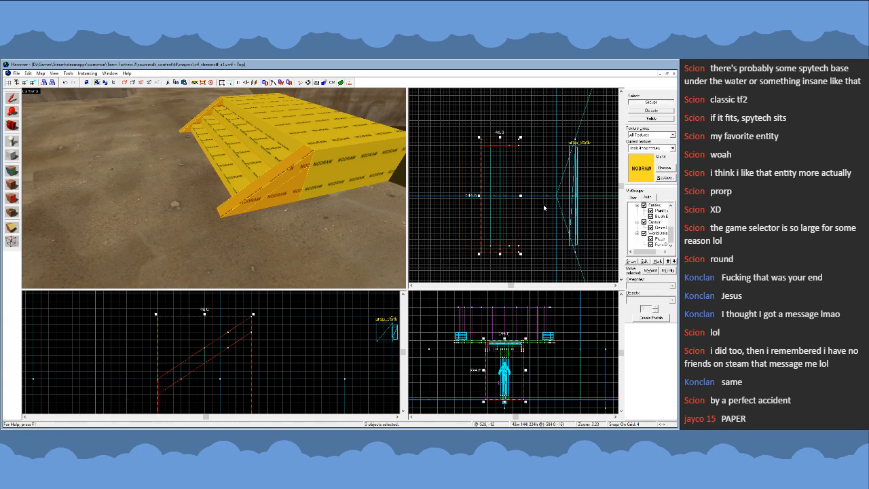
# - Copy a side strip and stretch it to 128 units long so it forms a sloped slab over the stairs
pyautogui.press(']')
pyautogui.press('Escape')
pyautogui.click(501, 248)
pyautogui.keyDown('shift'); pyautogui.moveTo(502, 248); pyautogui.dragTo(501, 144); pyautogui.keyUp('shift')
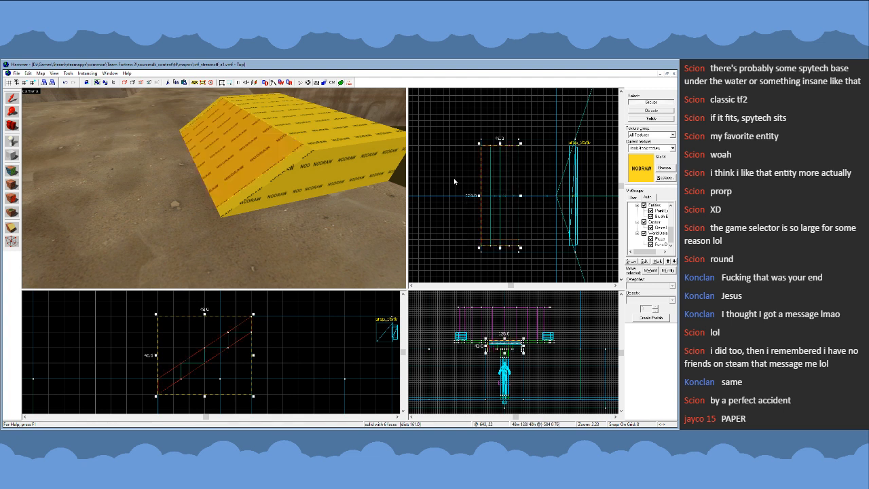
# - Apply the block bullets tool texture to the sloped slab covering the stairs
pyautogui.press('Escape')
pyautogui.press(']')
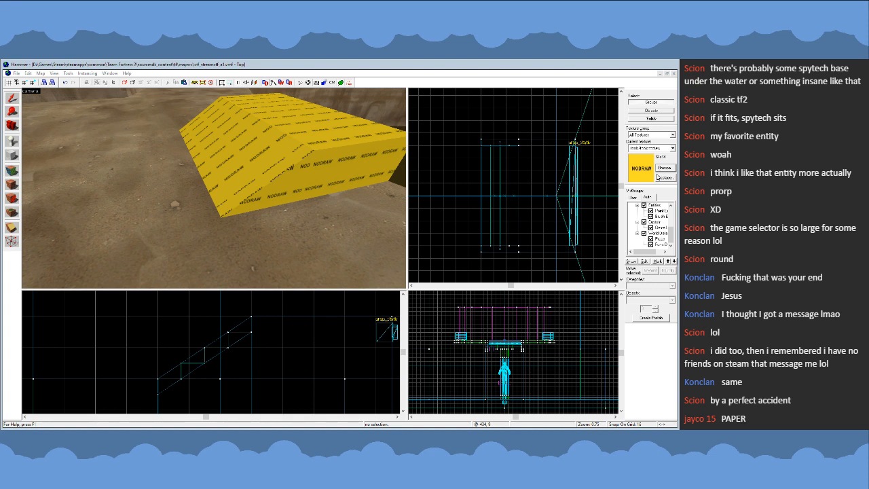
pyautogui.doubleClick(354, 272)
pyautogui.click(238, 160)
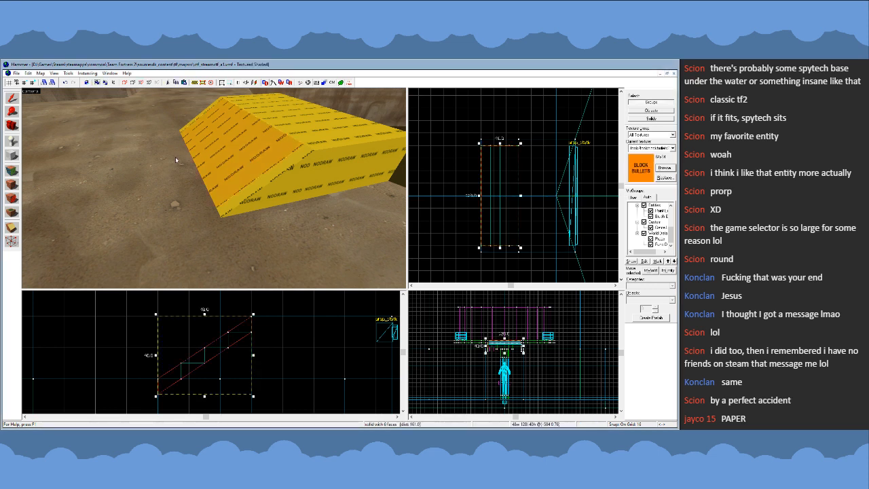
pyautogui.click(12, 185)
pyautogui.press('Escape')
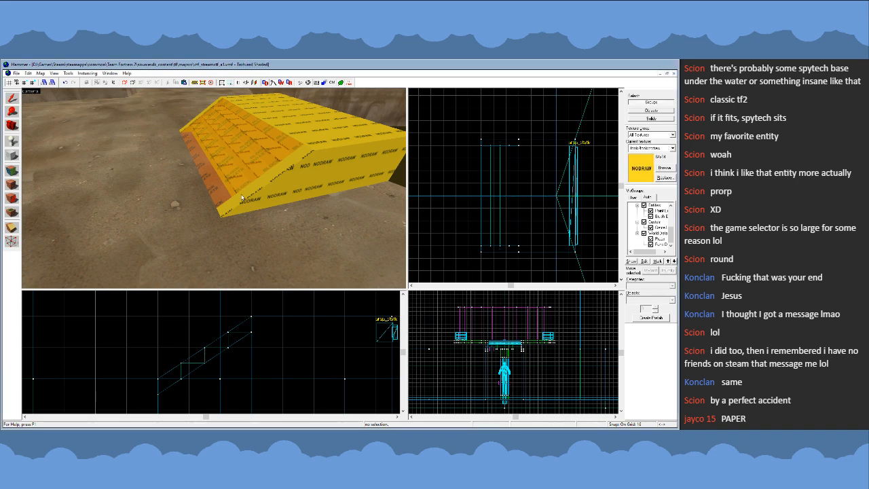
# - Hide the block bullets slab and tie the platform, ramp, side strips and steps together as one func_detail
pyautogui.click(235, 173)
pyautogui.hotkey('shift', 't')
pyautogui.press('Escape')
pyautogui.press('z')
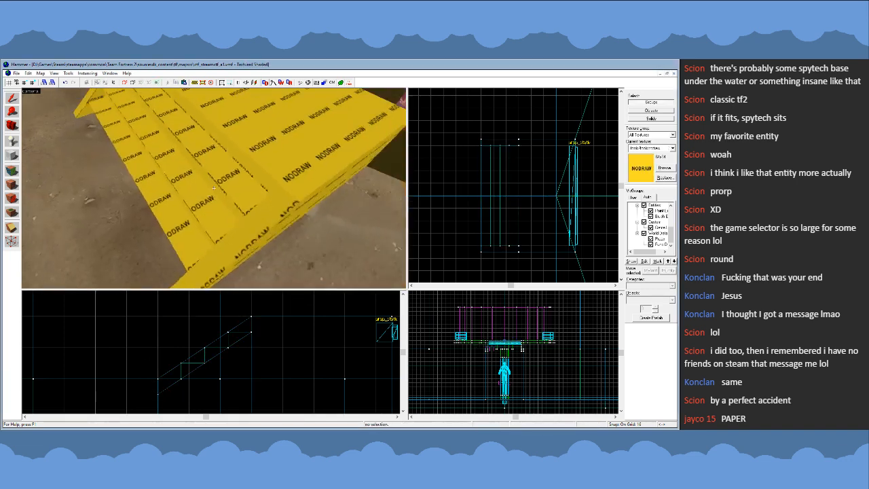
pyautogui.press('z')
pyautogui.click(174, 148)
pyautogui.keyDown('ctrl'); pyautogui.click(147, 154); pyautogui.keyUp('ctrl')
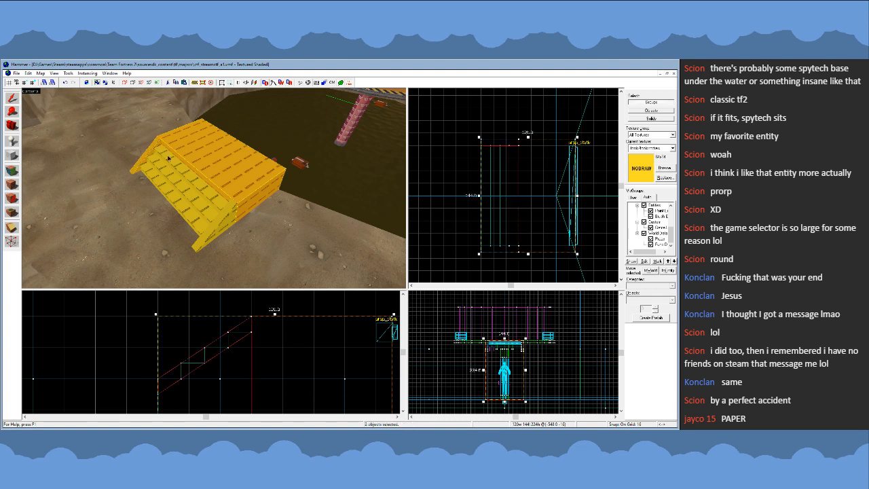
pyautogui.keyDown('ctrl'); pyautogui.click(166, 156); pyautogui.keyUp('ctrl')
pyautogui.keyDown('ctrl'); pyautogui.click(164, 171); pyautogui.keyUp('ctrl')
pyautogui.keyDown('ctrl'); pyautogui.click(165, 186); pyautogui.keyUp('ctrl')
pyautogui.keyDown('ctrl'); pyautogui.click(217, 226); pyautogui.keyUp('ctrl')
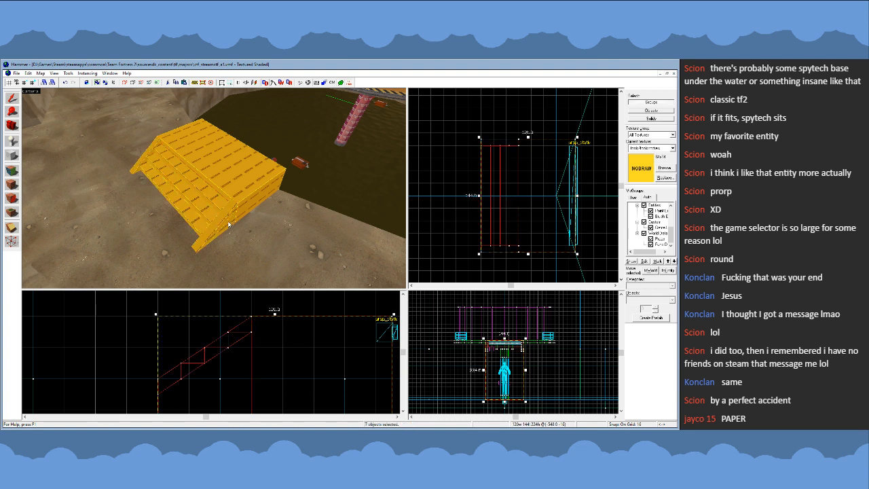
pyautogui.hotkey('ctrl', 't')
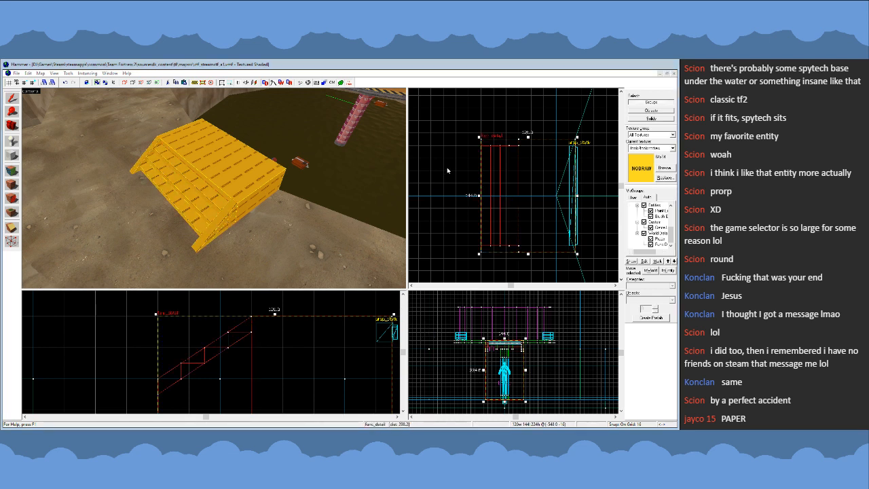
# - Bring back the block bullets slab and apply a dev reflectivity texture to the whole func_detail platform
pyautogui.click(445, 168)
pyautogui.press('z')
pyautogui.press('s')
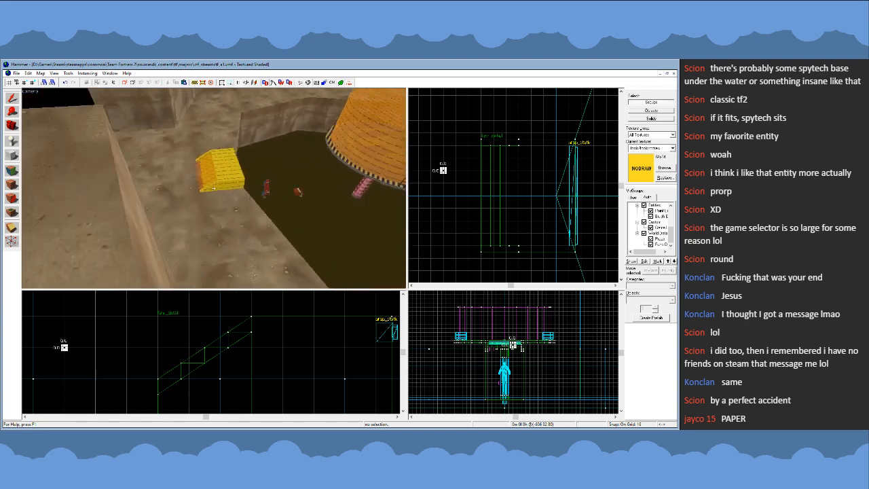
pyautogui.press('w')
pyautogui.press('w')
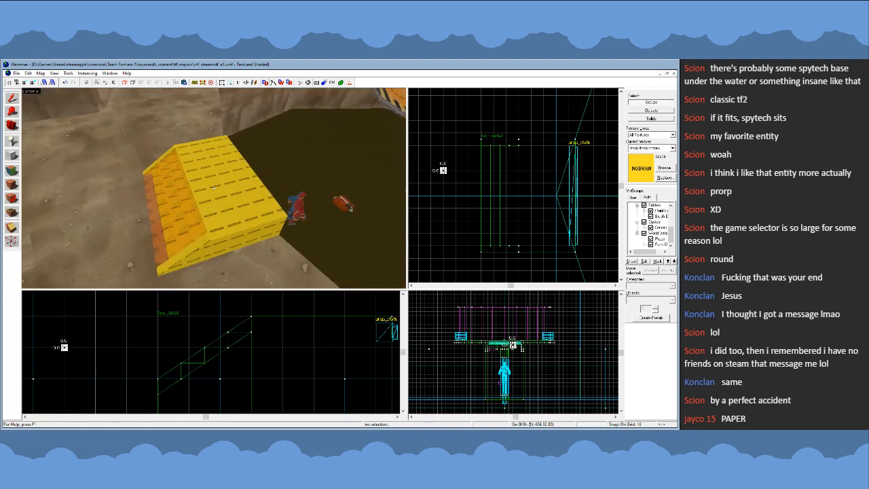
pyautogui.press('z')
pyautogui.click(214, 188)
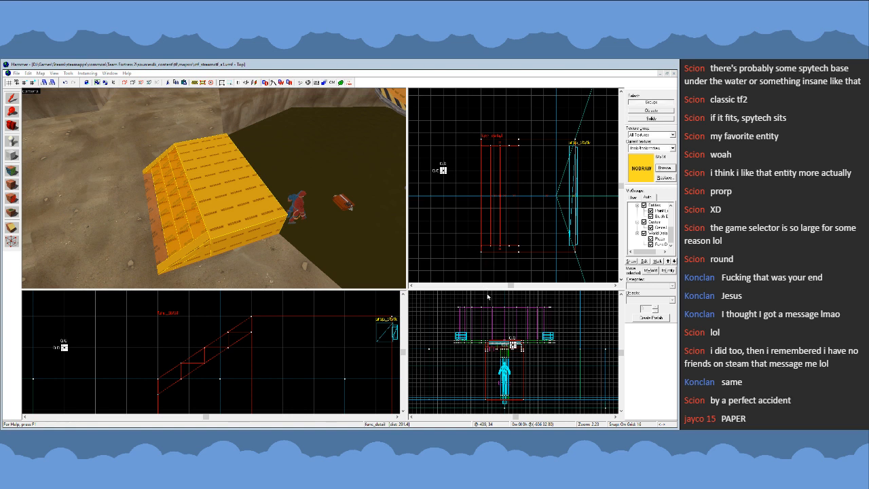
pyautogui.doubleClick(445, 281)
pyautogui.click(16, 186)
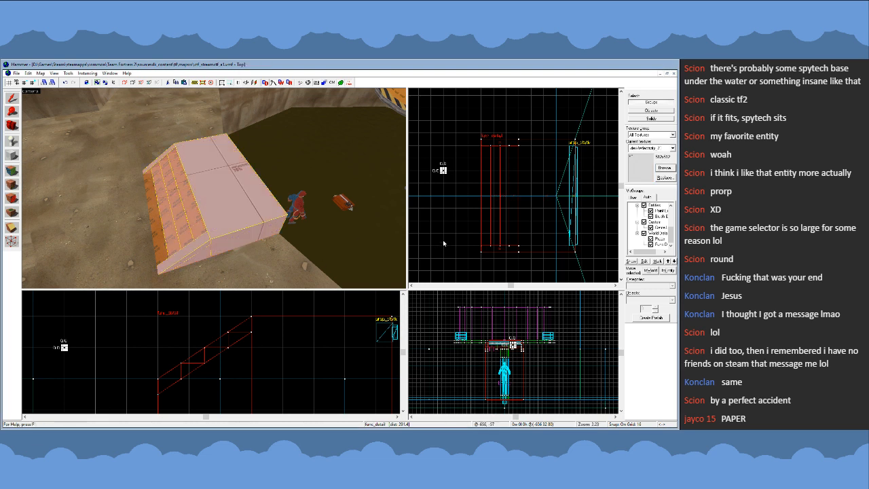
# - Deselect the platform and set the current texture back to nodraw
pyautogui.press('Escape')
pyautogui.press('z')
pyautogui.press('a')
pyautogui.press('z')
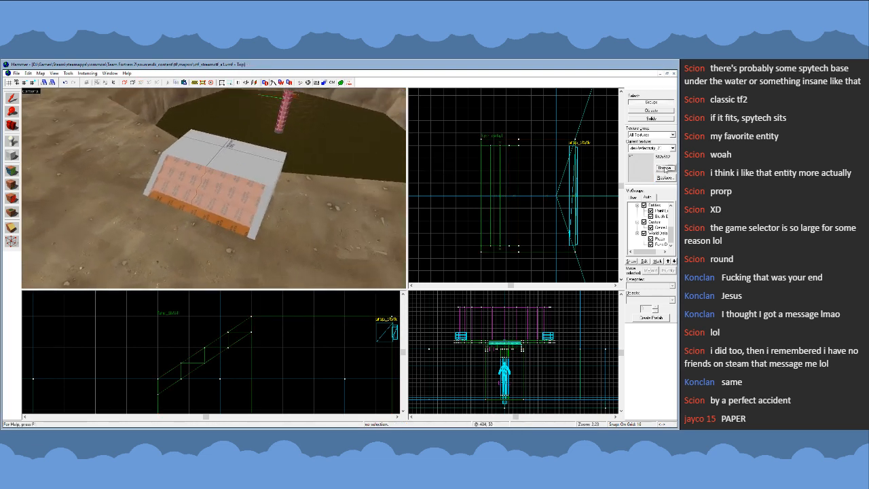
pyautogui.hotkey('shift', 'a')
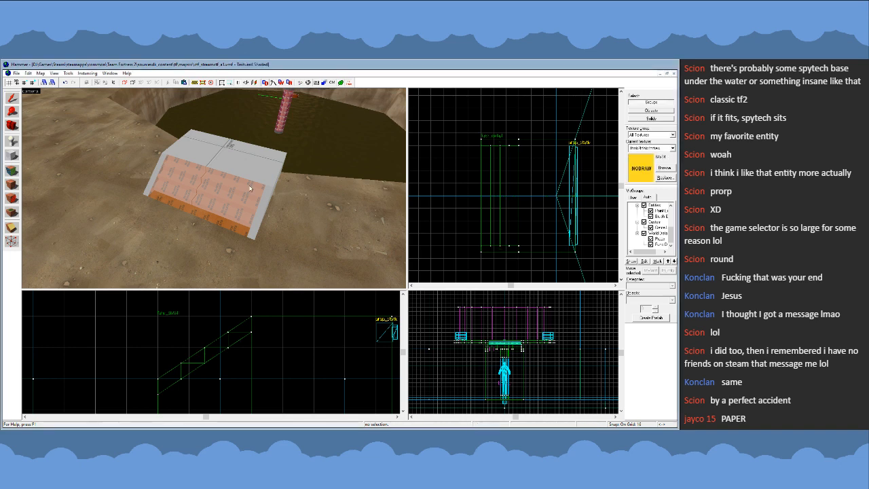
# - Examine the textured platform and its front face at the pit's rim from several angles
pyautogui.press('z')
pyautogui.press('d')
pyautogui.press('s')
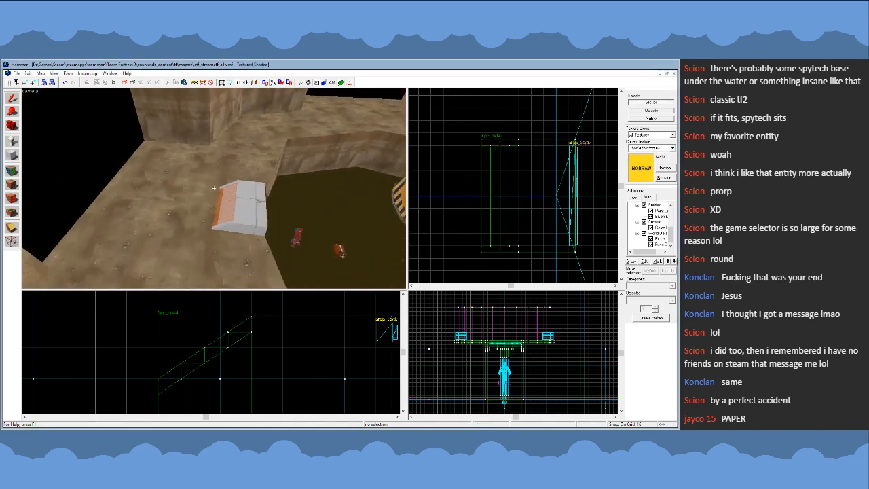
pyautogui.press('w')
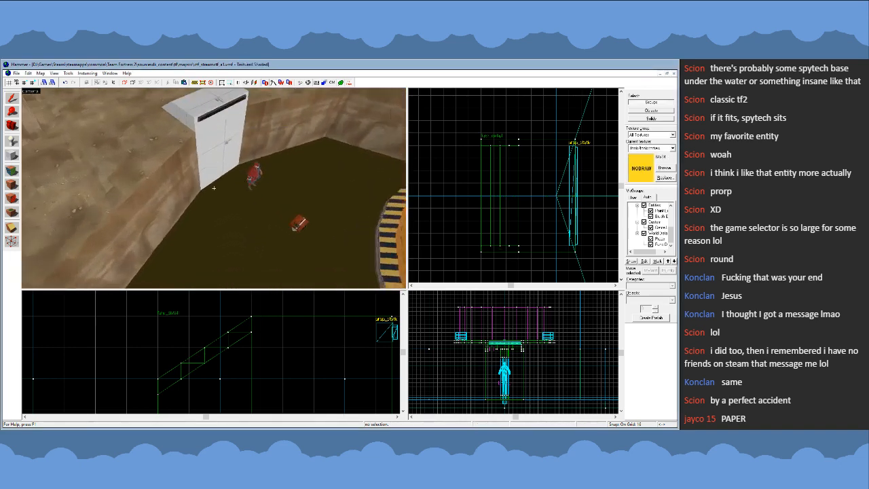
pyautogui.press('w')
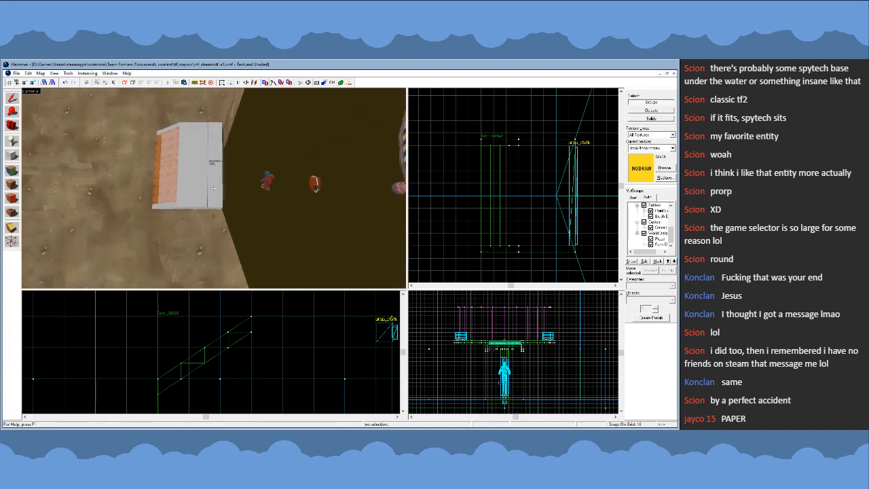
pyautogui.click(213, 189)
pyautogui.press('z')
pyautogui.click(449, 168)
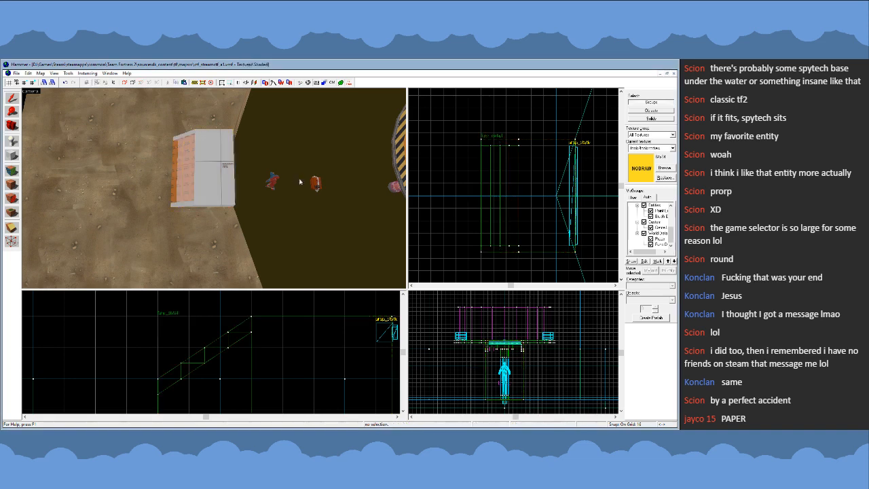
# - Examine the layout of the whole central pit, its rim and the surrounding cliffs from above
pyautogui.press('z')
pyautogui.press('s')
pyautogui.press('s')
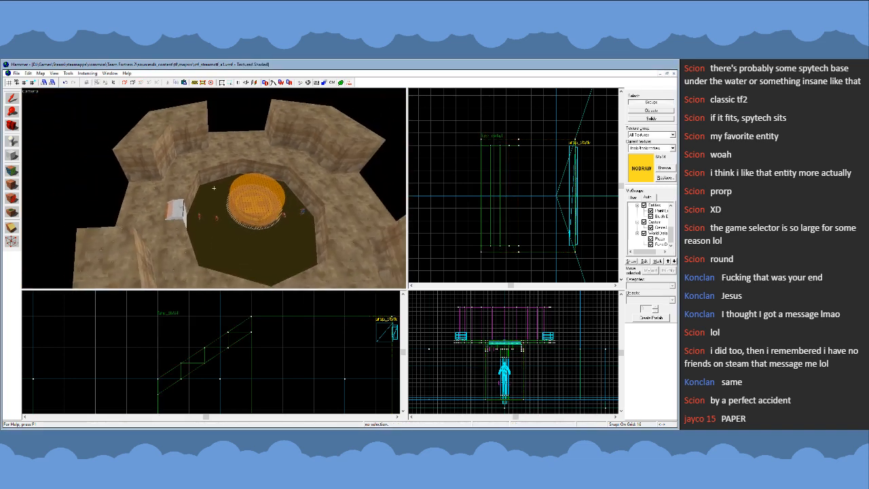
pyautogui.press('a')
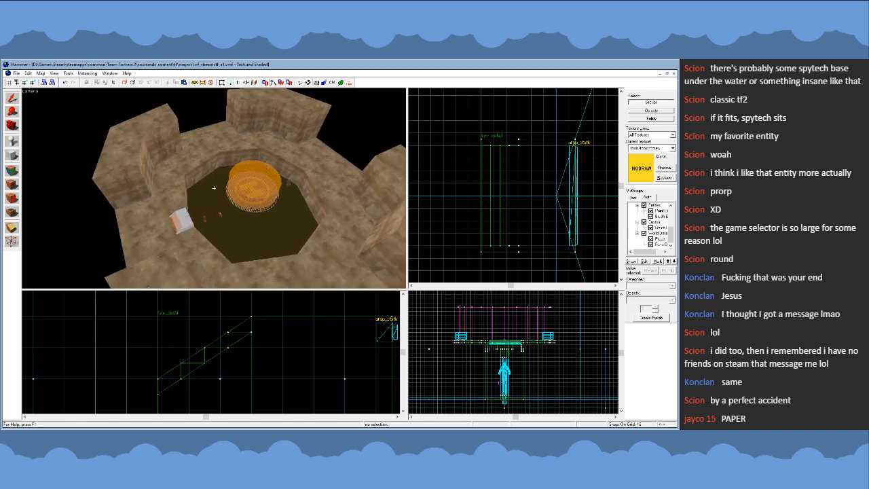
pyautogui.press('w')
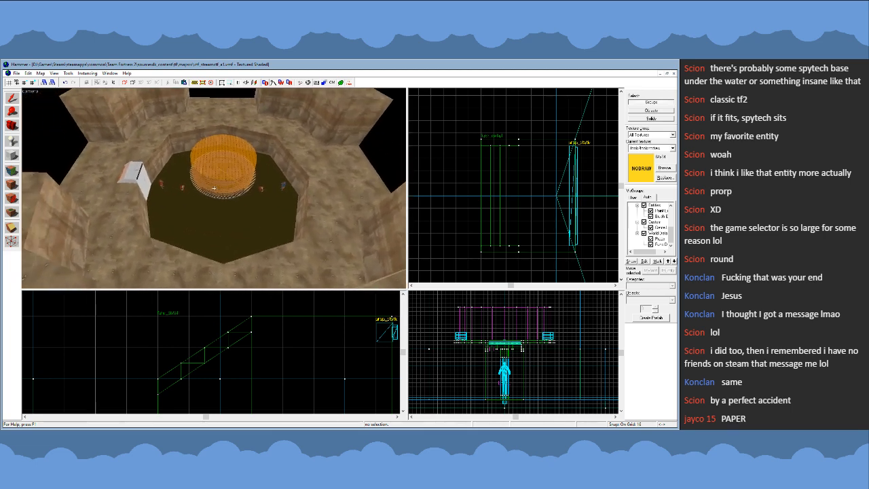
pyautogui.press('a')
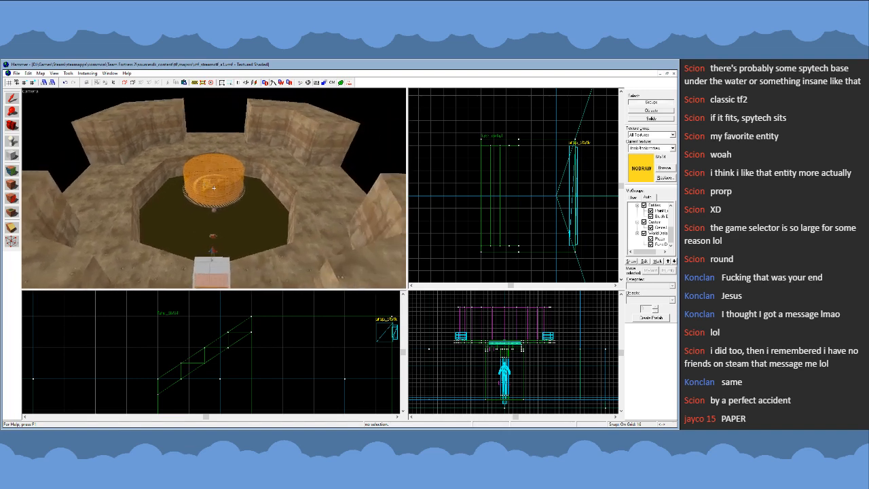
pyautogui.press('d')
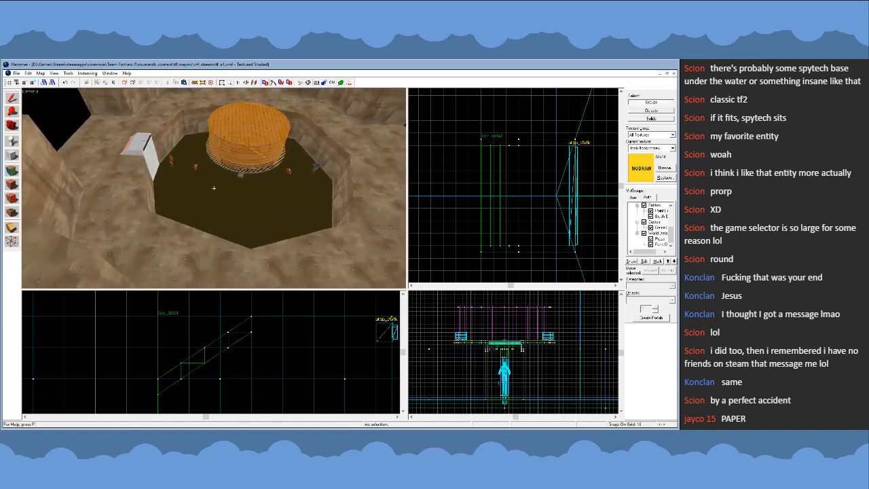
pyautogui.press('w')
pyautogui.press('s')
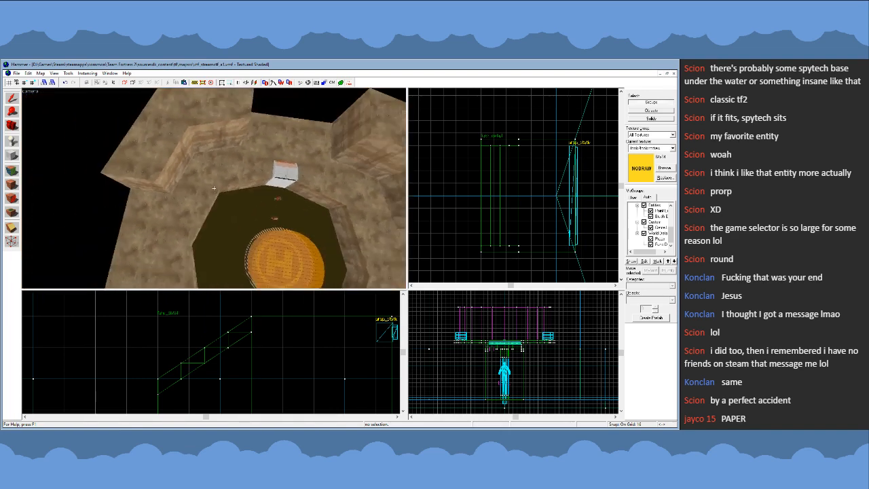
pyautogui.press('z')
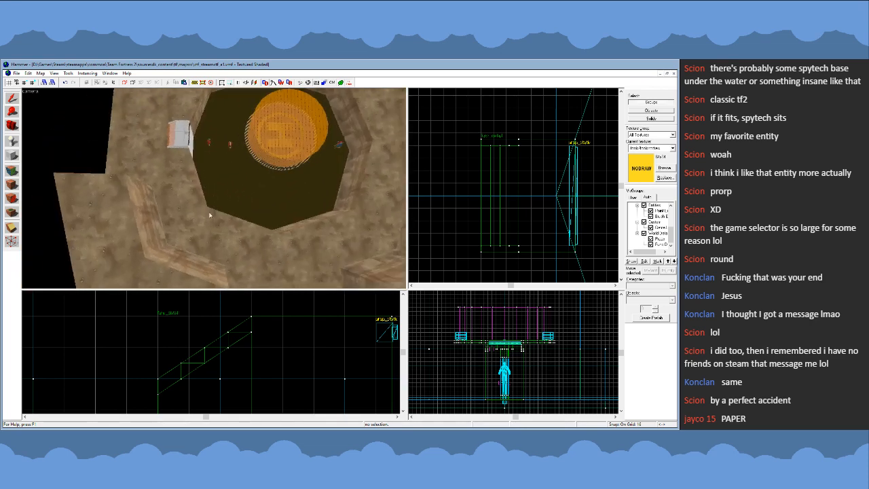
# - Select all eight ground sections forming the rim around the central pit
pyautogui.click(200, 209)
pyautogui.click(209, 217)
pyautogui.click(184, 194)
pyautogui.keyDown('ctrl'); pyautogui.click(221, 216); pyautogui.keyUp('ctrl')
pyautogui.press('z')
pyautogui.press('z')
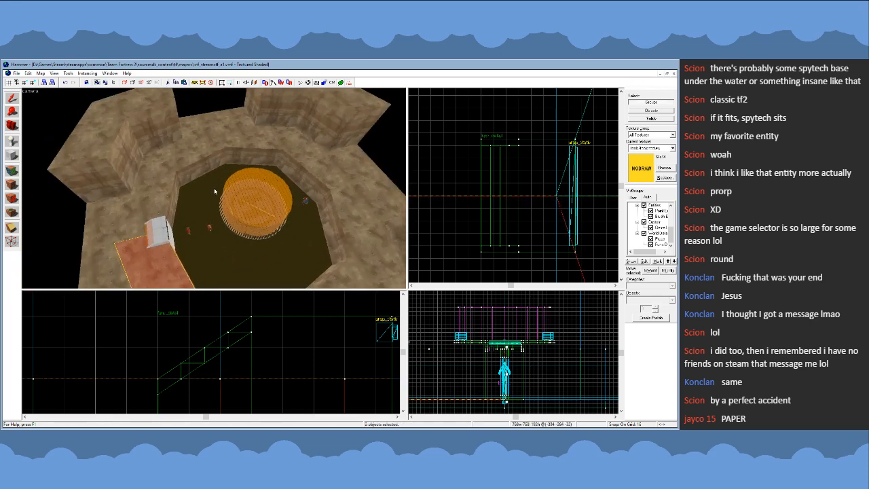
pyautogui.keyDown('ctrl'); pyautogui.click(165, 182); pyautogui.keyUp('ctrl')
pyautogui.keyDown('ctrl'); pyautogui.click(197, 163); pyautogui.keyUp('ctrl')
pyautogui.keyDown('ctrl'); pyautogui.click(253, 141); pyautogui.keyUp('ctrl')
pyautogui.keyDown('ctrl'); pyautogui.click(310, 156); pyautogui.keyUp('ctrl')
pyautogui.keyDown('ctrl'); pyautogui.click(346, 227); pyautogui.keyUp('ctrl')
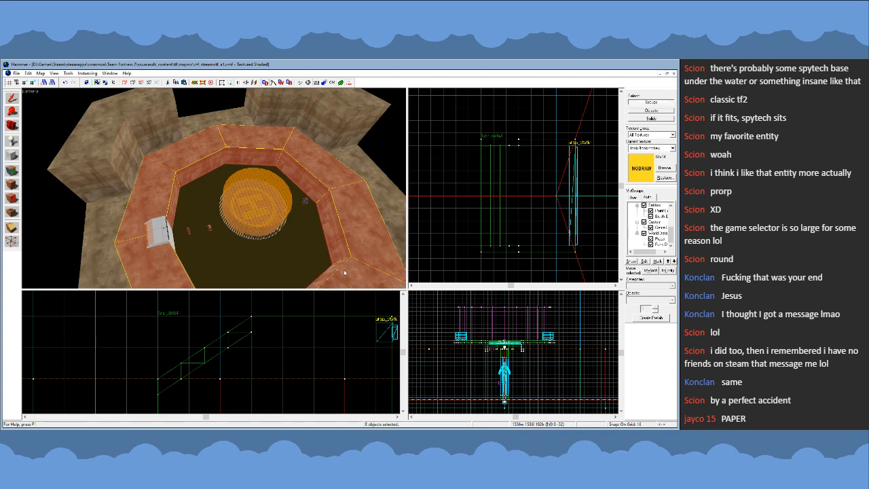
# - Temporarily hide the pit's water surface and select the four octagonal floor sections beneath it
pyautogui.press('z')
pyautogui.press('z')
pyautogui.click(224, 181)
pyautogui.press('Delete')
pyautogui.click(208, 187)
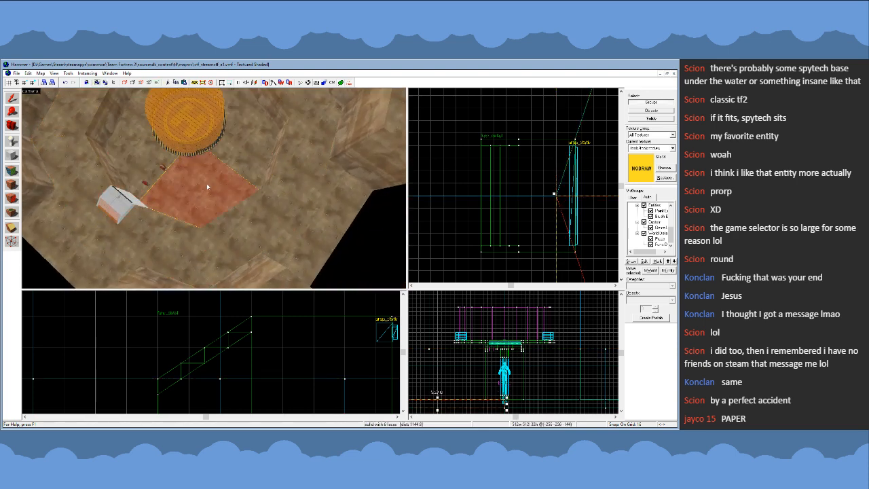
pyautogui.click(236, 164)
pyautogui.keyDown('ctrl'); pyautogui.click(218, 176); pyautogui.keyUp('ctrl')
pyautogui.keyDown('ctrl'); pyautogui.click(144, 153); pyautogui.keyUp('ctrl')
pyautogui.keyDown('ctrl'); pyautogui.click(139, 96); pyautogui.keyUp('ctrl')
pyautogui.press('z')
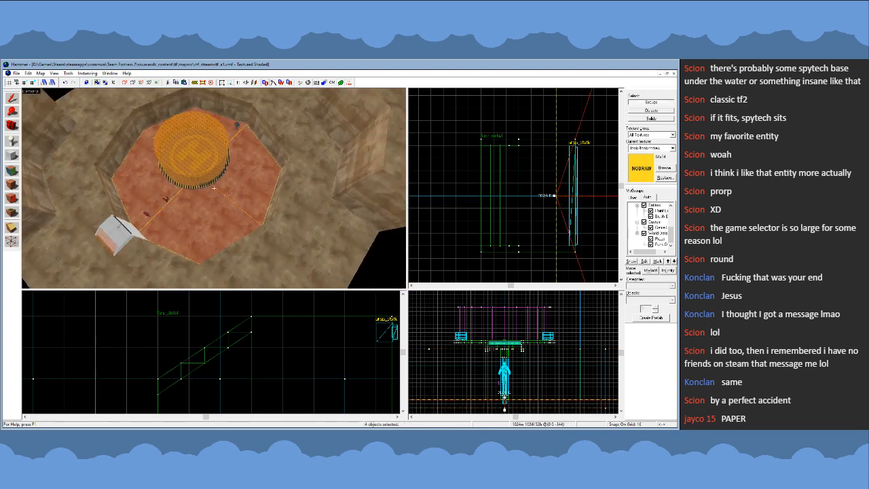
pyautogui.press('z')
# - Add all eight rim sections around the pit to the selected floor sections
pyautogui.keyDown('ctrl'); pyautogui.click(230, 125); pyautogui.keyUp('ctrl')
pyautogui.keyDown('ctrl'); pyautogui.click(169, 127); pyautogui.keyUp('ctrl')
pyautogui.keyDown('ctrl'); pyautogui.click(112, 167); pyautogui.keyUp('ctrl')
pyautogui.keyDown('ctrl'); pyautogui.click(84, 222); pyautogui.keyUp('ctrl')
pyautogui.keyDown('ctrl'); pyautogui.click(292, 175); pyautogui.keyUp('ctrl')
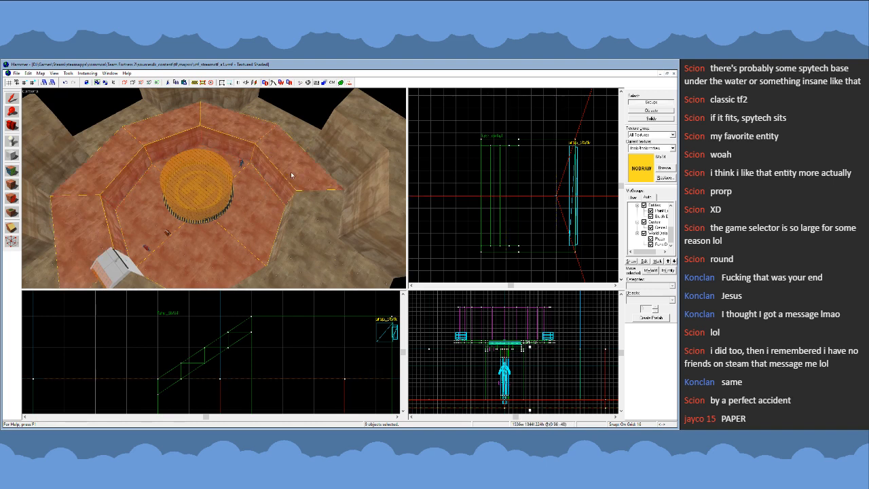
pyautogui.press('z')
pyautogui.press('z')
pyautogui.keyDown('ctrl'); pyautogui.click(269, 179); pyautogui.keyUp('ctrl')
pyautogui.keyDown('ctrl'); pyautogui.click(207, 249); pyautogui.keyUp('ctrl')
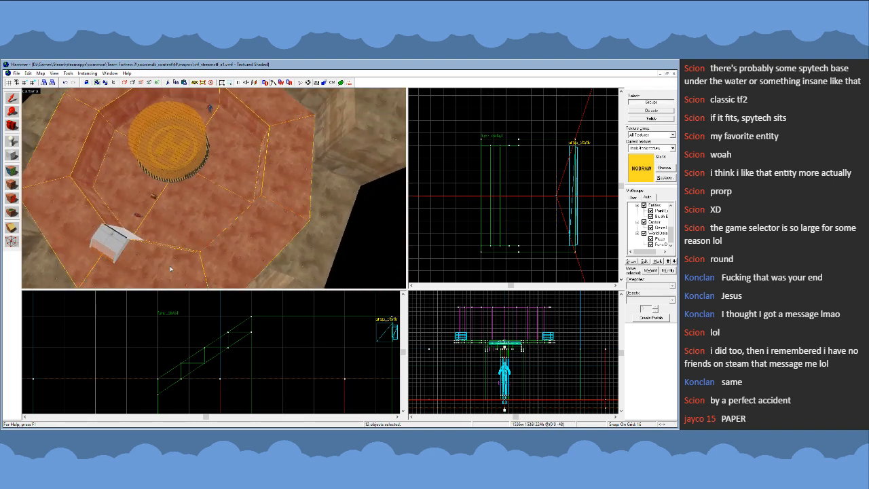
# - Unhide the water and examine the vertices of the twelve selected ground sections from above
pyautogui.press('u')
pyautogui.hotkey('shift', 'v')
pyautogui.scroll(-10, 487, 210)
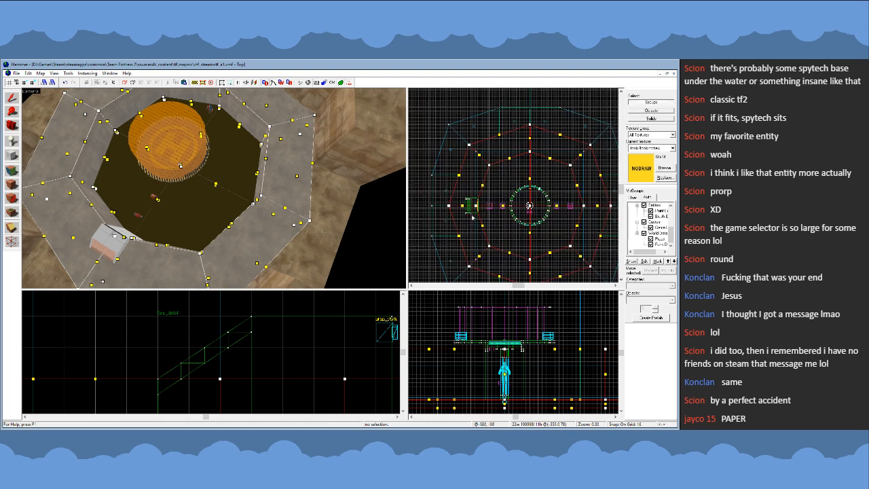
pyautogui.scroll(5, 472, 216)
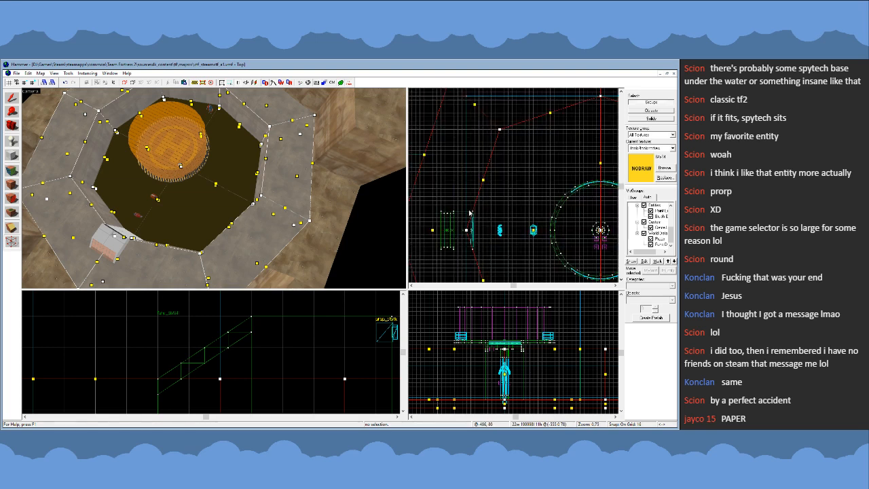
pyautogui.scroll(10, 469, 211)
pyautogui.scroll(-10, 459, 206)
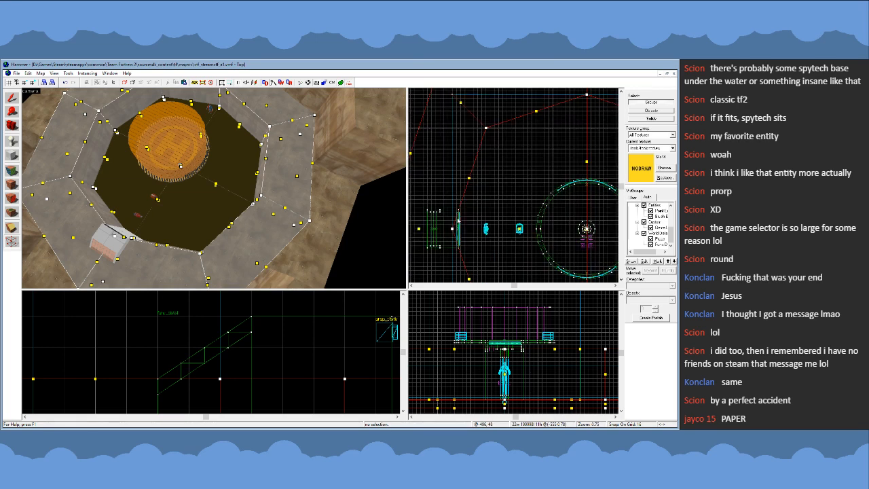
pyautogui.scroll(-4, 458, 221)
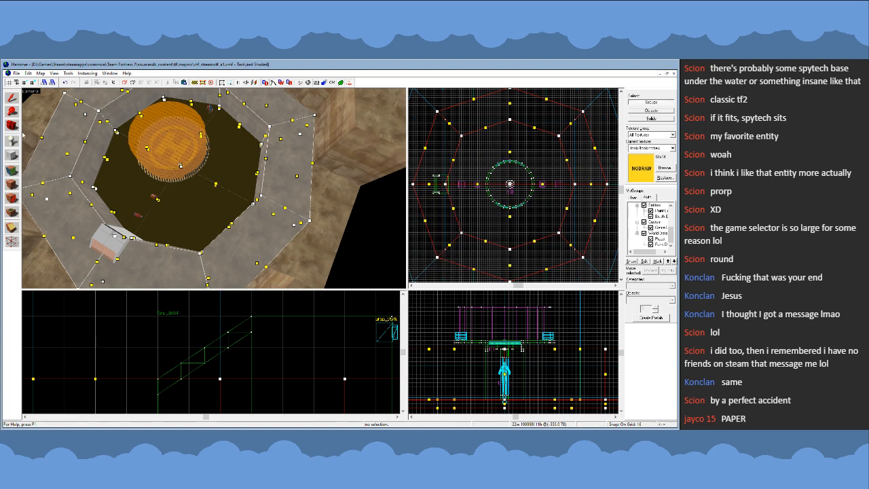
pyautogui.click(12, 99)
pyautogui.scroll(-4, 518, 171)
pyautogui.scroll(3, 518, 201)
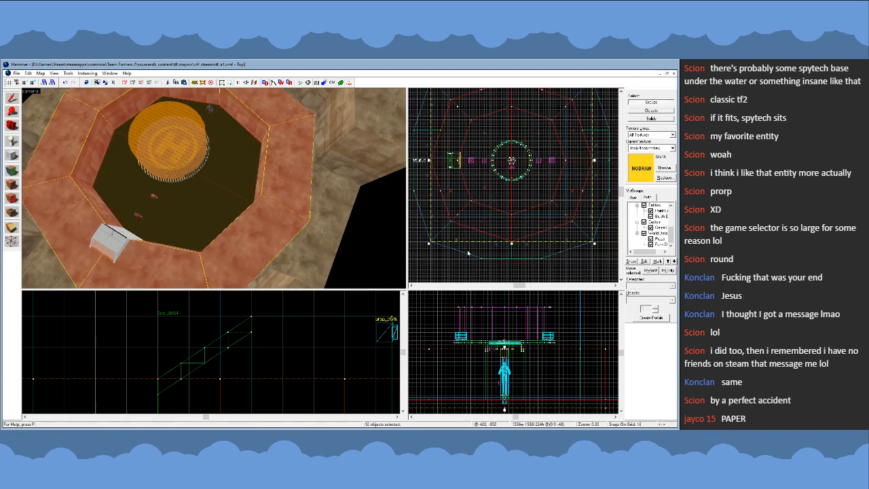
pyautogui.press('Escape')
# - Create a nodraw block 272 x 112 x 16 units at slot height, extending from the platform's front slot towards the pit's centre
pyautogui.press('z')
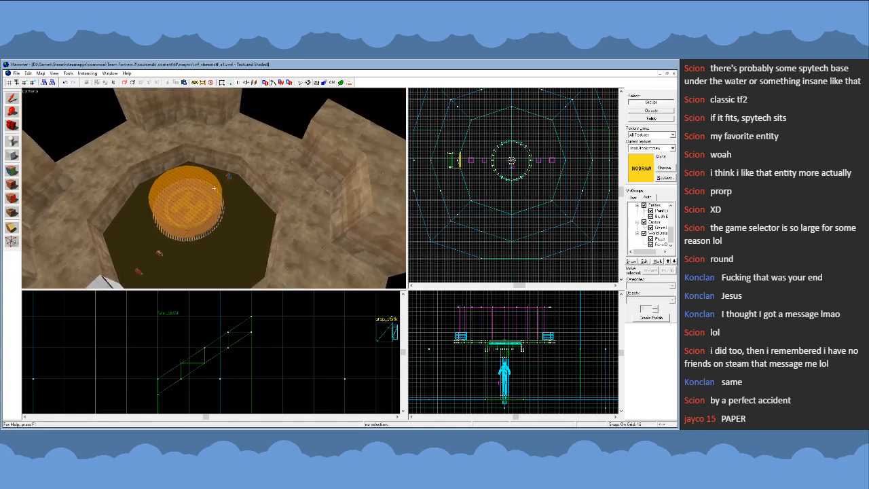
pyautogui.press('w')
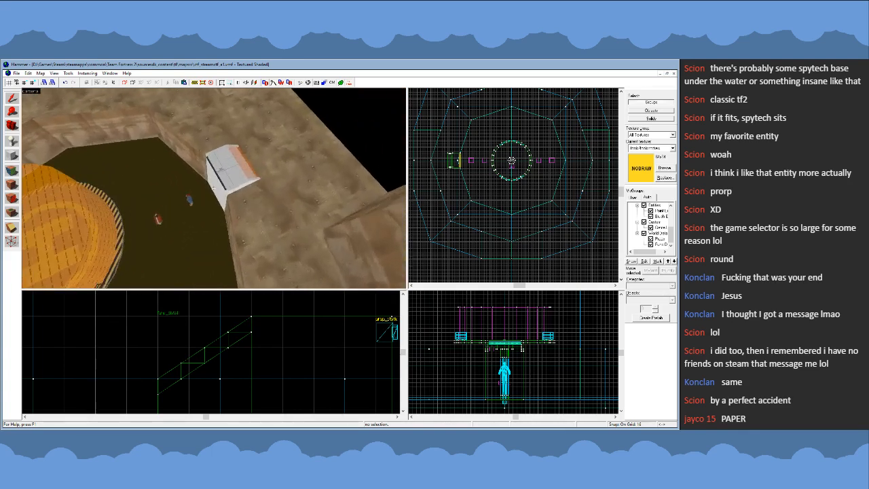
pyautogui.press('z')
pyautogui.click(239, 195)
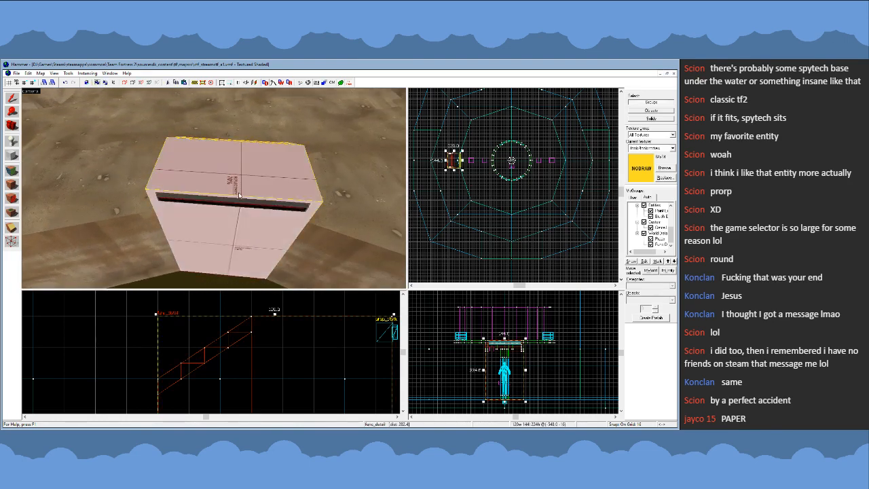
pyautogui.scroll(8, 450, 151)
pyautogui.press('Escape')
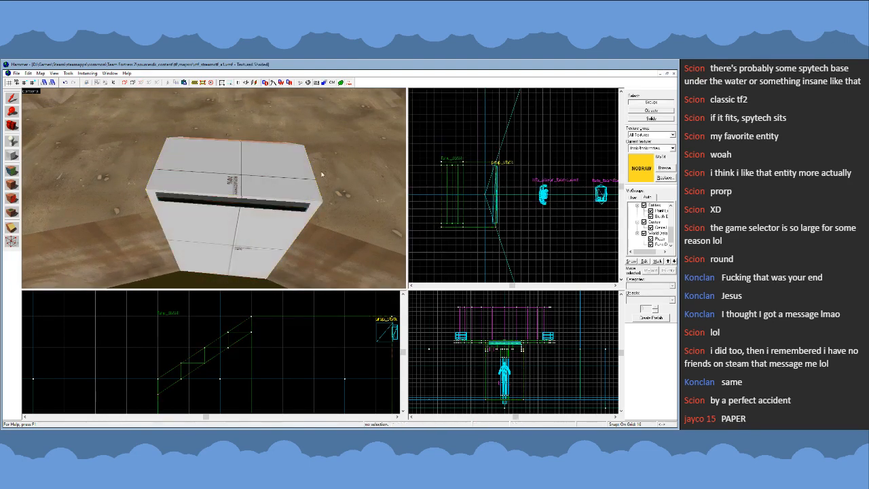
pyautogui.click(14, 154)
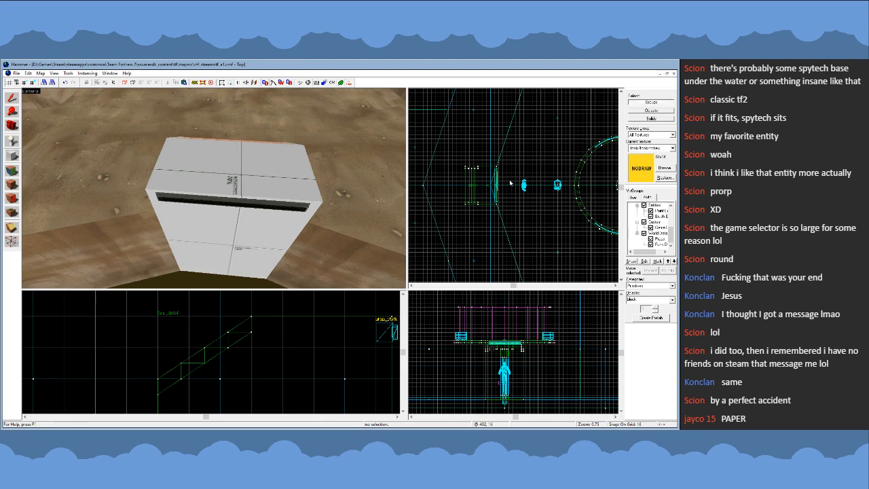
pyautogui.scroll(5, 510, 182)
pyautogui.scroll(-3, 493, 189)
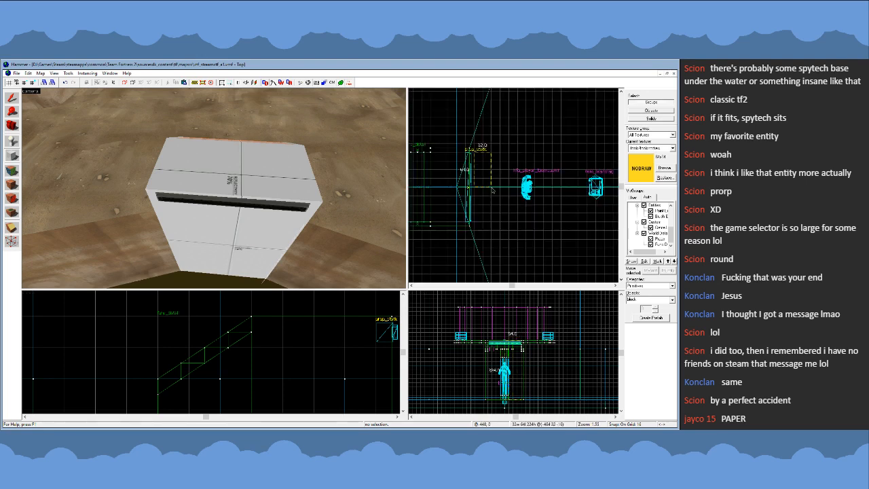
pyautogui.click(513, 173)
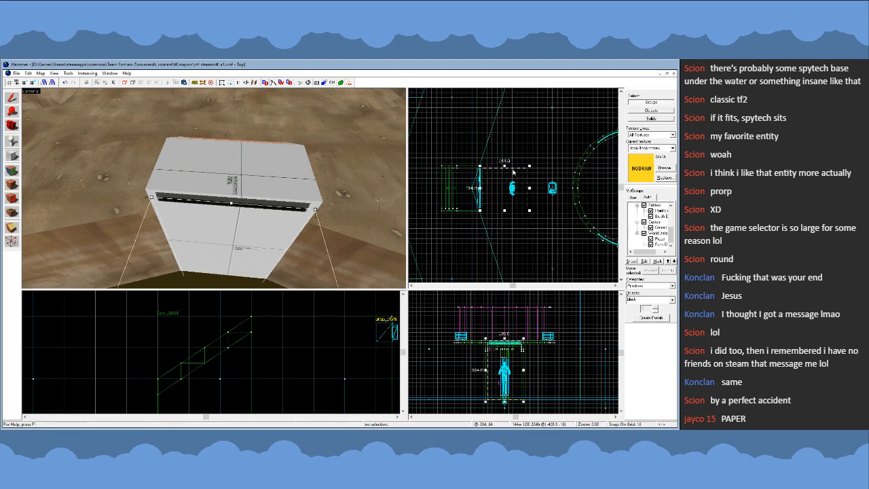
pyautogui.moveTo(505, 168); pyautogui.dragTo(513, 178)
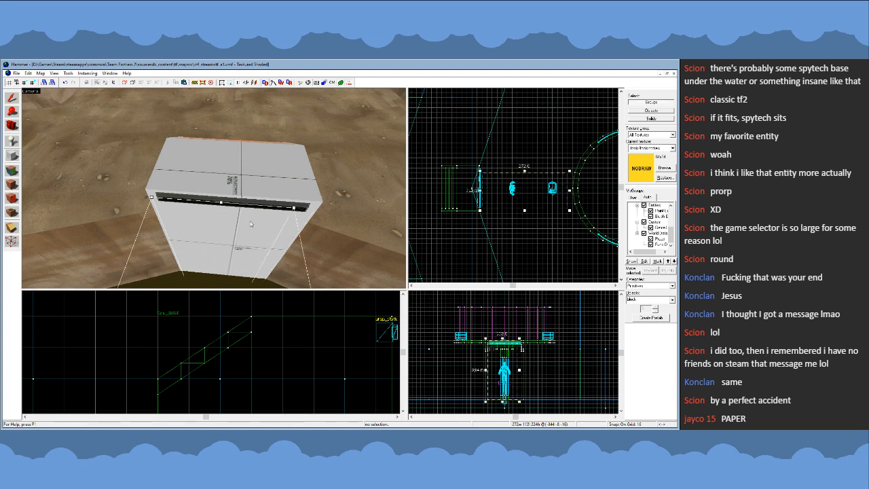
pyautogui.moveTo(501, 402); pyautogui.dragTo(497, 349)
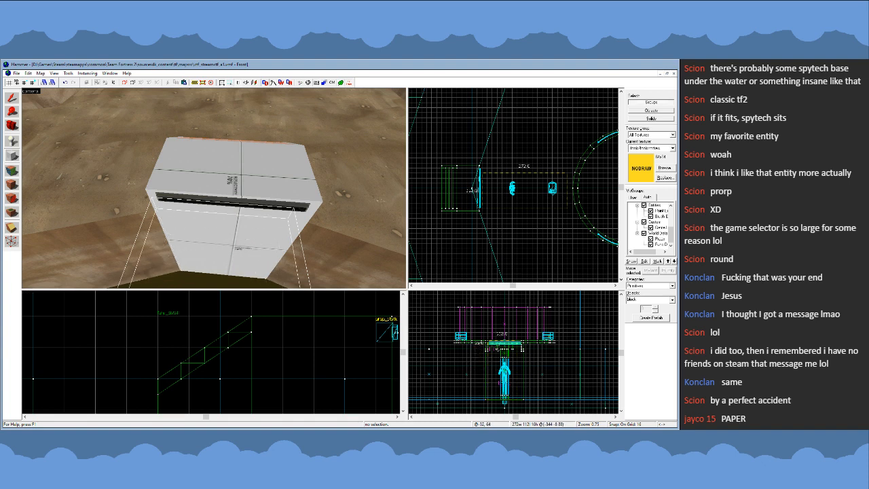
pyautogui.press('Return')
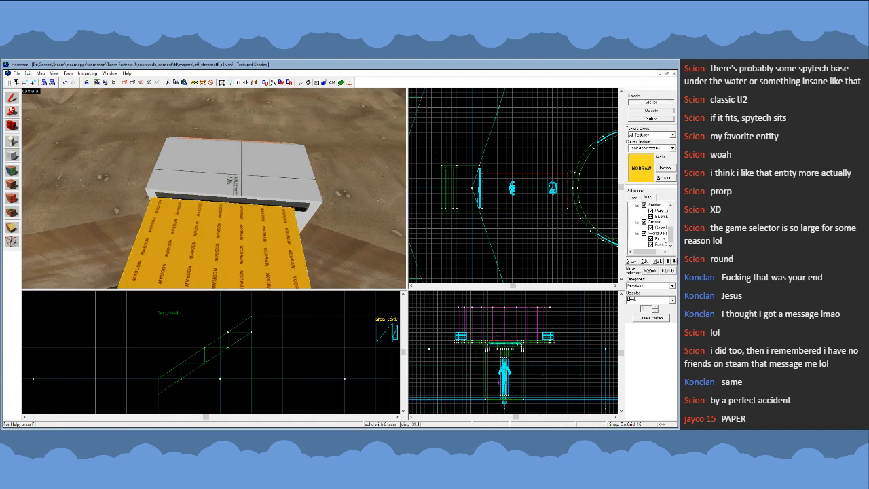
# - With the grid at 8 units, centre the nodraw block on the slot and move it 8 units into the opening
pyautogui.scroll(5, 516, 190)
pyautogui.press('[')
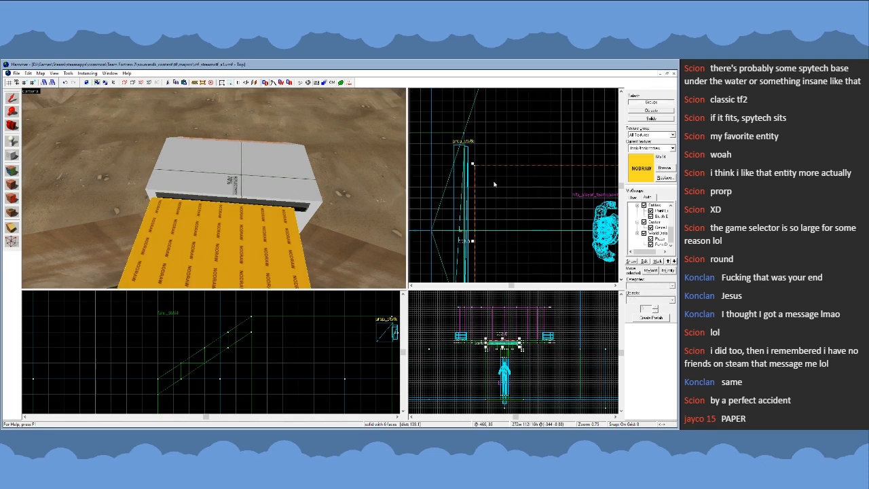
pyautogui.scroll(4, 489, 191)
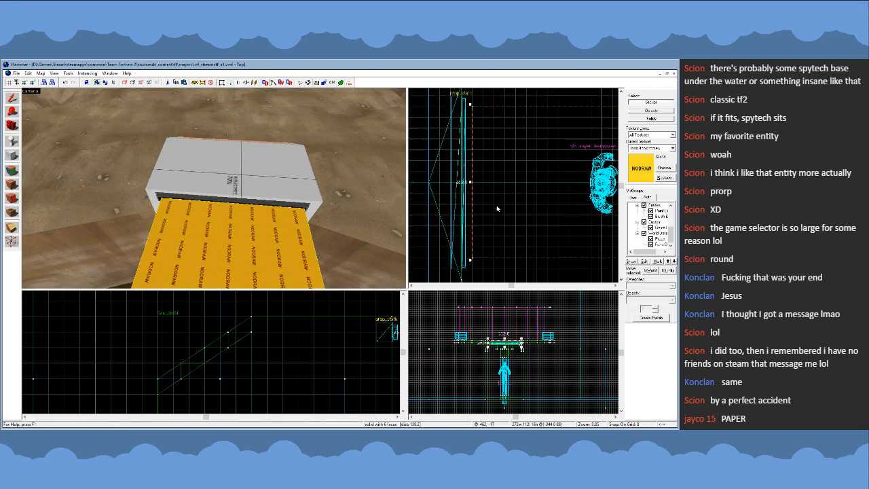
pyautogui.moveTo(499, 210); pyautogui.dragTo(494, 212)
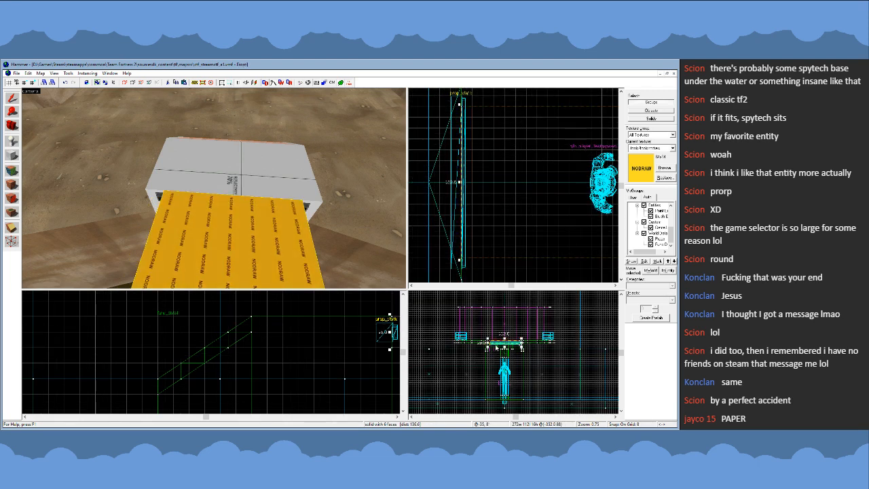
# - Raise the slot-frame prop_static by 2 units and set the grid to 2 units
pyautogui.press('z')
pyautogui.press('w')
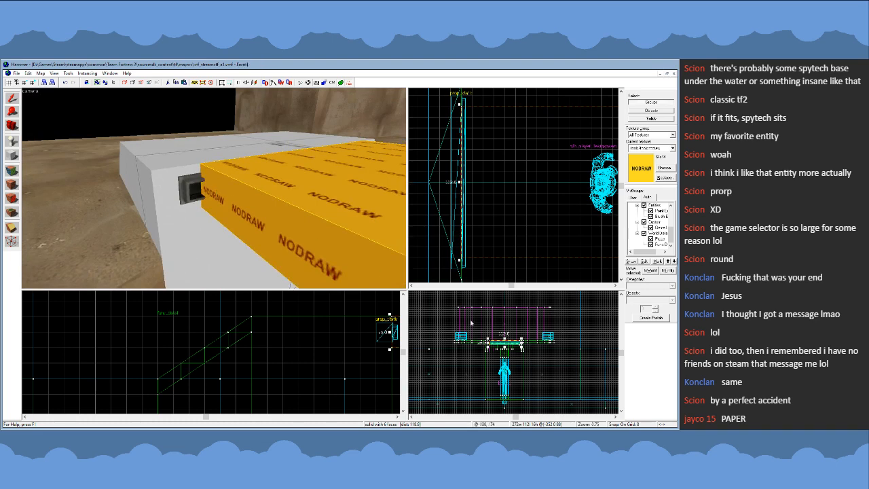
pyautogui.scroll(8, 495, 344)
pyautogui.click(197, 191)
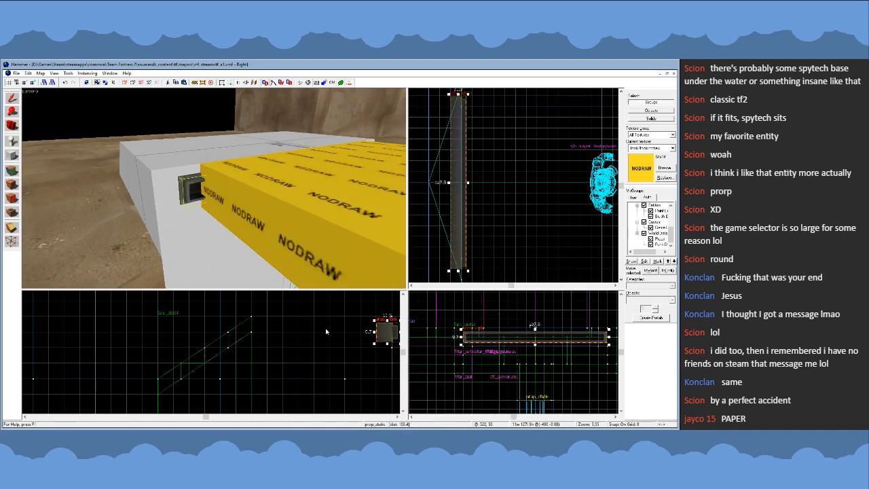
pyautogui.scroll(-2, 324, 335)
pyautogui.scroll(6, 372, 334)
pyautogui.press('[')
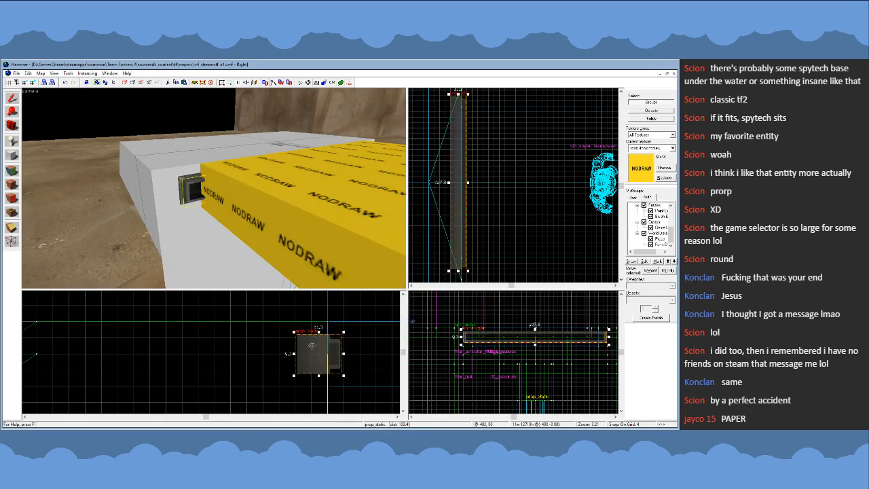
pyautogui.moveTo(313, 346)
pyautogui.mouseDown()
pyautogui.moveTo(313, 337)
pyautogui.moveTo(313, 345)
pyautogui.mouseUp()
pyautogui.press('[')
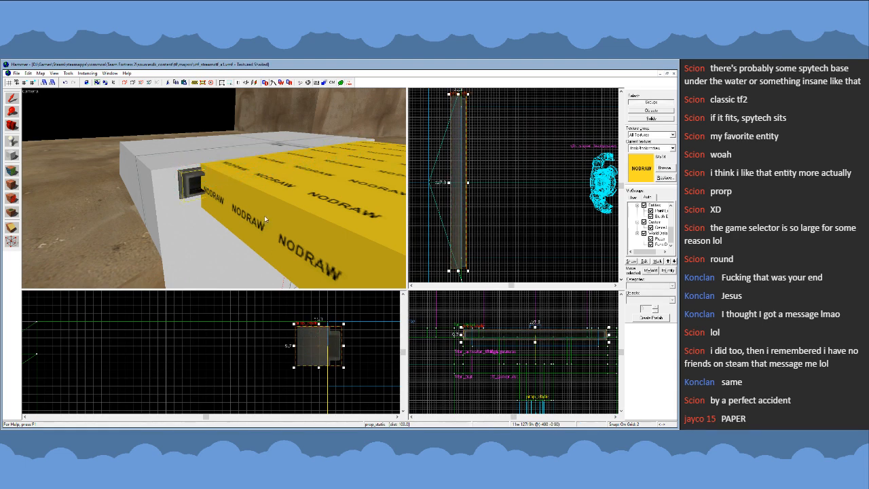
# - Thin the nodraw block to 4 units high, aligned with the middle of the slot frame
pyautogui.click(286, 249)
pyautogui.scroll(-9, 350, 333)
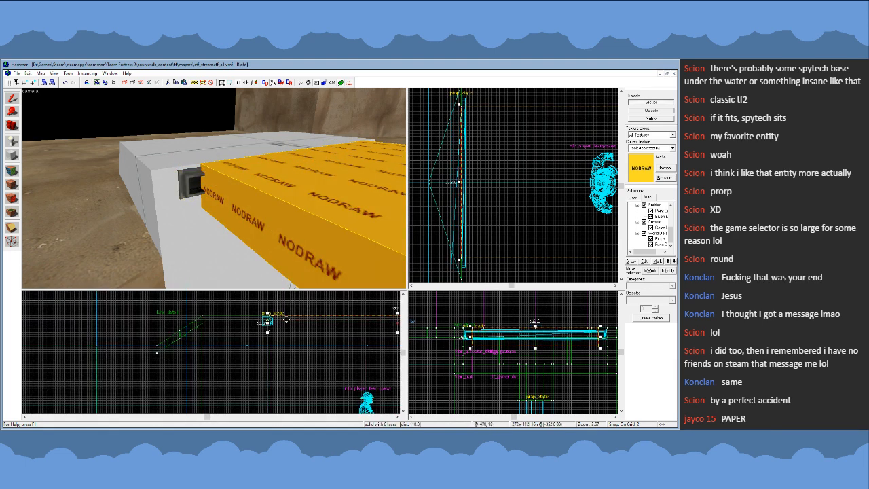
pyautogui.scroll(11, 255, 314)
pyautogui.moveTo(253, 311); pyautogui.dragTo(253, 334)
pyautogui.moveTo(253, 406); pyautogui.dragTo(254, 360)
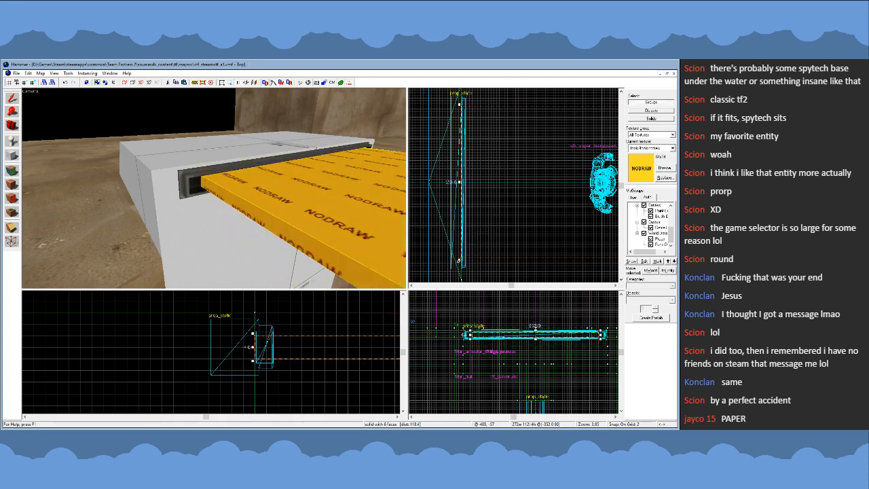
# - Widen the nodraw block on both sides to 122 units within the slot frame, refining the grid to 1 unit
pyautogui.moveTo(459, 260); pyautogui.dragTo(459, 265)
pyautogui.moveTo(460, 106); pyautogui.dragTo(460, 100)
pyautogui.press('z')
pyautogui.press('w')
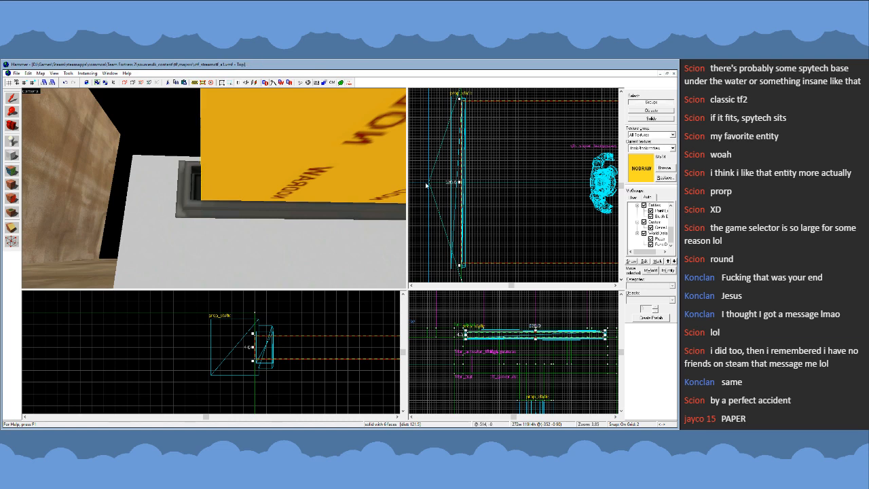
pyautogui.scroll(5, 451, 178)
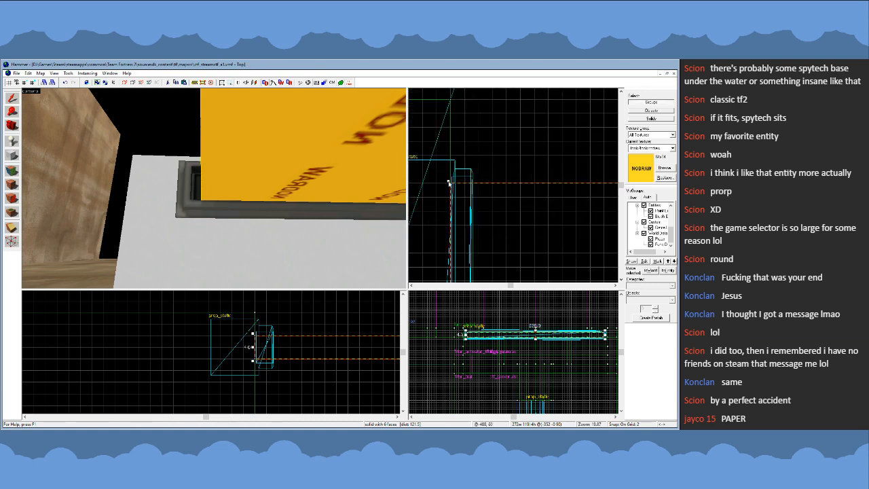
pyautogui.moveTo(450, 178); pyautogui.dragTo(452, 154)
pyautogui.moveTo(463, 181); pyautogui.dragTo(464, 193)
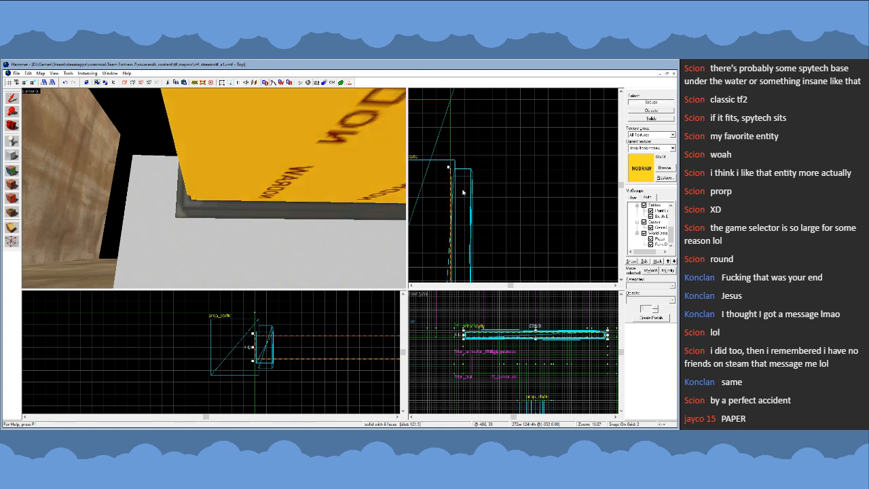
pyautogui.press('[')
pyautogui.moveTo(448, 169); pyautogui.dragTo(457, 188)
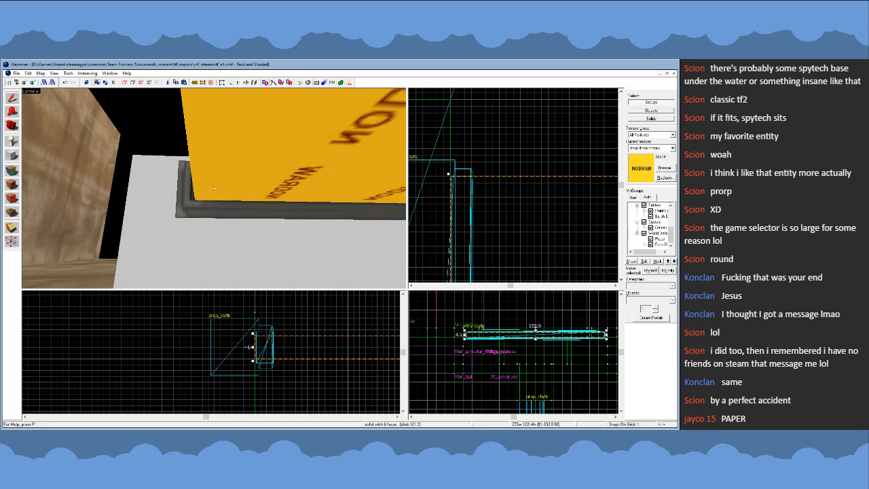
# - Examine how the nodraw block fits inside the slot frame at both ends
pyautogui.press('w')
pyautogui.press('s')
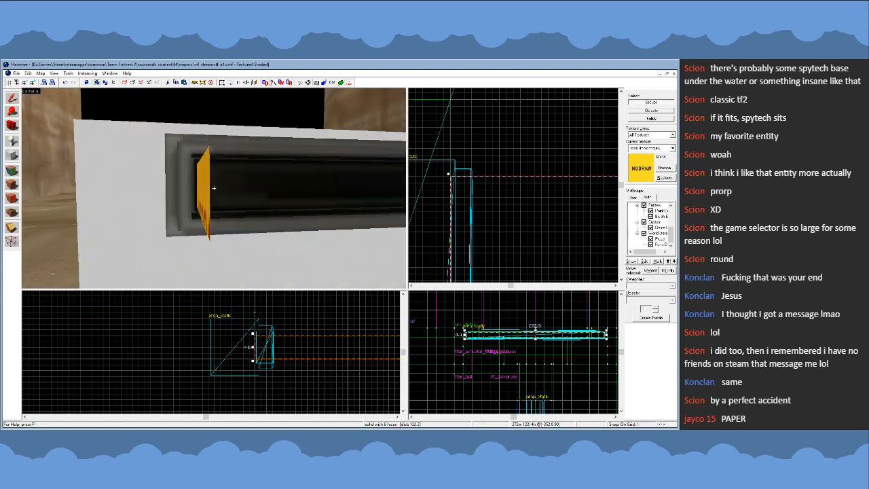
pyautogui.press('d')
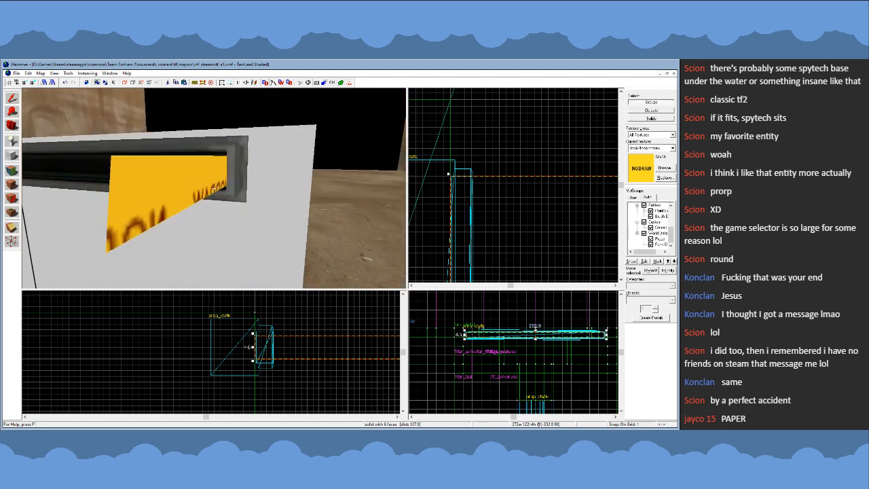
pyautogui.press('w')
pyautogui.press('w')
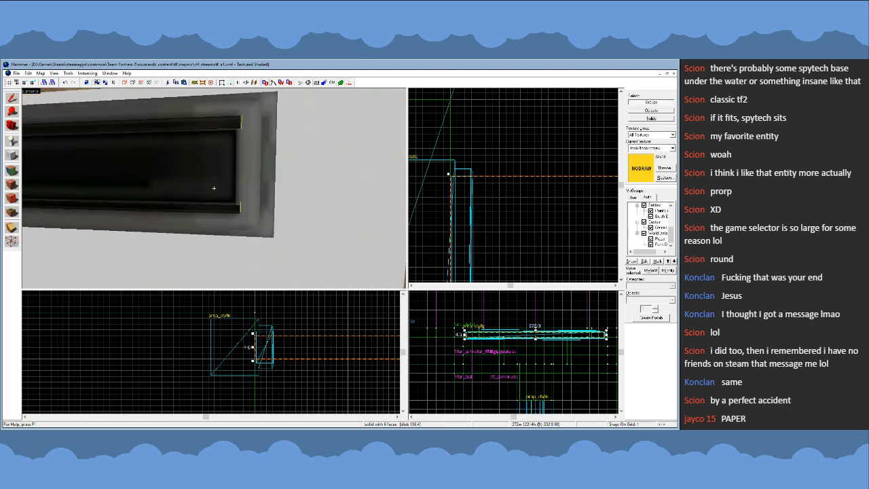
# - Inspect the slot frame's left and right ends for gaps around the nodraw slab, in perspective and from above
pyautogui.press('a')
pyautogui.press('d')
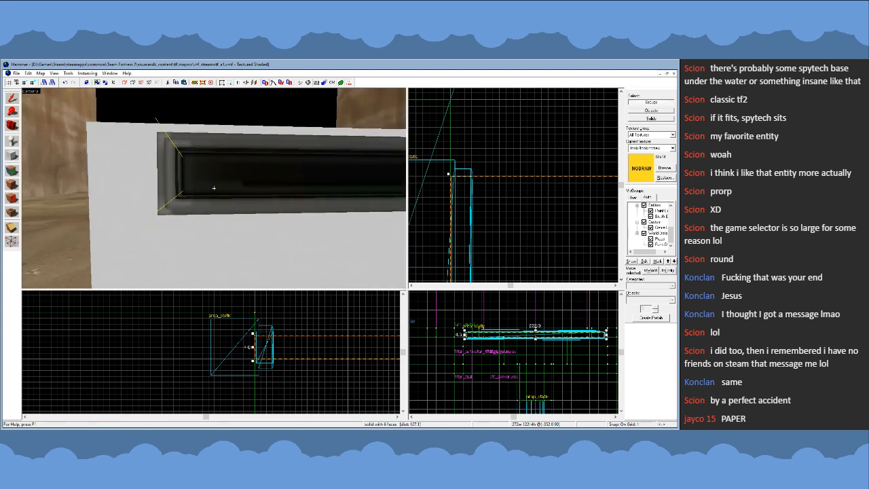
pyautogui.press('d')
pyautogui.press('z')
pyautogui.scroll(-6, 503, 158)
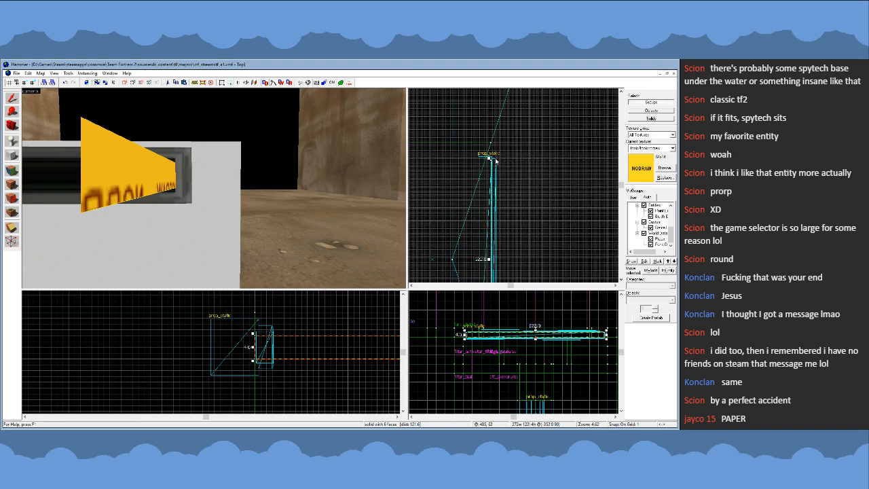
pyautogui.scroll(4, 495, 161)
pyautogui.scroll(-8, 491, 127)
pyautogui.scroll(6, 488, 223)
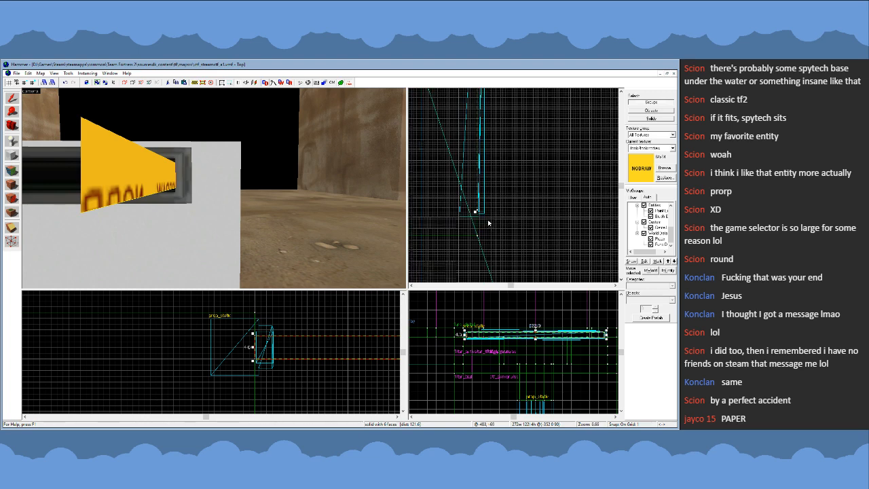
pyautogui.scroll(4, 487, 219)
pyautogui.press('z')
pyautogui.press('a')
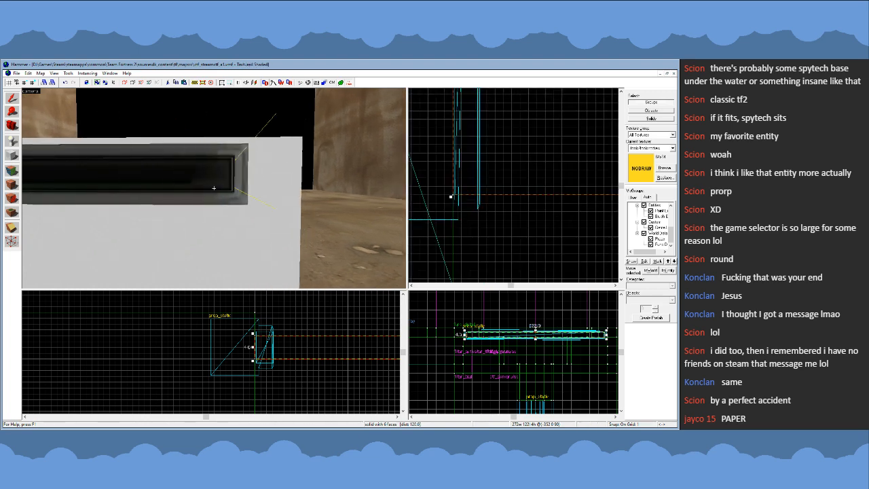
pyautogui.press('d')
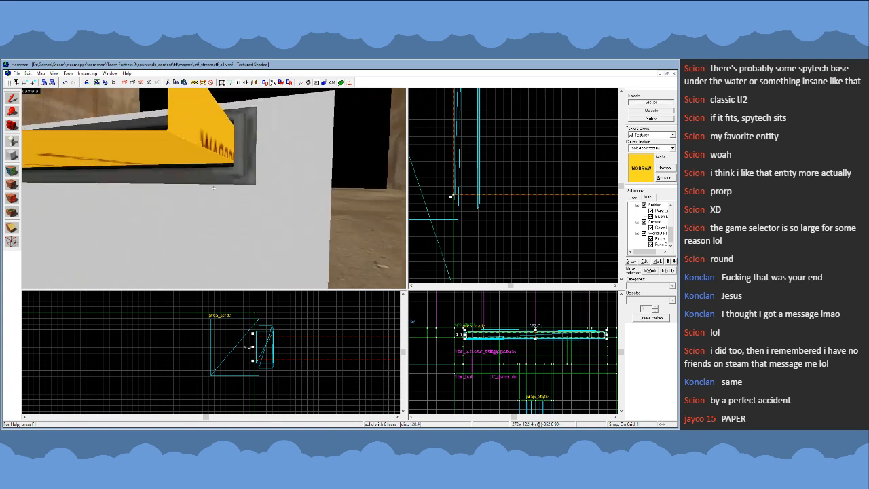
pyautogui.press('s')
pyautogui.press('z')
# - Deselect the nodraw slab and start a 16 by 16 unit box near its inner end, with the grid at 16 units
pyautogui.scroll(-3, 204, 343)
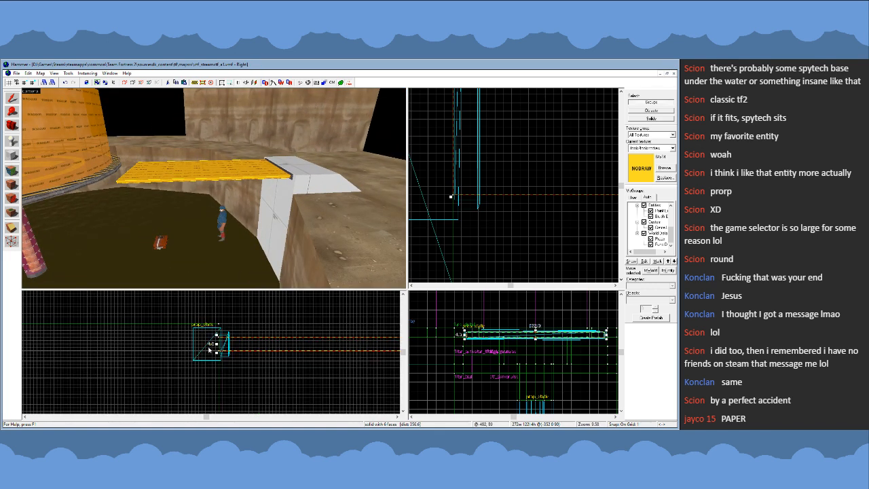
pyautogui.scroll(-14, 451, 223)
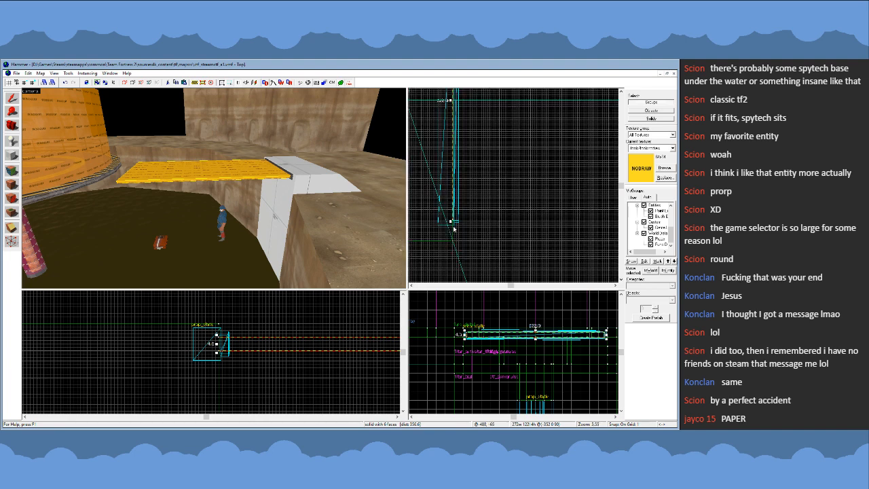
pyautogui.press(']')
pyautogui.press(']')
pyautogui.press(']')
pyautogui.scroll(5, 565, 200)
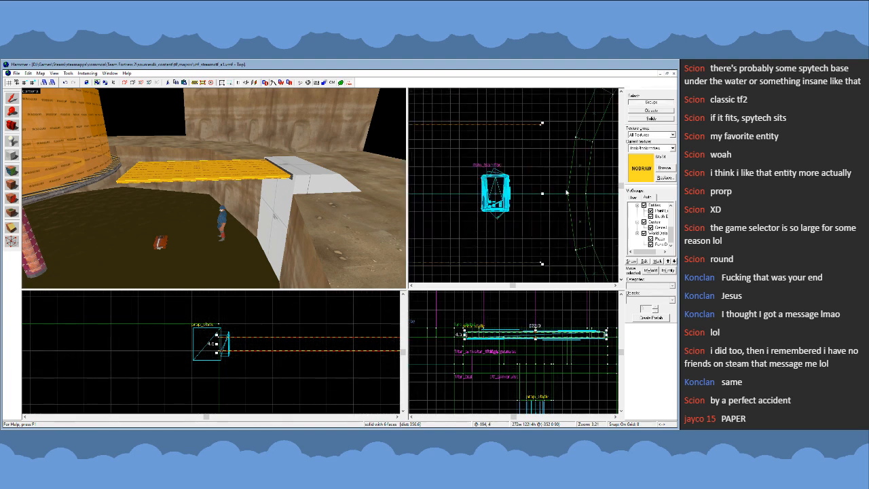
pyautogui.scroll(-3, 544, 194)
pyautogui.press(']')
pyautogui.press(']')
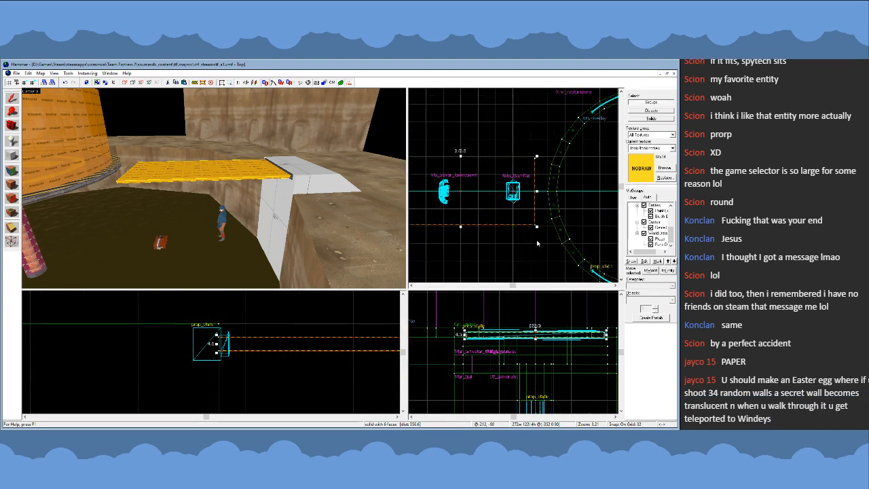
pyautogui.click(536, 240)
pyautogui.press('[')
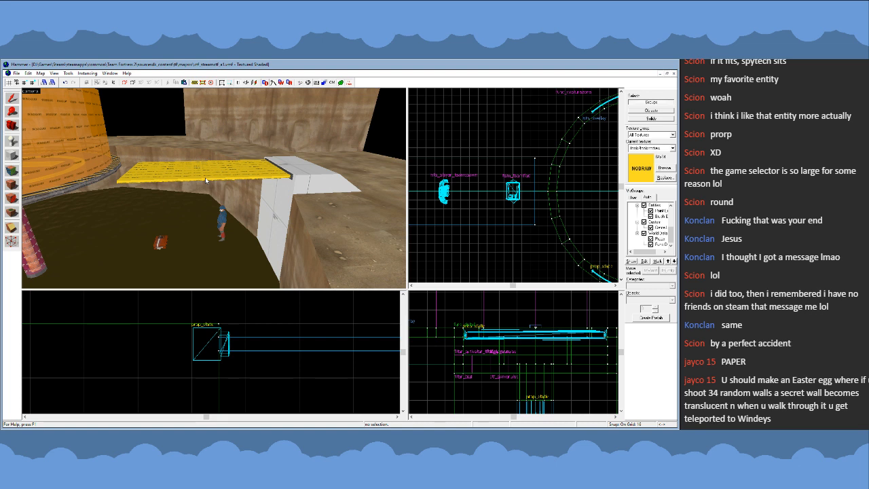
# - Lengthen the nodraw slab by 16 units, moving its inner end toward the round central platform in two 8-unit increments
pyautogui.click(207, 180)
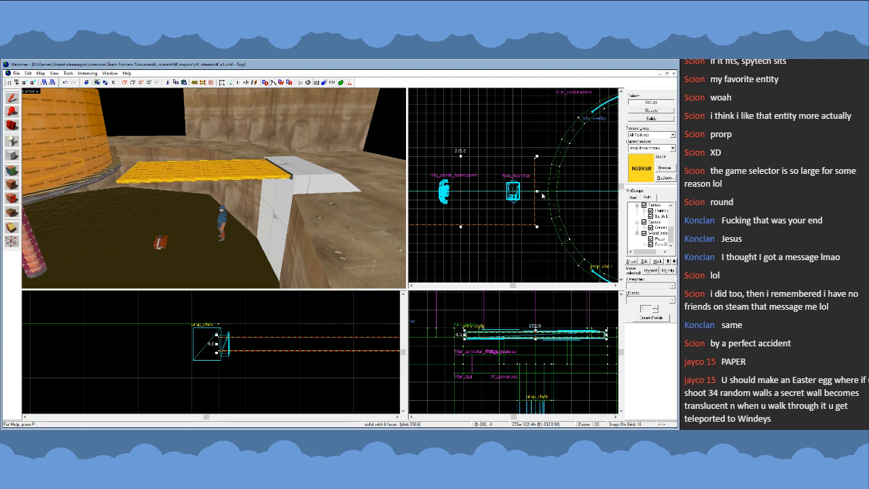
pyautogui.moveTo(537, 193); pyautogui.dragTo(541, 195)
pyautogui.click(502, 236)
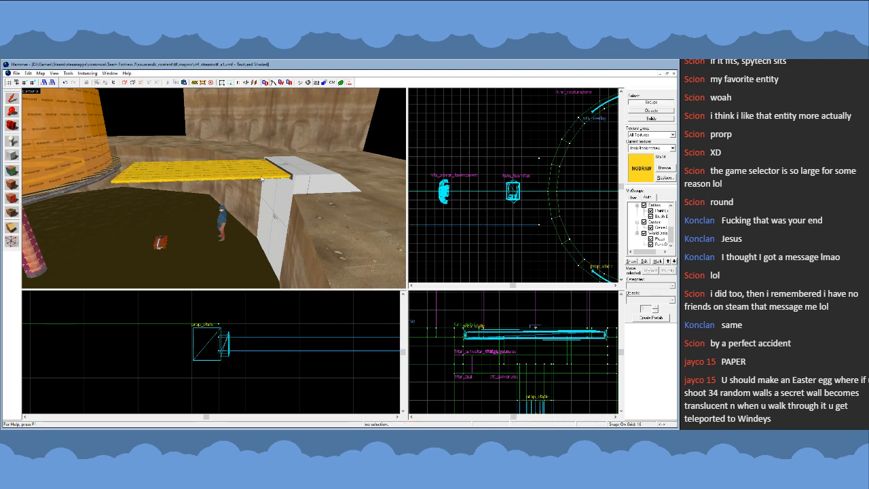
pyautogui.press('w')
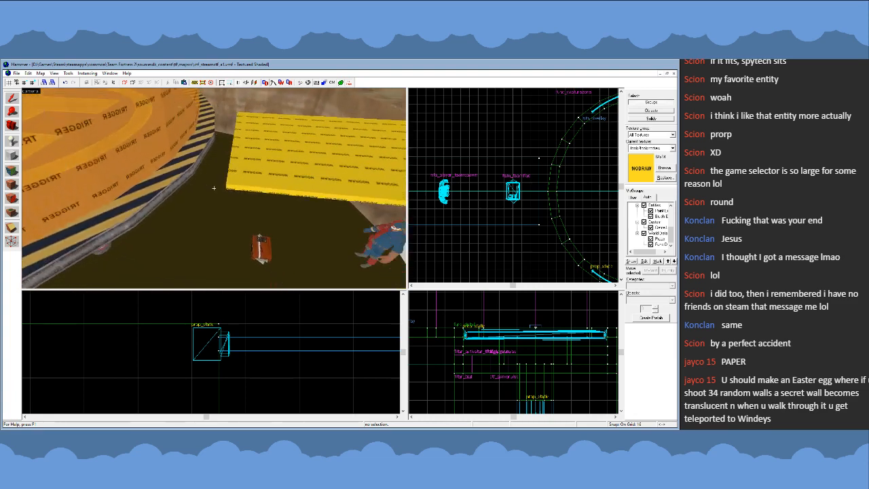
pyautogui.press('z')
pyautogui.click(234, 182)
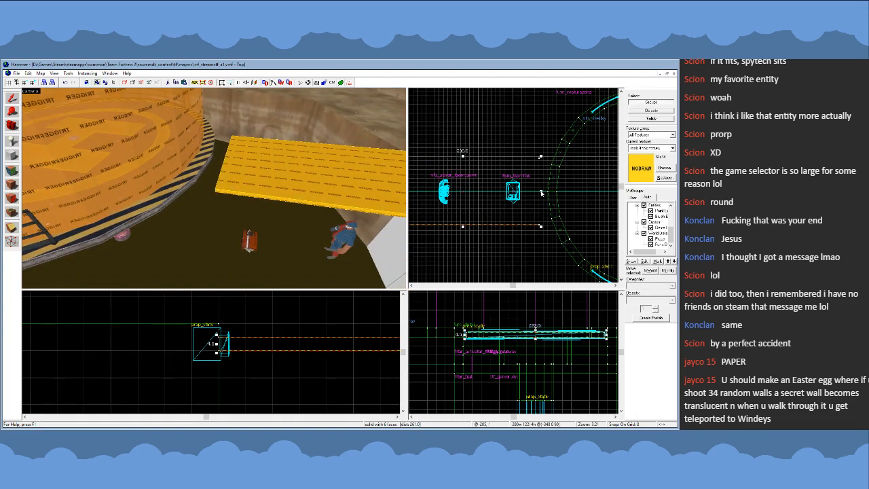
pyautogui.moveTo(541, 194); pyautogui.dragTo(547, 194)
pyautogui.click(530, 254)
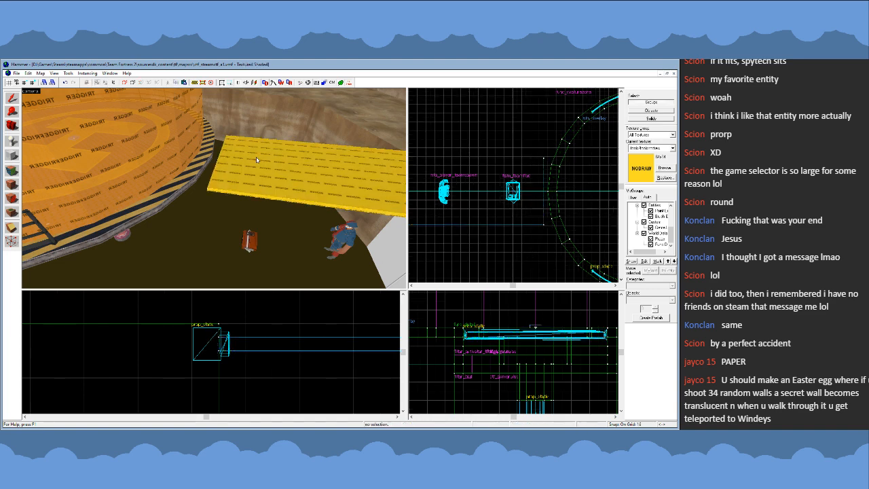
# - Apply the rim platform's grey dev/reflectivity texture to all faces of the nodraw slab
pyautogui.press('z')
pyautogui.press('s')
pyautogui.press('z')
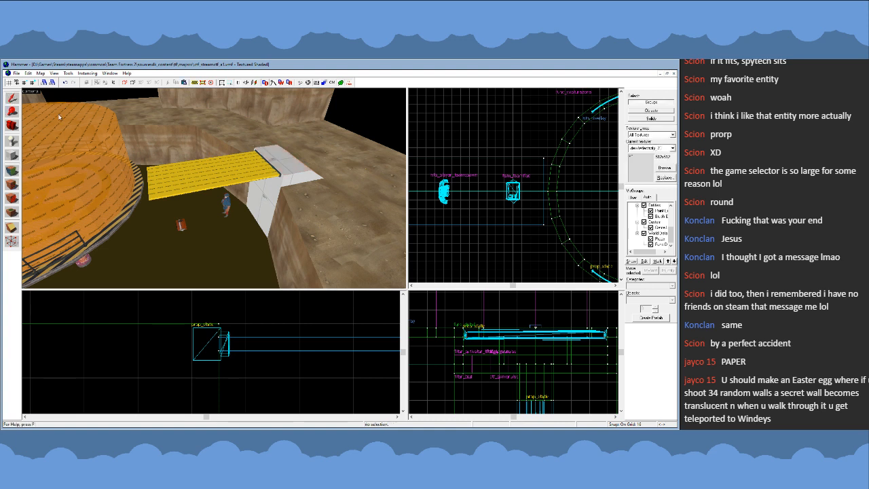
pyautogui.click(187, 175)
pyautogui.click(13, 184)
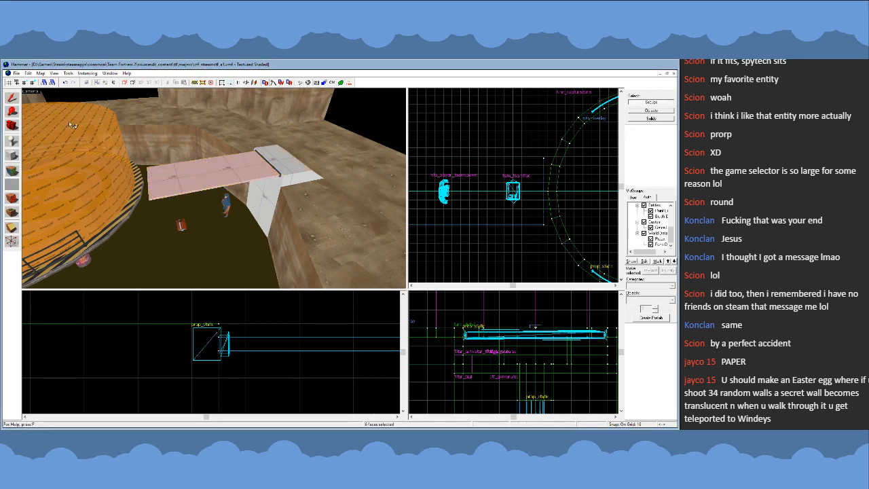
# - Combine the slab and the rim platform into one func_detail entity and clear the selection
pyautogui.click(14, 102)
pyautogui.click(240, 174)
pyautogui.click(284, 170)
pyautogui.keyDown('ctrl'); pyautogui.click(244, 179); pyautogui.keyUp('ctrl')
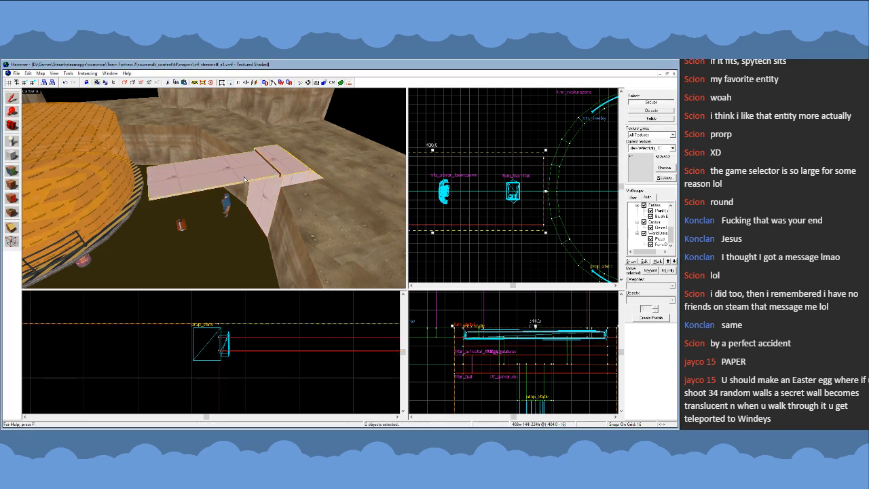
pyautogui.click(442, 267)
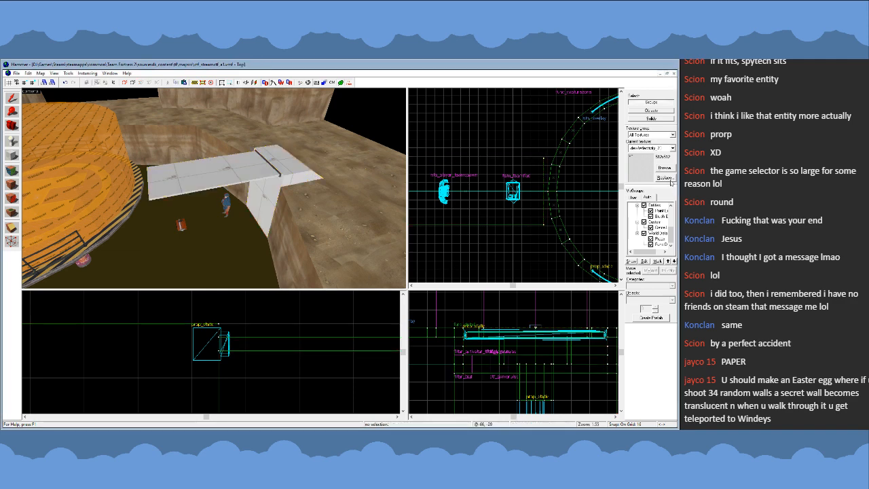
pyautogui.press('z')
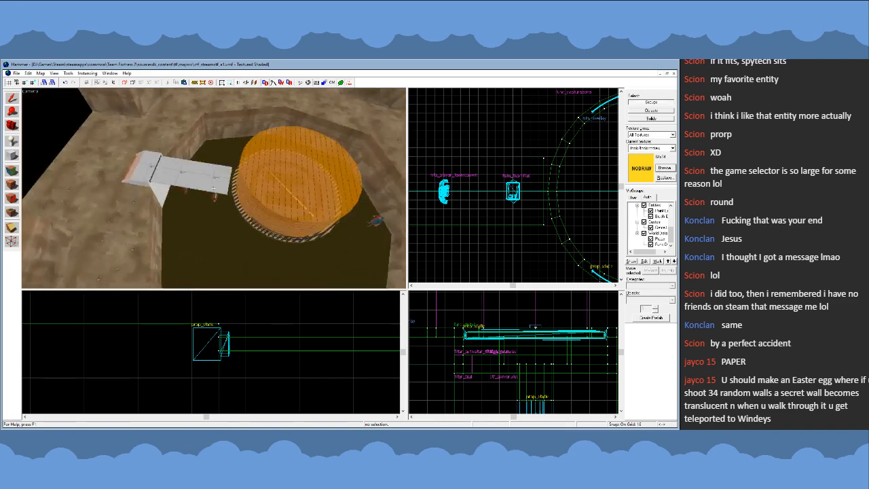
pyautogui.press('z')
pyautogui.click(221, 176)
pyautogui.click(424, 258)
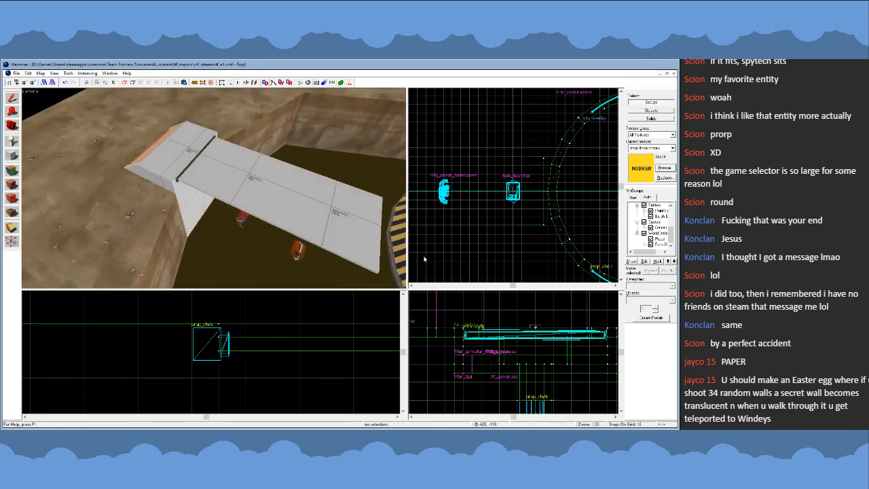
pyautogui.click(15, 172)
pyautogui.click(273, 196)
pyautogui.press('z')
pyautogui.press('z')
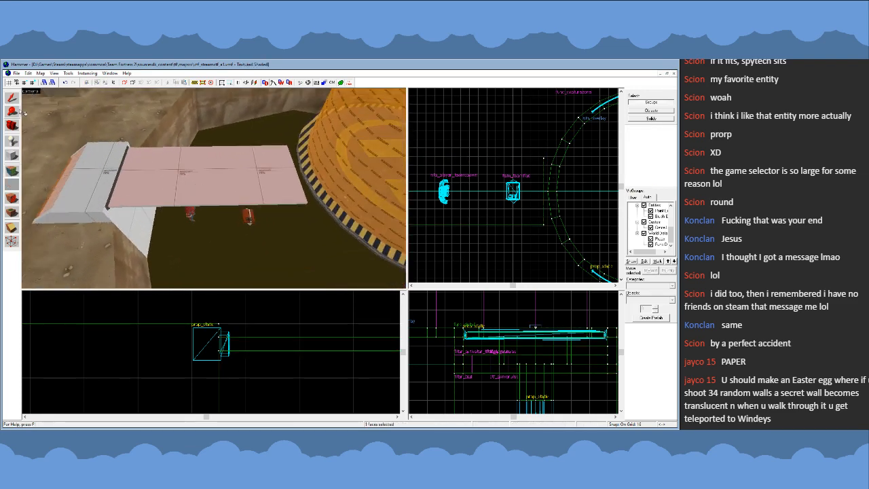
pyautogui.click(12, 98)
pyautogui.click(190, 215)
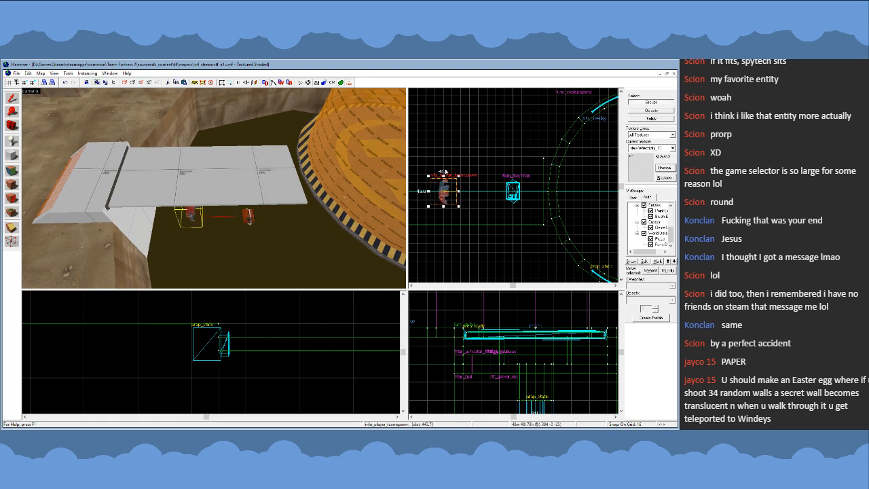
# - Try a blue-grey metal tread-plate texture on the top faces of the walkway slab and the rim platform
pyautogui.click(13, 171)
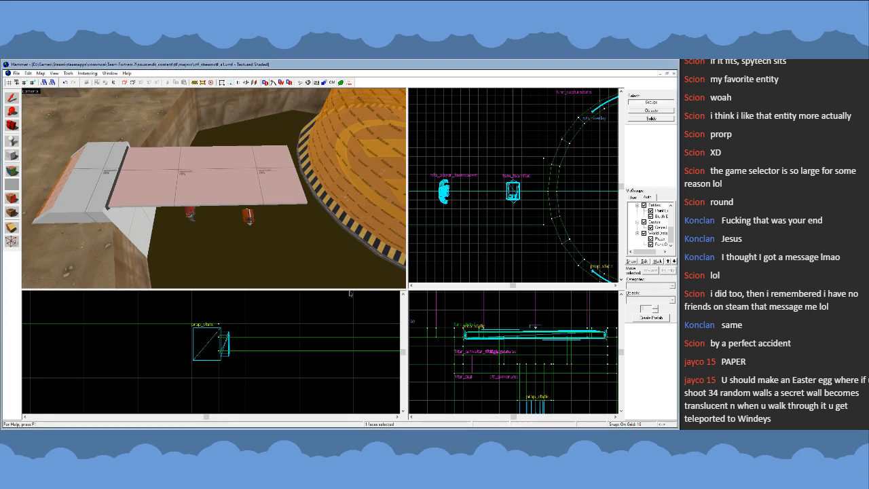
pyautogui.click(108, 187)
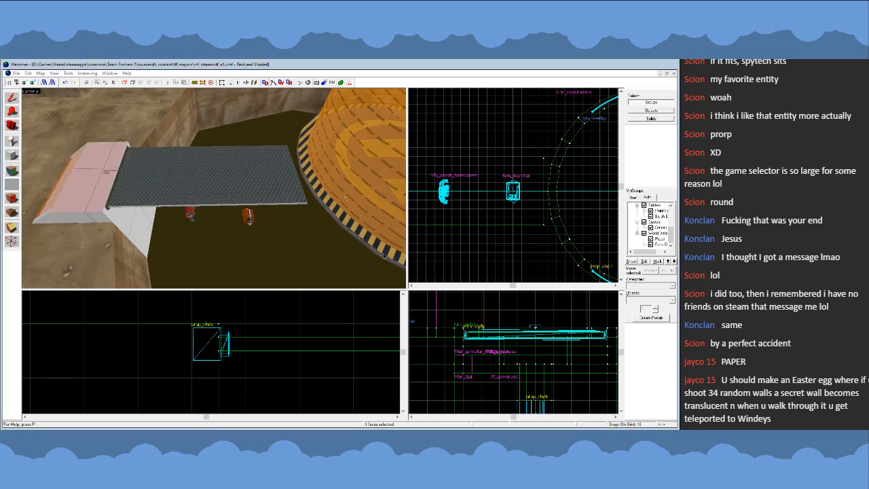
pyautogui.click(299, 279)
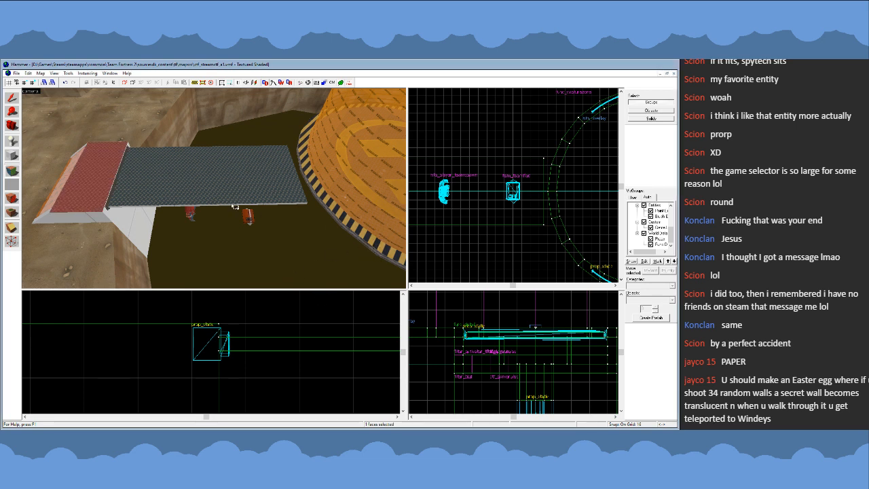
pyautogui.press('a')
pyautogui.press('z')
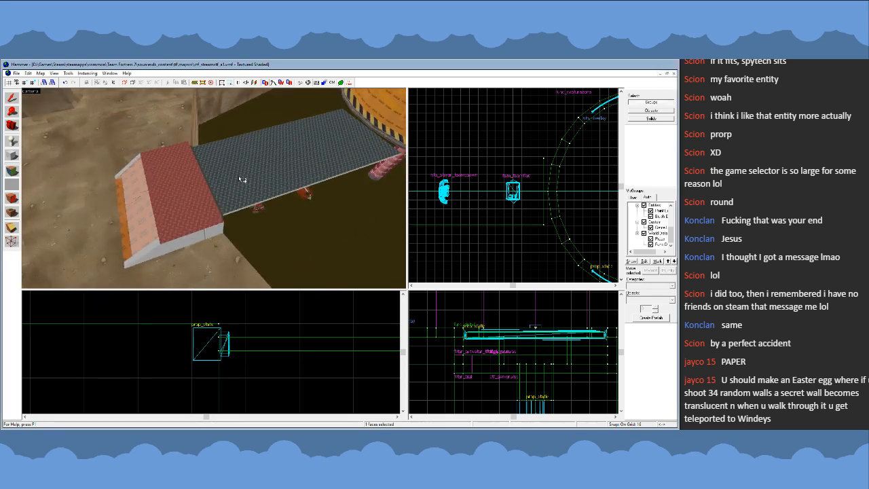
# - Apply a dark brownish-grey metal tread-plate texture to the top faces of the walkway slab and the rim platform
pyautogui.click(248, 195)
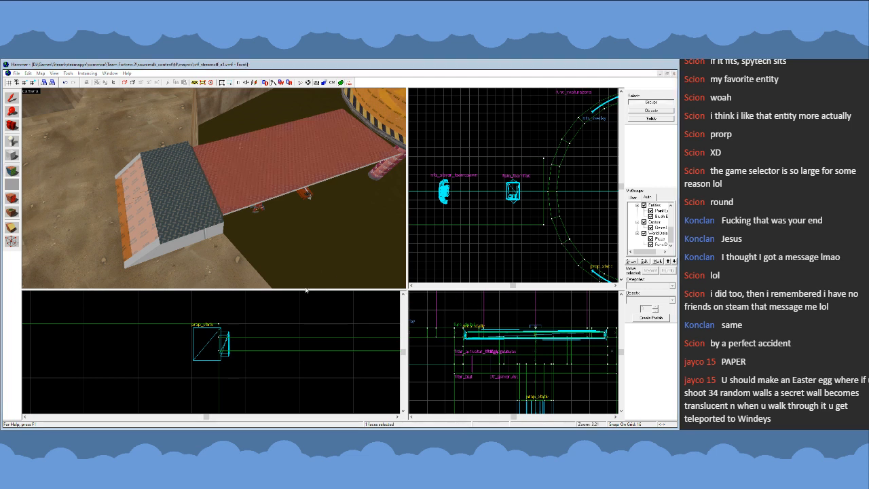
pyautogui.rightClick(181, 191)
pyautogui.click(11, 99)
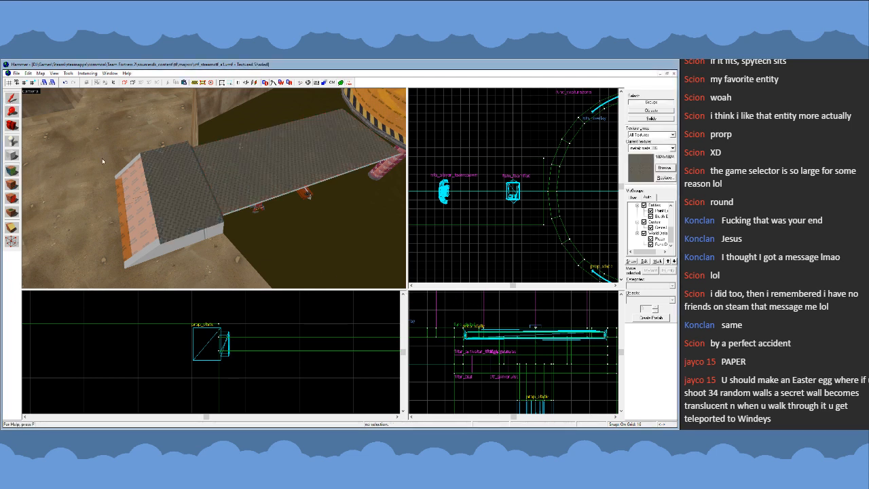
# - Hide the orange clip brush over the rim platform's stairs and apply the dark metal tread-plate texture to the step tops
pyautogui.click(141, 199)
pyautogui.press('Delete')
pyautogui.click(12, 171)
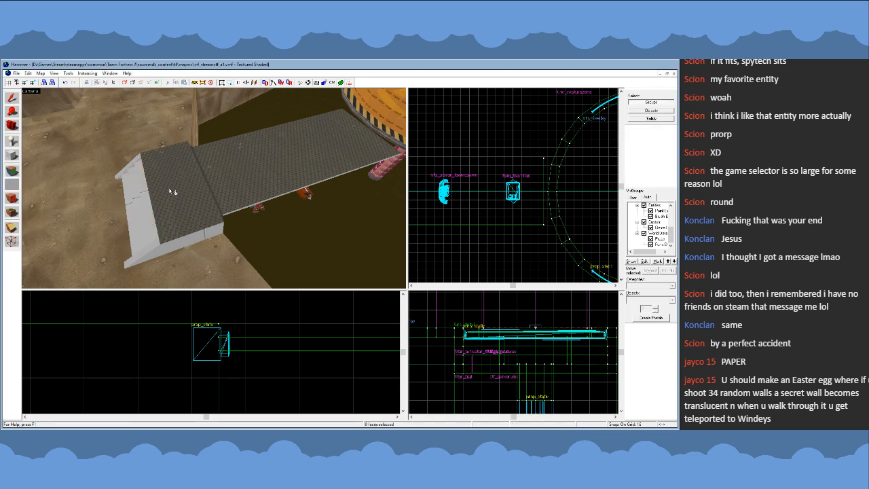
pyautogui.click(196, 194)
pyautogui.press('z')
pyautogui.press('a')
pyautogui.press('z')
pyautogui.rightClick(212, 196)
pyautogui.rightClick(196, 214)
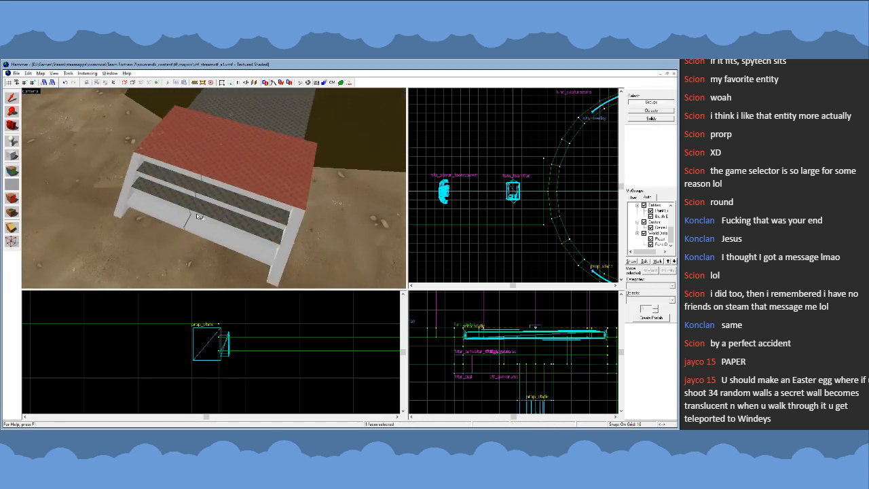
pyautogui.rightClick(199, 226)
pyautogui.click(11, 98)
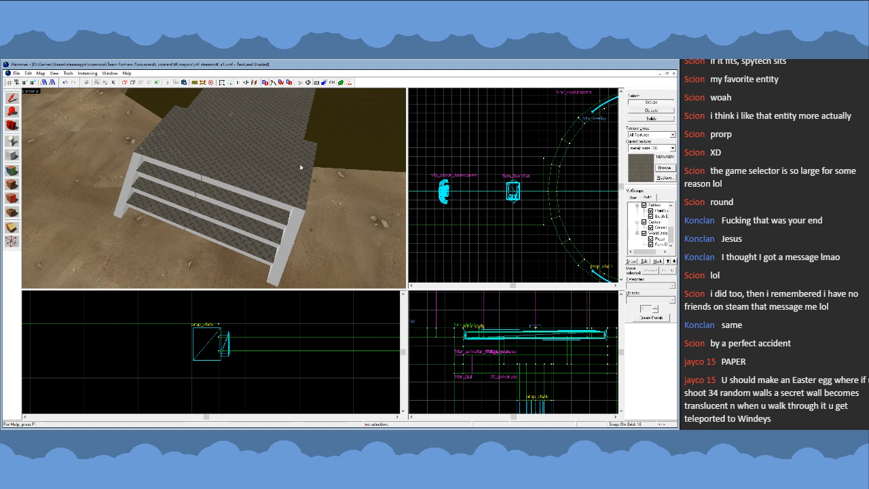
# - Unhide the clip brush over the stairs and make tools/toolsnodraw the current texture
pyautogui.press('u')
pyautogui.click(666, 170)
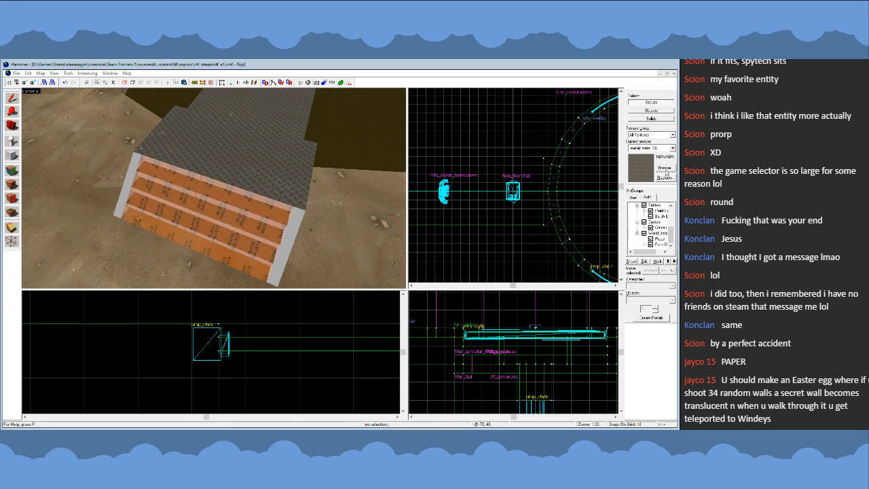
pyautogui.doubleClick(305, 289)
# - Copy the func_detail walkway with its rim platform to the opposite side of the pit, mirrored to face the round central platform
pyautogui.press('z')
pyautogui.press('s')
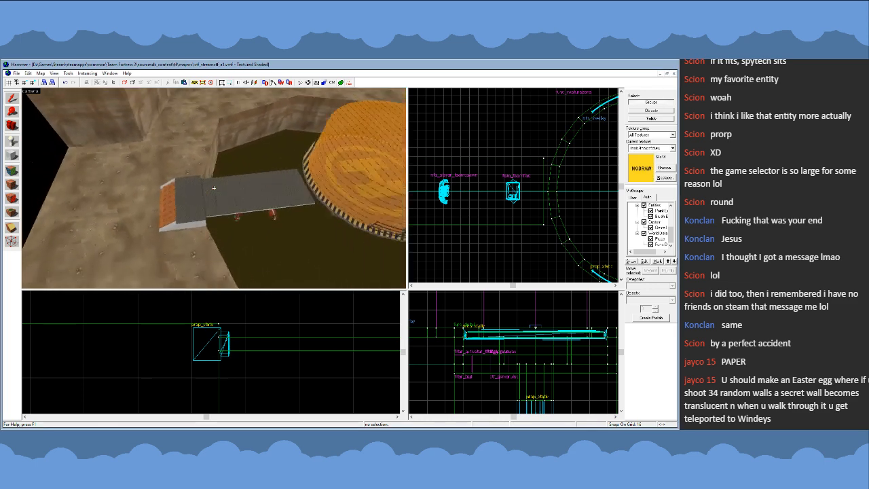
pyautogui.press('w')
pyautogui.press('z')
pyautogui.click(199, 188)
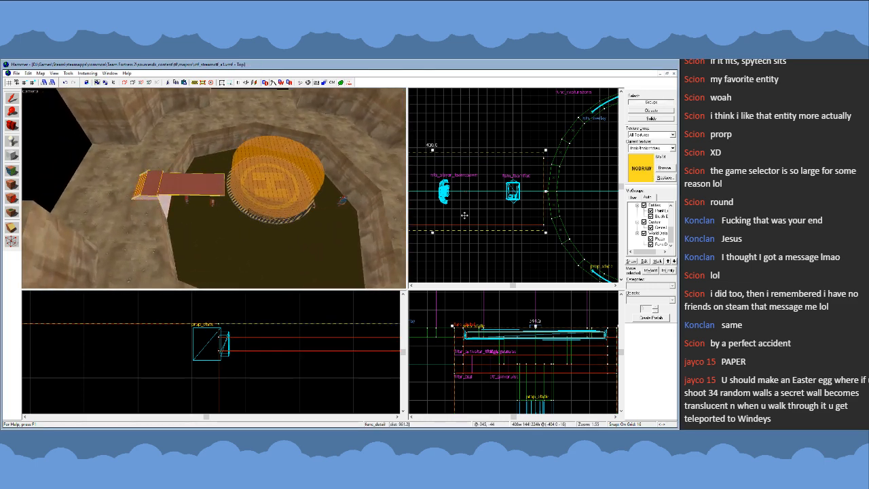
pyautogui.scroll(-6, 462, 182)
pyautogui.scroll(8, 460, 180)
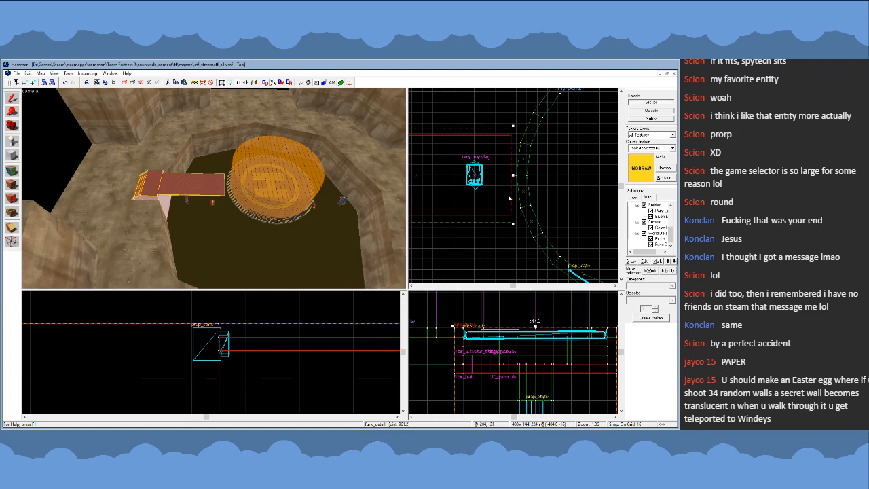
pyautogui.scroll(-5, 509, 198)
pyautogui.scroll(5, 480, 204)
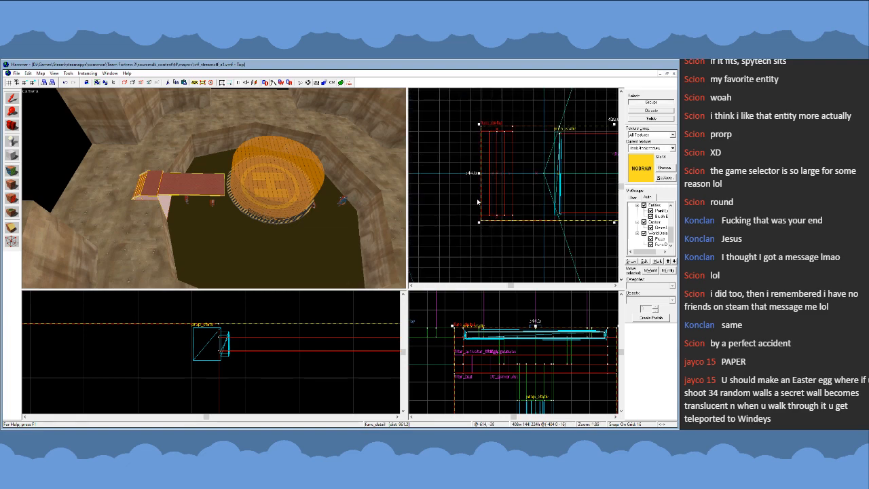
pyautogui.scroll(-6, 476, 197)
pyautogui.scroll(5, 474, 191)
pyautogui.scroll(-5, 474, 188)
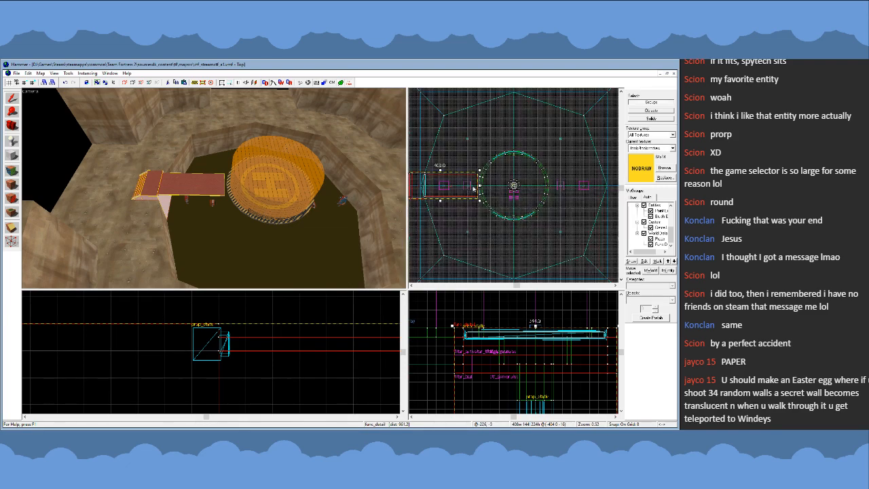
pyautogui.moveTo(474, 188)
pyautogui.keyDown('shift'); pyautogui.mouseDown()
pyautogui.moveTo(565, 220)
pyautogui.moveTo(550, 257)
pyautogui.moveTo(498, 233)
pyautogui.moveTo(579, 201)
pyautogui.mouseUp(); pyautogui.keyUp('shift')
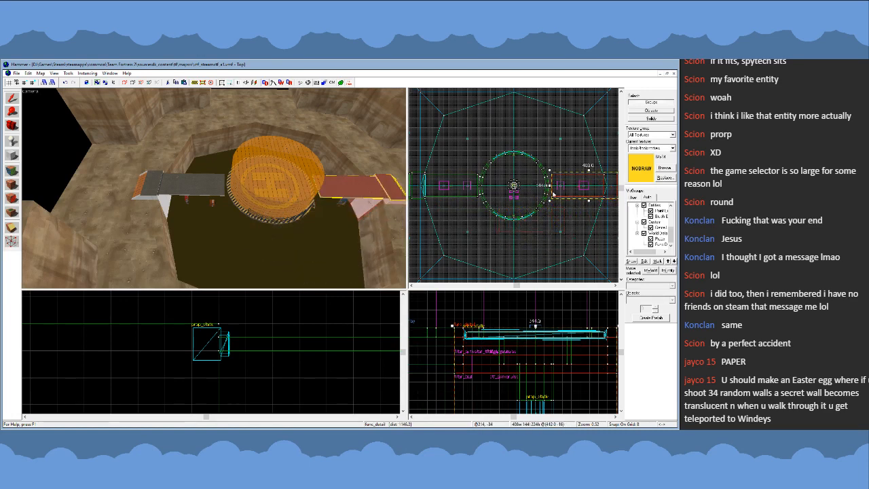
# - Shift the copied walkway 8 units toward the round central platform to match the original's gap, and deselect it
pyautogui.scroll(8, 564, 192)
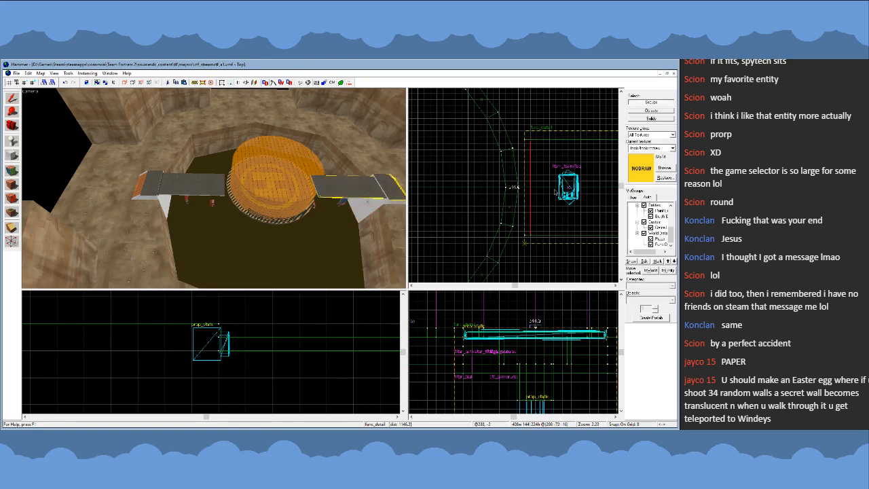
pyautogui.scroll(-8, 554, 193)
pyautogui.click(541, 204)
pyautogui.scroll(10, 559, 204)
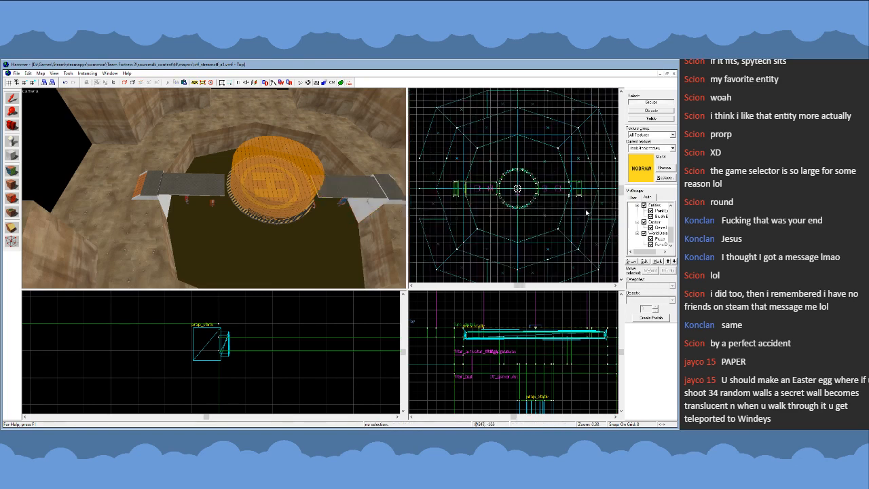
pyautogui.moveTo(549, 219); pyautogui.dragTo(569, 202)
pyautogui.press('Escape')
pyautogui.scroll(-3, 582, 217)
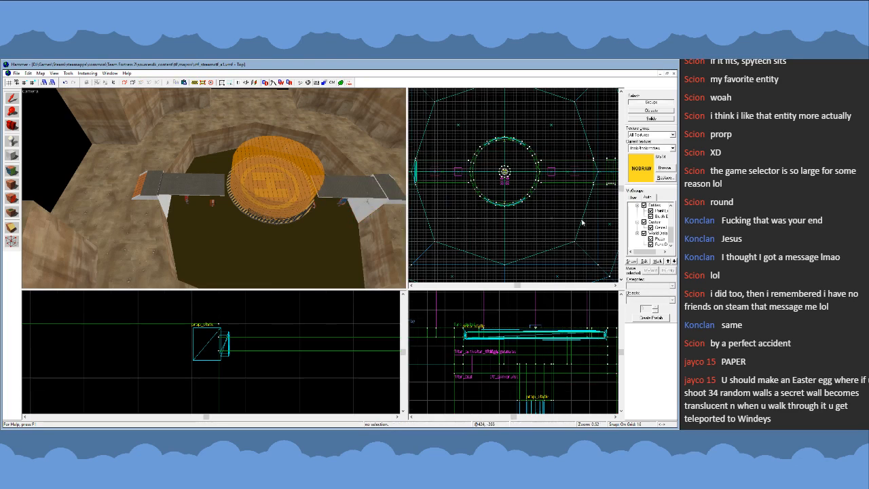
# - Examine both walkways across the pit and the railing along the round central platform's striped edge
pyautogui.press('z')
pyautogui.press('a')
pyautogui.press('a')
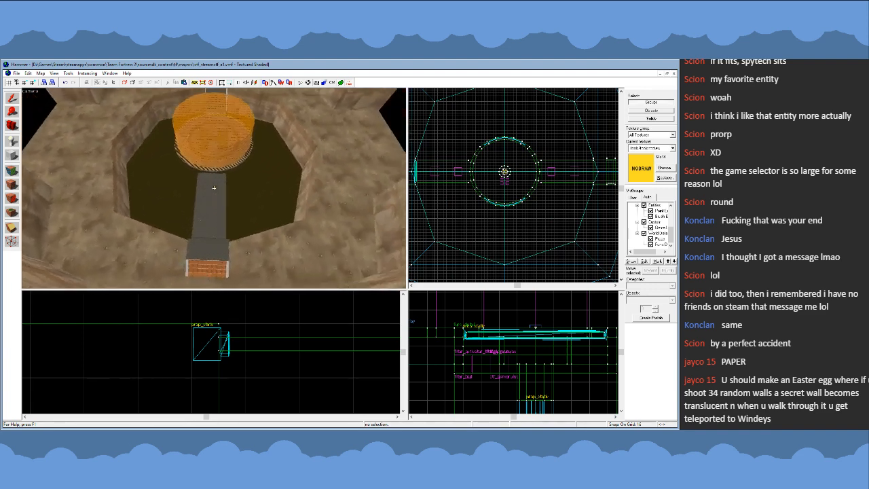
pyautogui.press('w')
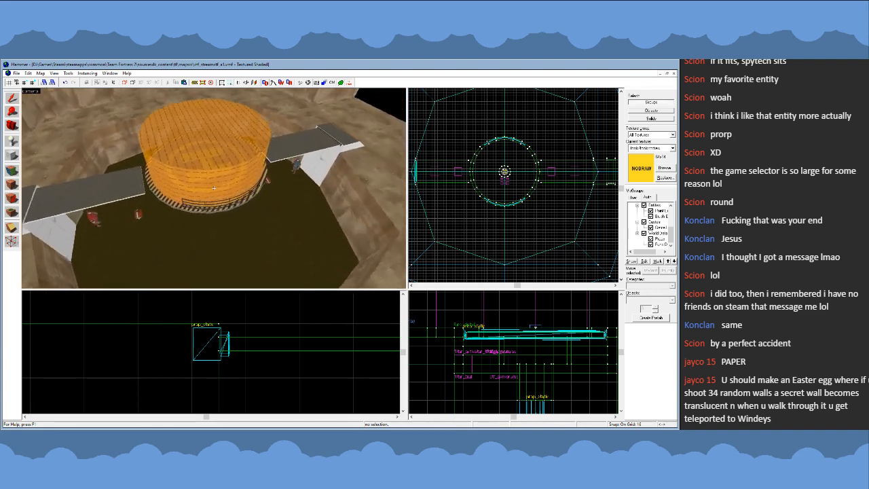
pyautogui.press('z')
pyautogui.press('z')
pyautogui.press('w')
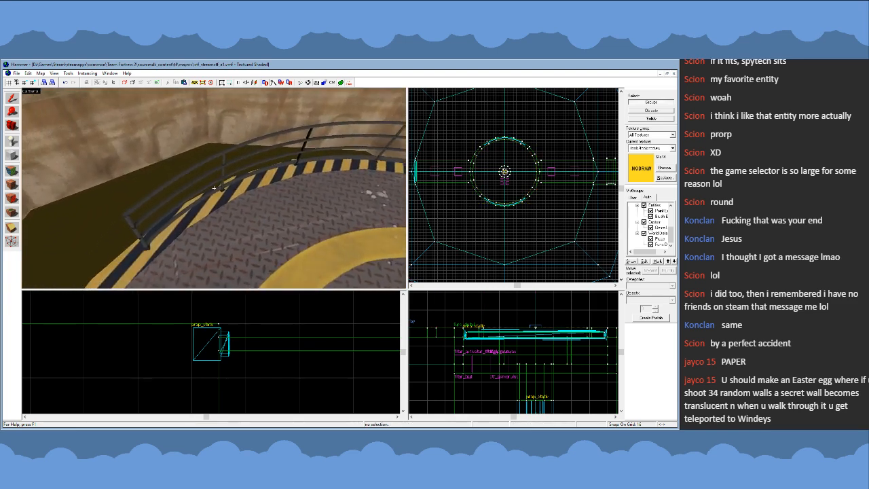
# - Move the prop_static railing on the round platform's south side 4 units outward on a 4-unit grid and check it against the striped edge
pyautogui.press('z')
pyautogui.click(227, 196)
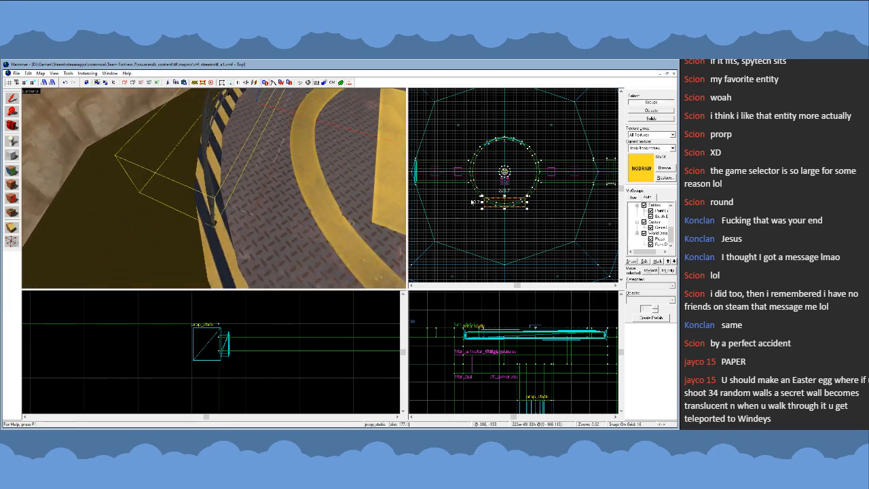
pyautogui.scroll(5, 539, 211)
pyautogui.scroll(-4, 540, 210)
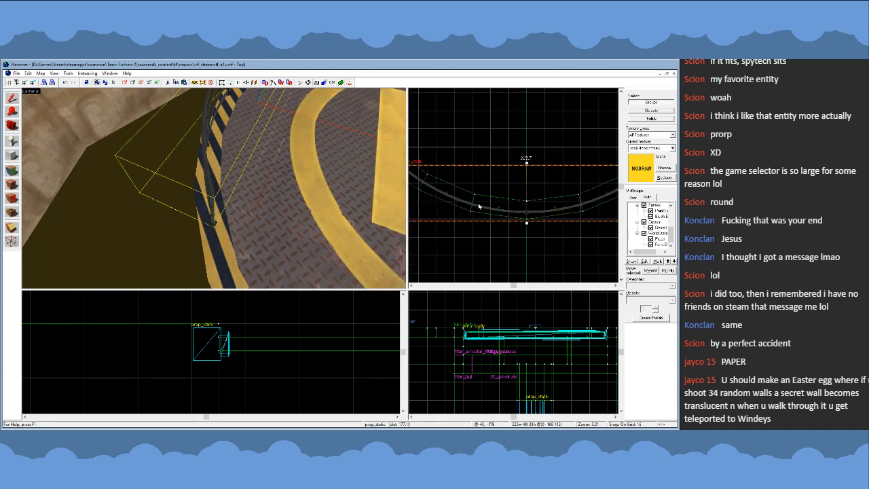
pyautogui.scroll(6, 430, 182)
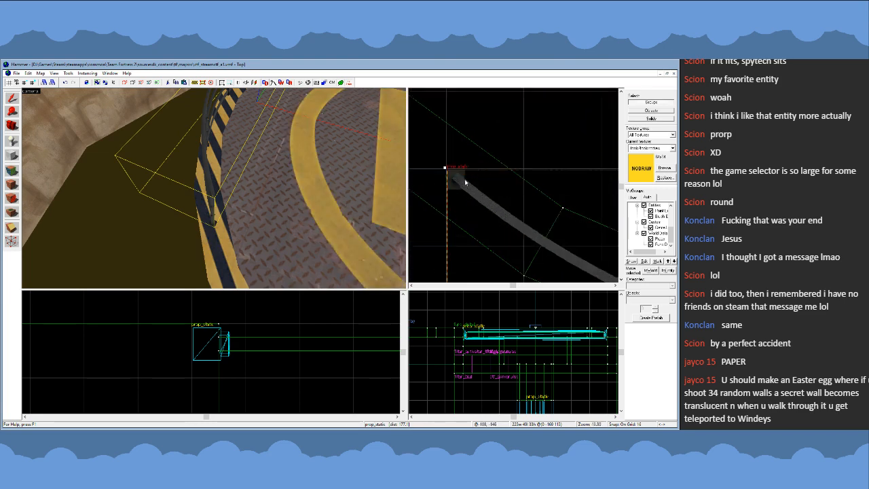
pyautogui.scroll(-3, 455, 177)
pyautogui.scroll(-4, 486, 216)
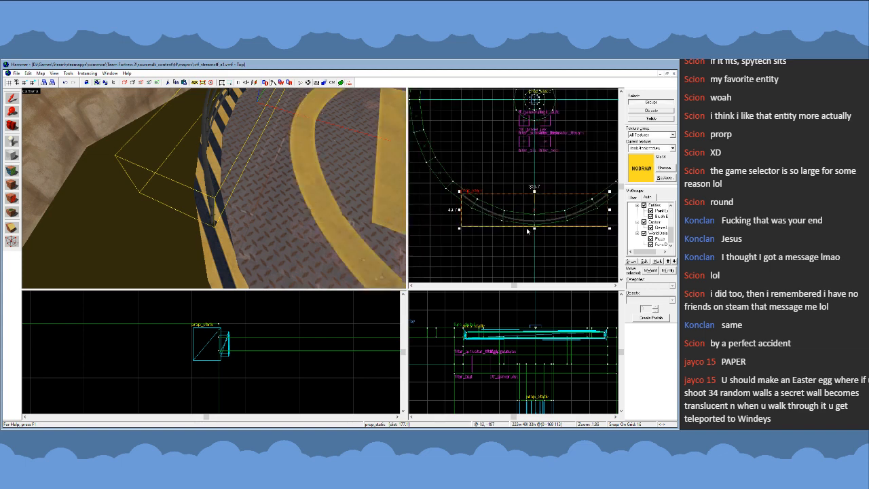
pyautogui.scroll(9, 533, 223)
pyautogui.press('[')
pyautogui.press('[')
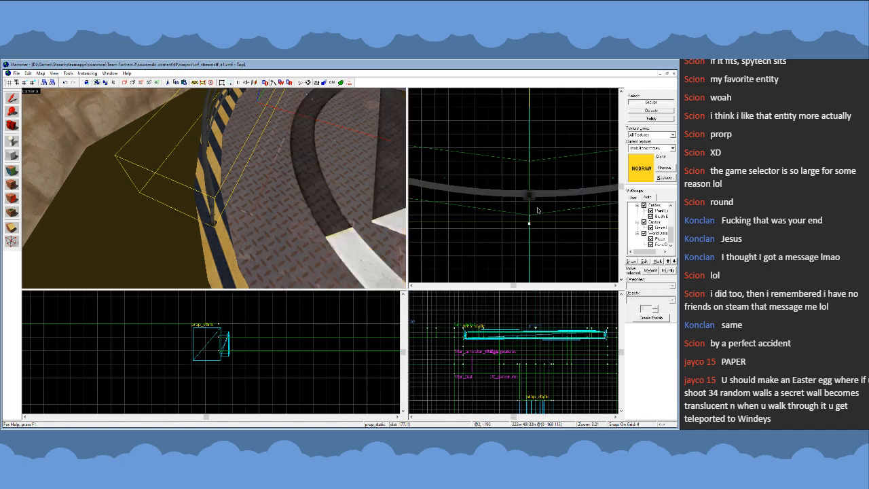
pyautogui.moveTo(538, 211); pyautogui.dragTo(536, 221)
pyautogui.scroll(-5, 560, 233)
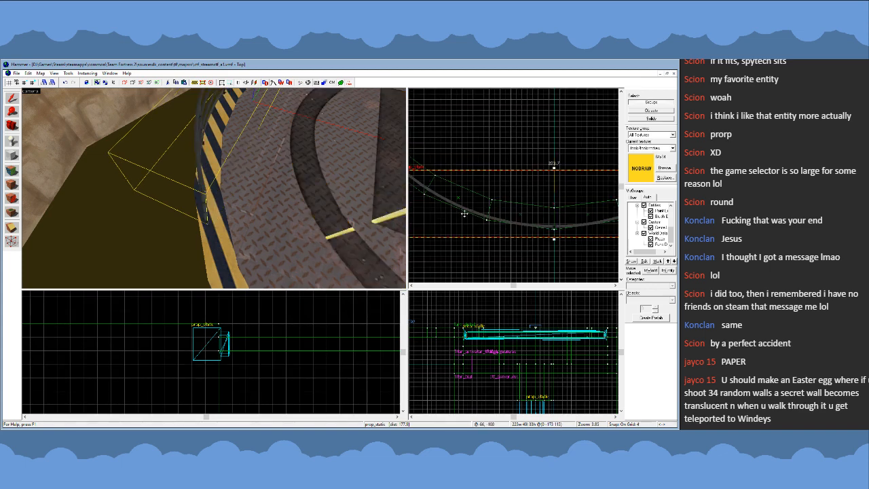
pyautogui.press('z')
pyautogui.press('a')
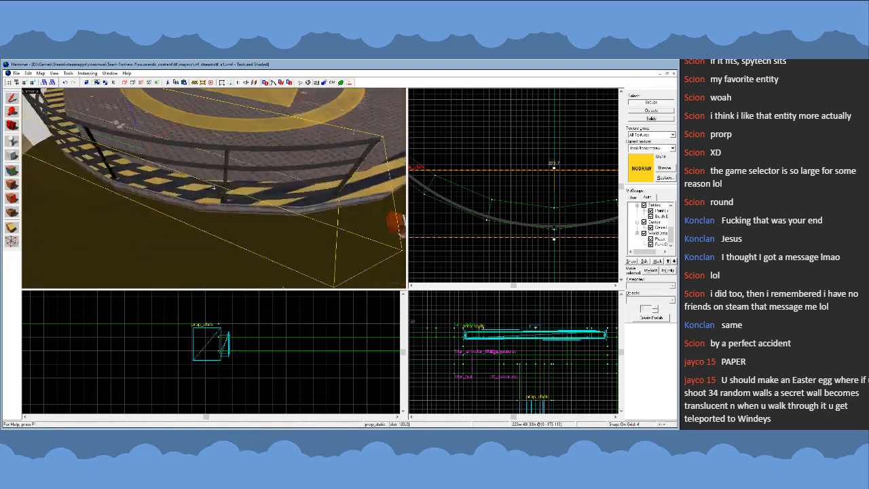
pyautogui.press('a')
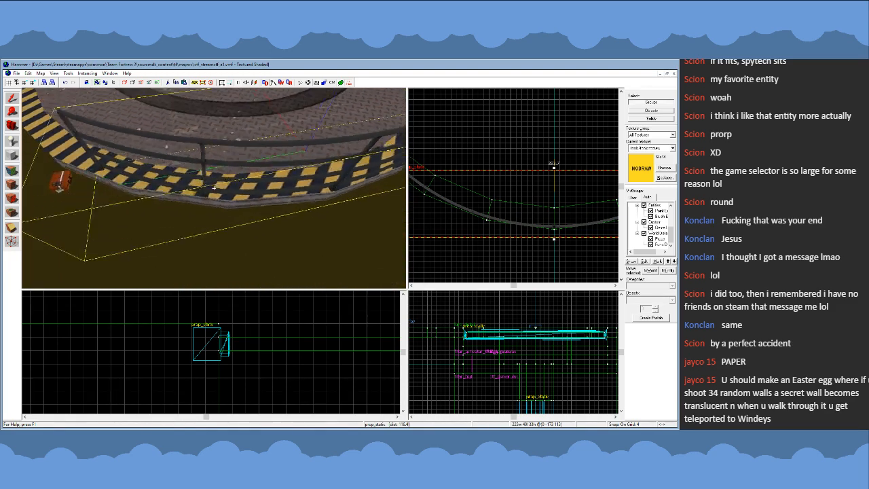
# - Move the opposite prop_static railing on the round platform's north side 4 units outward to the striped edge, and deselect it
pyautogui.press('s')
pyautogui.press('w')
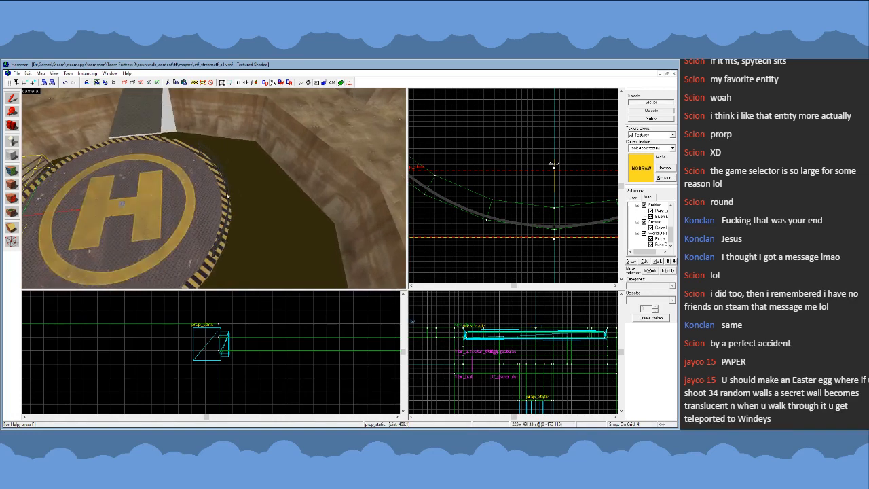
pyautogui.press('z')
pyautogui.click(229, 197)
pyautogui.scroll(-10, 501, 204)
pyautogui.scroll(11, 504, 151)
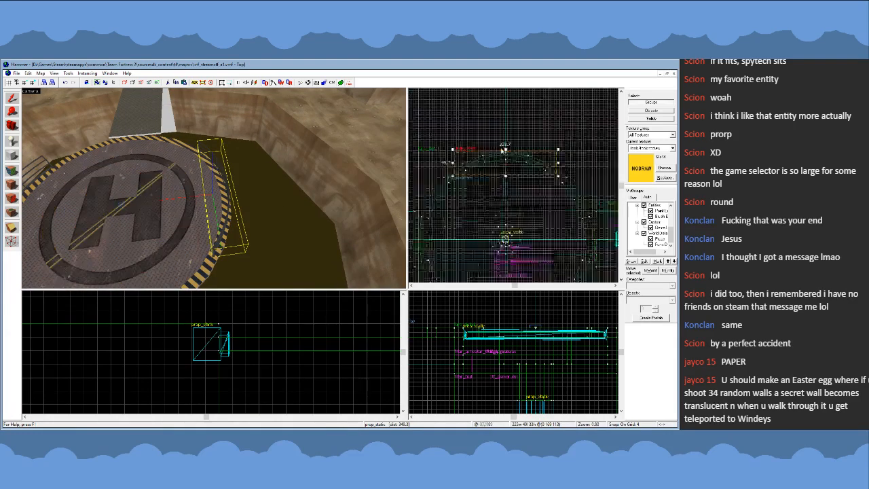
pyautogui.moveTo(511, 163); pyautogui.dragTo(508, 155)
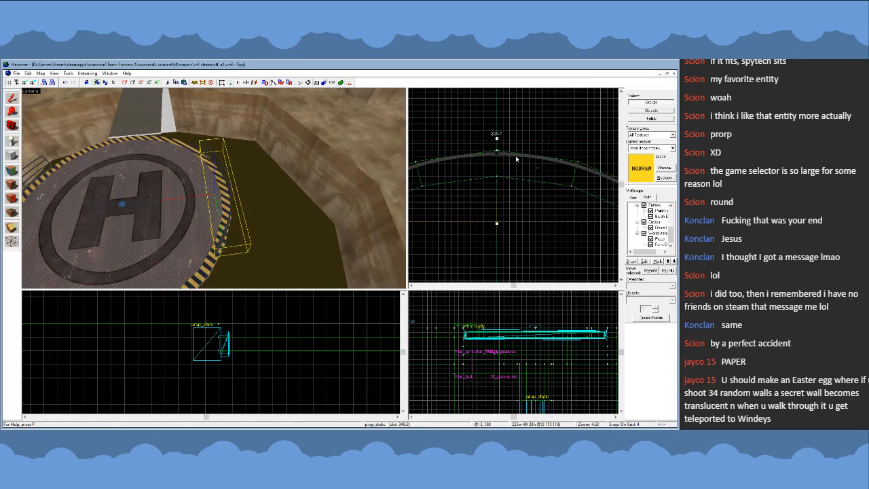
pyautogui.press('z')
pyautogui.press('w')
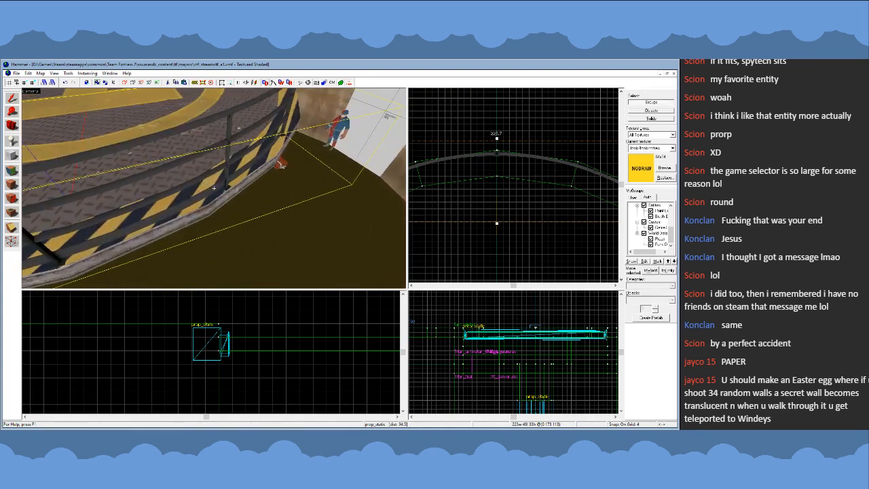
pyautogui.press('s')
pyautogui.press('z')
pyautogui.scroll(-5, 546, 203)
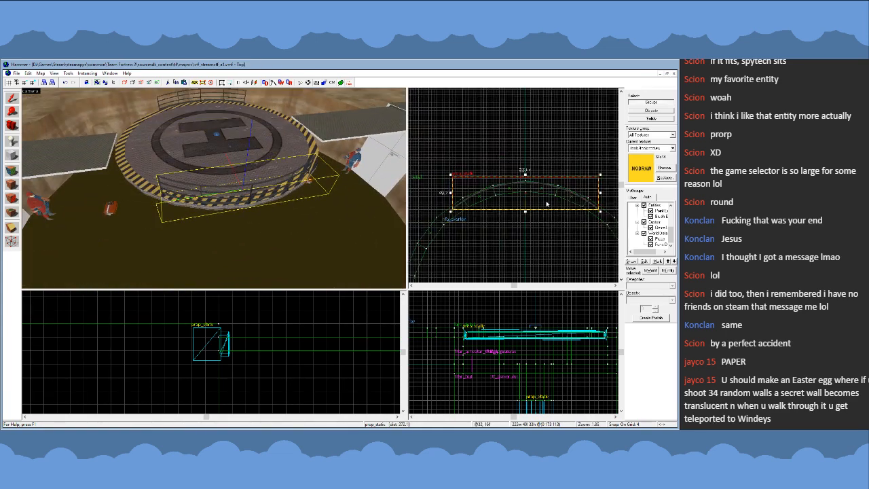
pyautogui.press(']')
pyautogui.press(']')
pyautogui.click(541, 225)
# - Copy the three adjacent striped edge brushes beneath half of the north railing straight up 8 units, selecting them as individual solids
pyautogui.scroll(7, 544, 228)
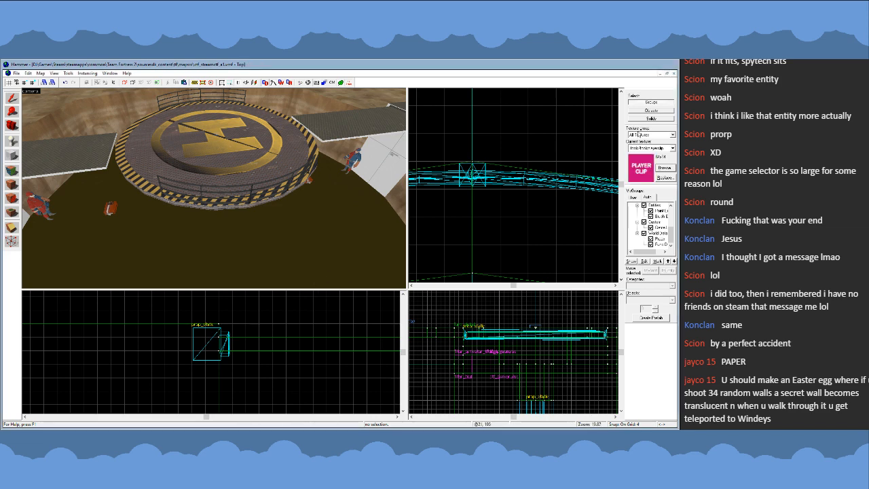
pyautogui.click(651, 119)
pyautogui.click(195, 207)
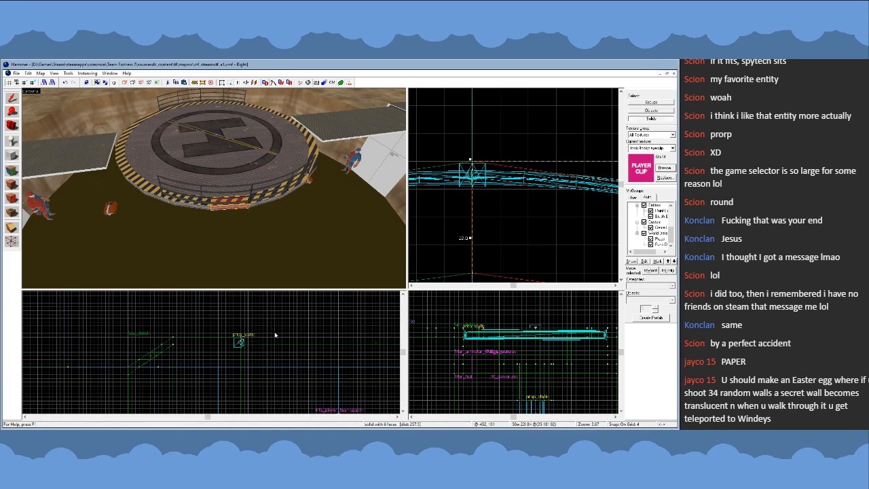
pyautogui.keyDown('ctrl'); pyautogui.click(163, 202); pyautogui.keyUp('ctrl')
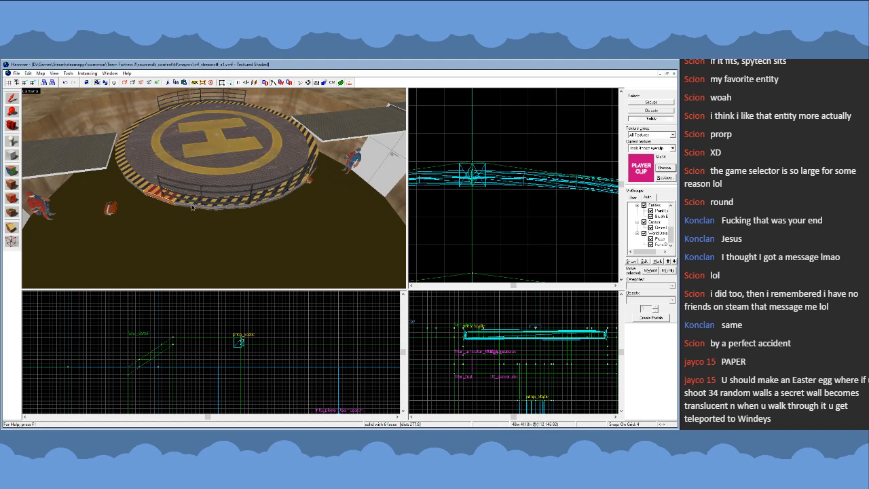
pyautogui.keyDown('ctrl'); pyautogui.click(228, 205); pyautogui.keyUp('ctrl')
pyautogui.scroll(-7, 253, 345)
pyautogui.scroll(5, 375, 341)
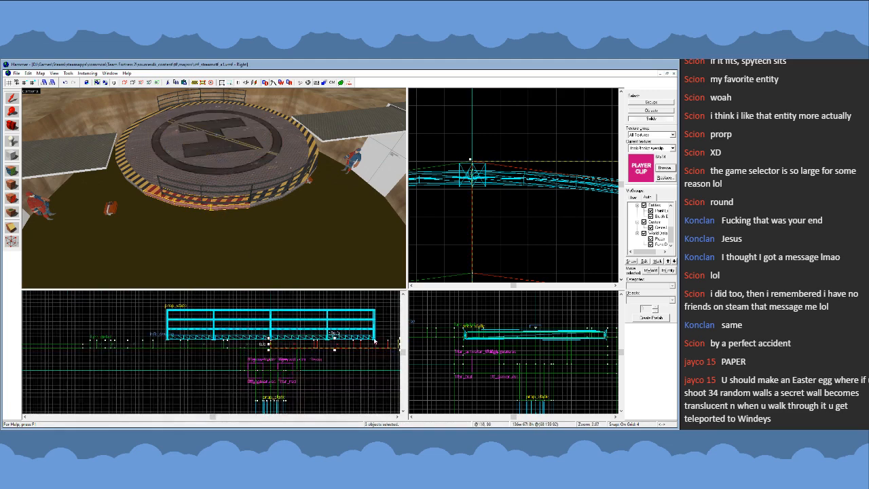
pyautogui.scroll(6, 273, 344)
pyautogui.moveTo(275, 346); pyautogui.dragTo(274, 323)
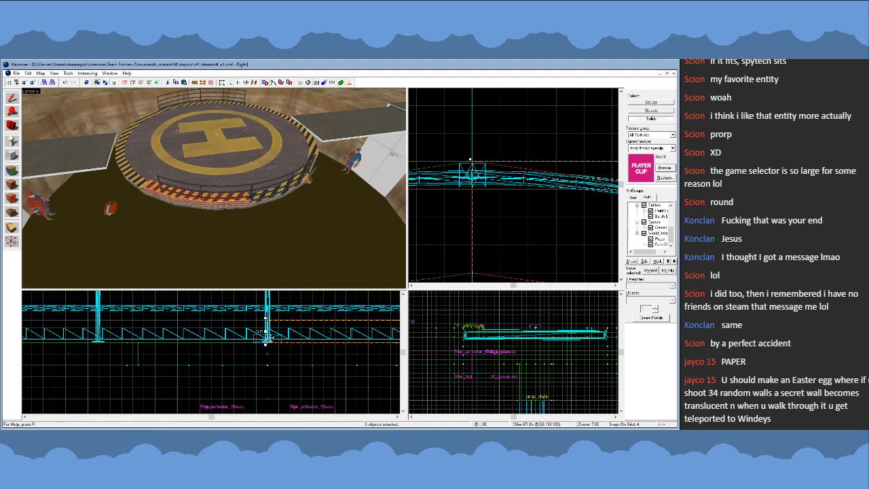
# - Stretch the three copied brushes to the railing's 33-unit height on a 1-unit grid and texture them with player clip
pyautogui.scroll(-6, 230, 387)
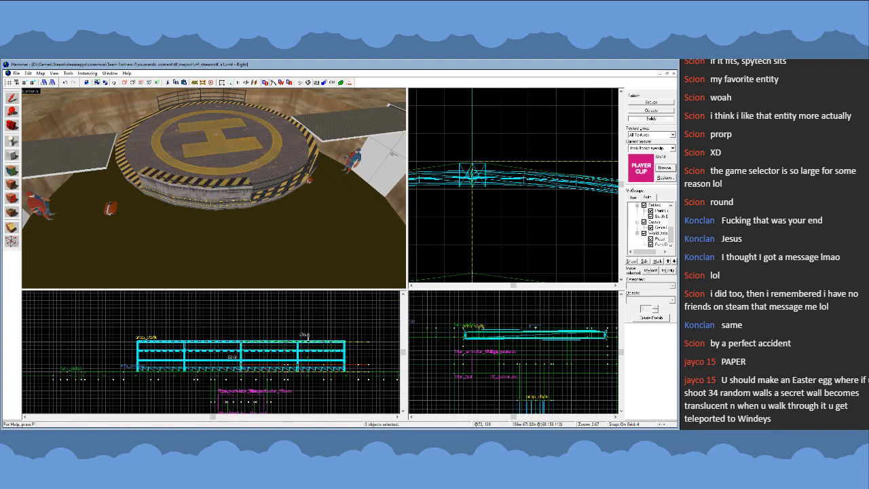
pyautogui.scroll(2, 365, 343)
pyautogui.scroll(3, 365, 343)
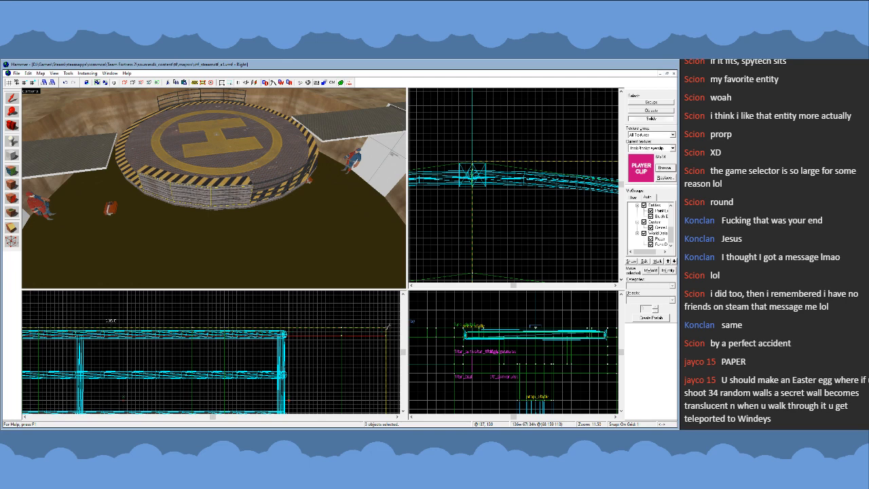
pyautogui.click(12, 184)
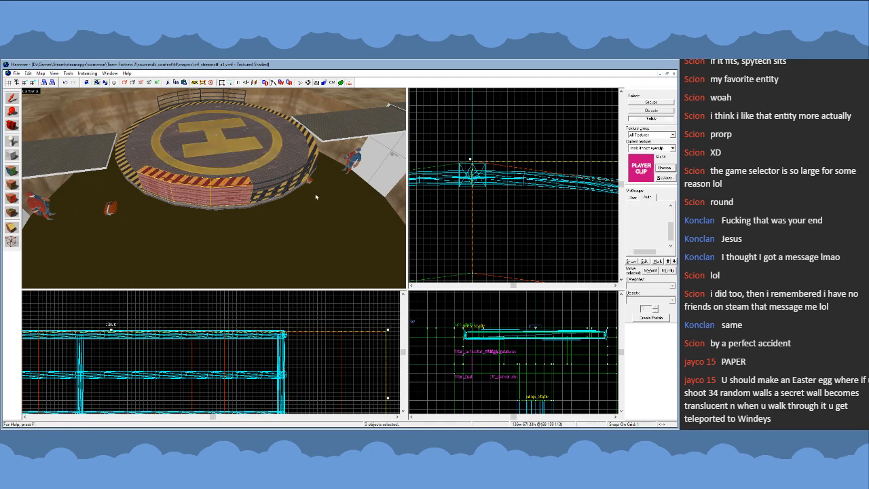
# - Start vertex editing the player clip brushes and pull the inner vertices at the railing's midpoint outward to the railing
pyautogui.scroll(-5, 532, 195)
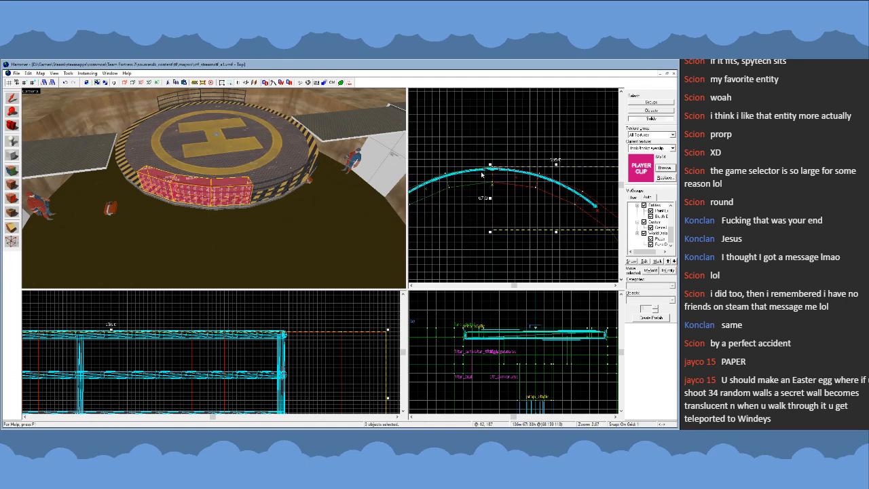
pyautogui.scroll(2, 575, 205)
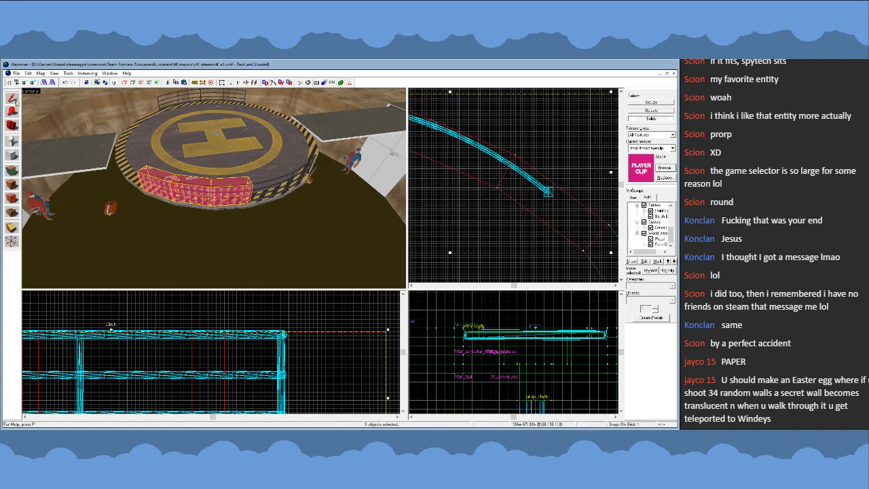
pyautogui.scroll(4, 543, 211)
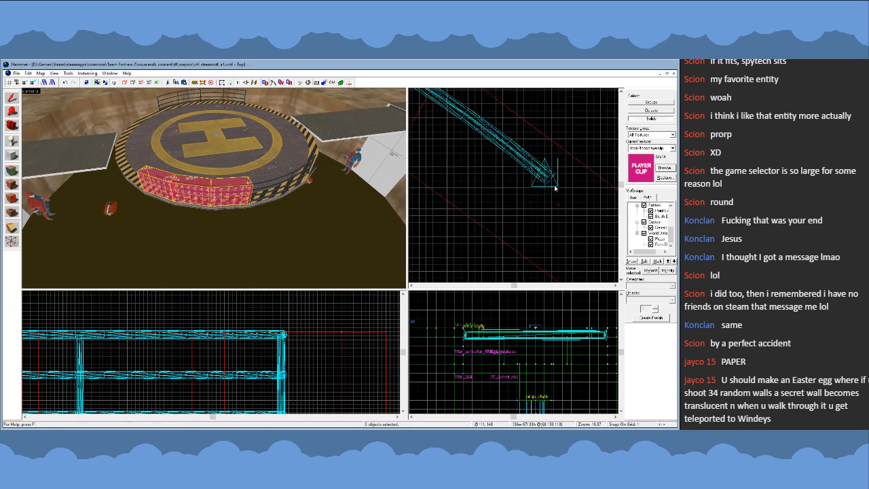
pyautogui.scroll(-4, 578, 214)
pyautogui.click(12, 98)
pyautogui.scroll(-2, 516, 176)
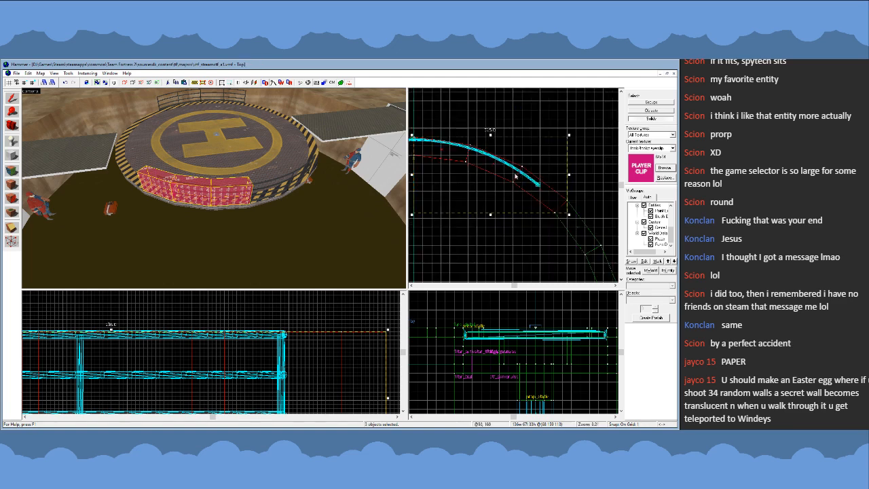
pyautogui.scroll(-1, 540, 180)
pyautogui.hotkey('shift', 'v')
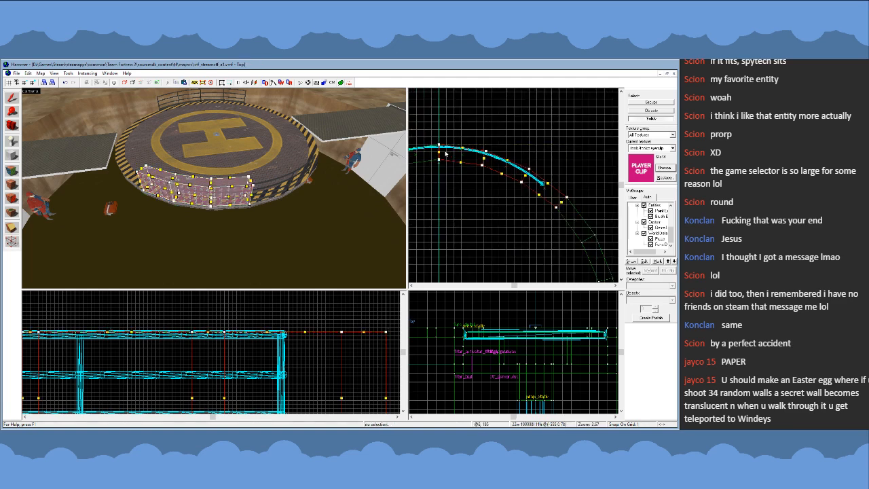
pyautogui.scroll(7, 427, 139)
pyautogui.scroll(4, 458, 192)
pyautogui.moveTo(425, 187)
pyautogui.mouseDown()
pyautogui.moveTo(450, 211)
pyautogui.moveTo(450, 155)
pyautogui.mouseUp()
pyautogui.scroll(-3, 448, 153)
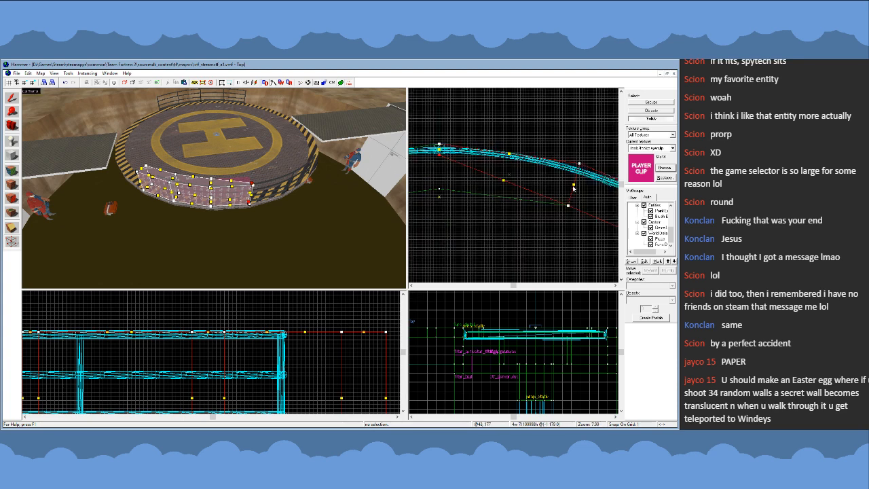
# - Pull the inner vertices at the joint between the first and second player clip brushes outward to hug the railing
pyautogui.scroll(3, 580, 188)
pyautogui.scroll(-3, 543, 147)
pyautogui.scroll(3, 530, 151)
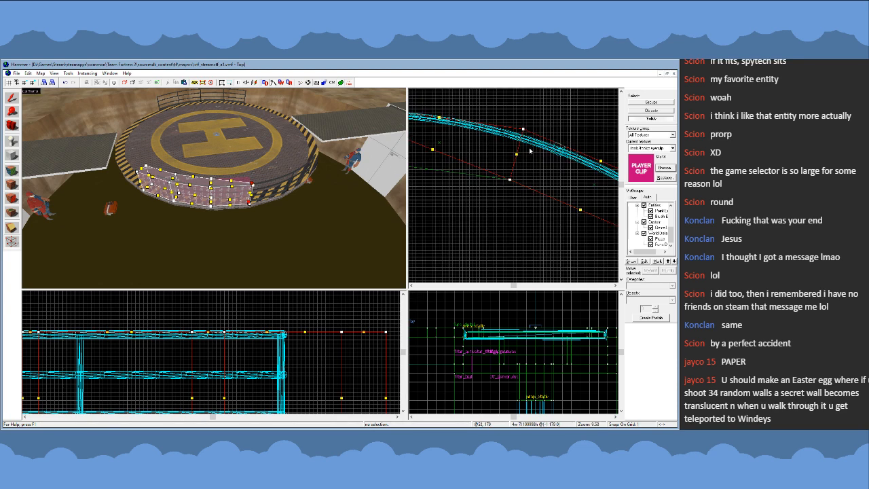
pyautogui.scroll(-3, 518, 191)
pyautogui.scroll(4, 491, 218)
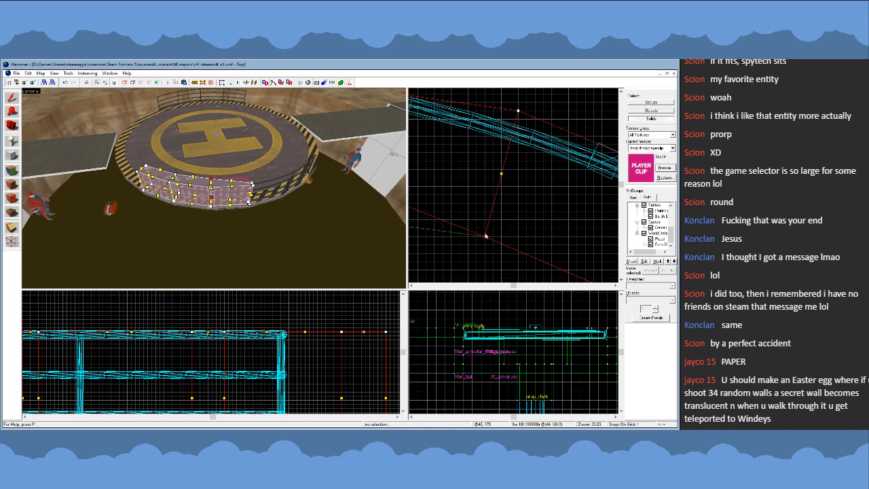
pyautogui.moveTo(485, 236); pyautogui.dragTo(509, 151)
pyautogui.scroll(-4, 496, 155)
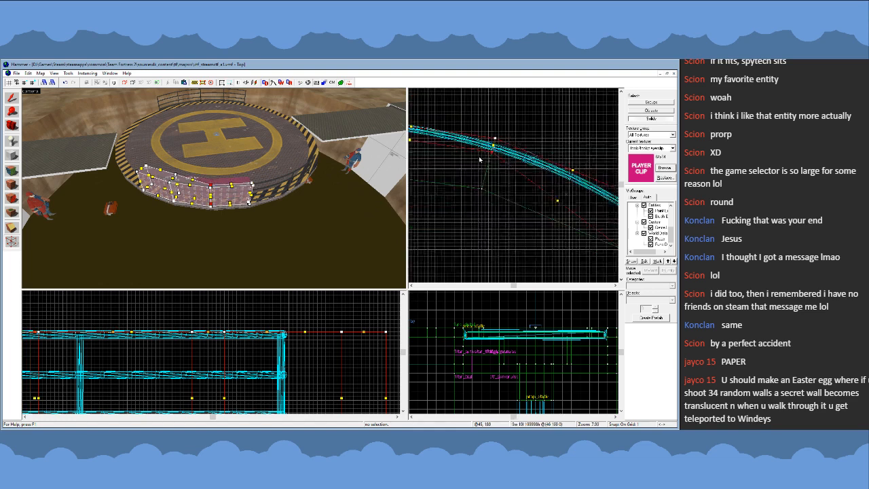
# - Pull the inner vertices at the joint between the second and third player clip brushes outward to the railing
pyautogui.scroll(3, 542, 209)
pyautogui.scroll(2, 536, 208)
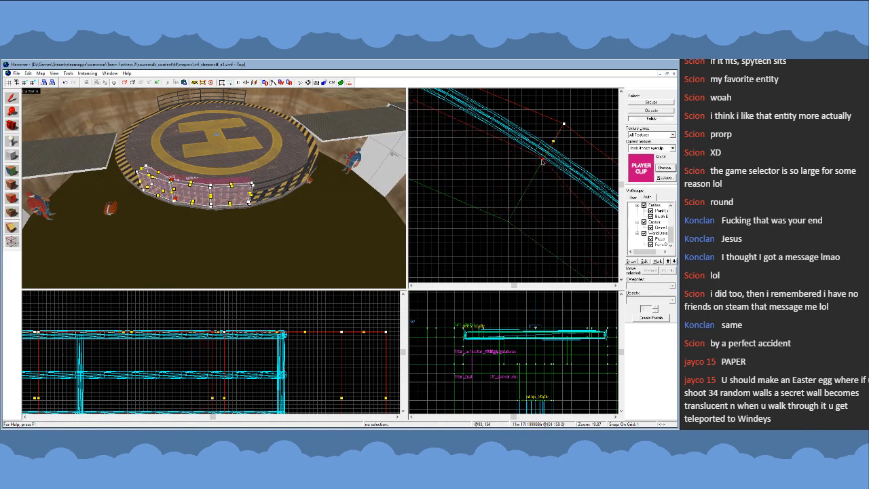
pyautogui.scroll(-2, 561, 212)
pyautogui.scroll(1, 561, 212)
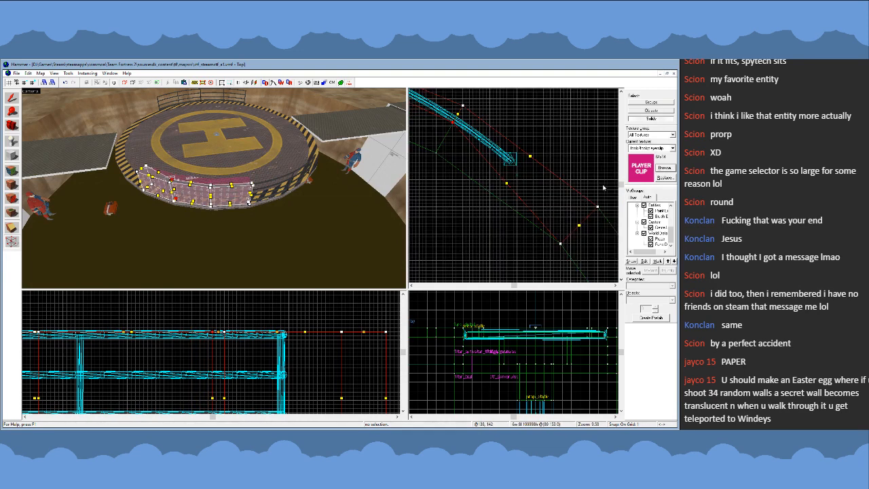
# - Pull the outer and inner end vertices of the third player clip brush in to the railing's end post
pyautogui.moveTo(599, 209); pyautogui.dragTo(530, 157)
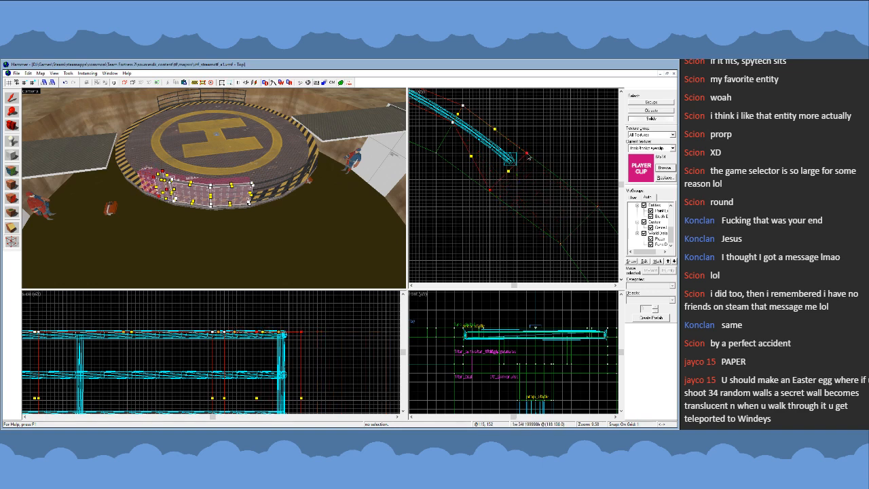
pyautogui.scroll(3, 525, 156)
pyautogui.scroll(-2, 451, 219)
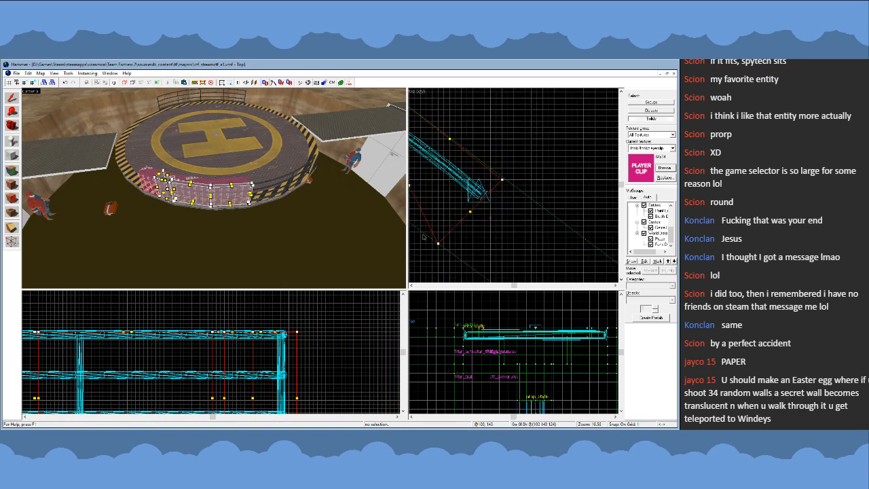
pyautogui.moveTo(439, 243); pyautogui.dragTo(486, 216)
pyautogui.scroll(3, 505, 178)
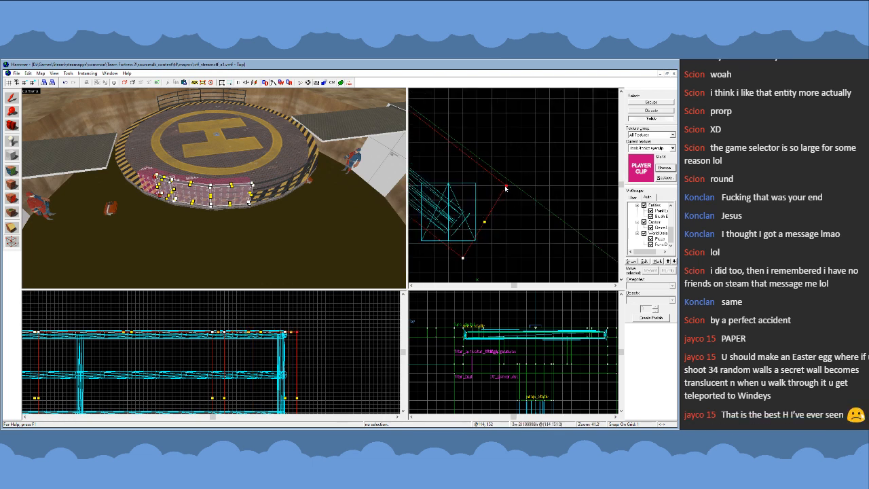
pyautogui.moveTo(507, 186)
pyautogui.mouseDown()
pyautogui.moveTo(544, 163)
pyautogui.moveTo(564, 227)
pyautogui.moveTo(523, 197)
pyautogui.mouseUp()
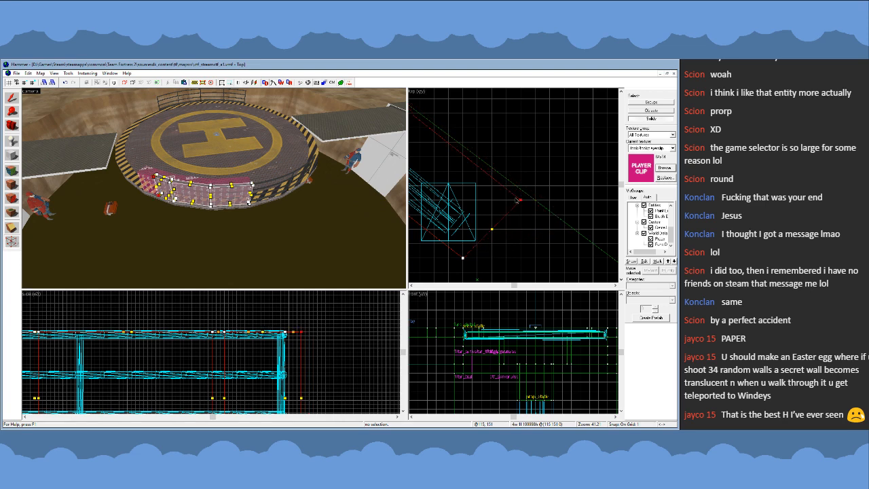
pyautogui.scroll(-3, 499, 163)
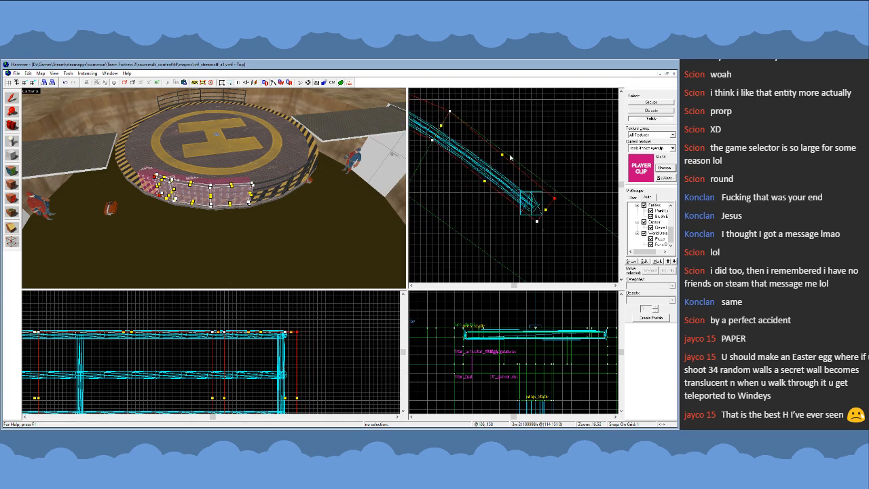
pyautogui.scroll(-3, 510, 157)
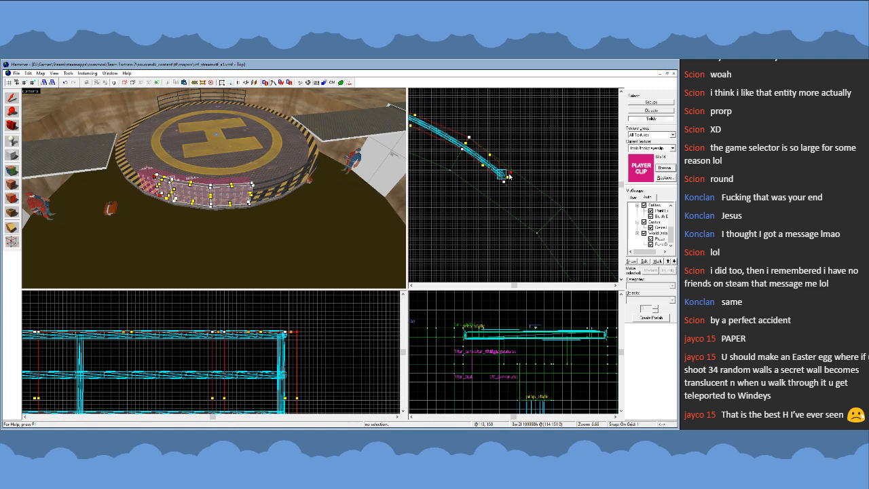
# - Move the brush's outer end vertices back to the platform edge's corner and nudge the inner end vertices against the railing's end post
pyautogui.moveTo(512, 175); pyautogui.dragTo(561, 210)
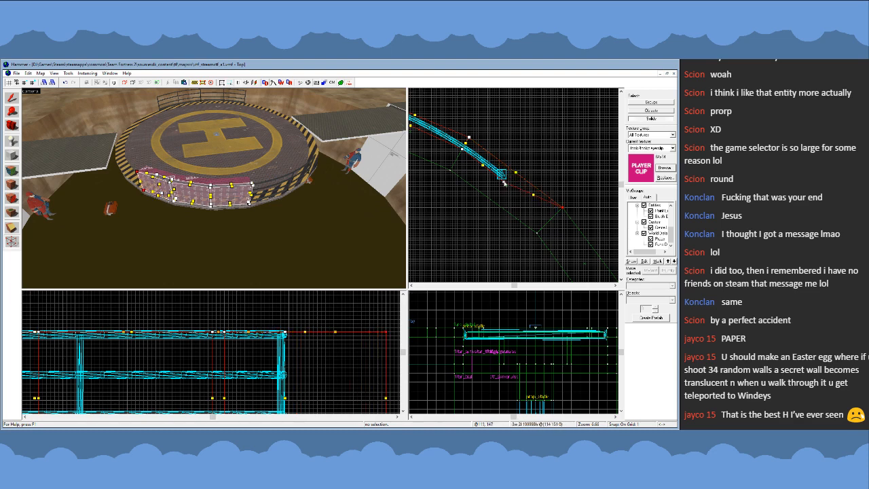
pyautogui.scroll(3, 504, 182)
pyautogui.moveTo(514, 218); pyautogui.dragTo(498, 217)
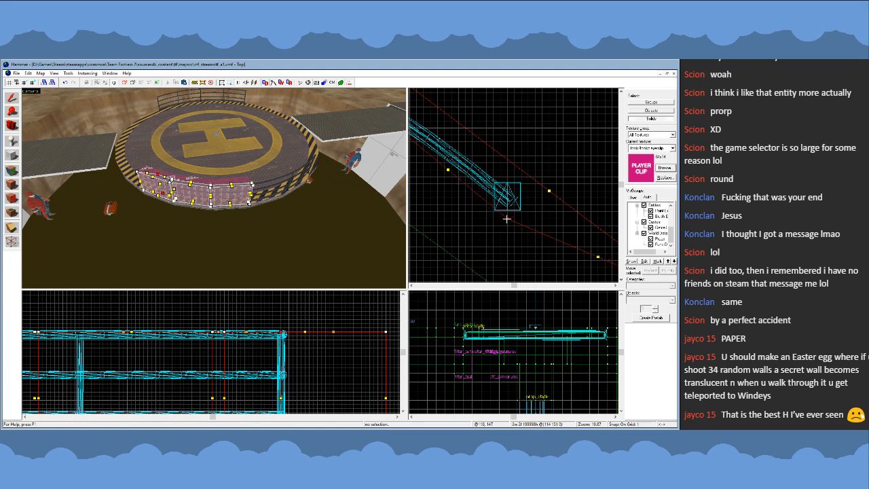
pyautogui.scroll(-4, 558, 233)
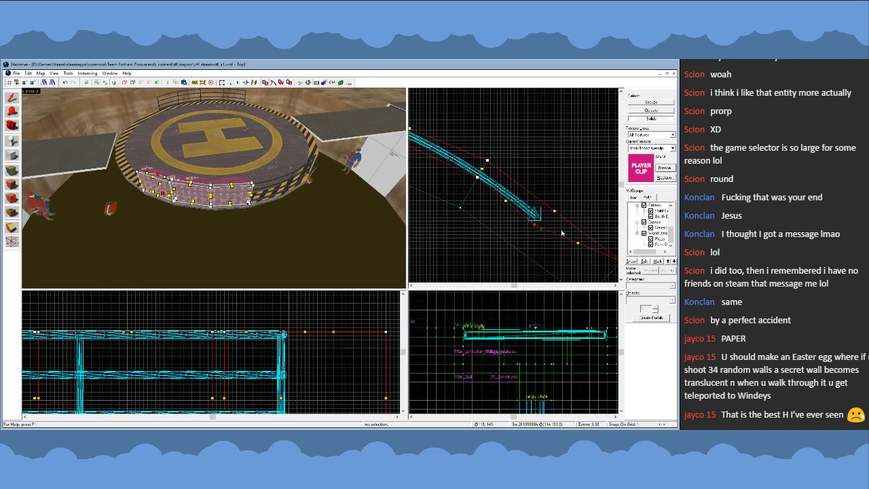
pyautogui.scroll(4, 561, 233)
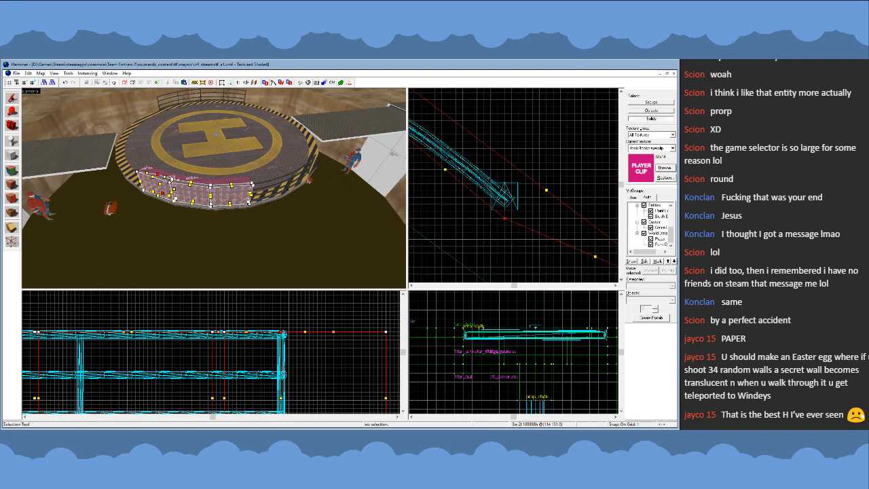
# - Clip off the part of the third player clip brush that extends beyond the railing's end post, cutting square to the railing
pyautogui.click(13, 98)
pyautogui.click(13, 228)
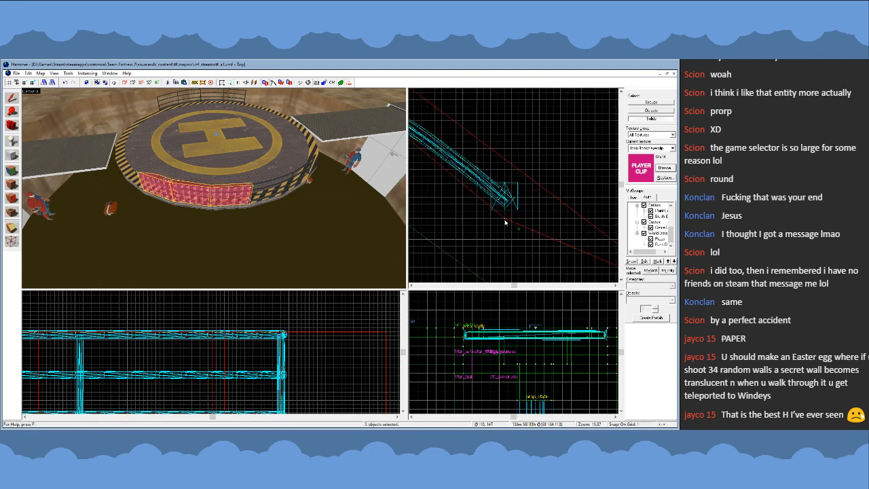
pyautogui.moveTo(504, 219)
pyautogui.mouseDown()
pyautogui.moveTo(509, 194)
pyautogui.moveTo(512, 211)
pyautogui.mouseUp()
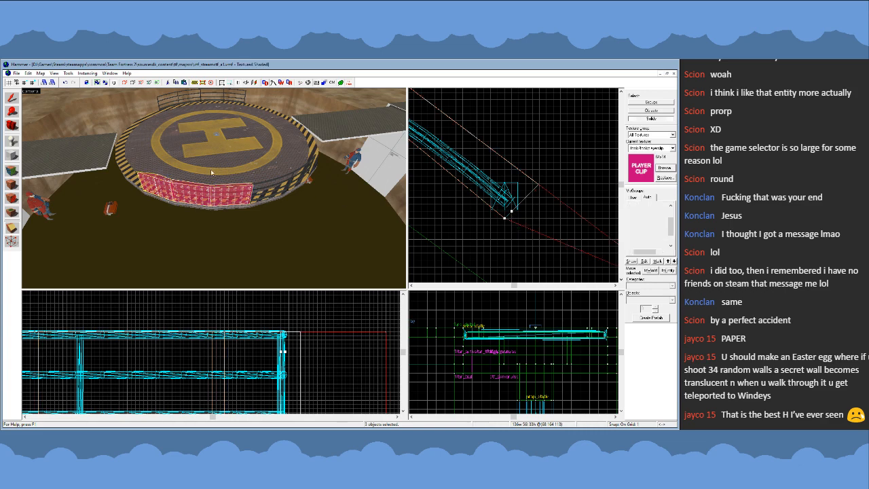
pyautogui.press('Return')
pyautogui.click(10, 102)
pyautogui.press('z')
pyautogui.press('w')
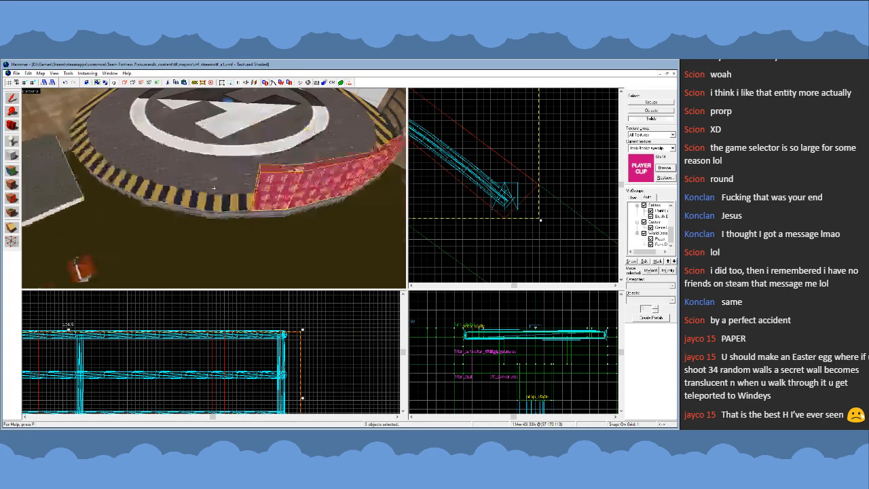
pyautogui.press('d')
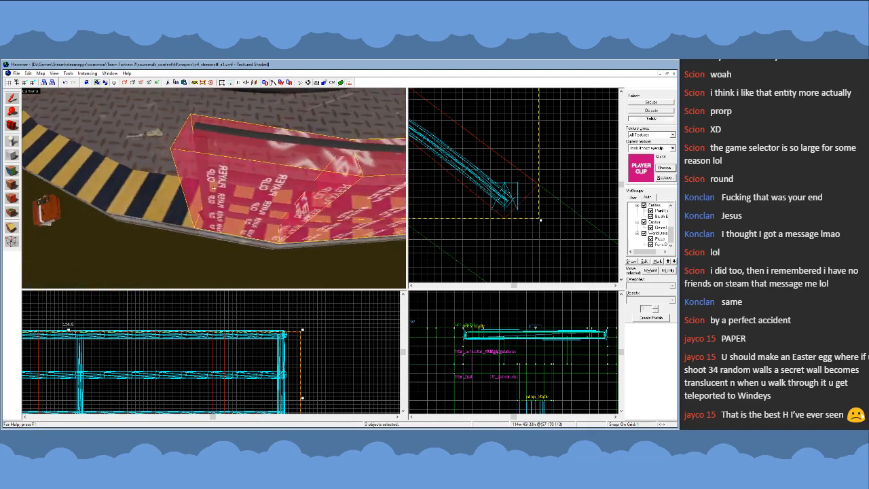
pyautogui.press('s')
pyautogui.press('s')
pyautogui.press('z')
# - Duplicate the three player clip brushes, mirror the copy left to right, and fit it against the other half of the railing
pyautogui.scroll(-10, 546, 234)
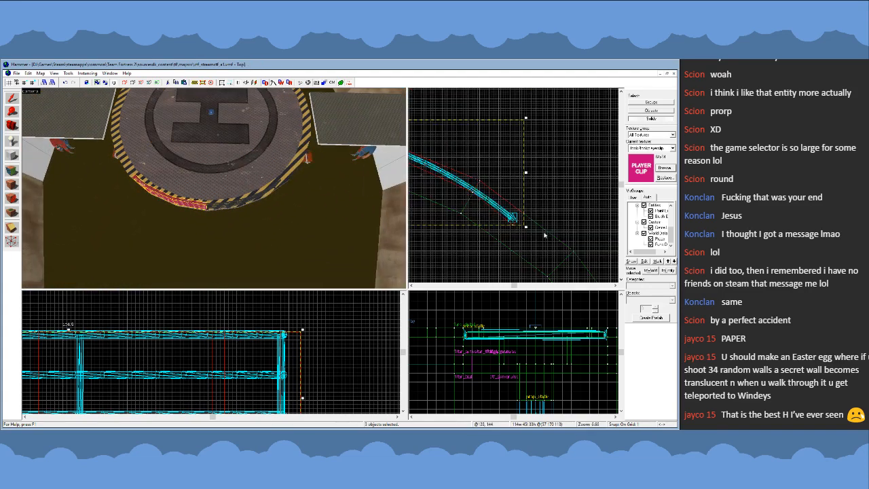
pyautogui.moveTo(522, 210); pyautogui.dragTo(484, 223)
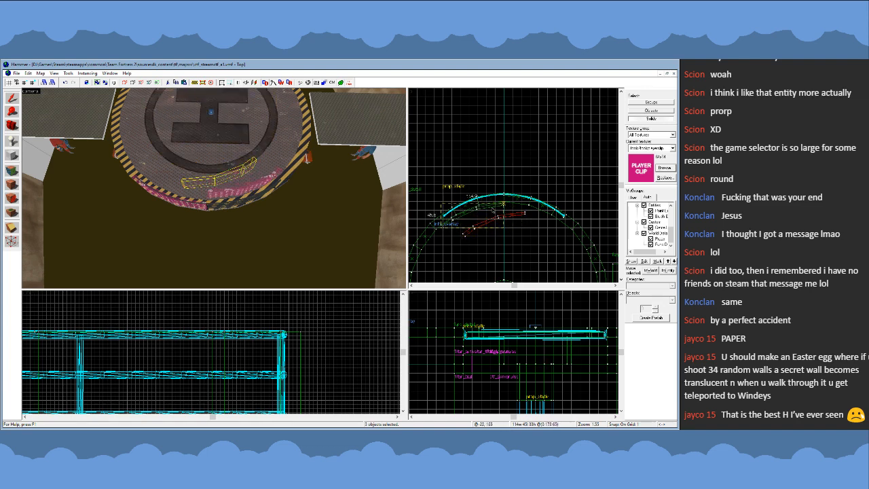
pyautogui.scroll(7, 491, 222)
pyautogui.scroll(9, 491, 221)
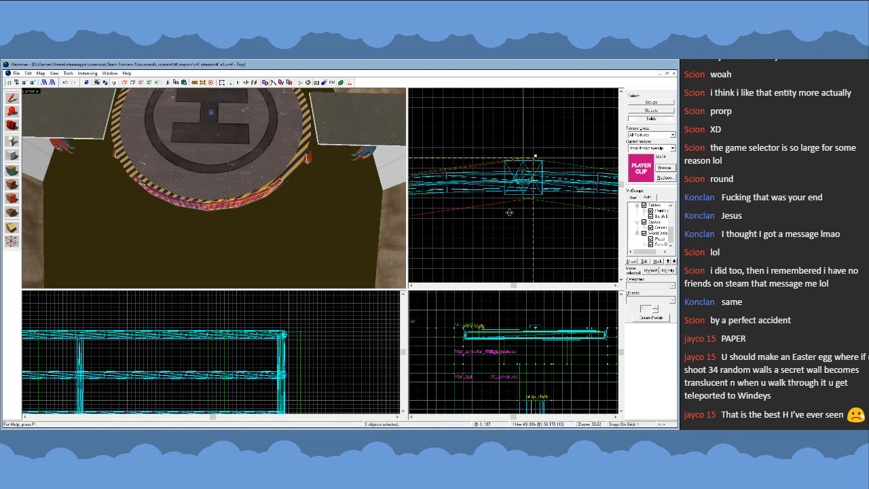
pyautogui.scroll(-5, 521, 161)
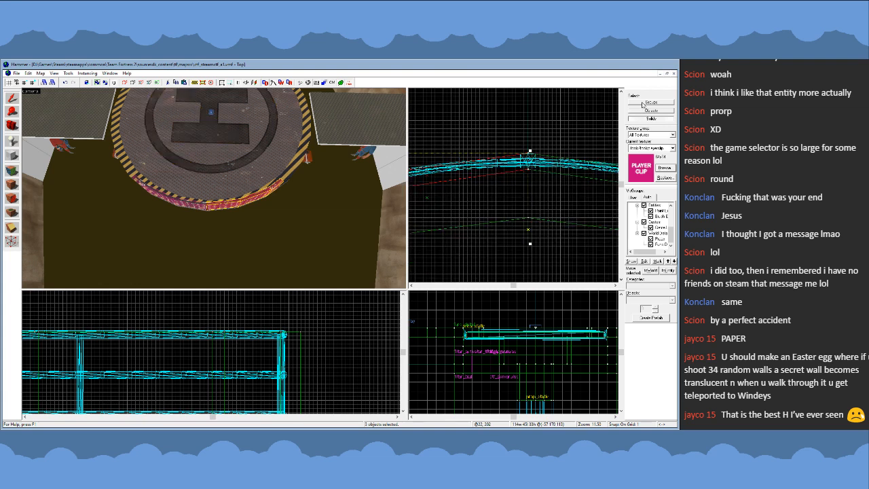
# - Select all six player clip brushes along the railing and place a vertically flipped copy near the opposite railing
pyautogui.click(168, 200)
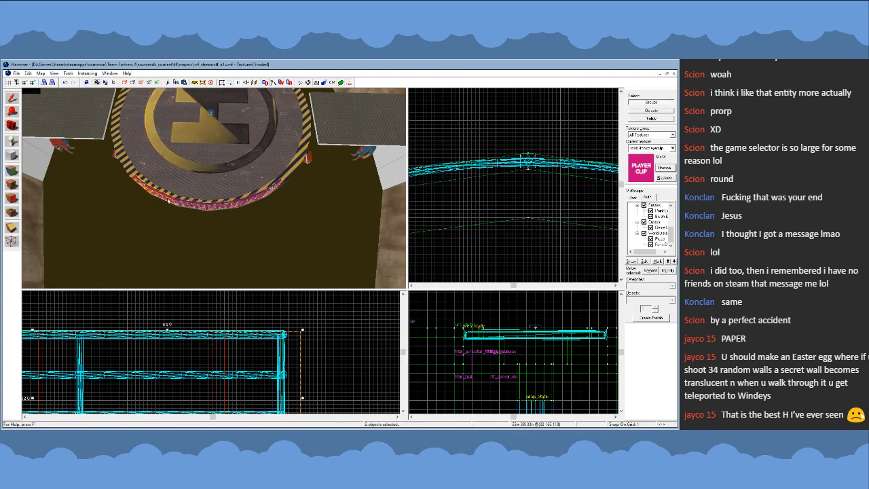
pyautogui.keyDown('ctrl'); pyautogui.click(199, 206); pyautogui.keyUp('ctrl')
pyautogui.keyDown('ctrl'); pyautogui.click(239, 204); pyautogui.keyUp('ctrl')
pyautogui.keyDown('ctrl'); pyautogui.click(258, 197); pyautogui.keyUp('ctrl')
pyautogui.keyDown('ctrl'); pyautogui.click(275, 188); pyautogui.keyUp('ctrl')
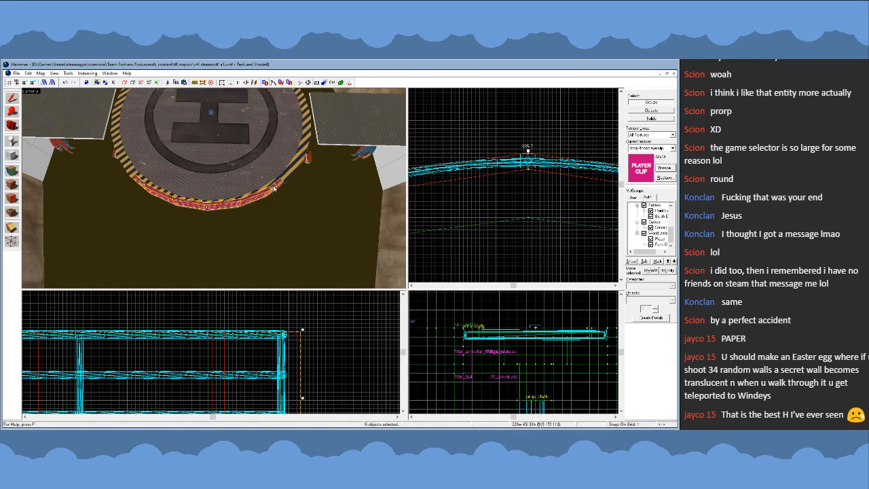
pyautogui.scroll(-14, 529, 132)
pyautogui.keyDown('shift'); pyautogui.moveTo(528, 135); pyautogui.dragTo(528, 237); pyautogui.keyUp('shift')
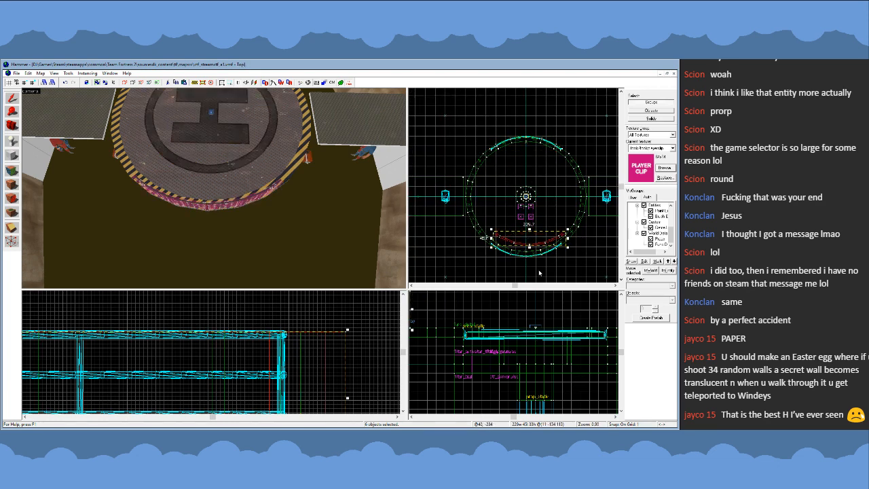
# - Try to line up the flipped player clip copy with the opposite railing and adjust its vertices, then undo the changes
pyautogui.scroll(10, 529, 221)
pyautogui.scroll(5, 529, 221)
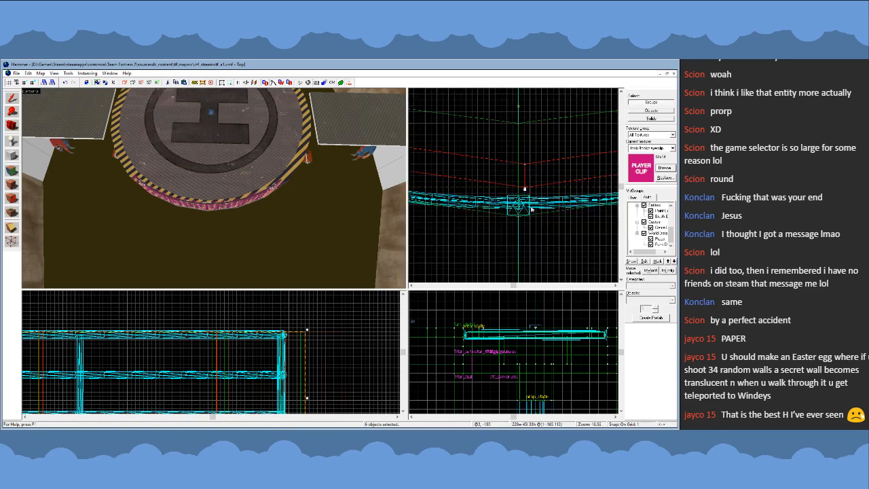
pyautogui.moveTo(533, 180); pyautogui.dragTo(519, 215)
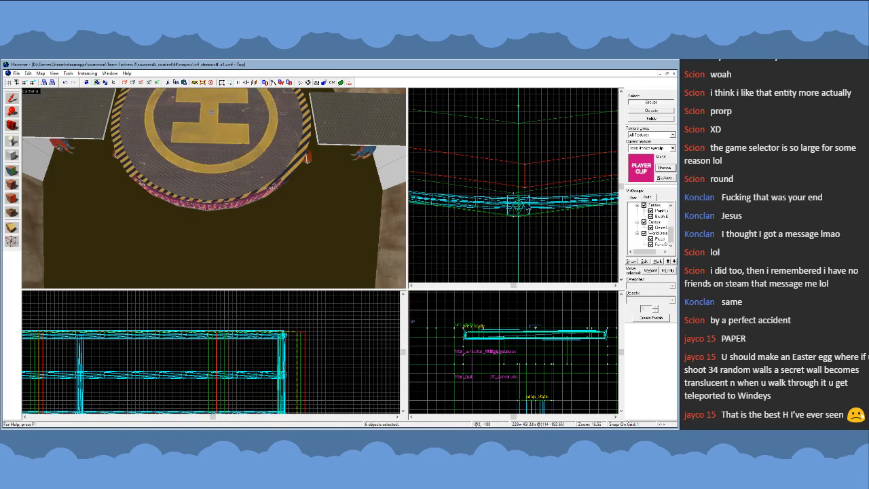
pyautogui.scroll(-11, 528, 231)
pyautogui.hotkey('shift', 'v')
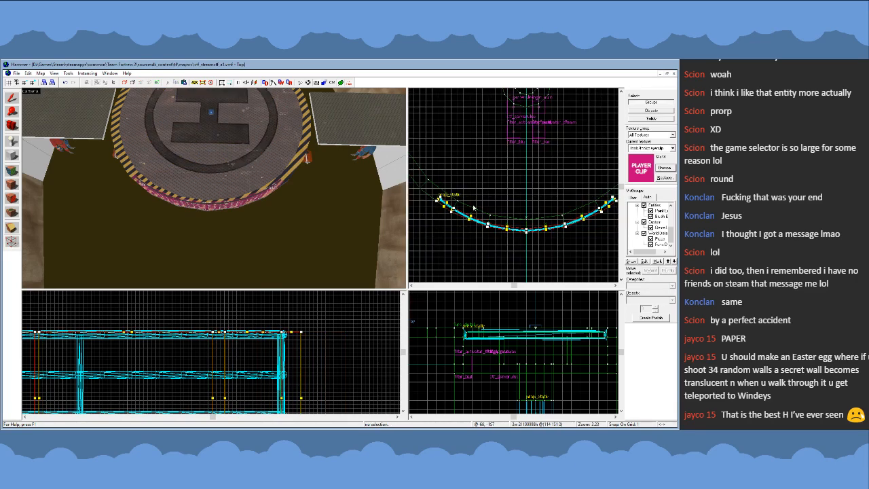
pyautogui.scroll(-2, 455, 196)
pyautogui.moveTo(426, 176); pyautogui.dragTo(505, 219)
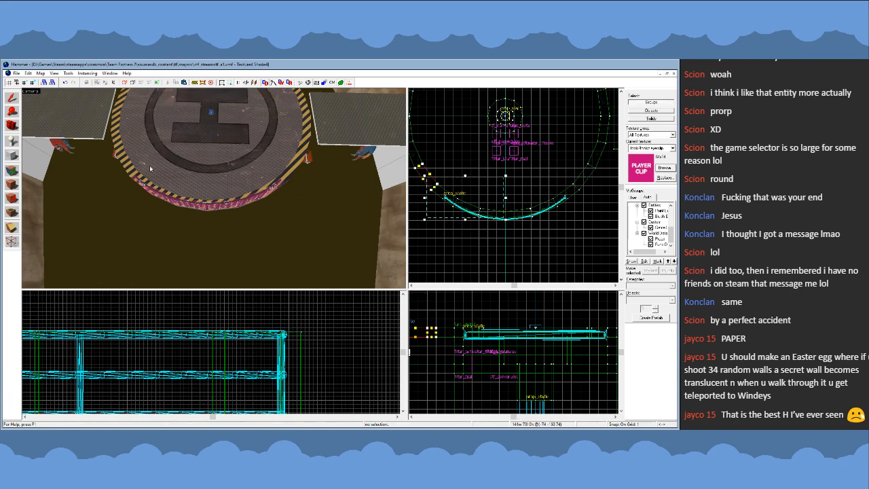
pyautogui.click(496, 242)
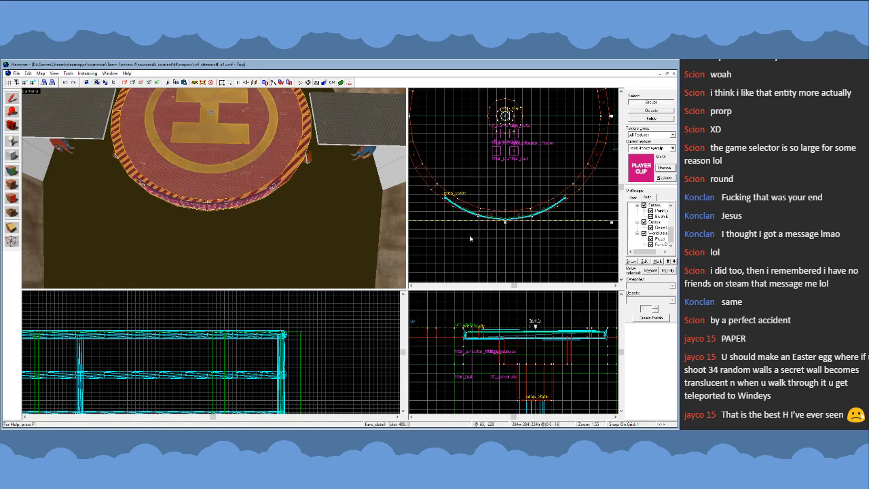
pyautogui.hotkey('ctrl', 'z')
# - Select all vertices of the six copied player clip brushes and move them together so their middle joint meets the opposite railing's midpoint
pyautogui.scroll(-5, 480, 243)
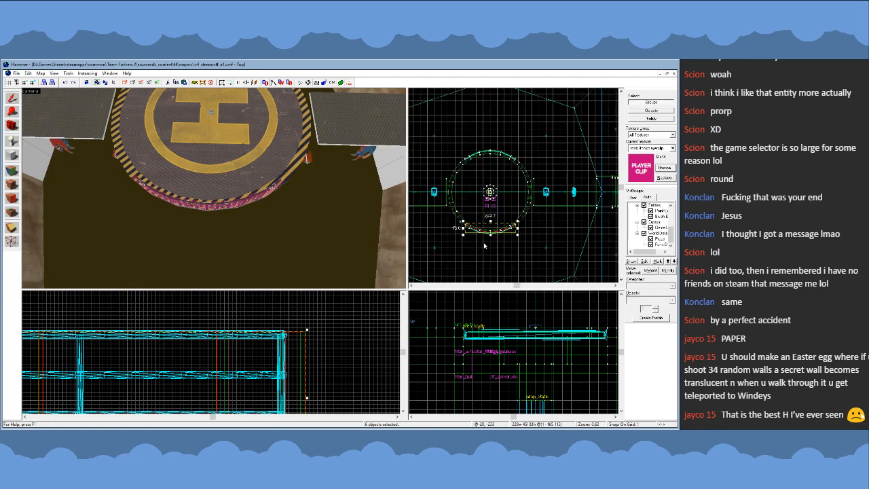
pyautogui.press('z')
pyautogui.press('w')
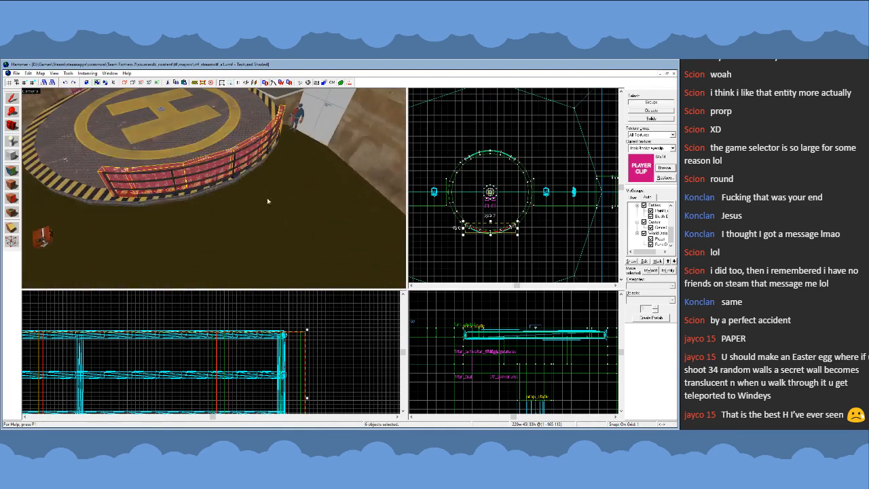
pyautogui.click(455, 219)
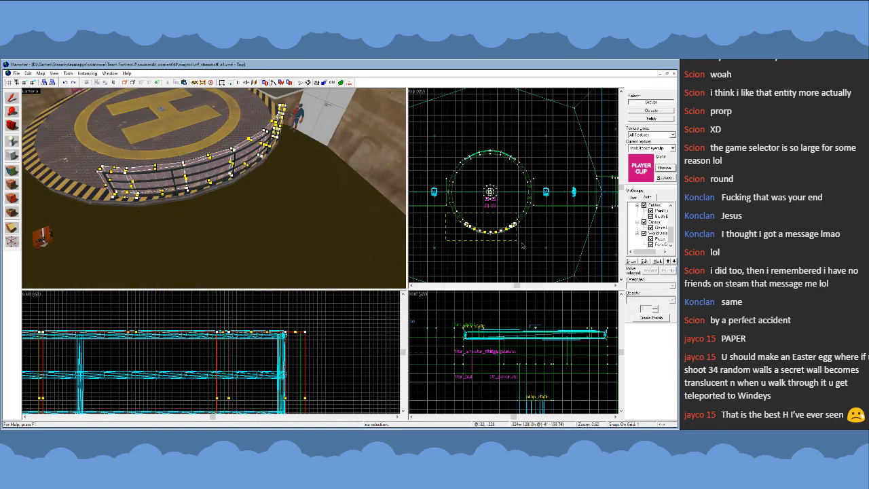
pyautogui.scroll(10, 486, 230)
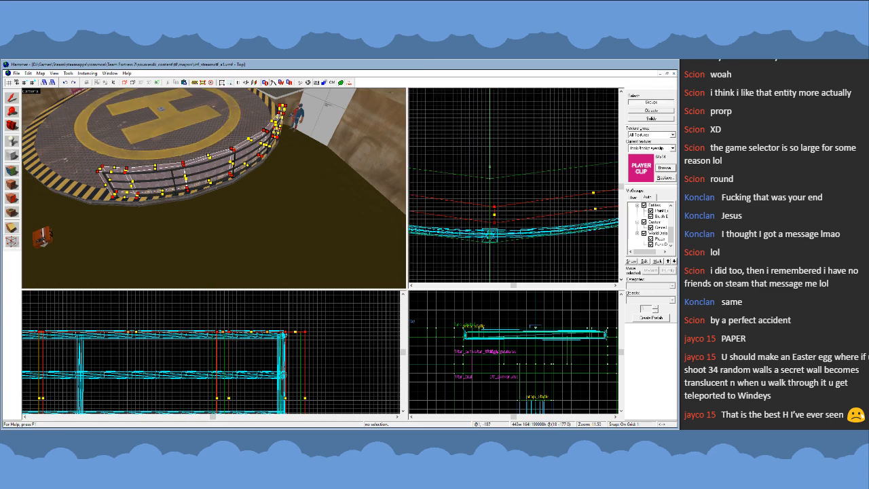
pyautogui.moveTo(495, 223); pyautogui.dragTo(490, 243)
pyautogui.click(14, 99)
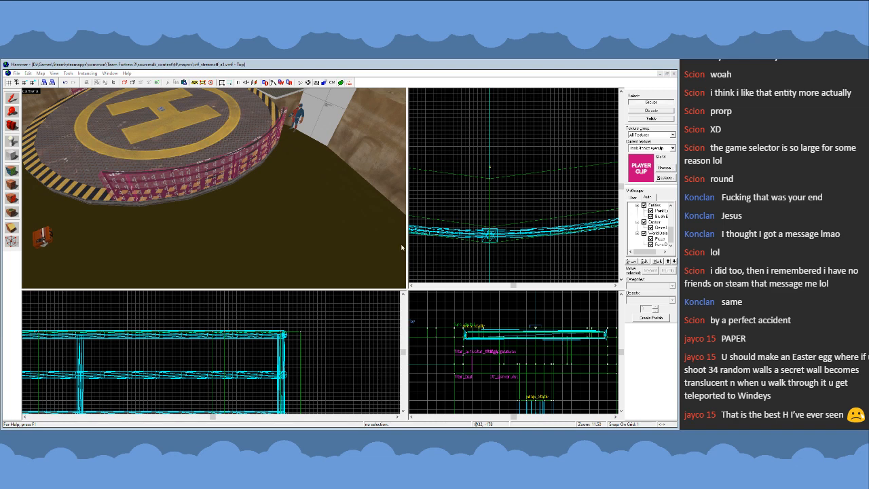
# - Set the grid size to 16 units and inspect the player clip brushes fitted along the railing
pyautogui.scroll(-4, 523, 189)
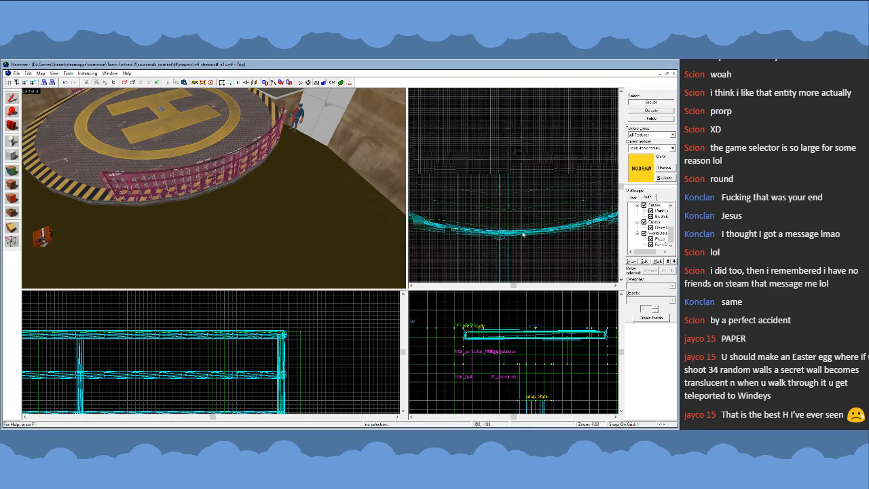
pyautogui.press(']')
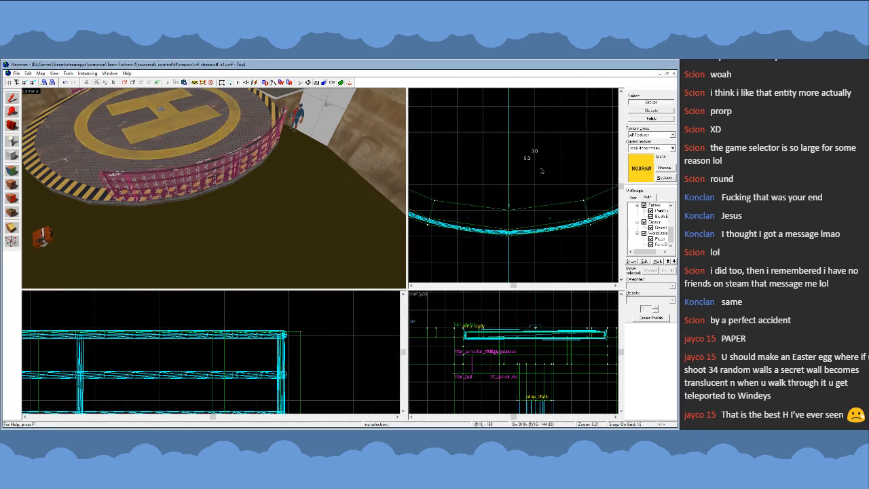
pyautogui.press('z')
pyautogui.press('w')
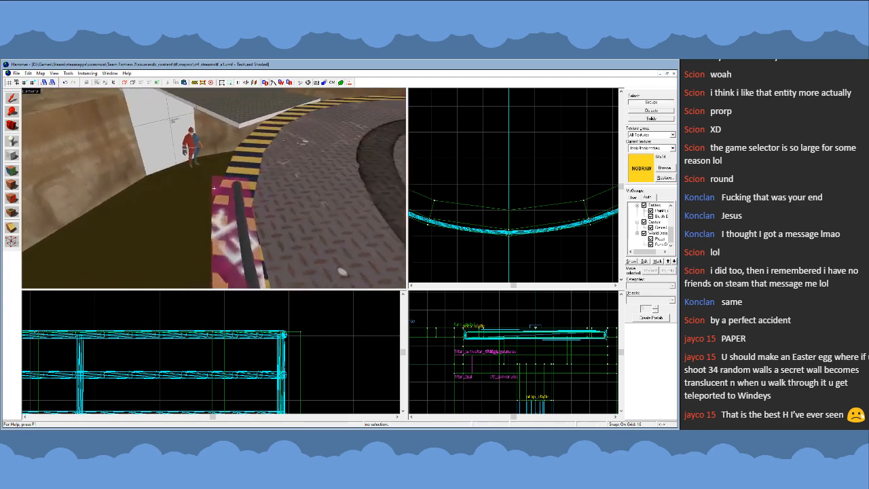
pyautogui.press('s')
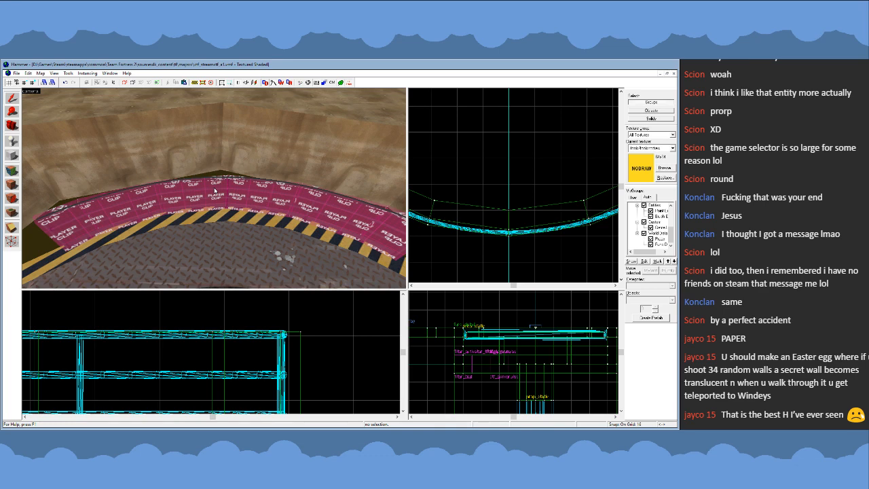
# - Inspect the round platform and both walkways, especially the small height step where the walkway meets the pit's edge
pyautogui.press('s')
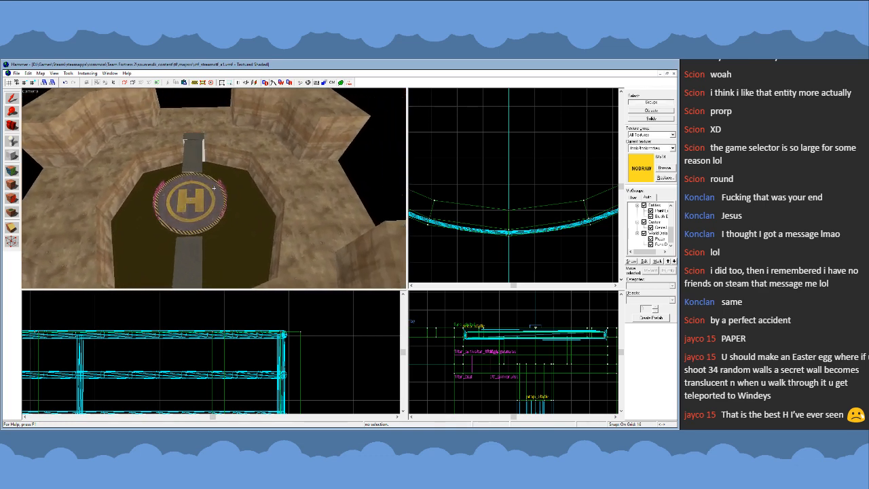
pyautogui.press('w')
pyautogui.press('a')
pyautogui.press('w')
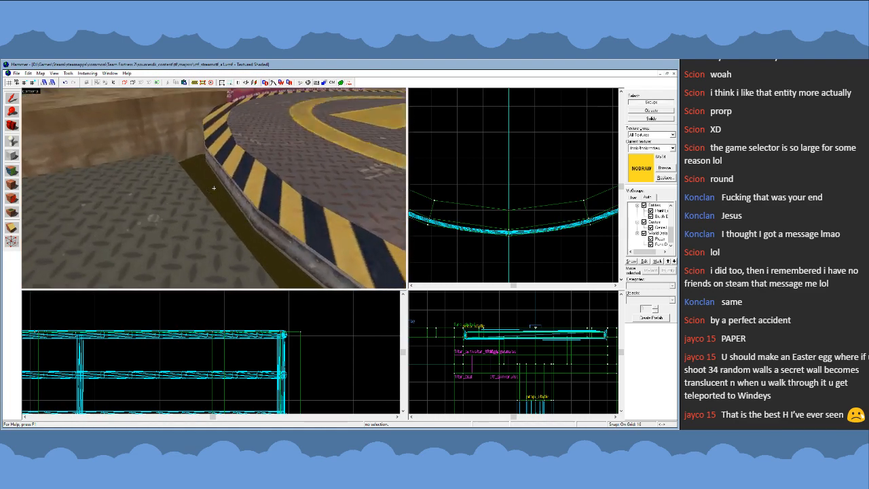
pyautogui.press('s')
pyautogui.press('d')
pyautogui.press('d')
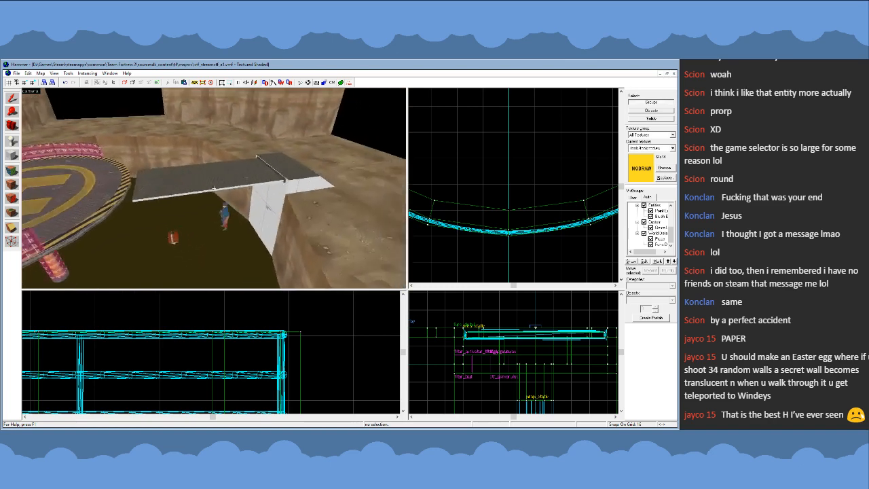
pyautogui.press('w')
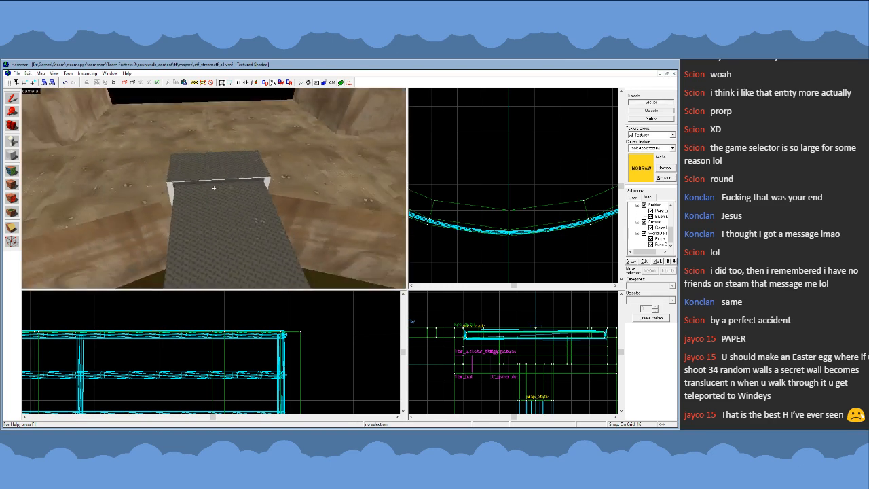
pyautogui.press('w')
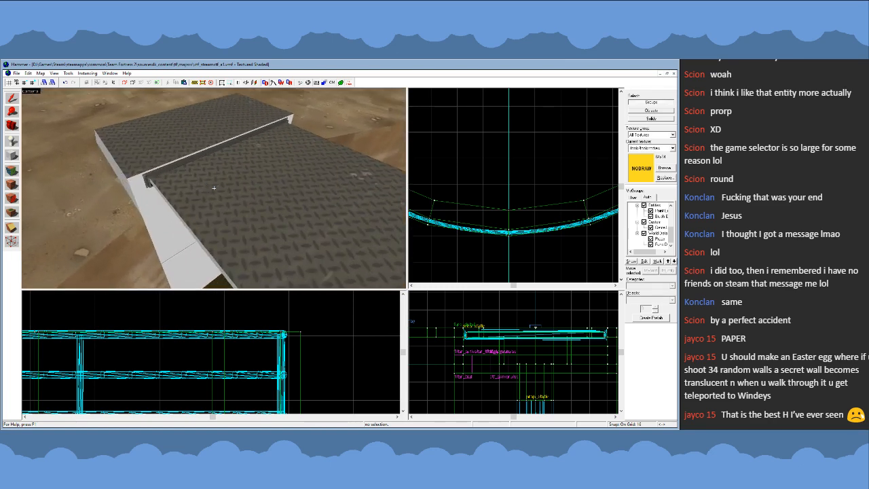
pyautogui.press('a')
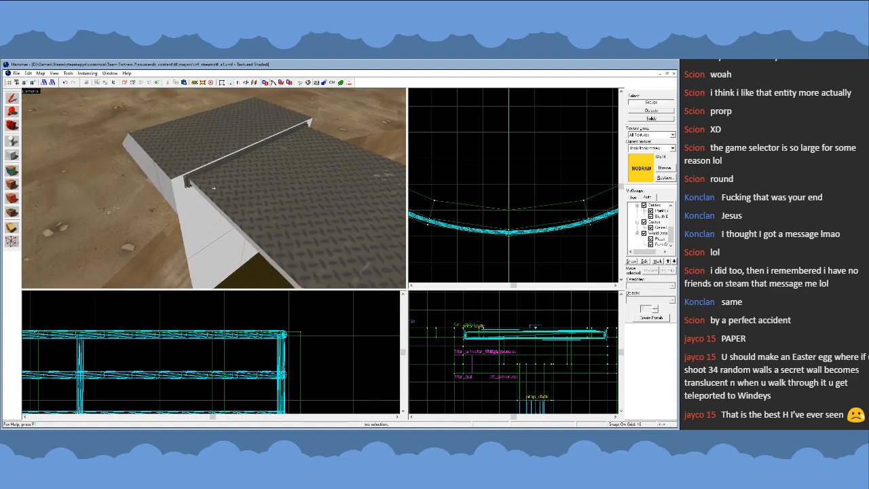
pyautogui.press('s')
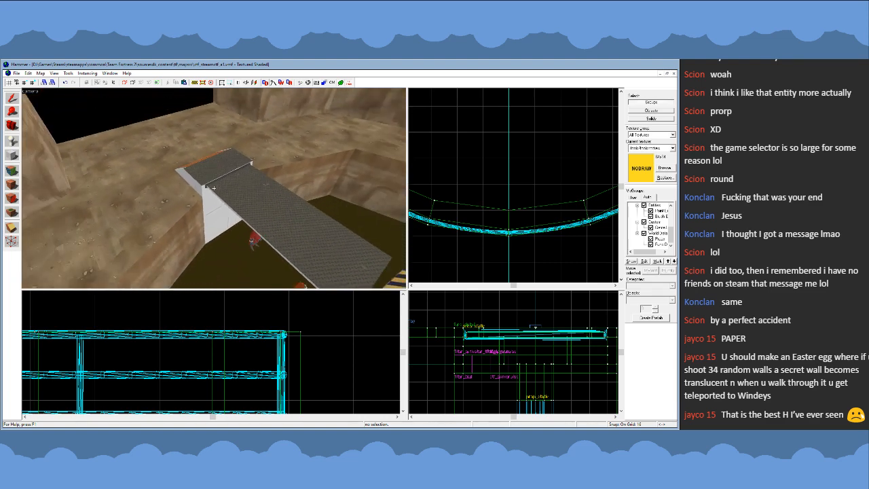
pyautogui.press('w')
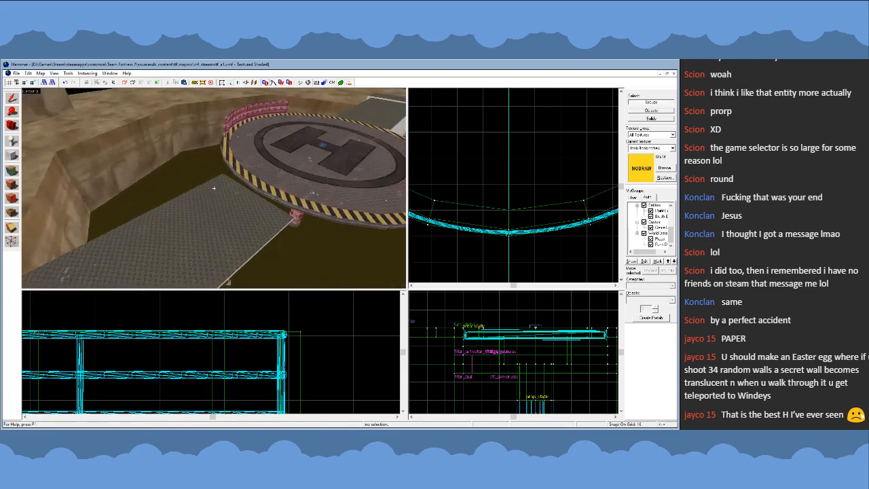
pyautogui.press('z')
# - Select the walkway brush as a solid and place a copy of it directly on top, 4 units higher
pyautogui.click(664, 120)
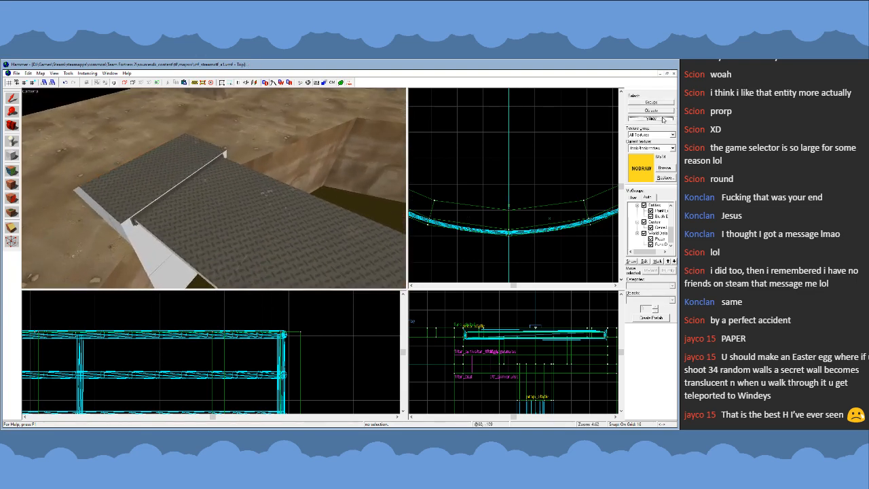
pyautogui.click(271, 234)
pyautogui.scroll(-12, 198, 319)
pyautogui.scroll(4, 115, 384)
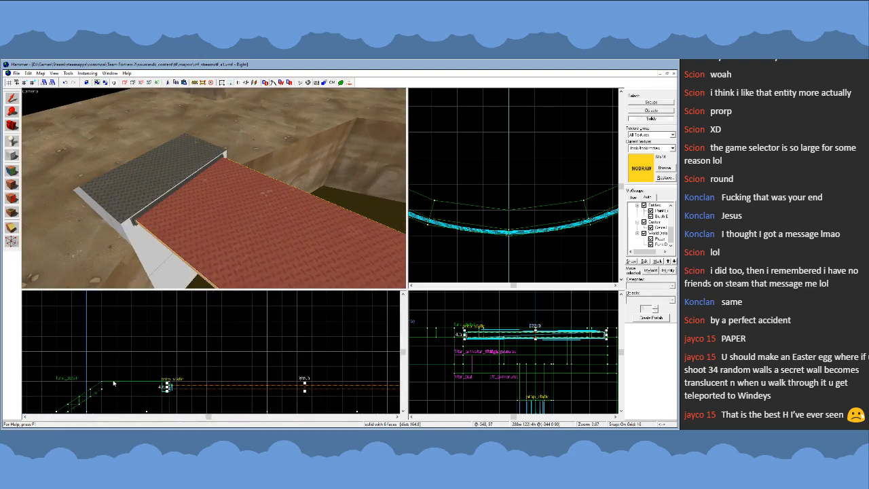
pyautogui.scroll(7, 155, 390)
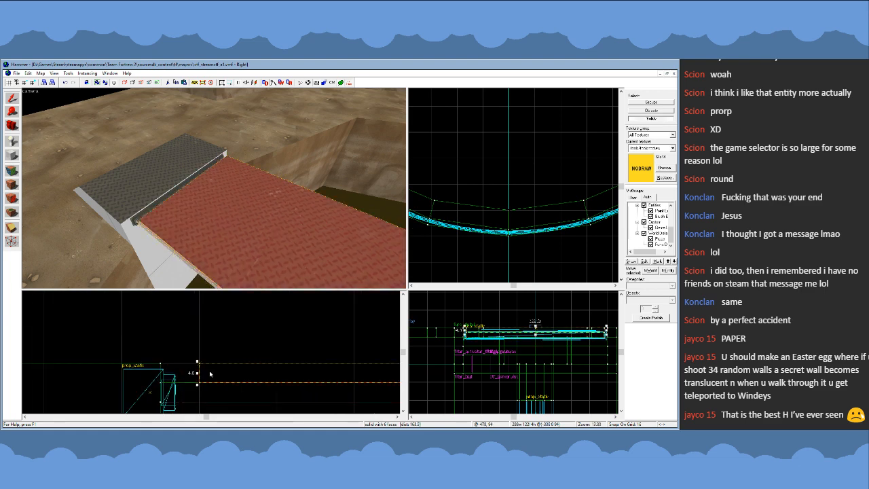
# - Sample the player clip texture from the railing's clip brush and apply it to the copied walkway brush
pyautogui.click(13, 174)
pyautogui.press('z')
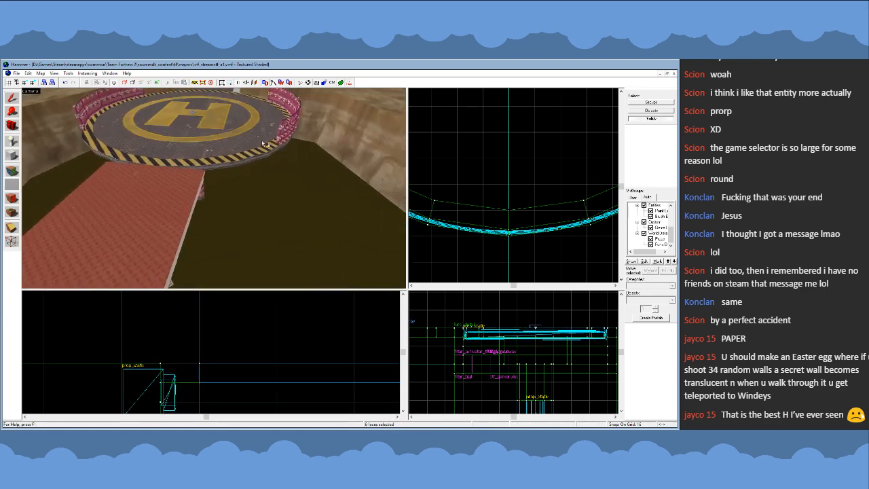
pyautogui.press('z')
pyautogui.click(285, 134)
pyautogui.click(138, 201)
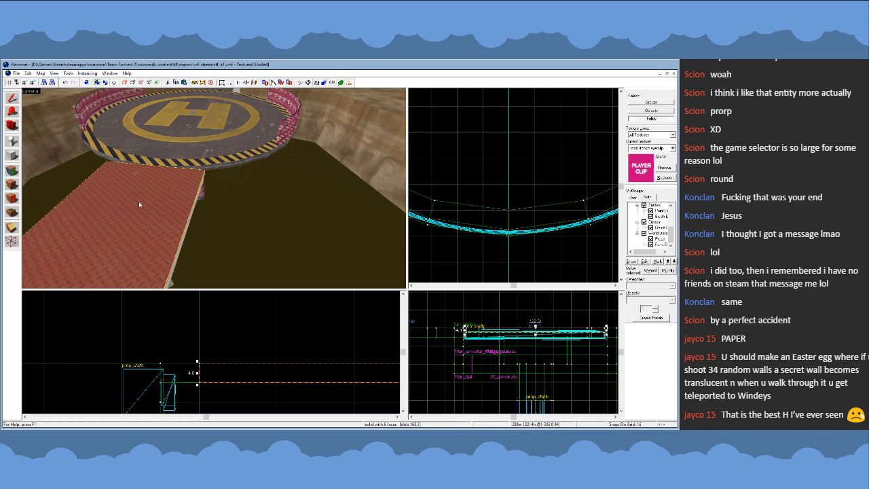
pyautogui.click(15, 189)
pyautogui.press('z')
pyautogui.press('z')
# - Resize the player clip brush into a narrow strip 144 units long against the raised step at the walkway's outer end
pyautogui.scroll(-8, 533, 158)
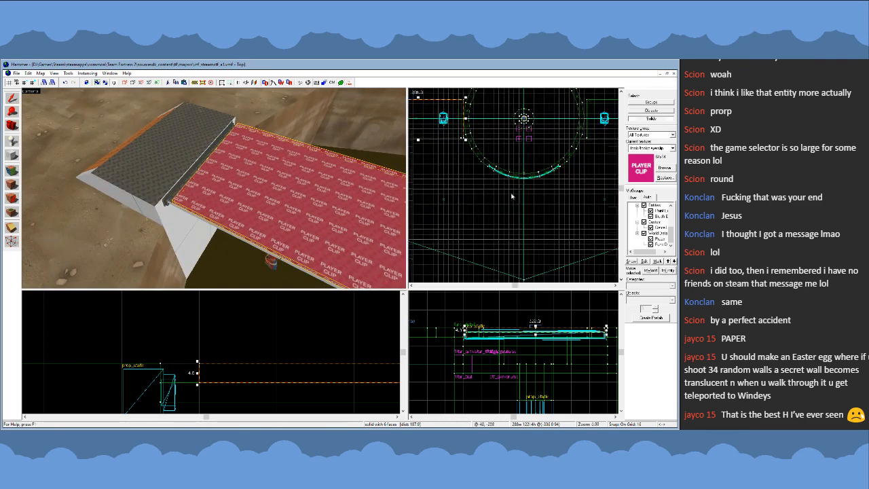
pyautogui.scroll(8, 512, 196)
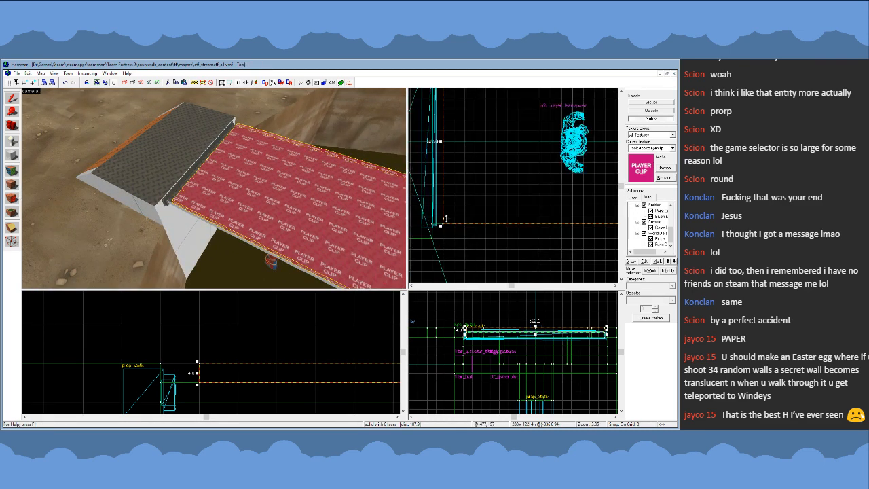
pyautogui.scroll(-6, 483, 229)
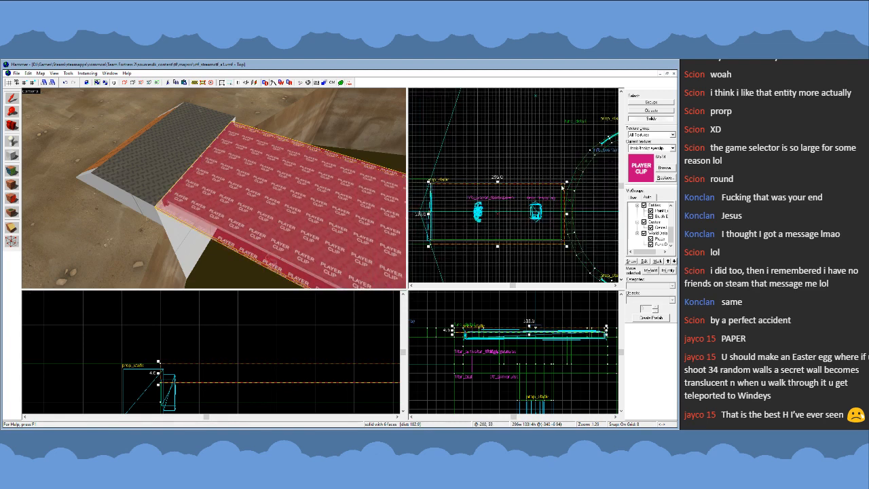
pyautogui.scroll(6, 441, 179)
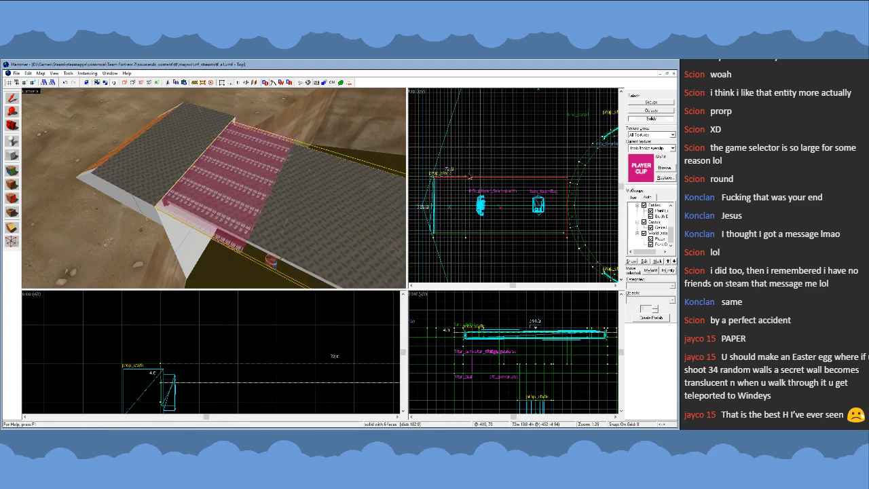
pyautogui.moveTo(441, 179); pyautogui.dragTo(455, 159)
# - Set the grid to 1 unit and move one platform-side corner of the clip strip out and inward to angle that end
pyautogui.hotkey('shift', 'v')
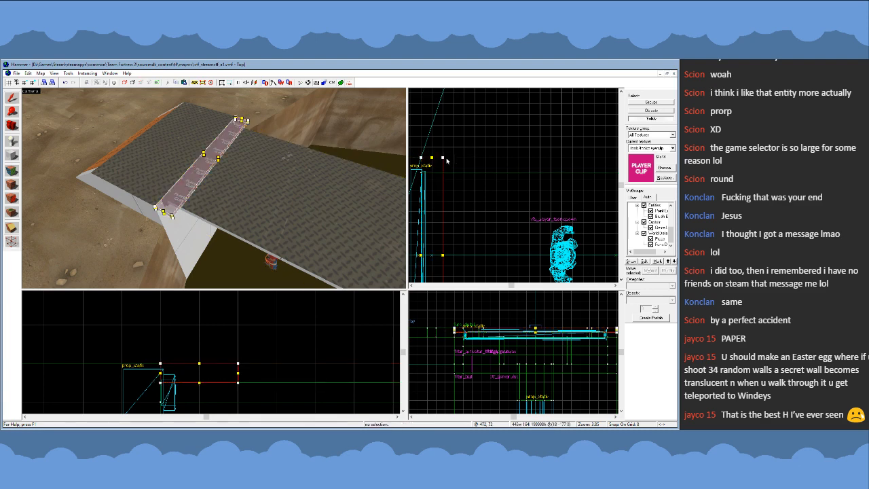
pyautogui.scroll(2, 446, 160)
pyautogui.press('[')
pyautogui.scroll(-2, 451, 164)
pyautogui.scroll(5, 465, 176)
pyautogui.press('[')
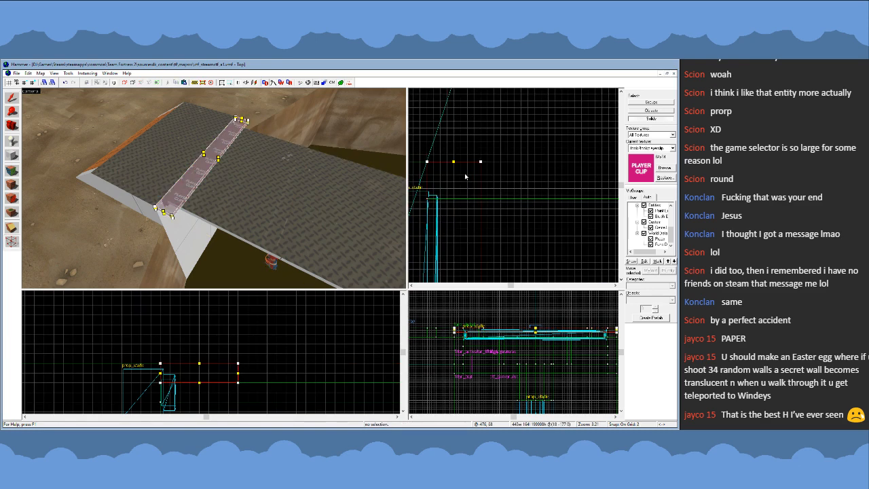
pyautogui.press('[')
pyautogui.scroll(3, 444, 166)
pyautogui.scroll(1, 450, 166)
pyautogui.scroll(-1, 523, 163)
pyautogui.moveTo(523, 160)
pyautogui.mouseDown()
pyautogui.moveTo(515, 162)
pyautogui.moveTo(569, 222)
pyautogui.moveTo(596, 221)
pyautogui.moveTo(560, 222)
pyautogui.mouseUp()
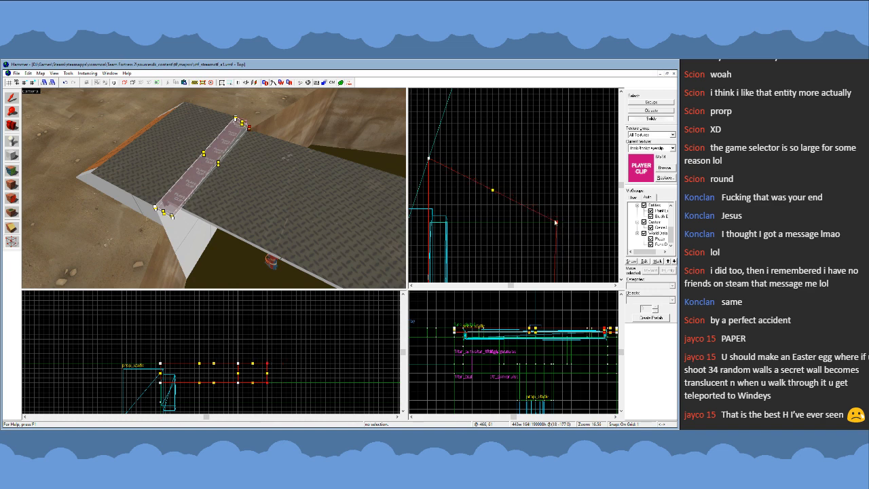
# - Move the opposite platform-side corner of the clip strip to match, making the strip 22 units wide with both ends angled
pyautogui.scroll(1, 556, 222)
pyautogui.scroll(-2, 543, 141)
pyautogui.scroll(-5, 543, 136)
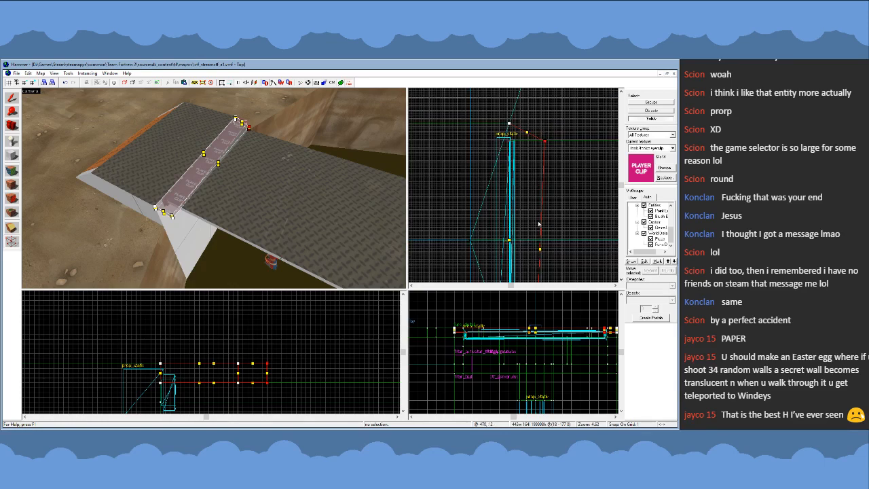
pyautogui.scroll(10, 540, 222)
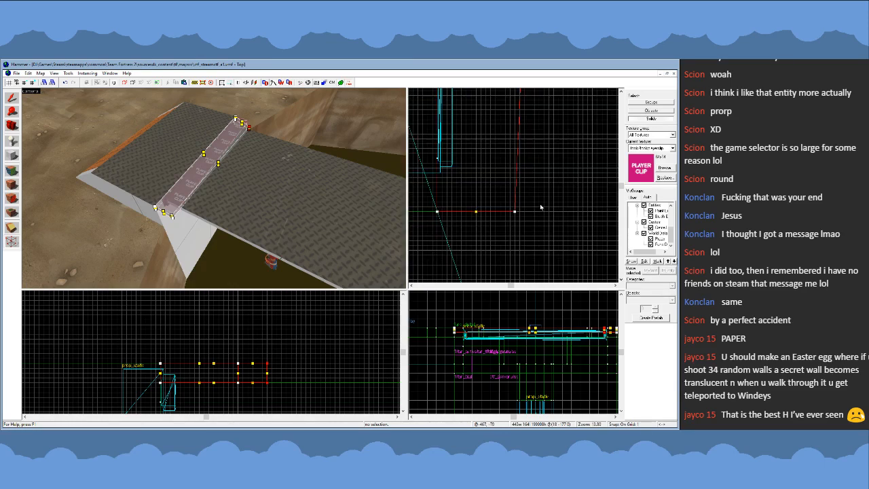
pyautogui.moveTo(551, 188); pyautogui.dragTo(544, 160)
pyautogui.press('Return')
pyautogui.scroll(-6, 533, 210)
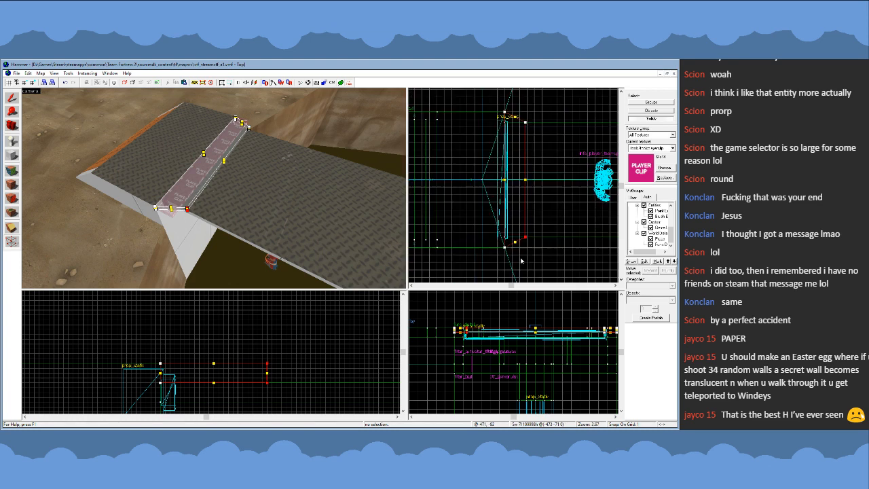
# - Extend the clip strip downward to 8 units high and lower its platform-side top edge to the walkway surface as a ramp
pyautogui.click(11, 98)
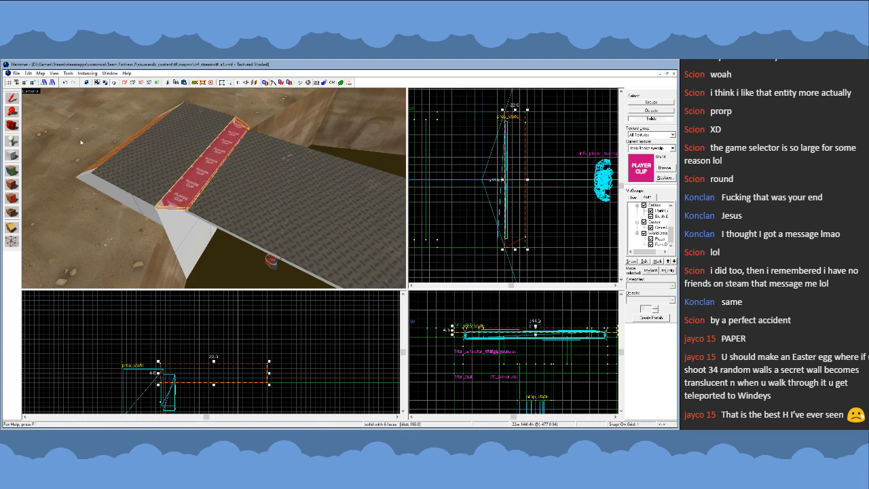
pyautogui.moveTo(214, 386); pyautogui.dragTo(215, 404)
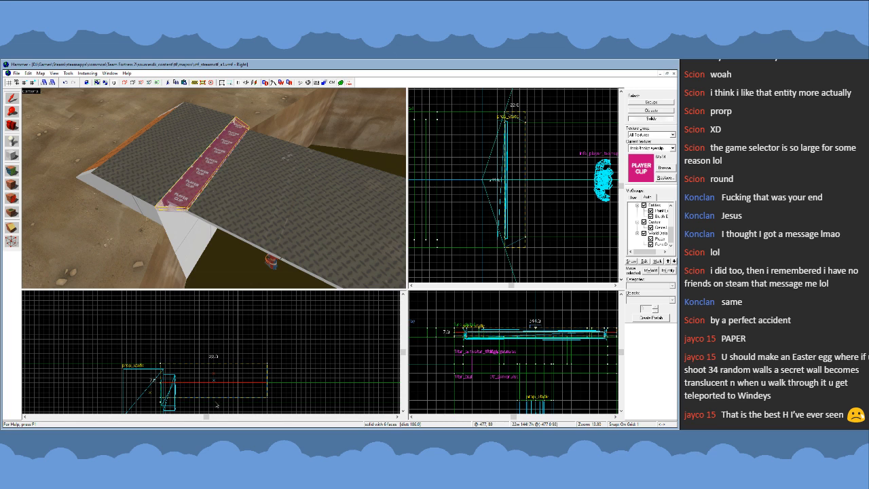
pyautogui.click(12, 229)
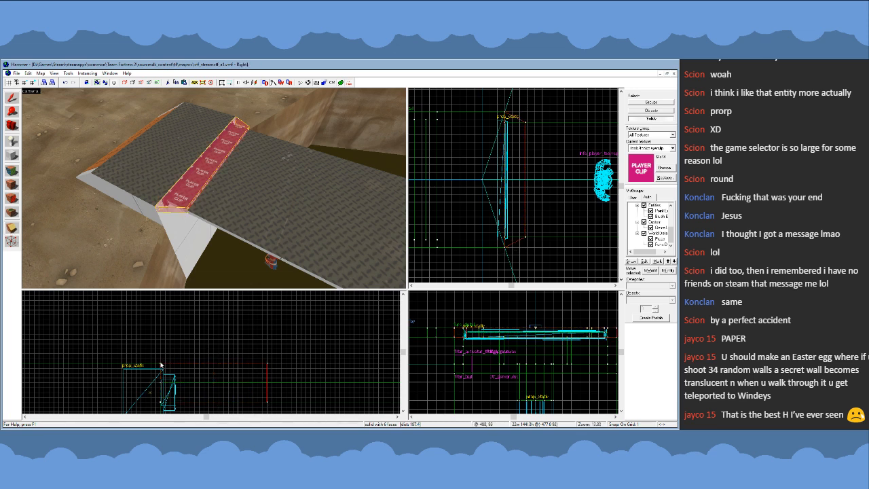
pyautogui.moveTo(161, 364); pyautogui.dragTo(267, 385)
pyautogui.press('Return')
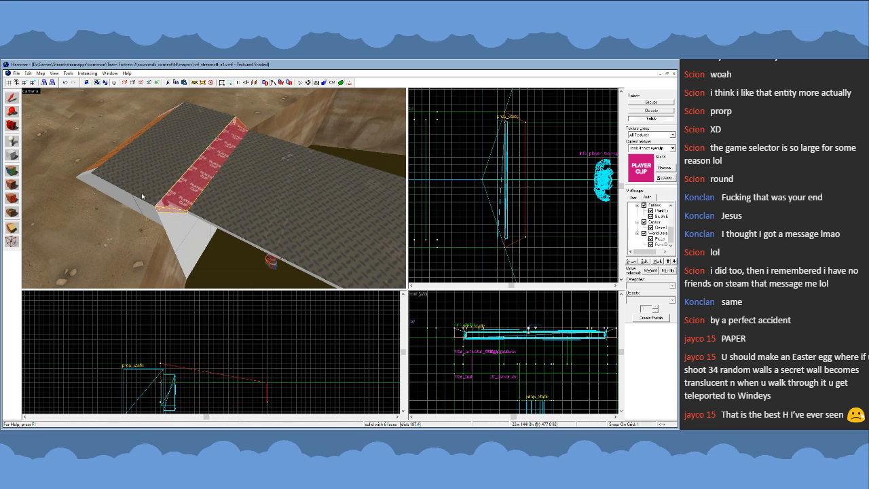
pyautogui.click(12, 100)
pyautogui.press('z')
pyautogui.press('w')
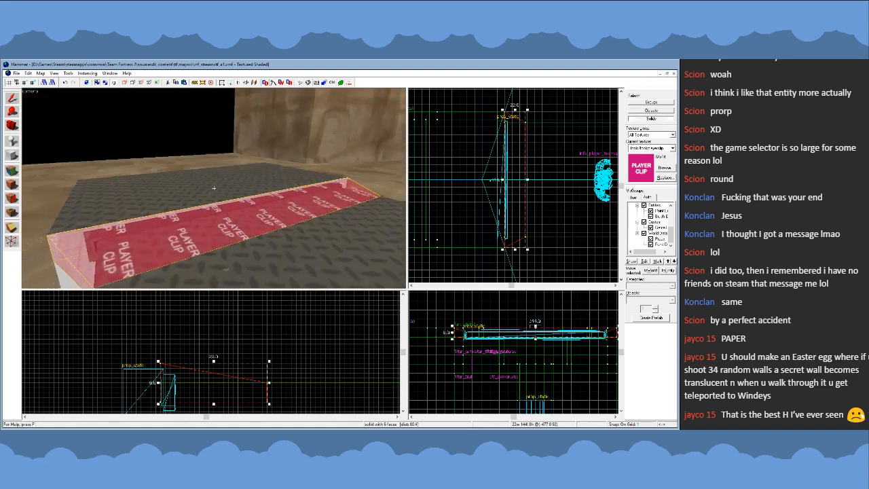
pyautogui.press('s')
pyautogui.press('s')
pyautogui.press('z')
# - Place a horizontally flipped copy of the ramp clip at the walkway's platform end, lined up against the round platform's edge
pyautogui.scroll(-9, 488, 201)
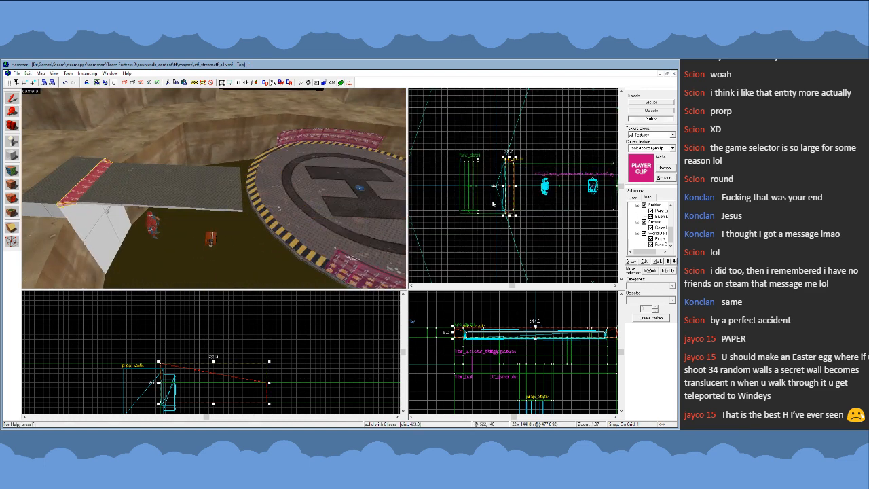
pyautogui.keyDown('shift'); pyautogui.moveTo(494, 201); pyautogui.dragTo(532, 202); pyautogui.keyUp('shift')
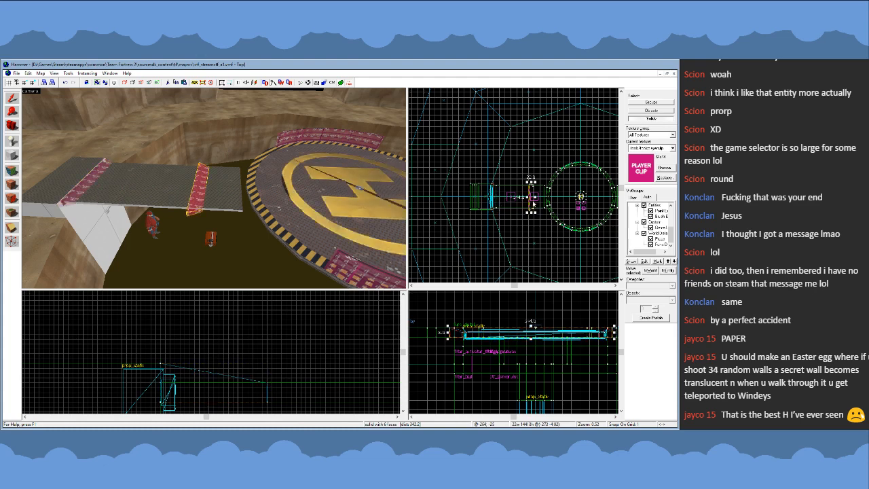
pyautogui.scroll(10, 537, 202)
pyautogui.click(502, 210)
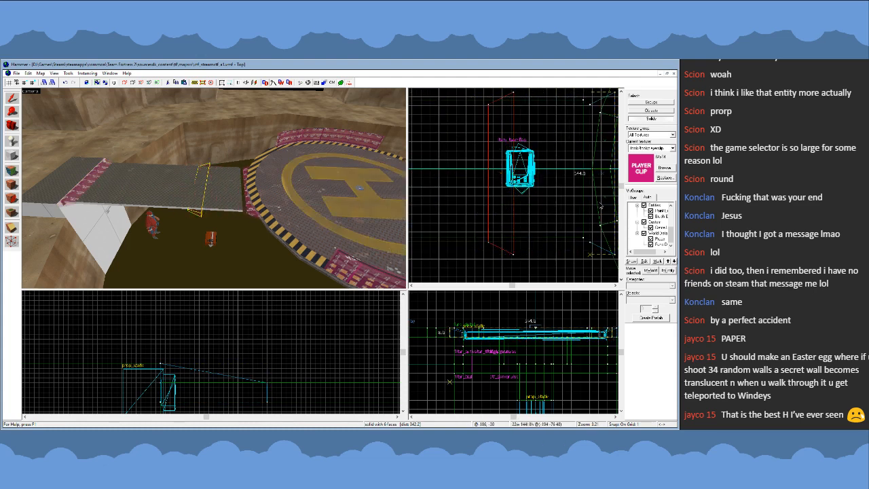
pyautogui.scroll(10, 537, 216)
pyautogui.moveTo(547, 223); pyautogui.dragTo(548, 224)
pyautogui.scroll(-5, 547, 224)
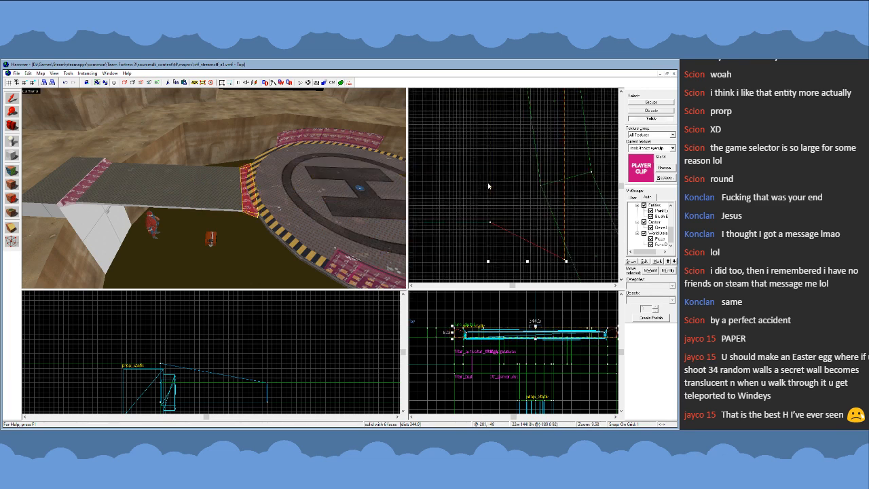
pyautogui.scroll(9, 545, 239)
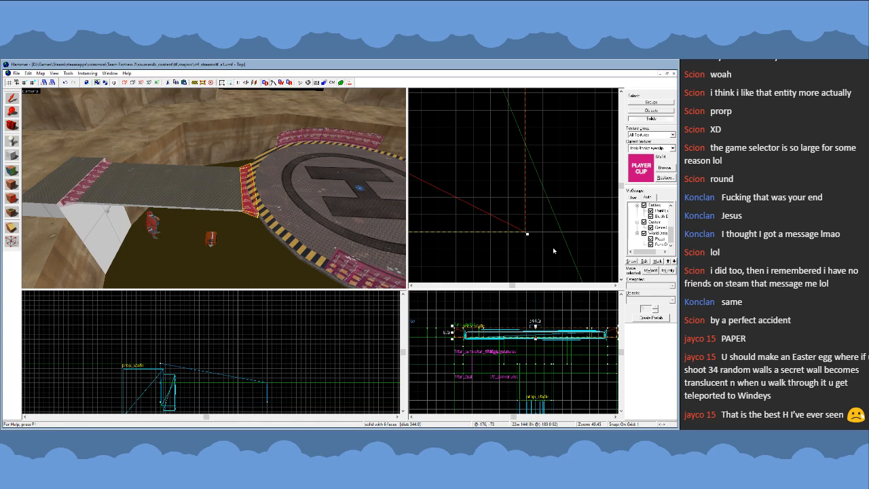
pyautogui.scroll(-9, 513, 257)
pyautogui.scroll(3, 513, 261)
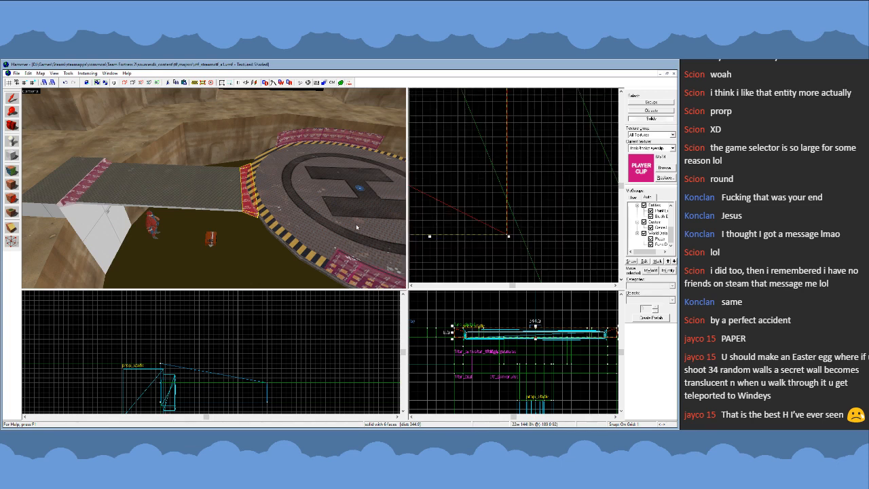
pyautogui.press('z')
pyautogui.press('w')
pyautogui.press('s')
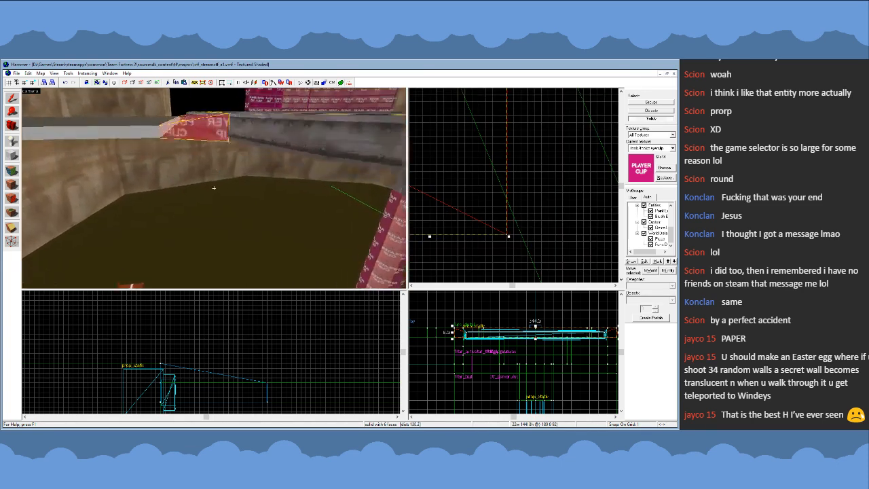
# - Examine how the copied ramp clip meets the round platform's striped edge and the sides of the walkway
pyautogui.press('w')
pyautogui.press('s')
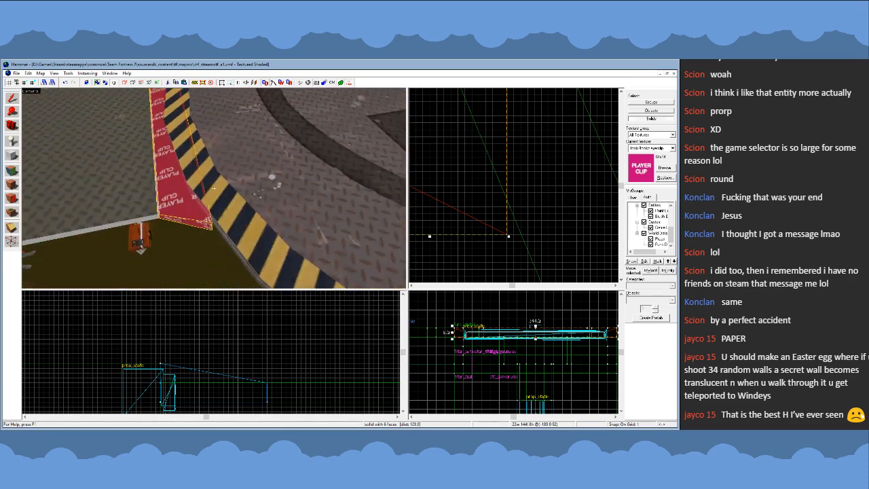
pyautogui.press('w')
pyautogui.press('s')
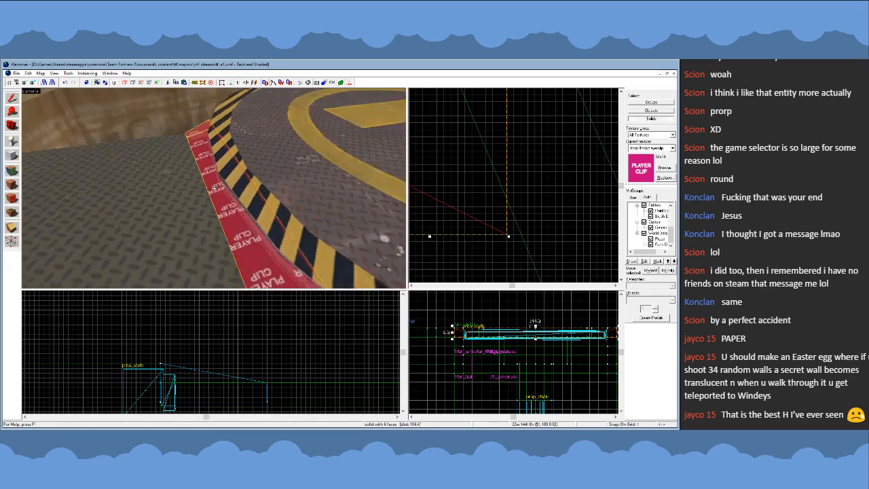
pyautogui.press('z')
pyautogui.scroll(-7, 565, 261)
pyautogui.scroll(-1, 522, 199)
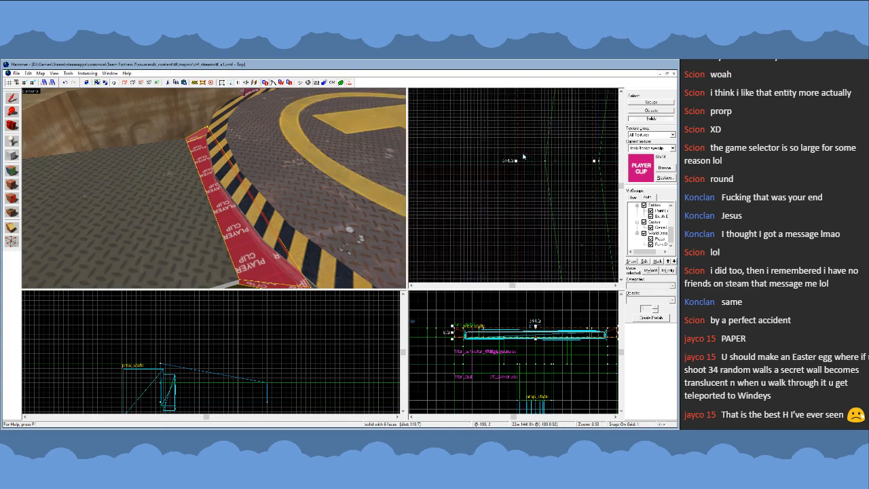
pyautogui.scroll(-1, 521, 178)
pyautogui.press('z')
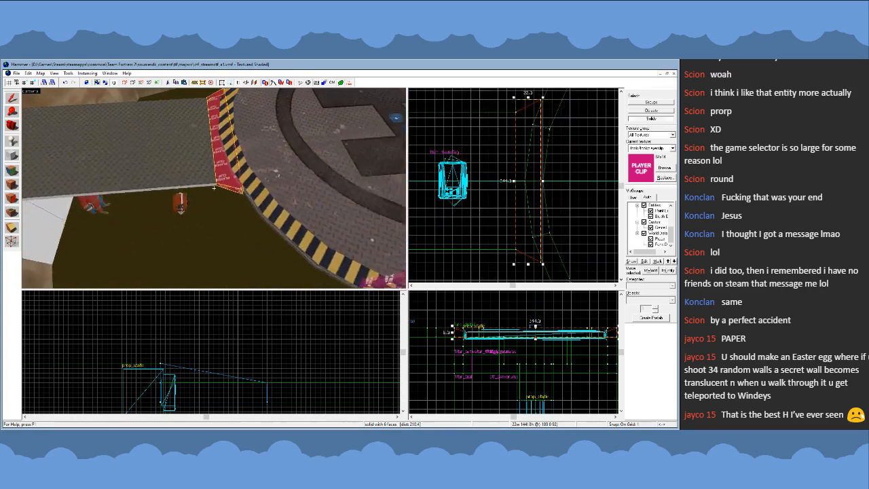
pyautogui.press('z')
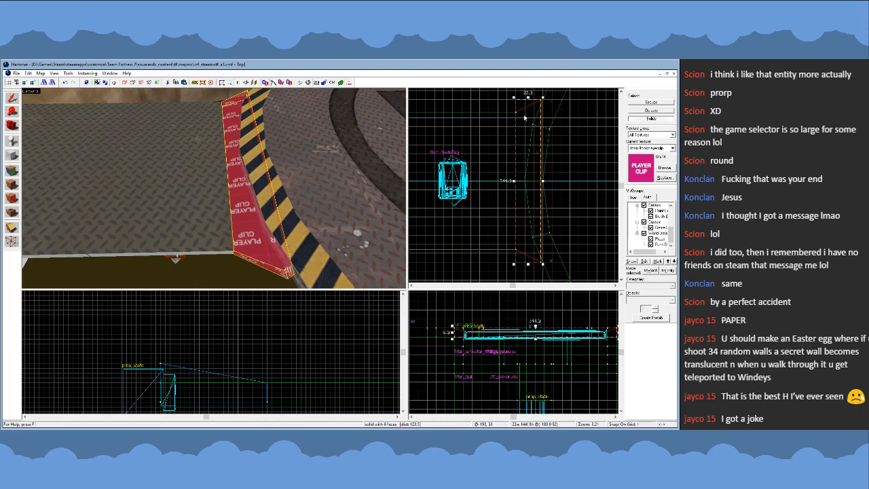
# - Slide the copied ramp clip about 14 units away from the round platform, back onto the walkway
pyautogui.scroll(3, 525, 139)
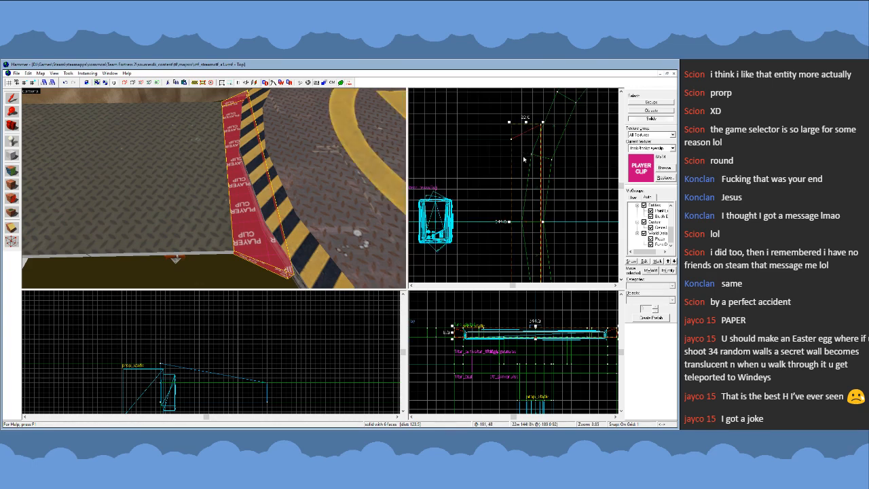
pyautogui.scroll(6, 522, 230)
pyautogui.moveTo(524, 226); pyautogui.dragTo(468, 224)
pyautogui.press('z')
pyautogui.press('z')
pyautogui.scroll(-6, 466, 142)
pyautogui.scroll(-3, 467, 144)
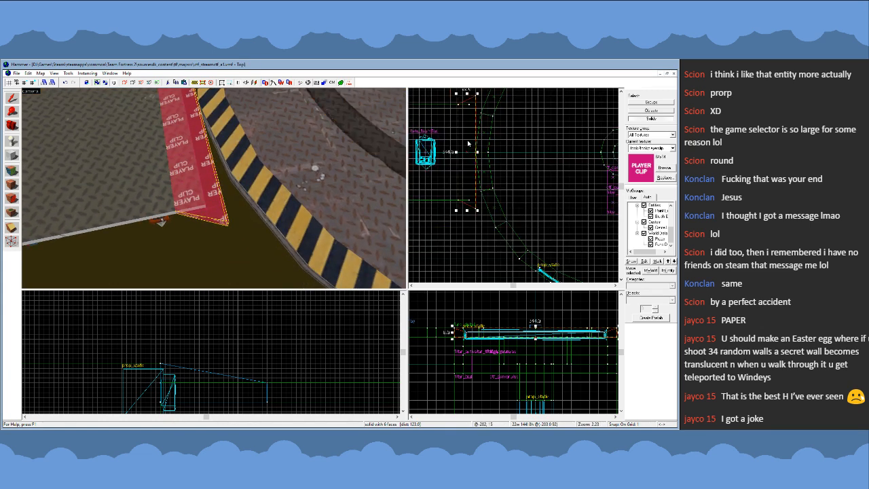
pyautogui.scroll(6, 467, 200)
pyautogui.scroll(-2, 472, 243)
pyautogui.scroll(1, 471, 245)
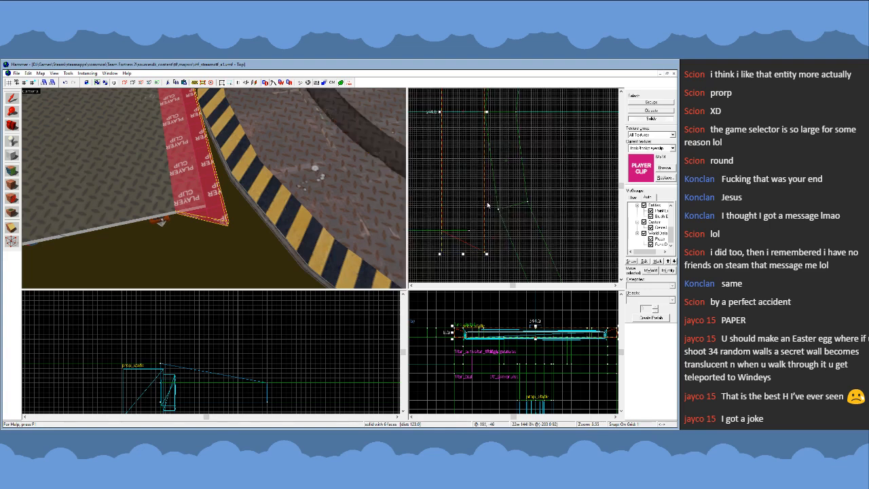
# - Move the platform-side corner vertices of the copied ramp clip inward so both angled ends become straight and flush with the walkway
pyautogui.hotkey('shift', 'v')
pyautogui.moveTo(471, 236)
pyautogui.mouseDown()
pyautogui.moveTo(502, 267)
pyautogui.moveTo(483, 231)
pyautogui.mouseUp()
pyautogui.scroll(-9, 485, 231)
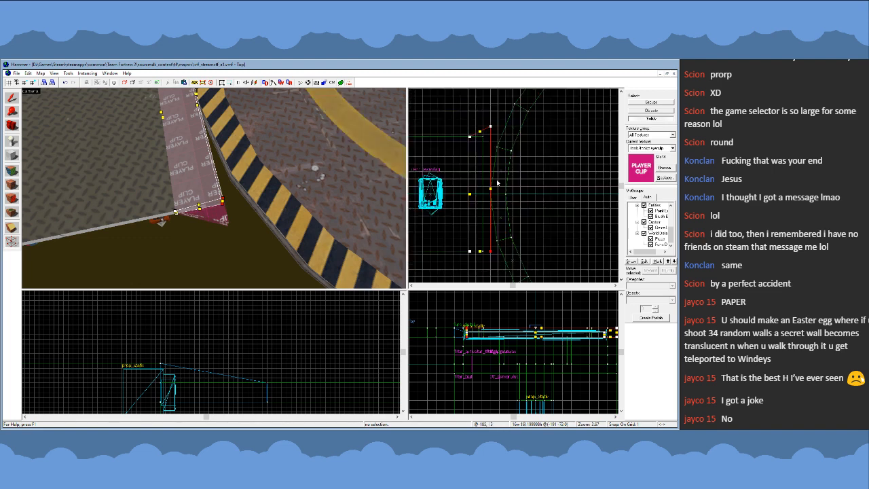
pyautogui.scroll(12, 488, 125)
pyautogui.moveTo(498, 138); pyautogui.dragTo(497, 174)
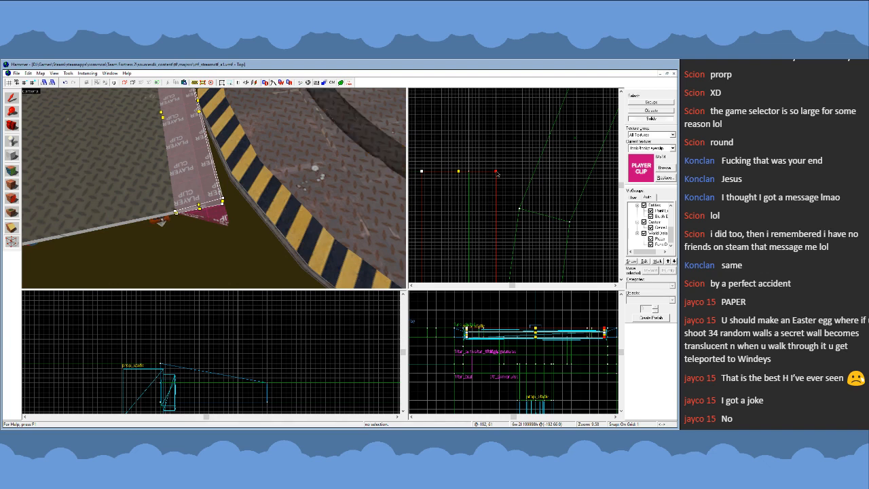
pyautogui.click(12, 98)
pyautogui.press('z')
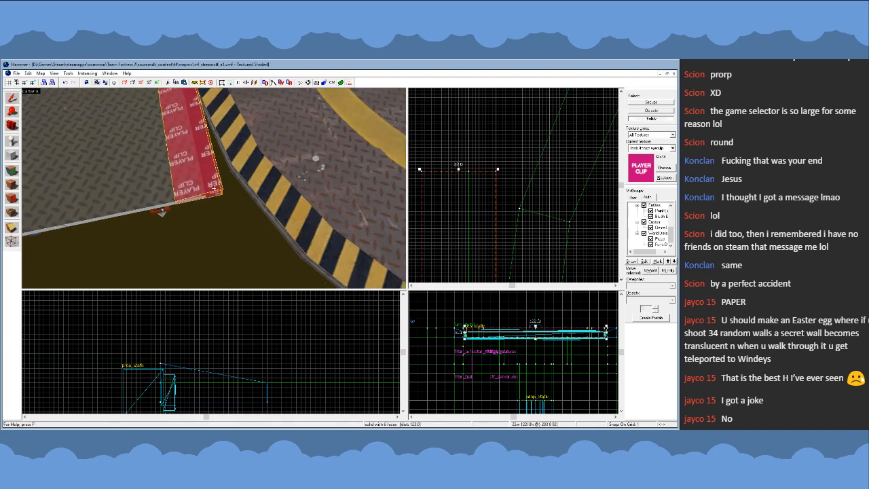
pyautogui.press('w')
pyautogui.press('s')
pyautogui.press('d')
pyautogui.press('w')
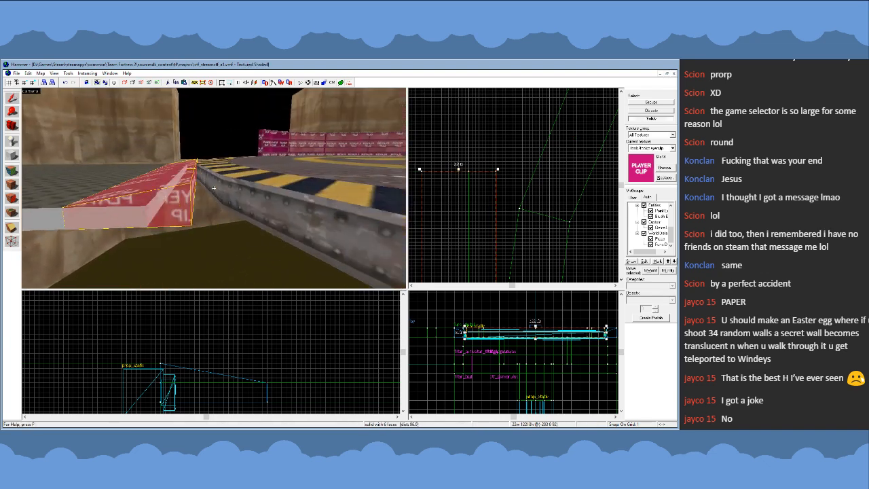
# - Extend the ramp clip with a flat-topped section from its high edge until it reaches into the round platform's rim
pyautogui.scroll(-10, 505, 141)
pyautogui.scroll(11, 504, 187)
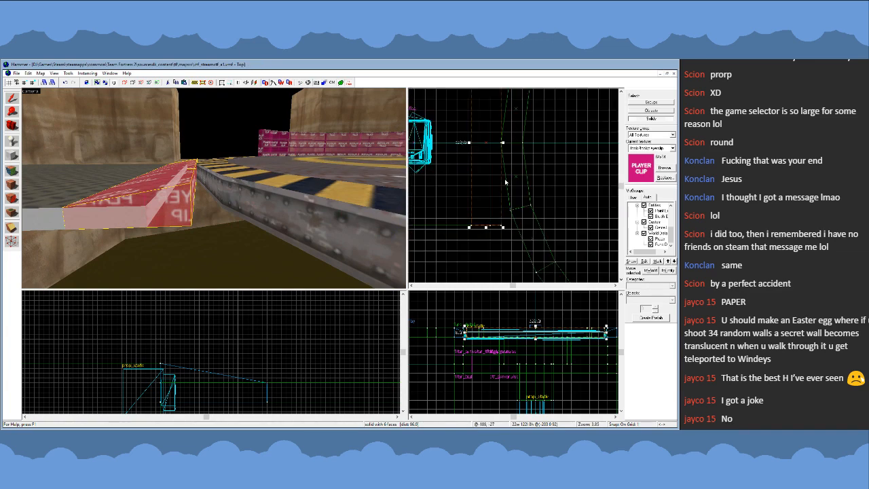
pyautogui.hotkey('shift', 'v')
pyautogui.scroll(-5, 272, 347)
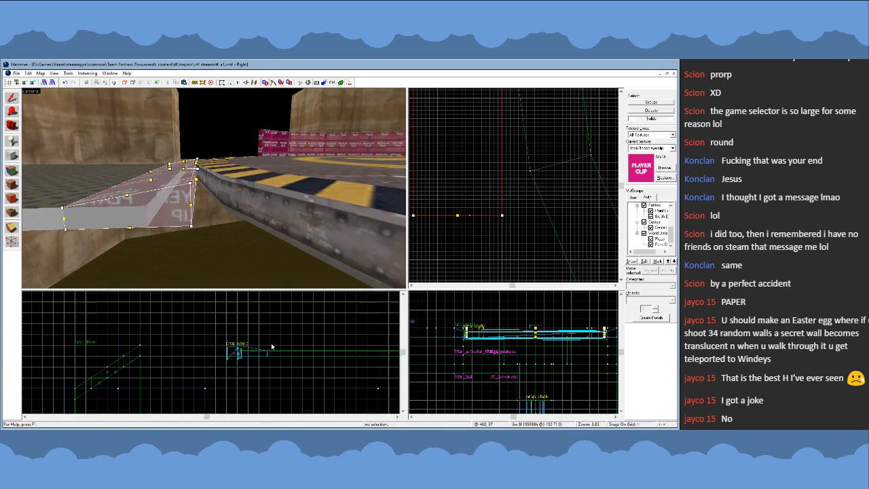
pyautogui.scroll(-7, 274, 365)
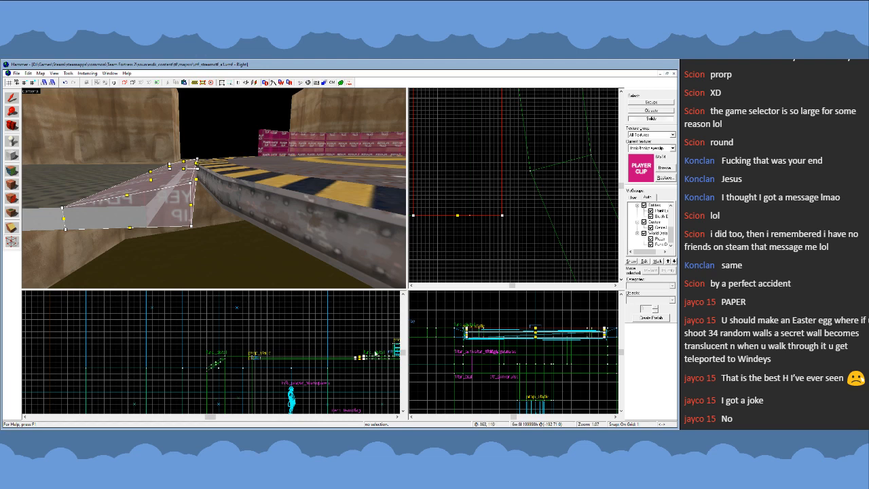
pyautogui.scroll(15, 375, 354)
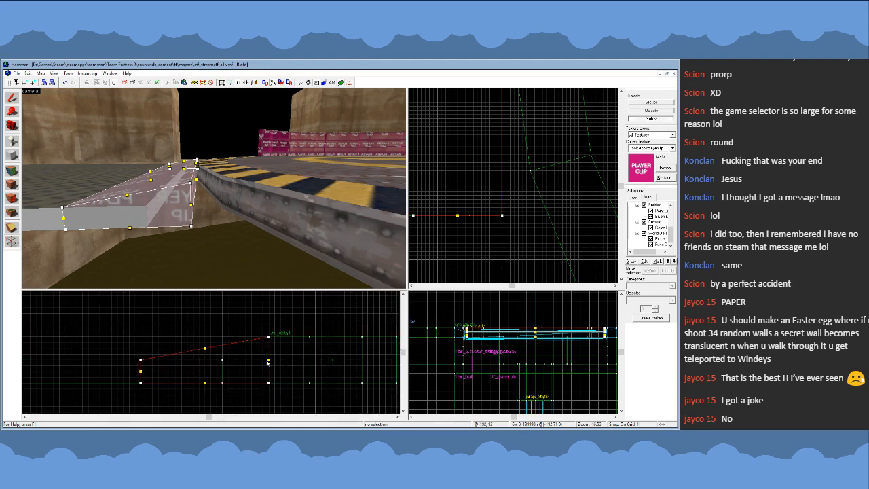
pyautogui.moveTo(269, 360)
pyautogui.mouseDown()
pyautogui.moveTo(287, 367)
pyautogui.moveTo(310, 337)
pyautogui.moveTo(281, 401)
pyautogui.moveTo(309, 383)
pyautogui.mouseUp()
pyautogui.press('Return')
pyautogui.moveTo(300, 328); pyautogui.dragTo(333, 396)
pyautogui.press('Return')
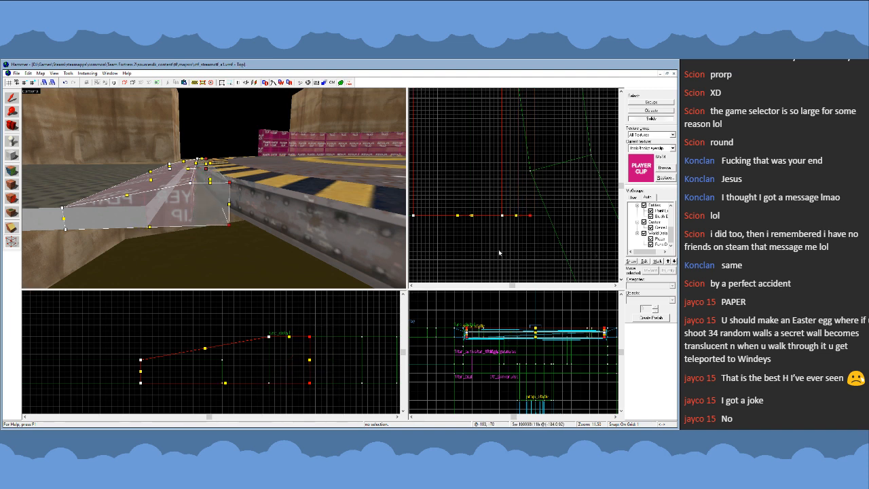
pyautogui.scroll(-1, 524, 211)
pyautogui.moveTo(527, 219); pyautogui.dragTo(563, 218)
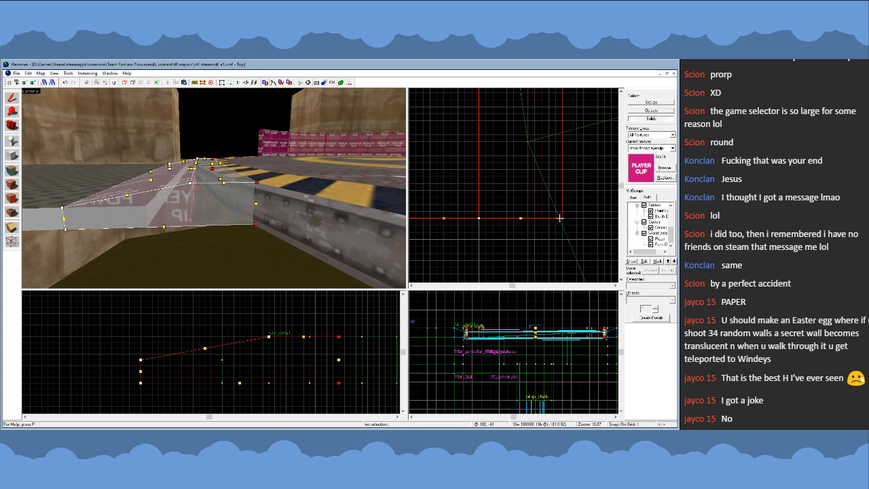
pyautogui.click(14, 99)
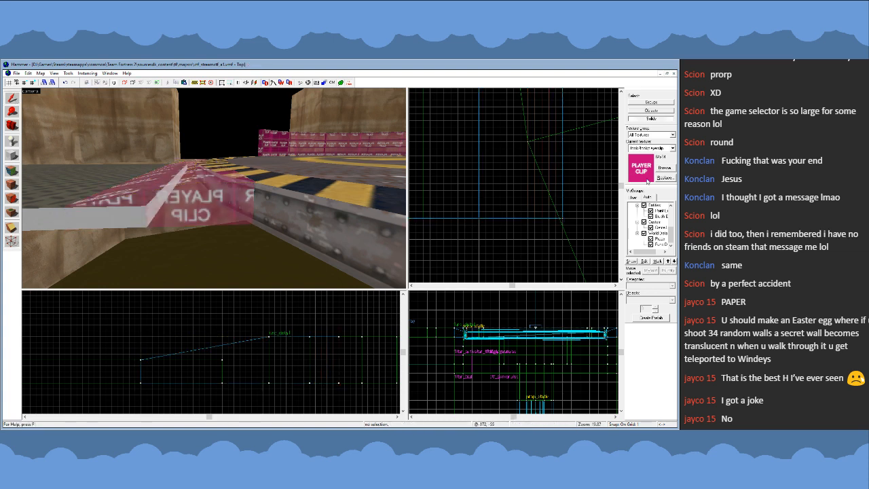
# - Set the current texture to nodraw and switch the selection mode to Groups
pyautogui.click(594, 205)
pyautogui.click(673, 148)
pyautogui.click(649, 178)
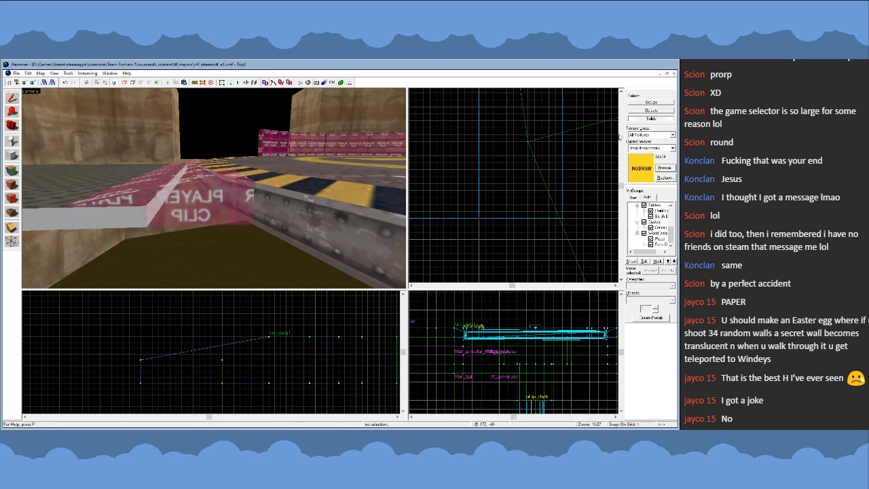
pyautogui.click(642, 104)
pyautogui.scroll(-5, 494, 204)
pyautogui.scroll(-5, 475, 231)
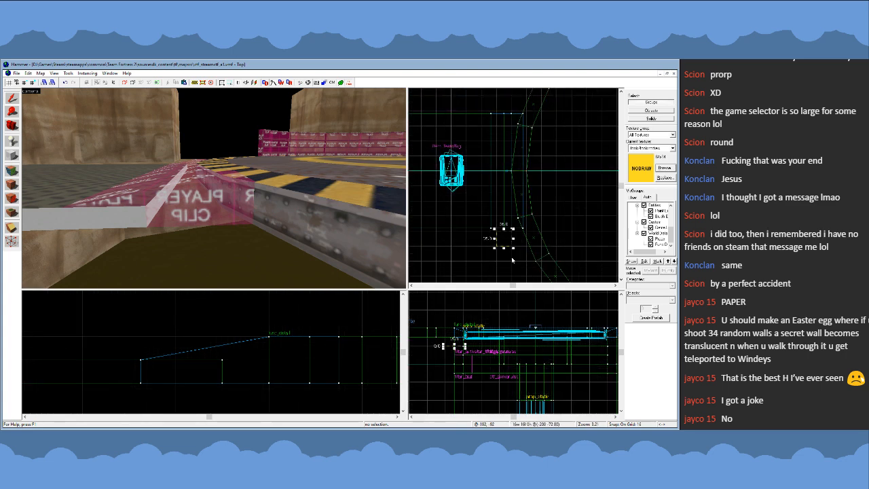
pyautogui.press('z')
pyautogui.press('w')
pyautogui.press('s')
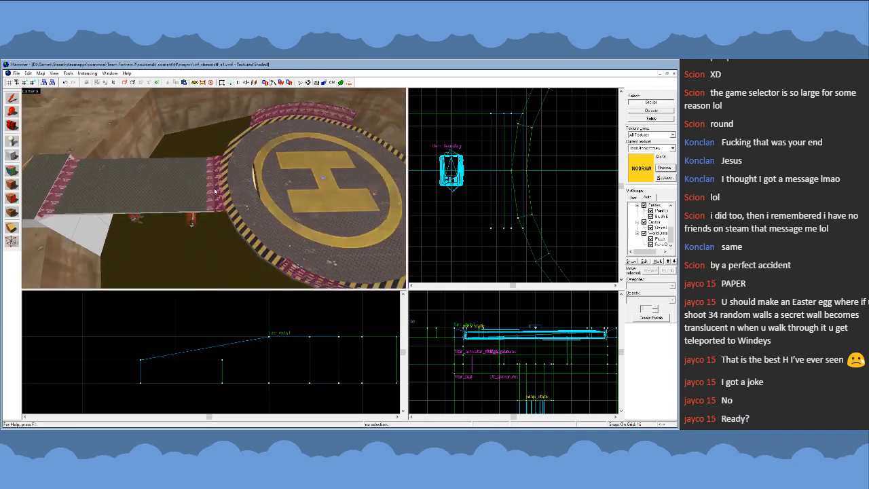
# - Shorten the platform-end ramp clip's slope by moving its walkway-side vertices toward the platform on an 8-unit grid
pyautogui.press('z')
pyautogui.click(217, 196)
pyautogui.hotkey('shift', 'v')
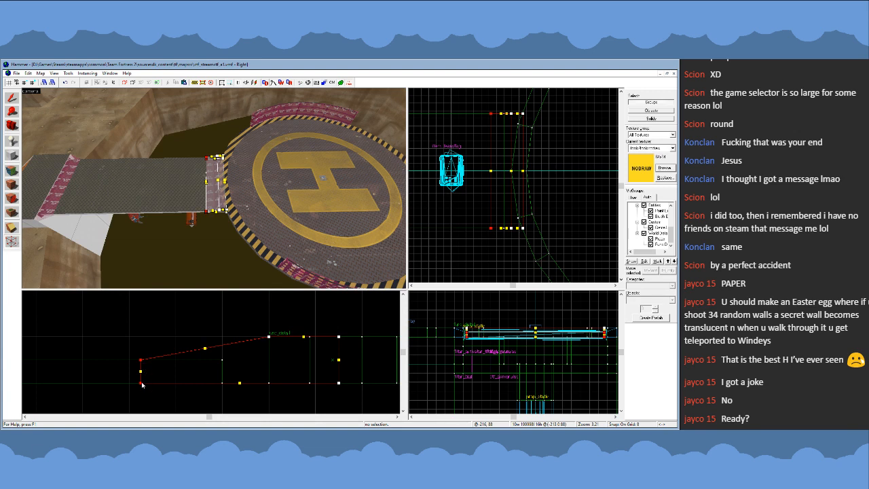
pyautogui.moveTo(141, 385); pyautogui.dragTo(222, 383)
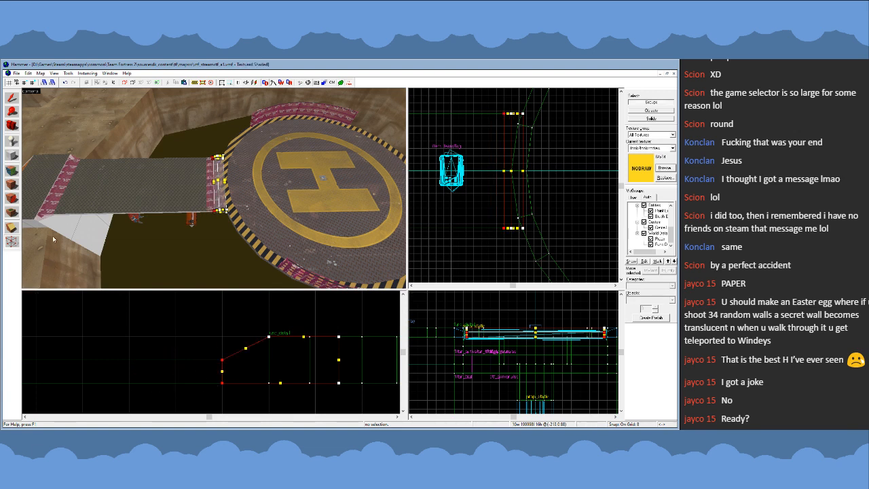
pyautogui.click(11, 98)
pyautogui.click(455, 219)
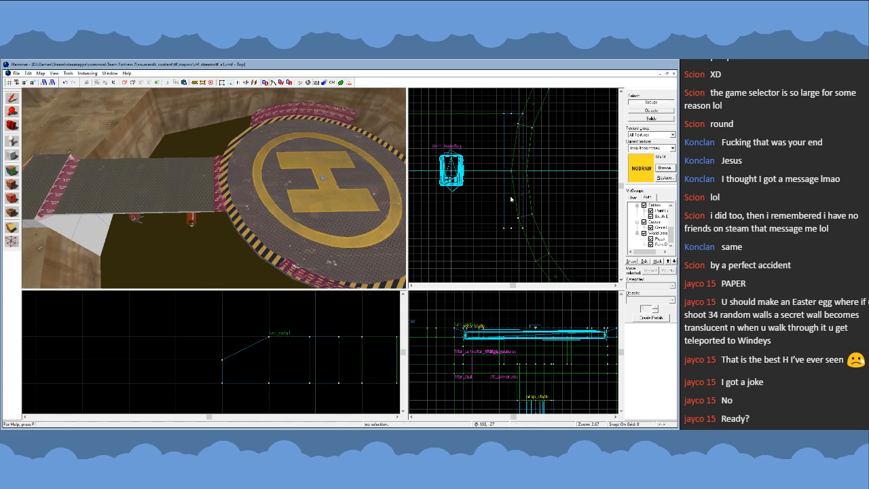
pyautogui.scroll(-3, 515, 186)
pyautogui.scroll(4, 562, 191)
pyautogui.moveTo(563, 188)
pyautogui.mouseDown()
pyautogui.moveTo(572, 196)
pyautogui.moveTo(563, 206)
pyautogui.mouseUp()
pyautogui.press(']')
pyautogui.click(564, 198)
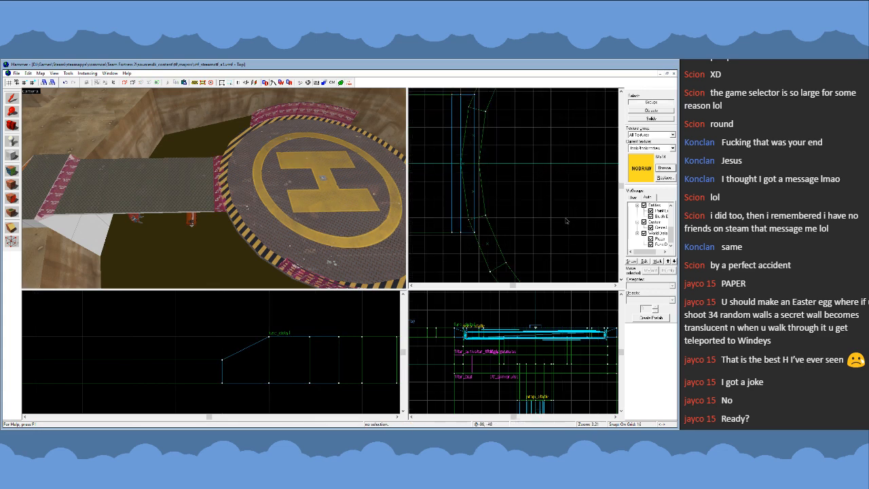
# - Try to narrow the ramp clip at the walkway's outer end to 8 units wide
pyautogui.press('z')
pyautogui.press('z')
pyautogui.click(249, 188)
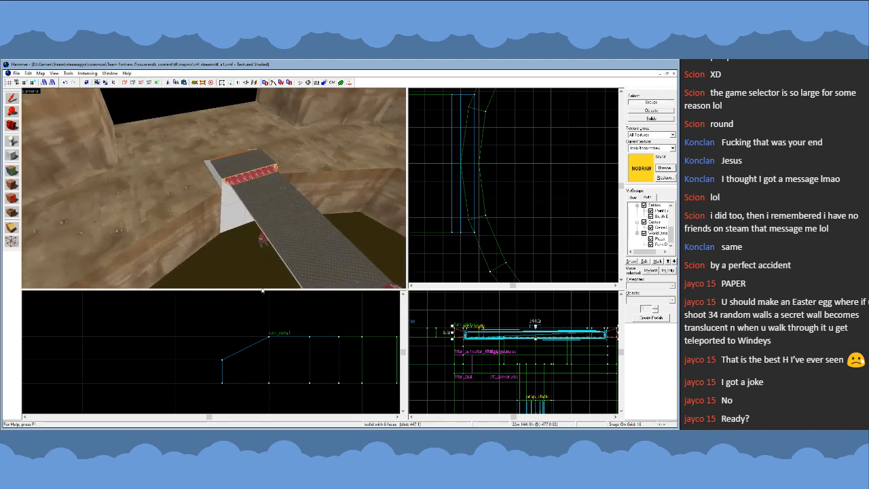
pyautogui.scroll(4, 155, 367)
pyautogui.scroll(2, 154, 367)
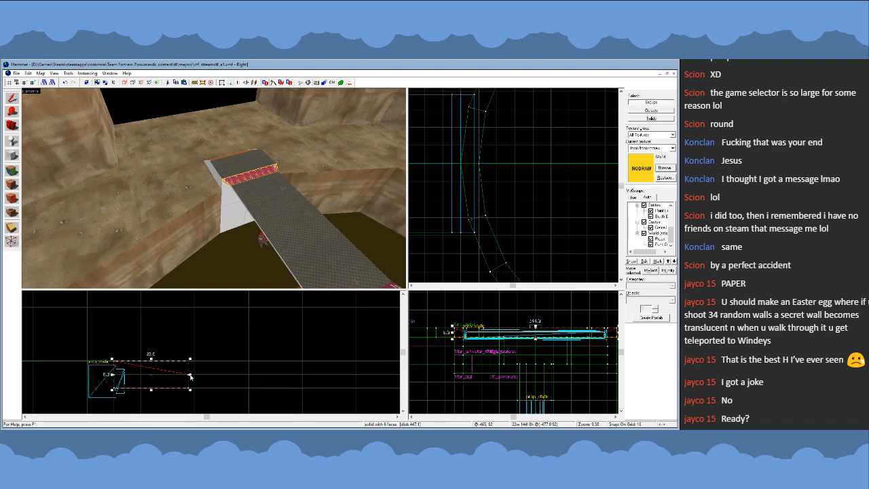
pyautogui.moveTo(191, 375); pyautogui.dragTo(155, 377)
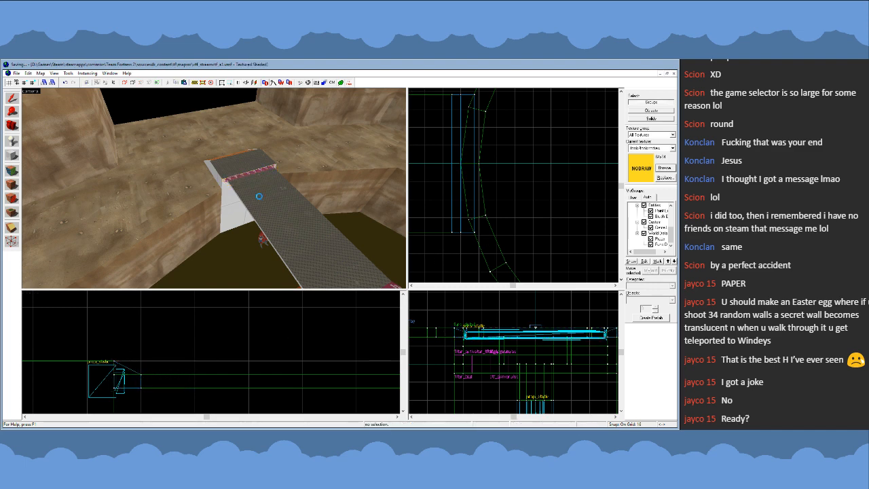
pyautogui.press('z')
pyautogui.press('w')
pyautogui.press('z')
pyautogui.press('z')
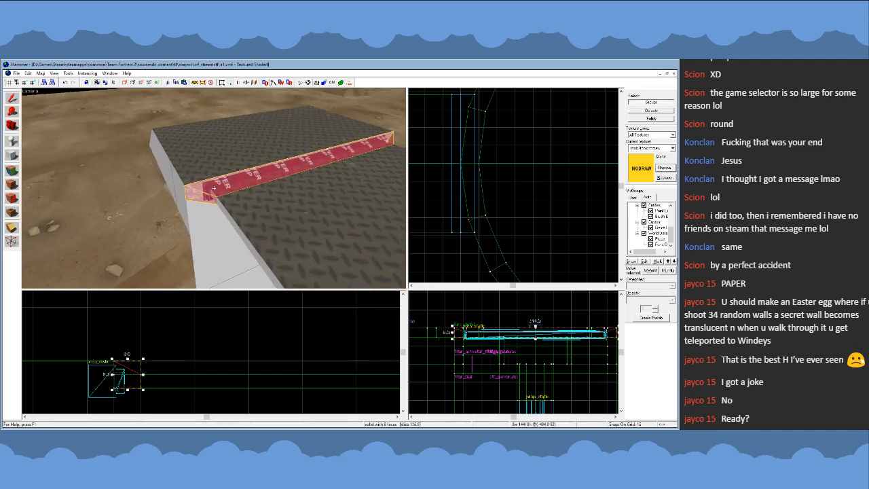
pyautogui.press('w')
pyautogui.press('z')
pyautogui.hotkey('ctrl', 'z')
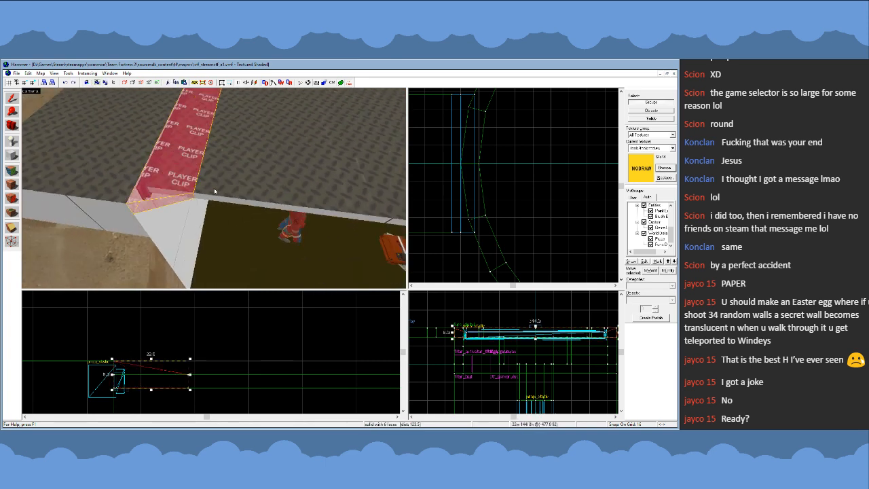
# - Narrow the ramp clip at the walkway's outer end to 16 units wide
pyautogui.press('Escape')
pyautogui.click(191, 198)
pyautogui.press('[')
pyautogui.moveTo(190, 377); pyautogui.dragTo(169, 377)
pyautogui.press(']')
pyautogui.press('Escape')
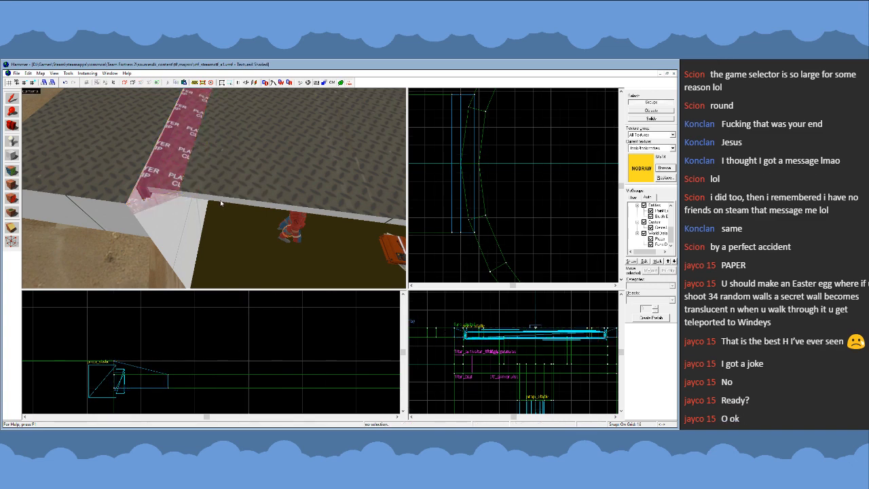
pyautogui.press('z')
pyautogui.press('s')
pyautogui.press('w')
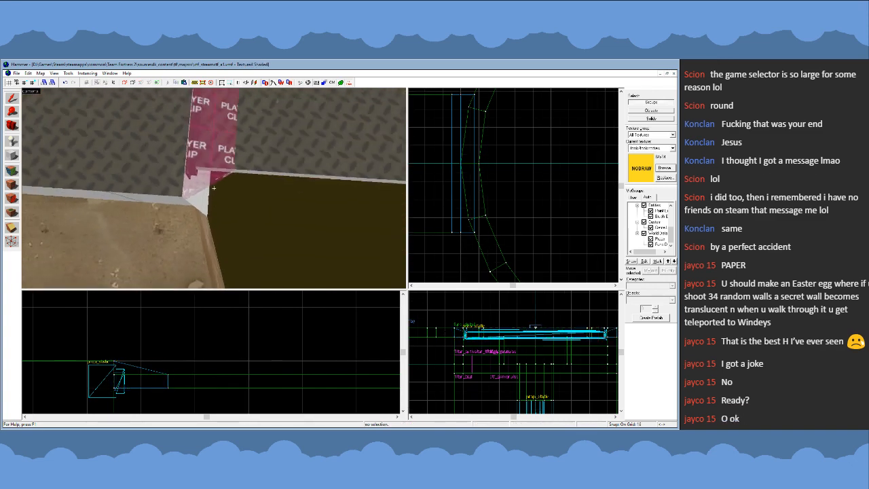
pyautogui.press('s')
pyautogui.press('z')
pyautogui.click(214, 183)
pyautogui.press('z')
pyautogui.press('s')
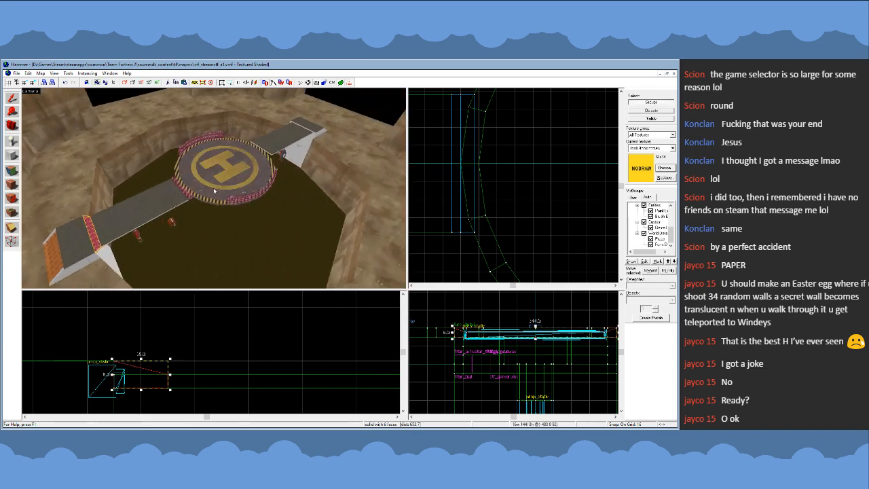
pyautogui.press('z')
pyautogui.keyDown('ctrl'); pyautogui.click(187, 197); pyautogui.keyUp('ctrl')
pyautogui.scroll(-10, 521, 191)
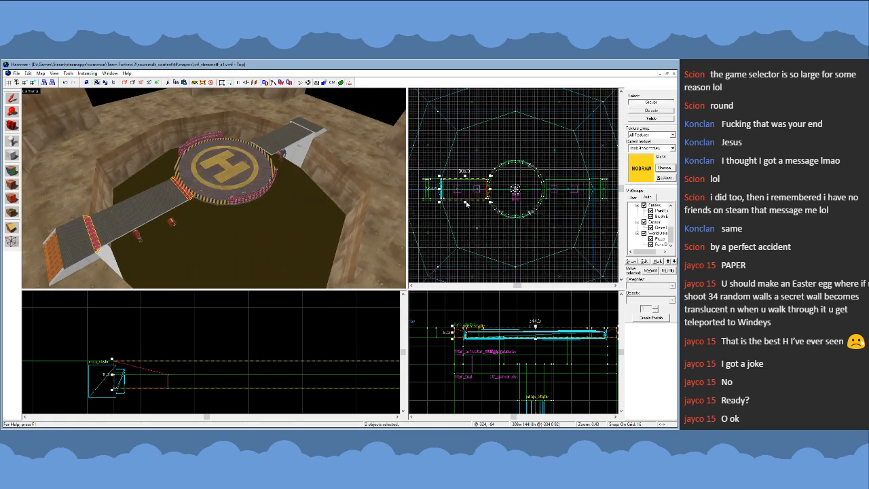
pyautogui.moveTo(470, 195); pyautogui.dragTo(564, 237)
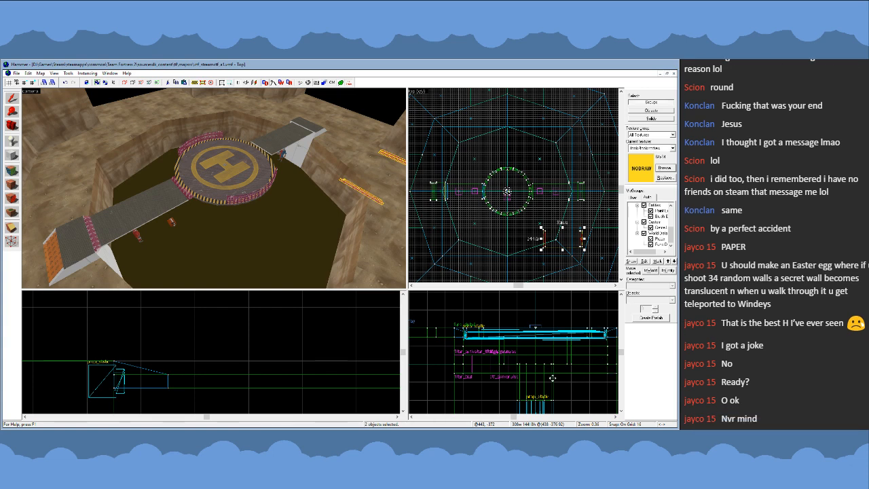
pyautogui.press('z')
pyautogui.press('w')
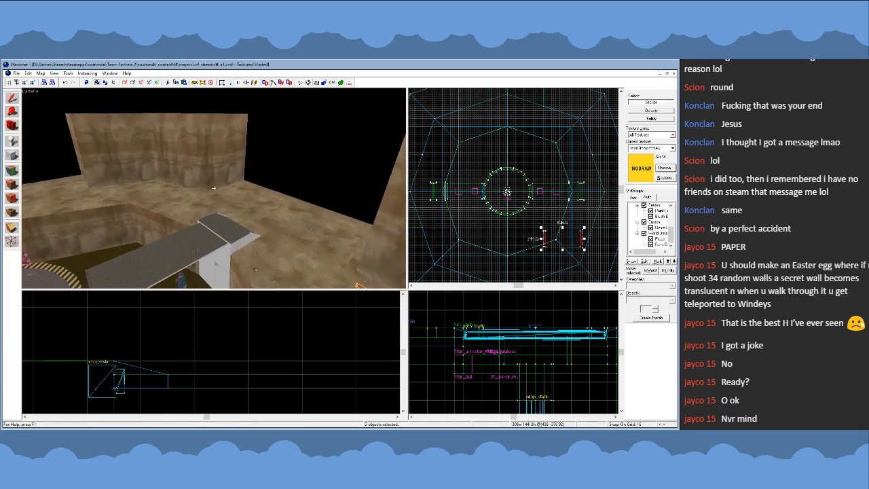
pyautogui.press('w')
pyautogui.press('Delete')
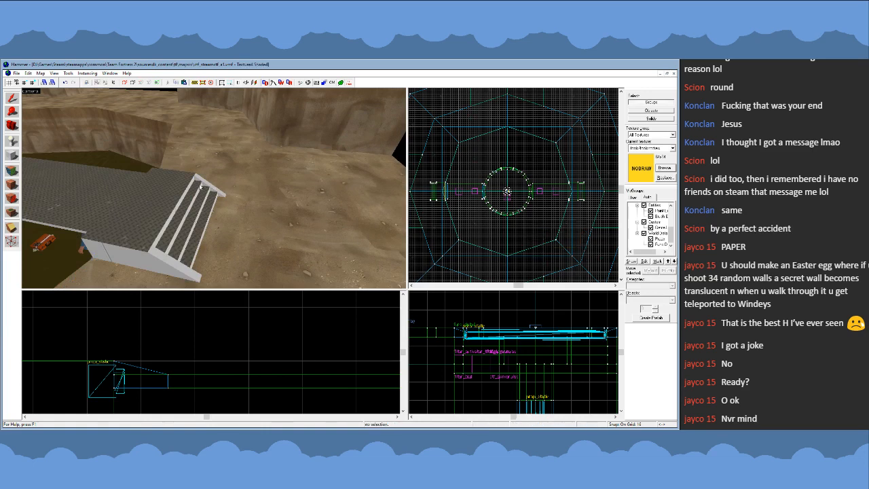
# - Copy the stair clip and both ramp clips of the finished walkway to the opposite walkway, mirrored and aligned with its stairs and platform end
pyautogui.press('z')
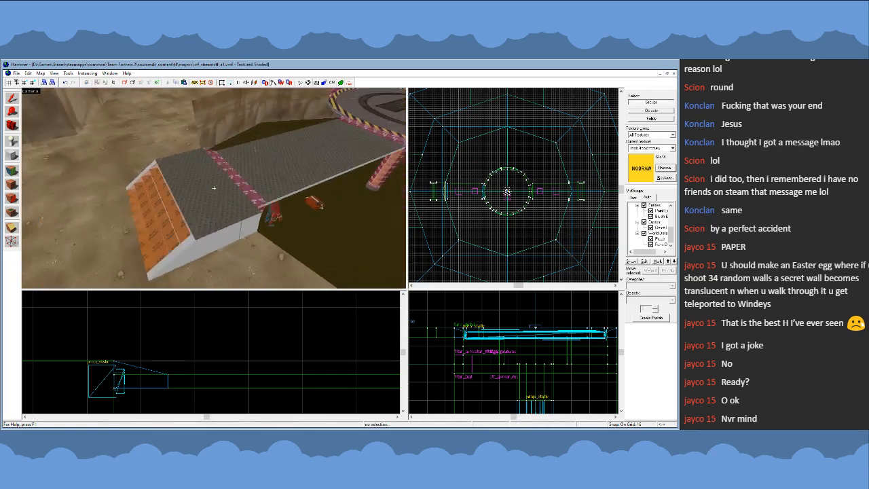
pyautogui.press('z')
pyautogui.click(220, 197)
pyautogui.keyDown('ctrl'); pyautogui.click(227, 182); pyautogui.keyUp('ctrl')
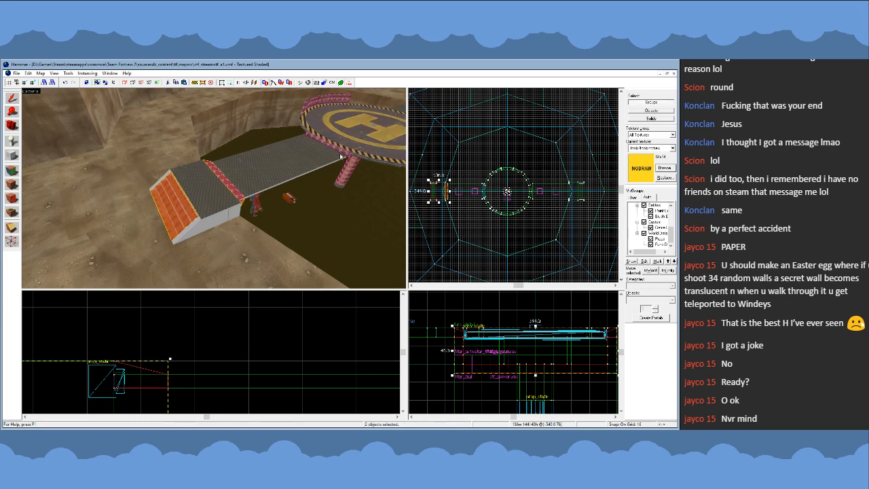
pyautogui.keyDown('ctrl'); pyautogui.click(327, 145); pyautogui.keyUp('ctrl')
pyautogui.press('z')
pyautogui.press('w')
pyautogui.press('z')
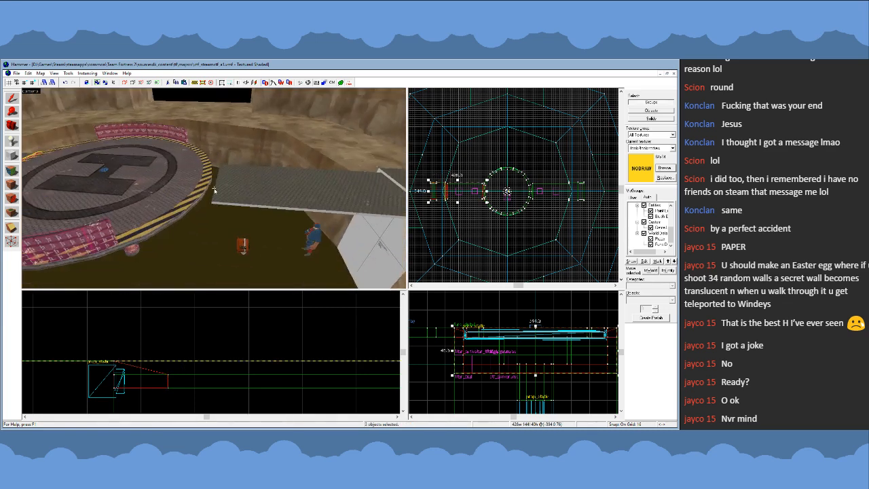
pyautogui.moveTo(461, 193); pyautogui.dragTo(540, 207)
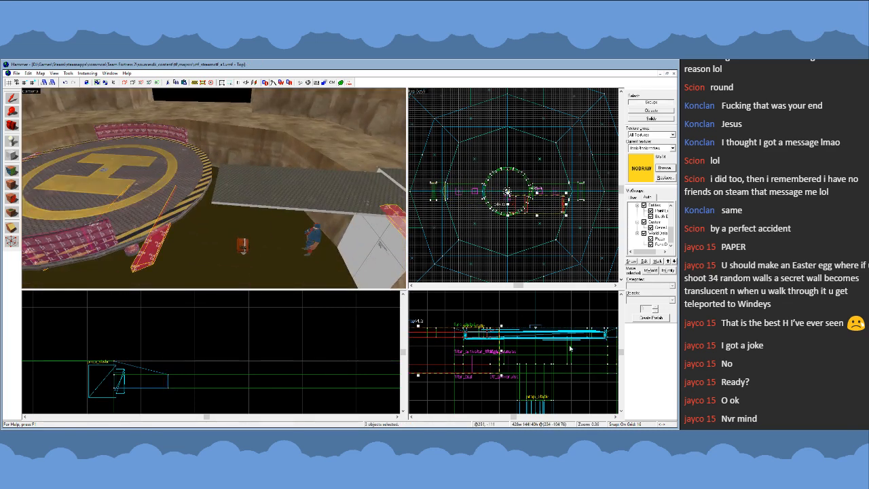
pyautogui.scroll(6, 544, 187)
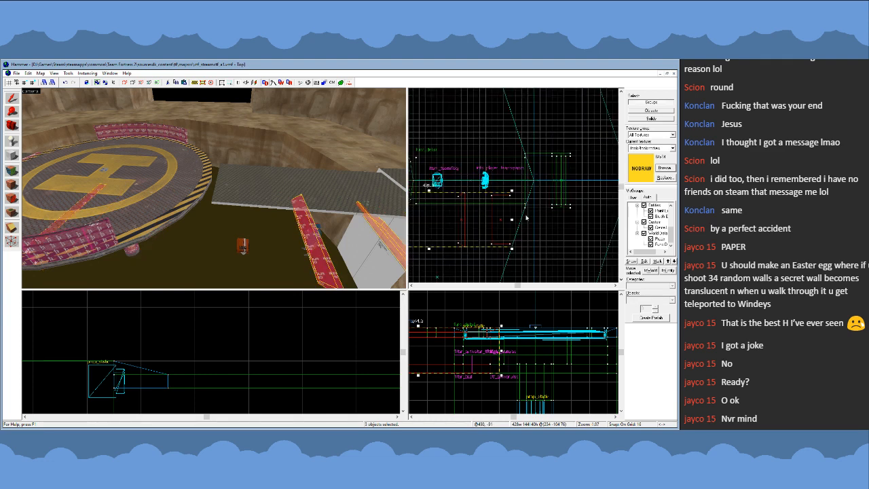
pyautogui.scroll(6, 549, 183)
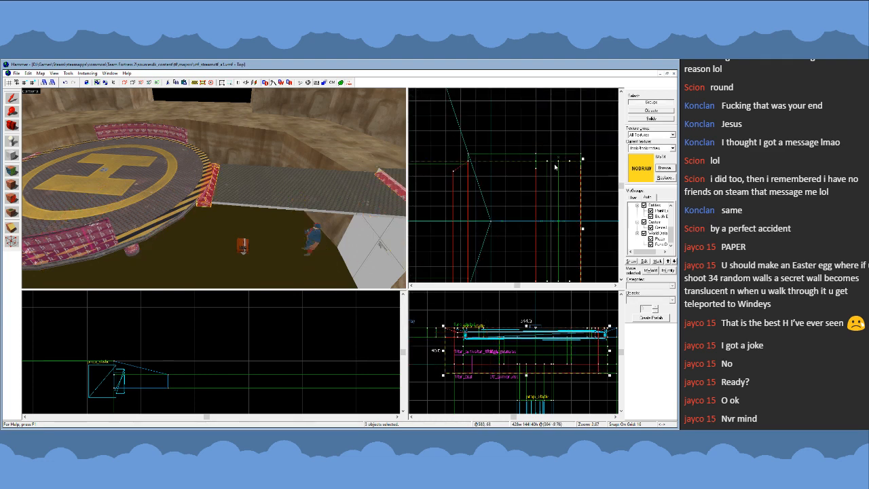
pyautogui.press(']')
pyautogui.scroll(-6, 557, 170)
pyautogui.click(496, 238)
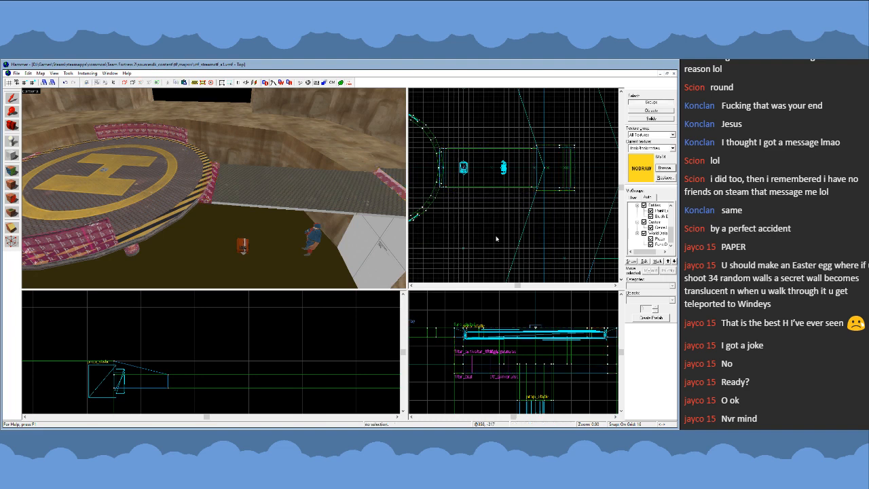
# - Examine the pit, both walkways and the underside of the round platform from several viewpoints
pyautogui.press('z')
pyautogui.press('s')
pyautogui.press('d')
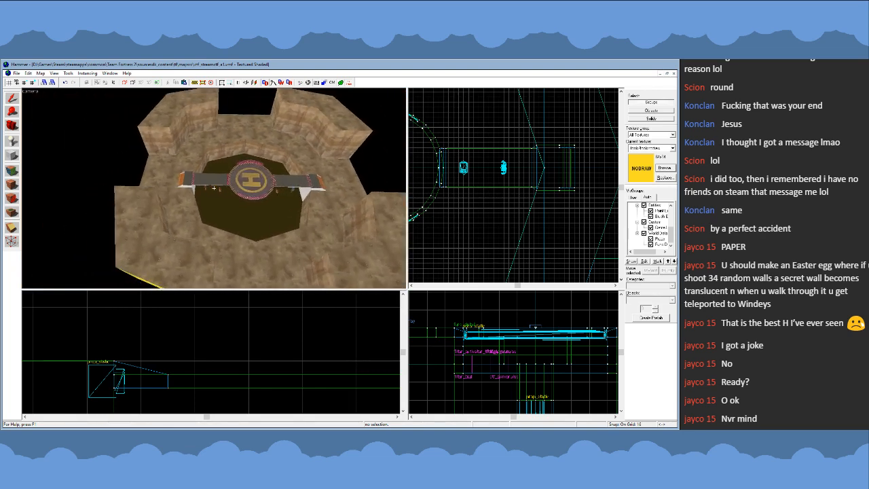
pyautogui.press('w')
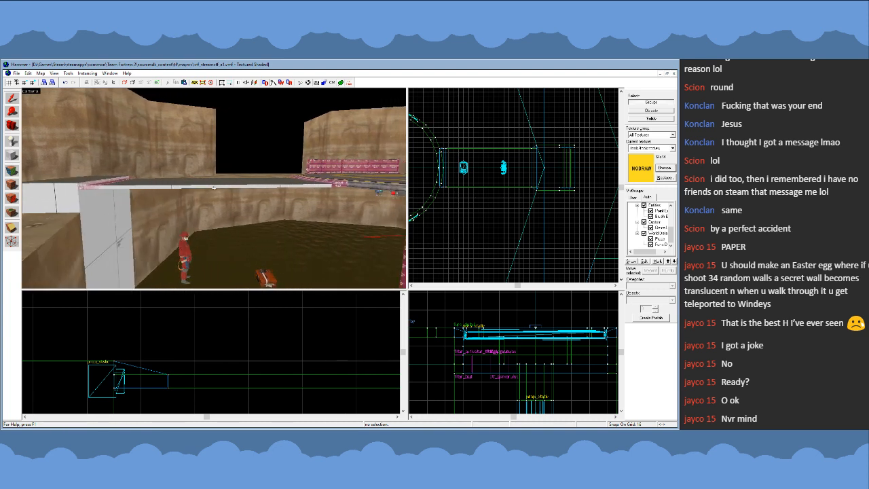
pyautogui.press('s')
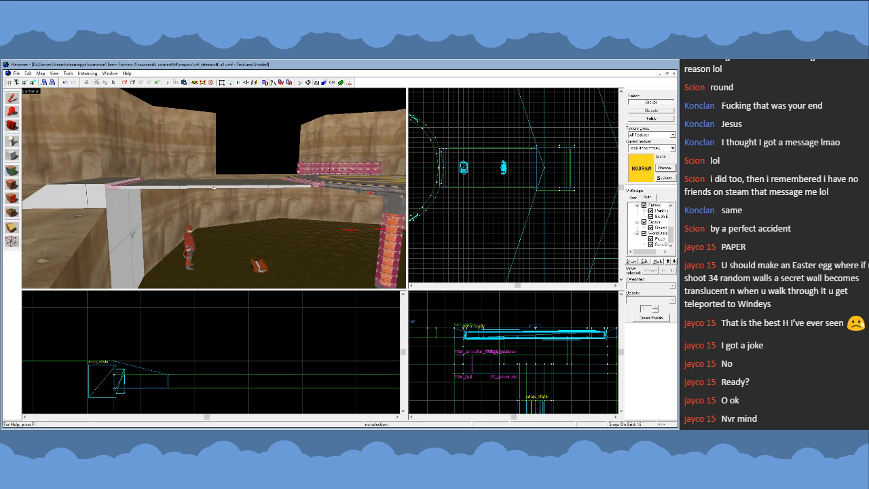
pyautogui.press('a')
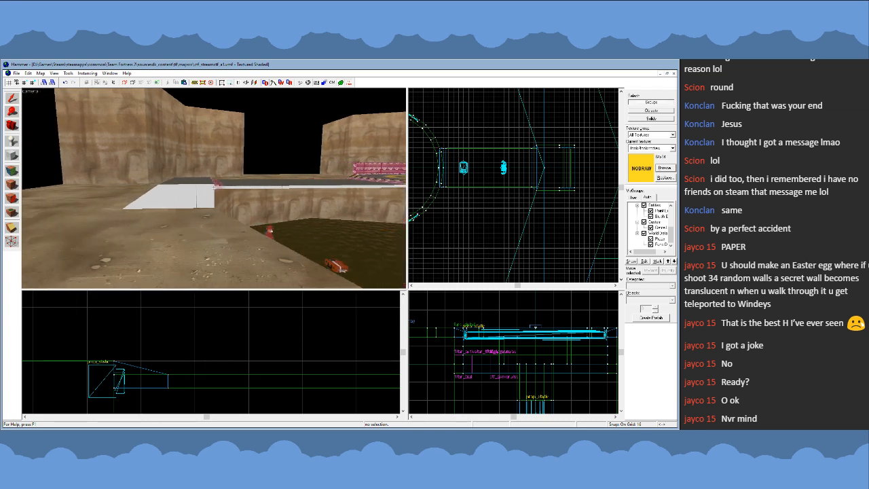
pyautogui.press('d')
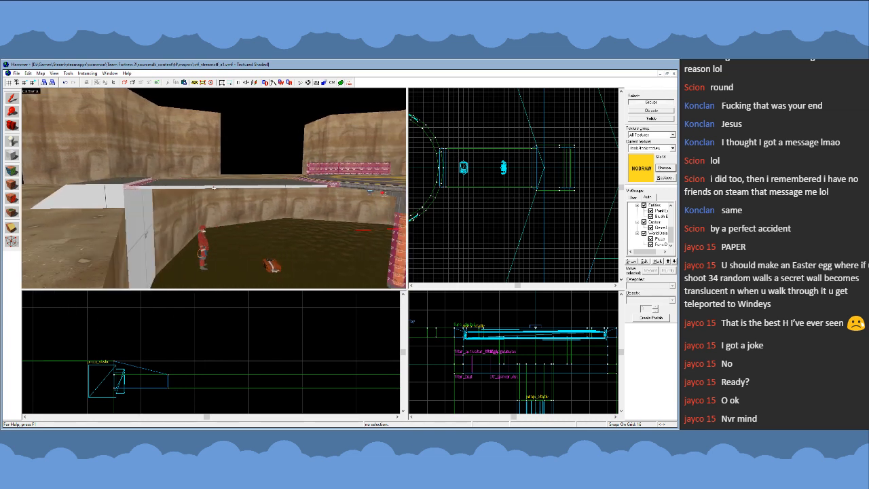
pyautogui.press('a')
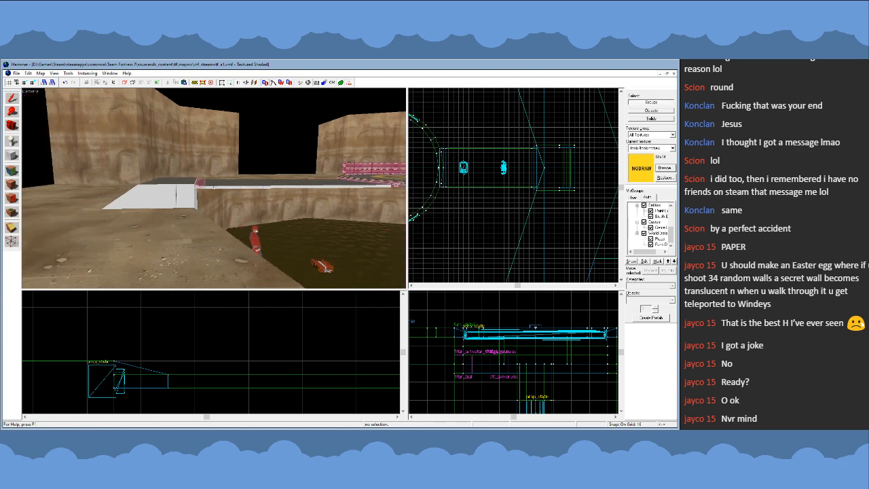
pyautogui.press('w')
pyautogui.press('s')
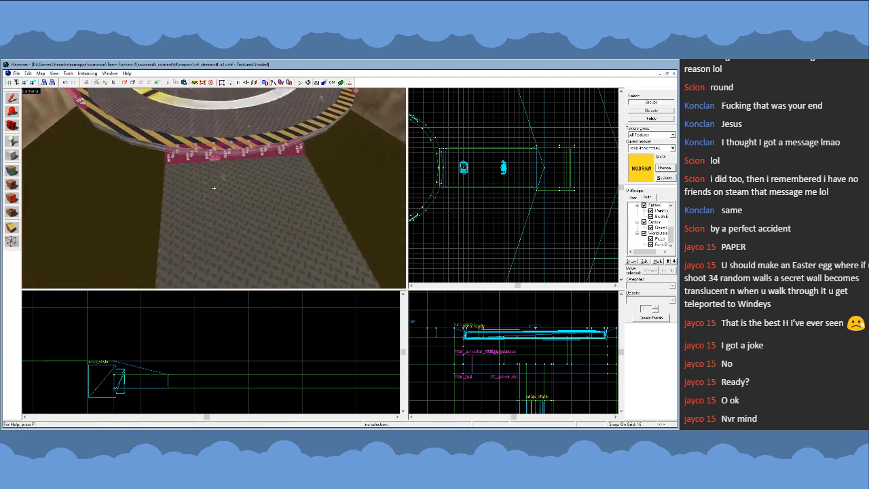
pyautogui.press('d')
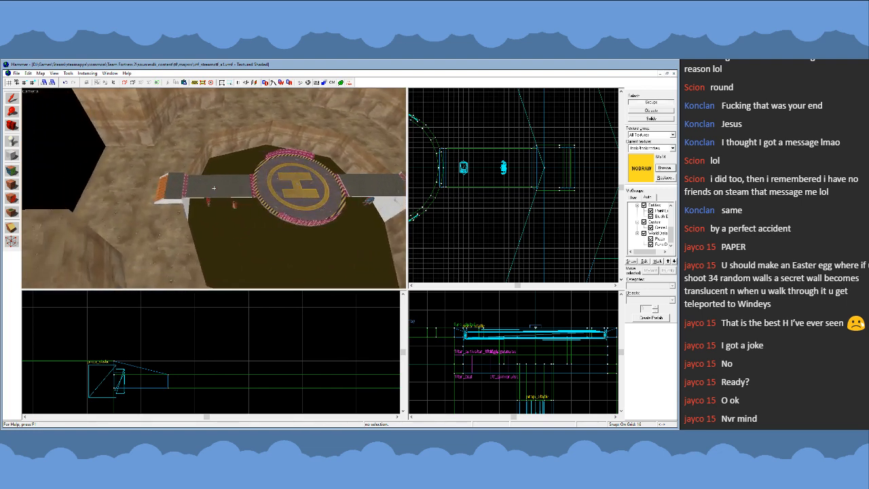
pyautogui.press('w')
pyautogui.press('w')
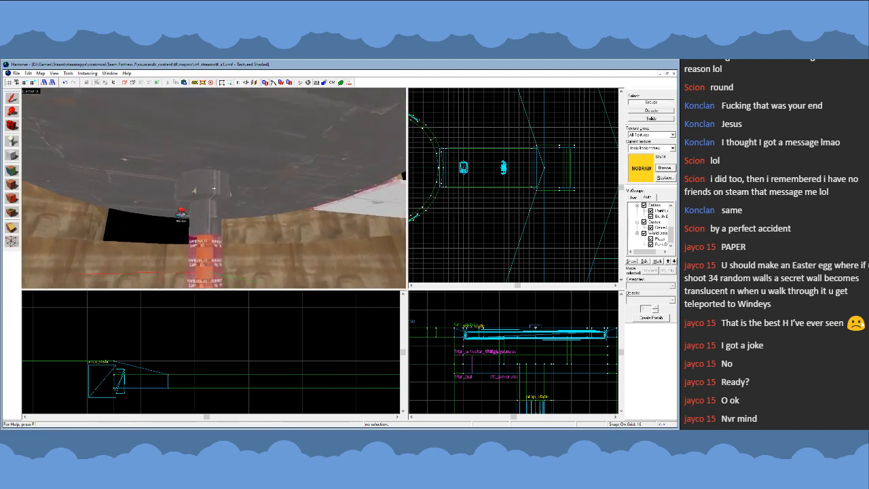
pyautogui.press('a')
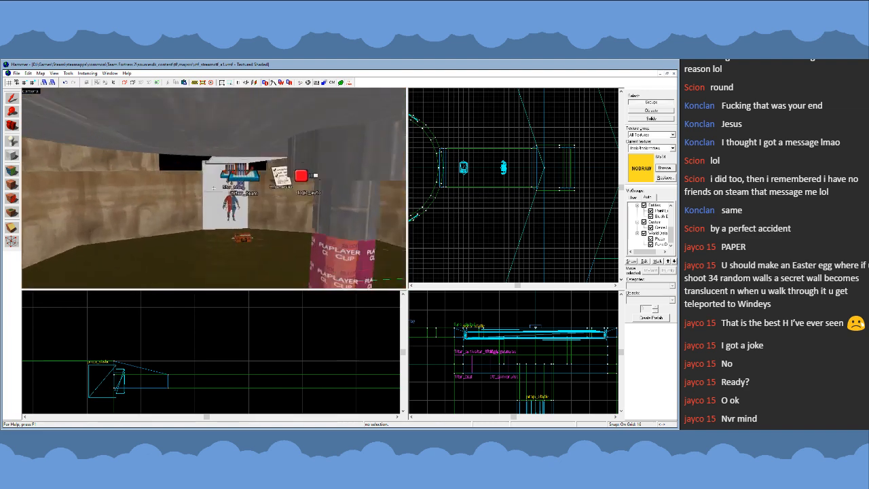
# - Hide the round platform and select the two filter_team entities, tf_gamerules and logic_auto beneath it
pyautogui.press('z')
pyautogui.click(301, 171)
pyautogui.press('Delete')
pyautogui.press('z')
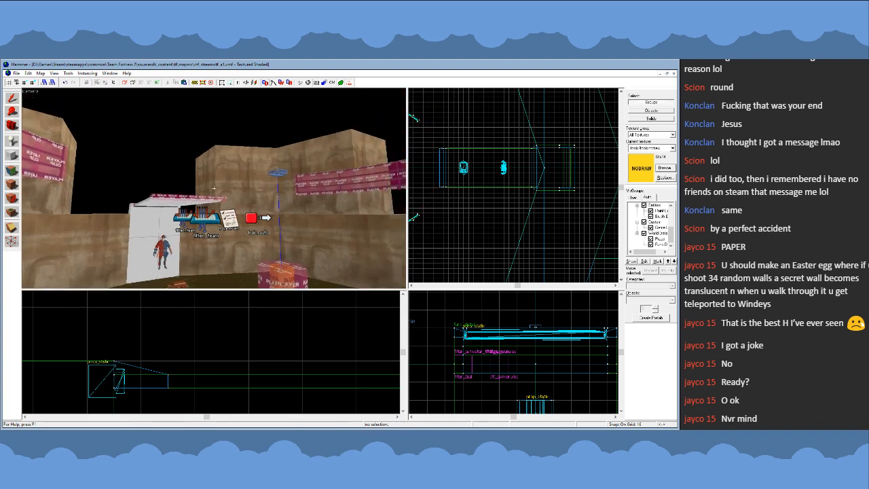
pyautogui.press('w')
pyautogui.press('s')
pyautogui.press('w')
pyautogui.press('w')
pyautogui.press('z')
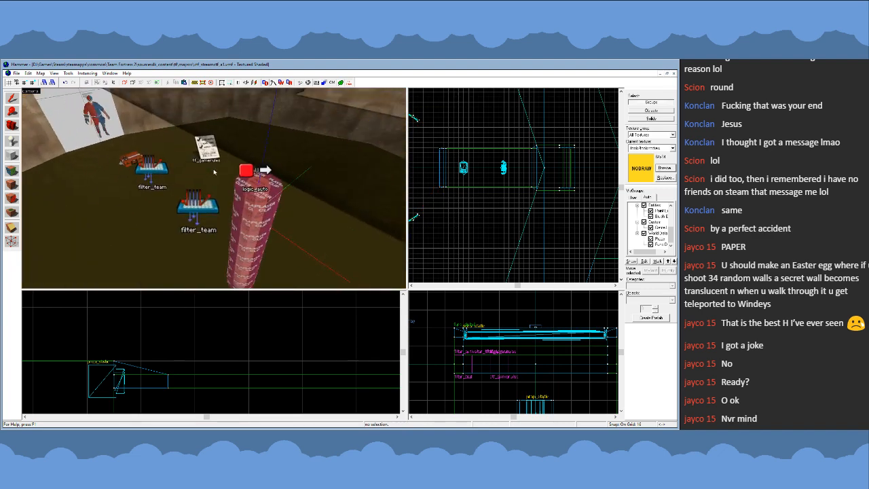
pyautogui.click(208, 153)
pyautogui.click(158, 174)
pyautogui.hotkey('ctrl', 'z')
pyautogui.keyDown('ctrl'); pyautogui.click(159, 178); pyautogui.keyUp('ctrl')
pyautogui.keyDown('ctrl'); pyautogui.click(212, 203); pyautogui.keyUp('ctrl')
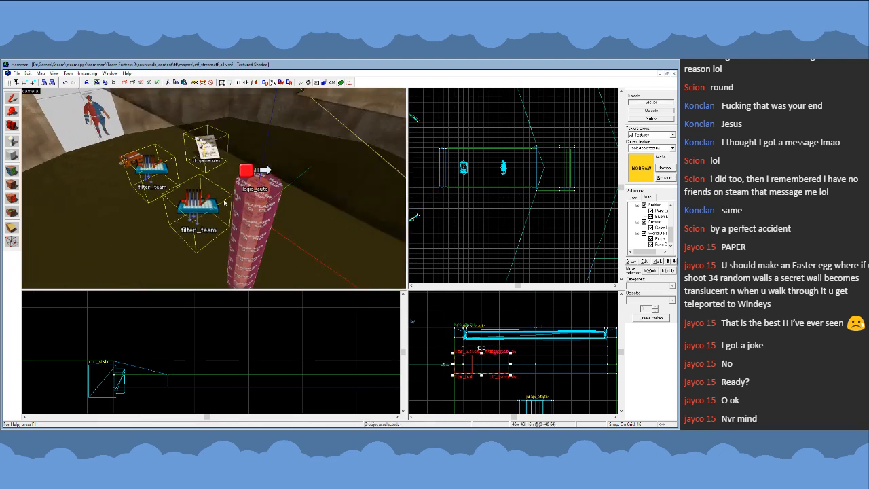
pyautogui.keyDown('ctrl'); pyautogui.click(253, 187); pyautogui.keyUp('ctrl')
# - Unhide the hidden objects and move the selected logic entities above the platform's trigger, centred at (0 0 256)
pyautogui.press('s')
pyautogui.press('z')
pyautogui.press('s')
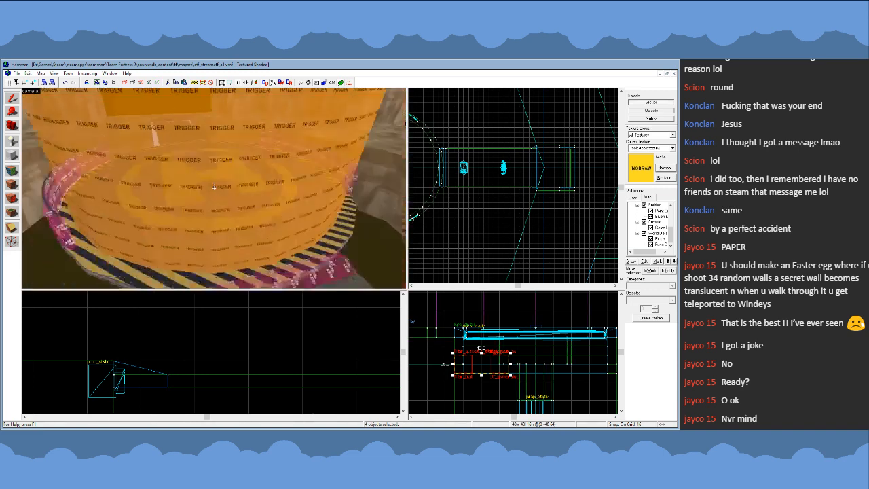
pyautogui.press('z')
pyautogui.scroll(-6, 484, 372)
pyautogui.moveTo(483, 370); pyautogui.dragTo(513, 302)
pyautogui.scroll(-8, 507, 215)
pyautogui.scroll(6, 513, 208)
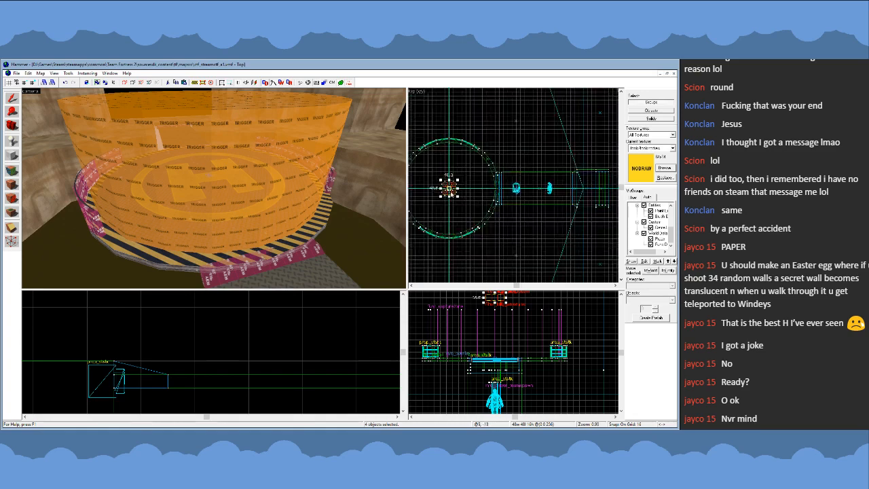
pyautogui.scroll(6, 451, 190)
pyautogui.press('Escape')
# - Raise both teams' intelligence briefcases and player spawns together from the pit floor to just above the walkways
pyautogui.press('z')
pyautogui.press('w')
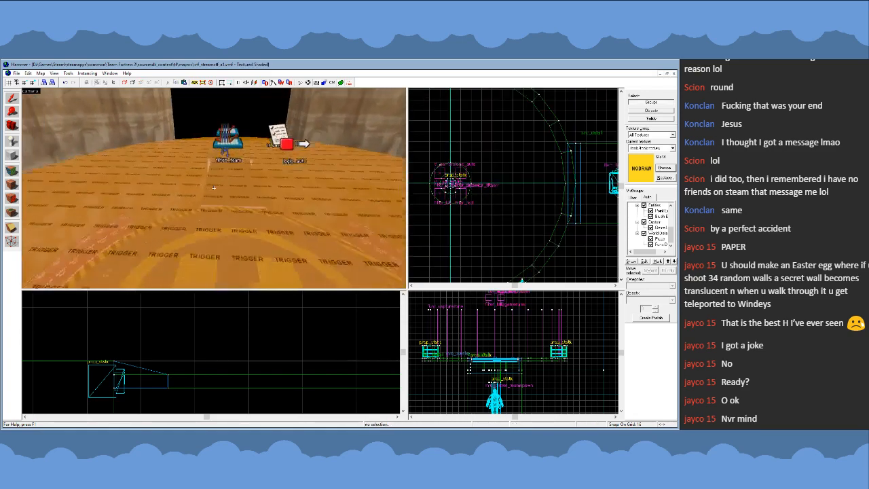
pyautogui.press('s')
pyautogui.press('w')
pyautogui.press('s')
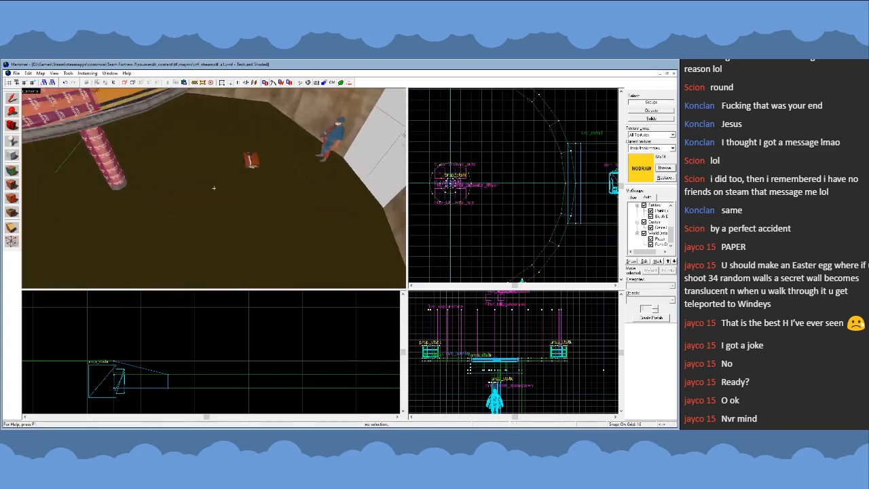
pyautogui.click(269, 181)
pyautogui.keyDown('ctrl'); pyautogui.click(304, 175); pyautogui.keyUp('ctrl')
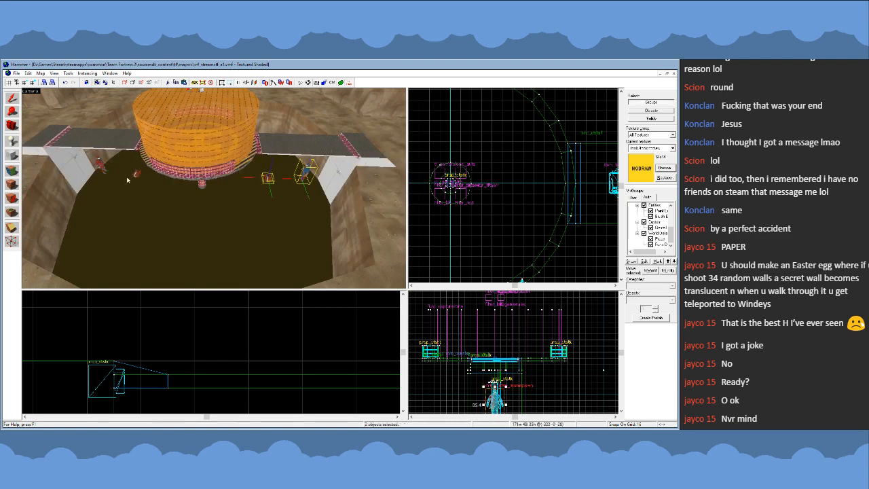
pyautogui.keyDown('ctrl'); pyautogui.click(138, 178); pyautogui.keyUp('ctrl')
pyautogui.keyDown('ctrl'); pyautogui.click(102, 164); pyautogui.keyUp('ctrl')
pyautogui.scroll(3, 516, 360)
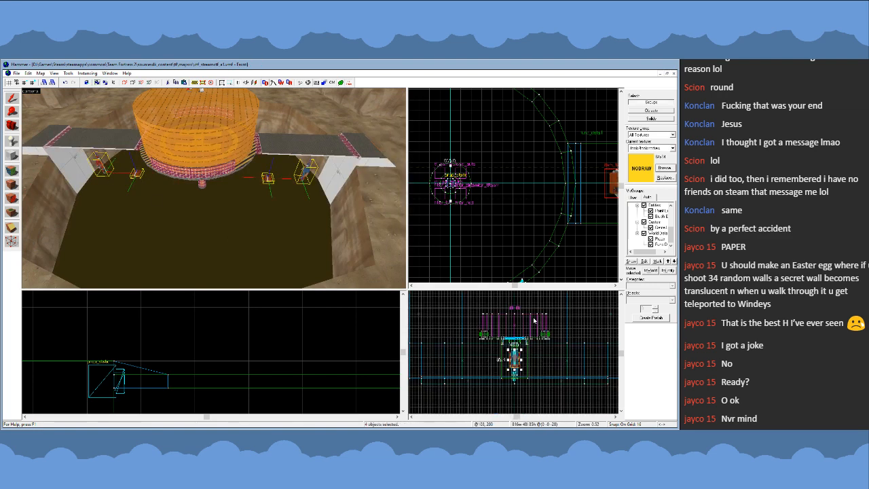
pyautogui.scroll(-2, 516, 360)
pyautogui.moveTo(507, 367); pyautogui.dragTo(508, 314)
pyautogui.scroll(-4, 564, 196)
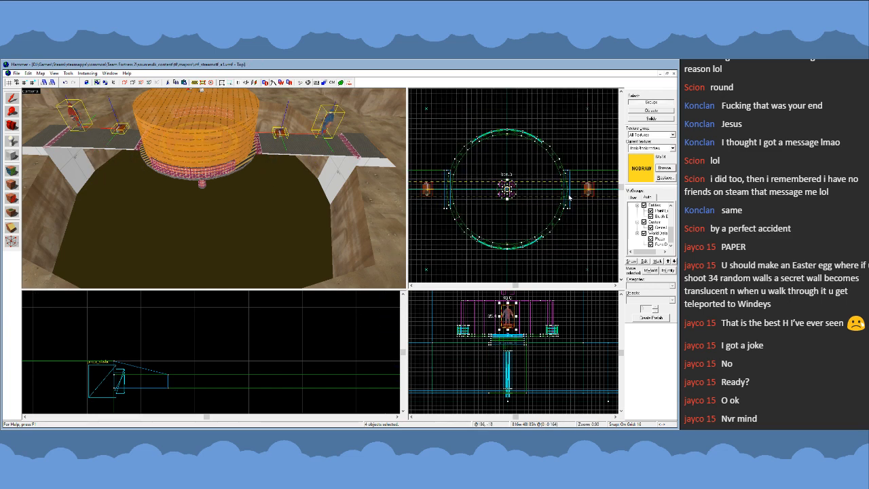
pyautogui.scroll(1, 511, 192)
pyautogui.press('z')
pyautogui.press('w')
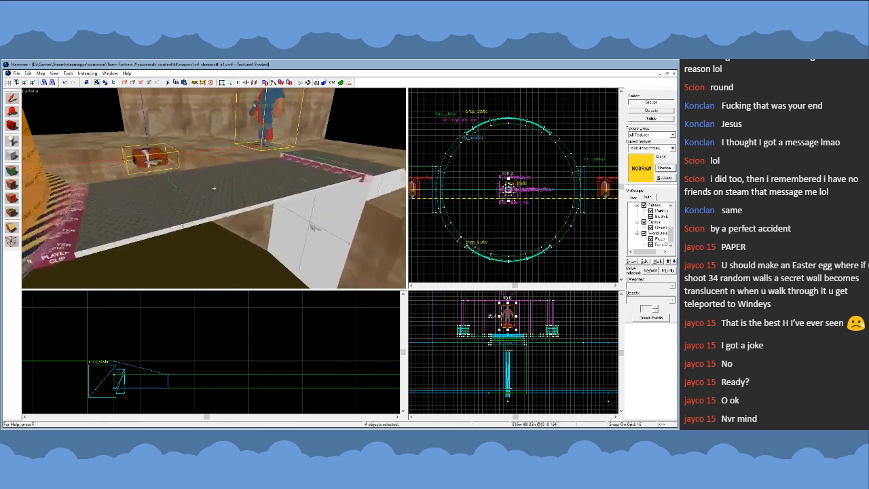
pyautogui.press('z')
pyautogui.moveTo(510, 319)
pyautogui.mouseDown()
pyautogui.moveTo(517, 317)
pyautogui.moveTo(510, 318)
pyautogui.mouseUp()
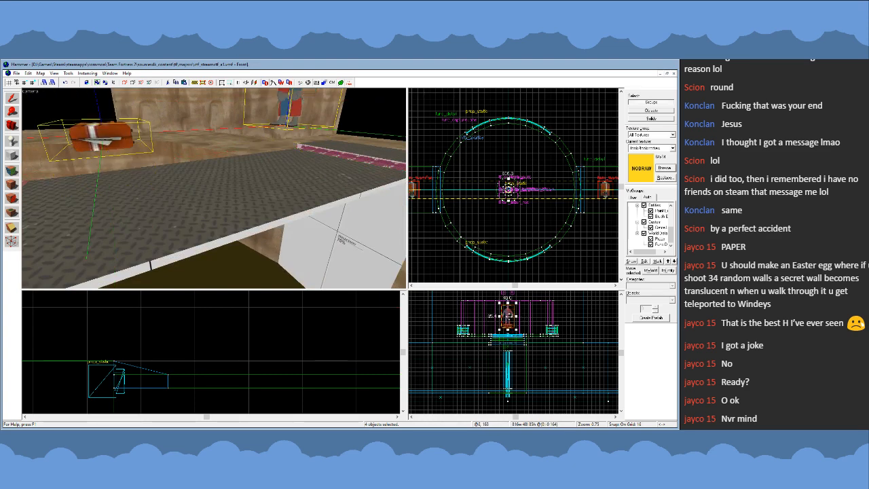
pyautogui.press('Escape')
pyautogui.press('z')
pyautogui.press('s')
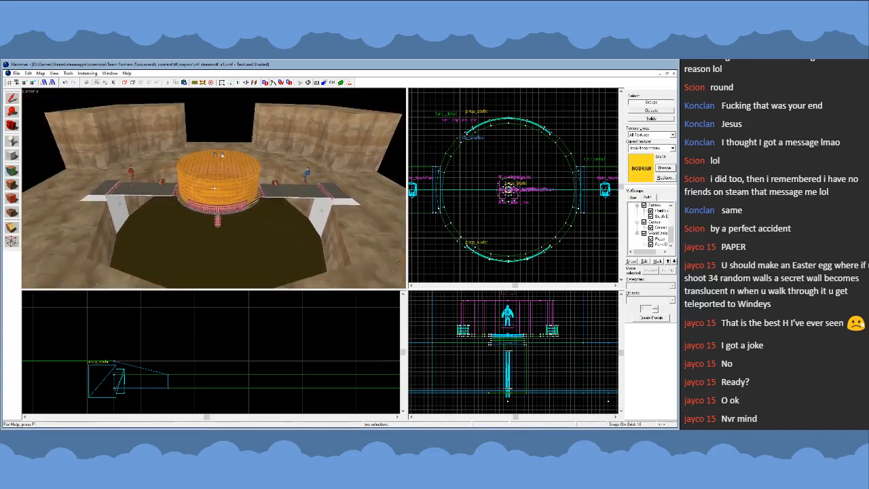
# - Examine the whole pit from several sides, checking the placement of the entities, briefcases and spawns around the platform
pyautogui.press('z')
pyautogui.scroll(-5, 488, 170)
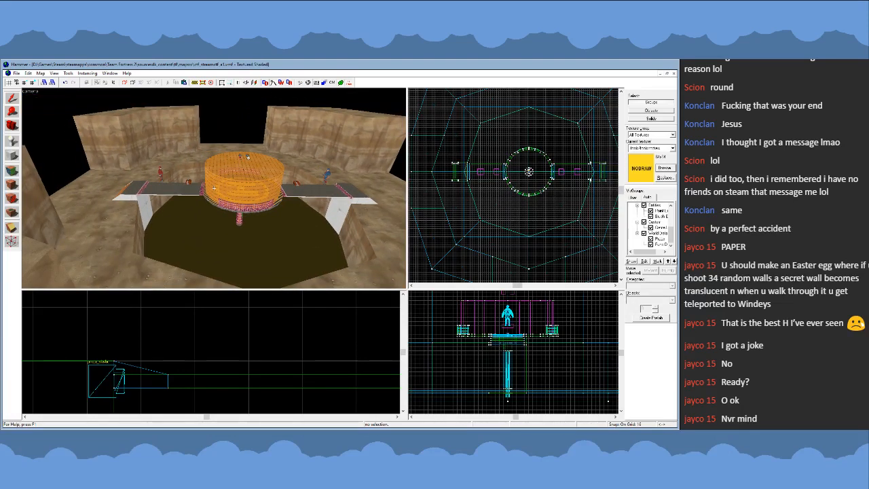
pyautogui.press('w')
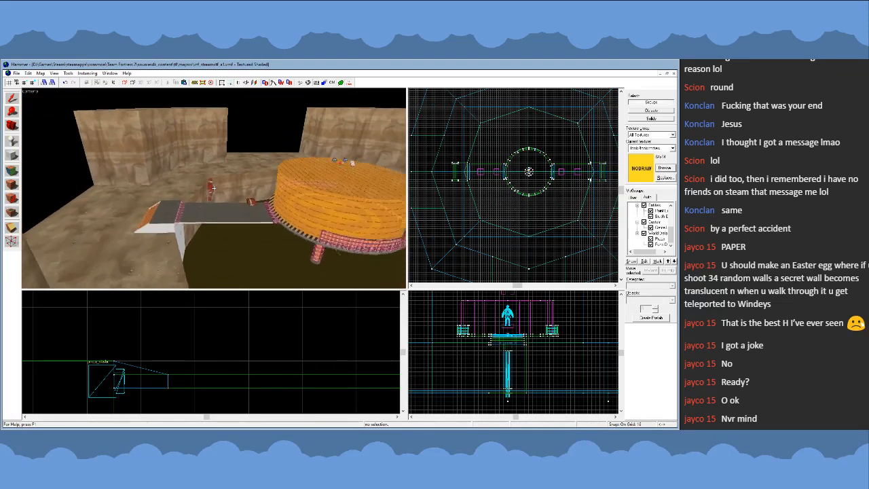
pyautogui.press('w')
pyautogui.press('s')
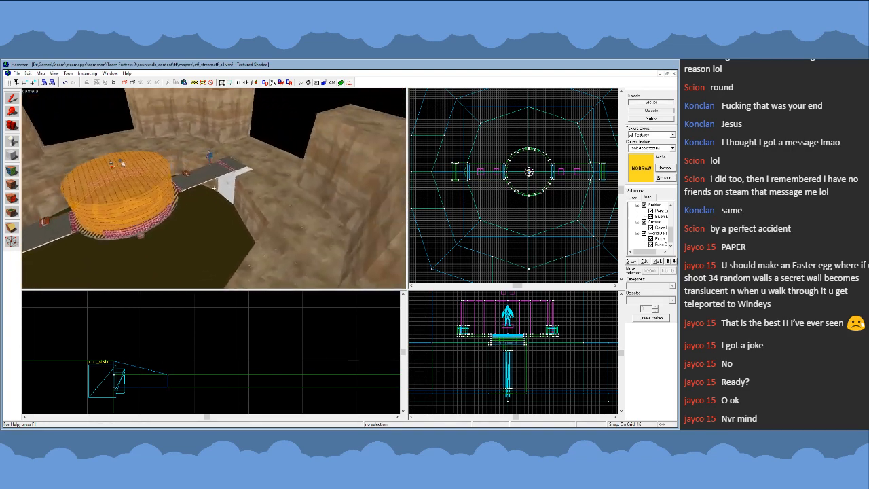
pyautogui.press('w')
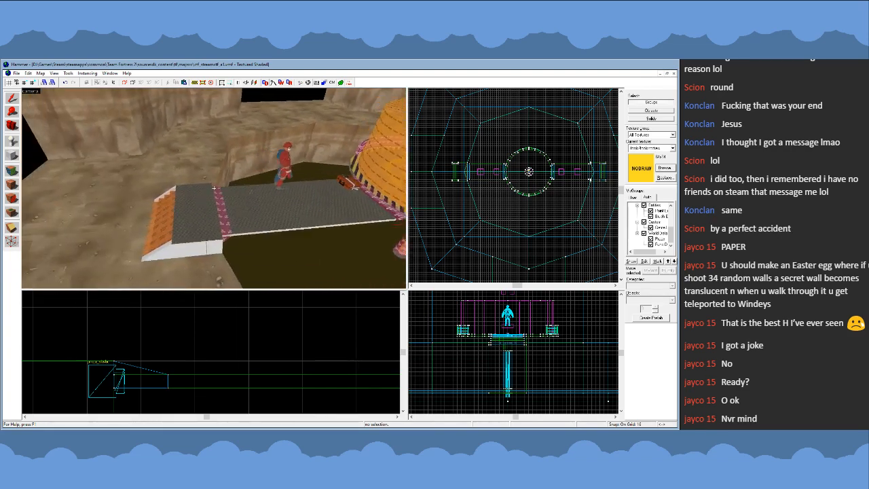
pyautogui.press('s')
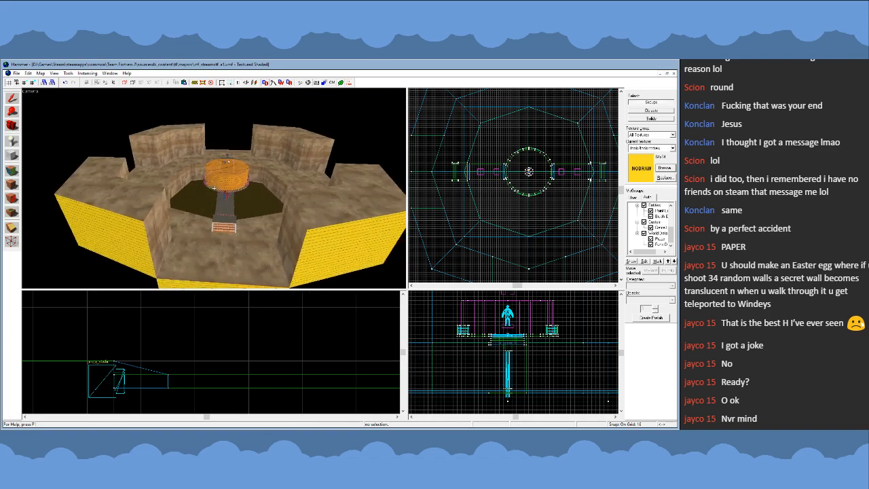
pyautogui.press('d')
pyautogui.press('w')
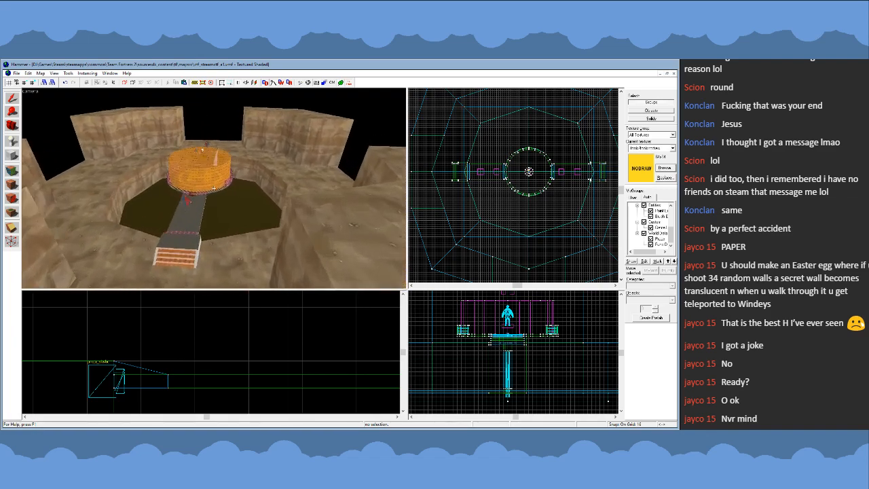
pyautogui.press('s')
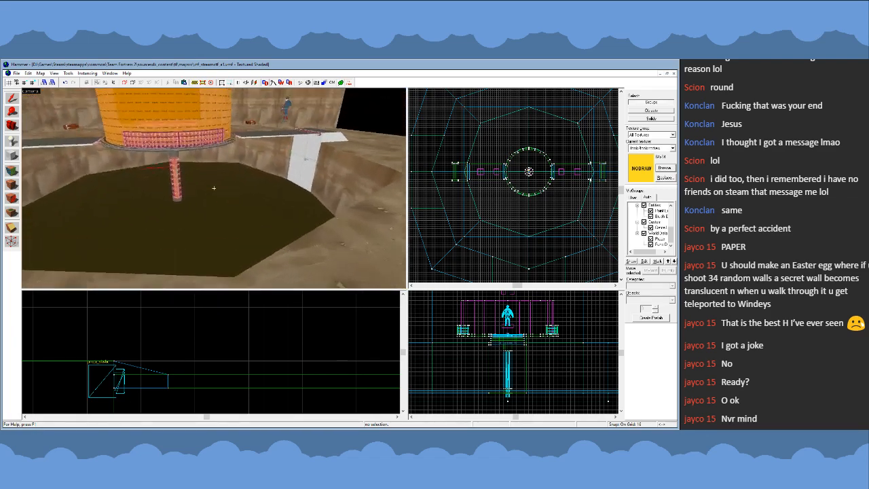
pyautogui.press('s')
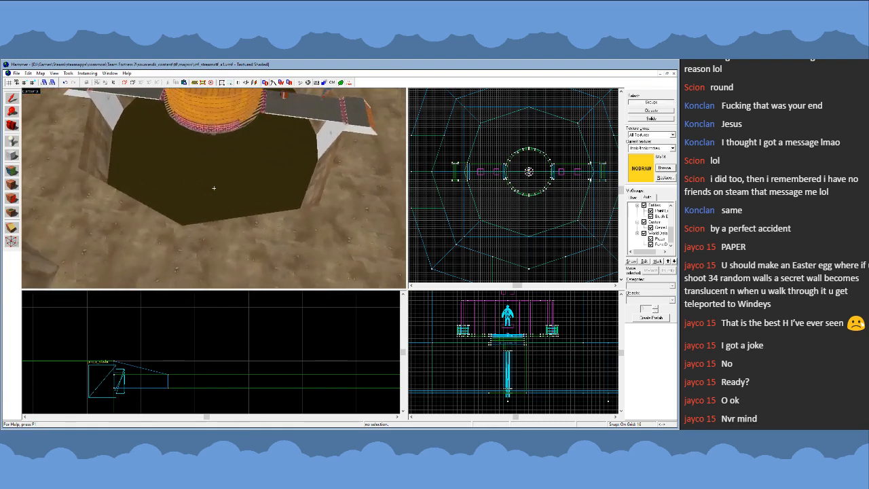
pyautogui.press('w')
pyautogui.press('s')
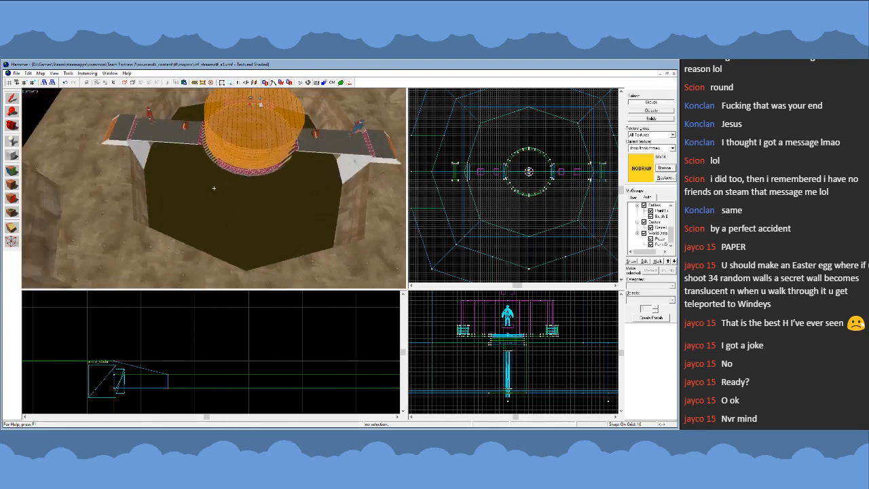
# - Inspect both walkways up close, focusing on the ramps, side supports and their meeting with the pit edge
pyautogui.press('w')
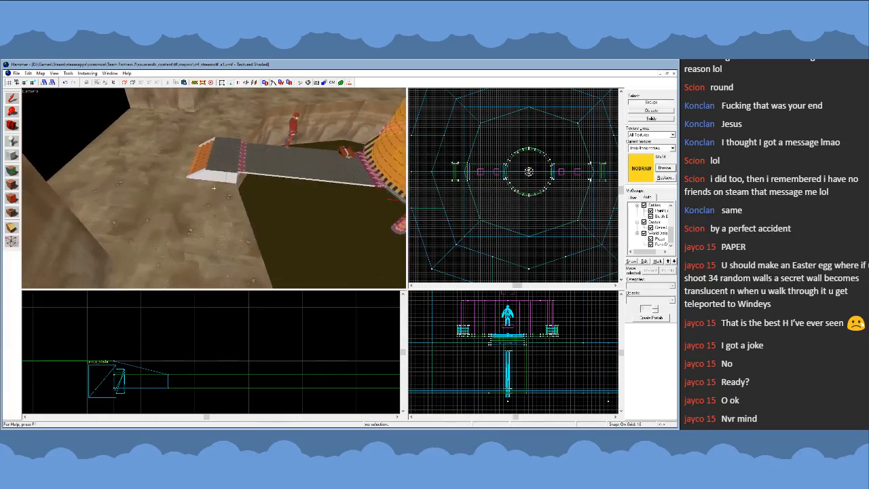
pyautogui.press('w')
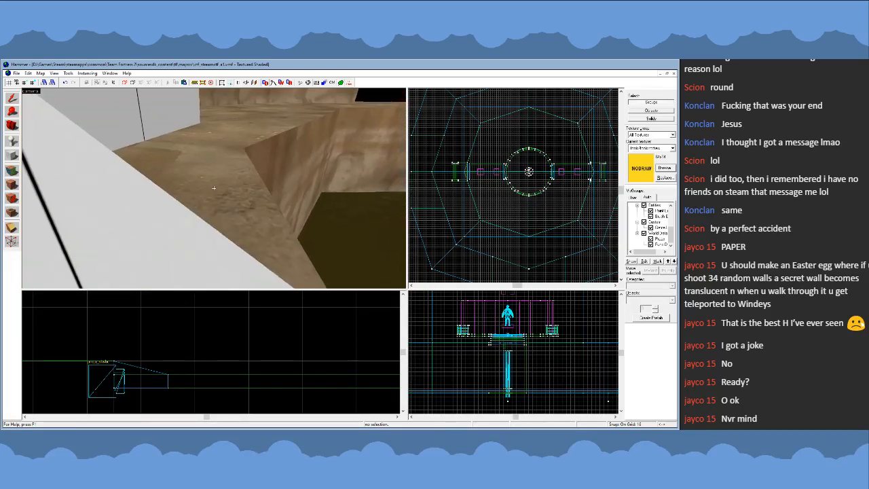
pyautogui.press('s')
pyautogui.press('s')
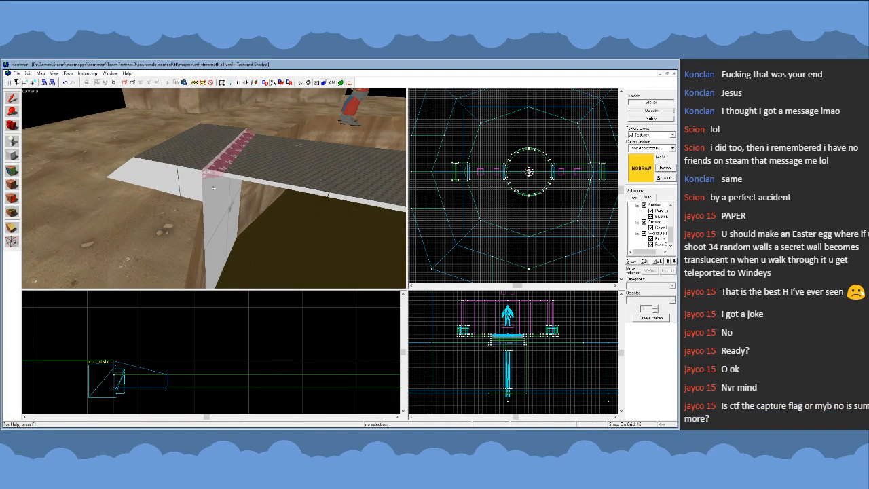
pyautogui.press('a')
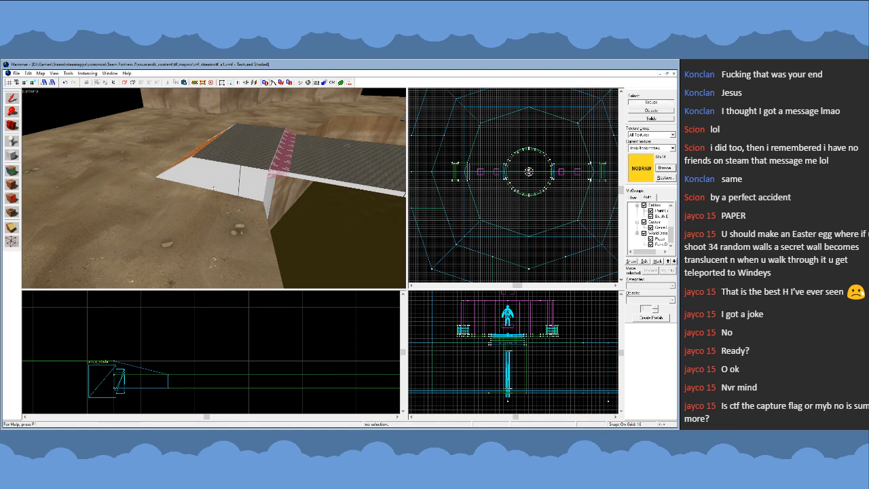
pyautogui.press('a')
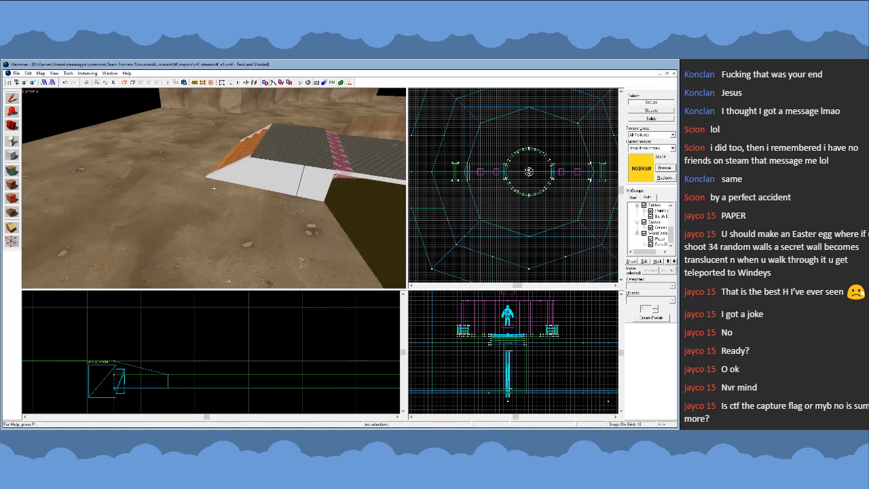
pyautogui.press('d')
pyautogui.press('a')
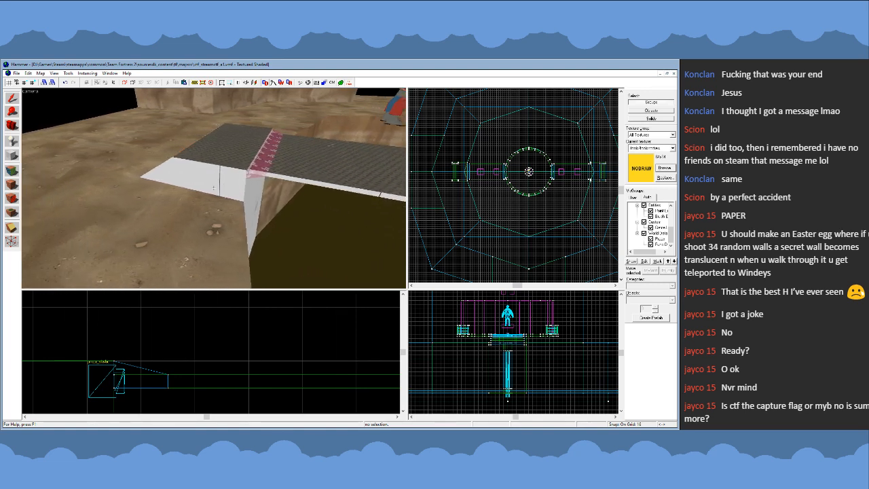
pyautogui.press('s')
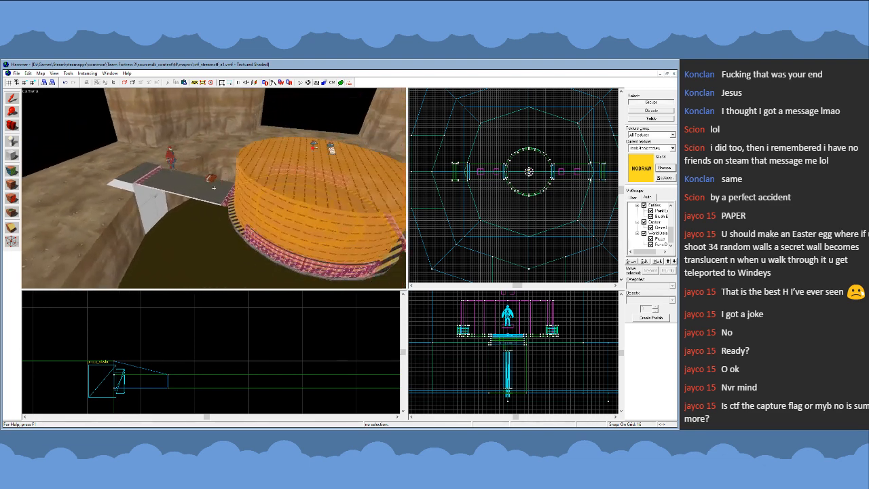
pyautogui.press('a')
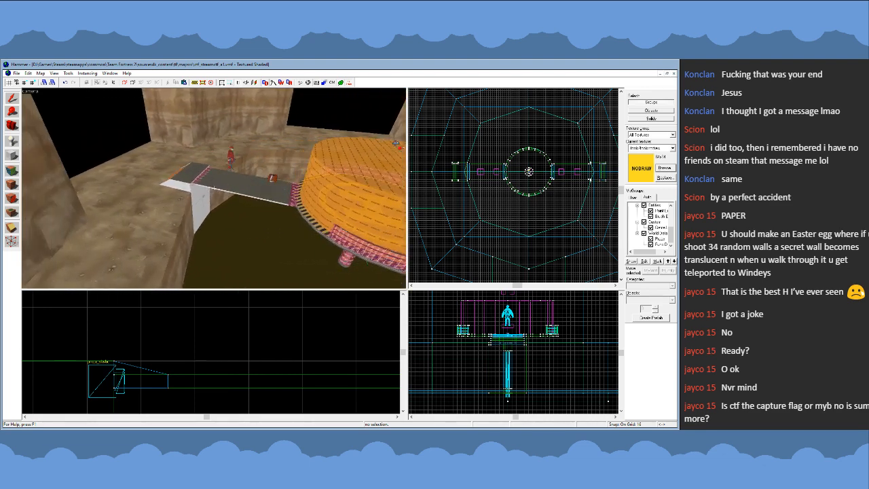
pyautogui.press('w')
pyautogui.press('s')
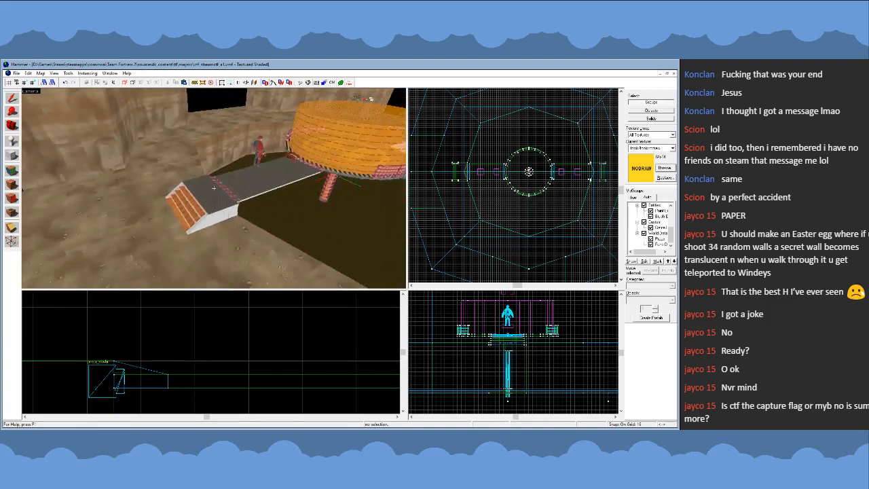
pyautogui.press('s')
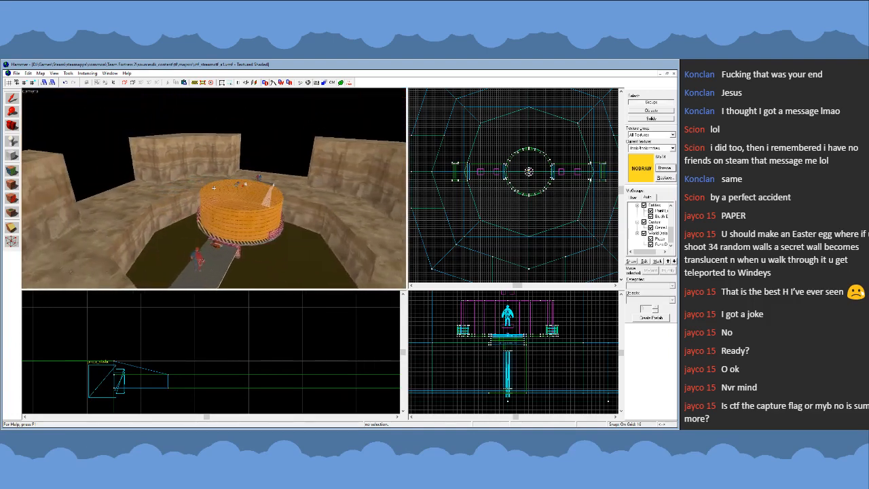
pyautogui.press('d')
pyautogui.press('s')
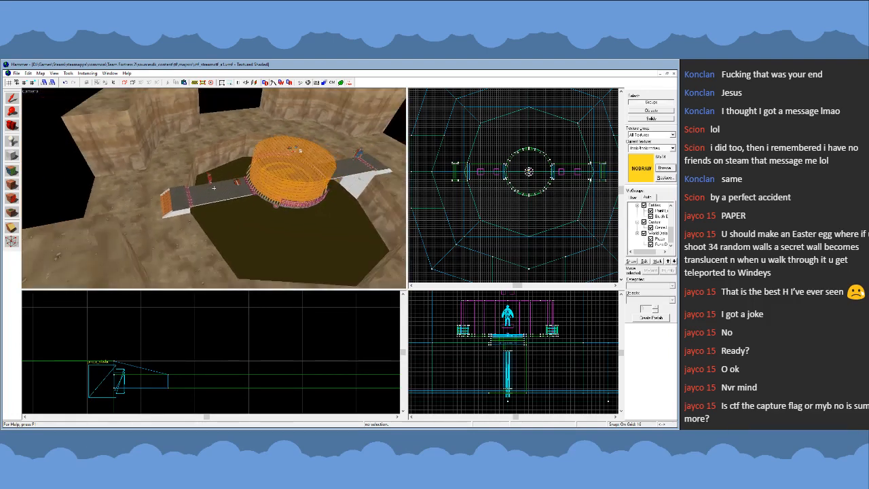
pyautogui.press('w')
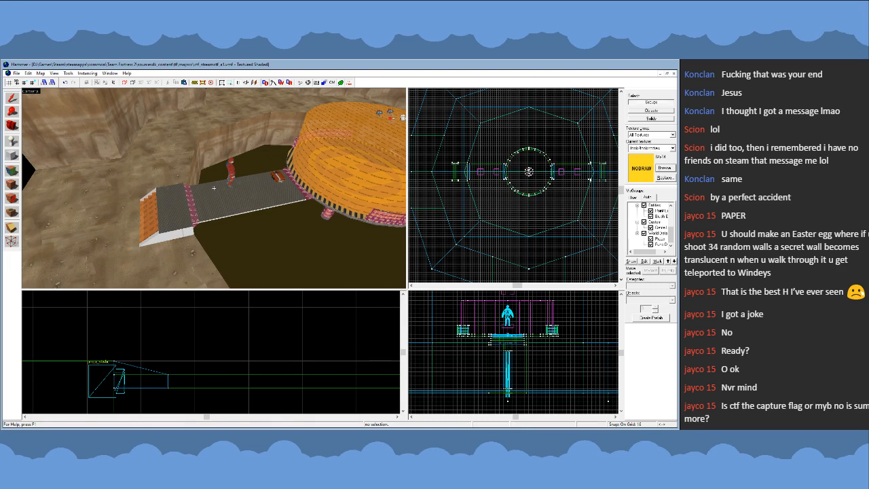
pyautogui.press('s')
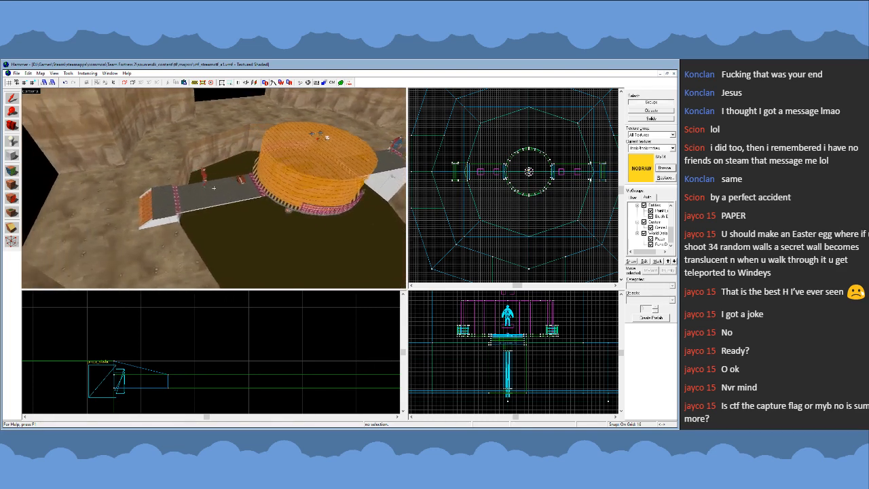
pyautogui.press('w')
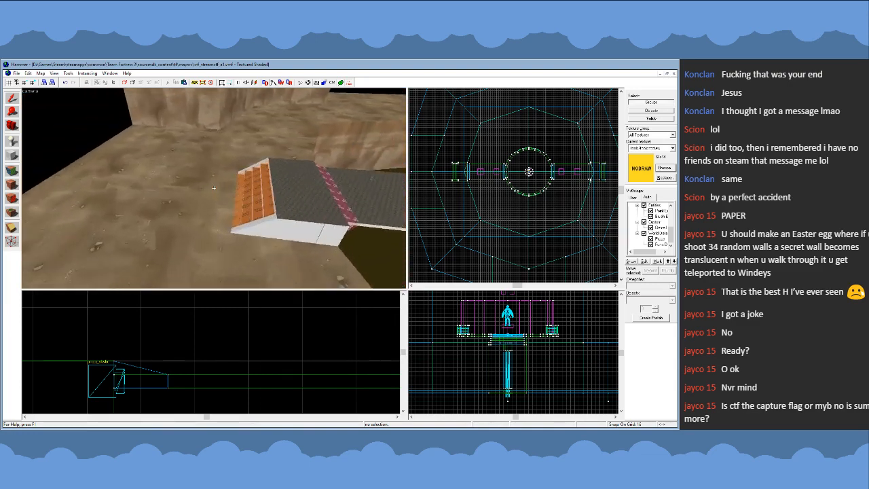
pyautogui.press('w')
pyautogui.press('s')
pyautogui.press('a')
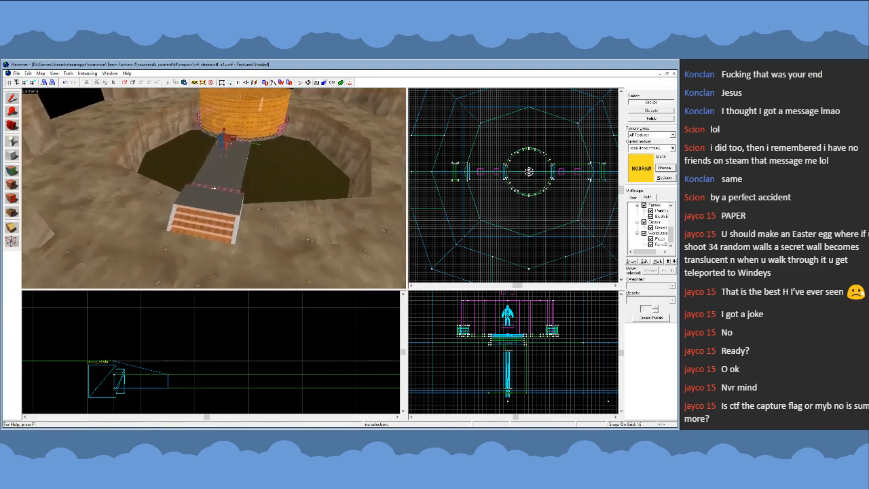
pyautogui.press('a')
# - Delete the blue side's walkway together with its ramp clip brush and the leftover strip at the pit edge
pyautogui.click(223, 199)
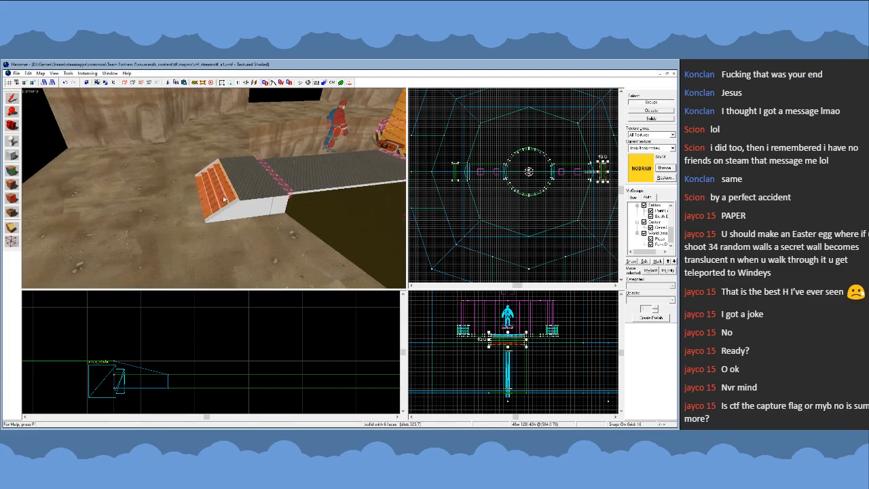
pyautogui.press('z')
pyautogui.press('w')
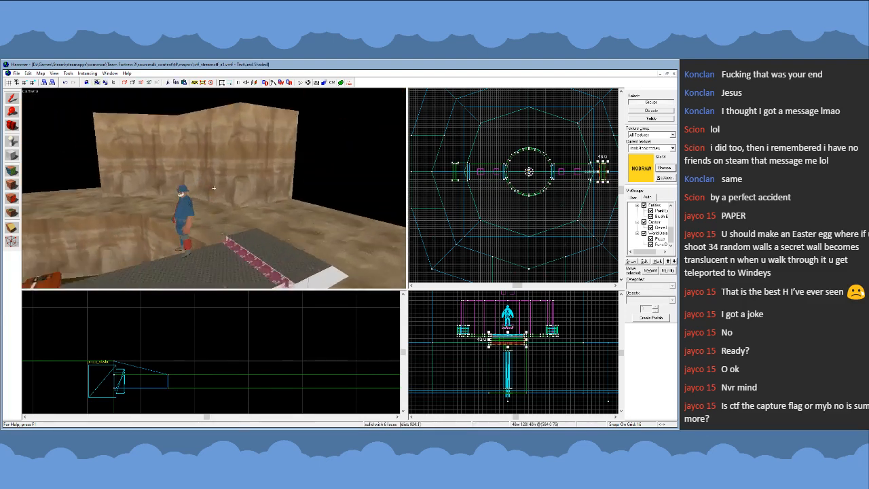
pyautogui.press('s')
pyautogui.press('z')
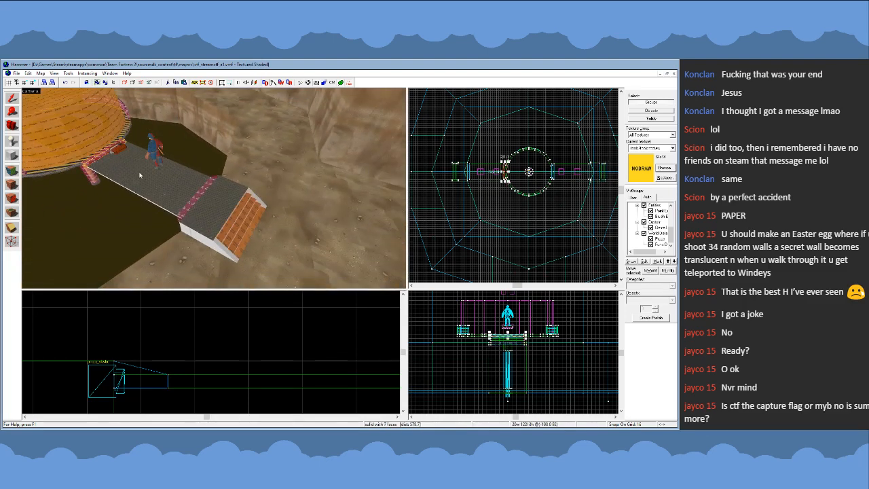
pyautogui.press('Delete')
pyautogui.click(246, 231)
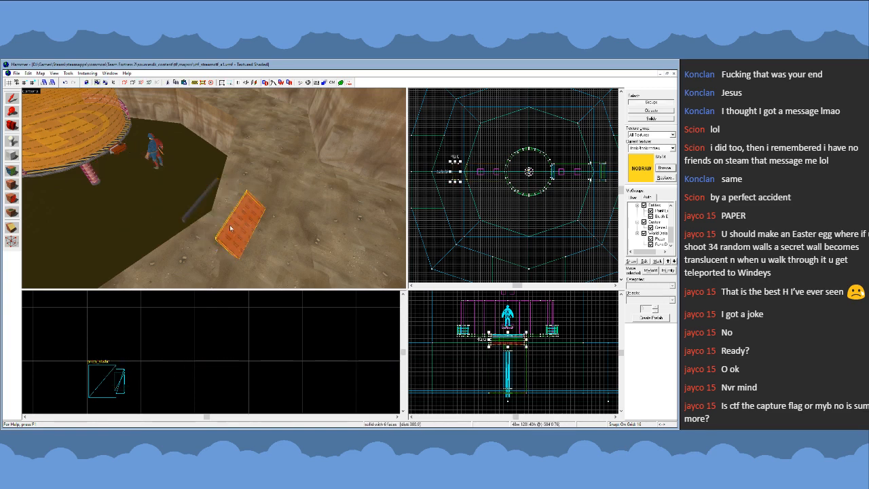
pyautogui.press('Delete')
pyautogui.click(190, 213)
pyautogui.press('Delete')
pyautogui.press('z')
# - Switch selection to individual solids and hide the clip brush covering the red walkway's ramp
pyautogui.press('w')
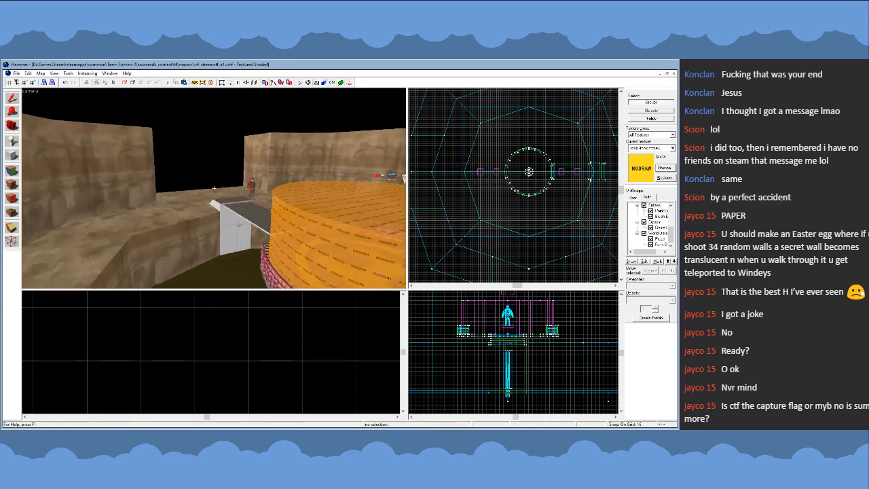
pyautogui.press('z')
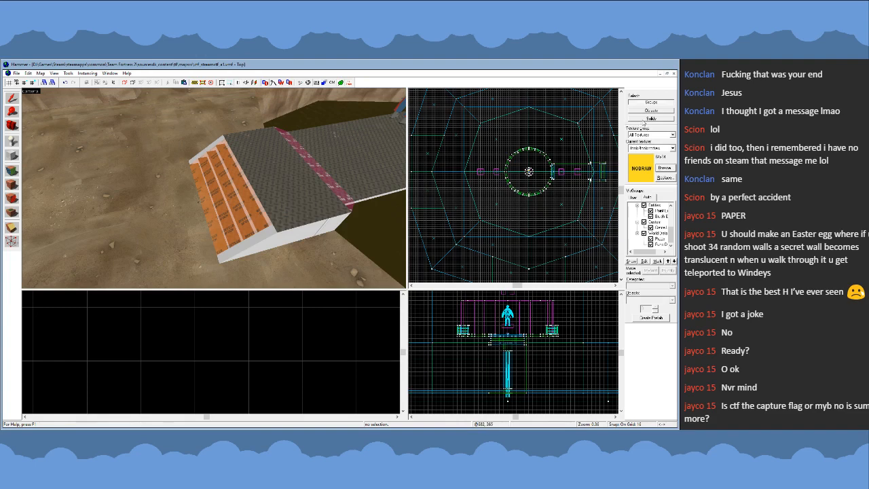
pyautogui.click(307, 220)
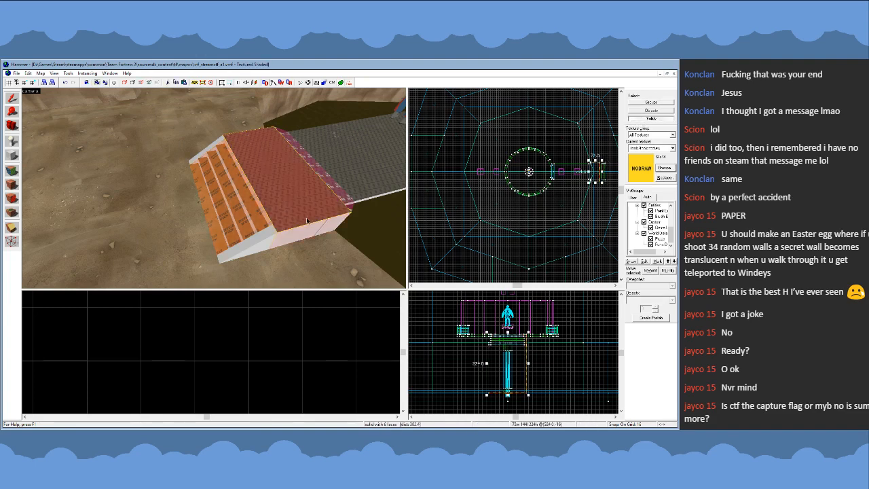
pyautogui.click(244, 218)
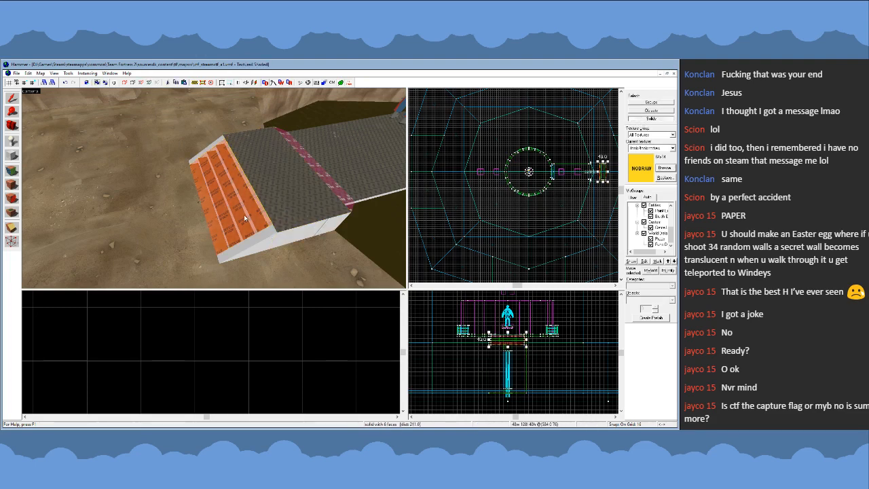
pyautogui.press('Delete')
# - Select the red walkway ramp's nodraw step brushes, both side pieces and the adjoining top slab
pyautogui.click(250, 216)
pyautogui.keyDown('ctrl'); pyautogui.click(240, 220); pyautogui.keyUp('ctrl')
pyautogui.keyDown('ctrl'); pyautogui.click(230, 222); pyautogui.keyUp('ctrl')
pyautogui.keyDown('ctrl'); pyautogui.click(209, 150); pyautogui.keyUp('ctrl')
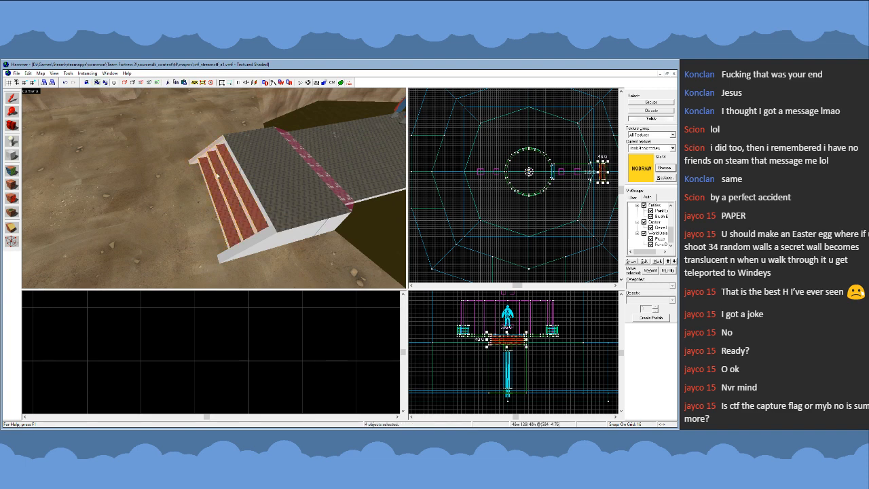
pyautogui.keyDown('ctrl'); pyautogui.click(253, 239); pyautogui.keyUp('ctrl')
pyautogui.keyDown('ctrl'); pyautogui.click(262, 249); pyautogui.keyUp('ctrl')
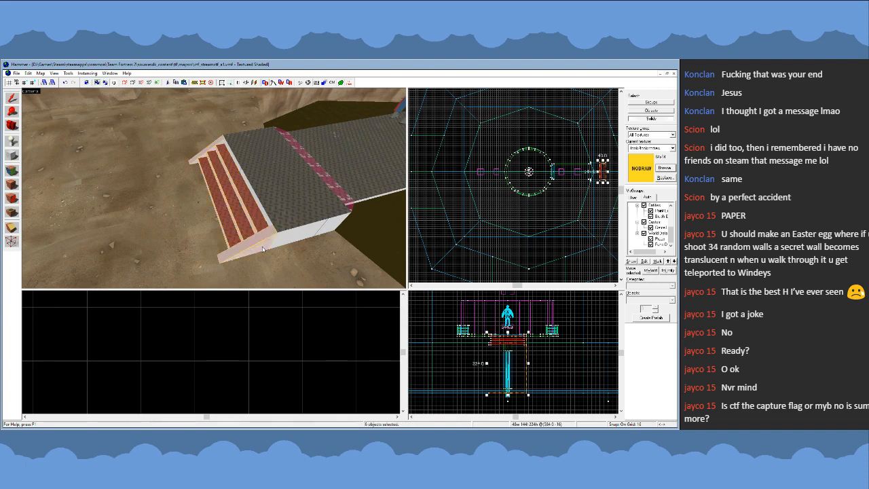
pyautogui.press('u')
pyautogui.keyDown('ctrl'); pyautogui.click(251, 214); pyautogui.keyUp('ctrl')
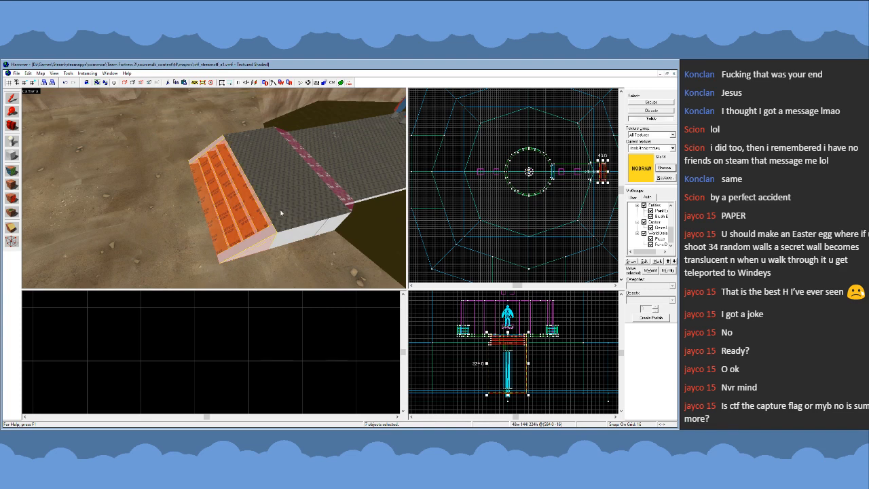
pyautogui.keyDown('ctrl'); pyautogui.click(282, 211); pyautogui.keyUp('ctrl')
# - Try to lengthen the walkway's landing by moving the ramp's vertices outward, away from the pit, with the Vertex tool
pyautogui.scroll(-4, 463, 212)
pyautogui.scroll(7, 538, 189)
pyautogui.hotkey('shift', 'v')
pyautogui.scroll(4, 498, 223)
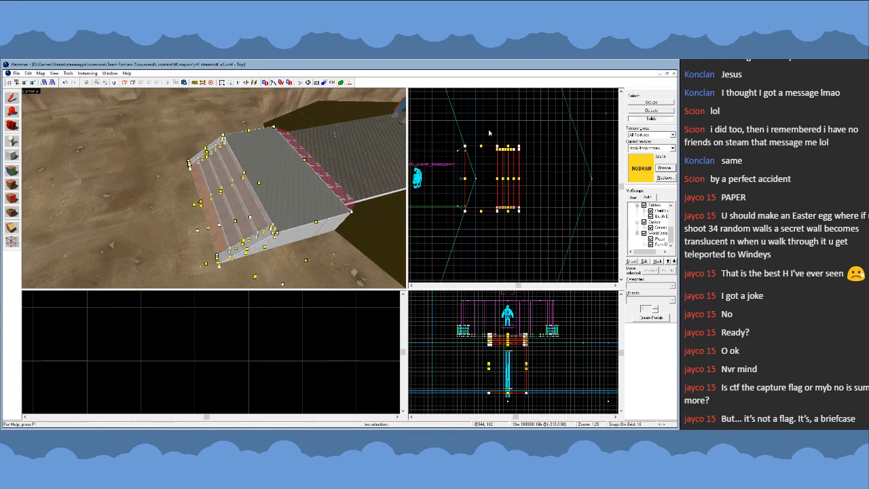
pyautogui.moveTo(488, 131); pyautogui.dragTo(540, 233)
pyautogui.press('Return')
pyautogui.scroll(3, 523, 151)
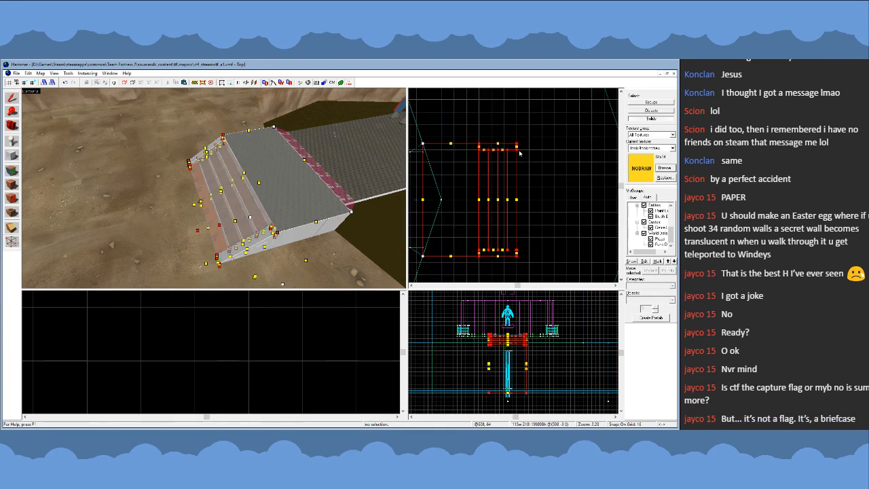
pyautogui.scroll(-3, 530, 158)
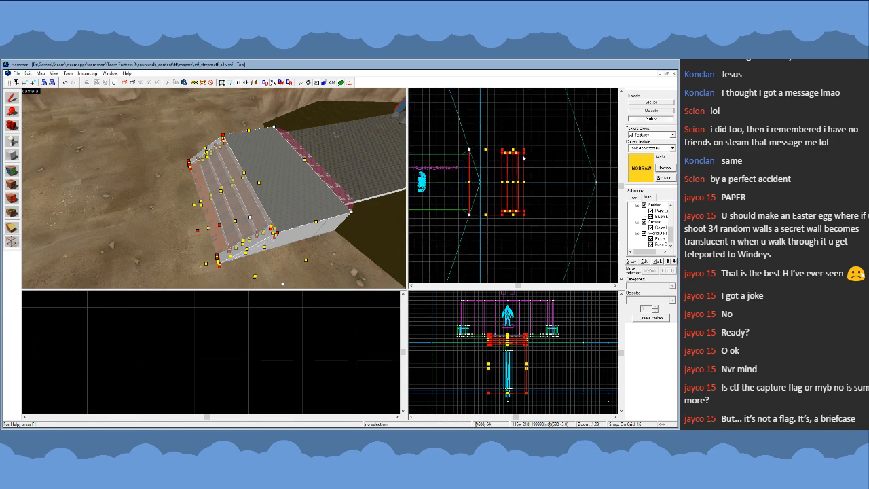
pyautogui.press('z')
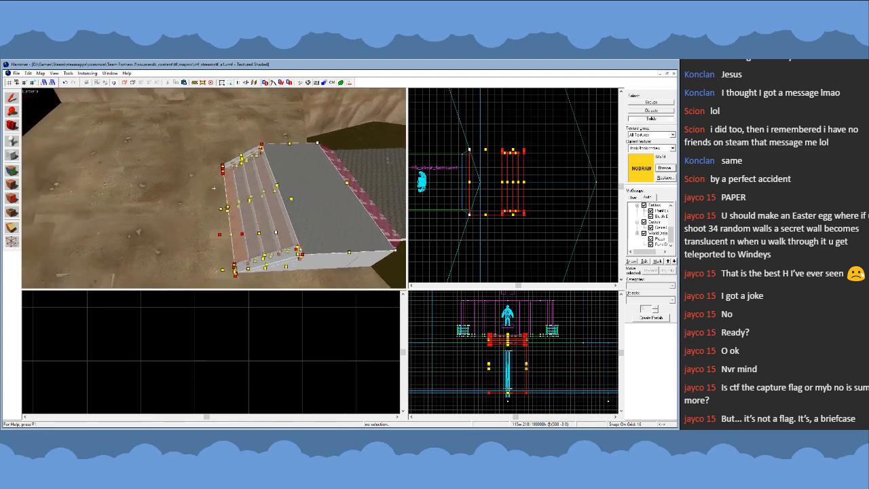
pyautogui.press('s')
pyautogui.scroll(2, 497, 170)
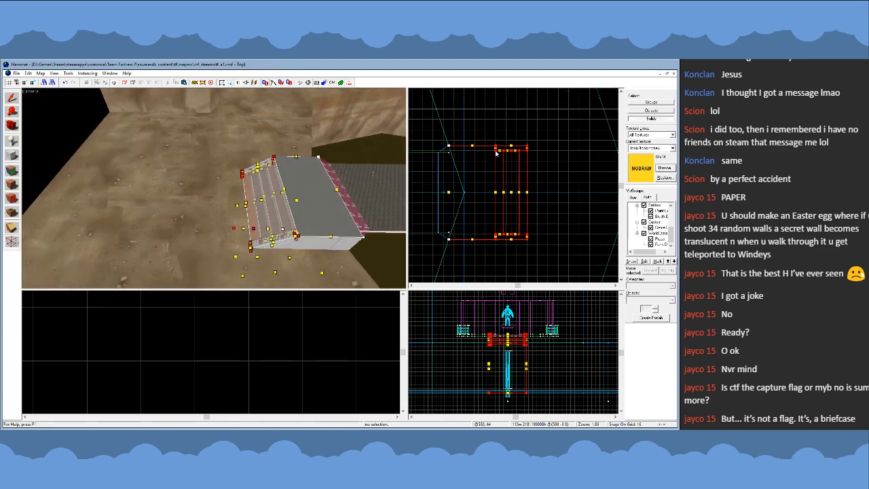
pyautogui.moveTo(496, 153); pyautogui.dragTo(545, 154)
# - Examine the extended landing from several distances, comparing its length with the walkway, pit edge and central platform
pyautogui.press('s')
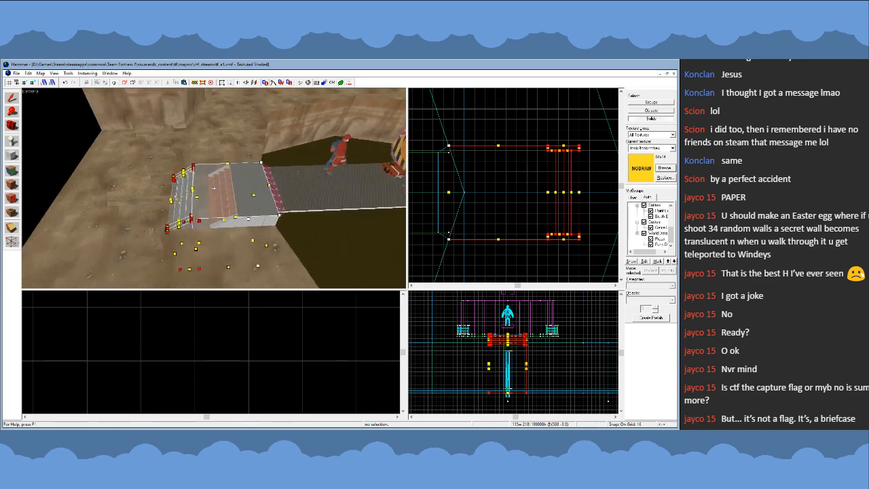
pyautogui.press('d')
pyautogui.press('w')
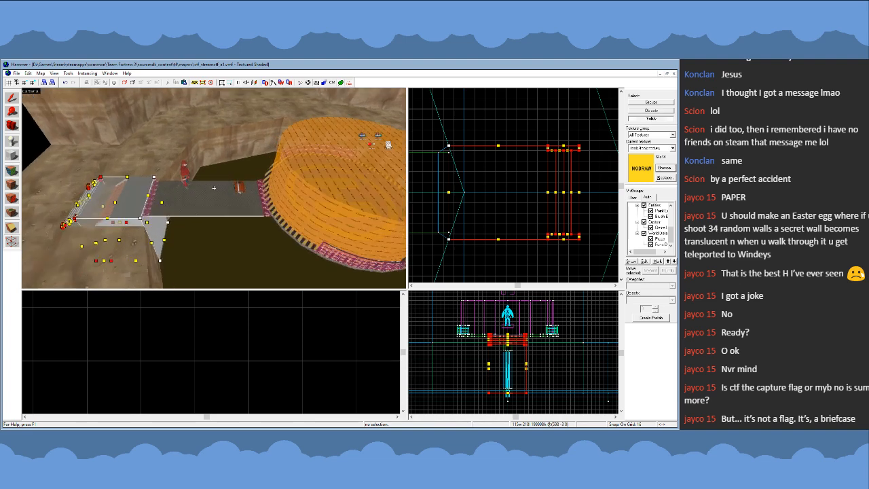
pyautogui.press('w')
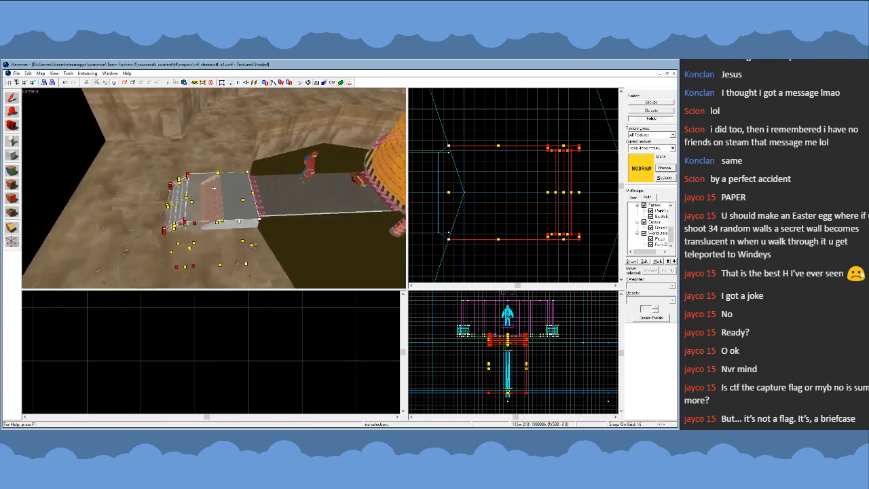
pyautogui.press('s')
pyautogui.press('s')
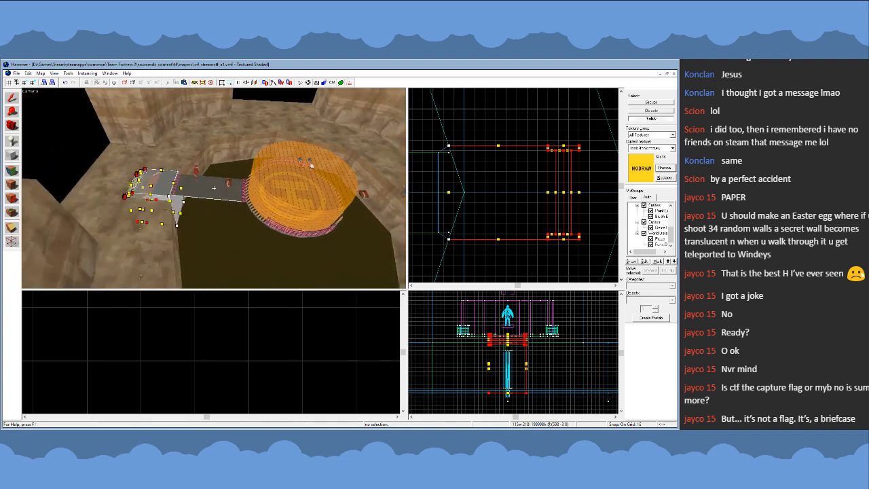
pyautogui.press('w')
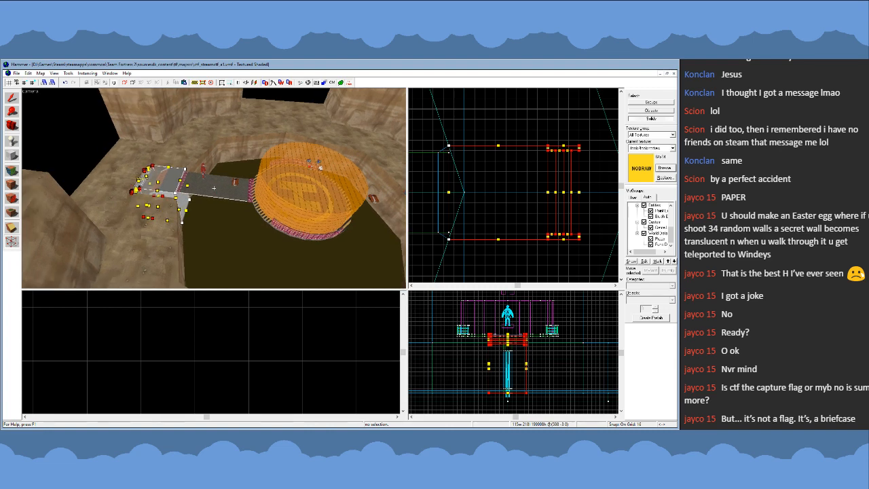
pyautogui.press('w')
pyautogui.press('s')
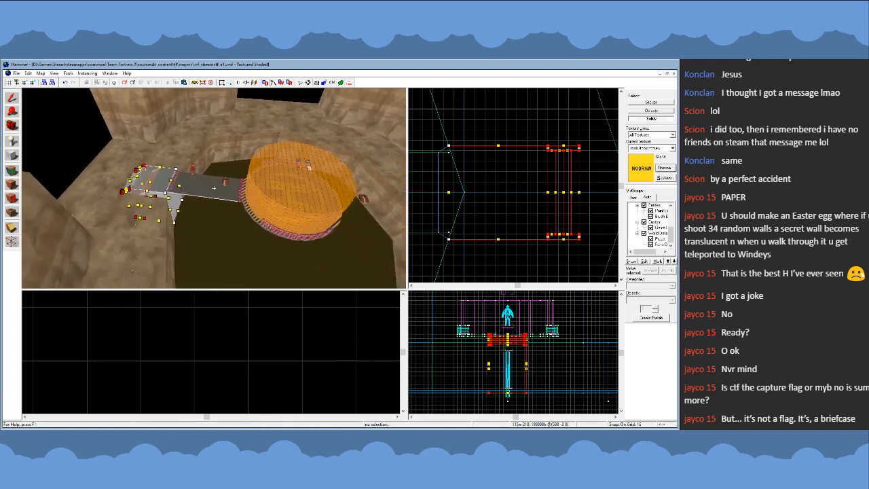
pyautogui.press('s')
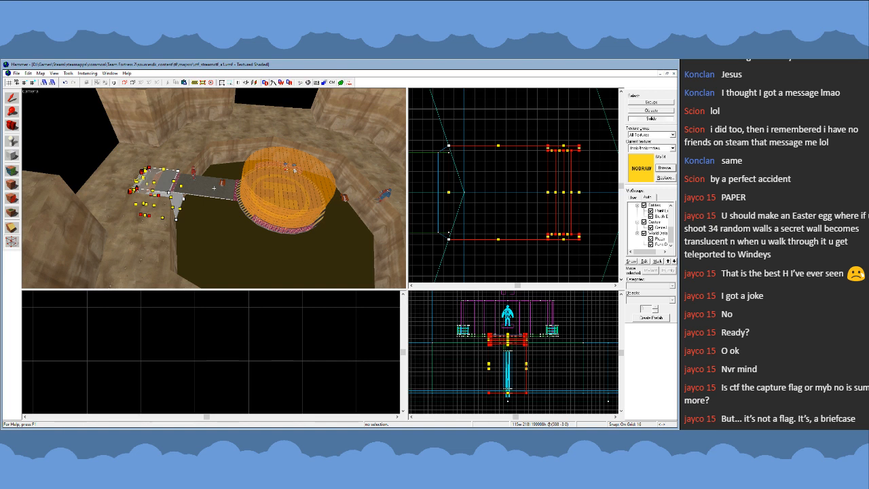
pyautogui.press('w')
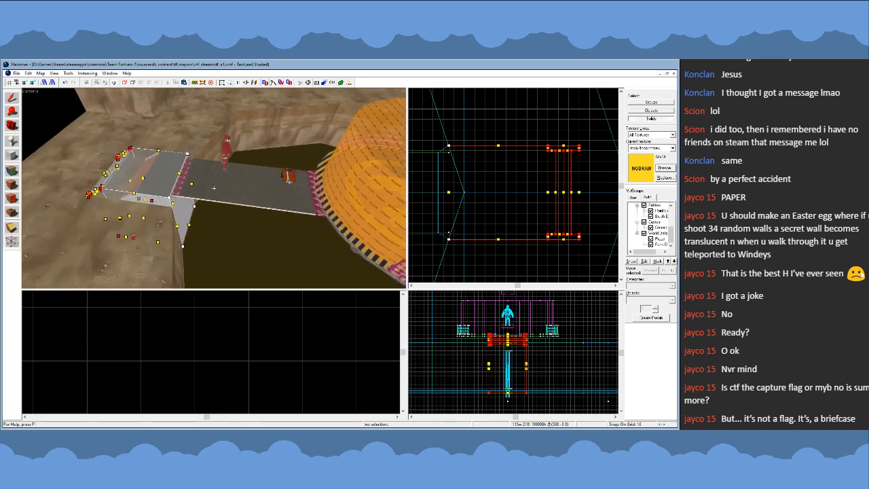
pyautogui.press('a')
pyautogui.press('z')
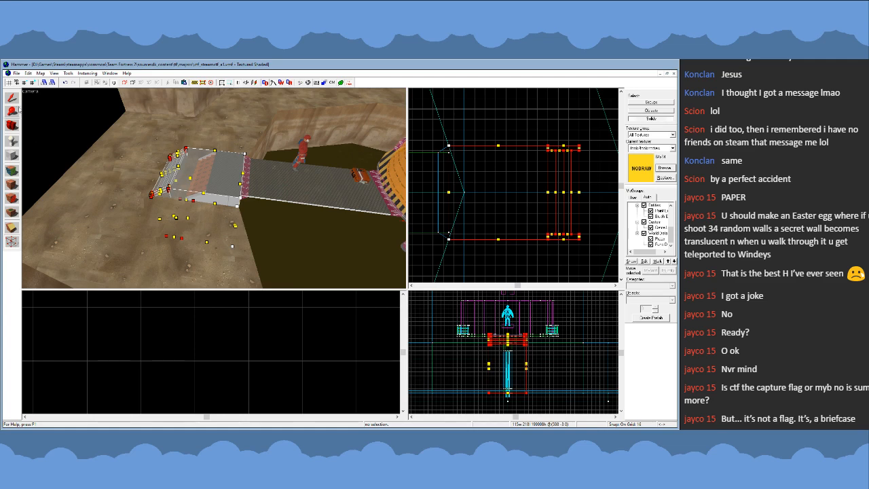
# - Leave vertex editing, undo the ramp's vertex move and switch selection back to groups
pyautogui.click(14, 100)
pyautogui.hotkey('ctrl', 'z')
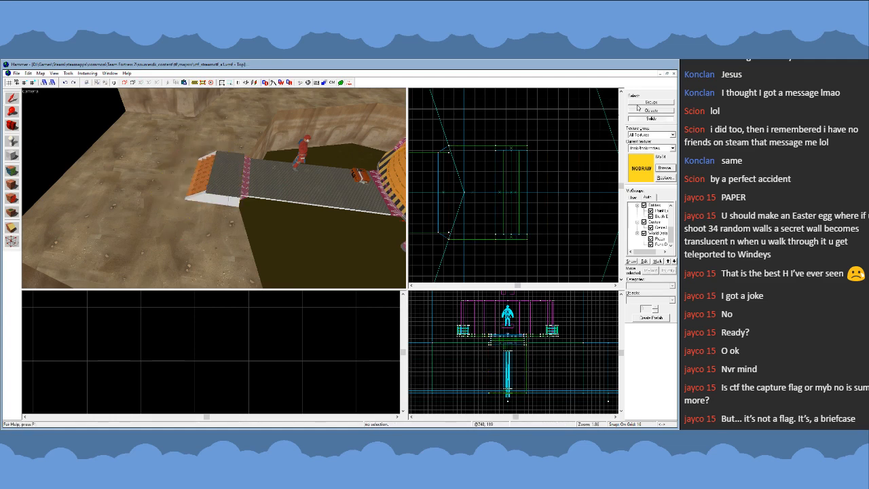
pyautogui.click(639, 103)
# - Inspect the restored ramp, the platform's underside and the walkway's support where it meets the pit wall
pyautogui.press('z')
pyautogui.press('w')
pyautogui.press('s')
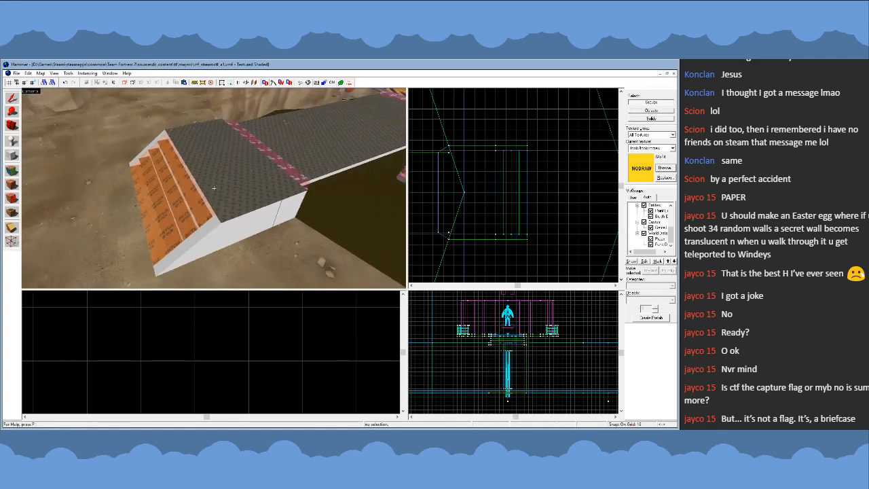
pyautogui.press('w')
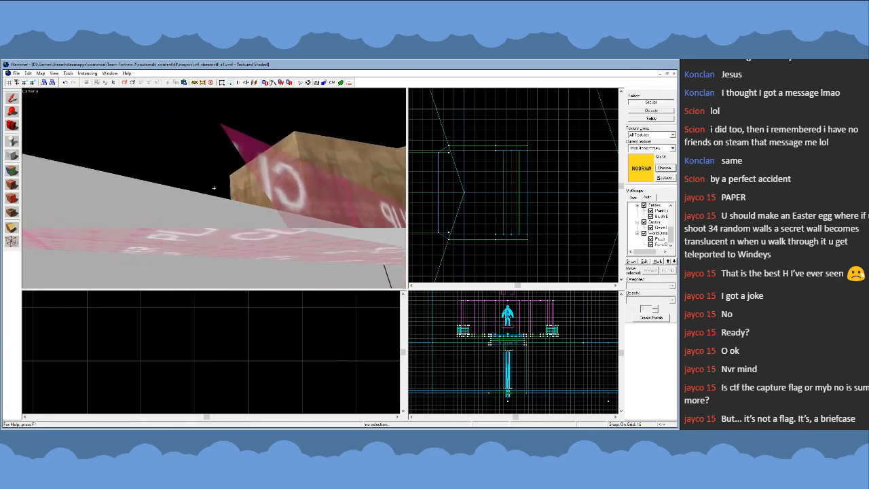
pyautogui.press('s')
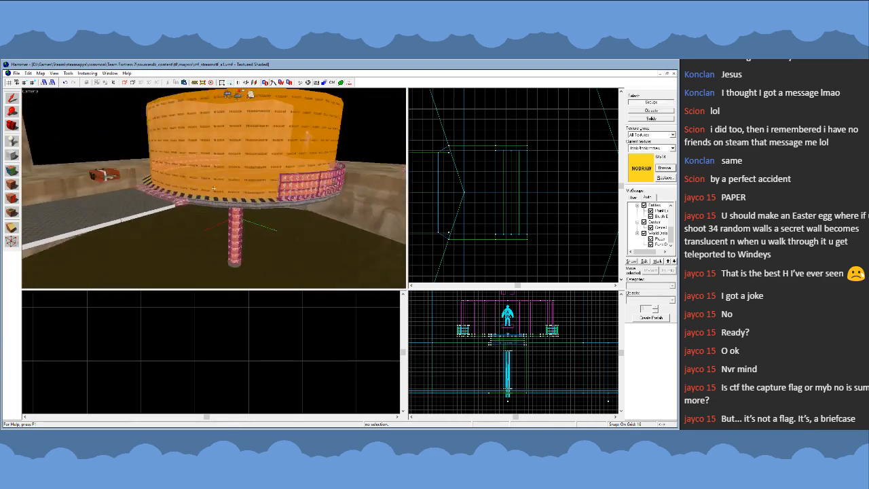
pyautogui.press('w')
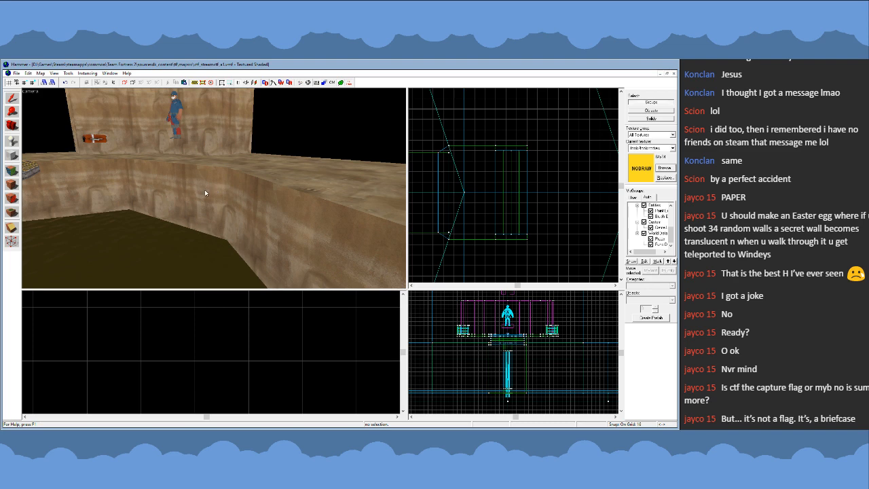
pyautogui.press('z')
pyautogui.press('w')
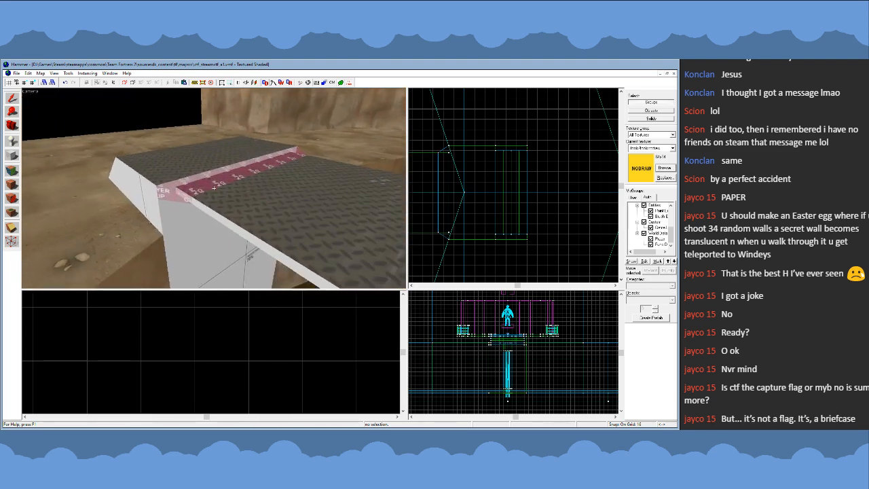
# - Place a prop_static entity on the walkway support's side face below the deck and select it
pyautogui.click(12, 143)
pyautogui.click(204, 245)
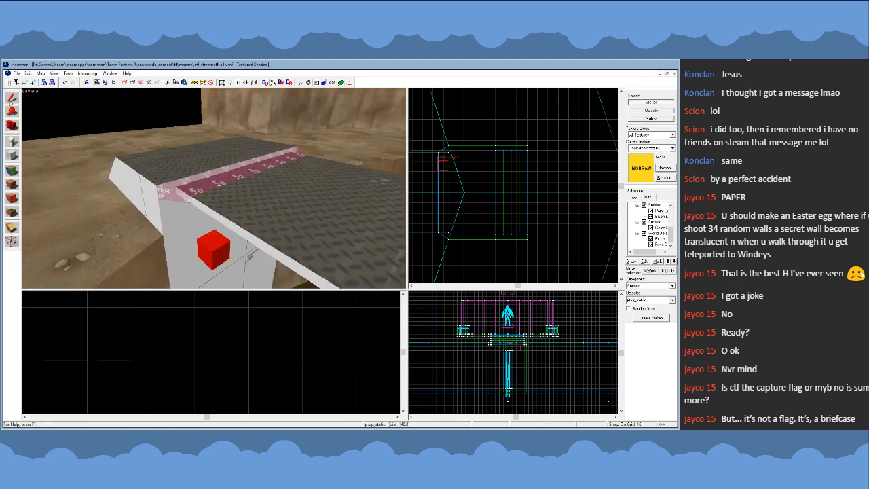
pyautogui.click(10, 102)
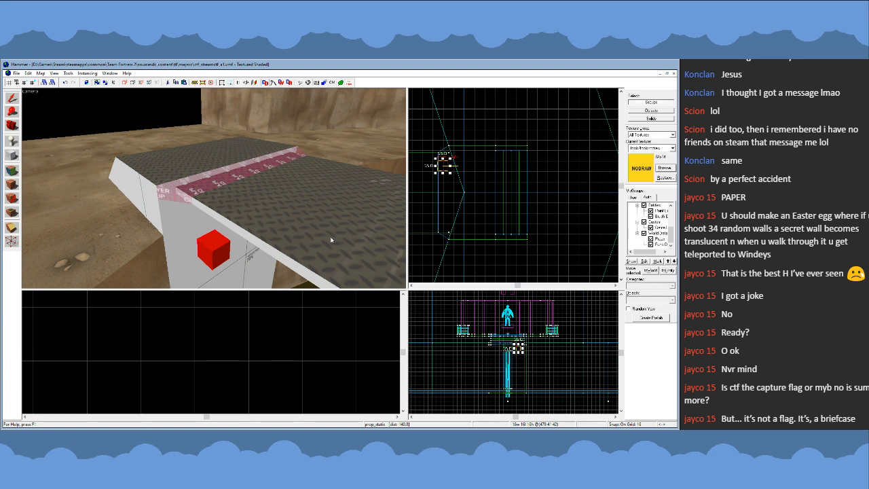
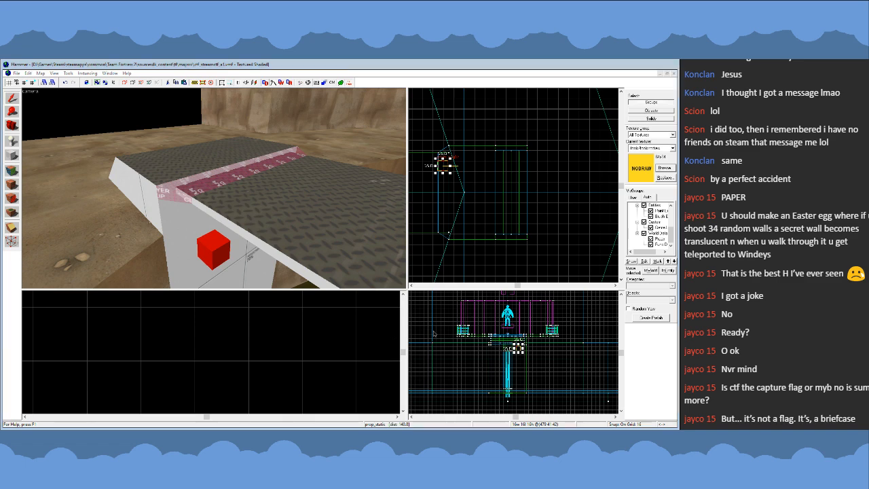
# - Rotate the long beam prop a quarter turn horizontally so it runs parallel to the walkway
pyautogui.press('z')
pyautogui.press('s')
pyautogui.press('z')
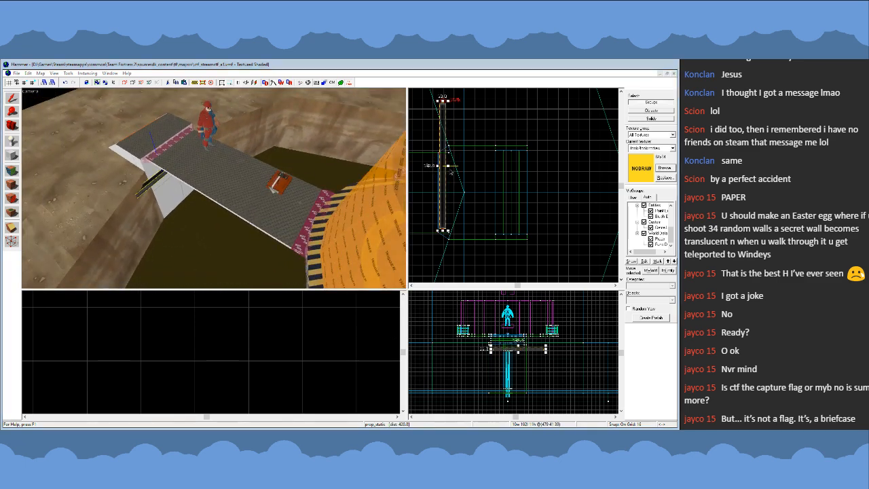
pyautogui.scroll(-3, 528, 195)
pyautogui.scroll(2, 481, 173)
pyautogui.click(482, 173)
pyautogui.moveTo(486, 130); pyautogui.dragTo(508, 187)
pyautogui.press('z')
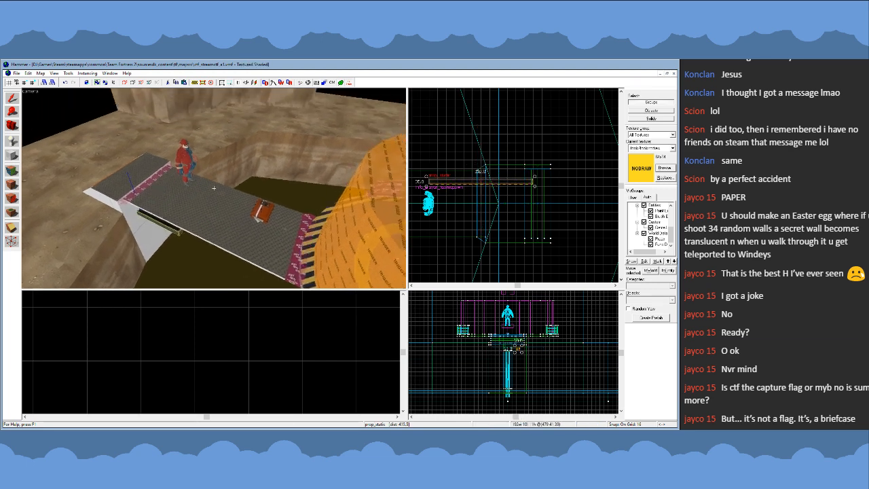
pyautogui.press('w')
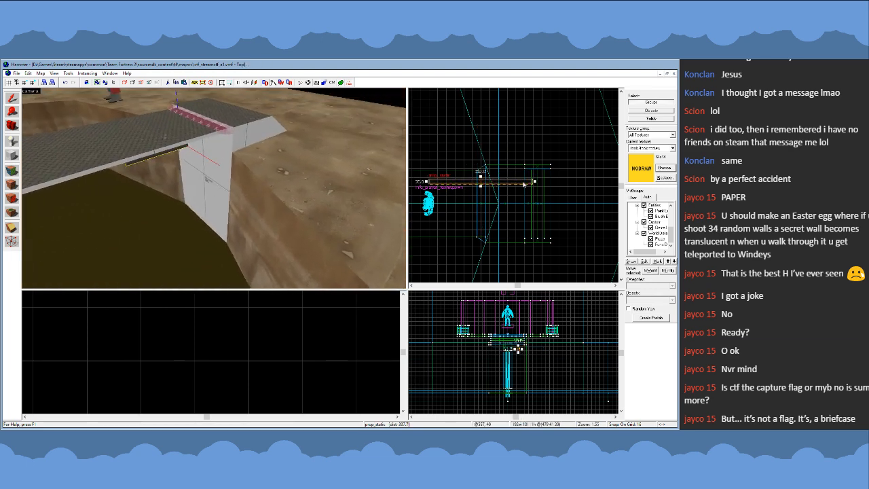
# - Rotate the beam prop 90 degrees in the side view so it stands upright beside the walkway support
pyautogui.scroll(-5, 316, 340)
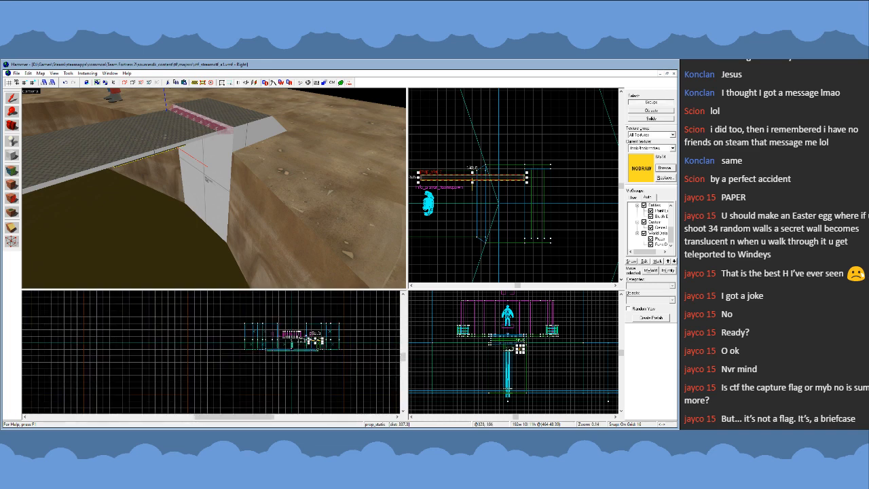
pyautogui.scroll(5, 318, 346)
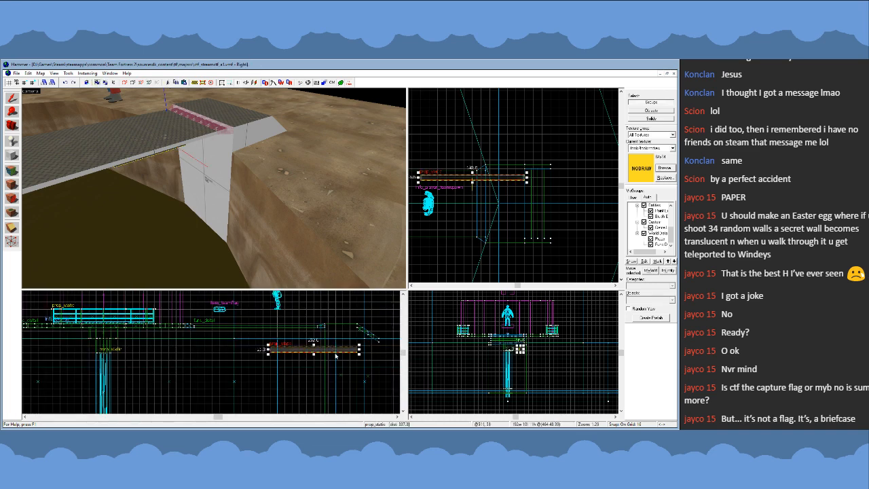
pyautogui.moveTo(358, 355); pyautogui.dragTo(318, 304)
pyautogui.press('z')
pyautogui.press('w')
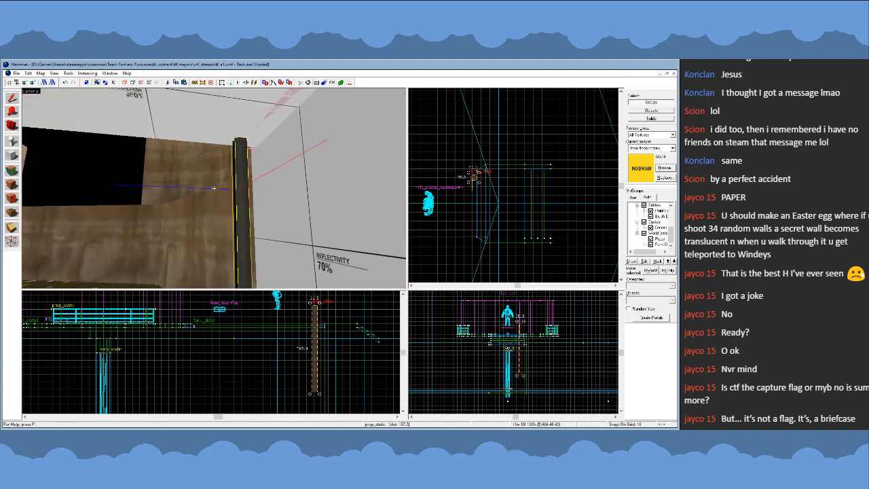
pyautogui.press('s')
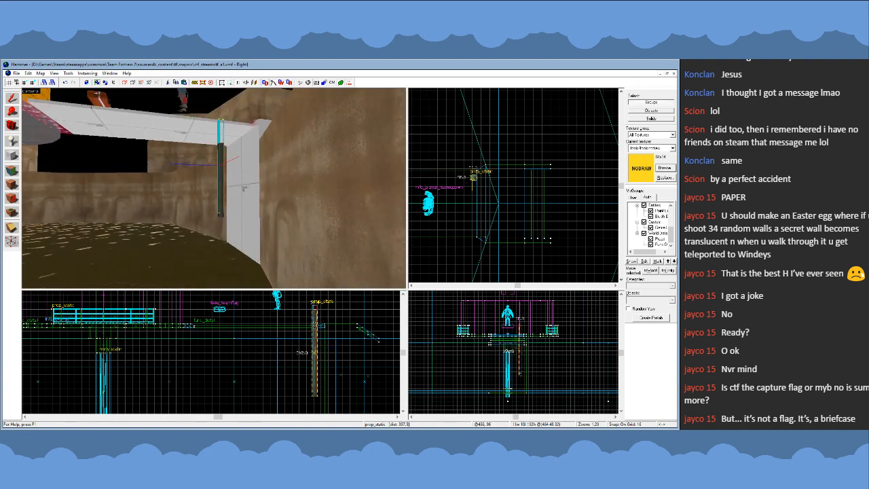
# - Move the upright beam against the support's pit-facing side with its top under the deck, using an 8-unit grid
pyautogui.press('w')
pyautogui.scroll(6, 320, 343)
pyautogui.moveTo(320, 343)
pyautogui.mouseDown()
pyautogui.moveTo(329, 351)
pyautogui.moveTo(329, 330)
pyautogui.mouseUp()
pyautogui.scroll(4, 318, 347)
pyautogui.press('[')
pyautogui.press('z')
pyautogui.press('w')
pyautogui.press('a')
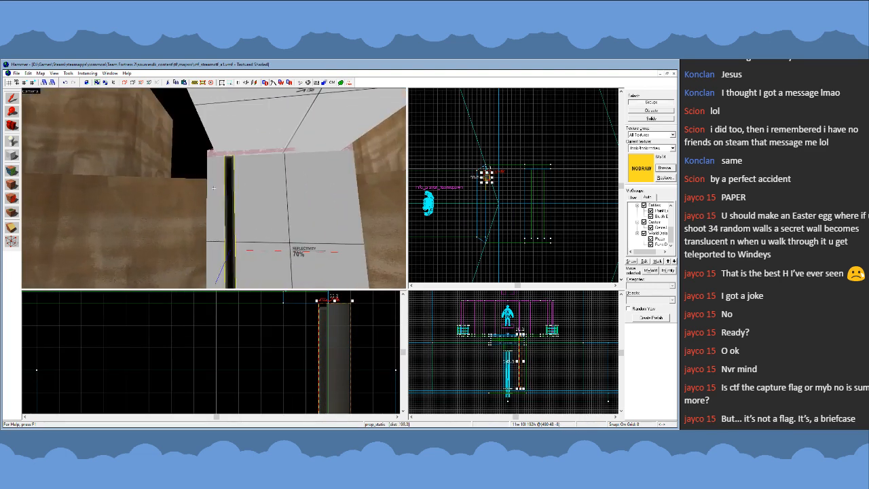
# - Duplicate the upright beam to the opposite edge of the support face at the same height, then deselect it
pyautogui.scroll(7, 469, 197)
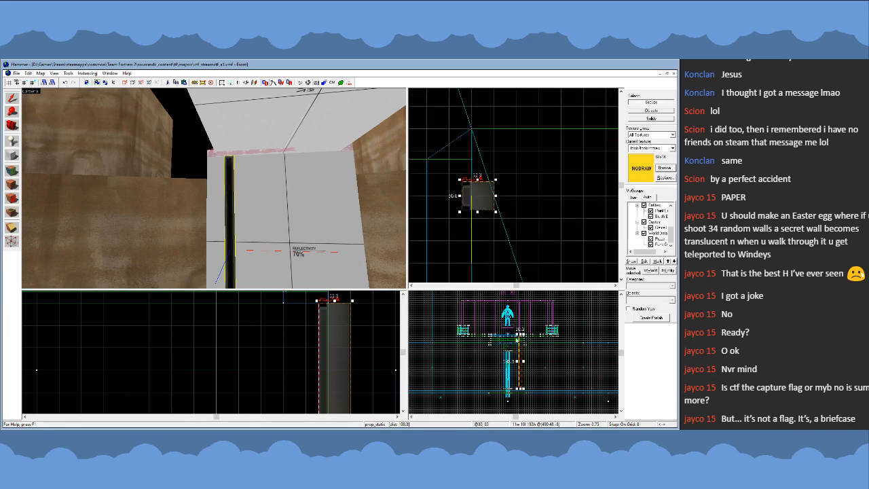
pyautogui.scroll(8, 521, 335)
pyautogui.click(518, 336)
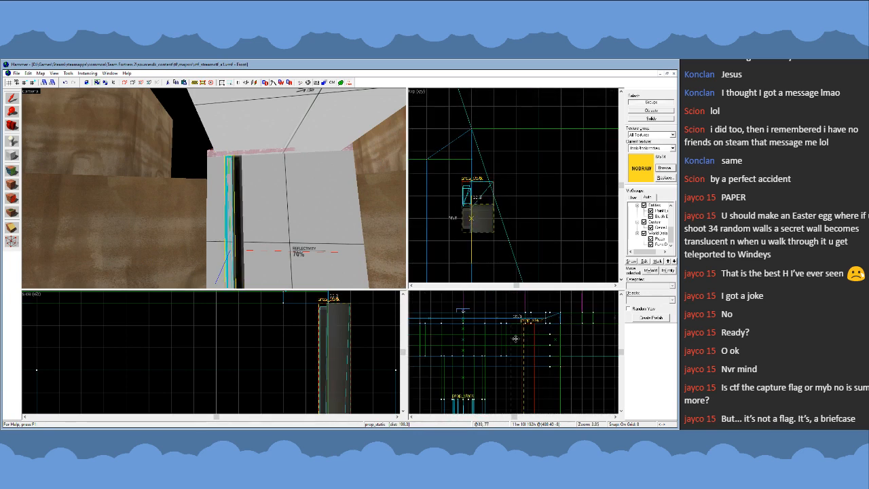
pyautogui.moveTo(516, 339)
pyautogui.mouseDown()
pyautogui.moveTo(563, 336)
pyautogui.moveTo(529, 335)
pyautogui.mouseUp()
pyautogui.scroll(-4, 495, 179)
pyautogui.scroll(-5, 581, 338)
pyautogui.press('z')
pyautogui.press('w')
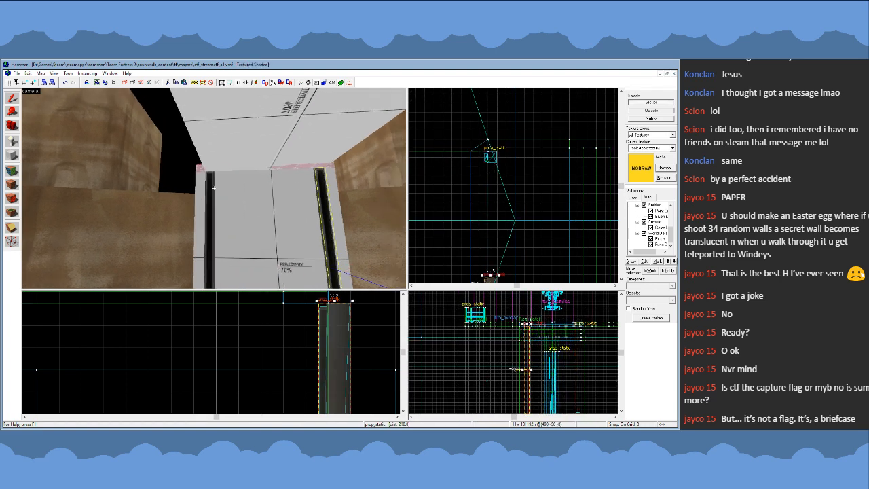
pyautogui.press('s')
pyautogui.press('w')
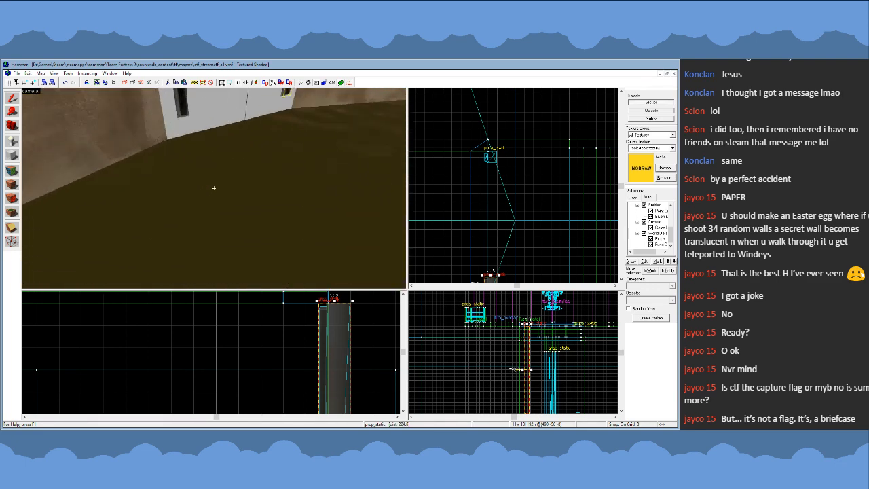
pyautogui.press('s')
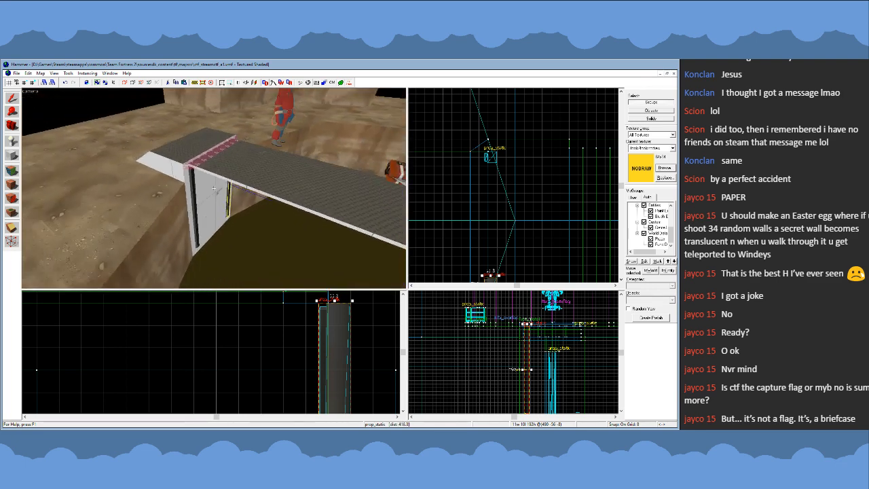
pyautogui.press('Escape')
# - Inspect the two beams on the walkway support from inside the pit, from below the deck and from the rim
pyautogui.scroll(-5, 546, 129)
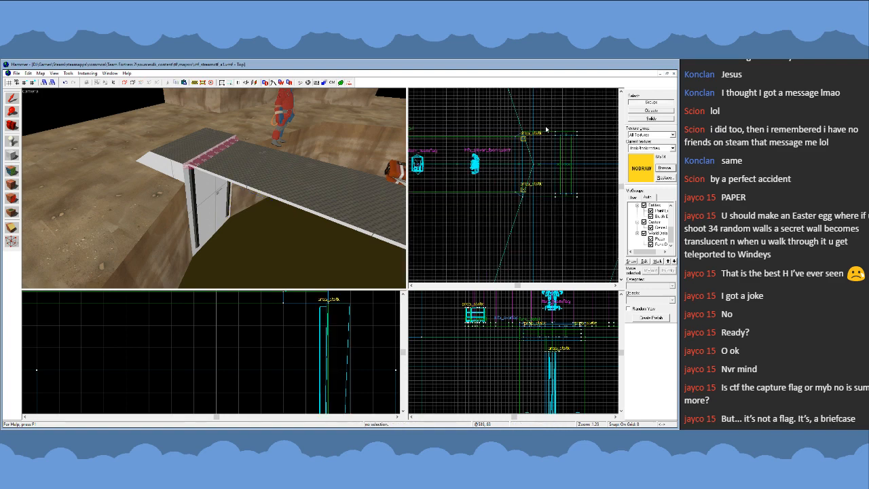
pyautogui.scroll(2, 542, 192)
pyautogui.press('z')
pyautogui.press('w')
pyautogui.press('s')
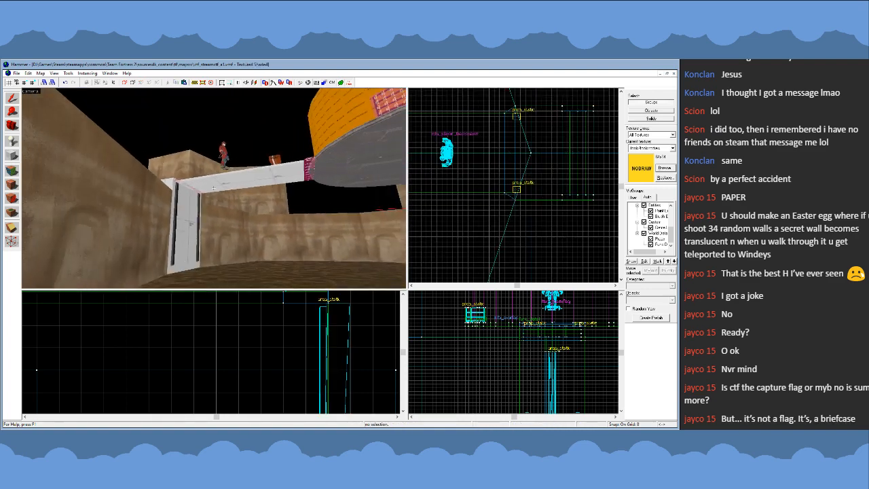
pyautogui.press('w')
pyautogui.press('w')
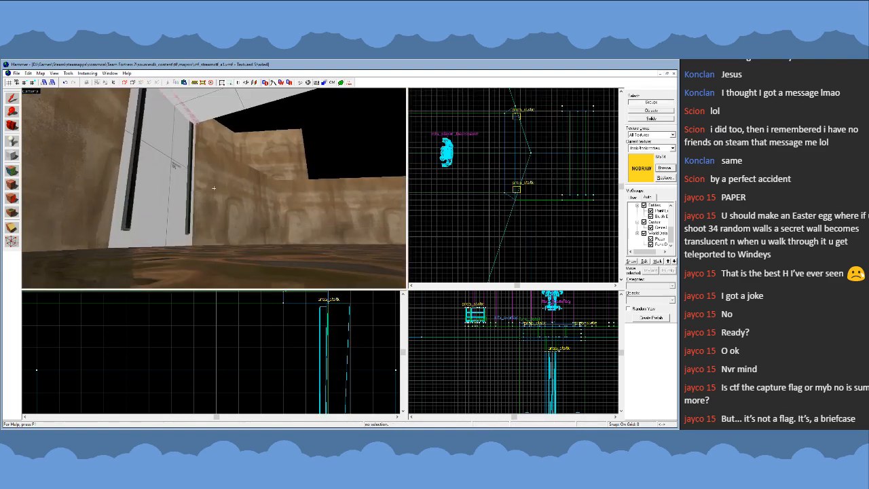
pyautogui.press('s')
pyautogui.press('w')
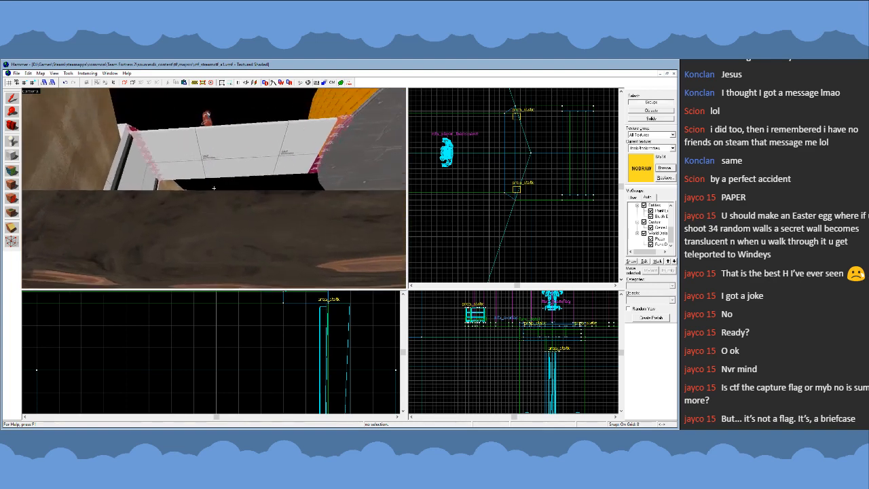
pyautogui.press('s')
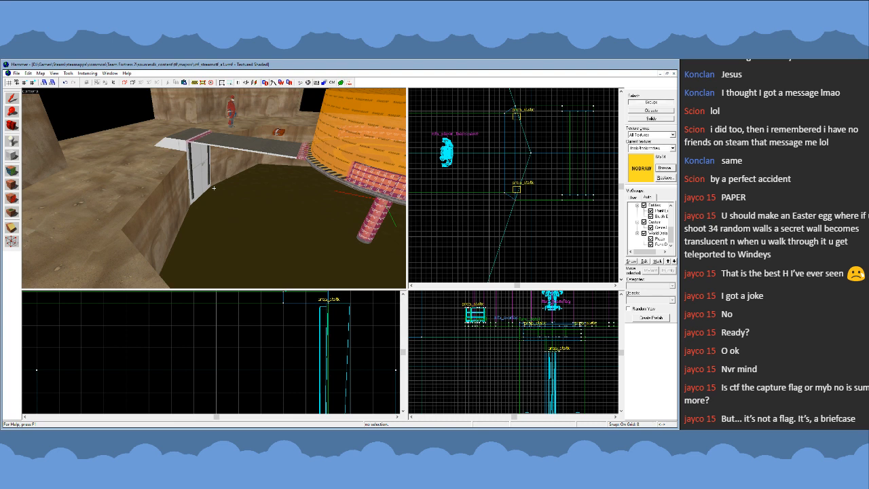
pyautogui.press('w')
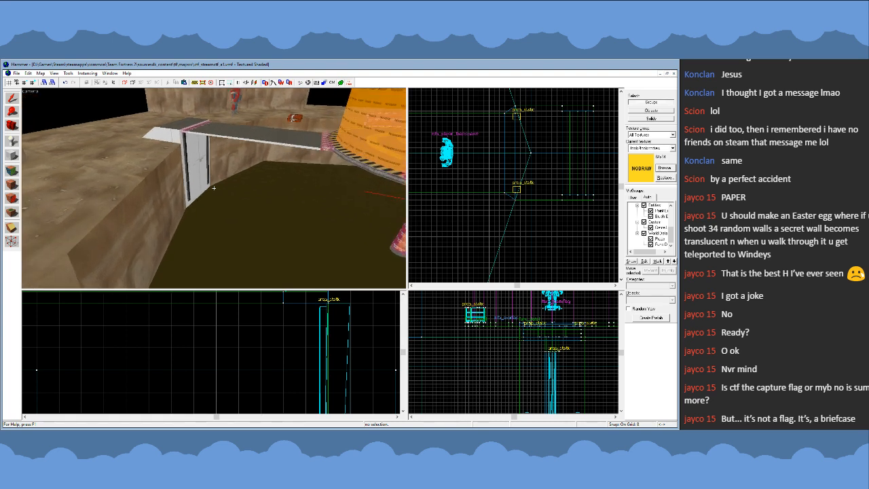
pyautogui.press('w')
pyautogui.press('s')
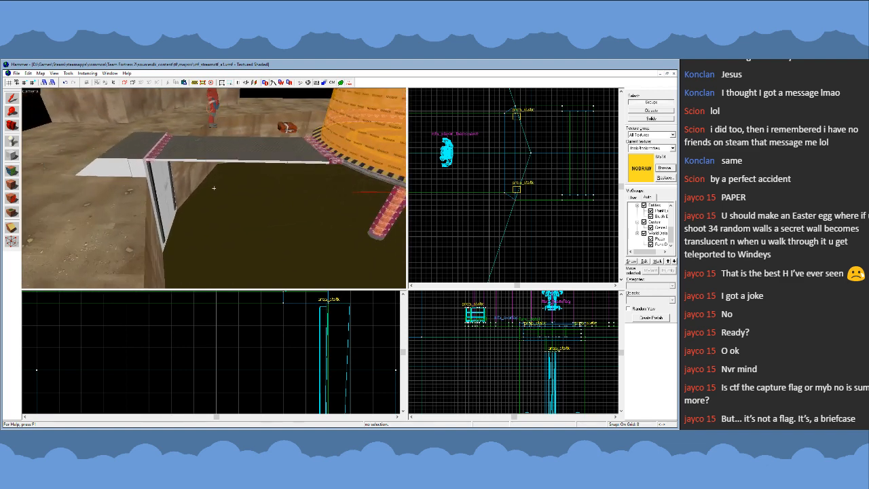
# - Switch selection to solids and copy the walkway deck brush directly beneath itself, textured with NODRAW
pyautogui.press('z')
pyautogui.click(220, 171)
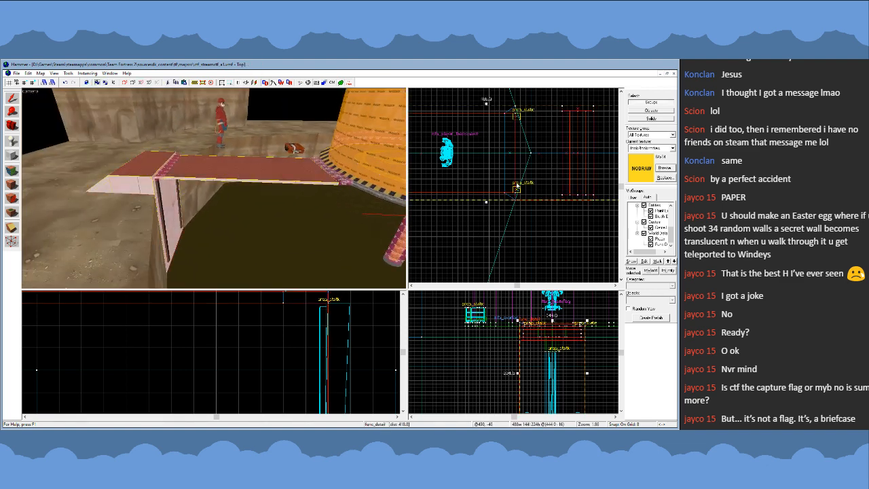
pyautogui.click(653, 119)
pyautogui.click(281, 170)
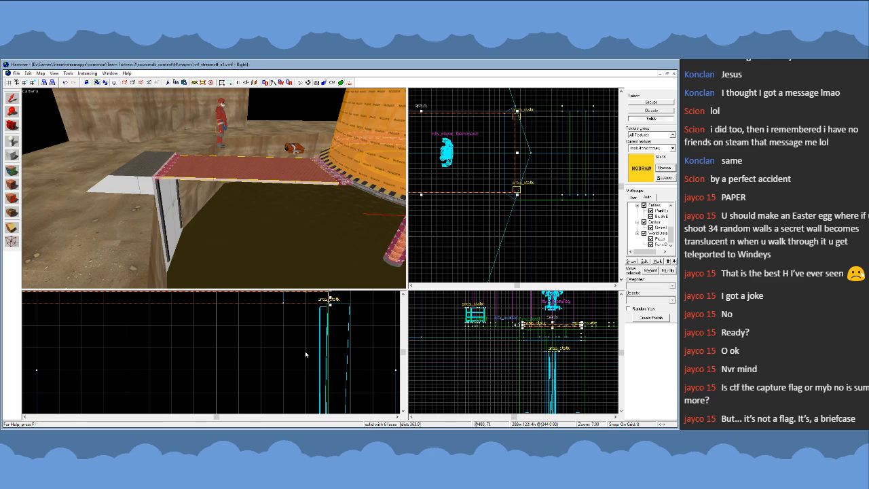
pyautogui.scroll(-6, 308, 357)
pyautogui.scroll(3, 318, 345)
pyautogui.click(329, 341)
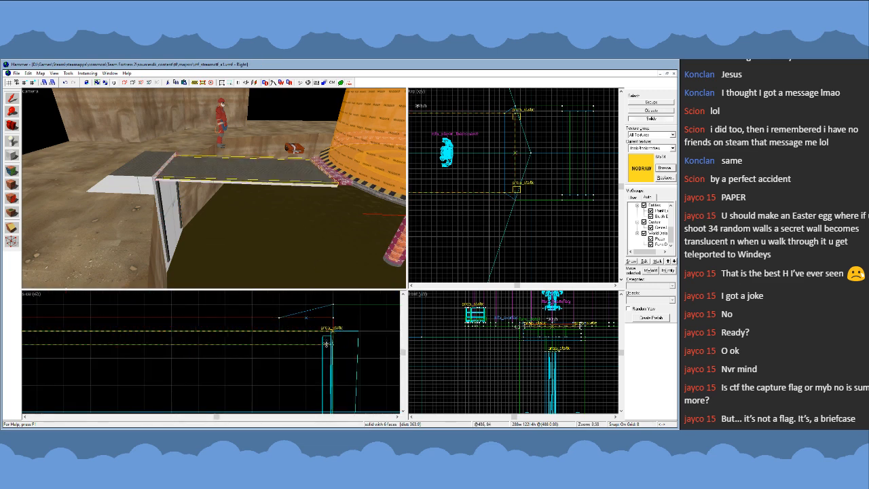
pyautogui.scroll(-4, 328, 341)
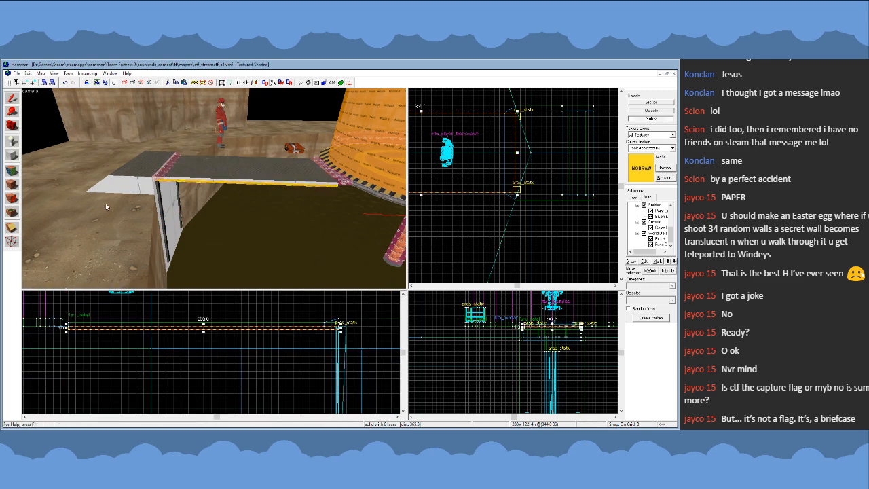
# - Shrink the NODRAW copy to a full-length strip about 13 units wide along the walkway edge above one beam
pyautogui.scroll(-5, 261, 343)
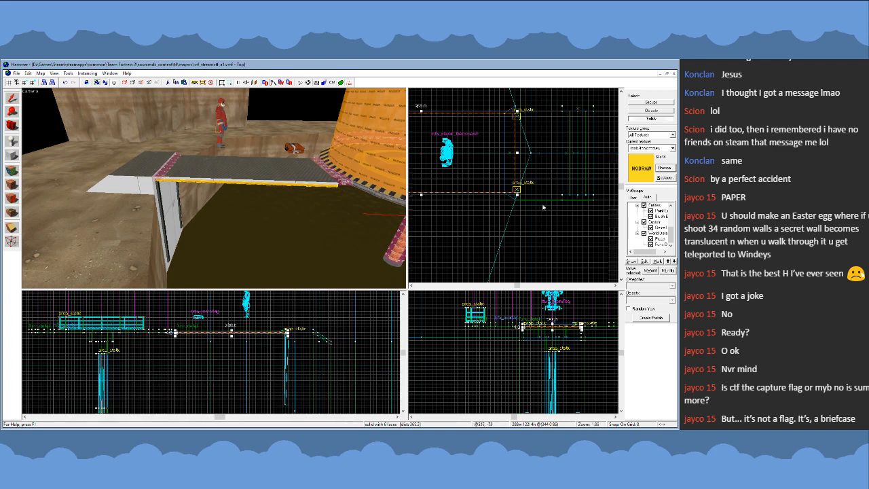
pyautogui.scroll(-3, 482, 169)
pyautogui.moveTo(481, 153); pyautogui.dragTo(482, 195)
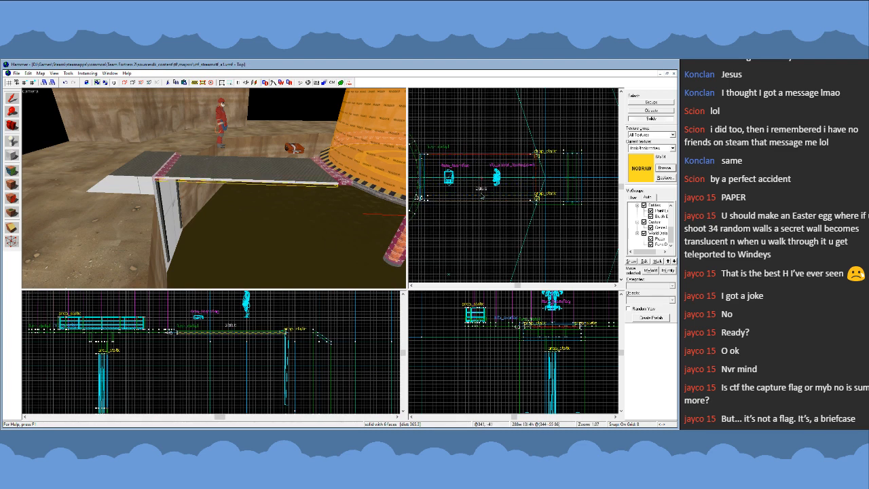
pyautogui.scroll(10, 482, 195)
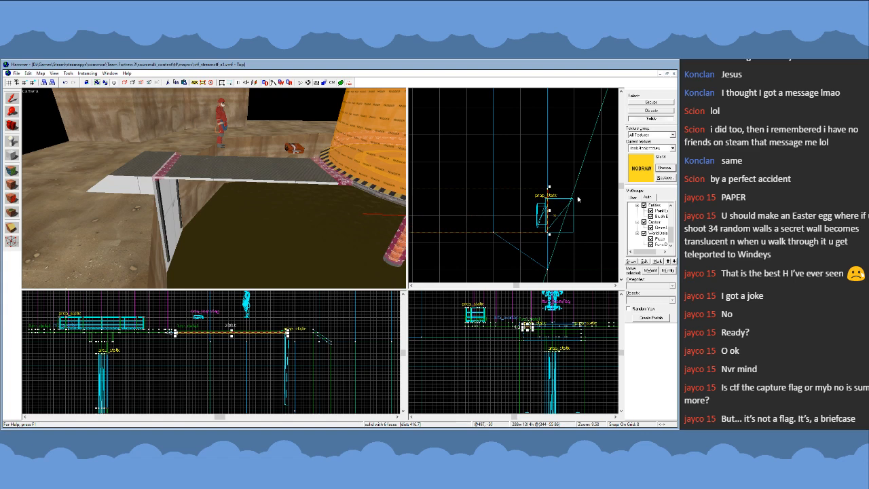
pyautogui.scroll(3, 563, 219)
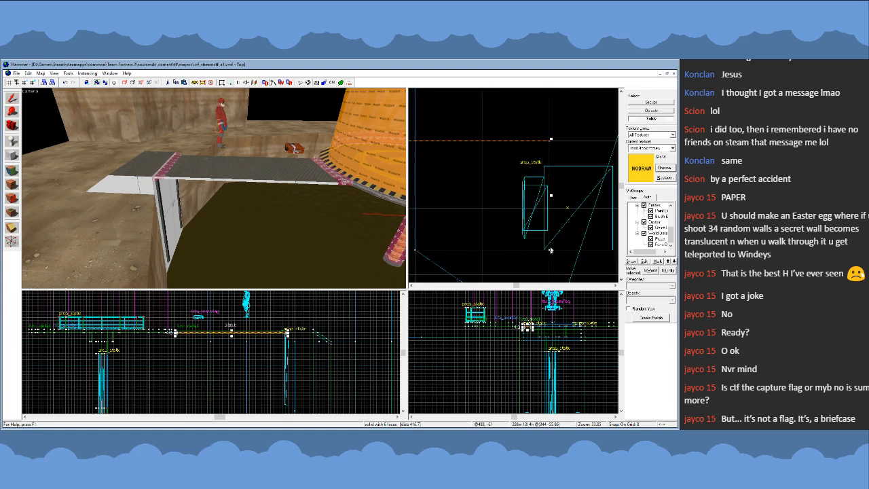
# - Trim both long sides of the NODRAW strip to 8 units wide over the beam, using a 4-unit grid
pyautogui.press('[')
pyautogui.scroll(1, 557, 251)
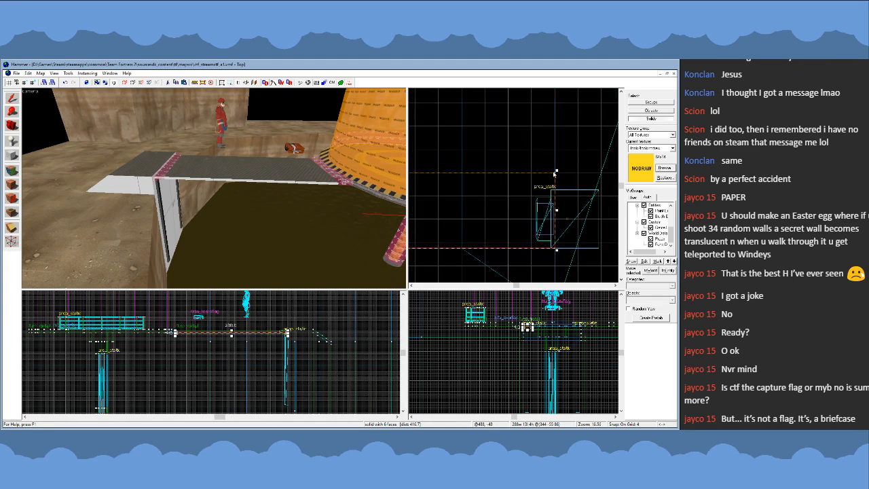
pyautogui.moveTo(557, 172); pyautogui.dragTo(557, 185)
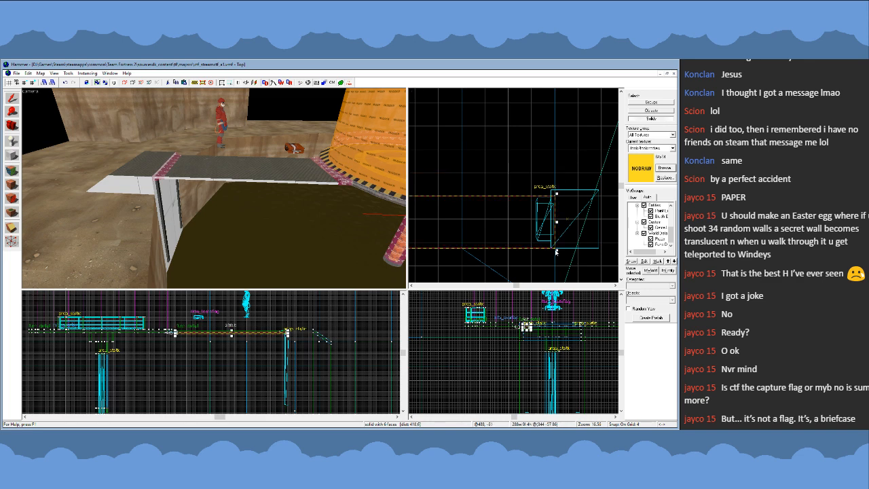
pyautogui.moveTo(557, 251); pyautogui.dragTo(557, 245)
pyautogui.press('z')
pyautogui.press('w')
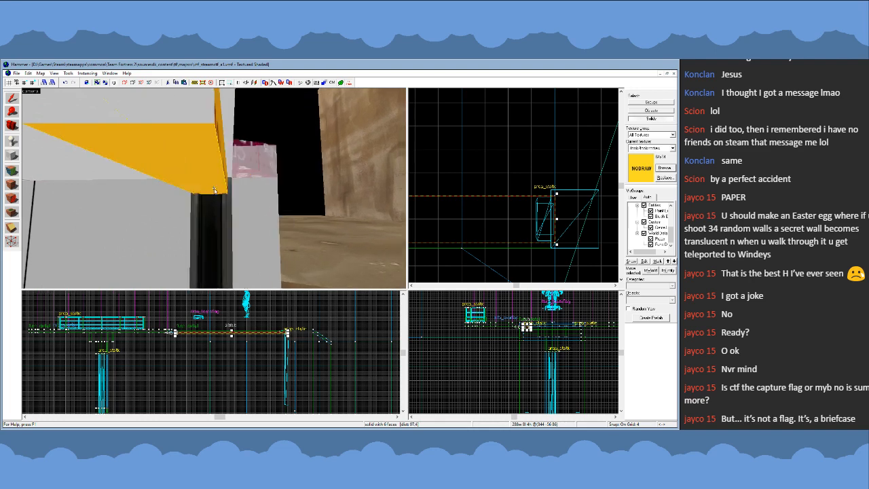
# - Refine the NODRAW strip to about 6 units wide on a finer grid, centred on the beam below it
pyautogui.press('z')
pyautogui.scroll(2, 572, 222)
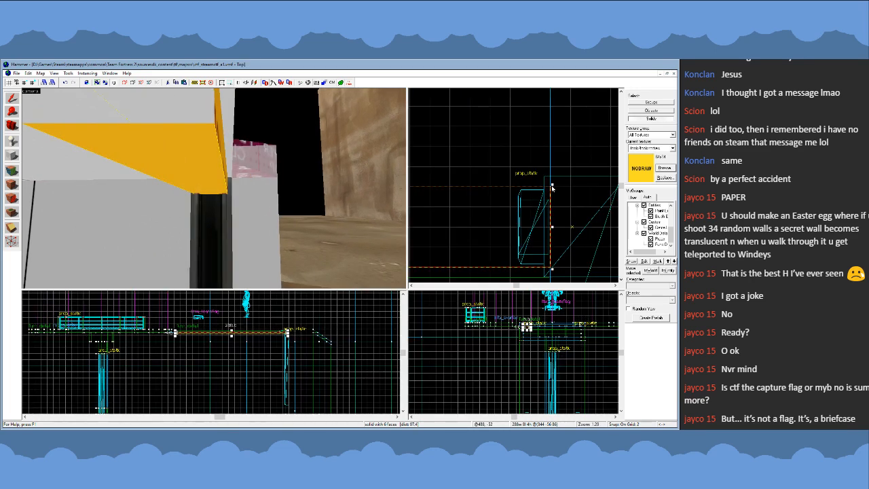
pyautogui.moveTo(553, 187); pyautogui.dragTo(553, 200)
pyautogui.moveTo(553, 269); pyautogui.dragTo(552, 258)
pyautogui.scroll(3, 549, 252)
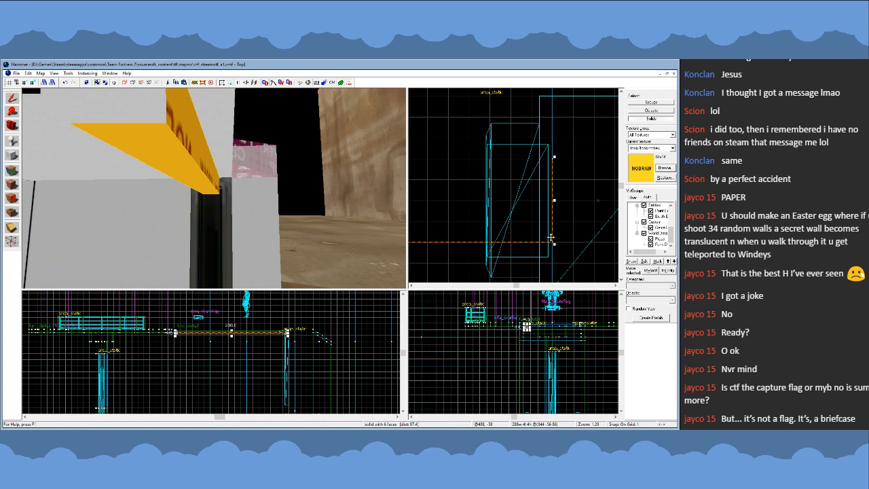
pyautogui.moveTo(551, 237); pyautogui.dragTo(550, 251)
pyautogui.moveTo(554, 180); pyautogui.dragTo(557, 138)
pyautogui.press('z')
pyautogui.press('a')
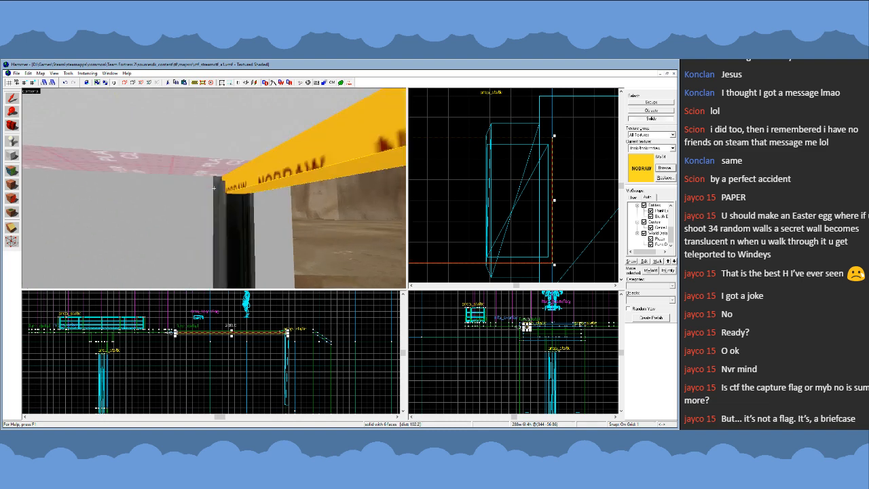
pyautogui.press('s')
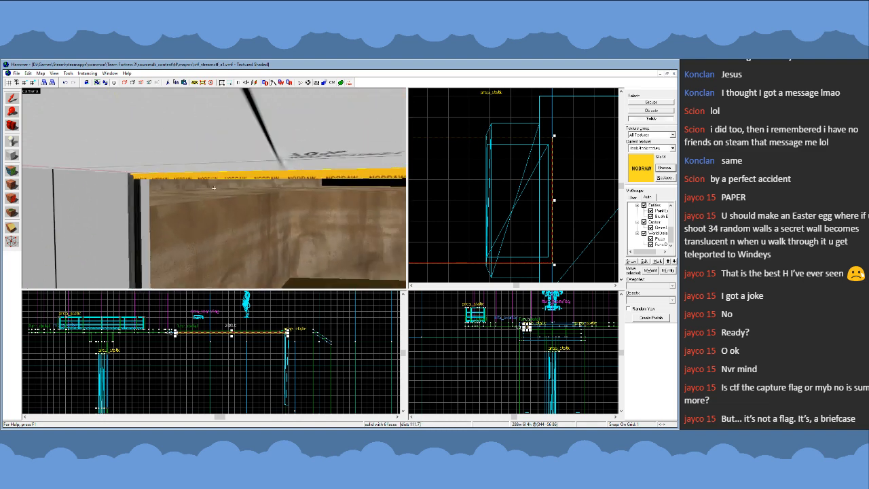
# - Copy the NODRAW strip straight down to the foot of the support beam, lining up its end with the beam
pyautogui.press('z')
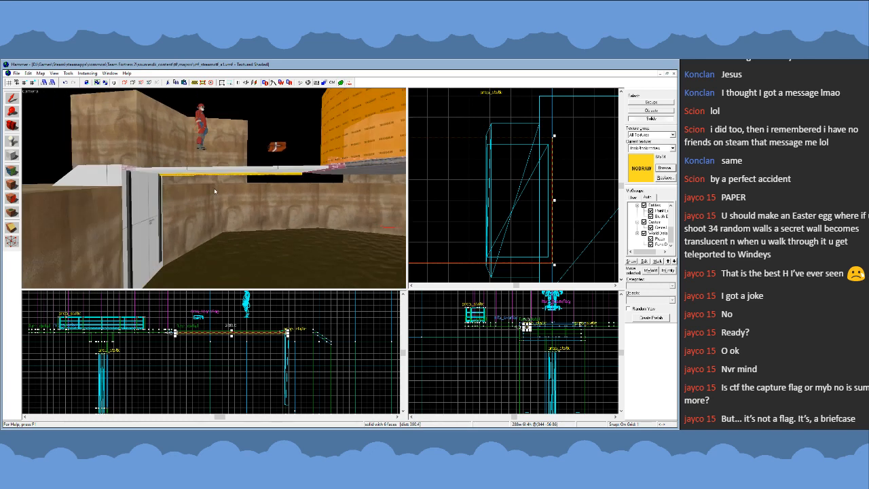
pyautogui.scroll(-1, 278, 342)
pyautogui.scroll(-2, 250, 327)
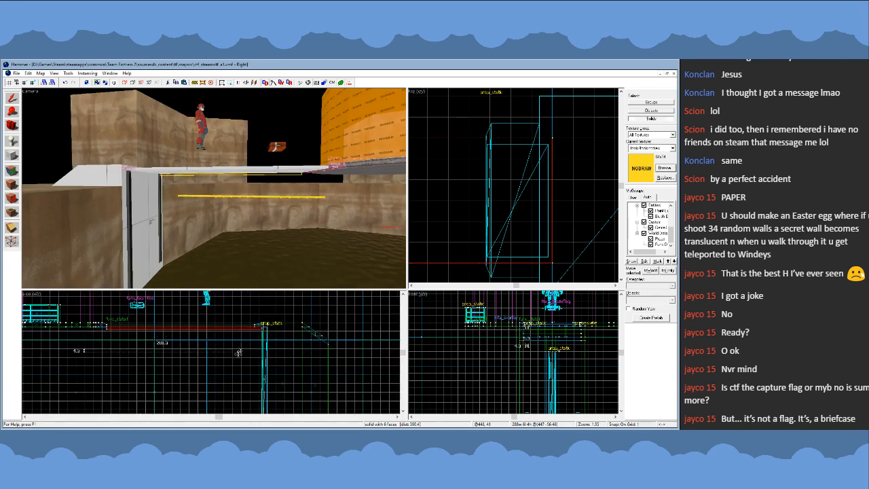
pyautogui.scroll(15, 254, 369)
pyautogui.moveTo(251, 327); pyautogui.dragTo(285, 377)
pyautogui.press('z')
pyautogui.press('w')
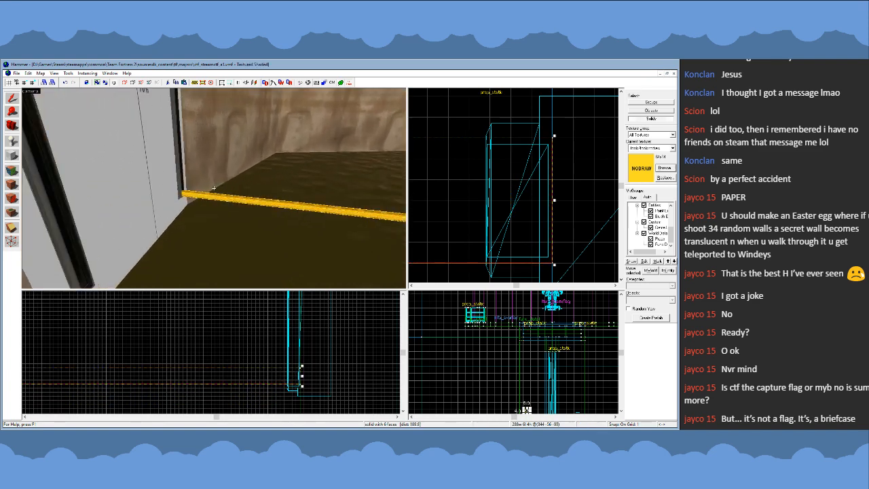
pyautogui.press('s')
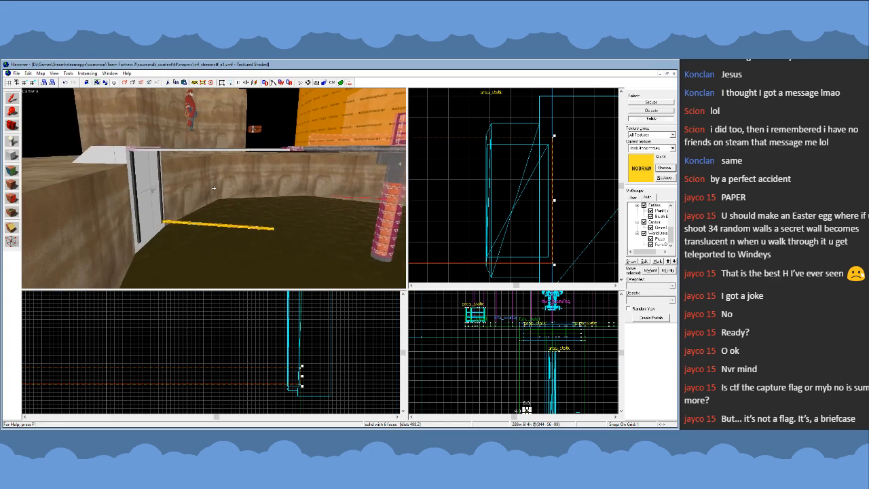
# - Using vertex editing, pull the lower corner of the lowered strip's free end outward, level with the upper corner, making that end face horizontal
pyautogui.press('z')
pyautogui.scroll(-5, 251, 364)
pyautogui.scroll(-7, 280, 379)
pyautogui.hotkey('shift', 'v')
pyautogui.scroll(1, 299, 383)
pyautogui.scroll(12, 136, 377)
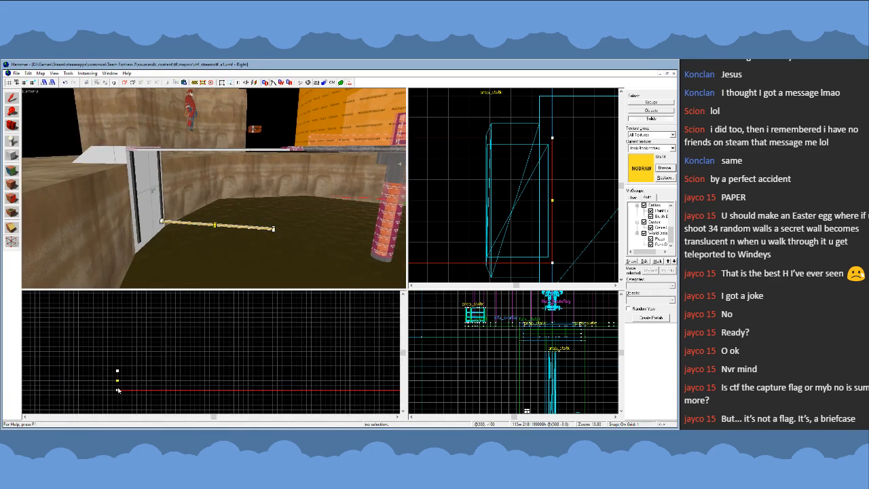
pyautogui.moveTo(117, 391); pyautogui.dragTo(98, 372)
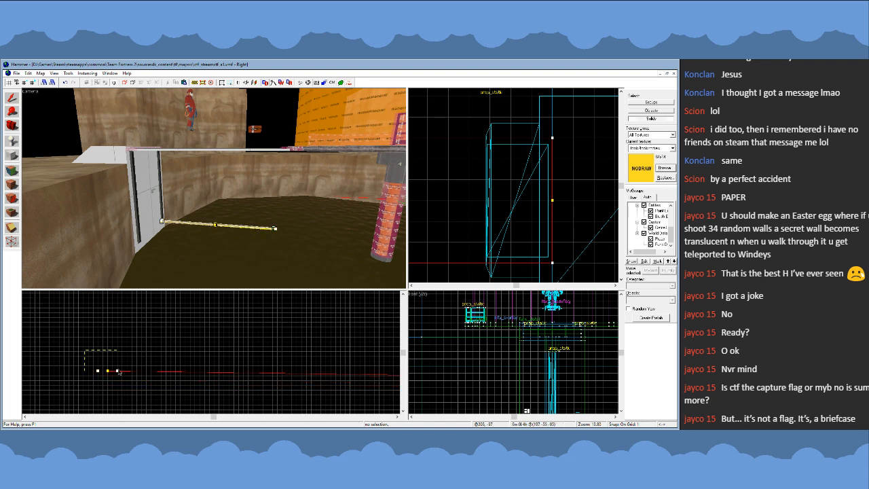
# - Raise both corners of the strip's free end to the walkway's underside, turning the strip into a diagonal brace
pyautogui.keyDown('ctrl'); pyautogui.click(118, 371); pyautogui.keyUp('ctrl')
pyautogui.scroll(-13, 120, 381)
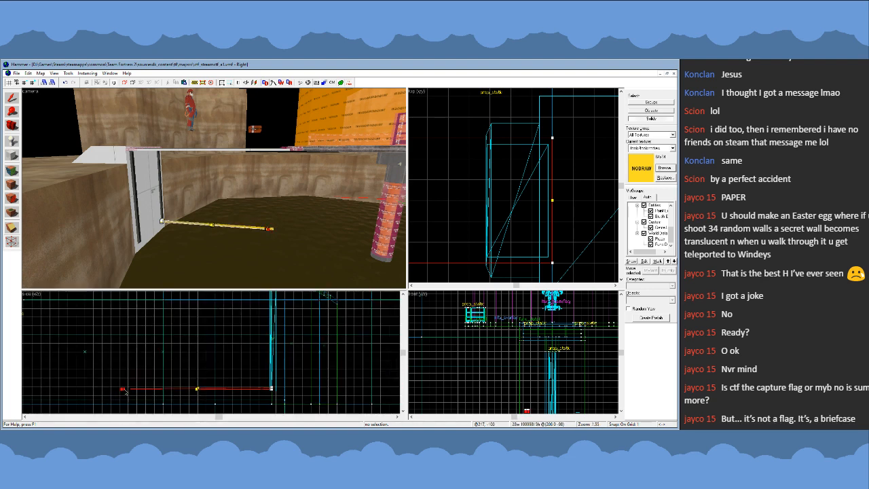
pyautogui.moveTo(124, 388); pyautogui.dragTo(271, 313)
pyautogui.scroll(12, 151, 305)
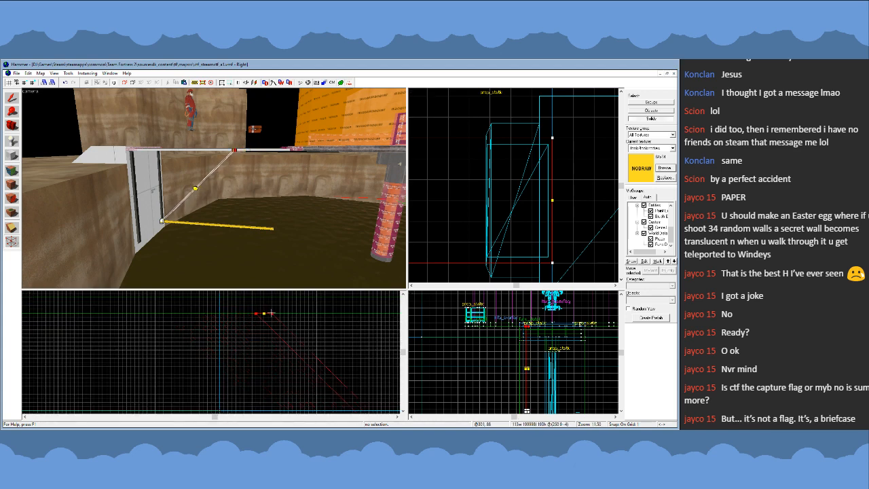
pyautogui.scroll(12, 286, 340)
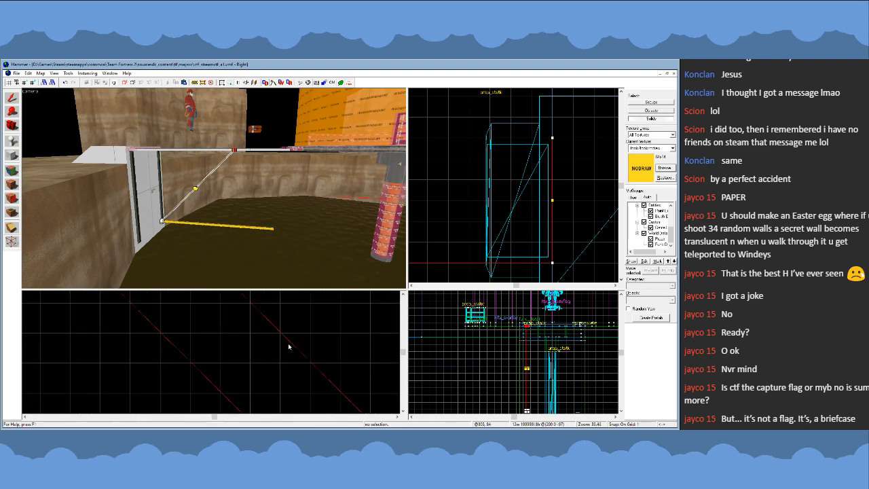
# - Slide the brace's upper end along the walkway's underside to adjust its slope toward the support beam
pyautogui.scroll(-5, 279, 349)
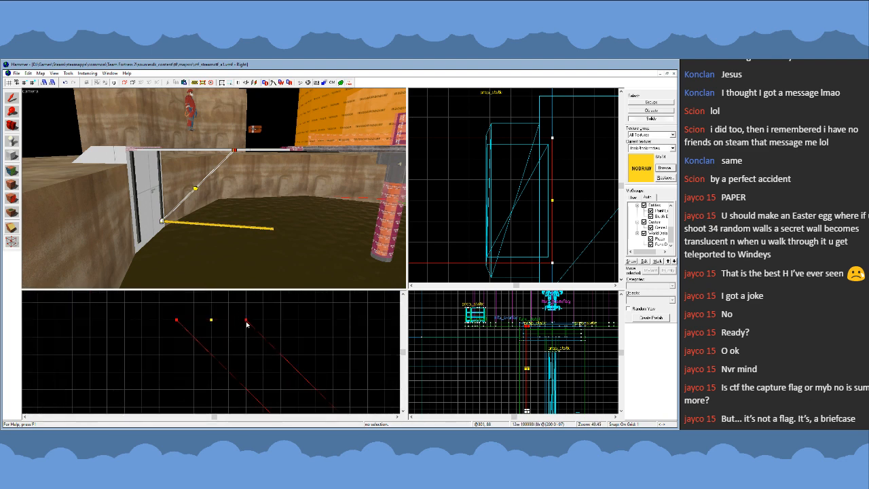
pyautogui.moveTo(243, 319); pyautogui.dragTo(233, 320)
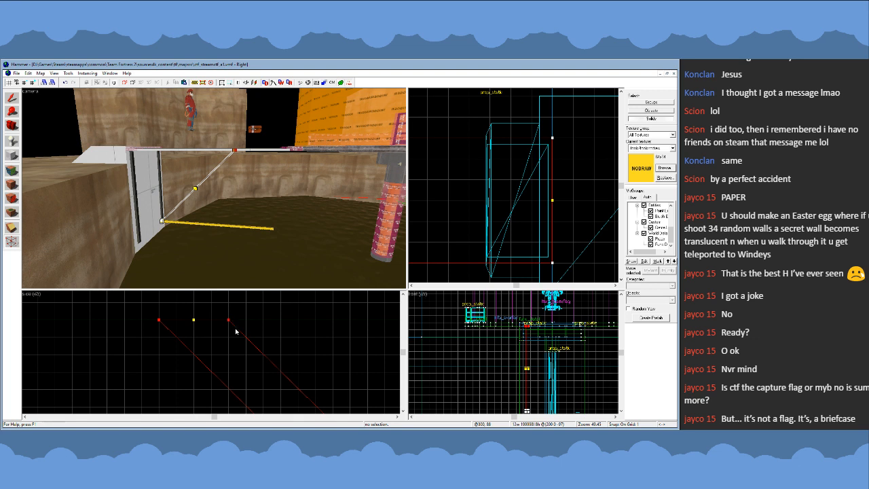
pyautogui.scroll(5, 235, 331)
pyautogui.moveTo(218, 313); pyautogui.dragTo(249, 307)
pyautogui.scroll(-10, 207, 371)
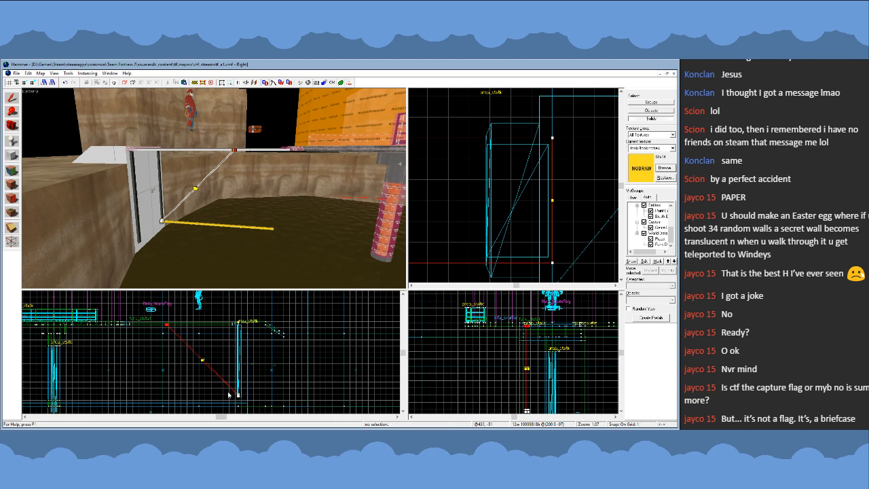
pyautogui.scroll(7, 235, 397)
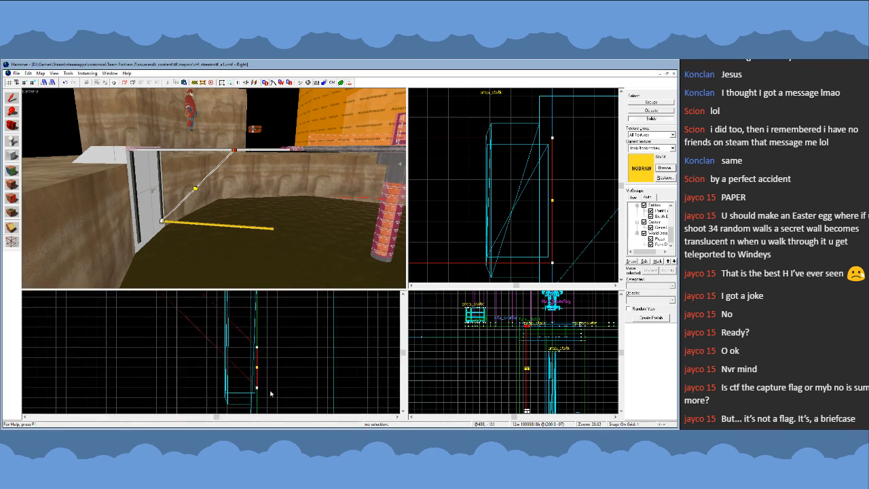
pyautogui.scroll(-7, 280, 395)
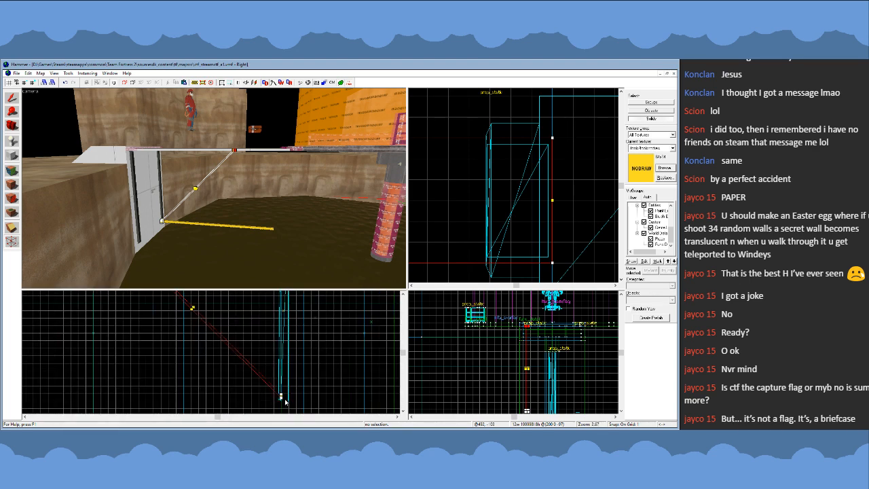
pyautogui.scroll(8, 223, 335)
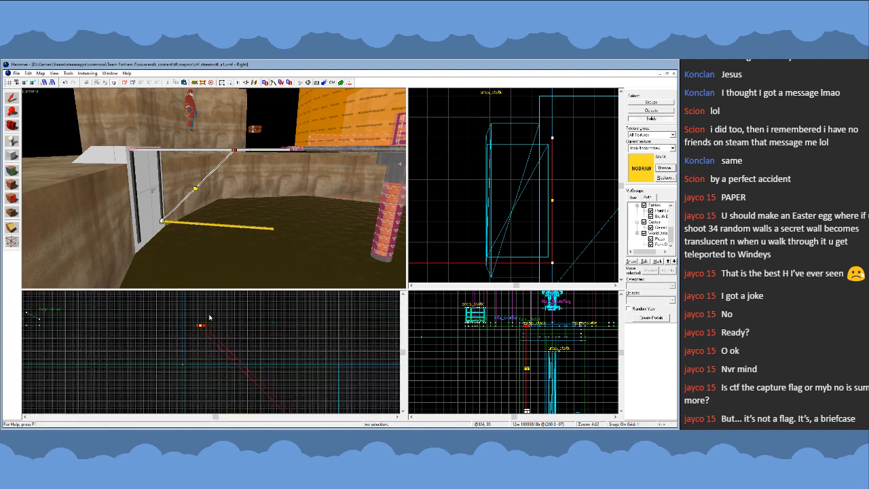
pyautogui.moveTo(184, 338); pyautogui.dragTo(311, 335)
pyautogui.scroll(-5, 255, 331)
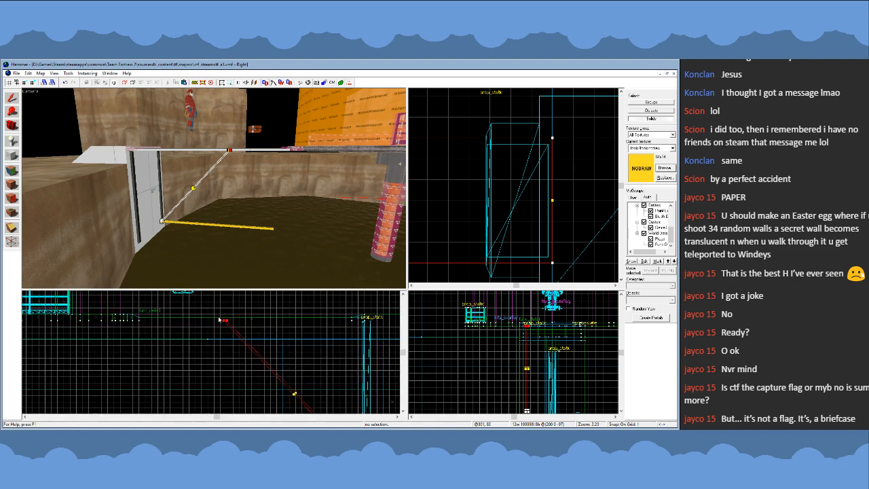
# - Examine both ends and the overall angle of the diagonal brace between the beam's foot and the walkway
pyautogui.scroll(5, 256, 333)
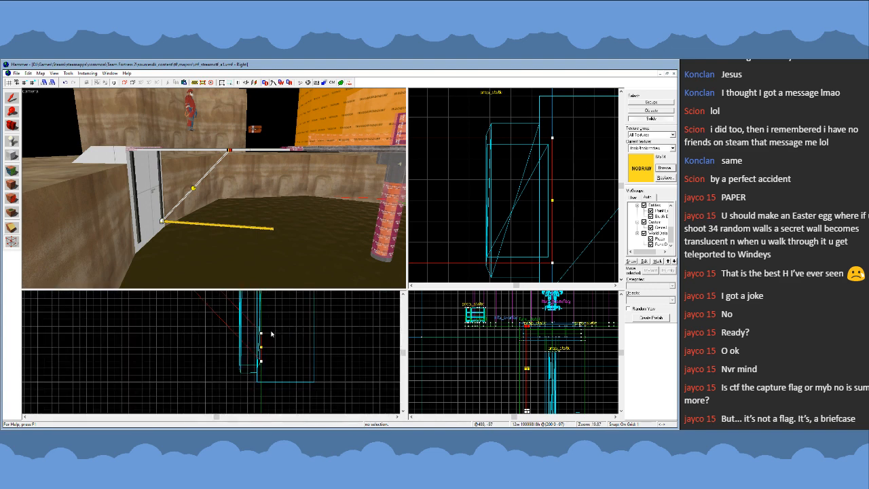
pyautogui.scroll(-7, 278, 354)
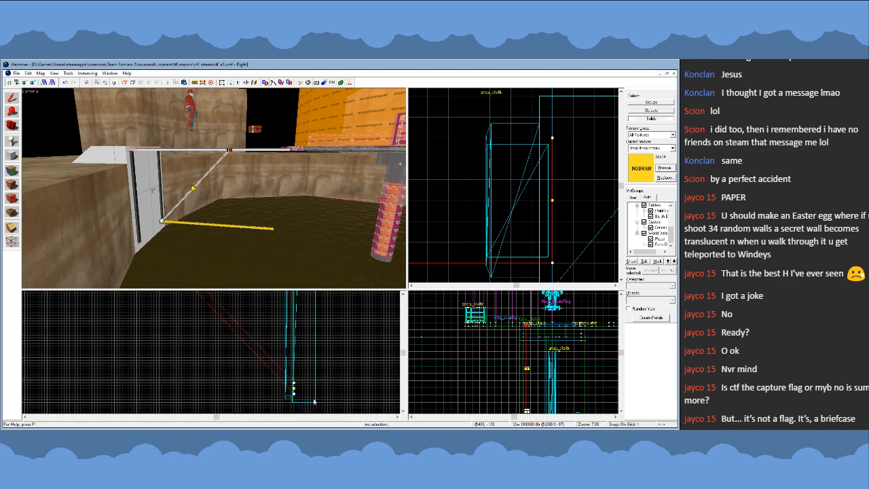
pyautogui.scroll(4, 250, 327)
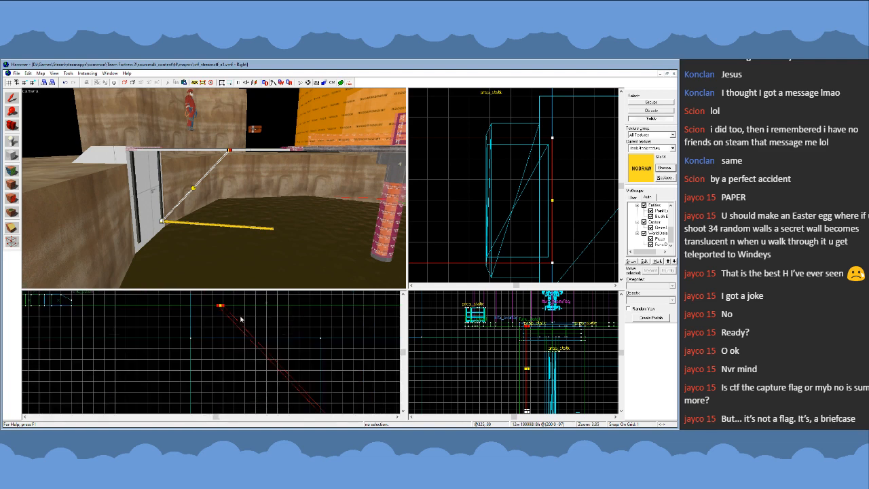
pyautogui.scroll(4, 218, 304)
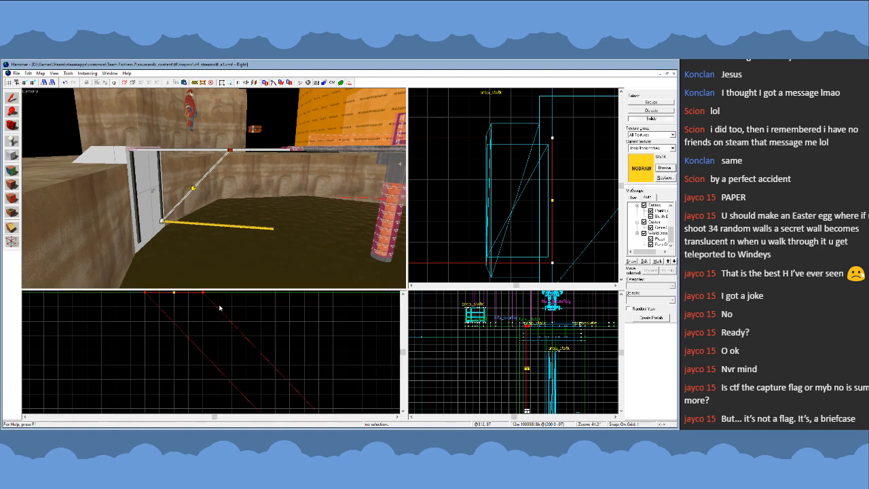
pyautogui.scroll(-13, 220, 316)
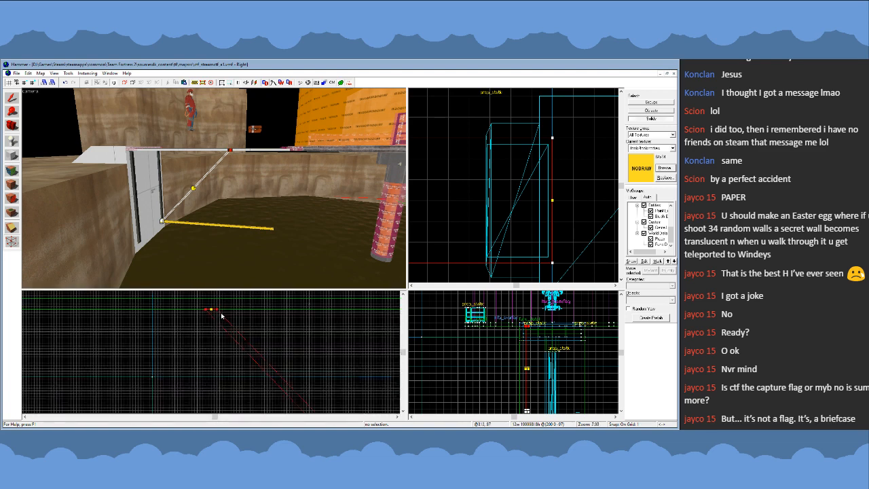
pyautogui.press('z')
pyautogui.press('w')
pyautogui.press('s')
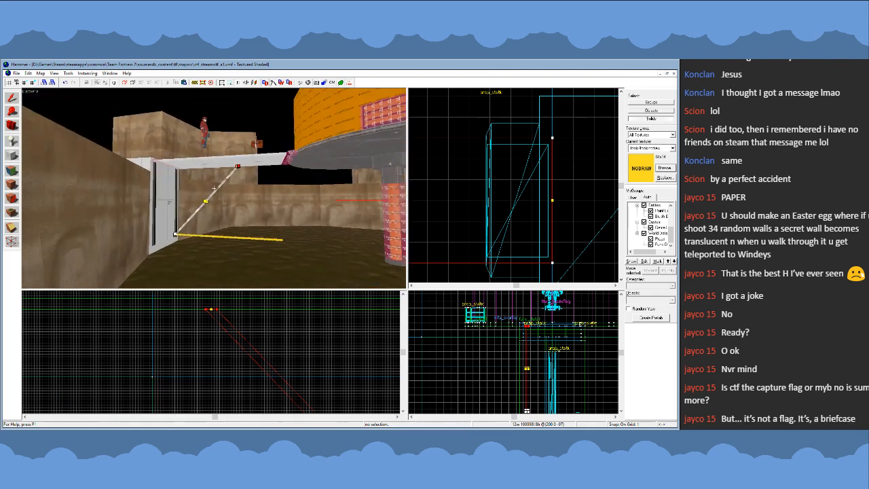
pyautogui.press('w')
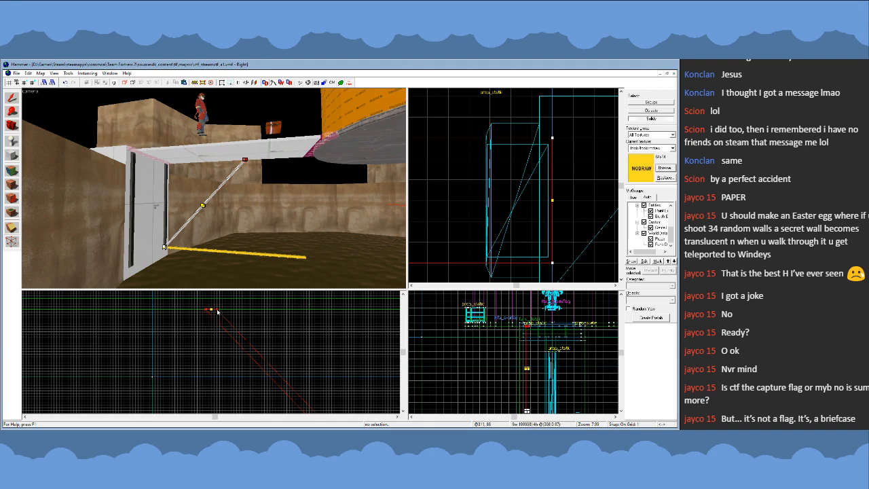
# - Reposition the brace's lower end vertices so that the end sits against the face of the support beam near its foot
pyautogui.scroll(-7, 185, 311)
pyautogui.scroll(9, 248, 370)
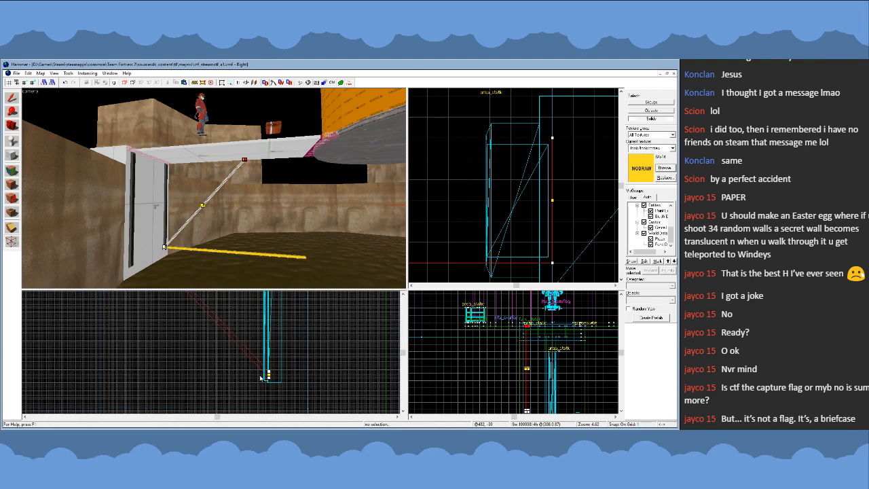
pyautogui.click(268, 377)
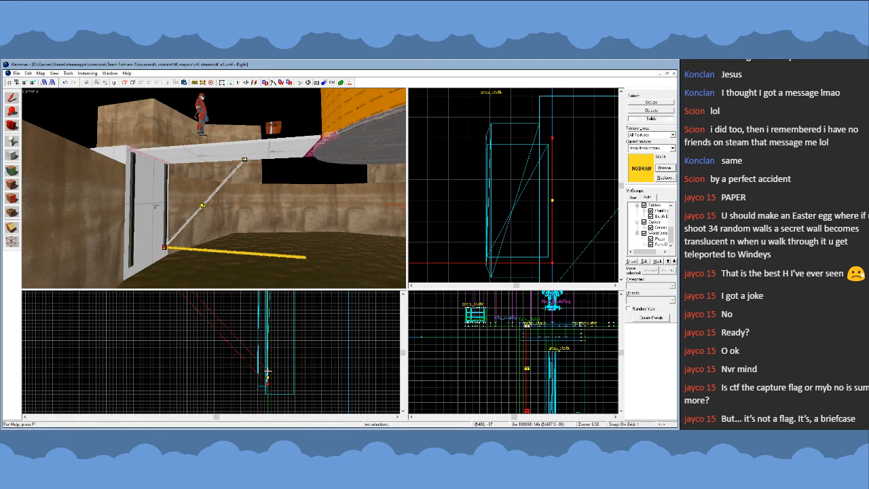
pyautogui.moveTo(267, 372); pyautogui.dragTo(268, 343)
pyautogui.scroll(7, 257, 333)
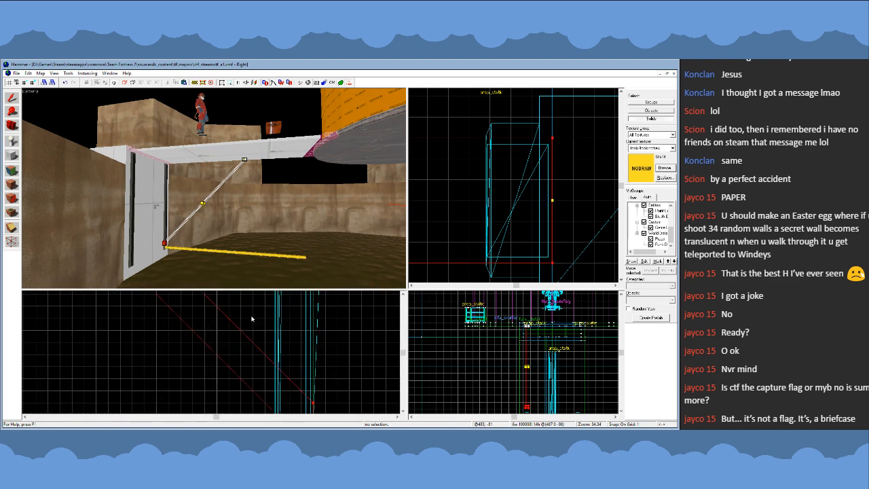
pyautogui.scroll(-7, 268, 356)
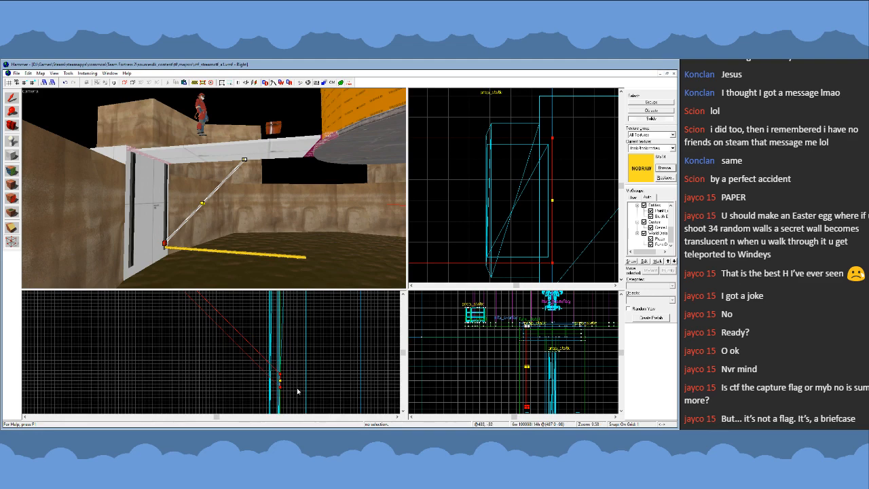
pyautogui.scroll(5, 279, 385)
pyautogui.scroll(-3, 273, 353)
pyautogui.moveTo(278, 355); pyautogui.dragTo(271, 383)
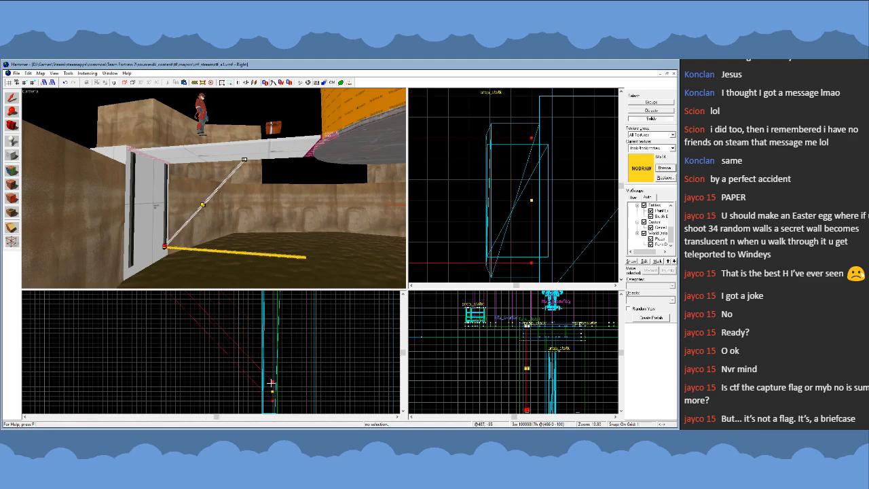
# - Shift the brace's upper end along the walkway's underside to span about 188 by 188 units, and leave vertex editing
pyautogui.scroll(-7, 252, 338)
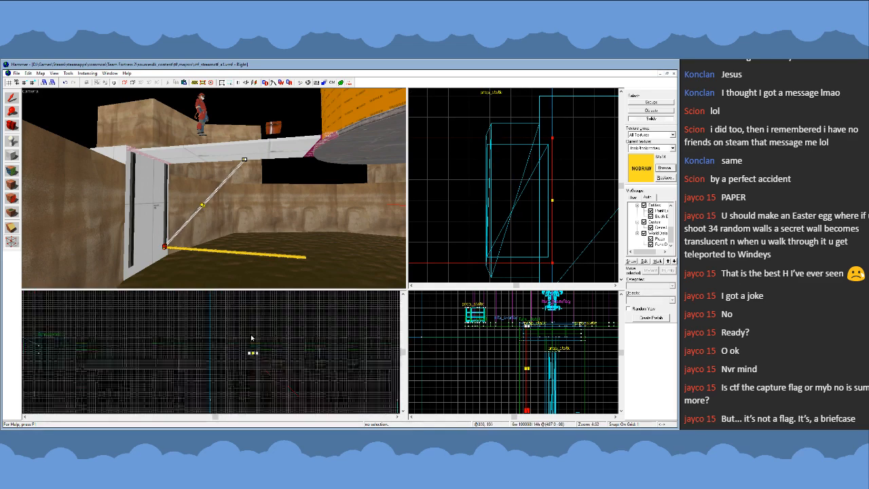
pyautogui.scroll(8, 251, 338)
pyautogui.moveTo(231, 365); pyautogui.dragTo(211, 387)
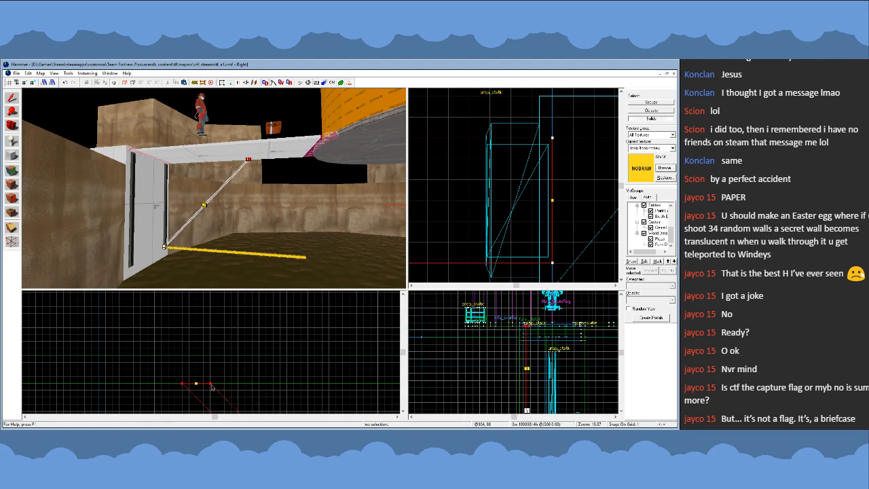
pyautogui.click(13, 99)
# - Inspect the diagonal brace up close, checking how its lower end meets the support beam
pyautogui.press('z')
pyautogui.press('w')
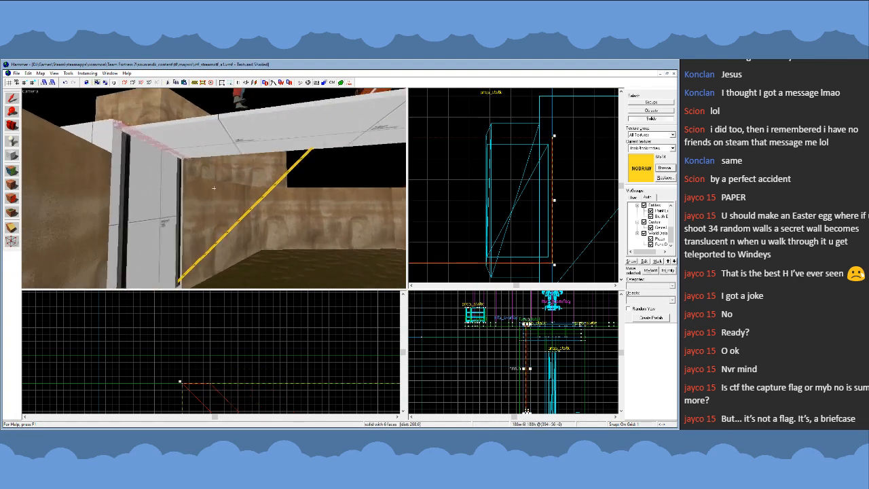
pyautogui.press('s')
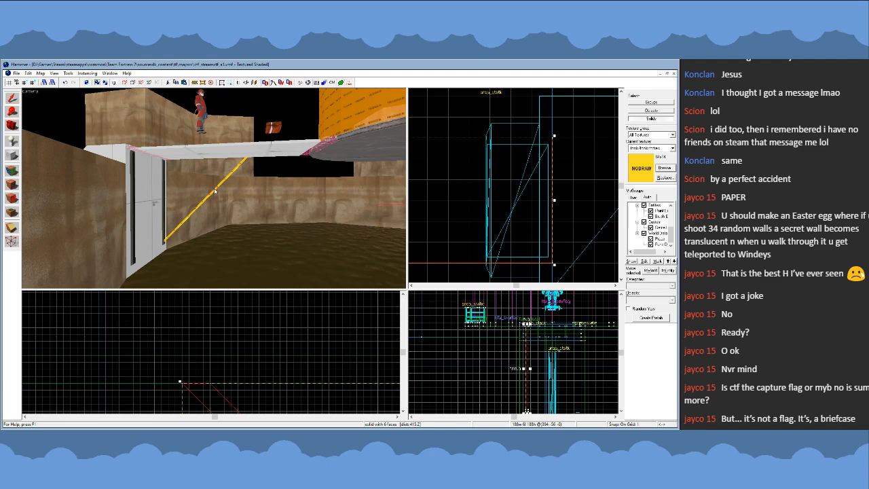
pyautogui.press('z')
pyautogui.press('w')
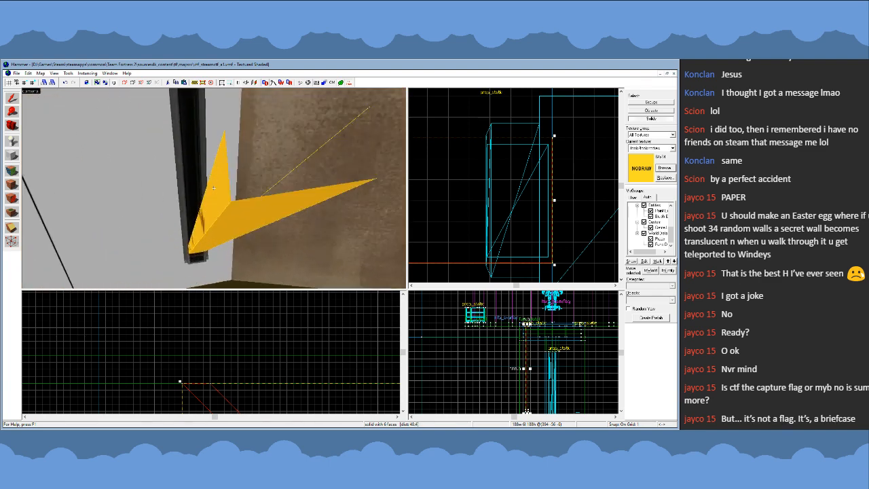
pyautogui.press('w')
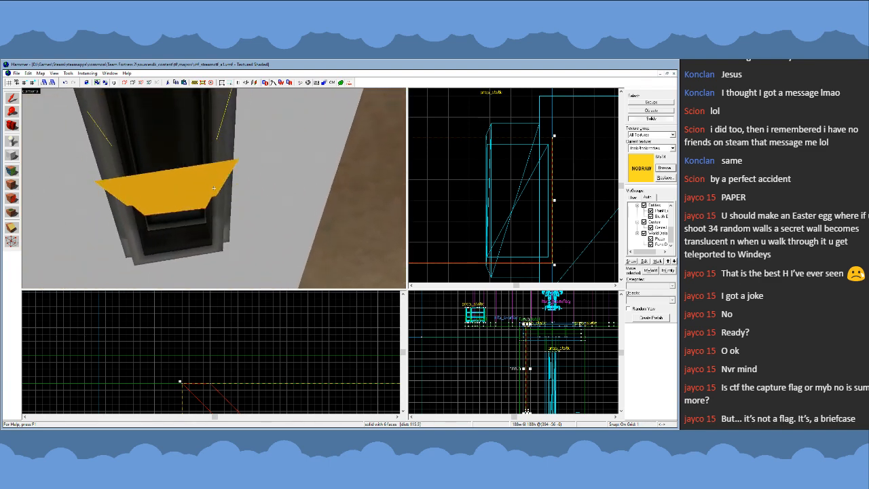
pyautogui.press('z')
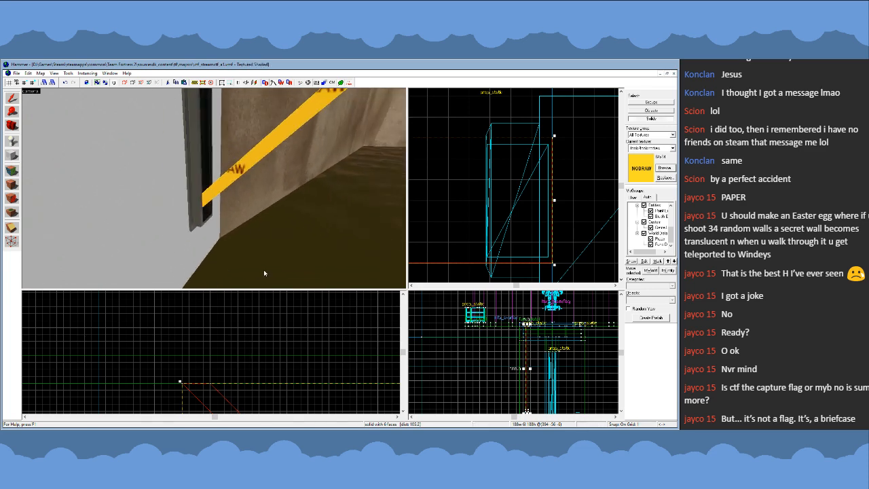
# - Return the diagonal brace to vertex editing and lower the bottom vertices of its lower end along the support beam's face
pyautogui.scroll(-6, 602, 208)
pyautogui.hotkey('shift', 'v')
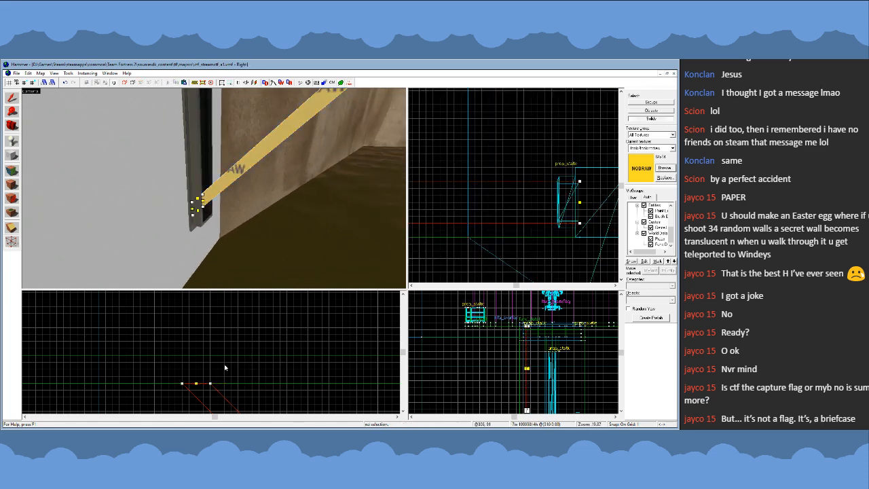
pyautogui.scroll(-6, 197, 343)
pyautogui.scroll(5, 199, 367)
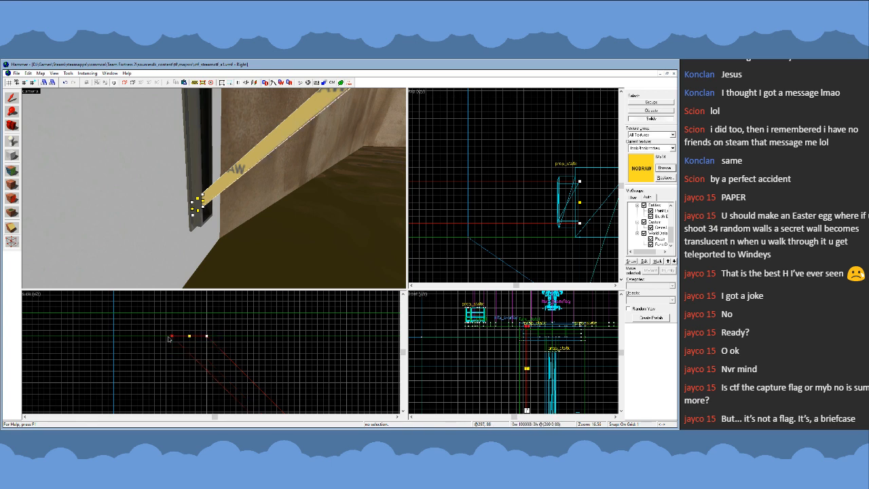
pyautogui.scroll(-8, 161, 336)
pyautogui.scroll(10, 214, 370)
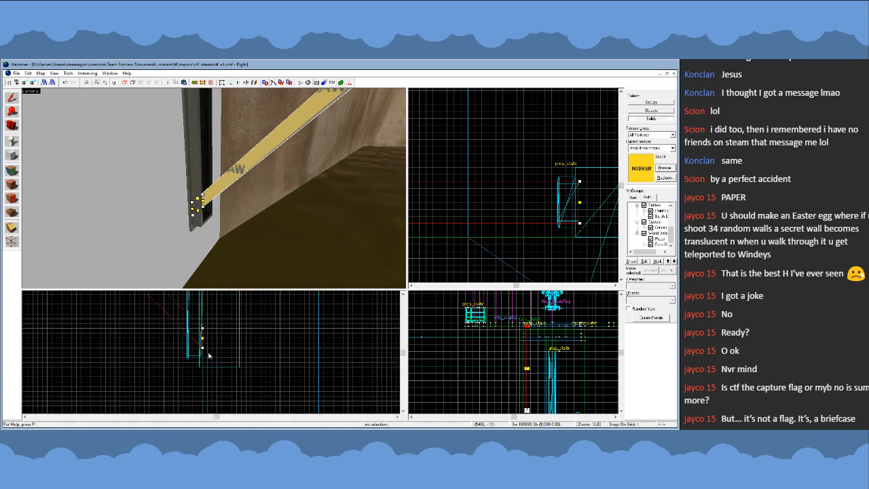
pyautogui.click(202, 348)
pyautogui.moveTo(202, 348); pyautogui.dragTo(203, 383)
# - Check the brace's foot, and raise both vertex pairs of its lower end slightly along the support beam's face
pyautogui.press('z')
pyautogui.press('d')
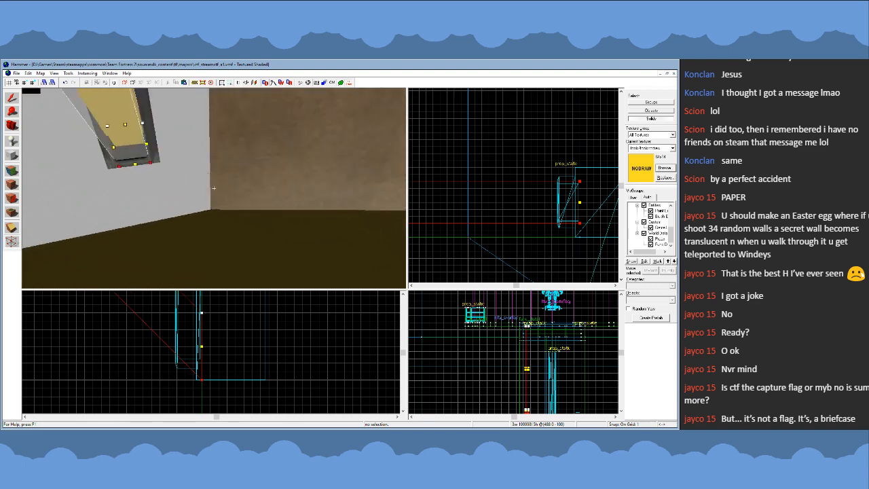
pyautogui.press('s')
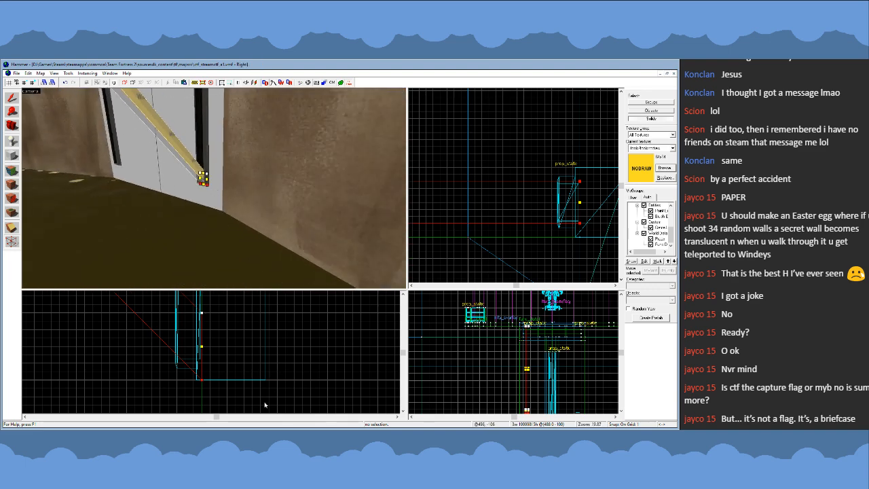
pyautogui.scroll(-3, 265, 406)
pyautogui.scroll(4, 234, 398)
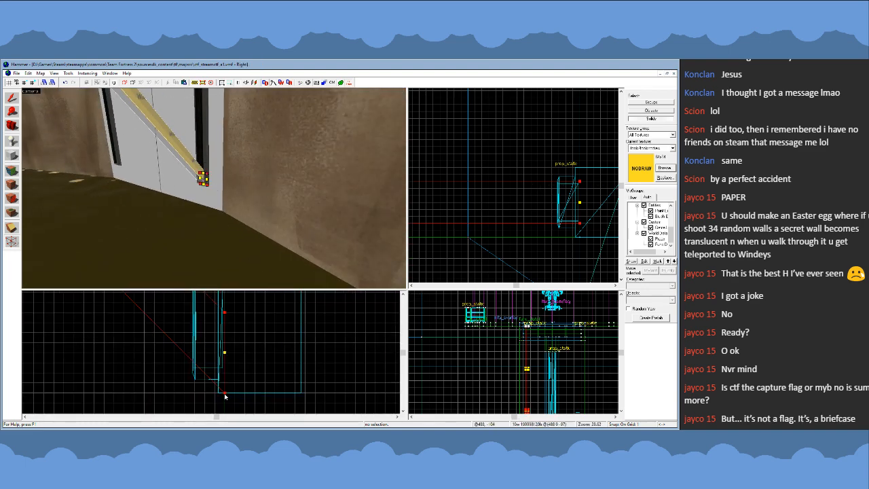
pyautogui.moveTo(225, 397); pyautogui.dragTo(225, 377)
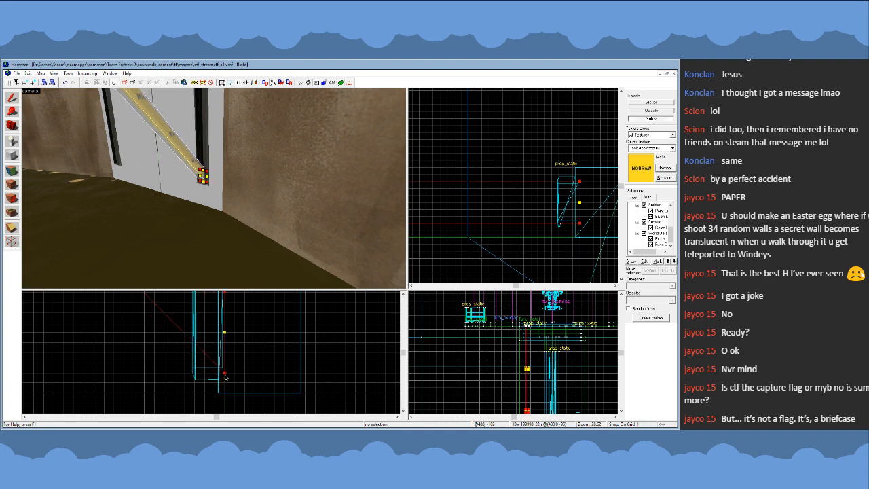
# - Shift the brace's upper end along the walkway's underside so it spans about 190 by 190 units, and leave vertex editing
pyautogui.scroll(-15, 308, 392)
pyautogui.scroll(12, 235, 322)
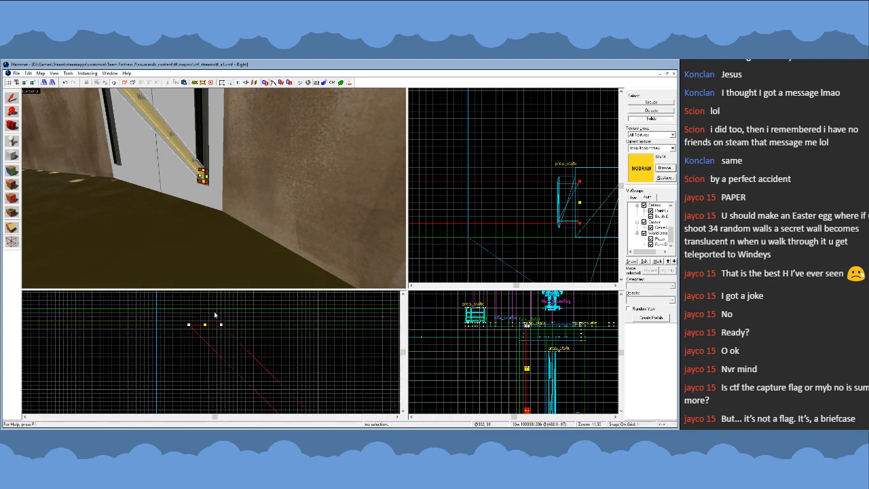
pyautogui.moveTo(164, 309)
pyautogui.mouseDown()
pyautogui.moveTo(235, 338)
pyautogui.moveTo(225, 328)
pyautogui.mouseUp()
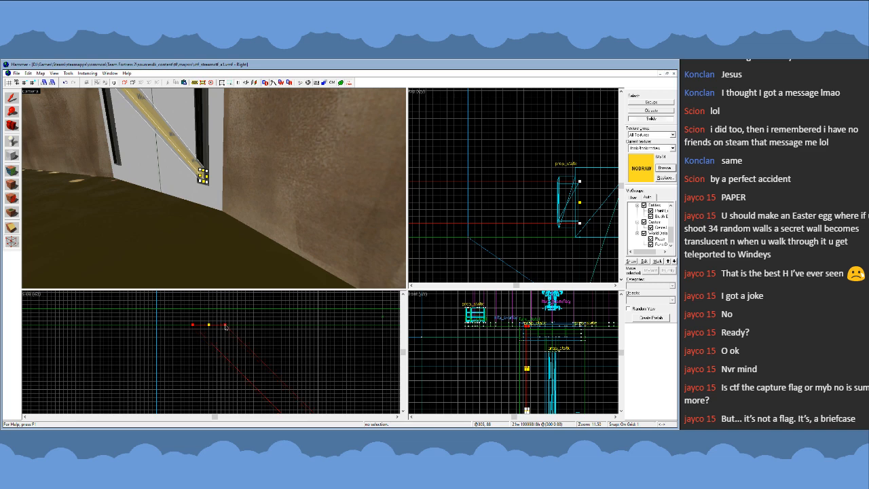
pyautogui.click(17, 99)
# - Examine the adjusted brace from several angles, checking its fit against the support beam and the walkway's underside
pyautogui.press('z')
pyautogui.press('w')
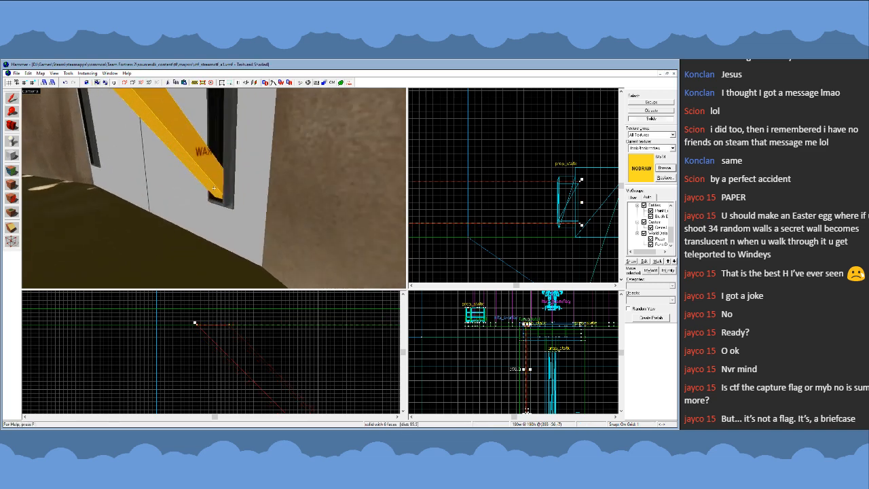
pyautogui.press('s')
pyautogui.press('s')
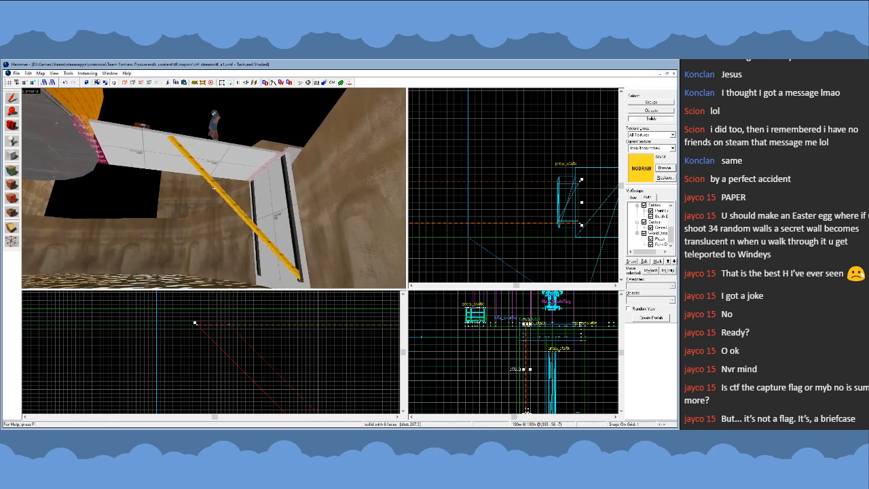
pyautogui.press('w')
pyautogui.press('s')
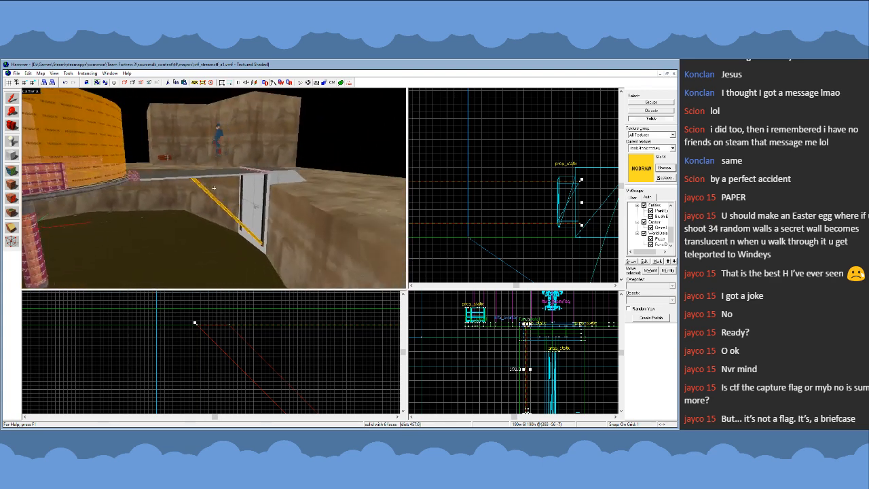
pyautogui.press('w')
pyautogui.press('s')
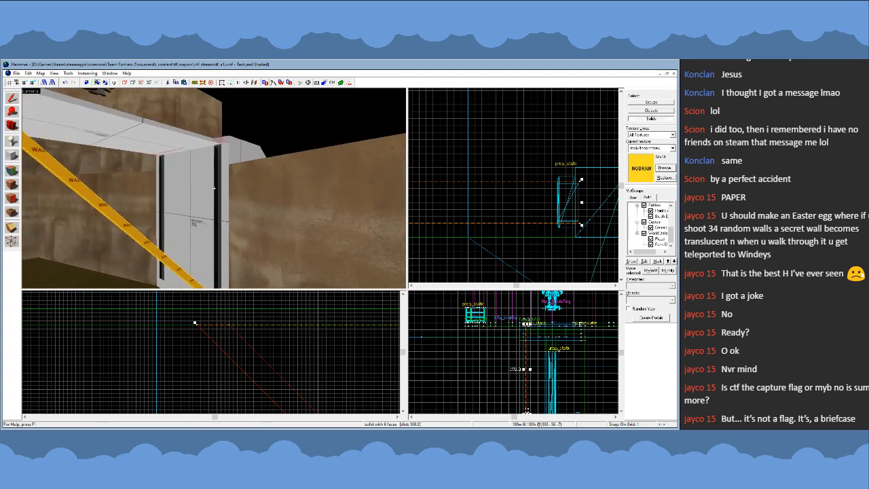
pyautogui.press('s')
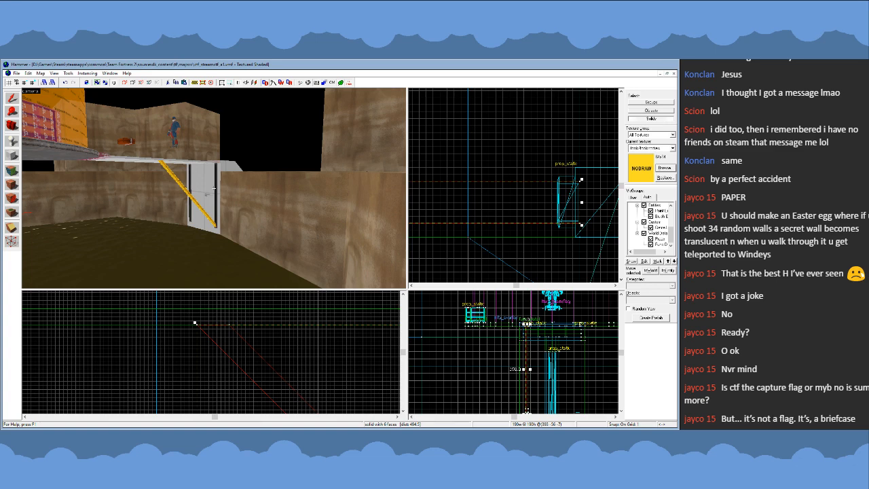
pyautogui.press('s')
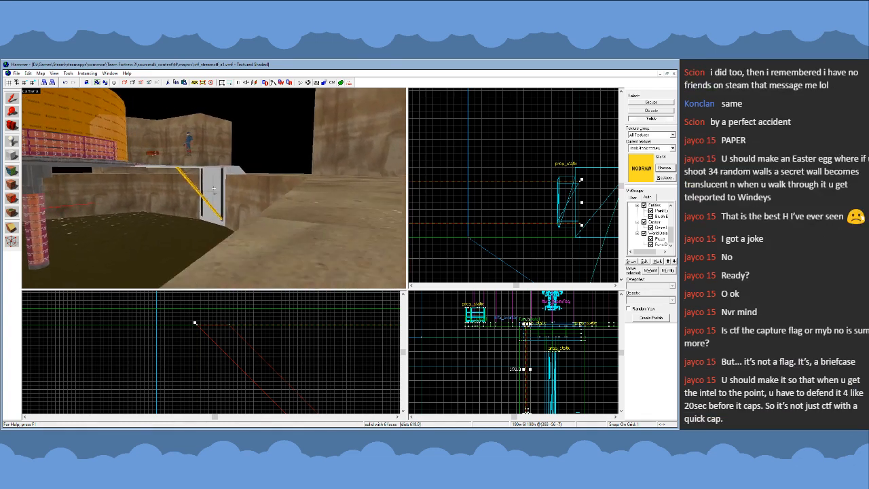
pyautogui.press('w')
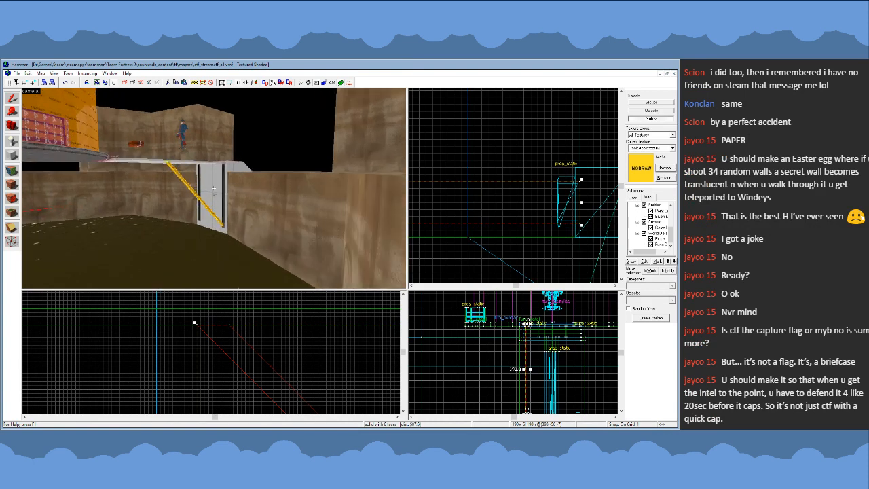
pyautogui.press('w')
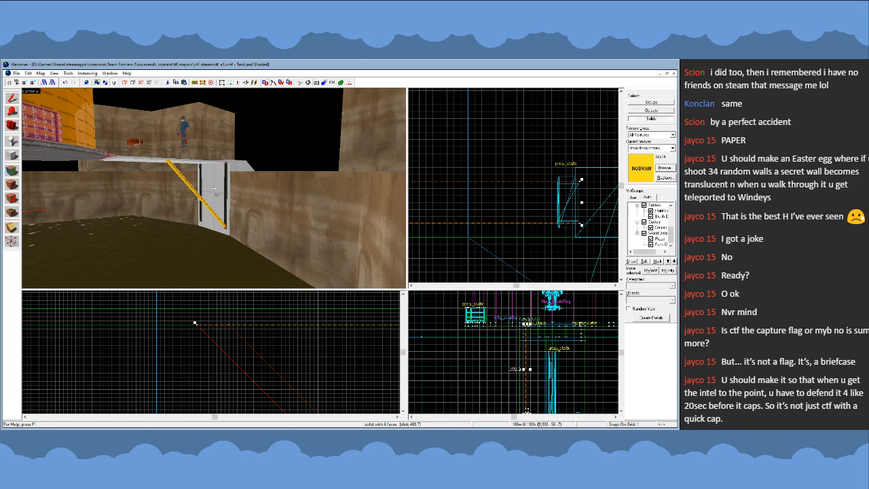
pyautogui.press('w')
# - Duplicate the diagonal brace across the walkway so the copy lines up with the opposite support beam
pyautogui.scroll(-5, 517, 182)
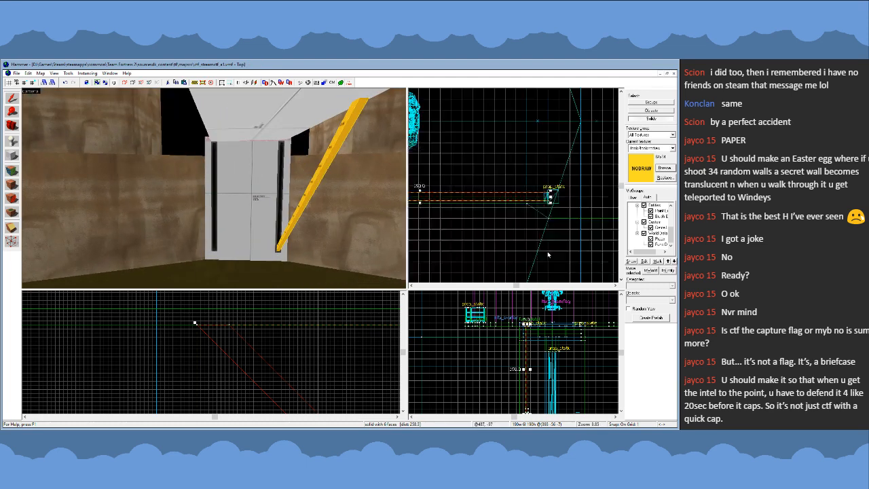
pyautogui.scroll(7, 578, 226)
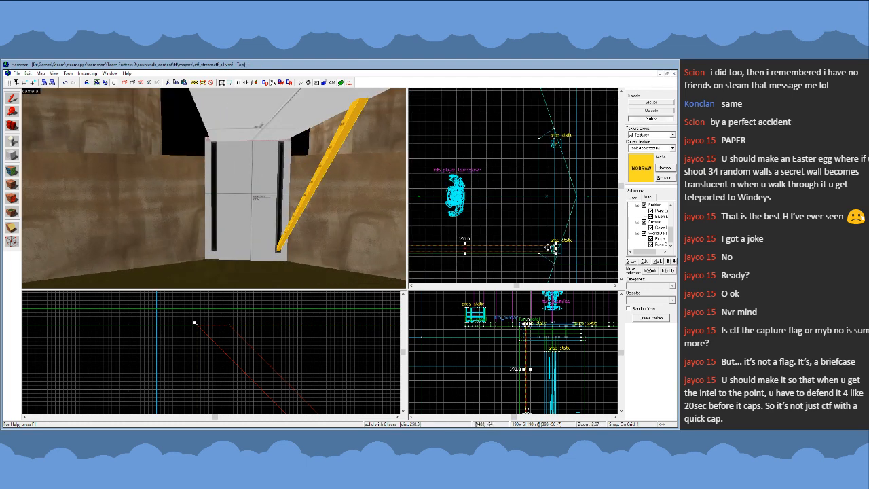
pyautogui.scroll(2, 549, 165)
pyautogui.moveTo(522, 218); pyautogui.dragTo(562, 141)
pyautogui.scroll(-7, 602, 153)
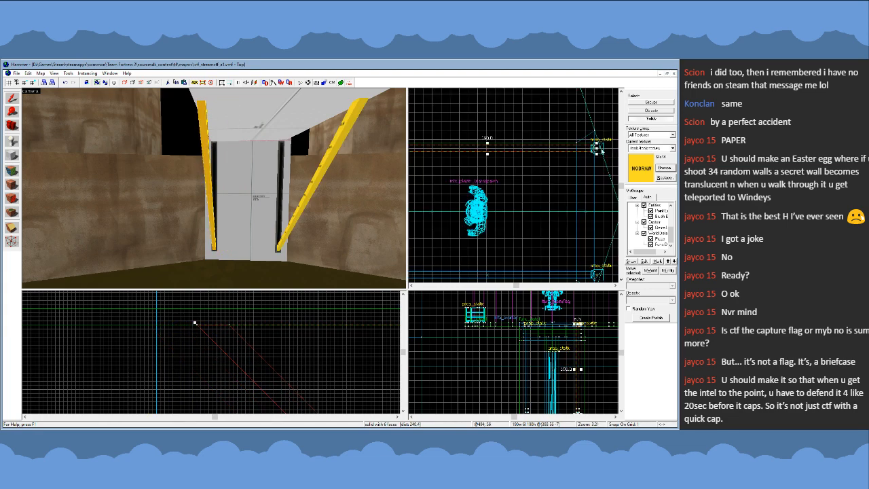
pyautogui.scroll(12, 598, 153)
pyautogui.scroll(-13, 598, 154)
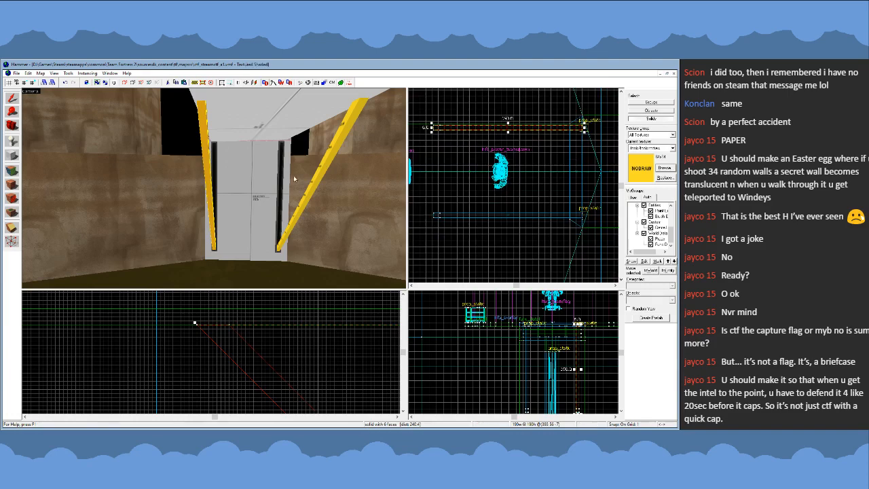
# - Inspect both diagonal braces under the walkway from above, below and across the pit
pyautogui.press('z')
pyautogui.press('w')
pyautogui.press('s')
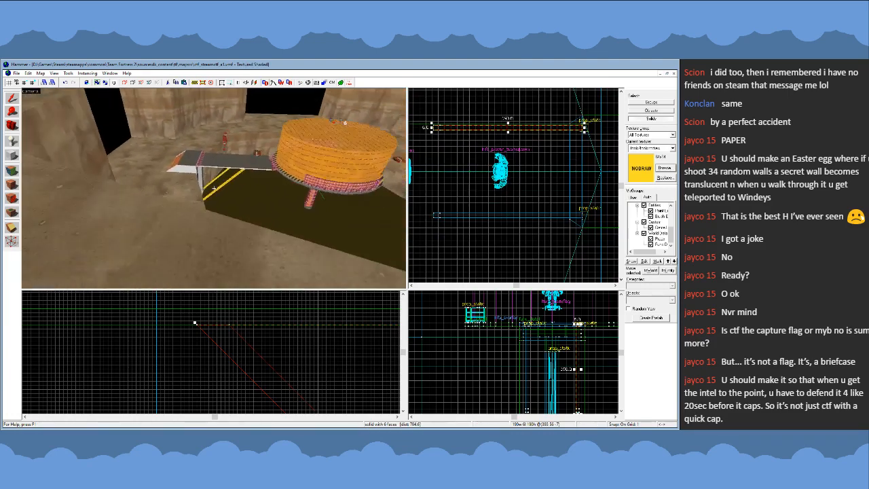
pyautogui.press('w')
pyautogui.press('s')
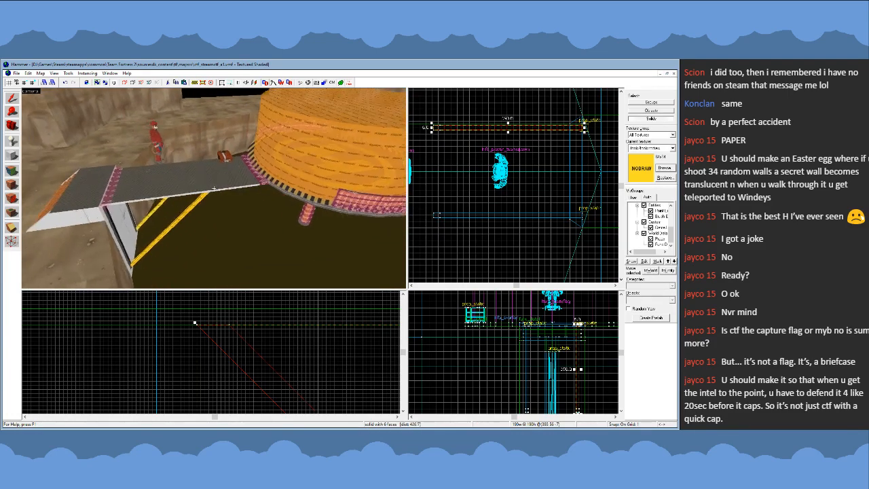
pyautogui.press('w')
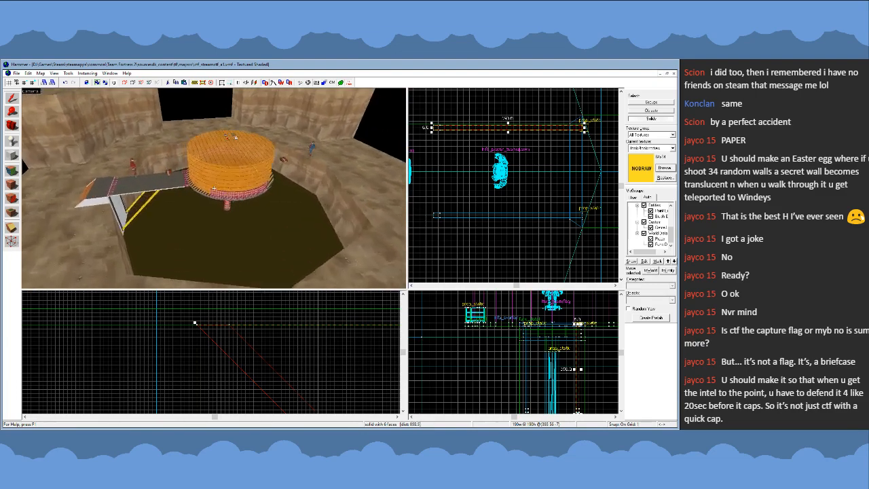
pyautogui.press('w')
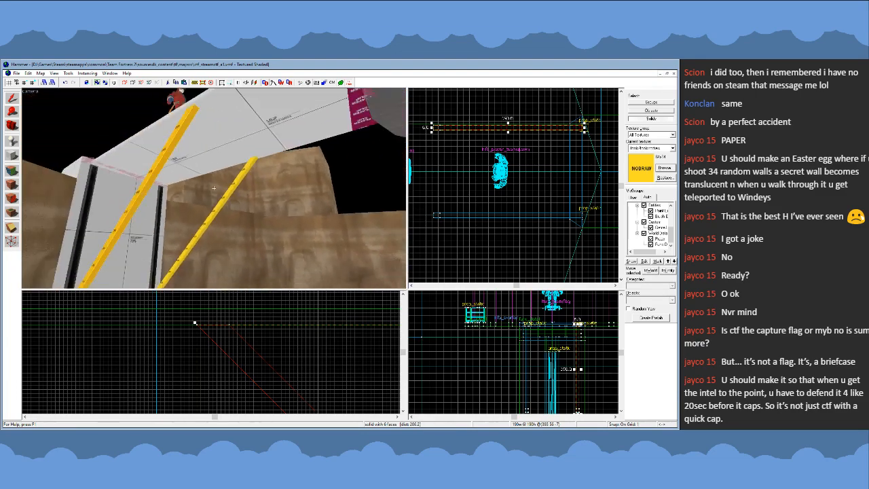
pyautogui.press('s')
pyautogui.press('w')
pyautogui.press('w')
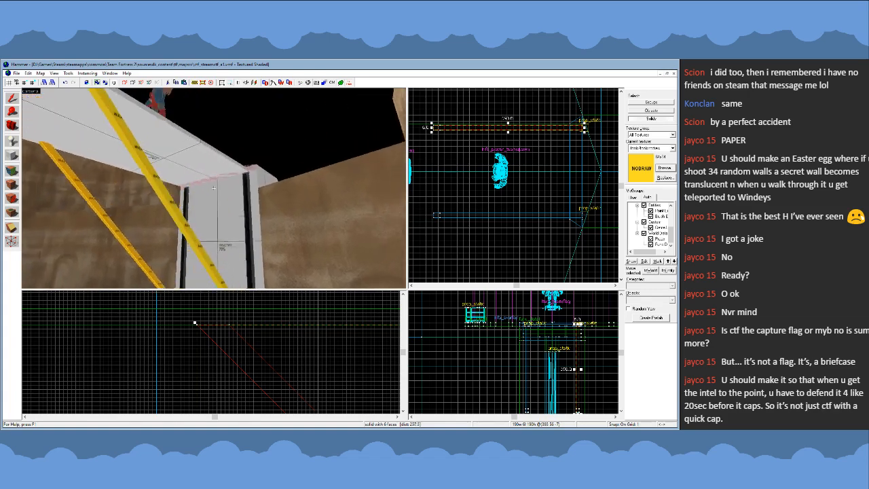
pyautogui.press('s')
pyautogui.press('s')
pyautogui.press('w')
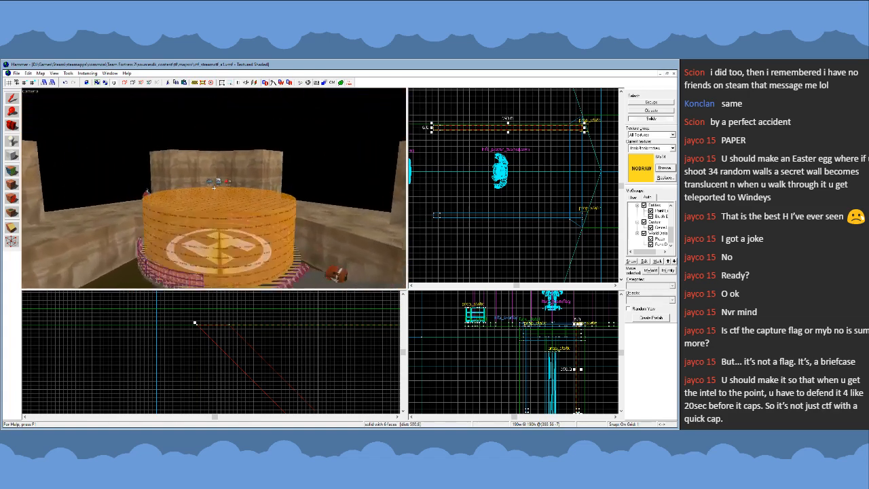
pyautogui.press('s')
pyautogui.press('s')
pyautogui.press('w')
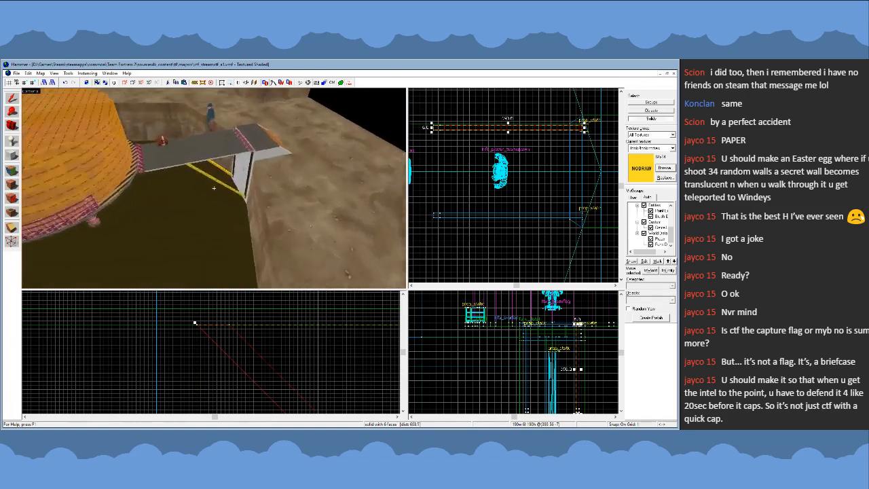
pyautogui.press('z')
# - Clear the selection, coarsen the snapping grid and set the selection mode to Groups
pyautogui.click(489, 241)
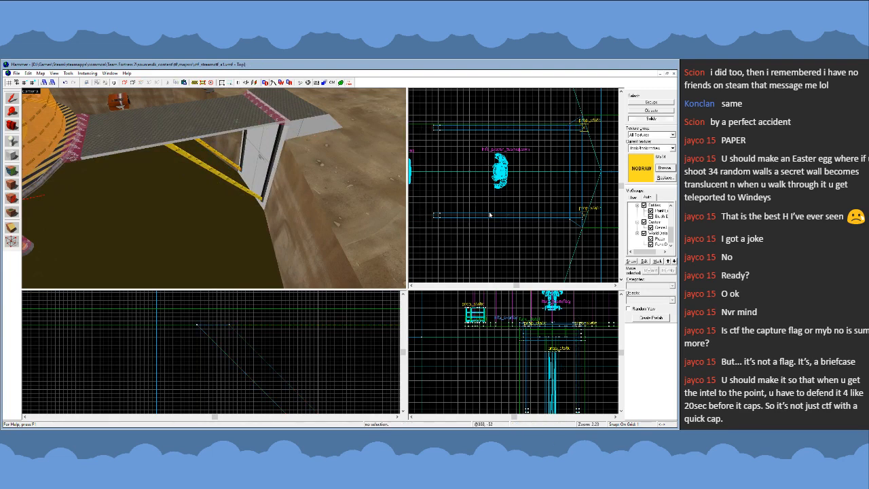
pyautogui.press(']')
pyautogui.press(']')
pyautogui.press(']')
pyautogui.press(']')
pyautogui.scroll(3, 557, 240)
pyautogui.moveTo(554, 240); pyautogui.dragTo(558, 244)
pyautogui.press('Escape')
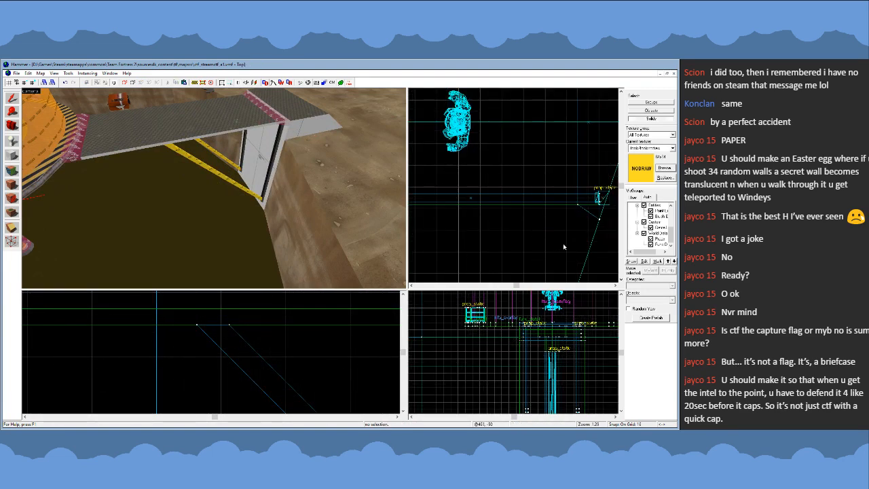
pyautogui.press('Escape')
pyautogui.click(646, 102)
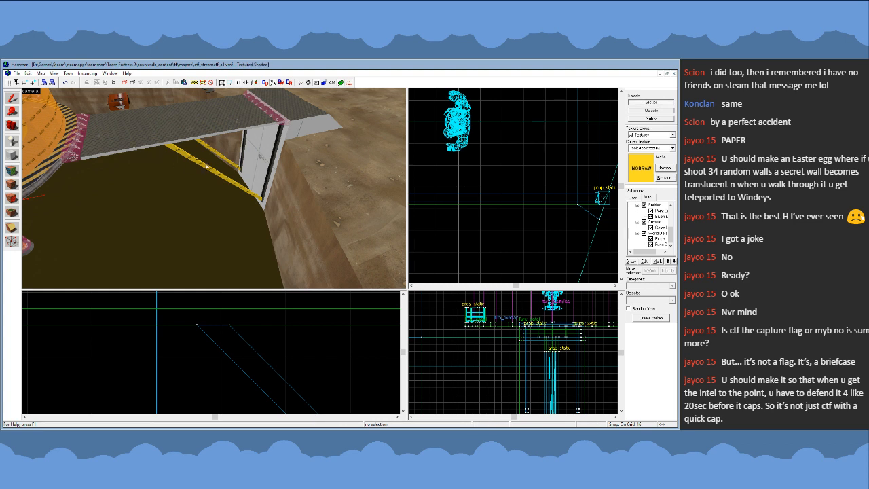
# - Sample the walkway's grey dev reflectivity texture, apply it to both diagonal braces and deselect them
pyautogui.click(19, 178)
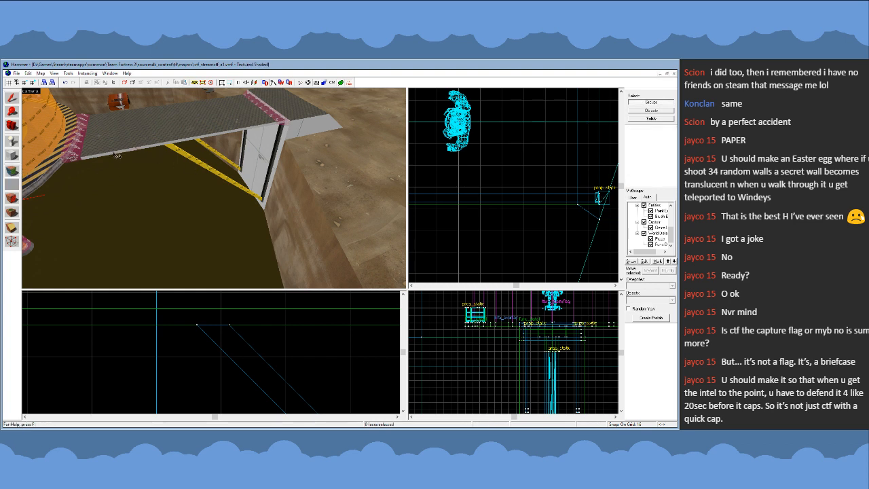
pyautogui.click(12, 98)
pyautogui.click(211, 151)
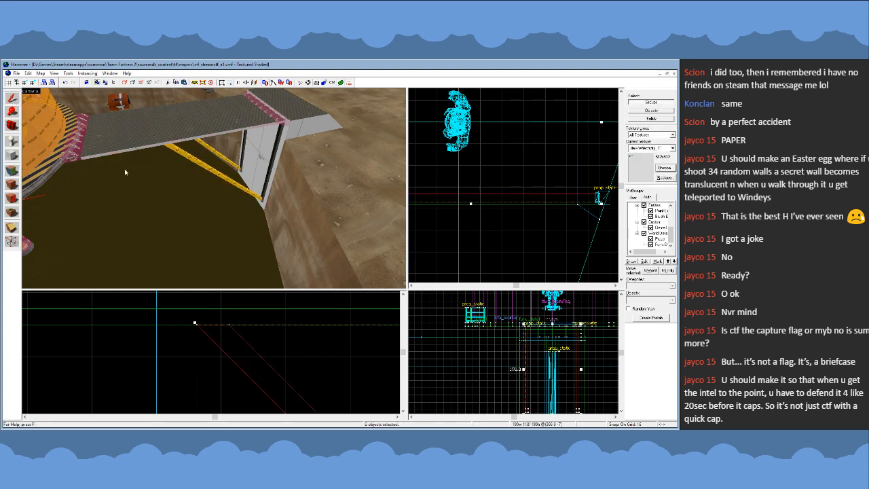
pyautogui.click(501, 234)
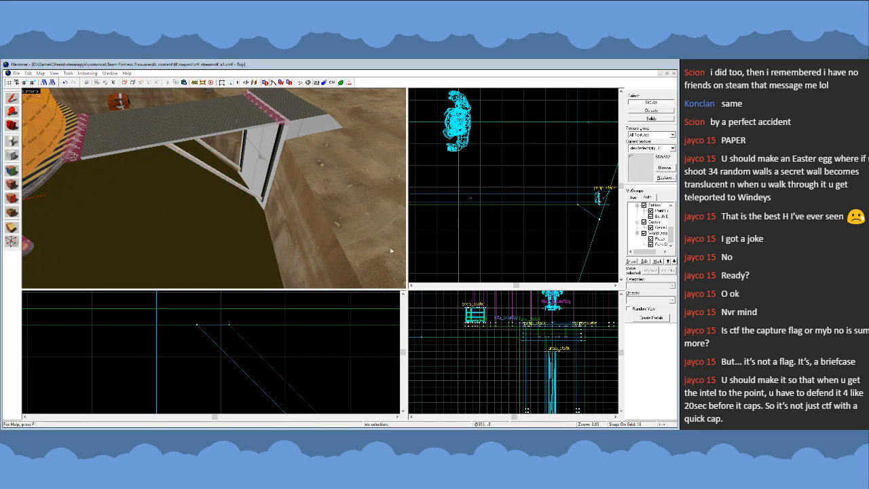
# - Tie both diagonal braces into the walkway's func_detail entity and clear the selection
pyautogui.click(193, 150)
pyautogui.keyDown('ctrl'); pyautogui.click(194, 158); pyautogui.keyUp('ctrl')
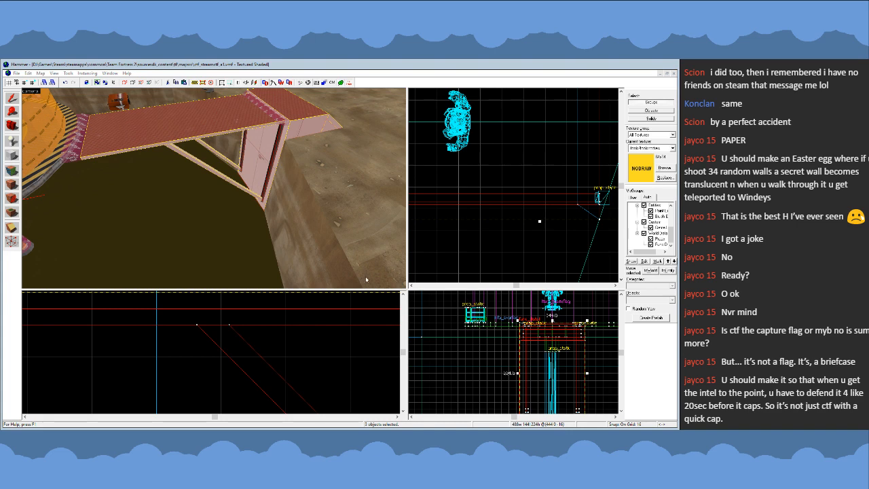
pyautogui.click(509, 252)
# - Inspect the walkway's support beams and diagonal braces from below, from above and across the pit
pyautogui.press('z')
pyautogui.press('w')
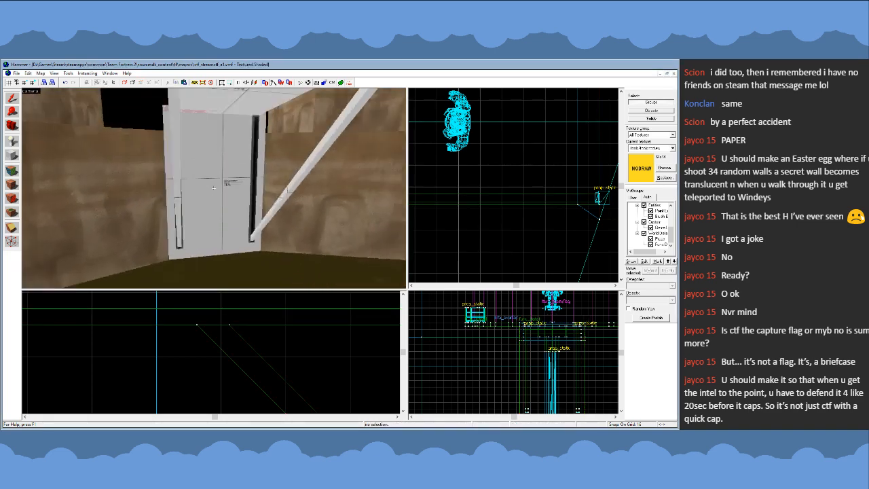
pyautogui.press('s')
pyautogui.press('s')
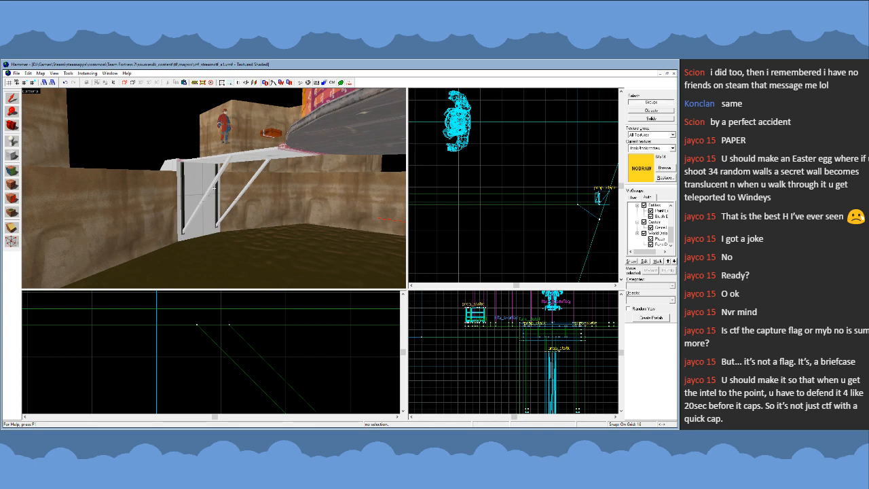
pyautogui.press('w')
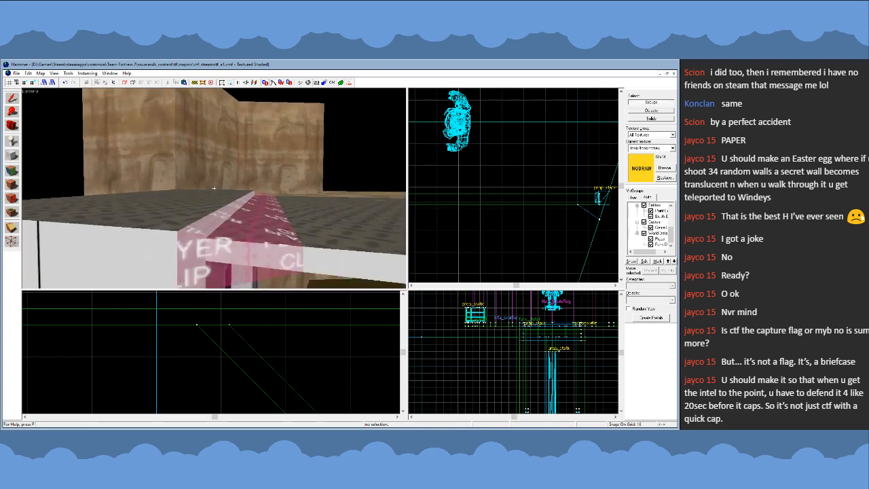
pyautogui.press('s')
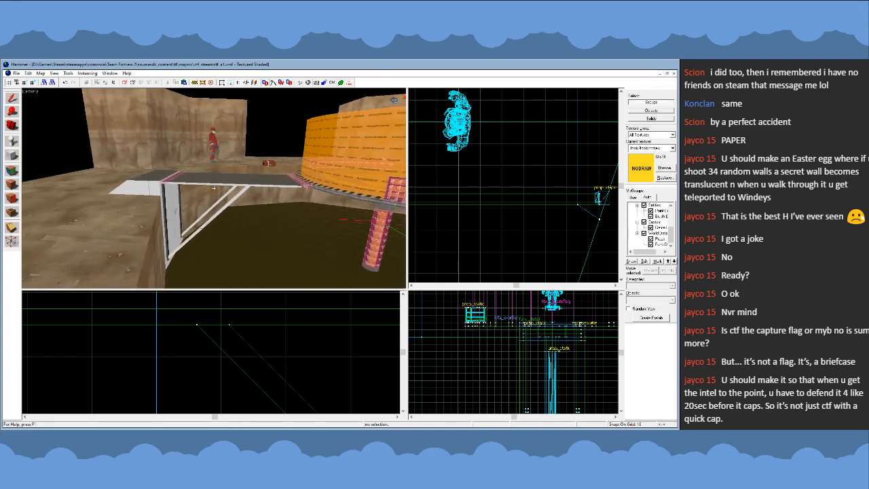
pyautogui.press('w')
pyautogui.press('s')
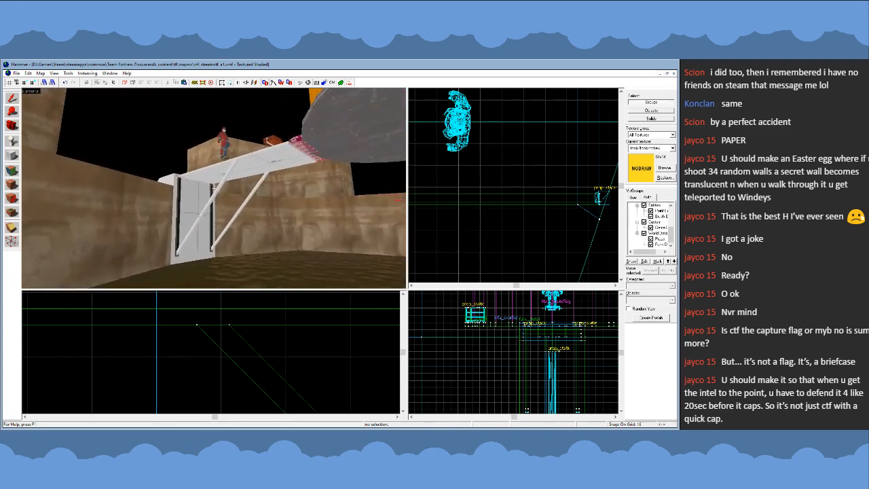
pyautogui.press('w')
# - Delete one vertical support beam under the walkway and swap the other one for the shorter beam model
pyautogui.click(188, 192)
pyautogui.click(259, 184)
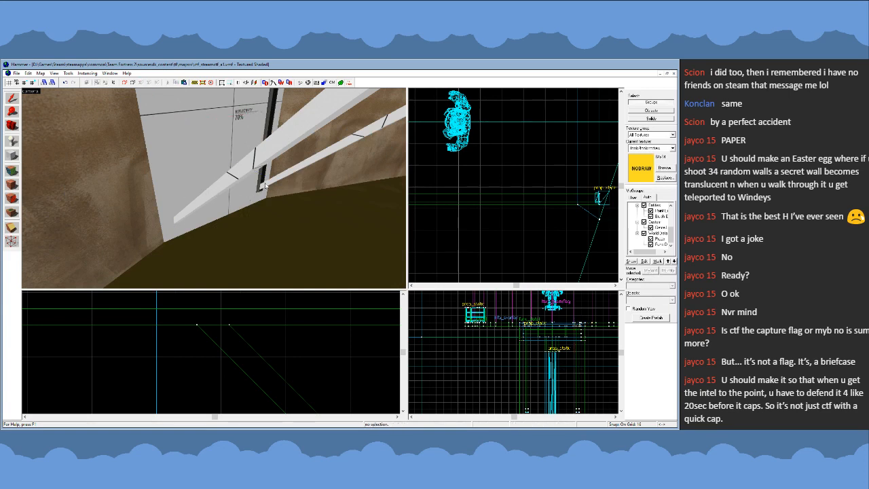
pyautogui.doubleClick(262, 181)
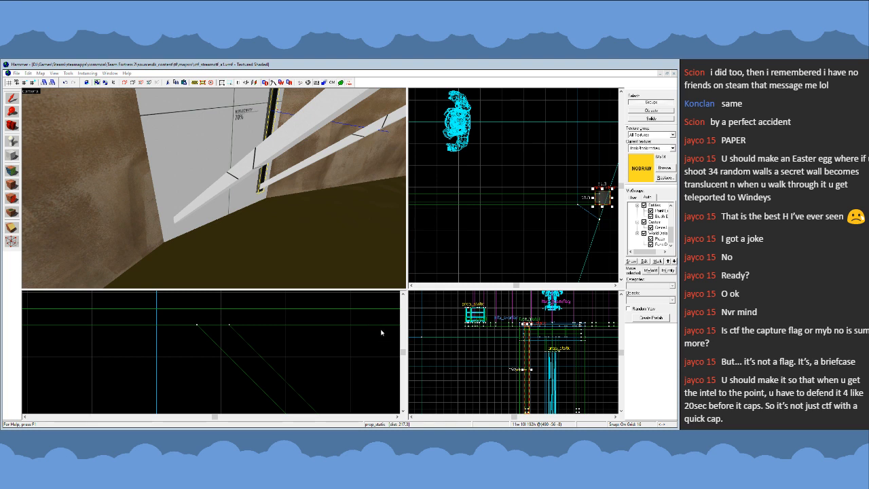
pyautogui.click(436, 333)
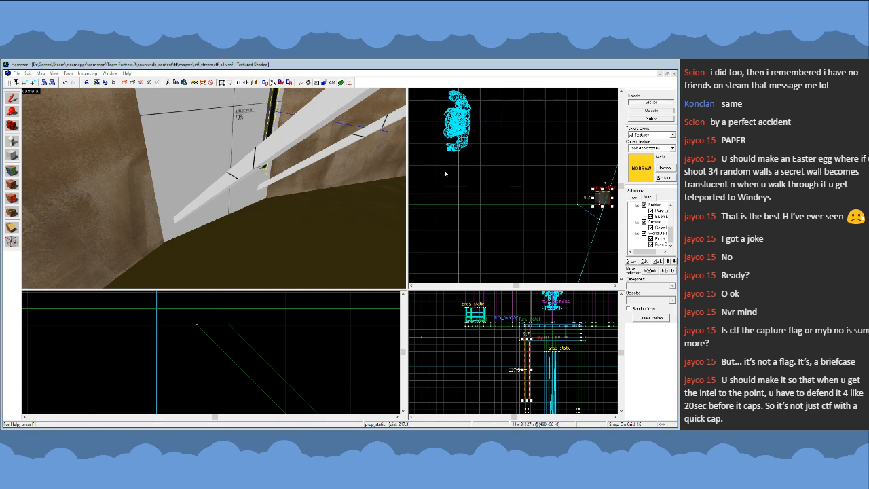
# - Rotate the remaining beam to horizontal and place it across the support wall at the feet of the diagonal braces
pyautogui.press('s')
pyautogui.press('z')
pyautogui.scroll(-10, 266, 340)
pyautogui.scroll(3, 296, 393)
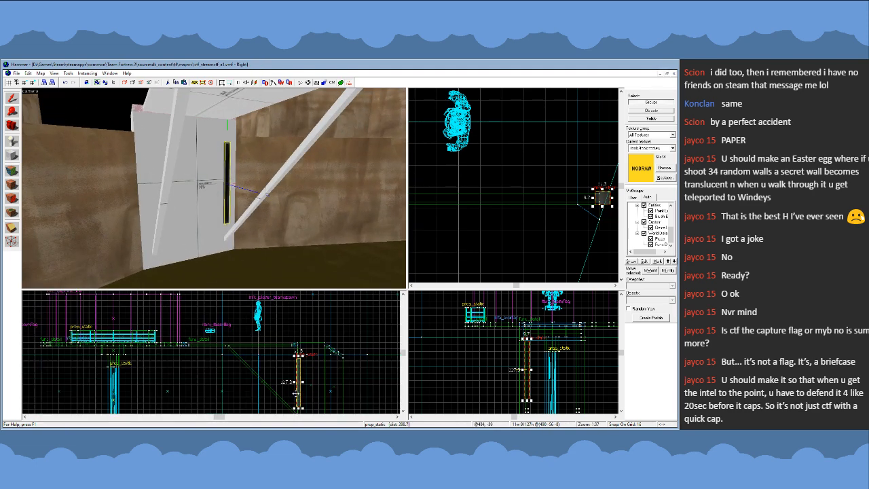
pyautogui.scroll(1, 297, 393)
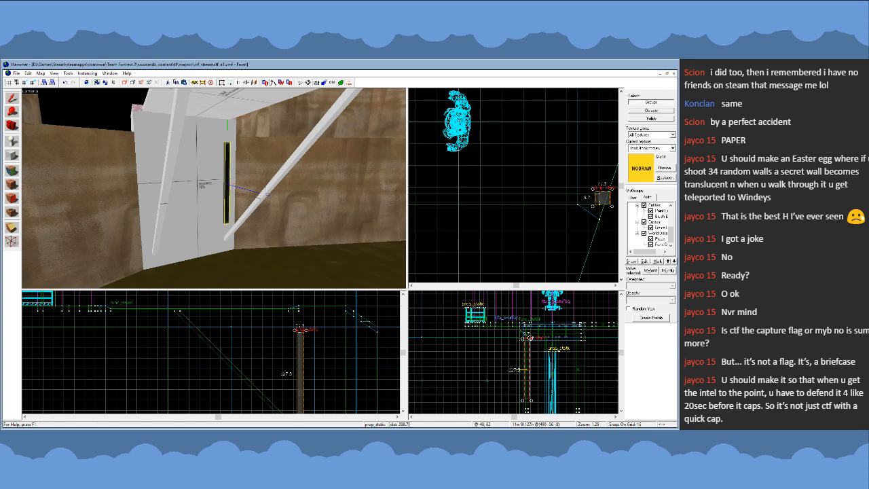
pyautogui.moveTo(531, 339); pyautogui.dragTo(478, 360)
pyautogui.scroll(-5, 475, 317)
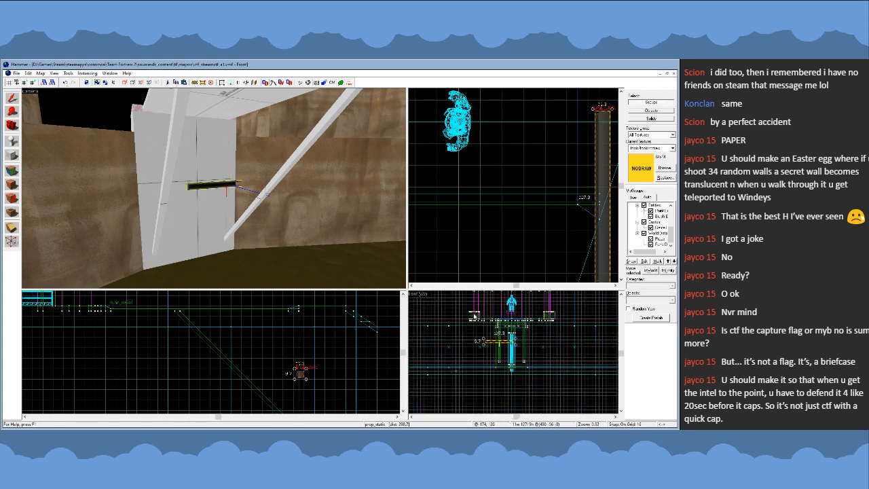
pyautogui.scroll(4, 499, 341)
pyautogui.moveTo(505, 334); pyautogui.dragTo(527, 367)
pyautogui.scroll(5, 531, 371)
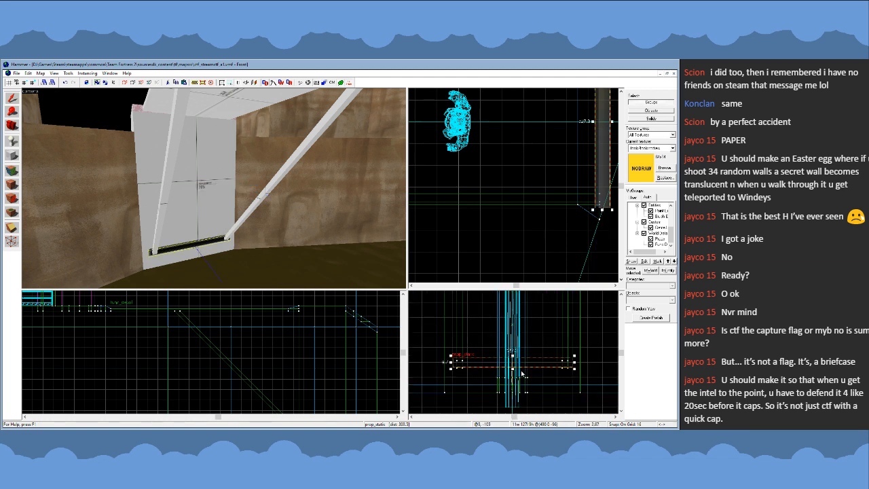
# - Lower the horizontal beam slightly on a finer grid to line it up with the brace feet, and deselect it
pyautogui.press('z')
pyautogui.press('w')
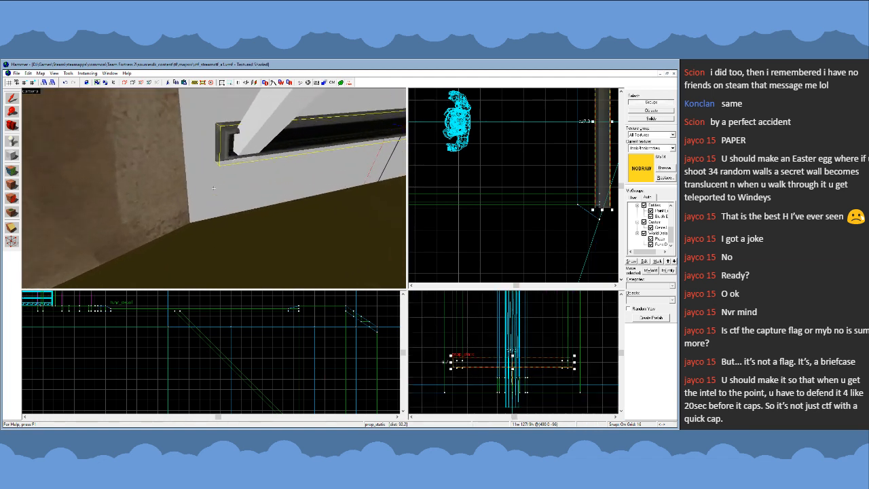
pyautogui.press('z')
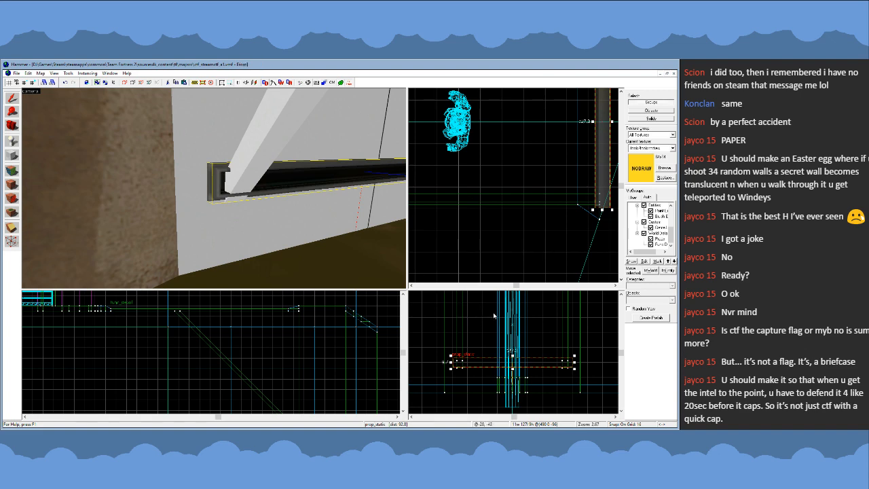
pyautogui.scroll(7, 458, 354)
pyautogui.press('[')
pyautogui.moveTo(466, 360); pyautogui.dragTo(464, 368)
pyautogui.press('[')
pyautogui.press('[')
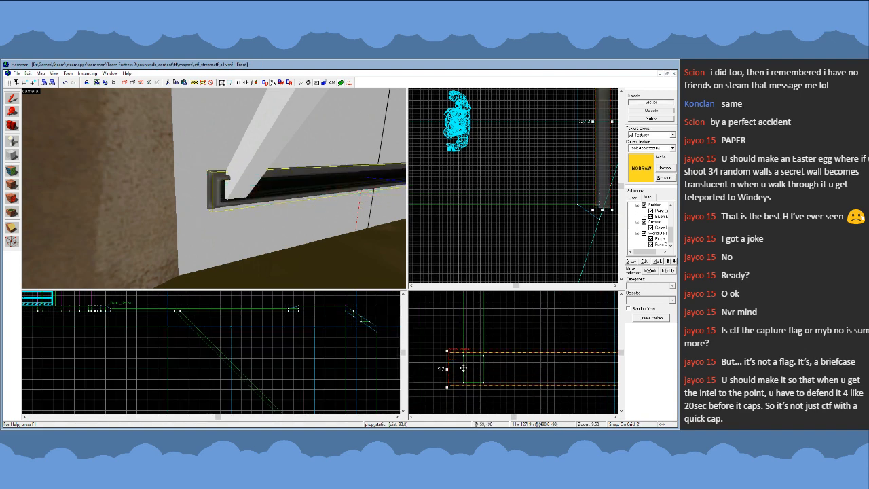
pyautogui.press(']')
pyautogui.press(']')
pyautogui.click(479, 254)
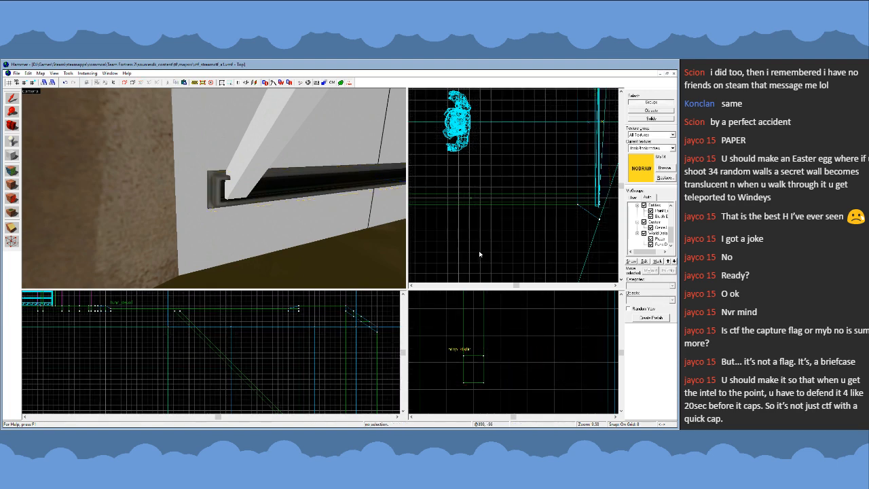
# - Clear the stray selection box and inspect how both brace feet meet the horizontal beam
pyautogui.scroll(3, 499, 236)
pyautogui.moveTo(498, 236); pyautogui.dragTo(505, 249)
pyautogui.press(']')
pyautogui.click(521, 247)
pyautogui.moveTo(486, 207); pyautogui.dragTo(508, 249)
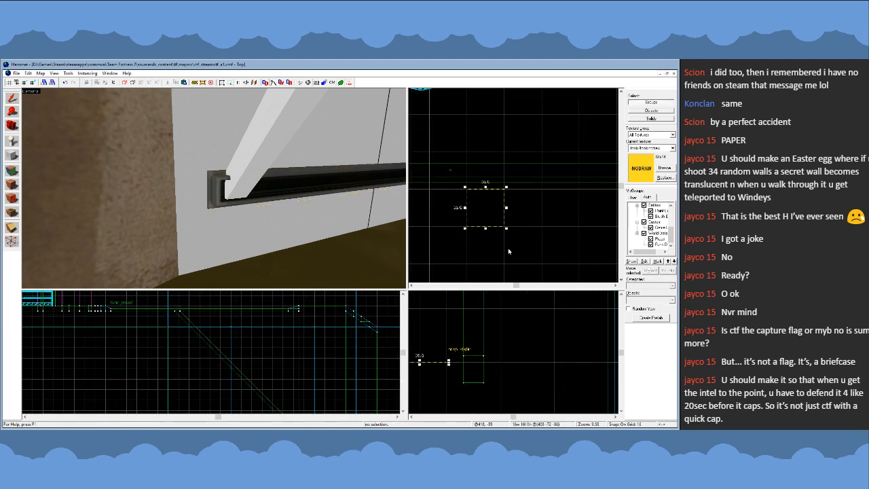
pyautogui.press('z')
pyautogui.press('s')
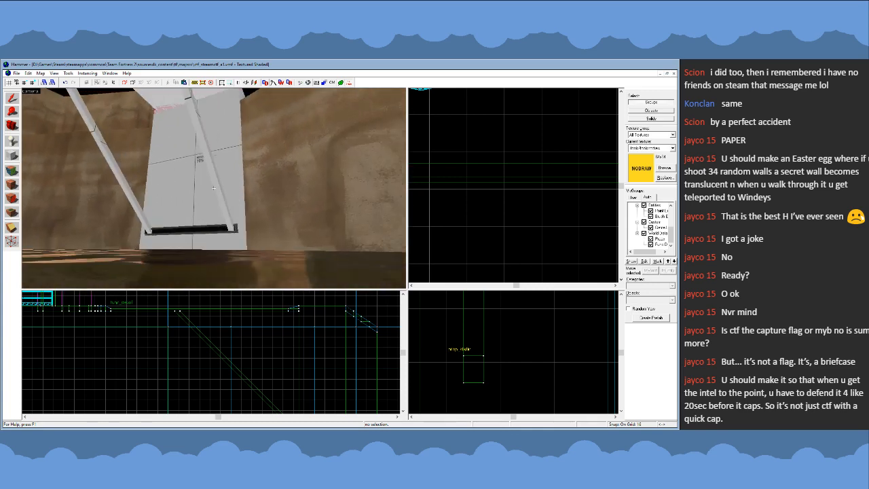
pyautogui.press('w')
pyautogui.press('s')
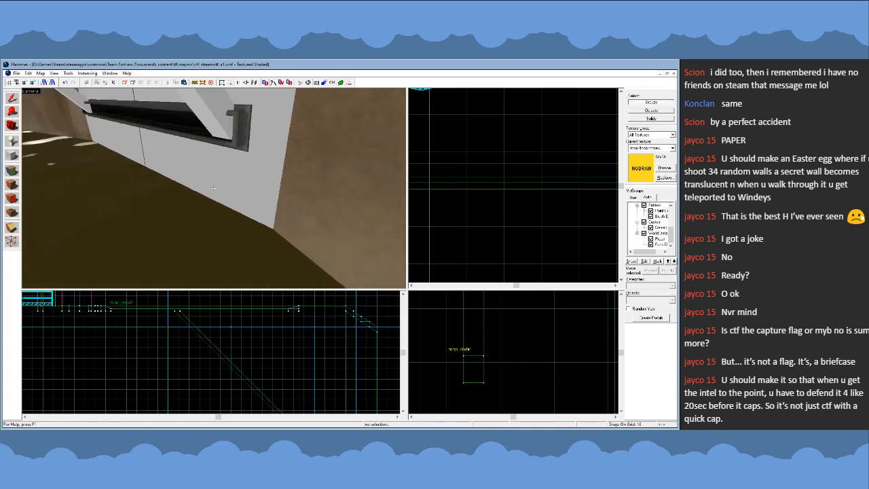
pyautogui.press('z')
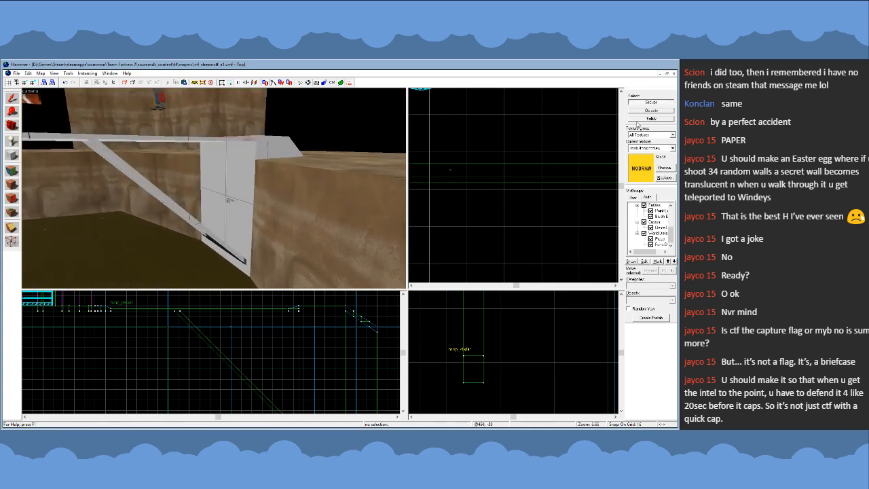
# - Select one diagonal brace as an individual solid and narrow it to 4 units wide on a 1-unit grid
pyautogui.click(187, 218)
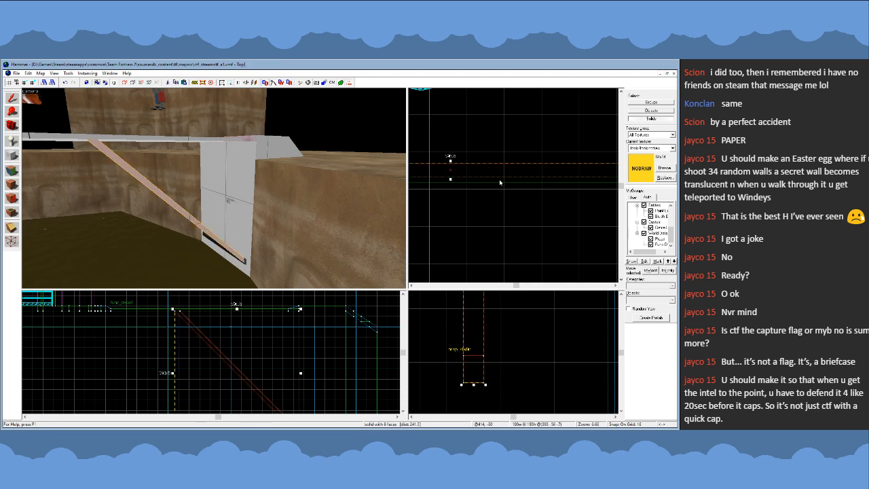
pyautogui.scroll(-3, 480, 191)
pyautogui.hotkey('shift', 'v')
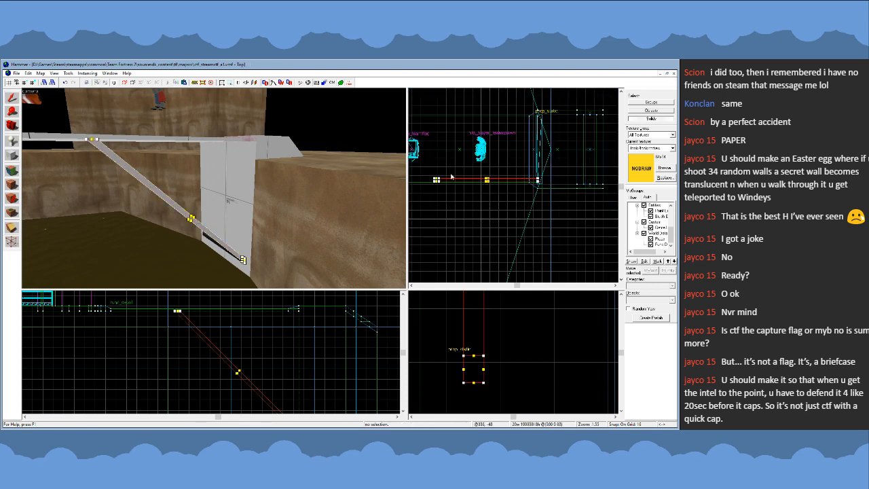
pyautogui.click(13, 99)
pyautogui.scroll(4, 437, 190)
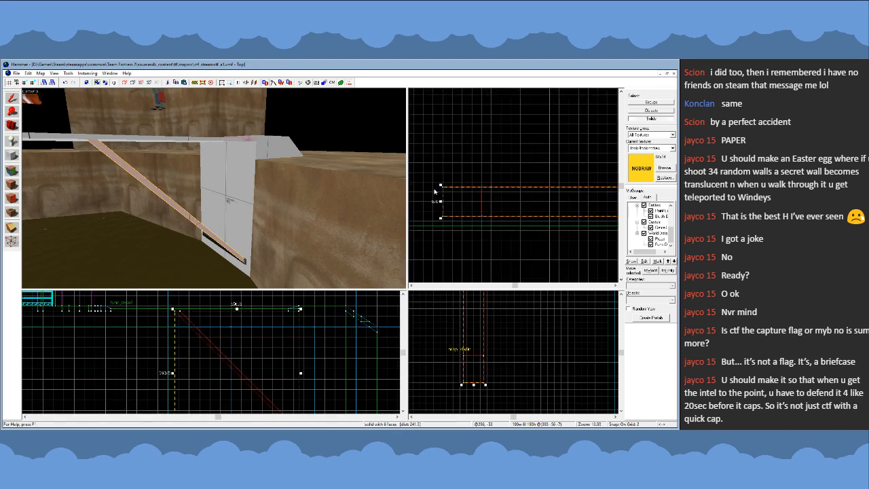
pyautogui.scroll(2, 436, 191)
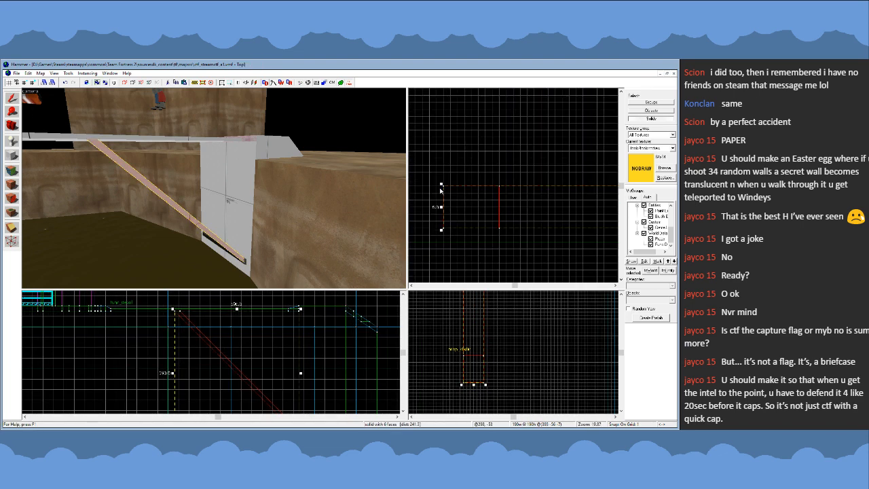
pyautogui.moveTo(443, 195); pyautogui.dragTo(458, 209)
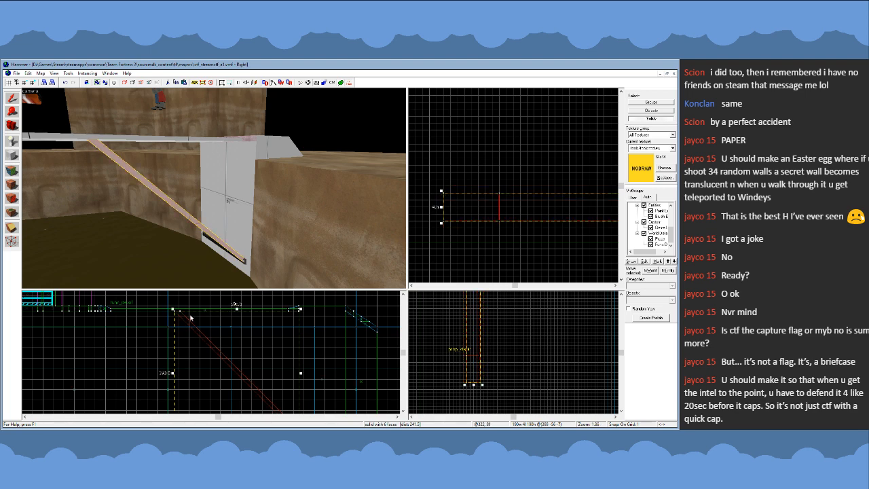
# - Thin the selected brace by moving one pair of its upper vertices inward and lowering the upper vertices of its foot
pyautogui.scroll(3, 191, 318)
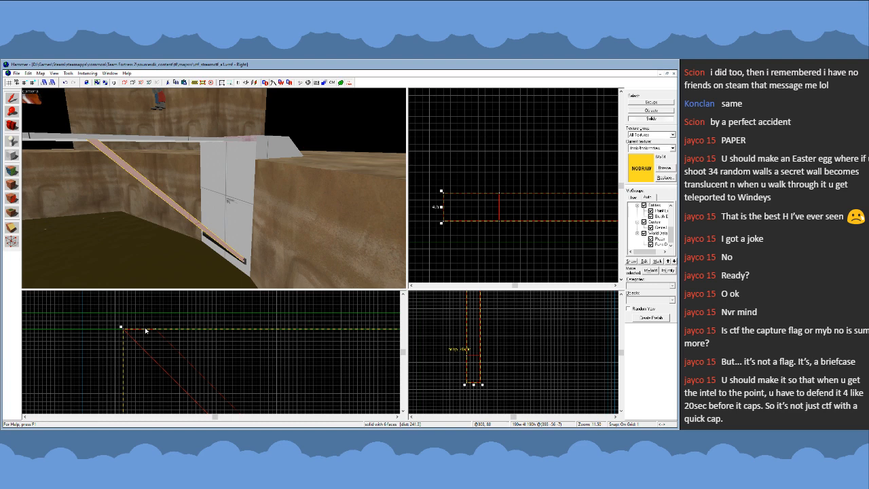
pyautogui.press('z')
pyautogui.press('w')
pyautogui.press('z')
pyautogui.hotkey('shift', 'v')
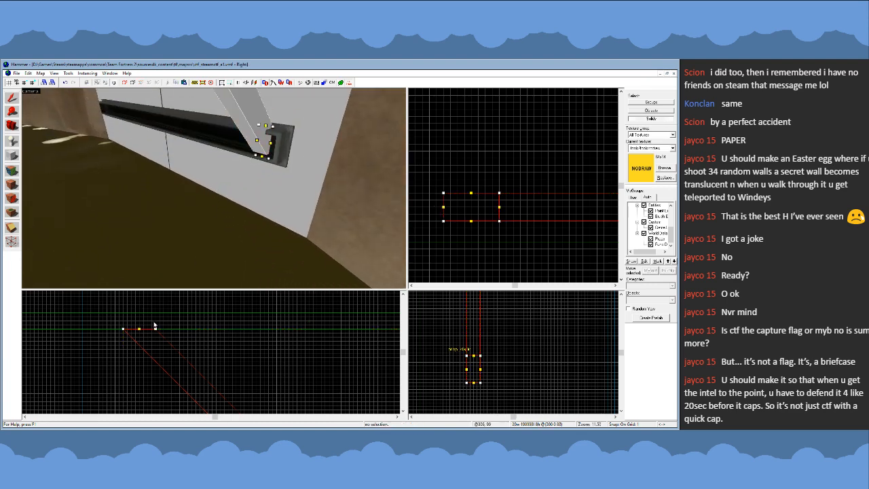
pyautogui.scroll(4, 154, 326)
pyautogui.moveTo(162, 334); pyautogui.dragTo(129, 334)
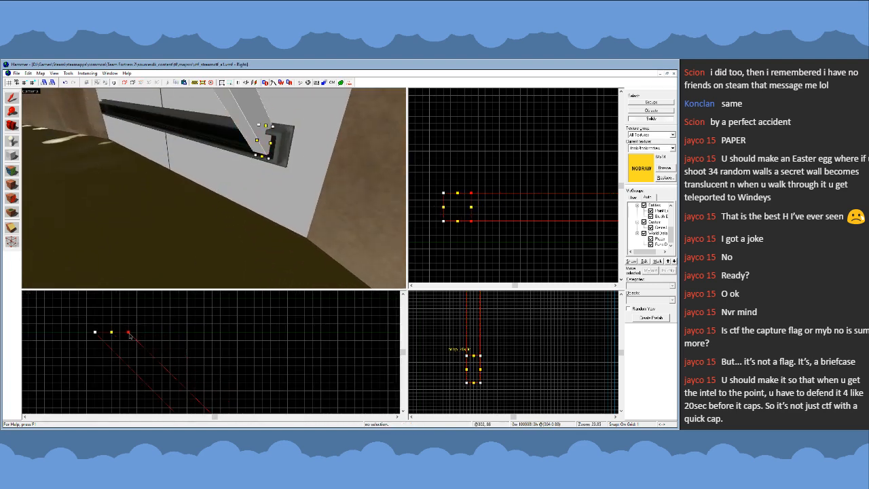
pyautogui.scroll(-10, 183, 360)
pyautogui.scroll(10, 184, 360)
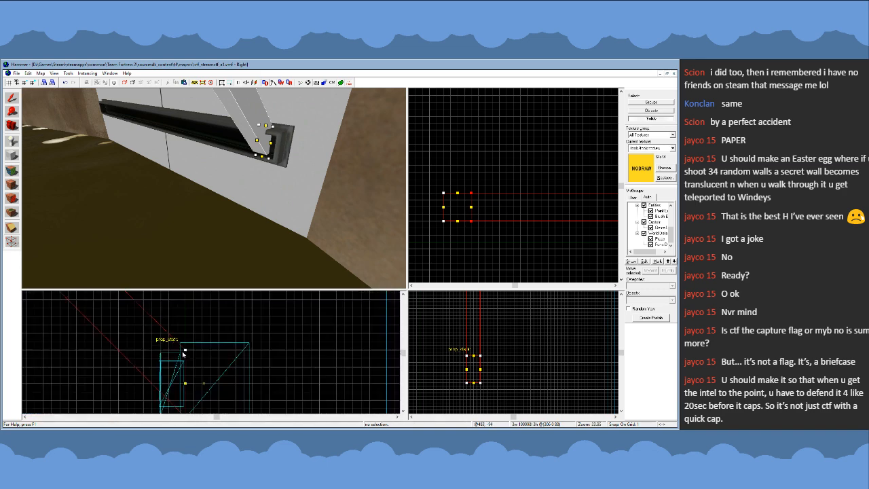
pyautogui.scroll(-1, 185, 372)
pyautogui.click(186, 373)
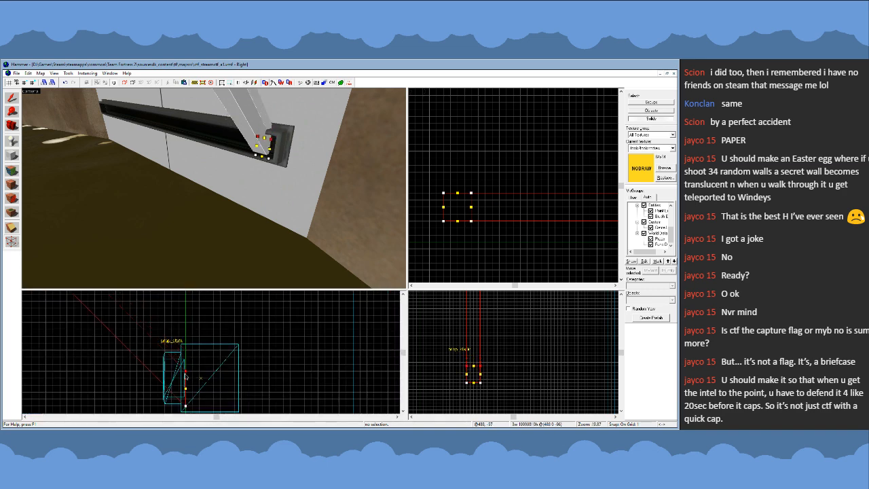
pyautogui.click(12, 99)
# - Move the slimmed brace sideways so its foot sits closer to the end of the horizontal beam
pyautogui.press('z')
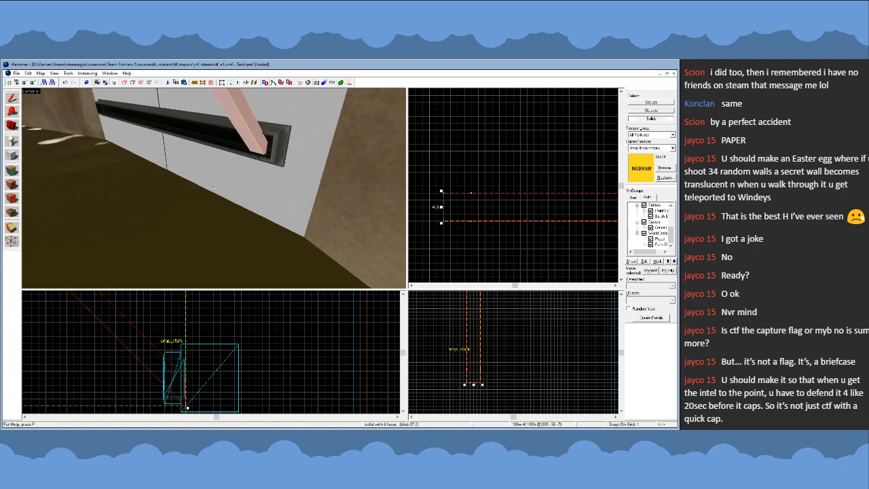
pyautogui.press('w')
pyautogui.press('w')
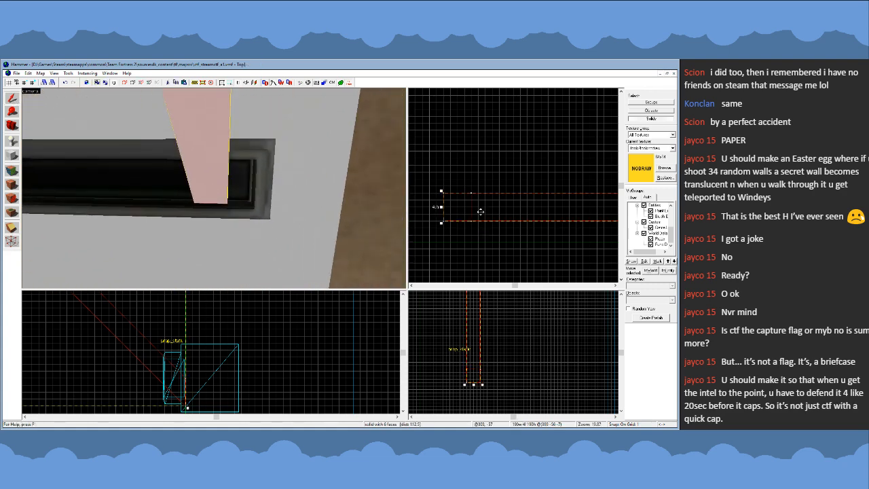
pyautogui.moveTo(481, 212); pyautogui.dragTo(480, 229)
# - Copy the slimmed brace to the opposite side of the walkway and align its foot near the other end of the horizontal beam
pyautogui.press('z')
pyautogui.press('s')
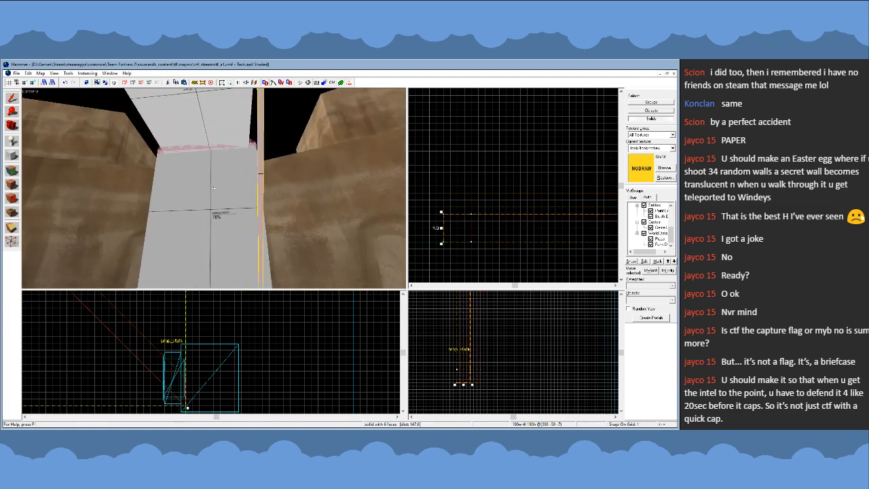
pyautogui.press('z')
pyautogui.scroll(-2, 474, 254)
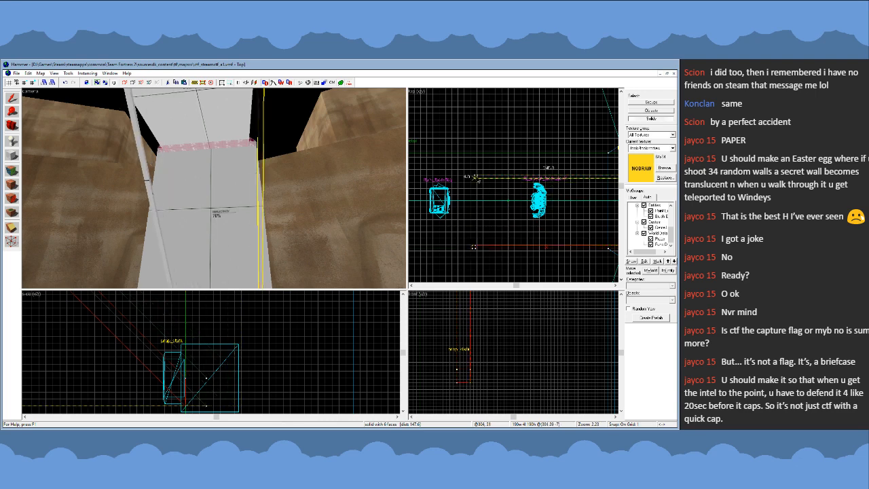
pyautogui.scroll(-4, 448, 218)
pyautogui.scroll(6, 530, 202)
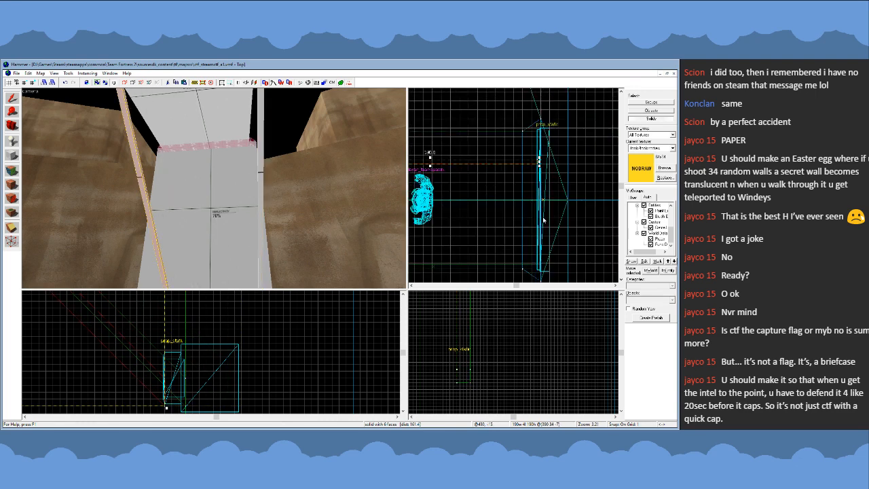
pyautogui.scroll(4, 530, 205)
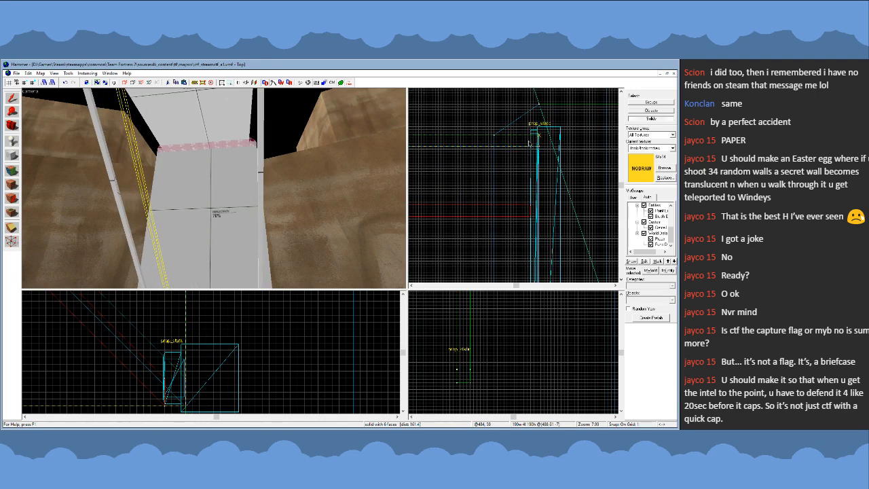
# - Select the walkway together with the copied brace, clear the selection and set the grid to 16 units
pyautogui.click(222, 176)
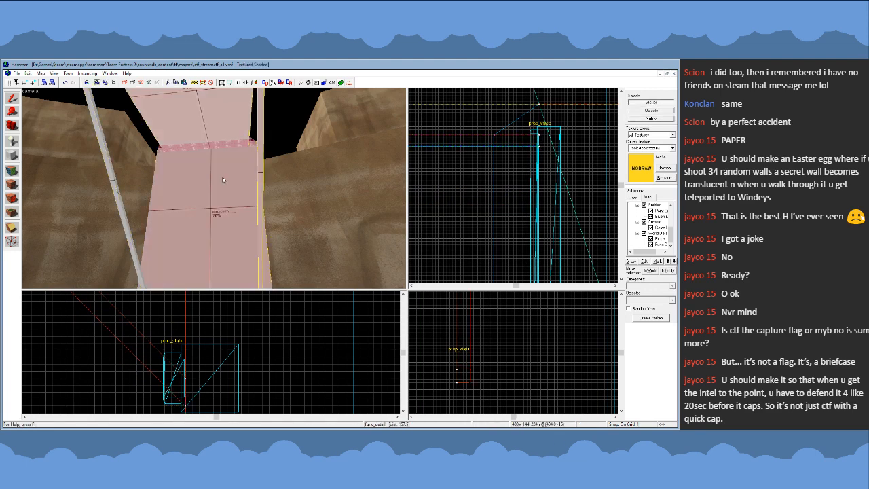
pyautogui.keyDown('ctrl'); pyautogui.click(117, 194); pyautogui.keyUp('ctrl')
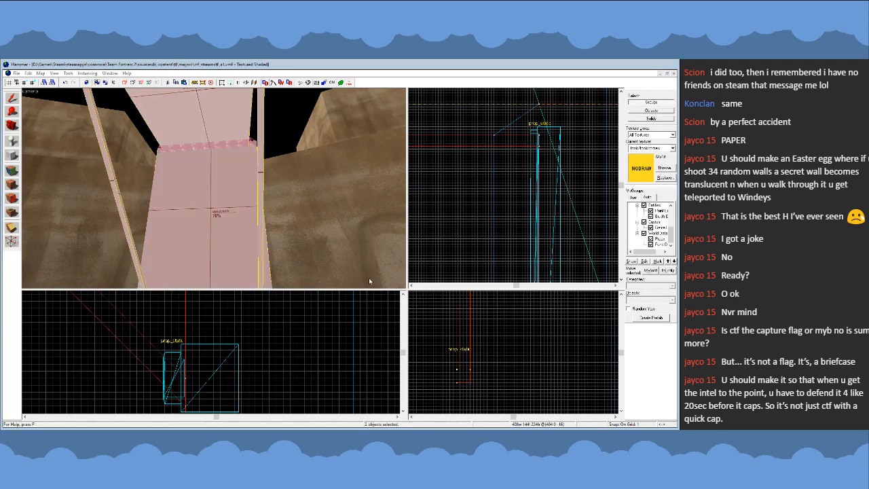
pyautogui.scroll(-10, 571, 170)
pyautogui.press('Escape')
pyautogui.scroll(-3, 511, 216)
pyautogui.press(']')
pyautogui.press(']')
pyautogui.press(']')
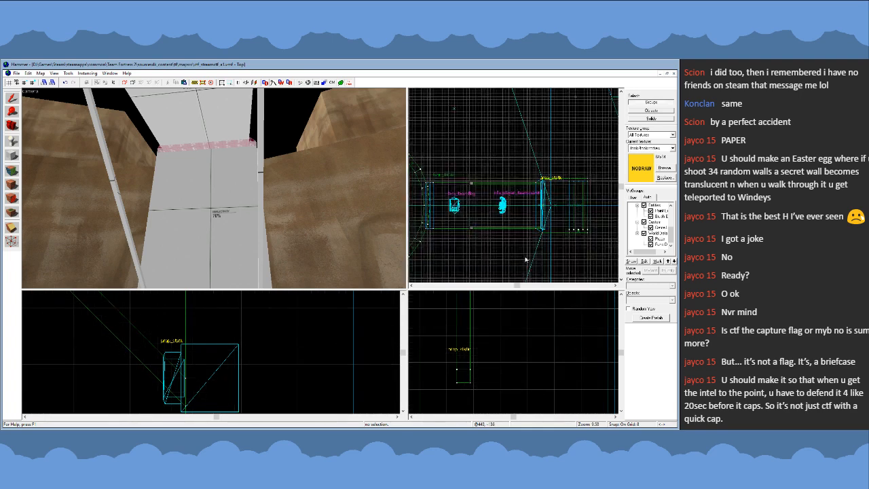
pyautogui.scroll(4, 526, 259)
pyautogui.press(']')
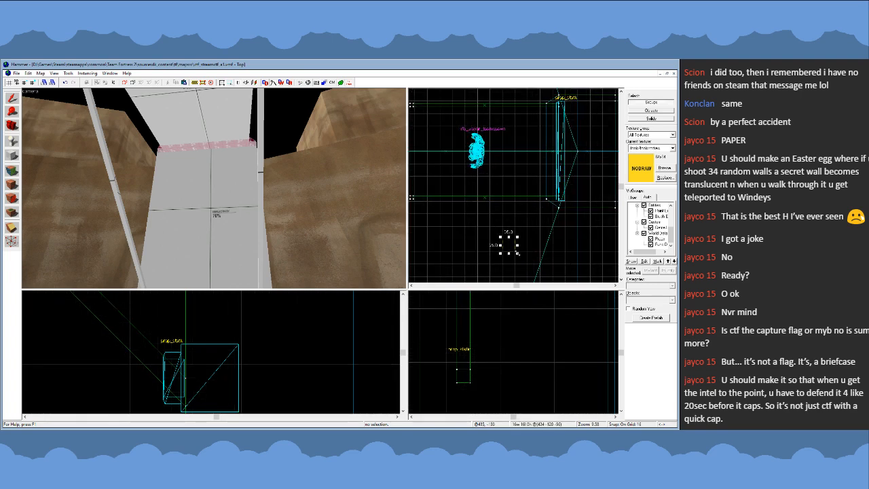
# - Copy the walkway with its braces, beam and props, turn the copy around and place it on the opposite side of the pit
pyautogui.press('d')
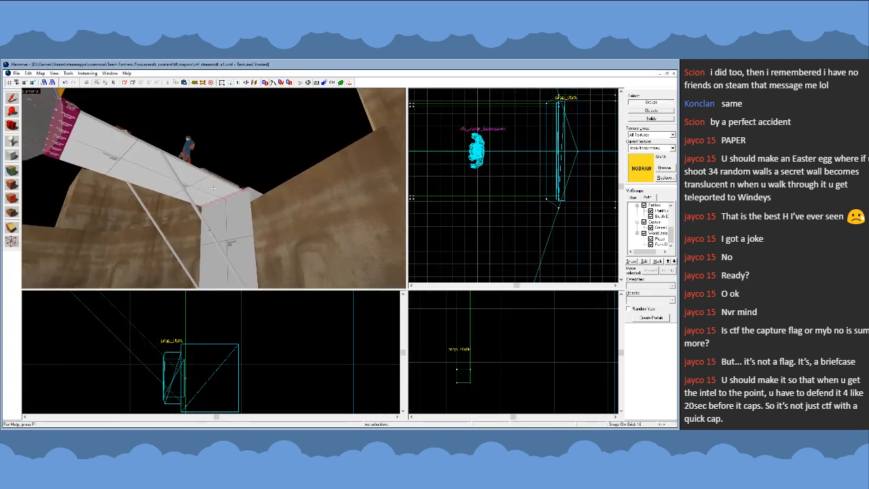
pyautogui.press('s')
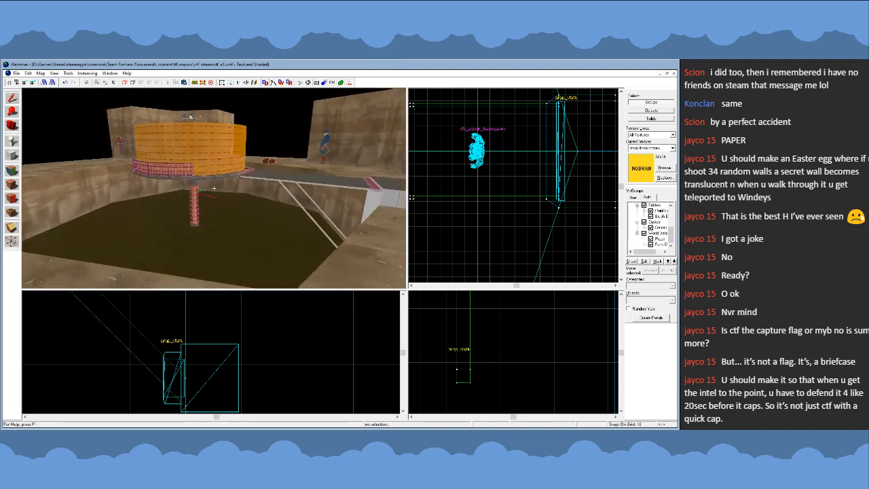
pyautogui.press('w')
pyautogui.click(185, 127)
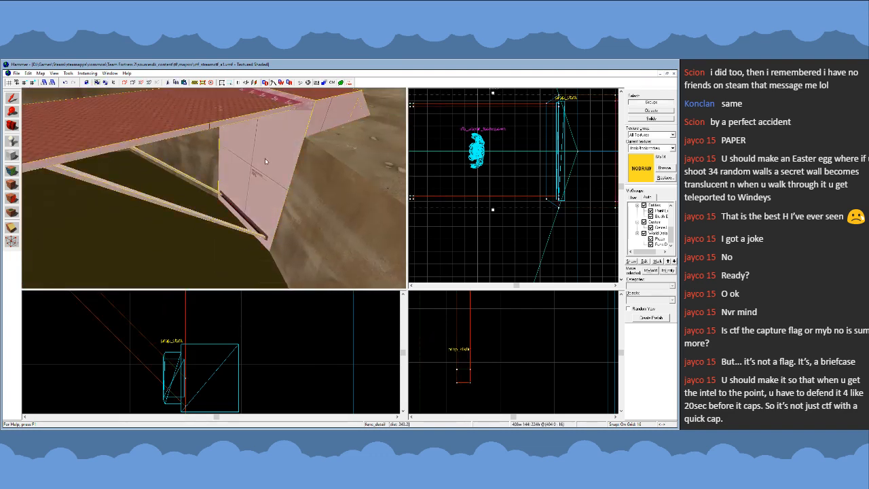
pyautogui.keyDown('ctrl'); pyautogui.click(250, 224); pyautogui.keyUp('ctrl')
pyautogui.press('z')
pyautogui.press('s')
pyautogui.press('z')
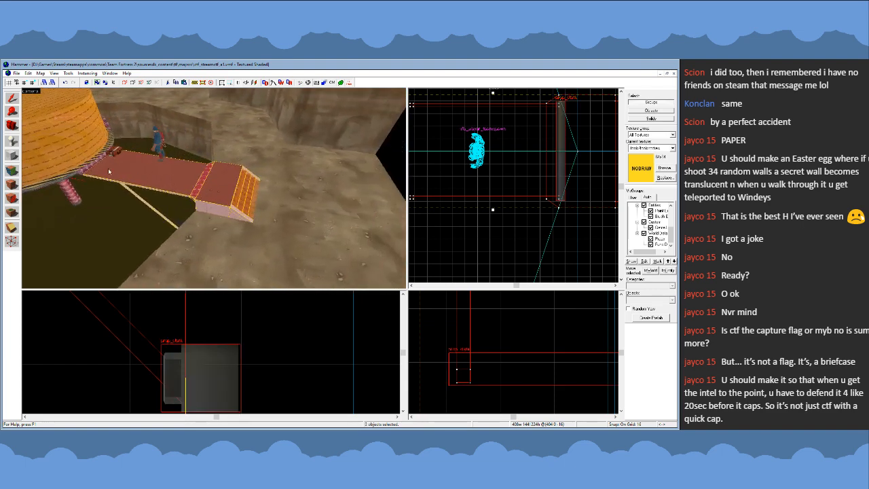
pyautogui.scroll(-10, 494, 195)
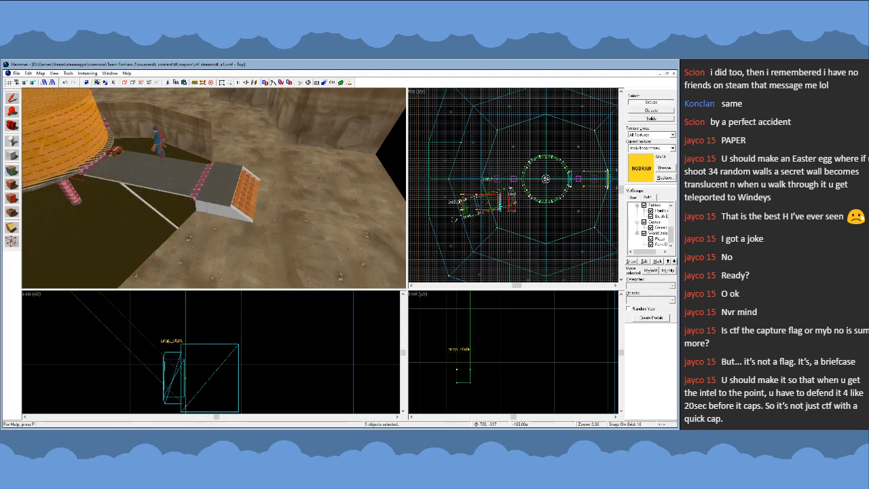
pyautogui.scroll(5, 480, 208)
pyautogui.moveTo(481, 207); pyautogui.dragTo(500, 150)
pyautogui.press('Escape')
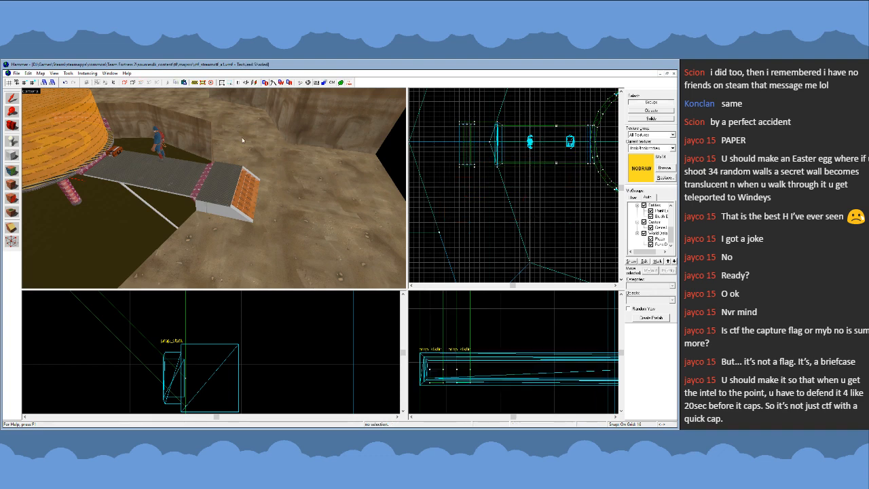
# - Inspect both walkways from across the pit and check where a brace foot meets the horizontal beam
pyautogui.press('z')
pyautogui.press('a')
pyautogui.press('s')
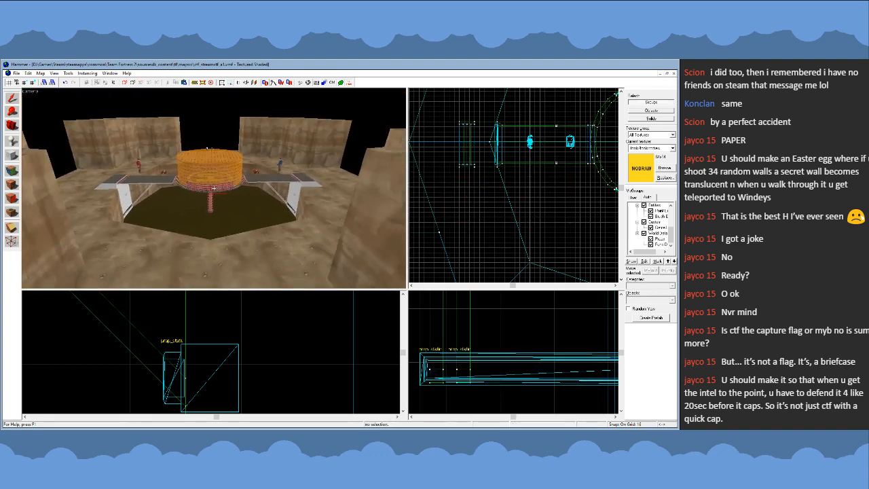
pyautogui.press('w')
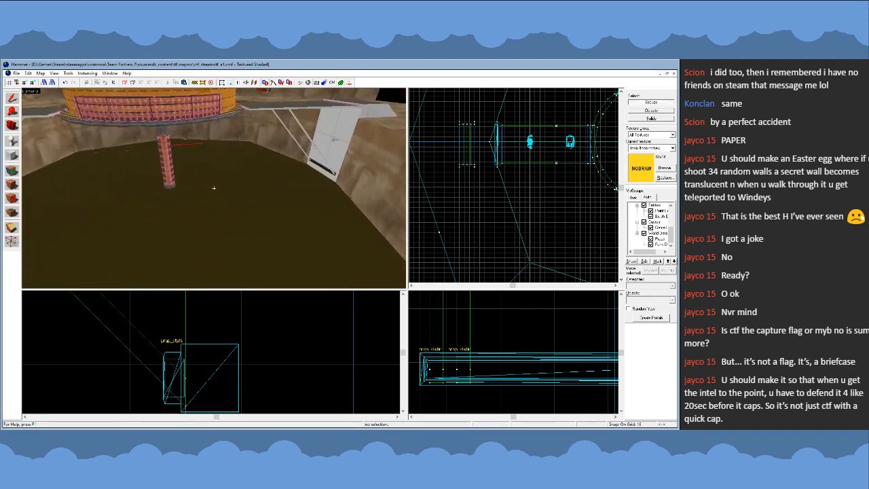
pyautogui.press('s')
pyautogui.press('w')
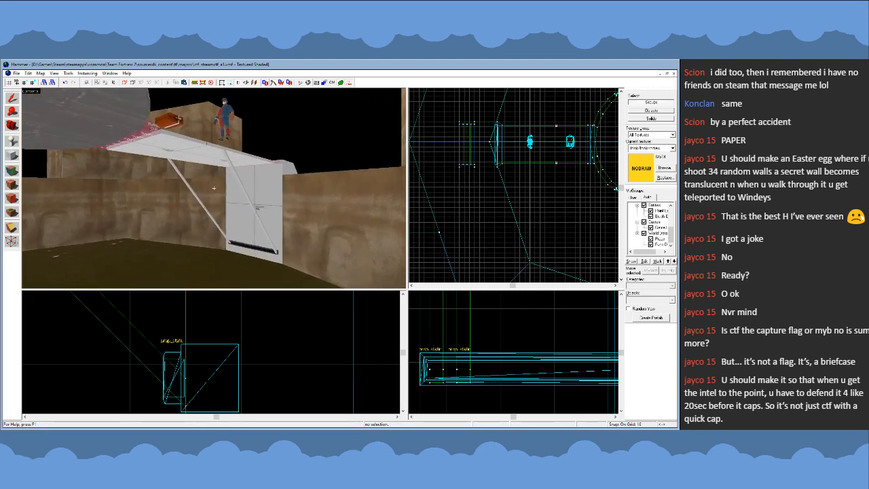
pyautogui.press('w')
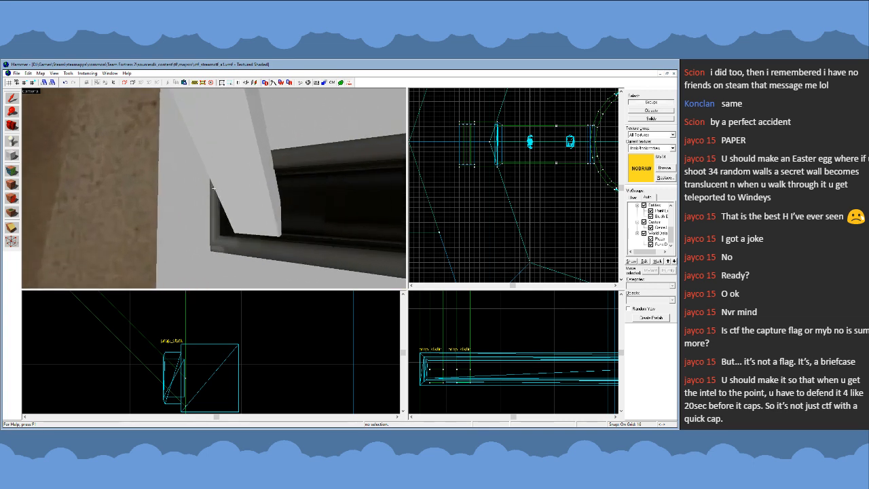
pyautogui.press('s')
pyautogui.press('z')
# - Examine from the side how the original walkway's beam and brace feet sit against the support wall
pyautogui.click(238, 197)
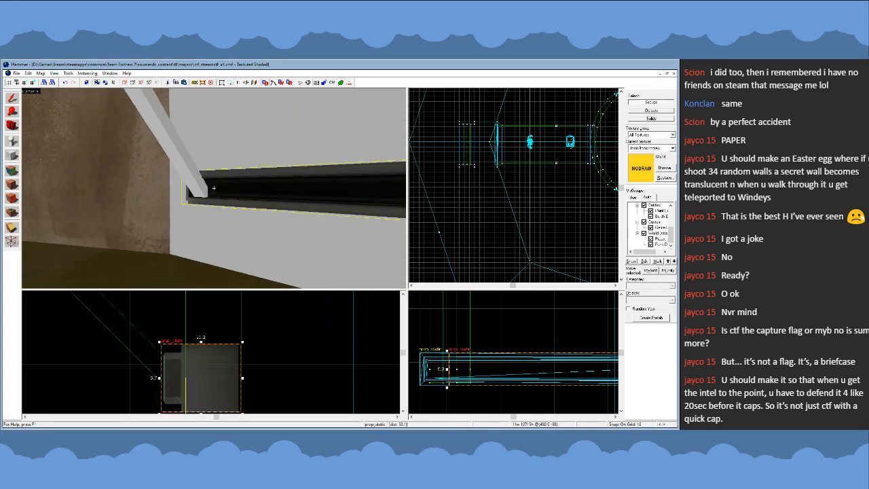
pyautogui.press('z')
pyautogui.press('a')
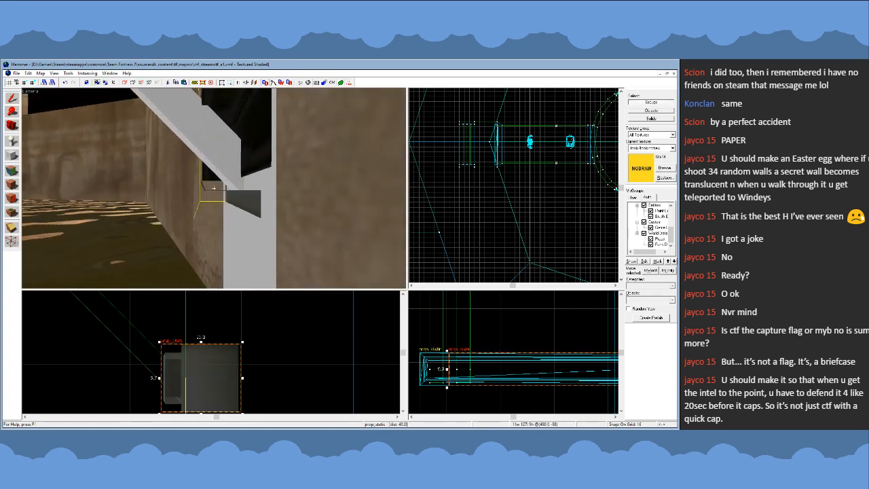
pyautogui.press('z')
pyautogui.press('Escape')
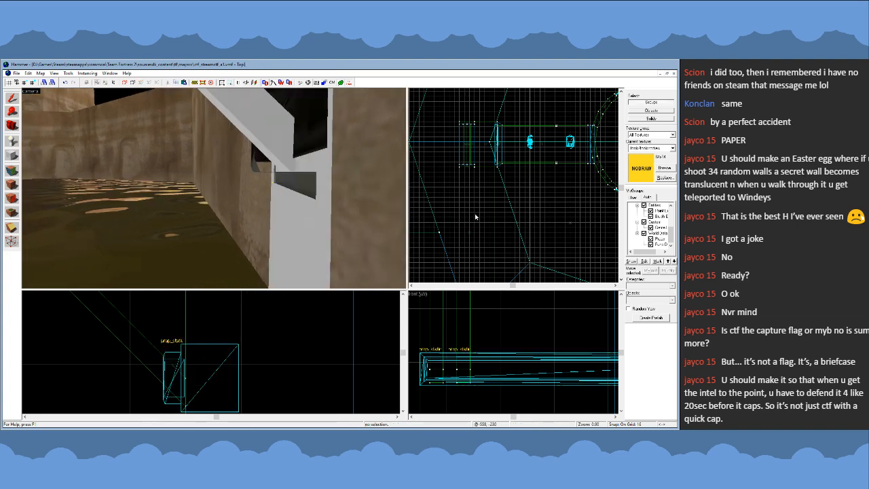
pyautogui.press('z')
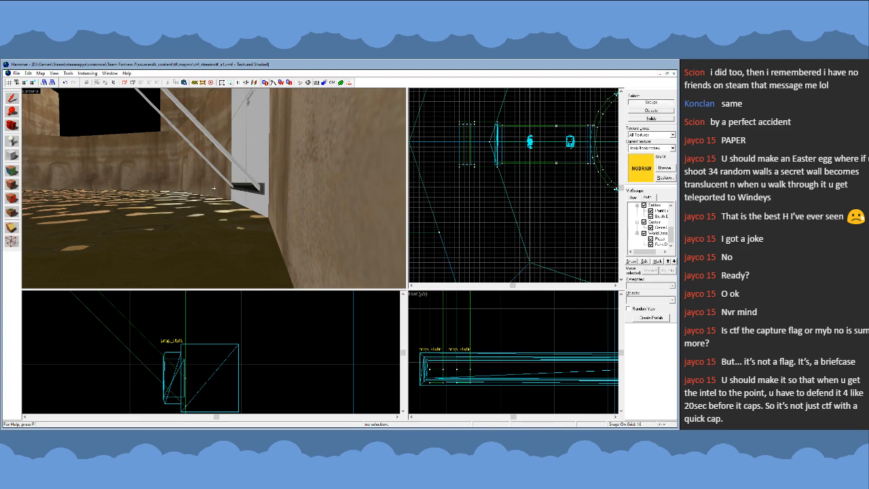
pyautogui.press('d')
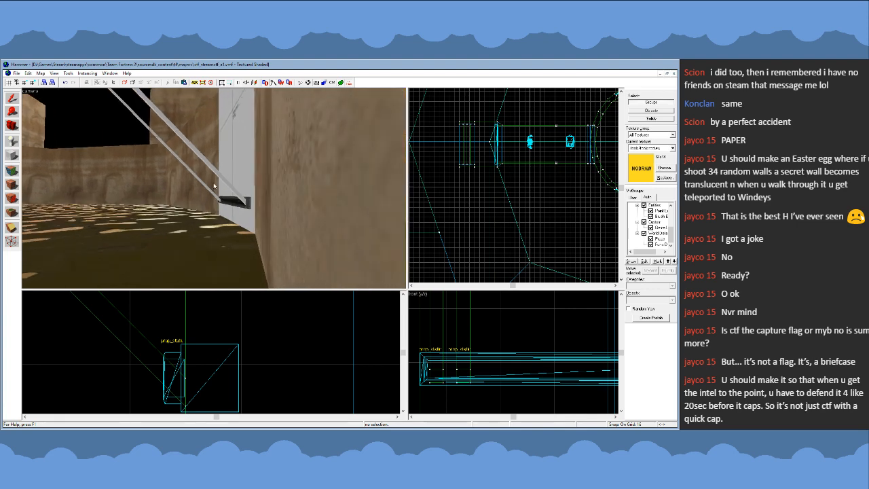
pyautogui.press('z')
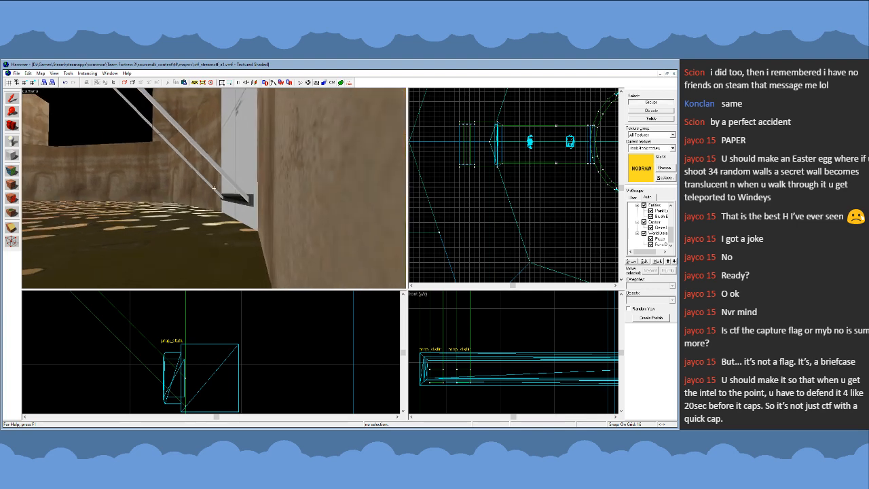
pyautogui.press('a')
pyautogui.press('z')
# - Delete the horizontal beam under the copied walkway
pyautogui.click(209, 192)
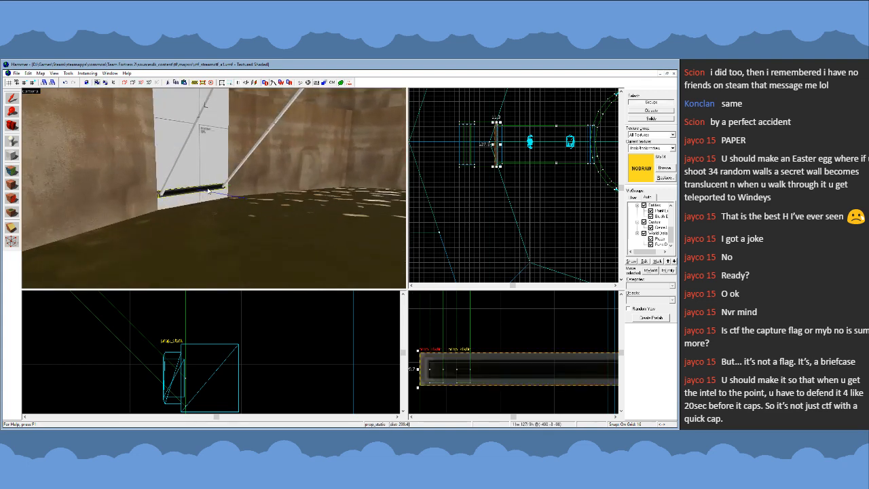
pyautogui.press('Delete')
pyautogui.press('z')
pyautogui.press('w')
pyautogui.press('d')
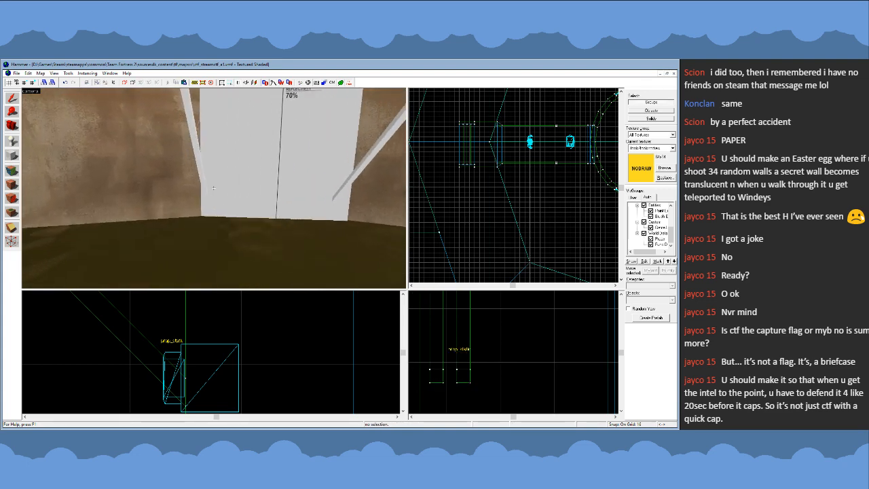
# - Select the horizontal beam under the original walkway and tilt it slightly in the side view, using a 1-unit grid
pyautogui.press('s')
pyautogui.press('w')
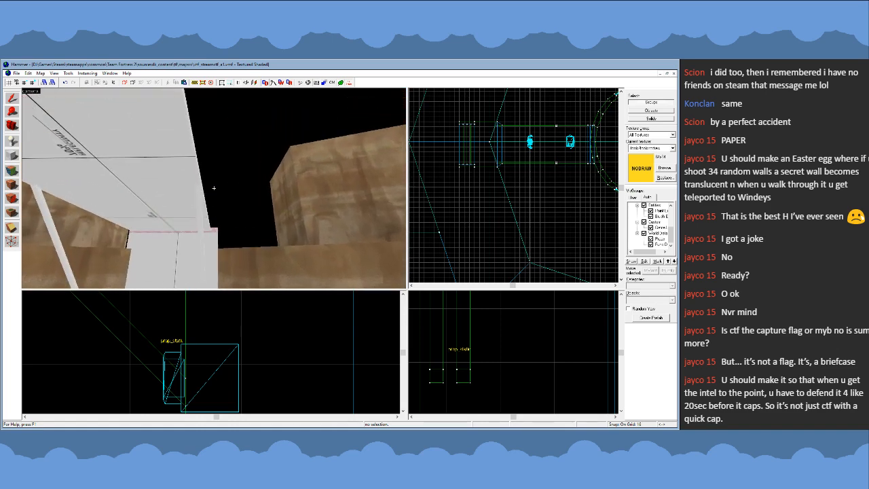
pyautogui.press('w')
pyautogui.press('s')
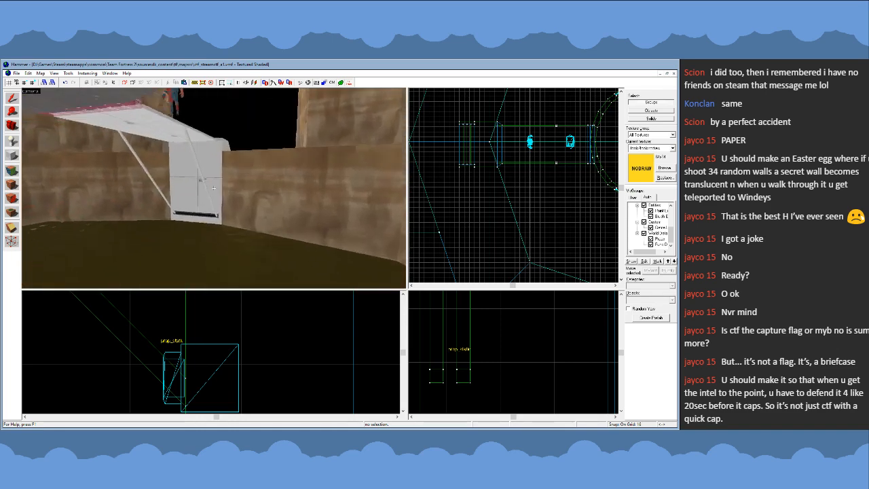
pyautogui.press('w')
pyautogui.click(214, 189)
pyautogui.press('z')
pyautogui.scroll(-3, 468, 343)
pyautogui.scroll(-3, 253, 358)
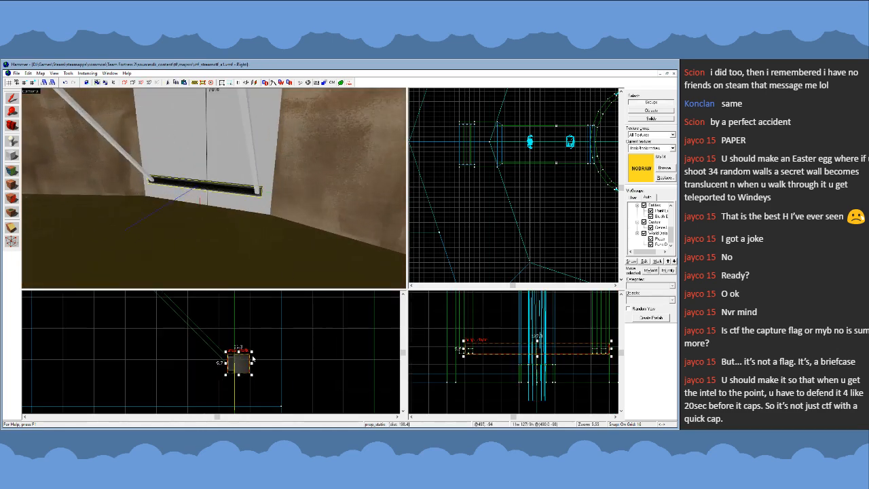
pyautogui.scroll(4, 248, 358)
pyautogui.moveTo(254, 348); pyautogui.dragTo(235, 380)
pyautogui.press('[')
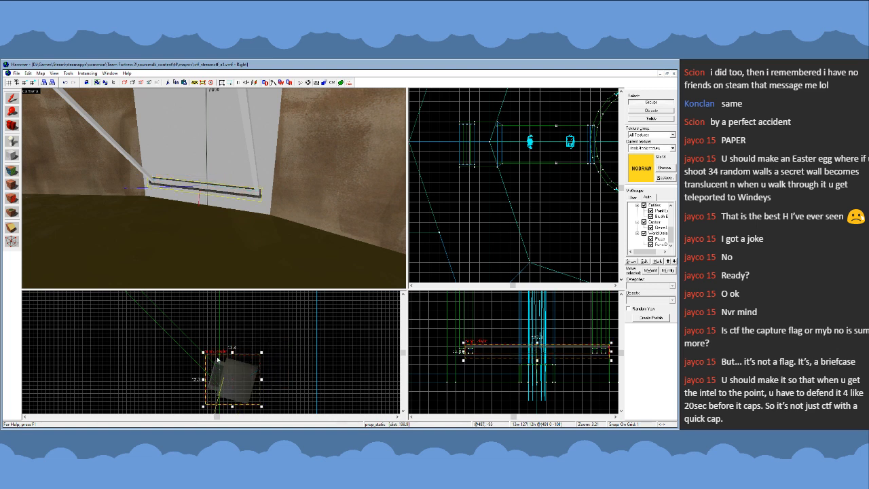
# - Shift the tilted beam upward and slightly outward so it seats against the brace feet, and clear the selection
pyautogui.press('z')
pyautogui.press('w')
pyautogui.press('d')
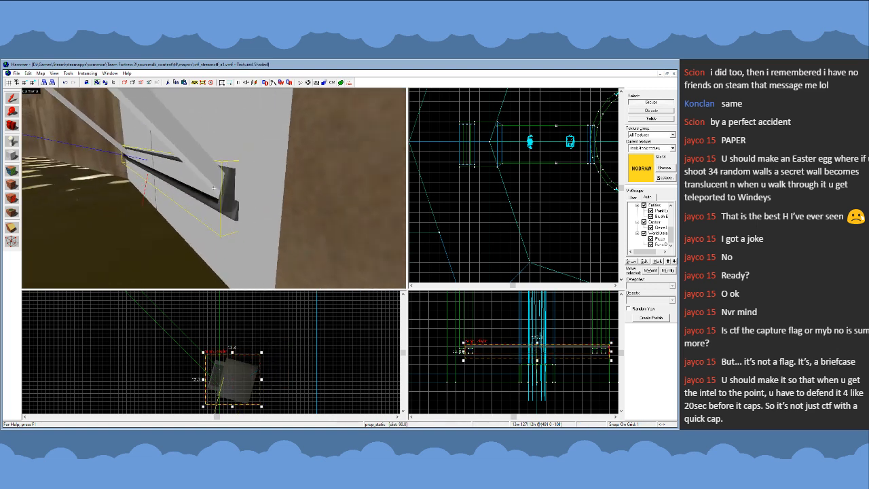
pyautogui.press('z')
pyautogui.moveTo(241, 383); pyautogui.dragTo(236, 369)
pyautogui.press('z')
pyautogui.press('a')
pyautogui.press('z')
pyautogui.press('a')
pyautogui.press('d')
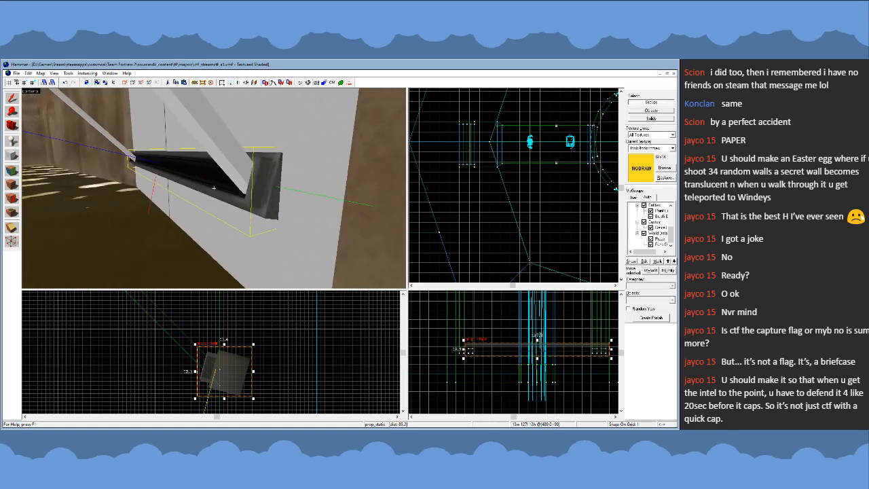
pyautogui.press('s')
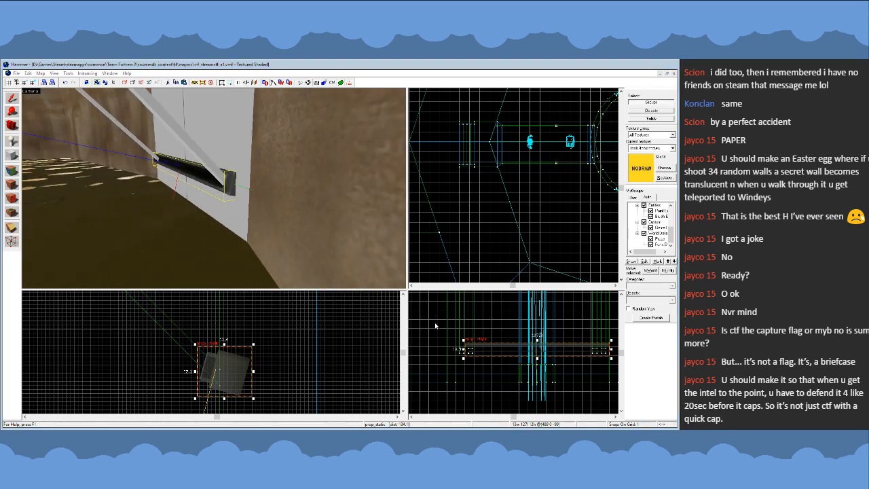
pyautogui.click(450, 190)
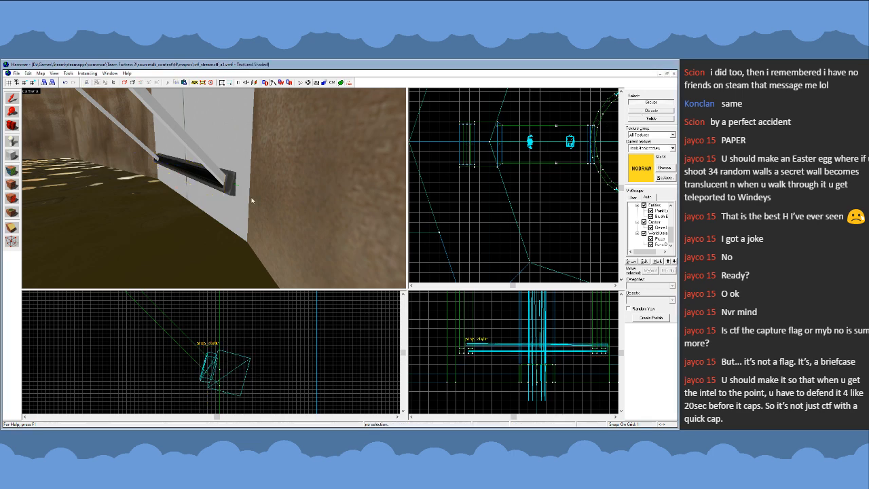
# - Set the grid to 4 units and bring the whole pit into the top view
pyautogui.press('z')
pyautogui.press('z')
pyautogui.scroll(-11, 504, 187)
pyautogui.press(']')
pyautogui.press(']')
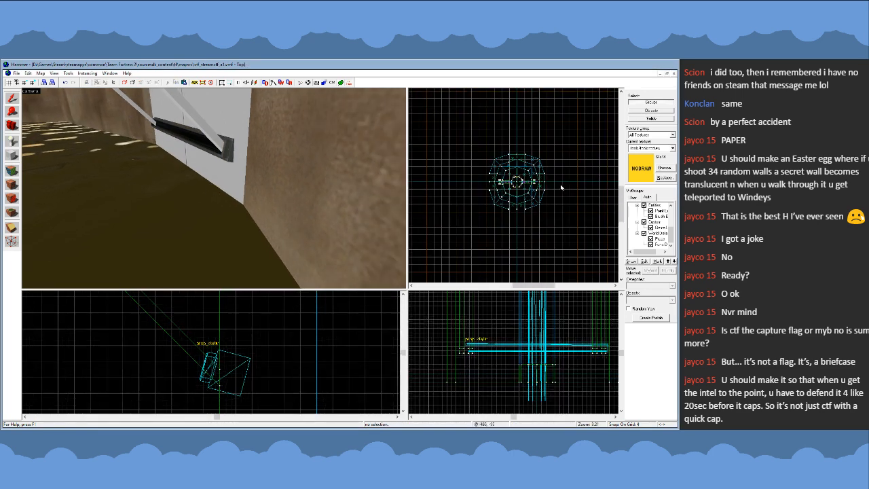
# - Create a Skip-textured block 8192 by 8192 by 512 units, centred far below the pit, using a 512-unit grid
pyautogui.press(']')
pyautogui.press(']')
pyautogui.press(']')
pyautogui.press(']')
pyautogui.press(']')
pyautogui.press(']')
pyautogui.press(']')
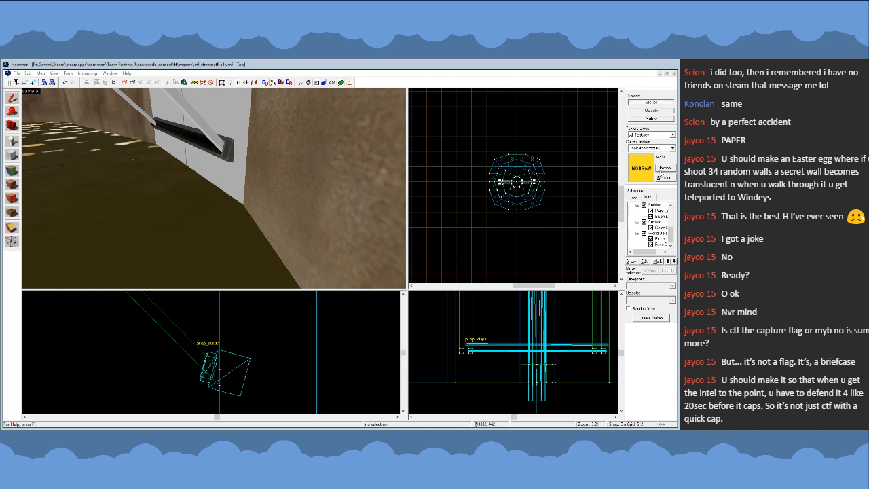
pyautogui.doubleClick(332, 298)
pyautogui.click(9, 155)
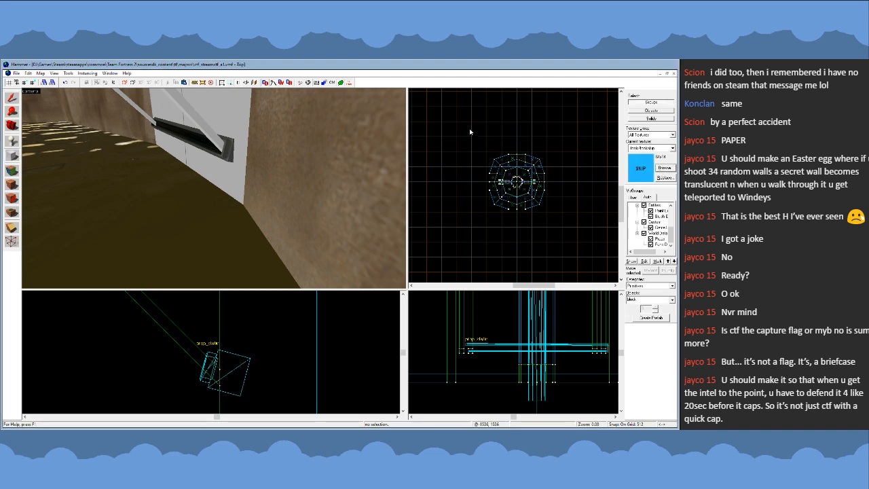
pyautogui.scroll(-3, 538, 180)
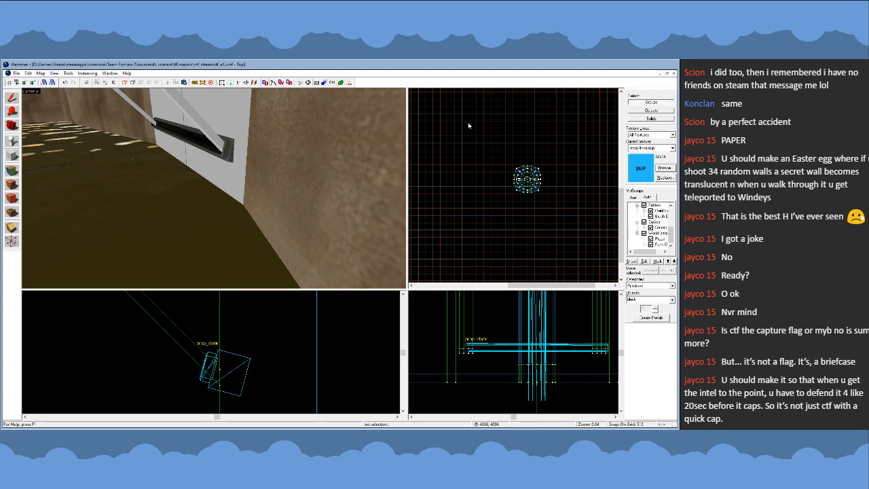
pyautogui.moveTo(468, 122); pyautogui.dragTo(585, 241)
pyautogui.scroll(-15, 529, 330)
pyautogui.moveTo(531, 332); pyautogui.dragTo(530, 372)
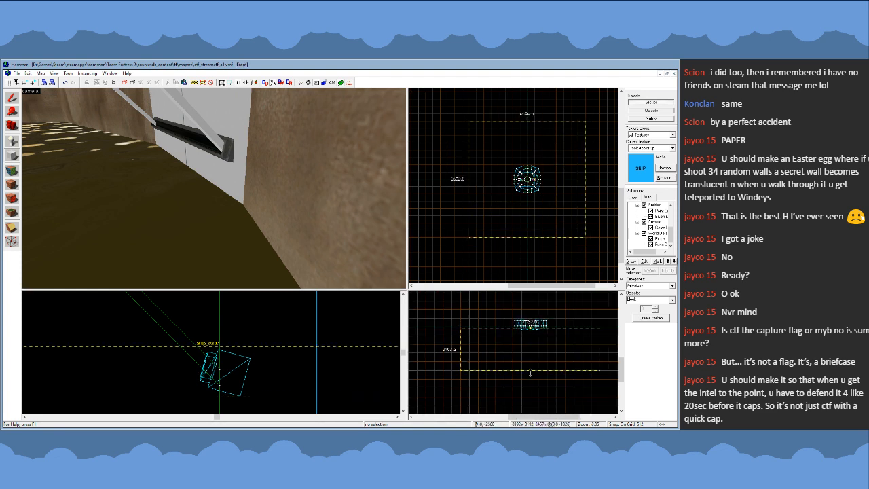
pyautogui.moveTo(532, 327); pyautogui.dragTo(532, 362)
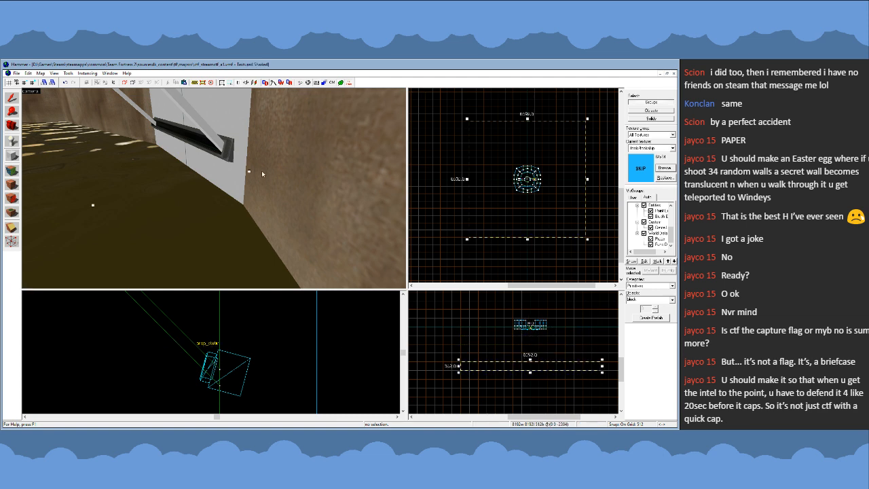
pyautogui.press('Return')
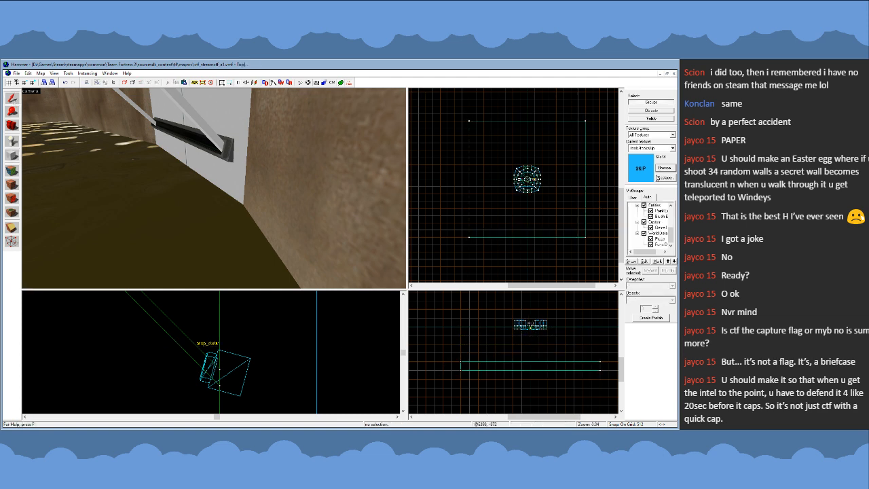
# - Switch the current texture back to Nodraw and reduce the grid to 16 units, with the round centre platform in the top view
pyautogui.doubleClick(305, 275)
pyautogui.scroll(11, 529, 182)
pyautogui.press('[')
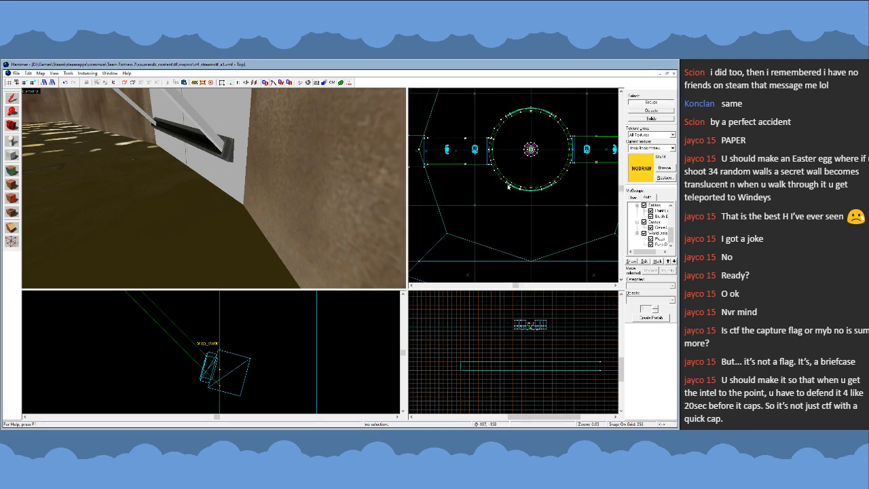
pyautogui.scroll(5, 508, 186)
pyautogui.press('[')
pyautogui.press('[')
pyautogui.press('[')
pyautogui.press('[')
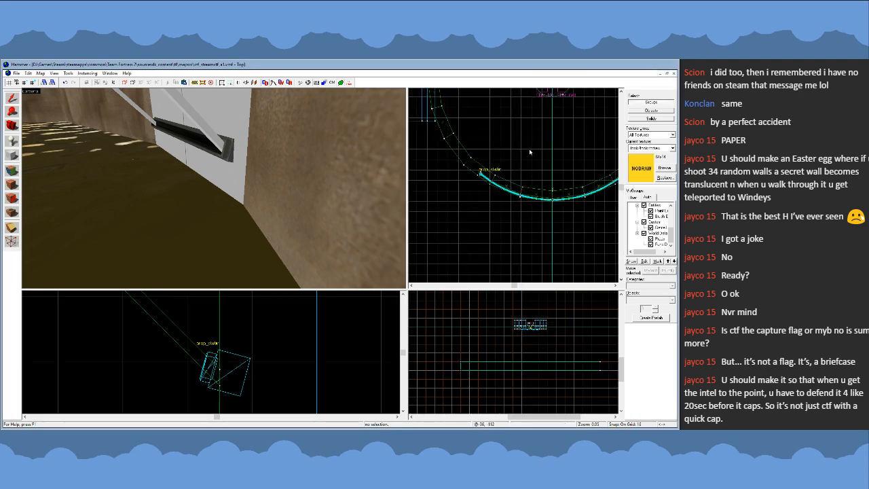
pyautogui.scroll(-5, 530, 152)
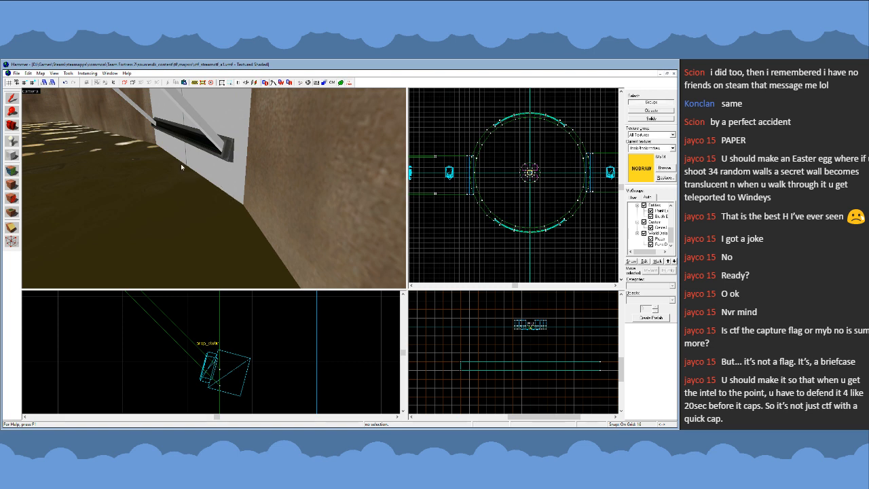
pyautogui.click(186, 139)
pyautogui.press('z')
pyautogui.press('w')
pyautogui.press('z')
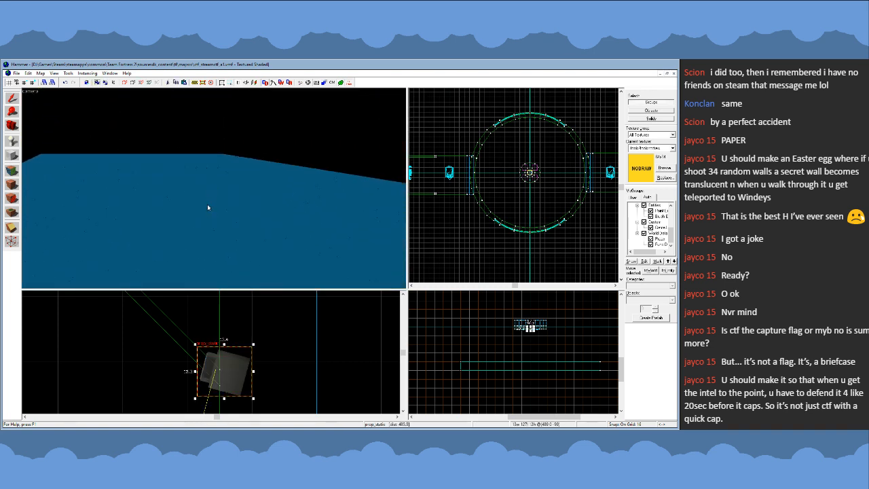
pyautogui.keyDown('ctrl'); pyautogui.click(207, 204); pyautogui.keyUp('ctrl')
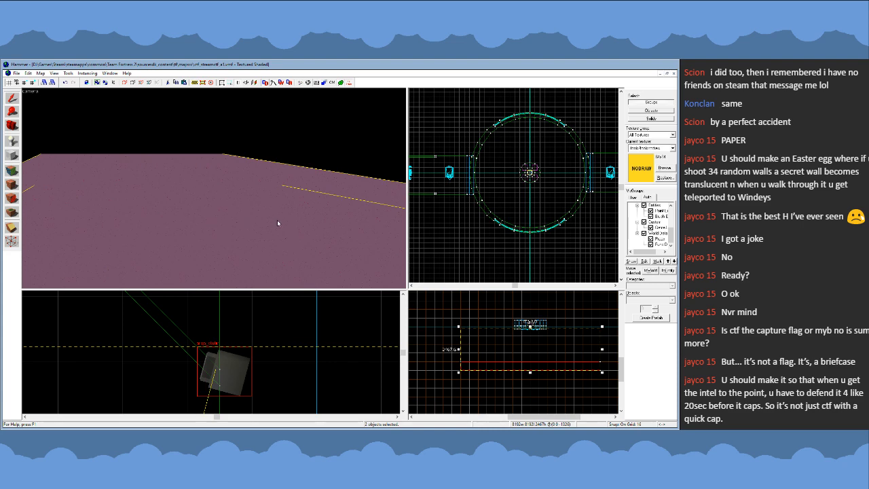
pyautogui.scroll(-12, 492, 226)
pyautogui.scroll(12, 574, 138)
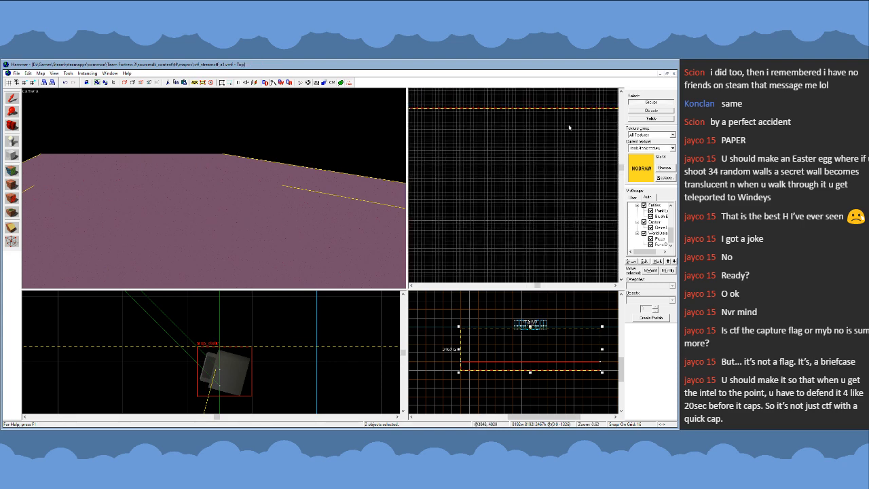
pyautogui.scroll(3, 569, 127)
pyautogui.moveTo(542, 156)
pyautogui.keyDown('shift'); pyautogui.mouseDown()
pyautogui.moveTo(576, 138)
pyautogui.moveTo(582, 146)
pyautogui.moveTo(575, 137)
pyautogui.mouseUp(); pyautogui.keyUp('shift')
pyautogui.scroll(-20, 579, 139)
pyautogui.press('Escape')
pyautogui.click(316, 222)
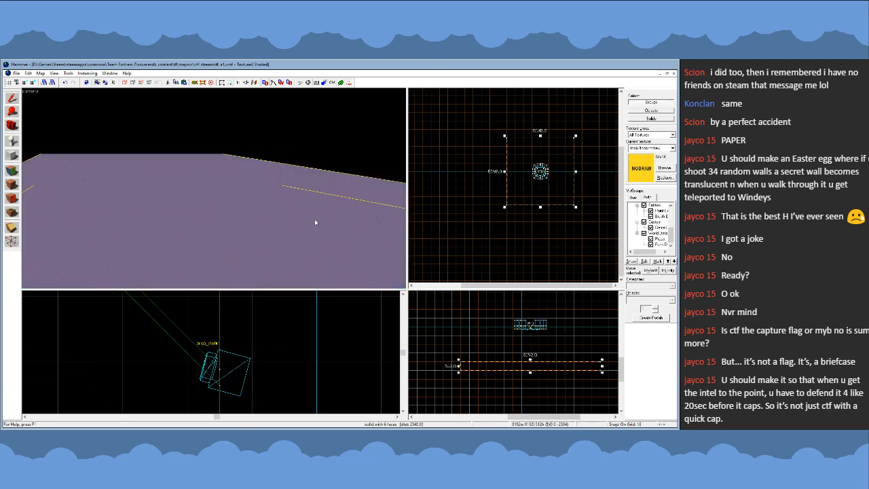
pyautogui.press('Escape')
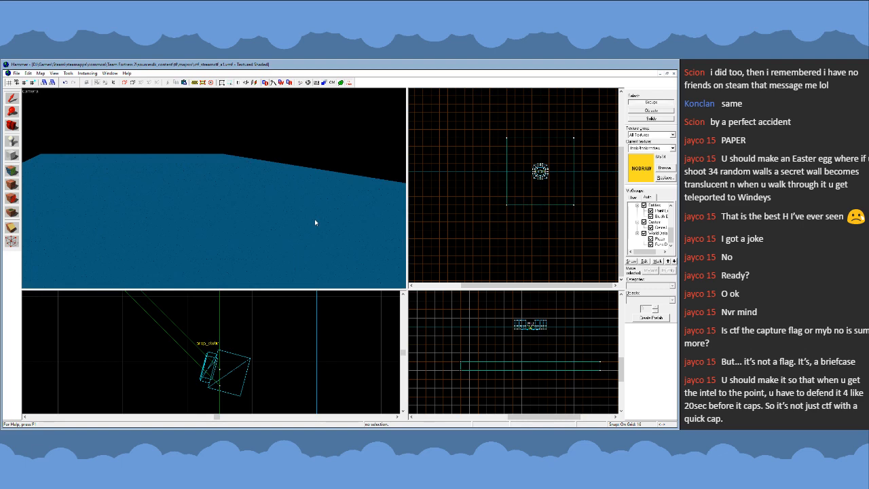
# - Examine the braces and horizontal beam under the walkways and the surrounding pit in the 3D view
pyautogui.press('z')
pyautogui.press('s')
pyautogui.press('w')
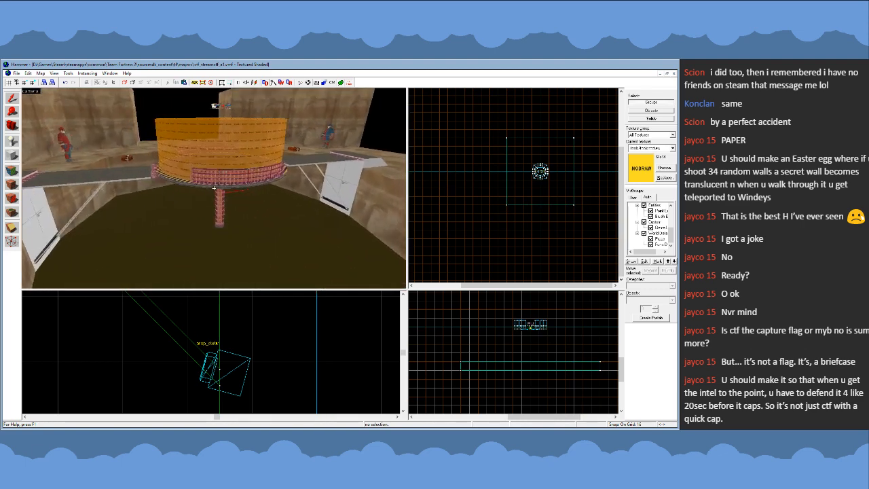
pyautogui.press('w')
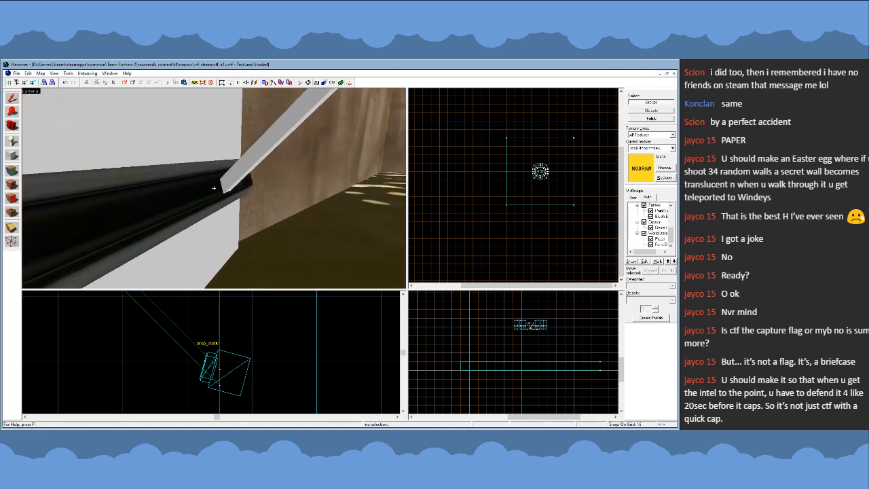
pyautogui.press('d')
pyautogui.press('s')
pyautogui.press('a')
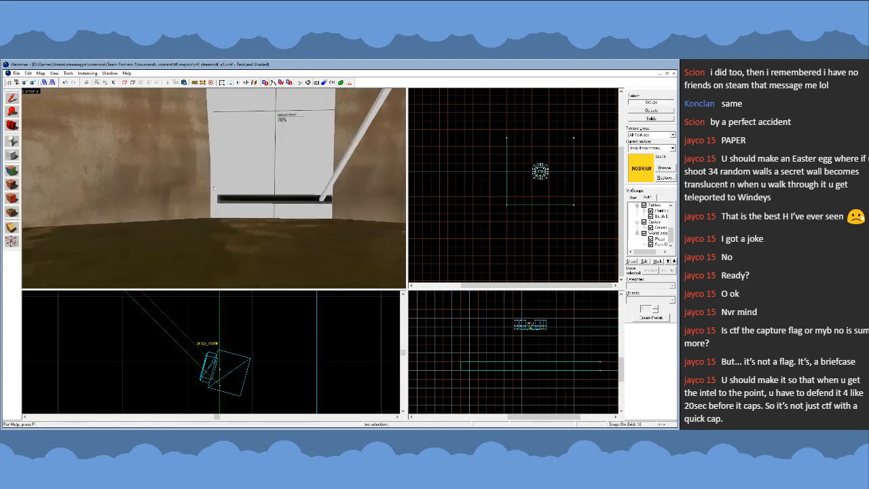
pyautogui.press('w')
pyautogui.press('w')
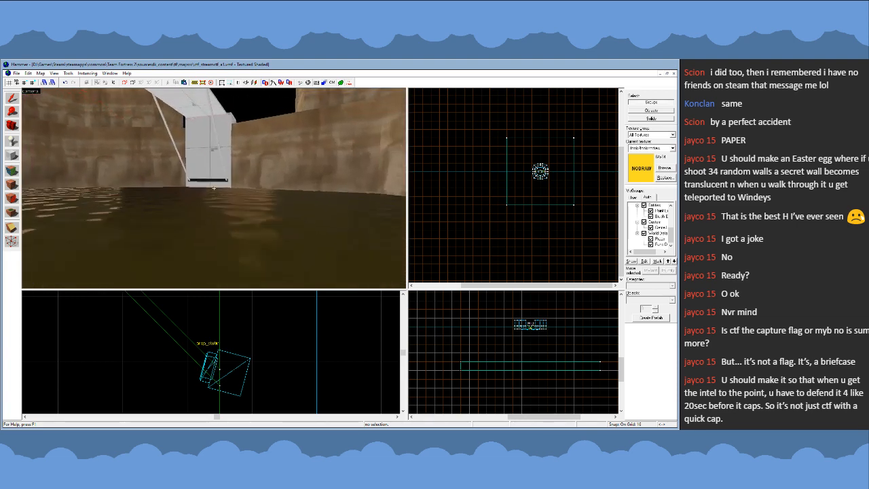
pyautogui.press('w')
pyautogui.press('a')
pyautogui.press('d')
pyautogui.press('w')
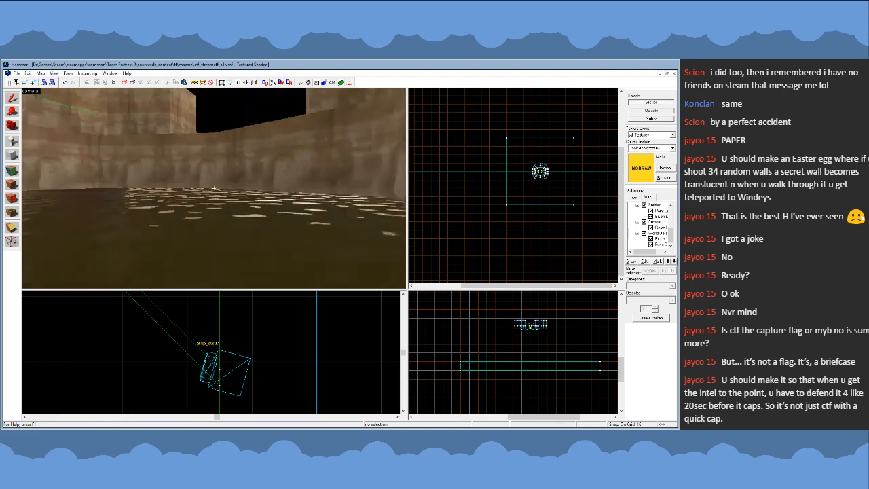
pyautogui.press('w')
pyautogui.press('w')
pyautogui.press('z')
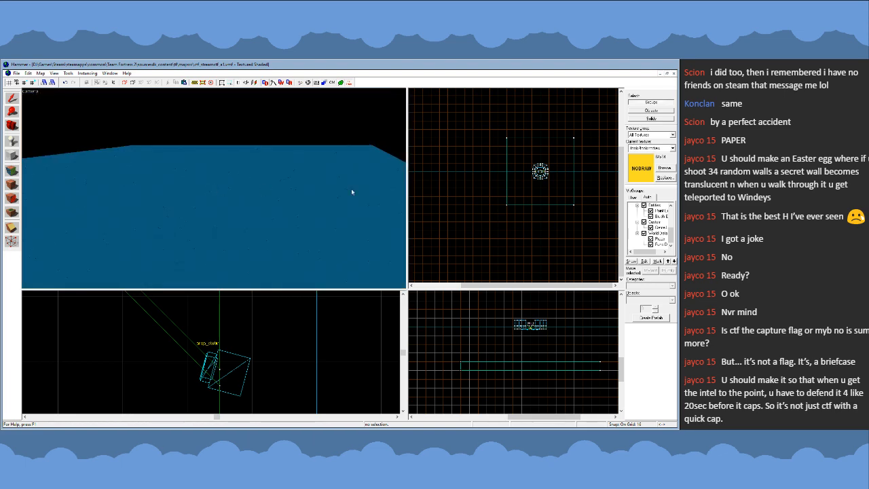
# - Select the large block below the map and check its edges and centring around the pit in the top view
pyautogui.scroll(11, 542, 170)
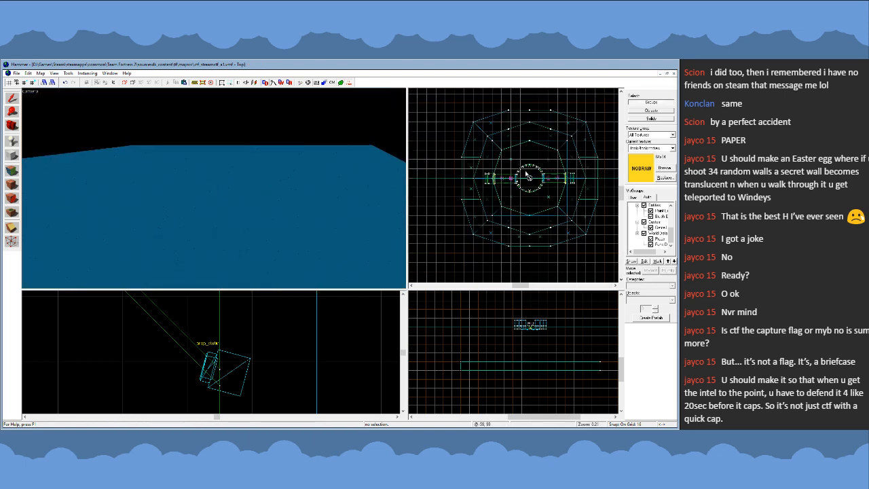
pyautogui.click(263, 184)
pyautogui.scroll(-8, 486, 200)
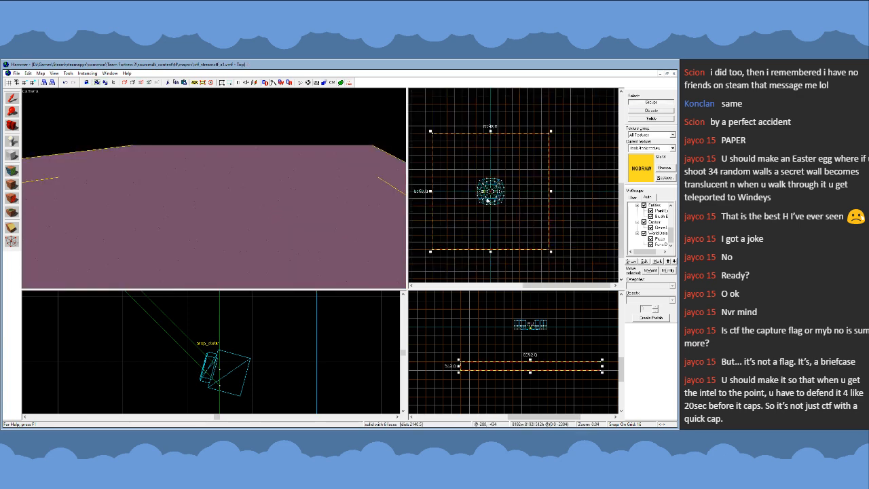
pyautogui.scroll(8, 430, 214)
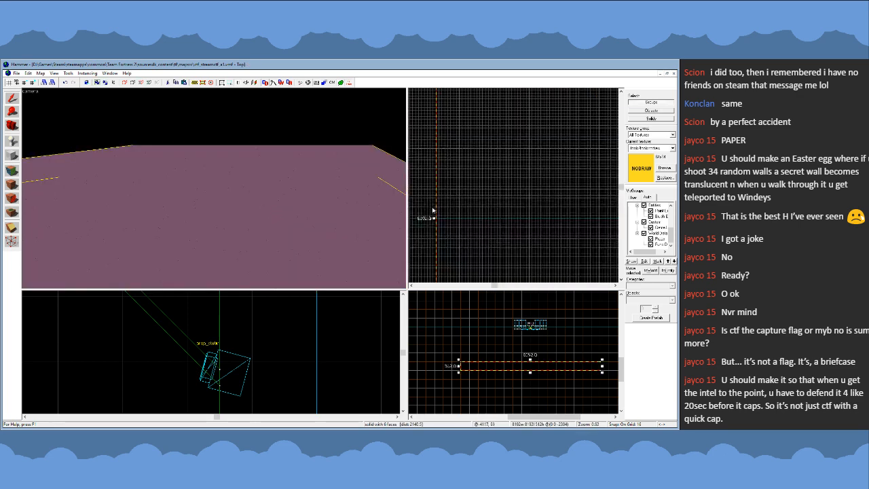
pyautogui.scroll(-6, 430, 214)
pyautogui.scroll(7, 501, 148)
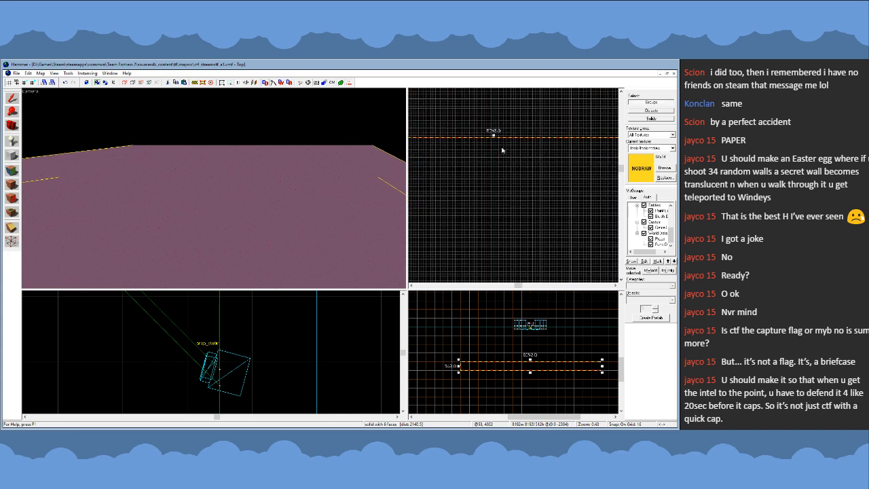
pyautogui.scroll(-3, 501, 131)
pyautogui.scroll(6, 492, 210)
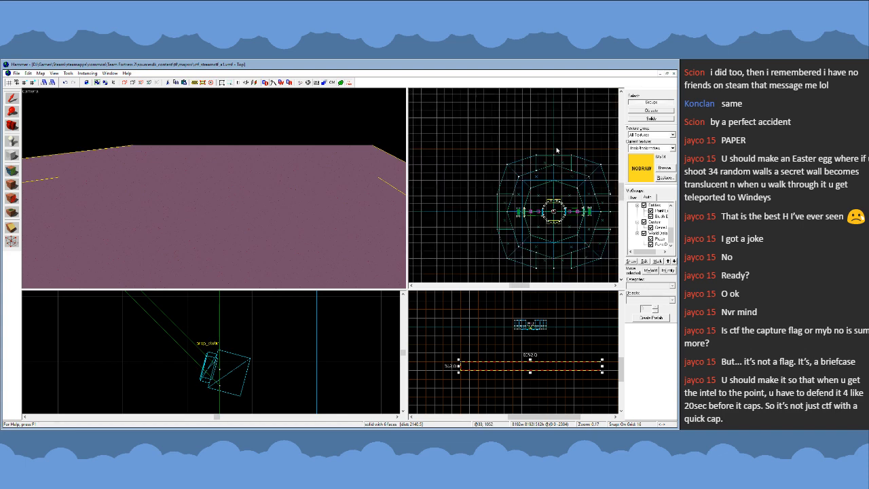
pyautogui.scroll(-4, 492, 210)
pyautogui.scroll(5, 530, 213)
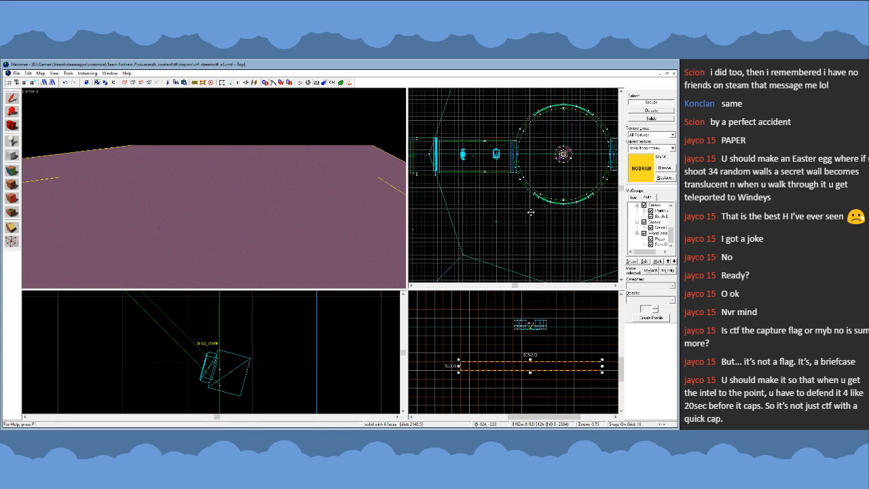
pyautogui.scroll(5, 521, 151)
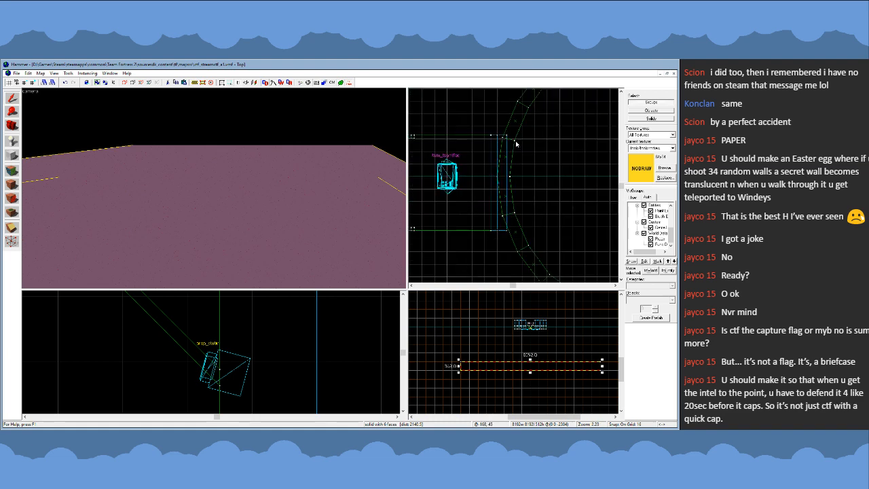
pyautogui.scroll(-6, 516, 144)
pyautogui.scroll(-6, 508, 250)
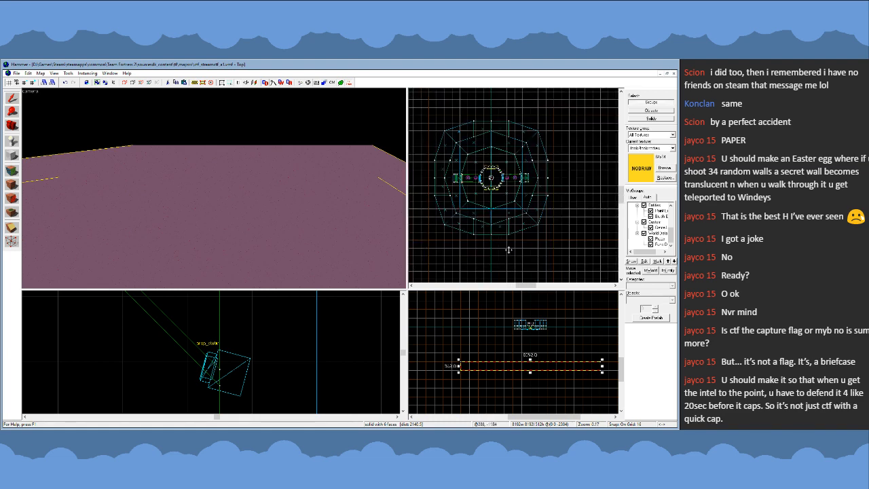
# - Select the tilted beam under the original walkway and compare its position with the opposite walkway in the top view
pyautogui.press('z')
pyautogui.press('w')
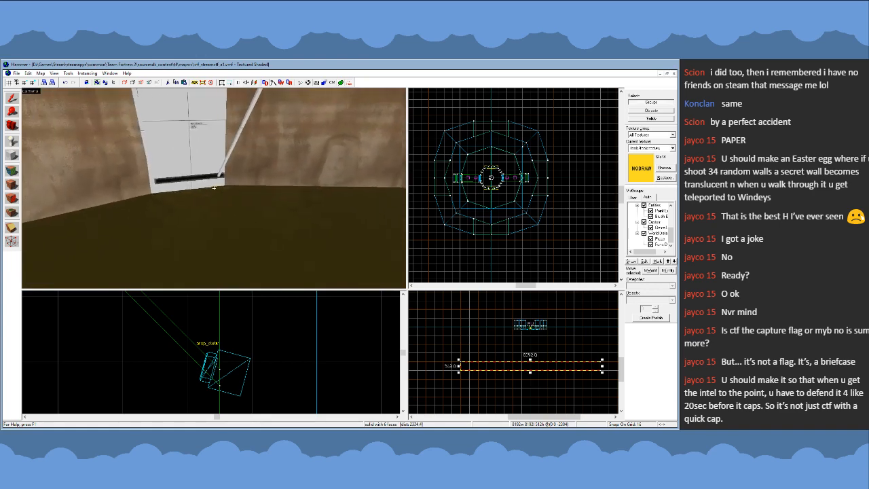
pyautogui.press('z')
pyautogui.click(224, 196)
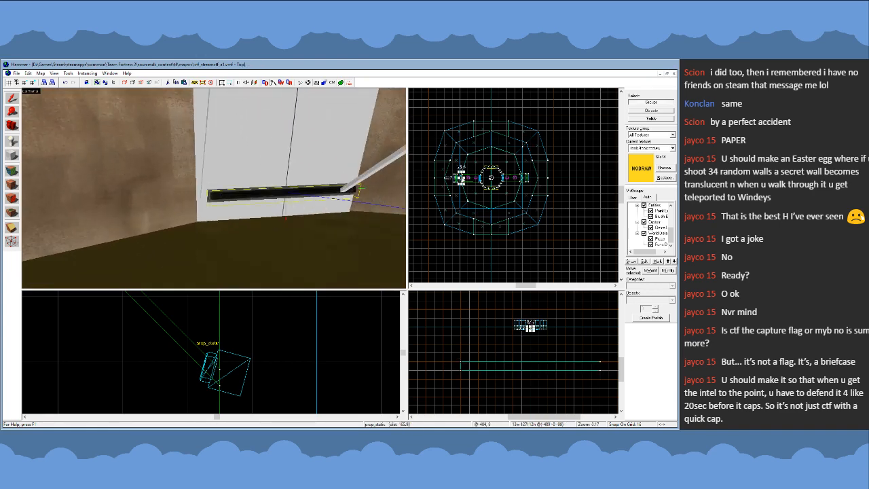
pyautogui.scroll(14, 468, 182)
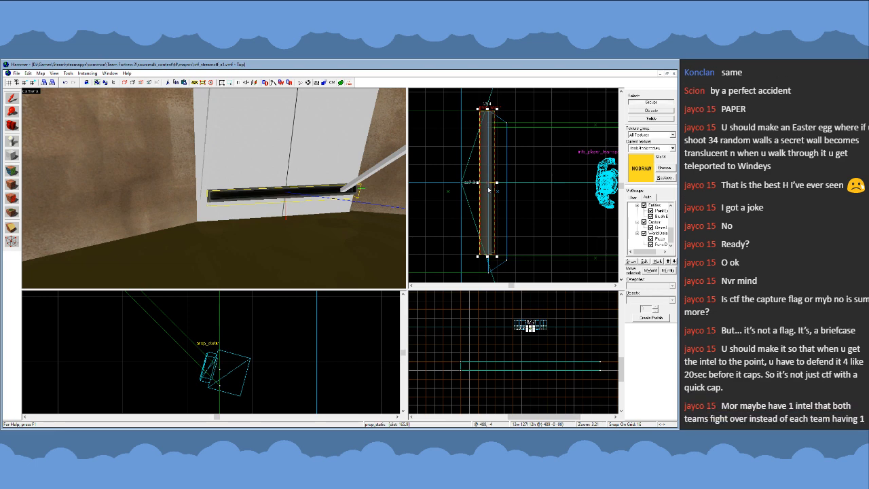
pyautogui.scroll(-5, 488, 190)
pyautogui.scroll(-3, 489, 190)
pyautogui.scroll(5, 486, 189)
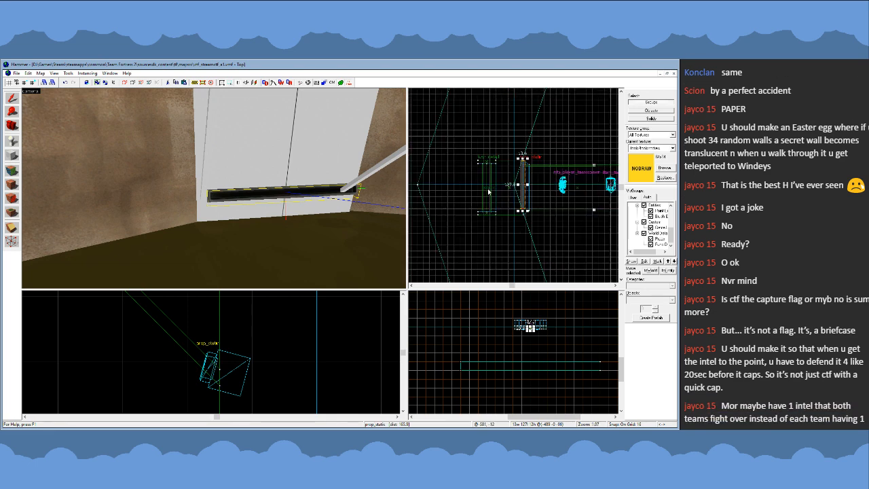
pyautogui.scroll(-5, 473, 187)
pyautogui.scroll(6, 473, 186)
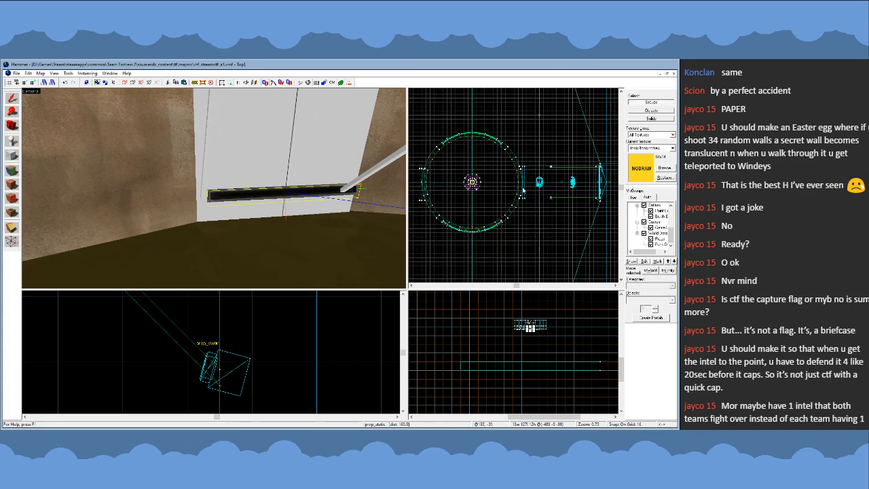
# - Move the walkway west of the platform, with its ramp and end strips, 8 units north on a 4-unit grid to centre it
pyautogui.click(255, 162)
pyautogui.scroll(-4, 547, 195)
pyautogui.press('z')
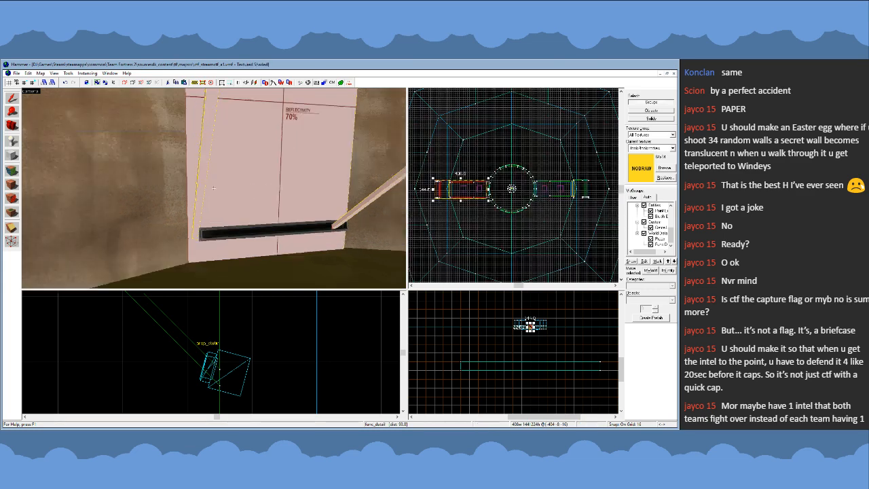
pyautogui.press('w')
pyautogui.press('s')
pyautogui.press('z')
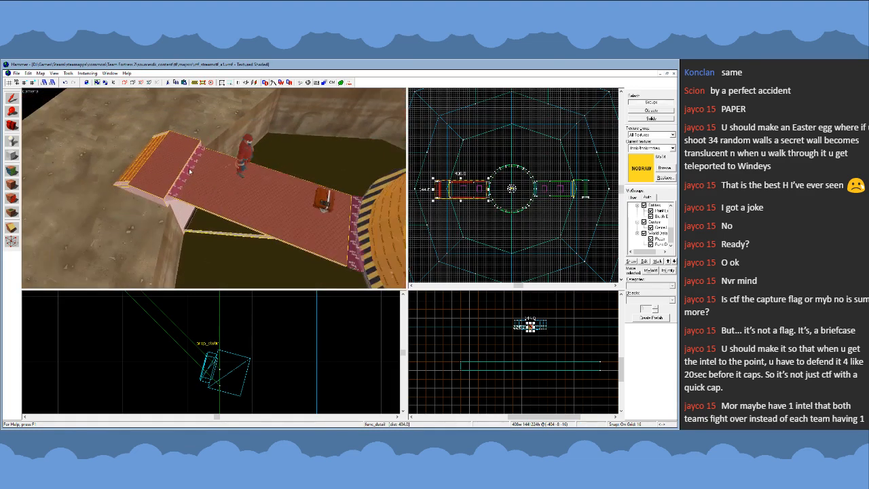
pyautogui.keyDown('ctrl'); pyautogui.click(354, 245); pyautogui.keyUp('ctrl')
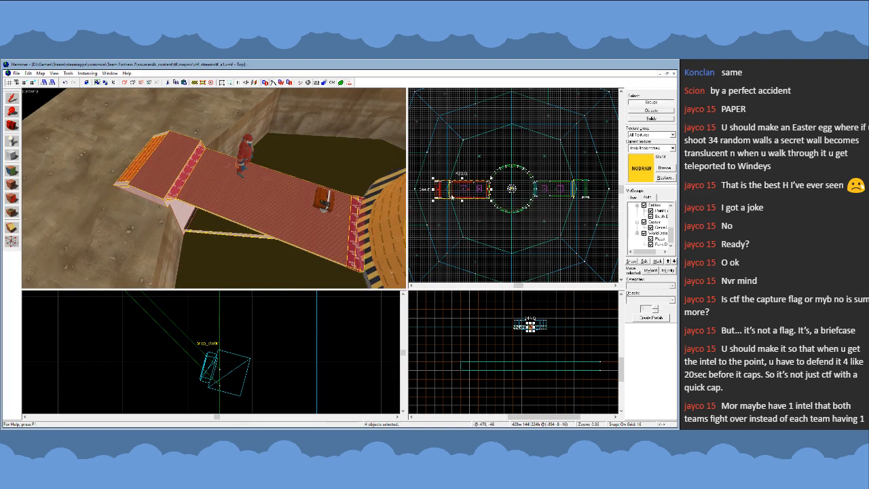
pyautogui.scroll(7, 487, 188)
pyautogui.moveTo(485, 196); pyautogui.dragTo(482, 200)
pyautogui.hotkey('ctrl', 'z')
pyautogui.scroll(6, 504, 195)
pyautogui.press('[')
pyautogui.hotkey('ctrl', 'z')
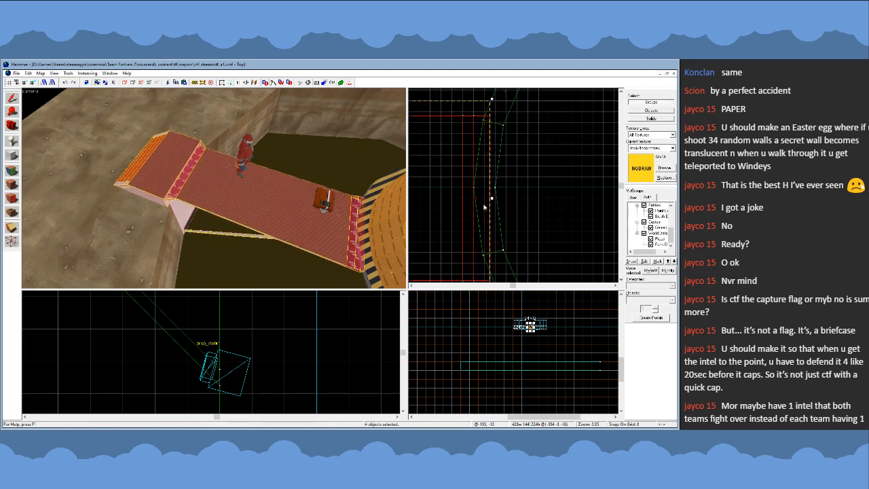
pyautogui.press('[')
pyautogui.moveTo(478, 212); pyautogui.dragTo(483, 202)
pyautogui.scroll(-4, 449, 193)
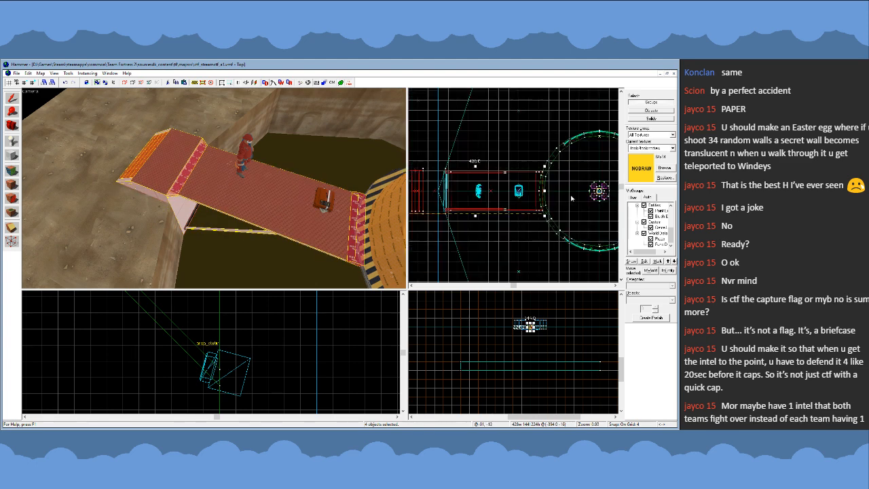
# - Set the grid back to 16 units and clear the selection
pyautogui.scroll(5, 445, 194)
pyautogui.press(']')
pyautogui.press(']')
pyautogui.scroll(-4, 568, 193)
pyautogui.press('Escape')
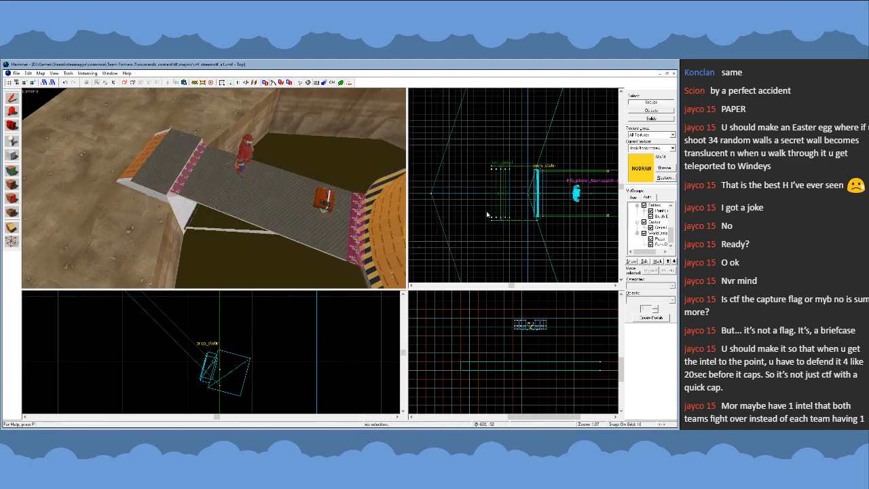
# - Examine the shifted walkway's outer end in the top view and its alignment with the round platform from above in 3D
pyautogui.scroll(3, 490, 207)
pyautogui.moveTo(485, 193); pyautogui.dragTo(495, 207)
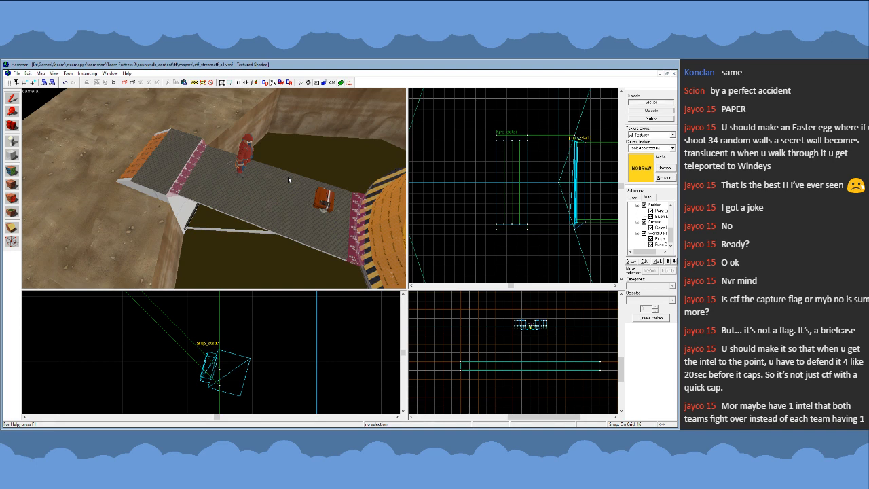
pyautogui.press('z')
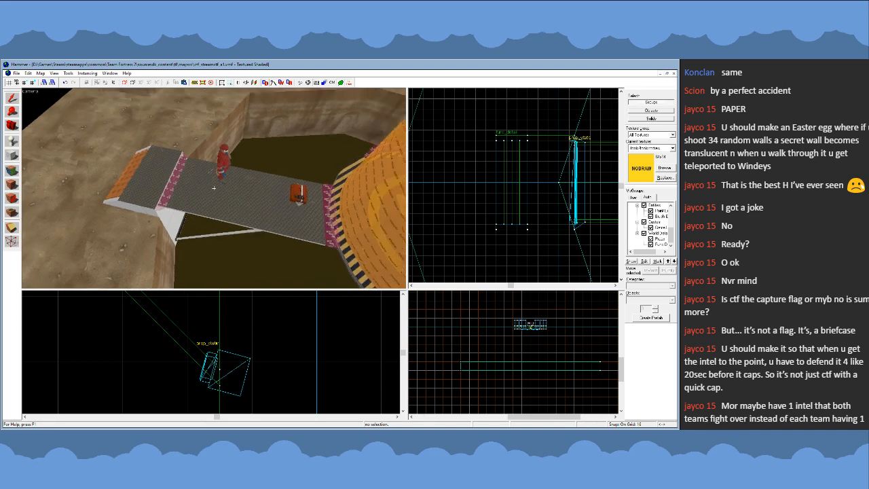
pyautogui.press('z')
pyautogui.scroll(-10, 421, 198)
pyautogui.press('z')
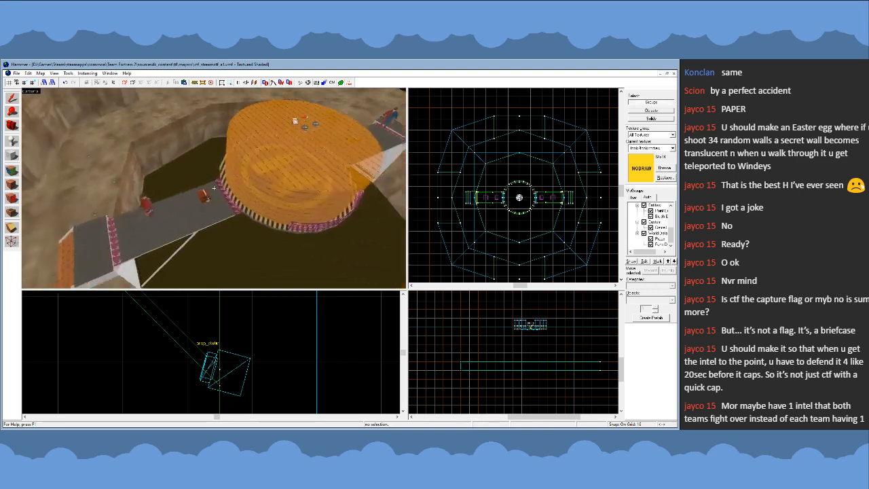
pyautogui.press('s')
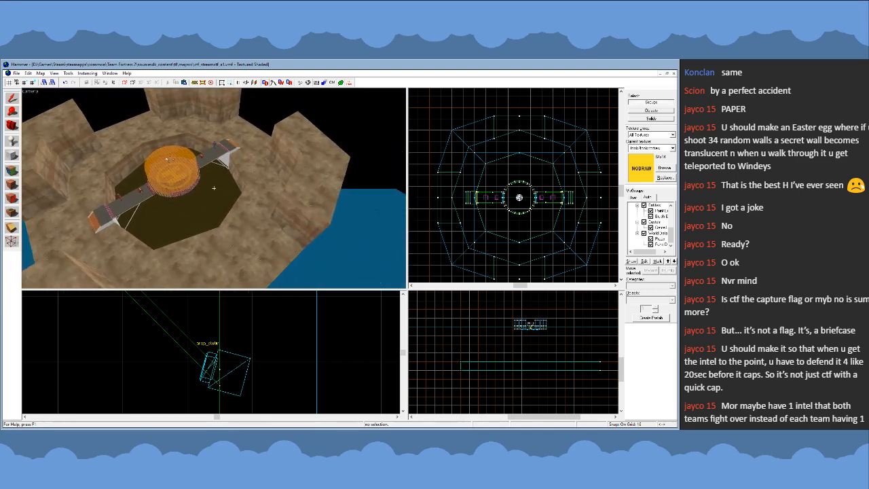
pyautogui.press('w')
pyautogui.press('z')
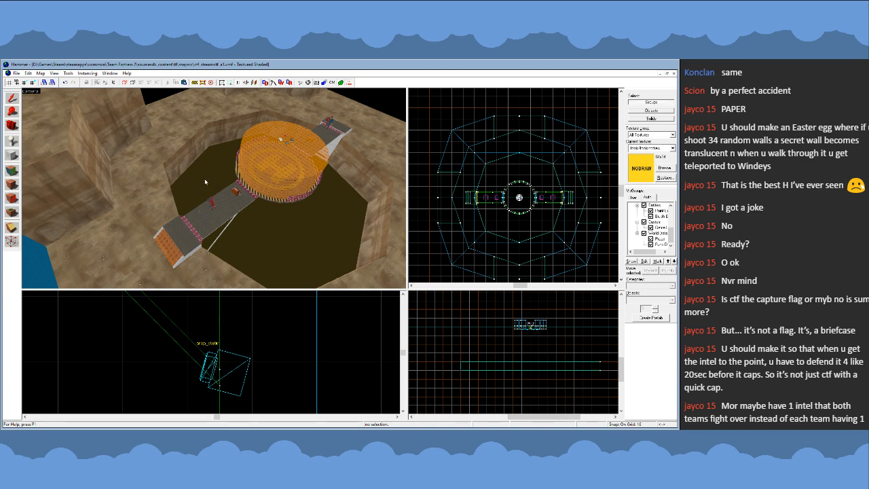
# - Examine the diagonal braces and horizontal beams under both walkways from inside the pit in the 3D view
pyautogui.press('d')
pyautogui.press('w')
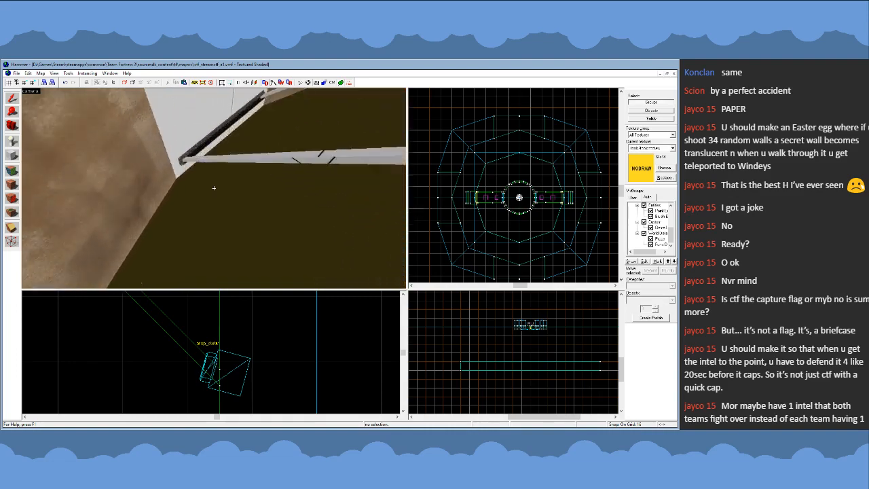
pyautogui.press('s')
pyautogui.press('w')
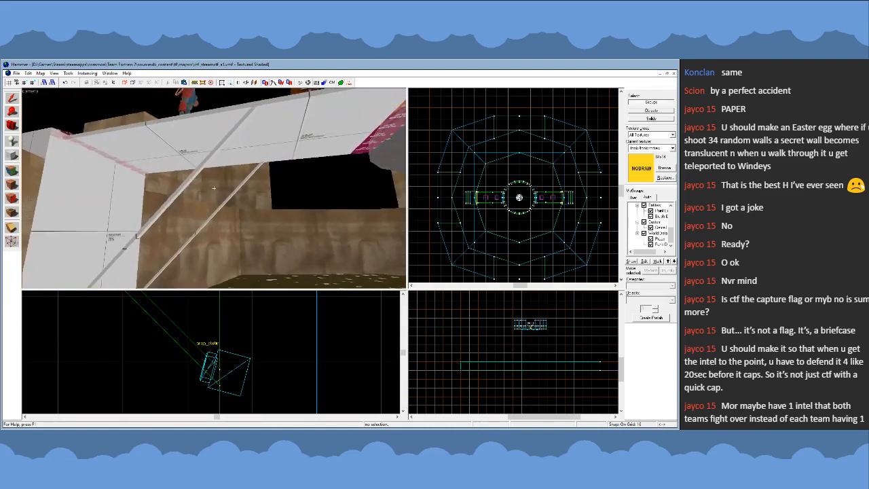
pyautogui.press('s')
pyautogui.press('w')
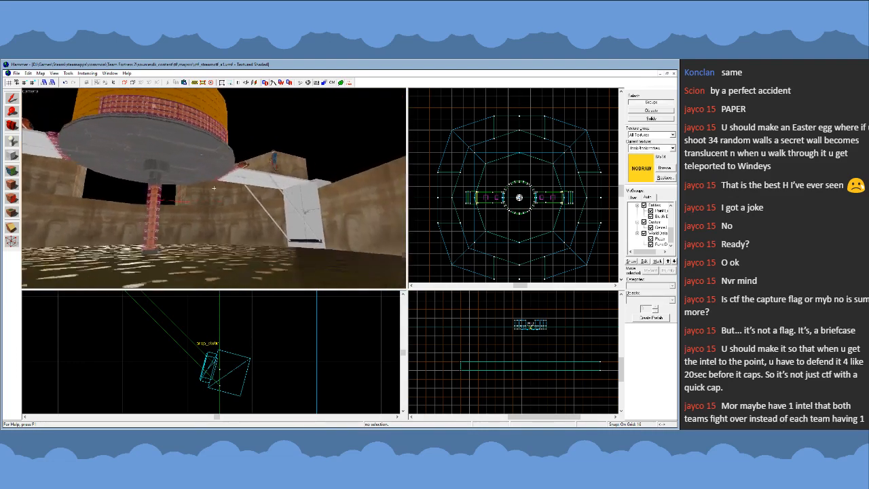
pyautogui.press('s')
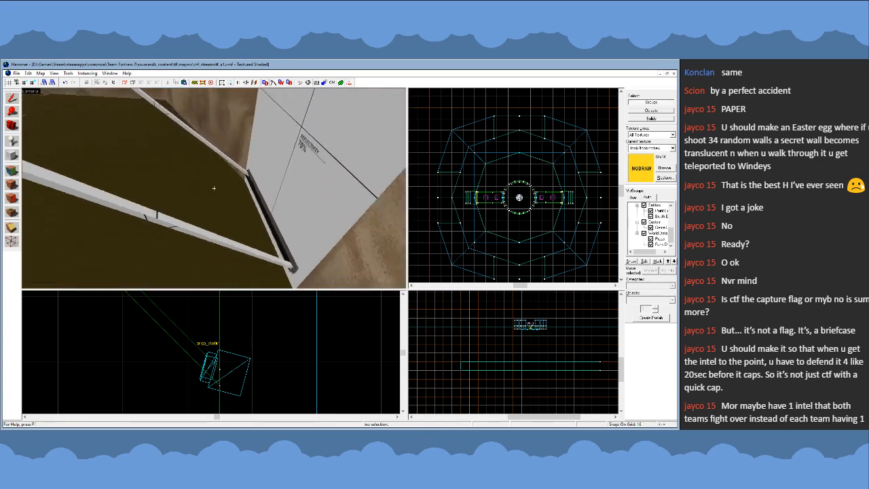
pyautogui.press('s')
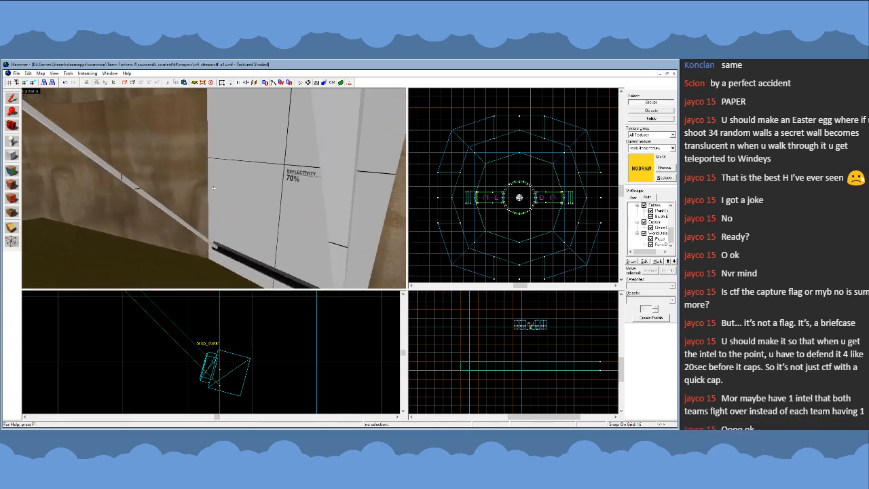
pyautogui.press('w')
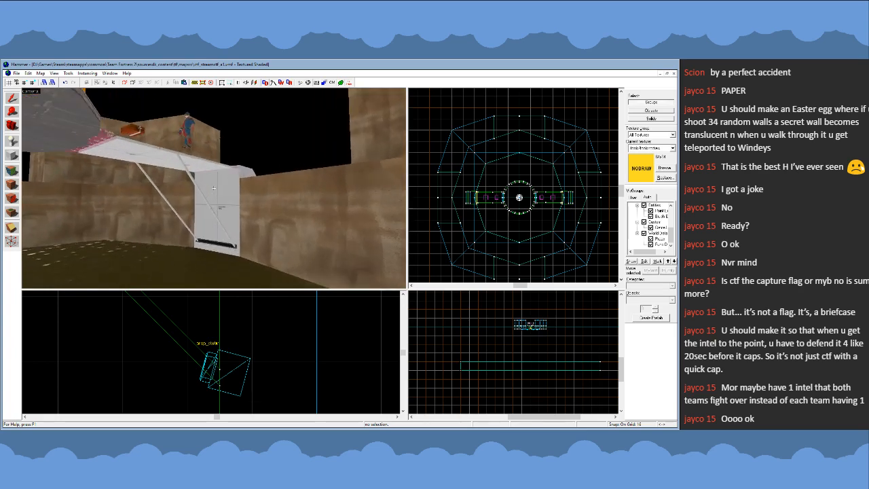
pyautogui.press('s')
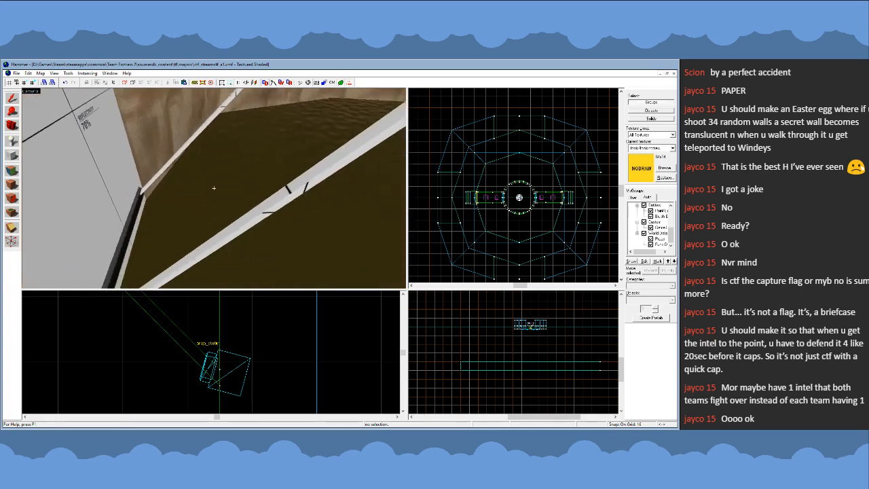
pyautogui.press('w')
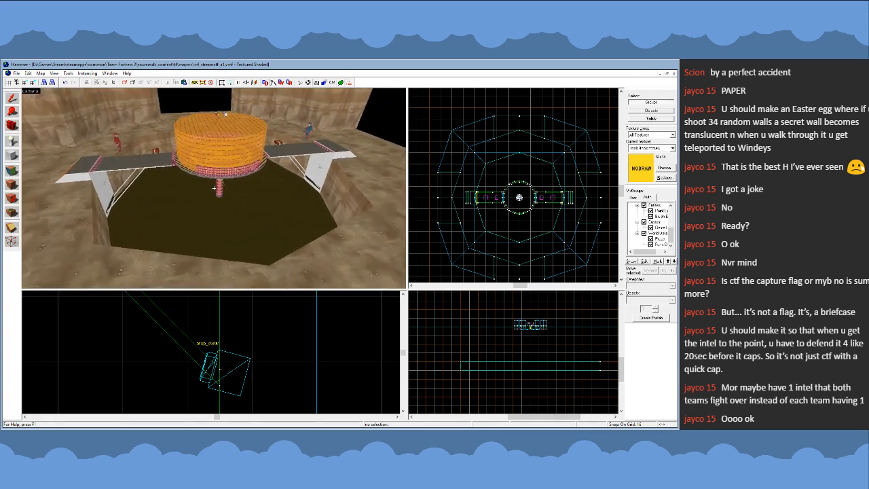
pyautogui.press('s')
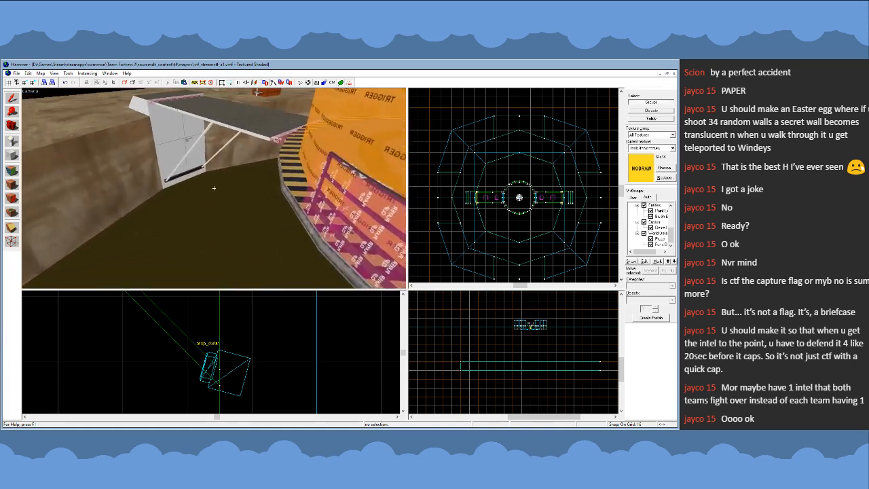
pyautogui.press('w')
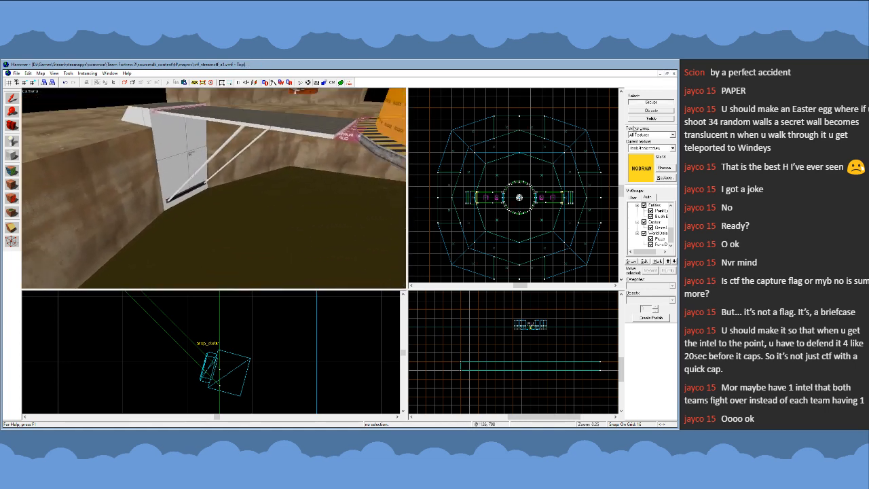
# - Select the two diagonal braces under the eastern walkway as solids and tie them to a func_brush entity
pyautogui.scroll(3, 481, 209)
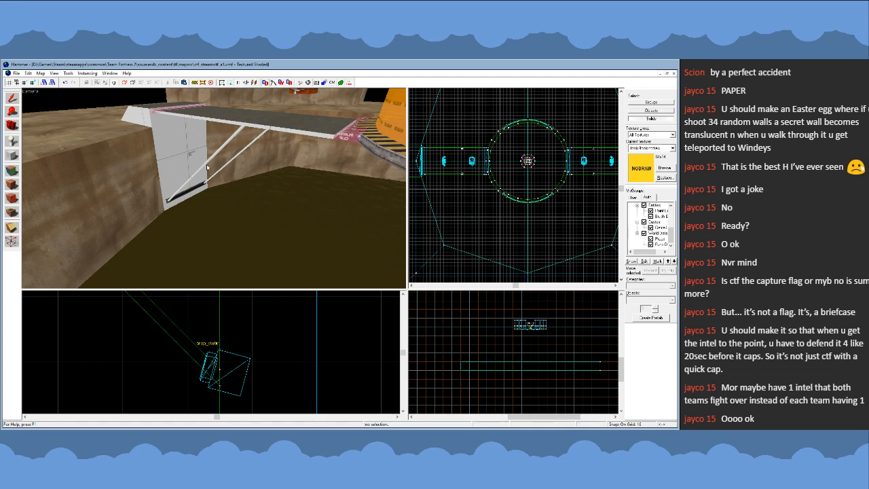
pyautogui.click(207, 165)
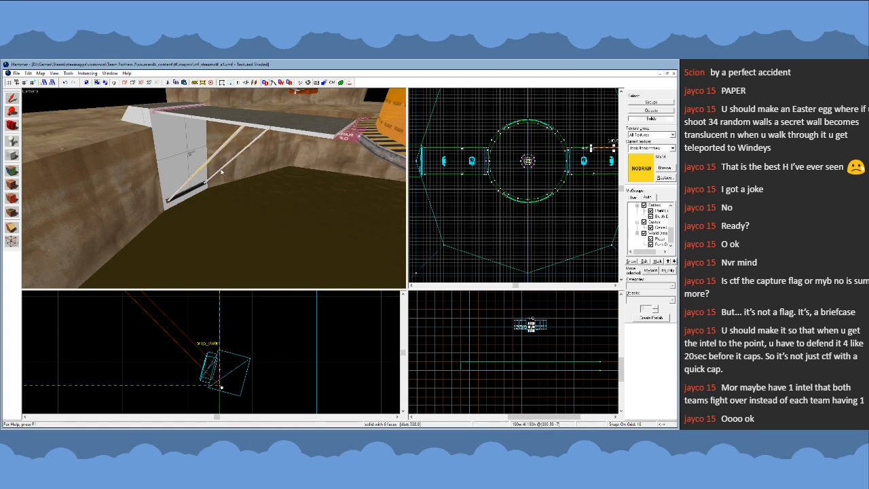
pyautogui.click(221, 171)
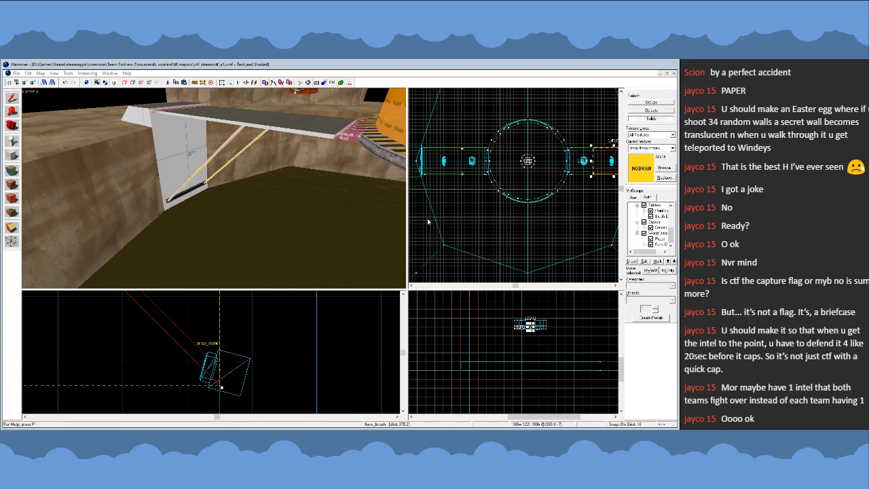
# - Select the individual braces under the western and eastern walkways in turn to compare how they are built
pyautogui.press('z')
pyautogui.press('w')
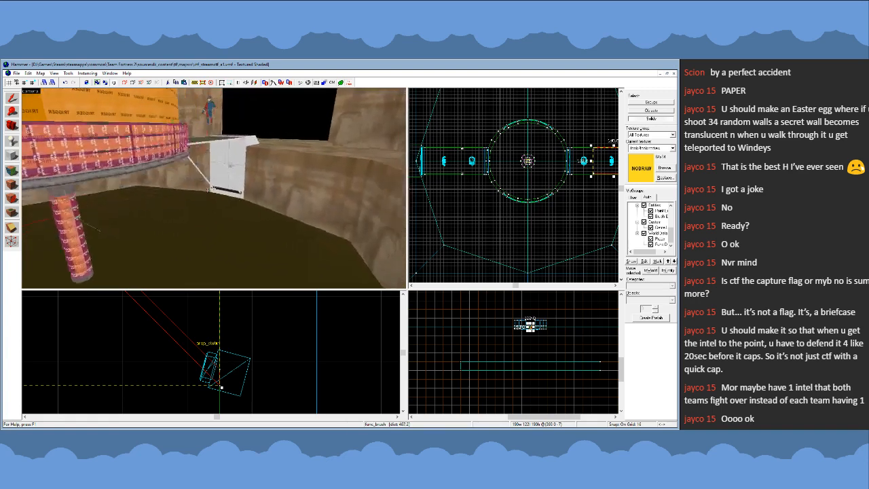
pyautogui.press('z')
pyautogui.click(178, 187)
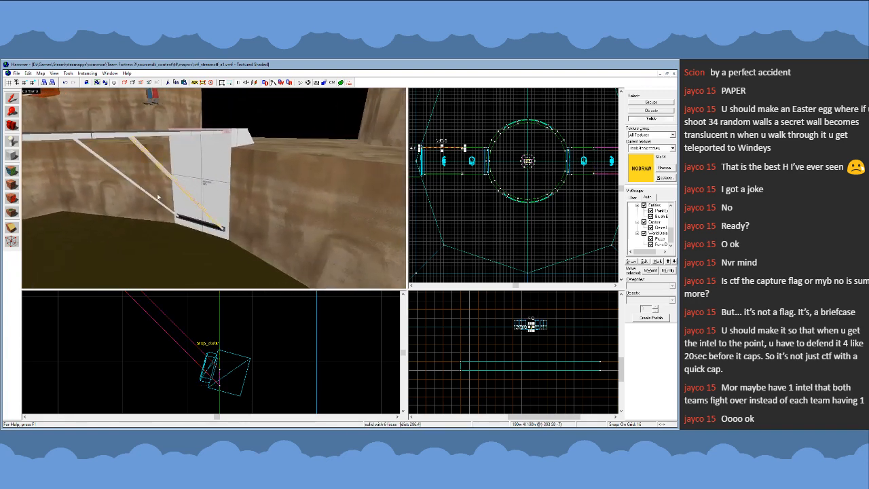
pyautogui.click(150, 197)
pyautogui.press('z')
pyautogui.press('a')
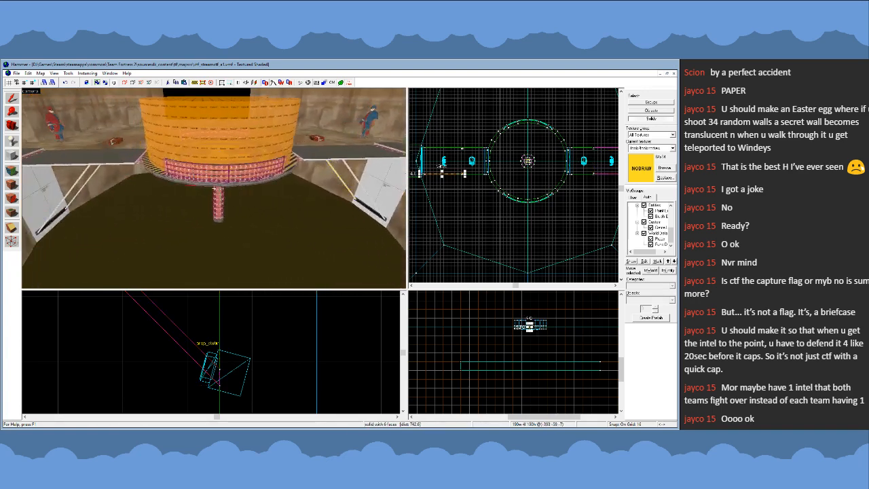
pyautogui.press('w')
pyautogui.click(177, 180)
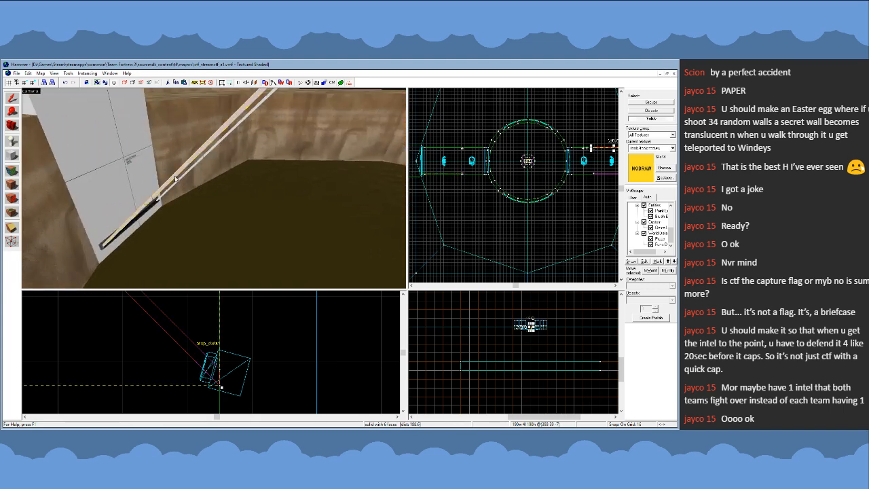
pyautogui.click(201, 162)
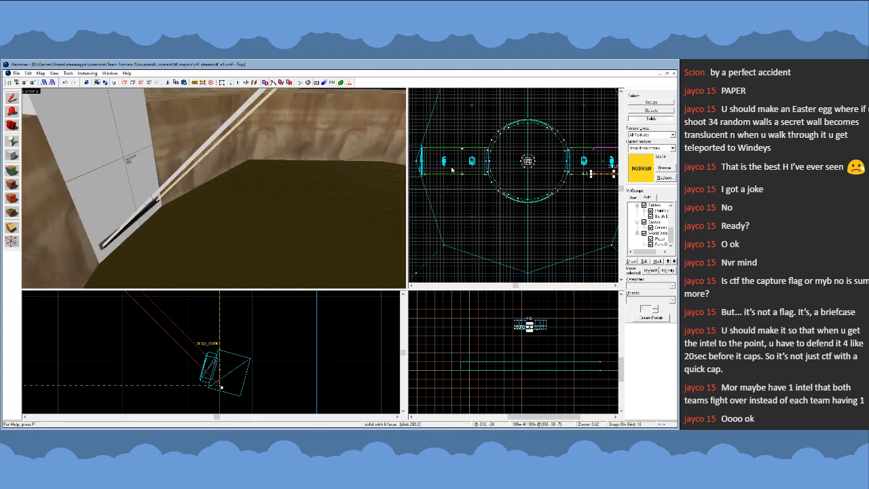
# - Switch to selecting groups and merge the eastern brace pair into its walkway's func_detail entity
pyautogui.click(642, 102)
pyautogui.click(211, 146)
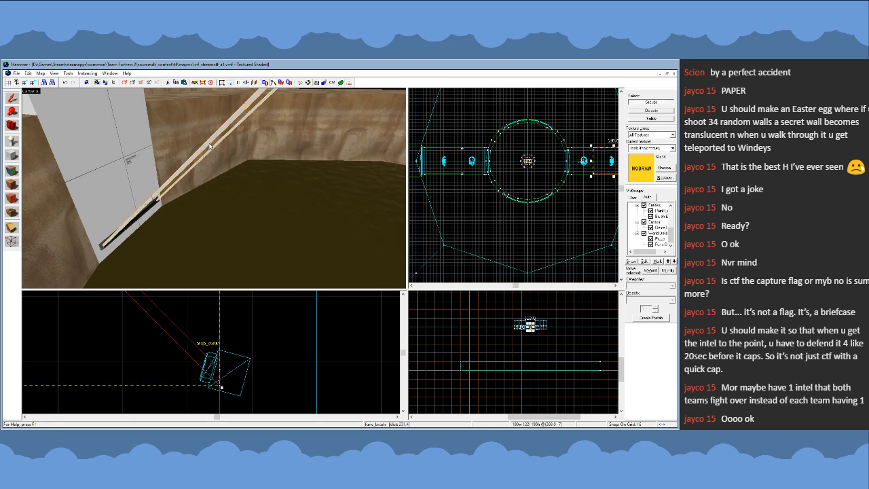
pyautogui.press('z')
pyautogui.press('s')
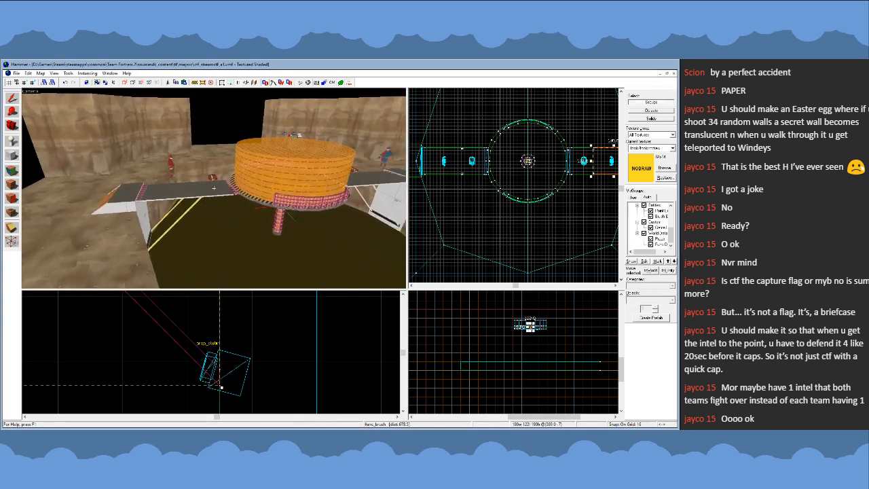
pyautogui.press('z')
pyautogui.click(175, 188)
pyautogui.keyDown('ctrl'); pyautogui.click(174, 188); pyautogui.keyUp('ctrl')
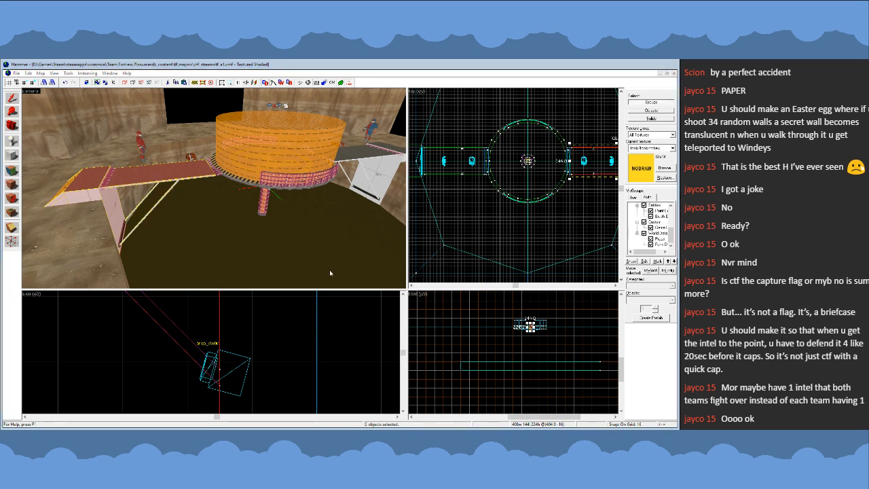
pyautogui.click(452, 136)
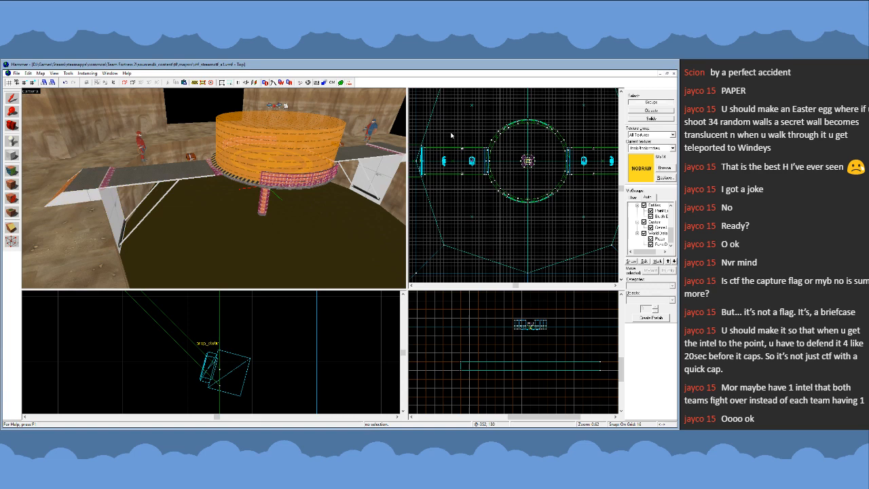
# - Select each walkway in turn to check that its braces belong to the same entity, and clear the selection
pyautogui.click(177, 181)
pyautogui.press('z')
pyautogui.press('w')
pyautogui.press('z')
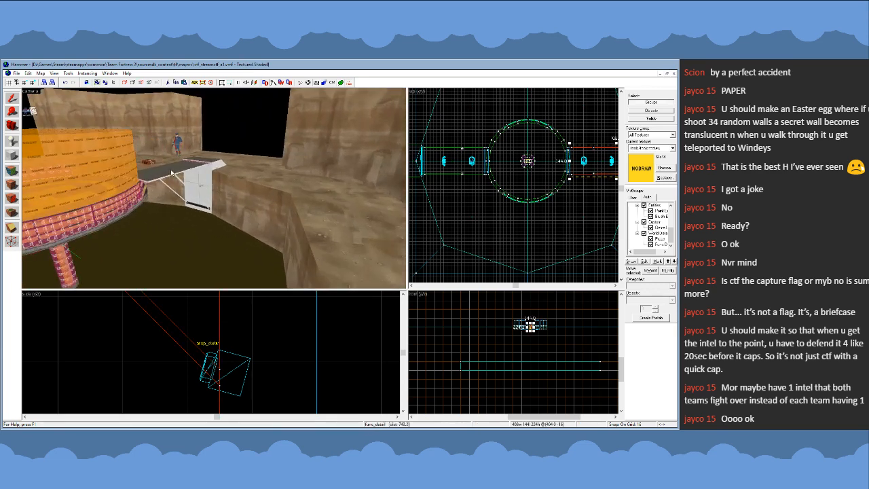
pyautogui.click(198, 169)
pyautogui.click(467, 212)
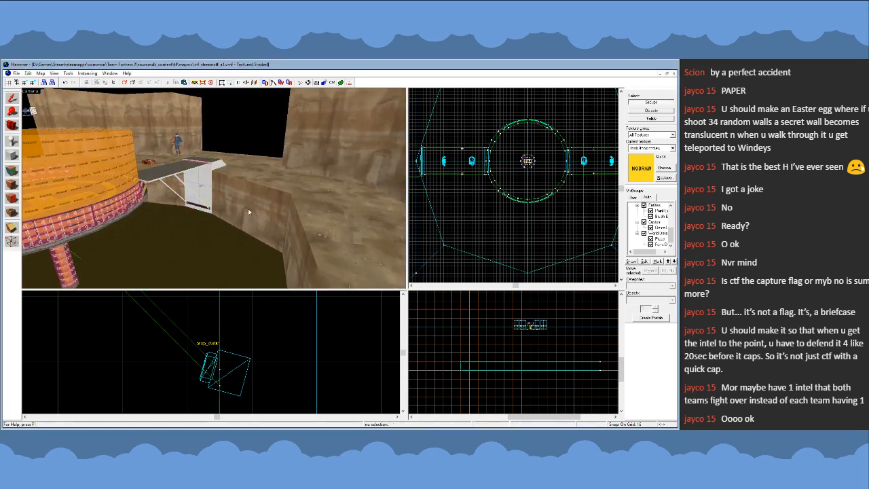
# - Inspect both walkways, their supports and the central platform from below, above and around the pit
pyautogui.press('z')
pyautogui.press('w')
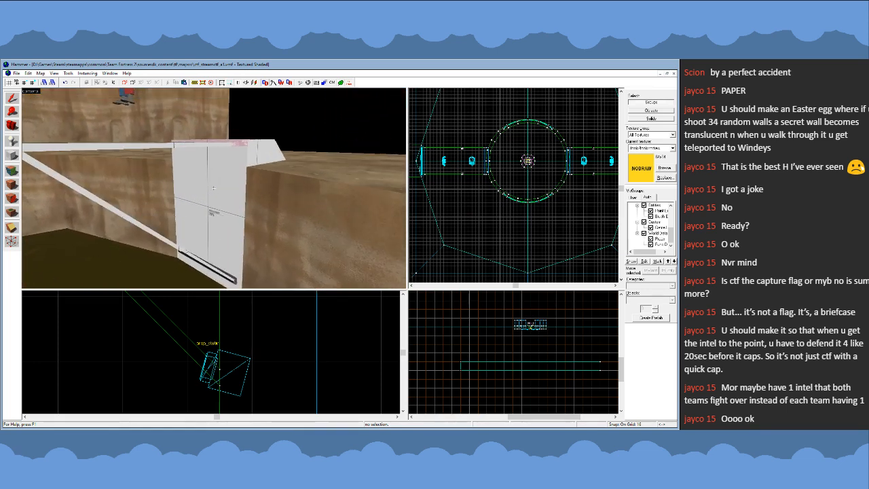
pyautogui.press('a')
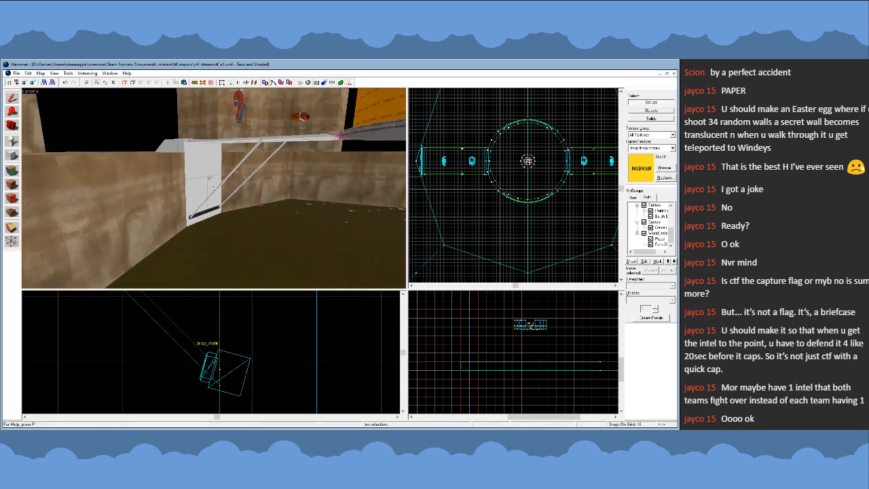
pyautogui.press('w')
pyautogui.press('s')
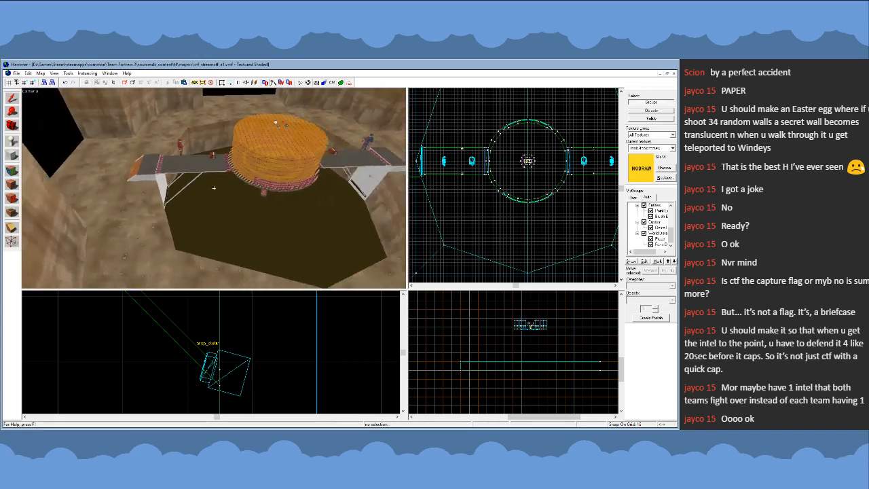
pyautogui.press('s')
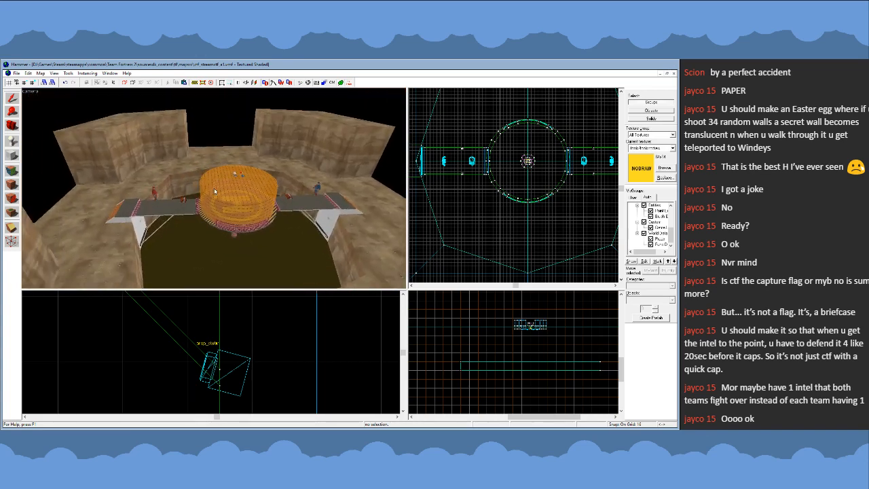
pyautogui.press('z')
pyautogui.press('d')
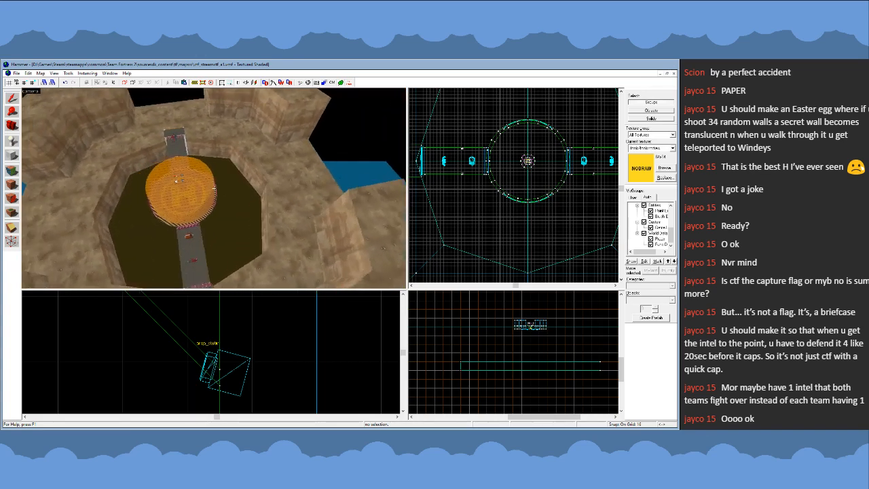
pyautogui.press('d')
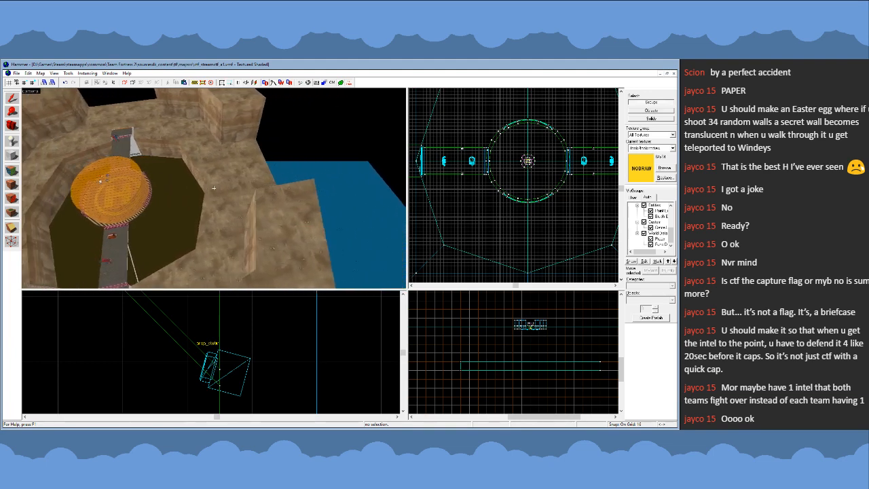
pyautogui.press('w')
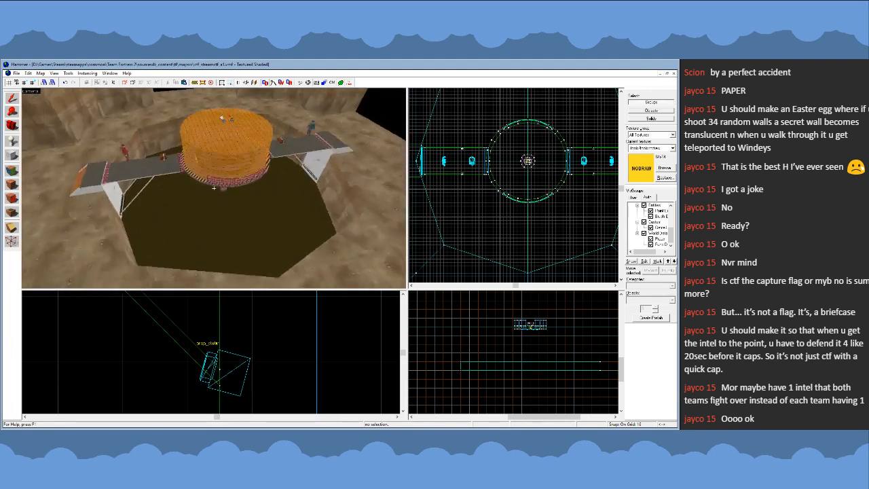
pyautogui.press('s')
pyautogui.press('a')
pyautogui.press('w')
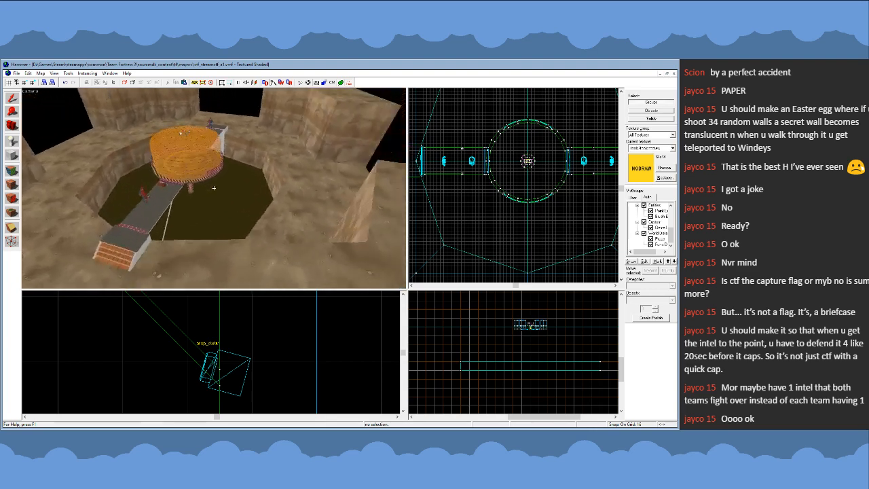
pyautogui.press('a')
pyautogui.press('w')
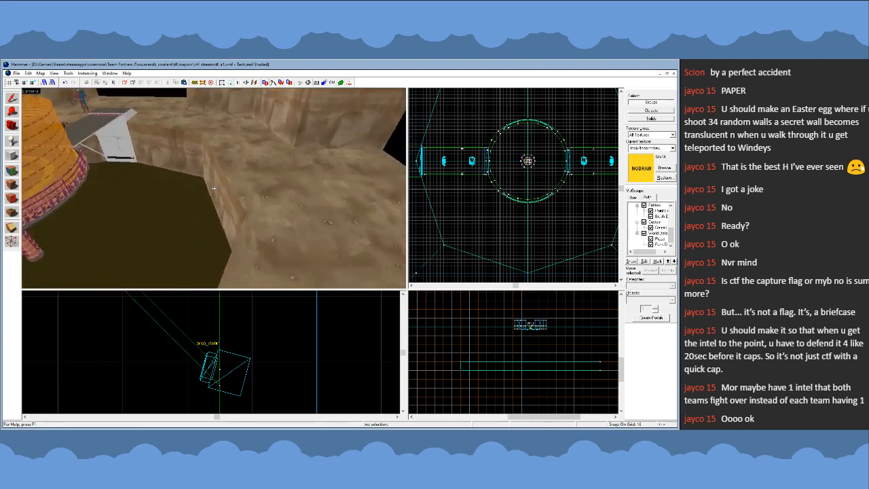
pyautogui.press('s')
pyautogui.press('z')
# - Examine the pit's cliff rim and surrounding ground on the sides without a walkway
pyautogui.scroll(-4, 528, 188)
pyautogui.scroll(2, 534, 220)
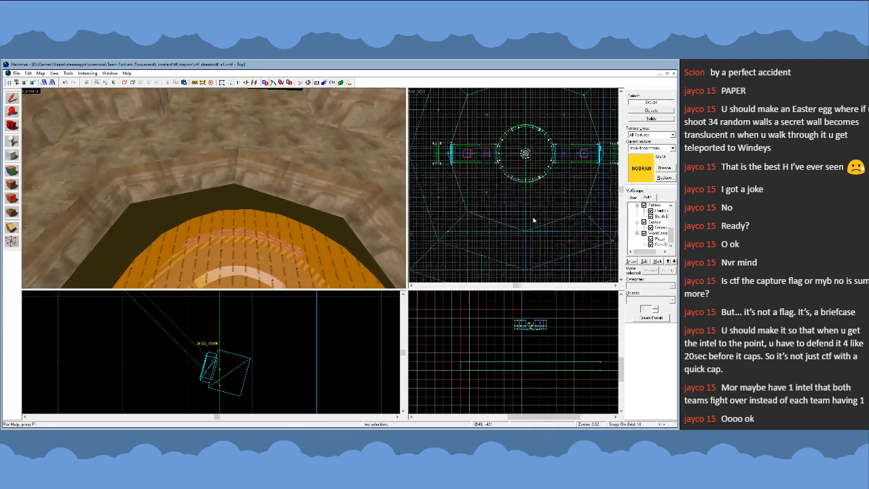
pyautogui.scroll(2, 534, 220)
pyautogui.press('z')
pyautogui.press('s')
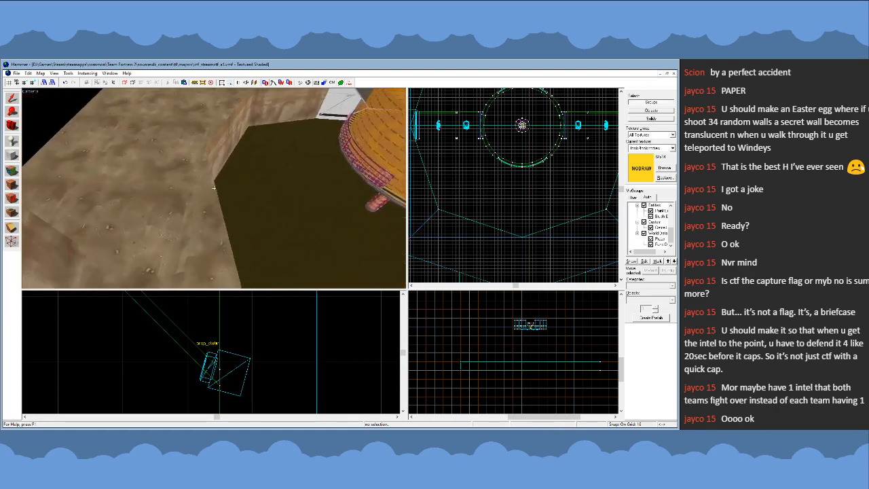
pyautogui.press('s')
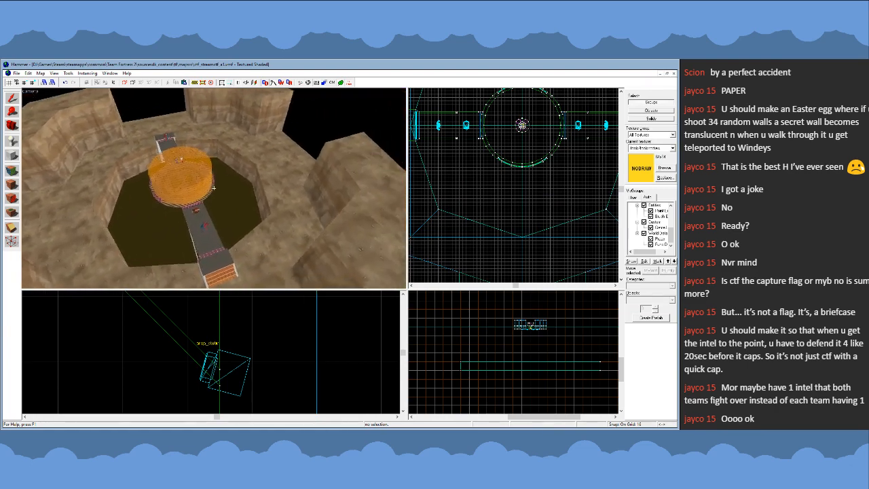
pyautogui.press('w')
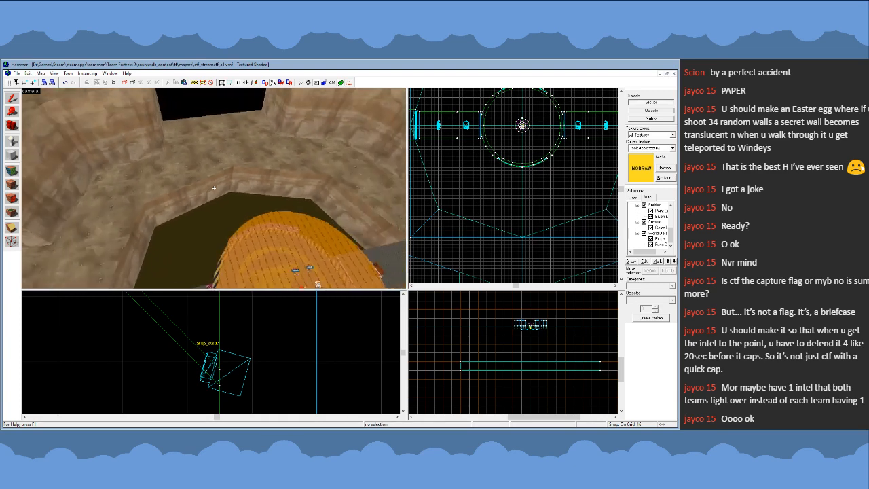
pyautogui.press('d')
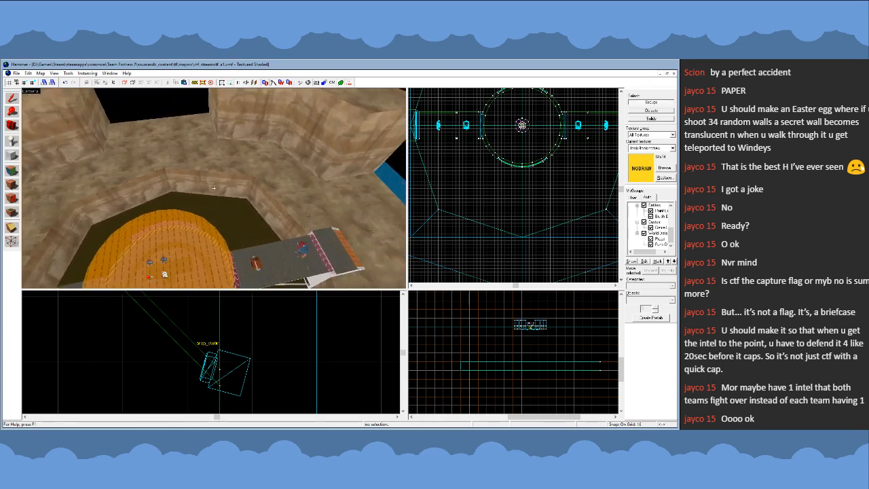
pyautogui.press('w')
pyautogui.press('z')
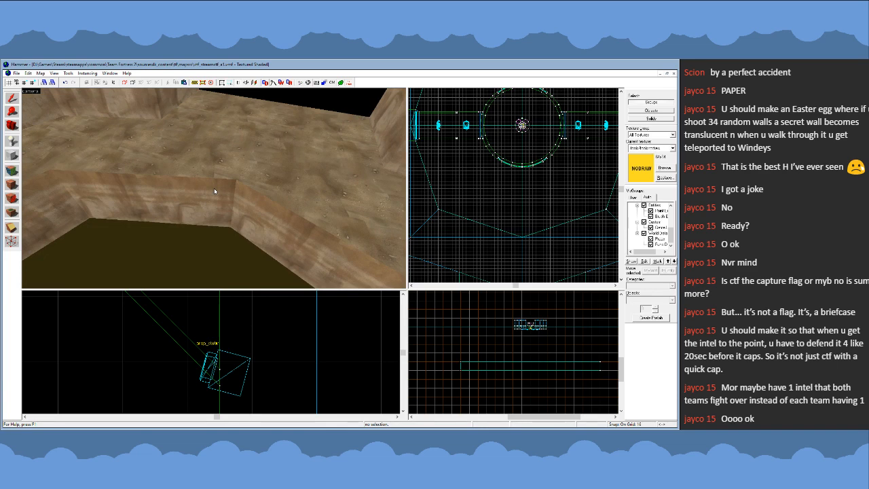
# - Select one cliff brush on the pit's rim to check its extent, then clear the selection and review the rim's layout
pyautogui.click(215, 191)
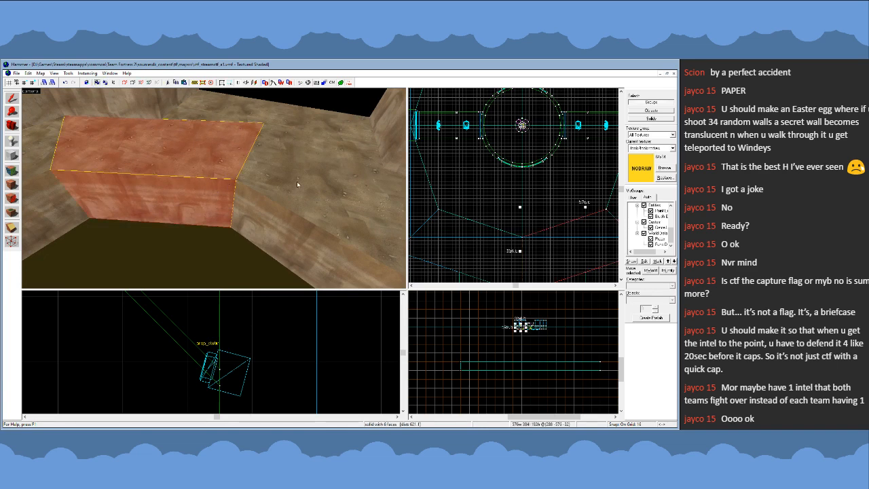
pyautogui.scroll(-3, 462, 175)
pyautogui.scroll(2, 462, 174)
pyautogui.press('Escape')
pyautogui.scroll(-3, 494, 178)
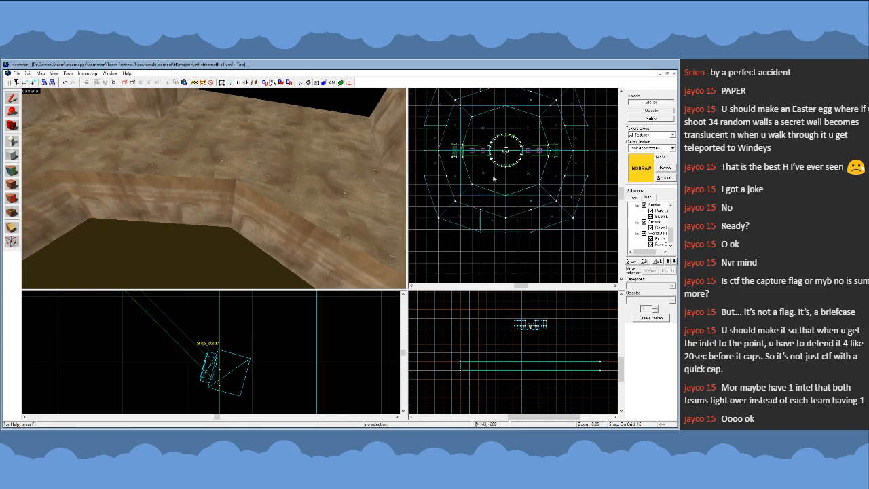
pyautogui.scroll(3, 495, 180)
pyautogui.press('s')
pyautogui.press('a')
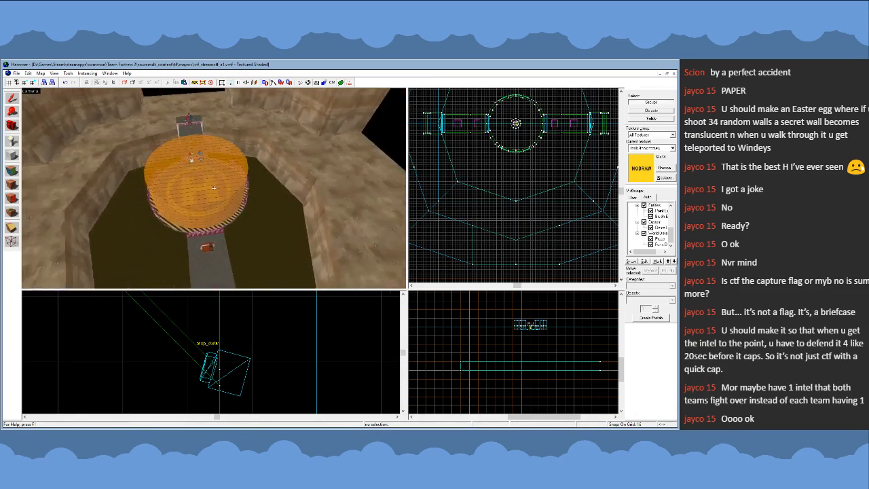
pyautogui.press('w')
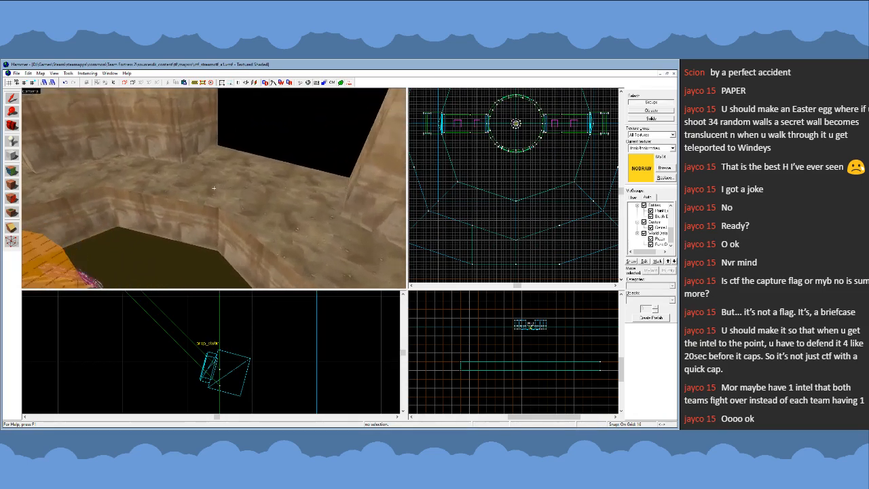
# - Create a nodraw block 256 units wide, 128 long and 288 high on the southern corner of the pit's rim
pyautogui.press('z')
pyautogui.click(14, 157)
pyautogui.scroll(2, 514, 195)
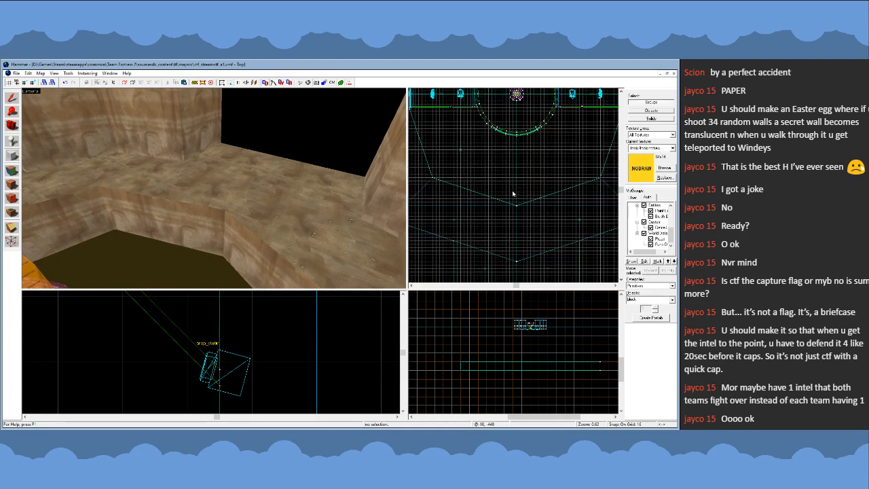
pyautogui.moveTo(495, 184); pyautogui.dragTo(547, 207)
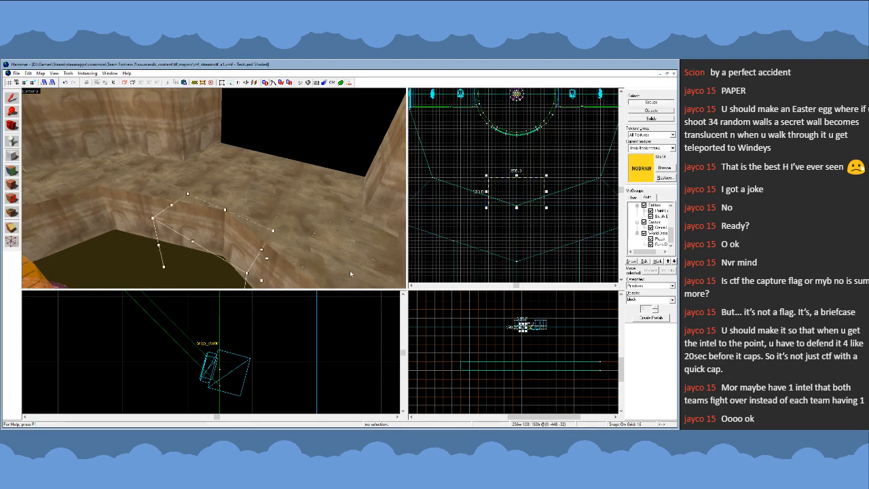
pyautogui.scroll(5, 514, 313)
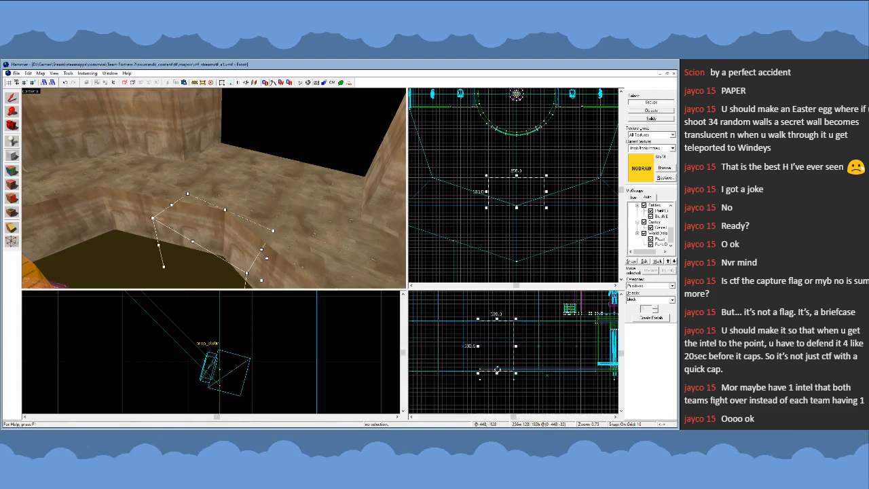
pyautogui.scroll(-2, 497, 369)
pyautogui.moveTo(490, 348); pyautogui.dragTo(491, 332)
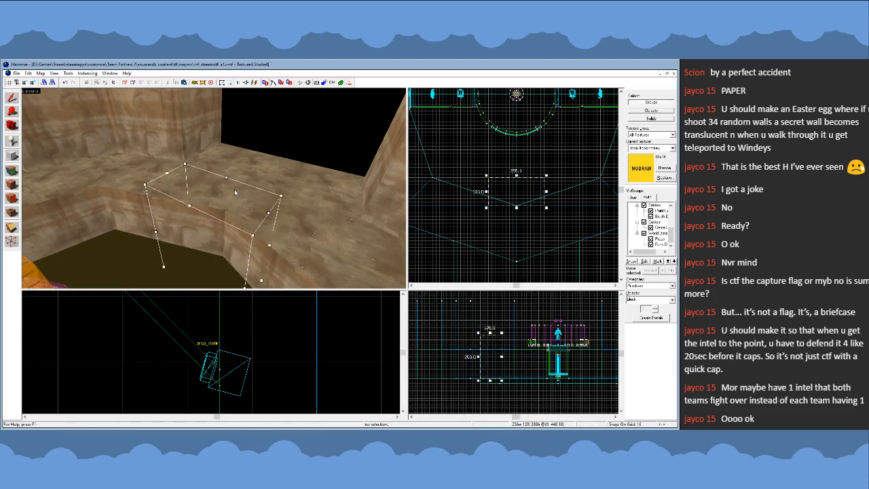
pyautogui.press('Return')
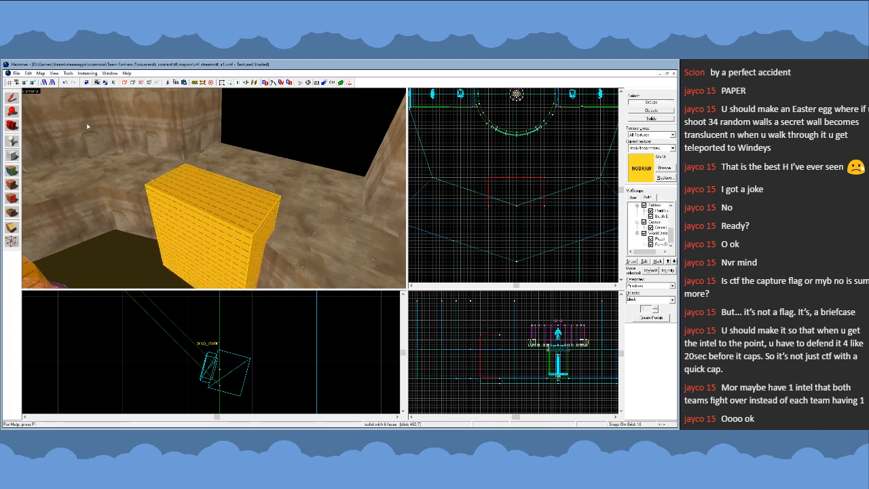
# - Raise the top of the new rim block so that it is 352 units high
pyautogui.click(12, 99)
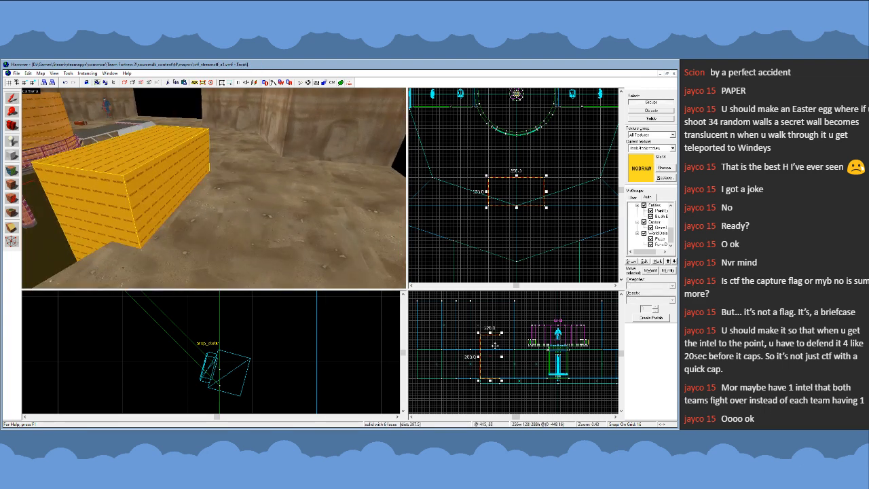
pyautogui.scroll(4, 490, 336)
pyautogui.moveTo(492, 333); pyautogui.dragTo(489, 316)
# - Edit the rim block's vertices to lower its pit-side top edge, sloping the top while keeping the front face vertical
pyautogui.hotkey('shift', 'v')
pyautogui.scroll(-8, 198, 373)
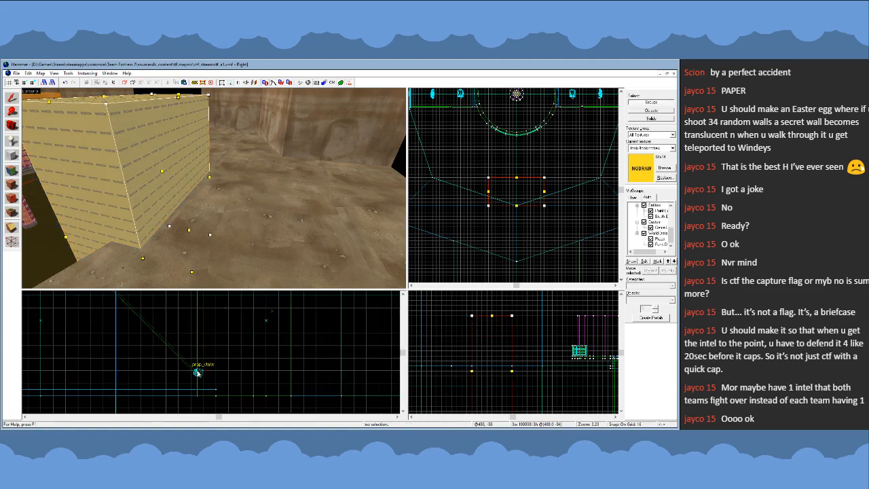
pyautogui.scroll(-4, 198, 373)
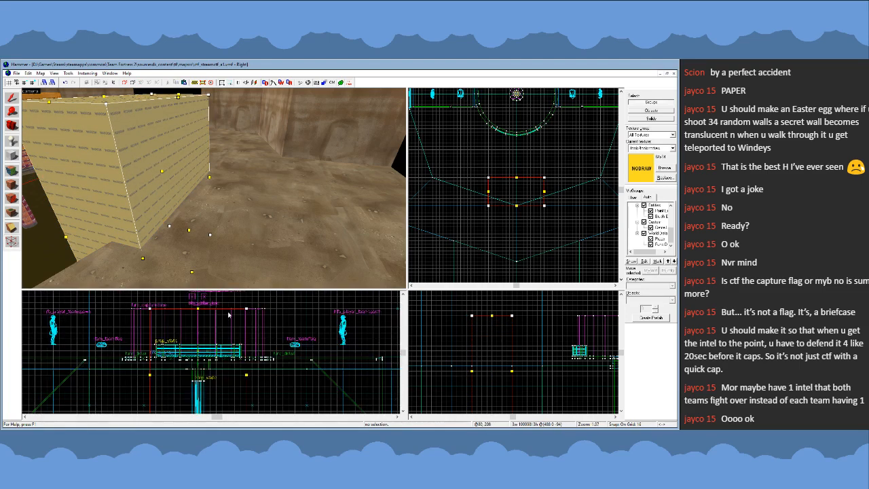
pyautogui.press('z')
pyautogui.press('s')
pyautogui.press('a')
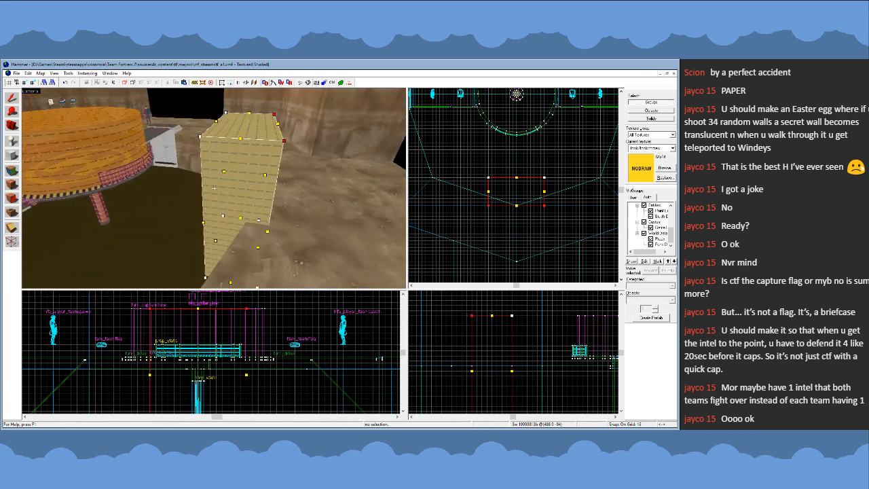
pyautogui.moveTo(512, 315); pyautogui.dragTo(526, 356)
pyautogui.scroll(3, 504, 325)
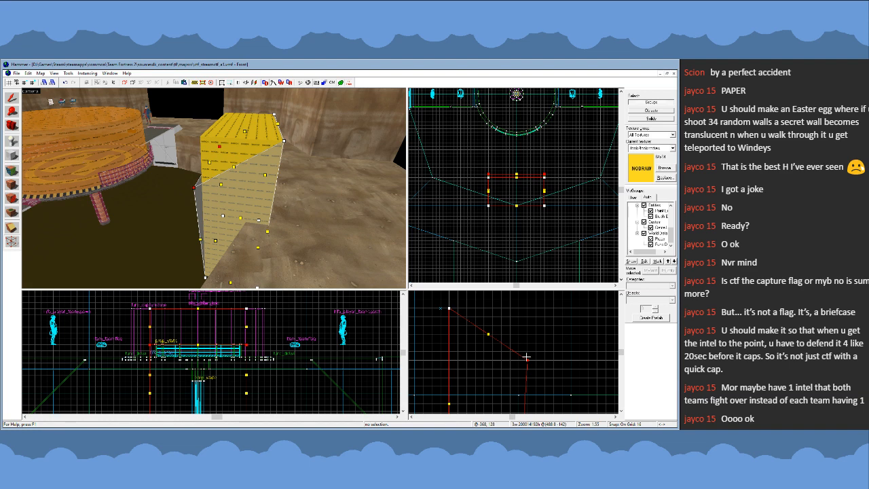
pyautogui.moveTo(529, 359); pyautogui.dragTo(552, 378)
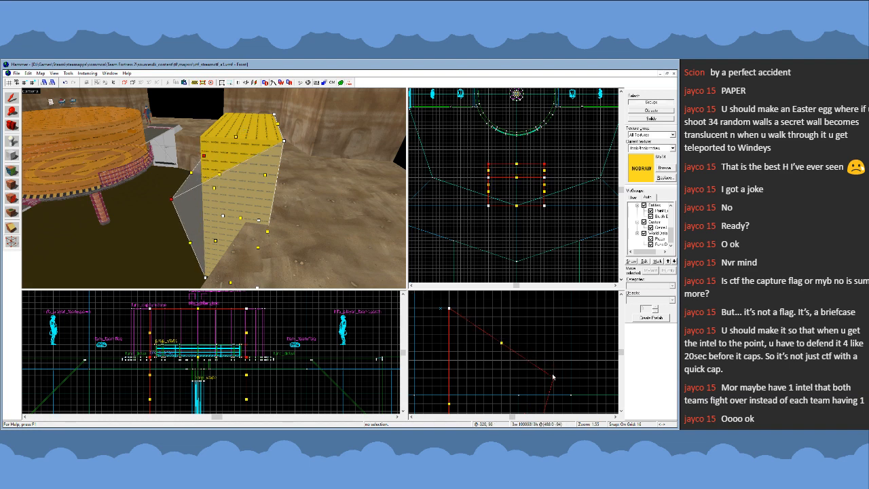
pyautogui.scroll(-8, 543, 339)
pyautogui.scroll(5, 536, 338)
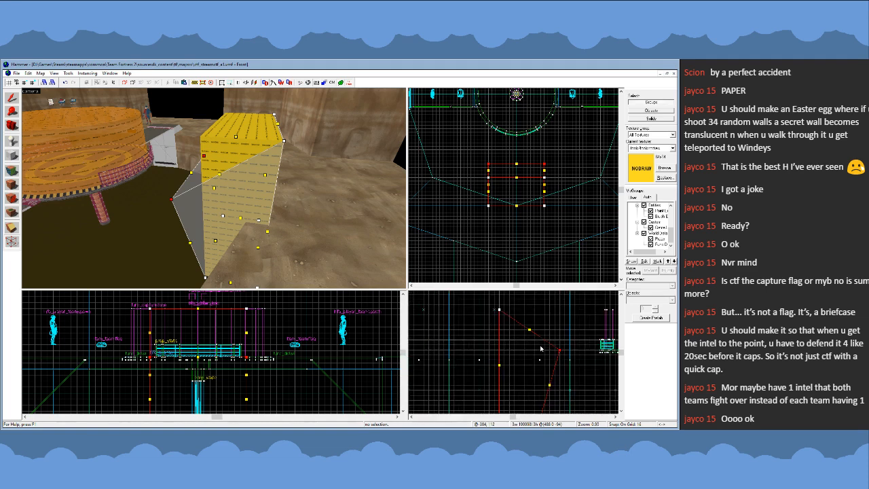
pyautogui.moveTo(559, 352); pyautogui.dragTo(538, 329)
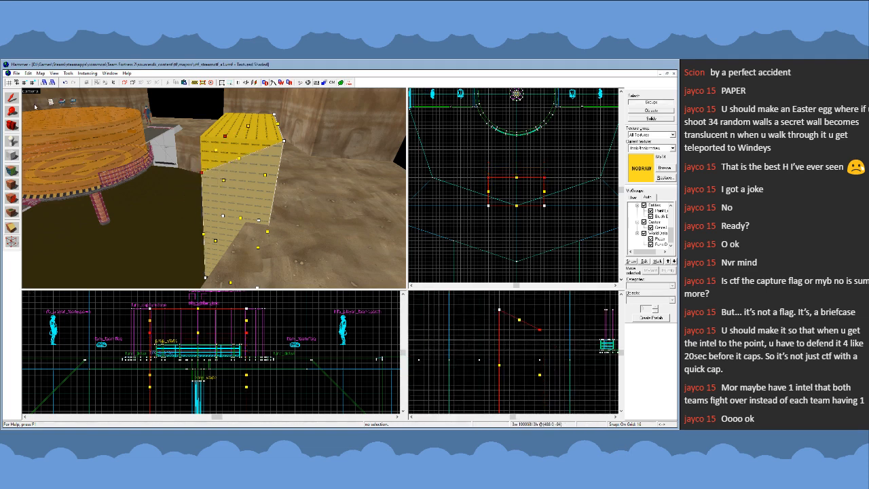
pyautogui.click(11, 98)
# - Examine the sloped rim block from across the pit and from its sides
pyautogui.press('z')
pyautogui.press('a')
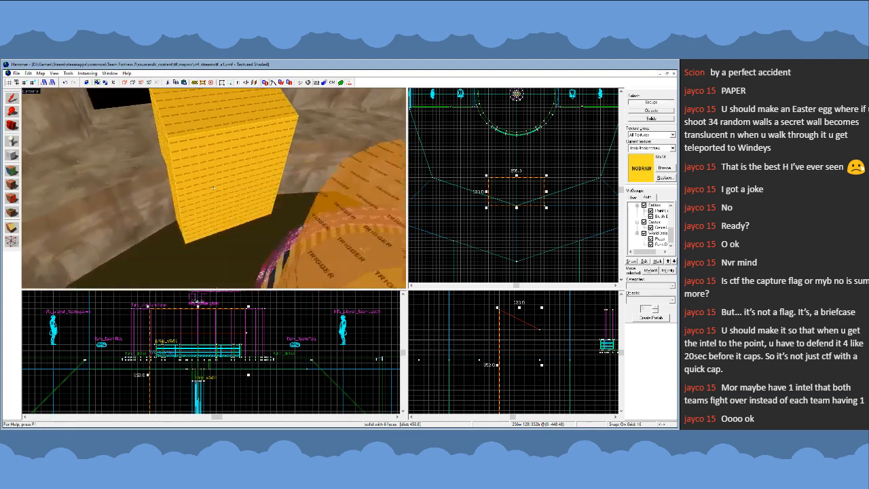
pyautogui.press('a')
pyautogui.press('d')
pyautogui.press('s')
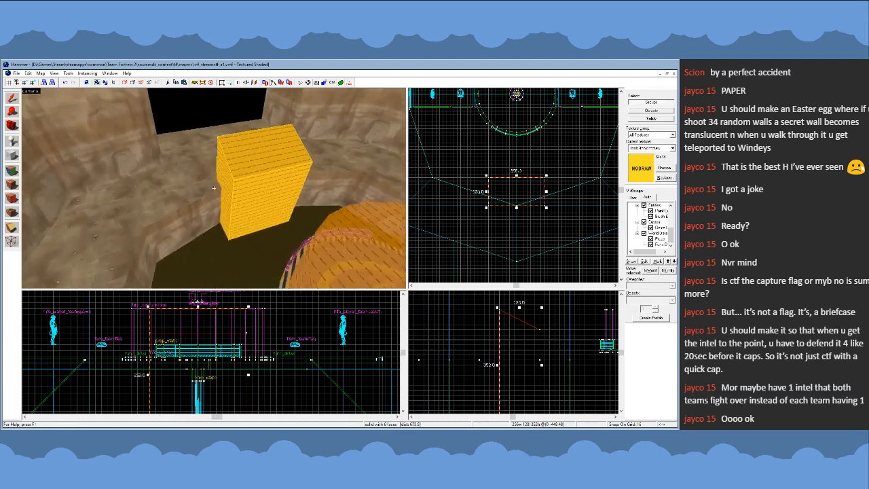
pyautogui.press('a')
pyautogui.press('d')
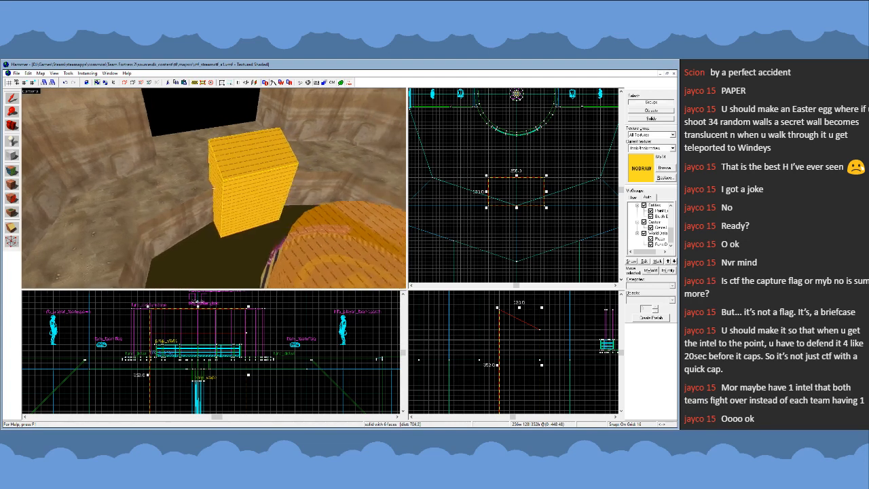
# - Narrow the sloped rim block to 192 units wide by pulling both sides in equally, keeping it centred on the pit corner
pyautogui.press('a')
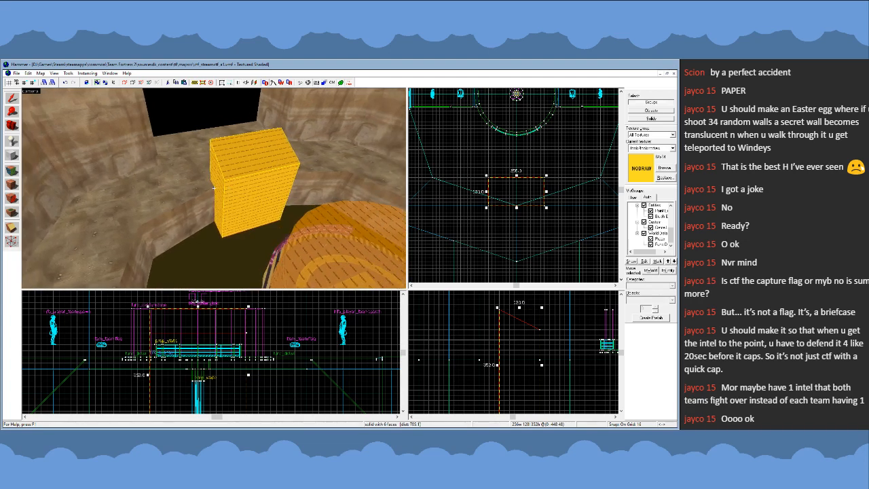
pyautogui.press('s')
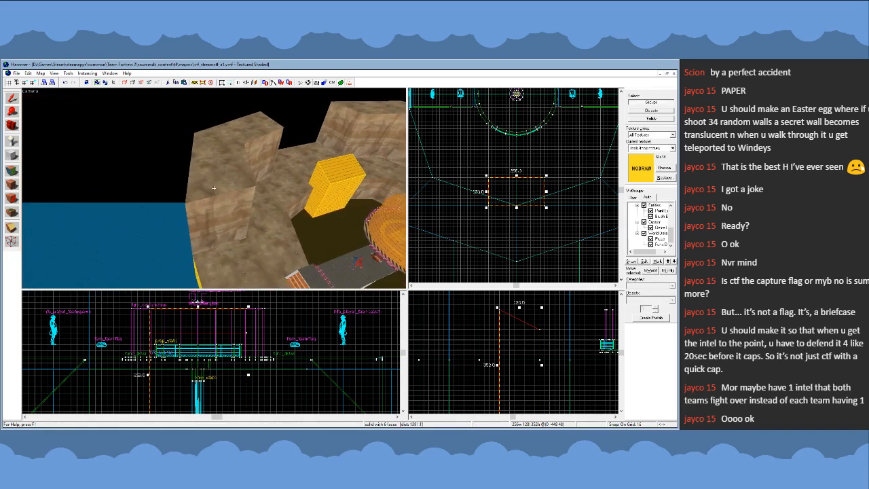
pyautogui.press('w')
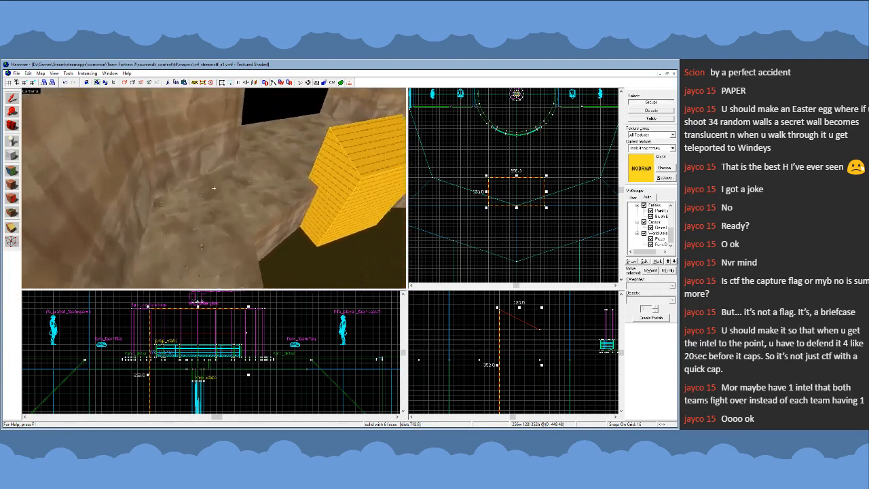
pyautogui.press('w')
pyautogui.press('s')
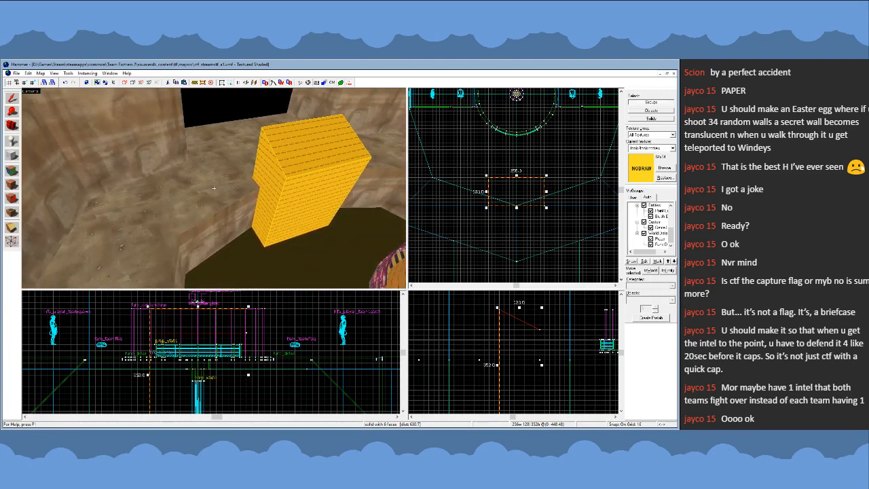
pyautogui.press('w')
pyautogui.scroll(3, 515, 185)
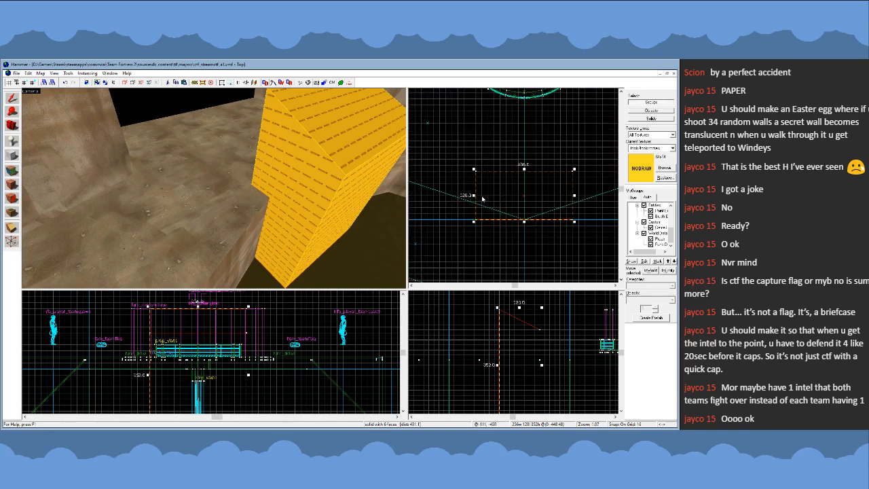
pyautogui.moveTo(474, 197); pyautogui.dragTo(484, 198)
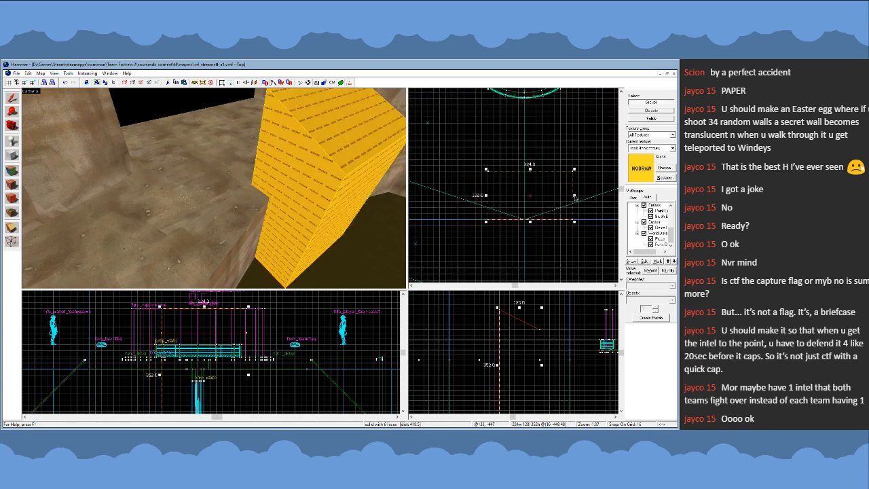
pyautogui.press('Escape')
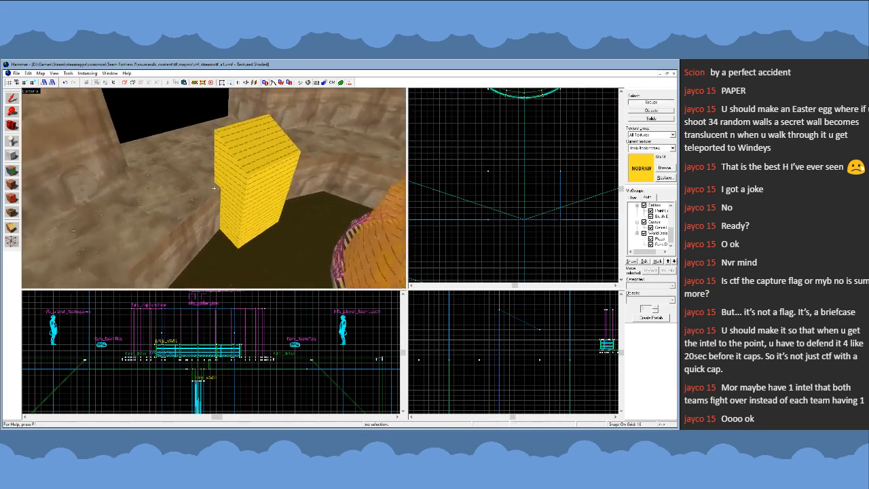
# - Select the narrowed rim block and examine its proportions against the pit and central platform from close up and from above
pyautogui.press('s')
pyautogui.press('w')
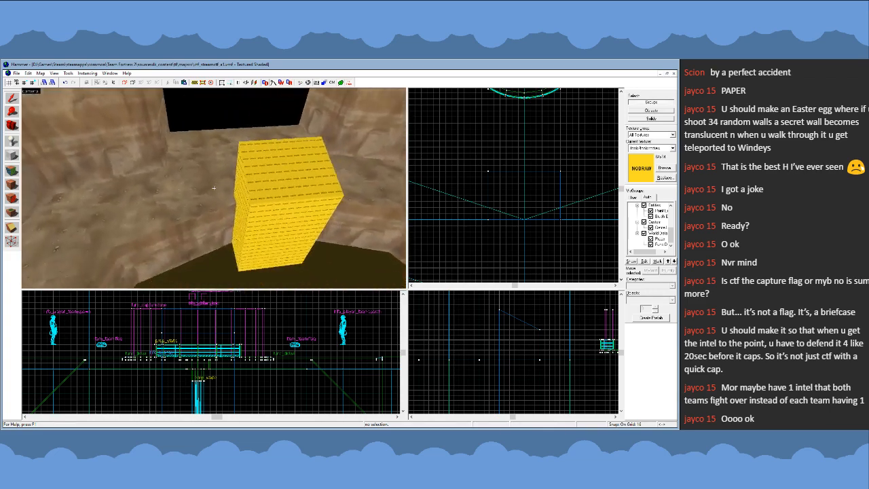
pyautogui.press('z')
pyautogui.click(246, 210)
pyautogui.scroll(-4, 514, 174)
pyautogui.press('z')
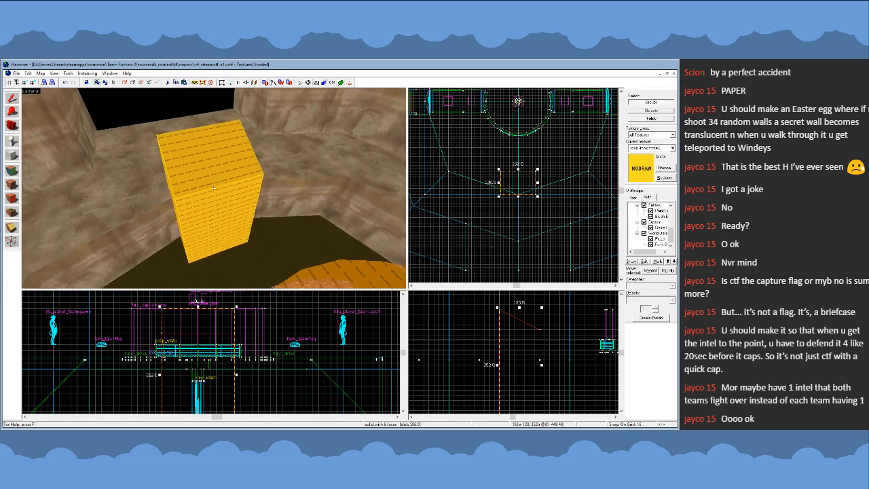
pyautogui.press('s')
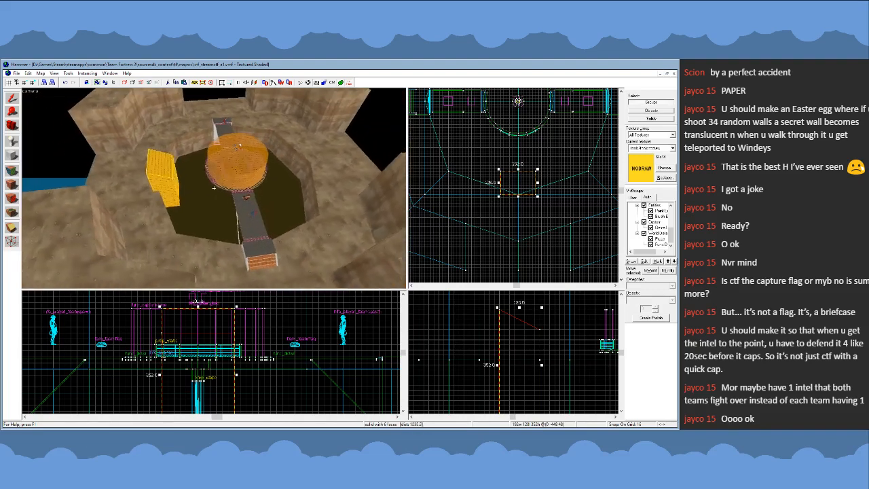
pyautogui.press('w')
pyautogui.press('z')
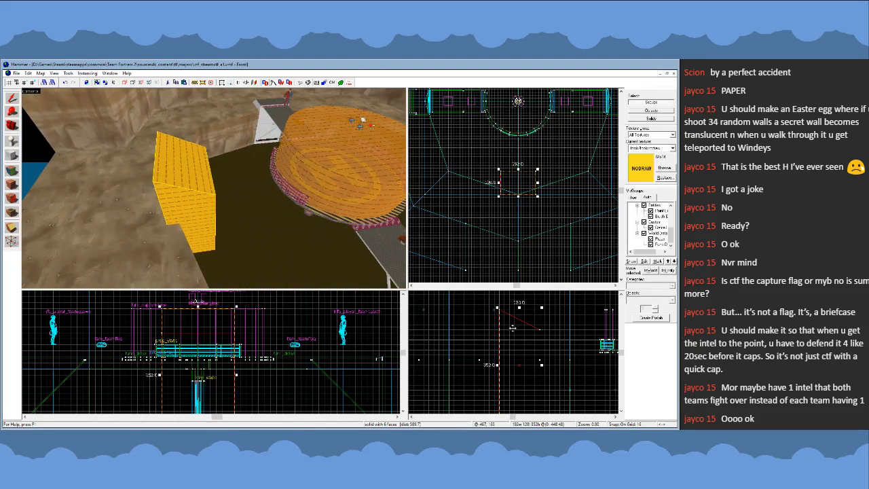
pyautogui.press('z')
pyautogui.press('z')
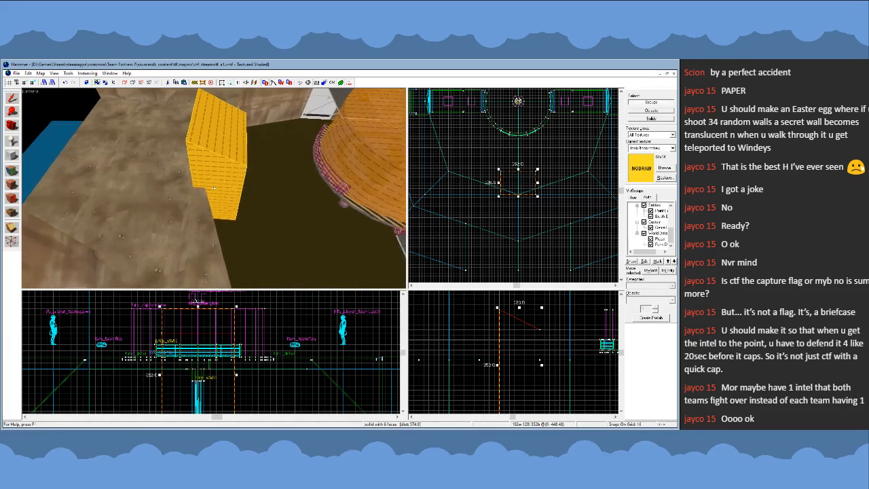
# - Examine how the rim block blocks the sightline from the outer approach behind it and how it sits beside the central platform
pyautogui.press('w')
pyautogui.press('s')
pyautogui.press('s')
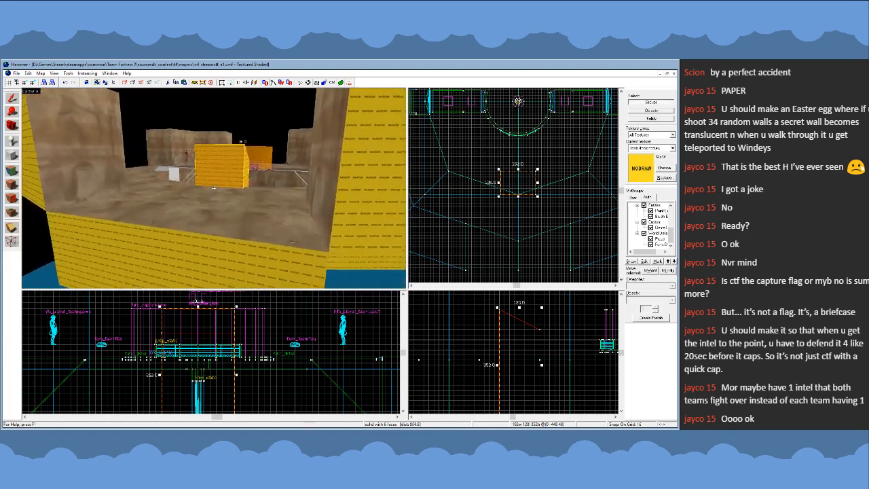
pyautogui.press('w')
pyautogui.press('a')
pyautogui.press('s')
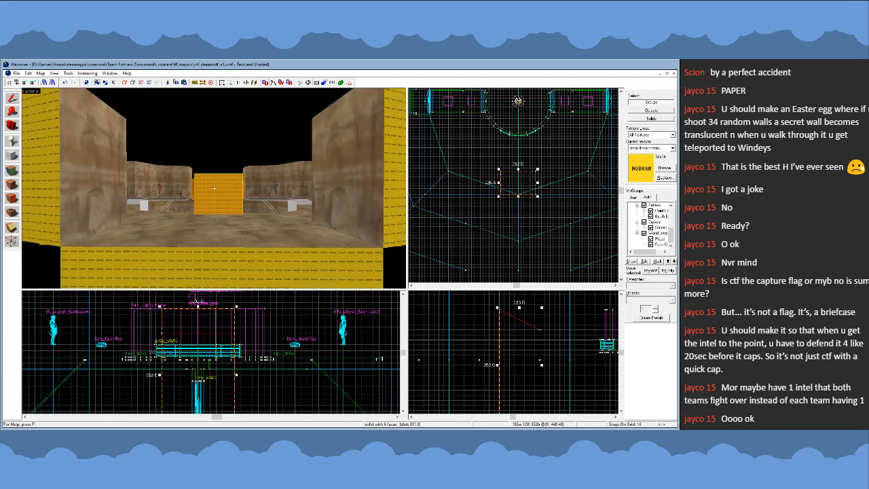
pyautogui.press('w')
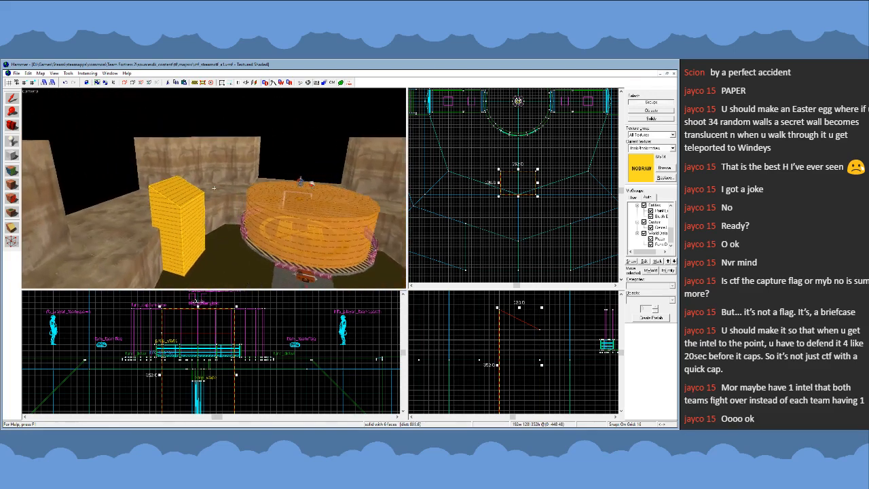
pyautogui.press('w')
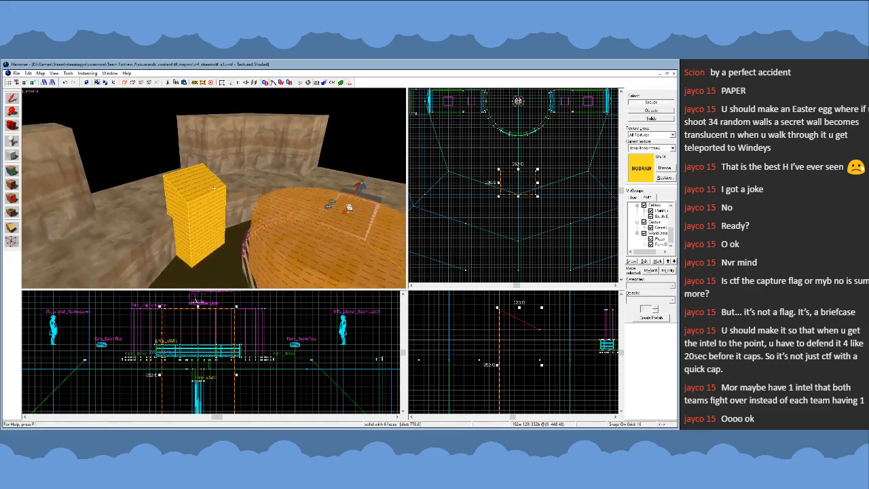
pyautogui.press('w')
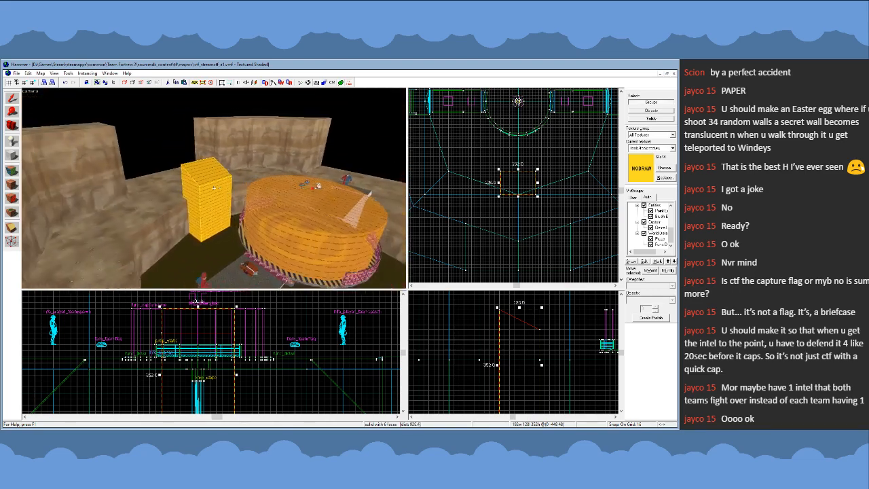
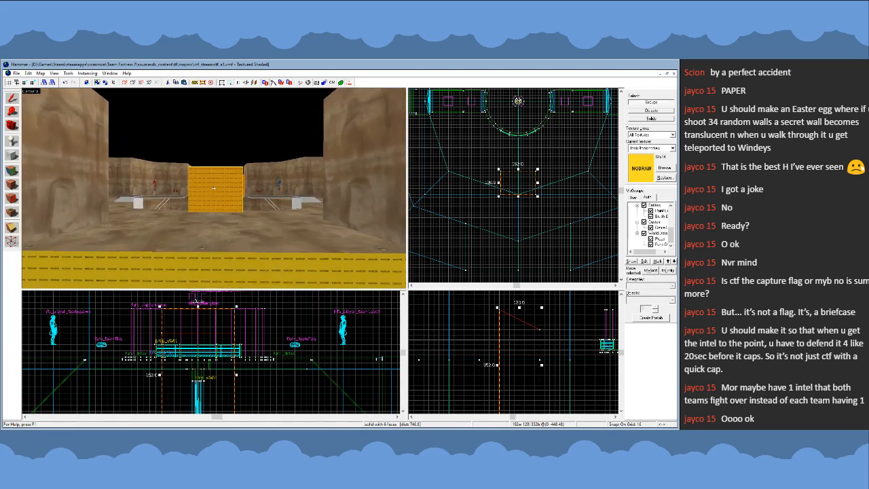
# - Examine the nodraw block at the rim of the central pit and its surroundings from several sides and heights
pyautogui.scroll(-2, 214, 188)
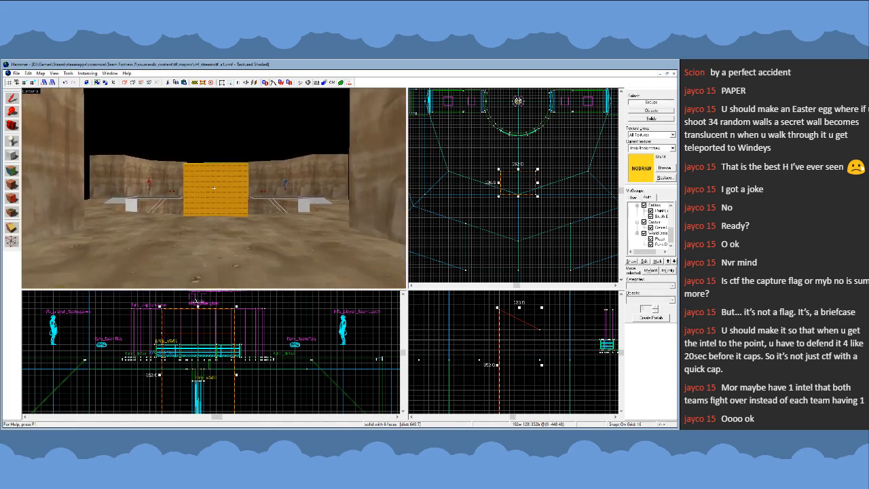
pyautogui.press('a')
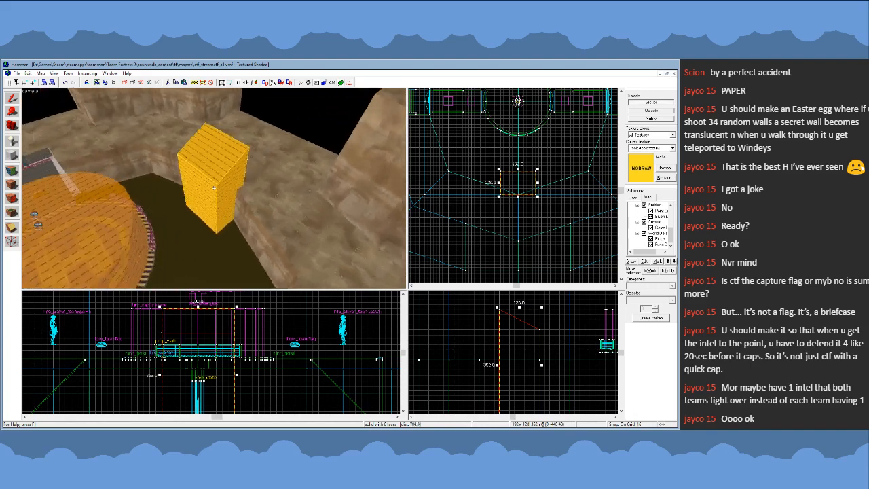
pyautogui.press('d')
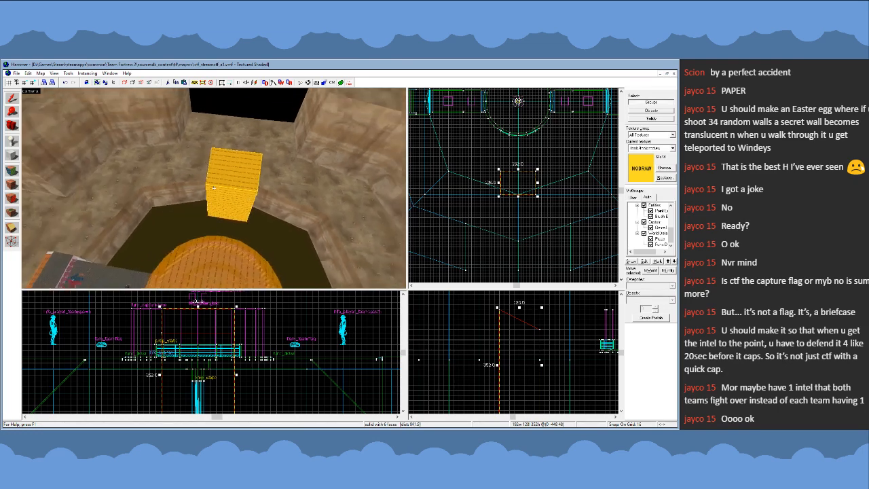
pyautogui.press('w')
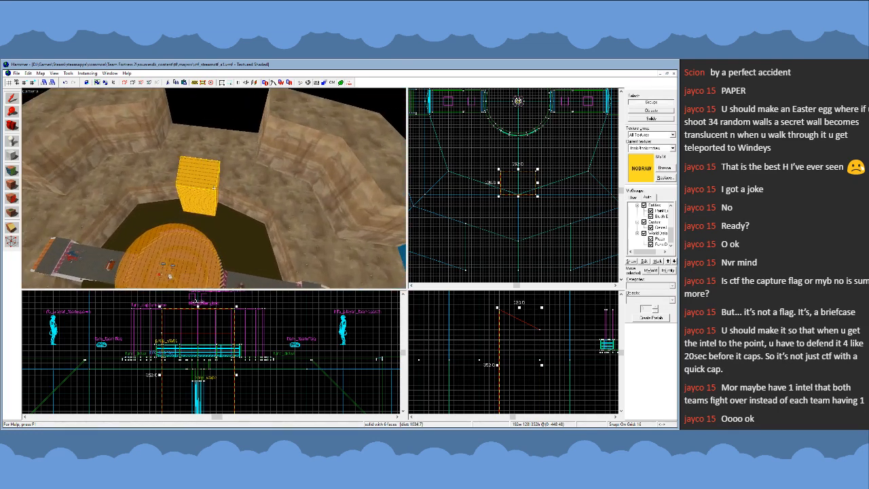
pyautogui.press('a')
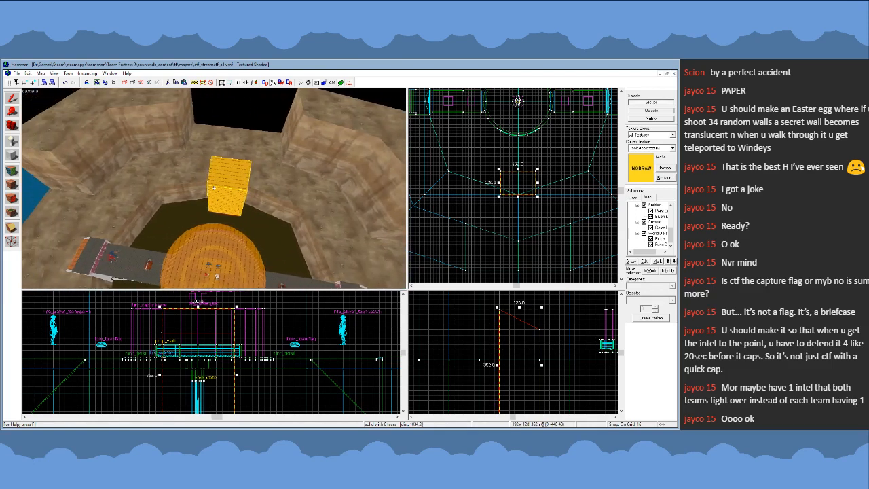
pyautogui.press('d')
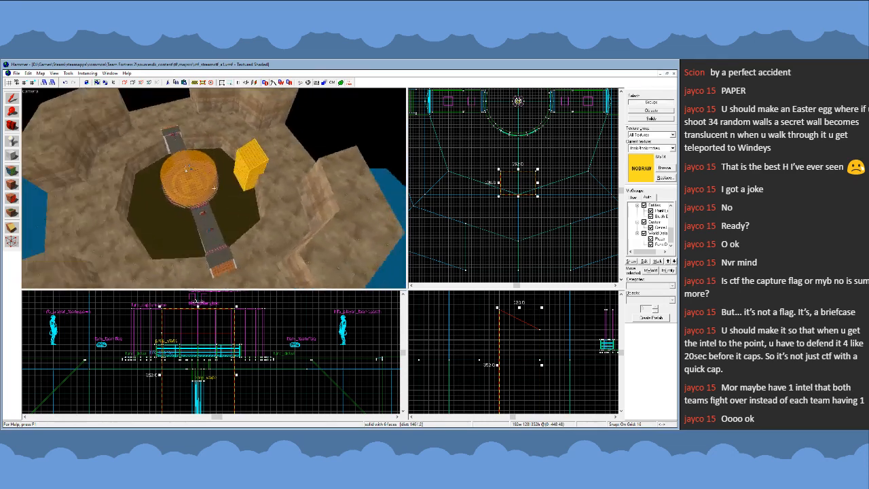
pyautogui.press('w')
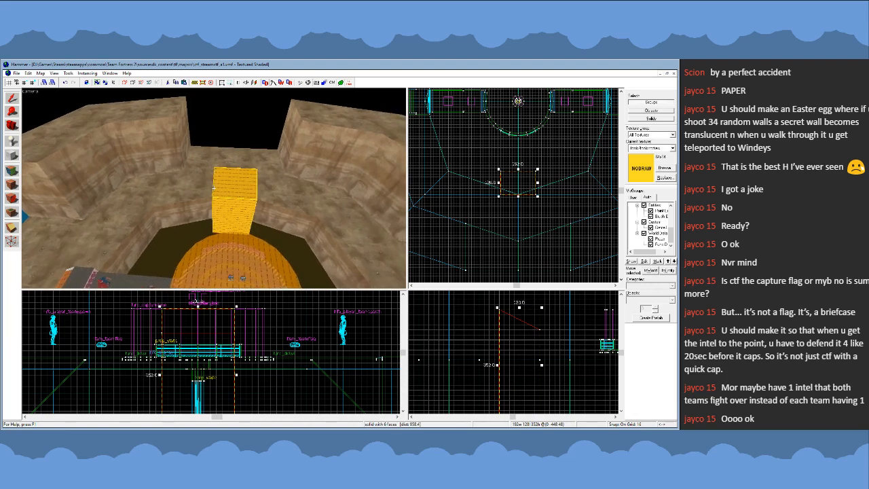
pyautogui.press('a')
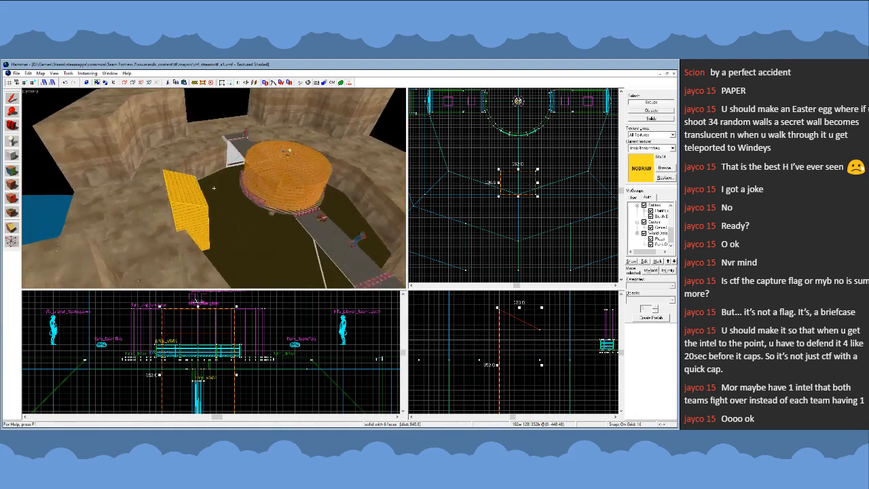
pyautogui.press('a')
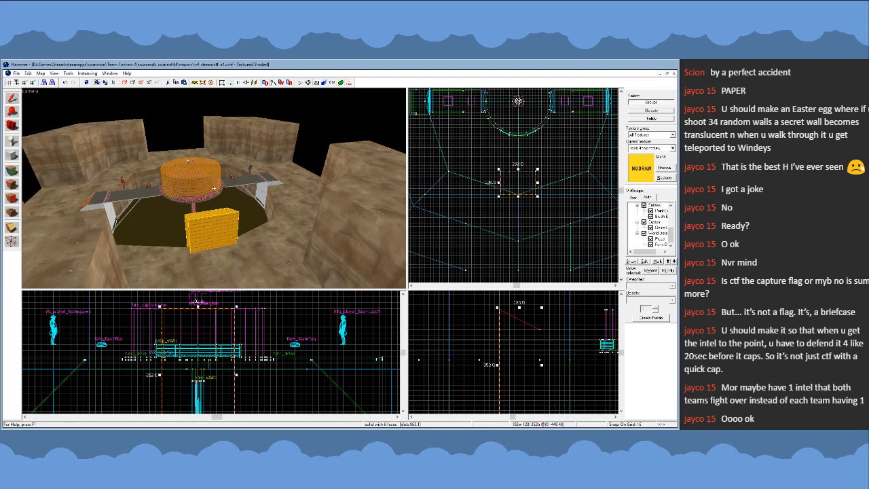
pyautogui.press('d')
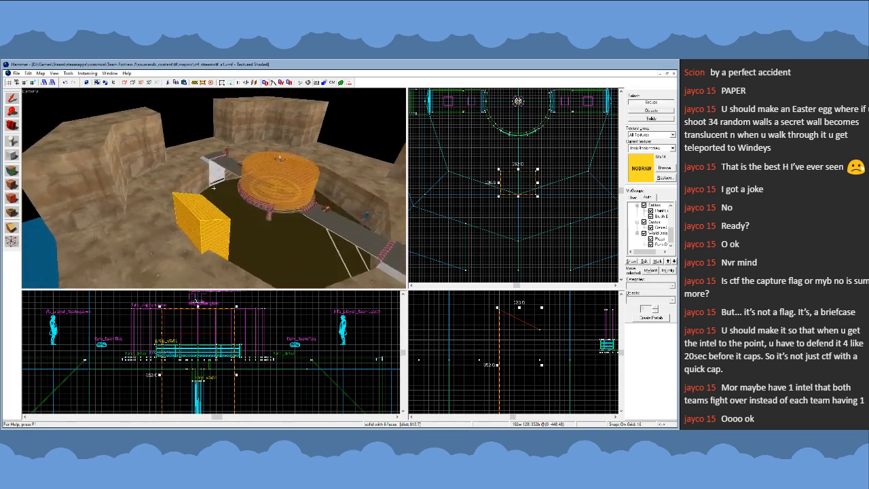
pyautogui.press('a')
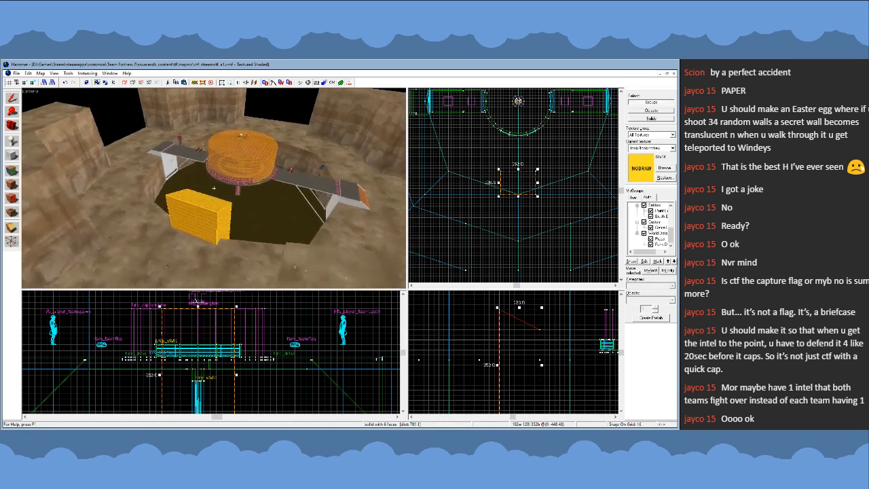
pyautogui.press('z')
pyautogui.press('z')
pyautogui.press('s')
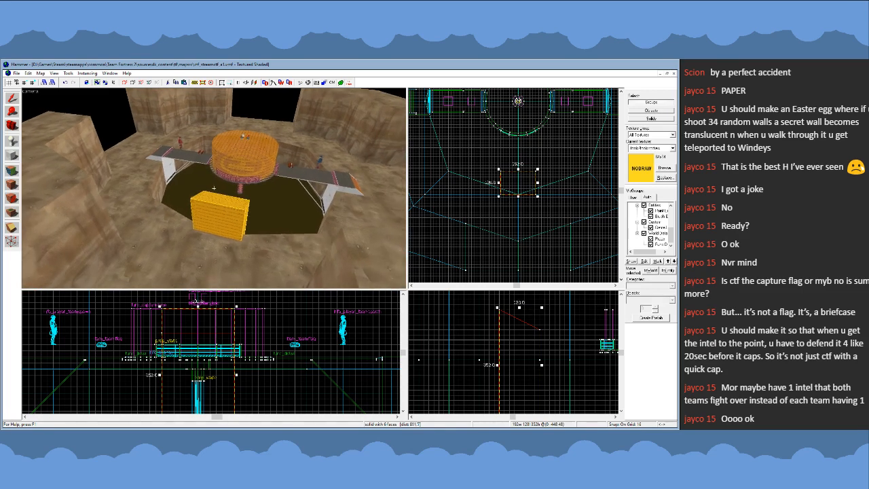
pyautogui.press('w')
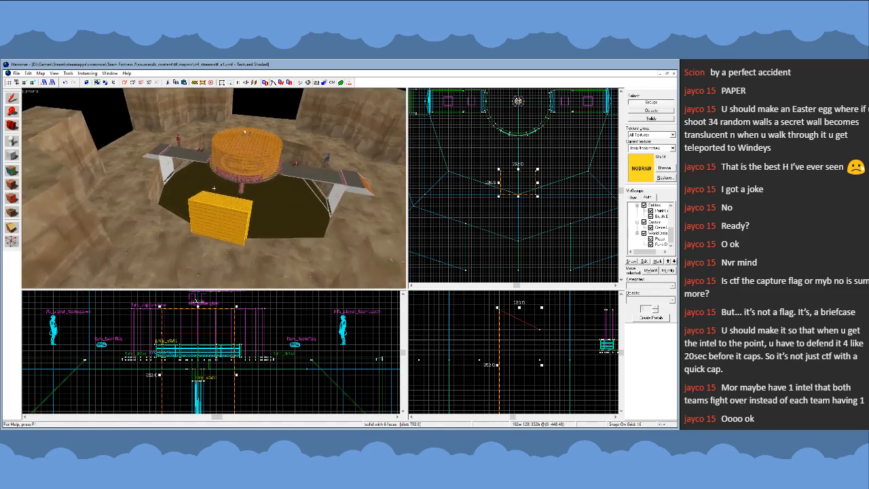
pyautogui.press('d')
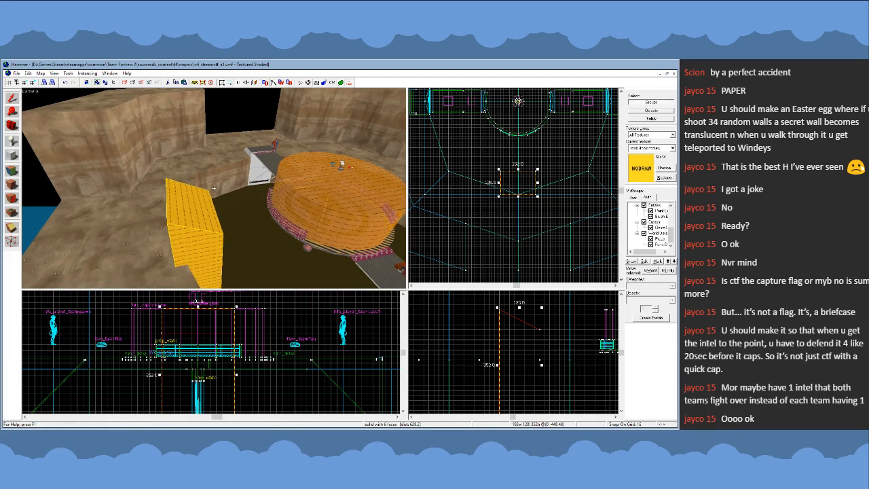
pyautogui.press('s')
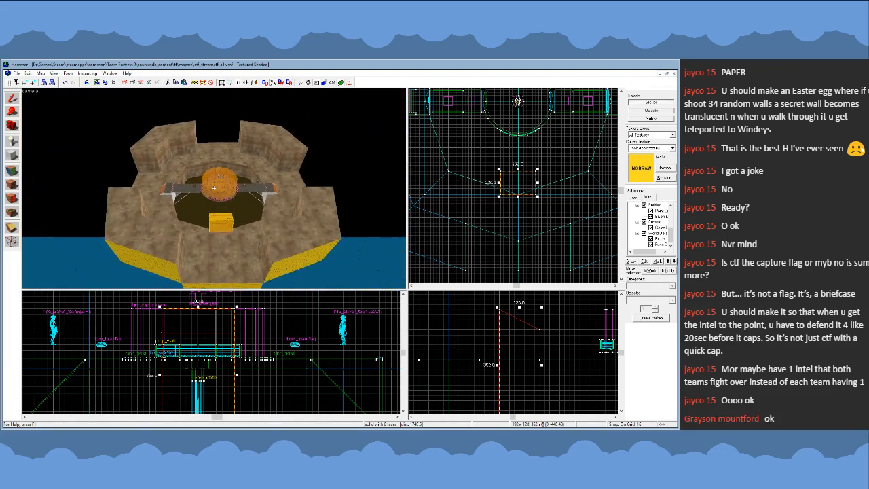
pyautogui.press('w')
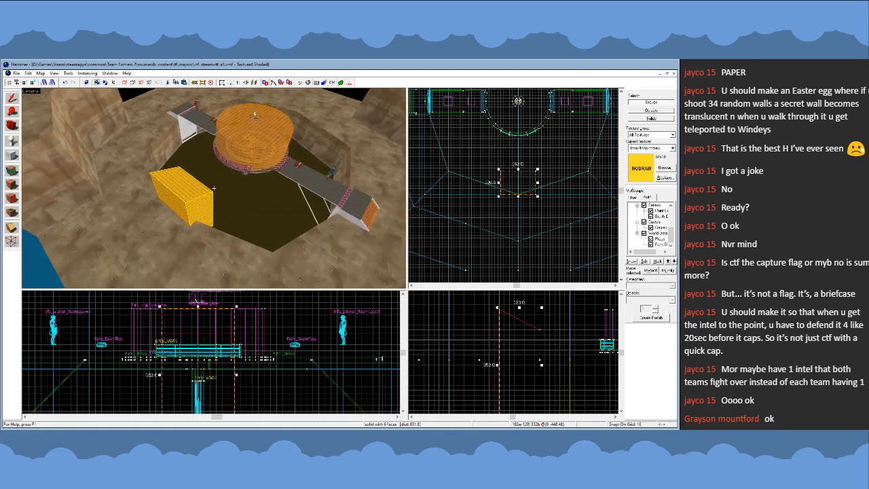
pyautogui.press('w')
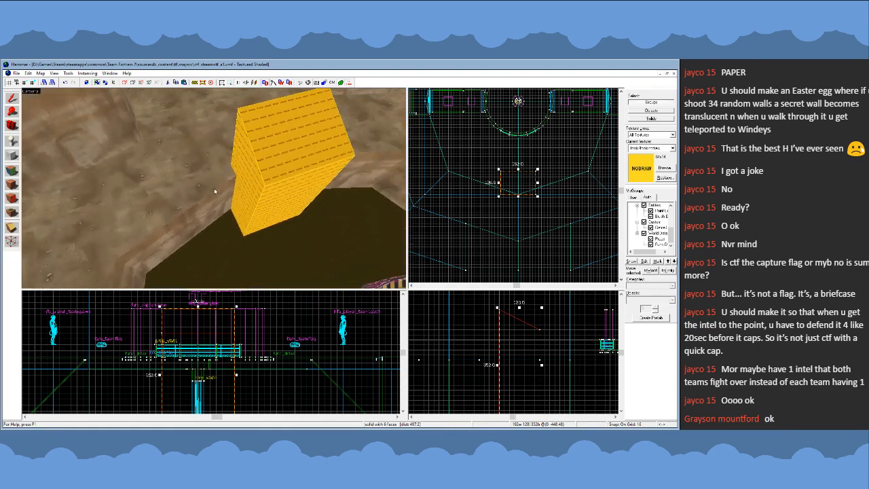
pyautogui.scroll(-4, 476, 219)
pyautogui.scroll(2, 482, 208)
# - Retexture the nodraw block beside the central pit with the plain white texture sampled from the bridge support
pyautogui.press('Escape')
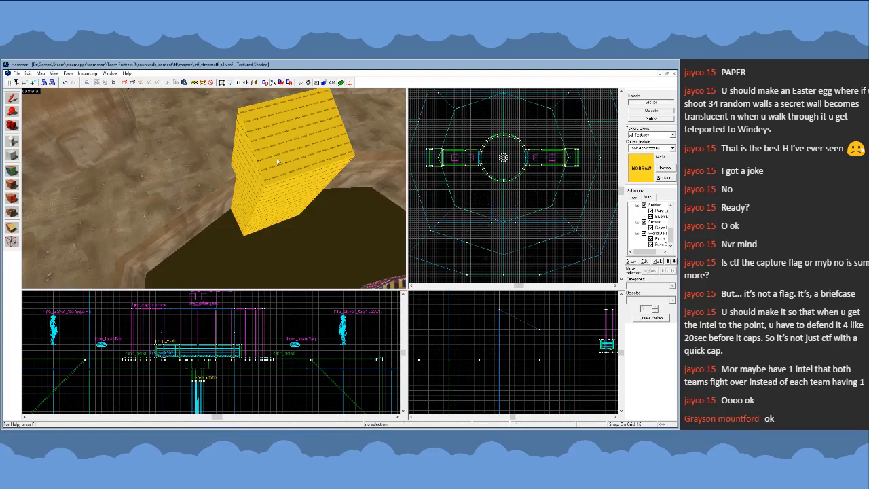
pyautogui.press('z')
pyautogui.press('s')
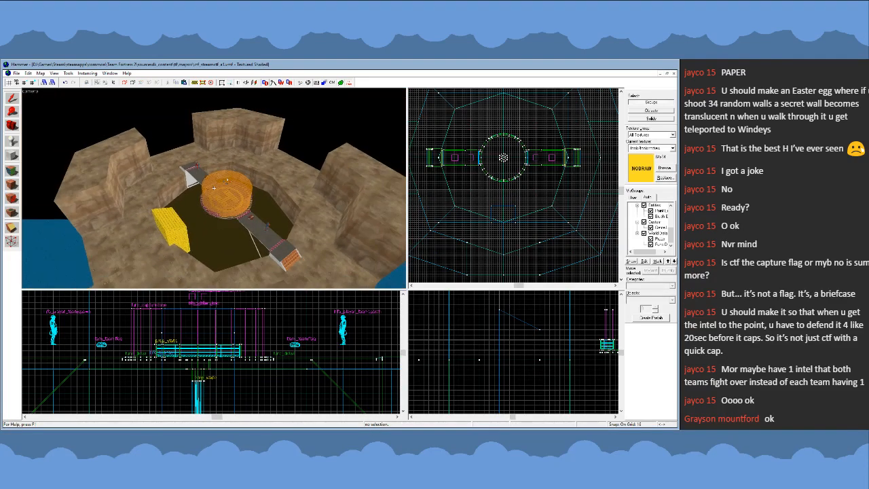
pyautogui.press('w')
pyautogui.press('z')
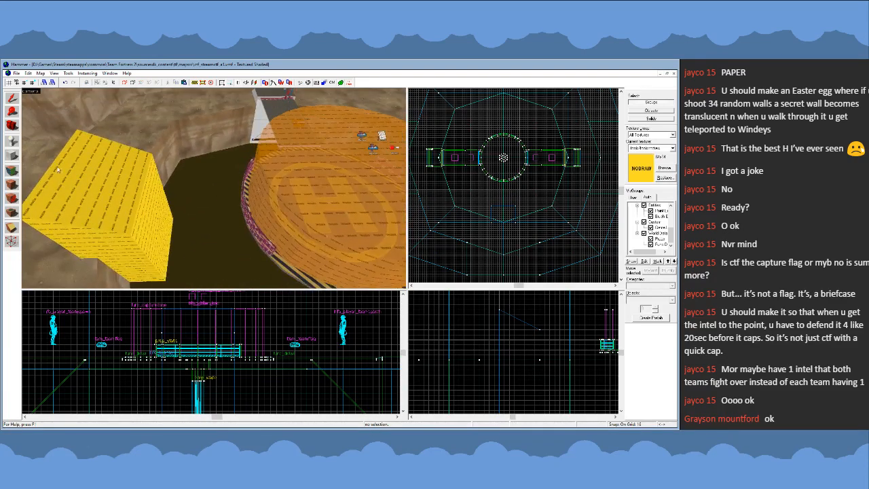
pyautogui.click(11, 171)
pyautogui.click(262, 122)
pyautogui.click(13, 101)
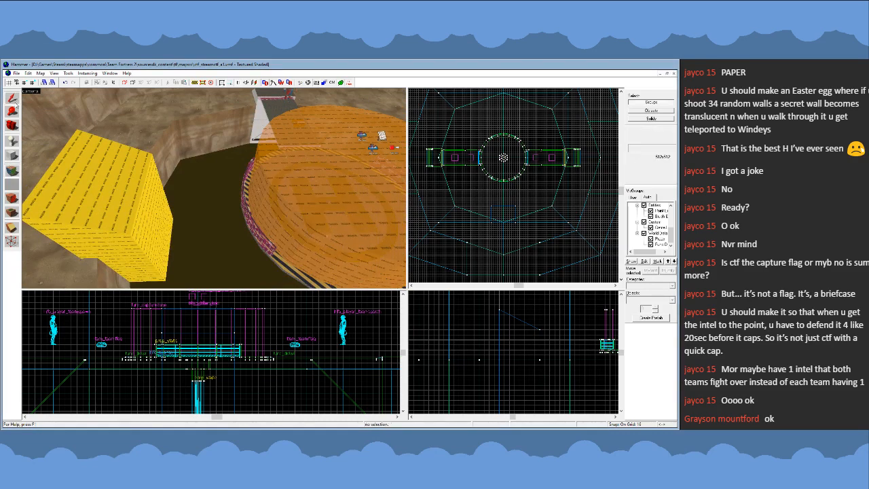
pyautogui.click(81, 177)
pyautogui.click(12, 187)
pyautogui.press('z')
pyautogui.press('s')
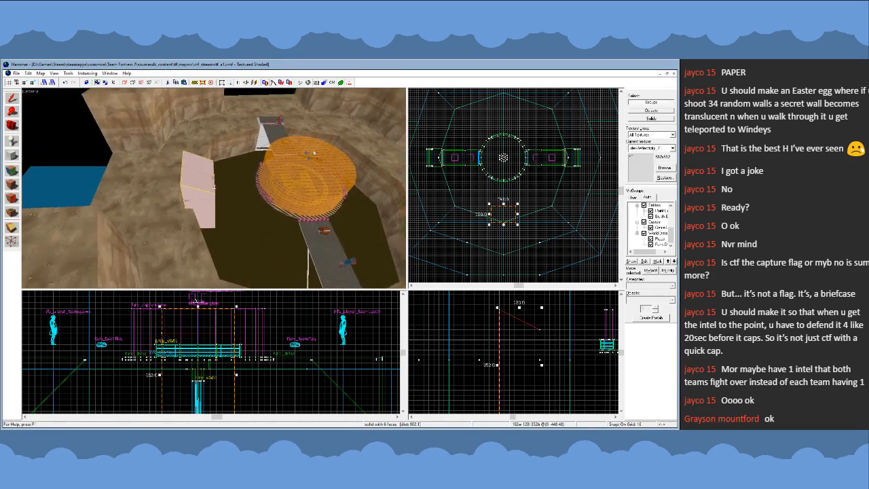
pyautogui.press('z')
pyautogui.press('Escape')
# - Choose nodraw as the current texture again and set the camera view to 3D shaded textured
pyautogui.click(665, 168)
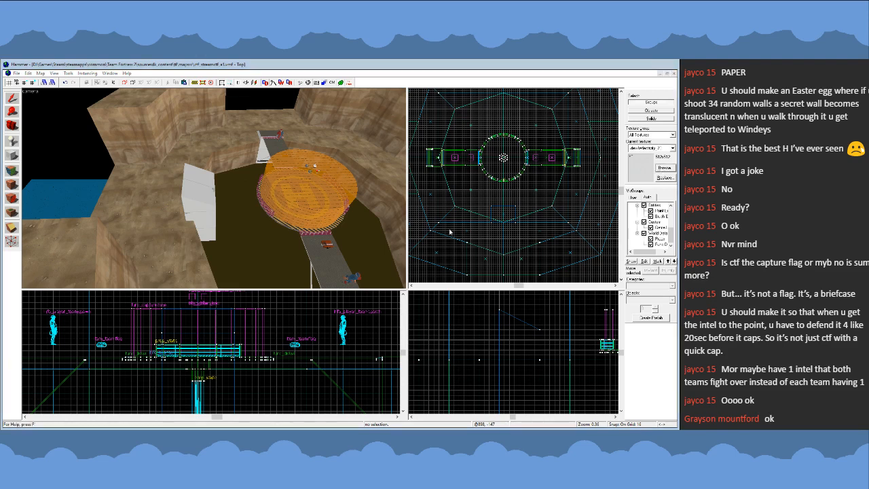
pyautogui.doubleClick(307, 276)
pyautogui.click(31, 93)
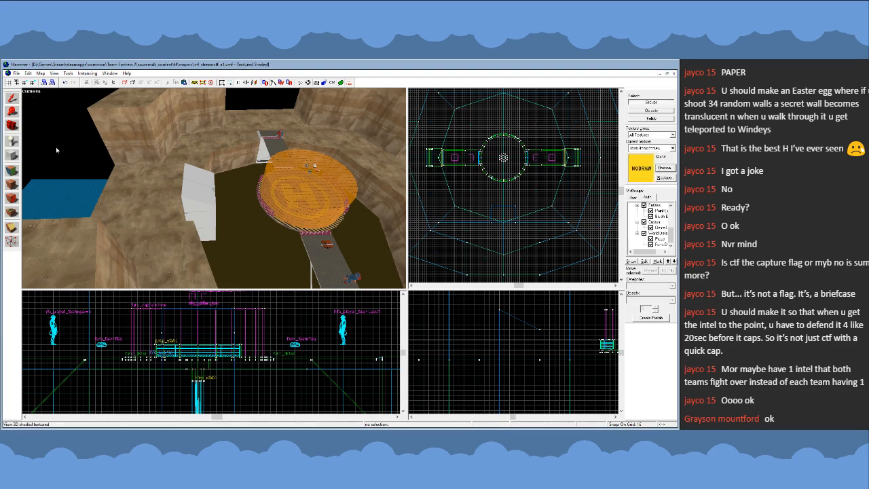
pyautogui.press('z')
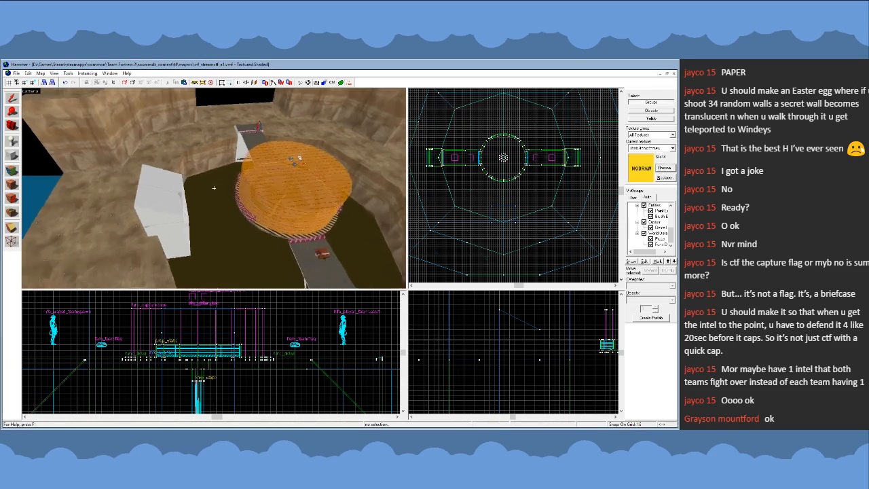
pyautogui.press('w')
pyautogui.press('z')
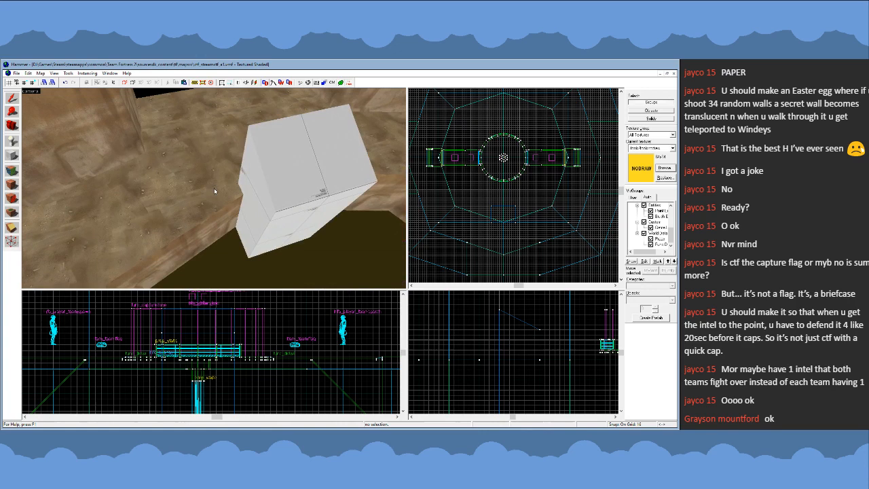
# - Compare the white block in the unshaded and shaded textured 3D display modes, ending in the shaded one
pyautogui.click(32, 94)
pyautogui.click(51, 139)
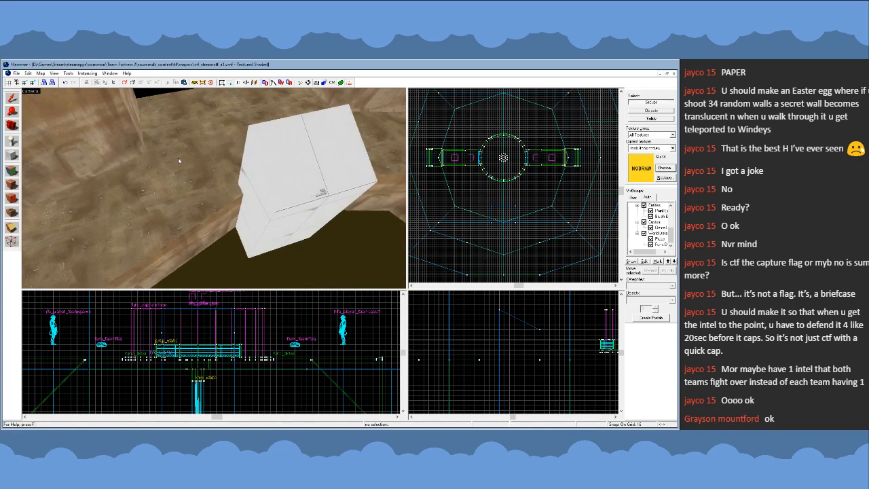
pyautogui.press('z')
pyautogui.press('s')
pyautogui.press('z')
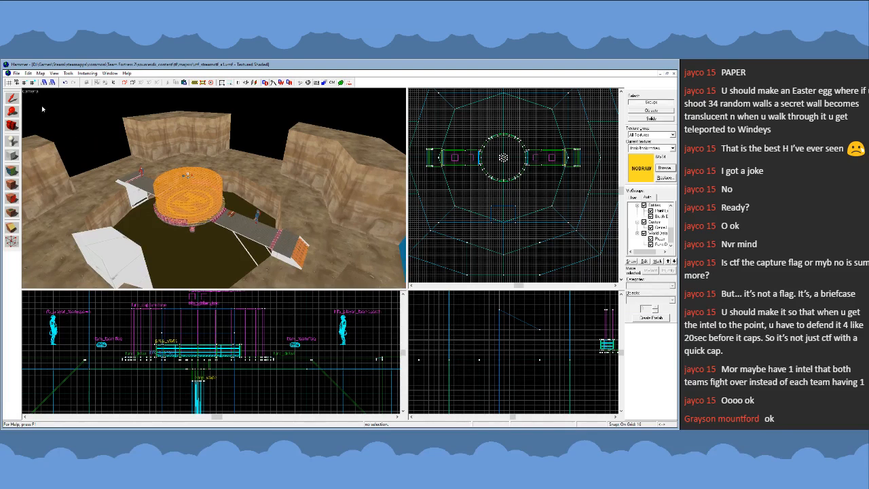
pyautogui.click(33, 94)
pyautogui.click(58, 142)
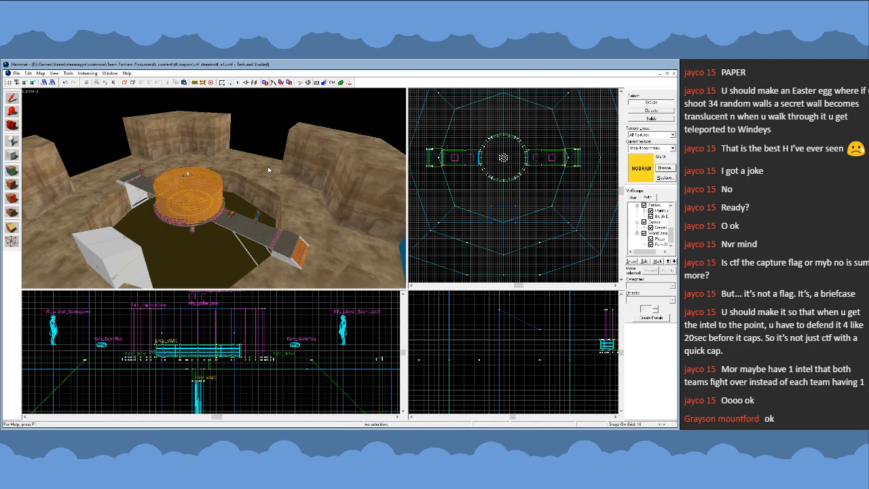
# - Inspect the white block's size and placement relative to the central platform, bridges and cliff walls
pyautogui.press('z')
pyautogui.press('w')
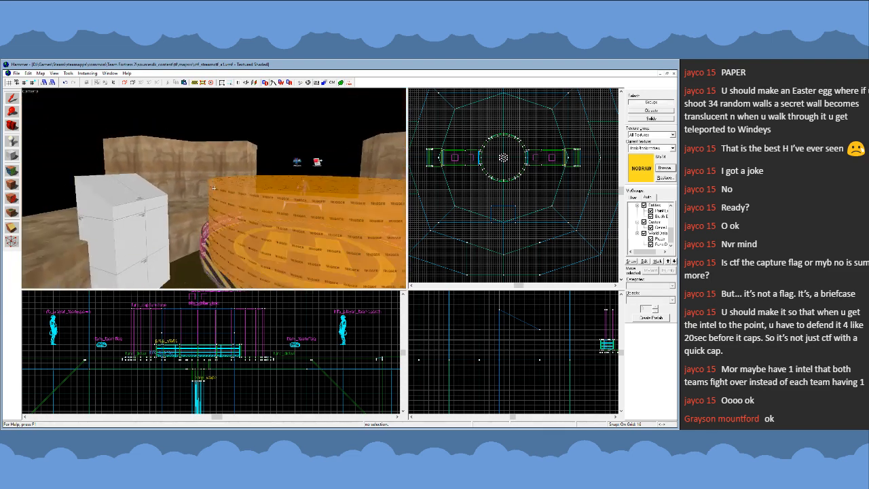
pyautogui.press('s')
pyautogui.press('w')
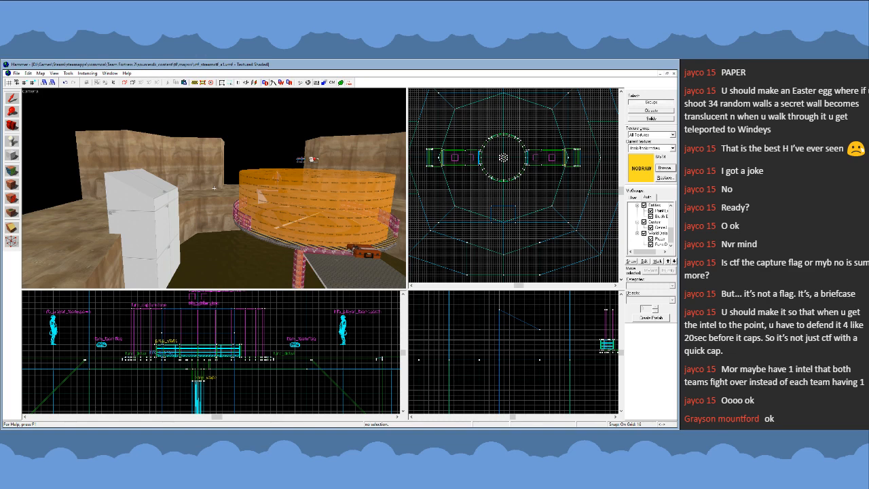
pyautogui.press('w')
pyautogui.press('s')
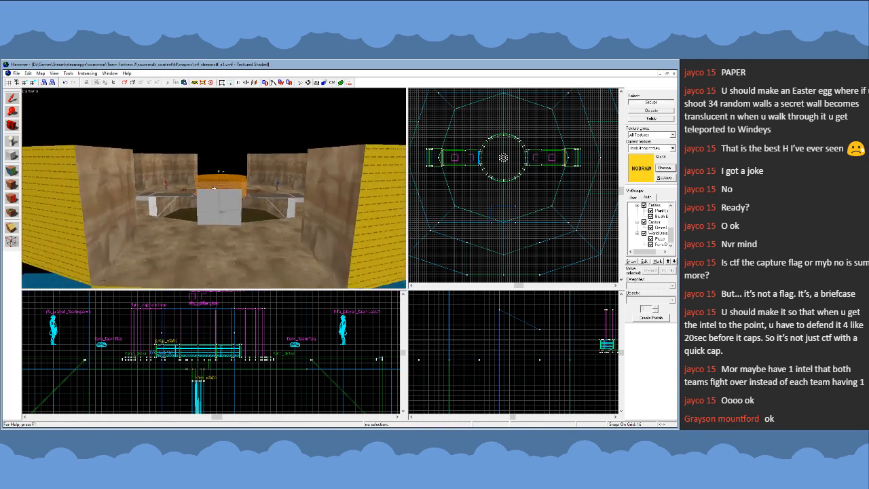
pyautogui.press('w')
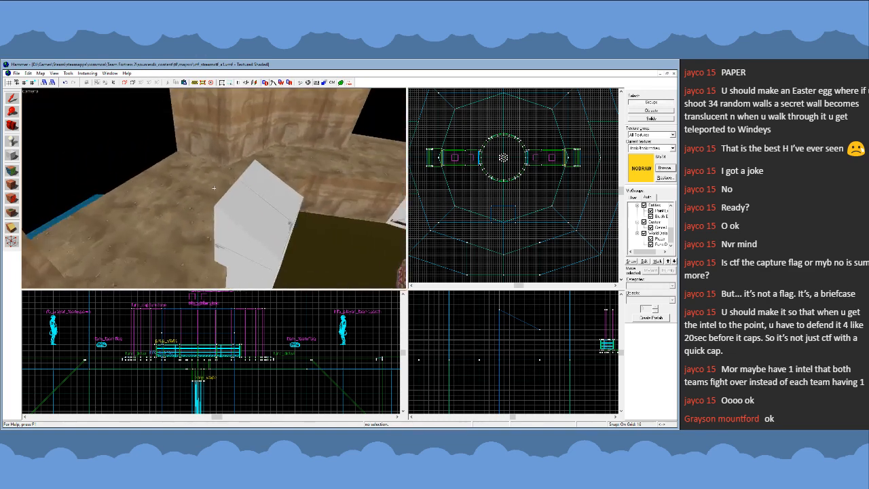
pyautogui.press('s')
pyautogui.press('w')
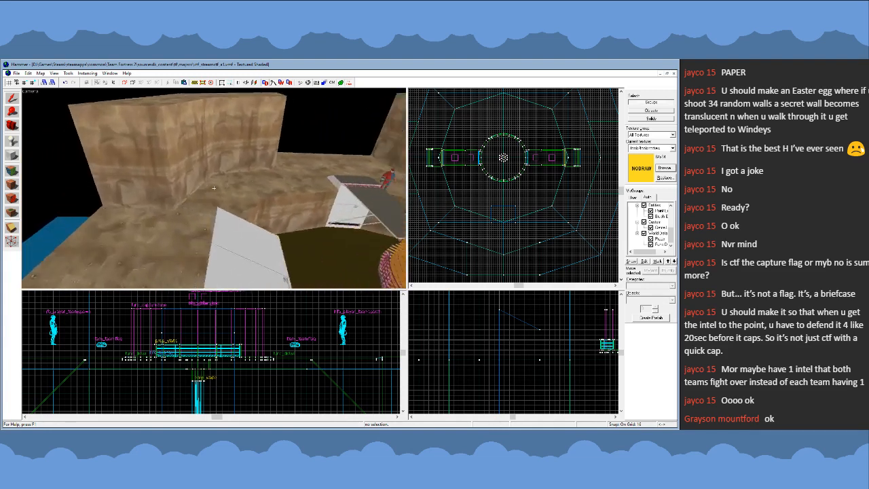
pyautogui.press('s')
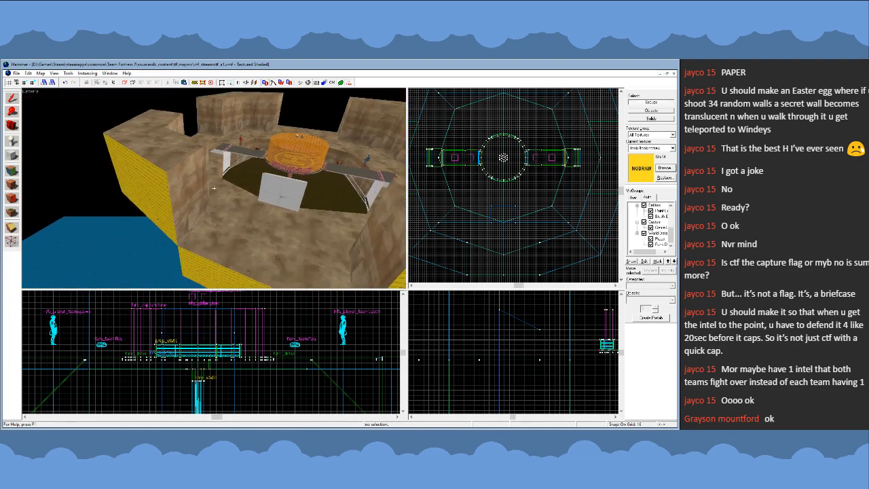
# - Examine the white block's top and sides from close range against the surrounding ledge and cliff walls
pyautogui.press('w')
pyautogui.press('w')
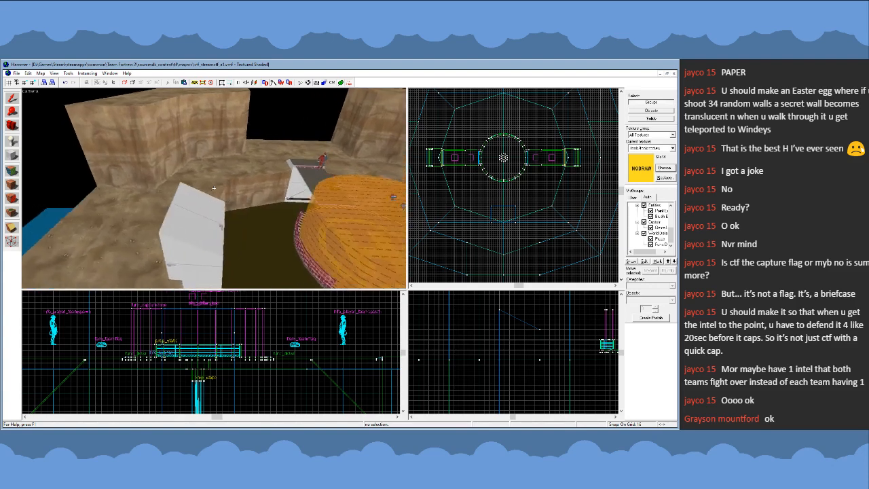
pyautogui.press('a')
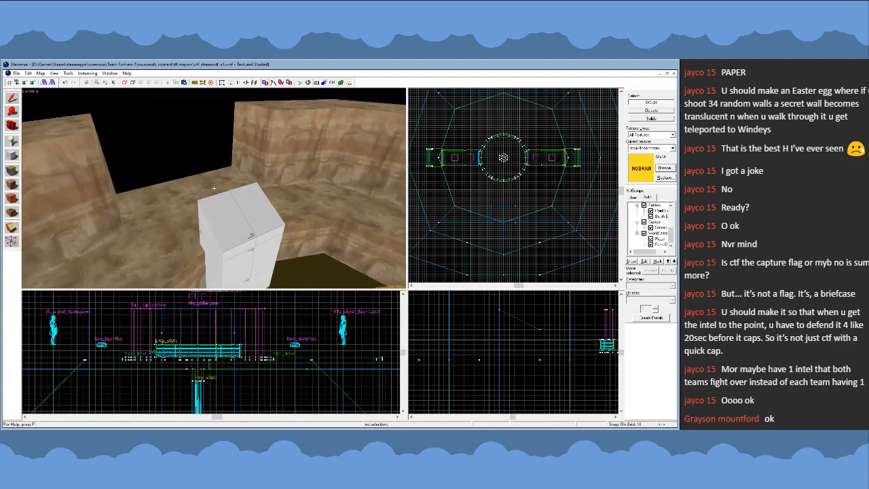
pyautogui.press('w')
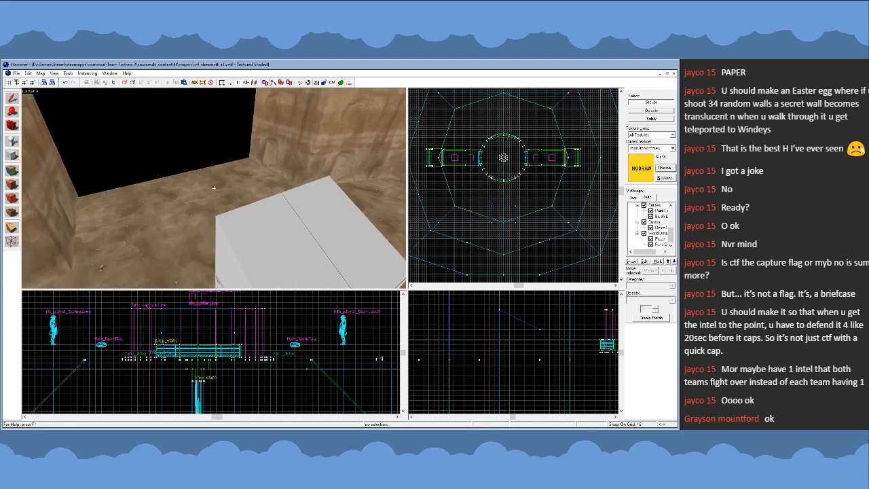
pyautogui.press('s')
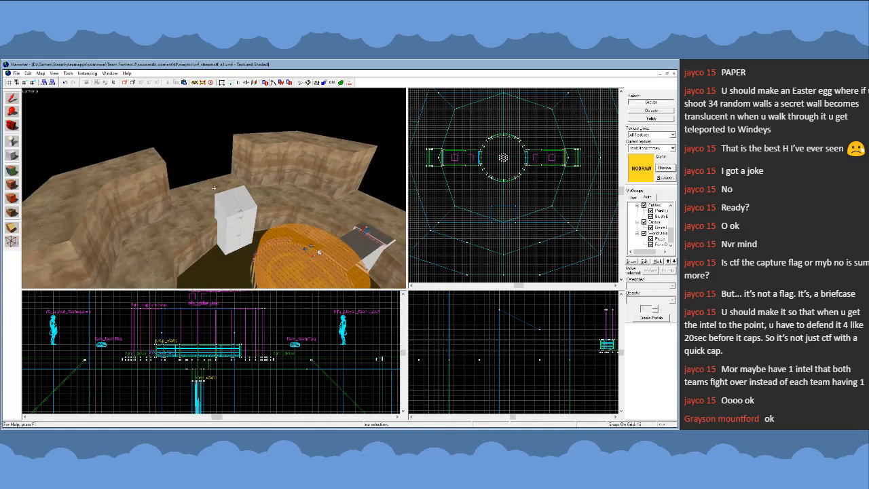
pyautogui.press('w')
pyautogui.press('s')
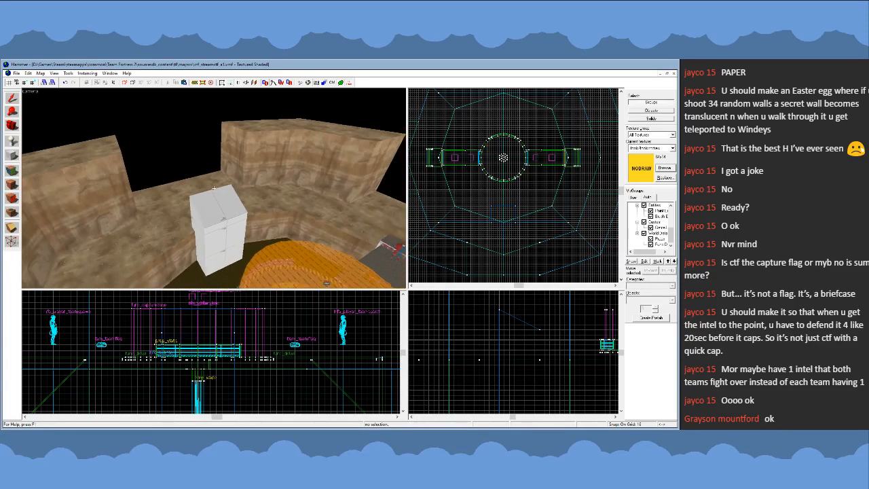
pyautogui.press('s')
pyautogui.press('d')
pyautogui.press('a')
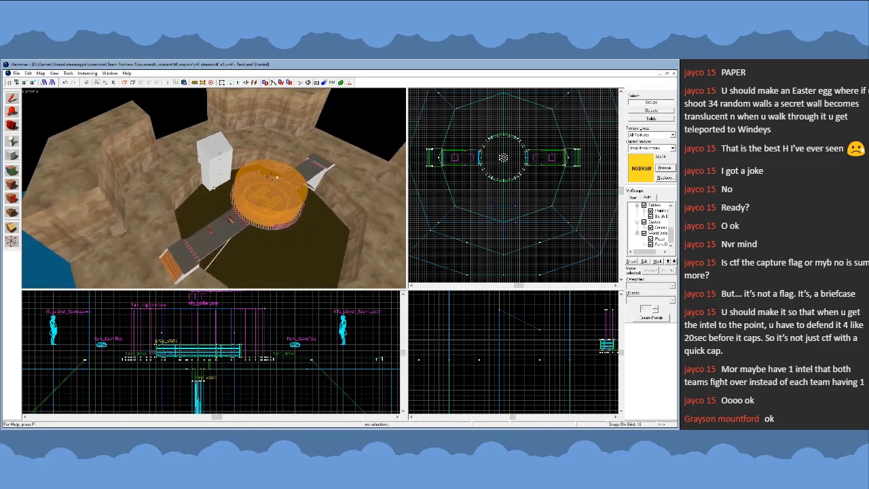
pyautogui.press('w')
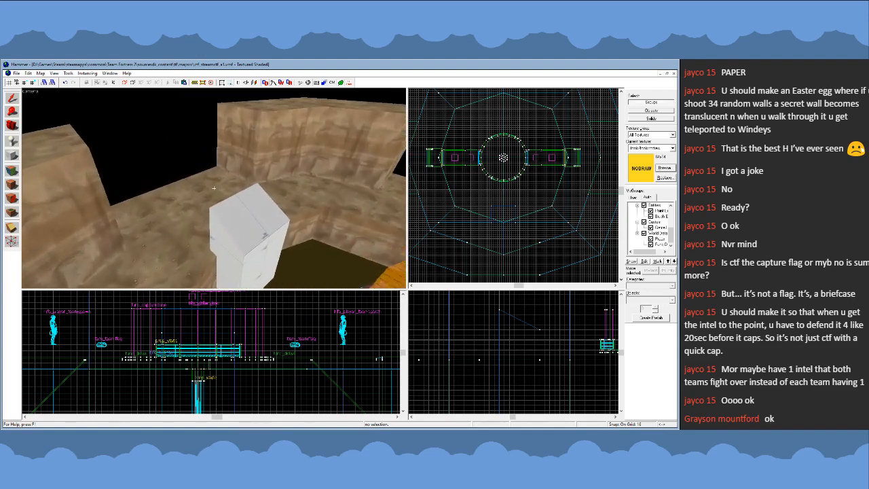
pyautogui.press('w')
pyautogui.press('s')
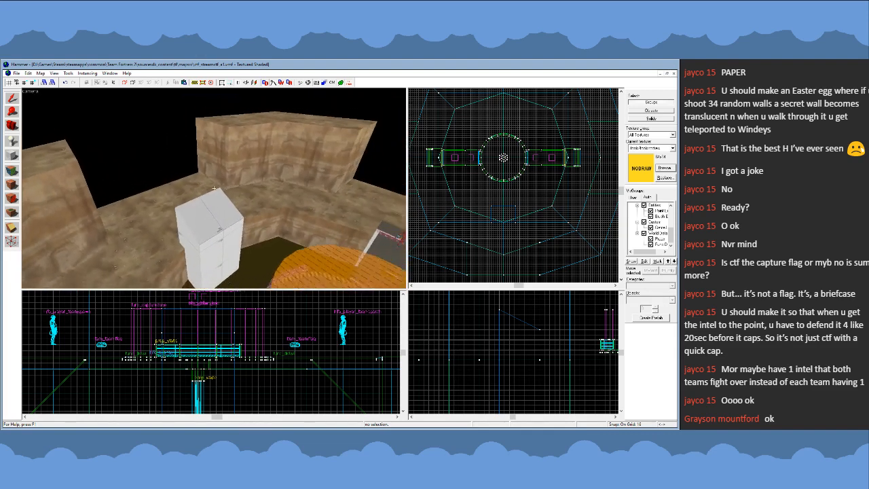
pyautogui.press('w')
pyautogui.press('s')
pyautogui.press('s')
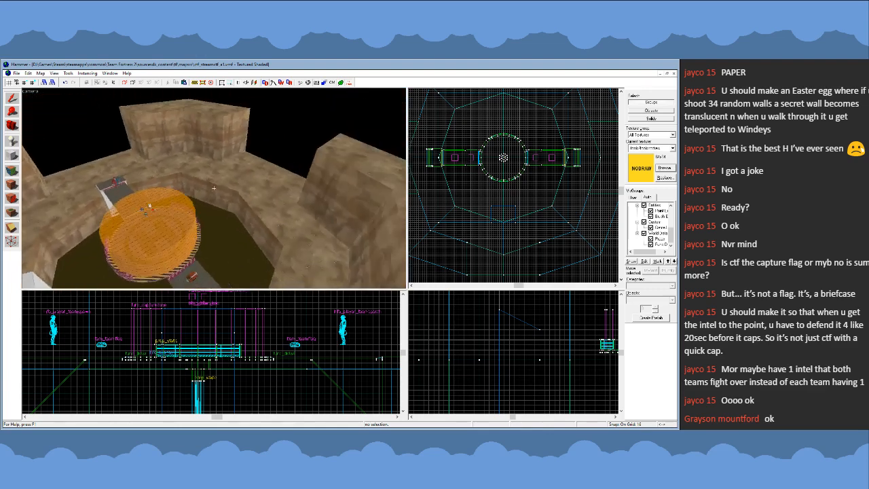
# - Survey the whole arena from above, comparing the white block's position with the pit, capture platform, bridges and outer cliffs
pyautogui.press('w')
pyautogui.press('w')
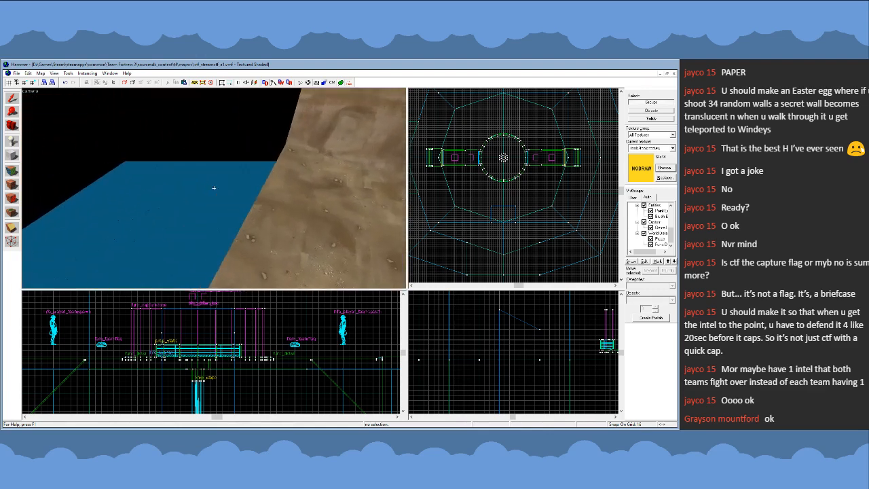
pyautogui.press('s')
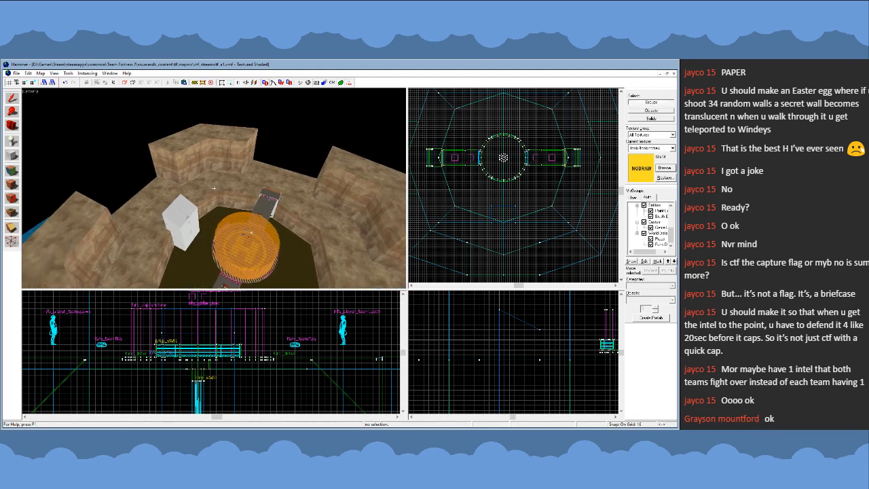
pyautogui.press('w')
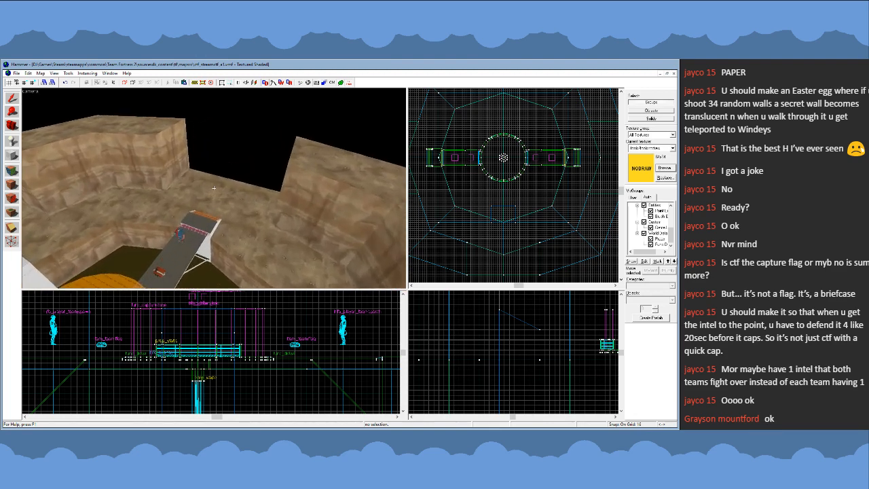
pyautogui.press('s')
pyautogui.press('s')
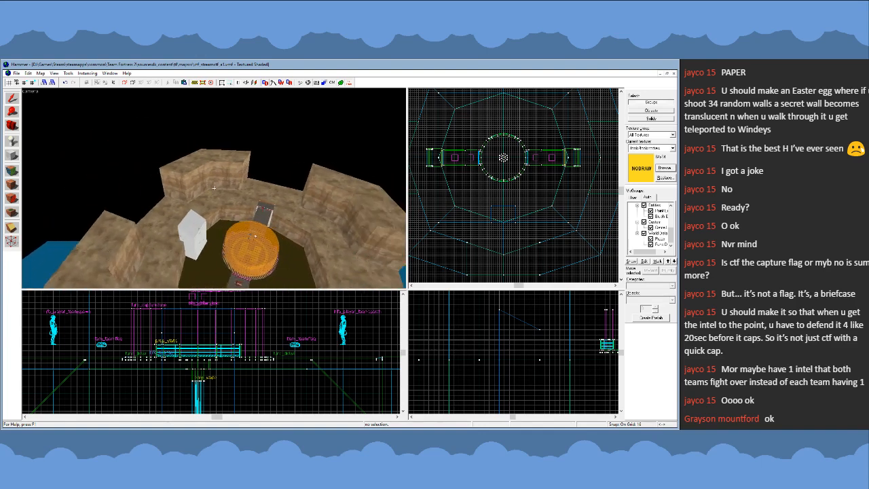
pyautogui.press('w')
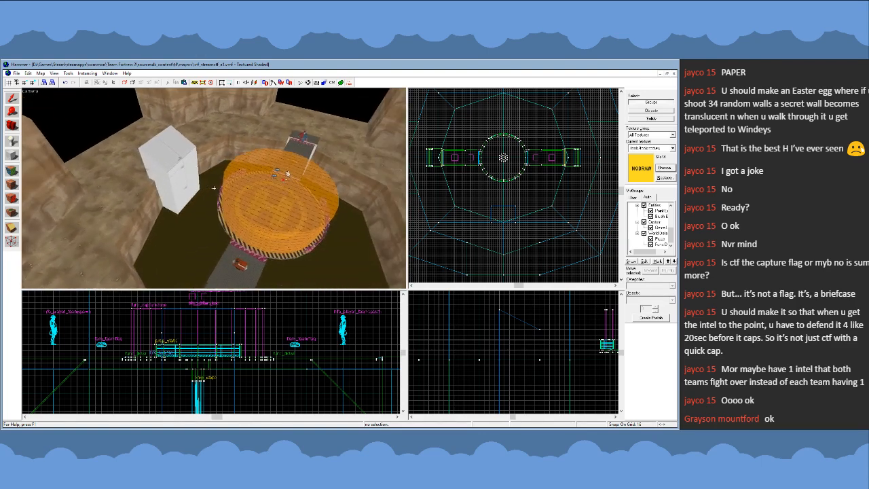
pyautogui.press('d')
pyautogui.press('a')
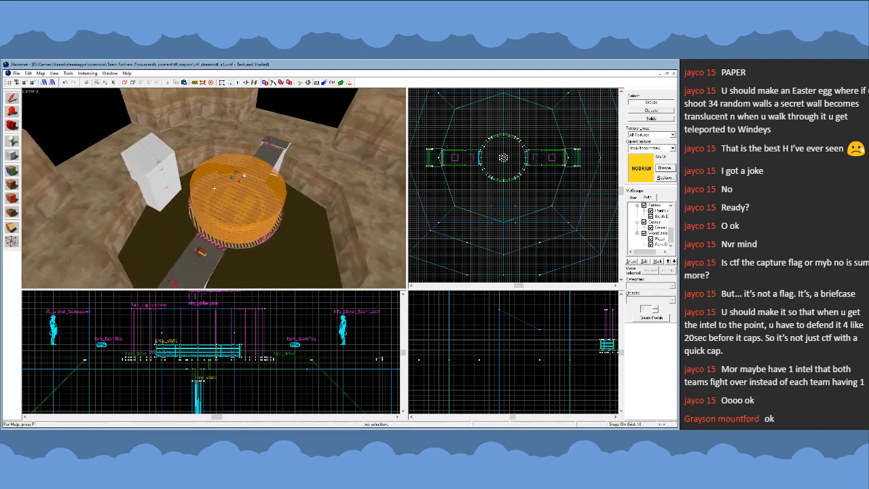
pyautogui.press('w')
pyautogui.press('s')
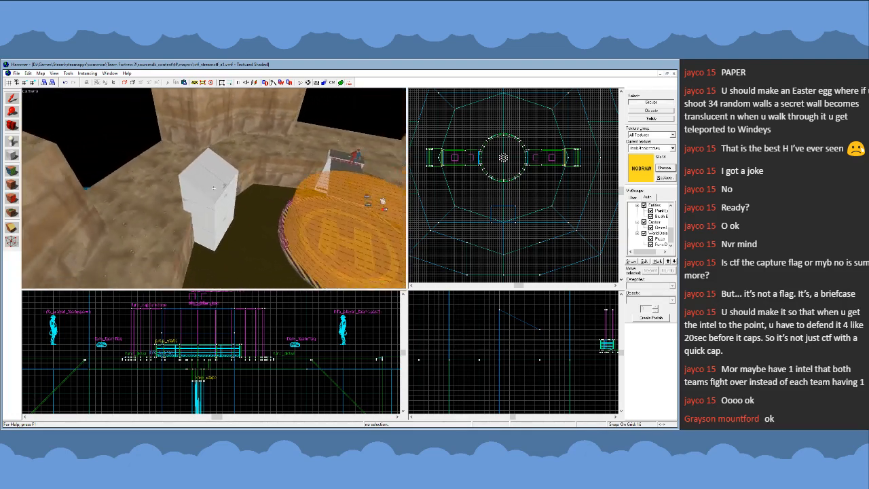
pyautogui.press('a')
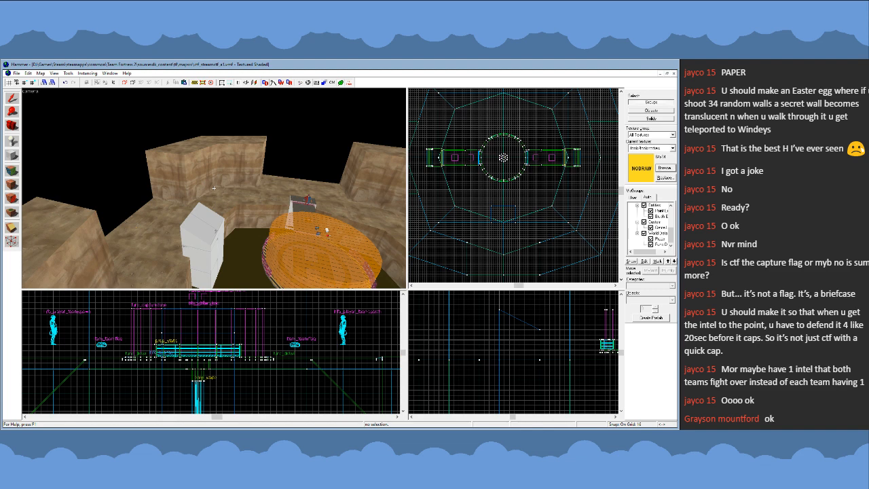
pyautogui.press('s')
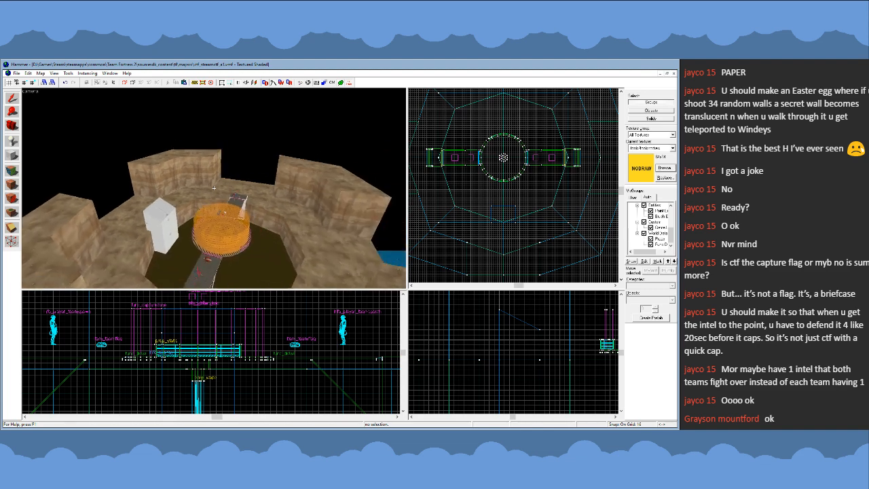
pyautogui.press('w')
pyautogui.press('w')
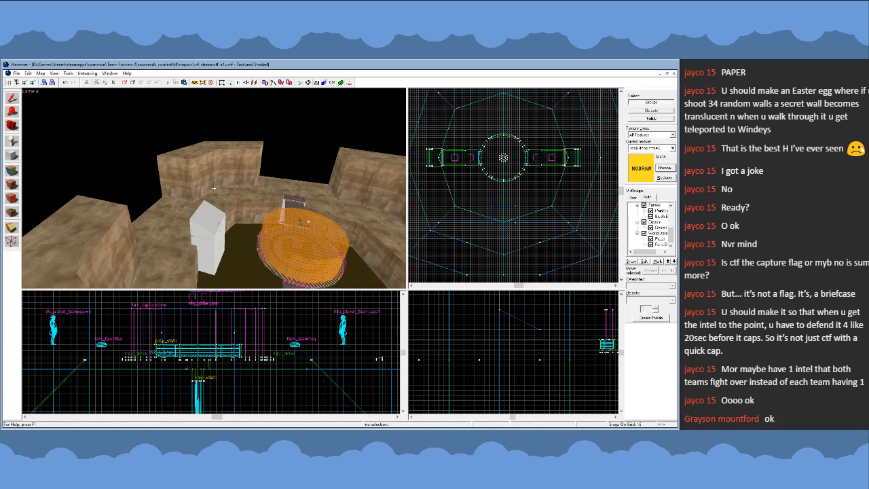
pyautogui.press('s')
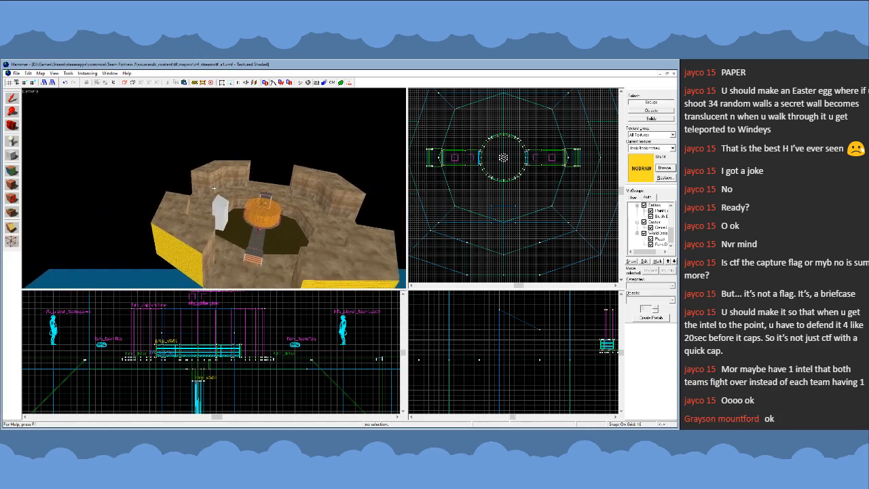
pyautogui.press('w')
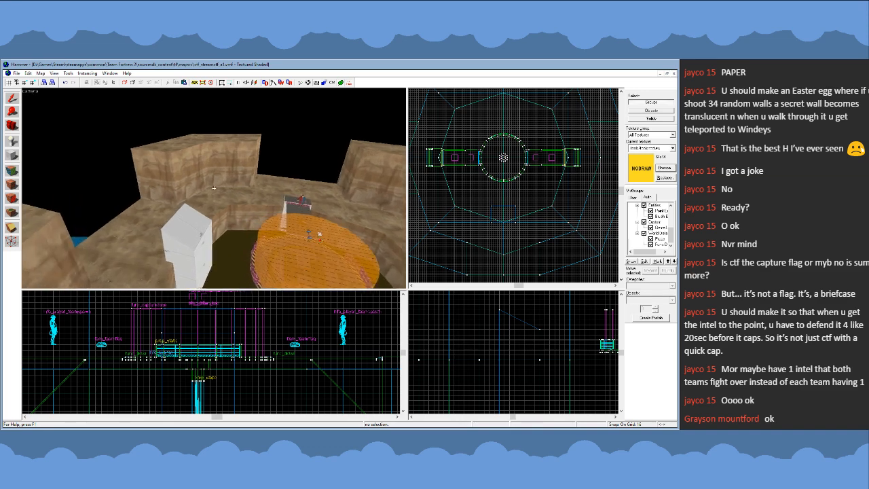
# - Examine the white block, capture platform and bridge approach from near ground level
pyautogui.press('w')
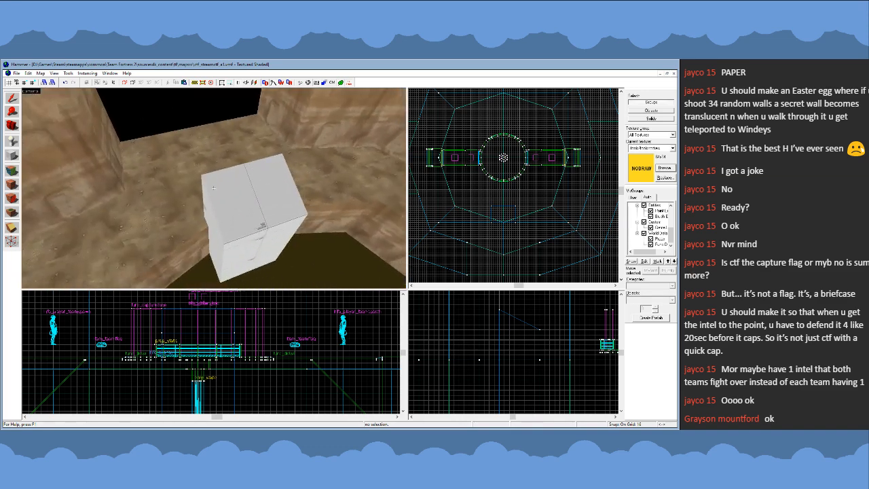
pyautogui.press('w')
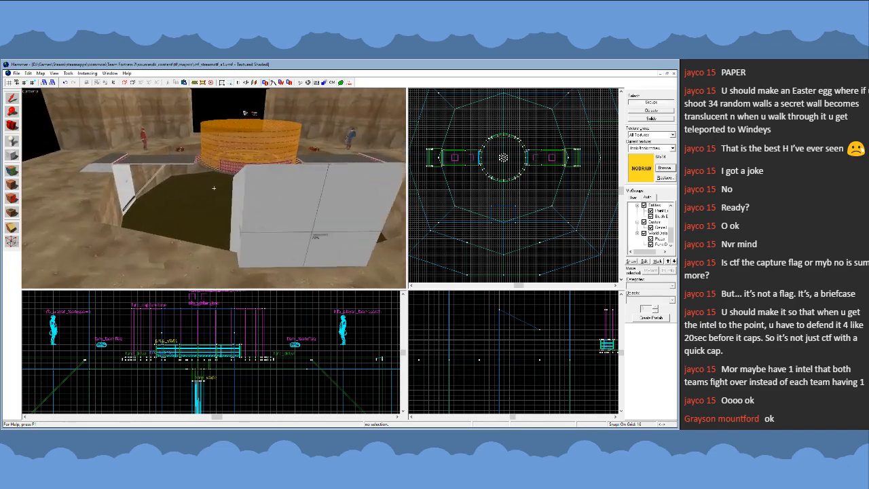
pyautogui.press('w')
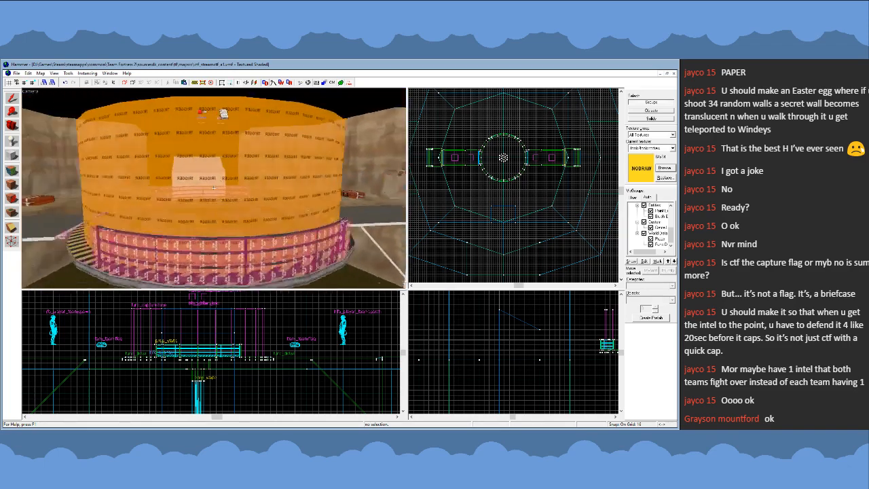
pyautogui.press('w')
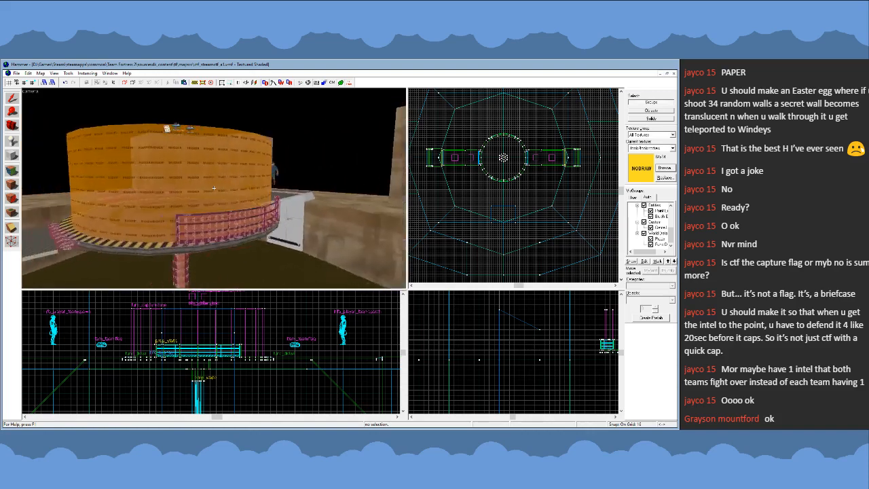
pyautogui.press('s')
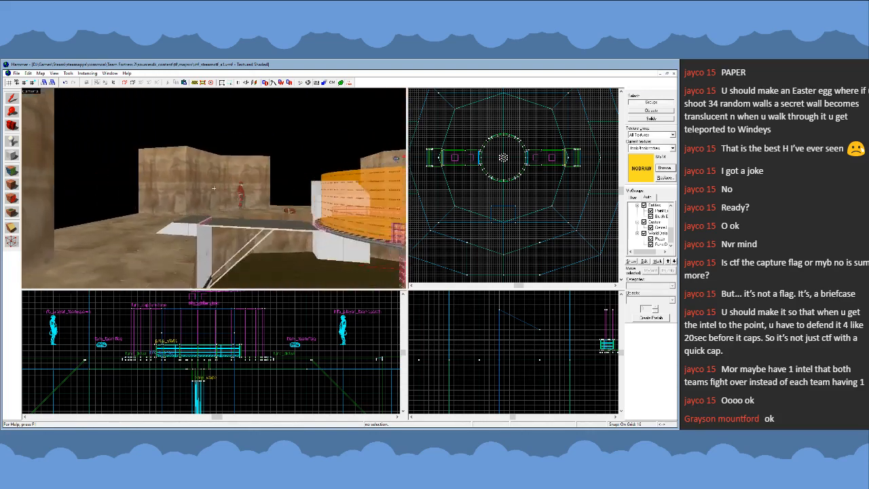
pyautogui.press('s')
pyautogui.press('w')
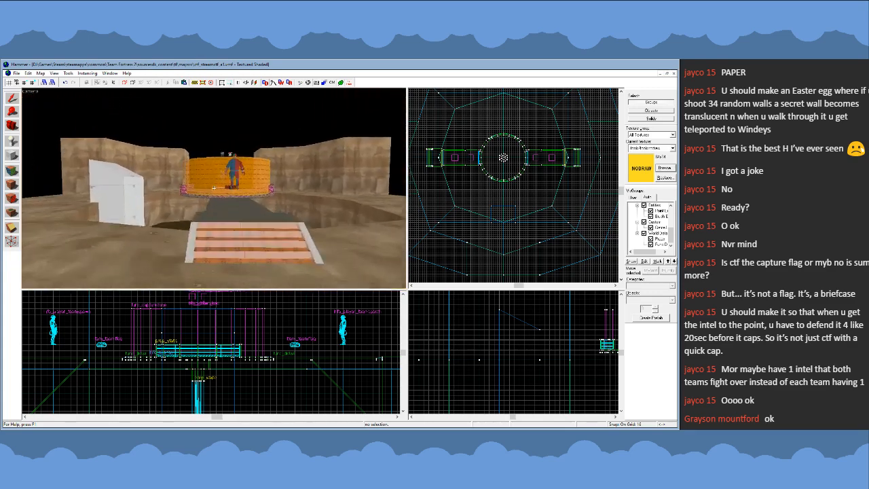
pyautogui.press('w')
# - Check the white block's placement behind the capture platform from across the pit, then from the block's own side
pyautogui.press('s')
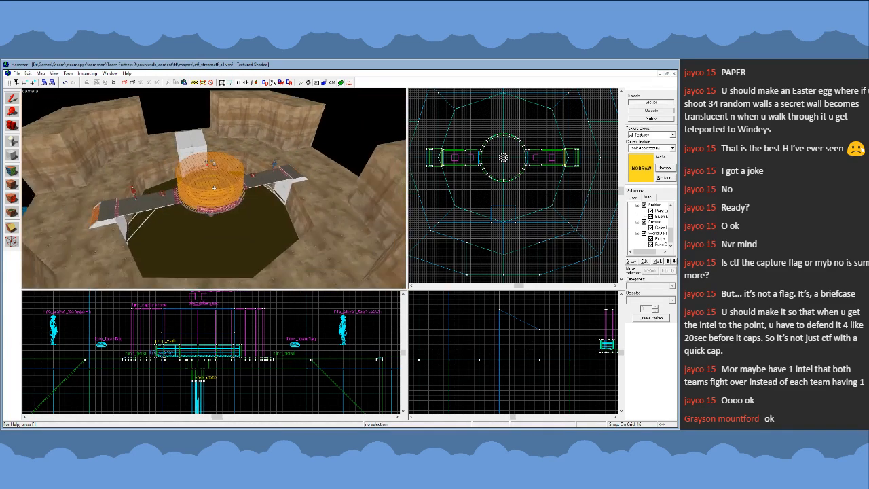
pyautogui.press('d')
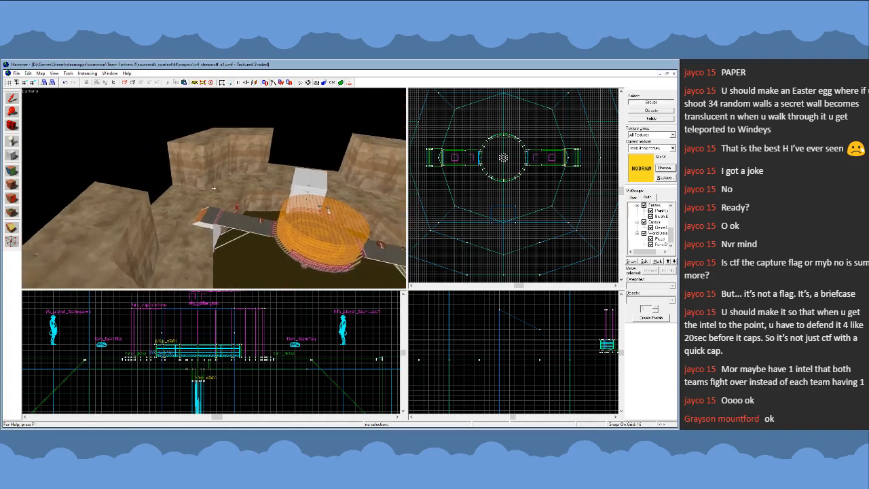
pyautogui.press('w')
pyautogui.press('s')
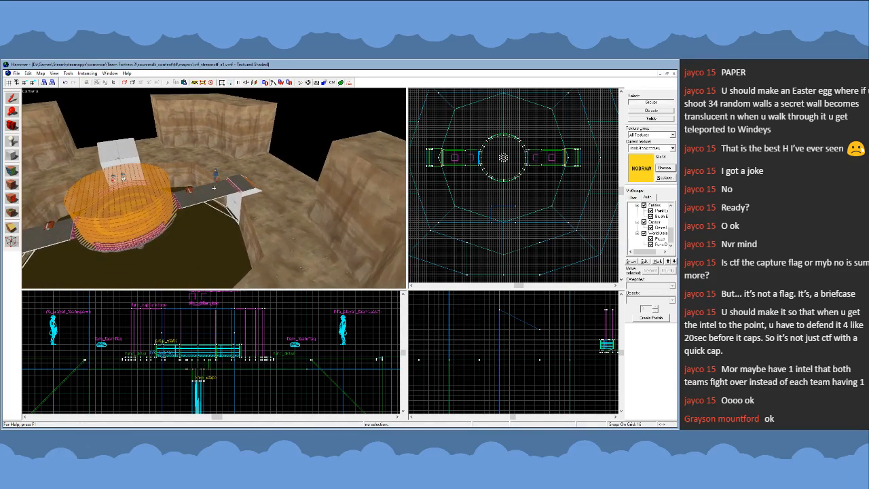
pyautogui.press('a')
pyautogui.press('w')
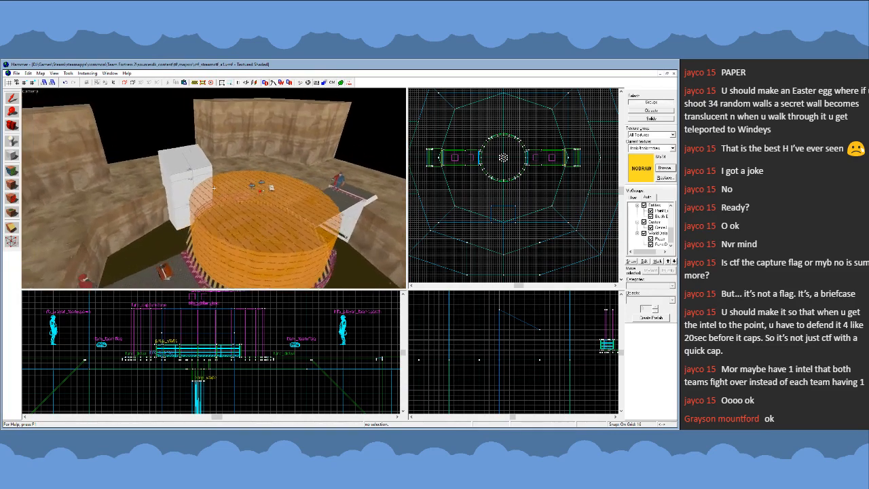
pyautogui.press('a')
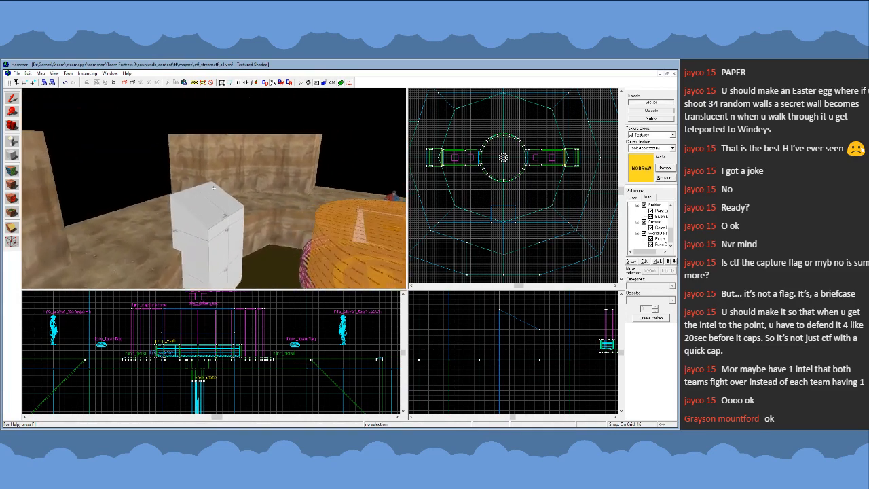
pyautogui.press('a')
pyautogui.press('s')
pyautogui.press('a')
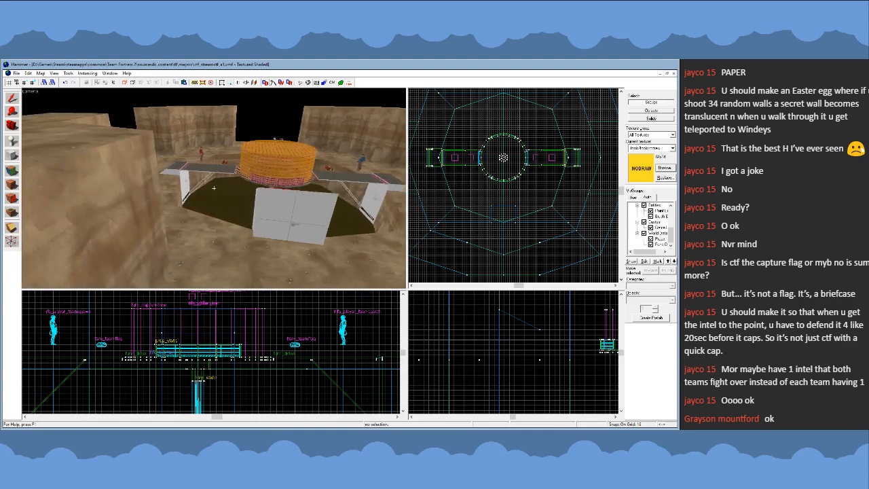
pyautogui.press('s')
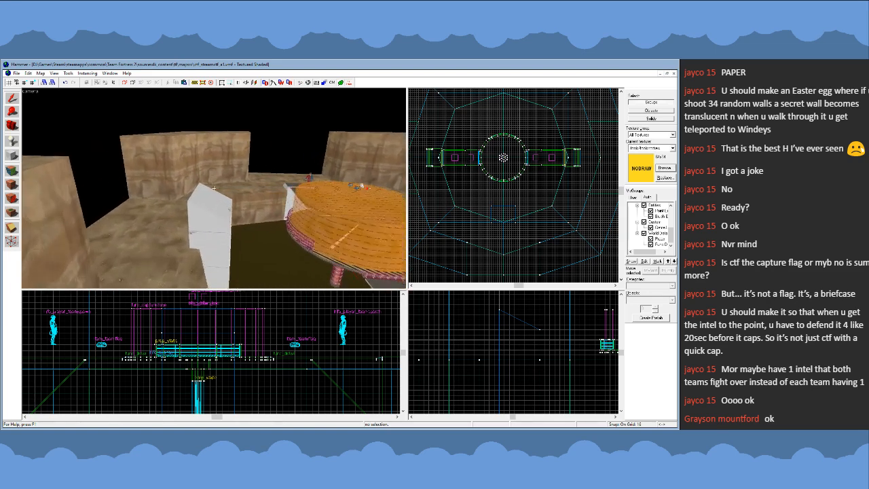
pyautogui.press('w')
pyautogui.press('s')
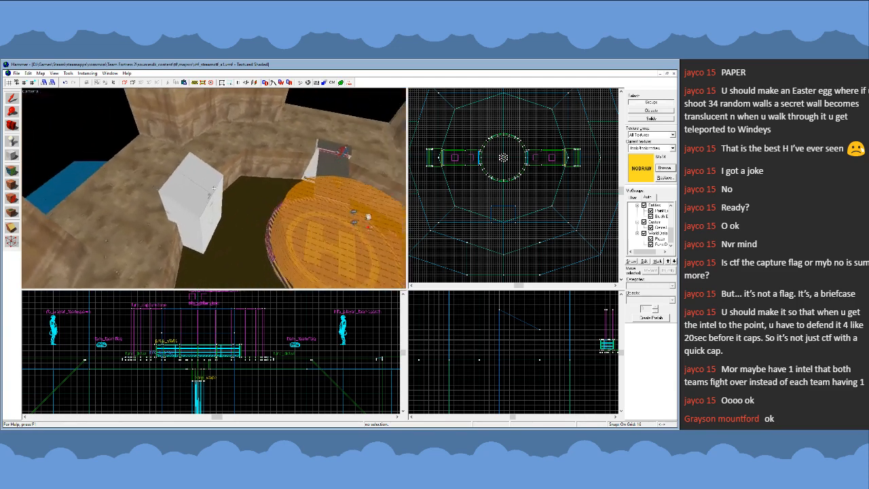
# - Survey the arena from behind the outer cliffs and from above, checking how the white block sits against the pit and capture platform
pyautogui.press('a')
pyautogui.press('s')
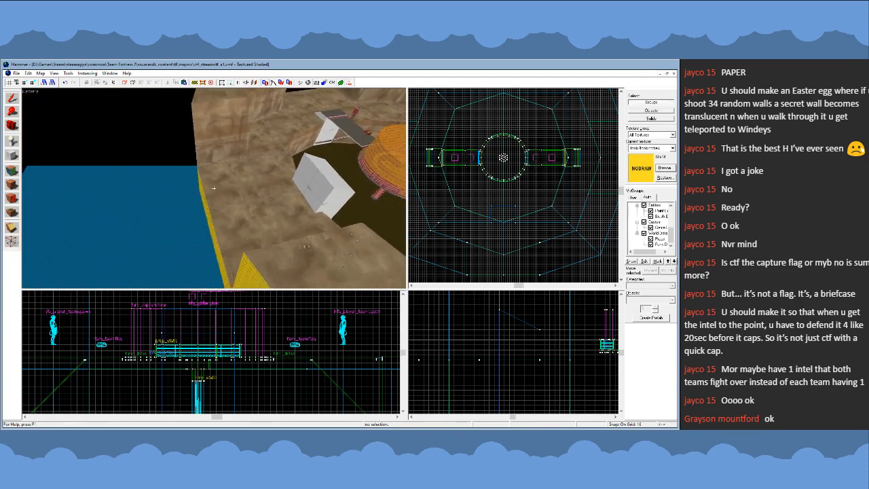
pyautogui.press('w')
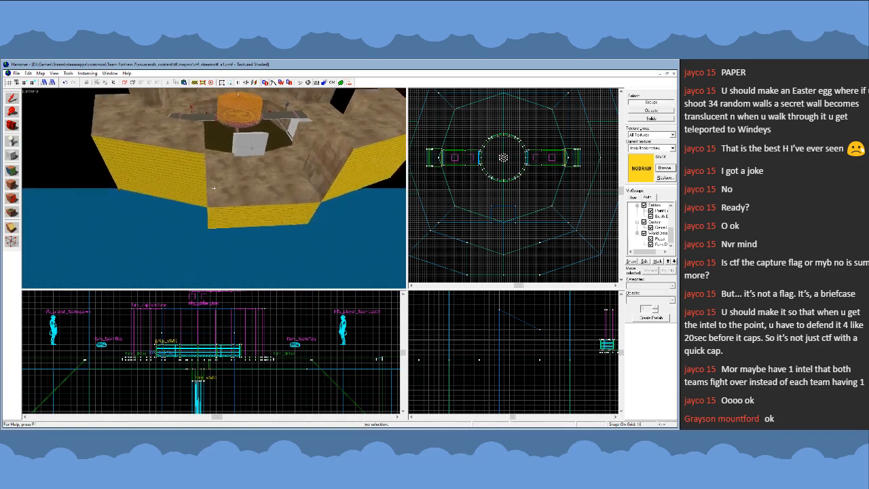
pyautogui.press('s')
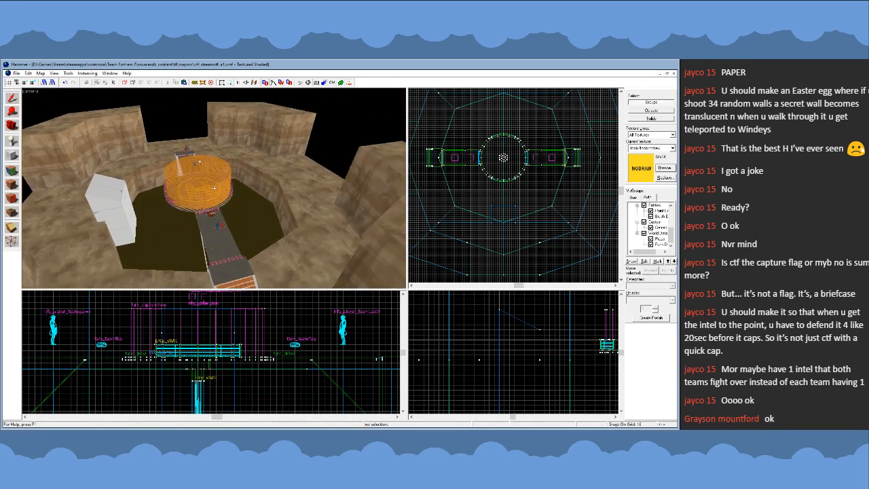
pyautogui.press('s')
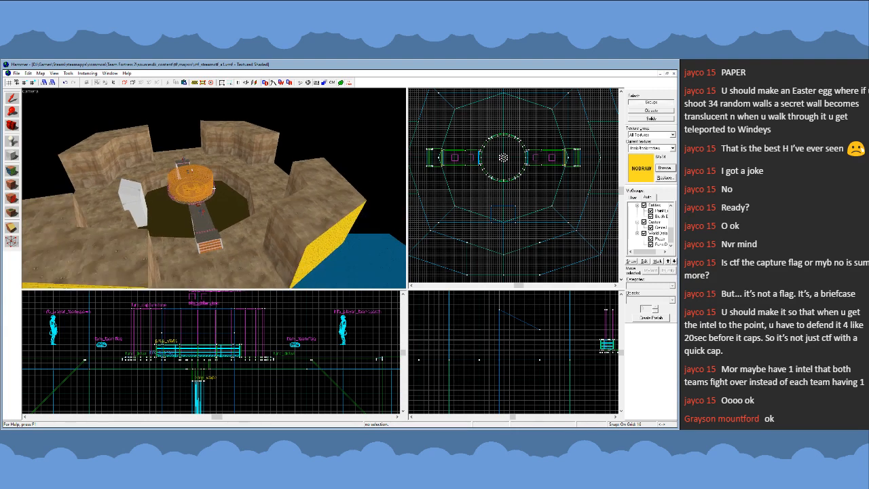
pyautogui.press('w')
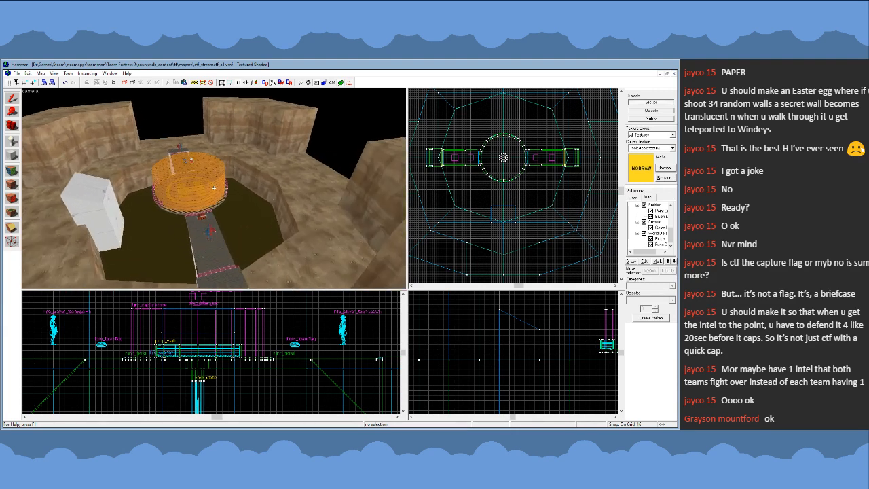
pyautogui.press('a')
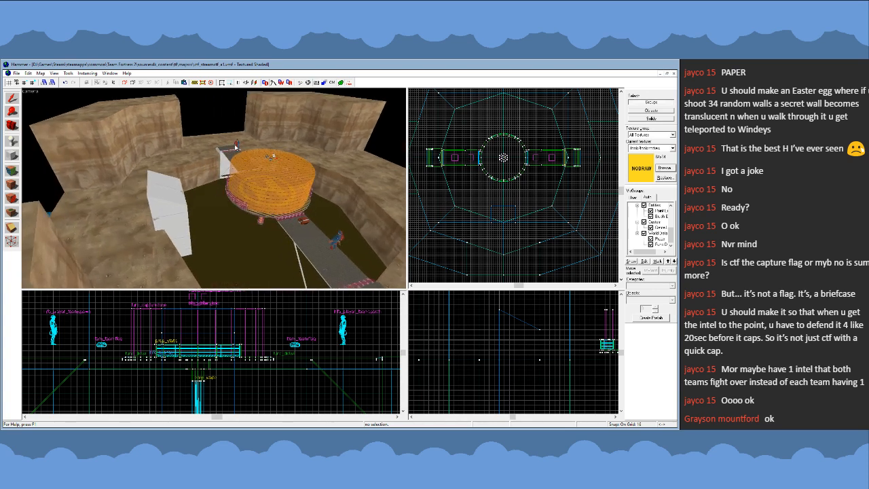
# - Examine the white block beside the capture platform from several raised angles, then face its front from over the platform
pyautogui.click(237, 146)
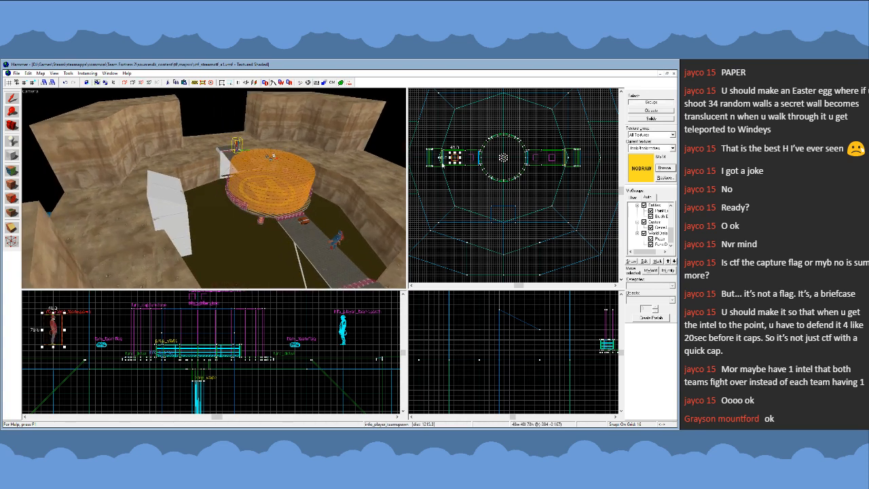
pyautogui.click(458, 179)
pyautogui.press('z')
pyautogui.press('d')
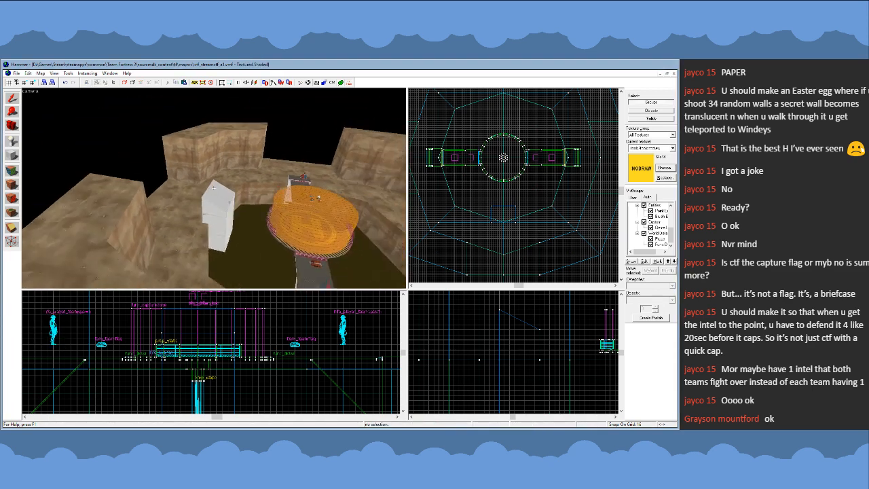
pyautogui.press('d')
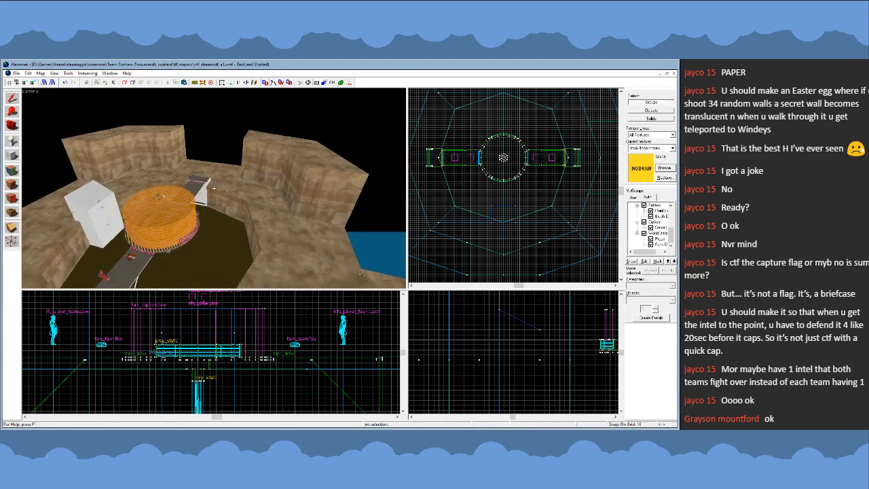
pyautogui.press('a')
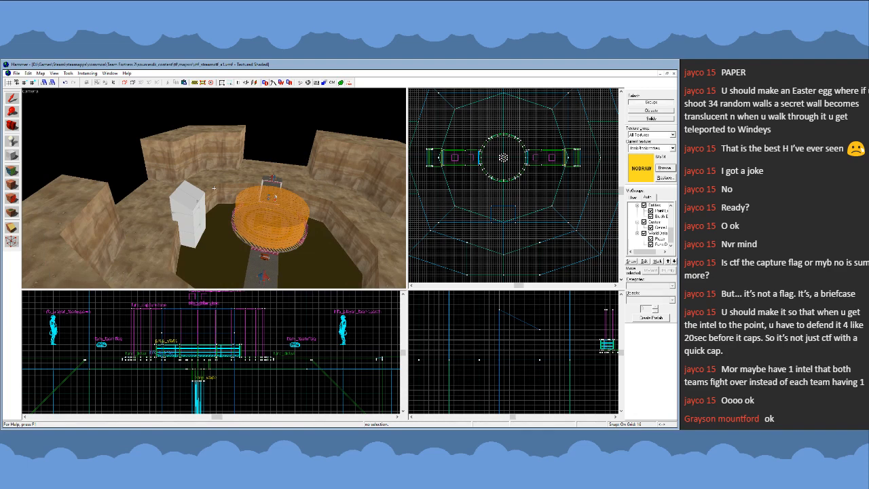
pyautogui.press('w')
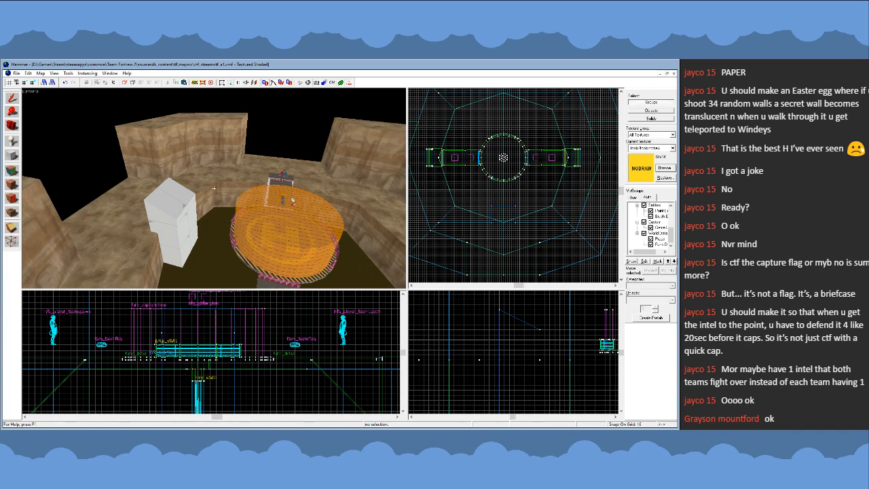
pyautogui.press('z')
pyautogui.press('w')
pyautogui.press('s')
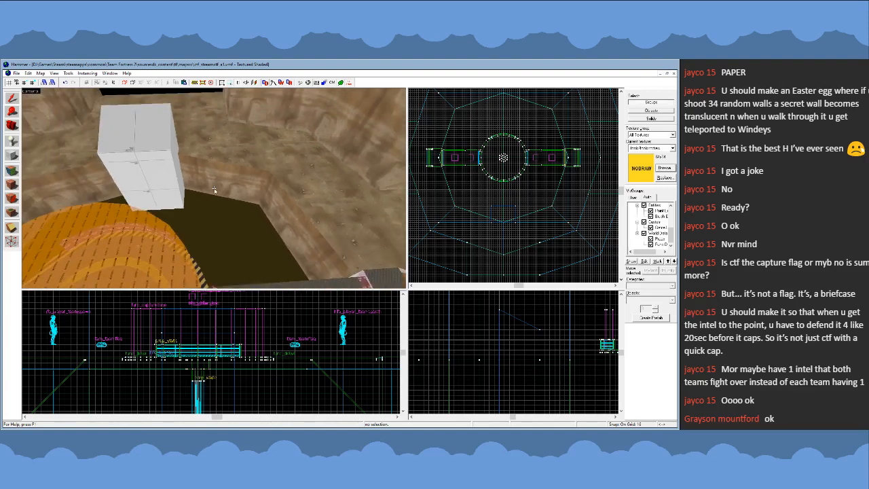
# - Split the white block horizontally at ledge height with the Clipping tool, keeping both pieces, the lower one 192 units high
pyautogui.click(213, 187)
pyautogui.press('z')
pyautogui.scroll(3, 485, 217)
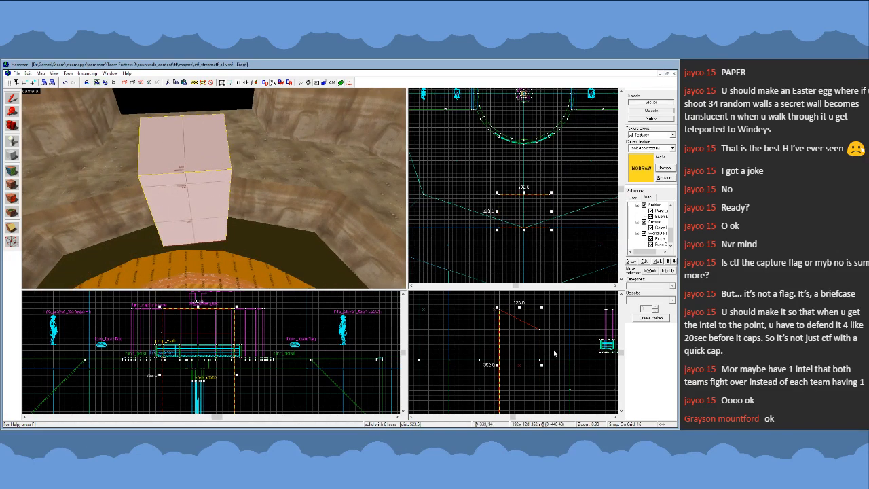
pyautogui.scroll(-3, 534, 326)
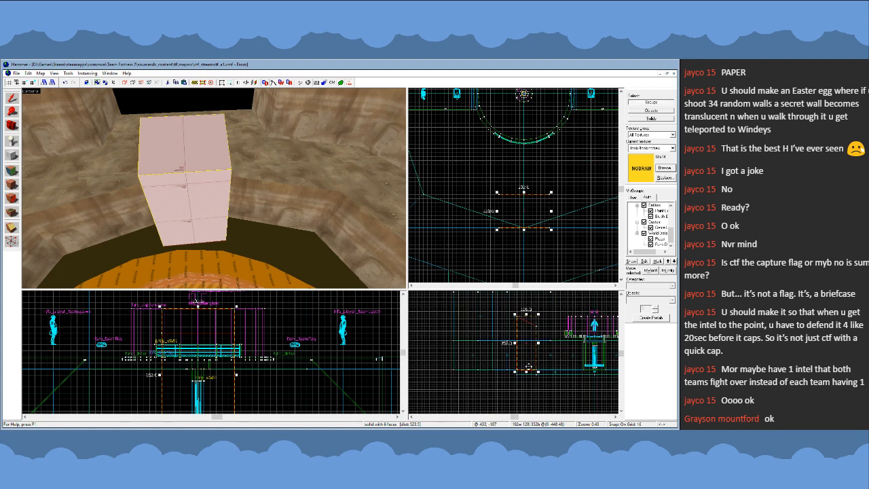
pyautogui.hotkey('shift', 'v')
pyautogui.hotkey('shift', 's')
pyautogui.click(12, 240)
pyautogui.scroll(1, 533, 343)
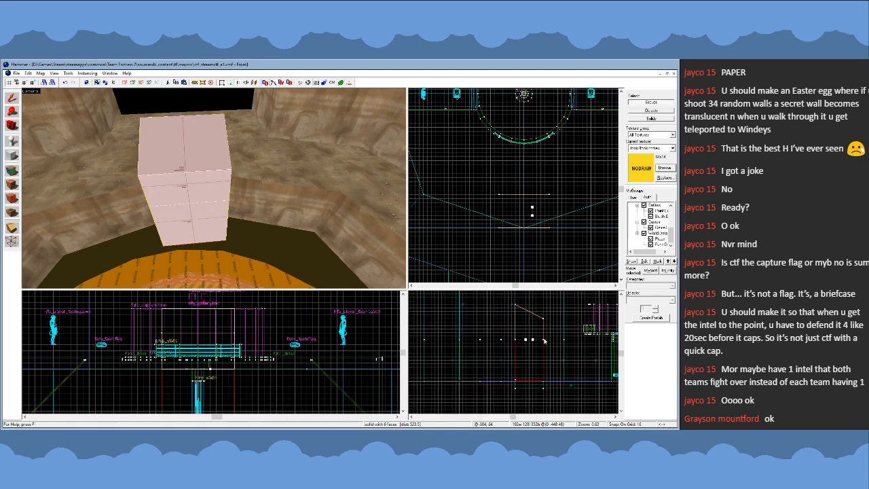
pyautogui.press('Return')
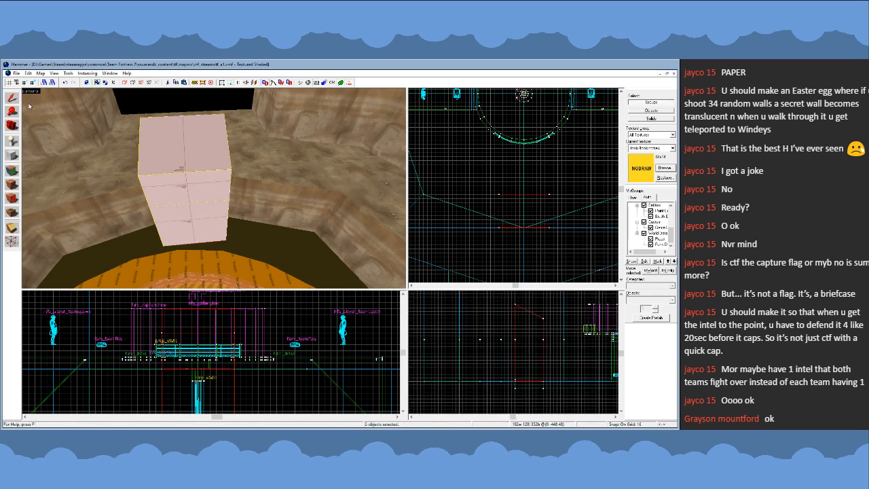
# - Select only the block's lower piece and stretch it sideways along the pit wall to 496 units wide, past the ledge corner
pyautogui.click(13, 98)
pyautogui.click(216, 226)
pyautogui.press('z')
pyautogui.press('w')
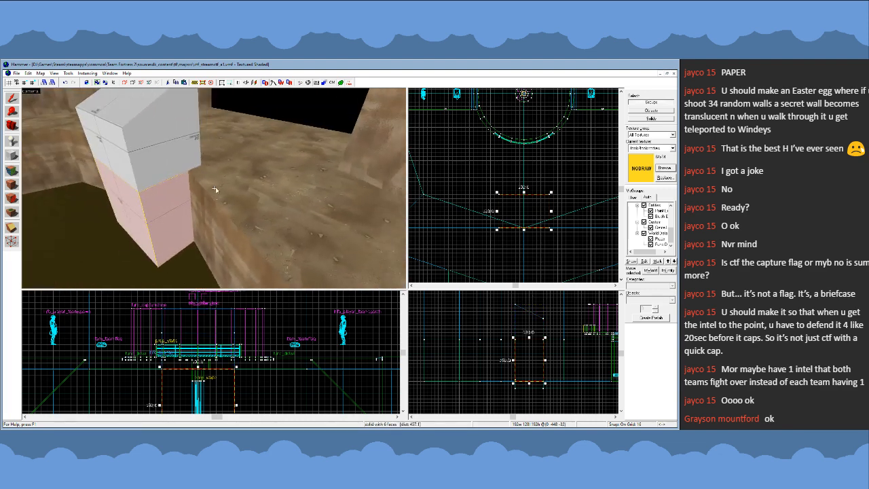
pyautogui.moveTo(499, 211); pyautogui.dragTo(421, 212)
pyautogui.press('z')
pyautogui.press('a')
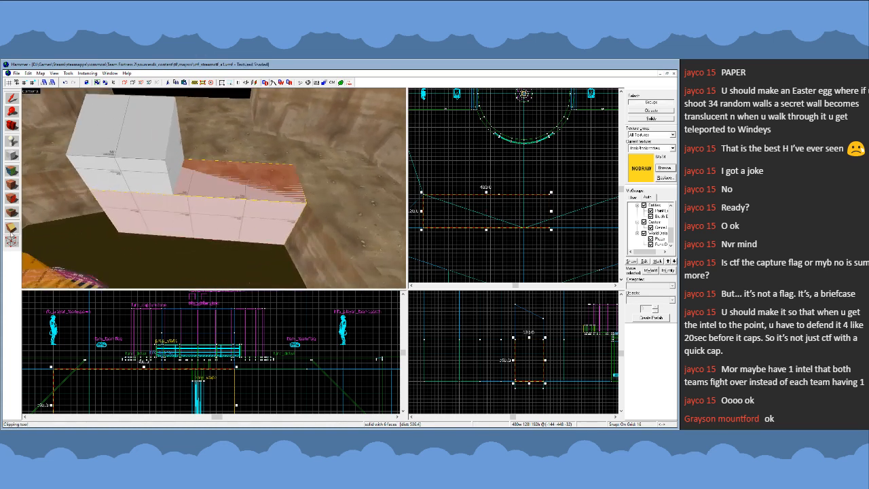
pyautogui.click(11, 228)
pyautogui.hotkey('shift', 's')
pyautogui.moveTo(422, 211); pyautogui.dragTo(416, 212)
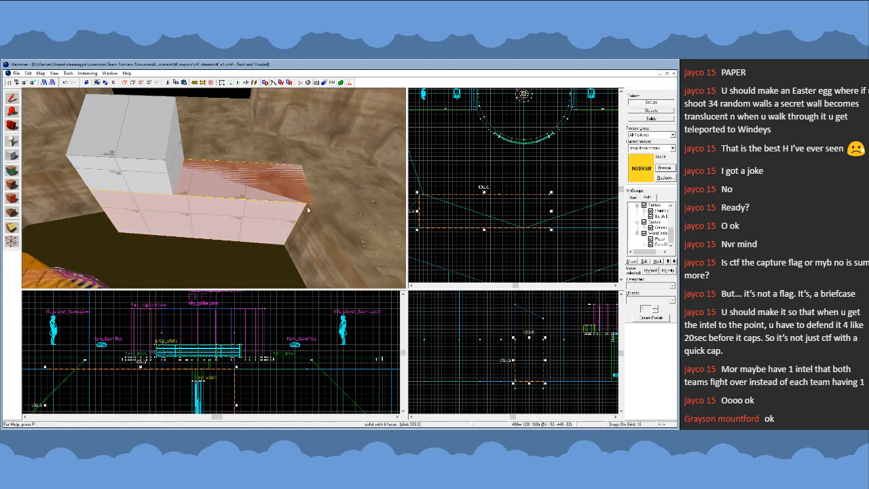
pyautogui.click(11, 228)
pyautogui.scroll(1, 428, 197)
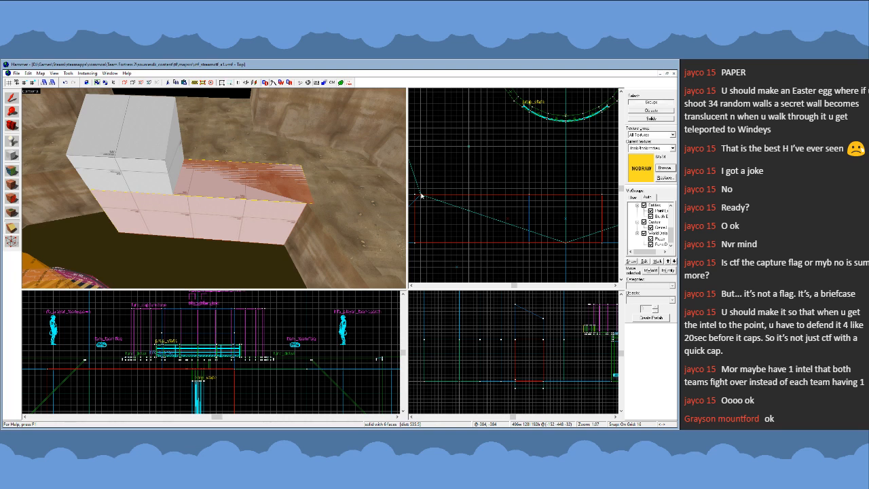
pyautogui.moveTo(421, 195); pyautogui.dragTo(438, 203)
pyautogui.hotkey('shift', 'x')
pyautogui.hotkey('shift', 'x')
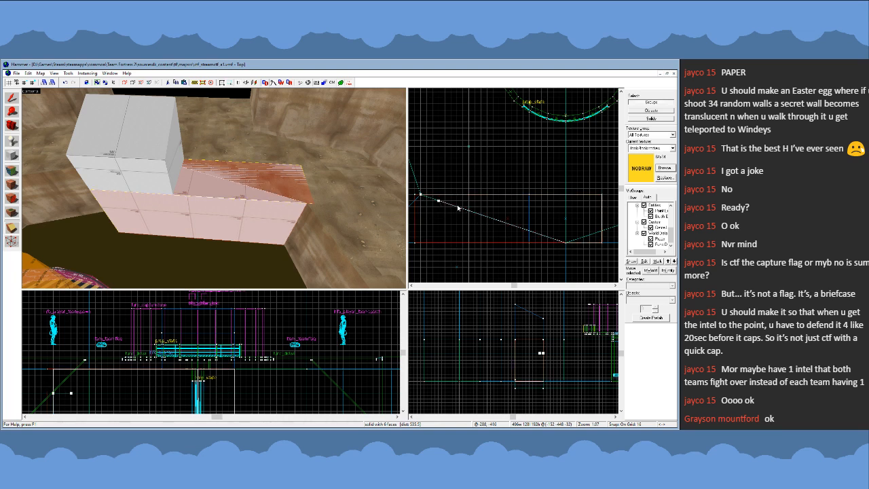
pyautogui.click(16, 105)
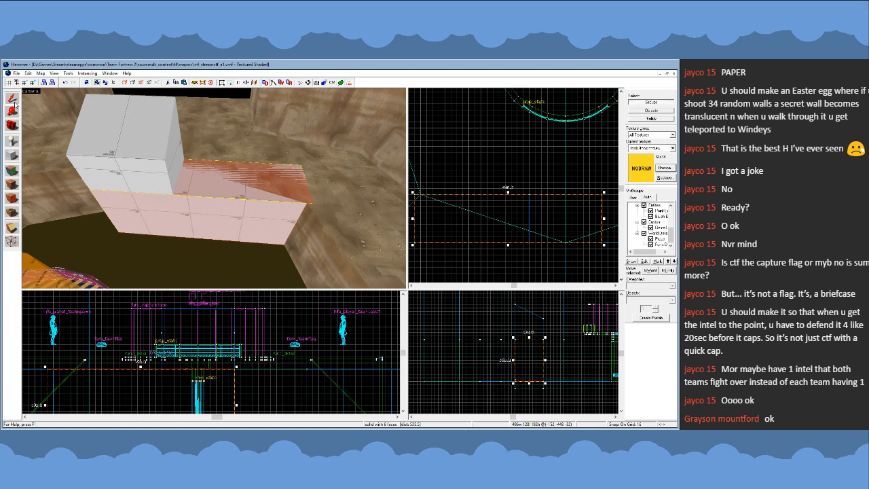
pyautogui.click(18, 229)
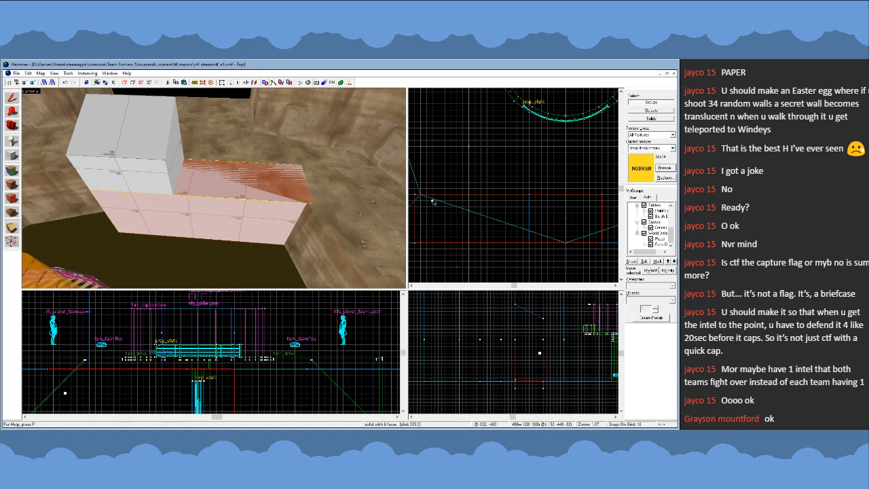
pyautogui.moveTo(433, 201); pyautogui.dragTo(421, 195)
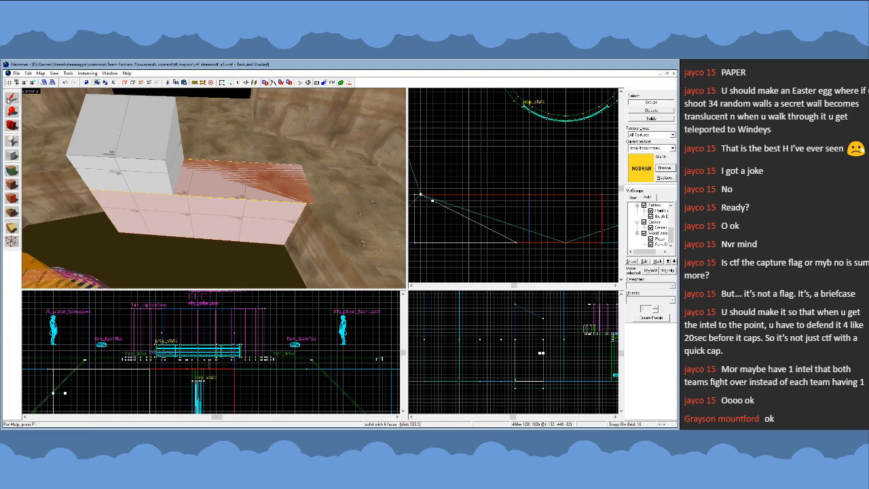
pyautogui.click(10, 99)
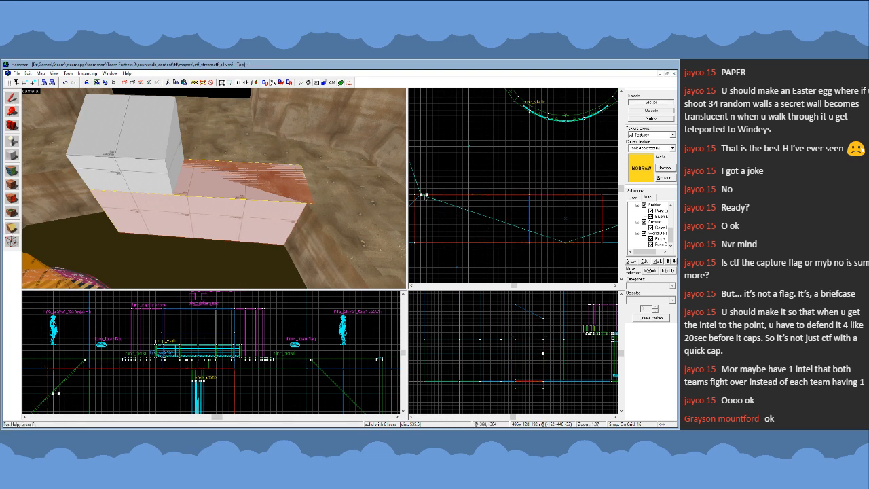
# - Clip the stretched lower piece diagonally along the pit's ledge edge, keeping only the part on the pit side, and clear the selection
pyautogui.moveTo(425, 197); pyautogui.dragTo(438, 202)
pyautogui.scroll(6, 407, 194)
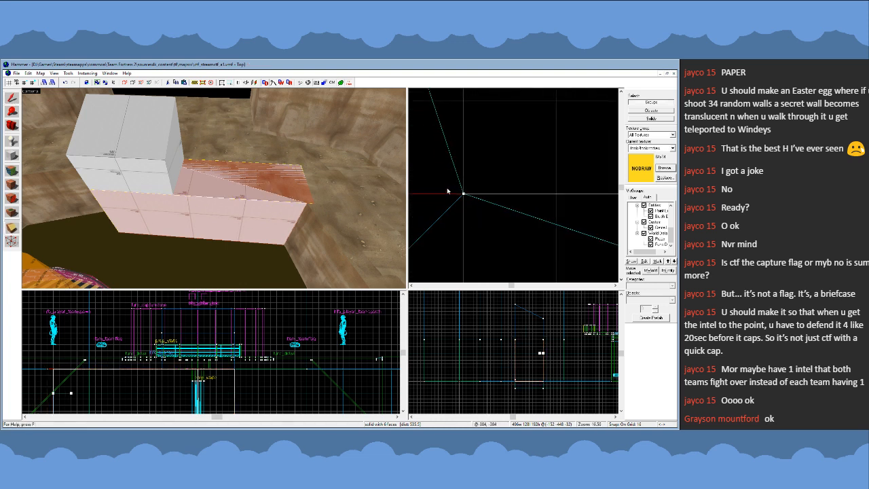
pyautogui.scroll(-8, 448, 195)
pyautogui.press('Return')
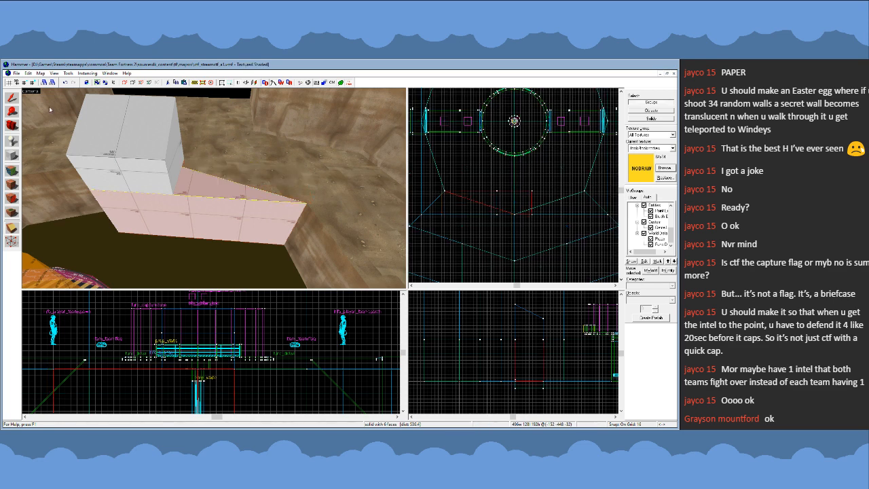
pyautogui.click(15, 103)
pyautogui.press('Escape')
# - Examine the clipped lower piece's fit against the ledge and pit wall from close up and from the platform side
pyautogui.press('z')
pyautogui.press('w')
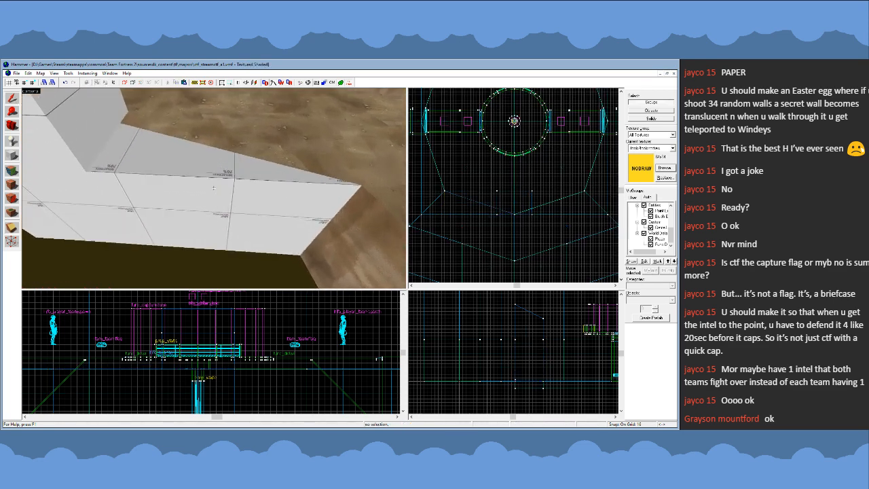
pyautogui.press('s')
pyautogui.press('a')
pyautogui.press('w')
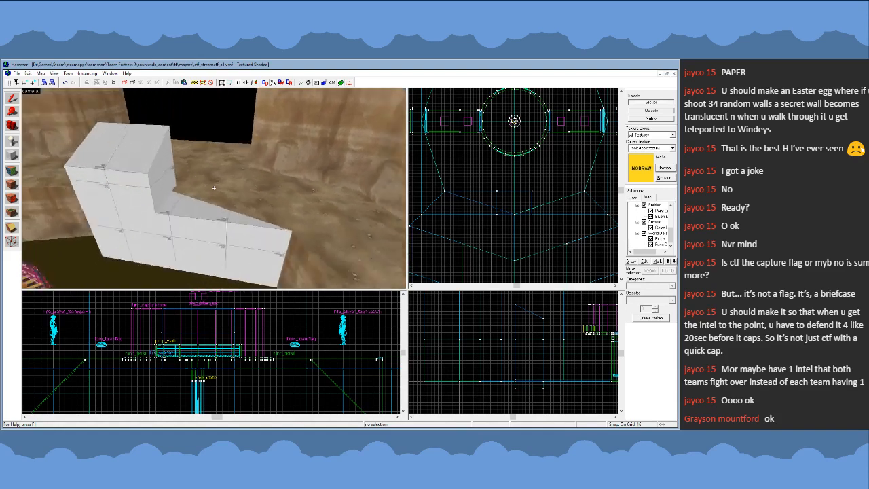
pyautogui.press('d')
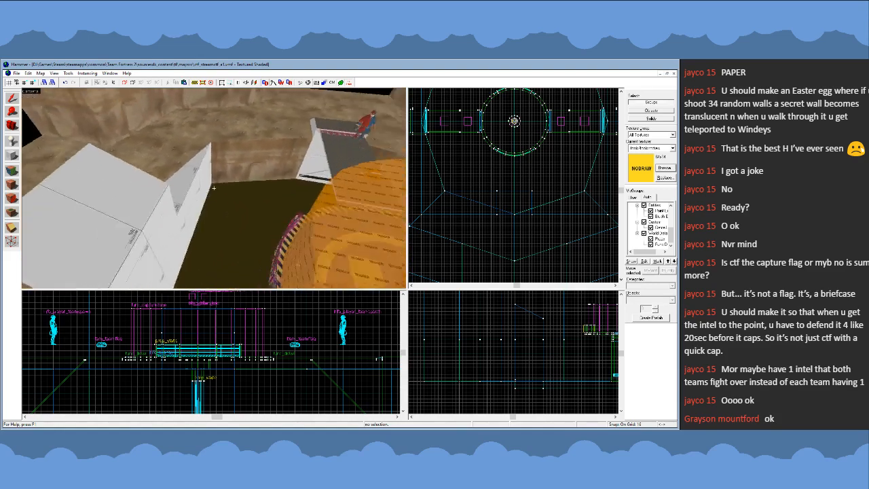
pyautogui.press('s')
pyautogui.press('a')
pyautogui.press('w')
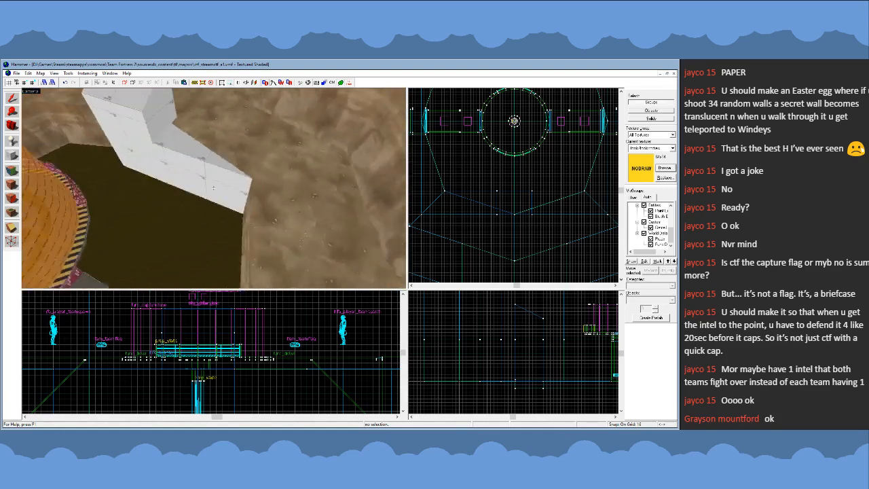
# - Duplicate the clipped lower piece and place the copy over the pit, between the original and the capture platform
pyautogui.click(214, 189)
pyautogui.press('d')
pyautogui.press('s')
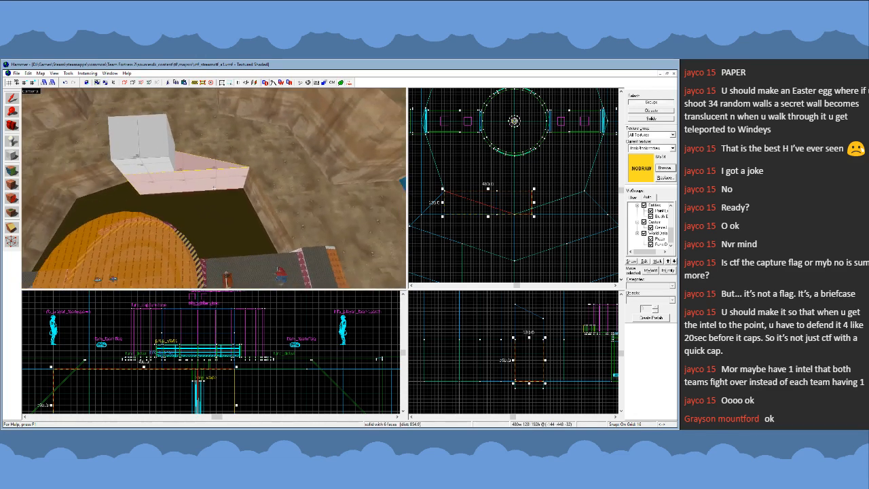
pyautogui.press('z')
pyautogui.scroll(2, 464, 175)
pyautogui.press('Escape')
pyautogui.scroll(-2, 517, 223)
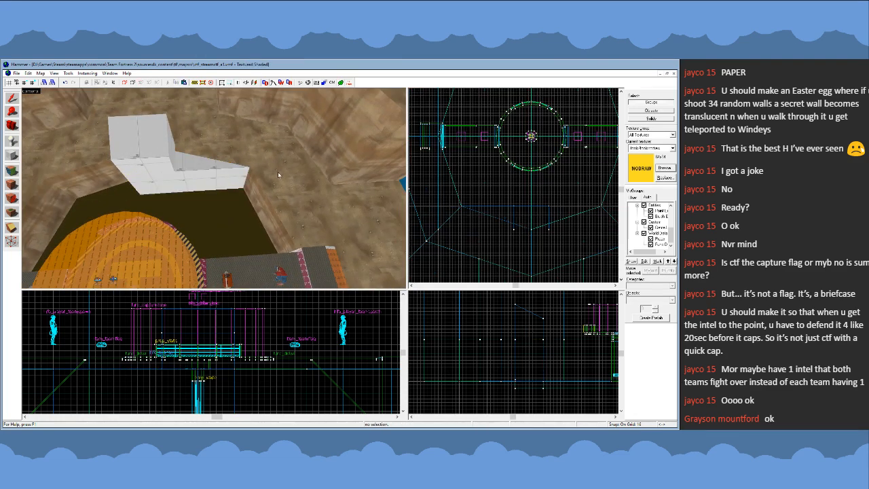
pyautogui.click(231, 178)
pyautogui.moveTo(488, 213); pyautogui.dragTo(443, 197)
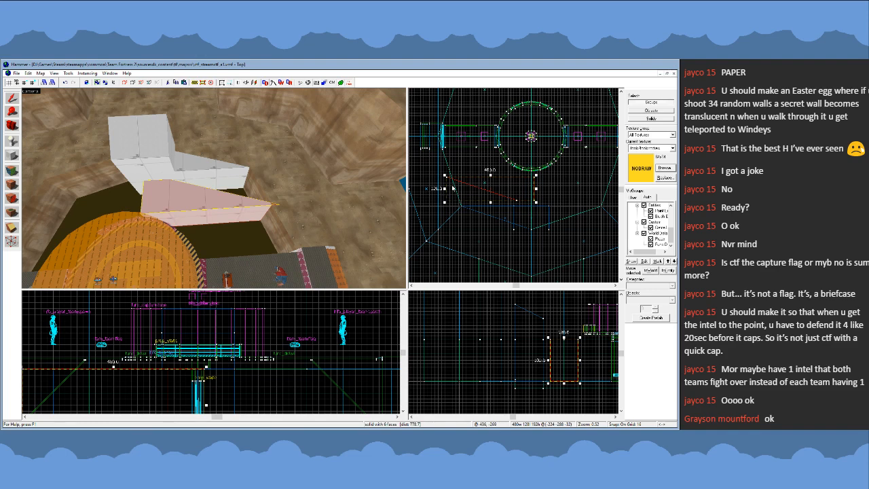
# - Delete the copy of the lower piece that was placed over the pit
pyautogui.scroll(2, 453, 188)
pyautogui.hotkey('shift', 'v')
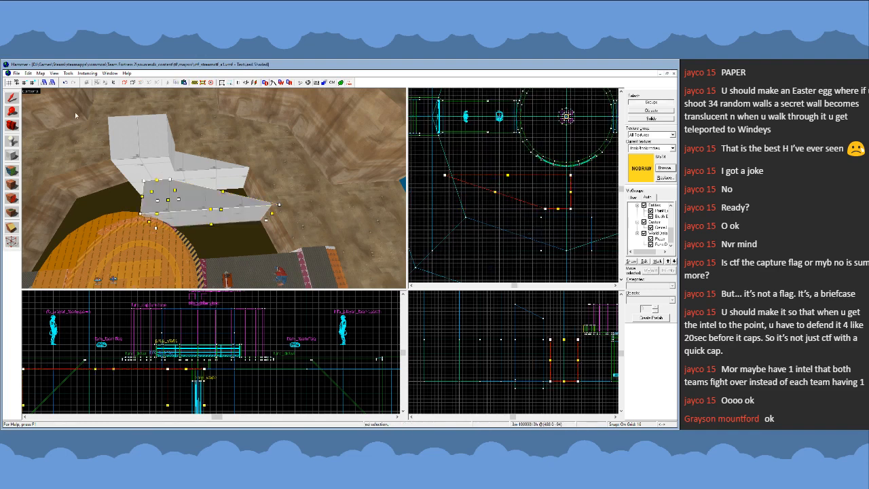
pyautogui.click(13, 100)
pyautogui.press('Delete')
# - Reshape a duplicate of the clipped lower piece by its vertices into a wedge about 128 × 192 units along the adjoining pit wall
pyautogui.click(184, 163)
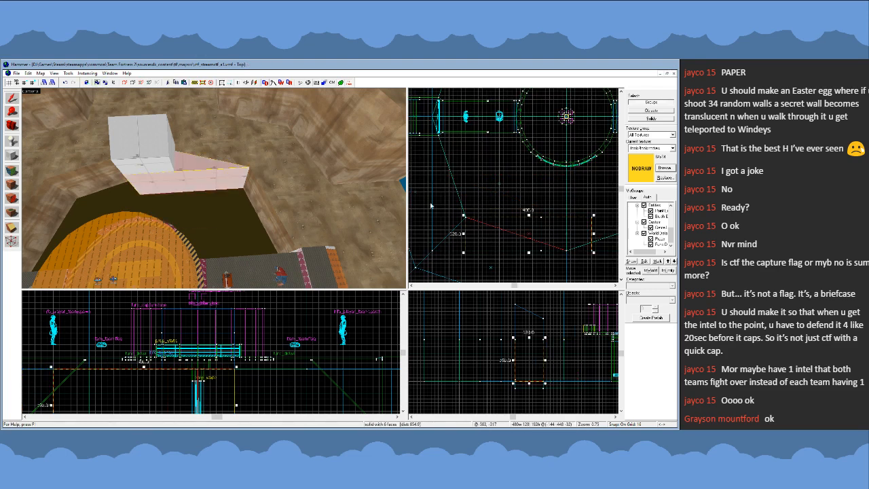
pyautogui.hotkey('shift', 'v')
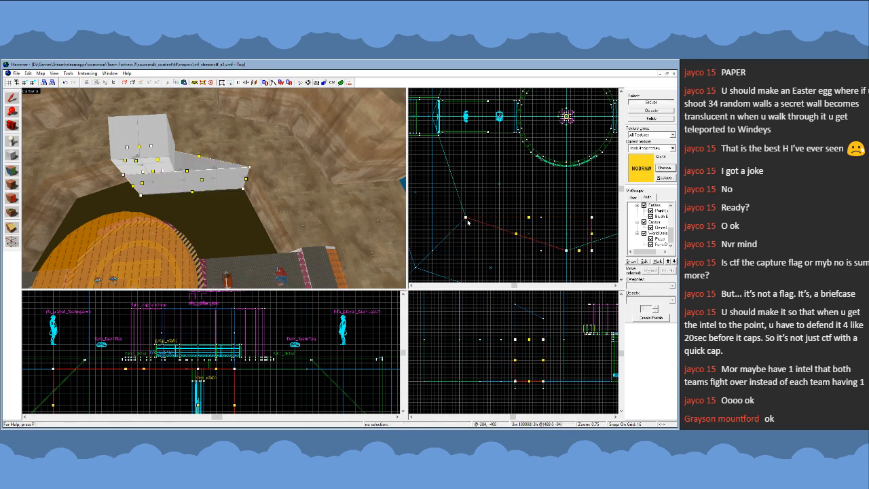
pyautogui.moveTo(466, 217)
pyautogui.mouseDown()
pyautogui.moveTo(454, 171)
pyautogui.moveTo(440, 161)
pyautogui.mouseUp()
pyautogui.scroll(5, 455, 171)
pyautogui.scroll(-5, 440, 161)
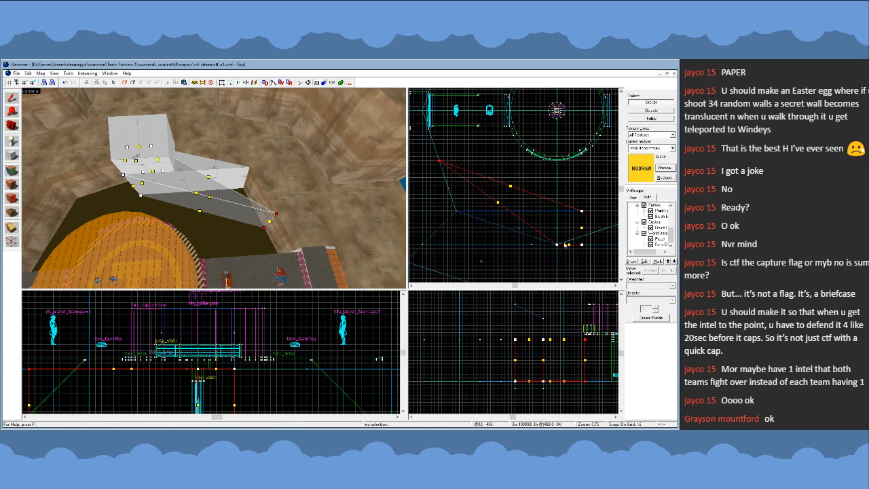
pyautogui.moveTo(557, 246); pyautogui.dragTo(458, 213)
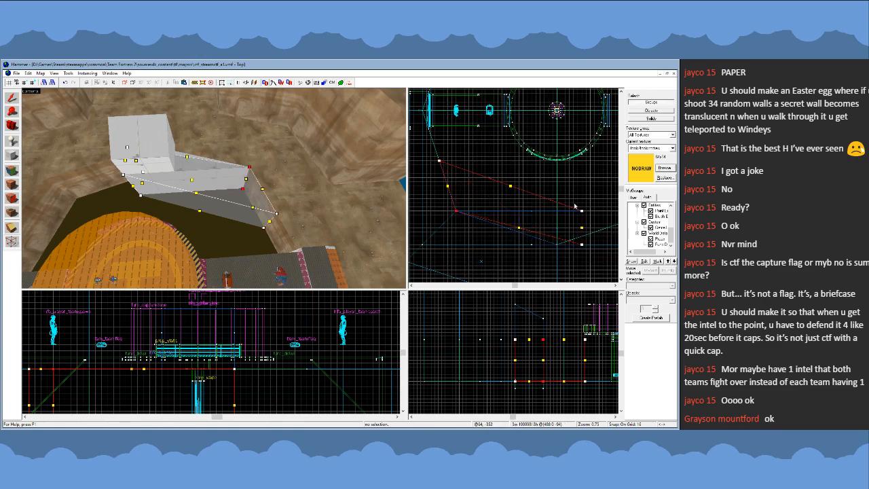
pyautogui.moveTo(575, 205)
pyautogui.mouseDown()
pyautogui.moveTo(594, 253)
pyautogui.moveTo(498, 211)
pyautogui.moveTo(473, 211)
pyautogui.mouseUp()
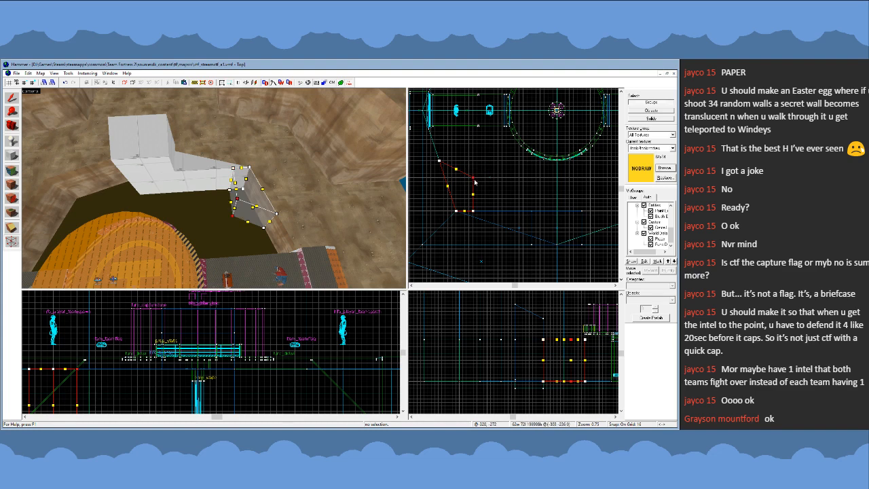
pyautogui.scroll(3, 468, 202)
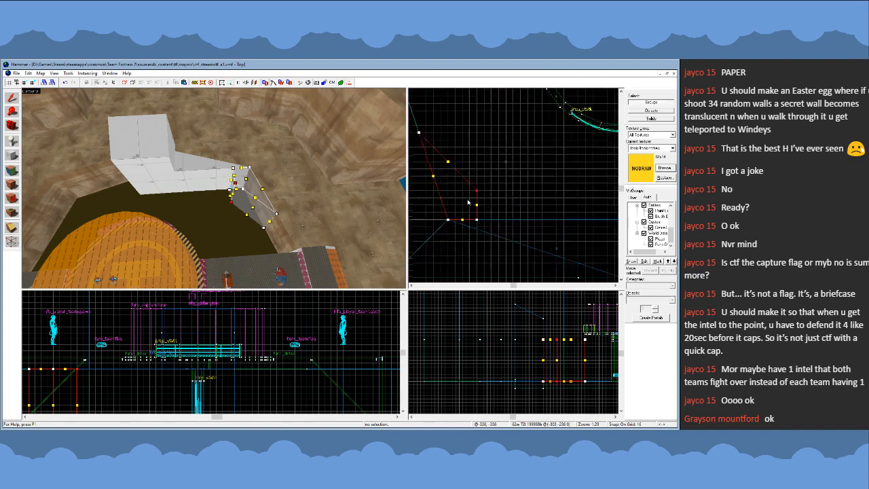
pyautogui.scroll(1, 468, 202)
pyautogui.click(9, 96)
# - Examine the new wedge's fit against the ledge corner and pit wall from several sides
pyautogui.press('z')
pyautogui.press('a')
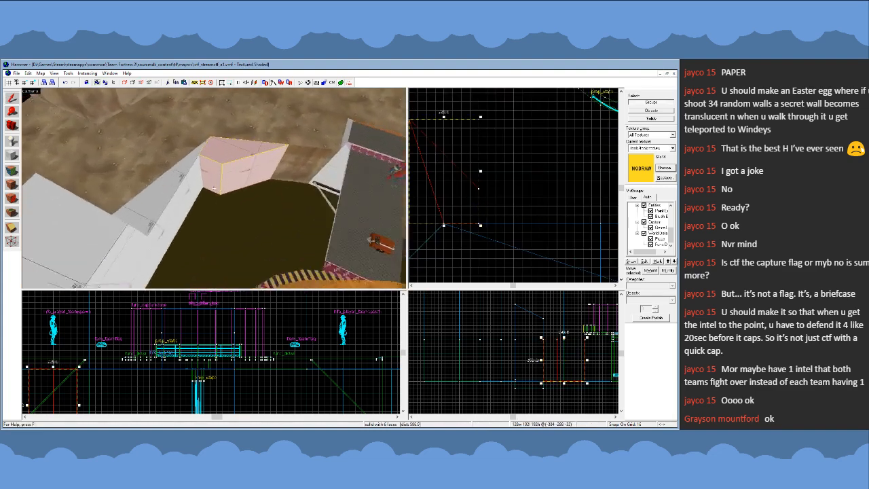
pyautogui.scroll(-2, 584, 234)
pyautogui.press('z')
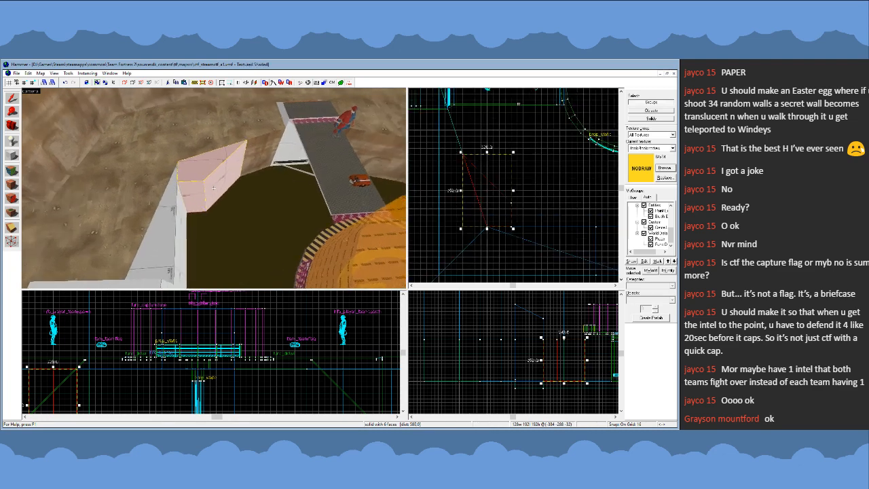
pyautogui.press('a')
pyautogui.press('d')
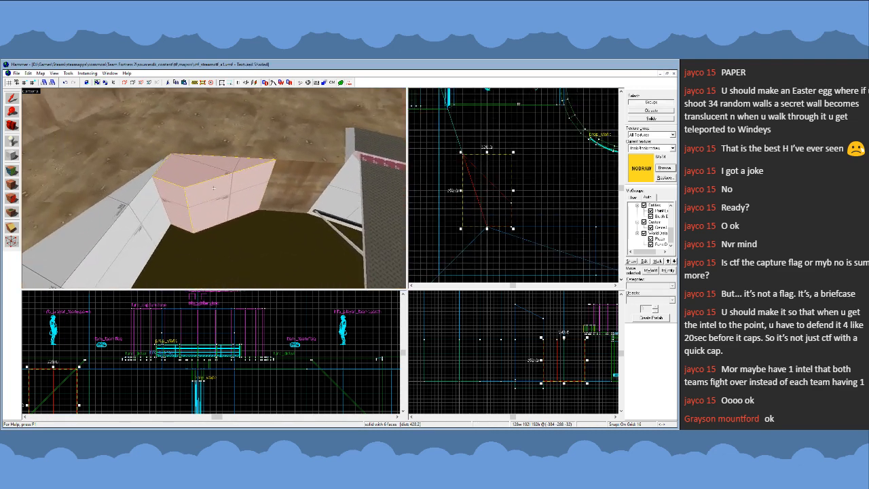
pyautogui.press('z')
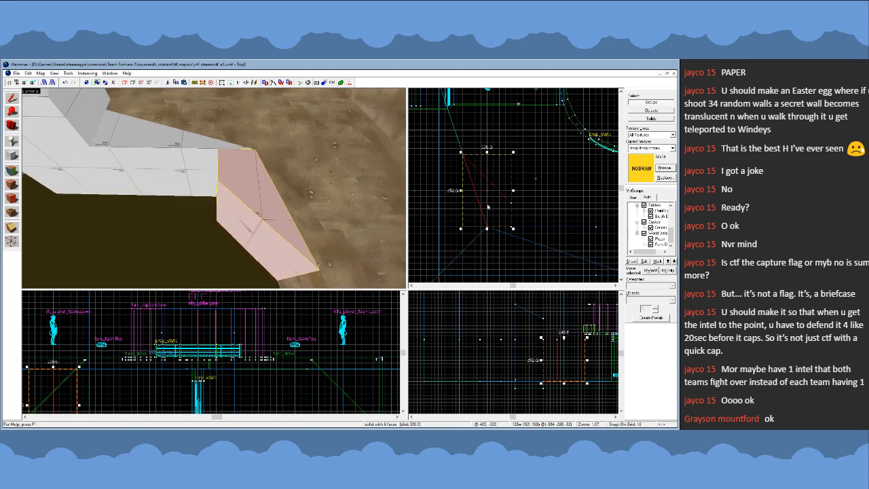
# - Move the wedge's vertices to shorten it along the pit wall to a 96 × 96 unit footprint with squared pit-side corners
pyautogui.hotkey('shift', 'v')
pyautogui.scroll(3, 494, 186)
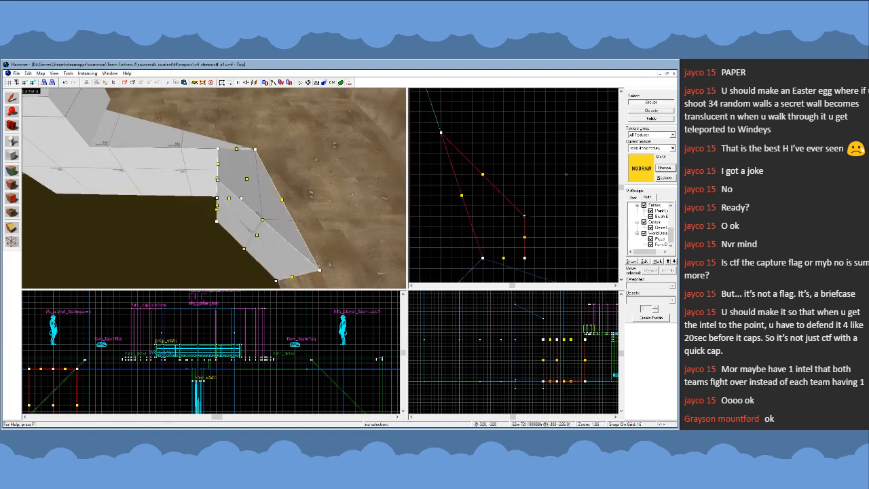
pyautogui.moveTo(525, 216); pyautogui.dragTo(525, 176)
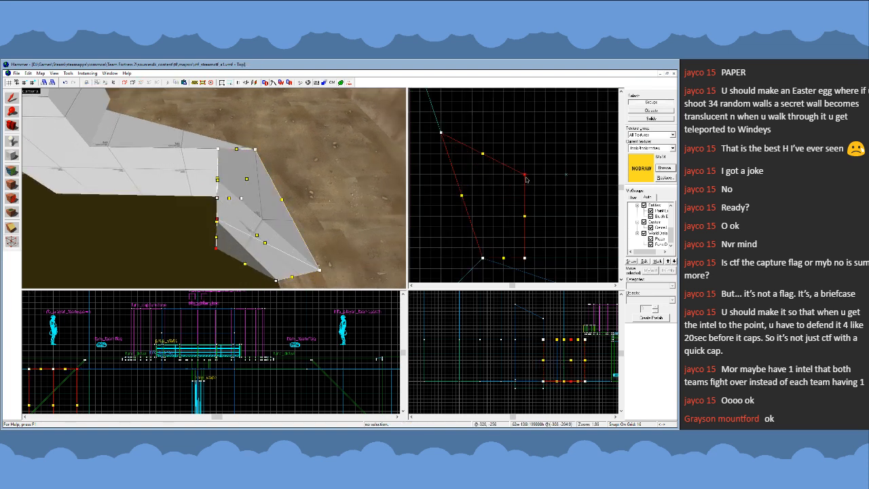
pyautogui.click(442, 133)
pyautogui.moveTo(441, 133); pyautogui.dragTo(461, 195)
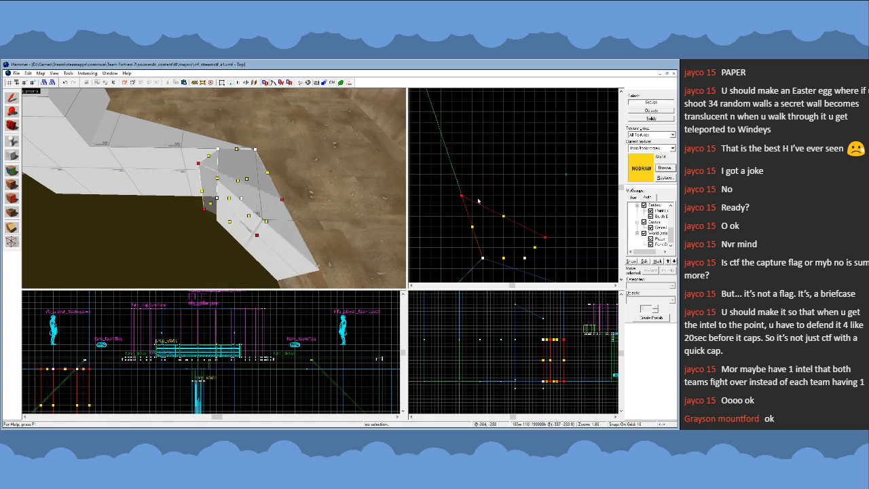
pyautogui.moveTo(545, 237); pyautogui.dragTo(525, 196)
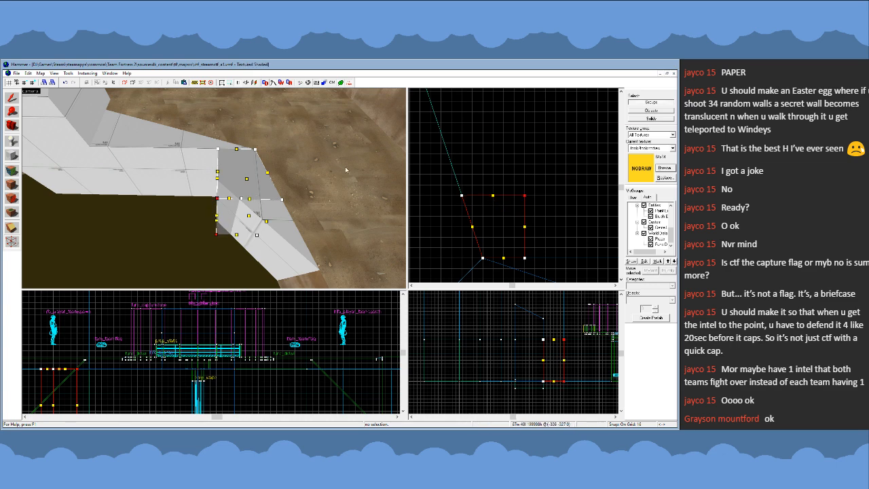
pyautogui.click(12, 99)
# - Examine how the shortened corner piece meets the lower piece and the ledge wall, from above and from the walkway
pyautogui.press('z')
pyautogui.press('s')
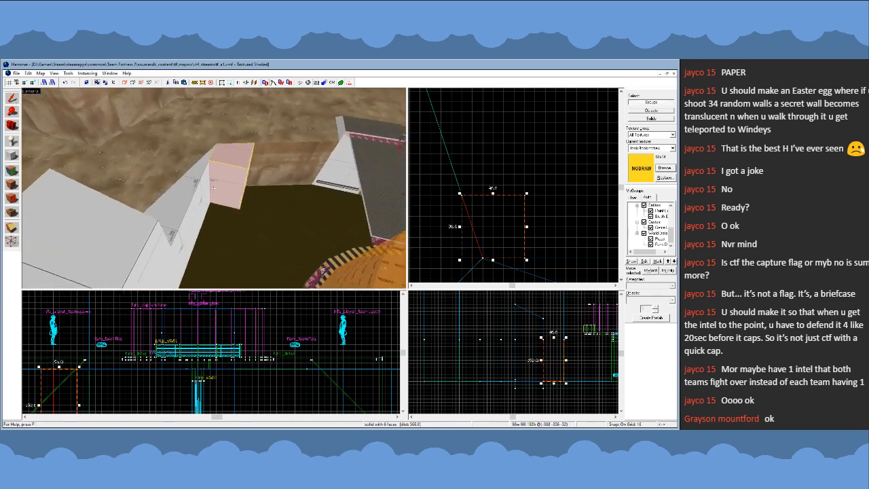
pyautogui.press('d')
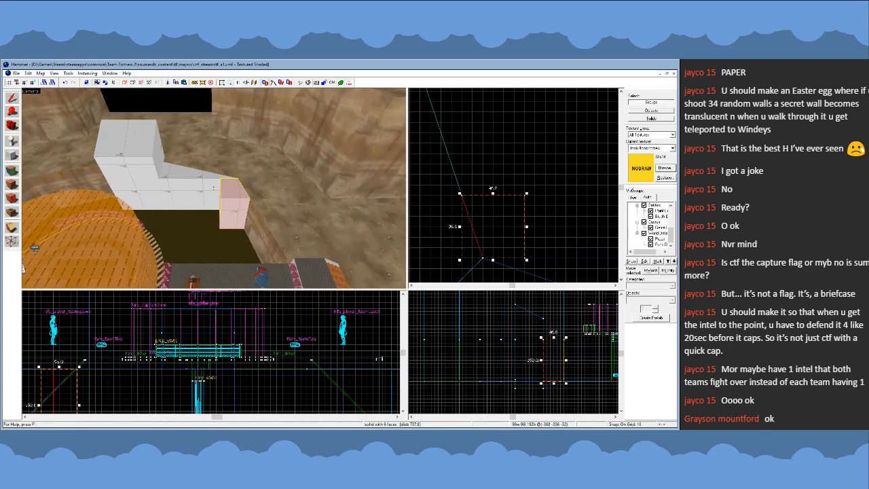
pyautogui.press('w')
pyautogui.press('s')
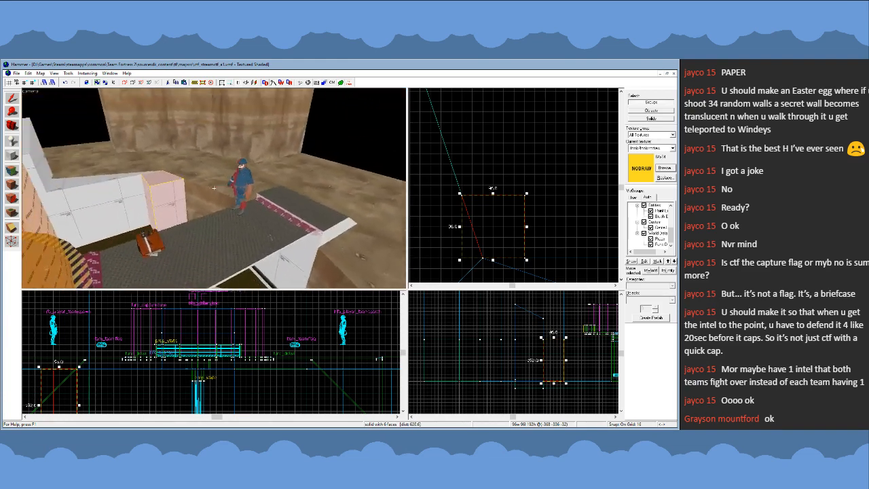
pyautogui.press('z')
pyautogui.scroll(-3, 488, 225)
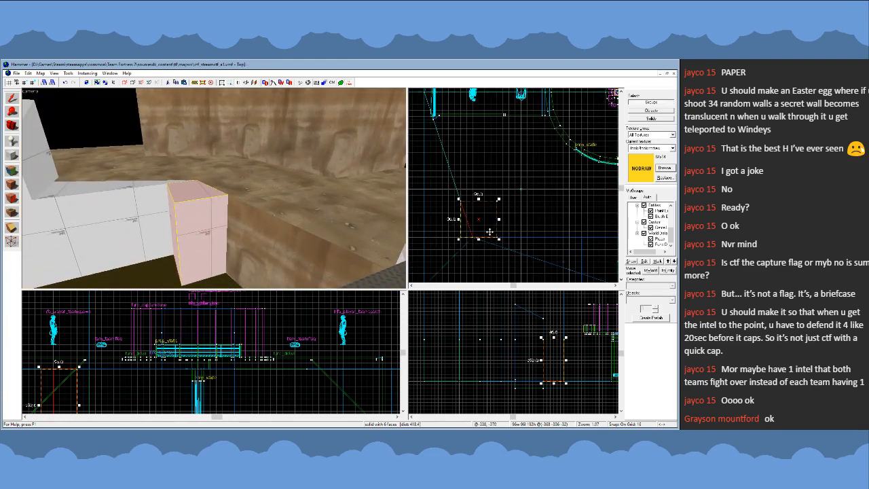
pyautogui.scroll(1, 487, 225)
# - Shift a duplicate of the corner piece by its vertices directly beside the original over the pit, and straighten its slanted edge
pyautogui.hotkey('shift', 'v')
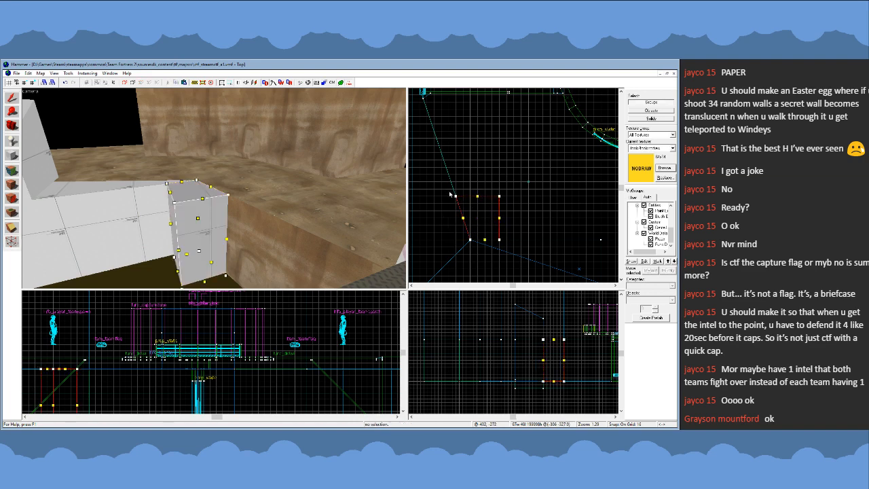
pyautogui.press('z')
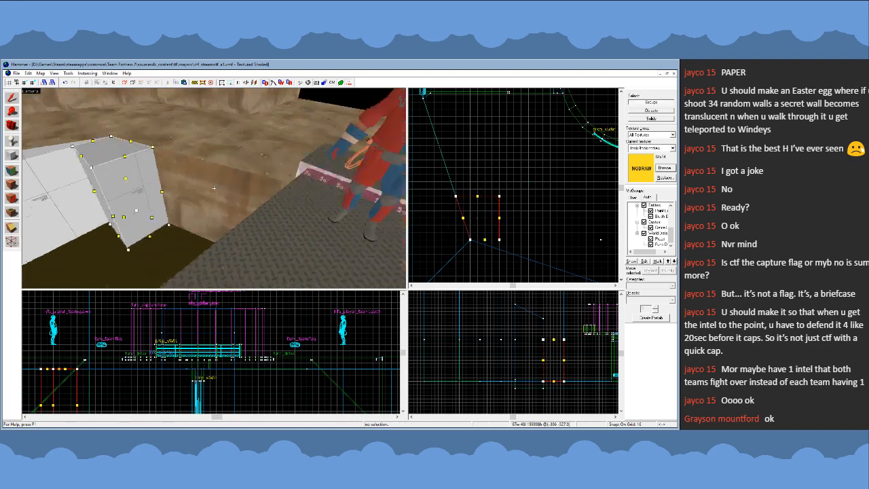
pyautogui.press('s')
pyautogui.press('z')
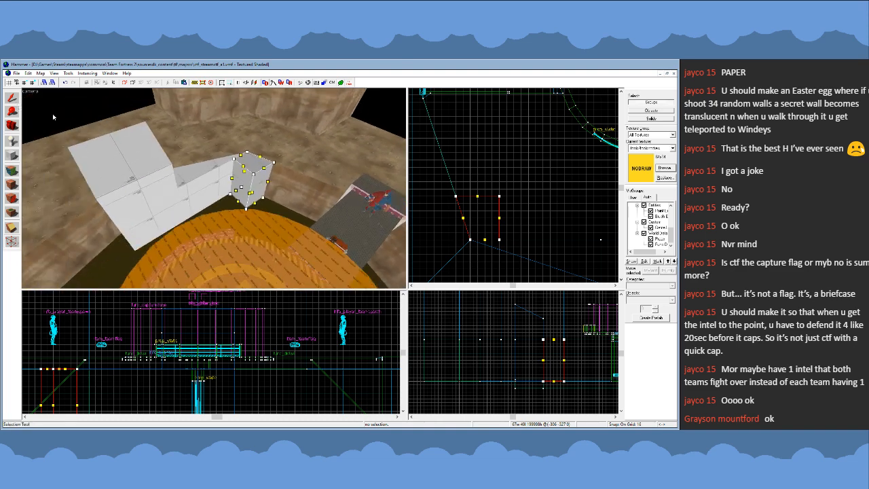
pyautogui.moveTo(439, 183); pyautogui.dragTo(536, 269)
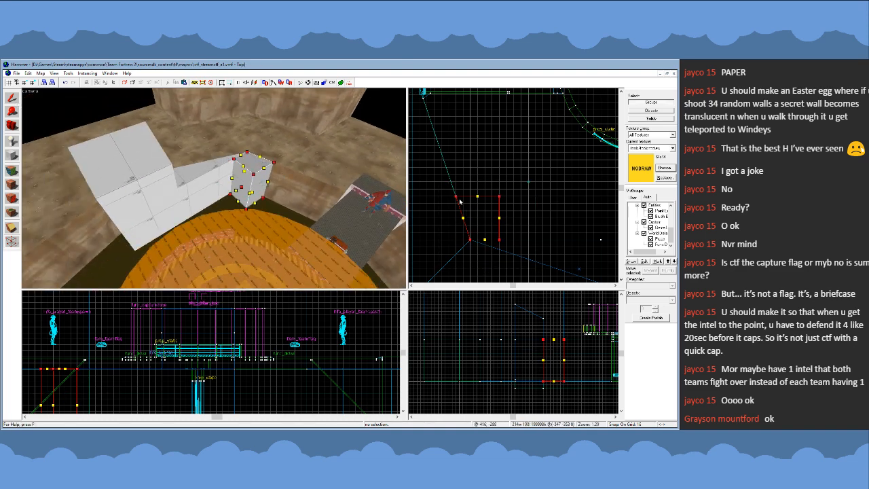
pyautogui.moveTo(458, 199); pyautogui.dragTo(502, 199)
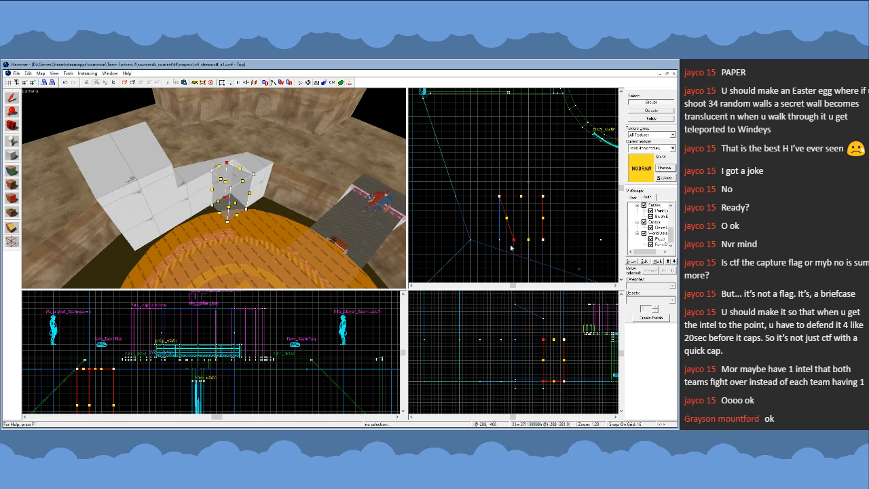
pyautogui.moveTo(513, 239); pyautogui.dragTo(501, 239)
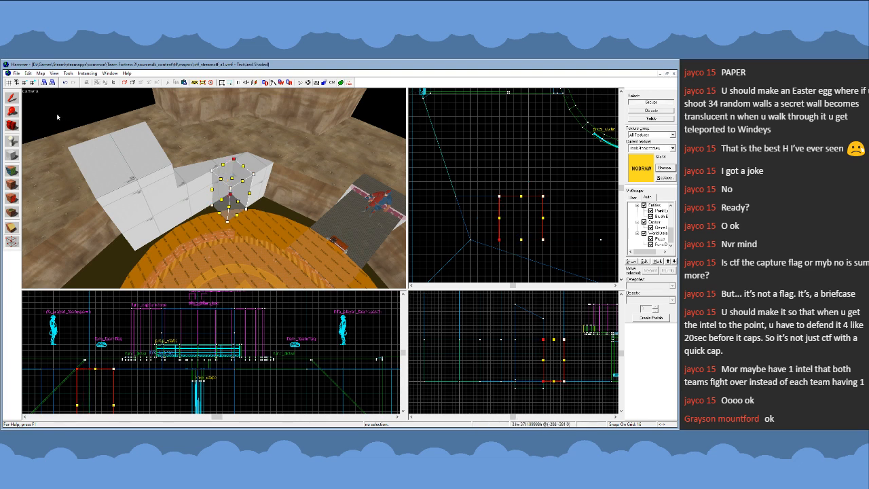
pyautogui.click(13, 100)
# - Select the tall block, the lower piece and both corner pieces, apply the nodraw texture to them, and start face editing
pyautogui.click(156, 181)
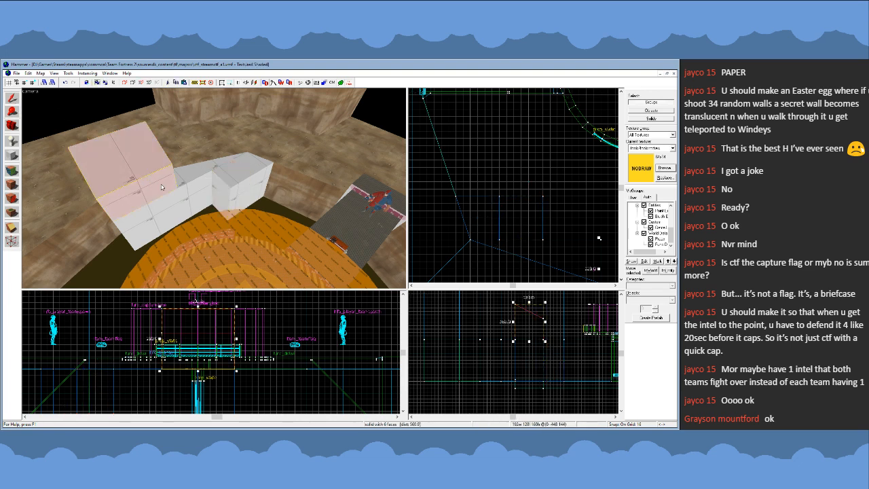
pyautogui.click(187, 189)
pyautogui.click(154, 181)
pyautogui.keyDown('ctrl'); pyautogui.click(190, 187); pyautogui.keyUp('ctrl')
pyautogui.keyDown('ctrl'); pyautogui.click(225, 180); pyautogui.keyUp('ctrl')
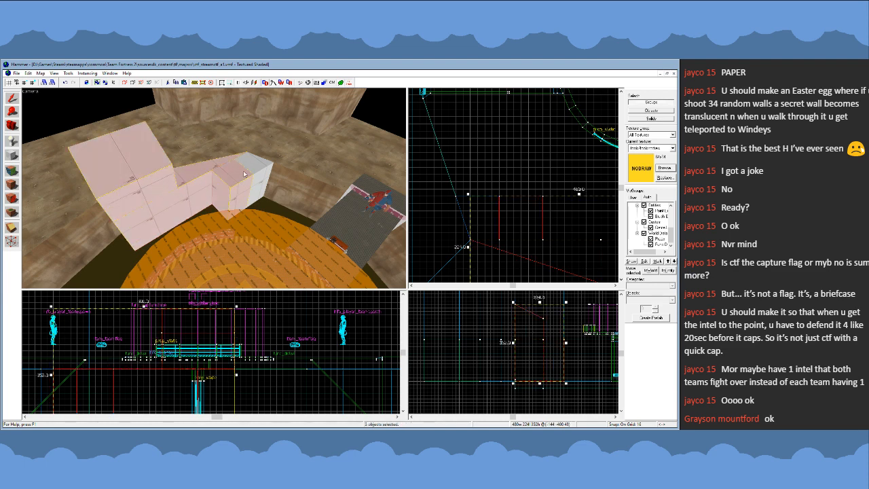
pyautogui.keyDown('ctrl'); pyautogui.click(258, 168); pyautogui.keyUp('ctrl')
pyautogui.click(13, 184)
pyautogui.click(12, 171)
# - Replace the face selection with only the exposed faces of the tall block and the lower piece beneath it
pyautogui.press('z')
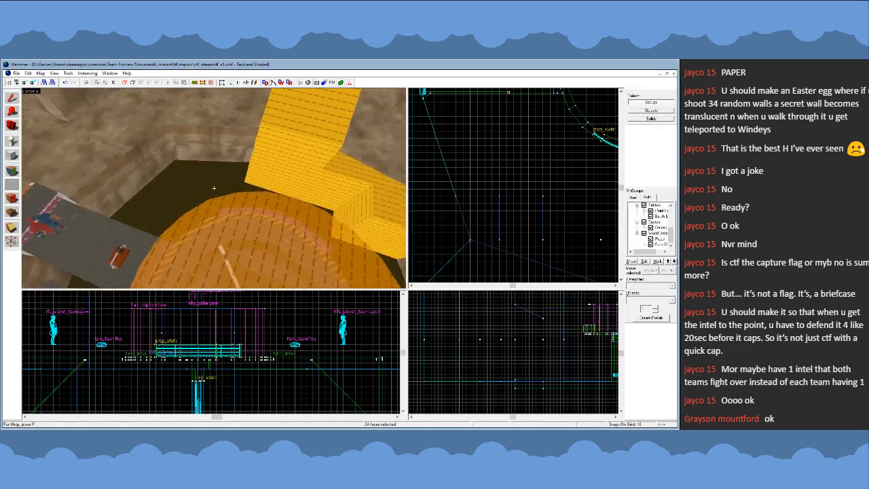
pyautogui.click(145, 240)
pyautogui.press('z')
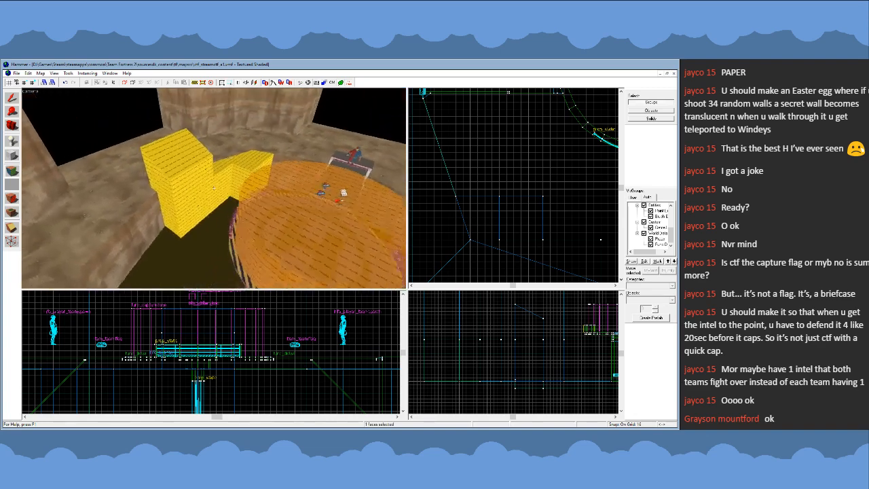
pyautogui.press('z')
pyautogui.click(194, 157)
pyautogui.keyDown('ctrl'); pyautogui.click(173, 182); pyautogui.keyUp('ctrl')
pyautogui.keyDown('ctrl'); pyautogui.click(194, 195); pyautogui.keyUp('ctrl')
pyautogui.keyDown('ctrl'); pyautogui.click(202, 203); pyautogui.keyUp('ctrl')
pyautogui.keyDown('ctrl'); pyautogui.click(183, 213); pyautogui.keyUp('ctrl')
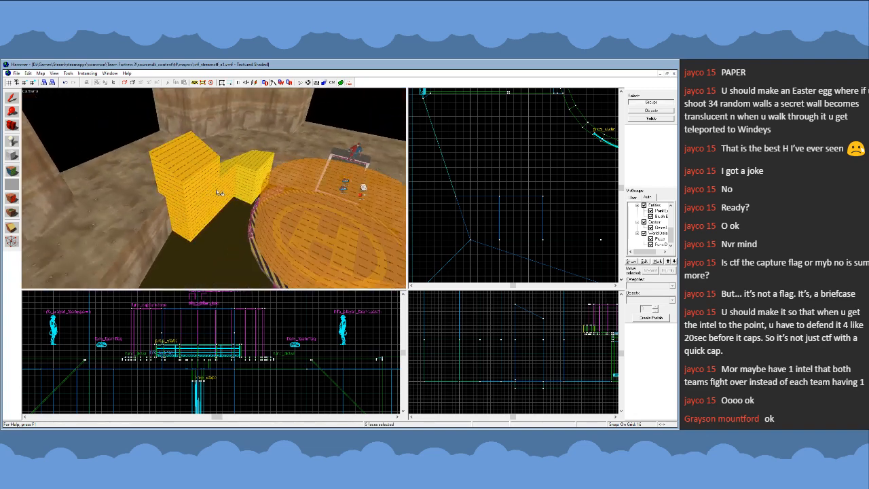
# - Add the remaining exposed faces of the lower piece and both corner pieces to the face selection
pyautogui.keyDown('ctrl'); pyautogui.click(250, 167); pyautogui.keyUp('ctrl')
pyautogui.keyDown('ctrl'); pyautogui.click(247, 178); pyautogui.keyUp('ctrl')
pyautogui.keyDown('ctrl'); pyautogui.click(265, 175); pyautogui.keyUp('ctrl')
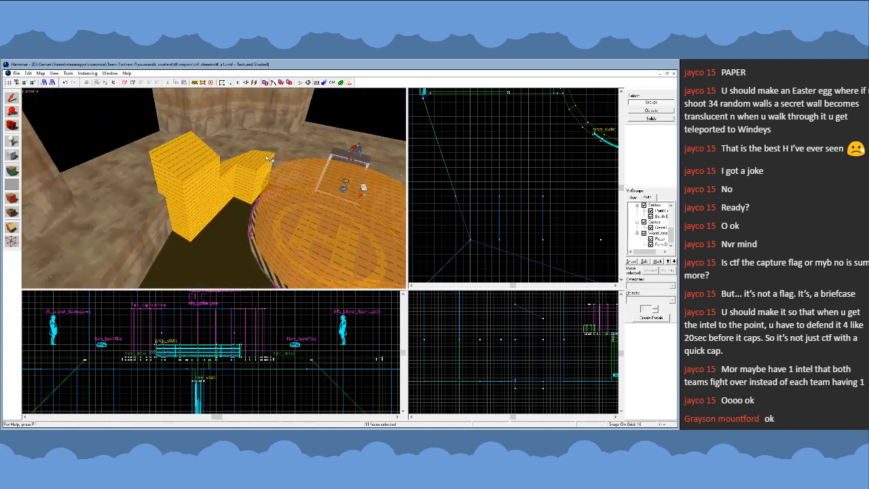
pyautogui.press('z')
pyautogui.press('w')
pyautogui.press('z')
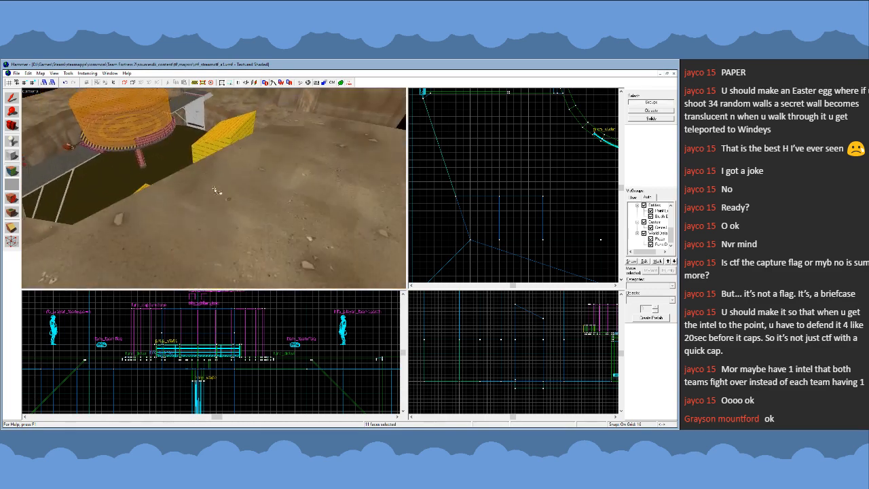
pyautogui.press('z')
pyautogui.press('w')
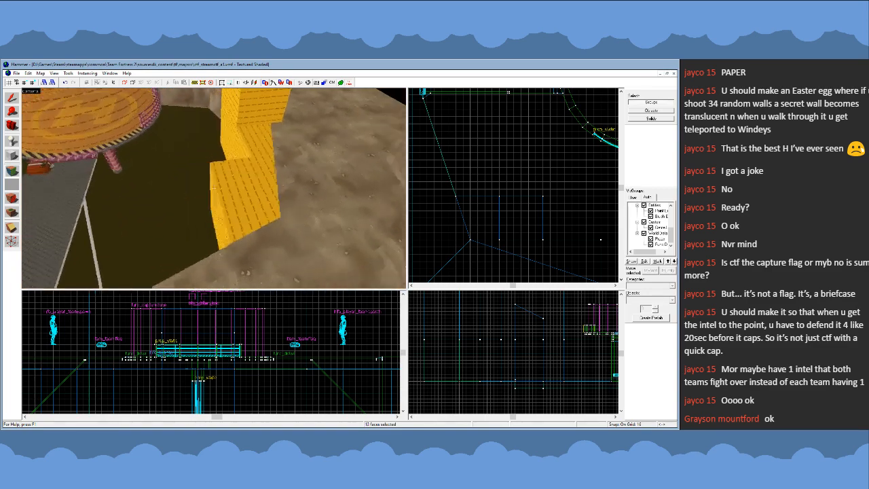
pyautogui.press('a')
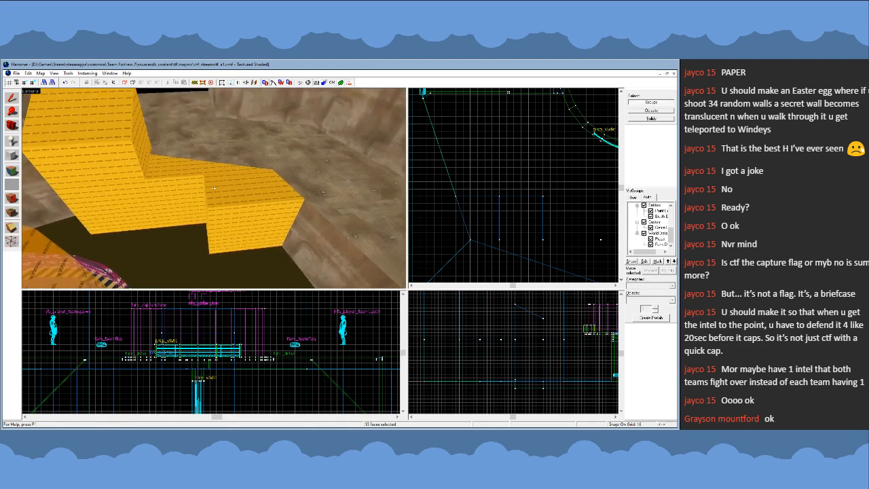
pyautogui.click(318, 299)
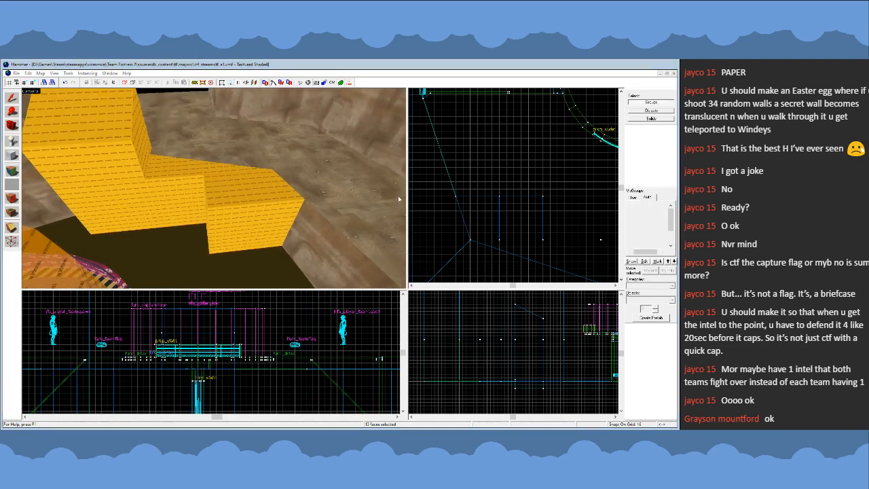
# - Texture the selected exposed faces of the block group with the dev reflectivity 70 texture and finish face editing
pyautogui.click(399, 186)
pyautogui.click(657, 170)
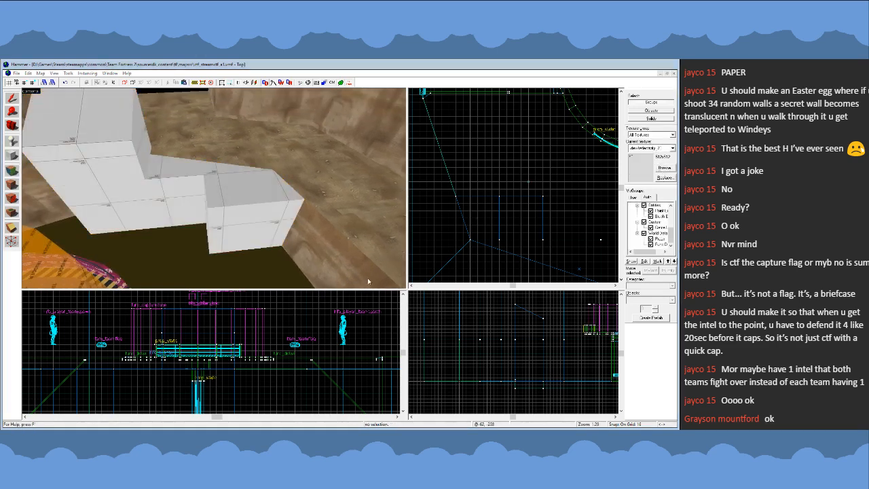
pyautogui.doubleClick(301, 283)
pyautogui.press('d')
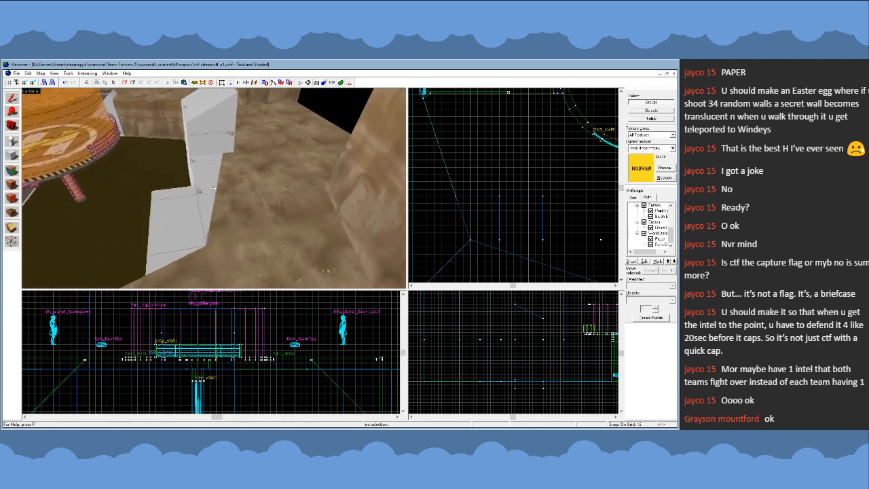
# - Select the corner piece over the pit and examine its outline and vertices in the 2D views
pyautogui.press('z')
pyautogui.click(218, 193)
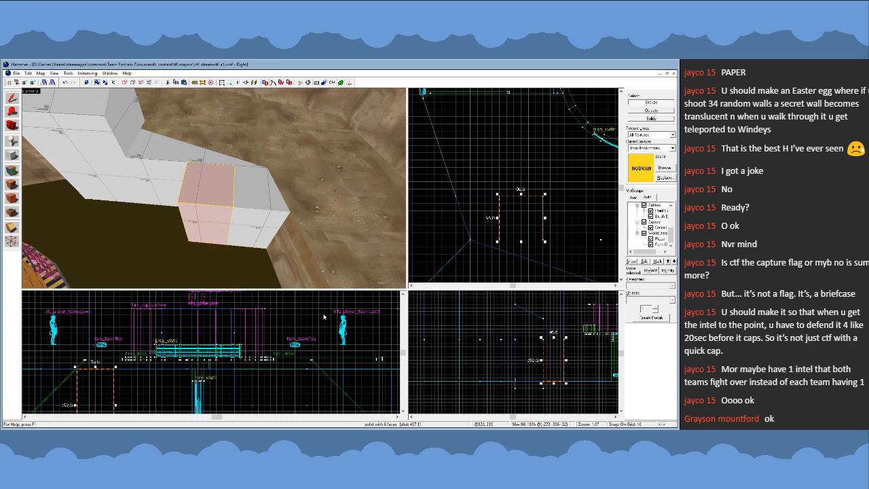
pyautogui.scroll(-5, 273, 317)
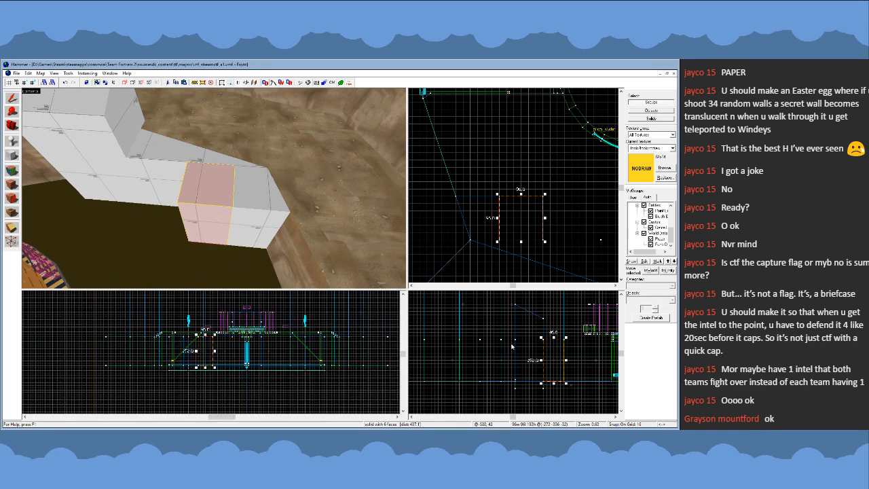
pyautogui.scroll(-3, 512, 347)
pyautogui.scroll(5, 534, 349)
pyautogui.hotkey('shift', 'v')
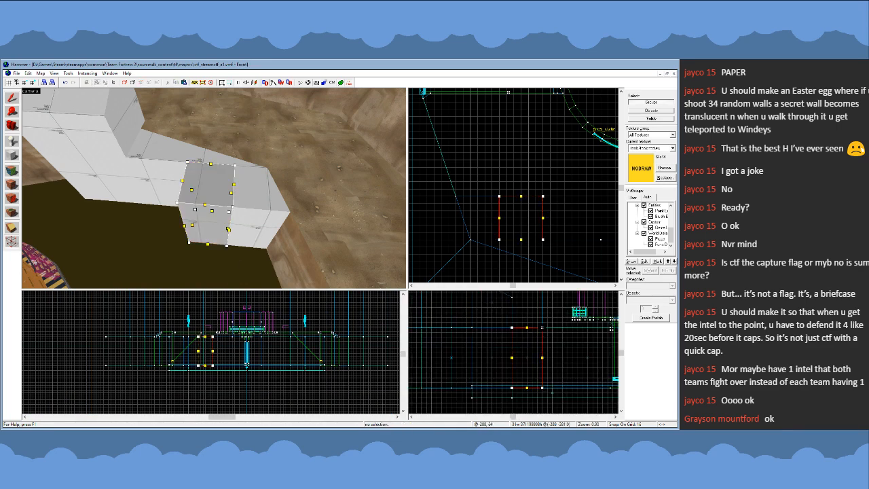
pyautogui.hotkey('shift', 's')
pyautogui.scroll(1, 206, 340)
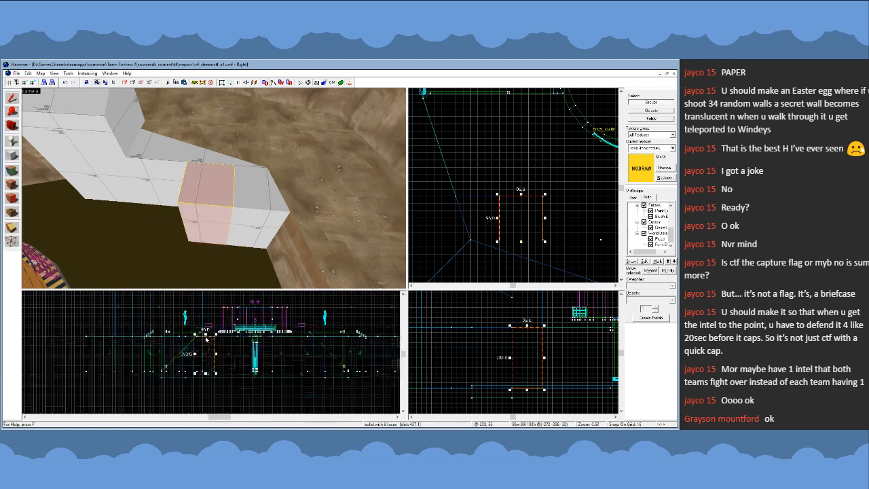
pyautogui.scroll(4, 207, 339)
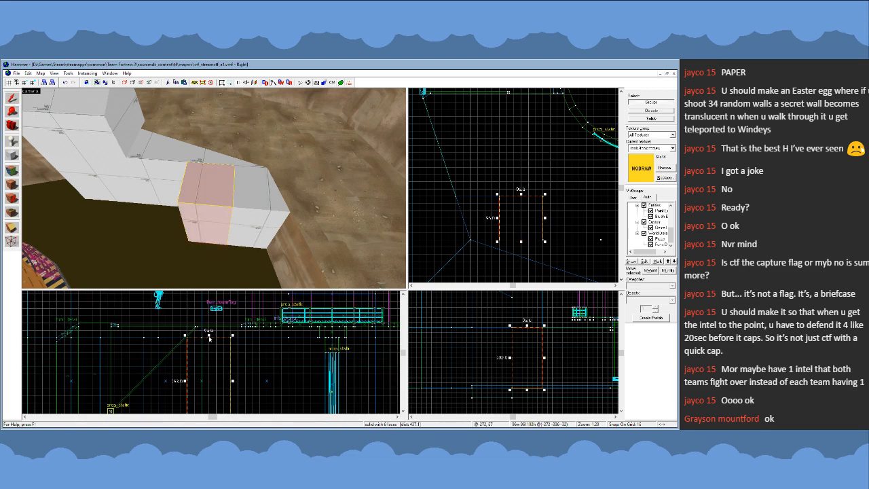
# - Select and hide the clip brush covering the steps at the outer end of the red side's bridge
pyautogui.press('z')
pyautogui.press('w')
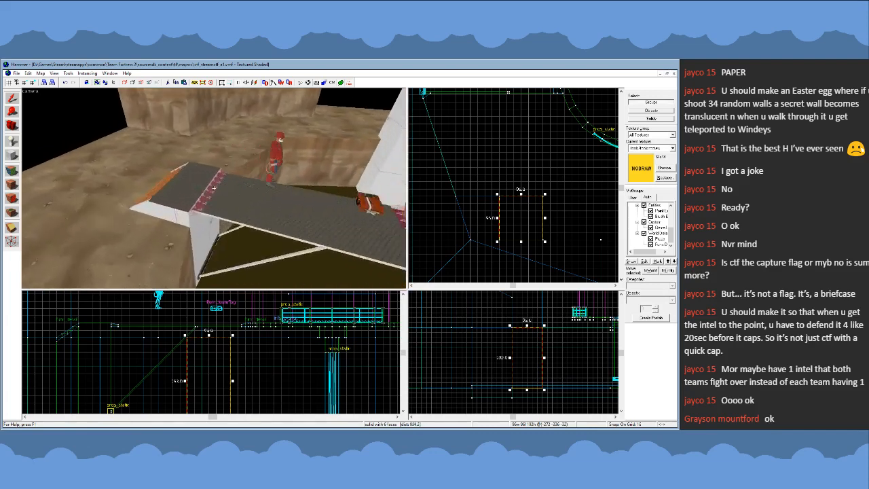
pyautogui.press('w')
pyautogui.click(214, 188)
pyautogui.press('z')
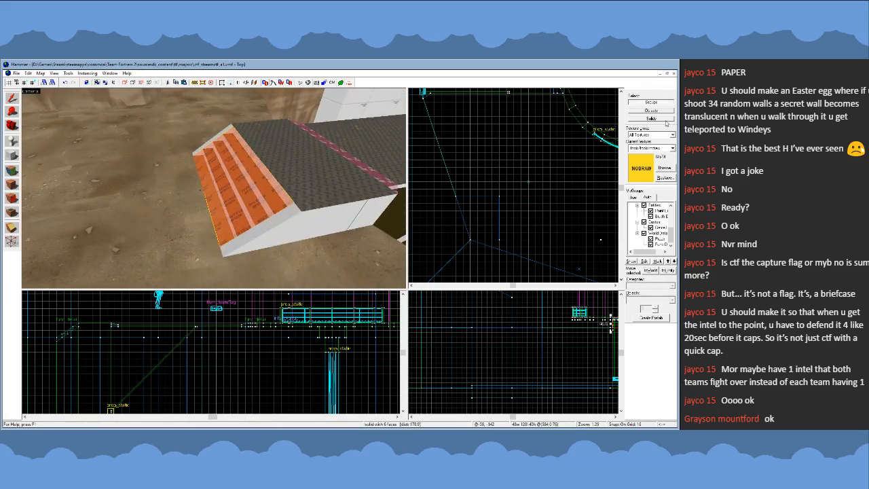
pyautogui.press('Delete')
# - Select the treads and side pieces of those steps together with their restored clip brush
pyautogui.click(260, 181)
pyautogui.keyDown('ctrl'); pyautogui.click(252, 200); pyautogui.keyUp('ctrl')
pyautogui.keyDown('ctrl'); pyautogui.click(217, 160); pyautogui.keyUp('ctrl')
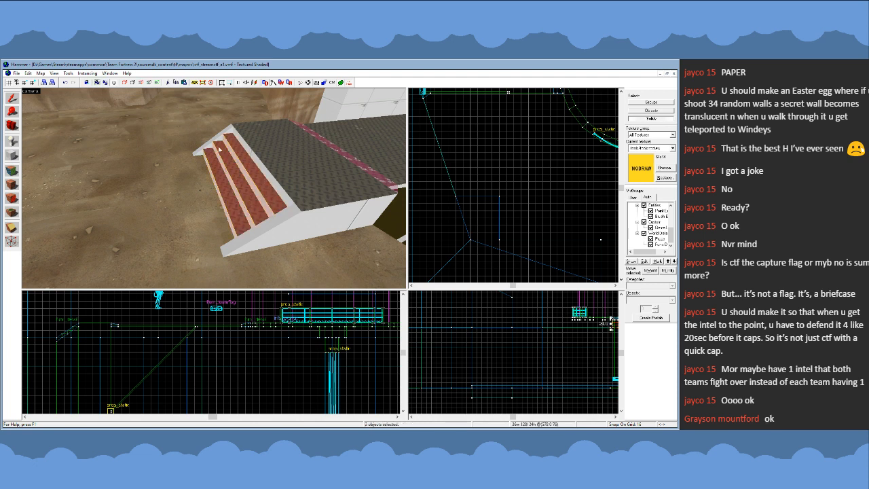
pyautogui.keyDown('ctrl'); pyautogui.click(213, 142); pyautogui.keyUp('ctrl')
pyautogui.keyDown('ctrl'); pyautogui.click(274, 233); pyautogui.keyUp('ctrl')
pyautogui.keyDown('ctrl'); pyautogui.click(283, 240); pyautogui.keyUp('ctrl')
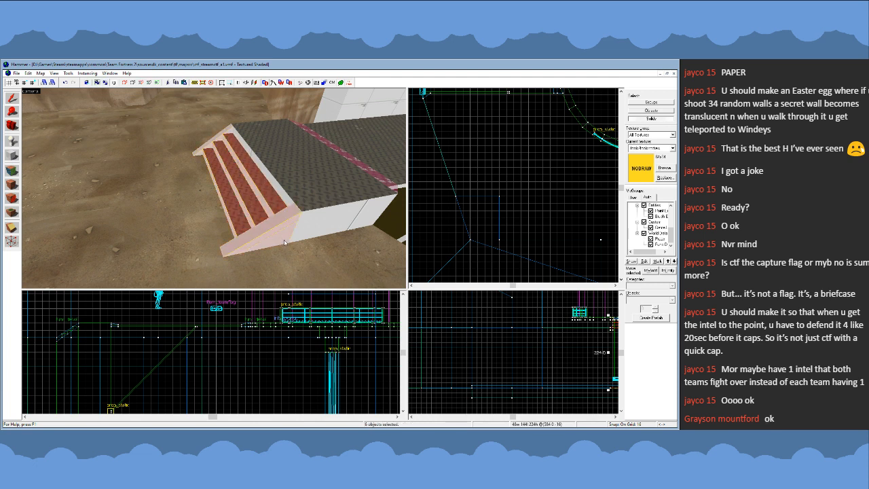
pyautogui.keyDown('ctrl'); pyautogui.click(247, 188); pyautogui.keyUp('ctrl')
# - Duplicate the selected steps and place the copy beside the corner piece over the pit
pyautogui.press('z')
pyautogui.press('s')
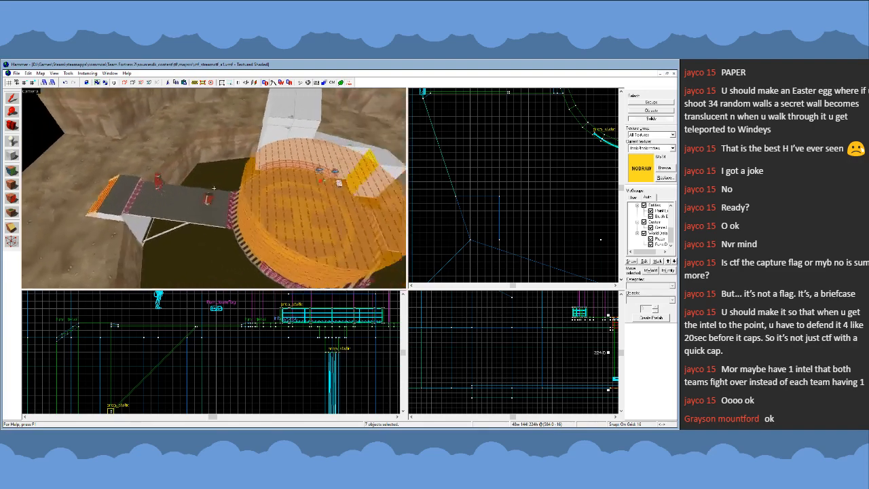
pyautogui.press('z')
pyautogui.scroll(-7, 493, 194)
pyautogui.scroll(4, 537, 190)
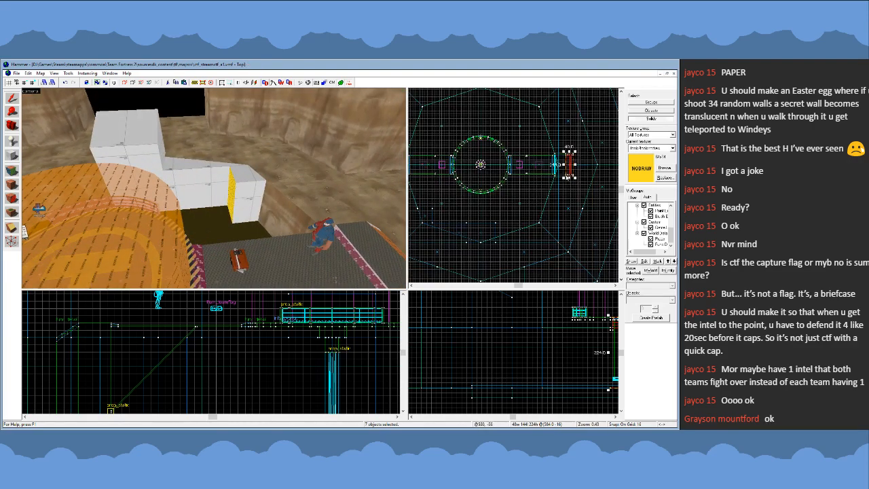
pyautogui.keyDown('shift'); pyautogui.moveTo(570, 167); pyautogui.dragTo(437, 215); pyautogui.keyUp('shift')
# - Shorten the copied steps to 96 units by moving the vertices of one end to match the corner piece
pyautogui.scroll(7, 435, 216)
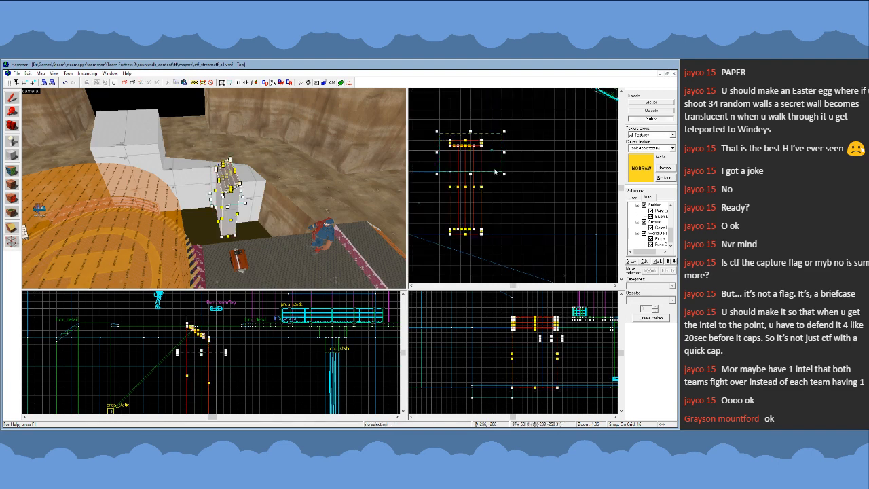
pyautogui.click(449, 143)
pyautogui.moveTo(451, 142); pyautogui.dragTo(451, 173)
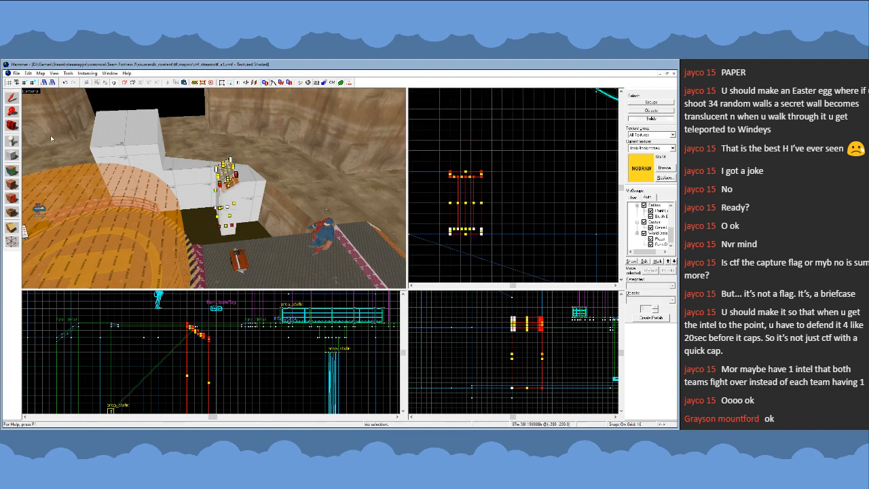
# - Lower the copied steps level with the corner piece's top and raise their bottom vertices to make them 192 units tall
pyautogui.hotkey('shift', 's')
pyautogui.hotkey('shift', 'v')
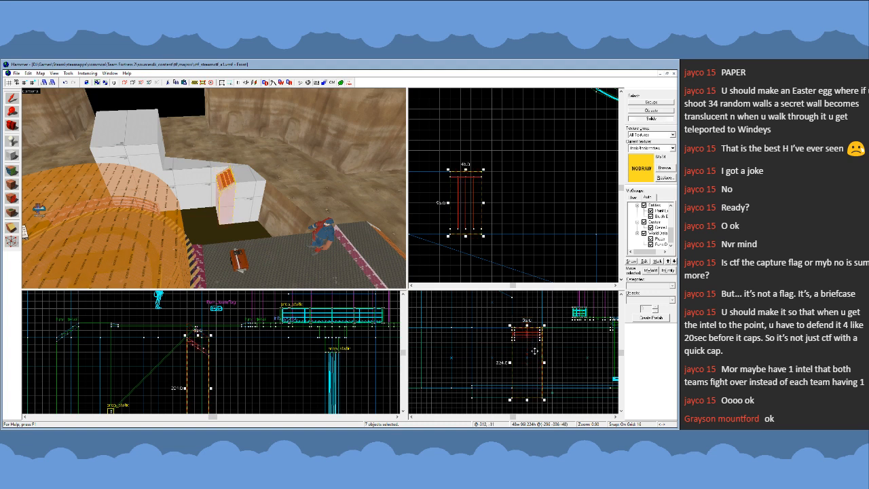
pyautogui.press('Return')
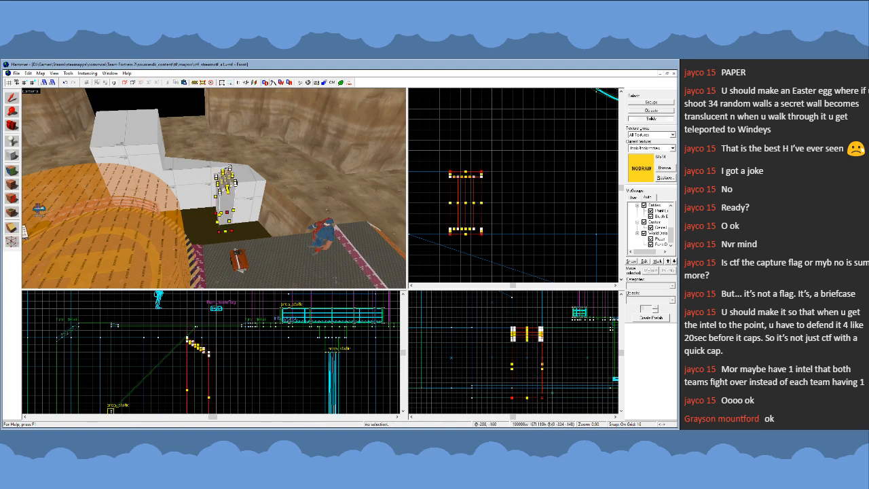
pyautogui.moveTo(543, 398); pyautogui.dragTo(543, 393)
pyautogui.hotkey('shift', 'v')
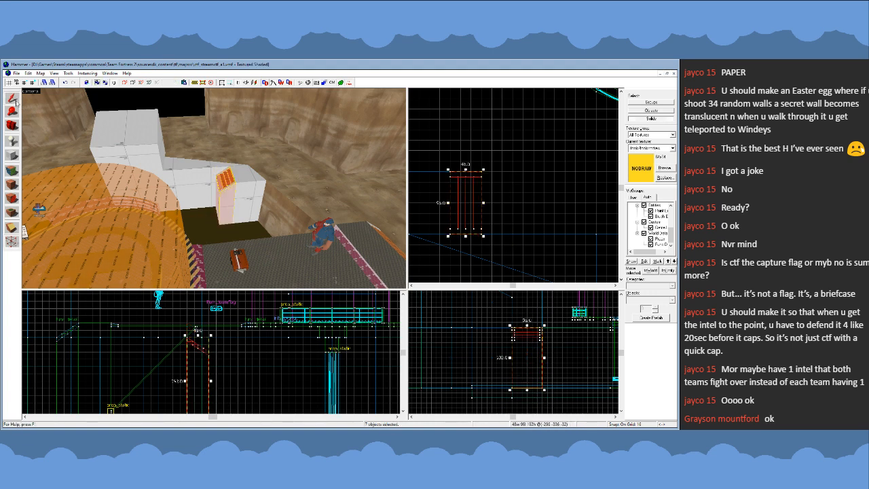
# - Inspect the copied steps up close, hide their clip brush, and start face editing
pyautogui.press('z')
pyautogui.press('w')
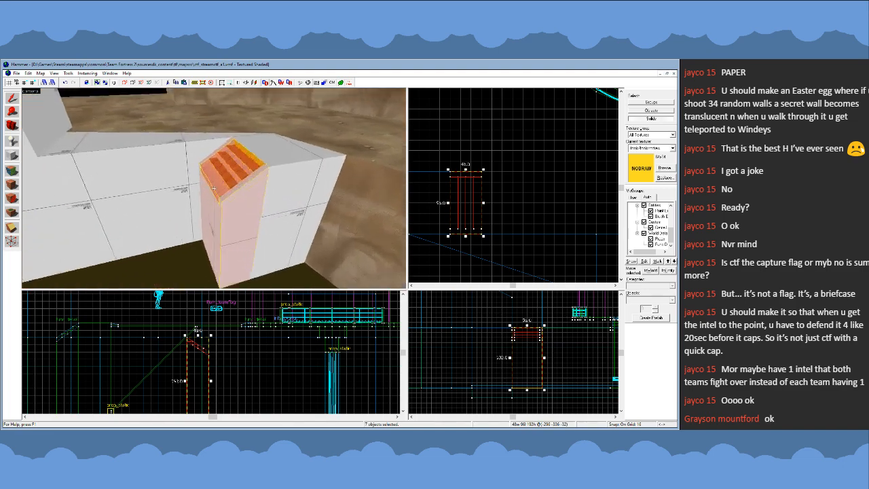
pyautogui.press('s')
pyautogui.press('w')
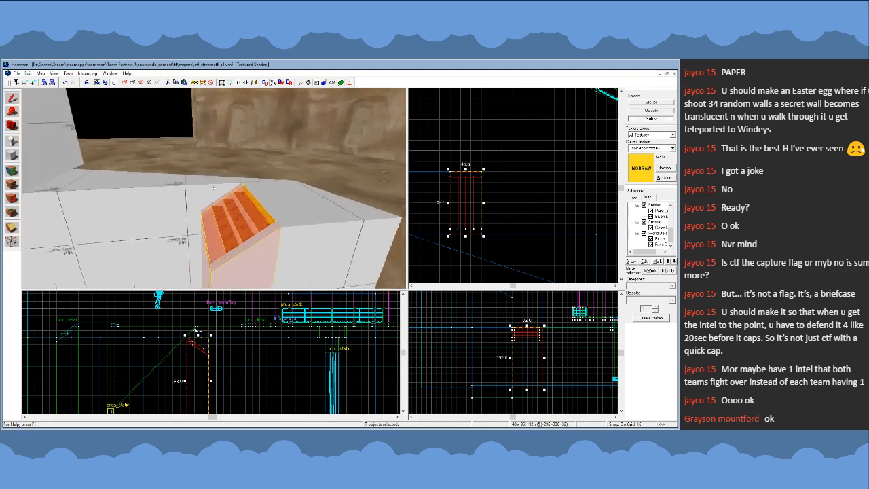
pyautogui.press('w')
pyautogui.press('s')
pyautogui.press('z')
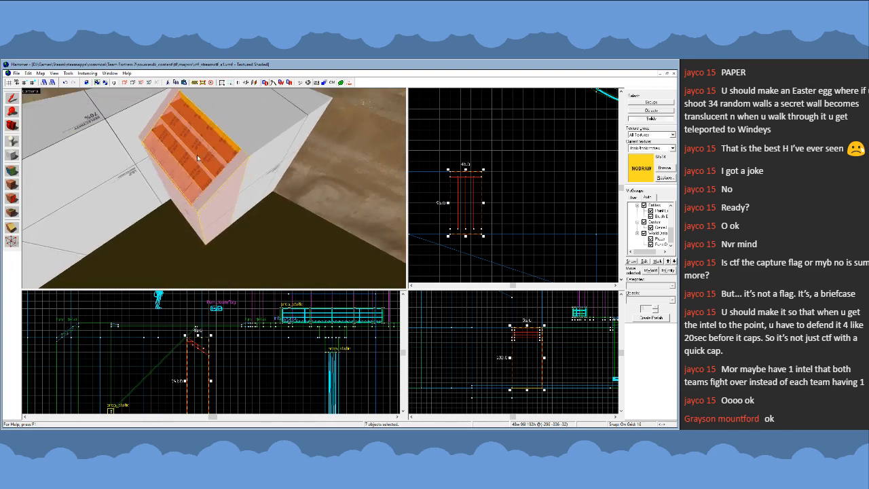
pyautogui.click(197, 158)
pyautogui.press('Escape')
pyautogui.click(11, 171)
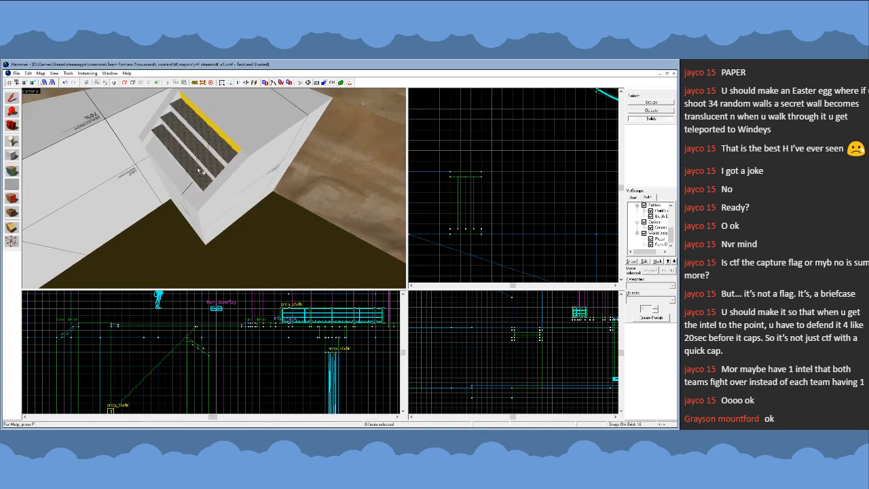
# - Select a tread face of the copied steps and the blue side's bridge deck to check their textures
pyautogui.click(201, 176)
pyautogui.press('z')
pyautogui.press('s')
pyautogui.press('z')
pyautogui.click(245, 177)
pyautogui.press('z')
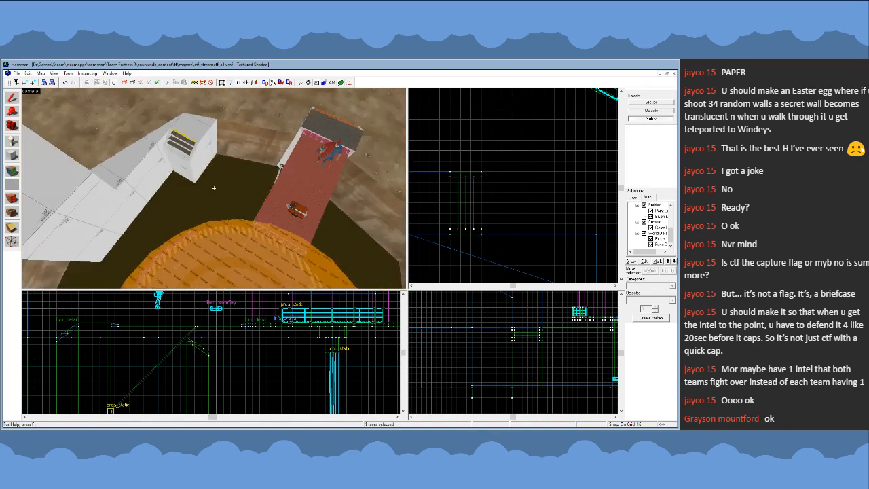
# - Select the deck face of the red side's bridge across the platform to check its texture
pyautogui.press('s')
pyautogui.press('z')
pyautogui.press('z')
pyautogui.press('w')
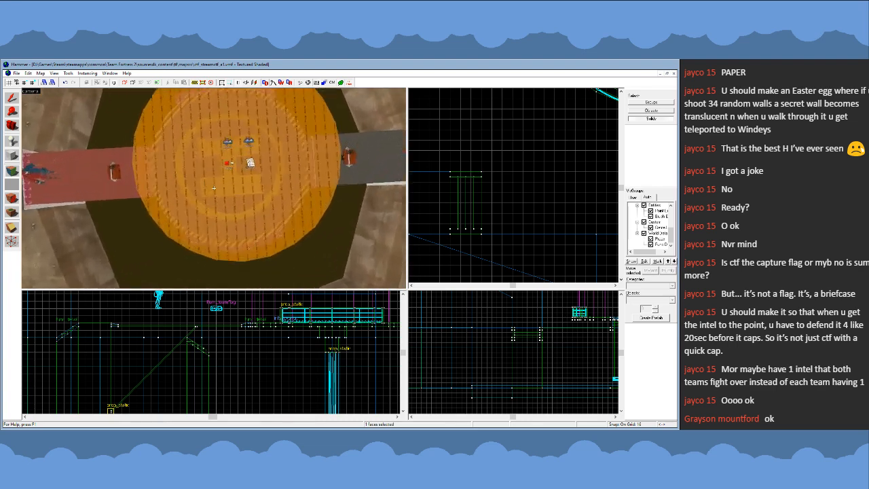
pyautogui.press('s')
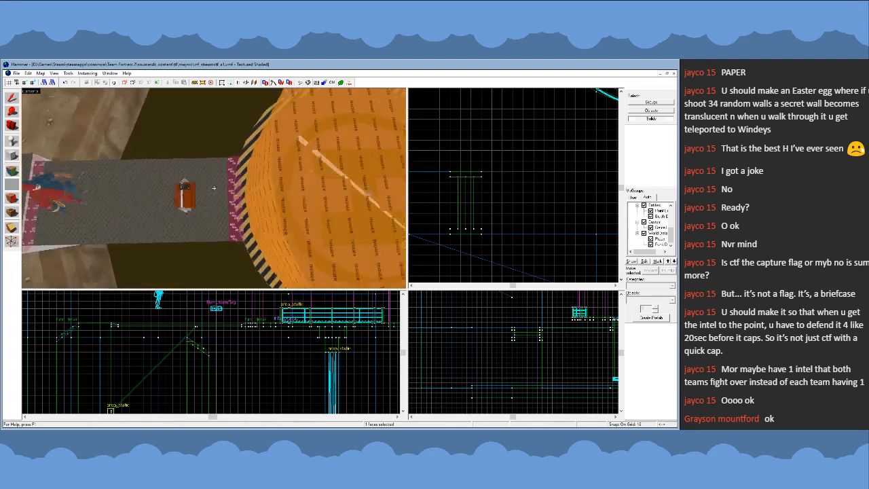
pyautogui.press('z')
pyautogui.click(88, 197)
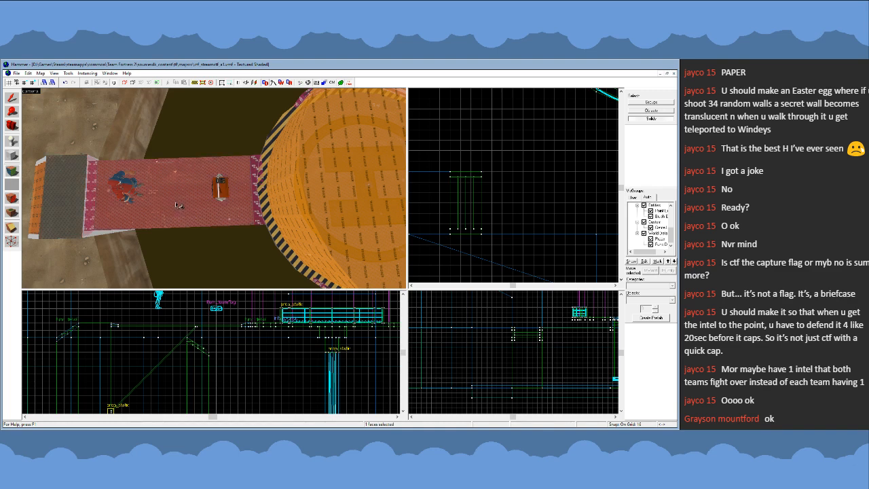
# - Hide the clip brush over the red side's bridge steps and select the landing's top face above them
pyautogui.press('z')
pyautogui.press('w')
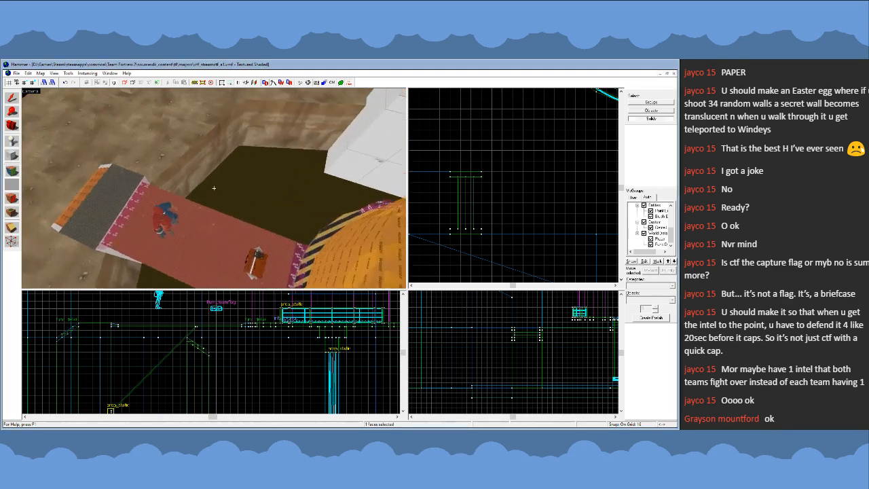
pyautogui.press('z')
pyautogui.click(11, 98)
pyautogui.click(168, 184)
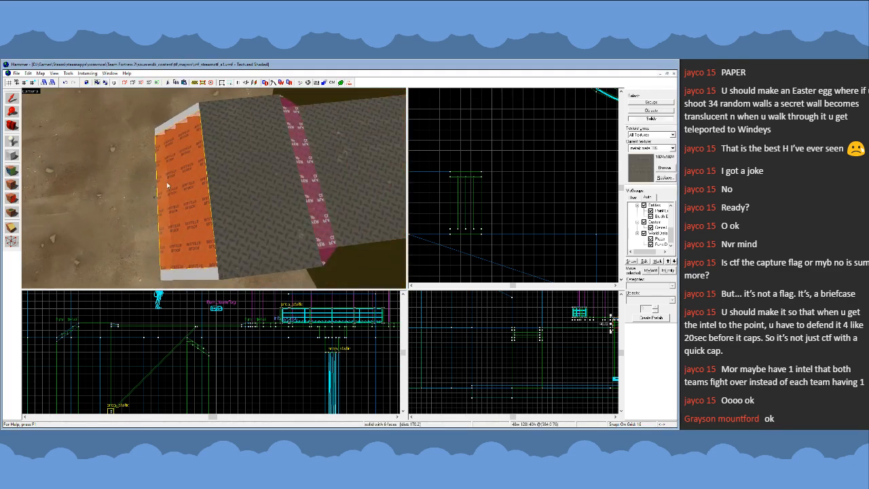
pyautogui.press('Delete')
pyautogui.click(12, 170)
pyautogui.click(214, 186)
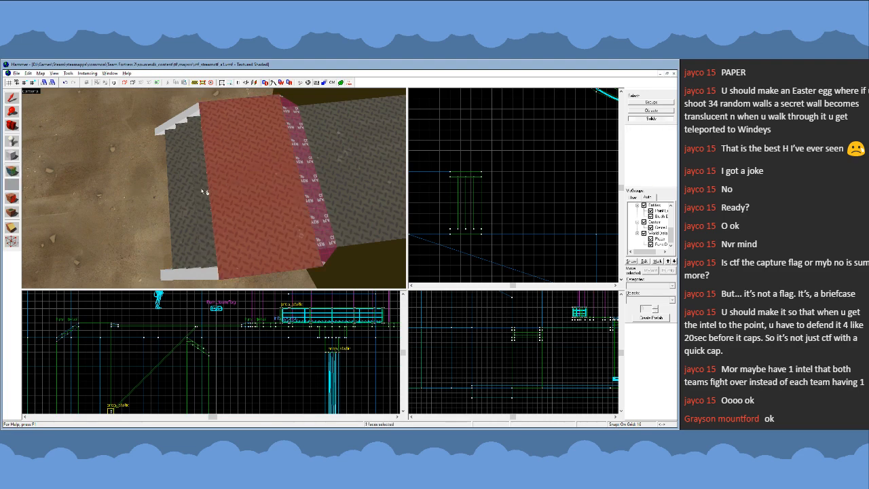
# - Select the bridge deck face beside the capture platform to compare its texture with the landing
pyautogui.press('z')
pyautogui.press('s')
pyautogui.press('w')
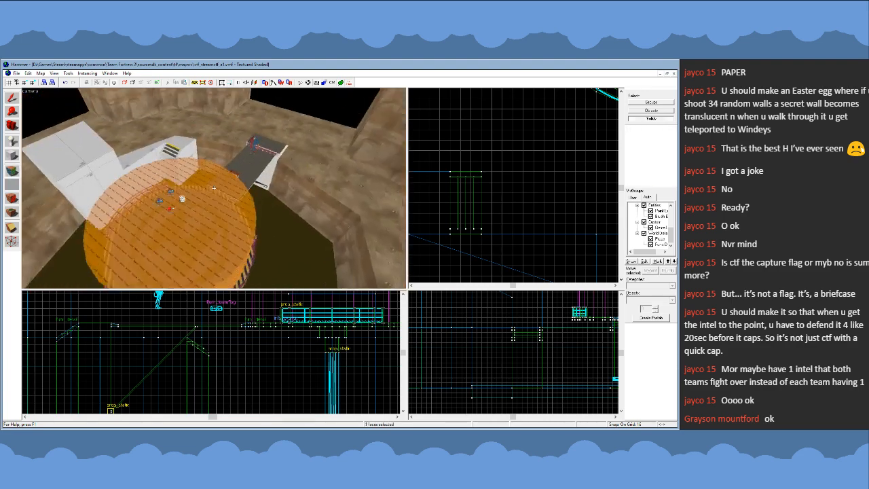
pyautogui.press('z')
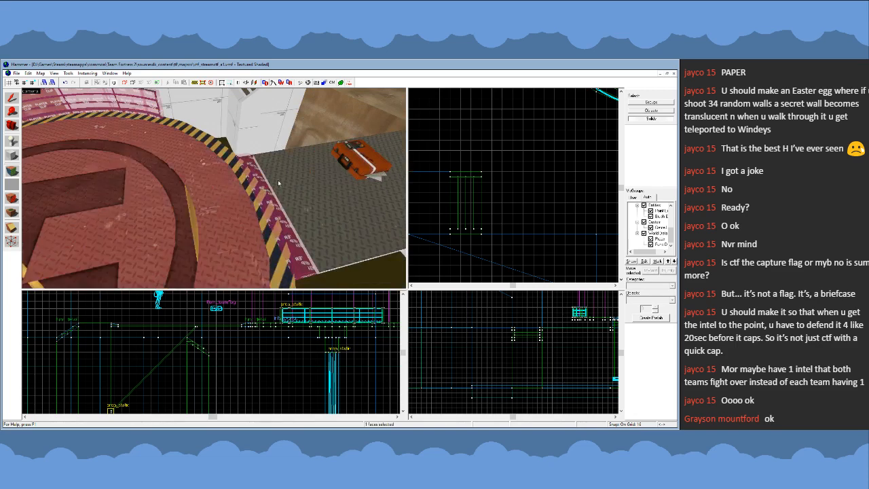
pyautogui.click(310, 186)
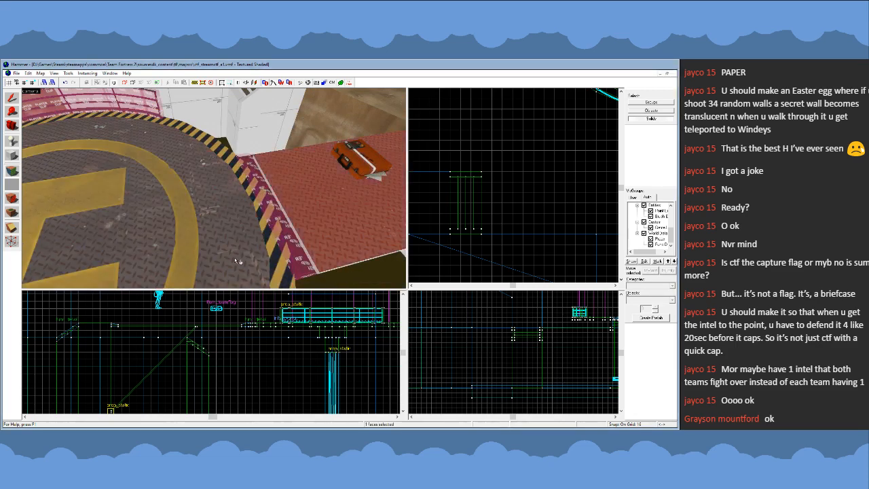
# - Hide the clip brush over the blue side's bridge steps and select the top face of the adjoining landing
pyautogui.press('z')
pyautogui.press('s')
pyautogui.press('w')
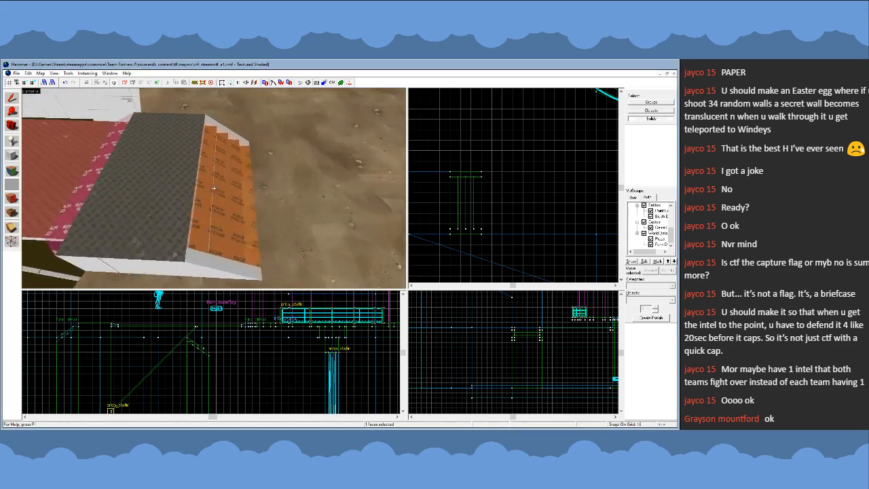
pyautogui.press('z')
pyautogui.click(198, 202)
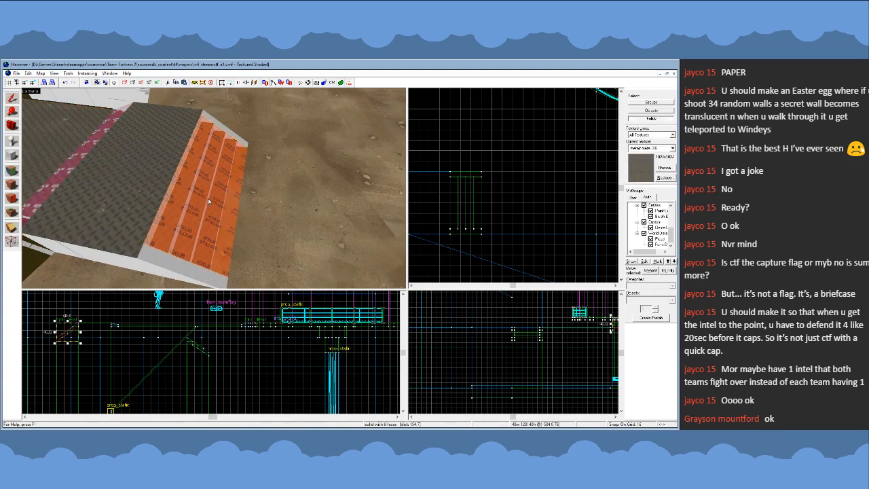
pyautogui.press('h')
pyautogui.click(12, 184)
pyautogui.click(157, 192)
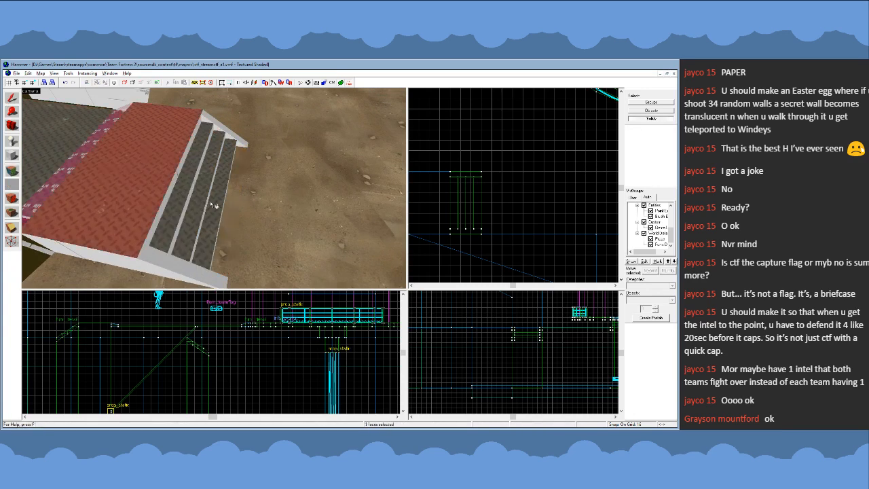
# - Unhide the hidden brushes, then hide the clip brushes over the bridge steps and the cylindrical brush over the capture platform
pyautogui.click(12, 99)
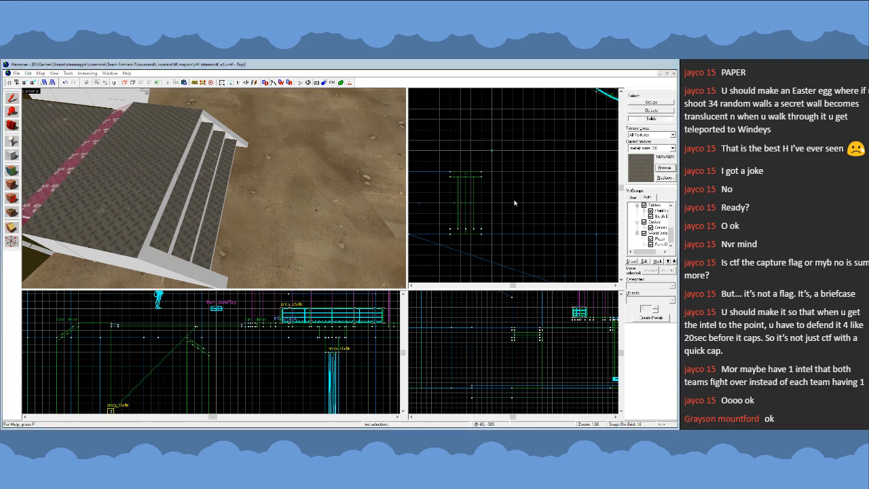
pyautogui.click(225, 195)
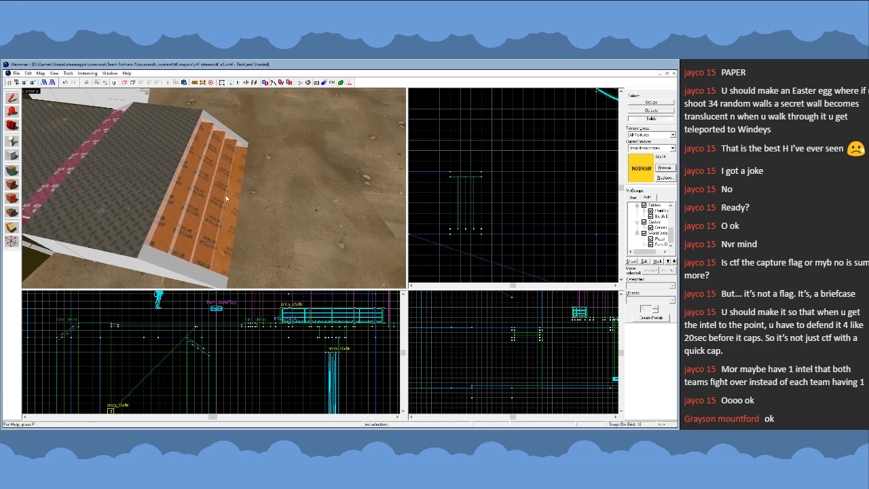
pyautogui.press('z')
pyautogui.press('s')
pyautogui.press('z')
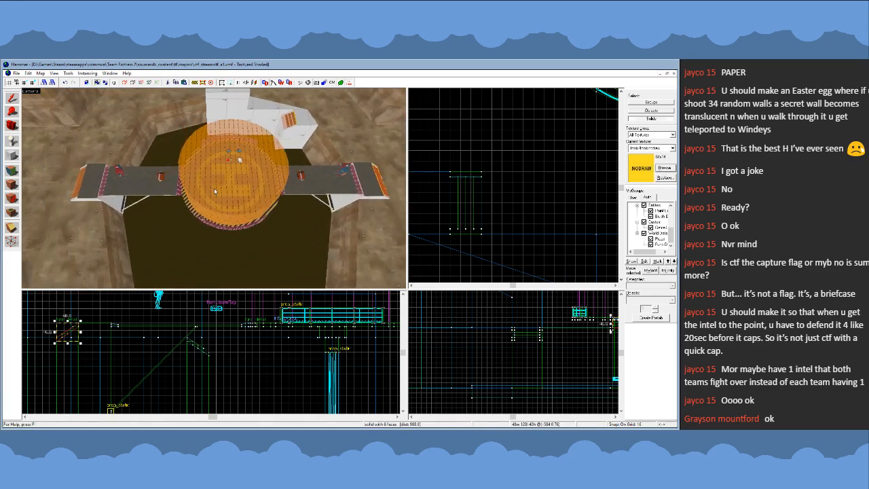
pyautogui.press('Escape')
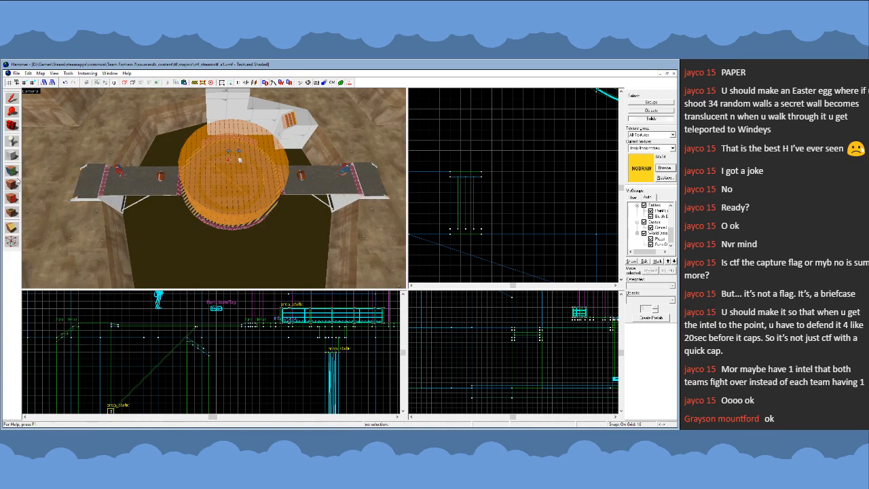
pyautogui.click(216, 208)
pyautogui.press('h')
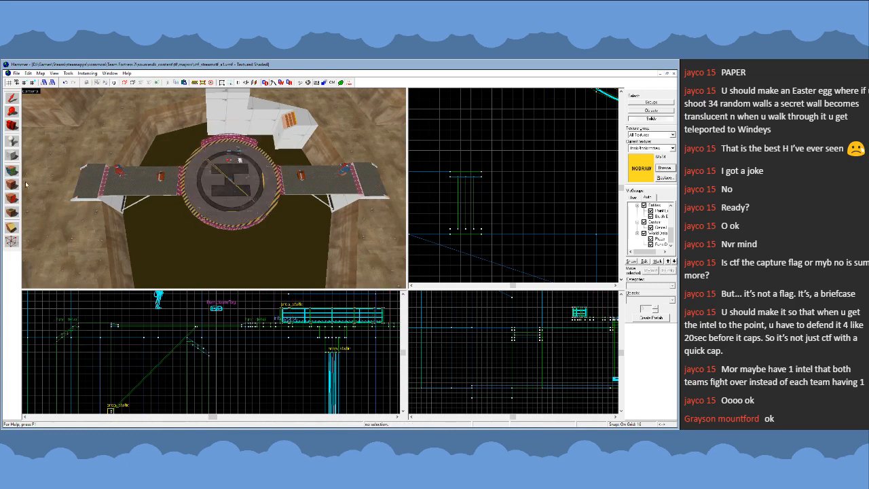
# - Apply the bridge deck's metal texture to the landings and steps at both ends of the bridge
pyautogui.click(11, 172)
pyautogui.click(183, 197)
pyautogui.click(199, 202)
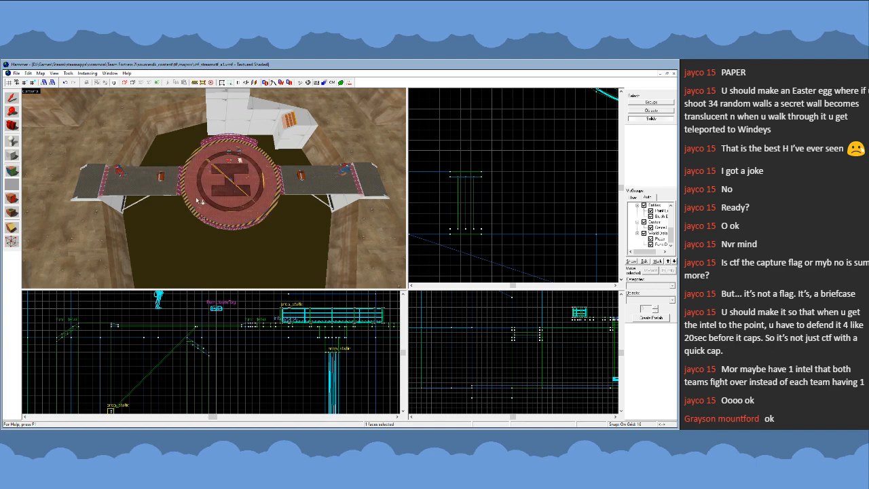
pyautogui.click(99, 190)
pyautogui.press('z')
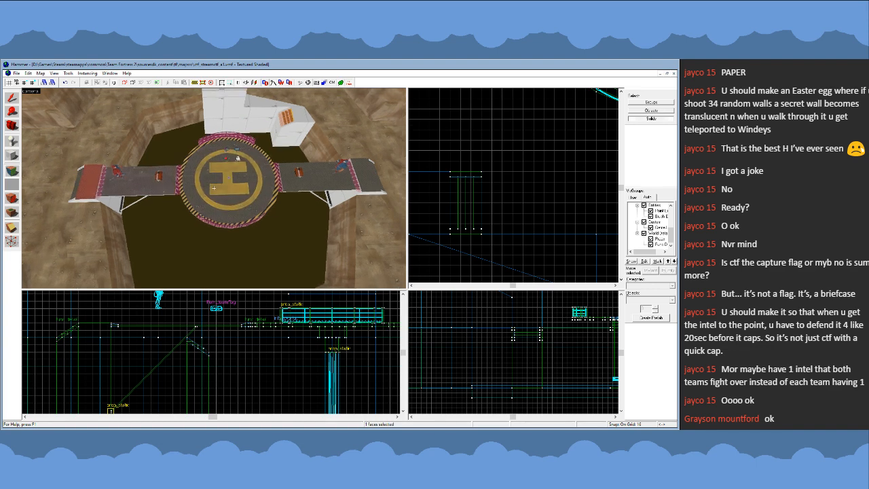
pyautogui.press('w')
pyautogui.press('z')
pyautogui.click(235, 191)
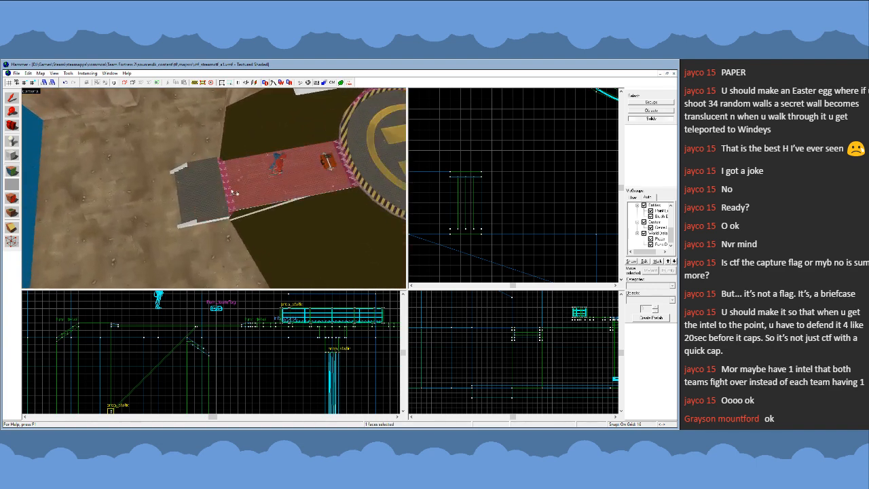
pyautogui.press('z')
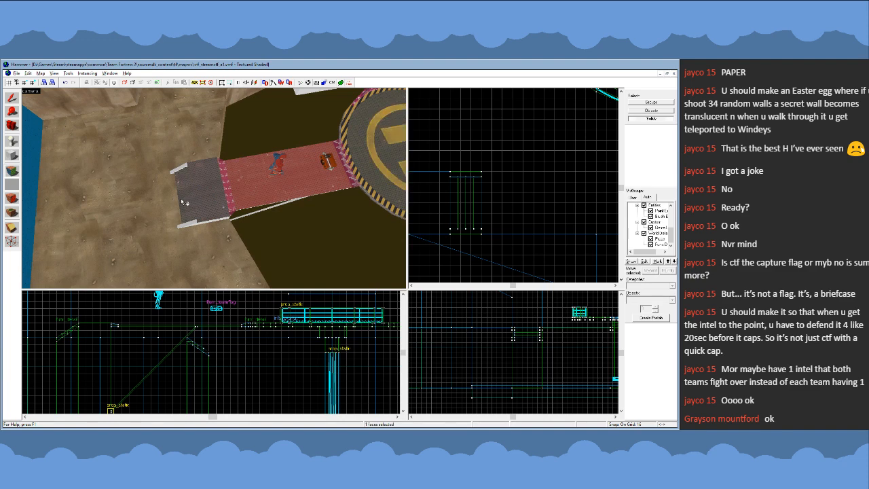
pyautogui.press('z')
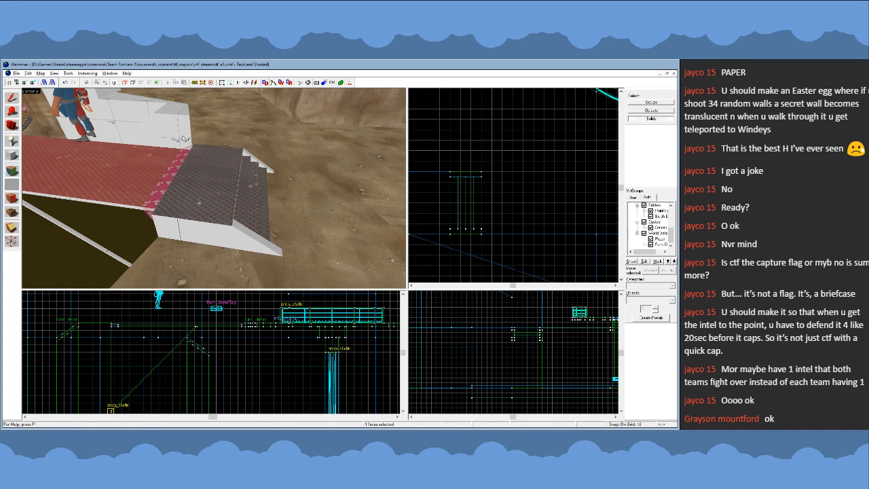
pyautogui.press('z')
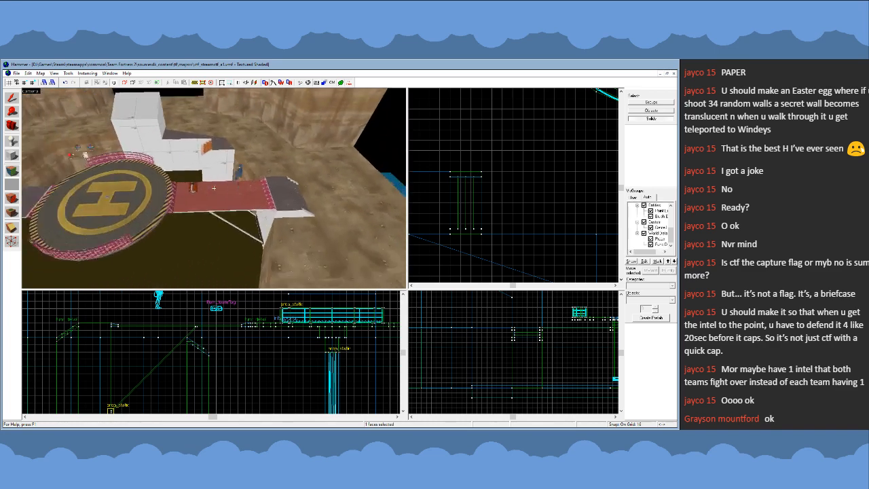
# - Unhide the hidden brushes around the capture platform and choose the nodraw texture as the current one
pyautogui.press('s')
pyautogui.press('z')
pyautogui.click(11, 98)
pyautogui.press('u')
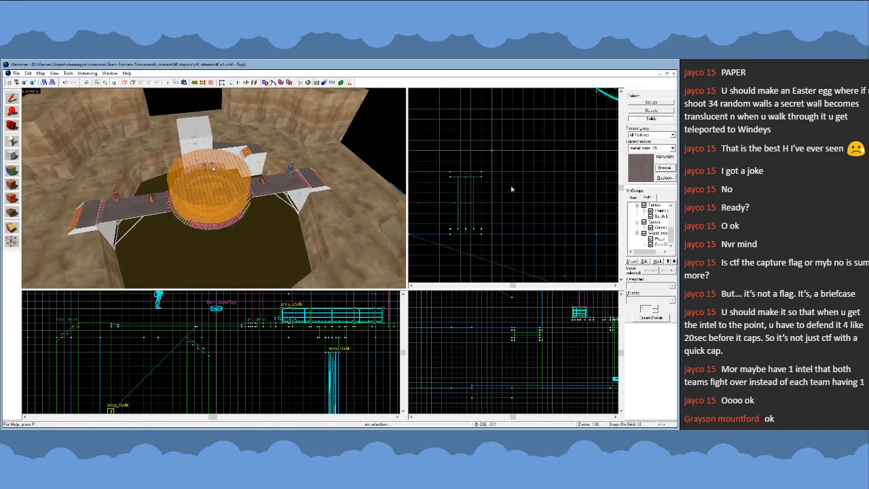
pyautogui.click(665, 171)
pyautogui.doubleClick(297, 271)
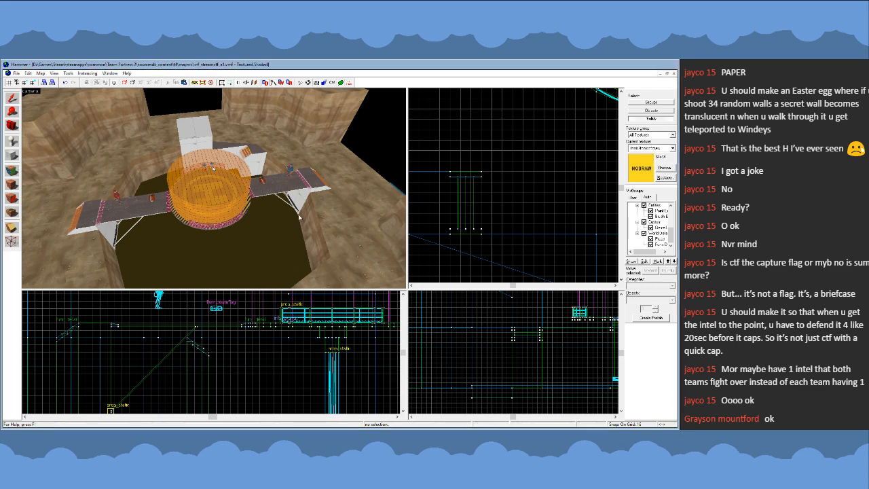
# - Hide the clip brush over the steps on the block structure at the pit's ledge
pyautogui.press('w')
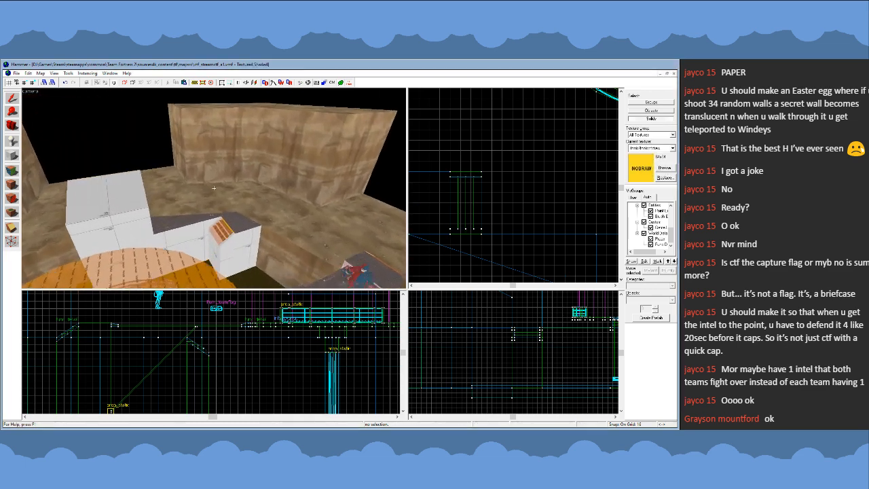
pyautogui.press('z')
pyautogui.click(263, 212)
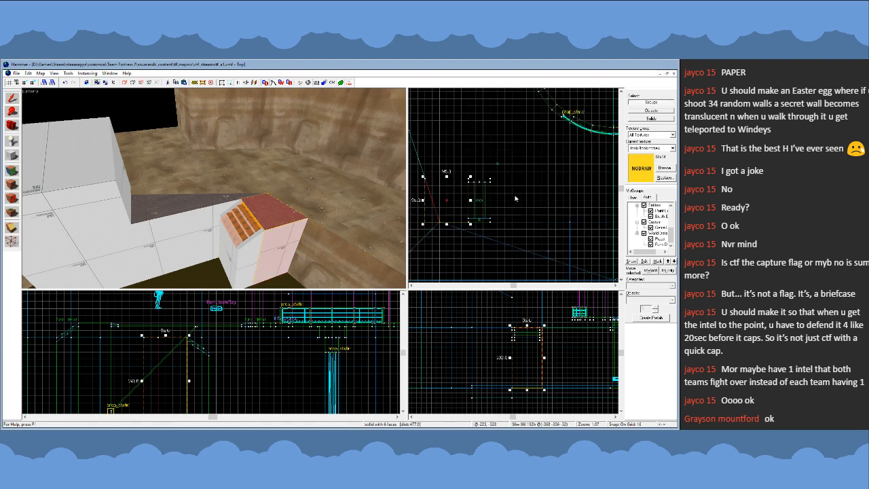
pyautogui.click(249, 223)
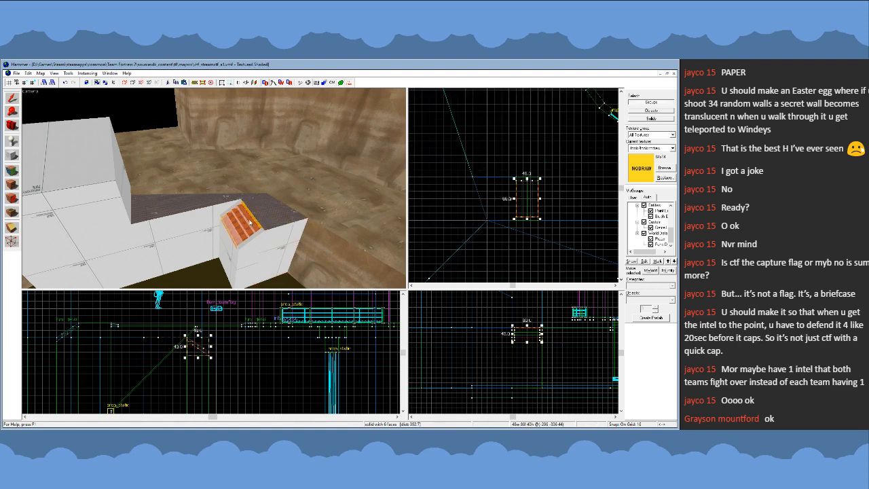
pyautogui.press('Escape')
# - Cover the nodraw strip above the block's steps with the side face's dev texture, and make nodraw the current texture again
pyautogui.click(11, 171)
pyautogui.press('z')
pyautogui.press('w')
pyautogui.press('z')
pyautogui.click(224, 175)
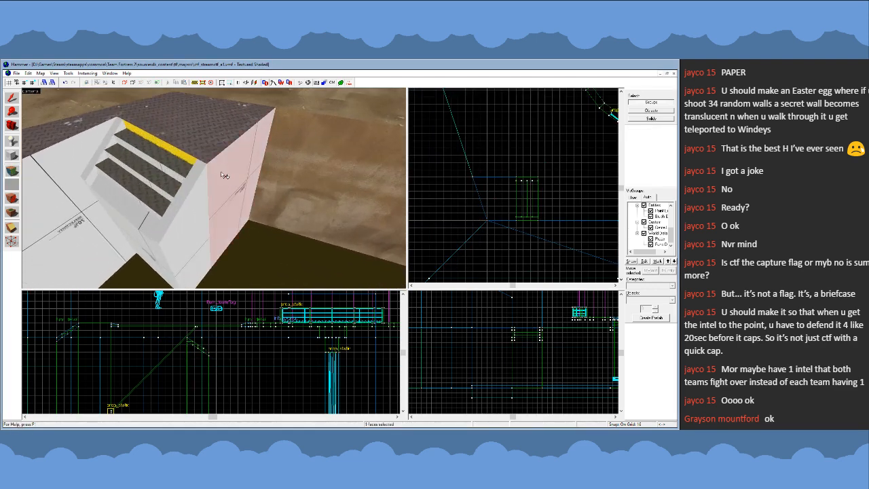
pyautogui.rightClick(189, 159)
pyautogui.hotkey('shift', 's')
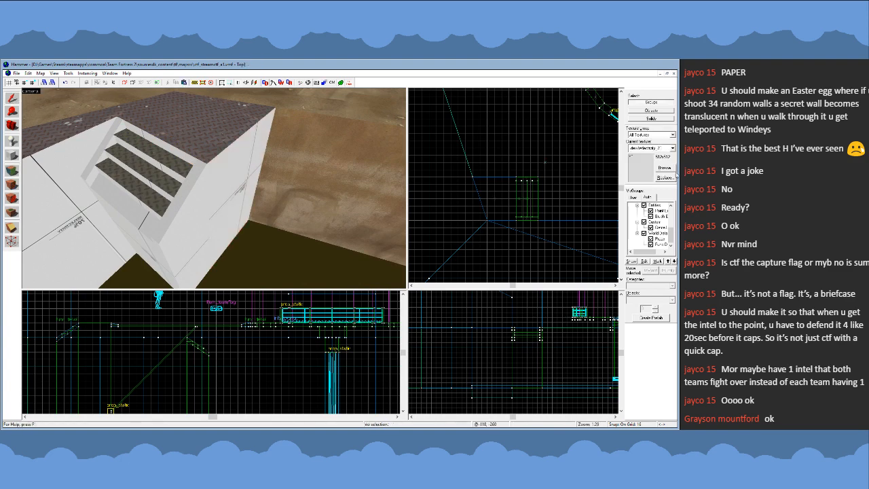
pyautogui.click(667, 168)
pyautogui.doubleClick(320, 276)
# - Apply the metal texture of the block structure's top face to its three steps
pyautogui.press('z')
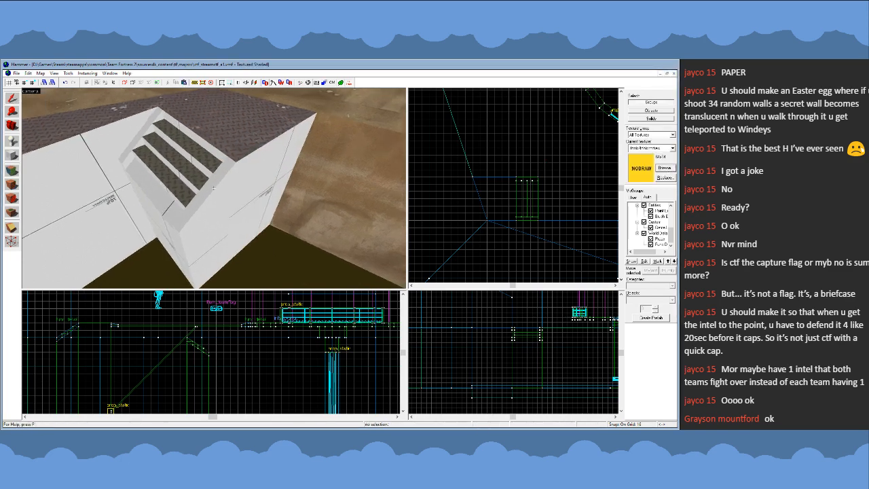
pyautogui.press('a')
pyautogui.press('d')
pyautogui.press('z')
pyautogui.hotkey('shift', 'a')
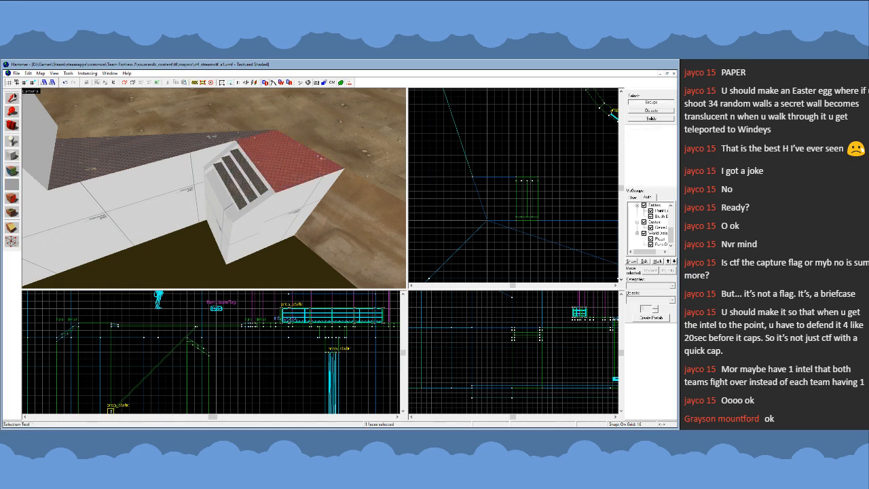
pyautogui.hotkey('shift', 's')
pyautogui.click(259, 180)
pyautogui.click(243, 189)
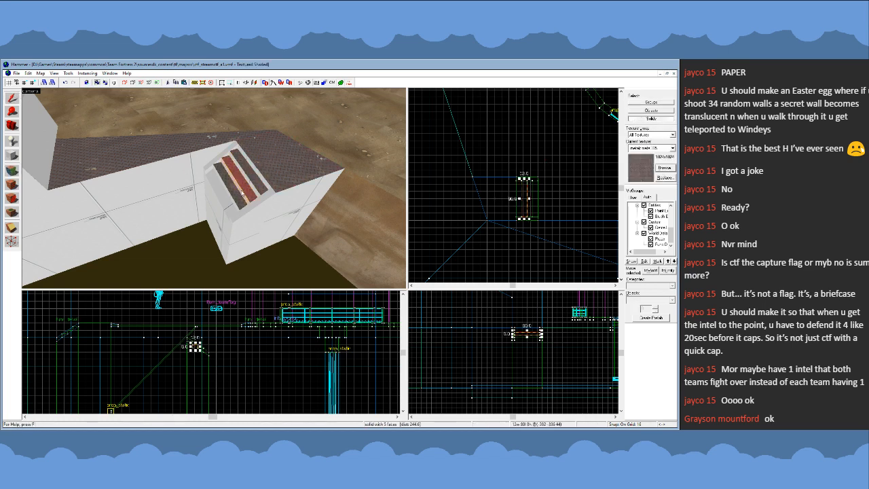
pyautogui.click(236, 215)
pyautogui.click(231, 218)
pyautogui.click(231, 219)
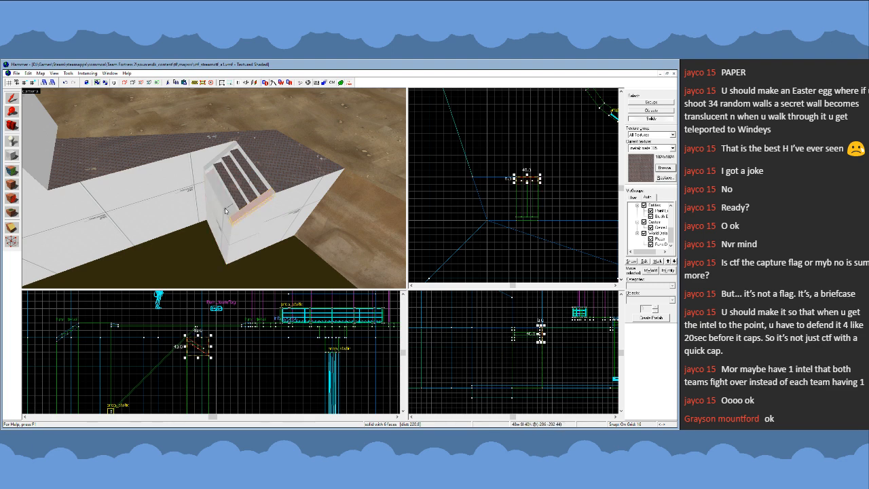
# - Select the support block under the steps and slightly lower its outer top edge by vertex editing
pyautogui.keyDown('ctrl'); pyautogui.click(226, 209); pyautogui.keyUp('ctrl')
pyautogui.scroll(-5, 284, 327)
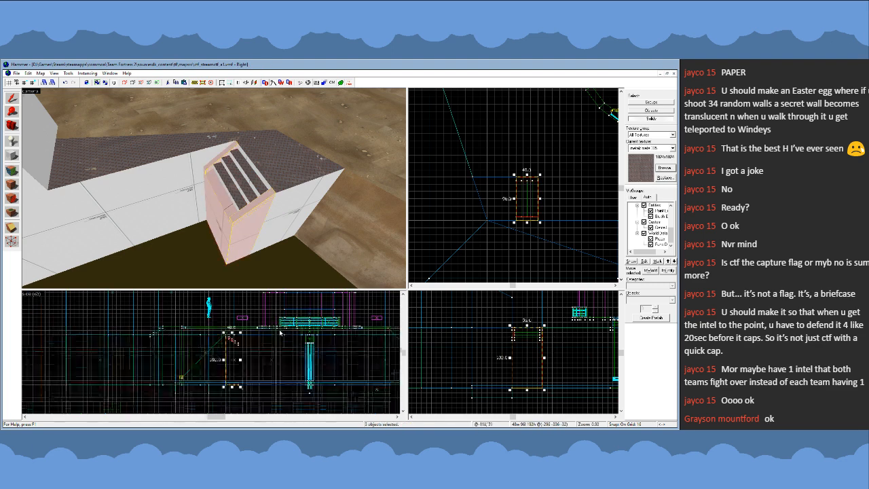
pyautogui.scroll(3, 290, 352)
pyautogui.scroll(2, 289, 353)
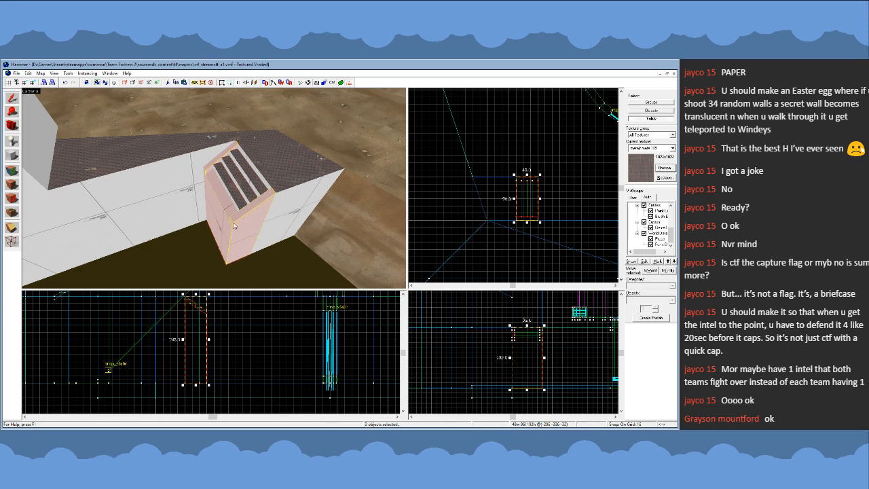
pyautogui.click(220, 207)
pyautogui.hotkey('shift', 'v')
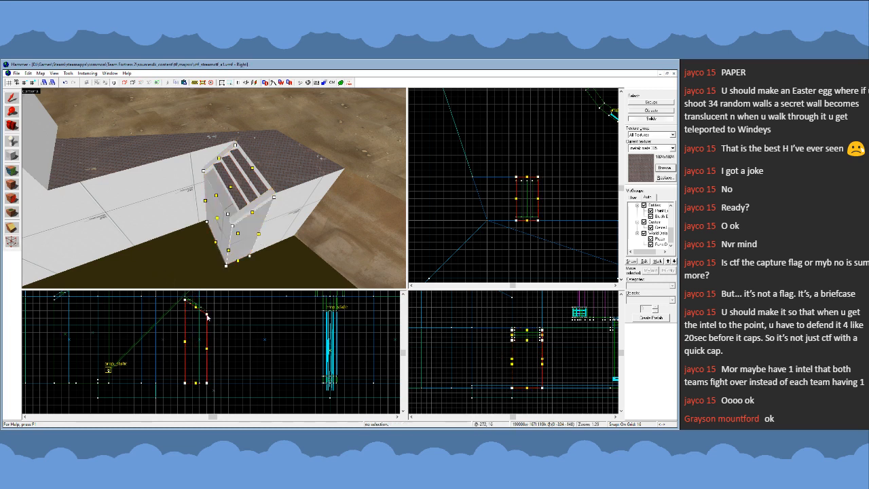
pyautogui.moveTo(207, 315)
pyautogui.mouseDown()
pyautogui.moveTo(286, 384)
pyautogui.moveTo(312, 383)
pyautogui.moveTo(208, 318)
pyautogui.mouseUp()
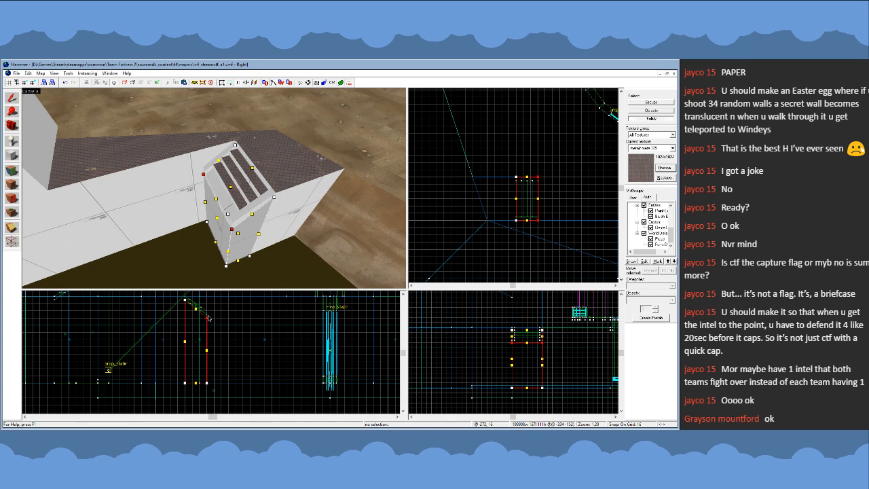
pyautogui.click(12, 97)
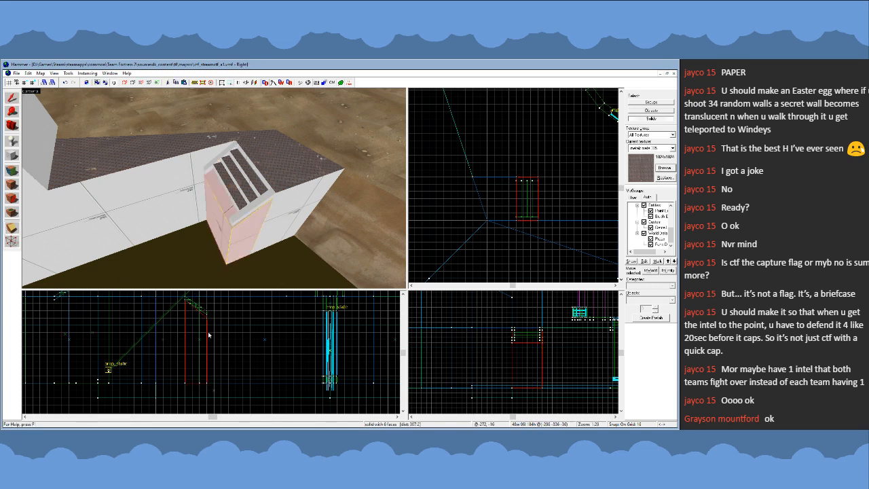
# - Clip the support block down to a small sloped wedge beneath the steps, 28 wide, 96 long and 24 high
pyautogui.moveTo(194, 314); pyautogui.dragTo(201, 313)
pyautogui.hotkey('shift', 'x')
pyautogui.hotkey('shift', 'x')
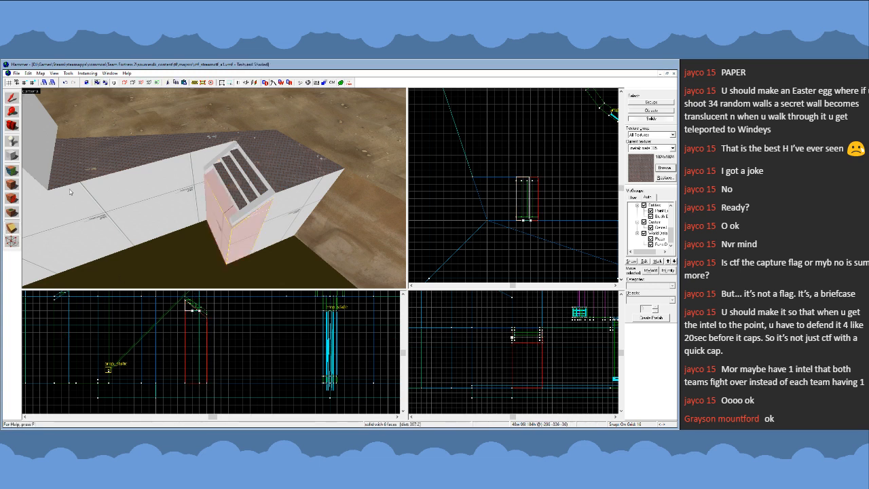
pyautogui.press('Return')
pyautogui.click(13, 100)
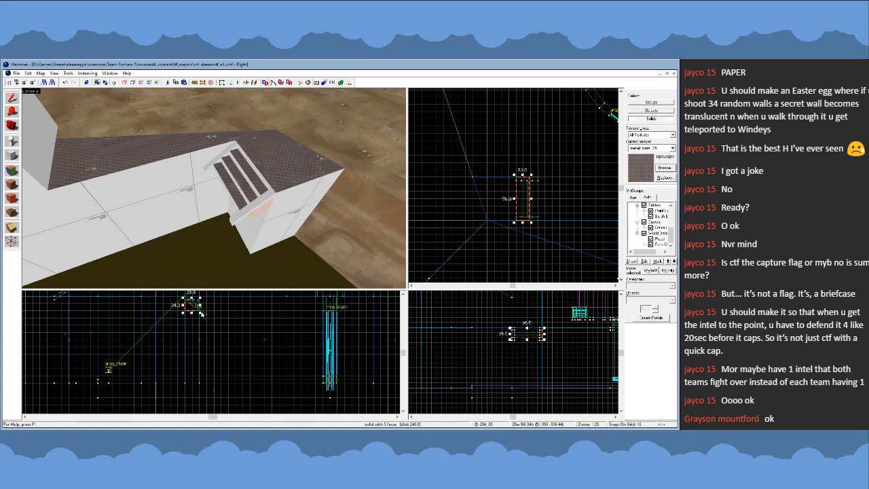
# - Enlarge the clipped wedge down to the pit floor as a long slope, 288 wide and 200 high
pyautogui.moveTo(200, 313); pyautogui.dragTo(314, 389)
pyautogui.scroll(6, 301, 381)
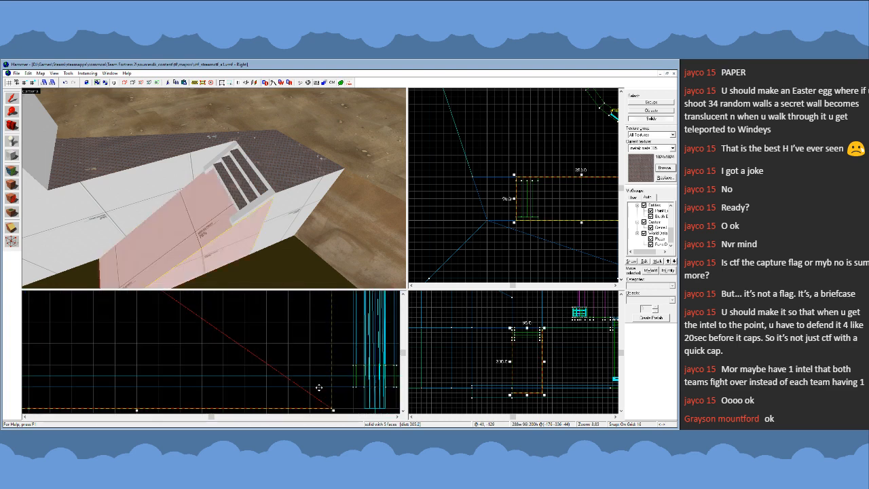
pyautogui.scroll(-6, 320, 388)
pyautogui.scroll(3, 279, 356)
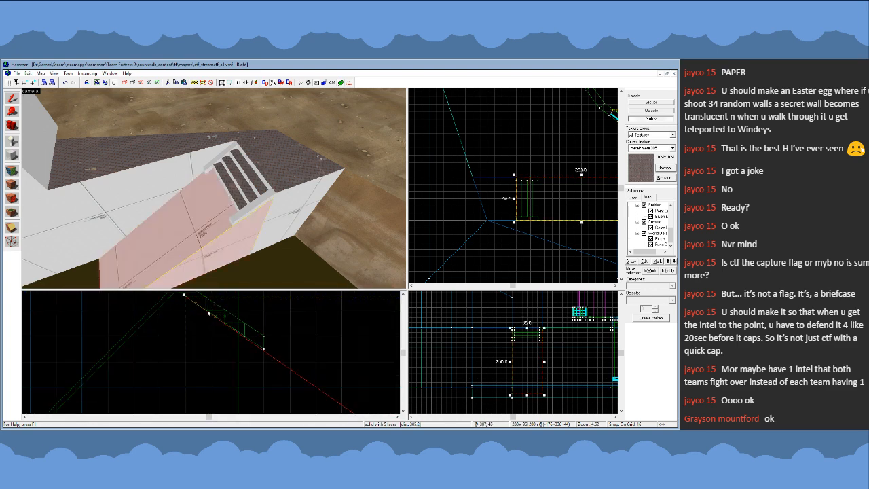
# - Set the grid to 8 and widen the sloped support to 296 units along the steps' direction
pyautogui.press('[')
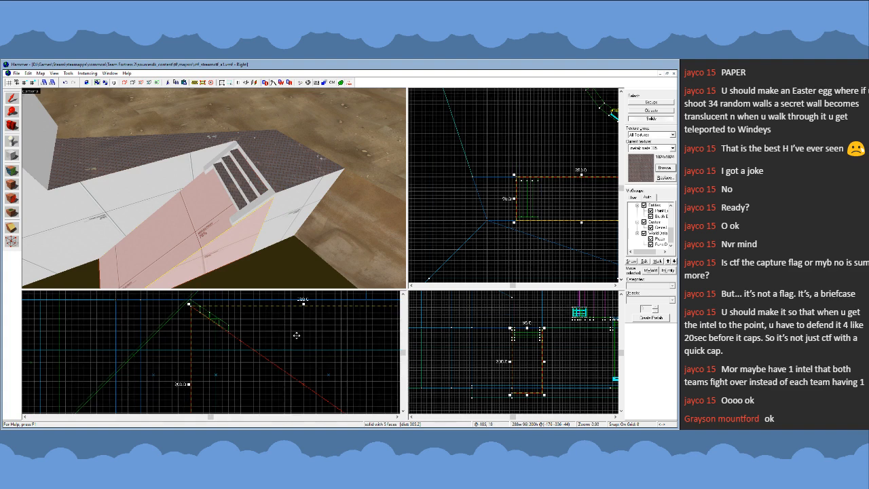
pyautogui.scroll(-3, 290, 336)
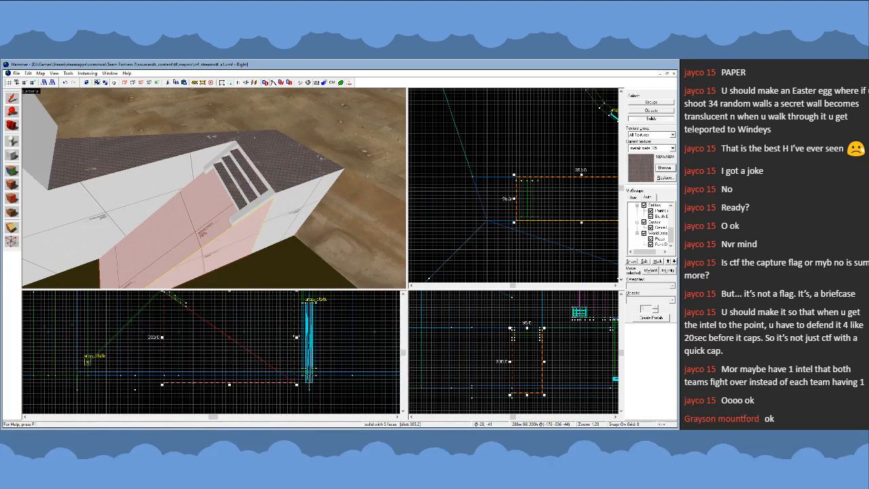
pyautogui.moveTo(298, 337); pyautogui.dragTo(301, 338)
pyautogui.scroll(8, 182, 301)
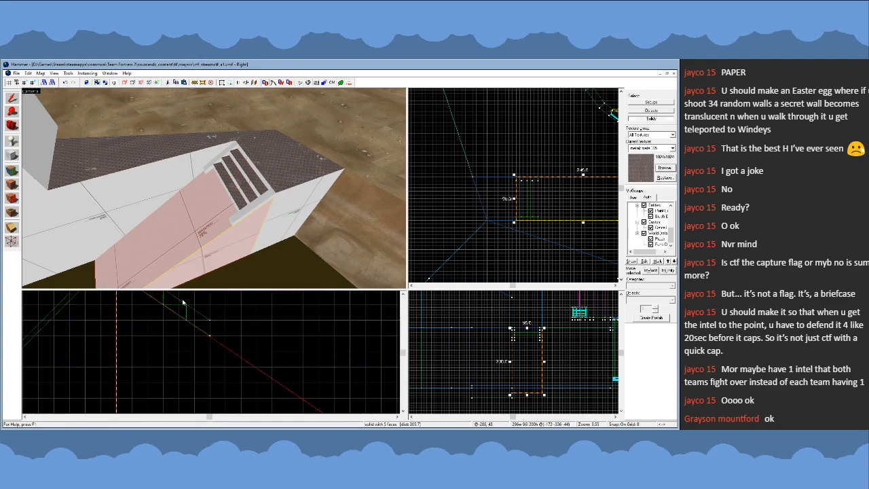
pyautogui.scroll(-3, 202, 326)
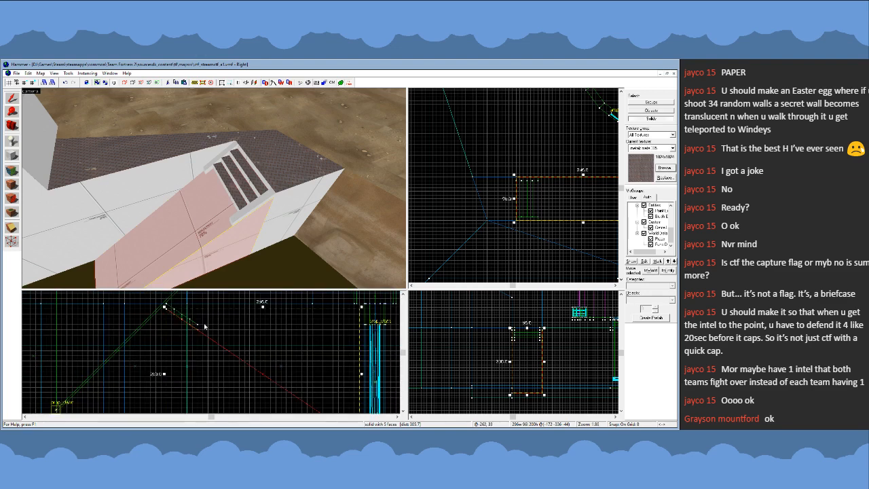
# - Widen the sloped support to 304 units along the steps' direction
pyautogui.scroll(-4, 203, 326)
pyautogui.moveTo(326, 364); pyautogui.dragTo(332, 364)
pyautogui.scroll(6, 193, 330)
pyautogui.scroll(-7, 191, 329)
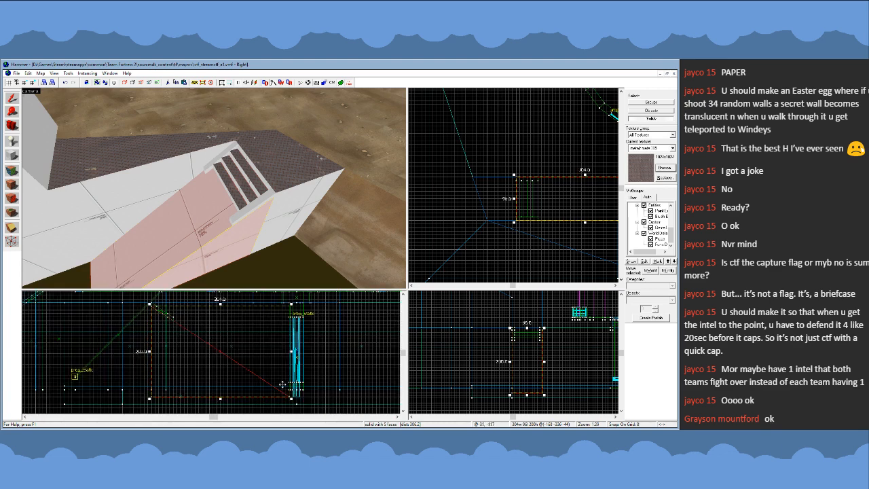
# - Move the sloped support's outer edge by vertex editing so its face follows the steps' incline down to the pit floor
pyautogui.hotkey('shift', 'v')
pyautogui.moveTo(290, 397)
pyautogui.mouseDown()
pyautogui.moveTo(177, 331)
pyautogui.moveTo(165, 314)
pyautogui.moveTo(289, 400)
pyautogui.mouseUp()
pyautogui.scroll(8, 165, 313)
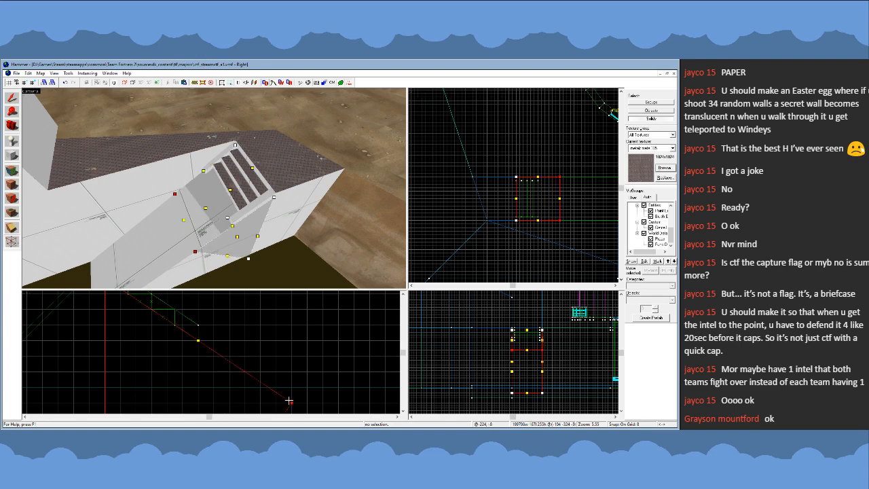
pyautogui.scroll(-5, 252, 356)
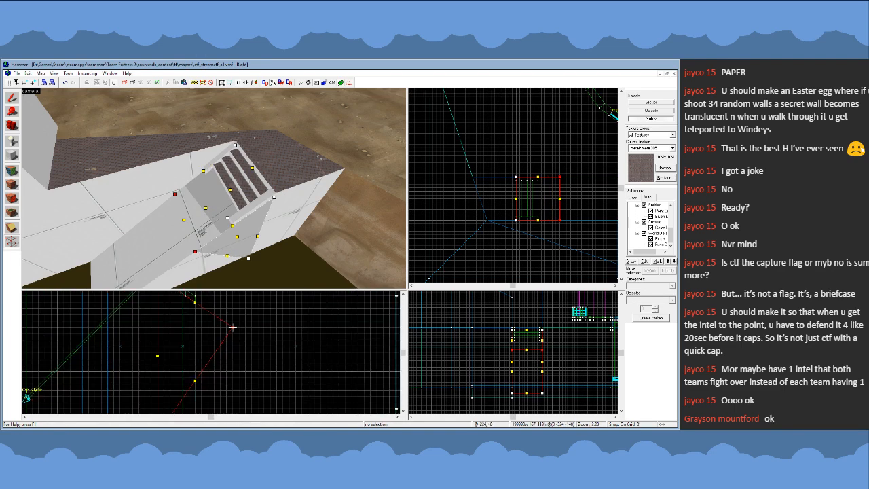
pyautogui.moveTo(232, 327); pyautogui.dragTo(345, 399)
pyautogui.scroll(-6, 294, 360)
pyautogui.scroll(5, 329, 382)
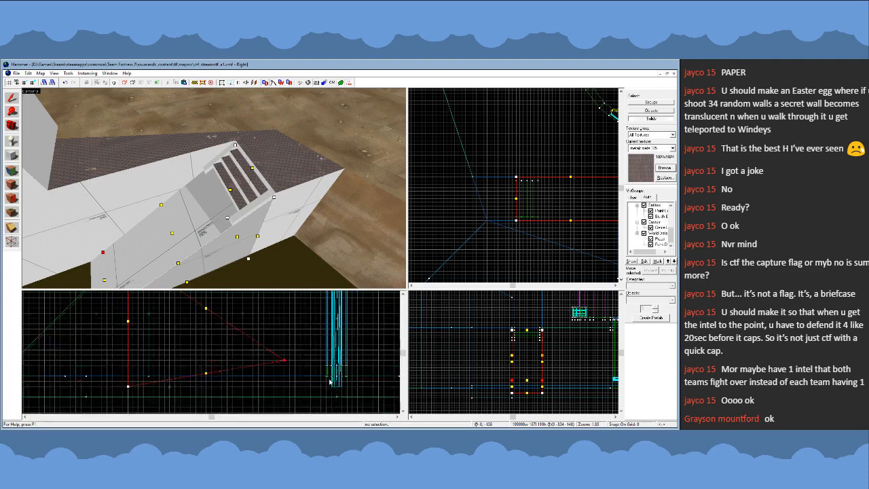
pyautogui.scroll(2, 330, 382)
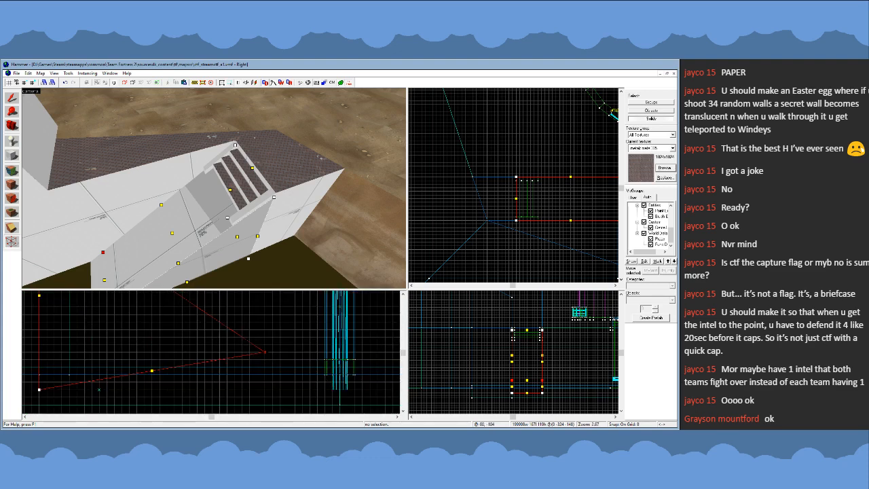
pyautogui.moveTo(265, 352); pyautogui.dragTo(311, 382)
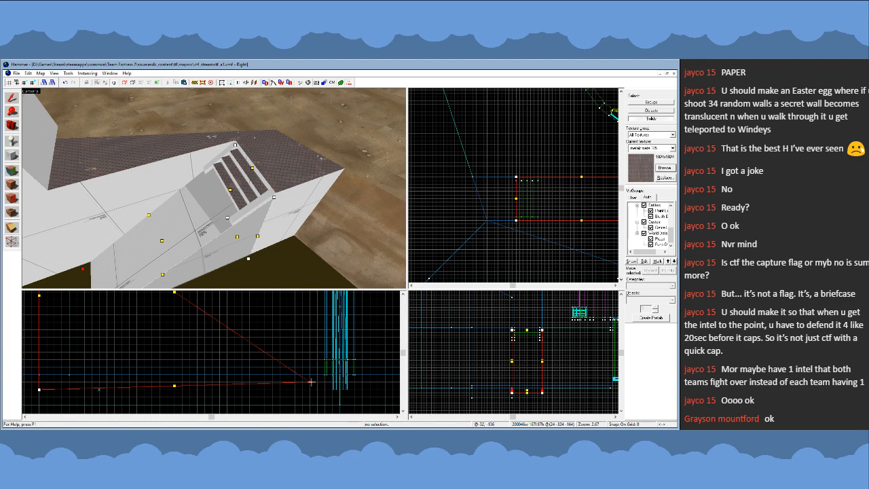
pyautogui.scroll(-5, 276, 371)
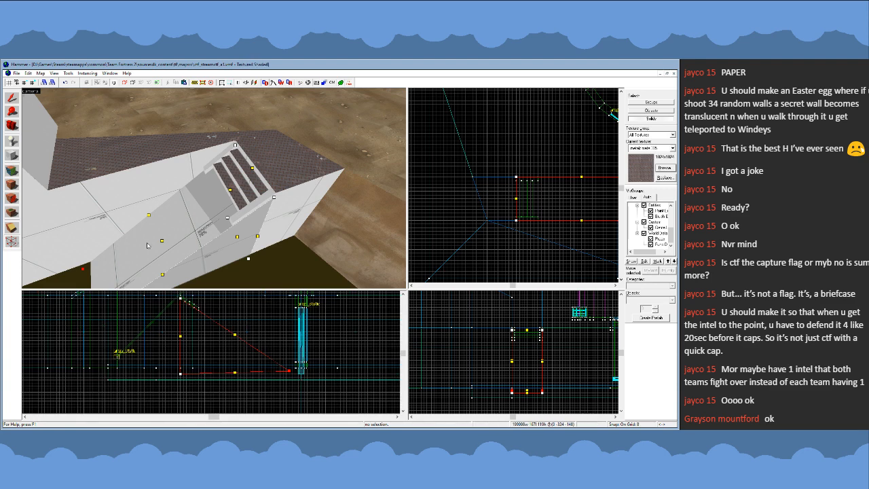
# - Pull the slope's toe edge back up along the incline to the level of the pit floor
pyautogui.press('z')
pyautogui.press('w')
pyautogui.press('w')
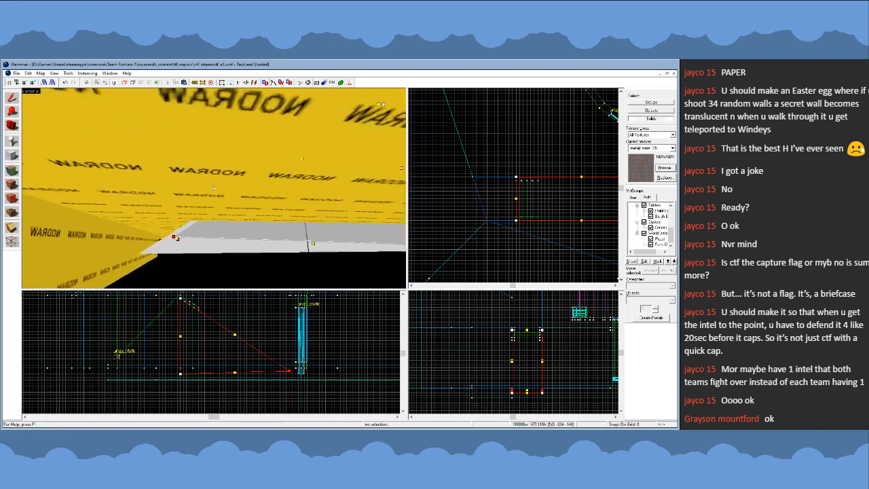
pyautogui.press('w')
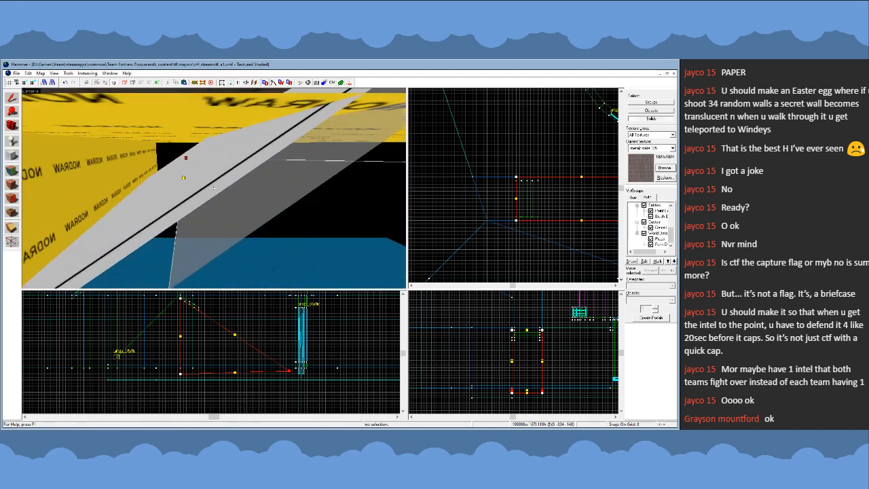
pyautogui.press('z')
pyautogui.scroll(6, 291, 370)
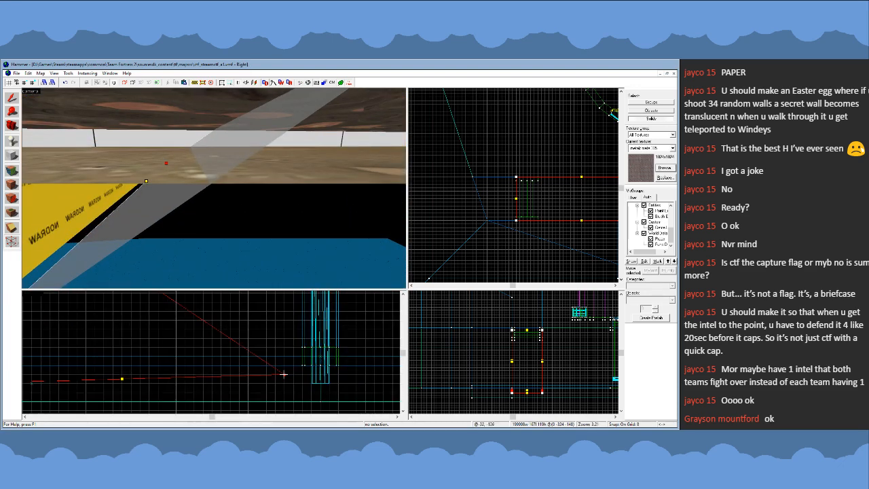
pyautogui.press('z')
pyautogui.press('w')
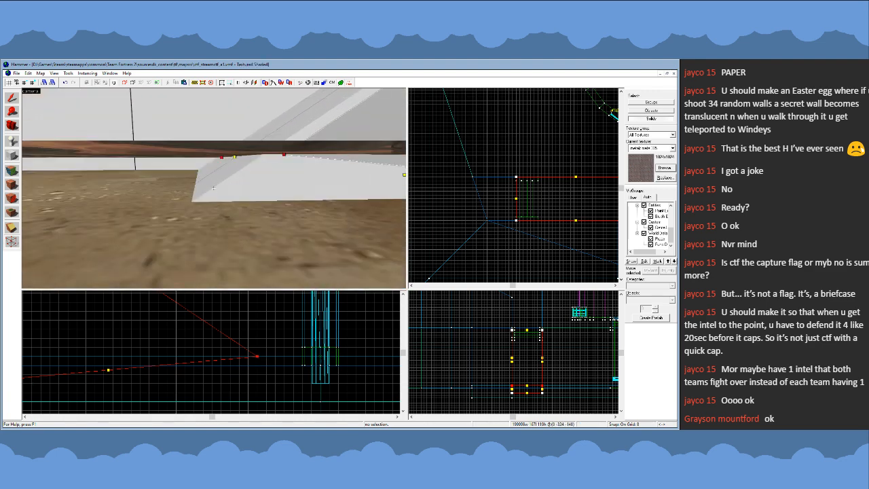
pyautogui.press('z')
pyautogui.scroll(-3, 181, 382)
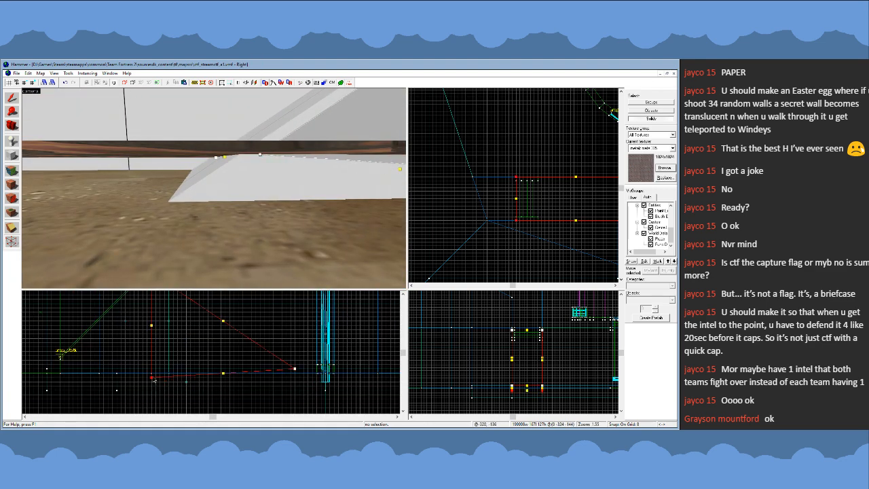
# - Set the grid to 4 and align the slope's bottom edges with the pit floor, making the block 276 long and 184 high
pyautogui.scroll(3, 304, 375)
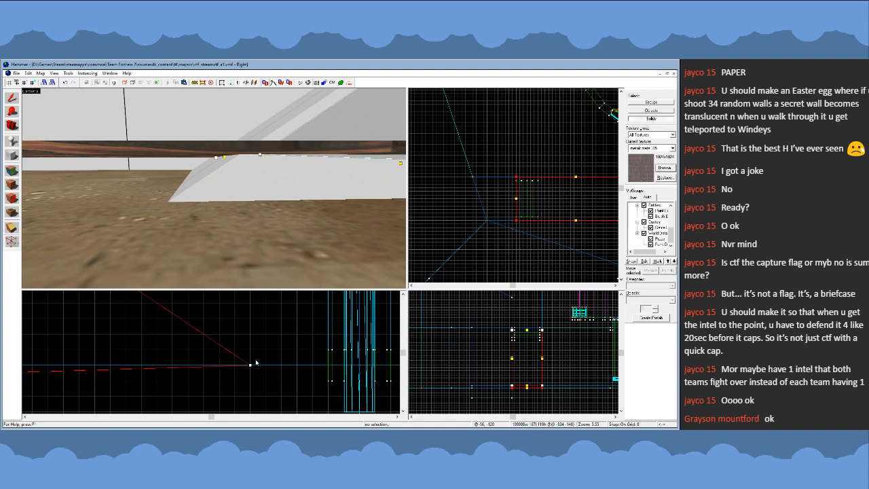
pyautogui.press('[')
pyautogui.moveTo(244, 353); pyautogui.dragTo(280, 382)
pyautogui.scroll(-7, 279, 381)
pyautogui.scroll(3, 260, 361)
pyautogui.scroll(3, 243, 344)
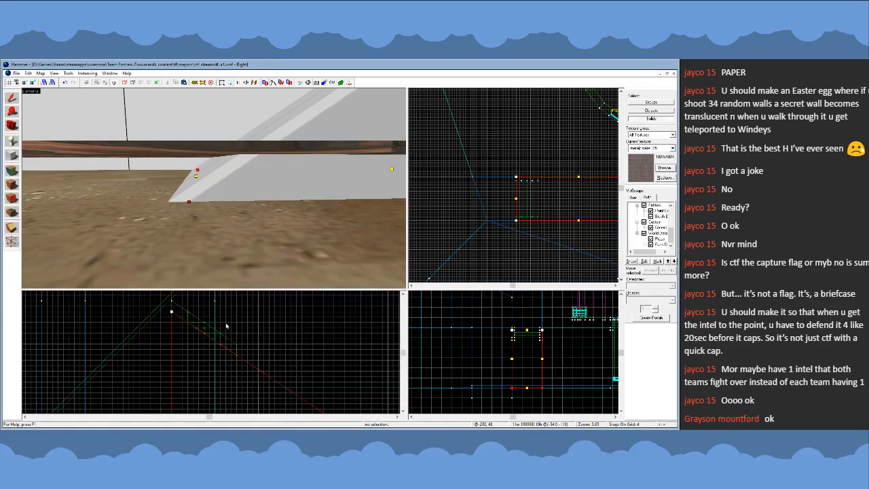
pyautogui.click(12, 98)
# - Extend both side rails of the steps down the full slope to the pit floor by vertex editing their lower ends
pyautogui.press('z')
pyautogui.press('w')
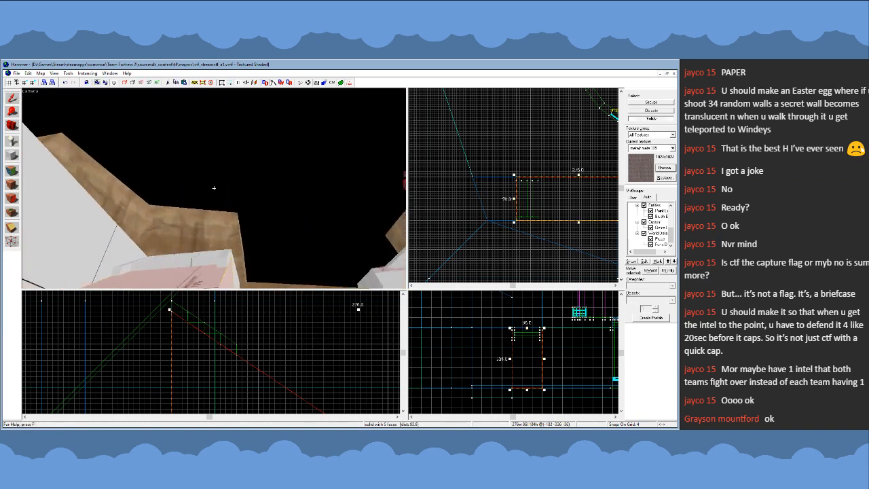
pyautogui.press('s')
pyautogui.press('z')
pyautogui.click(194, 159)
pyautogui.keyDown('ctrl'); pyautogui.click(236, 177); pyautogui.keyUp('ctrl')
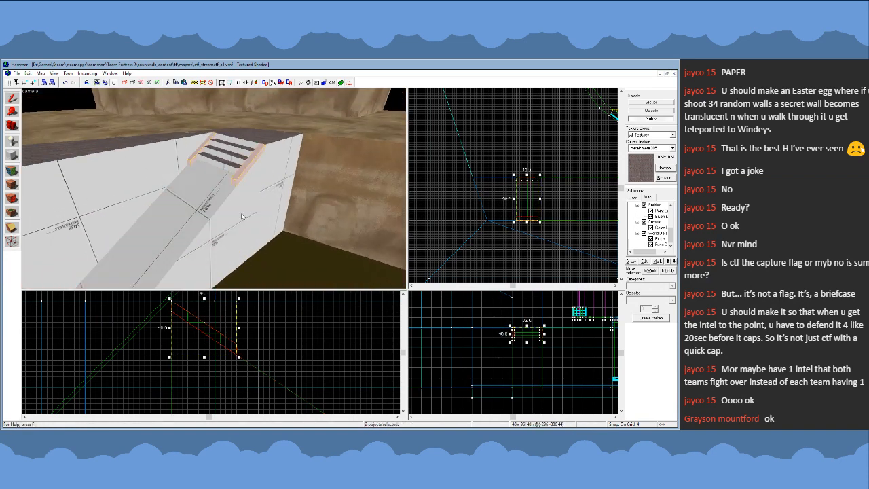
pyautogui.hotkey('shift', 'v')
pyautogui.moveTo(232, 329); pyautogui.dragTo(250, 369)
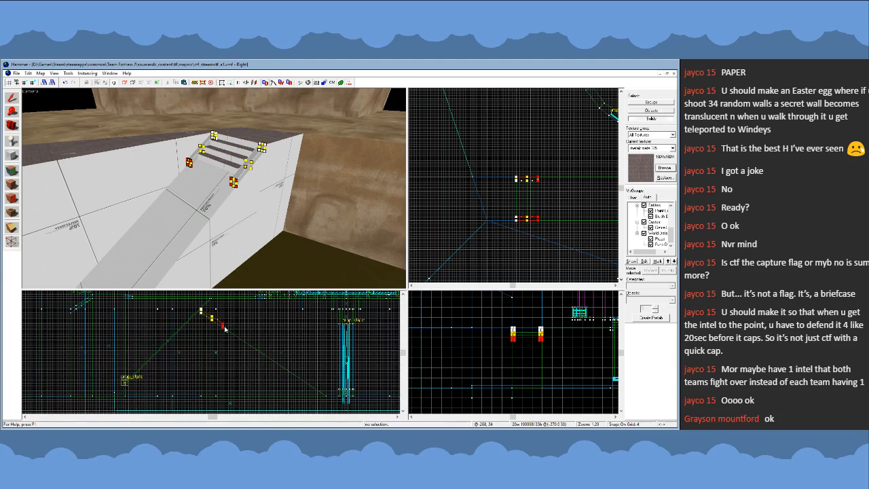
pyautogui.moveTo(223, 329); pyautogui.dragTo(322, 408)
pyautogui.scroll(4, 330, 382)
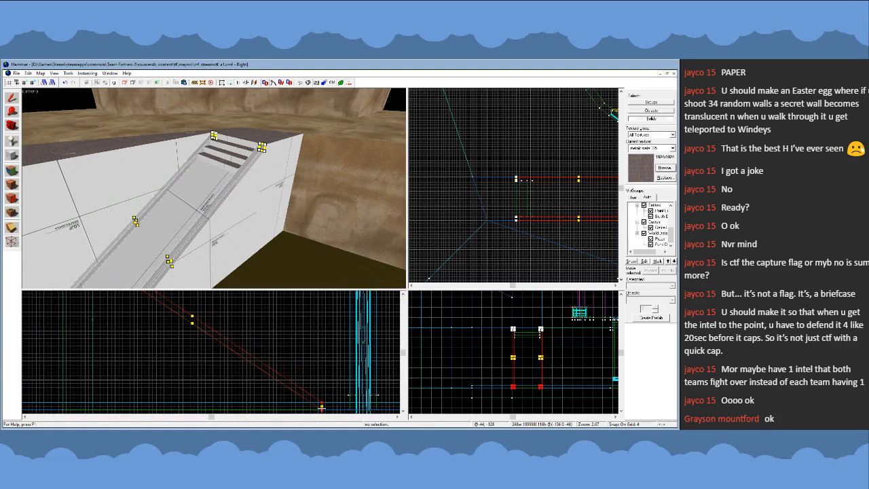
# - Taper the rails' lower ends flat onto the pit floor, giving the rails a length of 288 and a height of 192
pyautogui.scroll(-6, 302, 354)
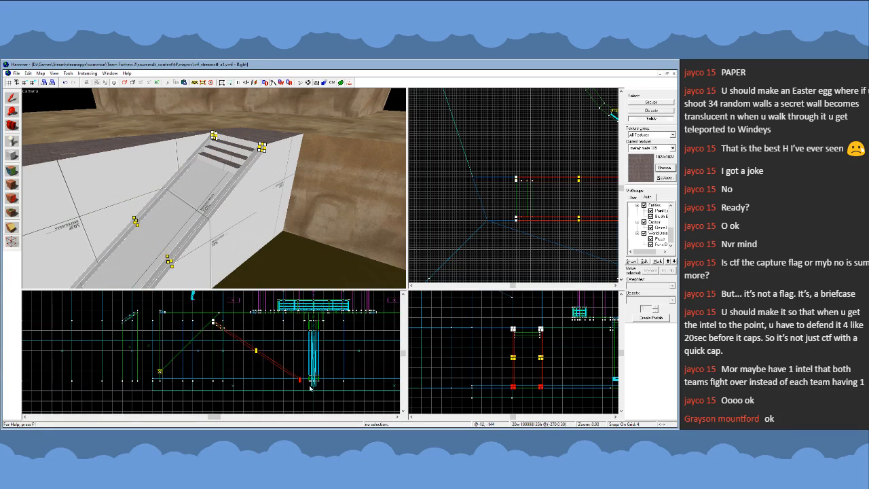
pyautogui.scroll(5, 311, 387)
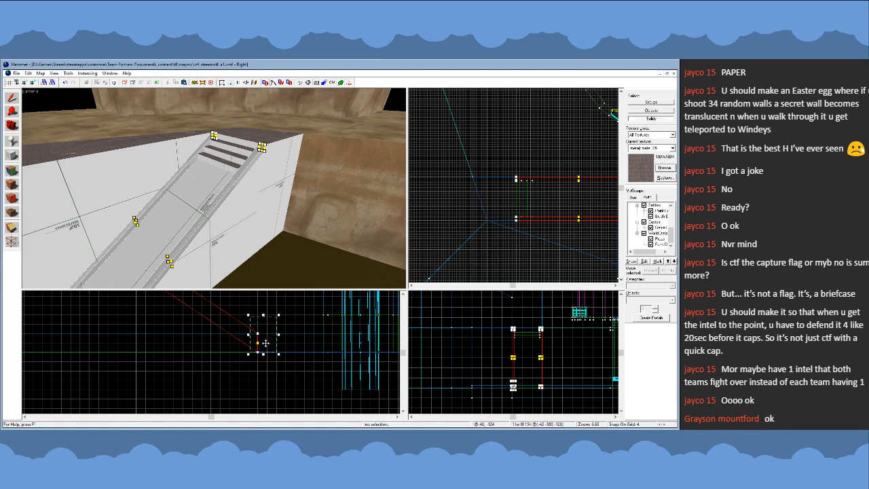
pyautogui.moveTo(260, 335); pyautogui.dragTo(286, 352)
pyautogui.click(12, 99)
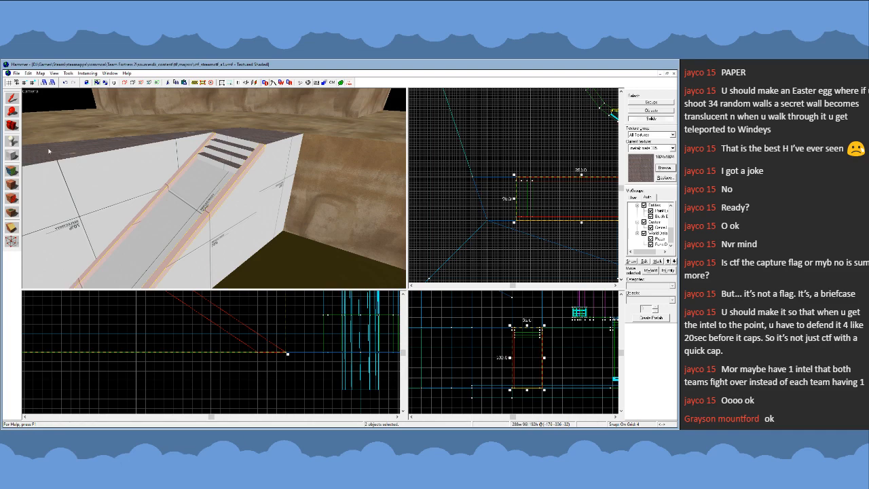
# - Select the three existing steps and place a copy of them directly below along the slope
pyautogui.press('z')
pyautogui.press('s')
pyautogui.press('w')
pyautogui.press('z')
pyautogui.click(254, 173)
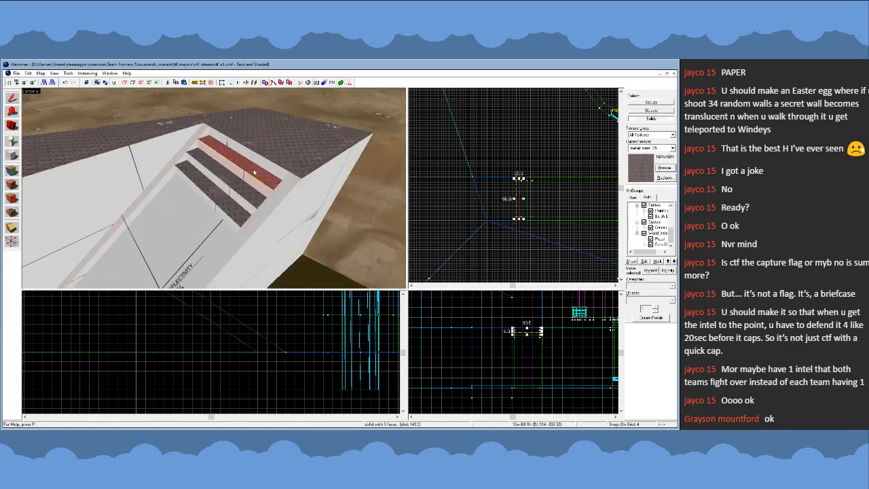
pyautogui.keyDown('ctrl'); pyautogui.click(238, 187); pyautogui.keyUp('ctrl')
pyautogui.keyDown('ctrl'); pyautogui.click(222, 202); pyautogui.keyUp('ctrl')
pyautogui.scroll(-9, 268, 358)
pyautogui.scroll(9, 215, 323)
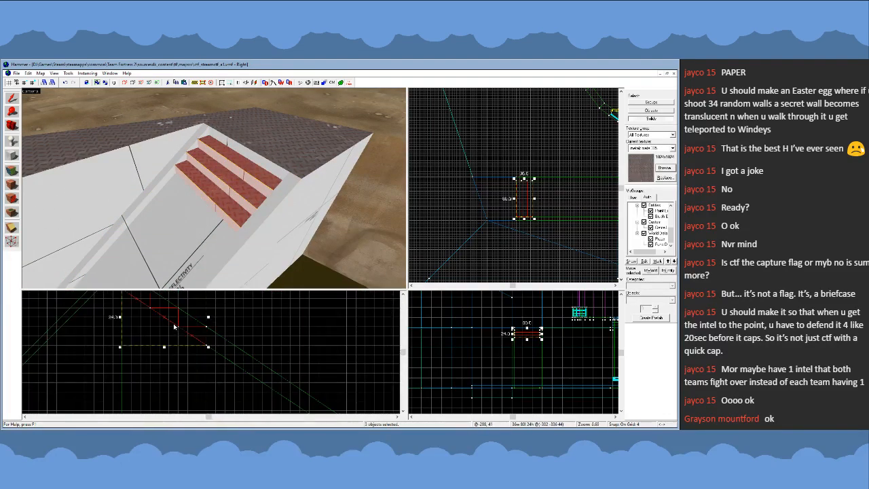
pyautogui.keyDown('shift'); pyautogui.moveTo(173, 327); pyautogui.dragTo(259, 368); pyautogui.keyUp('shift')
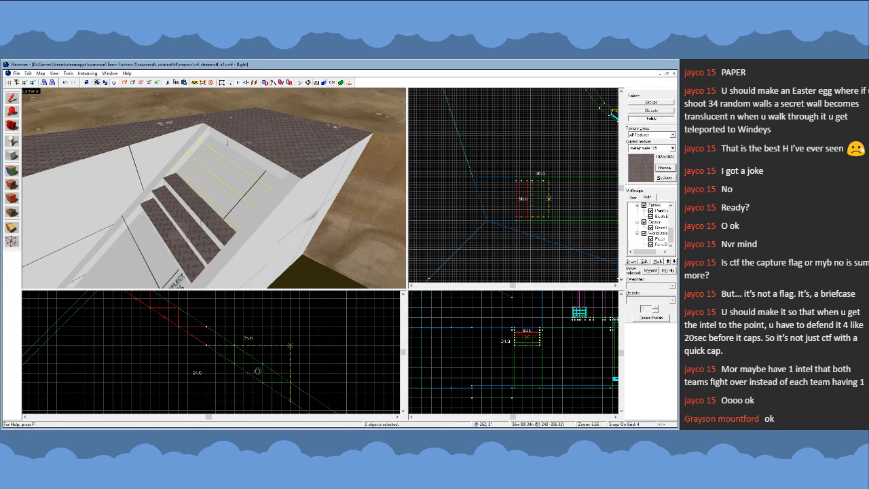
# - Add the original three steps to the selection and copy all six further down the slope
pyautogui.keyDown('ctrl'); pyautogui.click(232, 215); pyautogui.keyUp('ctrl')
pyautogui.keyDown('ctrl'); pyautogui.click(245, 197); pyautogui.keyUp('ctrl')
pyautogui.keyDown('ctrl'); pyautogui.click(259, 178); pyautogui.keyUp('ctrl')
pyautogui.scroll(-4, 233, 318)
pyautogui.moveTo(220, 322)
pyautogui.keyDown('shift'); pyautogui.mouseDown()
pyautogui.moveTo(302, 343)
pyautogui.moveTo(299, 382)
pyautogui.mouseUp(); pyautogui.keyUp('shift')
# - Select all twelve steps and copy them down the rest of the slope to the pit floor
pyautogui.keyDown('ctrl'); pyautogui.click(195, 264); pyautogui.keyUp('ctrl')
pyautogui.keyDown('ctrl'); pyautogui.click(208, 244); pyautogui.keyUp('ctrl')
pyautogui.keyDown('ctrl'); pyautogui.click(220, 225); pyautogui.keyUp('ctrl')
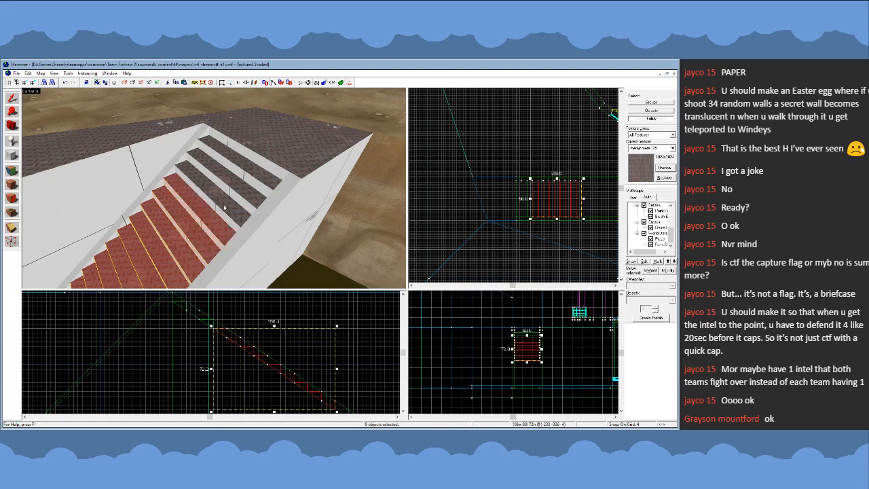
pyautogui.keyDown('ctrl'); pyautogui.click(231, 205); pyautogui.keyUp('ctrl')
pyautogui.keyDown('ctrl'); pyautogui.click(241, 186); pyautogui.keyUp('ctrl')
pyautogui.keyDown('ctrl'); pyautogui.click(252, 168); pyautogui.keyUp('ctrl')
pyautogui.scroll(-5, 212, 319)
pyautogui.moveTo(212, 323)
pyautogui.keyDown('shift'); pyautogui.mouseDown()
pyautogui.moveTo(270, 331)
pyautogui.moveTo(277, 367)
pyautogui.mouseUp(); pyautogui.keyUp('shift')
pyautogui.scroll(5, 298, 381)
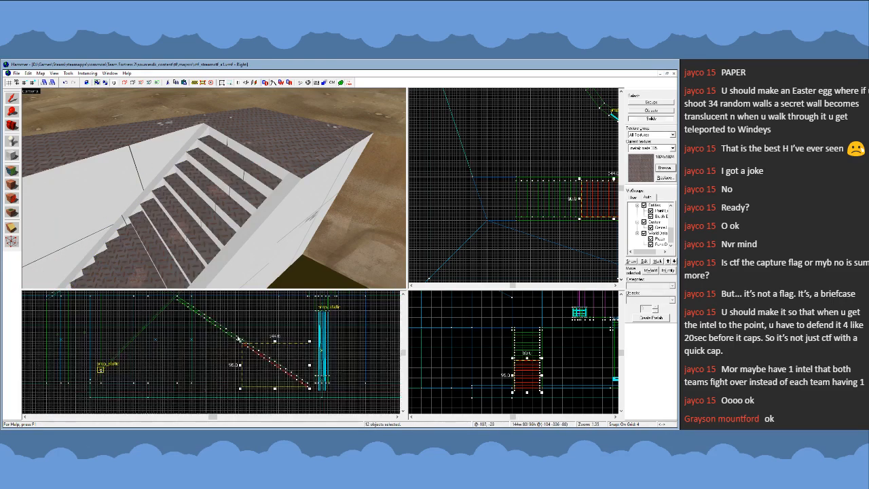
pyautogui.scroll(1, 315, 393)
# - Examine from several angles how the stairs, side rails and slope meet the pit floor
pyautogui.press('z')
pyautogui.press('w')
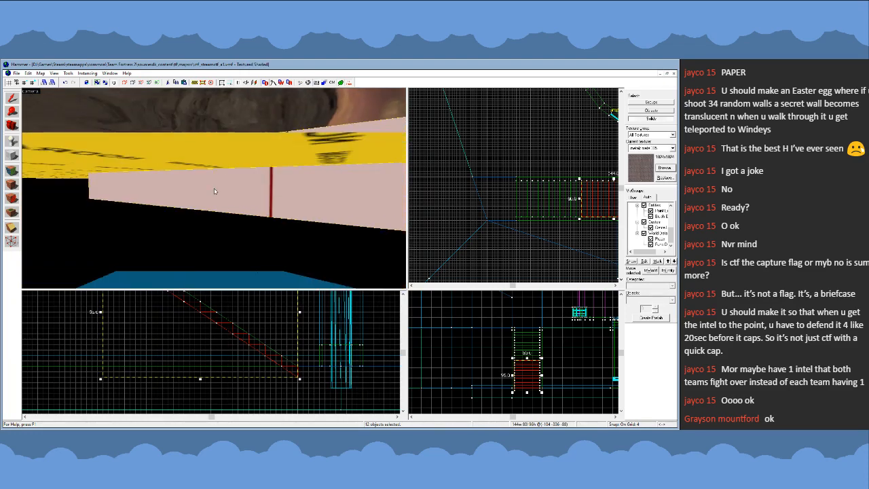
pyautogui.press('z')
pyautogui.click(216, 196)
pyautogui.press('Escape')
pyautogui.press('z')
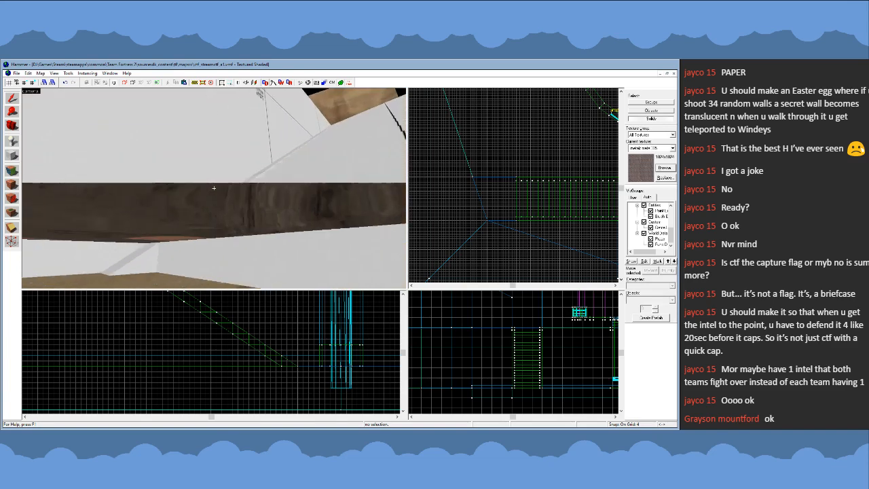
pyautogui.press('z')
pyautogui.click(178, 206)
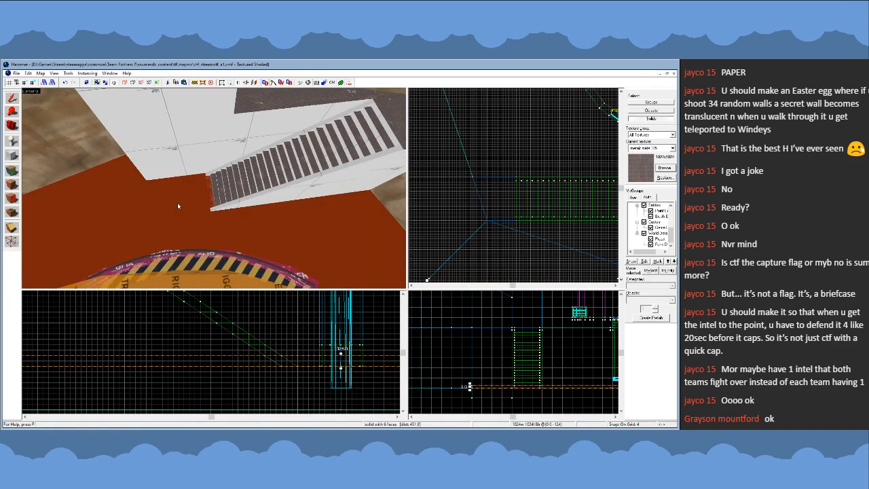
pyautogui.press('Escape')
pyautogui.press('z')
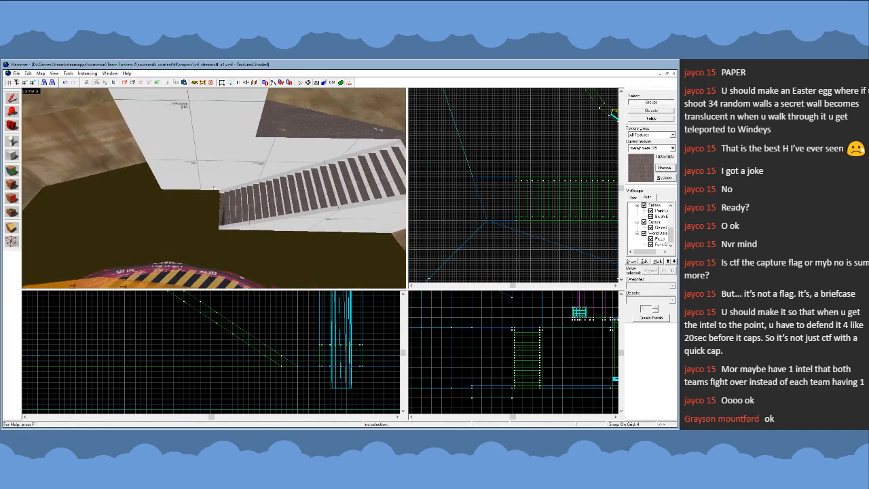
pyautogui.press('w')
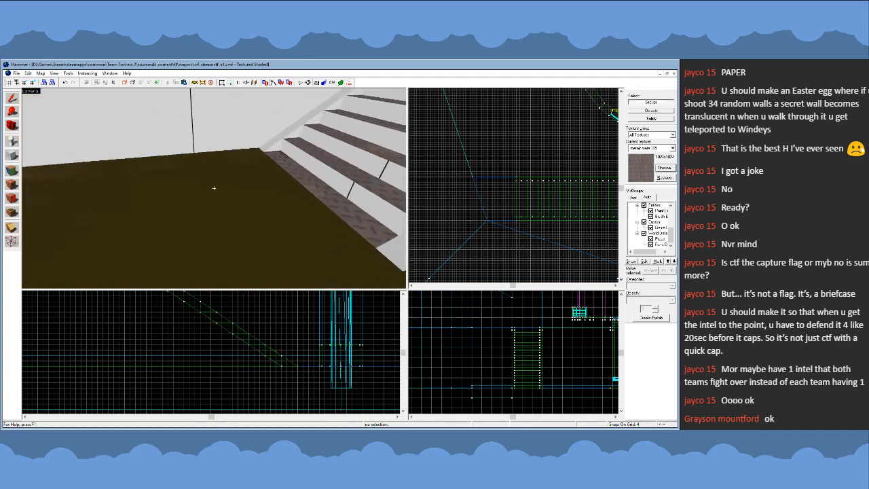
pyautogui.press('s')
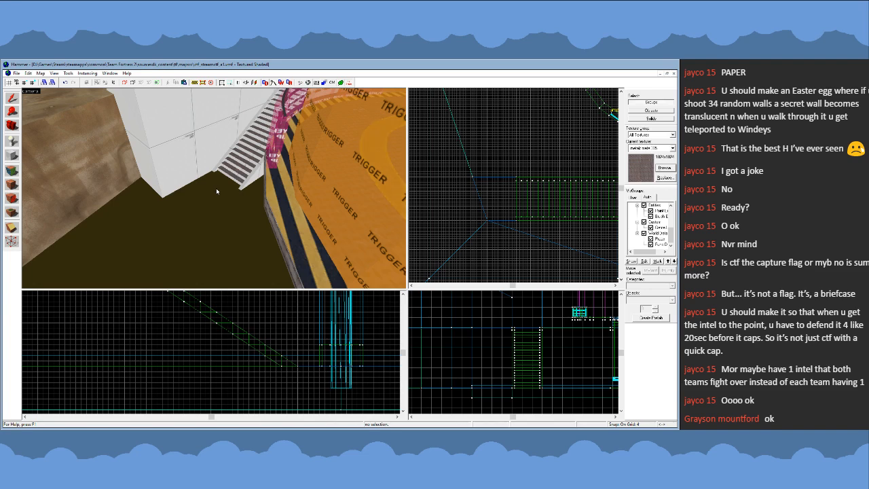
pyautogui.press('w')
pyautogui.press('s')
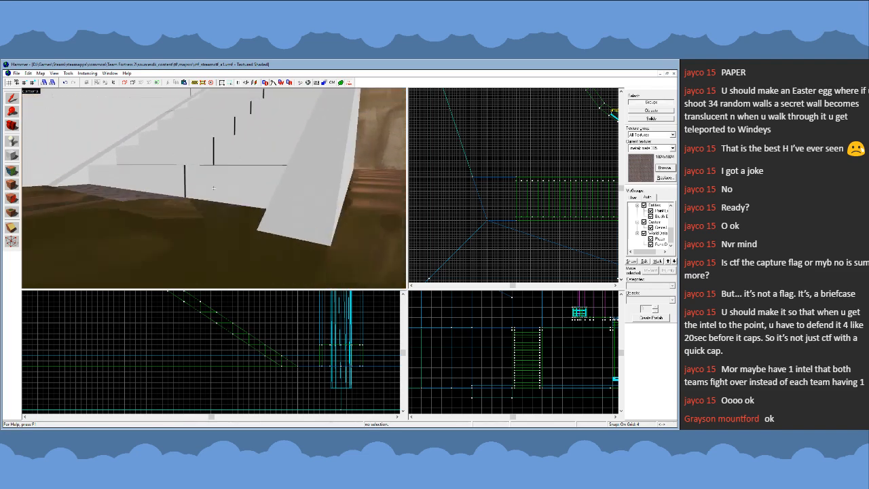
pyautogui.press('z')
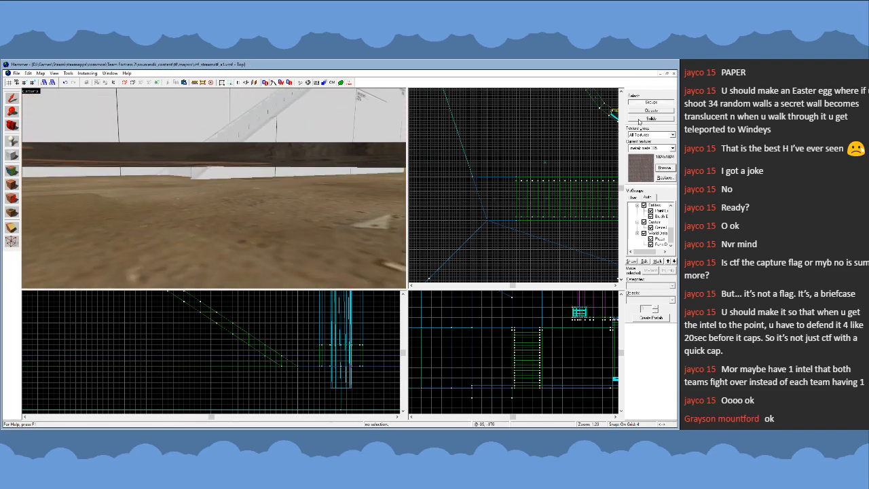
# - Select individual solids and remove the lowest steps between the side rails, where the stairs reach the pit floor
pyautogui.click(639, 121)
pyautogui.press('z')
pyautogui.press('w')
pyautogui.press('z')
pyautogui.click(196, 193)
pyautogui.keyDown('ctrl'); pyautogui.click(147, 191); pyautogui.keyUp('ctrl')
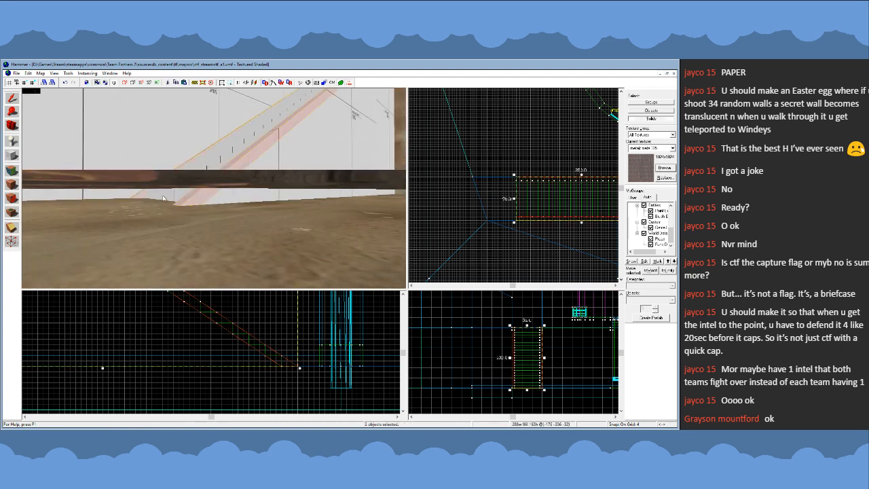
pyautogui.keyDown('ctrl'); pyautogui.click(192, 196); pyautogui.keyUp('ctrl')
pyautogui.click(178, 197)
pyautogui.press('z')
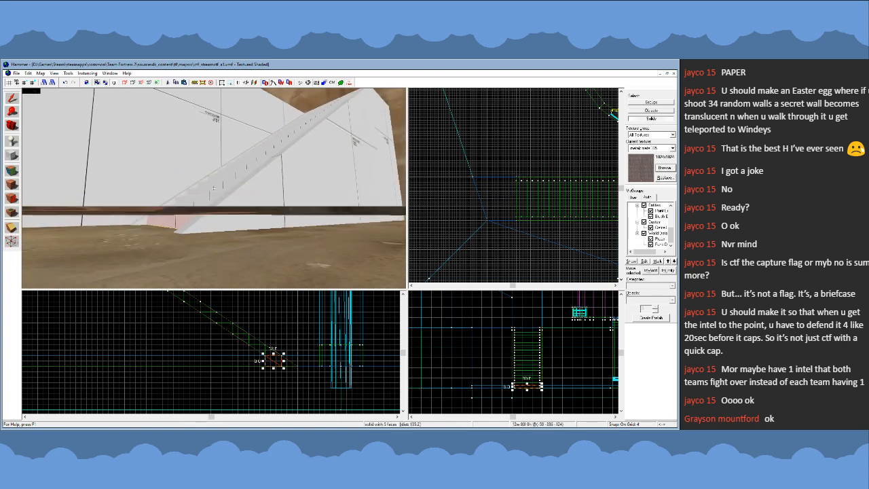
pyautogui.press('w')
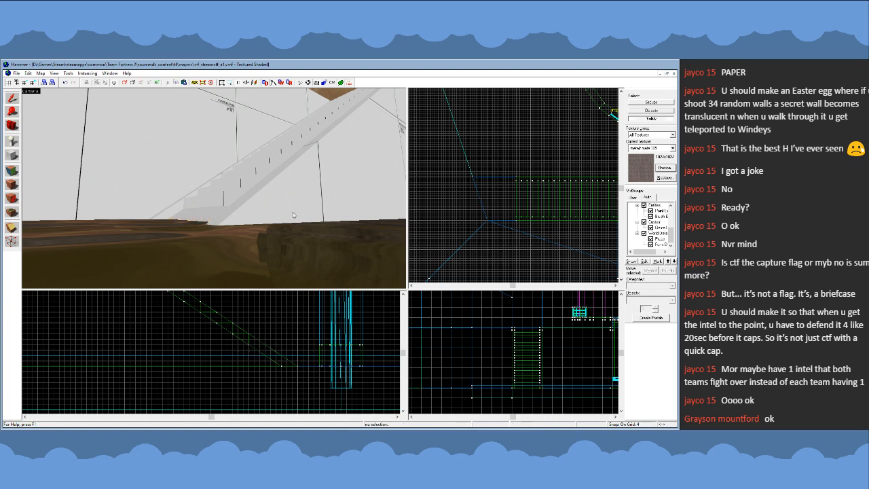
# - Clip both side rails and the sloped base horizontally just above the pit floor, keeping both parts
pyautogui.click(244, 218)
pyautogui.keyDown('ctrl'); pyautogui.click(177, 210); pyautogui.keyUp('ctrl')
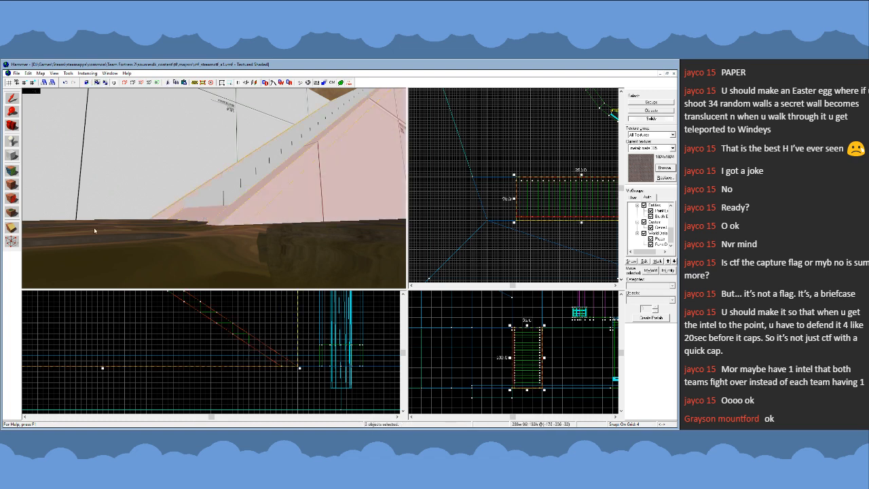
pyautogui.click(11, 227)
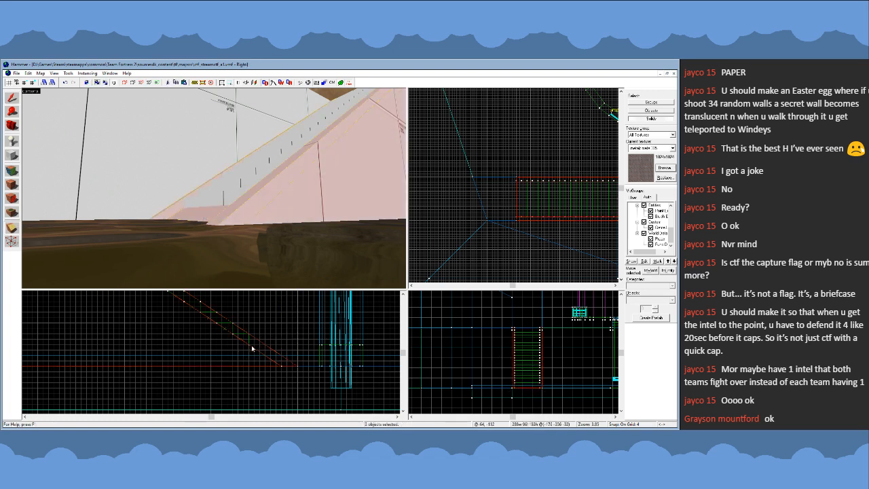
pyautogui.moveTo(255, 345); pyautogui.dragTo(260, 345)
pyautogui.hotkey('shift', 'x')
pyautogui.hotkey('shift', 'x')
pyautogui.press('Return')
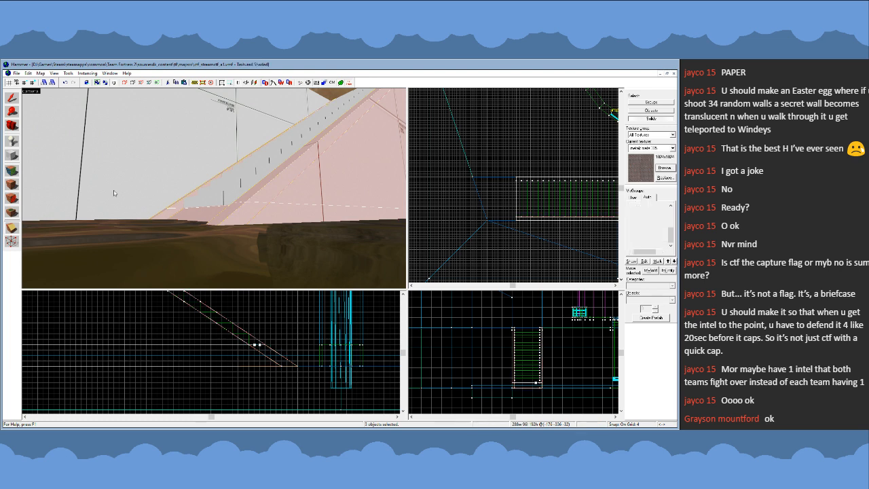
# - Delete the cut-off bottom ends of both side rails
pyautogui.click(12, 98)
pyautogui.click(245, 218)
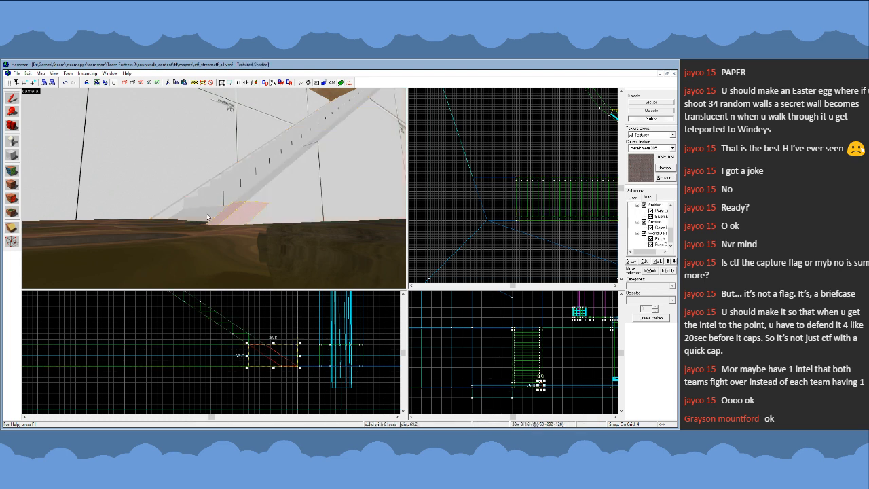
pyautogui.press('Delete')
pyautogui.click(169, 213)
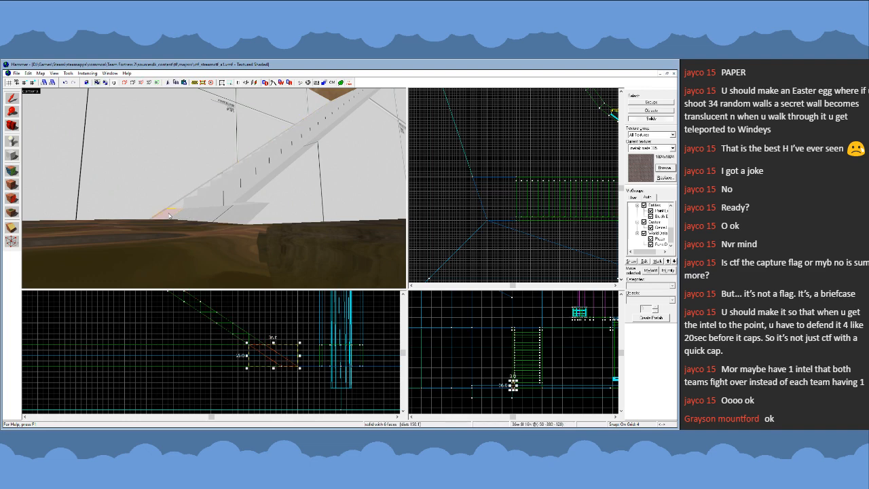
pyautogui.press('Delete')
# - Extend the low base block under the stairs outward to form a landing reaching the tall block's outer corner
pyautogui.click(219, 218)
pyautogui.press('z')
pyautogui.press('z')
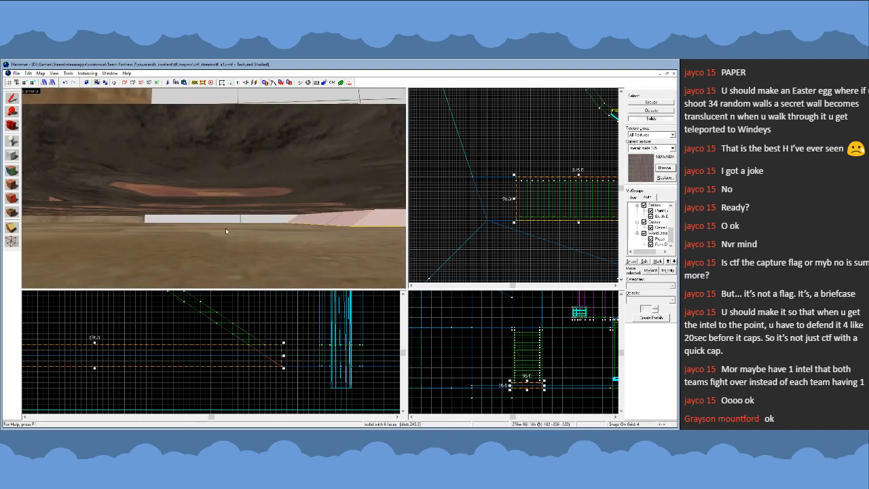
pyautogui.hotkey('shift', 'v')
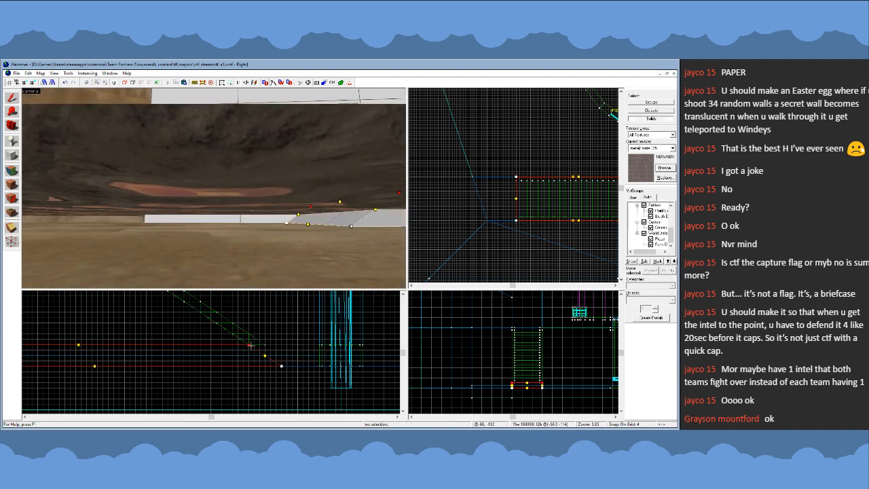
pyautogui.click(12, 98)
pyautogui.press('z')
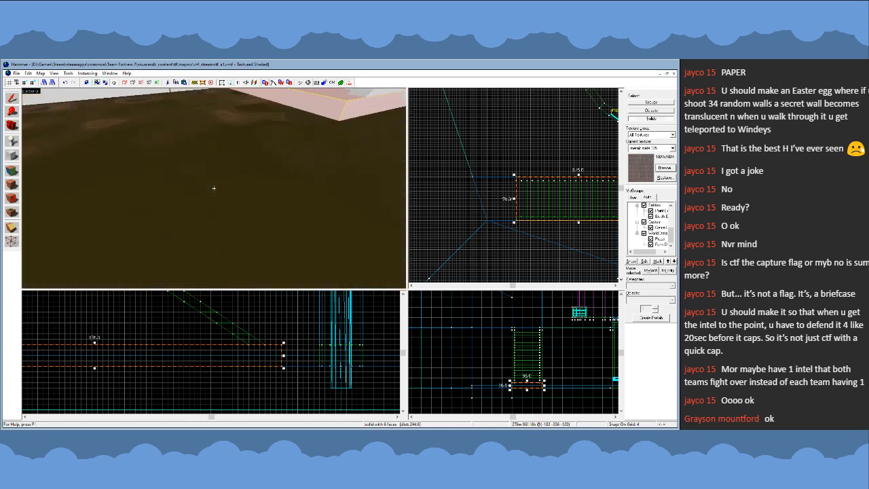
pyautogui.press('z')
pyautogui.scroll(-6, 513, 189)
pyautogui.scroll(5, 553, 196)
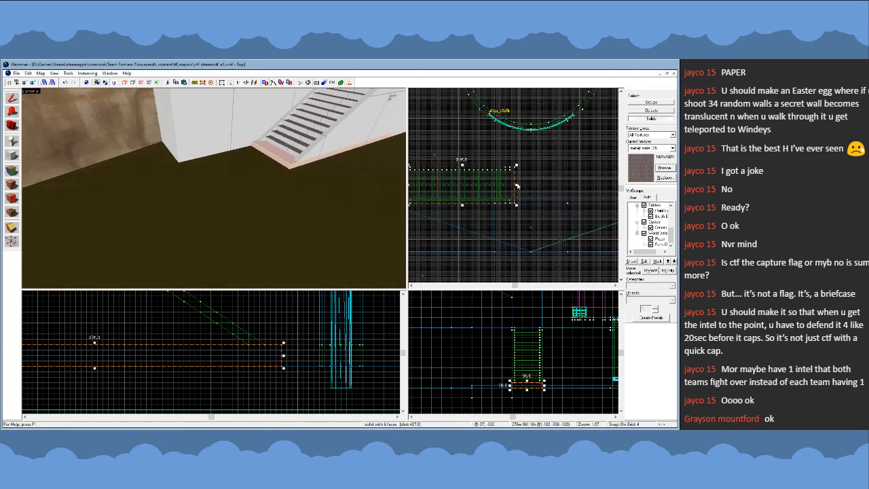
pyautogui.moveTo(517, 186); pyautogui.dragTo(569, 187)
pyautogui.press('Escape')
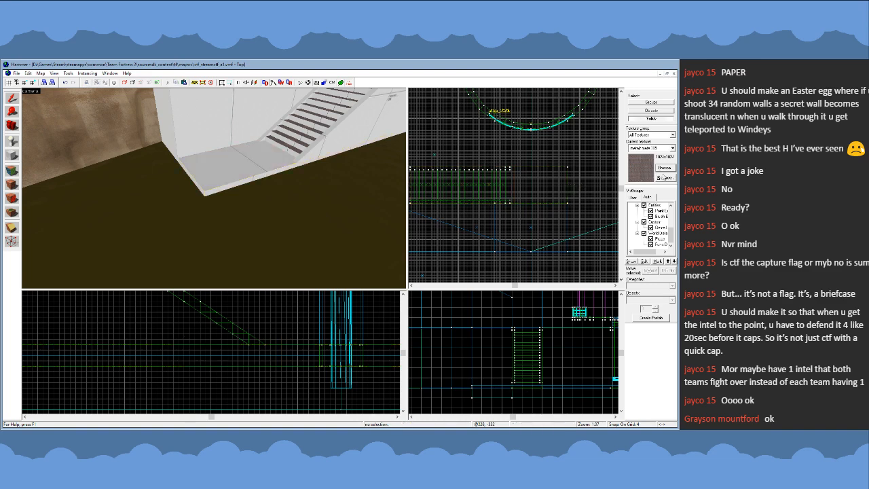
# - Make nodraw the current texture and set the selection mode to groups
pyautogui.doubleClick(317, 274)
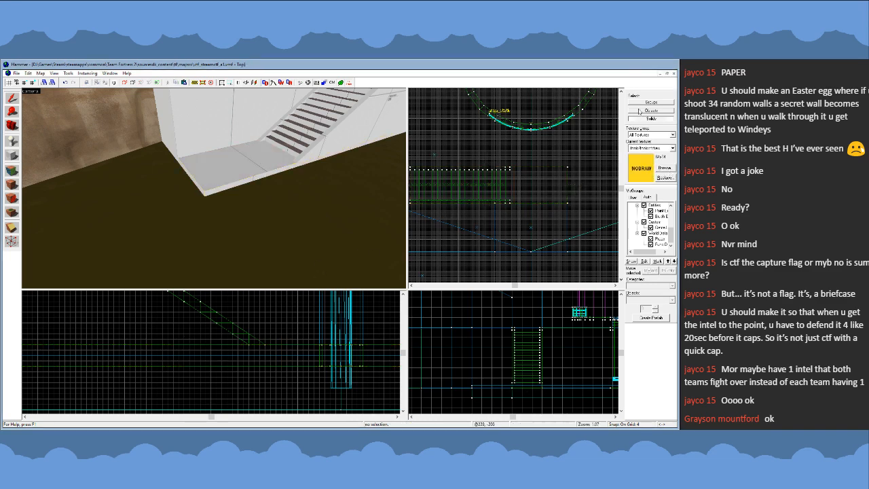
pyautogui.click(641, 103)
pyautogui.press('z')
pyautogui.press('s')
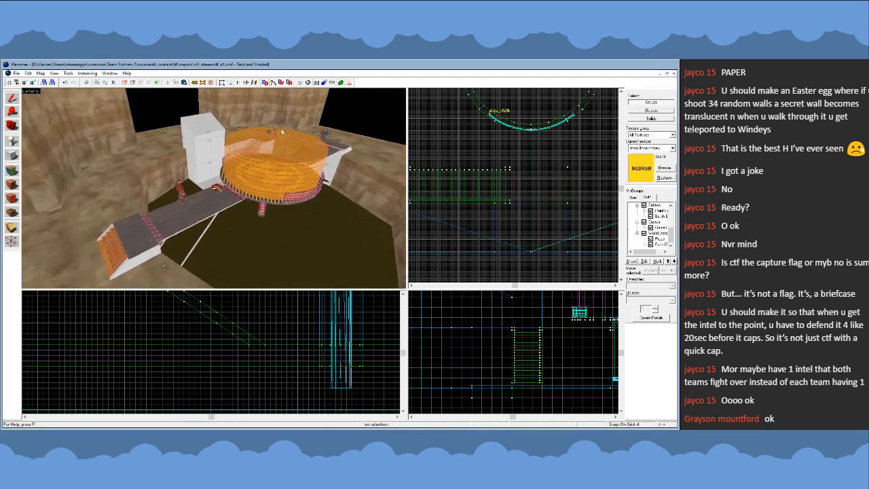
pyautogui.press('w')
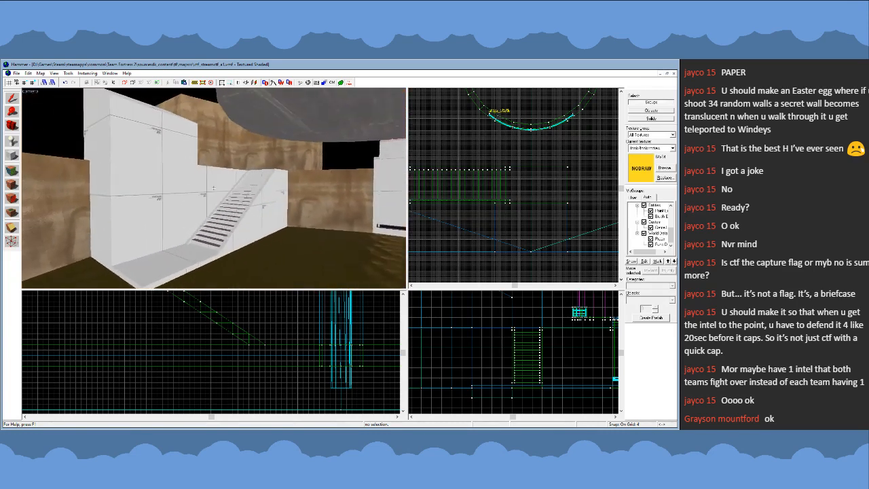
pyautogui.press('w')
pyautogui.press('s')
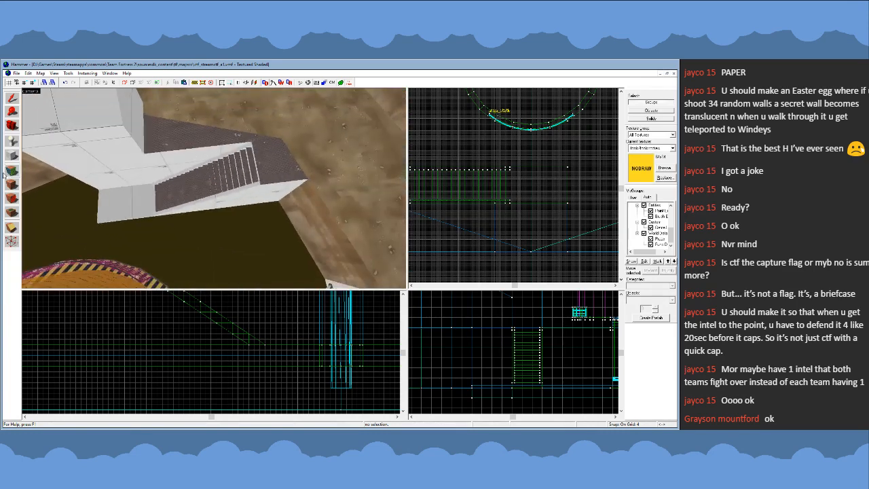
# - Sample the metal texture from the upper ledge and apply it to the top face of the new landing
pyautogui.click(12, 184)
pyautogui.click(275, 172)
pyautogui.press('z')
pyautogui.press('w')
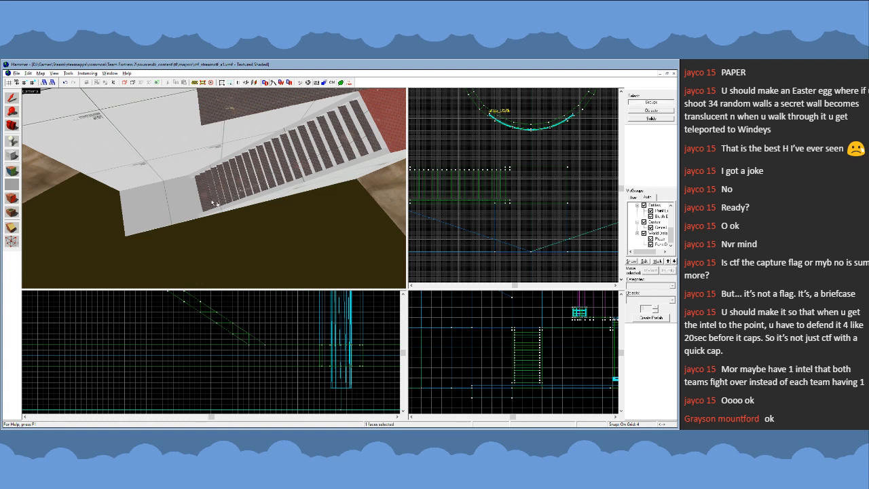
pyautogui.rightClick(181, 204)
pyautogui.press('z')
pyautogui.press('s')
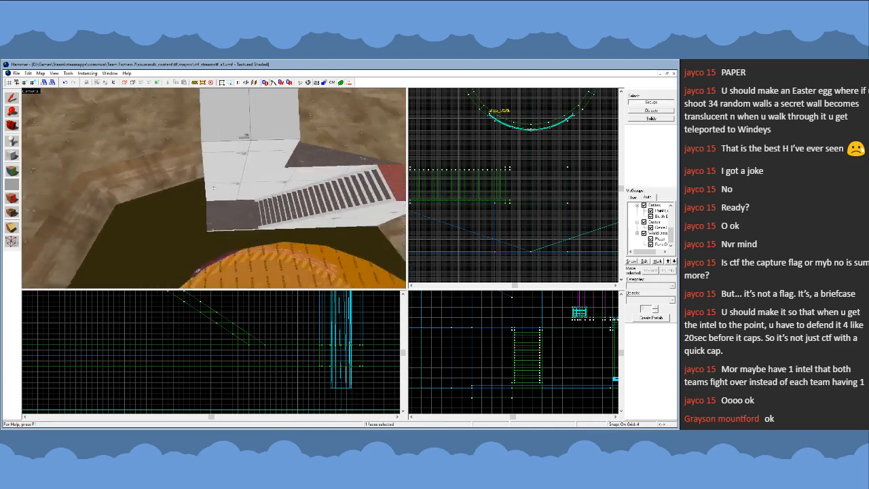
pyautogui.press('z')
pyautogui.click(14, 99)
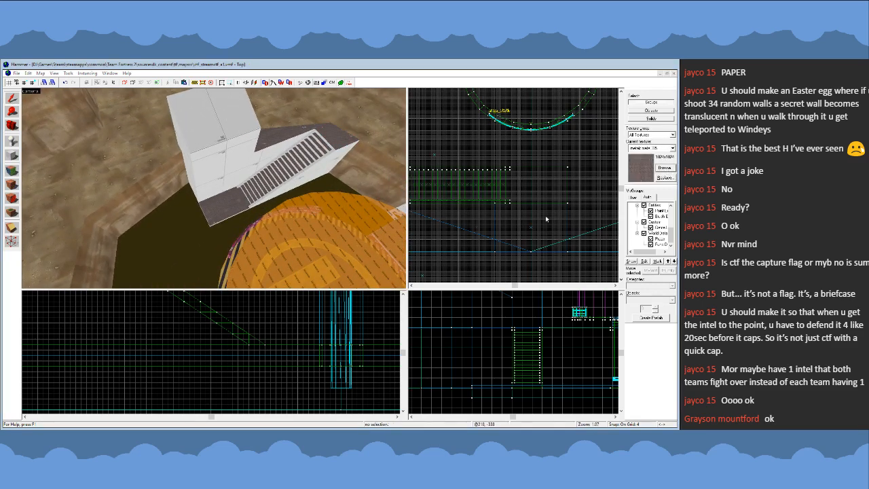
# - Choose the nodraw tool texture as the current texture again
pyautogui.doubleClick(314, 295)
pyautogui.press('z')
pyautogui.press('w')
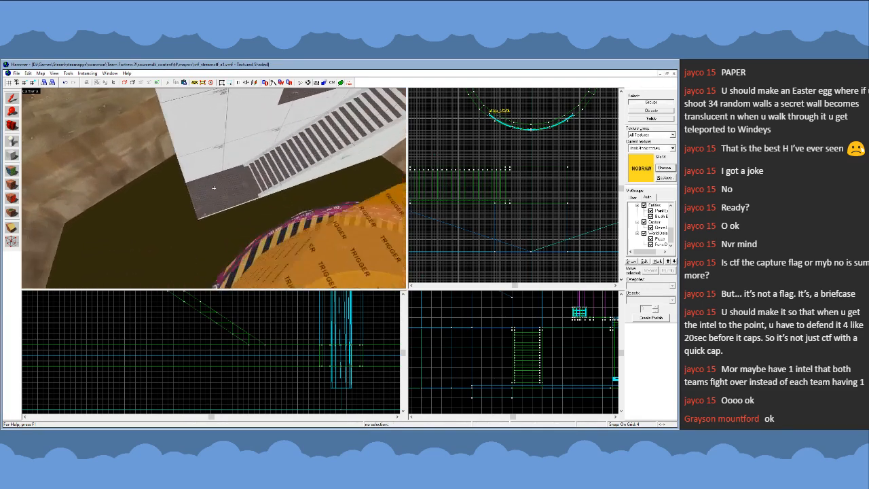
pyautogui.press('s')
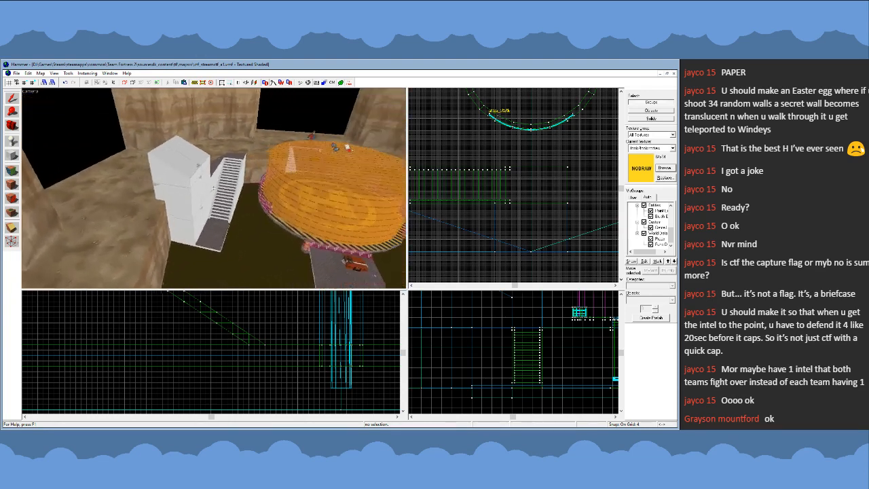
pyautogui.press('w')
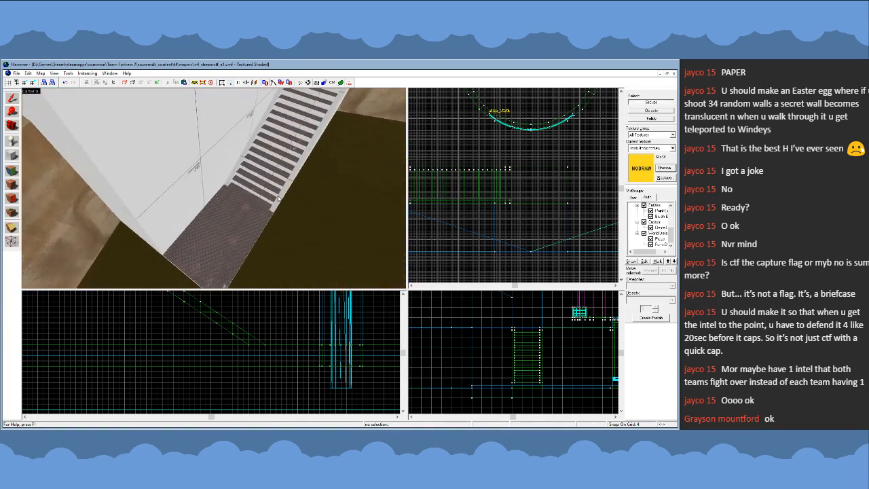
# - Create a ramp over the steps from a copy of the outer side rail, 80 units wide between the rails
pyautogui.click(278, 198)
pyautogui.scroll(3, 509, 174)
pyautogui.press(']')
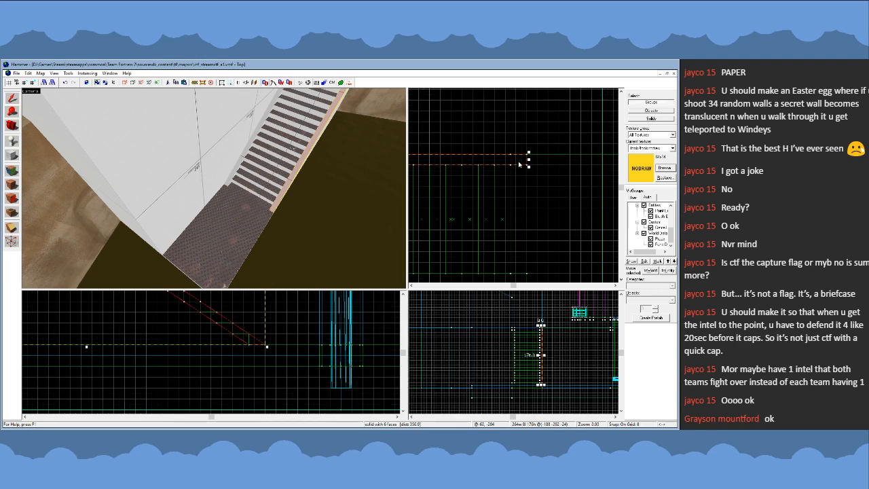
pyautogui.moveTo(519, 163); pyautogui.dragTo(532, 245)
pyautogui.scroll(-2, 529, 178)
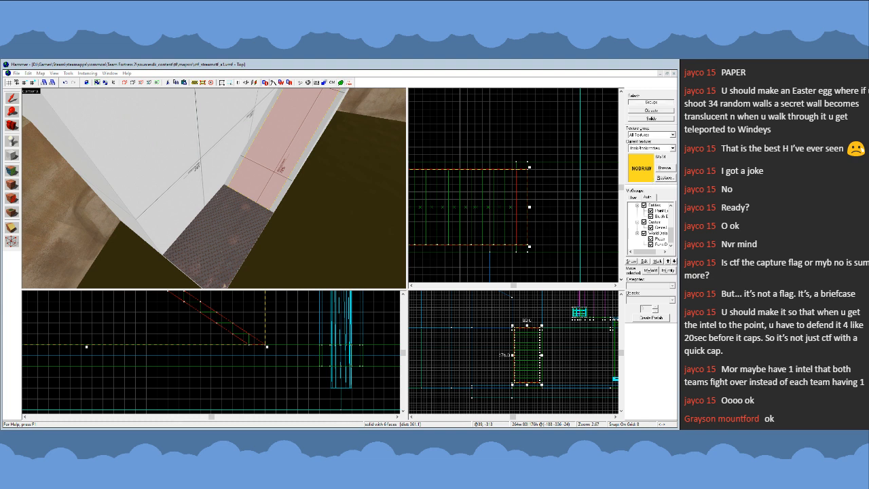
# - Texture the new ramp over the steps with the block bullets tool texture
pyautogui.click(68, 176)
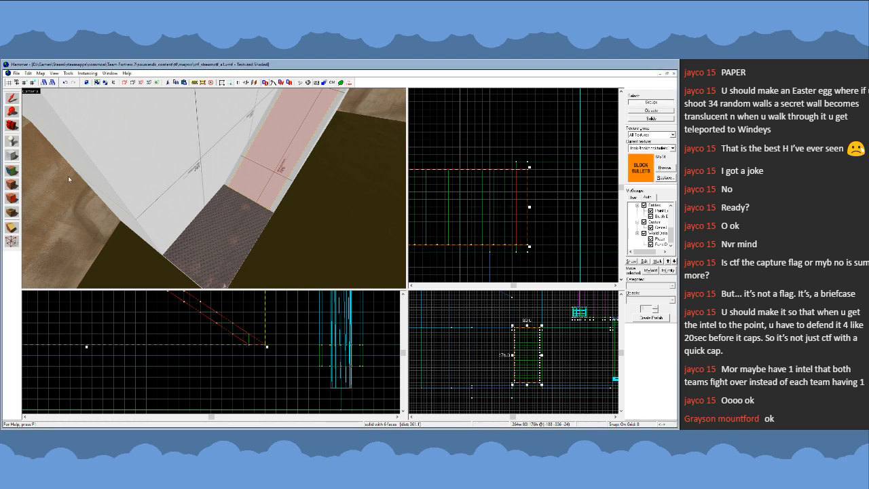
pyautogui.click(12, 184)
pyautogui.press('Escape')
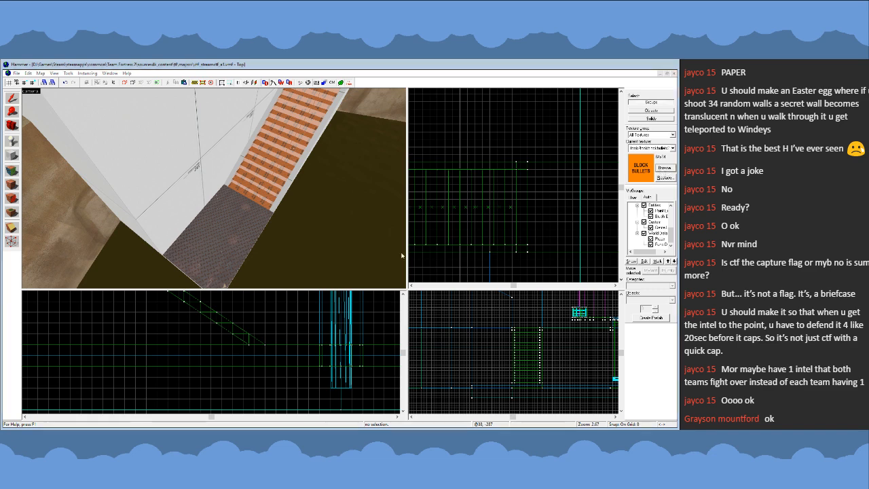
# - Set the current texture to nodraw and delete the block bullets ramp covering the steps
pyautogui.click(243, 173)
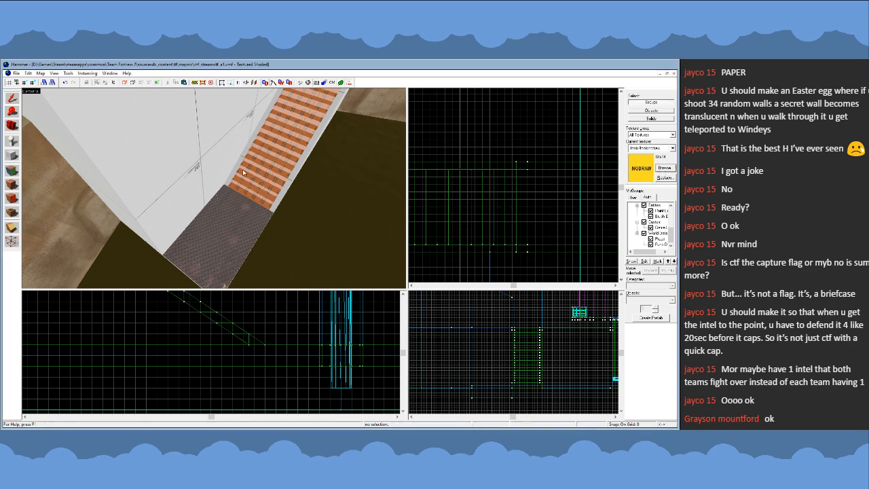
pyautogui.press('z')
pyautogui.press('s')
pyautogui.press('z')
pyautogui.click(252, 197)
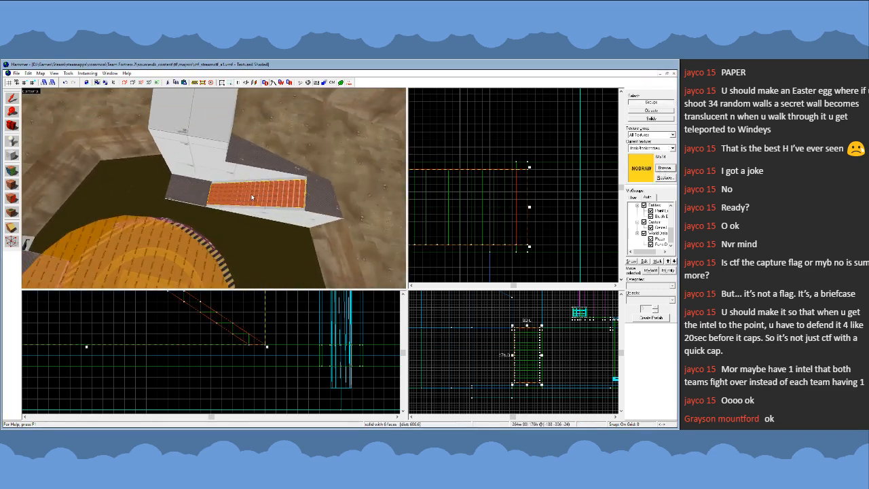
pyautogui.press('Delete')
# - Select the tall block, the ledge blocks, the landing and the staircase's side rails together
pyautogui.press('z')
pyautogui.press('a')
pyautogui.press('z')
pyautogui.click(191, 182)
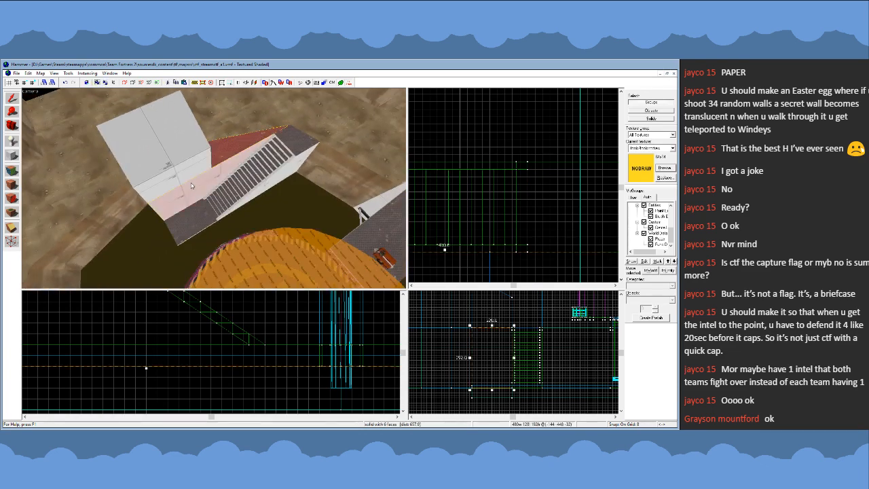
pyautogui.click(191, 159)
pyautogui.keyDown('ctrl'); pyautogui.click(248, 182); pyautogui.keyUp('ctrl')
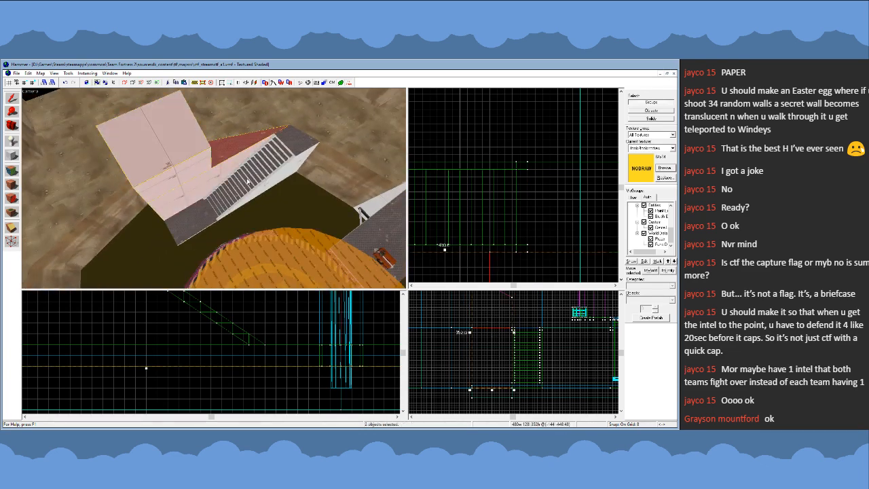
pyautogui.keyDown('ctrl'); pyautogui.click(283, 158); pyautogui.keyUp('ctrl')
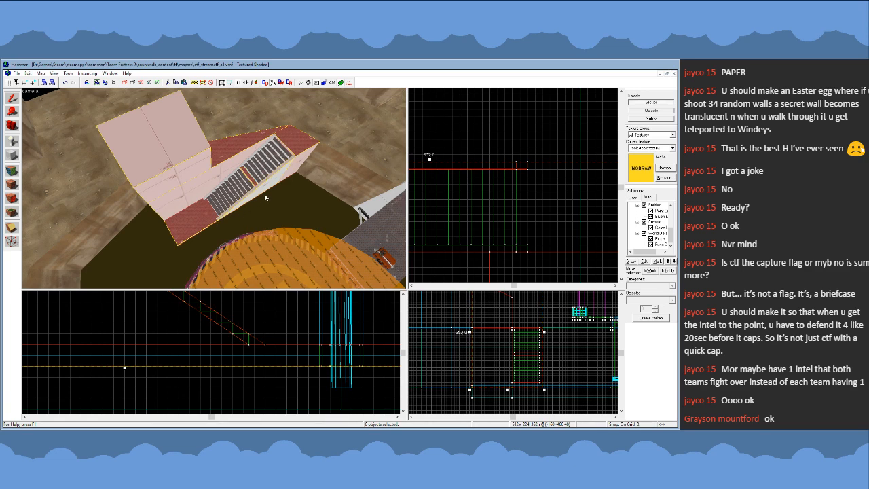
pyautogui.keyDown('ctrl'); pyautogui.click(275, 181); pyautogui.keyUp('ctrl')
# - Add all the stair steps to the selected blocks, landing and rails, tie them into one func_detail entity, and clear the selection
pyautogui.press('z')
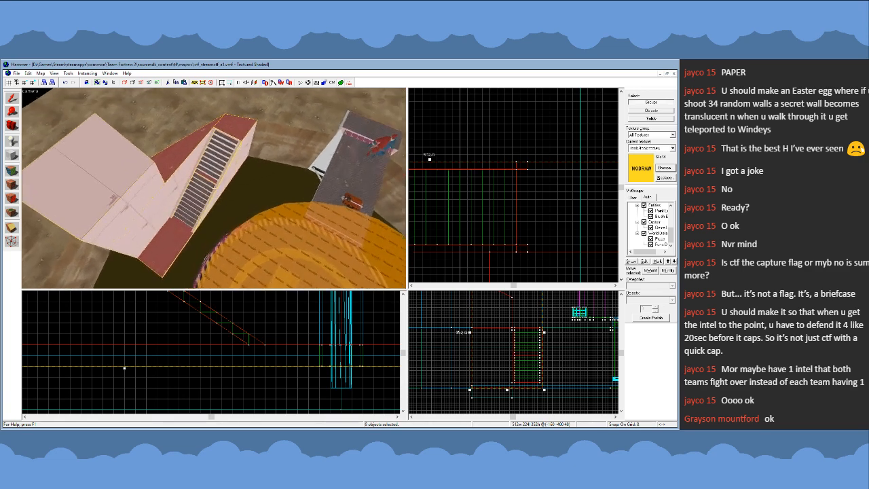
pyautogui.press('w')
pyautogui.press('w')
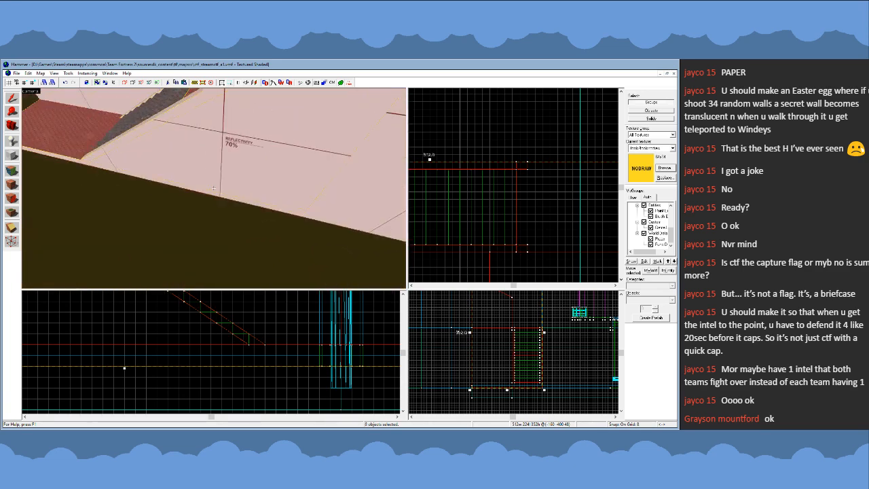
pyautogui.press('s')
pyautogui.press('z')
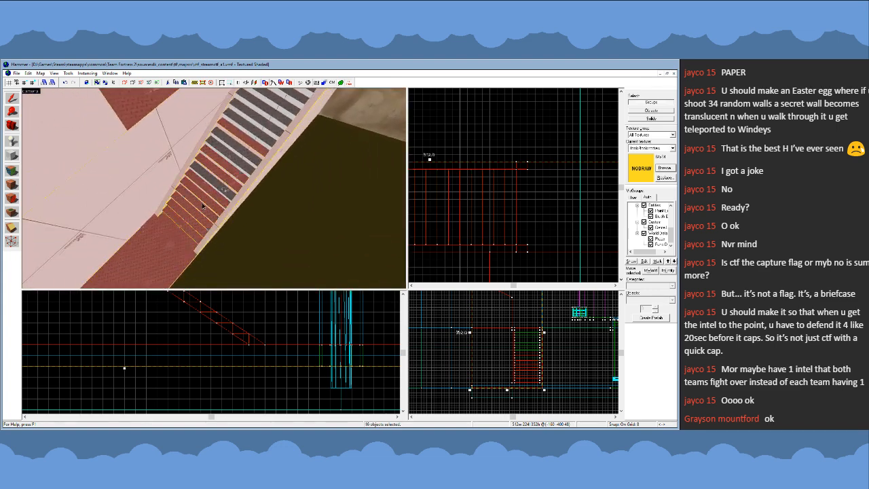
pyautogui.press('z')
pyautogui.press('z')
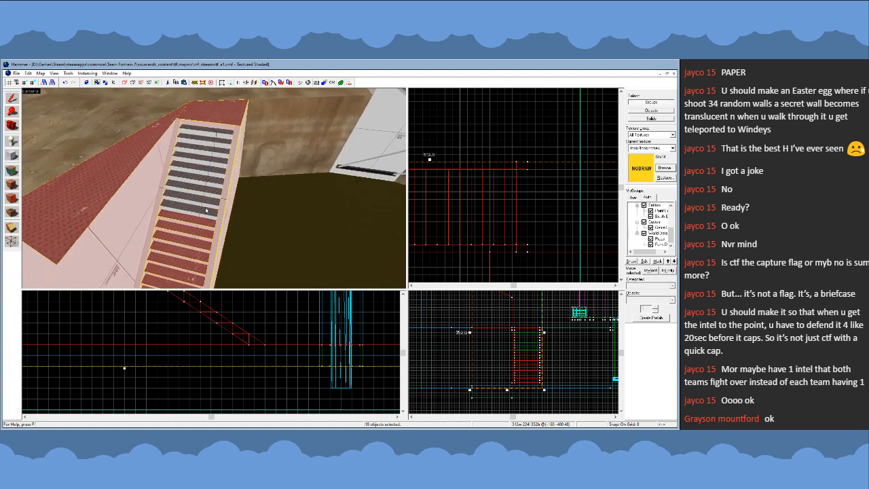
pyautogui.keyDown('ctrl'); pyautogui.click(209, 207); pyautogui.keyUp('ctrl')
pyautogui.keyDown('ctrl'); pyautogui.click(211, 175); pyautogui.keyUp('ctrl')
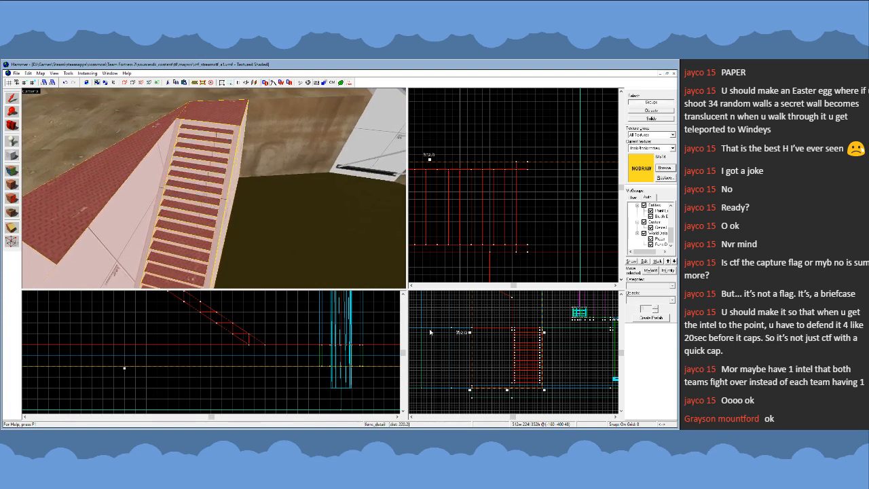
pyautogui.scroll(-7, 522, 139)
pyautogui.click(508, 230)
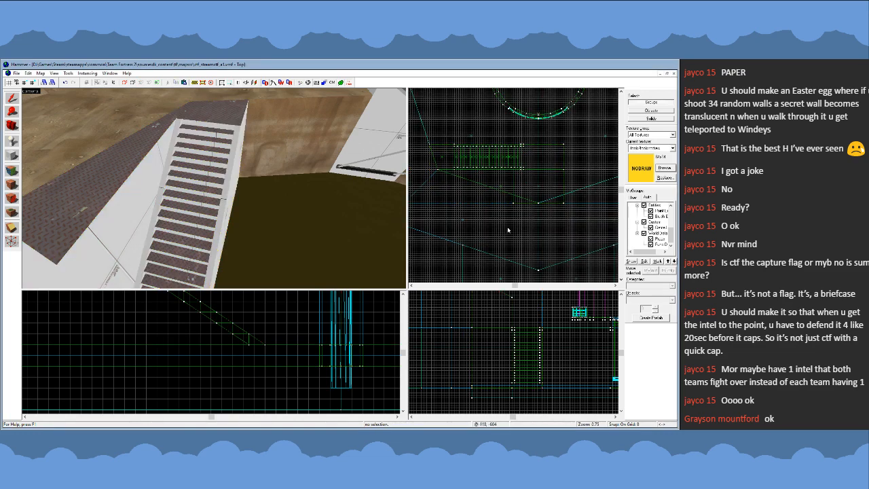
# - Examine the staircase structure from several angles, including how it sits beside the round platform and bridges in the pit
pyautogui.press('s')
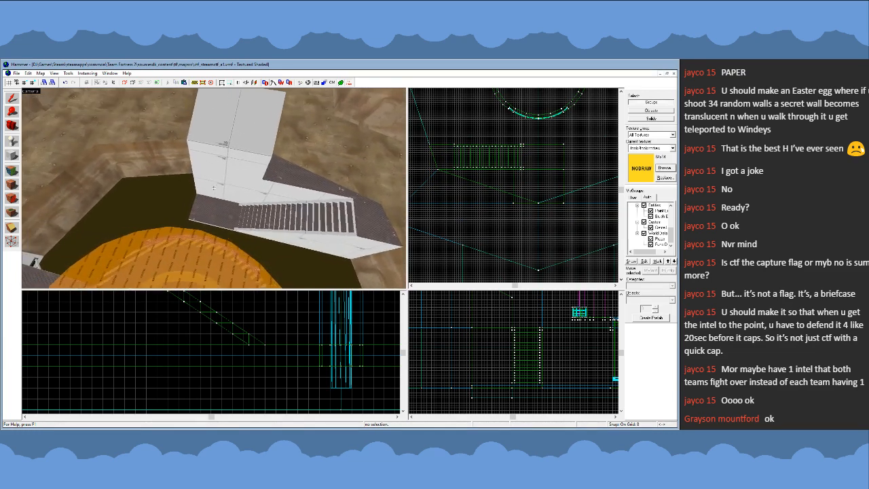
pyautogui.press('w')
pyautogui.press('s')
pyautogui.press('w')
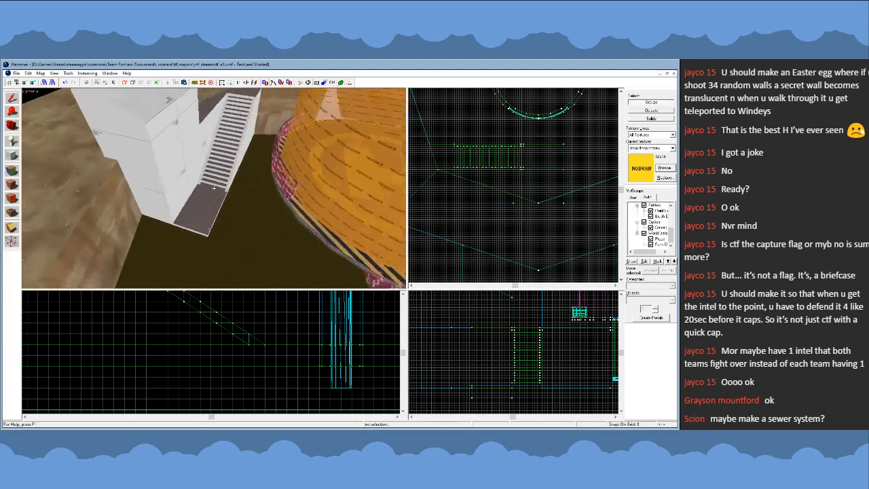
pyautogui.press('s')
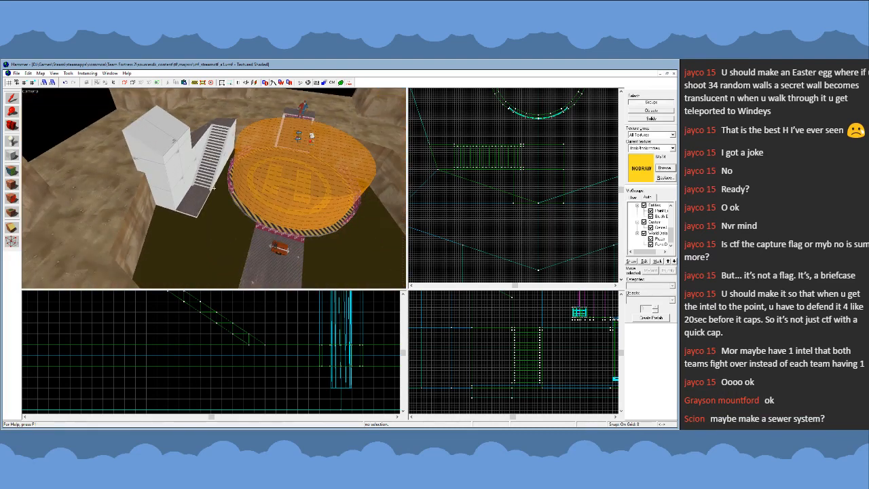
pyautogui.press('s')
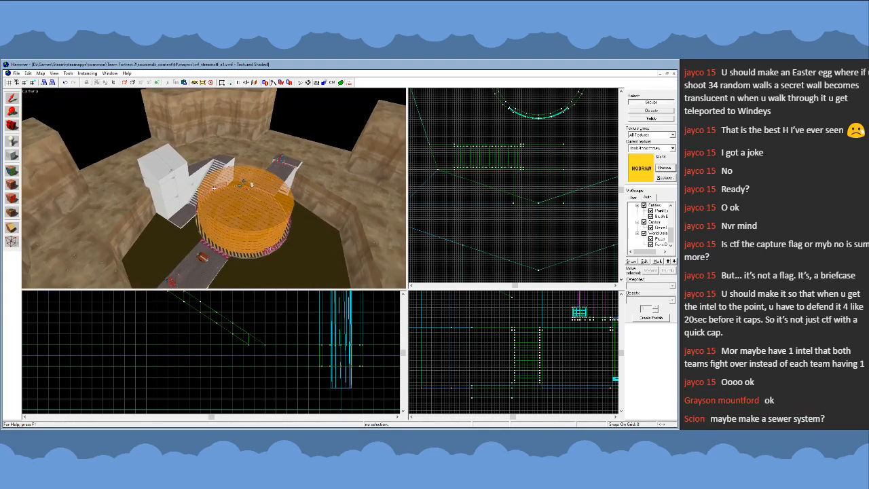
pyautogui.press('w')
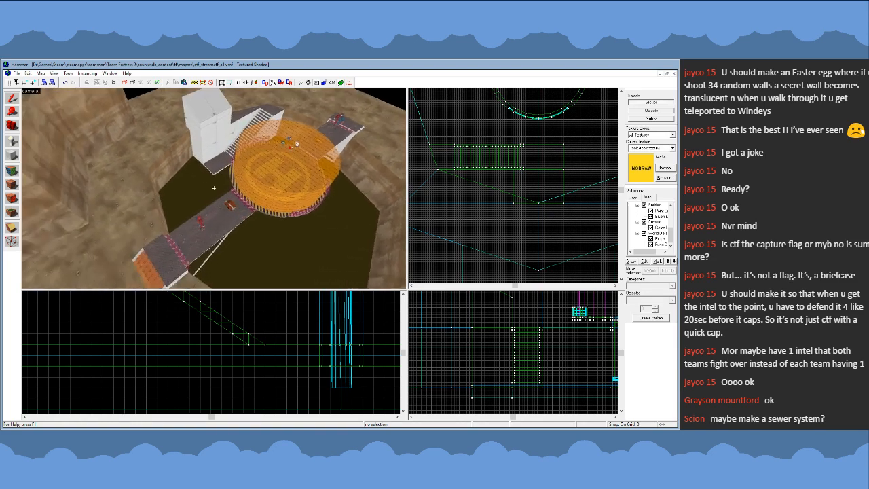
pyautogui.press('s')
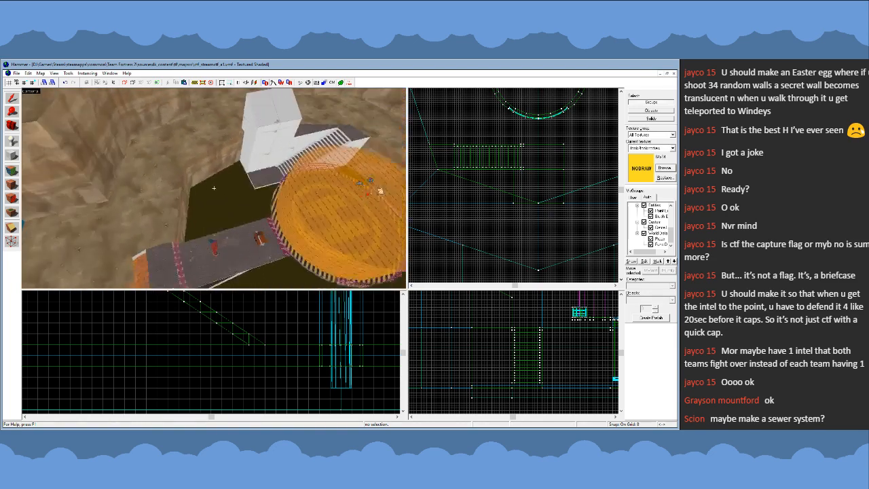
pyautogui.press('a')
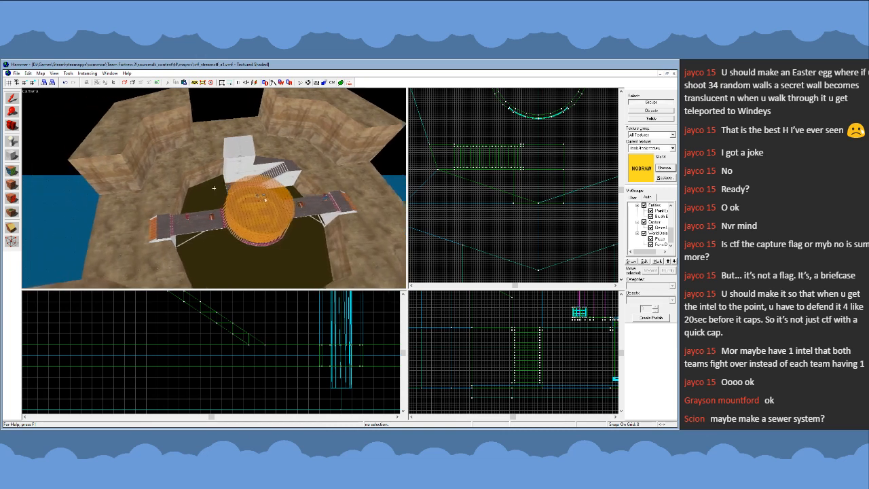
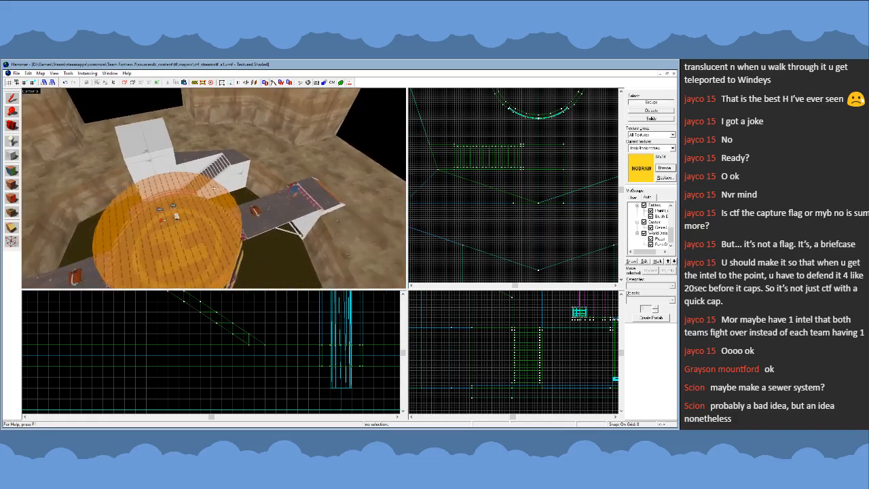
# - Inspect the staircase, its lower landing and the tall block from both sides of the pit
pyautogui.press('s')
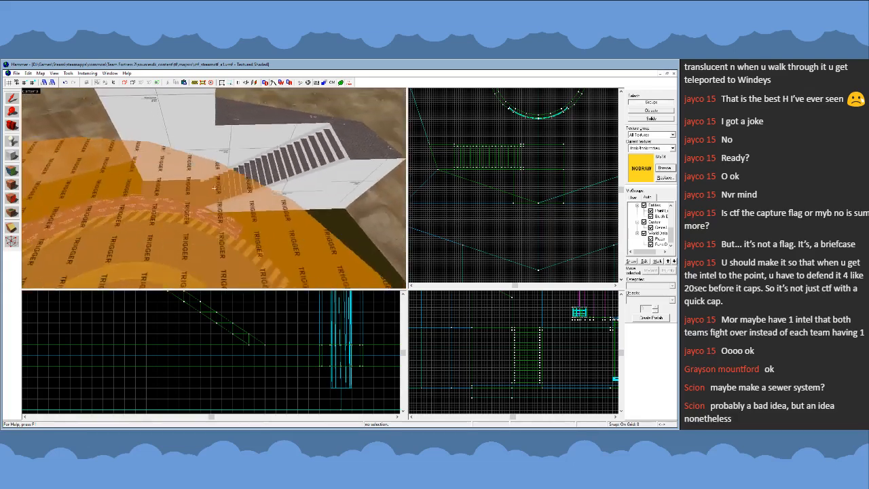
pyautogui.press('w')
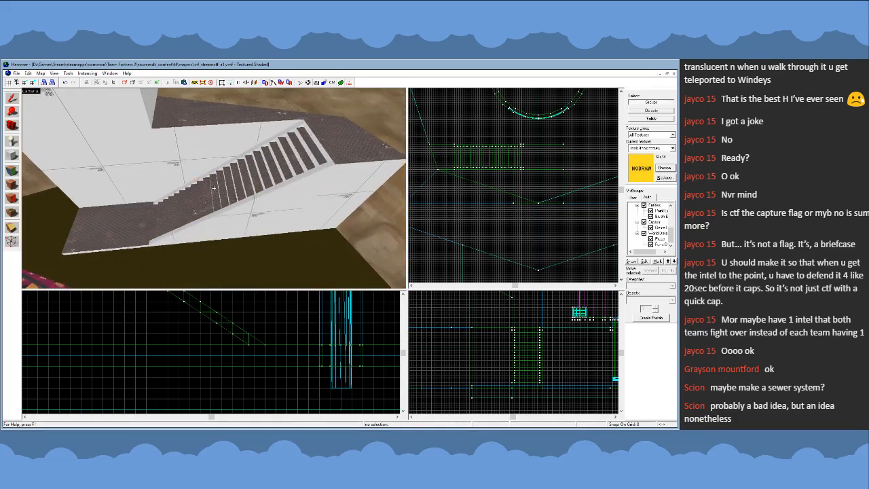
pyautogui.press('s')
pyautogui.press('d')
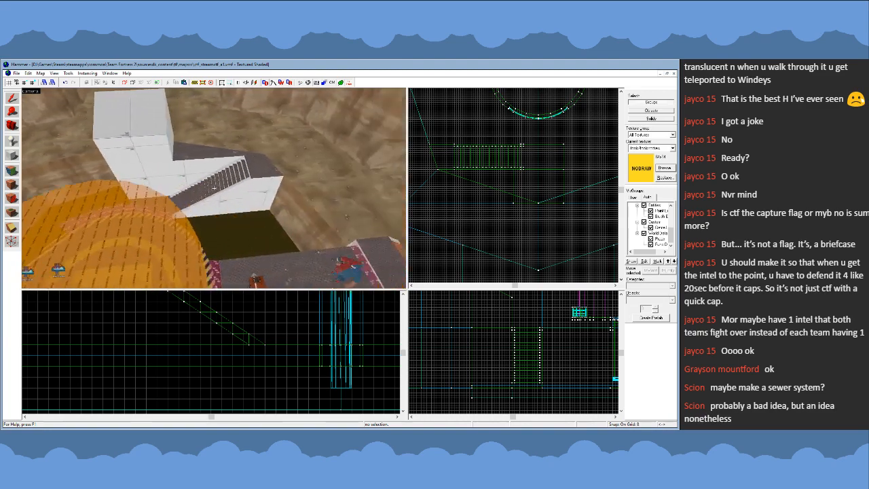
pyautogui.press('a')
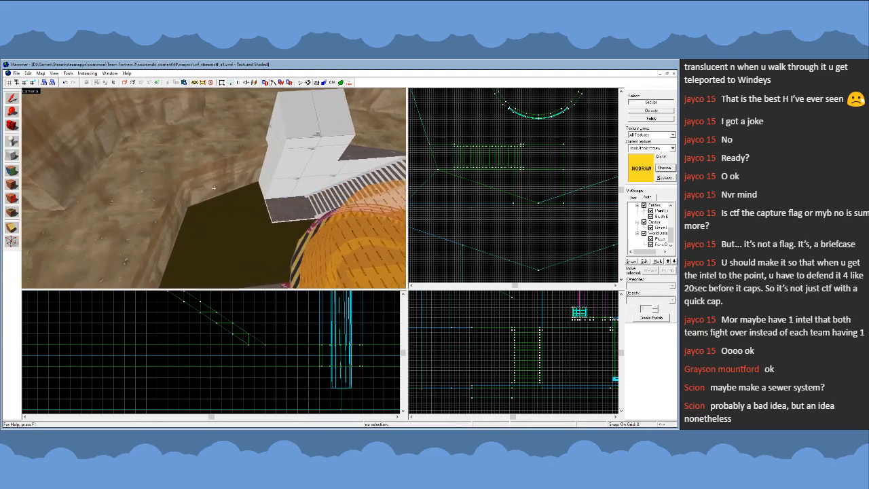
pyautogui.press('d')
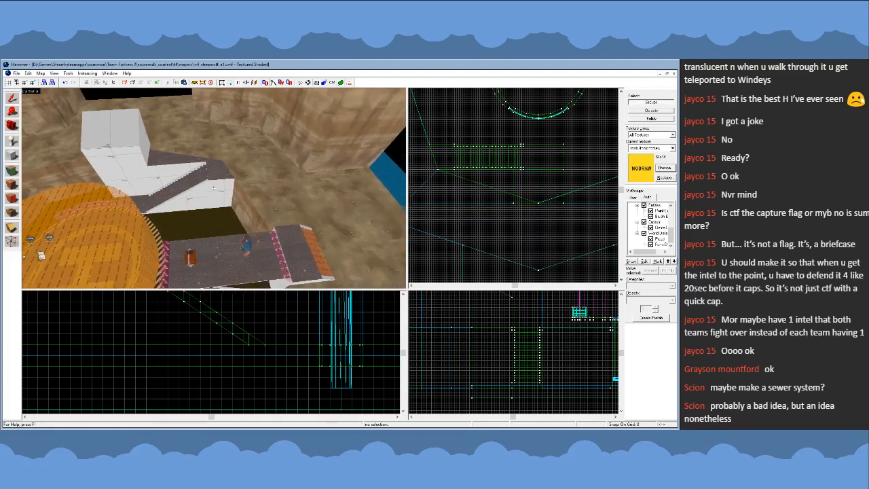
pyautogui.press('w')
pyautogui.press('a')
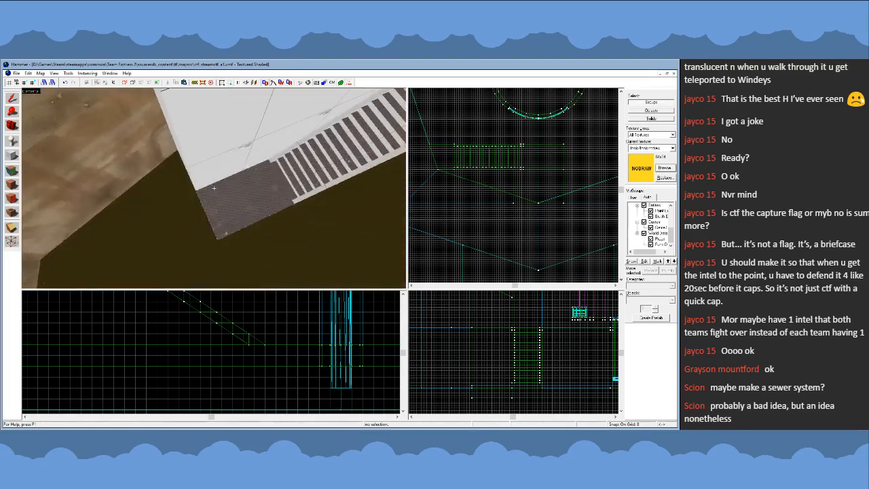
# - Restore the block bullets ramp over the stair steps, keep group selection active and clear the selection
pyautogui.click(213, 187)
pyautogui.press('w')
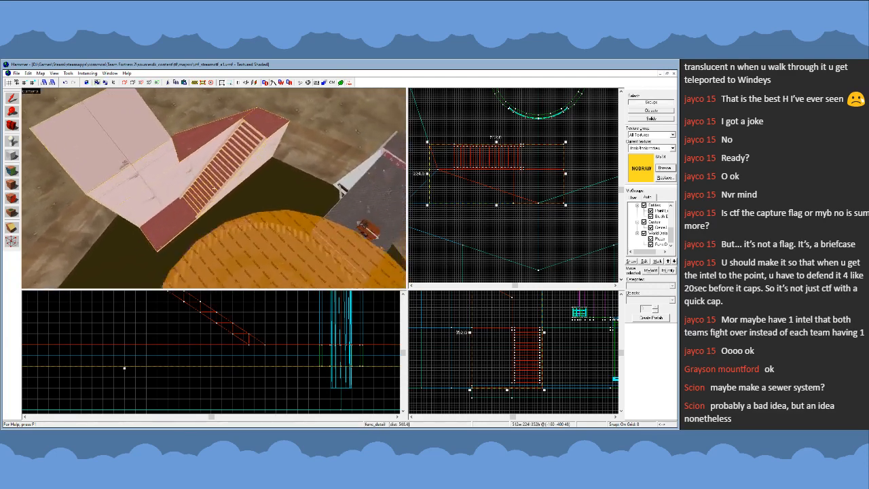
pyautogui.click(215, 191)
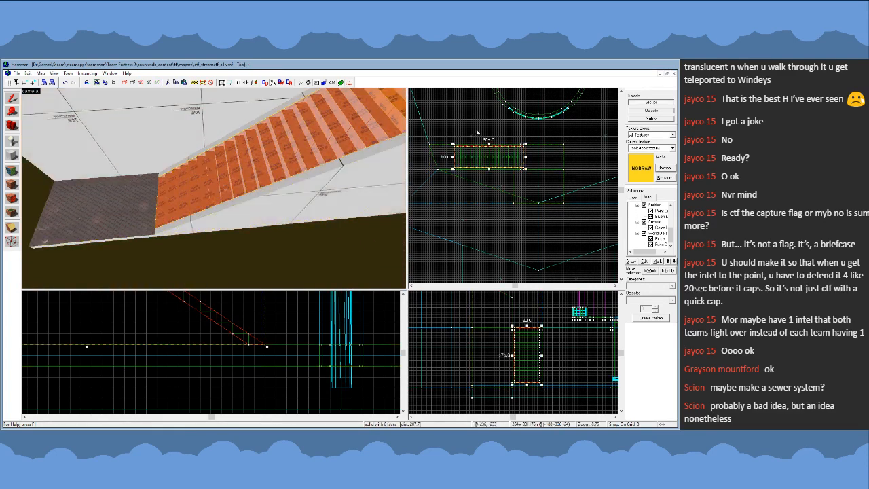
pyautogui.click(642, 121)
pyautogui.press('z')
pyautogui.press('s')
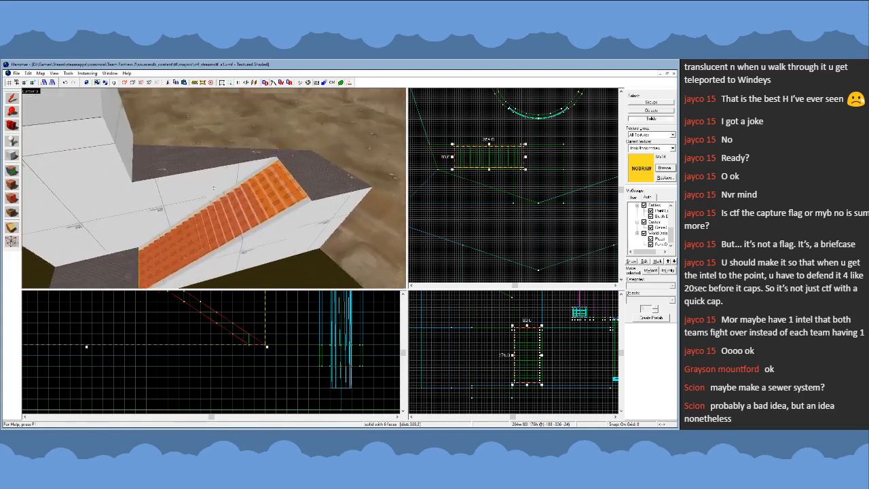
pyautogui.press('z')
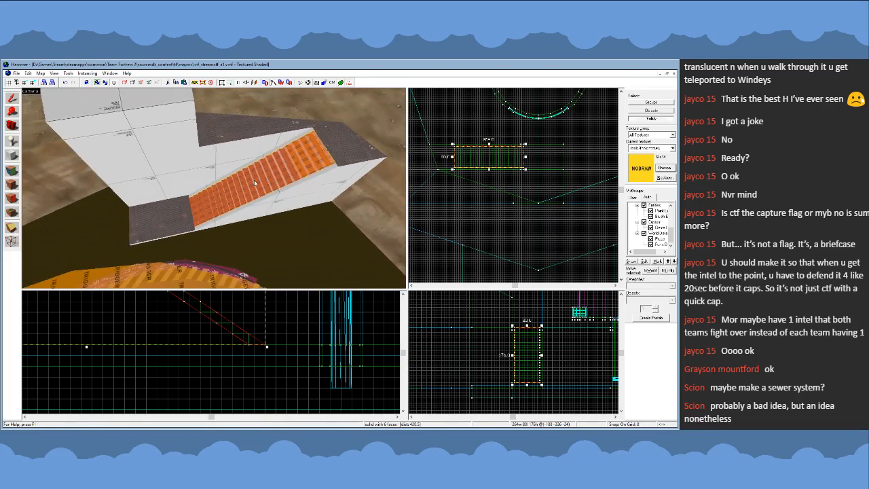
pyautogui.press('z')
pyautogui.press('w')
pyautogui.press('s')
pyautogui.press('z')
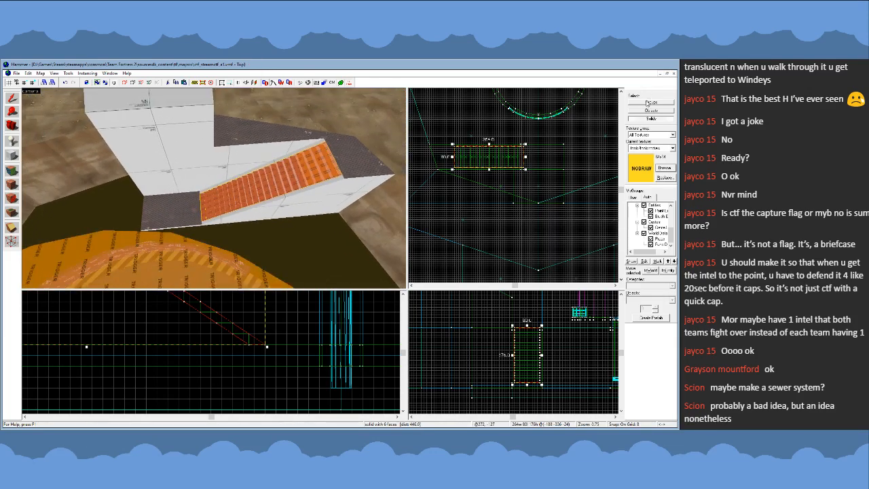
pyautogui.click(495, 200)
# - Survey the whole pit from above, comparing the staircase structure with the round platform, bridges and cliffs
pyautogui.press('z')
pyautogui.press('s')
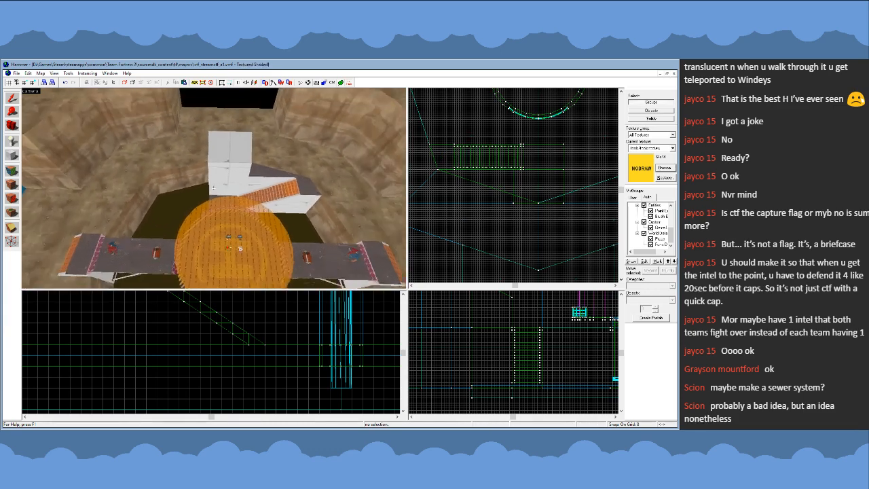
pyautogui.press('w')
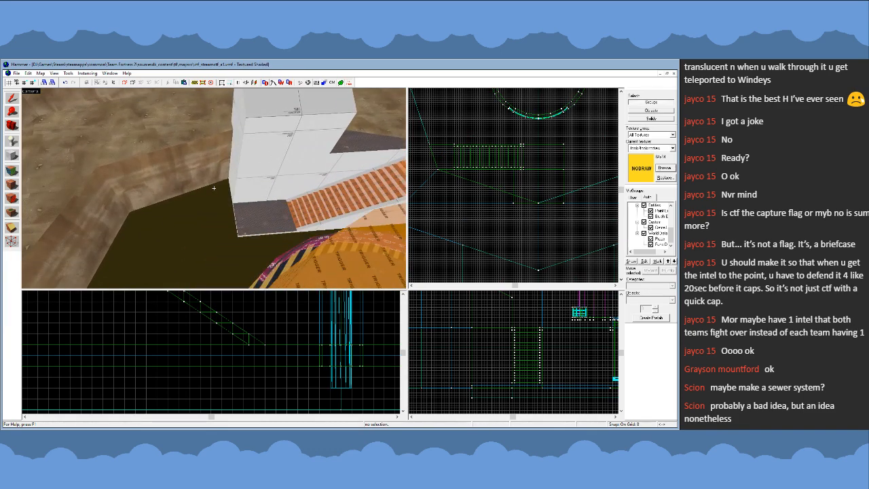
pyautogui.press('s')
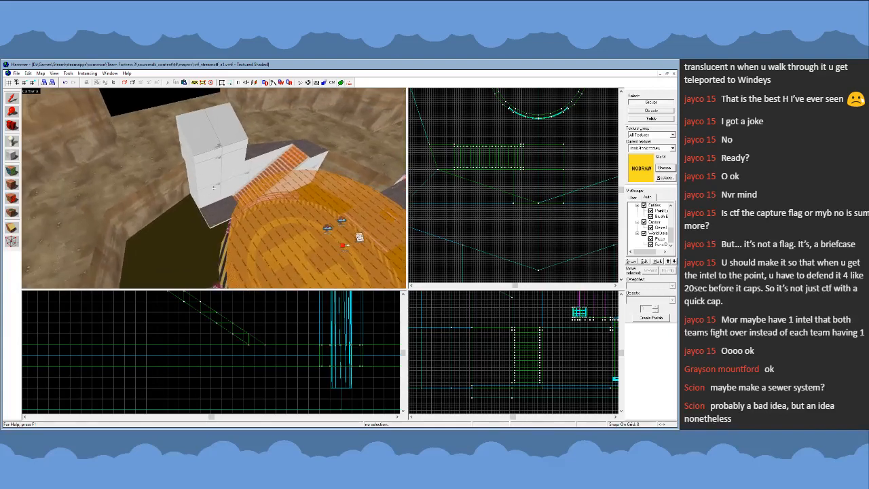
pyautogui.press('z')
pyautogui.press('s')
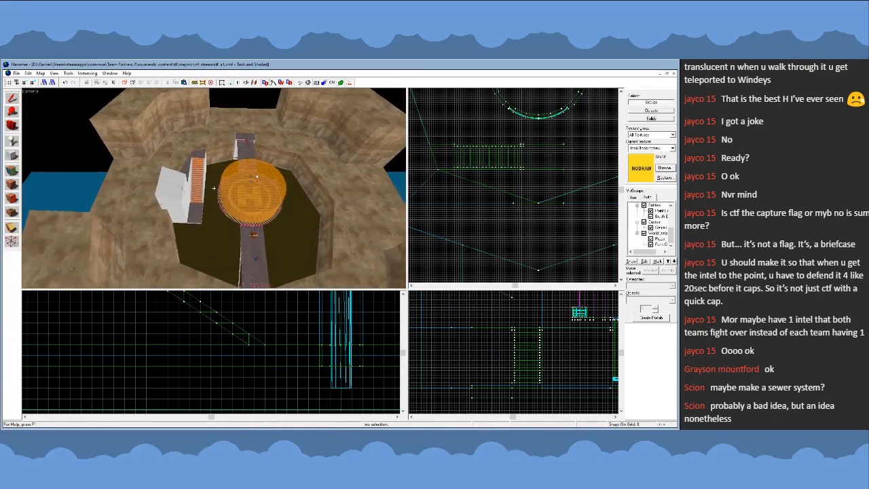
pyautogui.press('w')
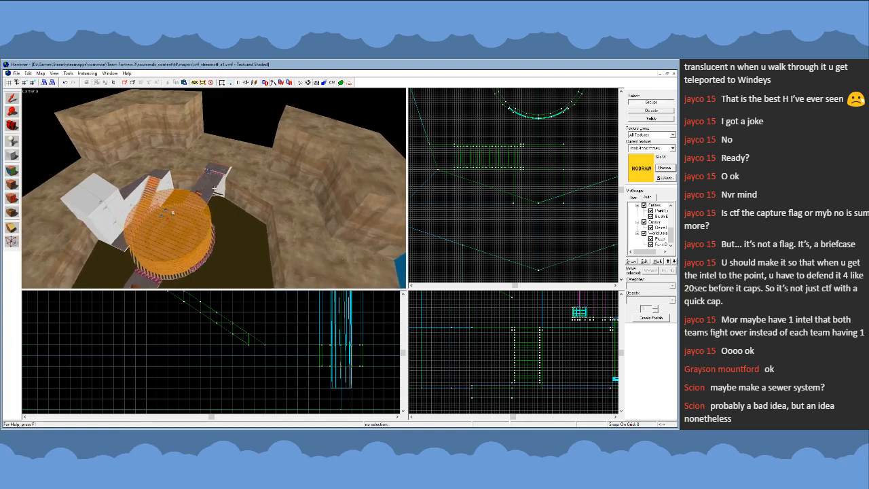
pyautogui.press('a')
pyautogui.press('s')
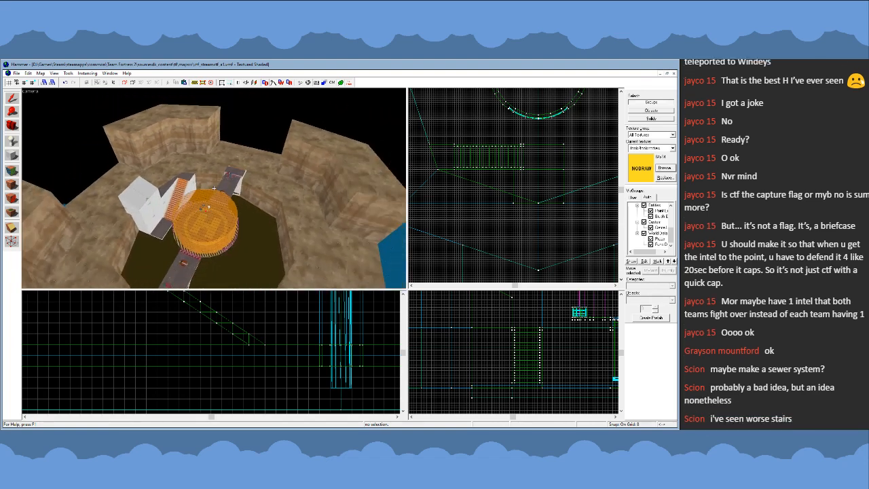
pyautogui.press('w')
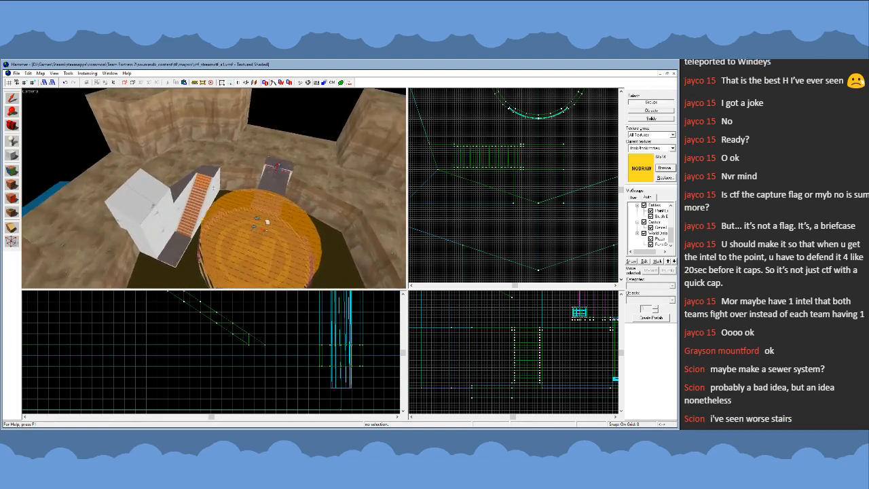
# - Inspect the ramp-covered stairs and the lower landing up close, down to the level of the tall block's face
pyautogui.press('s')
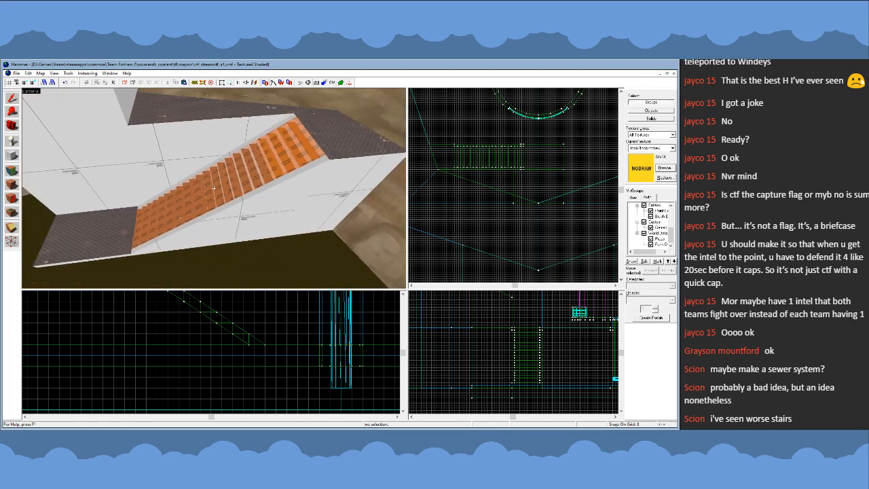
pyautogui.press('s')
pyautogui.press('w')
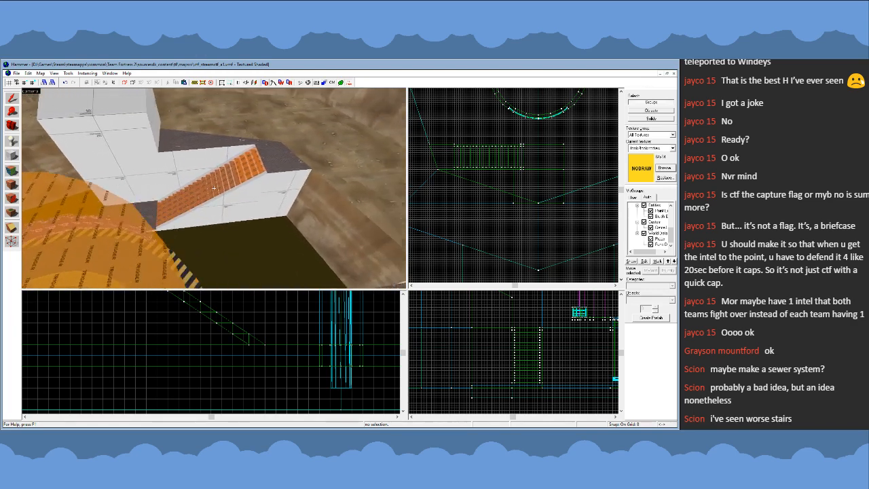
pyautogui.press('s')
pyautogui.press('w')
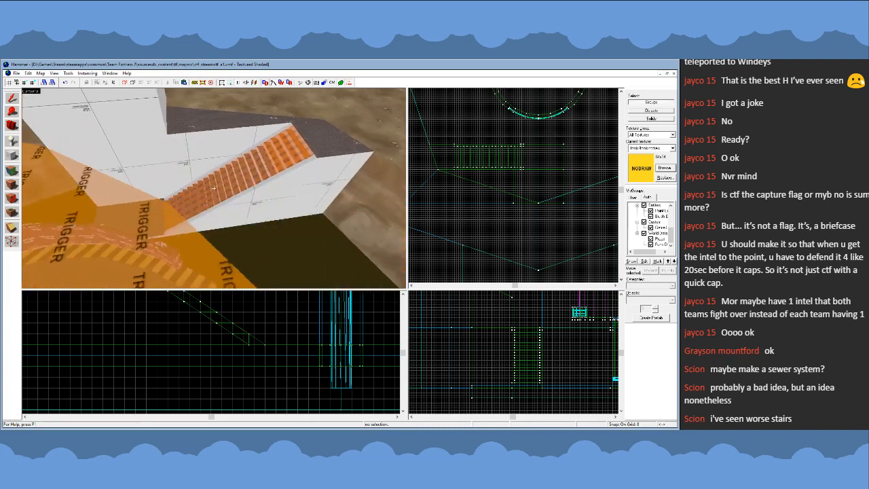
pyautogui.press('w')
pyautogui.press('s')
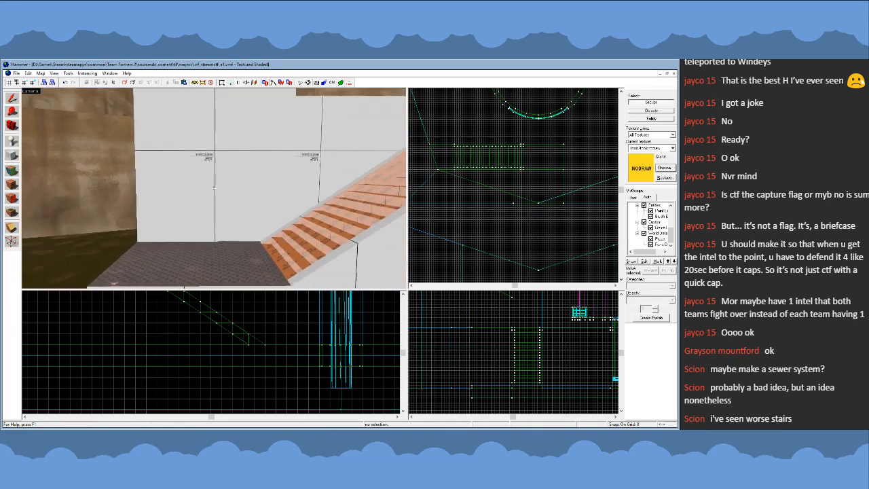
# - Place a prop_static on the landing at the foot of the stairs and give it the large grey ring model
pyautogui.press('w')
pyautogui.press('z')
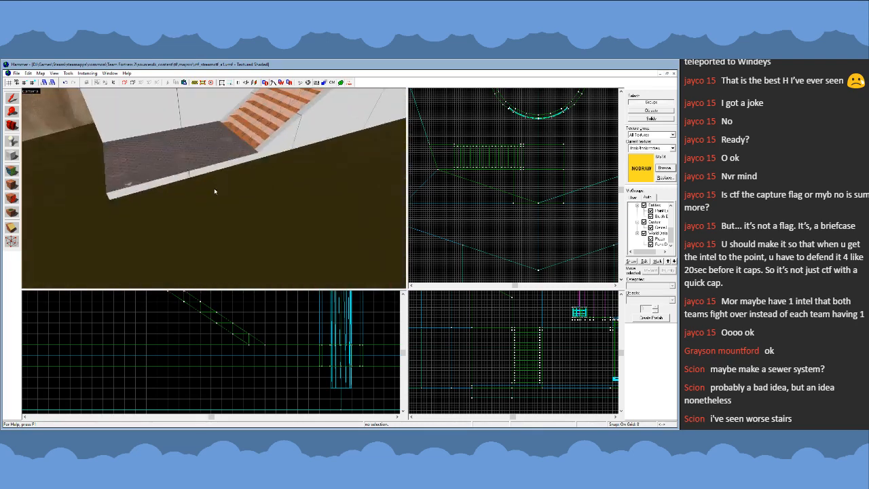
pyautogui.click(13, 141)
pyautogui.click(163, 166)
pyautogui.click(14, 101)
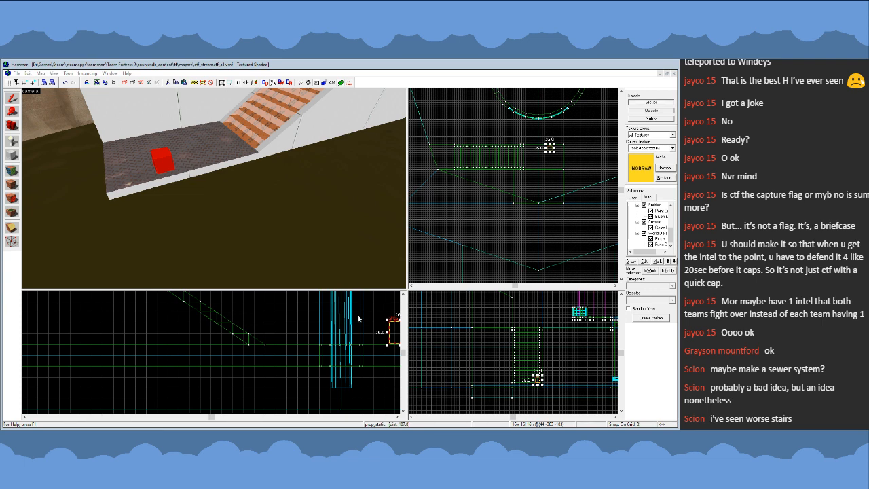
pyautogui.click(437, 333)
# - Rotate the ring prop 90 degrees in plan so its opening faces the tall block behind the landing
pyautogui.press('z')
pyautogui.press('a')
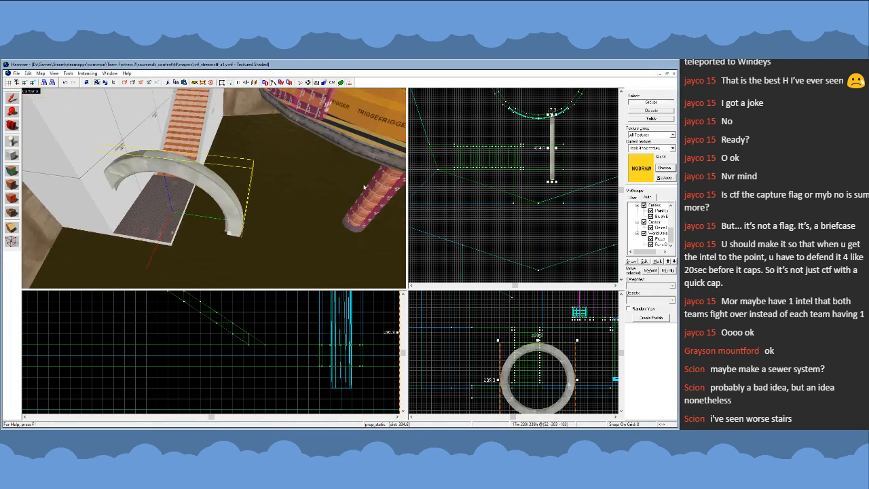
pyautogui.press('z')
pyautogui.press('w')
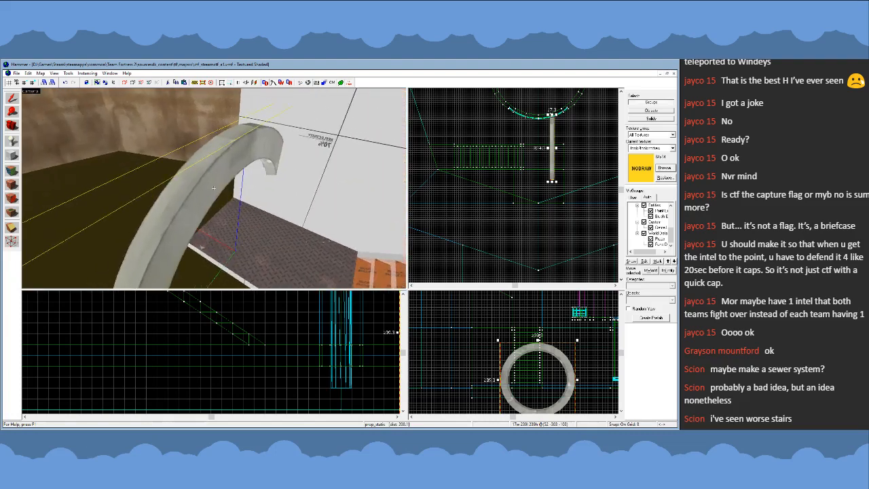
pyautogui.press('w')
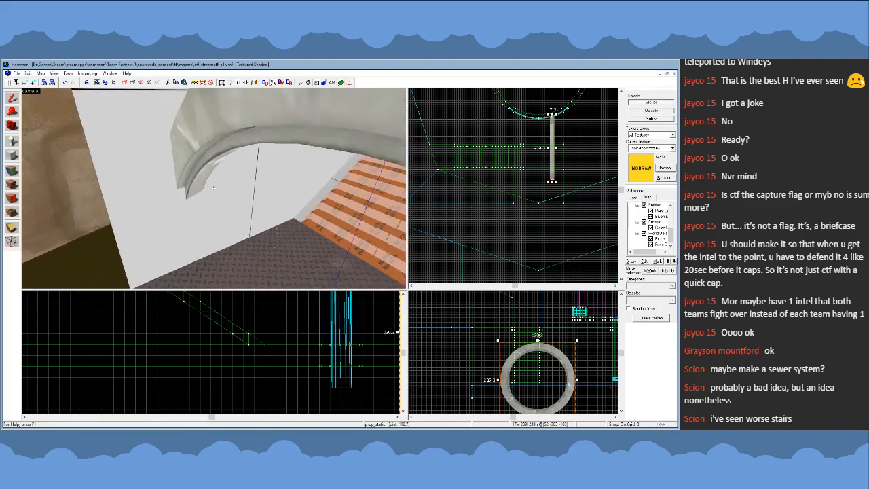
pyautogui.press('z')
pyautogui.click(552, 141)
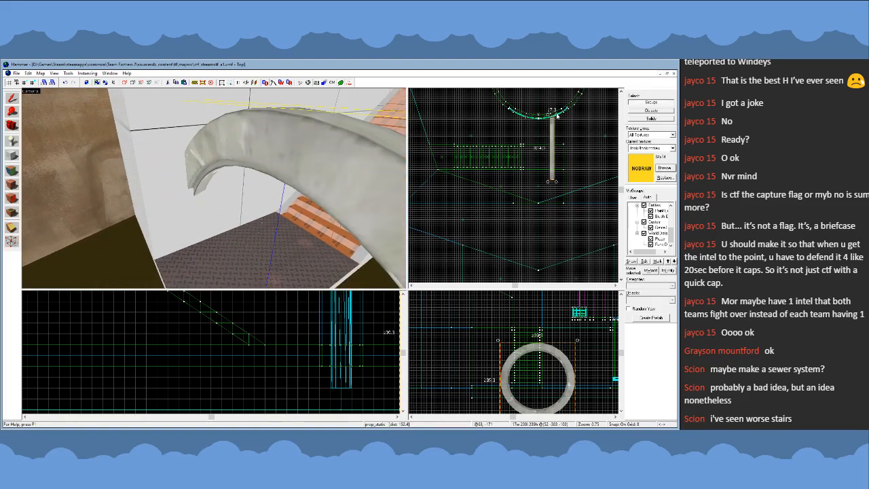
pyautogui.moveTo(557, 115); pyautogui.dragTo(583, 153)
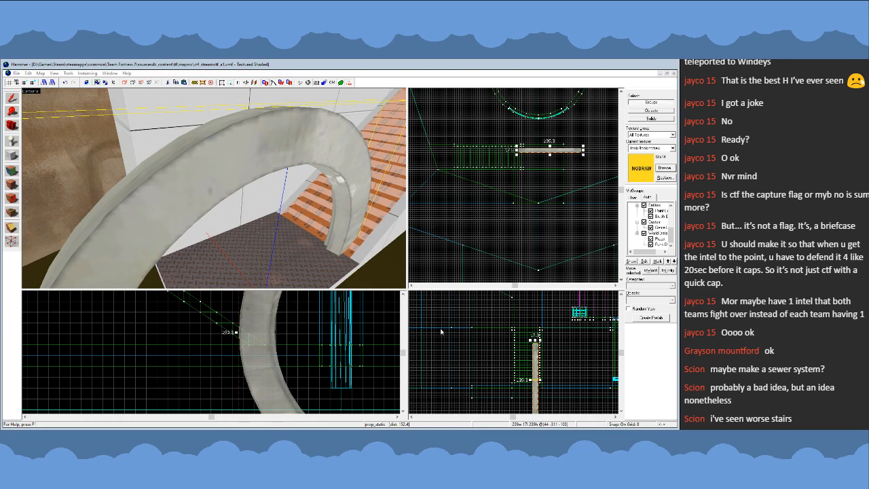
# - Raise the ring prop and shift it sideways to centre it on the map's middle axis in front of the tall block
pyautogui.press('z')
pyautogui.press('s')
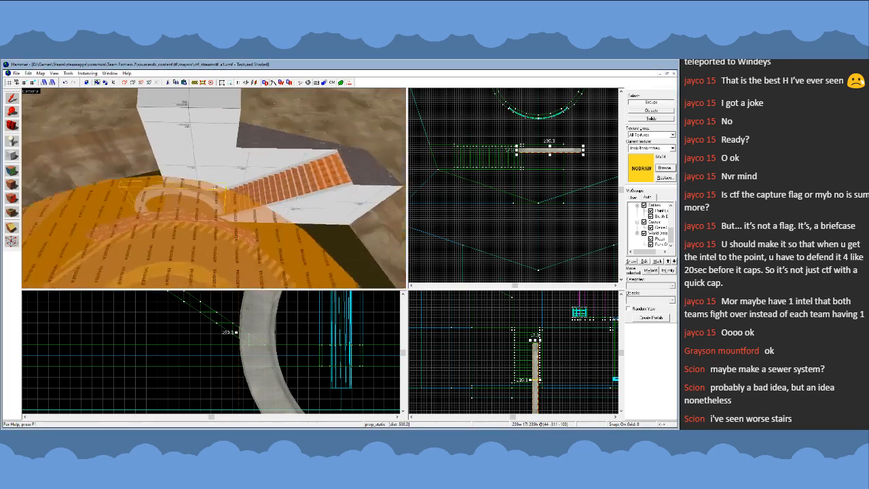
pyautogui.press('w')
pyautogui.press('s')
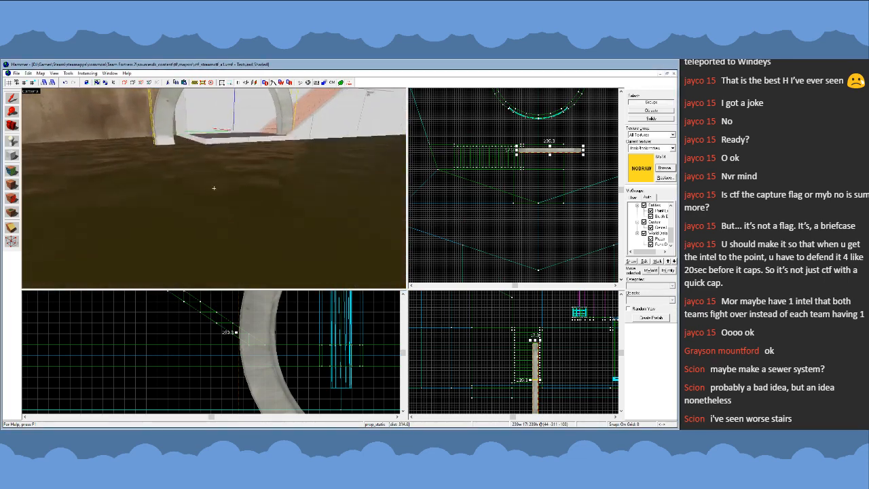
pyautogui.press('w')
pyautogui.press('z')
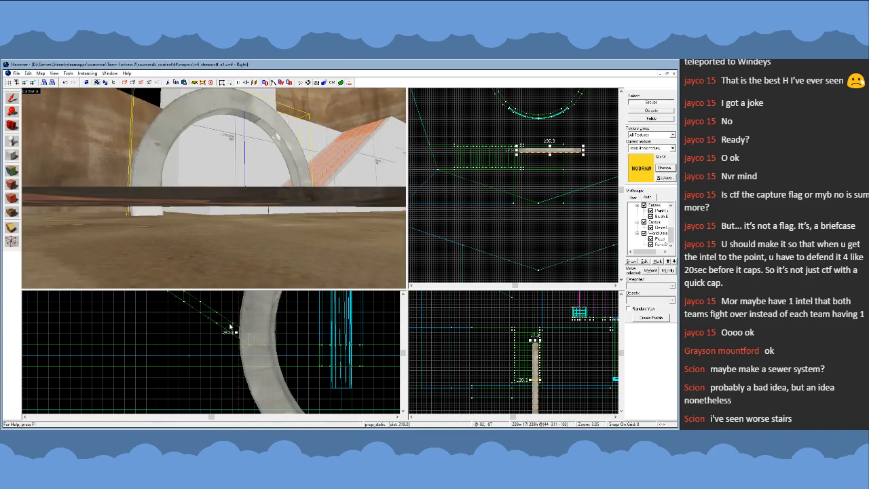
pyautogui.scroll(-3, 231, 327)
pyautogui.click(273, 361)
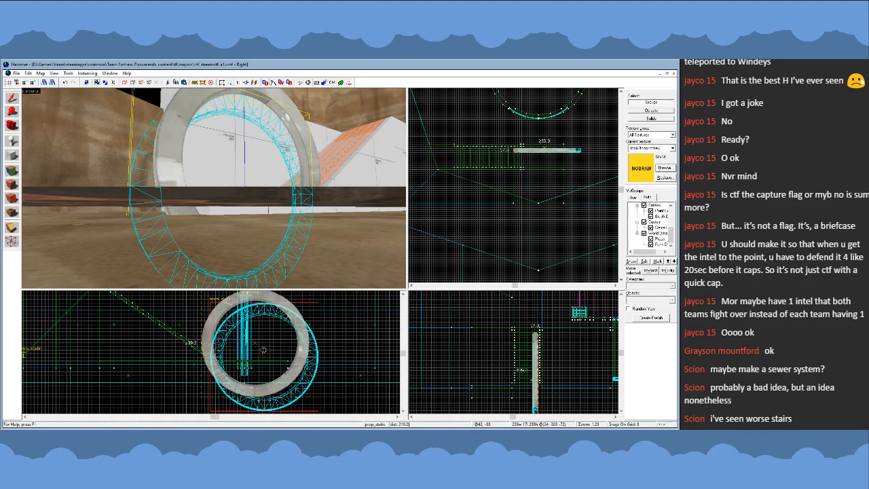
pyautogui.moveTo(263, 350); pyautogui.dragTo(264, 350)
pyautogui.scroll(4, 544, 157)
pyautogui.moveTo(555, 147); pyautogui.dragTo(543, 146)
# - Check the ring prop's placement against the tall block, landing and stairs from water level
pyautogui.press('z')
pyautogui.press('w')
pyautogui.press('s')
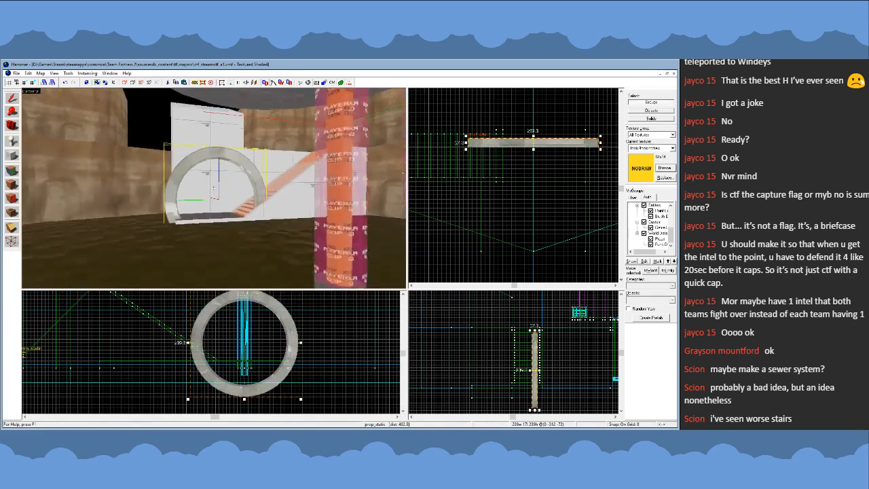
pyautogui.press('a')
pyautogui.press('w')
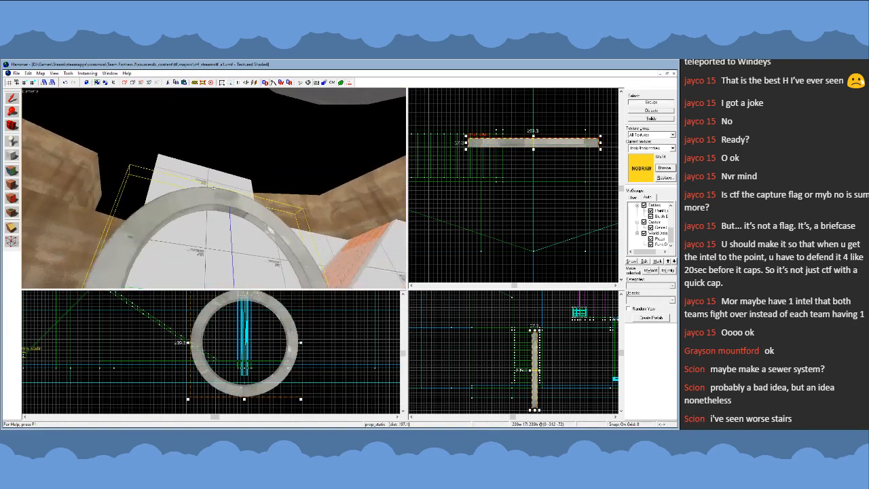
# - Inspect the ring prop with the tall block, landing and stairs from above the pit and from water level
pyautogui.press('s')
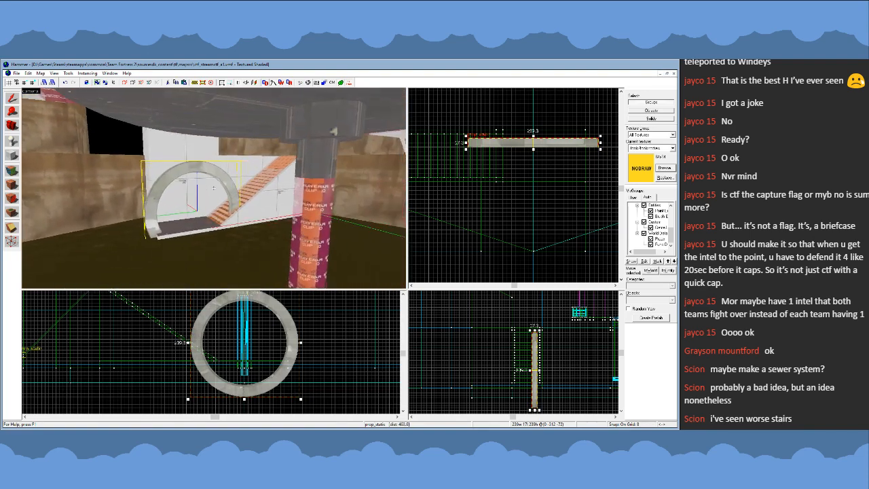
pyautogui.press('w')
pyautogui.press('s')
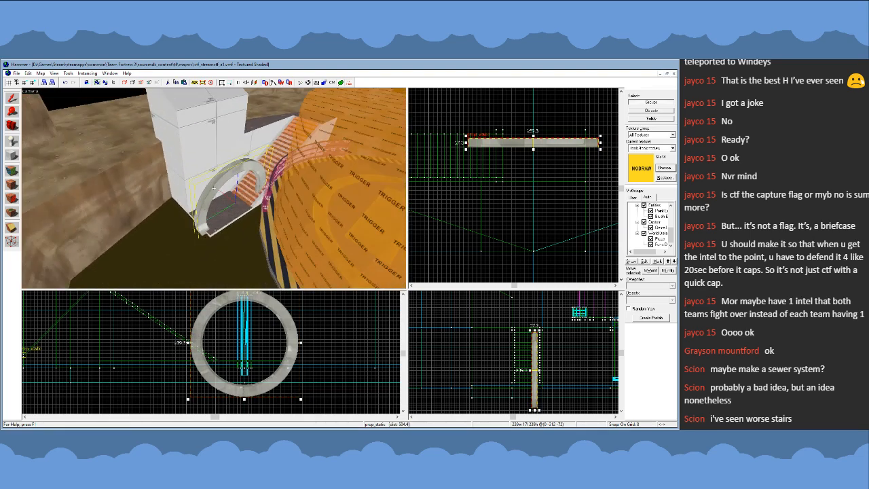
pyautogui.press('w')
pyautogui.press('s')
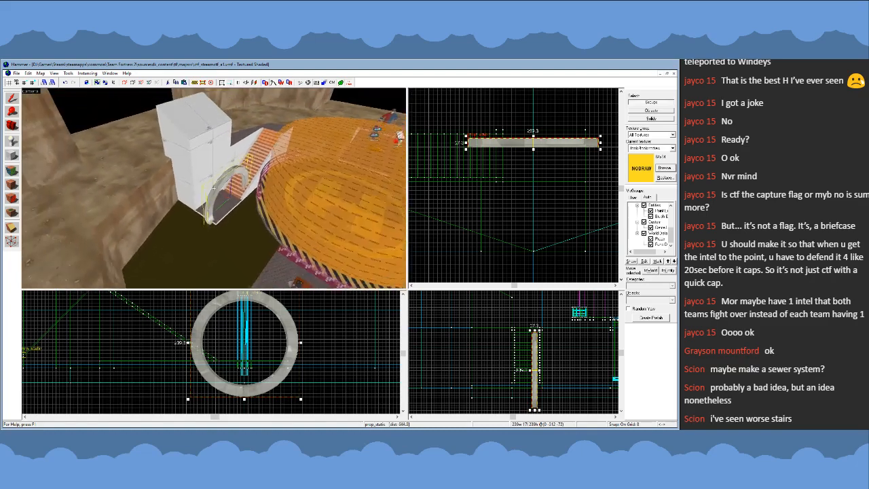
pyautogui.press('w')
pyautogui.press('s')
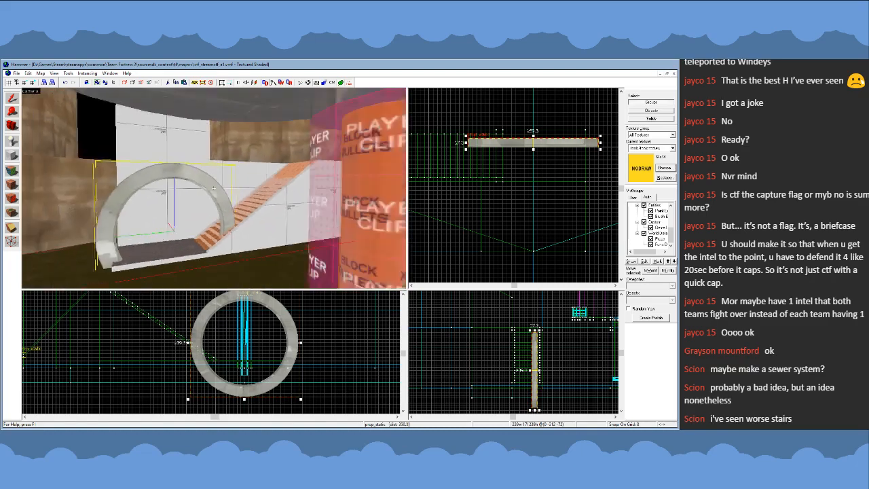
pyautogui.press('w')
pyautogui.press('s')
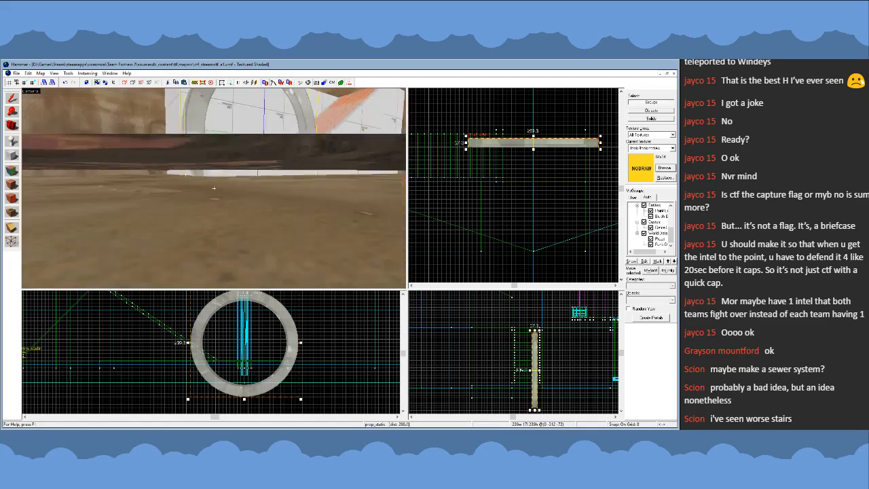
# - Lower the ring prop by about 56 units so only its upper half arches over the landing
pyautogui.moveTo(233, 363); pyautogui.dragTo(228, 386)
pyautogui.press('s')
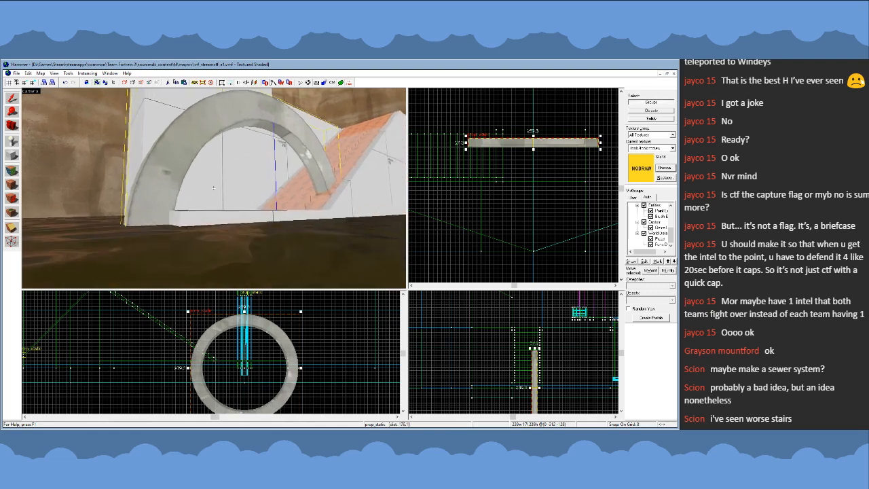
pyautogui.press('w')
pyautogui.press('s')
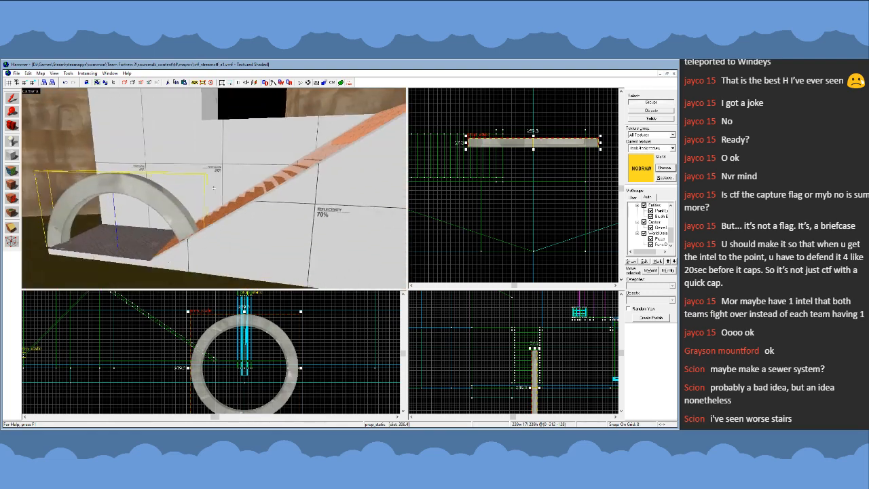
pyautogui.press('w')
# - Delete the ring prop from the landing at the foot of the stairs
pyautogui.press('w')
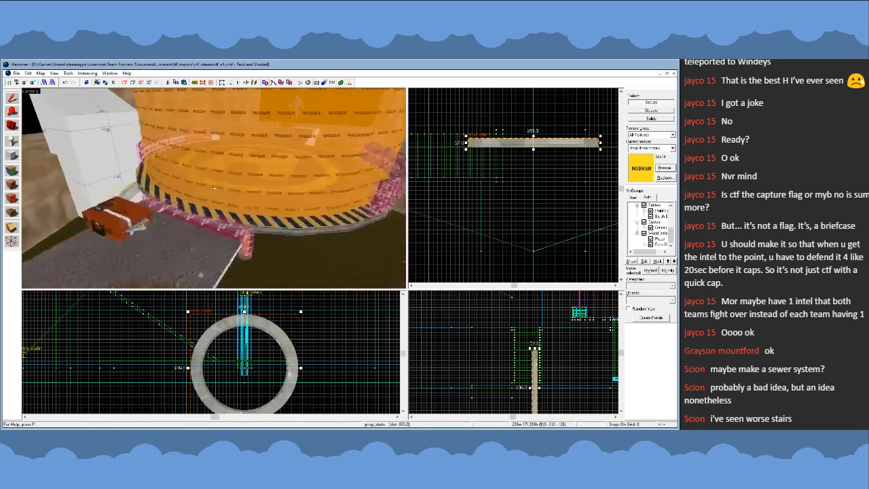
pyautogui.press('s')
pyautogui.press('w')
pyautogui.press('z')
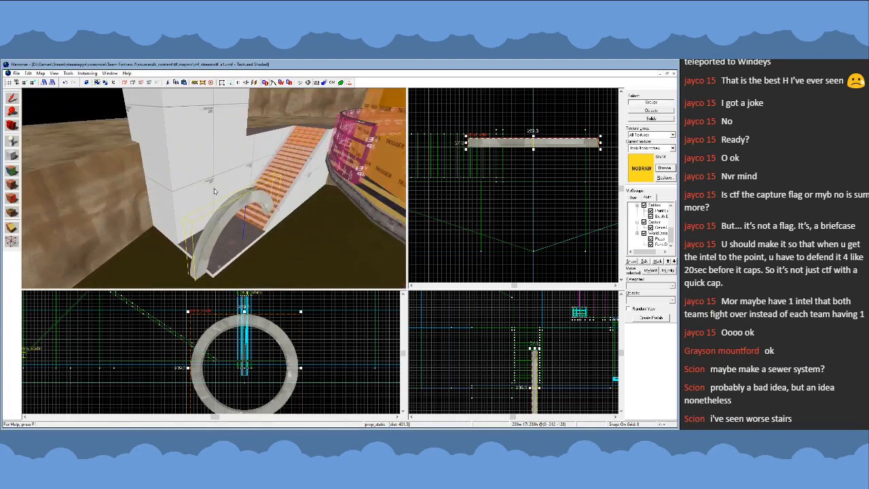
pyautogui.press('Delete')
pyautogui.press('z')
pyautogui.press('s')
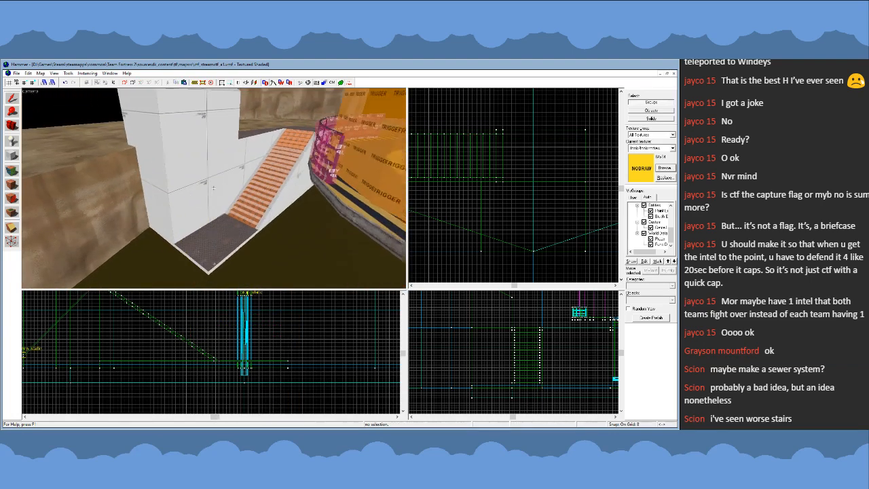
# - Place a prop_static near the outer end of the landing and give it the long four-bar railing model
pyautogui.press('w')
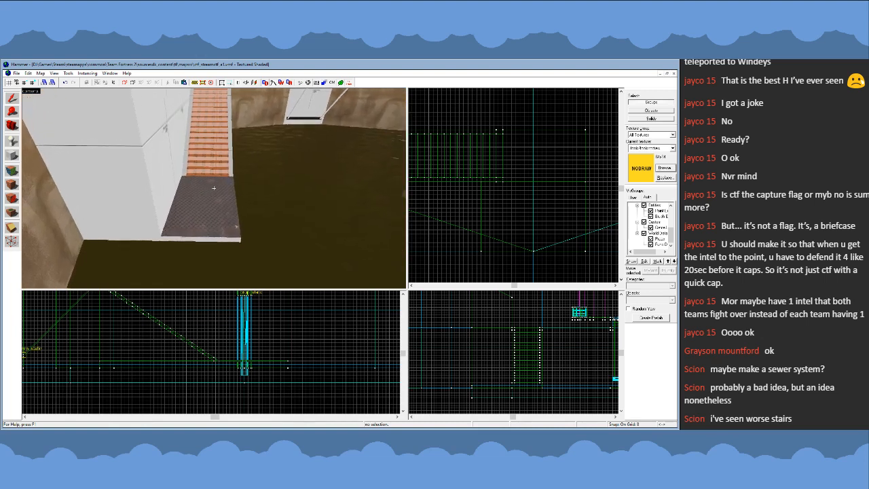
pyautogui.press('z')
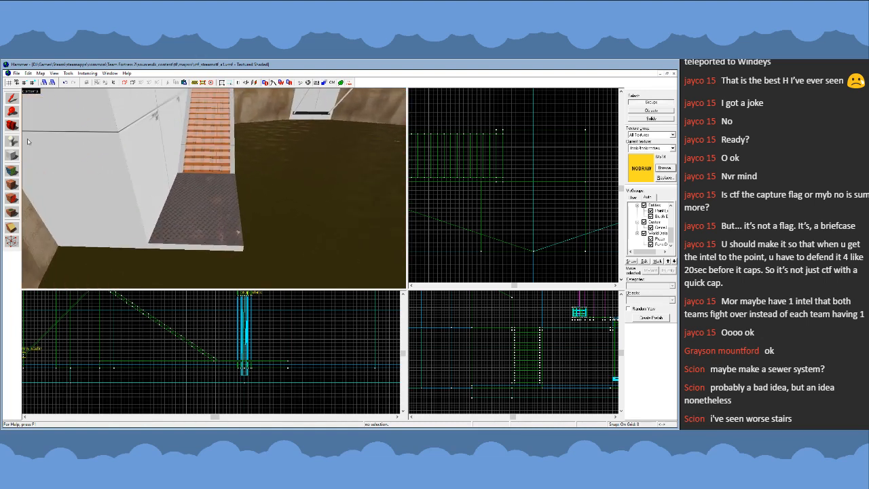
pyautogui.click(13, 141)
pyautogui.press('z')
pyautogui.press('w')
pyautogui.press('z')
pyautogui.click(214, 188)
pyautogui.click(13, 98)
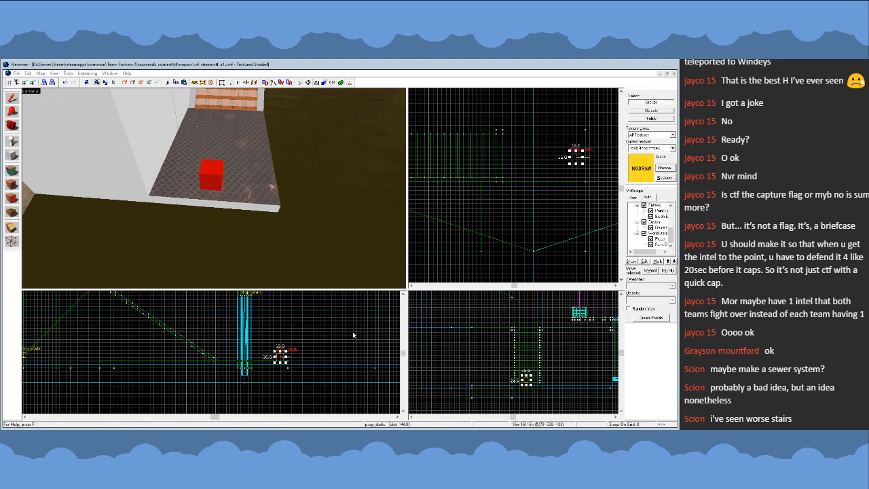
pyautogui.click(433, 331)
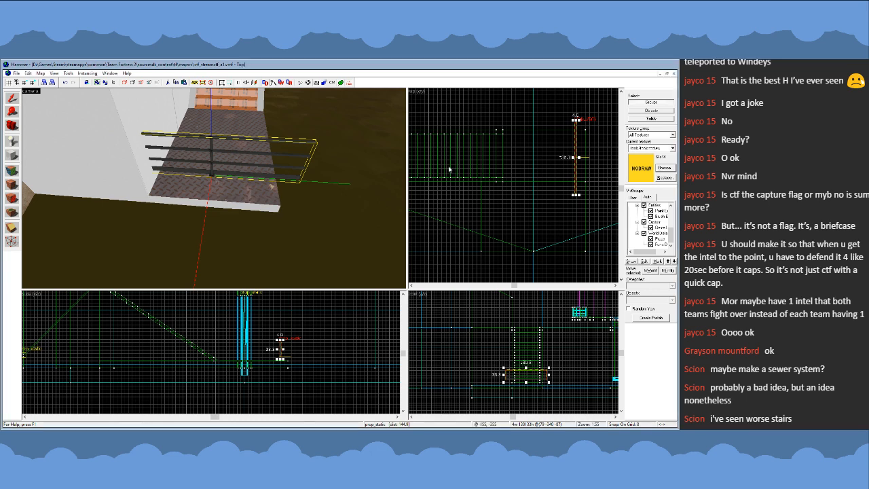
# - Lower the railing prop onto the landing surface and shift it out to the landing's end edge
pyautogui.scroll(7, 297, 364)
pyautogui.moveTo(297, 363); pyautogui.dragTo(296, 363)
pyautogui.press('z')
pyautogui.press('w')
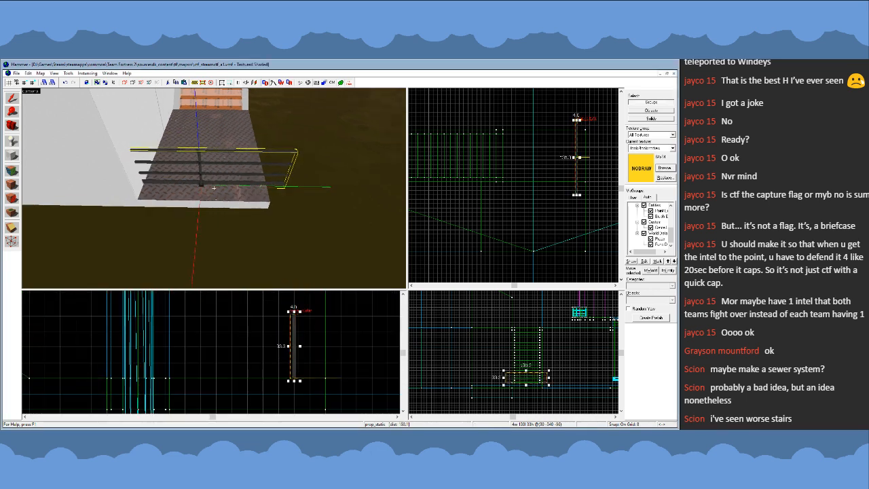
pyautogui.press('z')
pyautogui.moveTo(578, 141); pyautogui.dragTo(586, 130)
pyautogui.press('z')
pyautogui.press('s')
pyautogui.press('w')
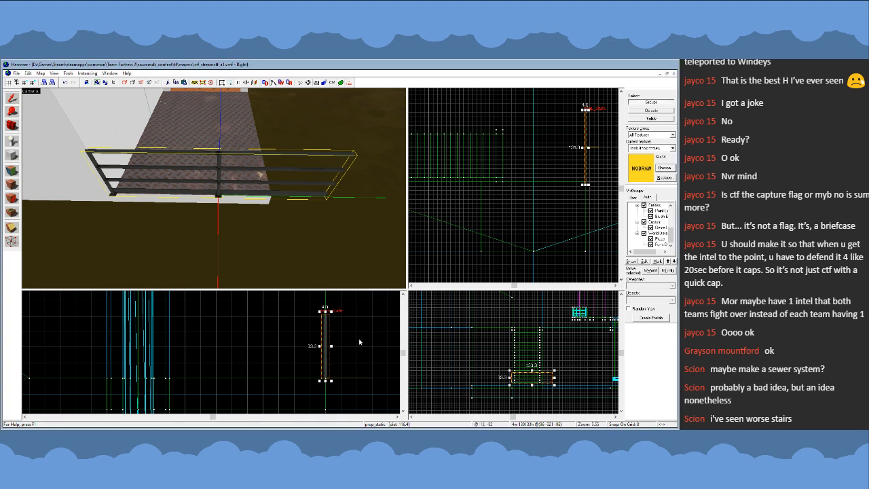
# - Switch the railing to the short 32-unit model with the dark skin and fit it along the landing's end edge against the tall block
pyautogui.click(439, 334)
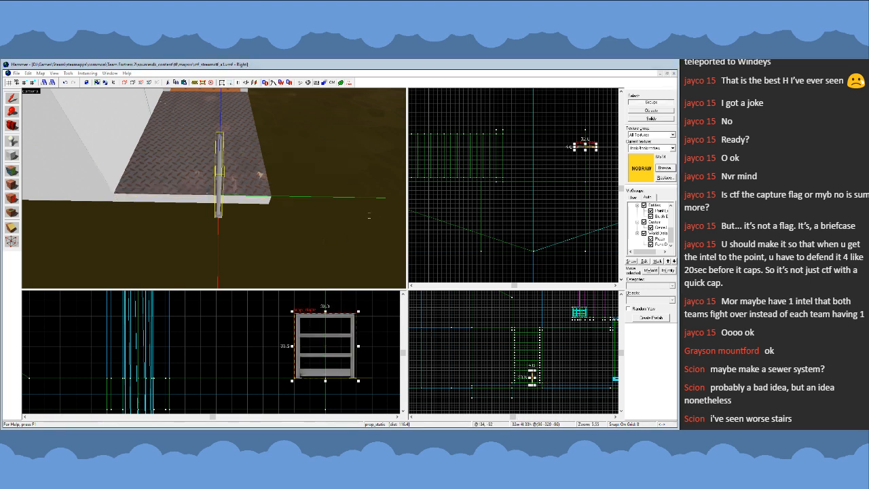
pyautogui.click(438, 336)
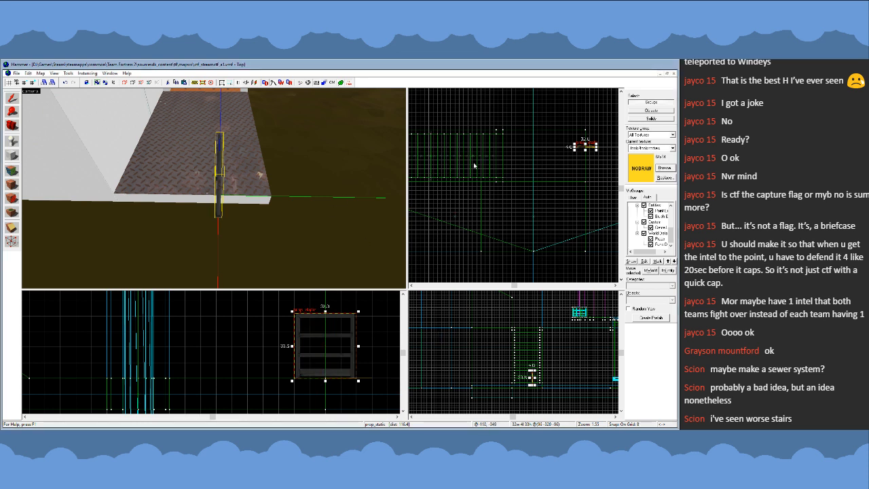
pyautogui.scroll(6, 604, 145)
pyautogui.moveTo(572, 164); pyautogui.dragTo(541, 256)
pyautogui.press('[')
pyautogui.press('[')
pyautogui.press('z')
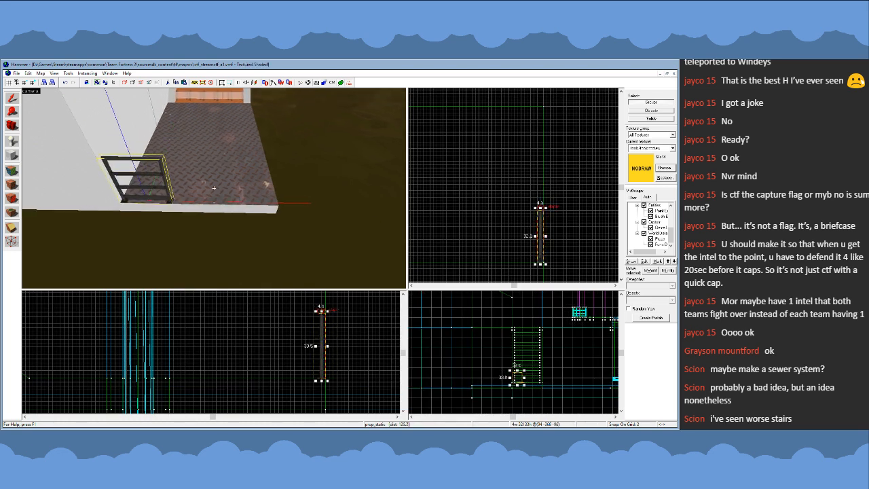
pyautogui.press('z')
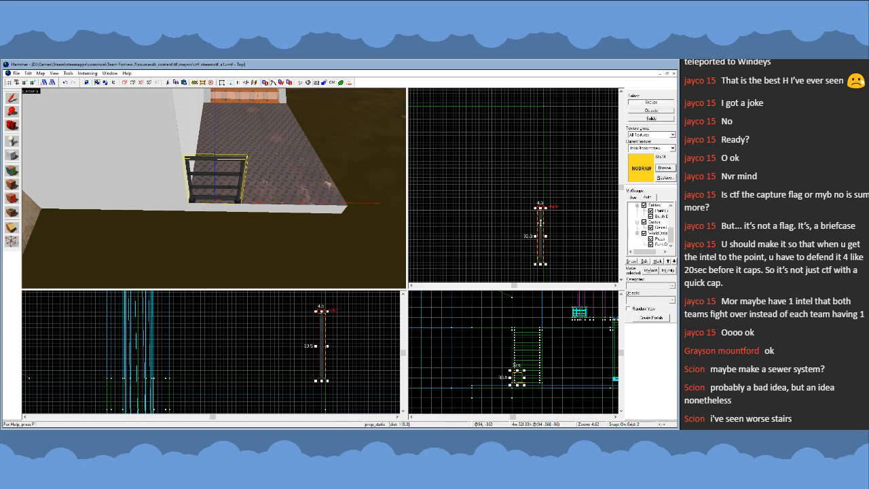
# - Copy the short railing, give the copies the 30-unit section model, and line them up end to end to the landing's outer corner
pyautogui.keyDown('shift'); pyautogui.moveTo(541, 223); pyautogui.dragTo(527, 197); pyautogui.keyUp('shift')
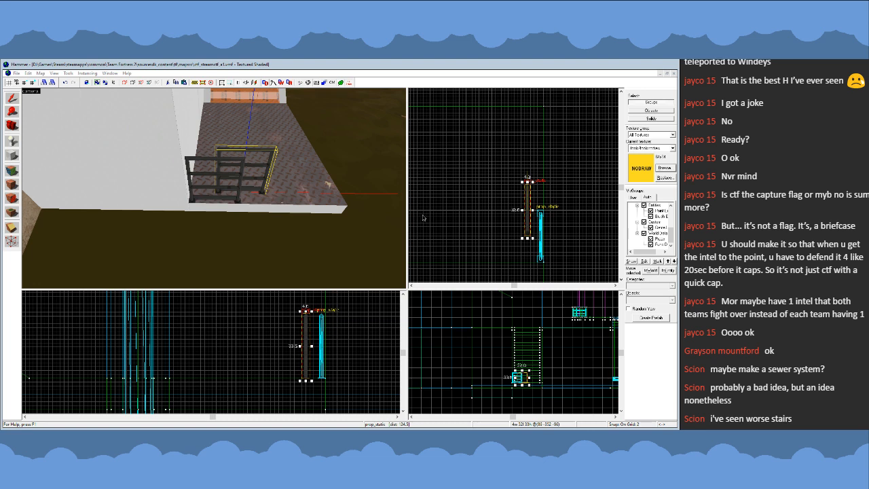
pyautogui.click(445, 332)
pyautogui.click(443, 182)
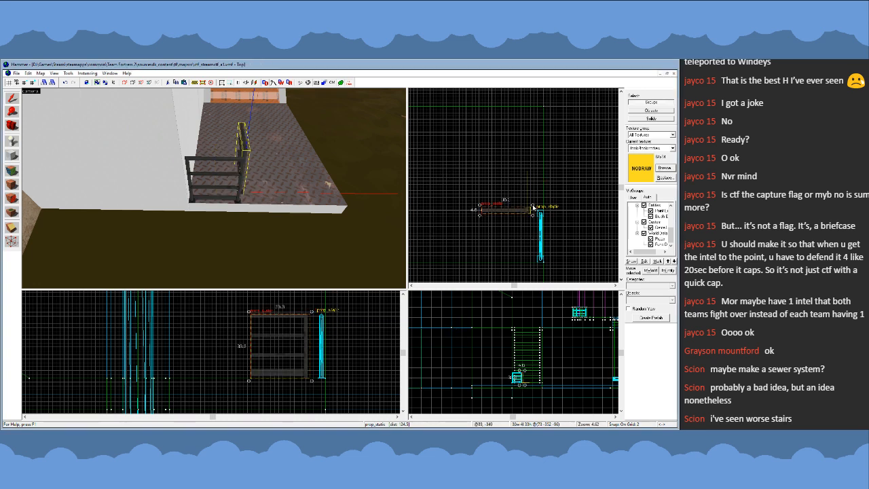
pyautogui.moveTo(533, 206)
pyautogui.mouseDown()
pyautogui.moveTo(523, 228)
pyautogui.moveTo(540, 182)
pyautogui.moveTo(540, 199)
pyautogui.moveTo(524, 154)
pyautogui.moveTo(540, 155)
pyautogui.mouseUp()
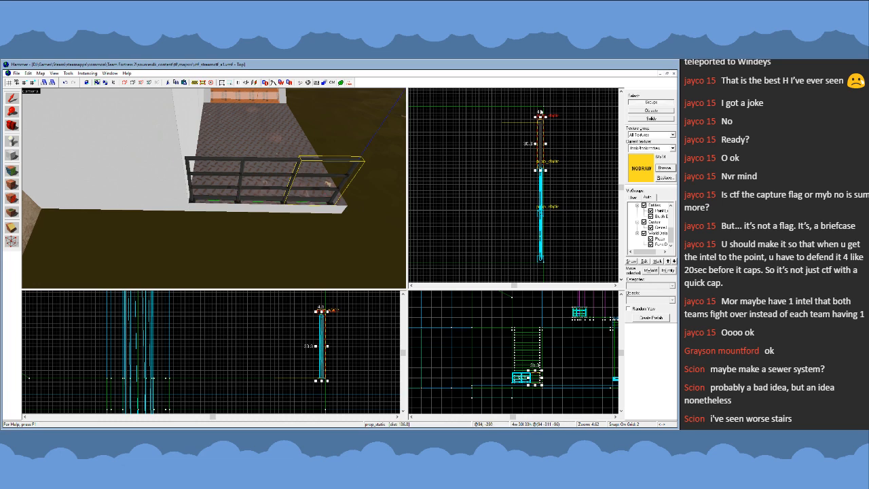
pyautogui.scroll(6, 541, 112)
pyautogui.press('z')
pyautogui.press('w')
pyautogui.press('z')
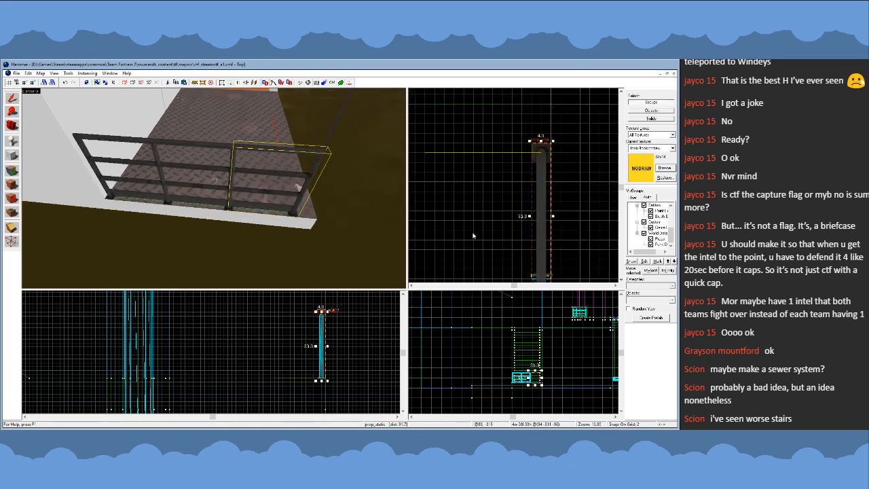
# - Select only the landing's solid and clip its outer corner diagonally just beyond the end of the railing
pyautogui.click(473, 236)
pyautogui.press('z')
pyautogui.press('s')
pyautogui.press('z')
pyautogui.click(278, 182)
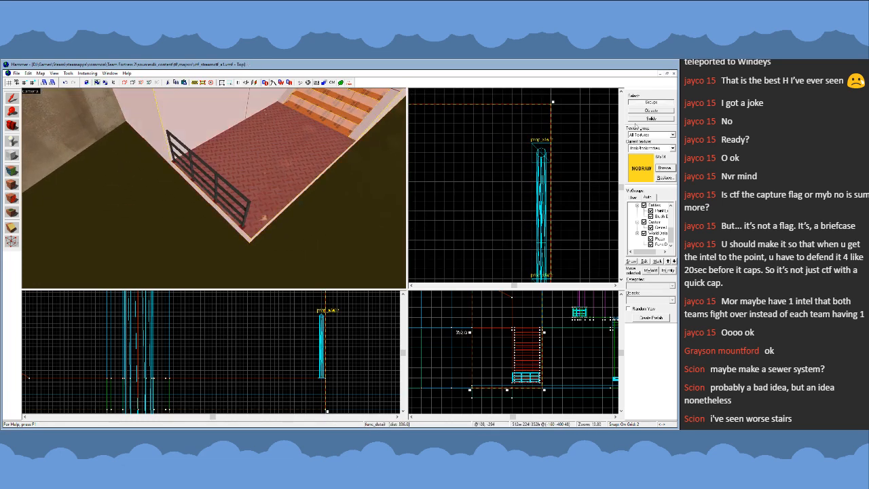
pyautogui.click(326, 143)
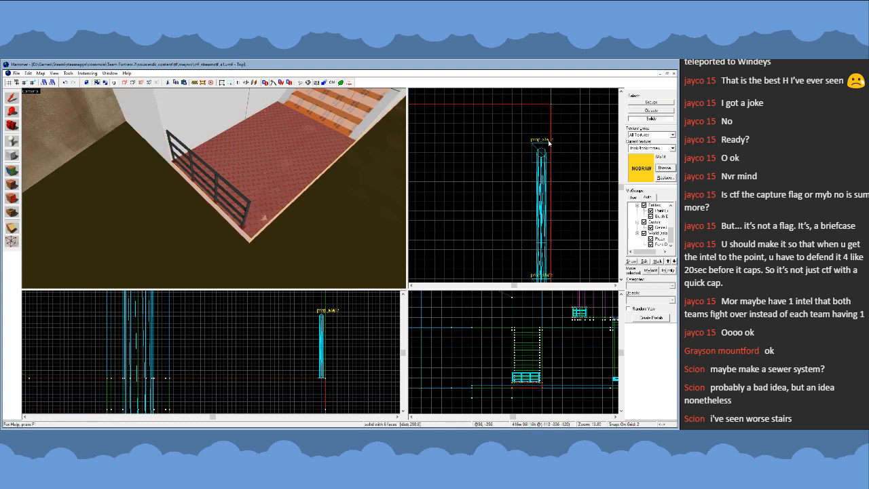
pyautogui.moveTo(549, 143); pyautogui.dragTo(542, 134)
pyautogui.hotkey('shift', 'x')
pyautogui.hotkey('shift', 'x')
pyautogui.press('Return')
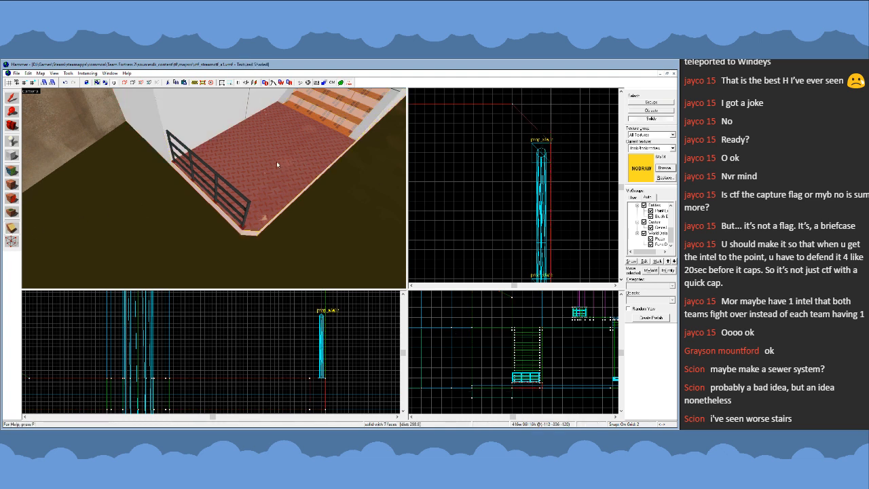
# - Clear the selection, return to selecting by groups, and set the grid snap to 16
pyautogui.click(12, 99)
pyautogui.scroll(-5, 523, 145)
pyautogui.click(581, 145)
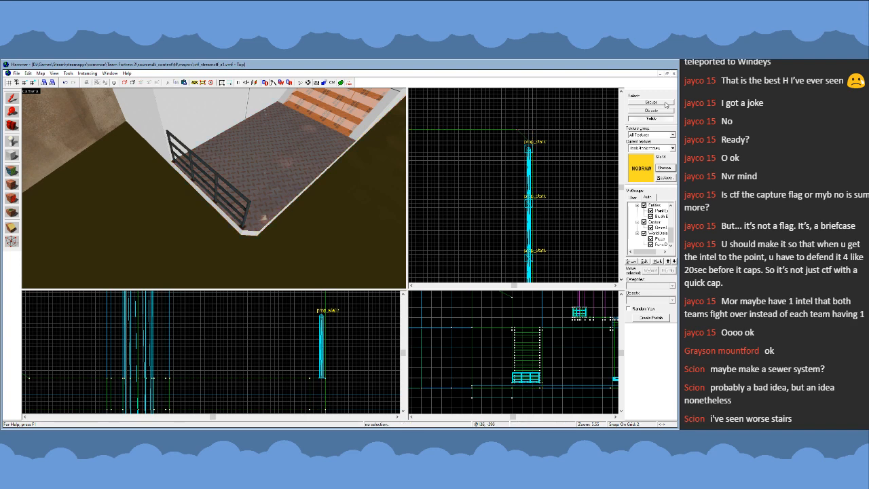
pyautogui.click(665, 103)
pyautogui.scroll(-3, 554, 153)
pyautogui.press(']')
pyautogui.press(']')
pyautogui.press(']')
pyautogui.moveTo(593, 175); pyautogui.dragTo(600, 194)
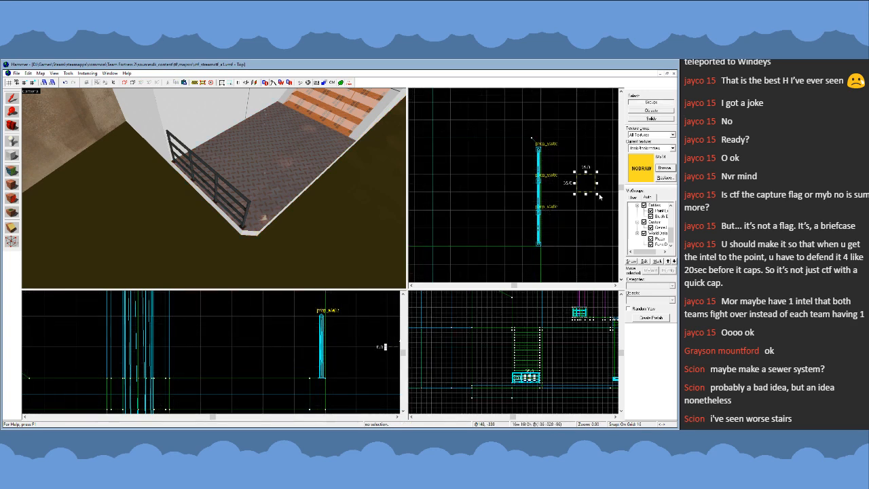
pyautogui.press('Escape')
# - Check the railed landing and stairs from across the pit at water level
pyautogui.press('z')
pyautogui.press('s')
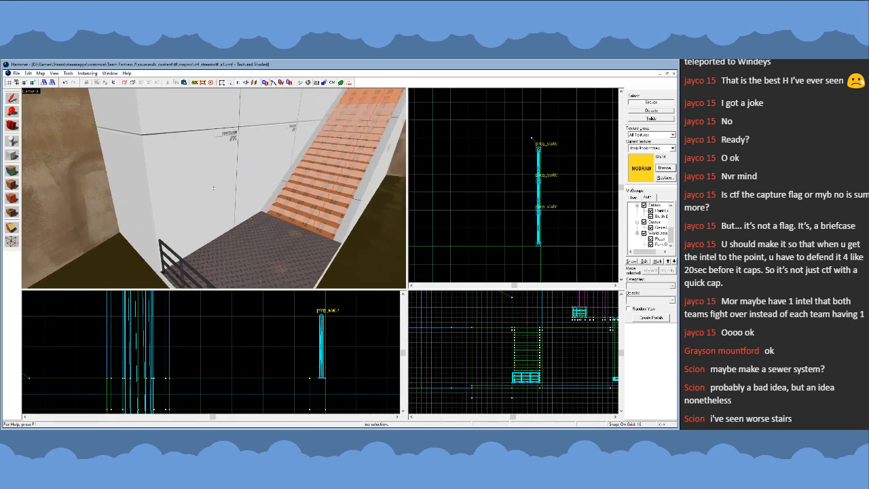
pyautogui.press('w')
pyautogui.press('s')
pyautogui.press('d')
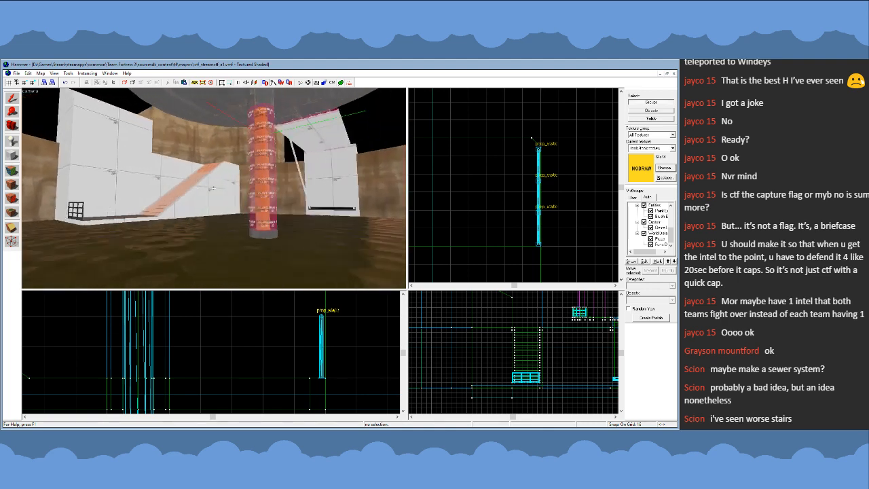
pyautogui.press('w')
pyautogui.press('z')
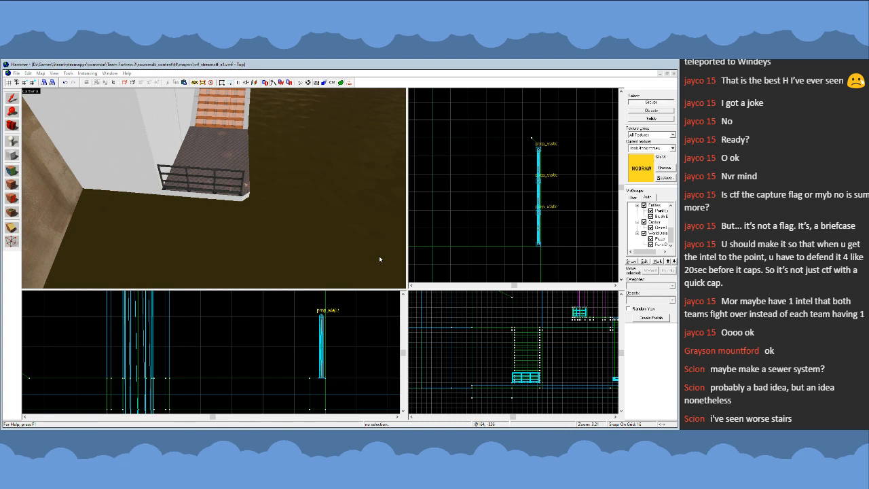
# - Make the player clip texture current and delete the landing railing section nearest the white wall
pyautogui.doubleClick(301, 289)
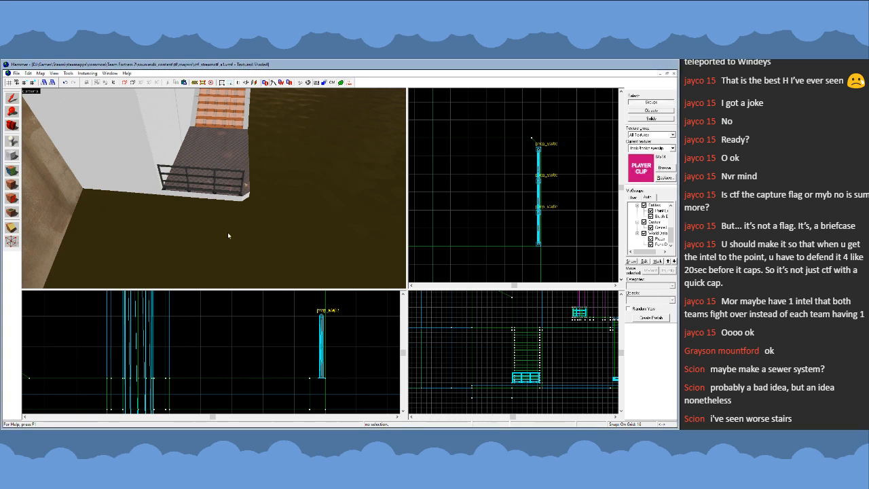
pyautogui.press('z')
pyautogui.press('w')
pyautogui.press('z')
pyautogui.click(194, 185)
pyautogui.press('z')
pyautogui.press('w')
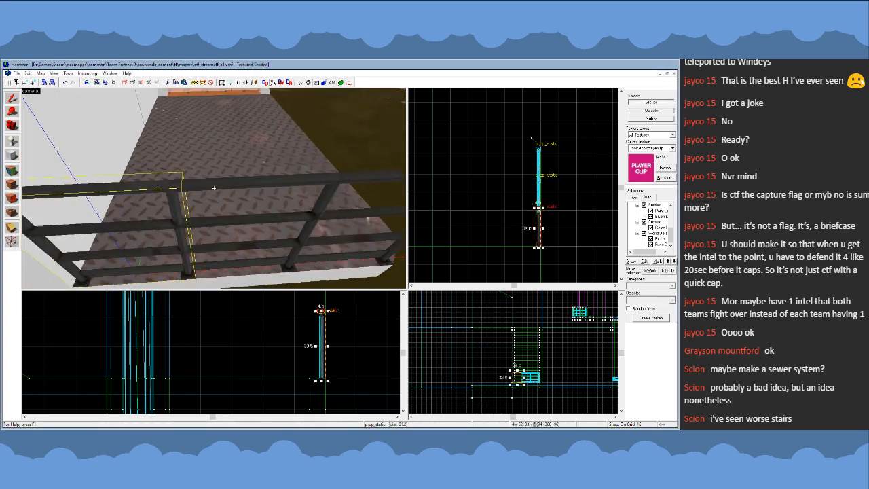
pyautogui.press('s')
pyautogui.press('z')
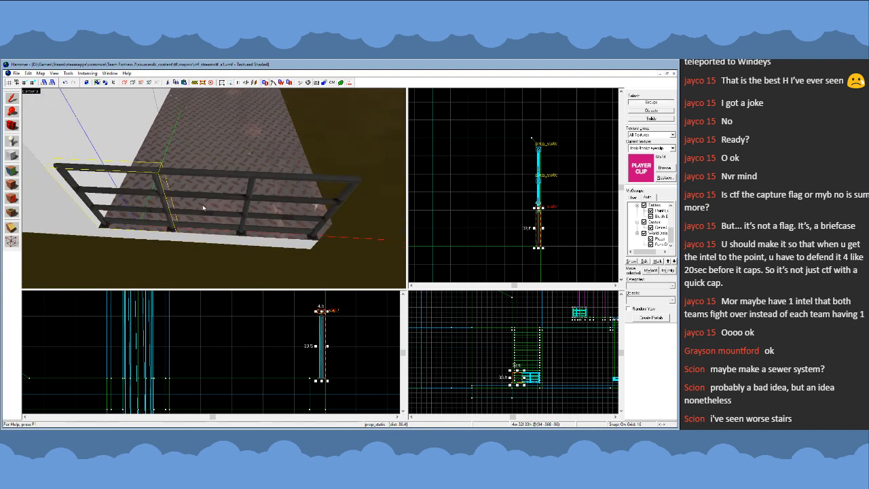
pyautogui.press('z')
pyautogui.press('w')
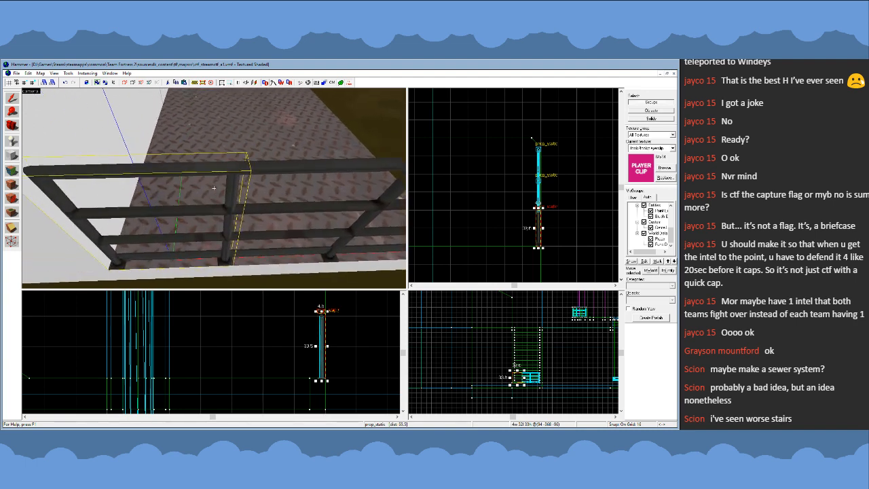
pyautogui.press('s')
pyautogui.press('z')
pyautogui.press('Delete')
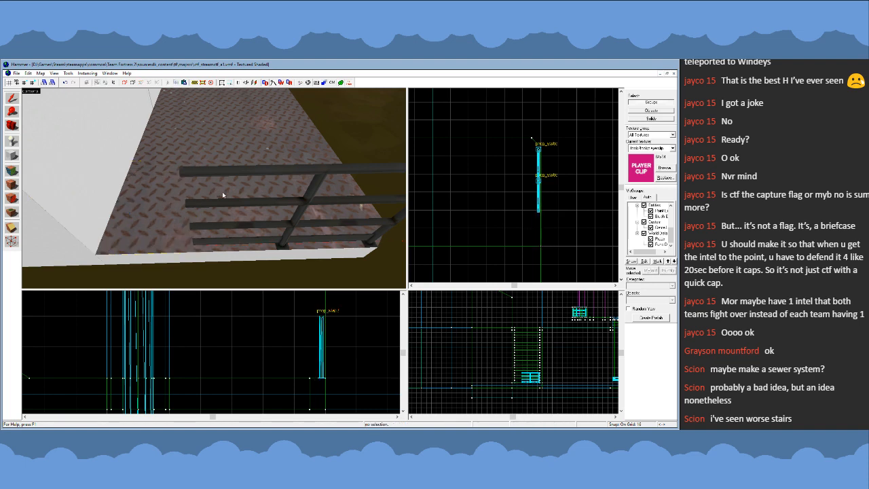
# - Copy the middle railing section into the gap beside the wall, turning the copy so its post stands at the wall
pyautogui.click(244, 237)
pyautogui.press('z')
pyautogui.press('w')
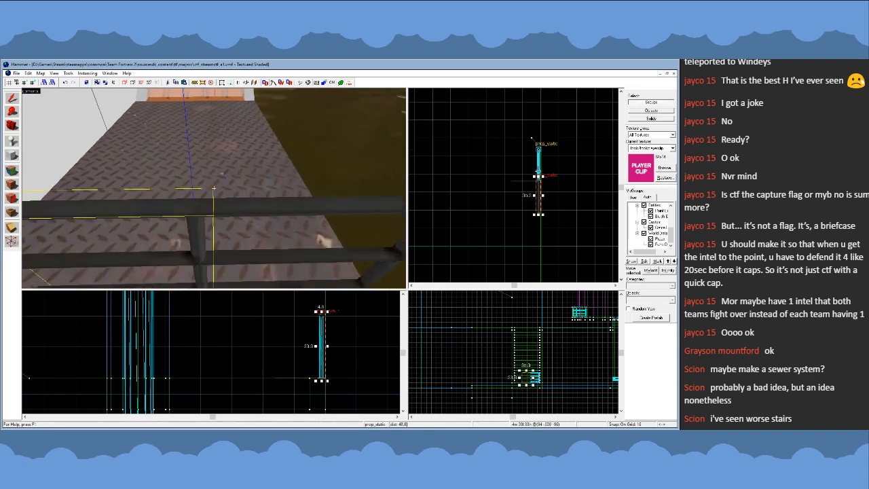
pyautogui.press('s')
pyautogui.press('z')
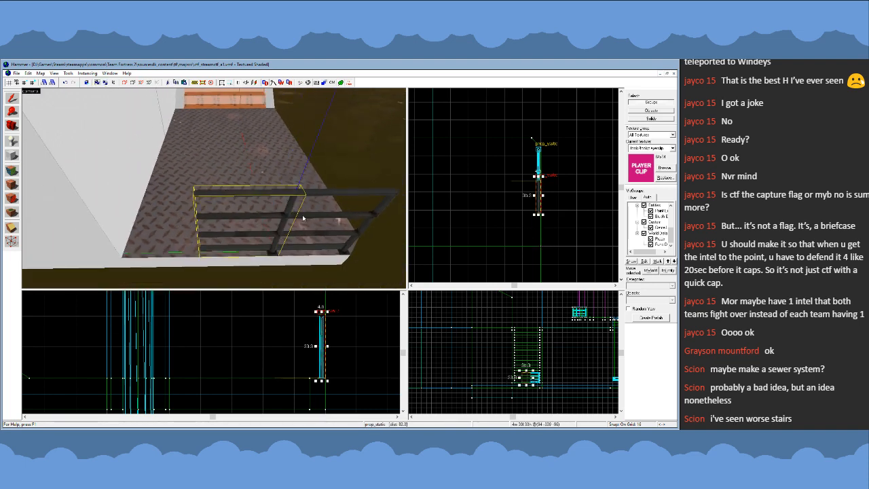
pyautogui.moveTo(538, 202)
pyautogui.keyDown('shift'); pyautogui.mouseDown()
pyautogui.moveTo(501, 214)
pyautogui.moveTo(502, 198)
pyautogui.moveTo(530, 236)
pyautogui.mouseUp(); pyautogui.keyUp('shift')
pyautogui.press('[')
pyautogui.press('[')
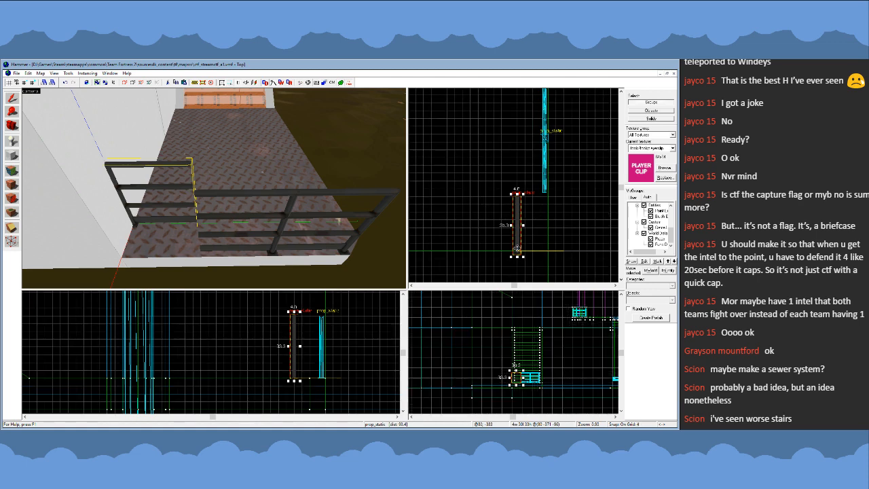
# - Line the copied section up with the other railings on a fine grid, clear the selection, and restore the grid snap to 16
pyautogui.moveTo(520, 246); pyautogui.dragTo(544, 243)
pyautogui.scroll(4, 545, 248)
pyautogui.press('[')
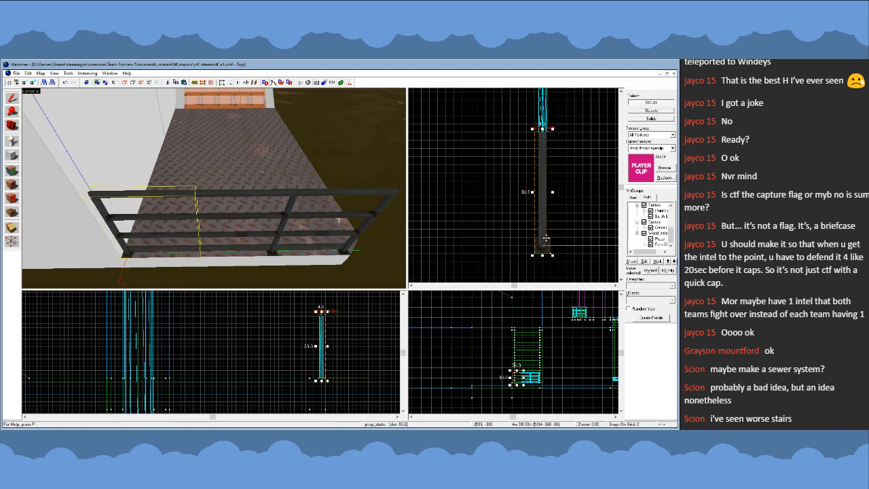
pyautogui.press(']')
pyautogui.press(']')
pyautogui.press('Escape')
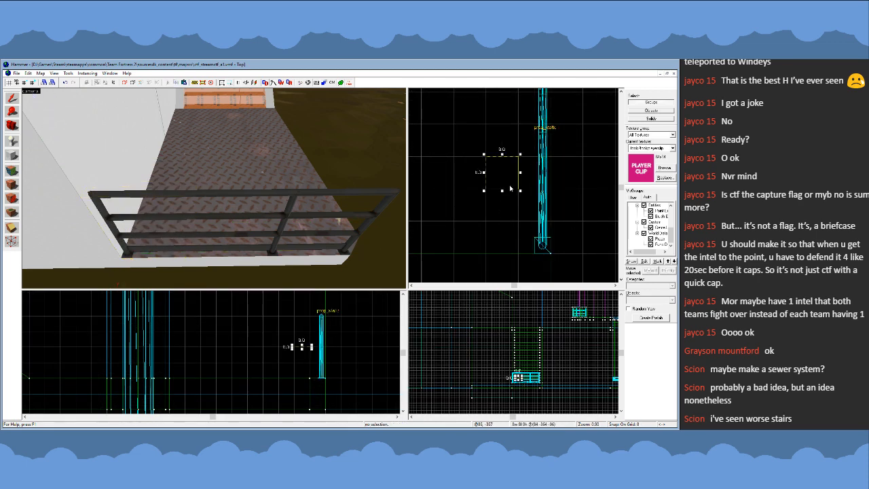
pyautogui.scroll(-3, 511, 188)
pyautogui.press(']')
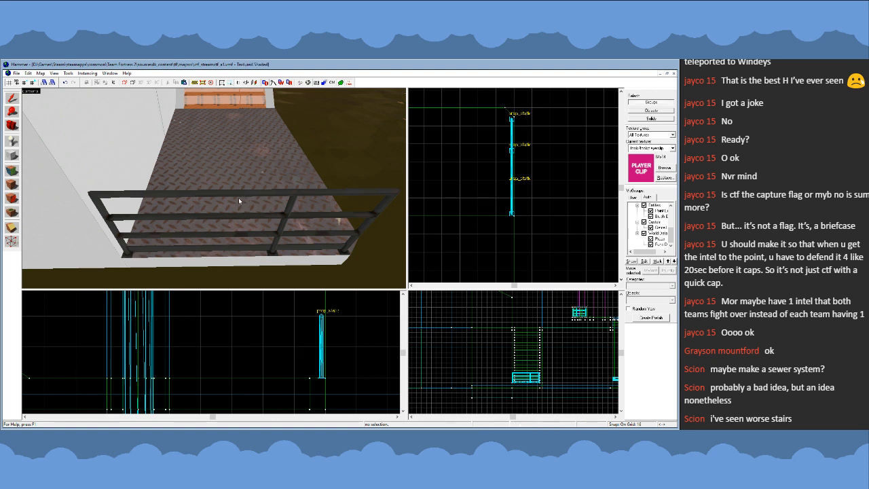
# - Delete the middle section of the landing's railing
pyautogui.click(231, 197)
pyautogui.click(179, 198)
pyautogui.click(177, 195)
pyautogui.press('z')
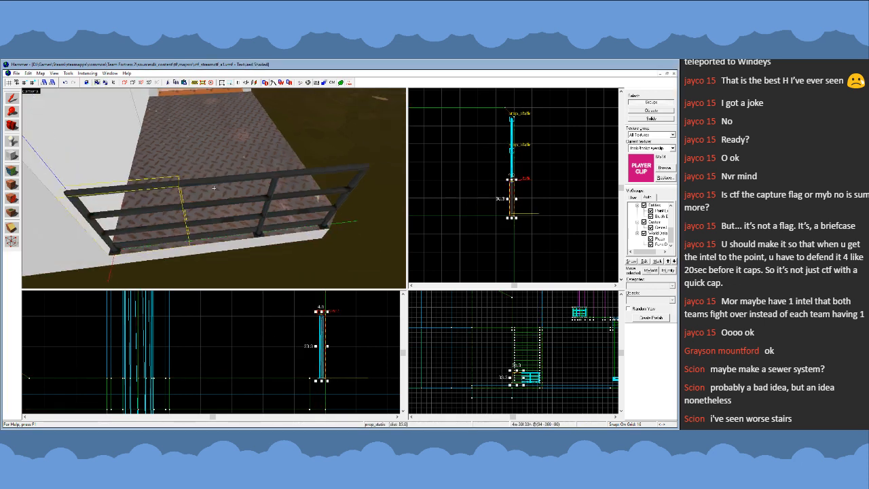
pyautogui.press('z')
pyautogui.click(168, 166)
pyautogui.press('Delete')
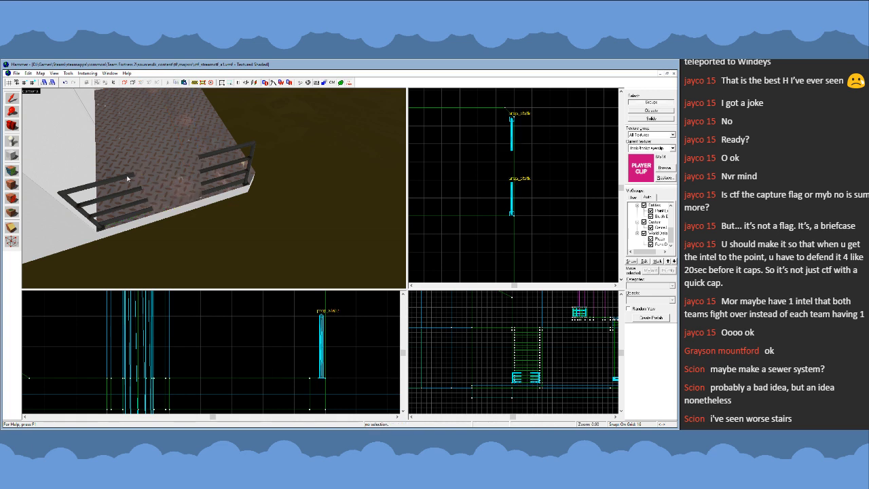
# - Give the wall-side railing section the 64-unit model and rotate it to run along the landing's edge
pyautogui.click(128, 178)
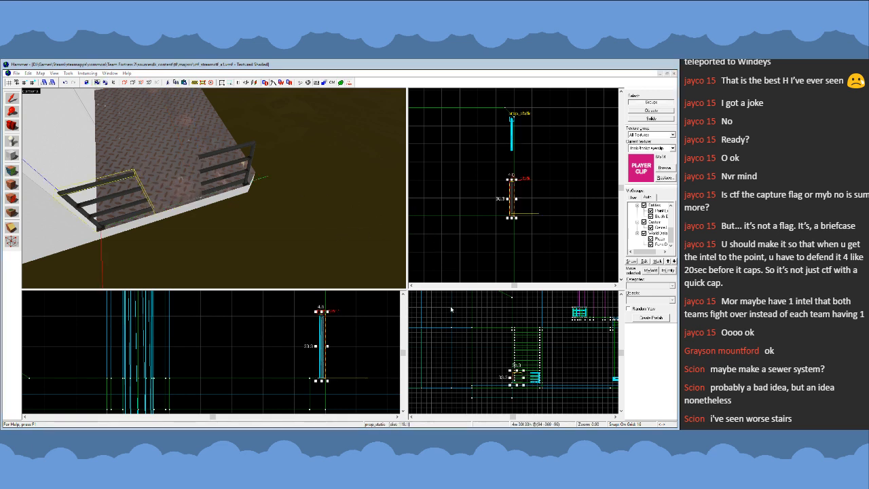
pyautogui.click(444, 331)
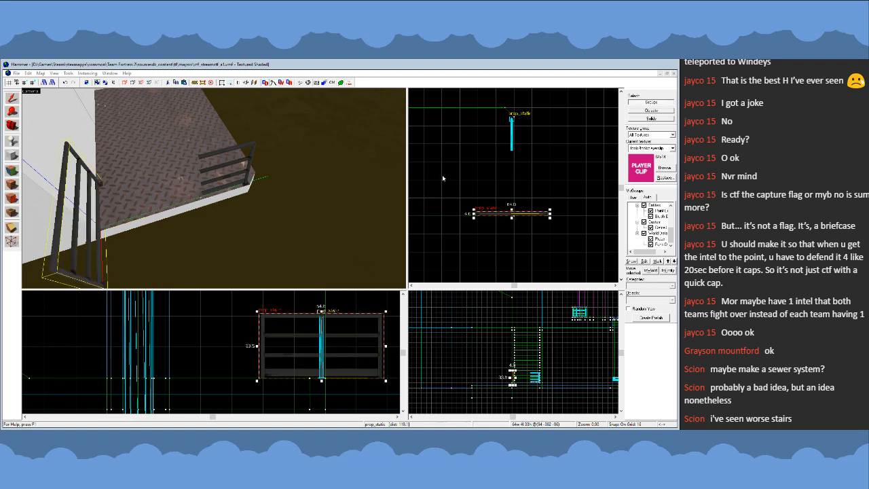
pyautogui.moveTo(549, 218); pyautogui.dragTo(511, 206)
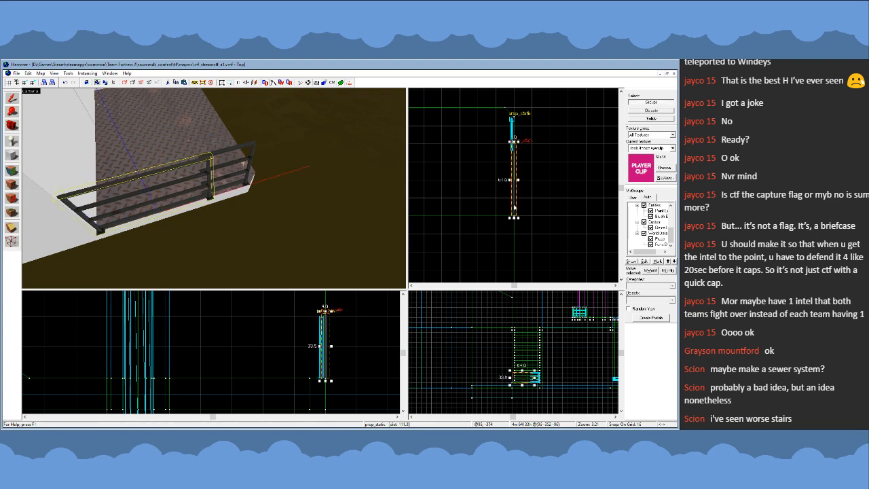
# - Align the 64-unit railing with the outer section using a grid snap of 2, clear the selection, and restore the snap to 16
pyautogui.scroll(4, 511, 207)
pyautogui.press('[')
pyautogui.press('[')
pyautogui.press('[')
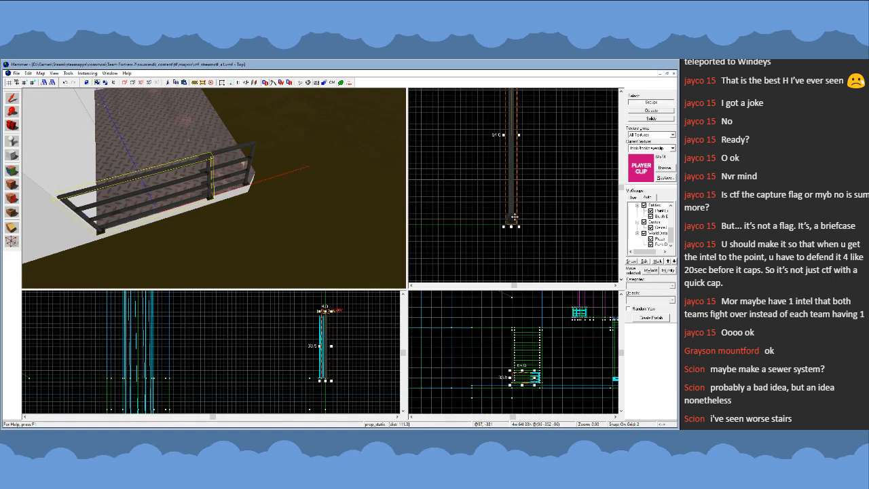
pyautogui.moveTo(513, 218); pyautogui.dragTo(507, 217)
pyautogui.press(']')
pyautogui.press(']')
pyautogui.press(']')
pyautogui.click(558, 227)
pyautogui.scroll(-6, 515, 253)
pyautogui.scroll(4, 512, 197)
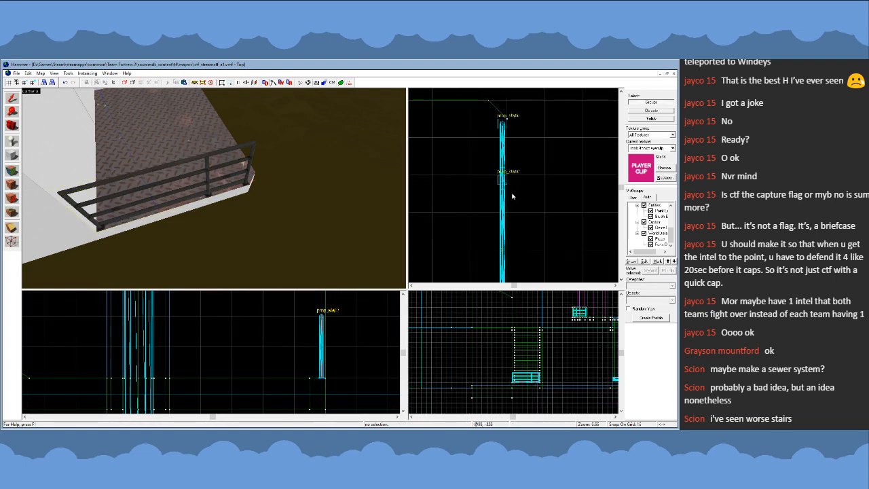
pyautogui.scroll(-5, 578, 215)
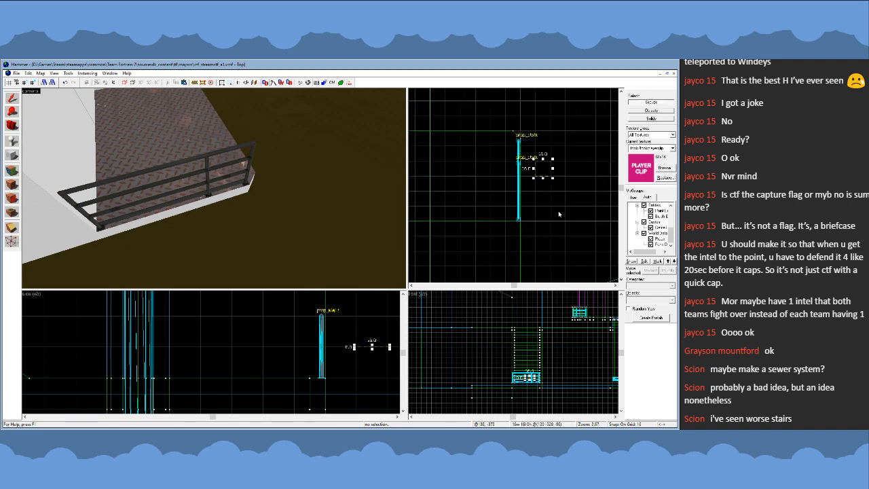
pyautogui.press('Escape')
# - Draw a block outline about 4 units thick over the full length of the landing's railing
pyautogui.press('z')
pyautogui.press('s')
pyautogui.press('w')
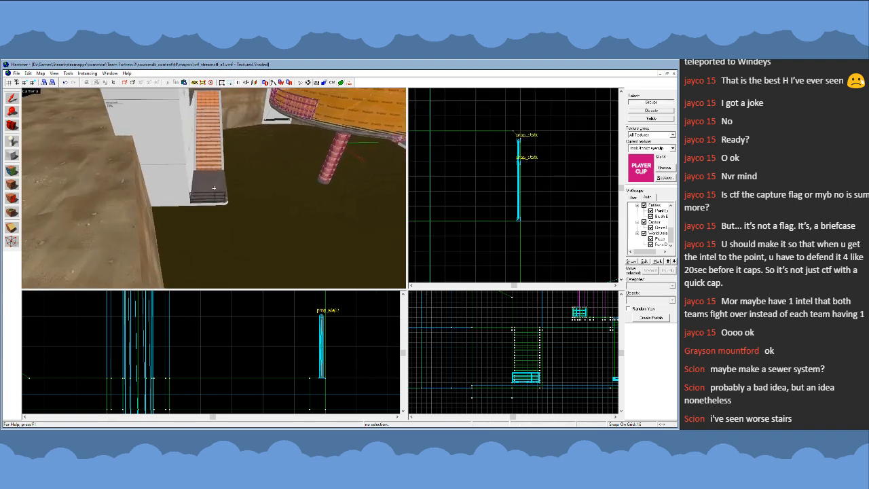
pyautogui.press('s')
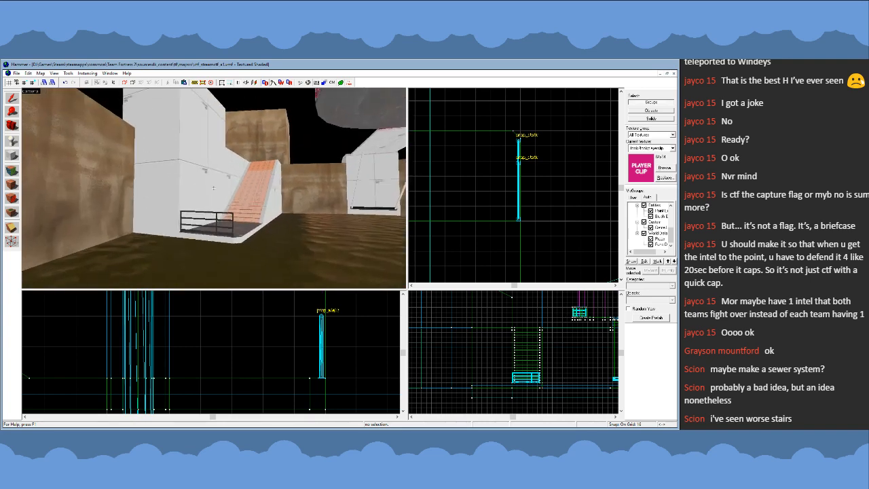
pyautogui.press('w')
pyautogui.press('z')
pyautogui.click(14, 153)
pyautogui.scroll(3, 524, 224)
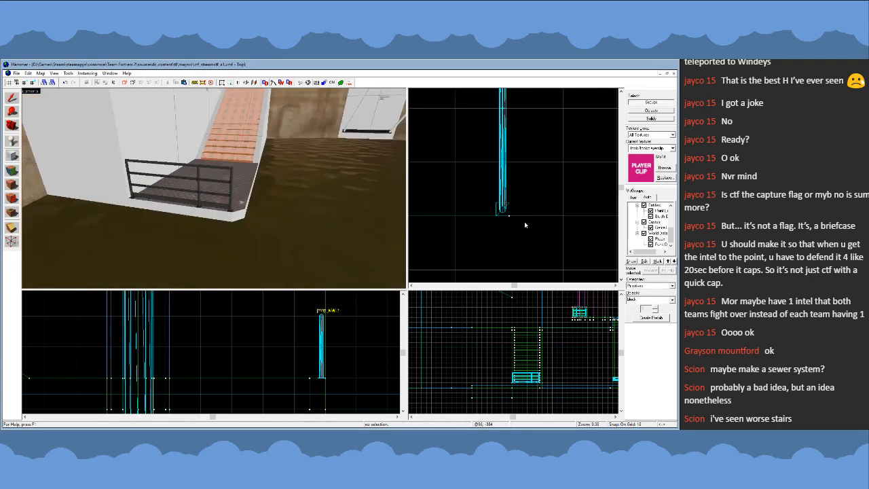
pyautogui.press('[')
pyautogui.press('[')
pyautogui.scroll(-6, 507, 216)
pyautogui.moveTo(507, 216); pyautogui.dragTo(508, 125)
pyautogui.scroll(4, 508, 103)
pyautogui.press(']')
pyautogui.press(']')
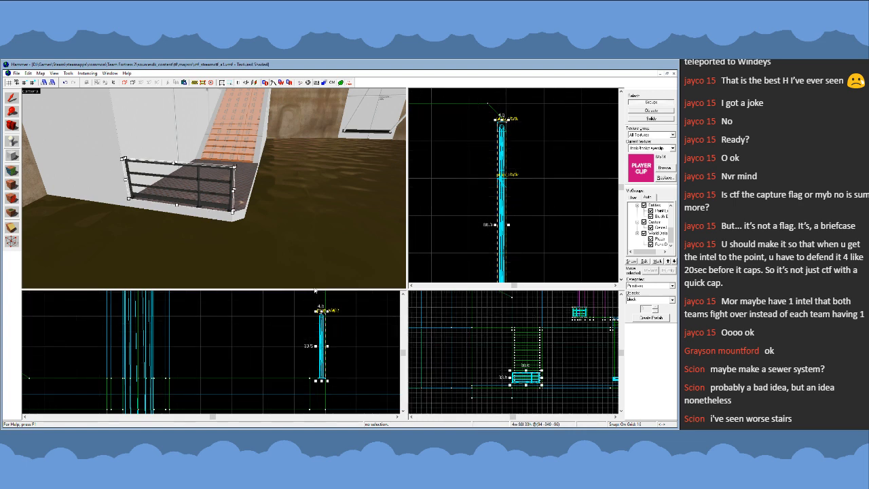
# - Fit the block outline to the railing's profile on a fine grid and create it as a player clip solid
pyautogui.scroll(3, 324, 376)
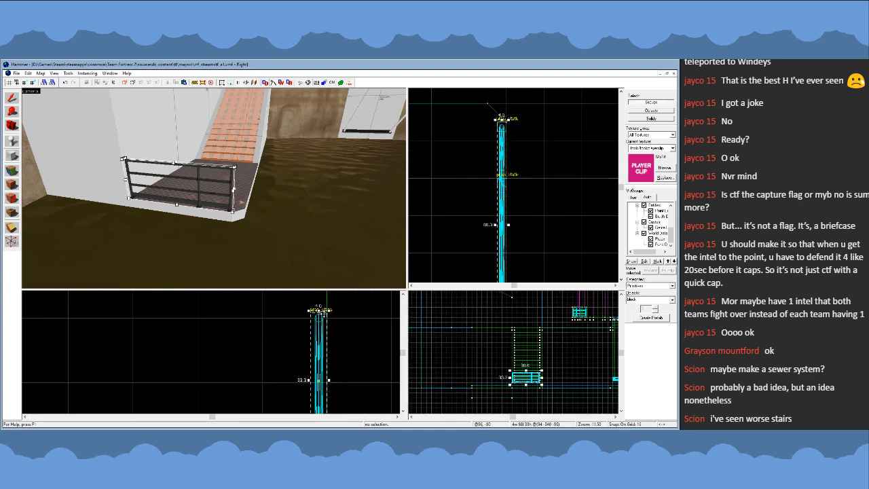
pyautogui.press('[')
pyautogui.press('[')
pyautogui.press('[')
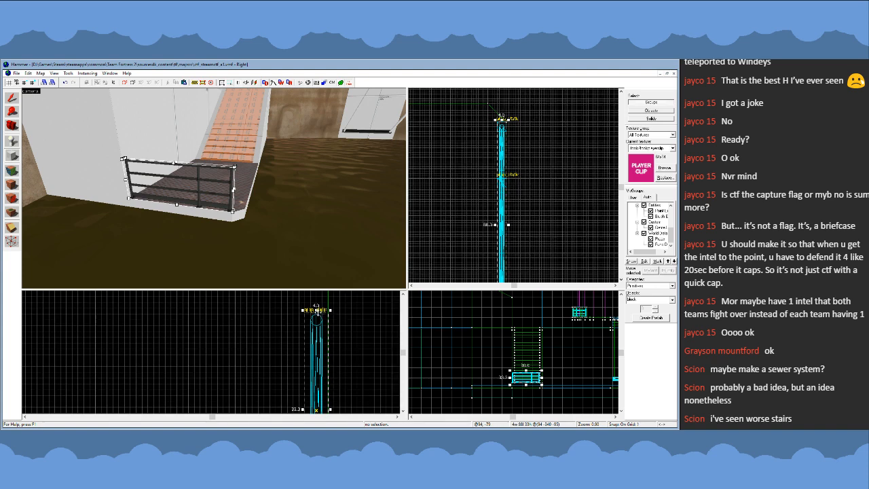
pyautogui.press(']')
pyautogui.press(']')
pyautogui.press(']')
pyautogui.scroll(-3, 496, 212)
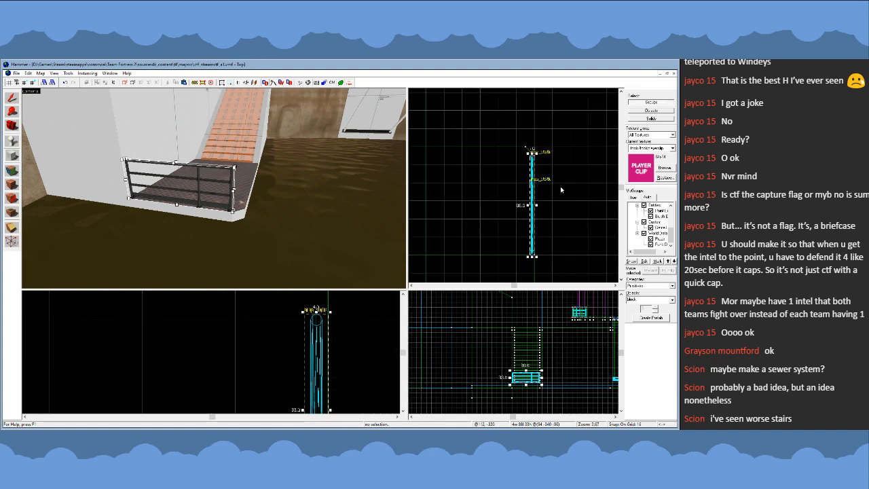
pyautogui.press('Return')
pyautogui.click(606, 193)
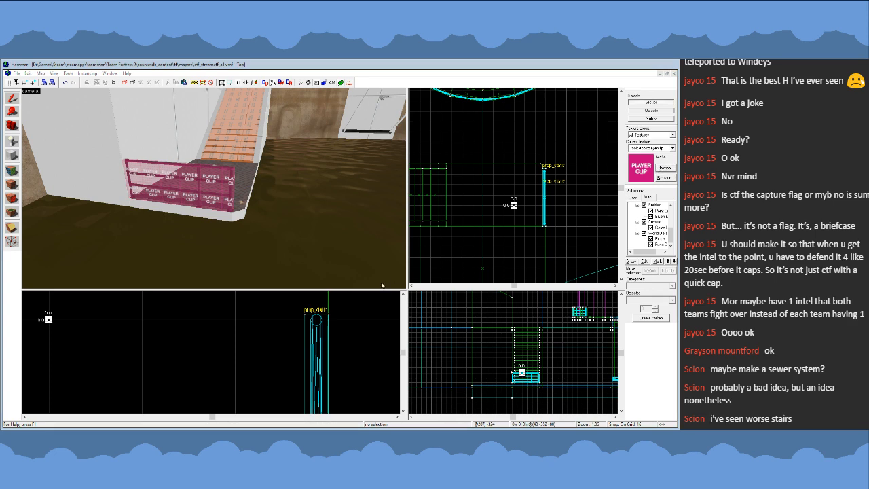
# - Make the nodraw texture current again and view the clipped railing from around the pit
pyautogui.doubleClick(314, 287)
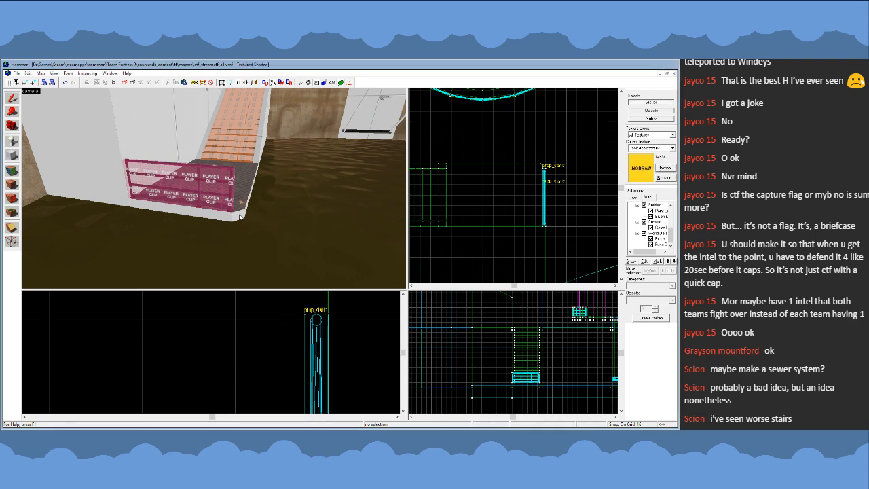
pyautogui.press('z')
pyautogui.press('w')
pyautogui.press('s')
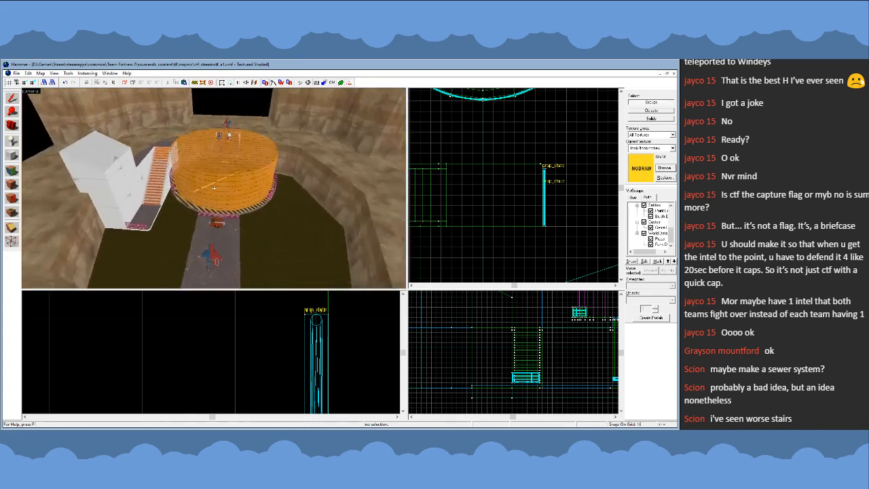
pyautogui.press('w')
pyautogui.press('z')
# - Try removing the railing's player clip solid to check the bare railing, and undo the removal
pyautogui.click(211, 184)
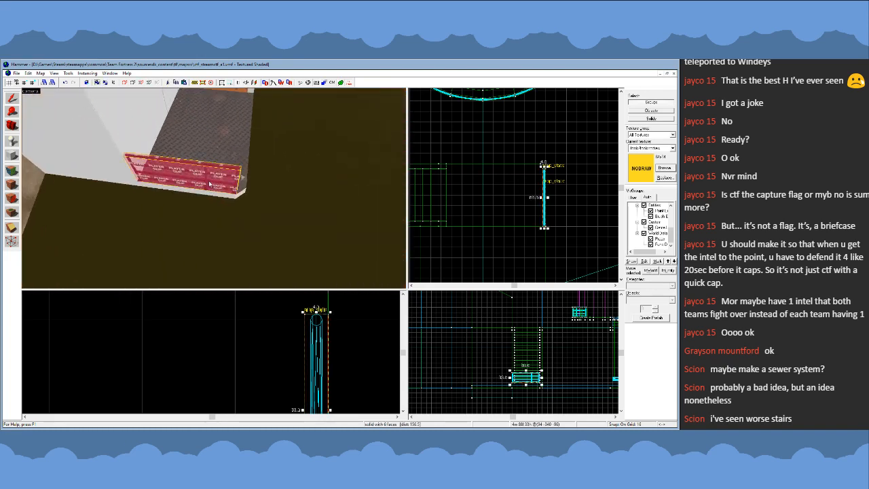
pyautogui.press('Delete')
pyautogui.click(333, 83)
pyautogui.click(333, 83)
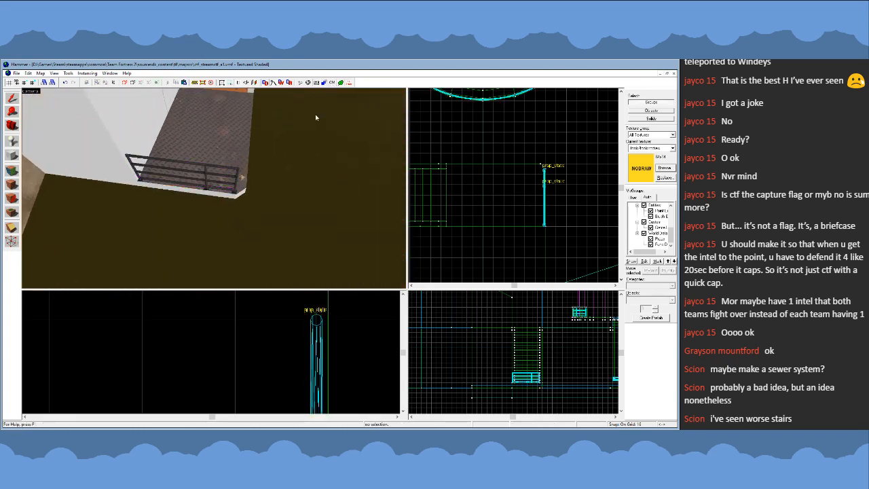
pyautogui.hotkey('ctrl', 'z')
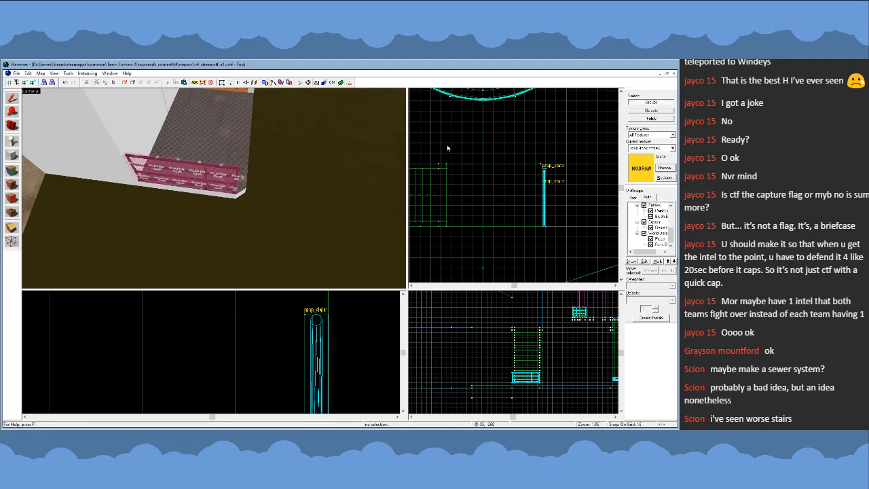
# - Survey the block structure, stairs and railed landing within the whole pit from above
pyautogui.press('z')
pyautogui.press('s')
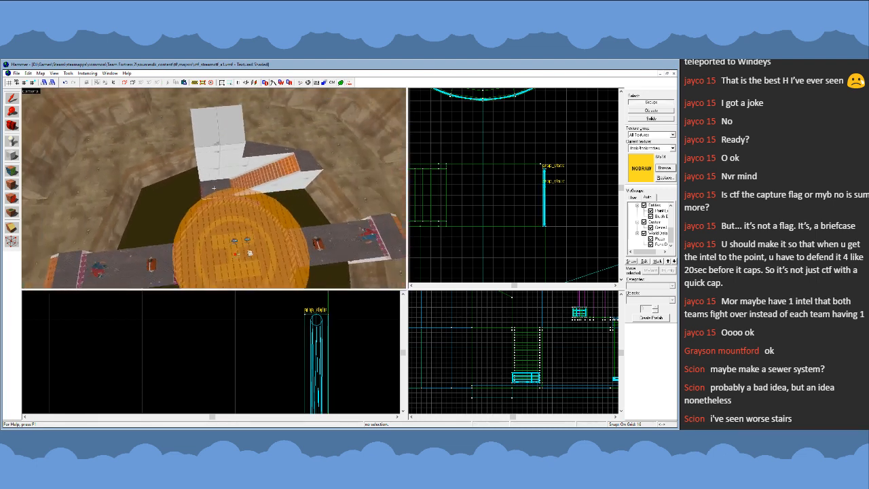
pyautogui.press('w')
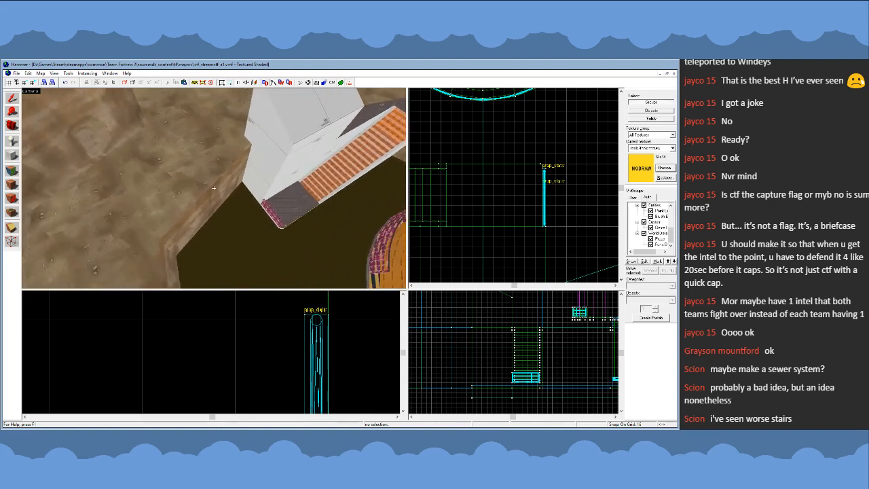
pyautogui.press('s')
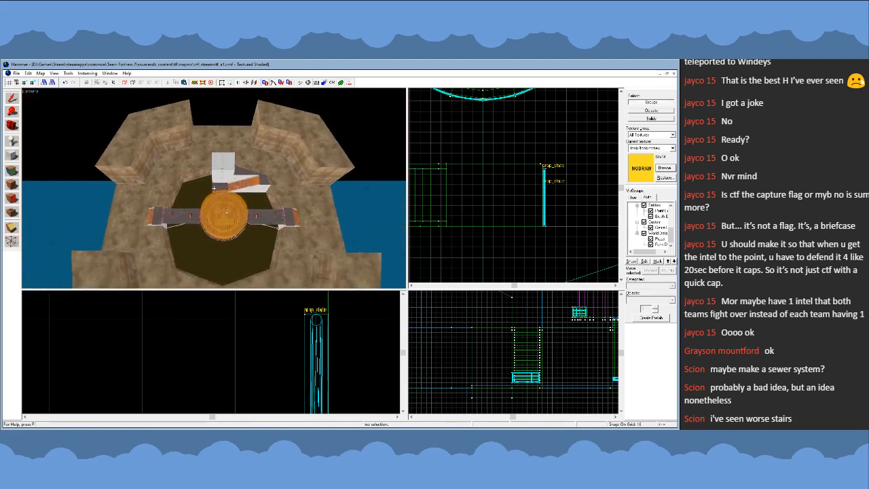
# - Survey the pit from above, covering the central platform, its bridges and the block structure with the stairs
pyautogui.press('a')
pyautogui.press('w')
pyautogui.press('z')
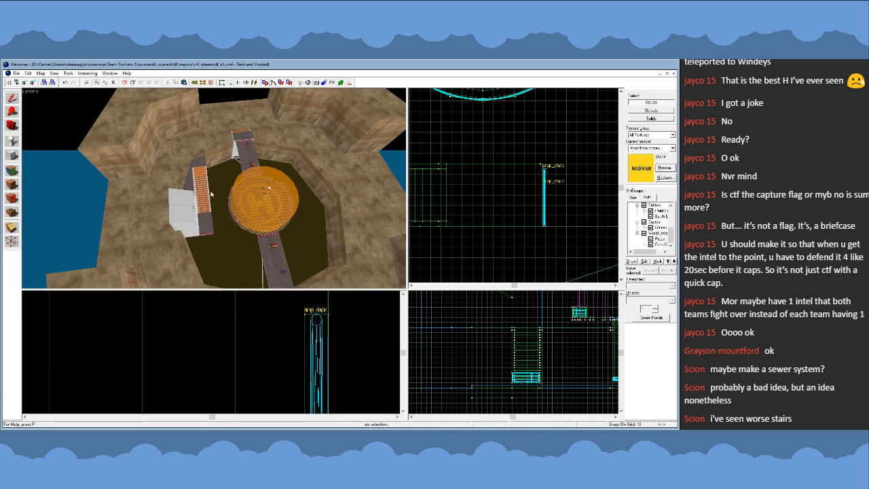
pyautogui.press('z')
pyautogui.press('s')
pyautogui.press('d')
pyautogui.press('z')
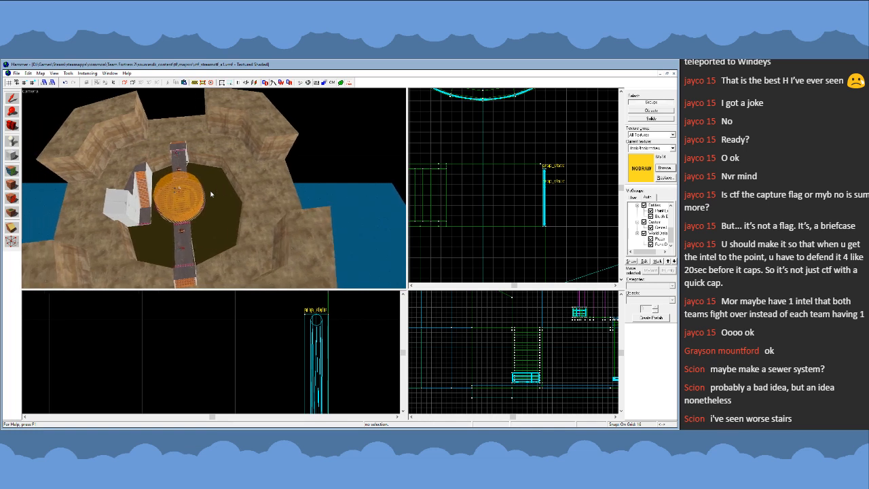
pyautogui.press('a')
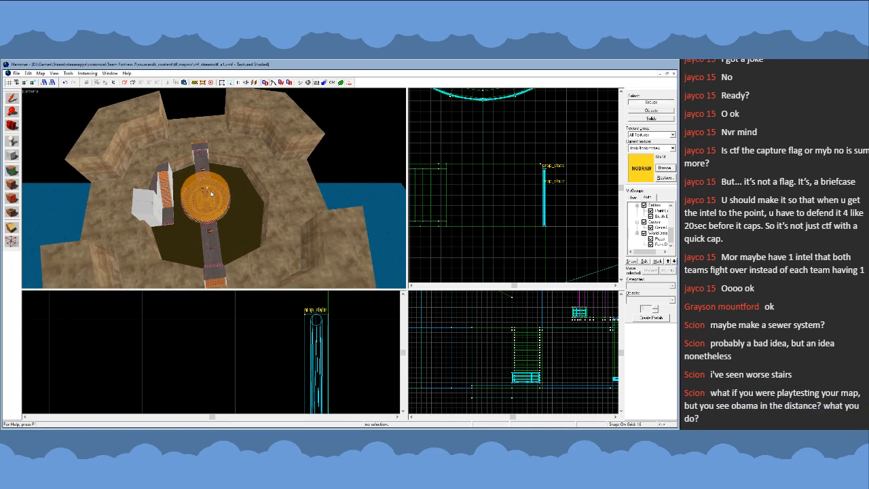
pyautogui.press('a')
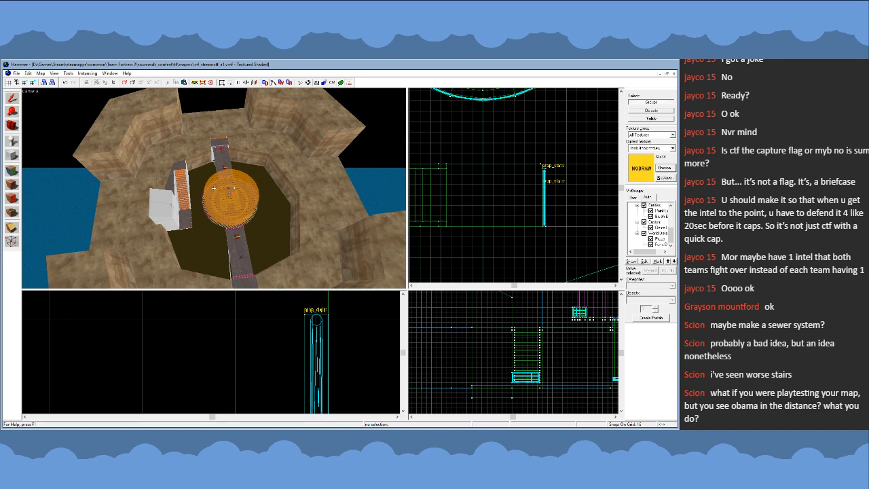
pyautogui.press('w')
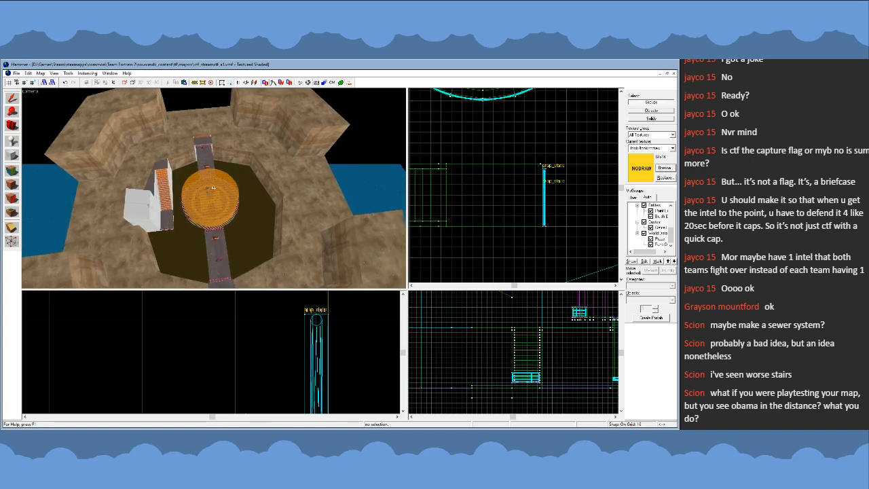
pyautogui.press('s')
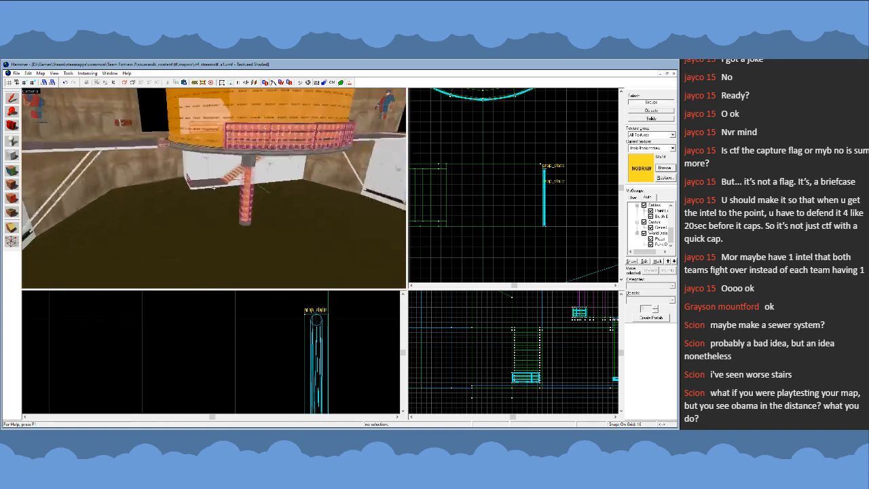
# - Examine the central support pillar, the water surface and the player-clipped railed landing from low in the pit
pyautogui.press('w')
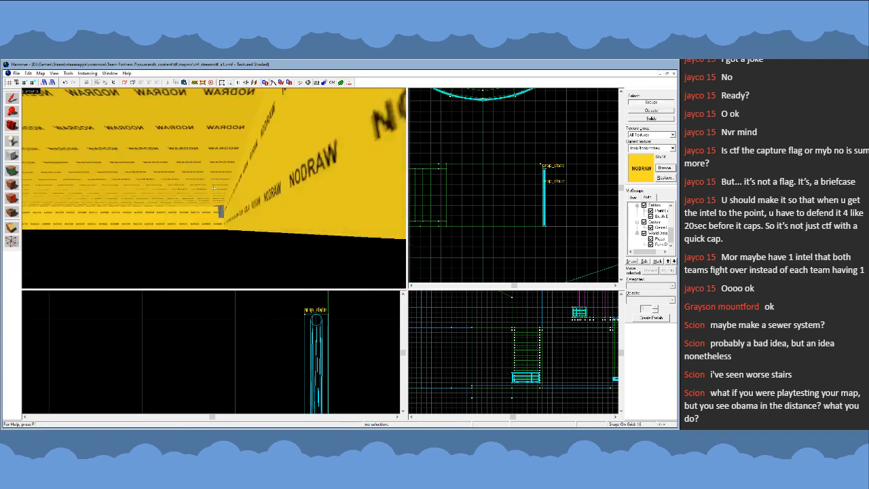
pyautogui.press('w')
pyautogui.press('s')
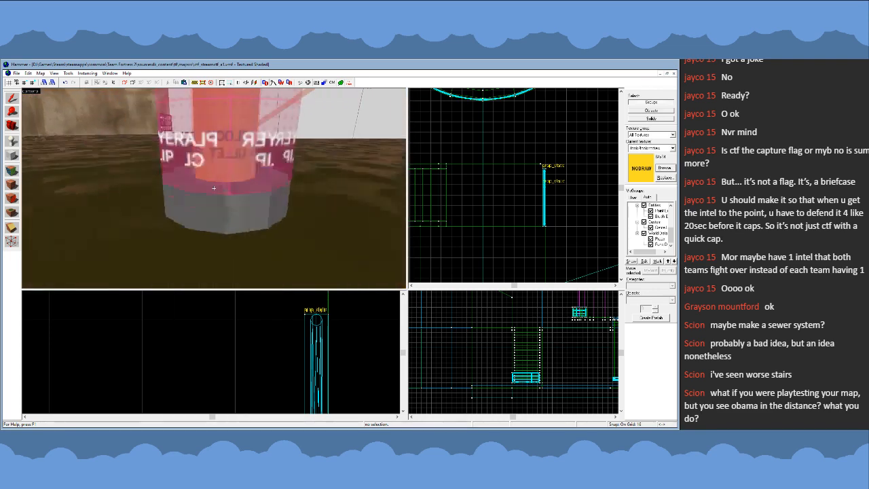
pyautogui.press('w')
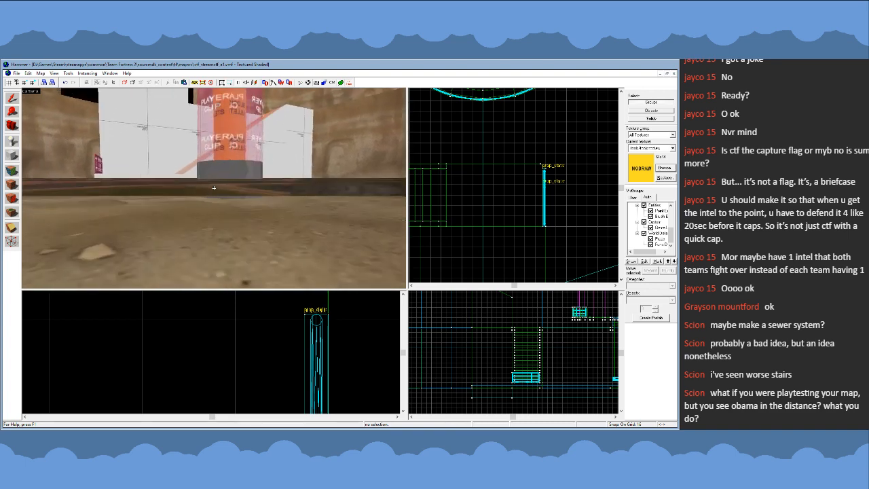
pyautogui.press('w')
pyautogui.press('s')
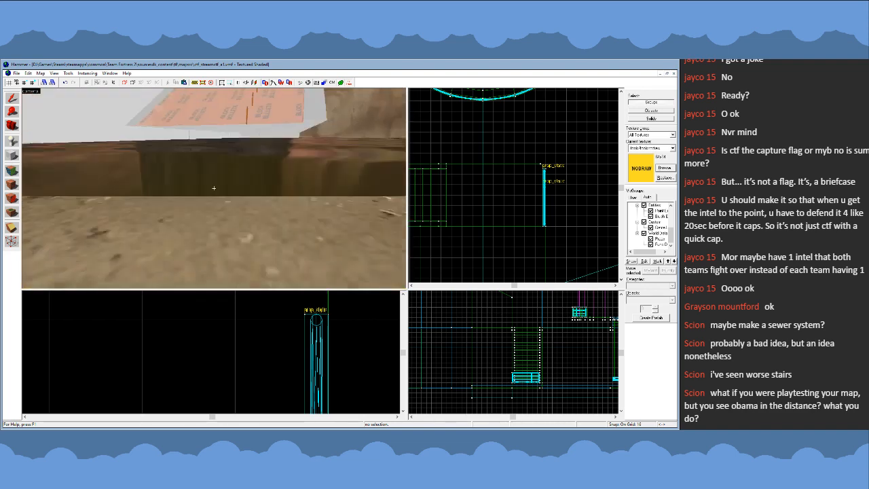
pyautogui.press('w')
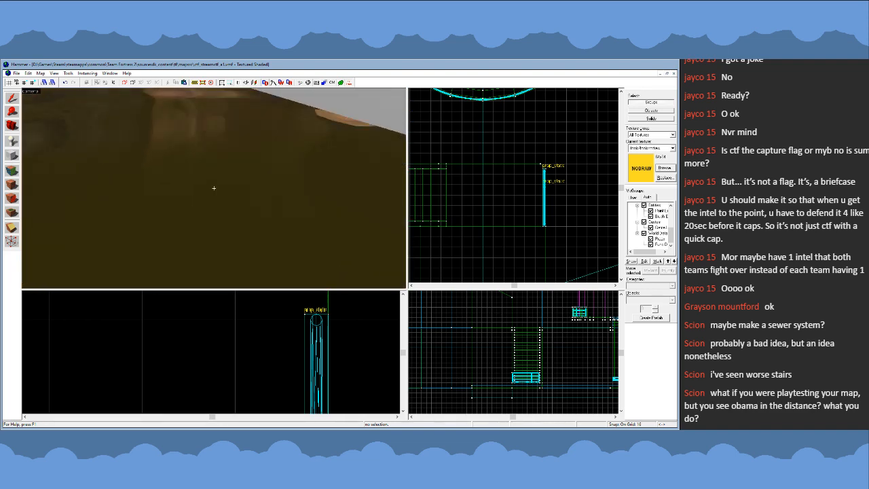
pyautogui.press('w')
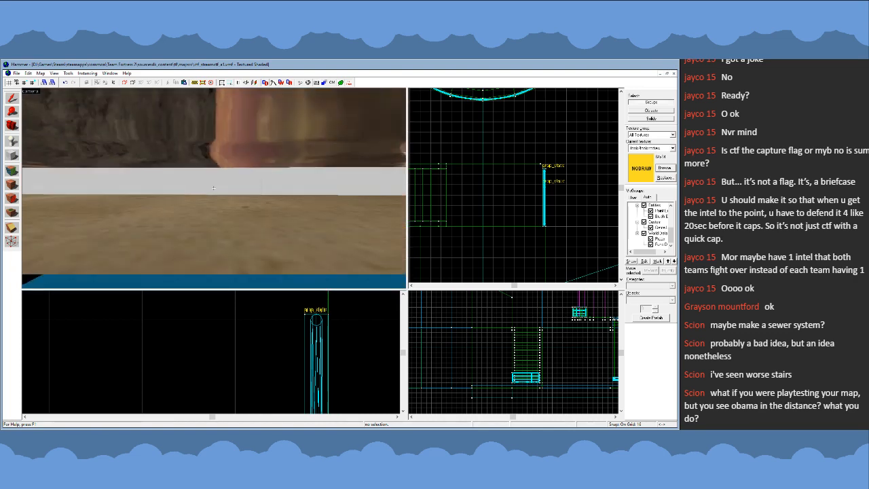
pyautogui.press('s')
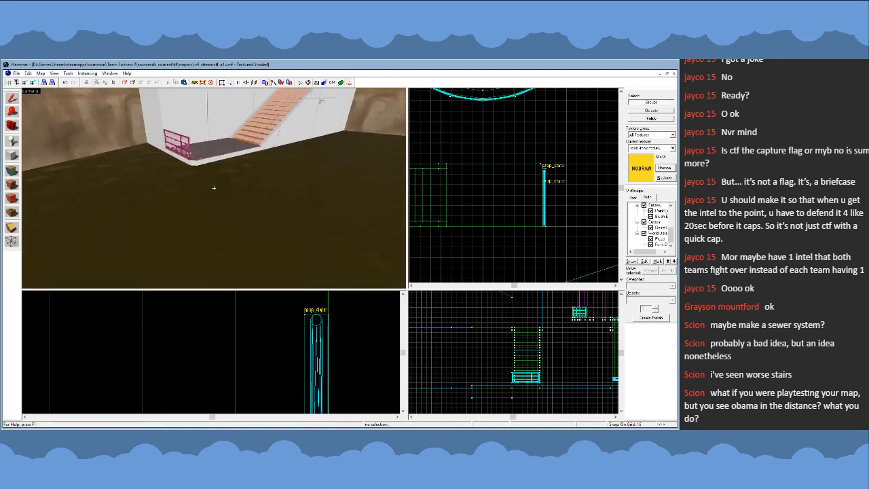
pyautogui.press('w')
pyautogui.press('w')
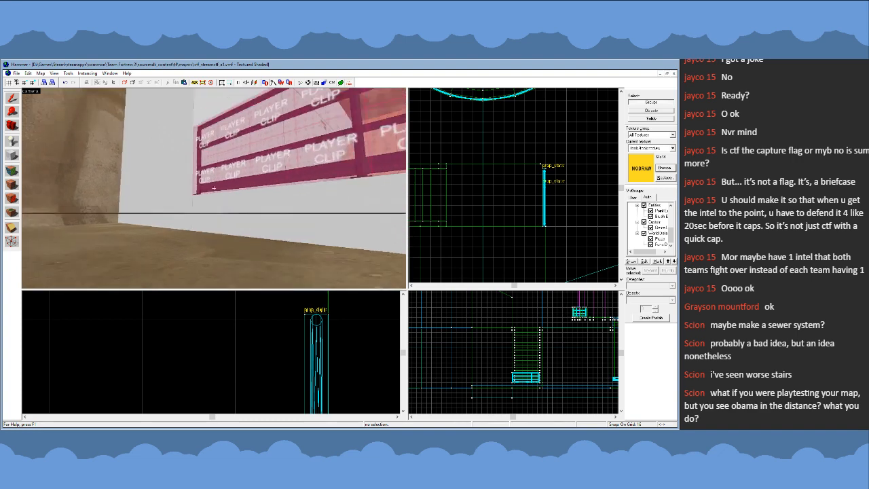
pyautogui.press('s')
pyautogui.press('s')
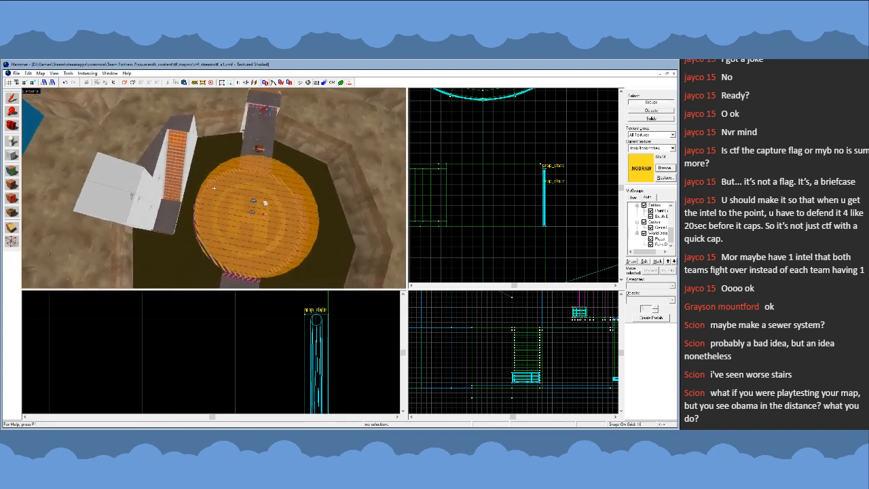
# - Inspect the block structure, its metal walkway and the stairs from several angles, selecting the adjoining ground solid and the structure
pyautogui.press('w')
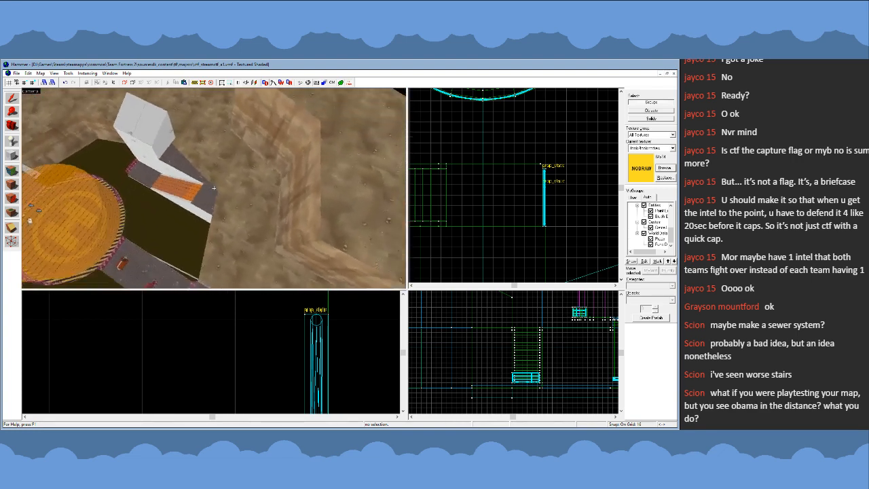
pyautogui.press('s')
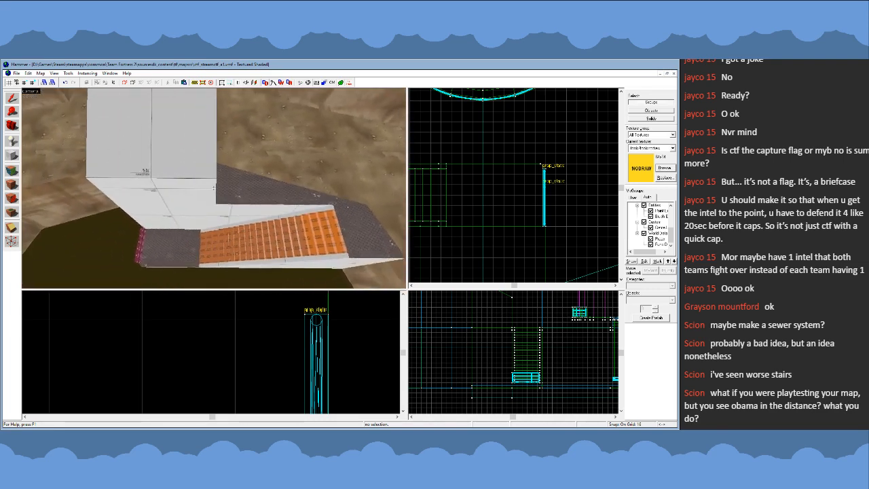
pyautogui.press('a')
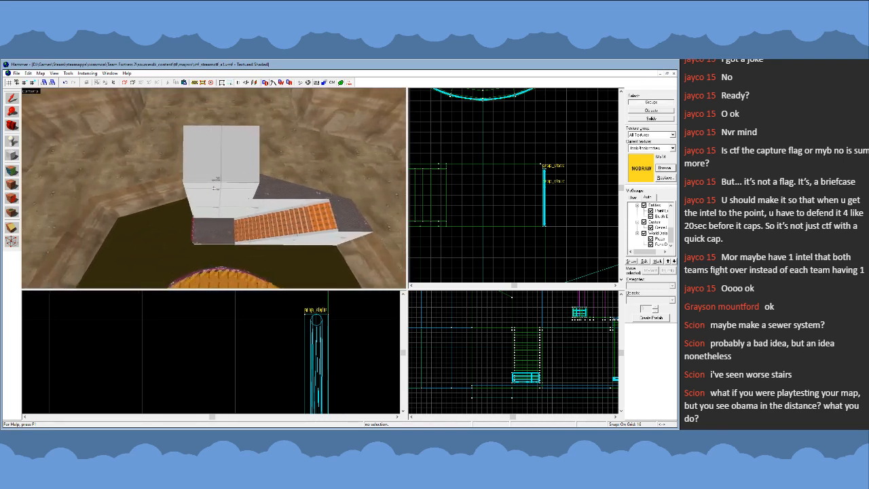
pyautogui.press('d')
pyautogui.press('z')
pyautogui.click(207, 176)
pyautogui.press('z')
pyautogui.press('w')
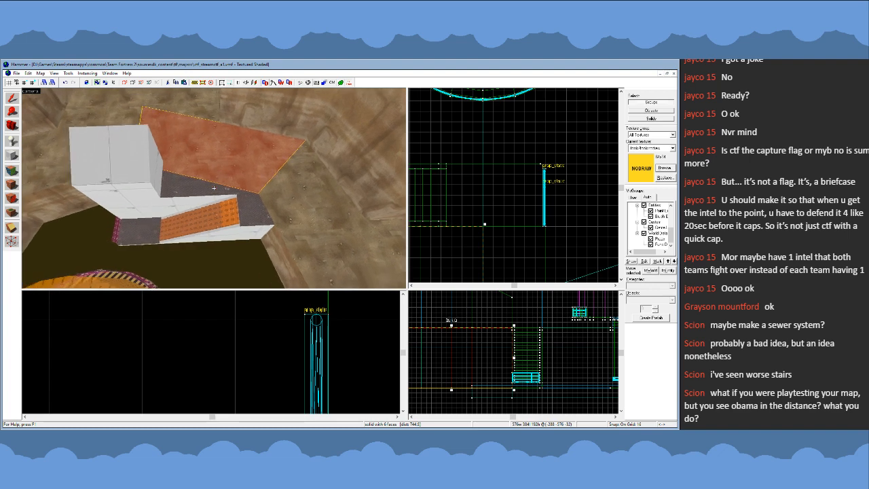
pyautogui.press('s')
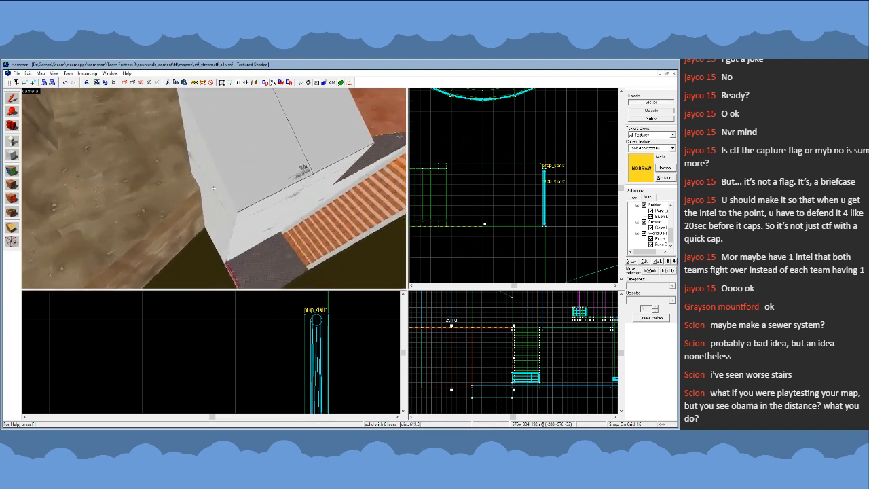
pyautogui.press('d')
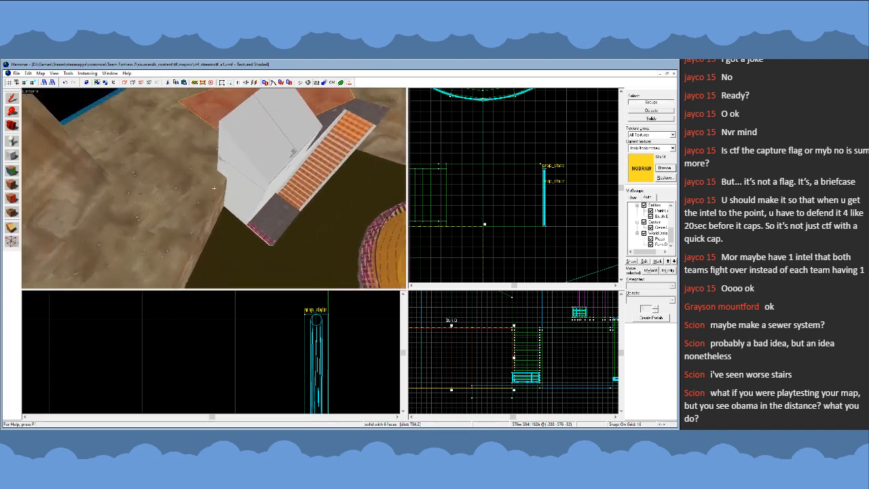
pyautogui.click(213, 188)
pyautogui.press('w')
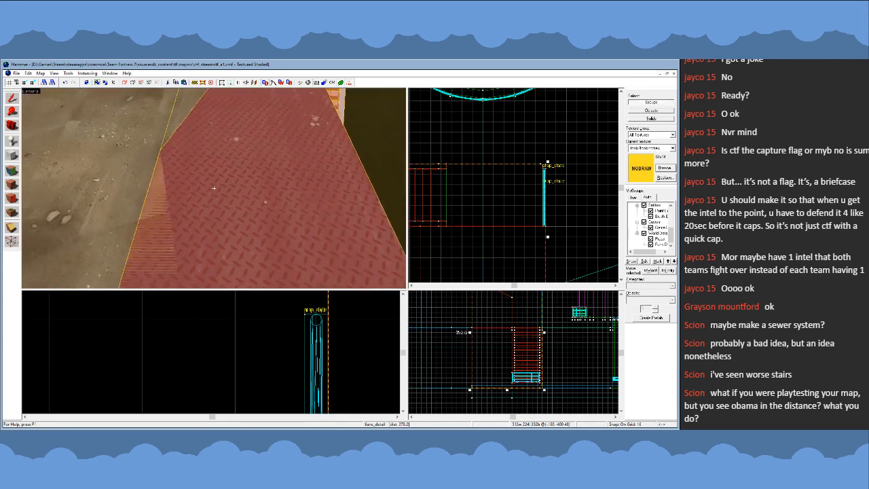
pyautogui.press('s')
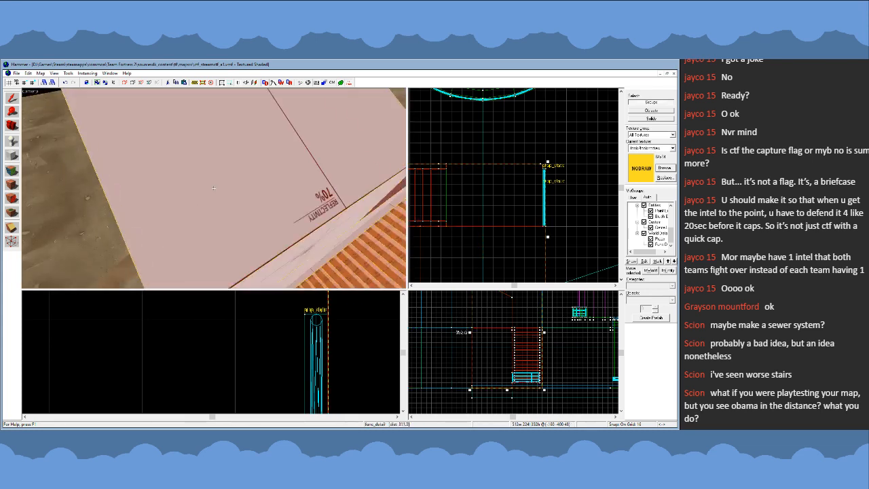
pyautogui.press('a')
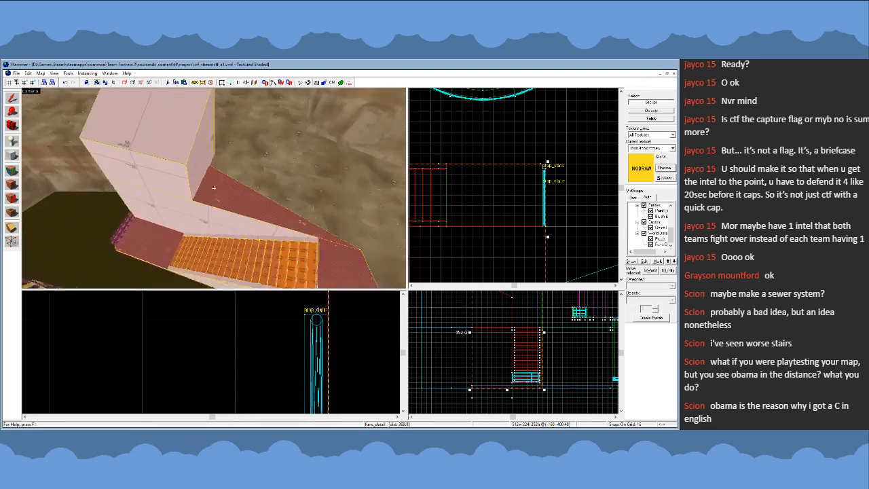
# - Check the ground solid bordering the metal walkway in the plan and 3D views, and clear the selection
pyautogui.scroll(-2, 498, 136)
pyautogui.click(498, 137)
pyautogui.click(243, 156)
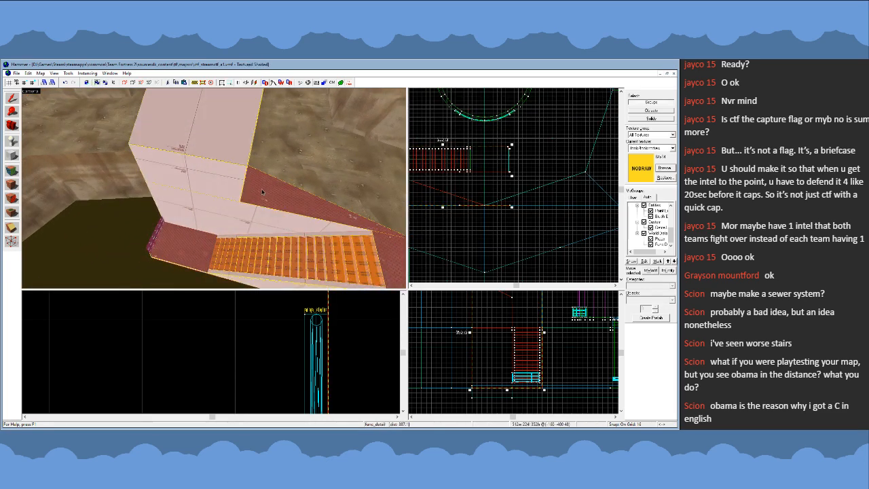
pyautogui.press('z')
pyautogui.press('w')
pyautogui.click(214, 188)
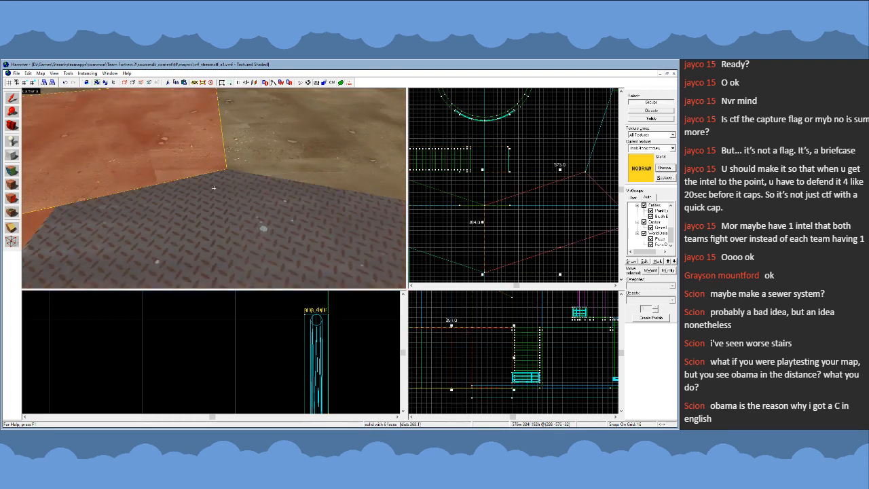
pyautogui.press('s')
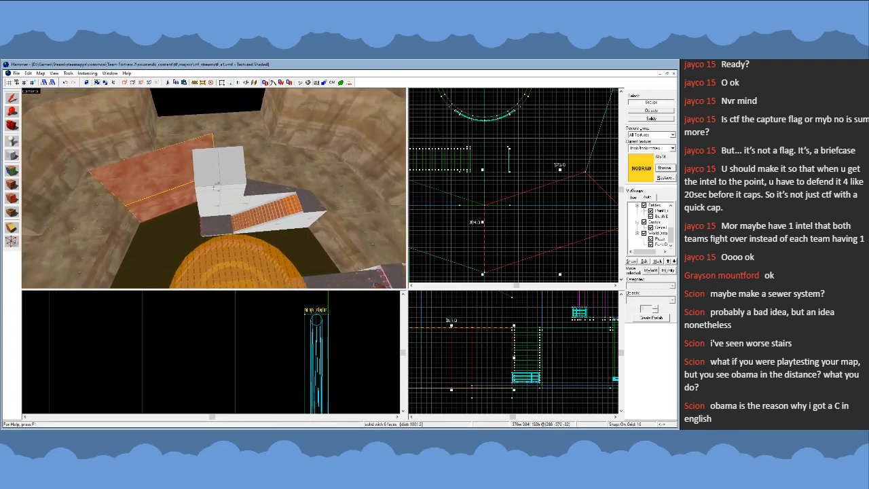
pyautogui.press('w')
pyautogui.press('z')
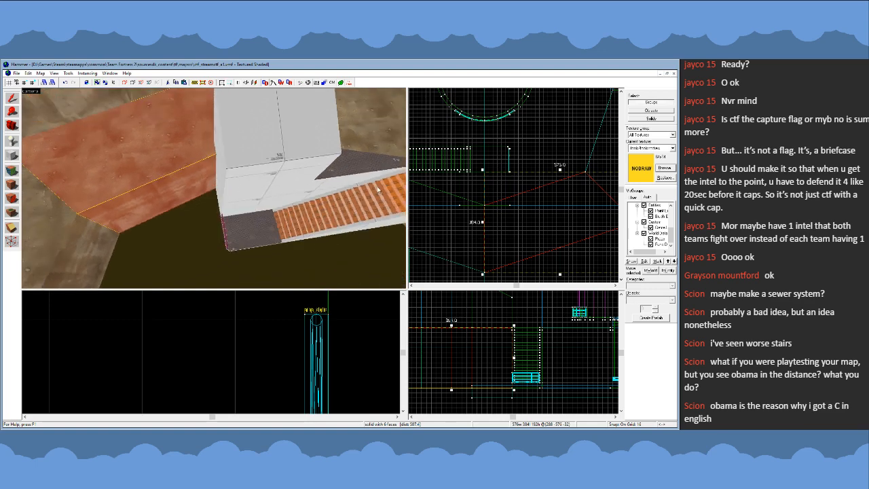
pyautogui.scroll(-5, 460, 170)
pyautogui.press('Escape')
pyautogui.press('z')
pyautogui.press('s')
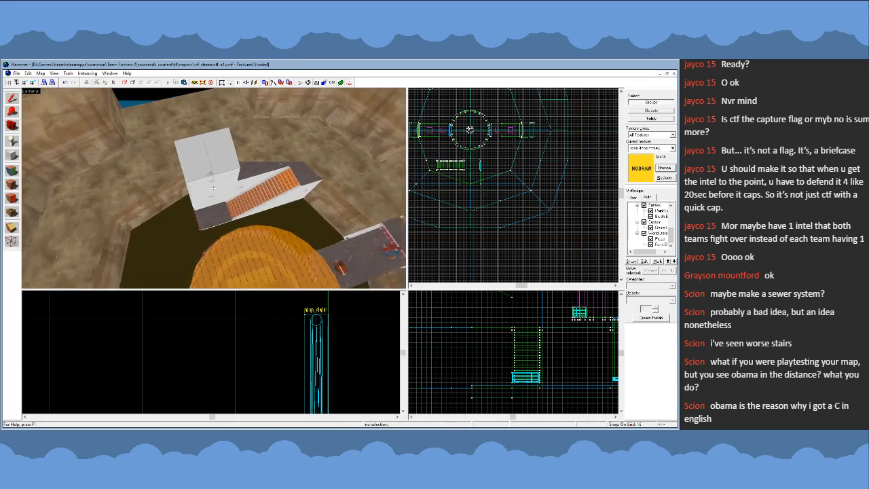
# - Place a prop_static entity on the metal walkway above the stairs, beside the tall white block
pyautogui.press('w')
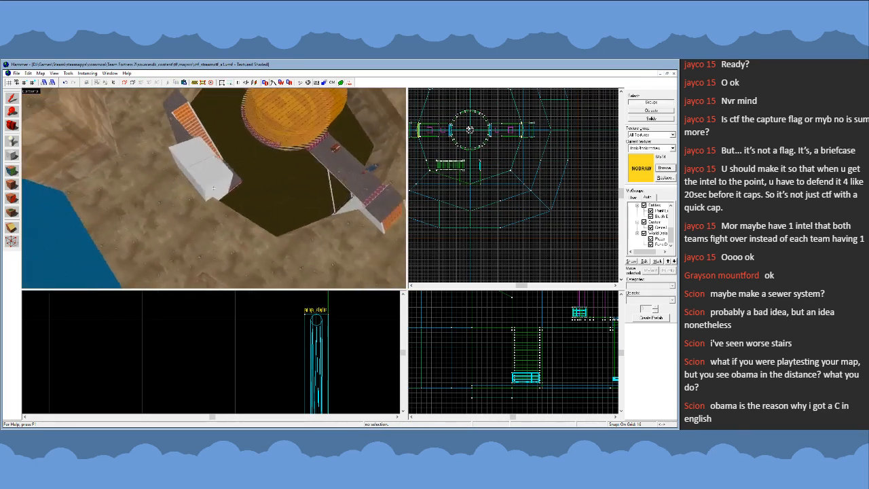
pyautogui.press('s')
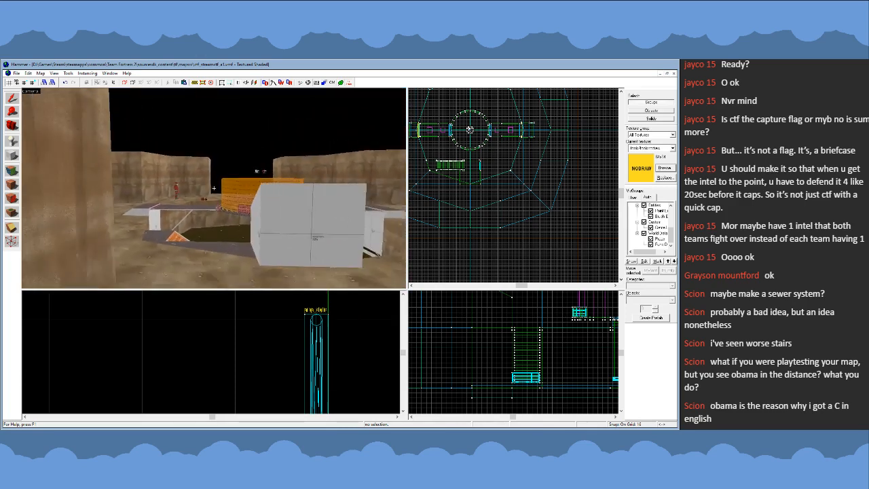
pyautogui.press('w')
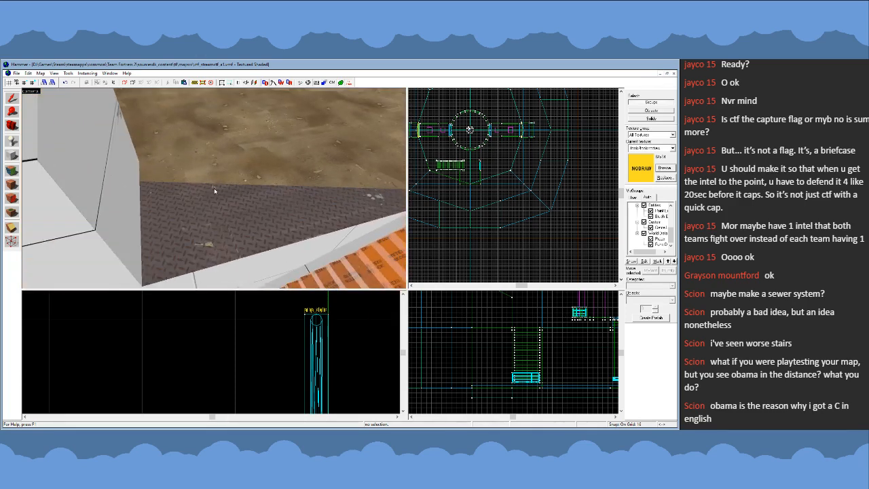
pyautogui.click(12, 141)
pyautogui.click(230, 235)
pyautogui.press('s')
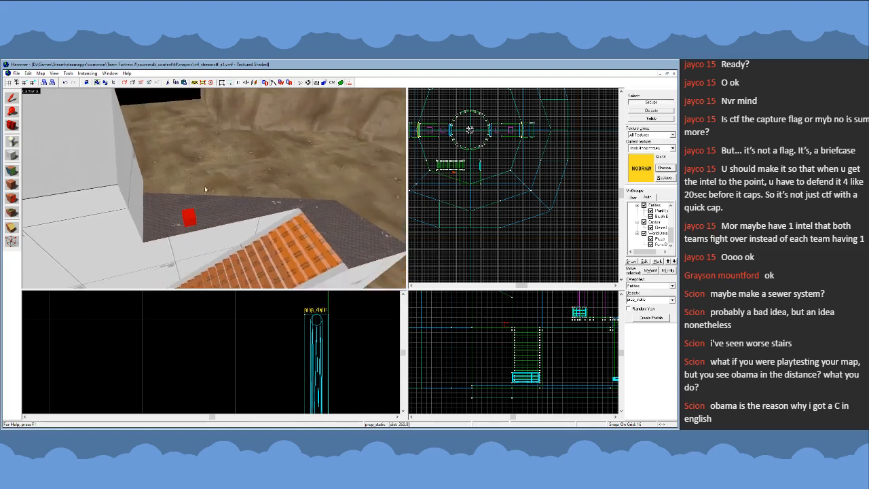
# - Give the placed prop a chain-link fence model and shift it toward the walkway edge above the stairs
pyautogui.click(14, 98)
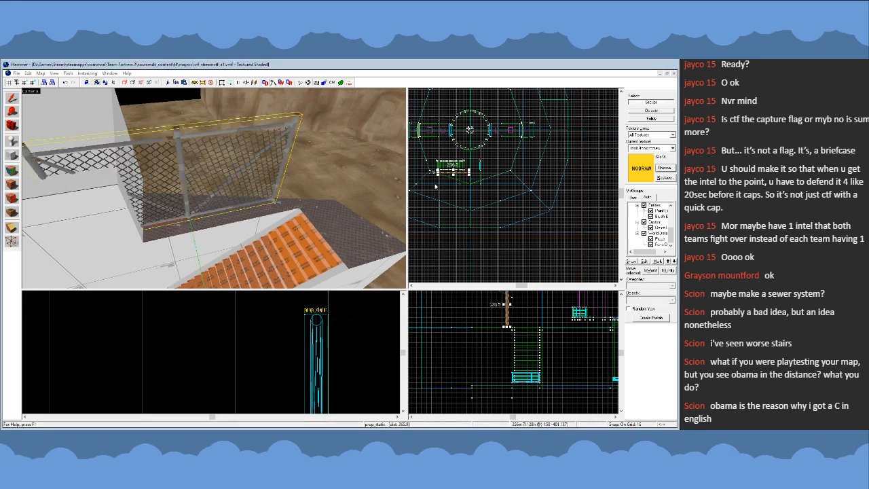
pyautogui.scroll(6, 509, 324)
pyautogui.moveTo(499, 325); pyautogui.dragTo(500, 333)
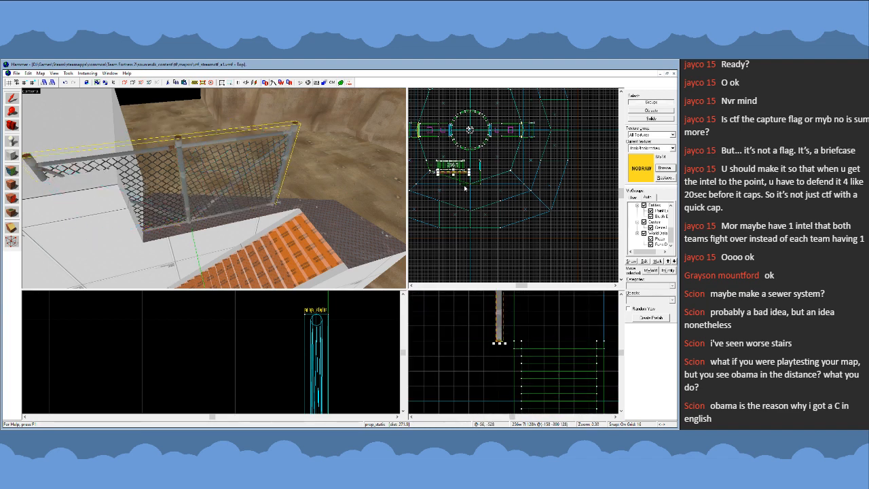
# - Align the wide chain-link fence with the walkway edge above the stairs on a finer grid, and clear the selection
pyautogui.scroll(6, 459, 170)
pyautogui.moveTo(481, 185); pyautogui.dragTo(457, 184)
pyautogui.scroll(5, 473, 164)
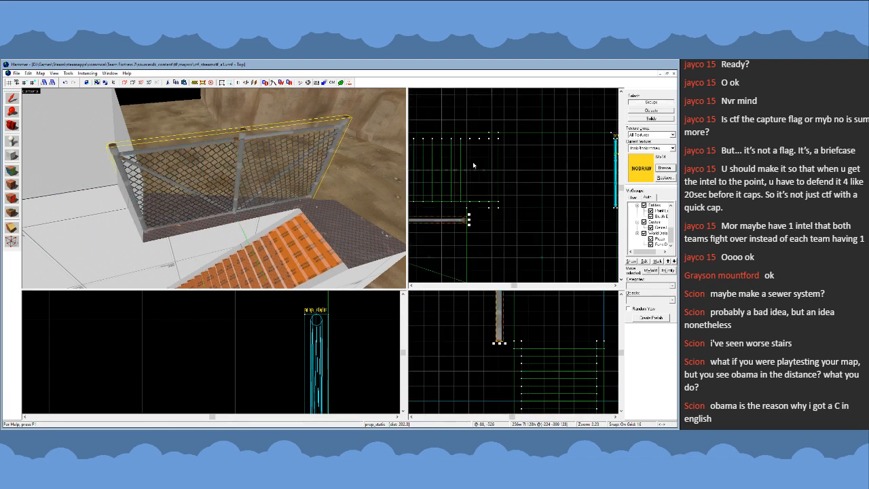
pyautogui.scroll(1, 474, 165)
pyautogui.press('[')
pyautogui.moveTo(458, 235); pyautogui.dragTo(462, 217)
pyautogui.scroll(4, 460, 226)
pyautogui.press('[')
pyautogui.scroll(-5, 497, 199)
pyautogui.press(']')
pyautogui.press(']')
pyautogui.press('Escape')
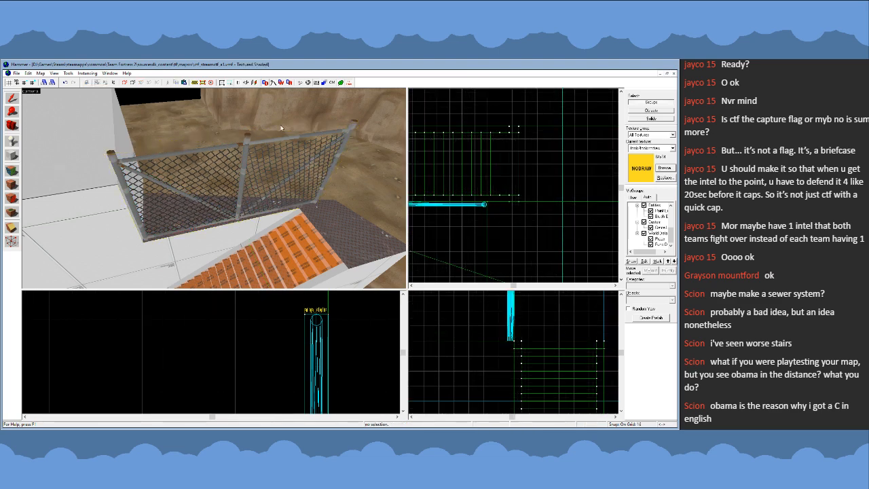
# - Examine the fence's collision wireframe and how its post meets the tall white block and the walkway edge
pyautogui.click(333, 84)
pyautogui.scroll(7, 485, 202)
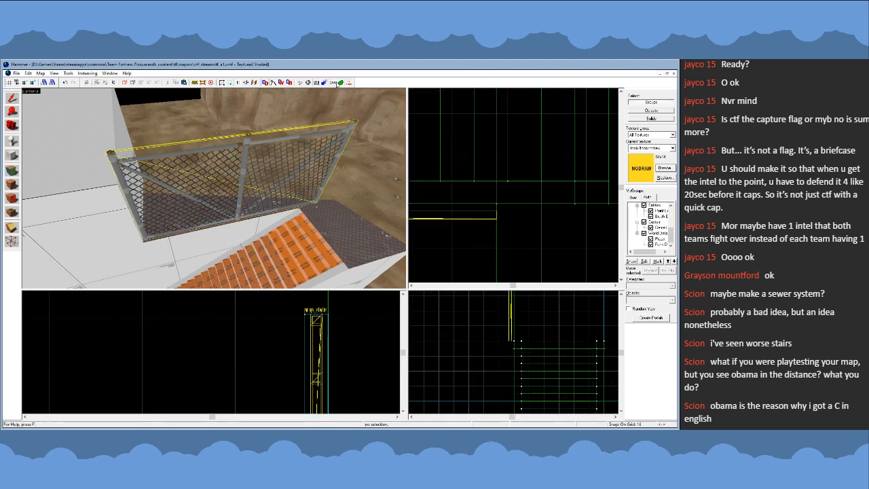
pyautogui.click(337, 84)
pyautogui.scroll(-6, 466, 199)
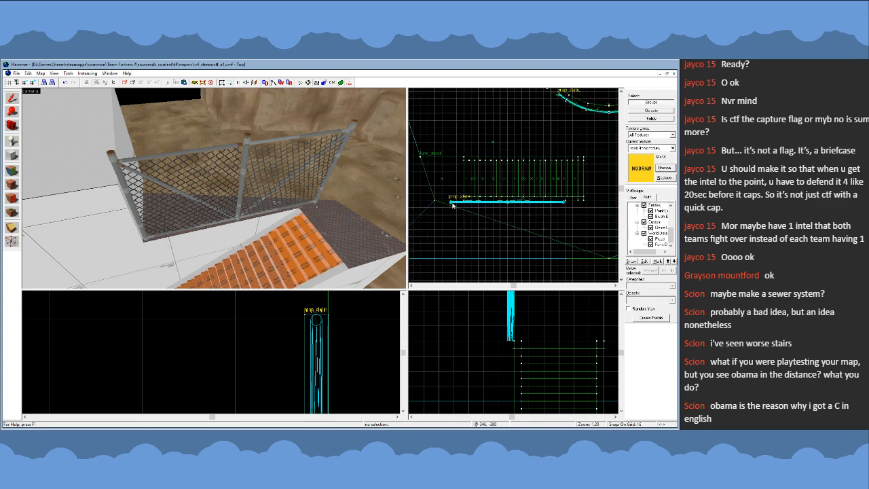
pyautogui.click(214, 189)
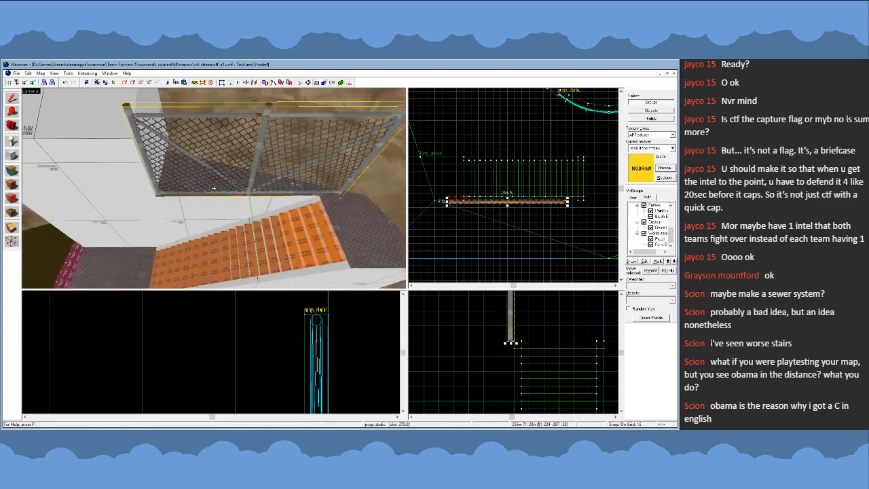
pyautogui.press('w')
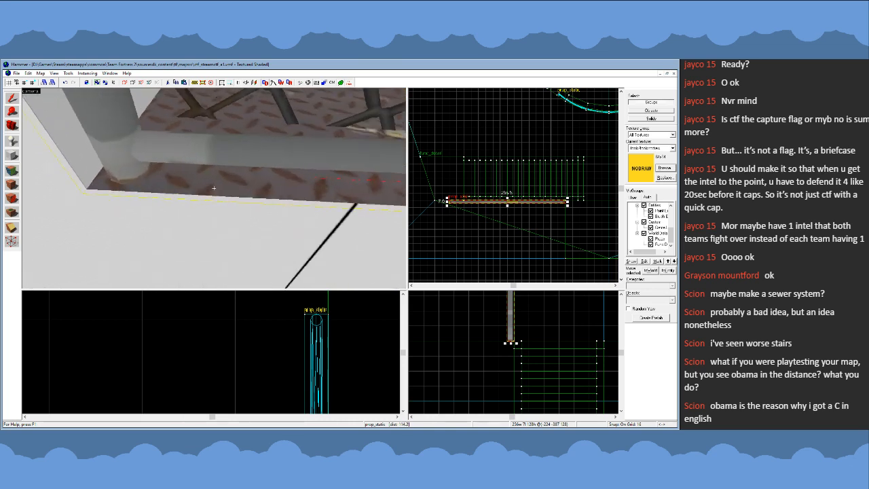
pyautogui.press('a')
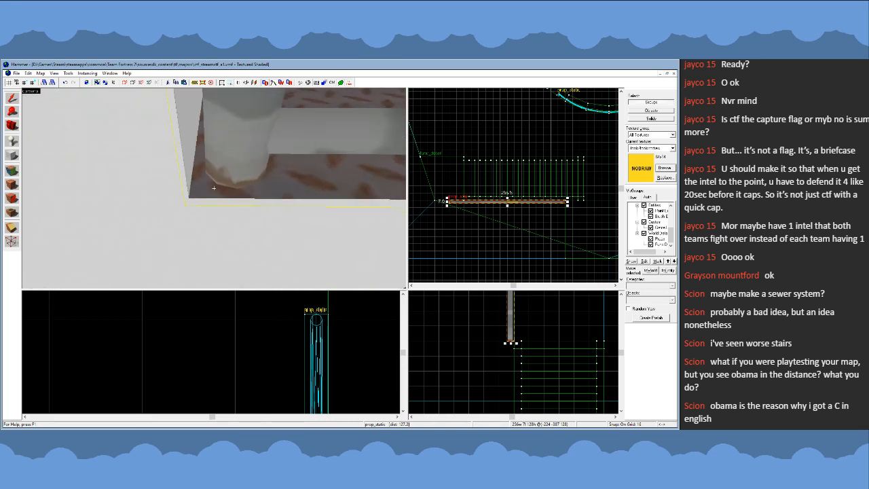
pyautogui.press('s')
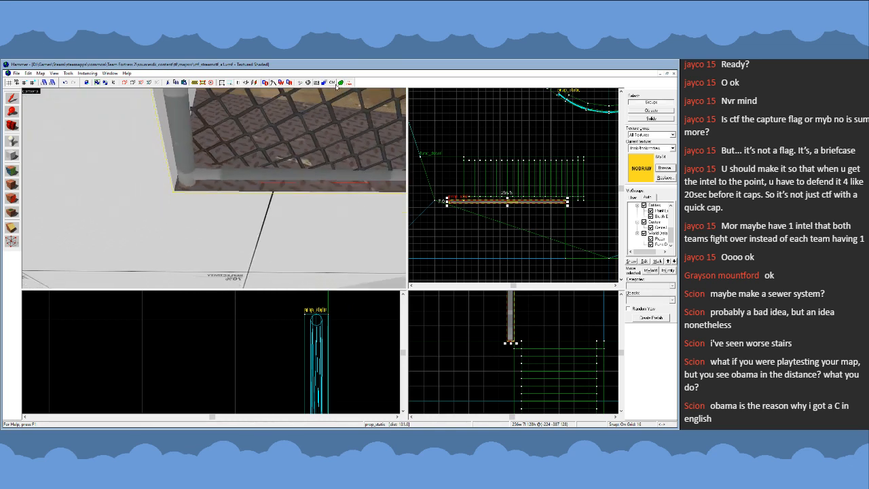
pyautogui.scroll(4, 556, 209)
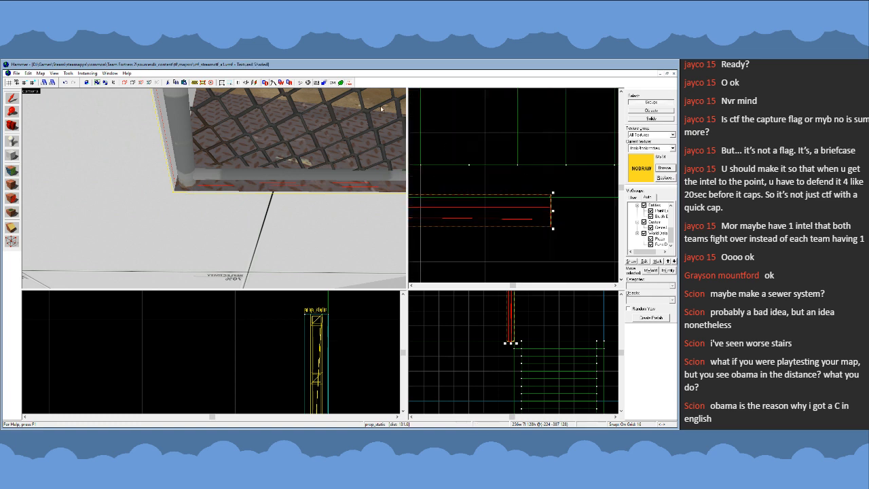
pyautogui.click(334, 83)
pyautogui.click(469, 268)
# - Raise the top vertices of the tall white block beside the fence so the solid is 192 units high
pyautogui.press('z')
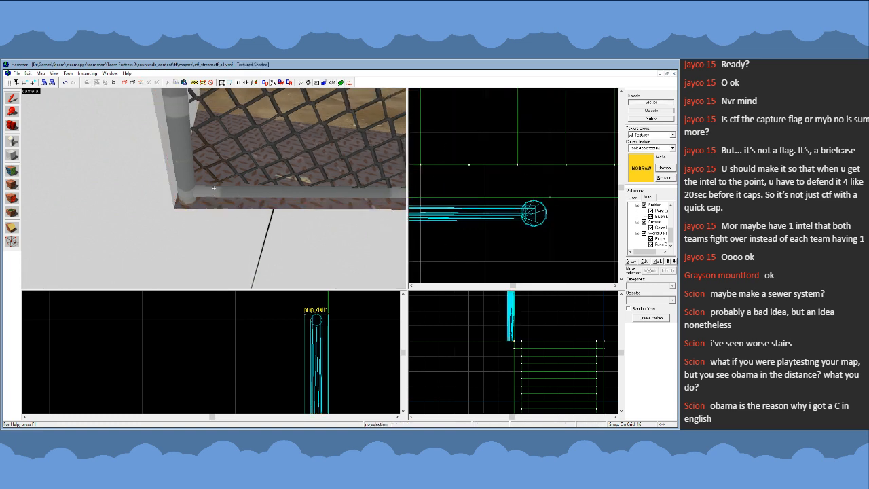
pyautogui.press('a')
pyautogui.press('s')
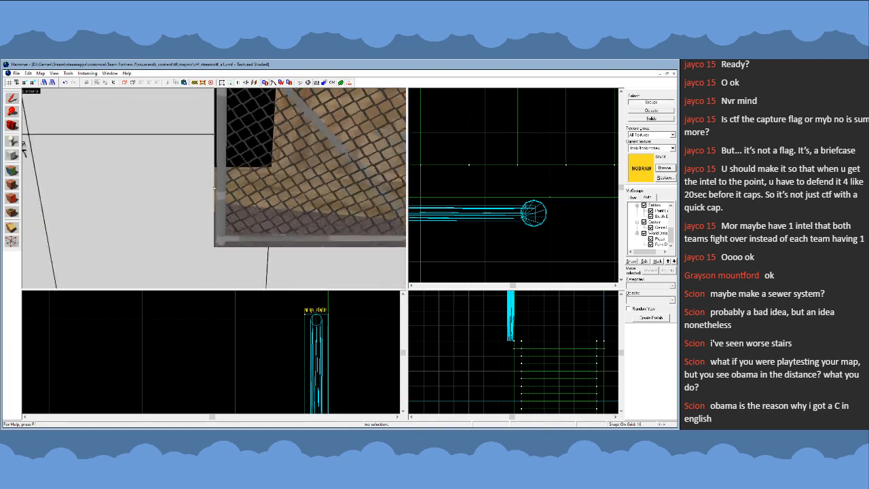
pyautogui.press('w')
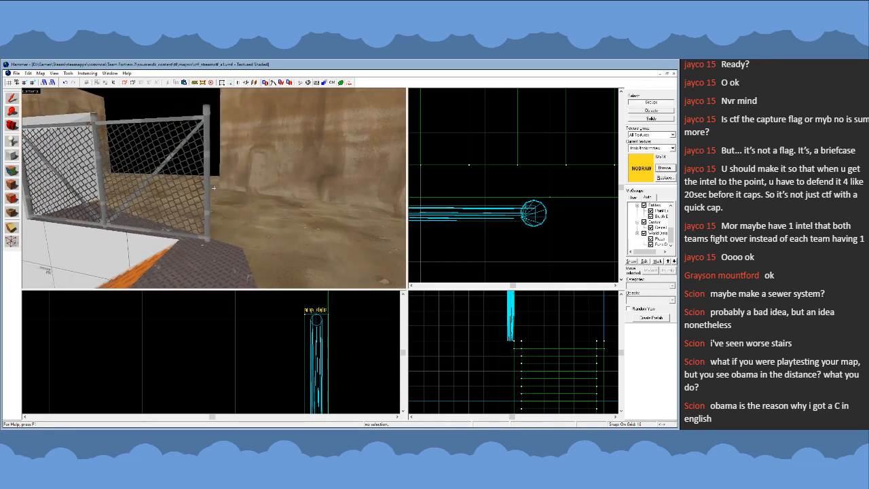
pyautogui.press('s')
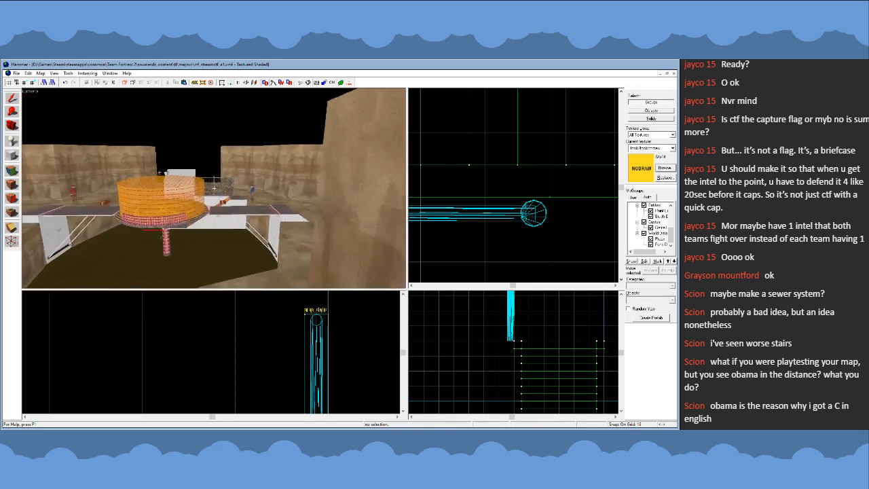
pyautogui.press('w')
pyautogui.click(282, 206)
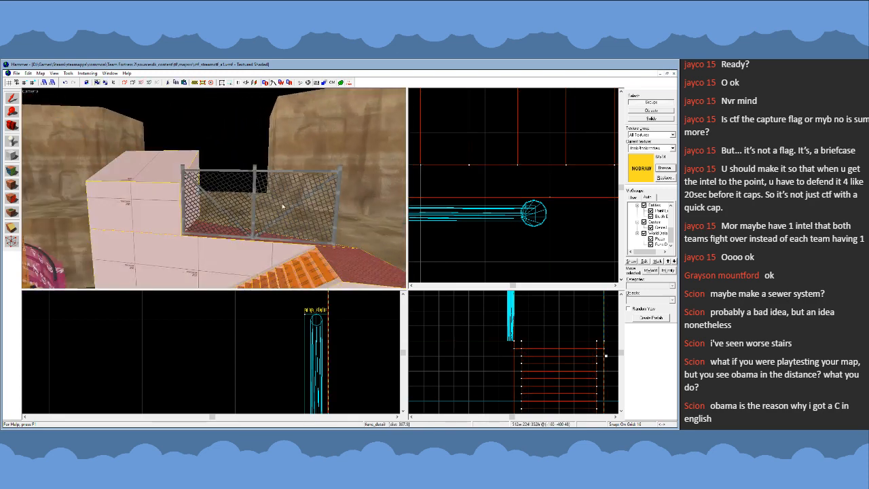
pyautogui.click(145, 173)
pyautogui.scroll(-5, 455, 335)
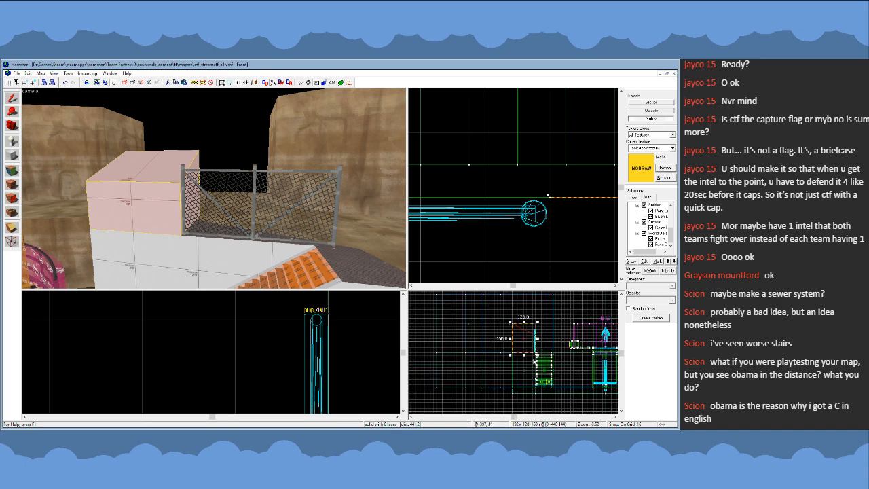
pyautogui.scroll(3, 471, 328)
pyautogui.hotkey('shift', 'v')
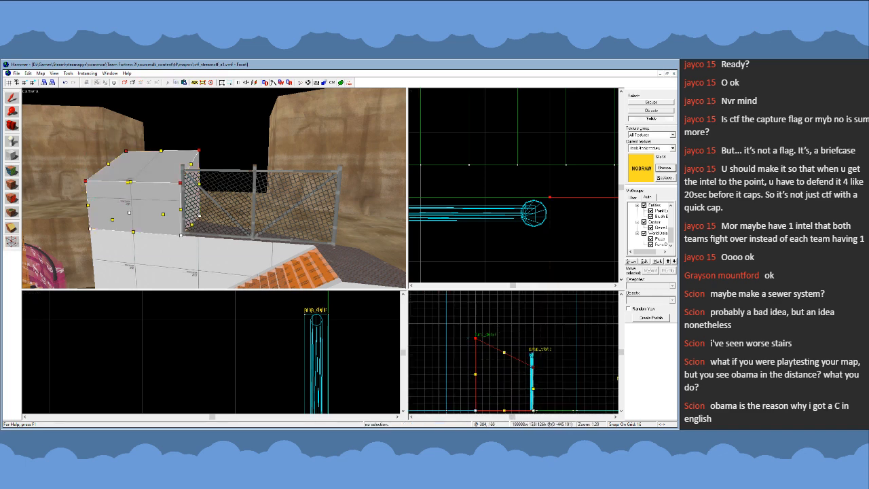
pyautogui.click(11, 99)
# - Replace the wide fence with the narrower chain-link model and rotate it 90 degrees to run along the walkway edge
pyautogui.press('z')
pyautogui.press('s')
pyautogui.press('w')
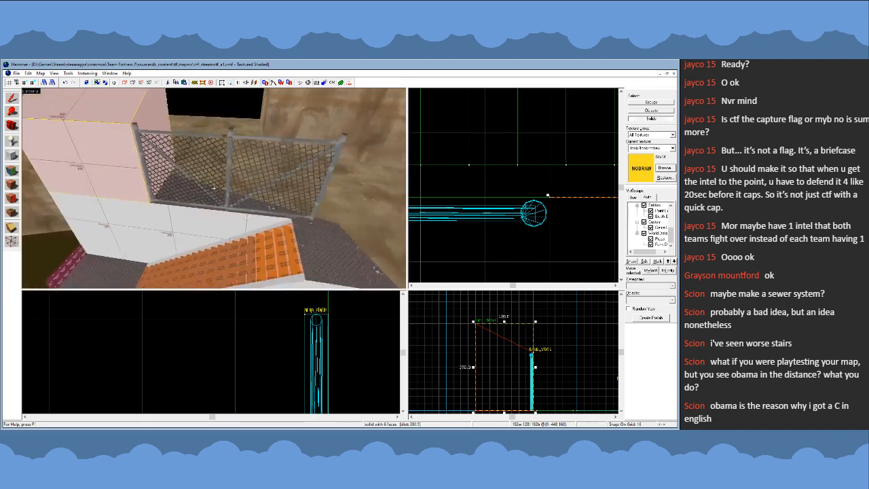
pyautogui.press('s')
pyautogui.press('z')
pyautogui.click(649, 103)
pyautogui.click(280, 186)
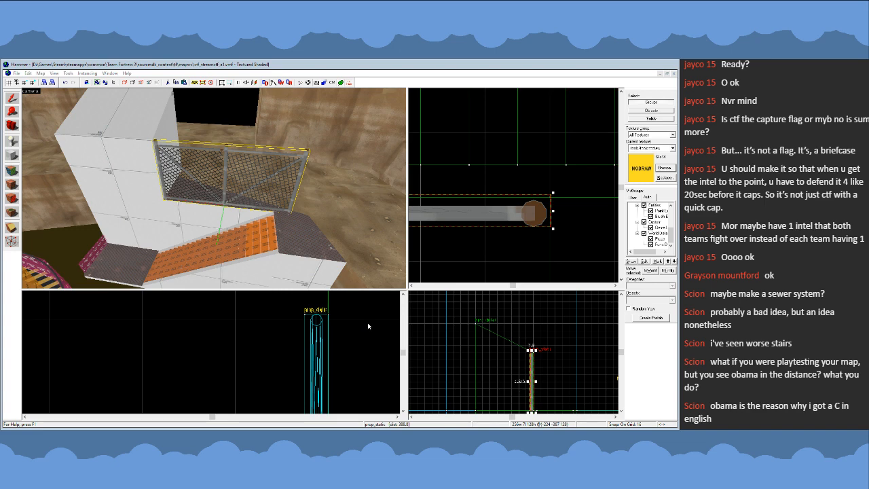
pyautogui.hotkey('ctrl', 'z')
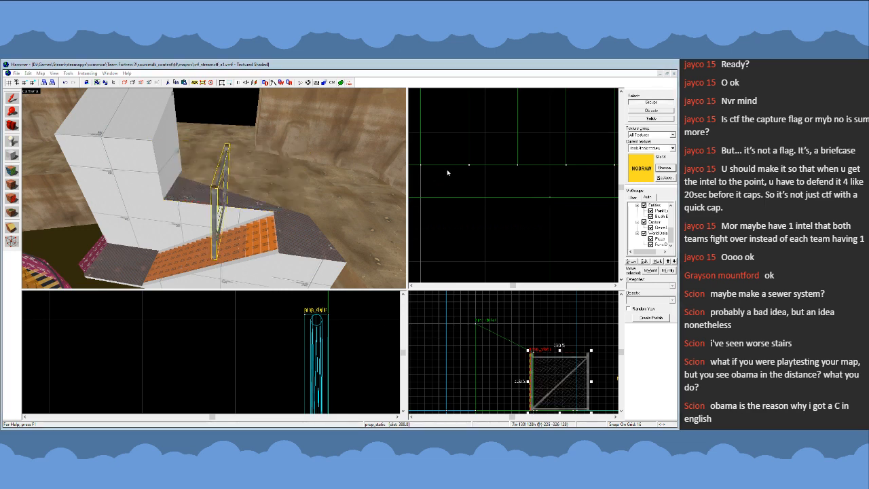
pyautogui.scroll(-4, 447, 173)
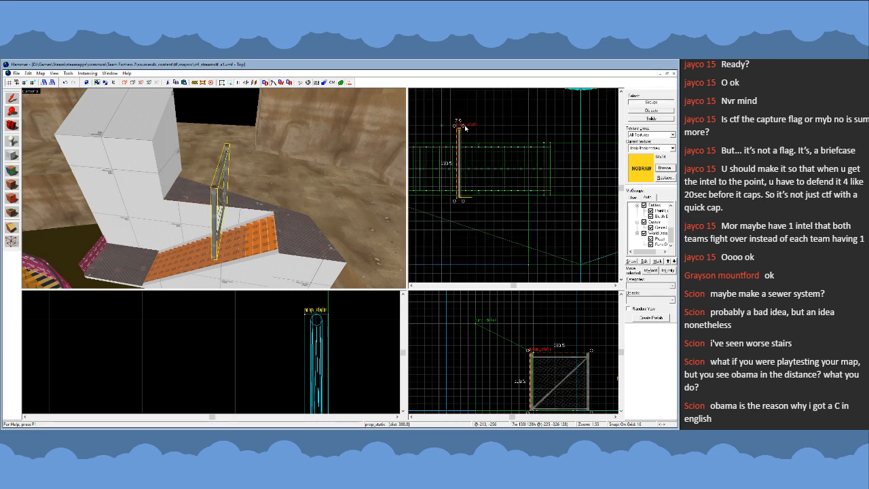
pyautogui.moveTo(466, 127); pyautogui.dragTo(516, 201)
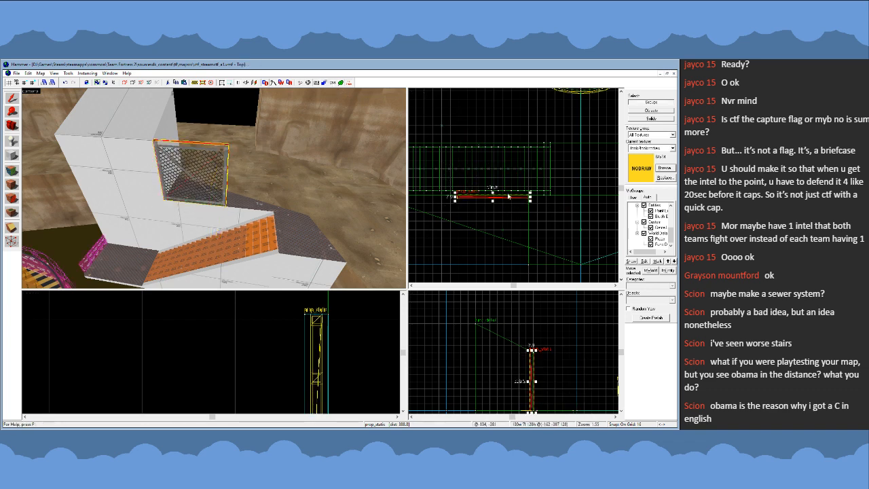
# - Nudge the narrow fence one unit along its length on the 1-unit grid, up against the tall white block
pyautogui.scroll(5, 525, 205)
pyautogui.scroll(5, 549, 181)
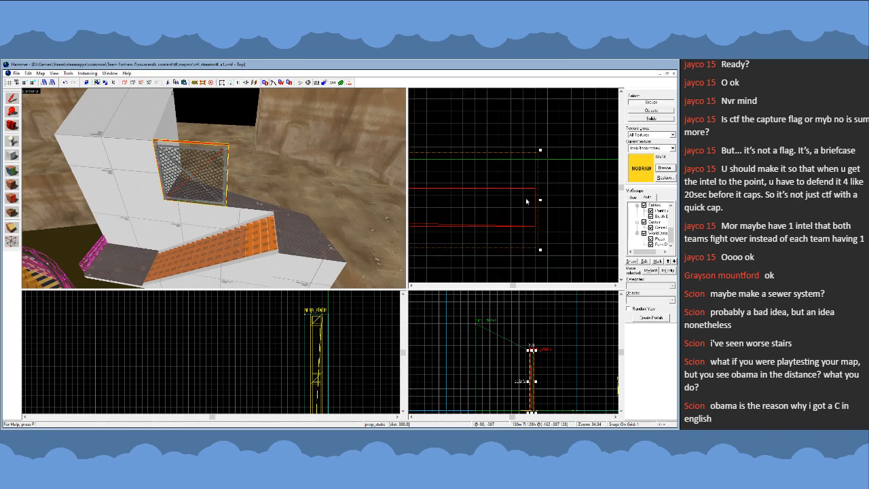
pyautogui.moveTo(527, 200); pyautogui.dragTo(540, 200)
pyautogui.press('z')
pyautogui.press('w')
# - Shift the narrow fence one unit sideways toward the stairs and check its fit on the walkway edge
pyautogui.press('w')
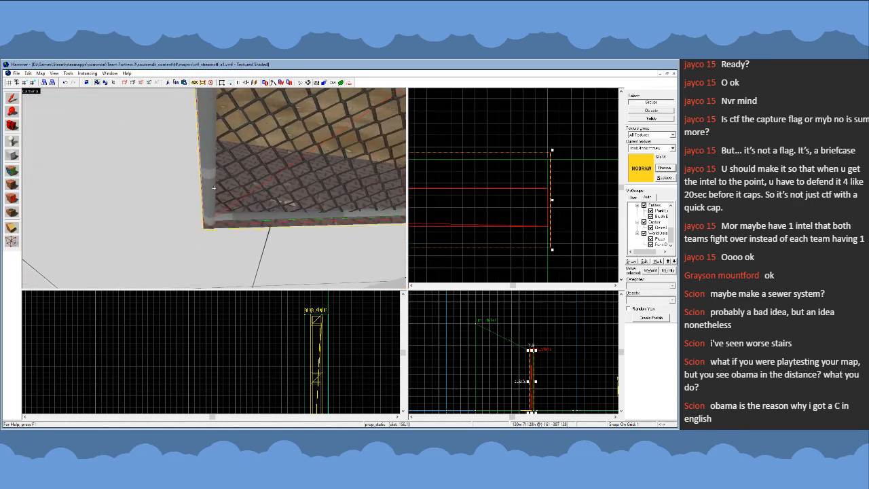
pyautogui.press('s')
pyautogui.moveTo(506, 204); pyautogui.dragTo(477, 202)
pyautogui.press('z')
pyautogui.press('w')
pyautogui.press('z')
pyautogui.press('z')
pyautogui.press('s')
pyautogui.press('z')
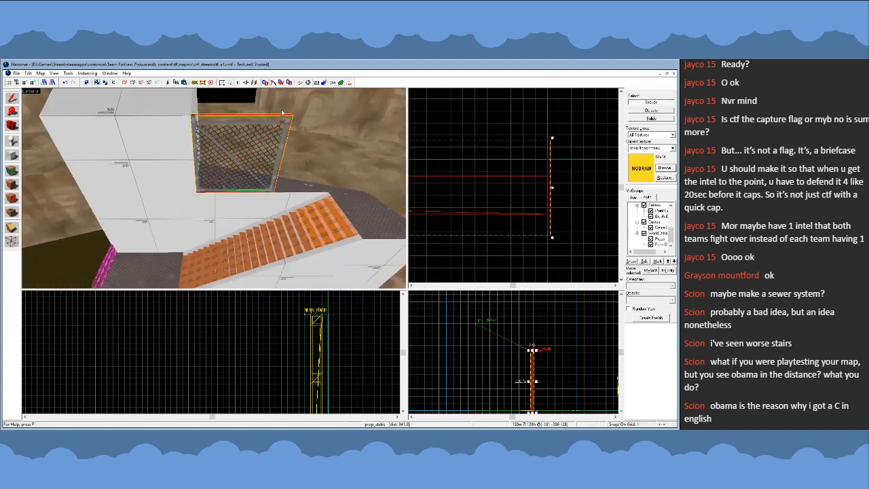
# - Hide the collision wireframes, clear the fence selection and restore the grid size to 16
pyautogui.click(332, 84)
pyautogui.scroll(-12, 524, 175)
pyautogui.press(']')
pyautogui.press(']')
pyautogui.press(']')
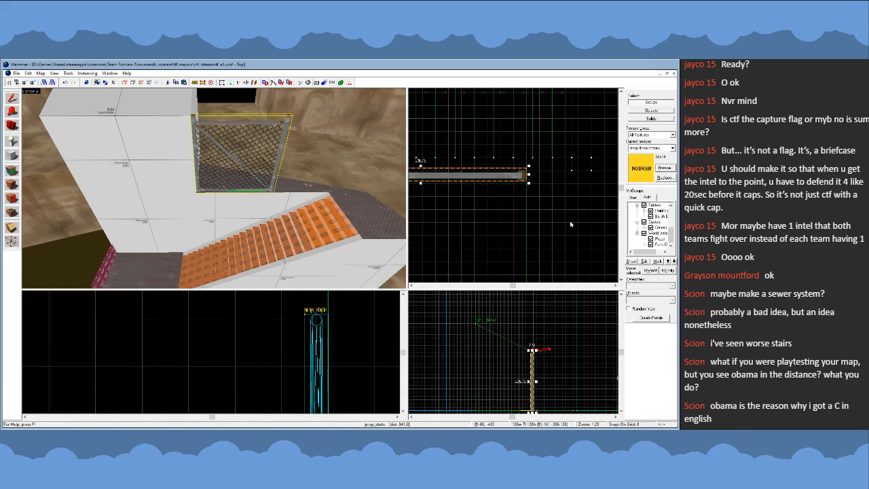
pyautogui.click(570, 220)
pyautogui.press('Escape')
pyautogui.press(']')
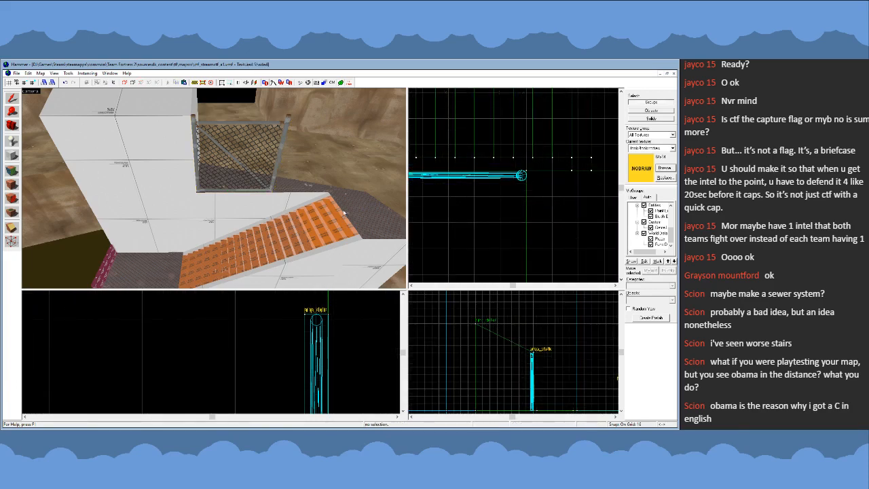
# - Examine the fenced structure, stairs, bridges and central round platform from around and above the pit
pyautogui.press('z')
pyautogui.press('w')
pyautogui.press('s')
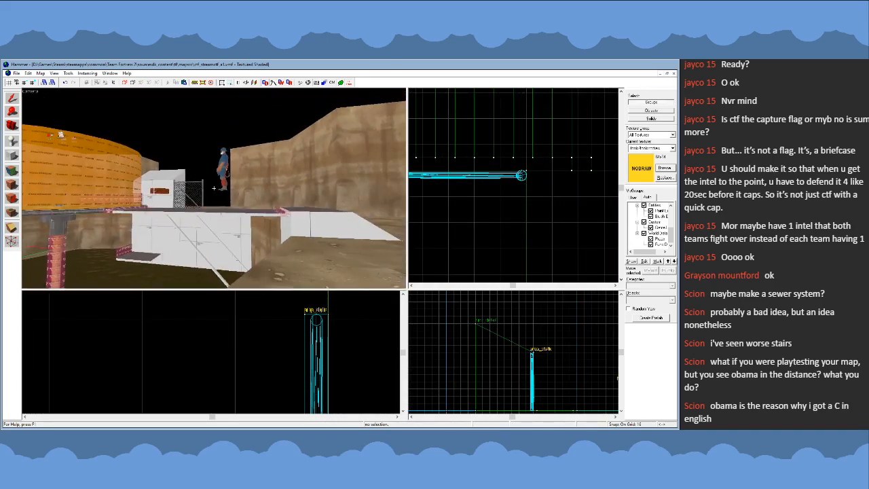
pyautogui.press('w')
pyautogui.press('s')
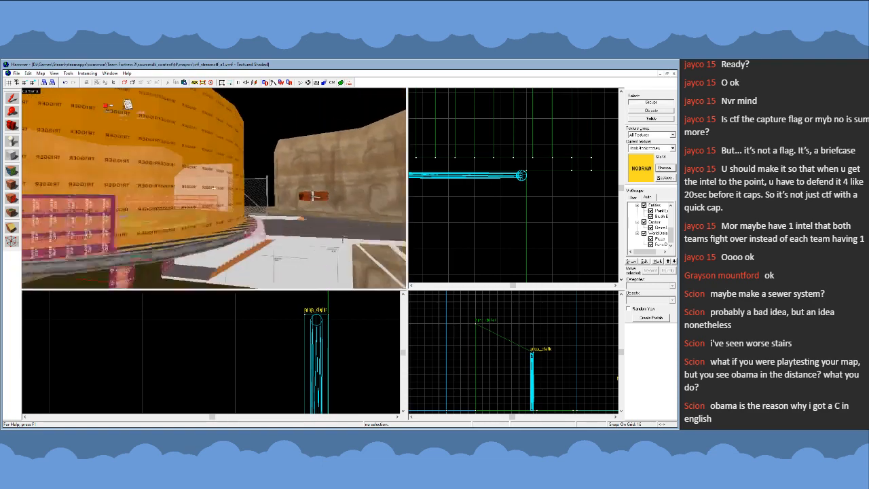
pyautogui.press('w')
pyautogui.press('s')
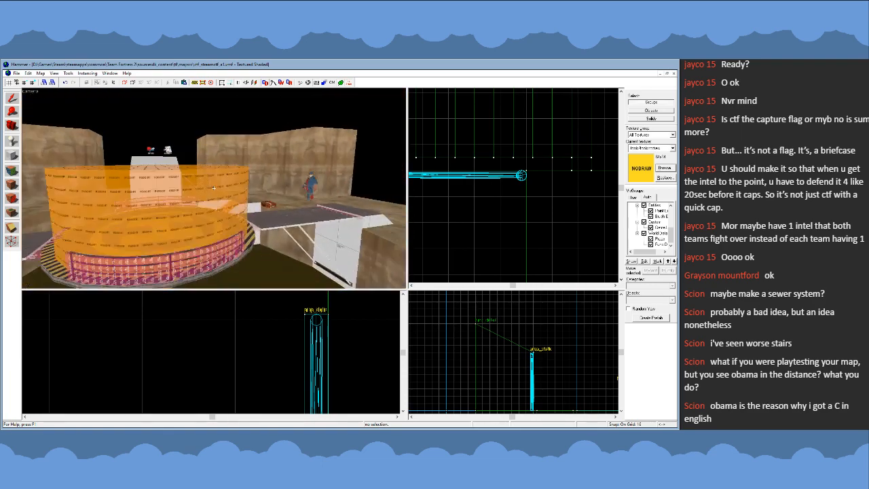
pyautogui.press('s')
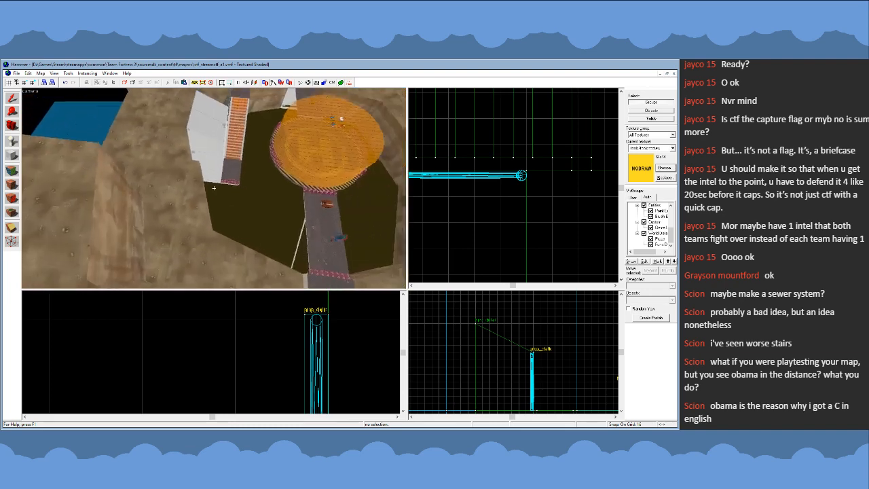
pyautogui.press('a')
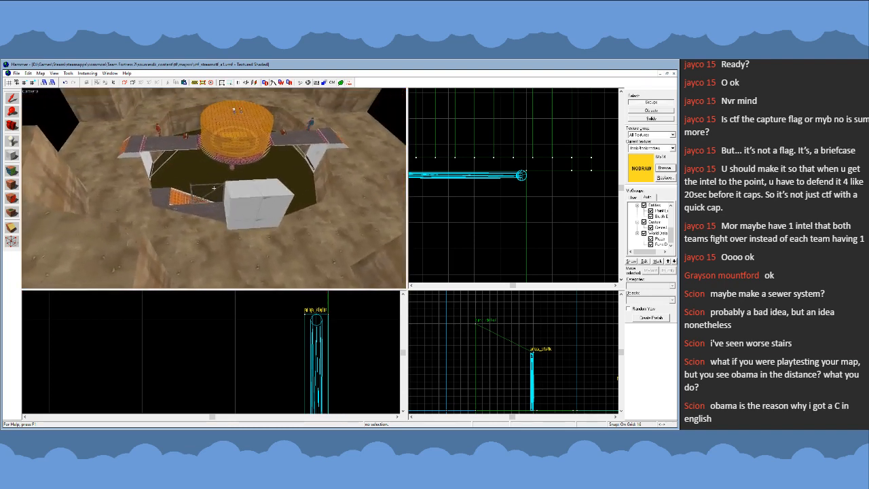
# - Examine the ground-level approach between the cliff wall and the tall white block with its fence
pyautogui.press('w')
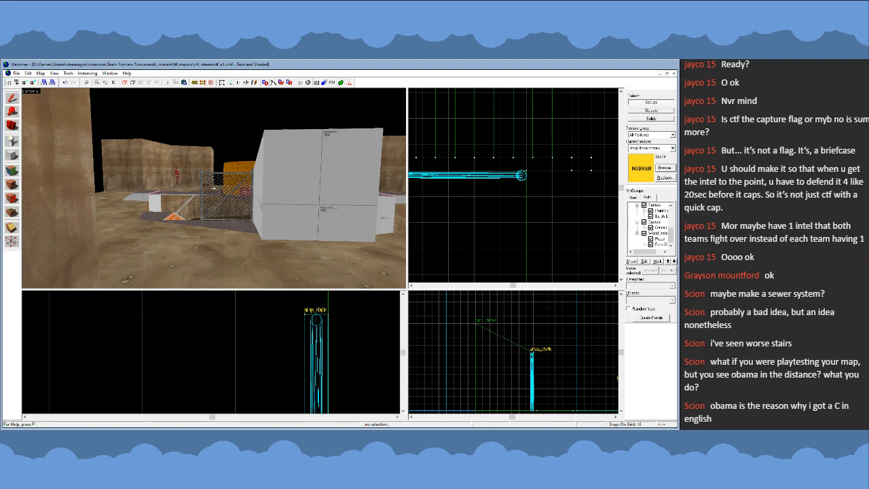
pyautogui.press('s')
pyautogui.press('a')
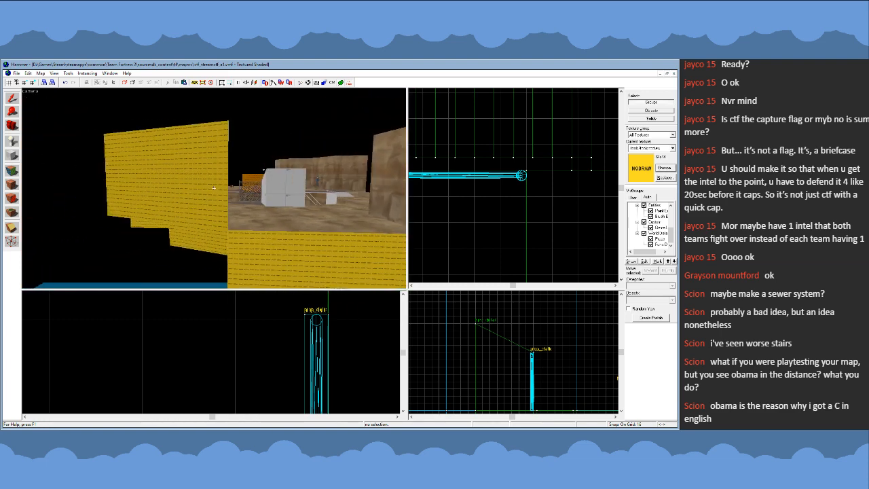
pyautogui.press('d')
pyautogui.press('w')
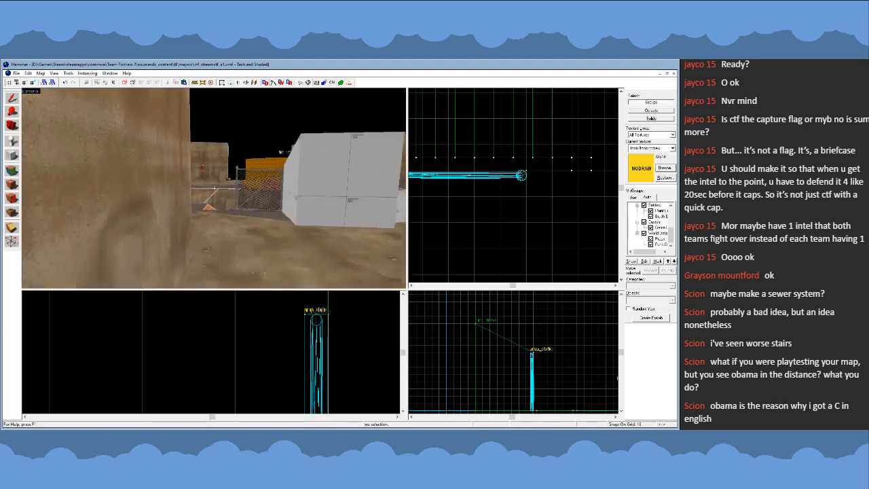
pyautogui.press('w')
pyautogui.press('s')
pyautogui.press('w')
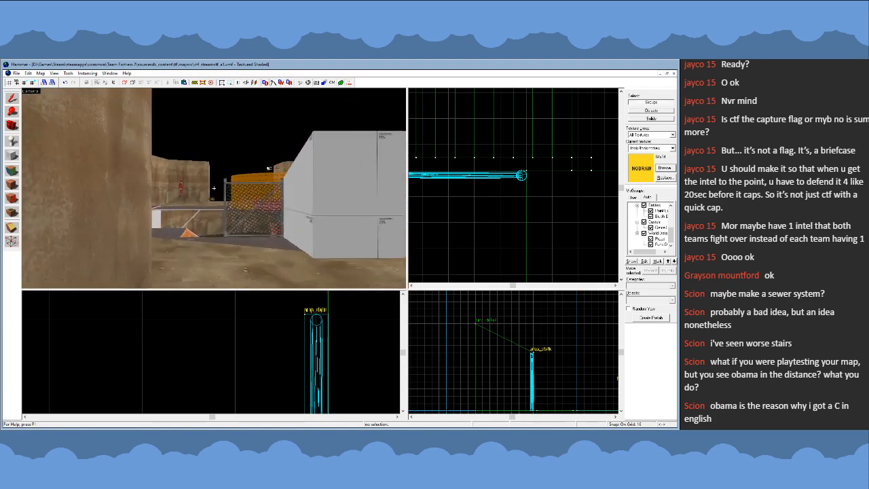
# - Undo the change to the narrow fence and turn the restored wide fence parallel to the walkway edge
pyautogui.press('w')
pyautogui.press('z')
pyautogui.click(226, 202)
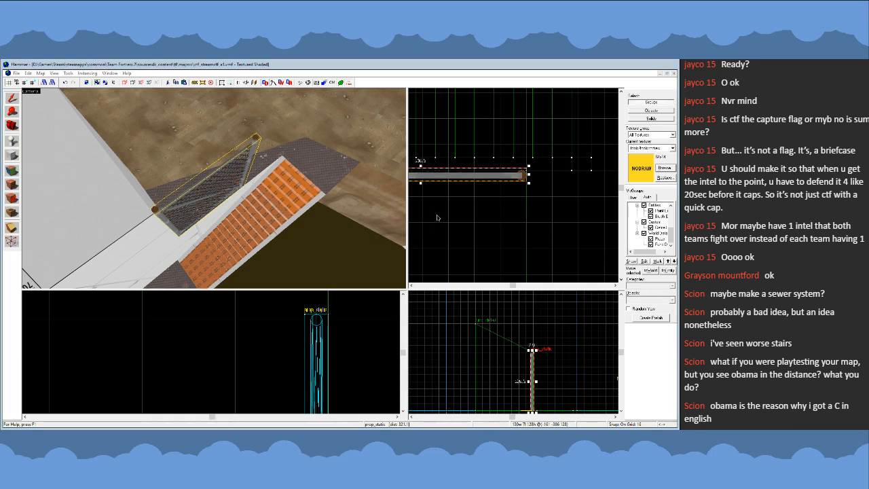
pyautogui.hotkey('ctrl', 'z')
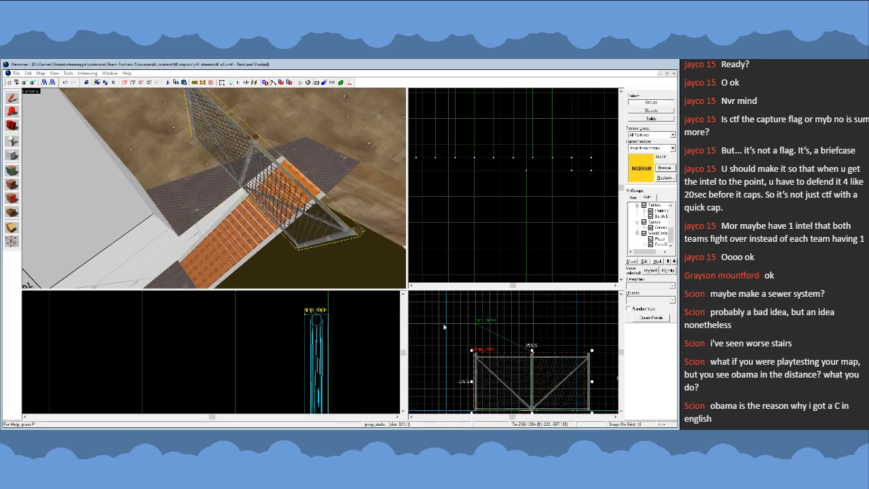
pyautogui.scroll(-3, 518, 182)
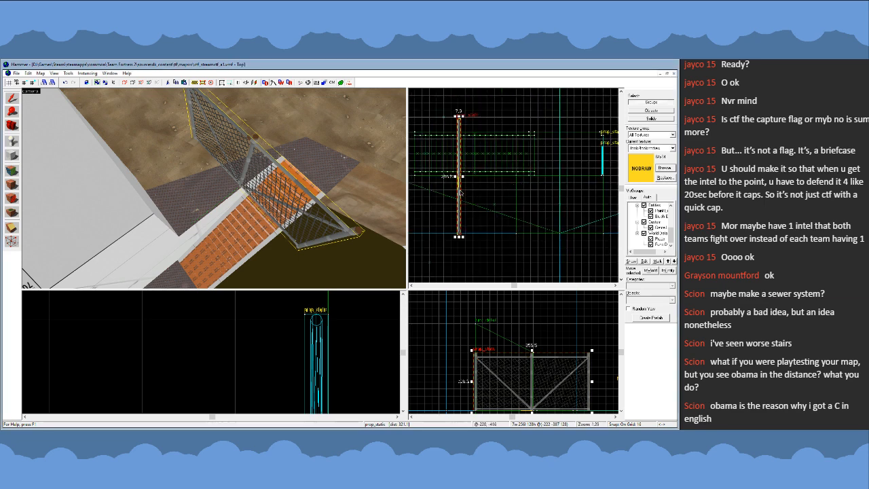
pyautogui.moveTo(461, 237); pyautogui.dragTo(503, 180)
pyautogui.press('Escape')
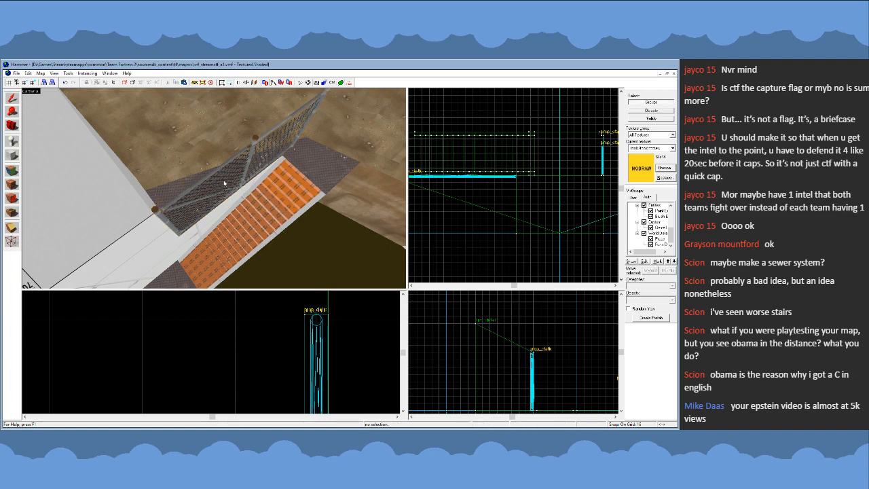
# - Select only the tall upper block as a single solid and narrow it to 160 units on its fence side
pyautogui.press('z')
pyautogui.press('s')
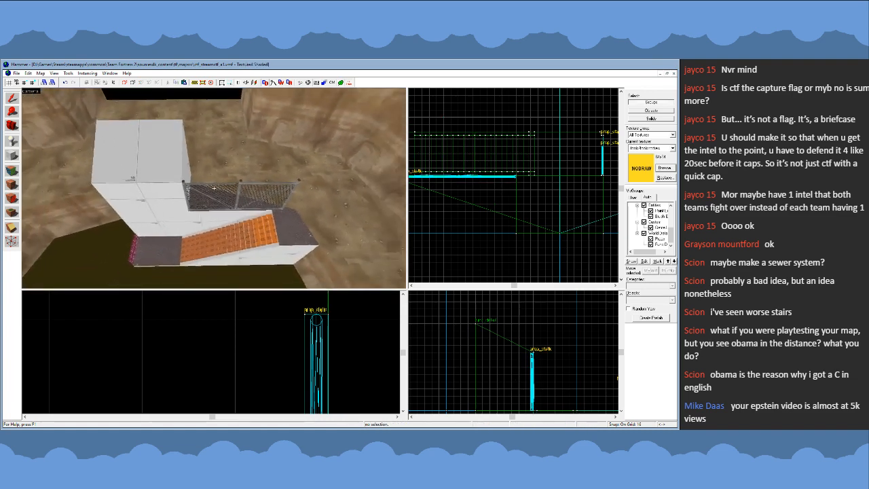
pyautogui.press('s')
pyautogui.press('w')
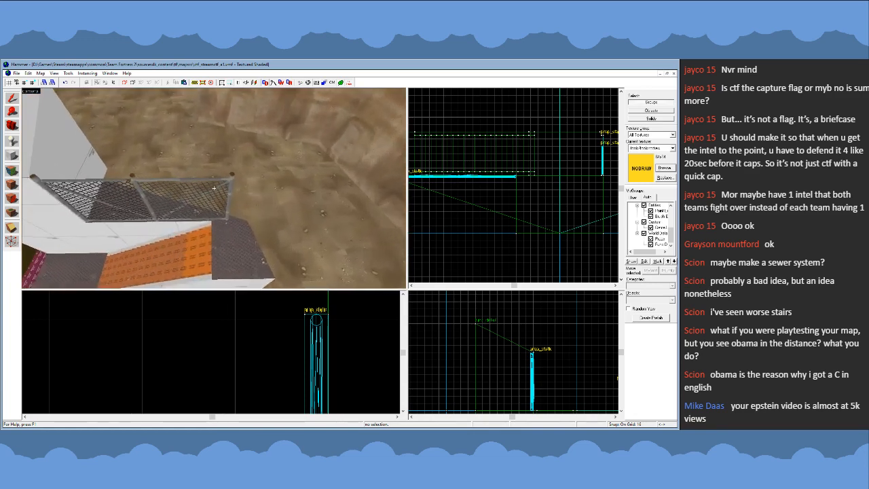
pyautogui.press('s')
pyautogui.click(214, 189)
pyautogui.press('s')
pyautogui.press('z')
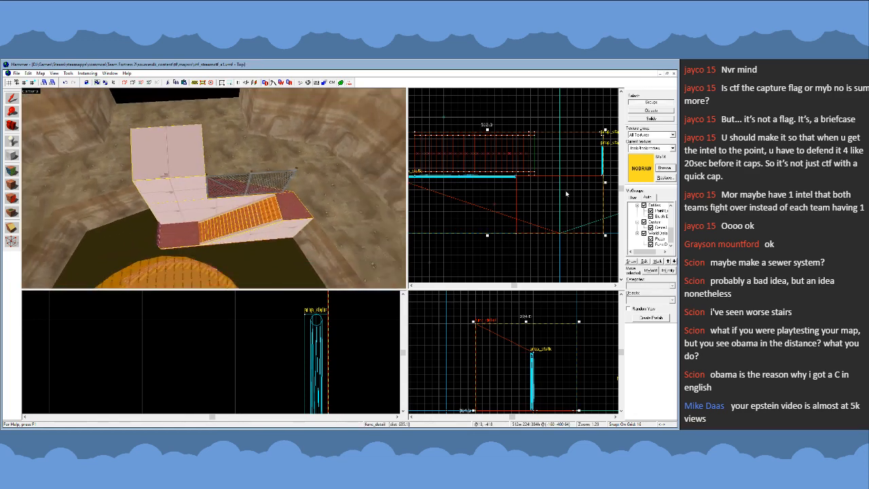
pyautogui.scroll(1, 566, 195)
pyautogui.scroll(1, 493, 187)
pyautogui.scroll(-5, 492, 184)
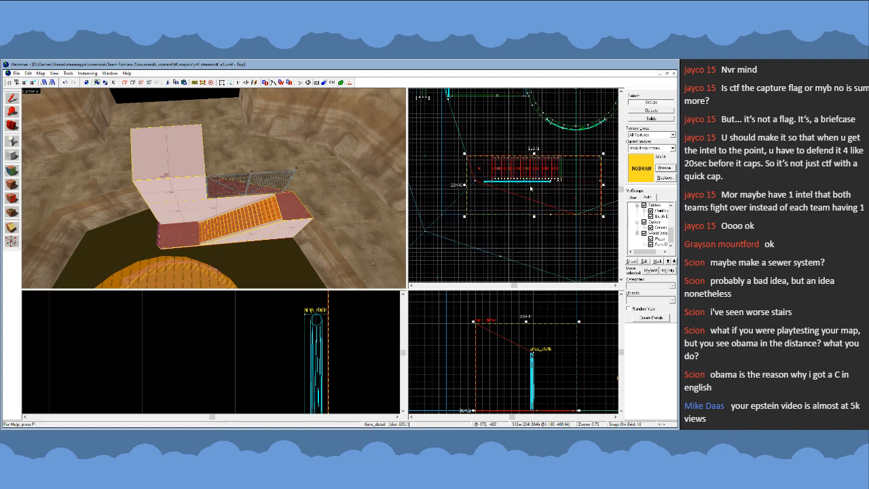
pyautogui.scroll(7, 589, 175)
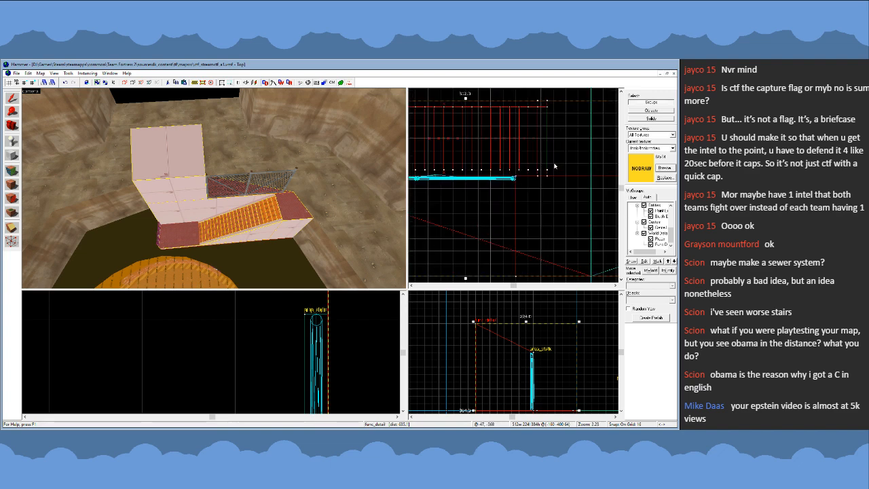
pyautogui.click(182, 178)
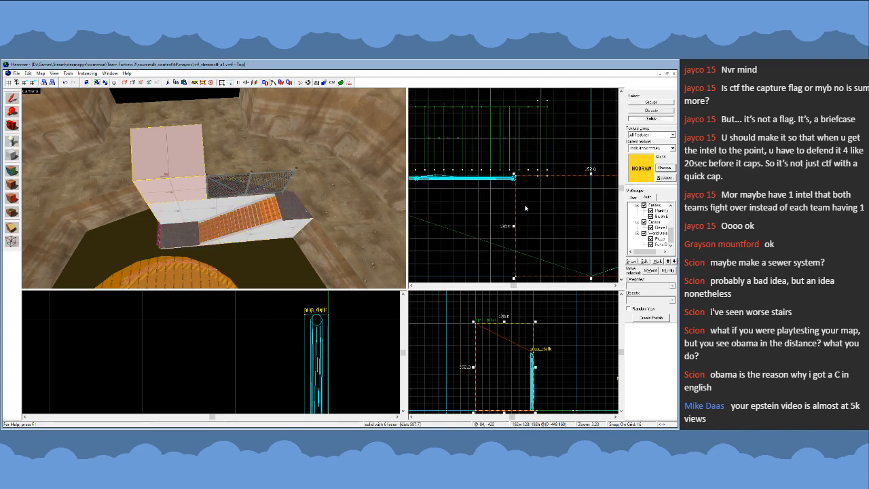
pyautogui.moveTo(514, 226); pyautogui.dragTo(542, 226)
pyautogui.press('w')
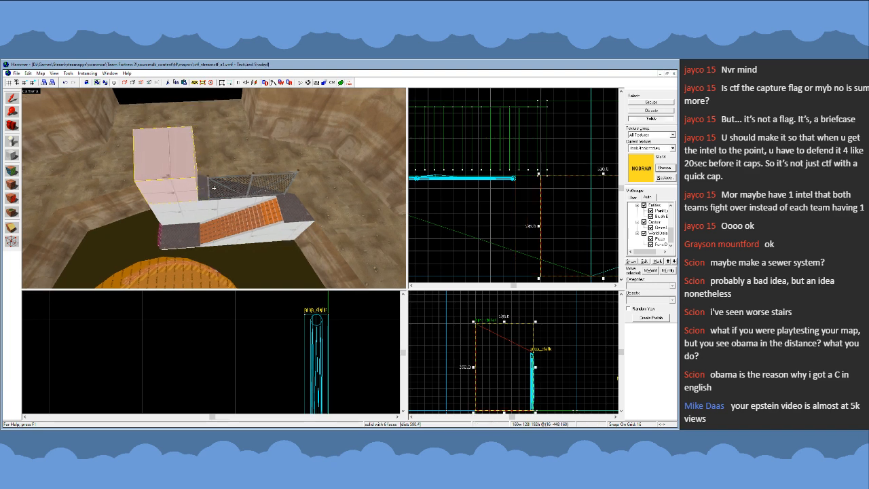
# - Slide the wide fence along the walkway edge until it meets the narrowed tall block
pyautogui.click(261, 190)
pyautogui.scroll(2, 506, 181)
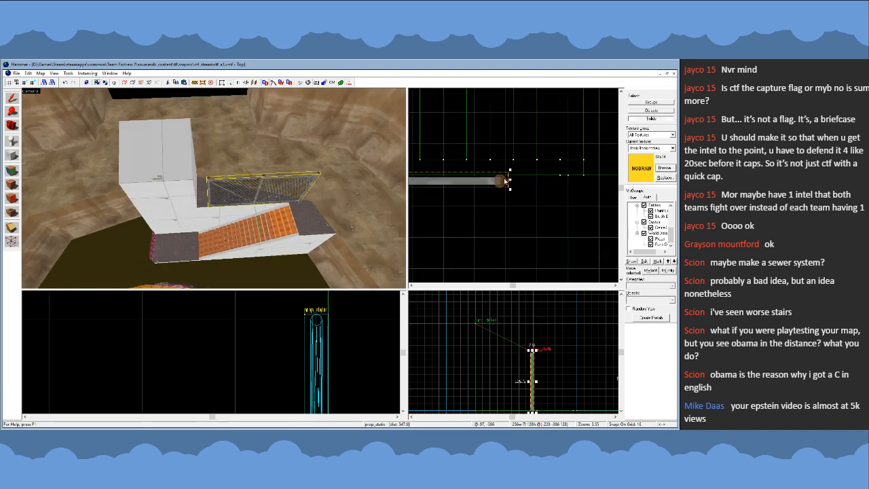
pyautogui.scroll(-20, 215, 347)
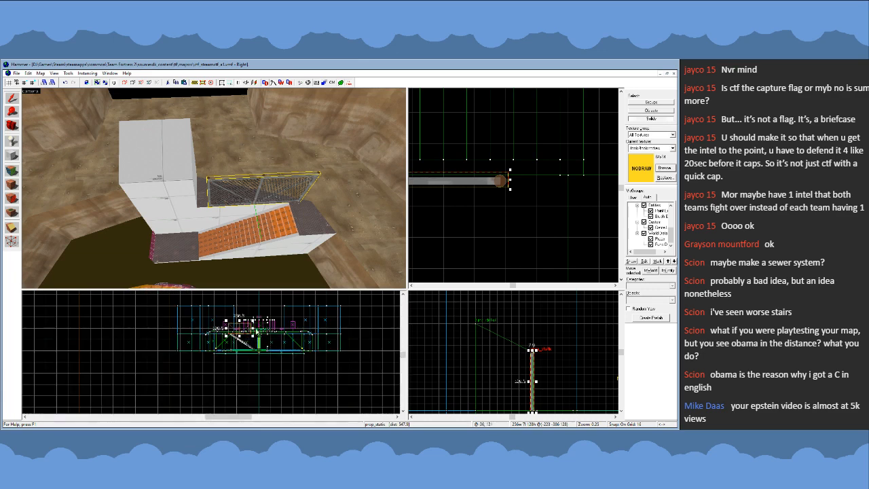
pyautogui.scroll(8, 258, 332)
pyautogui.moveTo(252, 334); pyautogui.dragTo(264, 335)
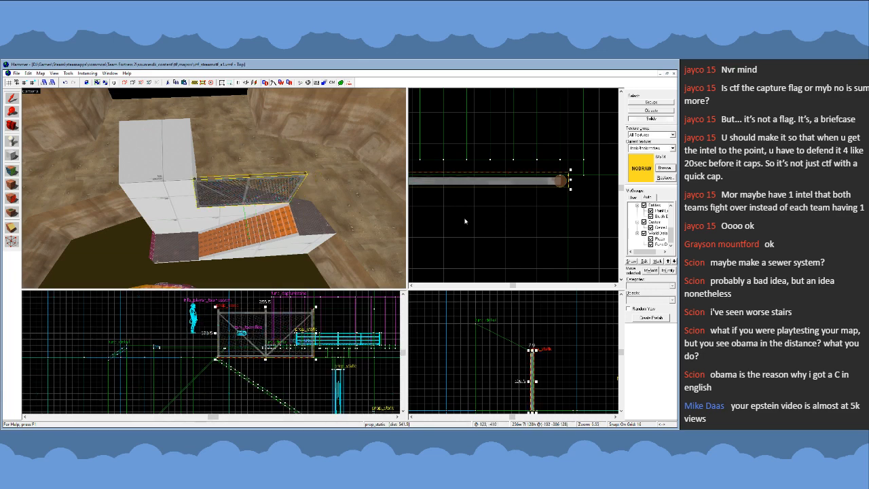
# - Check the fence's end post against the block edge with the collision wireframes shown, then hide them and clear the selection
pyautogui.click(333, 83)
pyautogui.scroll(8, 579, 185)
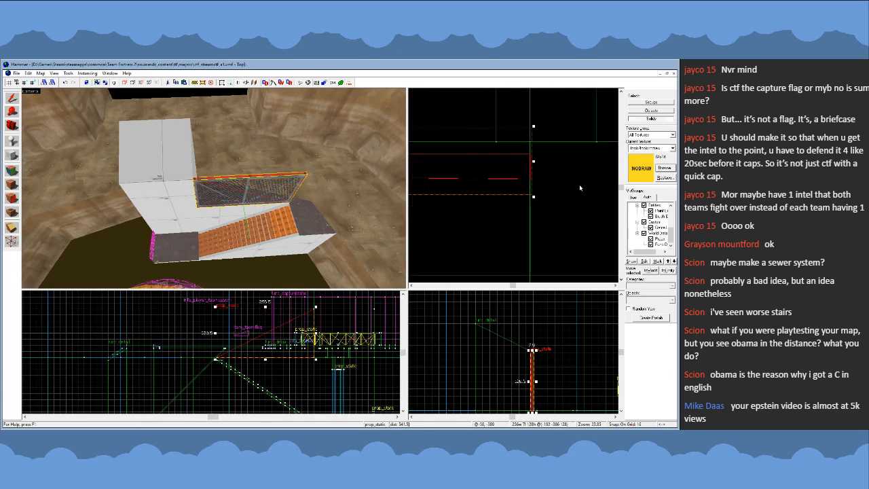
pyautogui.press('Escape')
pyautogui.click(332, 84)
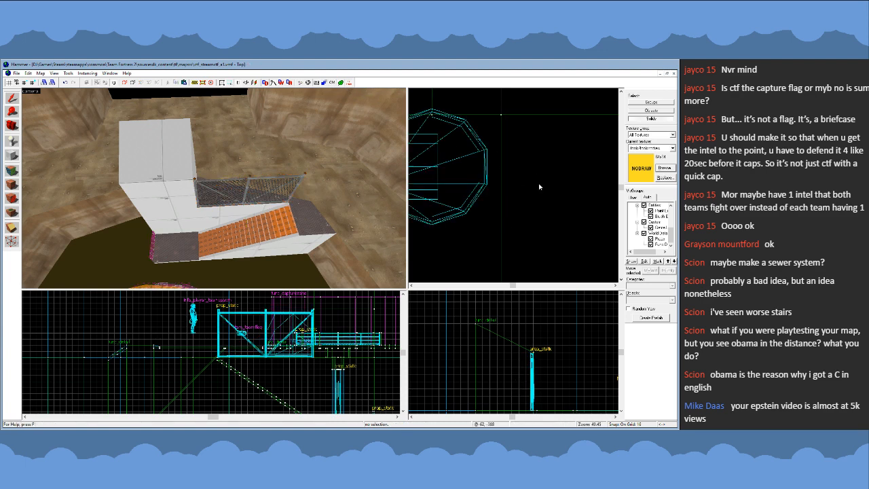
pyautogui.scroll(-4, 564, 221)
pyautogui.scroll(3, 569, 256)
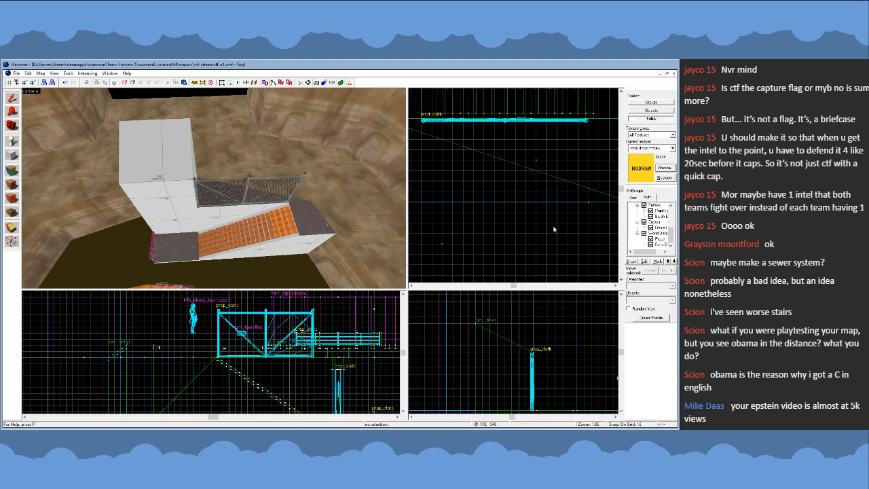
# - Select the tall upper block together with the walkway block beneath it as individual solids
pyautogui.press('z')
pyautogui.press('z')
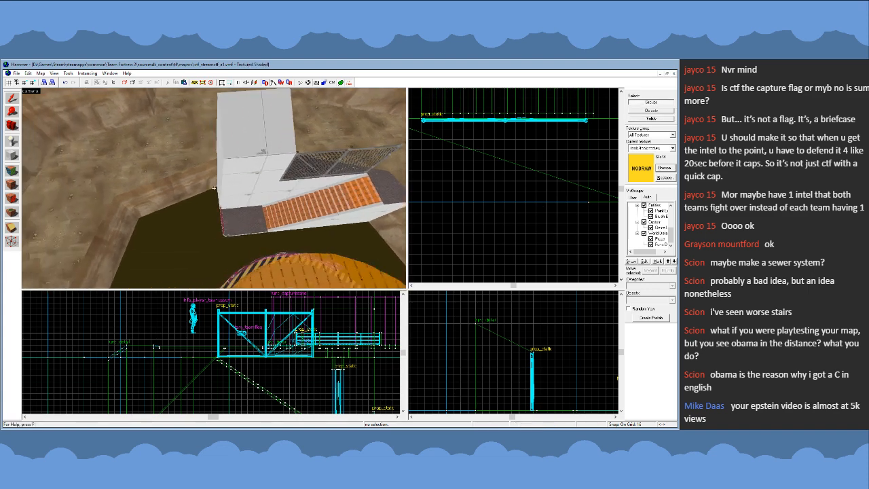
pyautogui.click(235, 177)
pyautogui.press('z')
pyautogui.press('d')
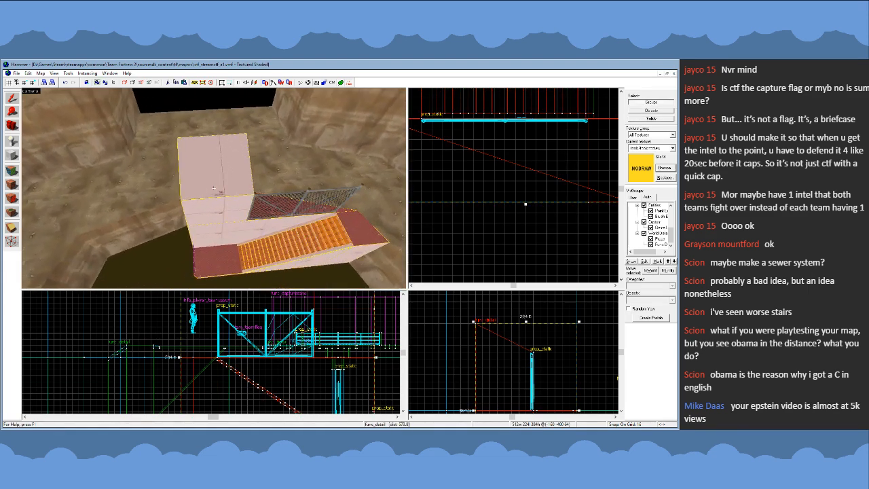
pyautogui.click(234, 165)
pyautogui.press('z')
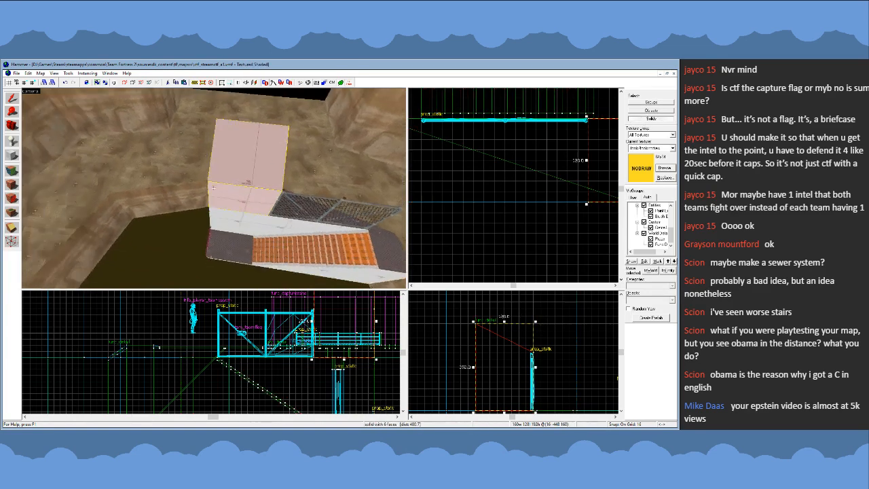
pyautogui.press('s')
pyautogui.press('w')
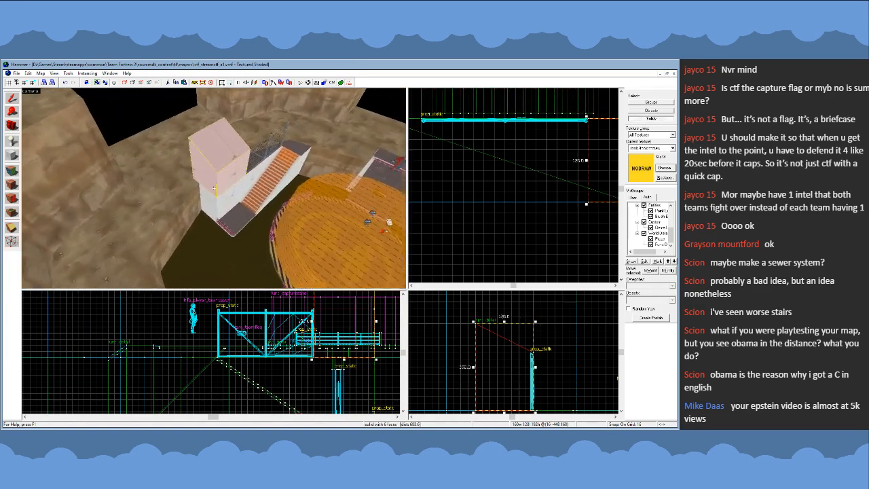
pyautogui.press('z')
pyautogui.click(215, 188)
pyautogui.keyDown('ctrl'); pyautogui.click(217, 176); pyautogui.keyUp('ctrl')
pyautogui.keyDown('ctrl'); pyautogui.click(218, 176); pyautogui.keyUp('ctrl')
pyautogui.keyDown('ctrl'); pyautogui.click(218, 176); pyautogui.keyUp('ctrl')
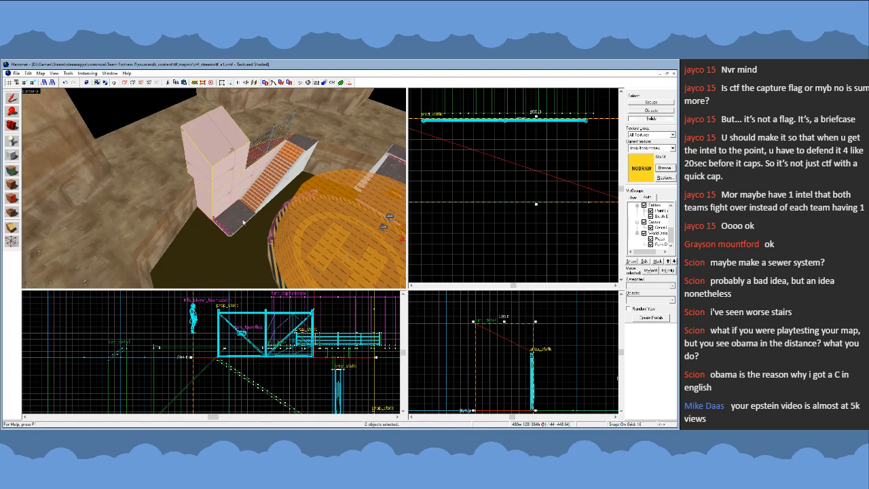
# - Inspect the vertices of the two selected blocks from around the pit, then leave vertex editing
pyautogui.press('z')
pyautogui.press('w')
pyautogui.press('d')
pyautogui.press('z')
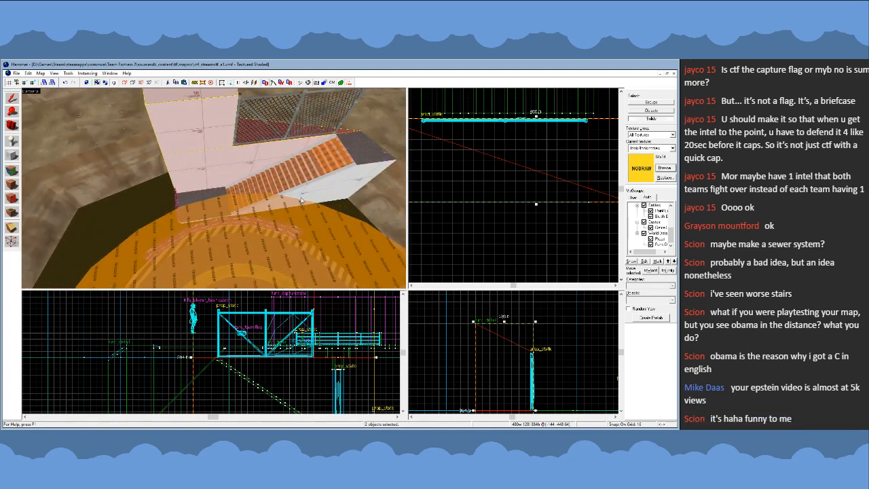
pyautogui.scroll(-6, 518, 180)
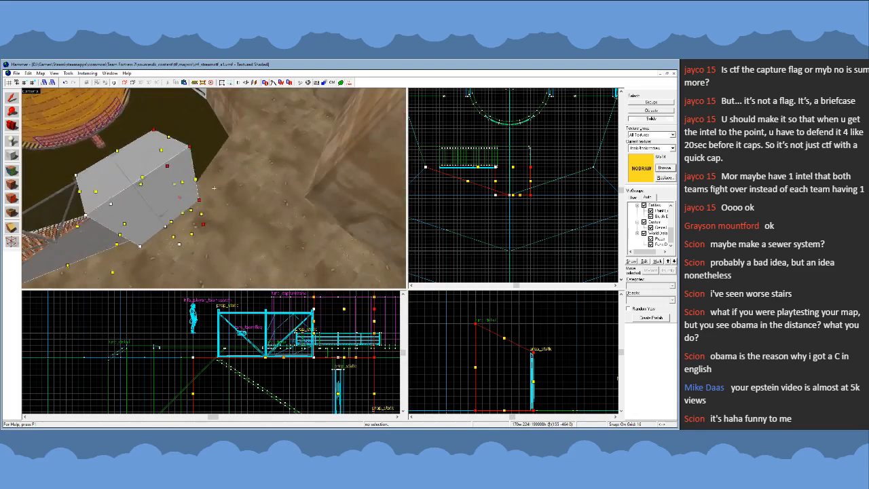
pyautogui.press('d')
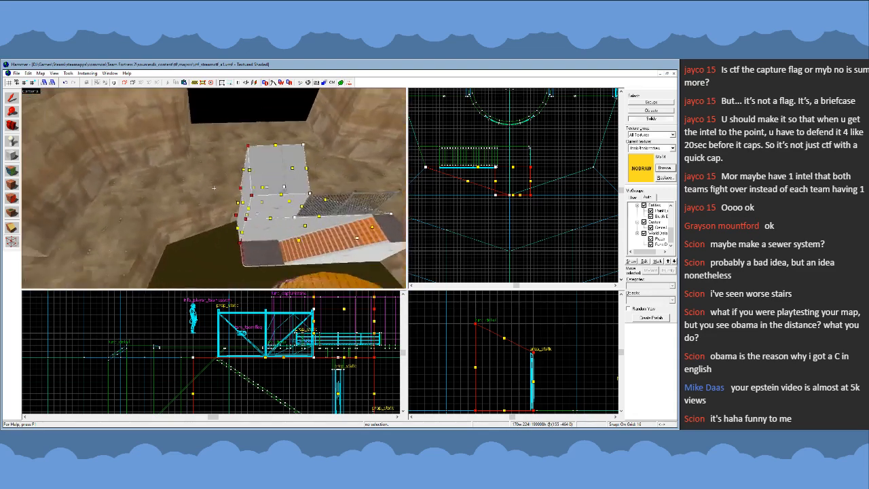
pyautogui.press('d')
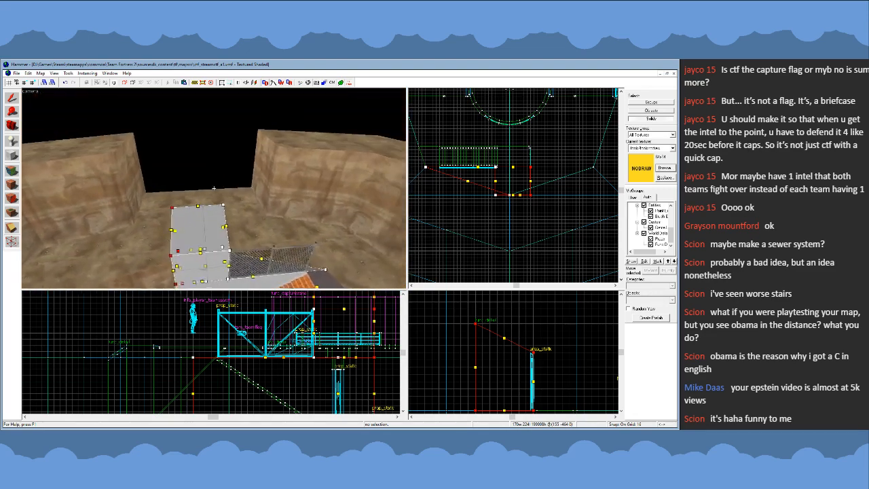
pyautogui.press('d')
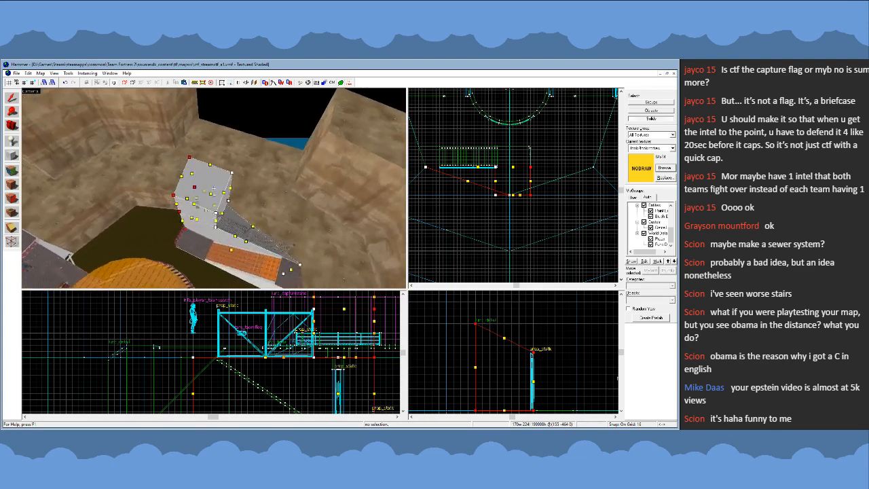
pyautogui.press('z')
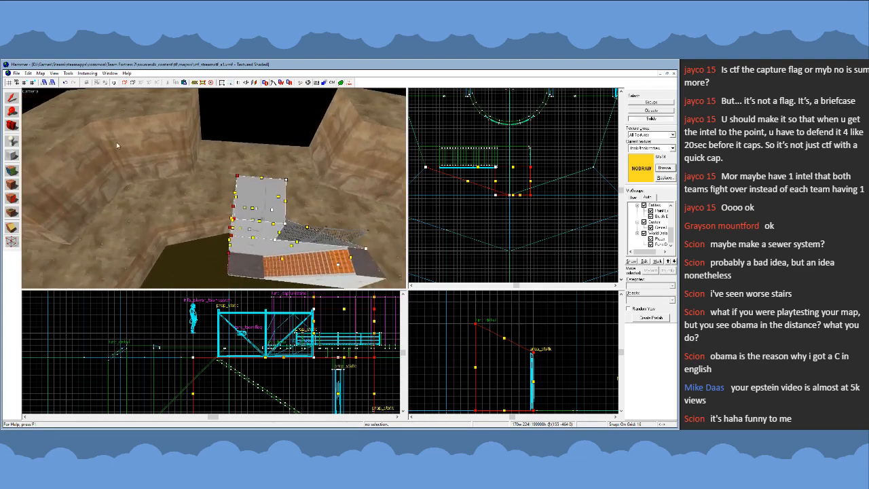
pyautogui.click(17, 98)
# - Examine the two selected blocks, the stairs, the fence and the round platform from around and above the pit
pyautogui.press('z')
pyautogui.press('a')
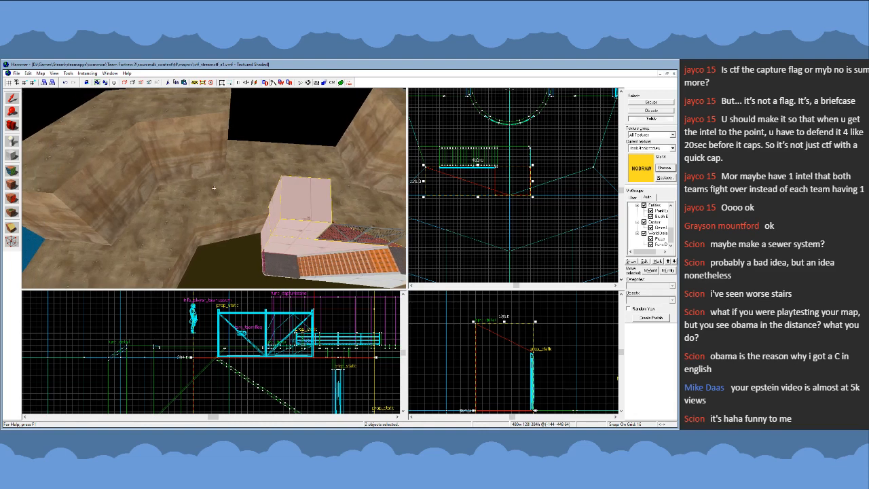
pyautogui.press('d')
pyautogui.press('a')
pyautogui.press('d')
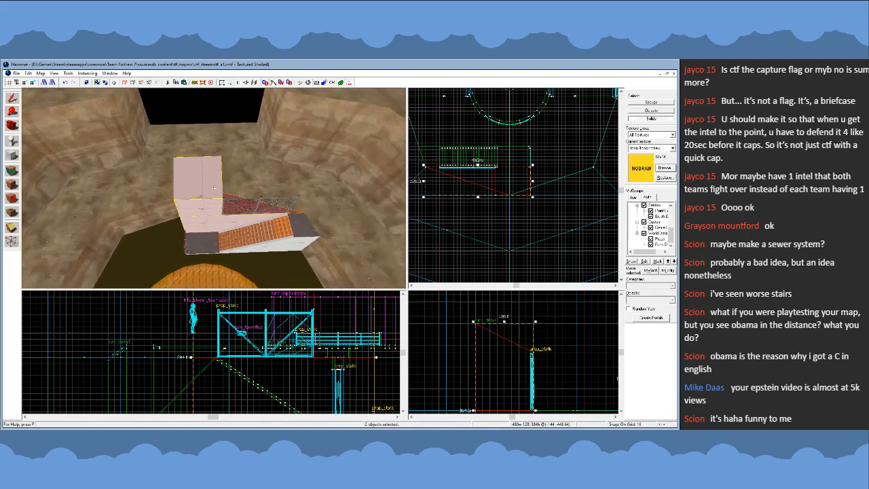
pyautogui.press('a')
pyautogui.press('a')
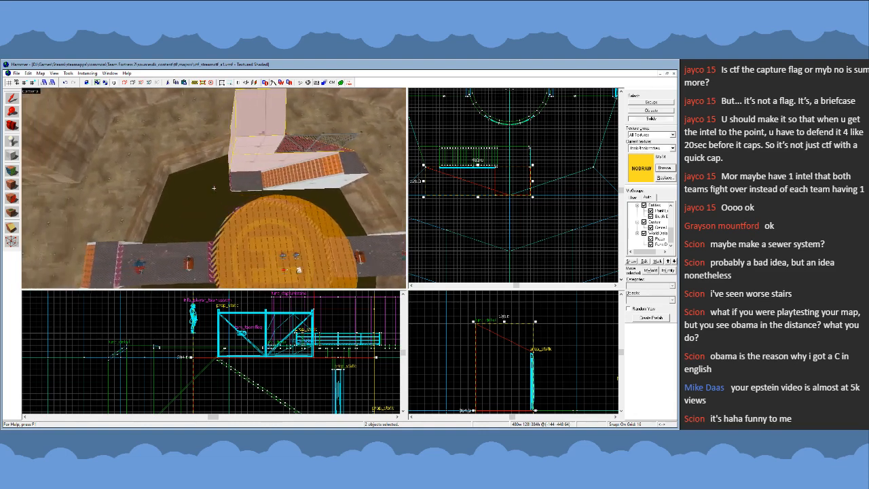
pyautogui.press('d')
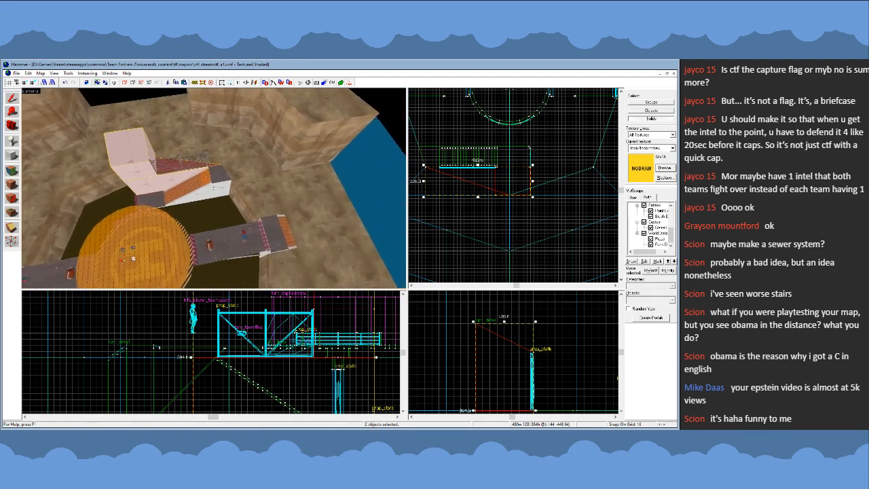
pyautogui.press('a')
pyautogui.press('a')
pyautogui.press('d')
pyautogui.press('z')
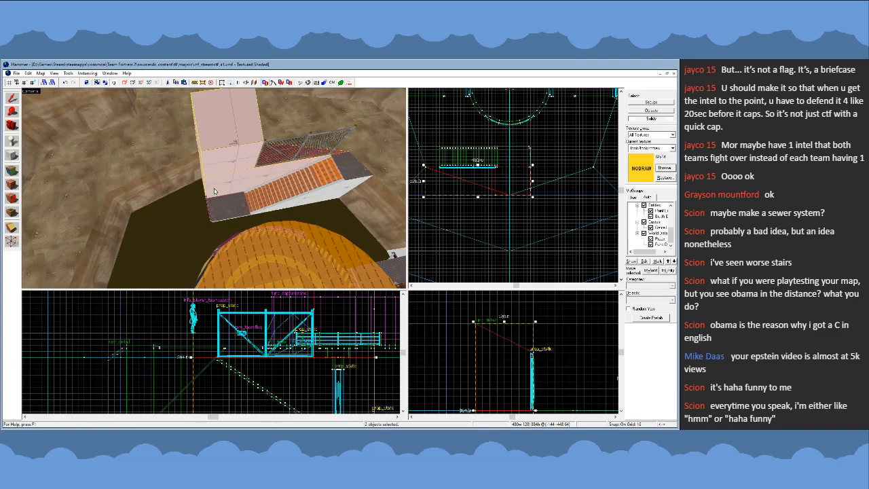
pyautogui.press('z')
pyautogui.press('w')
pyautogui.press('d')
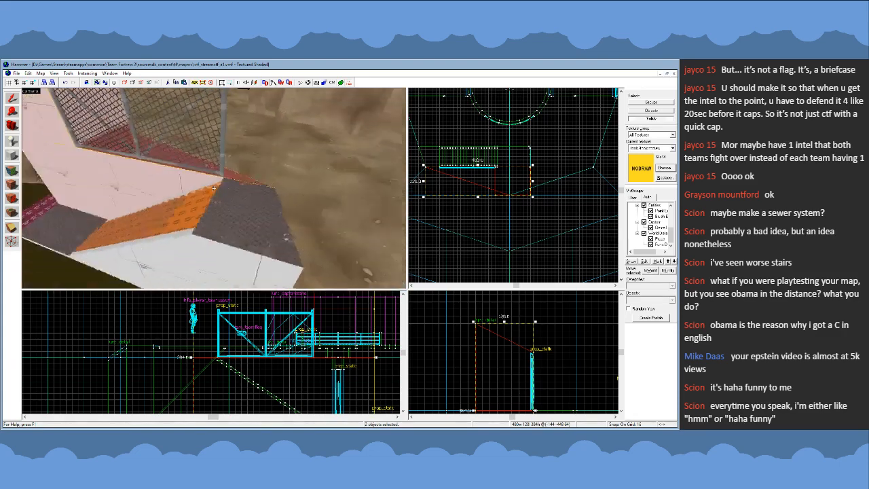
pyautogui.press('a')
pyautogui.press('s')
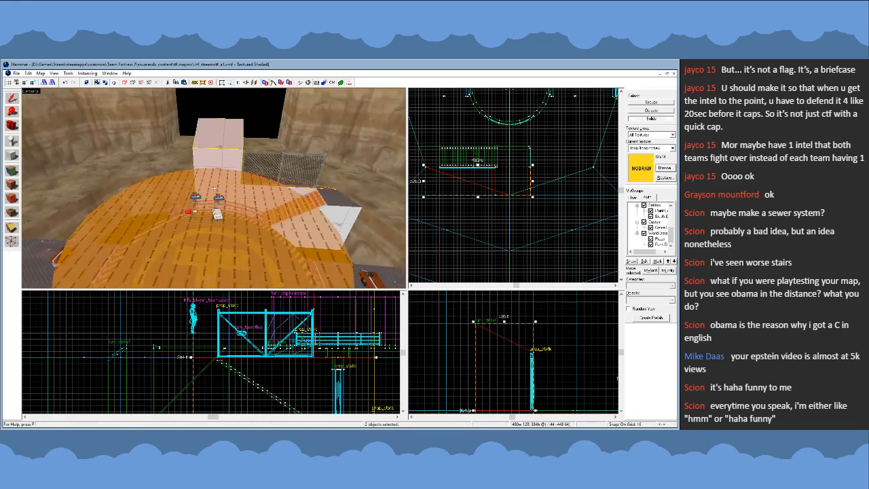
# - Select only the tall upper block and narrow it to 128 units wide
pyautogui.press('w')
pyautogui.press('s')
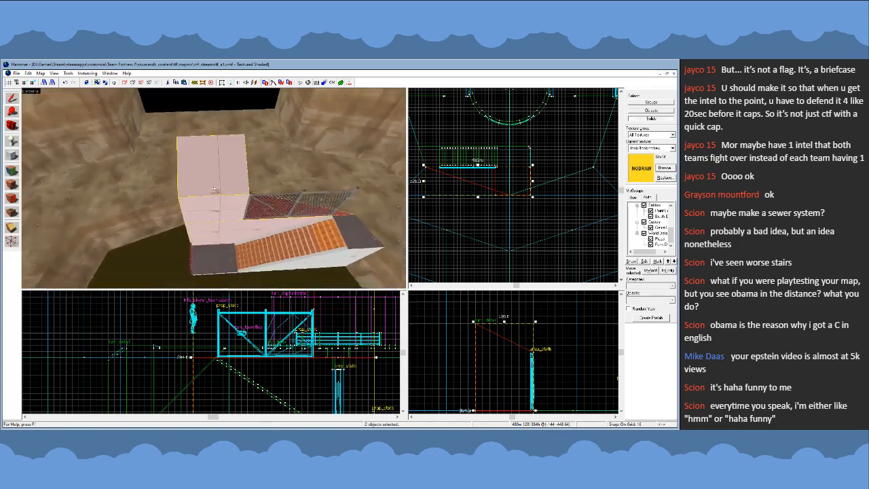
pyautogui.press('z')
pyautogui.click(213, 193)
pyautogui.scroll(1, 518, 175)
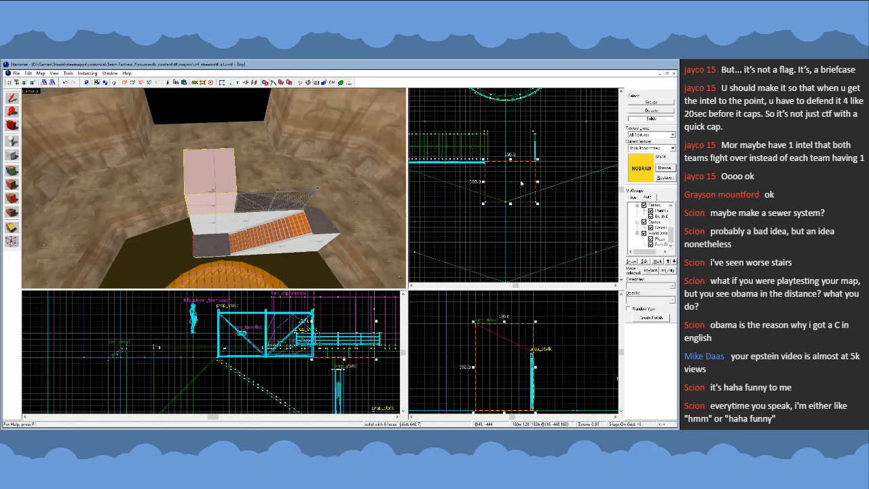
pyautogui.press('Escape')
pyautogui.moveTo(530, 185); pyautogui.dragTo(529, 184)
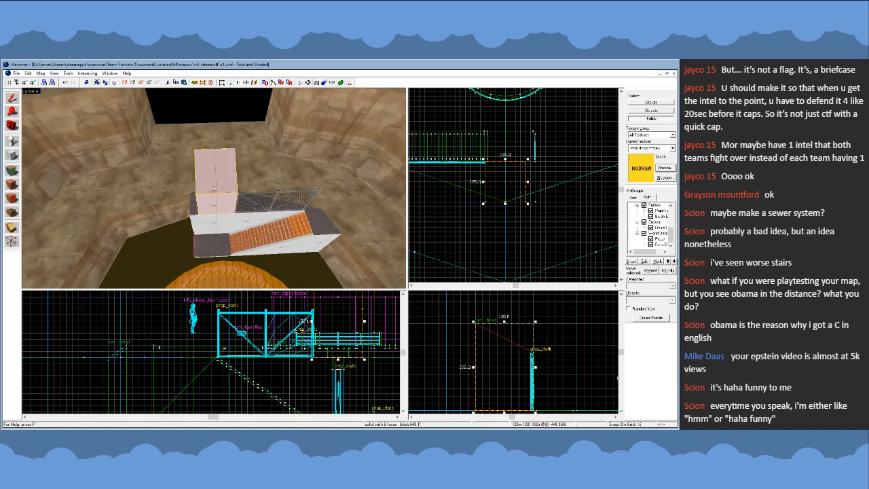
# - Examine the narrowed upper block against the walkway, fence and stairs from behind, the side and above the pit
pyautogui.press('z')
pyautogui.press('a')
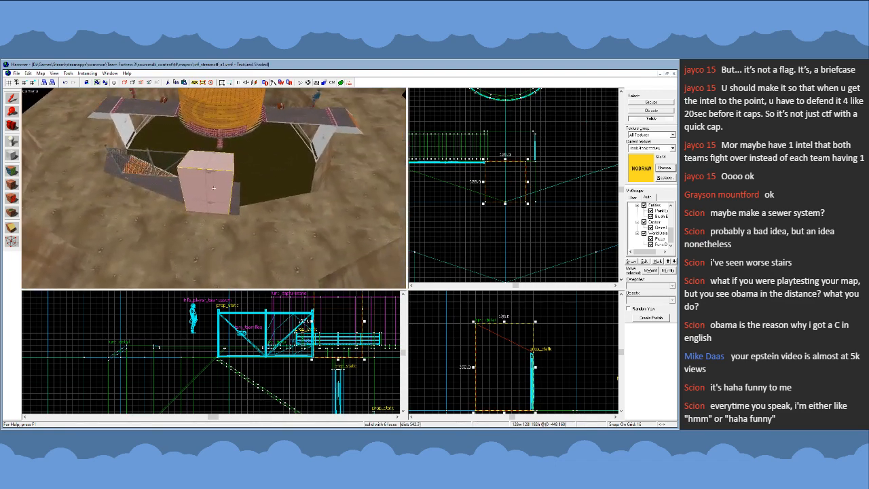
pyautogui.press('d')
pyautogui.press('w')
pyautogui.press('s')
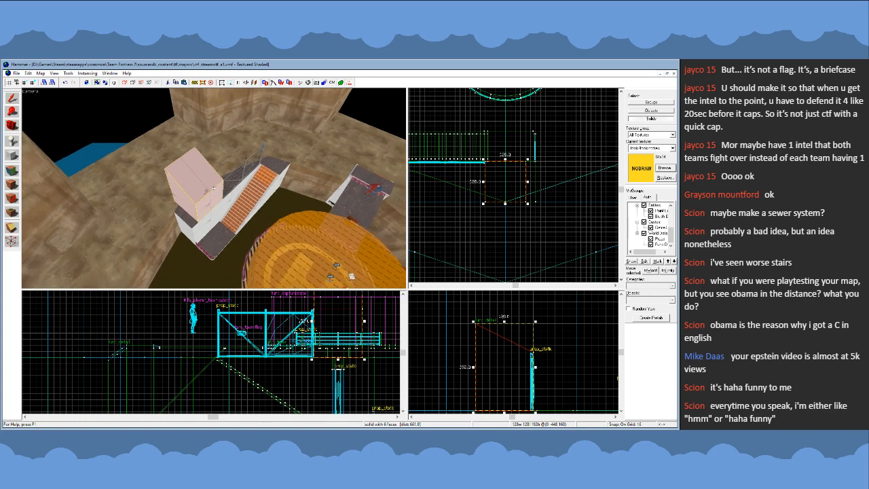
pyautogui.press('d')
pyautogui.press('w')
pyautogui.press('s')
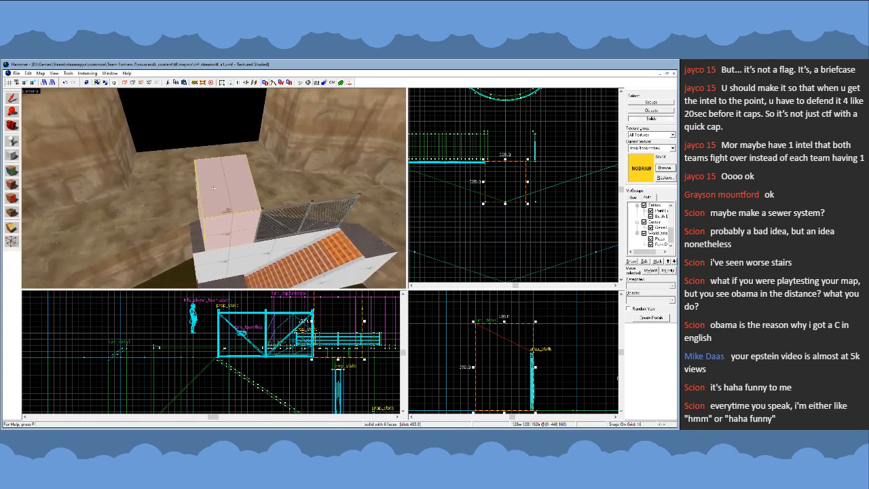
pyautogui.press('s')
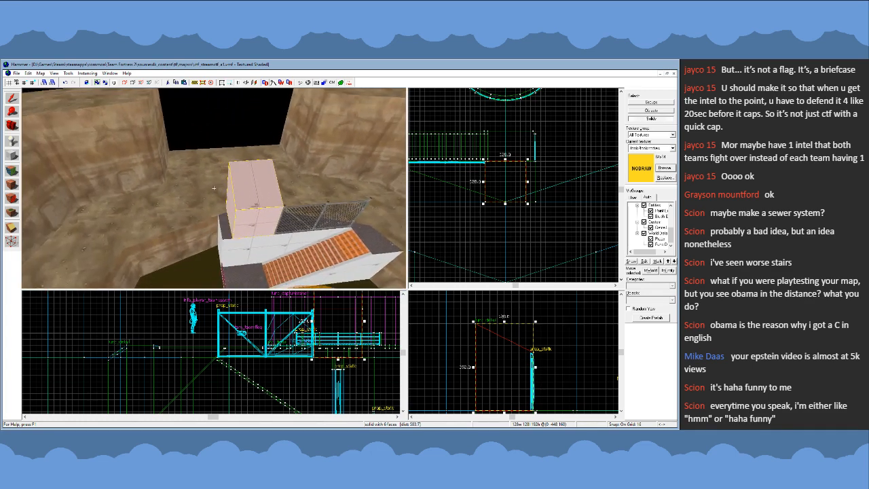
pyautogui.press('s')
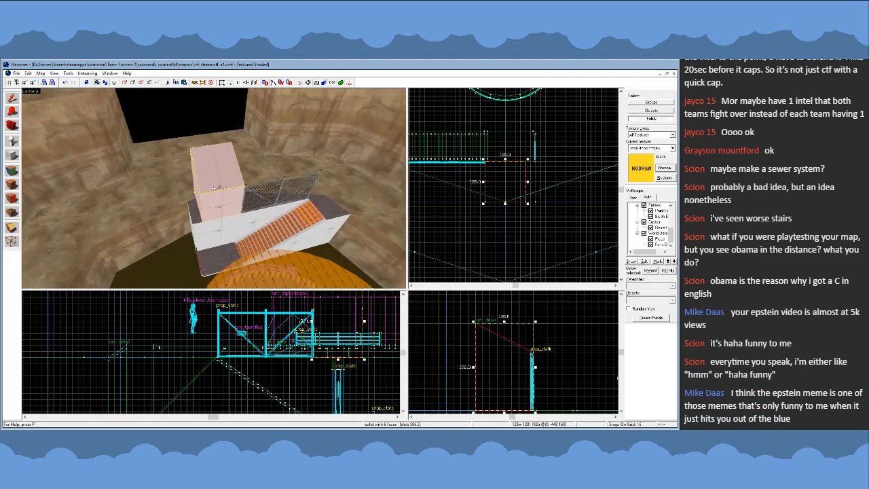
pyautogui.press('a')
pyautogui.press('d')
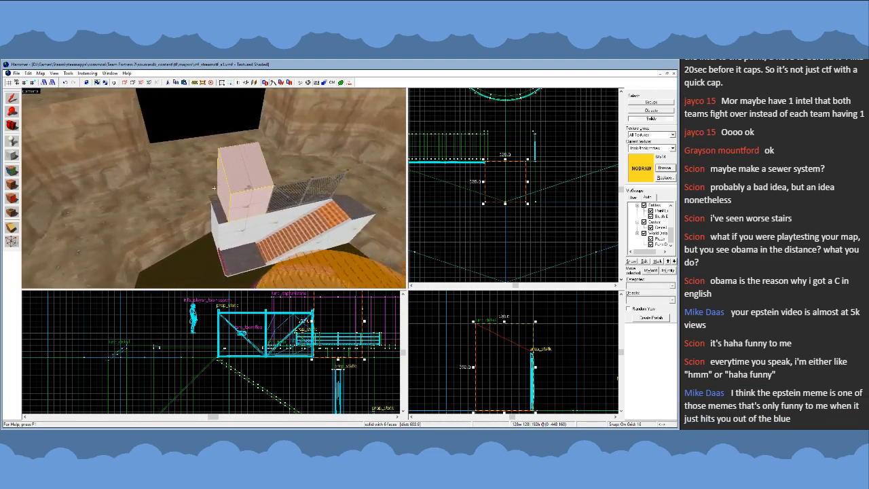
pyautogui.press('a')
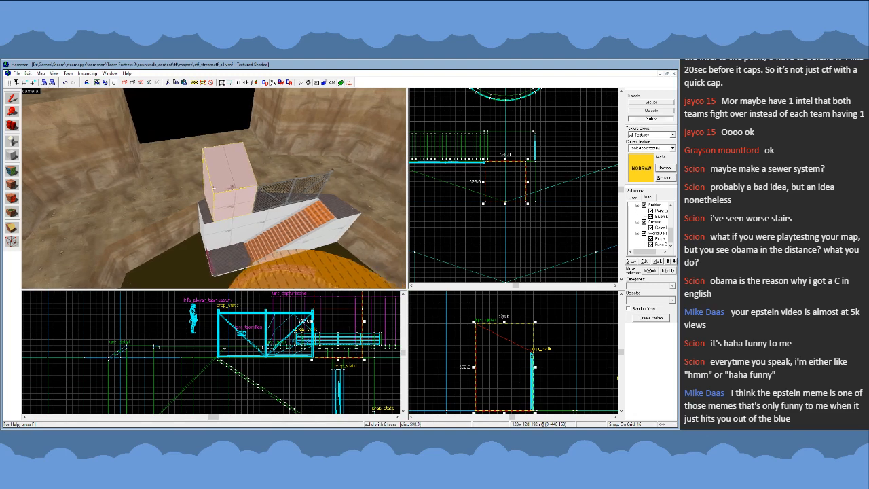
# - Widen the tall upper block back to 160 units, clear the selection and check it against the stairs
pyautogui.press('z')
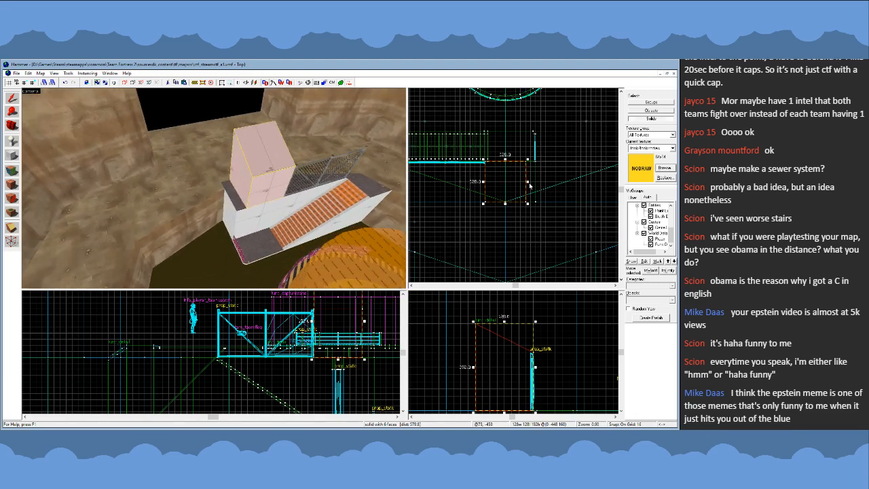
pyautogui.moveTo(529, 183); pyautogui.dragTo(536, 185)
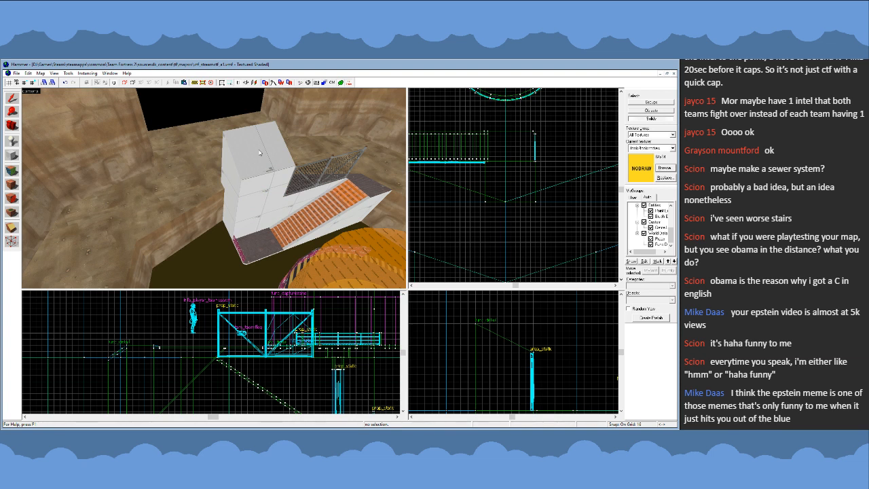
pyautogui.press('s')
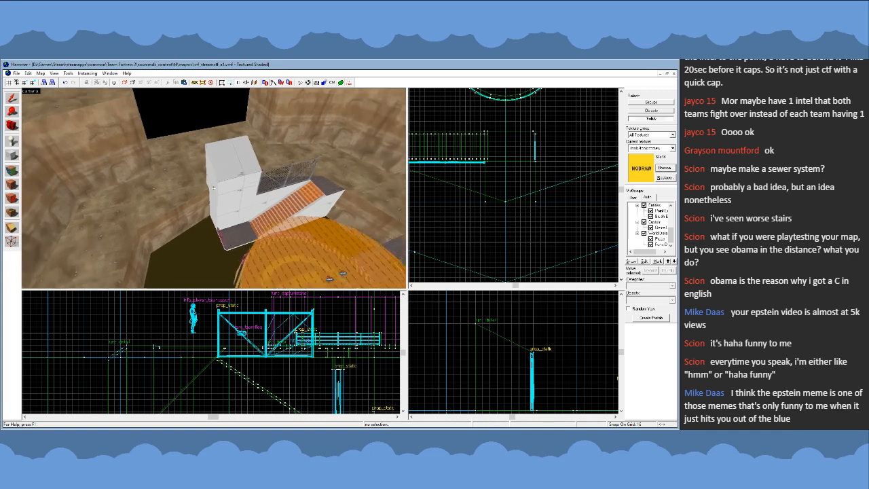
pyautogui.press('w')
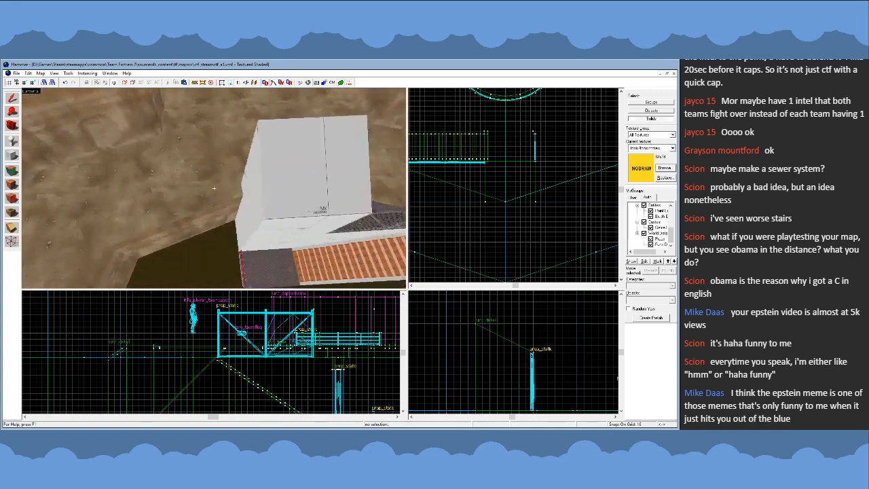
pyautogui.press('s')
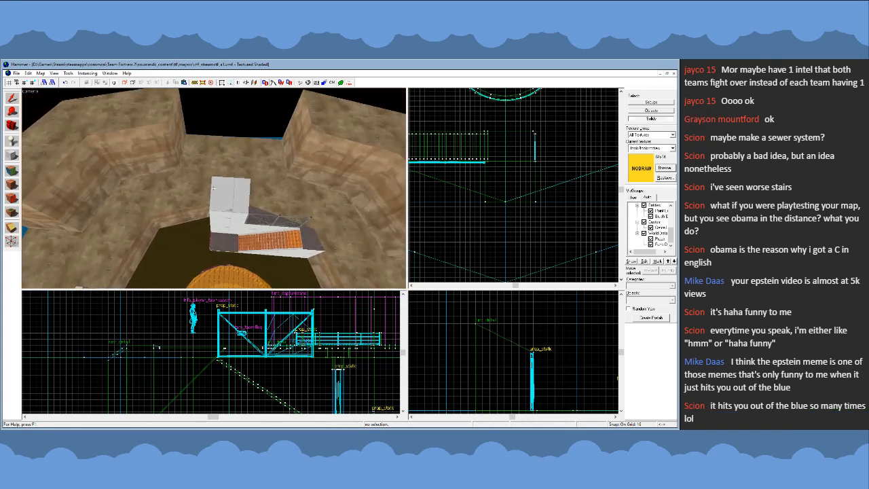
# - Reselect the tall upper block and pull its outer side in so it is 128 units wide
pyautogui.press('w')
pyautogui.press('z')
pyautogui.click(216, 188)
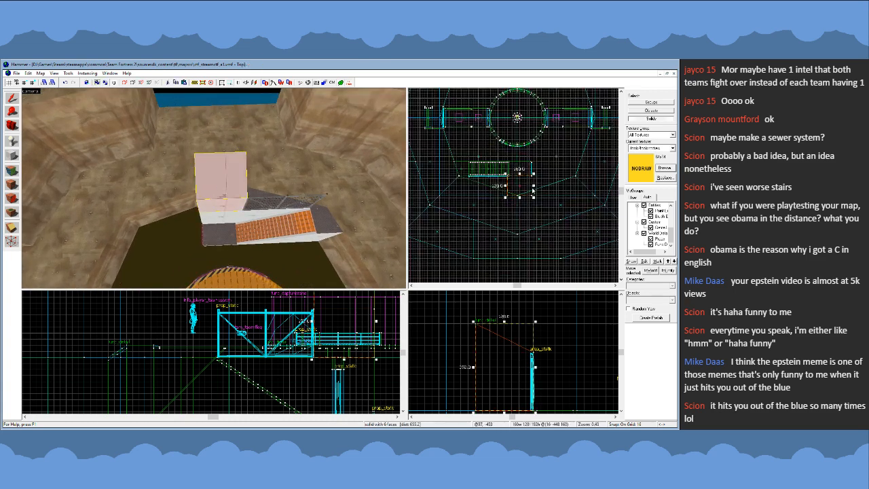
pyautogui.scroll(-1, 528, 195)
pyautogui.scroll(-2, 534, 187)
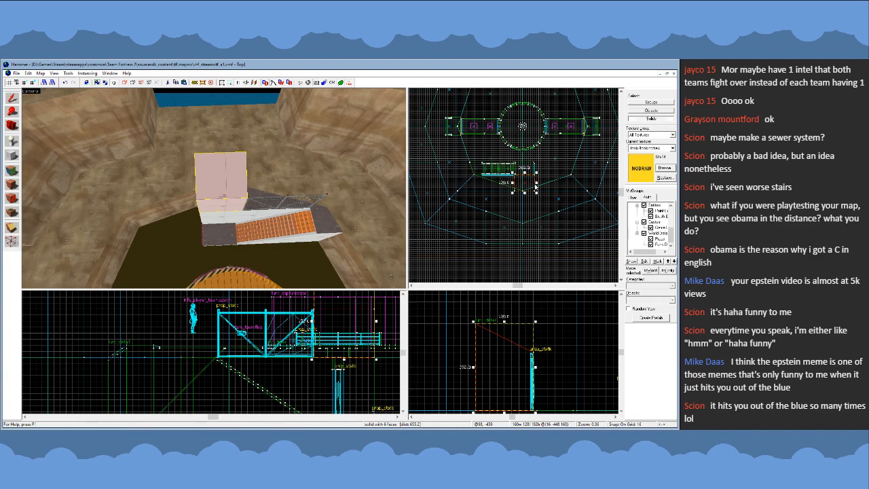
pyautogui.scroll(2, 544, 187)
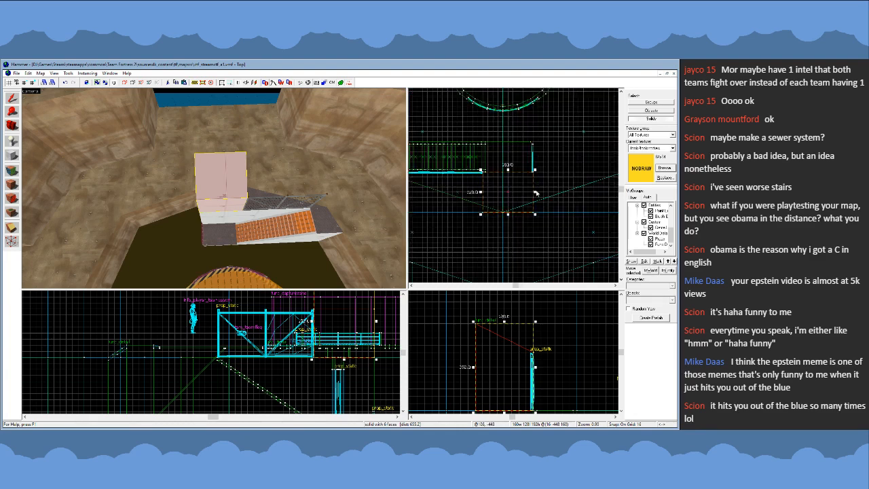
pyautogui.moveTo(535, 194); pyautogui.dragTo(524, 195)
# - Select the walkway block and the lower landing and move their end vertices 32 units inward
pyautogui.press('z')
pyautogui.press('w')
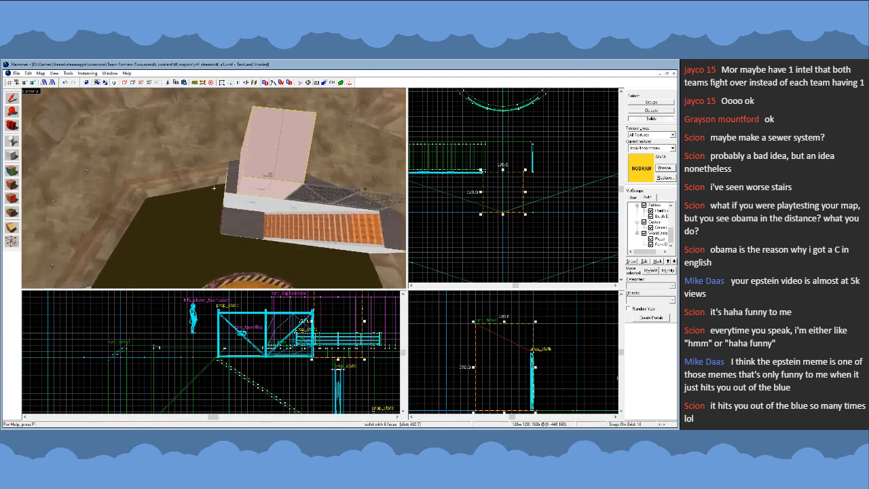
pyautogui.press('a')
pyautogui.press('w')
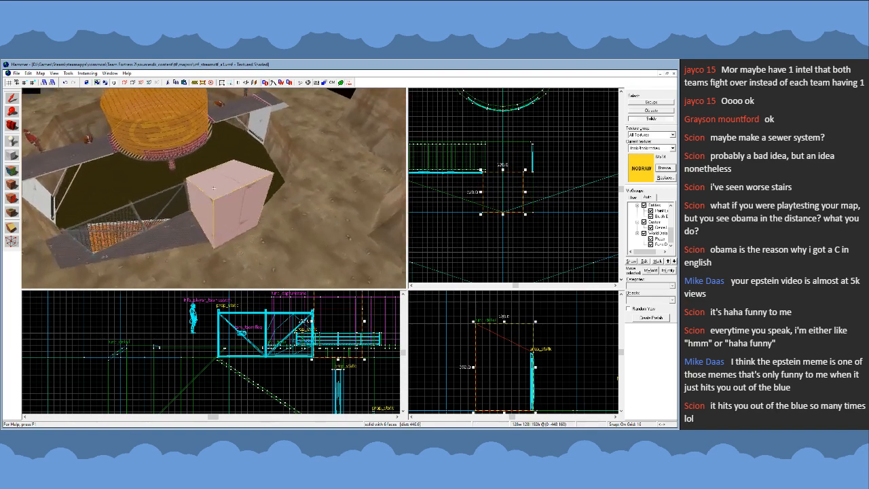
pyautogui.press('z')
pyautogui.click(221, 180)
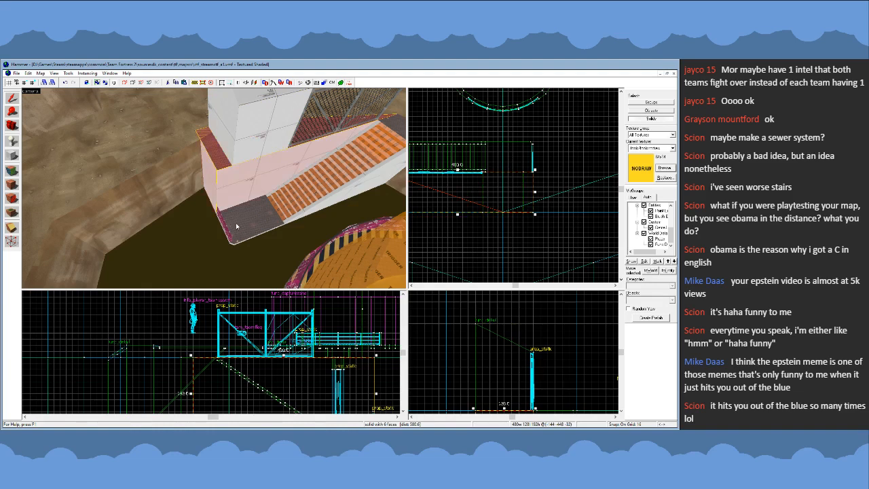
pyautogui.press('z')
pyautogui.press('w')
pyautogui.press('z')
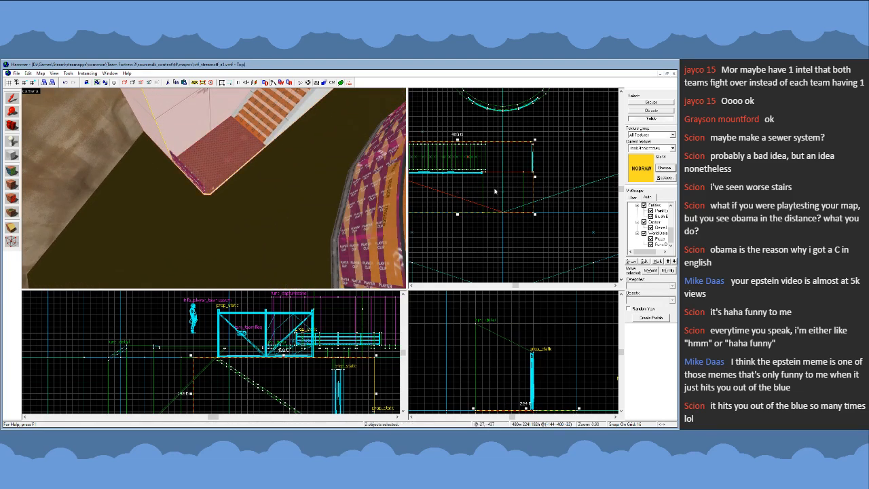
pyautogui.hotkey('shift', 'v')
pyautogui.moveTo(533, 212); pyautogui.dragTo(523, 212)
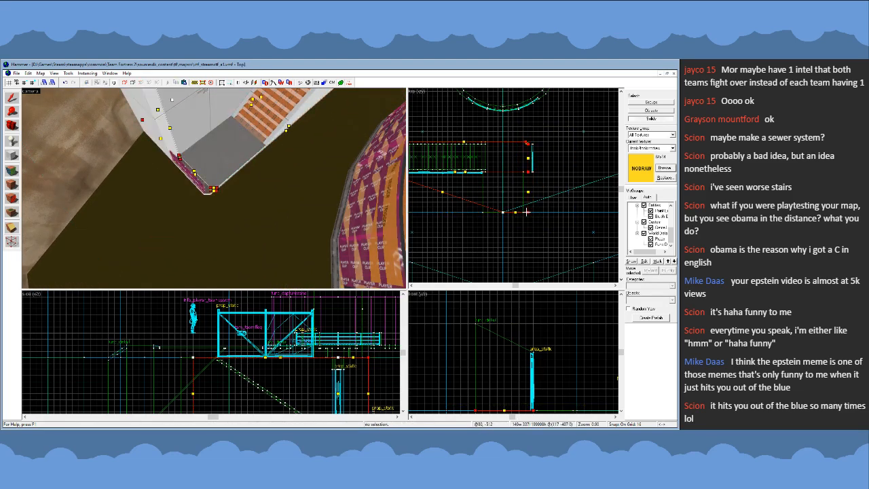
pyautogui.click(12, 98)
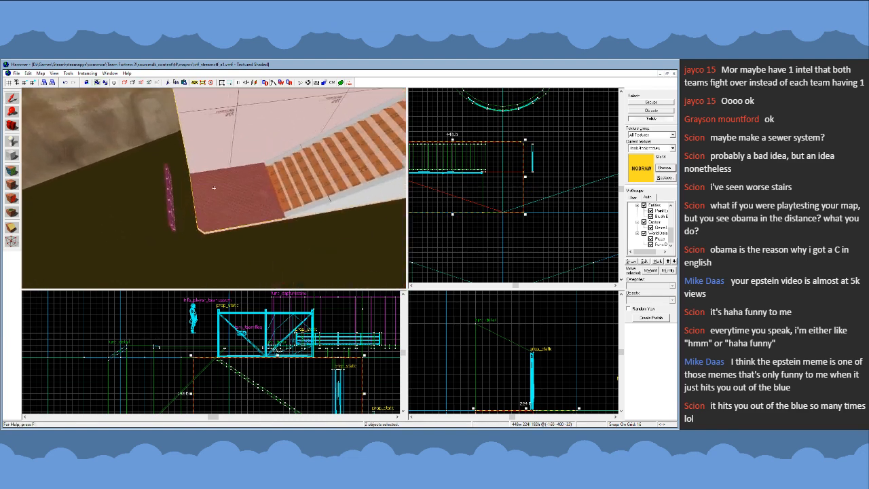
# - Select both railing segments with their player clip and move them 32 units inward onto the landing's new edge
pyautogui.click(227, 175)
pyautogui.press('h')
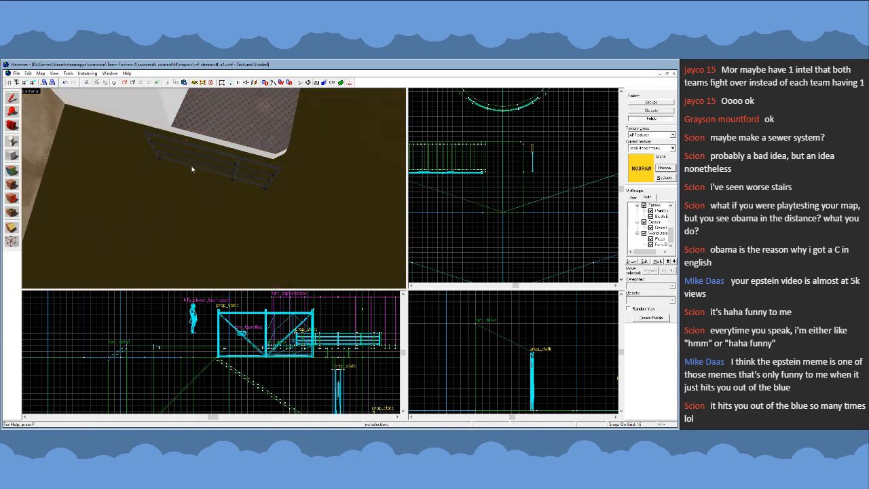
pyautogui.click(193, 168)
pyautogui.keyDown('ctrl'); pyautogui.click(248, 185); pyautogui.keyUp('ctrl')
pyautogui.press('u')
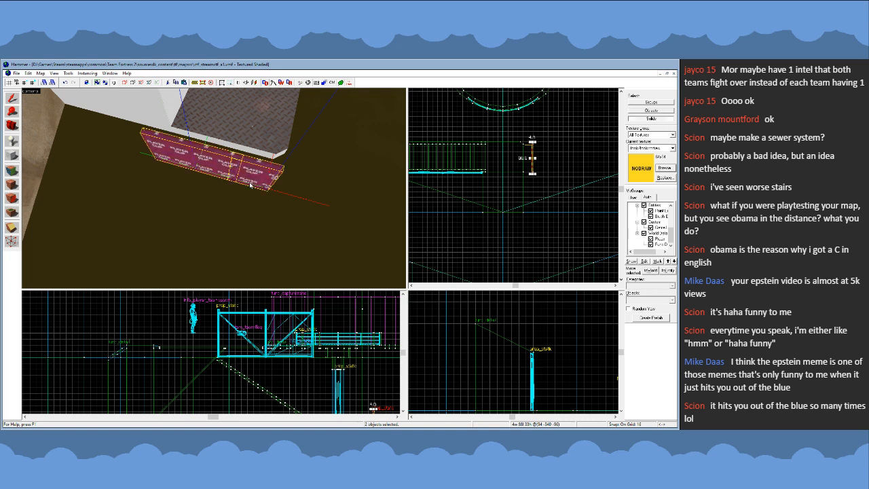
pyautogui.keyDown('ctrl'); pyautogui.click(218, 168); pyautogui.keyUp('ctrl')
pyautogui.scroll(5, 514, 165)
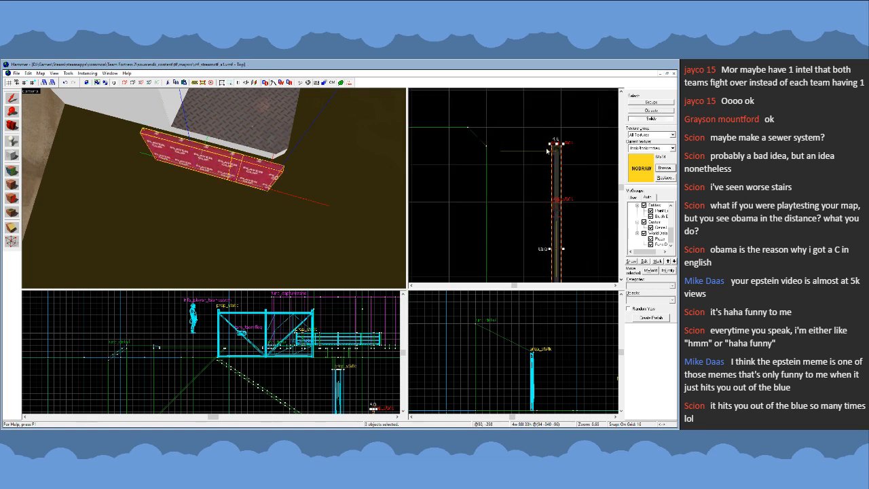
pyautogui.moveTo(553, 254); pyautogui.dragTo(510, 254)
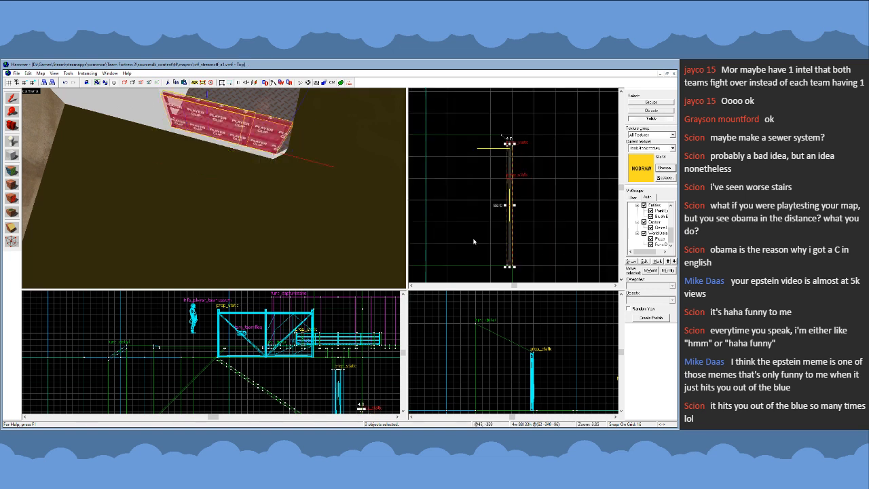
# - Hide the player clip, nudge the shorter railing segment toward the landing's cut corner and reduce the grid spacing to 2 units
pyautogui.press('h')
pyautogui.click(256, 131)
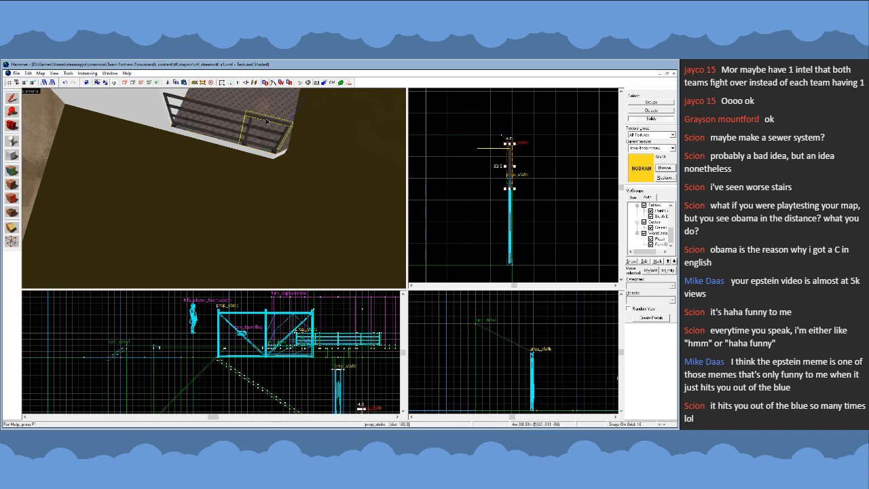
pyautogui.press('z')
pyautogui.press('w')
pyautogui.press('z')
pyautogui.scroll(7, 513, 183)
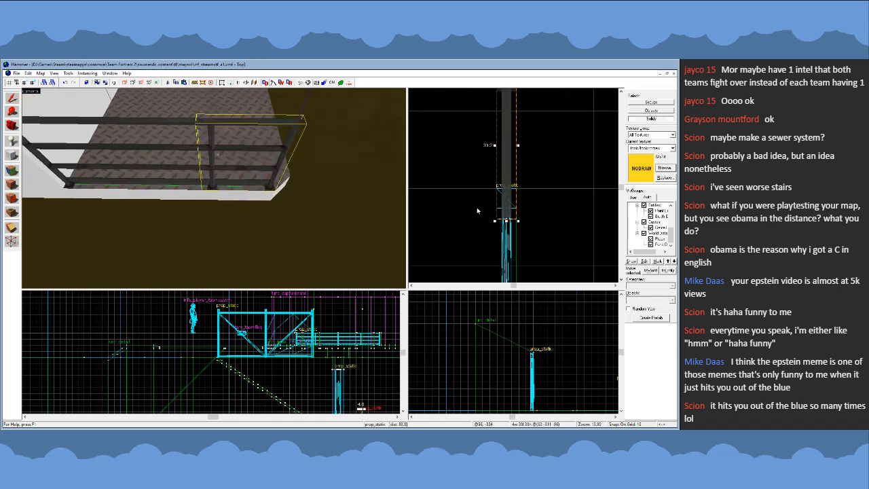
pyautogui.press('[')
pyautogui.press('[')
pyautogui.moveTo(512, 204); pyautogui.dragTo(512, 188)
pyautogui.press('[')
pyautogui.scroll(-13, 512, 186)
pyautogui.scroll(13, 512, 165)
pyautogui.click(439, 169)
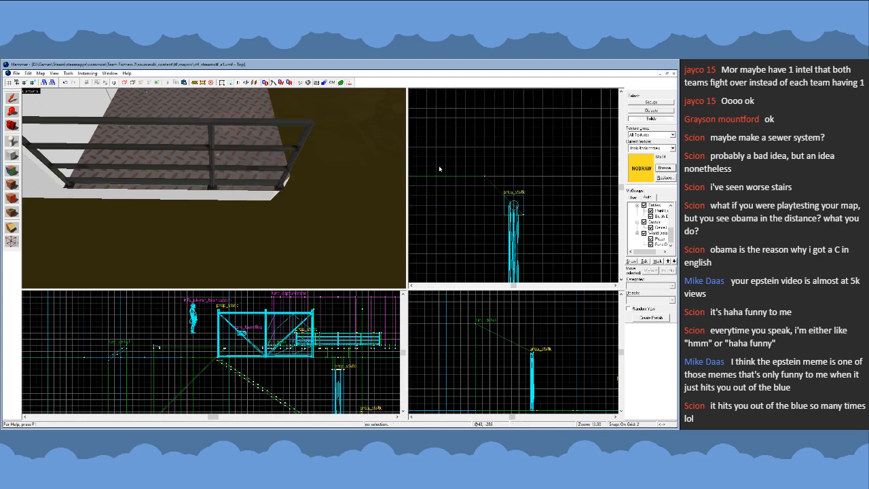
# - Move the landing's cut-corner vertices closer to the corner to shrink the chamfer, then deselect it and show the player clip again
pyautogui.click(264, 134)
pyautogui.hotkey('shift', 'v')
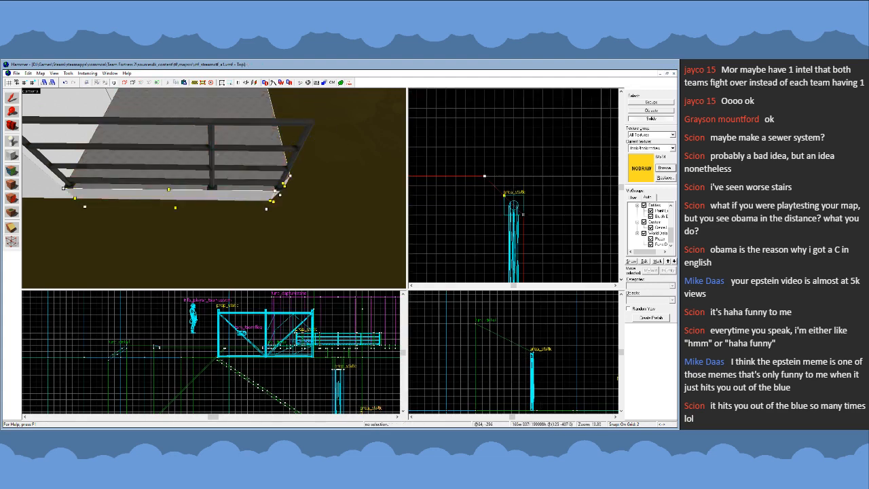
pyautogui.moveTo(523, 213)
pyautogui.mouseDown()
pyautogui.moveTo(524, 198)
pyautogui.moveTo(505, 177)
pyautogui.mouseUp()
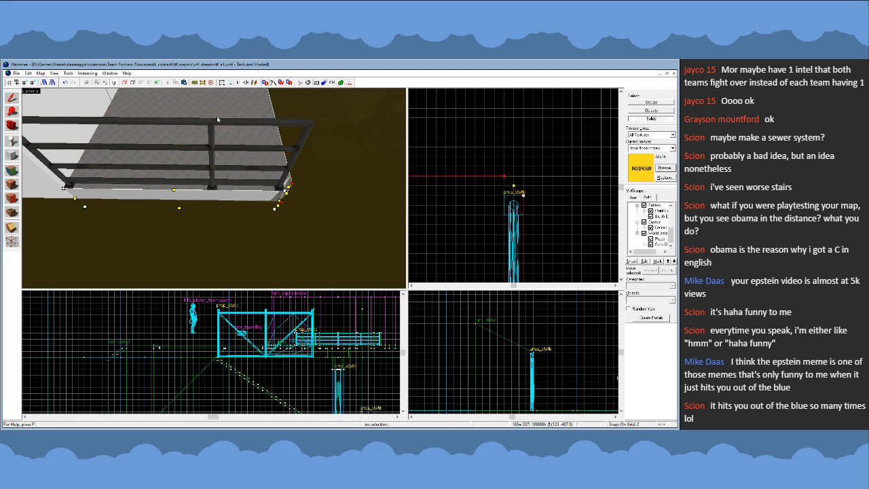
pyautogui.click(8, 102)
pyautogui.press('z')
pyautogui.press('s')
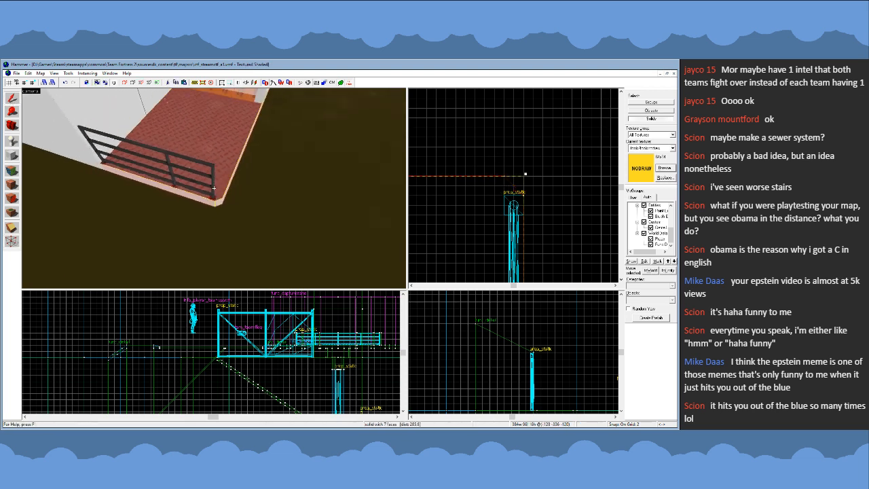
pyautogui.press('z')
pyautogui.click(535, 192)
pyautogui.press('u')
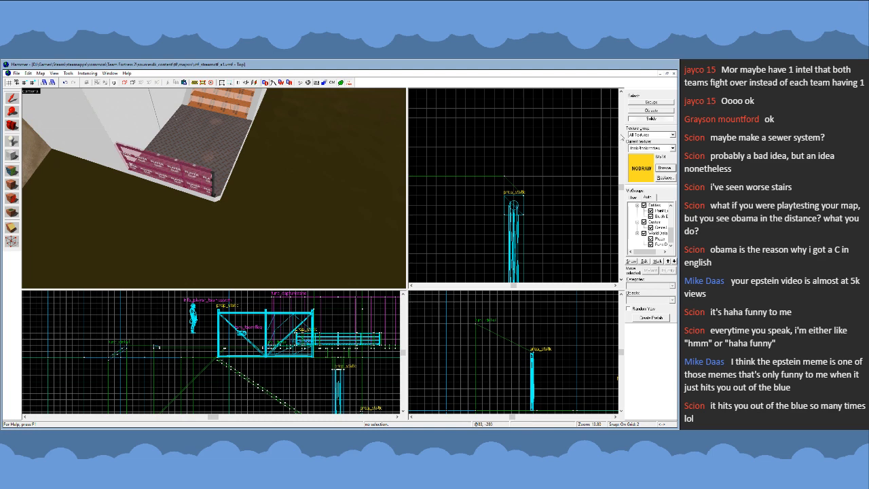
# - Stretch the railing's player clip toward the landing's cut corner to cover the end post, and set the grid spacing to 16 units
pyautogui.click(182, 182)
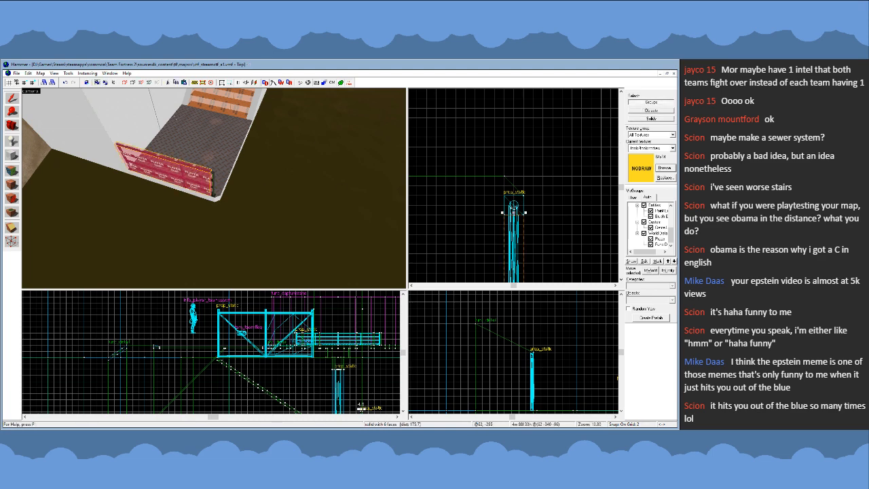
pyautogui.moveTo(514, 208)
pyautogui.mouseDown()
pyautogui.moveTo(514, 194)
pyautogui.moveTo(559, 190)
pyautogui.moveTo(576, 207)
pyautogui.mouseUp()
pyautogui.scroll(-4, 514, 196)
pyautogui.press(']')
pyautogui.press(']')
pyautogui.press(']')
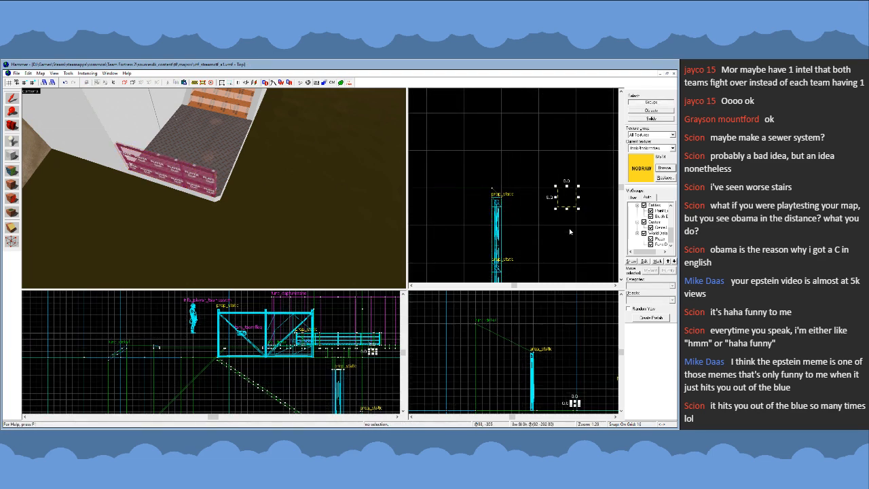
# - Clear the stray selection box beside the railing and save the map
pyautogui.press('Escape')
pyautogui.scroll(-7, 575, 196)
pyautogui.press('z')
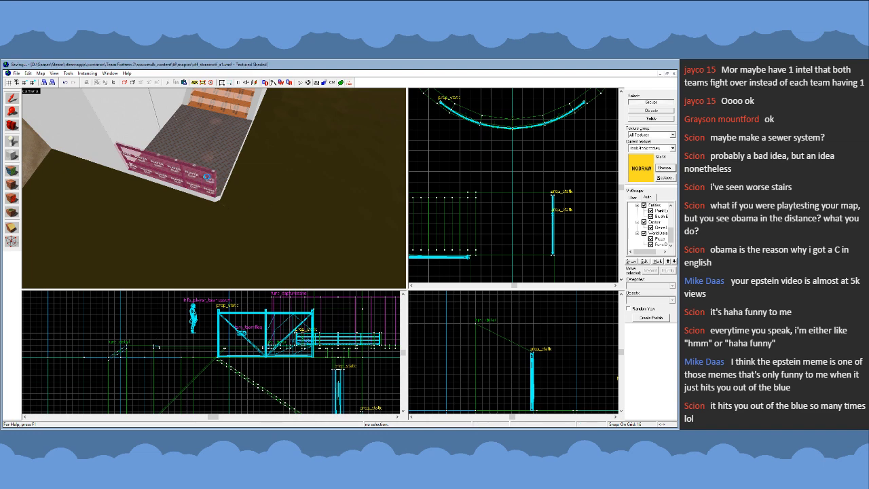
# - Inspect the shortened landing, its clipped railing, the stairs and the fenced walkway from several angles
pyautogui.press('s')
pyautogui.press('w')
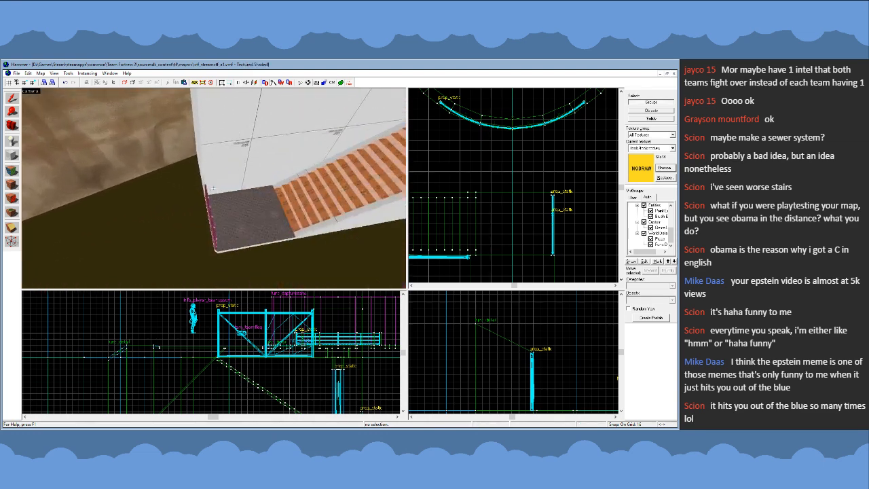
pyautogui.press('s')
pyautogui.press('z')
pyautogui.press('z')
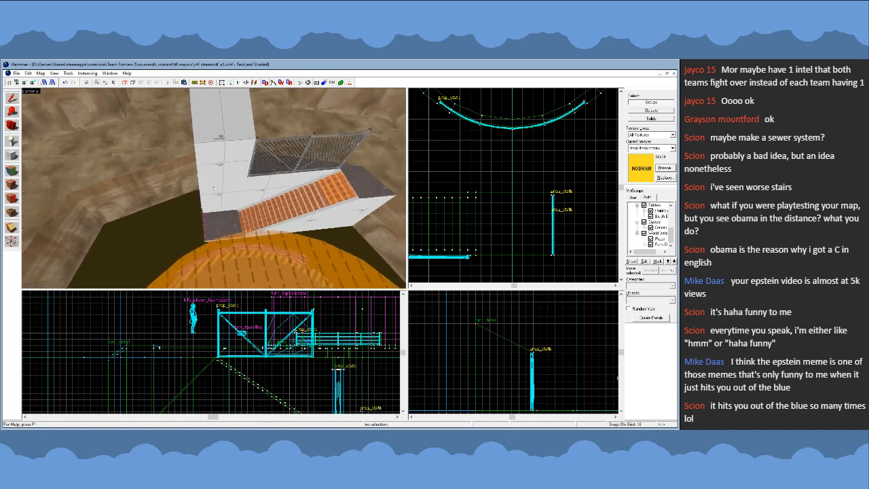
pyautogui.press('s')
pyautogui.press('w')
pyautogui.press('d')
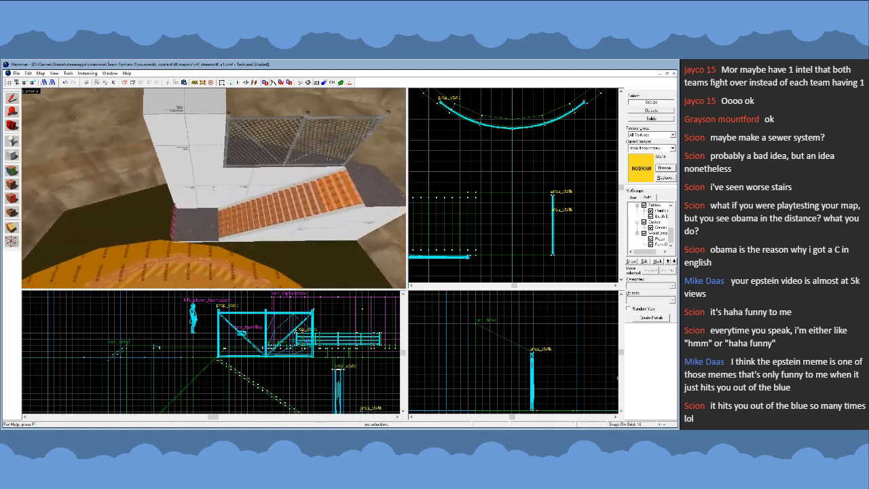
pyautogui.press('w')
pyautogui.press('a')
pyautogui.press('d')
pyautogui.press('s')
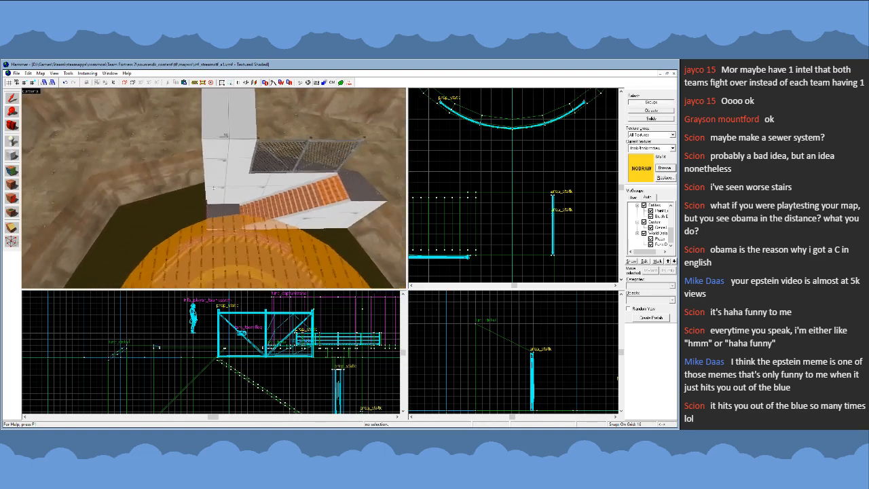
pyautogui.press('a')
pyautogui.press('w')
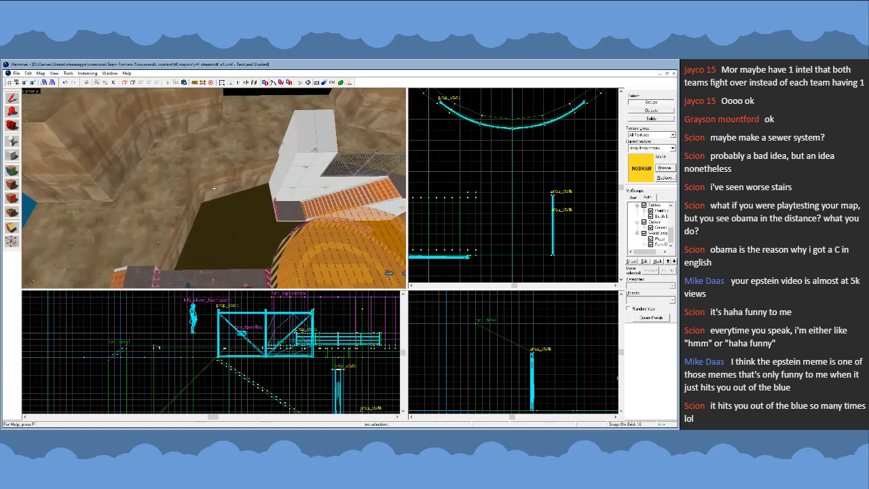
# - Examine how the stair structure sits in the pit relative to the round central platform, side bridges and surrounding cliffs
pyautogui.press('s')
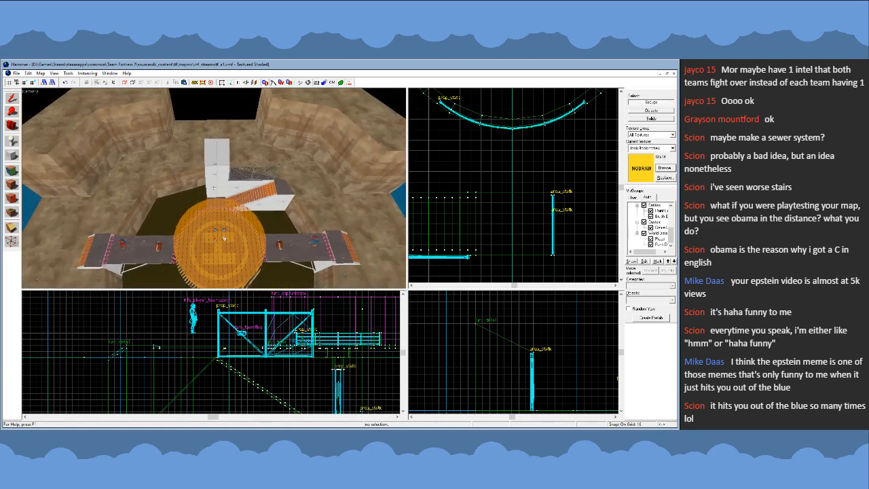
pyautogui.press('w')
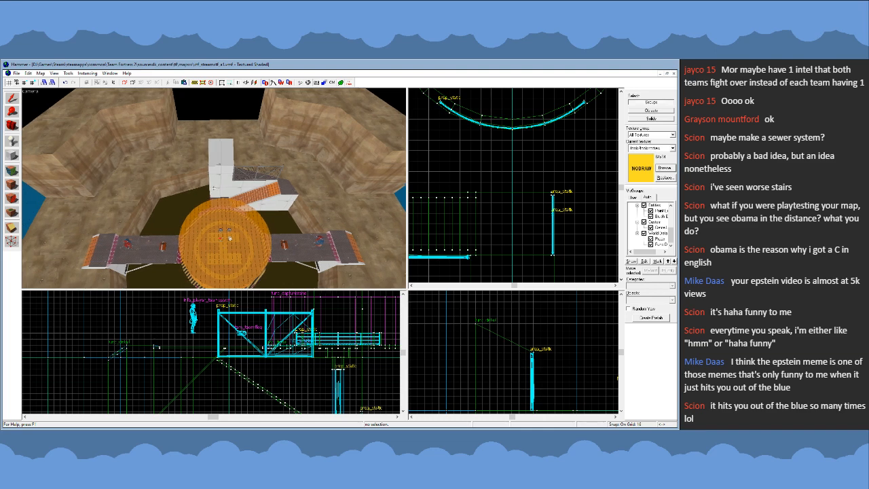
pyautogui.press('d')
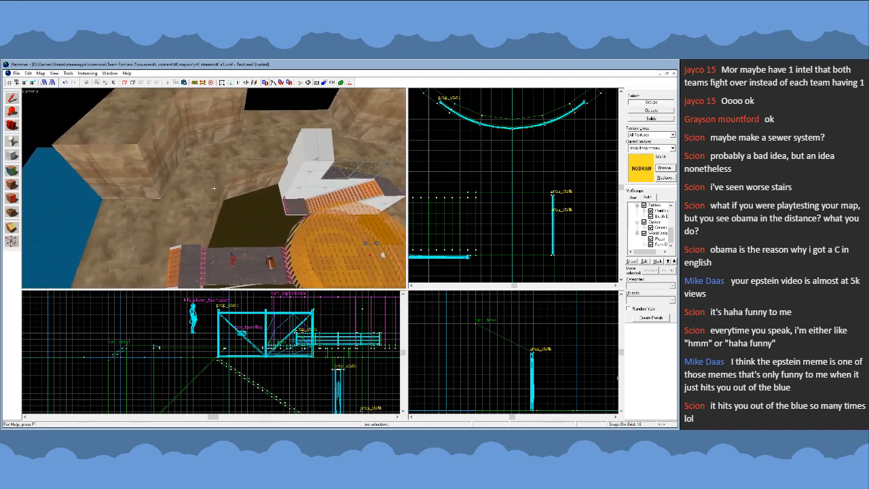
pyautogui.press('d')
pyautogui.press('a')
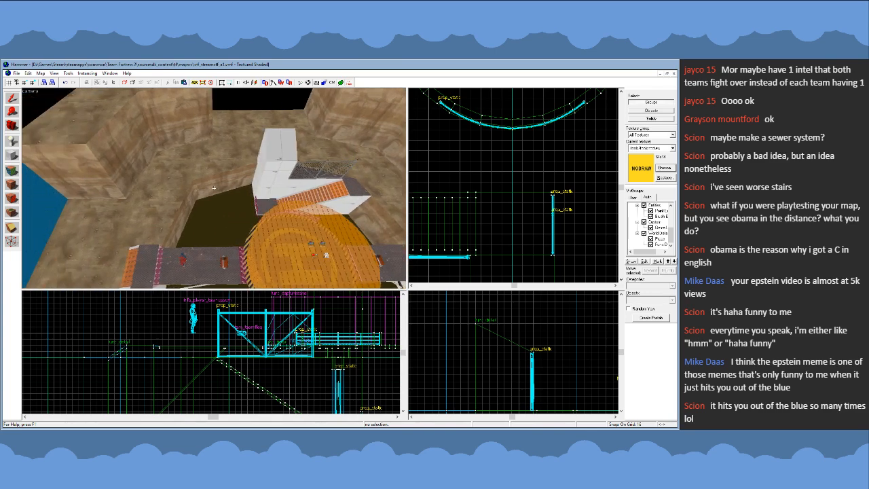
pyautogui.press('s')
pyautogui.press('d')
pyautogui.press('w')
pyautogui.press('a')
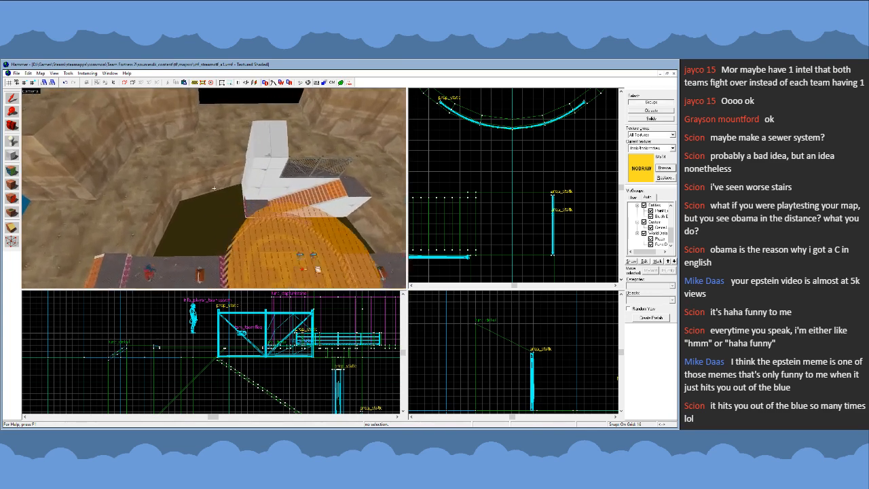
pyautogui.press('w')
pyautogui.press('s')
pyautogui.press('d')
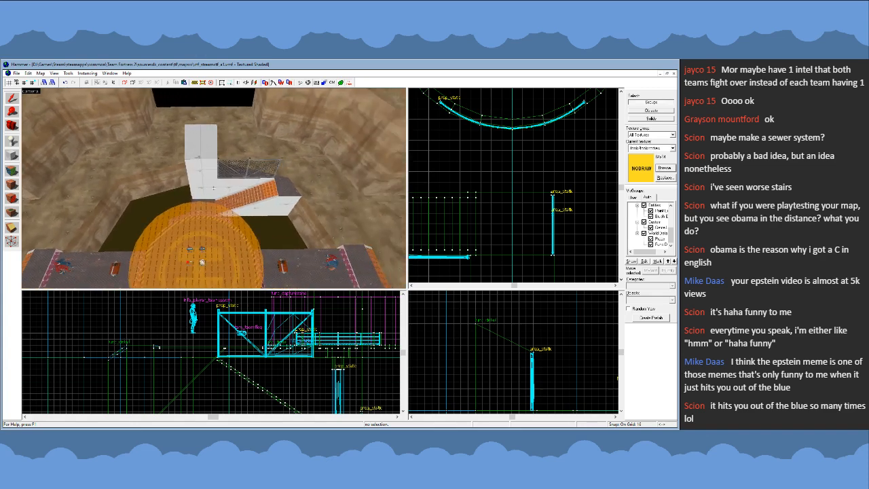
pyautogui.press('a')
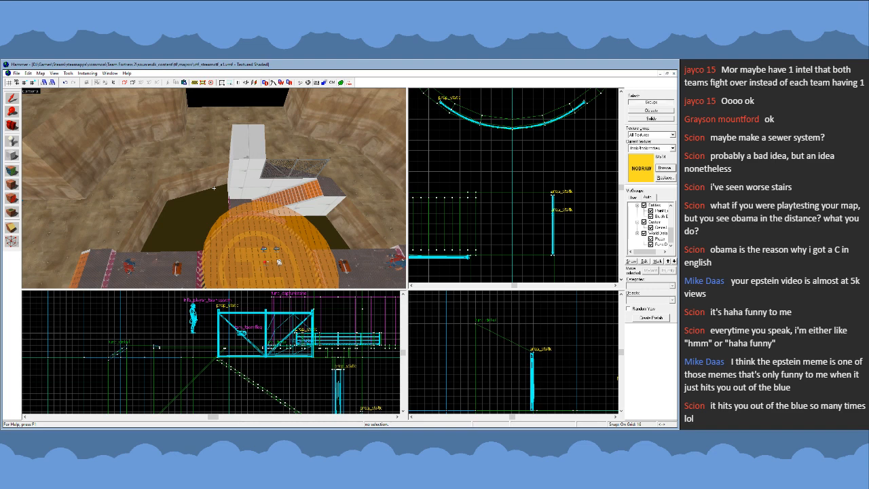
pyautogui.press('s')
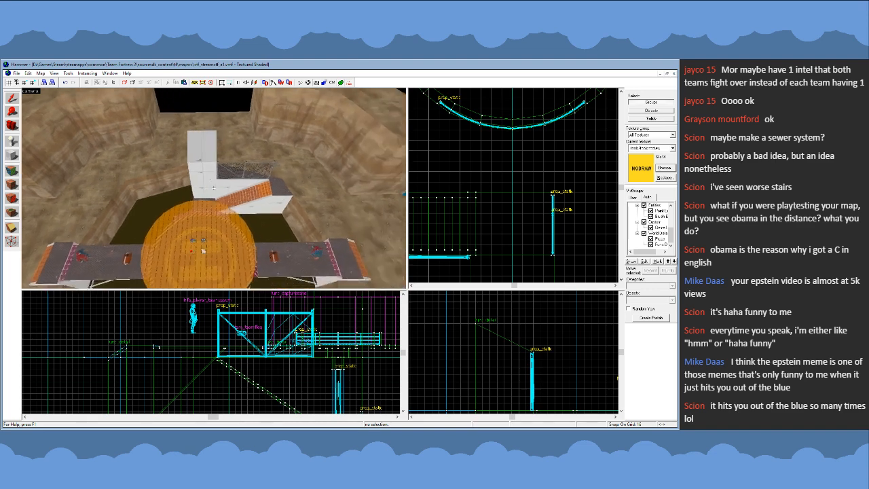
pyautogui.press('s')
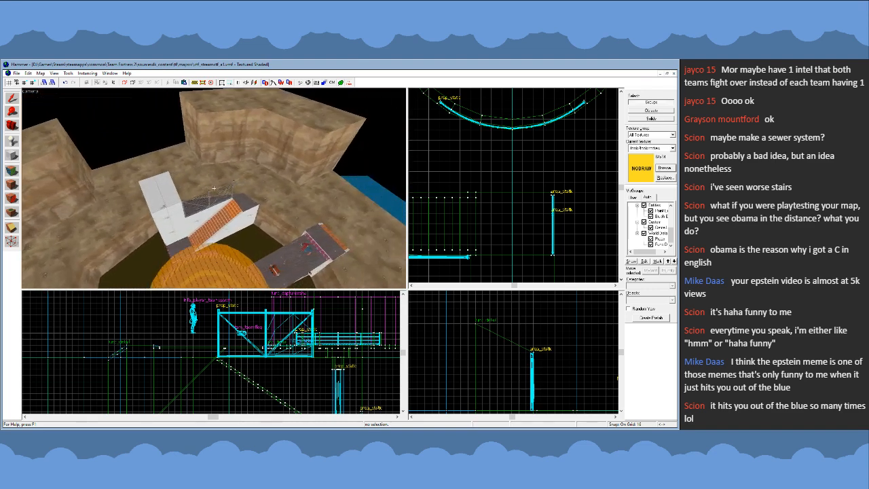
pyautogui.press('w')
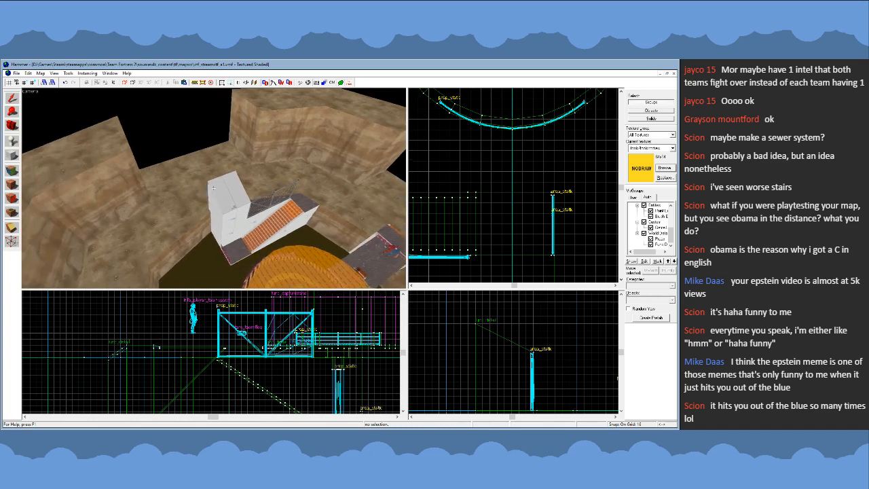
pyautogui.press('w')
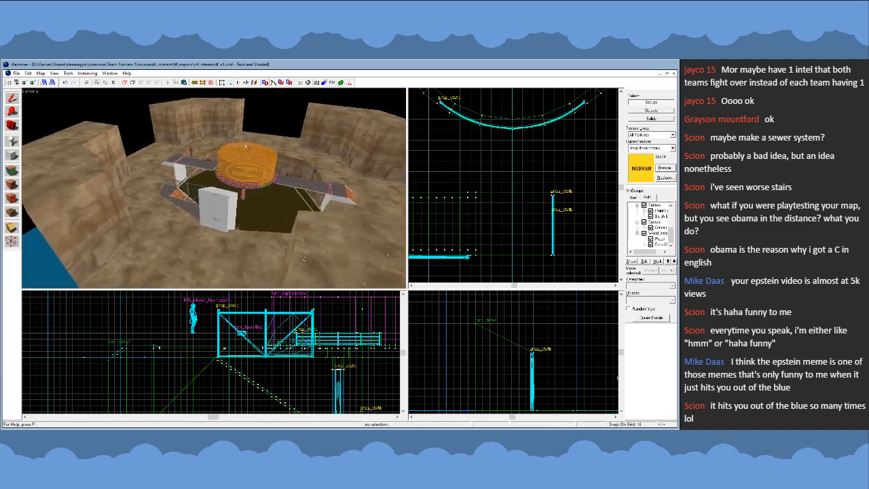
pyautogui.press('w')
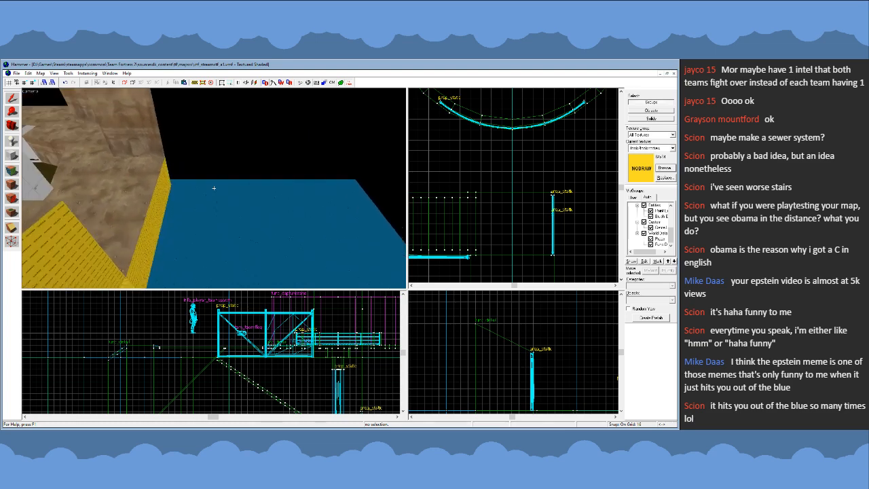
pyautogui.press('w')
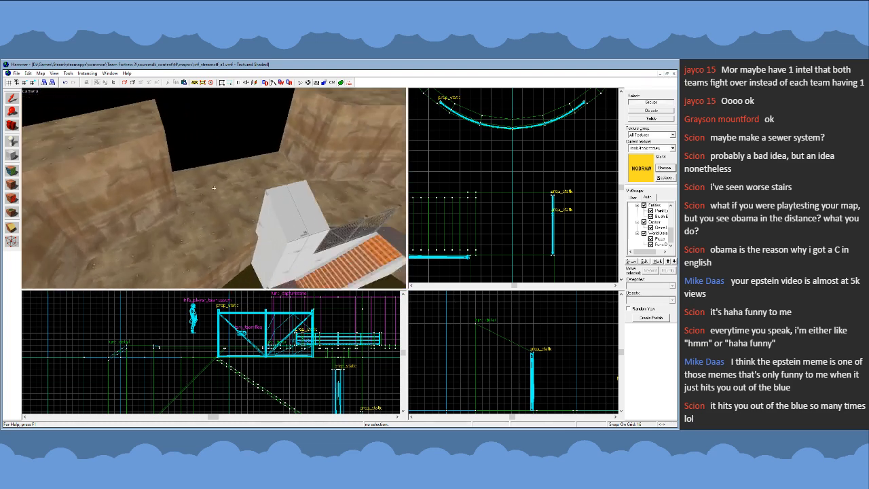
pyautogui.press('d')
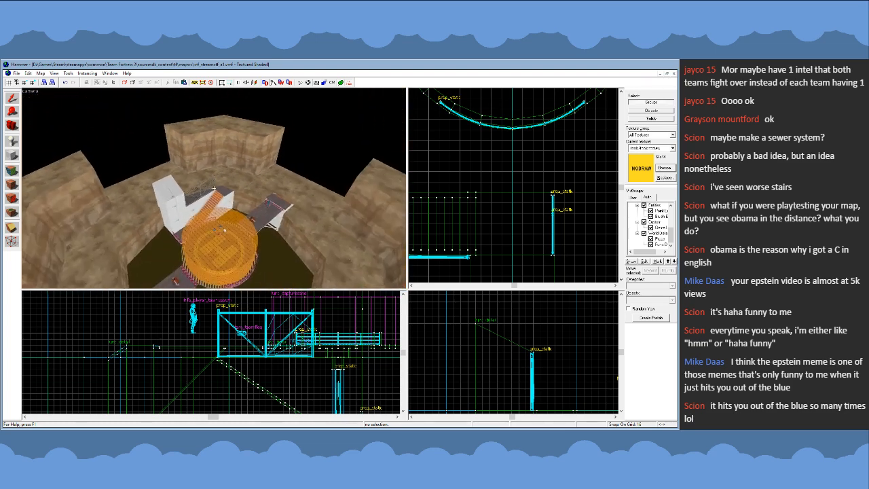
pyautogui.press('a')
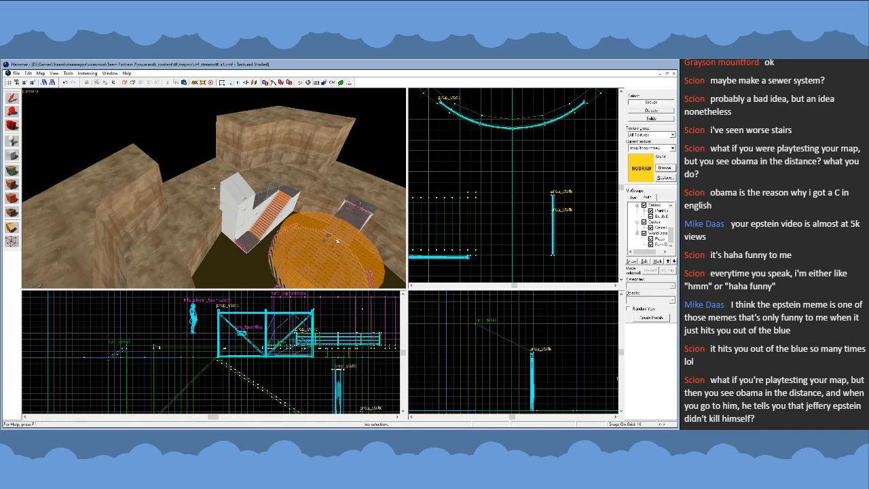
pyautogui.press('w')
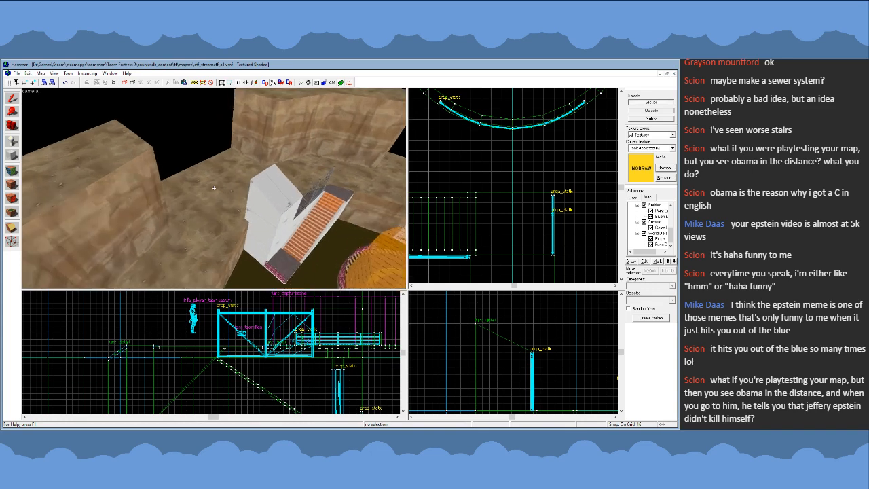
# - Select the stair structure to locate it within the pit's top-down layout, and deselect it
pyautogui.press('d')
pyautogui.press('w')
pyautogui.click(213, 187)
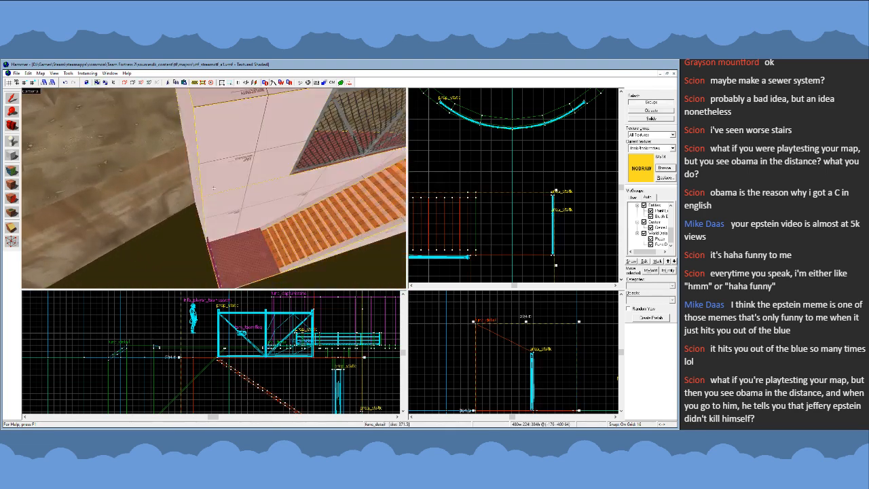
pyautogui.press('s')
pyautogui.press('z')
pyautogui.scroll(-3, 533, 171)
pyautogui.scroll(-3, 534, 173)
pyautogui.click(549, 209)
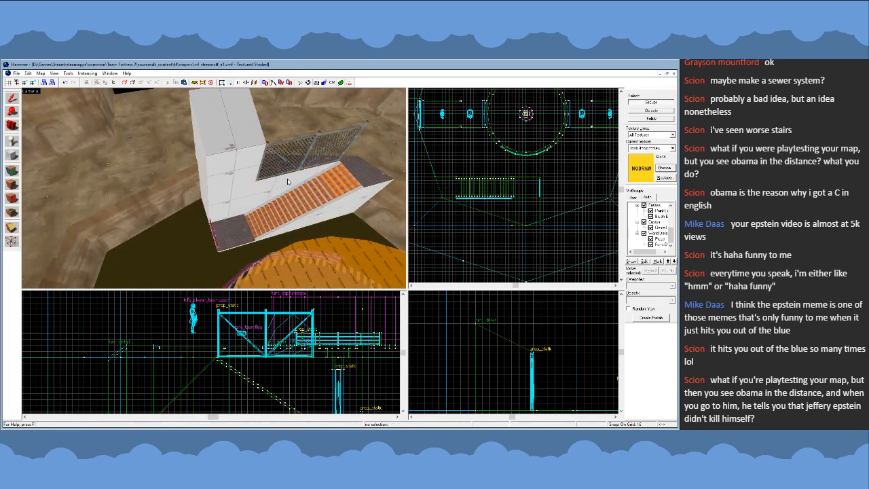
# - Survey the open ground and cliff walls behind the stair structure from above the pit
pyautogui.press('z')
pyautogui.press('s')
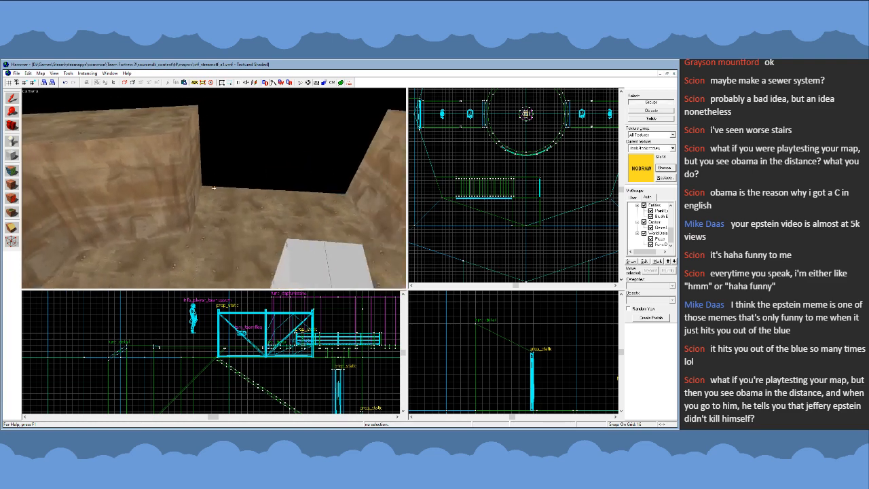
pyautogui.press('a')
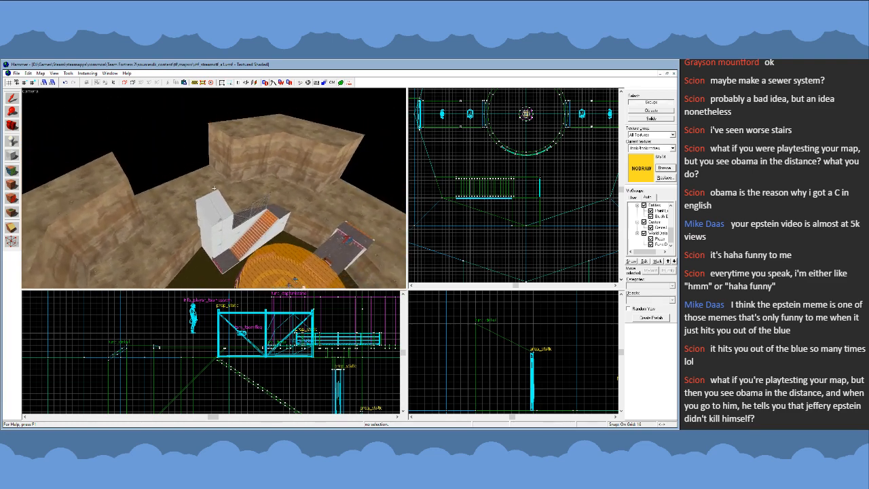
pyautogui.press('a')
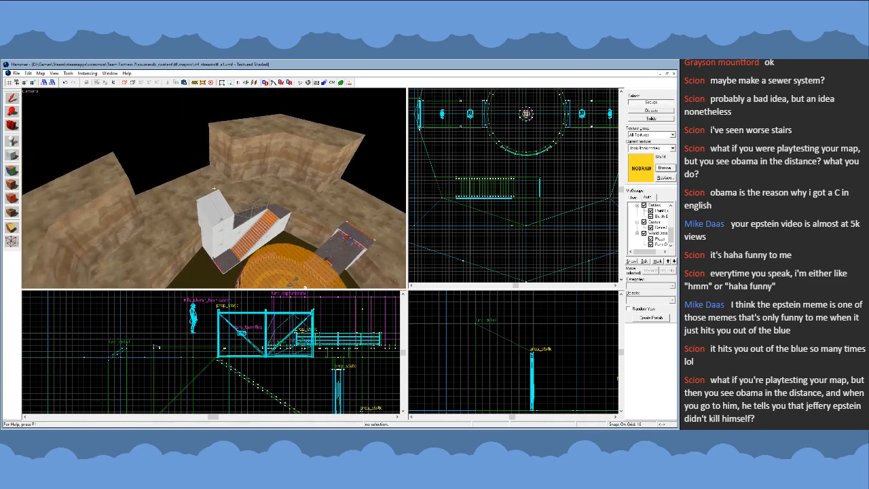
pyautogui.press('d')
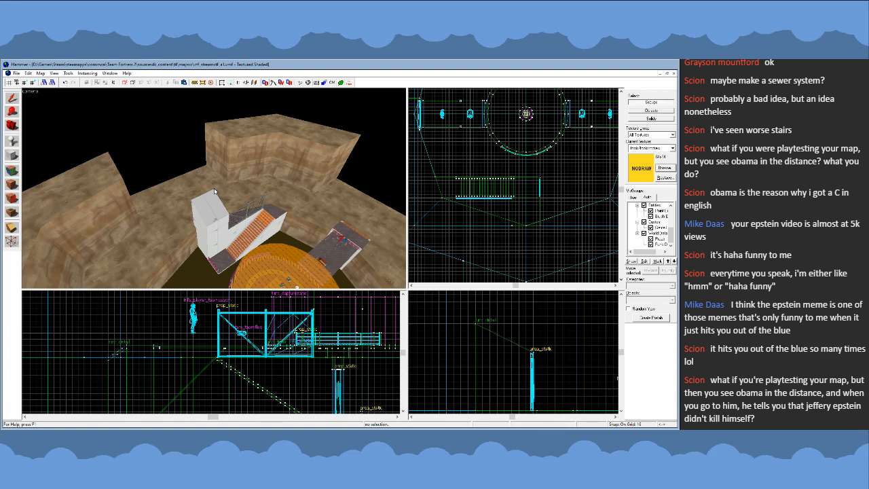
pyautogui.press('s')
pyautogui.press('d')
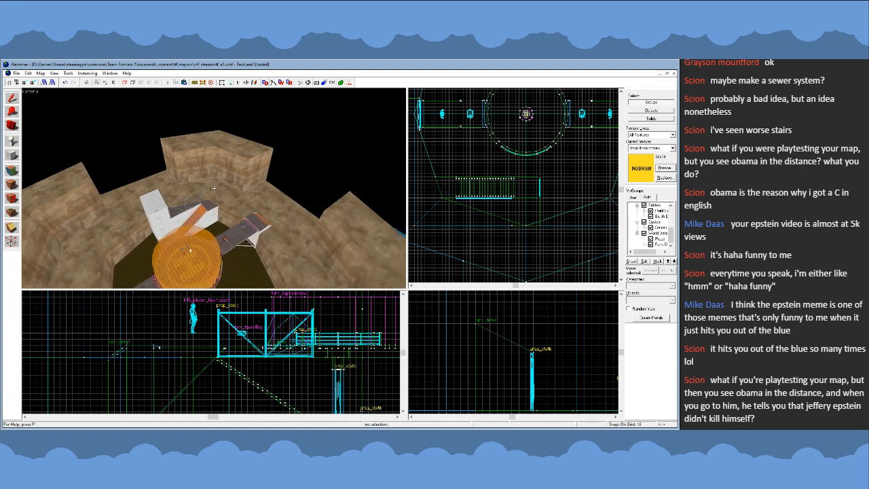
pyautogui.press('w')
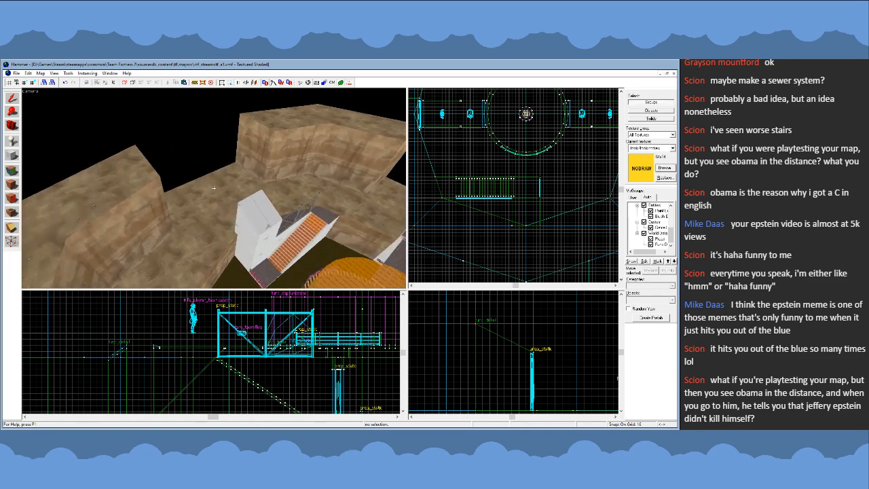
pyautogui.press('w')
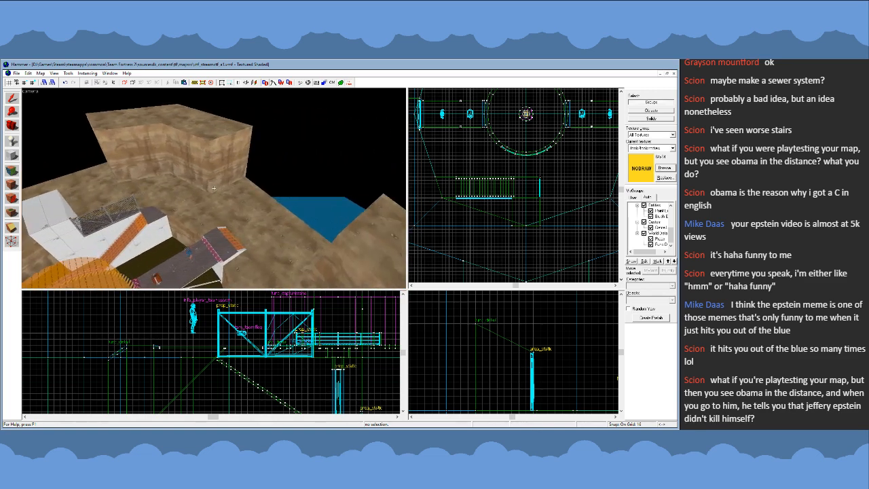
pyautogui.press('s')
pyautogui.press('w')
pyautogui.press('s')
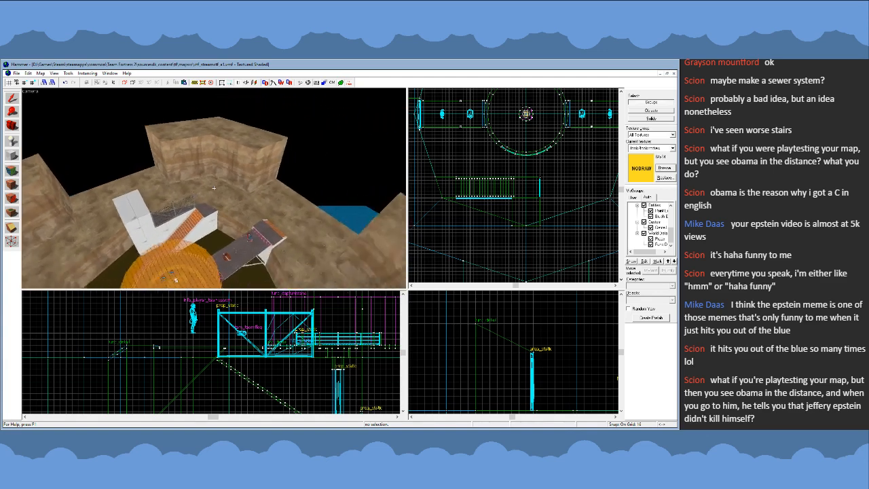
pyautogui.press('w')
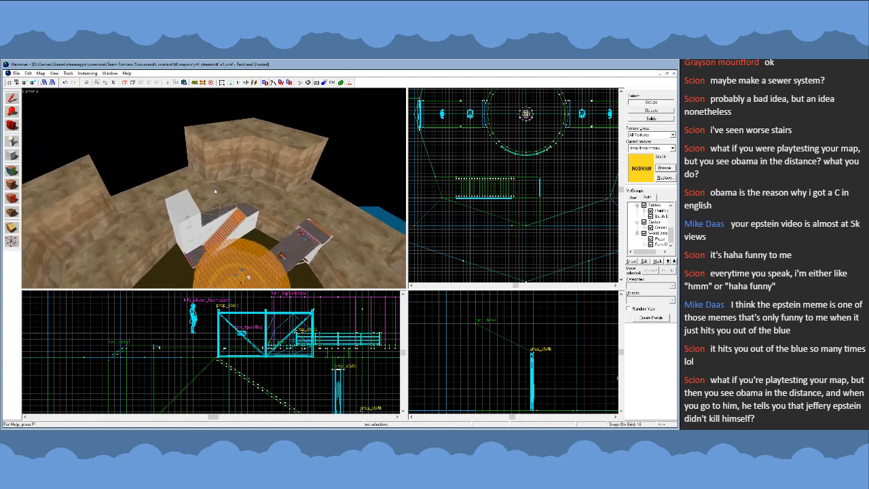
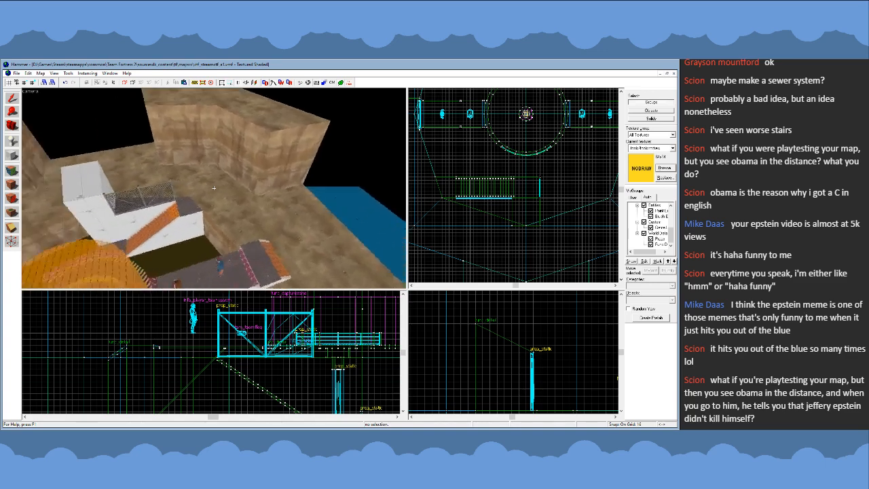
# - Survey the whole pit, its central platform, side bridges and surrounding cliffs from outside and above the map
pyautogui.press('d')
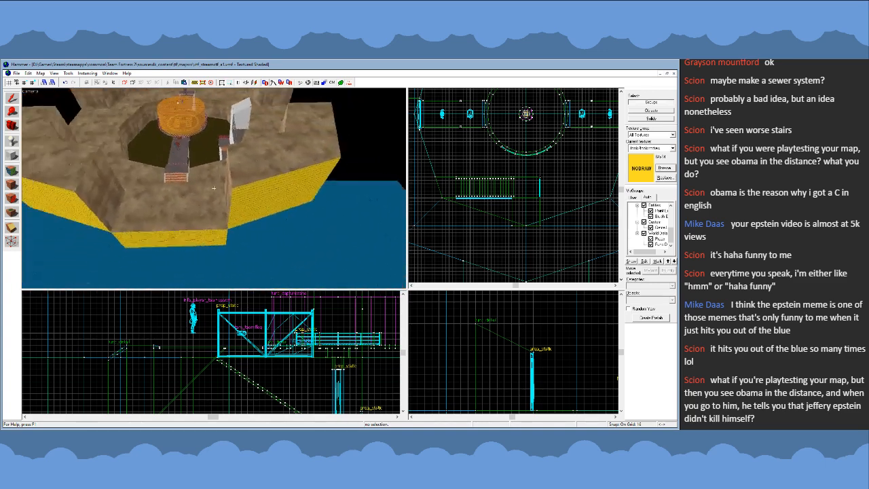
pyautogui.press('s')
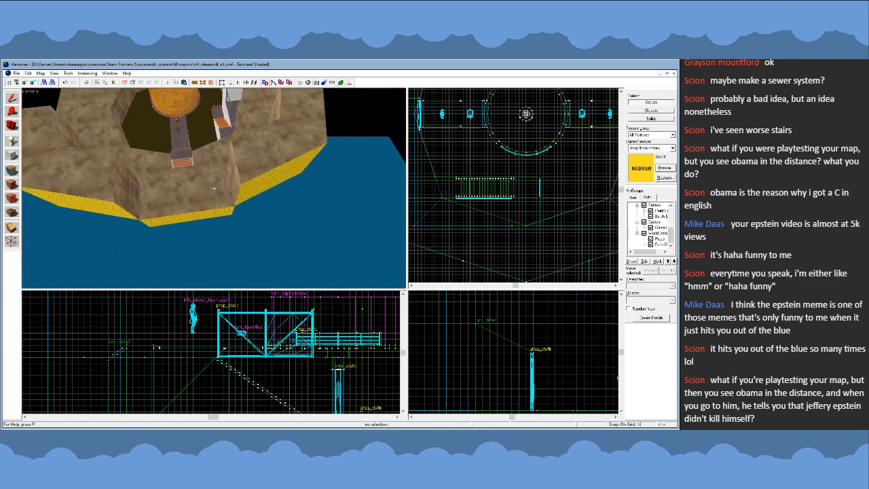
pyautogui.press('w')
pyautogui.press('a')
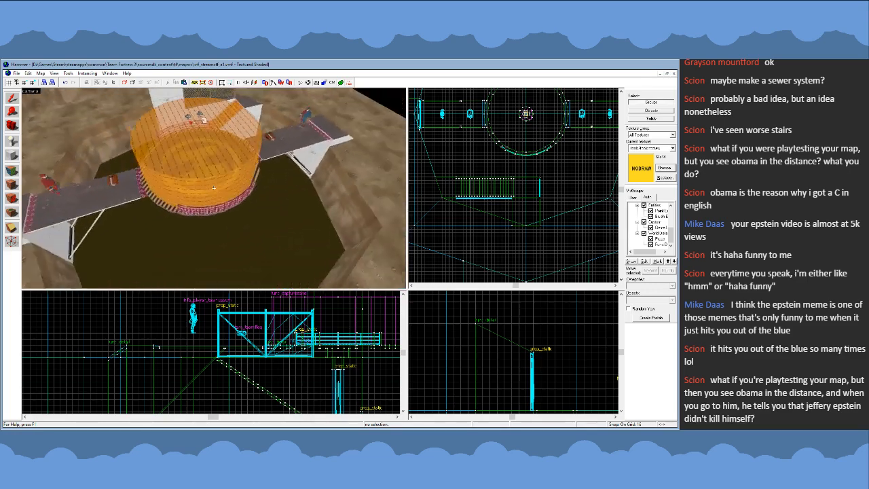
pyautogui.press('s')
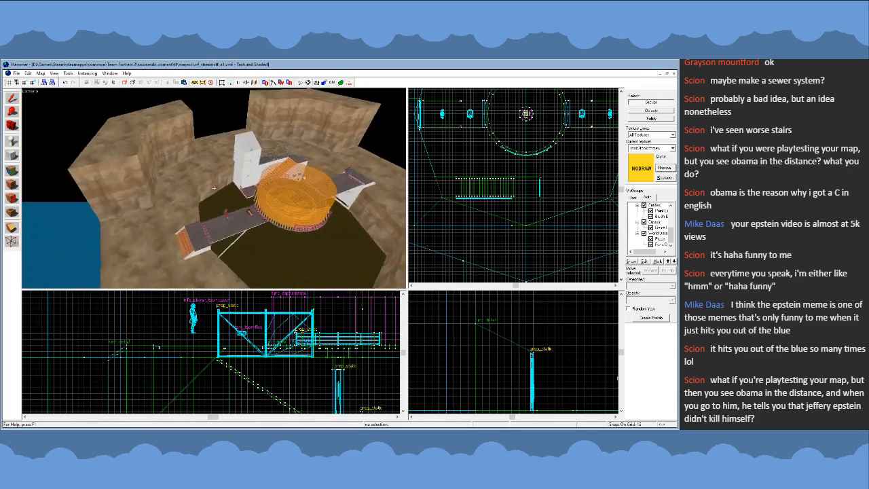
pyautogui.press('s')
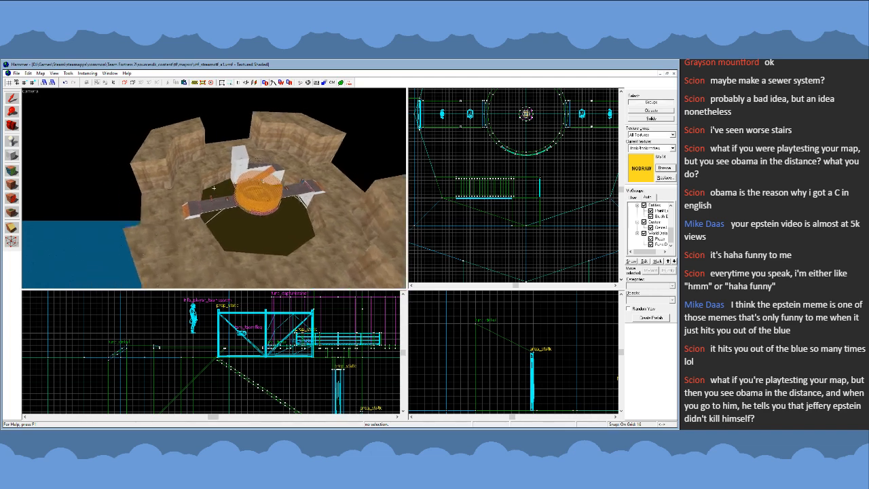
pyautogui.press('w')
pyautogui.press('s')
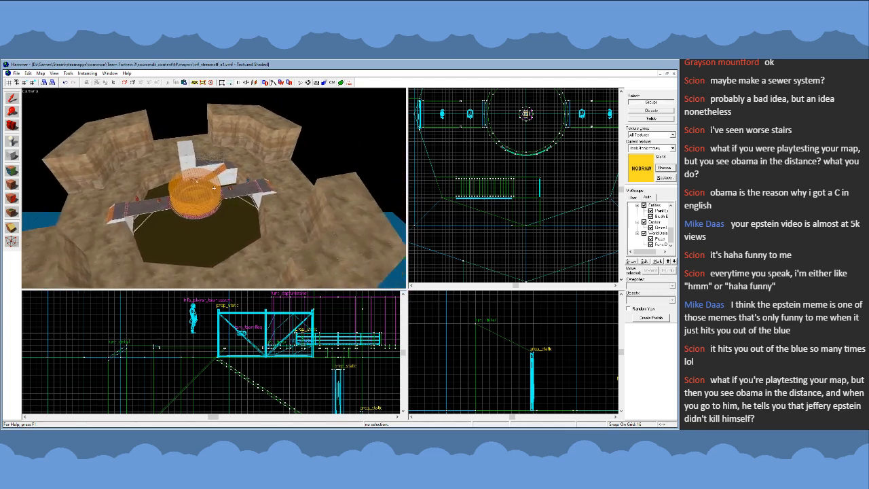
pyautogui.press('d')
pyautogui.press('a')
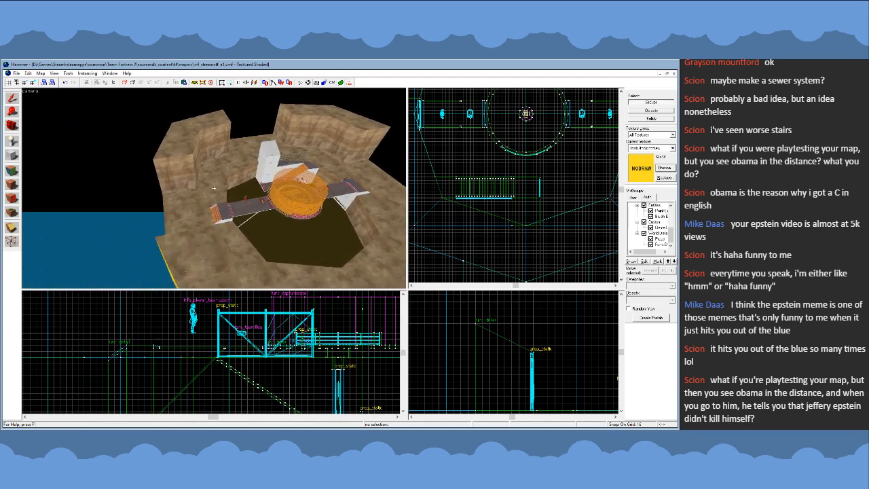
pyautogui.press('w')
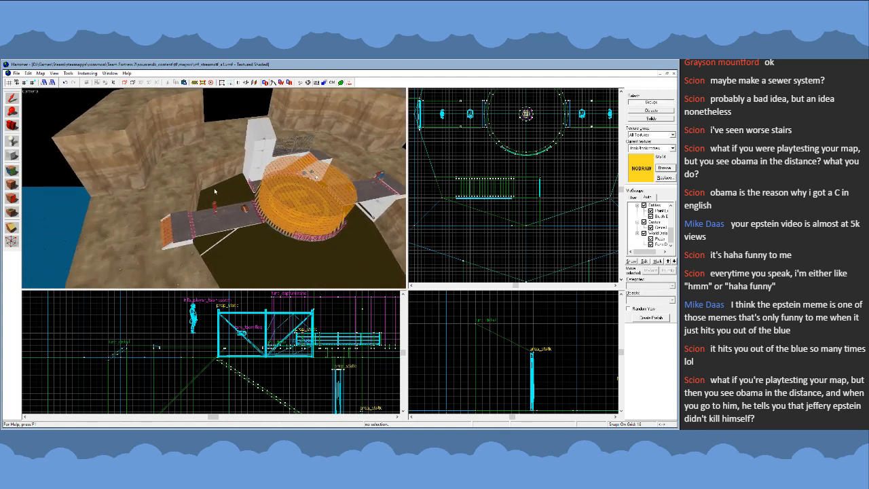
# - Examine the stair structure and the pit wall beside it up close from above the round platform
pyautogui.hotkey('alt', 'Tab')
pyautogui.press('z')
pyautogui.press('w')
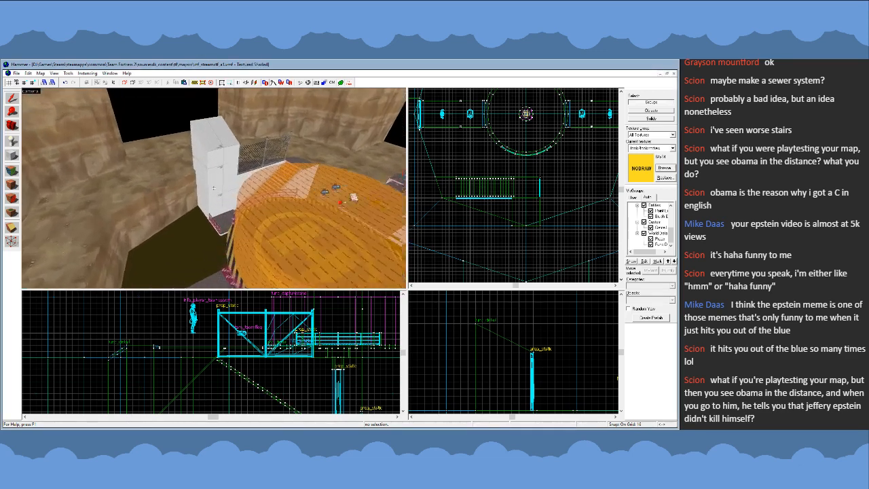
pyautogui.press('s')
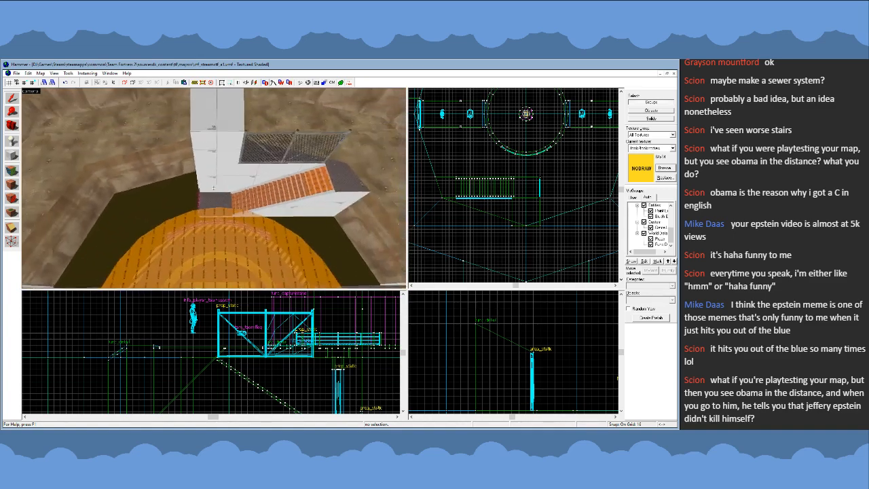
pyautogui.press('a')
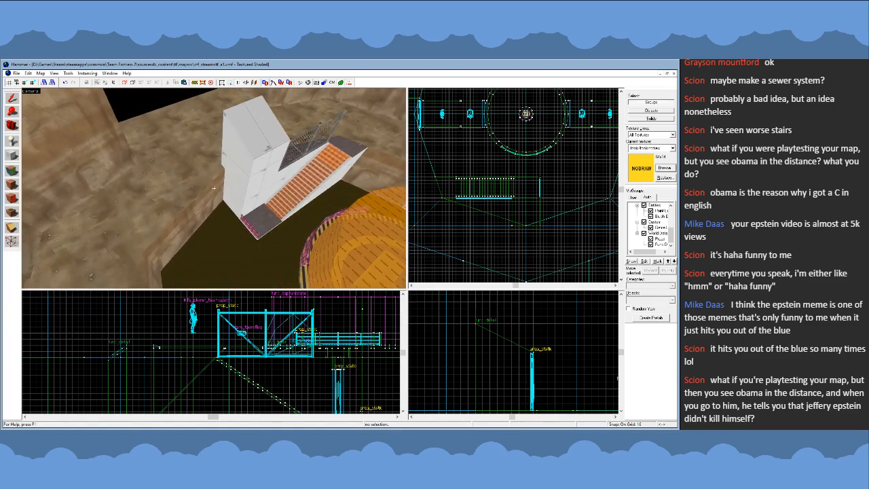
pyautogui.press('s')
pyautogui.press('a')
pyautogui.press('z')
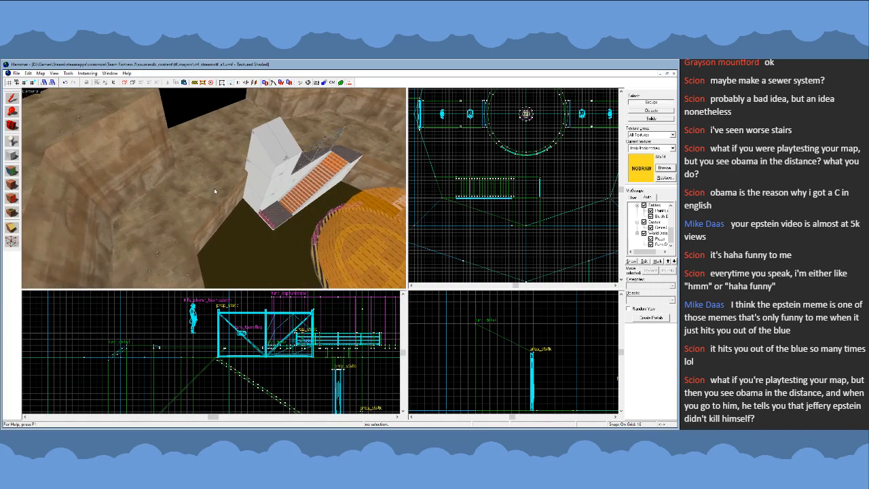
# - Select the ground block on one side behind the stair structure, then the matching block on its other side
pyautogui.click(215, 191)
pyautogui.press('z')
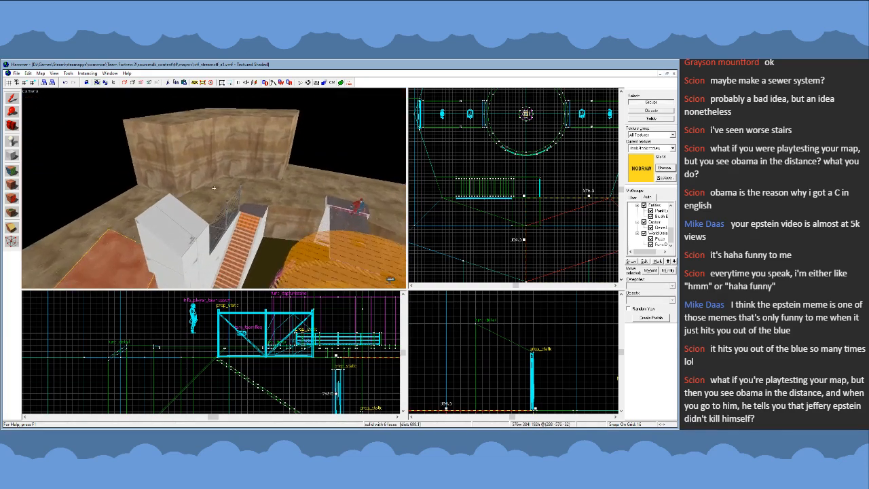
pyautogui.press('w')
pyautogui.press('z')
pyautogui.click(218, 168)
pyautogui.press('z')
pyautogui.press('w')
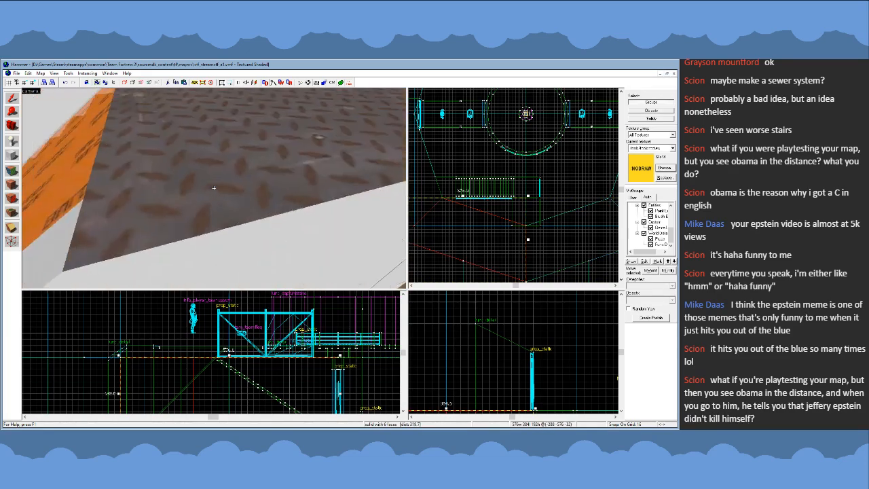
# - Examine how the selected ground block meets the stair landing, fenced walkway and pit wall from several angles
pyautogui.press('s')
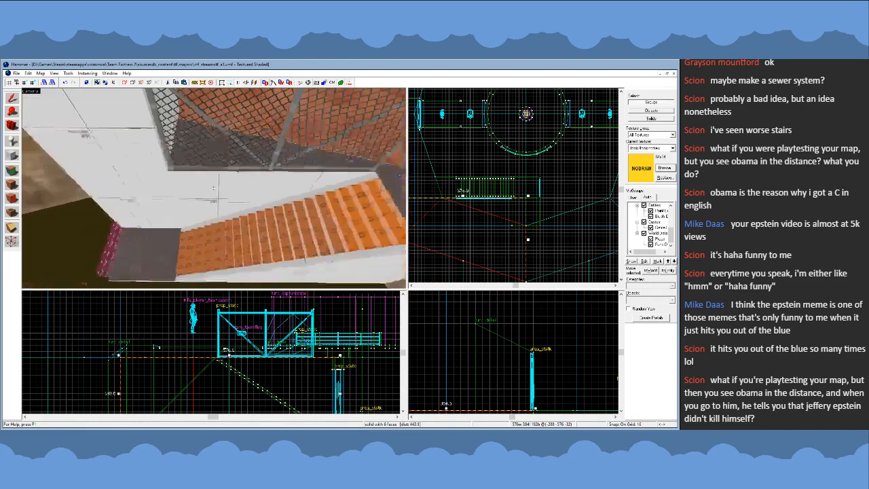
pyautogui.press('w')
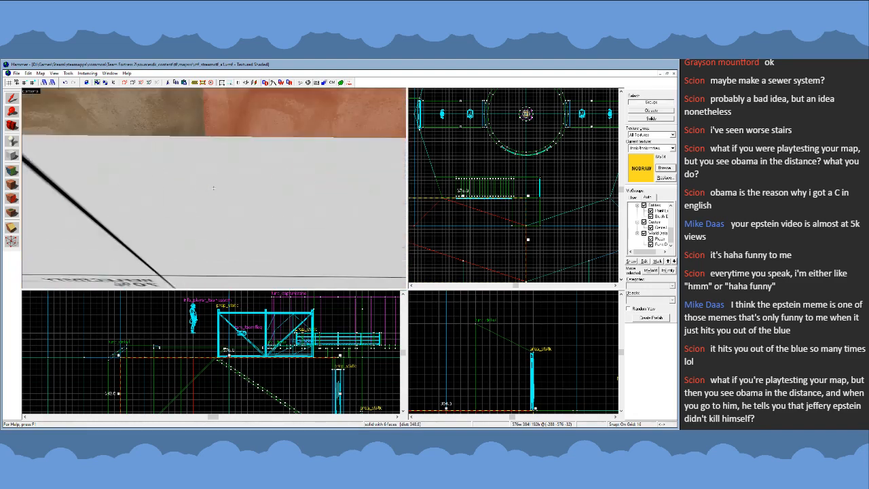
pyautogui.press('s')
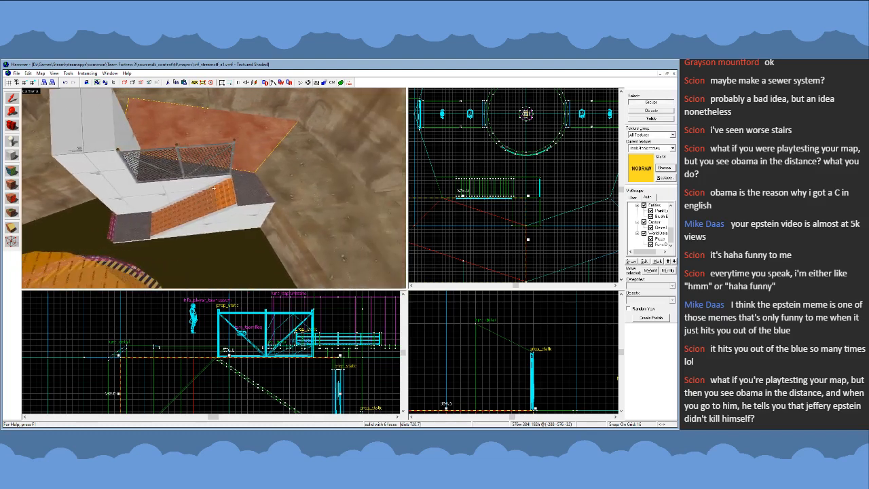
pyautogui.press('d')
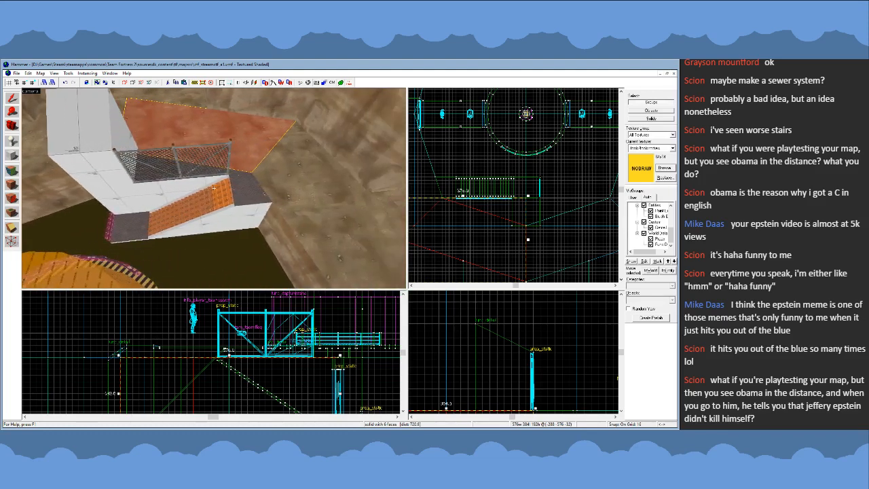
pyautogui.press('a')
pyautogui.press('s')
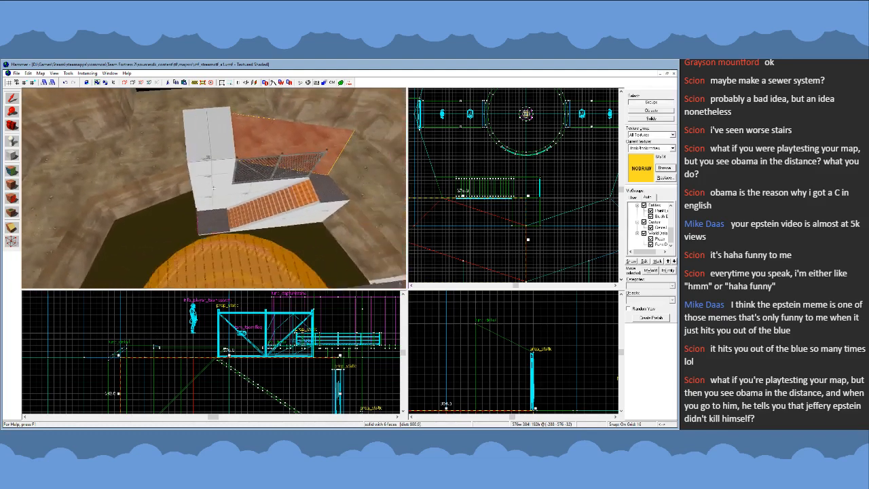
pyautogui.press('a')
pyautogui.press('s')
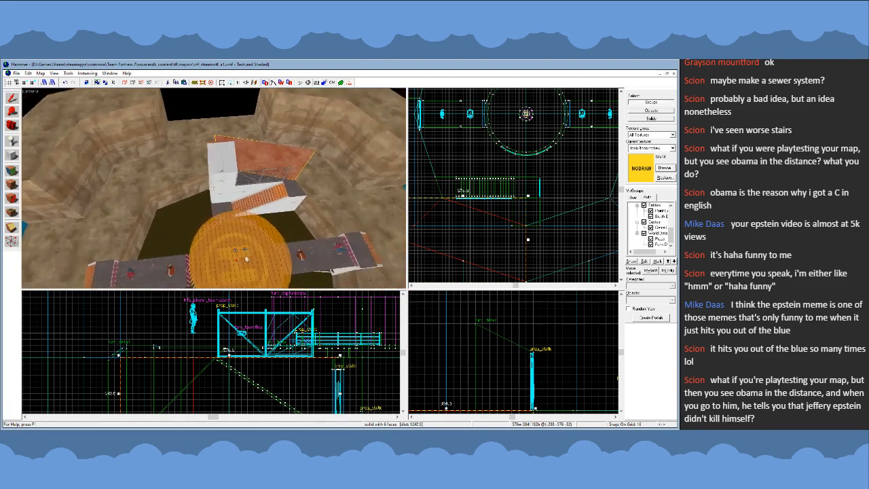
pyautogui.press('d')
pyautogui.press('w')
pyautogui.press('w')
pyautogui.press('s')
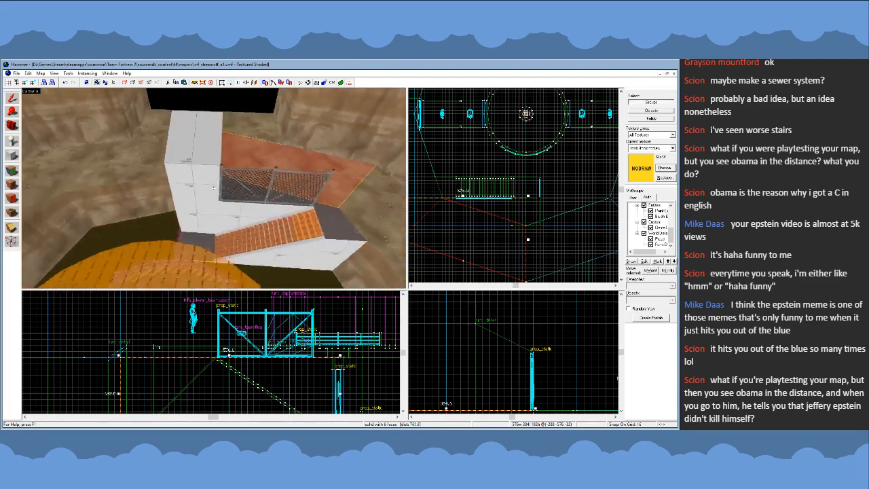
pyautogui.press('d')
pyautogui.press('a')
pyautogui.press('w')
pyautogui.press('a')
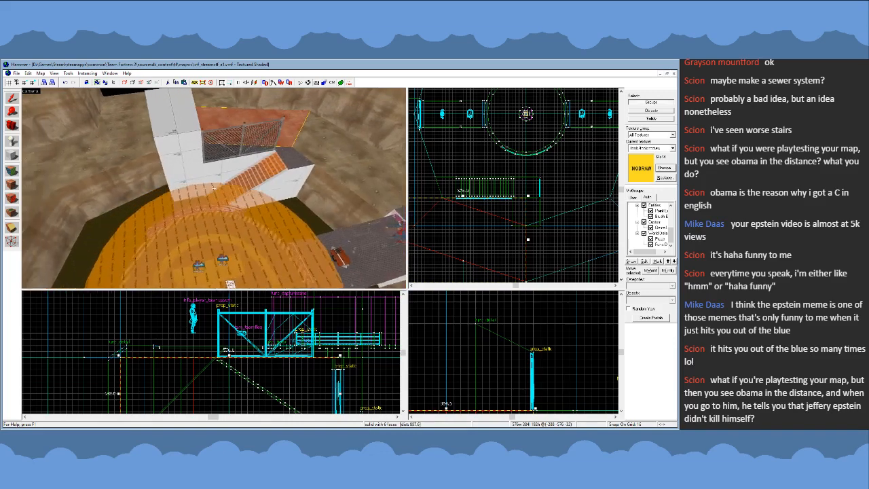
# - Raise the underside of the ground block beside the tall wall, away from the stair landing, to make it 96 units tall
pyautogui.press('w')
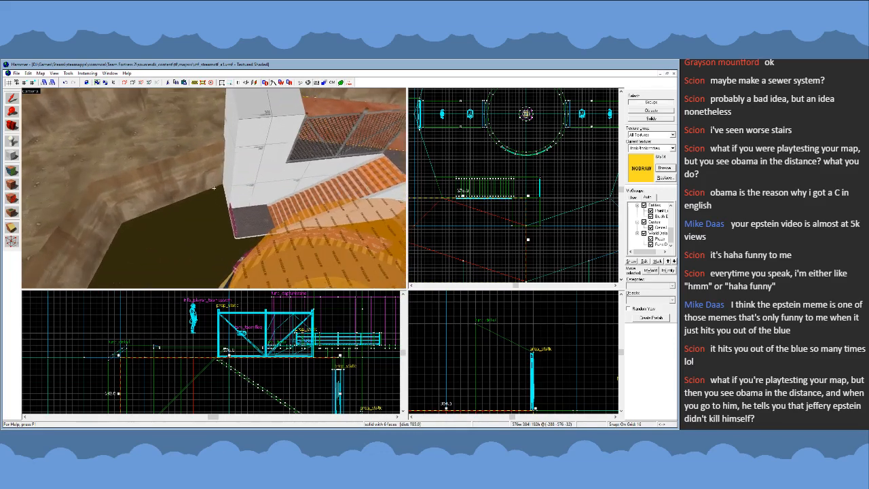
pyautogui.press('w')
pyautogui.press('s')
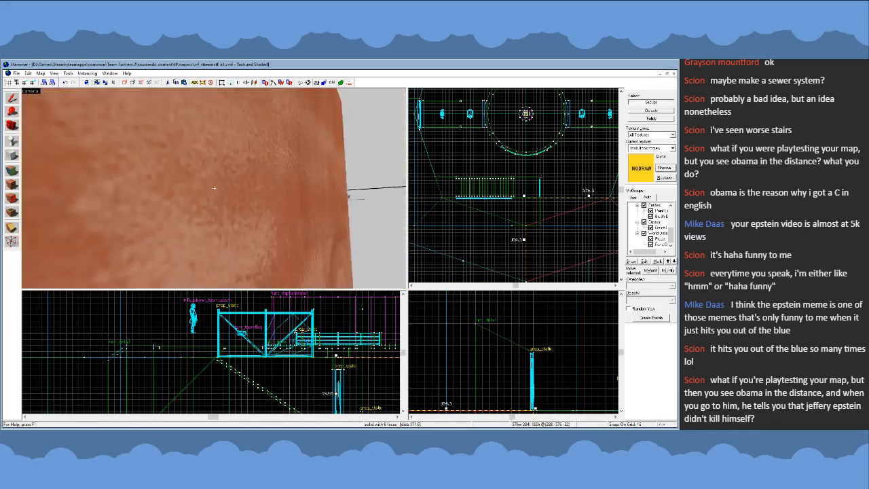
pyautogui.press('w')
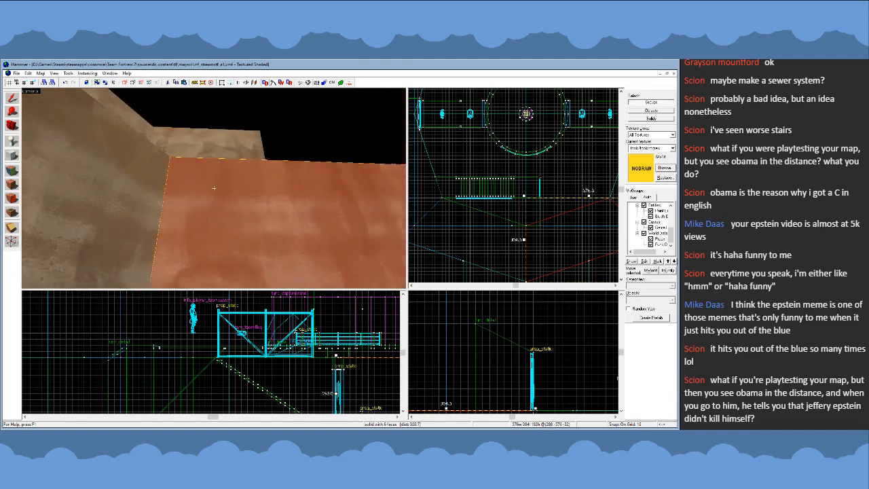
pyautogui.press('s')
pyautogui.press('z')
pyautogui.scroll(-6, 242, 381)
pyautogui.scroll(4, 320, 394)
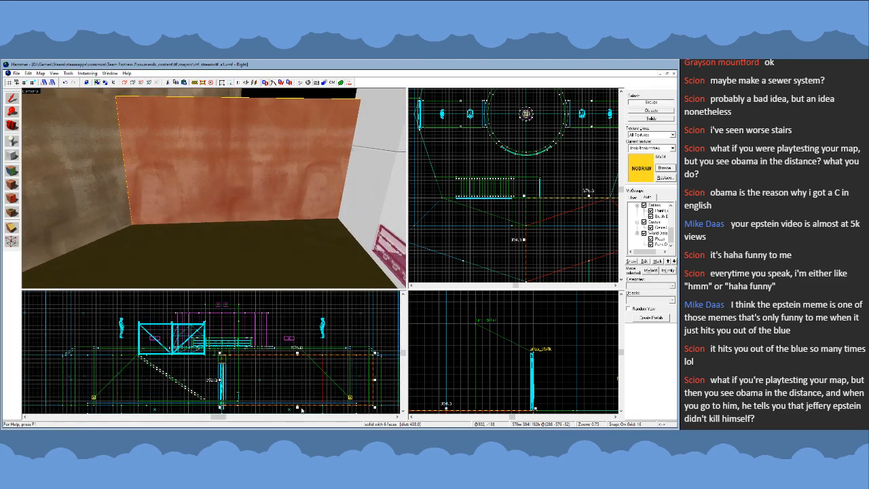
pyautogui.moveTo(296, 409); pyautogui.dragTo(309, 384)
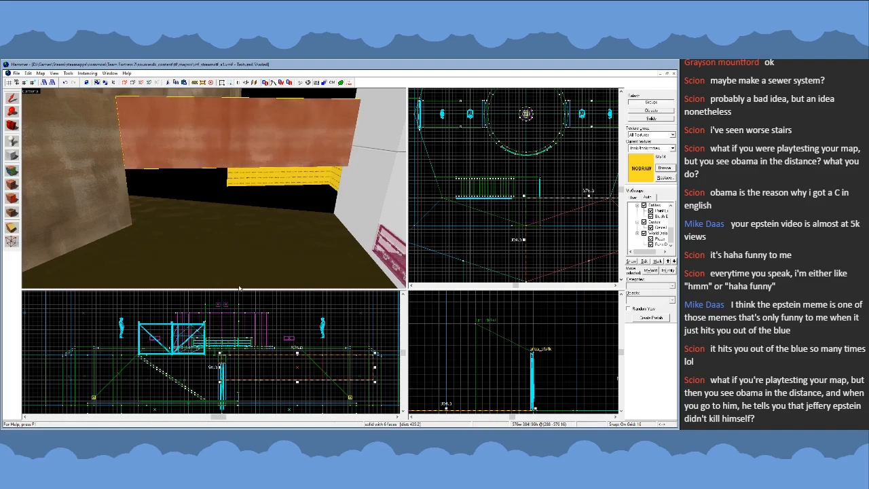
# - Inspect the opening beneath the shortened ground block from above the platform and from inside the gap
pyautogui.press('z')
pyautogui.press('s')
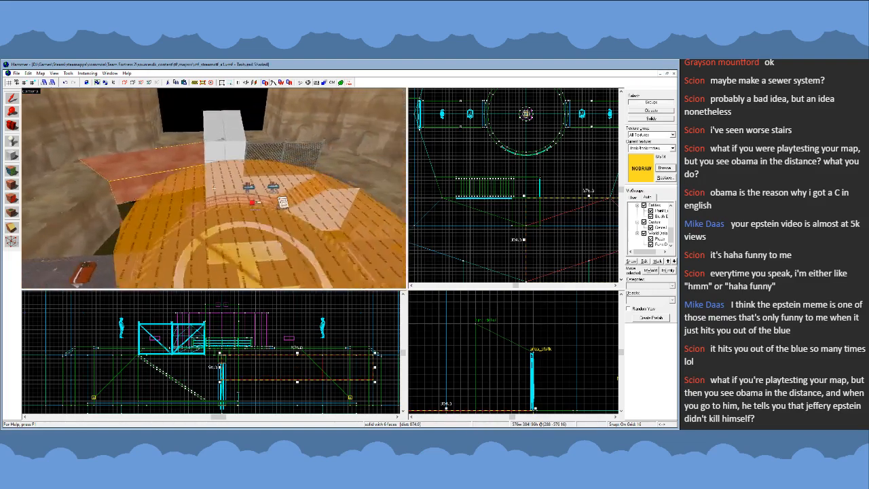
pyautogui.press('w')
pyautogui.press('s')
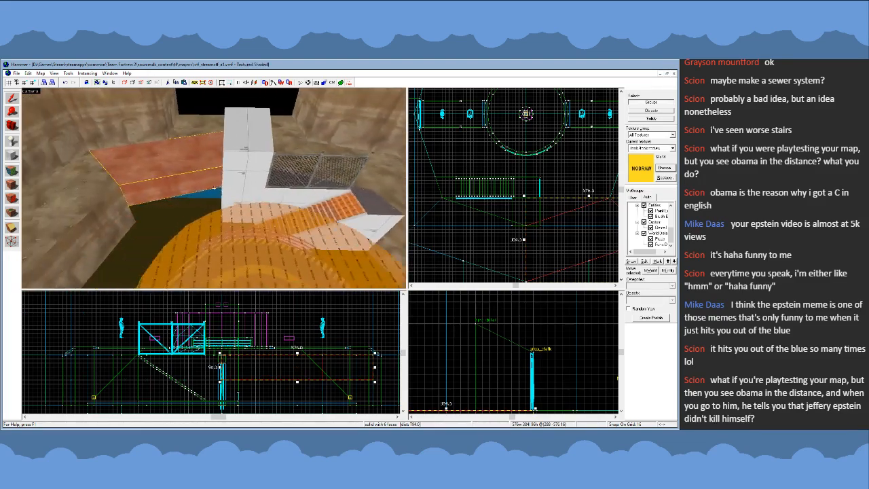
pyautogui.press('a')
pyautogui.press('w')
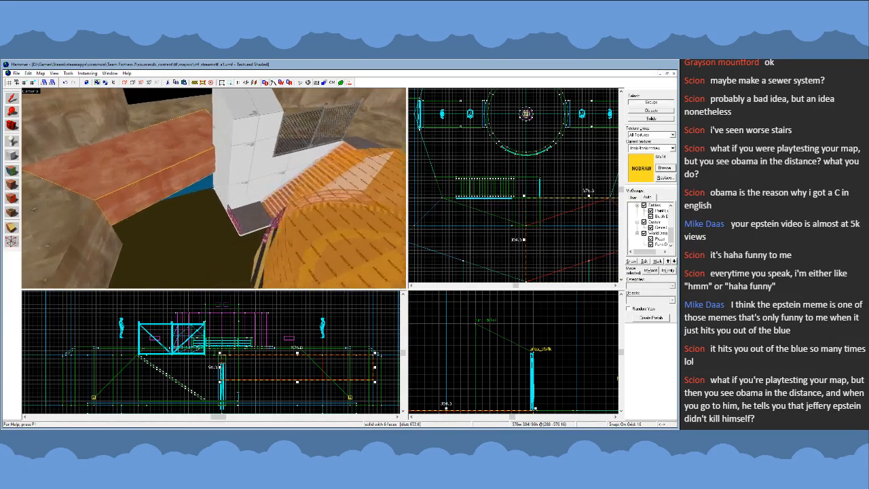
pyautogui.press('w')
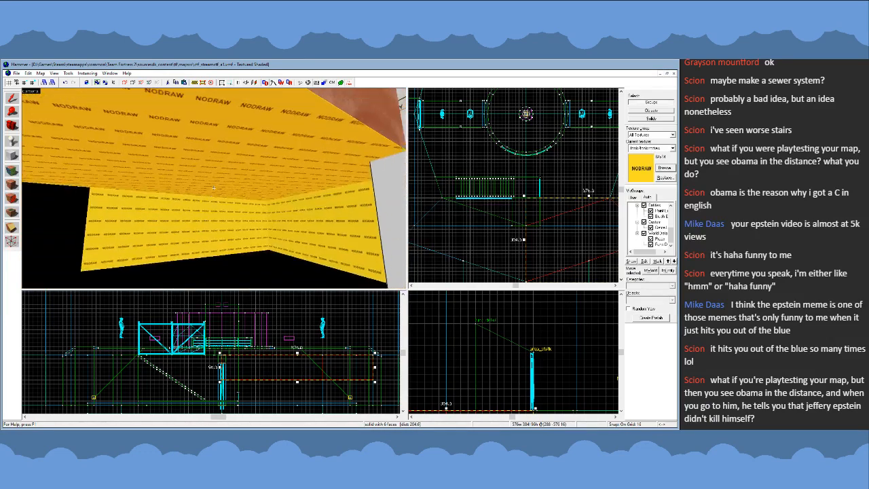
pyautogui.press('s')
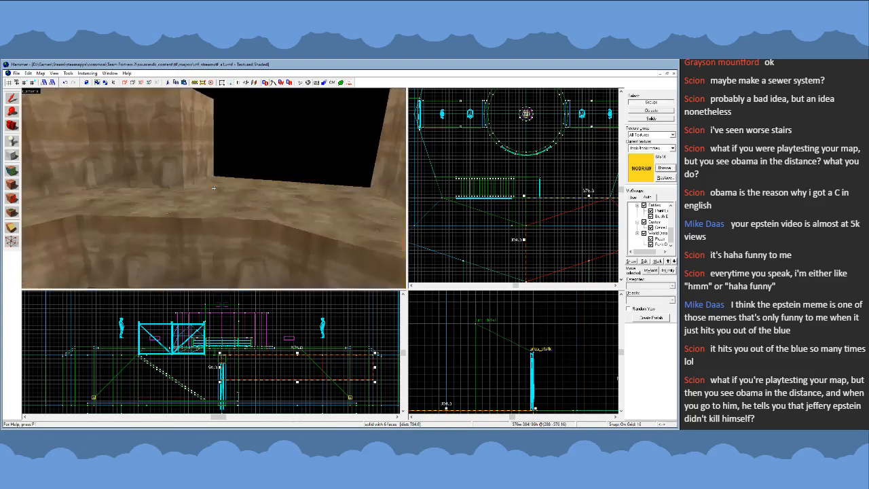
# - Raise the underside of the matching ground block on the opposite side of the pit to make it 96 units tall, and deselect it
pyautogui.press('s')
pyautogui.scroll(-2, 275, 360)
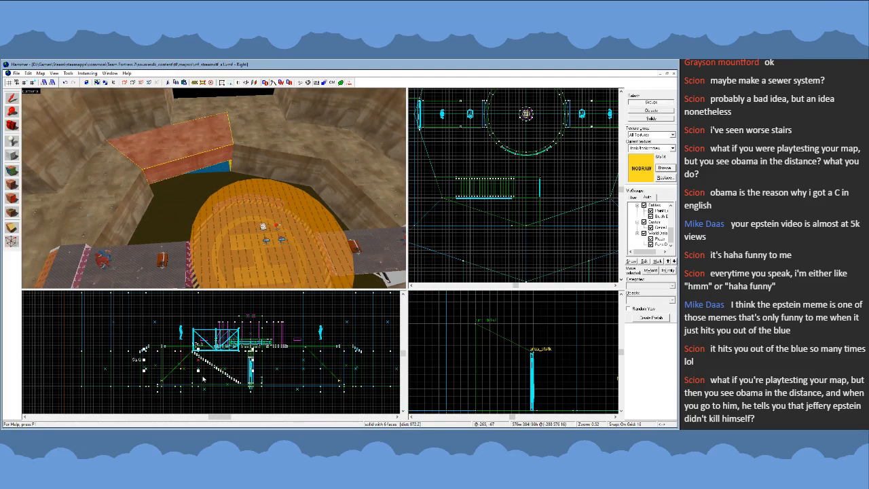
pyautogui.press('z')
pyautogui.press('a')
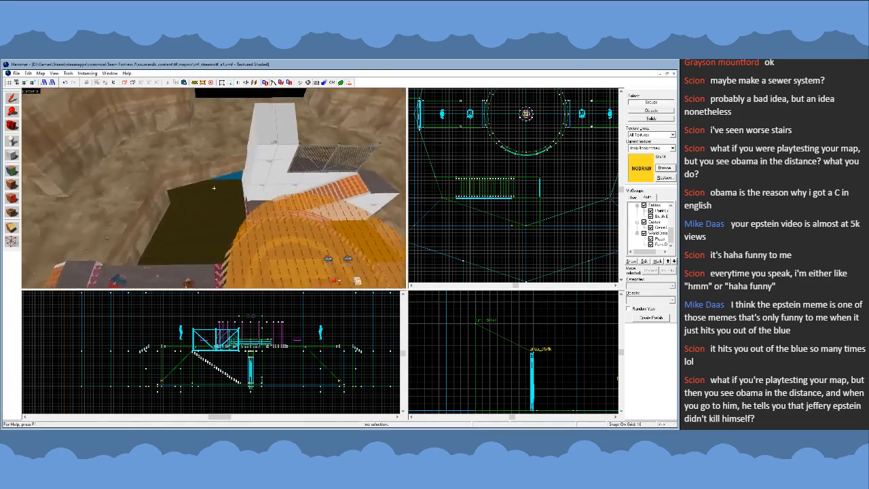
pyautogui.press('w')
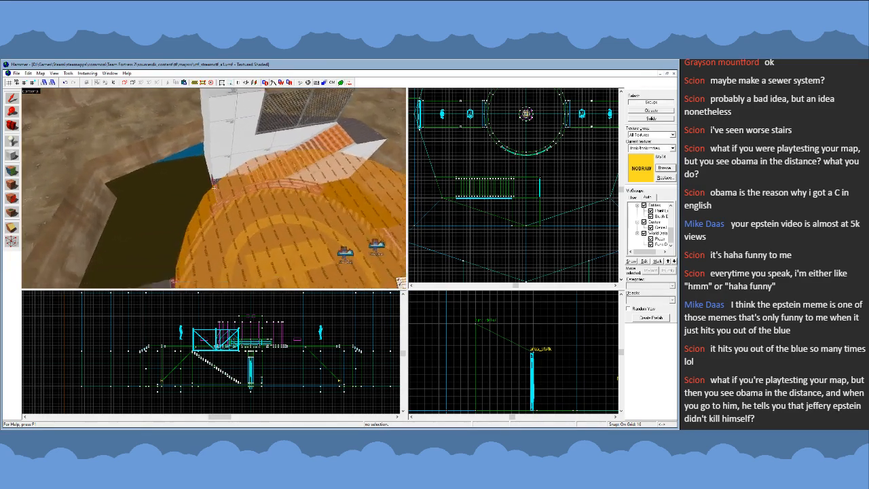
# - Save the map and place a ring-shaped prop_static upright on the landing at the foot of the stairs
pyautogui.press('s')
pyautogui.press('w')
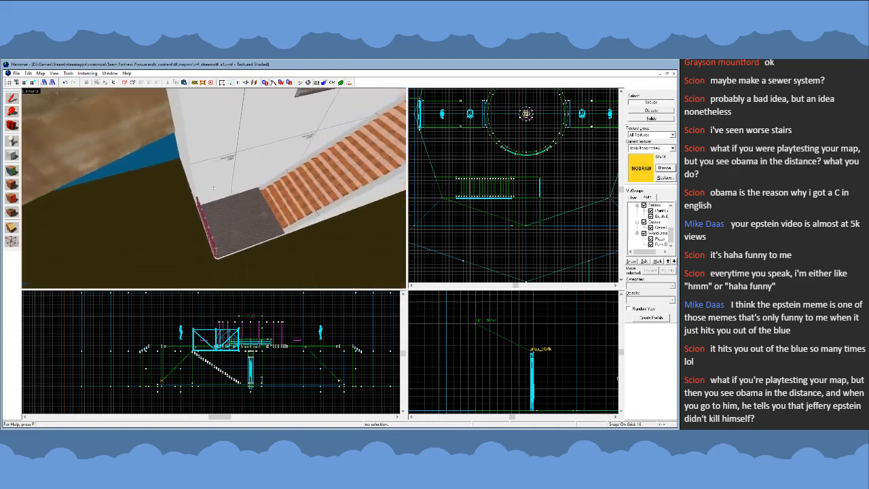
pyautogui.press('s')
pyautogui.press('a')
pyautogui.hotkey('ctrl', 's')
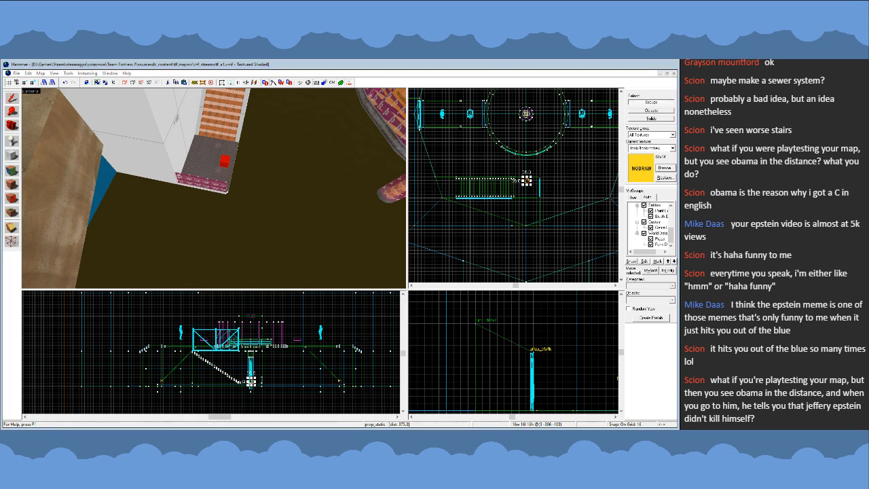
pyautogui.click(433, 331)
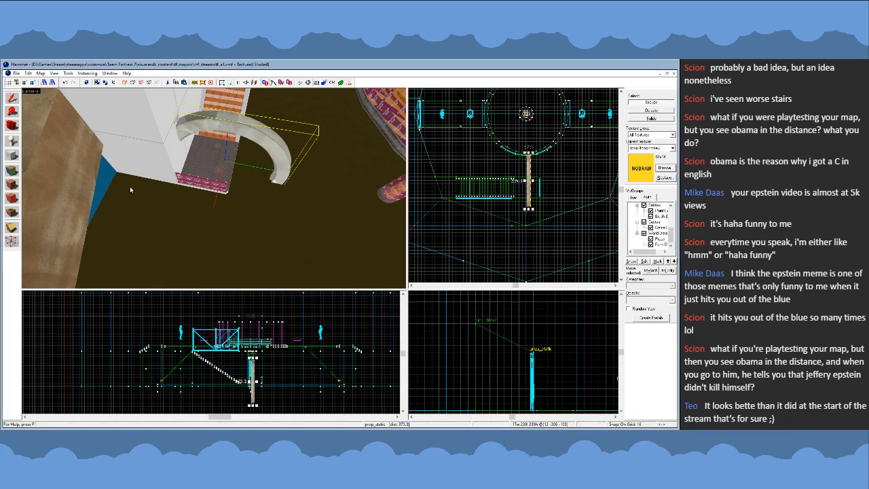
# - Rotate the ring prop 90 degrees about the vertical axis so it stands parallel to the stairs
pyautogui.press('z')
pyautogui.press('s')
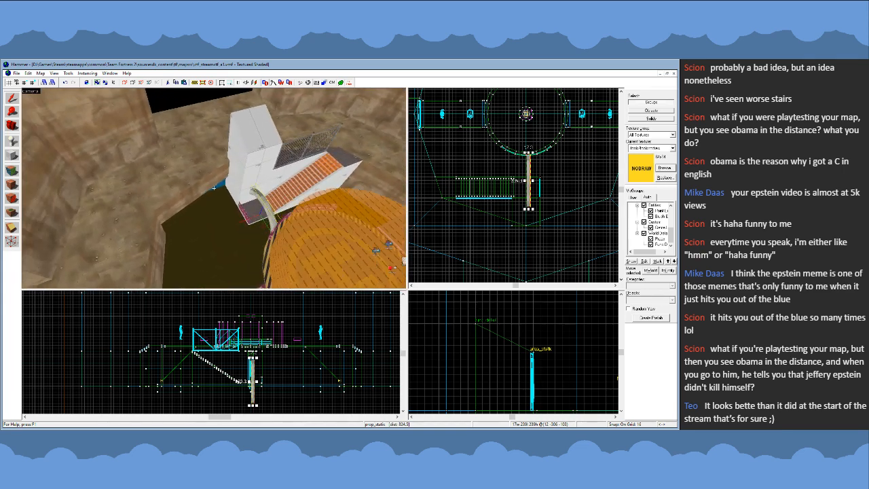
pyautogui.scroll(3, 527, 203)
pyautogui.moveTo(534, 219); pyautogui.dragTo(575, 167)
pyautogui.press('z')
pyautogui.press('w')
# - Shift the ring prop slightly away from the round platform, toward the outer edge of the stair landing
pyautogui.press('w')
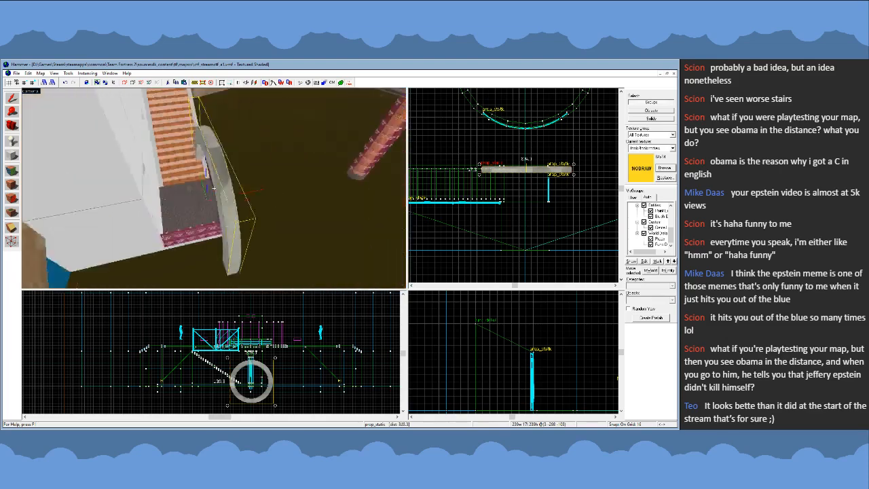
pyautogui.press('w')
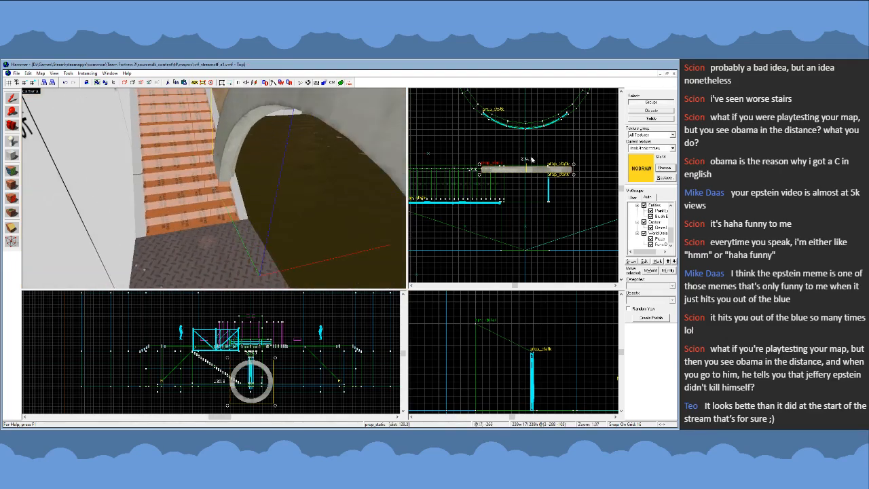
pyautogui.press('z')
pyautogui.press('s')
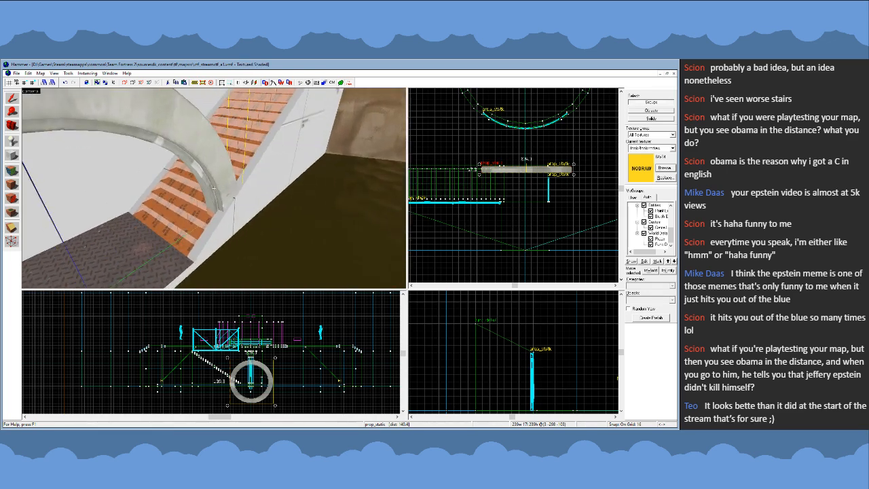
pyautogui.press('w')
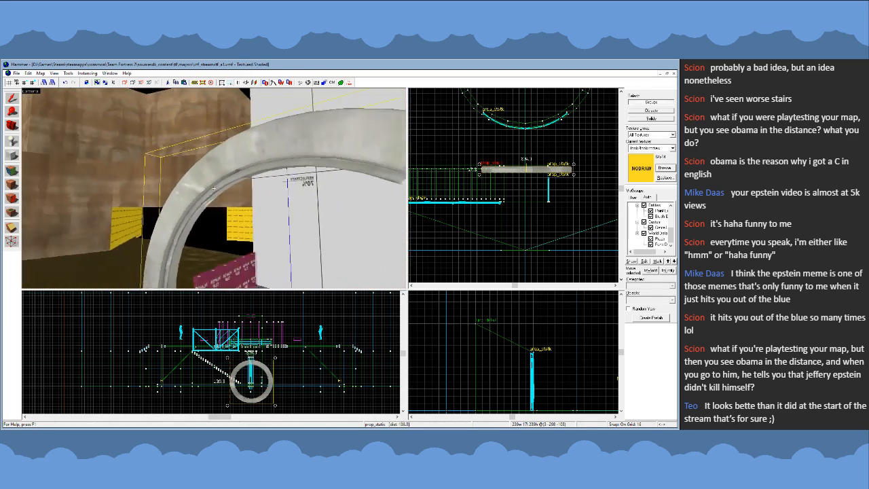
pyautogui.press('w')
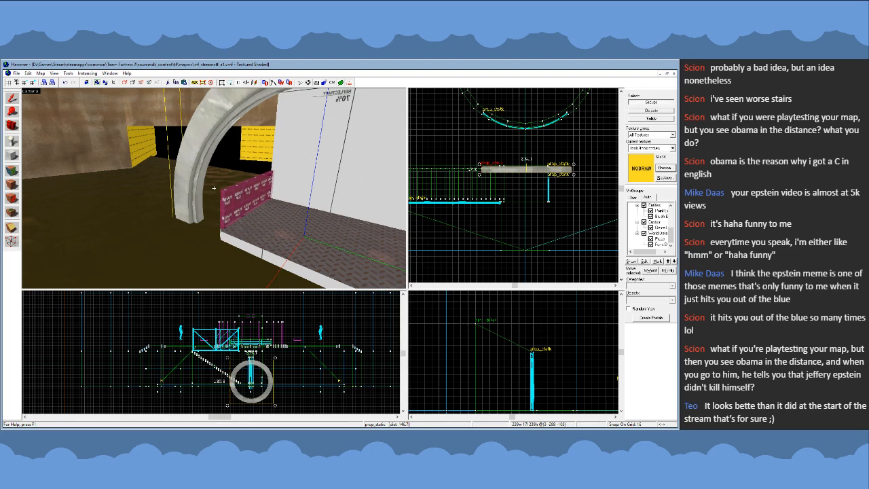
pyautogui.press('s')
pyautogui.press('w')
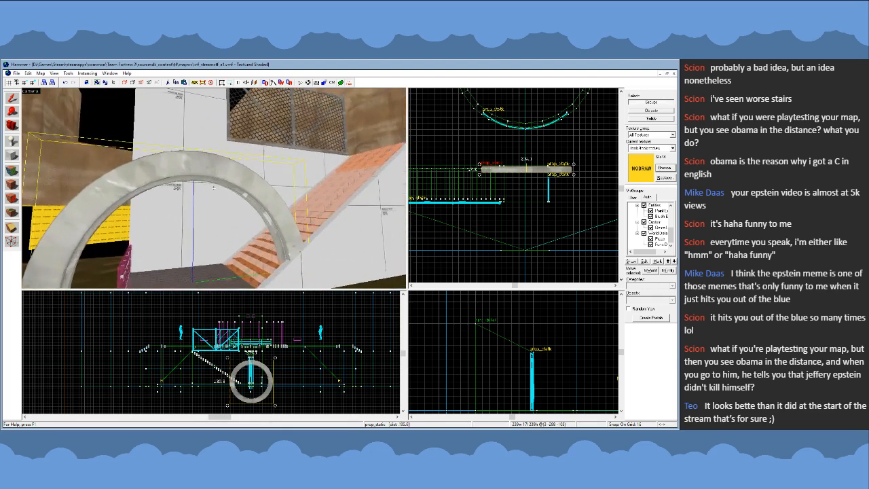
pyautogui.press('z')
pyautogui.moveTo(574, 166); pyautogui.dragTo(489, 181)
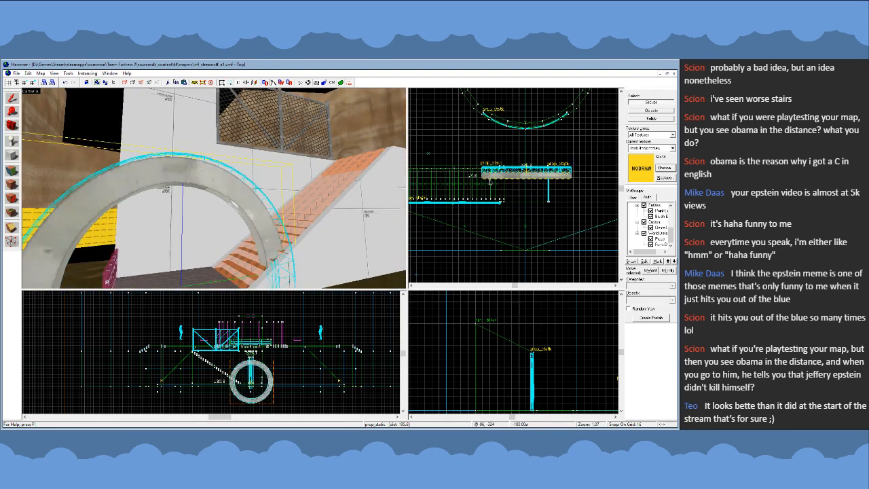
pyautogui.press('z')
pyautogui.press('w')
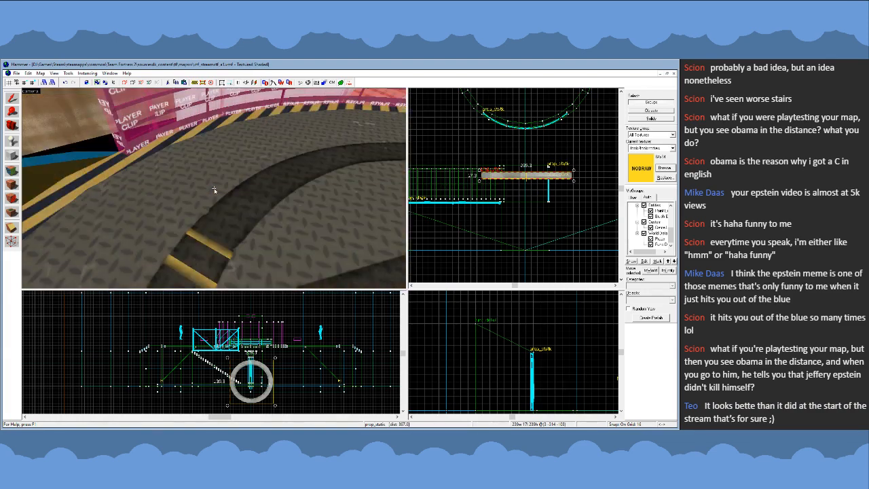
# - Nudge the ring prop into line with the 16-unit grid beside the stair landing and deselect it
pyautogui.press('z')
pyautogui.moveTo(532, 176); pyautogui.dragTo(531, 175)
pyautogui.press('z')
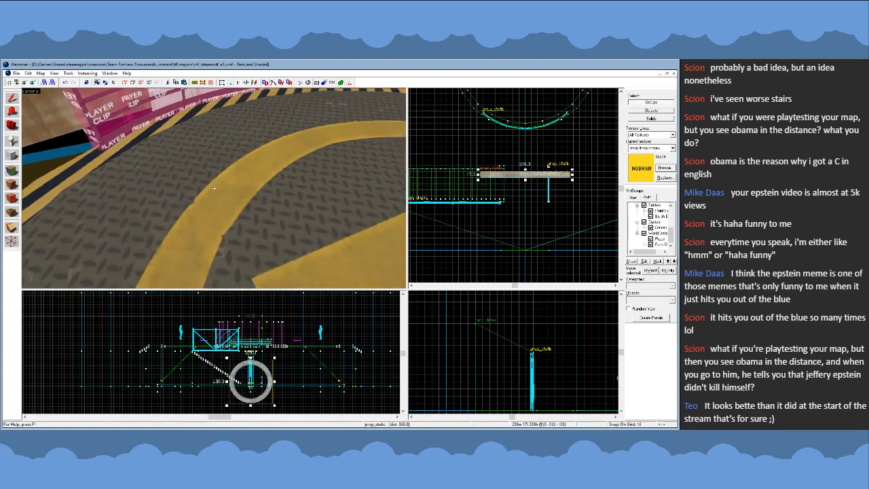
pyautogui.press('s')
pyautogui.press('s')
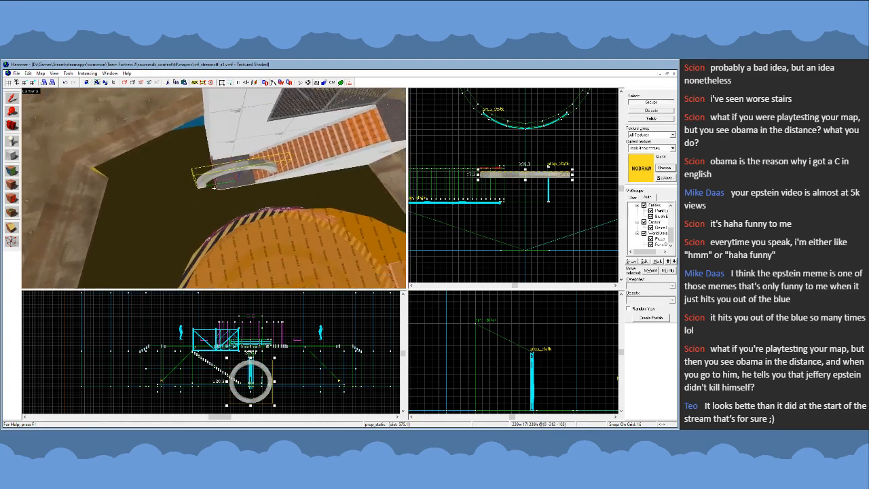
pyautogui.press('a')
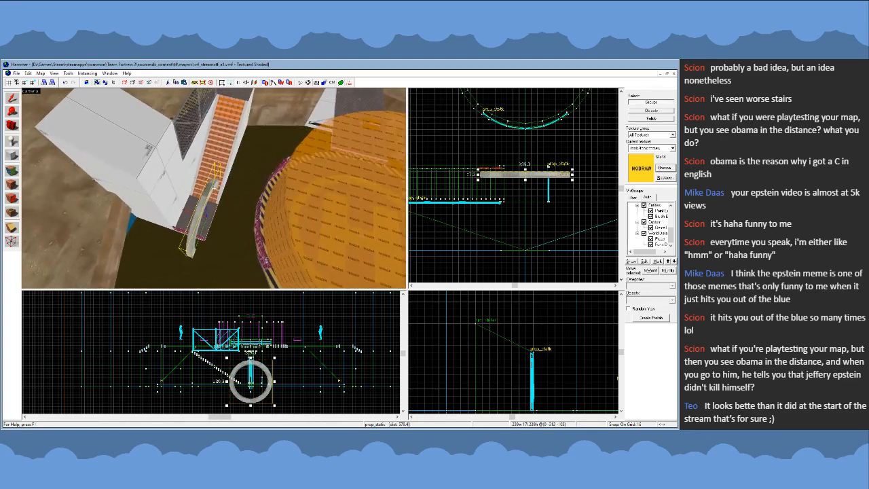
pyautogui.scroll(2, 531, 175)
pyautogui.scroll(10, 460, 167)
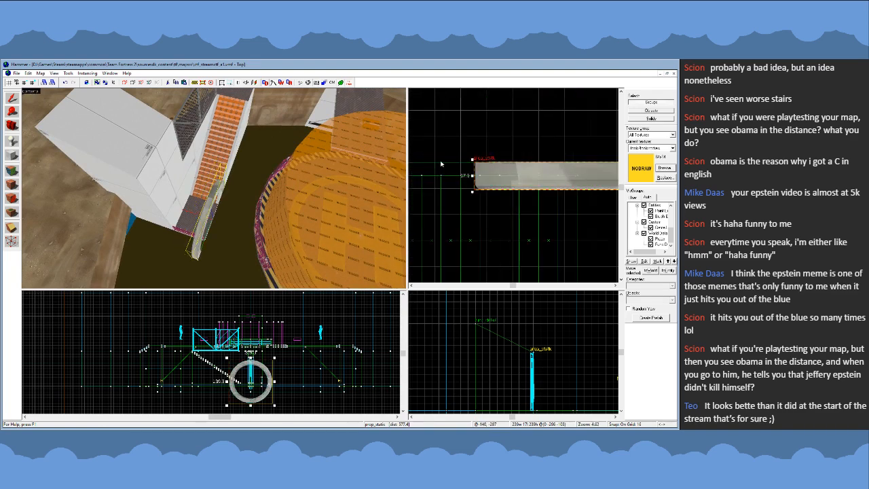
pyautogui.press('Escape')
# - Move the ring prop 4 units toward the round platform using a 4-unit grid, and restore the 16-unit grid
pyautogui.press('z')
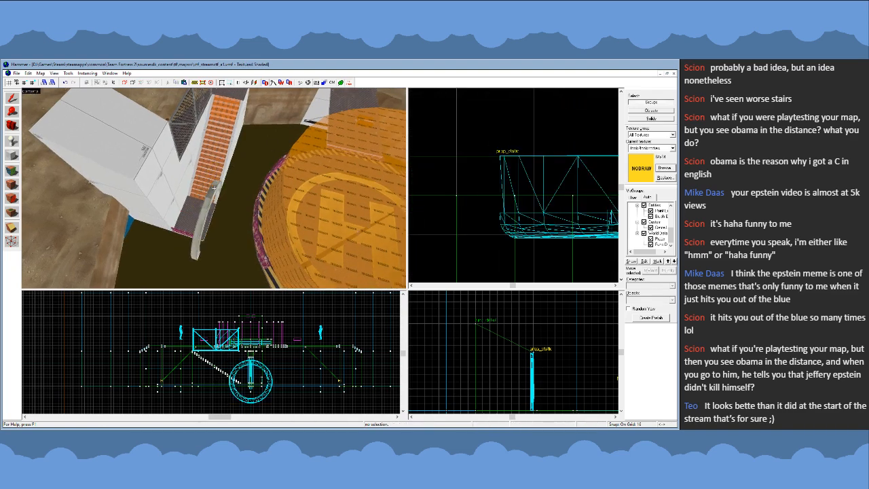
pyautogui.press('w')
pyautogui.press('z')
pyautogui.click(243, 178)
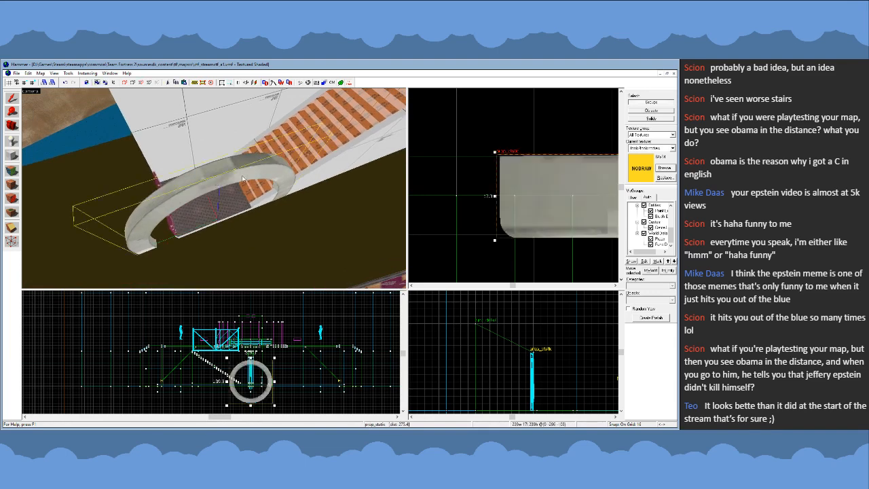
pyautogui.press('[')
pyautogui.press('[')
pyautogui.moveTo(514, 190); pyautogui.dragTo(519, 178)
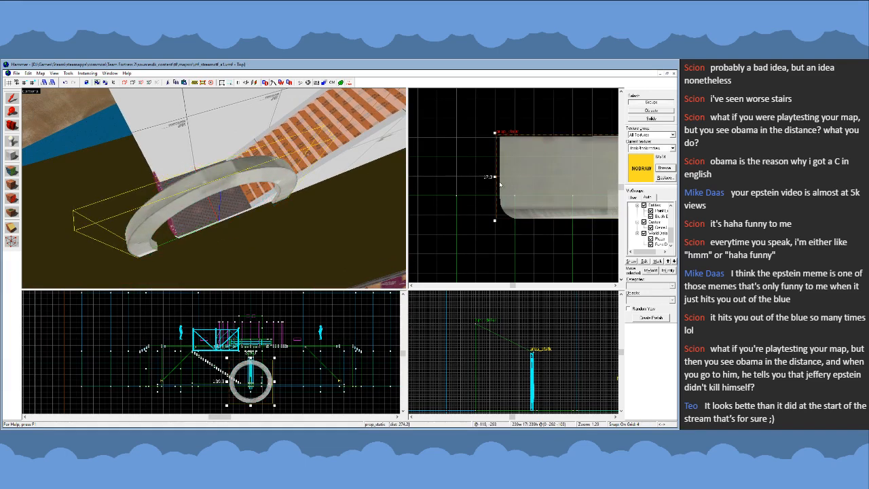
pyautogui.press(']')
pyautogui.press(']')
pyautogui.press('Escape')
pyautogui.scroll(-5, 509, 169)
pyautogui.press('z')
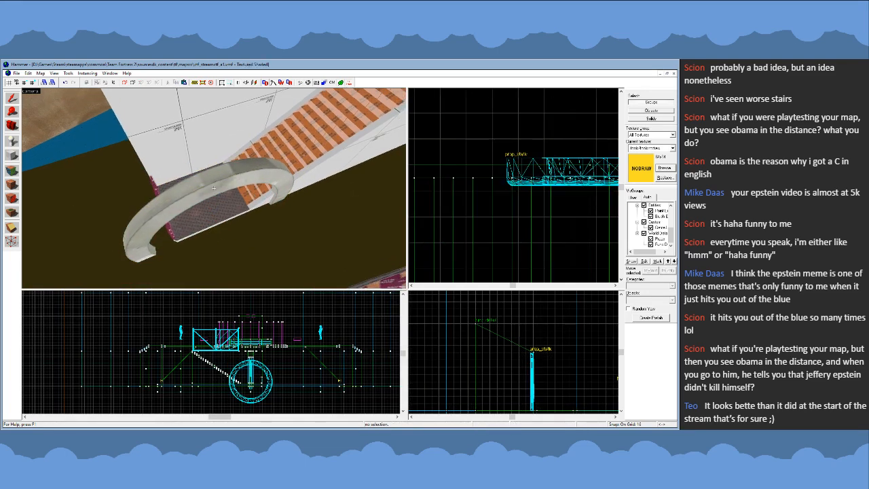
# - Examine how the ring prop sits against the stairs, landing and water surface from above and at water level
pyautogui.press('w')
pyautogui.press('d')
pyautogui.press('s')
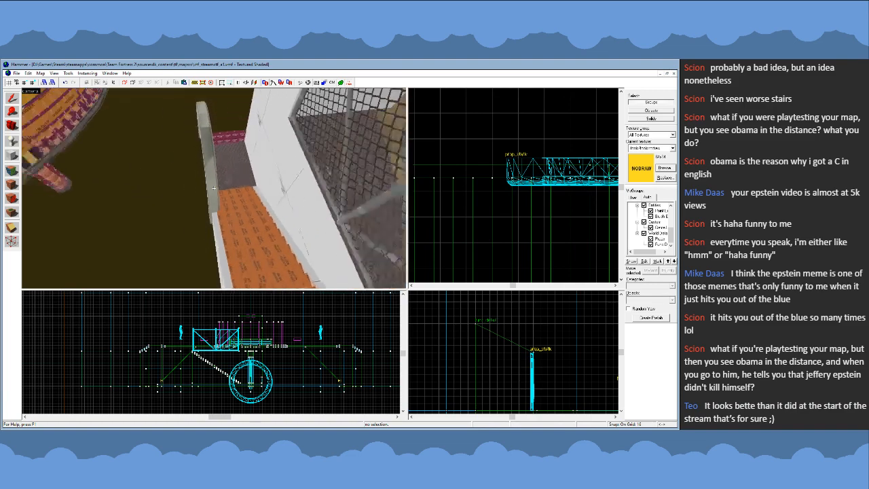
pyautogui.press('a')
pyautogui.click(213, 188)
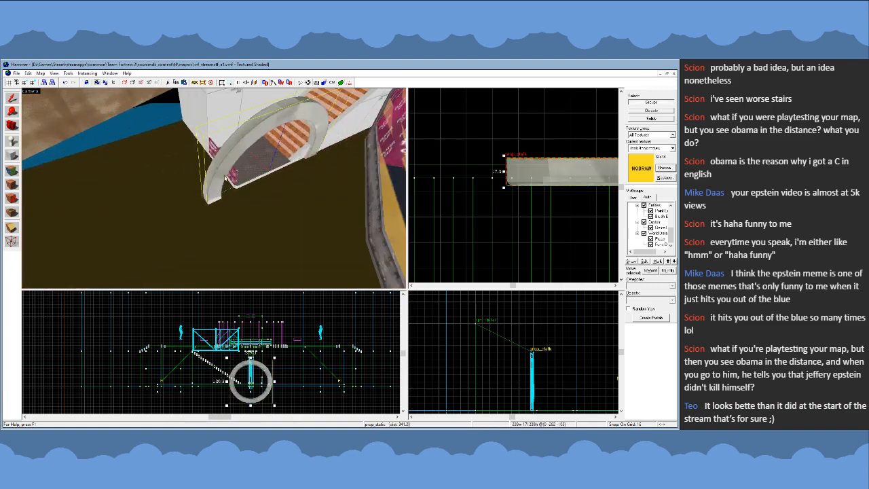
pyautogui.press('s')
pyautogui.press('w')
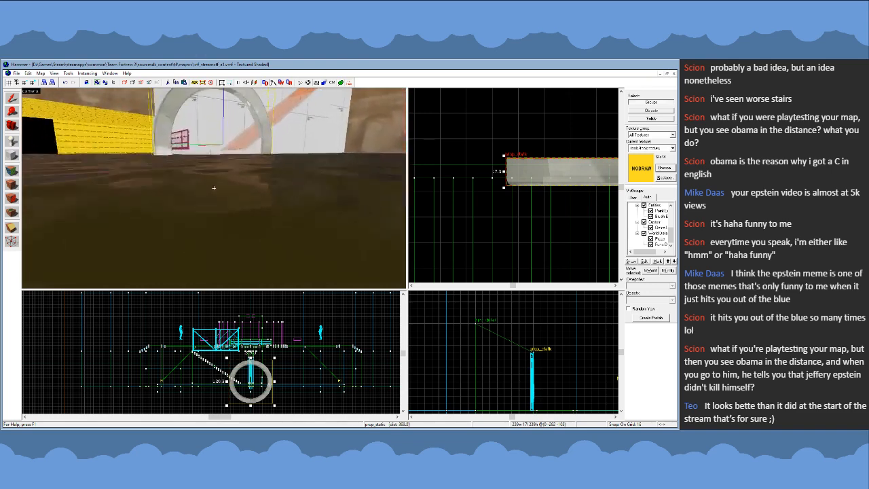
pyautogui.press('s')
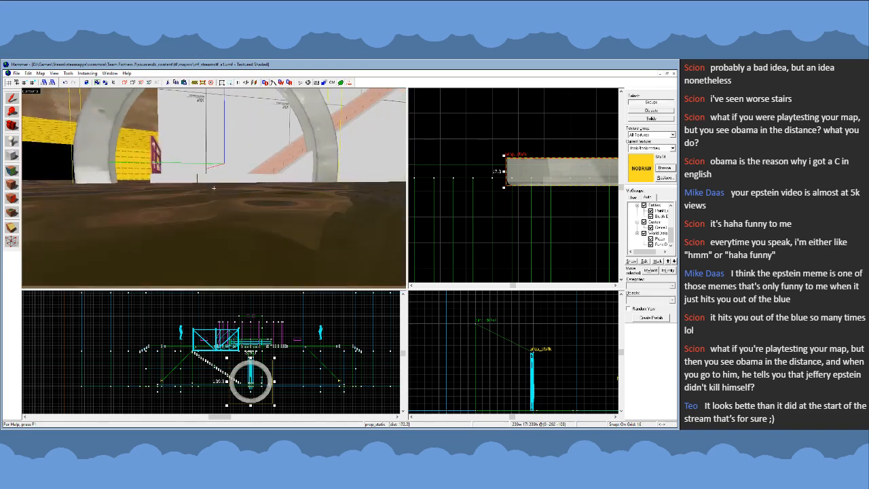
# - Hide the water surface in the pit to expose the dirt floor around the ring prop
pyautogui.click(214, 188)
pyautogui.press('z')
pyautogui.press('Escape')
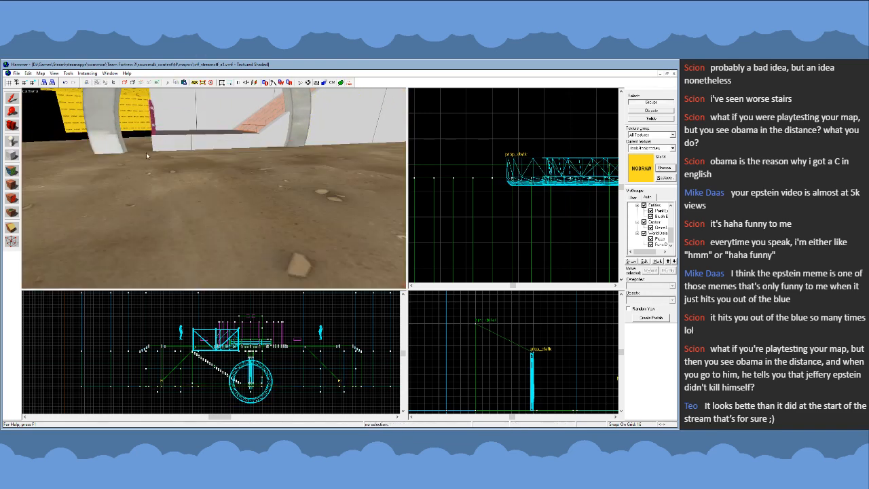
# - Lower the ring prop so more of it sinks beneath the pit floor
pyautogui.click(111, 141)
pyautogui.press('z')
pyautogui.press('s')
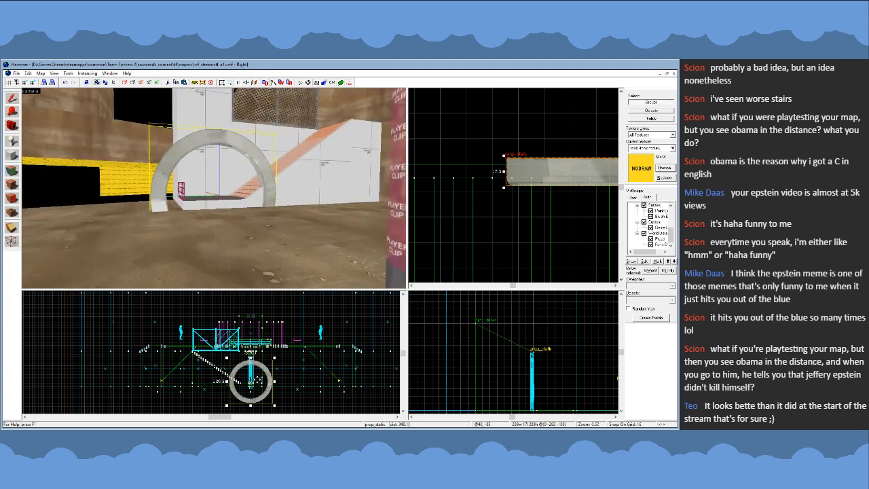
pyautogui.scroll(3, 257, 379)
pyautogui.moveTo(260, 377); pyautogui.dragTo(259, 385)
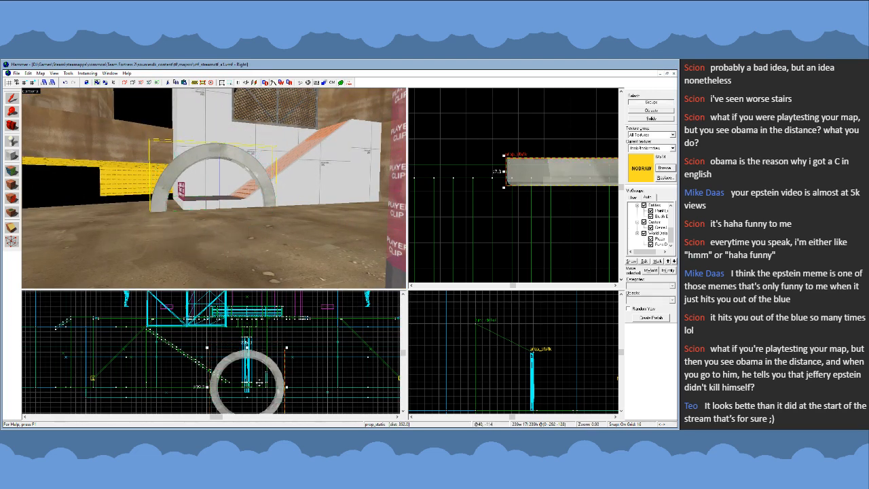
pyautogui.press('z')
pyautogui.press('w')
pyautogui.press('a')
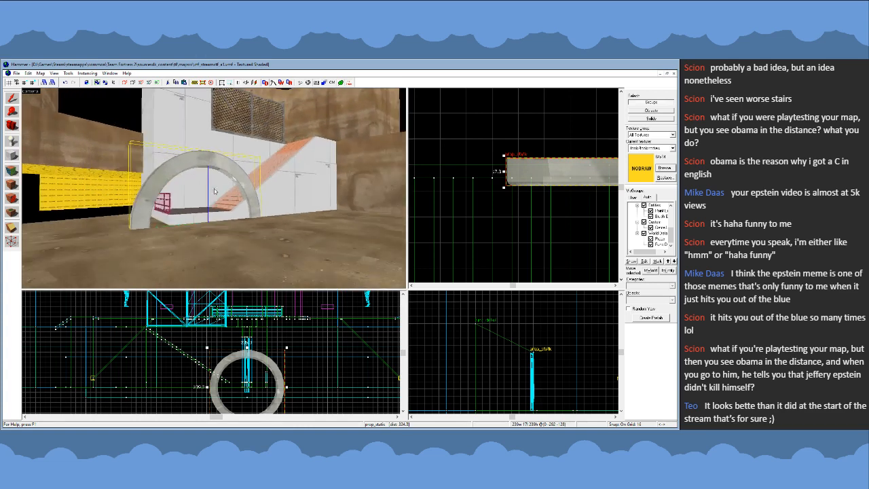
# - Raise the ring prop about 32 units to form a taller arch above the pit floor
pyautogui.press('w')
pyautogui.press('s')
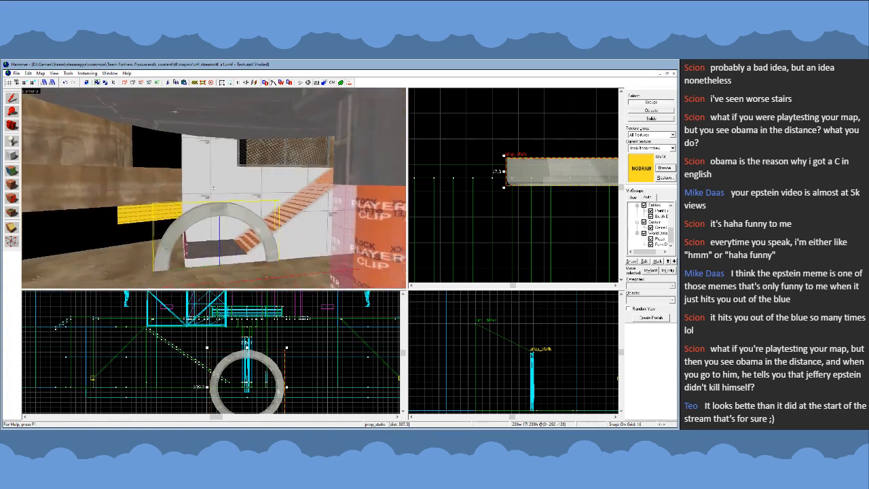
pyautogui.press('z')
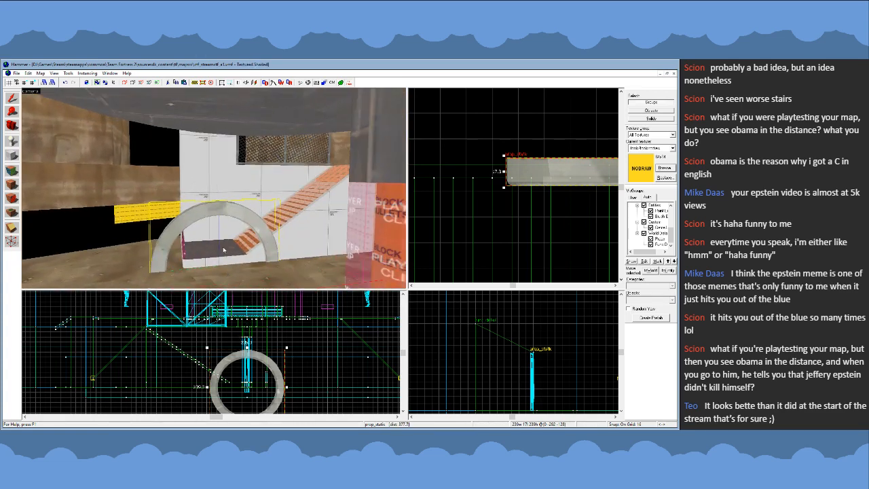
pyautogui.press('z')
pyautogui.press('w')
pyautogui.press('s')
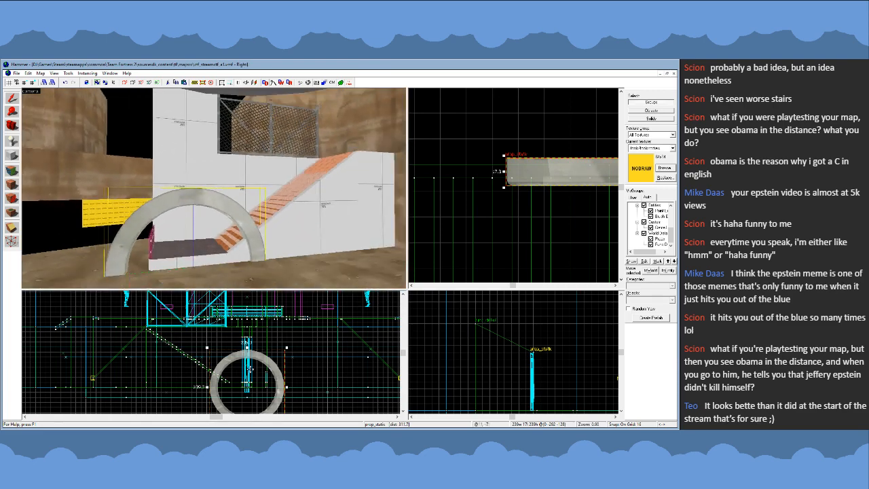
pyautogui.moveTo(250, 370); pyautogui.dragTo(250, 359)
pyautogui.press('z')
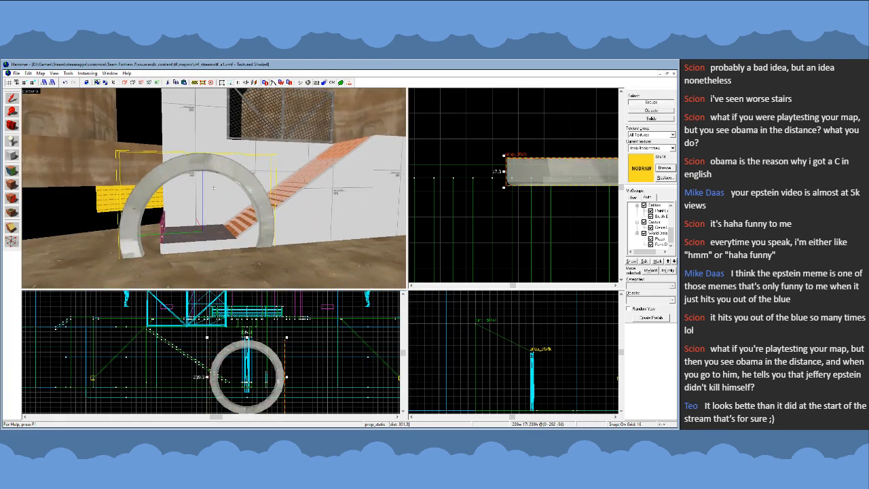
# - Try to shorten the clip brush over the stair flight so it covers only the top steps
pyautogui.press('w')
pyautogui.press('s')
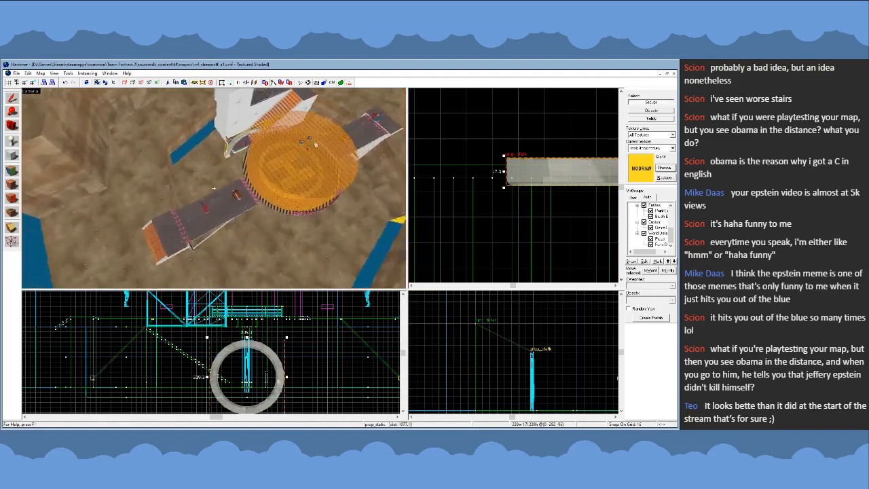
pyautogui.press('w')
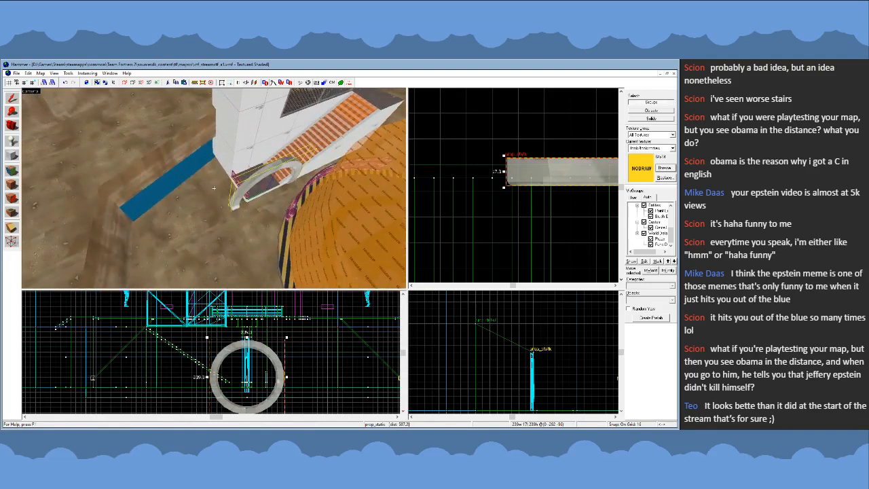
pyautogui.press('d')
pyautogui.press('w')
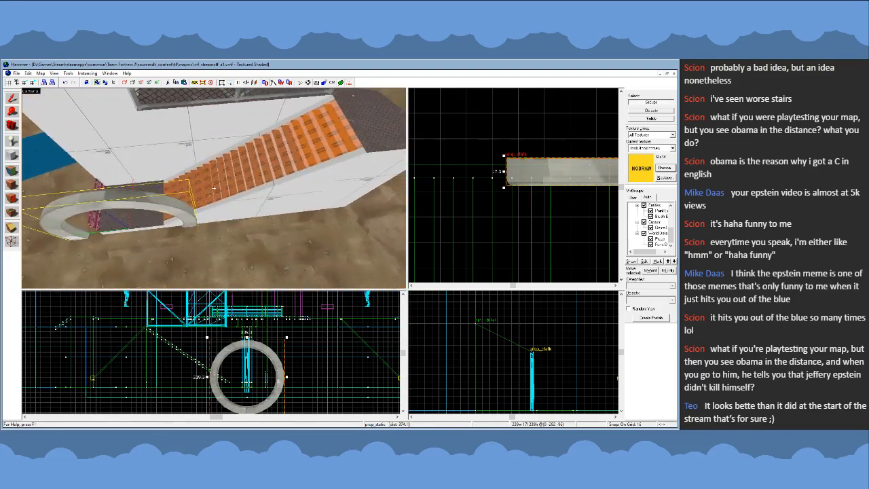
pyautogui.click(299, 182)
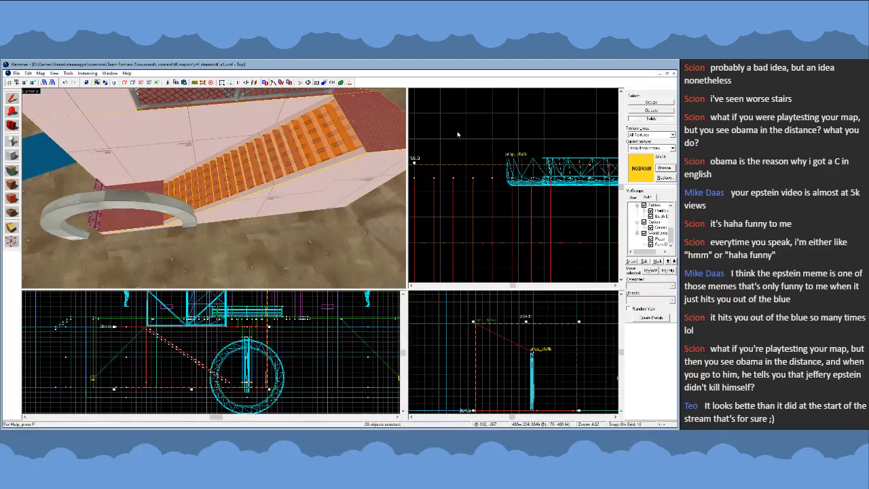
pyautogui.click(242, 177)
pyautogui.press('Escape')
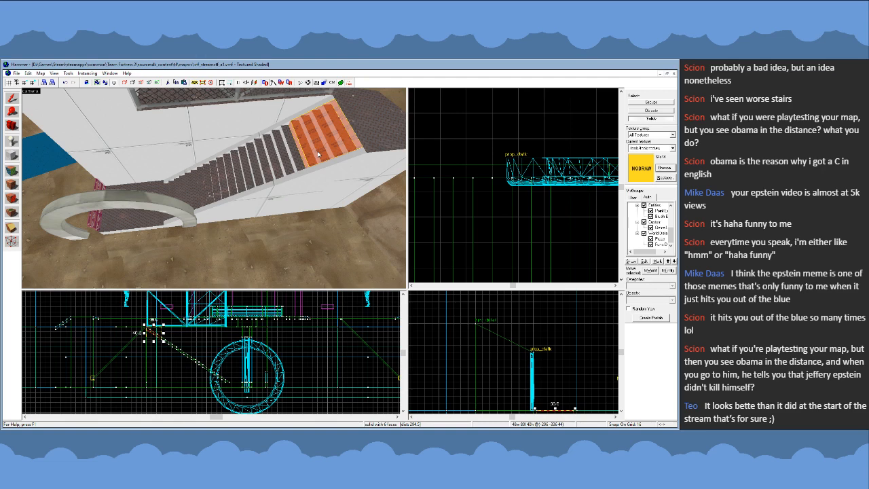
# - Hide the dirt ground surface around the ring prop and the stairs
pyautogui.press('h')
pyautogui.press('u')
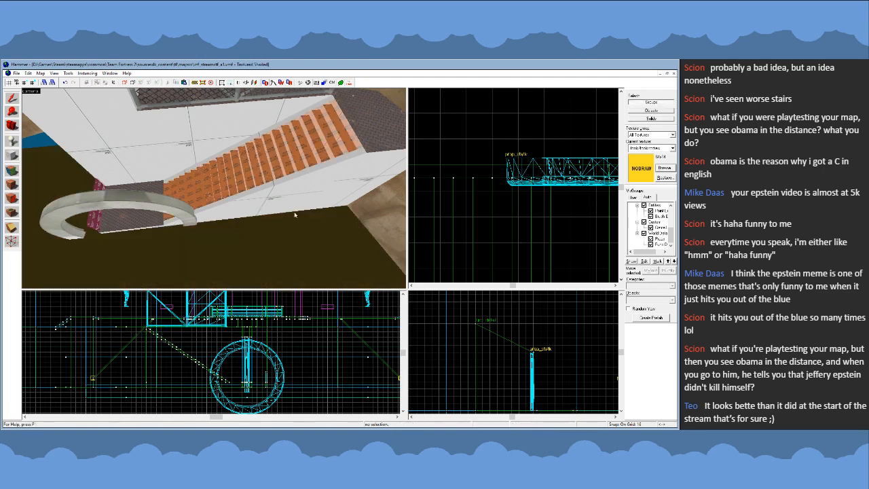
pyautogui.click(226, 237)
pyautogui.press('z')
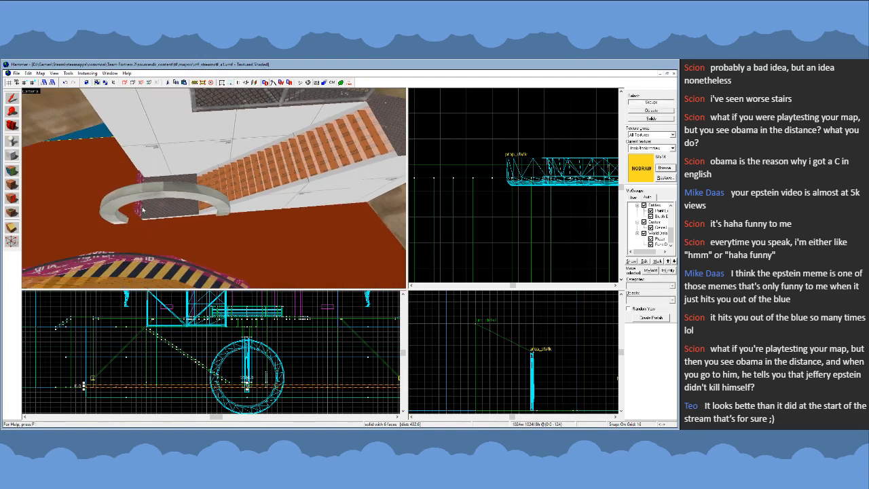
pyautogui.press('z')
pyautogui.press('z')
pyautogui.click(213, 189)
pyautogui.press('Escape')
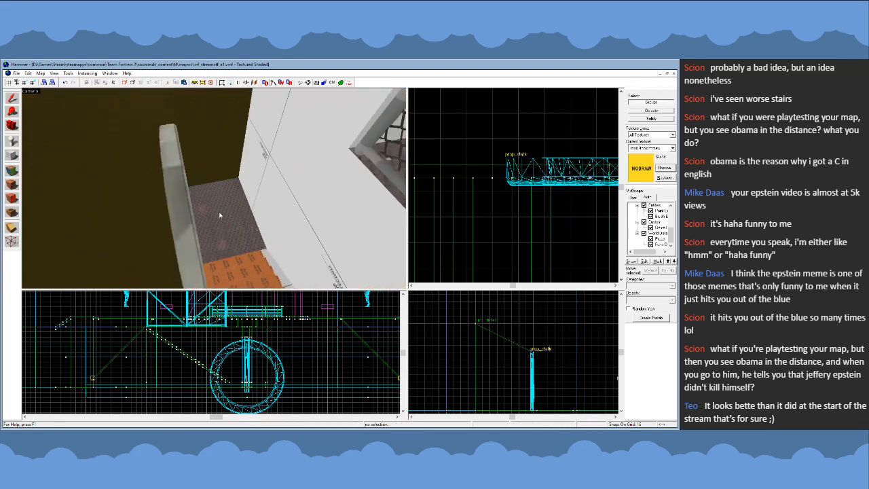
pyautogui.press('z')
pyautogui.press('s')
pyautogui.press('z')
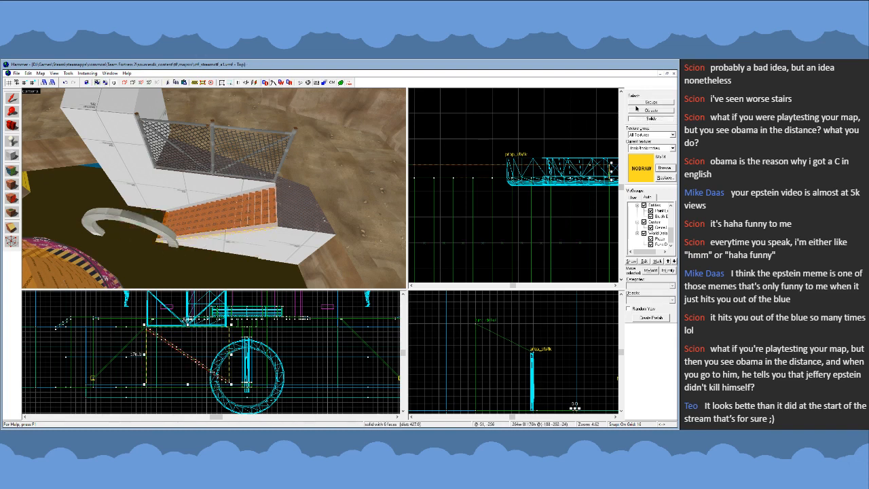
# - Delete the lower stair flight with its base and bottom landing, and shorten the clip brush to the remaining top steps
pyautogui.click(301, 225)
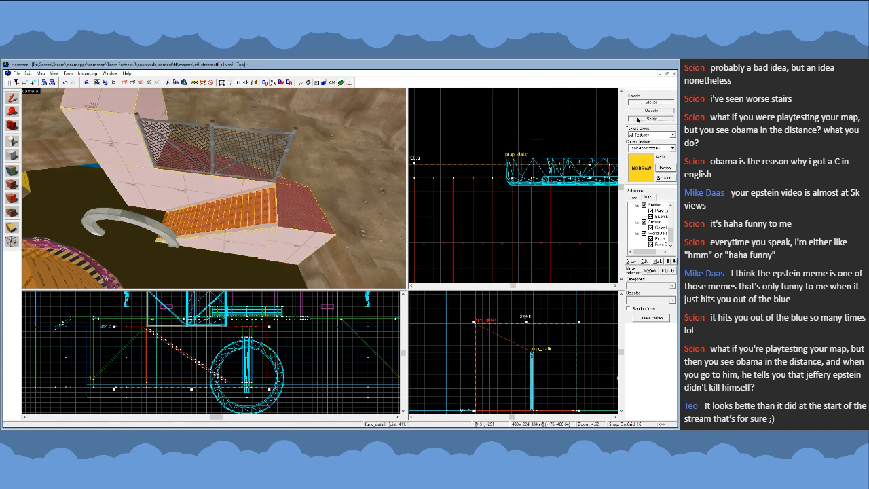
pyautogui.keyDown('ctrl'); pyautogui.click(191, 189); pyautogui.keyUp('ctrl')
pyautogui.keyDown('ctrl'); pyautogui.click(120, 139); pyautogui.keyUp('ctrl')
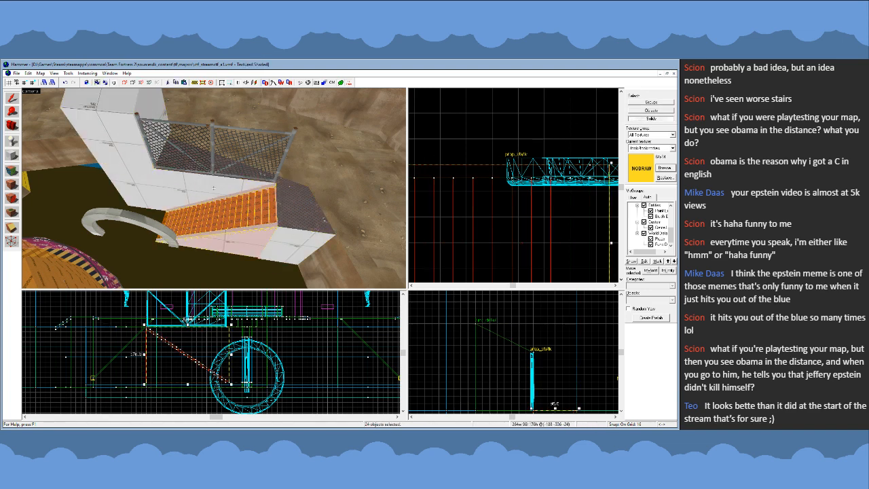
pyautogui.press('z')
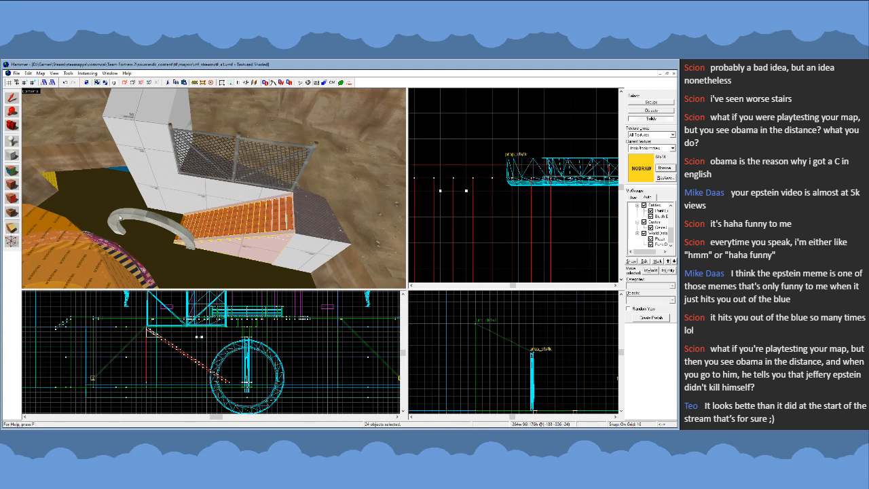
pyautogui.hotkey('ctrl', 'z')
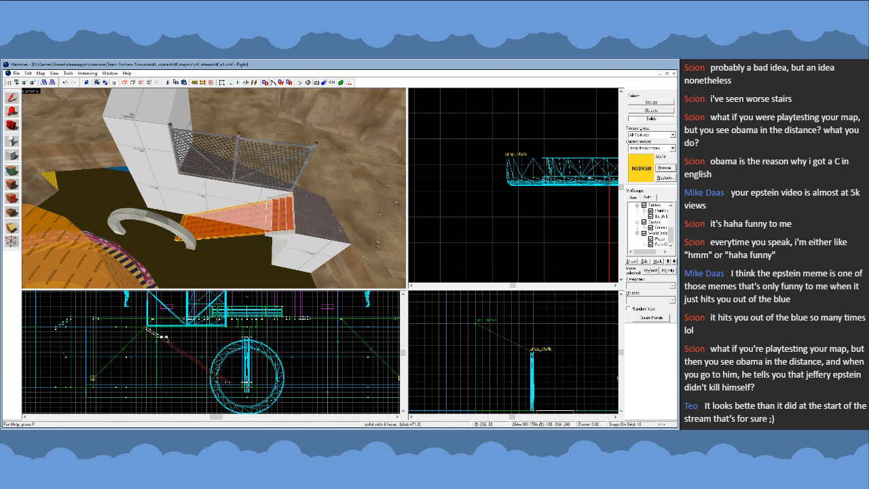
pyautogui.hotkey('ctrl', 'z')
pyautogui.click(15, 99)
pyautogui.press('z')
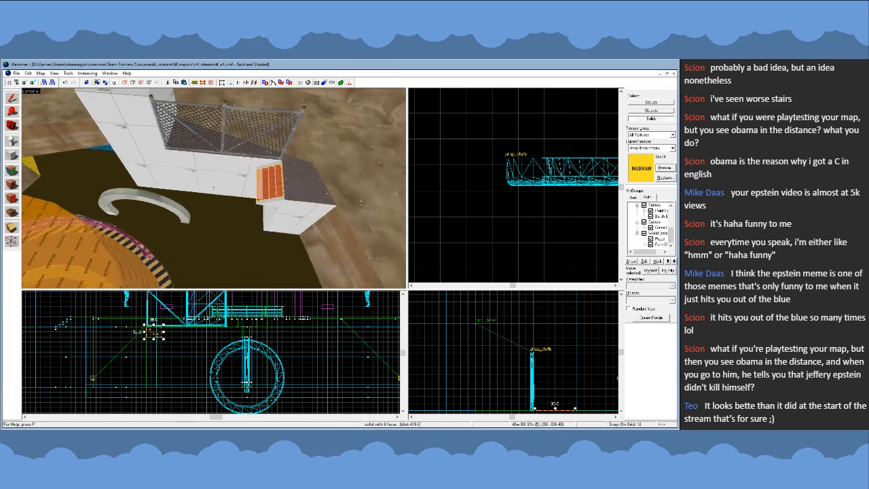
pyautogui.press('a')
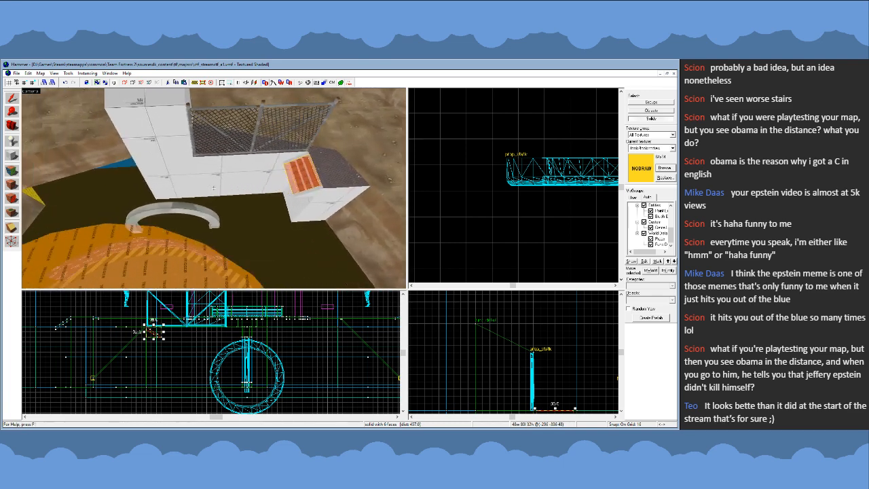
pyautogui.scroll(-6, 492, 194)
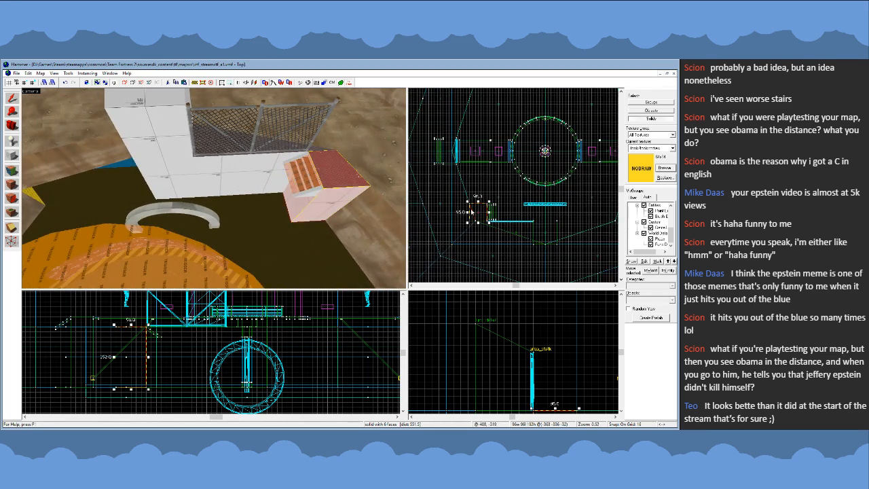
pyautogui.hotkey('shift', 'v')
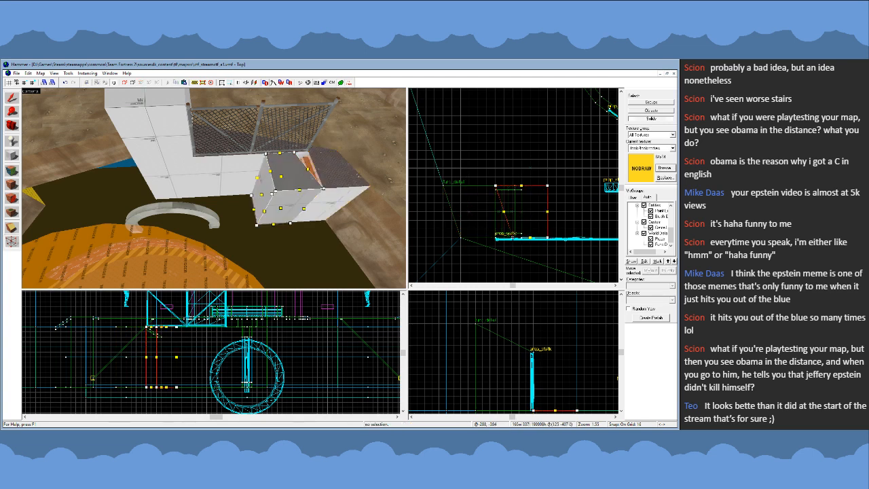
pyautogui.click(14, 99)
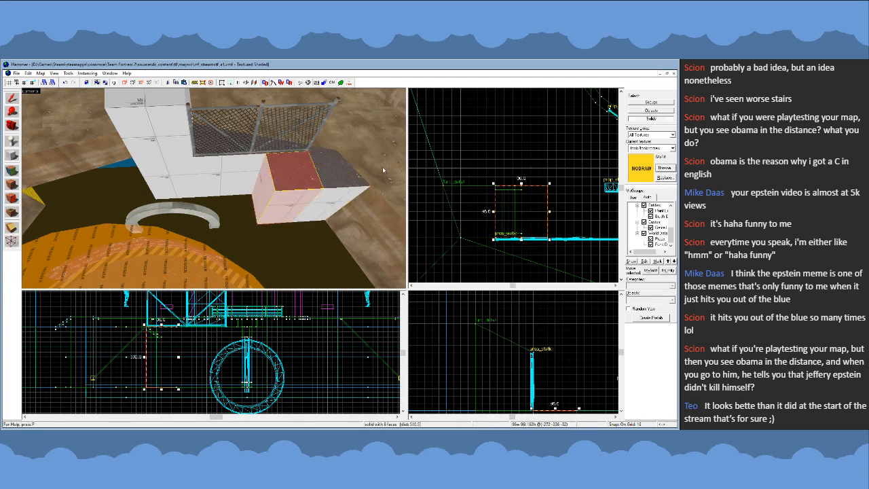
pyautogui.press('Delete')
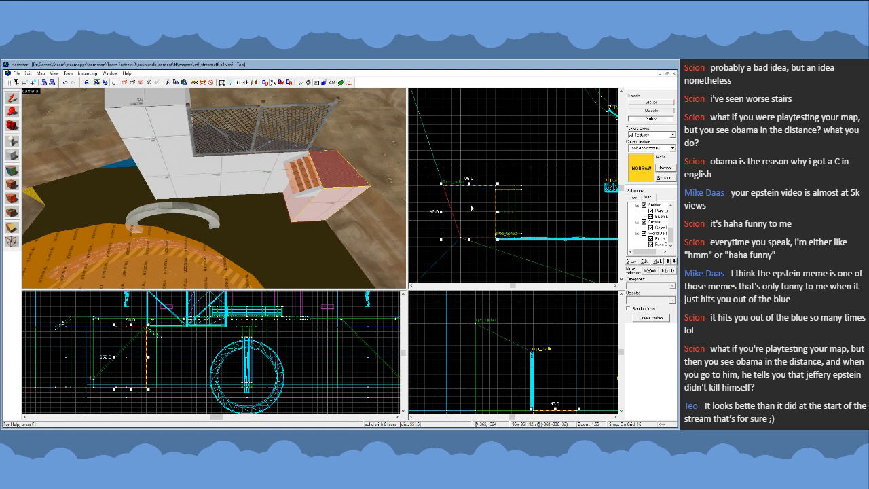
# - Build a squared copy of the corner landing block beneath the top steps, 96 by 96 units and lowered to 160 units high
pyautogui.hotkey('shift', 'v')
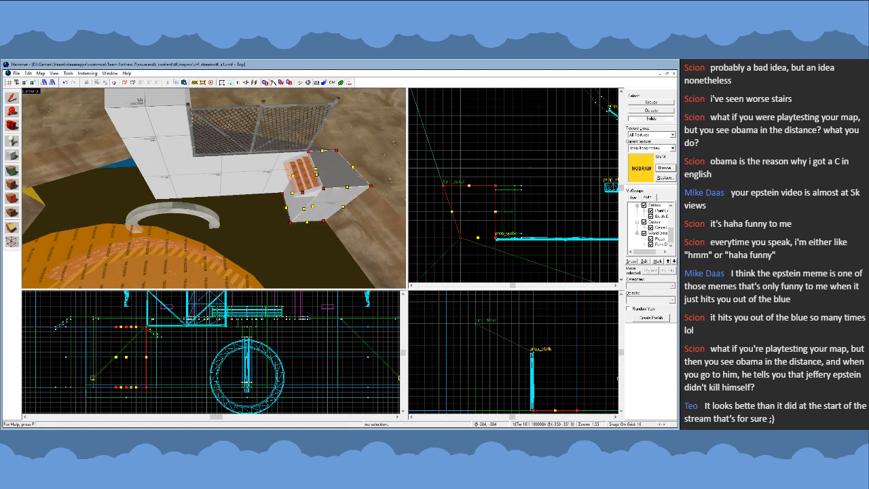
pyautogui.moveTo(460, 237); pyautogui.dragTo(504, 237)
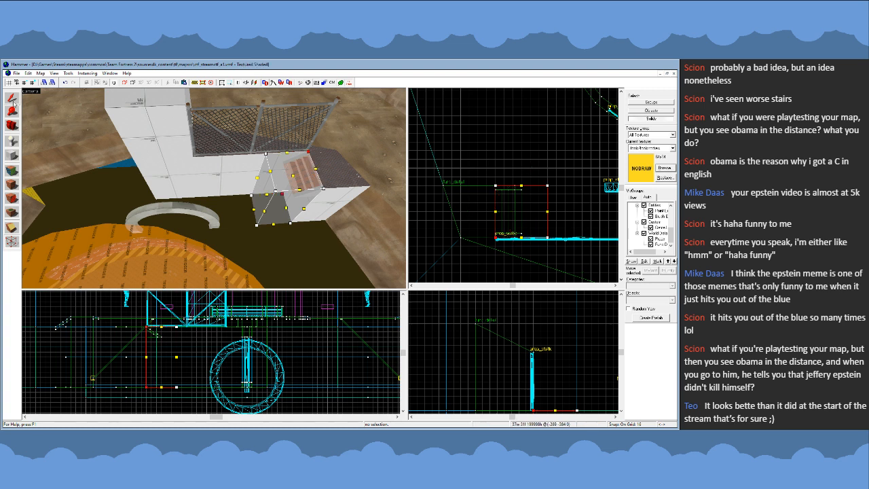
pyautogui.hotkey('shift', 's')
pyautogui.click(160, 336)
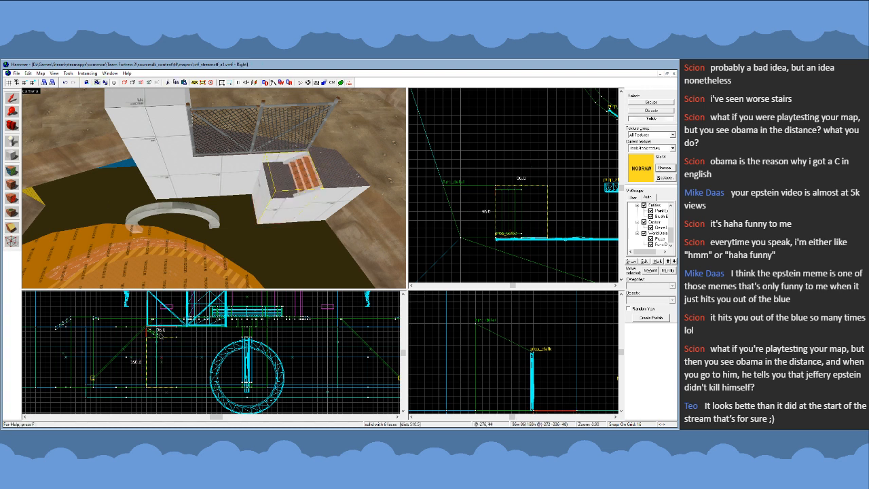
# - Extend the lower block beneath the steps along the wall to a 448-unit-long platform
pyautogui.click(12, 183)
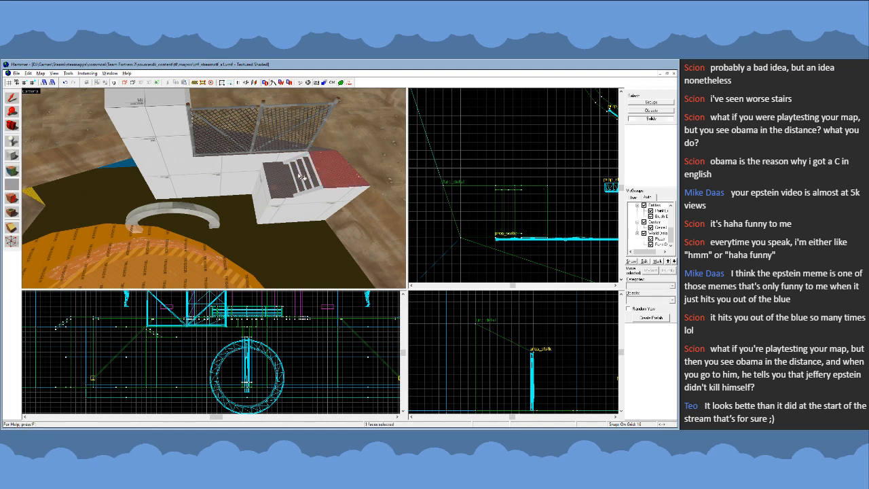
pyautogui.click(13, 98)
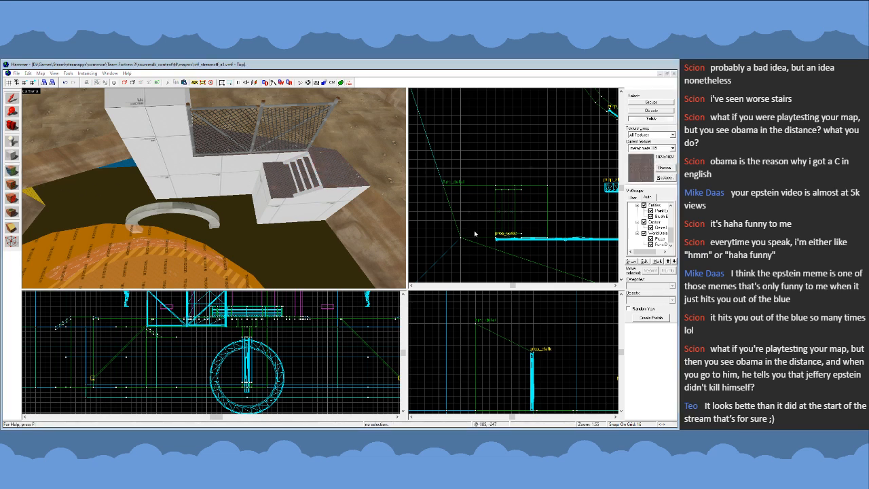
pyautogui.click(321, 196)
pyautogui.scroll(-4, 456, 197)
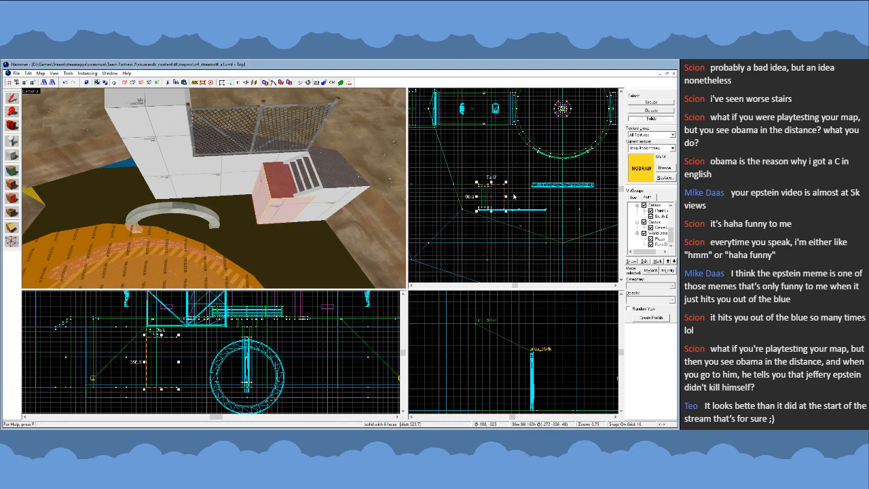
pyautogui.moveTo(506, 197); pyautogui.dragTo(593, 200)
pyautogui.click(215, 178)
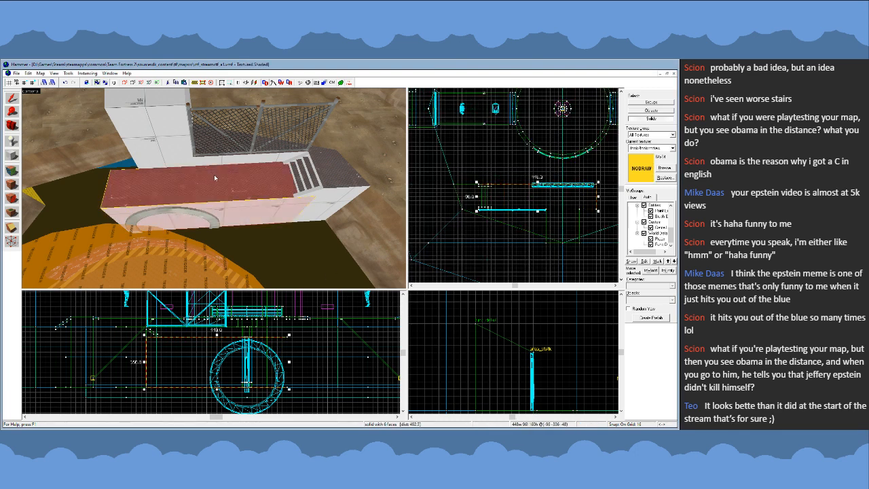
# - Examine the extended platform from above and from its ends, checking how it meets the ring prop, steps, fenced walkway and pit
pyautogui.press('z')
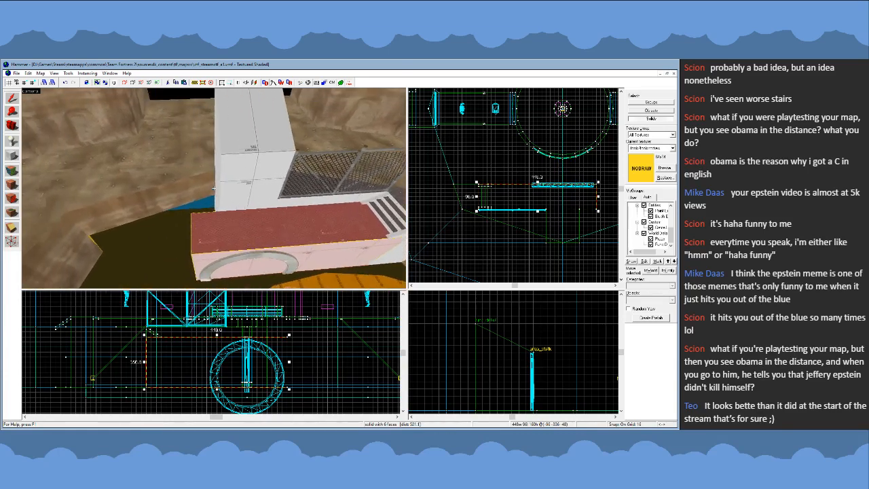
pyautogui.press('s')
pyautogui.press('s')
pyautogui.press('w')
pyautogui.press('s')
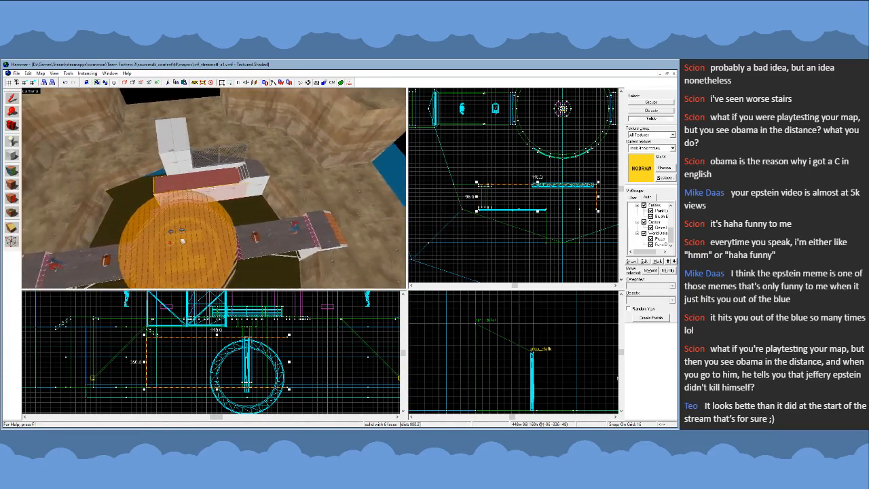
pyautogui.press('w')
pyautogui.press('w')
pyautogui.press('d')
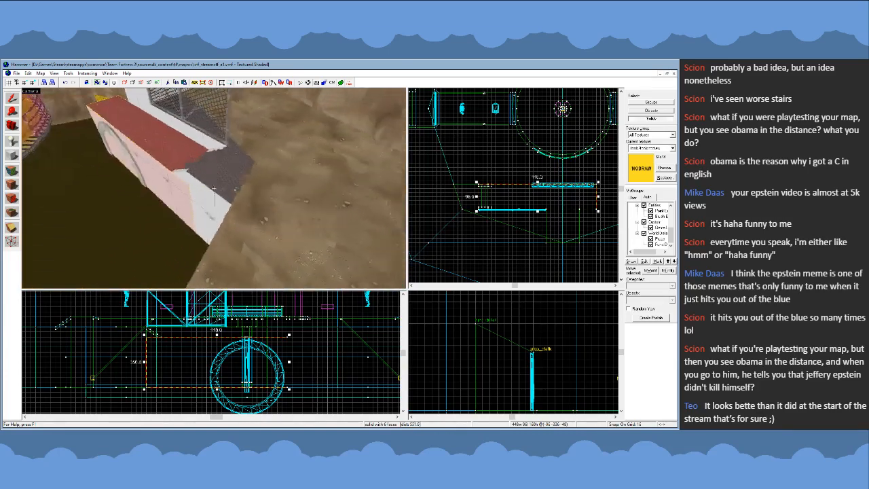
pyautogui.press('s')
pyautogui.press('w')
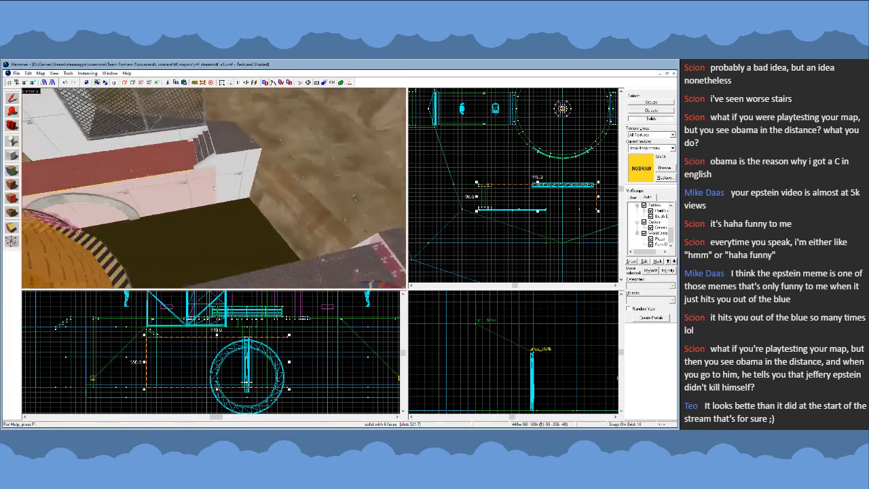
pyautogui.press('s')
pyautogui.press('w')
pyautogui.press('a')
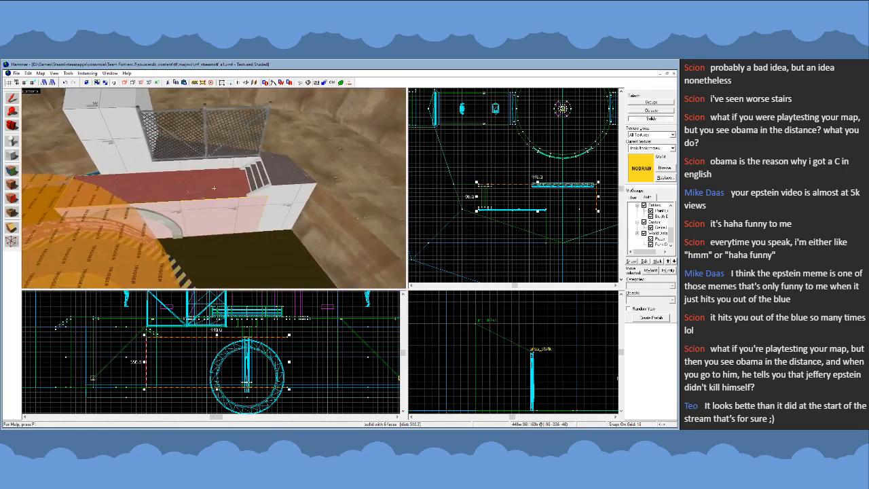
pyautogui.press('d')
pyautogui.press('w')
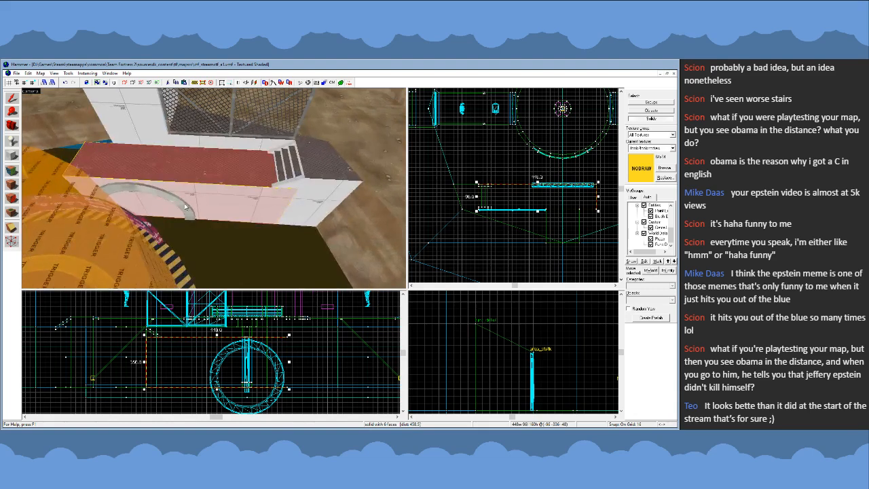
# - Shift the ring prop about 160 units along the platform's front face toward the steps
pyautogui.click(213, 188)
pyautogui.press('s')
pyautogui.scroll(2, 544, 187)
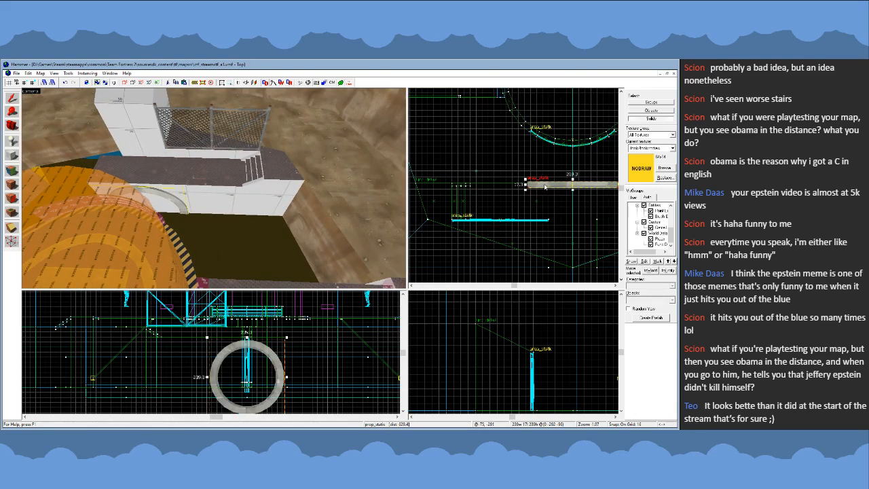
pyautogui.moveTo(545, 187); pyautogui.dragTo(489, 187)
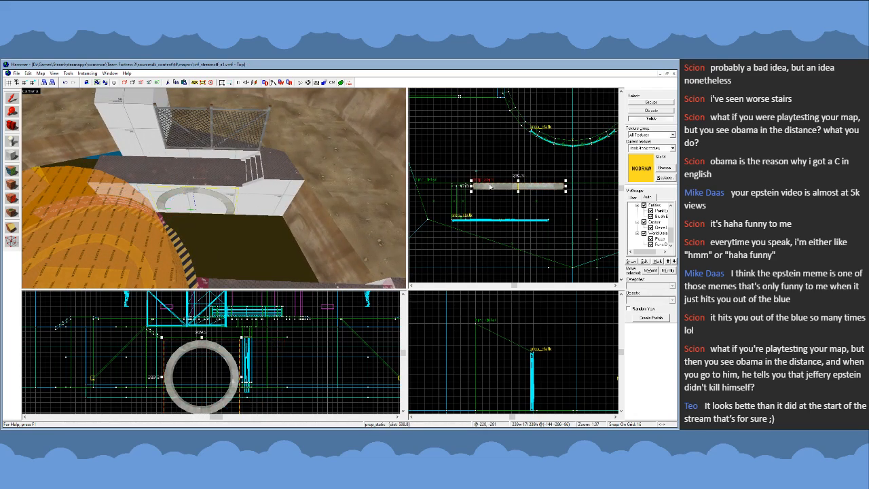
pyautogui.hotkey('ctrl', 'z')
pyautogui.moveTo(270, 382); pyautogui.dragTo(225, 380)
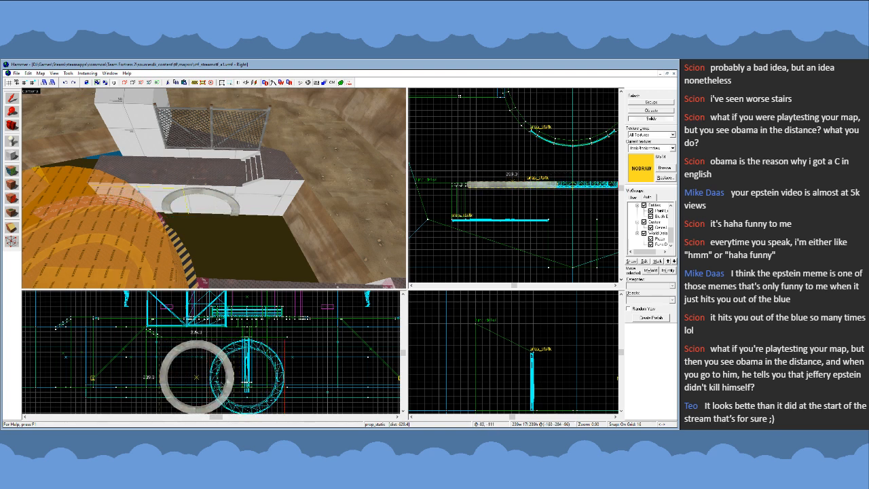
# - Slide the ring prop about 32 units farther along the platform's front face toward the steps
pyautogui.moveTo(219, 383); pyautogui.dragTo(209, 382)
pyautogui.press('z')
pyautogui.press('w')
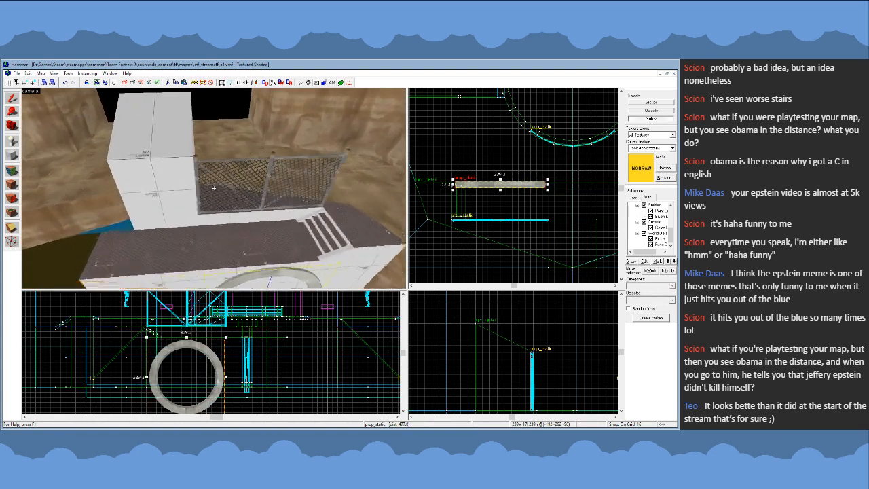
pyautogui.press('s')
pyautogui.press('z')
# - Shorten the platform block beneath the steps to 256 units long, ending near the ring prop's outer edge
pyautogui.click(215, 191)
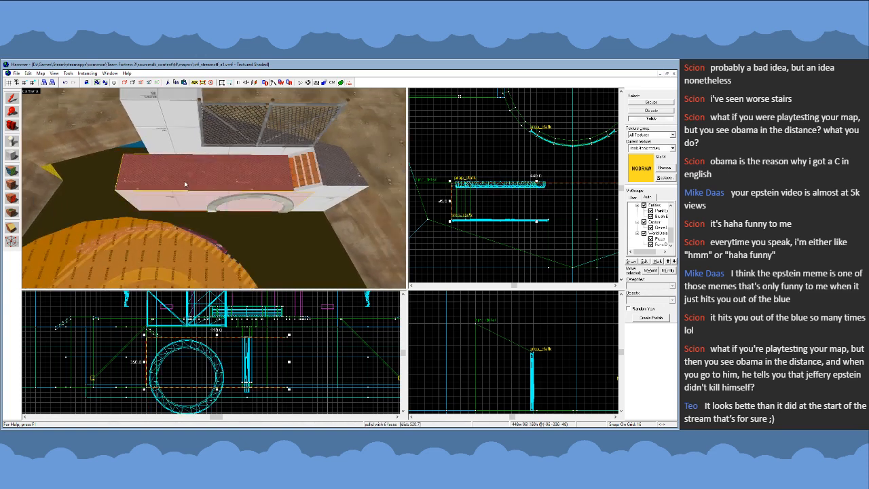
pyautogui.scroll(-3, 478, 213)
pyautogui.scroll(3, 520, 201)
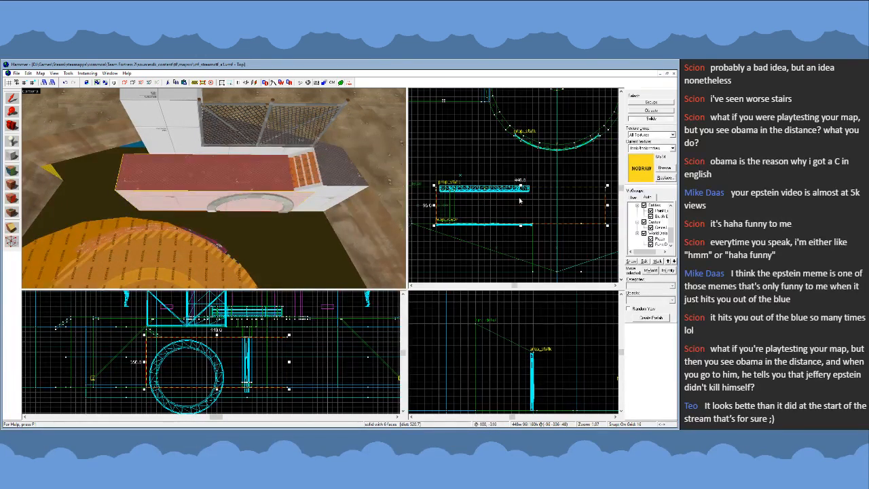
pyautogui.moveTo(608, 206); pyautogui.dragTo(535, 208)
pyautogui.press('z')
pyautogui.press('w')
pyautogui.press('s')
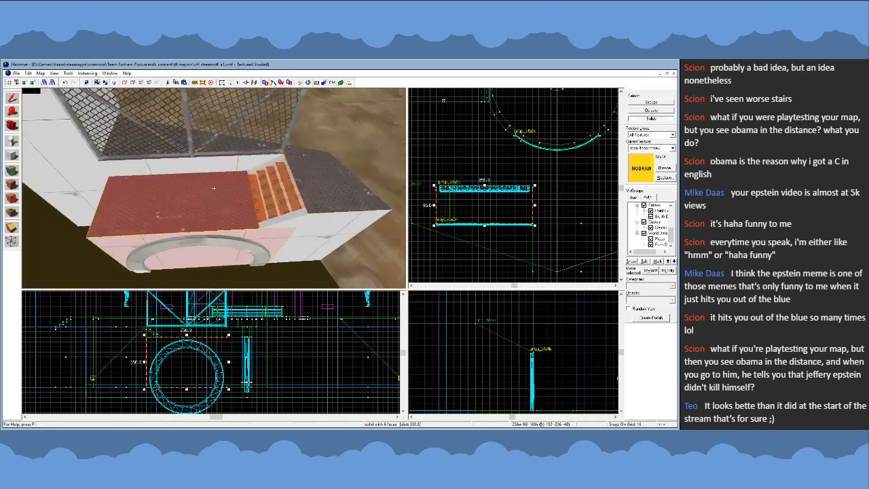
# - Stretch the two rock ledge blocks along the pit's edges downward to the pit floor level
pyautogui.press('a')
pyautogui.press('d')
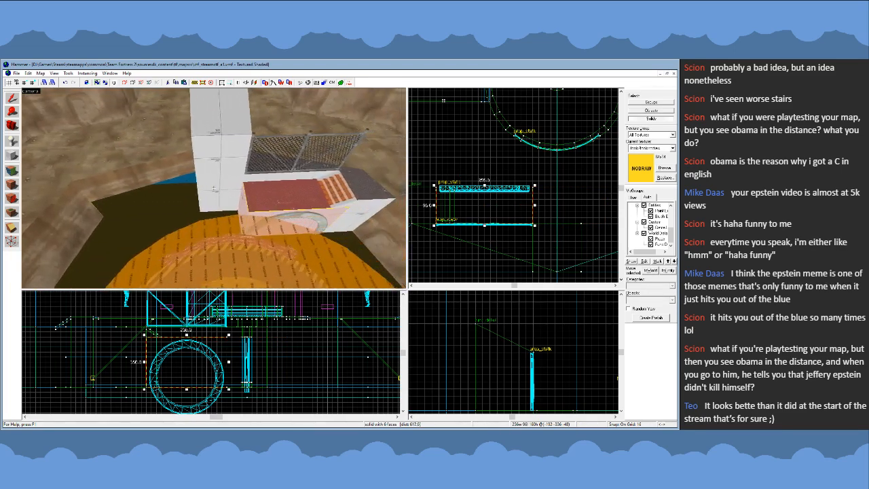
pyautogui.click(213, 188)
pyautogui.keyDown('ctrl'); pyautogui.click(213, 189); pyautogui.keyUp('ctrl')
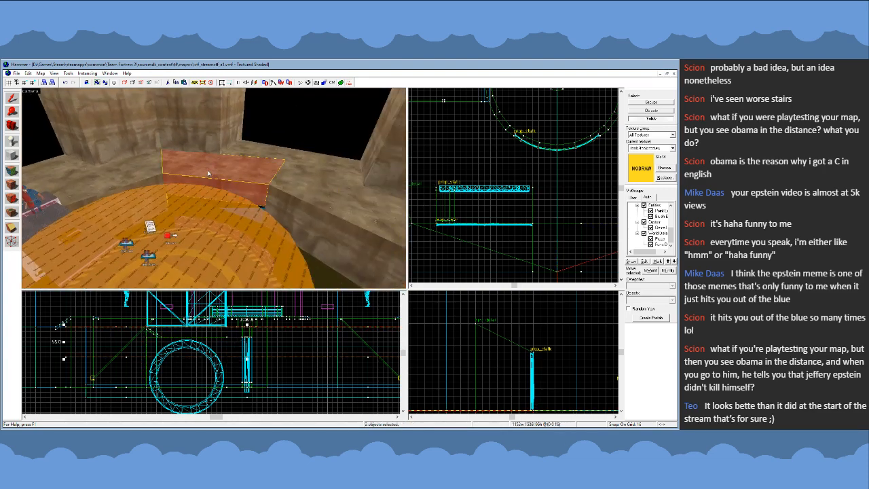
pyautogui.press('z')
pyautogui.scroll(3, 244, 346)
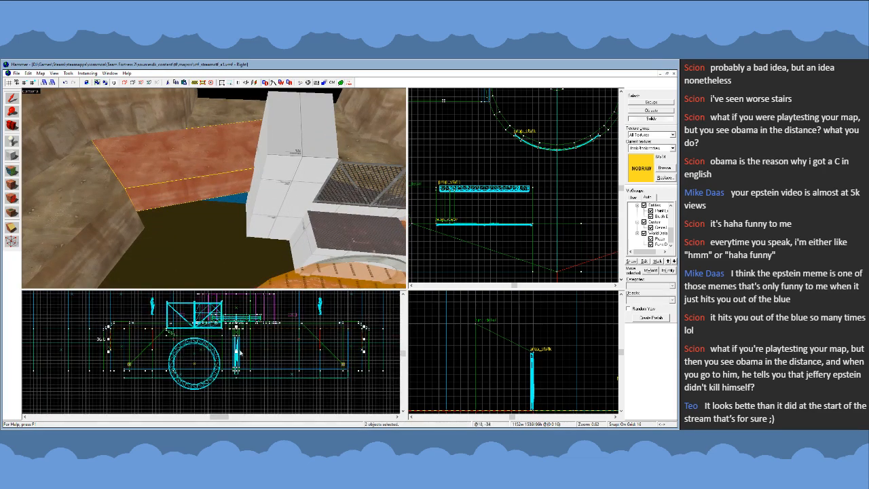
pyautogui.moveTo(236, 352); pyautogui.dragTo(237, 369)
pyautogui.press('Escape')
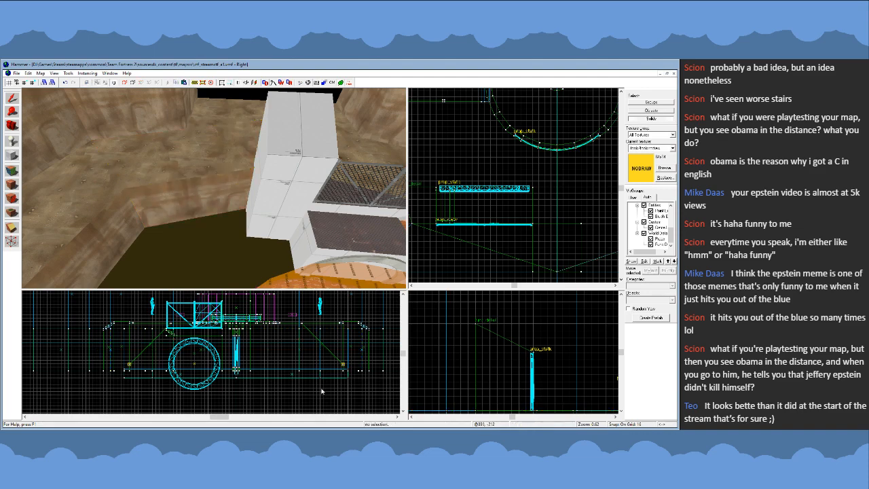
# - Examine the shortened platform and its ring archway from above, from the pit floor and close up
pyautogui.press('z')
pyautogui.press('w')
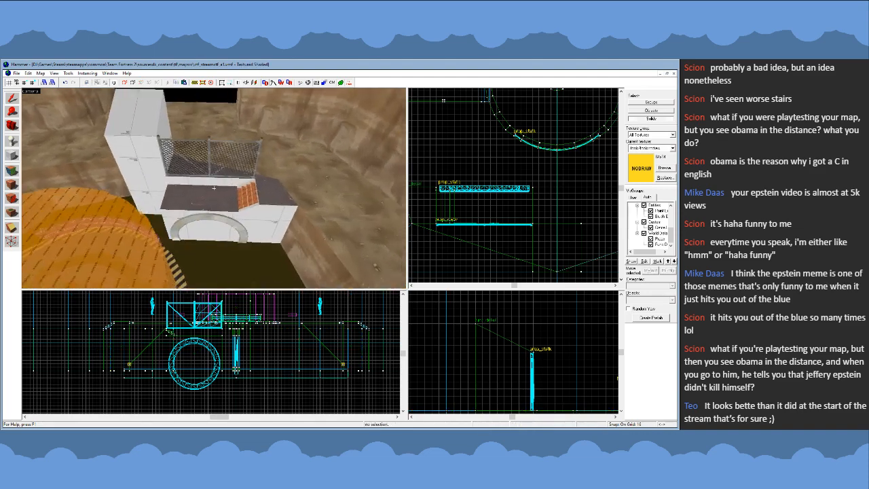
pyautogui.press('s')
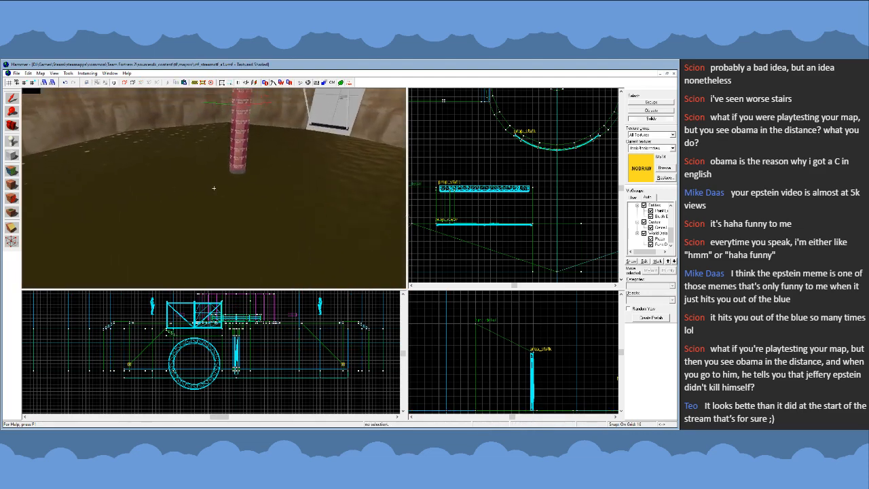
pyautogui.press('w')
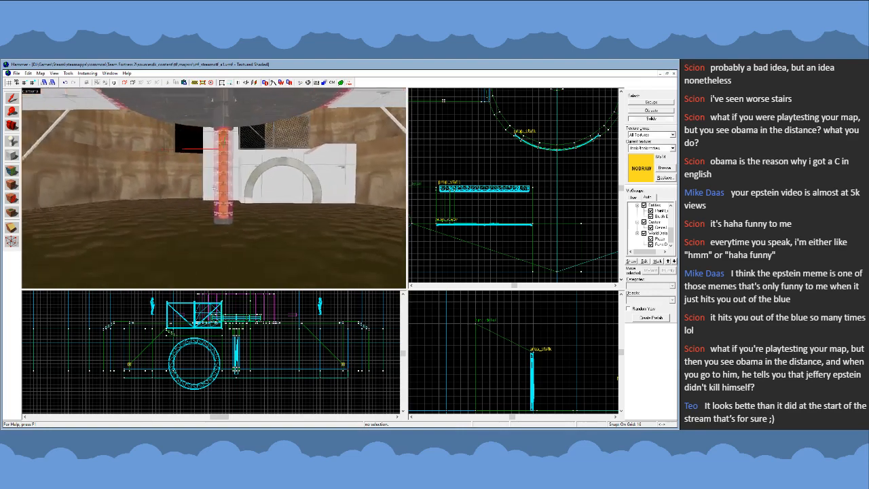
pyautogui.press('s')
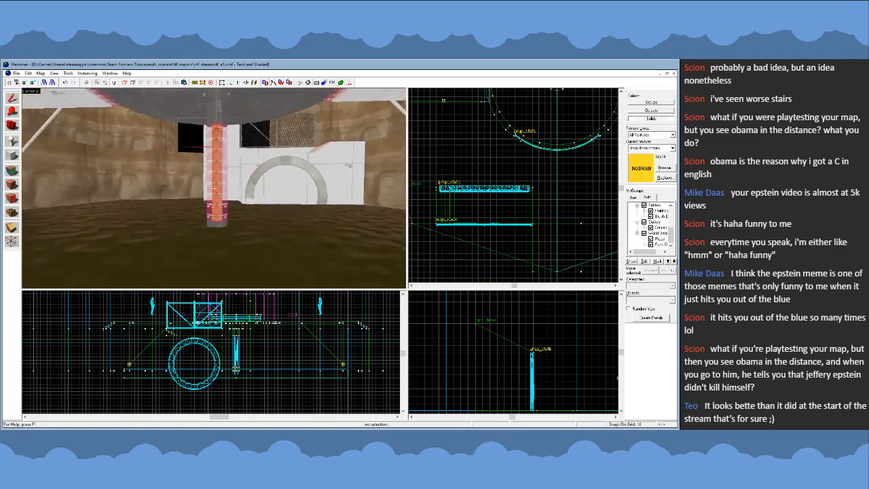
pyautogui.press('w')
pyautogui.press('w')
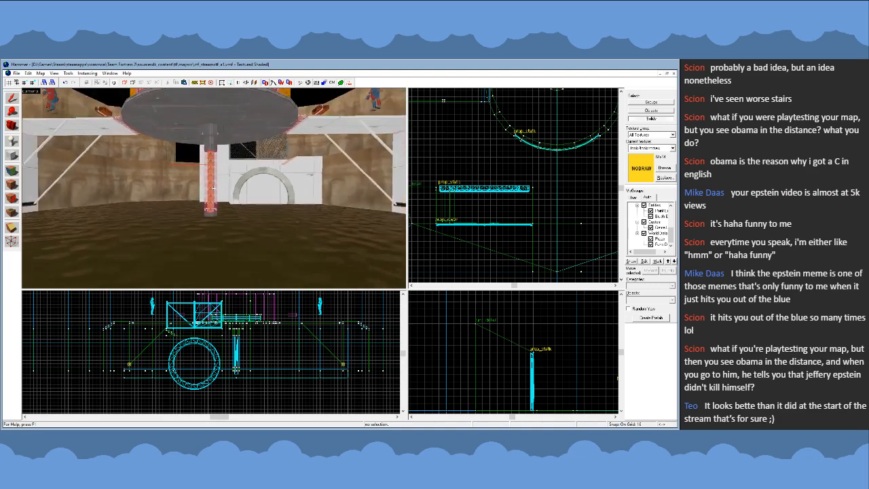
pyautogui.press('s')
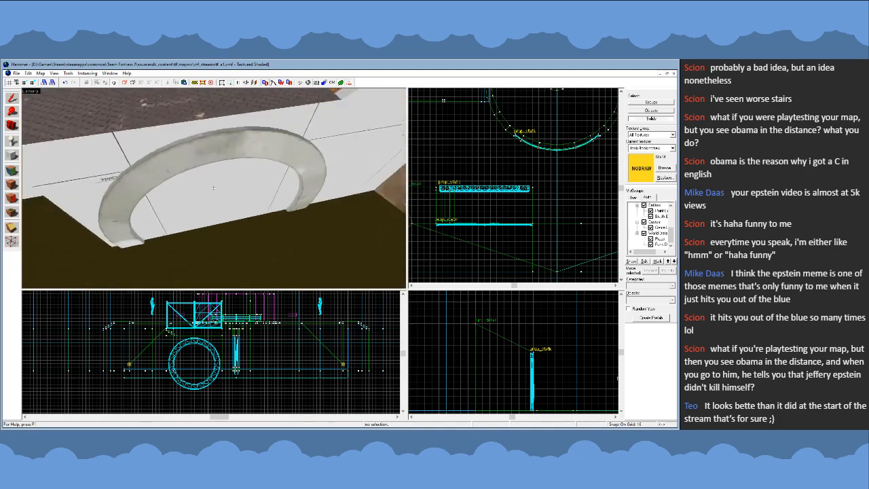
pyautogui.press('w')
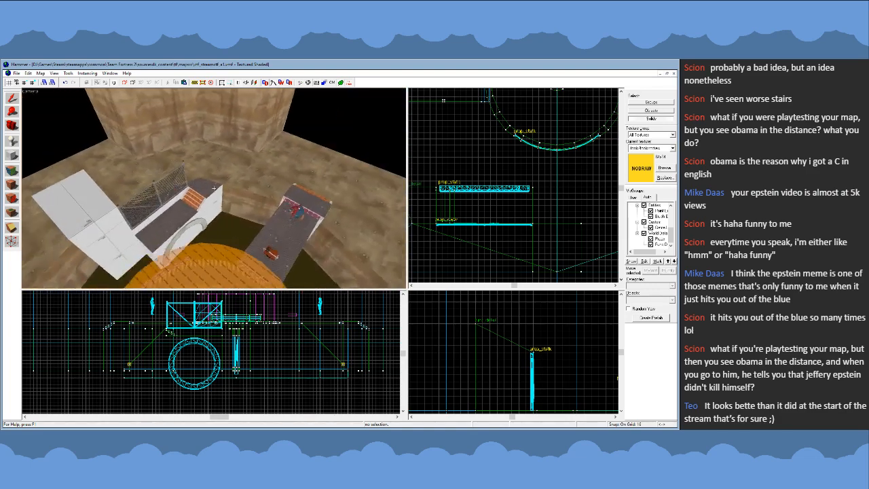
pyautogui.press('w')
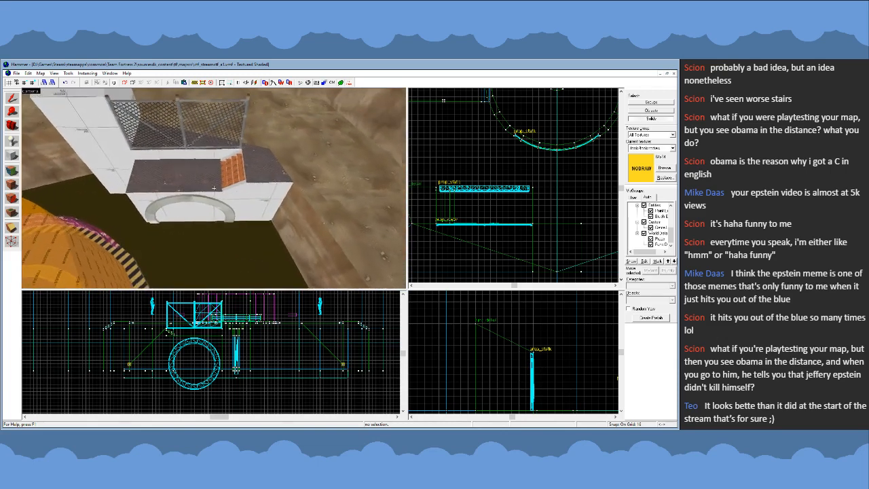
# - Place a copy of the short steps, with their side stringers, treads and clip brushes, at the platform's opposite end, lowered to descend from its top
pyautogui.click(269, 192)
pyautogui.press('Delete')
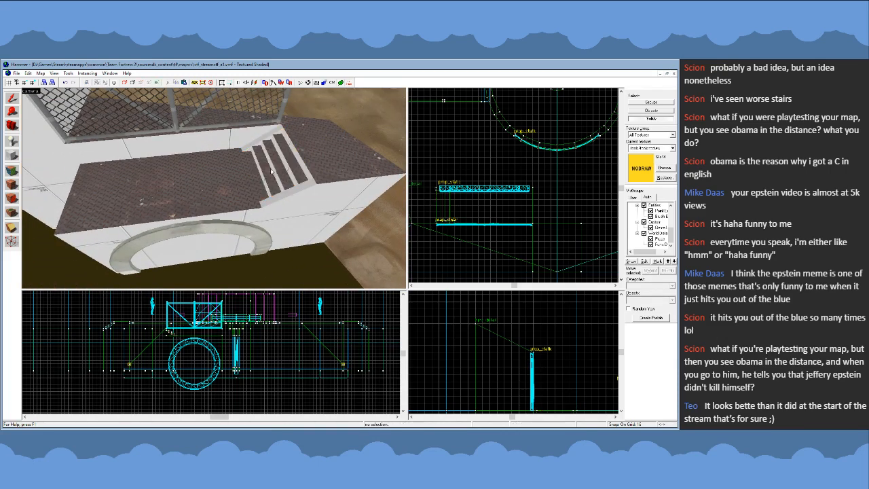
pyautogui.click(259, 142)
pyautogui.keyDown('ctrl'); pyautogui.click(262, 160); pyautogui.keyUp('ctrl')
pyautogui.keyDown('ctrl'); pyautogui.click(275, 162); pyautogui.keyUp('ctrl')
pyautogui.keyDown('ctrl'); pyautogui.click(292, 161); pyautogui.keyUp('ctrl')
pyautogui.keyDown('ctrl'); pyautogui.click(295, 196); pyautogui.keyUp('ctrl')
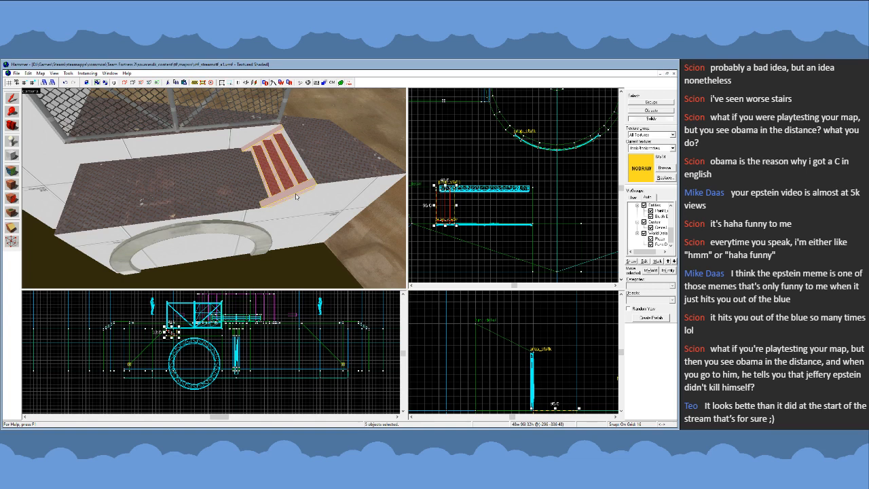
pyautogui.keyDown('ctrl'); pyautogui.click(301, 198); pyautogui.keyUp('ctrl')
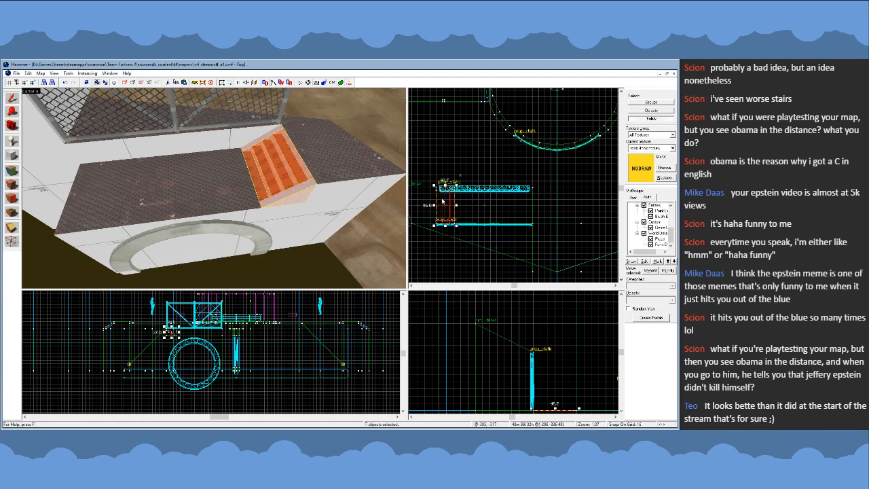
pyautogui.moveTo(443, 202); pyautogui.dragTo(449, 202)
pyautogui.hotkey('ctrl', 'z')
pyautogui.hotkey('shift', 'v')
pyautogui.moveTo(483, 241); pyautogui.dragTo(455, 204)
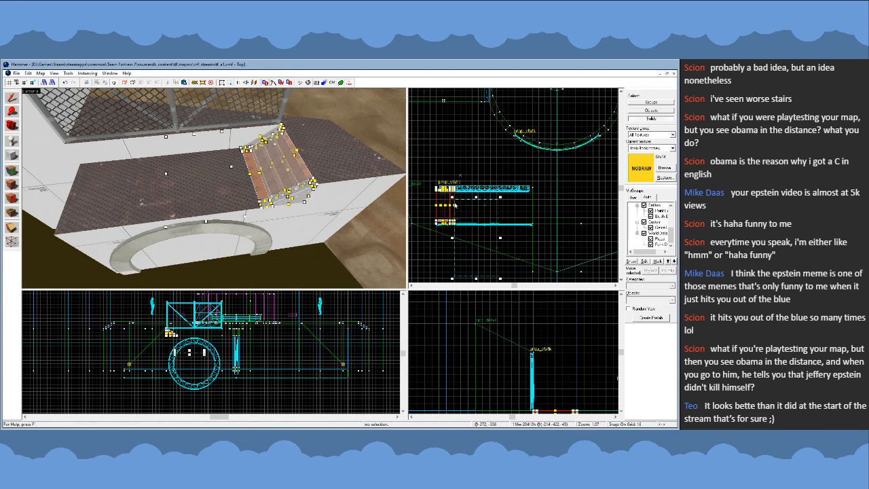
pyautogui.press('Return')
pyautogui.moveTo(430, 178); pyautogui.dragTo(473, 236)
pyautogui.press('Return')
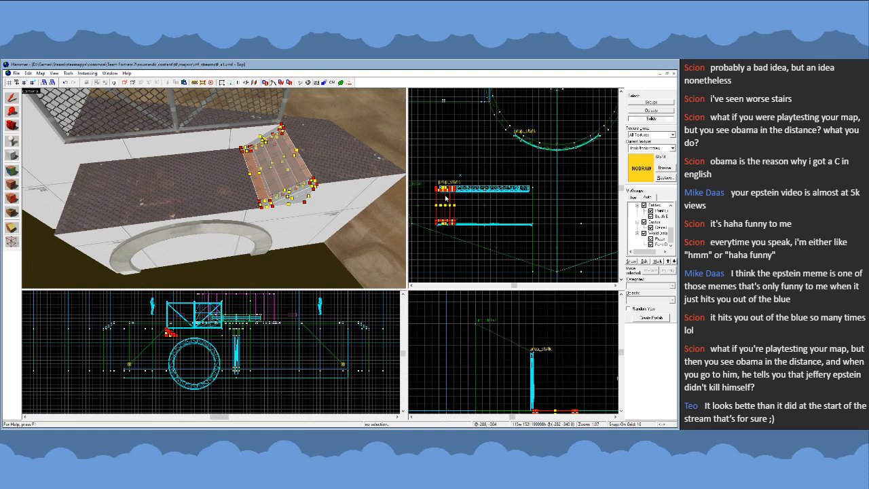
pyautogui.moveTo(438, 190); pyautogui.dragTo(533, 189)
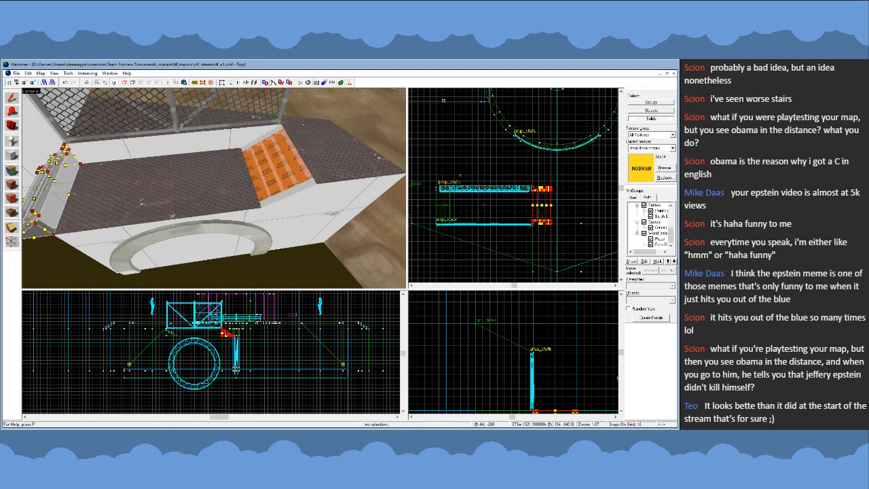
pyautogui.scroll(5, 225, 335)
pyautogui.moveTo(219, 321); pyautogui.dragTo(219, 338)
pyautogui.click(12, 98)
pyautogui.press('z')
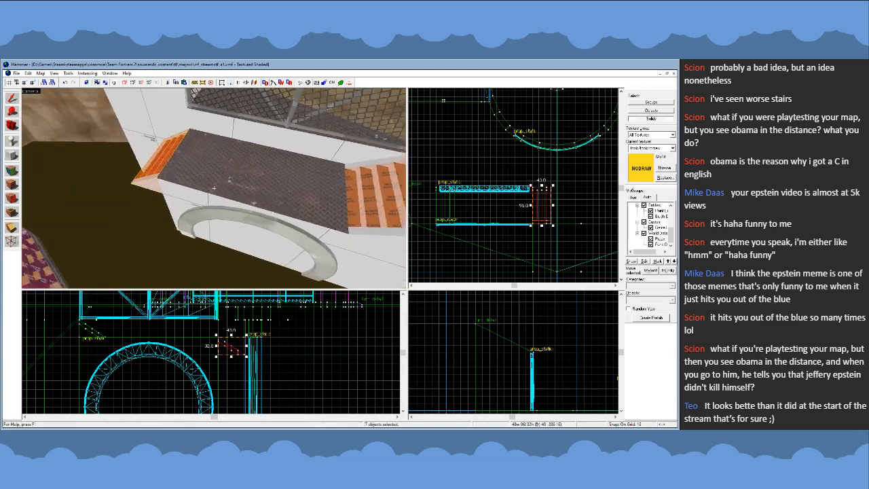
# - Hide the clip brushes over the copied steps and pick up the platform top's metal texture
pyautogui.press('z')
pyautogui.click(224, 166)
pyautogui.press('Delete')
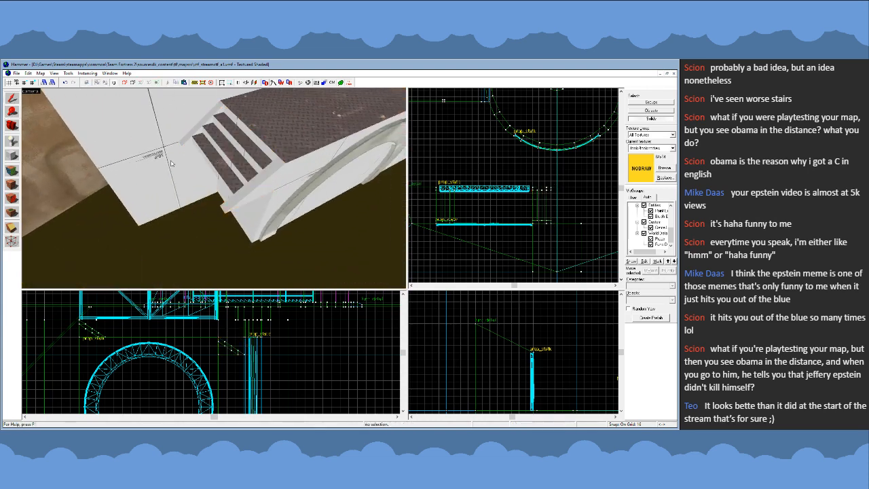
pyautogui.click(11, 171)
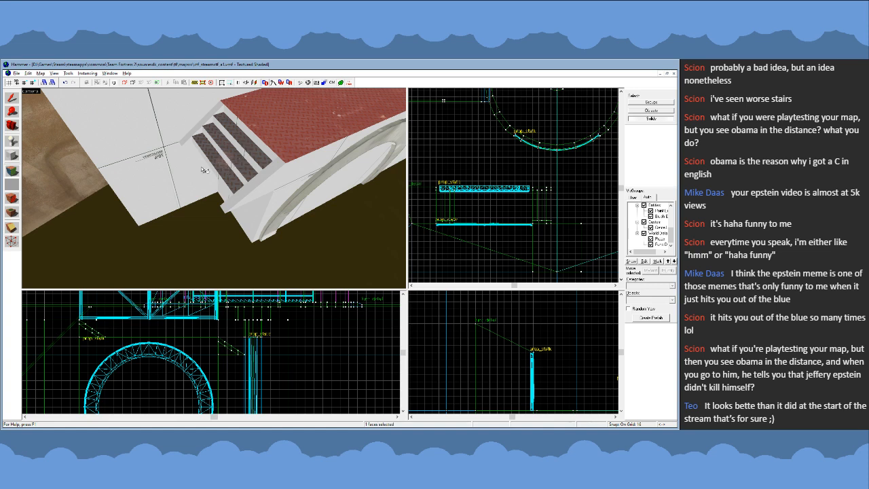
pyautogui.click(12, 100)
# - Stretch the lower ends of the copied steps' side stringers and clip brushes about 190 units outward and 120 units down into the pit
pyautogui.click(239, 193)
pyautogui.keyDown('ctrl'); pyautogui.click(189, 136); pyautogui.keyUp('ctrl')
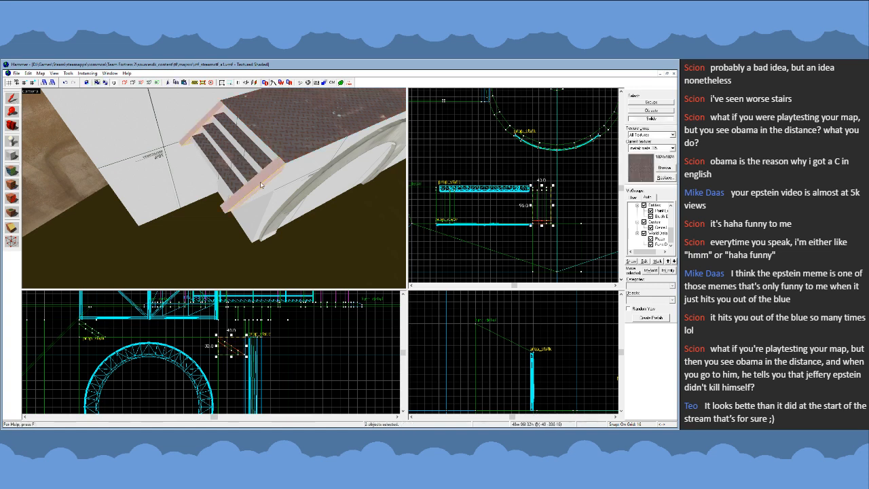
pyautogui.keyDown('ctrl'); pyautogui.click(246, 176); pyautogui.keyUp('ctrl')
pyautogui.keyDown('ctrl'); pyautogui.click(231, 163); pyautogui.keyUp('ctrl')
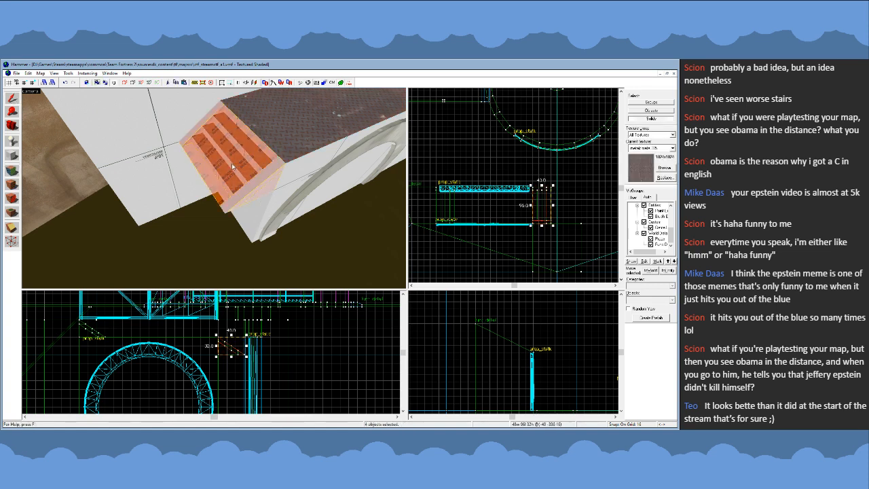
pyautogui.hotkey('shift', 'v')
pyautogui.scroll(-3, 226, 345)
pyautogui.scroll(2, 242, 351)
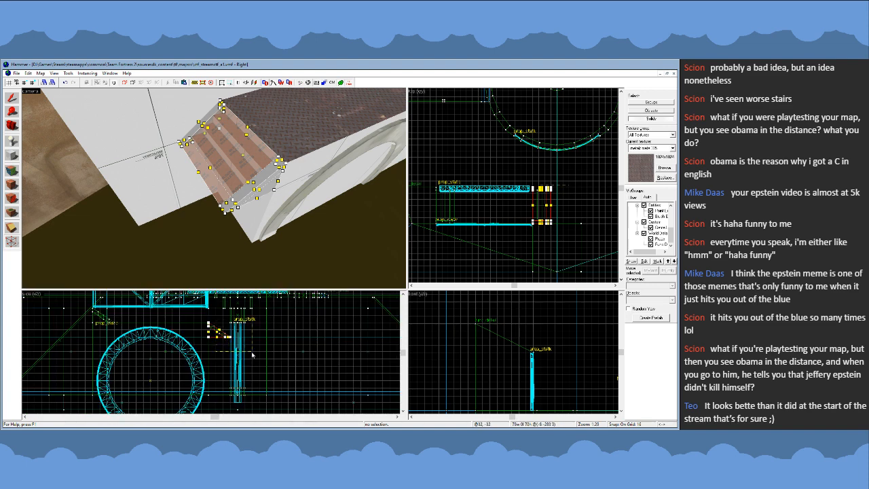
pyautogui.scroll(-1, 203, 316)
pyautogui.scroll(3, 203, 315)
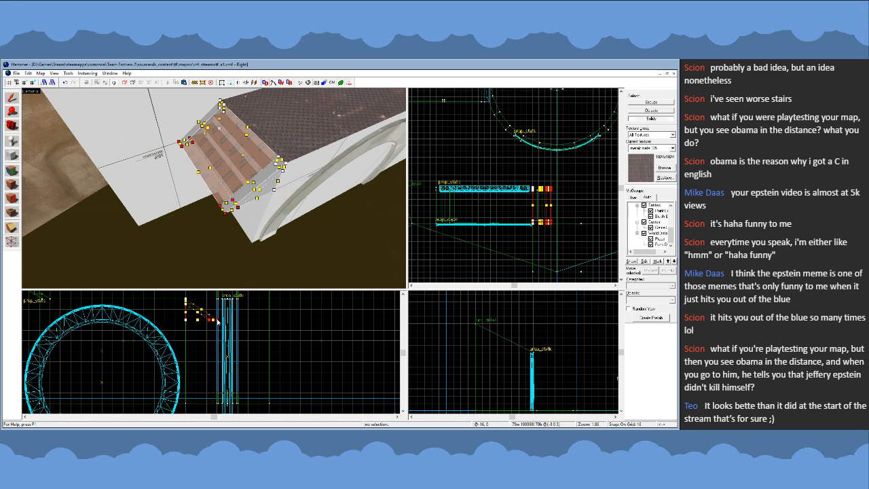
pyautogui.moveTo(217, 322); pyautogui.dragTo(340, 401)
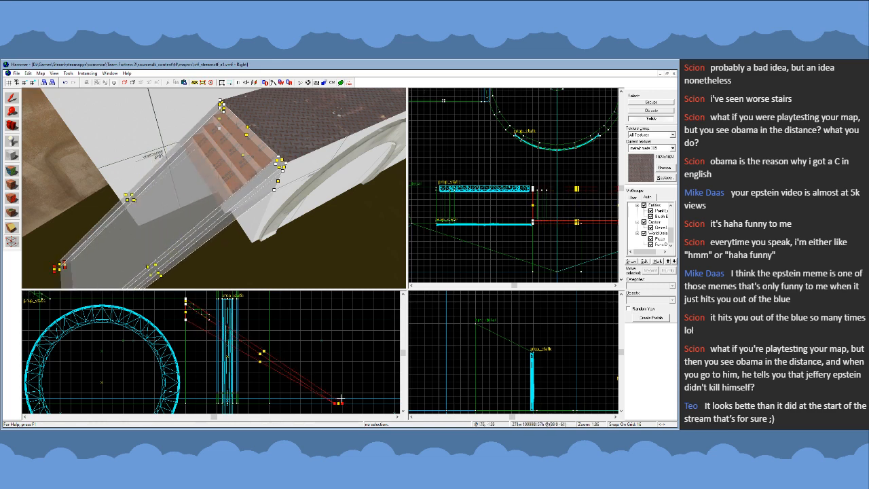
# - Pull the lower ends of the stretched stringers and clip brushes back about 48 units inward and 32 units up
pyautogui.press('z')
pyautogui.press('z')
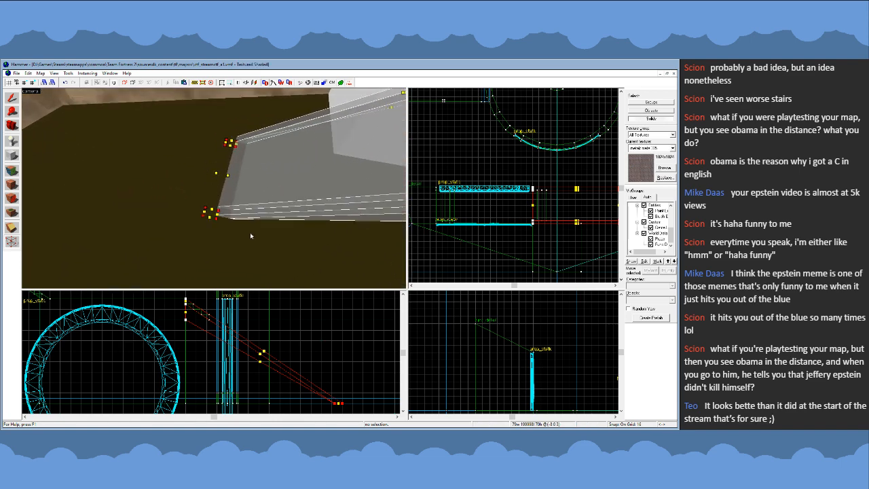
pyautogui.moveTo(343, 404); pyautogui.dragTo(311, 382)
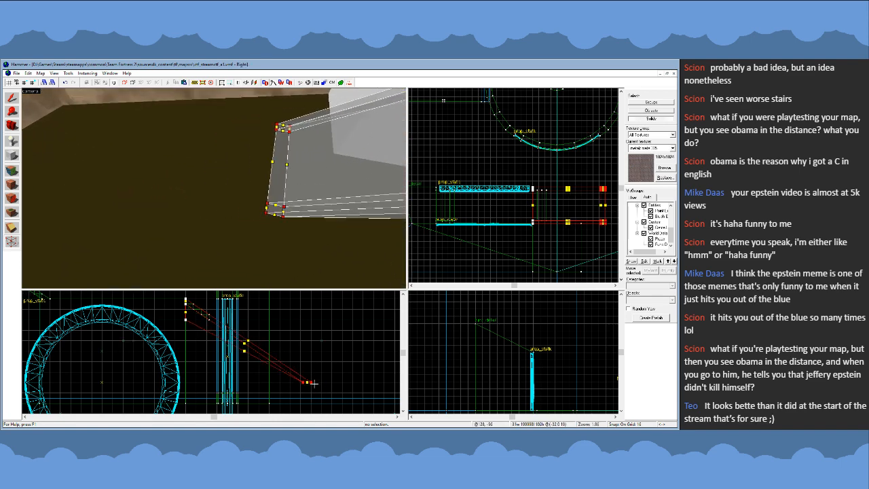
pyautogui.press('z')
pyautogui.press('s')
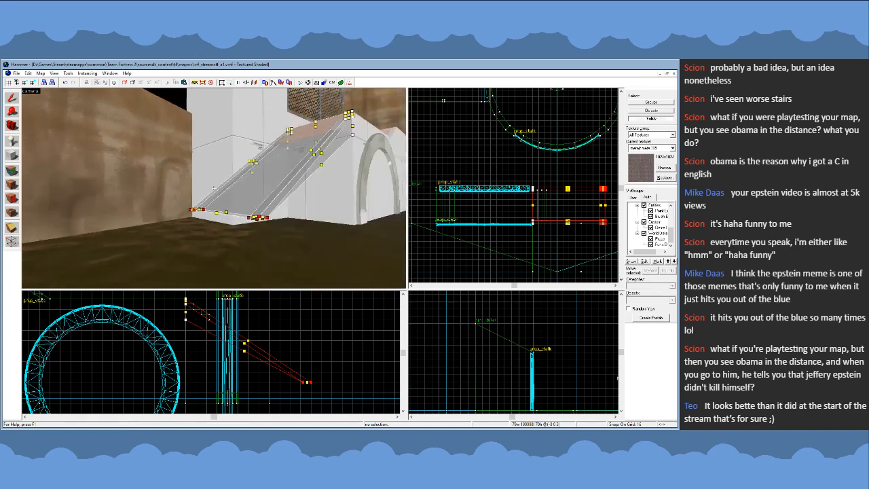
# - Extend the lower ends of the stringers and clip brushes slightly farther down the slope to meet the pit floor
pyautogui.press('z')
pyautogui.scroll(-2, 232, 341)
pyautogui.scroll(2, 298, 379)
pyautogui.scroll(3, 296, 377)
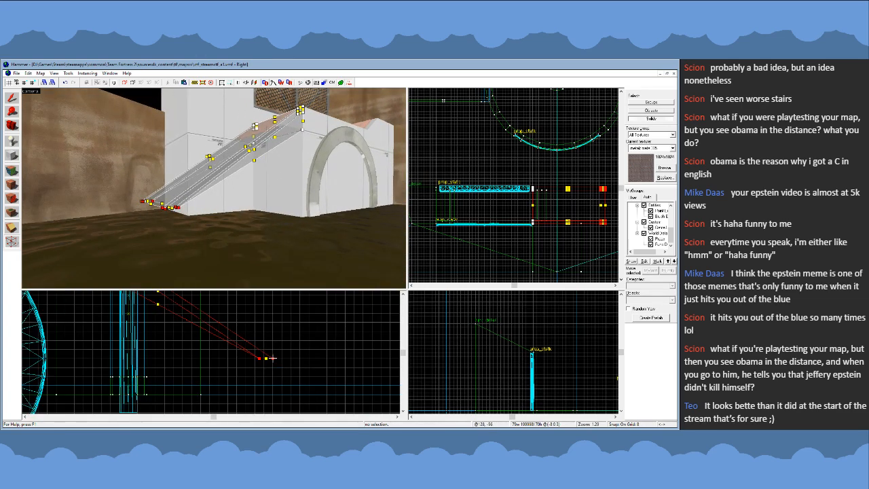
pyautogui.moveTo(273, 358); pyautogui.dragTo(300, 377)
pyautogui.scroll(-6, 331, 378)
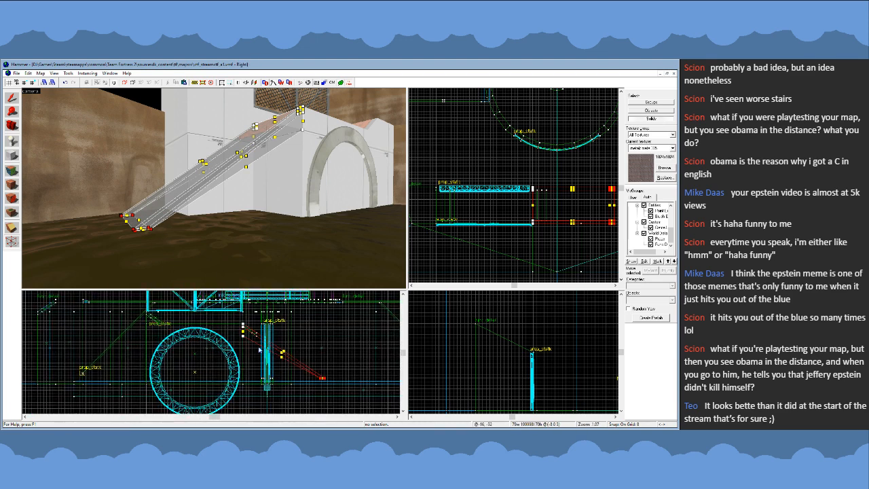
# - Pull the inner ends of the stringers' lower edges straight down to the pit floor, filling them in against the platform, and hide the clip brushes
pyautogui.scroll(6, 248, 342)
pyautogui.scroll(-3, 259, 348)
pyautogui.moveTo(244, 336); pyautogui.dragTo(243, 405)
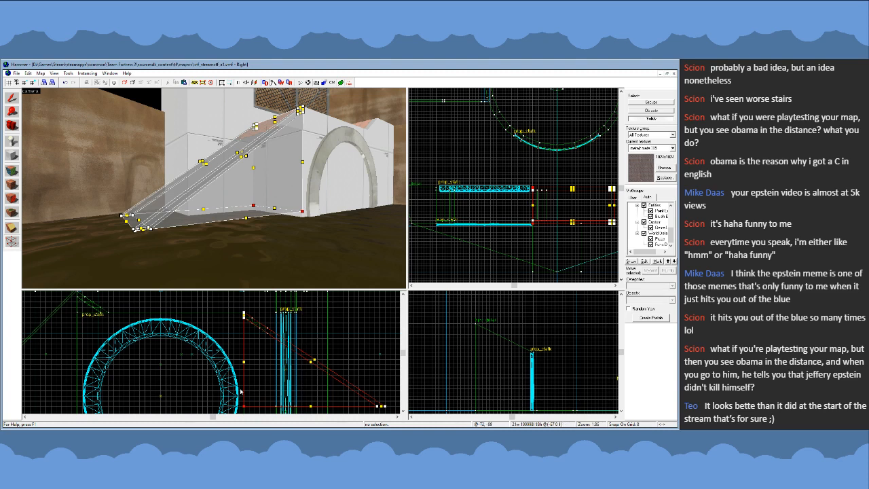
pyautogui.click(15, 101)
pyautogui.press('z')
pyautogui.press('w')
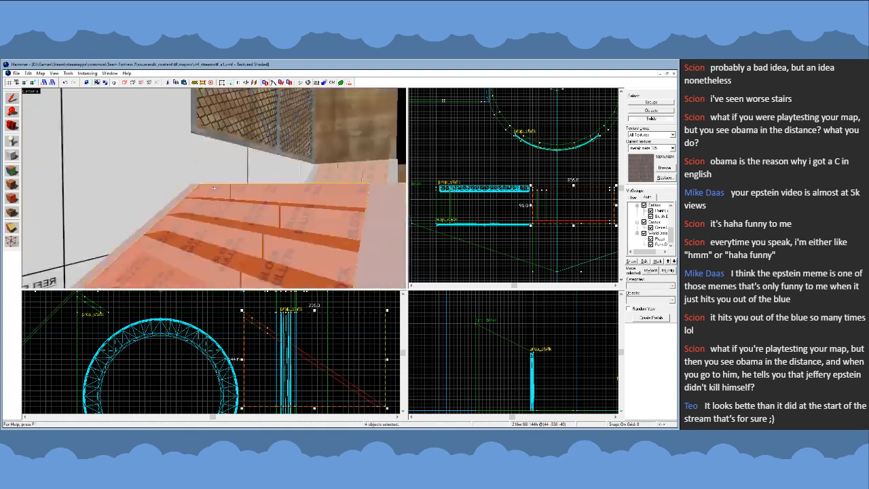
pyautogui.press('s')
pyautogui.press('z')
pyautogui.press('h')
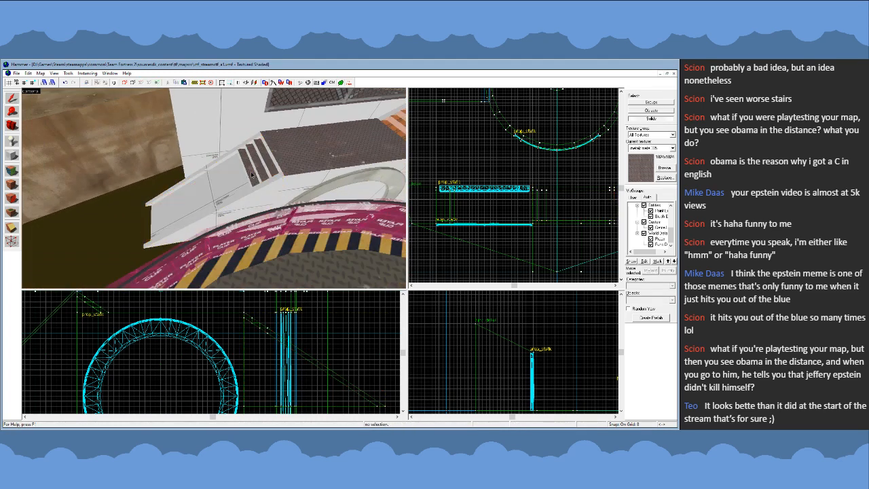
# - Duplicate the three metal treads down the slope between the stringers in sets of three, on grid size 4
pyautogui.click(251, 173)
pyautogui.keyDown('ctrl'); pyautogui.click(257, 167); pyautogui.keyUp('ctrl')
pyautogui.keyDown('ctrl'); pyautogui.click(264, 162); pyautogui.keyUp('ctrl')
pyautogui.moveTo(254, 324)
pyautogui.keyDown('shift'); pyautogui.mouseDown()
pyautogui.moveTo(298, 343)
pyautogui.moveTo(342, 385)
pyautogui.mouseUp(); pyautogui.keyUp('shift')
pyautogui.scroll(7, 279, 337)
pyautogui.press('[')
pyautogui.scroll(-4, 273, 337)
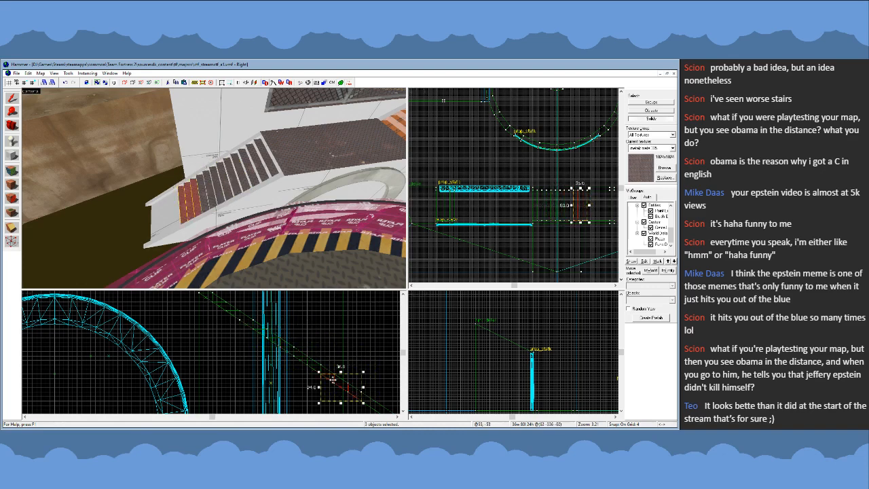
# - Add another copy of three treads and a final copy of two treads at the foot of the stairs
pyautogui.scroll(-3, 341, 388)
pyautogui.scroll(3, 340, 390)
pyautogui.keyDown('shift'); pyautogui.moveTo(271, 340); pyautogui.dragTo(312, 366); pyautogui.keyUp('shift')
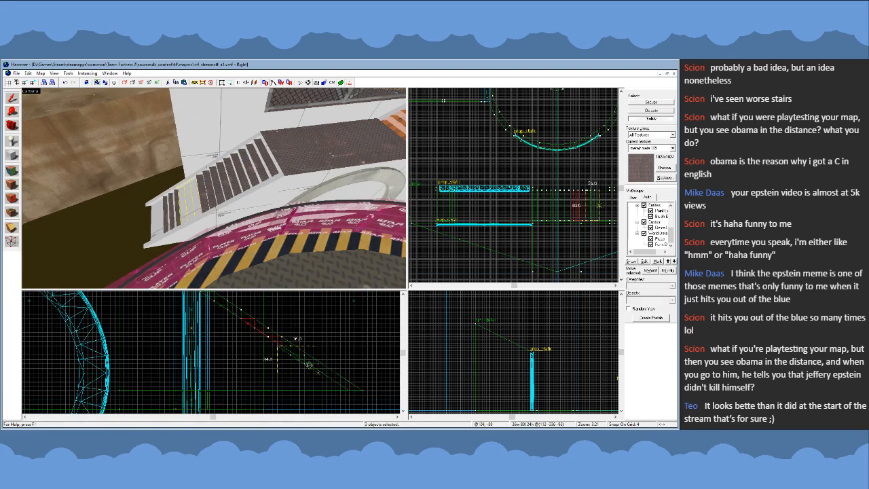
pyautogui.keyDown('ctrl'); pyautogui.click(167, 224); pyautogui.keyUp('ctrl')
pyautogui.moveTo(297, 354)
pyautogui.keyDown('shift'); pyautogui.mouseDown()
pyautogui.moveTo(337, 369)
pyautogui.moveTo(339, 382)
pyautogui.mouseUp(); pyautogui.keyUp('shift')
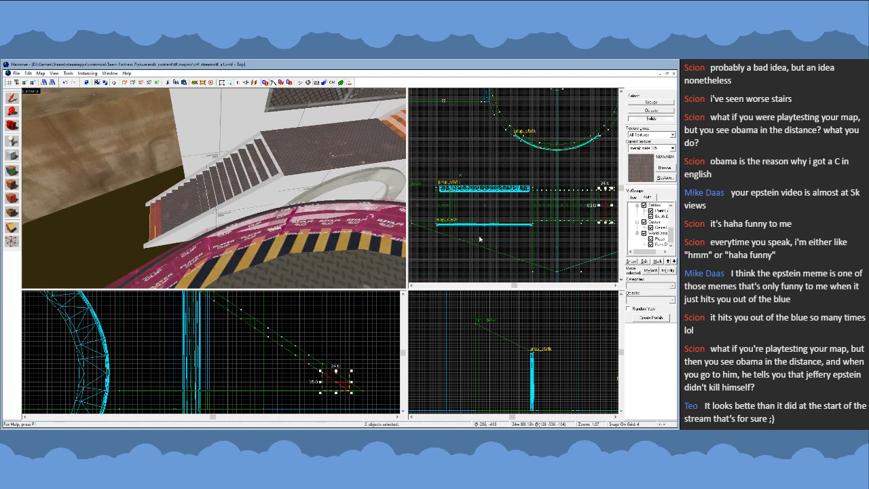
# - Select the platform top together with its side walls and the tall block behind it, using group selection
pyautogui.click(650, 103)
pyautogui.press('z')
pyautogui.press('z')
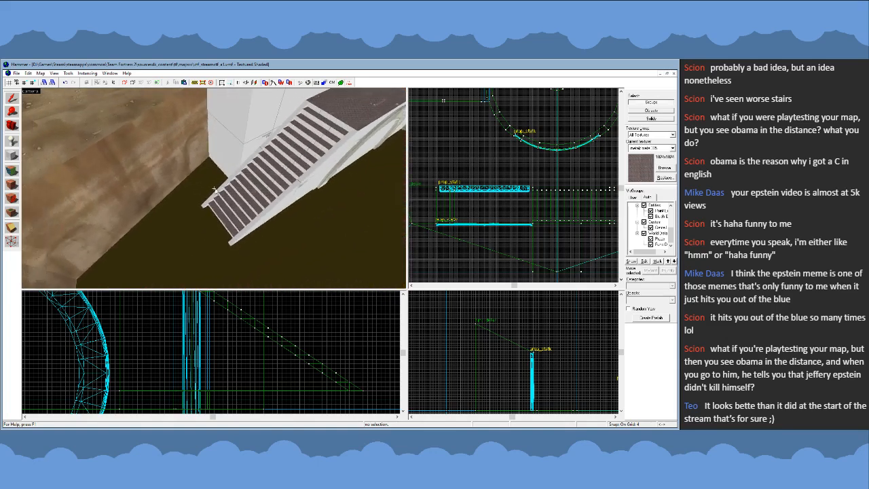
pyautogui.click(297, 160)
pyautogui.click(314, 163)
pyautogui.click(319, 165)
pyautogui.click(350, 124)
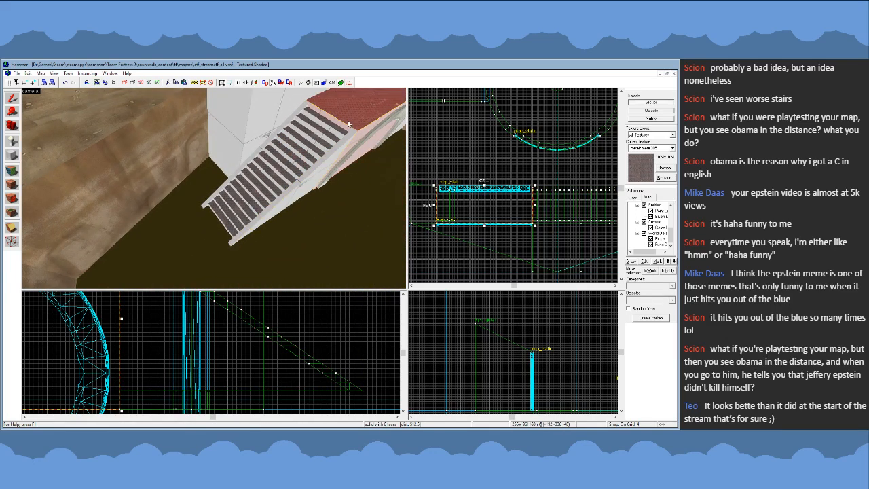
pyautogui.click(339, 136)
pyautogui.click(349, 124)
pyautogui.press('z')
pyautogui.press('s')
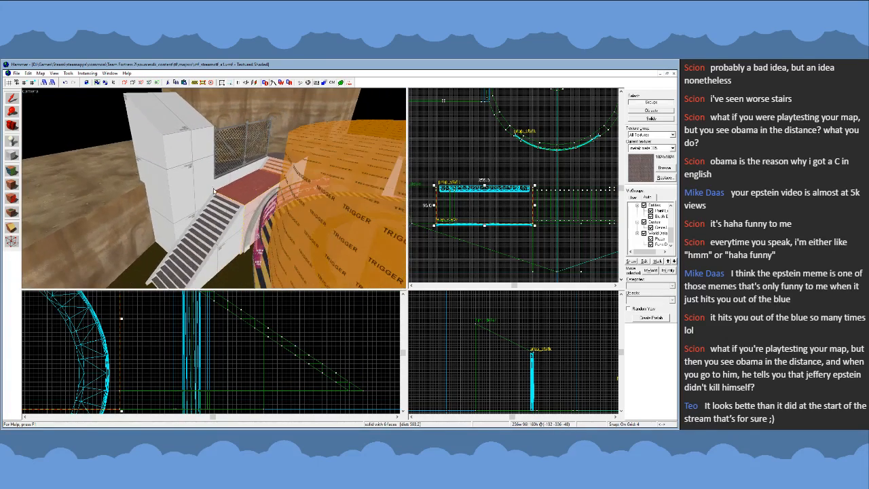
pyautogui.click(214, 189)
pyautogui.press('w')
pyautogui.keyDown('ctrl'); pyautogui.click(214, 188); pyautogui.keyUp('ctrl')
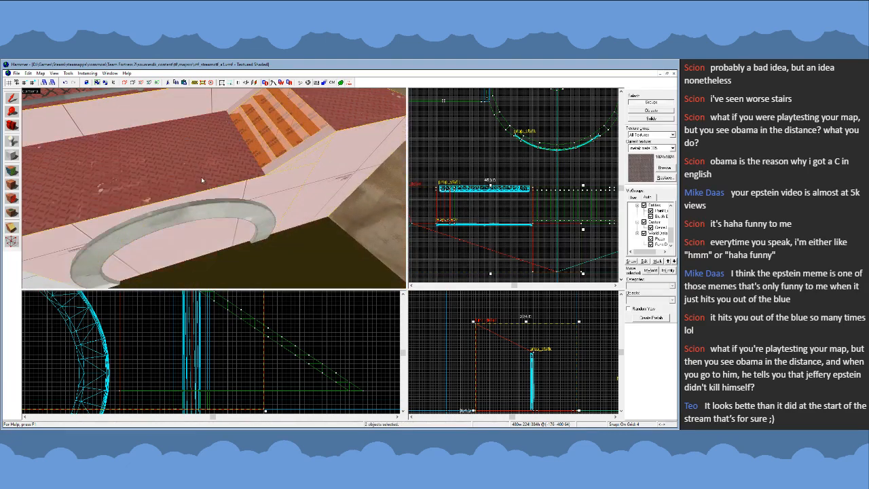
pyautogui.press('s')
pyautogui.press('z')
# - Add the new stairs' stringers and all their treads to the selection and tie everything into one func_detail entity
pyautogui.keyDown('ctrl'); pyautogui.click(274, 179); pyautogui.keyUp('ctrl')
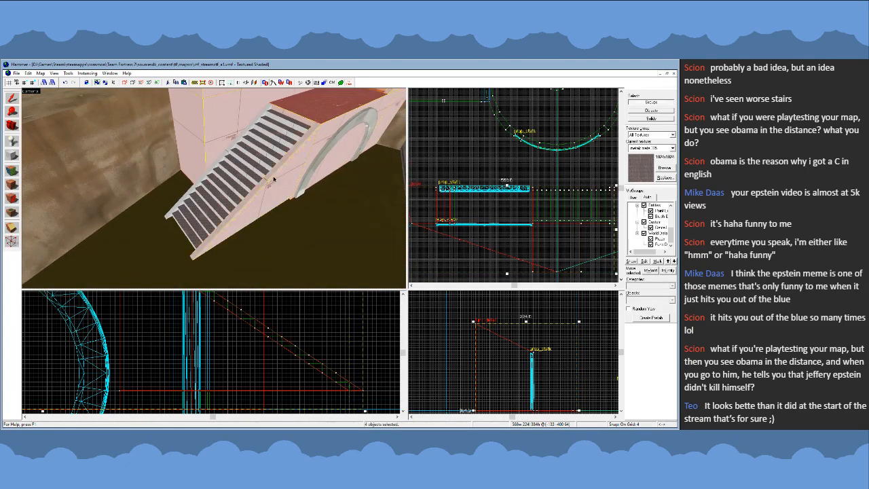
pyautogui.keyDown('ctrl'); pyautogui.click(241, 140); pyautogui.keyUp('ctrl')
pyautogui.keyDown('ctrl'); pyautogui.moveTo(294, 122); pyautogui.dragTo(233, 183); pyautogui.keyUp('ctrl')
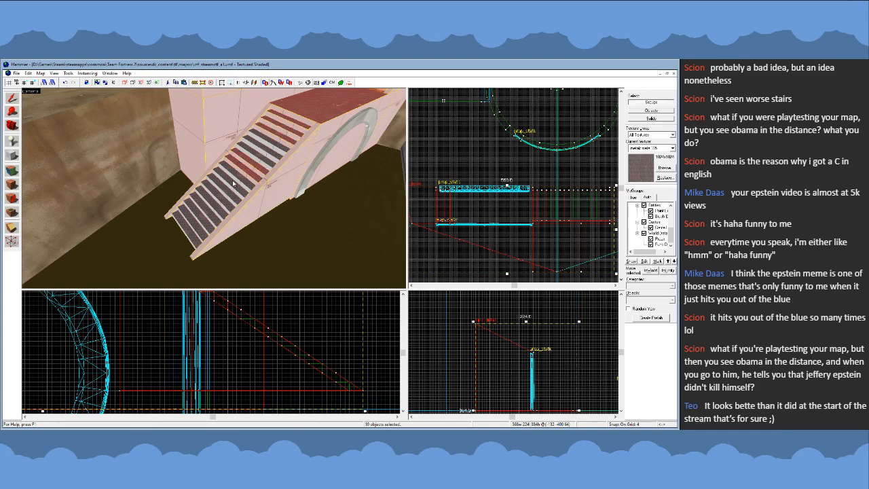
pyautogui.keyDown('ctrl'); pyautogui.click(273, 157); pyautogui.keyUp('ctrl')
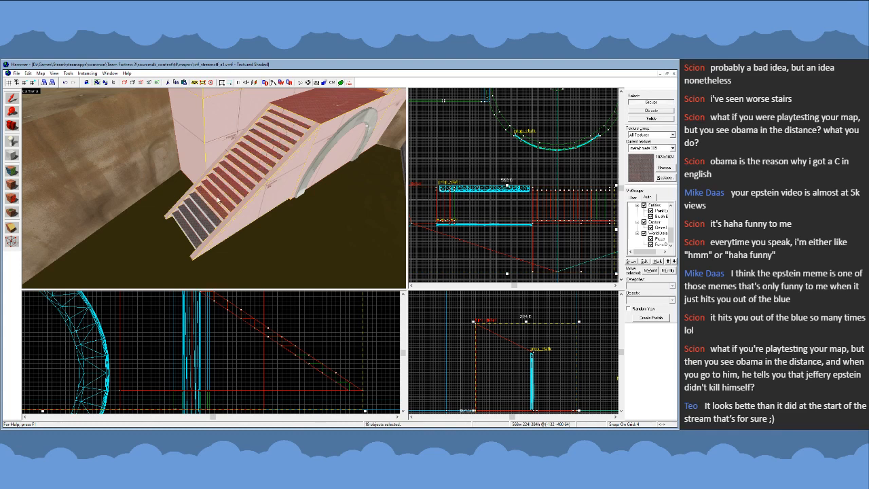
pyautogui.keyDown('ctrl'); pyautogui.moveTo(218, 200); pyautogui.dragTo(199, 223); pyautogui.keyUp('ctrl')
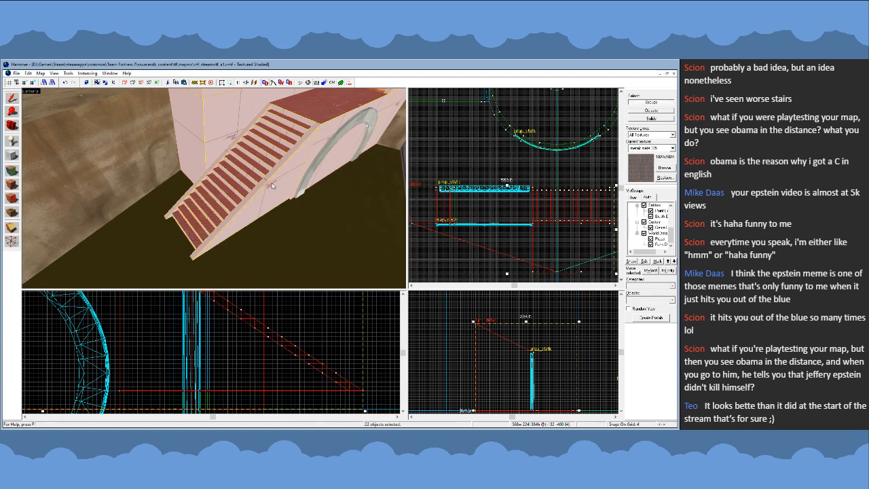
pyautogui.press('z')
pyautogui.press('s')
pyautogui.press('w')
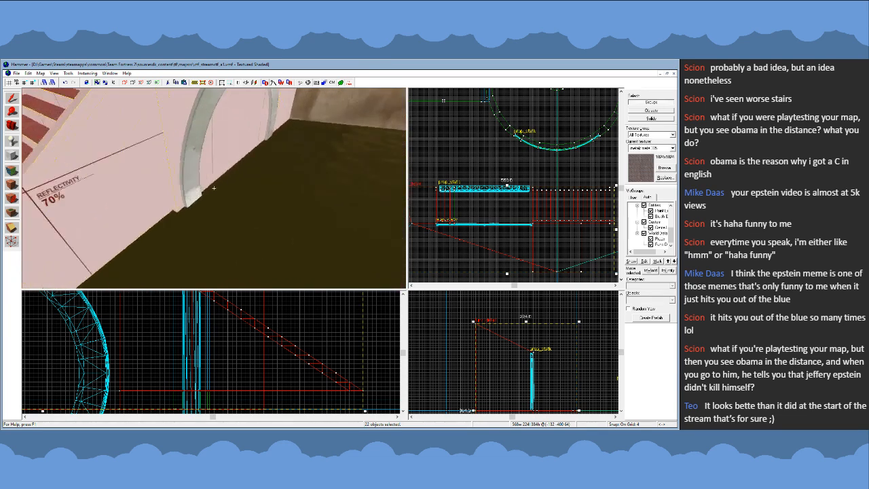
pyautogui.press('s')
pyautogui.press('z')
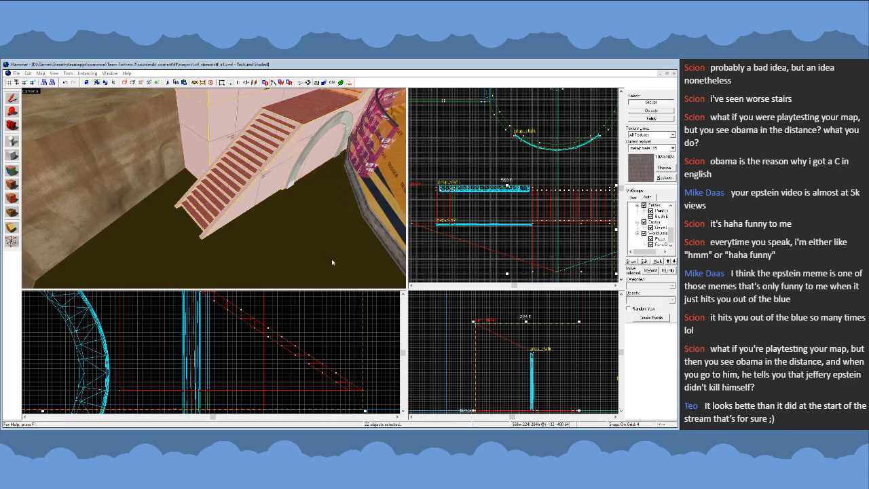
pyautogui.scroll(-4, 502, 219)
pyautogui.scroll(3, 505, 228)
pyautogui.click(505, 262)
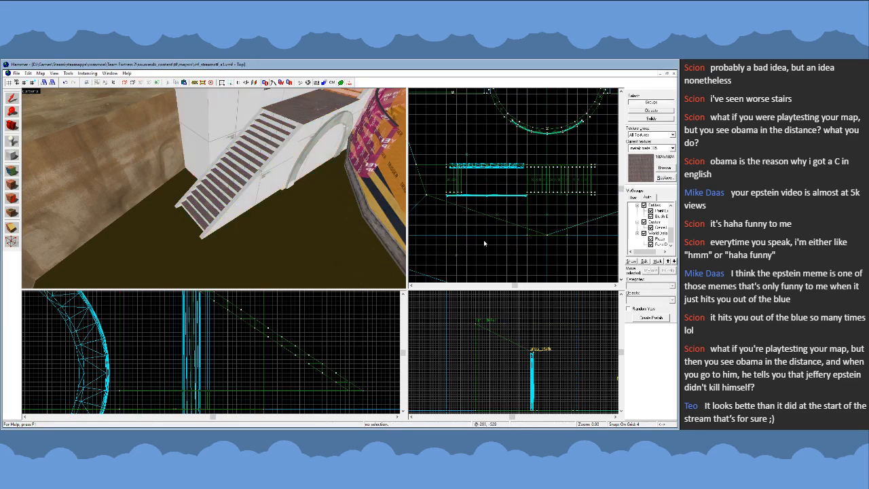
# - Set the grid size to 16 and make nodraw the current texture
pyautogui.press(']')
pyautogui.press(']')
pyautogui.scroll(3, 459, 218)
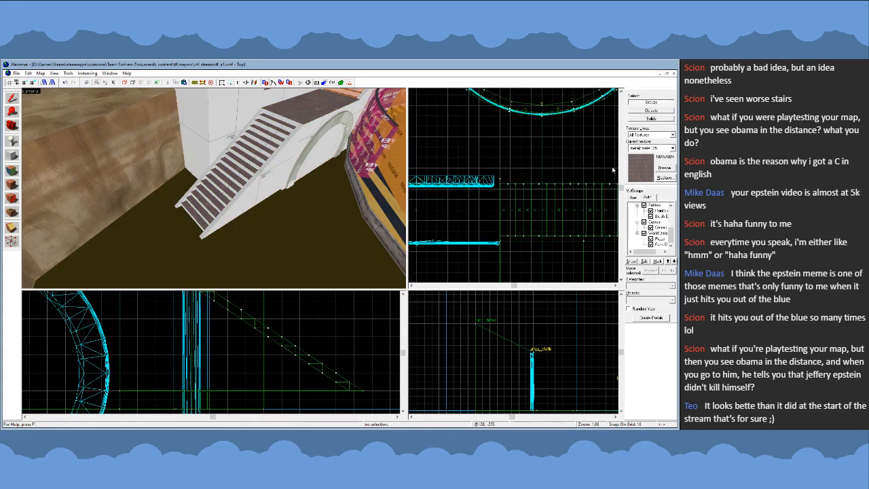
pyautogui.click(662, 171)
pyautogui.doubleClick(301, 304)
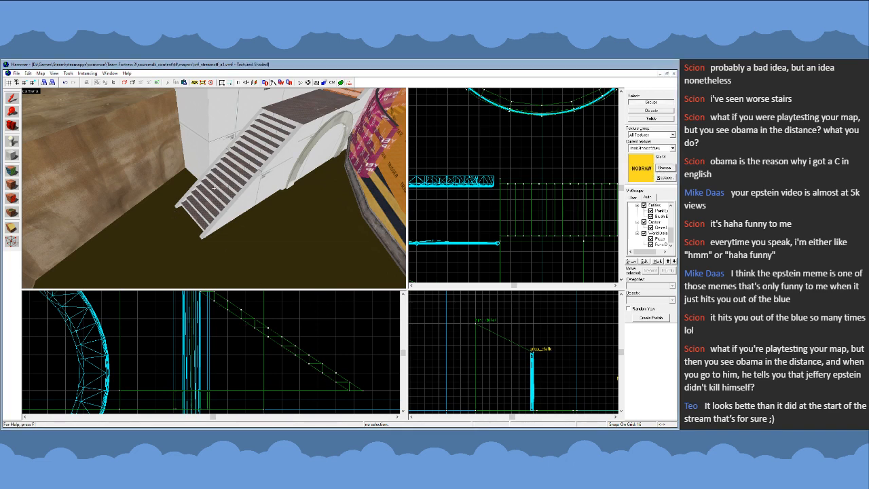
pyautogui.press('d')
pyautogui.press('z')
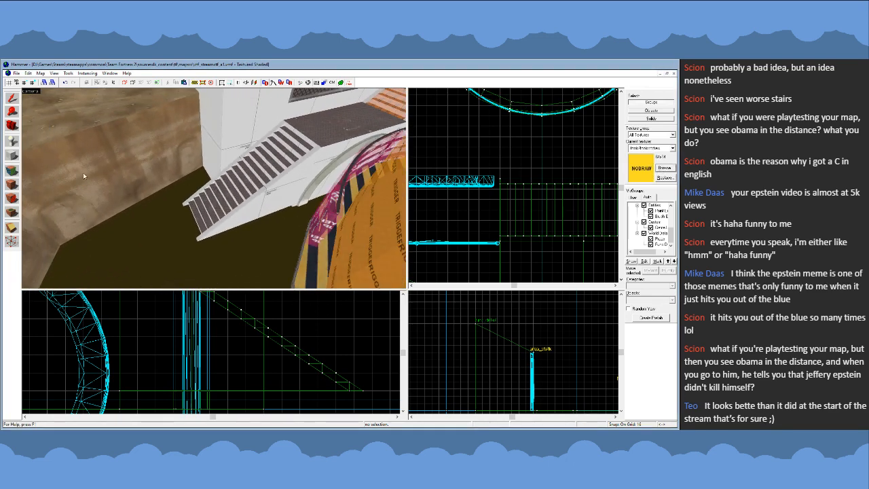
# - Pick up the metal texture from the platform's top face and carry it down across the stair treads
pyautogui.click(12, 171)
pyautogui.press('z')
pyautogui.press('w')
pyautogui.click(214, 178)
pyautogui.press('z')
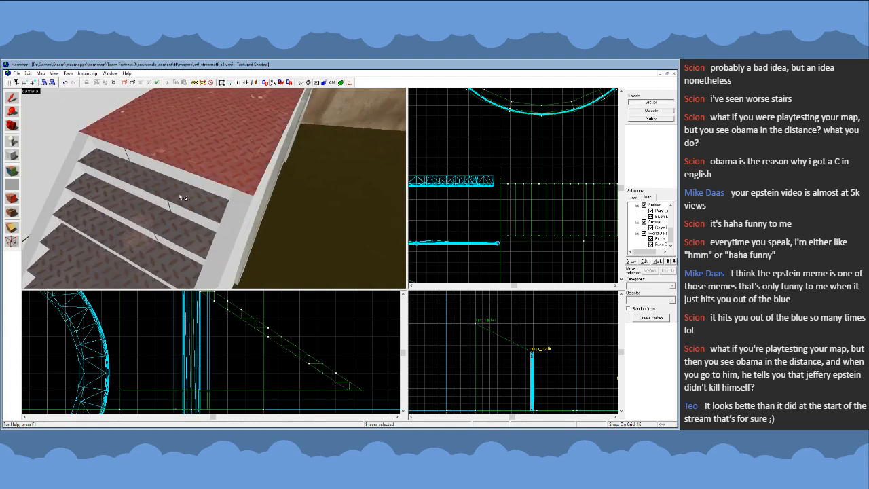
pyautogui.press('z')
pyautogui.press('s')
pyautogui.press('z')
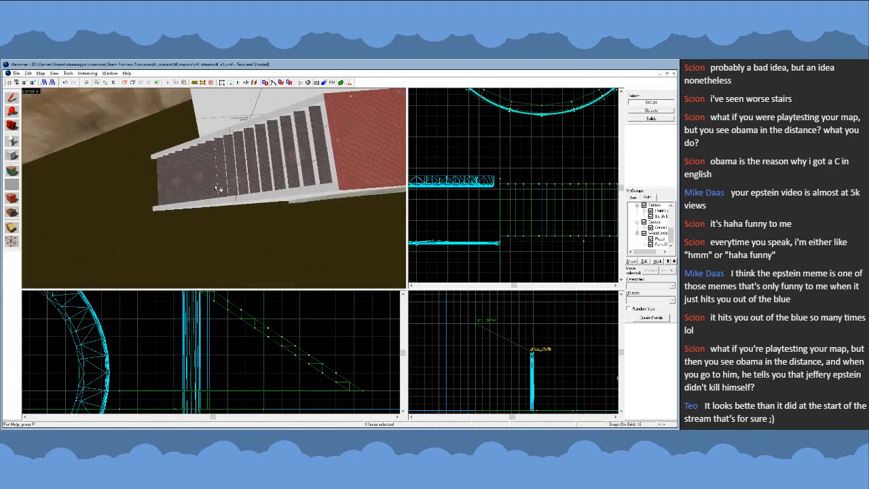
pyautogui.press('z')
pyautogui.press('w')
pyautogui.press('z')
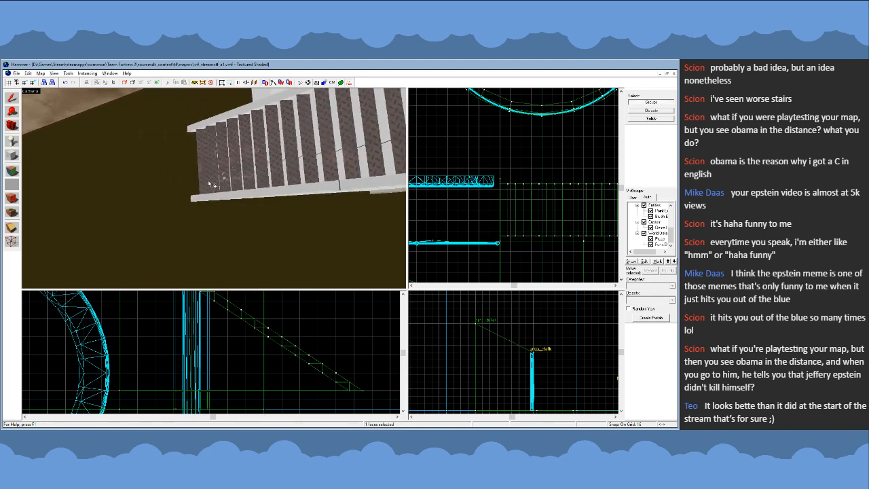
pyautogui.press('z')
pyautogui.press('s')
pyautogui.press('z')
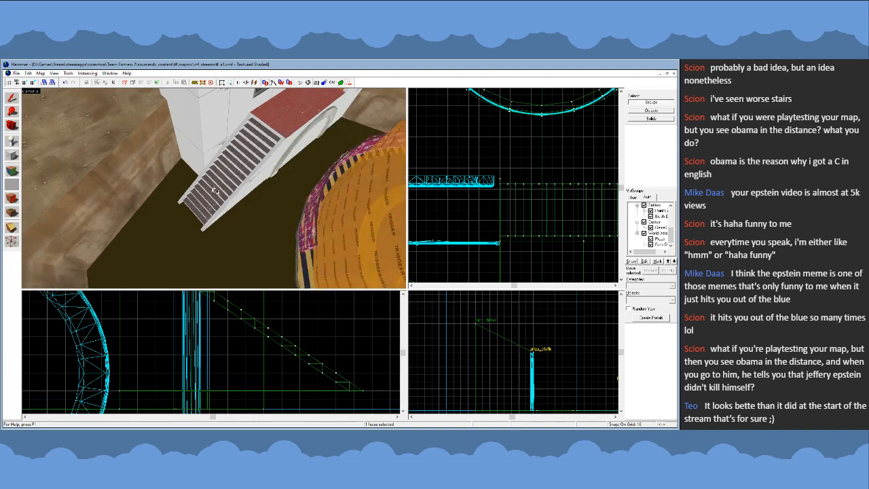
# - Leave face editing and switch the current texture back to nodraw
pyautogui.click(14, 103)
pyautogui.click(665, 170)
pyautogui.doubleClick(306, 292)
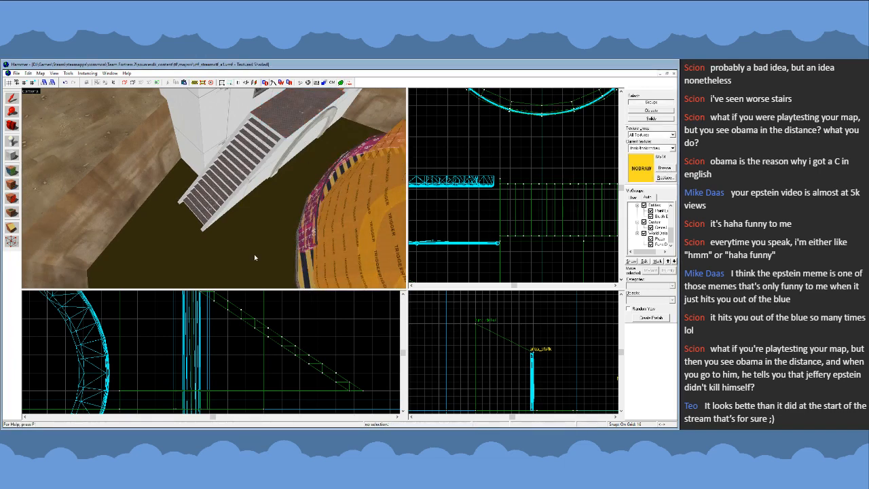
pyautogui.press('z')
pyautogui.press('s')
pyautogui.press('z')
# - Select the tall block's two solids individually and stretch their stair-side vertices 96 units outward alongside the new stairs
pyautogui.click(253, 186)
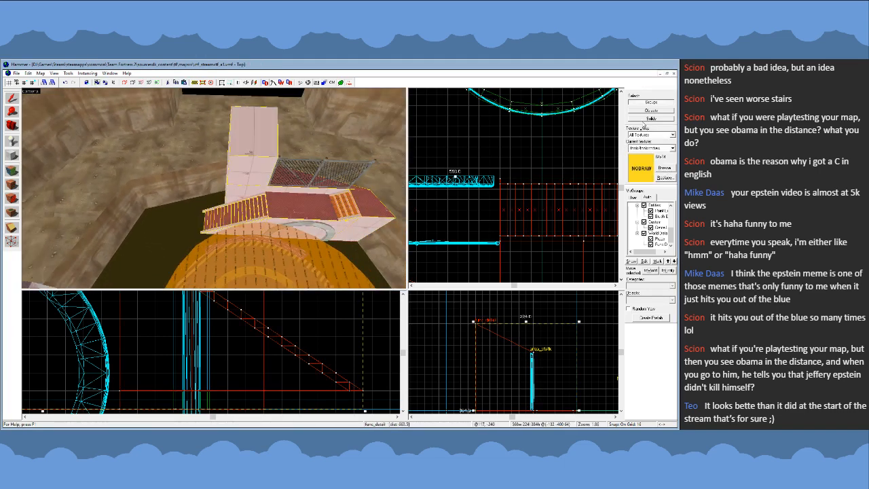
pyautogui.click(645, 119)
pyautogui.click(288, 178)
pyautogui.keyDown('ctrl'); pyautogui.click(264, 173); pyautogui.keyUp('ctrl')
pyautogui.scroll(-6, 503, 180)
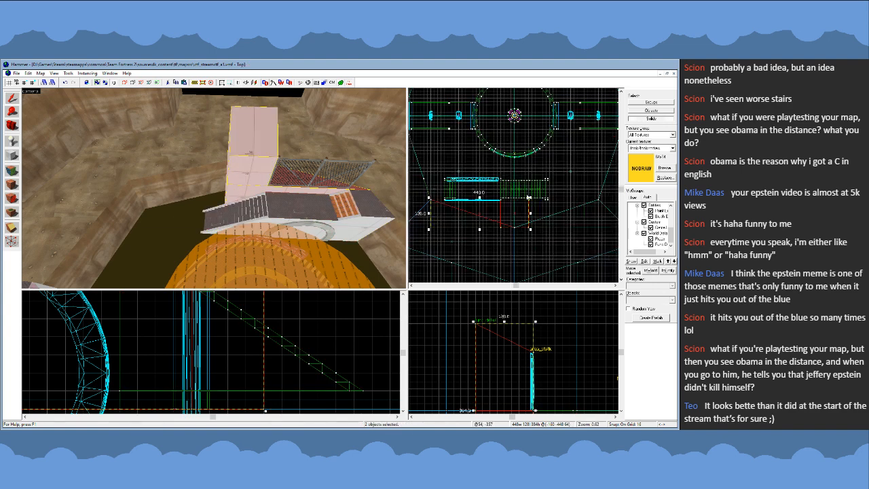
pyautogui.hotkey('shift', 'v')
pyautogui.scroll(4, 533, 202)
pyautogui.moveTo(488, 174); pyautogui.dragTo(539, 239)
pyautogui.scroll(-4, 517, 197)
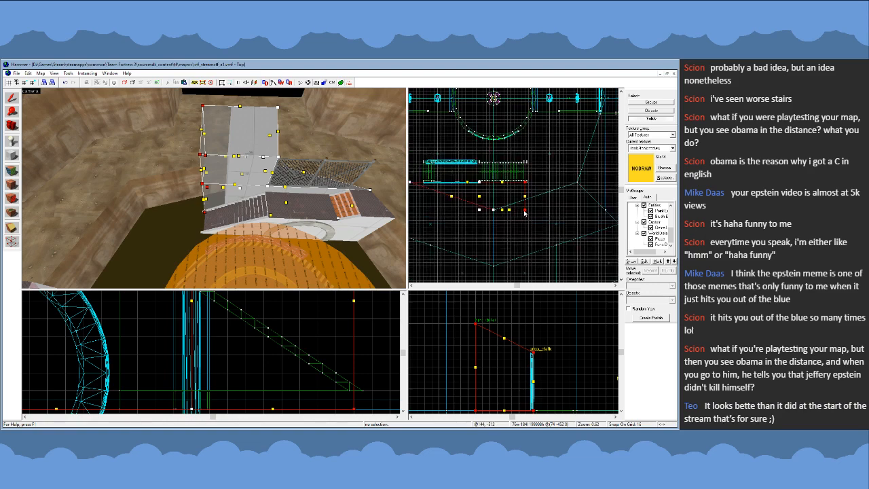
pyautogui.moveTo(525, 210); pyautogui.dragTo(530, 210)
# - Inspect how the widened block fits the surrounding cliffs and check the ground solids behind it
pyautogui.press('z')
pyautogui.press('a')
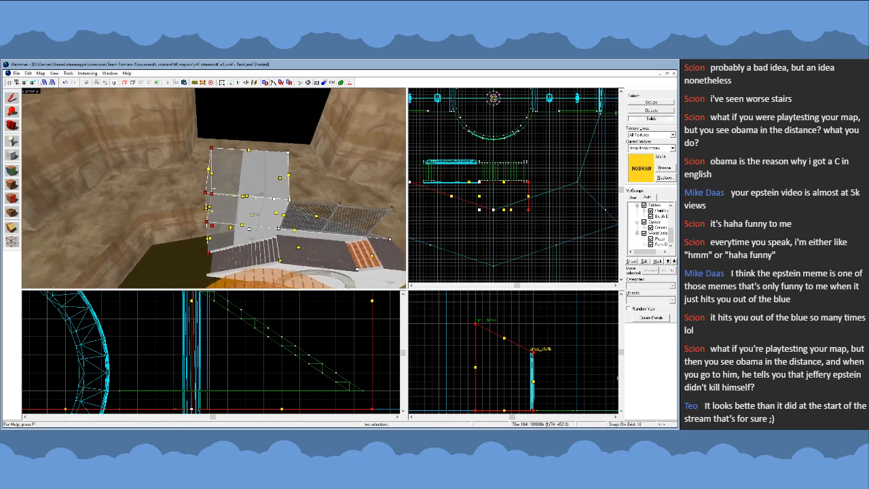
pyautogui.press('s')
pyautogui.press('d')
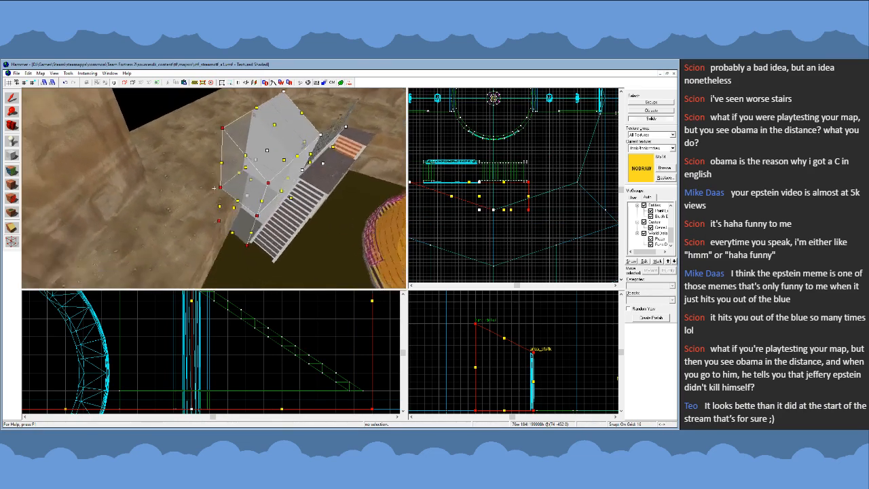
pyautogui.press('w')
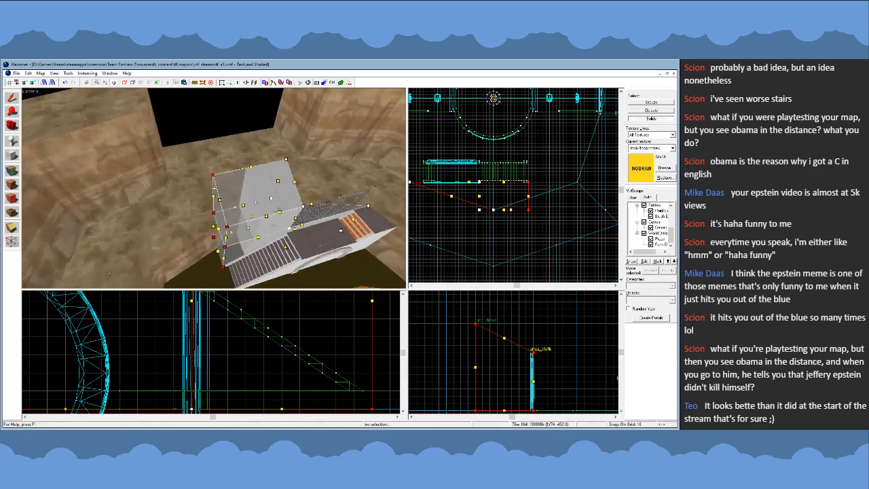
pyautogui.press('s')
pyautogui.press('z')
pyautogui.click(12, 96)
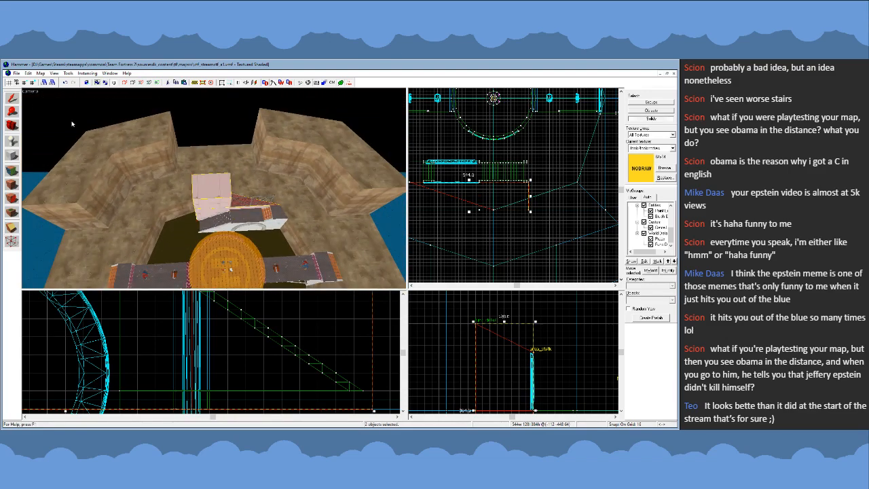
pyautogui.click(165, 161)
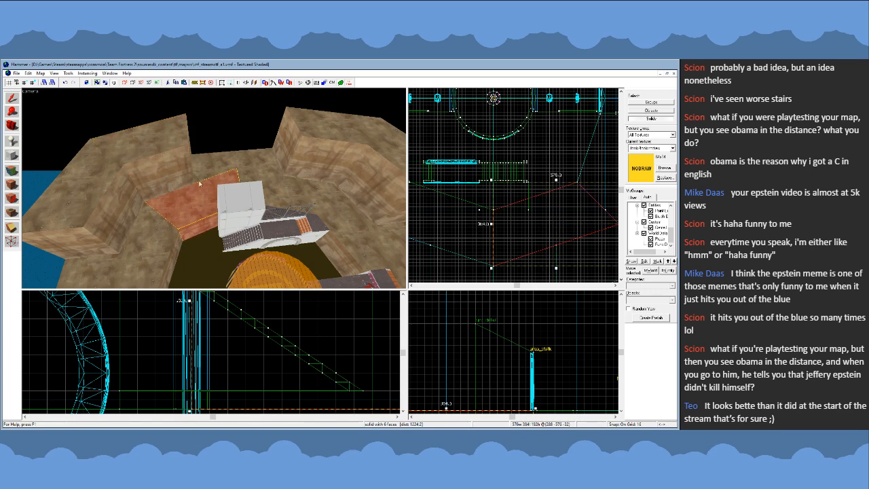
pyautogui.click(198, 182)
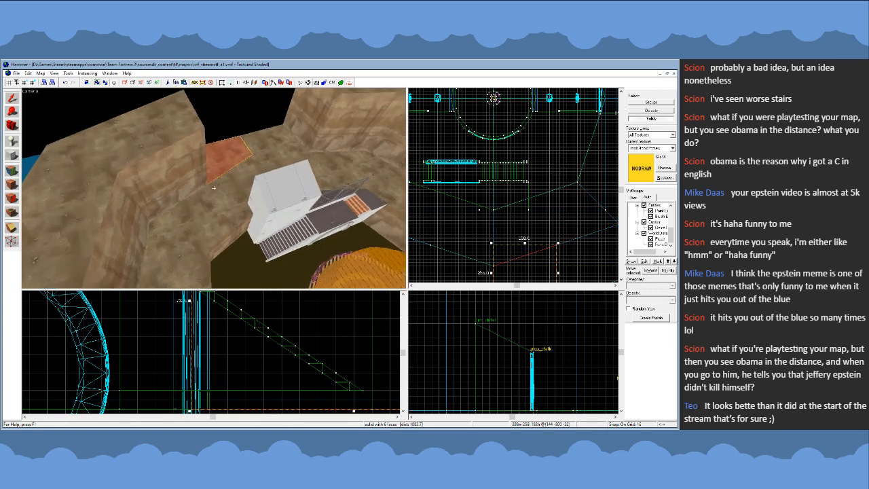
pyautogui.press('w')
pyautogui.press('w')
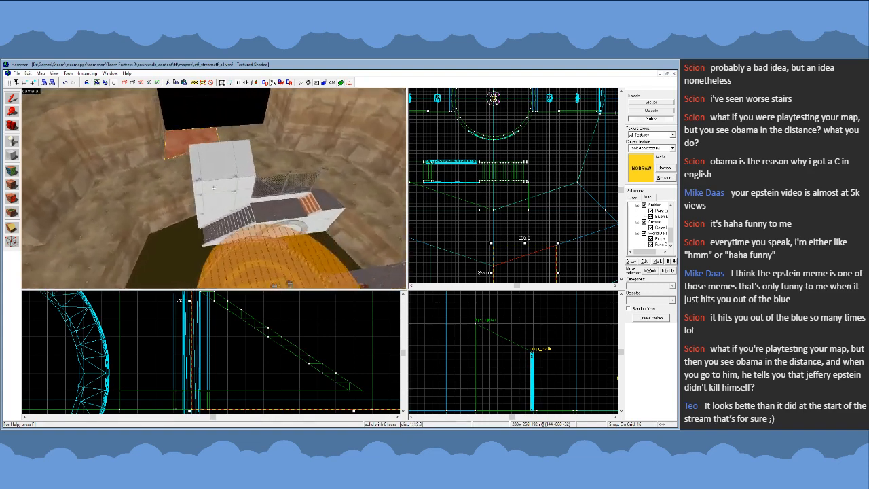
# - Place a block 256 by 96 units and 160 units high over the stairs' footprint and cover it in nodraw
pyautogui.press('w')
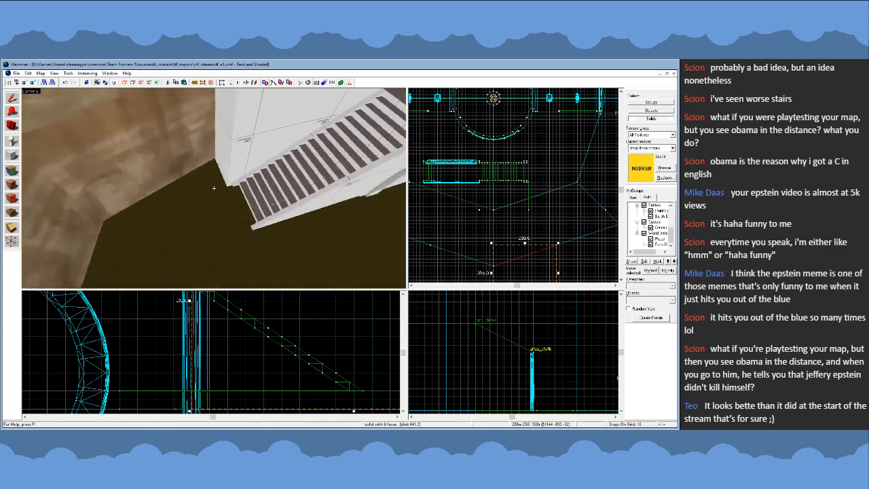
pyautogui.press('s')
pyautogui.click(214, 188)
pyautogui.press('w')
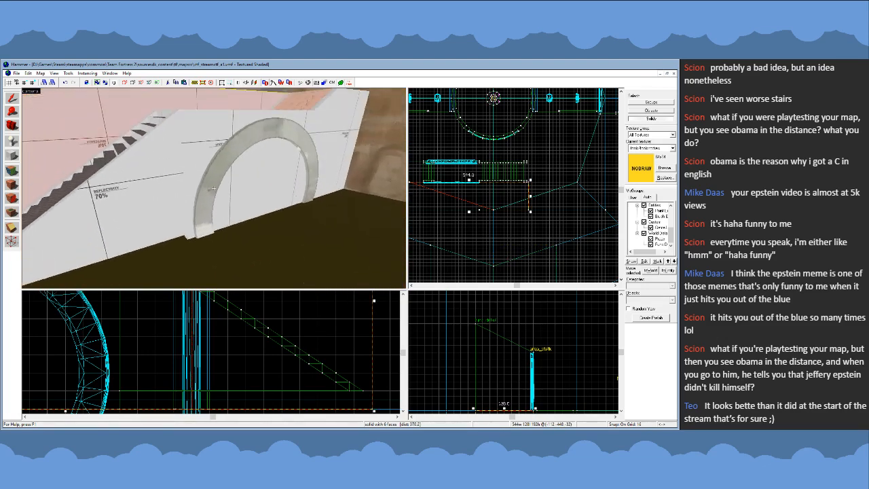
pyautogui.click(214, 188)
pyautogui.press('z')
pyautogui.keyDown('shift'); pyautogui.moveTo(442, 166); pyautogui.dragTo(500, 169); pyautogui.keyUp('shift')
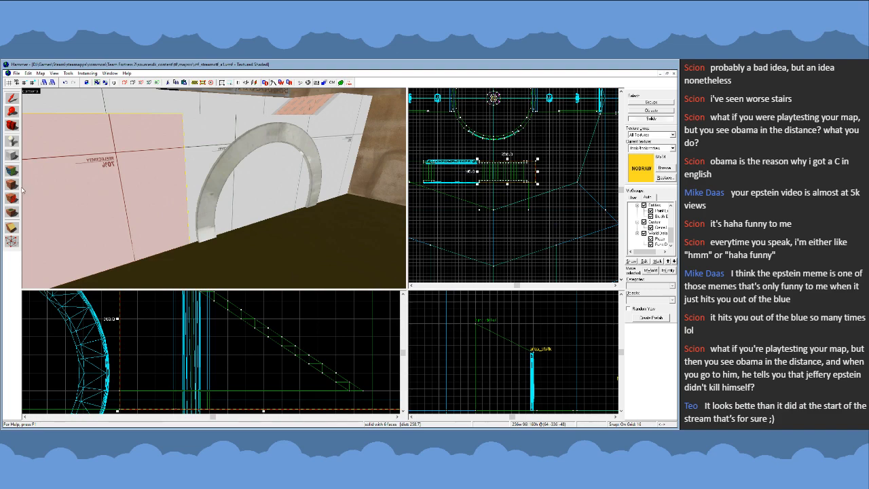
pyautogui.press('w')
pyautogui.press('s')
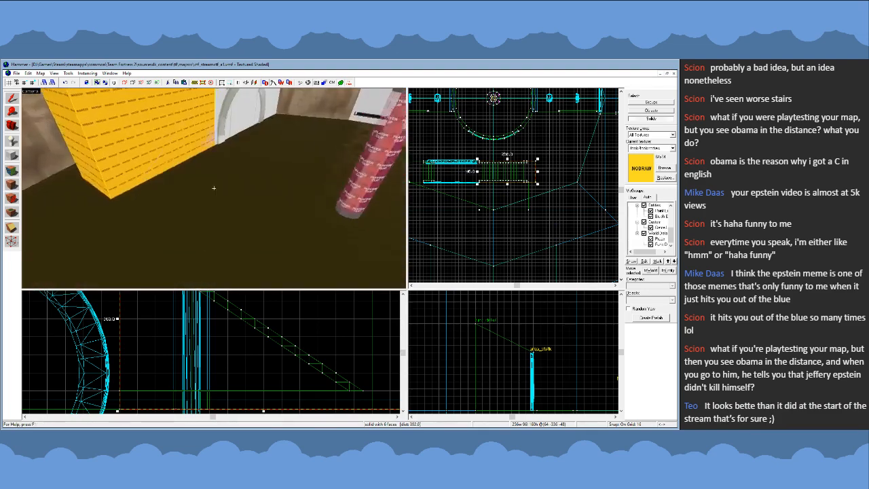
# - Lower the nodraw block's top so it becomes a 16-unit-thick slab at the foot of the stairs
pyautogui.scroll(-4, 257, 355)
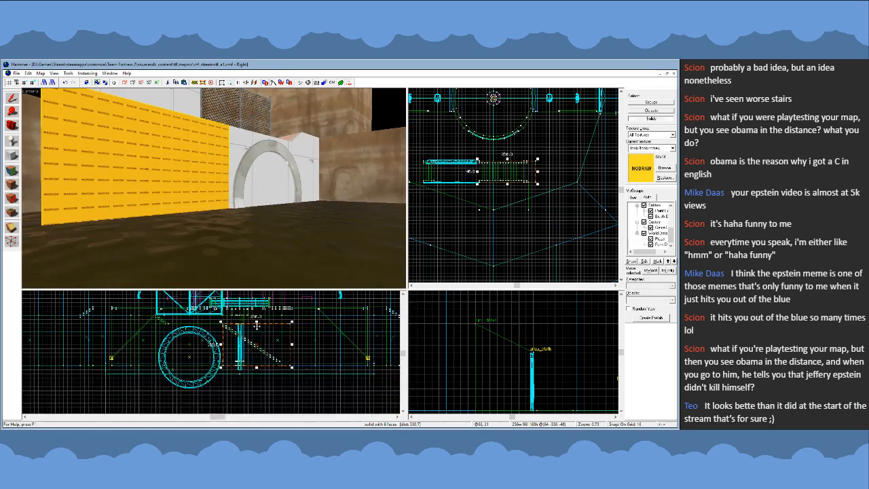
pyautogui.moveTo(257, 324); pyautogui.dragTo(260, 360)
pyautogui.press('z')
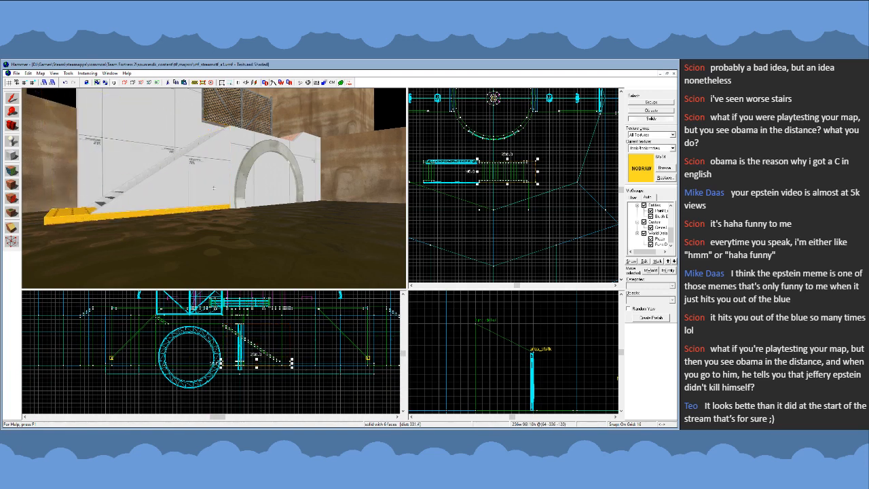
# - Raise the bottom of the tall block's lower solid by 16 units, making it 176 units high
pyautogui.press('a')
pyautogui.press('z')
pyautogui.click(205, 163)
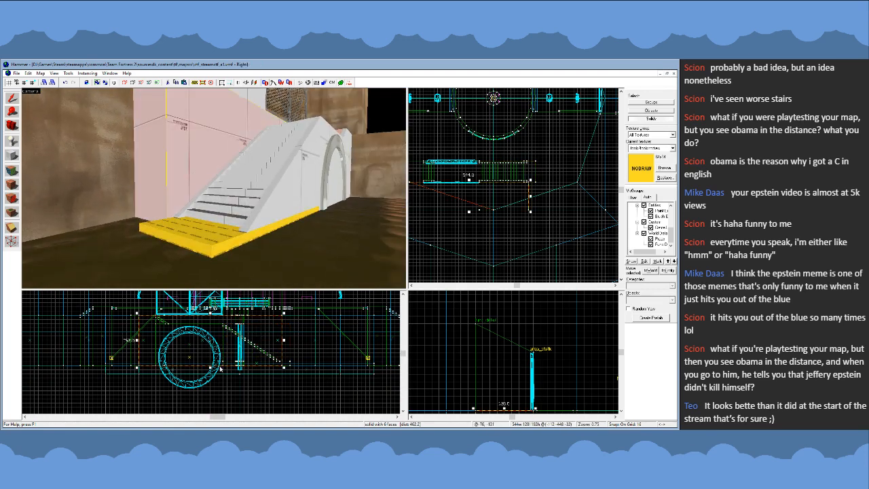
pyautogui.click(210, 370)
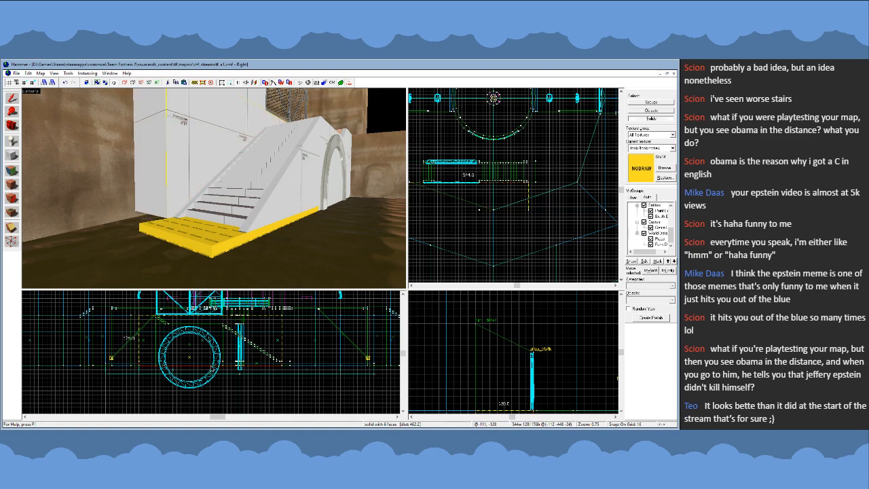
pyautogui.click(196, 183)
pyautogui.click(235, 243)
pyautogui.press('z')
pyautogui.press('w')
pyautogui.press('w')
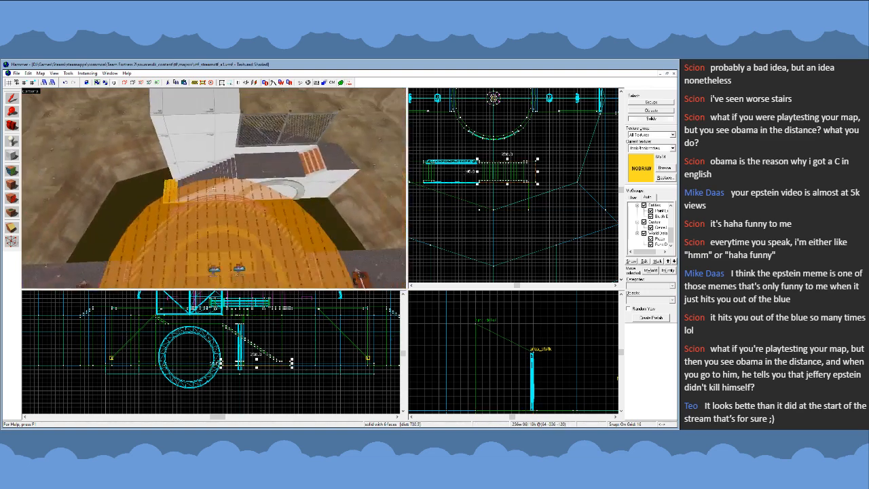
# - Clip the tall block's lower solid vertically at the stair-side edge and discard the part beside the stairs
pyautogui.click(217, 179)
pyautogui.click(221, 186)
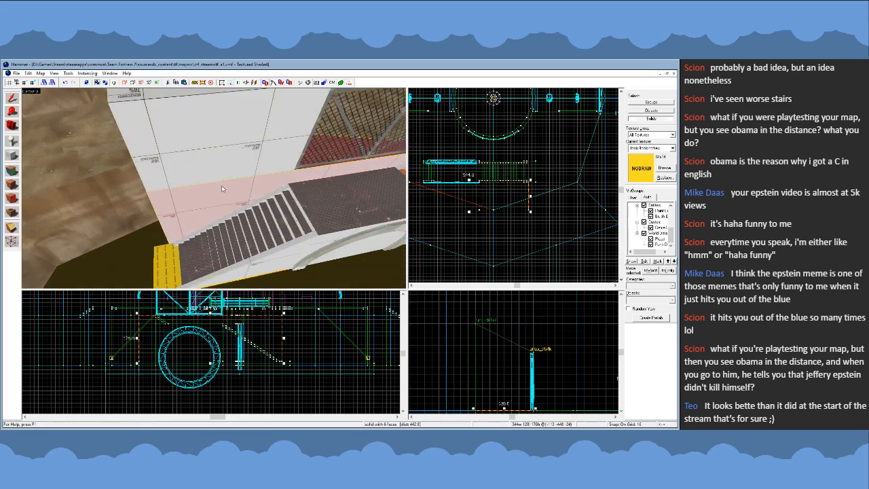
pyautogui.press('z')
pyautogui.press('s')
pyautogui.press('z')
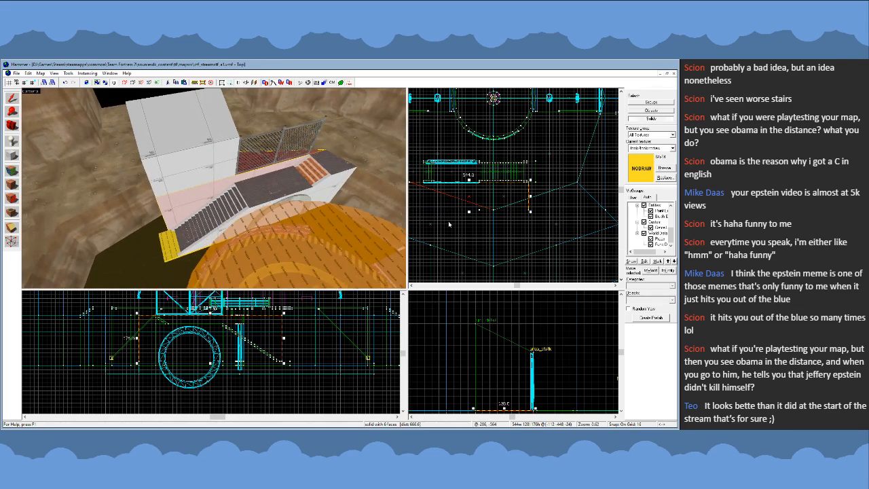
pyautogui.click(11, 227)
pyautogui.scroll(2, 484, 202)
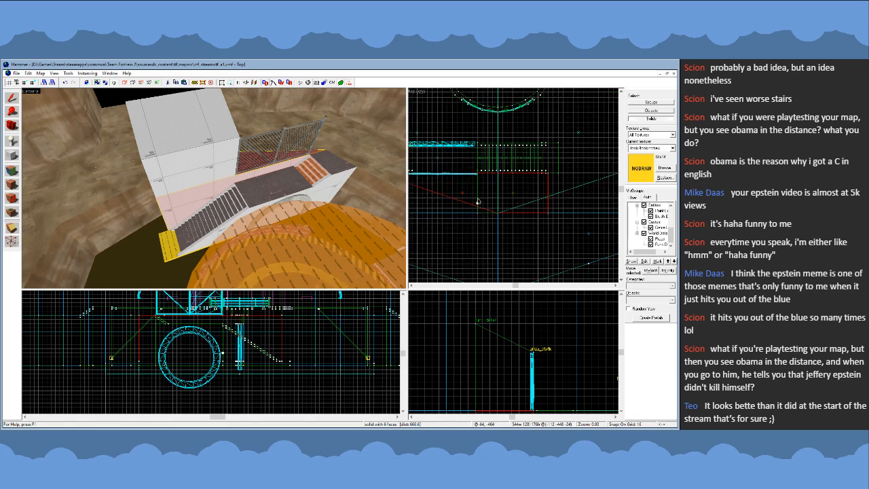
pyautogui.moveTo(478, 204); pyautogui.dragTo(479, 197)
pyautogui.hotkey('shift', 'x')
pyautogui.press('Return')
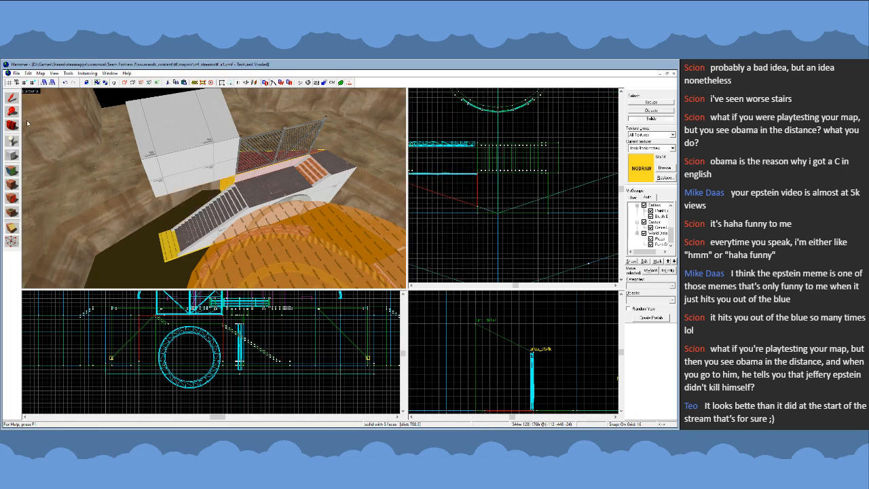
# - Stretch the bottom vertices of the tall block's upper solid down 192 units to the pit floor, making it 384 units high
pyautogui.click(12, 98)
pyautogui.click(197, 146)
pyautogui.press('z')
pyautogui.press('a')
pyautogui.press('z')
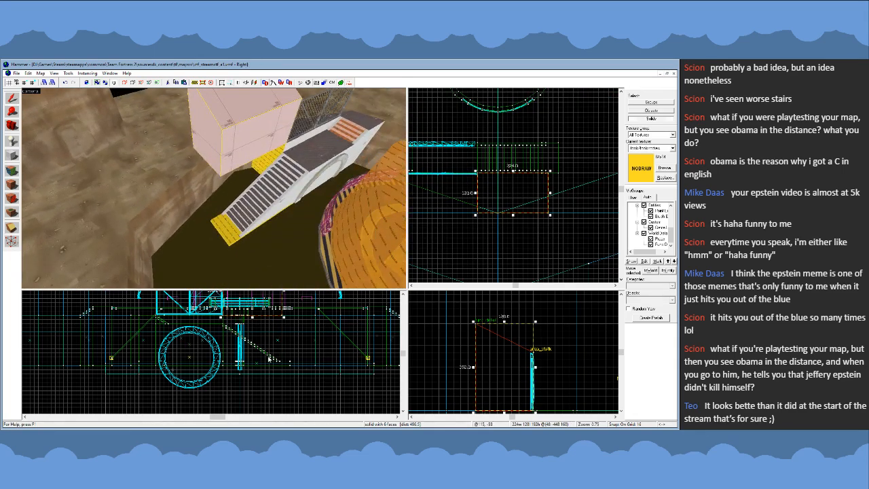
pyautogui.scroll(-2, 238, 350)
pyautogui.hotkey('shift', 'v')
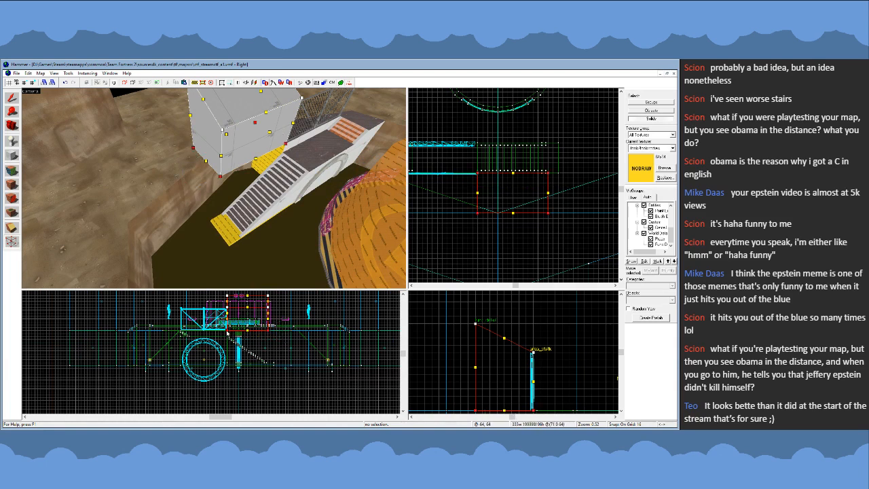
pyautogui.moveTo(226, 331); pyautogui.dragTo(227, 370)
pyautogui.press('z')
pyautogui.press('w')
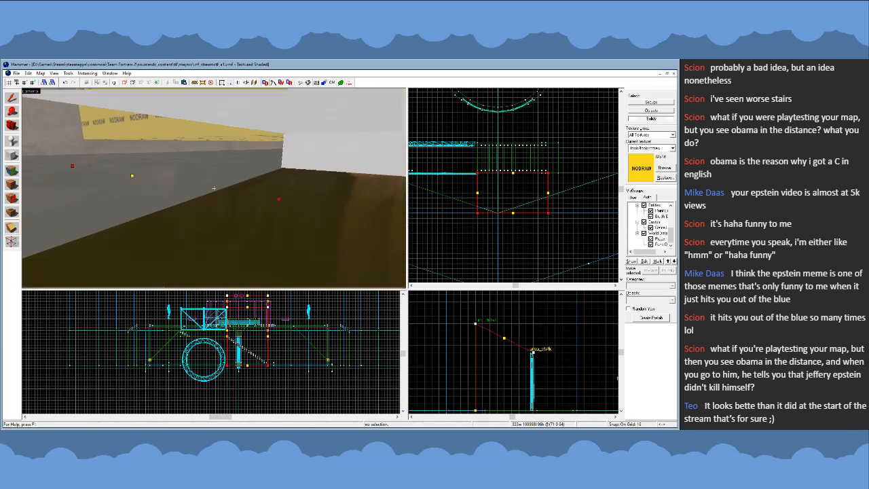
pyautogui.press('s')
pyautogui.hotkey('shift', 's')
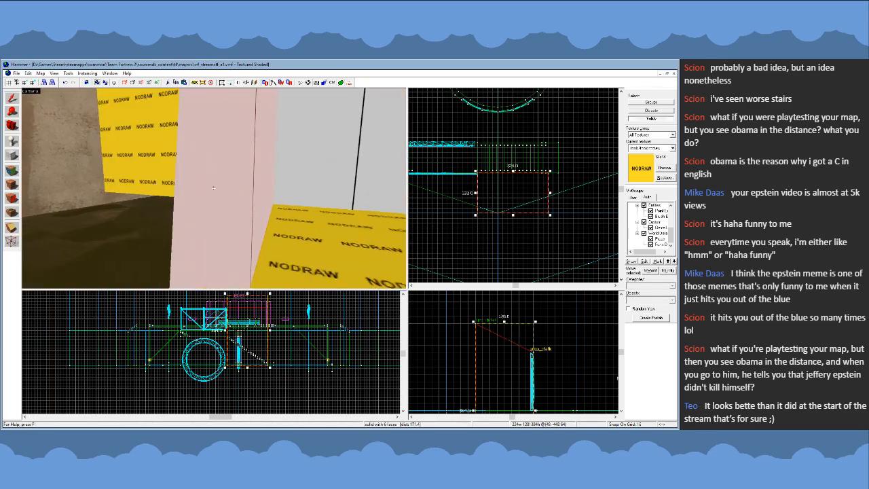
# - Extend the bottom of the remaining clipped lower solid down 16 units to a height of 192 units
pyautogui.press('z')
pyautogui.click(215, 177)
pyautogui.moveTo(198, 365); pyautogui.dragTo(199, 370)
pyautogui.press('z')
pyautogui.press('w')
pyautogui.press('s')
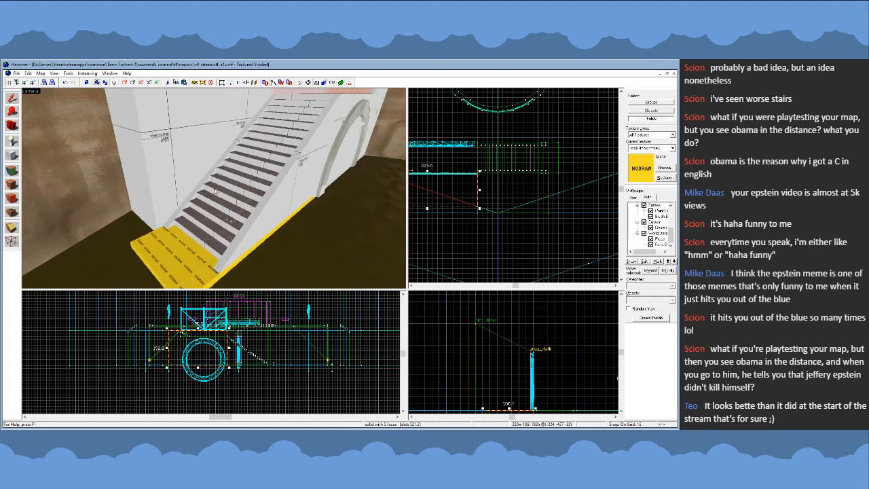
# - Raise the bottom vertices of the tall block beside the stairs by 16 units to rest on the slab's top
pyautogui.press('z')
pyautogui.click(186, 166)
pyautogui.scroll(3, 239, 359)
pyautogui.hotkey('shift', 'v')
pyautogui.moveTo(305, 361); pyautogui.dragTo(219, 366)
pyautogui.click(11, 98)
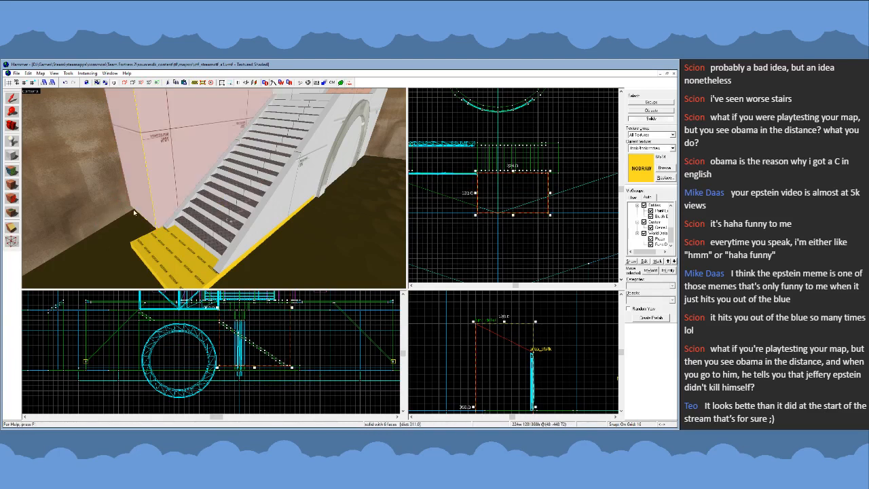
# - Stretch the nodraw slab under the tall block to 224 units deep and out past the stairs to 384 units long
pyautogui.moveTo(519, 176); pyautogui.dragTo(519, 215)
pyautogui.press('z')
pyautogui.press('s')
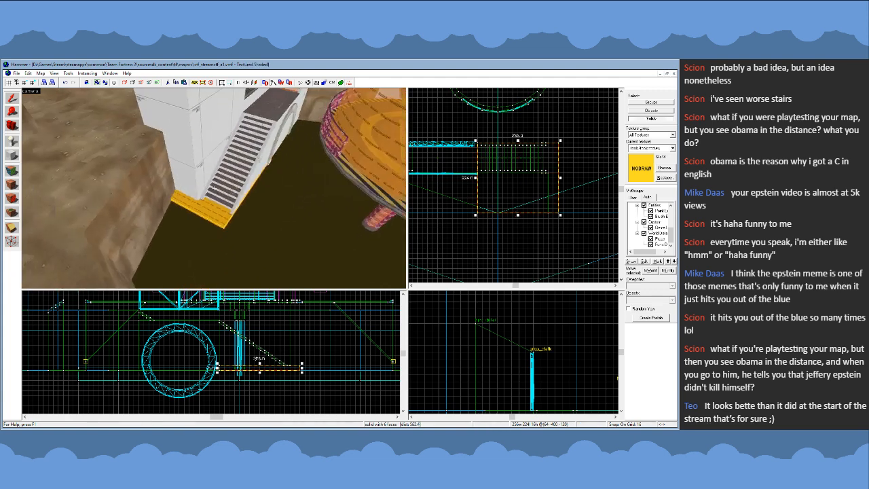
pyautogui.press('z')
pyautogui.moveTo(594, 171); pyautogui.dragTo(558, 174, button='middle')
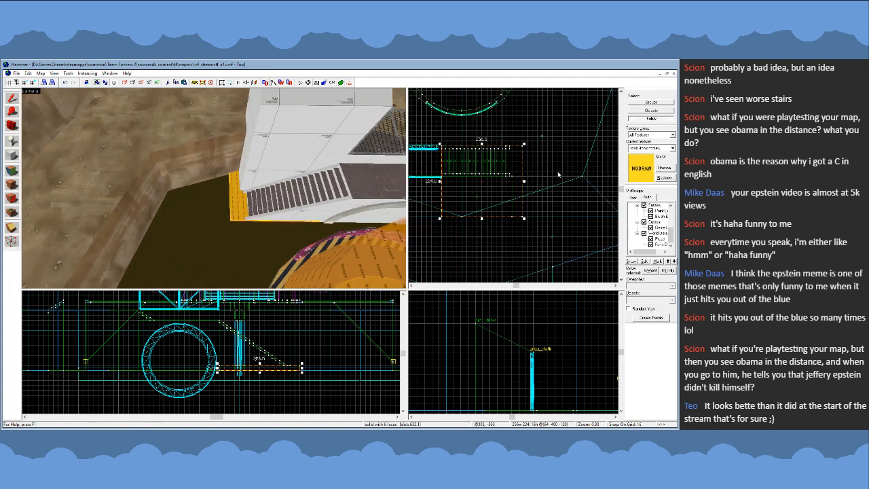
pyautogui.moveTo(525, 184); pyautogui.dragTo(566, 184)
pyautogui.press('z')
# - Extend the nodraw slab's outer end past the corner of the cliff wall, to 480 units long
pyautogui.press('s')
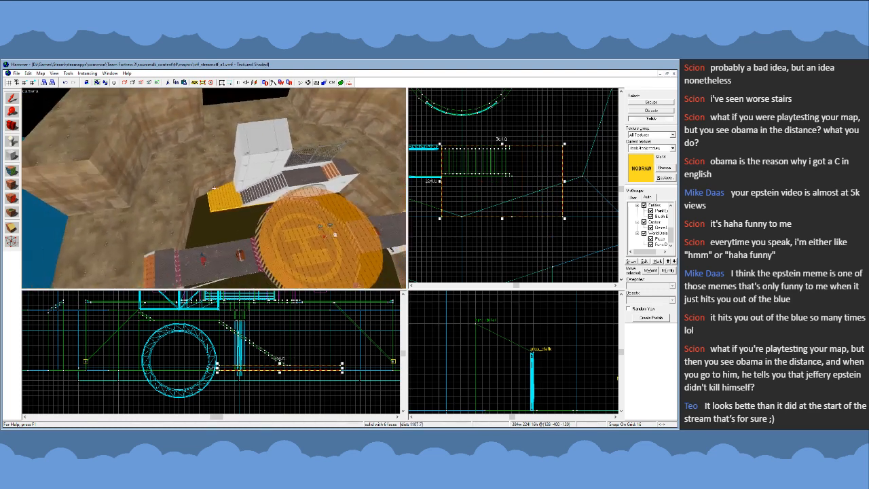
pyautogui.press('w')
pyautogui.press('s')
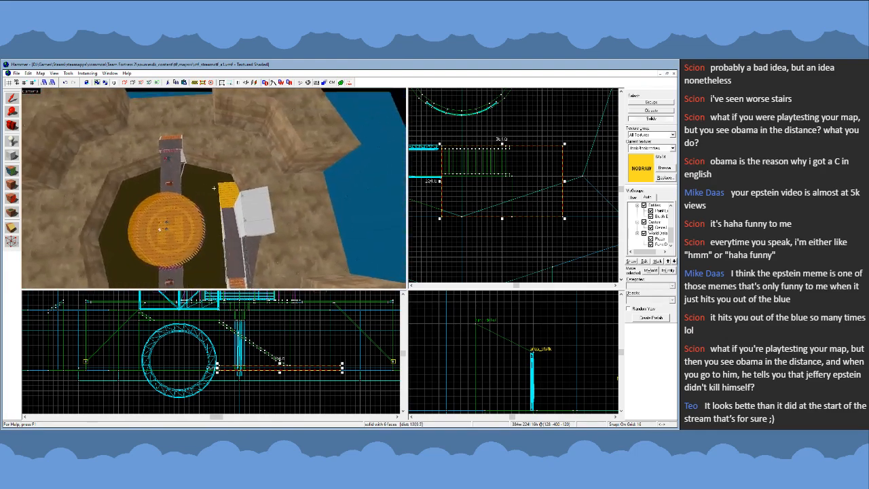
pyautogui.press('w')
pyautogui.press('z')
pyautogui.scroll(2, 614, 176)
pyautogui.scroll(3, 516, 193)
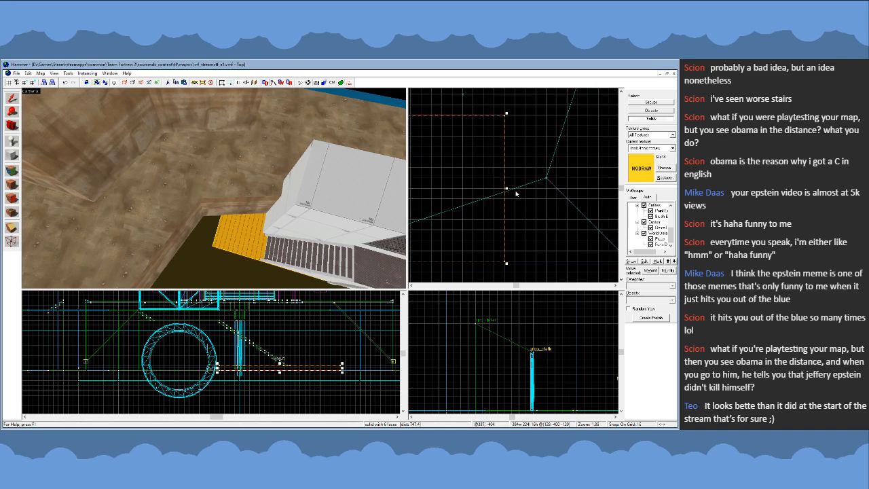
pyautogui.moveTo(507, 188); pyautogui.dragTo(568, 191)
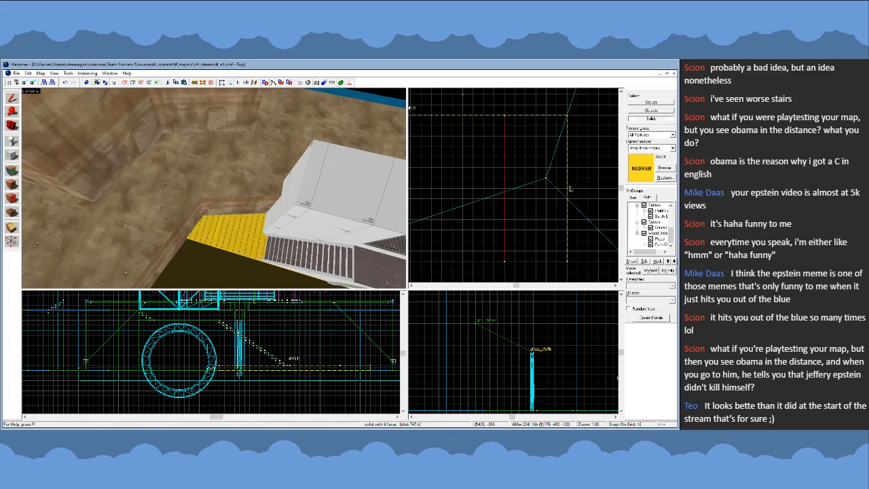
pyautogui.scroll(-4, 568, 201)
pyautogui.press('z')
pyautogui.press('s')
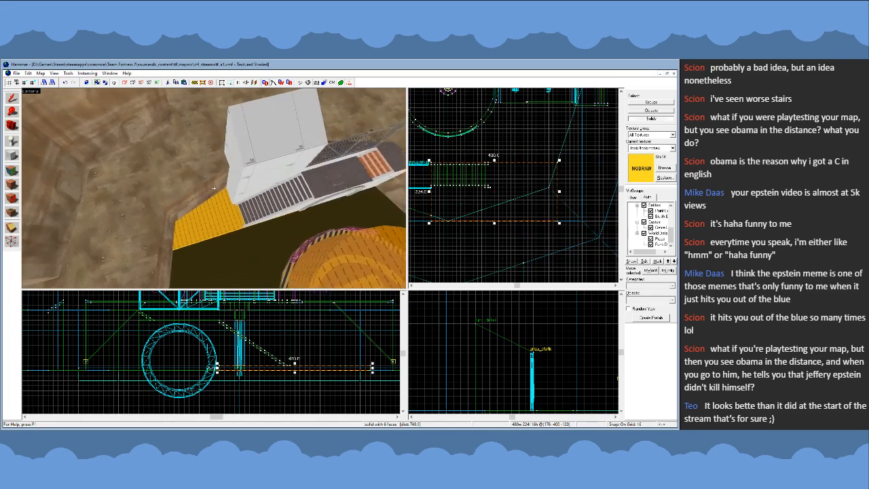
# - Switch to group selection, select the stair structure together with the nodraw slab, and combine them into one func_detail entity
pyautogui.press('z')
pyautogui.click(646, 105)
pyautogui.press('z')
pyautogui.press('w')
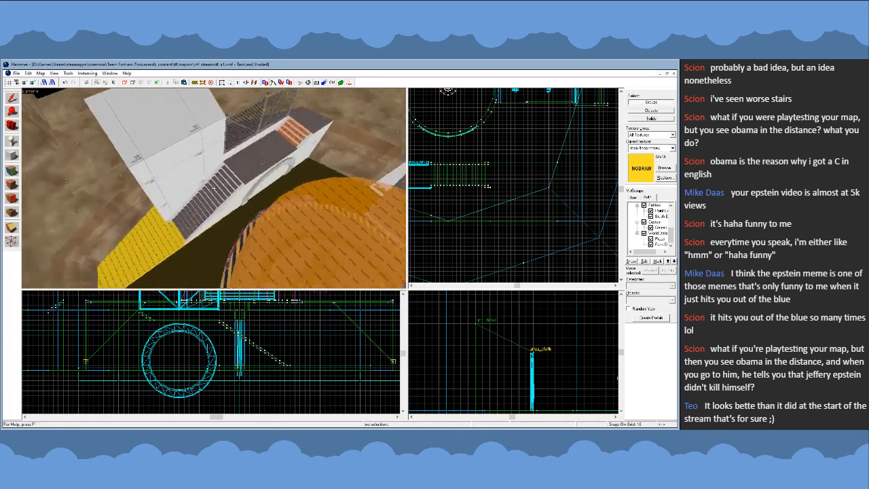
pyautogui.press('z')
pyautogui.click(212, 193)
pyautogui.keyDown('ctrl'); pyautogui.click(160, 226); pyautogui.keyUp('ctrl')
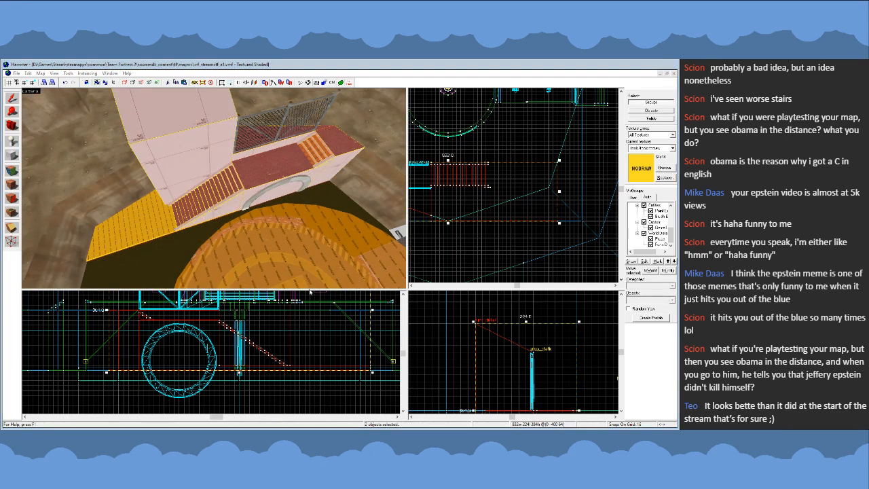
pyautogui.press('Escape')
# - Apply the platform's metal texture to the slab's top face and the white wall texture to its exposed side
pyautogui.click(18, 174)
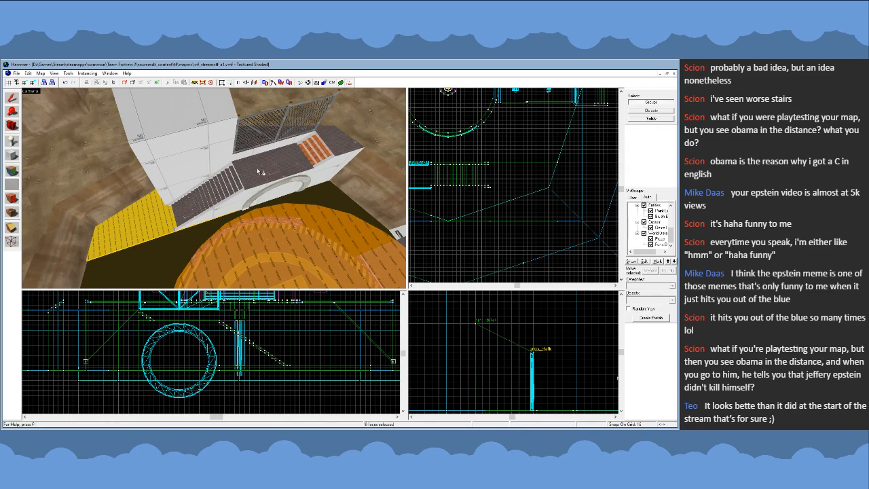
pyautogui.click(256, 167)
pyautogui.rightClick(143, 226)
pyautogui.click(201, 223)
pyautogui.press('z')
pyautogui.press('w')
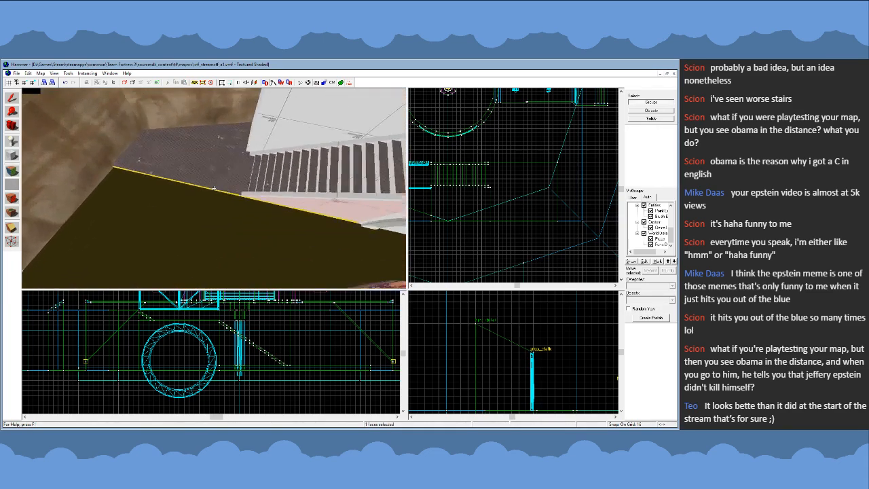
pyautogui.press('s')
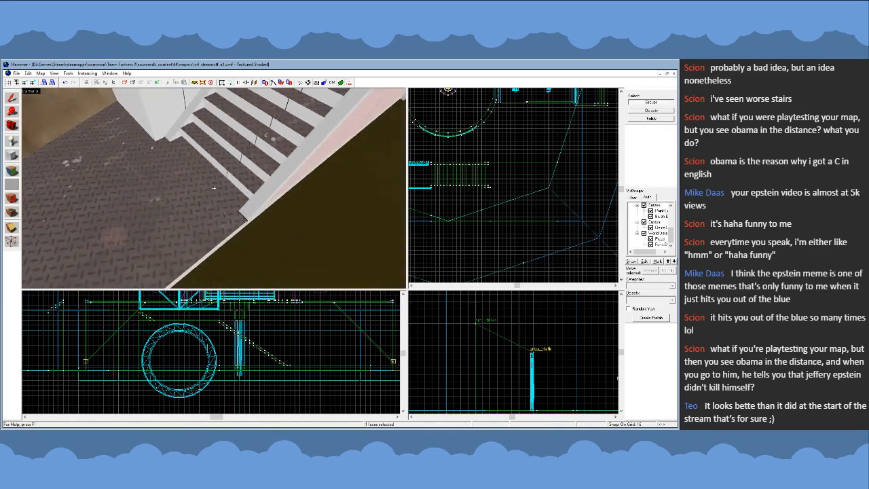
pyautogui.press('z')
# - Leave face editing and set nodraw as the current texture again
pyautogui.click(14, 100)
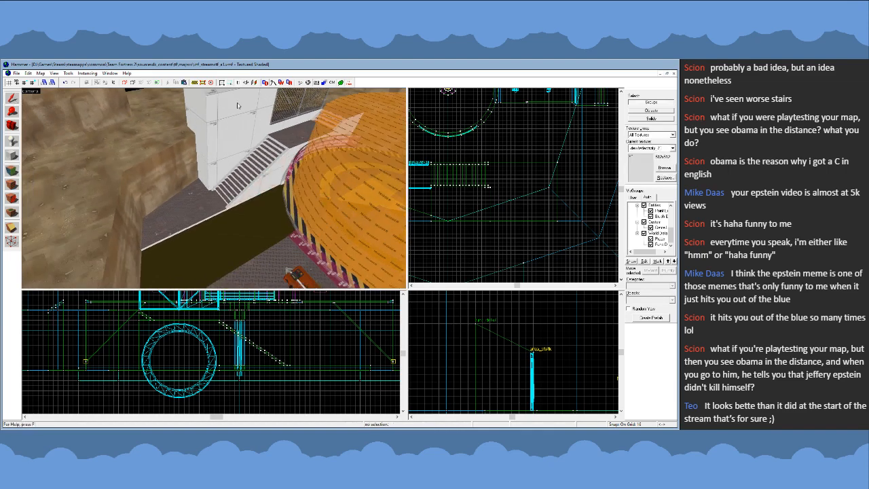
pyautogui.press('z')
pyautogui.press('s')
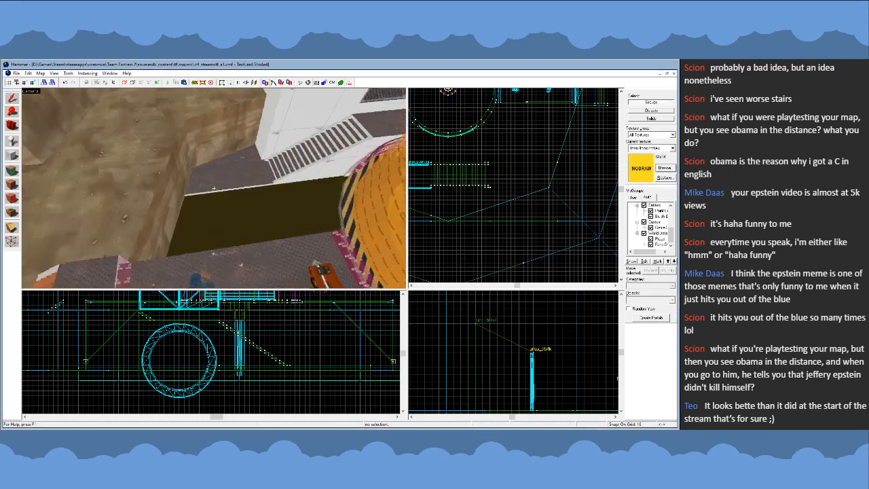
pyautogui.press('z')
# - Pull the outer end vertices of the tall block beside the stairs in by 8 units, and return to group selection
pyautogui.click(210, 180)
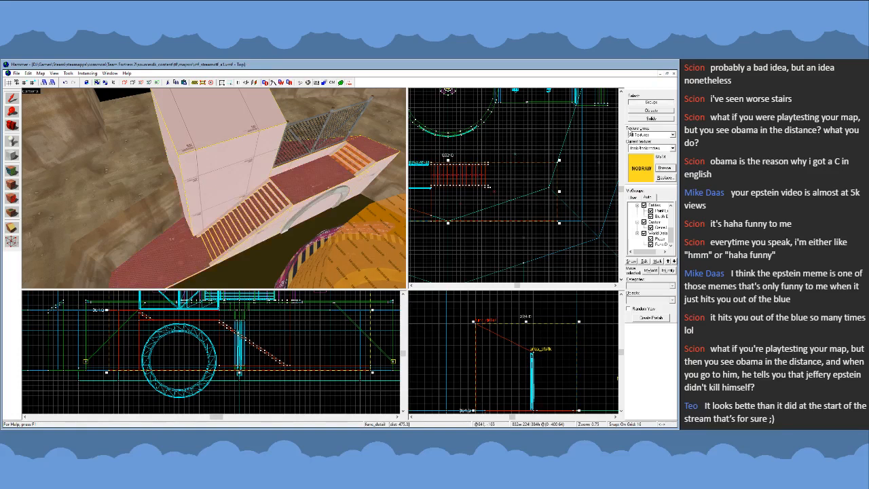
pyautogui.hotkey('shift', 'v')
pyautogui.scroll(2, 491, 194)
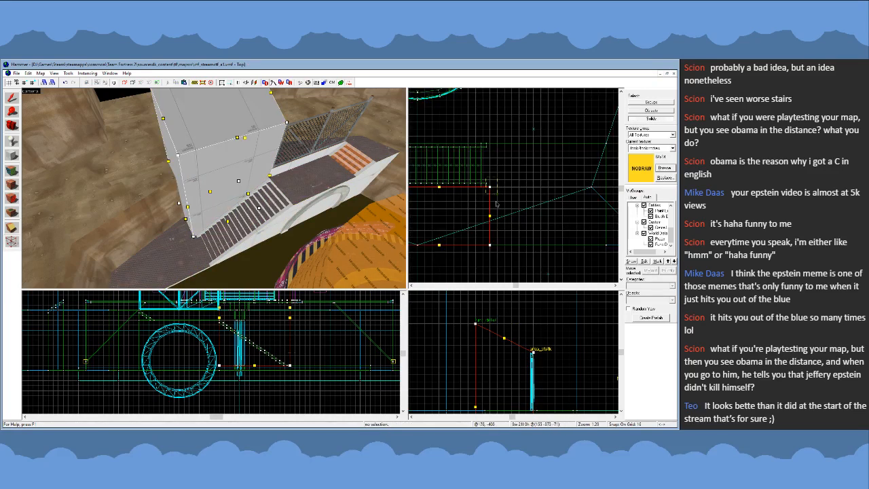
pyautogui.scroll(5, 495, 219)
pyautogui.press('[')
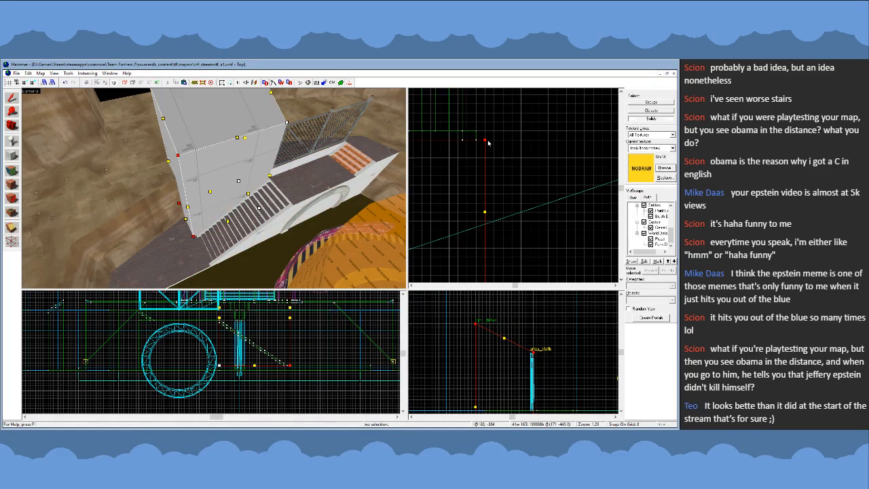
pyautogui.moveTo(486, 143); pyautogui.dragTo(478, 143)
pyautogui.press(']')
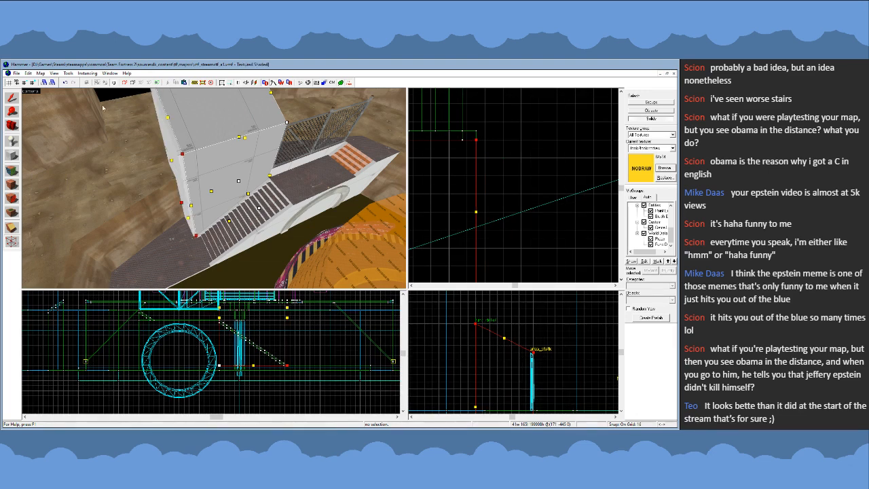
pyautogui.click(13, 100)
pyautogui.click(640, 104)
pyautogui.scroll(-3, 553, 148)
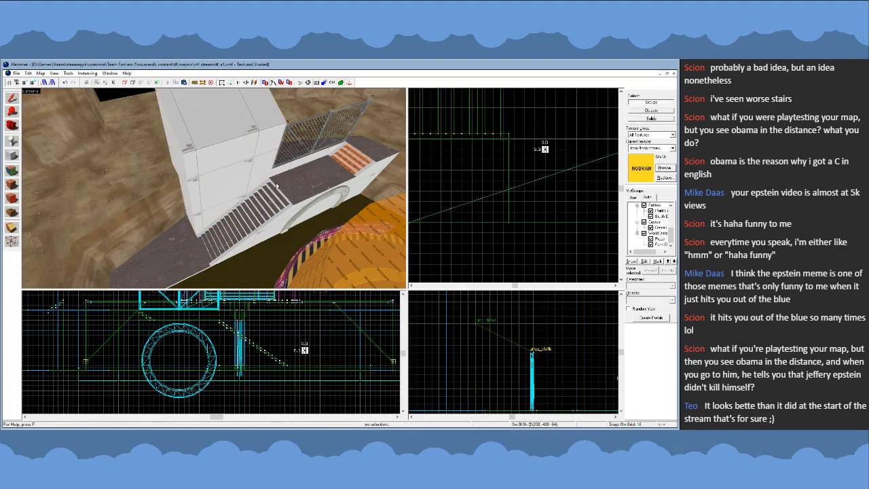
# - Place a prop_static door with a louvred vent on the landing slab near the foot of the stairs, and return to the selection tool
pyautogui.press('z')
pyautogui.press('a')
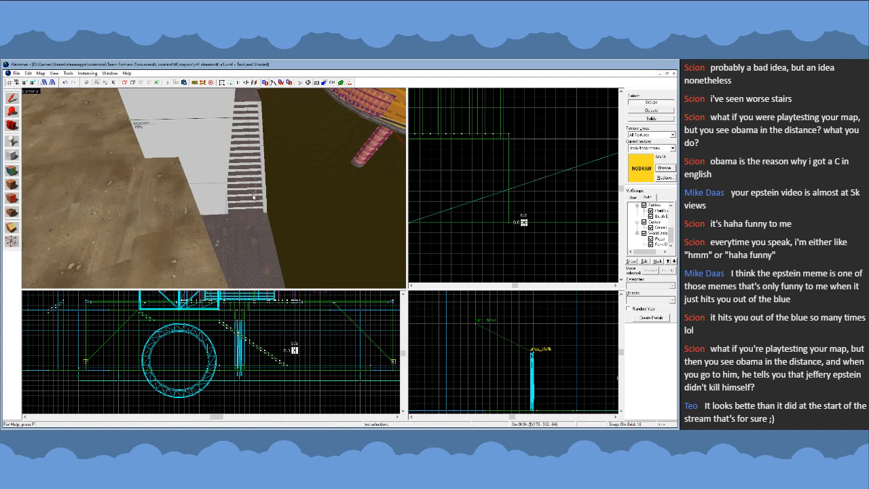
pyautogui.press('z')
pyautogui.press('d')
pyautogui.press('z')
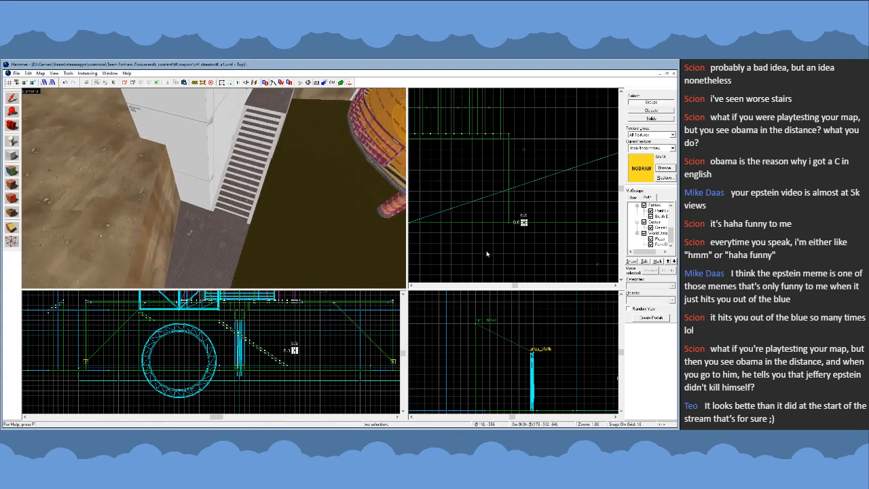
pyautogui.click(14, 142)
pyautogui.press('z')
pyautogui.press('w')
pyautogui.press('z')
pyautogui.click(215, 181)
pyautogui.click(12, 99)
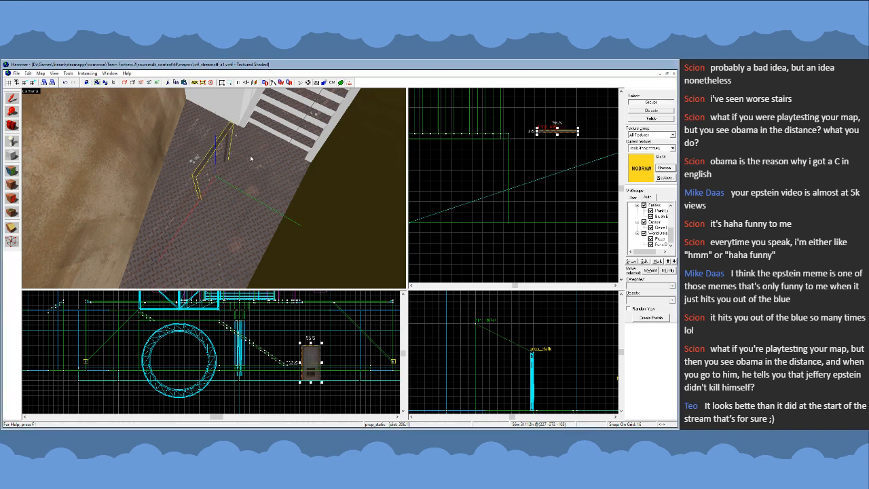
# - Raise the door prop so that its base rests on top of the landing slab
pyautogui.press('z')
pyautogui.press('z')
pyautogui.scroll(4, 315, 374)
pyautogui.moveTo(316, 375); pyautogui.dragTo(321, 333)
pyautogui.press('z')
pyautogui.press('z')
pyautogui.scroll(1, 292, 357)
# - Rotate the door prop a quarter turn and set it against the tall block's end face beside the stairs
pyautogui.press('z')
pyautogui.press('d')
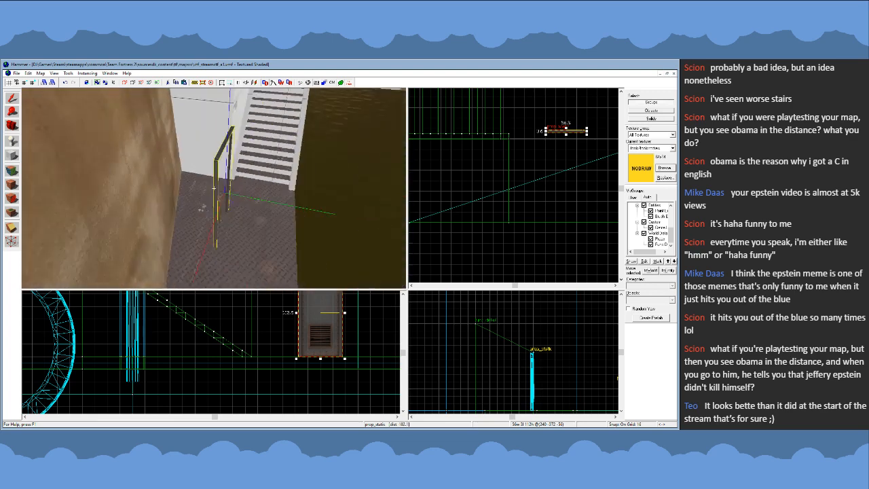
pyautogui.press('z')
pyautogui.scroll(1, 584, 134)
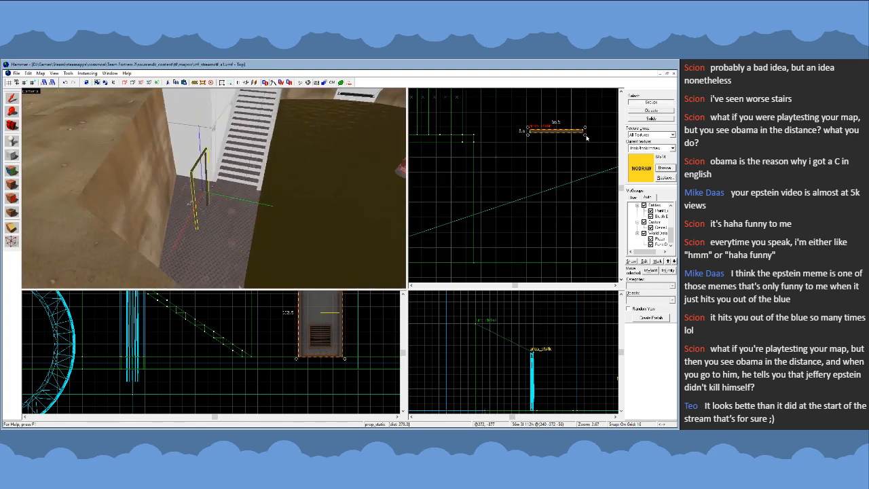
pyautogui.moveTo(587, 136); pyautogui.dragTo(477, 168)
pyautogui.scroll(2, 488, 169)
pyautogui.press('[')
pyautogui.press(']')
pyautogui.click(448, 178)
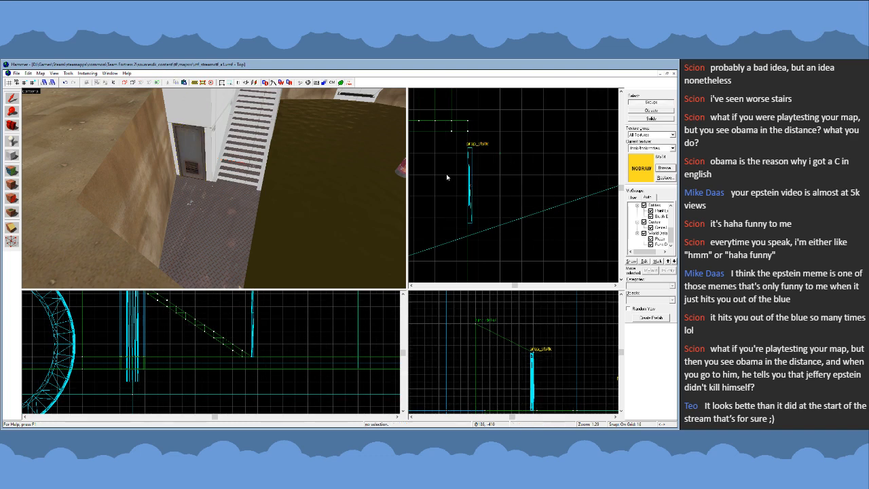
# - Shift the door prop 8 units along the block's end face toward the stairs, and clear the selection
pyautogui.press('z')
pyautogui.press('s')
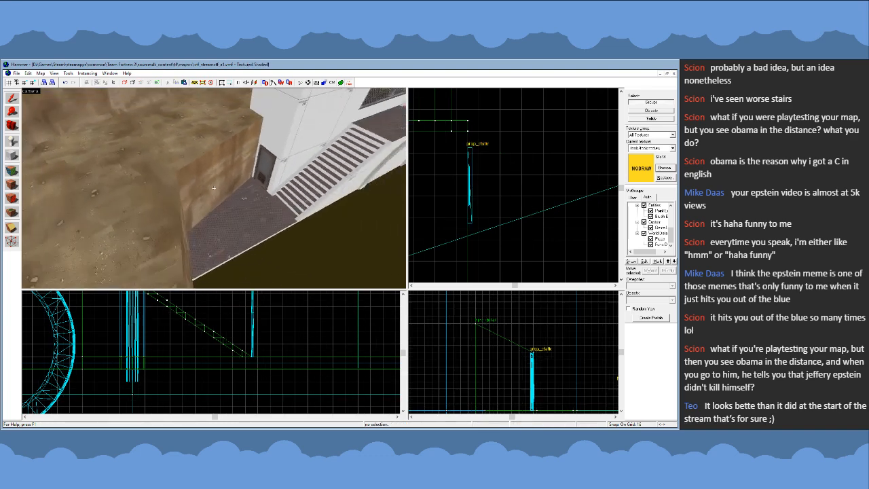
pyautogui.press('w')
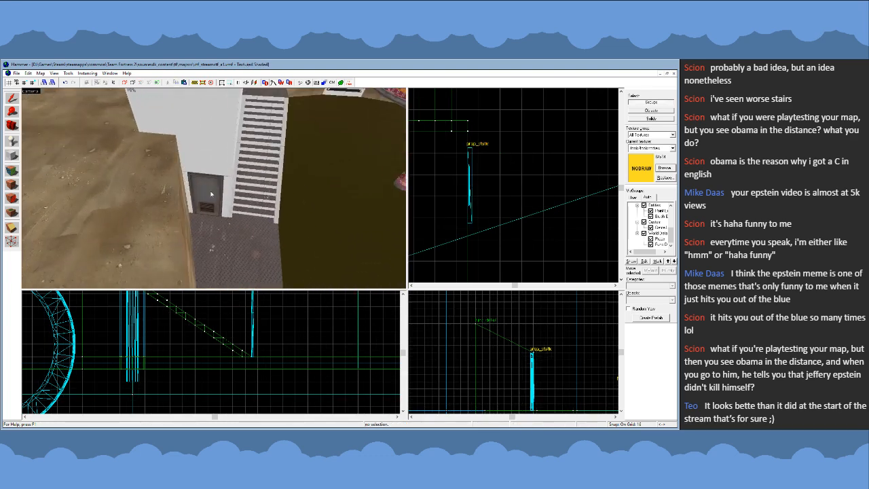
pyautogui.click(214, 189)
pyautogui.press('z')
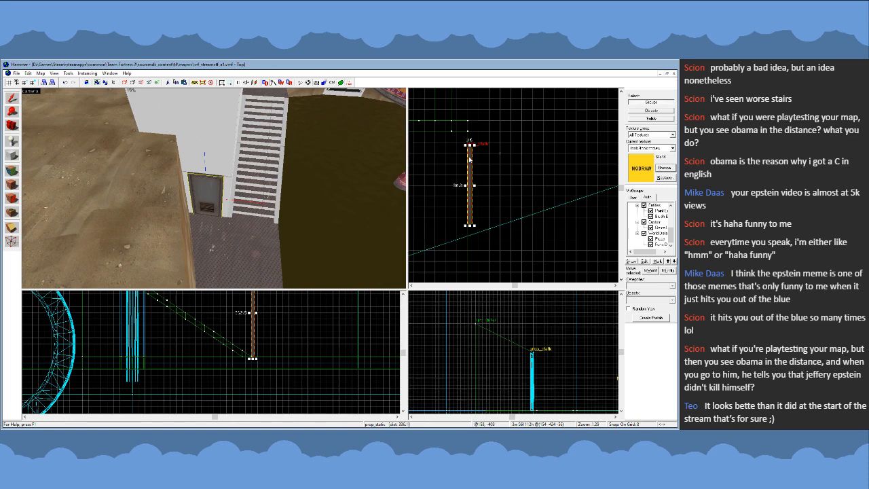
pyautogui.moveTo(470, 159); pyautogui.dragTo(469, 149)
pyautogui.click(499, 165)
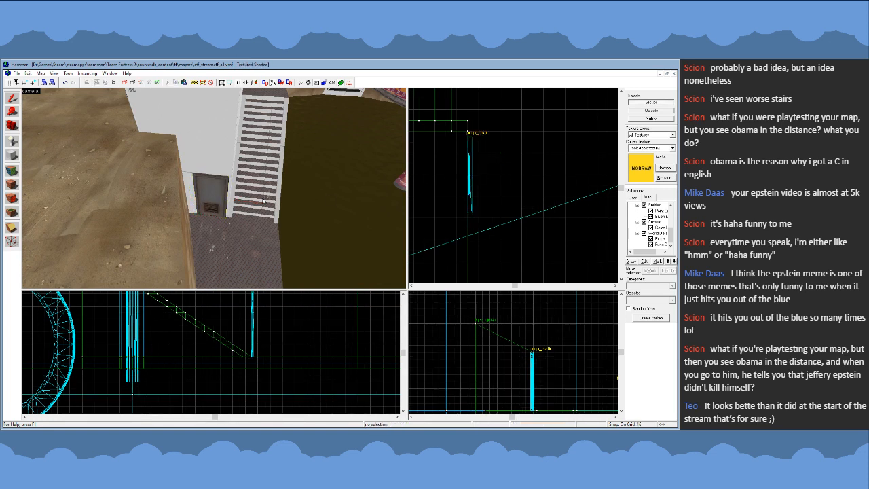
# - Examine the door, landing slab, stairs and the back of the tall block from several angles, and check the door's placement
pyautogui.press('z')
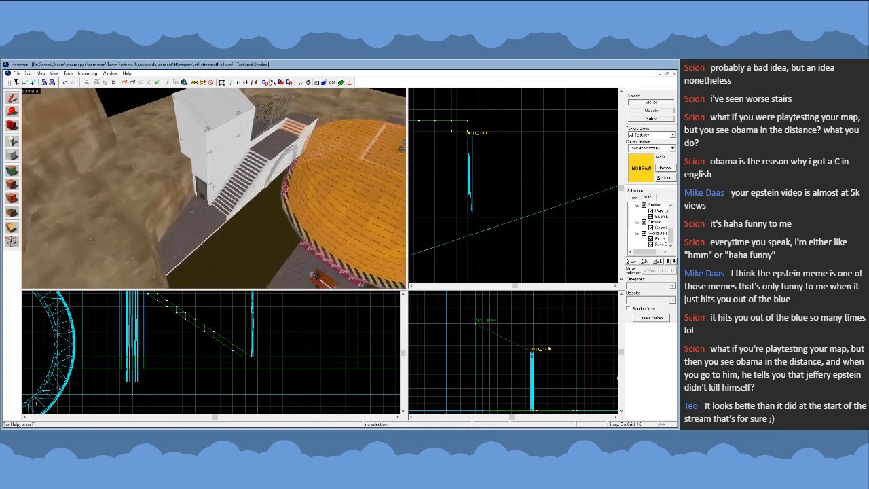
pyautogui.press('s')
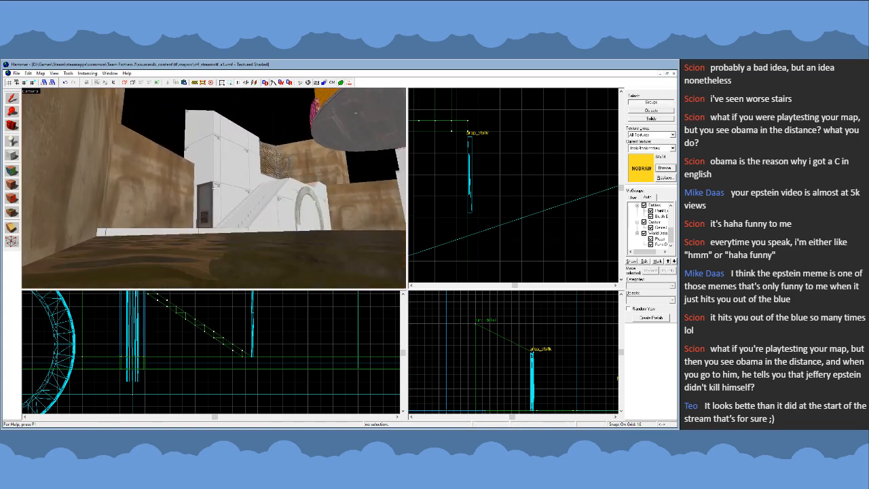
pyautogui.press('w')
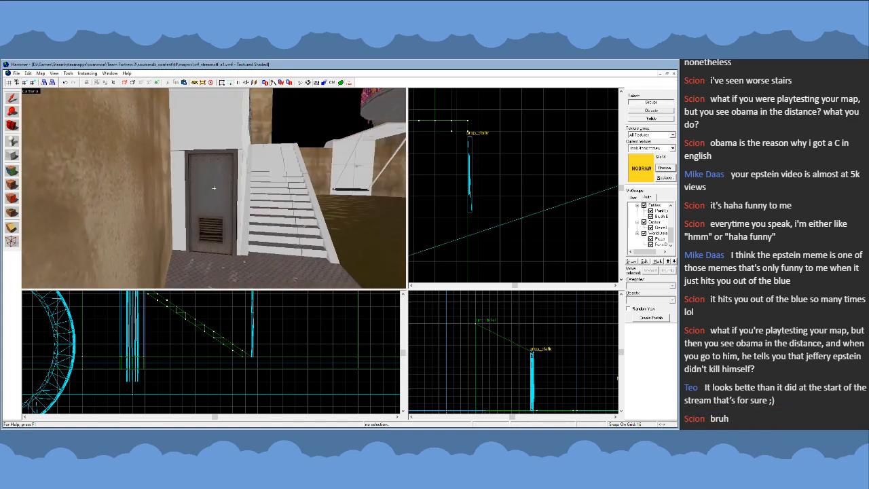
pyautogui.press('s')
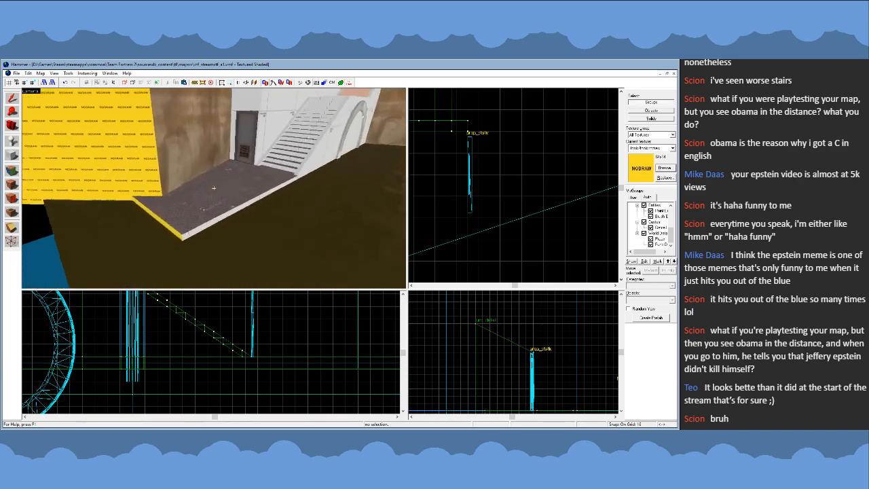
pyautogui.press('w')
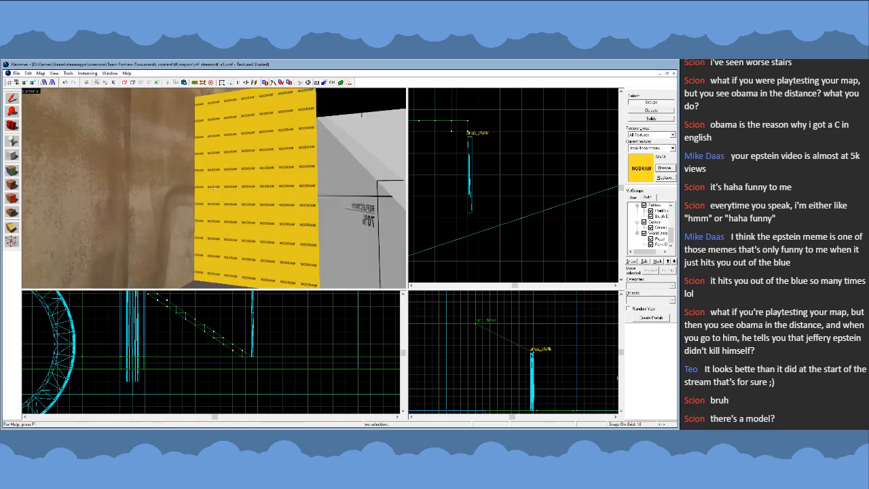
pyautogui.press('s')
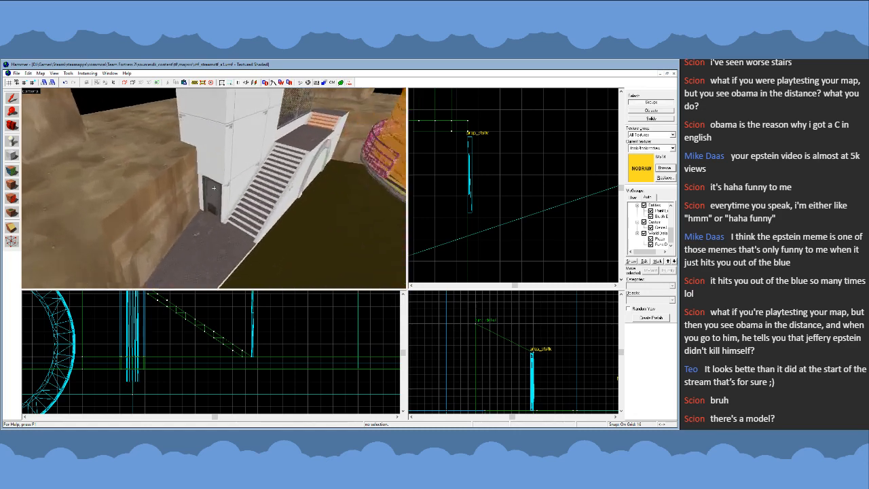
pyautogui.press('w')
pyautogui.press('z')
pyautogui.click(218, 192)
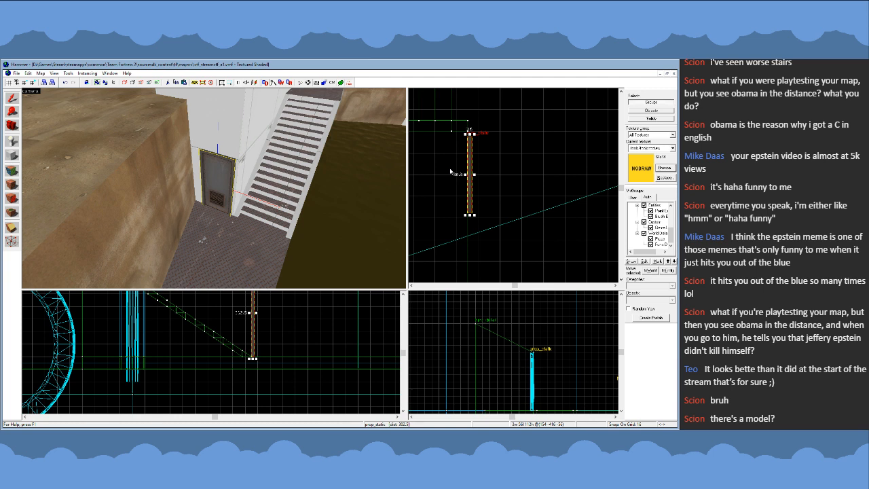
pyautogui.click(514, 173)
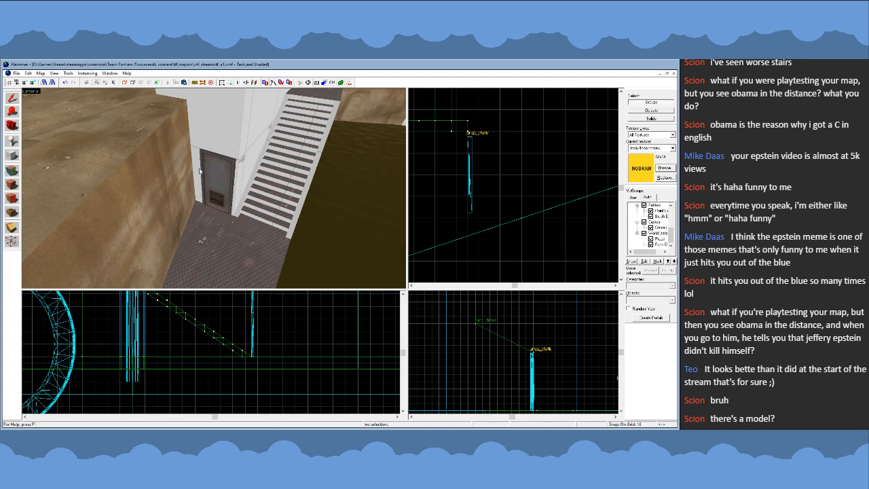
# - Examine the tall block's door end and stairs from above, briefly selecting the door prop and clearing the selection
pyautogui.press('s')
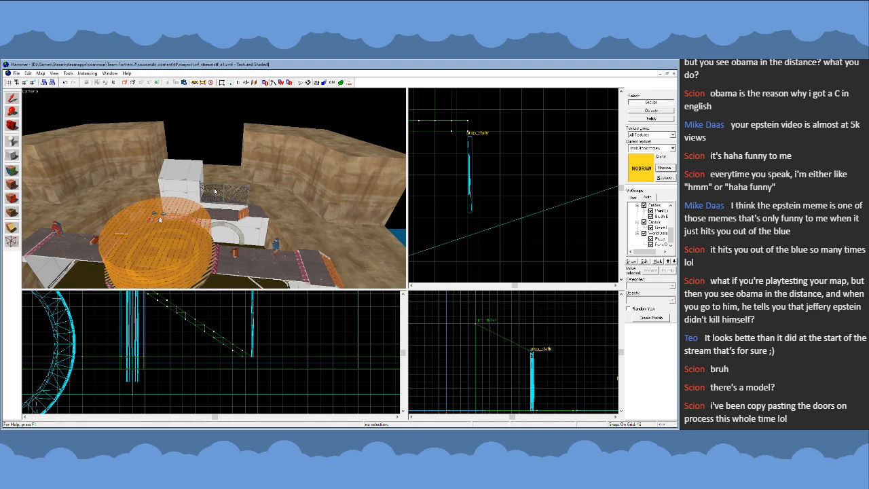
pyautogui.press('z')
pyautogui.press('w')
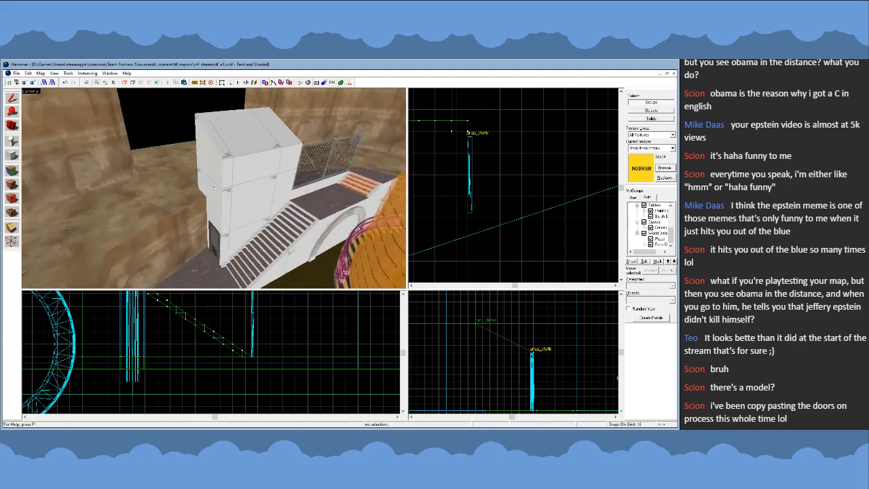
pyautogui.press('z')
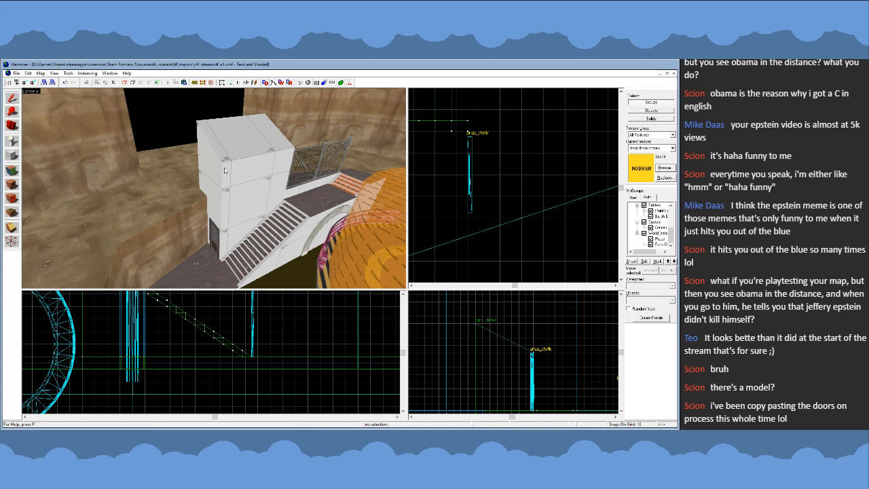
pyautogui.click(223, 235)
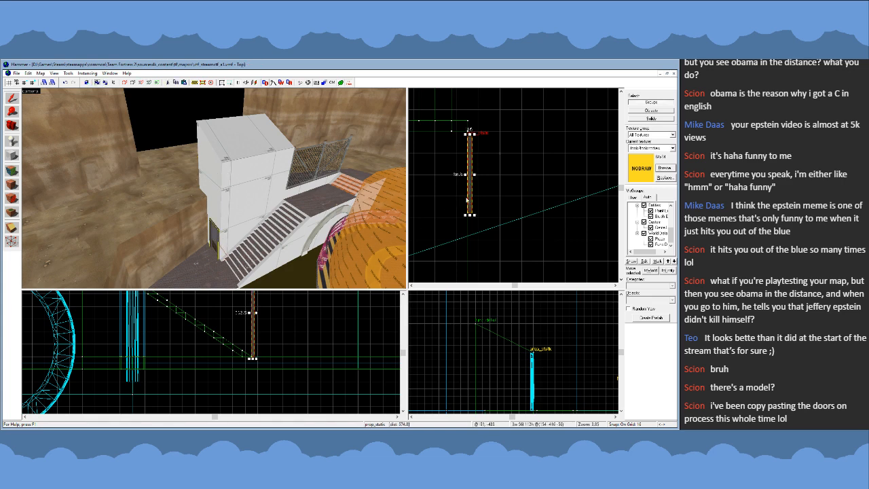
pyautogui.press('Escape')
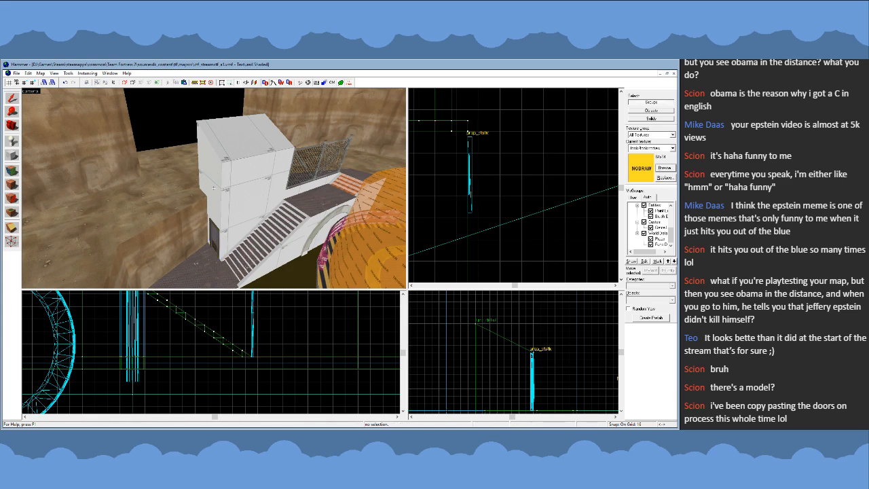
# - Inspect the pit, round center platform, side bridges and archway wall from overhead and from inside the pit
pyautogui.press('z')
pyautogui.press('s')
pyautogui.press('w')
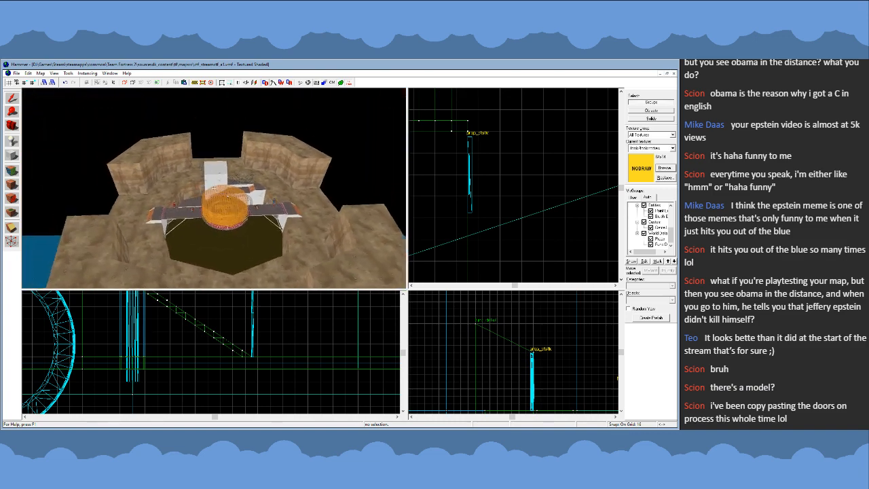
pyautogui.press('s')
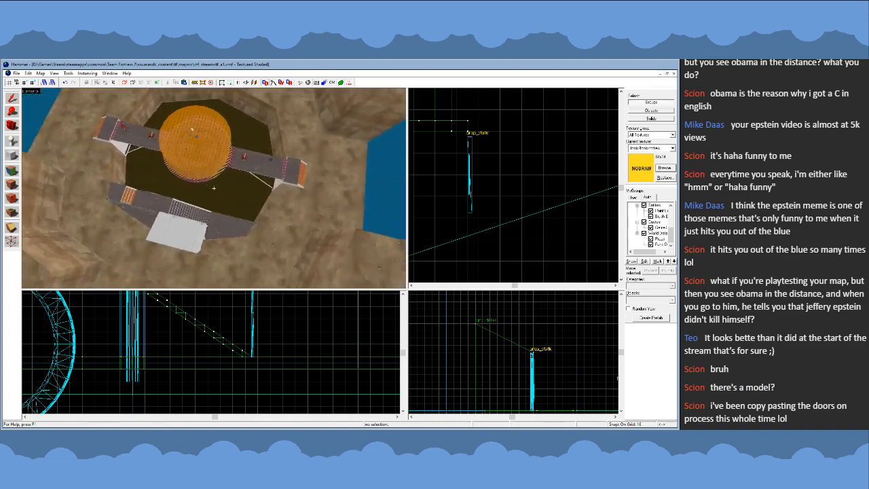
pyautogui.press('z')
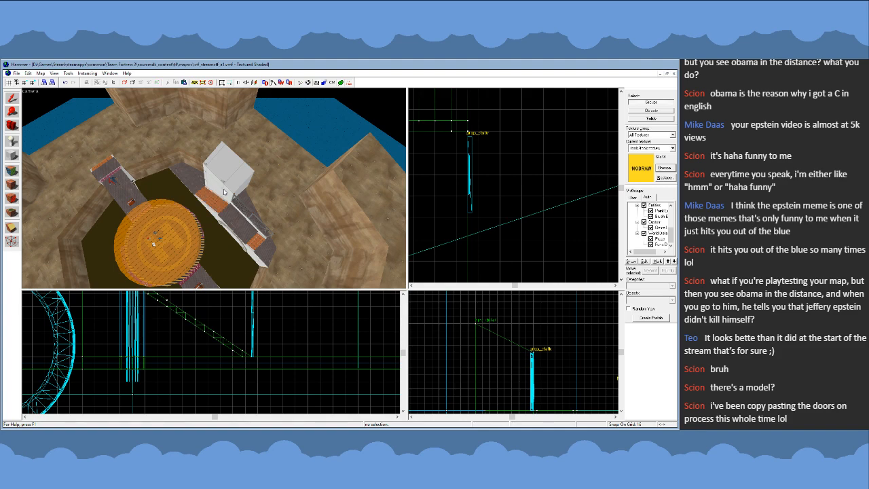
pyautogui.press('w')
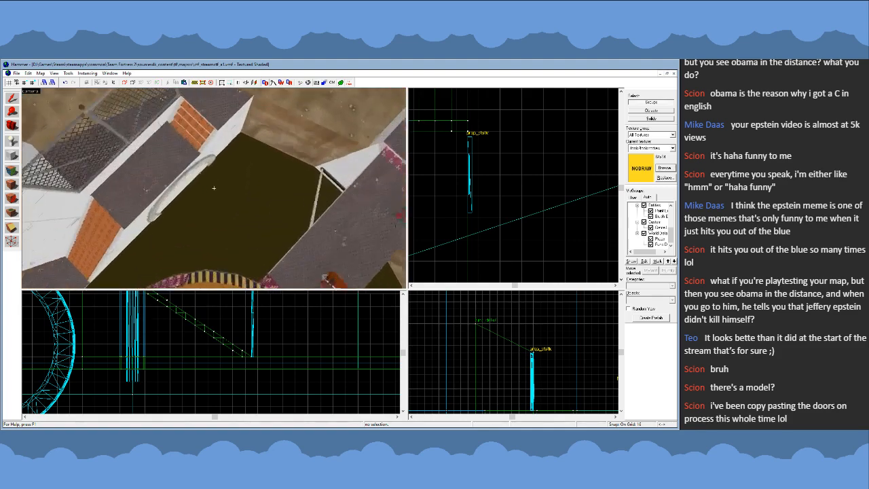
pyautogui.press('s')
pyautogui.press('w')
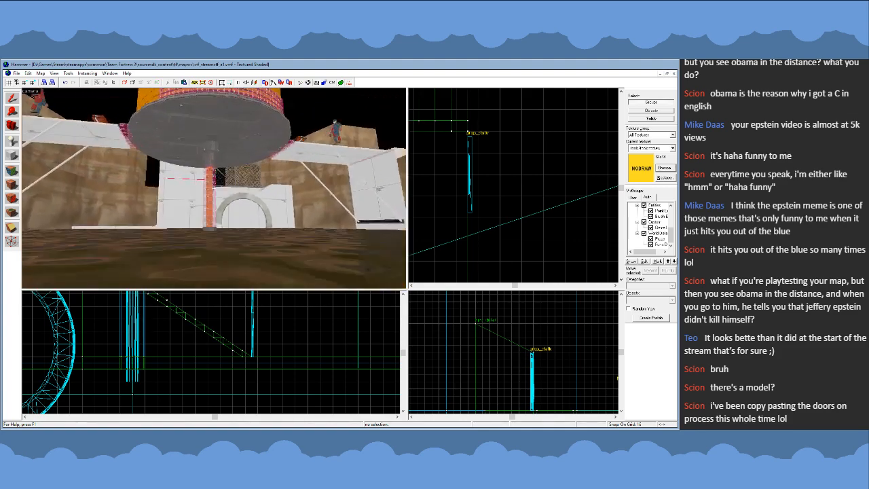
pyautogui.press('a')
pyautogui.press('w')
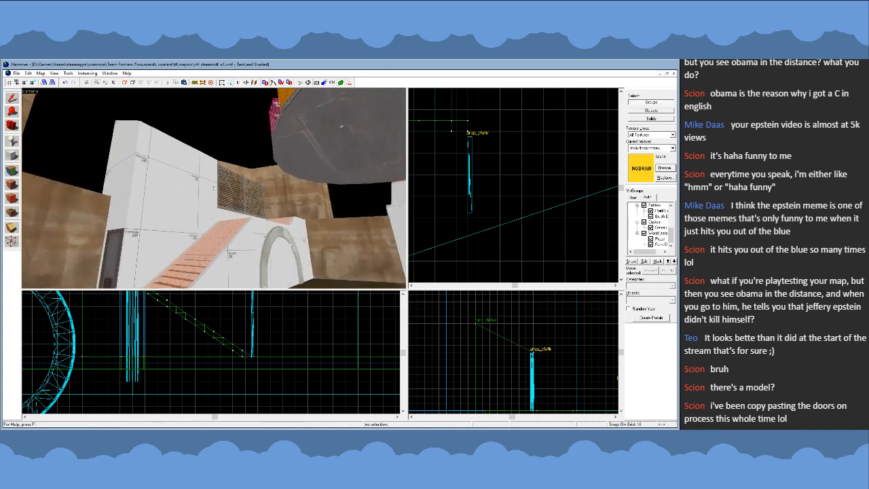
pyautogui.press('s')
pyautogui.press('d')
pyautogui.press('d')
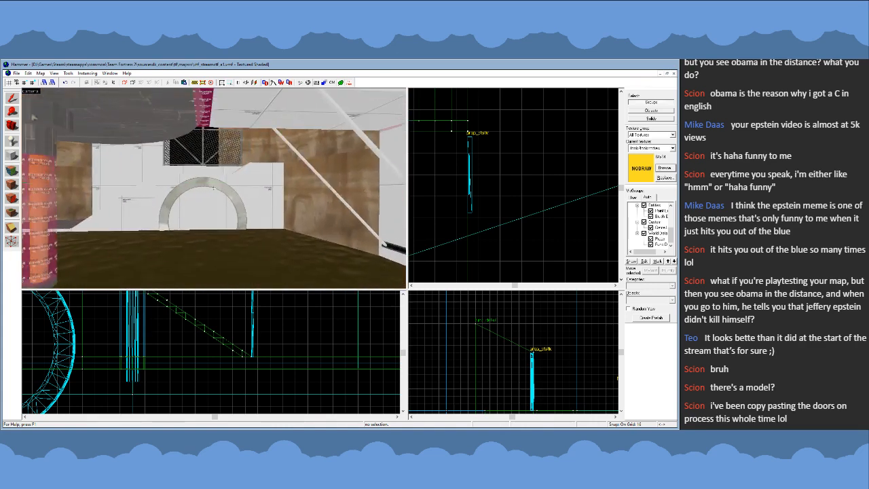
pyautogui.press('s')
pyautogui.press('z')
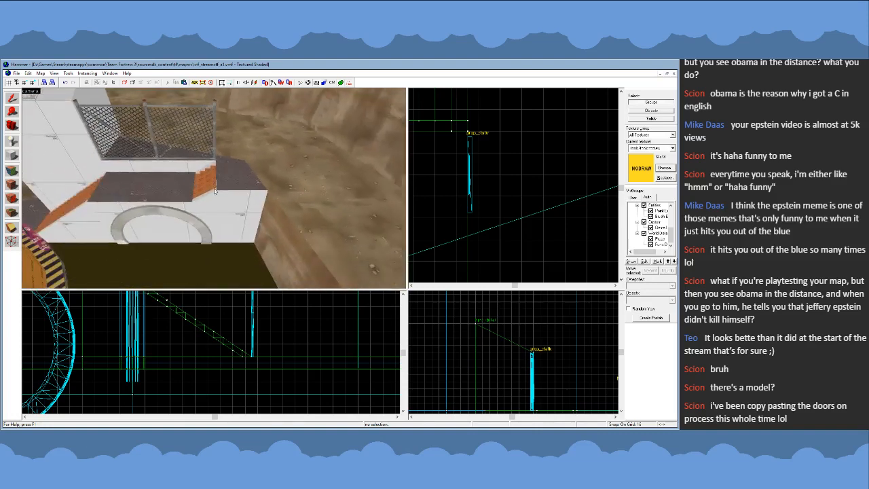
# - Select the end block beside the short steps as an individual solid, inspect it, and clear the selection
pyautogui.click(230, 192)
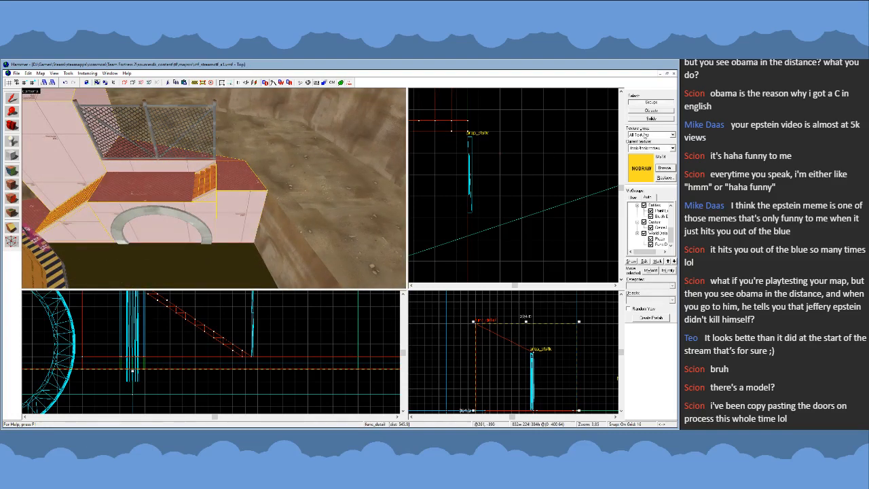
pyautogui.click(240, 190)
pyautogui.press('z')
pyautogui.press('w')
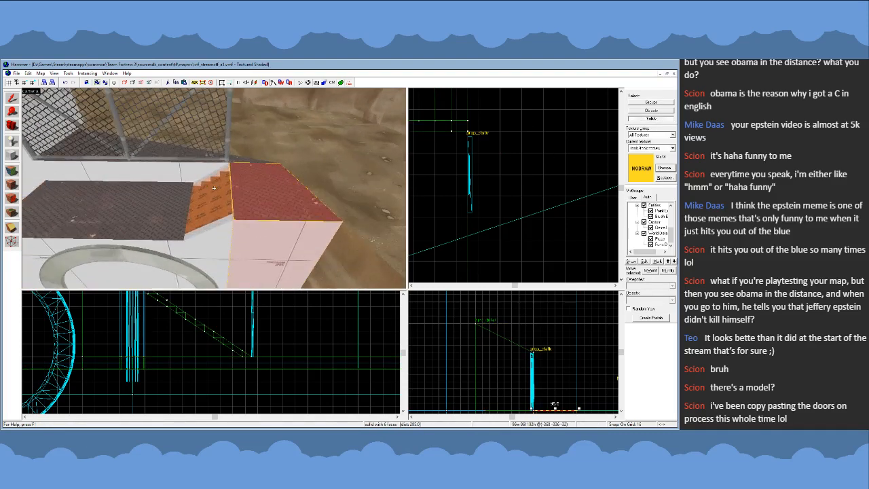
pyautogui.press('s')
pyautogui.press('z')
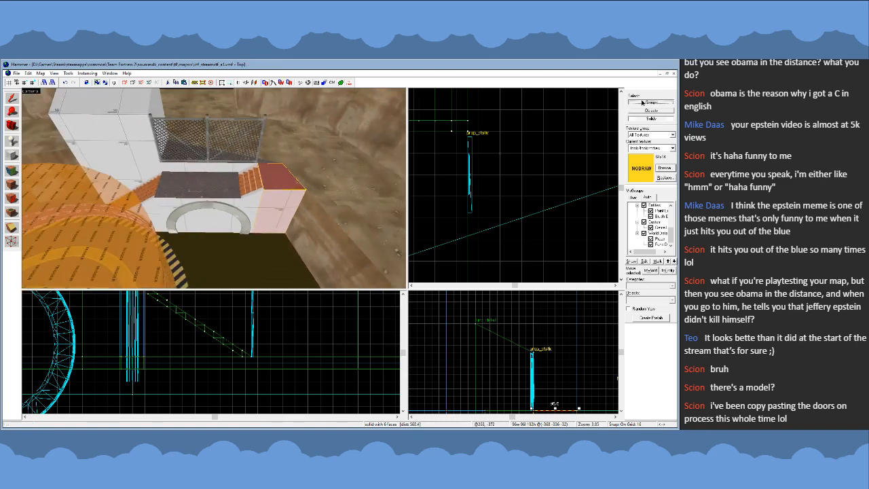
pyautogui.press('z')
pyautogui.press('w')
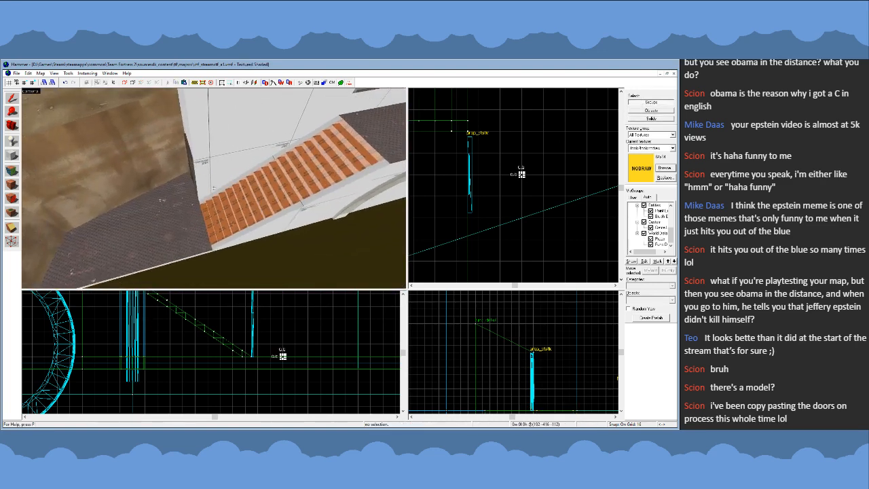
# - Check the long stairs and the walkway above the archway, briefly selecting the walkway solid and clearing the selection
pyautogui.press('s')
pyautogui.press('s')
pyautogui.press('d')
pyautogui.press('w')
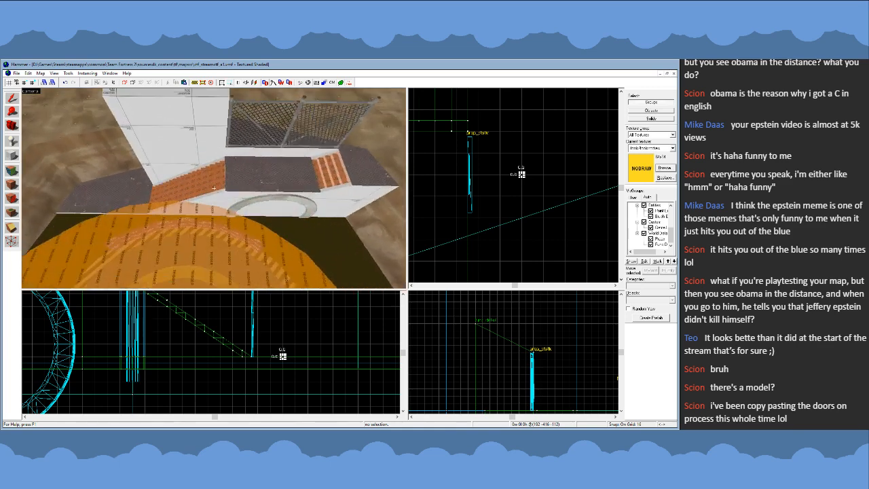
pyautogui.press('w')
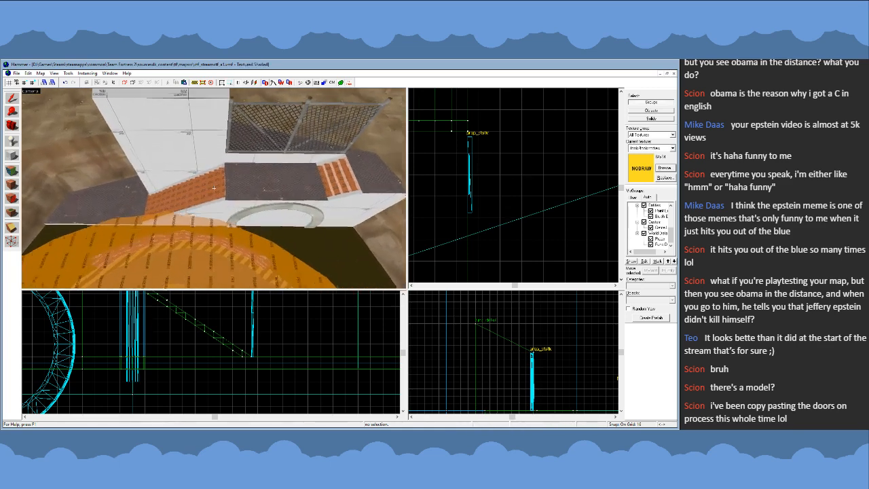
pyautogui.press('s')
pyautogui.press('z')
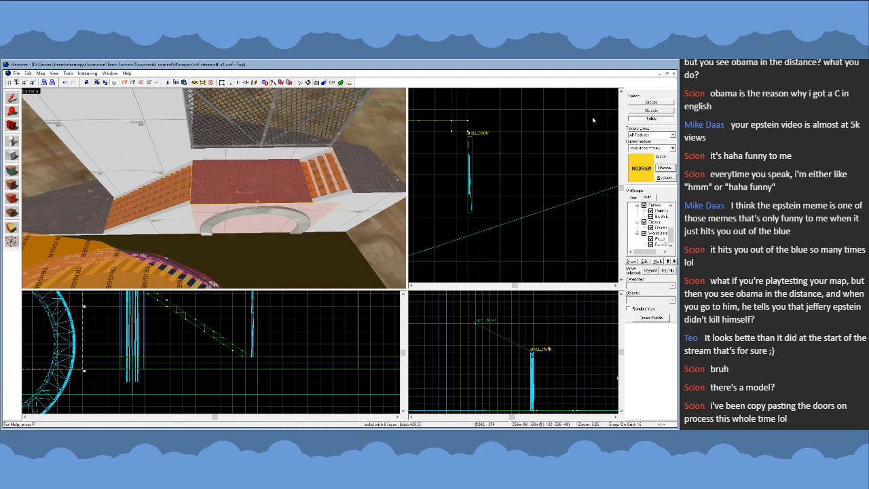
pyautogui.press('s')
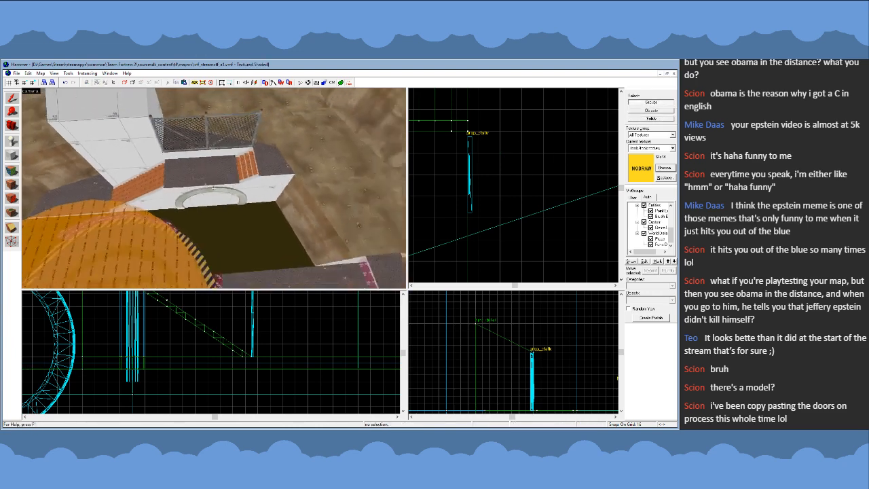
# - Examine the walkway, chain-link fence and short steps up close, and view the archway from inside the pit
pyautogui.press('a')
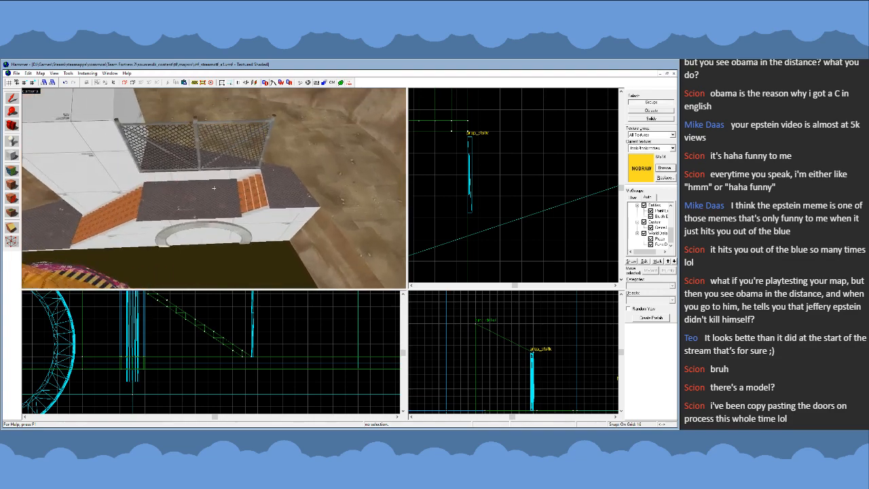
pyautogui.press('a')
pyautogui.press('w')
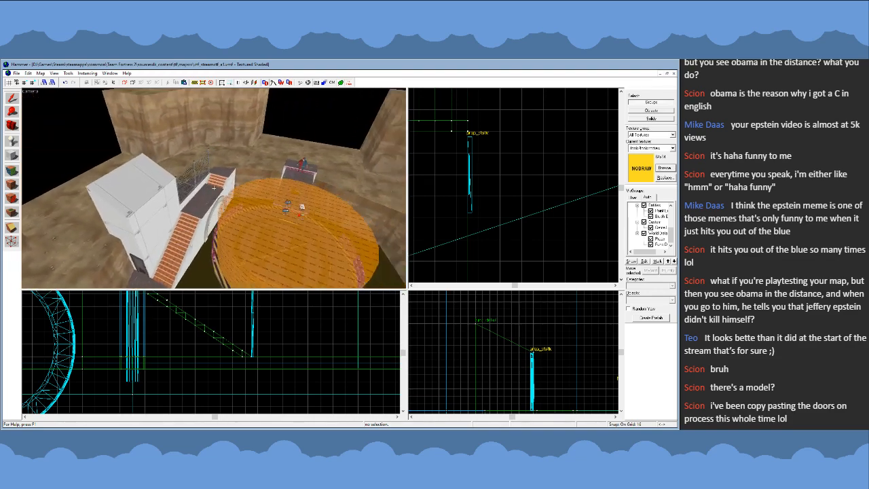
pyautogui.press('s')
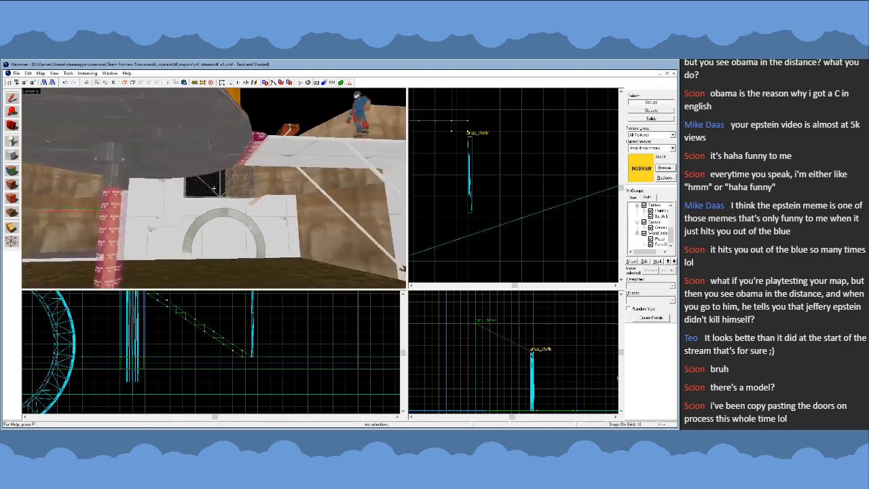
pyautogui.press('w')
pyautogui.press('w')
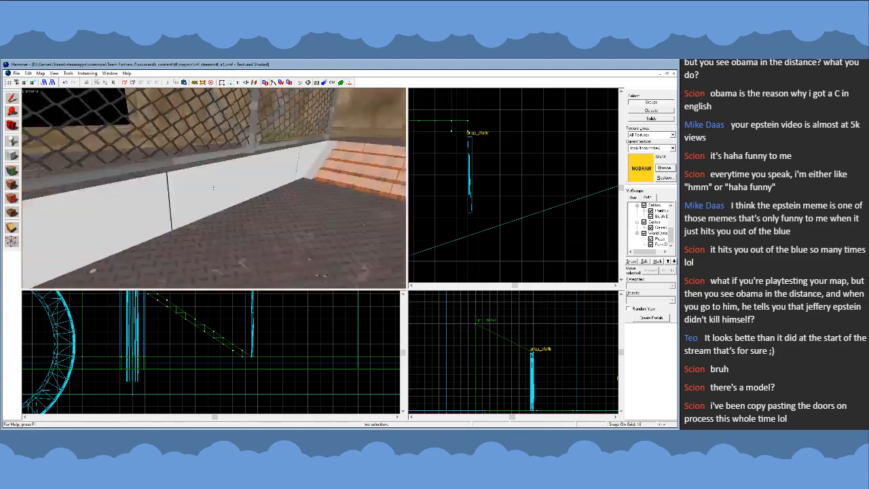
pyautogui.press('s')
pyautogui.press('d')
pyautogui.press('s')
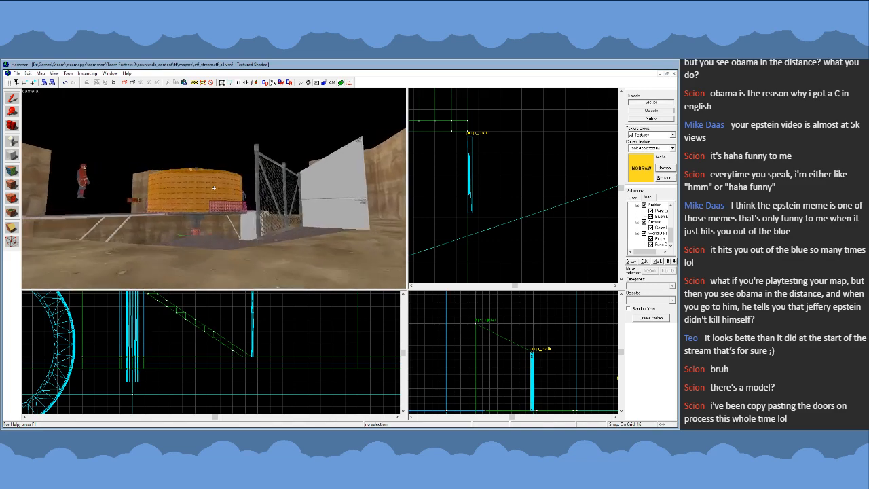
# - Compare the raised walkway and stairs with the round center platform and side bridges from several sides of the pit
pyautogui.press('w')
pyautogui.press('s')
pyautogui.press('w')
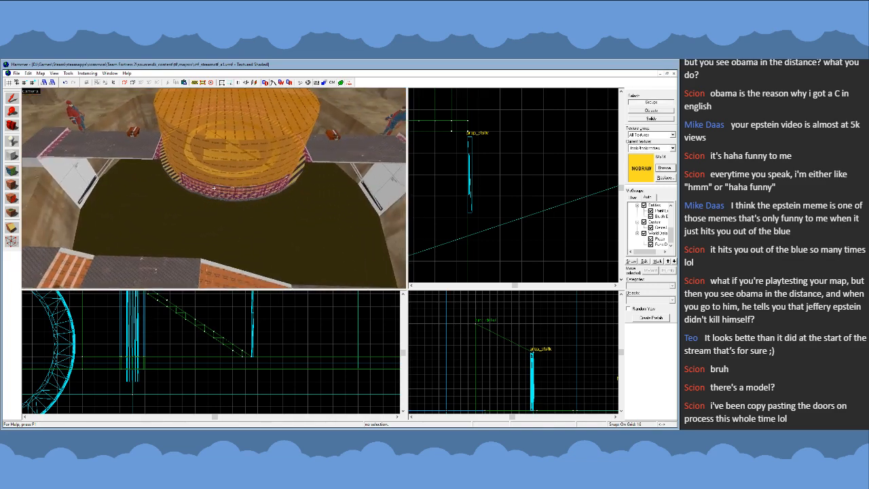
pyautogui.press('d')
pyautogui.press('a')
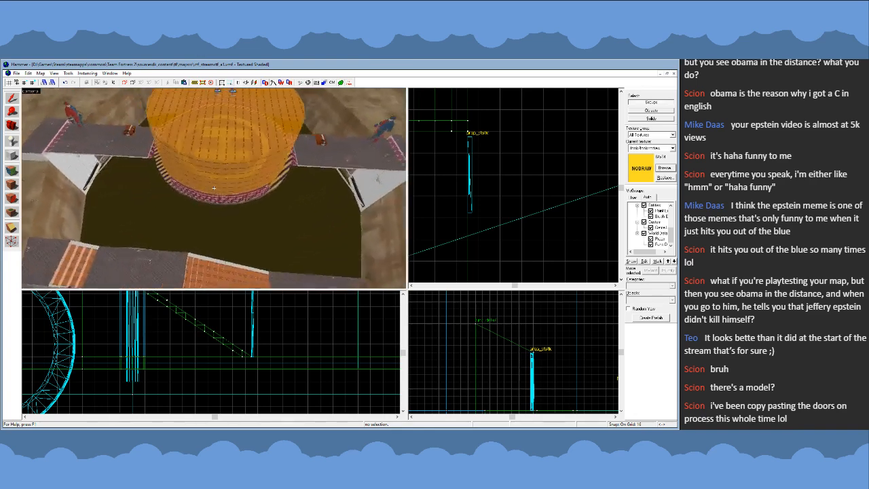
pyautogui.press('s')
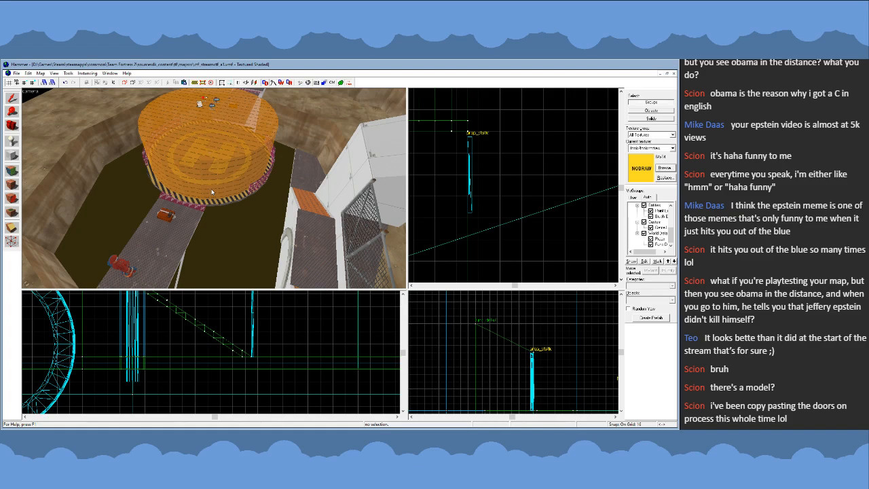
pyautogui.press('z')
pyautogui.press('w')
pyautogui.press('s')
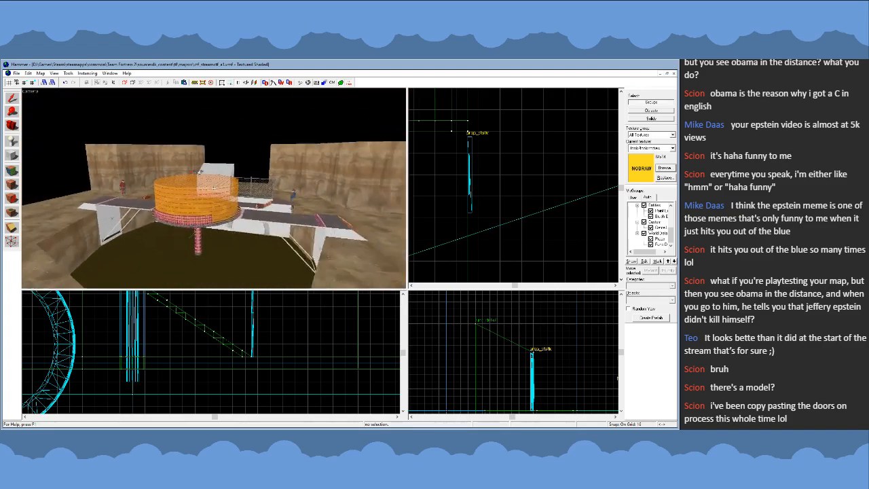
pyautogui.press('w')
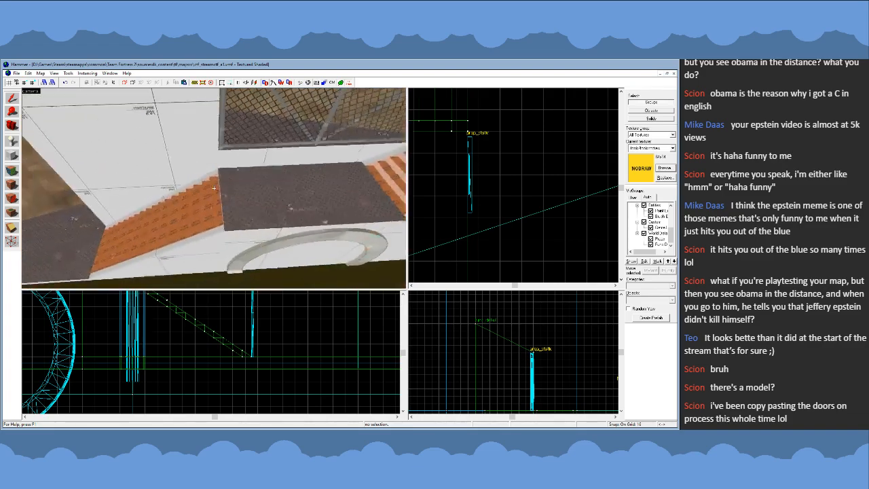
pyautogui.press('s')
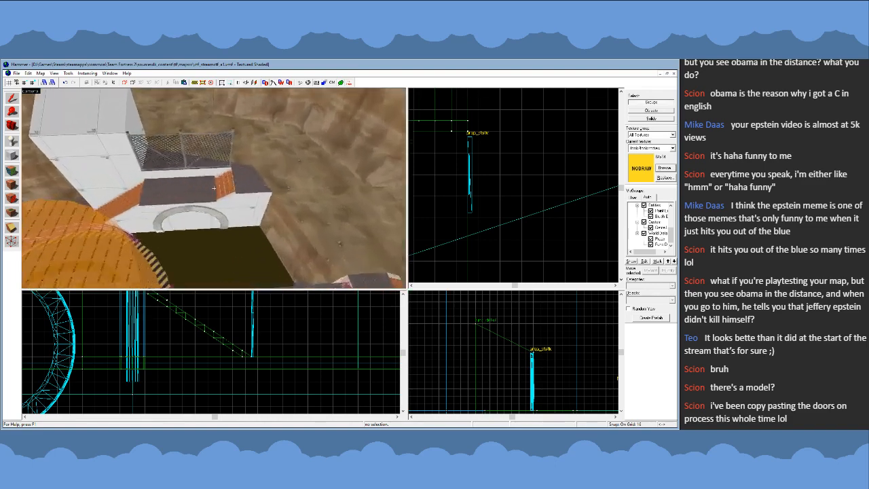
pyautogui.press('s')
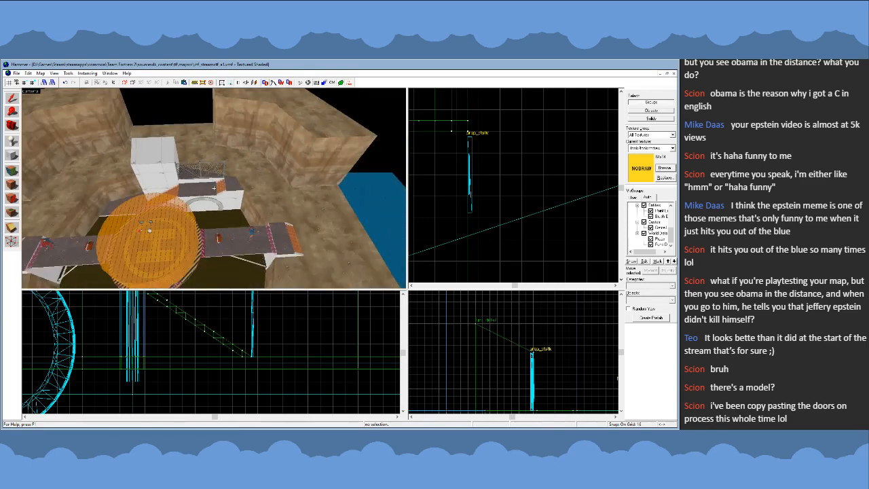
# - Check the ground piece behind the door block, then select the two matching ground solids at the opposite pit edge and delete them
pyautogui.press('w')
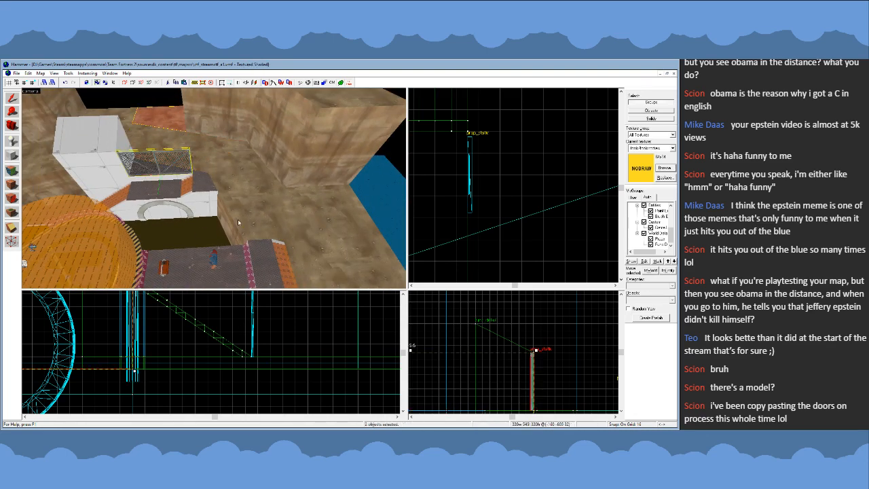
pyautogui.keyDown('ctrl'); pyautogui.click(175, 117); pyautogui.keyUp('ctrl')
pyautogui.scroll(-6, 210, 362)
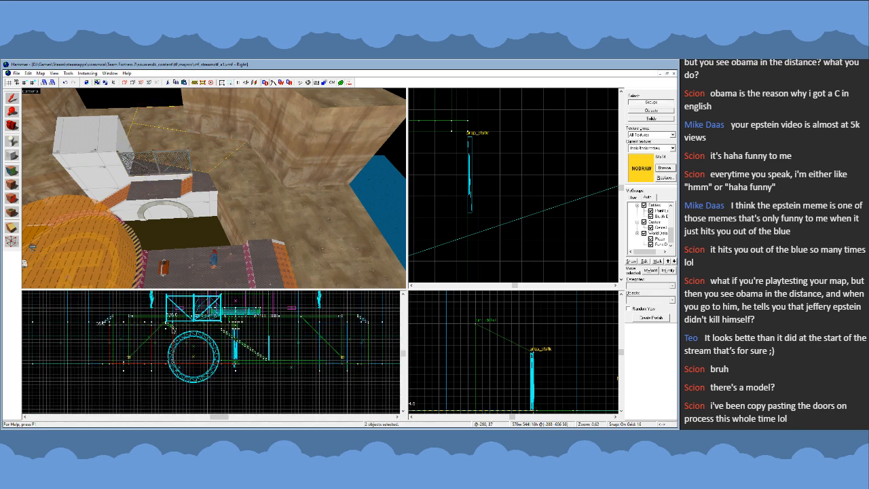
pyautogui.press('z')
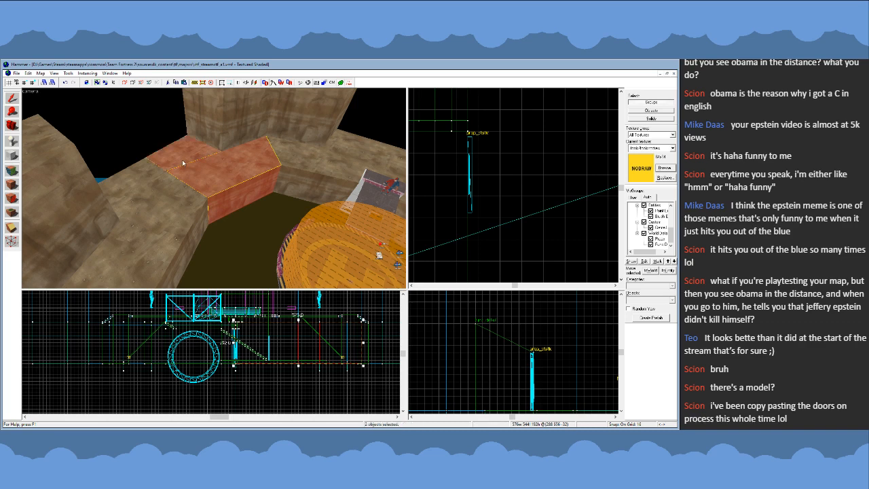
pyautogui.press('z')
pyautogui.click(185, 232)
pyautogui.press('z')
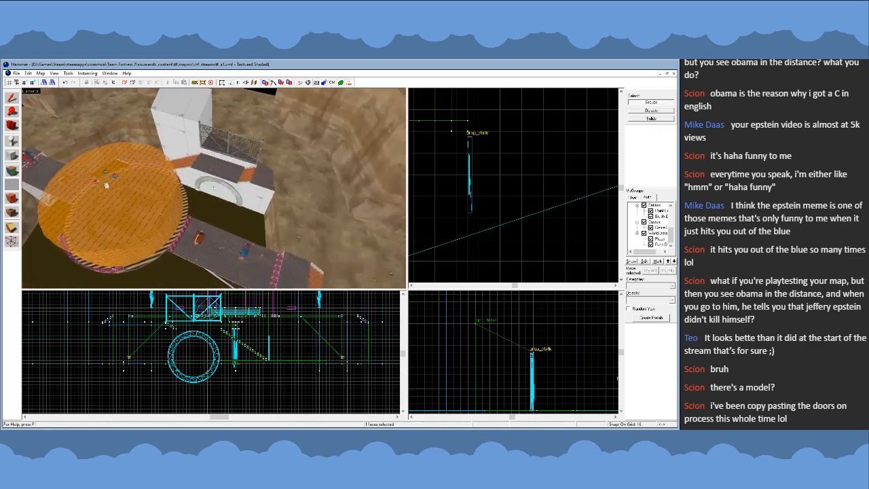
# - Examine the nodraw face at the pit edge opposite the raised walkway up close and clear the face selection
pyautogui.press('z')
pyautogui.click(384, 256)
pyautogui.press('z')
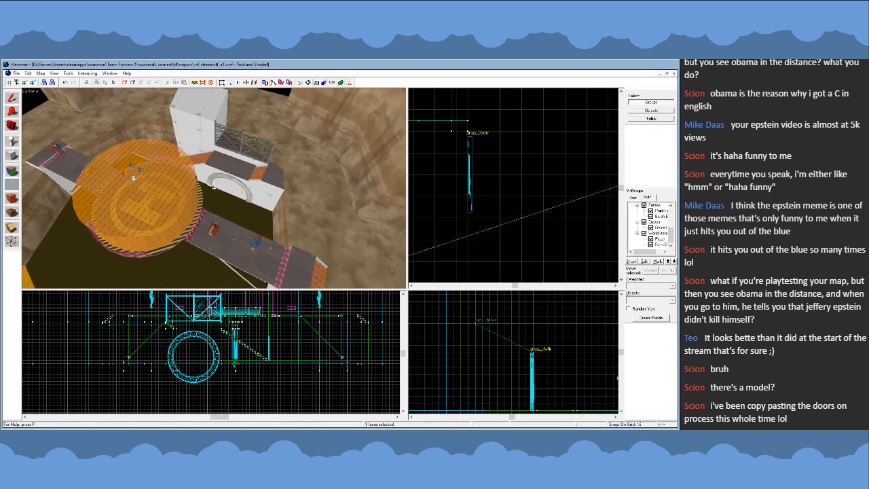
pyautogui.press('w')
pyautogui.press('s')
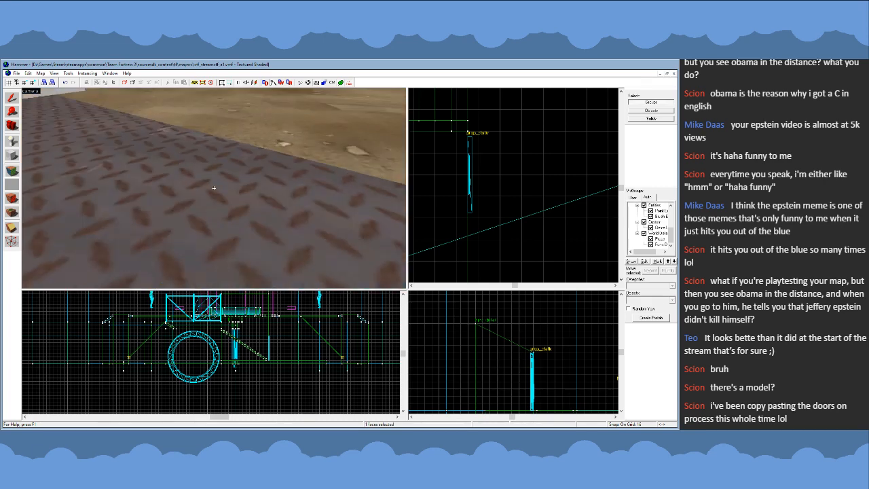
pyautogui.press('w')
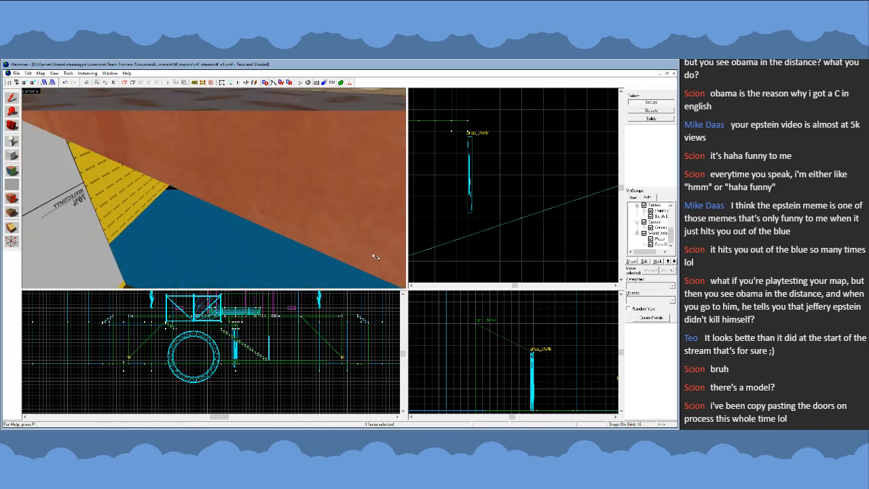
pyautogui.click(320, 298)
pyautogui.hotkey('shift', 's')
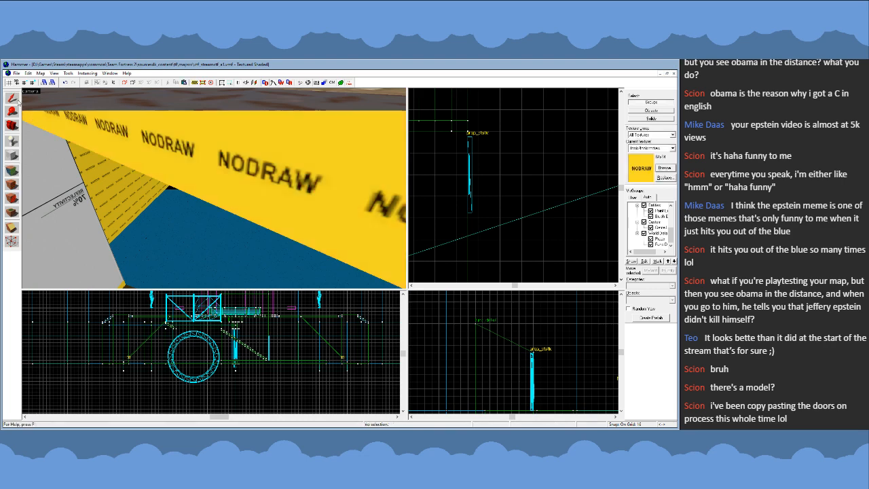
# - Inspect the open pit edge opposite the raised walkway and compare both sides of the pit from above
pyautogui.press('z')
pyautogui.press('s')
pyautogui.press('s')
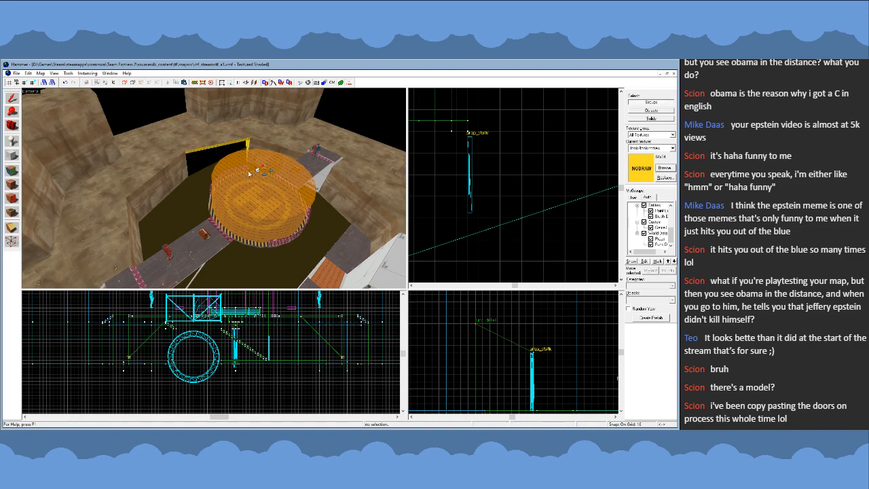
pyautogui.press('z')
pyautogui.press('w')
pyautogui.press('s')
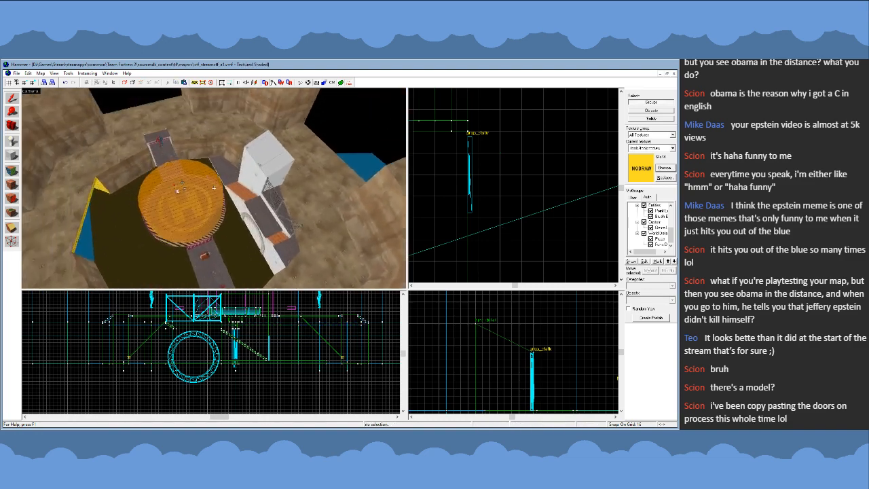
pyautogui.press('s')
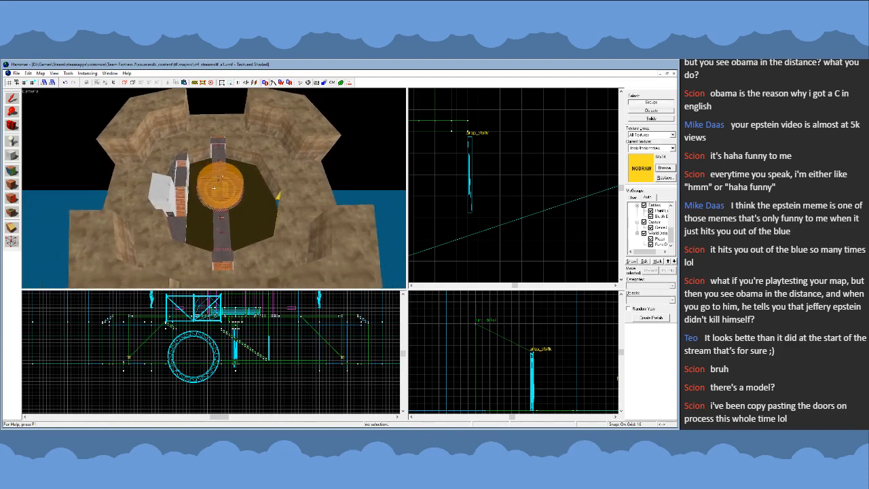
pyautogui.press('w')
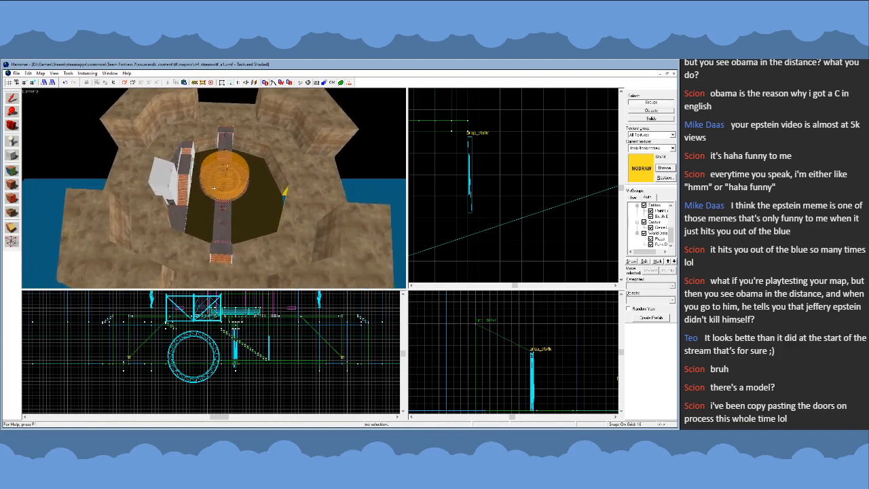
pyautogui.press('w')
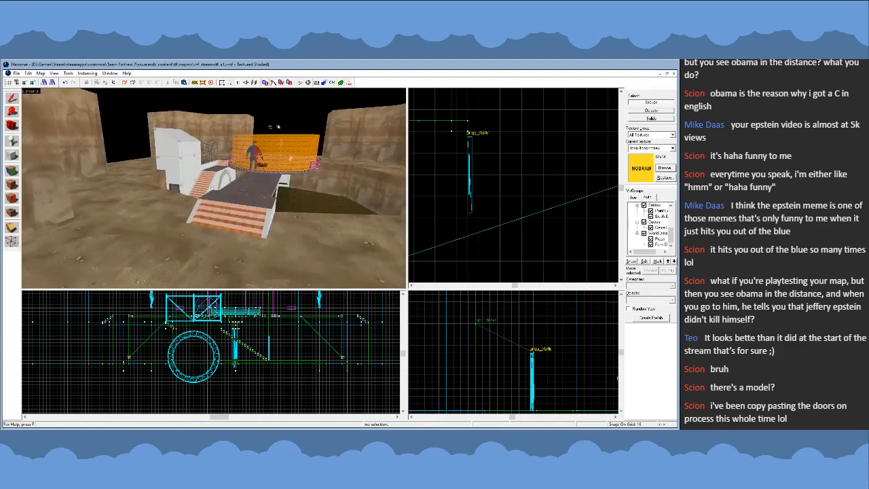
# - Examine the approach to the center platform along the end bridge, from between the cliffs and beside the player model
pyautogui.press('s')
pyautogui.press('w')
pyautogui.press('s')
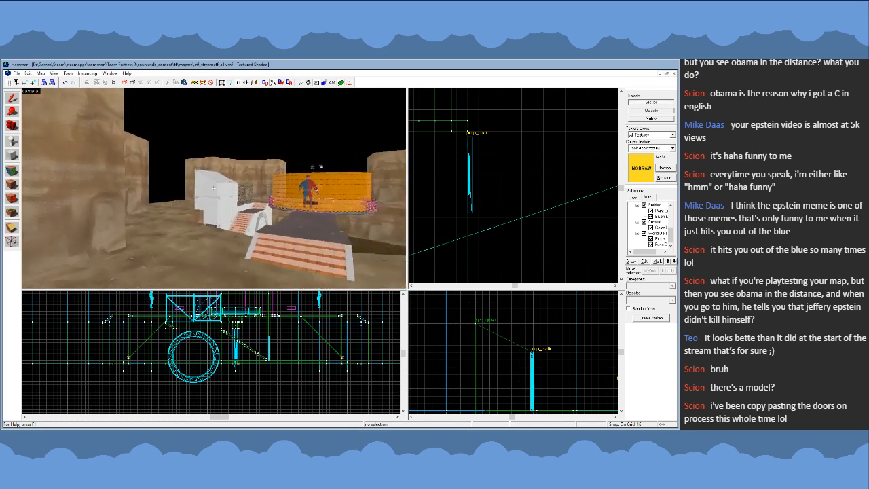
pyautogui.press('w')
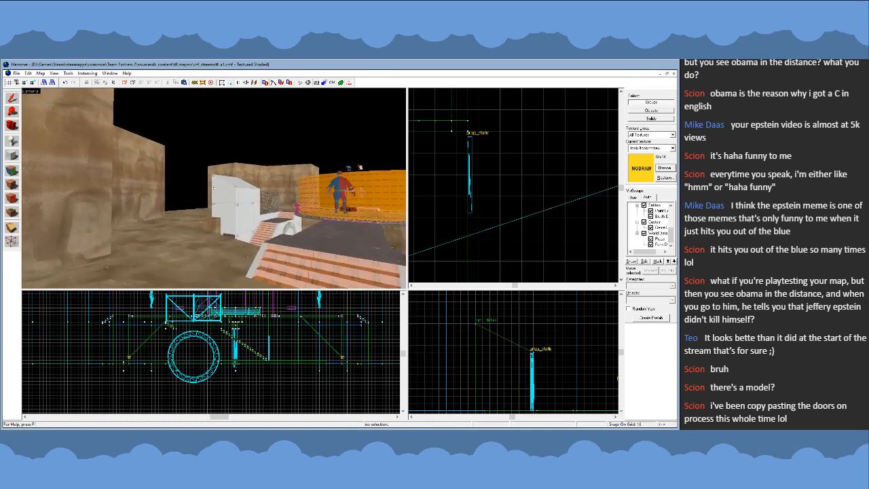
pyautogui.press('s')
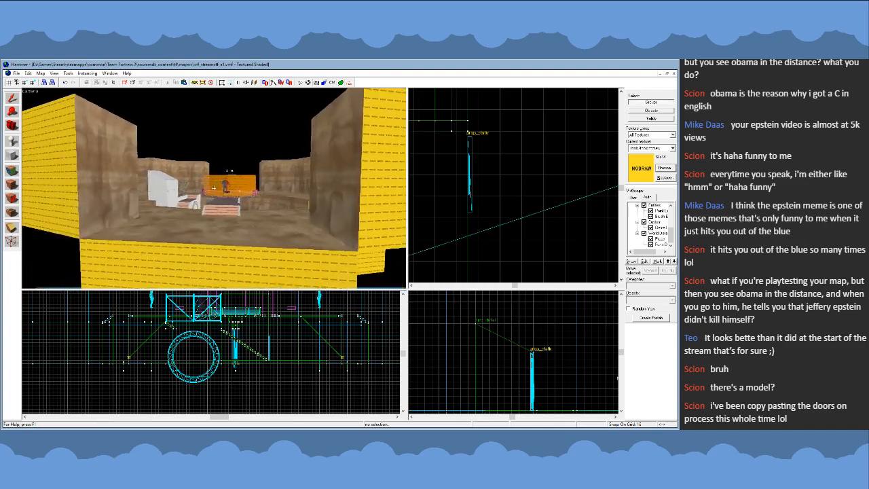
pyautogui.press('w')
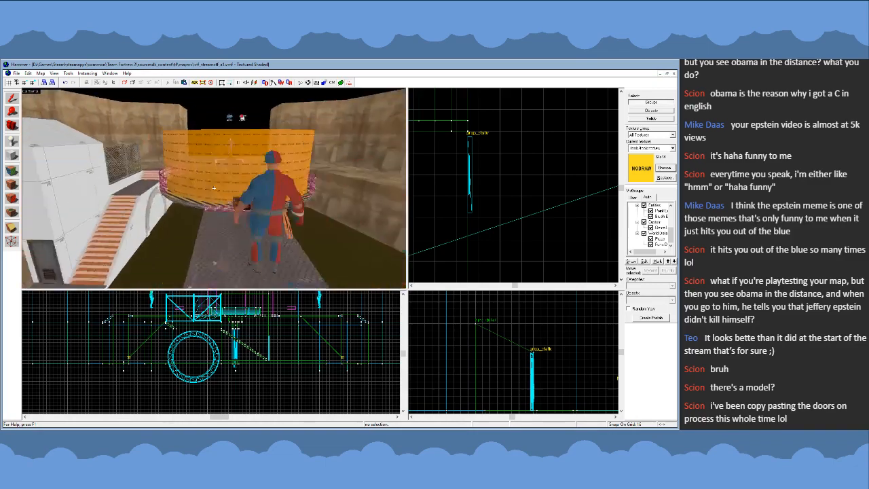
pyautogui.press('w')
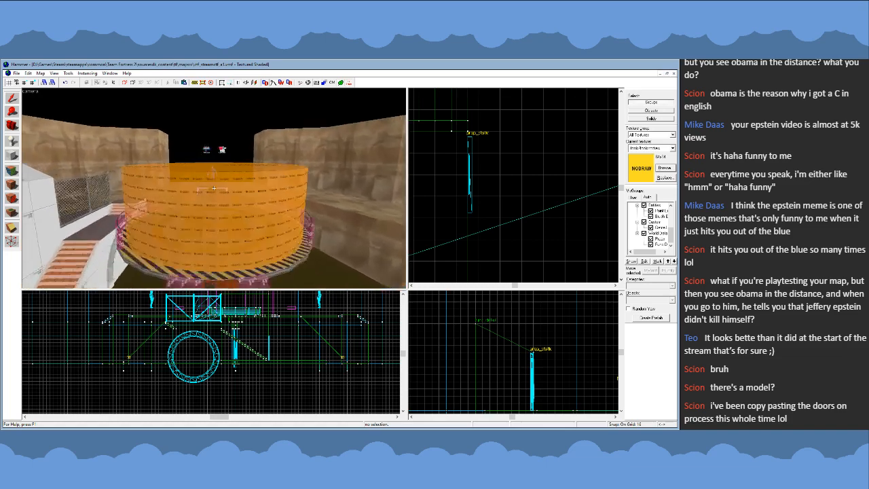
pyautogui.press('s')
pyautogui.press('s')
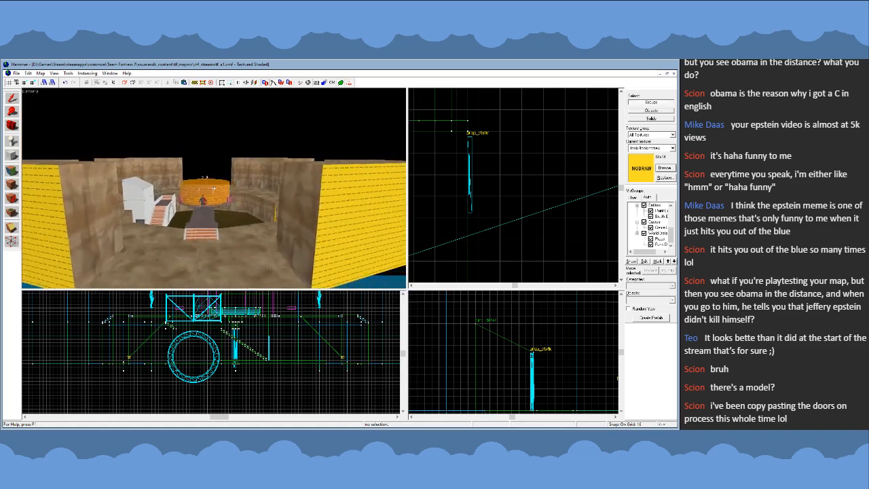
pyautogui.press('w')
# - Survey the arena from outside, including the ground around the end bridge's stairs and the neighboring cliff walls
pyautogui.press('s')
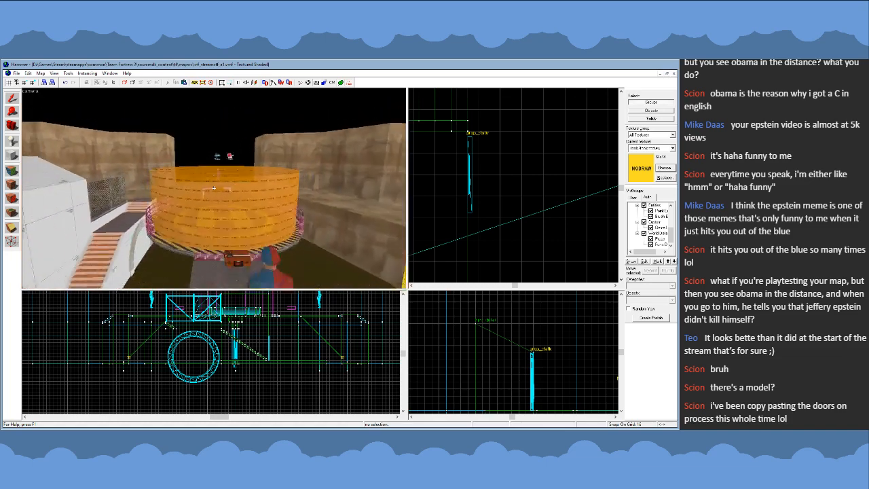
pyautogui.press('s')
pyautogui.press('w')
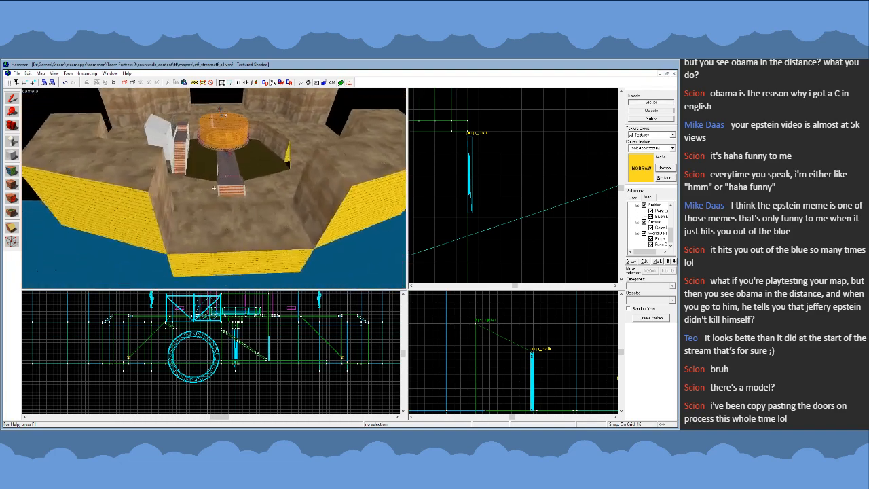
pyautogui.press('s')
pyautogui.press('w')
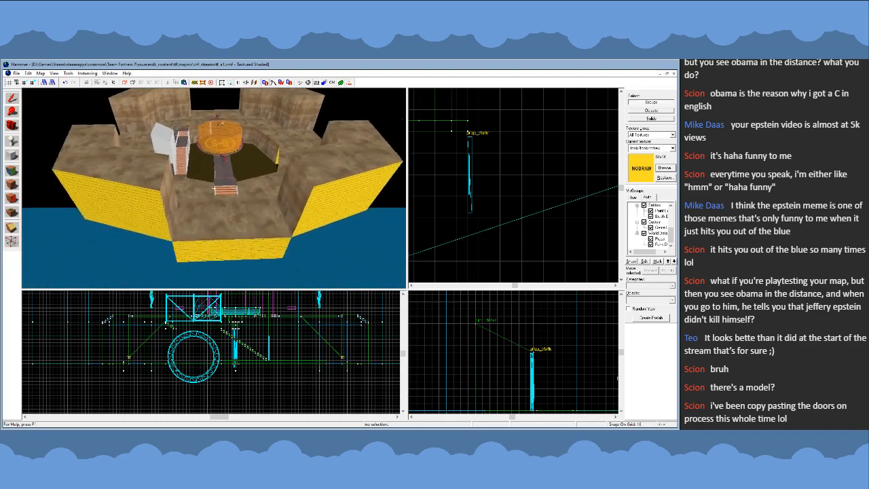
pyautogui.press('w')
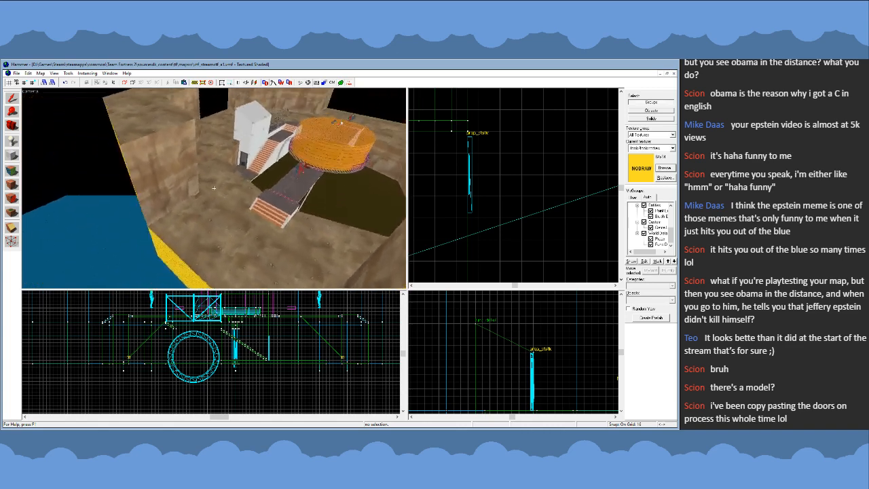
pyautogui.press('d')
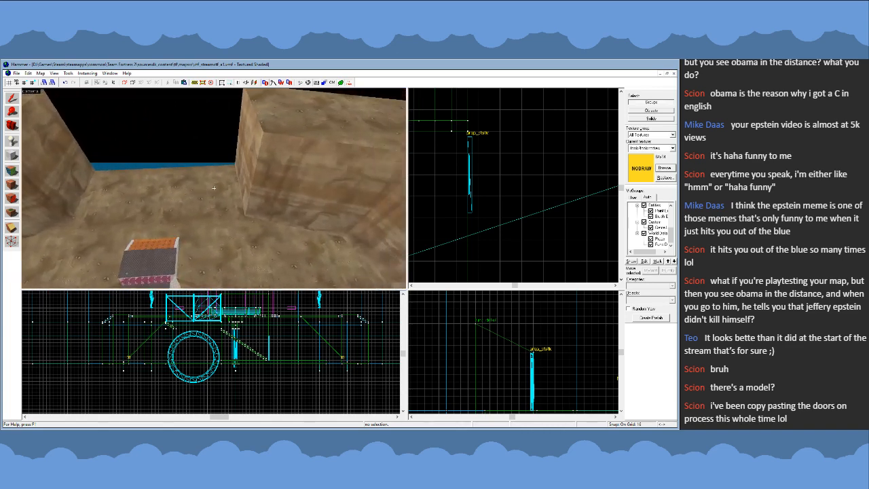
pyautogui.press('a')
pyautogui.press('s')
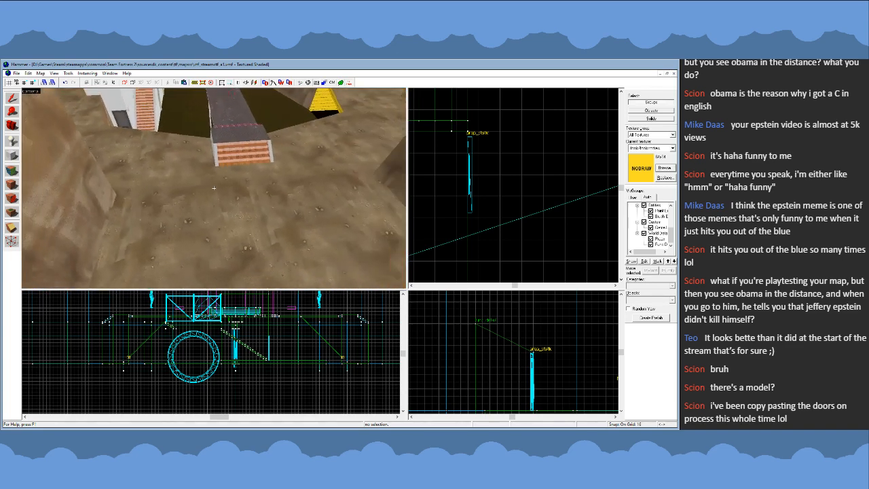
pyautogui.press('z')
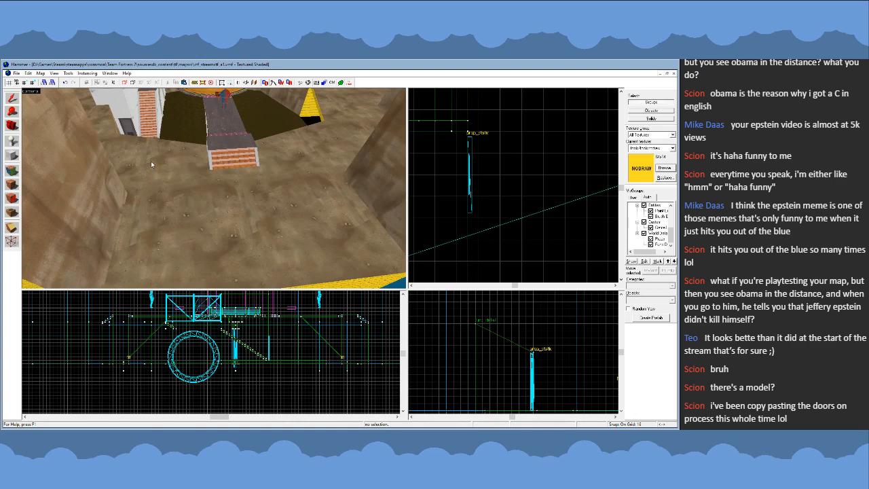
pyautogui.press('z')
pyautogui.press('s')
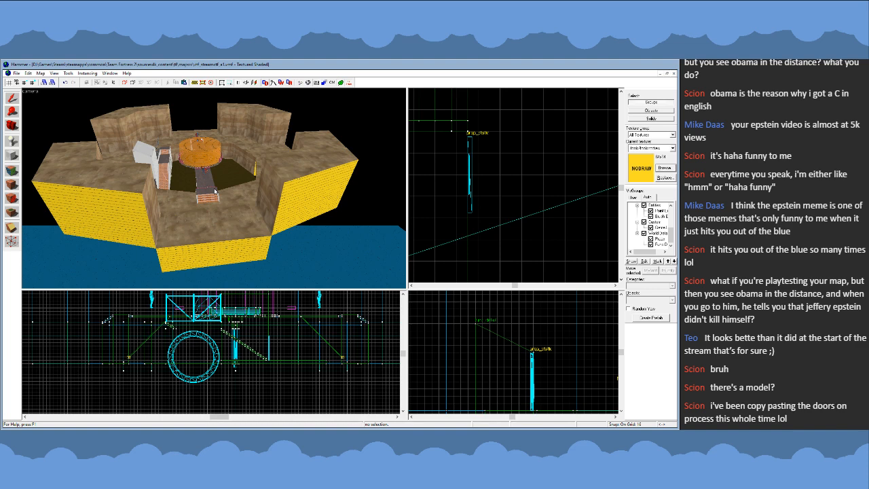
# - Review the cliff openings at both bridge ends and the overall arena layout from a distant elevated viewpoint
pyautogui.press('z')
pyautogui.press('w')
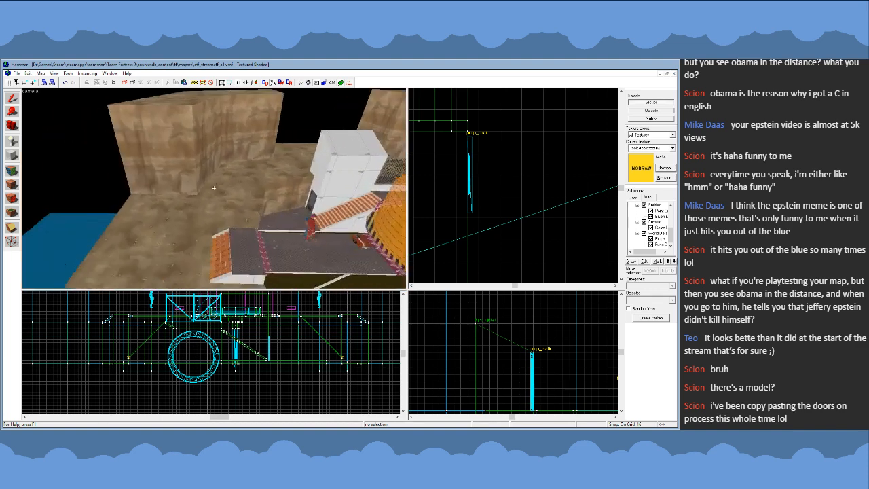
pyautogui.press('s')
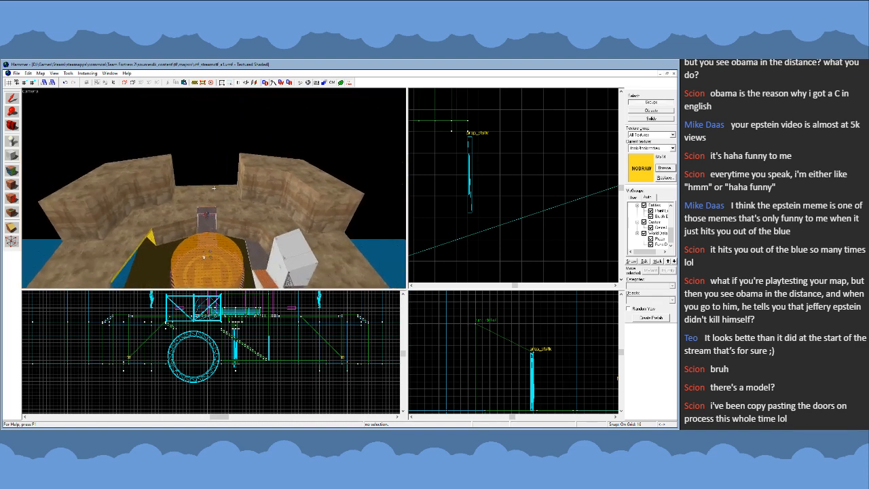
pyautogui.press('w')
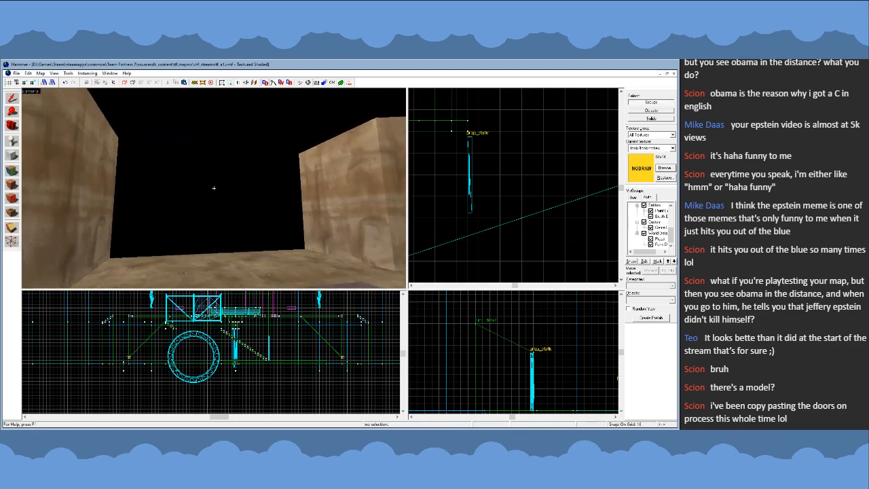
pyautogui.press('s')
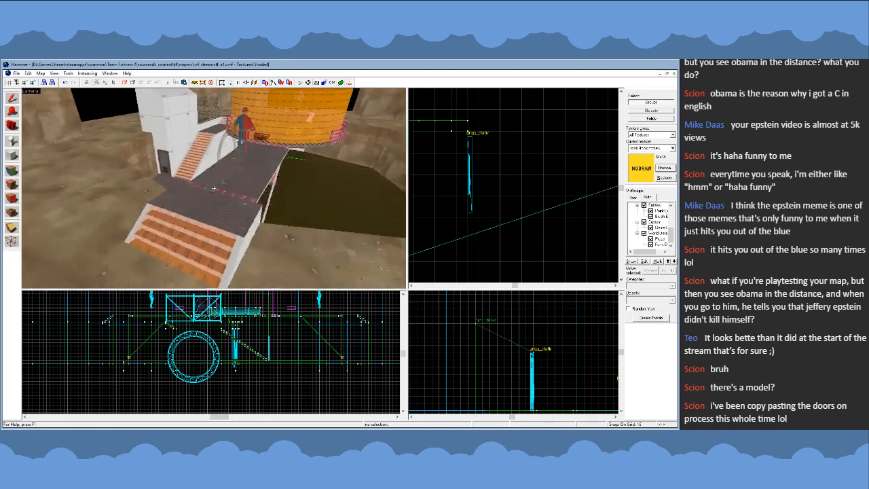
pyautogui.press('w')
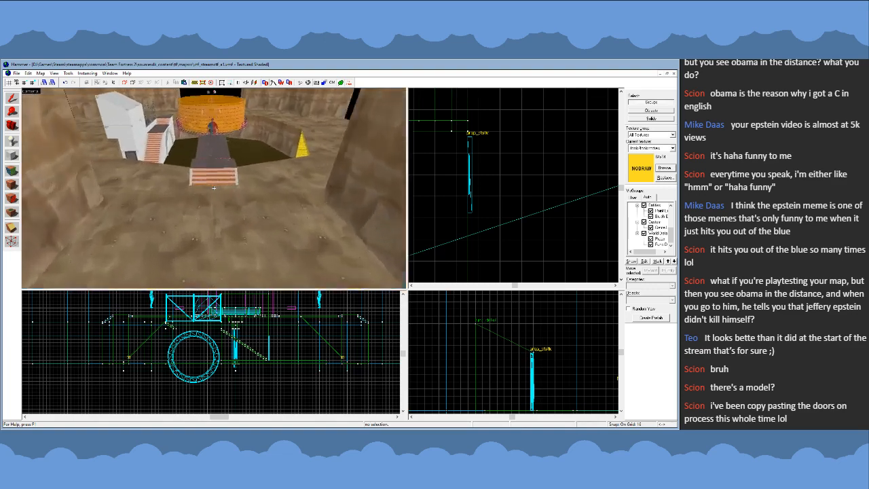
pyautogui.press('s')
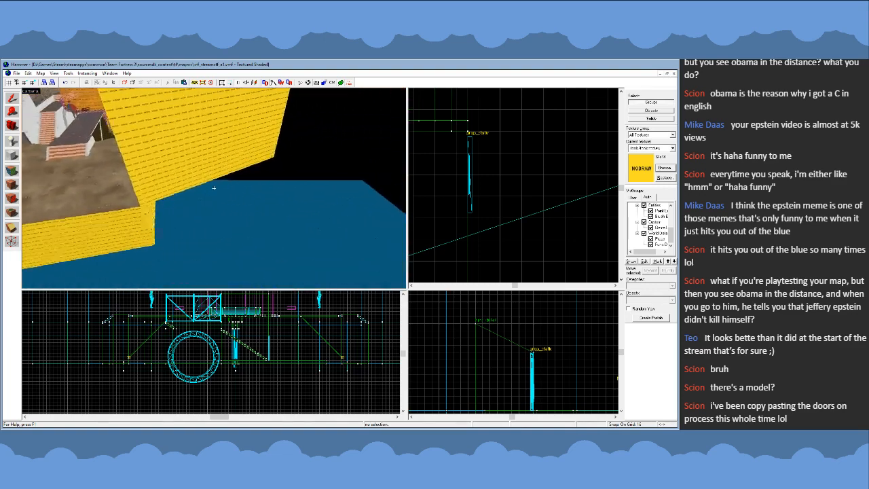
pyautogui.press('w')
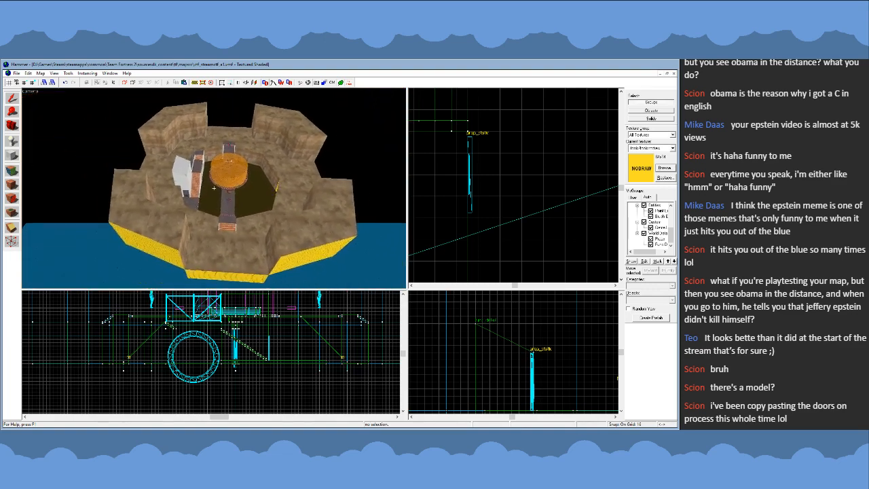
pyautogui.press('s')
pyautogui.press('s')
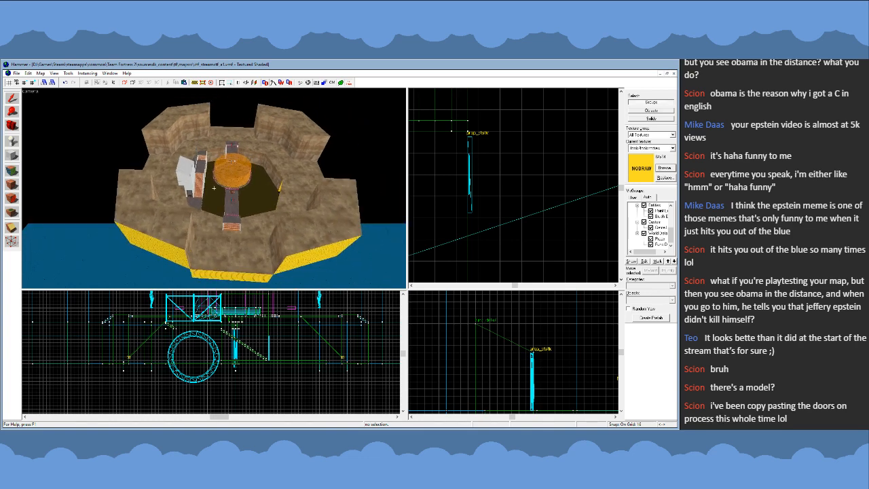
# - Review the pit, center platform and cliff walls around the end bridge's stairs from above
pyautogui.press('w')
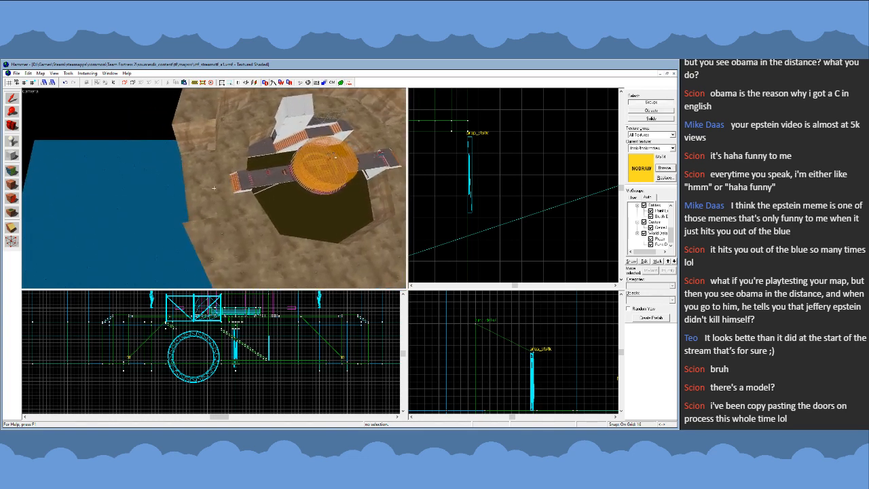
pyautogui.press('a')
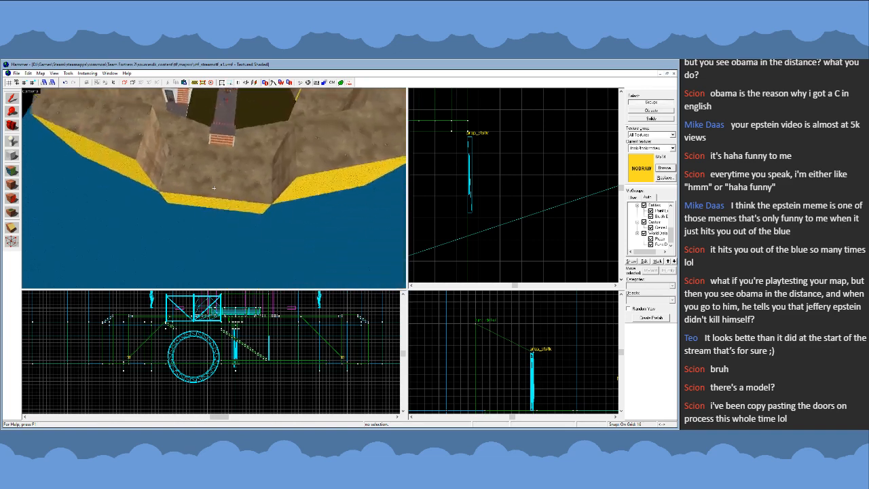
pyautogui.press('s')
pyautogui.press('w')
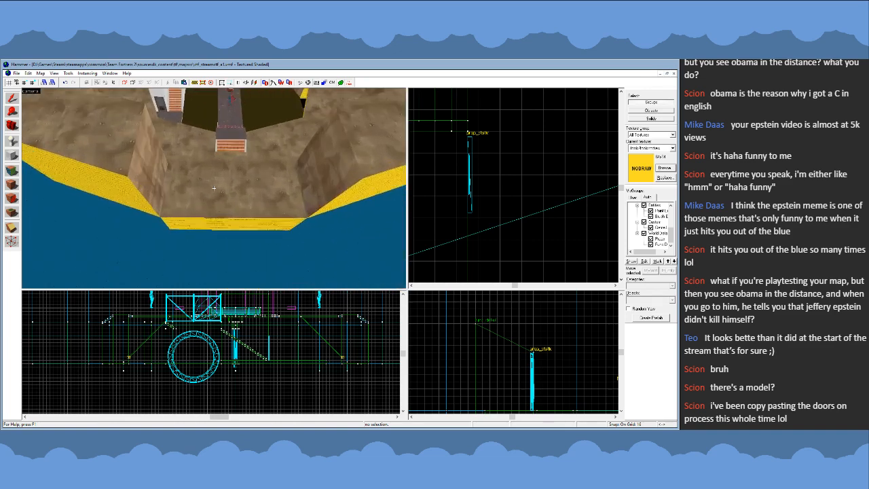
pyautogui.press('w')
pyautogui.press('d')
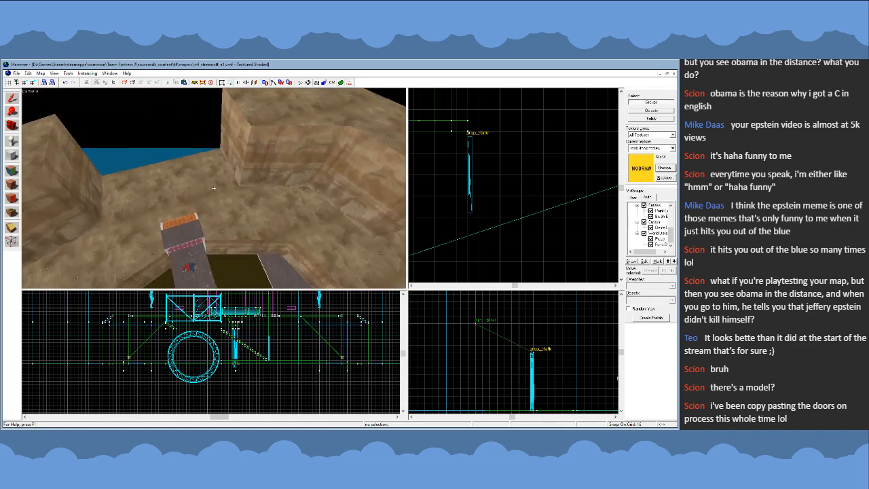
# - Compare the cliff openings at both bridge ends and survey the arena's outer edge from outside
pyautogui.press('w')
pyautogui.press('a')
pyautogui.press('s')
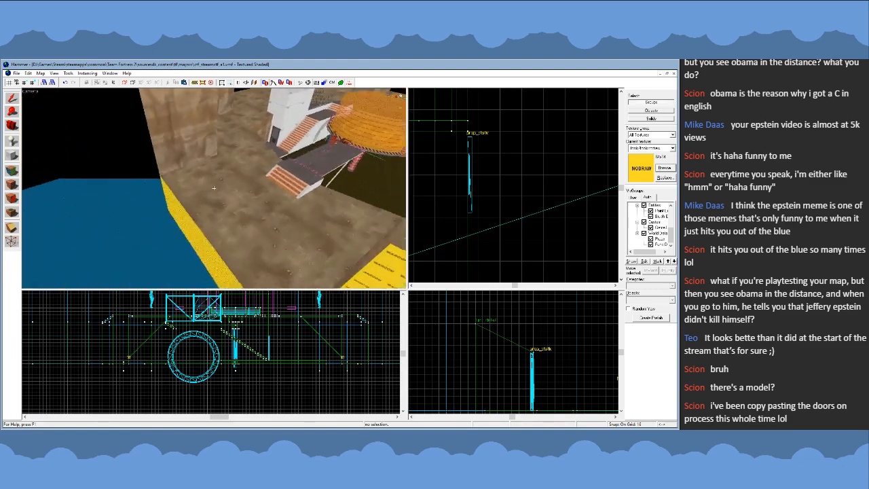
pyautogui.press('s')
pyautogui.press('d')
pyautogui.press('w')
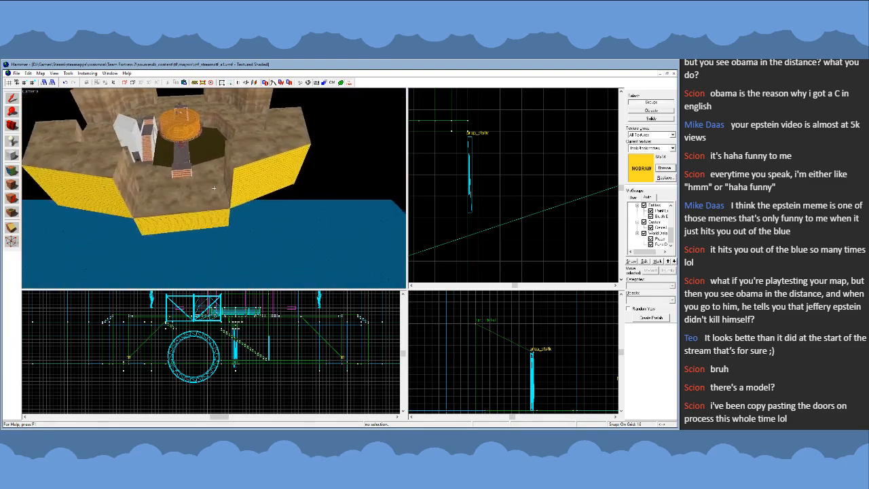
pyautogui.press('a')
pyautogui.press('z')
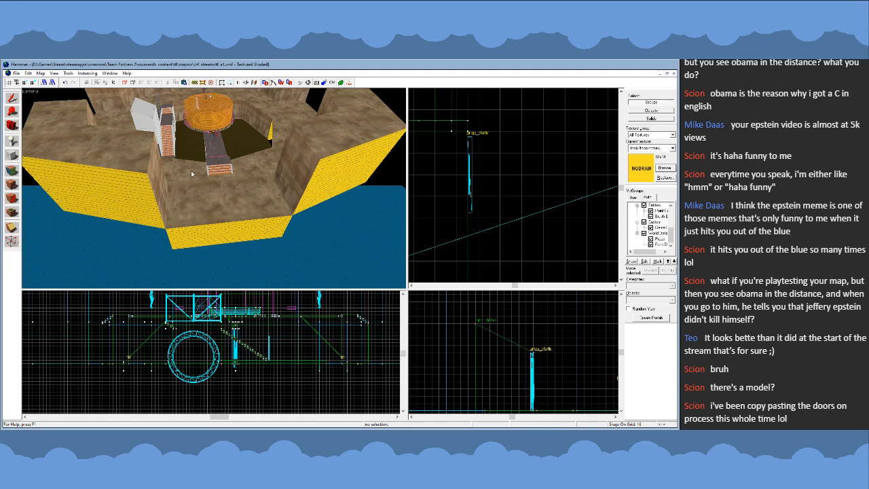
# - Examine the ground-level view of the bridge and center platform through the cliff opening at the end bridge
pyautogui.press('z')
pyautogui.press('w')
pyautogui.press('w')
pyautogui.press('s')
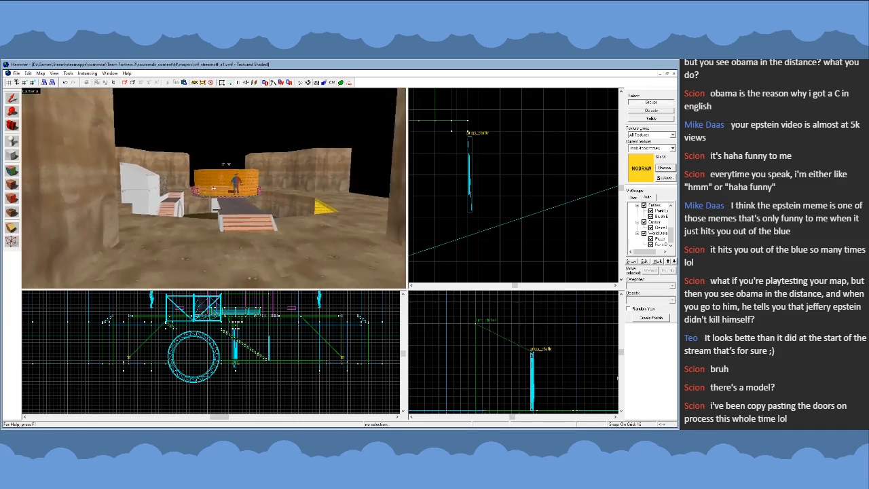
pyautogui.press('w')
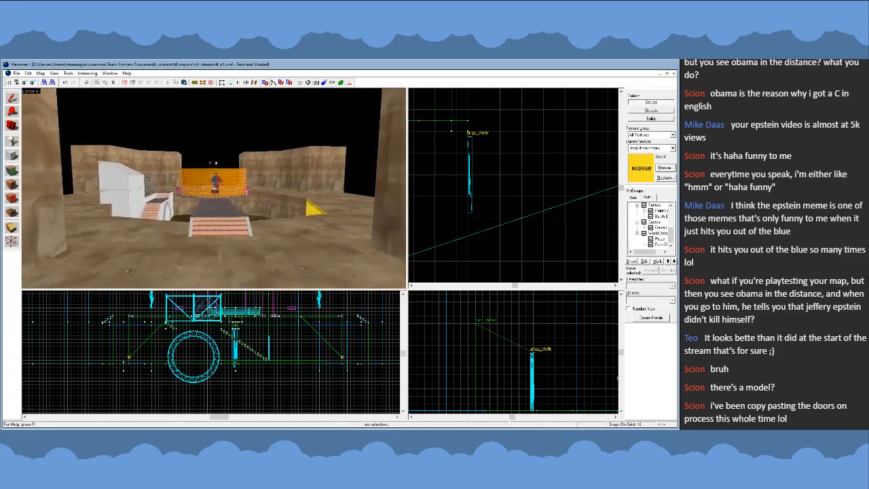
pyautogui.press('s')
pyautogui.press('w')
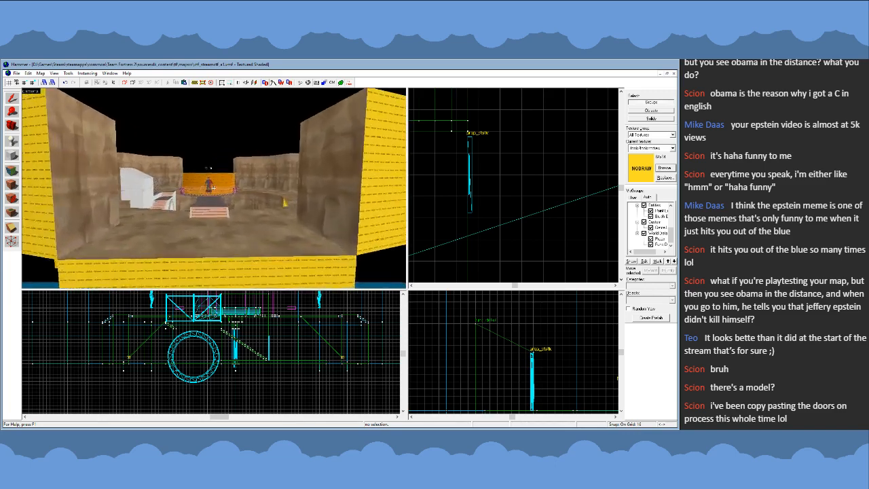
# - Inspect the end opening from outside the arena, the overall layout from above, and the cliff wall beside the opening
pyautogui.press('s')
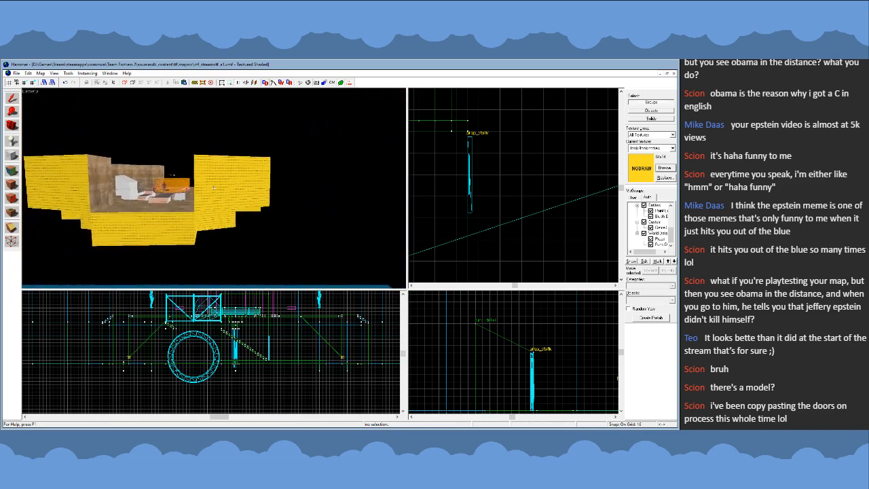
pyautogui.press('w')
pyautogui.press('s')
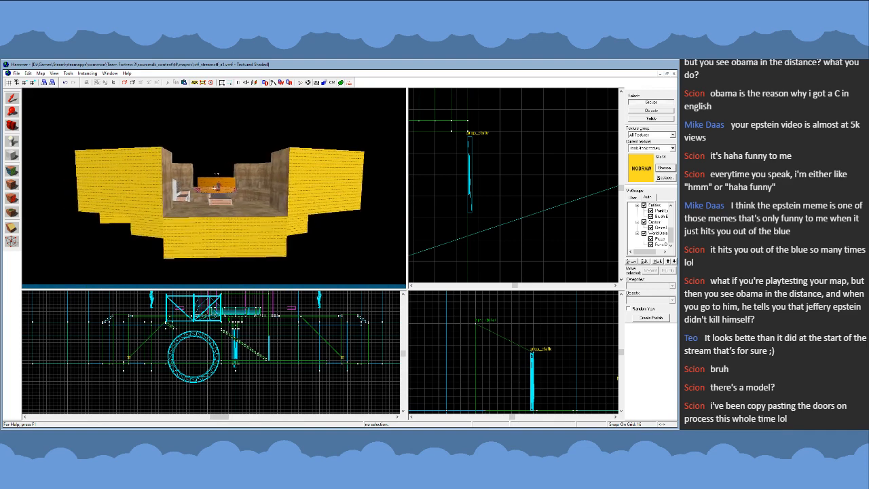
pyautogui.press('w')
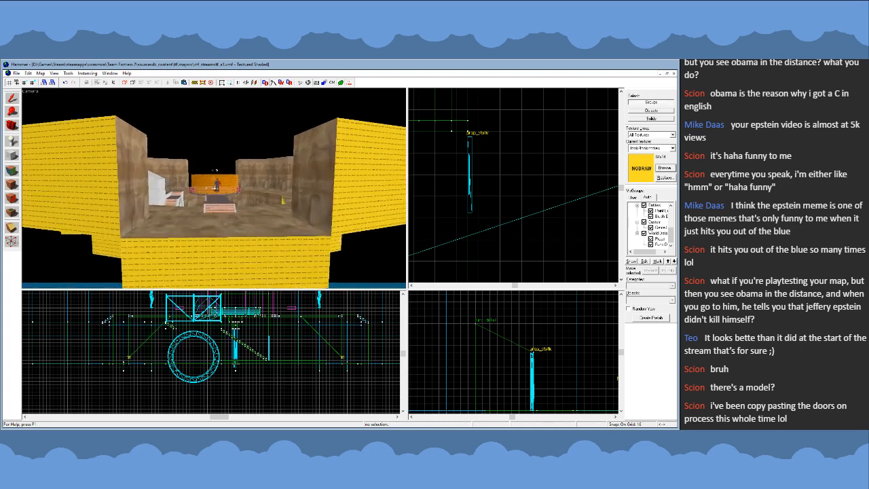
pyautogui.press('w')
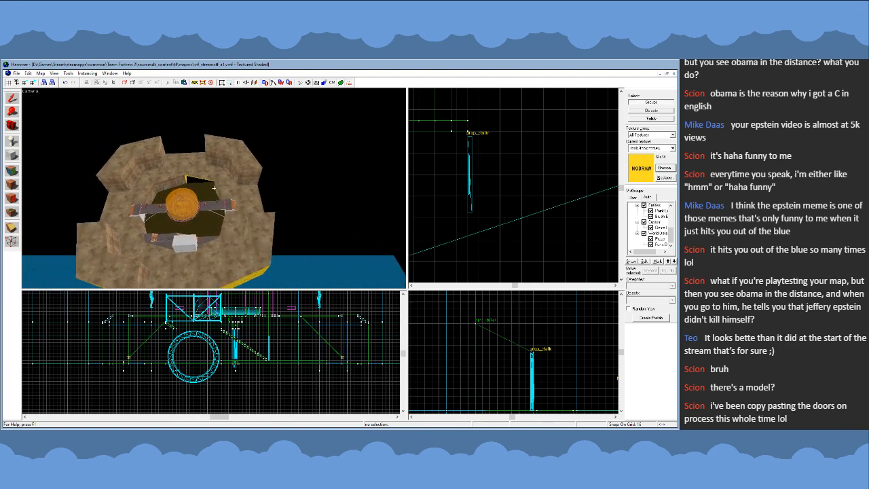
pyautogui.press('w')
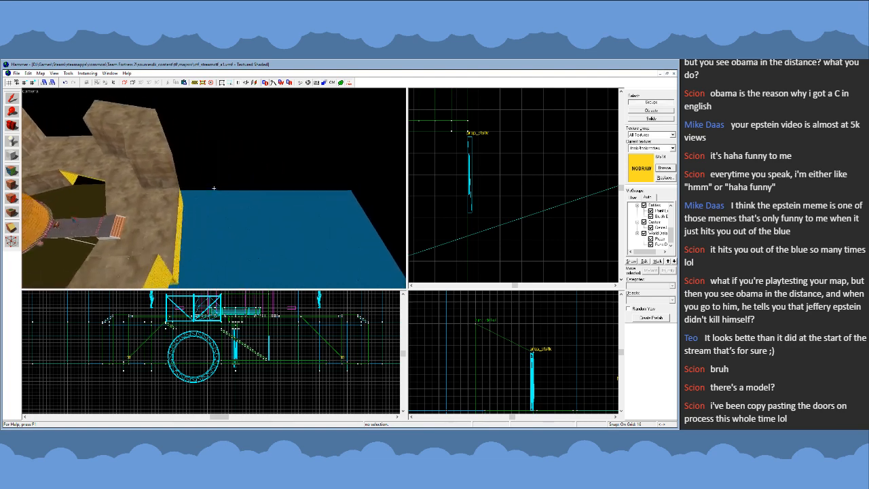
pyautogui.press('w')
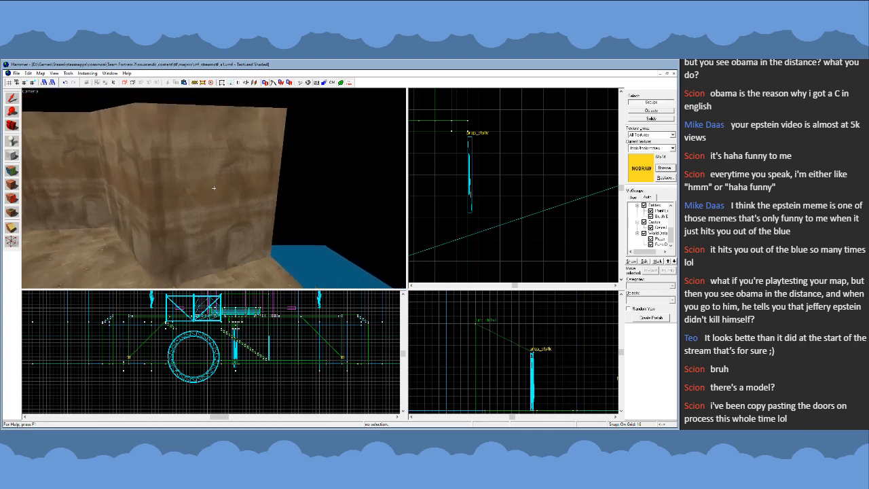
pyautogui.press('s')
# - Duplicate the cliff brush beside the end bridge's opening, place the copy beyond the original's outer side, and apply the NODRAW texture to it
pyautogui.press('s')
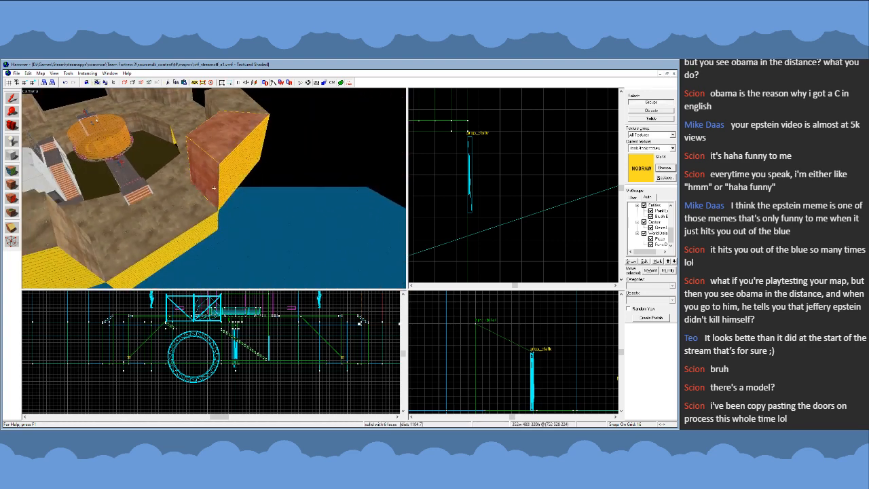
pyautogui.press('s')
pyautogui.click(279, 173)
pyautogui.scroll(-10, 519, 187)
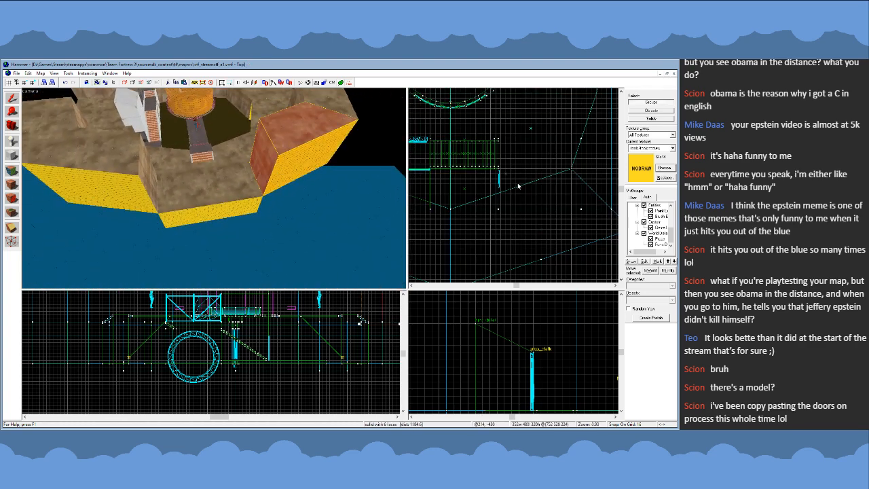
pyautogui.scroll(3, 569, 151)
pyautogui.press('z')
pyautogui.press('d')
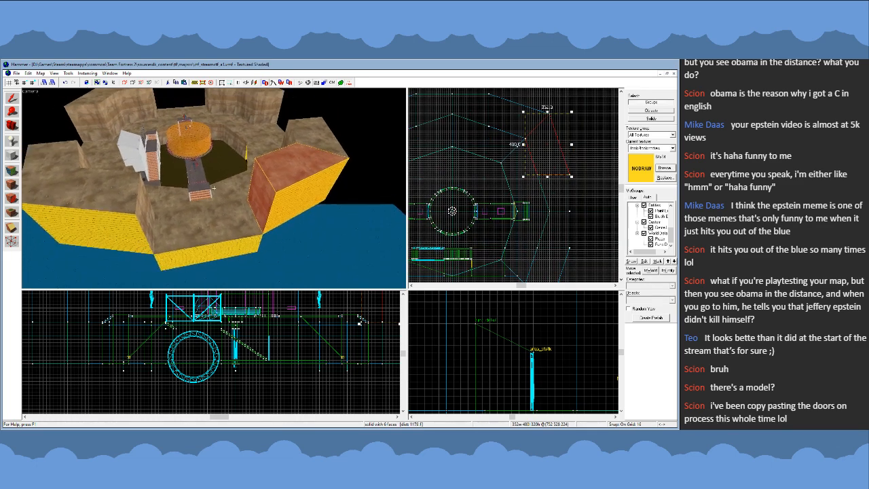
pyautogui.press('z')
pyautogui.scroll(-4, 494, 174)
pyautogui.scroll(5, 513, 182)
pyautogui.moveTo(498, 161); pyautogui.dragTo(538, 162)
pyautogui.click(15, 184)
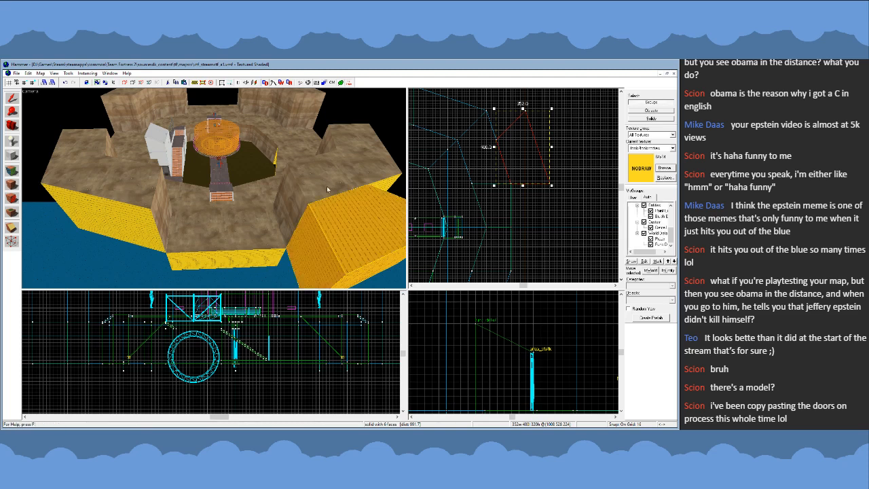
# - Reshape the duplicated NODRAW block's vertices so it is 512 units wide, with its inner face against the cliff and a straight outer side
pyautogui.scroll(2, 518, 127)
pyautogui.hotkey('shift', 'v')
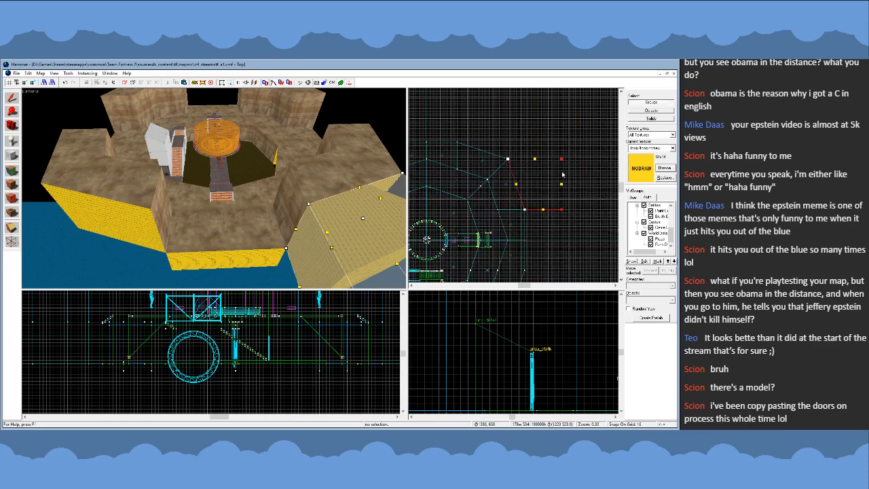
pyautogui.click(12, 97)
pyautogui.press('z')
# - Inspect the NODRAW block's bottom vertices and underside where it meets the arena's outer ground edge
pyautogui.press('w')
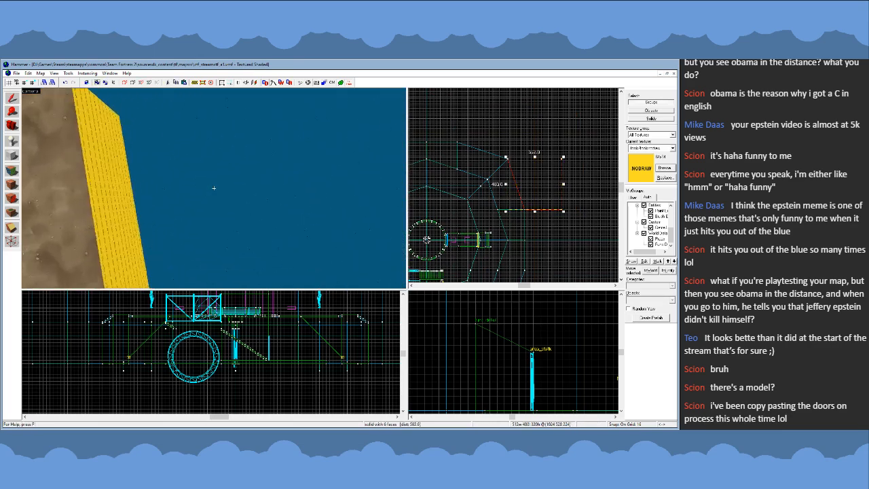
pyautogui.press('s')
pyautogui.press('z')
pyautogui.scroll(-5, 275, 341)
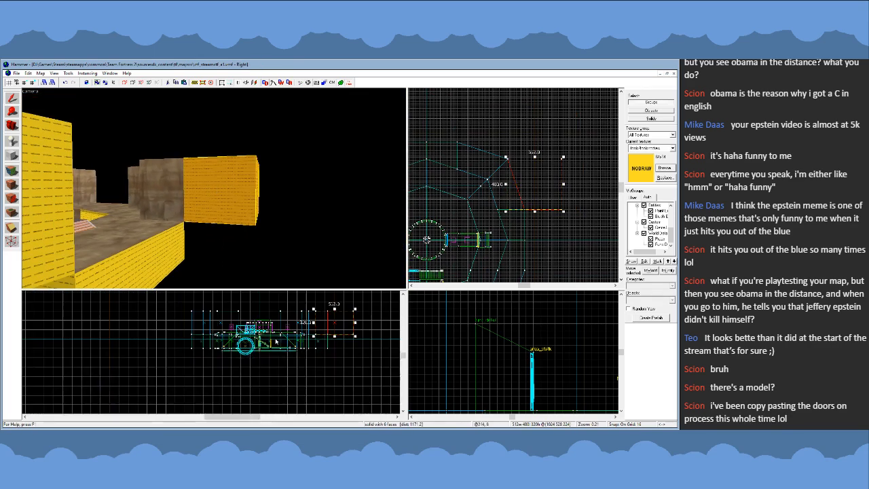
pyautogui.scroll(5, 276, 342)
pyautogui.hotkey('shift', 'v')
pyautogui.click(323, 347)
pyautogui.press('z')
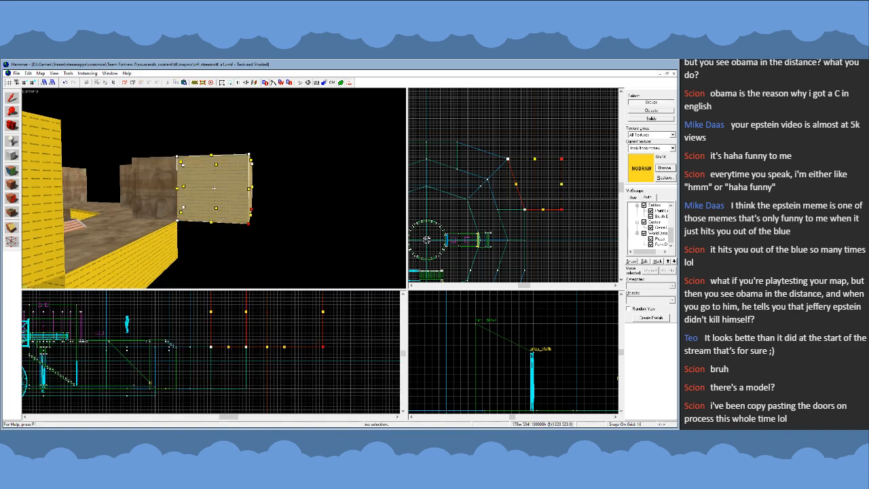
pyautogui.press('w')
pyautogui.press('s')
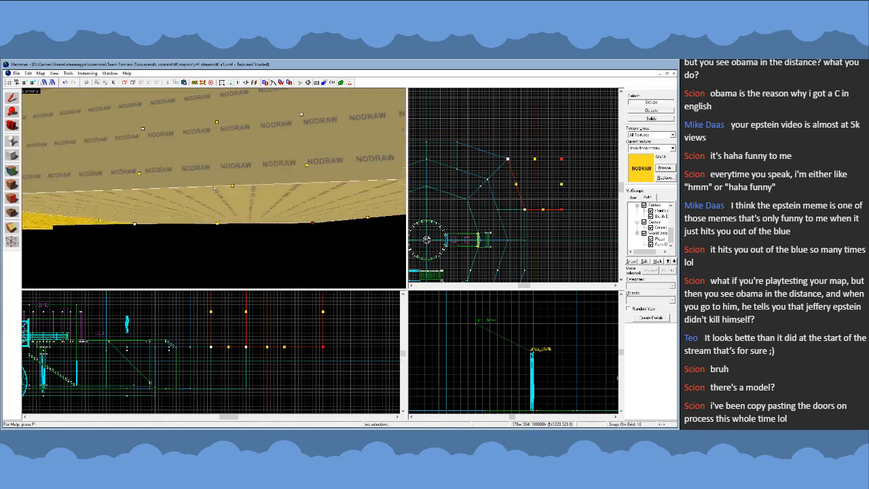
pyautogui.press('w')
pyautogui.press('s')
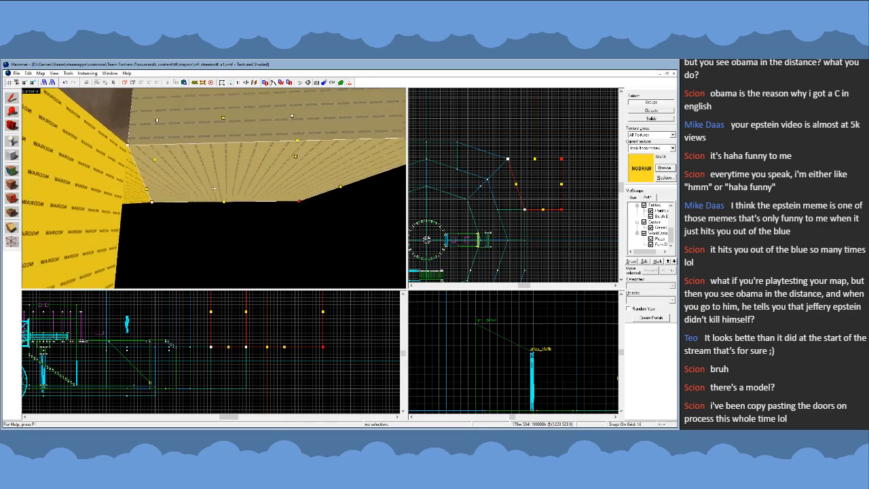
pyautogui.hotkey('shift', 's')
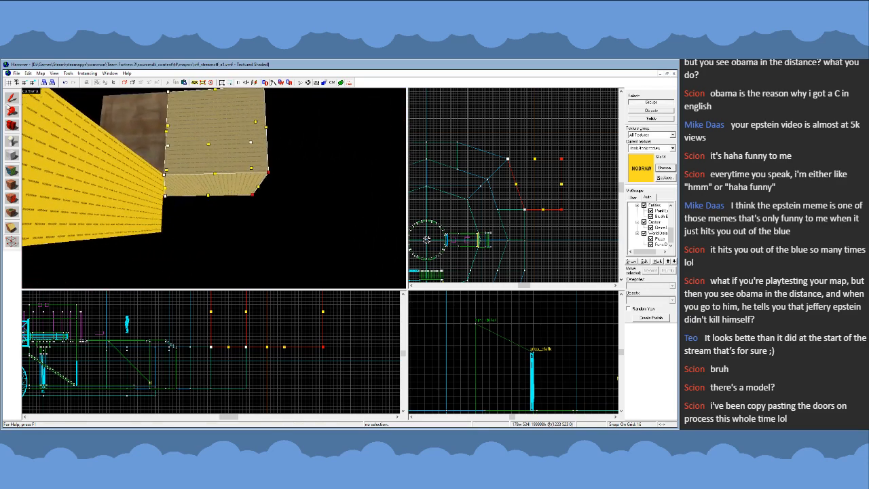
# - Check how the NODRAW block lines up with the cliff and the ground edge at the opening, from above and outside
pyautogui.press('w')
pyautogui.press('w')
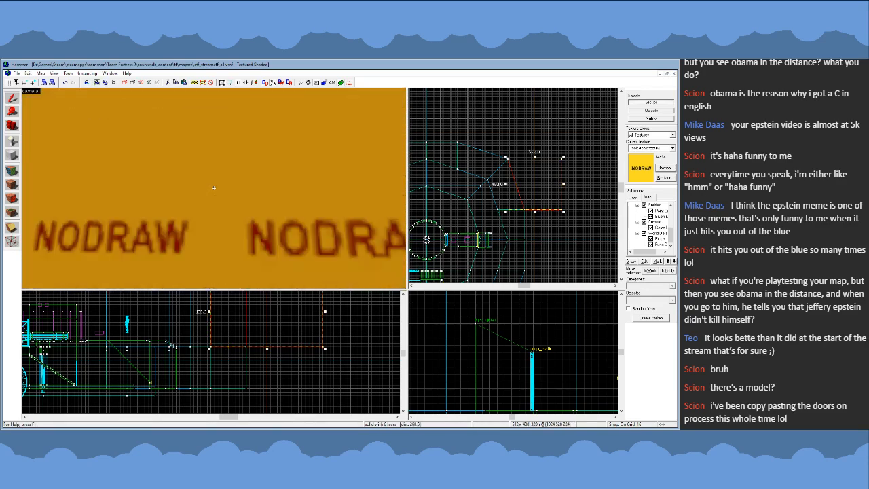
pyautogui.press('s')
pyautogui.press('d')
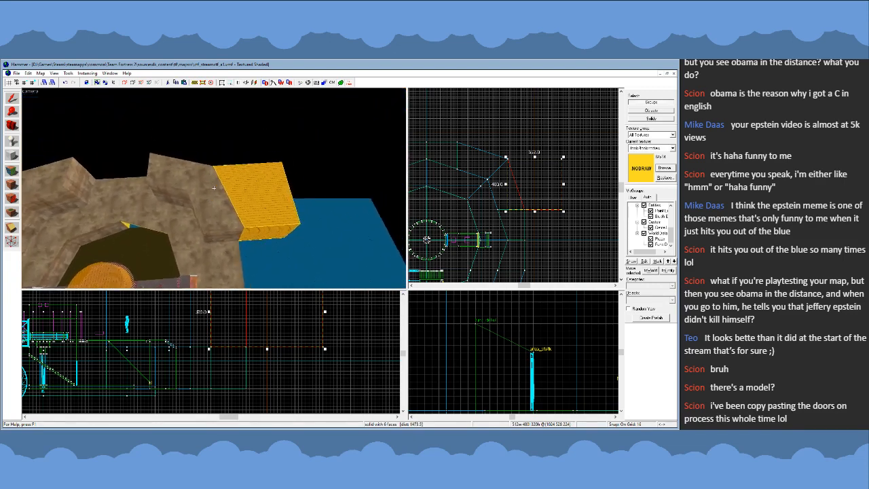
pyautogui.press('w')
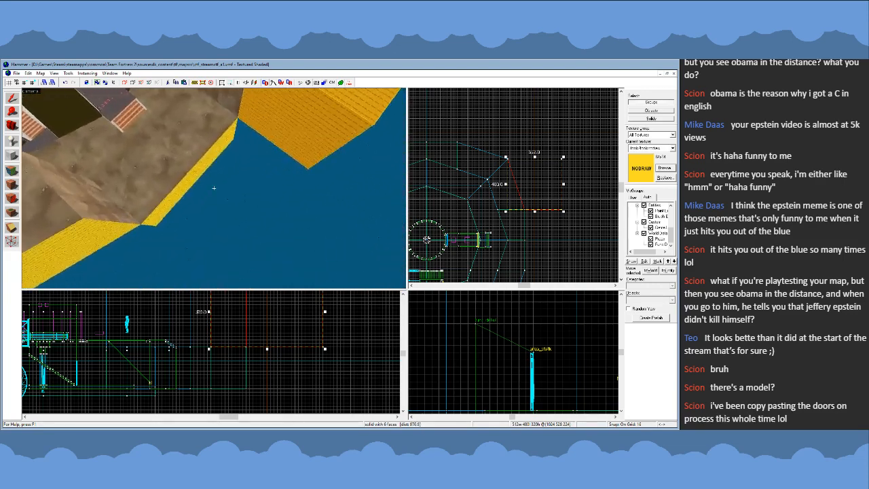
pyautogui.press('s')
pyautogui.press('s')
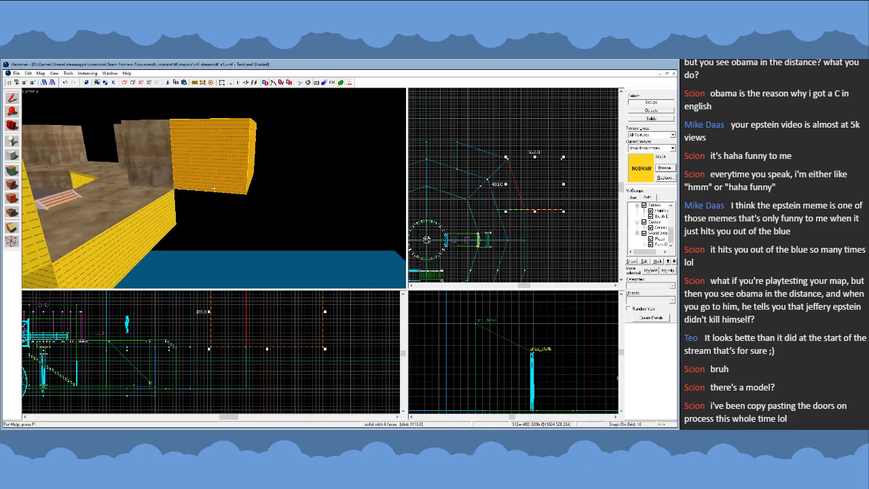
pyautogui.press('w')
pyautogui.press('s')
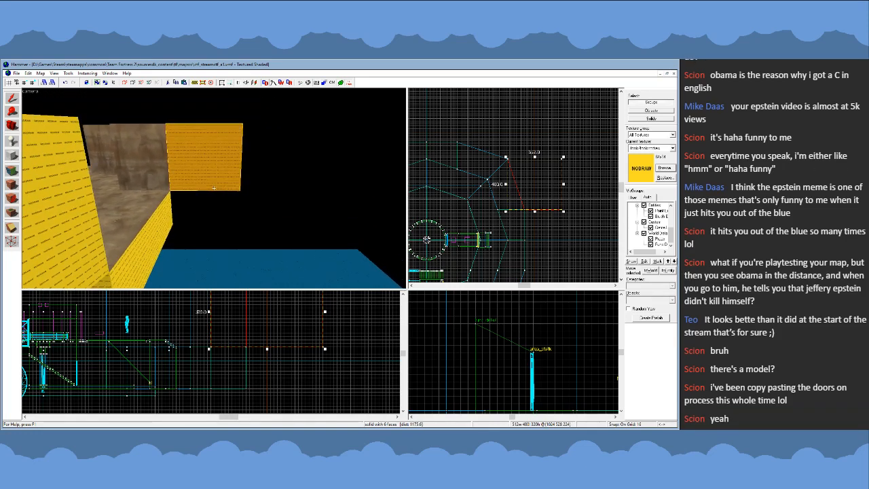
pyautogui.press('w')
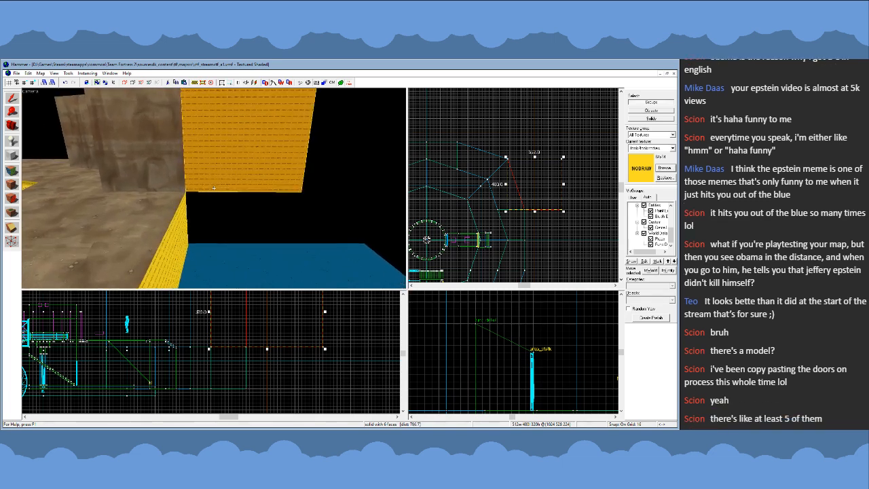
pyautogui.press('s')
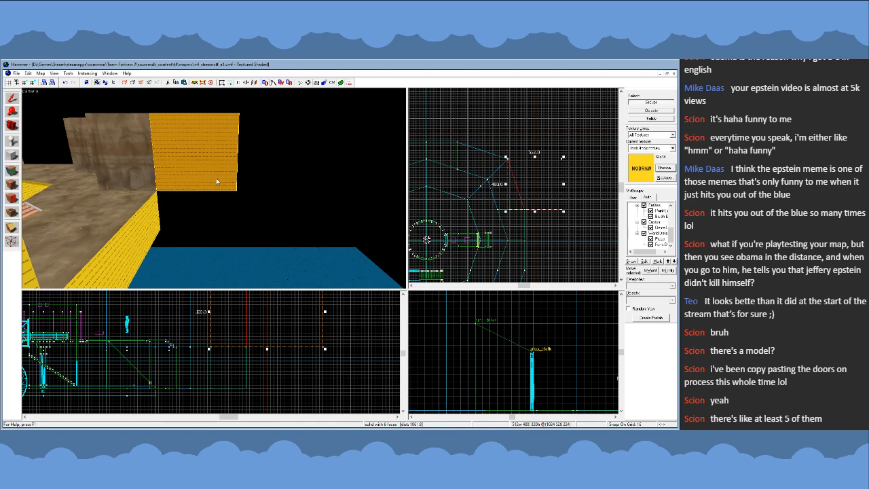
pyautogui.press('z')
pyautogui.press('d')
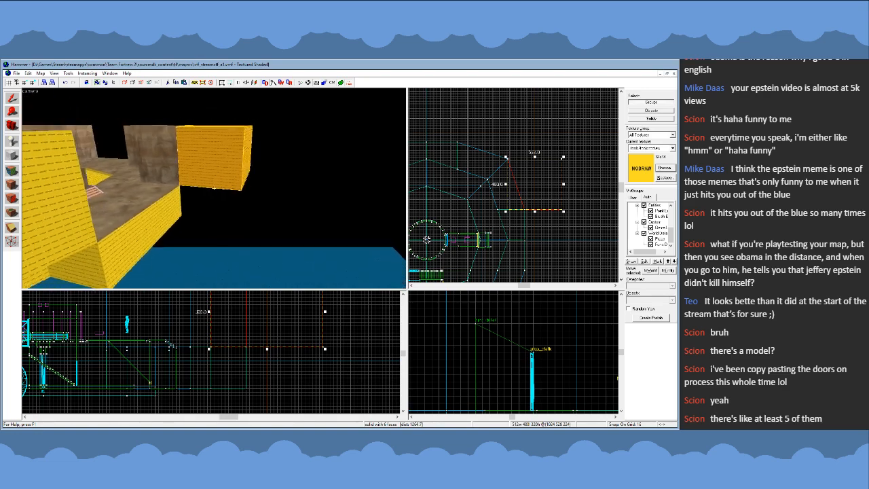
# - Examine from above how the NODRAW block sits beside the cliff, the ground edge and the whole arena
pyautogui.press('w')
pyautogui.press('w')
pyautogui.press('s')
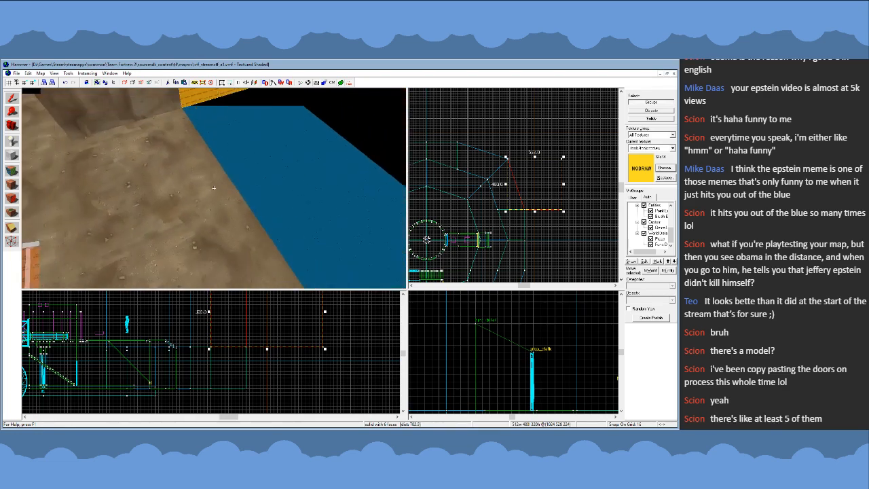
pyautogui.press('s')
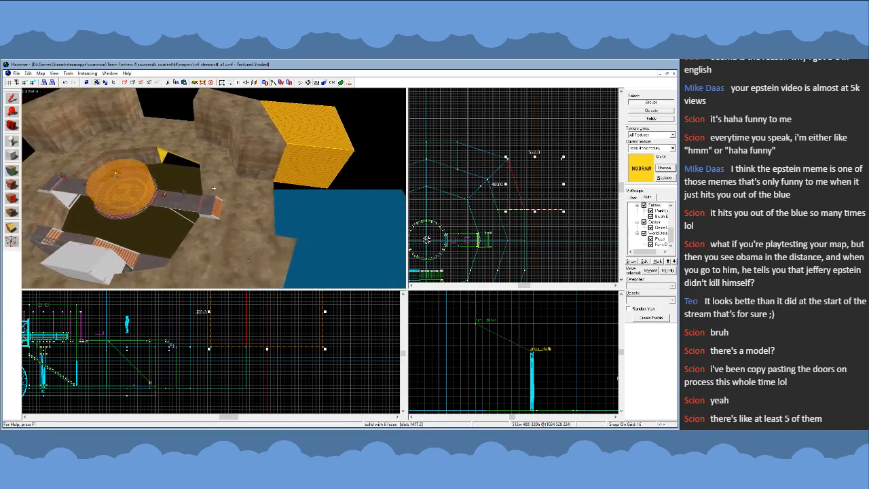
pyautogui.press('s')
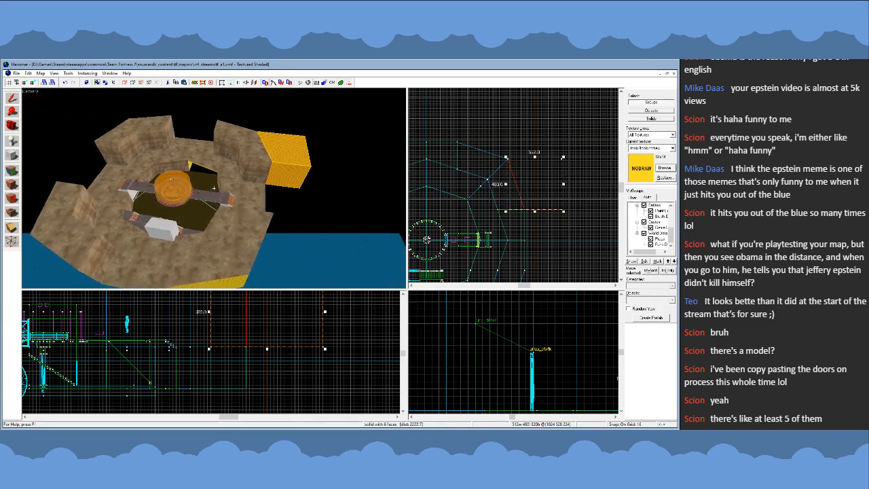
pyautogui.press('w')
pyautogui.press('a')
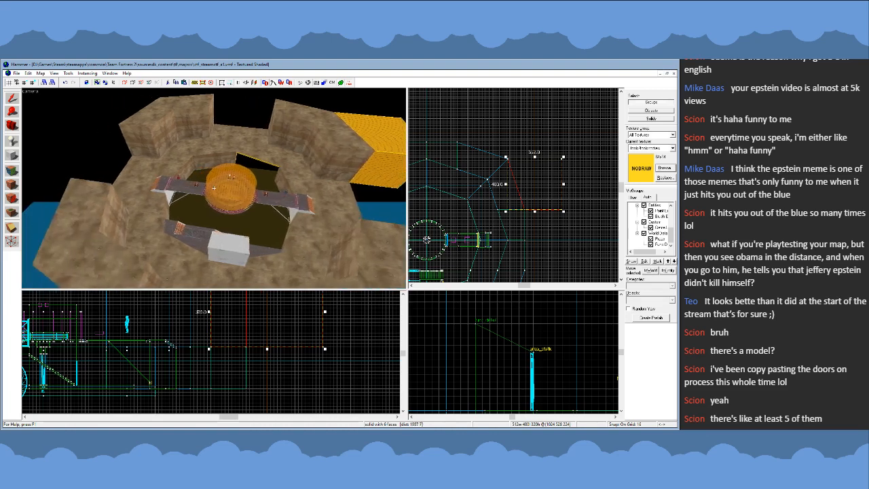
pyautogui.press('d')
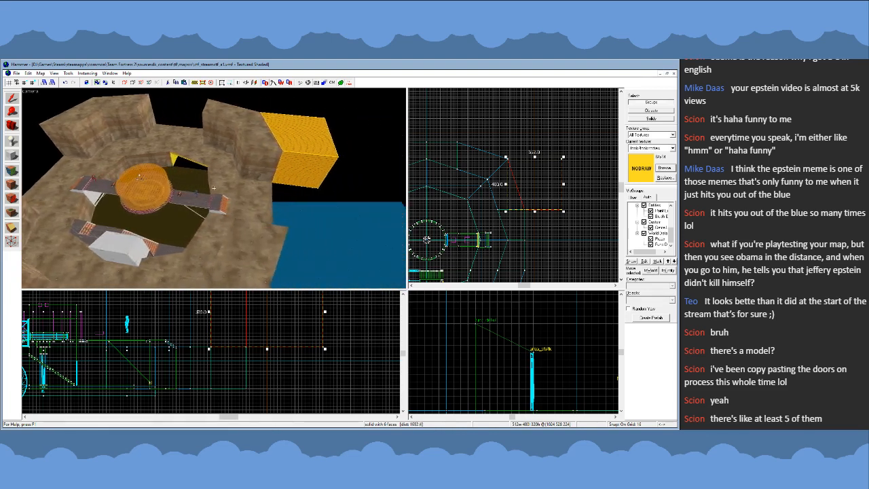
pyautogui.press('a')
pyautogui.press('z')
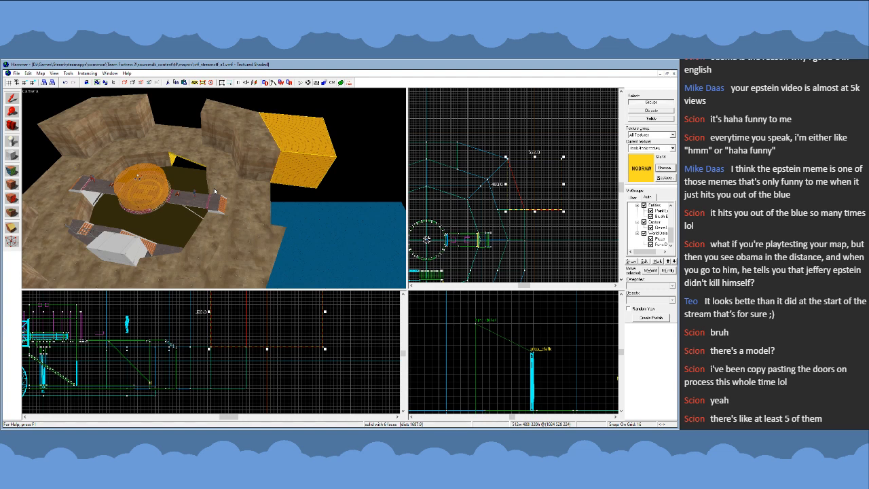
# - Compare the NODRAW block with the cliff walls and openings around the arena, from high and low viewpoints
pyautogui.press('s')
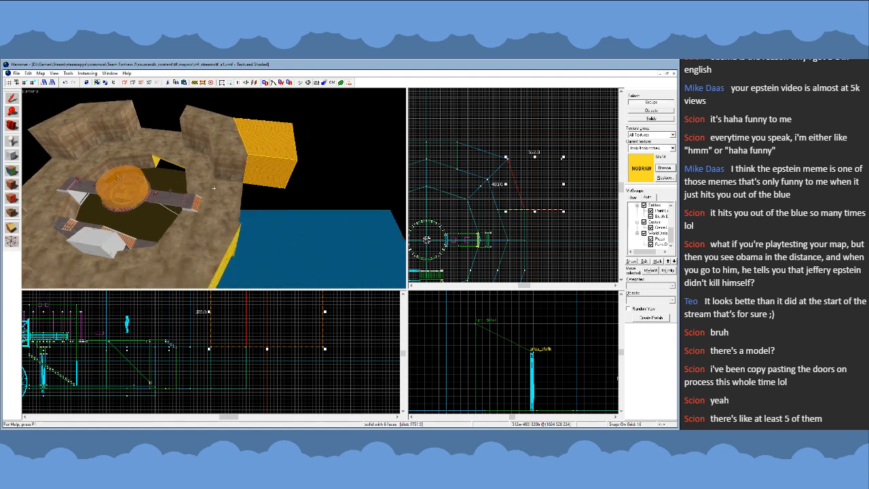
pyautogui.press('a')
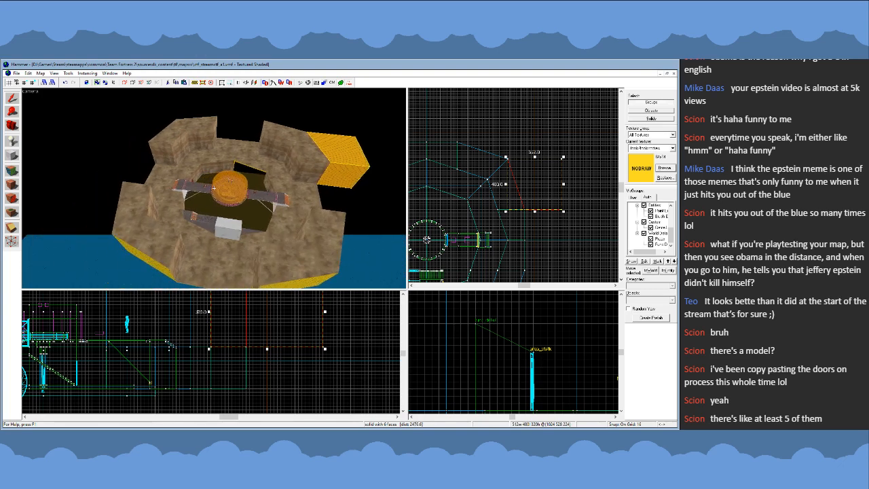
pyautogui.press('d')
pyautogui.press('w')
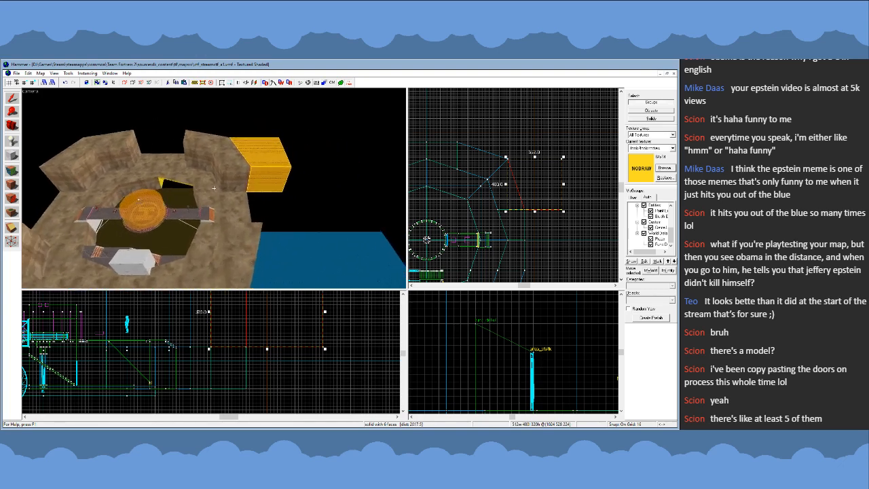
pyautogui.press('d')
pyautogui.press('w')
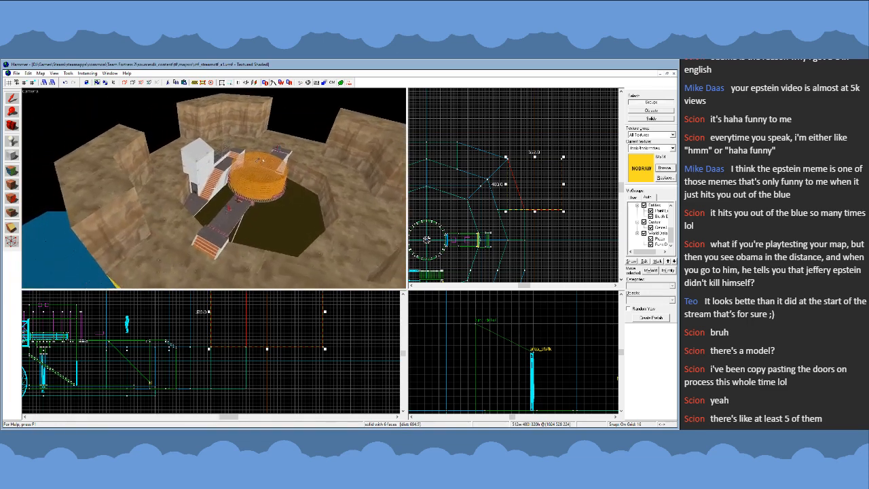
pyautogui.press('s')
pyautogui.press('d')
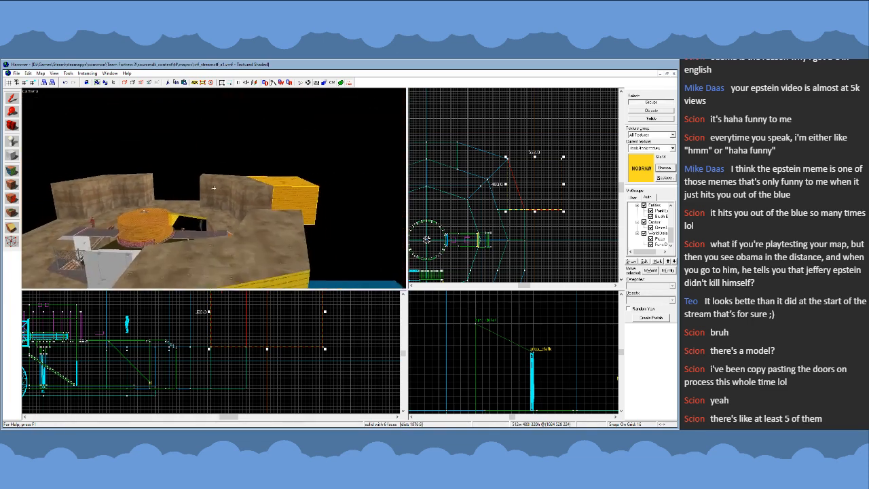
pyautogui.press('s')
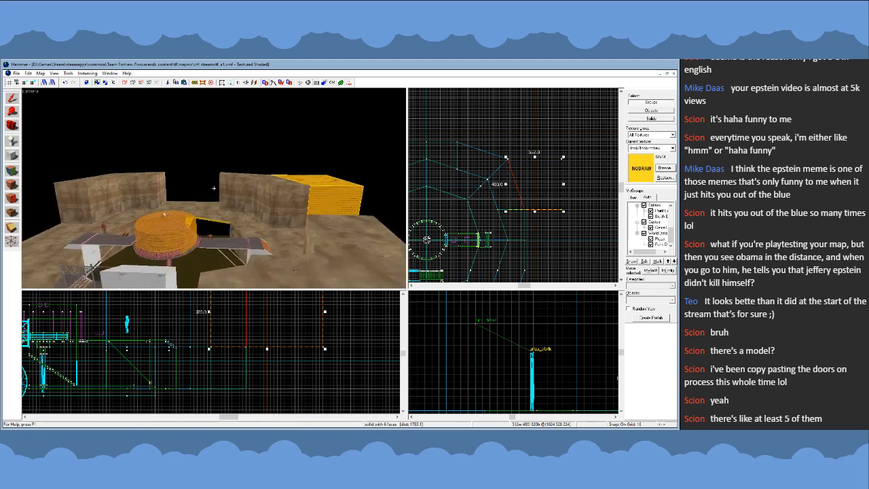
pyautogui.press('w')
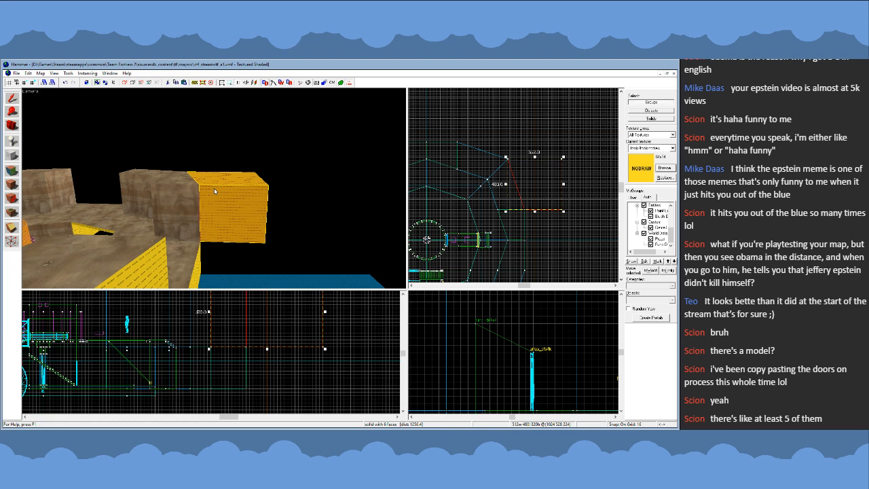
pyautogui.press('z')
pyautogui.press('w')
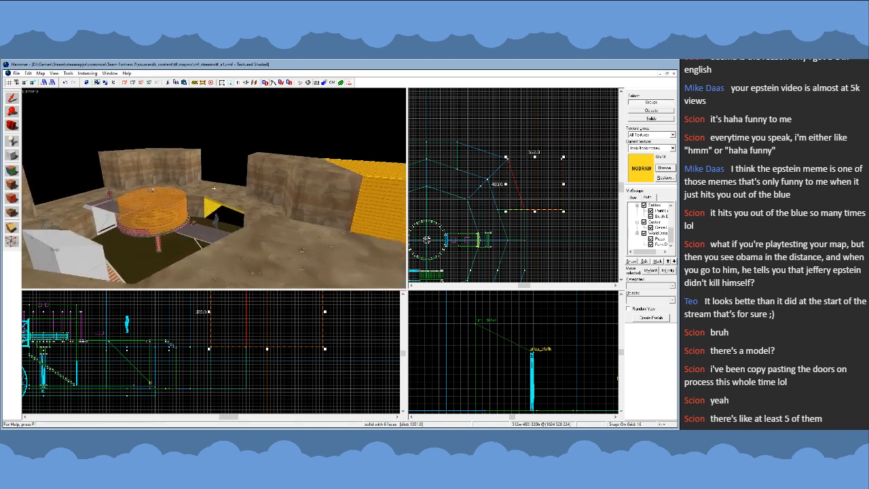
# - Inspect the entities above the round central platform, selecting tf_gamerules and logic_auto in turn, and clear the selection
pyautogui.press('w')
pyautogui.press('s')
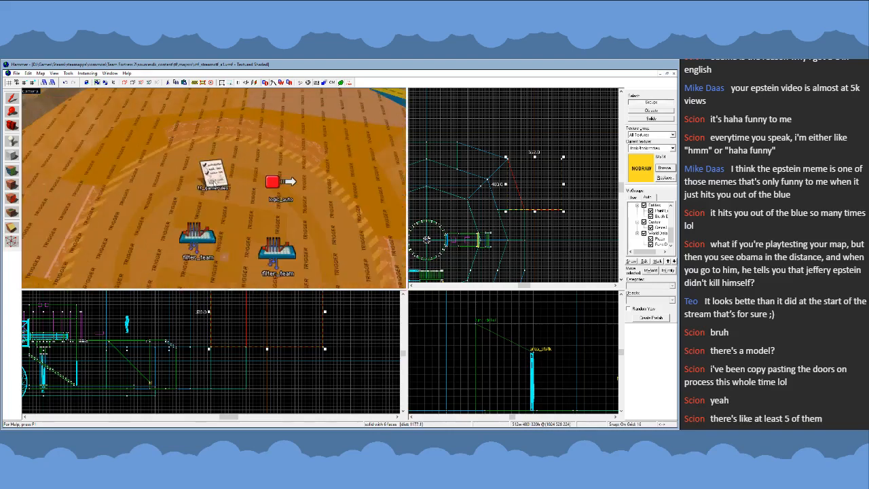
pyautogui.click(214, 188)
pyautogui.press('z')
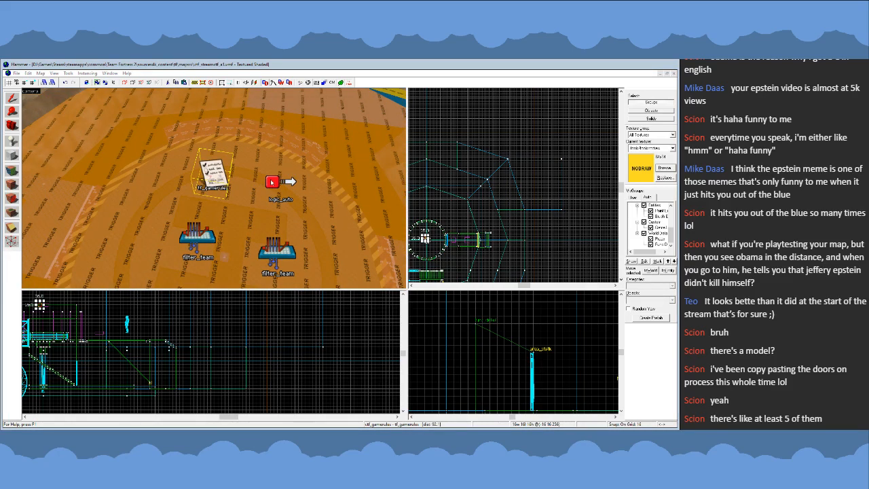
pyautogui.press('z')
pyautogui.press('s')
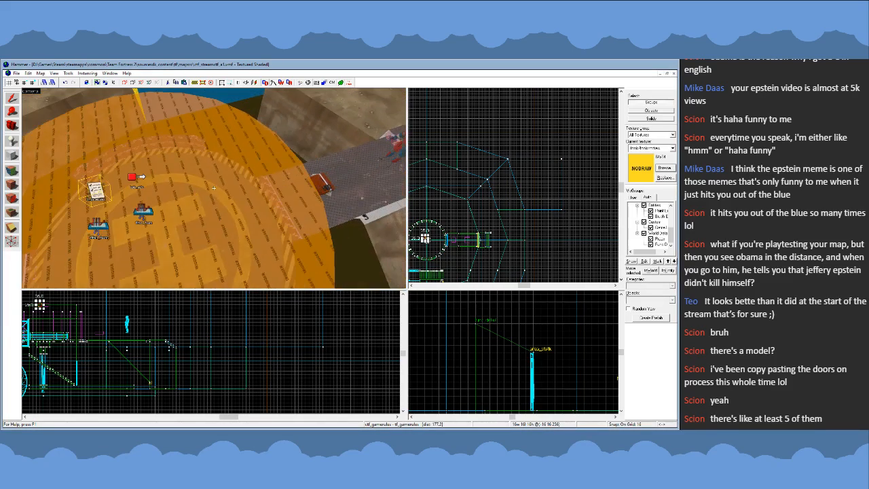
pyautogui.click(135, 178)
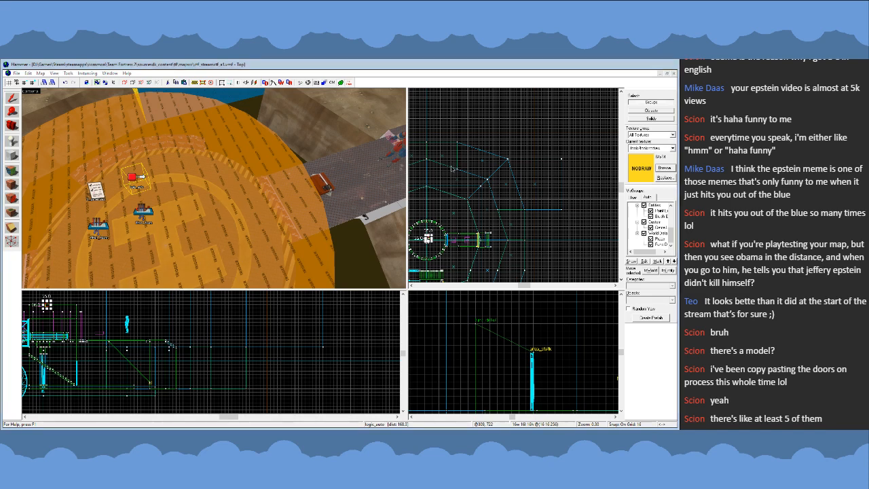
pyautogui.press('Escape')
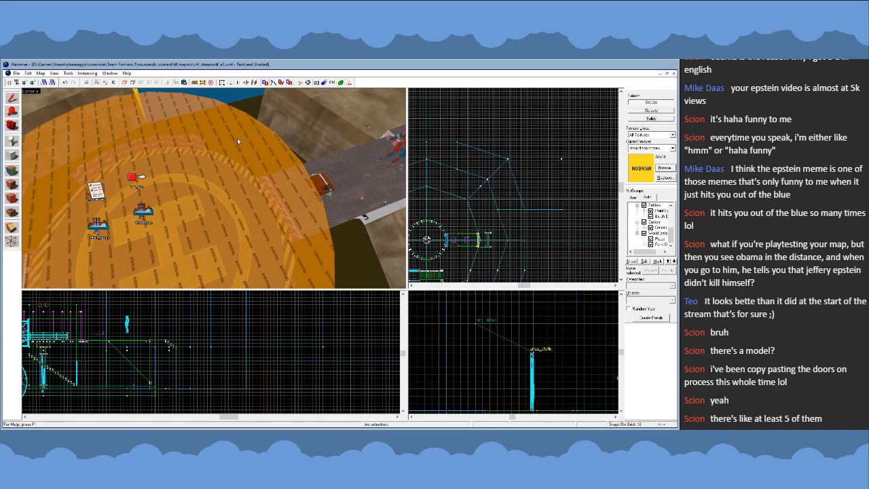
# - Survey the central platform, its bridges and the surrounding cliffs from above on several sides of the arena
pyautogui.press('z')
pyautogui.press('s')
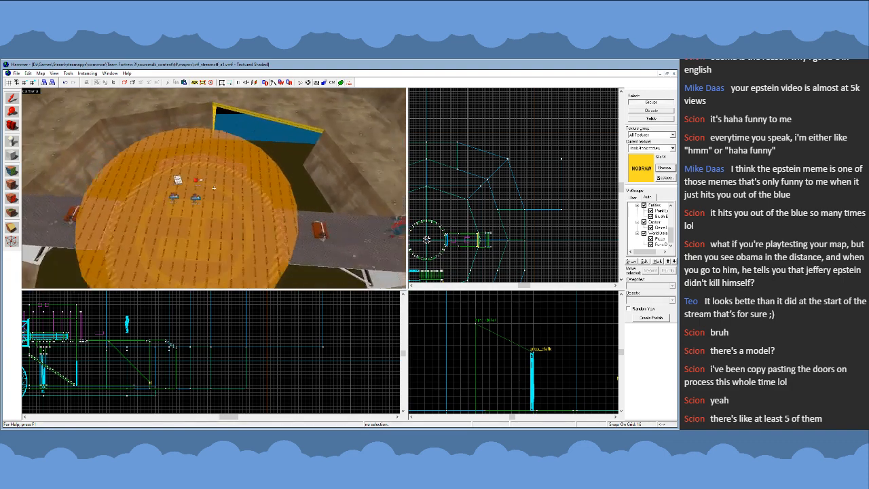
pyautogui.press('s')
pyautogui.press('z')
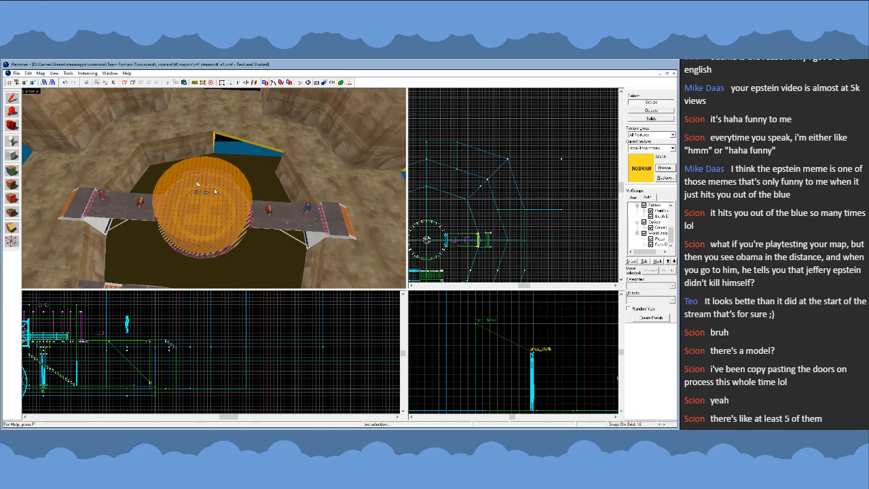
pyautogui.press('d')
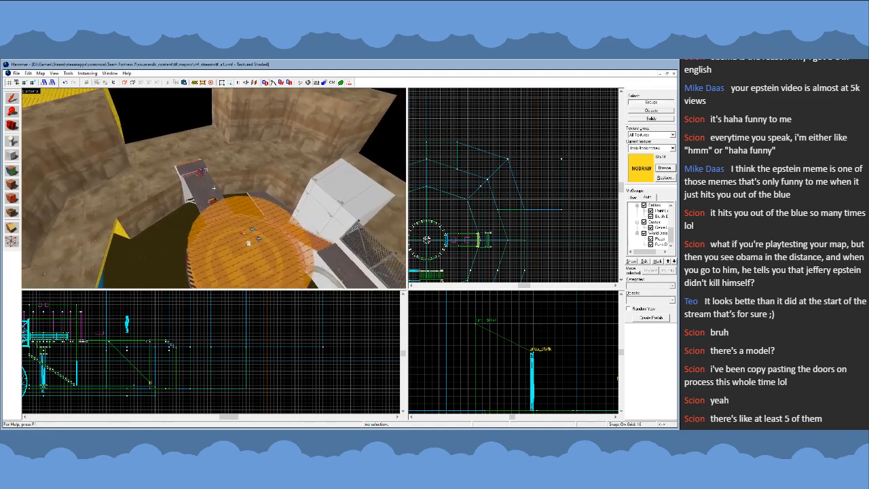
pyautogui.press('s')
pyautogui.press('a')
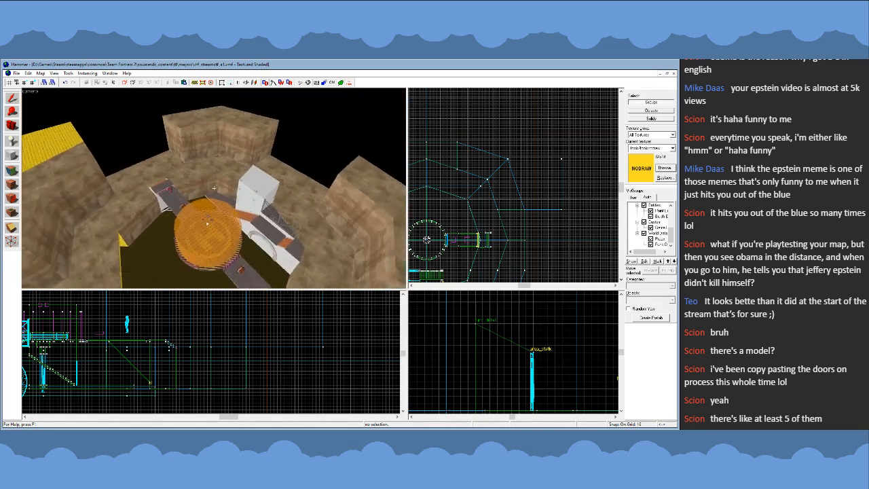
pyautogui.press('d')
pyautogui.press('w')
pyautogui.press('a')
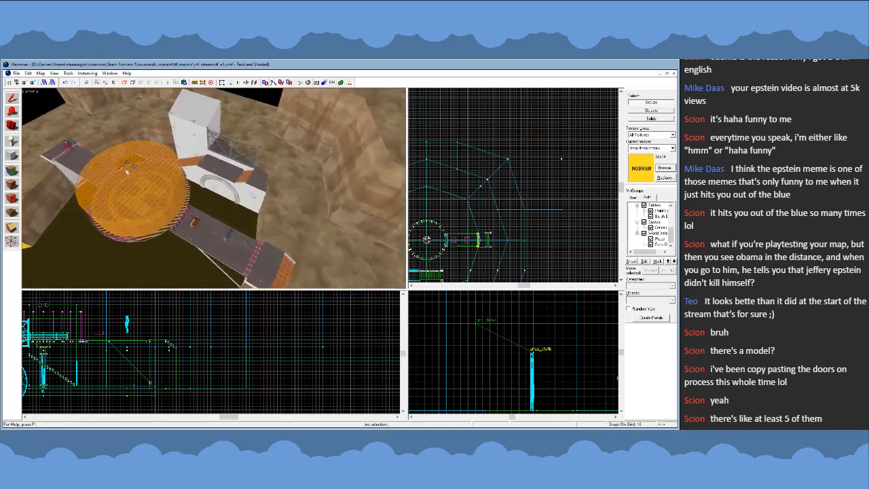
pyautogui.press('s')
pyautogui.press('d')
pyautogui.press('a')
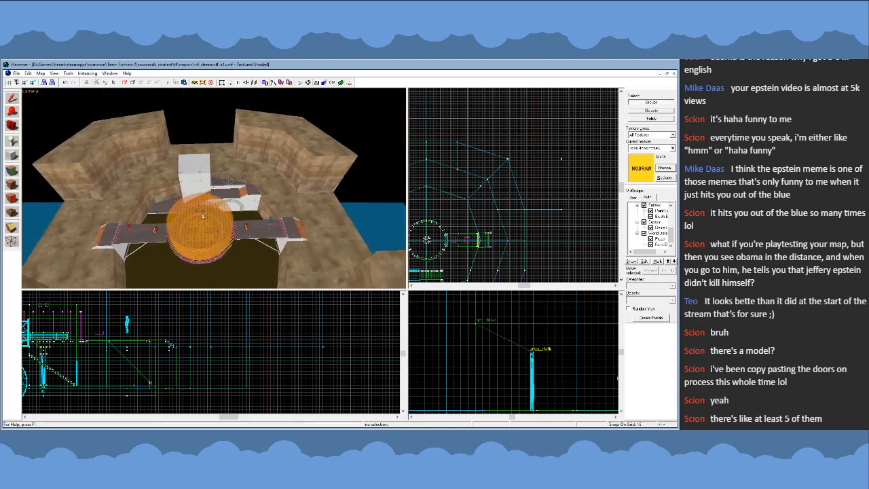
# - Examine the pit edge by the white building and the cliff opening behind it, from inside and outside the arena
pyautogui.press('w')
pyautogui.press('a')
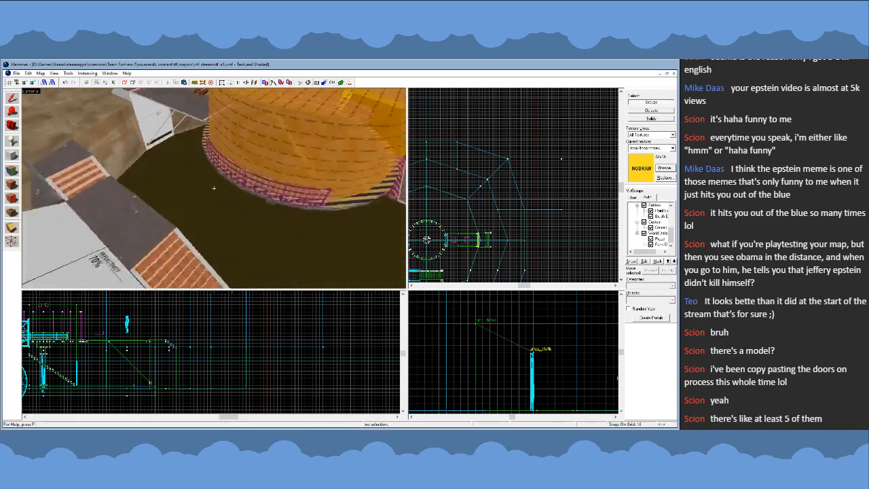
pyautogui.press('a')
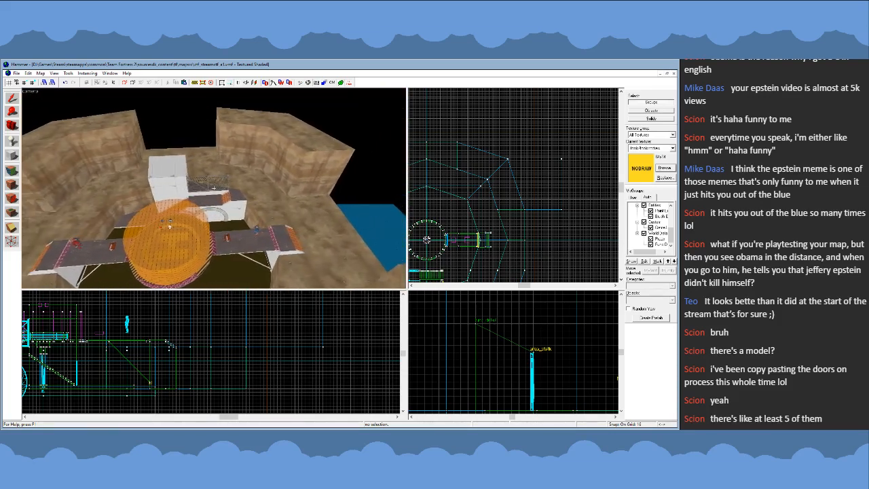
pyautogui.press('a')
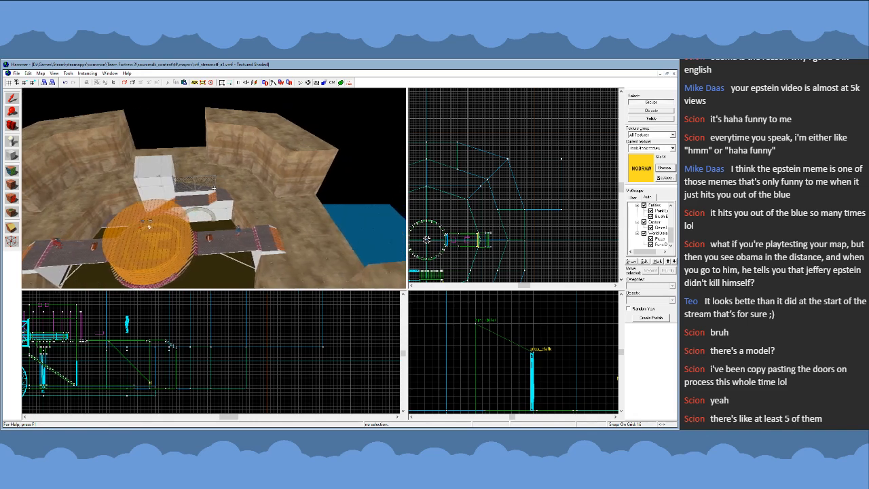
pyautogui.press('d')
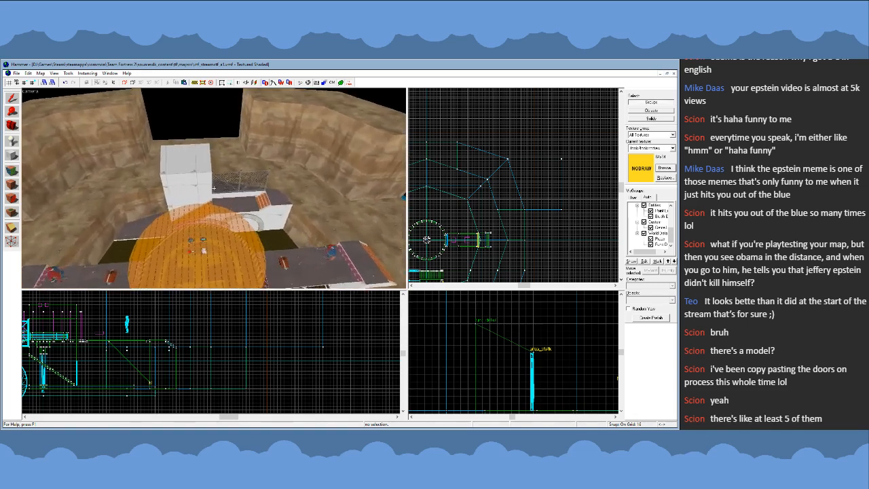
pyautogui.press('w')
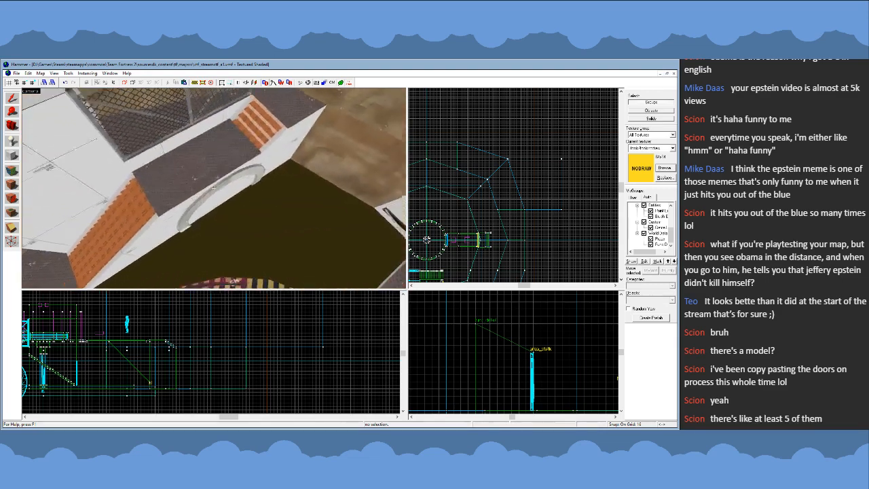
pyautogui.press('w')
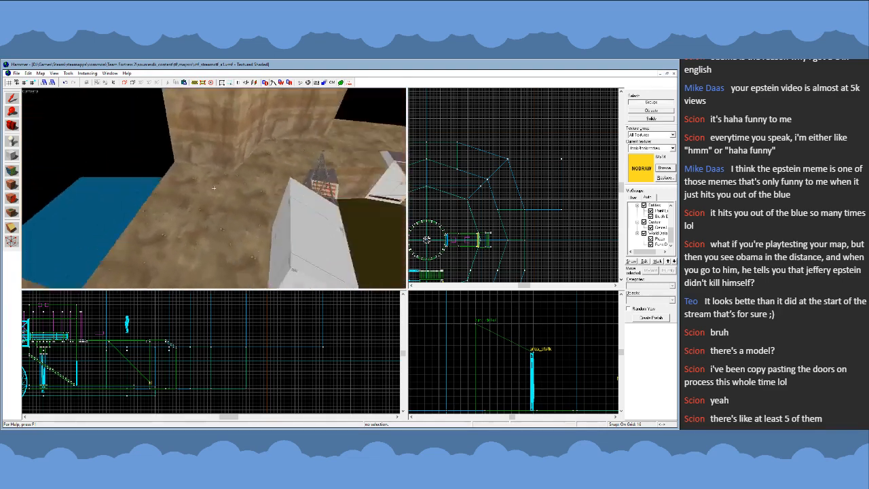
pyautogui.press('s')
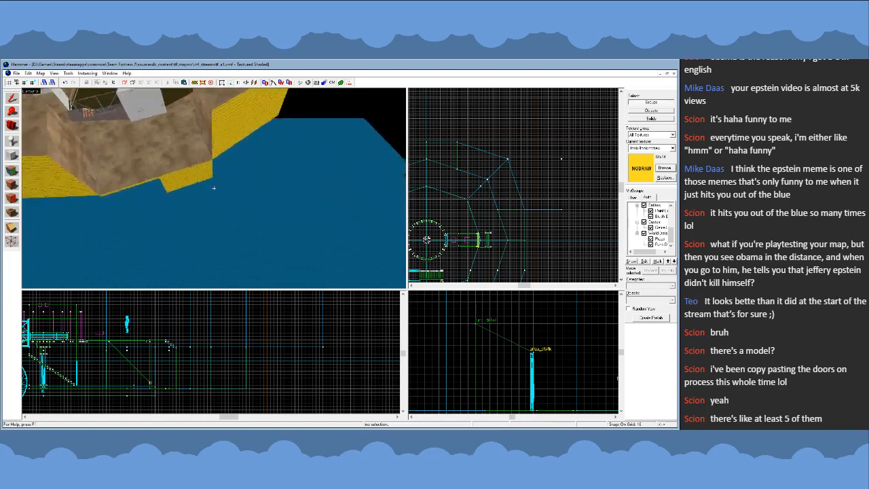
pyautogui.press('w')
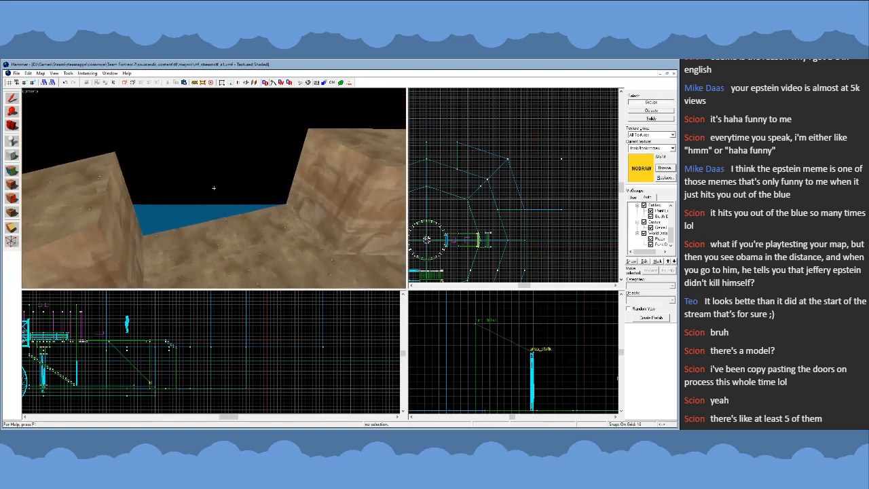
pyautogui.press('s')
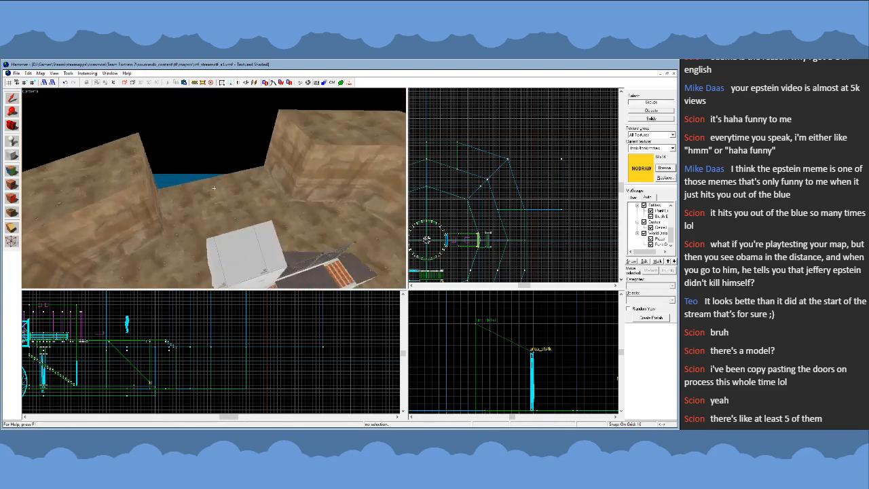
pyautogui.press('s')
pyautogui.press('w')
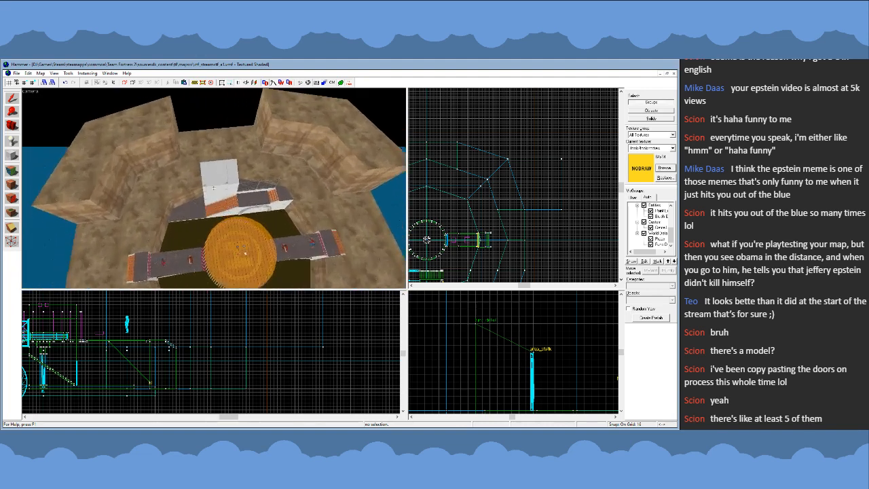
# - Examine the cliff opening behind the white building and the outer cliff edges where they meet the water beyond it
pyautogui.press('w')
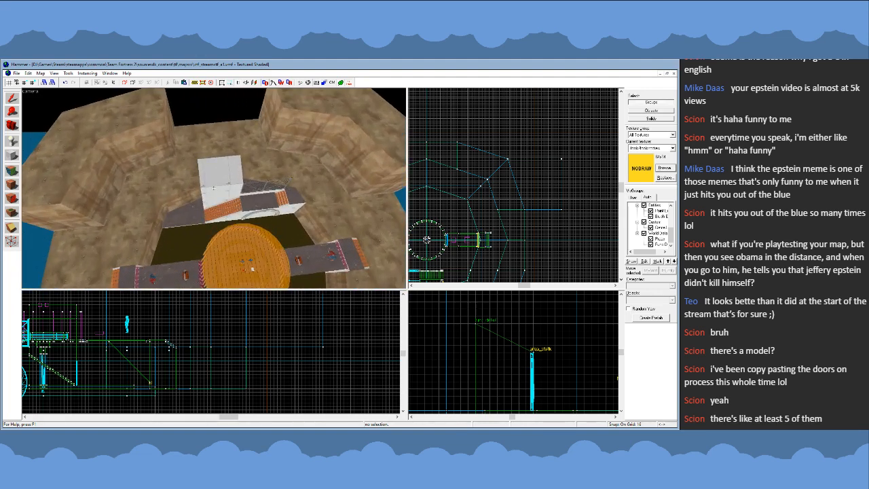
pyautogui.press('w')
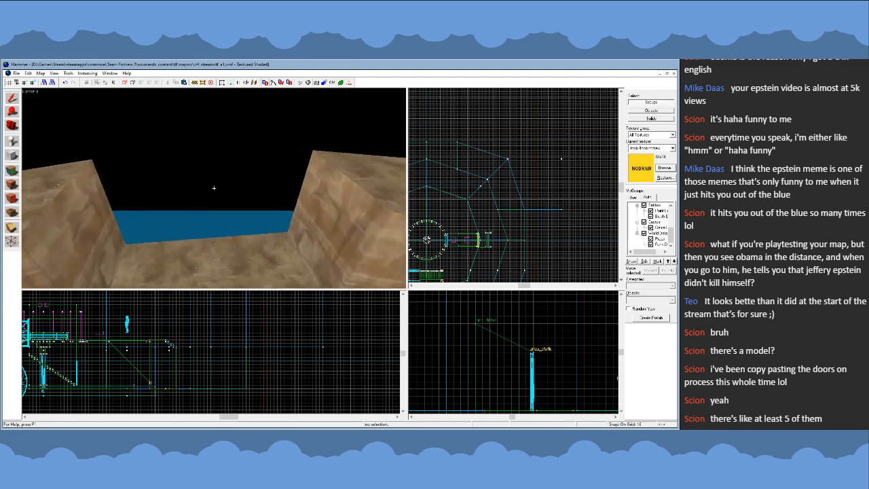
pyautogui.press('s')
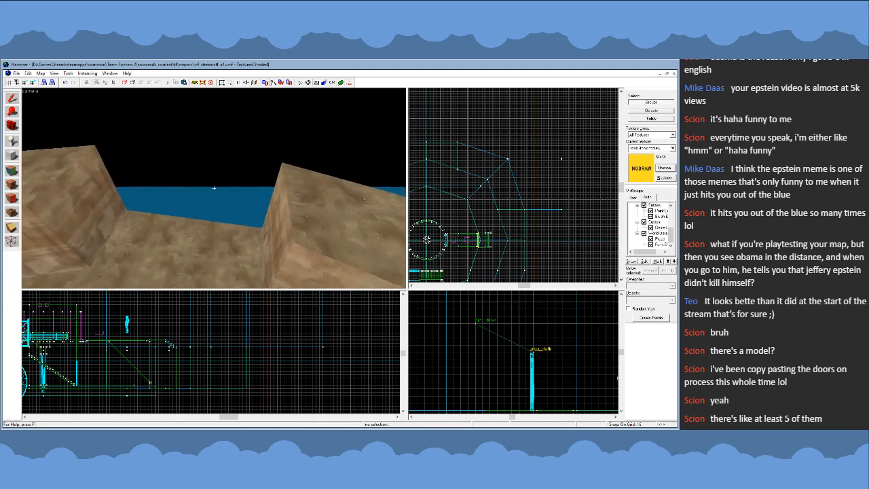
pyautogui.press('s')
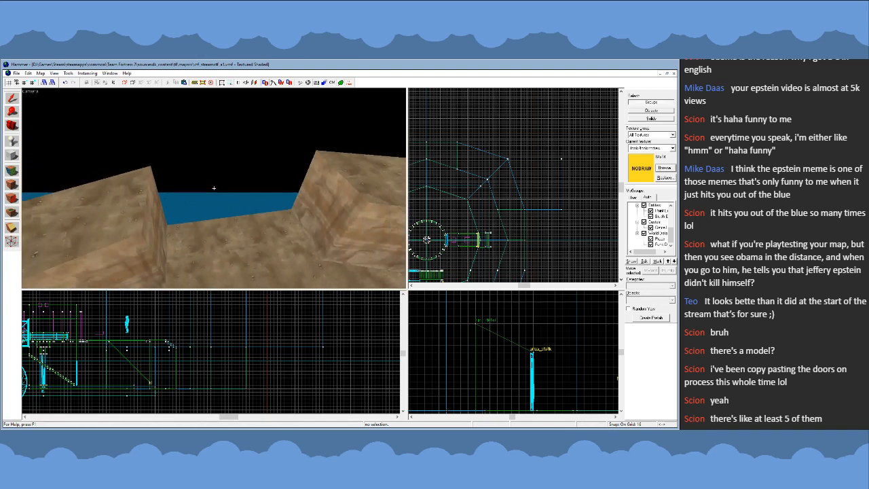
pyautogui.press('Left')
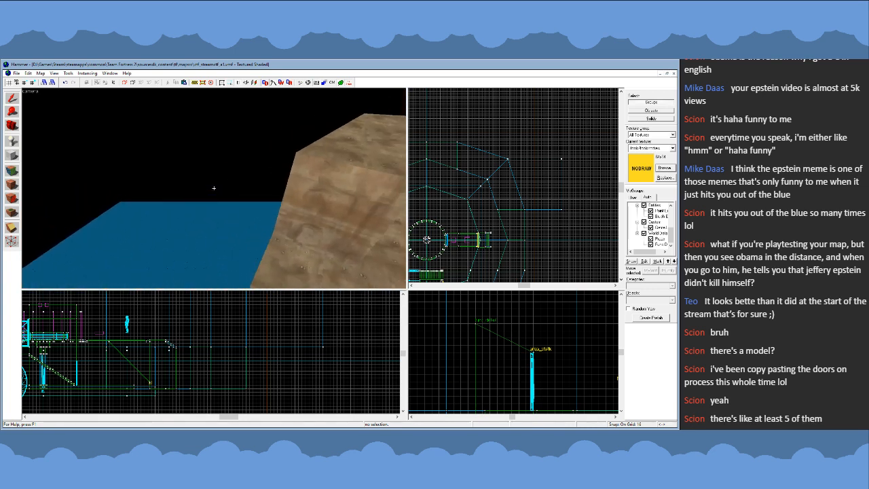
pyautogui.press('s')
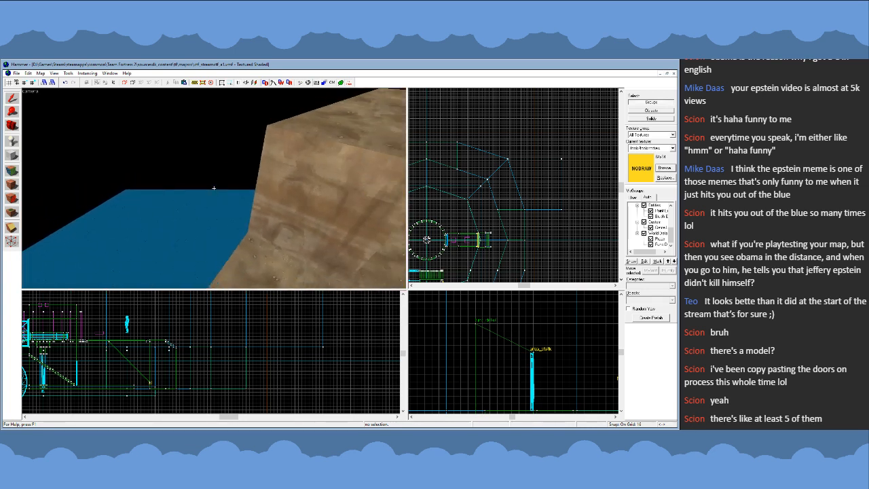
pyautogui.press('w')
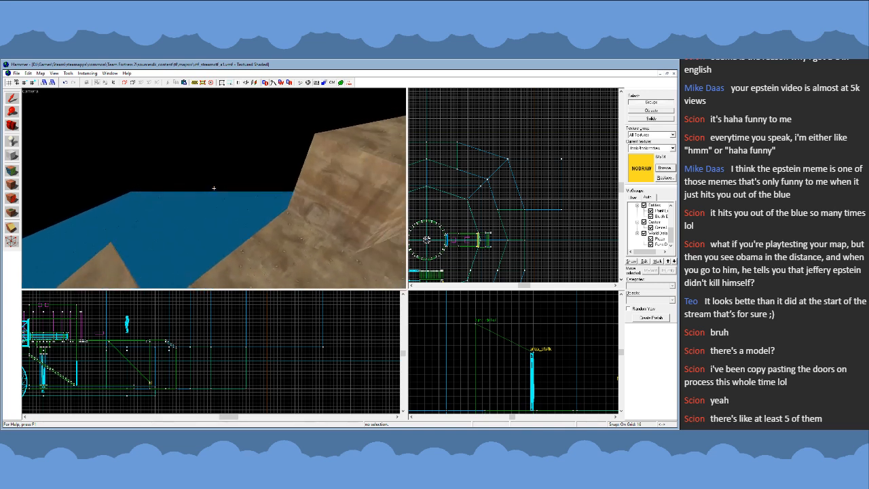
pyautogui.press('w')
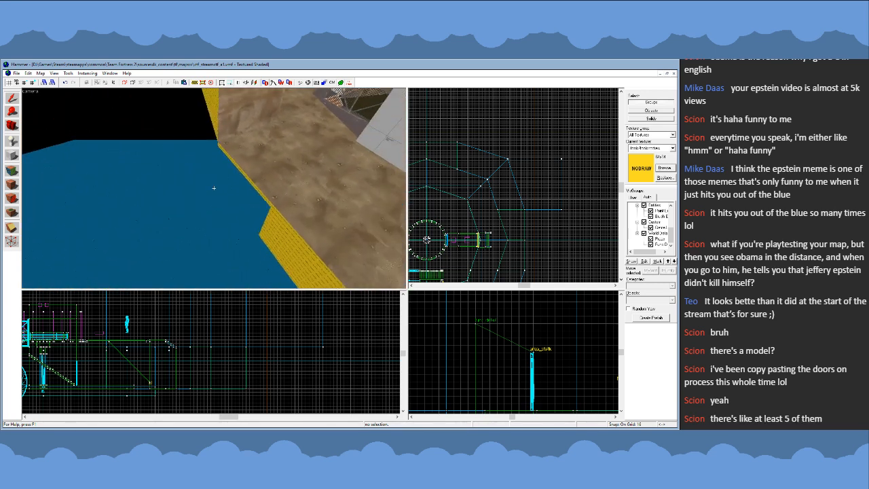
pyautogui.press('s')
pyautogui.press('w')
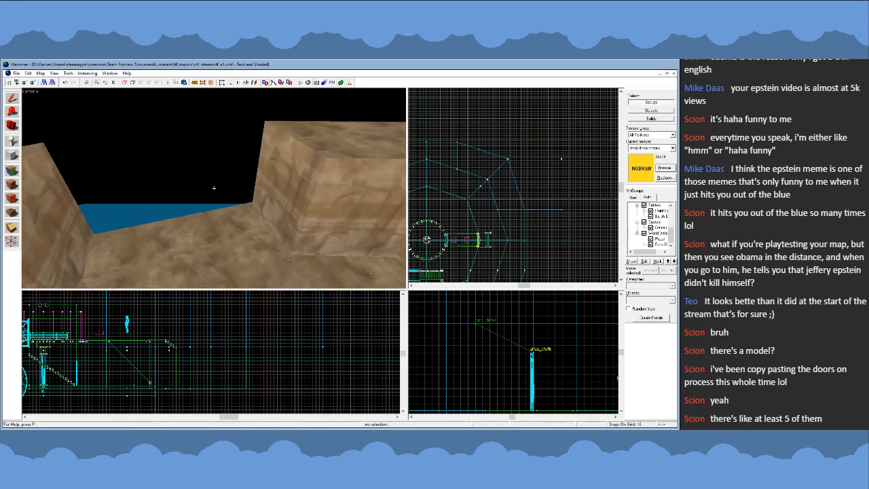
# - Compare the cliff ends on both sides of the opening from ground level and from above the white building
pyautogui.press('w')
pyautogui.press('s')
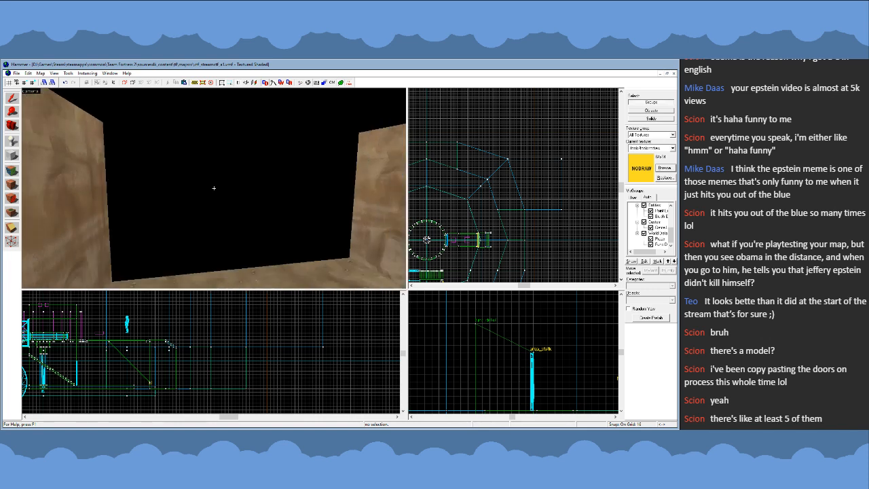
pyautogui.press('w')
pyautogui.press('s')
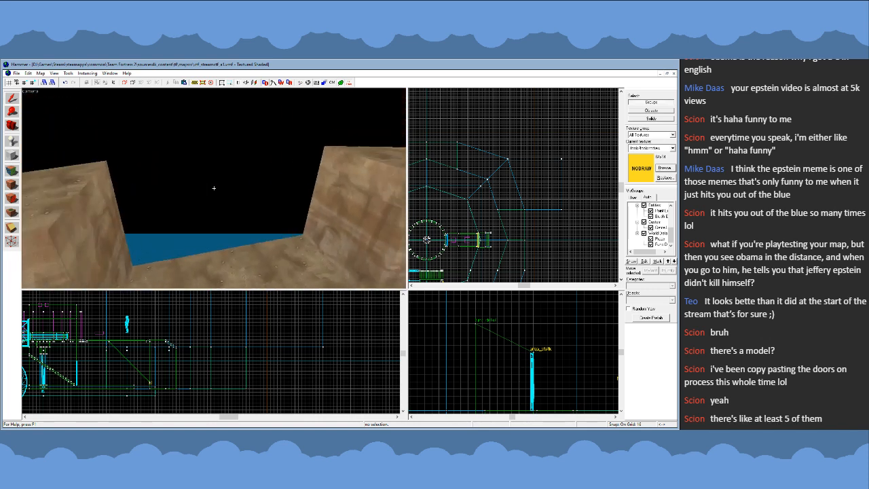
pyautogui.press('s')
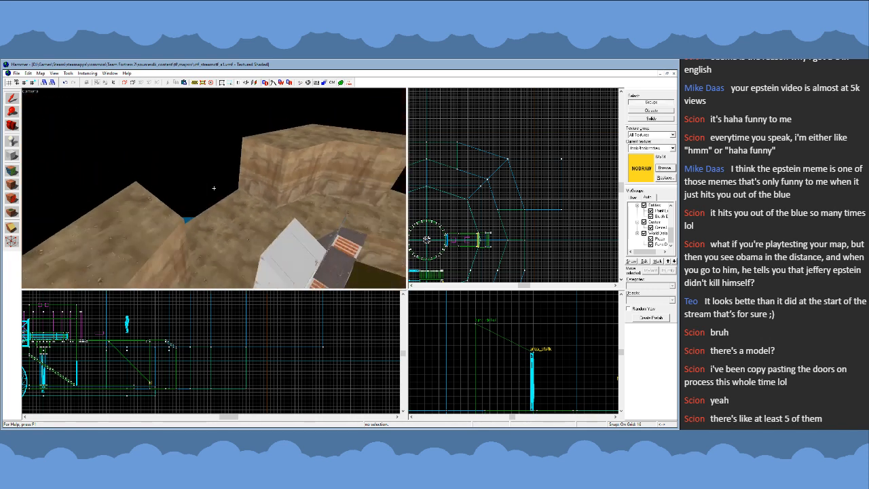
pyautogui.press('s')
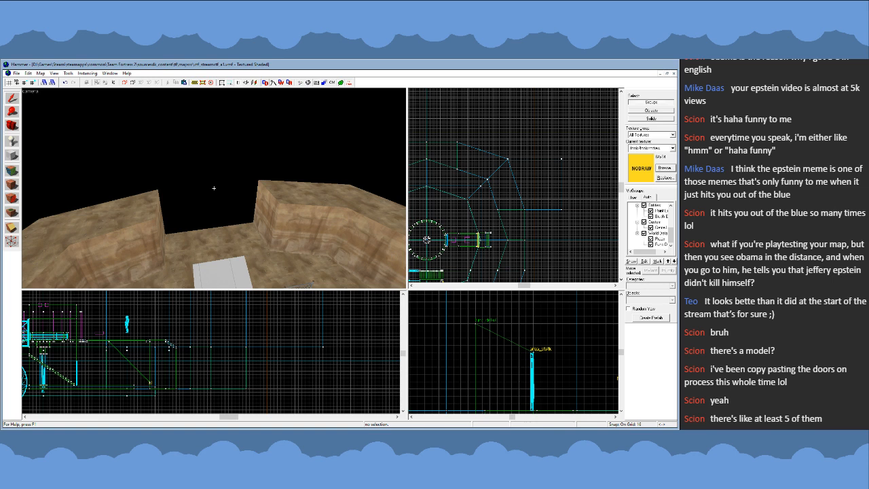
pyautogui.press('d')
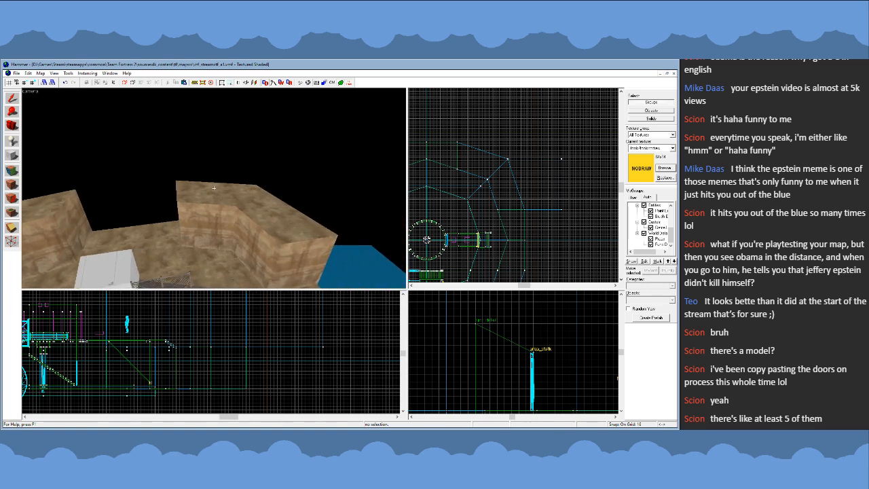
pyautogui.press('a')
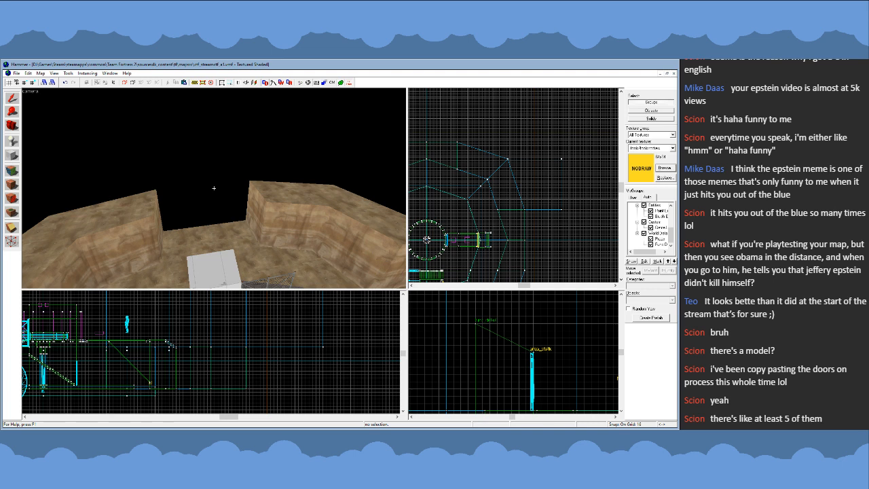
pyautogui.press('w')
pyautogui.press('z')
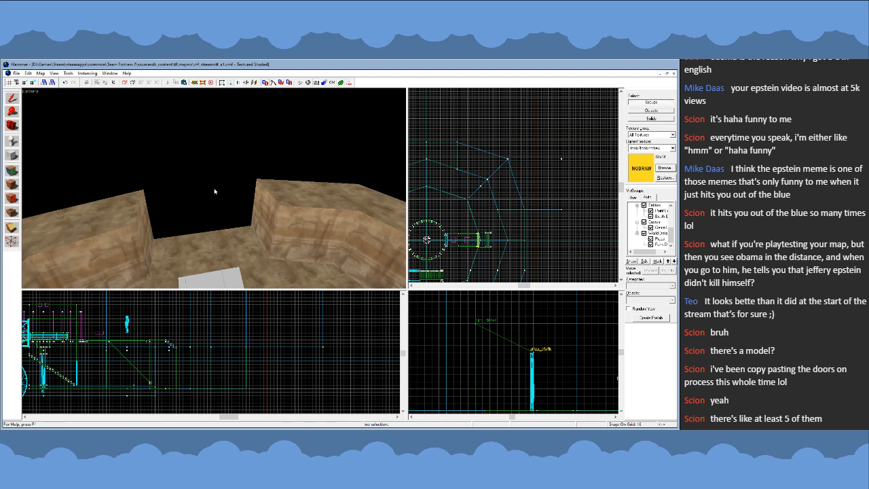
pyautogui.press('s')
pyautogui.press('d')
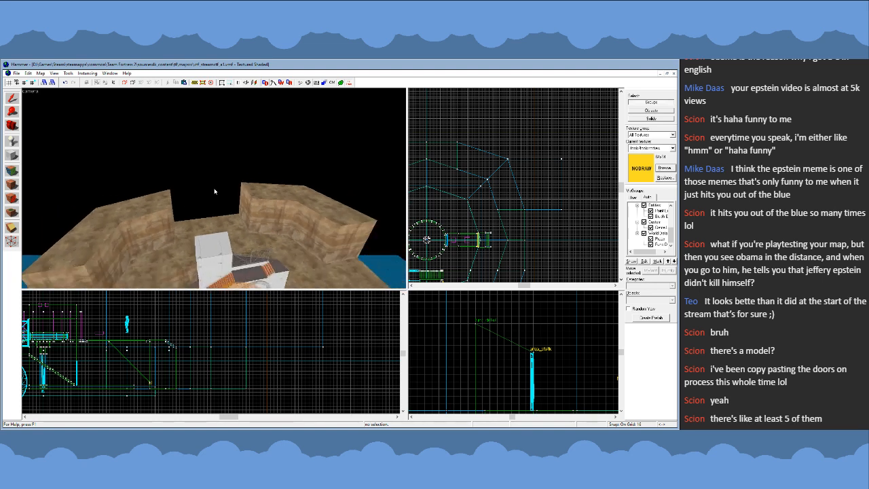
pyautogui.press('w')
pyautogui.press('a')
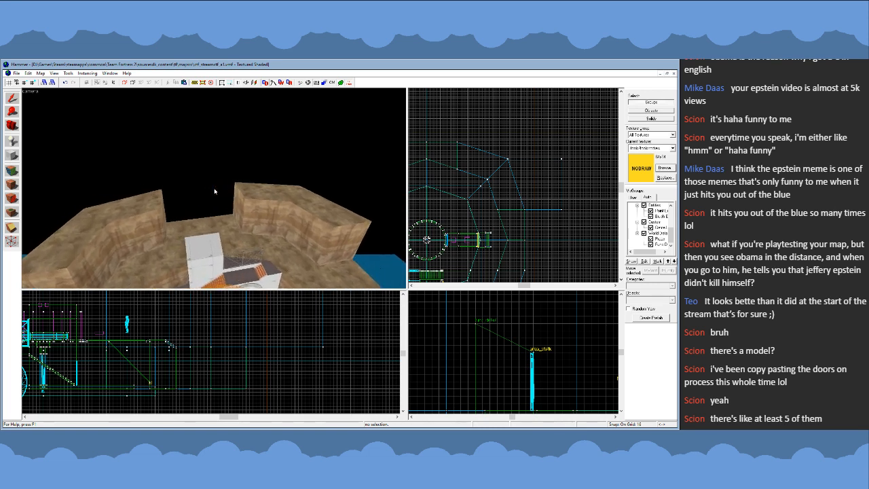
pyautogui.press('s')
pyautogui.press('d')
pyautogui.press('w')
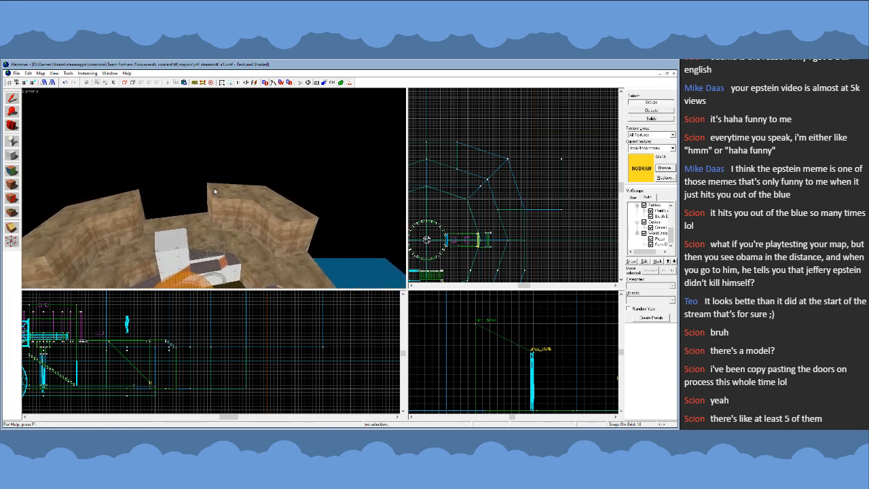
pyautogui.press('a')
pyautogui.press('s')
pyautogui.press('d')
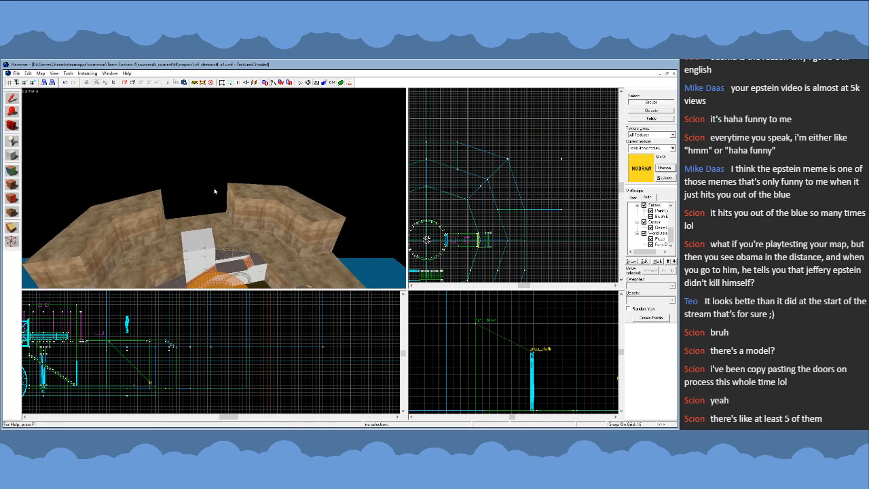
# - Inspect the arena's outer NODRAW faces from over the water, and the cliff tops and openings from inside
pyautogui.press('w')
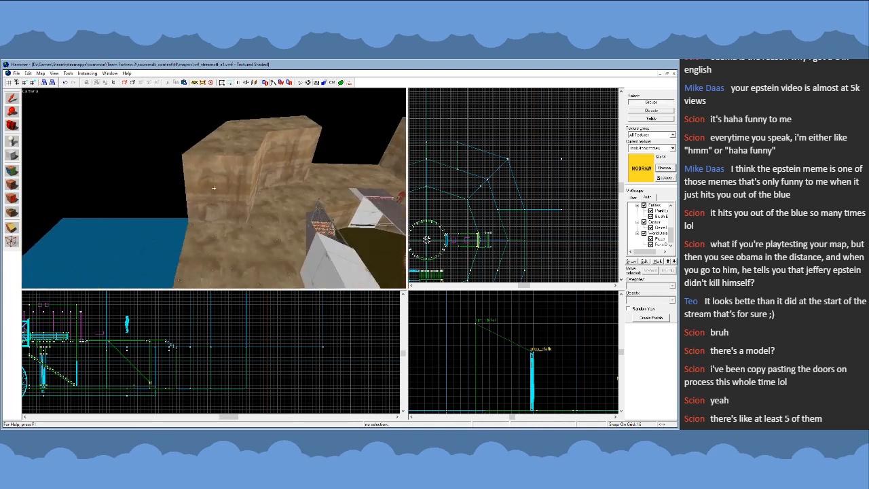
pyautogui.press('s')
pyautogui.press('a')
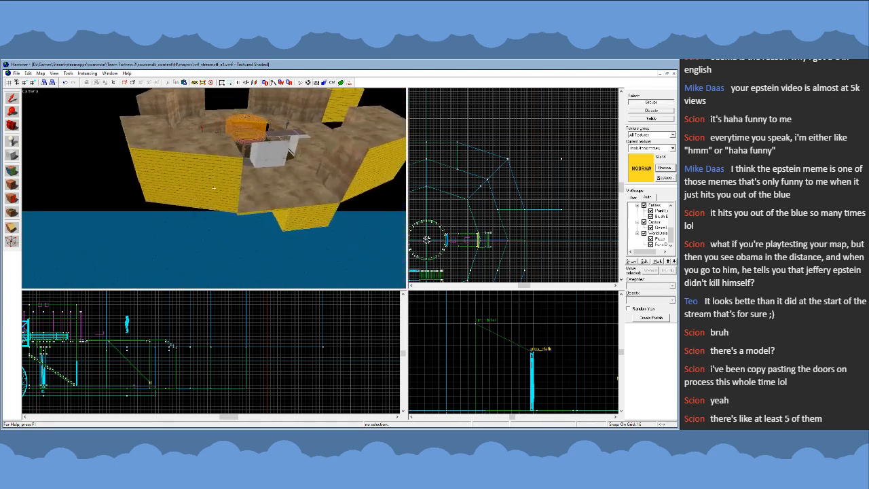
pyautogui.press('w')
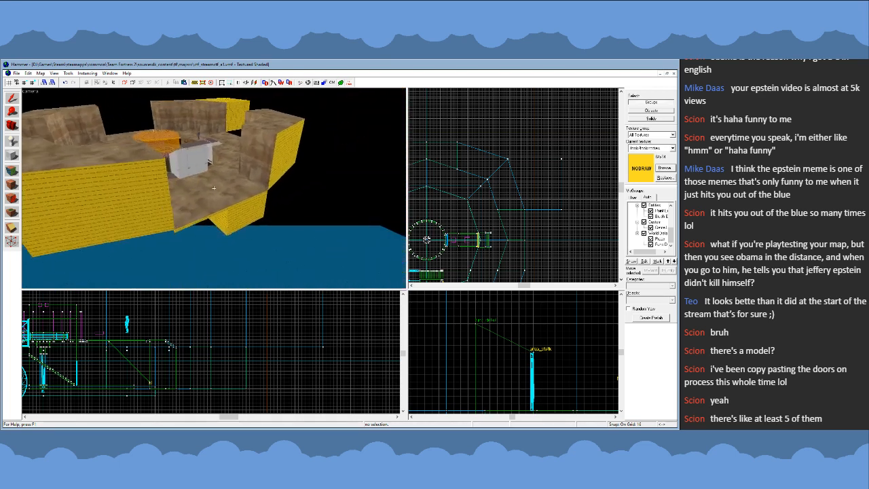
pyautogui.press('s')
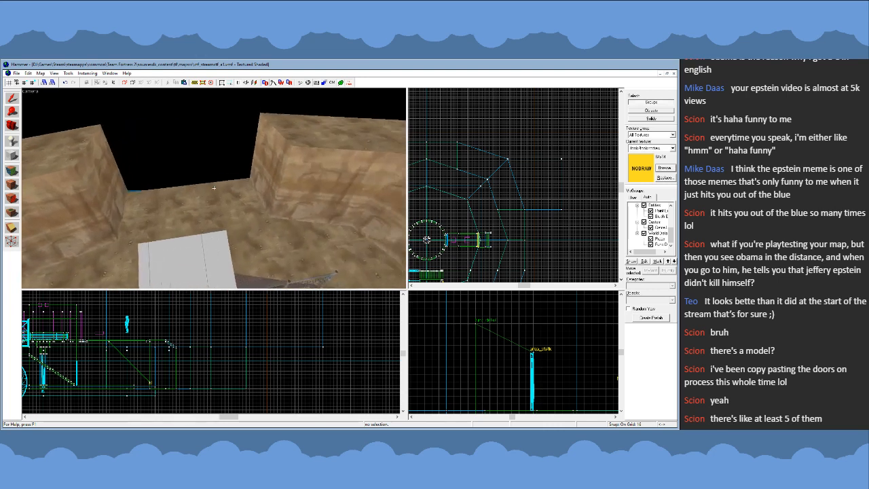
pyautogui.press('s')
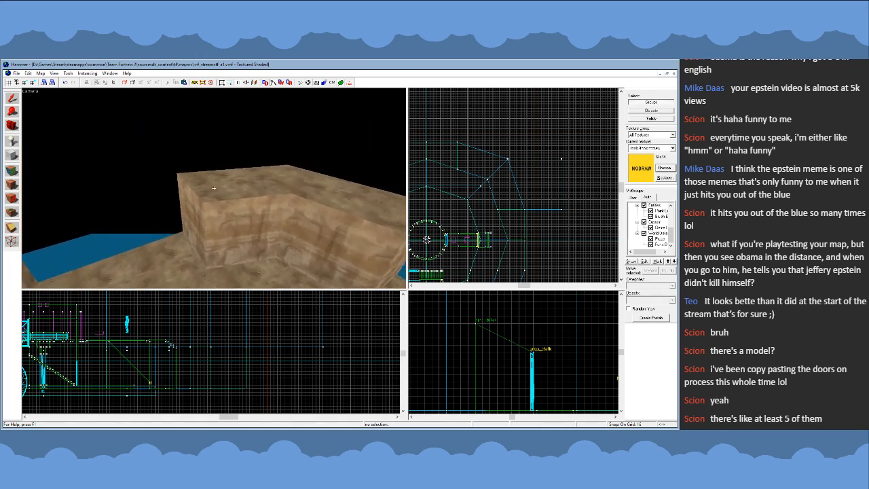
pyautogui.press('s')
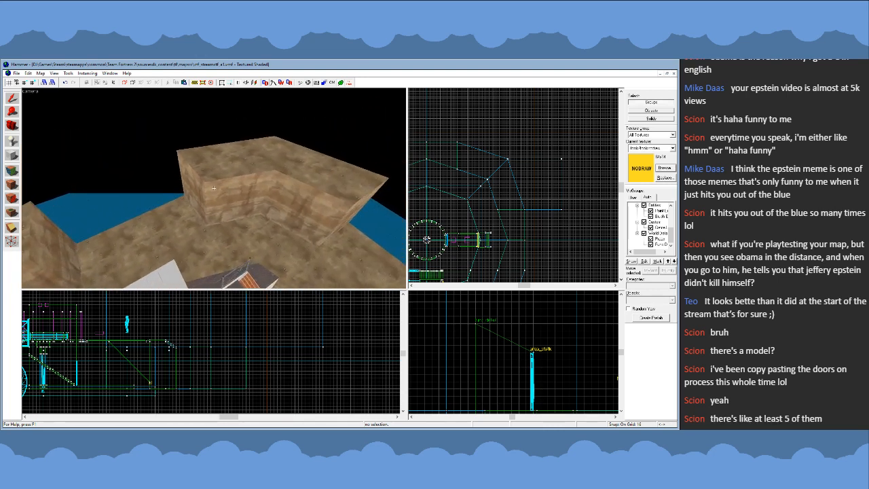
pyautogui.press('s')
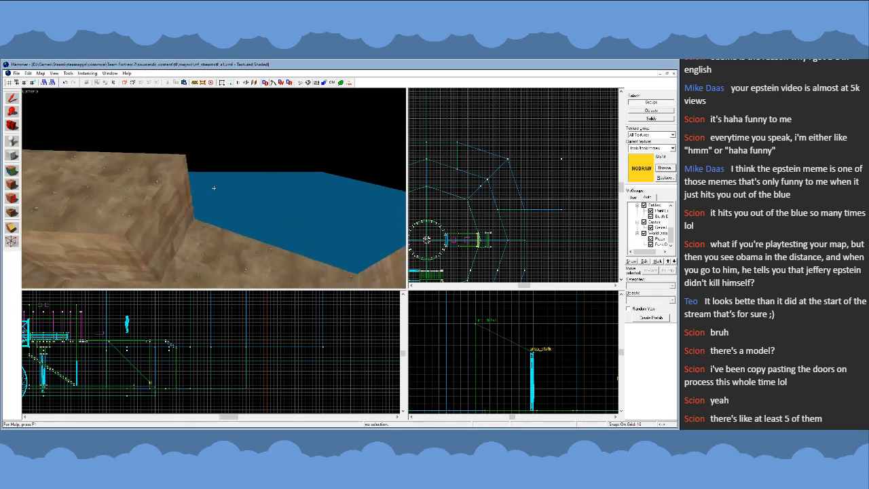
pyautogui.press('s')
pyautogui.press('z')
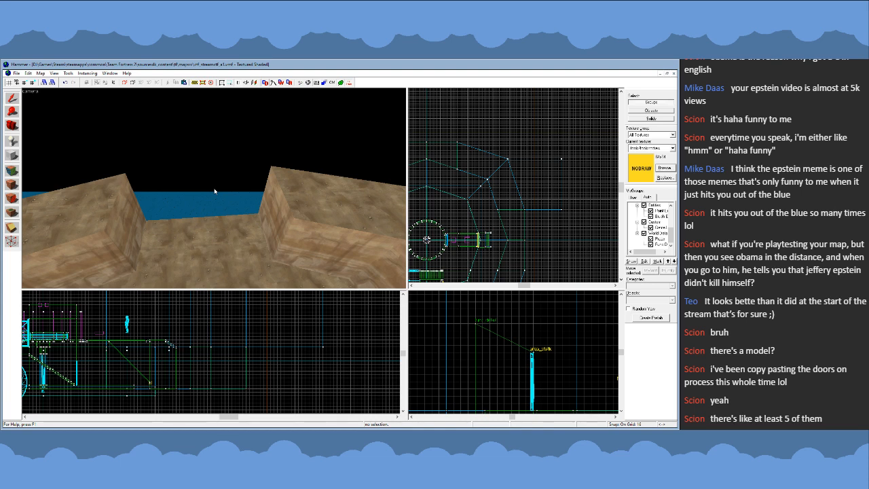
pyautogui.press('z')
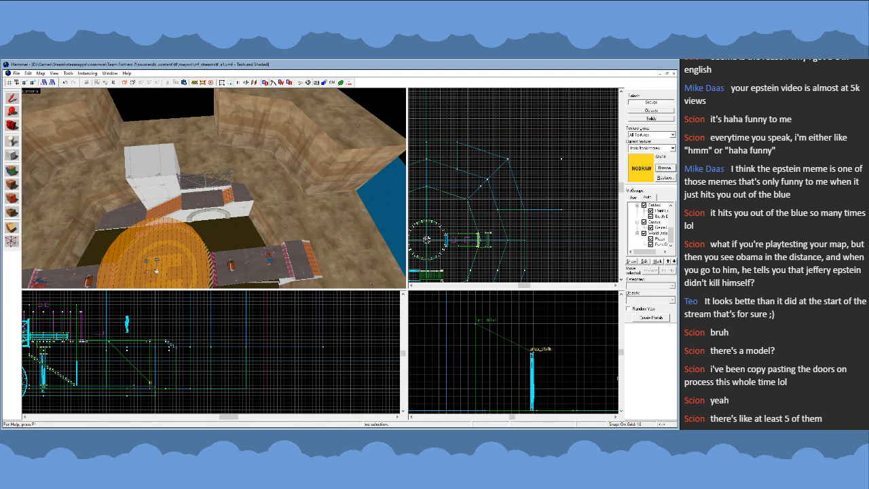
# - Raise the underside of the walkway's end block beyond the short orange stairs to make a slab 16 units high
pyautogui.press('w')
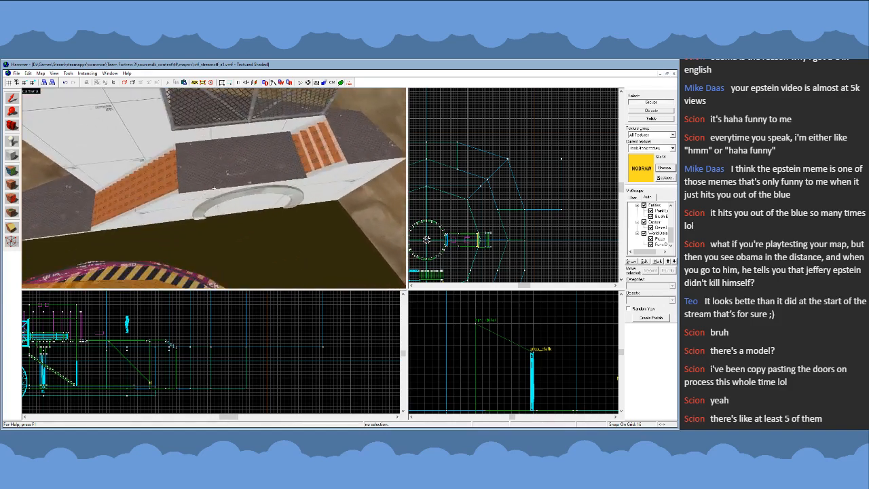
pyautogui.click(214, 188)
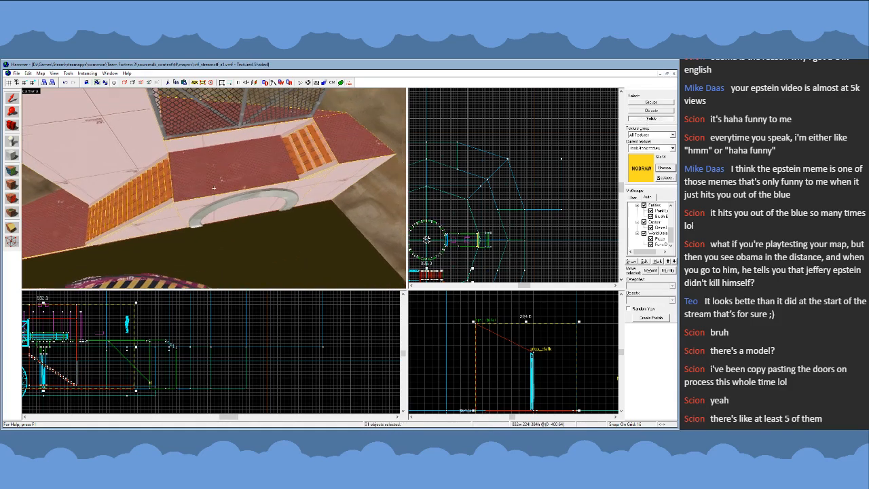
pyautogui.press('s')
pyautogui.press('w')
pyautogui.press('z')
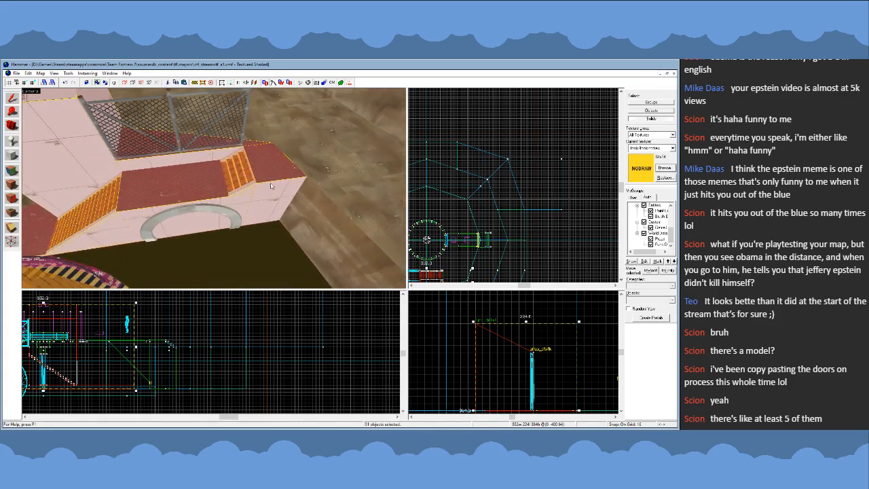
pyautogui.click(271, 185)
pyautogui.scroll(-3, 533, 366)
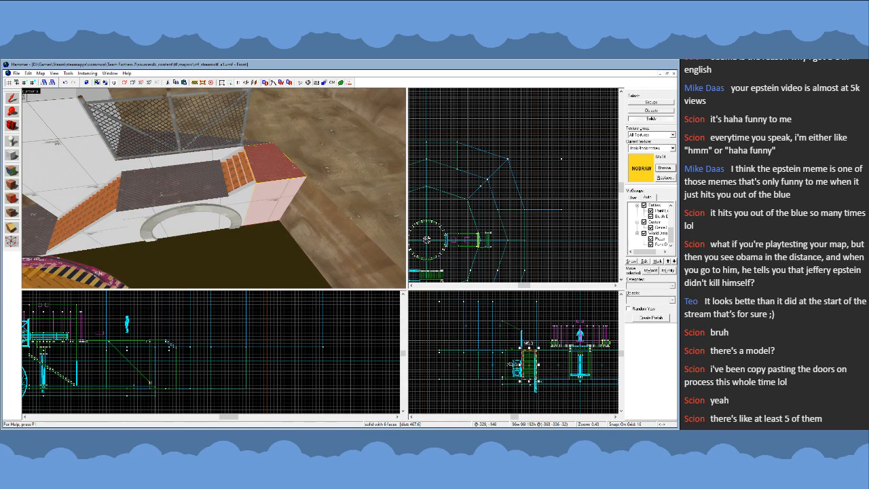
pyautogui.moveTo(530, 381); pyautogui.dragTo(533, 355)
pyautogui.scroll(2, 533, 354)
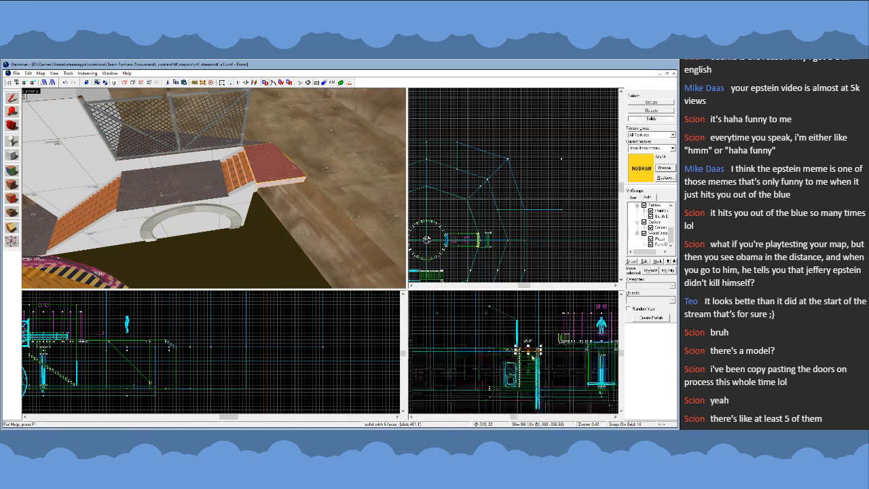
pyautogui.scroll(2, 533, 357)
pyautogui.press('z')
pyautogui.press('w')
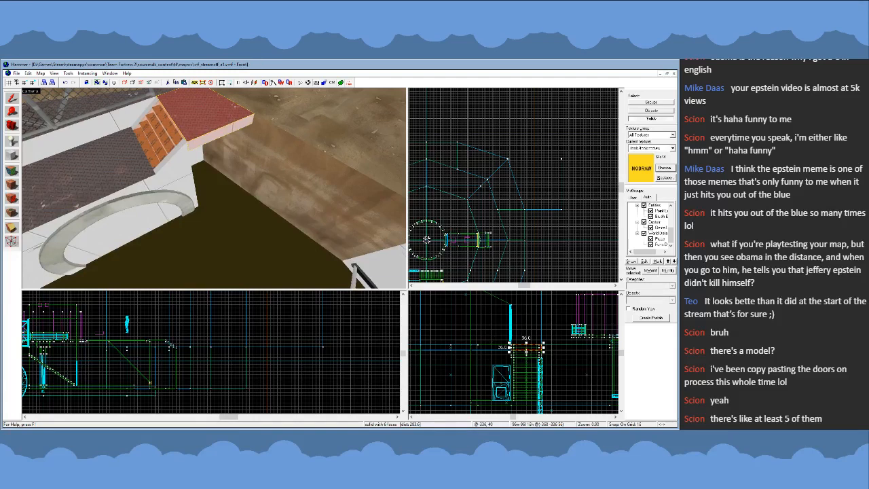
# - Lengthen the arched walkway block to 352 units so it runs under the short orange stairs and the end slab
pyautogui.click(435, 206)
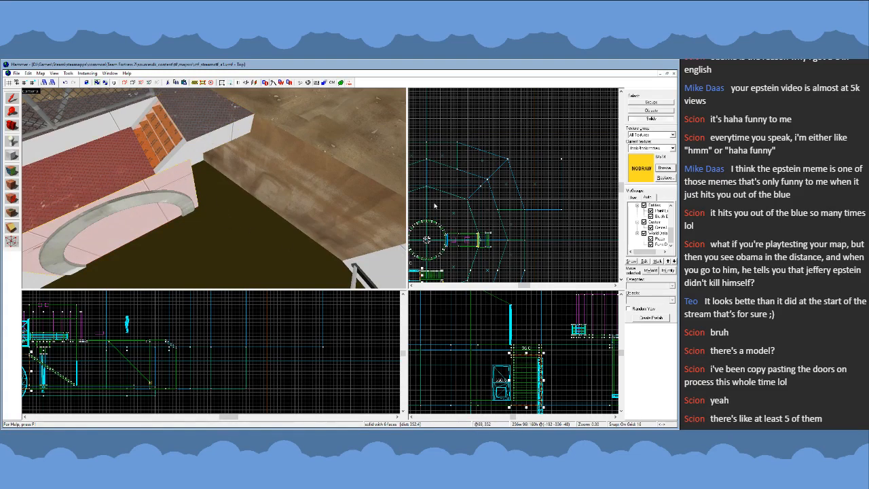
pyautogui.scroll(-5, 553, 167)
pyautogui.scroll(12, 489, 204)
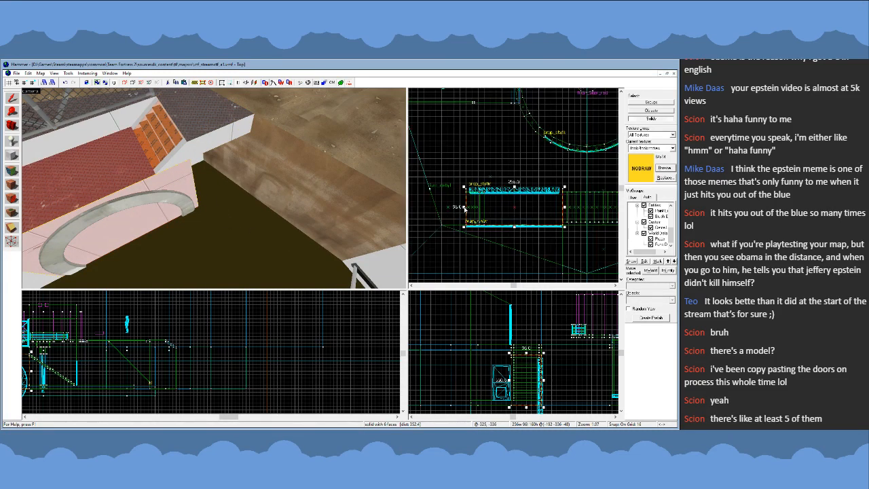
pyautogui.moveTo(465, 208); pyautogui.dragTo(429, 208)
pyautogui.scroll(-5, 576, 208)
pyautogui.scroll(3, 514, 206)
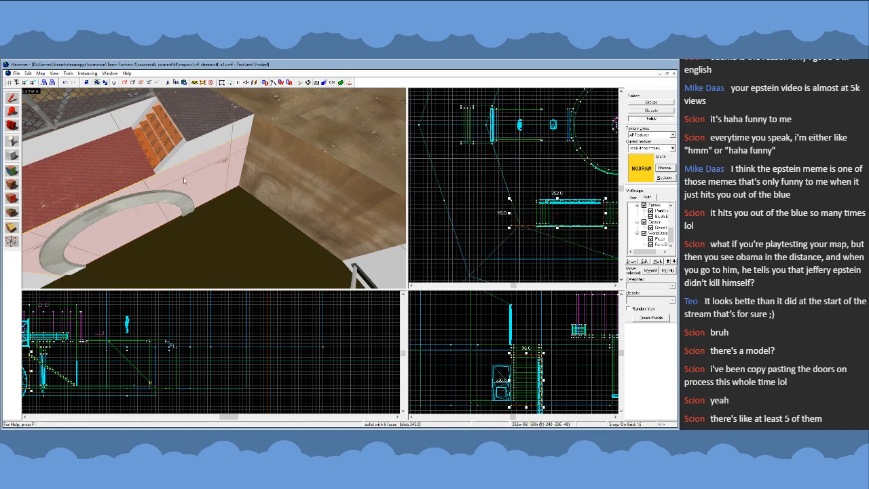
# - Try NODRAW on all faces of the arched walkway block, then undo the texture change
pyautogui.press('z')
pyautogui.press('s')
pyautogui.press('z')
pyautogui.click(11, 185)
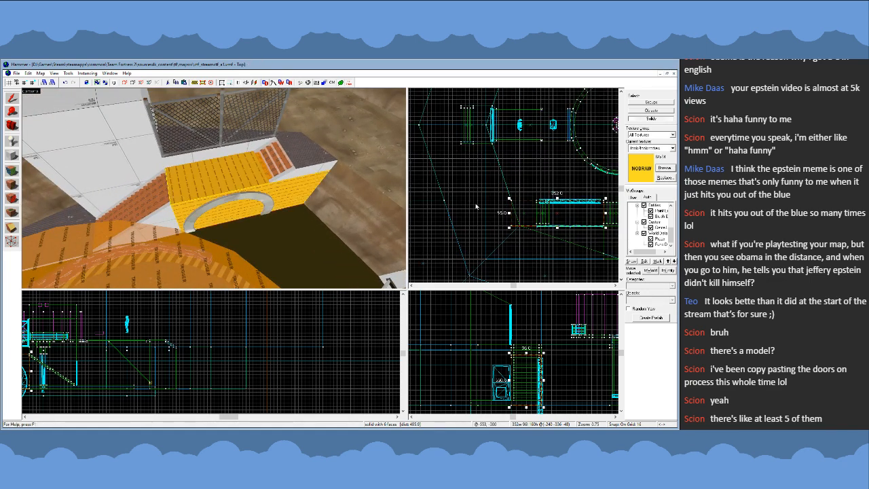
pyautogui.hotkey('ctrl', 'z')
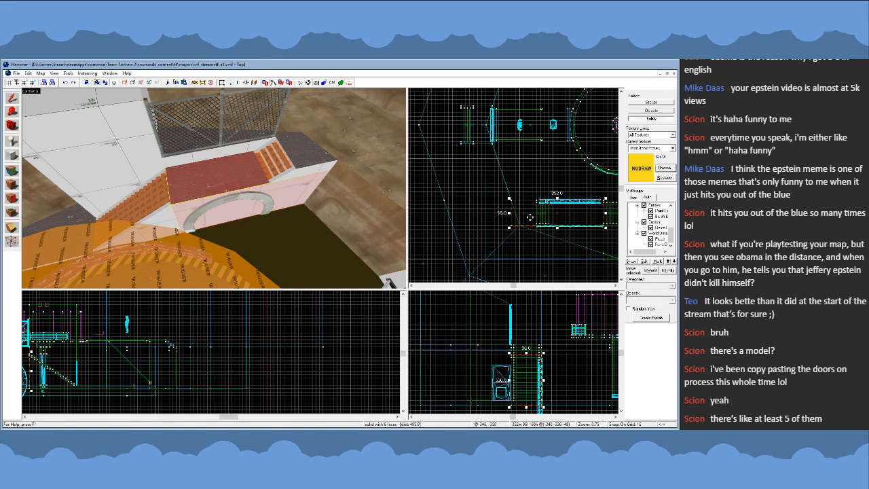
pyautogui.scroll(3, 530, 217)
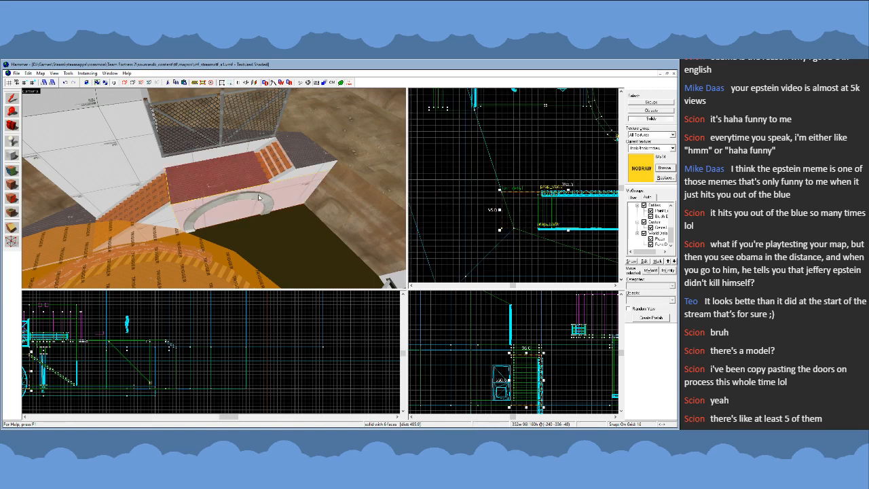
# - Raise the underside of the platform block behind the chain-link fence to make it 32 units high
pyautogui.press('Escape')
pyautogui.click(237, 185)
pyautogui.press('h')
pyautogui.press('u')
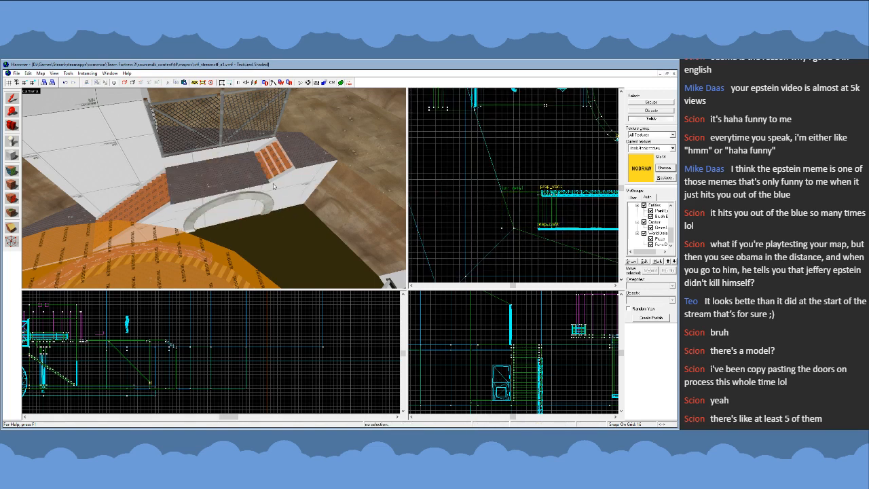
pyautogui.click(645, 103)
pyautogui.click(231, 129)
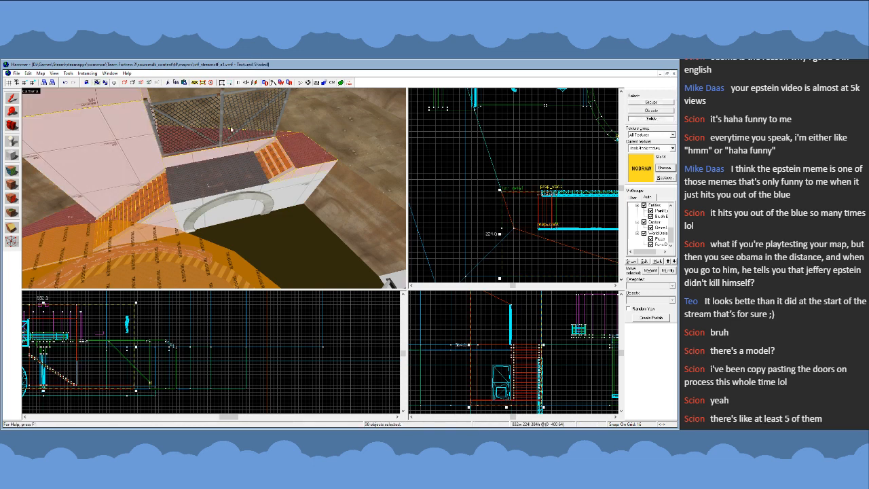
pyautogui.click(205, 148)
pyautogui.click(207, 153)
pyautogui.scroll(-3, 521, 314)
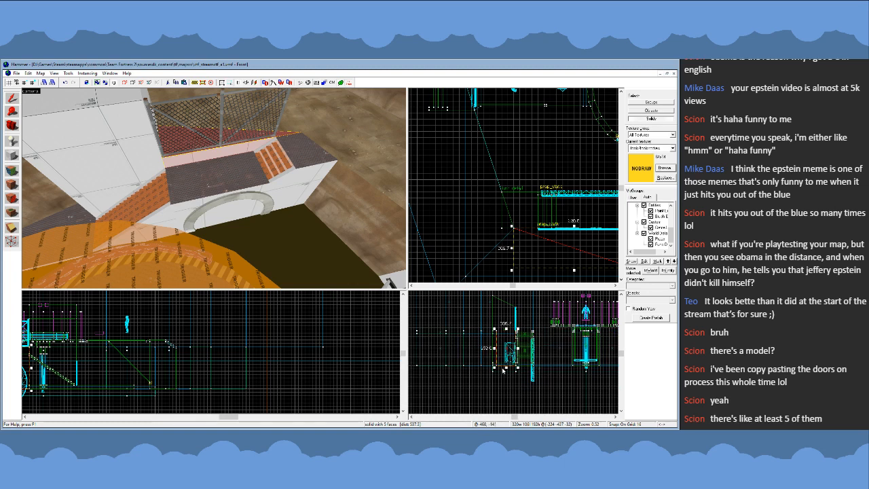
pyautogui.moveTo(506, 369); pyautogui.dragTo(506, 343)
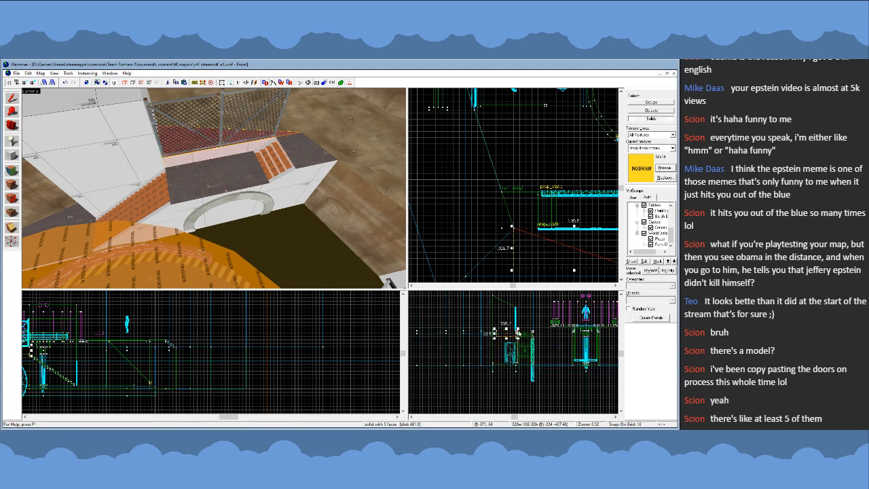
# - Try to extend the long side of the arched walkway block in the plan, then undo the resize
pyautogui.click(655, 104)
pyautogui.click(305, 165)
pyautogui.scroll(2, 537, 196)
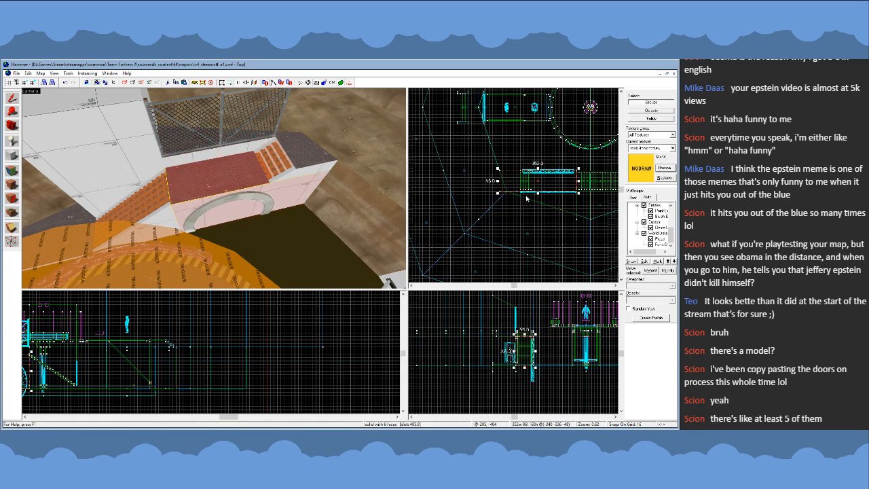
pyautogui.moveTo(538, 195)
pyautogui.mouseDown()
pyautogui.moveTo(538, 222)
pyautogui.moveTo(538, 208)
pyautogui.mouseUp()
pyautogui.hotkey('ctrl', 'z')
pyautogui.press('Escape')
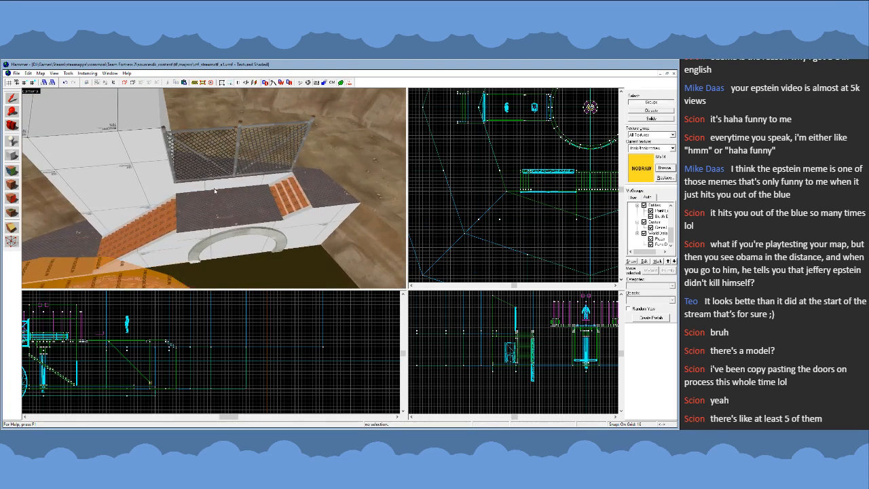
# - Examine the arched walkway, the white building and the surrounding cliff openings from above and from farther back
pyautogui.press('z')
pyautogui.press('z')
pyautogui.press('s')
pyautogui.press('z')
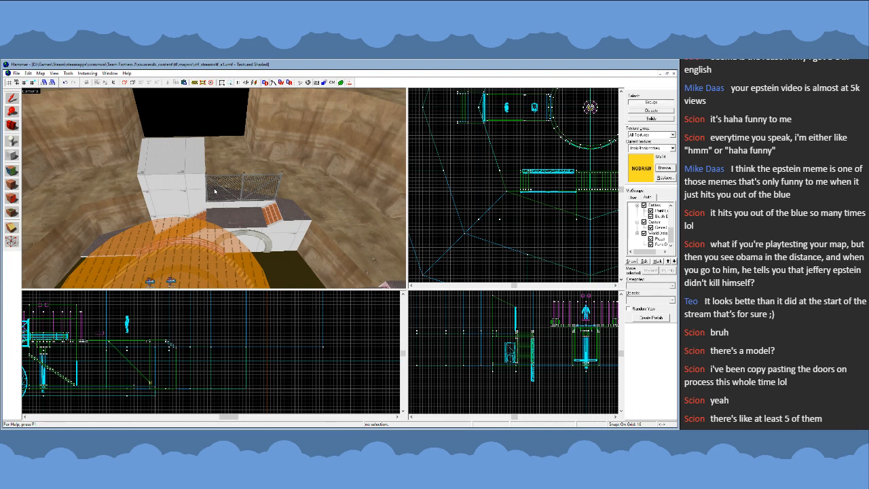
pyautogui.press('z')
pyautogui.press('s')
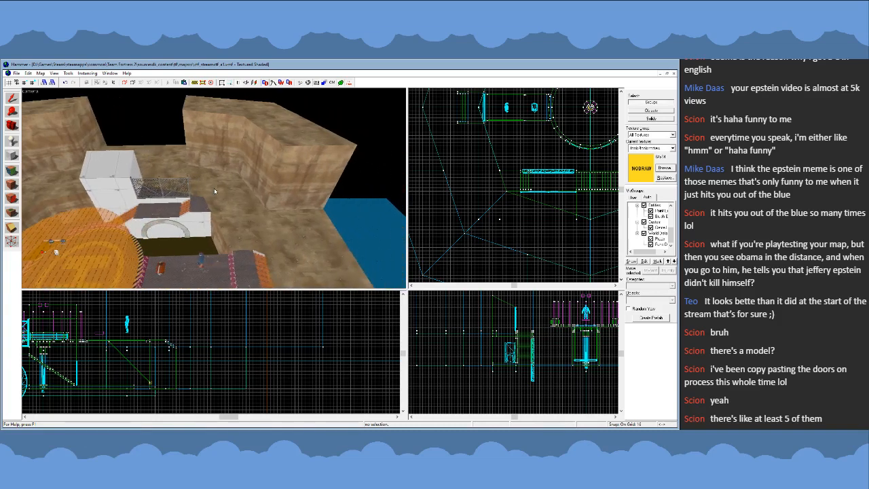
pyautogui.press('z')
pyautogui.press('z')
pyautogui.press('s')
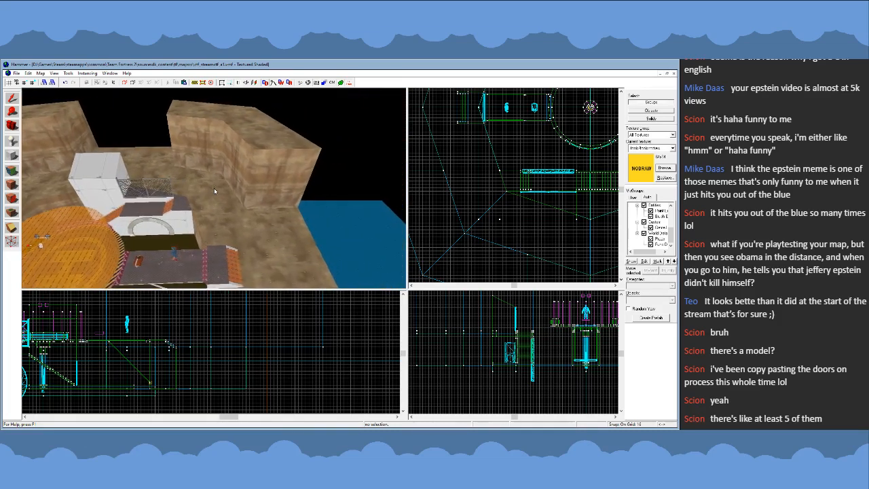
pyautogui.press('z')
pyautogui.press('z')
pyautogui.press('w')
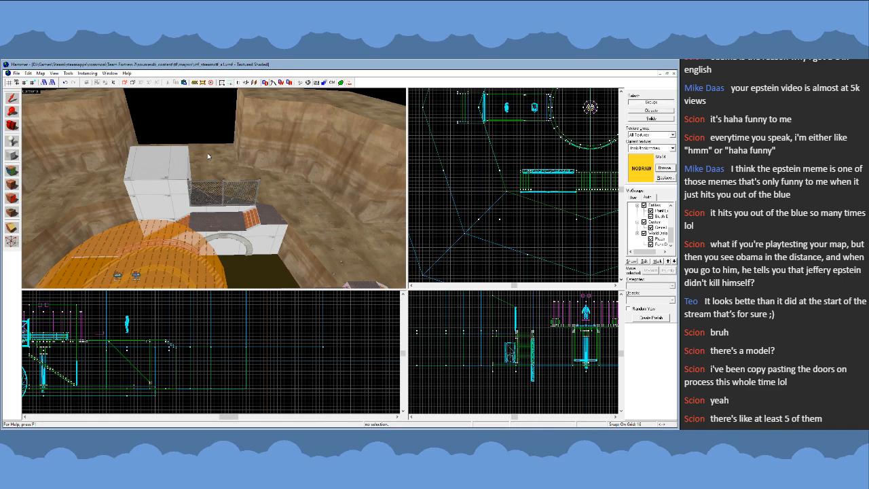
# - Inspect the arch and the walkway's base from water level in the pit and from beneath the map
pyautogui.press('z')
pyautogui.press('w')
pyautogui.press('w')
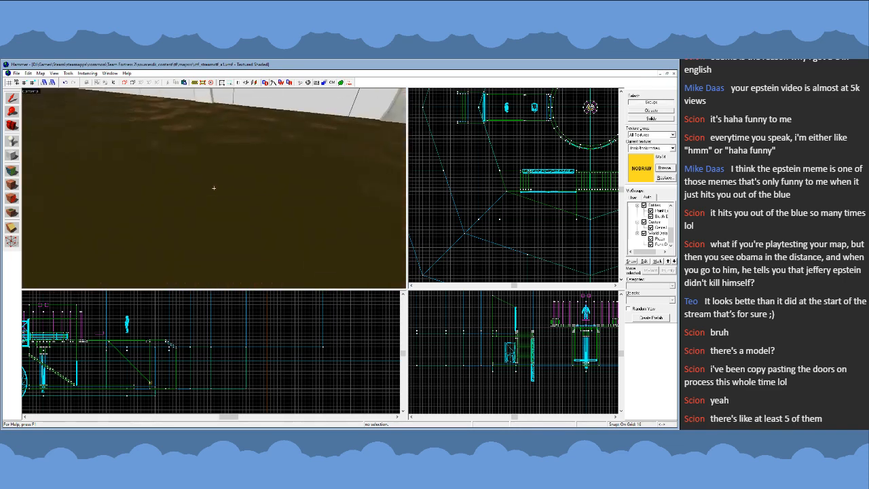
pyautogui.press('s')
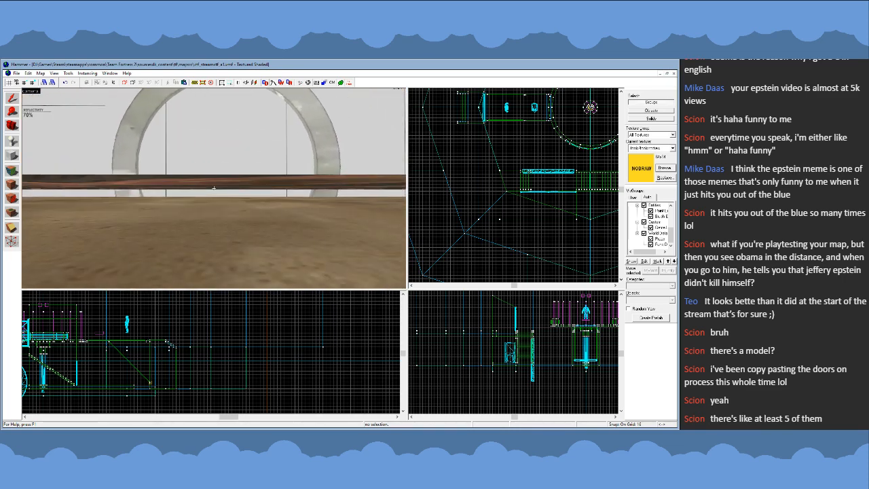
pyautogui.press('w')
pyautogui.press('s')
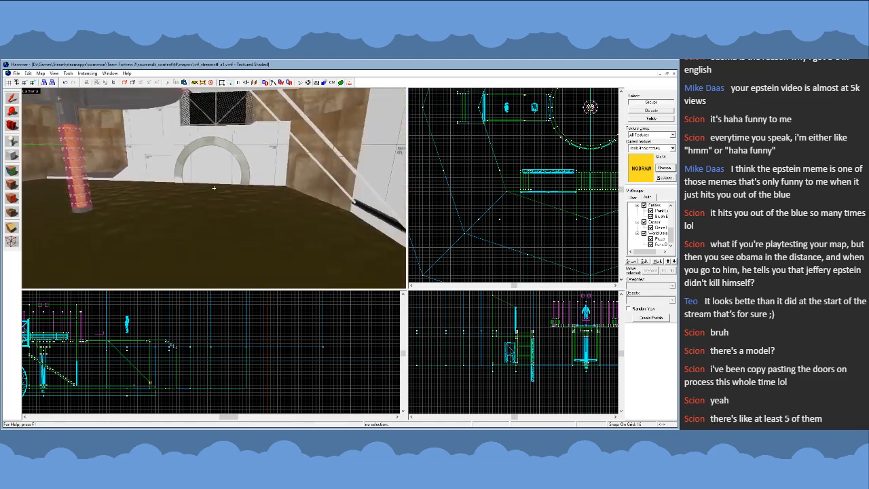
pyautogui.press('w')
pyautogui.press('s')
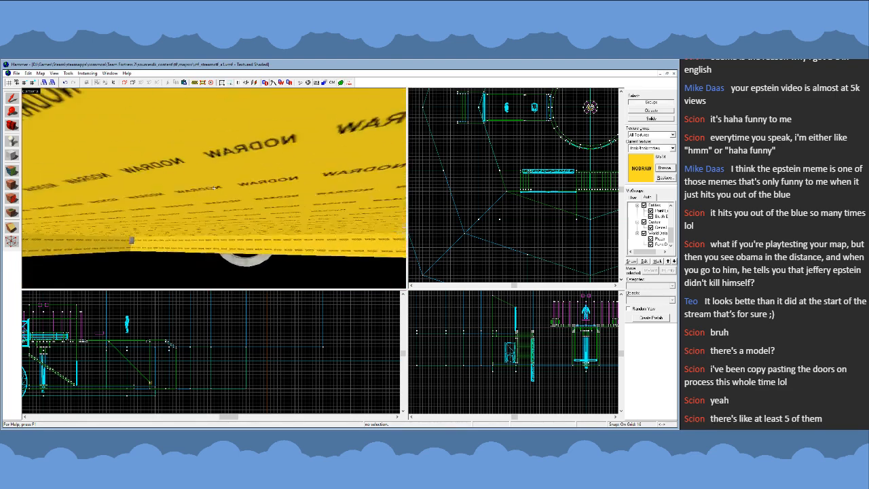
pyautogui.press('w')
pyautogui.press('s')
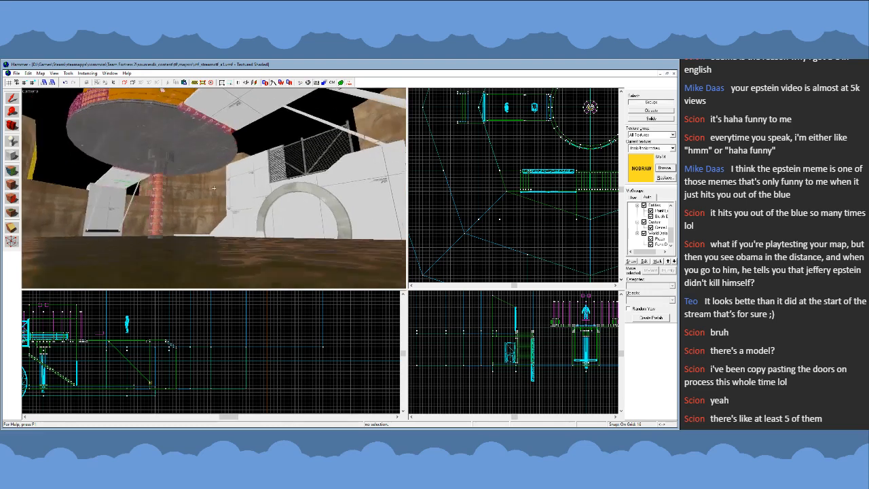
# - Inspect the long orange stairs, the door and the landing beside the white building from pit level and up close
pyautogui.press('a')
pyautogui.press('z')
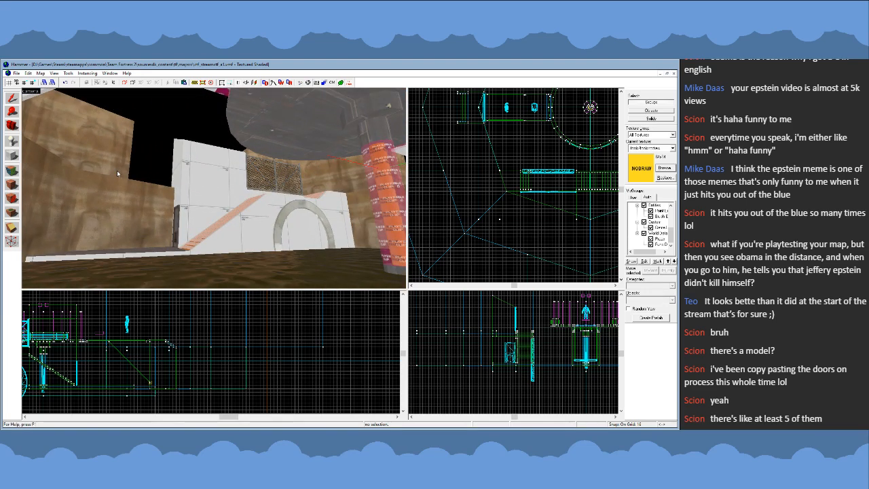
pyautogui.press('z')
pyautogui.press('w')
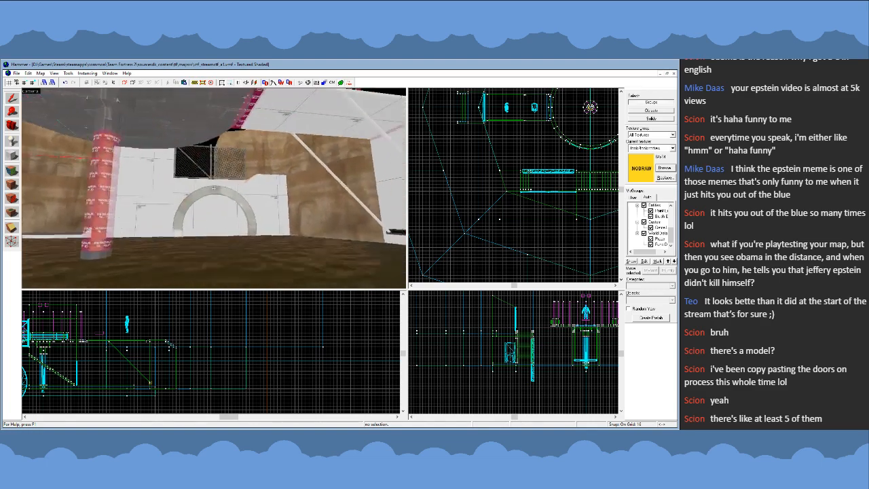
pyautogui.press('w')
pyautogui.press('s')
pyautogui.press('w')
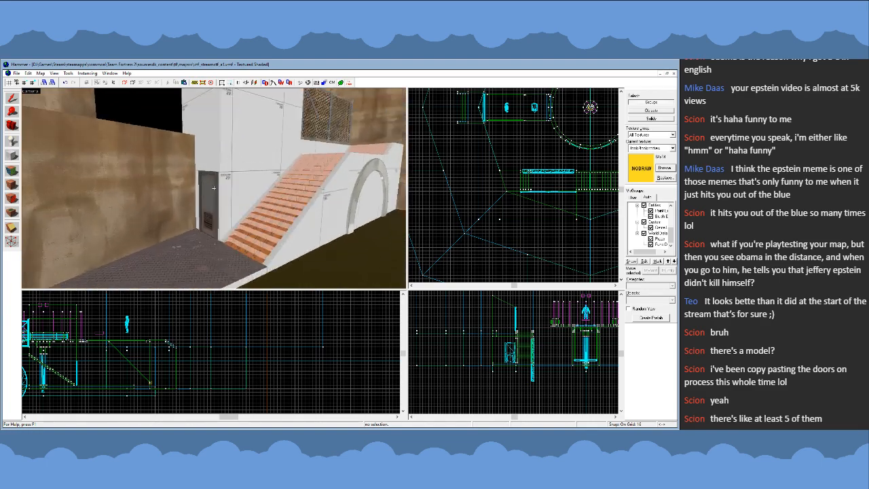
pyautogui.press('s')
pyautogui.press('w')
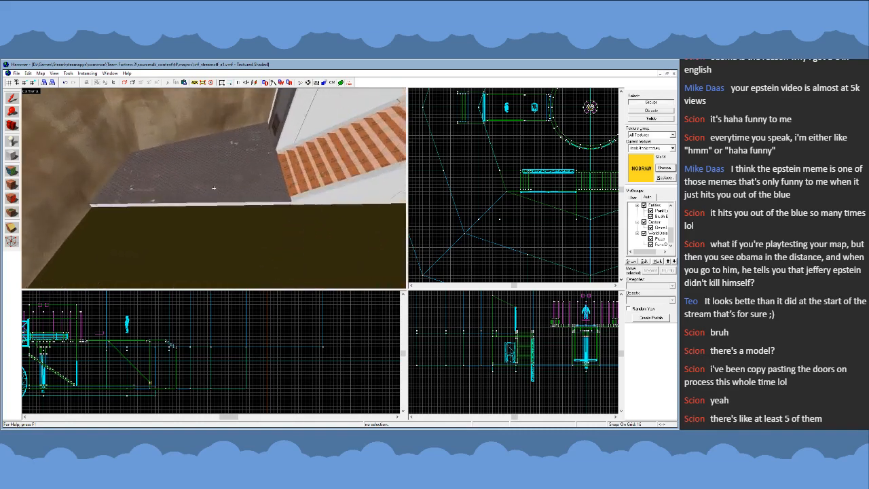
pyautogui.press('s')
pyautogui.press('w')
# - Compare the door landing's shape with the pit edge and surrounding cliffs from overhead and close to the door
pyautogui.press('a')
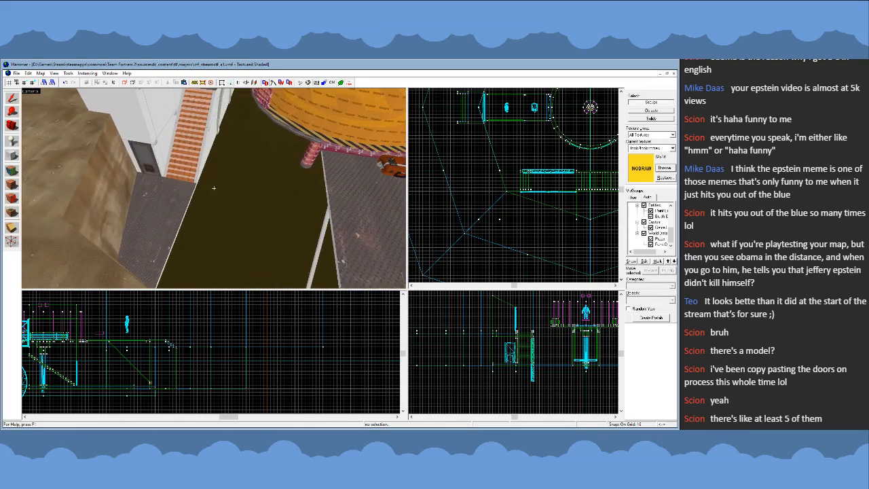
pyautogui.press('w')
pyautogui.press('a')
pyautogui.press('s')
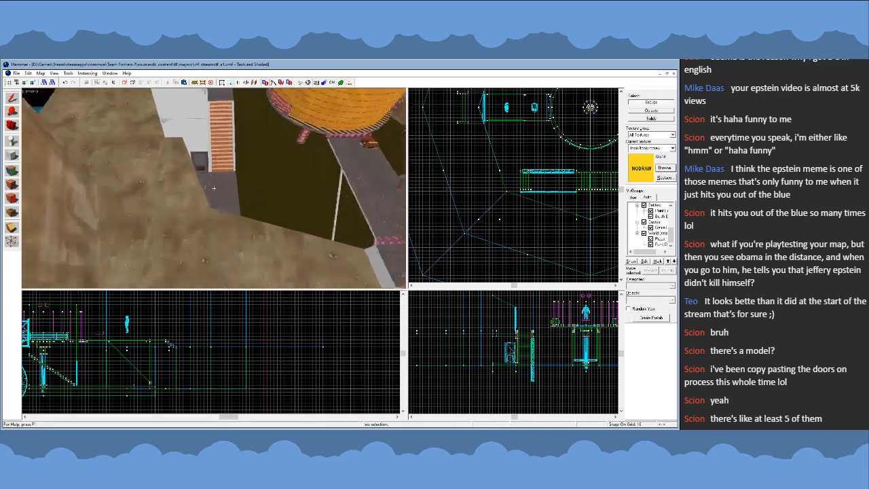
pyautogui.press('w')
pyautogui.press('s')
pyautogui.press('d')
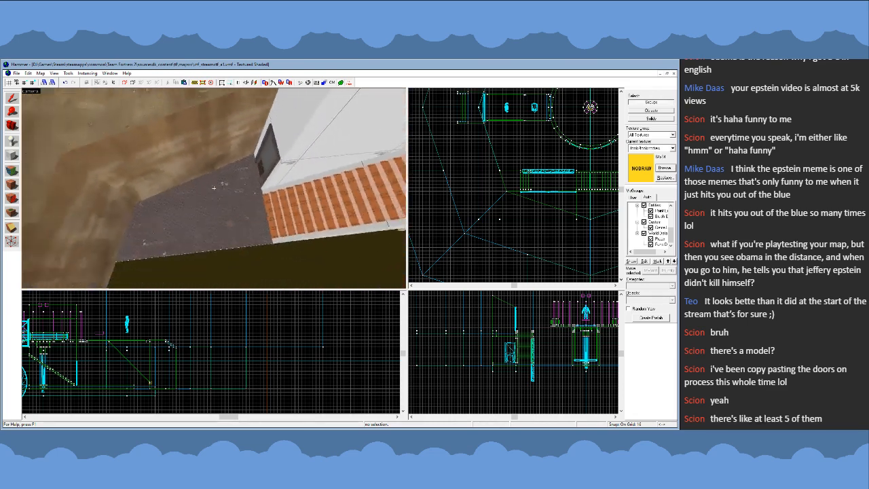
pyautogui.press('w')
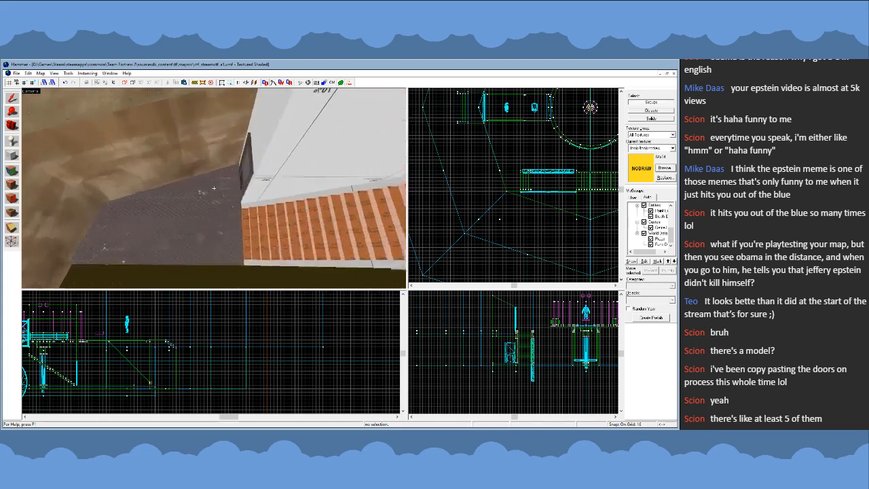
pyautogui.press('s')
pyautogui.press('s')
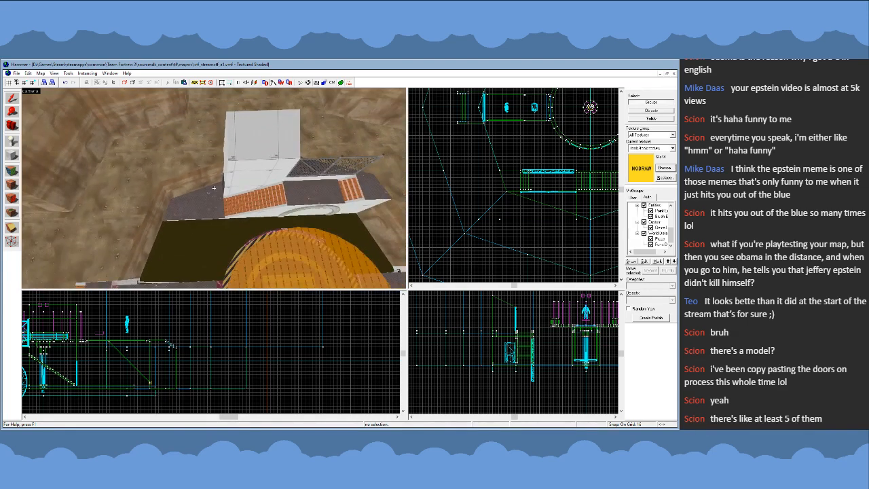
pyautogui.press('s')
pyautogui.press('w')
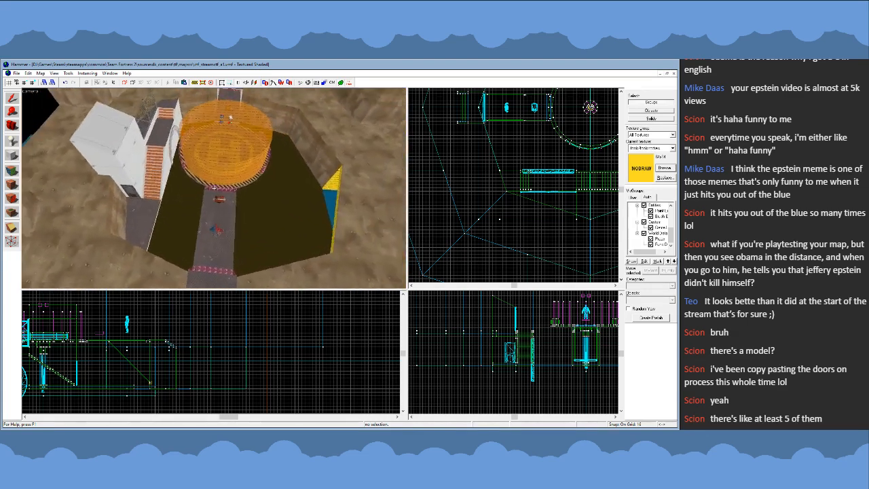
pyautogui.press('z')
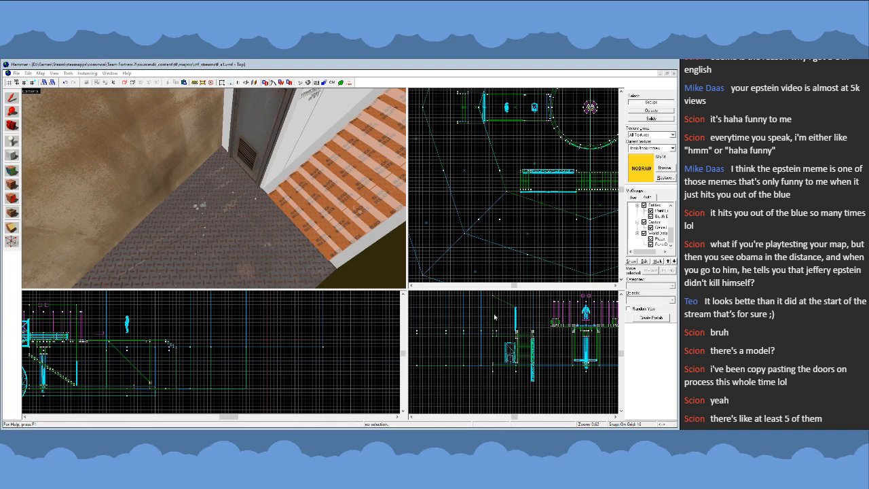
# - Place a light patch overlay on the metal landing, shrink it to 80 by 80 units and position it at the door
pyautogui.click(12, 213)
pyautogui.click(205, 212)
pyautogui.click(12, 99)
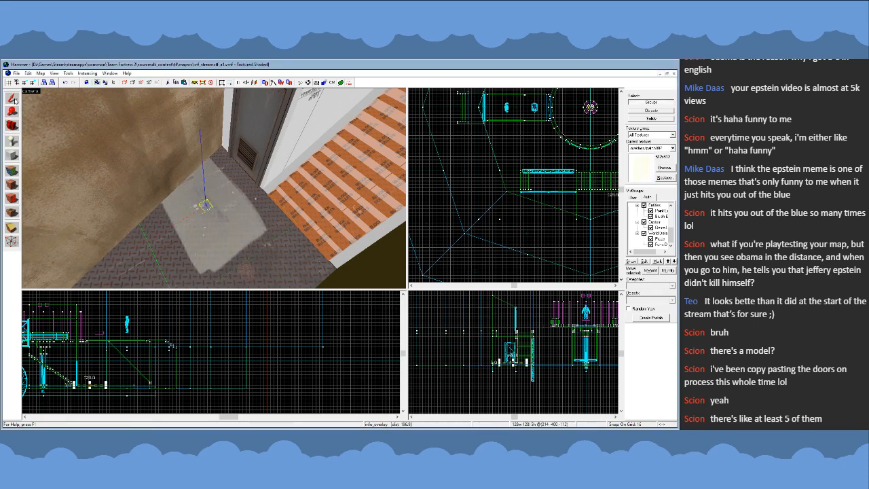
pyautogui.scroll(-4, 533, 211)
pyautogui.scroll(9, 549, 213)
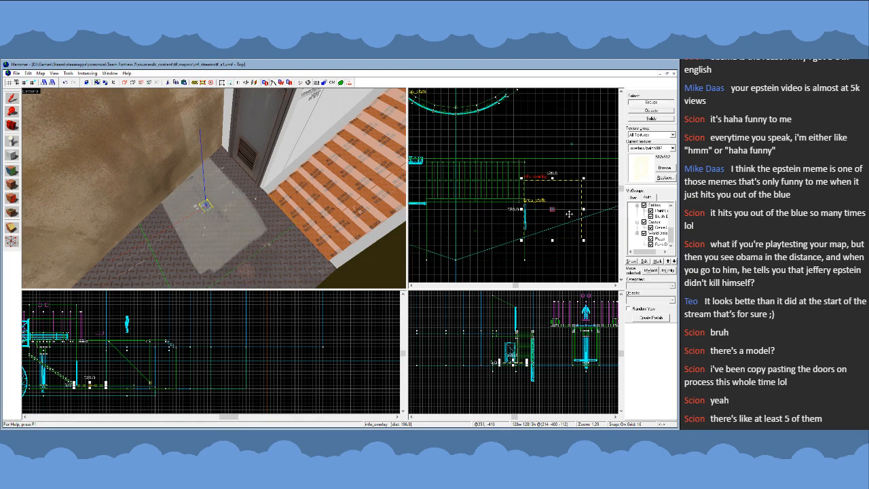
pyautogui.moveTo(549, 224); pyautogui.dragTo(554, 223)
pyautogui.click(558, 223)
pyautogui.moveTo(574, 186); pyautogui.dragTo(549, 211)
pyautogui.scroll(2, 551, 224)
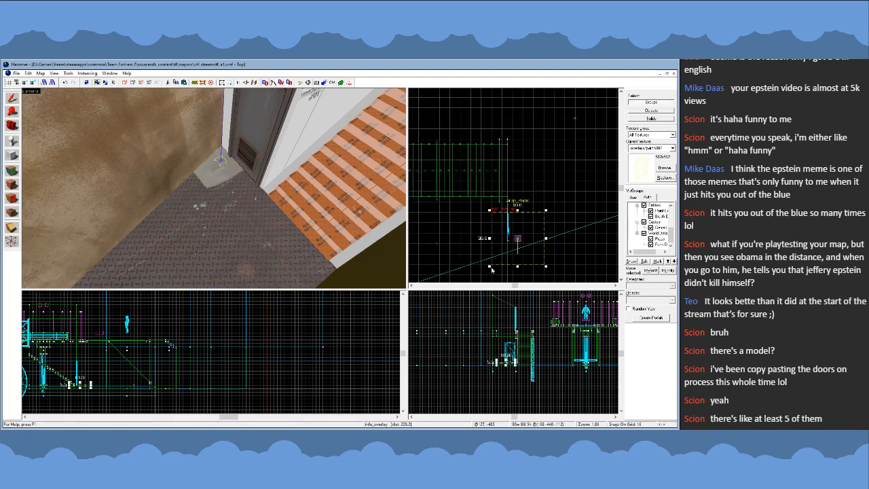
# - Shrink the light patch overlay further and place a medium health kit entity (item_healthkit_medium) beside it on the landing
pyautogui.moveTo(491, 265); pyautogui.dragTo(519, 237)
pyautogui.press('Escape')
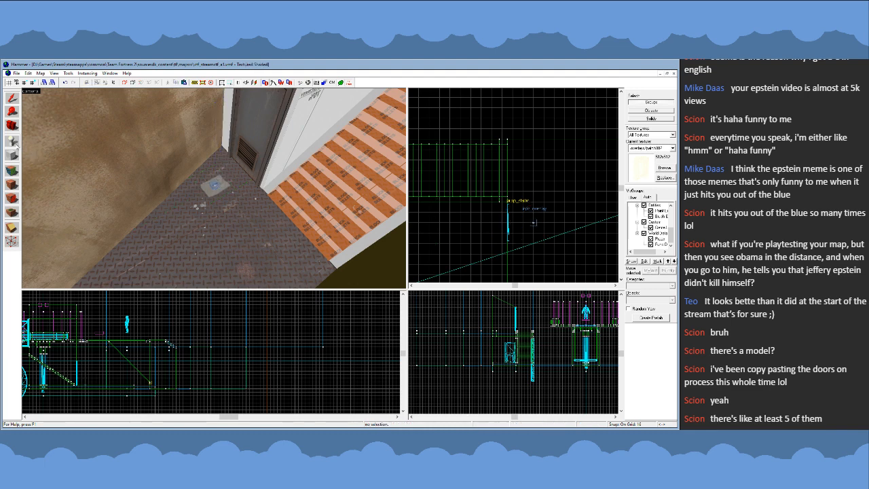
pyautogui.click(206, 211)
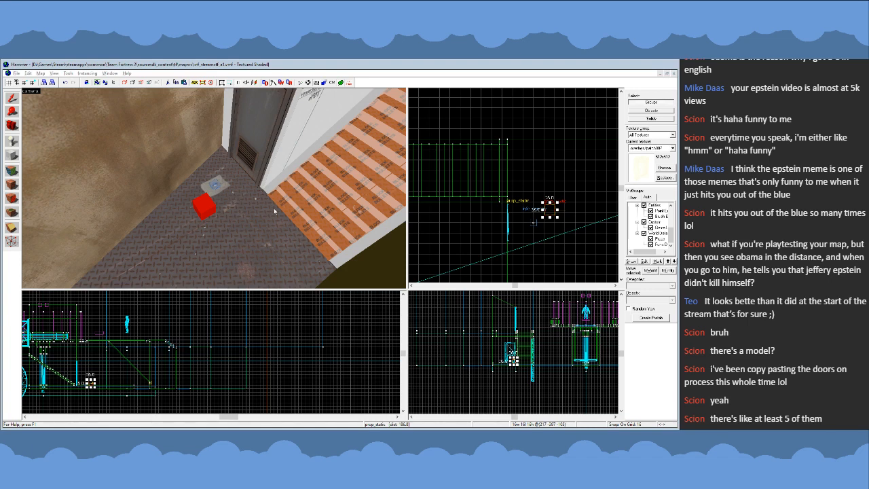
pyautogui.click(433, 332)
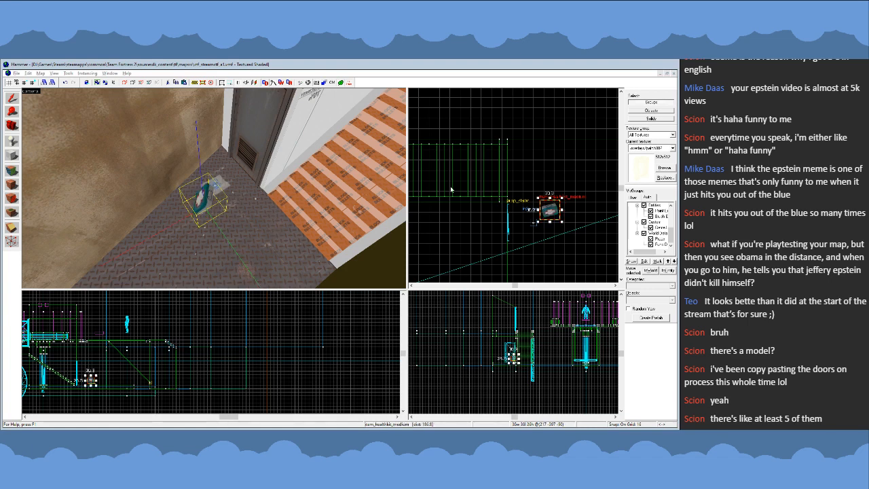
# - Adjust the health kit's height and centre it above the patch overlay in front of the door
pyautogui.scroll(7, 514, 362)
pyautogui.moveTo(506, 347); pyautogui.dragTo(504, 349)
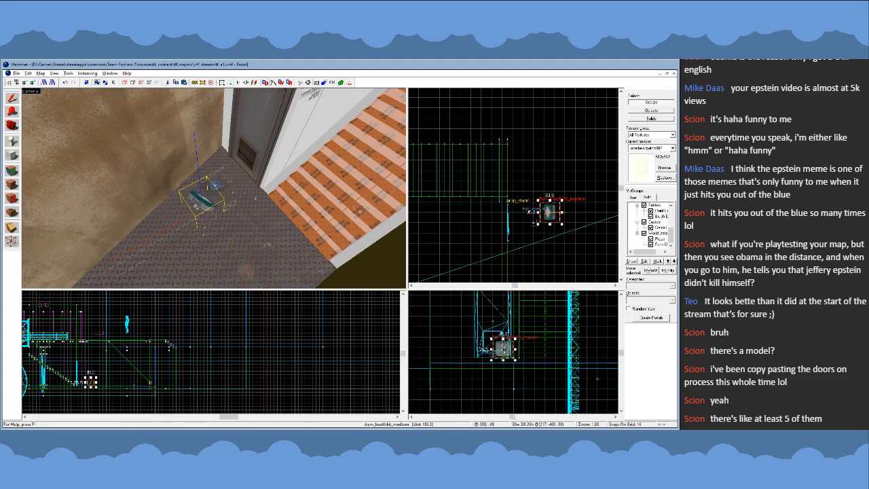
pyautogui.scroll(3, 504, 349)
pyautogui.moveTo(549, 214); pyautogui.dragTo(533, 224)
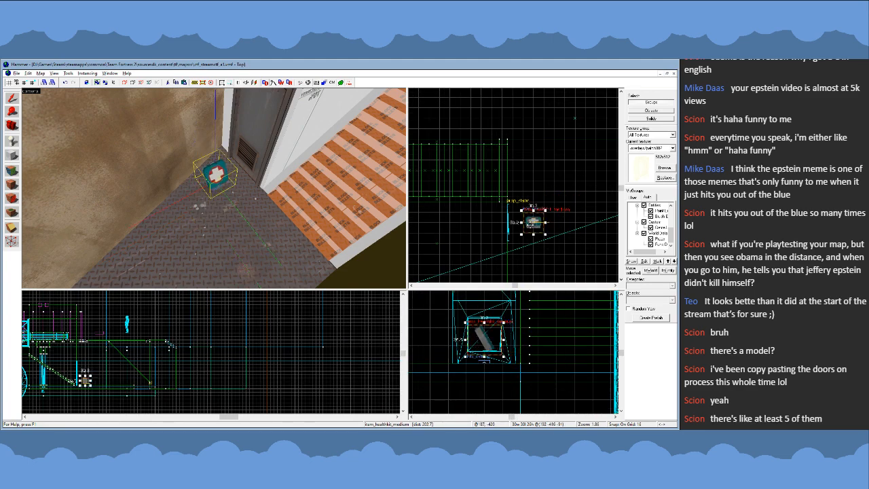
pyautogui.scroll(3, 221, 176)
# - Try the health kit and patch overlay together 16 units closer to the door, moving both back to their former spot
pyautogui.click(225, 174)
pyautogui.keyDown('ctrl'); pyautogui.click(226, 144); pyautogui.keyUp('ctrl')
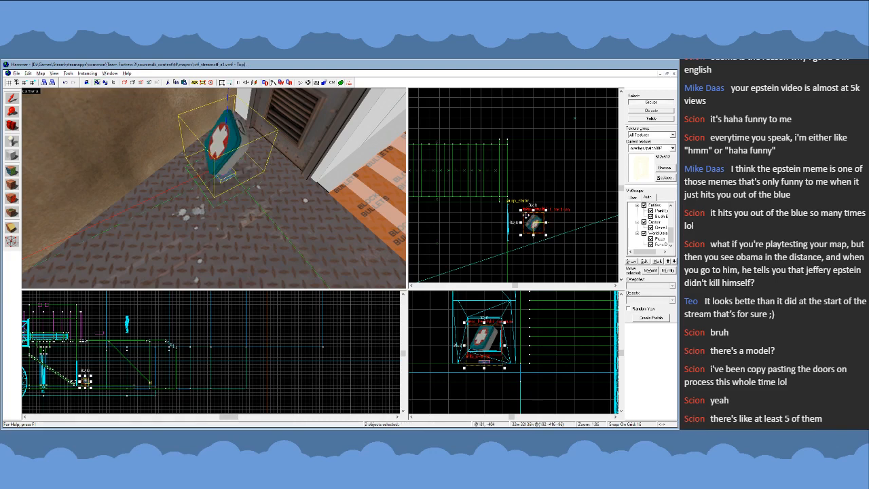
pyautogui.moveTo(226, 144); pyautogui.dragTo(250, 140)
pyautogui.press('z')
pyautogui.press('s')
pyautogui.press('z')
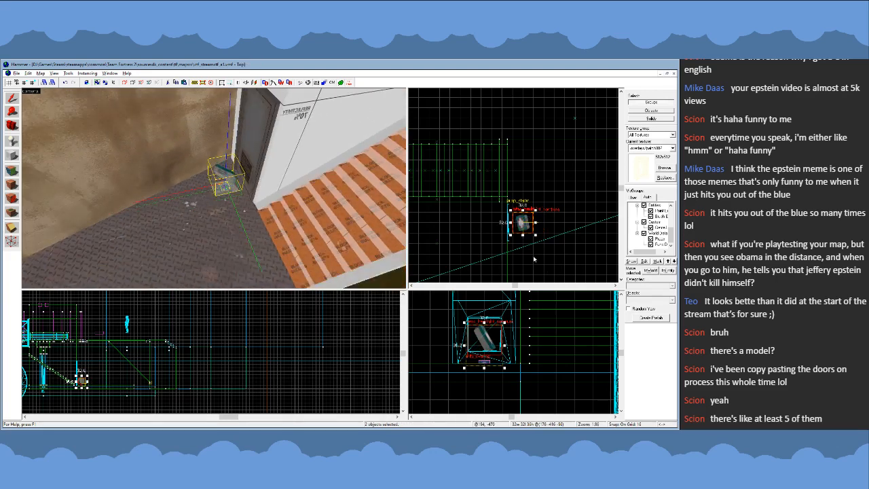
pyautogui.moveTo(522, 223); pyautogui.dragTo(533, 224)
pyautogui.press('Escape')
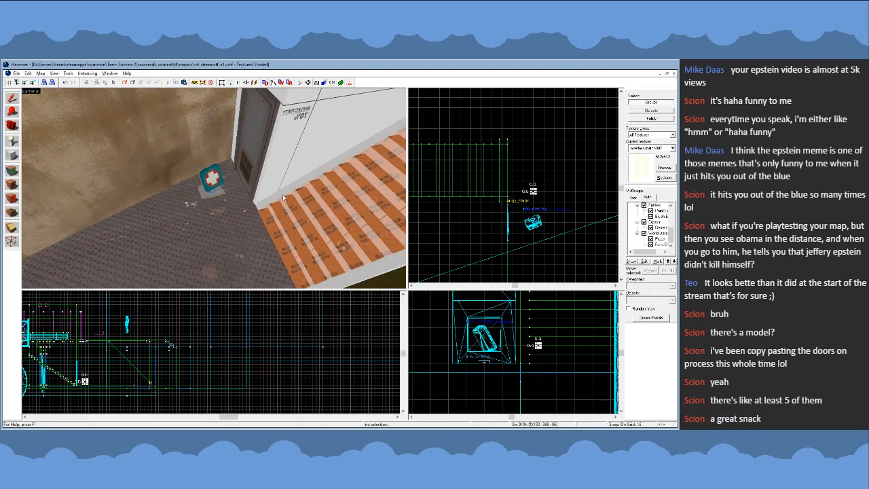
# - Choose the yellow nodraw tool texture as the current texture
pyautogui.press('z')
pyautogui.press('s')
pyautogui.press('z')
pyautogui.press('Escape')
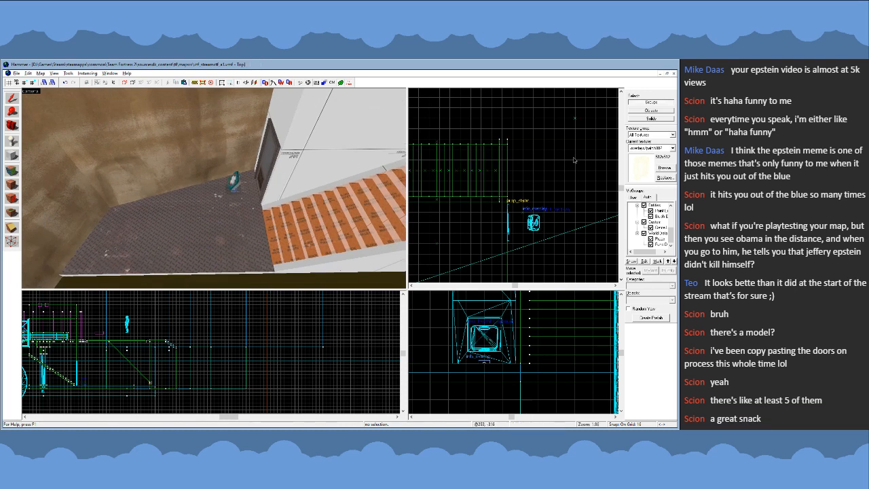
pyautogui.click(665, 168)
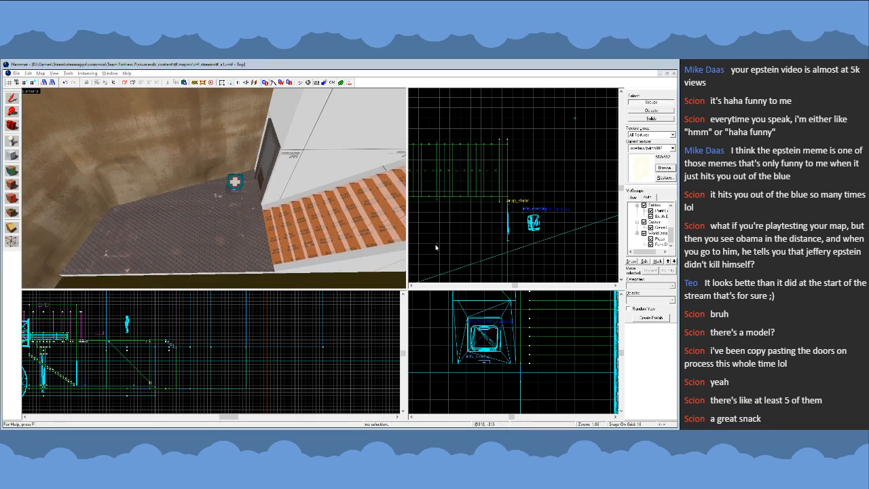
pyautogui.doubleClick(331, 279)
# - Try the health kit and patch overlay 16 units farther from the door, check from overhead, and undo the move
pyautogui.press('z')
pyautogui.press('w')
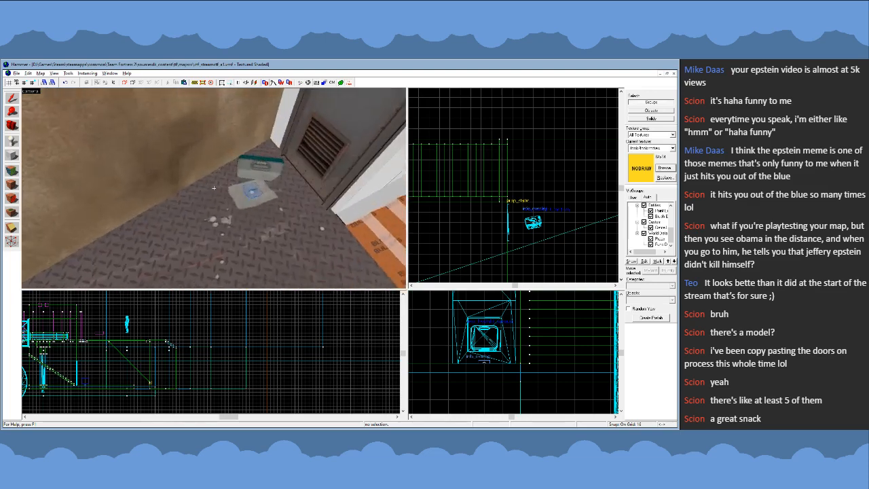
pyautogui.press('z')
pyautogui.click(242, 188)
pyautogui.keyDown('ctrl'); pyautogui.click(242, 165); pyautogui.keyUp('ctrl')
pyautogui.press('Right')
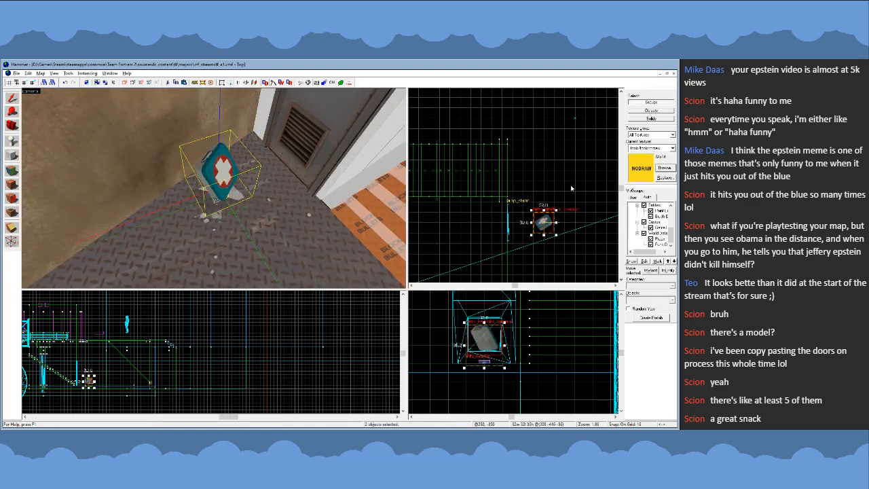
pyautogui.press('Escape')
pyautogui.press('z')
pyautogui.press('s')
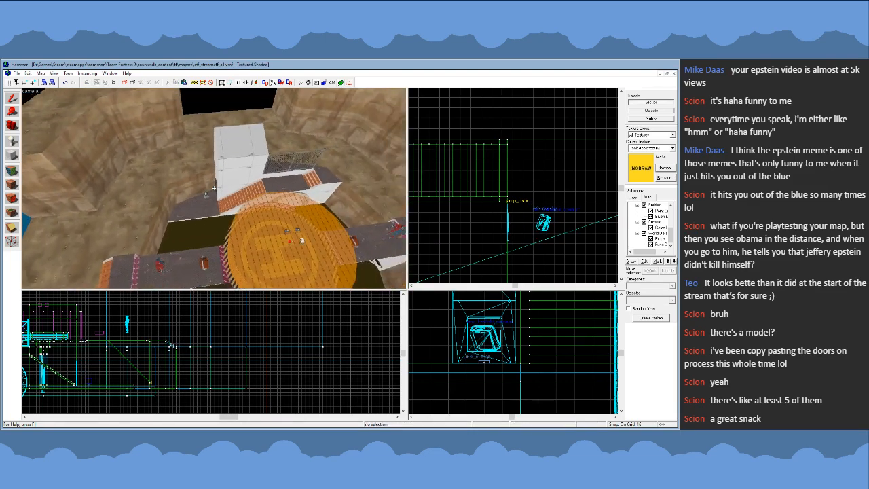
pyautogui.press('z')
pyautogui.hotkey('ctrl', 'z')
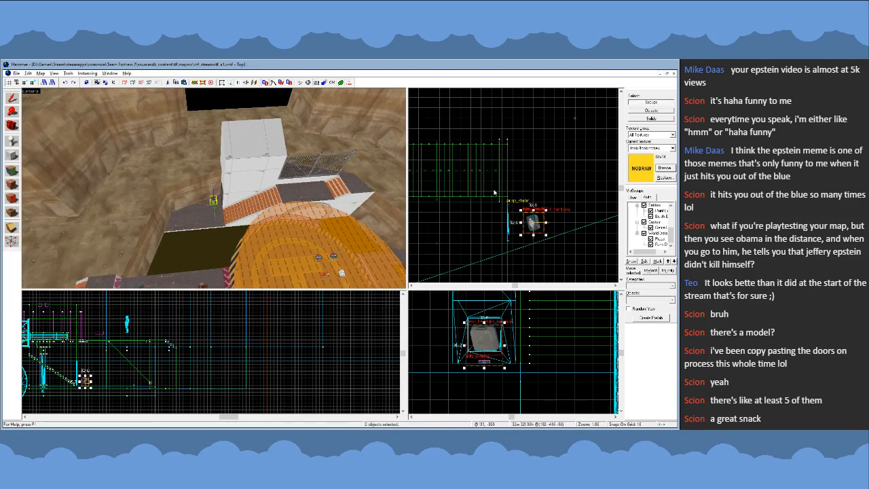
# - Shift the health kit and patch overlay together 8 units closer to the door using a finer grid
pyautogui.press('[')
pyautogui.moveTo(538, 225); pyautogui.dragTo(532, 225)
pyautogui.press(']')
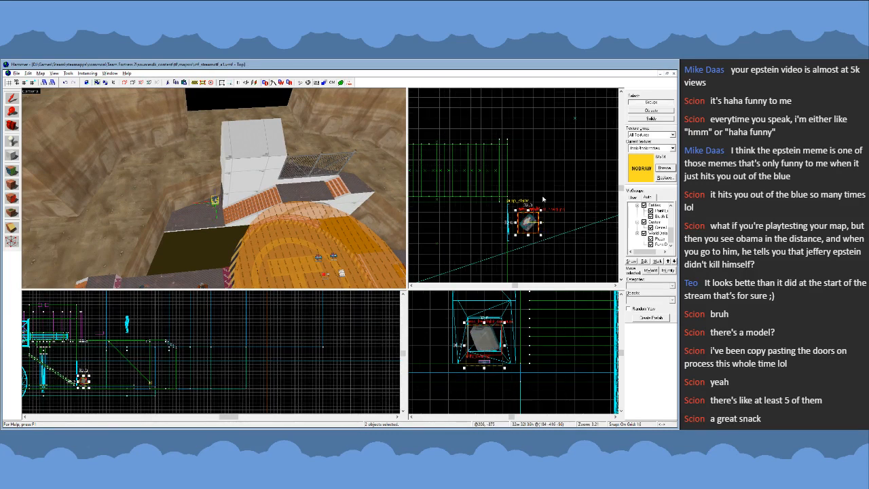
pyautogui.press('Escape')
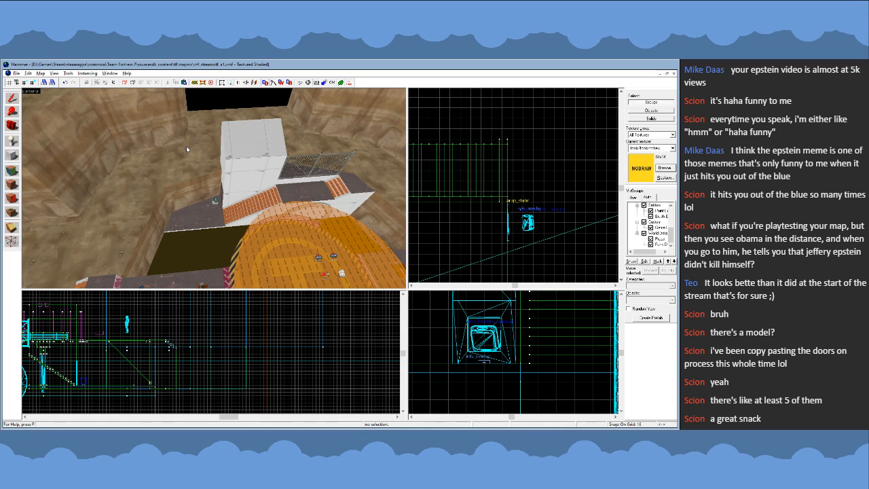
# - Examine the health kit's placement on the door landing from close up and from high above the pit
pyautogui.press('z')
pyautogui.press('w')
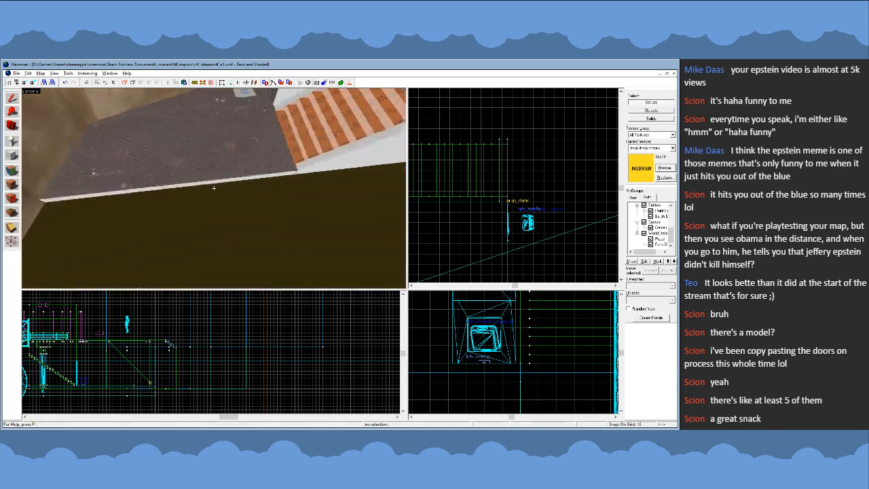
pyautogui.press('s')
pyautogui.press('w')
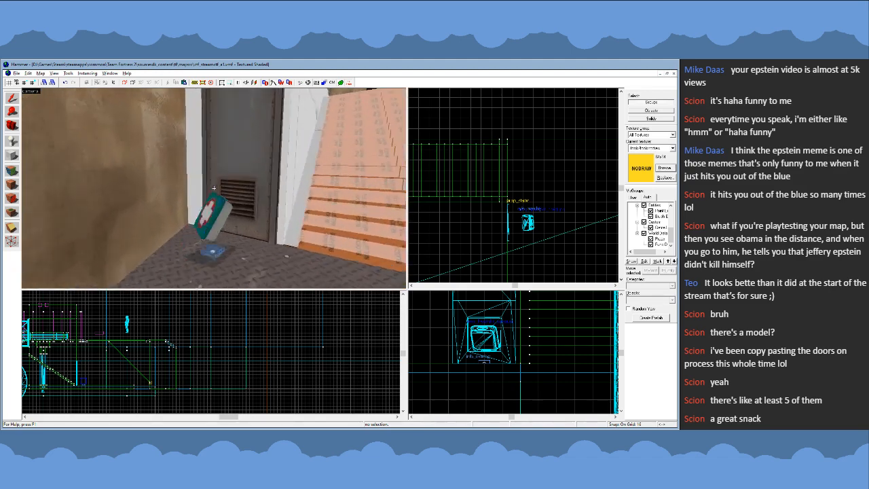
pyautogui.press('s')
pyautogui.press('w')
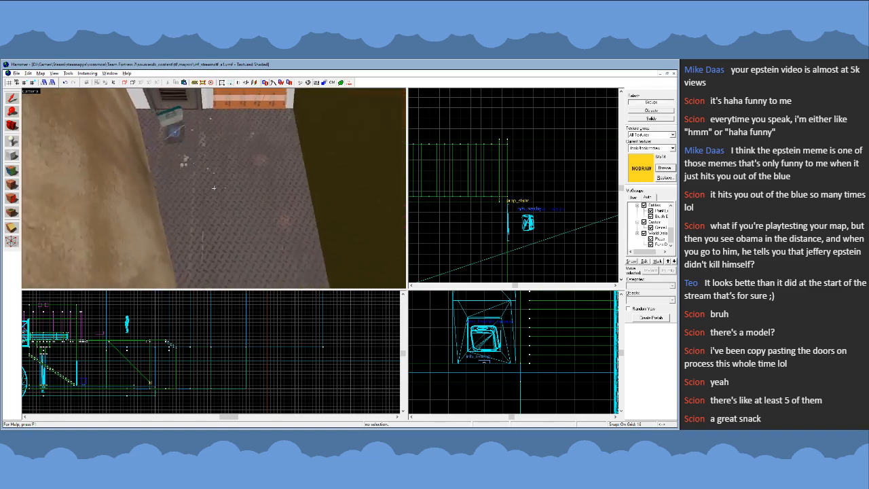
pyautogui.press('s')
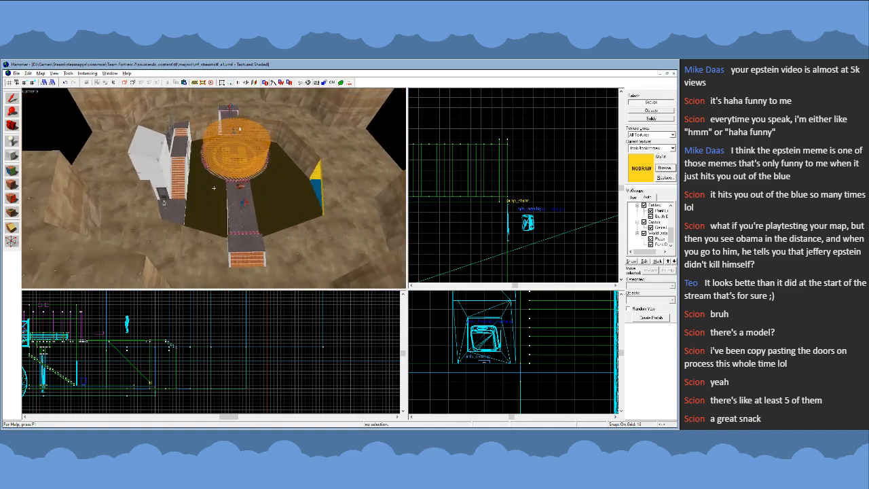
pyautogui.press('w')
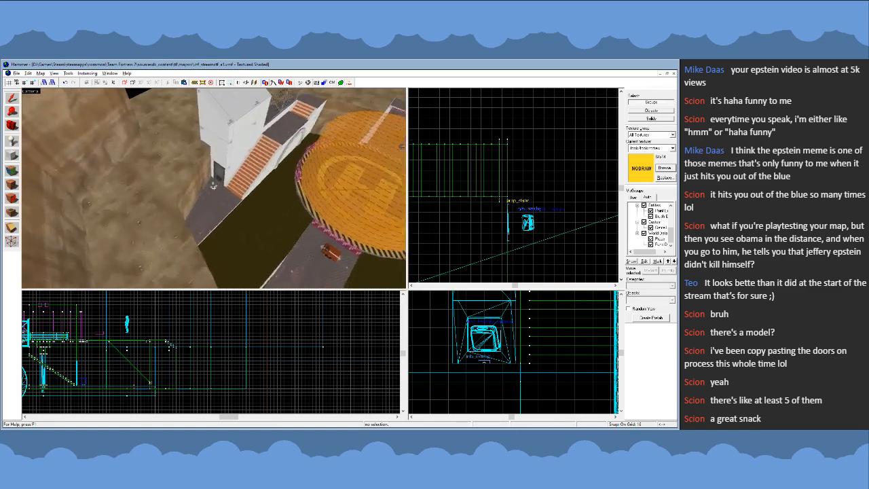
pyautogui.press('s')
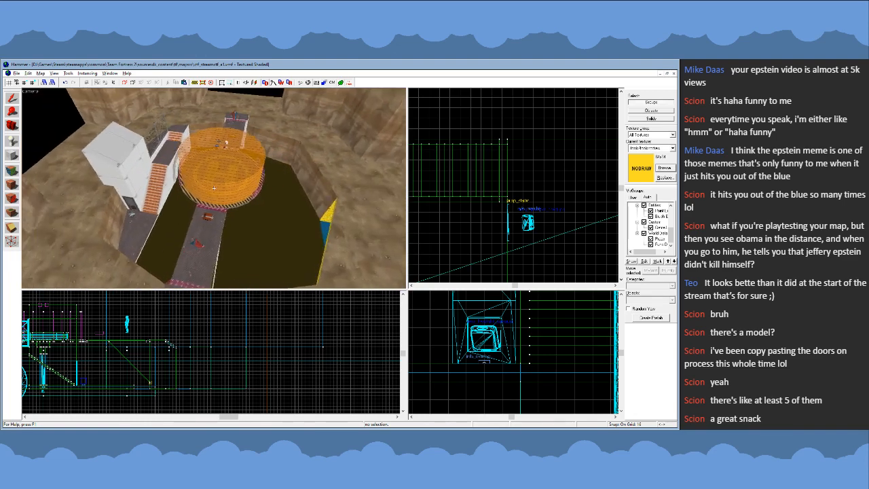
pyautogui.press('a')
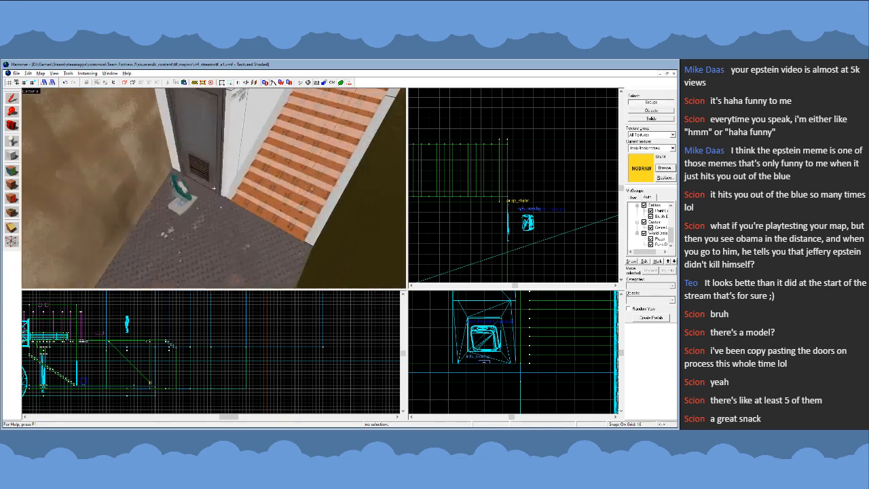
pyautogui.press('s')
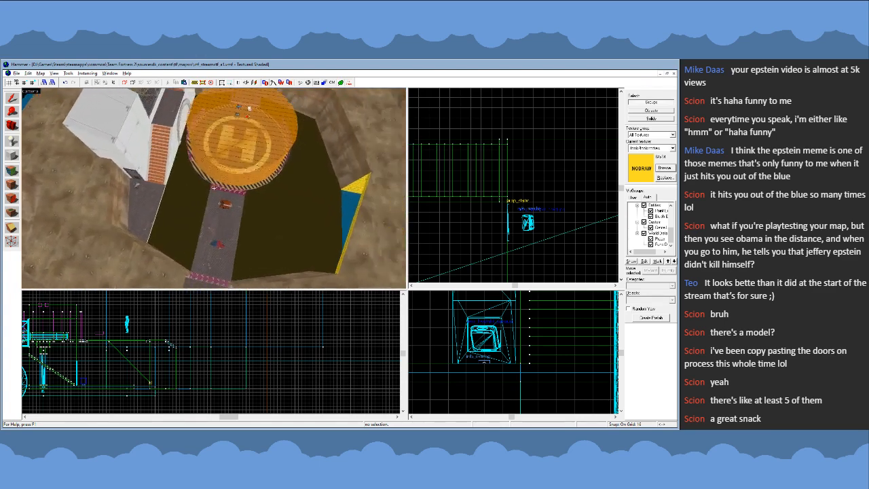
# - Examine the back of the white building, the fence and the surrounding cliffs from ground level and overhead
pyautogui.press('a')
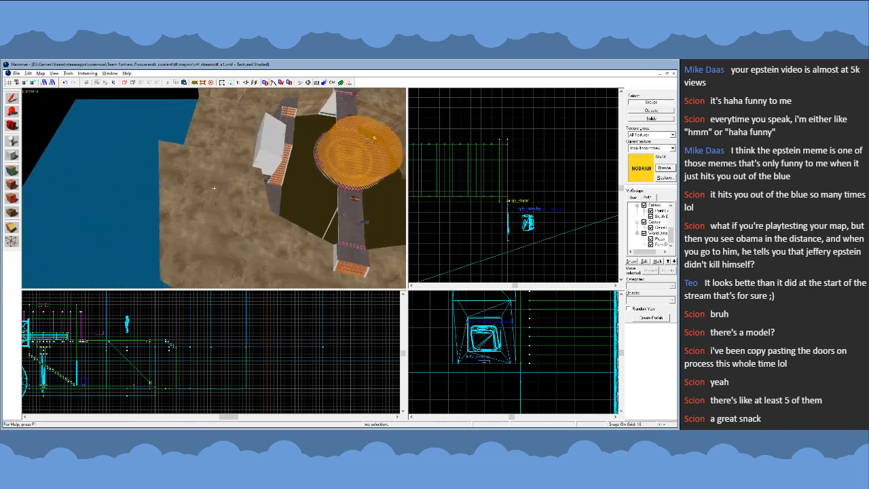
pyautogui.press('s')
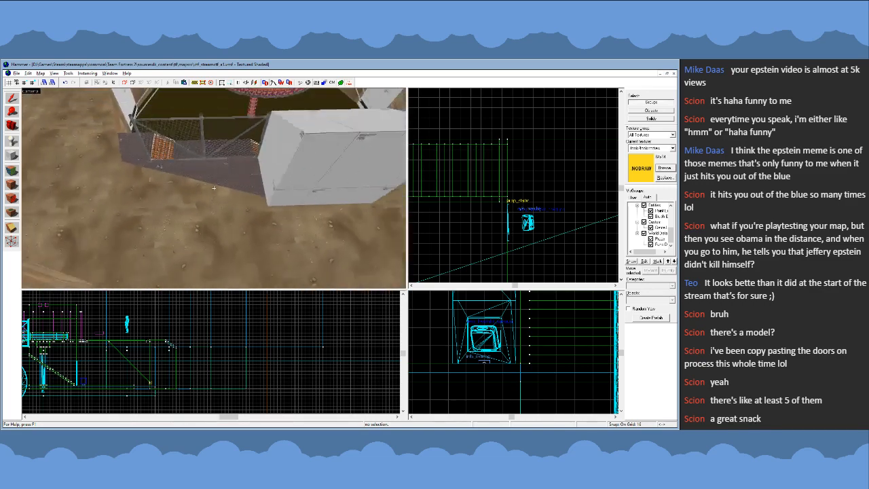
pyautogui.press('s')
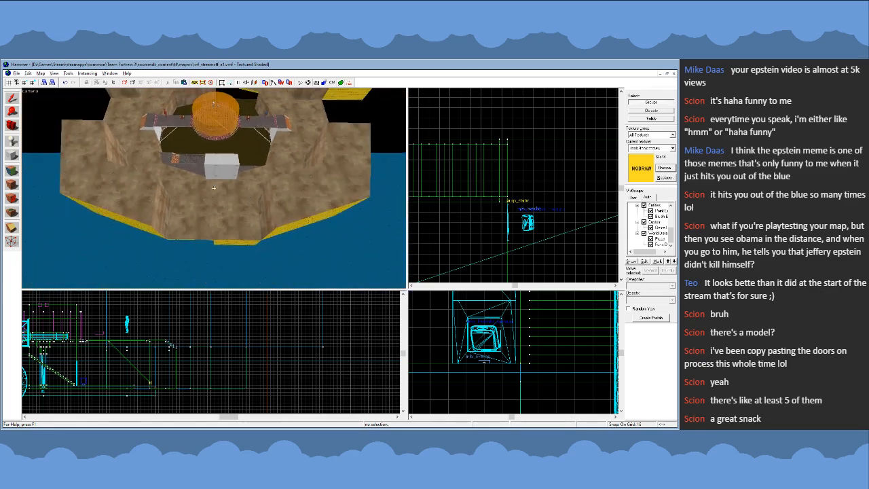
pyautogui.press('w')
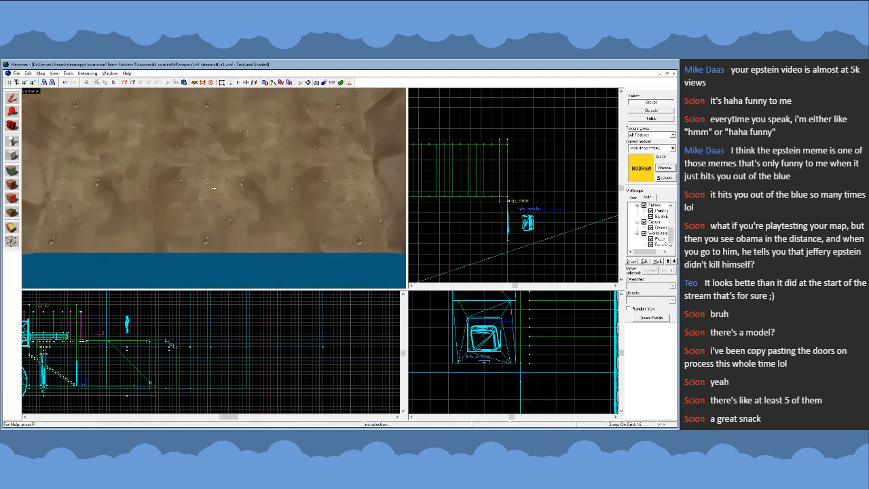
pyautogui.press('s')
pyautogui.press('w')
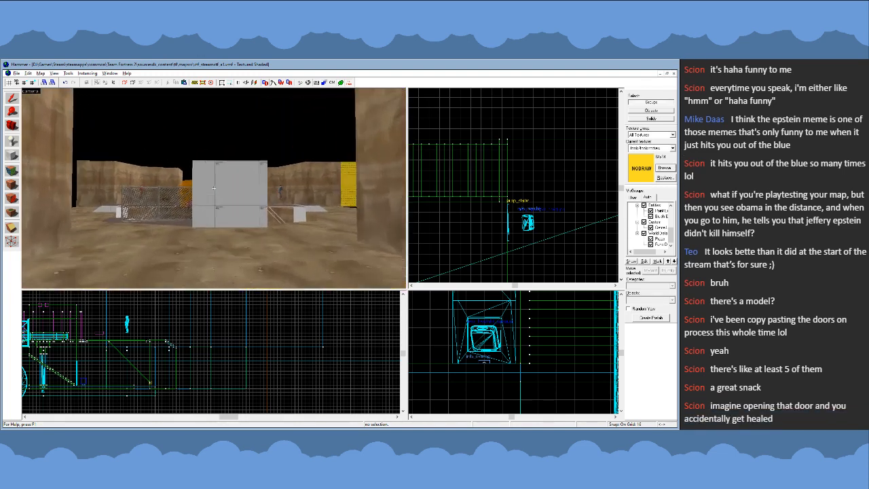
pyautogui.press('a')
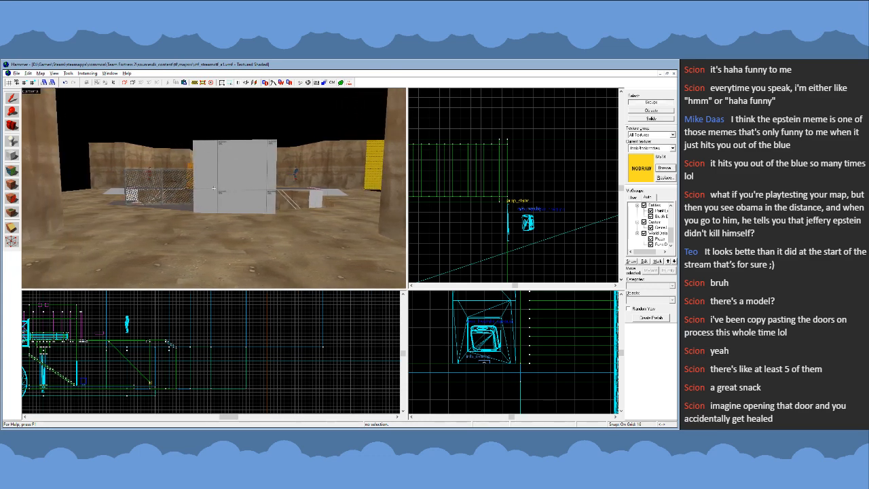
pyautogui.press('w')
pyautogui.press('s')
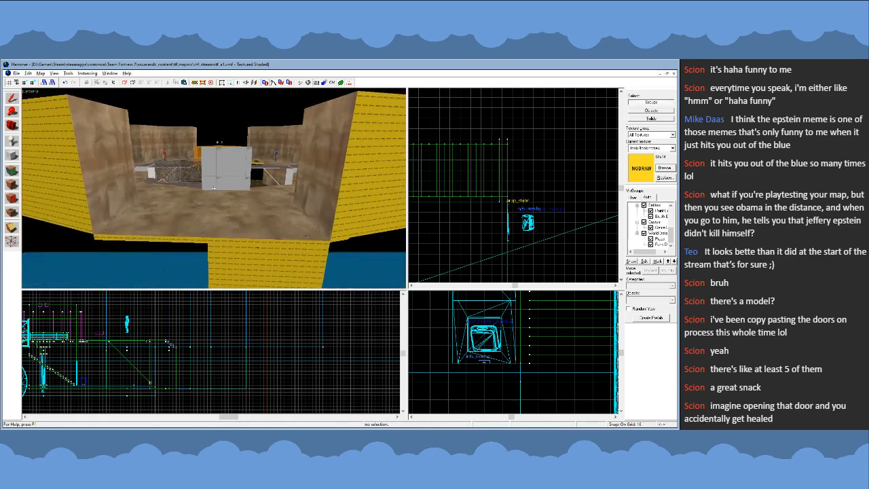
pyautogui.press('w')
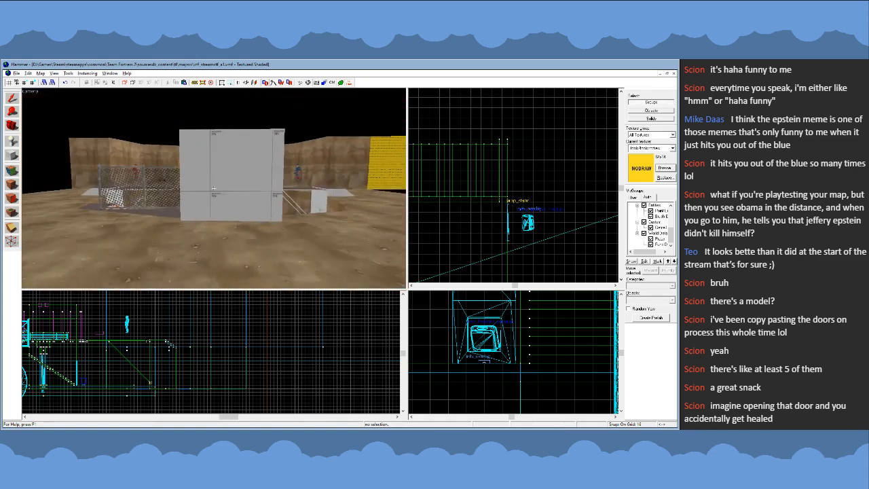
pyautogui.press('s')
pyautogui.press('w')
pyautogui.press('w')
pyautogui.press('z')
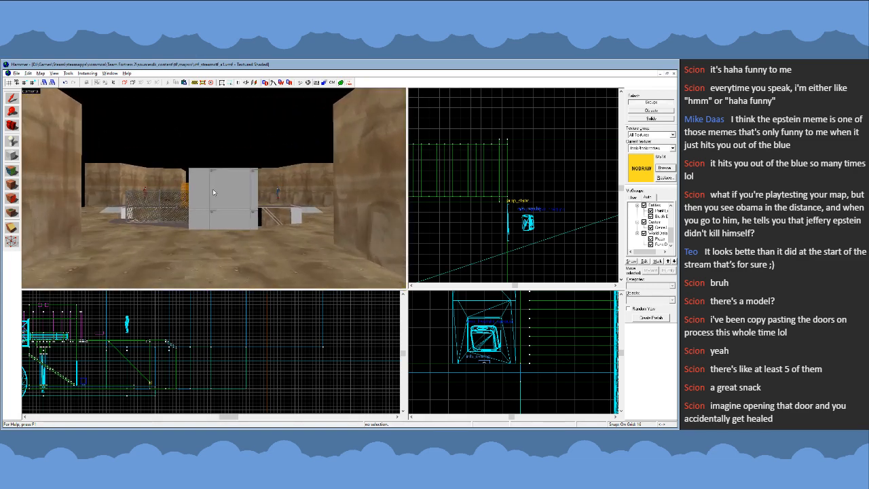
pyautogui.press('z')
pyautogui.press('w')
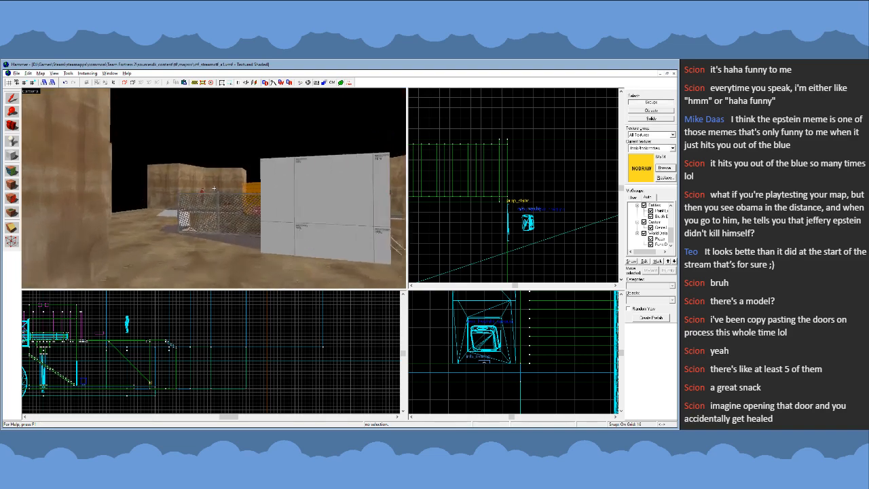
pyautogui.press('s')
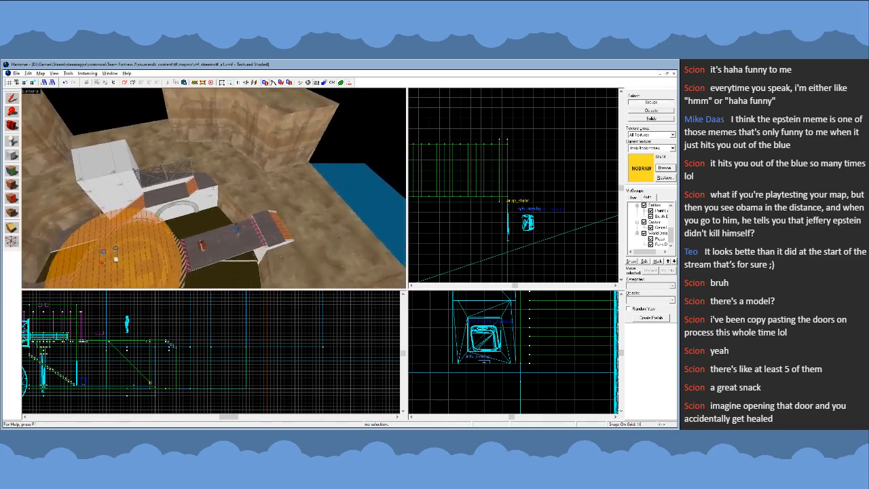
# - Examine the overall map layout around the pit from overhead and outside, and the stairs and door of the white building up close
pyautogui.press('w')
pyautogui.press('w')
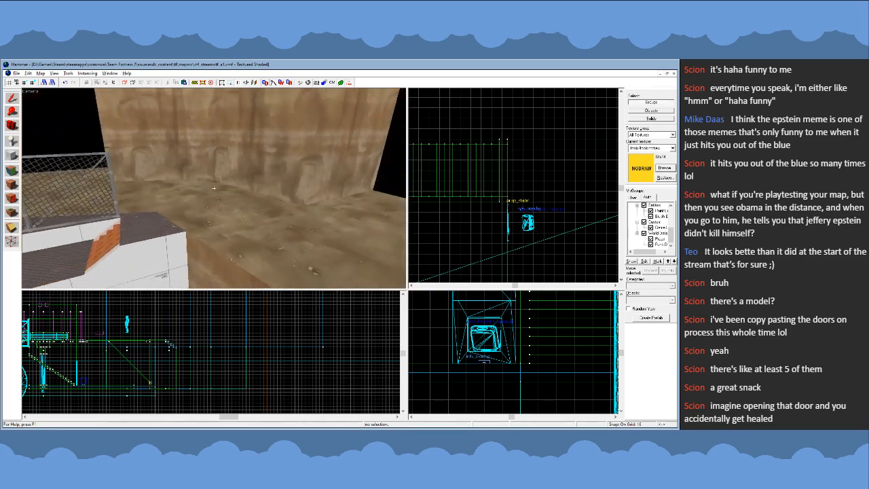
pyautogui.press('s')
pyautogui.press('w')
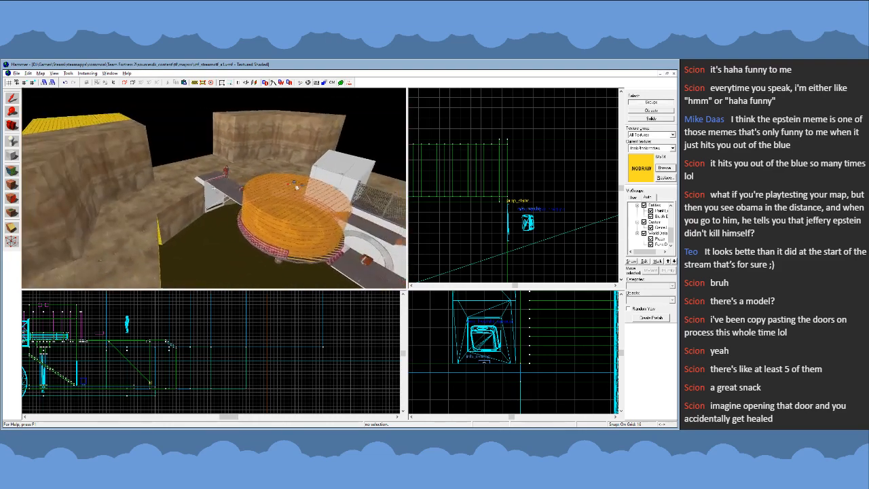
pyautogui.press('s')
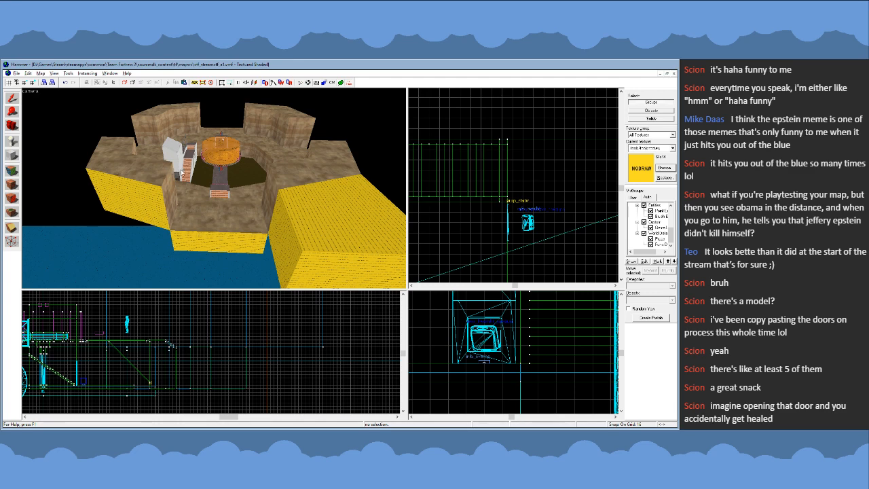
pyautogui.press('w')
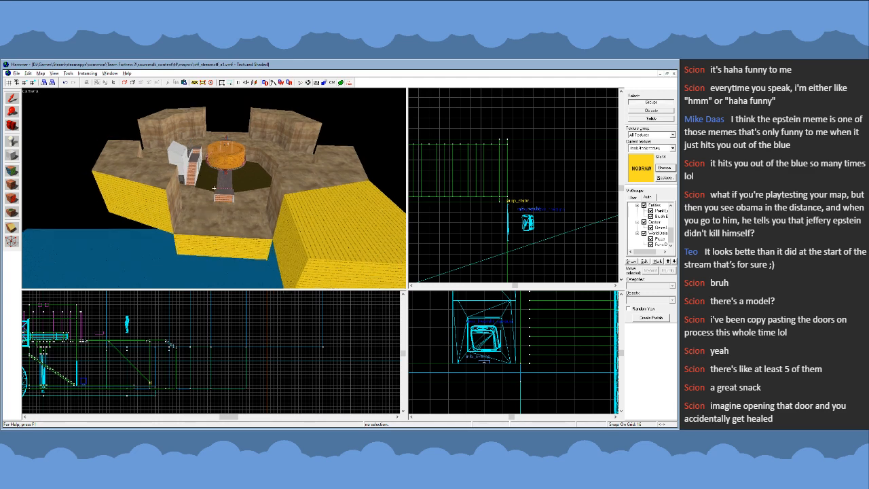
pyautogui.press('w')
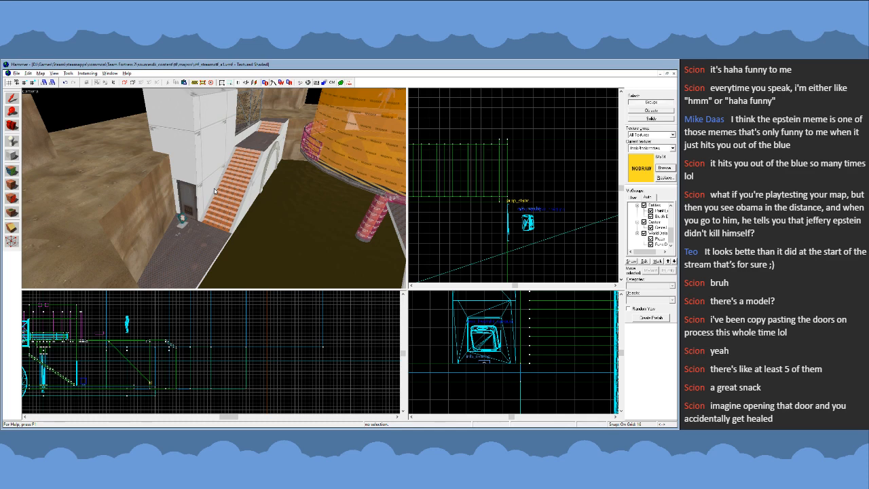
pyautogui.press('z')
pyautogui.press('w')
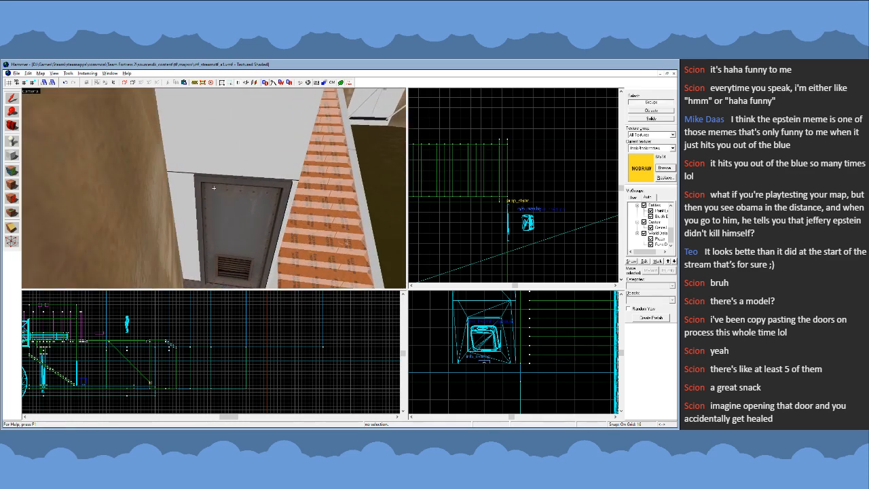
pyautogui.press('s')
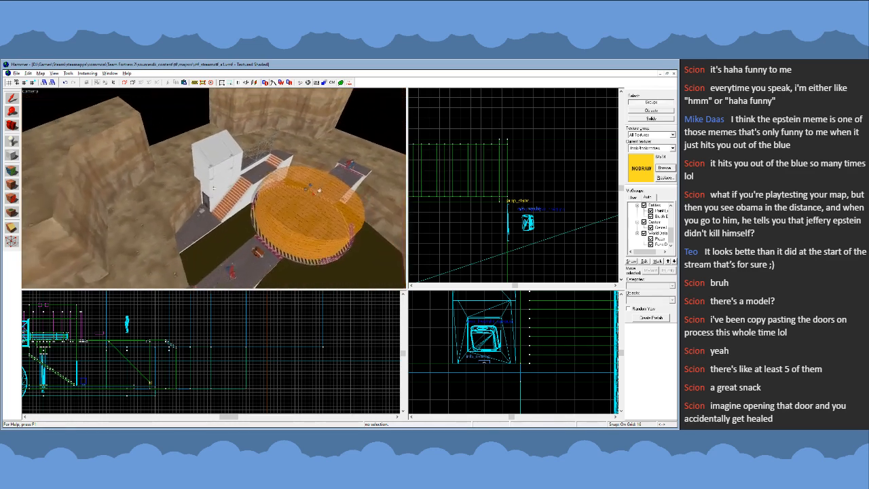
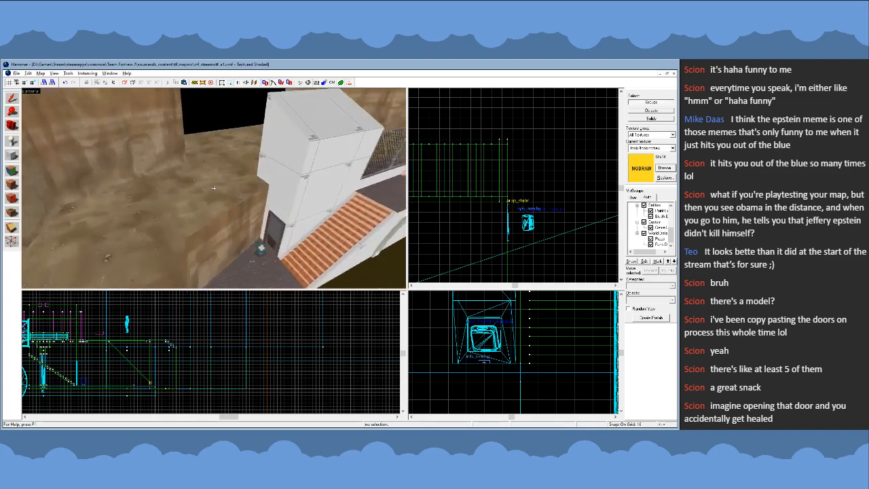
# - Examine the white building, its stairs and fence, and the surrounding cliffs and pit walls from several angles
pyautogui.press('d')
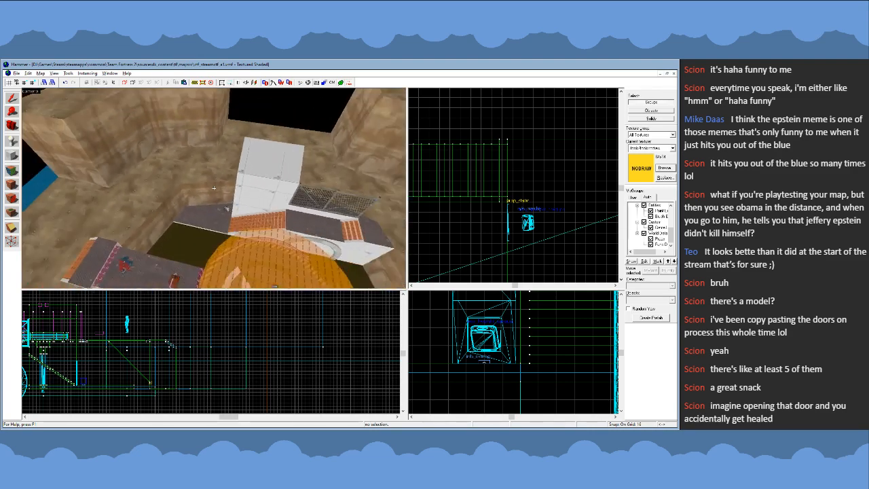
pyautogui.press('d')
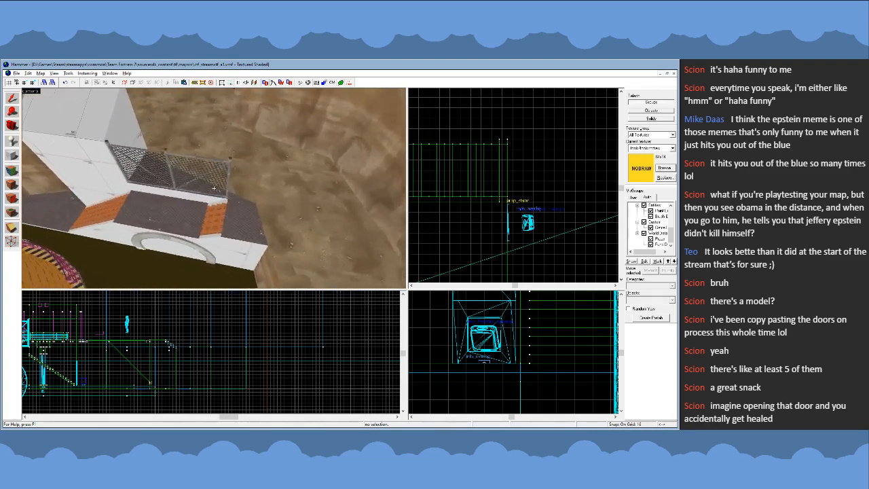
pyautogui.press('a')
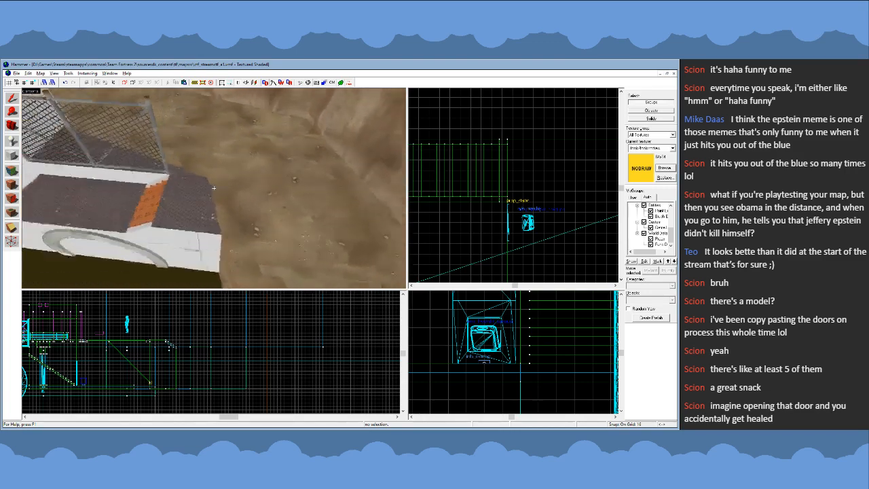
pyautogui.press('a')
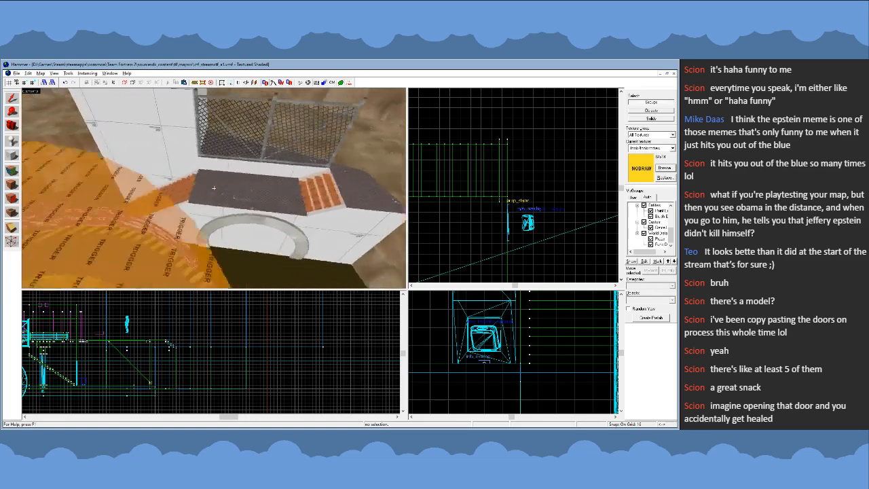
pyautogui.press('s')
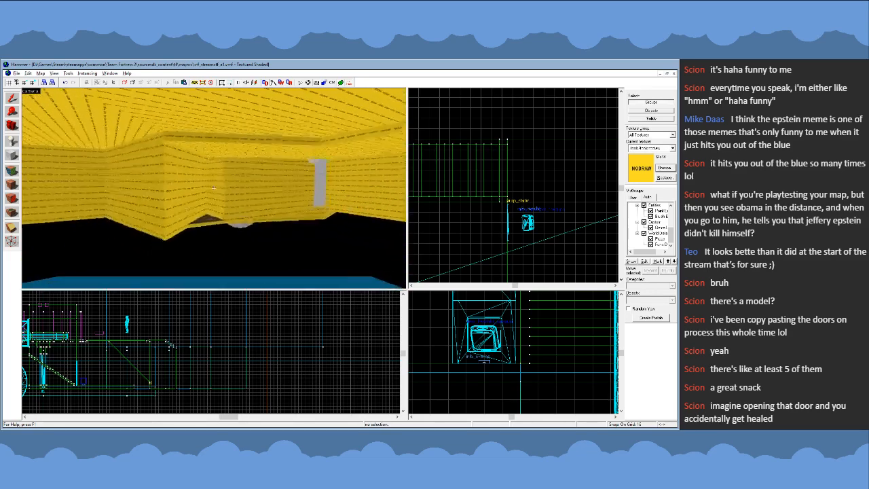
pyautogui.press('w')
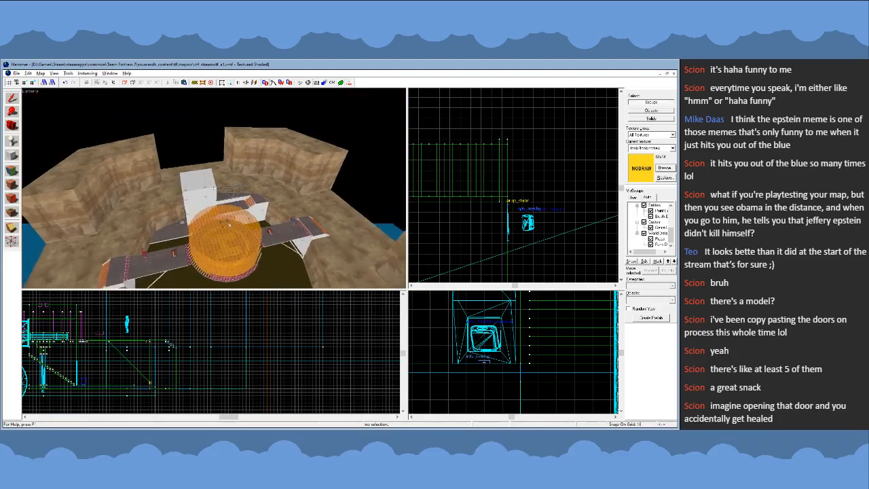
pyautogui.press('a')
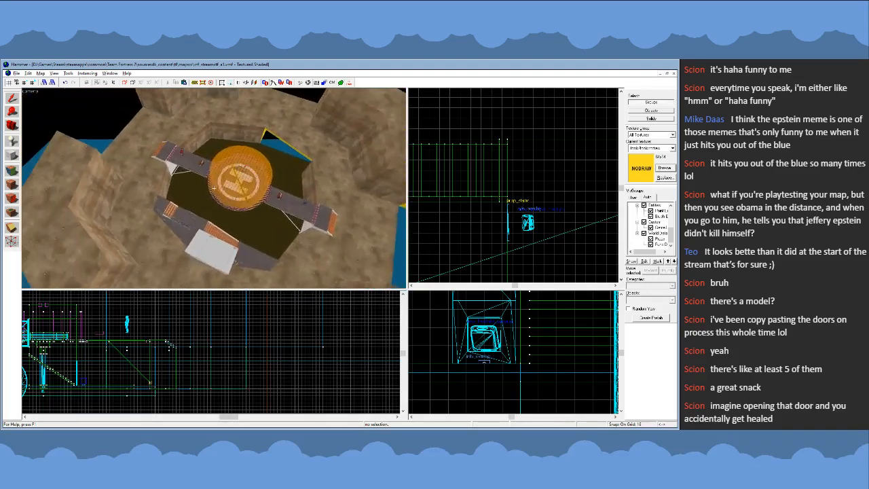
pyautogui.press('w')
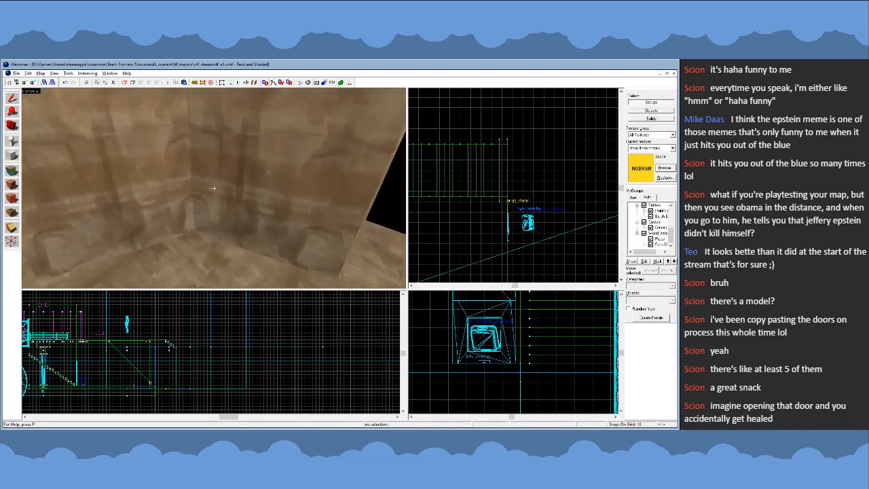
pyautogui.press('s')
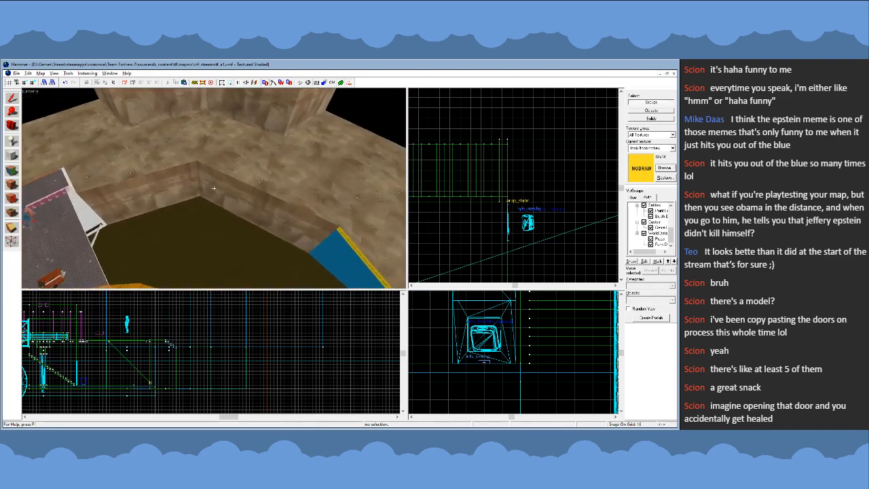
pyautogui.press('s')
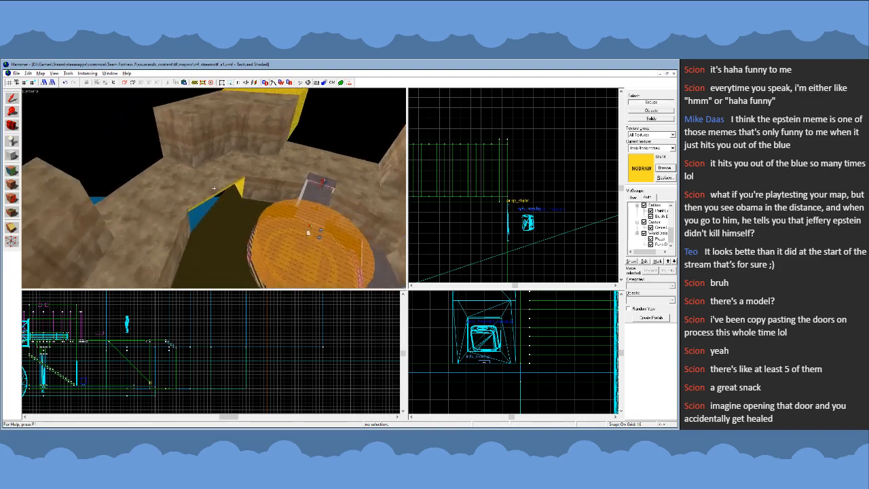
pyautogui.press('s')
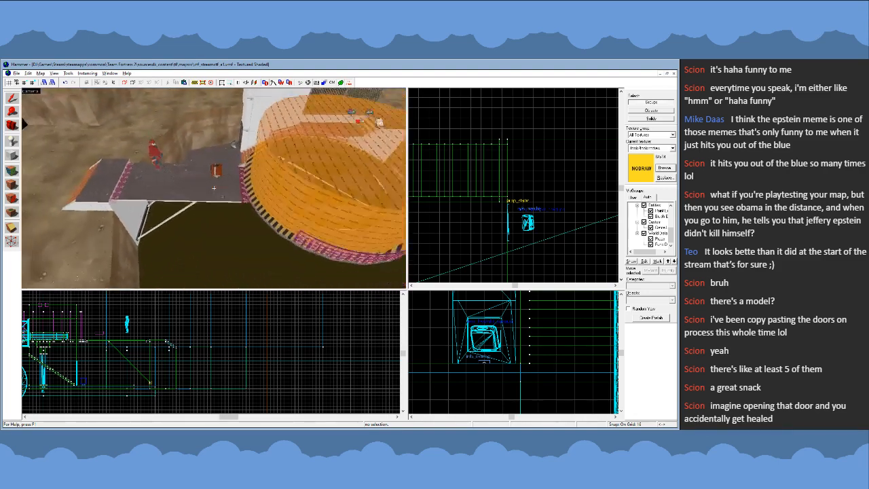
pyautogui.press('s')
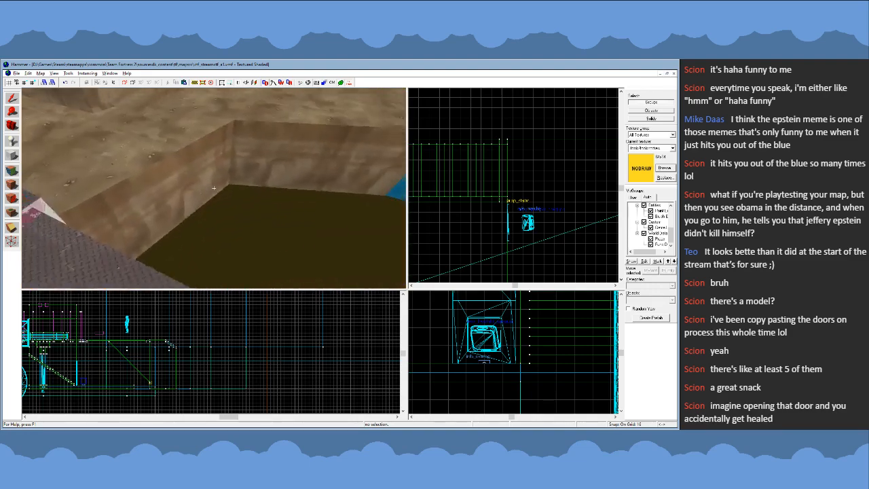
pyautogui.press('w')
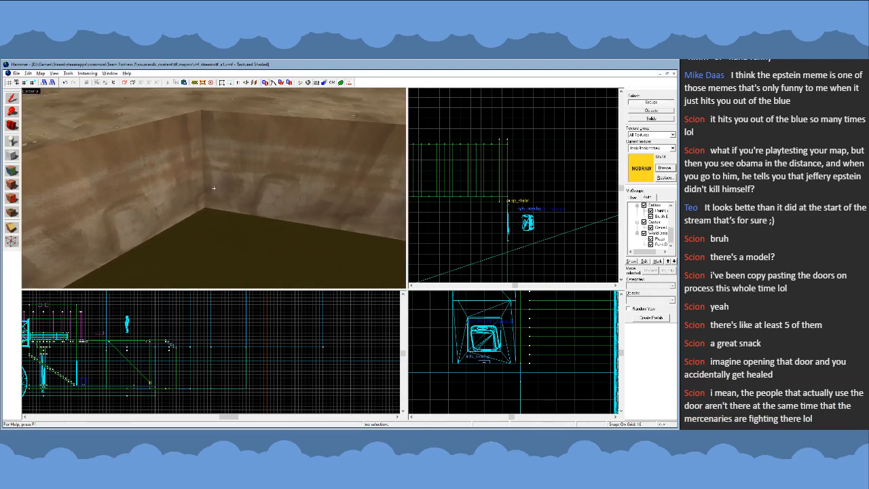
# - Survey the building's placement beside the round central platform, then view the whole arena from above
pyautogui.press('d')
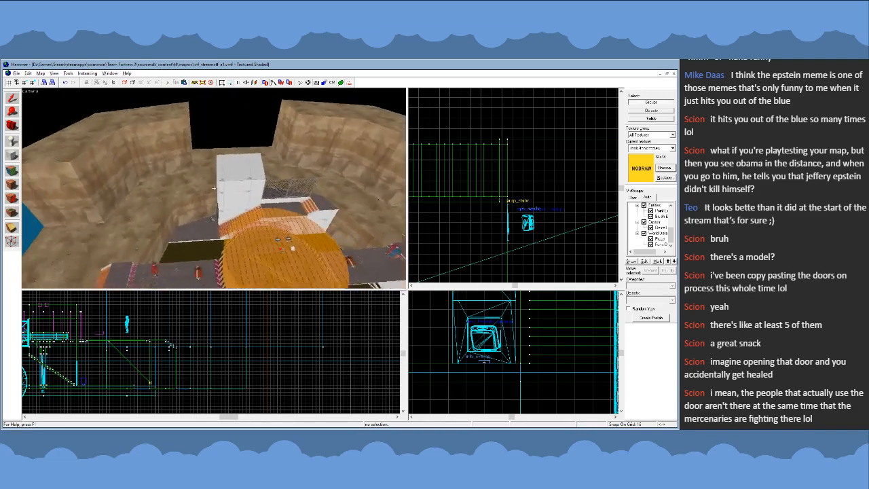
pyautogui.press('a')
pyautogui.press('z')
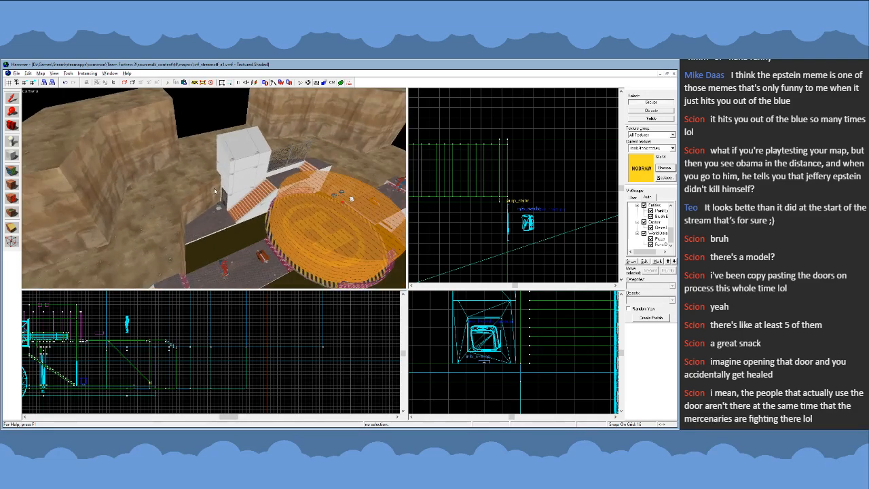
pyautogui.press('z')
pyautogui.press('w')
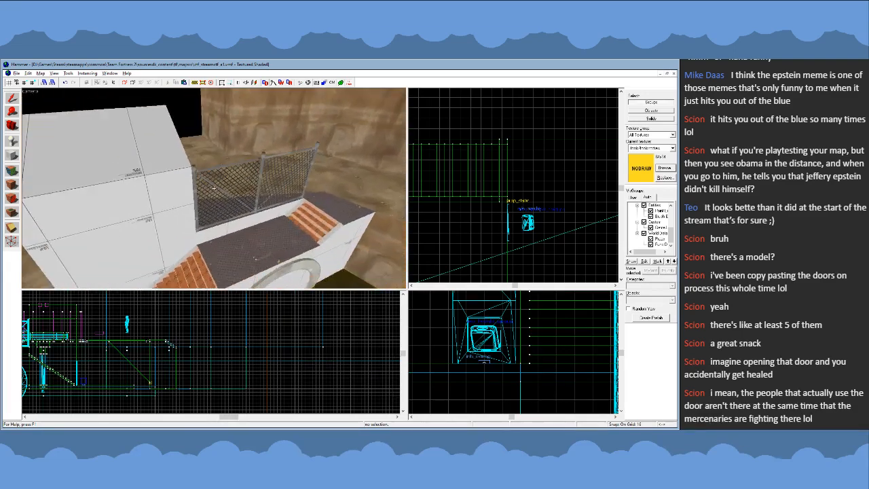
pyautogui.press('s')
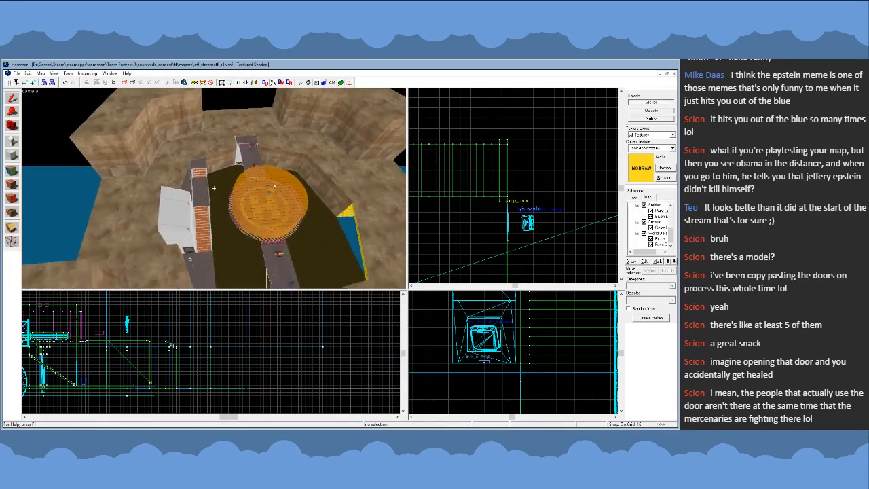
pyautogui.press('s')
pyautogui.press('d')
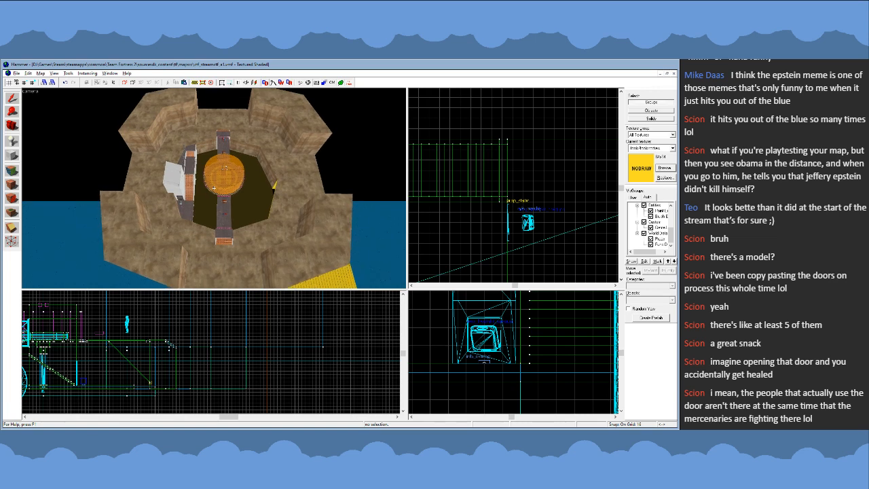
pyautogui.press('s')
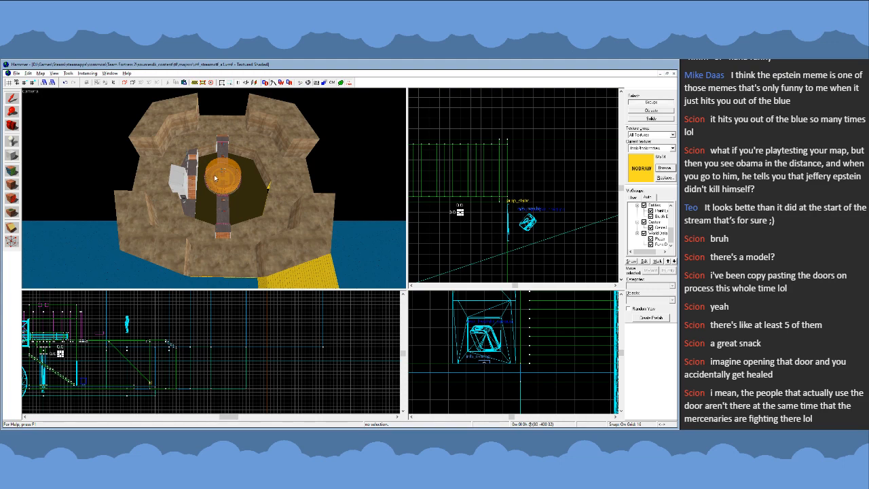
# - Inspect the central platform and its support from the side and below, and check the building's stair route beside it
pyautogui.moveTo(213, 175); pyautogui.dragTo(215, 187)
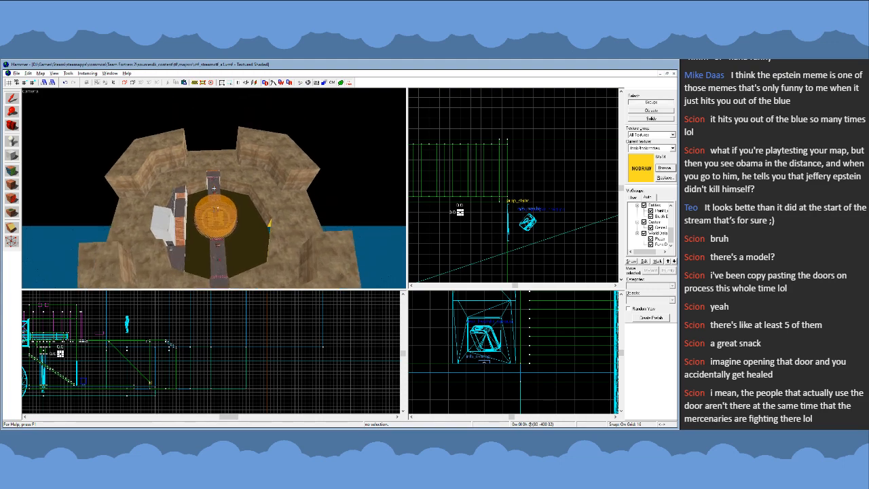
pyautogui.press('w')
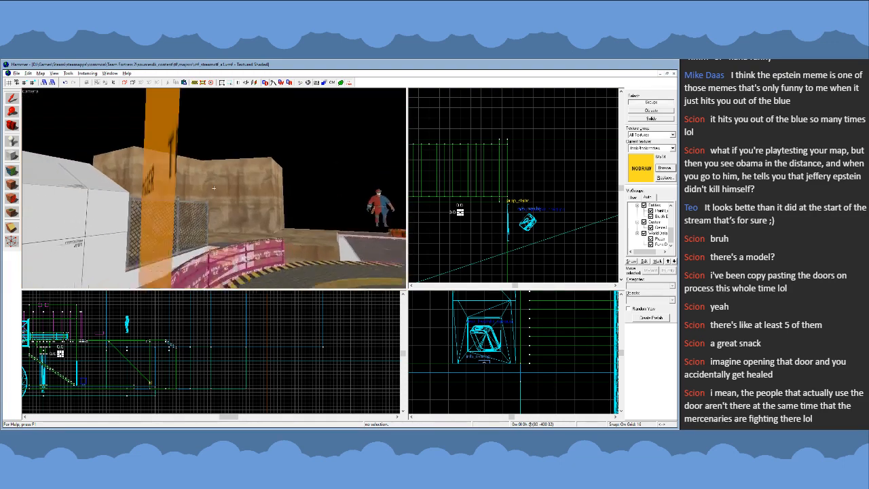
pyautogui.press('s')
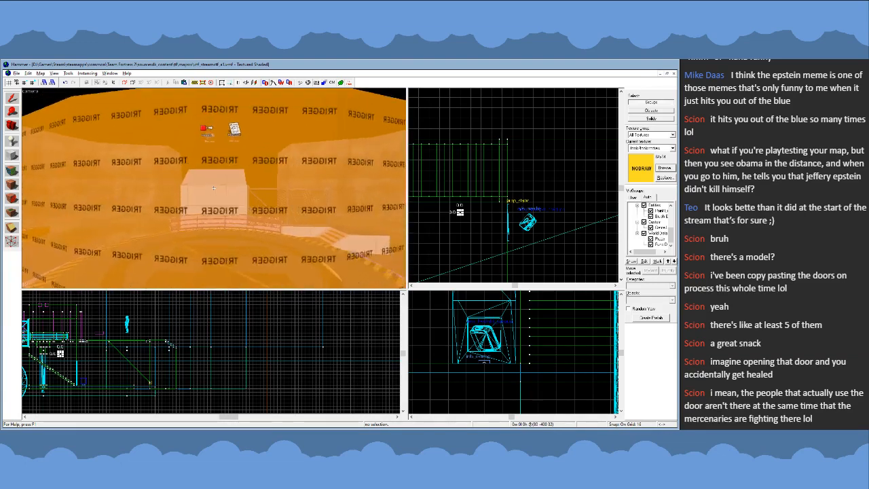
pyautogui.press('s')
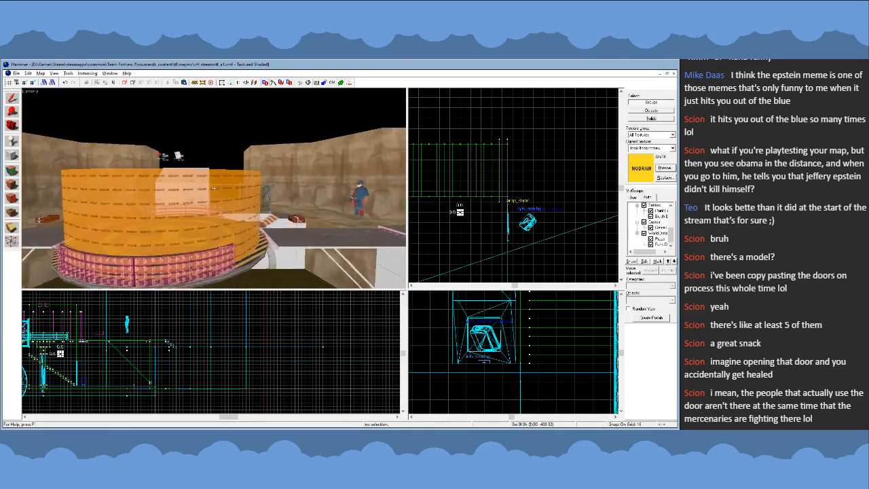
pyautogui.press('s')
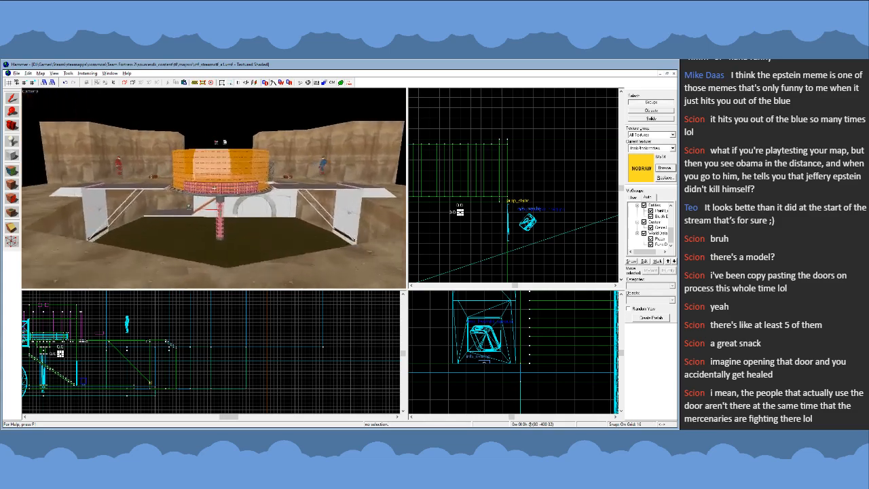
pyautogui.press('w')
pyautogui.press('s')
pyautogui.press('w')
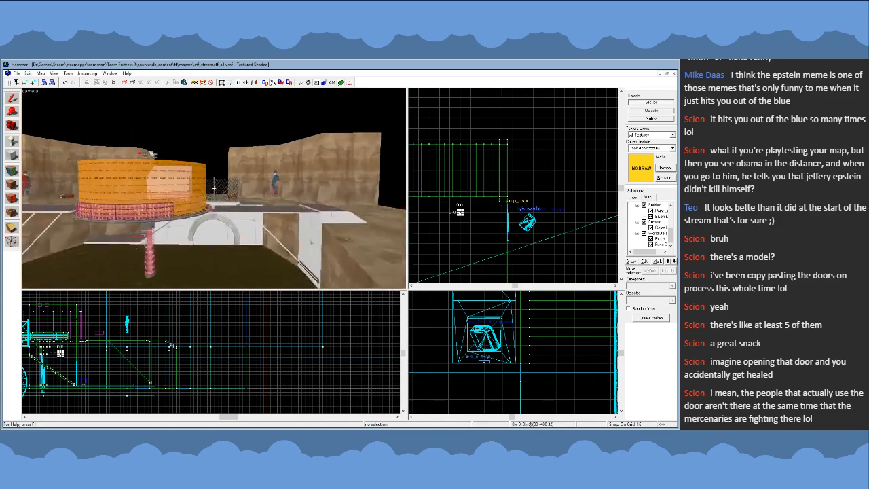
pyautogui.press('w')
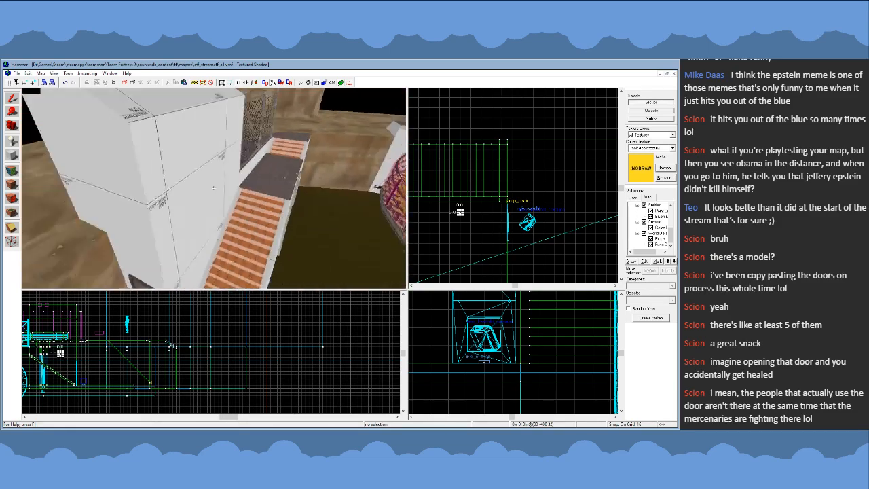
pyautogui.press('s')
pyautogui.press('w')
pyautogui.press('z')
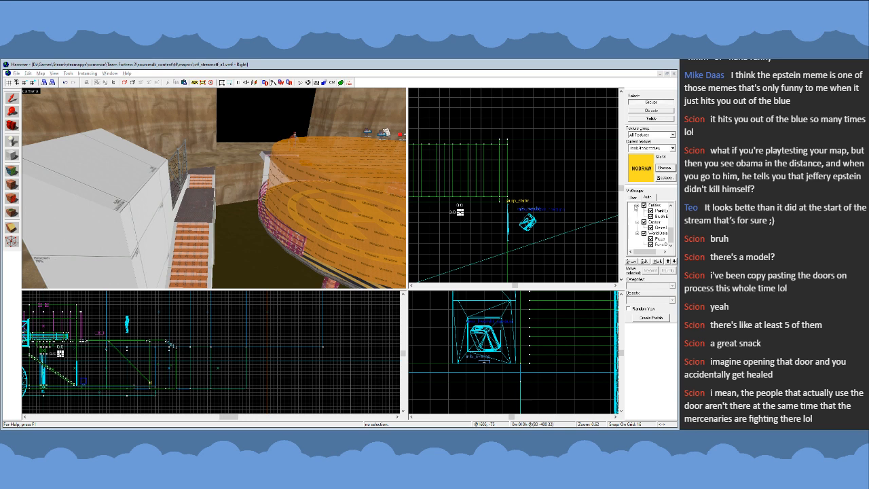
pyautogui.click(582, 182)
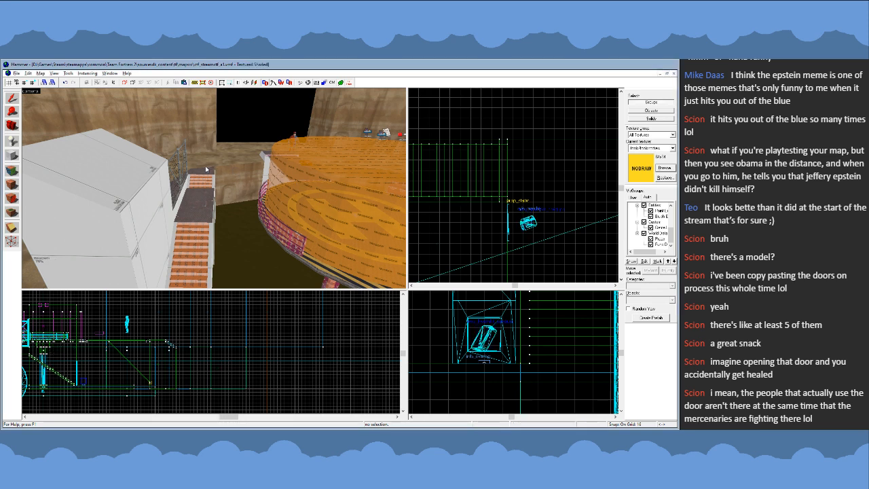
# - Select the white building together with its orange-striped stairs and adjoining walkway sections beside the round platform
pyautogui.press('z')
pyautogui.press('w')
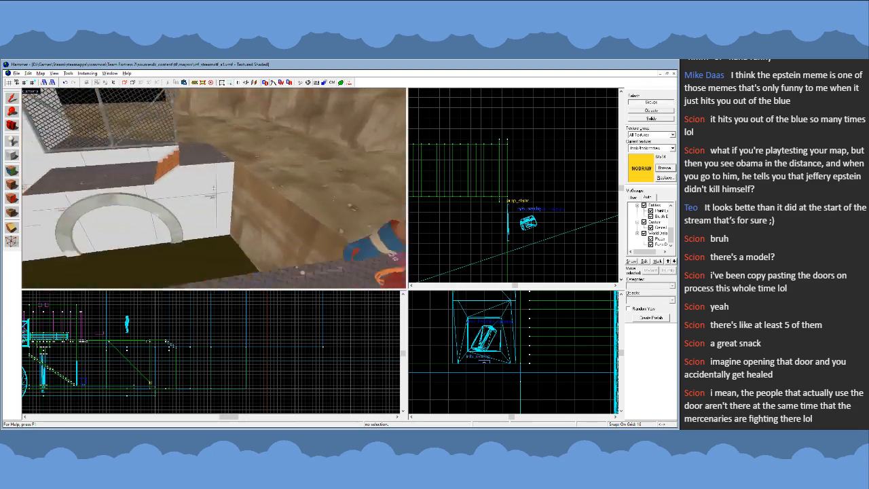
pyautogui.press('s')
pyautogui.press('a')
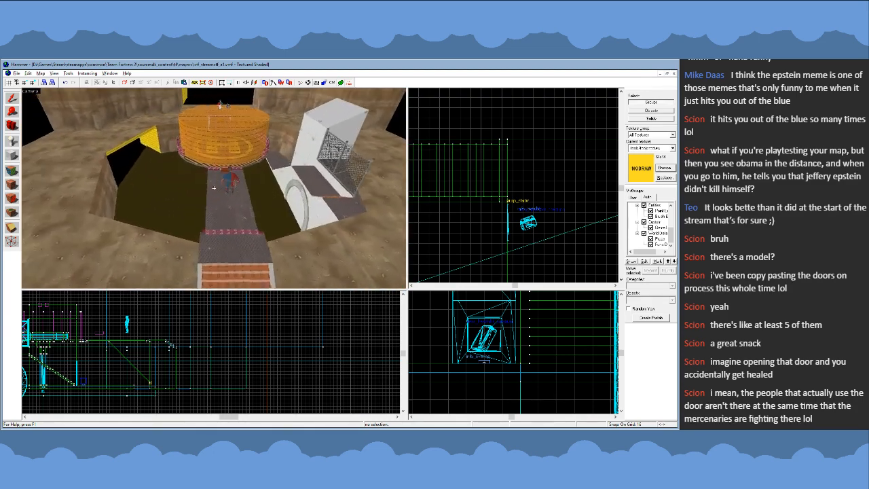
pyautogui.press('w')
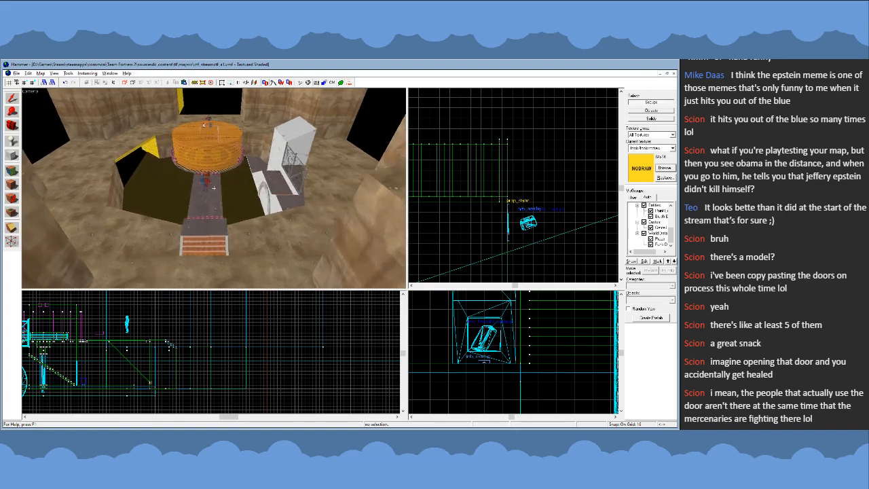
pyautogui.press('s')
pyautogui.press('z')
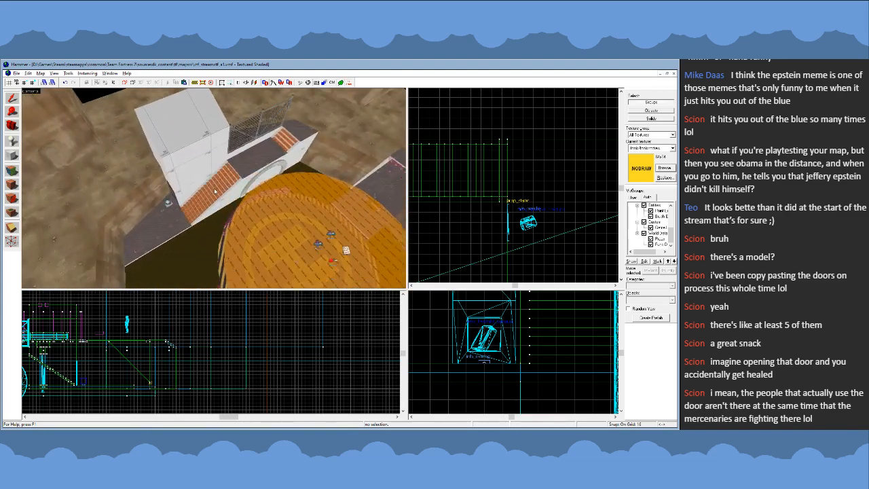
pyautogui.click(204, 158)
pyautogui.click(215, 187)
pyautogui.click(216, 173)
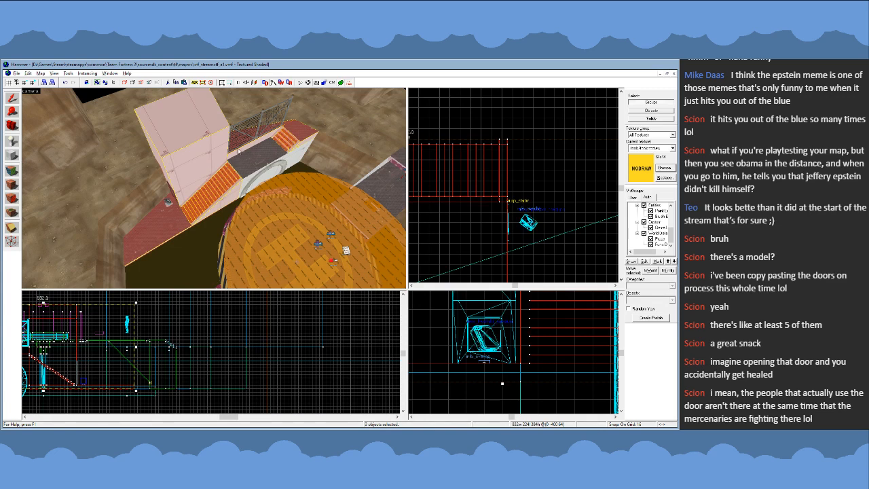
# - Add the health kit, the door beside the stairs and the chain-link fence to the building selection
pyautogui.press('z')
pyautogui.press('s')
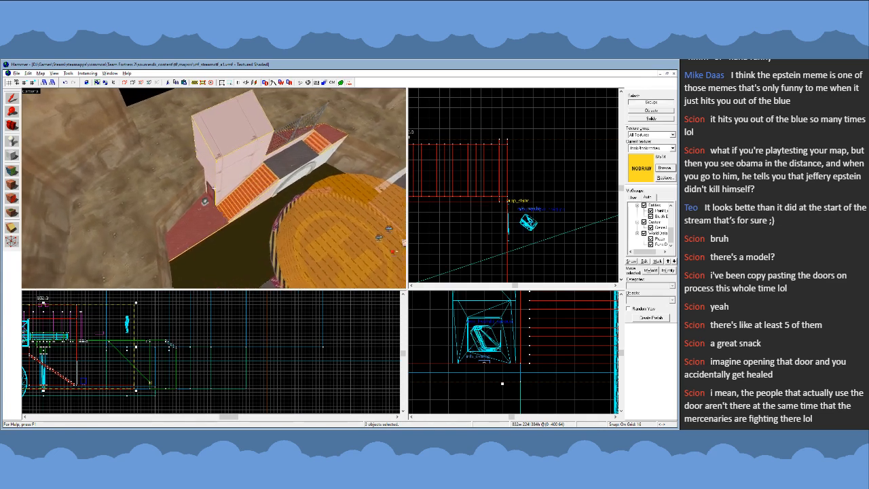
pyautogui.press('w')
pyautogui.press('z')
pyautogui.keyDown('ctrl'); pyautogui.click(209, 163); pyautogui.keyUp('ctrl')
pyautogui.keyDown('ctrl'); pyautogui.click(239, 140); pyautogui.keyUp('ctrl')
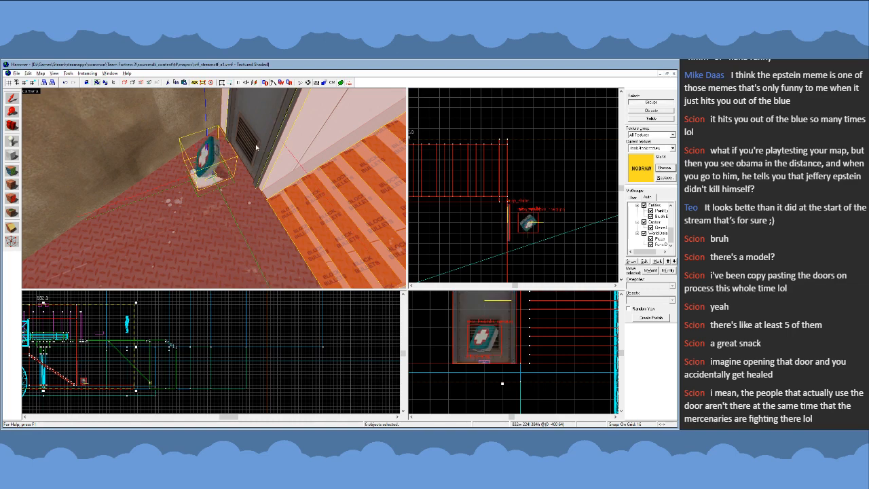
pyautogui.press('z')
pyautogui.press('s')
pyautogui.press('z')
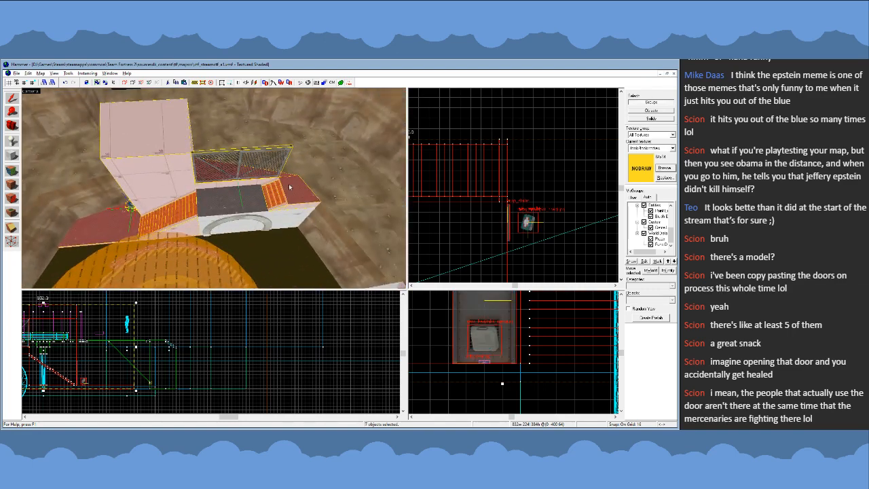
# - Place a turned-around copy of the selected building assembly on the opposite side of the round platform and clear the selection
pyautogui.scroll(-12, 475, 172)
pyautogui.scroll(8, 548, 193)
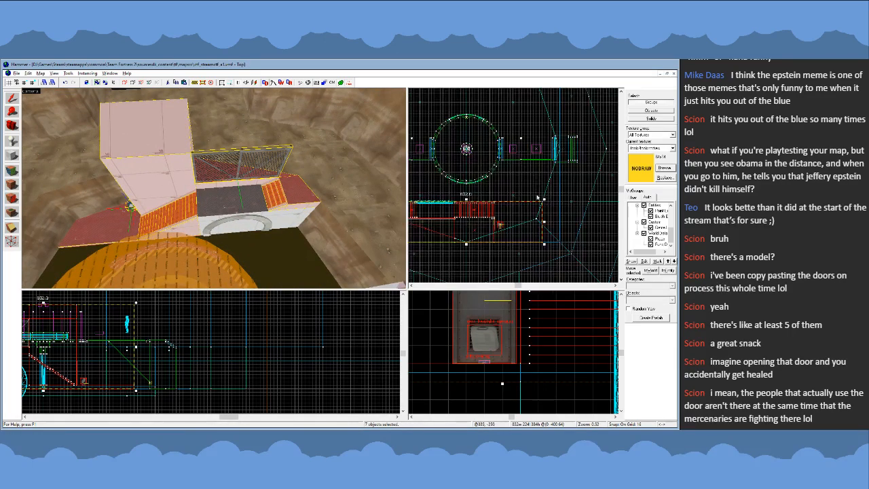
pyautogui.scroll(-5, 596, 249)
pyautogui.scroll(-1, 599, 252)
pyautogui.keyDown('shift'); pyautogui.moveTo(561, 248); pyautogui.dragTo(473, 143); pyautogui.keyUp('shift')
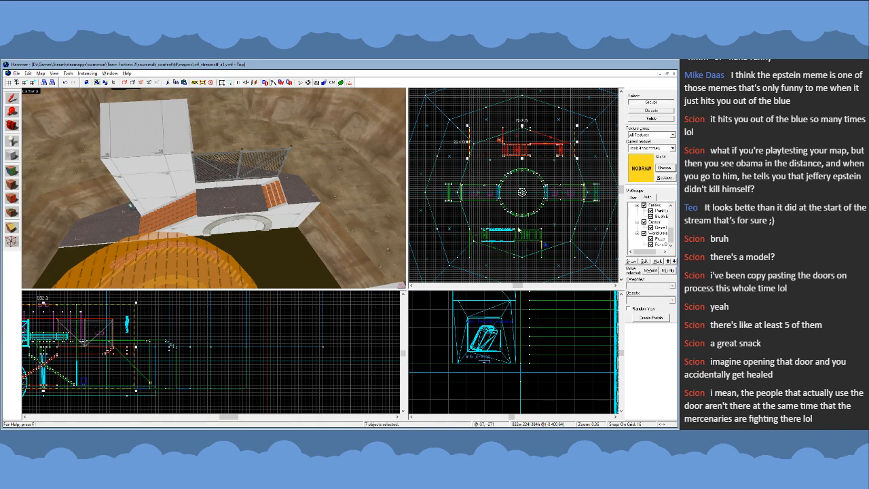
pyautogui.scroll(5, 546, 255)
pyautogui.scroll(-5, 549, 259)
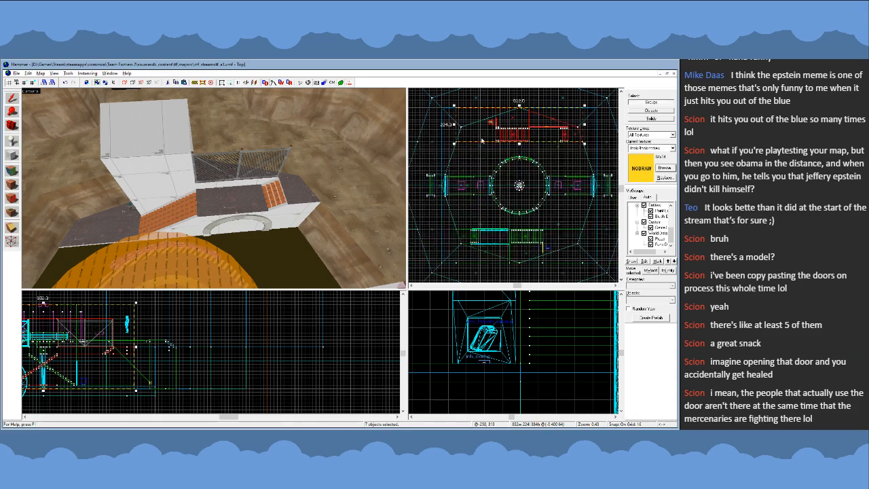
pyautogui.press('Escape')
# - Examine the arena with a building on both sides of the platform, comparing the stairs, walkways and arch of each
pyautogui.scroll(1, 485, 140)
pyautogui.press('z')
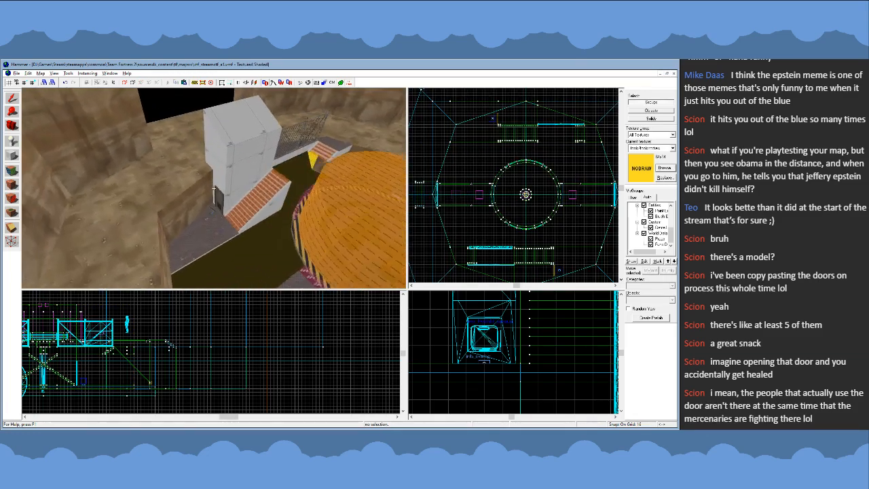
pyautogui.press('d')
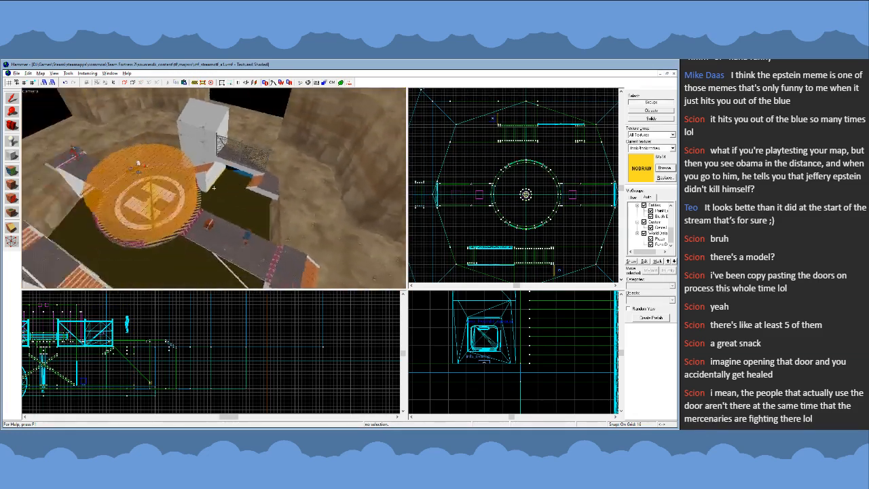
pyautogui.press('w')
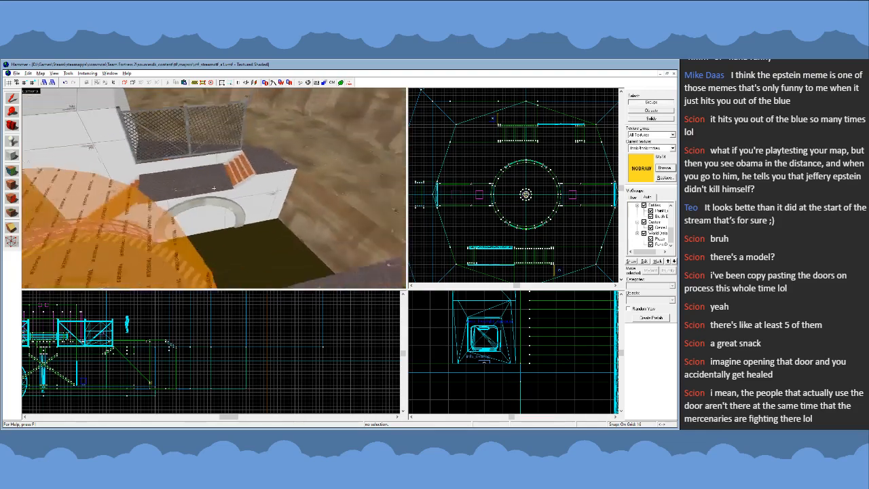
pyautogui.press('s')
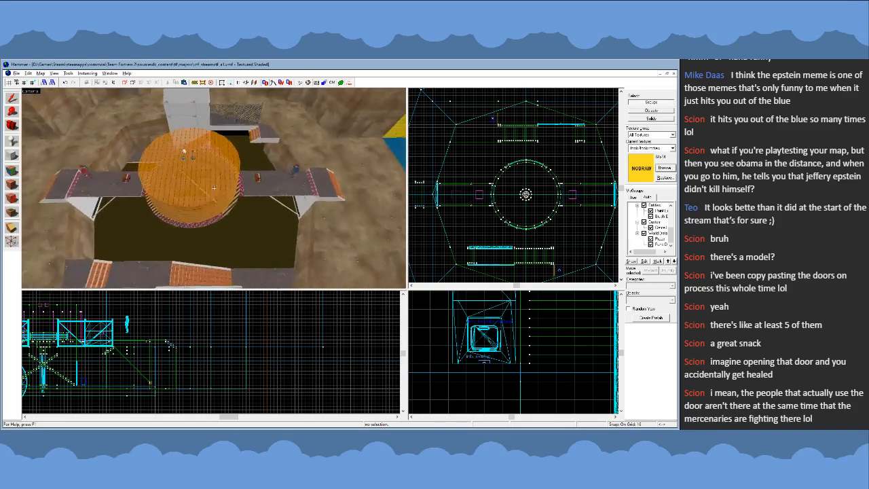
pyautogui.press('a')
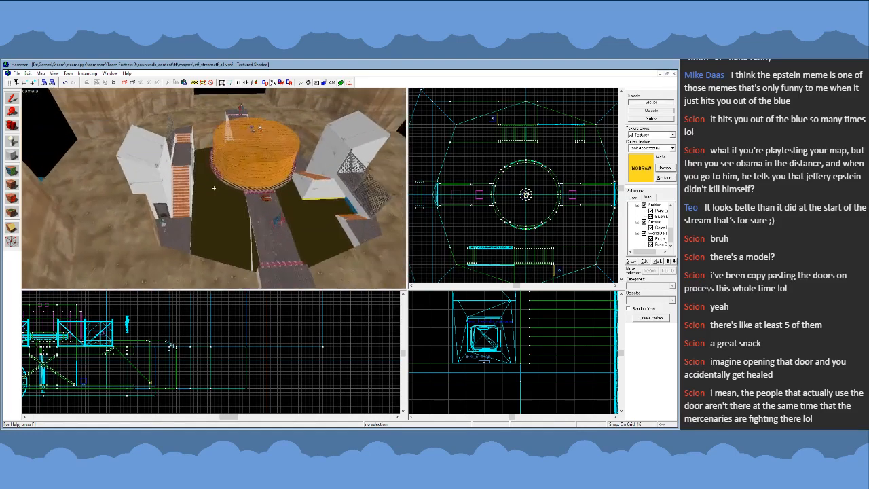
pyautogui.press('d')
pyautogui.press('s')
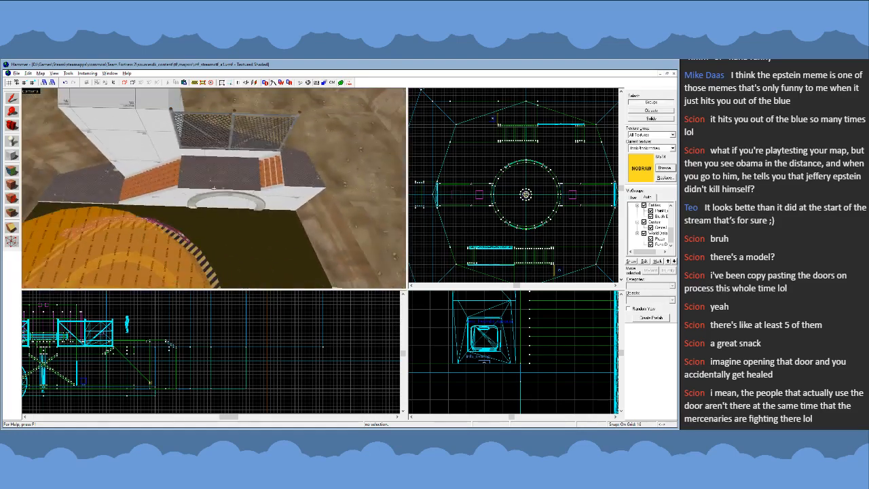
# - Copy the original building's walkway block and arch trim to the copied building across the platform and deselect them
pyautogui.press('z')
pyautogui.click(217, 195)
pyautogui.keyDown('ctrl'); pyautogui.click(216, 185); pyautogui.keyUp('ctrl')
pyautogui.moveTo(483, 261); pyautogui.dragTo(540, 151)
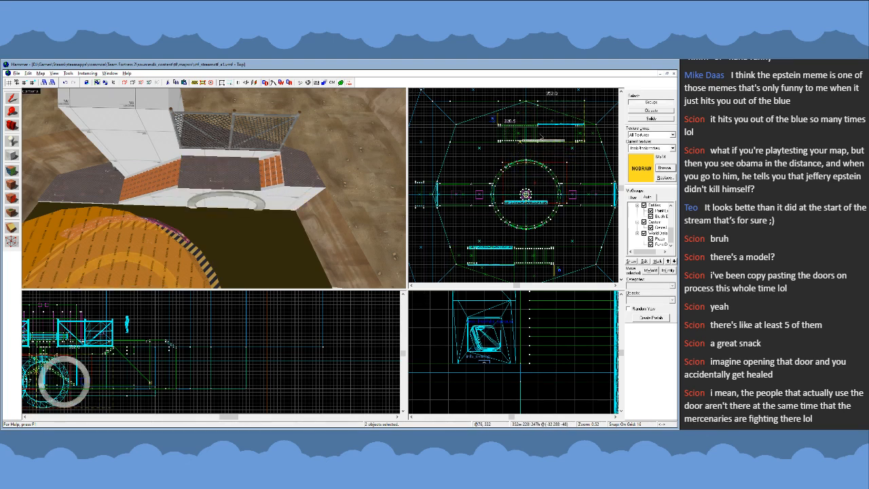
pyautogui.scroll(10, 581, 150)
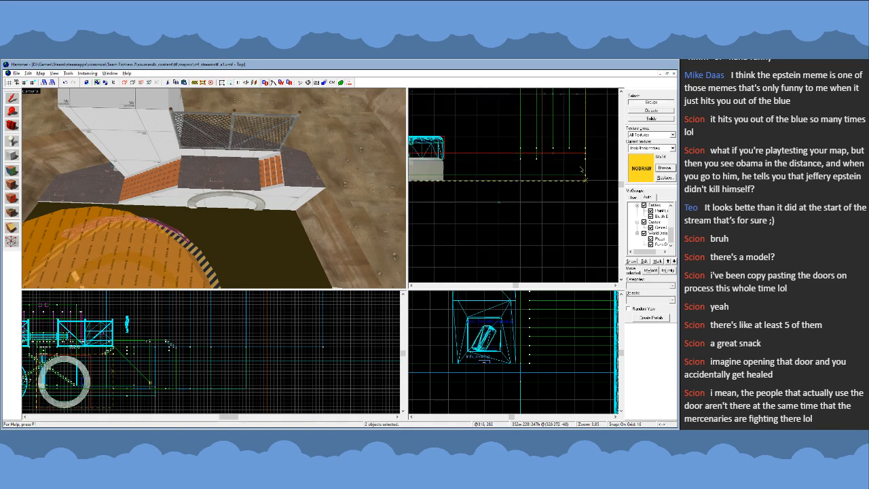
pyautogui.moveTo(582, 169); pyautogui.dragTo(582, 170)
pyautogui.scroll(-6, 578, 174)
pyautogui.scroll(5, 565, 150)
pyautogui.scroll(-6, 587, 141)
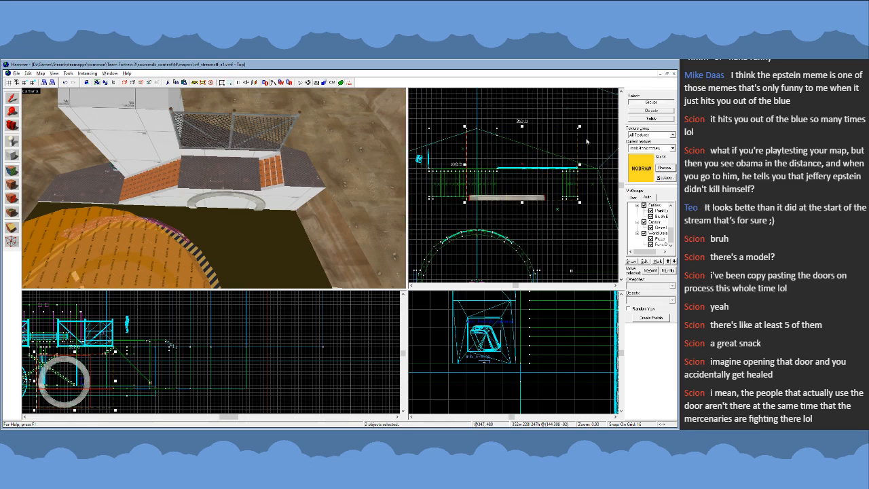
pyautogui.click(573, 217)
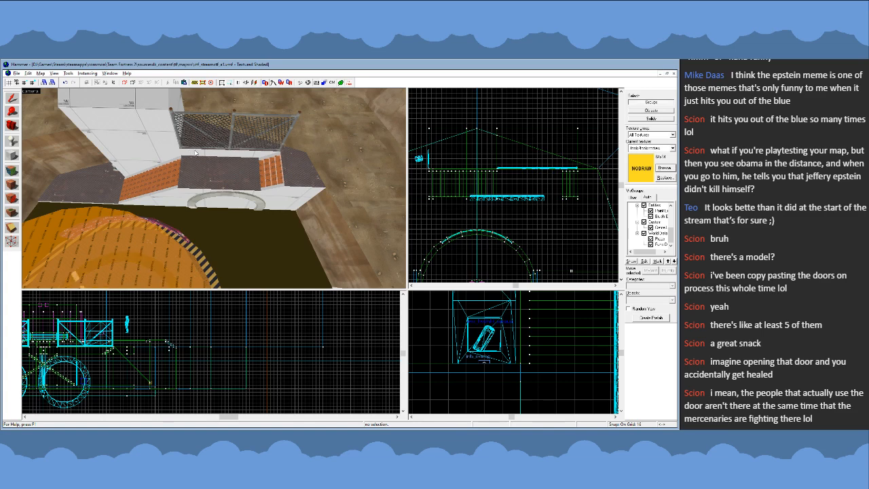
# - Survey both side buildings, the bridges and the central platform from above and from ground level
pyautogui.press('z')
pyautogui.press('s')
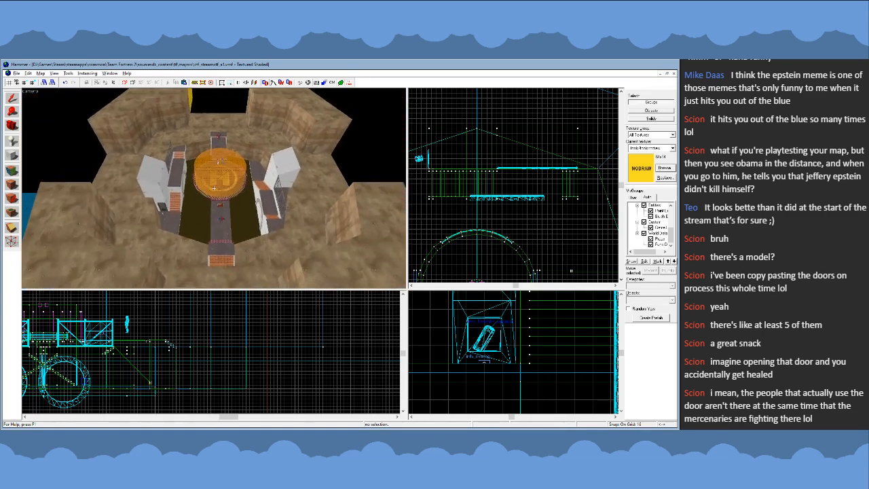
pyautogui.press('w')
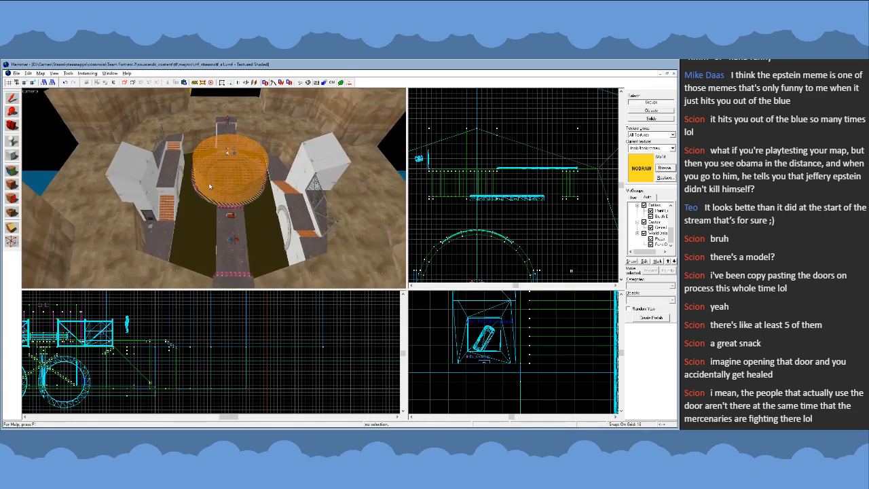
pyautogui.press('w')
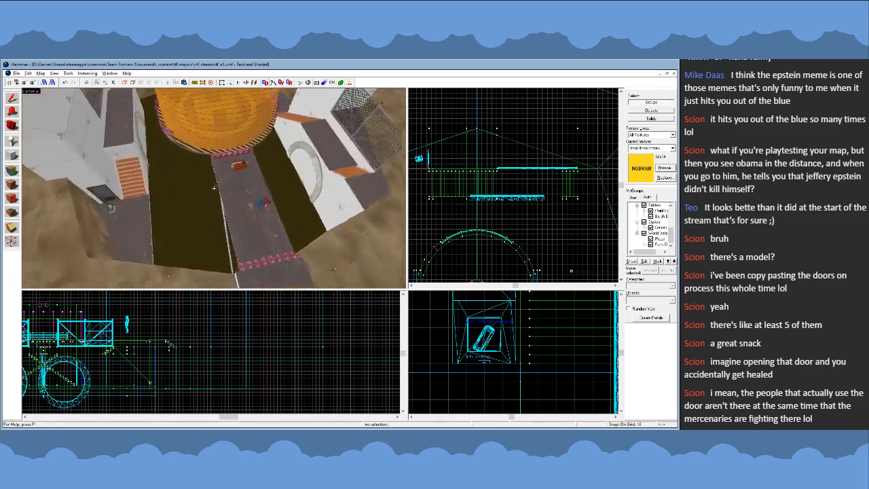
pyautogui.press('s')
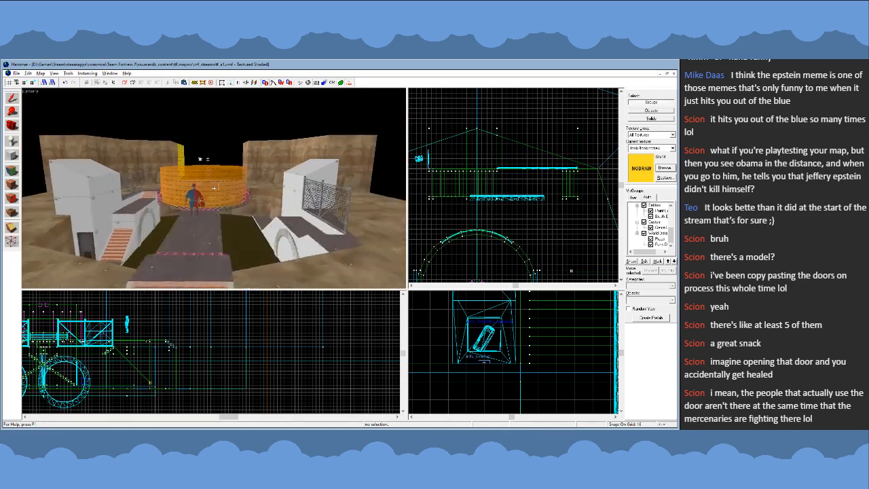
pyautogui.press('w')
pyautogui.press('s')
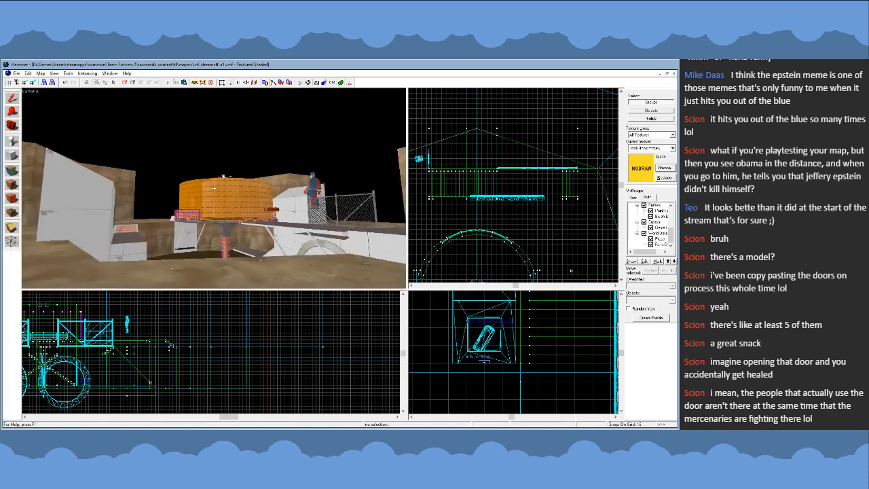
# - Inspect the arches, building walls and pit edges up close from down at the water level
pyautogui.press('w')
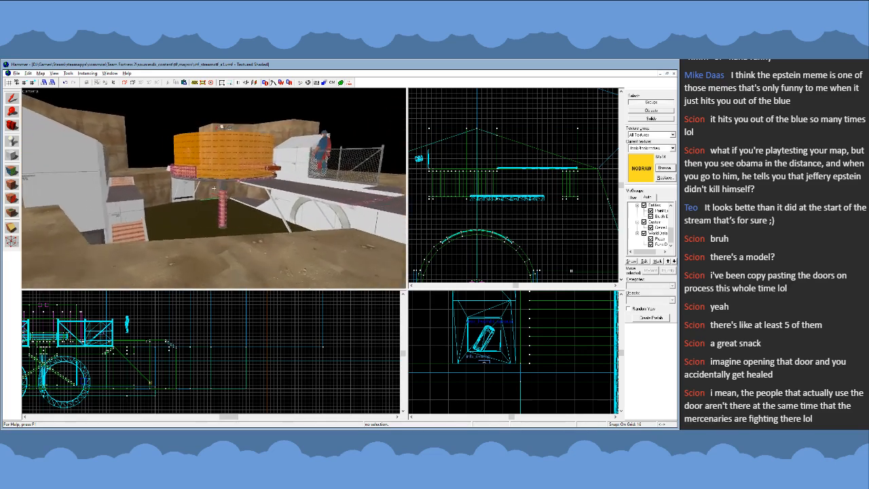
pyautogui.press('w')
pyautogui.press('s')
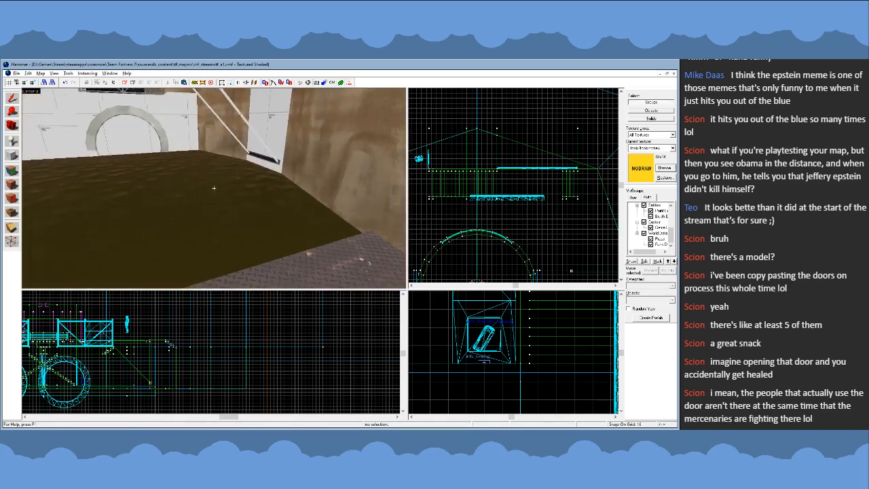
pyautogui.press('w')
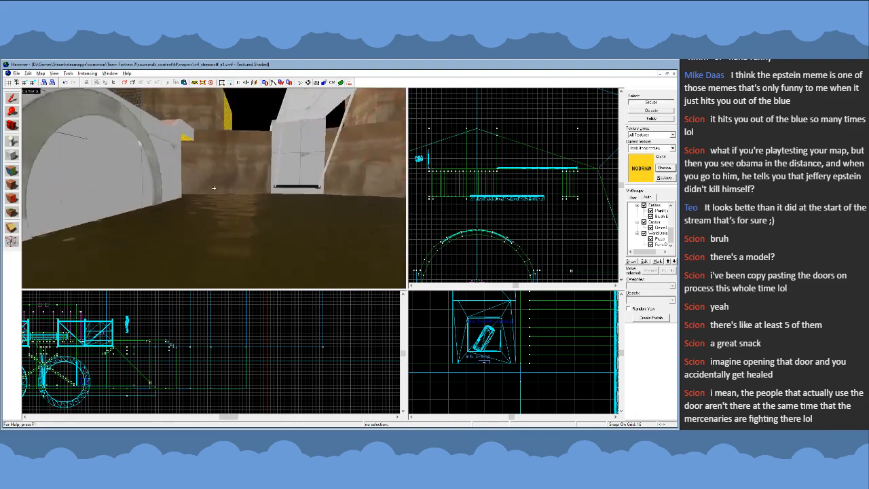
pyautogui.press('w')
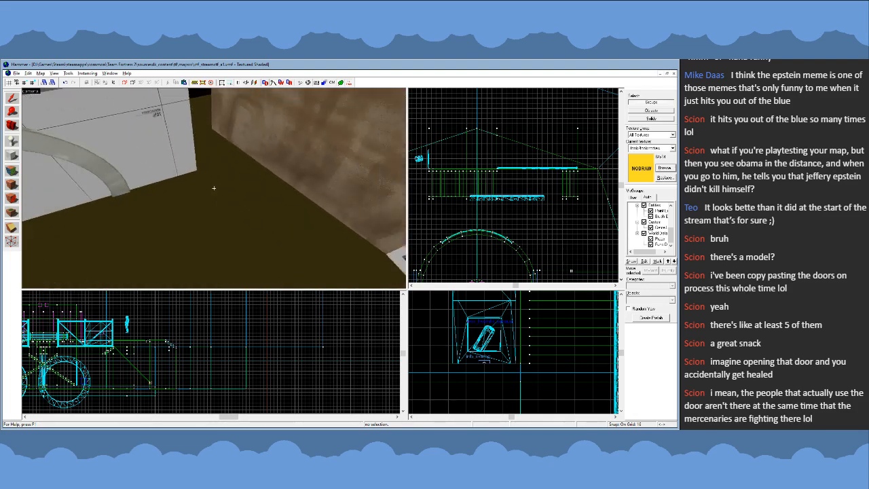
pyautogui.press('s')
pyautogui.press('w')
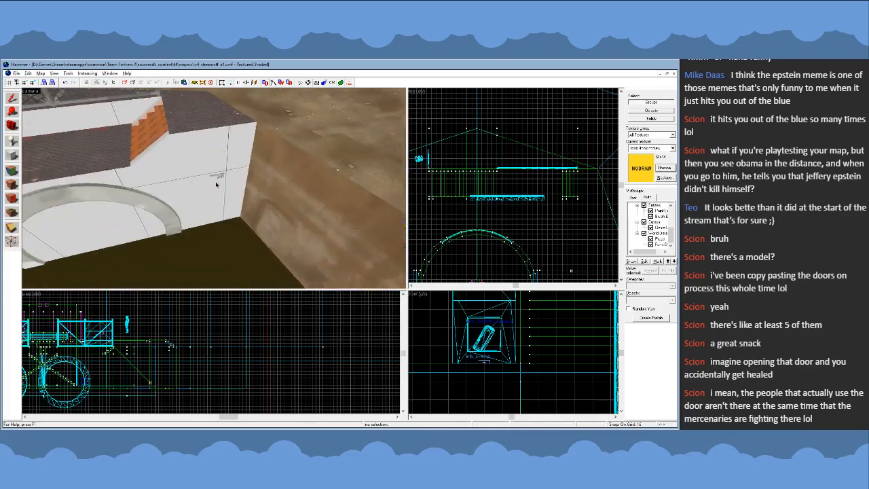
# - Try removing the walkway block behind the copied building's arch, and undo the deletion
pyautogui.press('w')
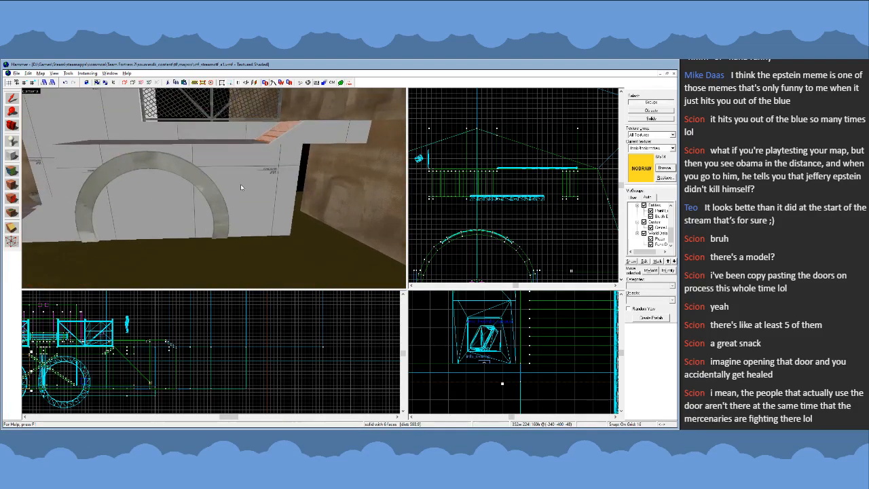
pyautogui.click(214, 188)
pyautogui.press('w')
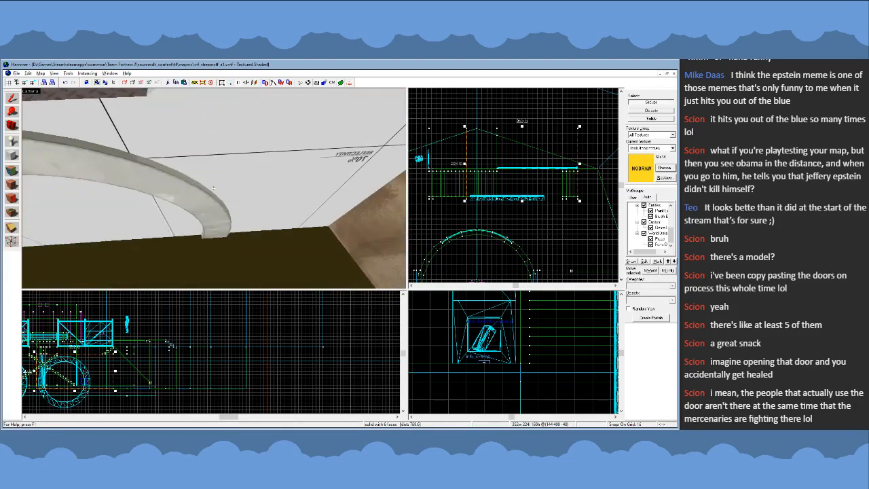
pyautogui.press('s')
pyautogui.press('z')
pyautogui.click(214, 188)
pyautogui.press('Delete')
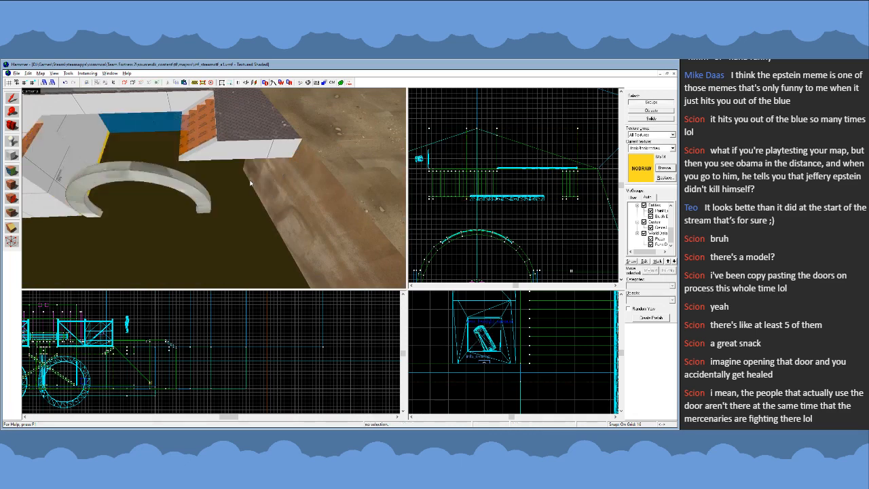
pyautogui.hotkey('ctrl', 'z')
# - Shift the copied walkway block and its arch trim sideways along the building to line up with the fenced section
pyautogui.press('z')
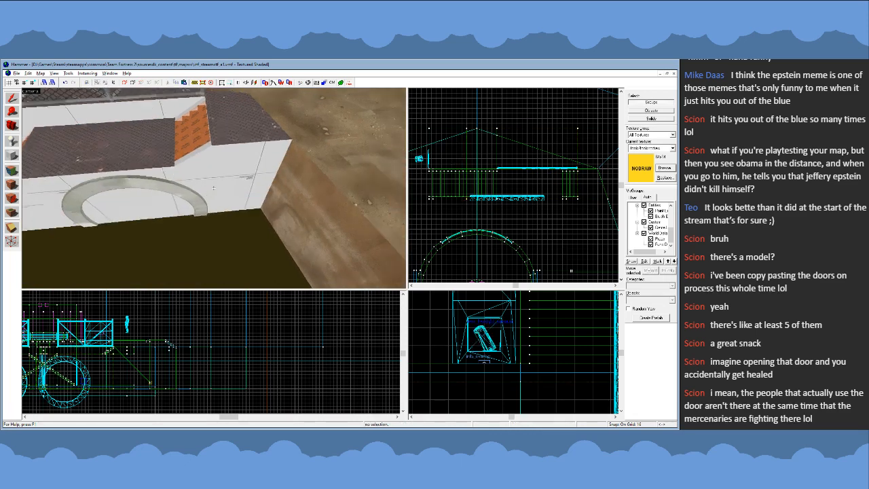
pyautogui.press('s')
pyautogui.press('z')
pyautogui.click(213, 177)
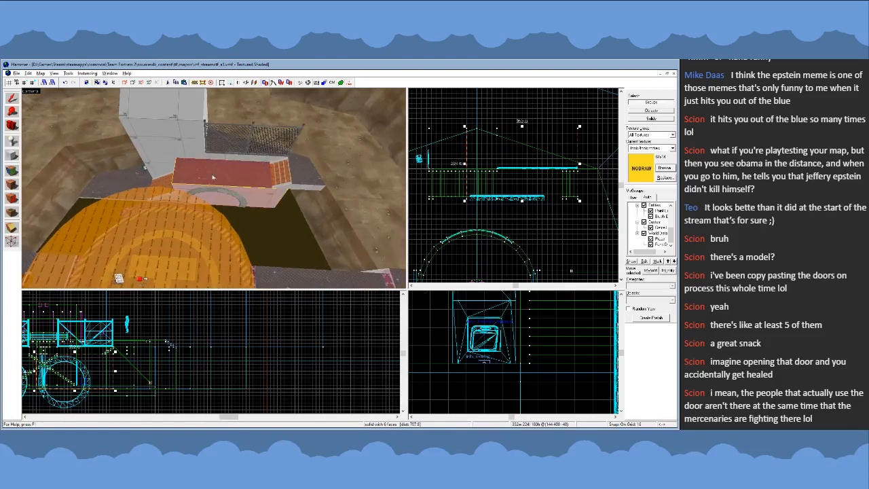
pyautogui.keyDown('ctrl'); pyautogui.click(237, 193); pyautogui.keyUp('ctrl')
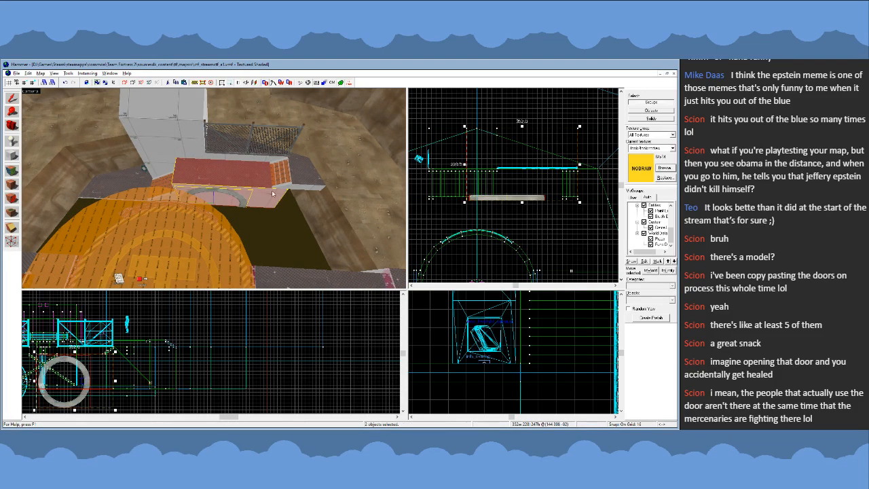
pyautogui.moveTo(491, 134); pyautogui.dragTo(524, 135)
pyautogui.press('Escape')
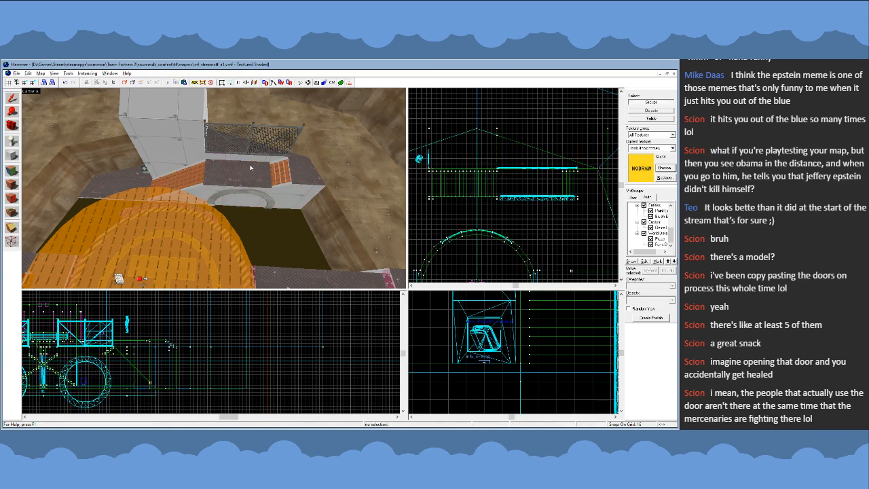
# - Inspect the central support pillar, both arches, the stairs and the surrounding pit walls from down at the water level
pyautogui.press('z')
pyautogui.press('w')
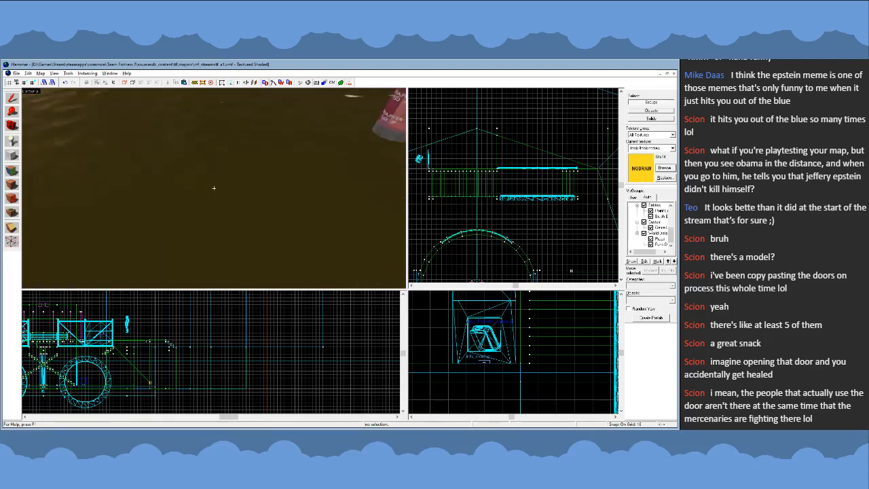
pyautogui.press('s')
pyautogui.press('w')
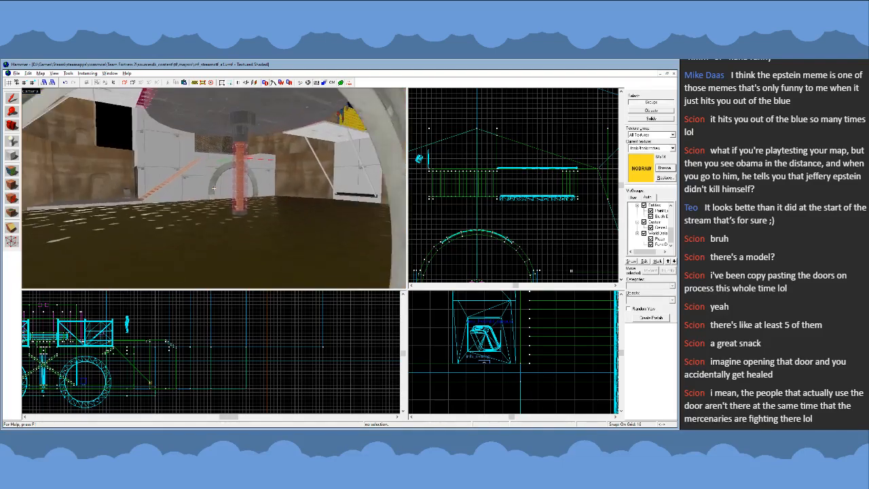
pyautogui.press('z')
pyautogui.press('z')
pyautogui.press('a')
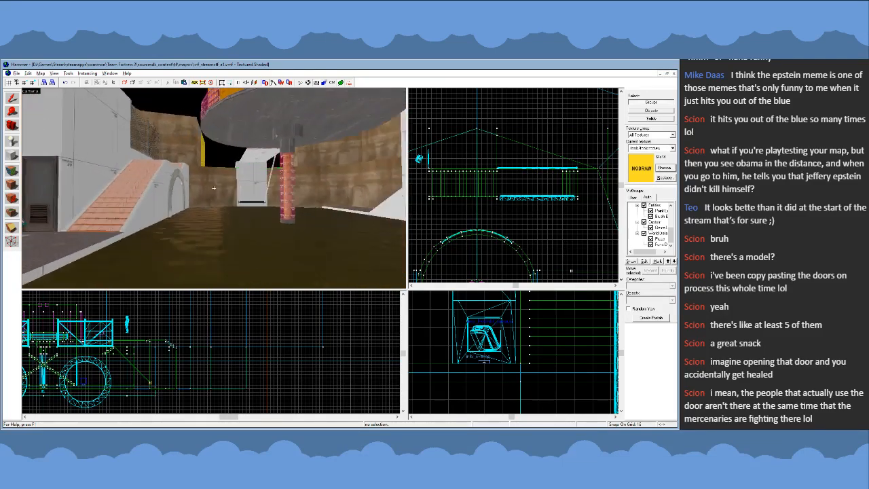
pyautogui.press('s')
pyautogui.press('w')
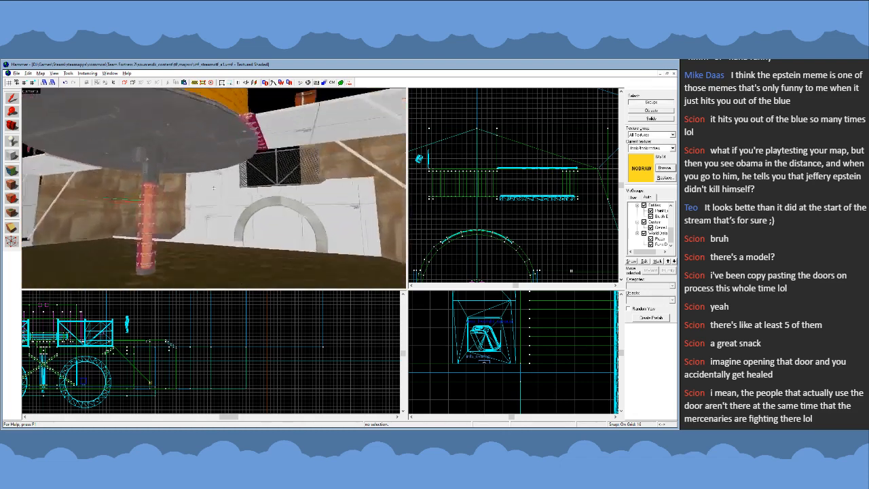
pyautogui.press('w')
pyautogui.press('s')
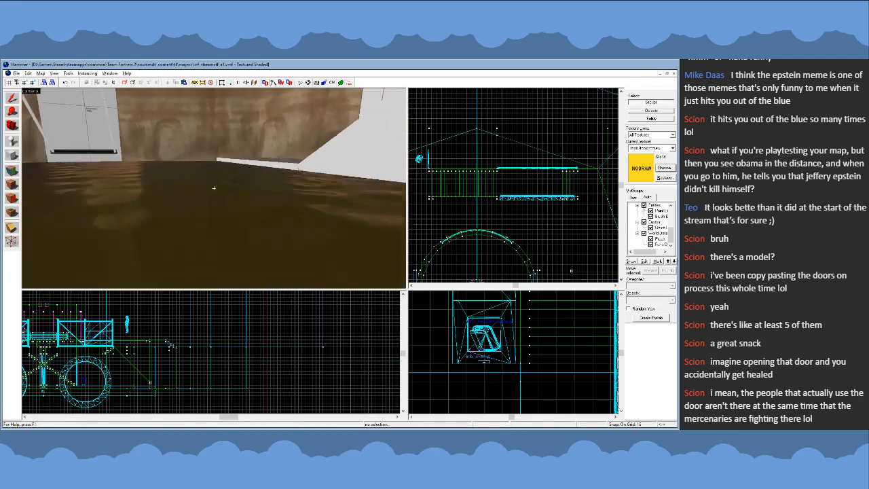
pyautogui.press('w')
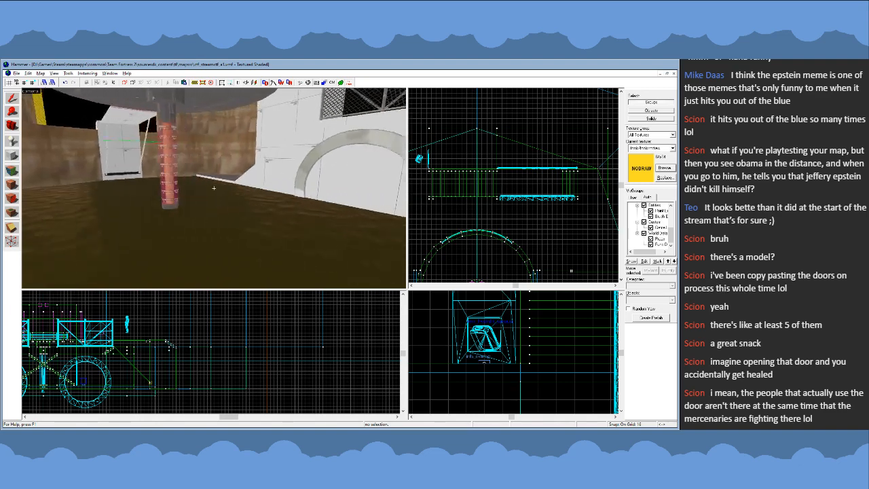
pyautogui.press('w')
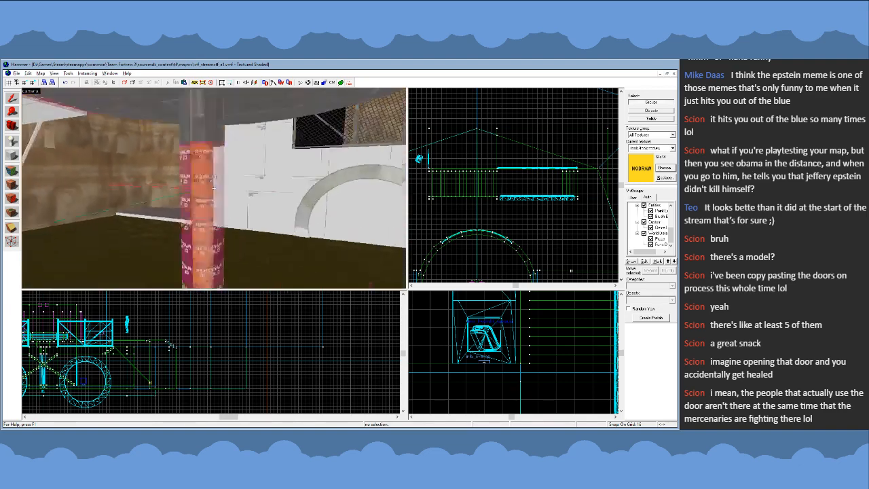
pyautogui.press('s')
pyautogui.press('w')
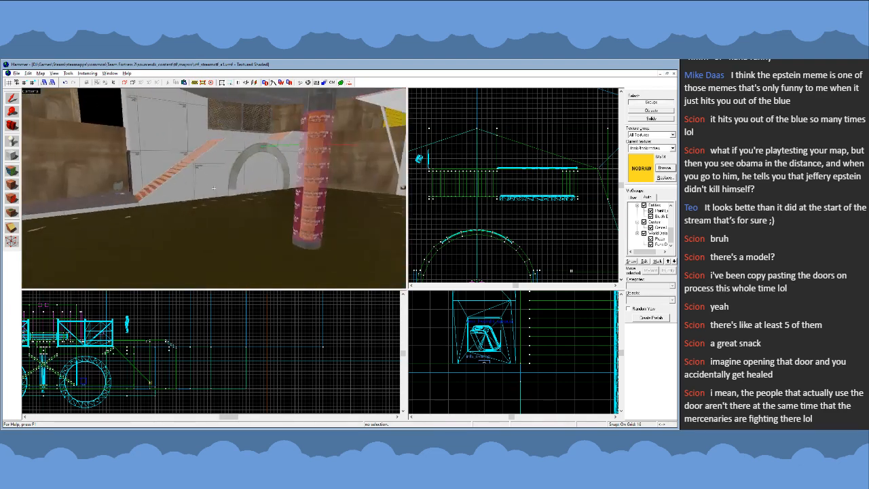
pyautogui.press('w')
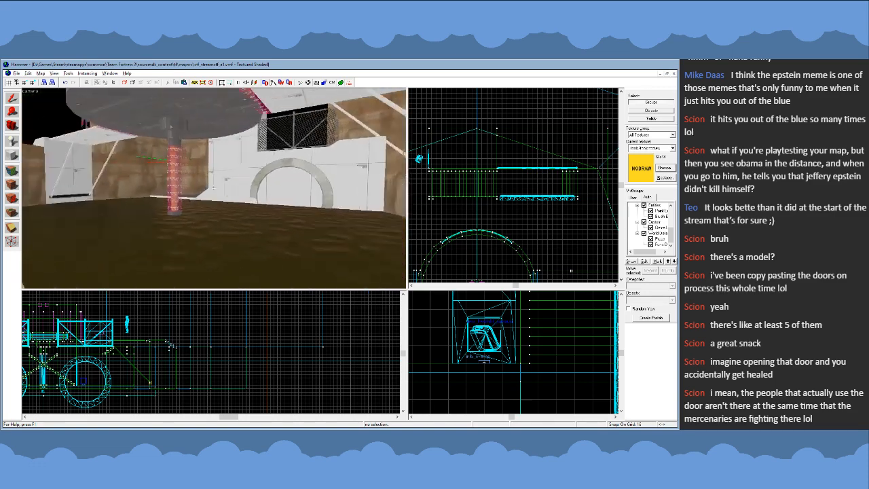
pyautogui.press('s')
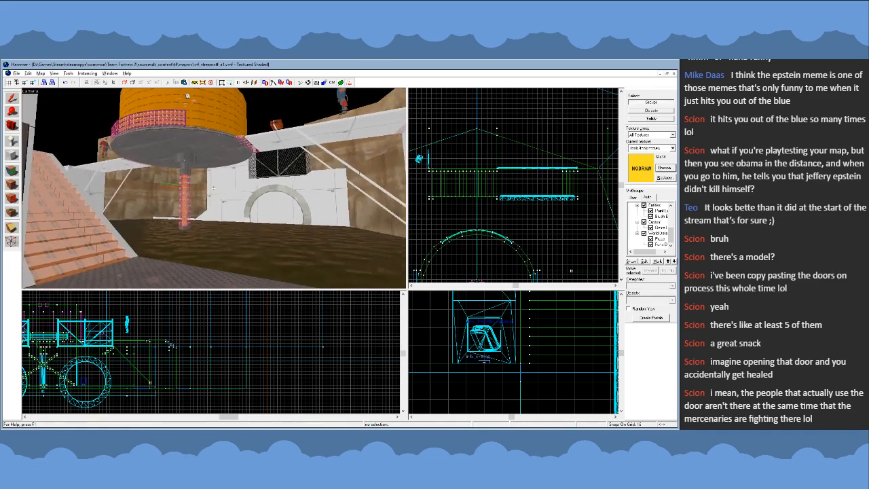
pyautogui.press('d')
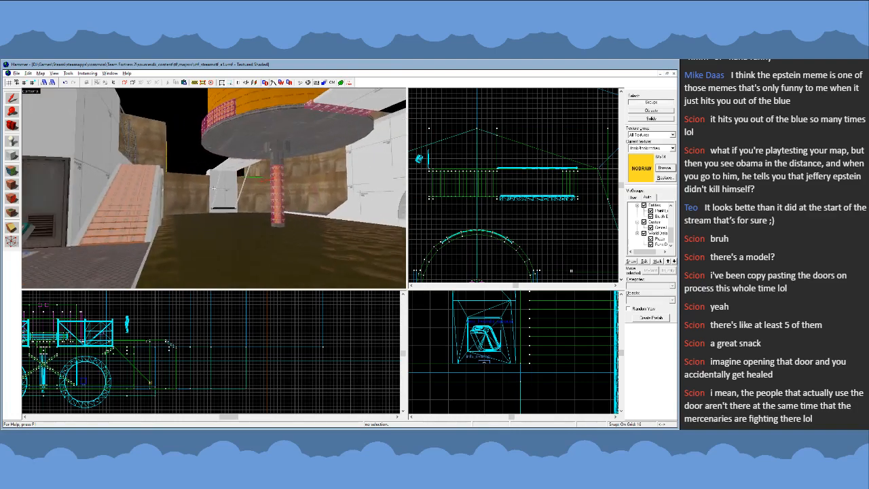
pyautogui.press('w')
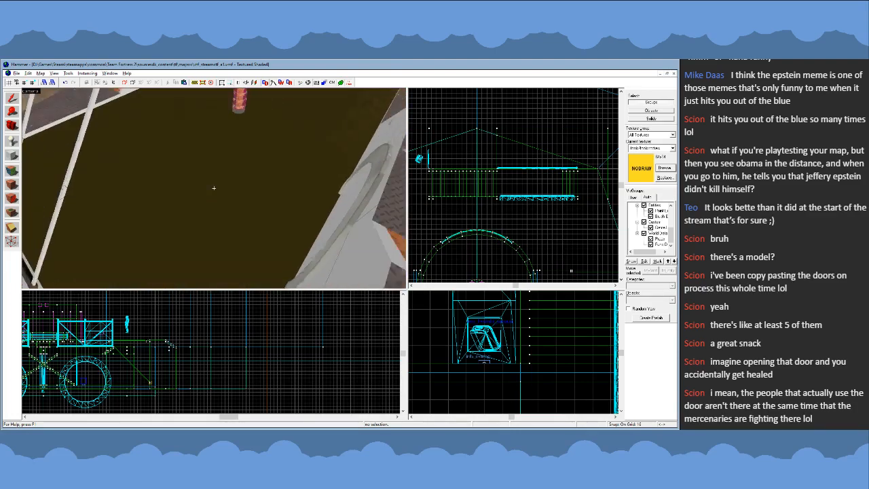
# - Survey the whole arena from high above, comparing the two side buildings, the bridges, the central platform and the outer cliffs
pyautogui.press('s')
pyautogui.press('s')
pyautogui.press('w')
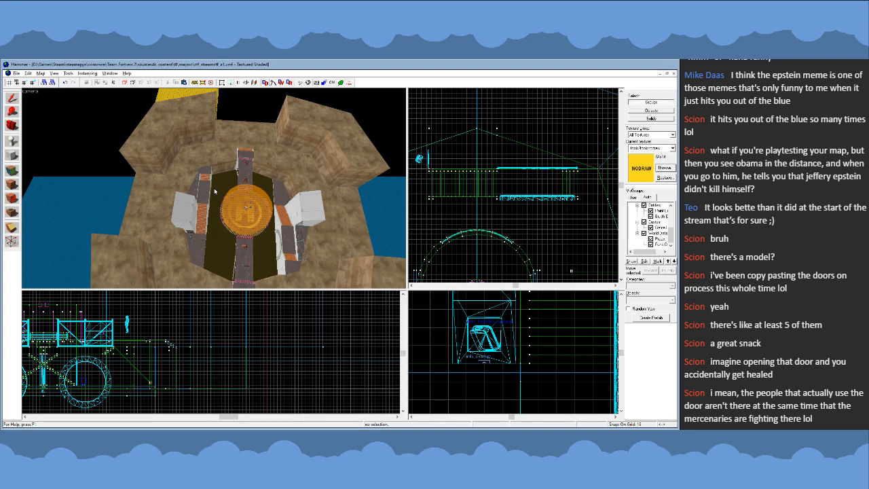
pyautogui.press('w')
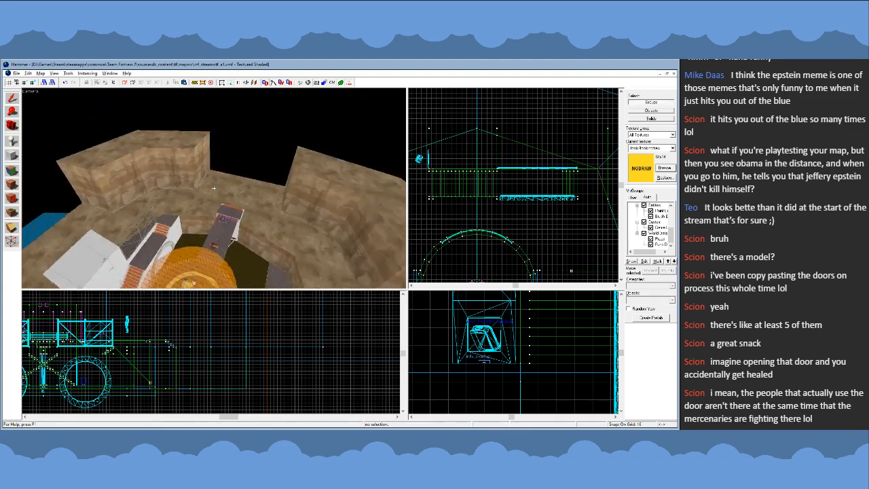
pyautogui.press('d')
pyautogui.press('s')
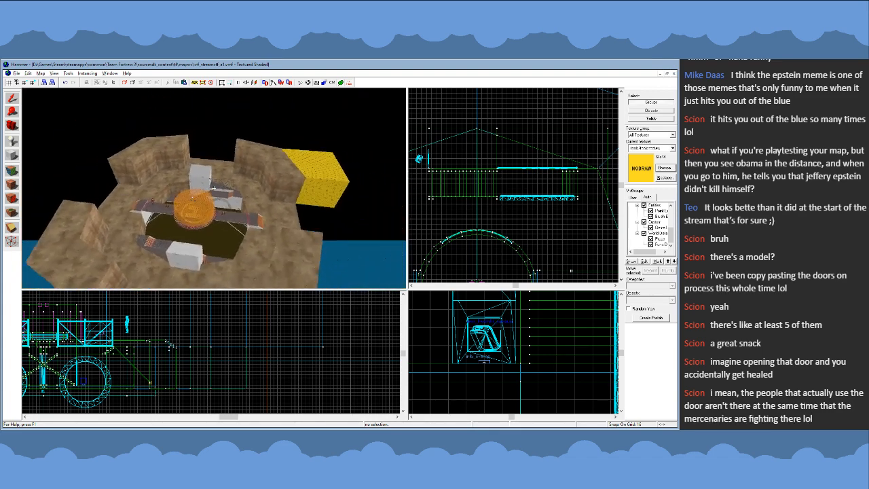
pyautogui.press('w')
pyautogui.press('d')
pyautogui.press('w')
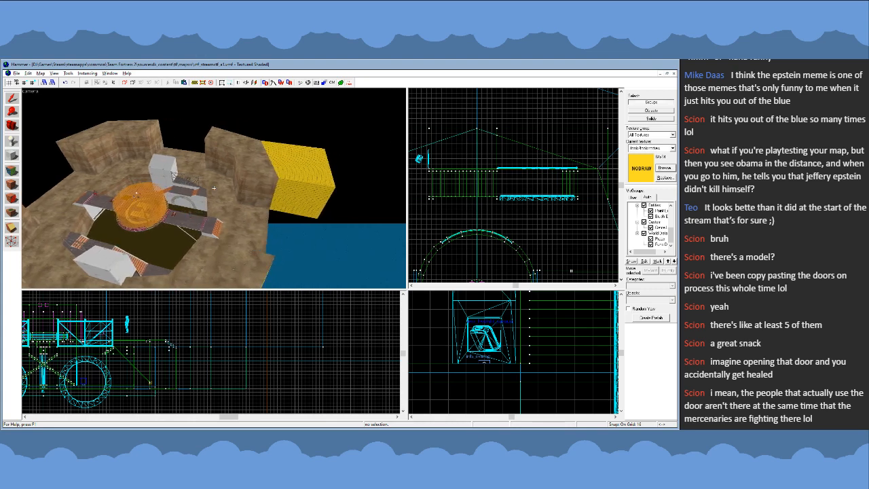
pyautogui.press('s')
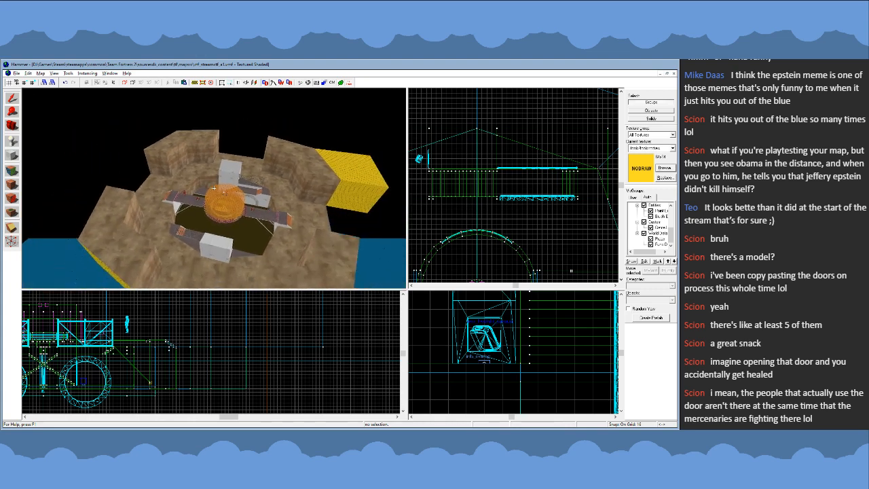
pyautogui.press('w')
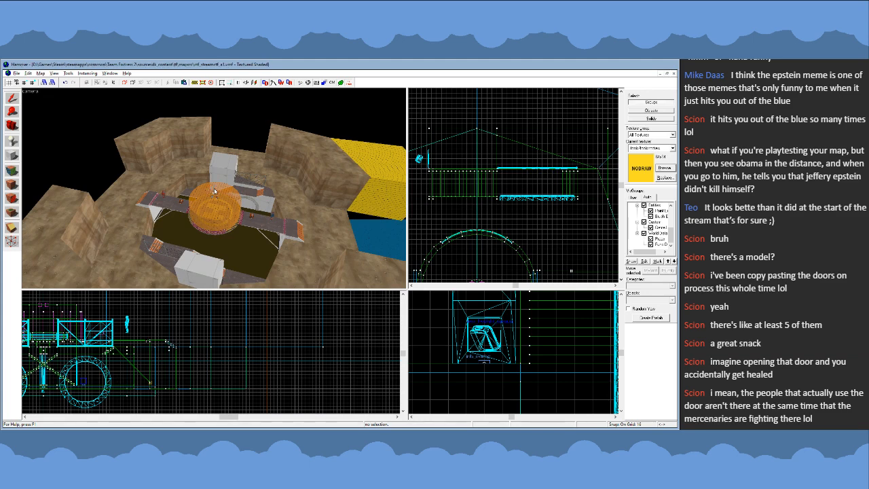
pyautogui.press('w')
pyautogui.press('d')
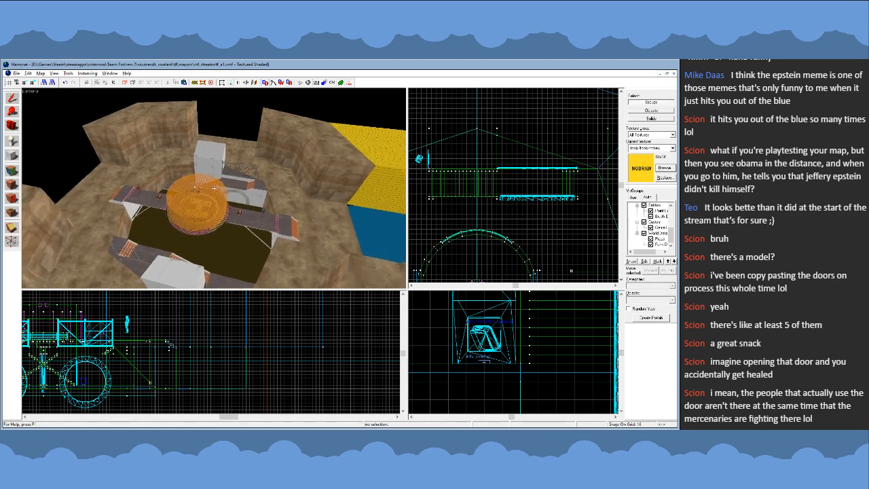
pyautogui.press('z')
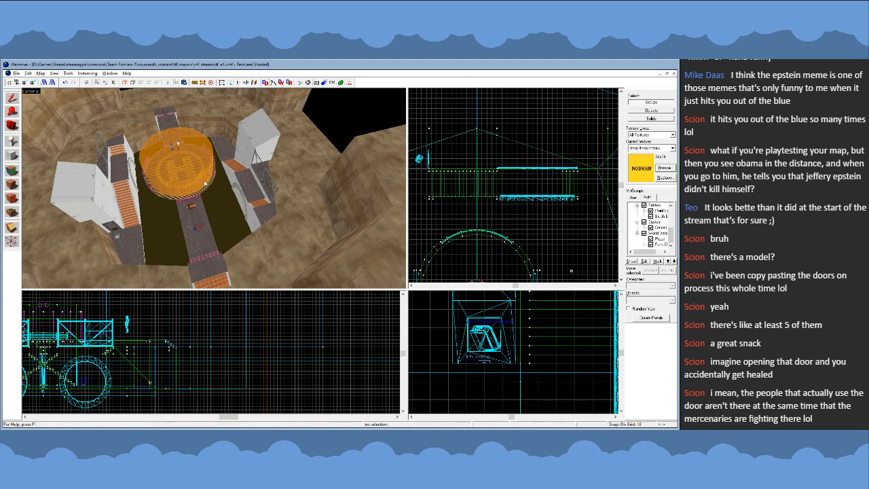
pyautogui.press('z')
pyautogui.press('s')
pyautogui.press('d')
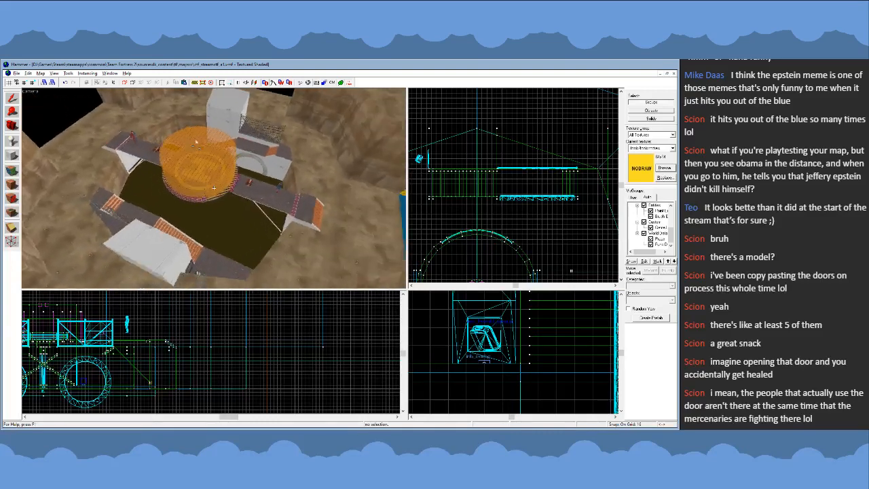
pyautogui.press('s')
pyautogui.press('d')
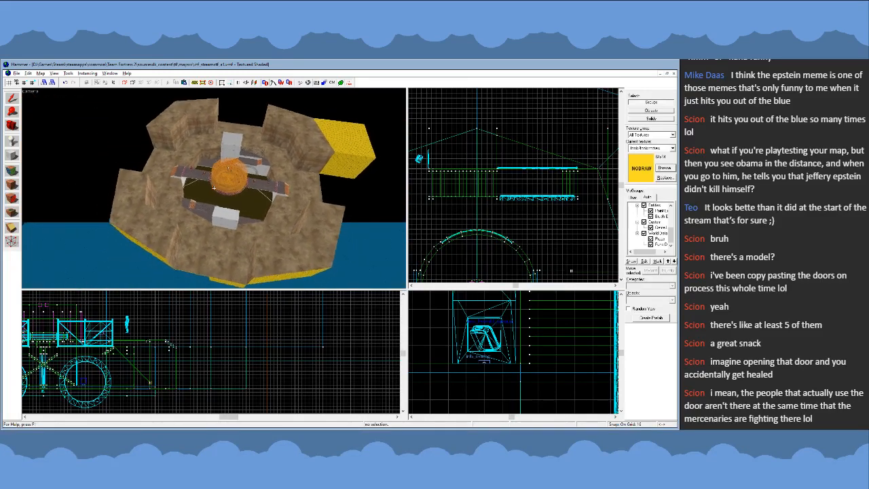
pyautogui.press('d')
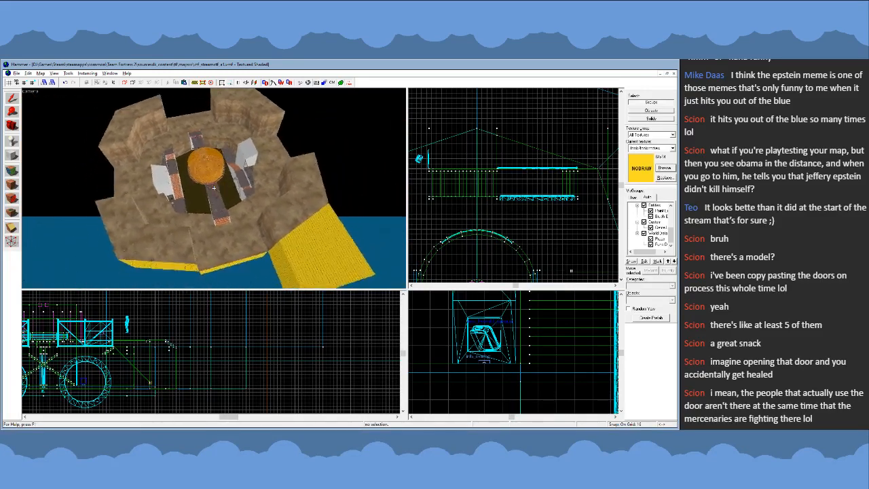
pyautogui.press('d')
pyautogui.press('w')
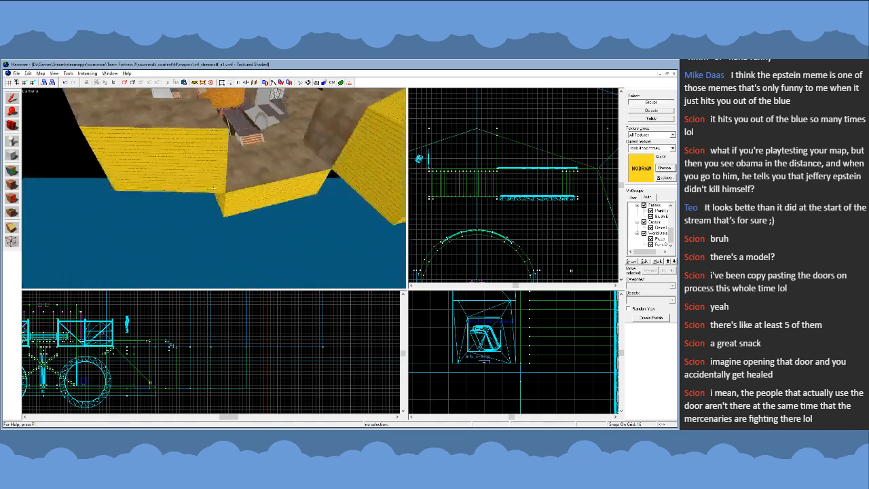
# - Select the tall nodraw-backed cliff block at the arena's outer edge and locate it in the top view
pyautogui.press('z')
pyautogui.click(251, 171)
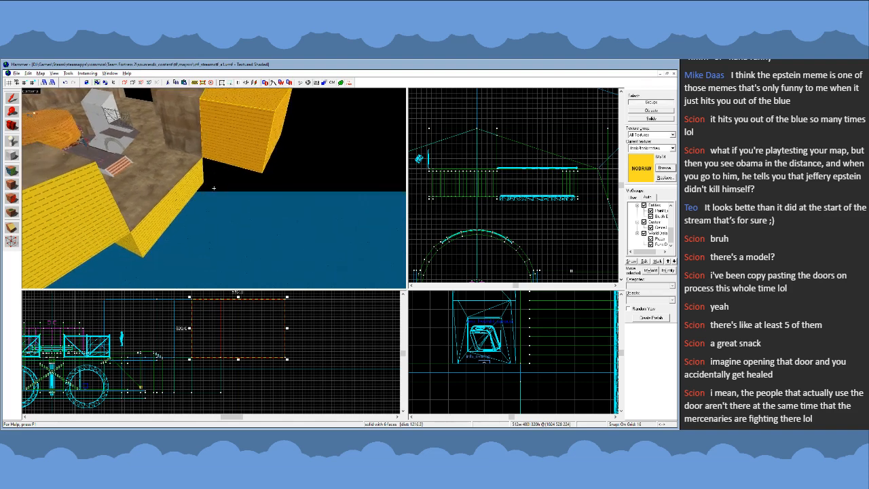
pyautogui.scroll(5, 529, 197)
pyautogui.scroll(-2, 529, 197)
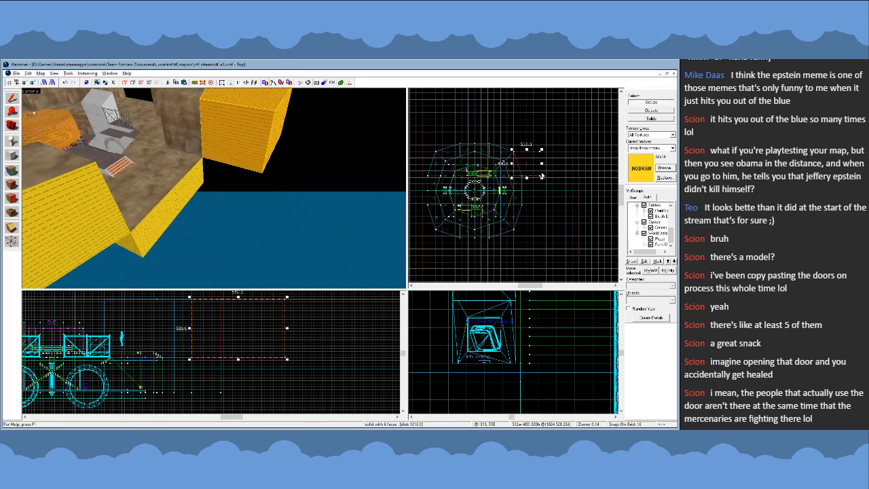
pyautogui.scroll(3, 522, 181)
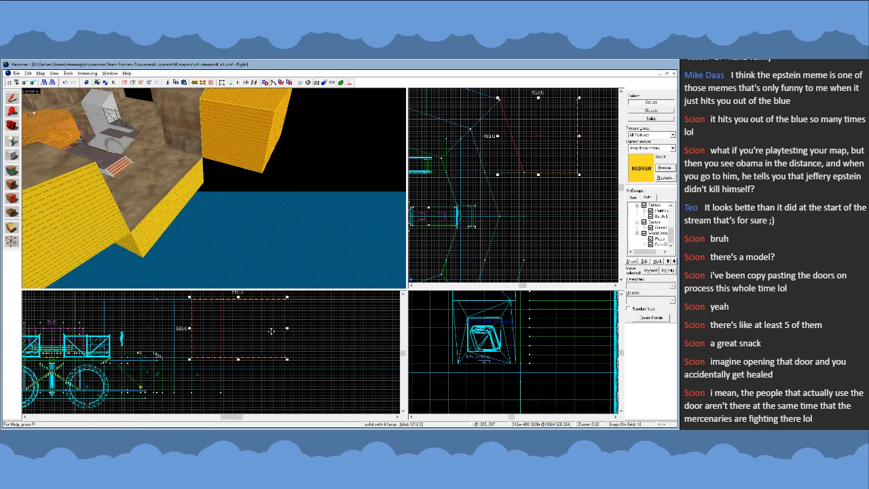
# - Examine the outer edges around the selected cliff block, the fenced side building and the arena layout from several angles
pyautogui.press('z')
pyautogui.press('w')
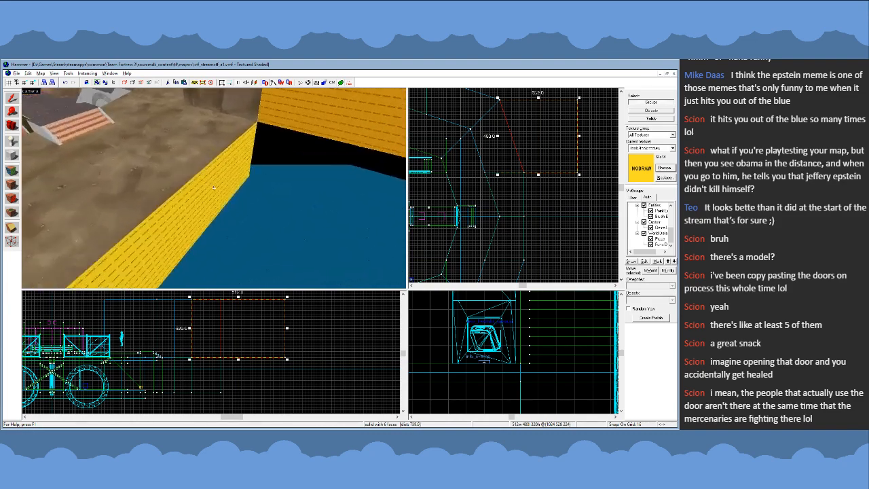
pyautogui.press('w')
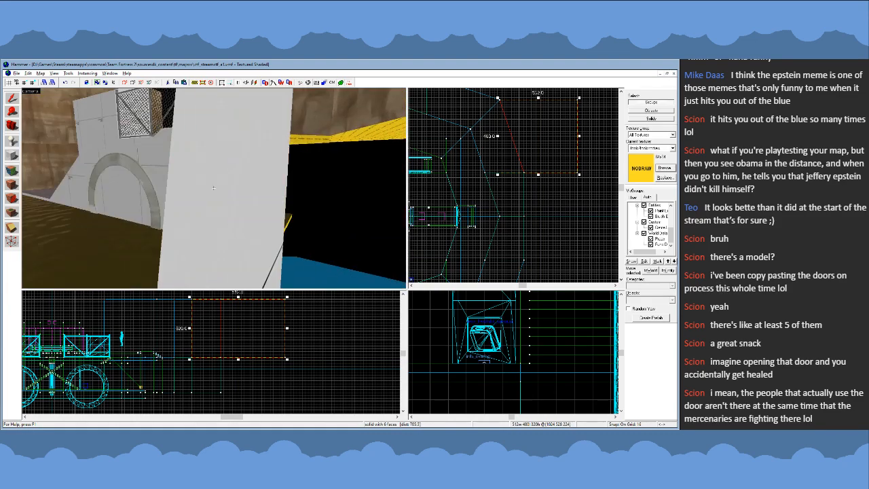
pyautogui.press('s')
pyautogui.press('w')
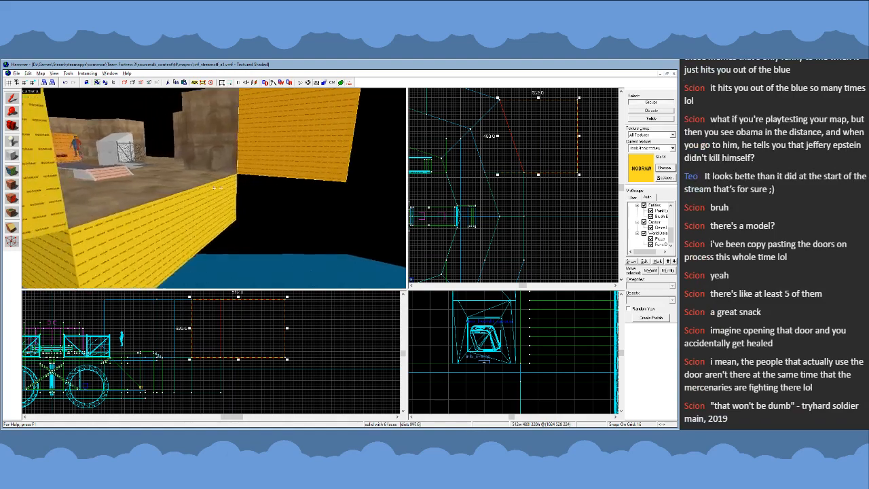
pyautogui.press('s')
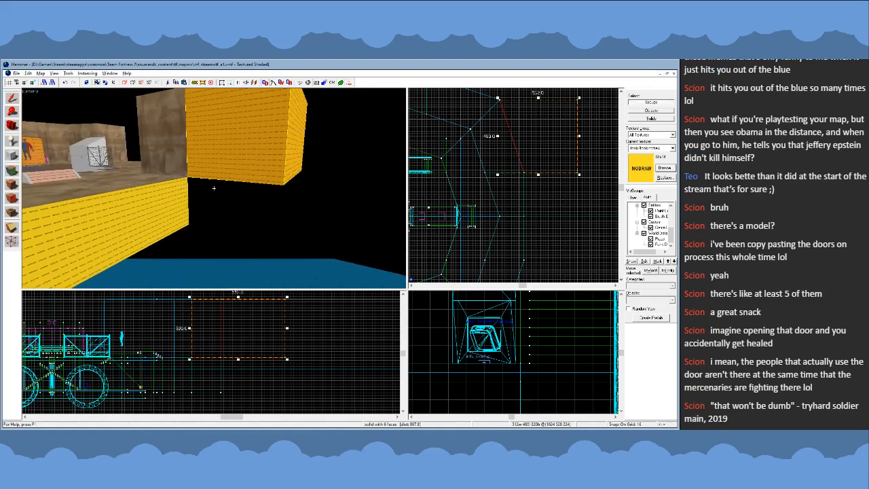
pyautogui.press('s')
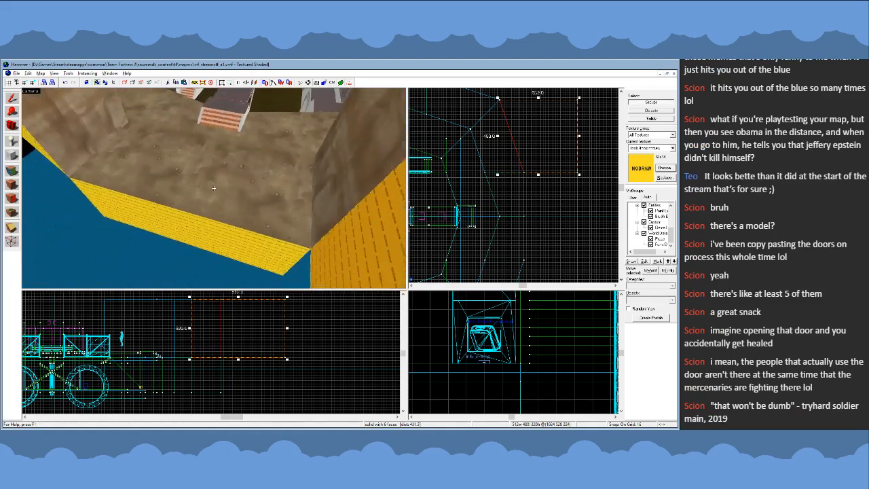
pyautogui.press('w')
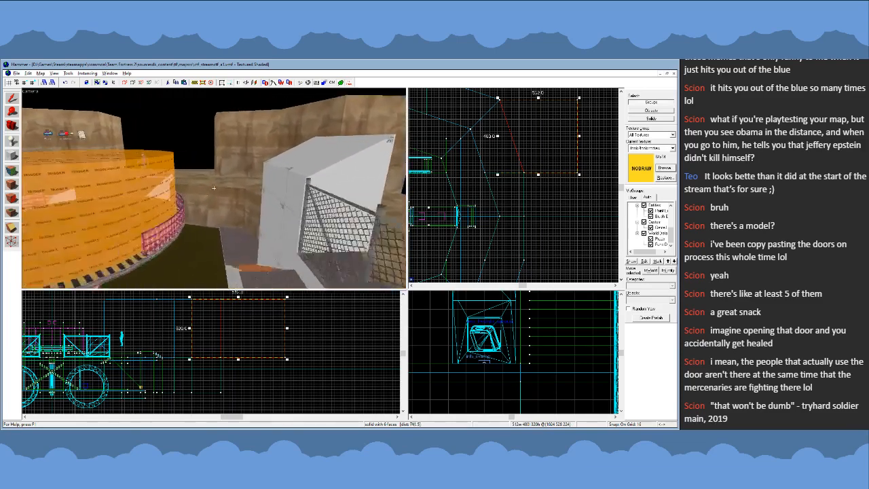
pyautogui.press('s')
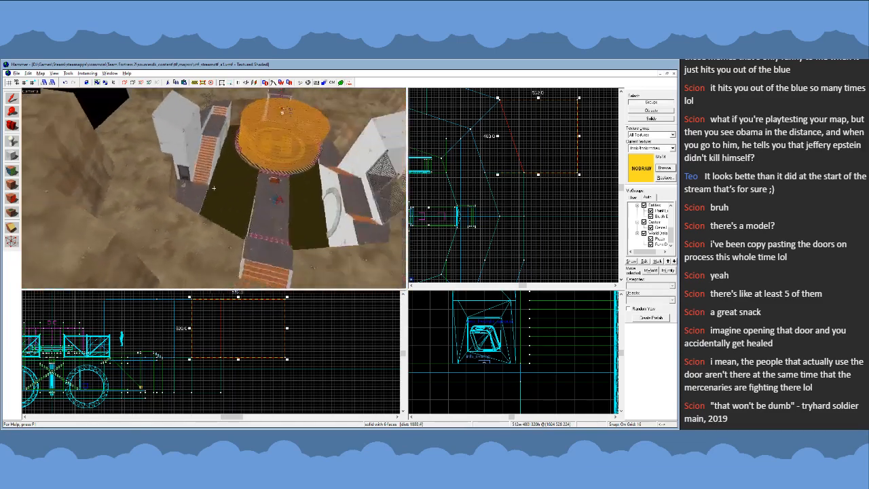
pyautogui.press('s')
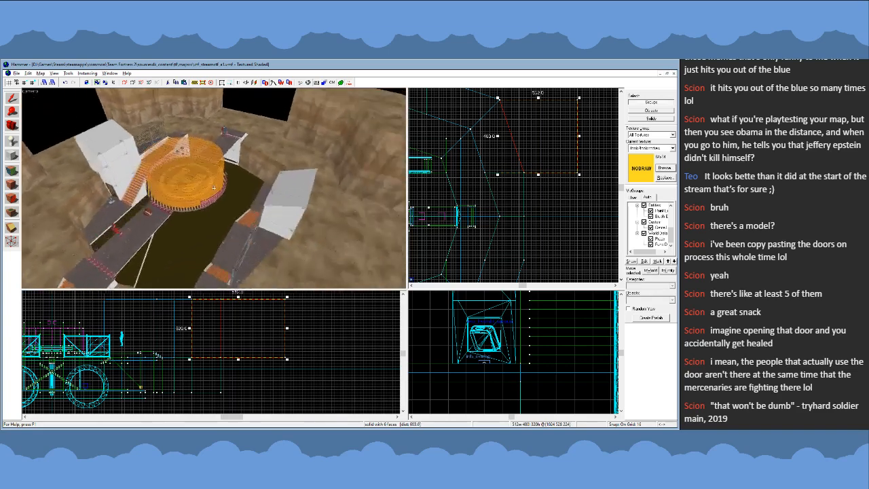
# - Examine the selected cliff block, the gaps between the outer cliffs and the surrounding water from above the arena
pyautogui.press('s')
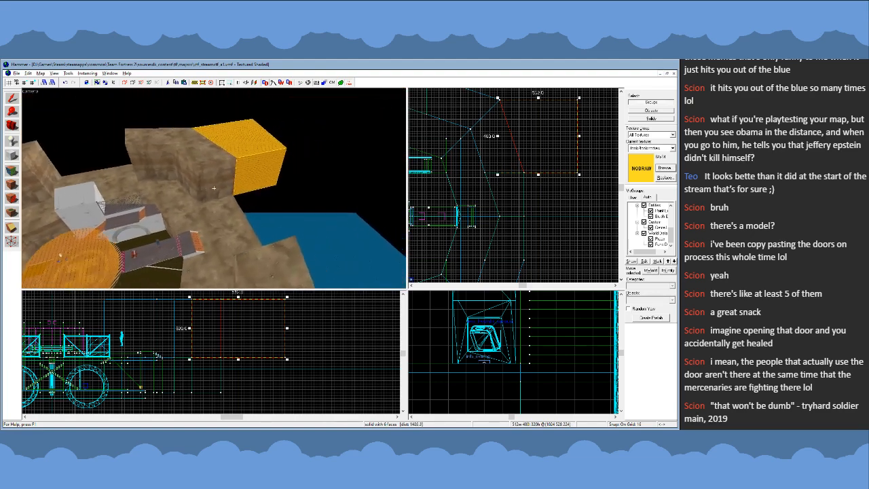
pyautogui.press('w')
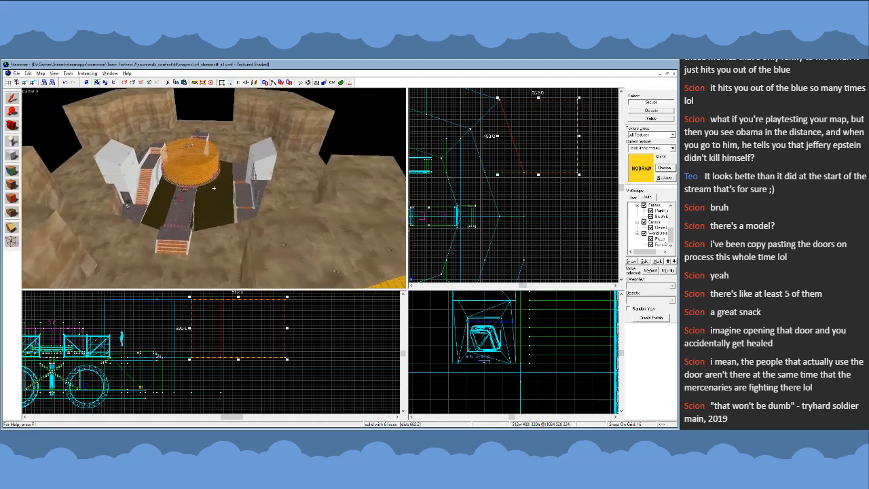
pyautogui.press('s')
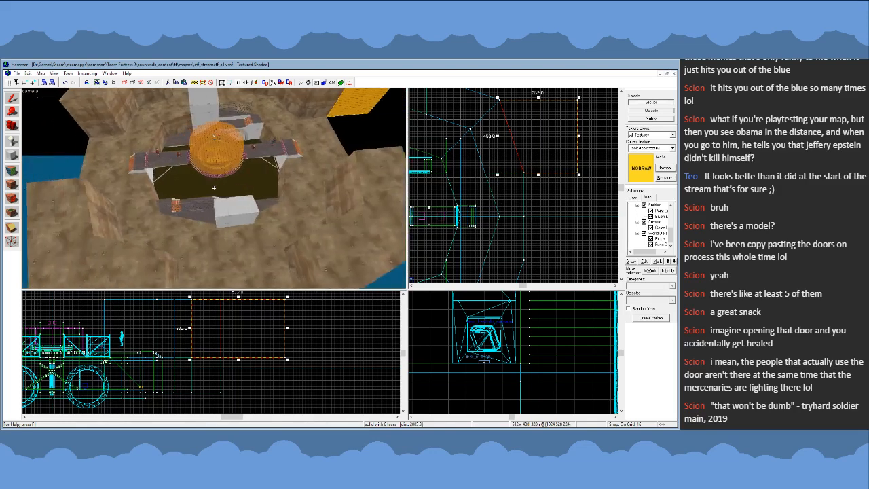
pyautogui.press('w')
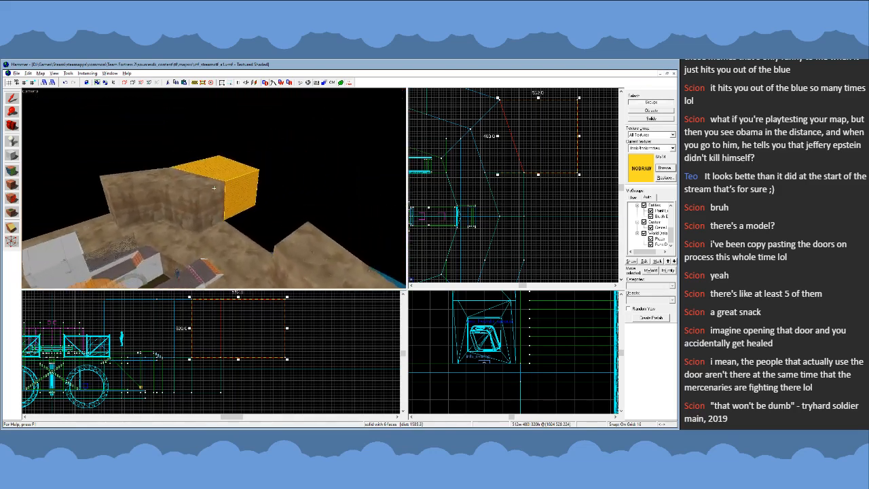
pyautogui.press('w')
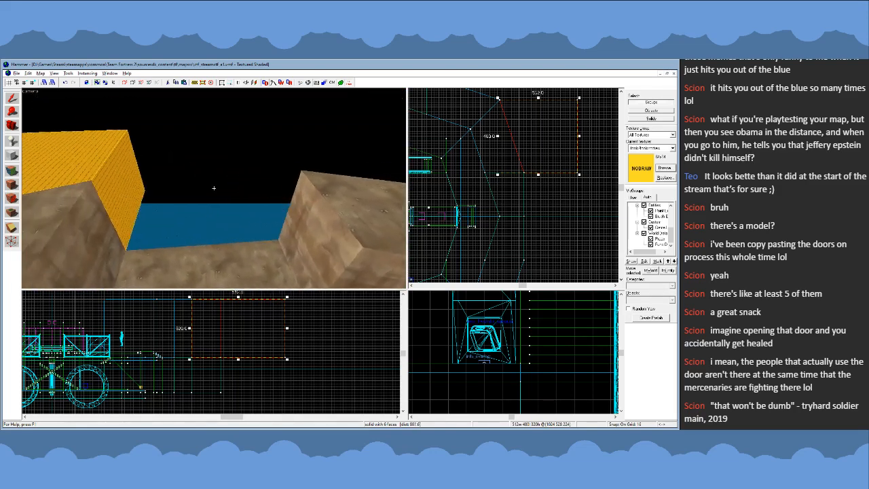
pyautogui.press('s')
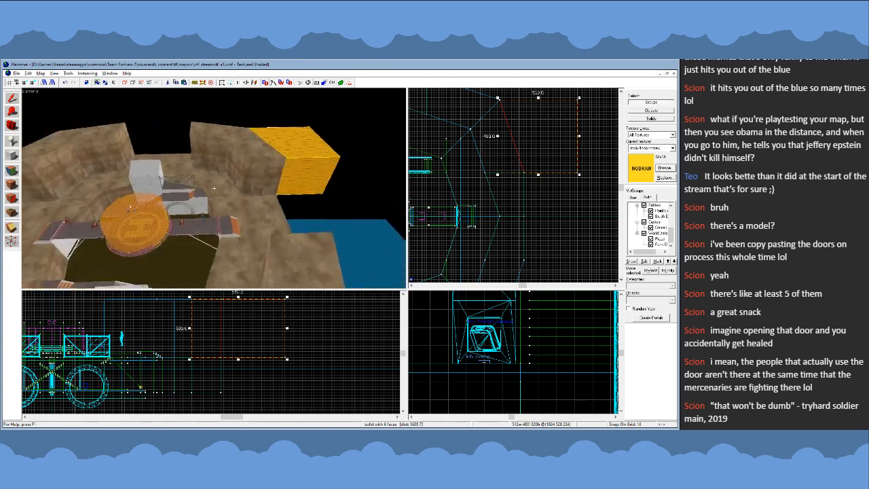
pyautogui.press('w')
pyautogui.press('s')
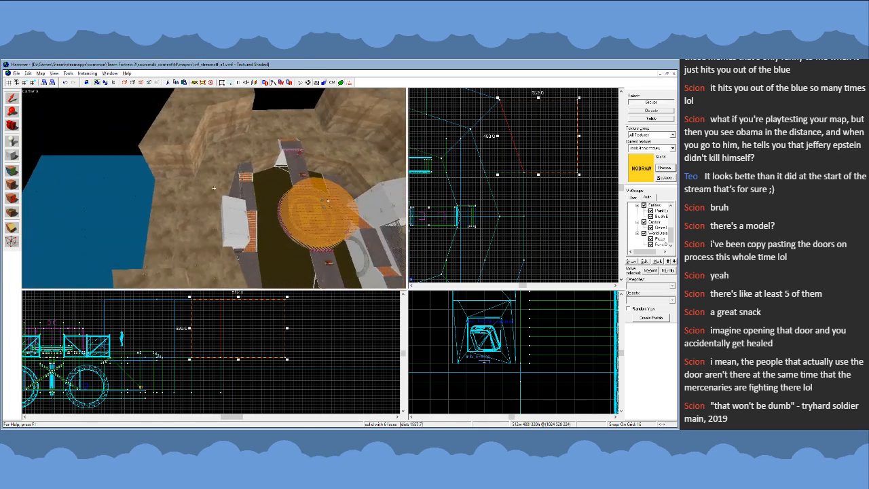
# - Compare the two side buildings, their stairs, the bridges and the central platform from high above the arena
pyautogui.press('z')
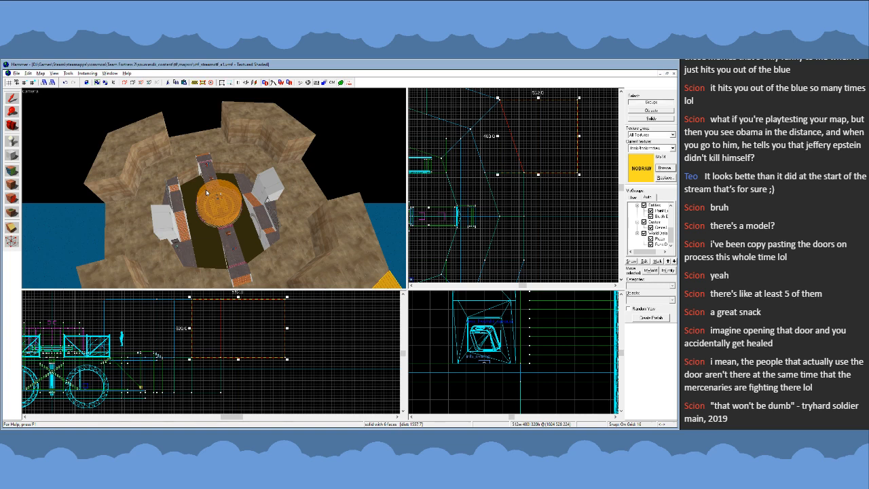
pyautogui.press('a')
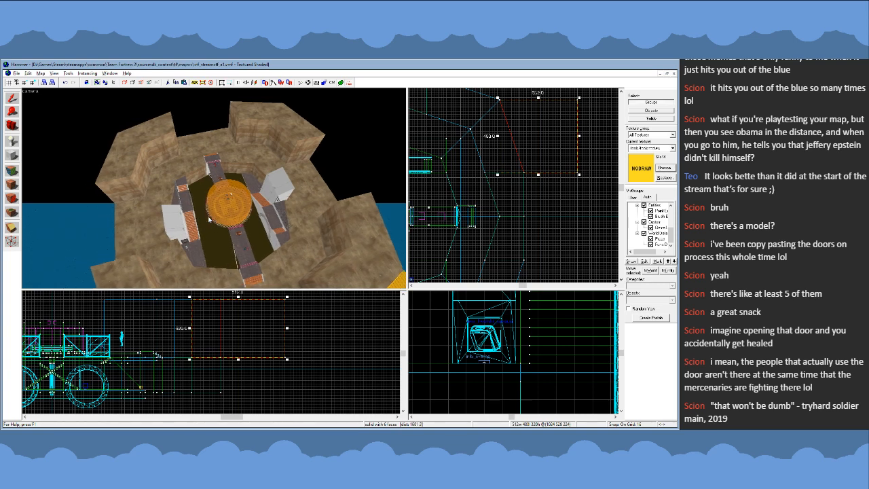
pyautogui.press('d')
pyautogui.press('z')
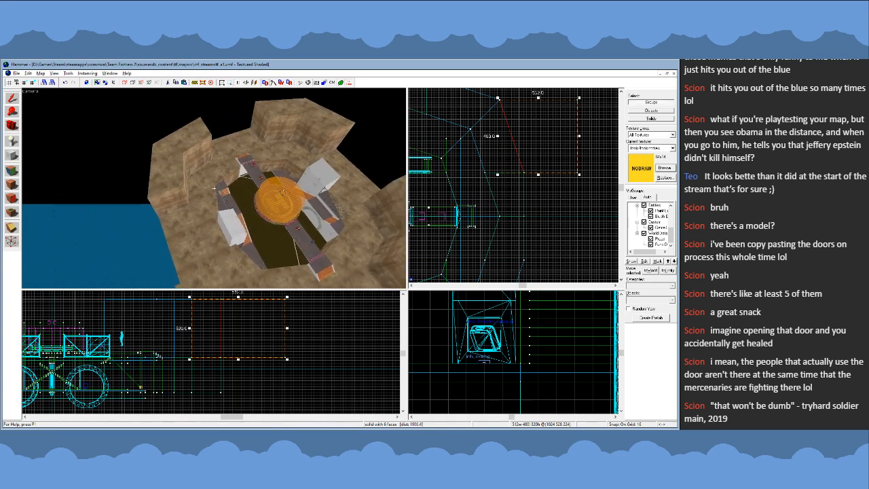
pyautogui.press('w')
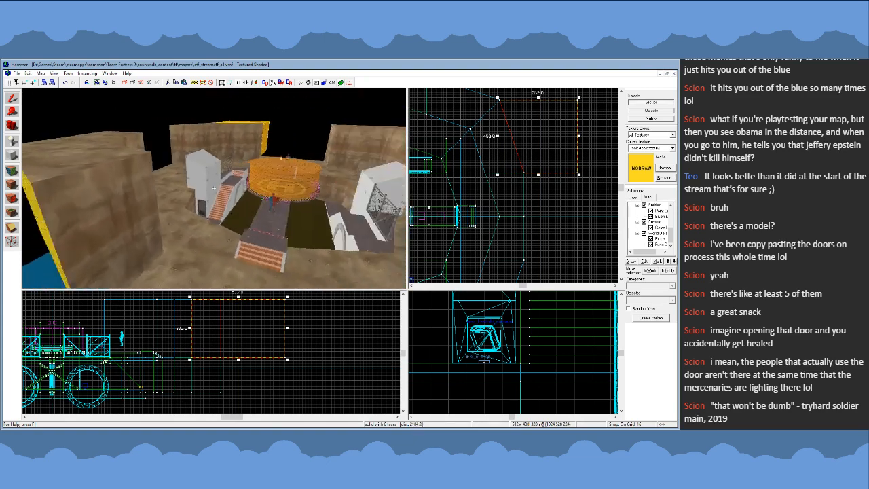
pyautogui.press('w')
pyautogui.press('s')
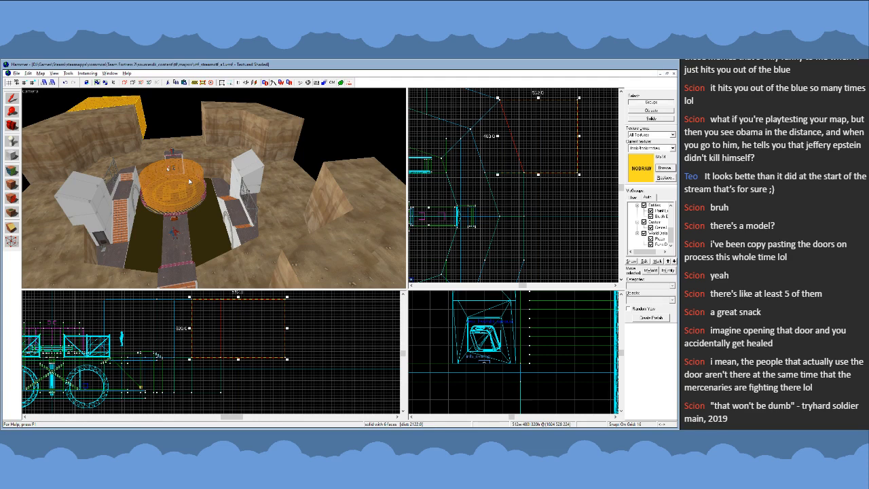
pyautogui.press('w')
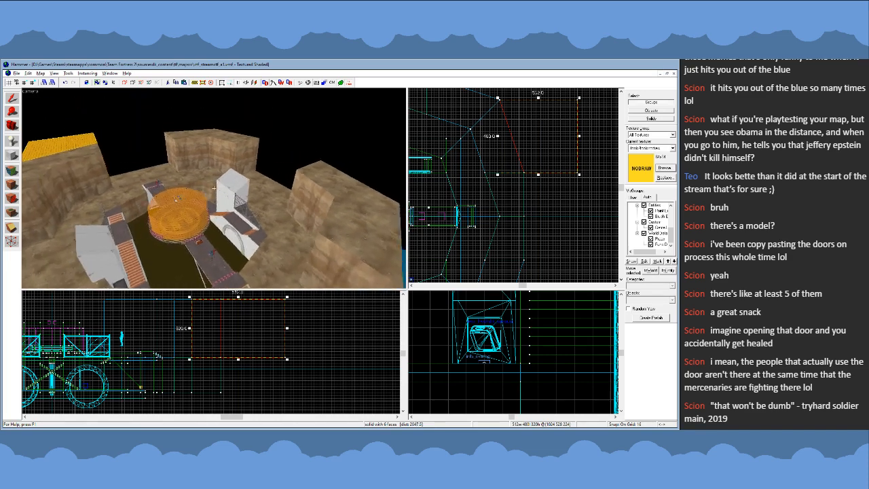
# - Inspect the brick walkway, door, stairs and white pit edge of the side building from the water level and from above
pyautogui.press('w')
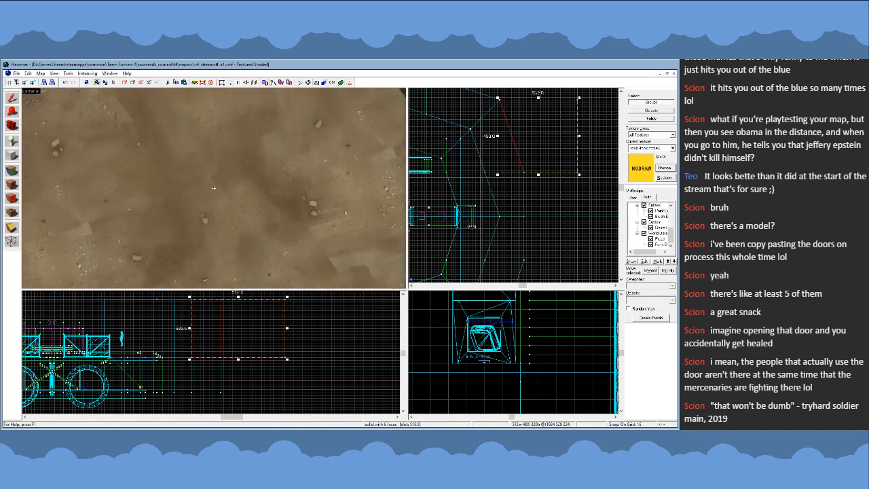
pyautogui.press('w')
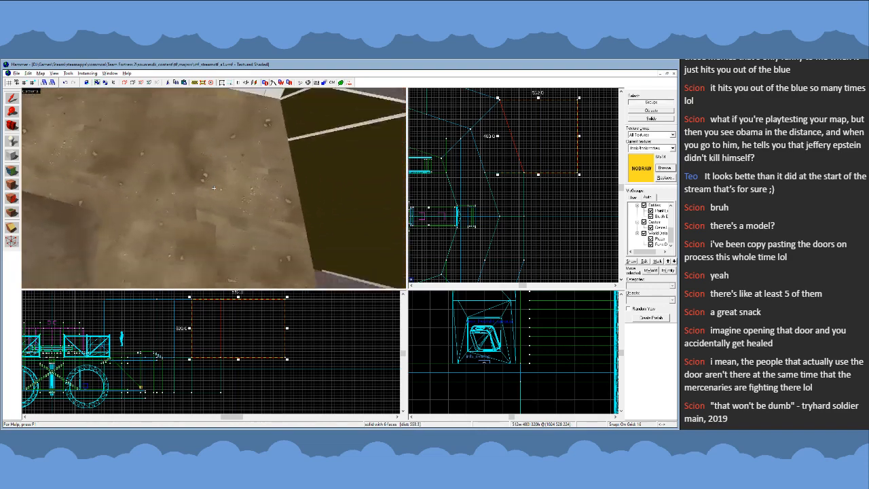
pyautogui.press('s')
pyautogui.press('w')
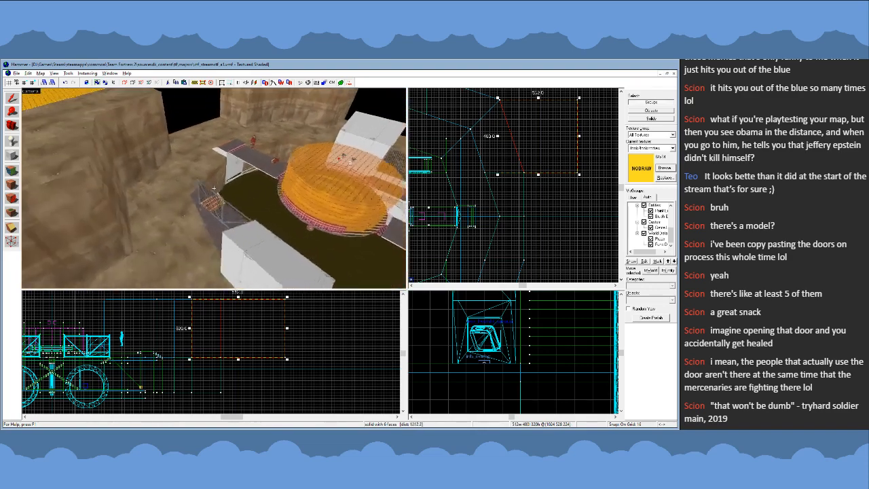
pyautogui.press('s')
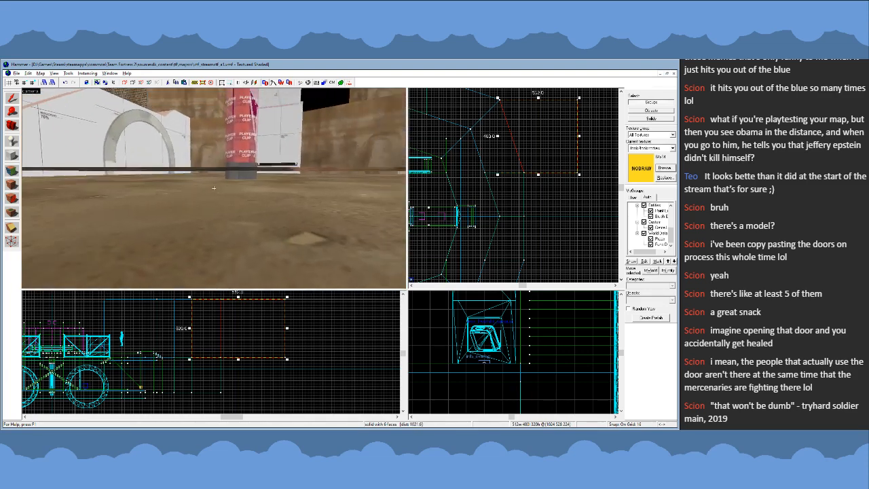
pyautogui.press('w')
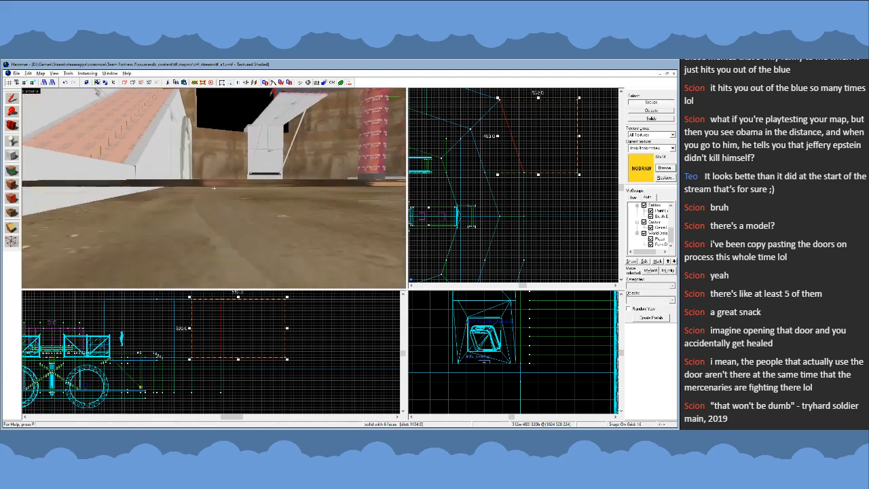
pyautogui.press('w')
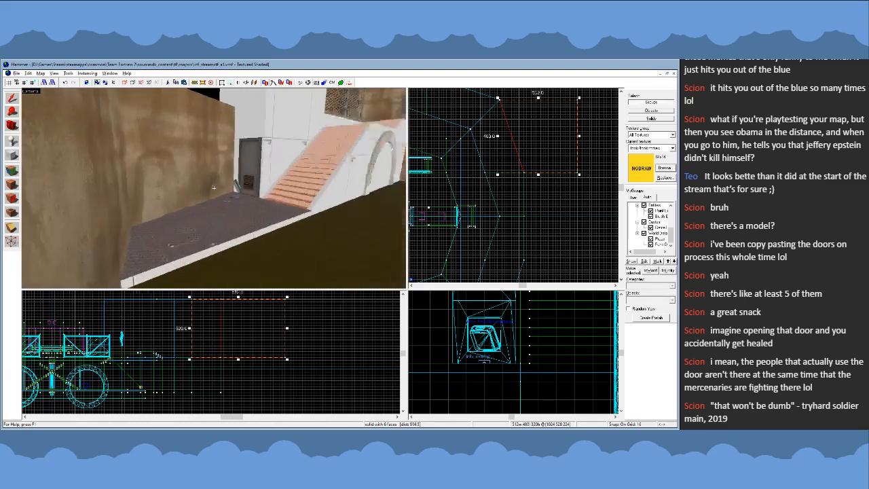
pyautogui.press('w')
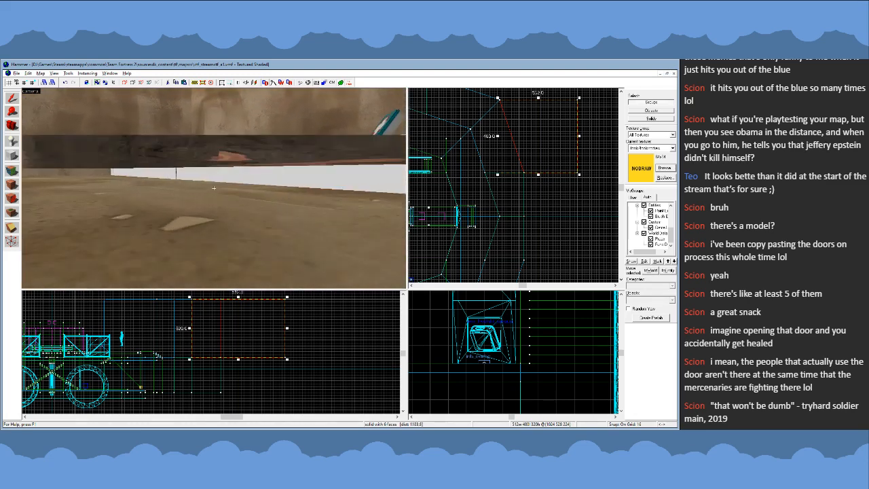
pyautogui.press('w')
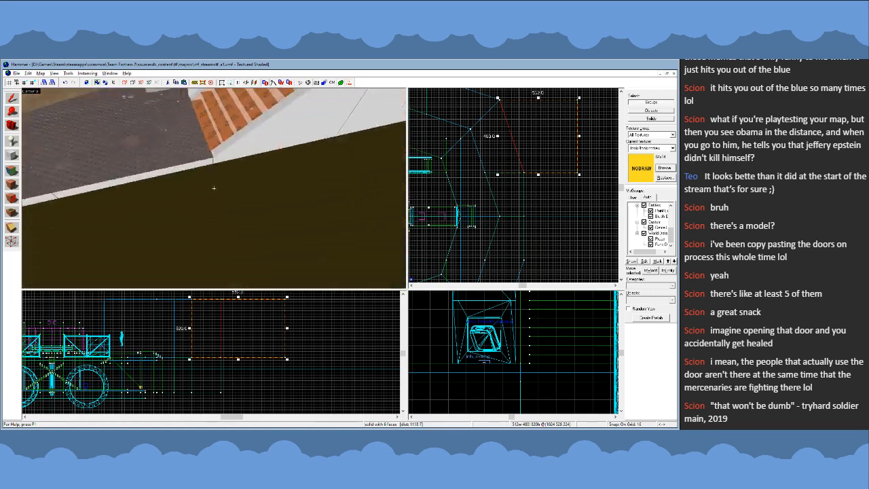
pyautogui.press('s')
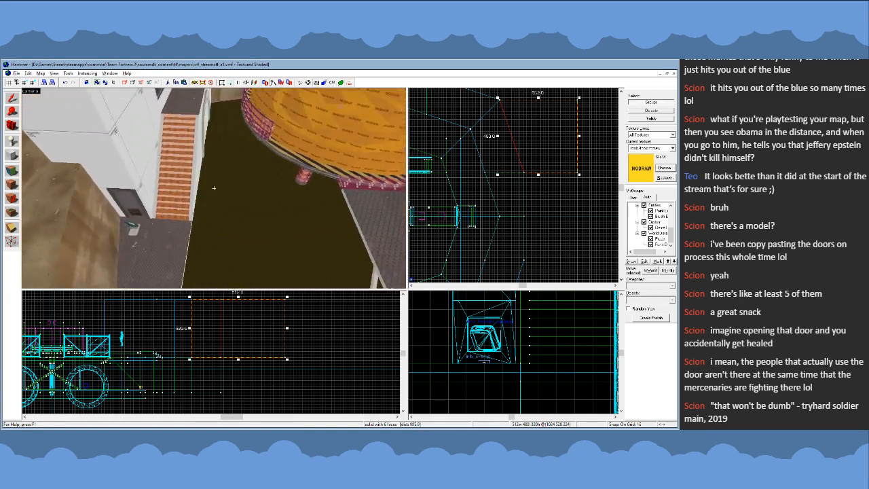
pyautogui.press('w')
# - Select the side building's stairs and walkway group, locate it in the top view, and clear the selection
pyautogui.press('z')
pyautogui.click(210, 193)
pyautogui.scroll(-7, 494, 171)
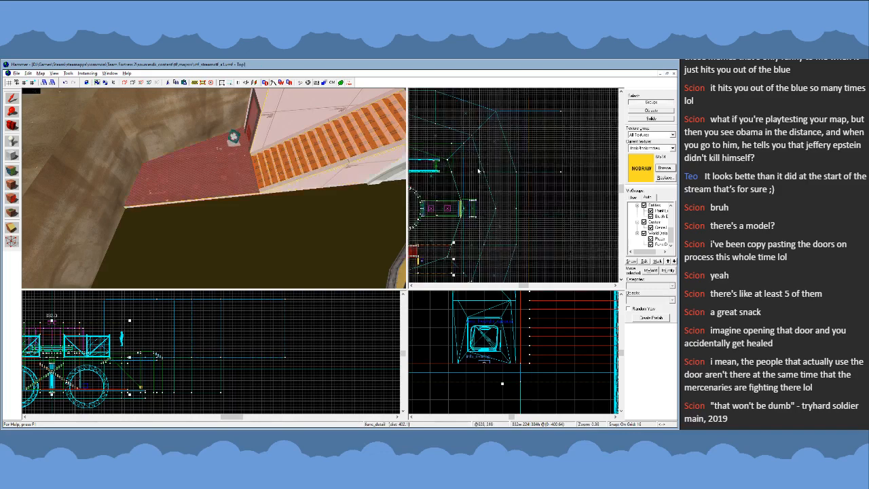
pyautogui.scroll(1, 448, 199)
pyautogui.scroll(7, 449, 199)
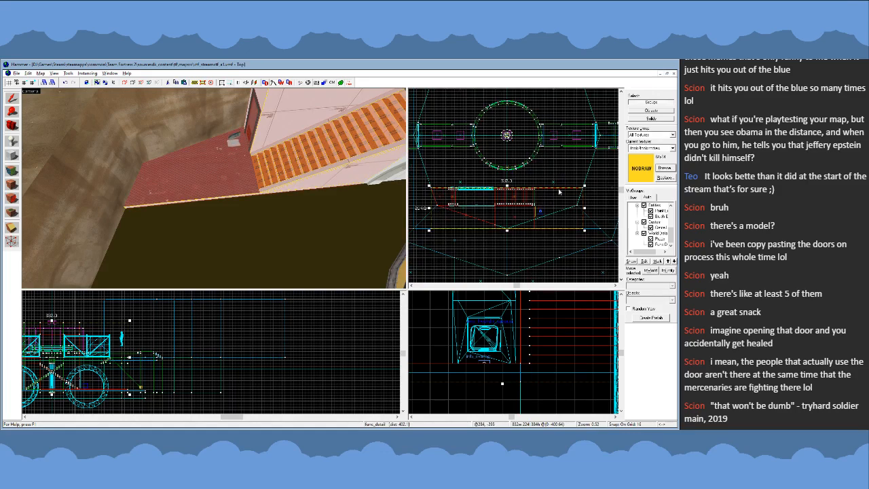
pyautogui.press('Escape')
# - Make player clip the current texture and locate the walkway edge beside the stairs, leaving nothing selected
pyautogui.press('z')
pyautogui.press('s')
pyautogui.press('w')
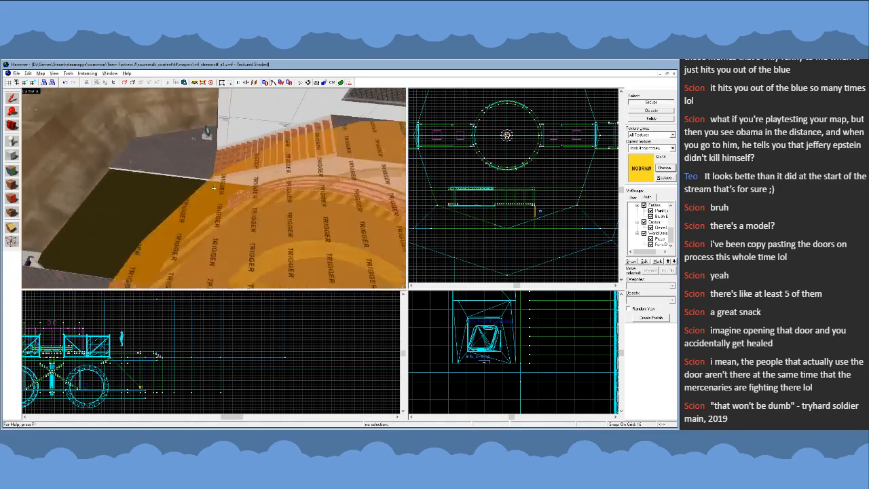
pyautogui.press('z')
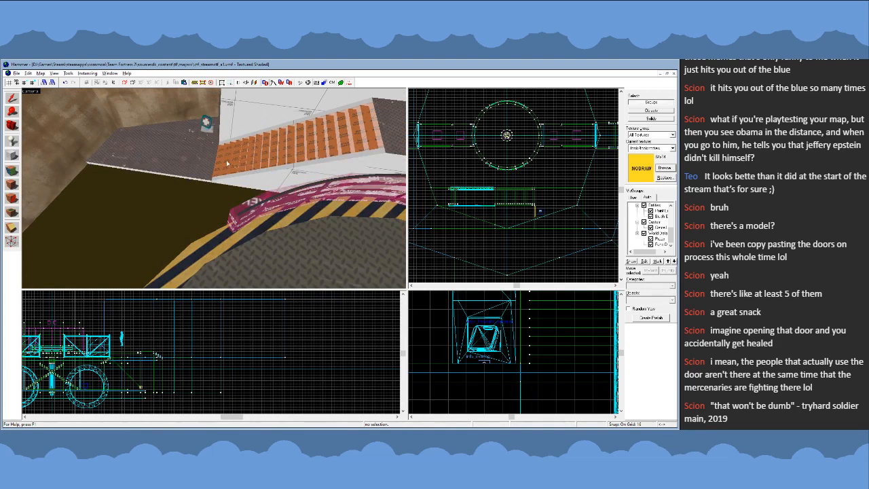
pyautogui.click(227, 163)
pyautogui.press('Escape')
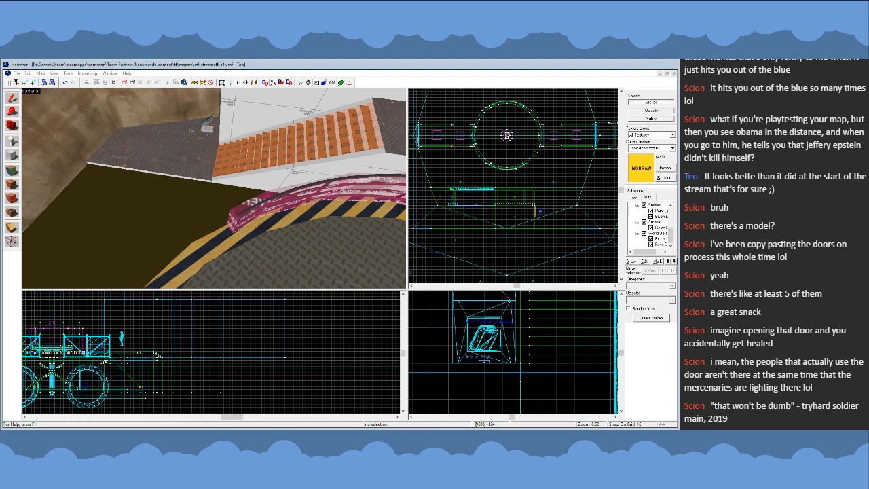
pyautogui.click(148, 168)
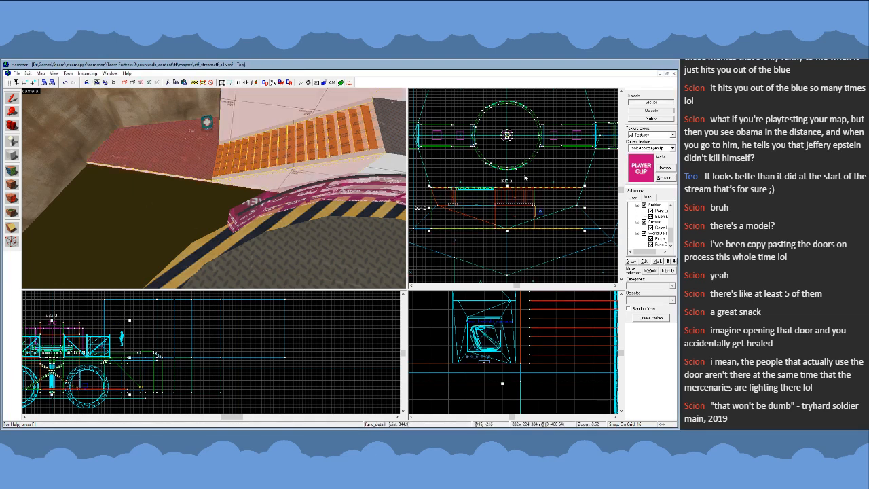
pyautogui.press('Escape')
# - Create a 272 × 16 × 16 player clip block along the walkway's water-side edge, starting at the foot of the stairs
pyautogui.click(12, 155)
pyautogui.scroll(3, 599, 198)
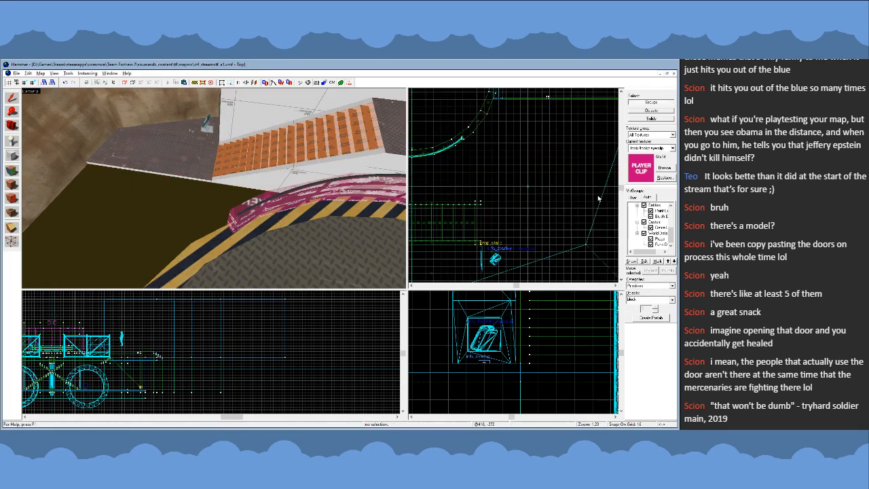
pyautogui.moveTo(601, 199); pyautogui.dragTo(480, 201)
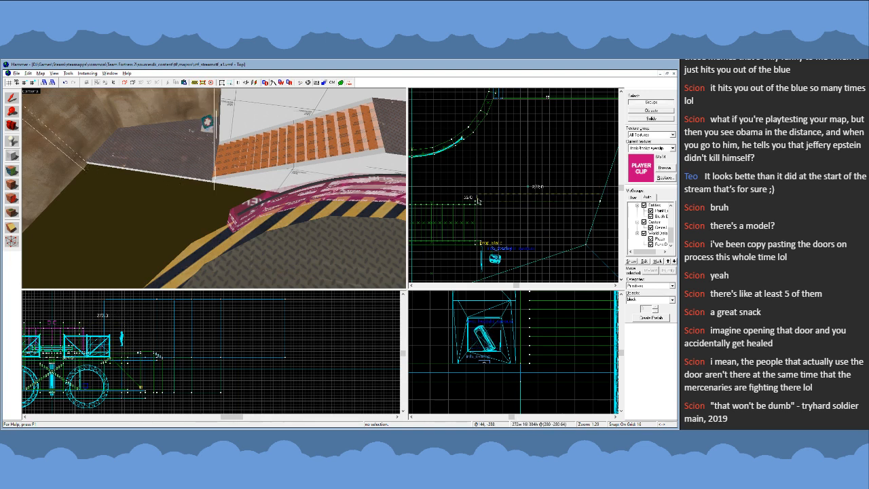
pyautogui.moveTo(104, 321); pyautogui.dragTo(106, 392)
pyautogui.press('Return')
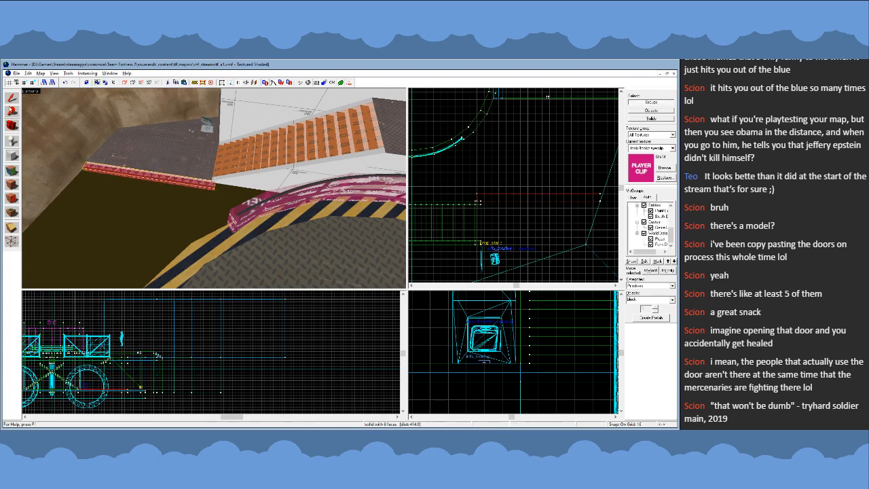
# - Reshape the player clip block into a triangular wedge by moving its outer upper edge down onto its outer lower edge
pyautogui.scroll(5, 540, 340)
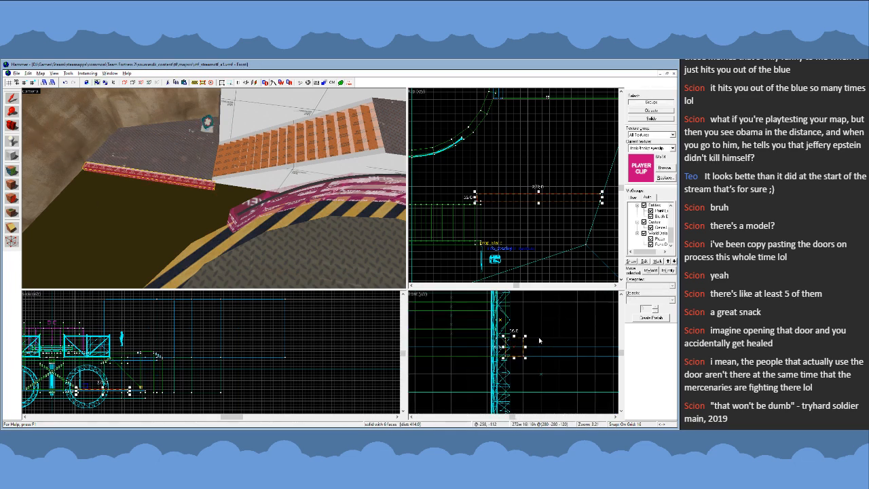
pyautogui.hotkey('shift', 'v')
pyautogui.moveTo(523, 346); pyautogui.dragTo(523, 356)
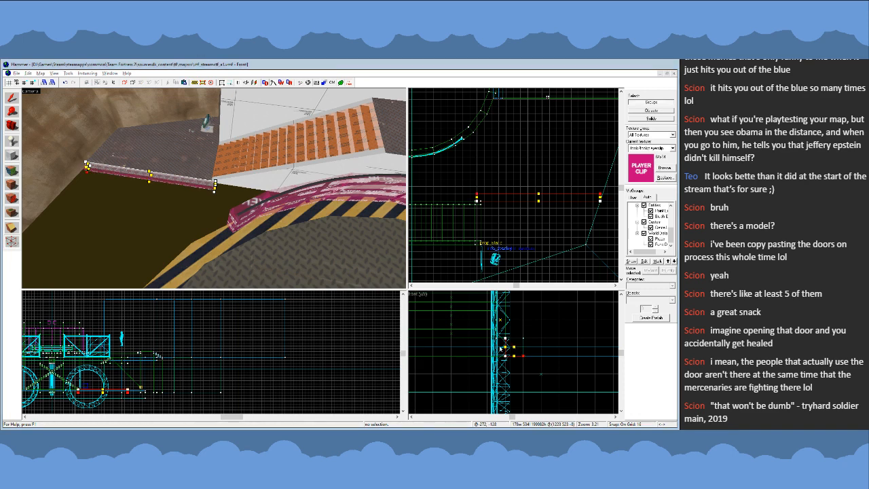
pyautogui.click(13, 99)
# - Slant the player clip wedge's stairs end, aligning its upper corner with the foot of the stairs and extending its lower corners 8 units alongside them
pyautogui.press('z')
pyautogui.press('w')
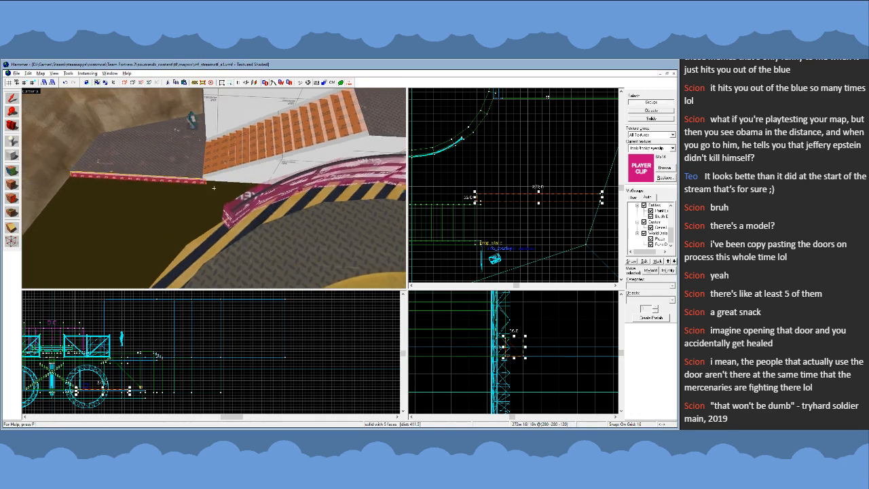
pyautogui.scroll(-3, 521, 180)
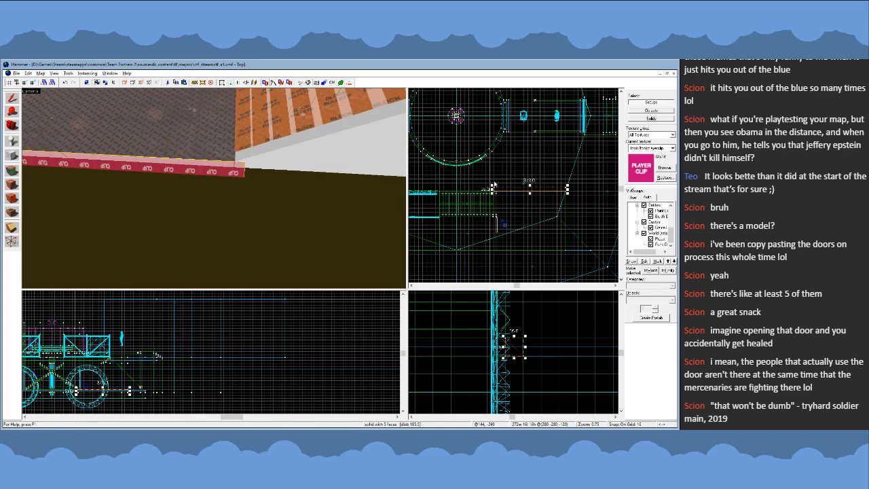
pyautogui.scroll(10, 494, 185)
pyautogui.hotkey('shift', 'v')
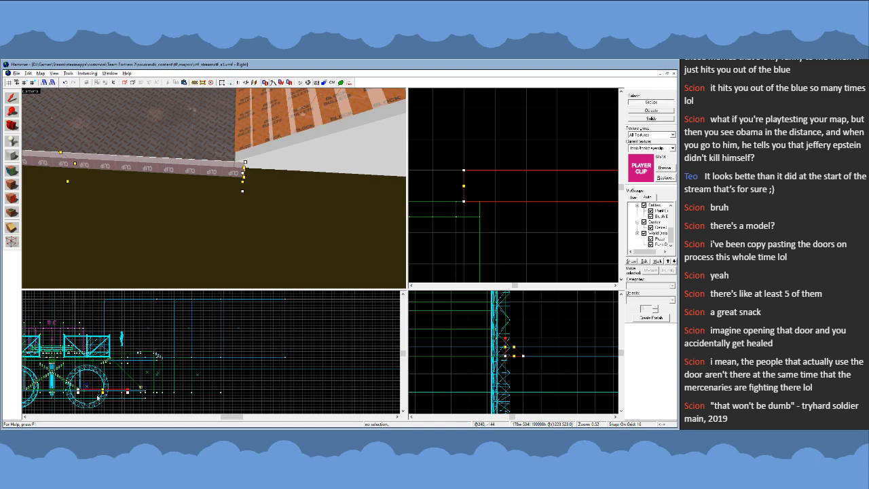
pyautogui.scroll(10, 78, 391)
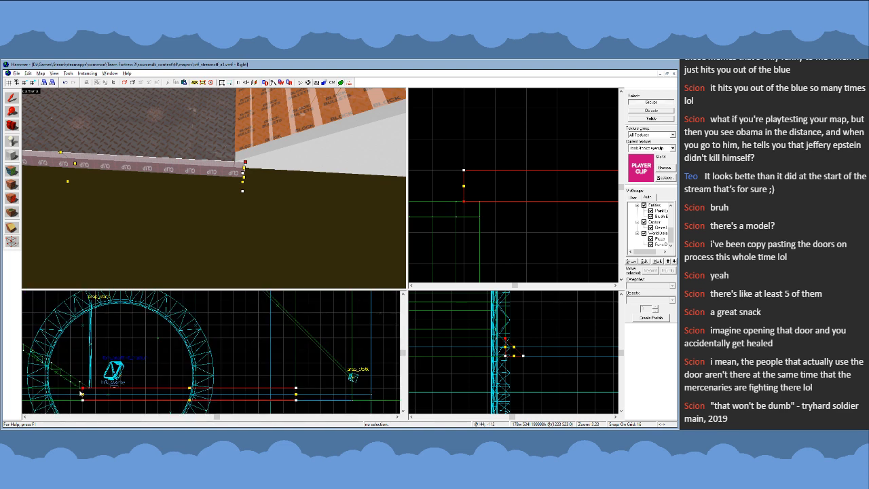
pyautogui.press('[')
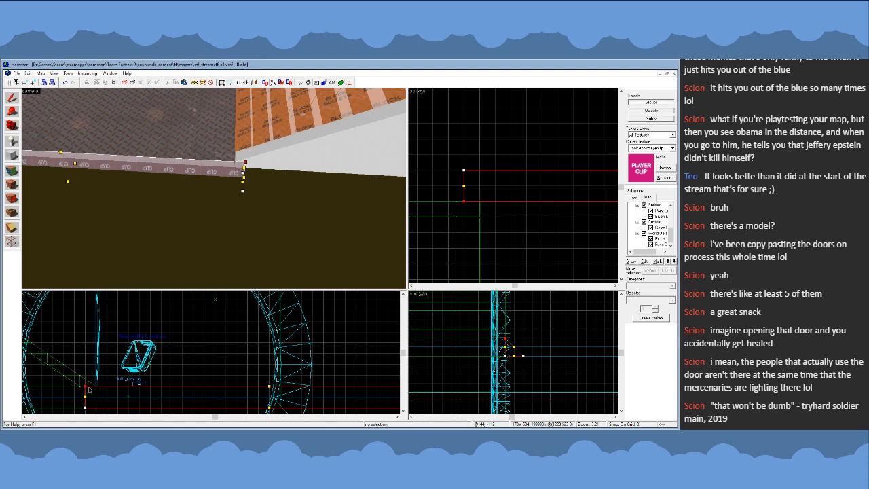
pyautogui.press(']')
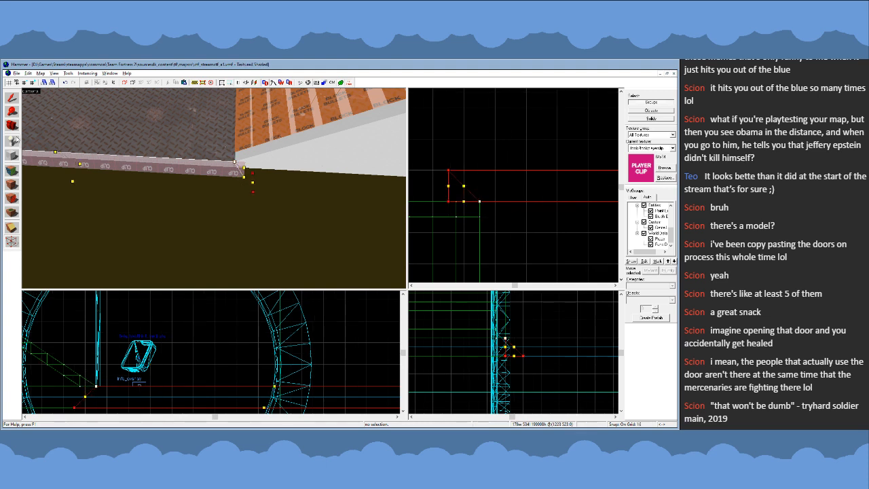
pyautogui.click(11, 102)
# - Examine the wedge's slanted end up close and from across the water
pyautogui.press('z')
pyautogui.press('w')
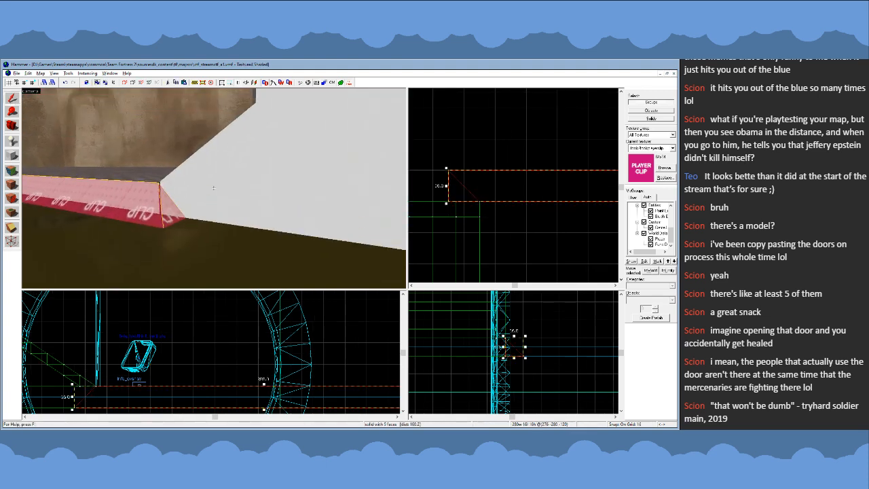
pyautogui.press('w')
pyautogui.press('s')
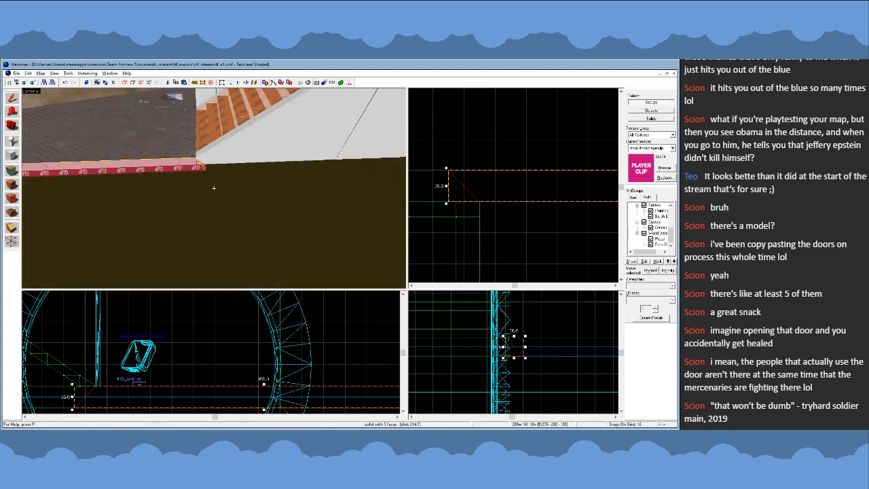
pyautogui.press('w')
pyautogui.press('s')
pyautogui.press('z')
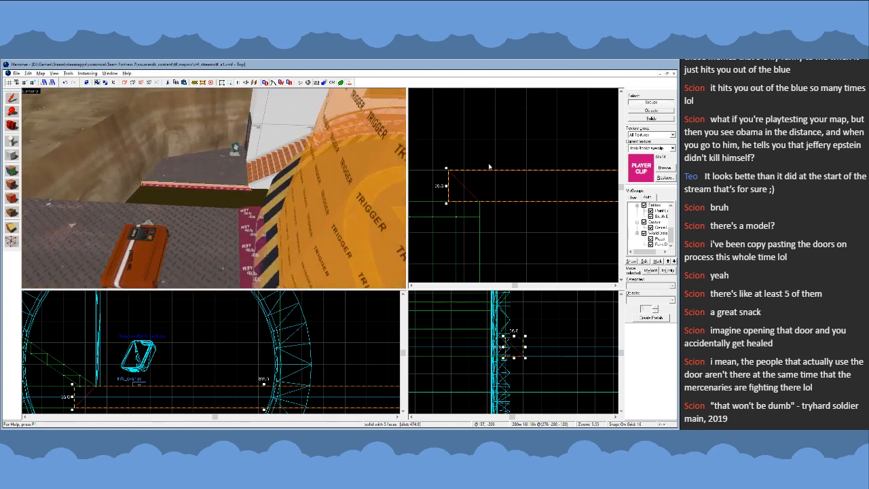
# - Copy the wedge, rotate the copy 180°, place it along the opposite walkway's water-side edge beside the stairs, and save the map
pyautogui.scroll(-13, 529, 221)
pyautogui.scroll(3, 530, 235)
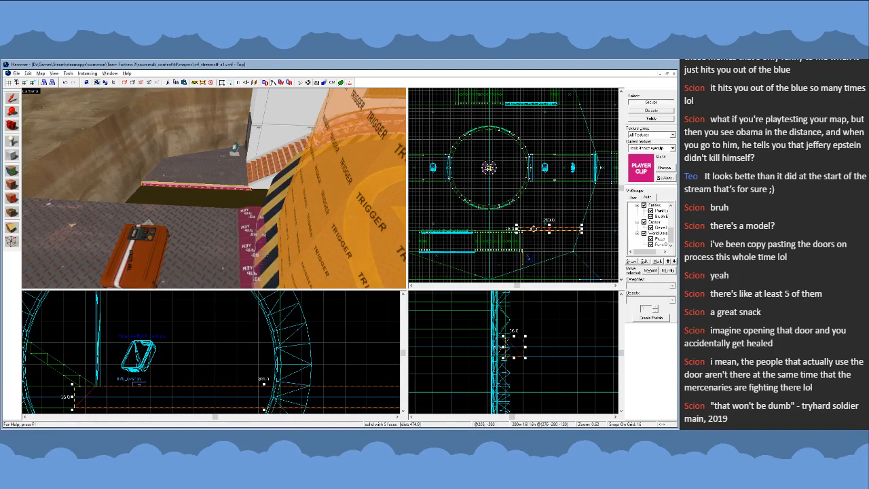
pyautogui.moveTo(534, 229); pyautogui.dragTo(480, 138)
pyautogui.click(482, 138)
pyautogui.scroll(4, 496, 114)
pyautogui.scroll(-3, 557, 170)
pyautogui.scroll(-1, 558, 169)
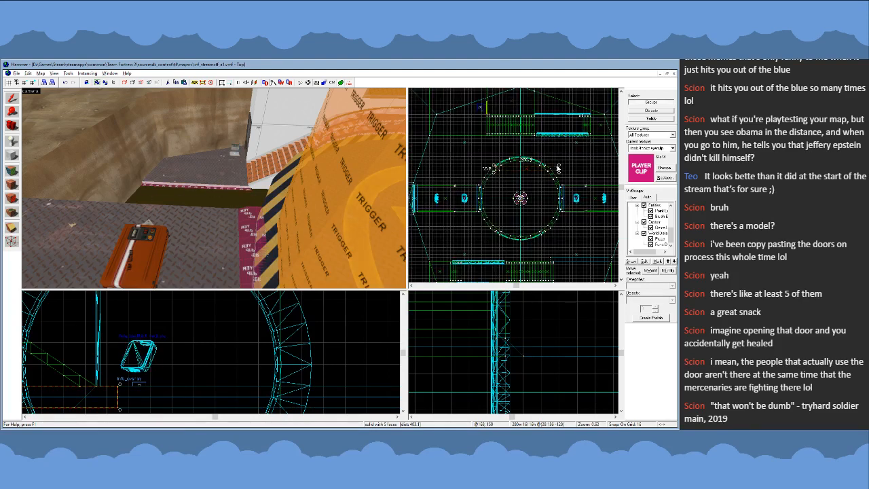
pyautogui.moveTo(558, 169); pyautogui.dragTo(508, 171)
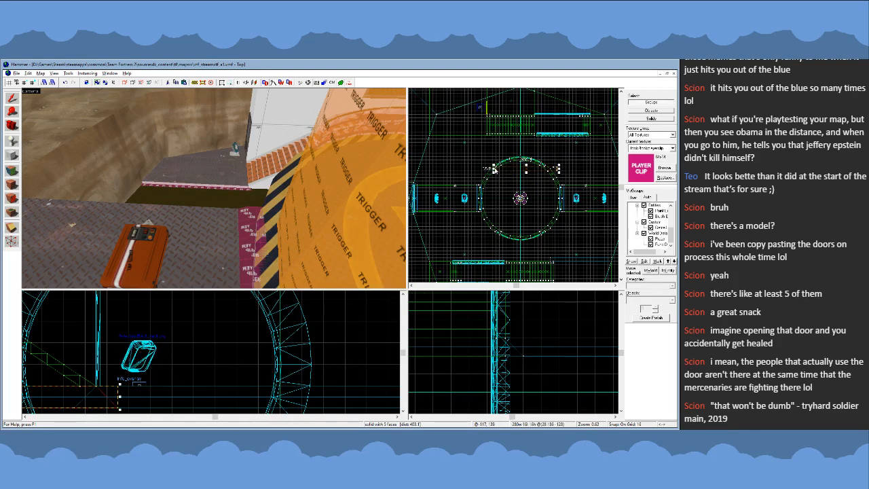
pyautogui.press('Delete')
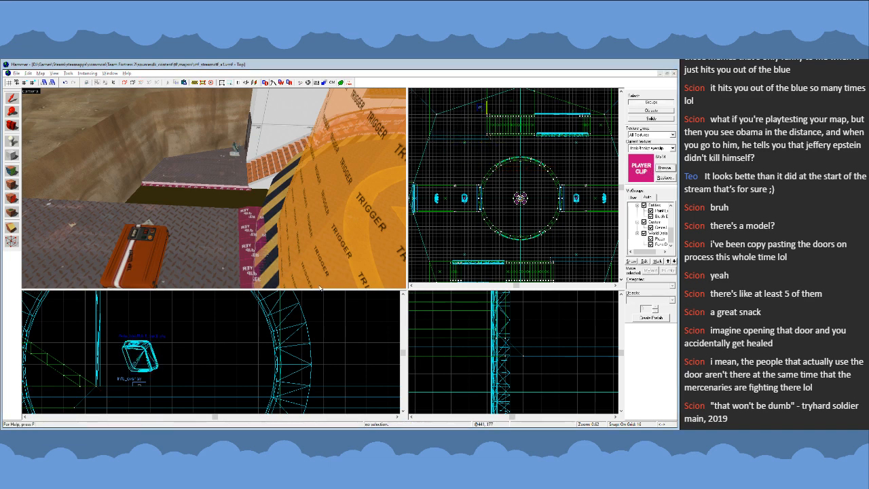
pyautogui.hotkey('ctrl', 's')
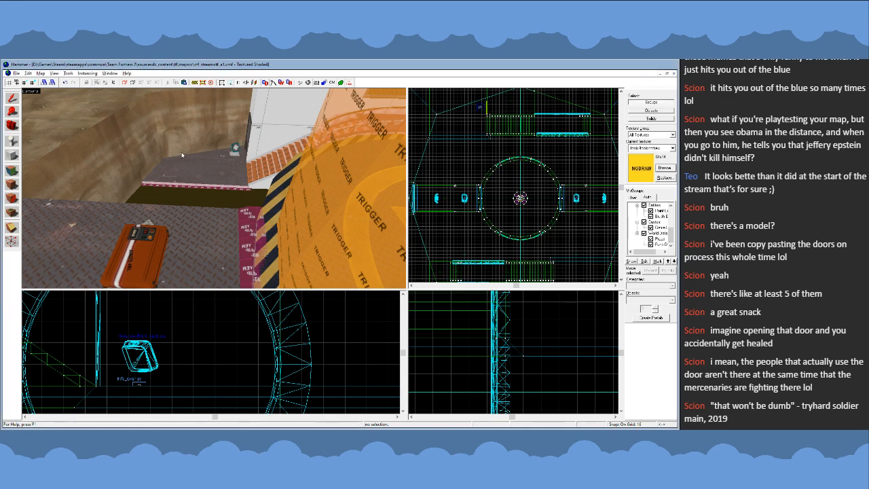
# - Pull the copied wedge's outer lower corner at the stairs end back 16 units, in line with its upper corner
pyautogui.press('z')
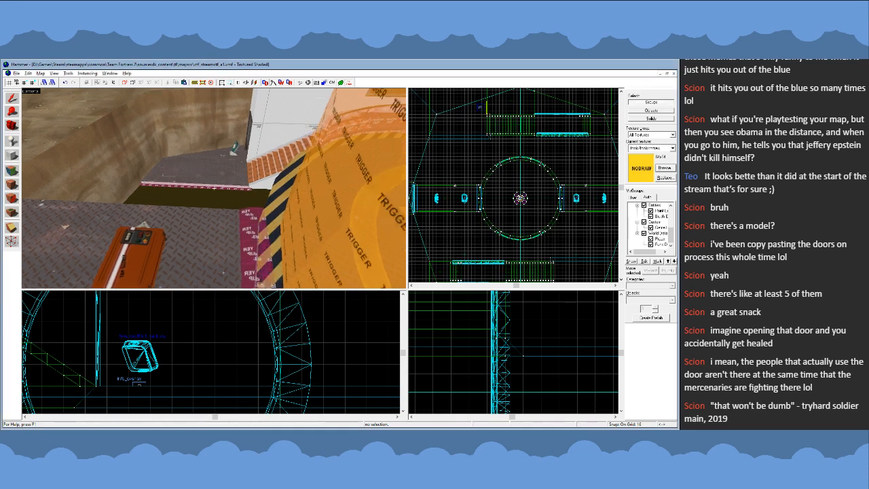
pyautogui.press('w')
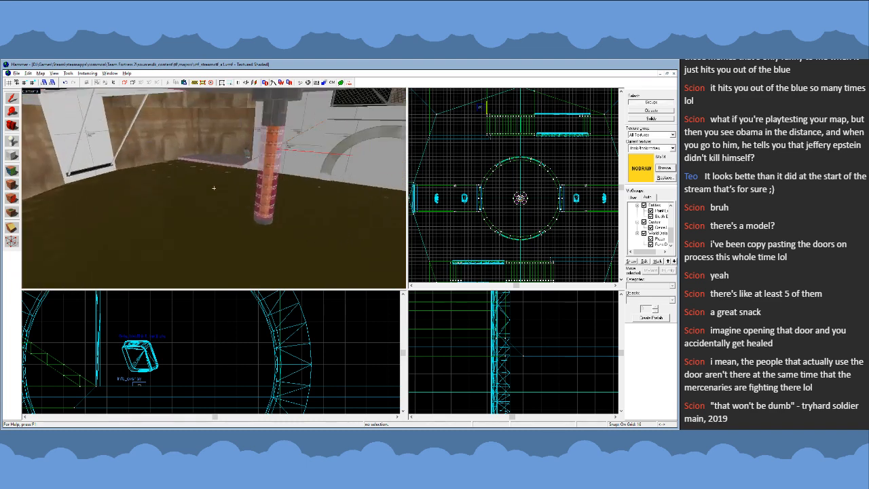
pyautogui.press('z')
pyautogui.click(227, 196)
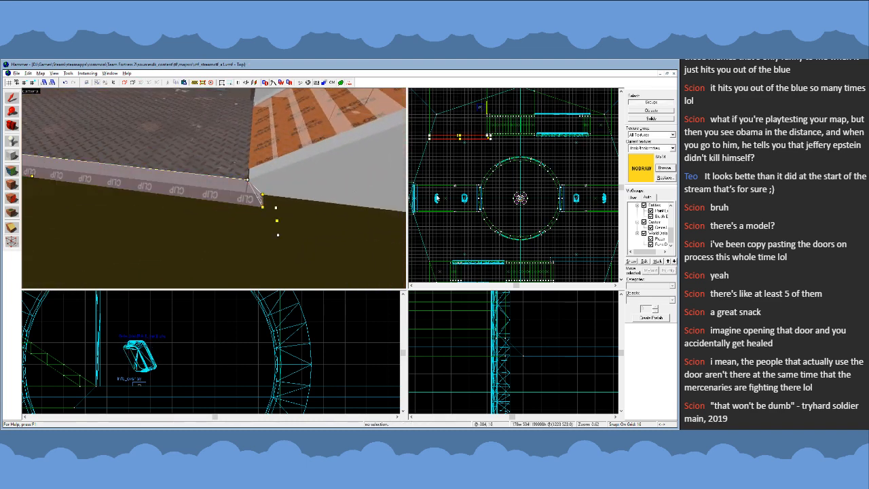
pyautogui.scroll(8, 493, 128)
pyautogui.press('[')
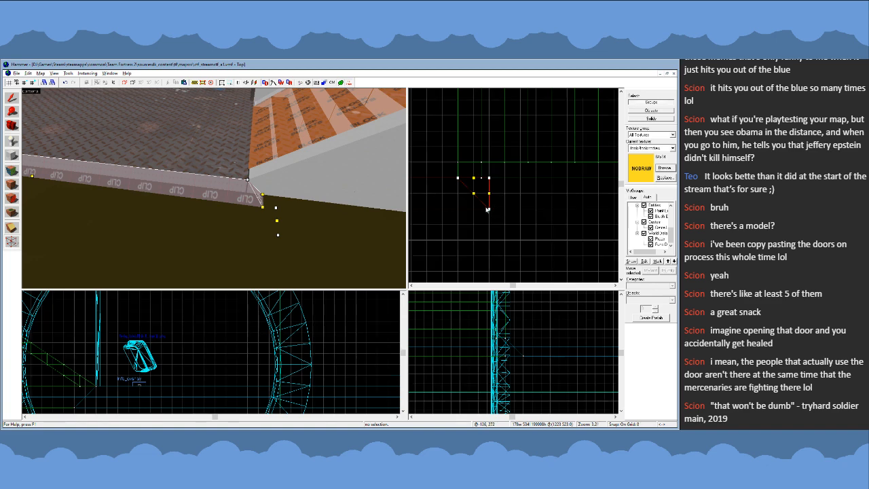
pyautogui.press('z')
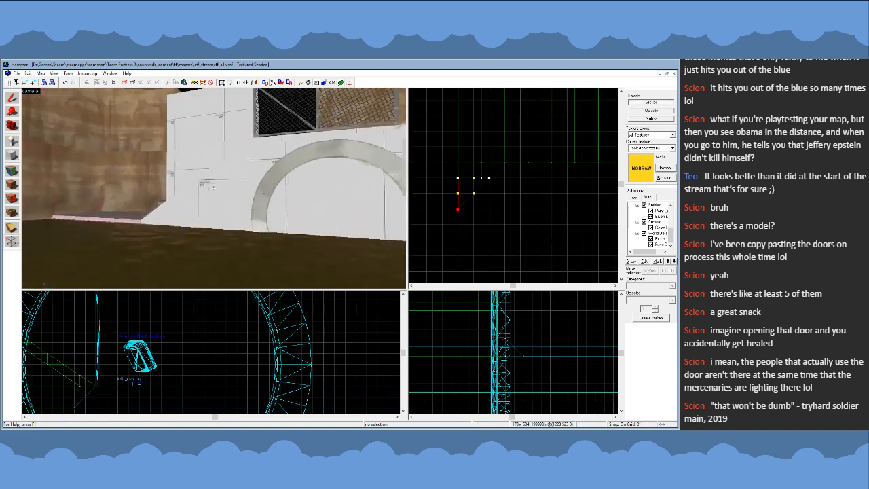
pyautogui.press('w')
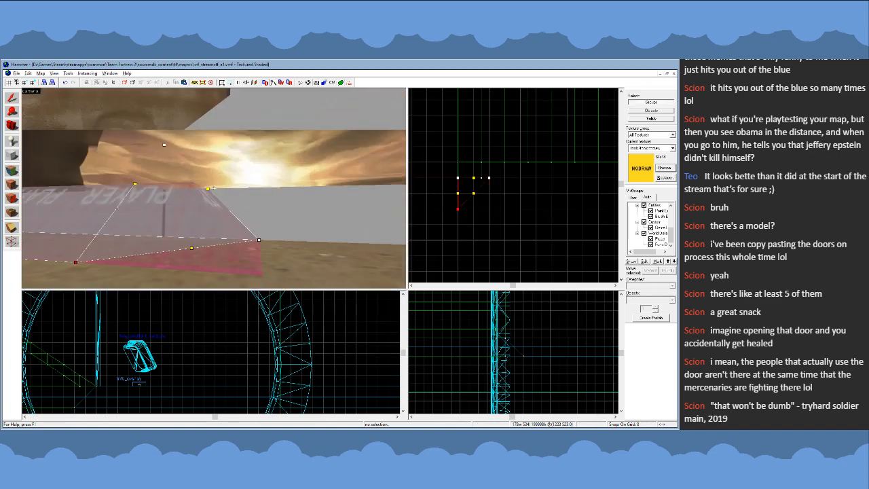
pyautogui.click(8, 101)
# - Reshape the original wedge to match, pulling its outer lower corner at the stairs end back 16 units
pyautogui.press('z')
pyautogui.press('w')
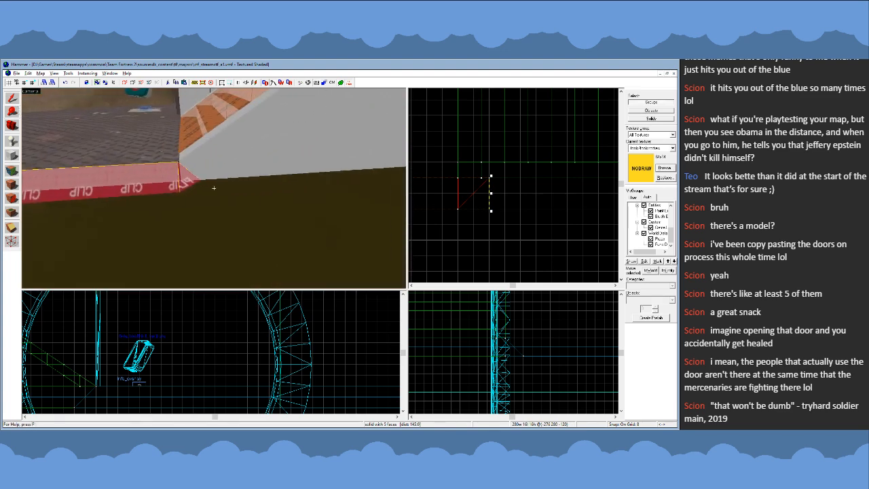
pyautogui.press('z')
pyautogui.click(197, 151)
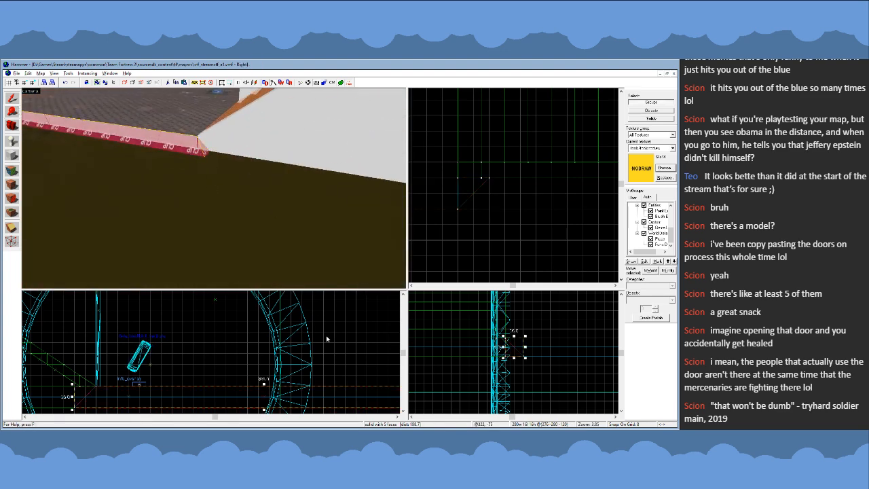
pyautogui.scroll(-15, 506, 190)
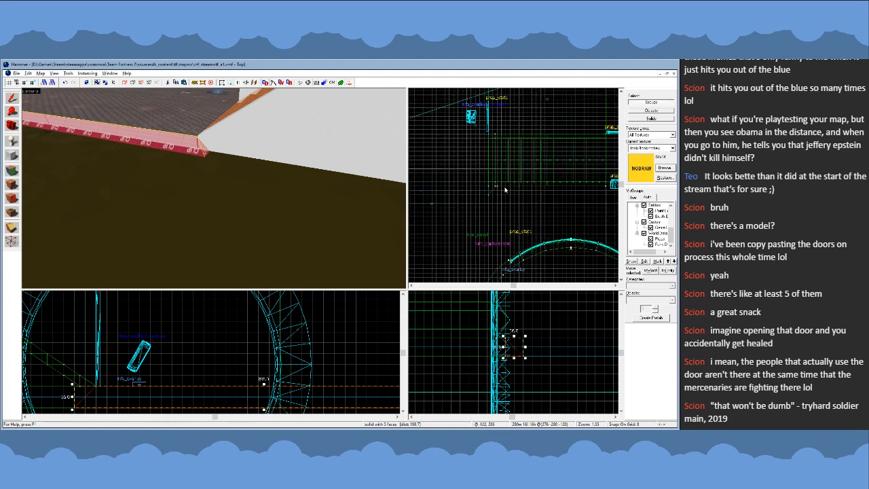
pyautogui.scroll(11, 511, 228)
pyautogui.hotkey('shift', 'v')
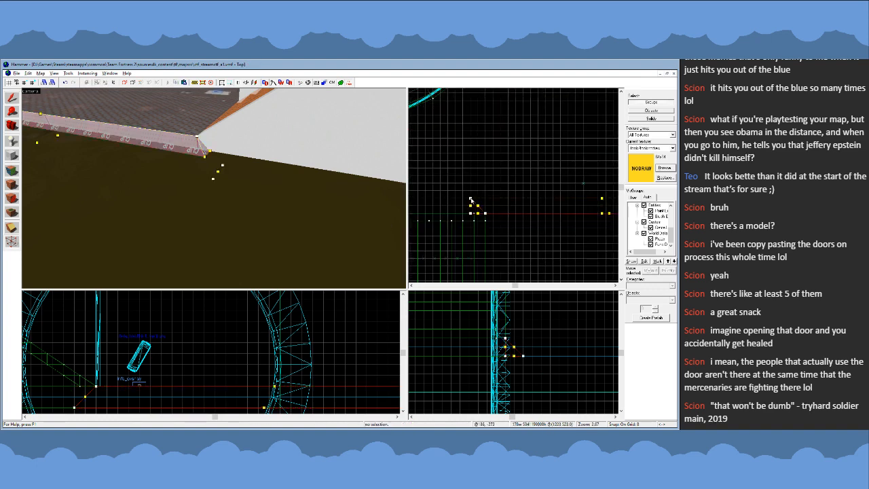
pyautogui.click(11, 97)
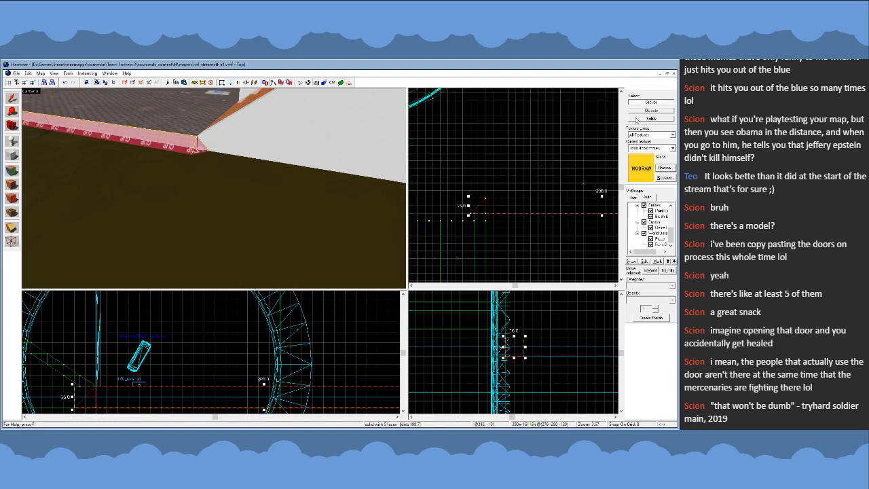
# - Examine how the original wedge's stairs end meets the wall and walkway, leaving nothing selected
pyautogui.click(550, 163)
pyautogui.press(']')
pyautogui.scroll(1, 542, 180)
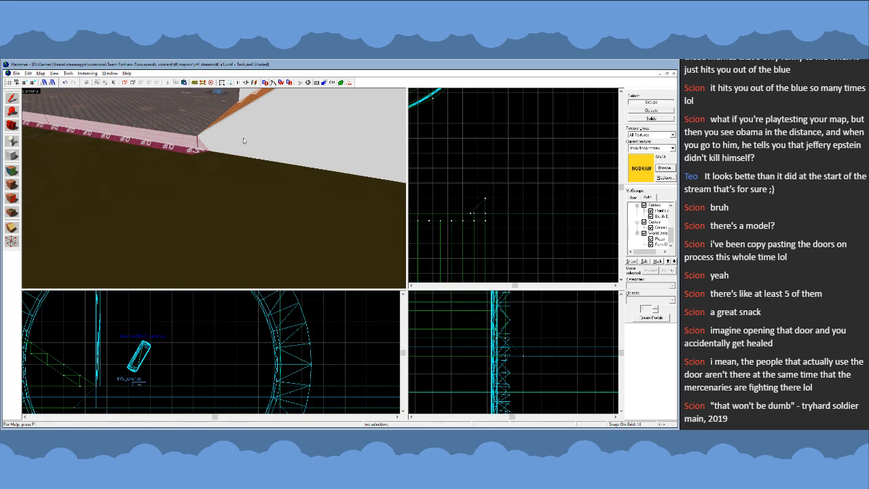
pyautogui.press('z')
pyautogui.press('w')
pyautogui.press('w')
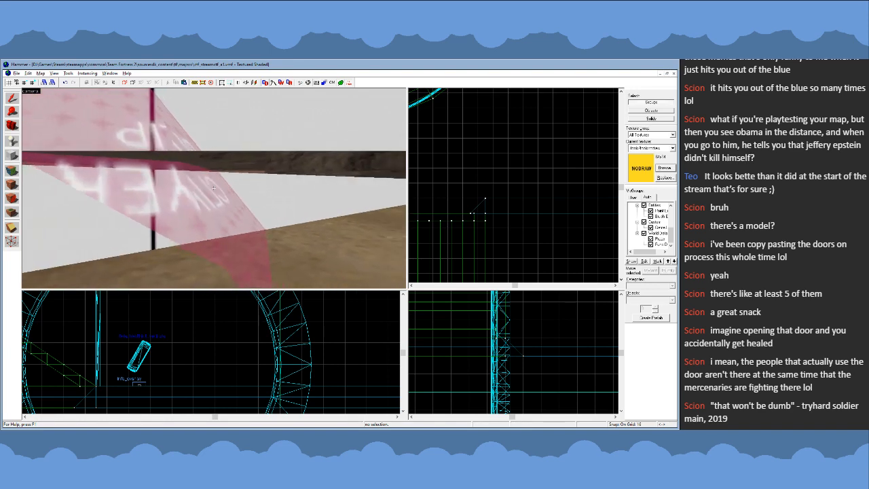
pyautogui.press('s')
pyautogui.press('w')
pyautogui.press('z')
pyautogui.click(171, 198)
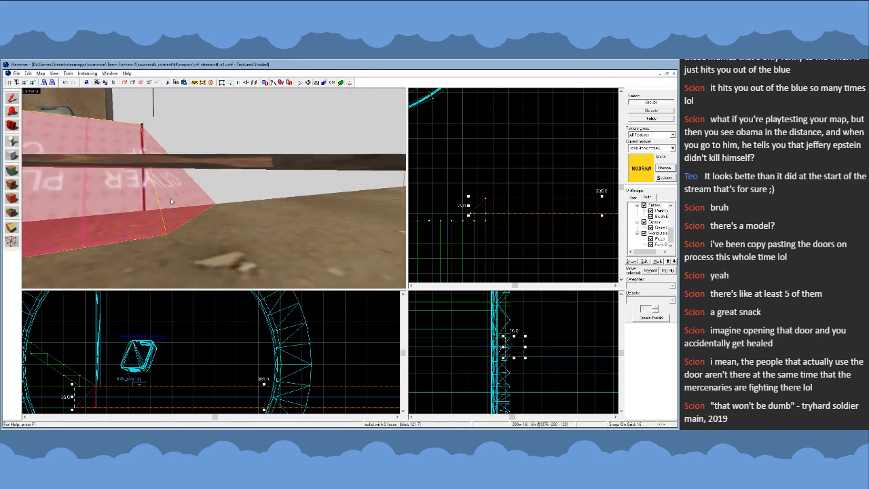
pyautogui.scroll(-2, 324, 311)
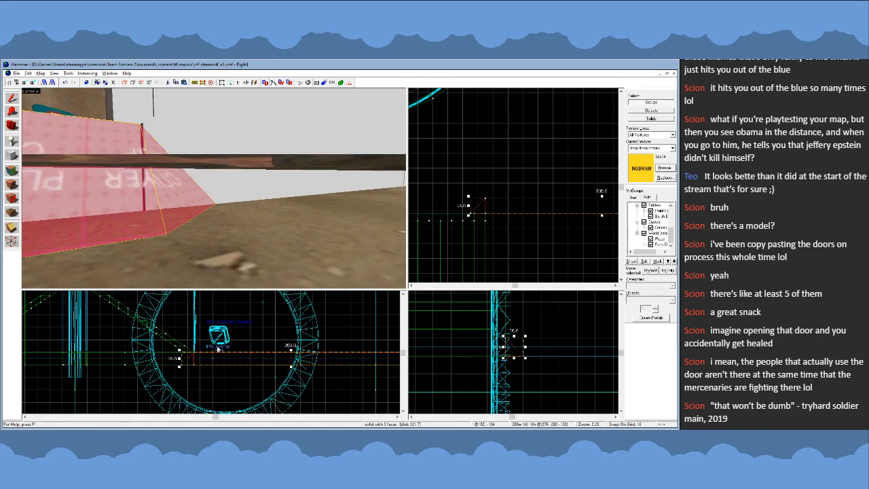
pyautogui.scroll(3, 219, 350)
pyautogui.scroll(1, 595, 302)
pyautogui.press('Escape')
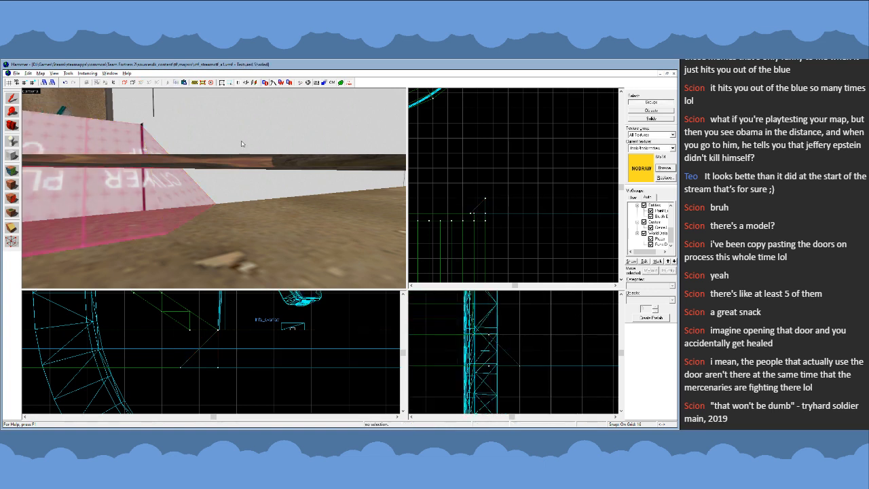
# - Extend the original wedge's inner lower corner 8 units alongside the stairs and move both outer lower corners 8 units farther over the water
pyautogui.click(178, 197)
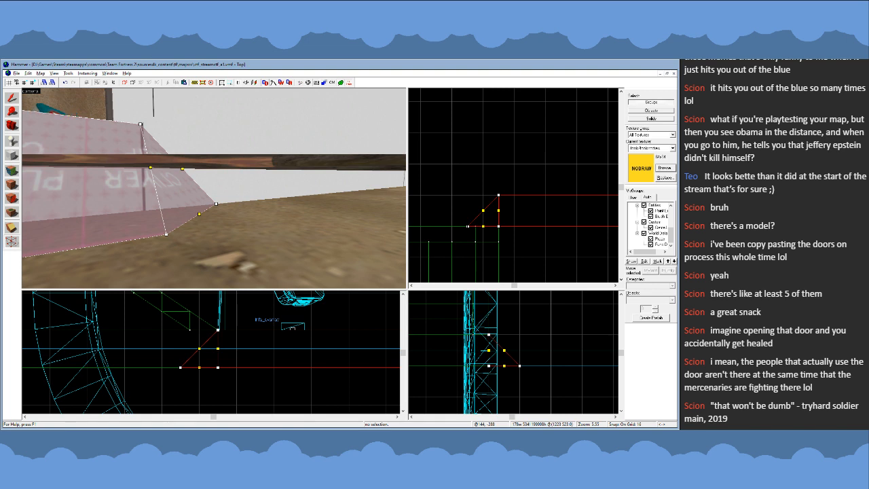
pyautogui.press('[')
pyautogui.moveTo(468, 226); pyautogui.dragTo(451, 226)
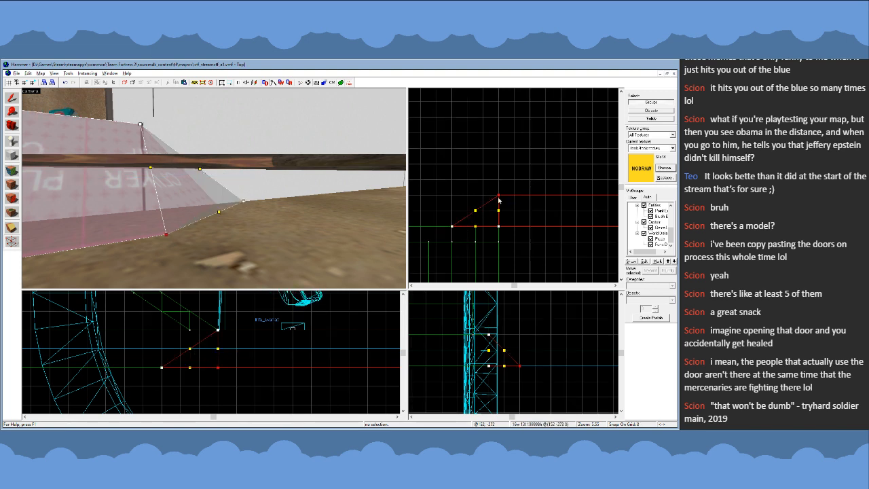
pyautogui.moveTo(498, 197); pyautogui.dragTo(498, 181)
pyautogui.scroll(-8, 466, 206)
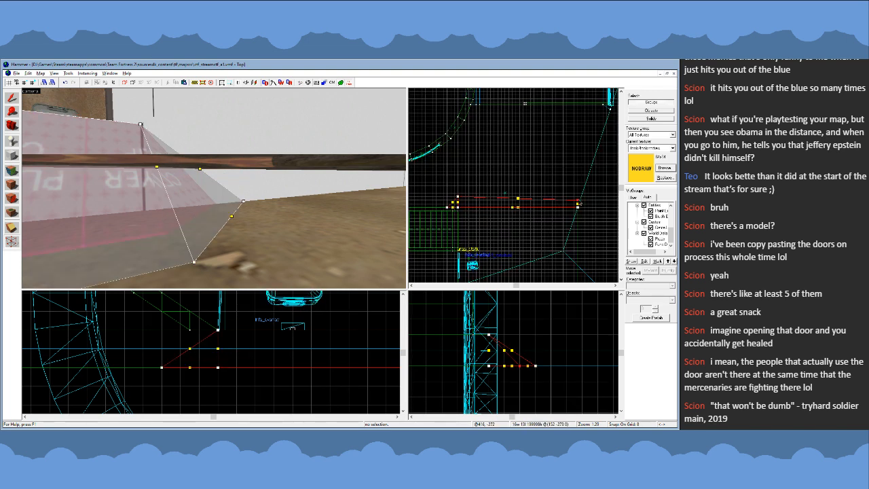
pyautogui.moveTo(578, 201); pyautogui.dragTo(578, 197)
pyautogui.click(15, 99)
# - Reshape the opposite side's wedge to match, extending its stairs end 8 units and moving its outer lower corners 8 units farther over the water
pyautogui.press('z')
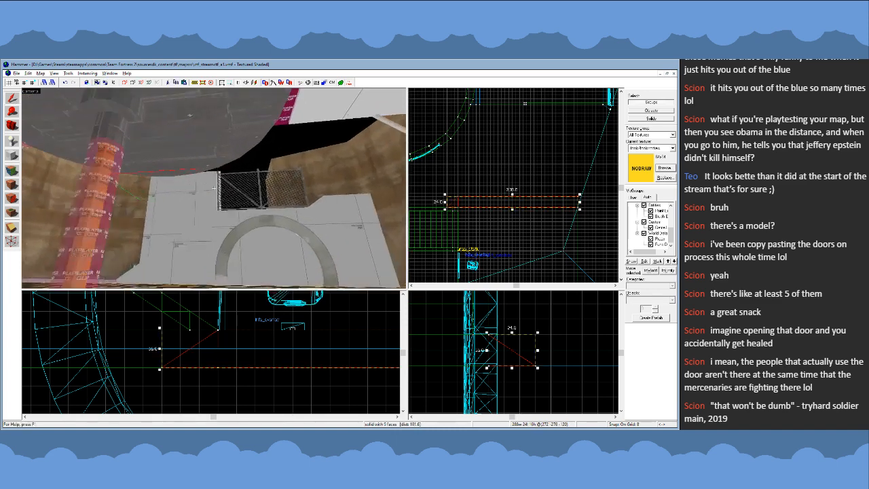
pyautogui.press('z')
pyautogui.click(215, 197)
pyautogui.scroll(-11, 519, 219)
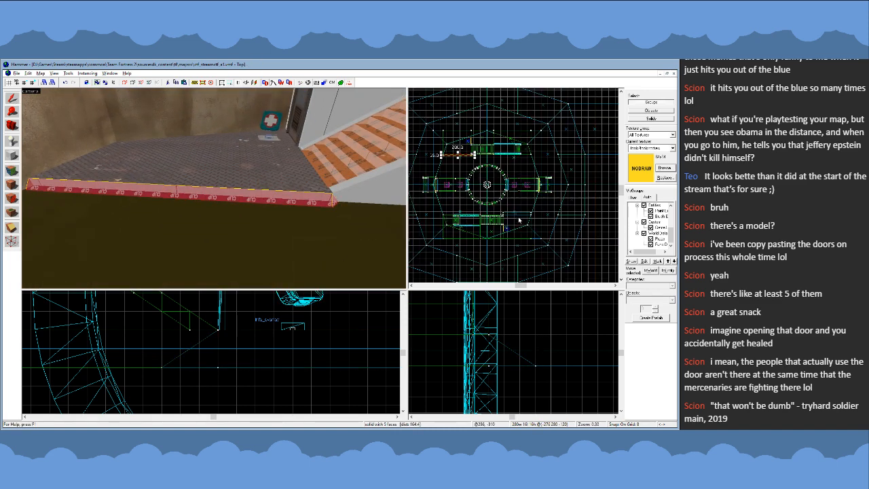
pyautogui.scroll(7, 460, 159)
pyautogui.hotkey('shift', 'v')
pyautogui.scroll(-3, 534, 176)
pyautogui.scroll(6, 460, 159)
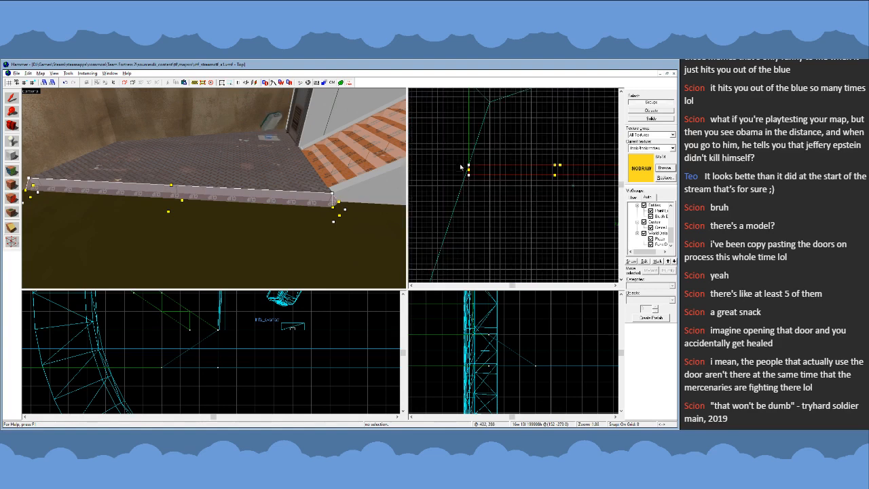
pyautogui.scroll(-2, 475, 180)
pyautogui.moveTo(455, 170)
pyautogui.mouseDown()
pyautogui.moveTo(527, 198)
pyautogui.moveTo(591, 164)
pyautogui.mouseUp()
pyautogui.scroll(6, 584, 181)
pyautogui.click(14, 97)
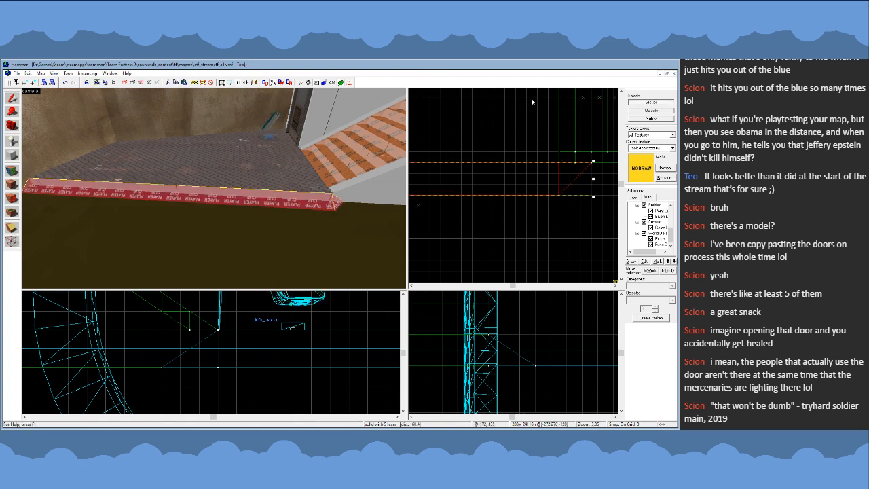
# - Examine how the reshaped wedge meets the stairs, wall and walkway, with nothing selected
pyautogui.scroll(-4, 547, 135)
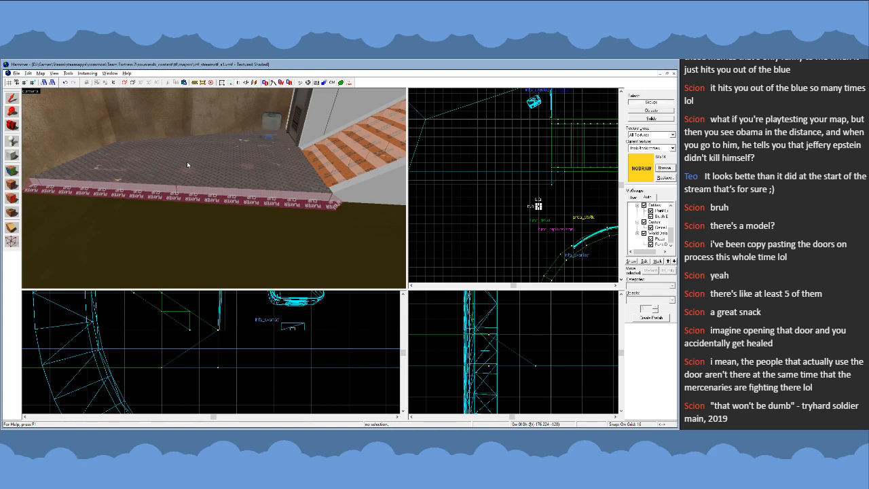
pyautogui.press('z')
pyautogui.press('w')
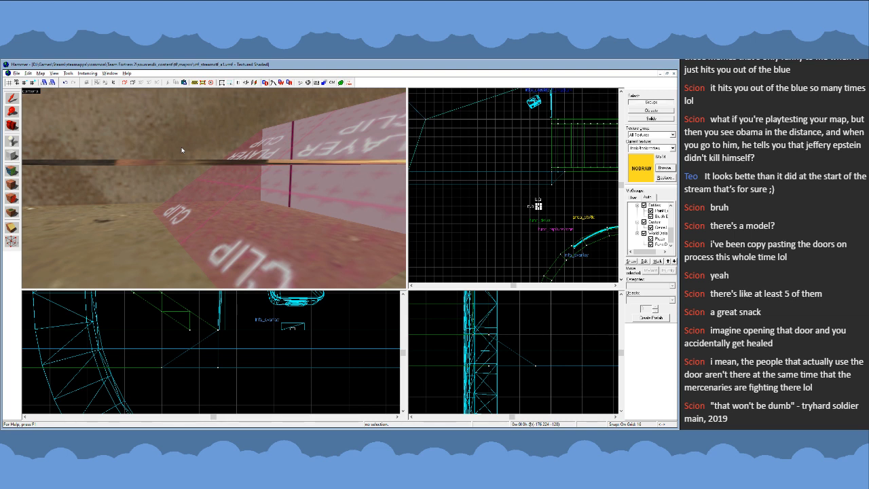
pyautogui.press('z')
pyautogui.press('s')
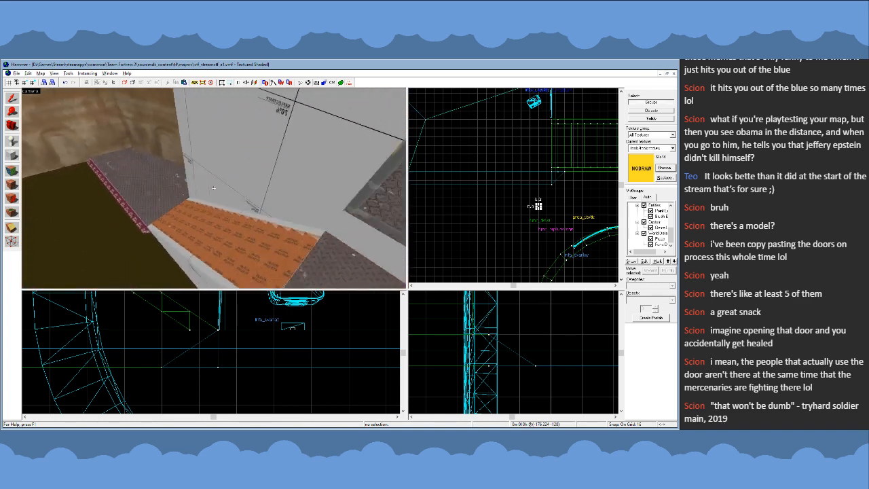
pyautogui.press('s')
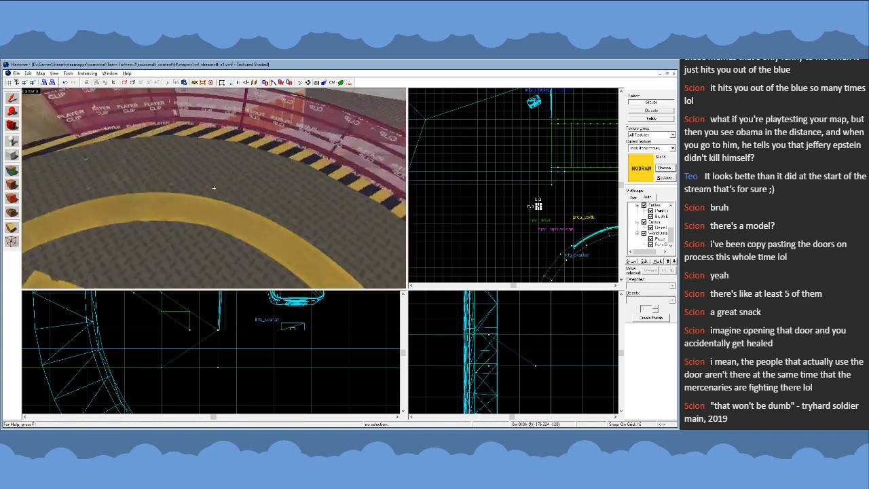
pyautogui.press('s')
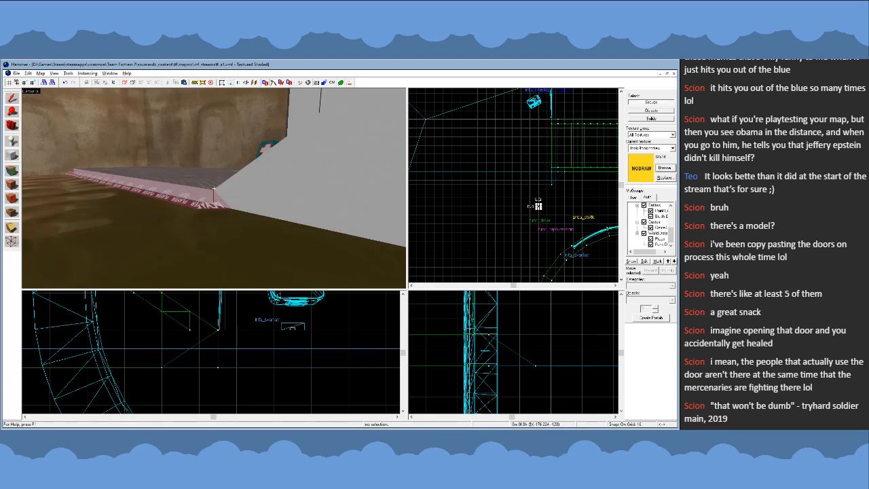
pyautogui.press('w')
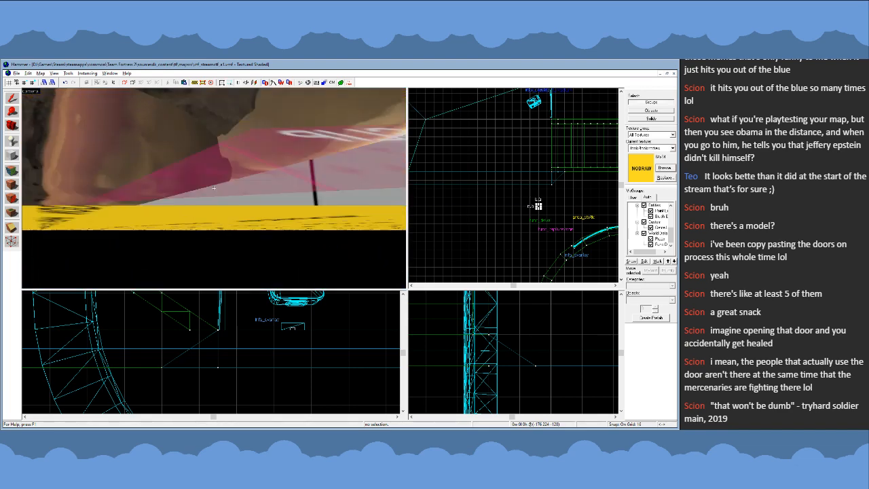
pyautogui.press('s')
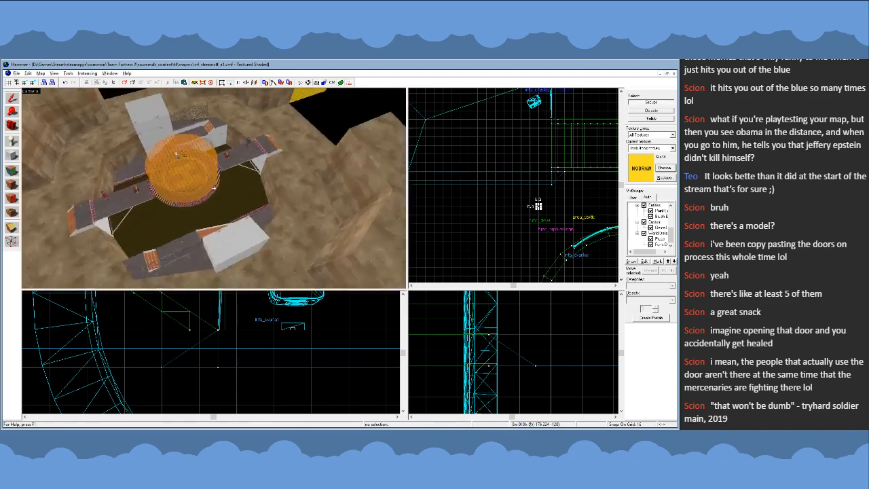
# - Examine the whole arena from overhead and outside, finishing at the chain-link fence beside the white building
pyautogui.press('a')
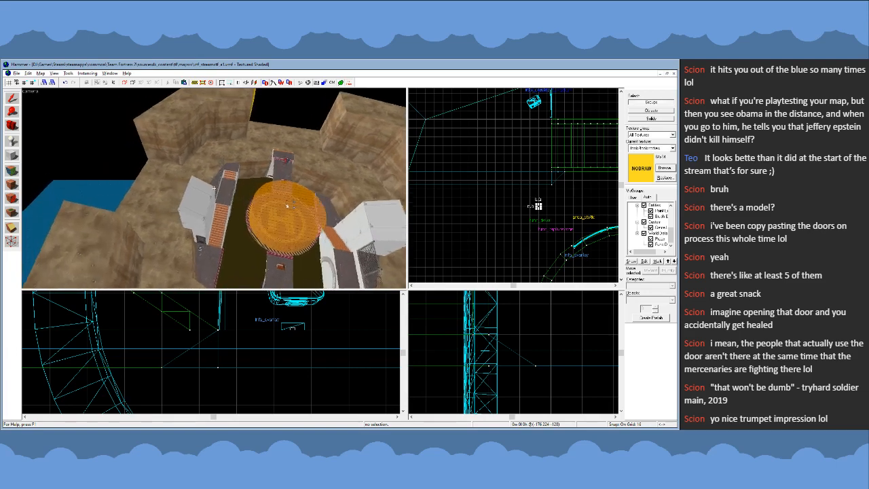
pyautogui.press('a')
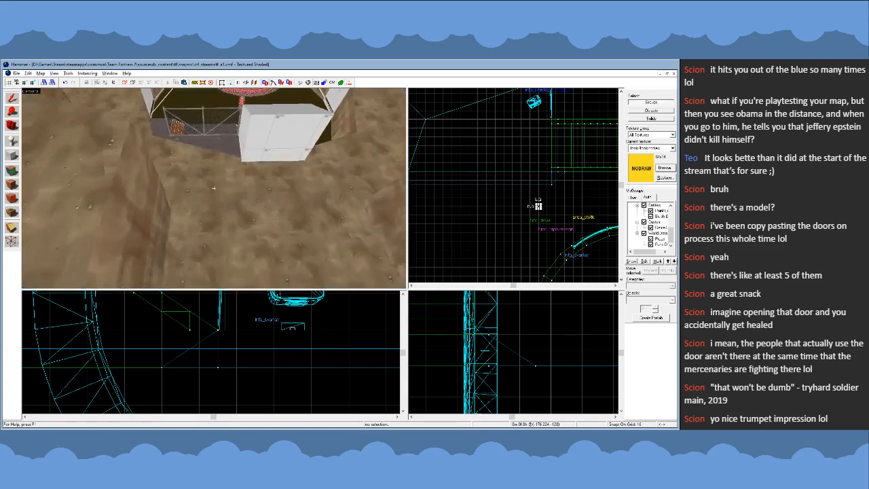
pyautogui.press('w')
pyautogui.press('s')
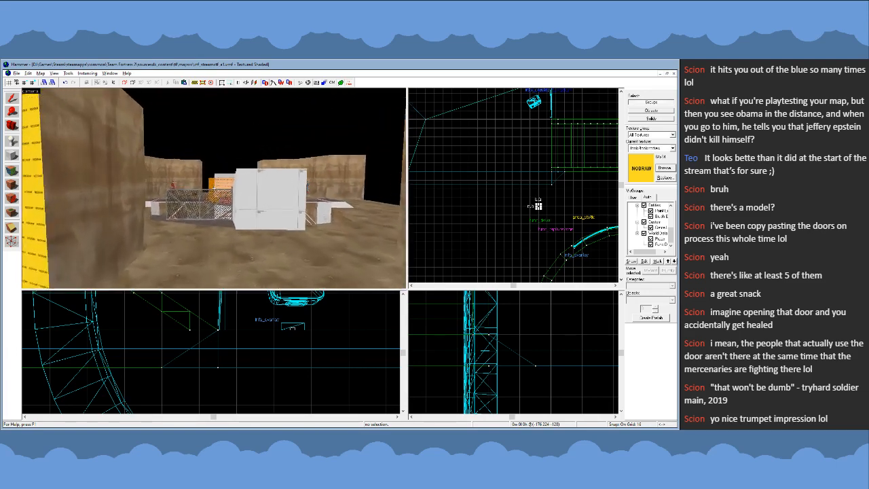
pyautogui.press('w')
pyautogui.press('s')
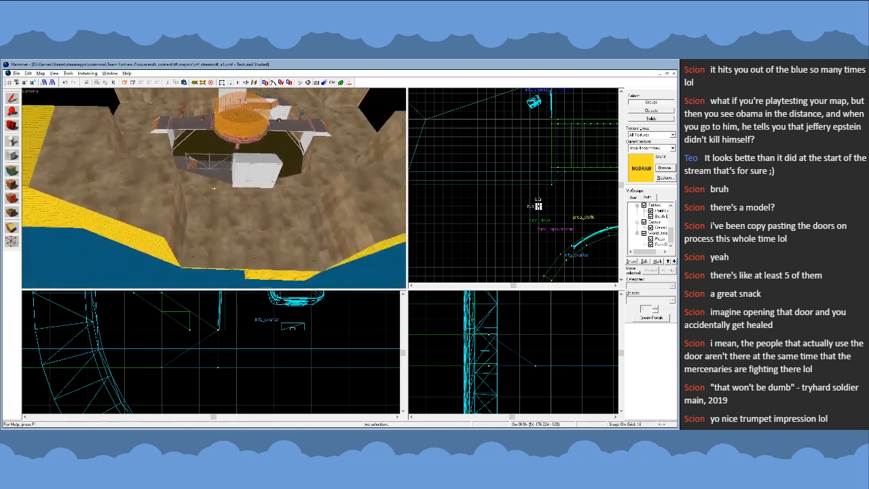
pyautogui.press('w')
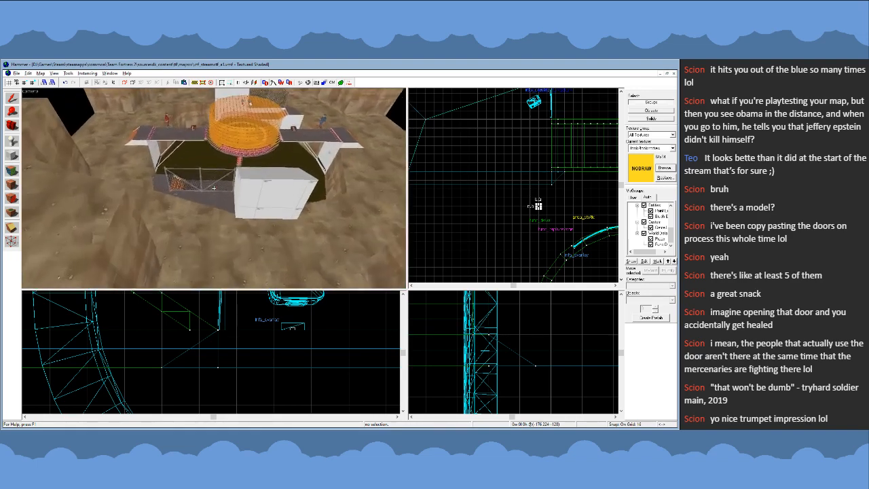
pyautogui.press('s')
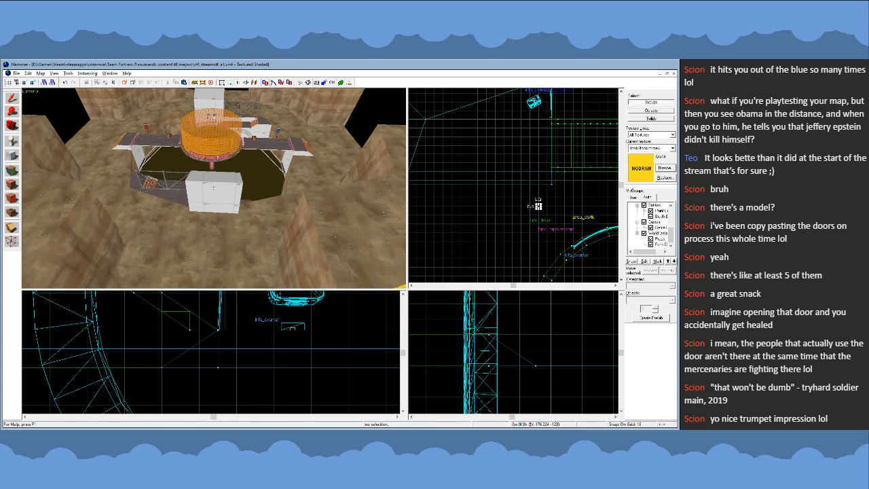
pyautogui.press('w')
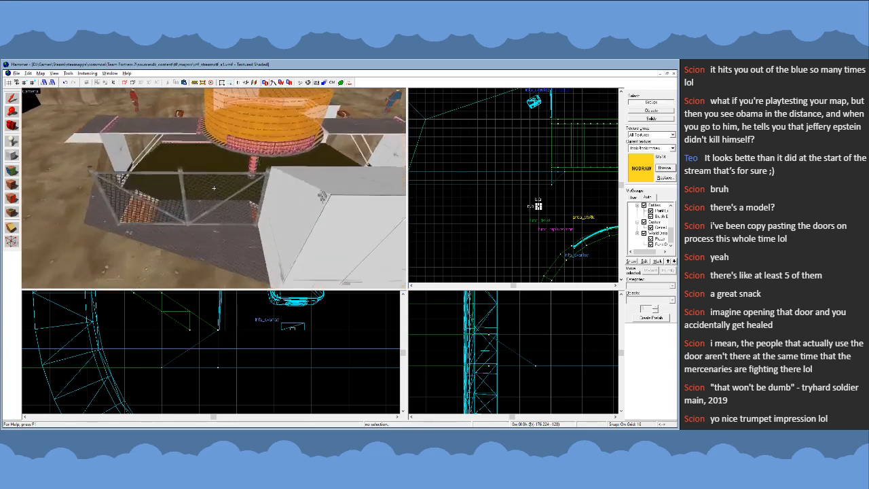
pyautogui.press('s')
pyautogui.press('w')
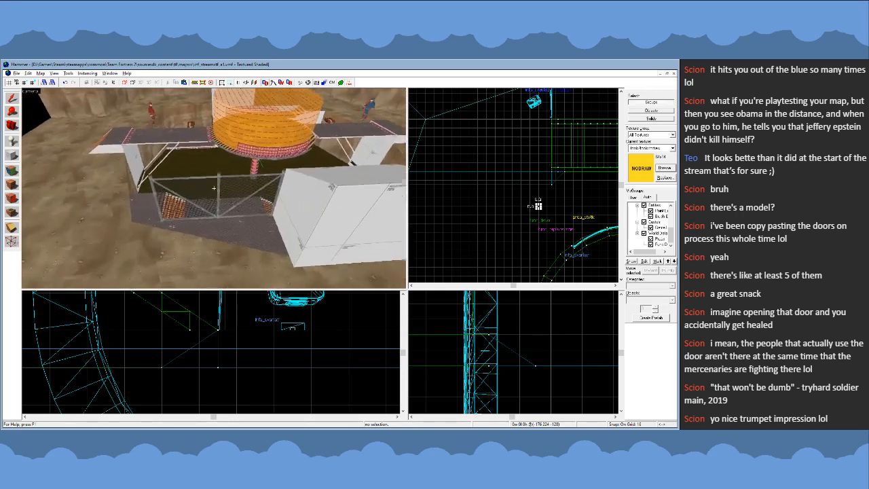
pyautogui.press('w')
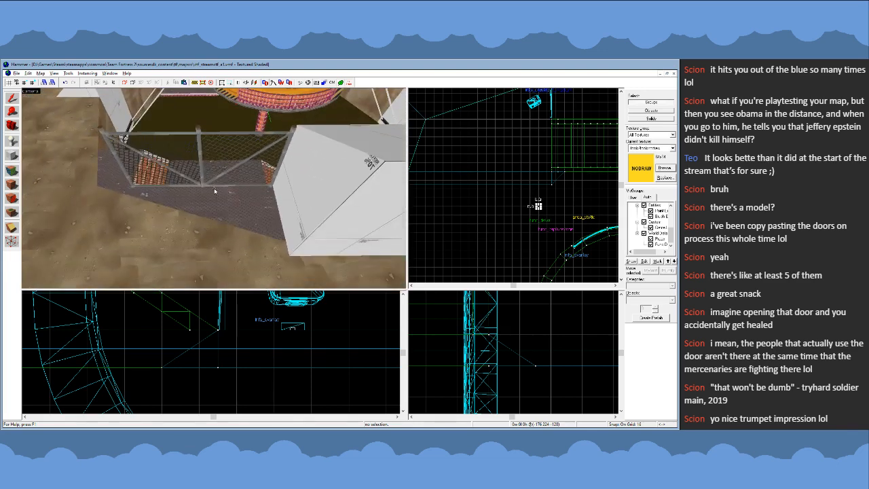
pyautogui.click(19, 151)
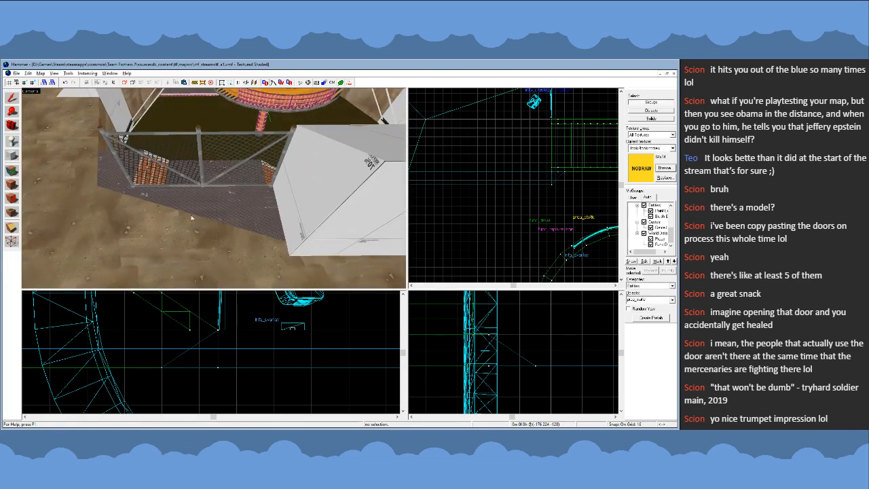
pyautogui.click(13, 102)
pyautogui.click(14, 98)
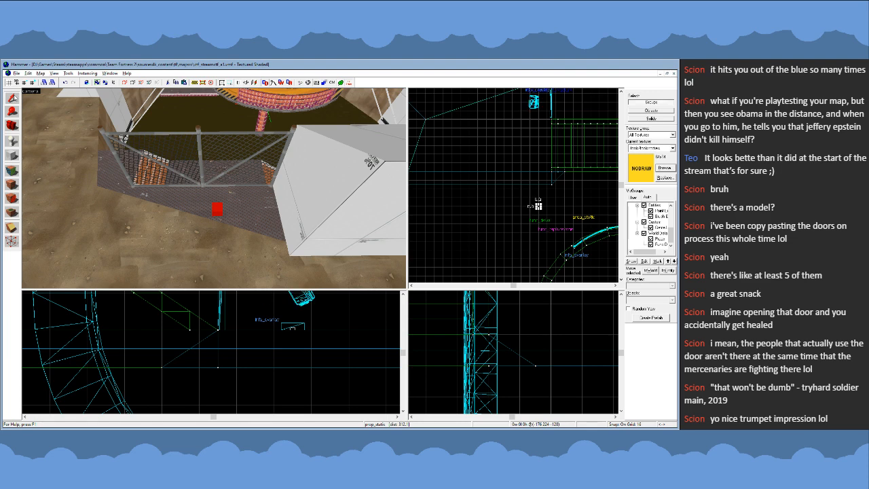
# - Copy the chain-link fence prop and place the copy parallel to it, about 30 units outward on the walkway
pyautogui.click(183, 162)
pyautogui.scroll(-3, 550, 199)
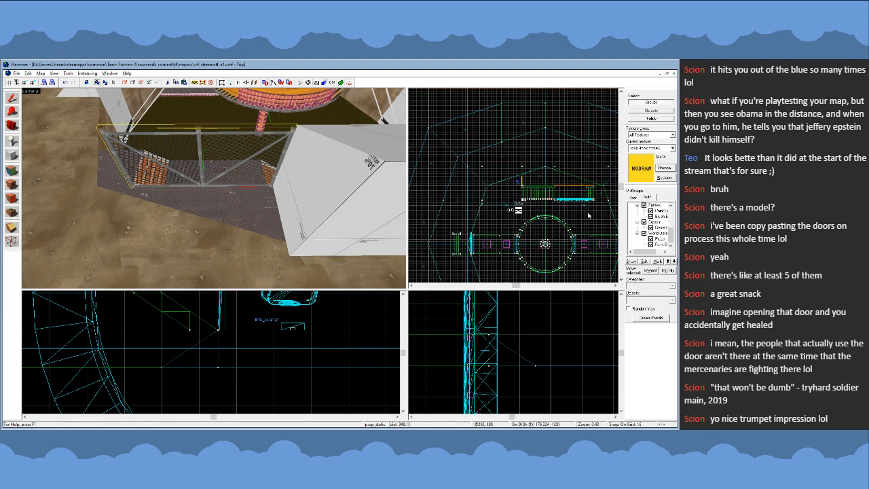
pyautogui.scroll(6, 550, 198)
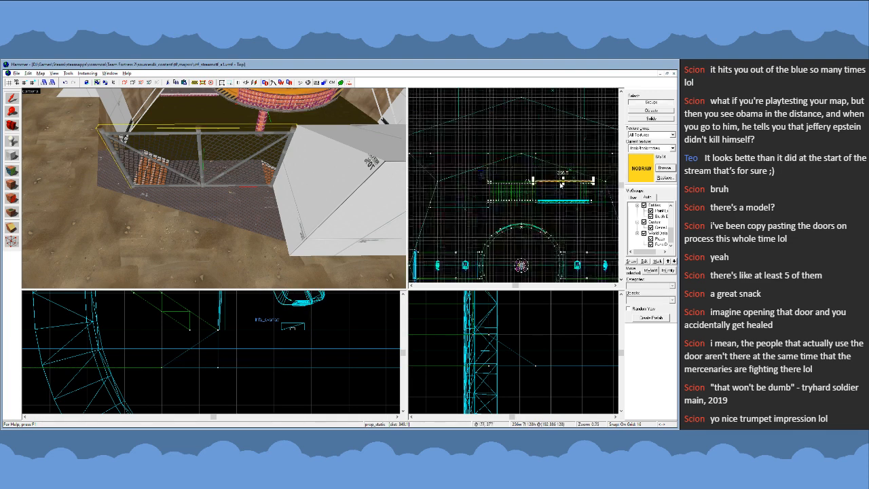
pyautogui.scroll(3, 530, 160)
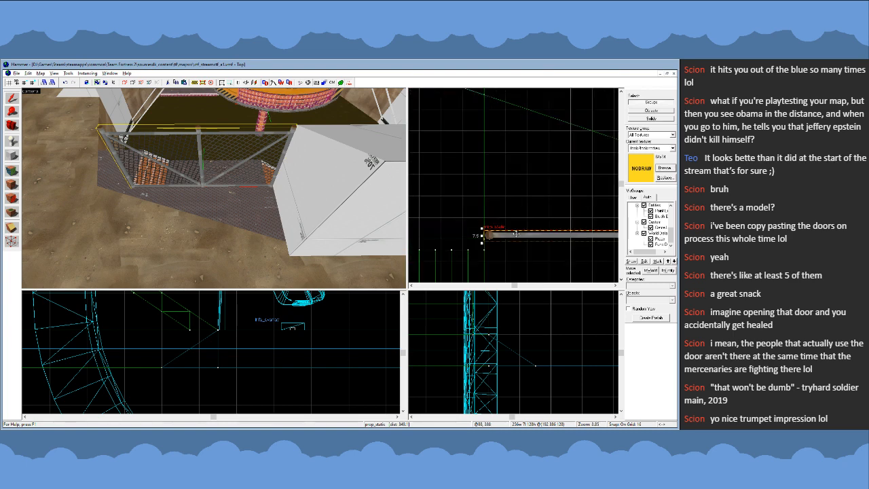
pyautogui.keyDown('shift'); pyautogui.moveTo(506, 236); pyautogui.dragTo(501, 205); pyautogui.keyUp('shift')
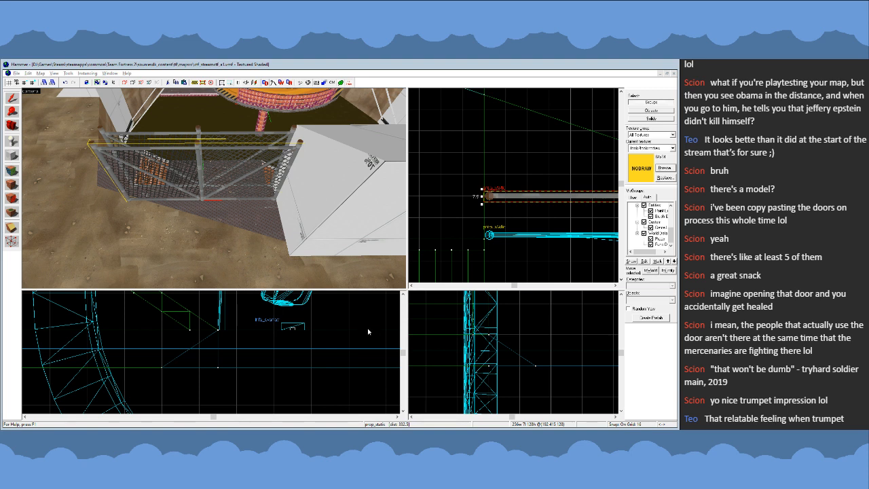
# - Change the copied fence prop's model to the red sign with a white arrow
pyautogui.click(442, 335)
pyautogui.press('z')
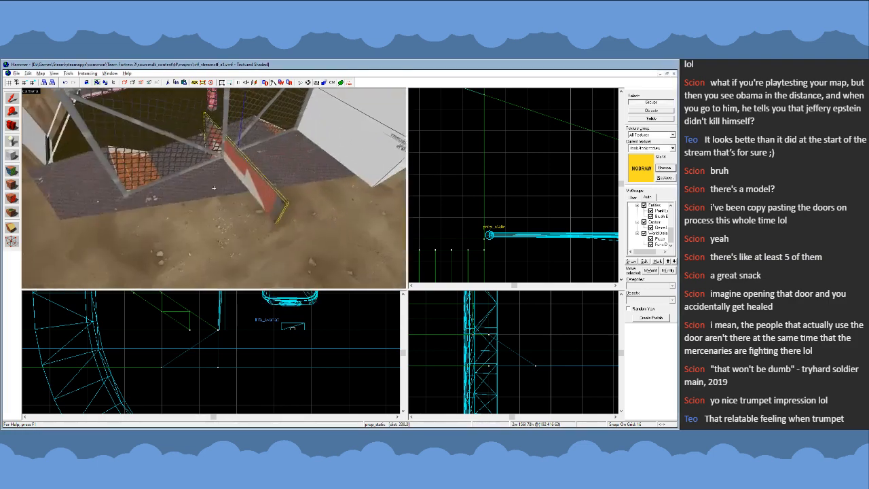
pyautogui.press('z')
# - Raise the arrow sign 64 units out of the ground, and lower it back 16 units beside the fence
pyautogui.scroll(-11, 240, 385)
pyautogui.scroll(11, 255, 352)
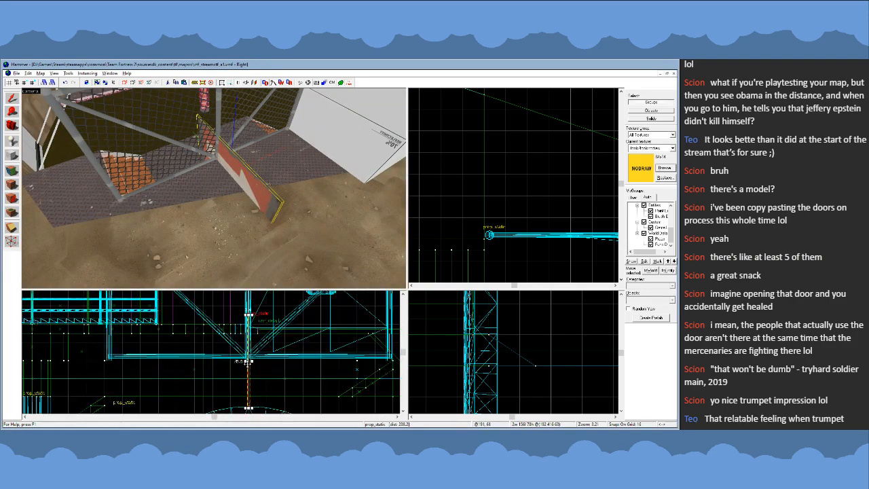
pyautogui.moveTo(247, 361)
pyautogui.mouseDown()
pyautogui.moveTo(247, 292)
pyautogui.moveTo(247, 362)
pyautogui.mouseUp()
pyautogui.press('z')
pyautogui.press('w')
pyautogui.press('z')
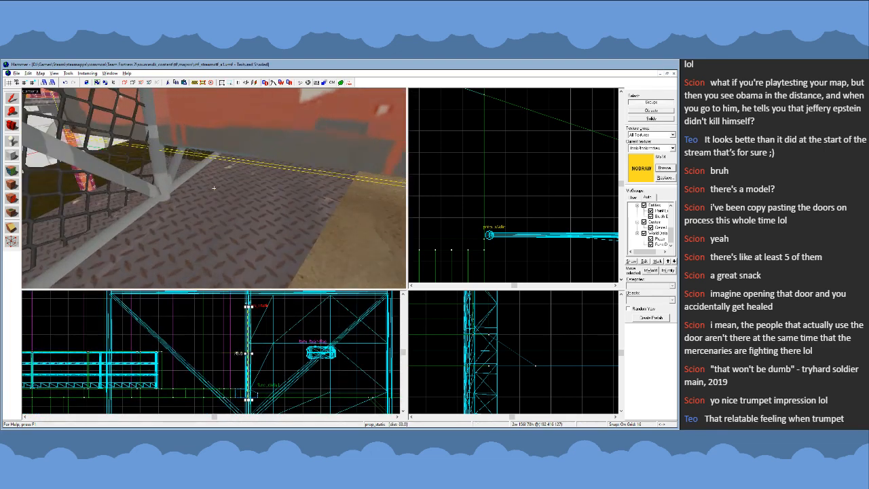
pyautogui.click(247, 382)
pyautogui.click(250, 329)
pyautogui.moveTo(249, 355); pyautogui.dragTo(248, 373)
# - Set the grid to 8 units and lower the arrow sign another 8 units toward the walkway
pyautogui.press('z')
pyautogui.press('s')
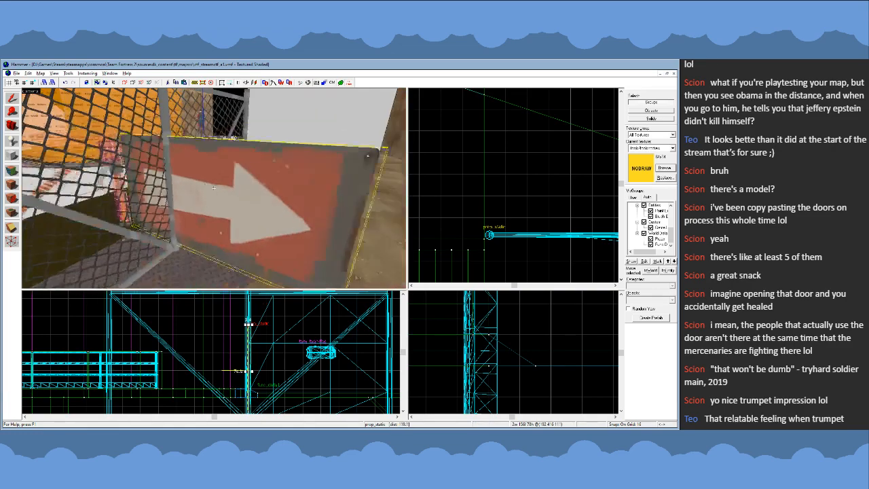
pyautogui.press('w')
pyautogui.press('s')
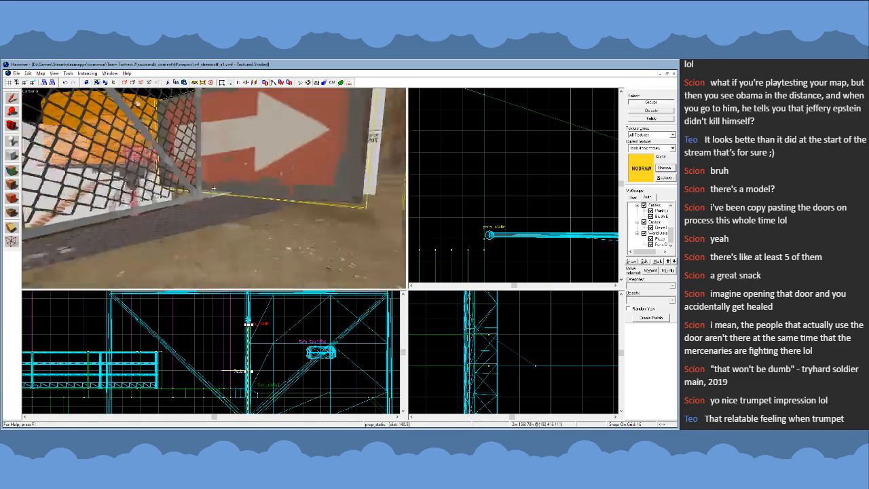
pyautogui.press('w')
pyautogui.press('s')
pyautogui.press('z')
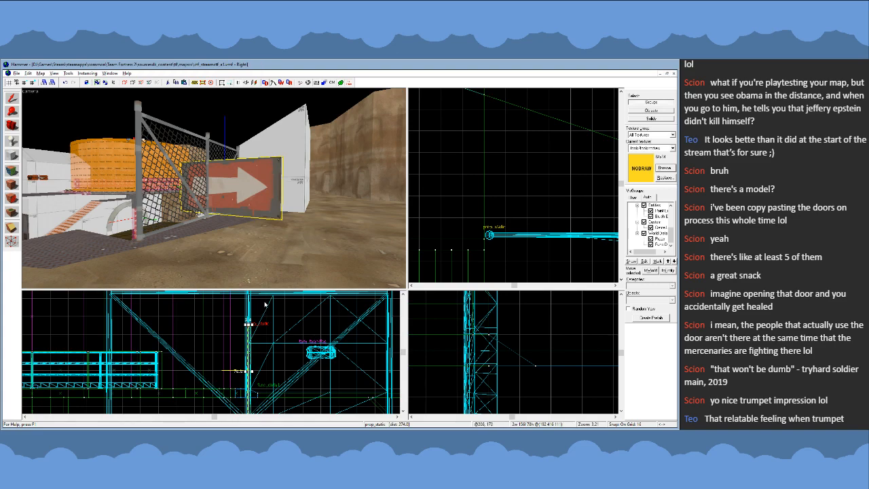
pyautogui.scroll(-2, 264, 301)
pyautogui.scroll(4, 257, 372)
pyautogui.press('[')
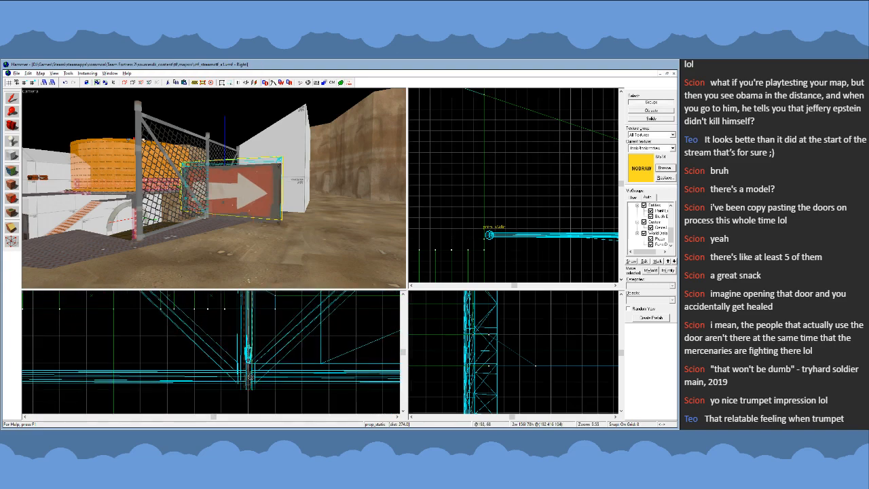
pyautogui.press('z')
pyautogui.press('w')
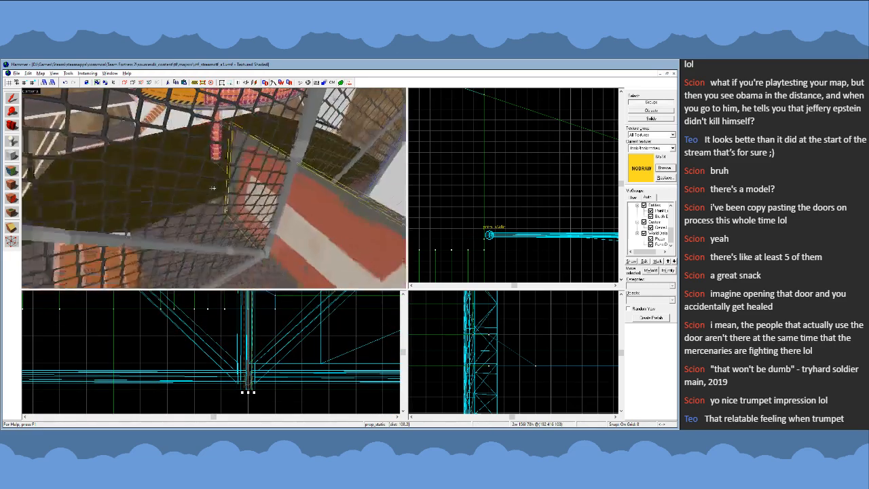
pyautogui.press('s')
pyautogui.press('z')
pyautogui.scroll(-9, 520, 169)
pyautogui.scroll(3, 542, 180)
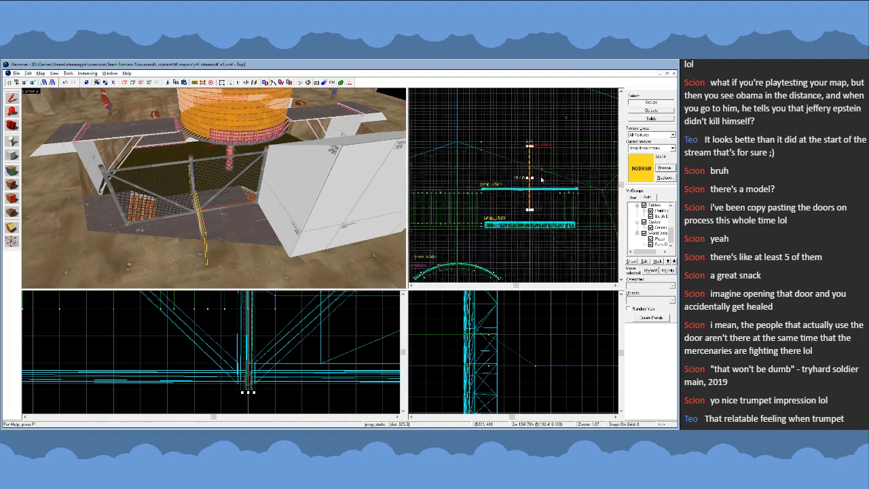
# - Look over the arena around the central platform, spawn points and arrow sign from above and up close
pyautogui.press('z')
pyautogui.press('s')
pyautogui.press('z')
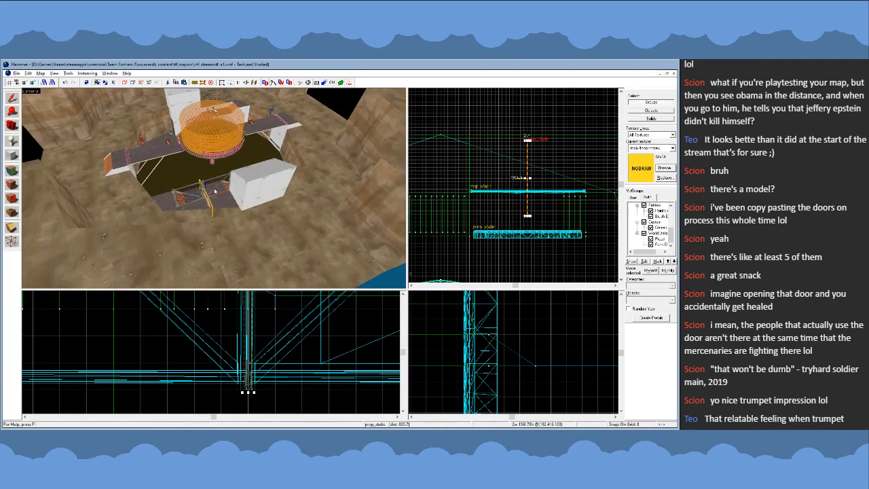
pyautogui.click(143, 141)
pyautogui.press('z')
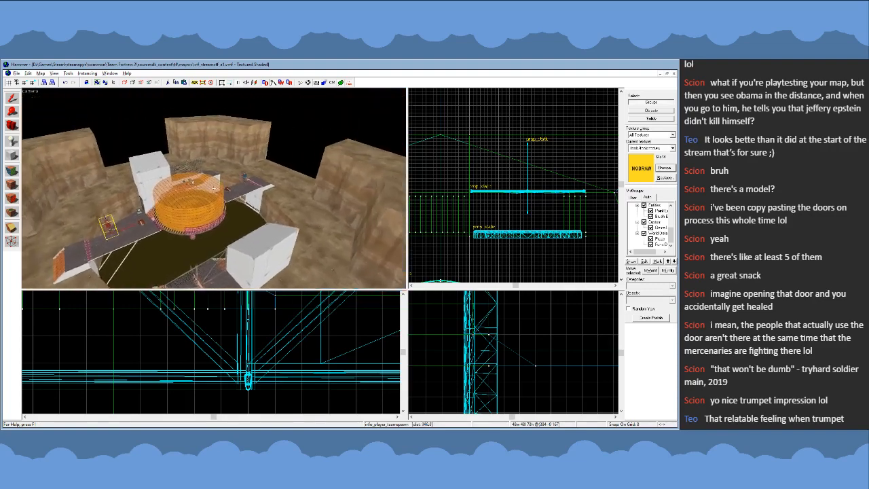
pyautogui.press('w')
pyautogui.press('s')
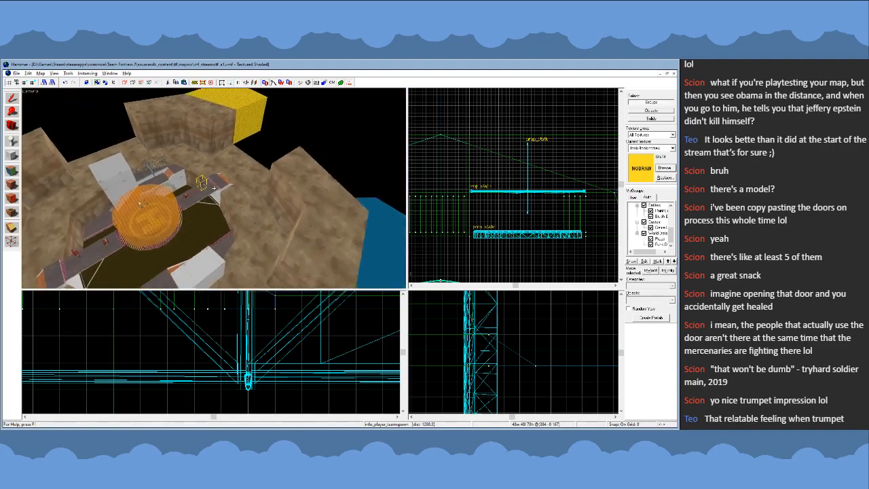
pyautogui.press('w')
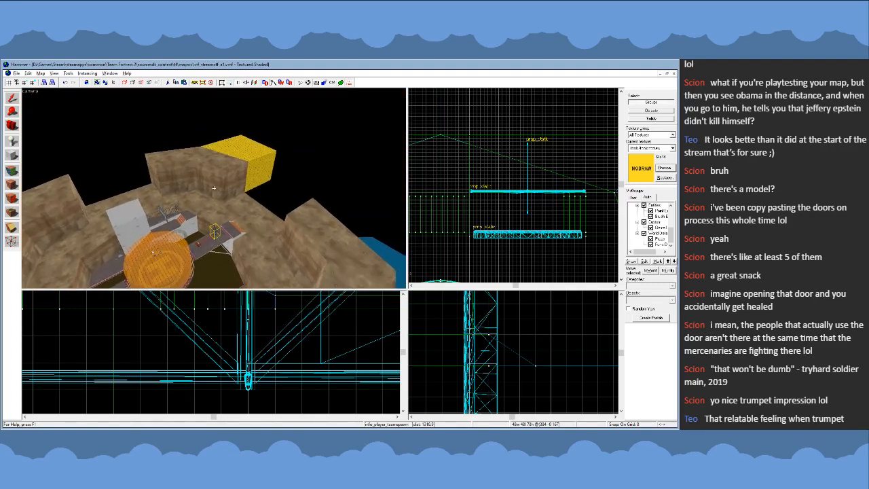
pyautogui.press('w')
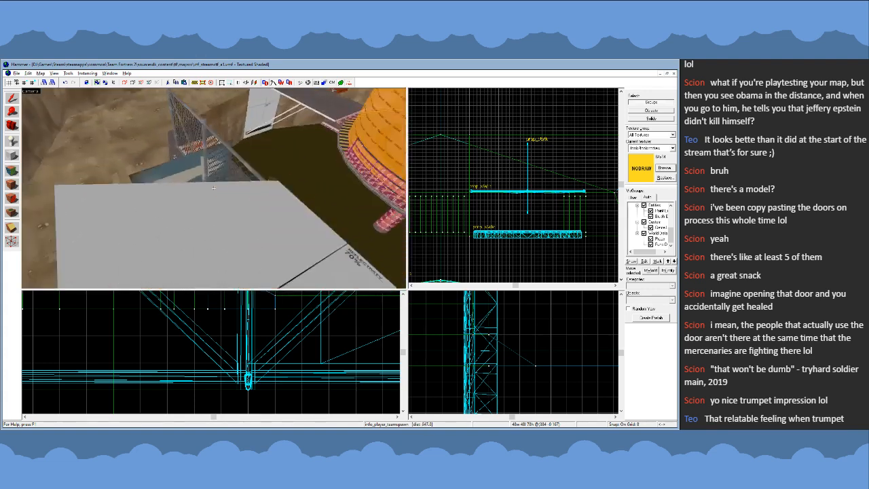
pyautogui.press('z')
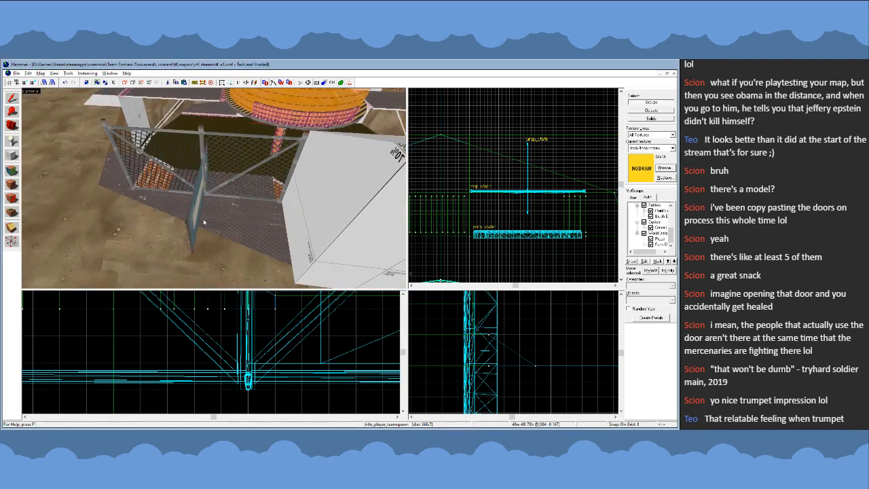
# - Rotate the arrow sign 90 degrees so that it lies parallel to the chain-link fence
pyautogui.click(527, 176)
pyautogui.scroll(-2, 525, 179)
pyautogui.scroll(3, 523, 185)
pyautogui.click(521, 195)
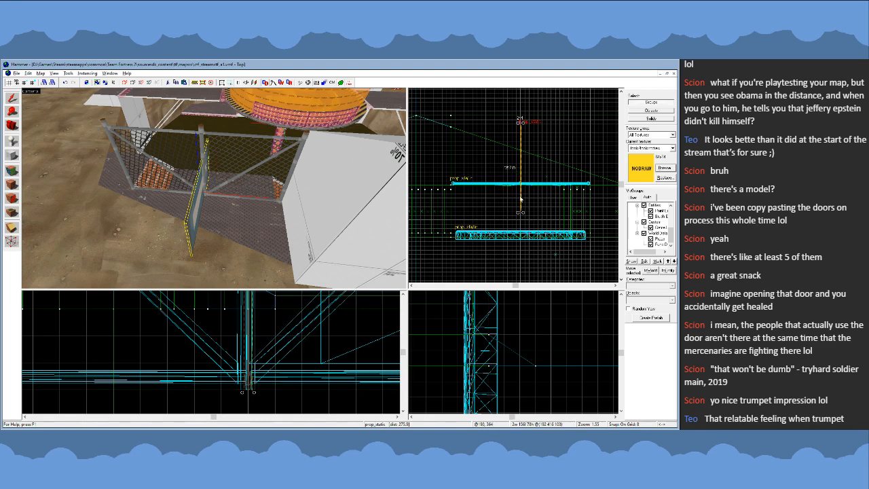
pyautogui.moveTo(523, 212); pyautogui.dragTo(567, 174)
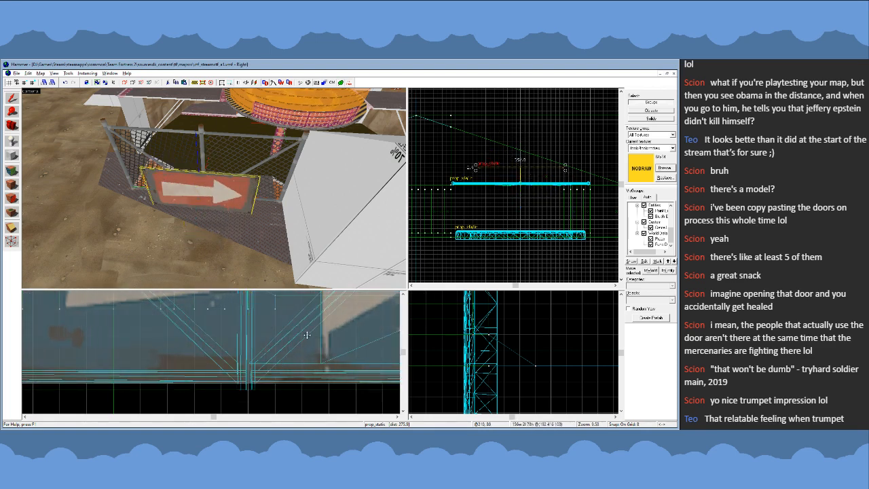
# - Reverse the arrow sign's pointing direction and move it about 24 units, right up against the chain-link fence
pyautogui.scroll(-3, 319, 346)
pyautogui.moveTo(350, 313); pyautogui.dragTo(242, 371)
pyautogui.scroll(3, 239, 371)
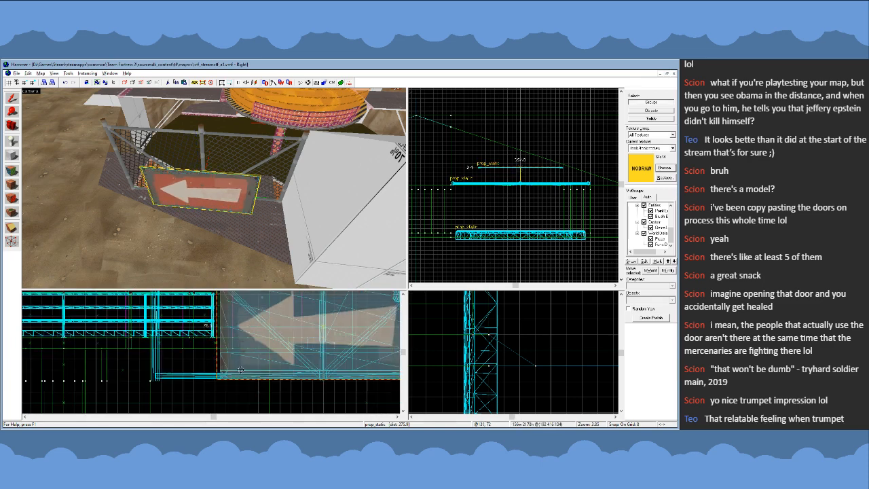
pyautogui.scroll(2, 519, 169)
pyautogui.moveTo(520, 169); pyautogui.dragTo(520, 189)
# - Inspect the arrow sign's fit at the fence and walkway up close, and check its visibility from across the arena
pyautogui.press('z')
pyautogui.press('w')
pyautogui.press('s')
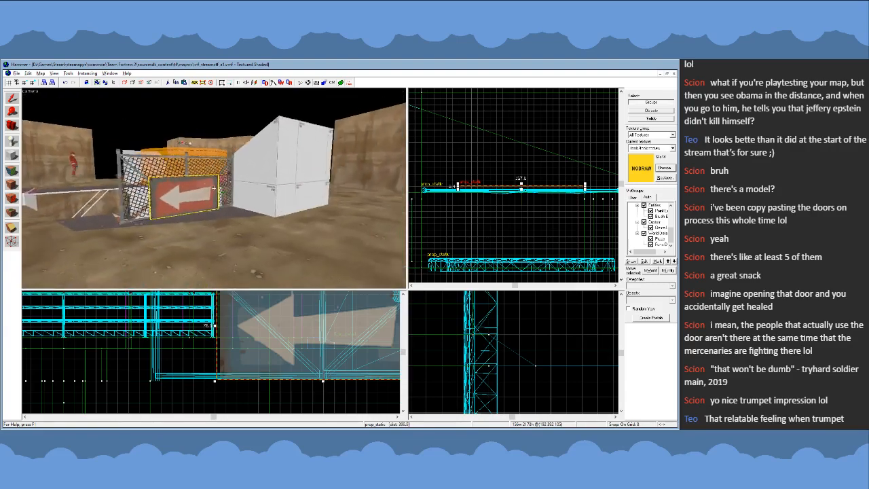
pyautogui.press('w')
pyautogui.press('w')
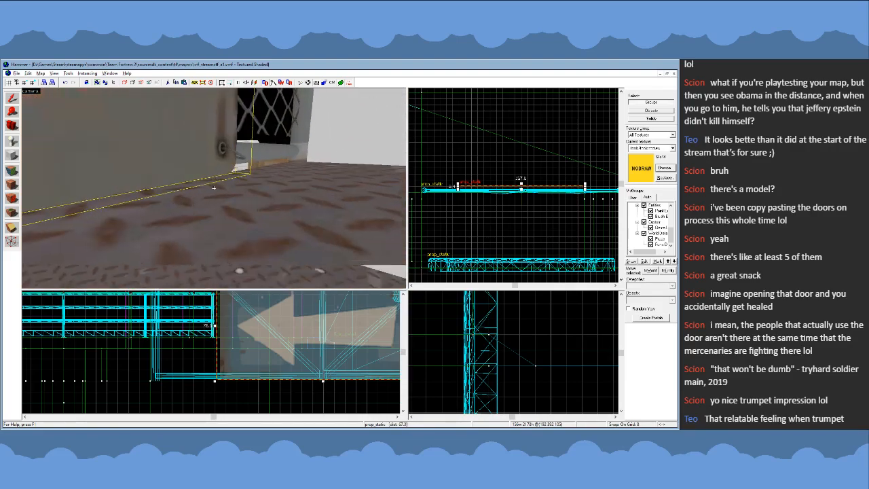
pyautogui.press('s')
pyautogui.press('w')
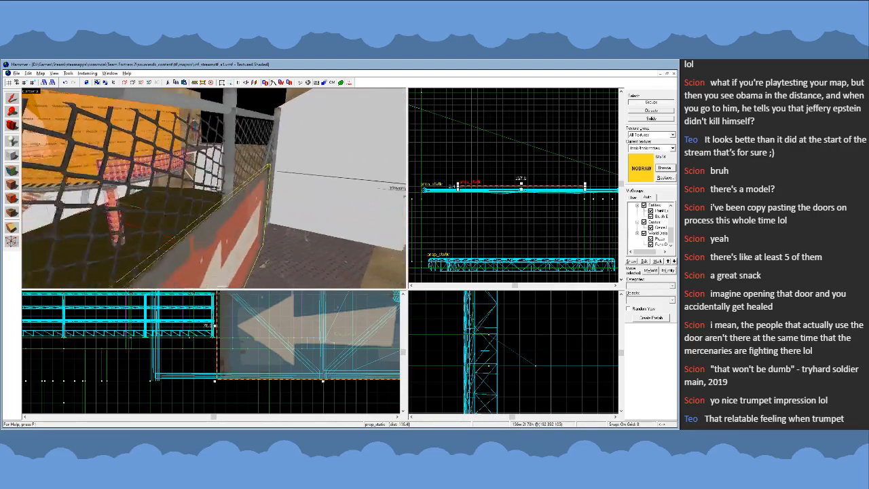
pyautogui.press('s')
pyautogui.press('w')
pyautogui.press('s')
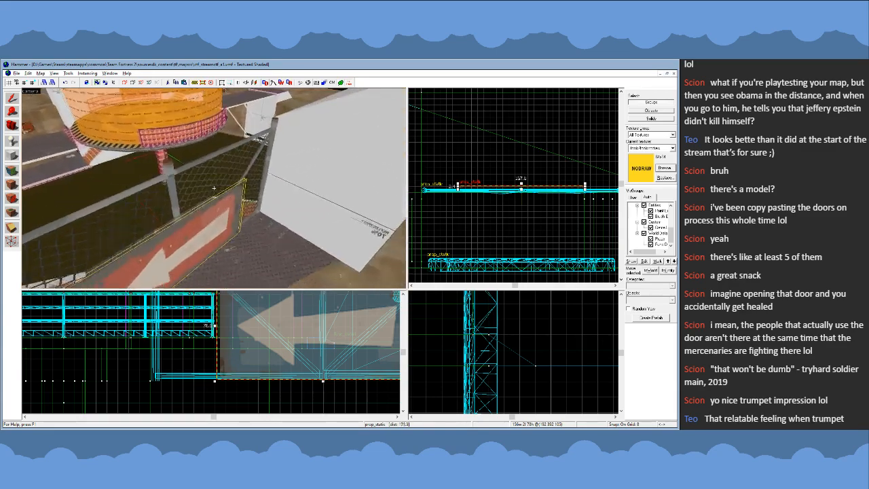
pyautogui.press('s')
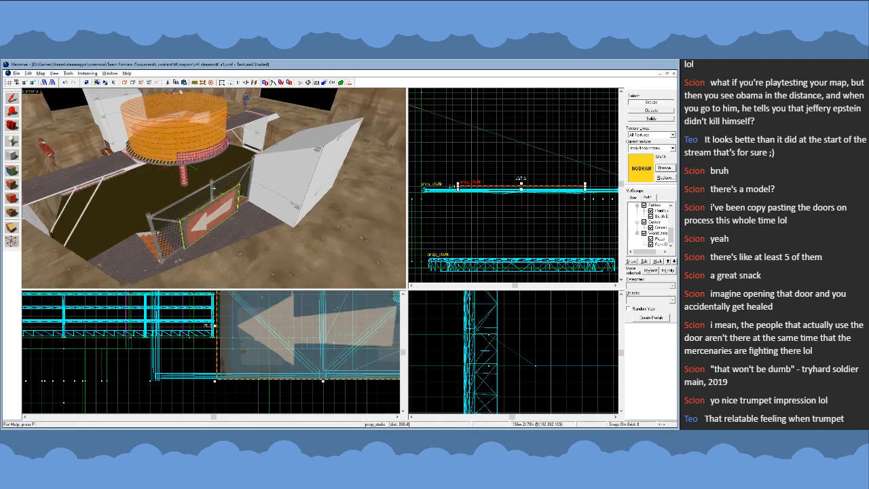
pyautogui.press('d')
pyautogui.press('w')
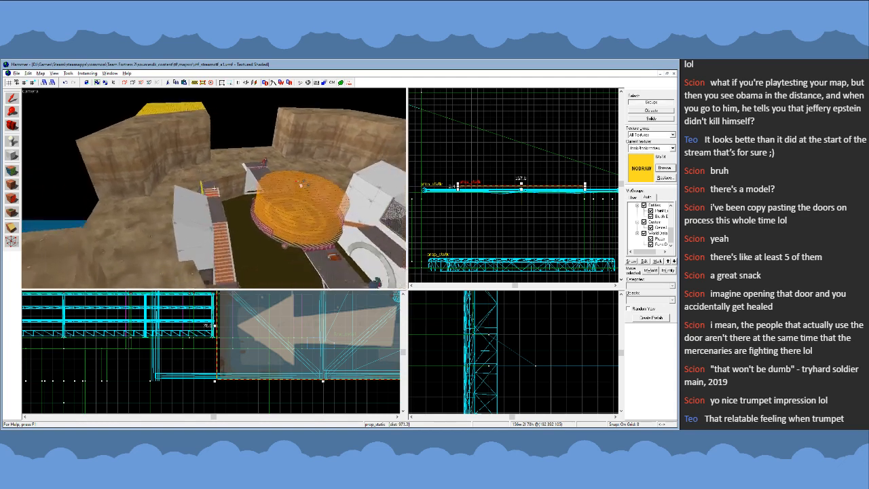
pyautogui.press('a')
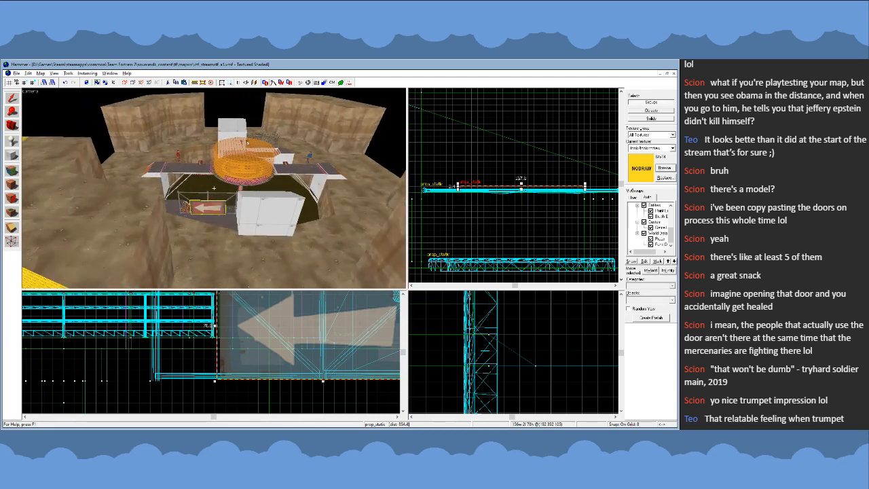
pyautogui.press('s')
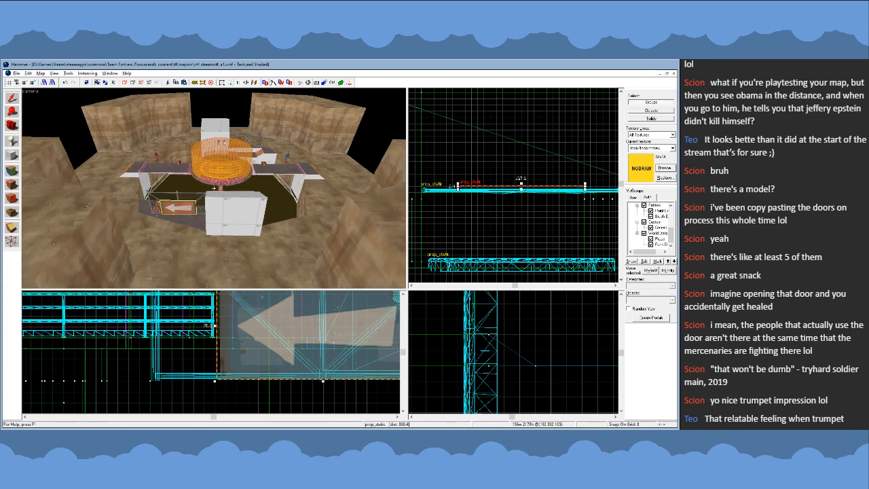
pyautogui.press('w')
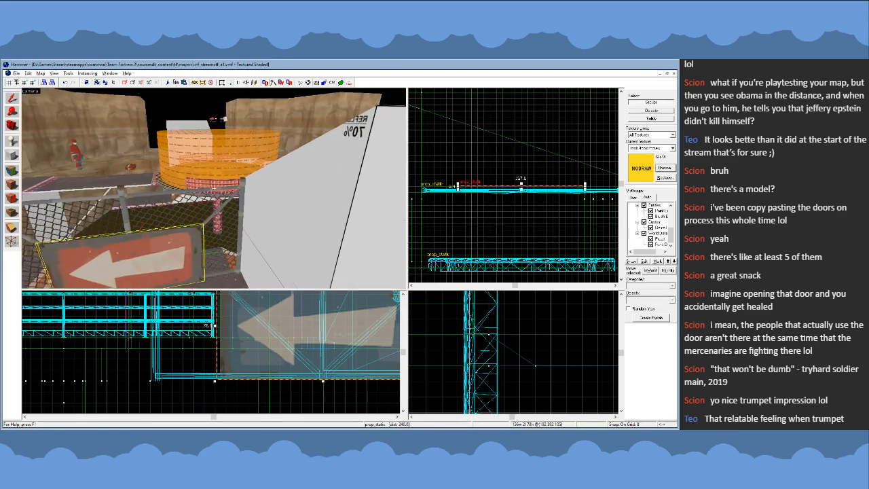
pyautogui.press('s')
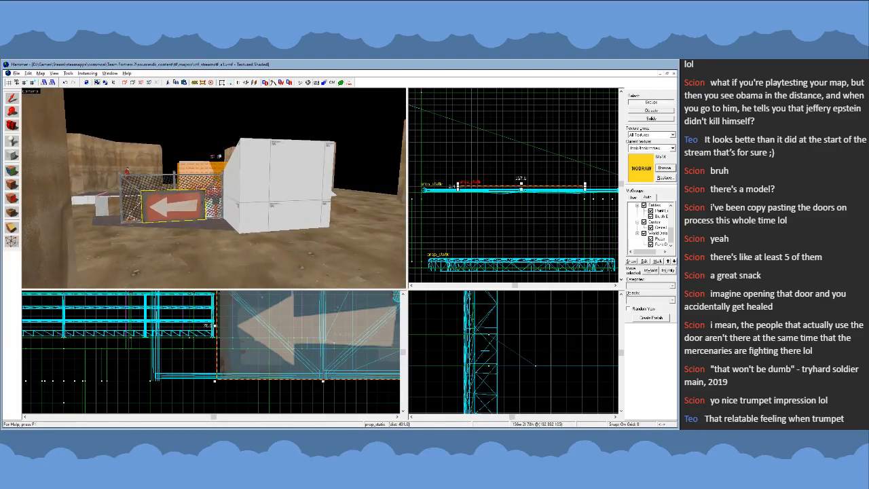
pyautogui.press('w')
pyautogui.press('z')
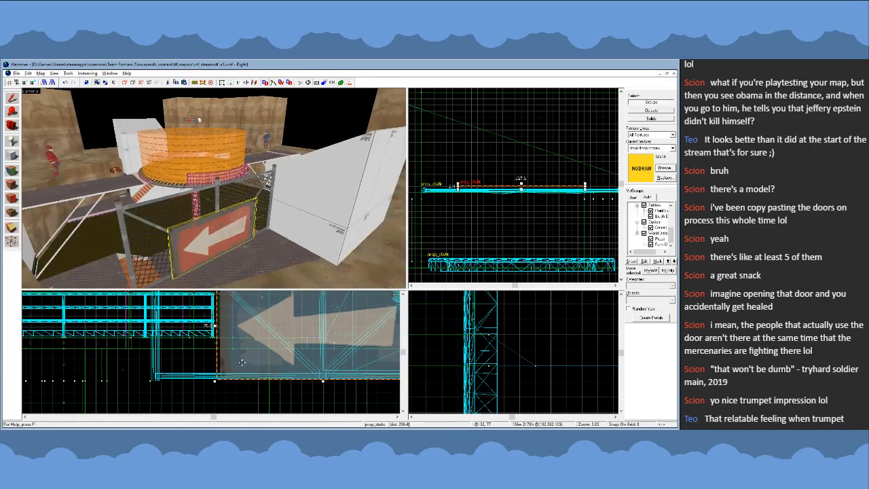
# - Tilt the arrow sign so its top leans back against the fence, using a 2-unit grid to fit it
pyautogui.scroll(-7, 267, 362)
pyautogui.scroll(-16, 524, 314)
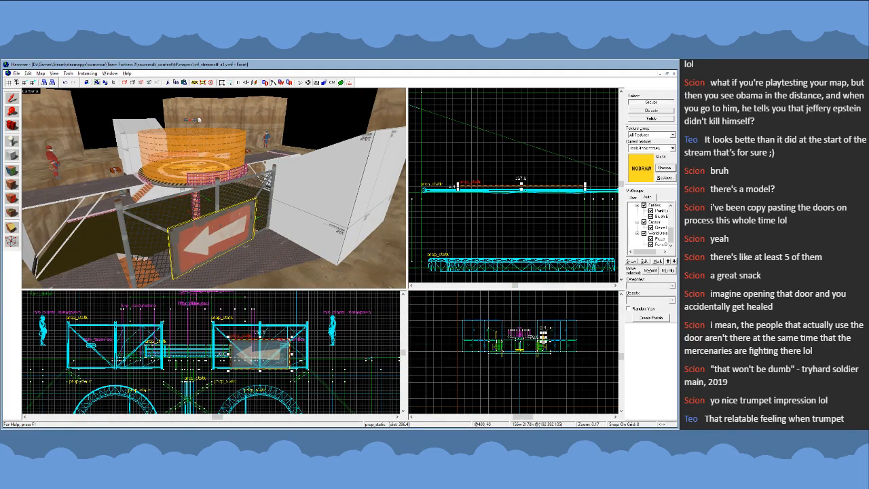
pyautogui.scroll(9, 528, 336)
pyautogui.scroll(5, 527, 337)
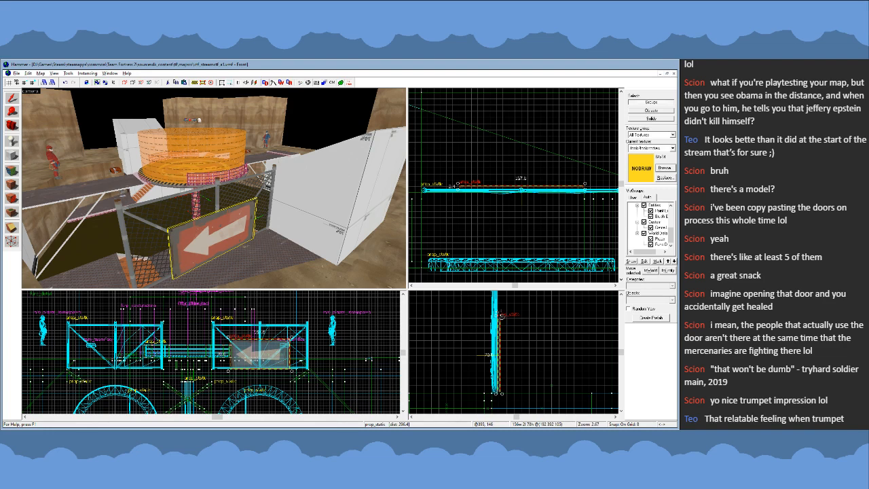
pyautogui.moveTo(501, 316); pyautogui.dragTo(516, 353)
pyautogui.scroll(-3, 520, 329)
pyautogui.scroll(5, 526, 351)
pyautogui.scroll(2, 516, 349)
pyautogui.press('[')
pyautogui.press('[')
pyautogui.scroll(3, 515, 353)
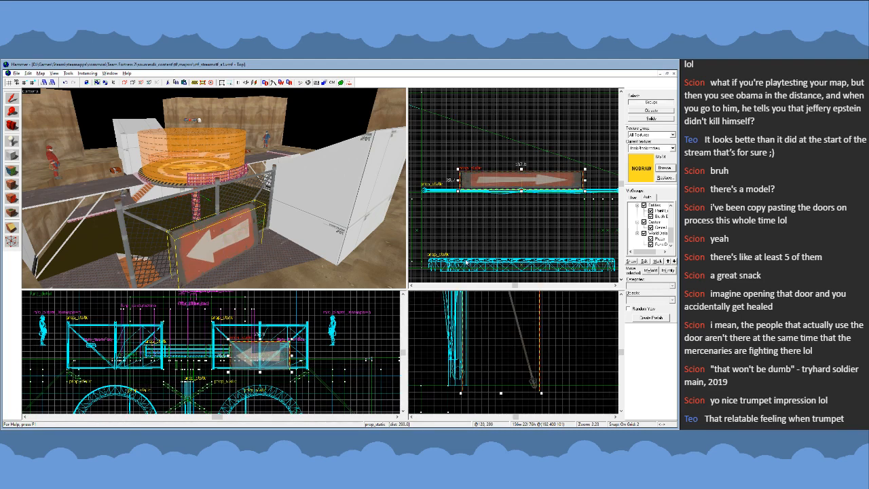
# - Shift the leaning arrow sign sideways along the fence, and place a parallel copy of the fence farther out
pyautogui.scroll(6, 521, 190)
pyautogui.scroll(4, 214, 188)
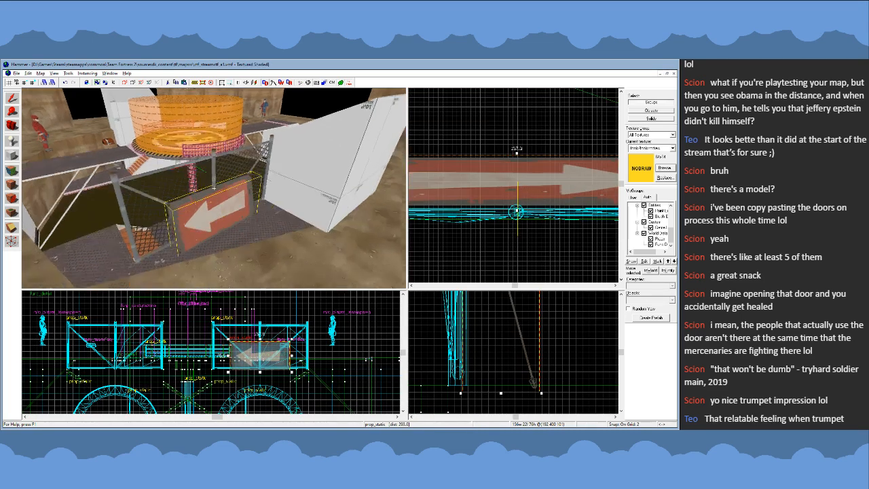
pyautogui.scroll(1, 214, 188)
pyautogui.scroll(-9, 500, 201)
pyautogui.scroll(2, 499, 193)
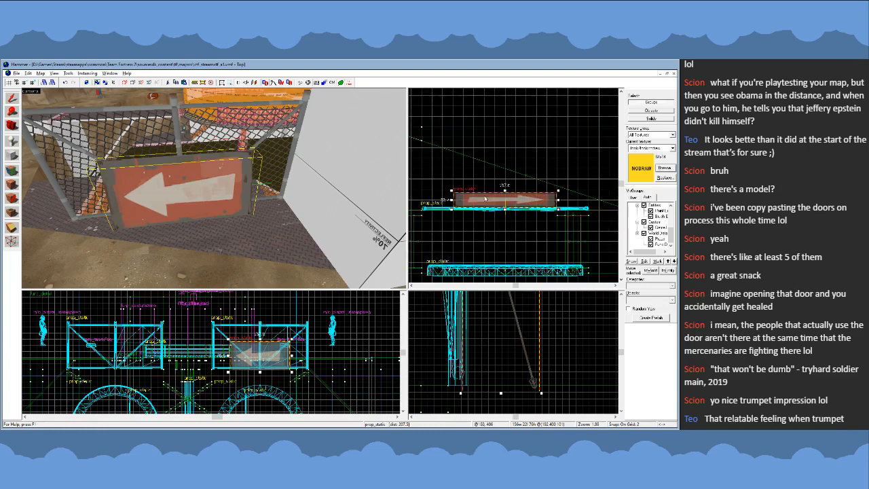
pyautogui.moveTo(486, 199); pyautogui.dragTo(527, 177)
pyautogui.click(291, 180)
pyautogui.scroll(-2, 504, 218)
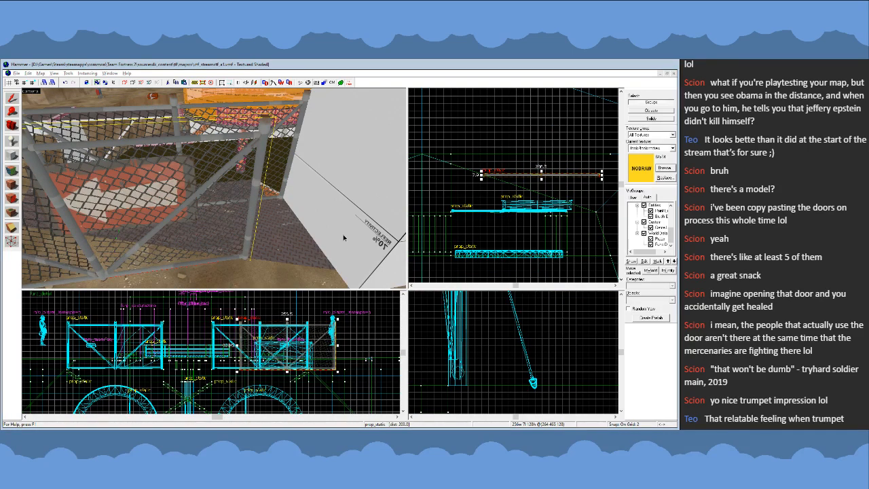
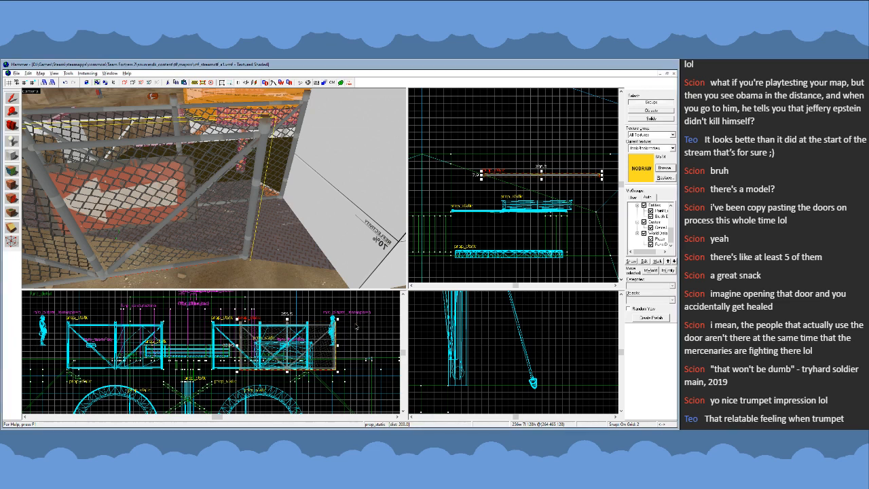
# - Swap the outer fence copy's model for a wooden crate and move it toward the fence's end post beside the arrow sign
pyautogui.click(427, 332)
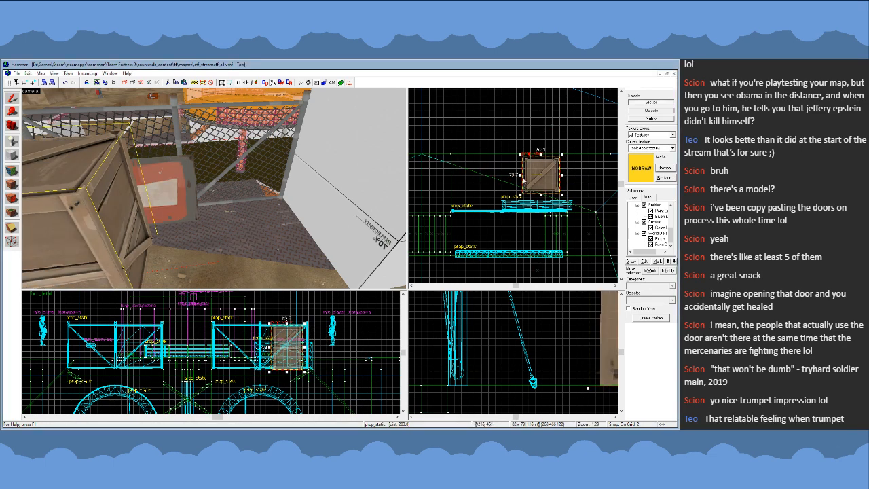
pyautogui.moveTo(524, 181); pyautogui.dragTo(472, 183)
pyautogui.scroll(2, 576, 348)
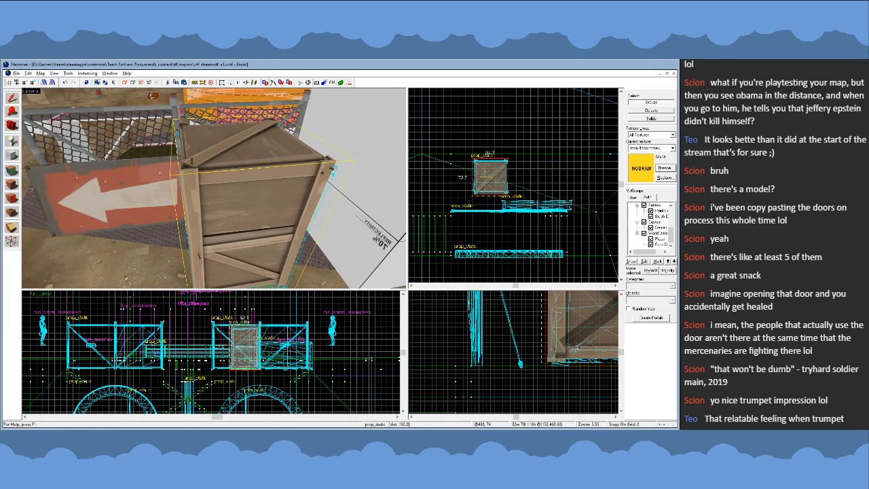
pyautogui.moveTo(576, 348); pyautogui.dragTo(564, 330)
pyautogui.moveTo(487, 192); pyautogui.dragTo(468, 203)
pyautogui.scroll(10, 452, 210)
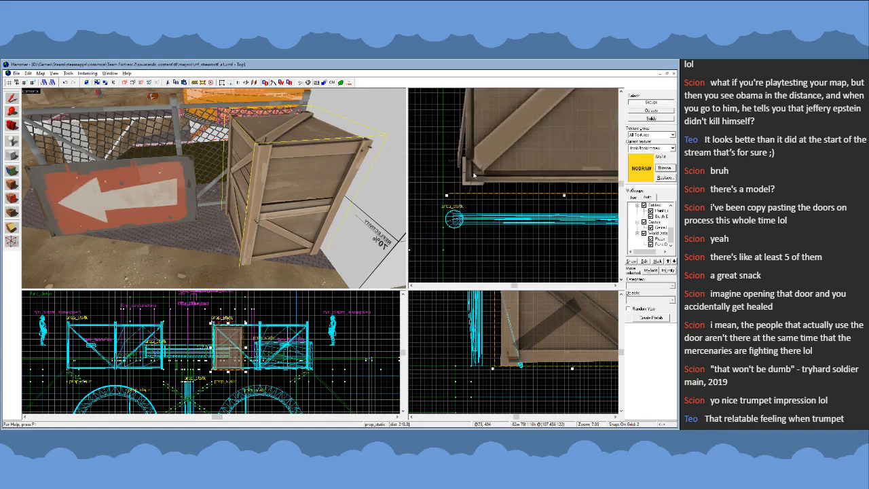
# - Fit the wooden crate flush against the end of the chain-link fence, using a 1-unit grid
pyautogui.moveTo(478, 174); pyautogui.dragTo(465, 205)
pyautogui.click(333, 84)
pyautogui.scroll(2, 466, 174)
pyautogui.press('[')
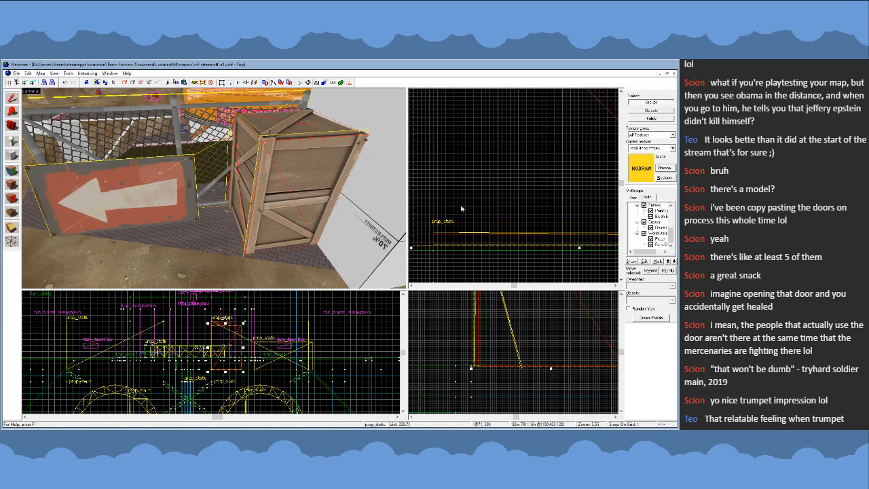
pyautogui.scroll(-3, 461, 208)
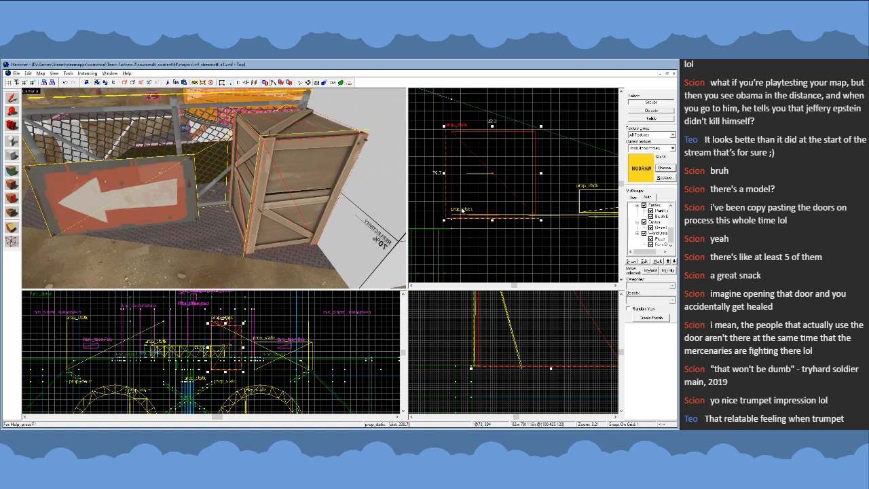
pyautogui.click(333, 84)
# - Slide the arrow sign about 49 units along the fence until its end meets the crate
pyautogui.click(185, 179)
pyautogui.scroll(4, 576, 206)
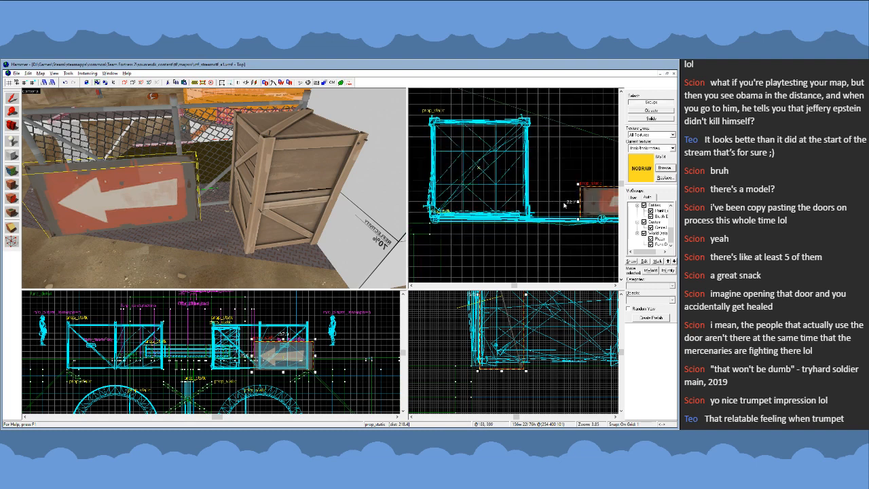
pyautogui.moveTo(597, 209); pyautogui.dragTo(497, 210)
pyautogui.click(332, 83)
pyautogui.scroll(5, 525, 203)
pyautogui.scroll(1, 526, 203)
# - Check the joint between the arrow sign and crate up close, and nudge the sign 1 unit toward the crate
pyautogui.press('z')
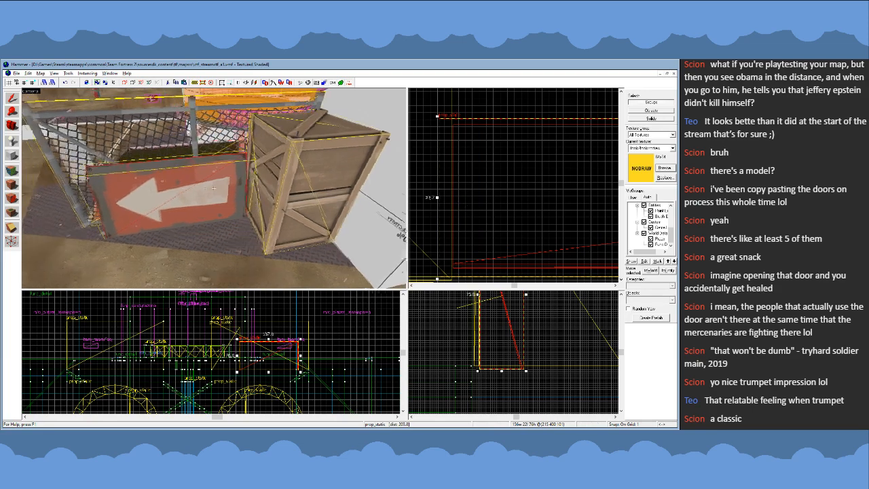
pyautogui.press('a')
pyautogui.press('w')
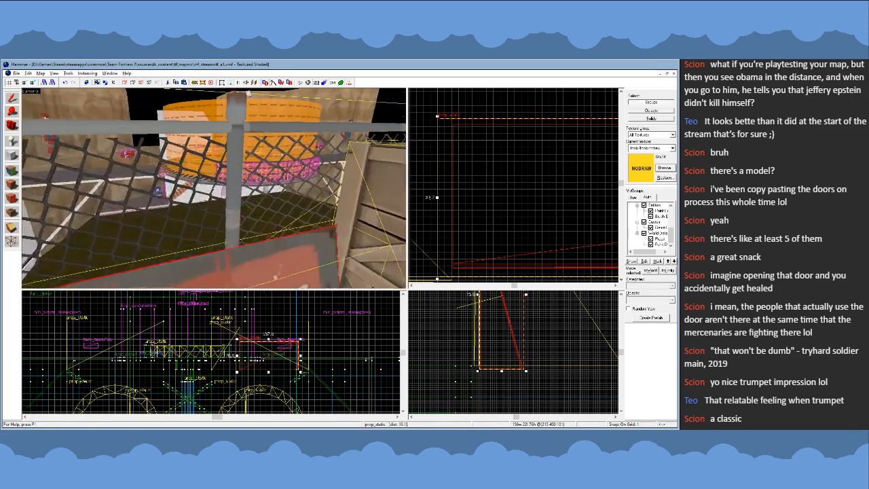
pyautogui.press('d')
pyautogui.press('a')
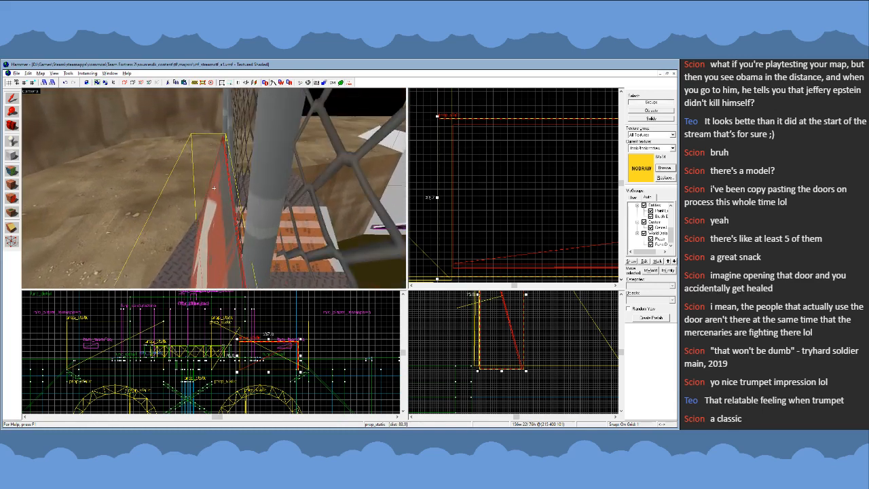
pyautogui.press('s')
pyautogui.press('w')
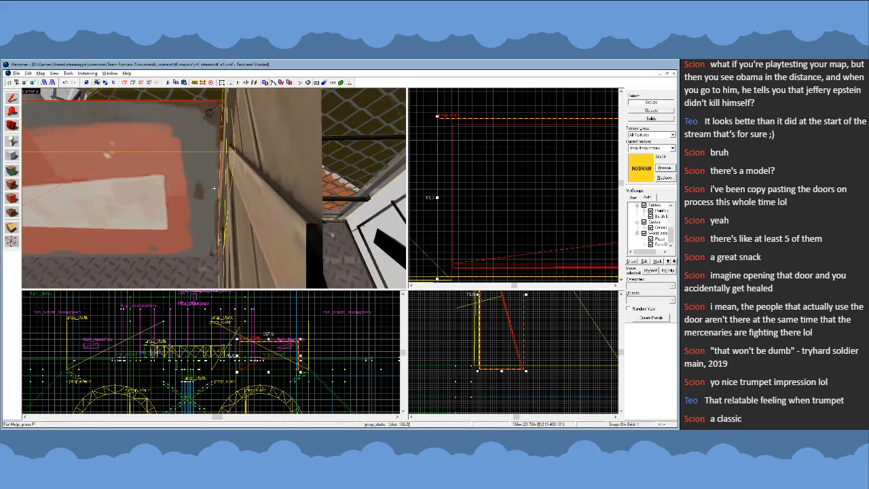
pyautogui.moveTo(469, 217)
pyautogui.mouseDown()
pyautogui.moveTo(450, 217)
pyautogui.moveTo(460, 217)
pyautogui.mouseUp()
# - Inspect the sign's contact with the crate, fence and walkway from several sides, and clear the selection
pyautogui.press('z')
pyautogui.press('w')
pyautogui.press('w')
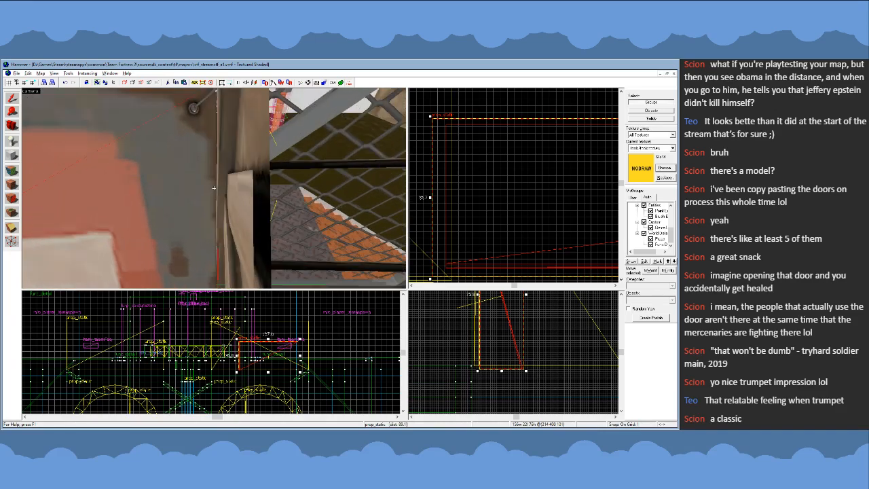
pyautogui.press('d')
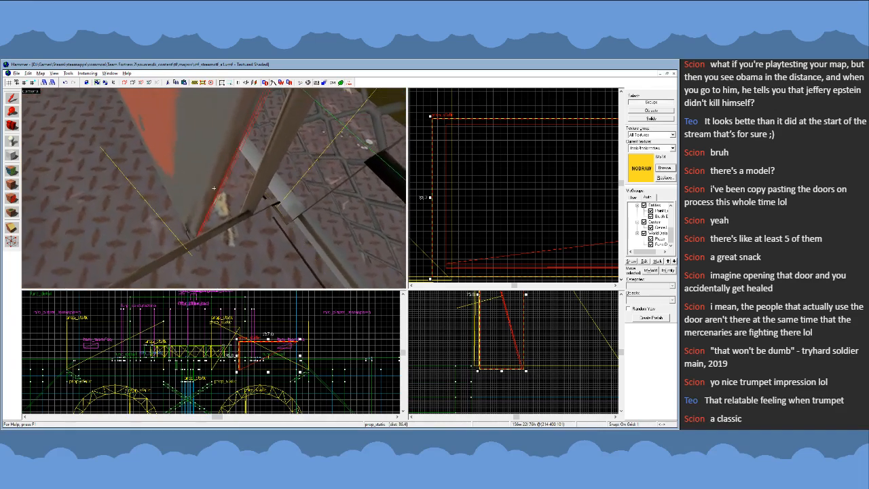
pyautogui.press('a')
pyautogui.press('s')
pyautogui.press('a')
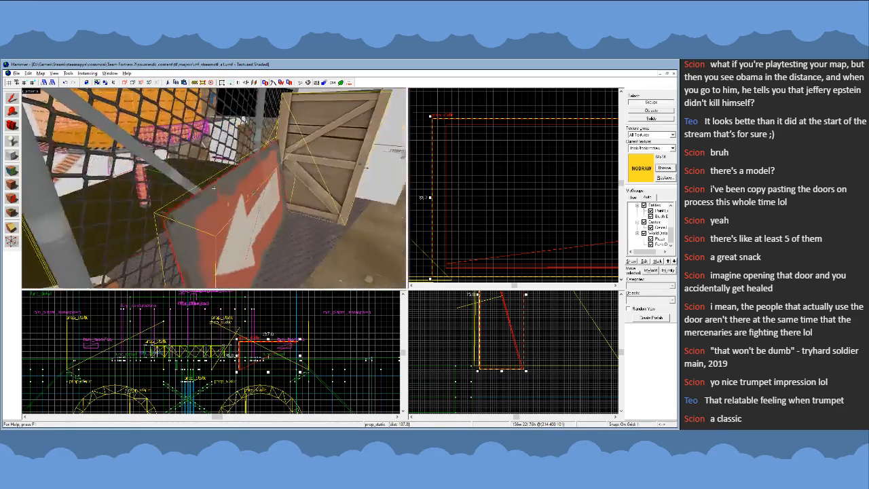
pyautogui.press('d')
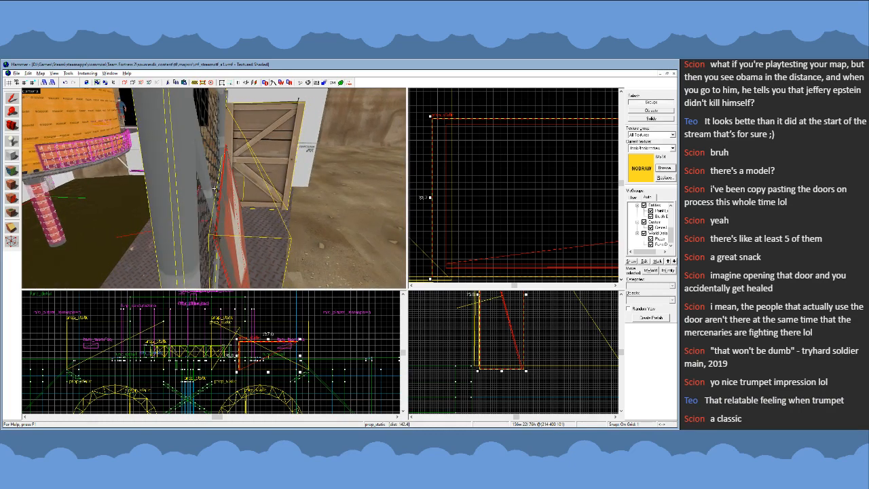
pyautogui.press('d')
pyautogui.press('z')
pyautogui.click(480, 116)
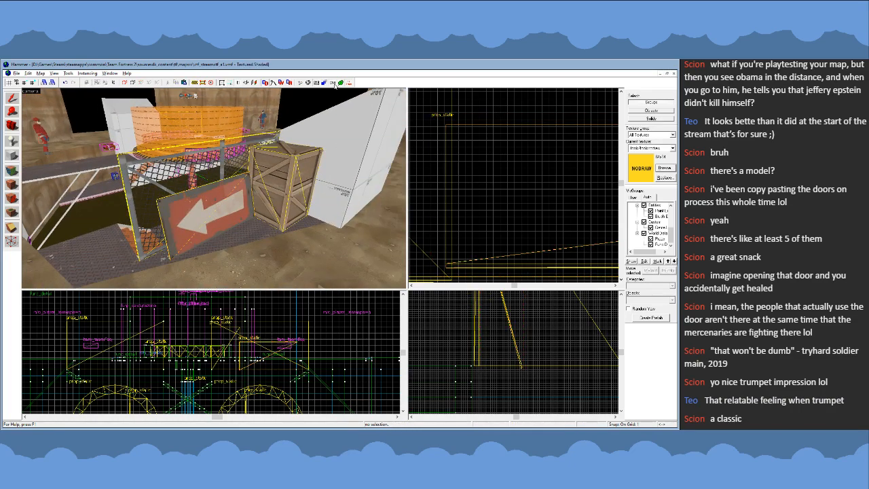
# - Restore detailed prop models in the 2D views and discard the stray block started above the fence
pyautogui.click(335, 83)
pyautogui.scroll(3, 515, 165)
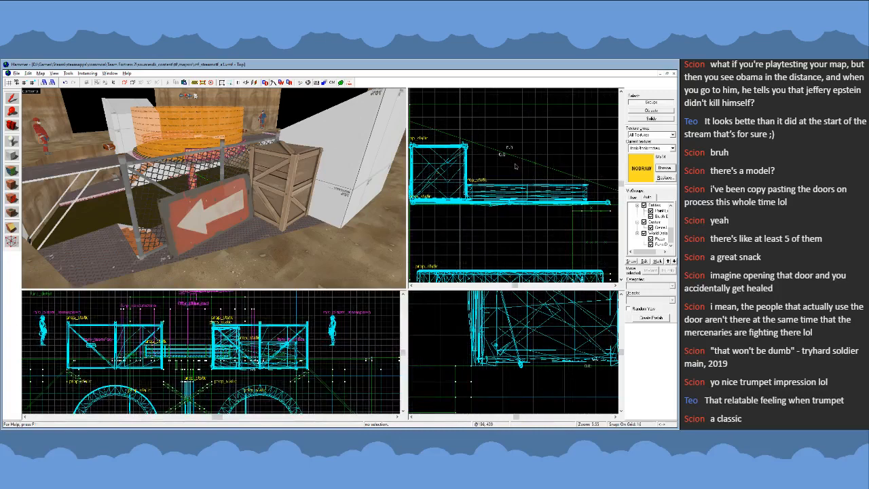
pyautogui.moveTo(516, 166); pyautogui.dragTo(525, 162)
pyautogui.press('Escape')
pyautogui.scroll(-6, 530, 163)
# - Survey the crate, arrow sign and fence from around the arena to judge how they read from each approach
pyautogui.press('z')
pyautogui.press('w')
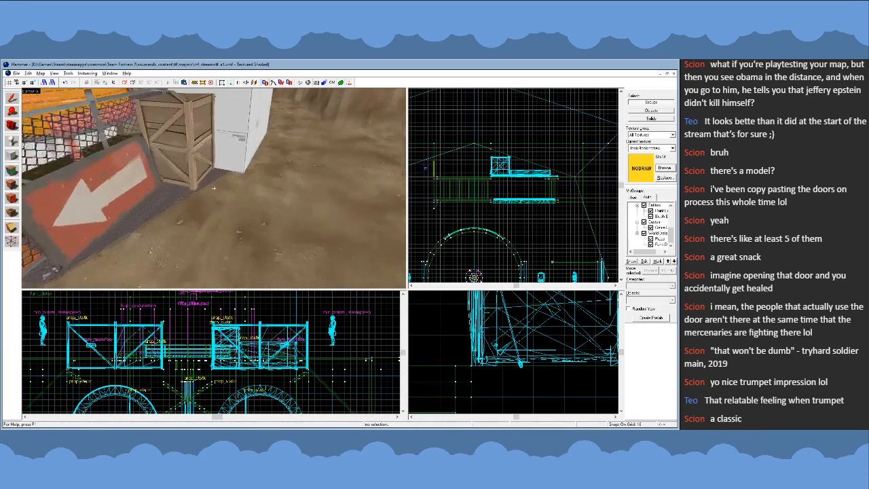
pyautogui.press('a')
pyautogui.press('s')
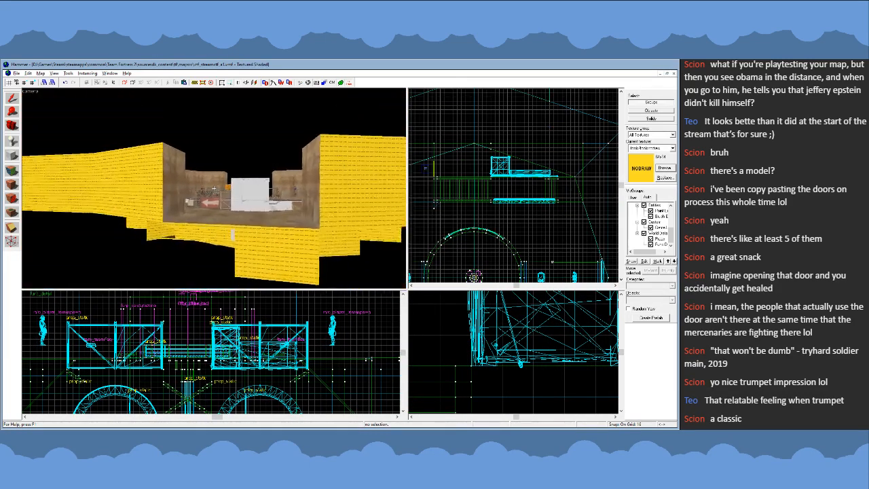
pyautogui.press('w')
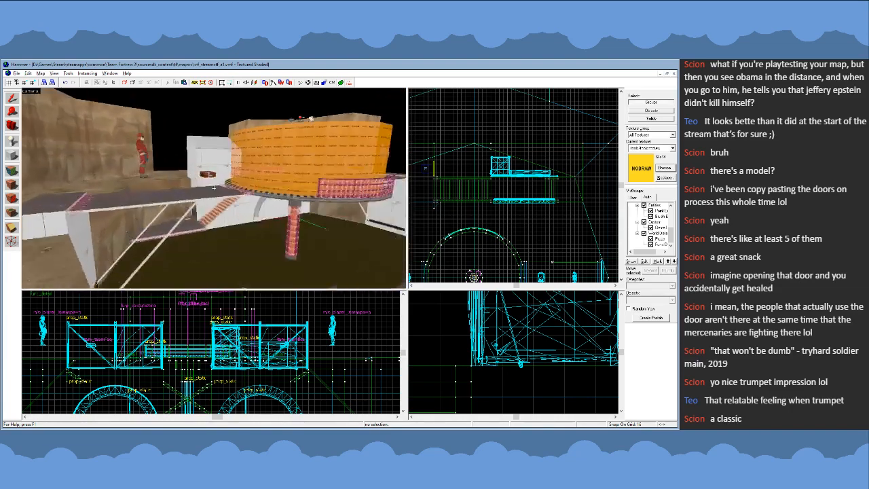
pyautogui.press('s')
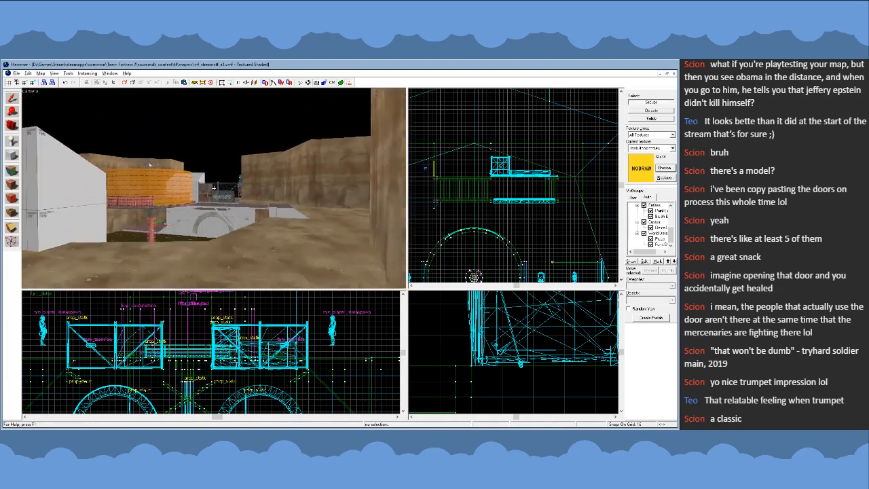
pyautogui.press('w')
pyautogui.press('s')
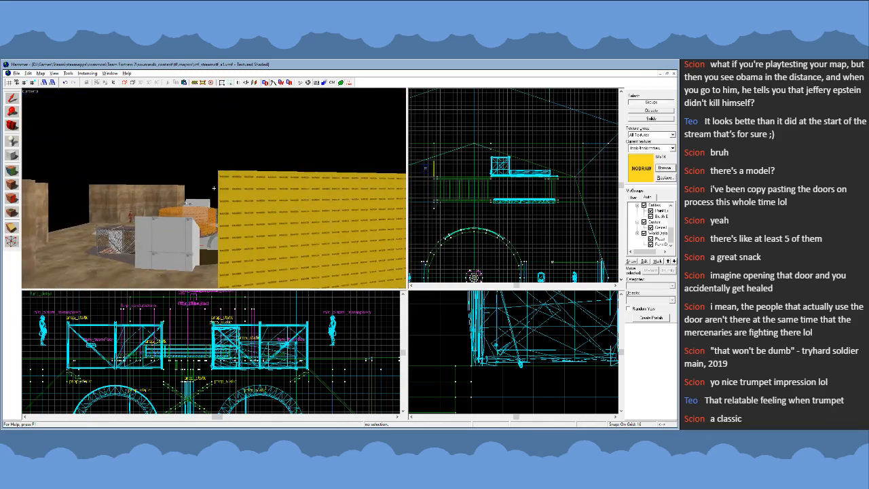
pyautogui.press('w')
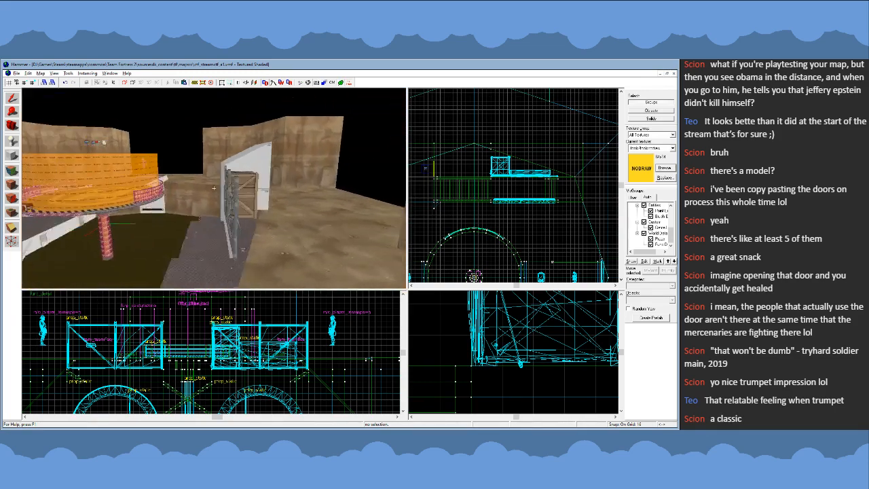
pyautogui.press('w')
pyautogui.press('s')
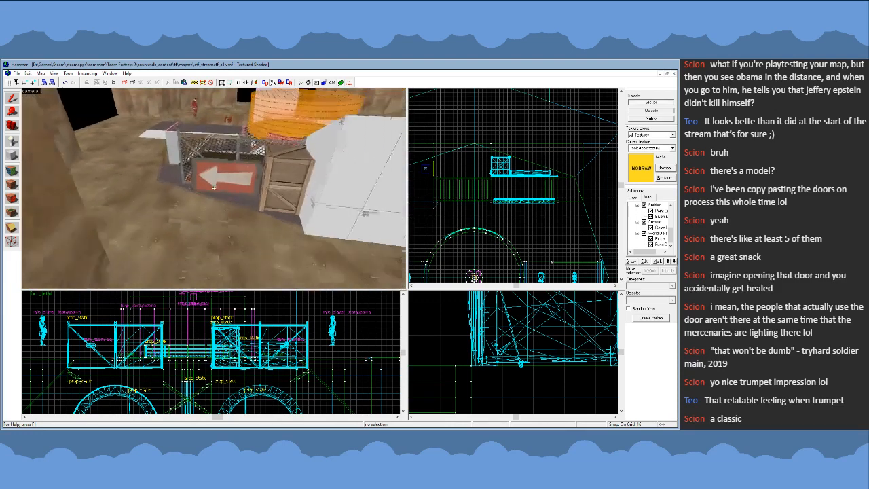
# - Judge the arrow sign from the arena's far side and delete it from the fence
pyautogui.click(211, 185)
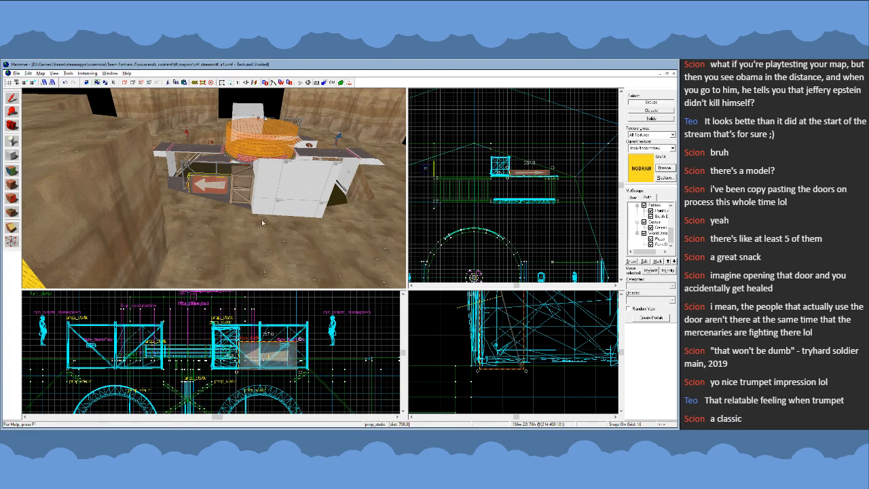
pyautogui.press('z')
pyautogui.press('w')
pyautogui.press('s')
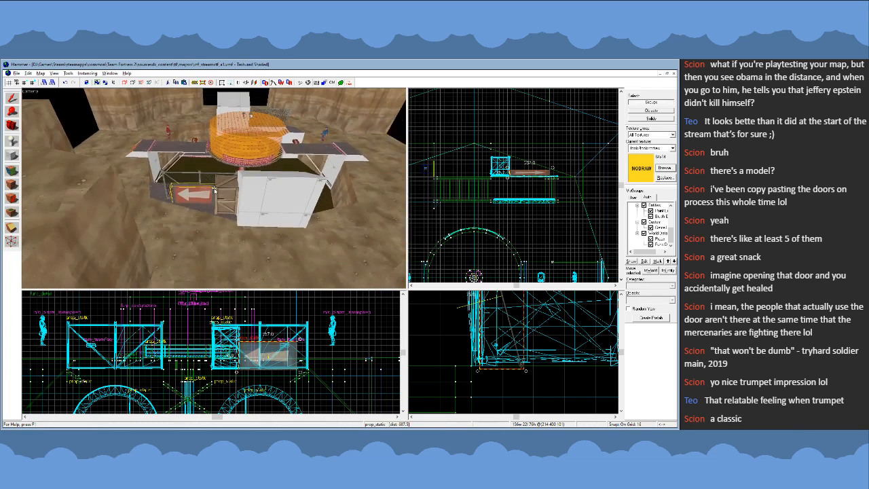
pyautogui.press('z')
pyautogui.press('w')
pyautogui.press('s')
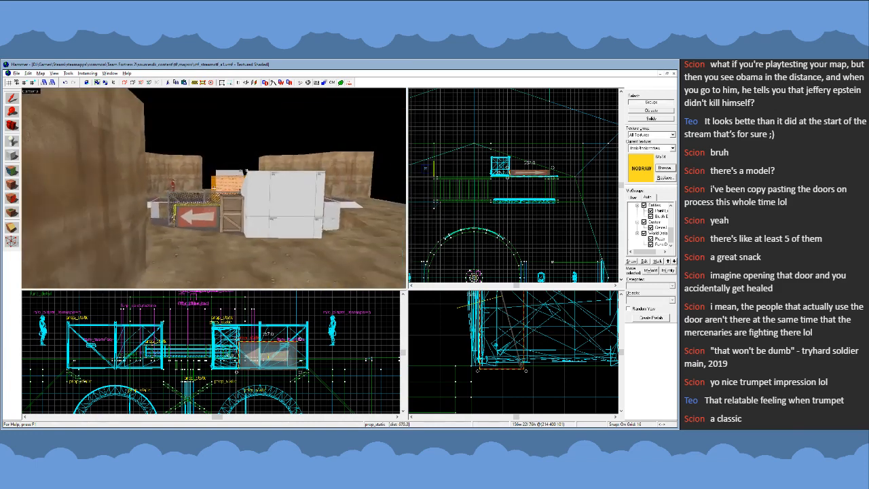
pyautogui.press('s')
pyautogui.press('w')
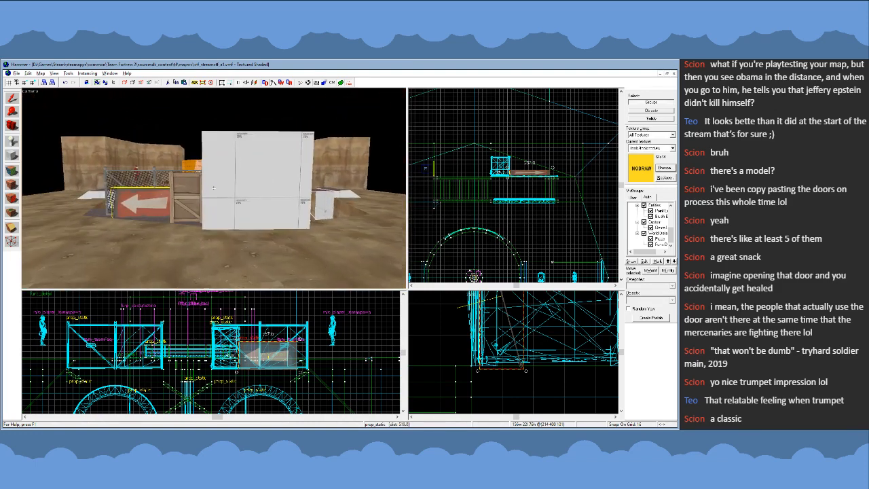
pyautogui.press('w')
pyautogui.press('s')
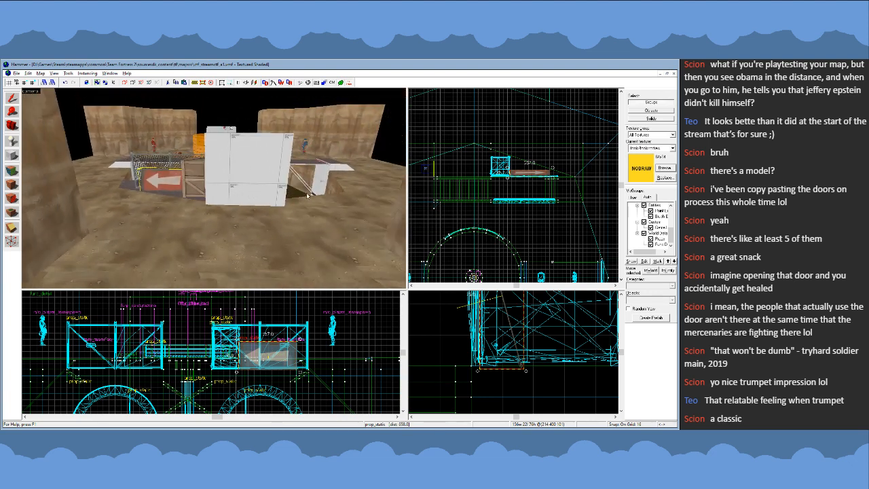
pyautogui.press('Delete')
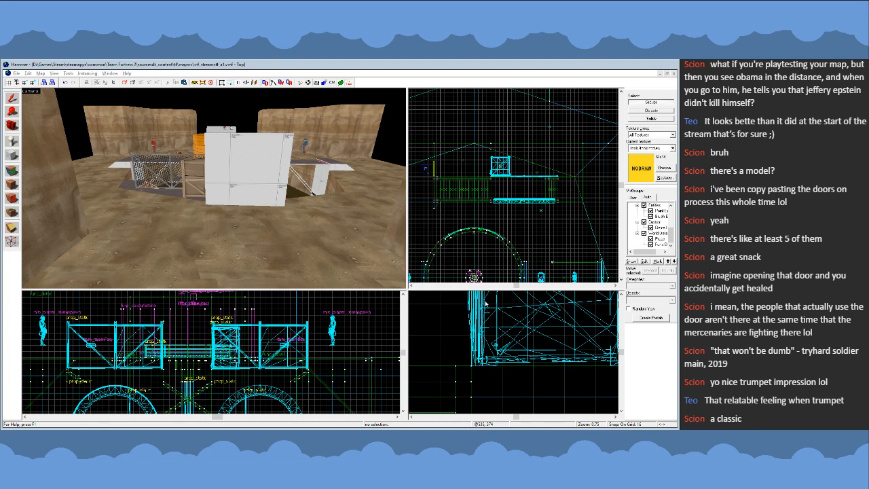
# - Choose the round red arrow sign texture and place it as an overlay on the blank white wall beside the crate
pyautogui.doubleClick(336, 321)
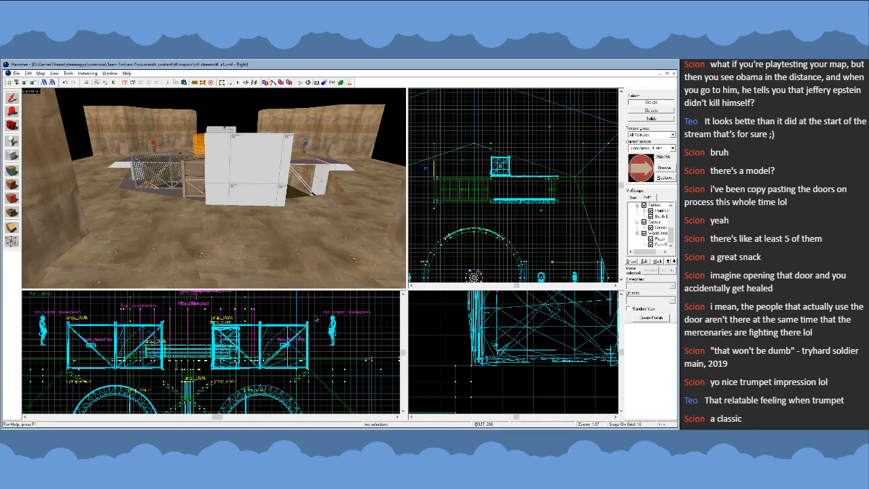
pyautogui.press('z')
pyautogui.press('w')
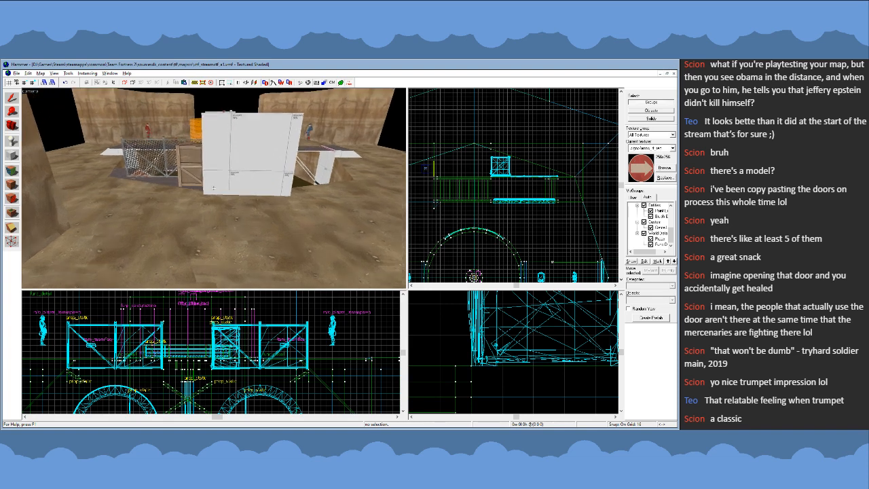
pyautogui.press('s')
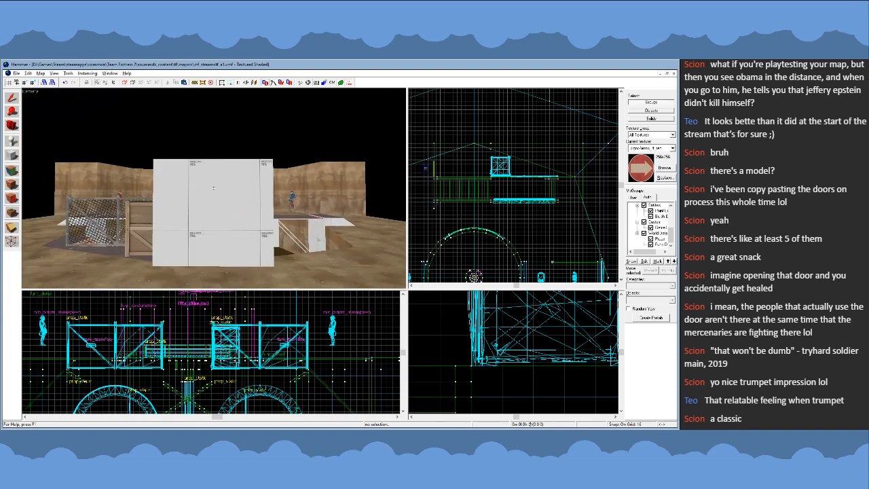
pyautogui.click(244, 228)
pyautogui.click(12, 99)
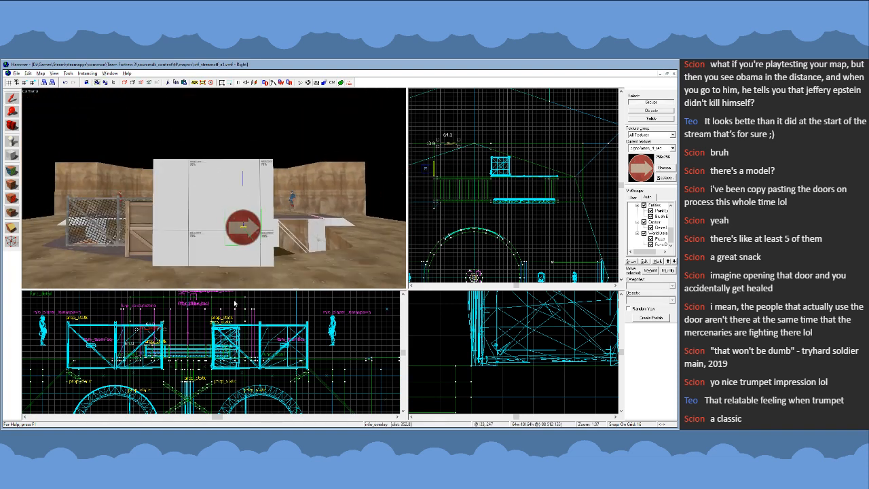
# - Enlarge the round arrow overlay on the white wall and deselect it
pyautogui.scroll(-7, 239, 333)
pyautogui.scroll(10, 212, 344)
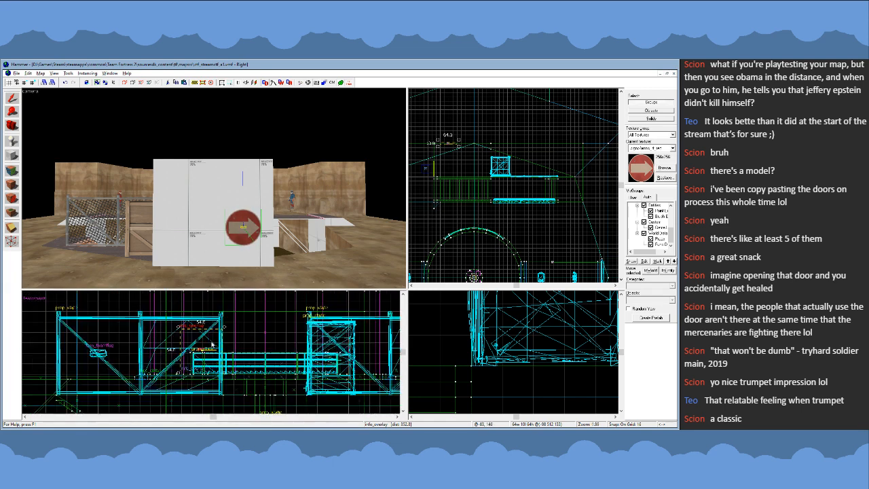
pyautogui.moveTo(205, 343); pyautogui.dragTo(184, 341)
pyautogui.click(462, 234)
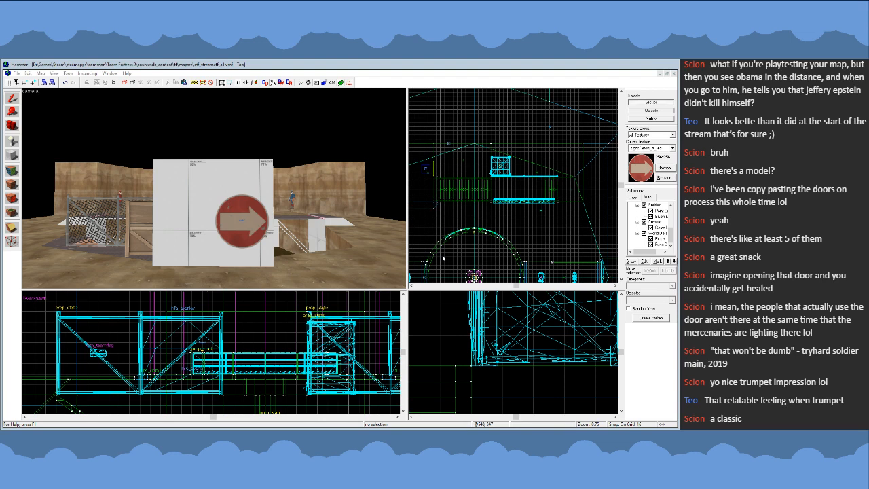
# - Copy the grey door prop from the tower beside the stairs and paste a duplicate near the white arrow wall
pyautogui.press('z')
pyautogui.press('w')
pyautogui.press('z')
pyautogui.click(208, 204)
pyautogui.press('z')
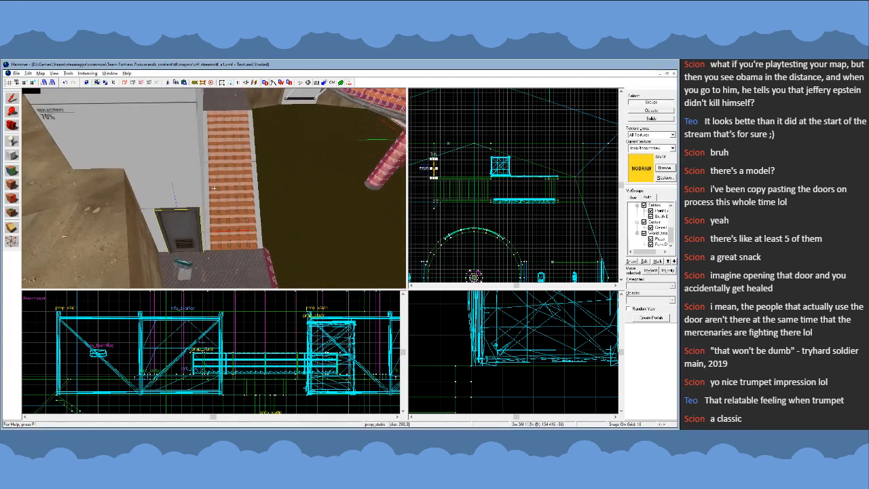
pyautogui.press('w')
pyautogui.press('z')
pyautogui.hotkey('ctrl', 'v')
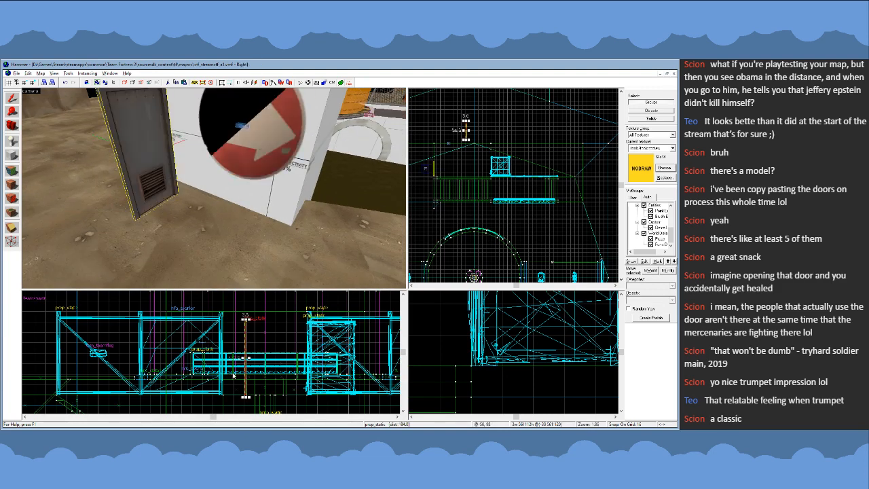
# - Lower the door copy to ground level and rotate it 90 degrees so it runs parallel to the white wall
pyautogui.scroll(2, 245, 393)
pyautogui.press('[')
pyautogui.moveTo(247, 390); pyautogui.dragTo(253, 381)
pyautogui.scroll(4, 470, 124)
pyautogui.press(']')
pyautogui.click(463, 144)
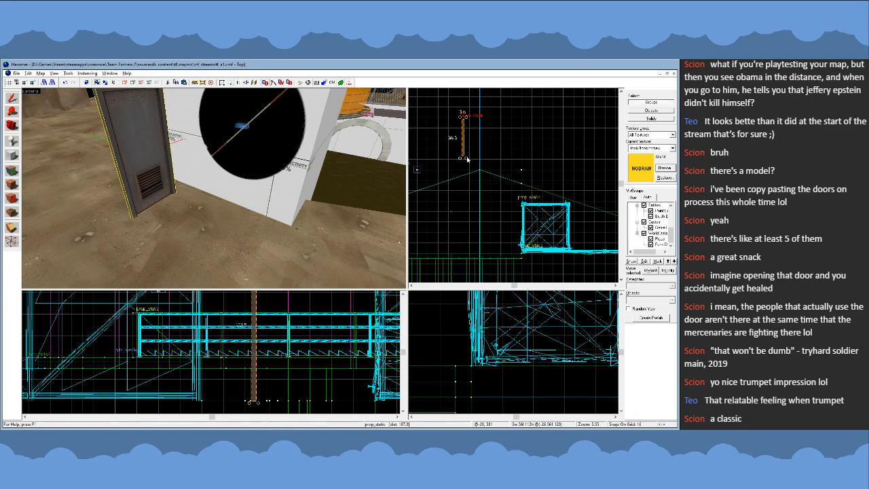
pyautogui.moveTo(467, 159); pyautogui.dragTo(434, 142)
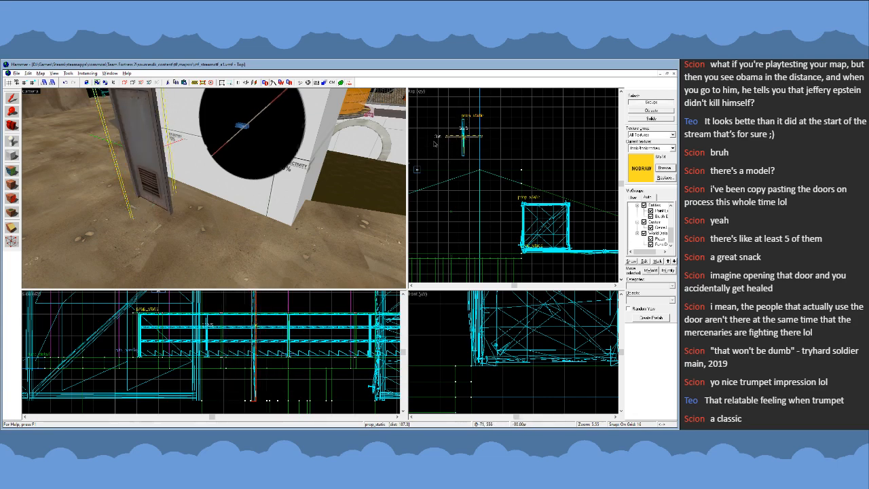
# - Move the door flush against the white wall, on the tail side of the round arrow sign
pyautogui.scroll(-2, 490, 144)
pyautogui.moveTo(490, 144); pyautogui.dragTo(503, 171)
pyautogui.press('z')
pyautogui.press('s')
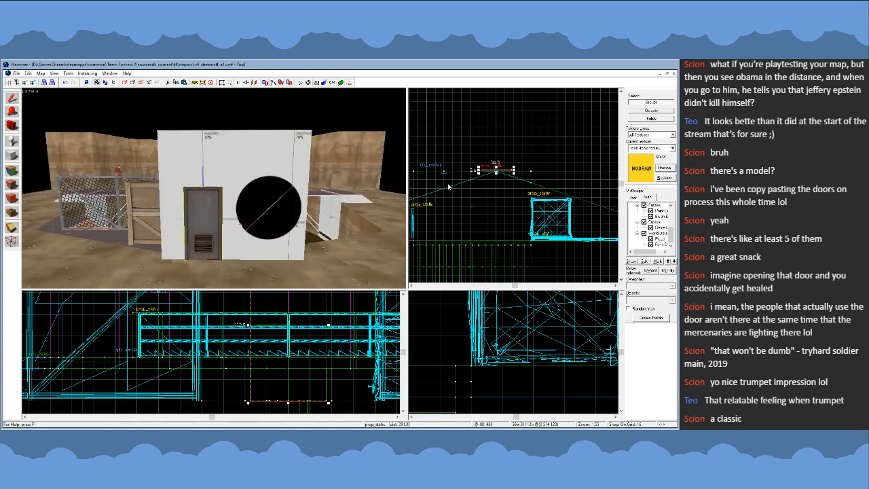
pyautogui.moveTo(508, 173); pyautogui.dragTo(510, 172)
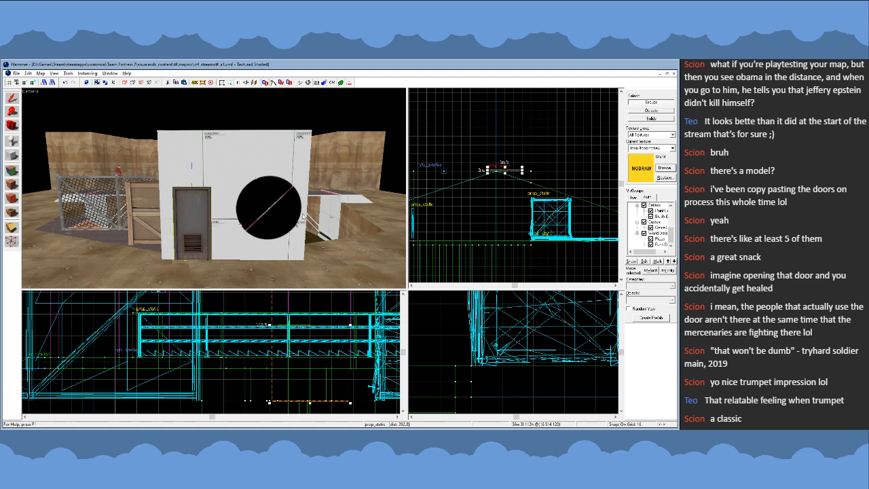
# - Try to shift the round arrow overlay along the white wall, leaving it deselected
pyautogui.click(269, 211)
pyautogui.moveTo(451, 172); pyautogui.dragTo(456, 174)
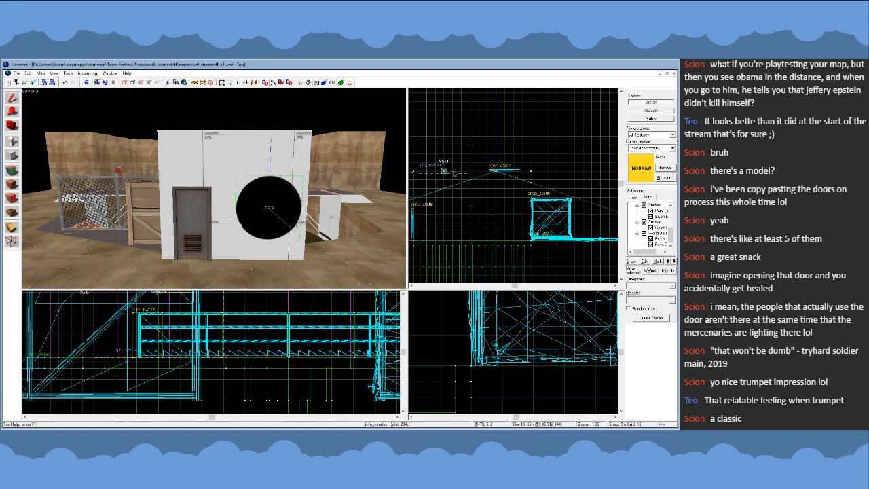
pyautogui.scroll(3, 459, 172)
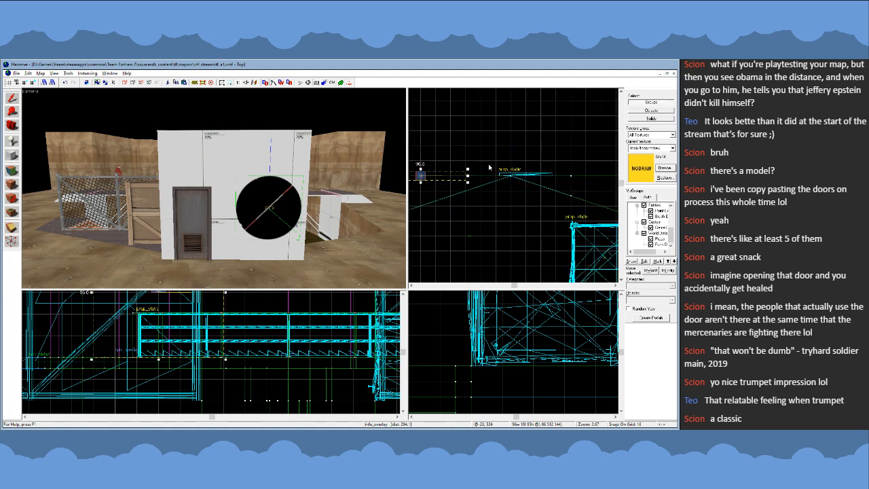
pyautogui.moveTo(456, 181); pyautogui.dragTo(457, 194)
pyautogui.scroll(-3, 531, 215)
pyautogui.scroll(3, 463, 196)
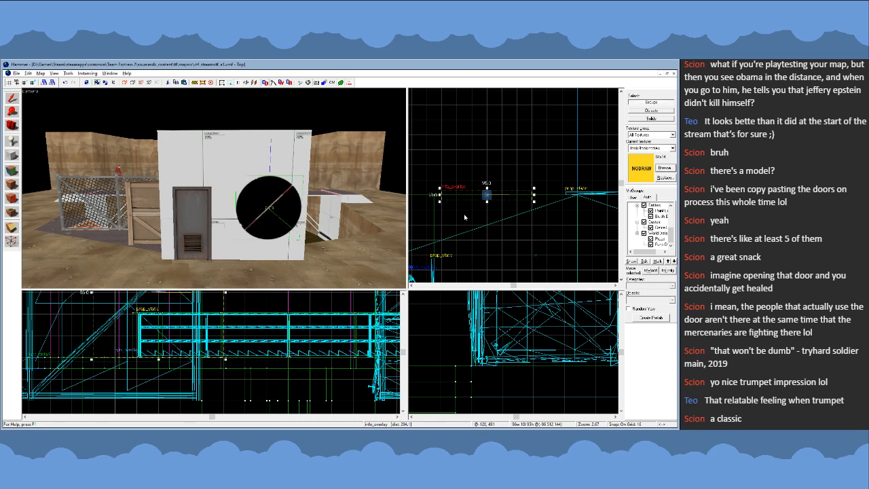
pyautogui.click(466, 215)
# - Move the door 8 units closer to the arrow sign using a finer grid and deselect it
pyautogui.click(195, 229)
pyautogui.press('[')
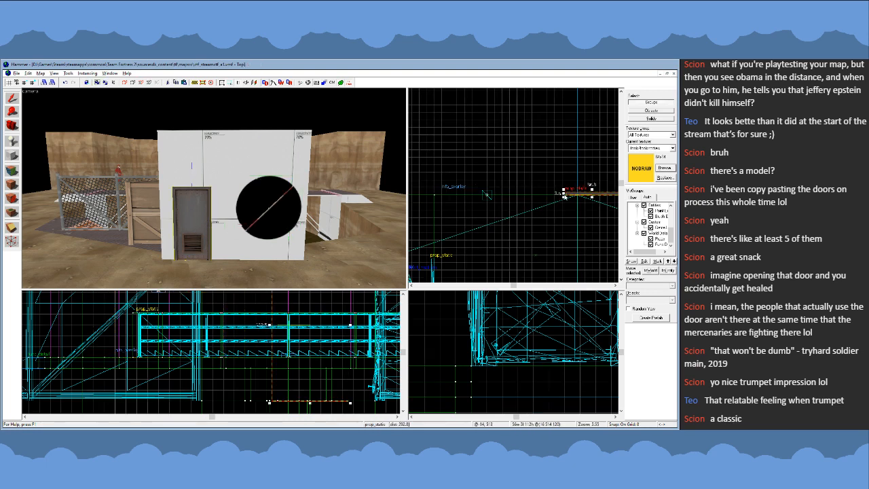
pyautogui.moveTo(569, 195); pyautogui.dragTo(560, 194)
pyautogui.press(']')
pyautogui.scroll(-4, 479, 195)
pyautogui.click(488, 219)
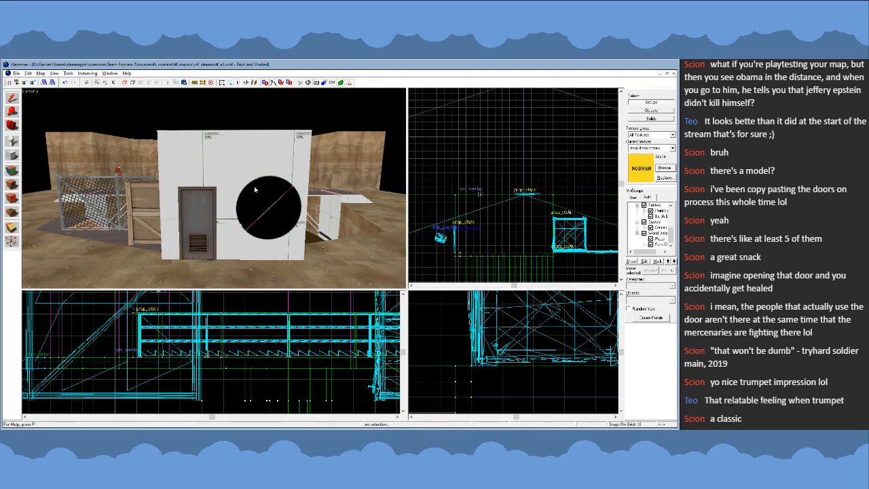
# - Check the wall from a distance and move the door 8 units back away from the arrow sign
pyautogui.press('z')
pyautogui.press('s')
pyautogui.press('w')
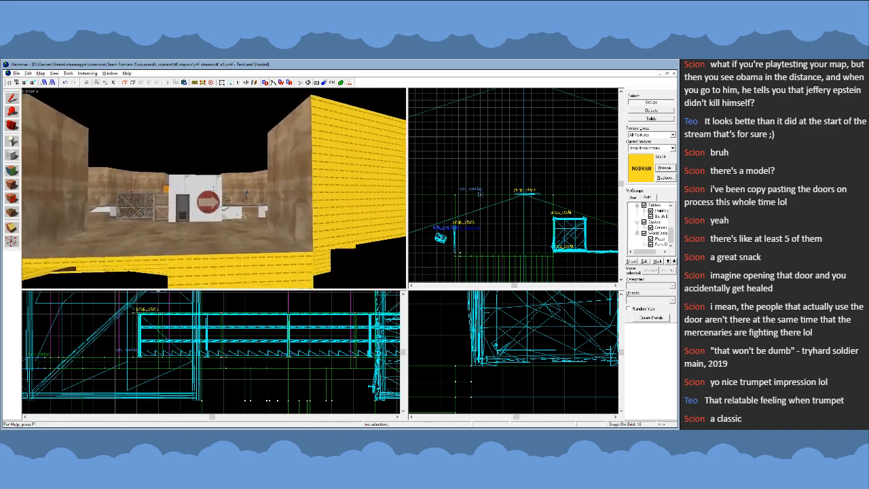
pyautogui.press('z')
pyautogui.click(196, 185)
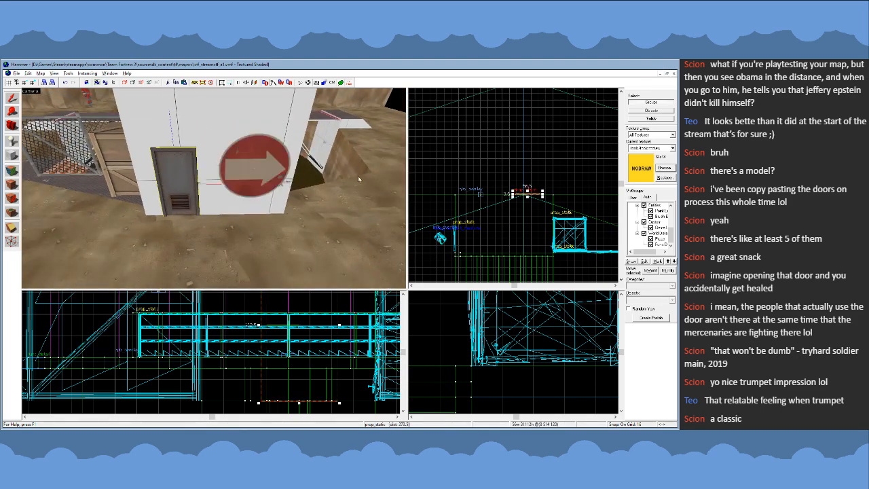
pyautogui.scroll(4, 524, 195)
pyautogui.moveTo(541, 194); pyautogui.dragTo(549, 195)
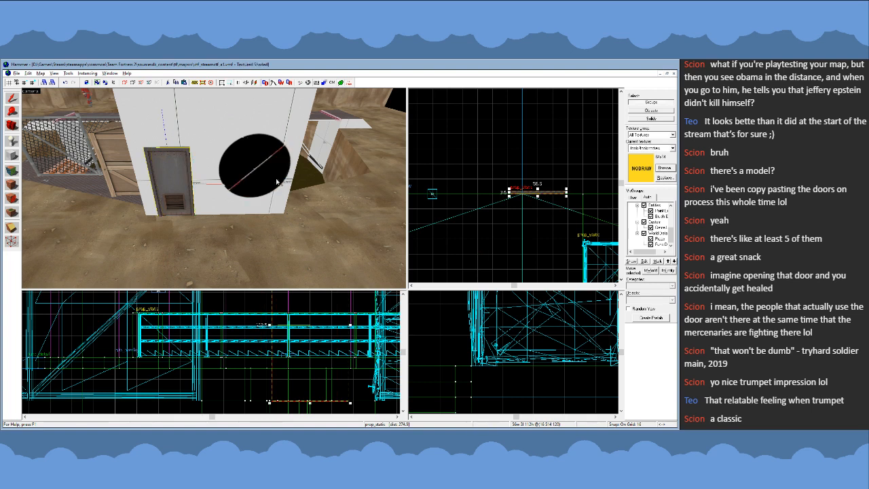
# - Shift the round arrow overlay 8 units toward the door and deselect it
pyautogui.click(255, 171)
pyautogui.moveTo(457, 198); pyautogui.dragTo(460, 196)
pyautogui.press('[')
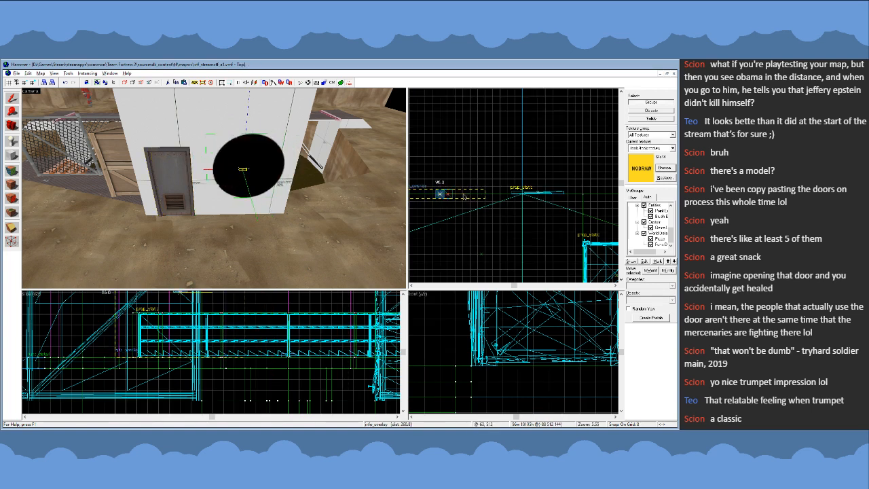
pyautogui.press(']')
pyautogui.click(477, 221)
pyautogui.scroll(-4, 527, 171)
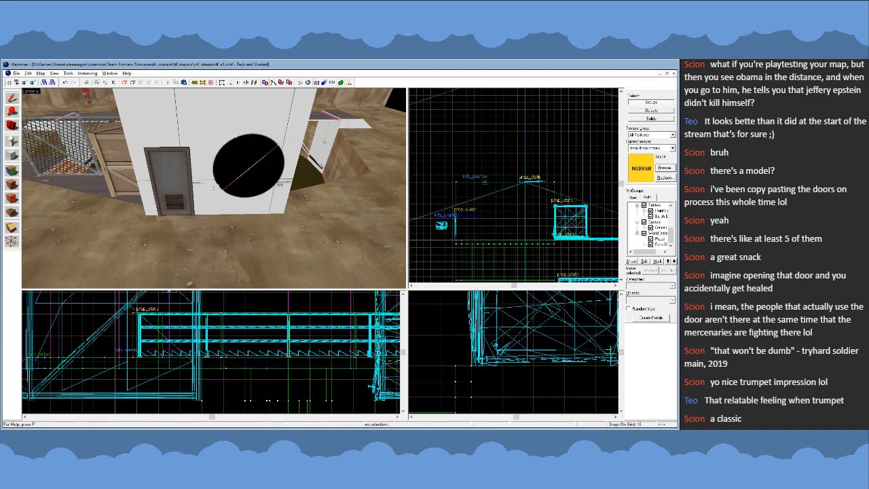
# - Nudge the door slightly toward the arrow sign on the 4-unit grid, restore the coarser grid and deselect the door
pyautogui.press('z')
pyautogui.press('w')
pyautogui.press('s')
pyautogui.press('w')
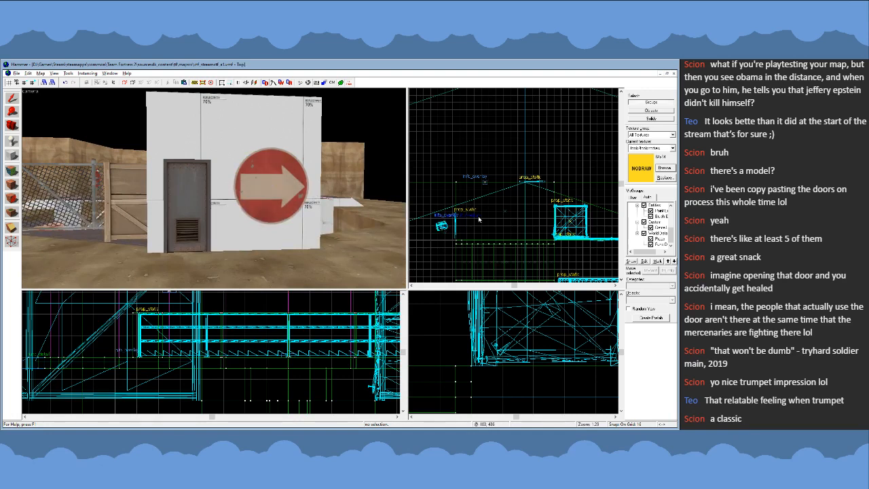
pyautogui.scroll(3, 555, 205)
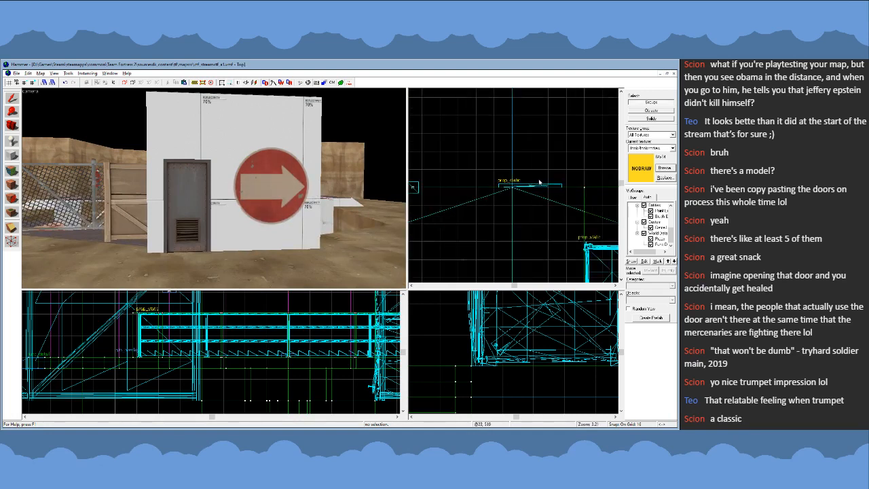
pyautogui.click(219, 213)
pyautogui.scroll(5, 523, 167)
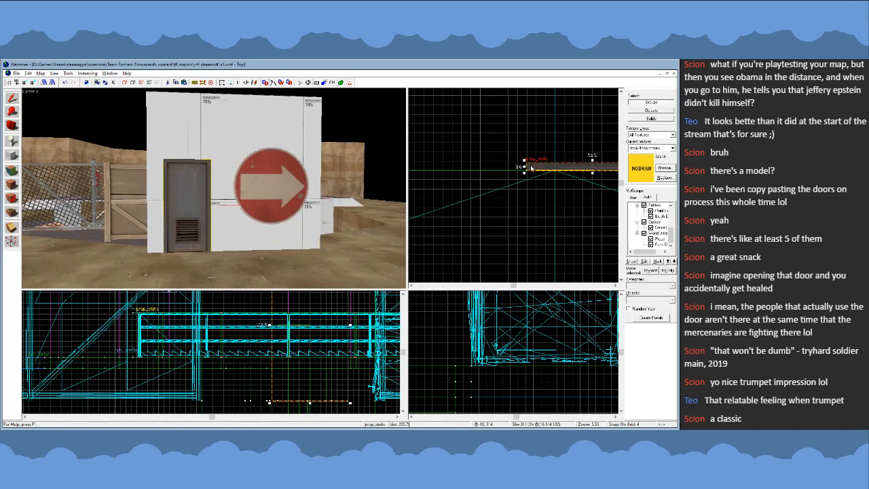
pyautogui.moveTo(530, 169); pyautogui.dragTo(521, 172)
pyautogui.scroll(-5, 509, 182)
pyautogui.press(']')
pyautogui.press(']')
pyautogui.click(580, 203)
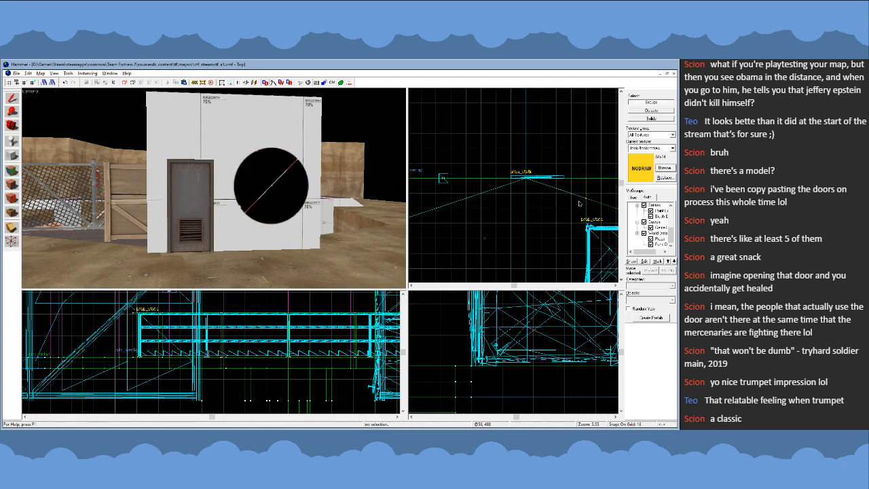
# - Examine the spacing of the door and arrow sign on the white wall from close up, the front and above
pyautogui.click(274, 187)
pyautogui.click(521, 210)
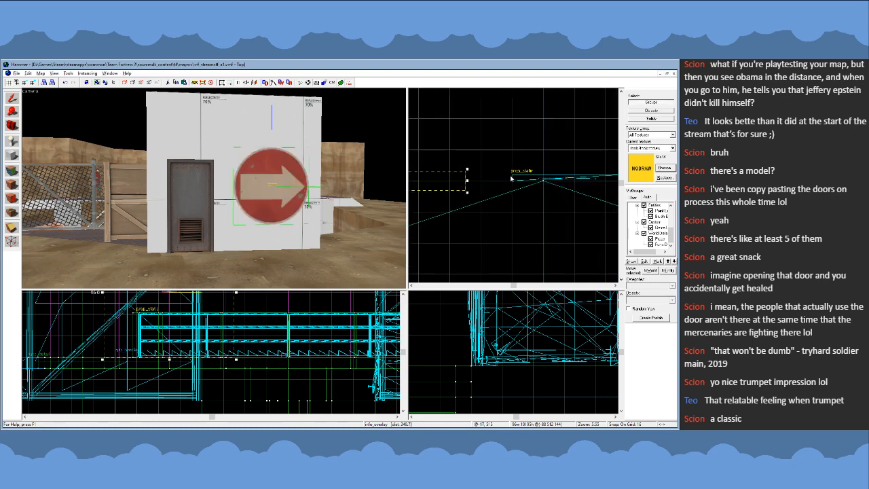
pyautogui.scroll(-2, 518, 216)
pyautogui.press('z')
pyautogui.press('s')
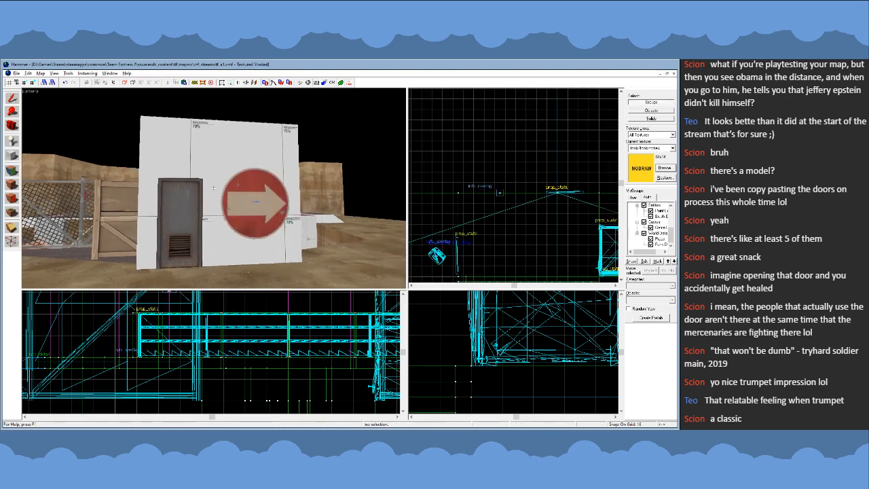
pyautogui.press('w')
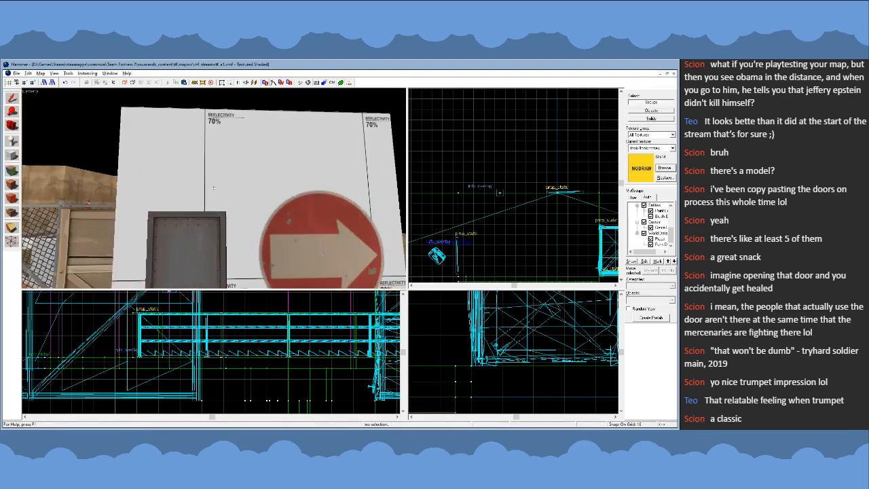
pyautogui.press('s')
pyautogui.press('w')
pyautogui.press('w')
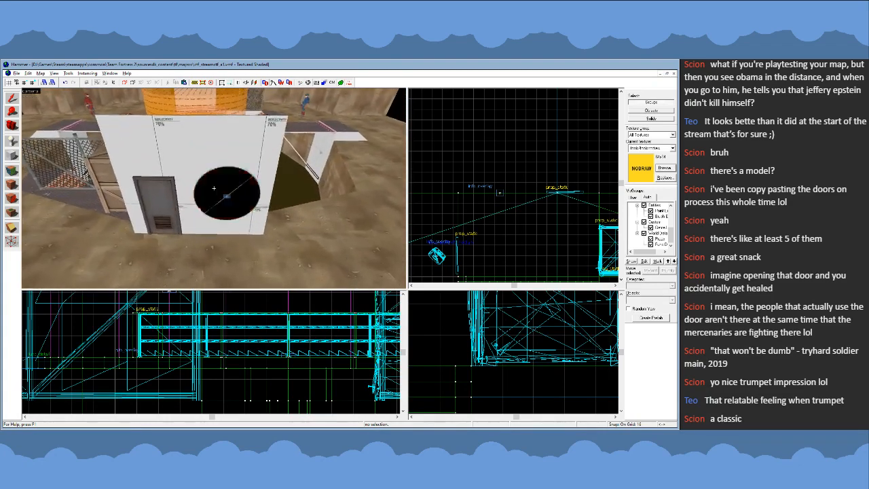
pyautogui.press('s')
# - Survey the arena's towers and stairs and compare them with the wall carrying the door and arrow sign
pyautogui.press('w')
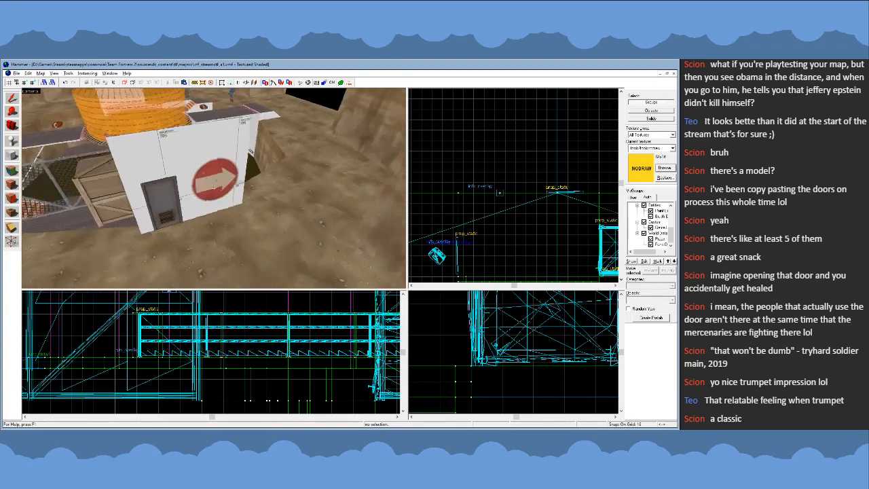
pyautogui.press('w')
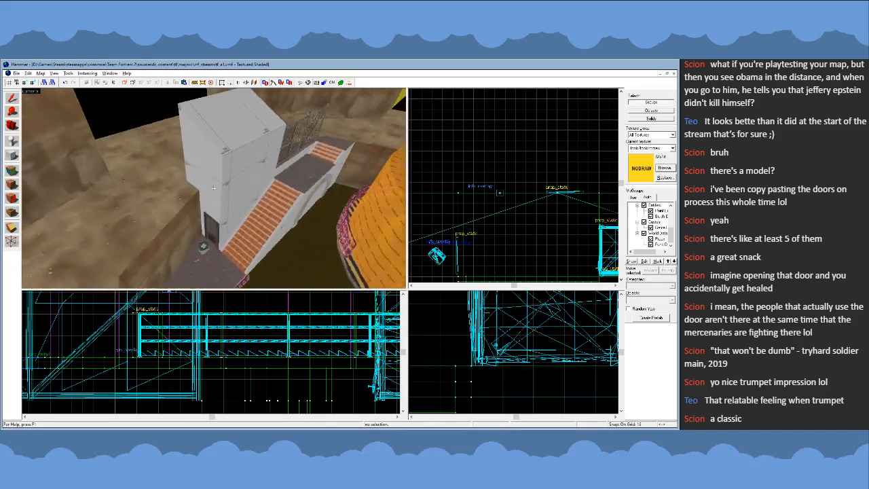
pyautogui.press('s')
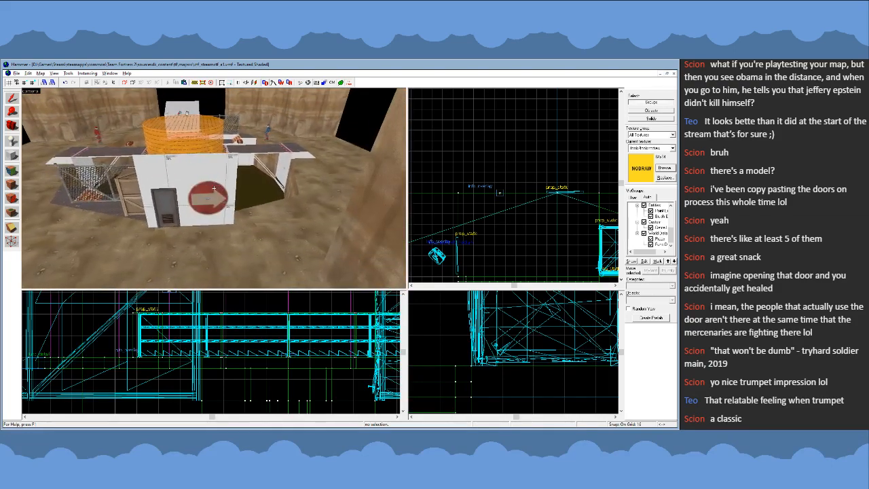
pyautogui.press('w')
pyautogui.press('s')
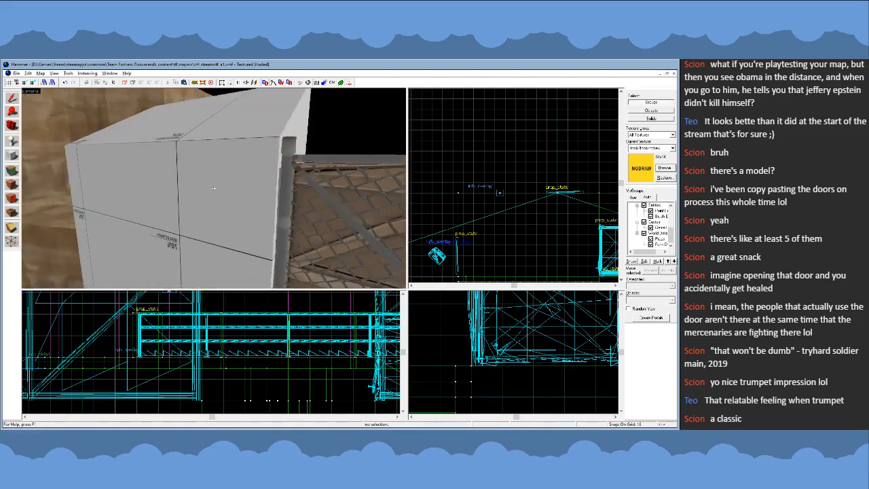
pyautogui.press('d')
pyautogui.press('s')
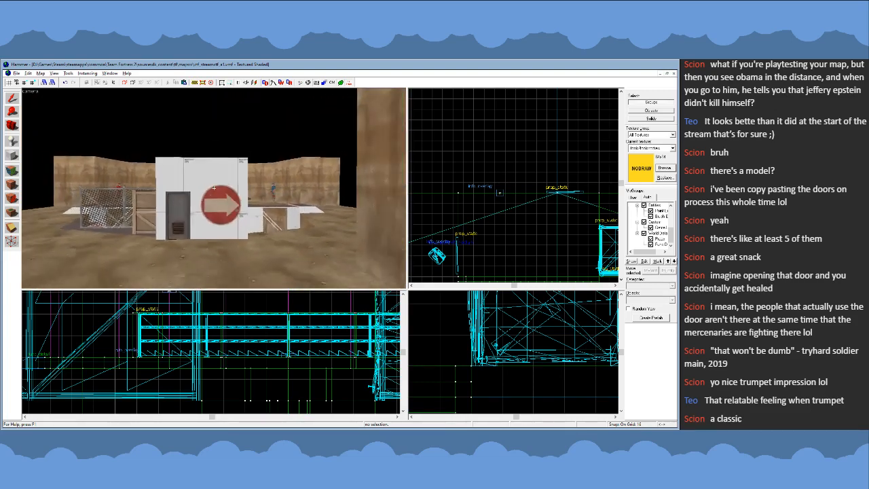
pyautogui.press('w')
pyautogui.press('w')
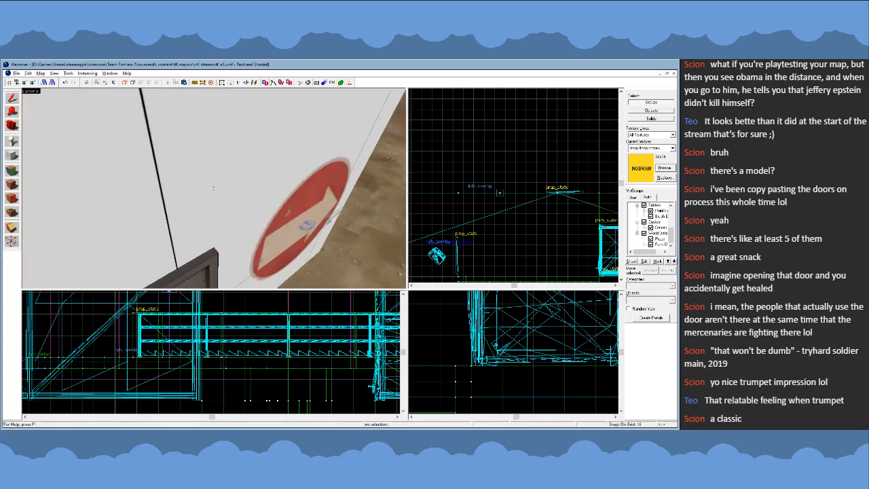
pyautogui.press('s')
# - Select the white tower building on the arena's opposite side and delete it
pyautogui.press('z')
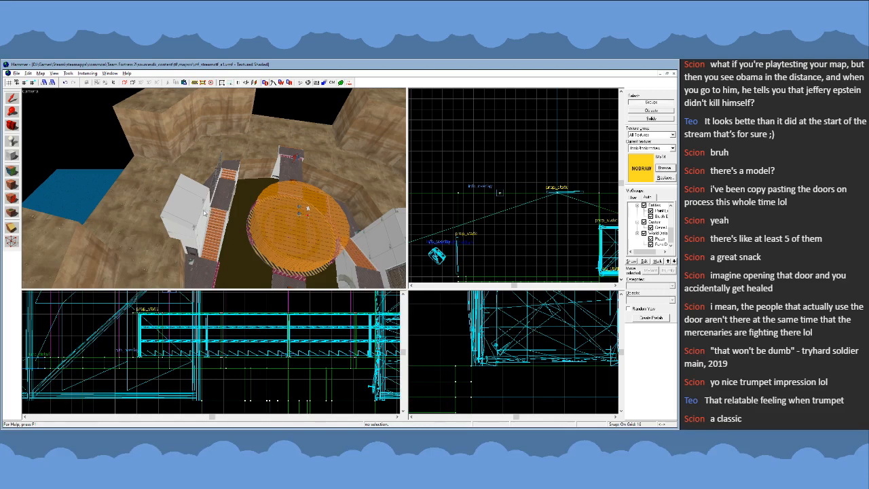
pyautogui.click(205, 212)
pyautogui.press('h')
pyautogui.press('z')
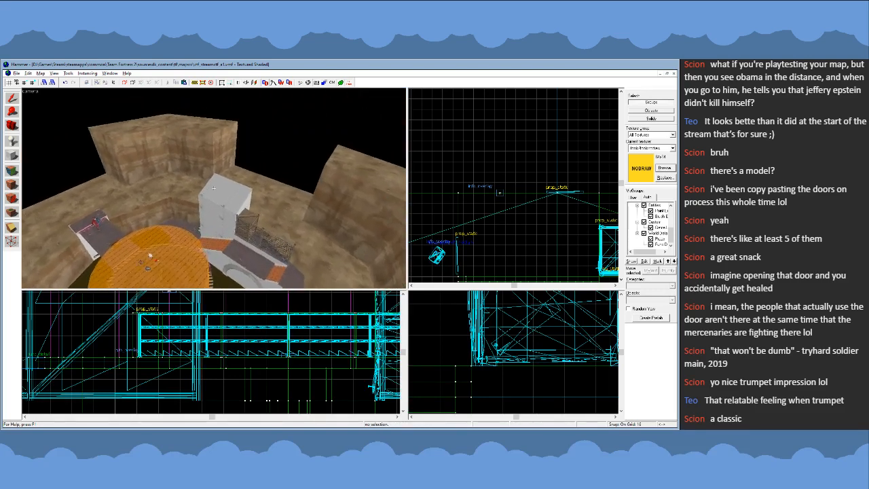
# - Select the detailed tower building and place a turned-around copy of it on the arena's opposite side
pyautogui.press('w')
pyautogui.press('z')
pyautogui.click(227, 171)
pyautogui.scroll(-6, 514, 172)
pyautogui.scroll(-4, 514, 171)
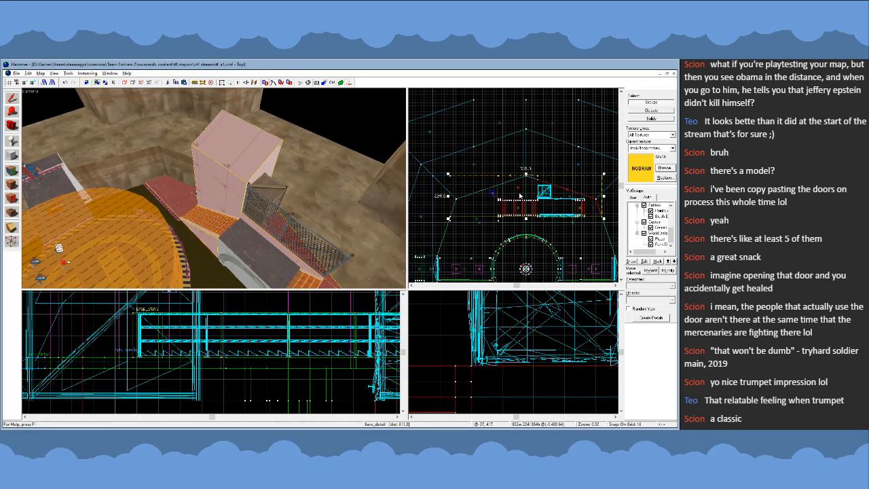
pyautogui.press('Escape')
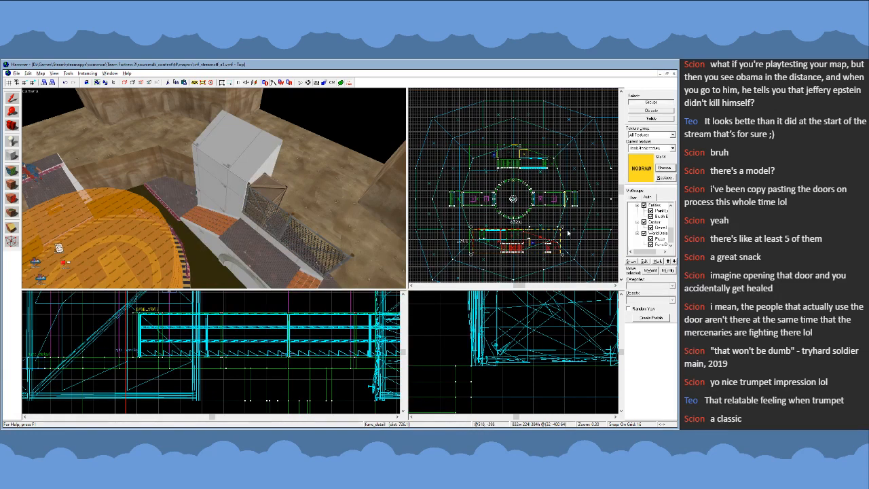
pyautogui.scroll(5, 548, 241)
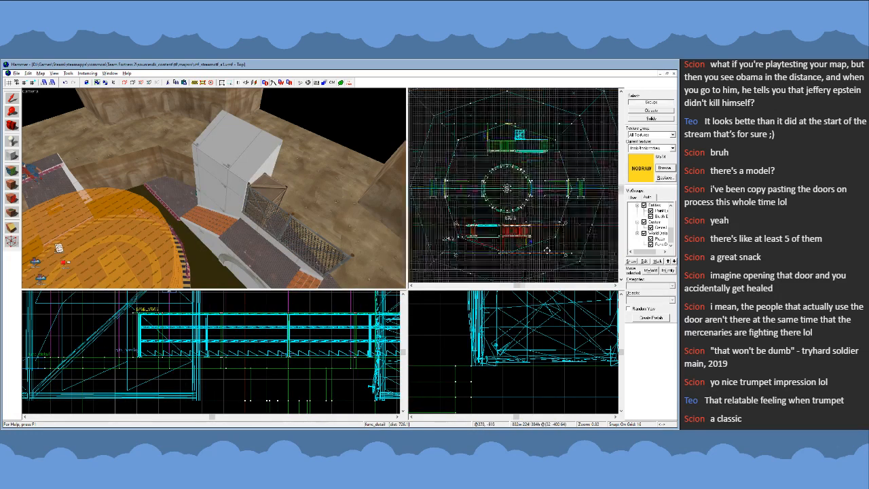
pyautogui.moveTo(549, 242); pyautogui.dragTo(535, 238)
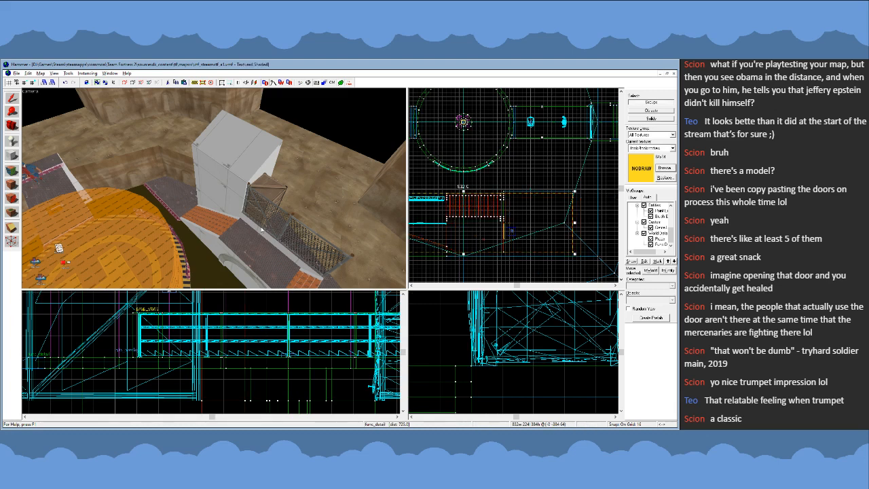
# - Shift the copied building one 16-unit grid step away from the arena's centre and deselect it
pyautogui.press('z')
pyautogui.press('w')
pyautogui.press('z')
pyautogui.moveTo(565, 202); pyautogui.dragTo(564, 207)
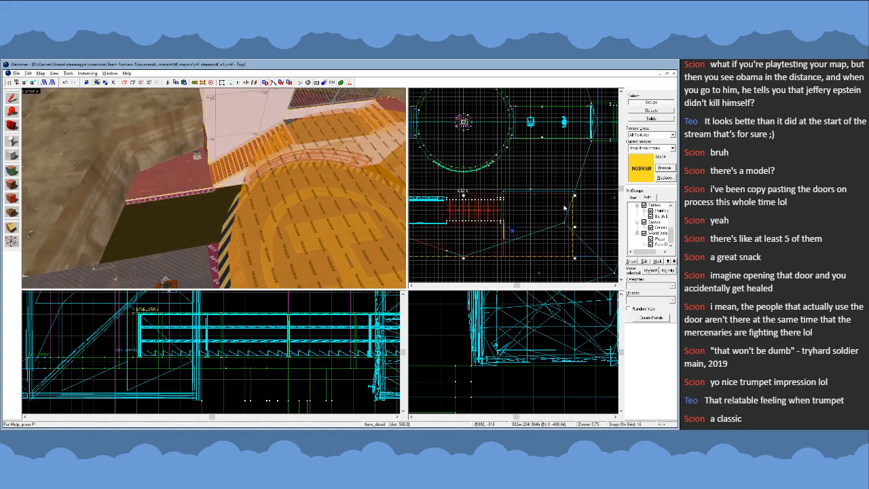
pyautogui.scroll(5, 514, 194)
pyautogui.press('Escape')
# - Check the health kit and its floor overlay beside the door of the tower building from close up and above
pyautogui.press('z')
pyautogui.press('w')
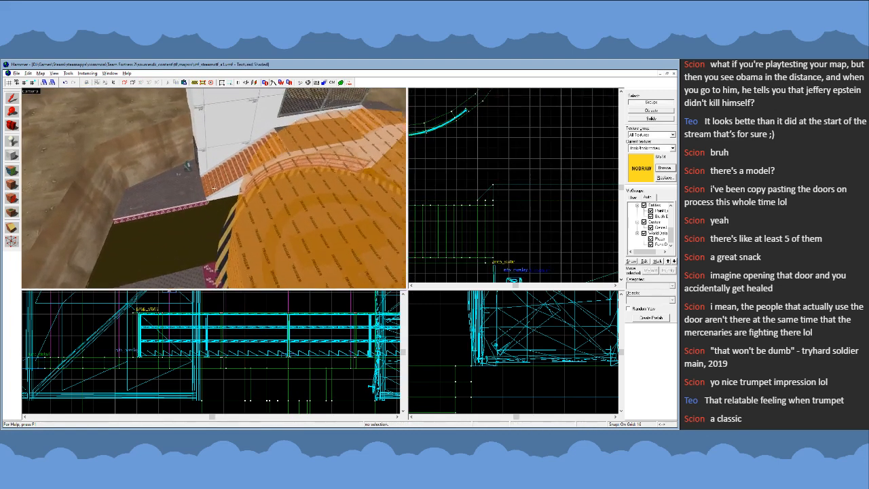
pyautogui.click(219, 183)
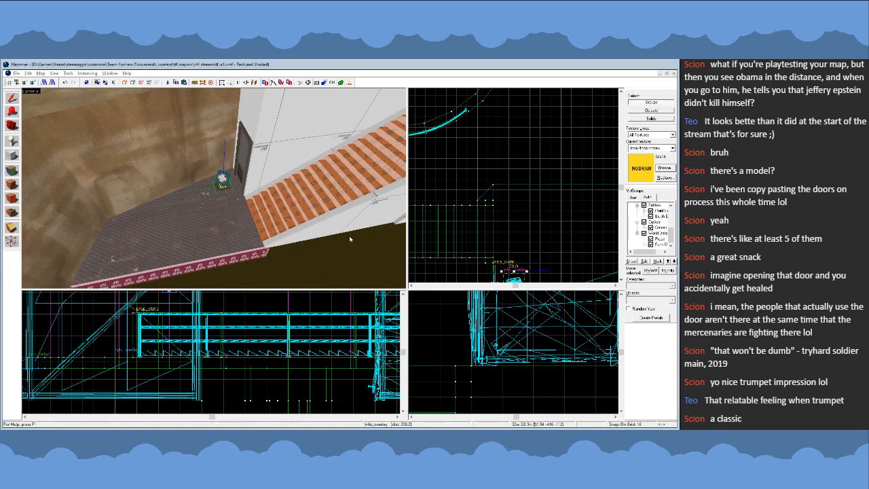
pyautogui.click(436, 309)
pyautogui.scroll(-4, 468, 147)
pyautogui.scroll(7, 485, 210)
pyautogui.moveTo(501, 233); pyautogui.dragTo(507, 235)
pyautogui.click(532, 195)
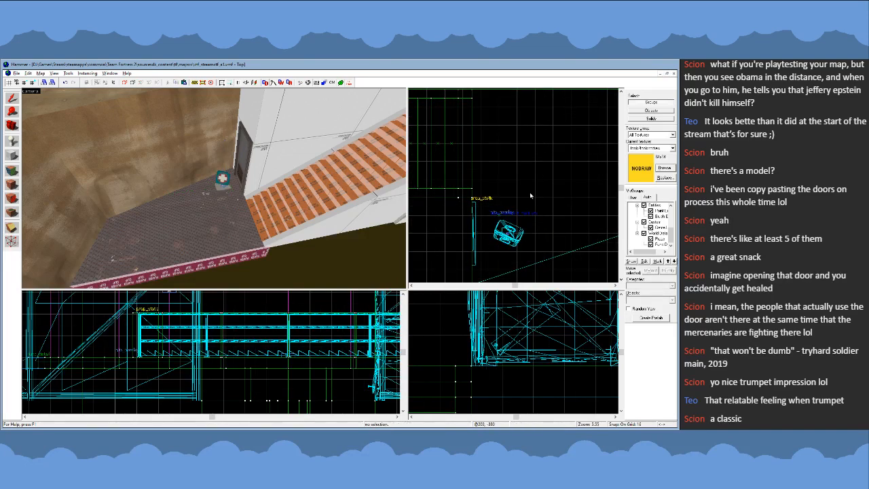
# - Pick the top face of the metal landing at the foot of the tower's stairs with the face edit tool
pyautogui.press('z')
pyautogui.press('s')
pyautogui.press('z')
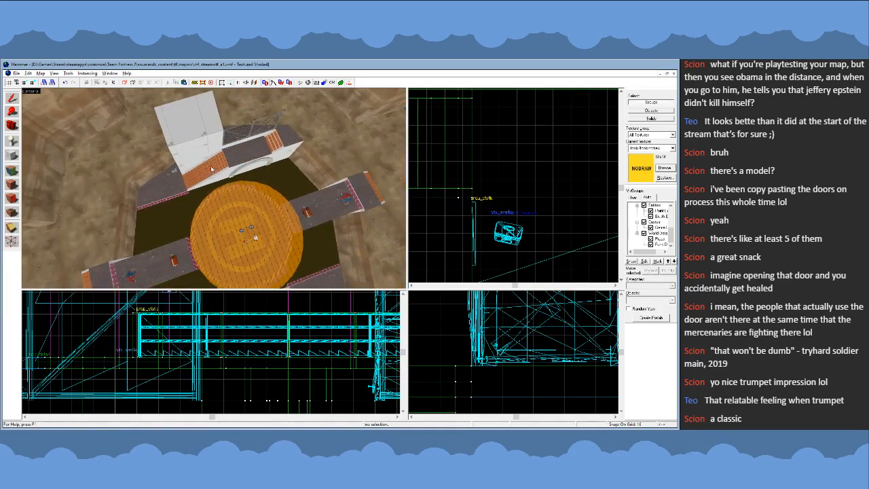
pyautogui.click(211, 166)
pyautogui.press('Escape')
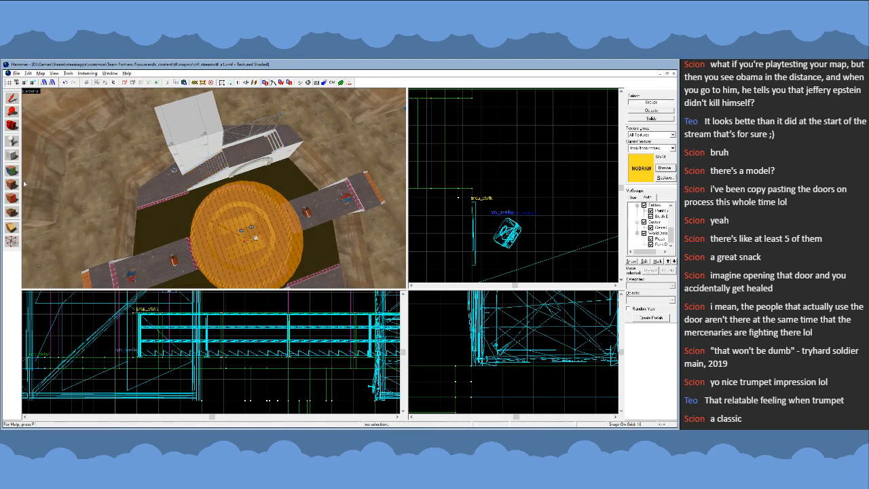
pyautogui.hotkey('shift', 'a')
pyautogui.click(156, 253)
pyautogui.click(165, 188)
pyautogui.press('z')
pyautogui.press('w')
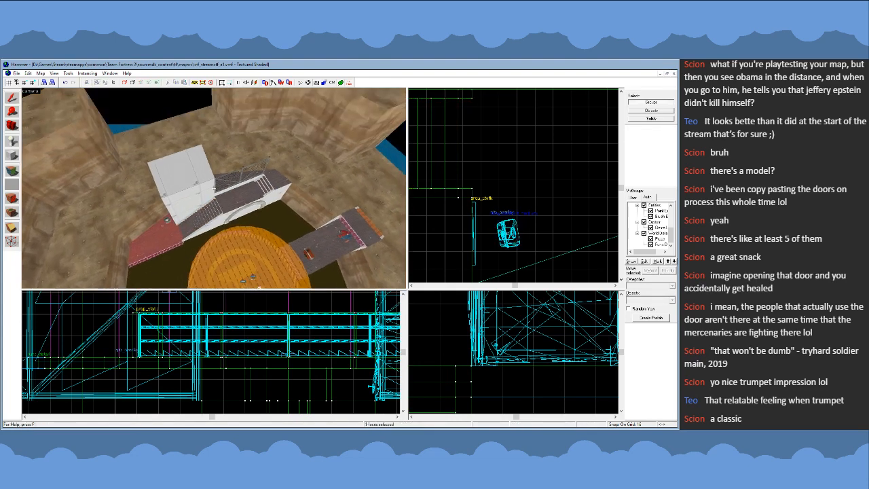
pyautogui.press('z')
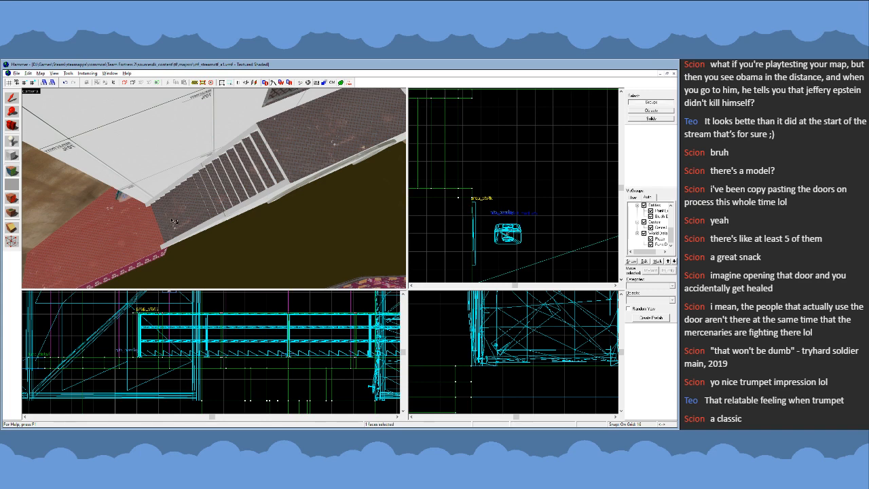
# - Examine the metal plate texture on the tower's stairs and adjoining landings from above and along the steps
pyautogui.press('z')
pyautogui.press('d')
pyautogui.press('w')
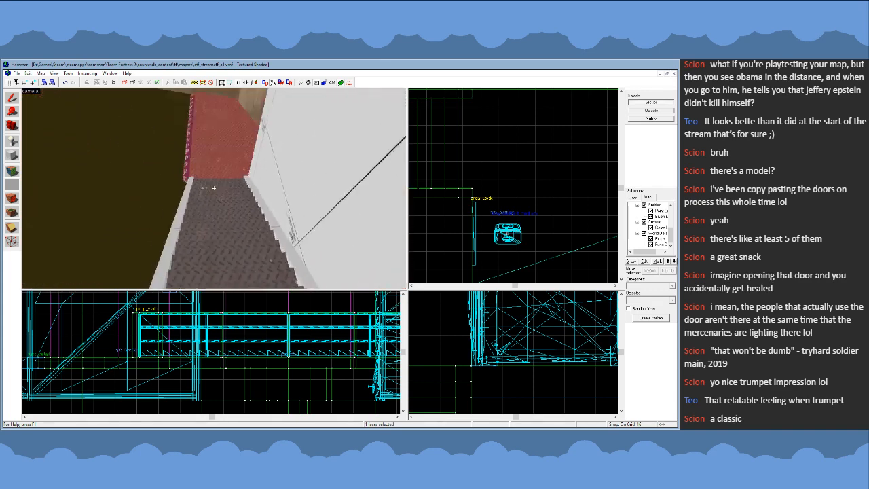
pyautogui.press('s')
pyautogui.press('z')
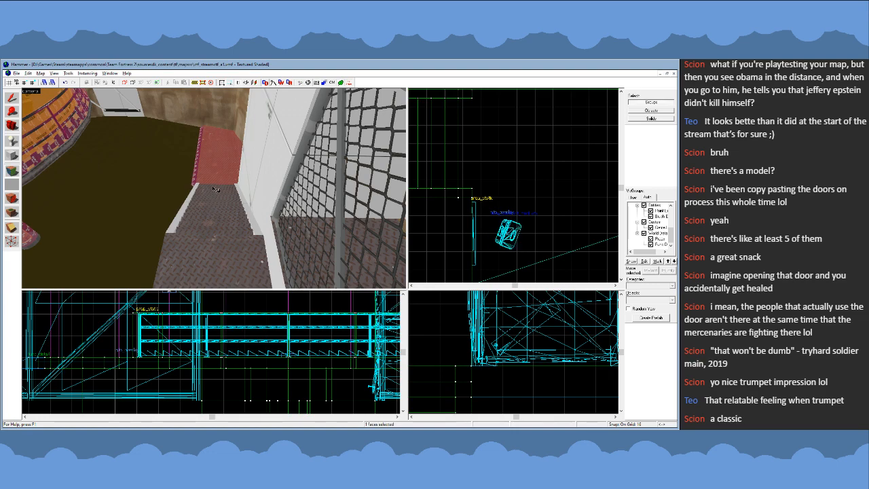
pyautogui.press('z')
pyautogui.press('a')
pyautogui.press('z')
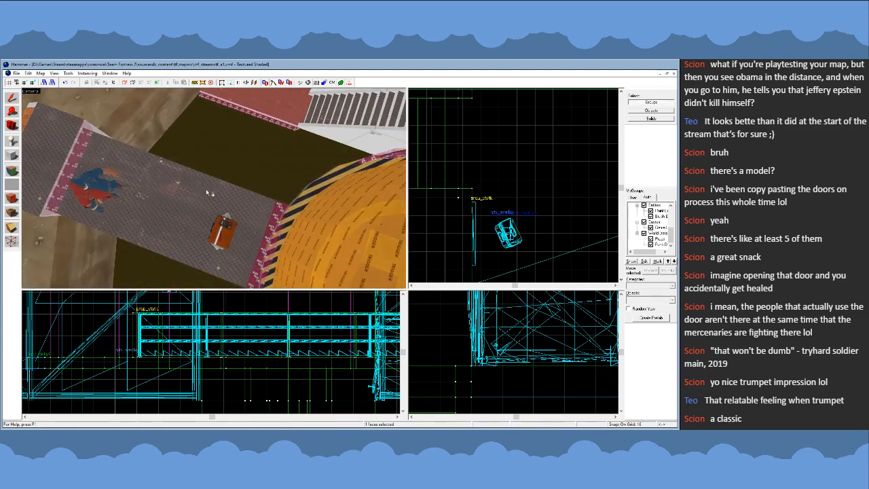
pyautogui.press('w')
pyautogui.press('z')
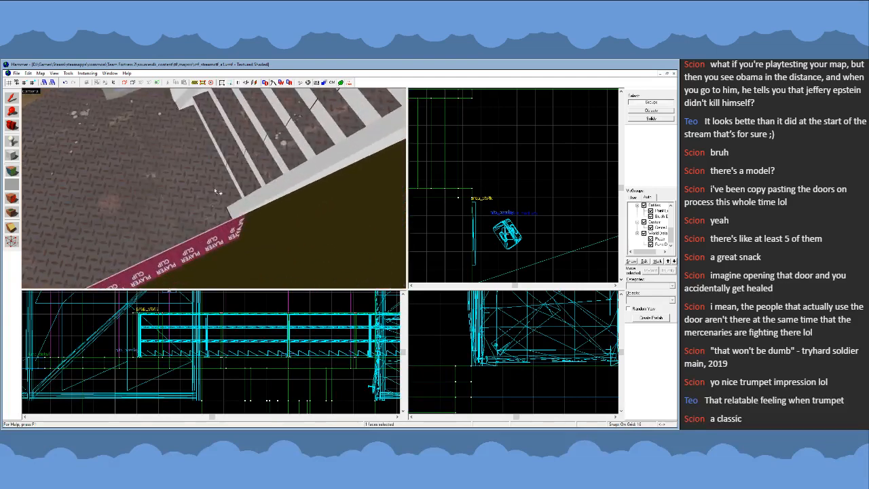
pyautogui.press('z')
pyautogui.press('s')
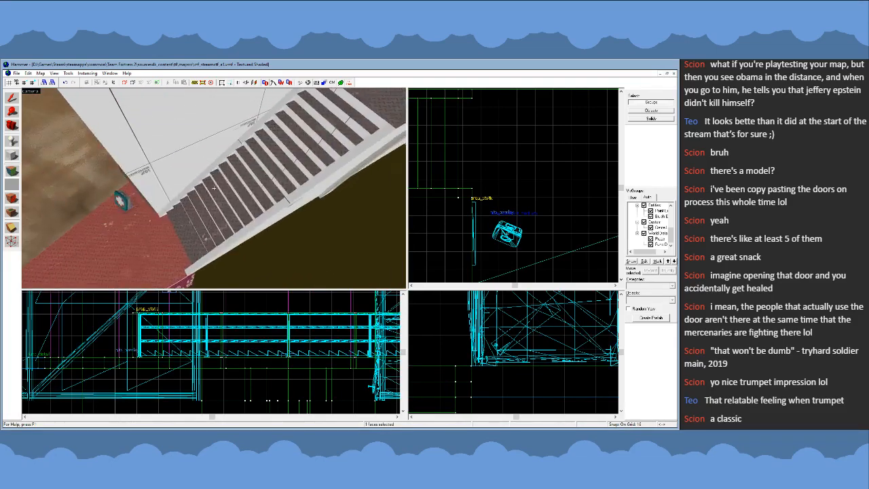
pyautogui.press('w')
pyautogui.press('z')
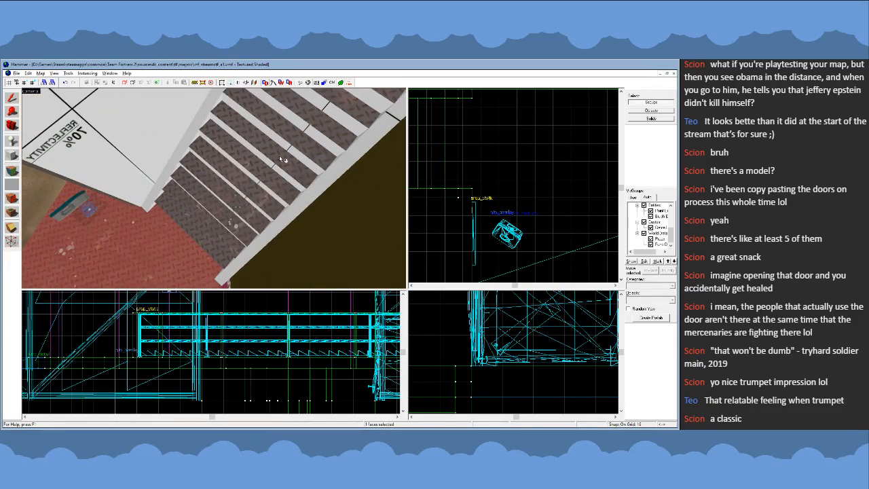
pyautogui.press('z')
pyautogui.press('s')
pyautogui.press('z')
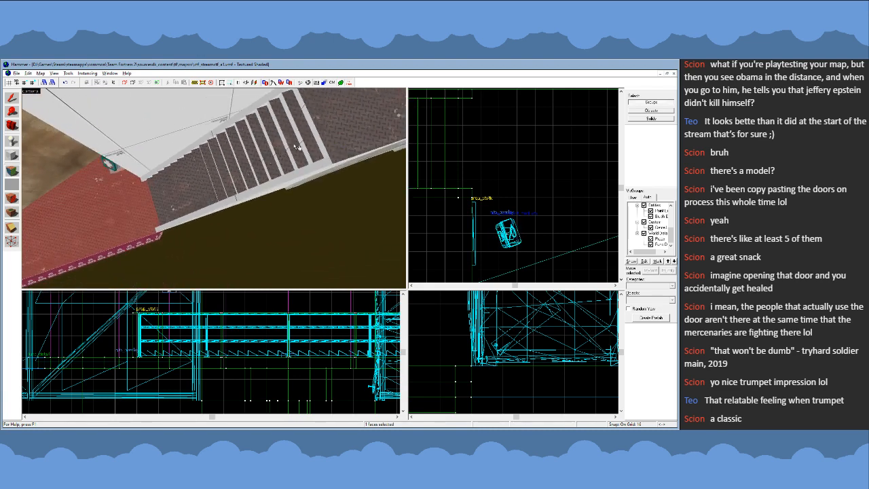
# - Pick the top face of the raised walkway beside the chain-link fence and view its metal texture up close
pyautogui.press('z')
pyautogui.press('s')
pyautogui.press('z')
pyautogui.click(236, 174)
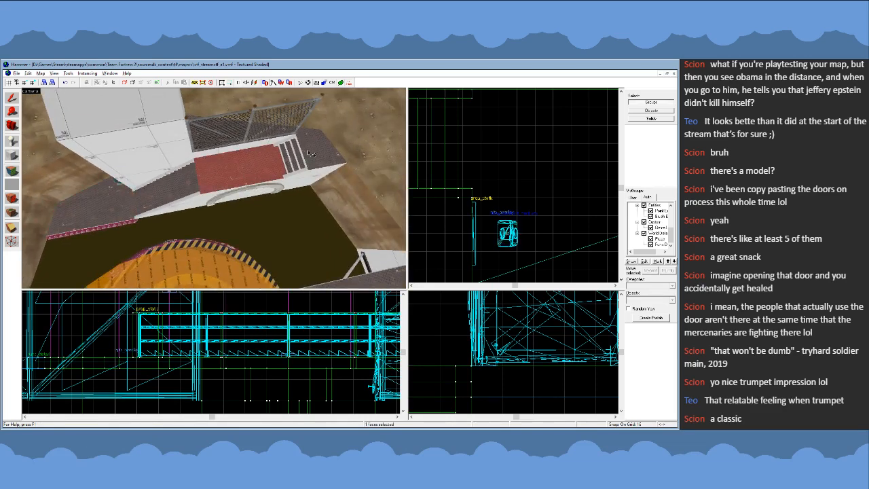
pyautogui.press('z')
pyautogui.press('w')
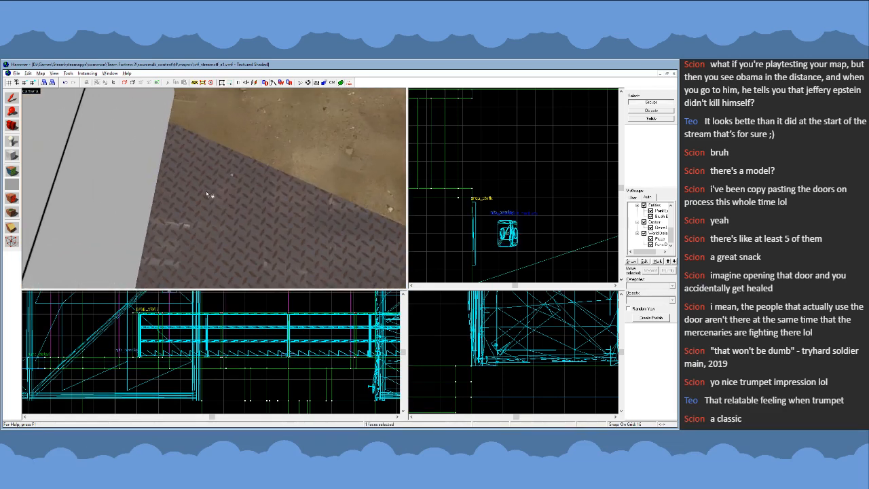
# - Inspect the landings and stairs at both ends of the walkway and leave face editing
pyautogui.press('s')
pyautogui.press('w')
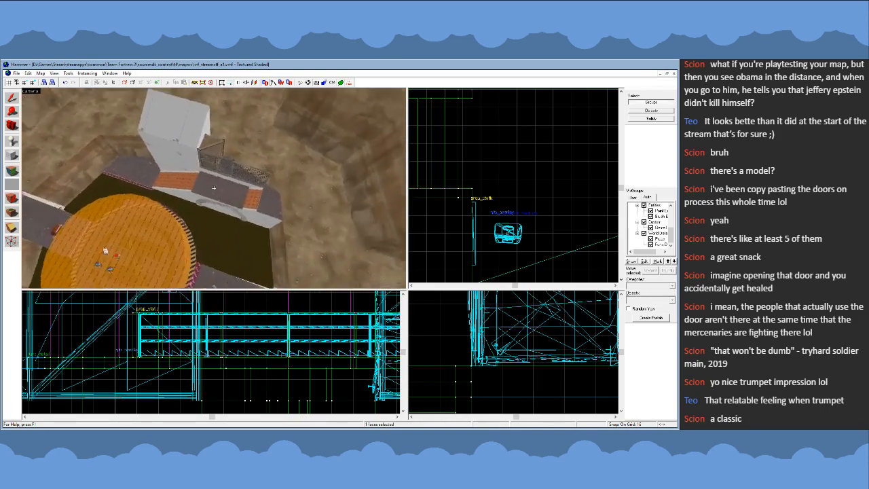
pyautogui.press('w')
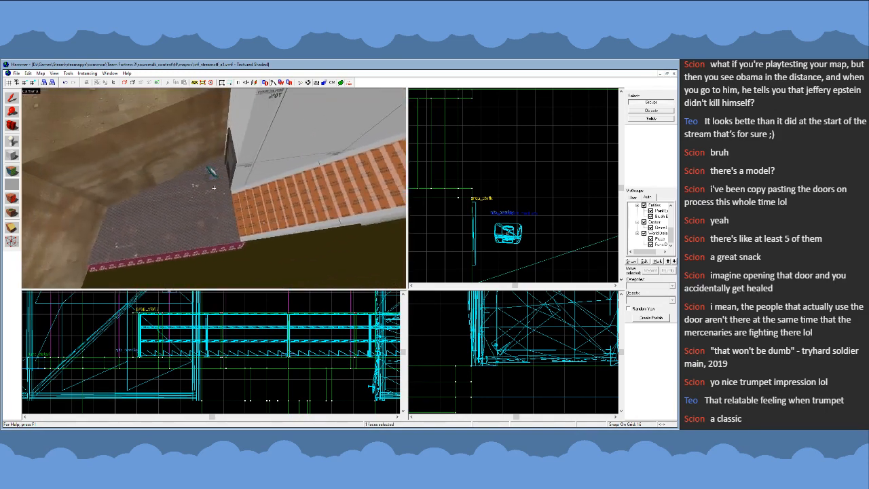
pyautogui.press('s')
pyautogui.press('s')
pyautogui.press('z')
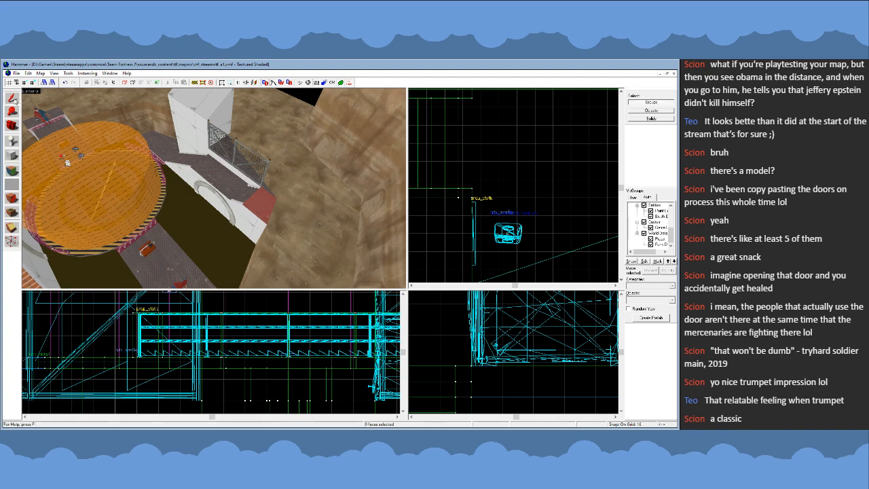
pyautogui.hotkey('shift', 's')
pyautogui.click(664, 172)
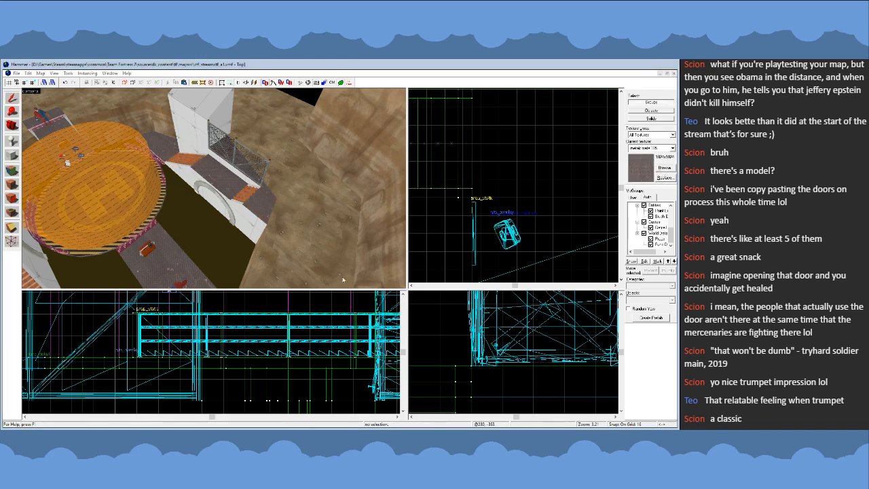
# - Review the building's position in the plan view and look over its rear walls and surroundings in 3D
pyautogui.doubleClick(345, 278)
pyautogui.scroll(-7, 520, 193)
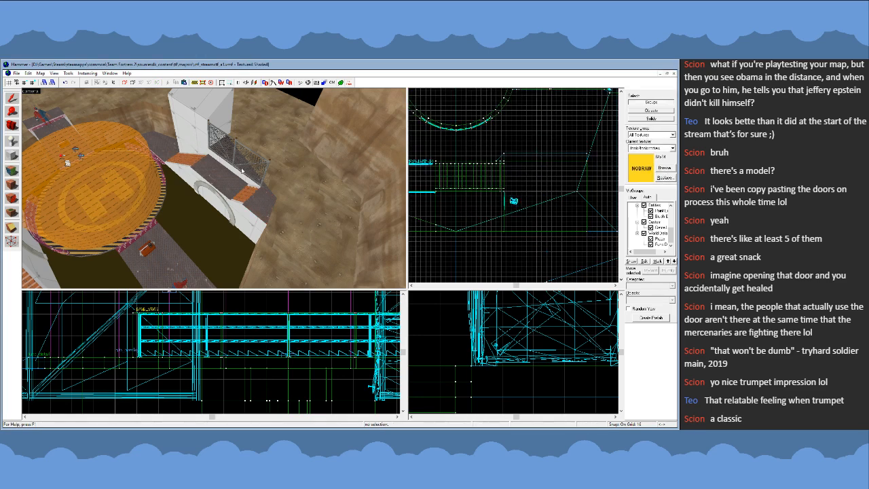
pyautogui.press('z')
pyautogui.press('w')
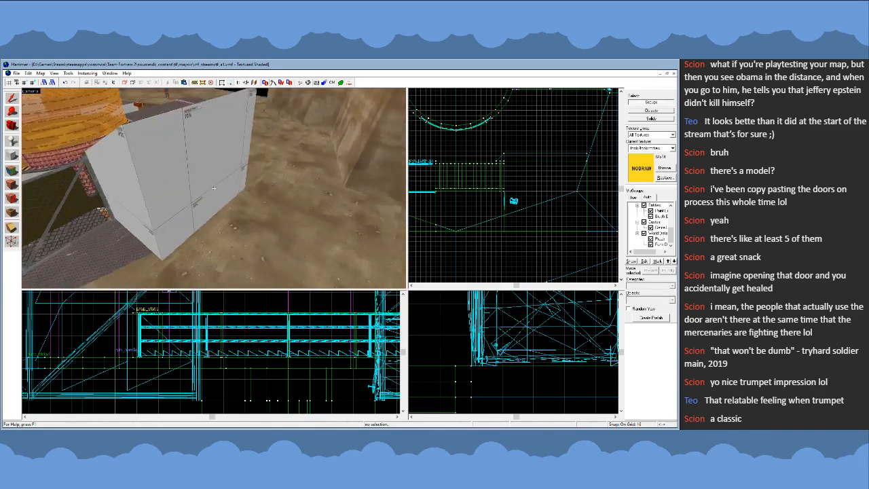
pyautogui.press('s')
pyautogui.press('s')
pyautogui.press('z')
pyautogui.click(311, 180)
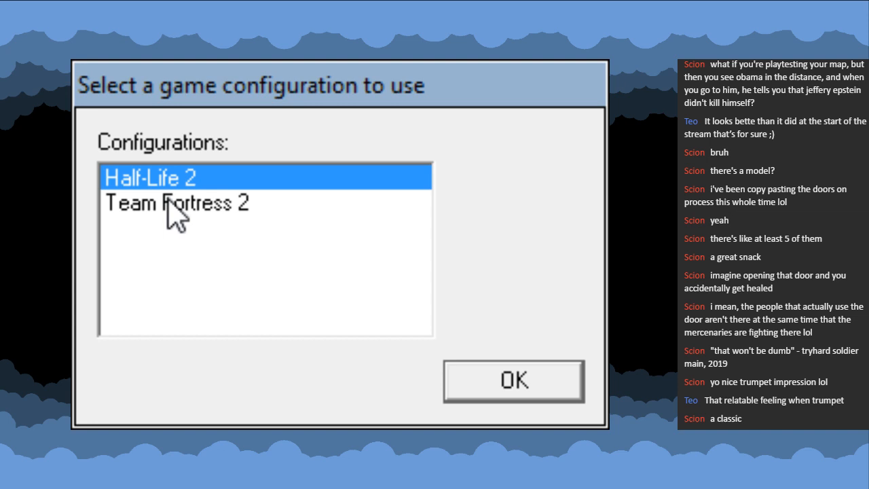
# - Relaunch Hammer with the Team Fortress 2 game configuration and reopen the arena map
pyautogui.click(170, 202)
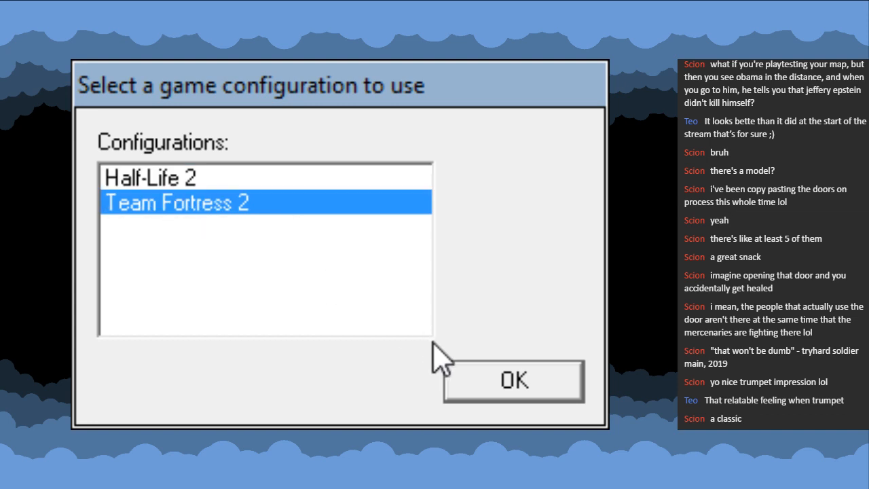
pyautogui.click(515, 379)
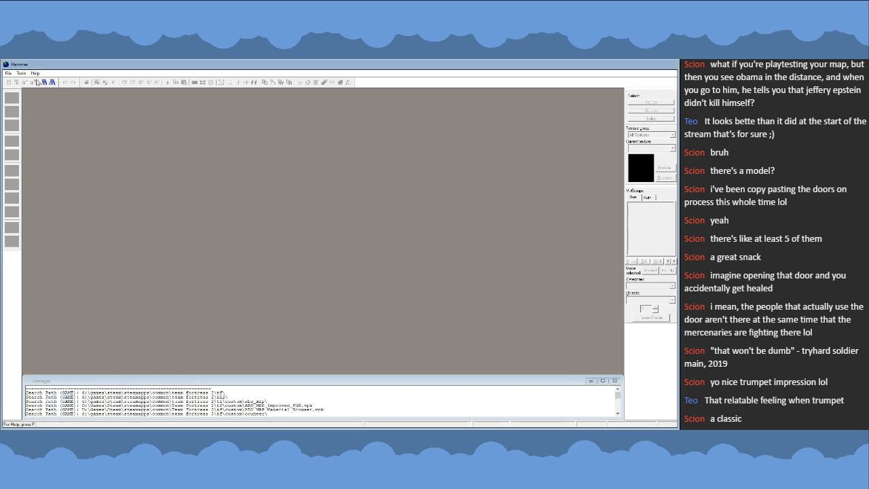
pyautogui.click(10, 74)
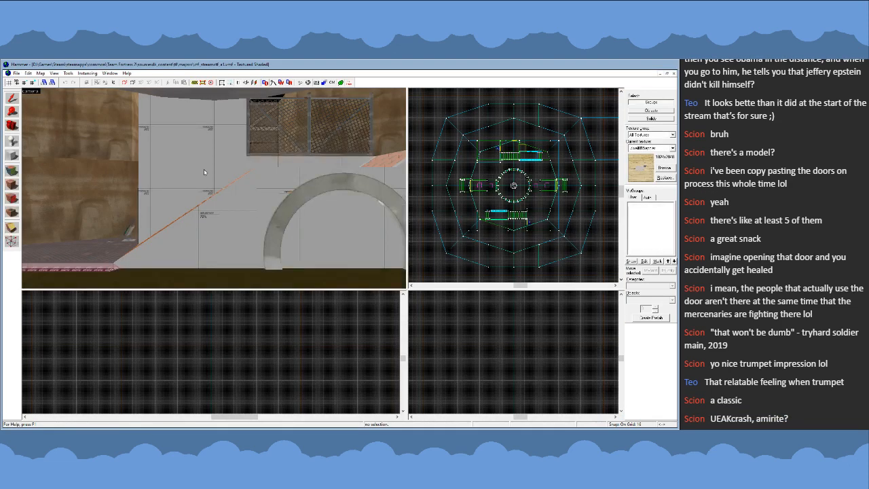
# - Select the white tower building opposite the detailed one in the reopened map and delete it
pyautogui.press('z')
pyautogui.press('w')
pyautogui.press('s')
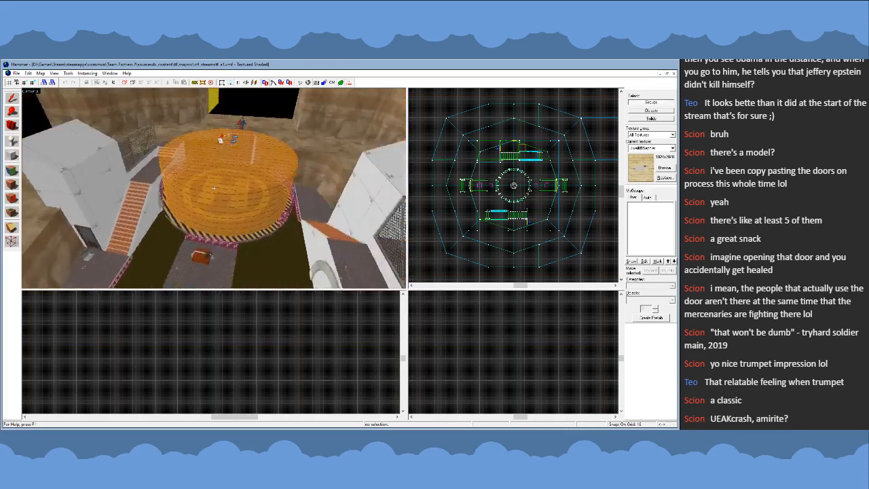
pyautogui.press('w')
pyautogui.press('z')
pyautogui.click(208, 153)
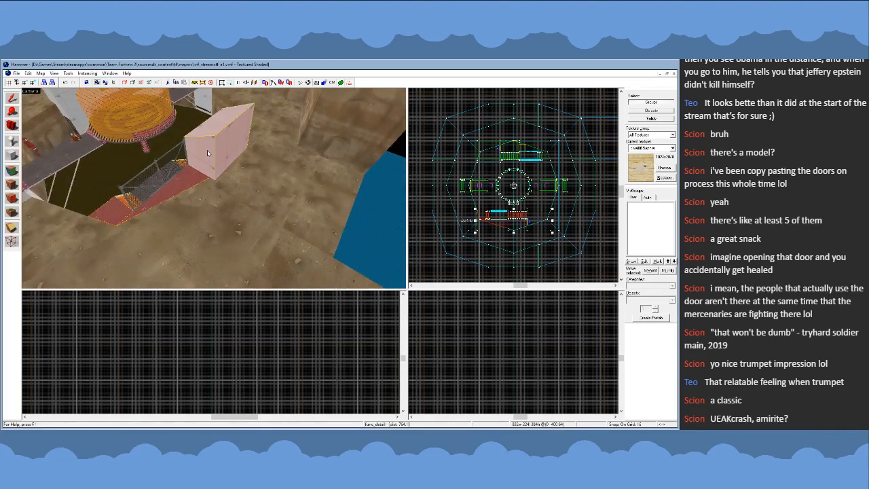
pyautogui.press('Delete')
# - Select the detailed tower building together with its attached overlays, including the round arrow sign beside the rear door
pyautogui.press('w')
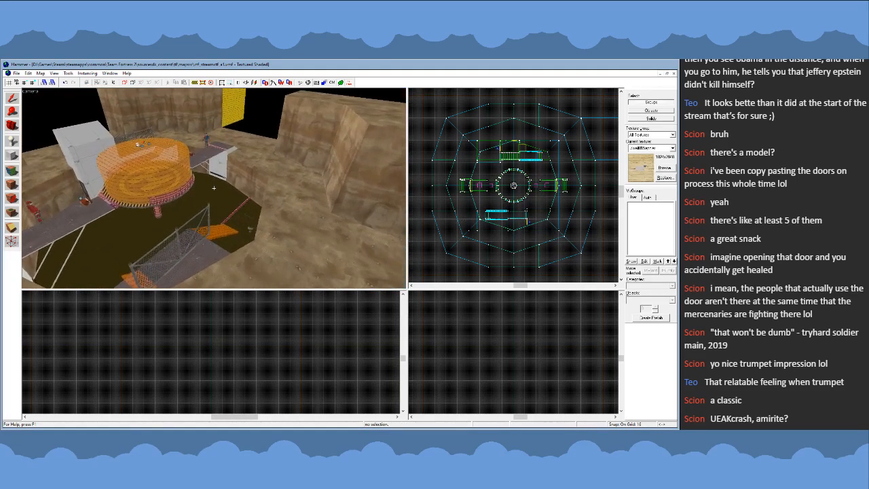
pyautogui.press('s')
pyautogui.hotkey('ctrl', 'z')
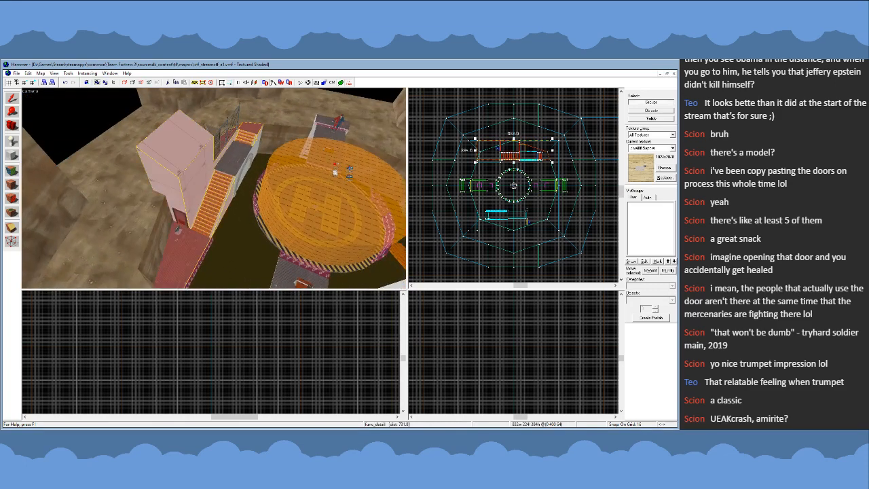
pyautogui.press('w')
pyautogui.press('z')
pyautogui.keyDown('ctrl'); pyautogui.click(250, 174); pyautogui.keyUp('ctrl')
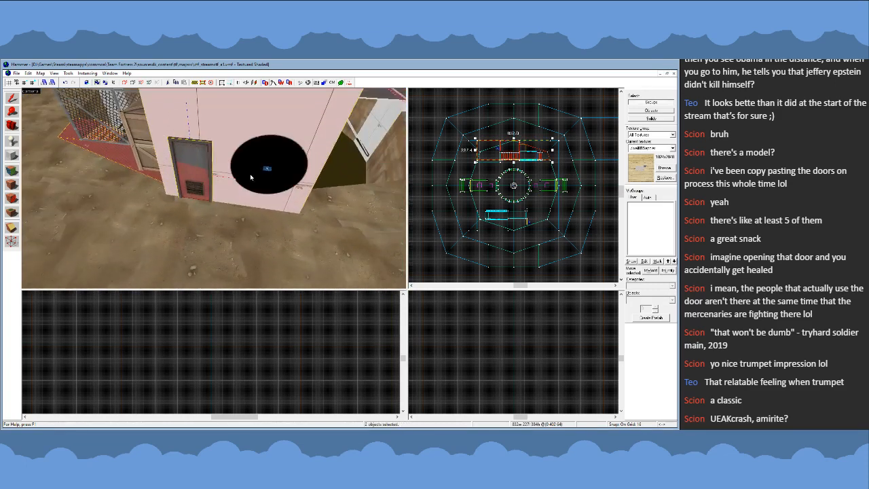
pyautogui.keyDown('ctrl'); pyautogui.click(267, 171); pyautogui.keyUp('ctrl')
pyautogui.press('z')
pyautogui.press('s')
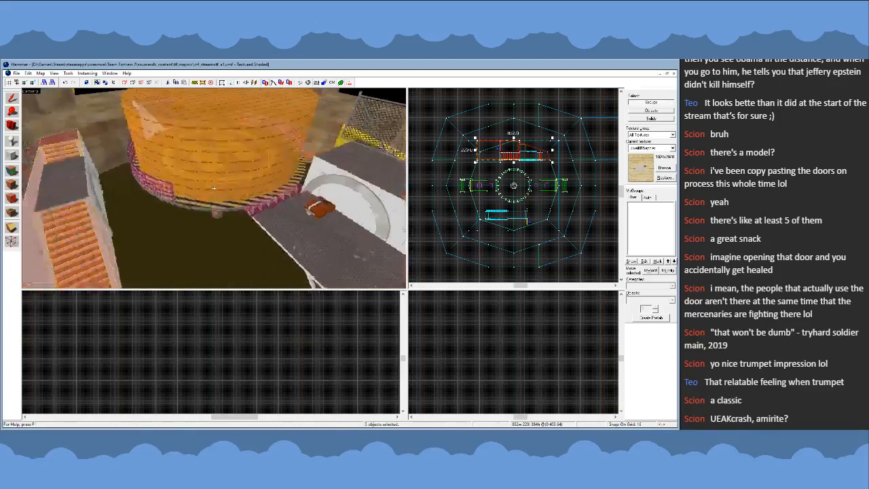
# - Copy the selected tower to the vacant opposite side of the arena, turn it toward the central platform, and align it with the pit edge
pyautogui.keyDown('shift'); pyautogui.moveTo(501, 151); pyautogui.dragTo(510, 223); pyautogui.keyUp('shift')
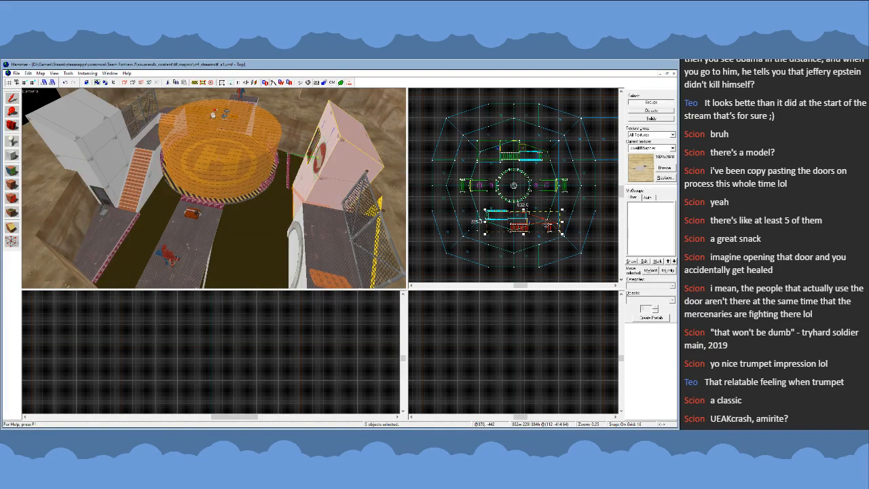
pyautogui.scroll(5, 552, 224)
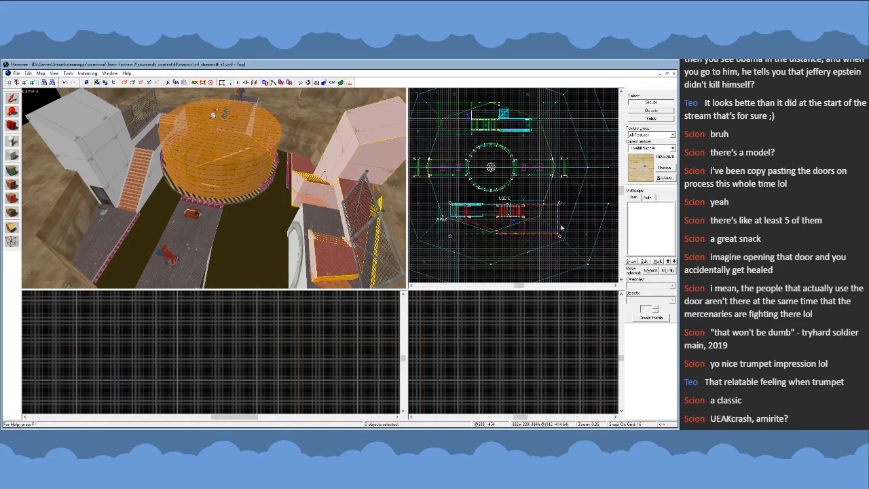
pyautogui.scroll(3, 553, 224)
pyautogui.moveTo(556, 201); pyautogui.dragTo(515, 196)
pyautogui.press('z')
pyautogui.press('w')
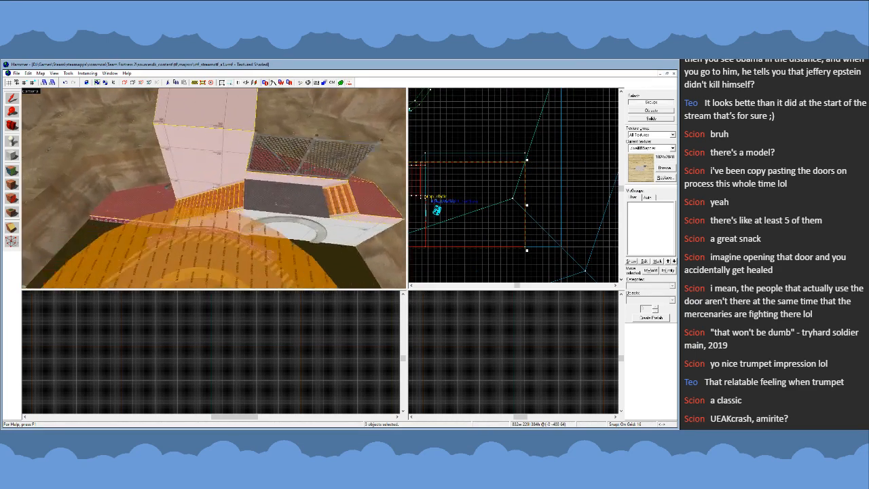
pyautogui.press('z')
# - Update the ground patch overlay beneath the health kit on the copied building's landing and deselect it
pyautogui.click(236, 180)
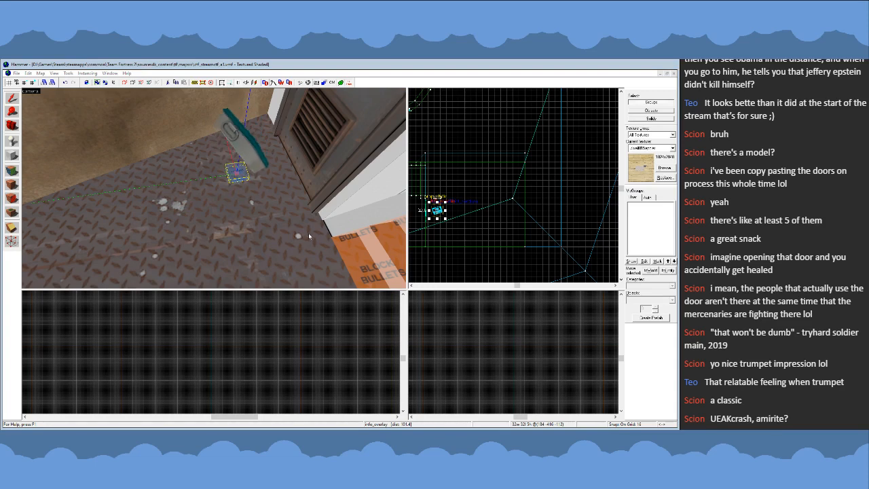
pyautogui.click(376, 226)
pyautogui.click(427, 326)
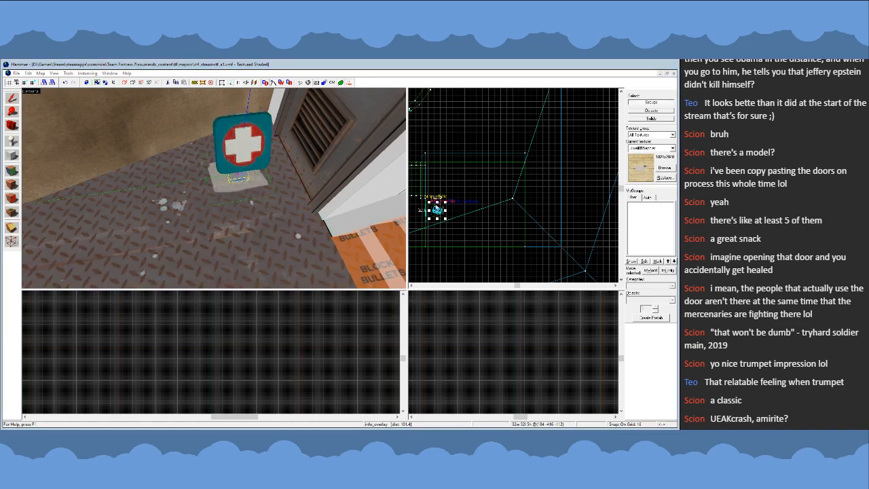
pyautogui.click(450, 165)
pyautogui.press('Escape')
pyautogui.press('z')
pyautogui.press('s')
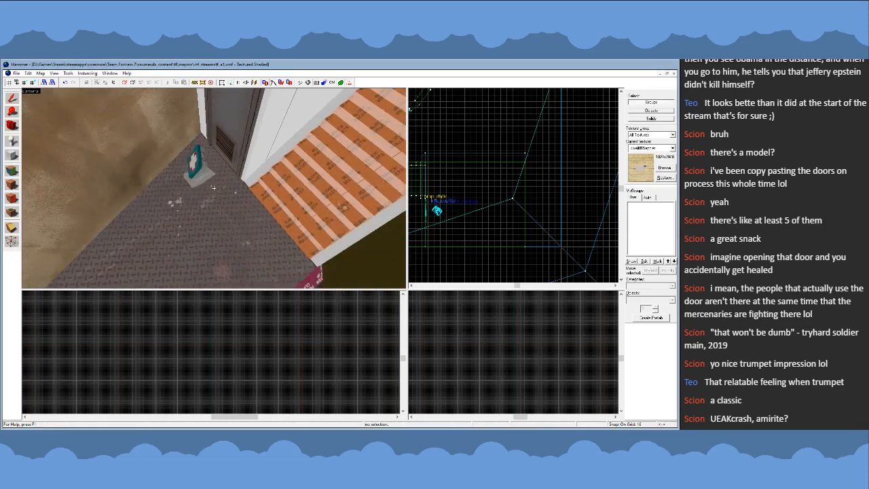
# - Replace the round red arrow overlay on the copied tower's rear wall with the rectangular blue arrow sign
pyautogui.press('z')
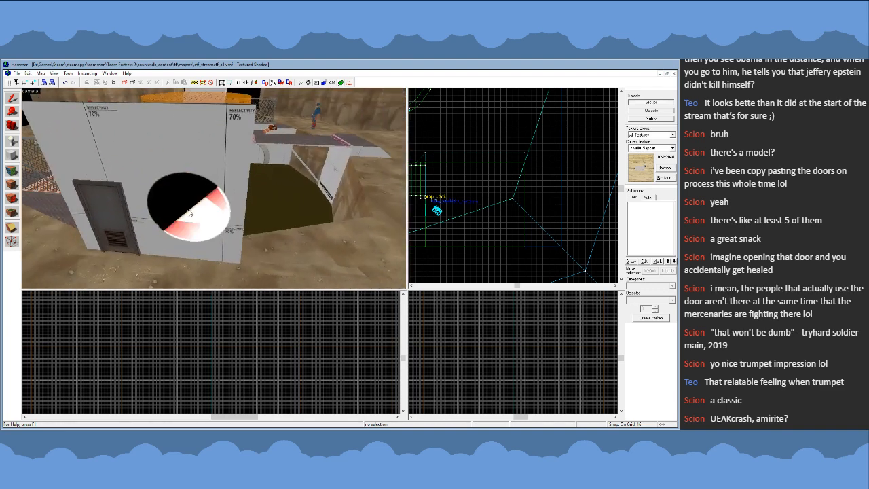
pyautogui.click(188, 213)
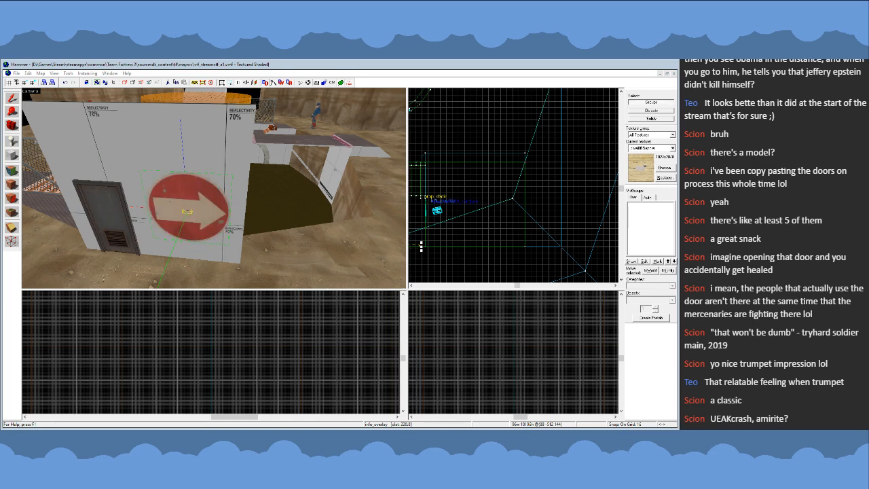
pyautogui.click(443, 334)
pyautogui.click(448, 173)
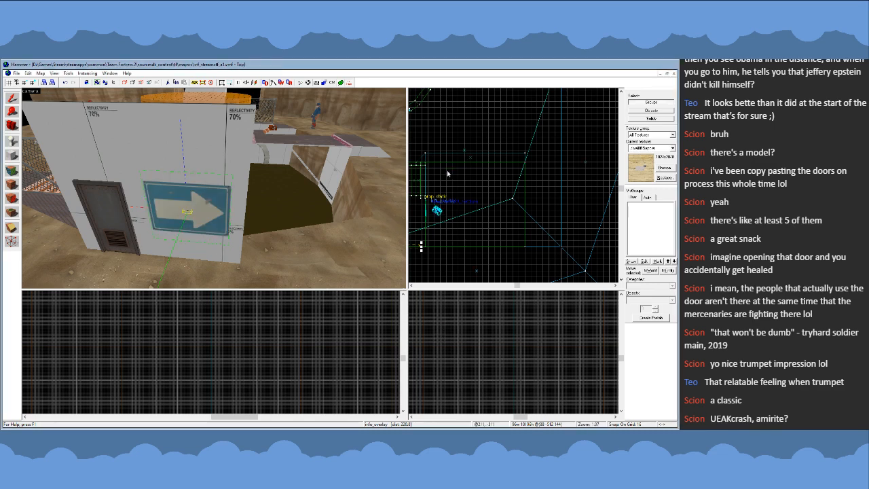
# - Lower the blue arrow sign on the rear wall beside the door, fine-tune its height on a finer grid, and deselect it
pyautogui.press('z')
pyautogui.press('s')
pyautogui.press('w')
pyautogui.press('s')
pyautogui.press('z')
pyautogui.scroll(-6, 230, 358)
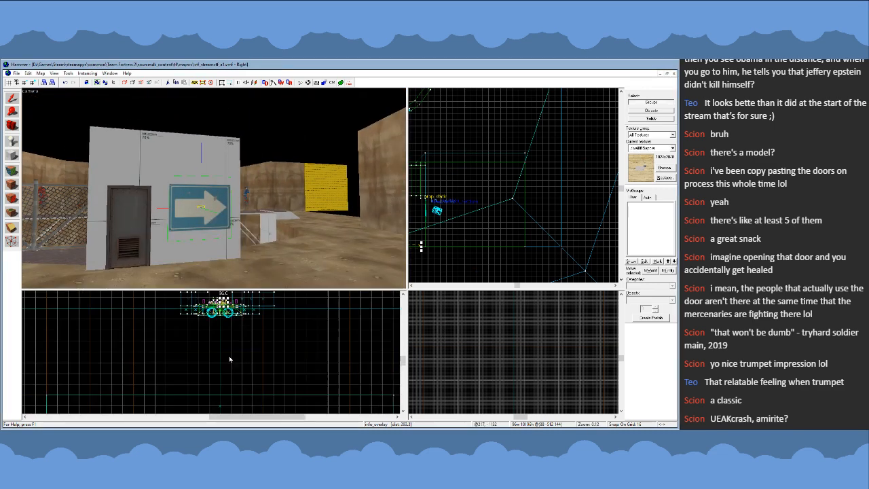
pyautogui.scroll(10, 231, 337)
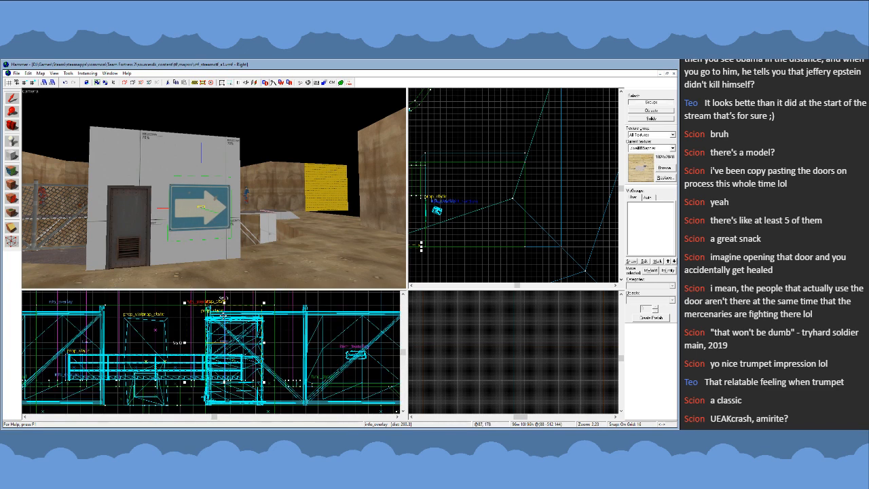
pyautogui.moveTo(224, 299); pyautogui.dragTo(223, 307)
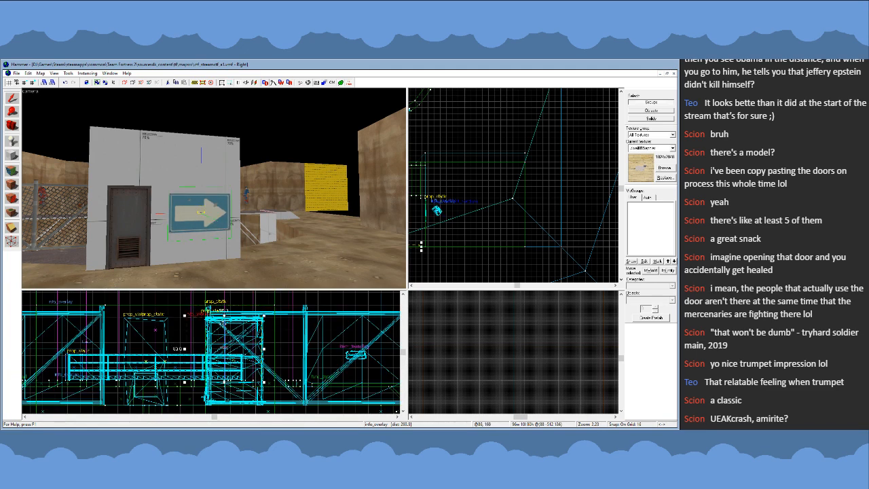
pyautogui.scroll(3, 224, 334)
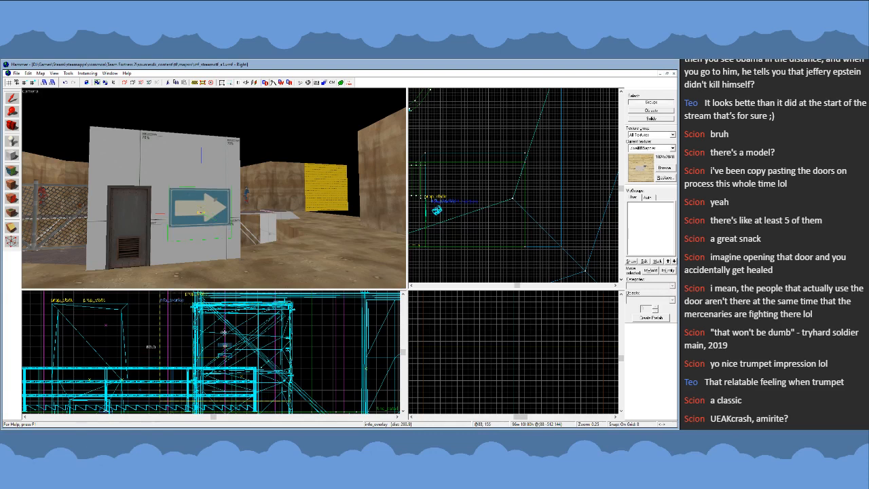
pyautogui.click(446, 253)
pyautogui.scroll(-2, 412, 269)
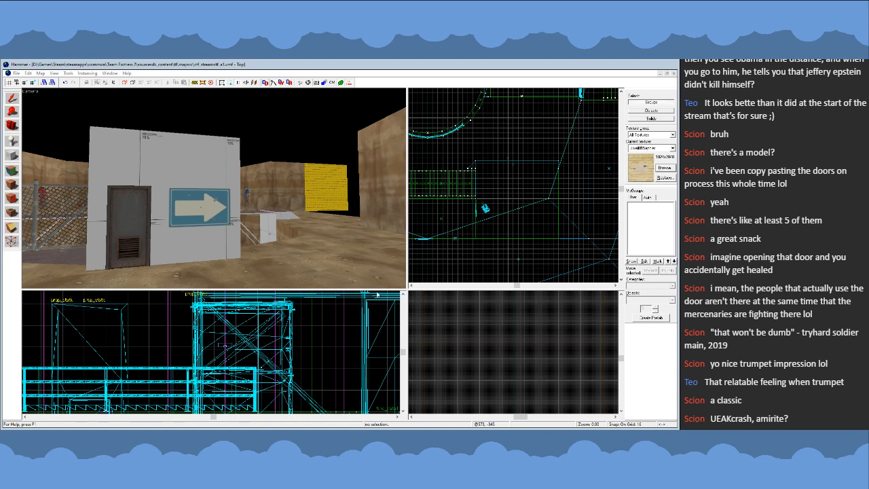
# - Look over the blue arrow sign and compare both tower buildings from high above the arena
pyautogui.hotkey('shift', 'a')
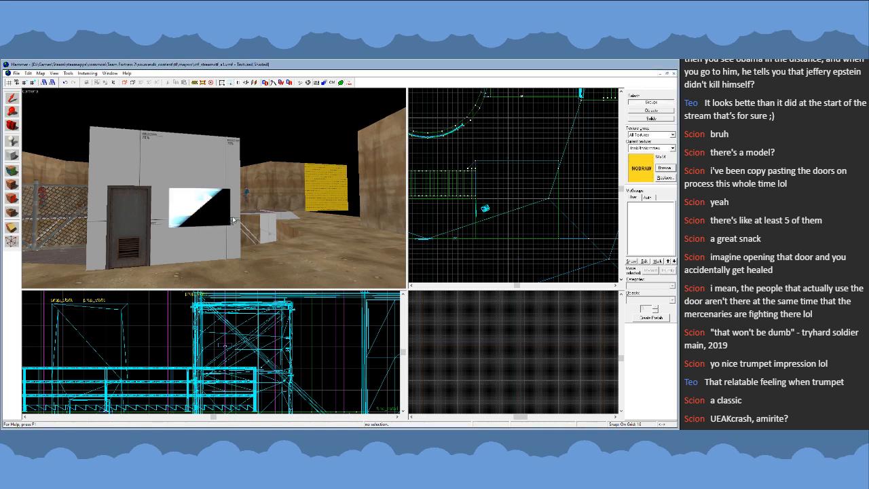
pyautogui.press('z')
pyautogui.press('w')
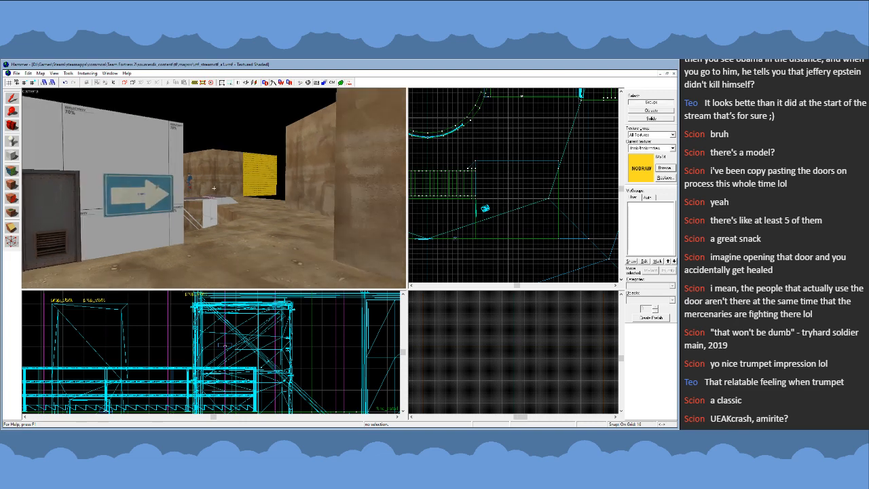
pyautogui.press('s')
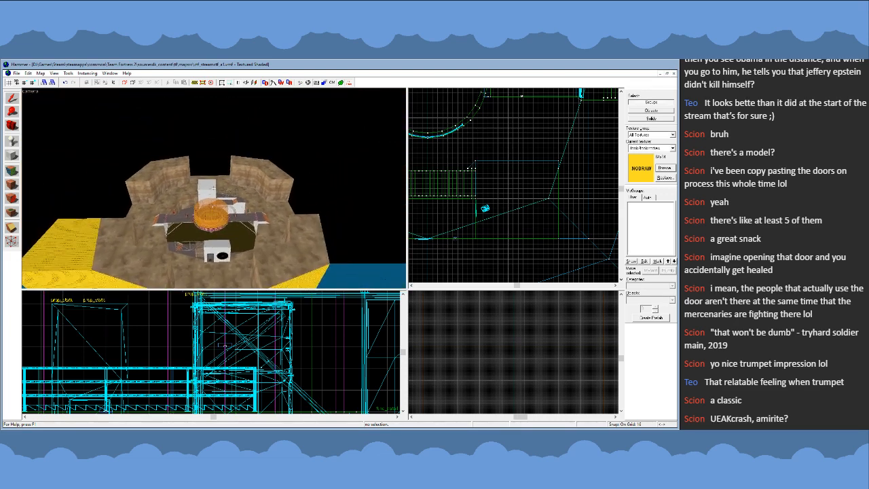
pyautogui.press('w')
pyautogui.press('a')
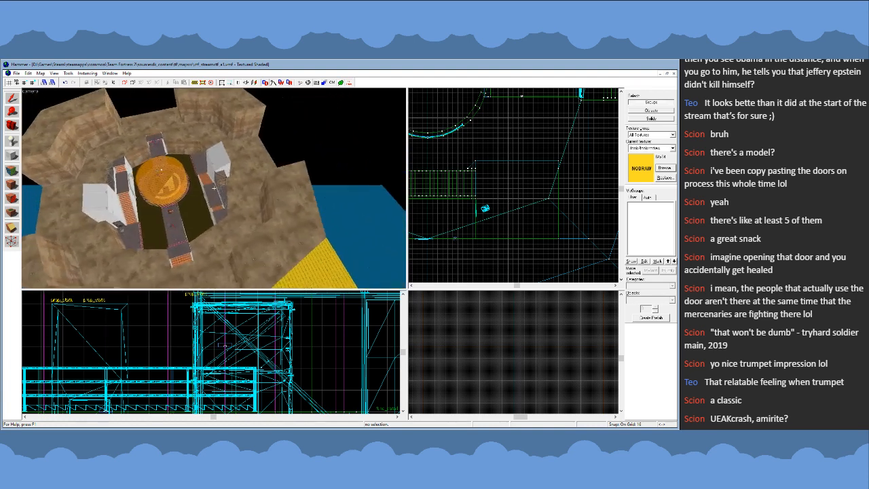
pyautogui.press('a')
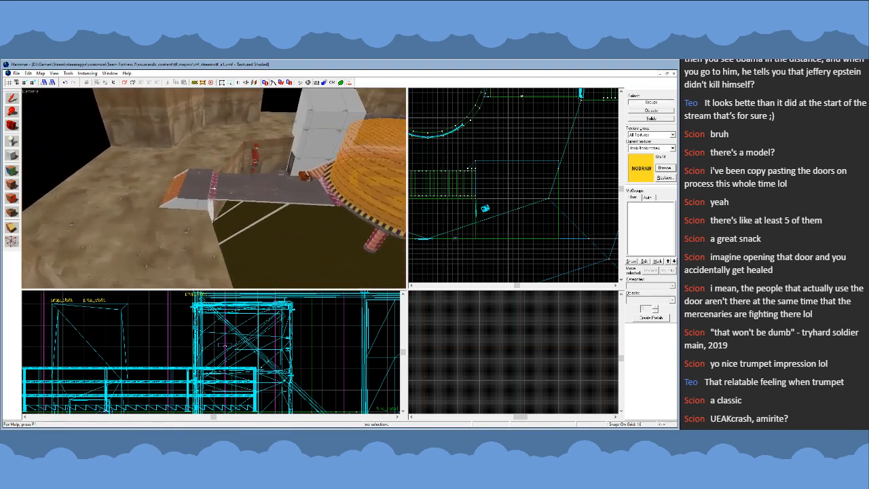
# - Examine the bridges, stairs, and central platform between the two towers from several close viewpoints
pyautogui.press('s')
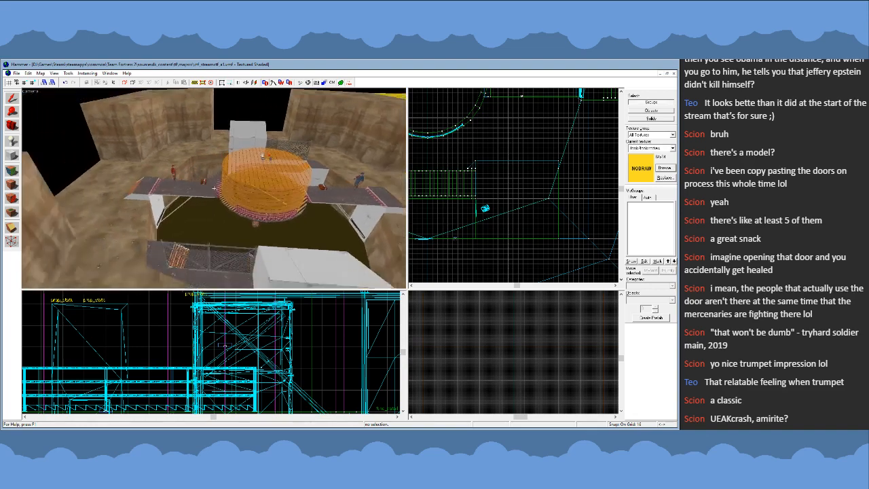
pyautogui.press('w')
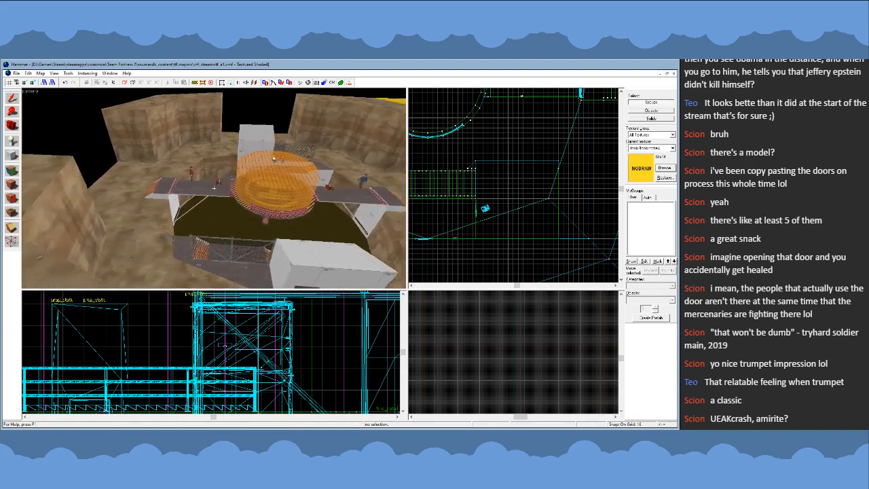
pyautogui.press('w')
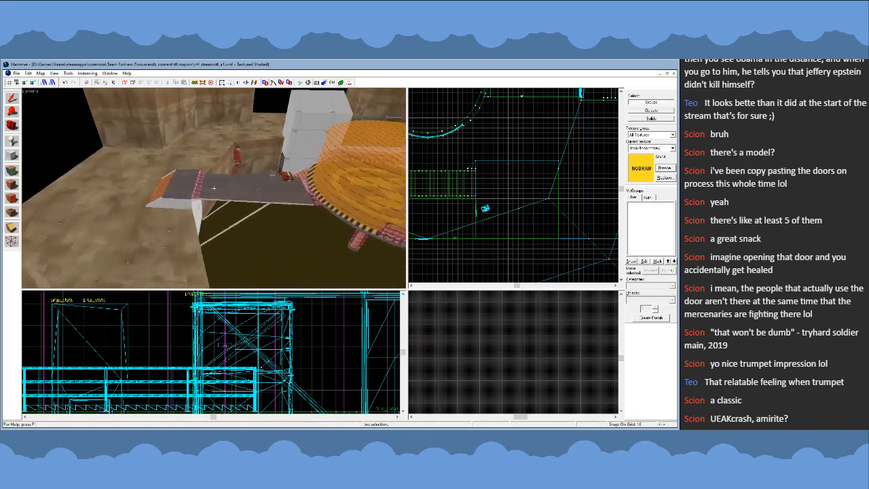
pyautogui.press('w')
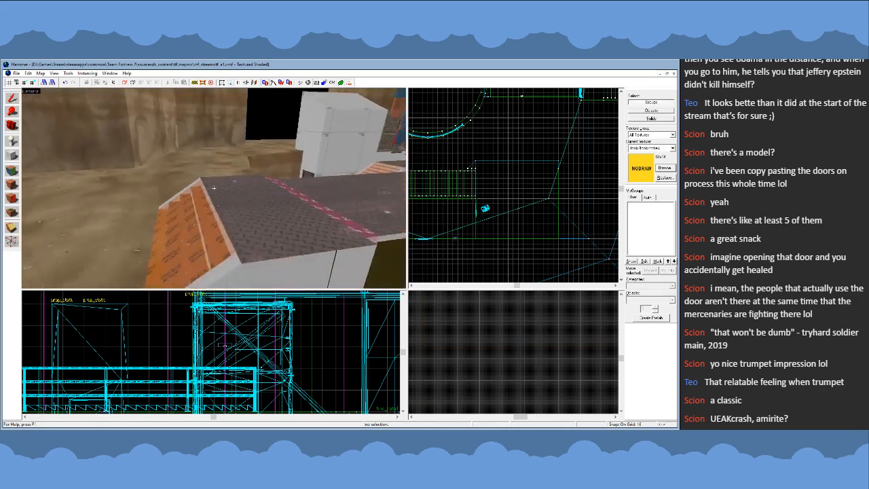
pyautogui.press('w')
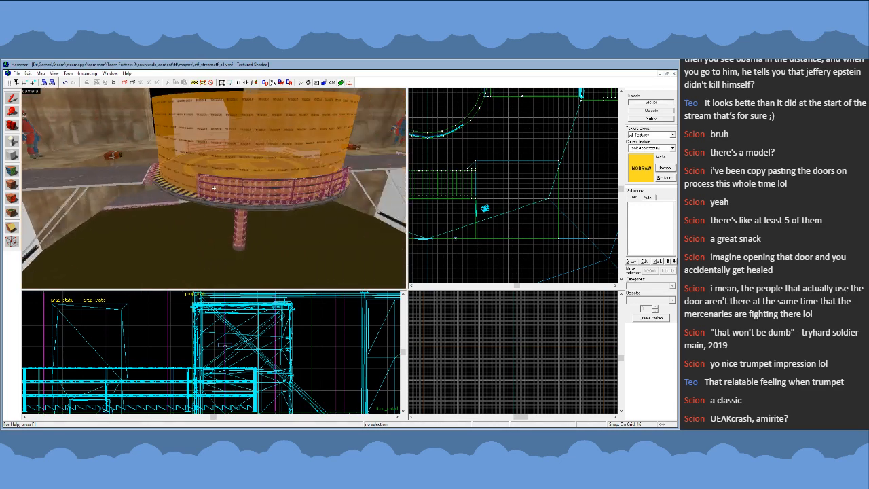
pyautogui.press('s')
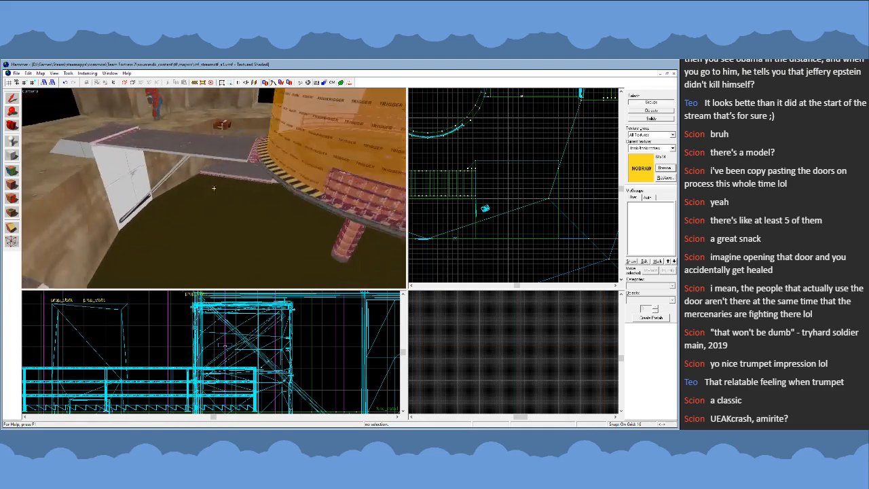
pyautogui.press('w')
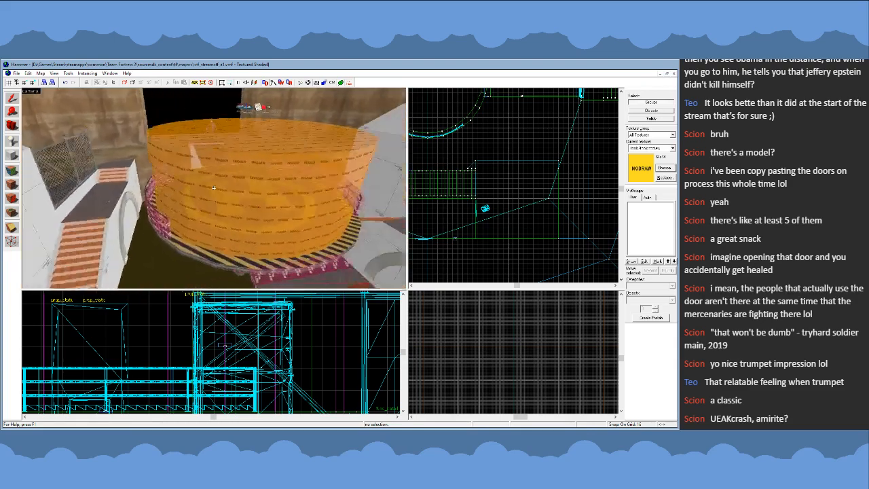
pyautogui.press('s')
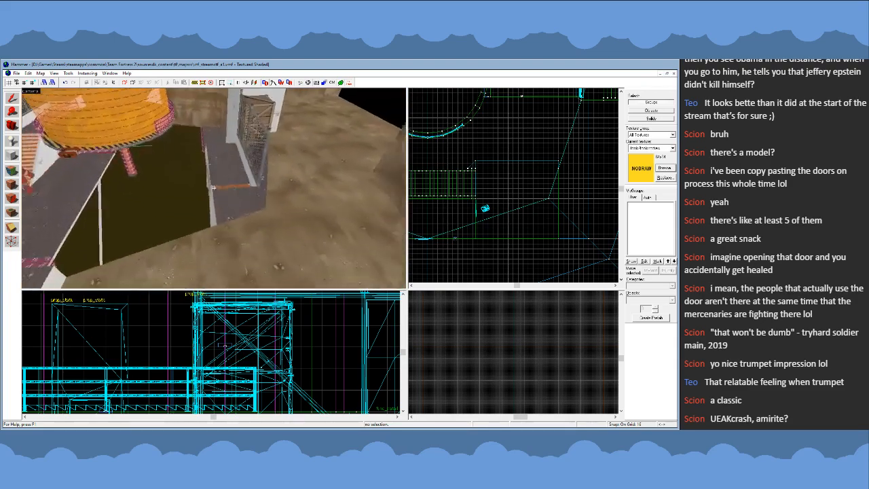
# - Review the overall arena layout from above, including the outer cliffs and the open ground beyond the bridges
pyautogui.press('z')
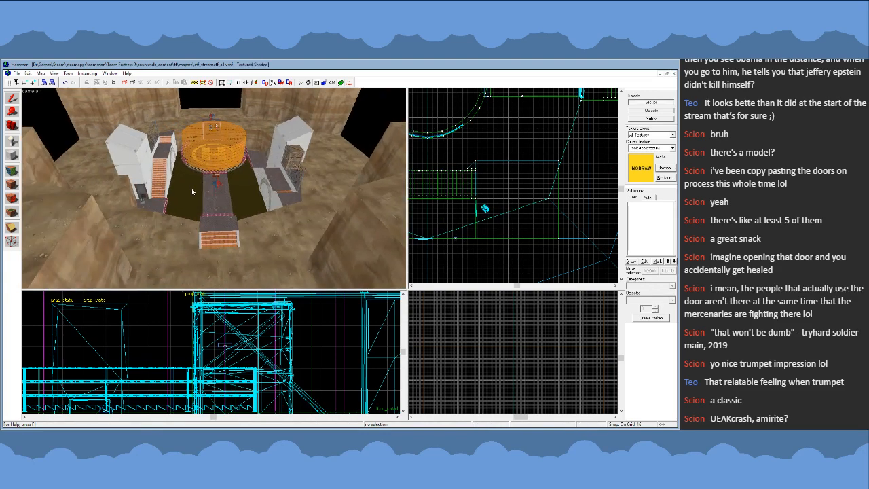
pyautogui.press('z')
pyautogui.press('a')
pyautogui.press('s')
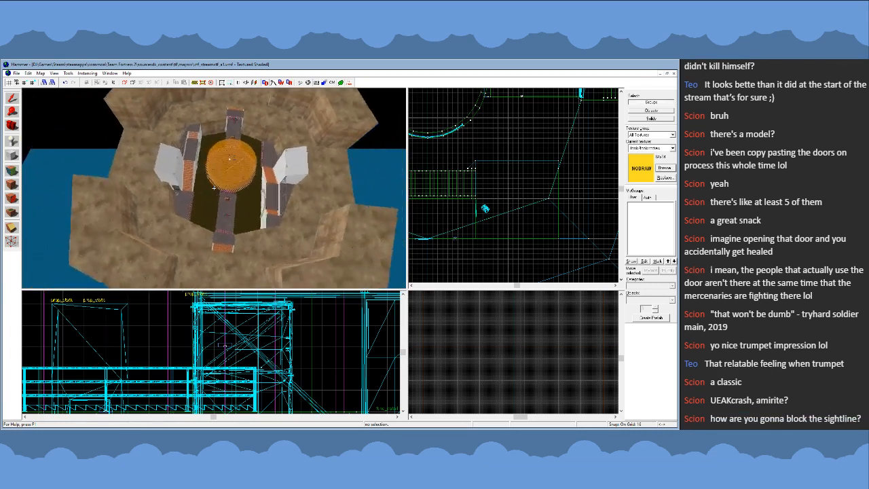
pyautogui.press('w')
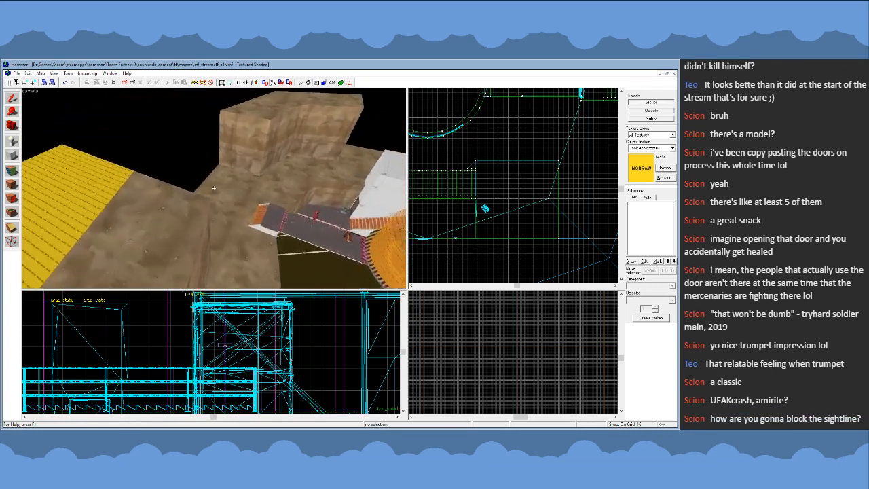
pyautogui.press('s')
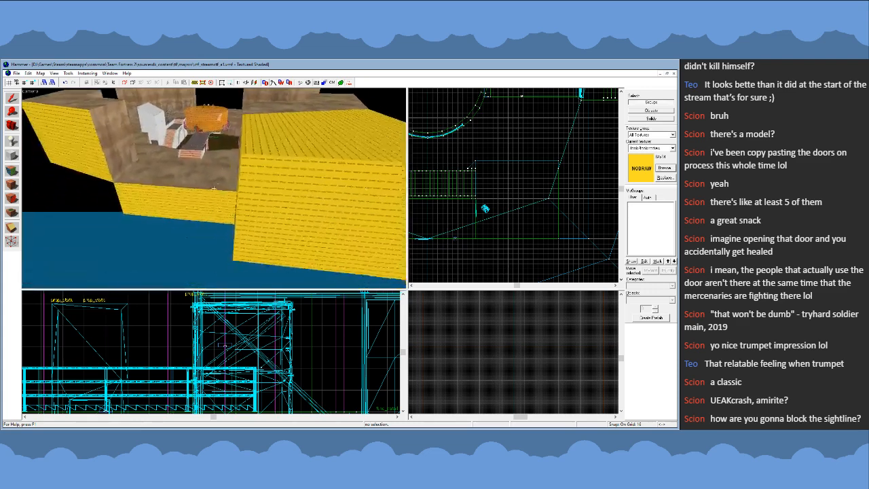
# - Delete the large nodraw-textured cliff block on the arena's outer edge, beside the open ground beyond the bridge
pyautogui.press('w')
pyautogui.press('s')
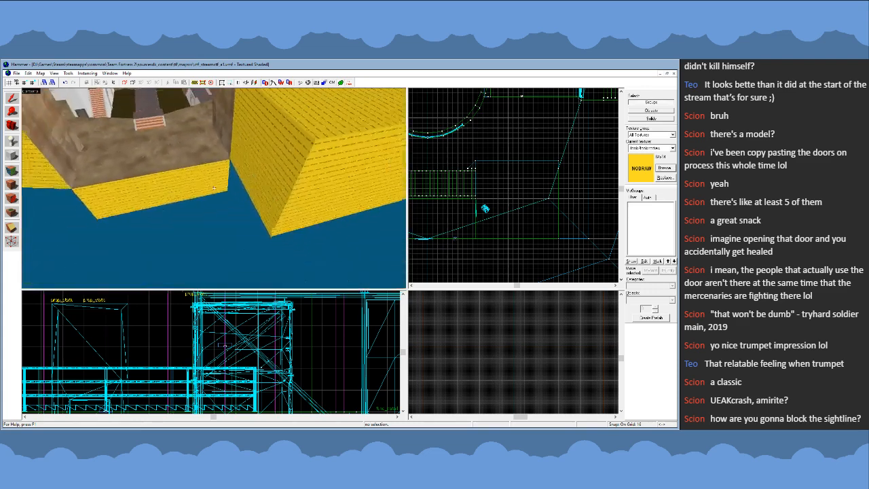
pyautogui.press('z')
pyautogui.click(249, 182)
pyautogui.press('Delete')
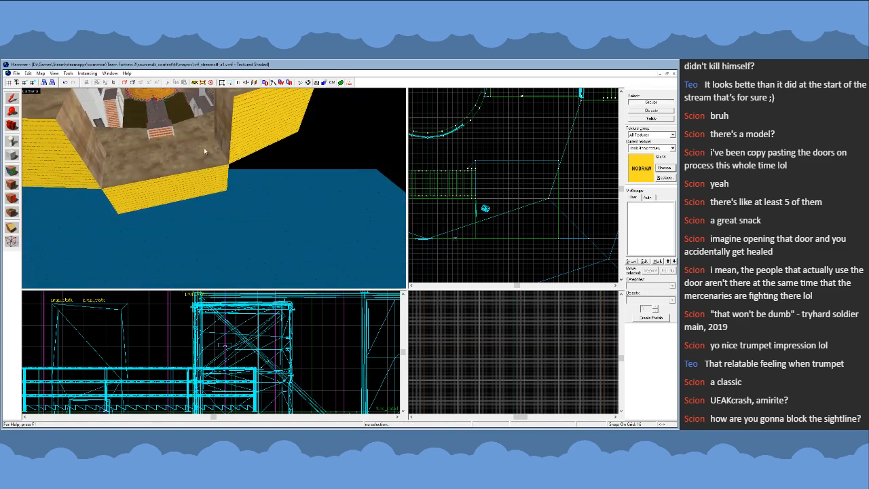
pyautogui.press('z')
# - Inspect the opened edge of the arena, its outer nodraw shell, and the near bridge and stairs from several sides
pyautogui.press('w')
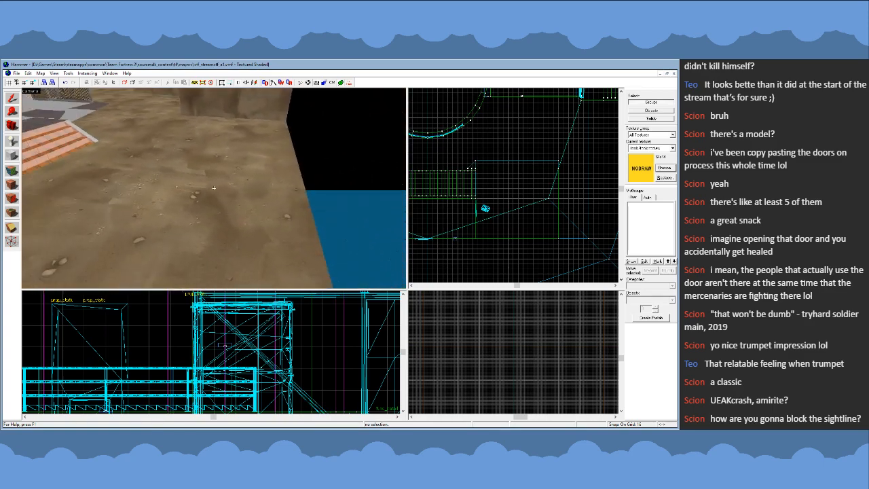
pyautogui.press('s')
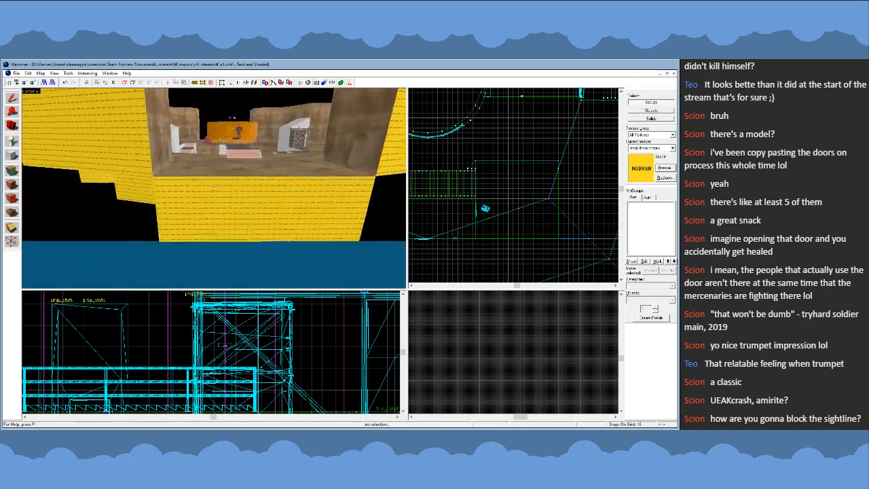
pyautogui.press('w')
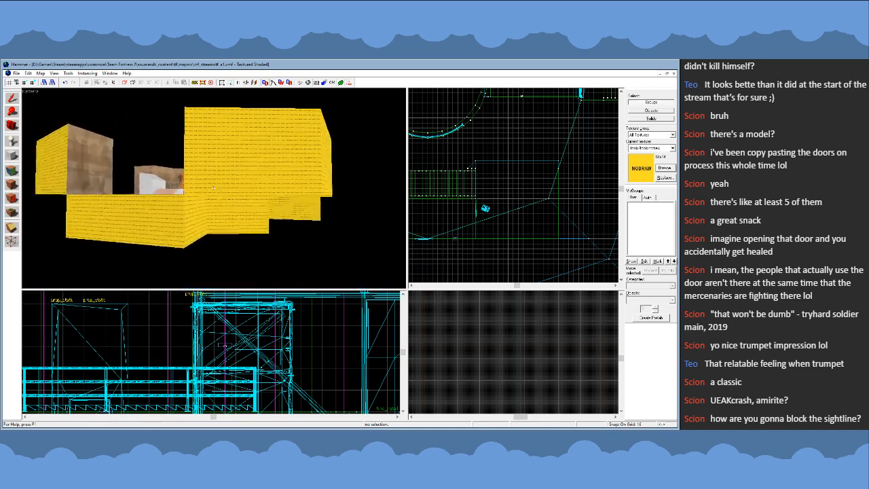
pyautogui.press('w')
pyautogui.press('s')
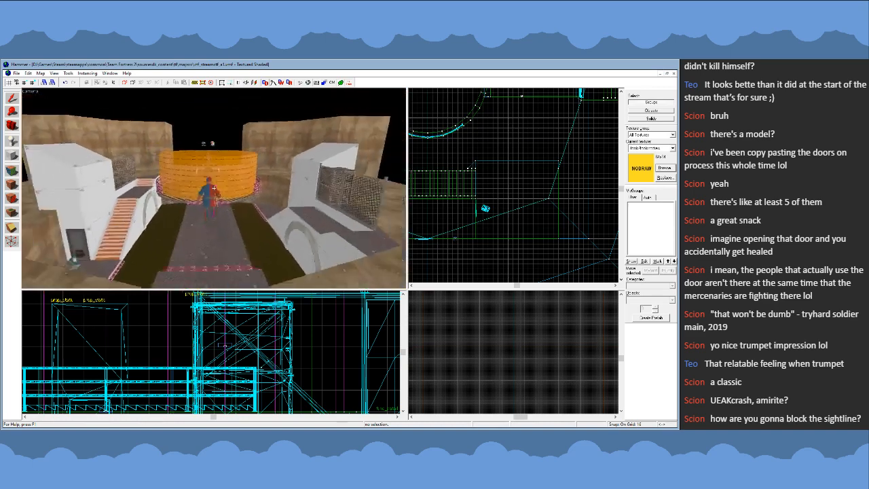
pyautogui.press('s')
pyautogui.press('w')
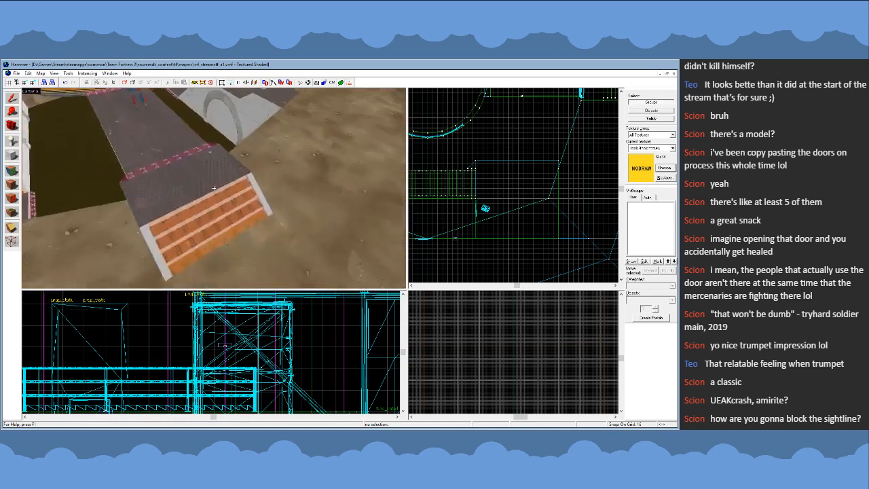
pyautogui.press('s')
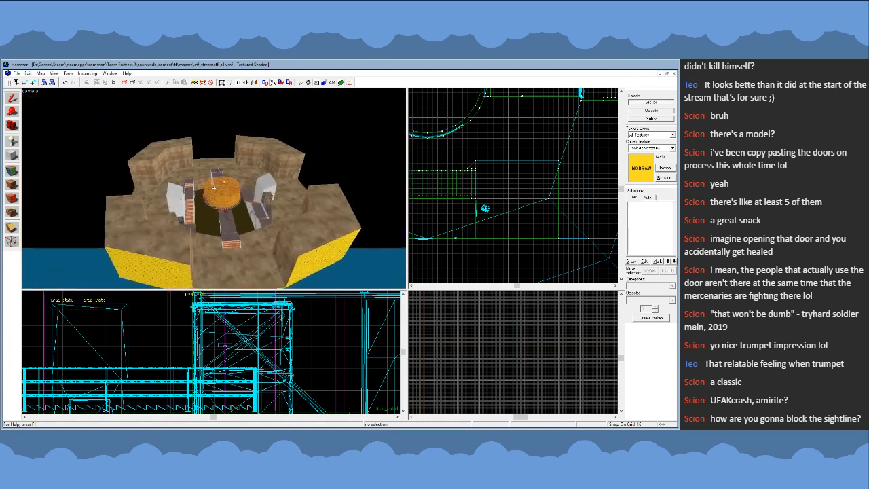
# - Survey the whole arena from outside and above, comparing the outer ground edges and the surrounding cliff blocks
pyautogui.press('w')
pyautogui.press('s')
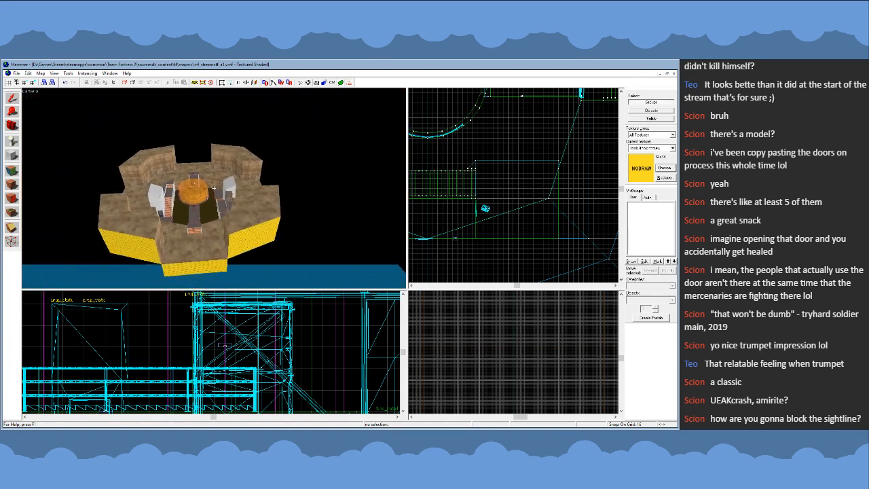
pyautogui.press('w')
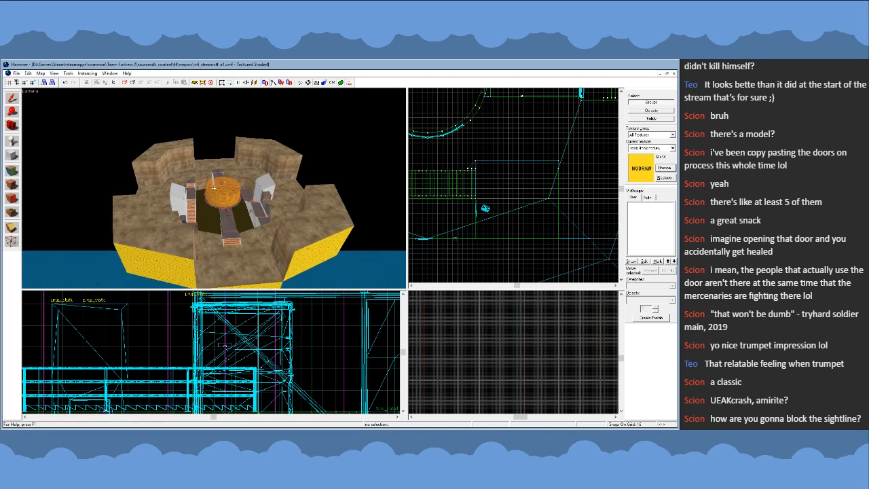
pyautogui.press('s')
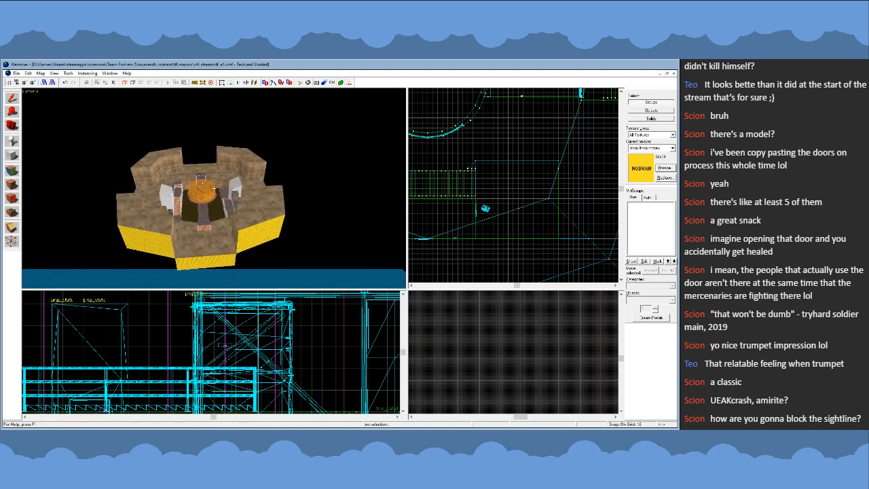
pyautogui.press('s')
pyautogui.press('w')
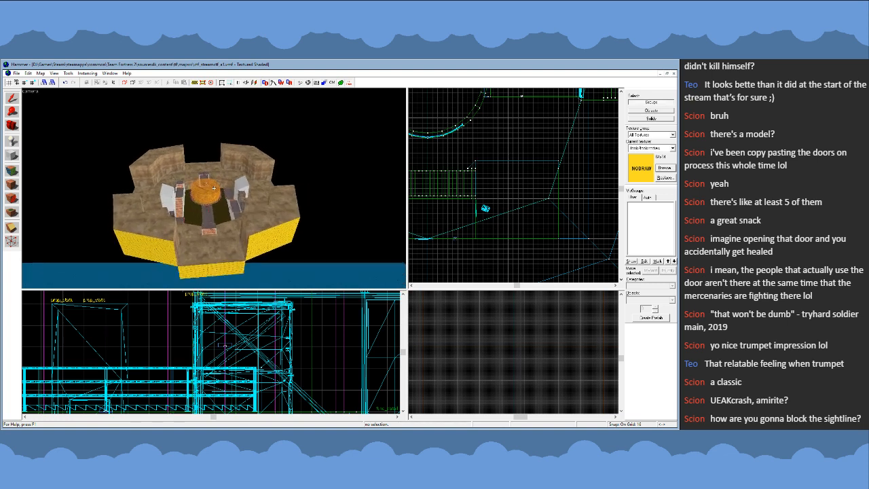
pyautogui.press('s')
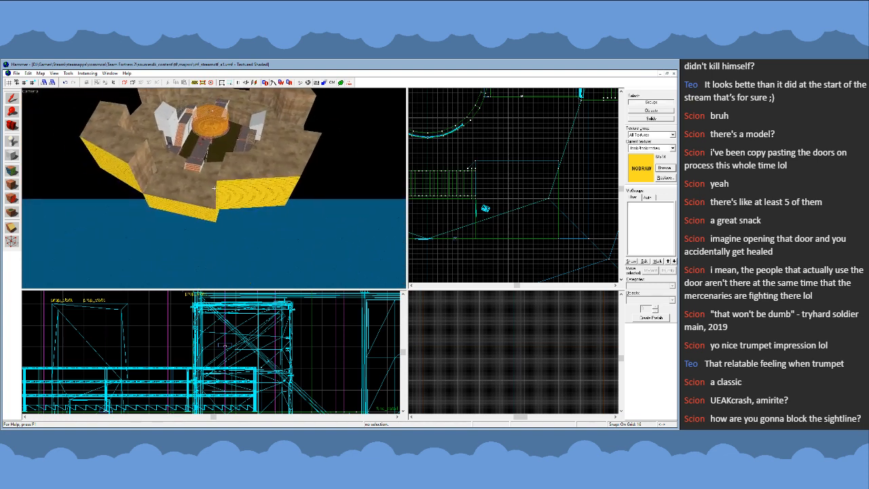
pyautogui.press('w')
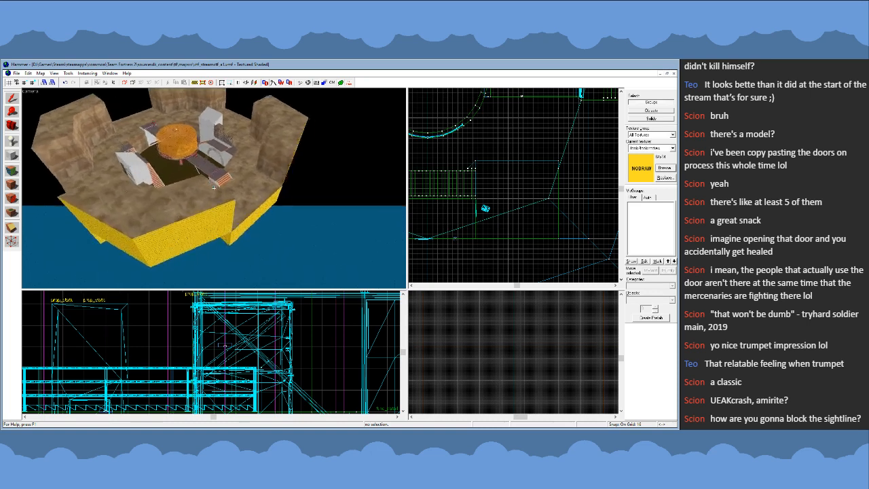
pyautogui.press('s')
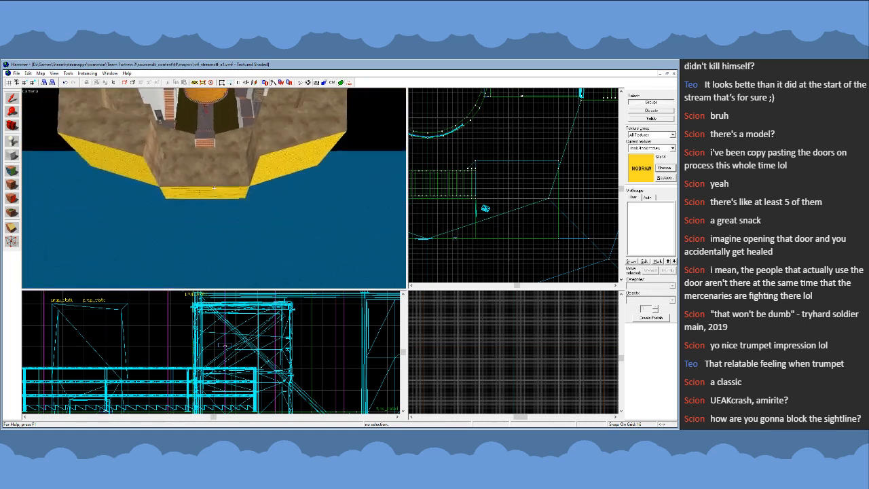
pyautogui.press('w')
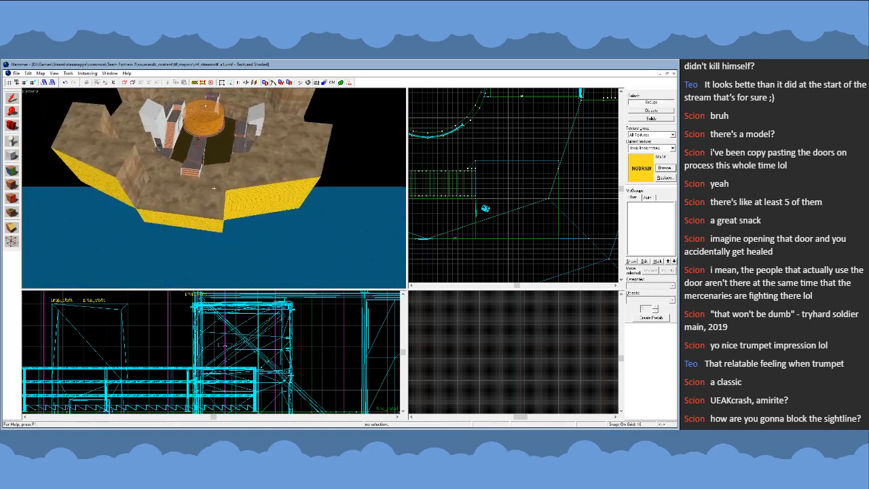
# - Examine the cliff blocks, both towers, and the round central platform from high above the arena
pyautogui.press('w')
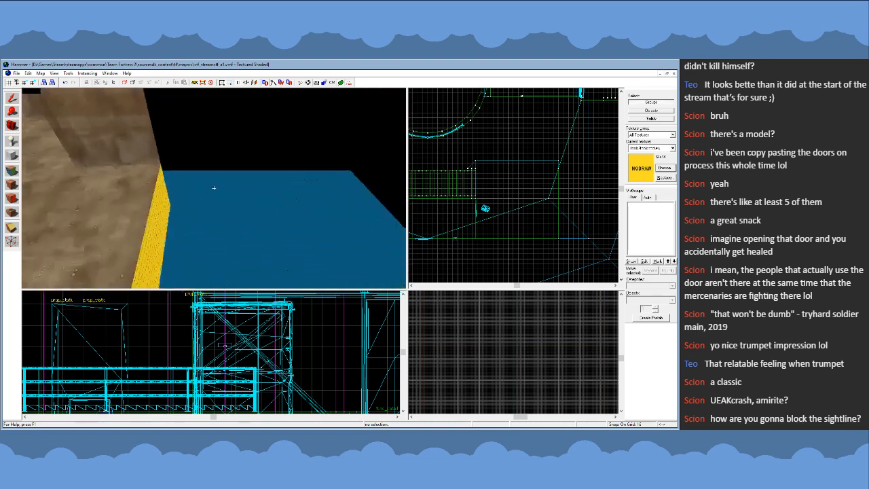
pyautogui.press('s')
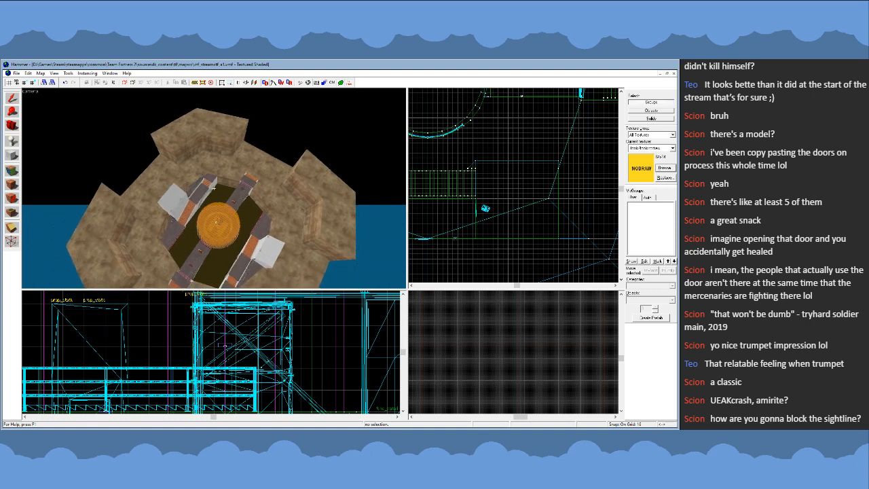
pyautogui.press('w')
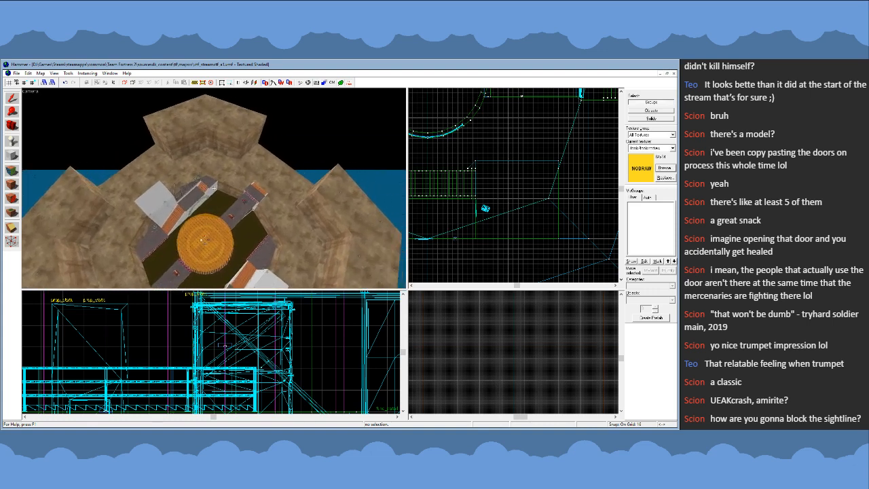
pyautogui.press('s')
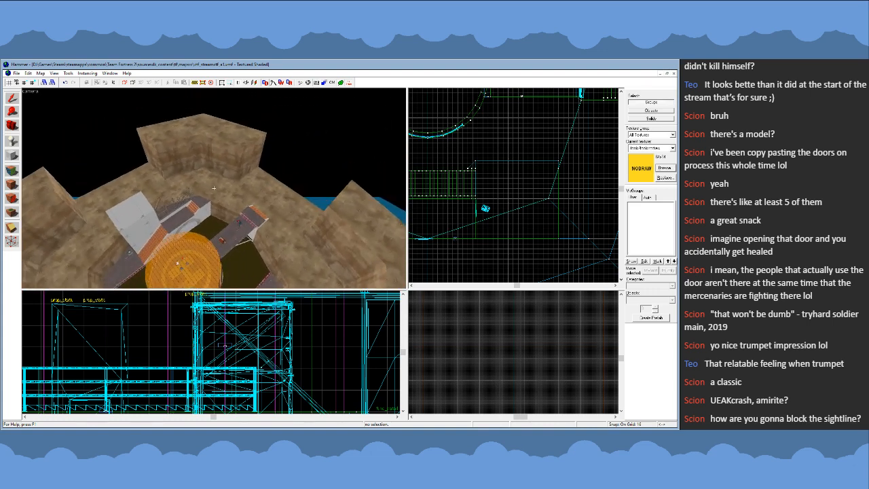
pyautogui.press('s')
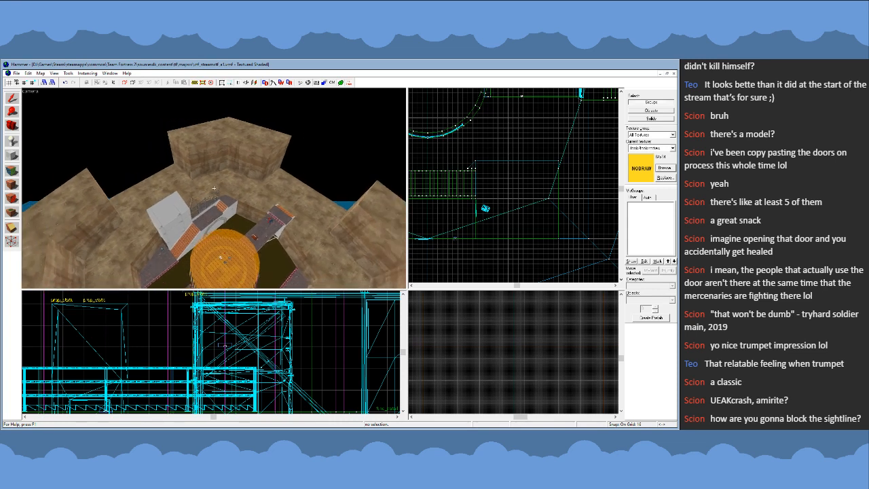
pyautogui.press('w')
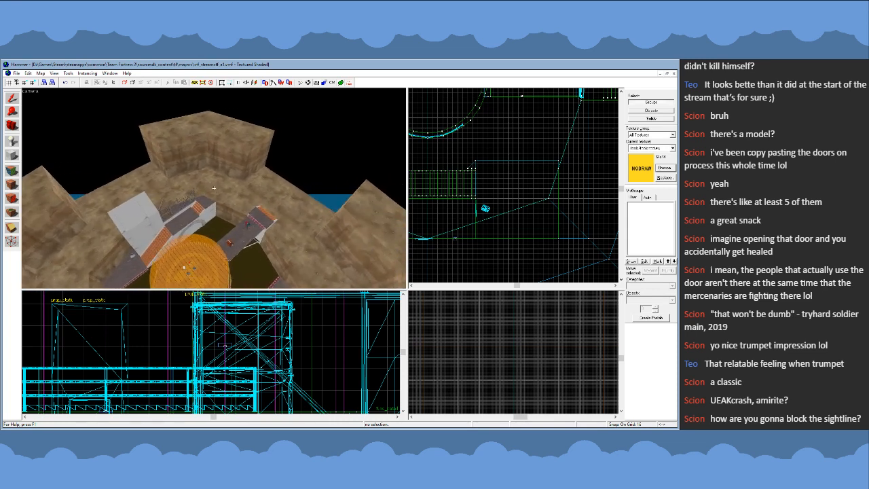
pyautogui.press('w')
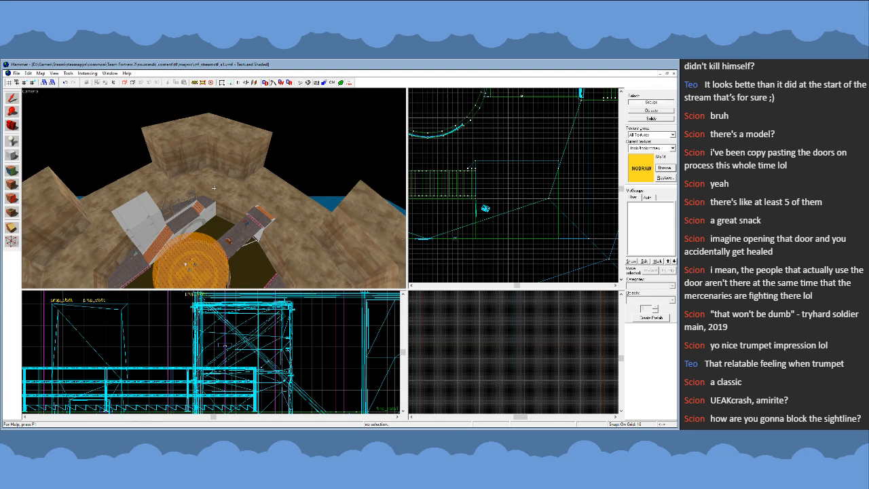
pyautogui.press('s')
pyautogui.press('z')
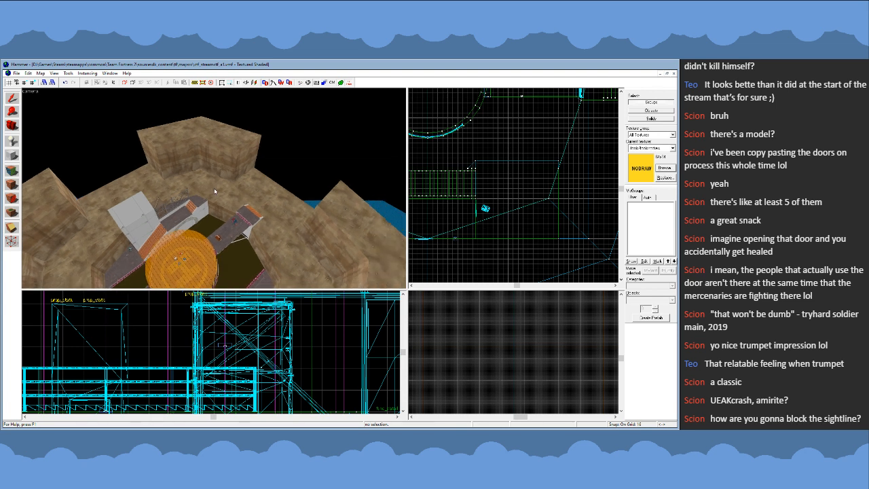
pyautogui.press('s')
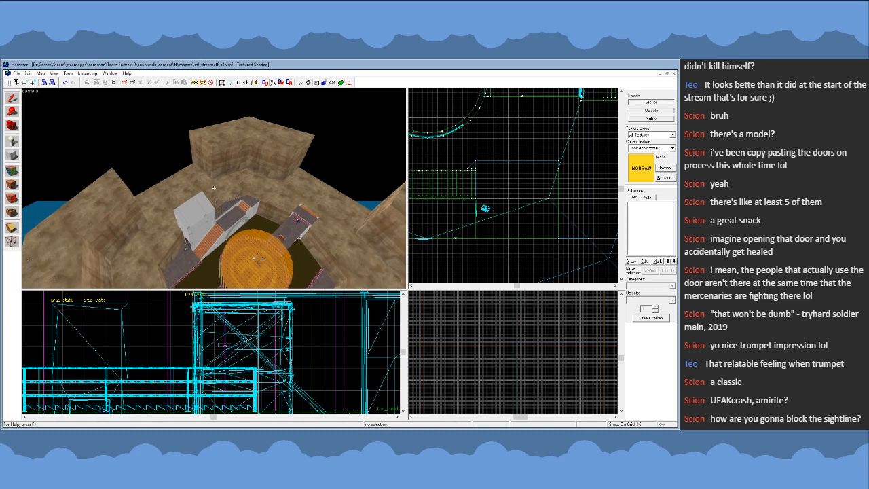
pyautogui.press('d')
pyautogui.press('a')
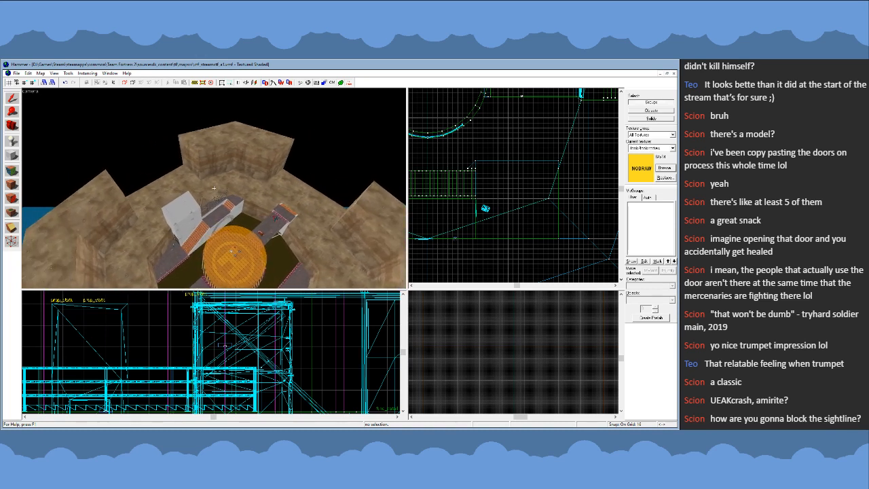
pyautogui.press('d')
pyautogui.press('a')
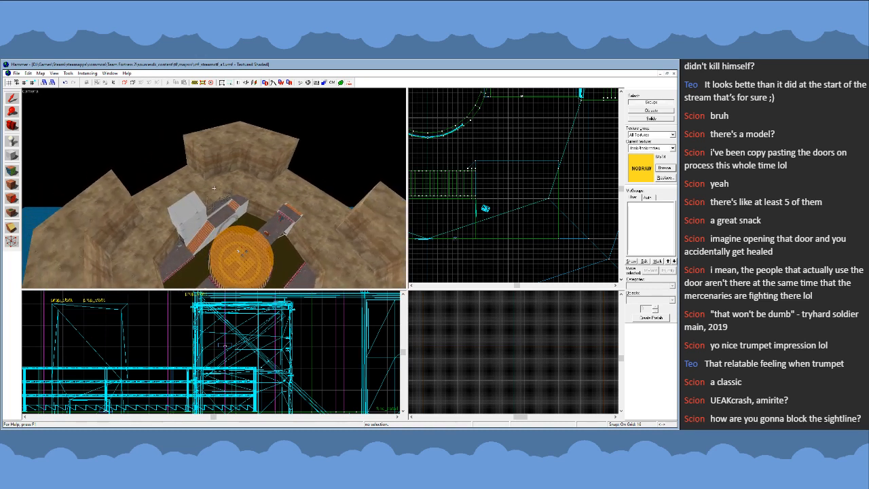
pyautogui.press('d')
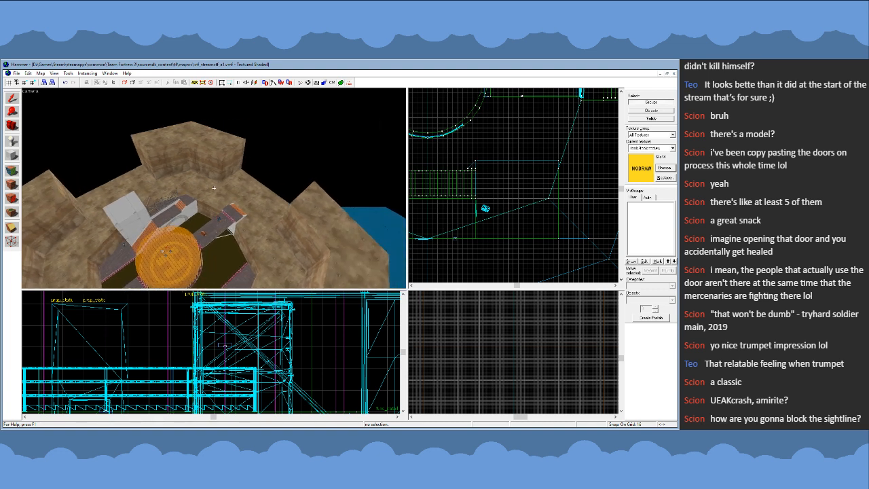
pyautogui.press('a')
pyautogui.press('d')
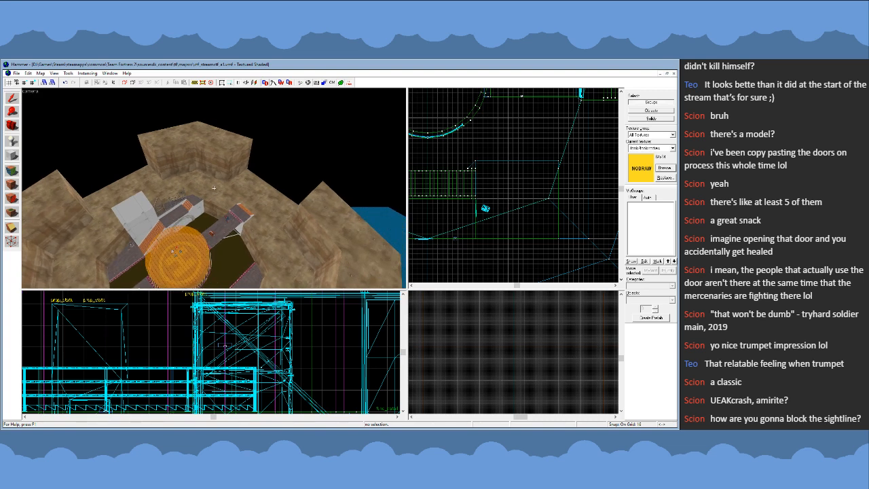
pyautogui.press('w')
pyautogui.press('d')
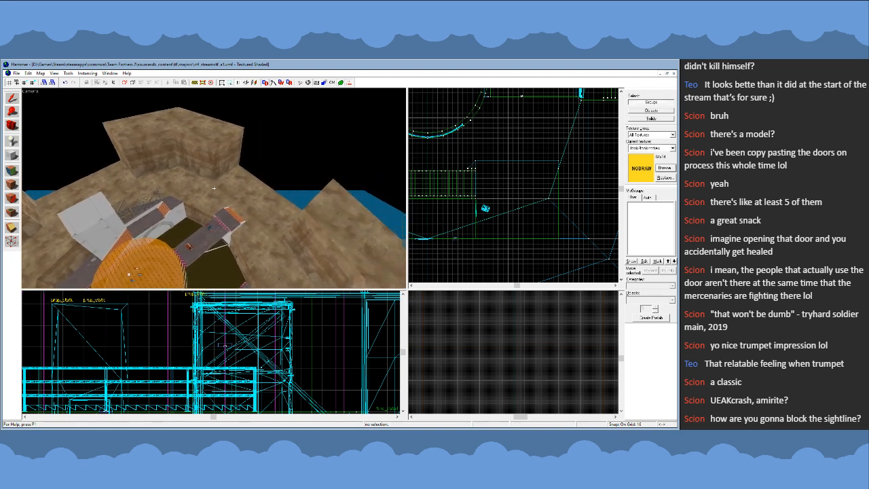
pyautogui.press('a')
pyautogui.press('d')
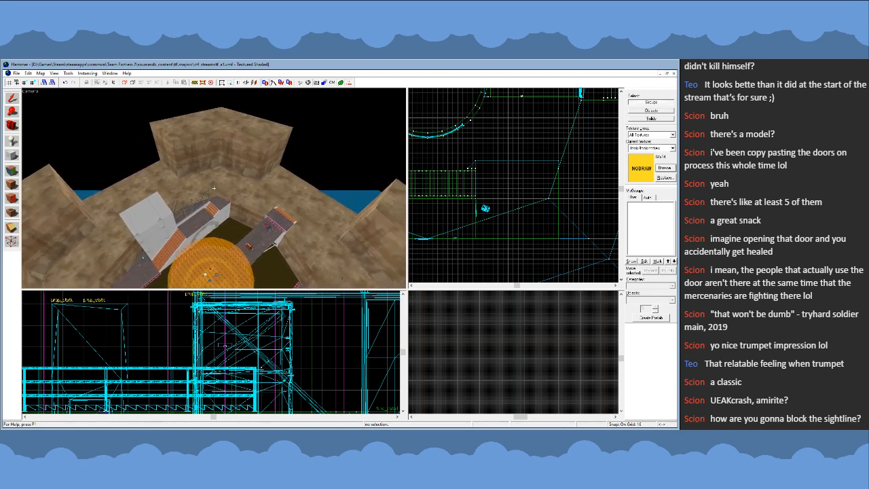
pyautogui.press('a')
pyautogui.press('a')
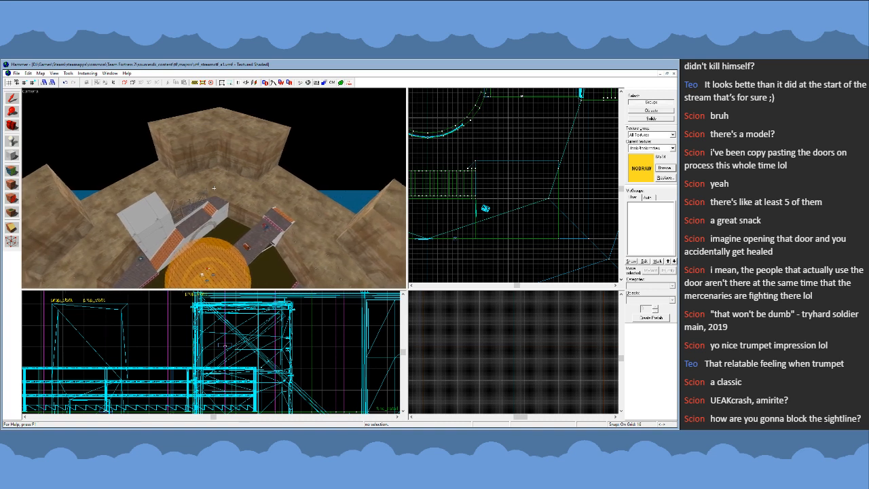
pyautogui.press('d')
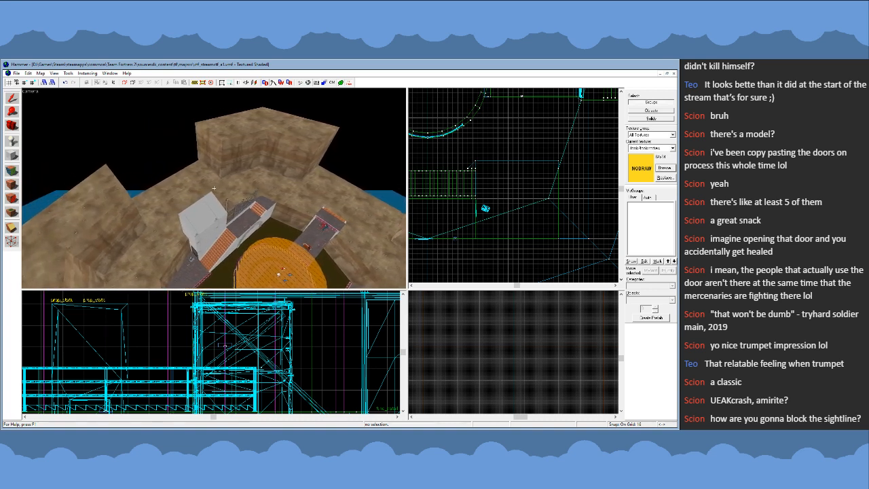
pyautogui.press('d')
pyautogui.press('a')
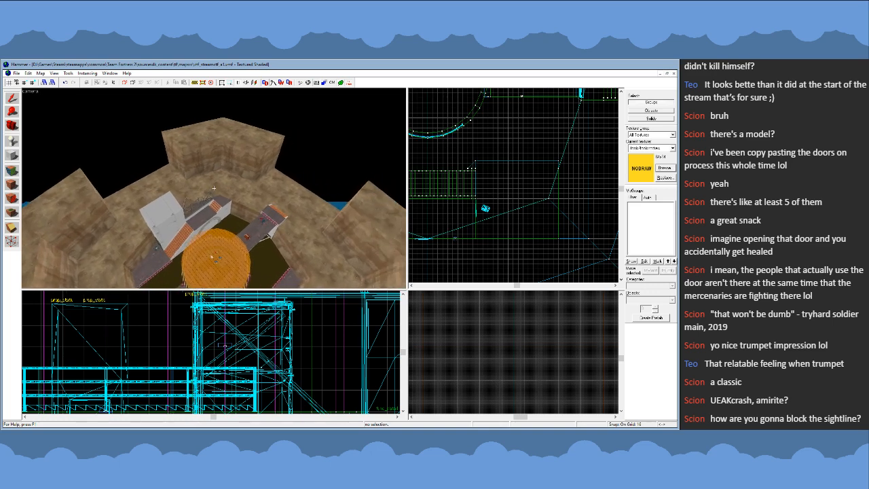
pyautogui.press('d')
pyautogui.press('s')
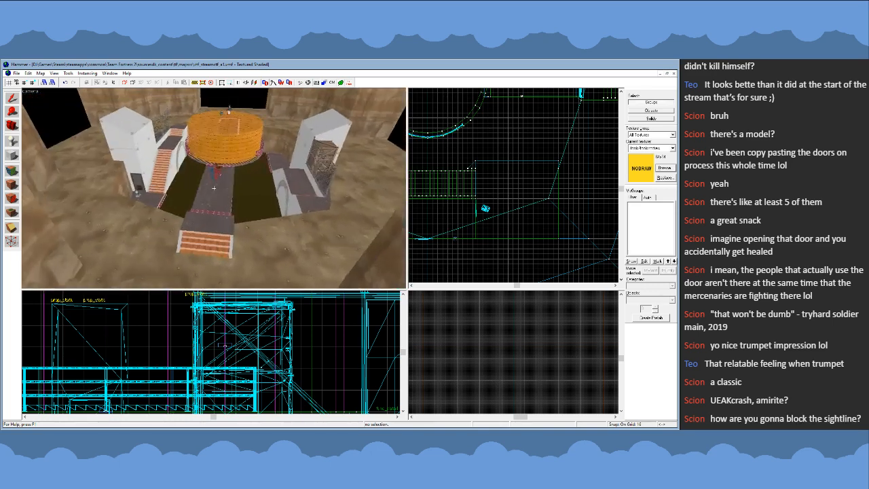
# - Examine the gaps between the outer cliff blocks and the ground around both towers and bridges from several sides
pyautogui.press('s')
pyautogui.press('d')
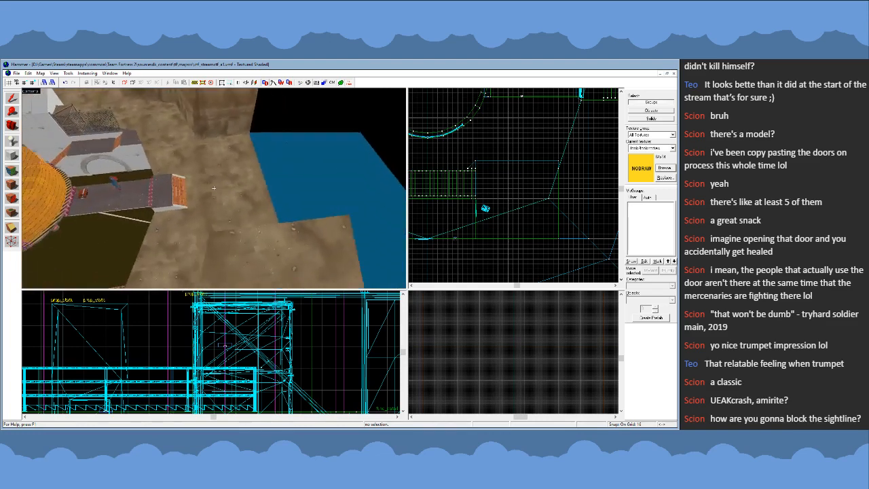
pyautogui.press('s')
pyautogui.press('a')
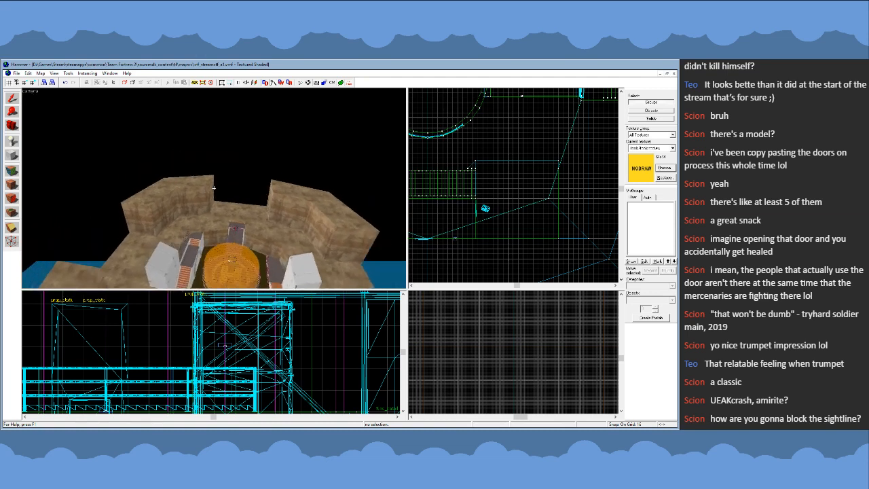
pyautogui.press('w')
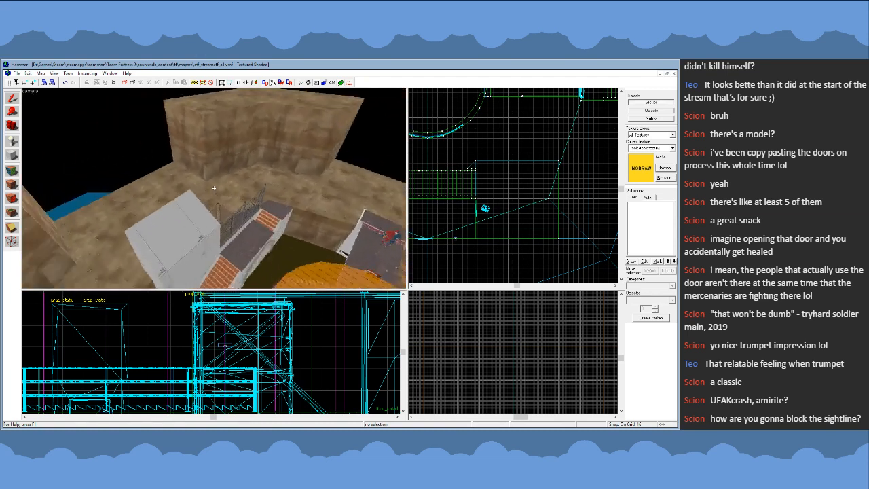
pyautogui.press('s')
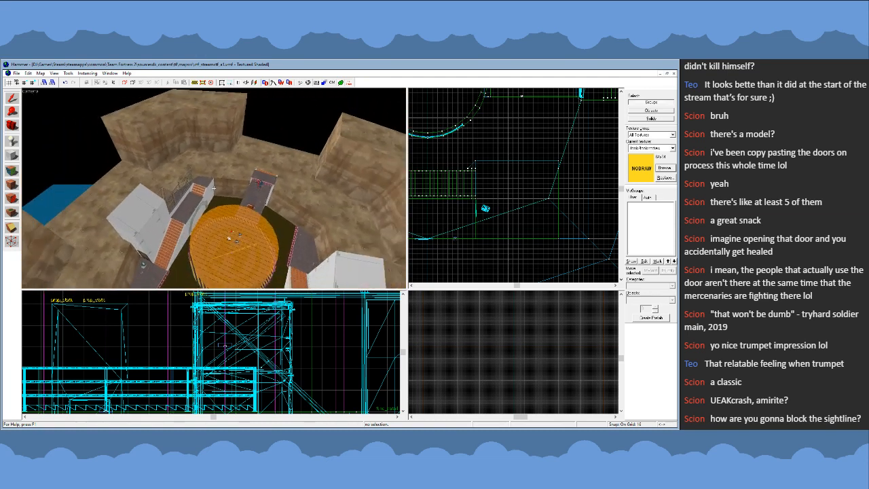
pyautogui.press('s')
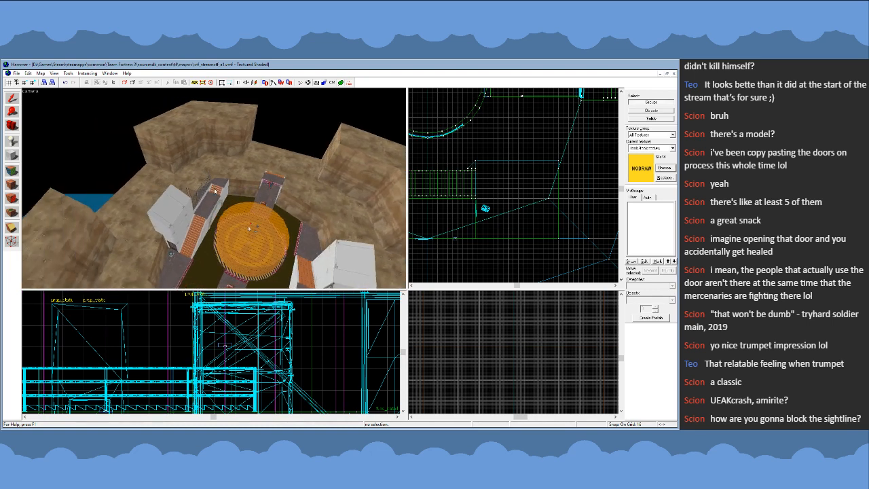
pyautogui.press('d')
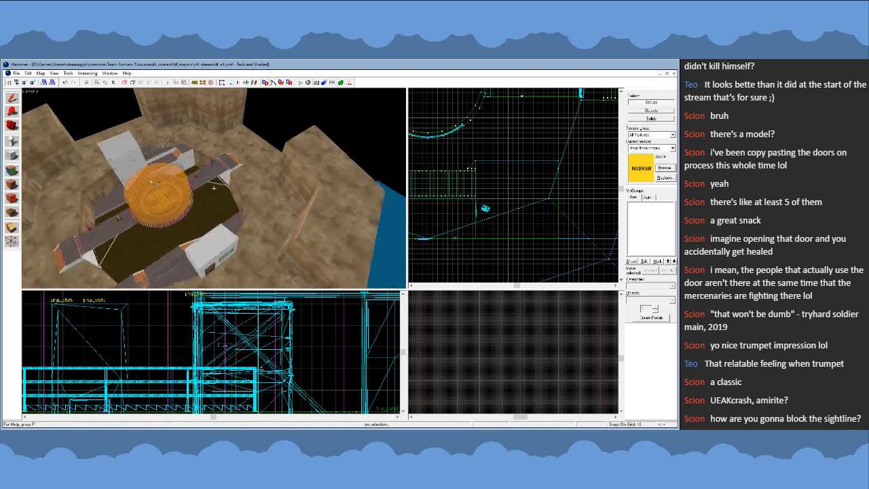
# - Review the full arena from elevated diagonal views, checking the cliff ring against the central platform, bridges and water edges
pyautogui.press('z')
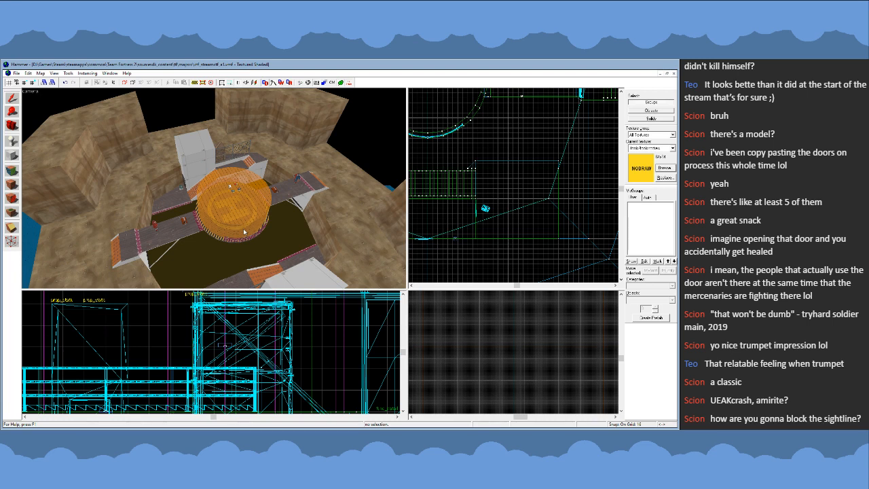
pyautogui.press('z')
pyautogui.press('s')
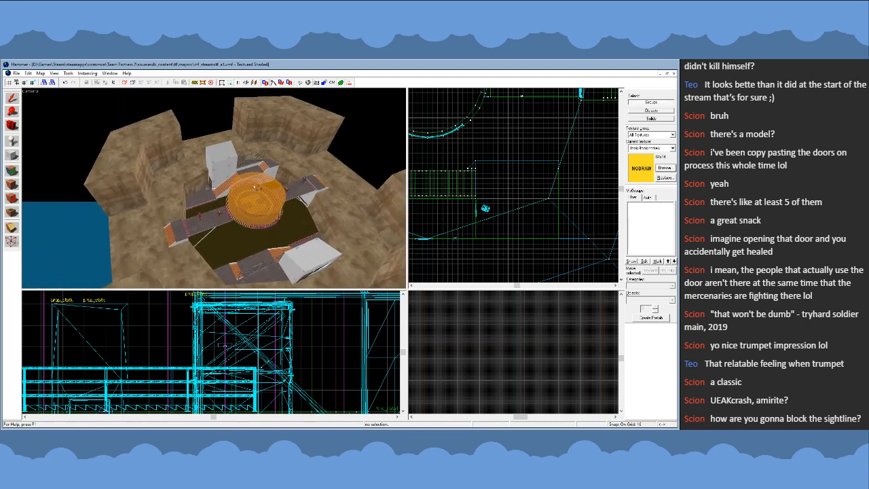
pyautogui.press('d')
pyautogui.press('d')
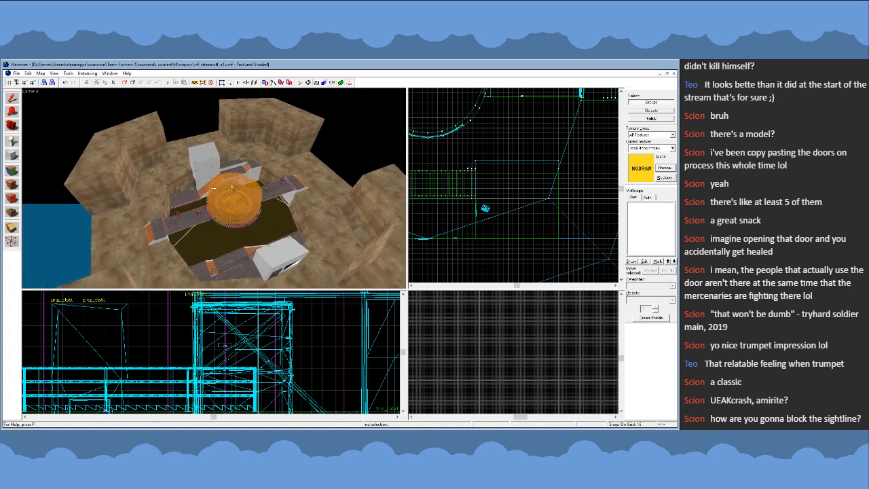
pyautogui.press('a')
pyautogui.press('z')
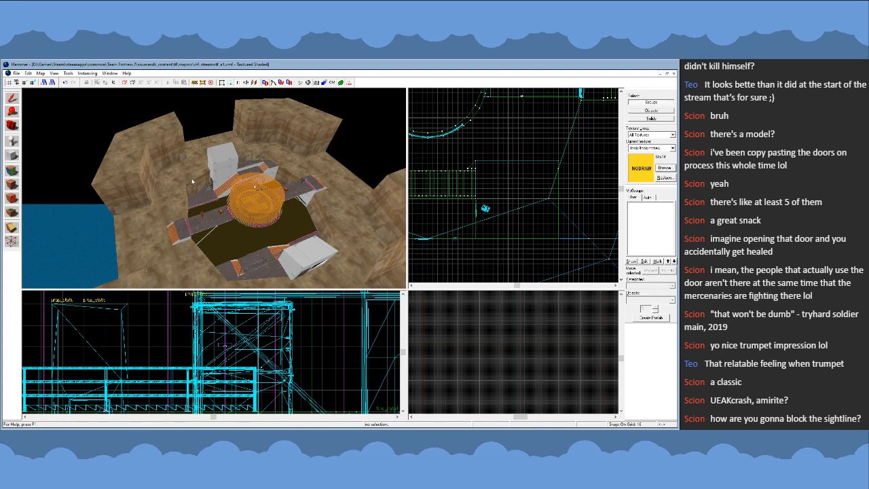
pyautogui.press('z')
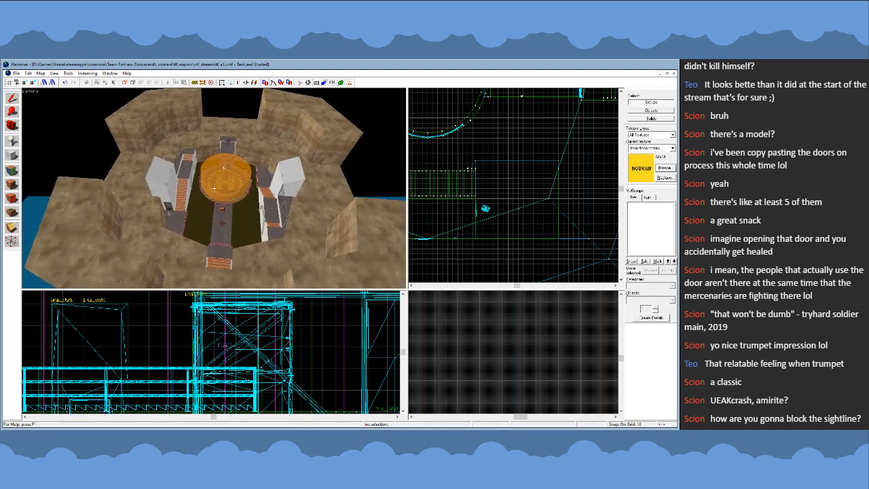
pyautogui.press('d')
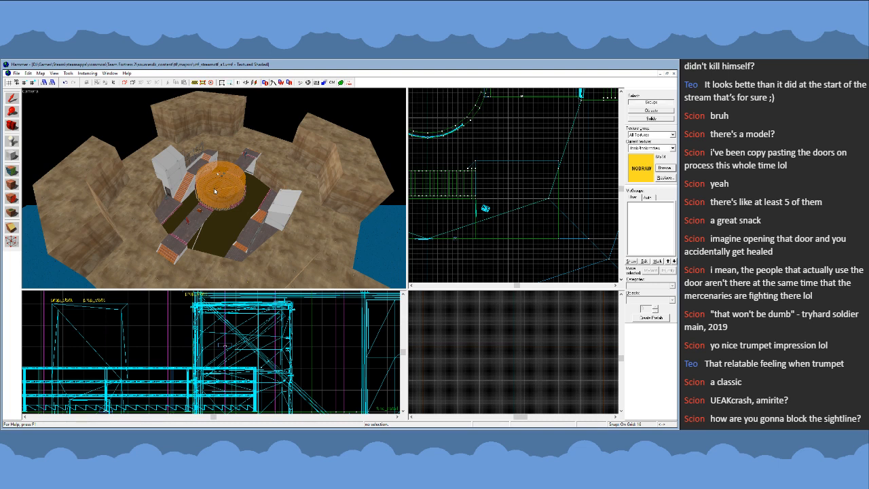
pyautogui.press('d')
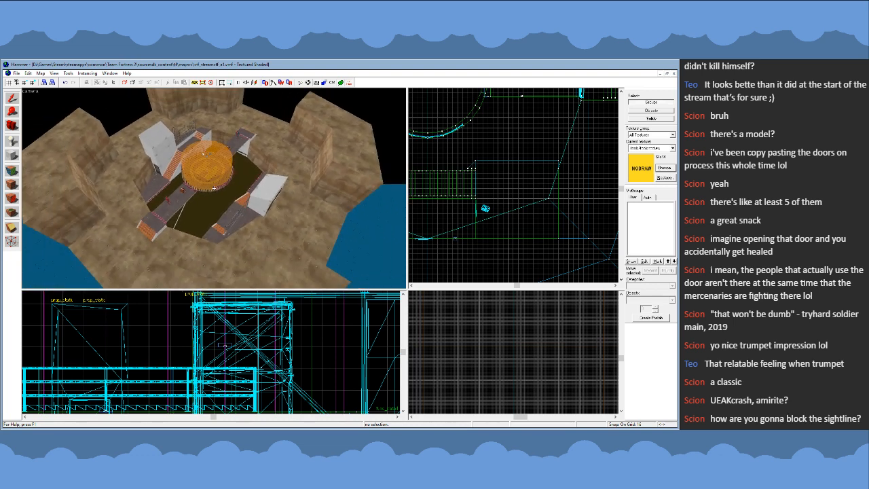